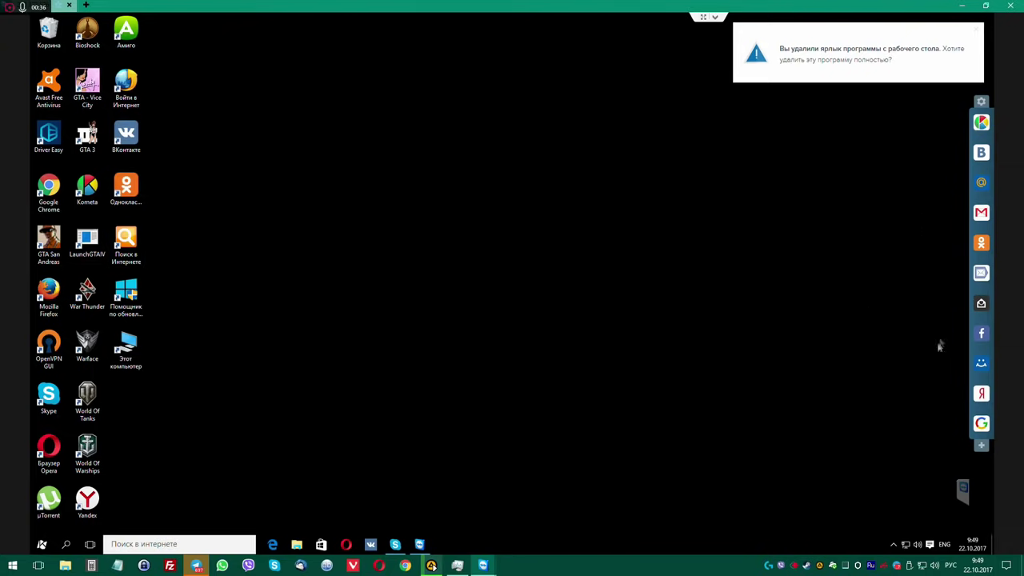
# Launch Task Manager from the taskbar context menu and drag its window taller.
pyautogui.moveTo(969, 273)
pyautogui.click(44, 543)
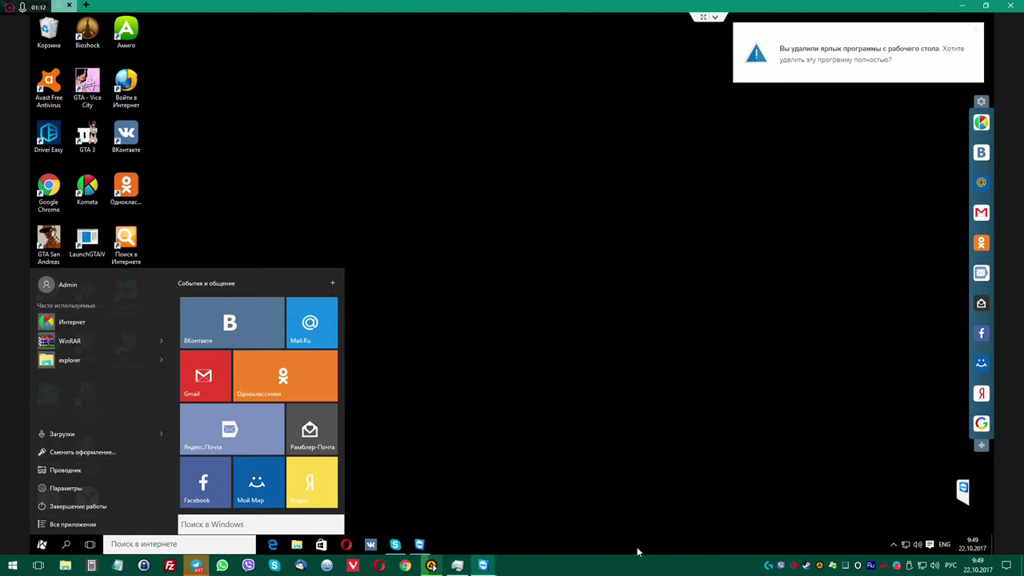
pyautogui.click(637, 551)
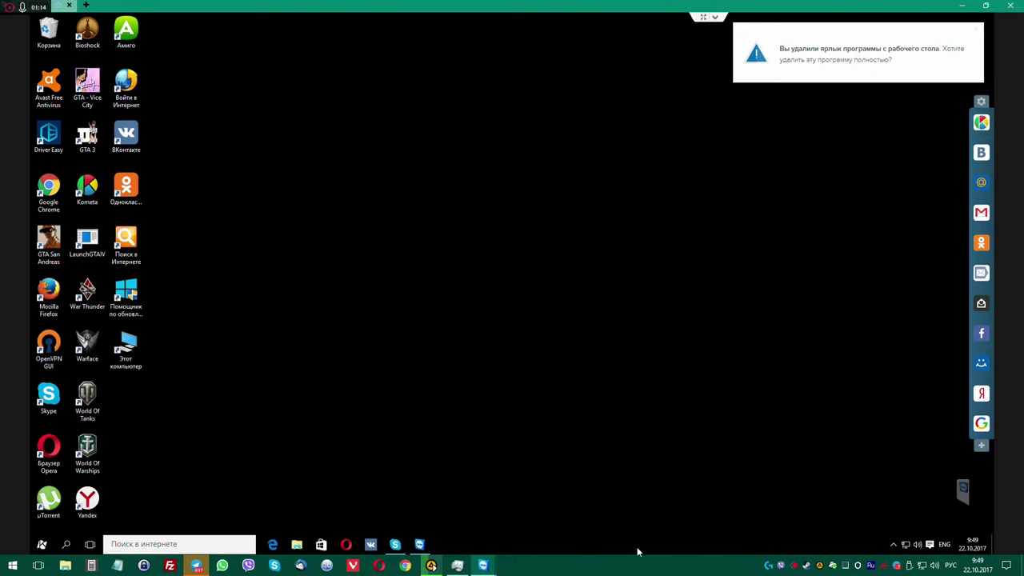
pyautogui.rightClick(637, 551)
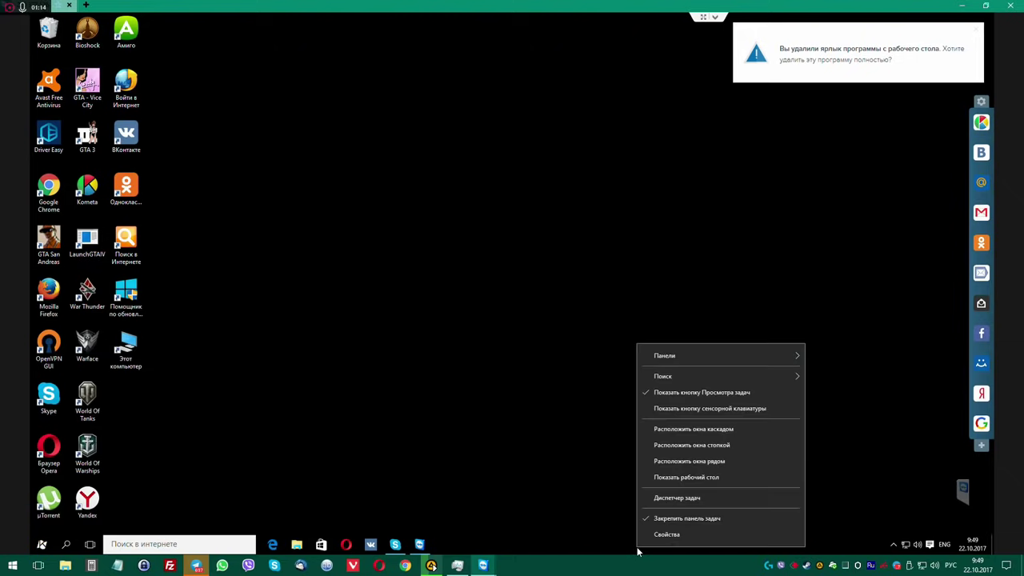
pyautogui.click(676, 497)
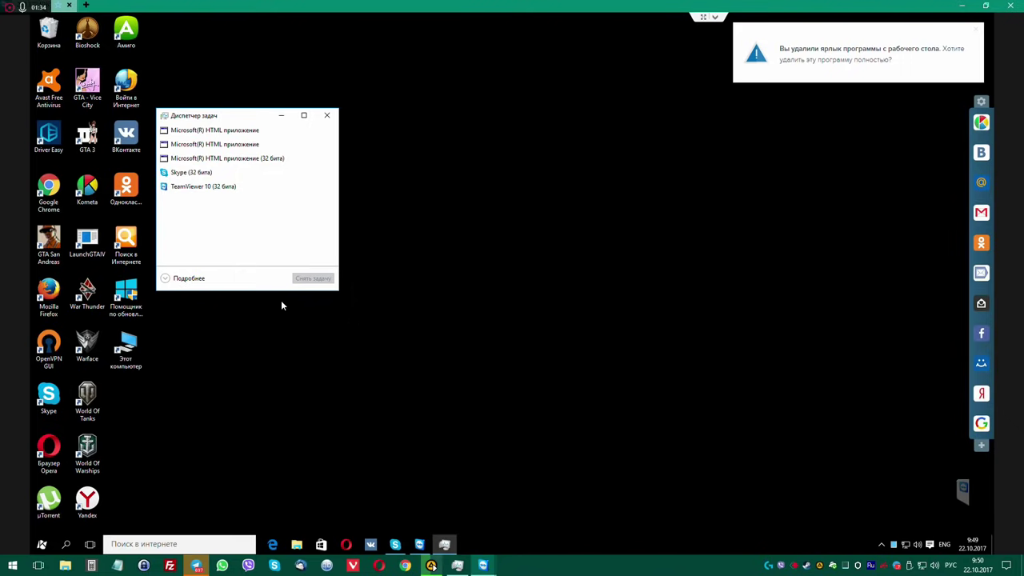
pyautogui.moveTo(224, 110); pyautogui.dragTo(224, 90)
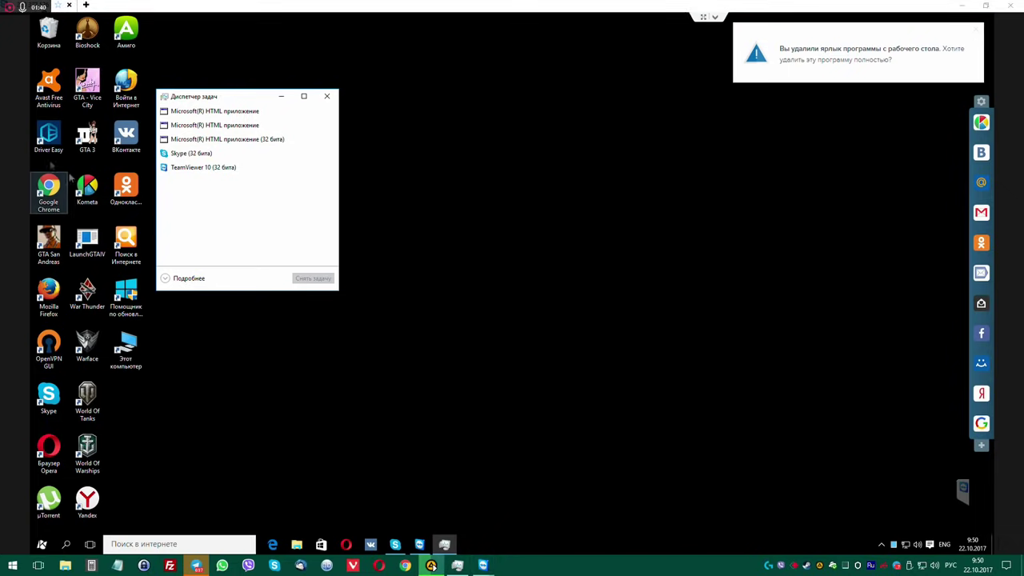
# Expand Task Manager to full details, sort by CPU, and select top process VsGraphics Desktop Engine.
pyautogui.click(166, 279)
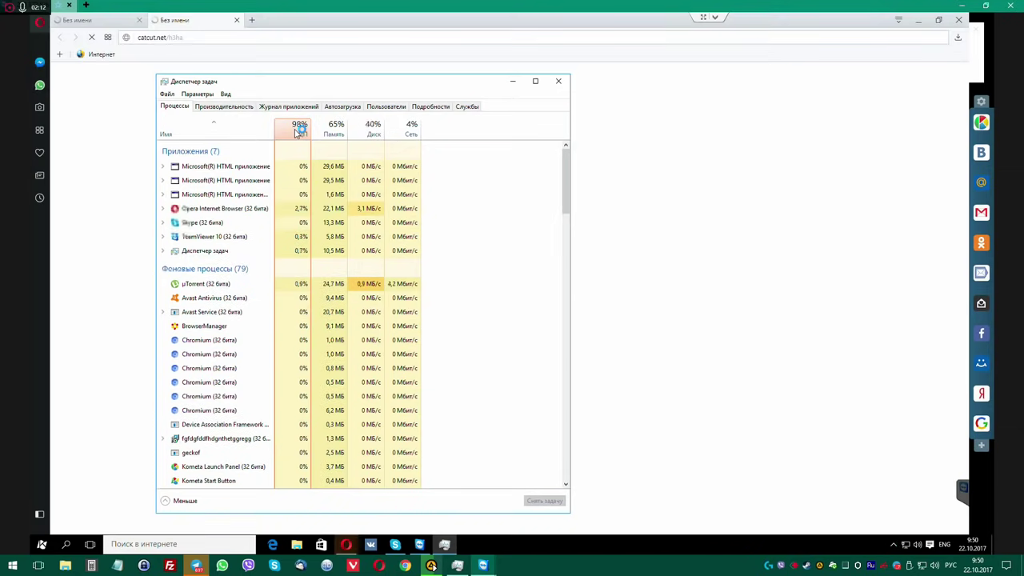
pyautogui.click(297, 131)
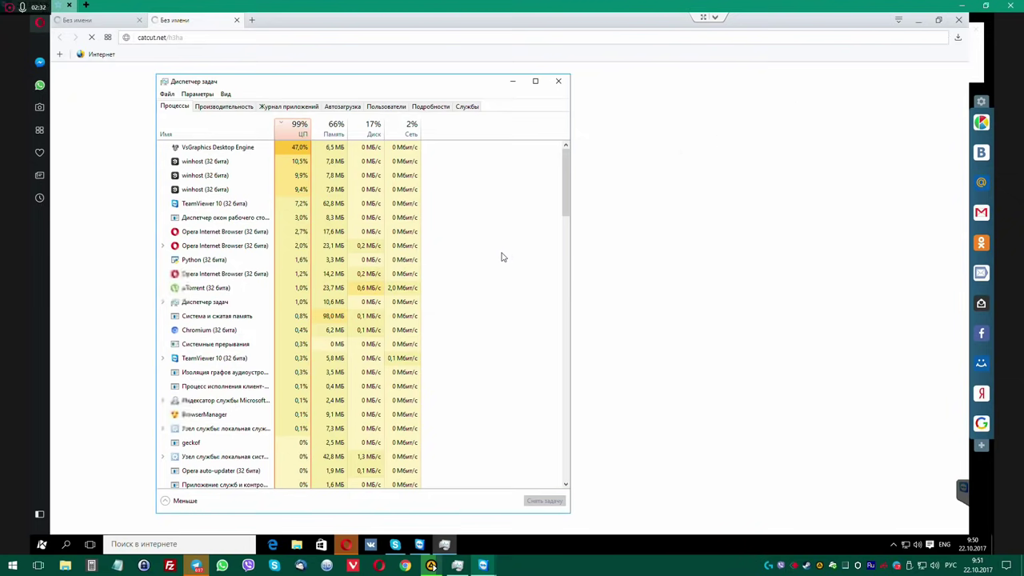
pyautogui.press('Down')
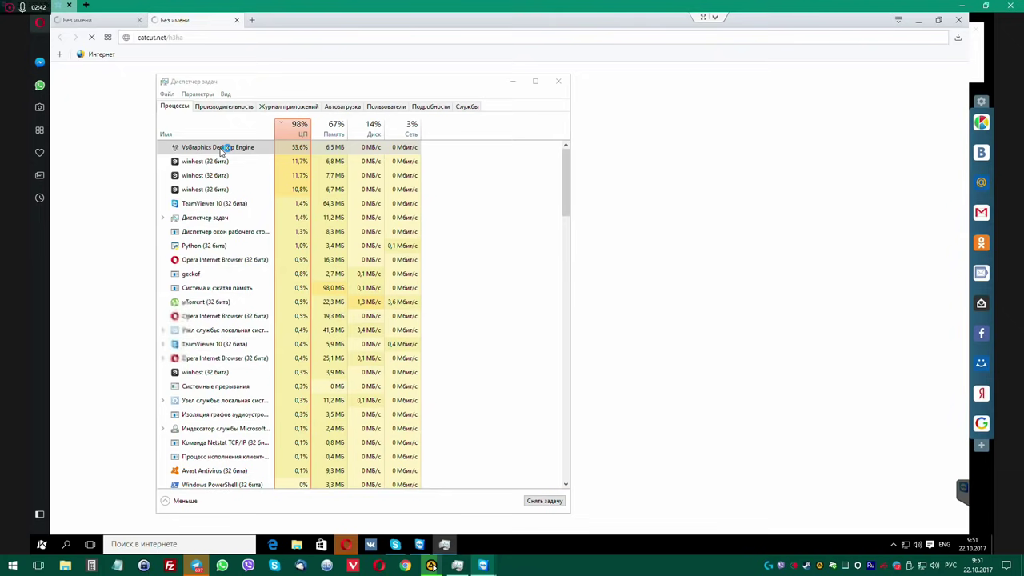
# Show VsGraphics Desktop Engine's file properties, revealing booster in AppData\Local\PCBooster, and move the dialog right.
pyautogui.rightClick(223, 150)
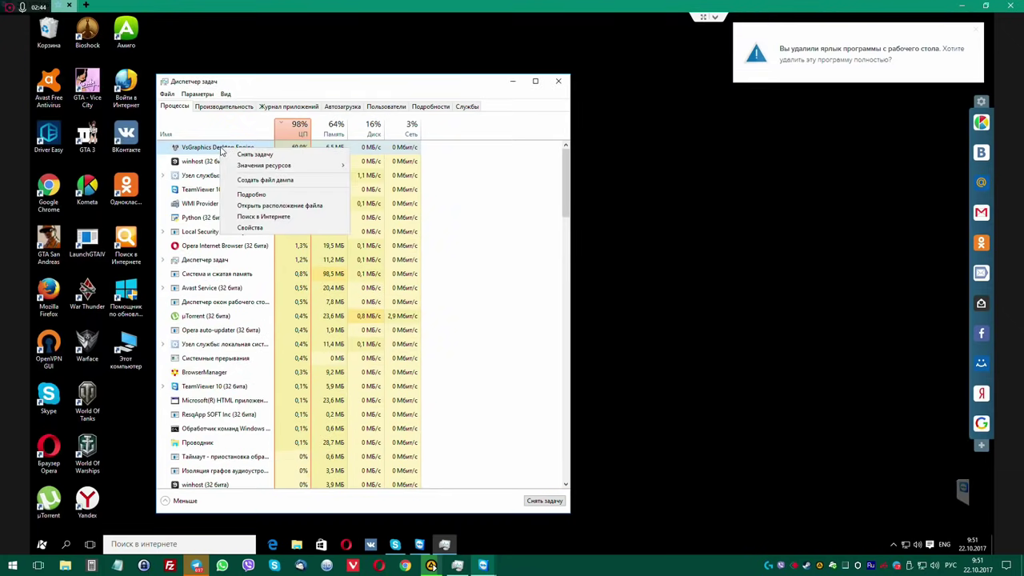
pyautogui.click(249, 227)
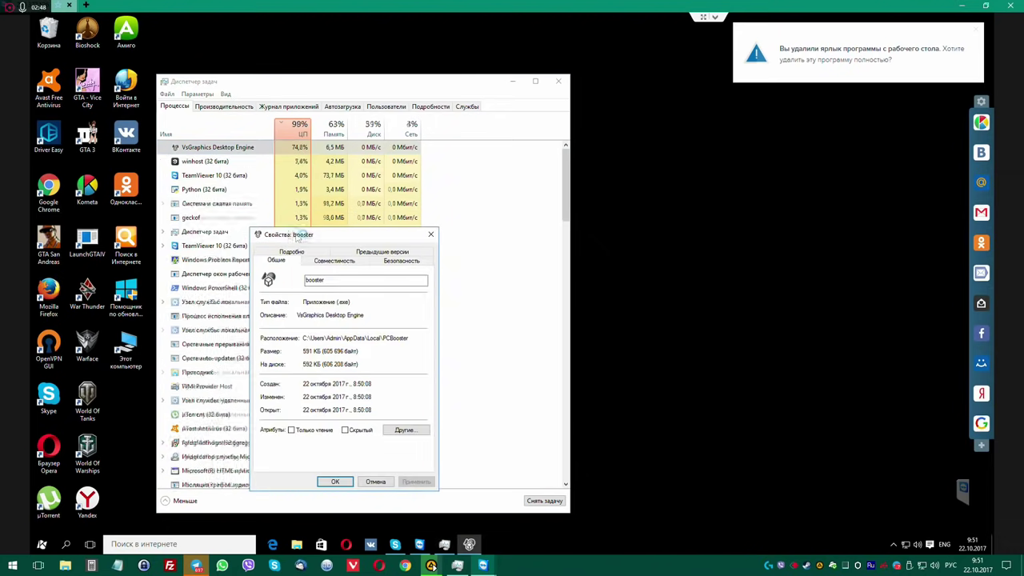
pyautogui.moveTo(316, 234); pyautogui.dragTo(704, 216)
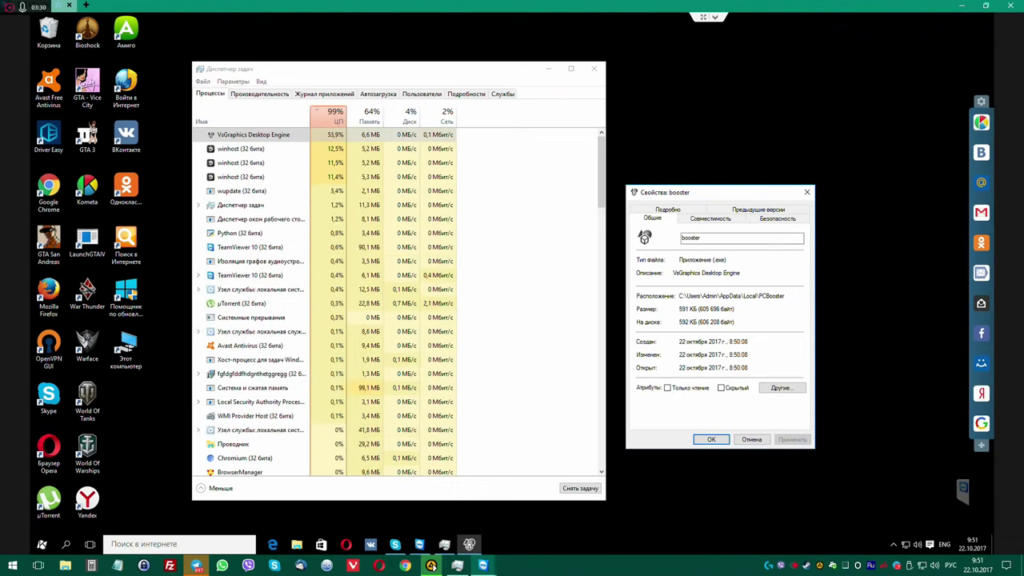
pyautogui.click(128, 352)
# Browse from This PC into the C: drive, then recheck the booster properties path.
pyautogui.doubleClick(125, 351)
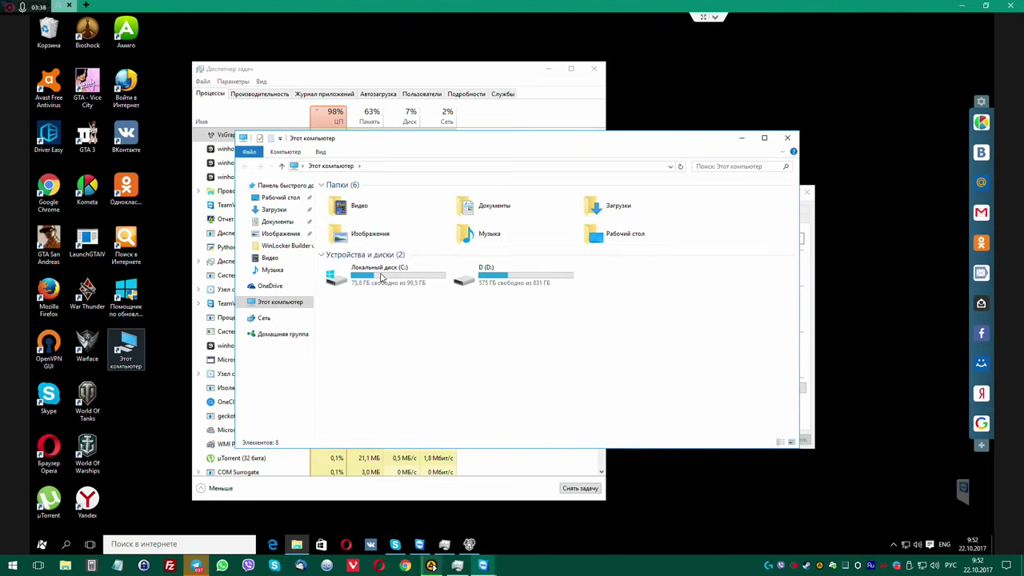
pyautogui.doubleClick(381, 276)
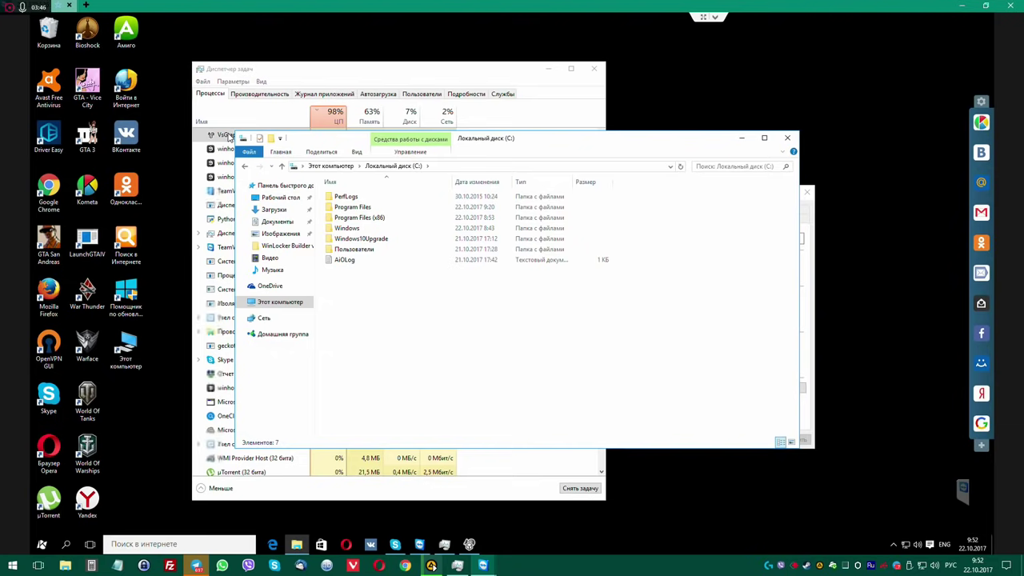
pyautogui.rightClick(230, 136)
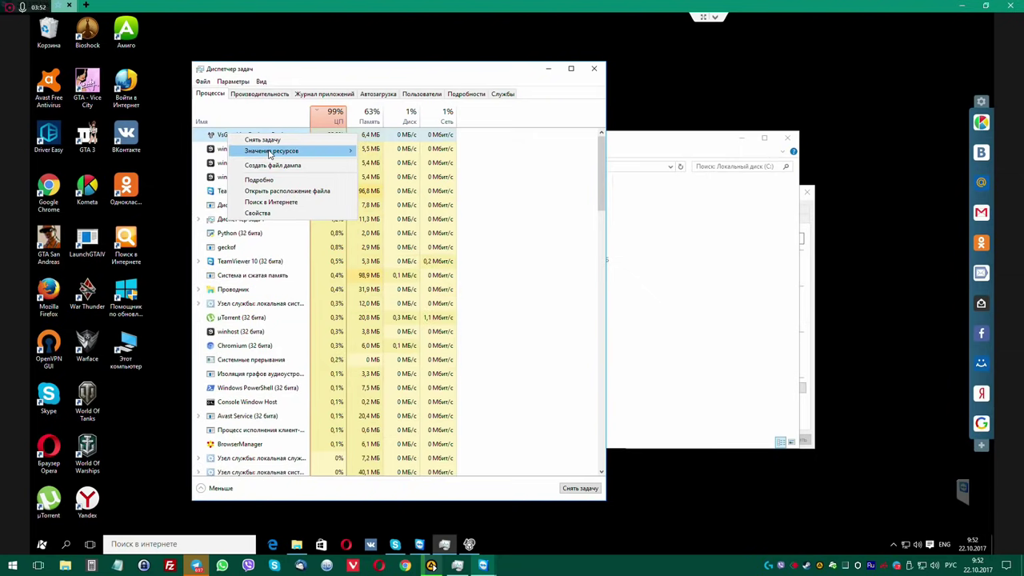
pyautogui.moveTo(270, 154)
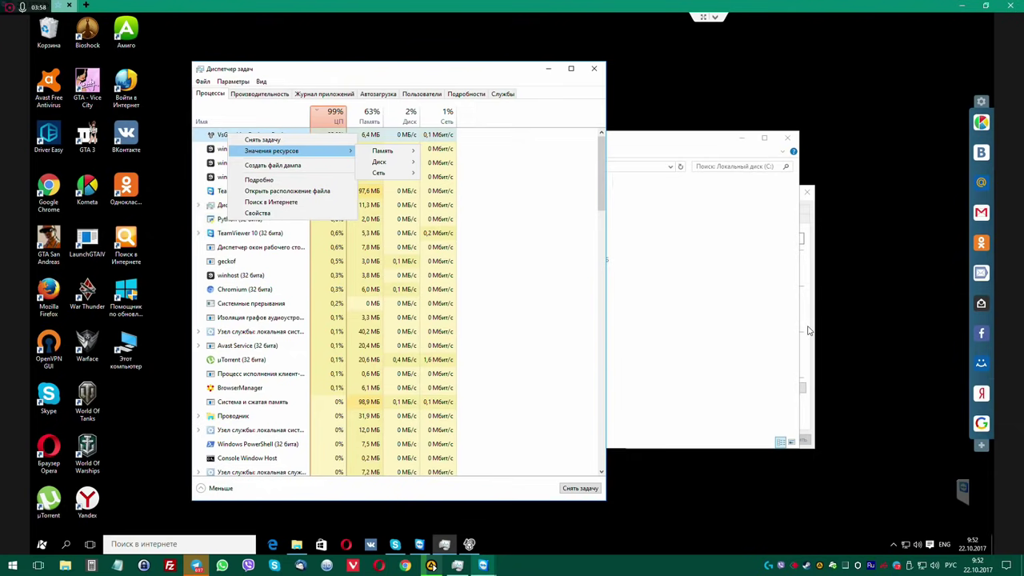
pyautogui.click(670, 139)
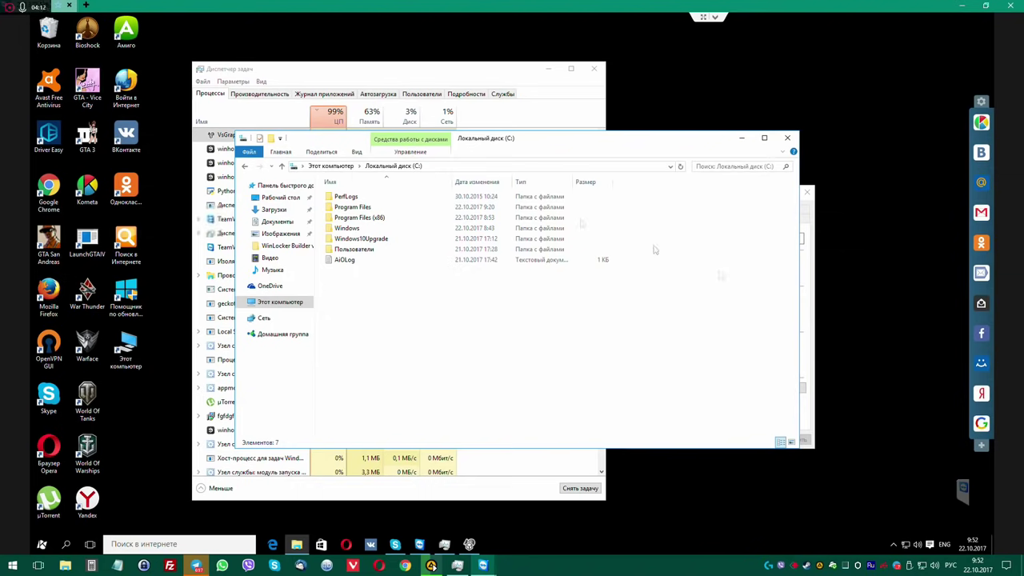
pyautogui.click(812, 313)
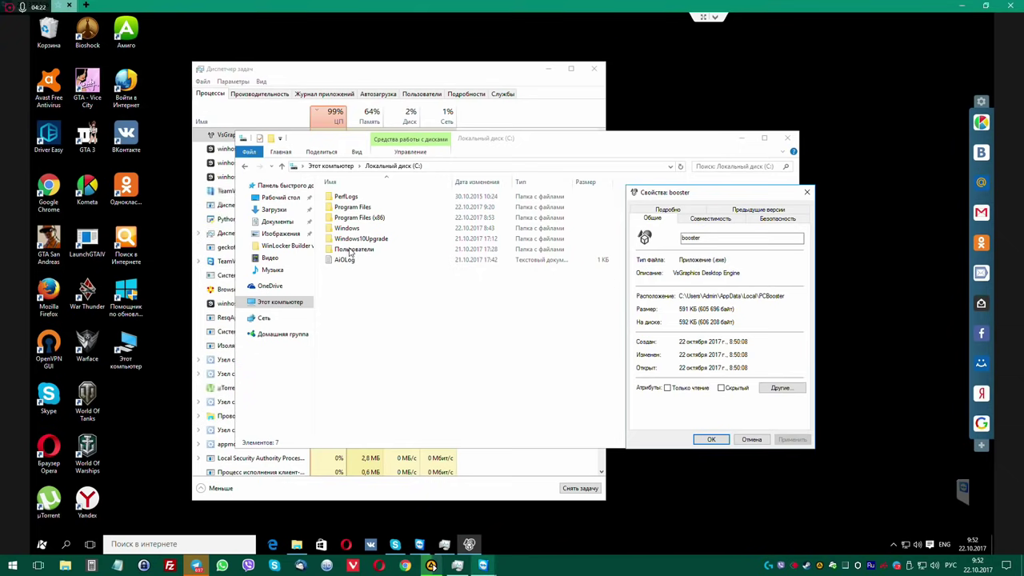
# Go into C:\Users\Admin, glancing back at the booster properties to confirm the path.
pyautogui.click(349, 250)
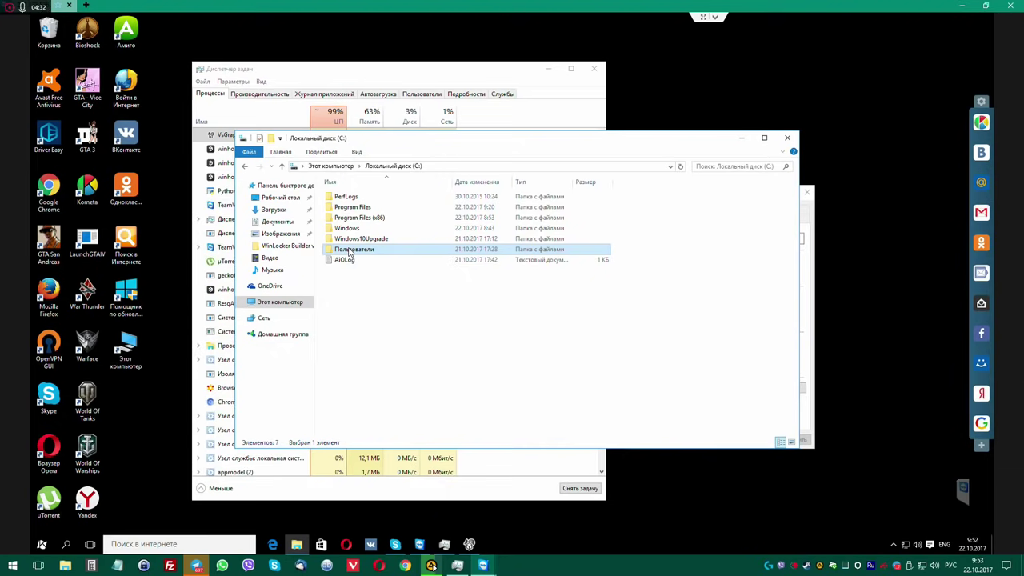
pyautogui.doubleClick(349, 252)
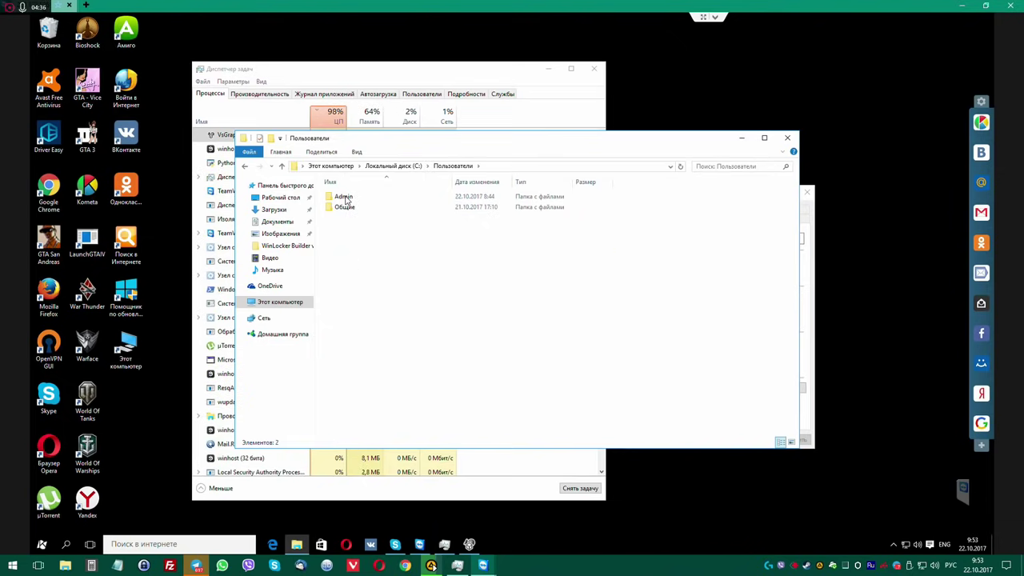
pyautogui.doubleClick(346, 197)
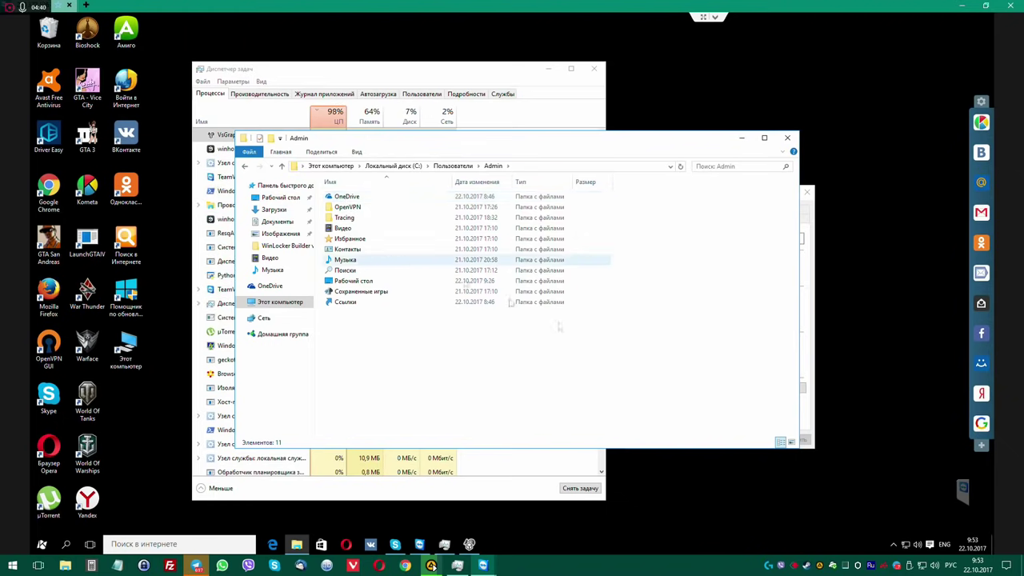
pyautogui.click(810, 337)
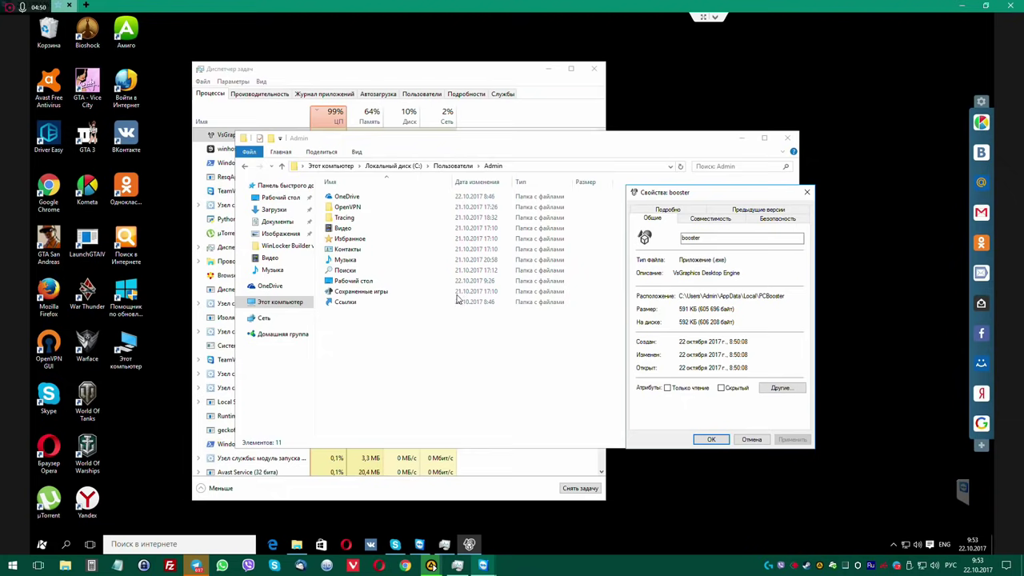
pyautogui.click(356, 153)
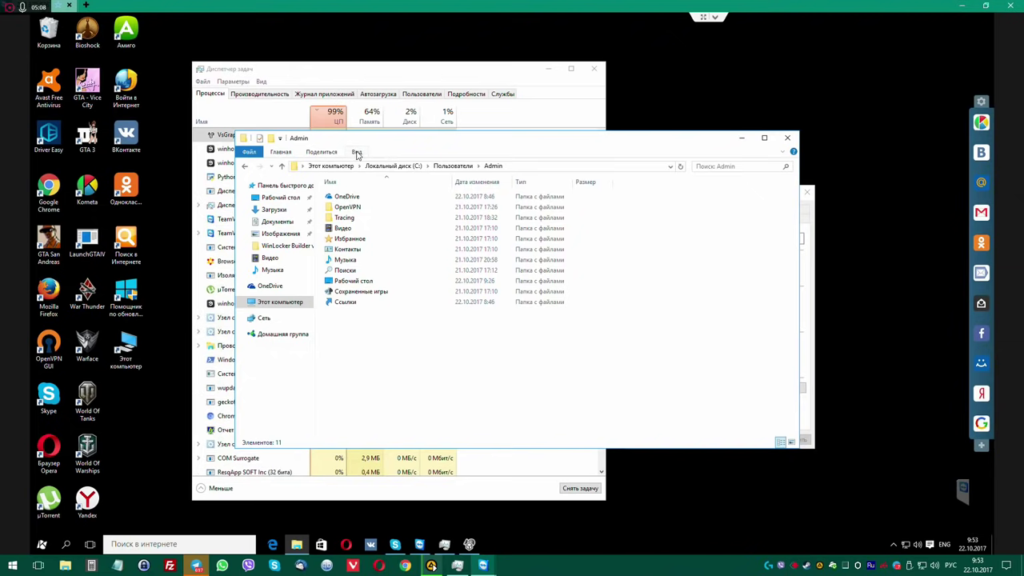
# Turn on hidden items in Explorer's view options and enter the now-visible AppData folder.
pyautogui.click(356, 152)
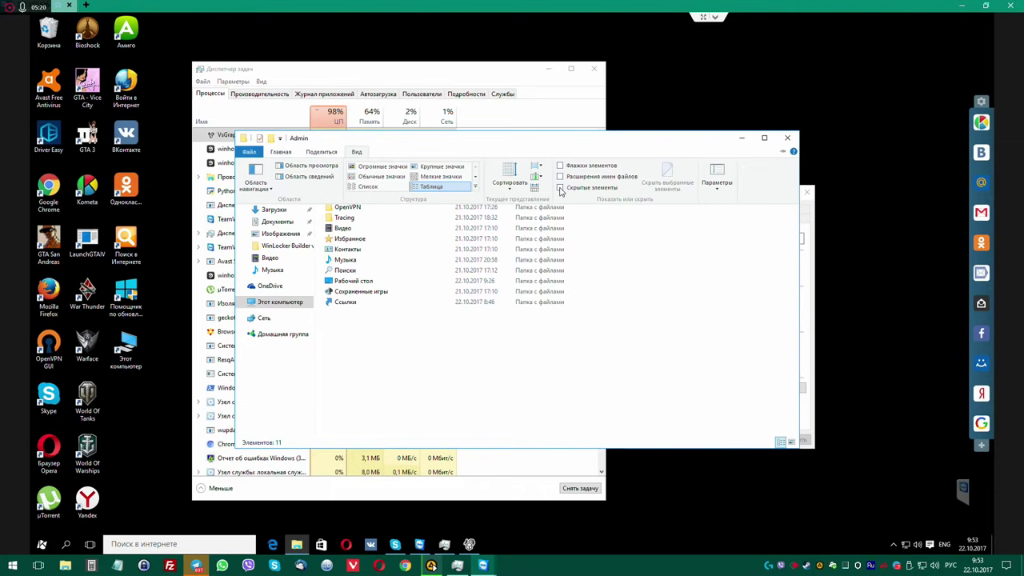
pyautogui.click(560, 188)
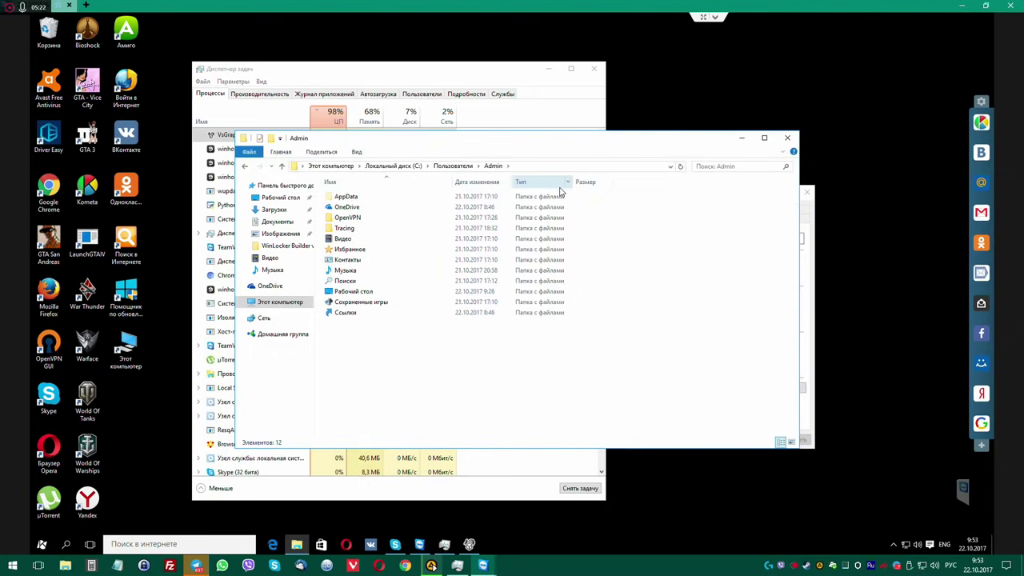
pyautogui.doubleClick(346, 198)
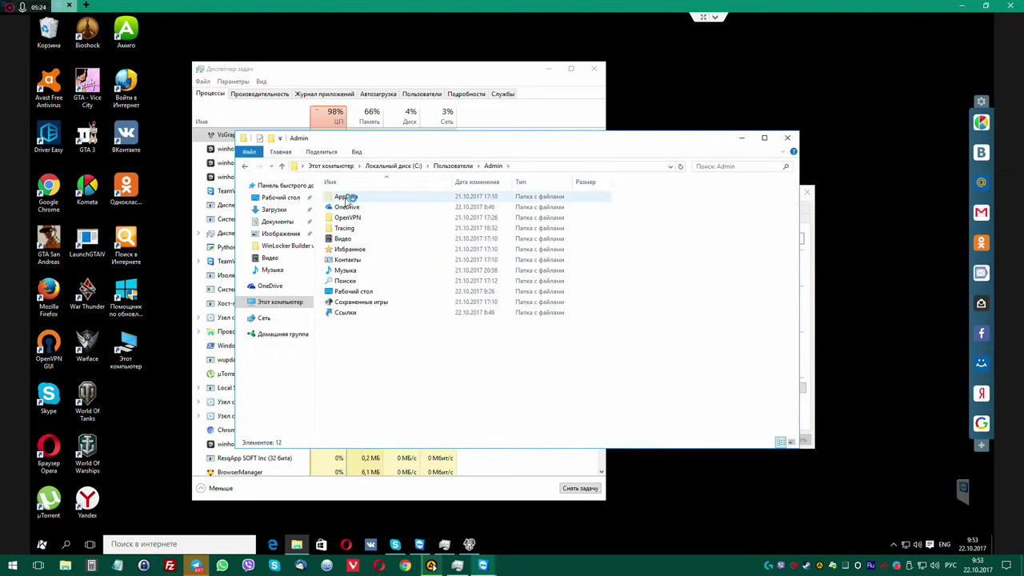
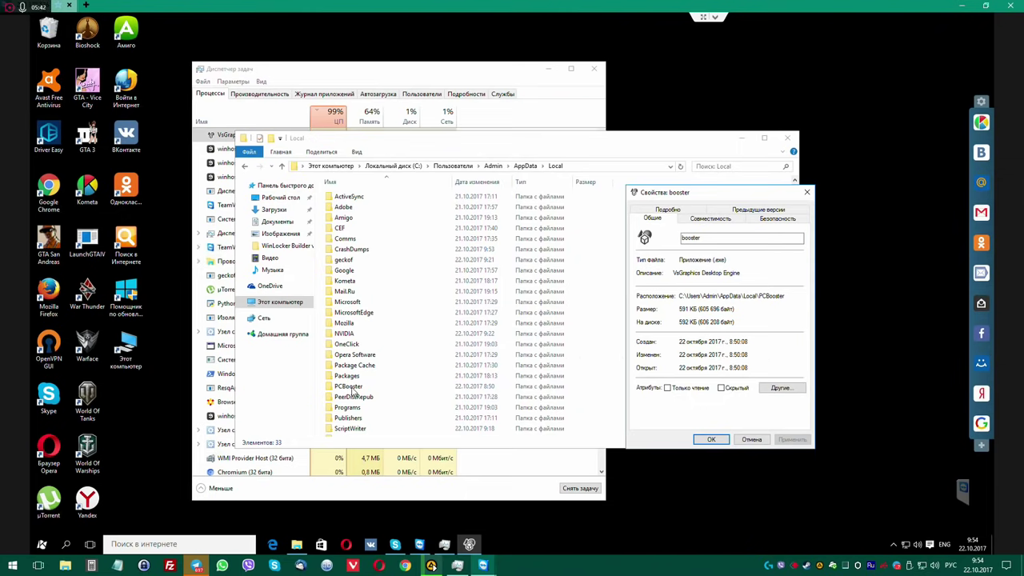
# Open the PCBooster folder in AppData\Local to show the 592 KB booster application.
pyautogui.click(351, 389)
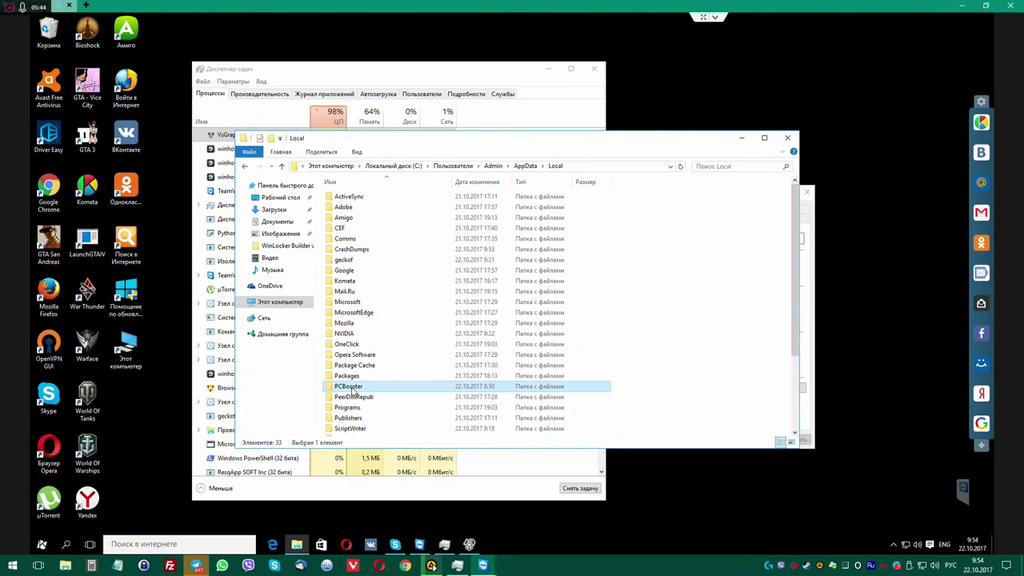
pyautogui.doubleClick(351, 388)
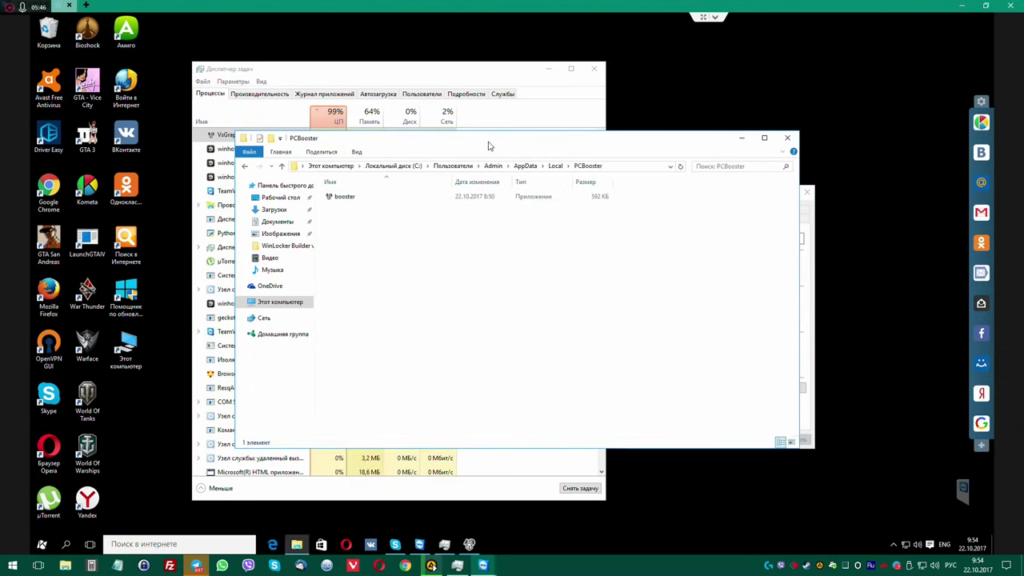
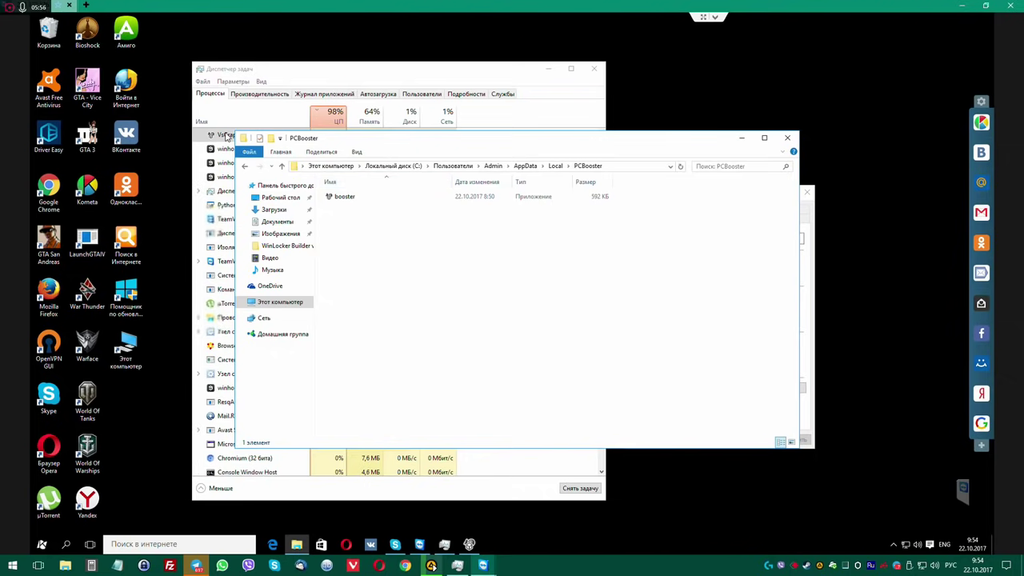
# End the top process, then copy the winhost process's AppData file location from its Properties.
pyautogui.rightClick(227, 136)
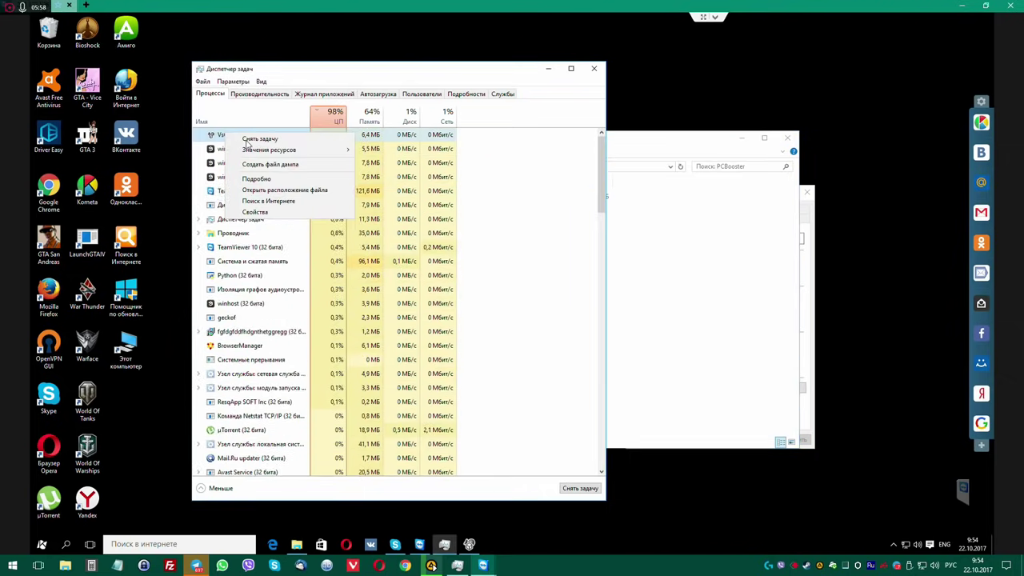
pyautogui.click(249, 140)
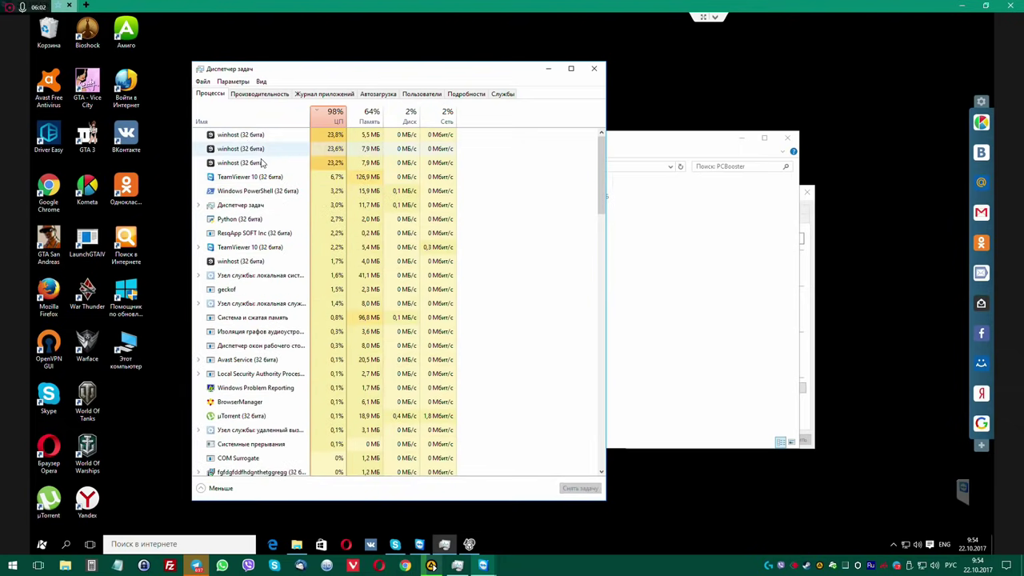
pyautogui.rightClick(255, 164)
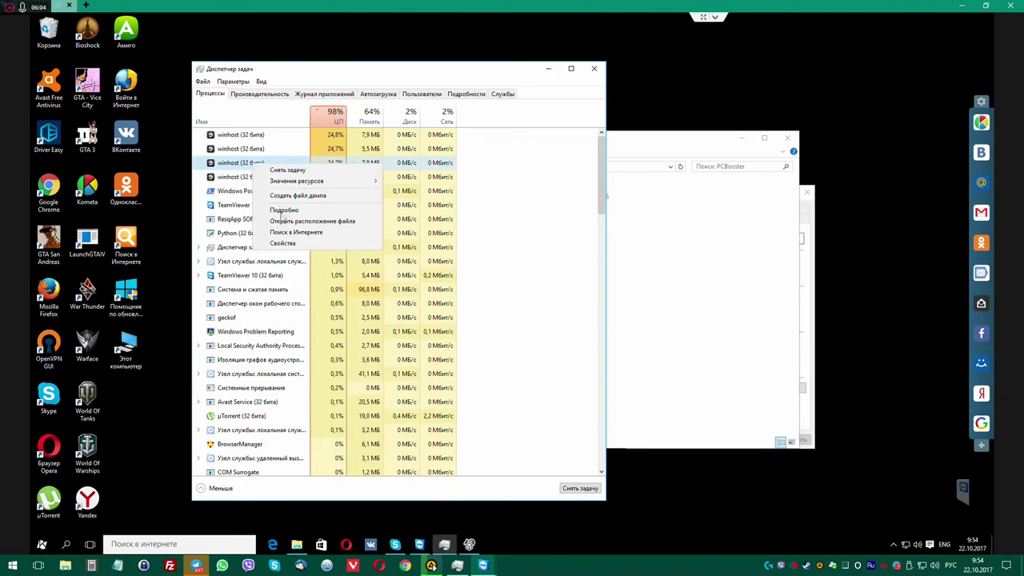
pyautogui.click(281, 243)
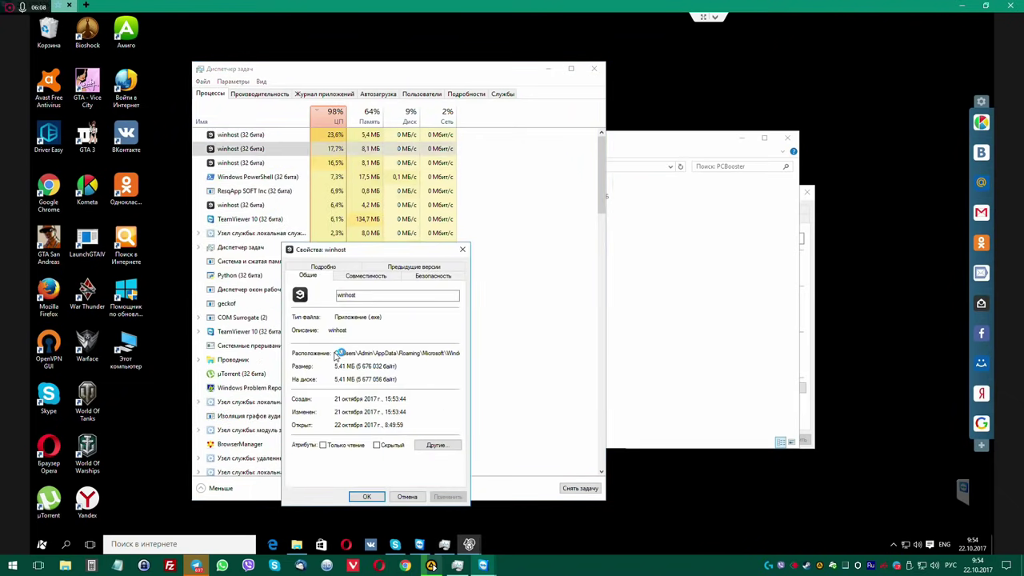
pyautogui.moveTo(338, 355); pyautogui.dragTo(502, 353)
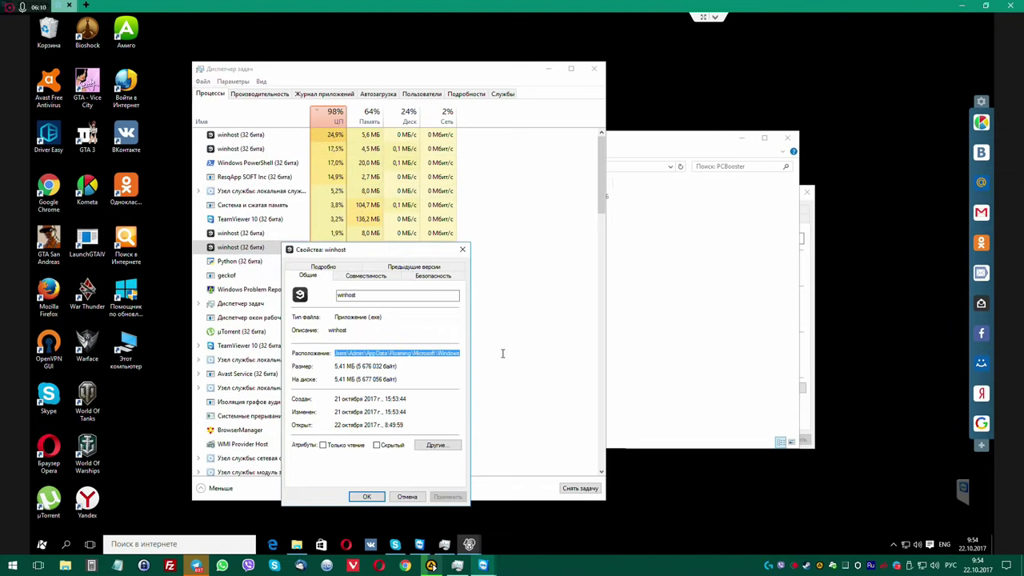
pyautogui.rightClick(450, 354)
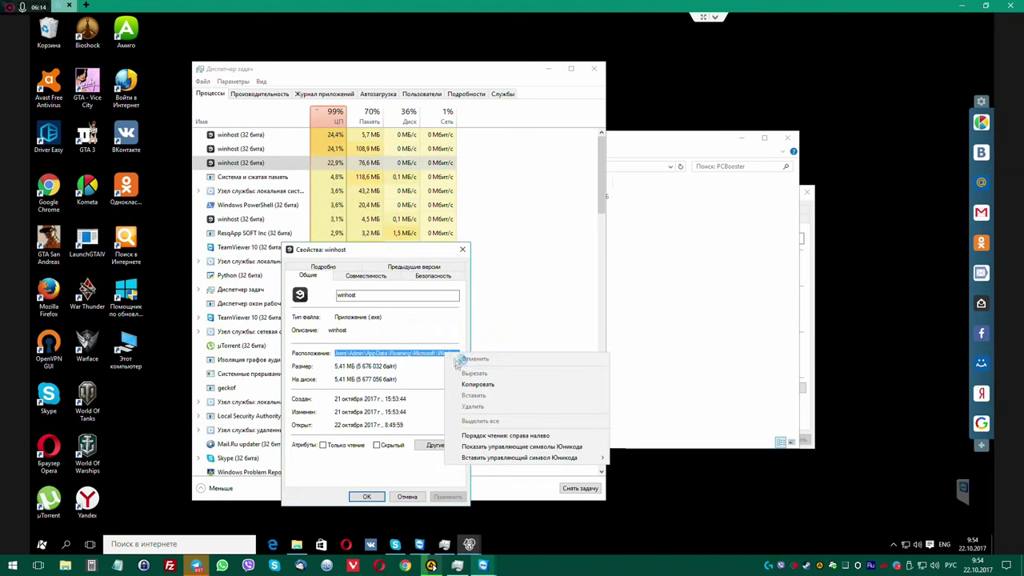
pyautogui.click(466, 385)
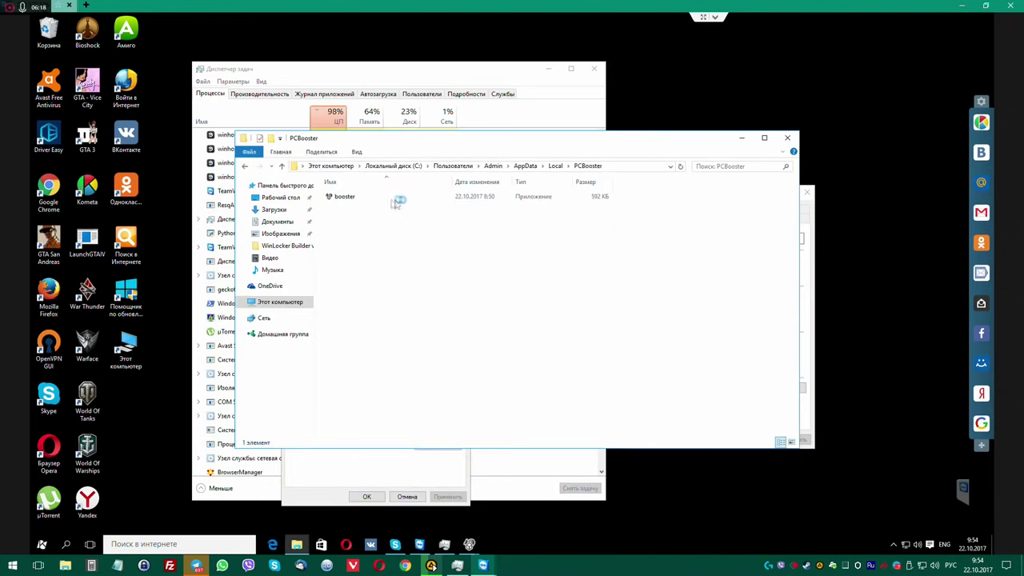
# Select the booster application in the PCBooster folder and bring up the folder's View options.
pyautogui.click(358, 198)
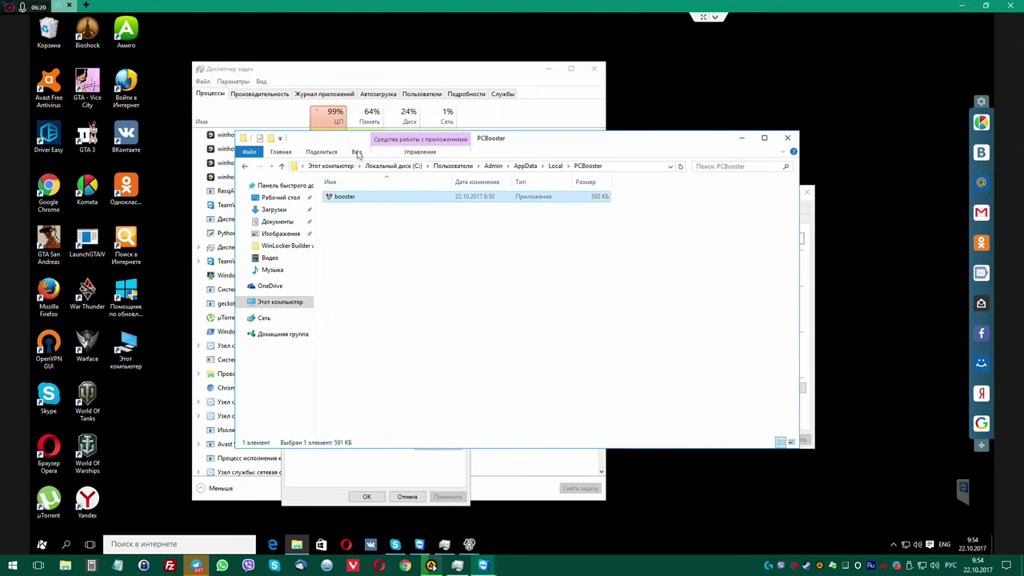
pyautogui.click(357, 153)
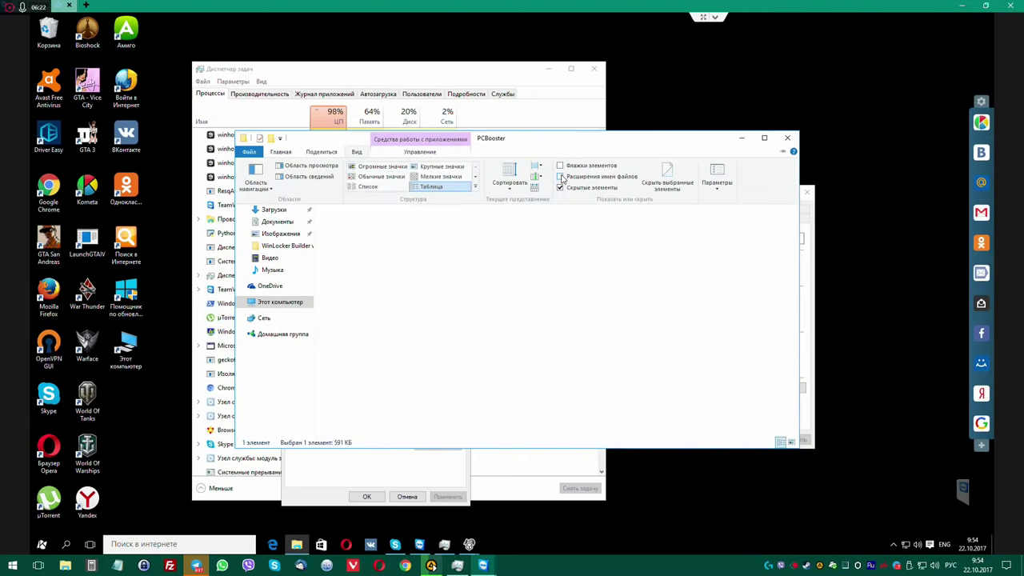
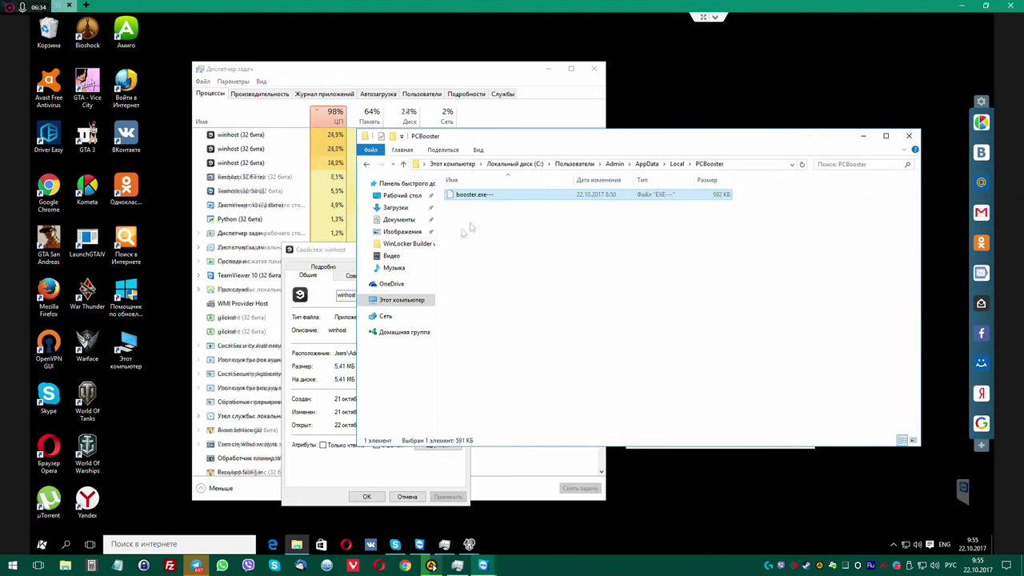
# Copy the Location path shown in winhost's Properties dialog to the clipboard.
pyautogui.click(316, 473)
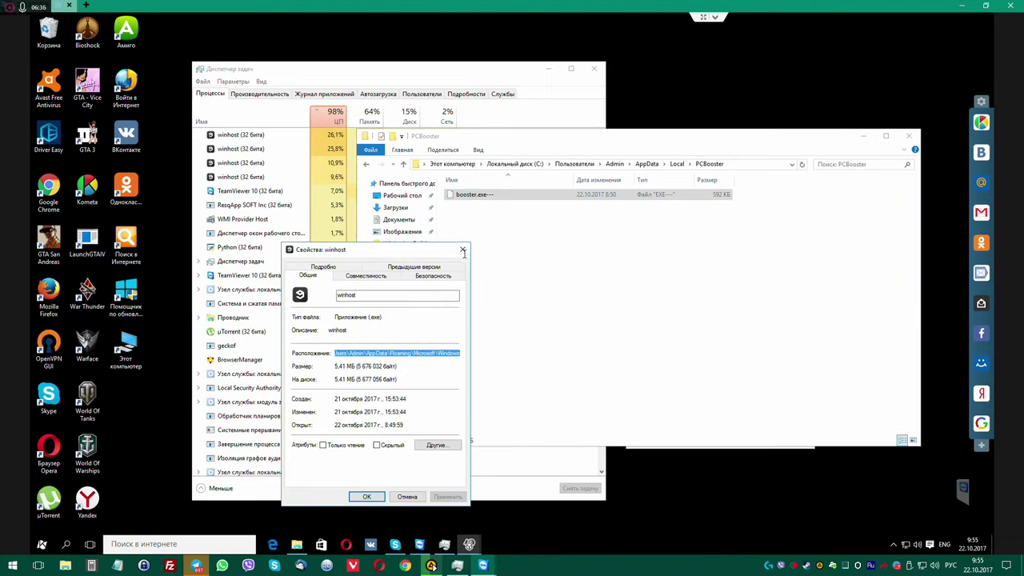
pyautogui.rightClick(437, 353)
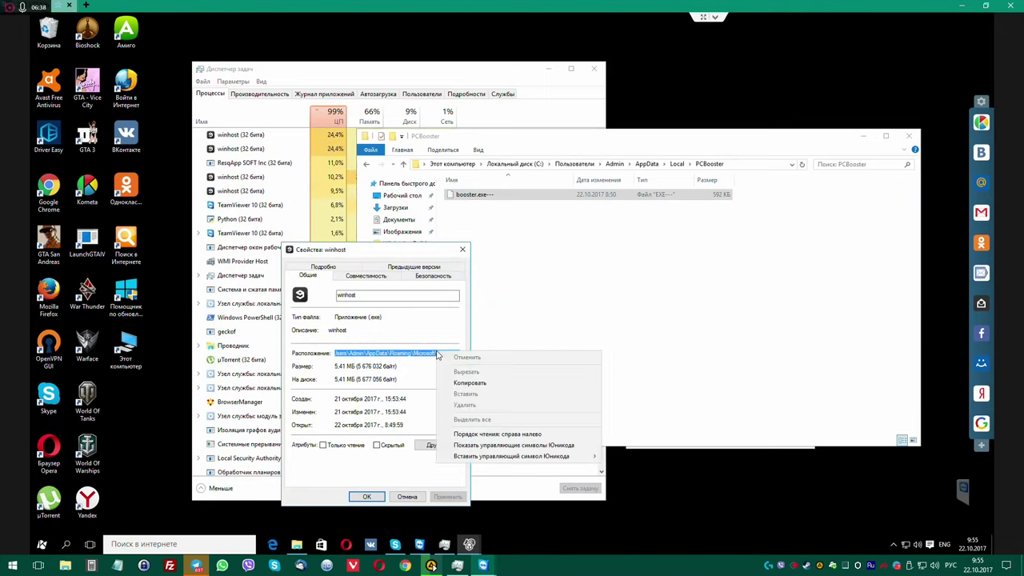
pyautogui.click(467, 382)
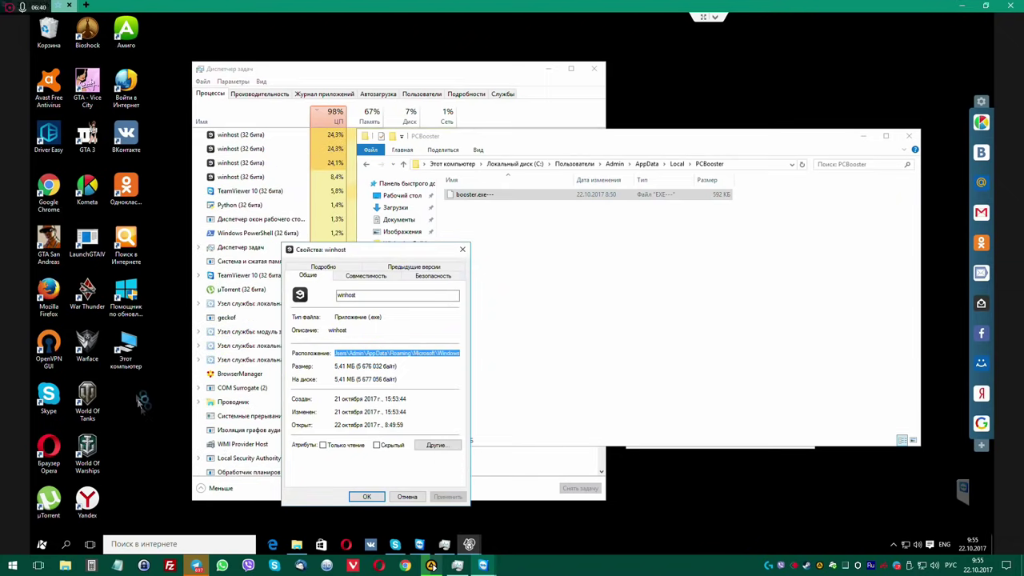
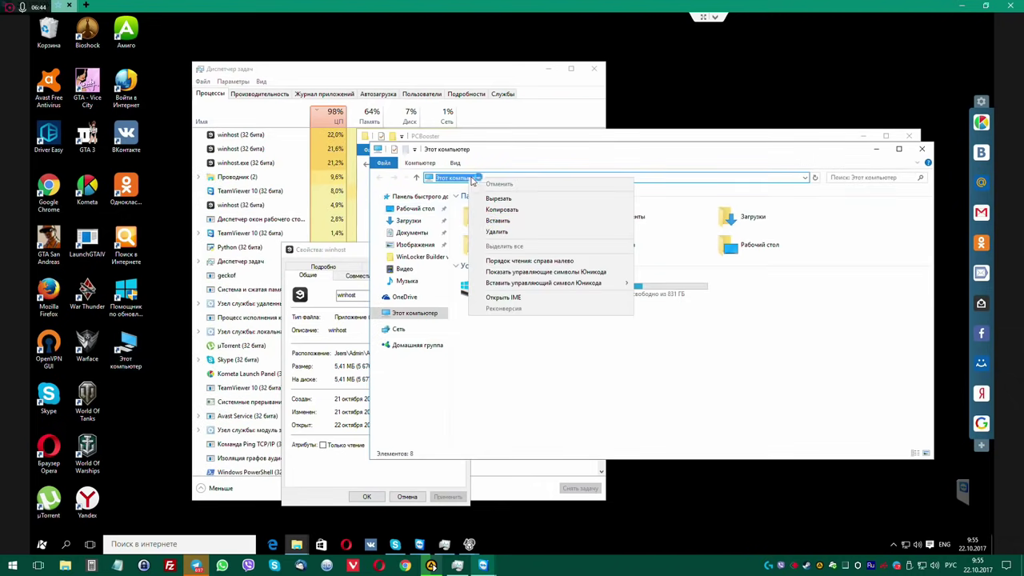
# Paste the path C:\Users\Admin\AppData\Roaming\Microsoft\Windows into the Explorer address bar.
pyautogui.click(492, 220)
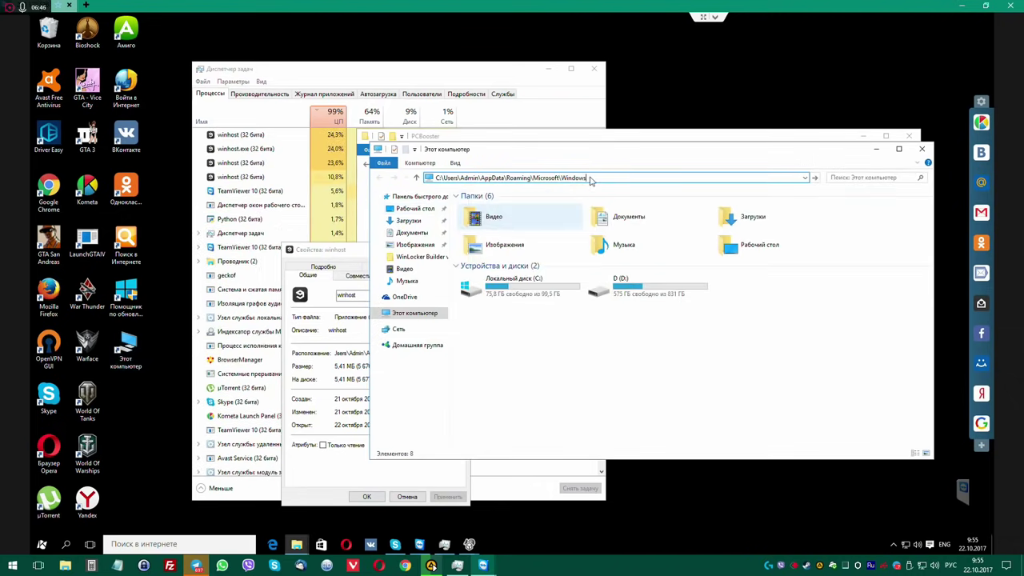
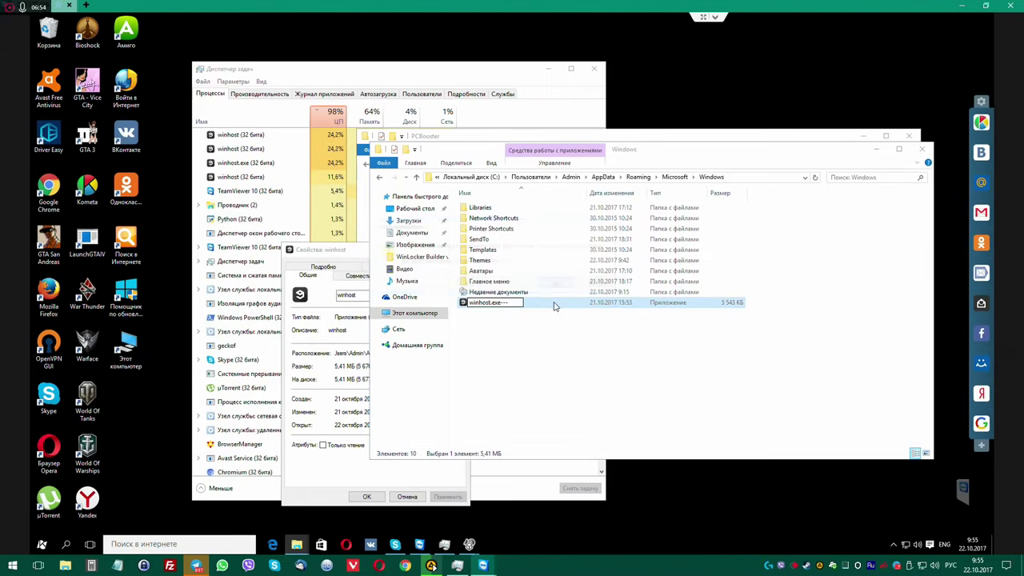
# Confirm the new name 'winhost.exe---' for winhost.exe in the Windows folder.
pyautogui.press('Return')
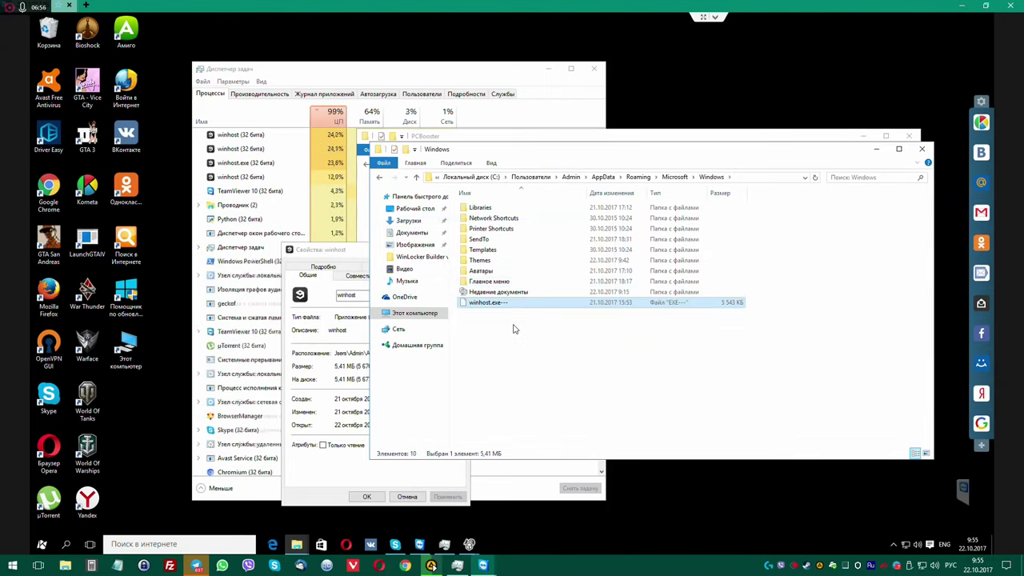
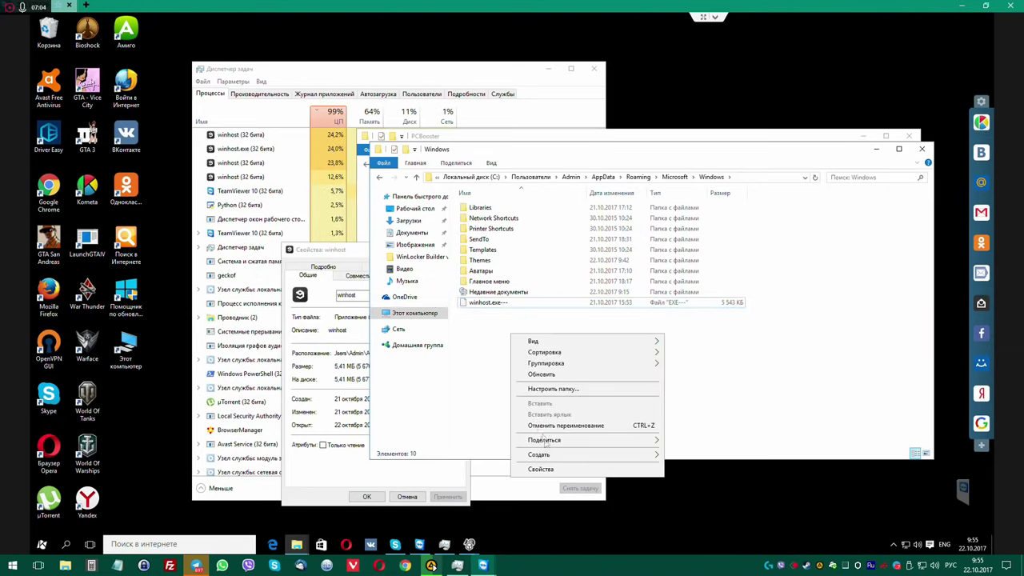
# Create a folder named 'winhost.exe' next to 'winhost.exe---' in AppData\Roaming\Microsoft\Windows.
pyautogui.moveTo(647, 462)
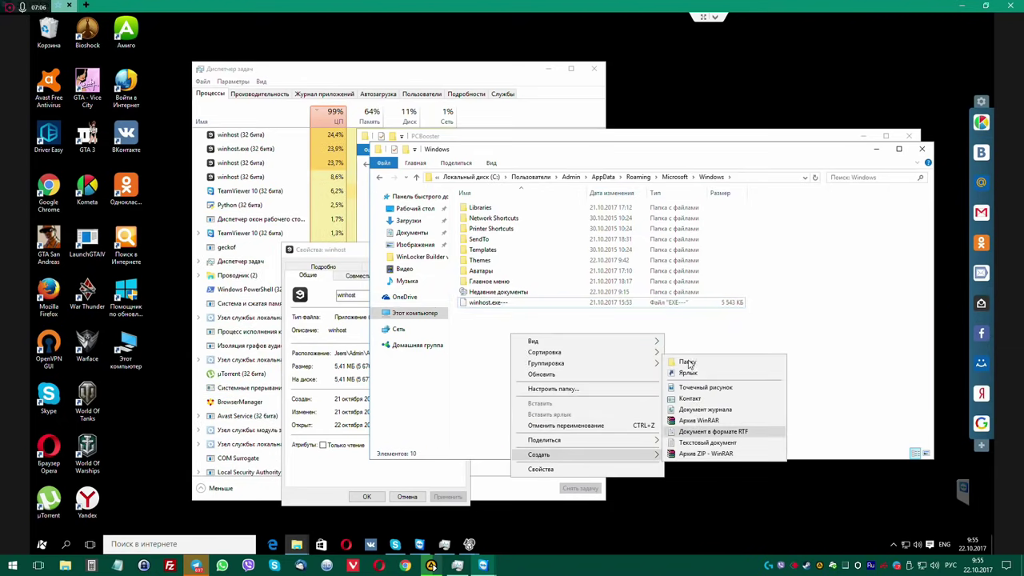
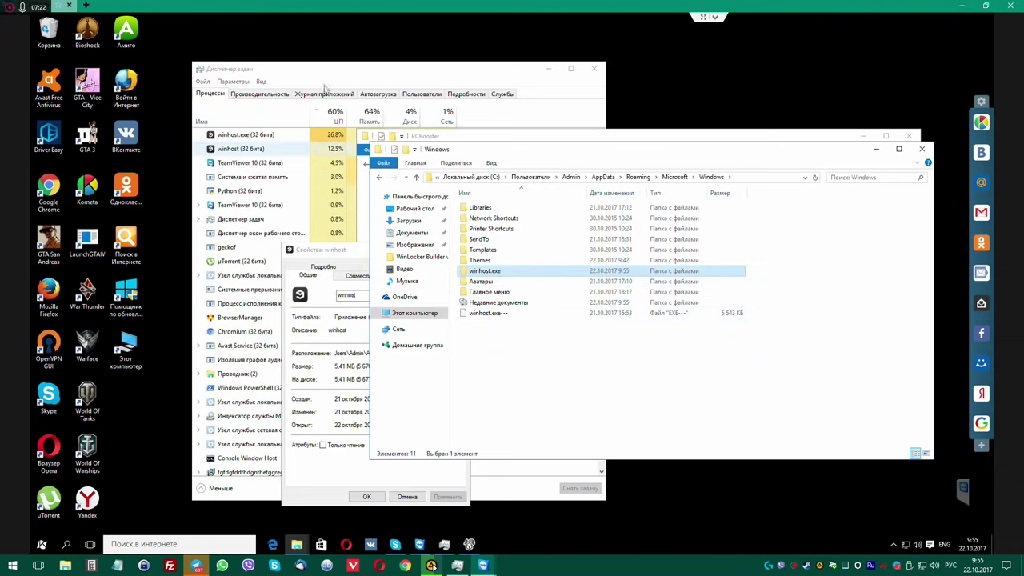
# Open winhost.exe's properties and read its location under AppData\Roaming\Microsoft\Windows.
pyautogui.rightClick(254, 137)
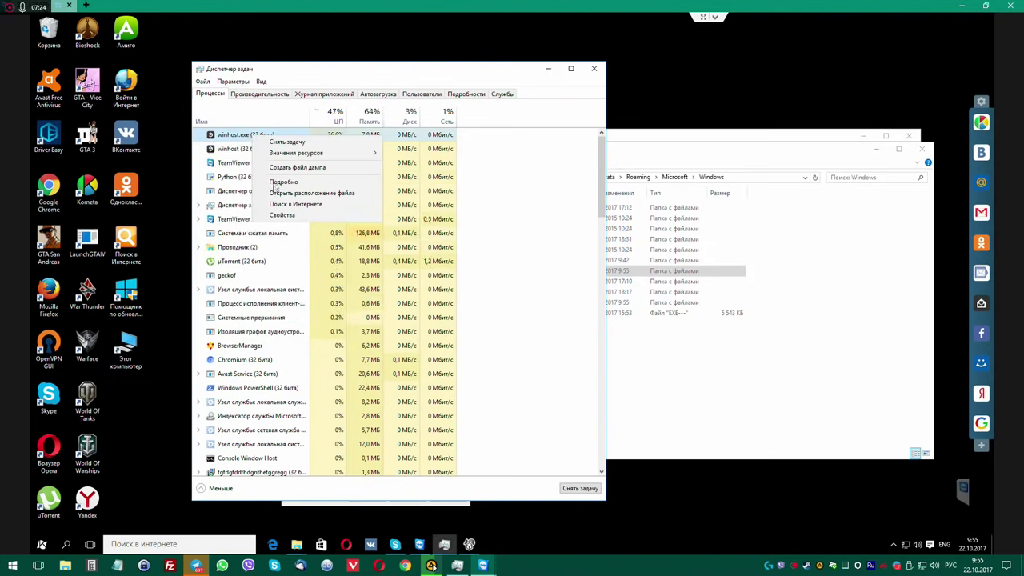
pyautogui.click(281, 215)
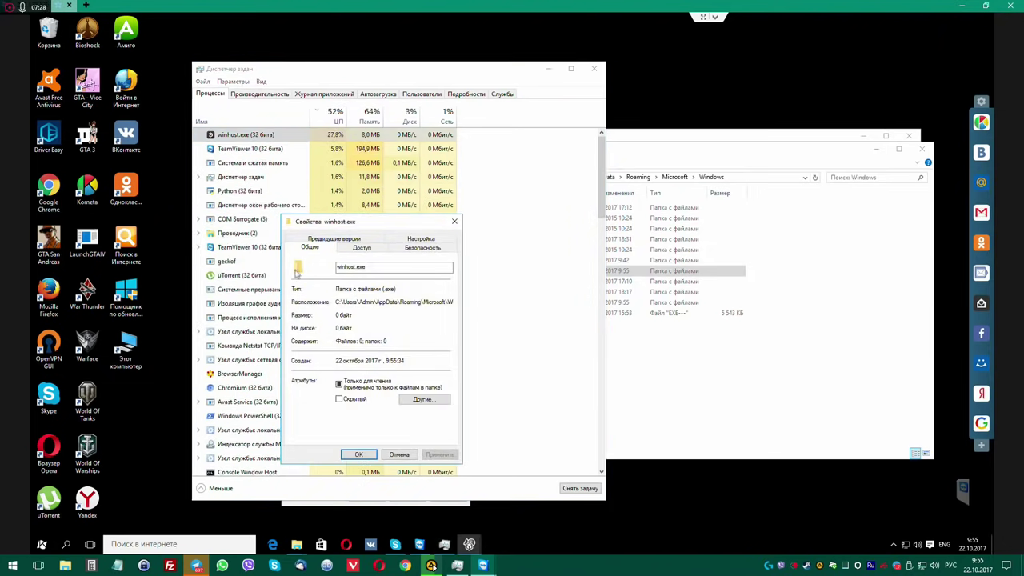
pyautogui.moveTo(439, 301); pyautogui.dragTo(355, 302)
pyautogui.click(337, 302)
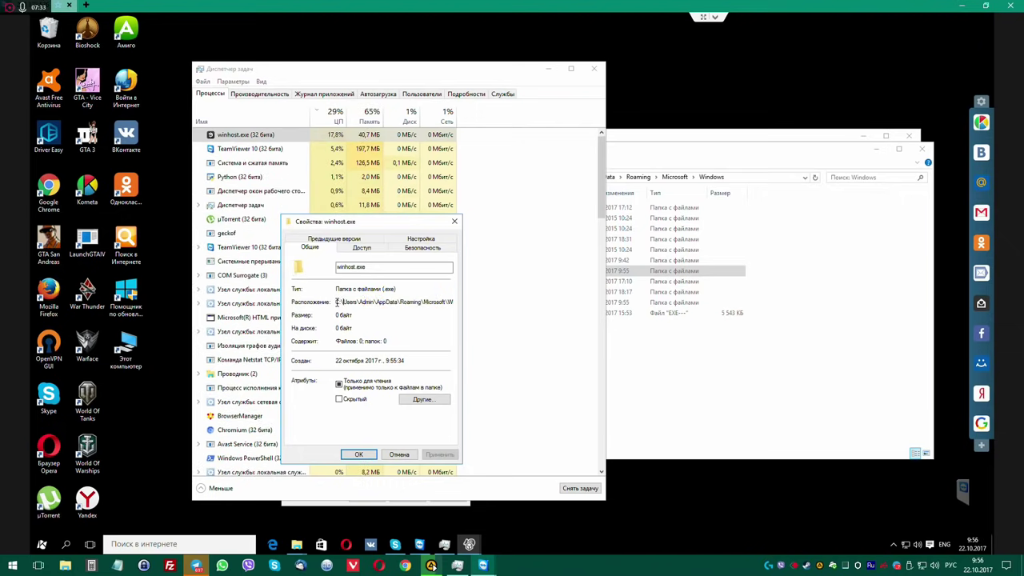
pyautogui.click(455, 221)
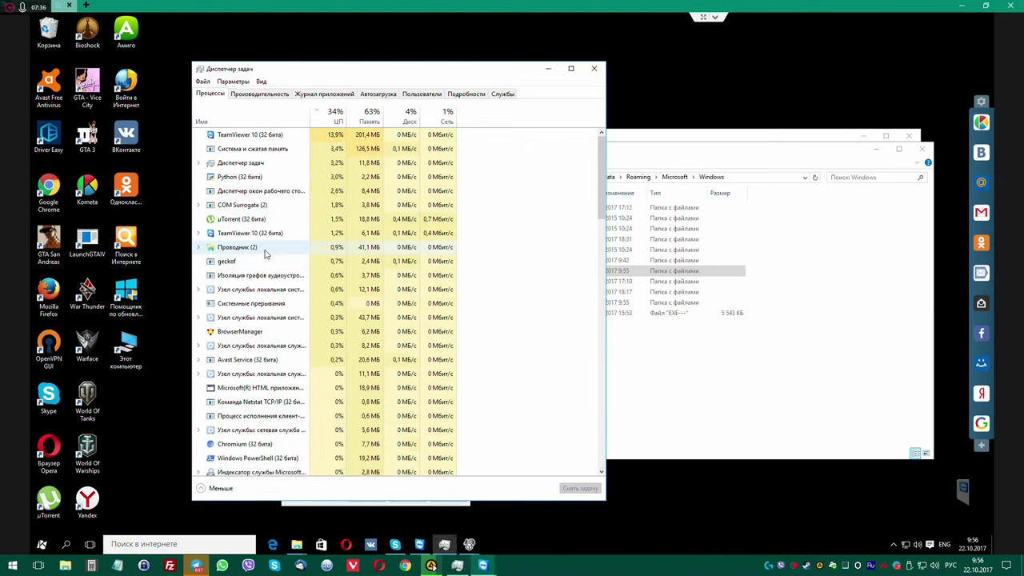
# Re-sort the process list by highest CPU usage.
pyautogui.click(269, 249)
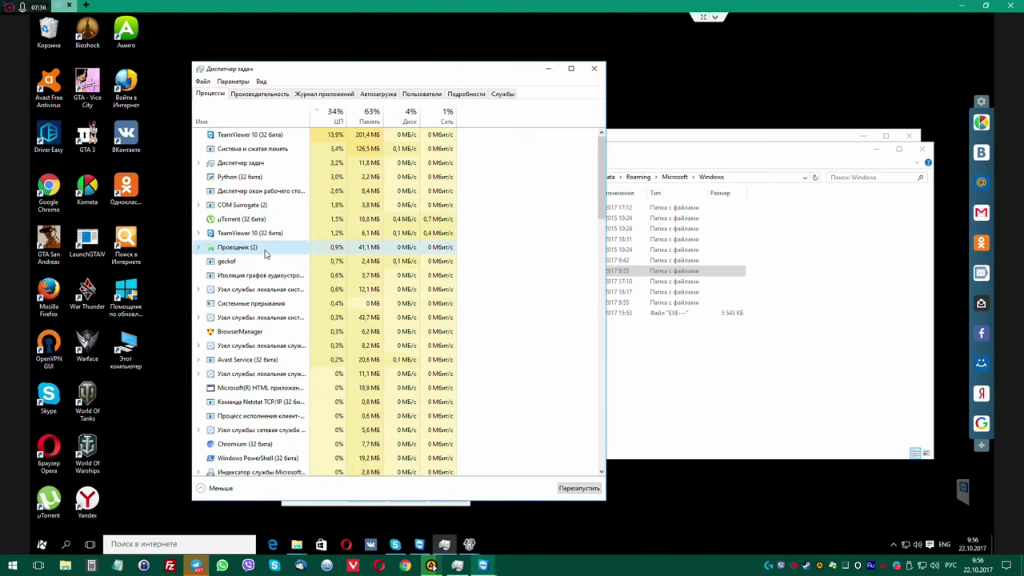
pyautogui.click(332, 120)
pyautogui.click(332, 120)
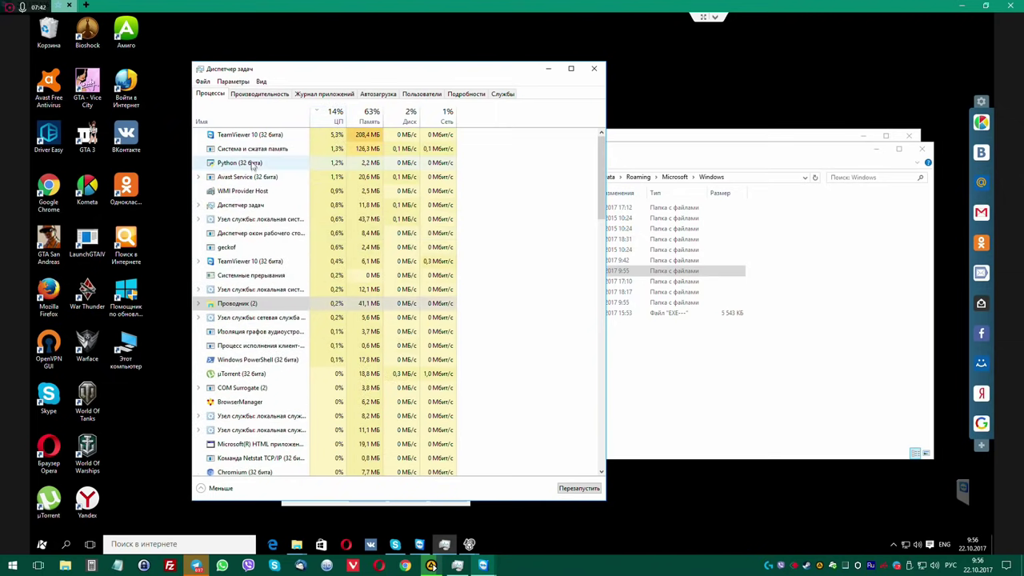
# Trace the Python (32 бита) process to pythonw.exe in AppData\Roaming\setupsk\python, then return to Explorer's Windows folder.
pyautogui.rightClick(262, 162)
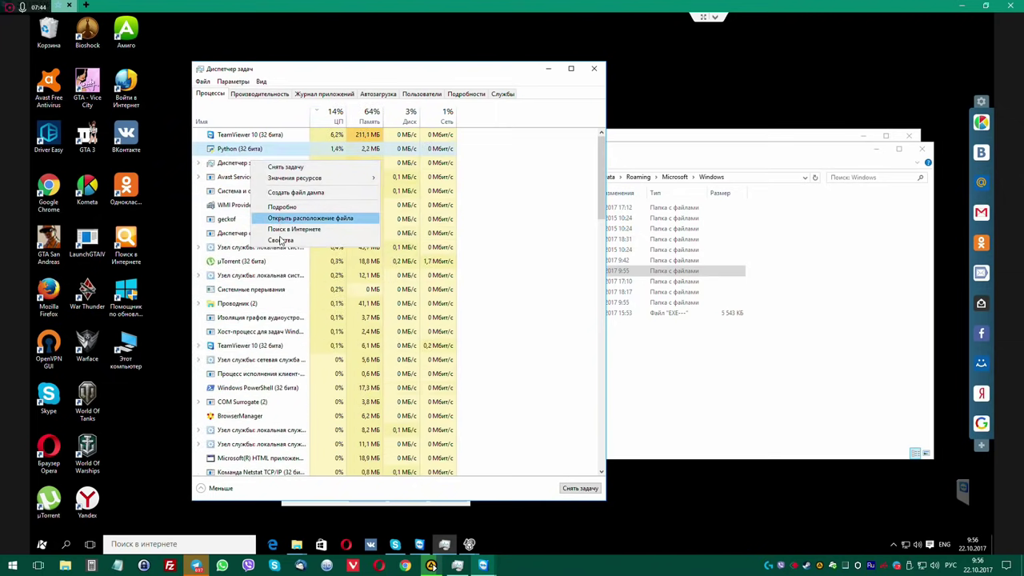
pyautogui.click(279, 240)
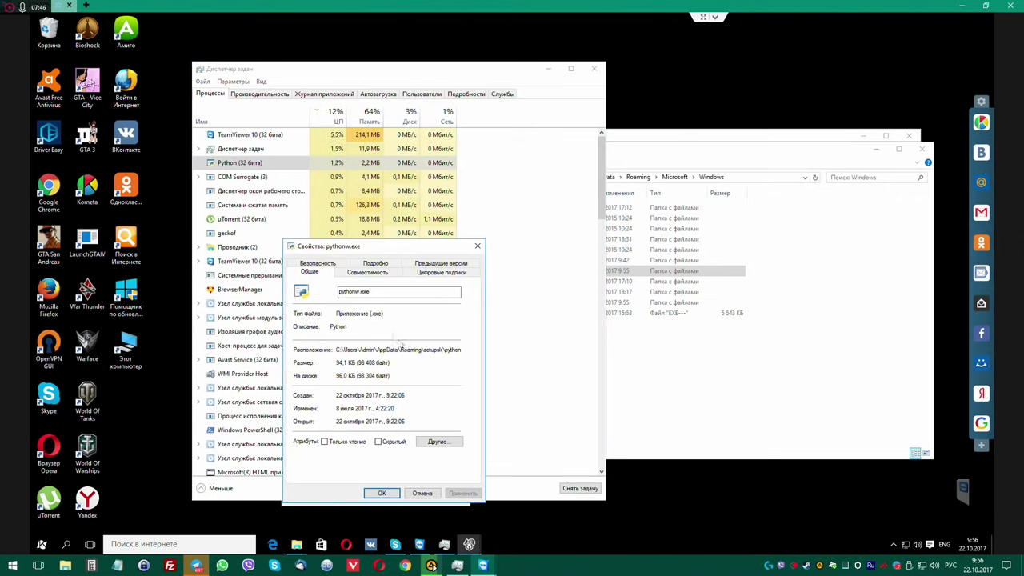
pyautogui.moveTo(404, 350); pyautogui.dragTo(496, 358)
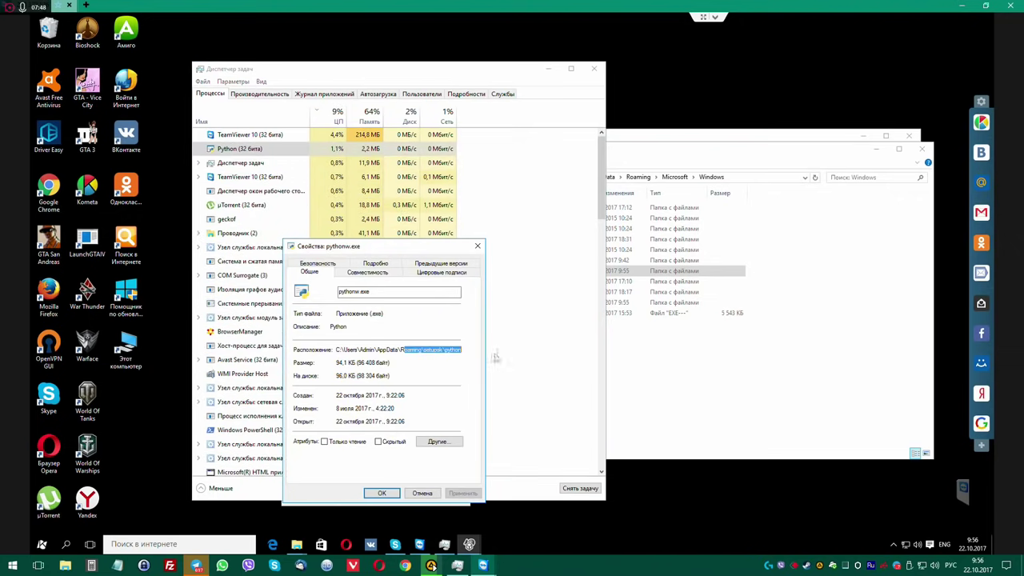
pyautogui.click(402, 349)
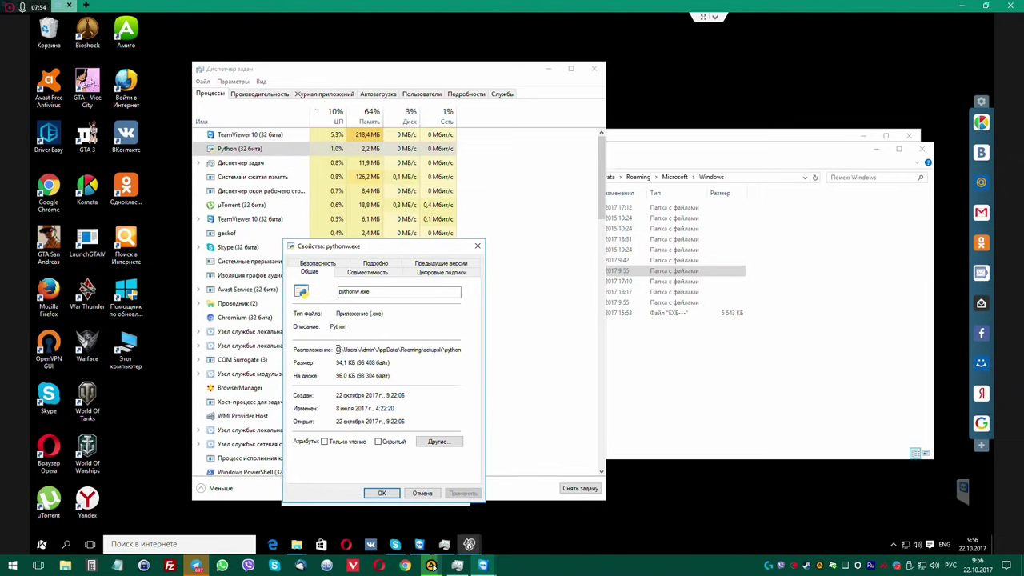
pyautogui.moveTo(336, 350); pyautogui.dragTo(519, 352)
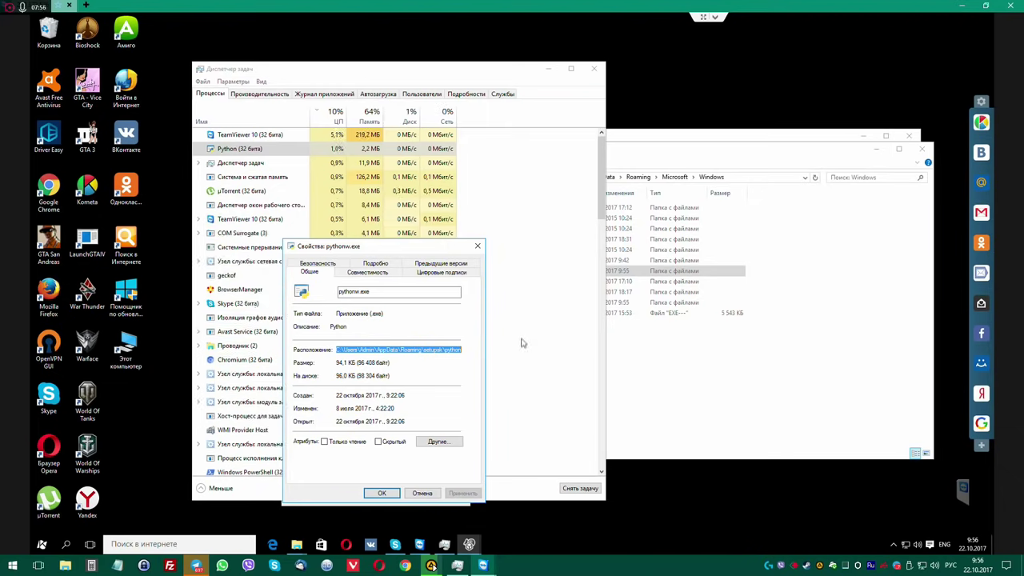
pyautogui.click(475, 245)
pyautogui.click(692, 144)
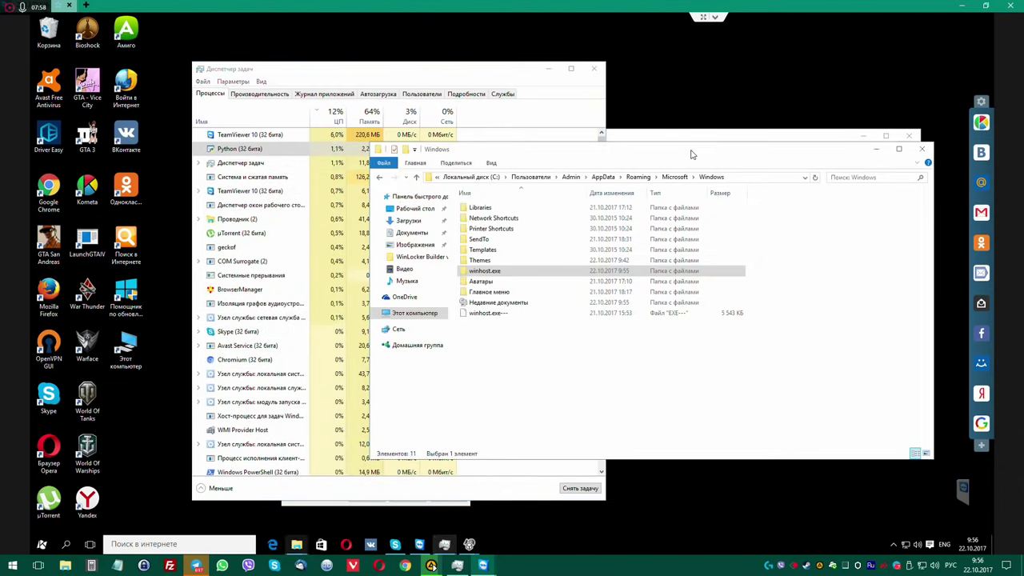
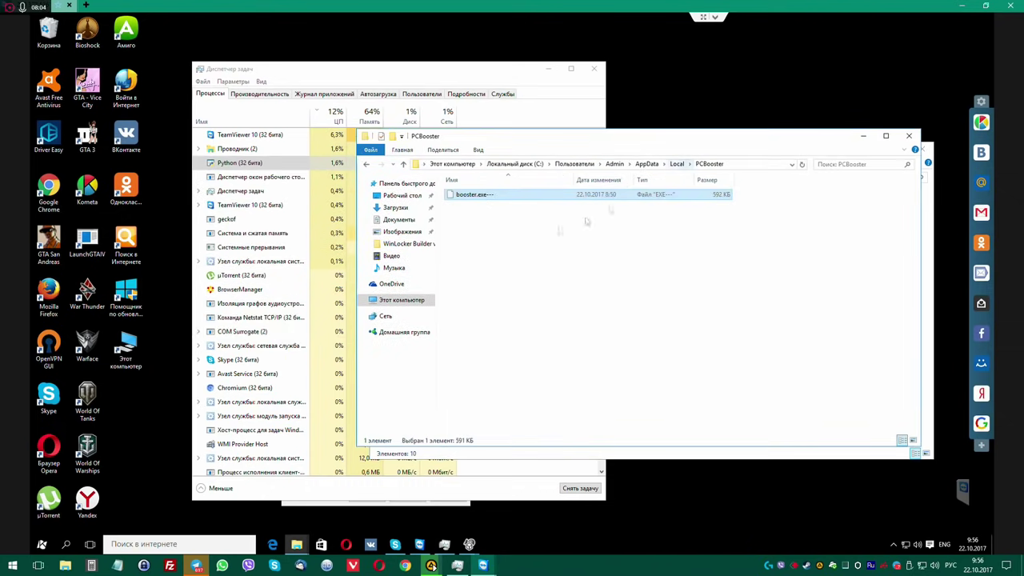
# Go up to AppData, open Local, and delete the PCBooster folder, confirming the removal.
pyautogui.click(652, 166)
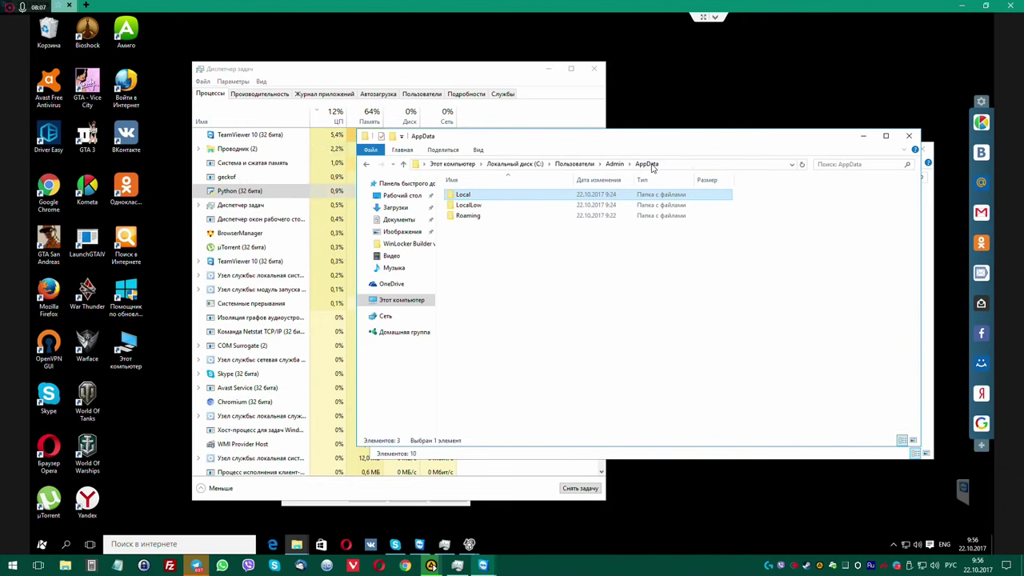
pyautogui.doubleClick(464, 196)
pyautogui.scroll(-1, 483, 354)
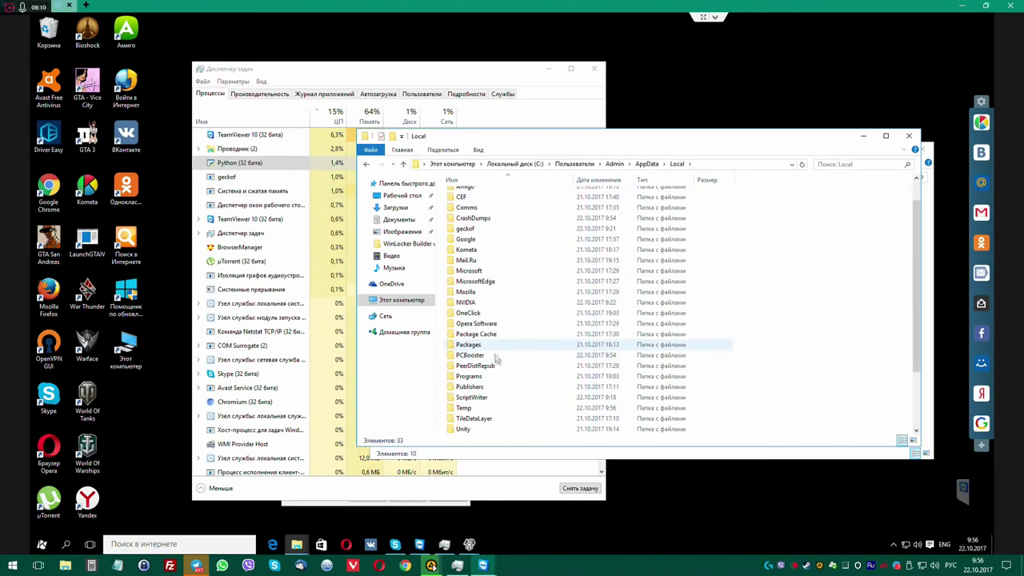
pyautogui.click(477, 356)
pyautogui.click(472, 357)
pyautogui.hotkey('ctrl', 'c')
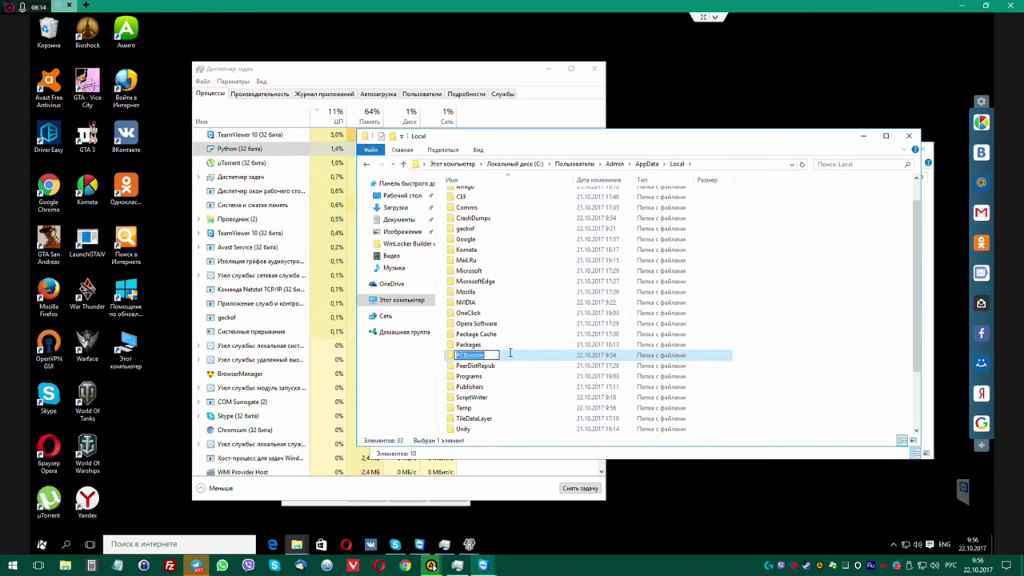
pyautogui.click(507, 356)
pyautogui.press('Delete')
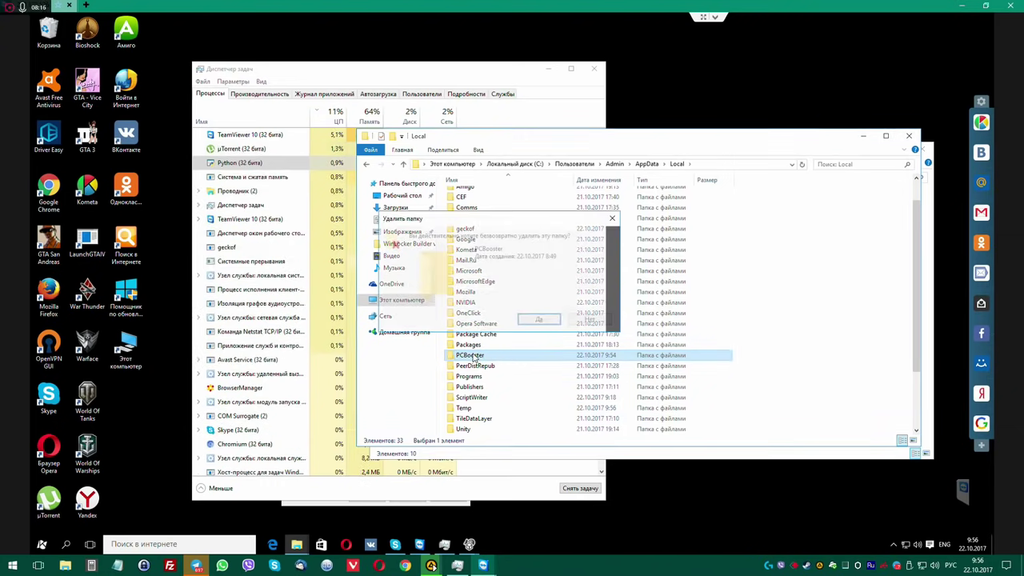
pyautogui.press('Return')
# Create a new text document in Local and rename it to PCBooster without the .txt extension.
pyautogui.rightClick(785, 307)
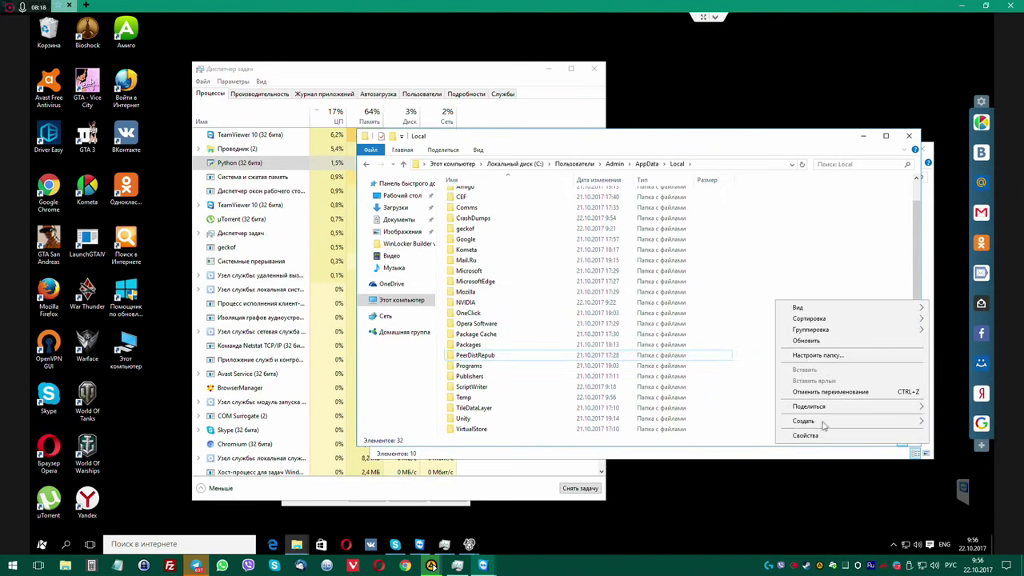
pyautogui.moveTo(807, 422)
pyautogui.click(697, 504)
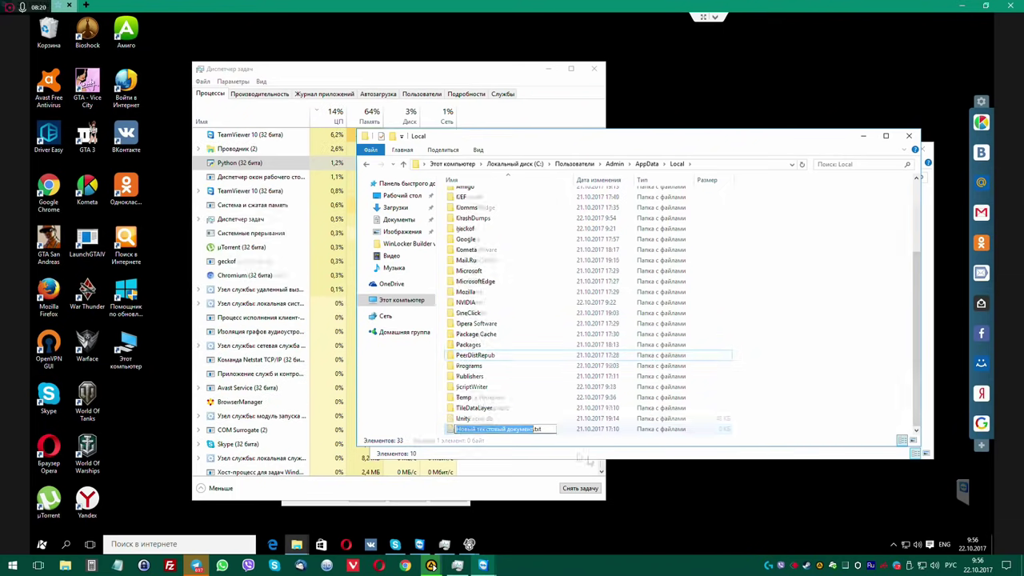
pyautogui.press('BackSpace')
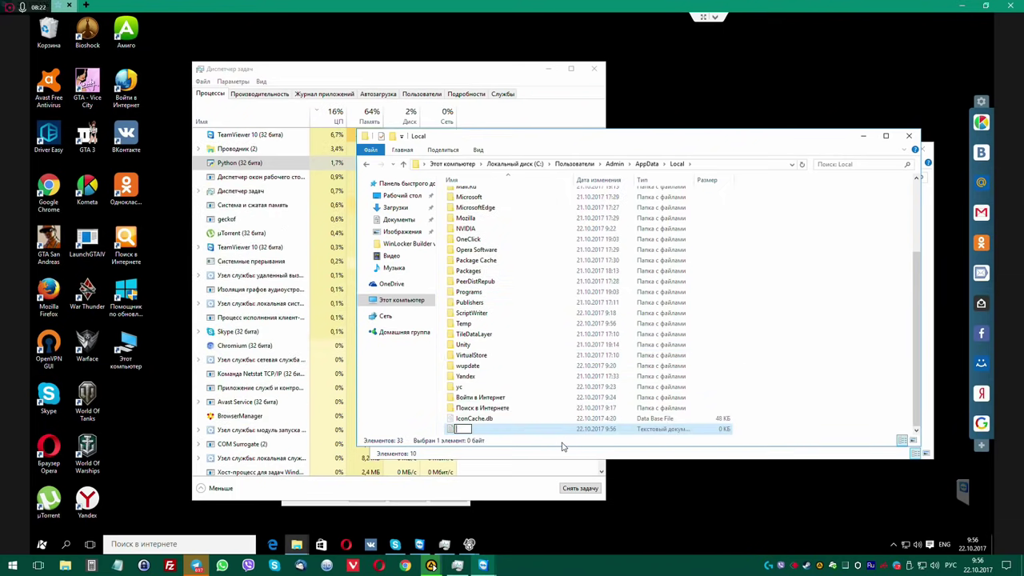
pyautogui.hotkey('ctrl', 'v')
pyautogui.press('Return')
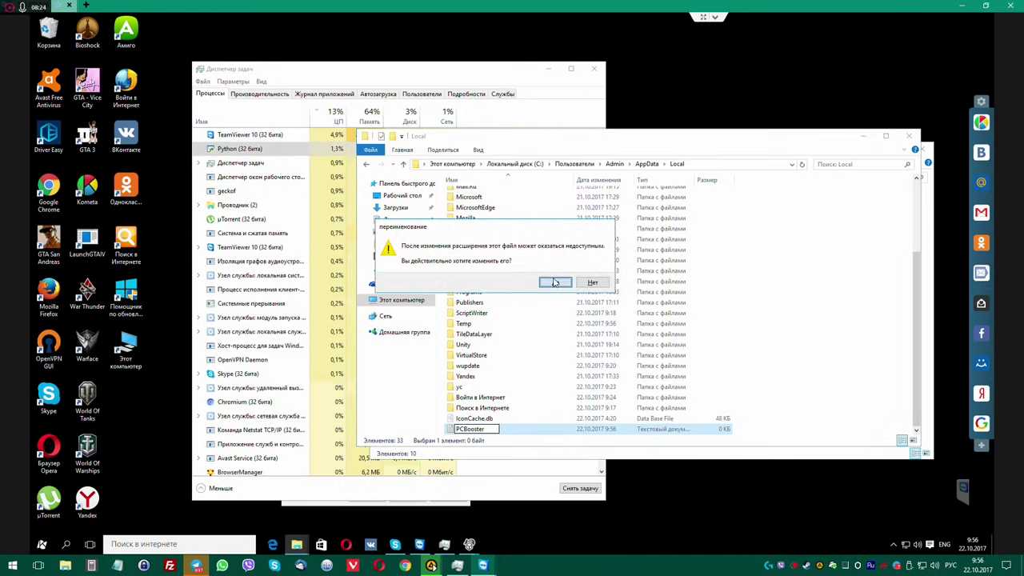
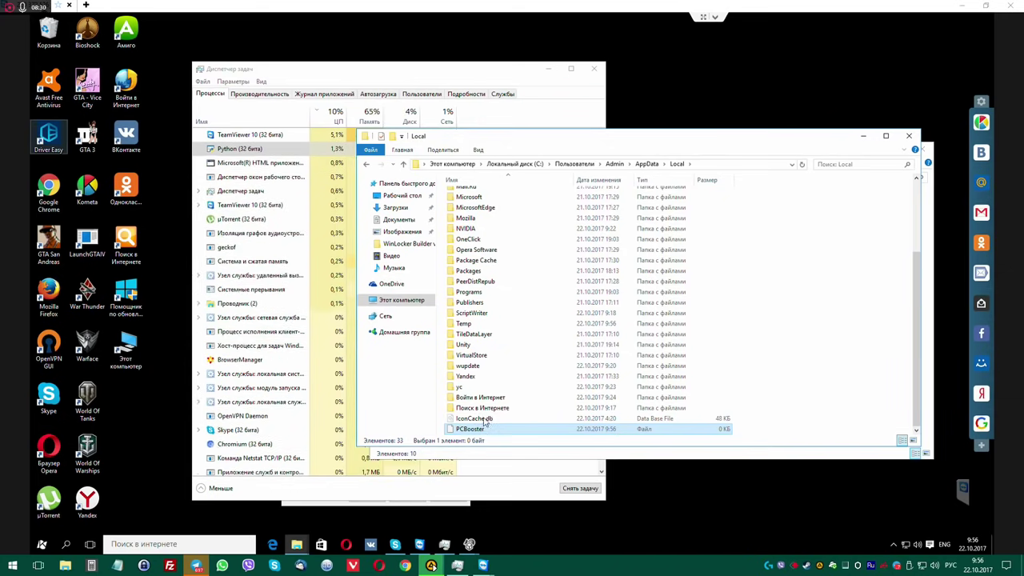
# Close the AppData Local window and move Task Manager in front of the remaining Explorer window.
pyautogui.scroll(4, 539, 320)
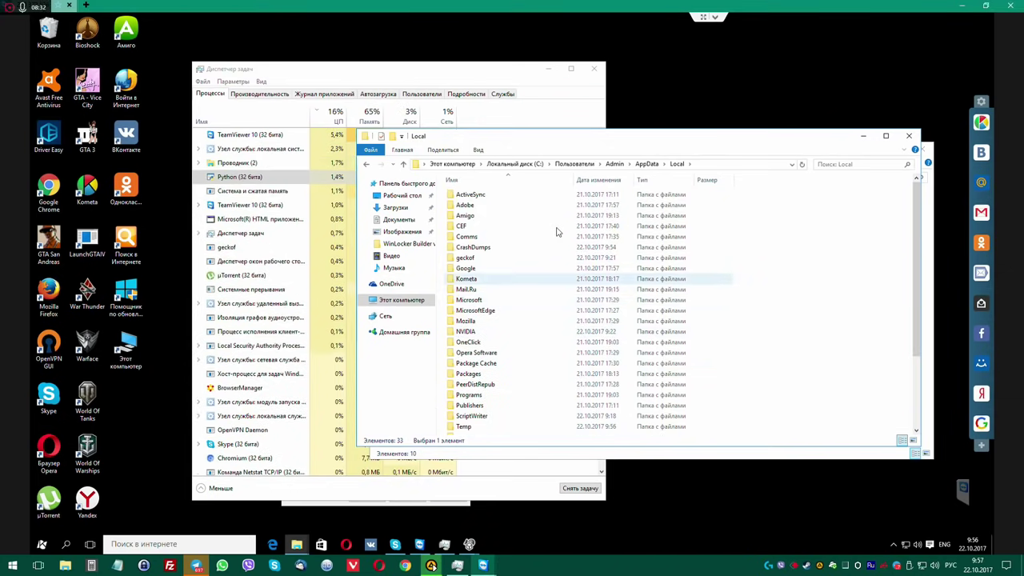
pyautogui.click(909, 136)
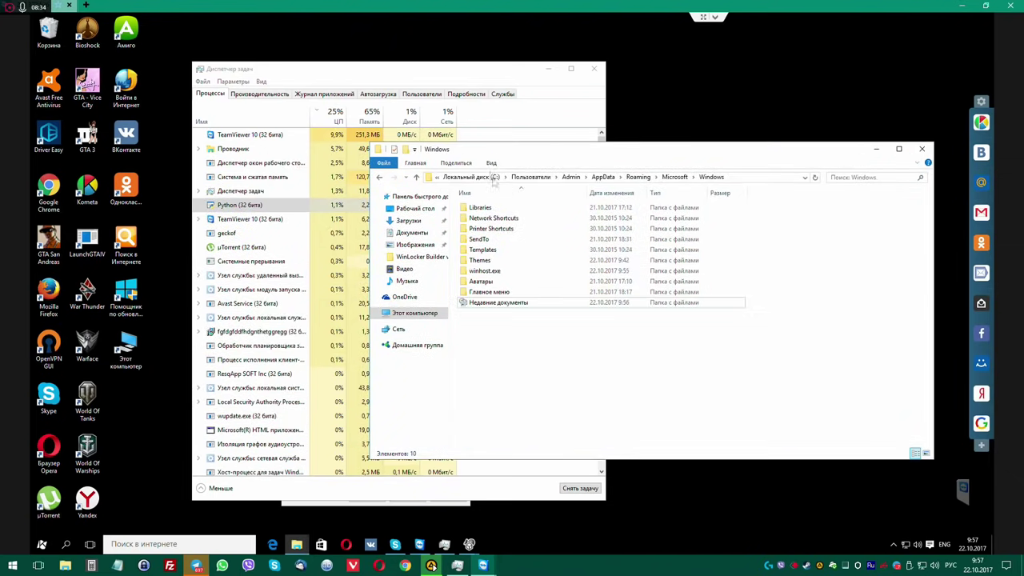
pyautogui.moveTo(408, 68); pyautogui.dragTo(376, 46)
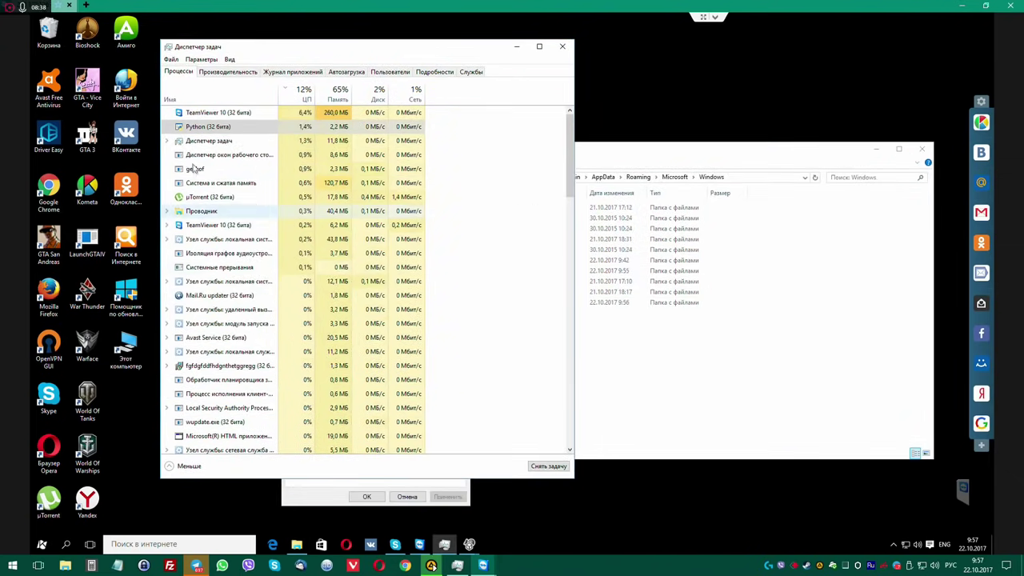
# Sort Task Manager's process list by Имя and scroll down to the Python process.
pyautogui.rightClick(195, 170)
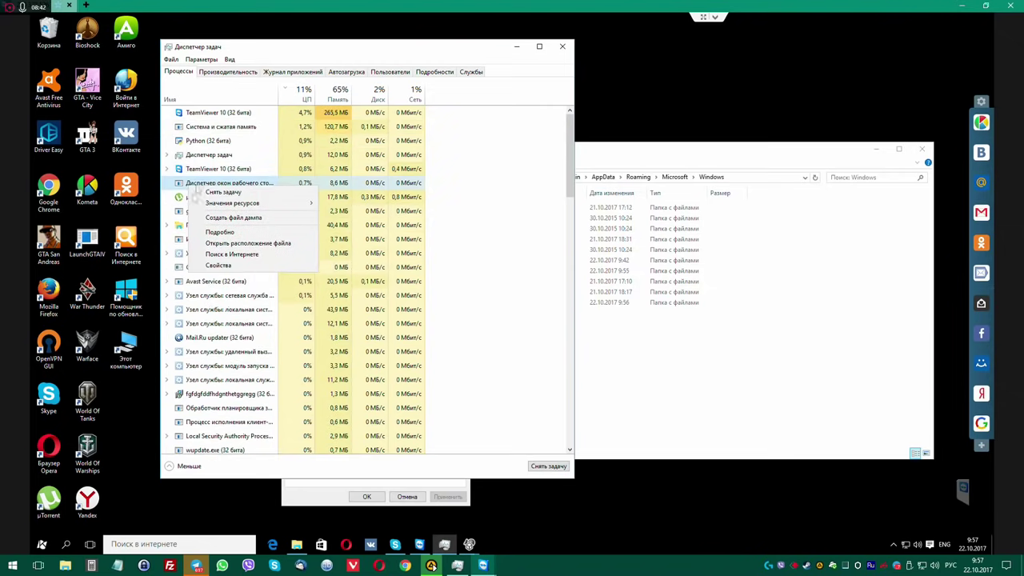
pyautogui.click(209, 155)
pyautogui.click(209, 99)
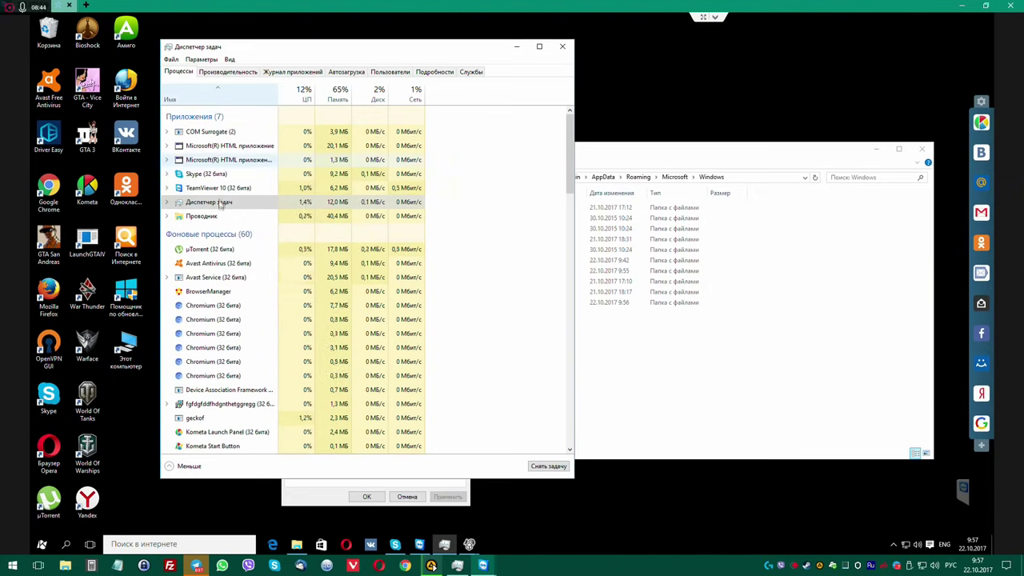
pyautogui.scroll(-4, 227, 216)
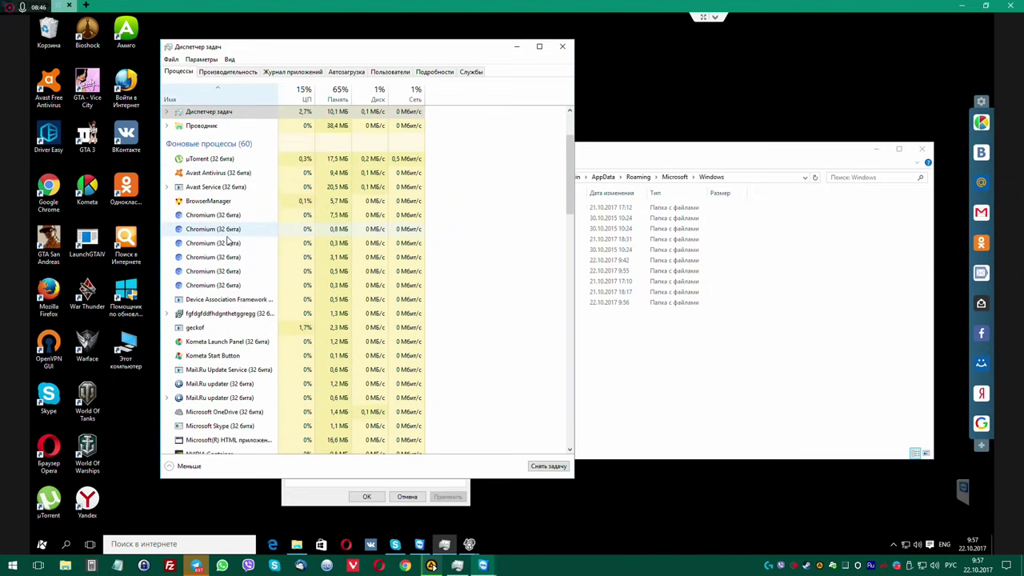
pyautogui.scroll(-6, 228, 240)
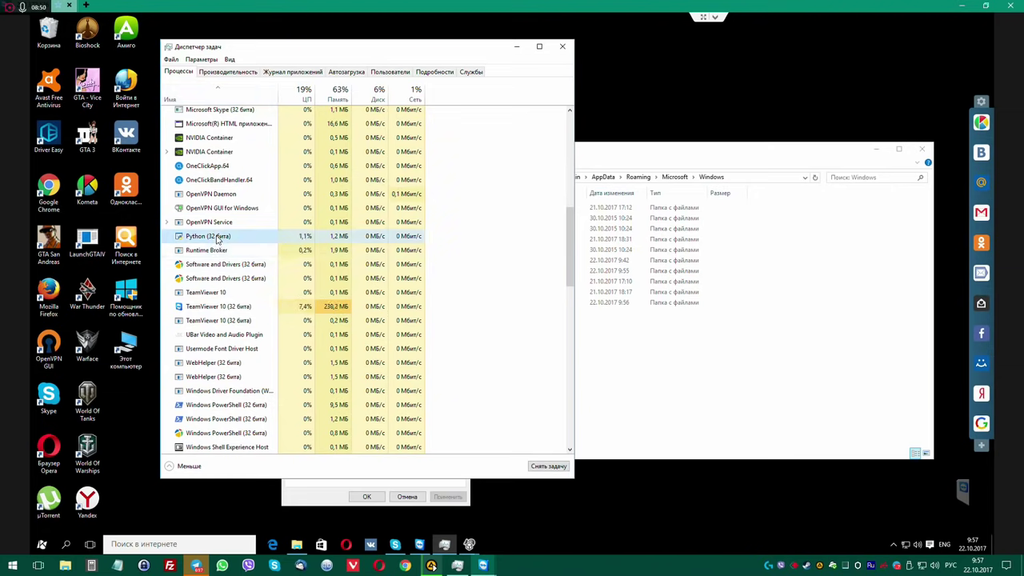
# Open Свойства for Python (32 бита) and select its AppData\Roaming\setupsk\python location path.
pyautogui.rightClick(229, 237)
pyautogui.click(244, 315)
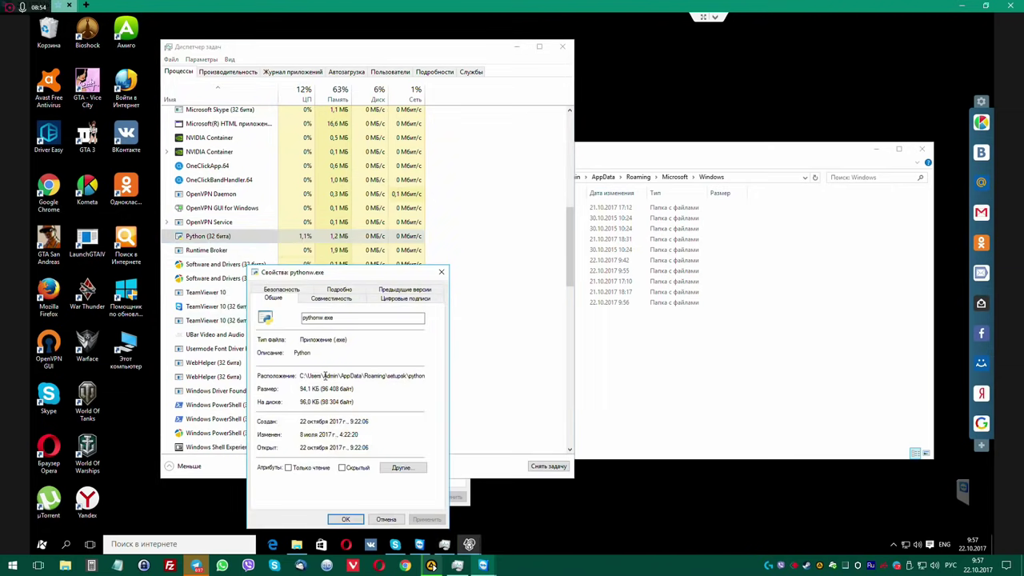
pyautogui.moveTo(301, 375); pyautogui.dragTo(486, 380)
pyautogui.hotkey('ctrl', 'c')
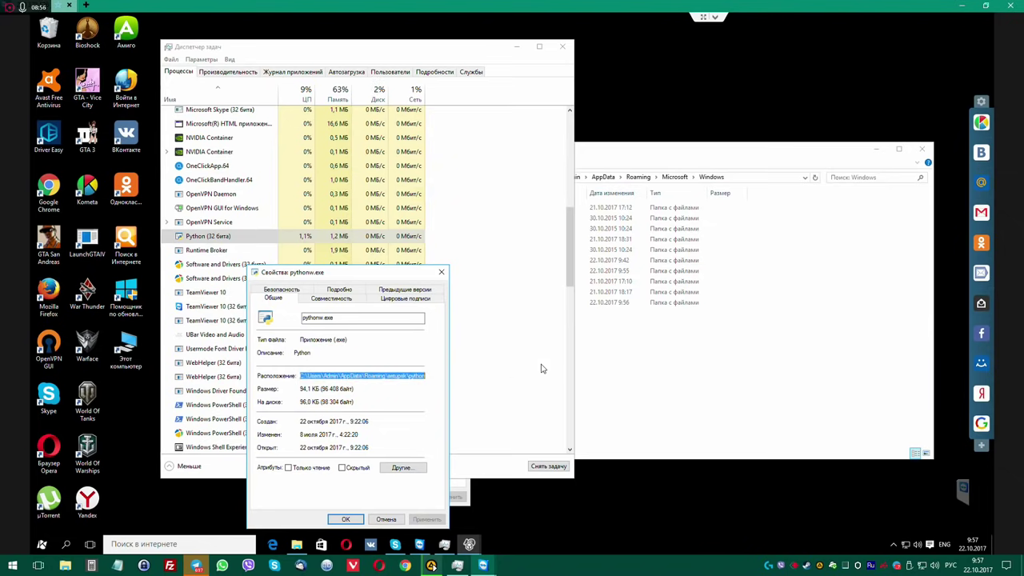
pyautogui.click(777, 282)
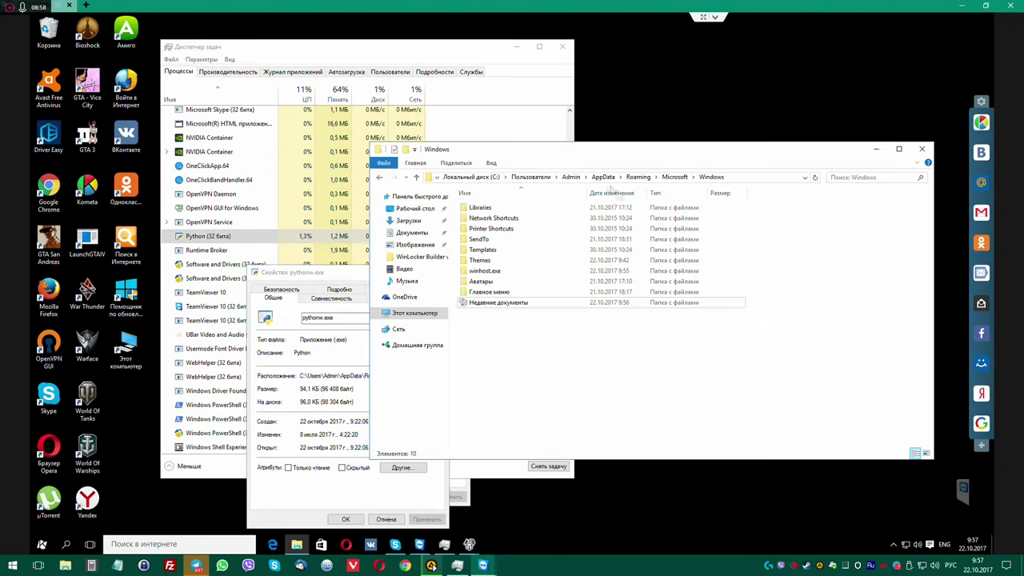
# Go to the pasted setupsk\python path in Explorer and browse its 67 files.
pyautogui.click(743, 177)
pyautogui.hotkey('ctrl', 'v')
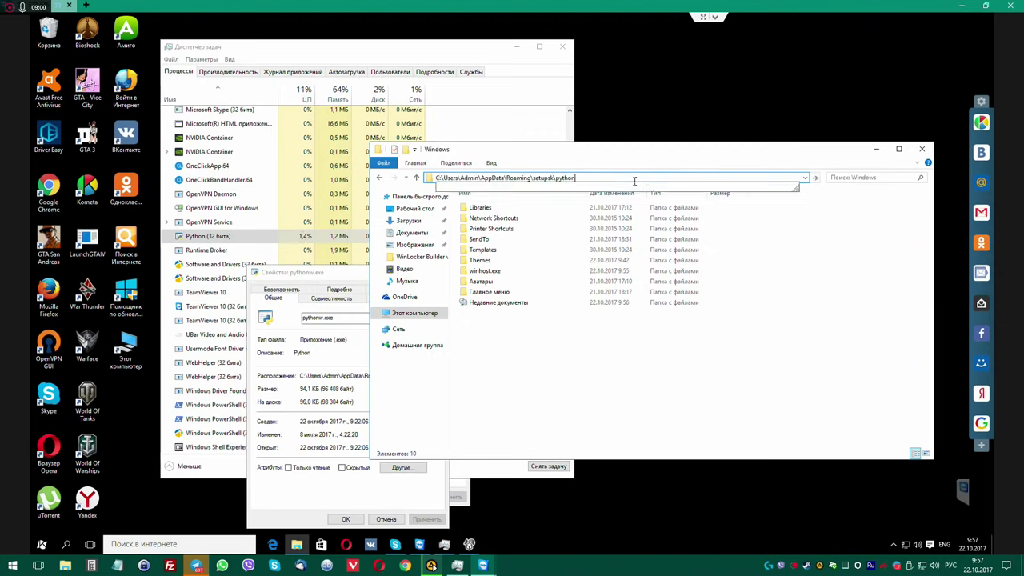
pyautogui.press('Return')
pyautogui.scroll(-14, 632, 328)
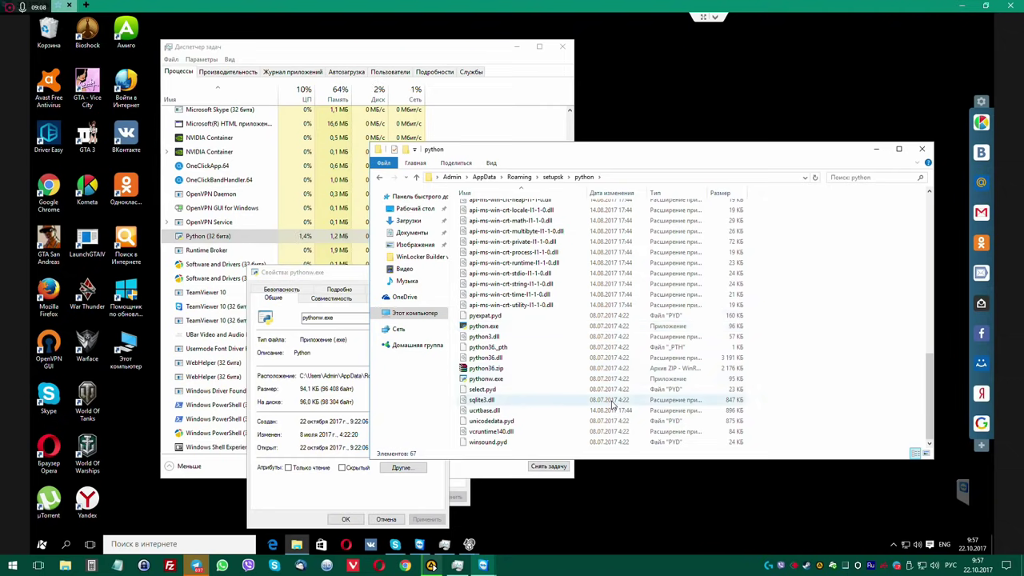
pyautogui.scroll(14, 612, 404)
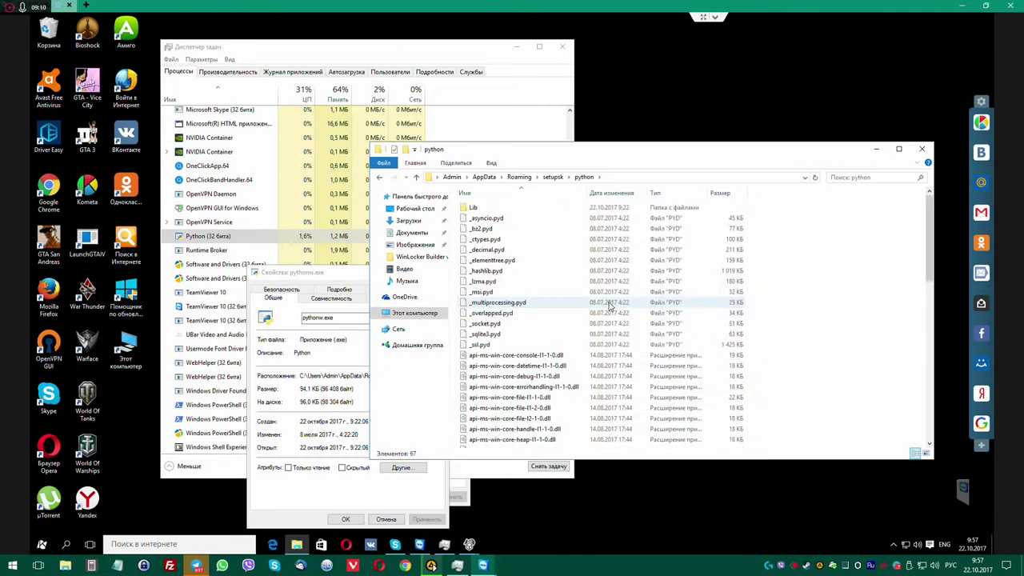
# Look inside the Lib subfolder, then go up through python to the setupsk folder.
pyautogui.doubleClick(474, 207)
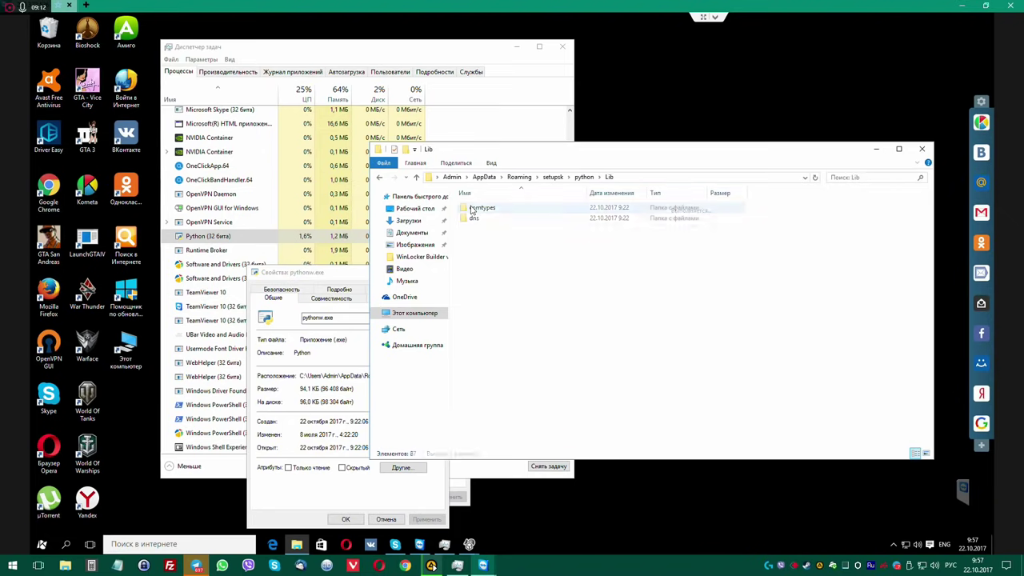
pyautogui.click(583, 177)
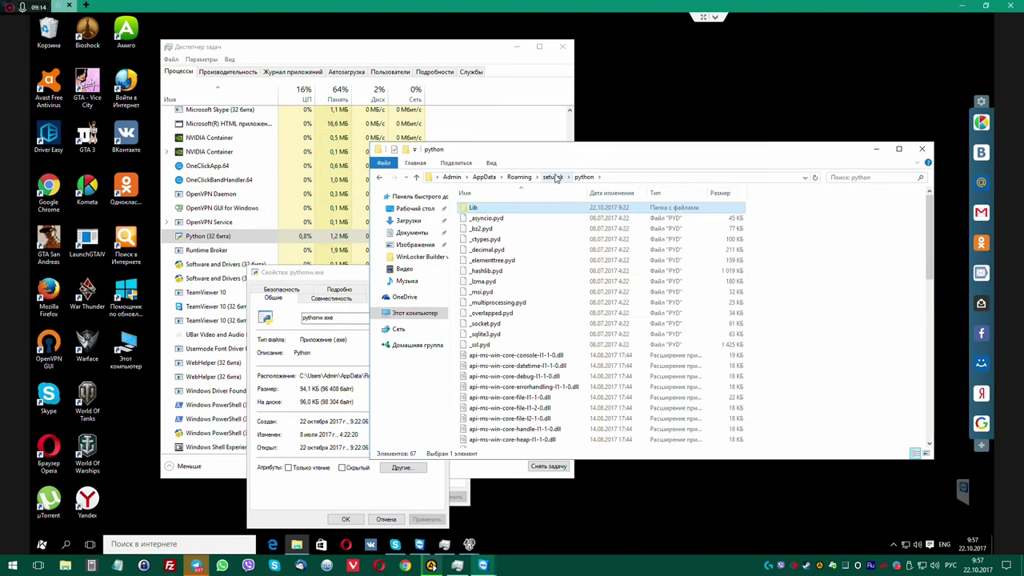
pyautogui.click(552, 176)
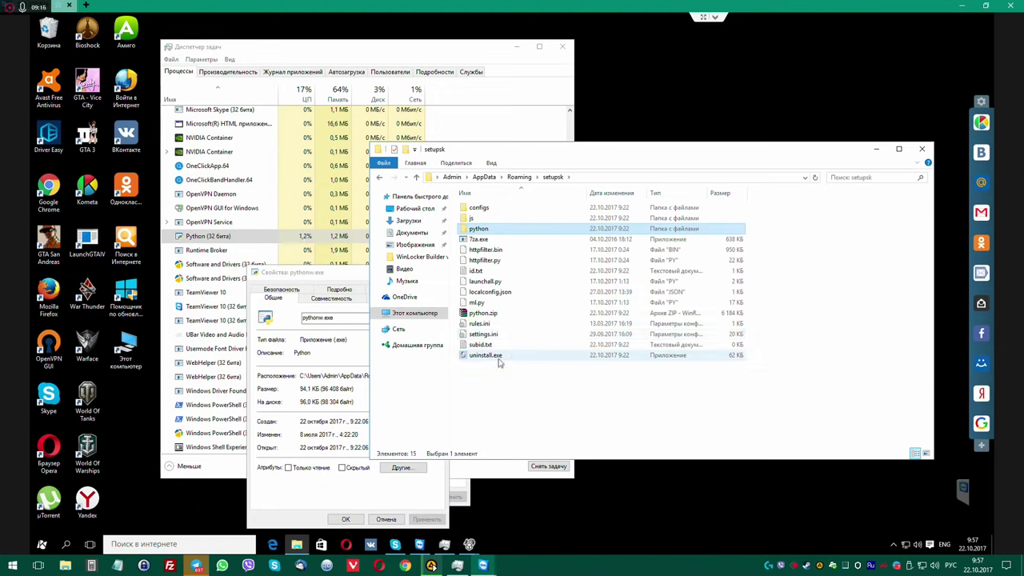
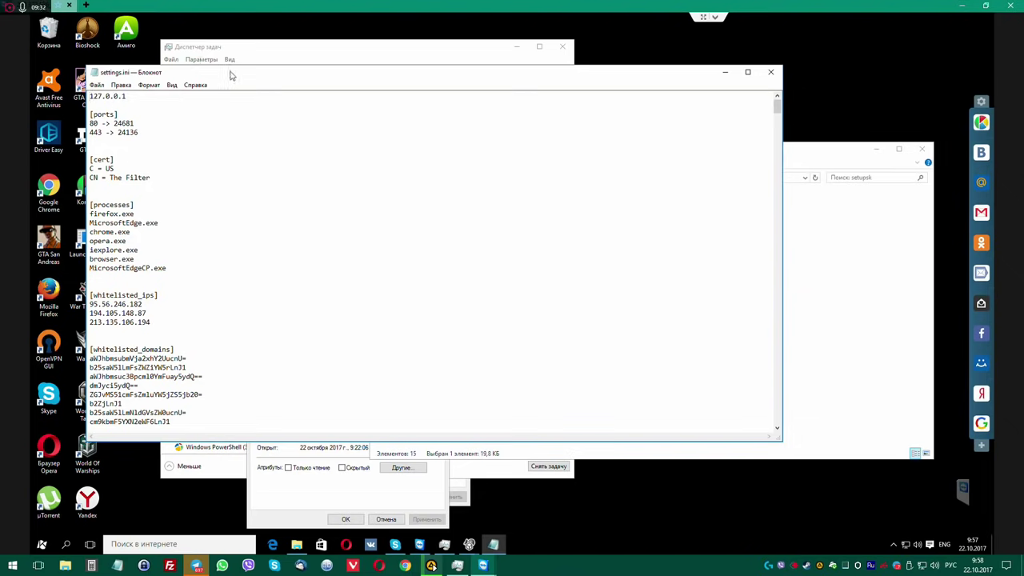
# Move the settings.ini Notepad window to the right to reveal its encoded whitelisted domains list.
pyautogui.moveTo(307, 73); pyautogui.dragTo(391, 69)
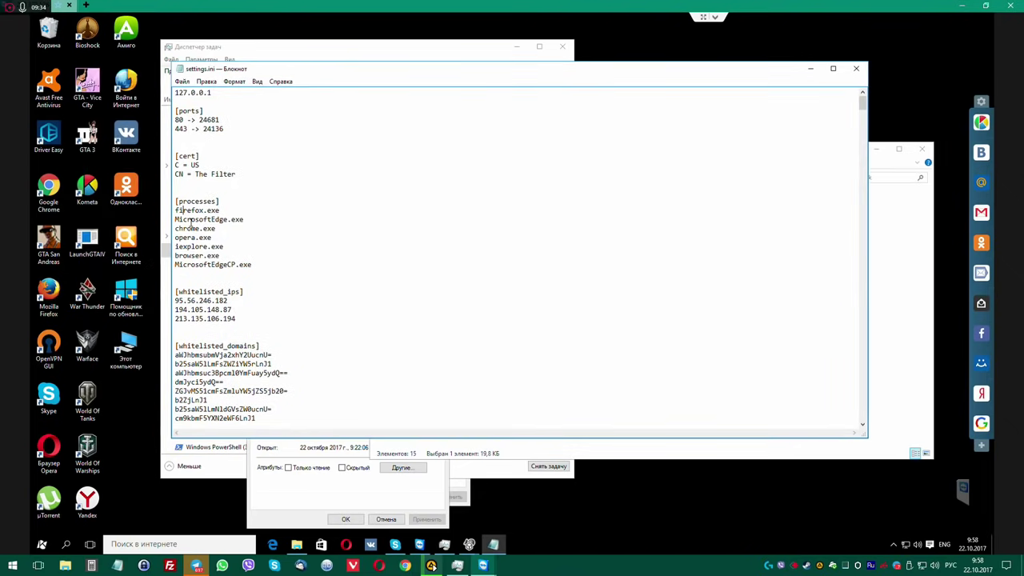
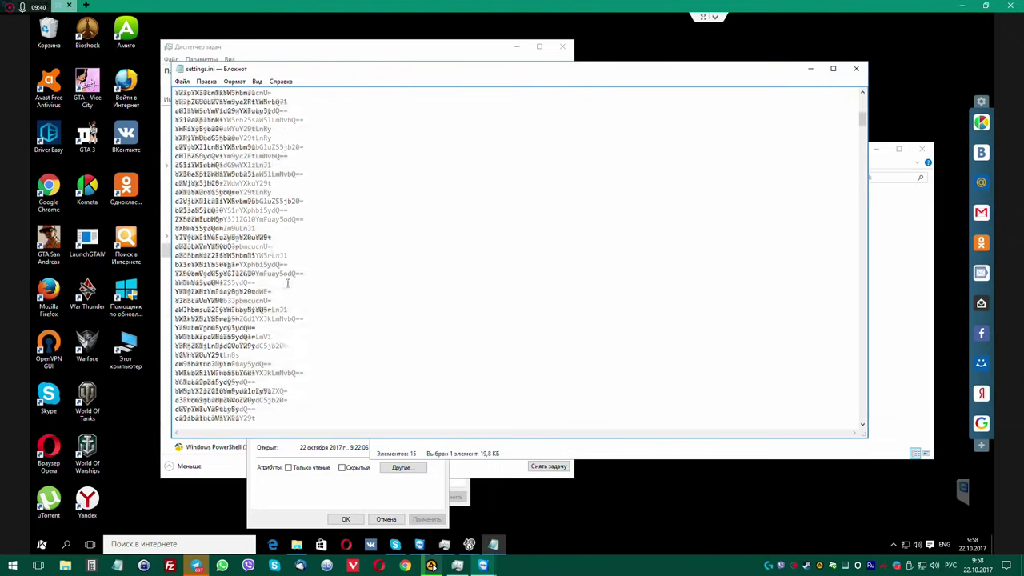
pyautogui.scroll(-12, 289, 280)
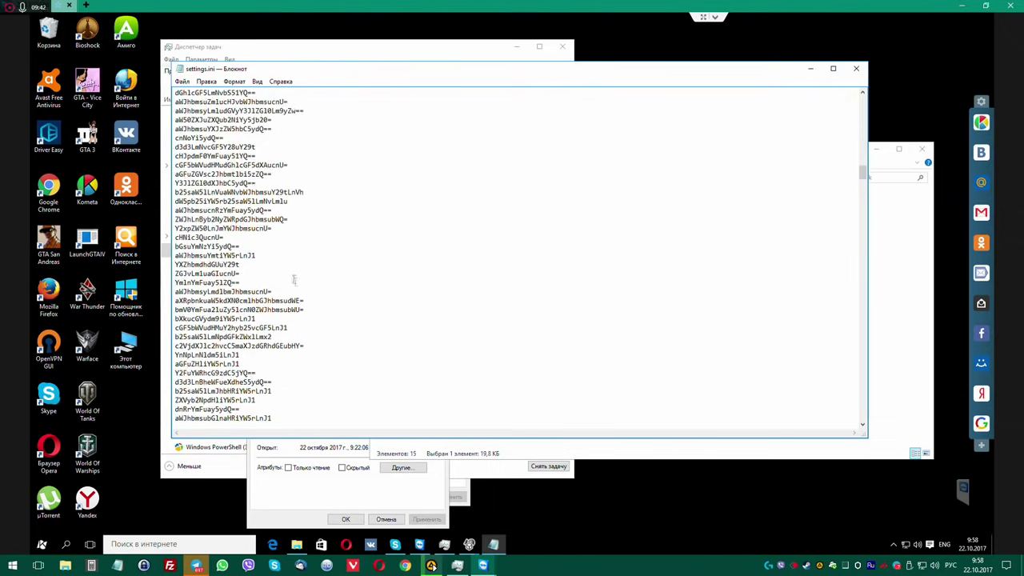
# Scroll through the rest of settings.ini's encoded entries and close Notepad.
pyautogui.click(856, 68)
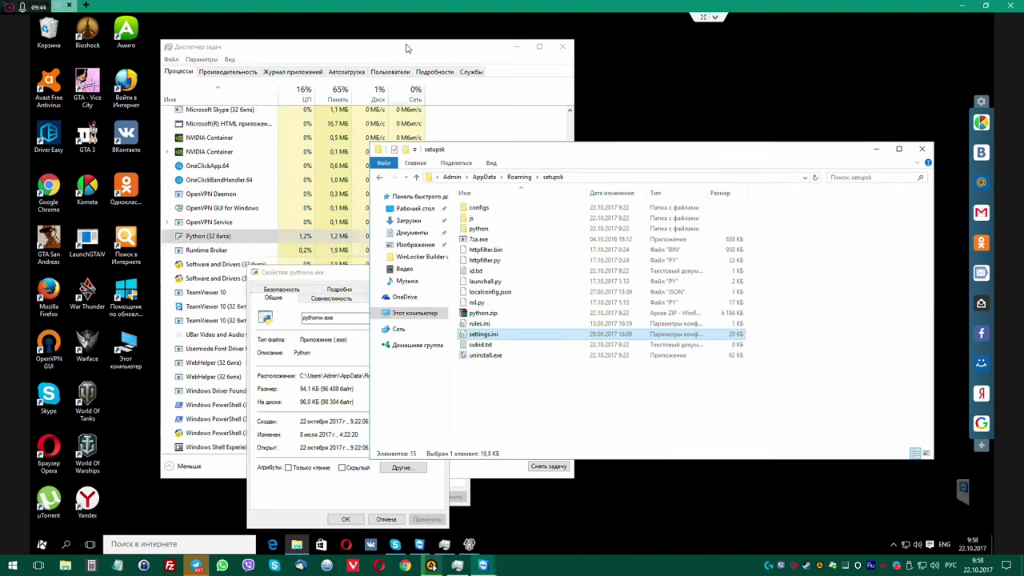
# Reveal the Python (32 бита) process's file location, the setupsk folder, in File Explorer.
pyautogui.moveTo(407, 48); pyautogui.dragTo(372, 47)
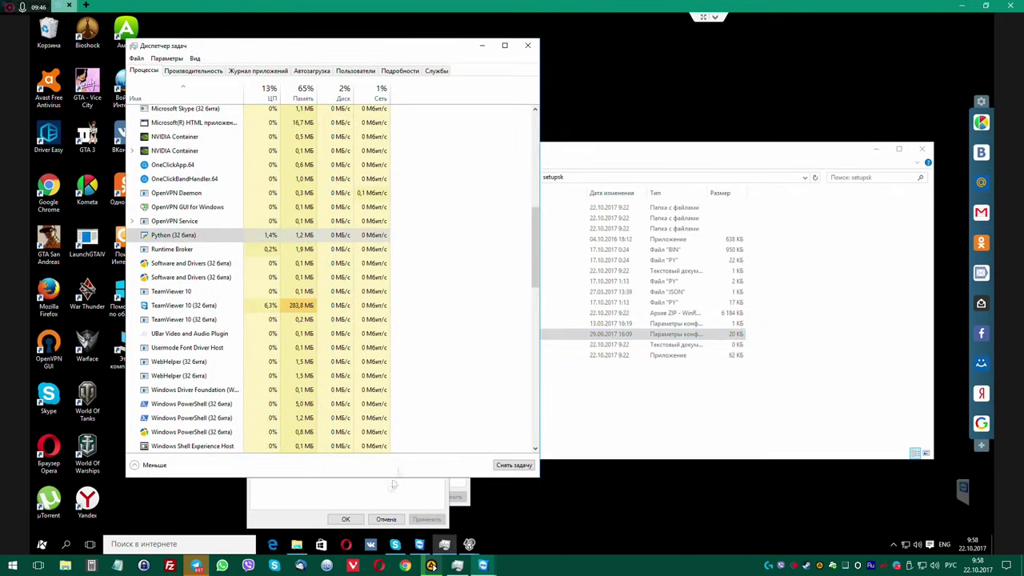
pyautogui.rightClick(192, 235)
pyautogui.click(251, 289)
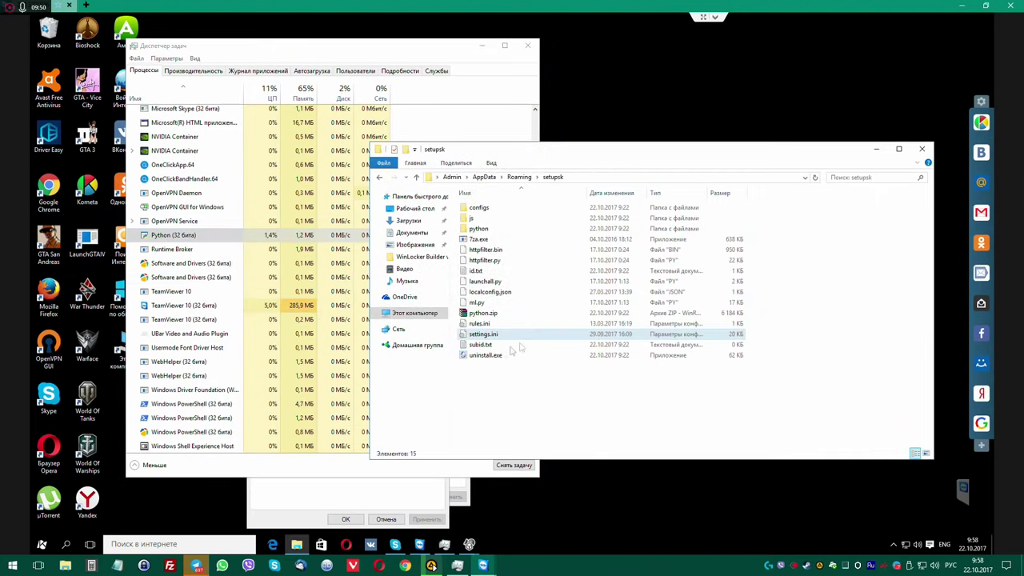
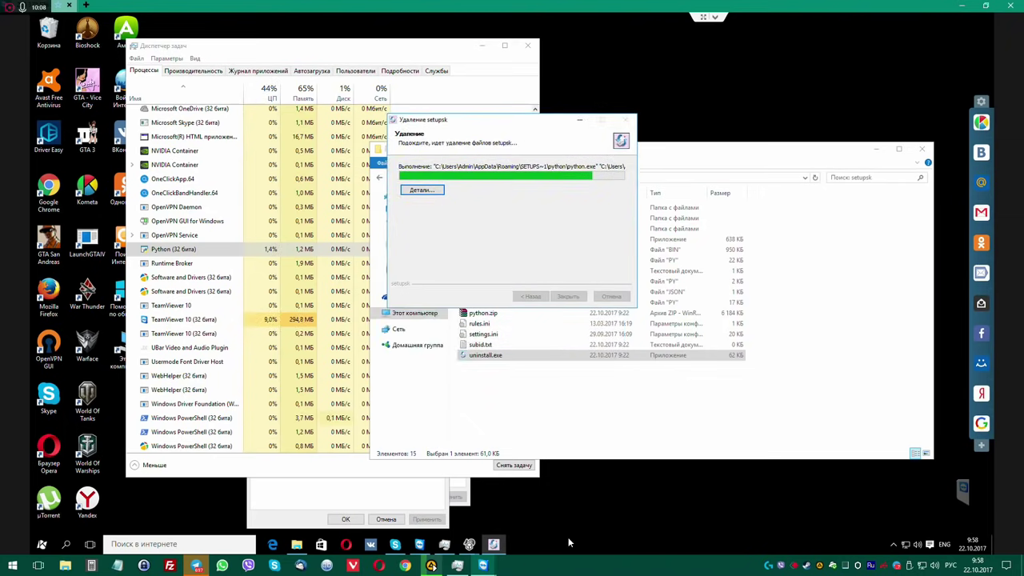
# End the Python (32 бита) task in Task Manager, then close the completed setupsk uninstaller.
pyautogui.moveTo(470, 545)
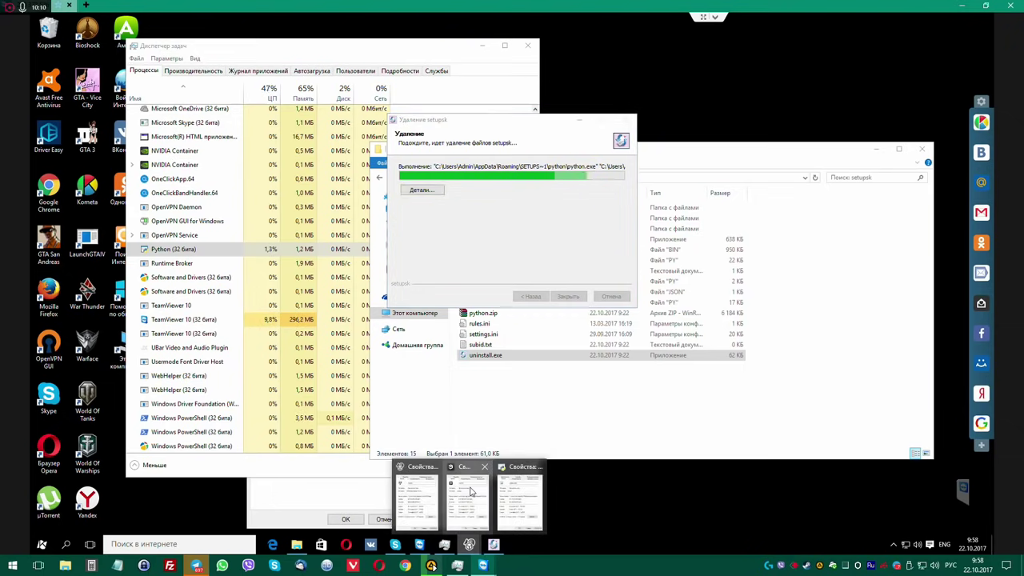
pyautogui.click(472, 492)
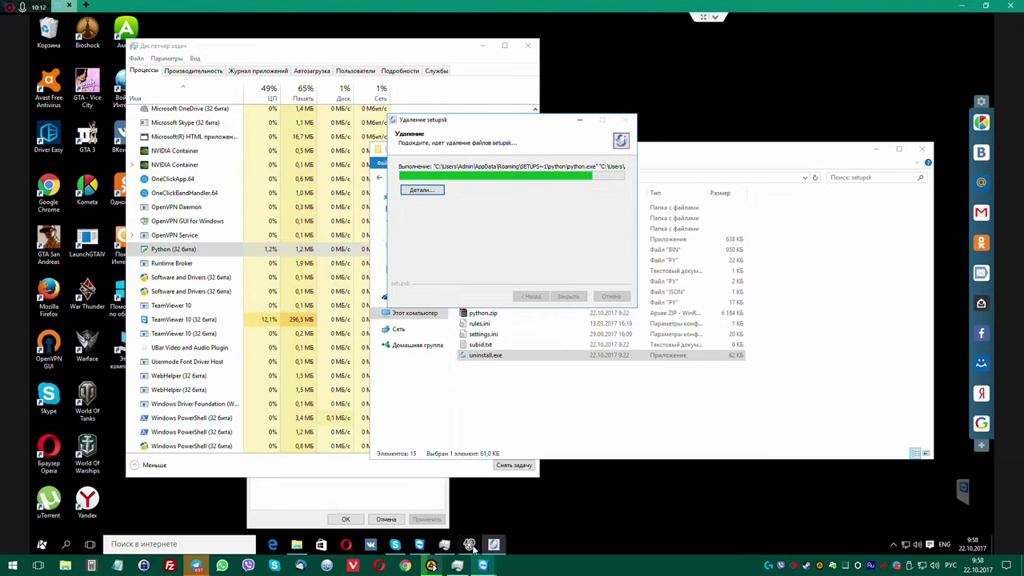
pyautogui.moveTo(468, 544)
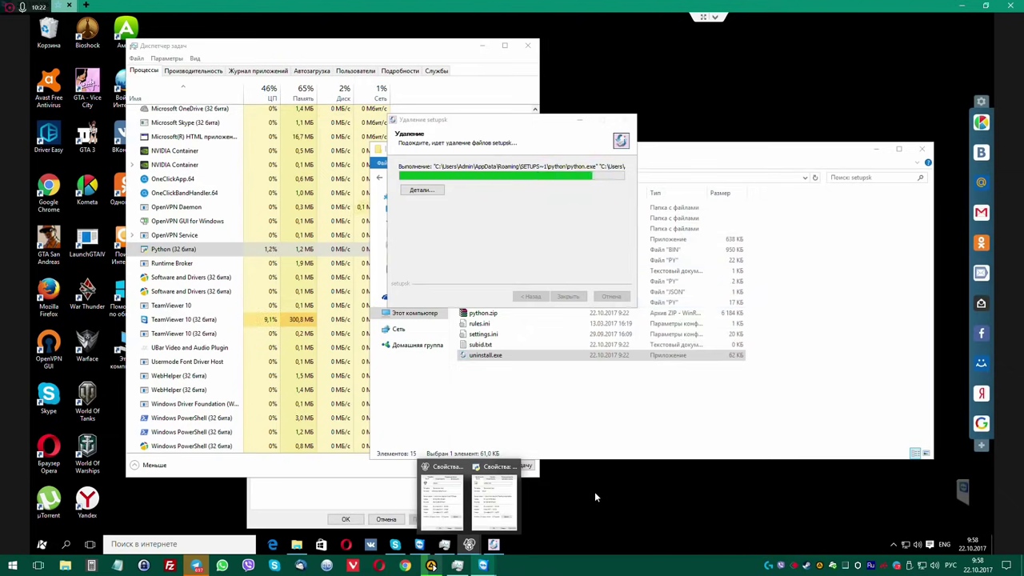
pyautogui.moveTo(493, 496)
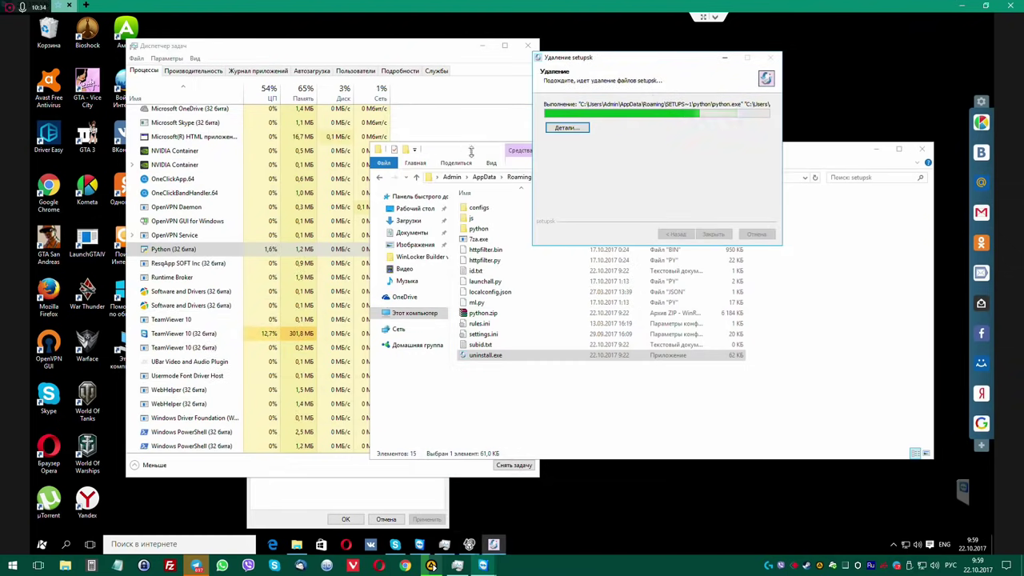
pyautogui.rightClick(171, 250)
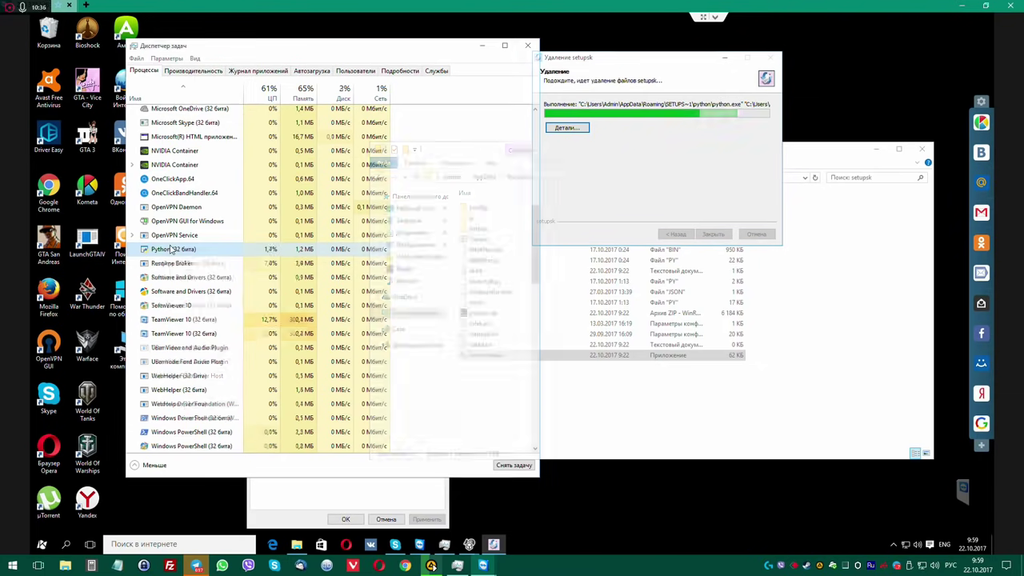
pyautogui.click(204, 252)
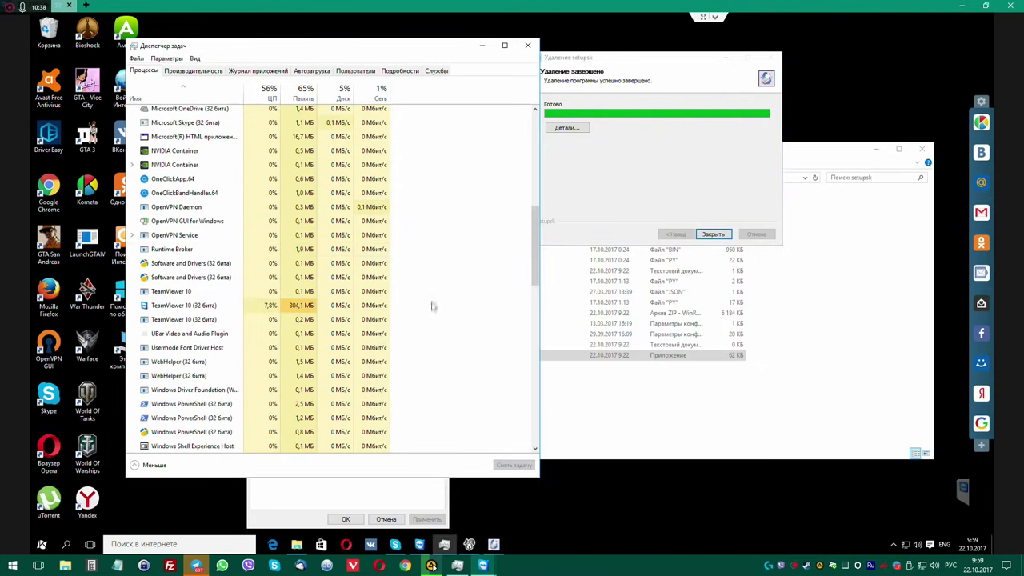
pyautogui.click(722, 234)
# Look inside the DRPSu and Easeware folders in Roaming.
pyautogui.click(827, 286)
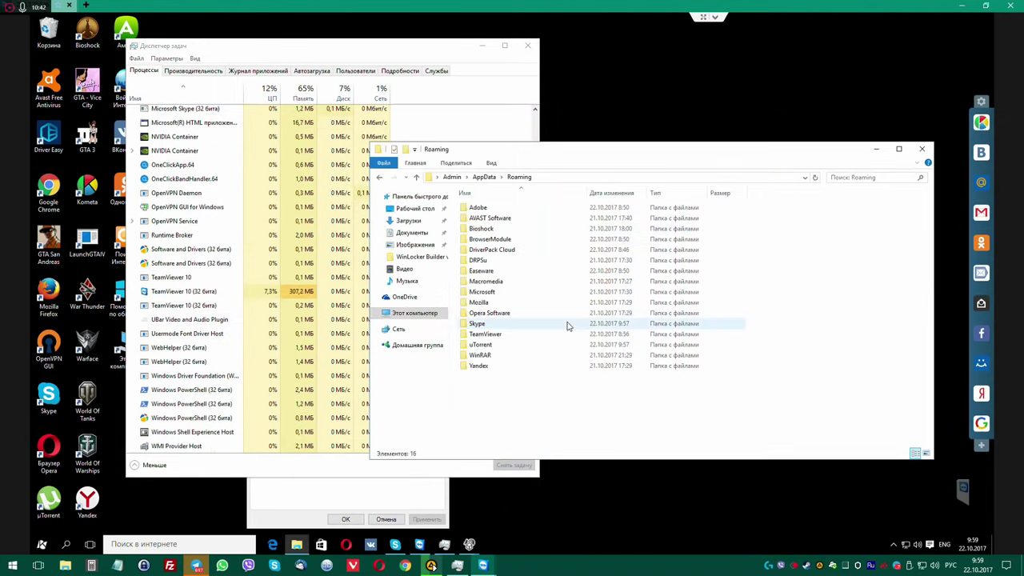
pyautogui.doubleClick(483, 261)
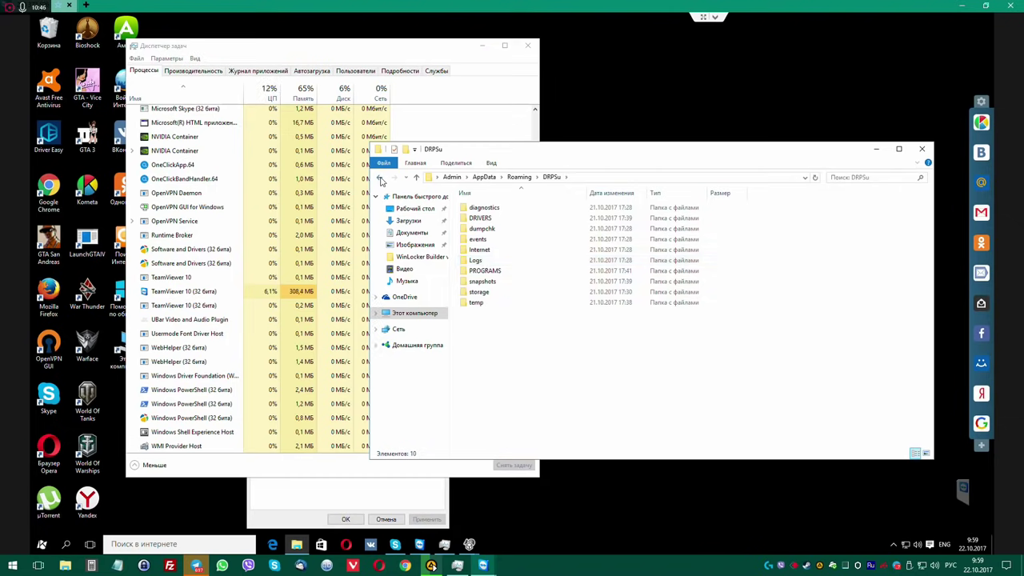
pyautogui.click(379, 177)
pyautogui.doubleClick(483, 271)
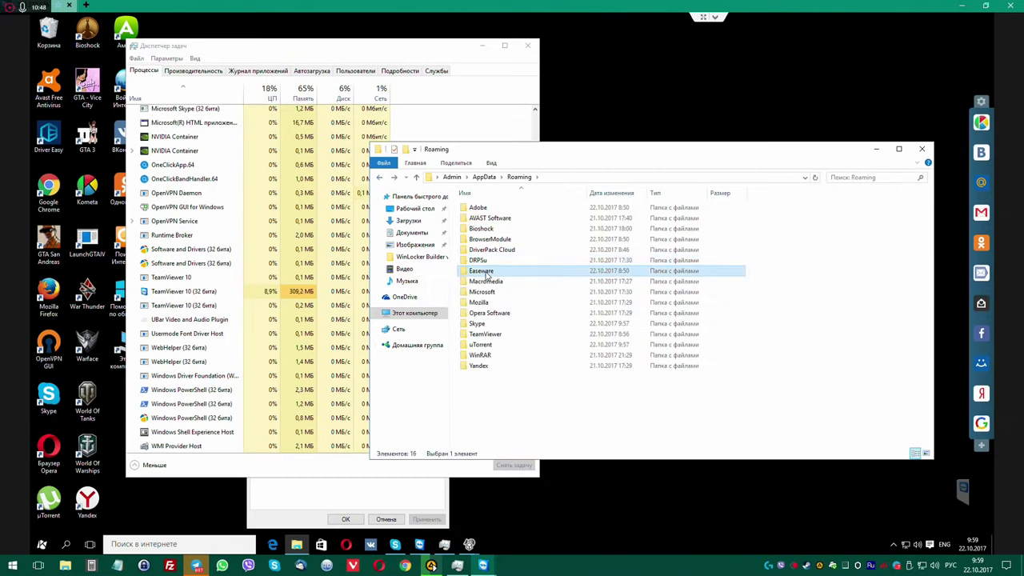
pyautogui.click(379, 177)
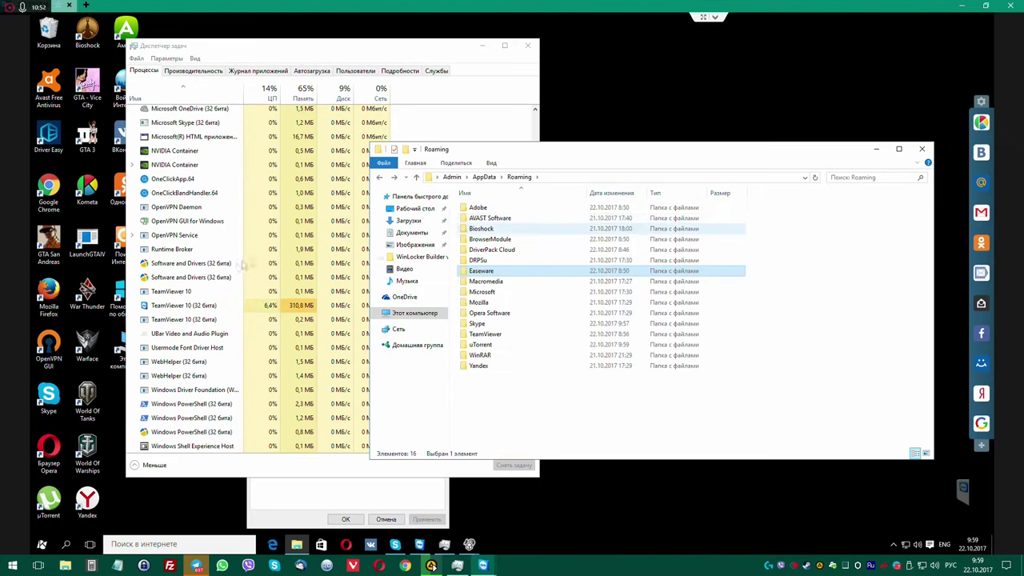
# Show the file properties of the geckof process from Task Manager.
pyautogui.click(213, 276)
pyautogui.scroll(-1, 256, 282)
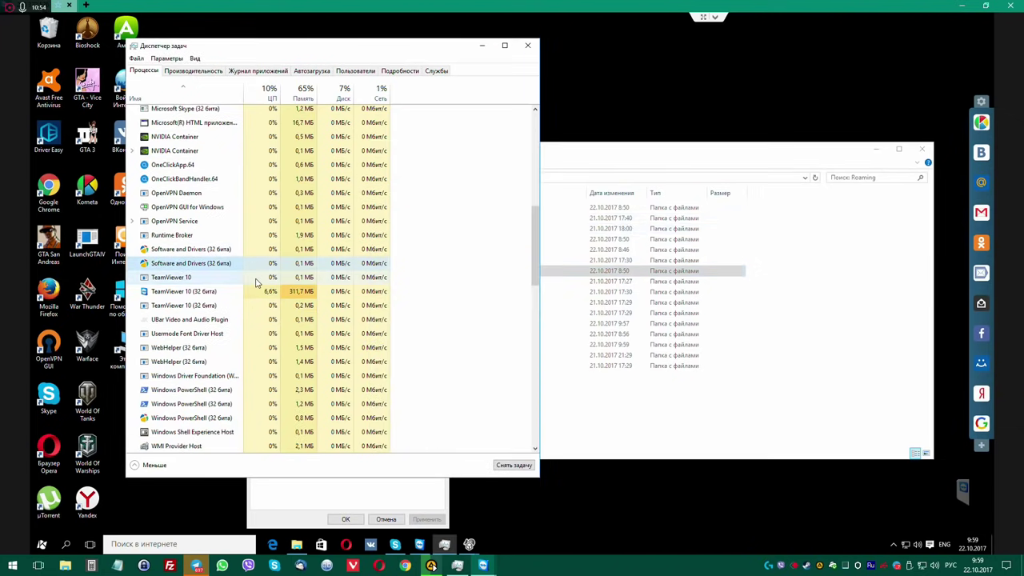
pyautogui.scroll(5, 320, 254)
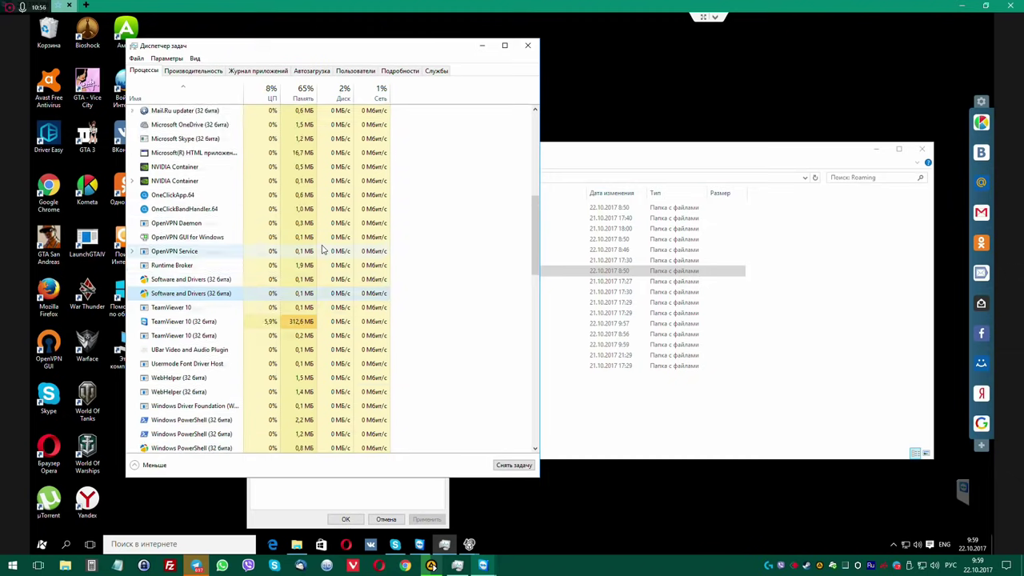
pyautogui.scroll(2, 320, 254)
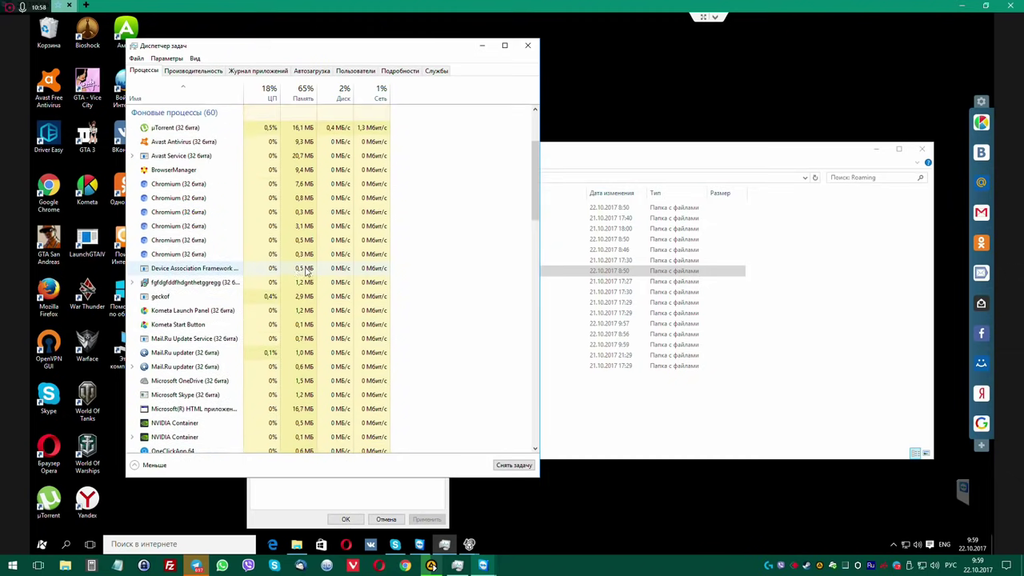
pyautogui.rightClick(179, 300)
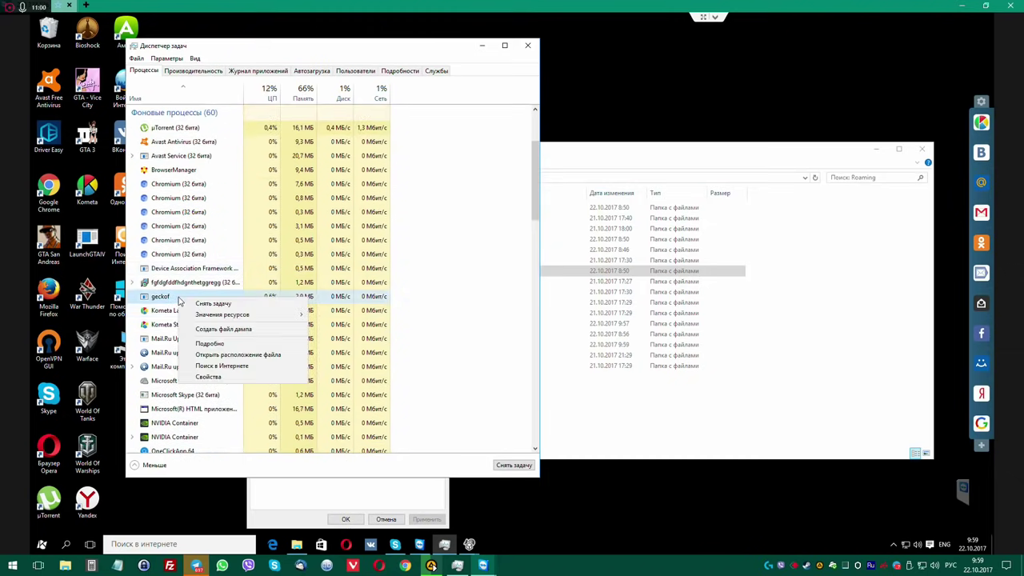
pyautogui.click(208, 376)
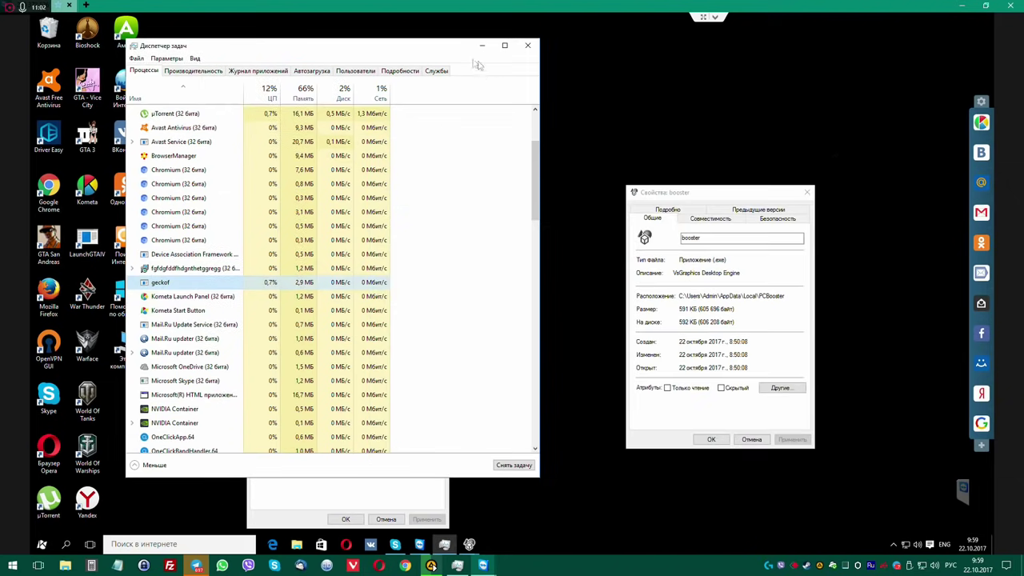
pyautogui.moveTo(536, 49); pyautogui.dragTo(719, 53)
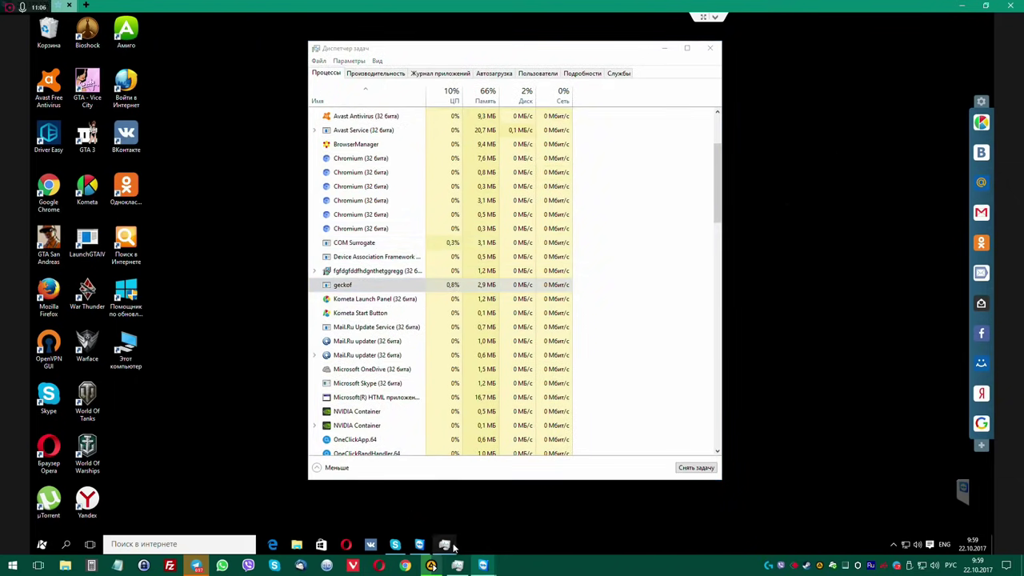
pyautogui.moveTo(501, 50); pyautogui.dragTo(631, 47)
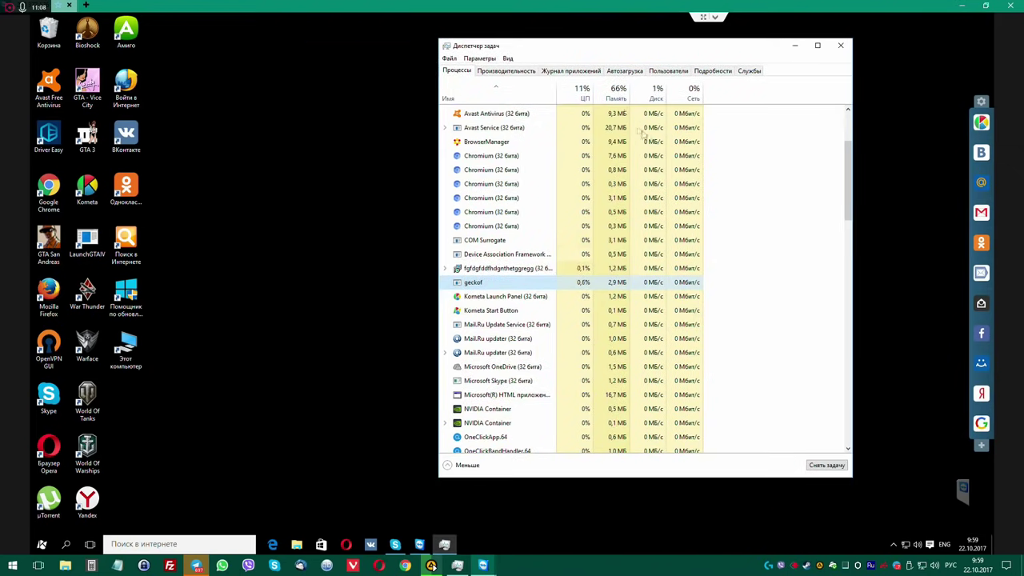
# Unpin the Store app from the taskbar.
pyautogui.click(301, 279)
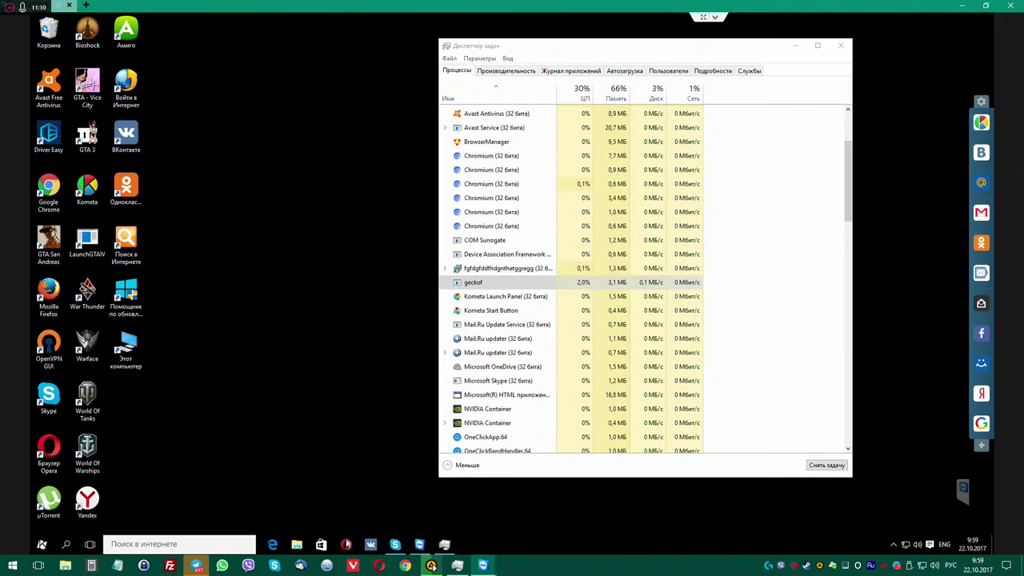
pyautogui.rightClick(325, 546)
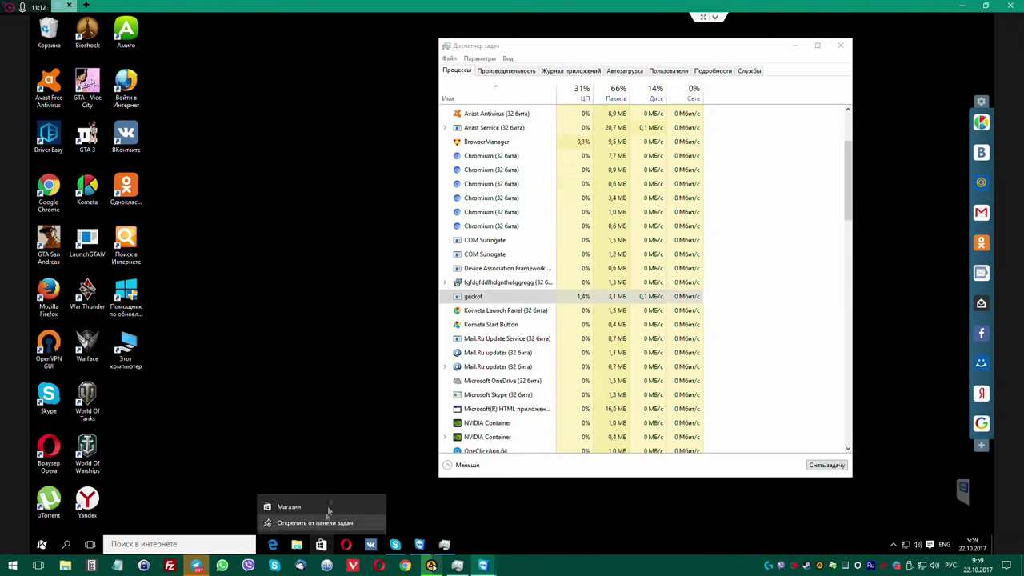
pyautogui.click(334, 522)
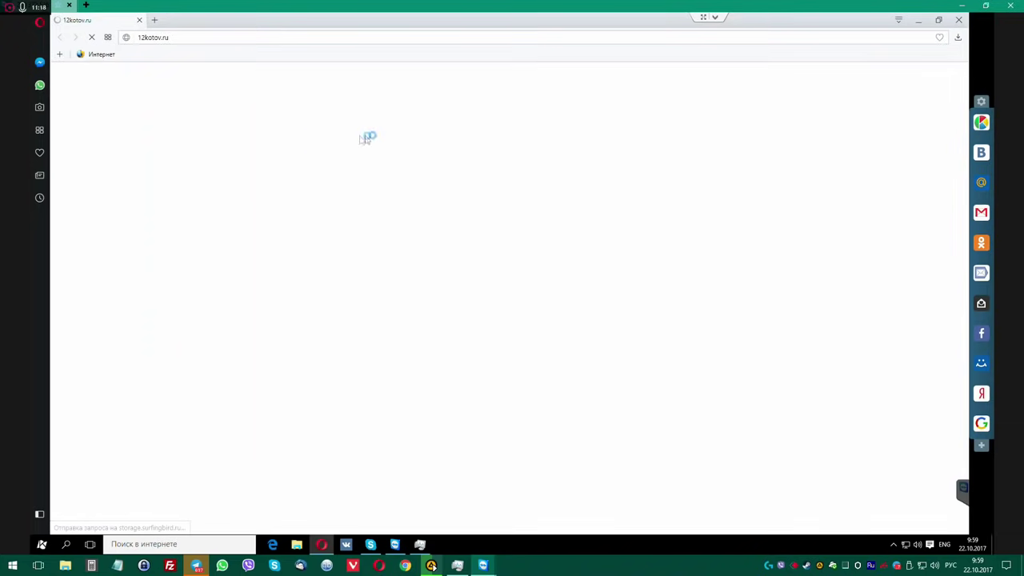
# Close the 12kotov.ru tab and run a web search for 140200.
pyautogui.click(139, 20)
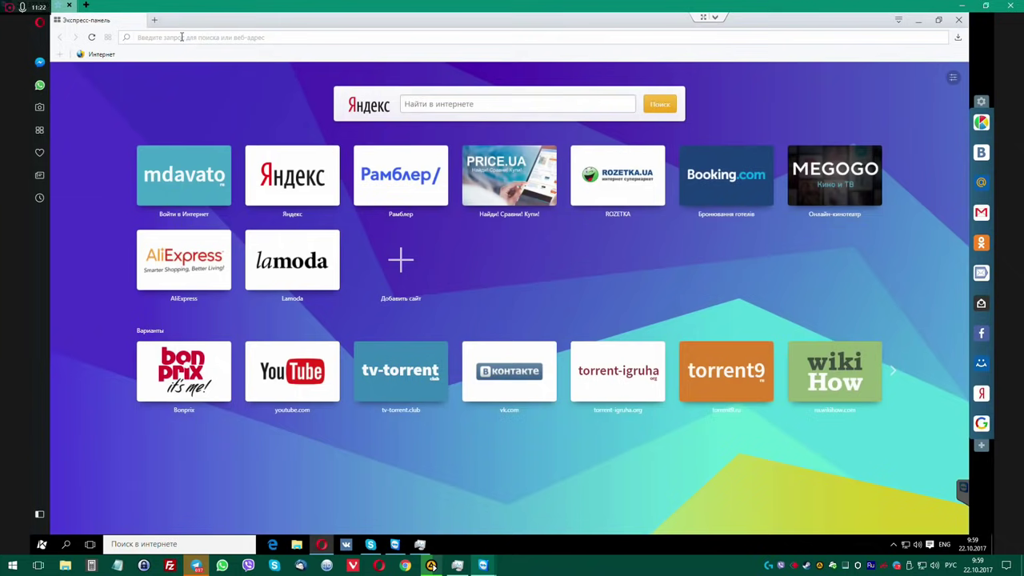
pyautogui.write('140200')
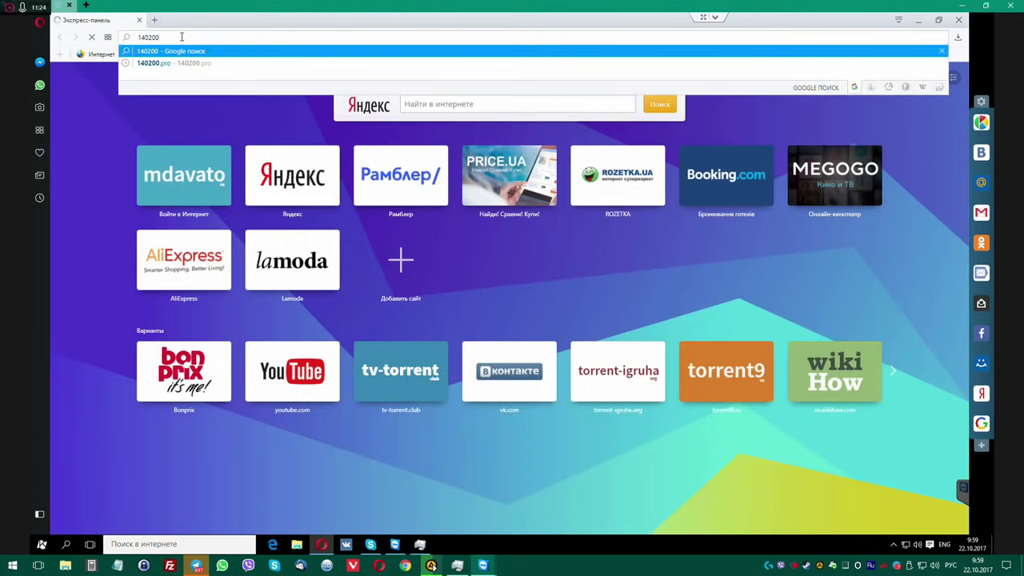
pyautogui.press('Return')
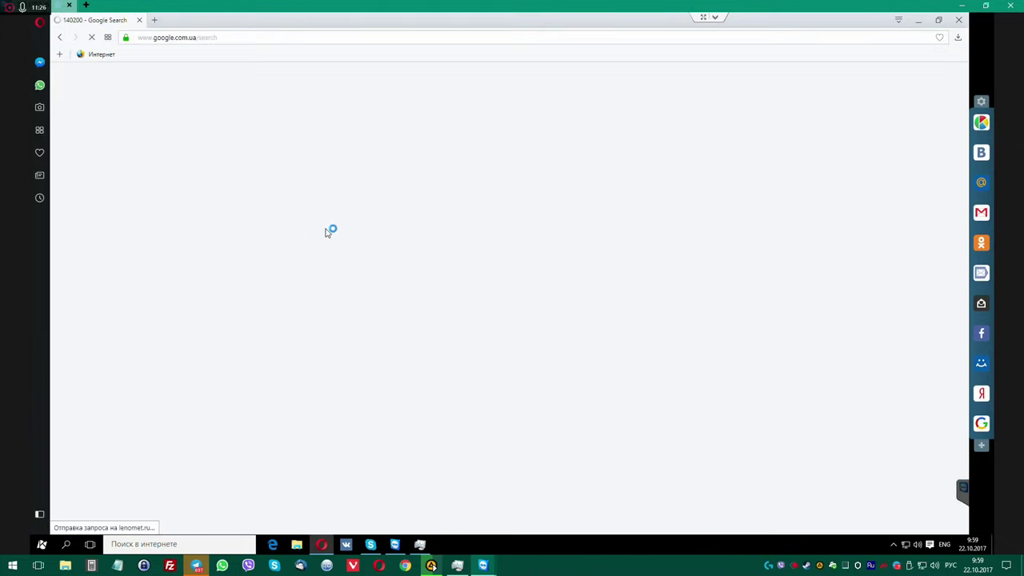
pyautogui.click(160, 156)
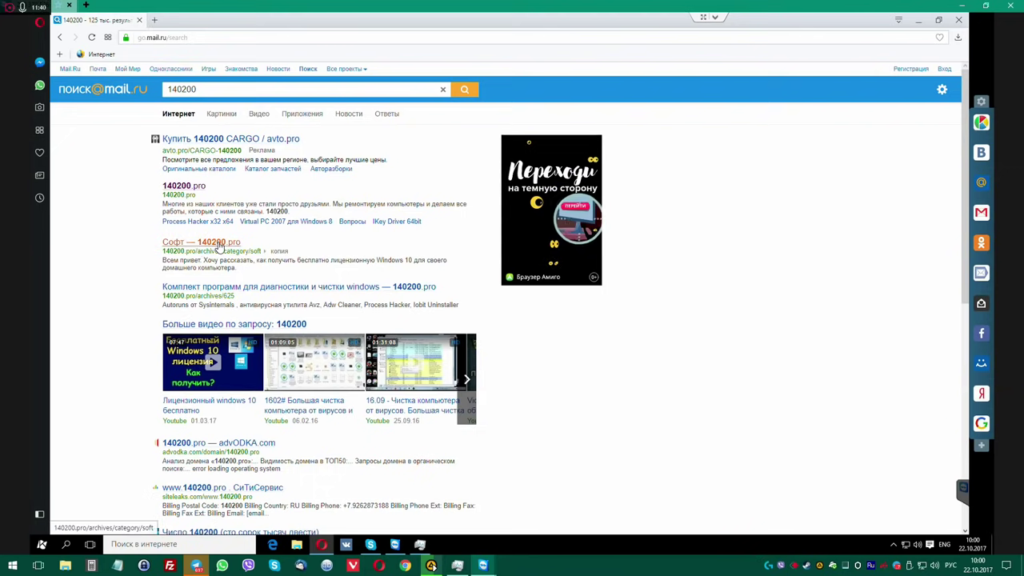
# Open 140200.pro in a new tab, choose AdwCleaner, and close the advertising tabs.
pyautogui.click(196, 189)
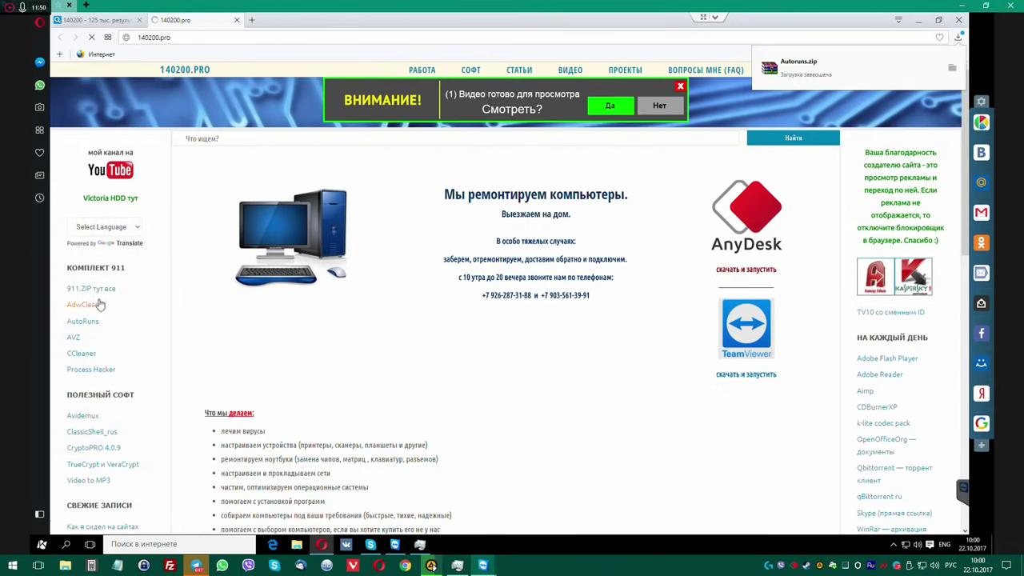
pyautogui.click(84, 370)
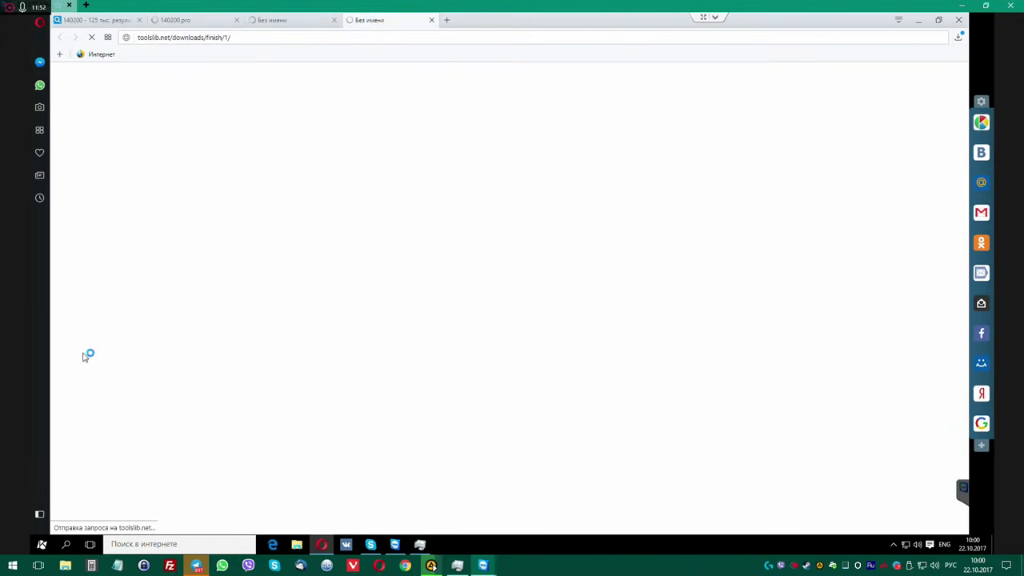
pyautogui.click(286, 20)
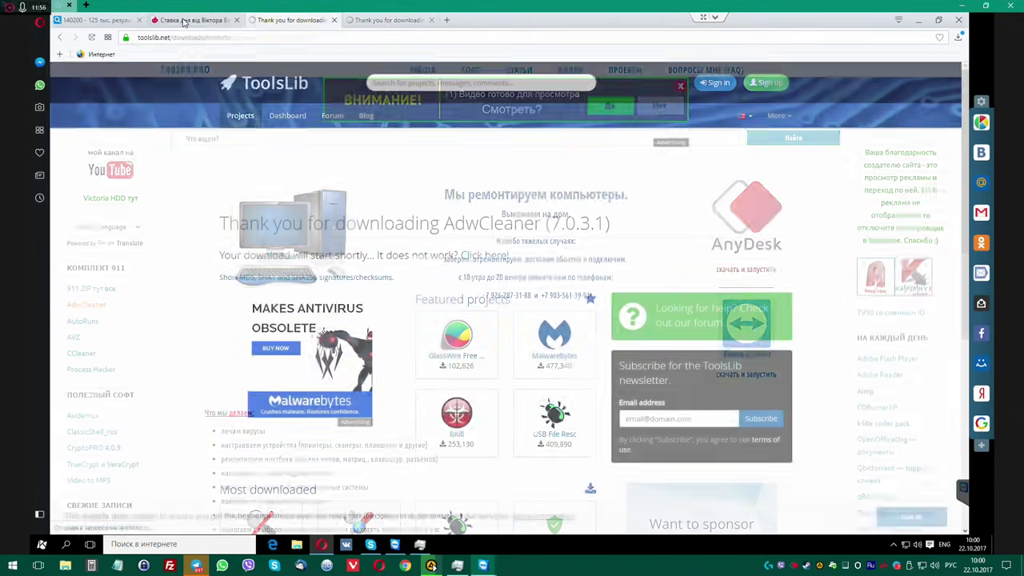
pyautogui.click(186, 21)
pyautogui.middleClick(177, 22)
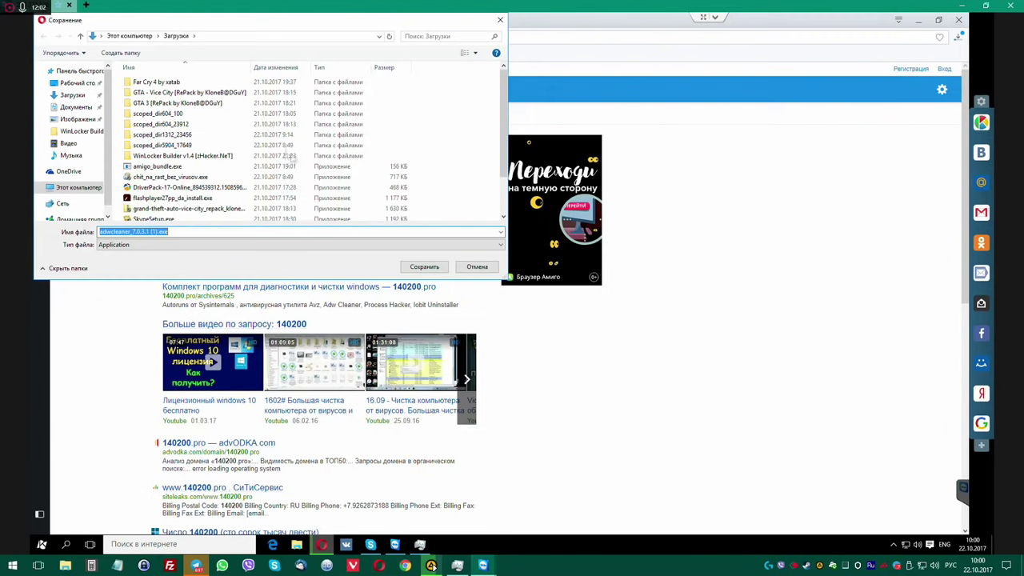
# Save adwcleaner_7.0.3.1 (1).exe into a new Downloads subfolder named 0000.
pyautogui.rightClick(466, 114)
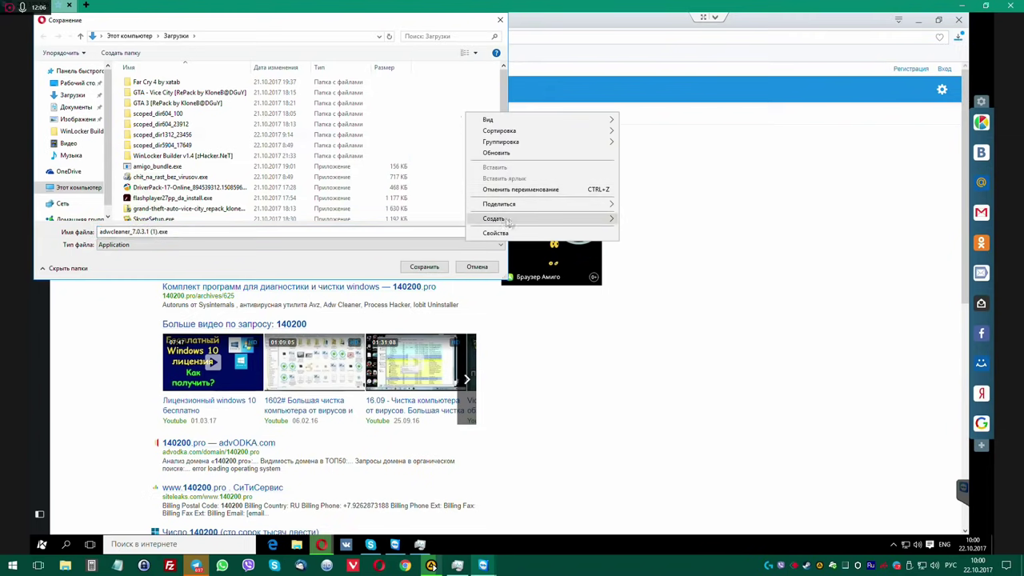
pyautogui.moveTo(508, 220)
pyautogui.click(642, 221)
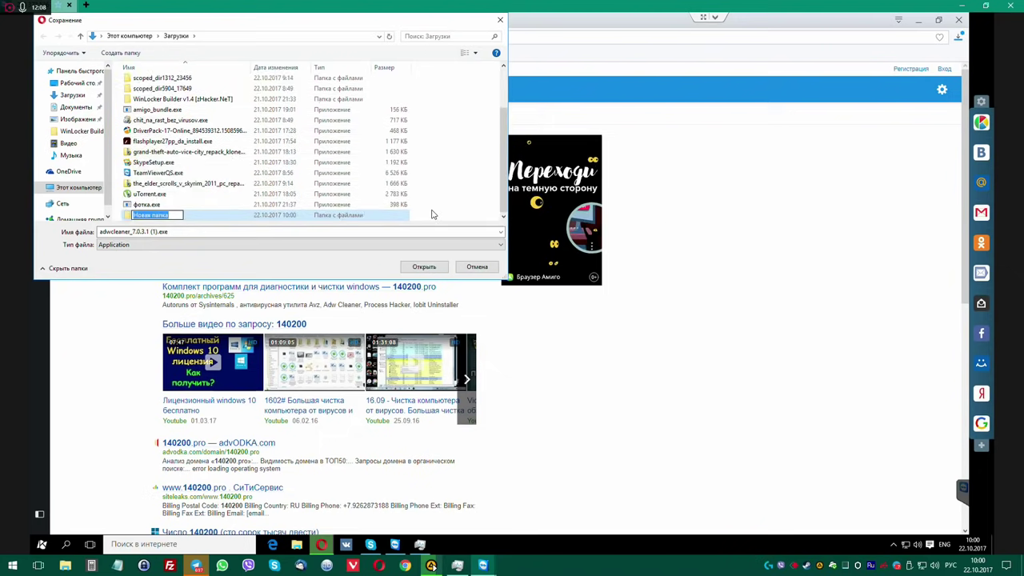
pyautogui.write('0000')
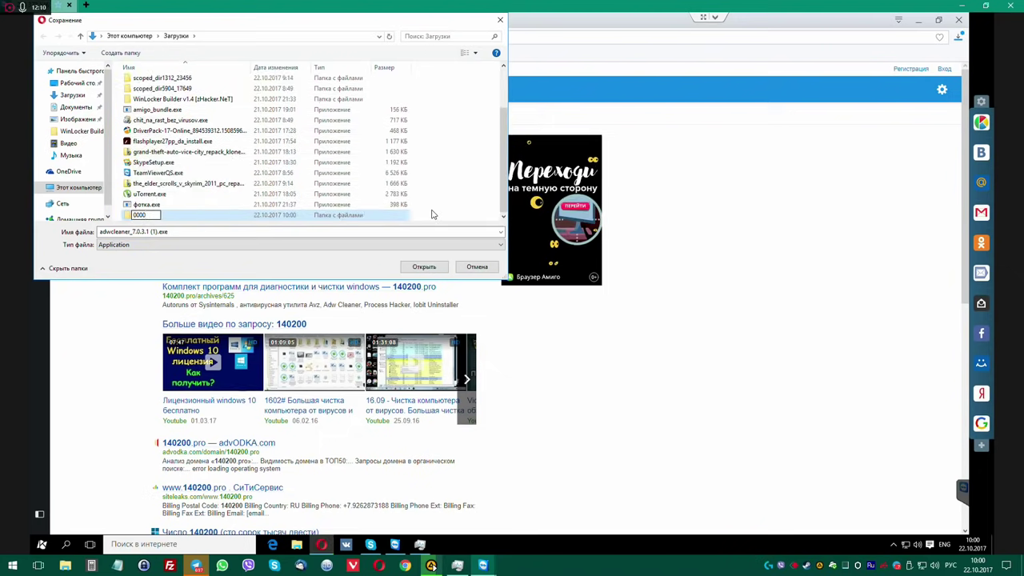
pyautogui.press('Return')
pyautogui.press('Return')
pyautogui.click(424, 267)
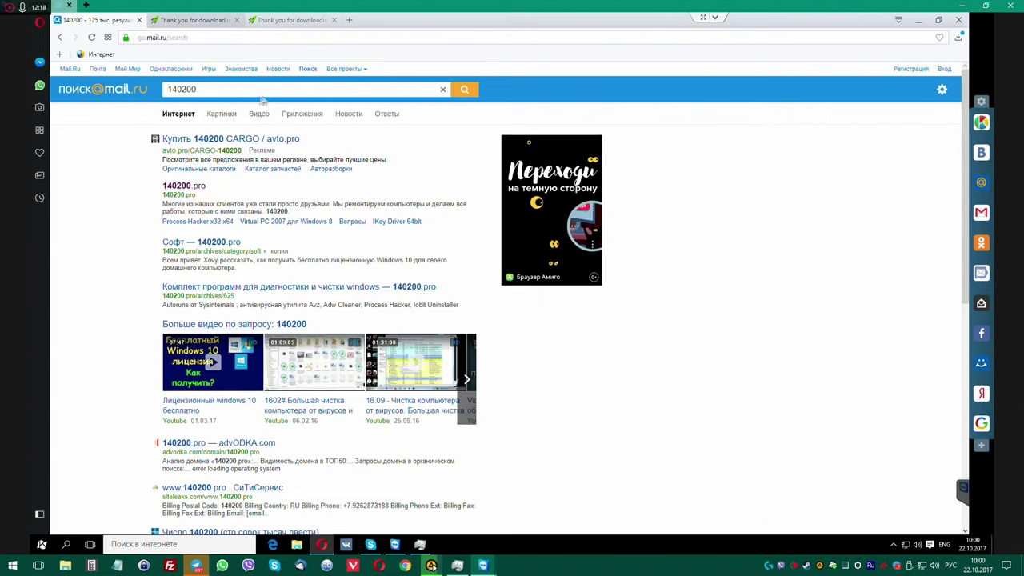
# Close the duplicate ToolsLib tab and reopen the 140200.pro search result in a new tab.
pyautogui.click(292, 21)
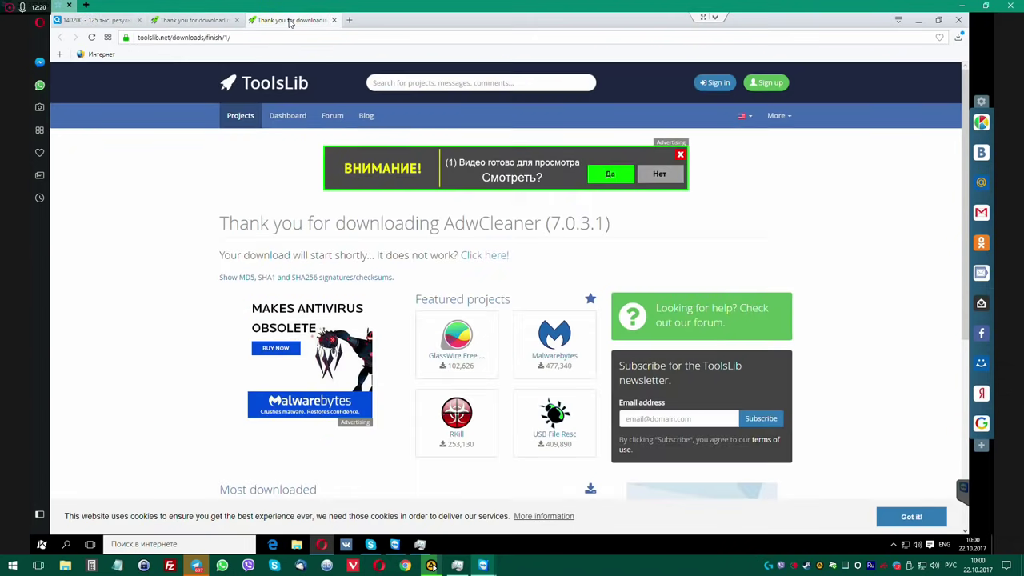
pyautogui.click(334, 20)
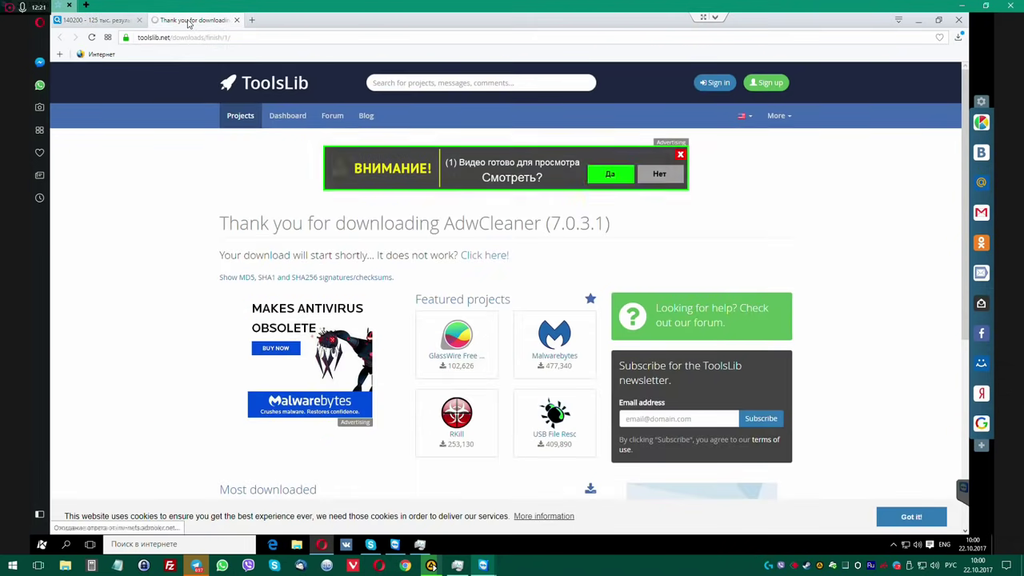
pyautogui.click(247, 37)
pyautogui.hotkey('ctrl', 'Tab')
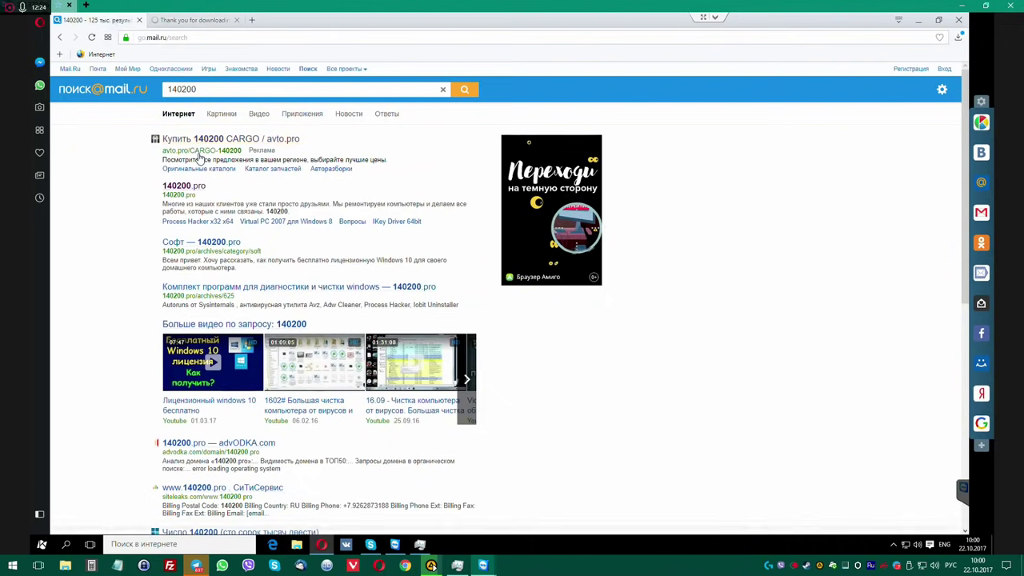
pyautogui.click(183, 188)
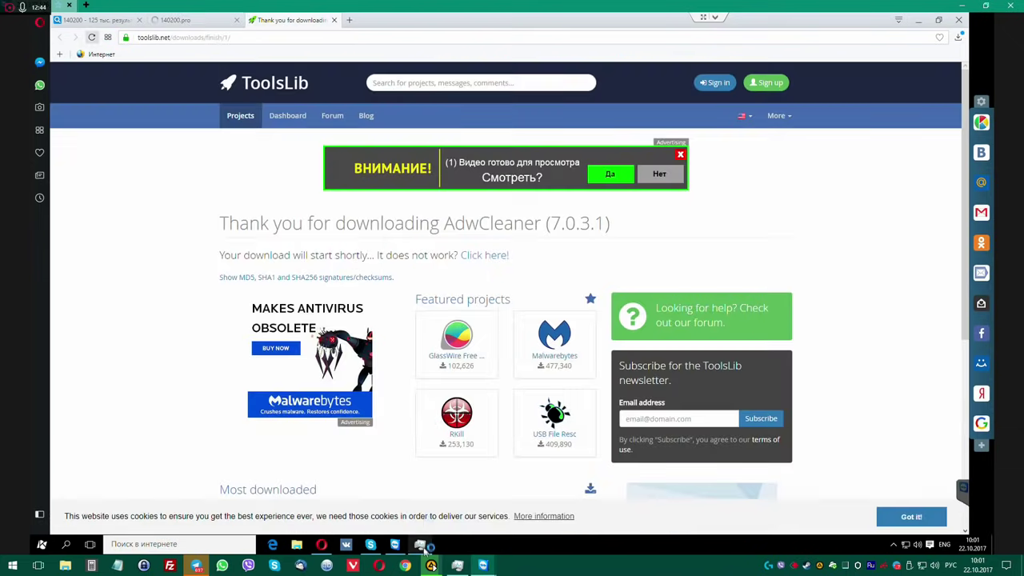
pyautogui.moveTo(421, 547)
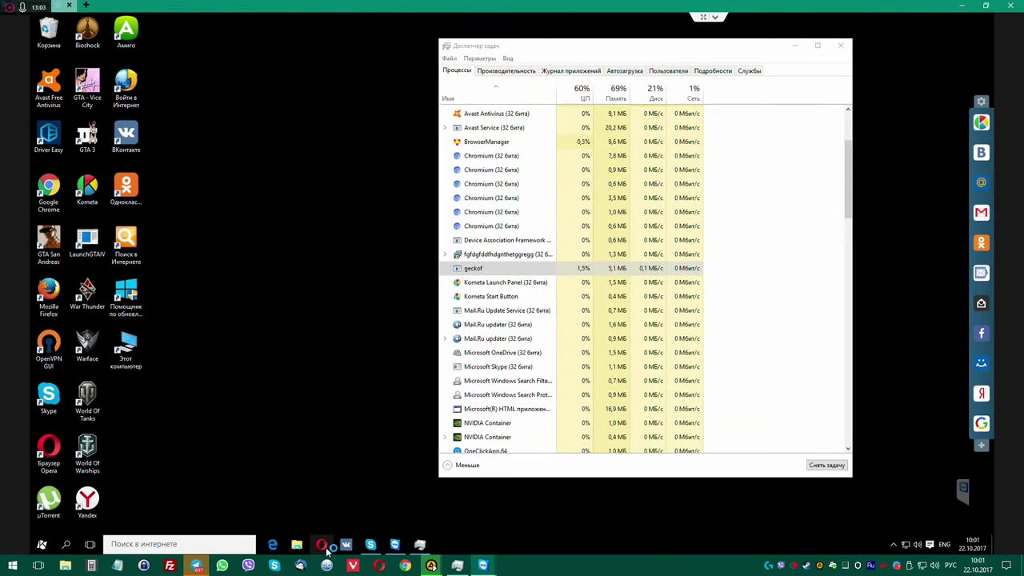
# Open the Opera shortcut's target folder, Program Files (x86)\Opera.
pyautogui.rightClick(327, 548)
pyautogui.rightClick(308, 506)
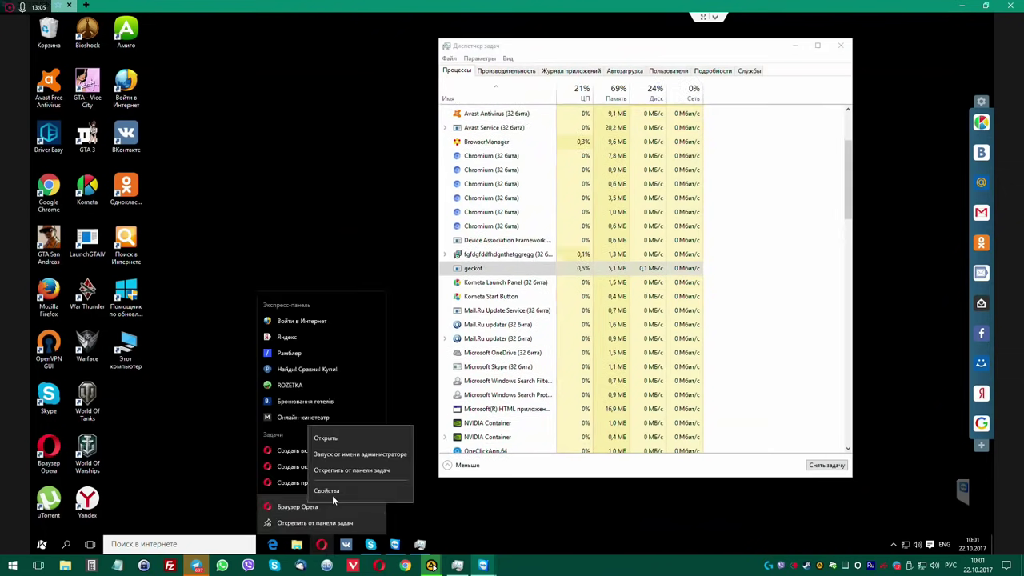
pyautogui.click(332, 491)
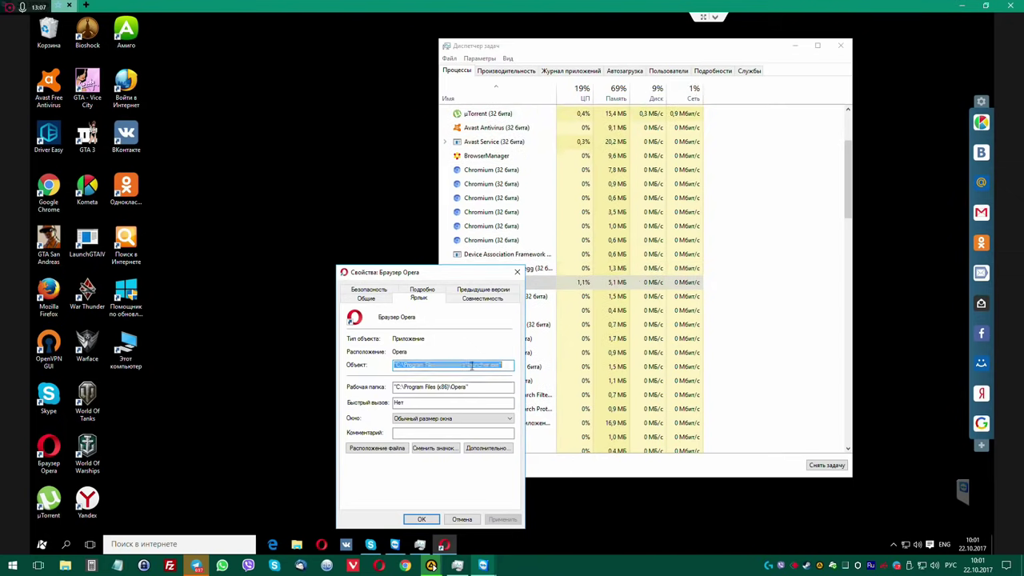
pyautogui.click(377, 448)
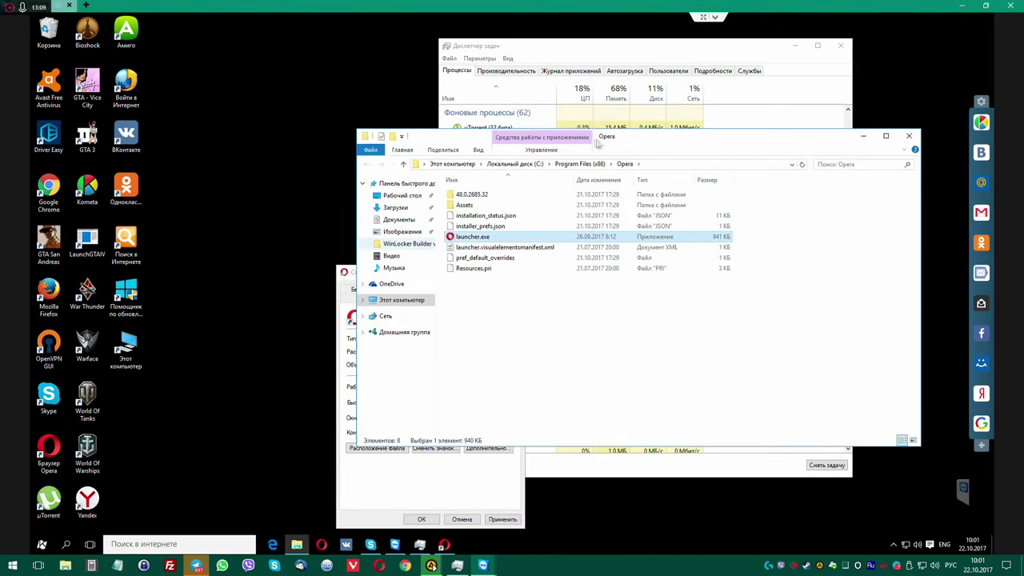
pyautogui.moveTo(564, 144); pyautogui.dragTo(341, 148)
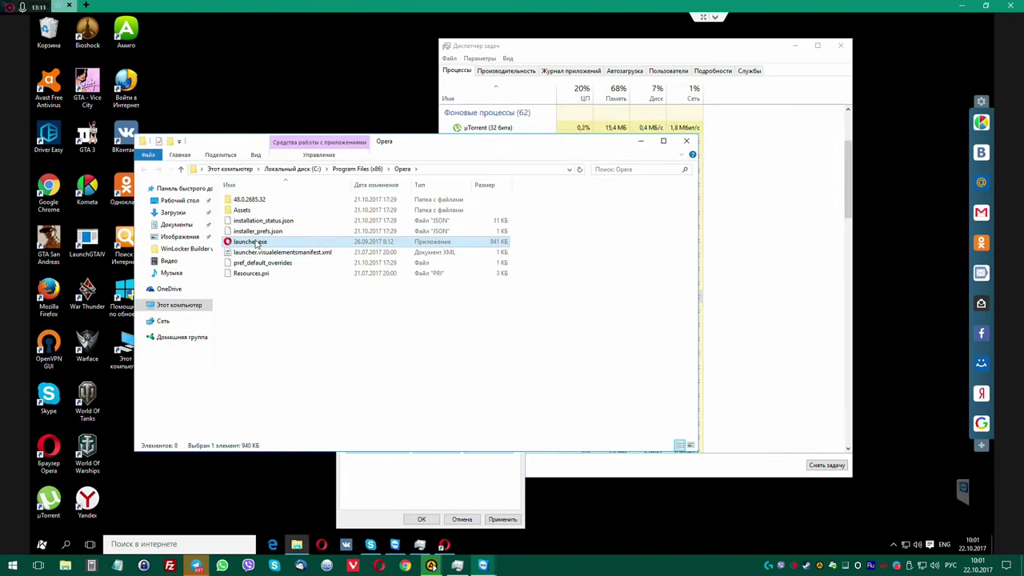
# Run launcher.exe as administrator and allow it in the UAC prompt.
pyautogui.rightClick(254, 242)
pyautogui.click(268, 258)
pyautogui.press('Left')
pyautogui.press('Return')
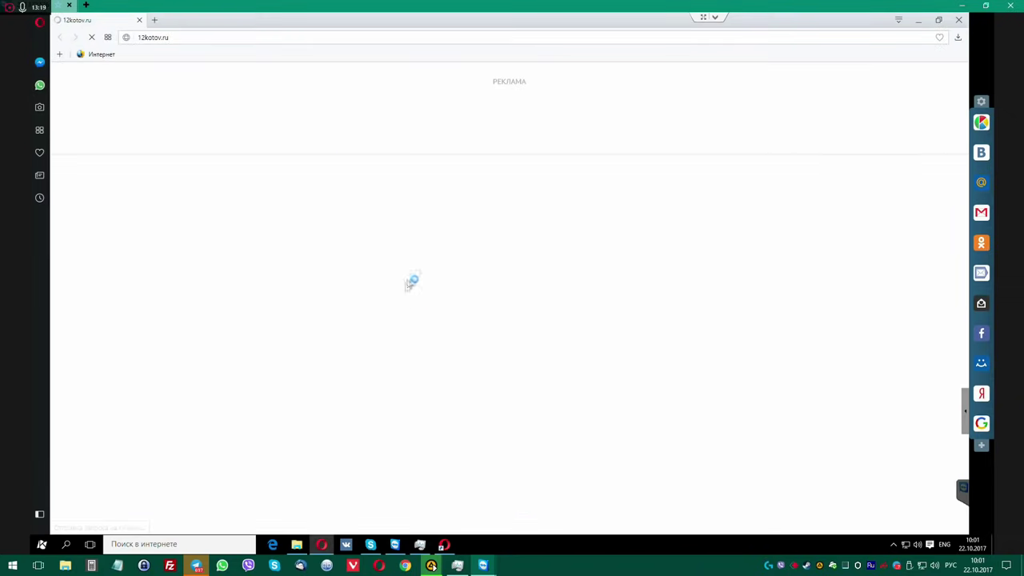
# Close the 12kotov.ru tab, hide the sidebar, then load and reload 140200.pro.
pyautogui.click(155, 19)
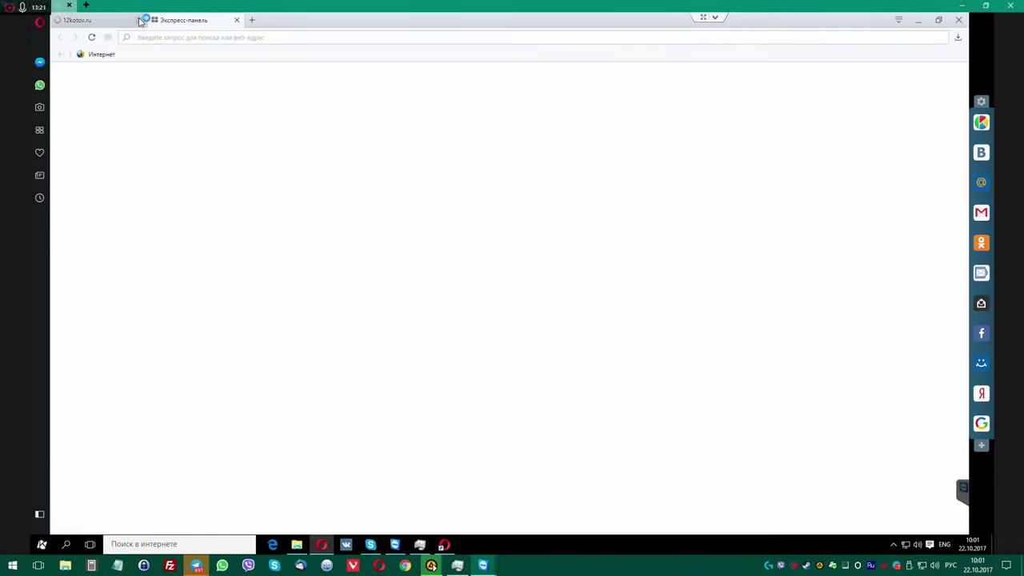
pyautogui.click(139, 20)
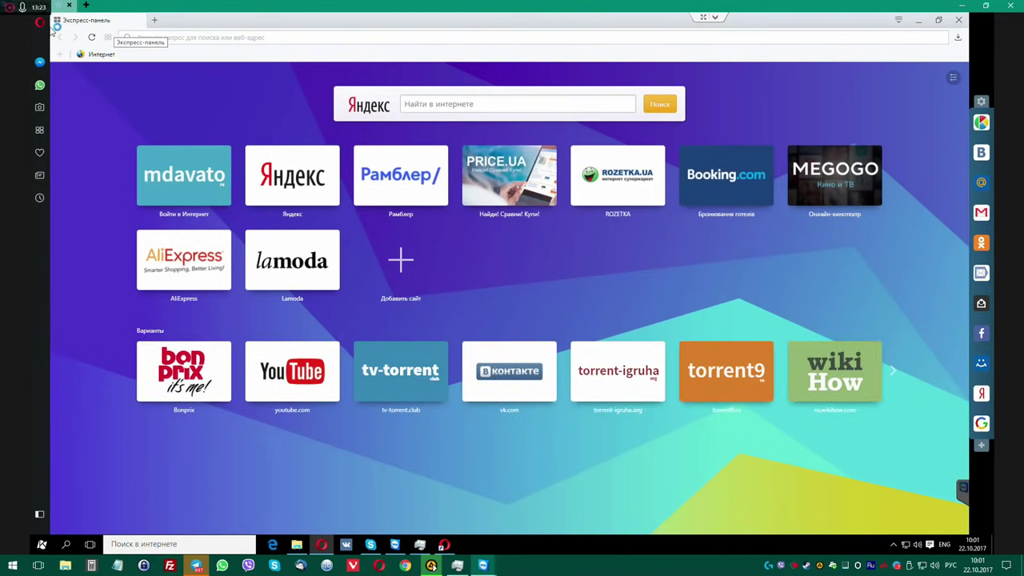
pyautogui.click(40, 516)
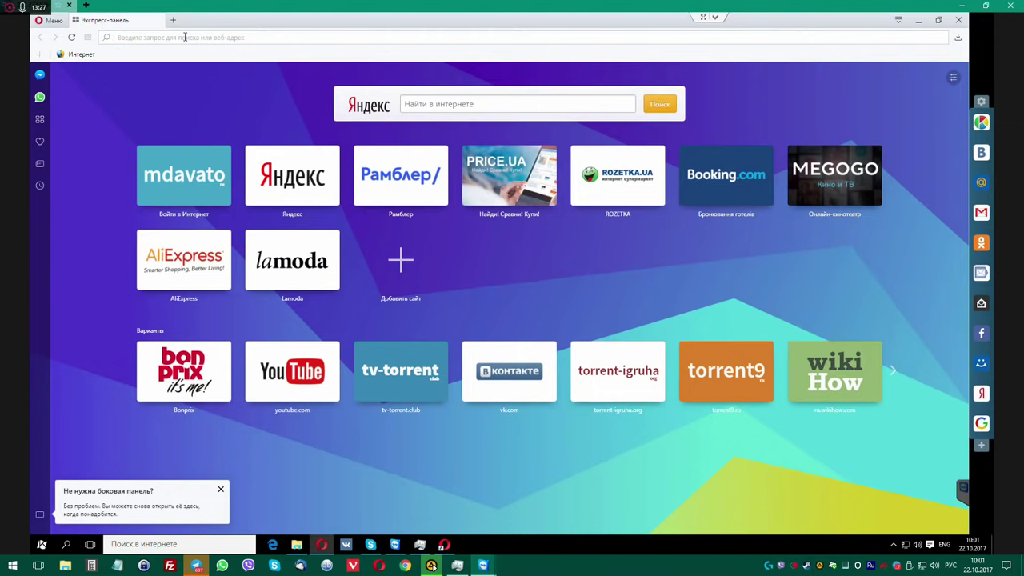
pyautogui.write('140200.pro')
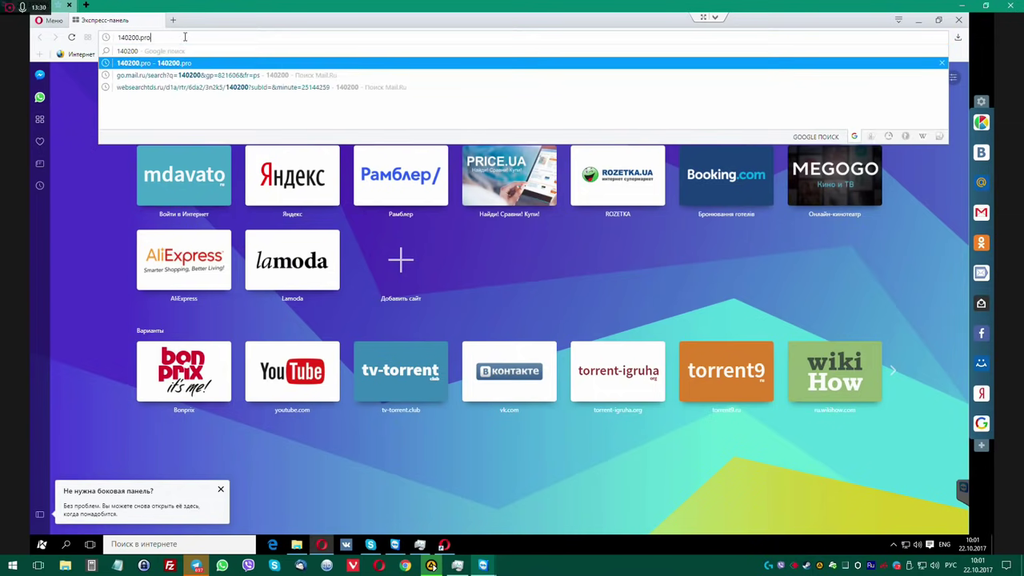
pyautogui.press('Return')
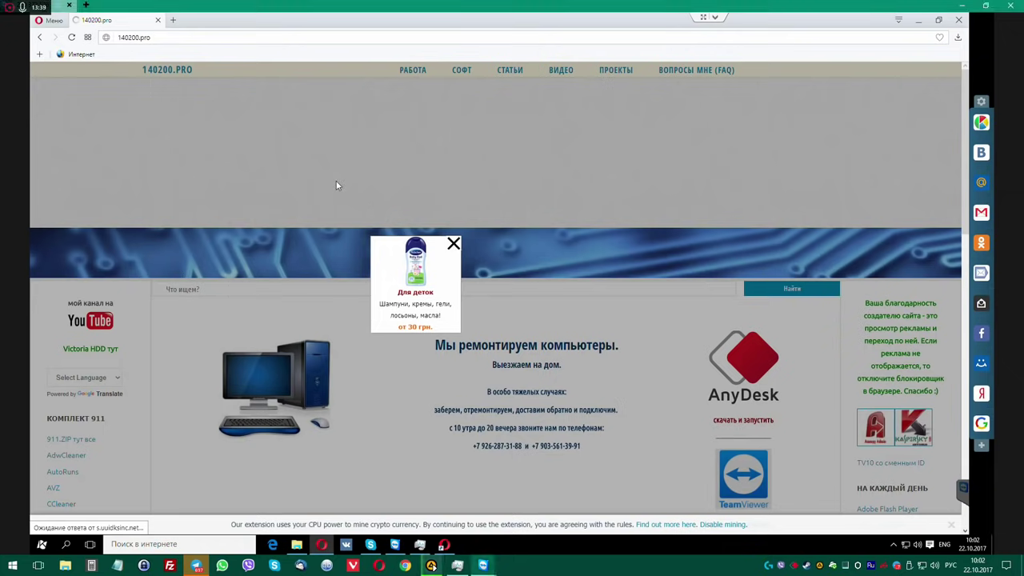
pyautogui.click(72, 38)
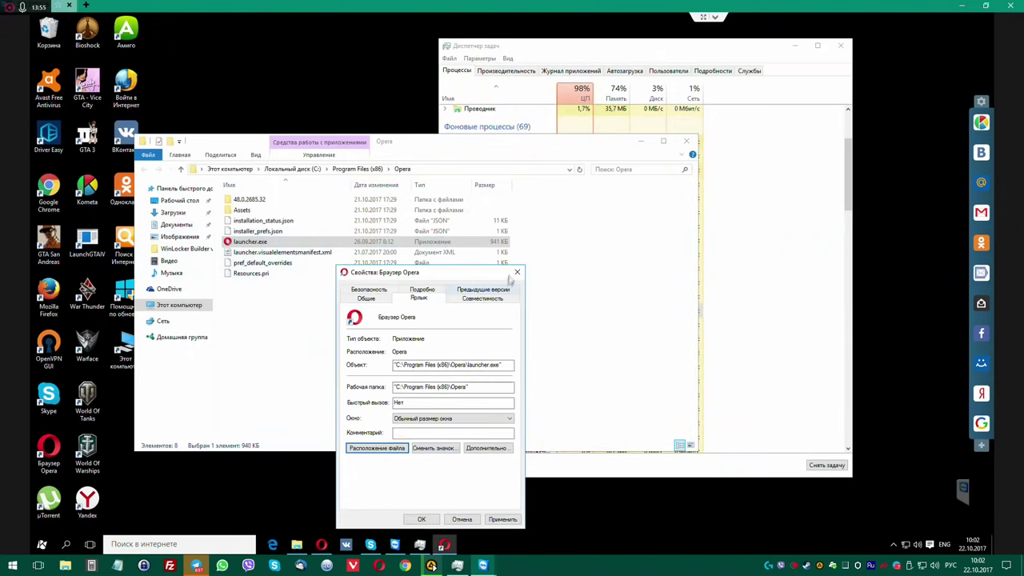
# Bring Task Manager forward and sort processes by CPU usage.
pyautogui.moveTo(486, 274); pyautogui.dragTo(815, 262)
pyautogui.click(647, 45)
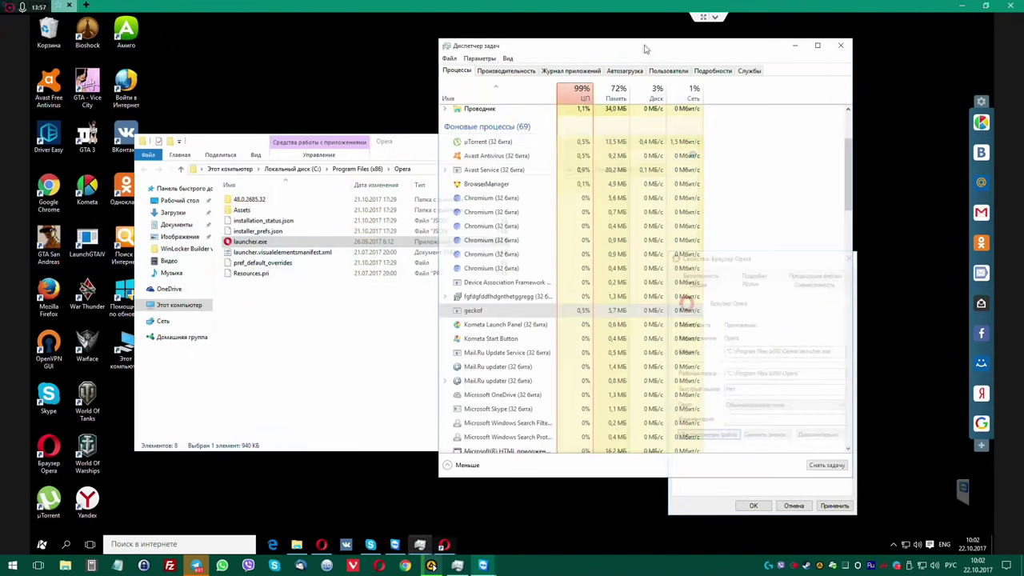
pyautogui.moveTo(646, 46); pyautogui.dragTo(616, 38)
pyautogui.scroll(3, 514, 239)
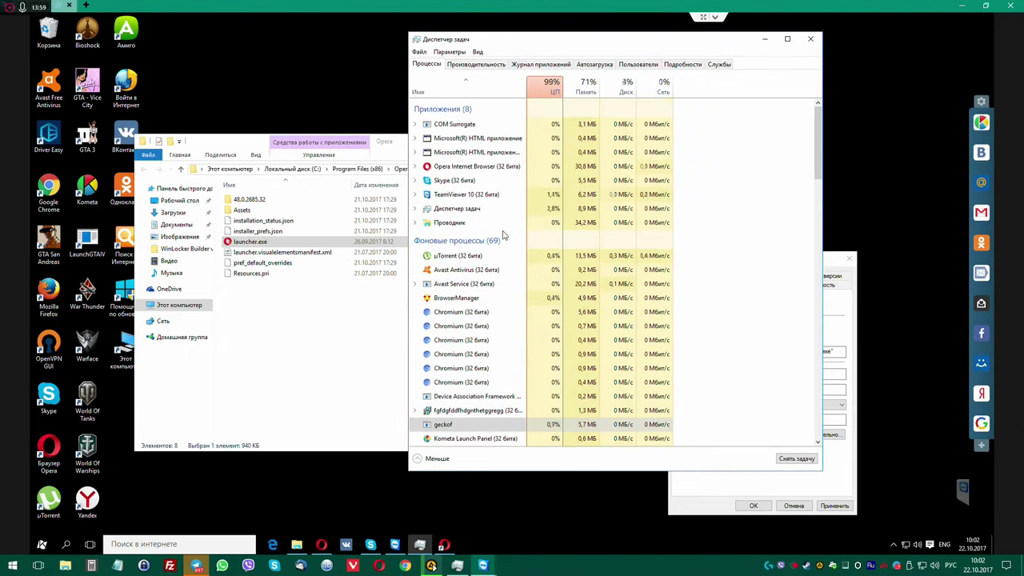
pyautogui.click(550, 87)
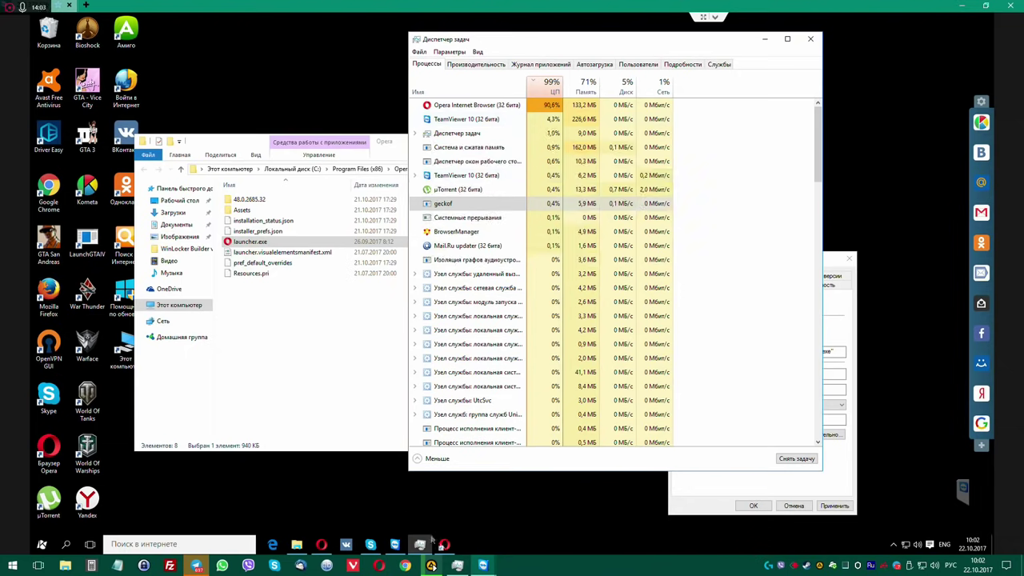
pyautogui.click(445, 544)
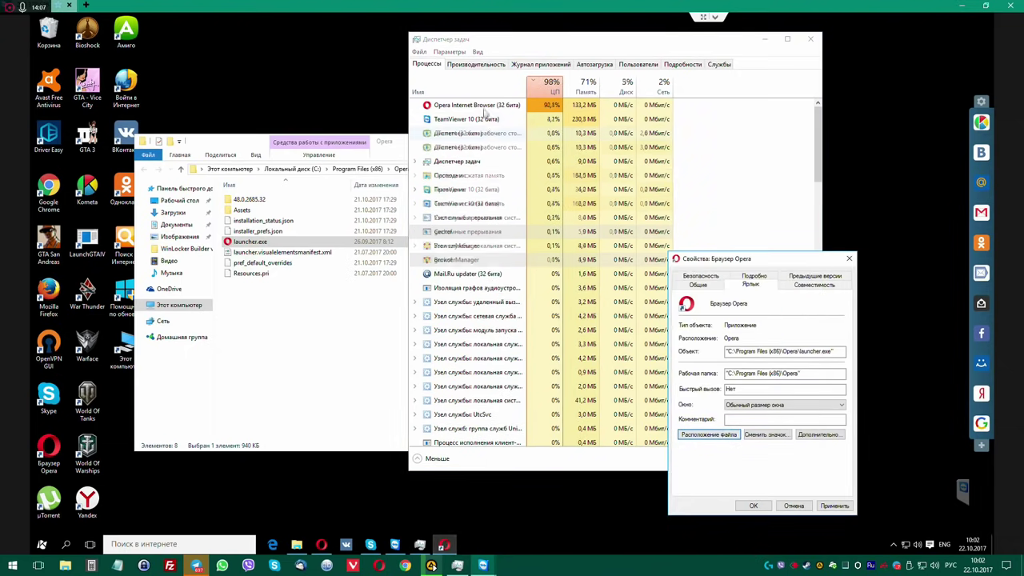
# End each Opera Internet Browser process, re-sorting the list by Name.
pyautogui.rightClick(497, 107)
pyautogui.click(511, 111)
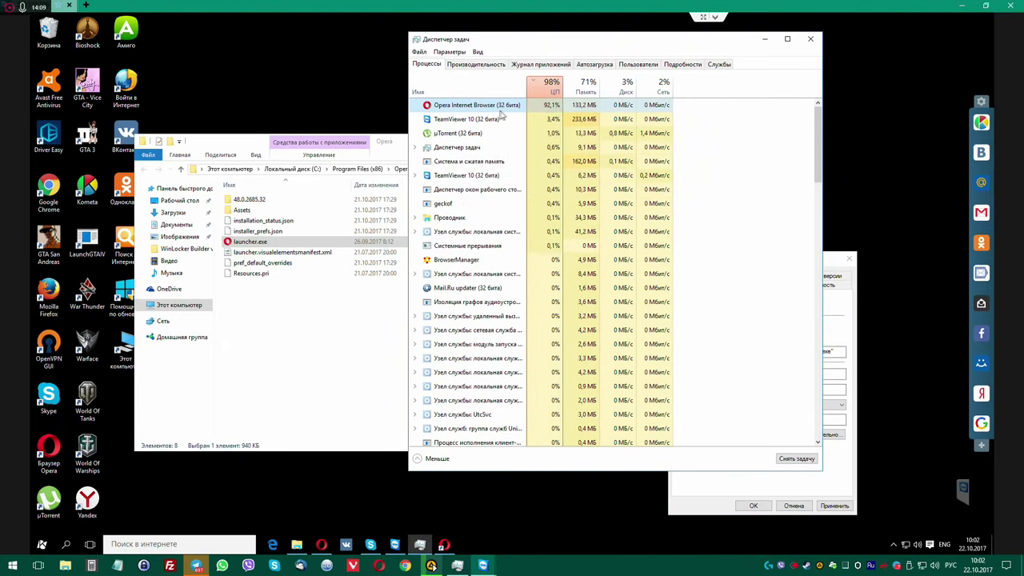
pyautogui.rightClick(493, 163)
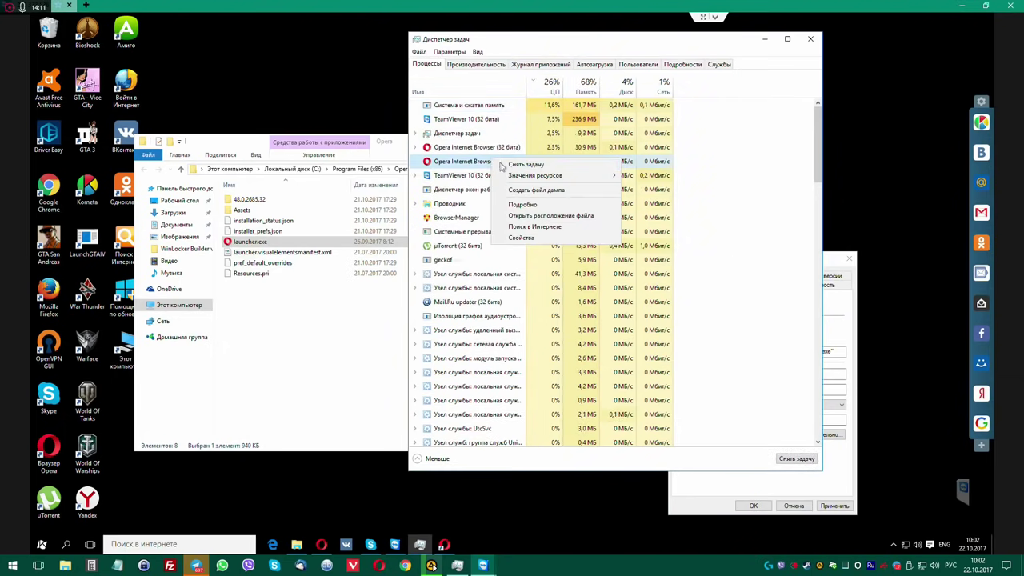
pyautogui.click(506, 167)
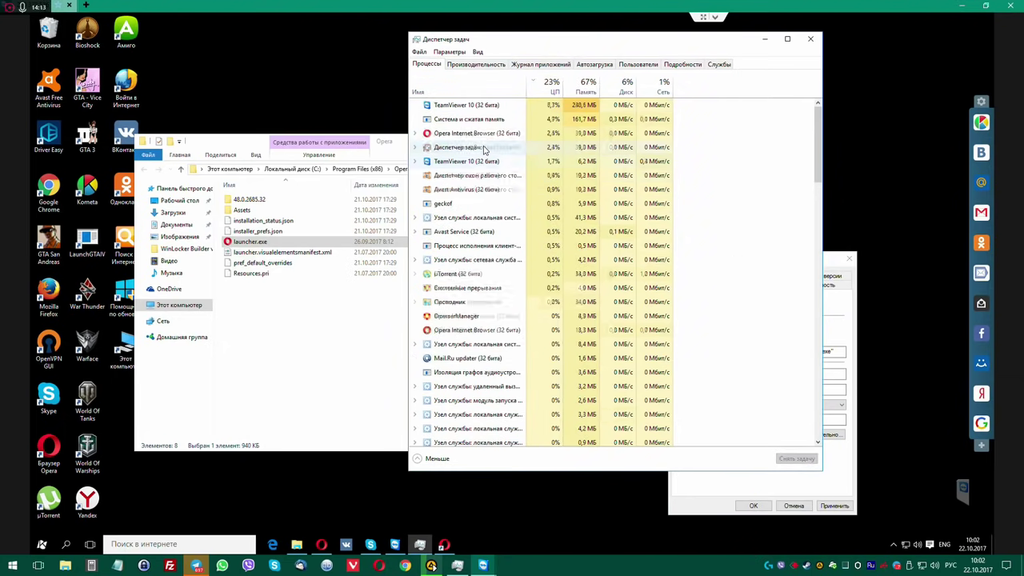
pyautogui.rightClick(485, 134)
pyautogui.rightClick(473, 150)
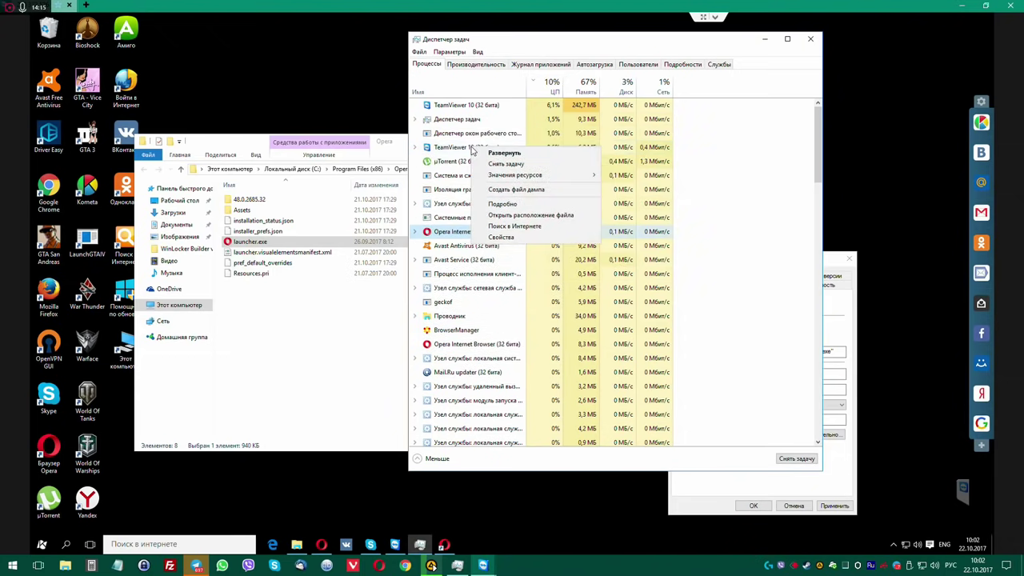
pyautogui.click(468, 92)
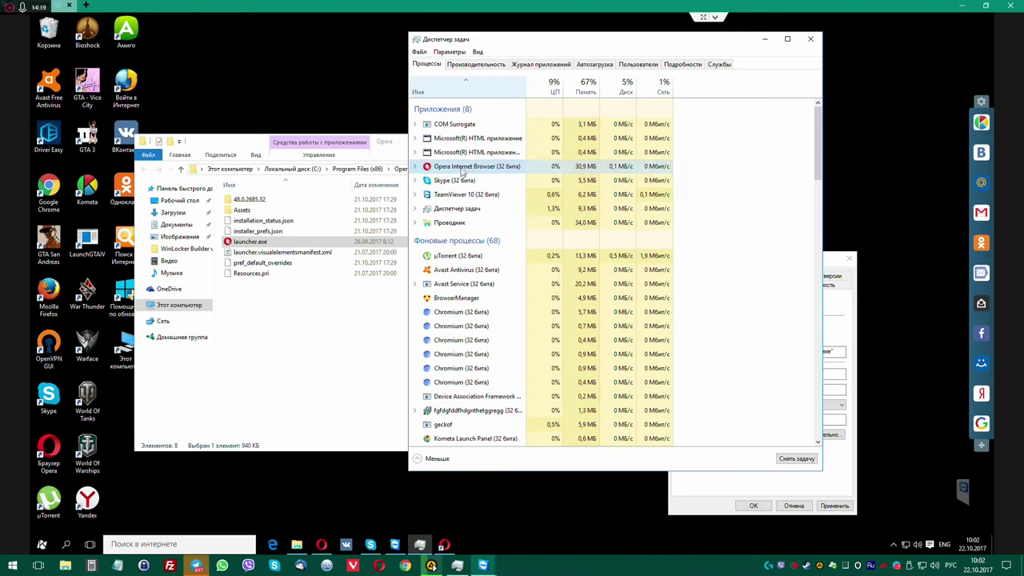
pyautogui.rightClick(461, 166)
pyautogui.click(481, 185)
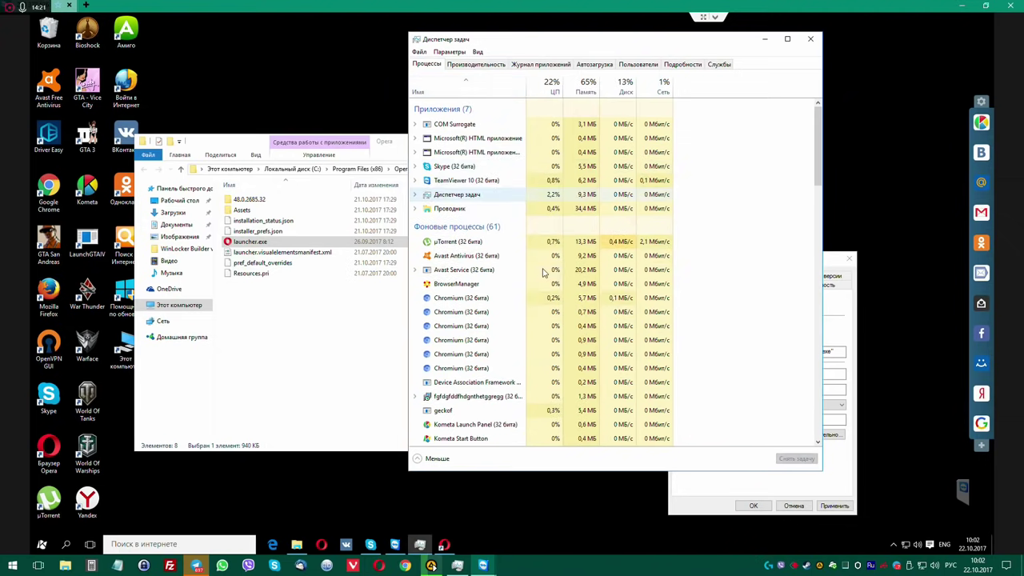
pyautogui.scroll(-1, 478, 297)
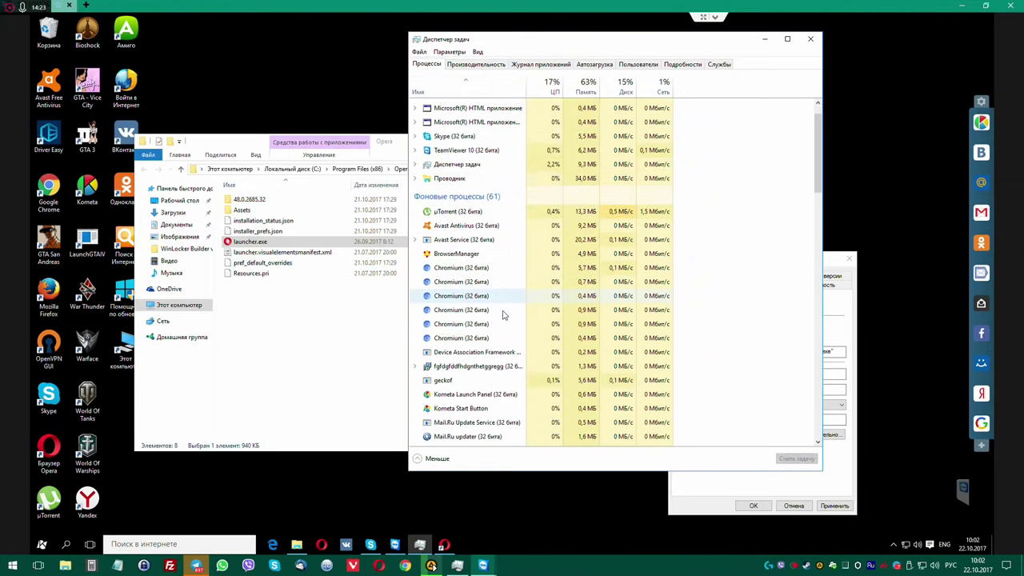
# Copy the gibberish-named process's file location, C:\ProgramData\IPTV, from its Properties.
pyautogui.rightClick(490, 371)
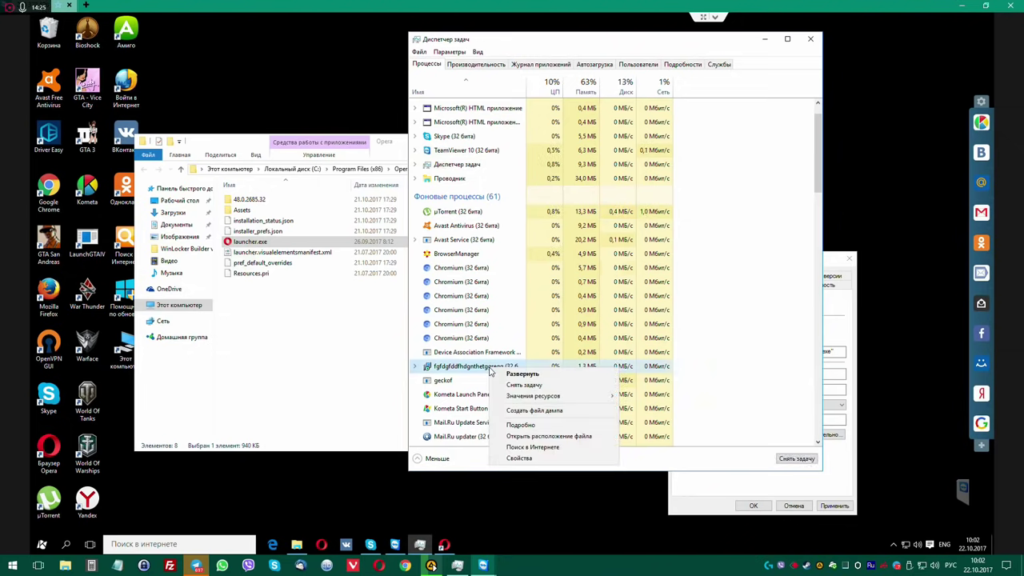
pyautogui.click(519, 457)
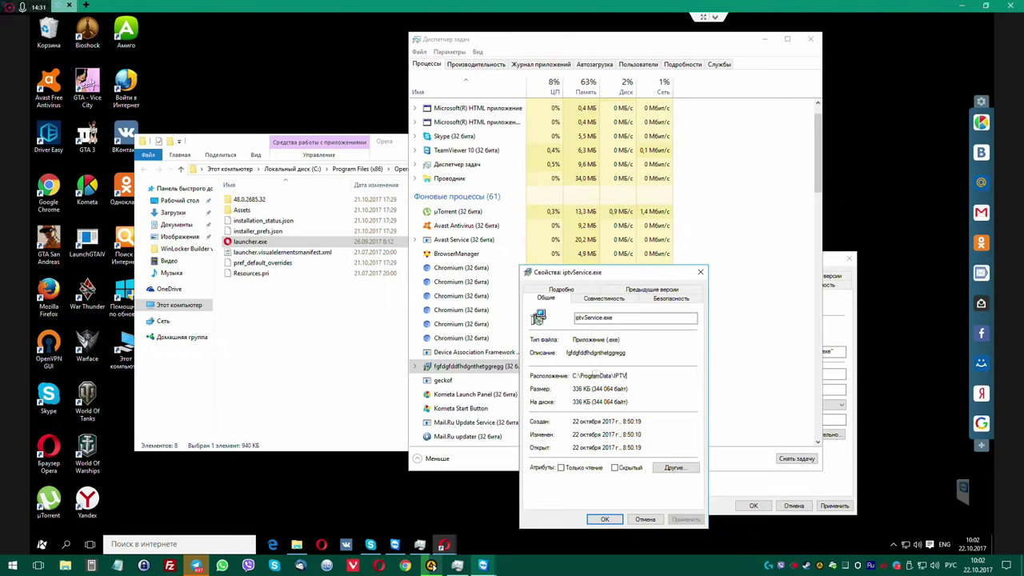
pyautogui.moveTo(628, 374); pyautogui.dragTo(558, 374)
pyautogui.hotkey('ctrl', 'c')
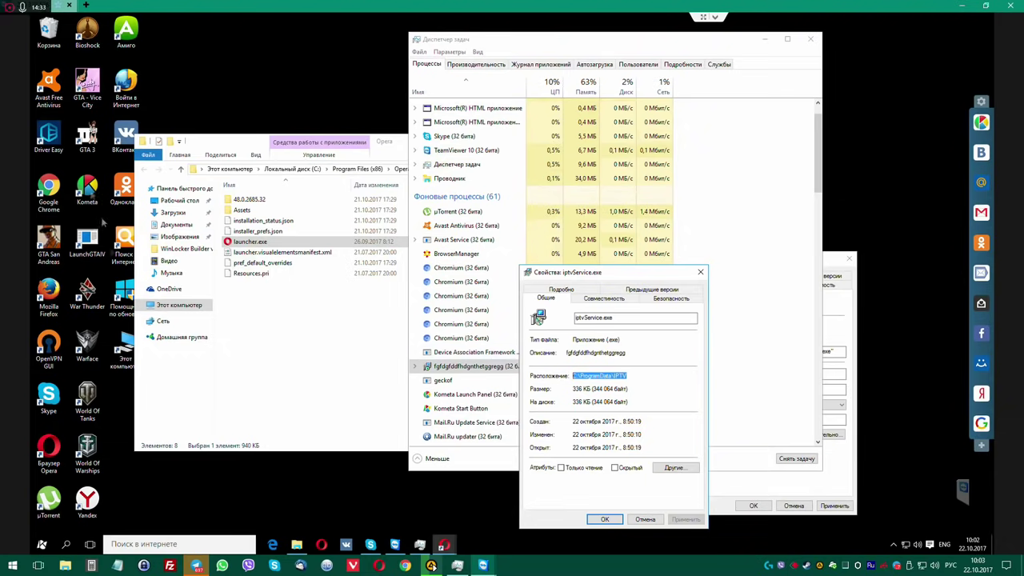
# Open C:\ProgramData\IPTV in Explorer and start renaming iptvService.exe.
pyautogui.doubleClick(124, 352)
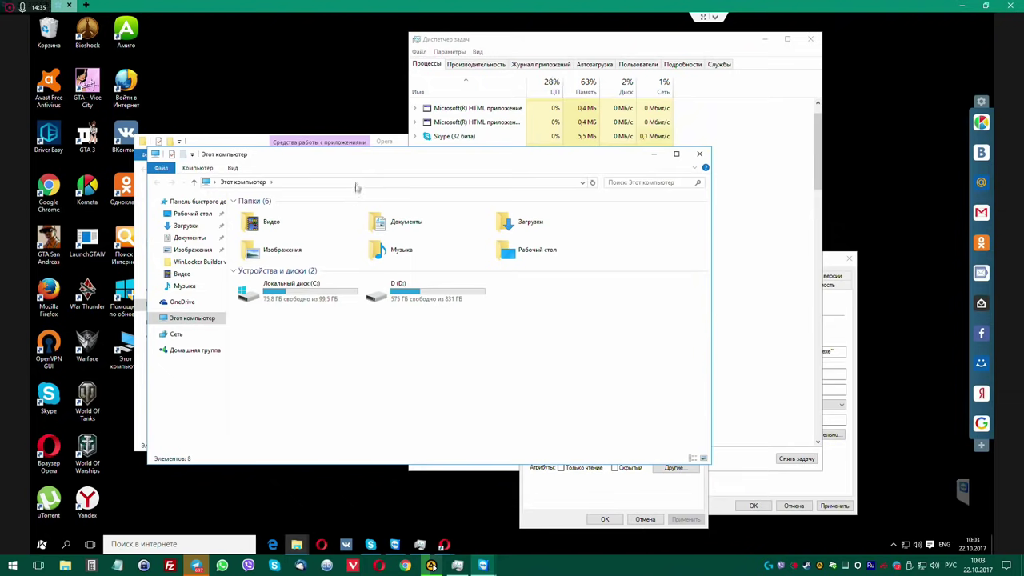
pyautogui.click(360, 182)
pyautogui.hotkey('ctrl', 'v')
pyautogui.press('Return')
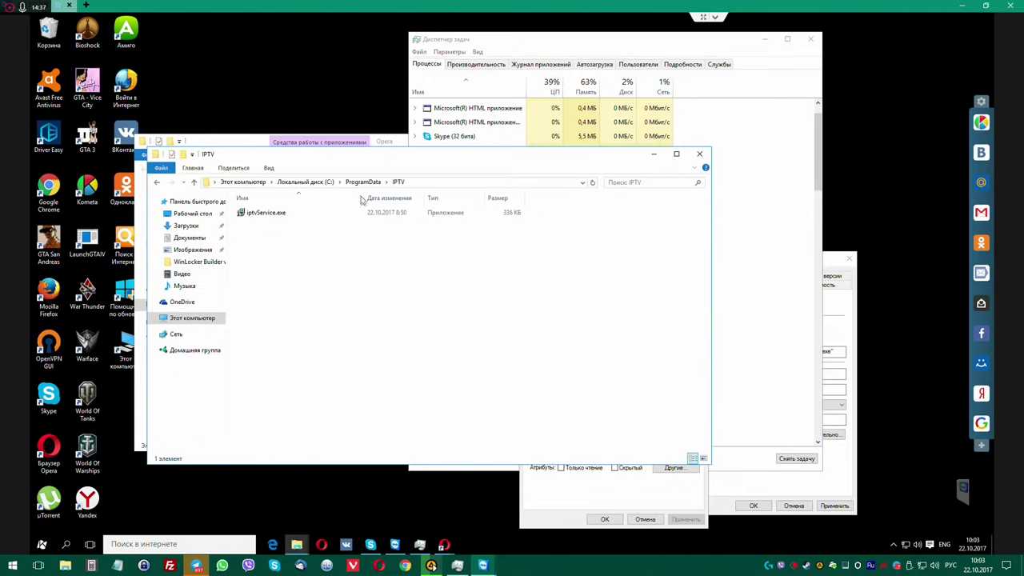
pyautogui.click(286, 215)
pyautogui.click(295, 215)
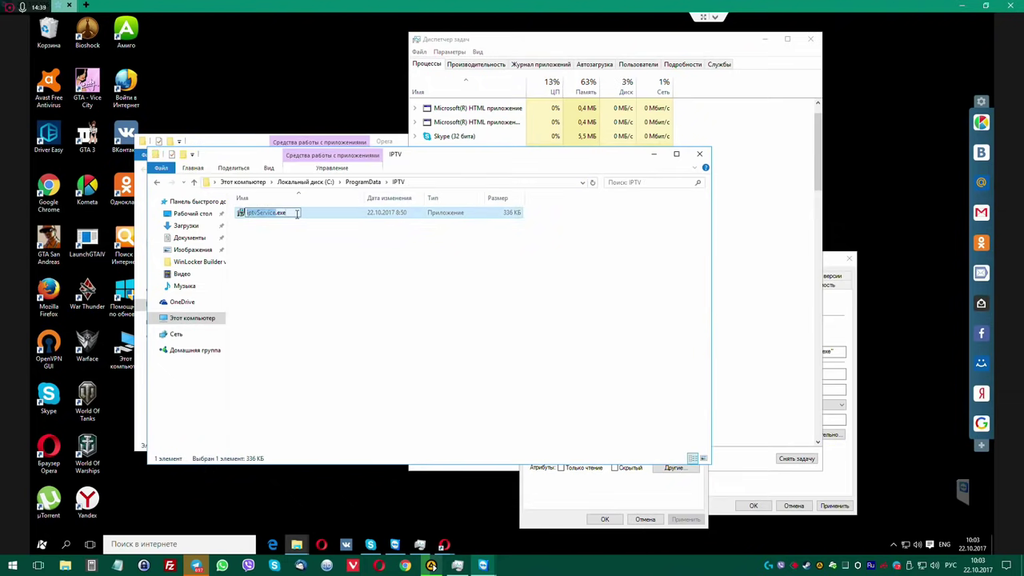
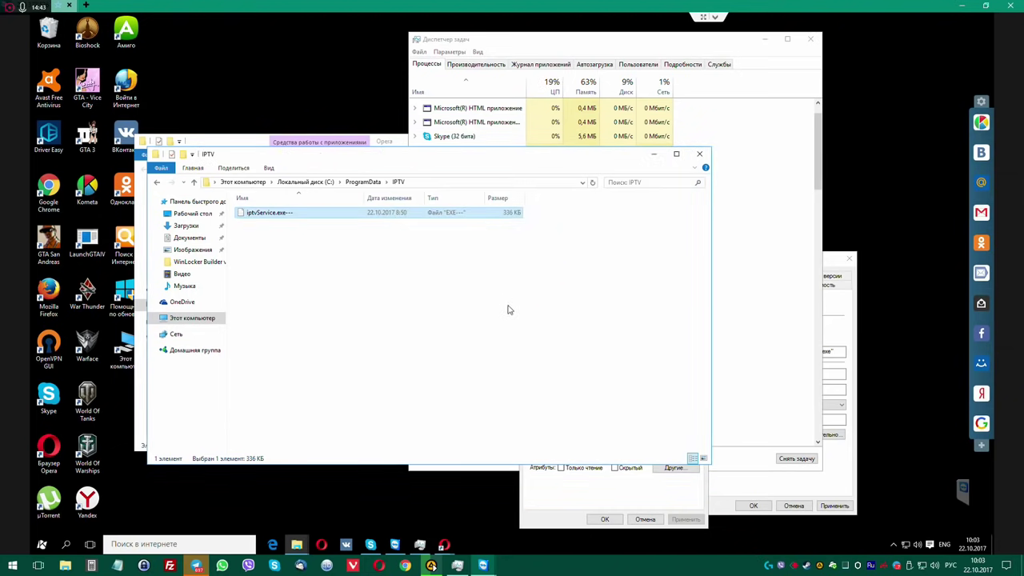
# End the gibberish-named fgfdgfdfhdg… process in Task Manager, then return Explorer to ProgramData.
pyautogui.click(592, 43)
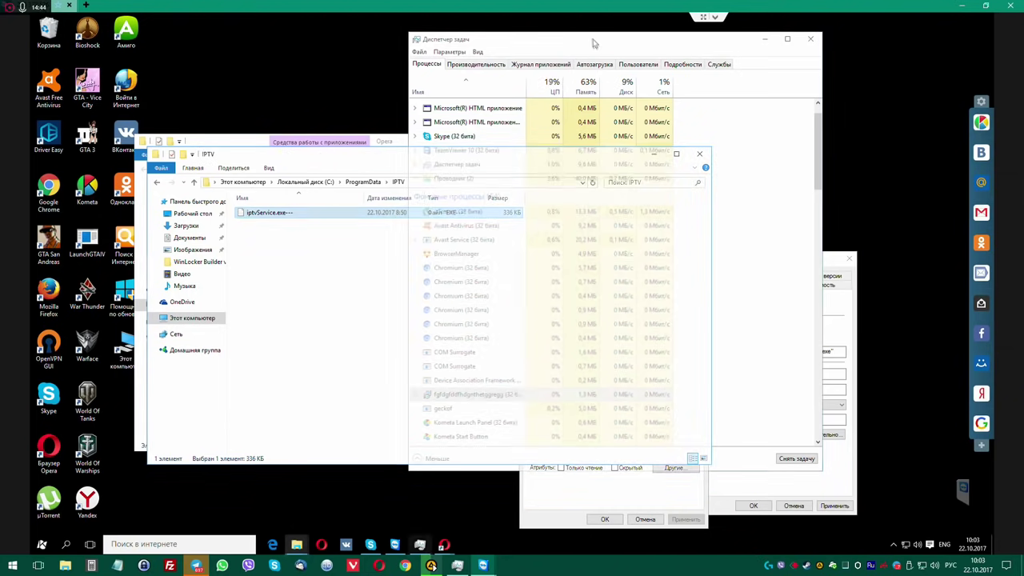
pyautogui.rightClick(472, 394)
pyautogui.click(496, 411)
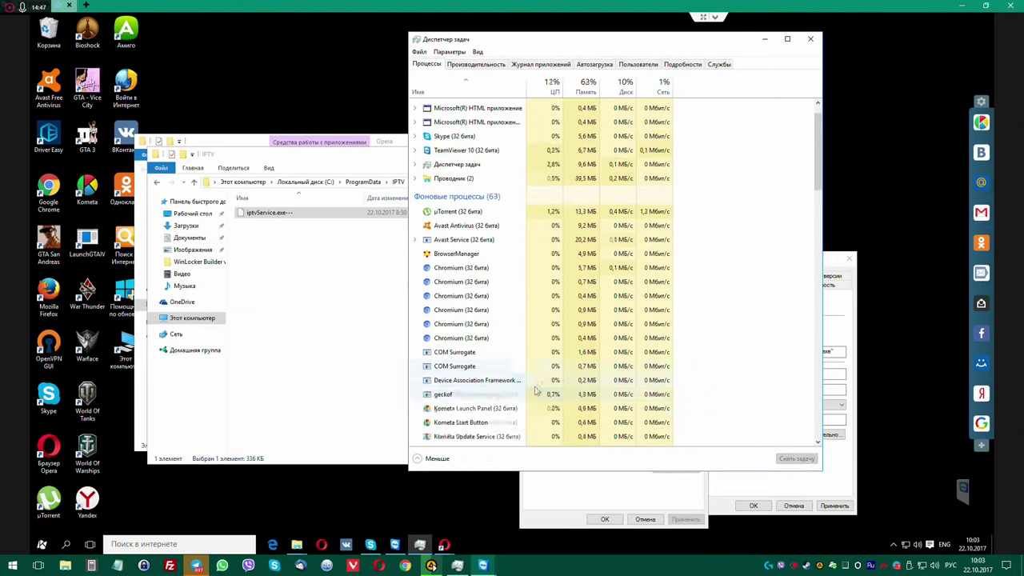
pyautogui.click(259, 213)
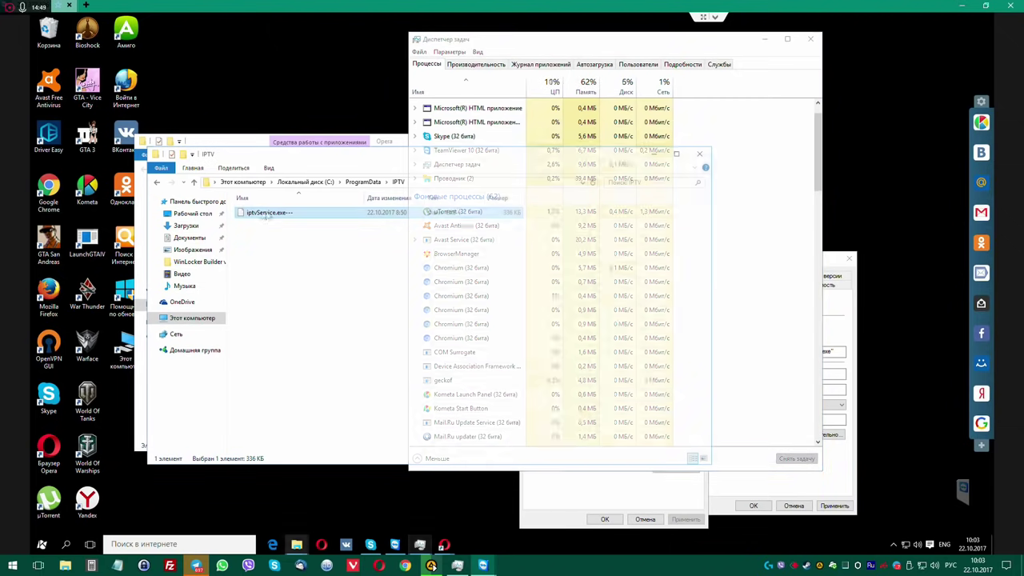
pyautogui.click(370, 182)
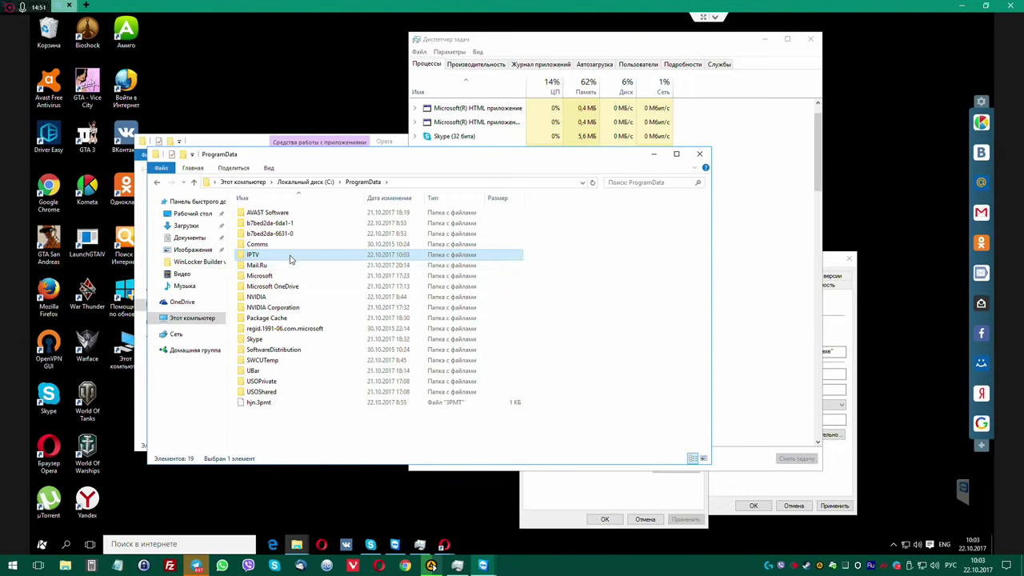
# Delete the IPTV folder from ProgramData with admin rights.
pyautogui.press('Delete')
pyautogui.press('Return')
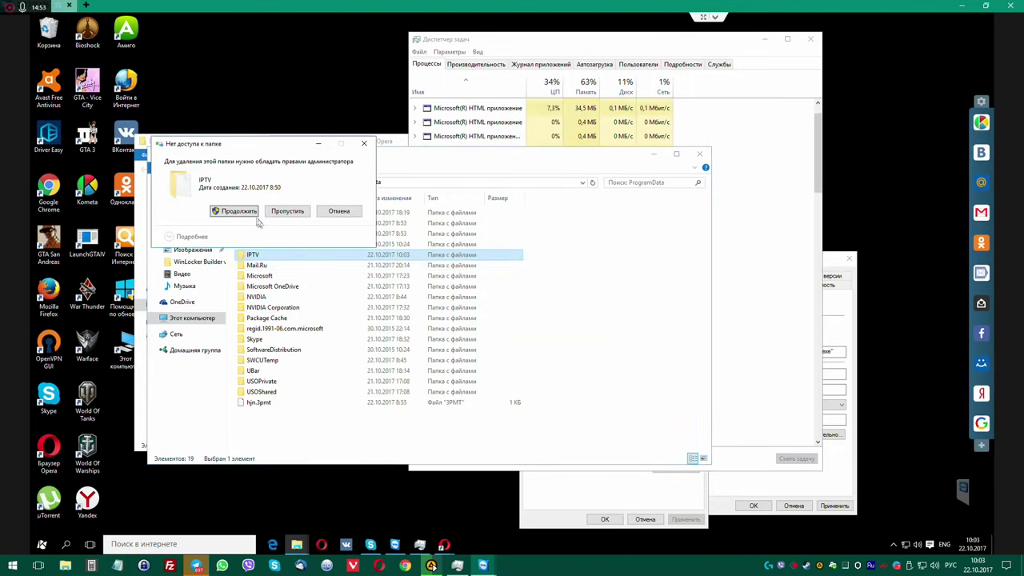
pyautogui.click(249, 211)
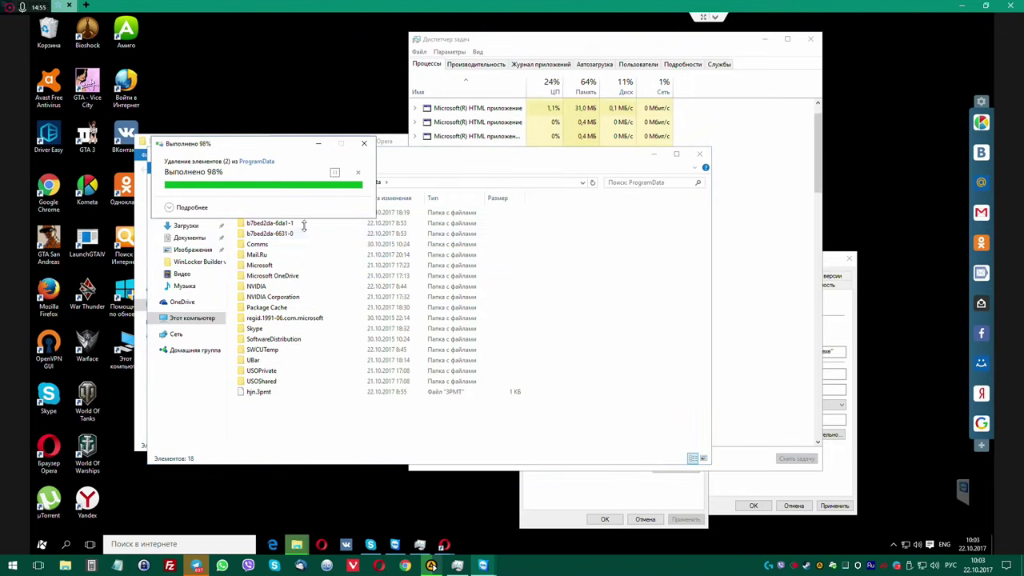
# Permanently delete the b7bed2da-6da1-1 and b7bed2da-6631-0 folders, granting admin permission for each.
pyautogui.doubleClick(280, 223)
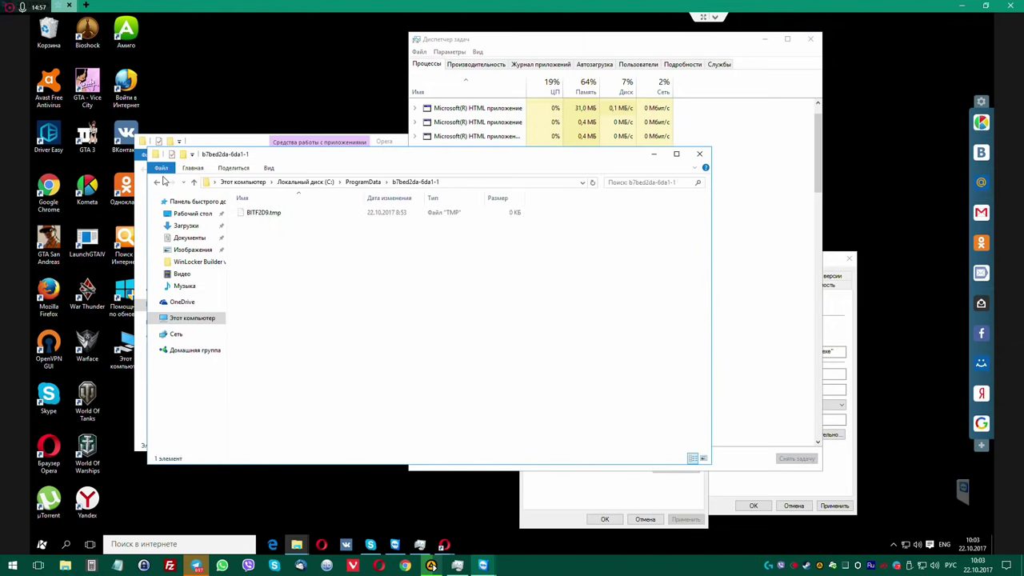
pyautogui.click(157, 184)
pyautogui.click(265, 234)
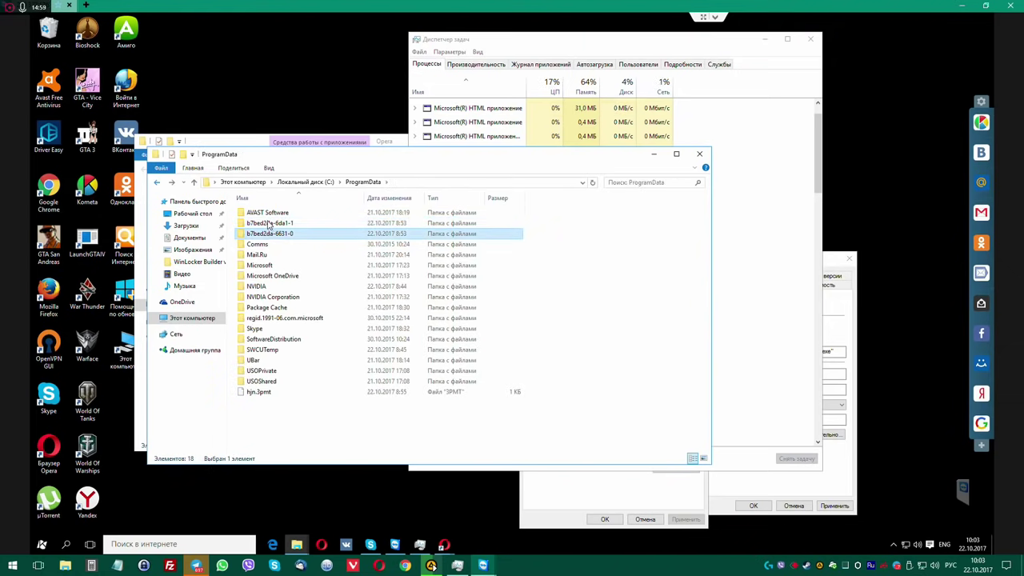
pyautogui.keyDown('ctrl'); pyautogui.click(269, 223); pyautogui.keyUp('ctrl')
pyautogui.hotkey('shift', 'Delete')
pyautogui.press('Return')
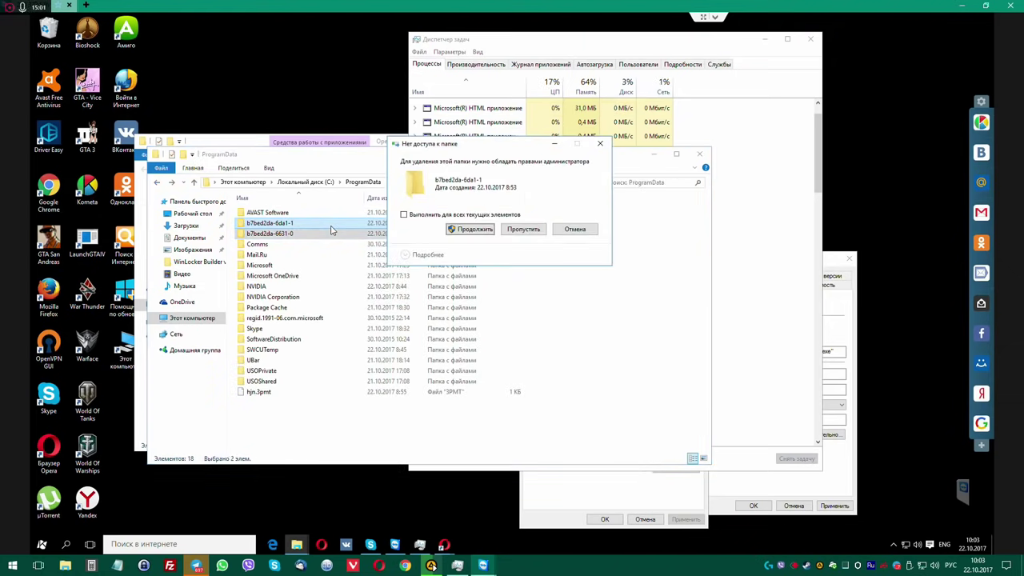
pyautogui.click(470, 230)
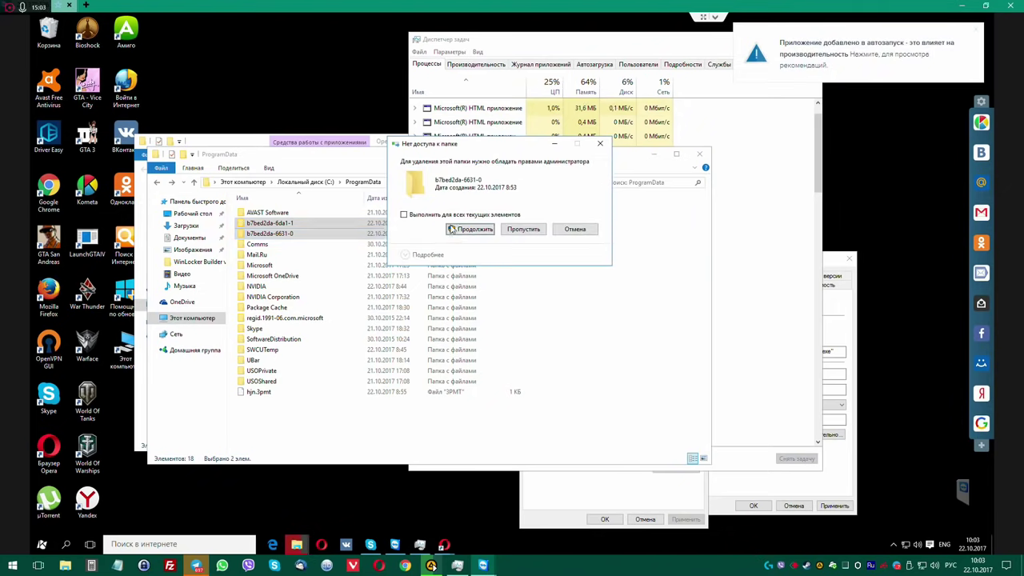
pyautogui.click(470, 231)
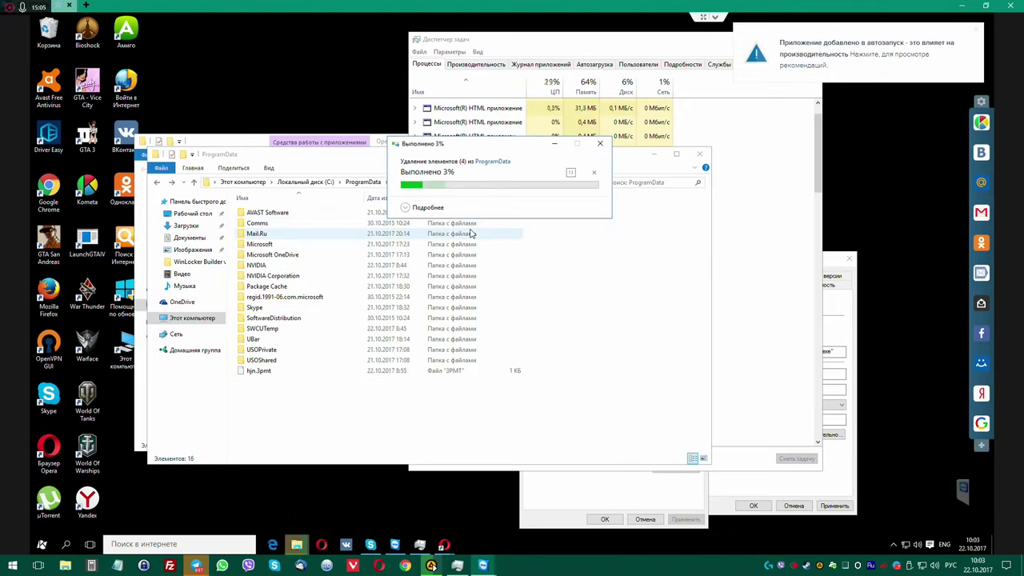
# Try deleting the regid.1991-06.com.microsoft folder, then abandon the TrustedInstaller-protected deletion.
pyautogui.doubleClick(296, 297)
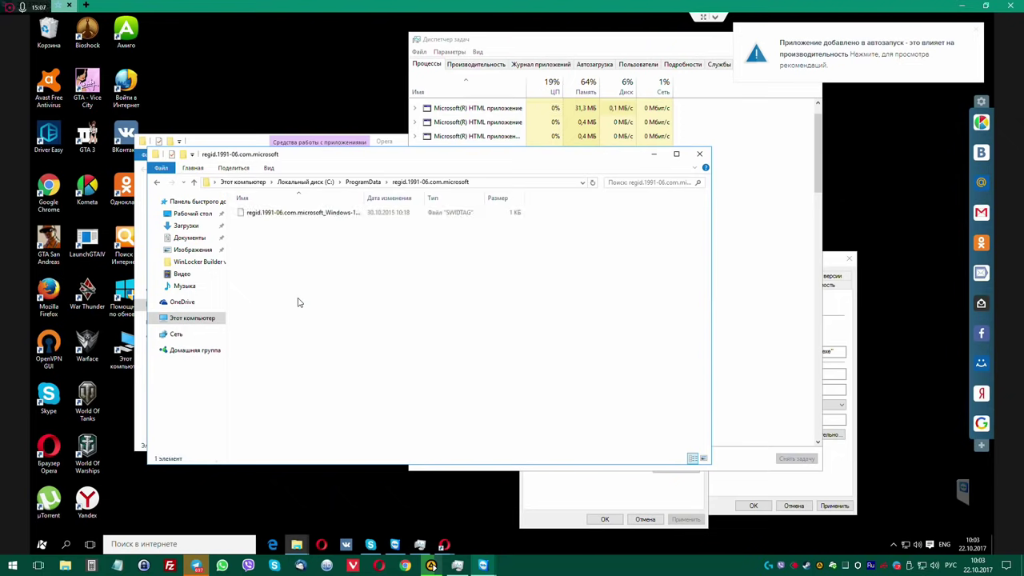
pyautogui.click(157, 185)
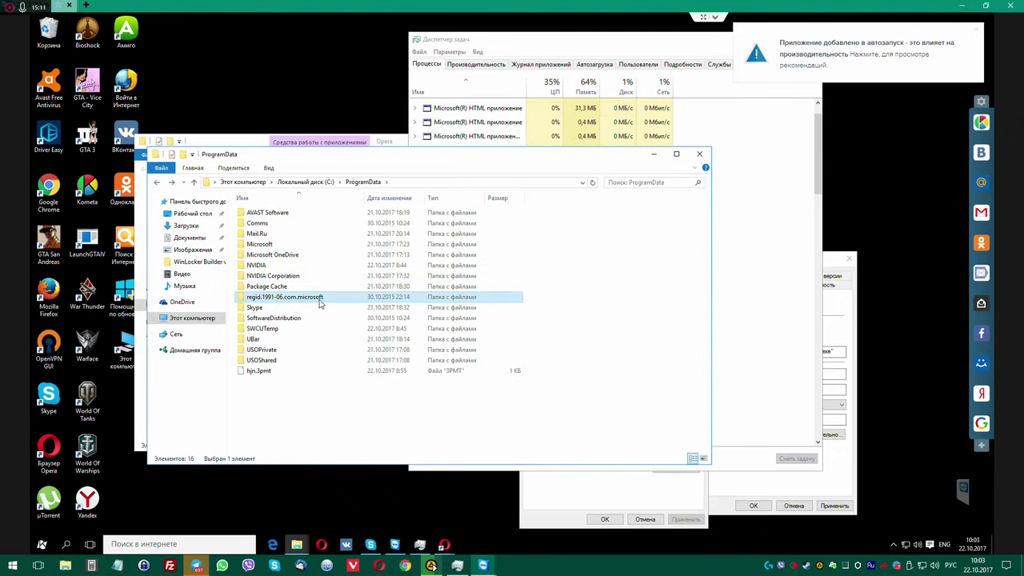
pyautogui.hotkey('shift', 'Delete')
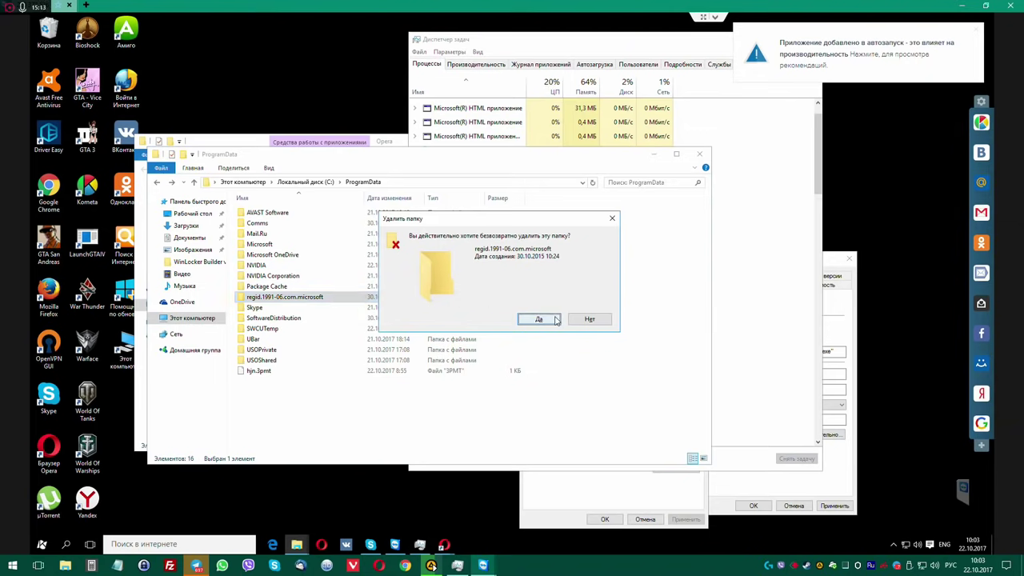
pyautogui.click(541, 318)
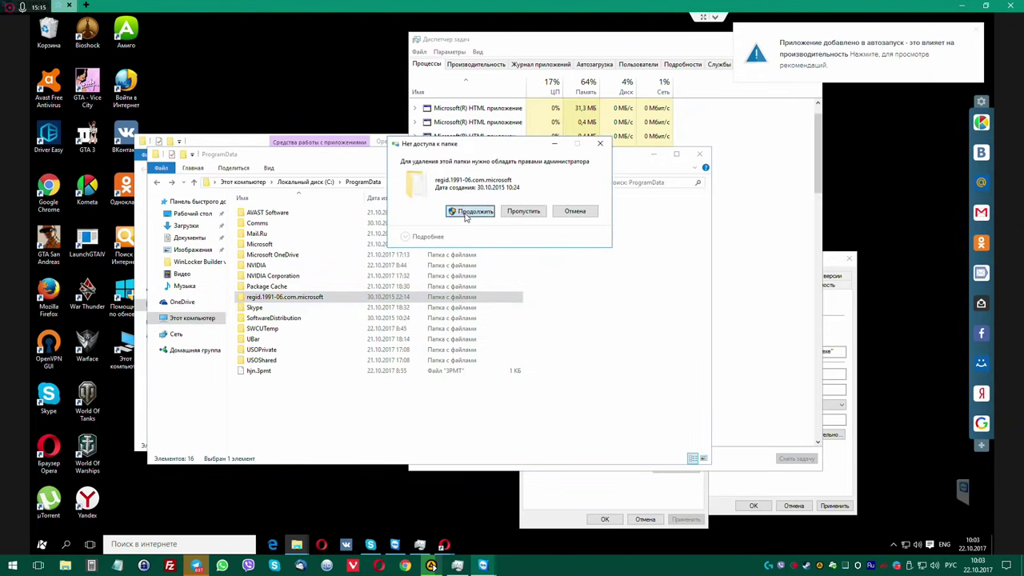
pyautogui.click(466, 211)
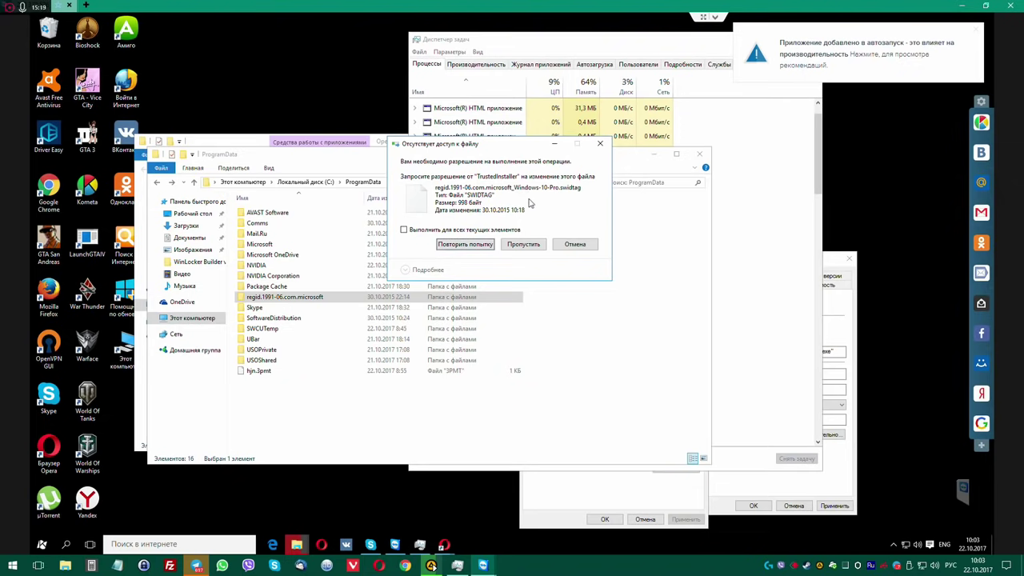
pyautogui.click(574, 244)
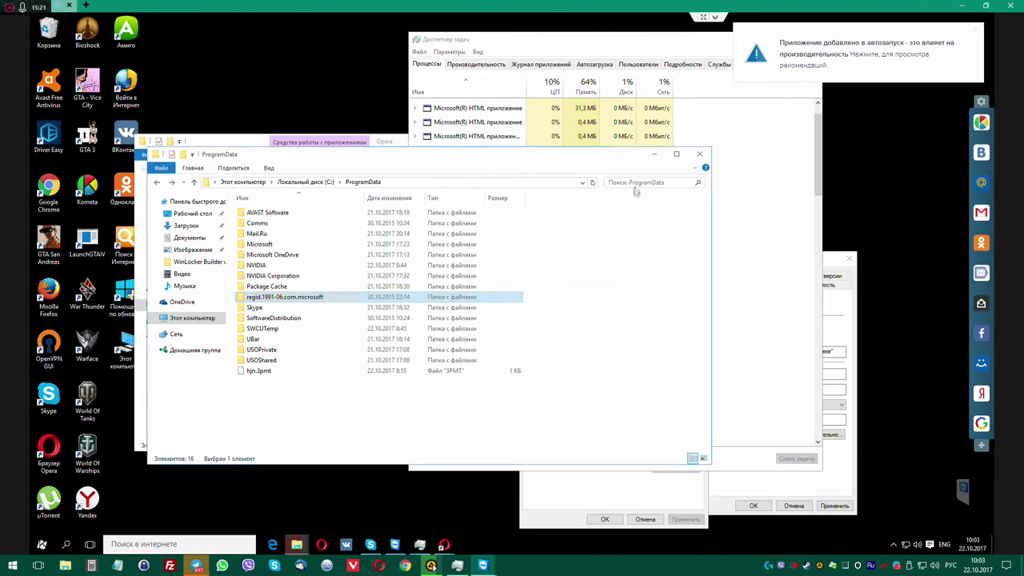
# Open the geckof process's file properties and read its location, AppData\Local\geckof.
pyautogui.click(650, 44)
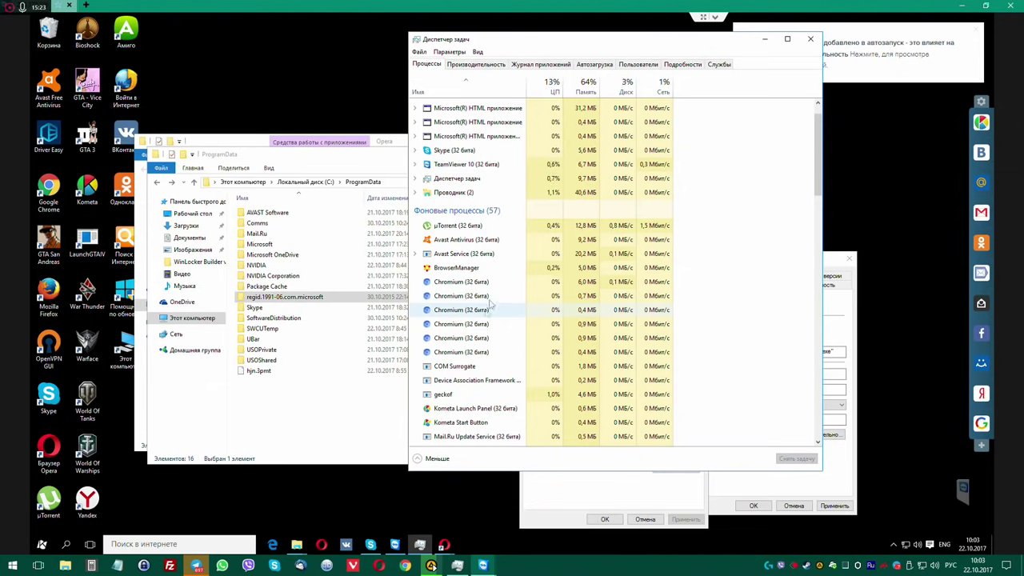
pyautogui.scroll(-1, 470, 344)
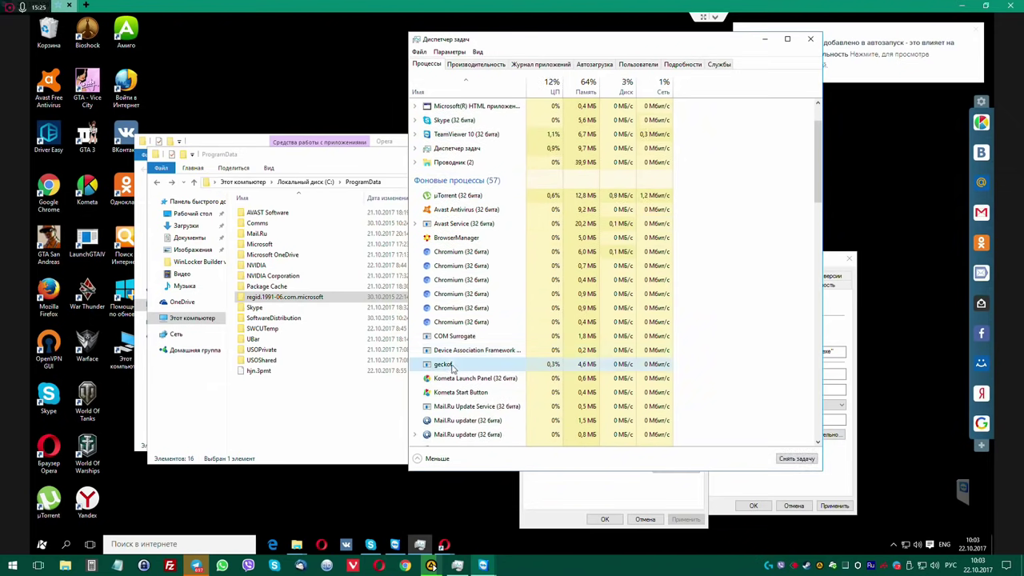
pyautogui.rightClick(449, 365)
pyautogui.click(481, 444)
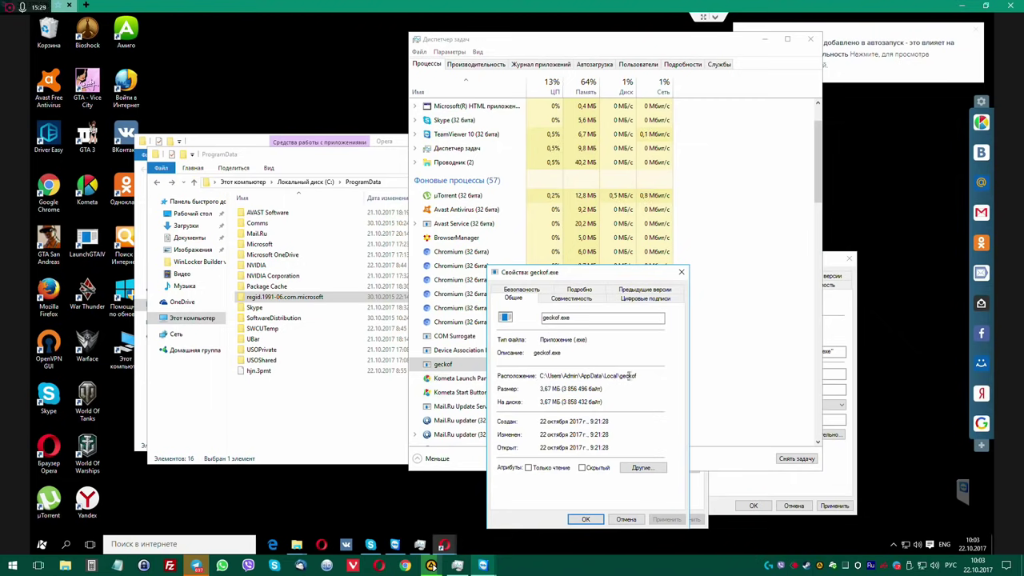
pyautogui.moveTo(638, 375); pyautogui.dragTo(537, 375)
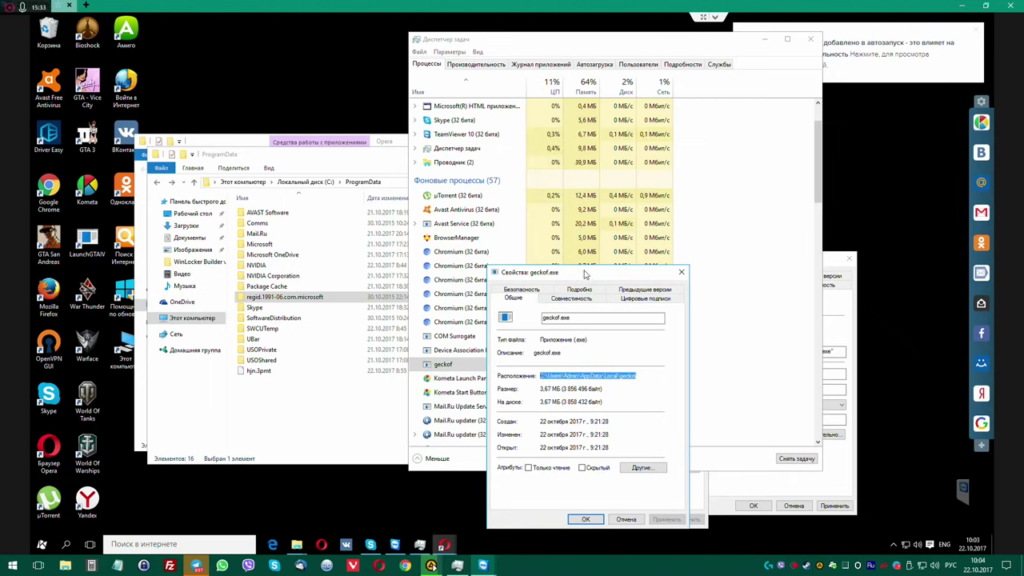
pyautogui.moveTo(584, 274); pyautogui.dragTo(482, 267)
# Review geckof.exe's attributes, compatibility, signatures, versions, details and advanced security, then close the properties.
pyautogui.click(539, 461)
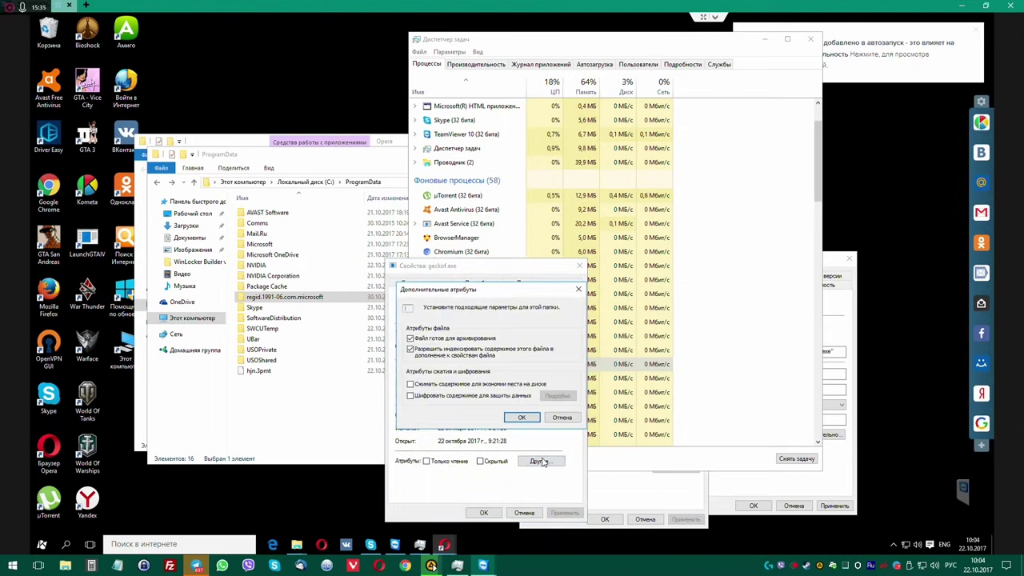
pyautogui.click(562, 416)
pyautogui.click(474, 292)
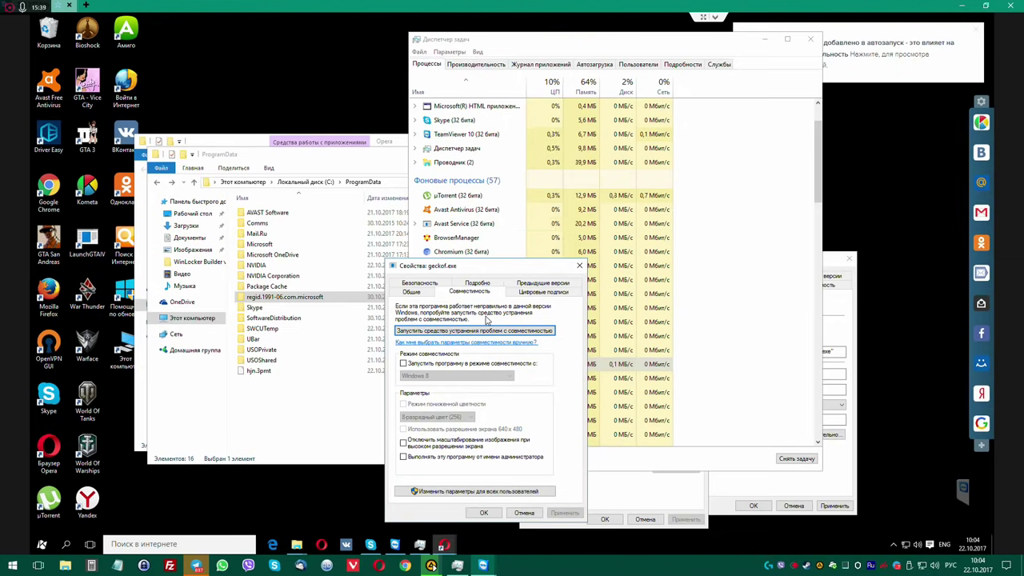
pyautogui.click(542, 292)
pyautogui.click(542, 282)
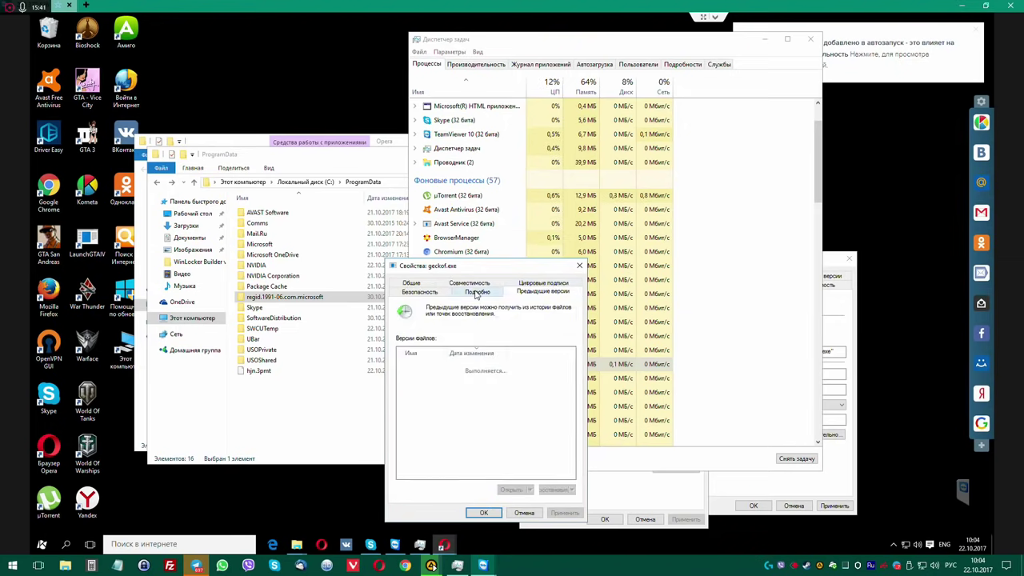
pyautogui.click(477, 291)
pyautogui.click(420, 292)
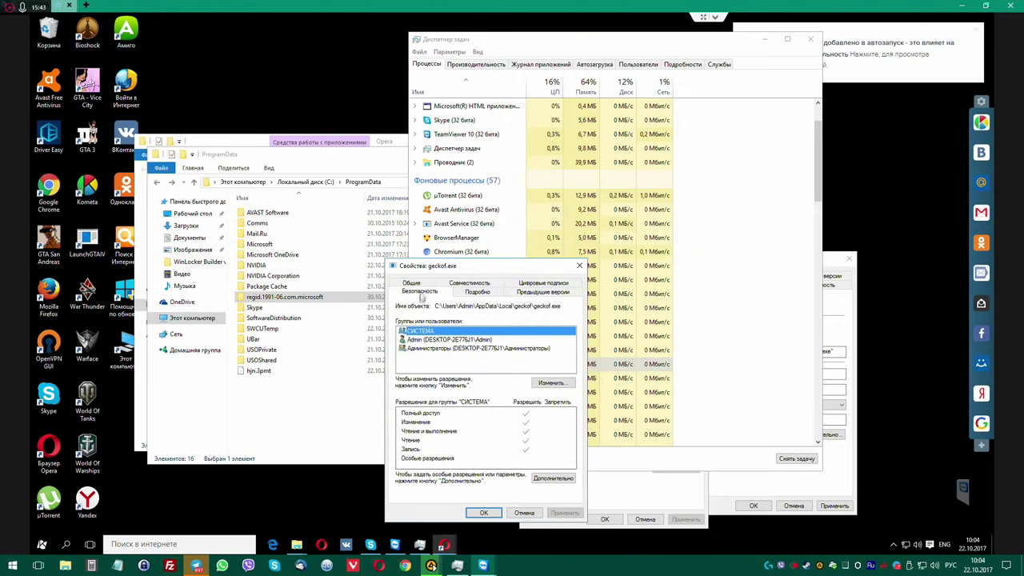
pyautogui.click(554, 478)
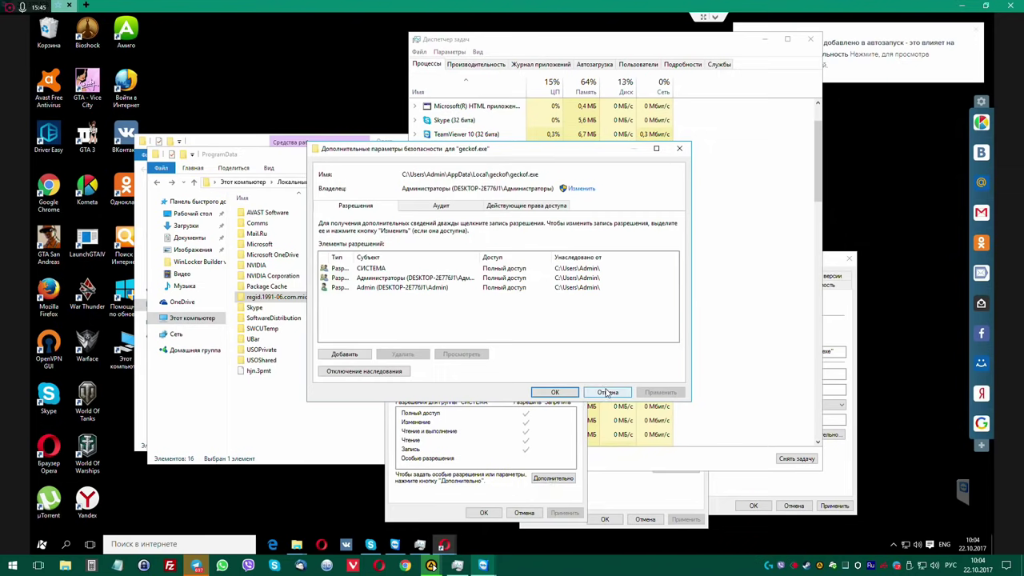
pyautogui.click(596, 397)
pyautogui.click(579, 266)
pyautogui.click(386, 182)
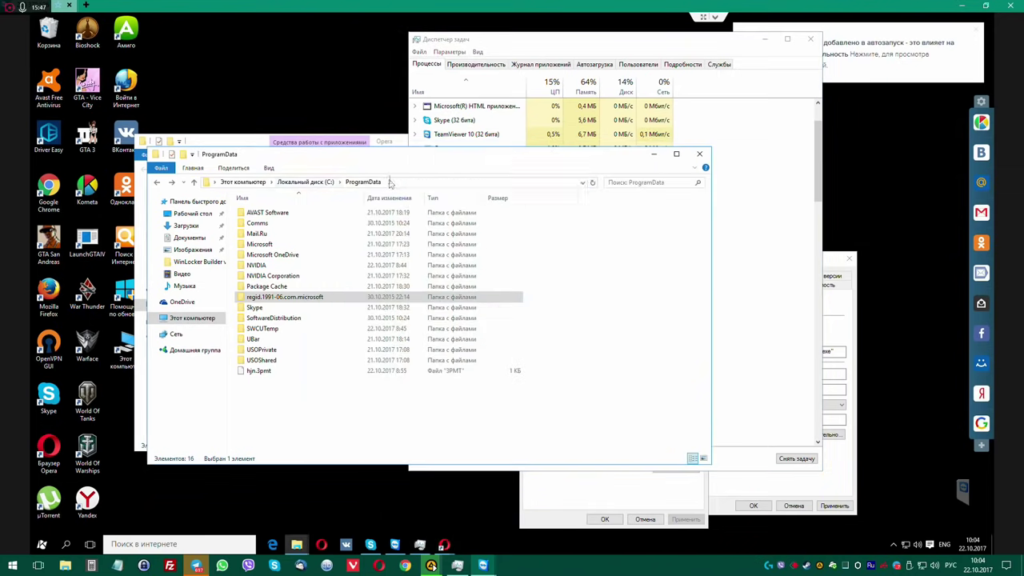
# Open C:\Users\Admin\AppData\Local\geckof in Explorer and bring up the geckof process's actions.
pyautogui.write('C:\\Users\\Admin\\AppData\\Local\\gecko')
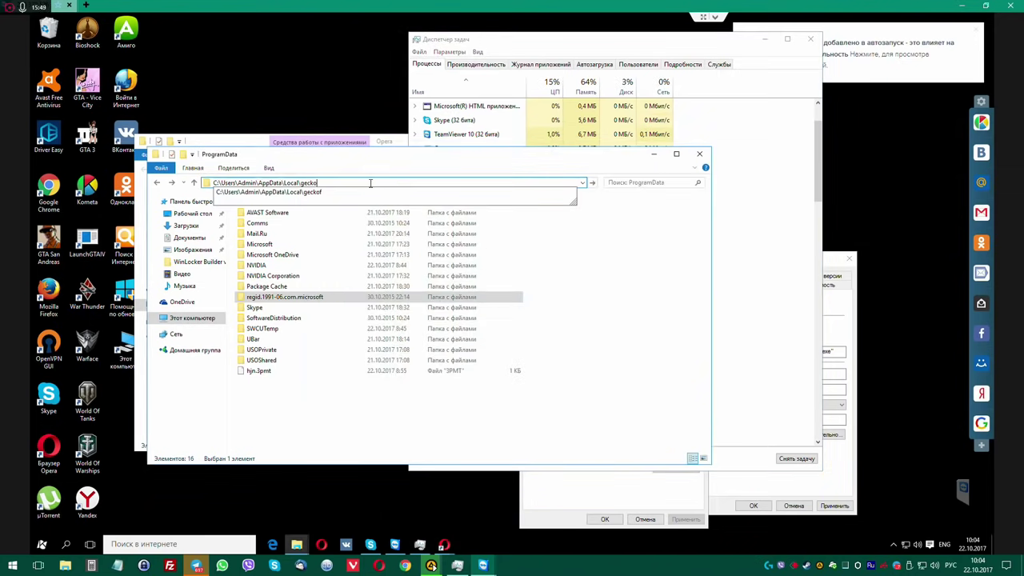
pyautogui.click(344, 193)
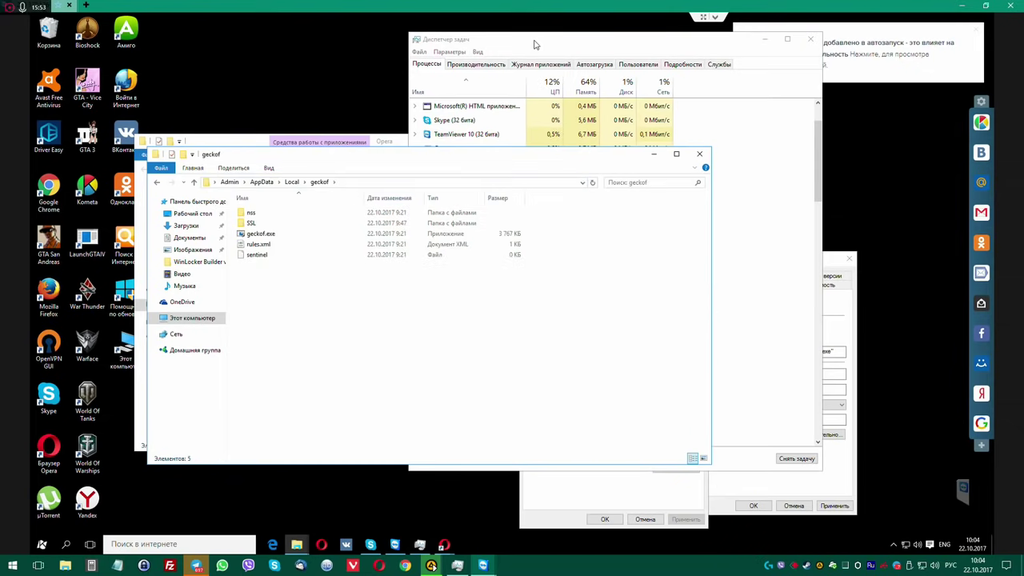
pyautogui.click(535, 44)
pyautogui.rightClick(473, 365)
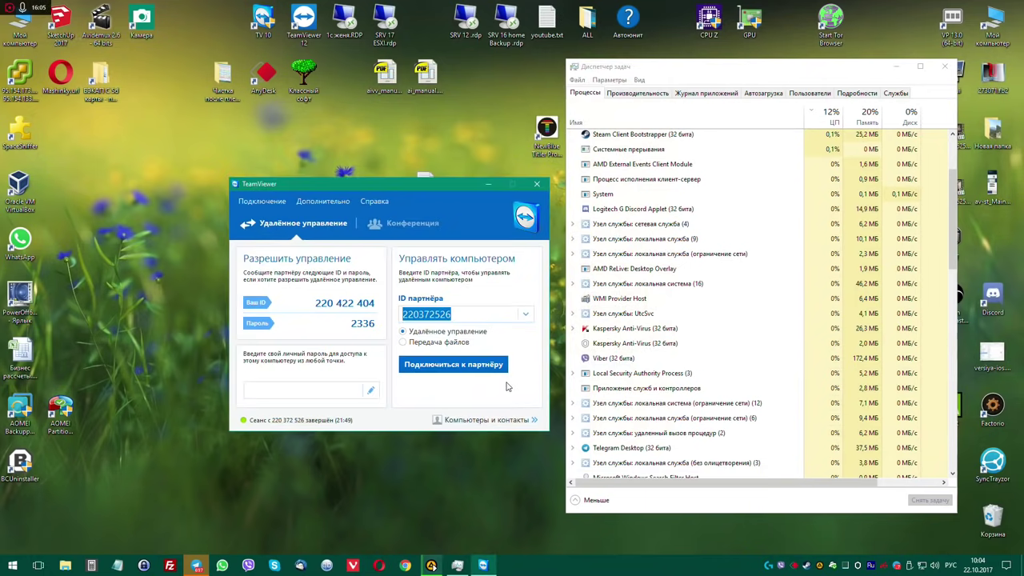
# Reconnect TeamViewer to the partner computer with the password and dismiss the TeamViewer notice.
pyautogui.click(445, 366)
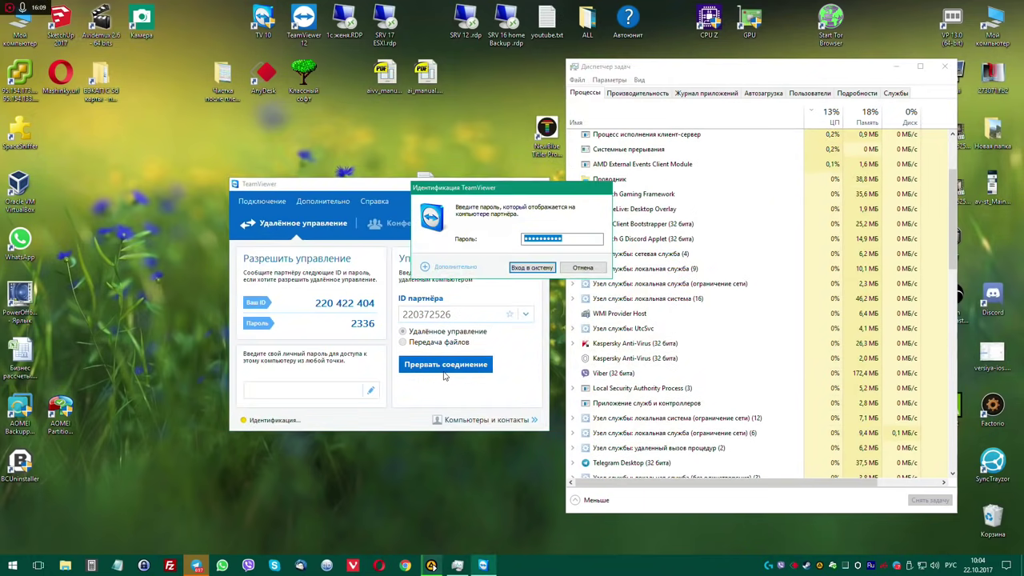
pyautogui.press('Return')
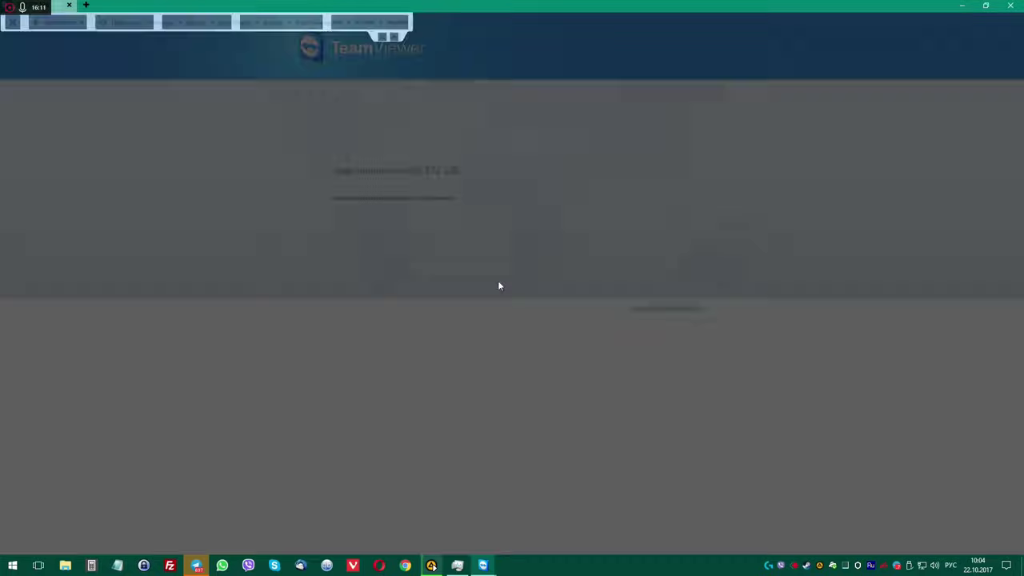
pyautogui.click(583, 312)
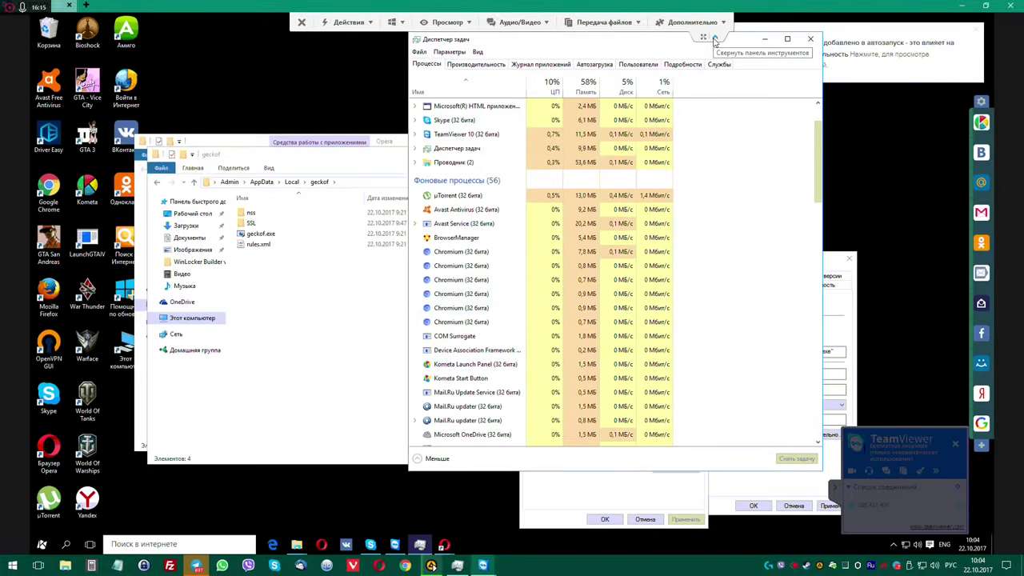
# Confirm geckof is absent from Task Manager's processes, then bring up geckof.exe's actions in its folder.
pyautogui.click(468, 337)
pyautogui.scroll(-1, 469, 345)
pyautogui.scroll(-3, 470, 346)
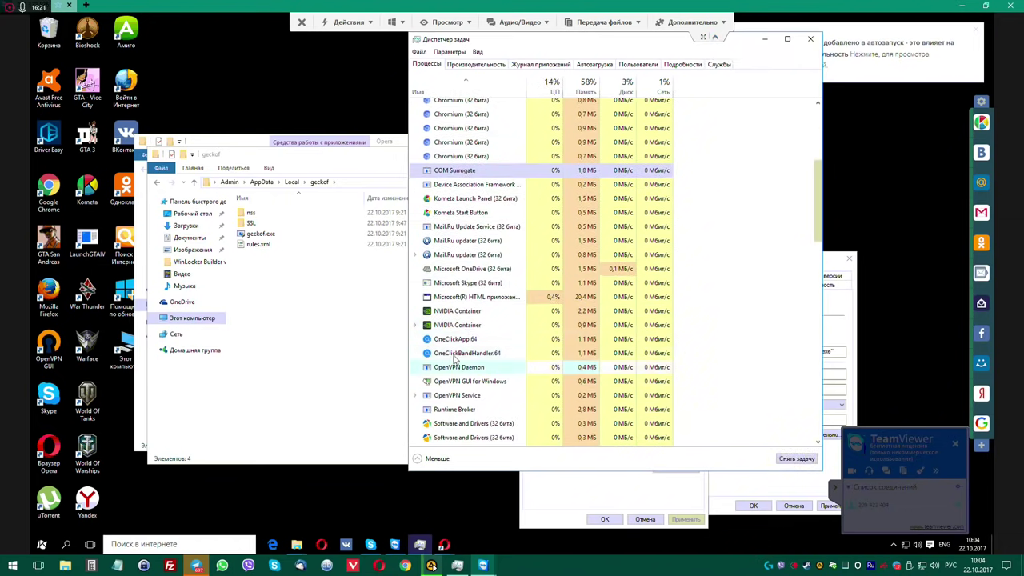
pyautogui.click(313, 306)
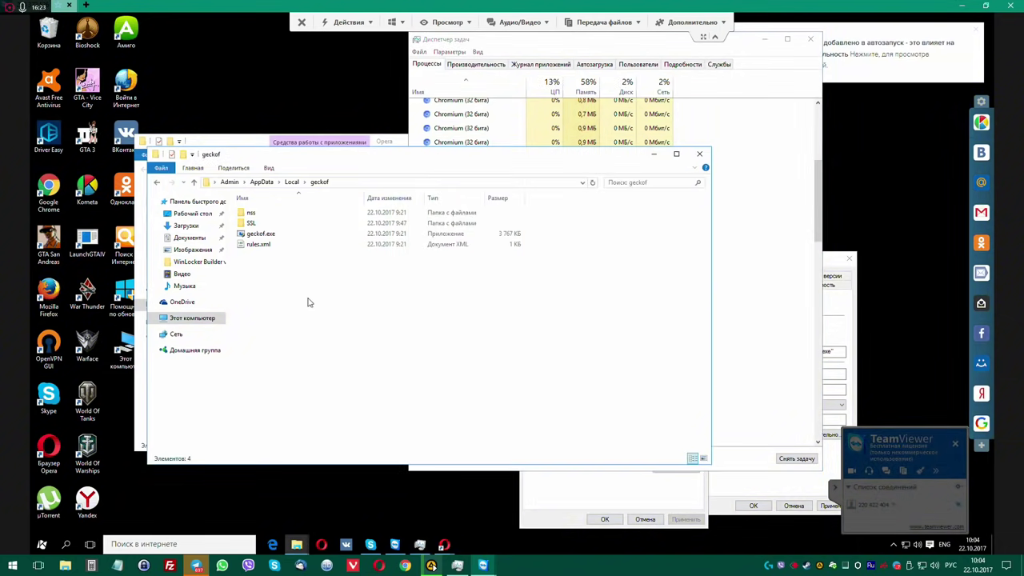
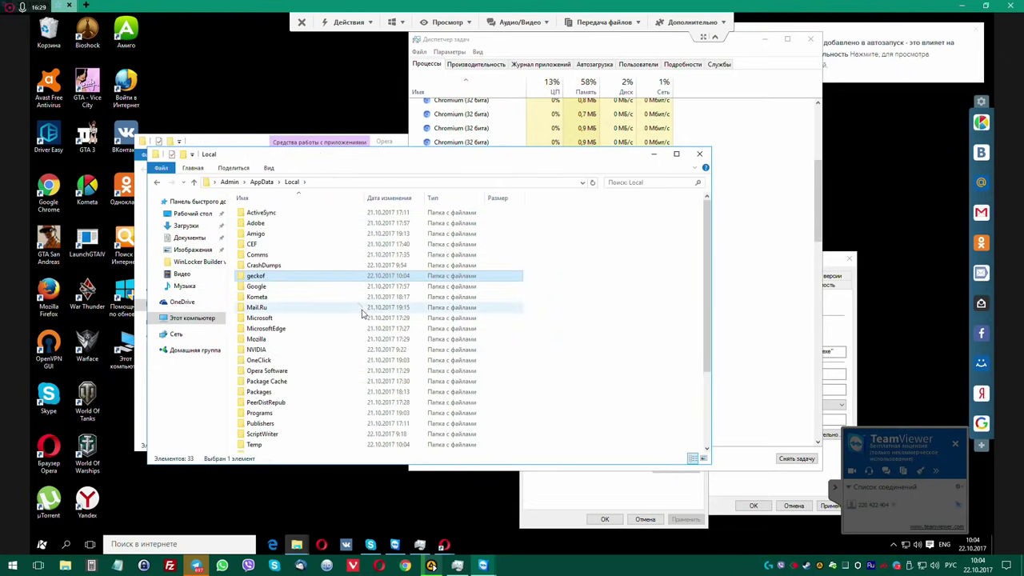
# Delete the geckof folder from AppData\Local and confirm the deletion.
pyautogui.press('Delete')
pyautogui.press('Return')
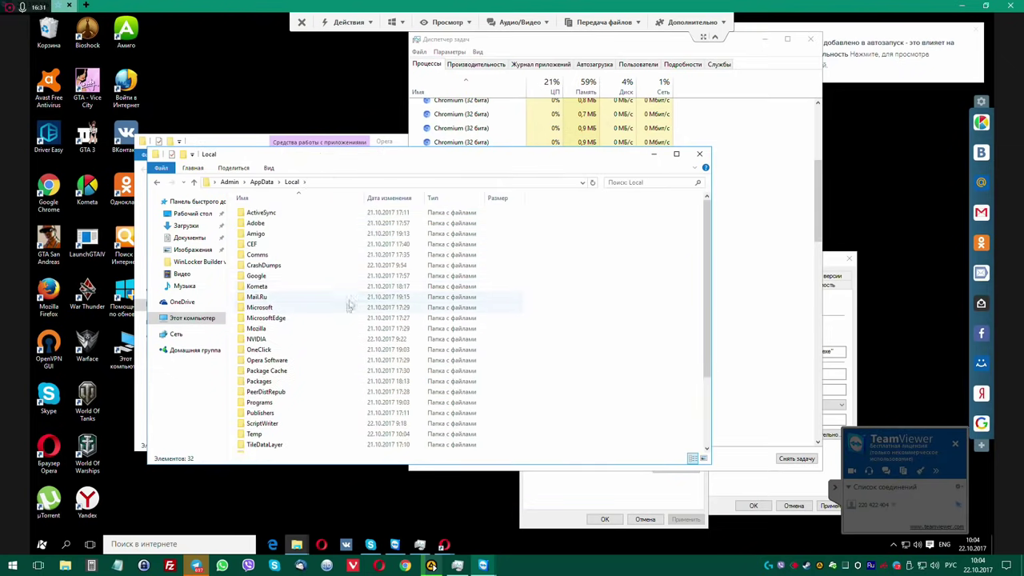
pyautogui.scroll(-3, 584, 313)
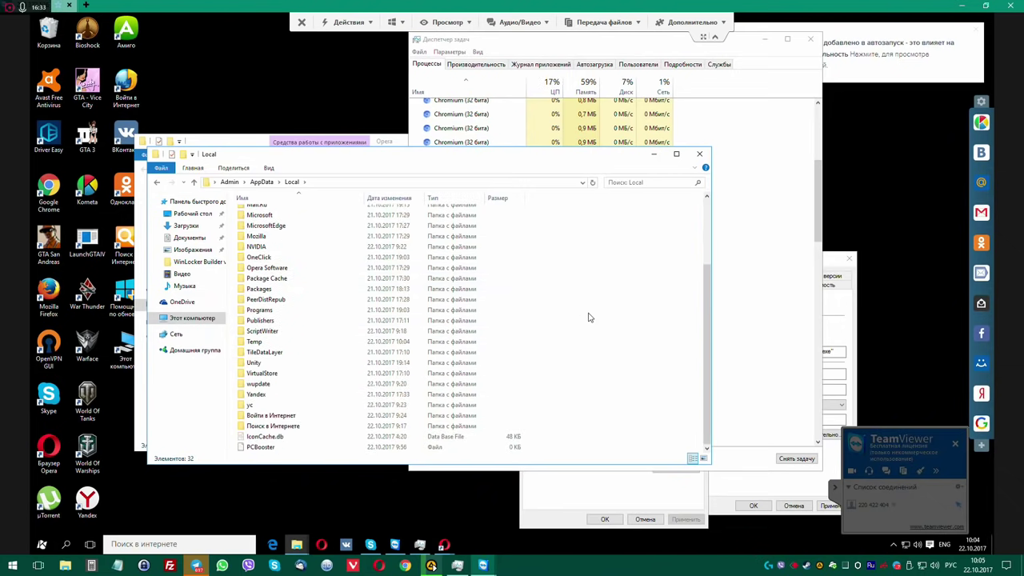
# Look inside the yc folder, return to Local, and bring Task Manager forward.
pyautogui.doubleClick(272, 404)
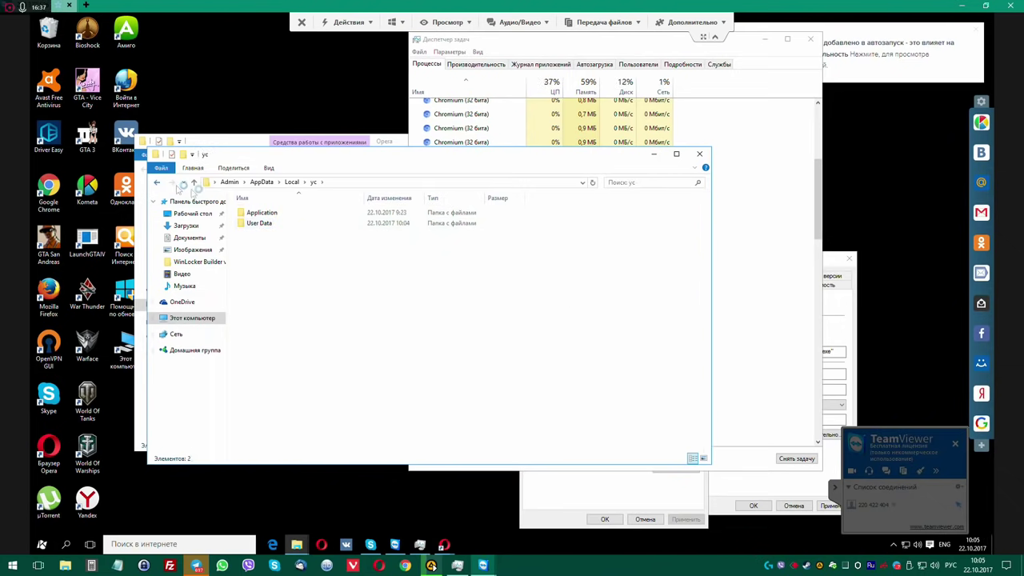
pyautogui.click(160, 184)
pyautogui.click(754, 157)
# Scroll through Task Manager's Processes list checking for leftover adware.
pyautogui.scroll(5, 497, 306)
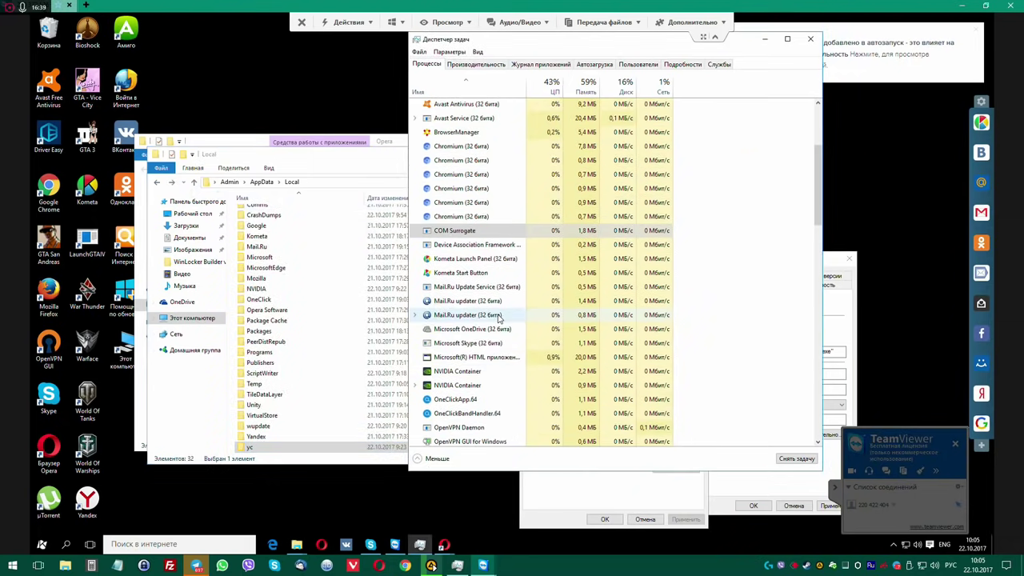
pyautogui.scroll(-15, 512, 316)
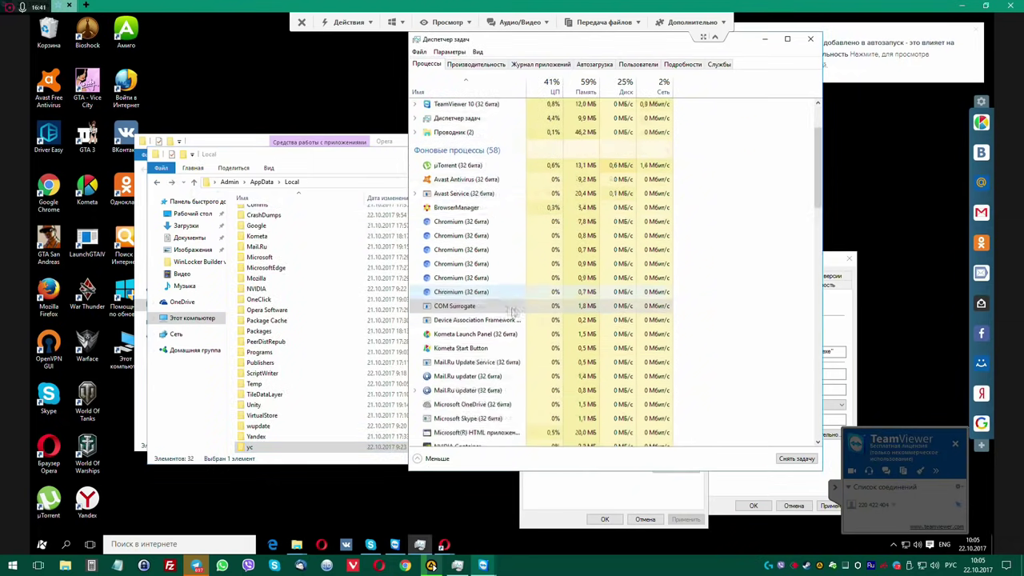
pyautogui.scroll(-2, 524, 328)
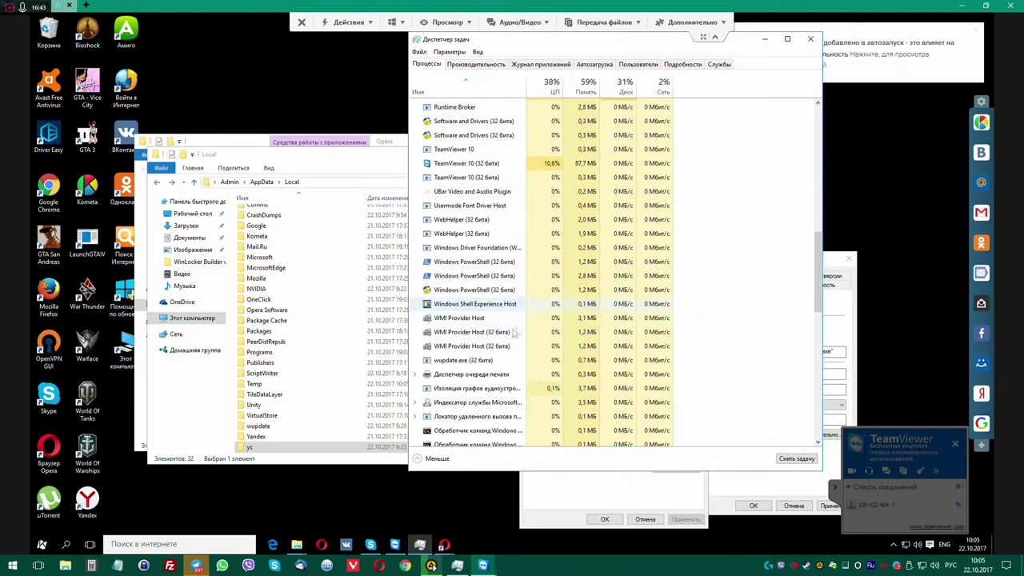
pyautogui.scroll(-6, 483, 312)
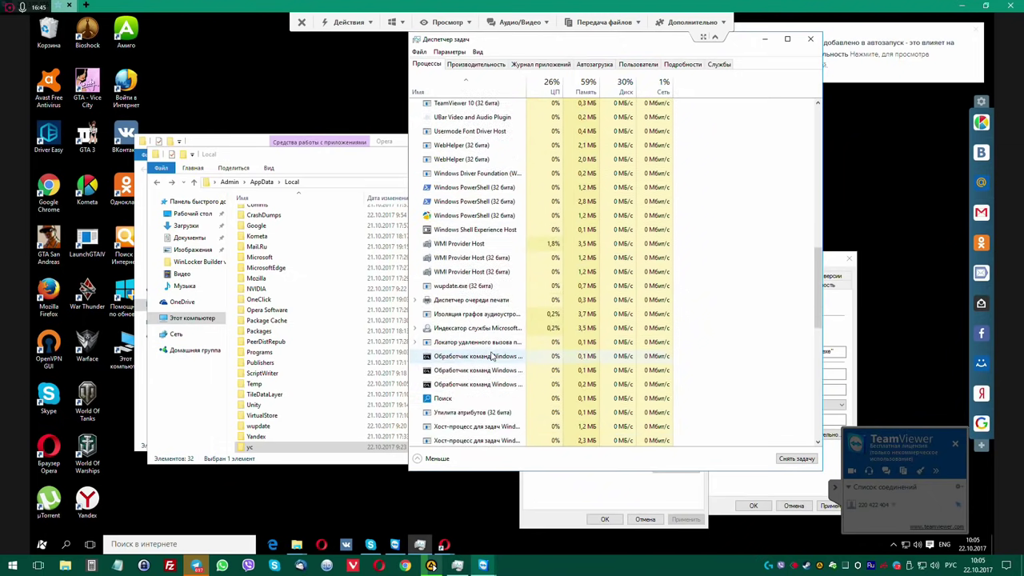
pyautogui.scroll(-4, 492, 358)
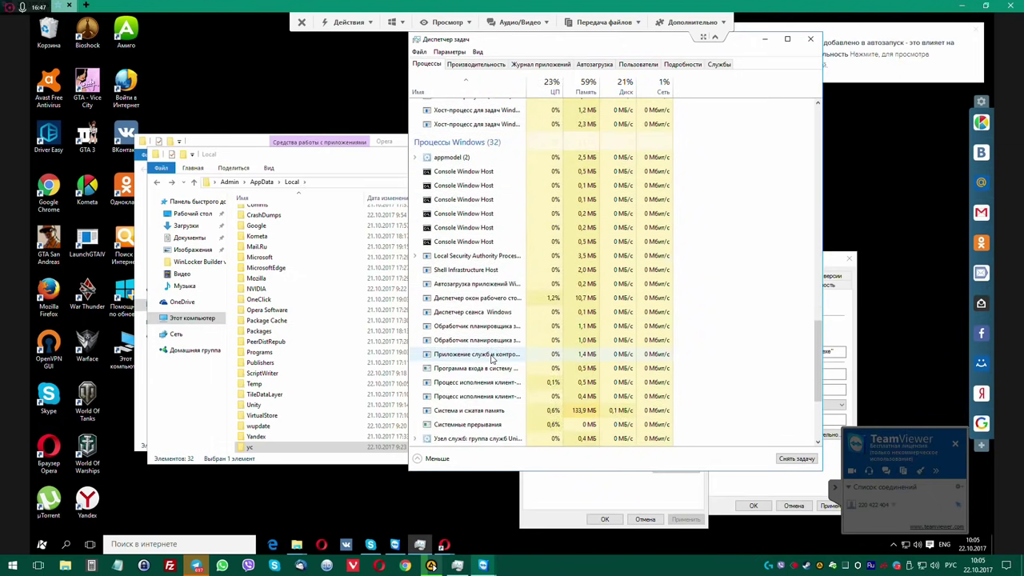
pyautogui.scroll(-4, 492, 364)
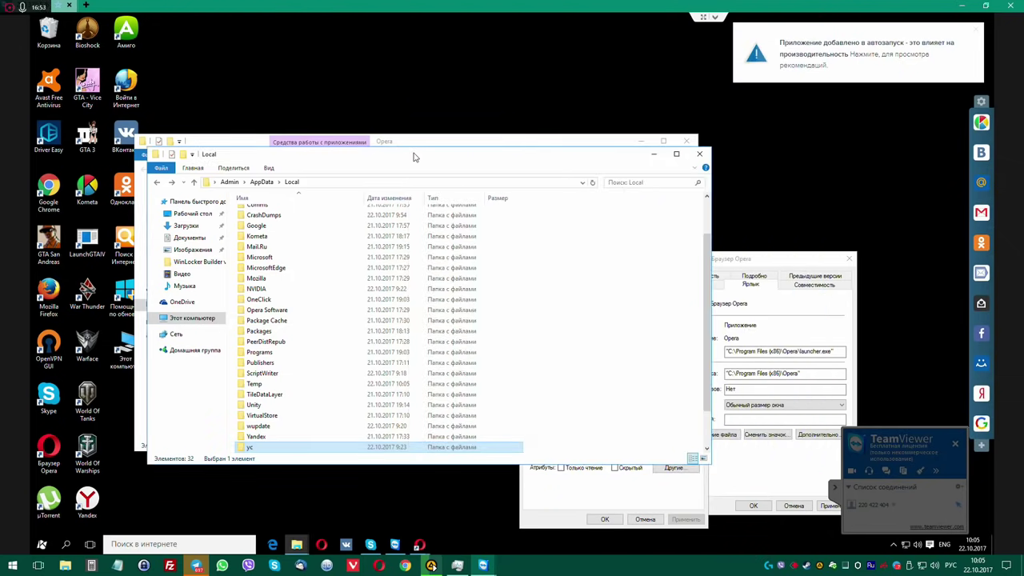
# Close the Local window, the iptvService.exe properties dialog and the Opera folder window.
pyautogui.moveTo(414, 157); pyautogui.dragTo(583, 80)
pyautogui.click(822, 83)
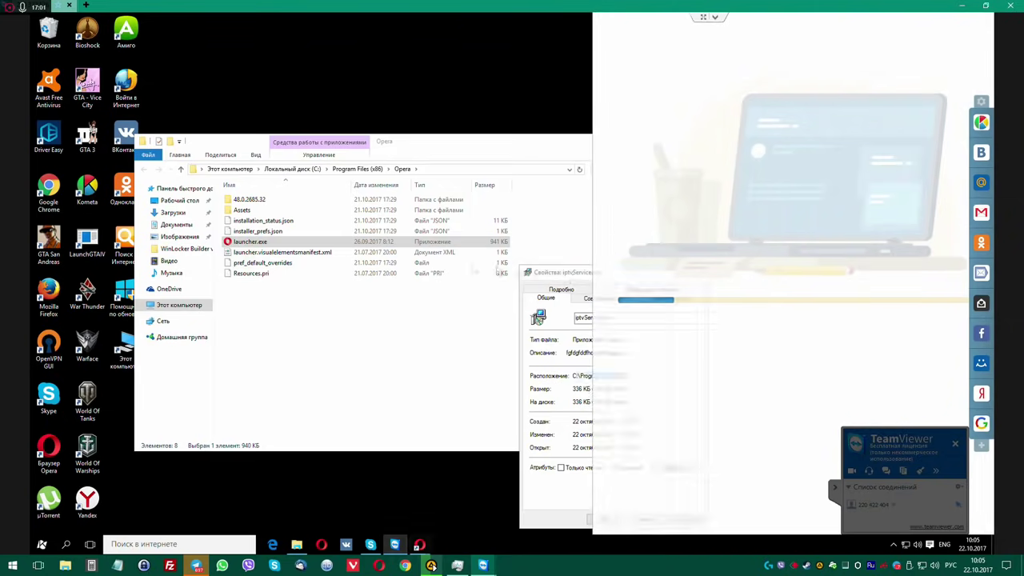
pyautogui.moveTo(562, 264); pyautogui.dragTo(311, 236)
pyautogui.click(459, 247)
pyautogui.click(483, 350)
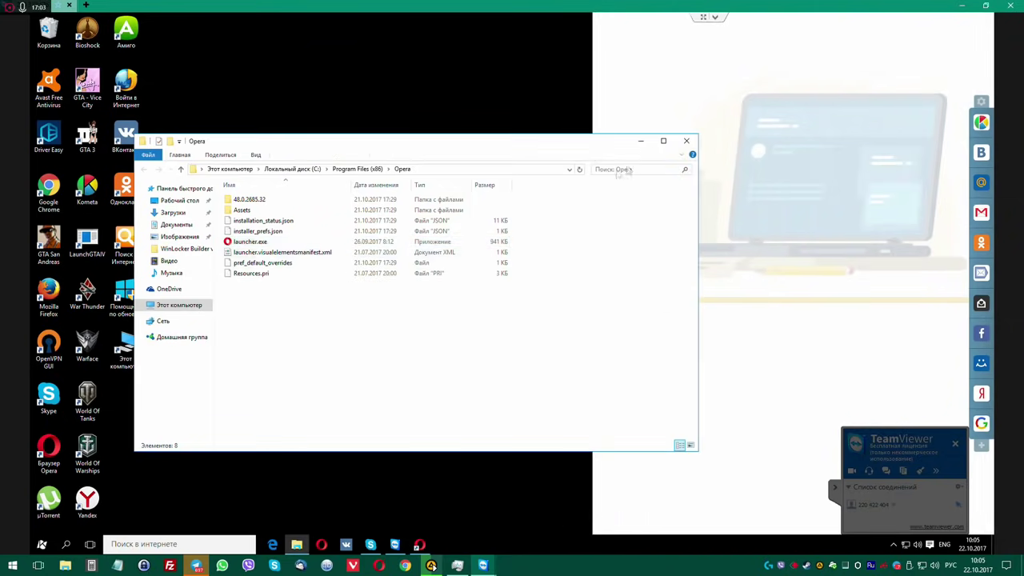
pyautogui.click(685, 137)
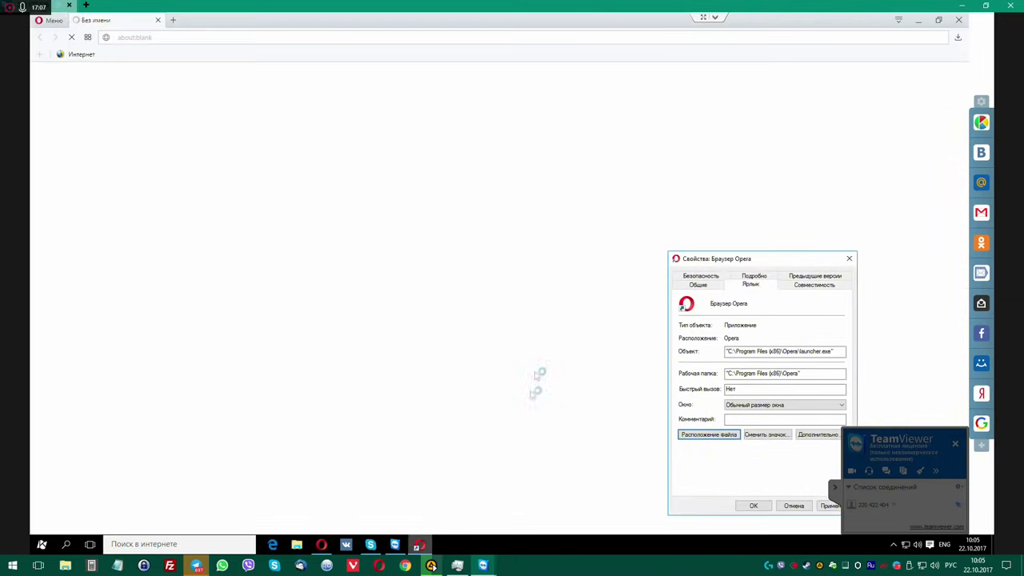
# Close the Opera shortcut properties dialog and the 12kotov.ru tab, then open Opera's settings.
pyautogui.click(851, 258)
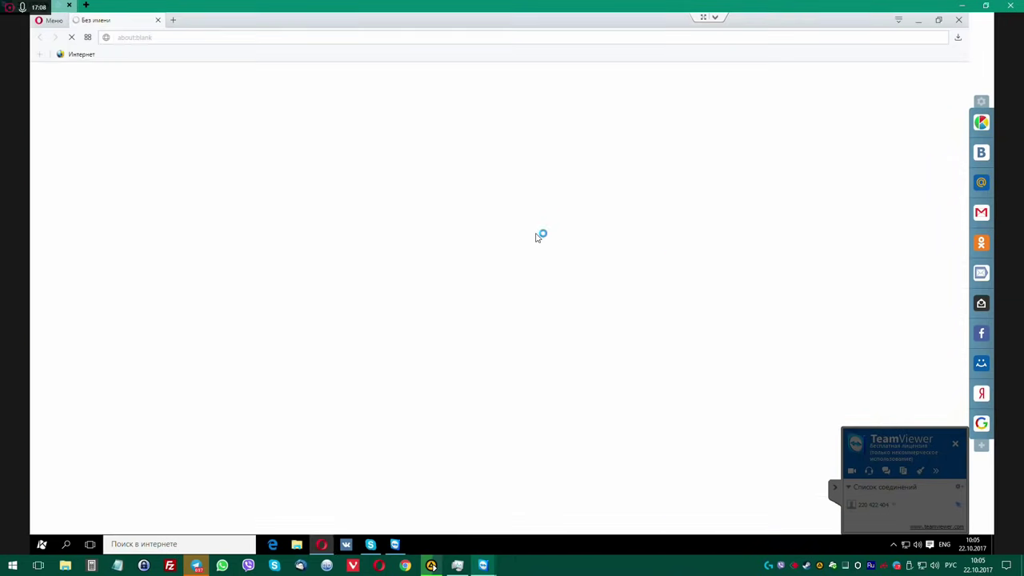
pyautogui.click(160, 21)
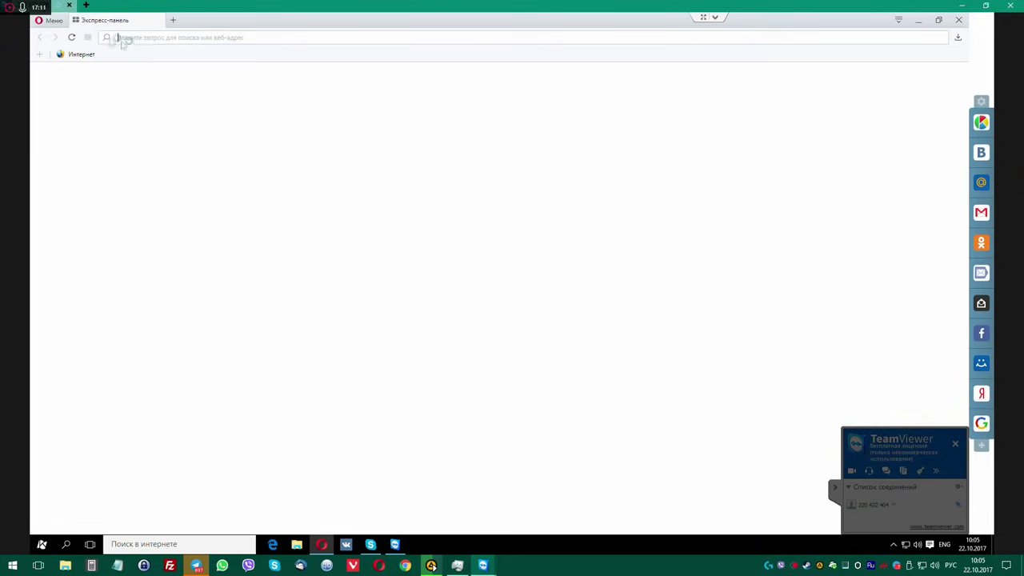
pyautogui.click(51, 20)
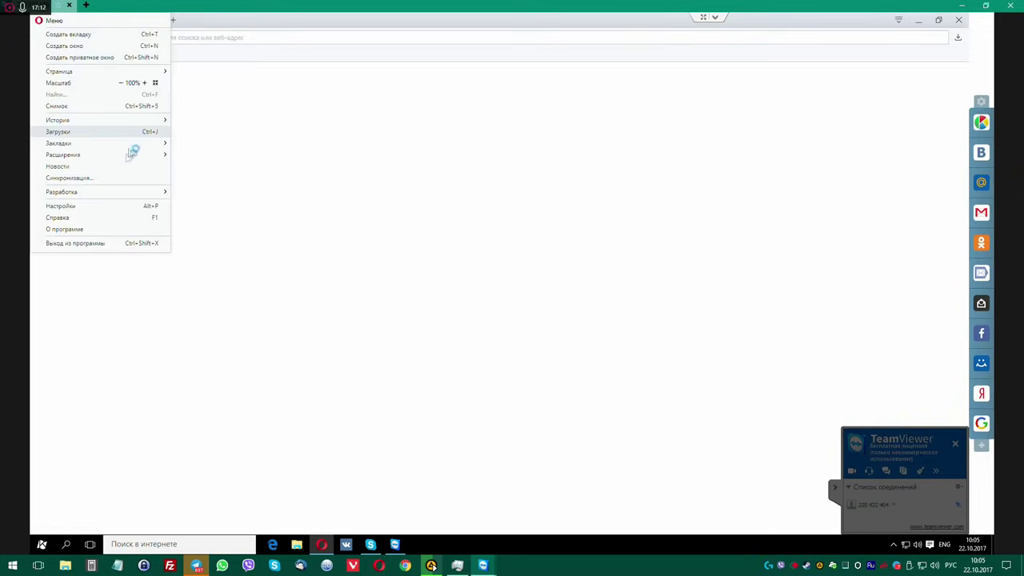
pyautogui.click(105, 205)
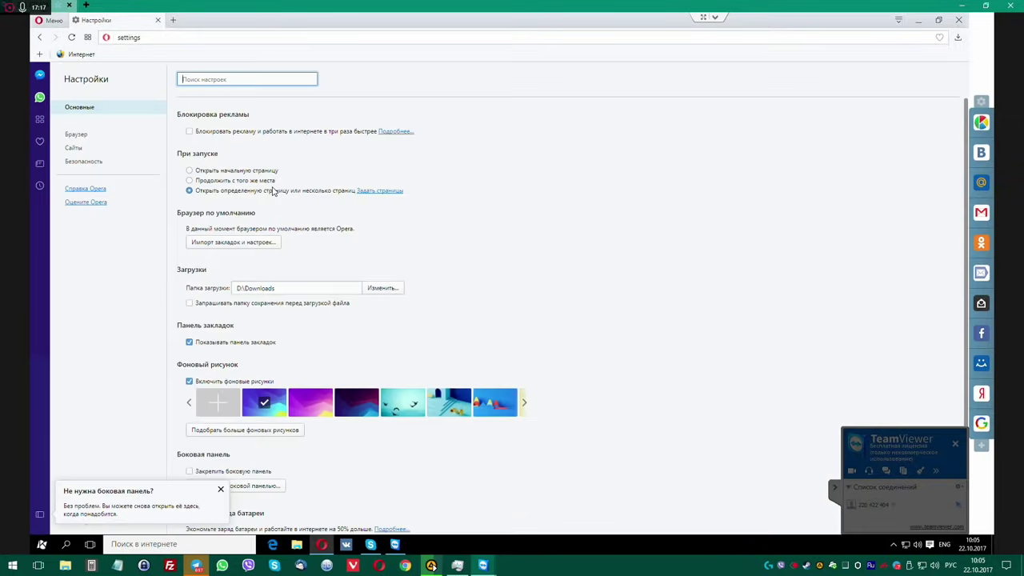
# In Браузер settings, remove 12kotov.ru from startup pages and choose Открыть начальную страницу.
pyautogui.scroll(-3, 394, 254)
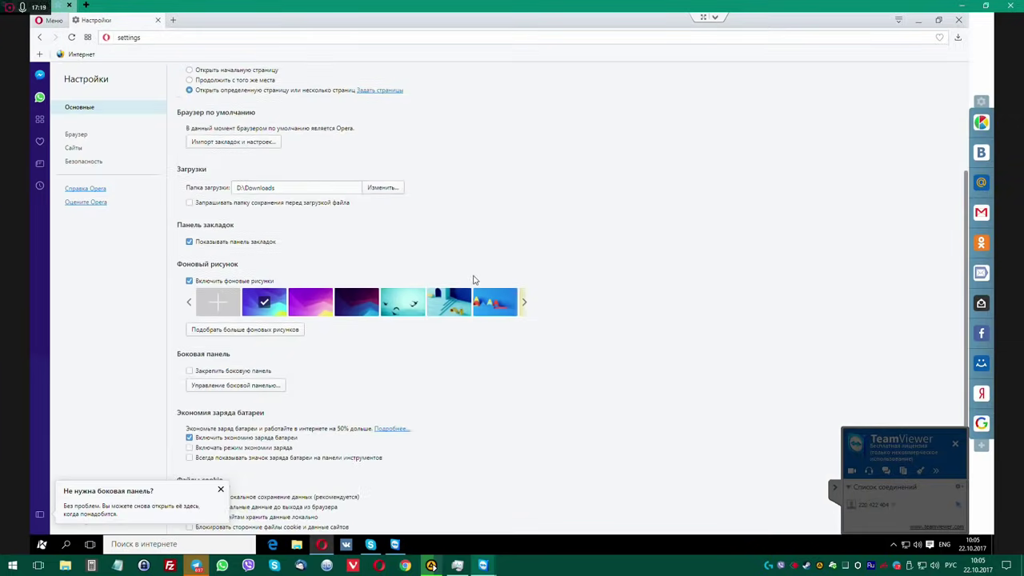
pyautogui.click(221, 489)
pyautogui.click(75, 134)
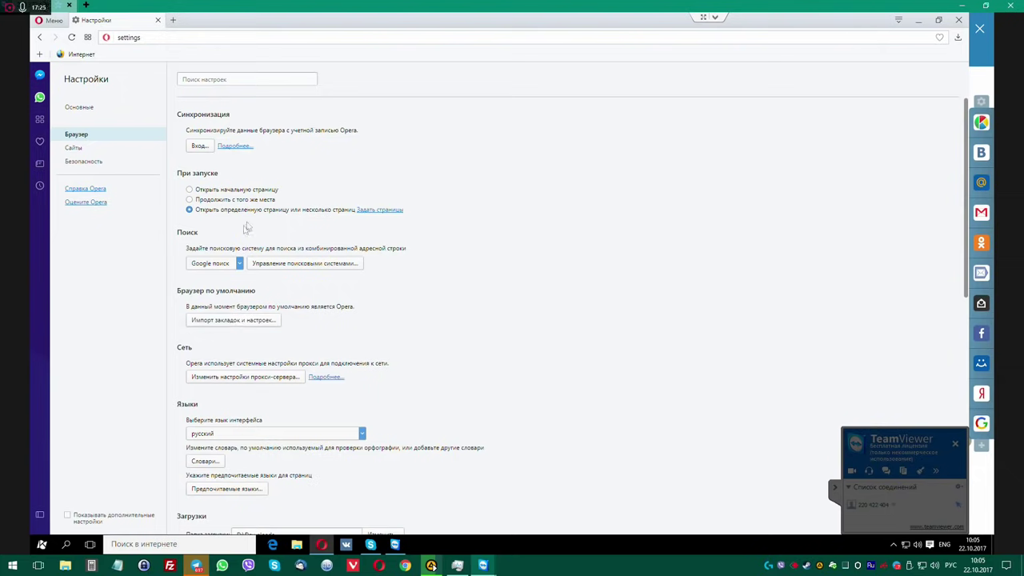
pyautogui.click(382, 209)
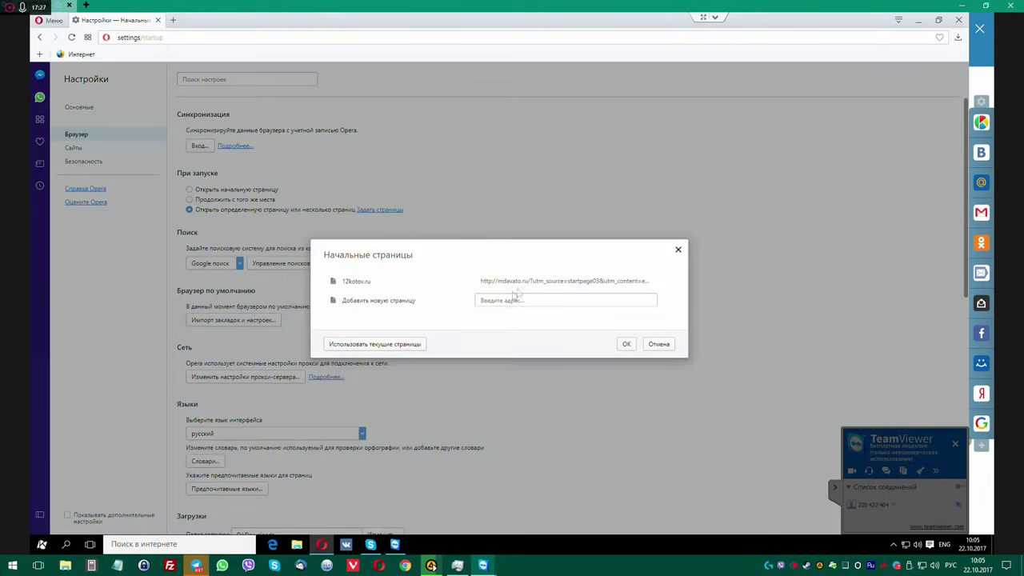
pyautogui.click(676, 282)
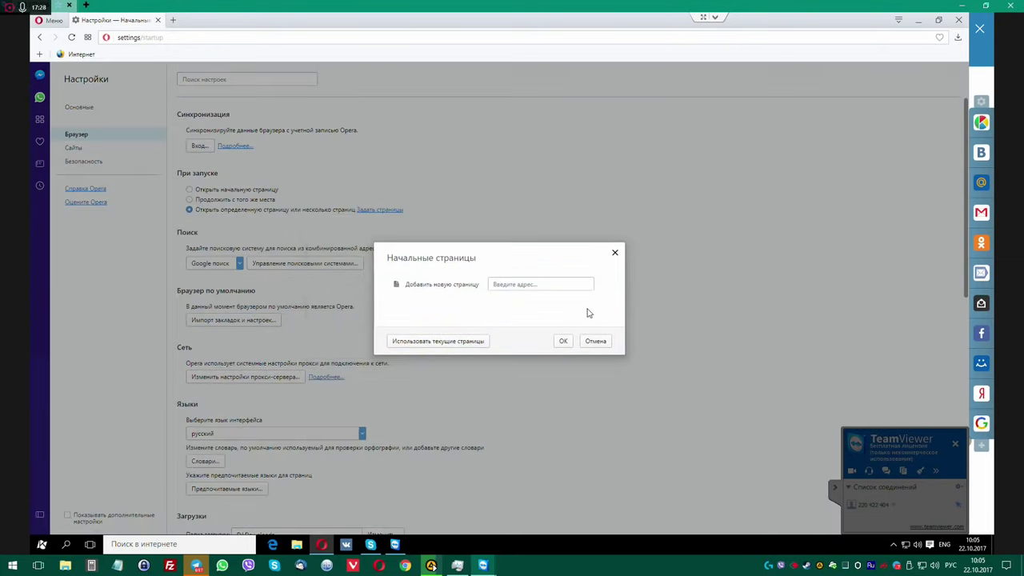
pyautogui.click(563, 342)
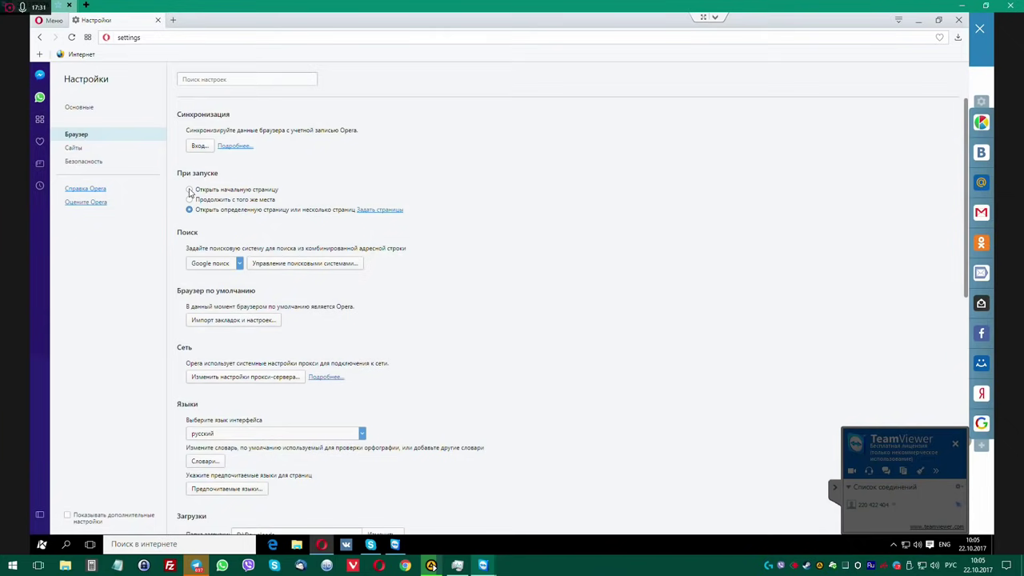
pyautogui.click(172, 20)
# Download AutoRuns from 140200.pro and close the Pokermatch ad tab it opened.
pyautogui.write('140200.pro')
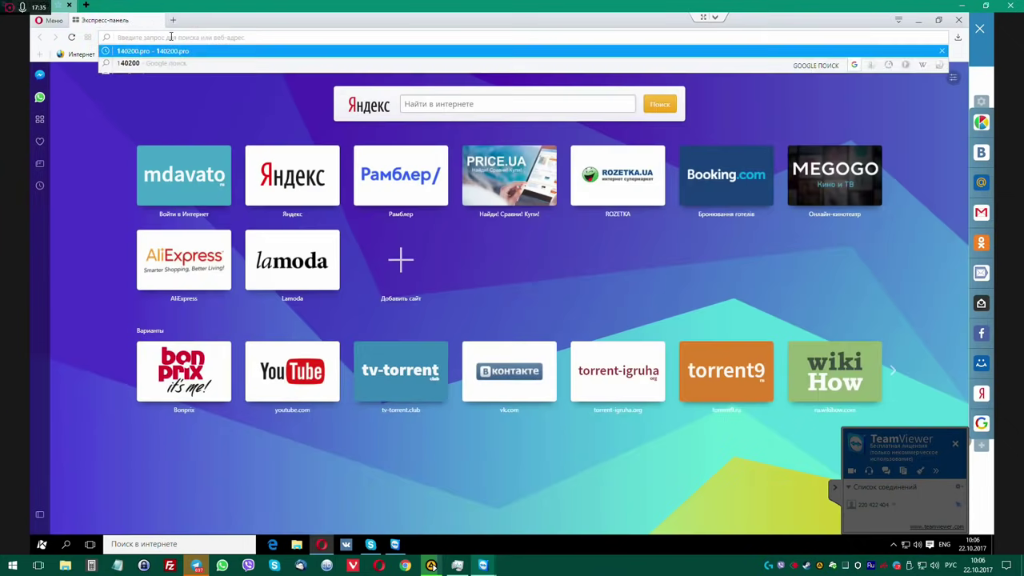
pyautogui.press('Return')
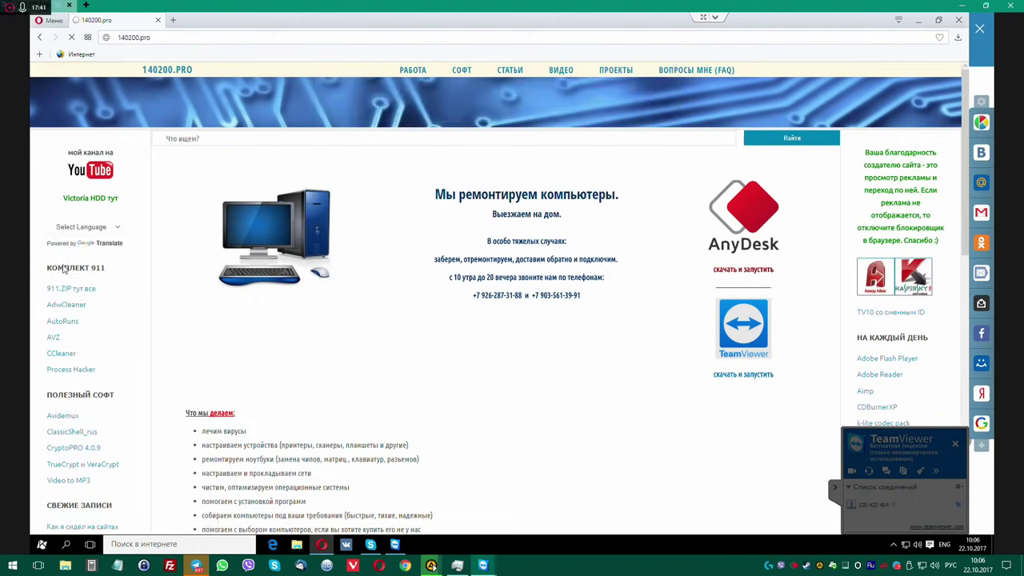
pyautogui.click(62, 356)
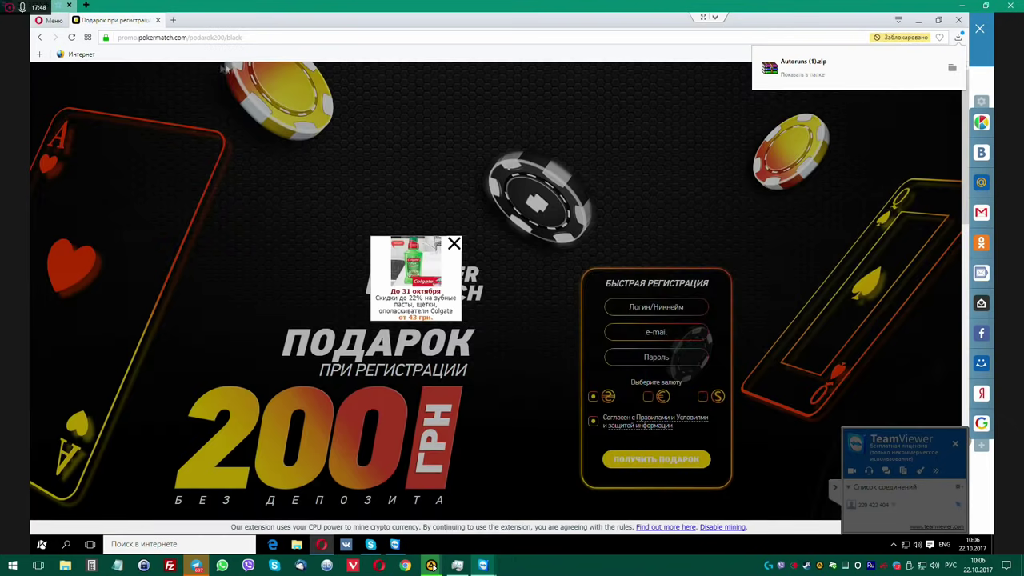
pyautogui.click(952, 70)
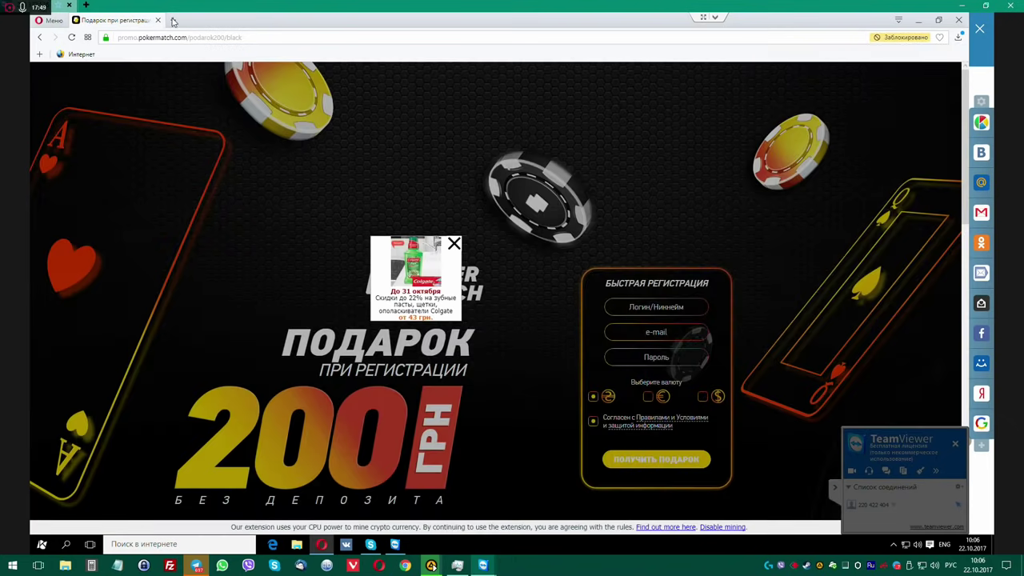
pyautogui.click(158, 20)
# Reload 140200.pro, dismiss the Colgate popup, and open the site's Process Hacker page.
pyautogui.click(165, 38)
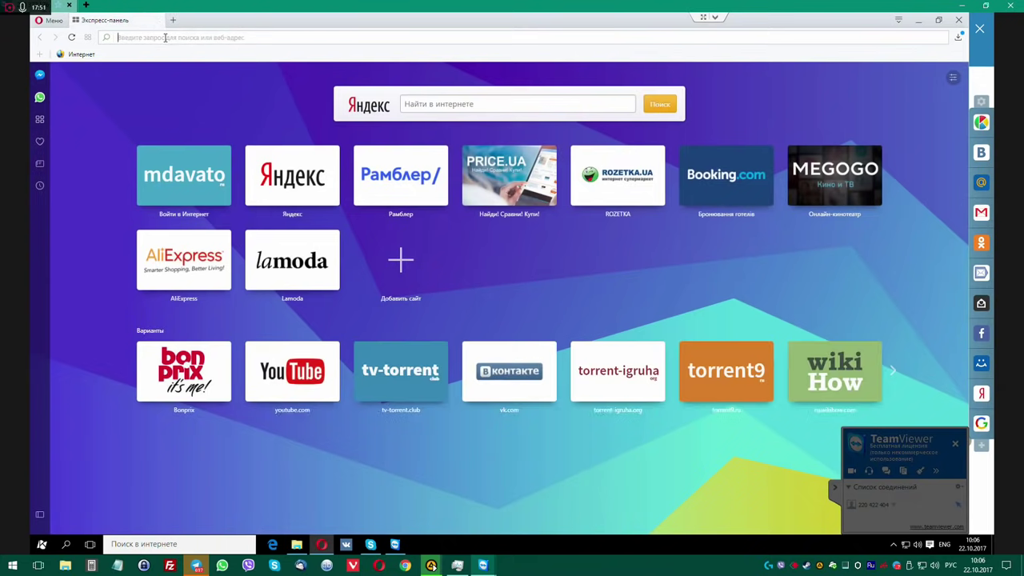
pyautogui.write('140200')
pyautogui.press('Return')
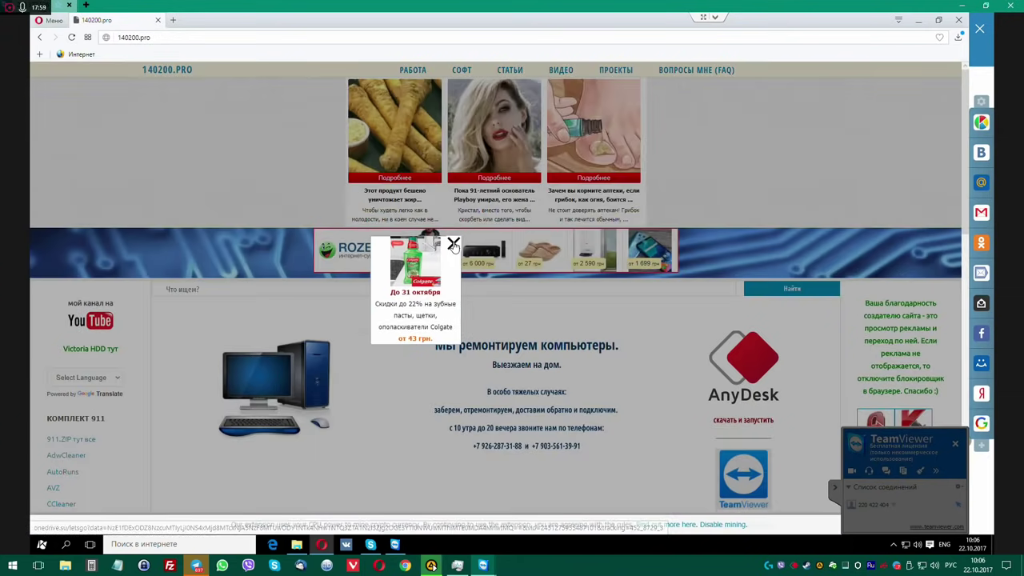
pyautogui.click(453, 243)
pyautogui.scroll(-3, 159, 351)
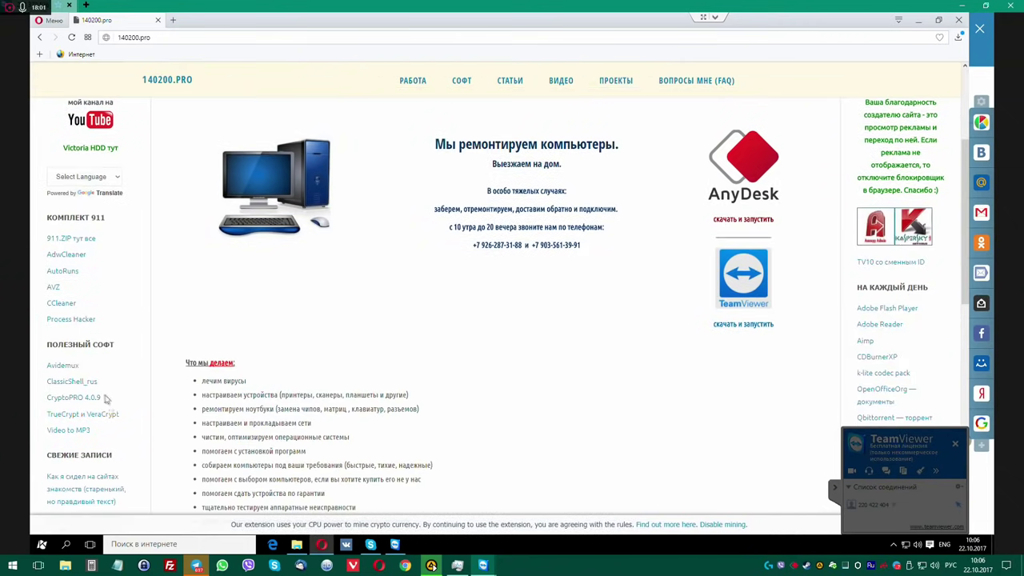
pyautogui.click(68, 322)
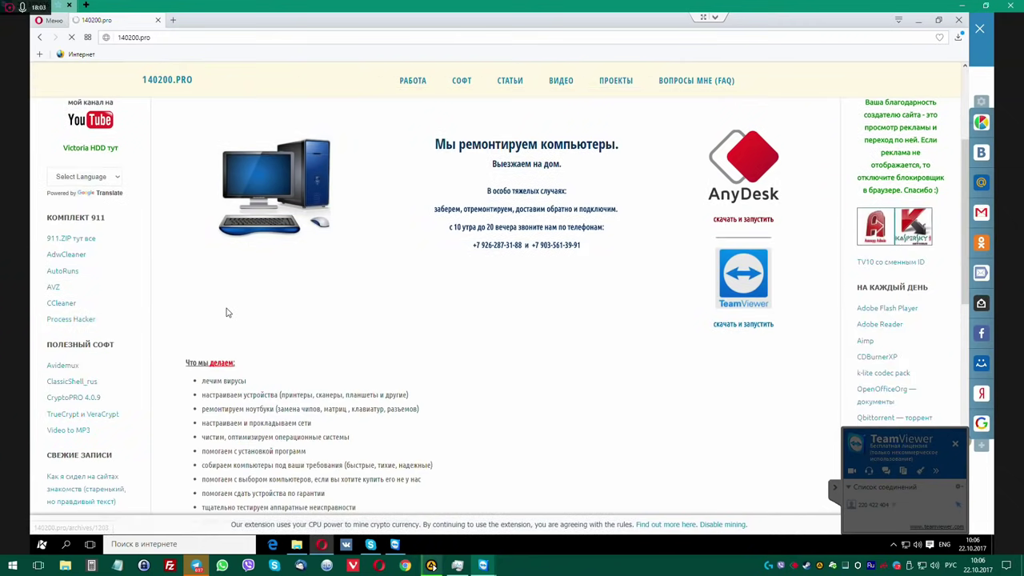
# Clear the OPTION SIGNAL tab and ad popups, then follow 'сайте разработчика' to SourceForge.
pyautogui.click(893, 546)
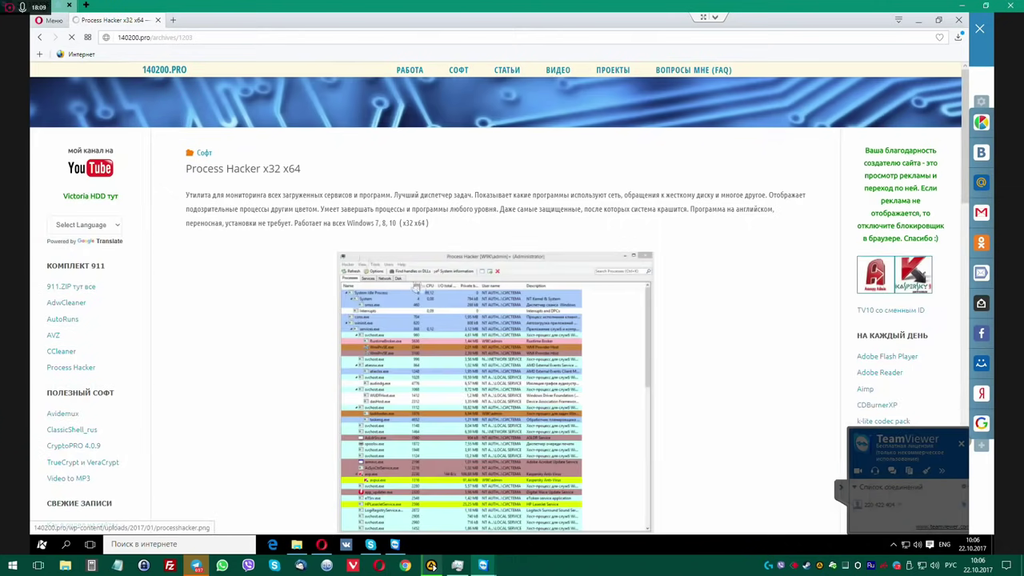
pyautogui.scroll(-3, 357, 285)
pyautogui.scroll(-3, 357, 286)
pyautogui.scroll(4, 355, 283)
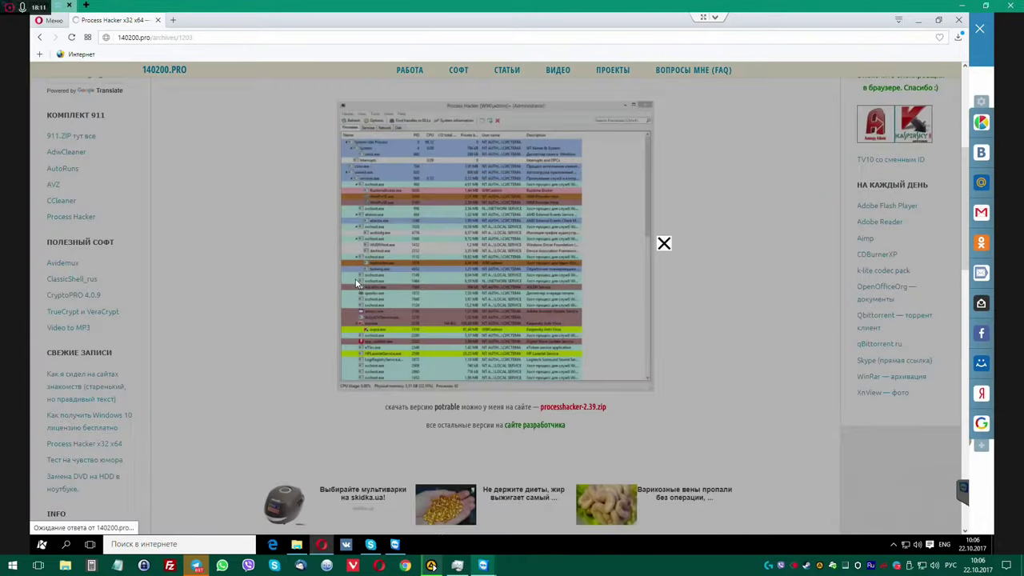
pyautogui.click(453, 243)
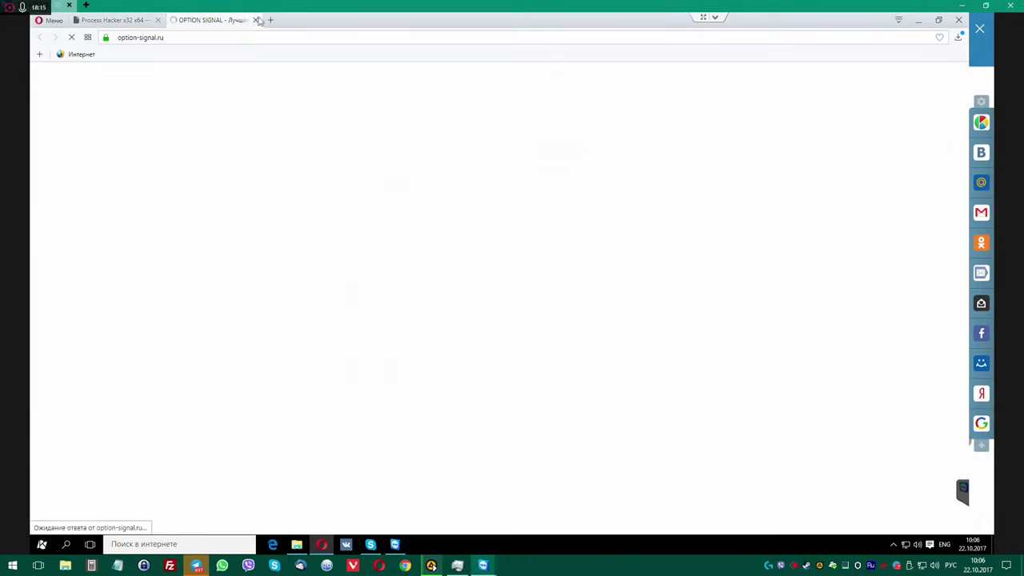
pyautogui.click(255, 20)
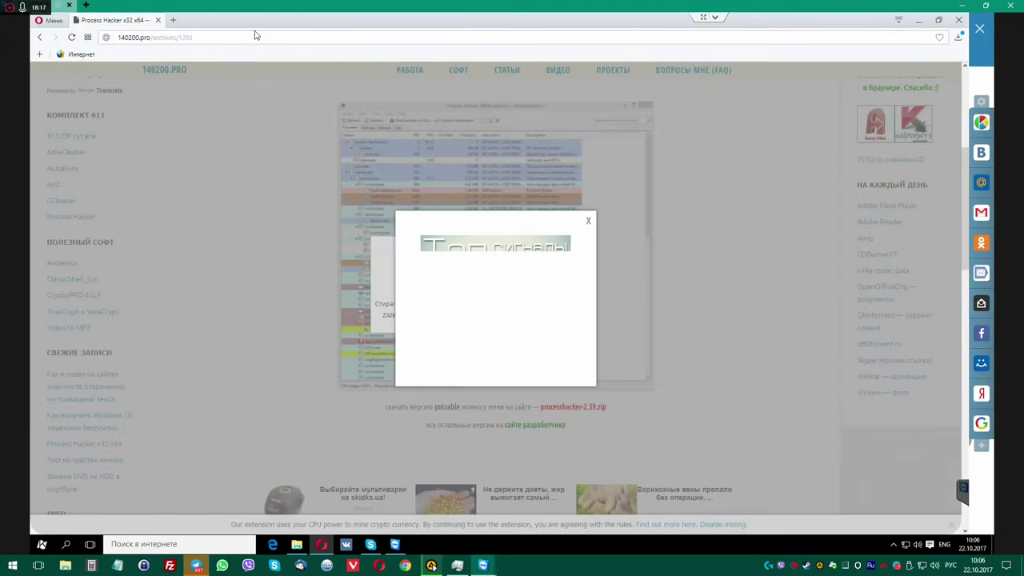
pyautogui.click(587, 221)
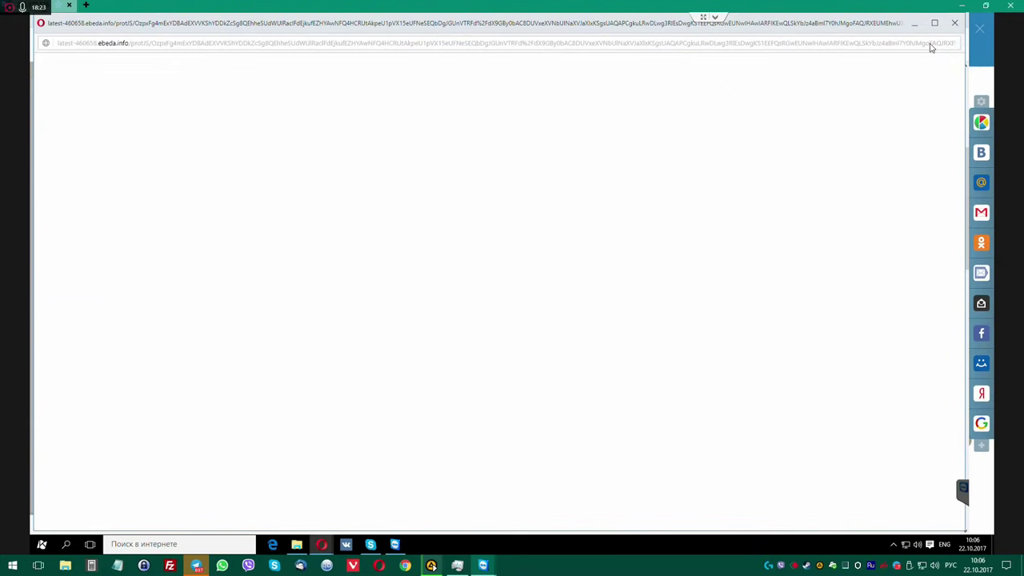
pyautogui.click(954, 24)
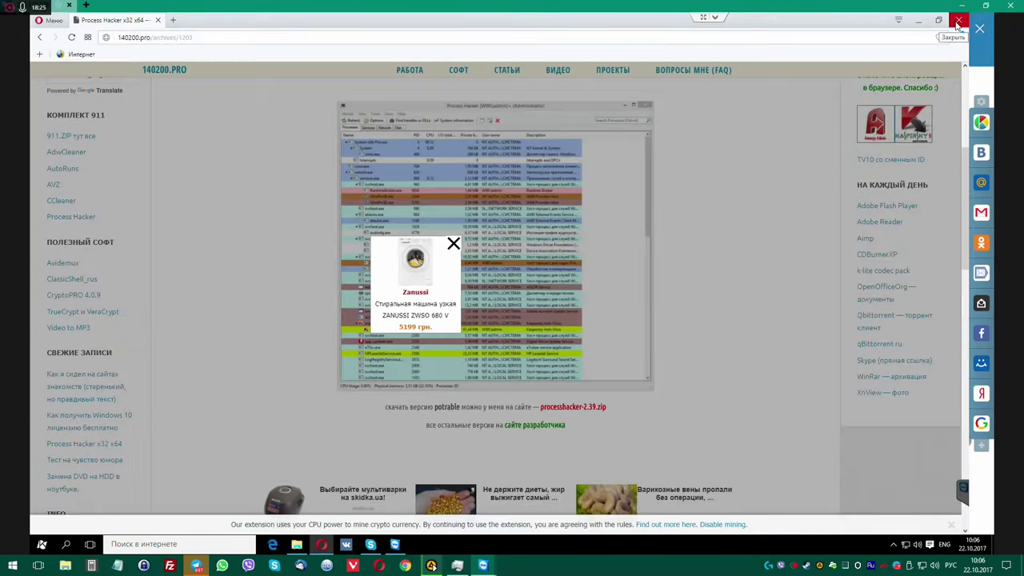
pyautogui.click(453, 243)
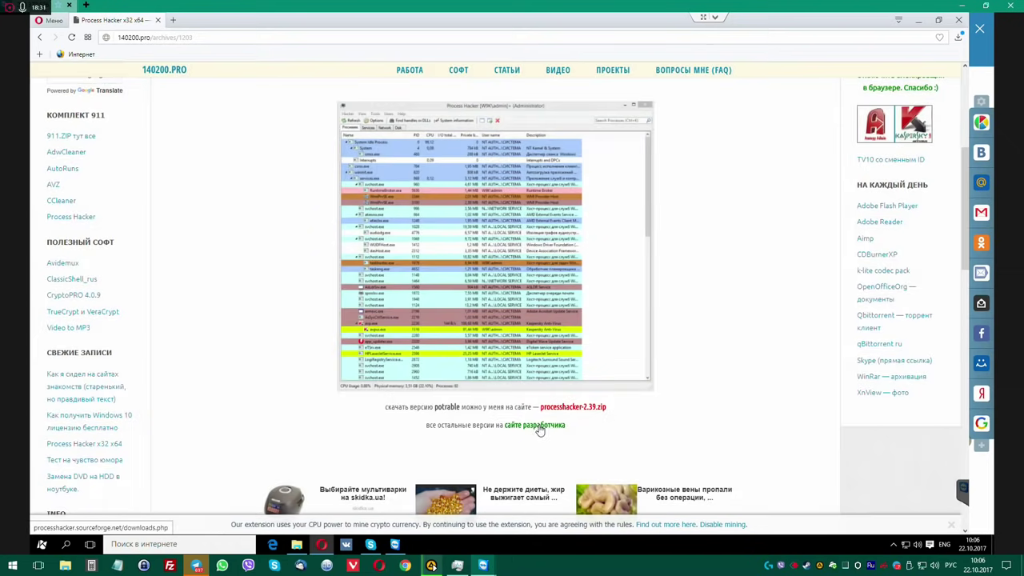
pyautogui.click(540, 427)
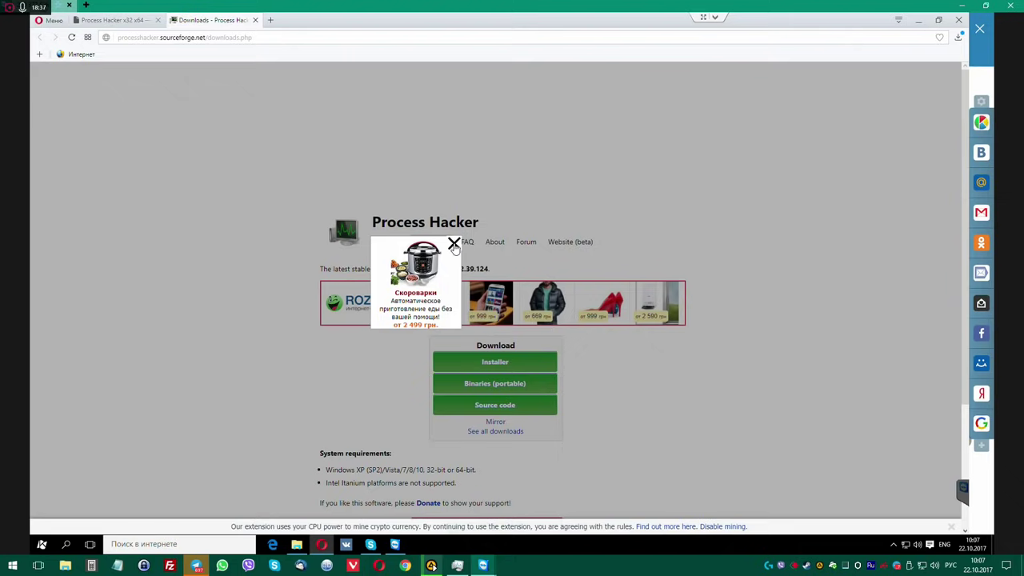
# Download the portable Process Hacker binaries, processhacker-2.39-bin.zip, and show it in Downloads.
pyautogui.click(497, 390)
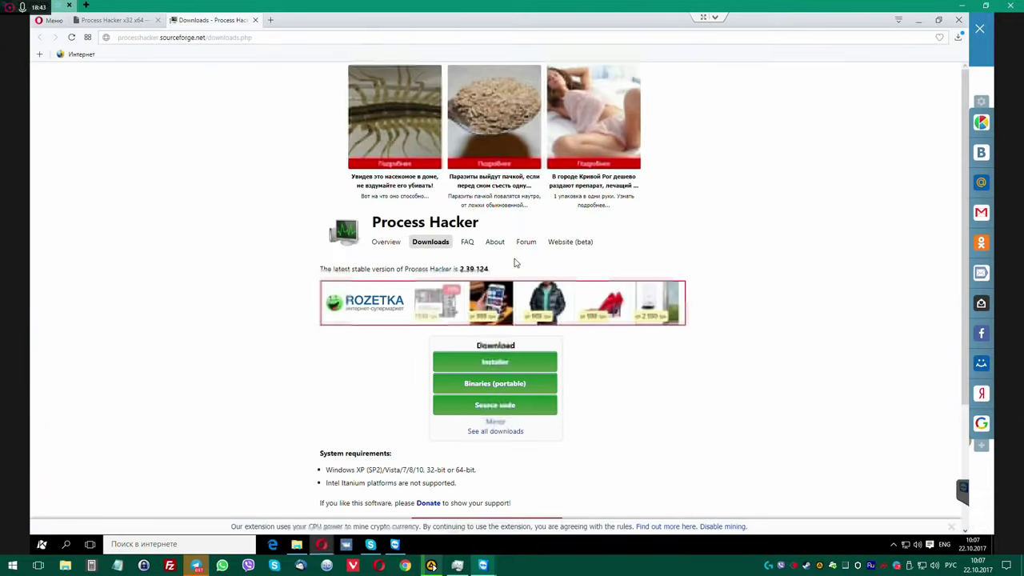
pyautogui.click(513, 387)
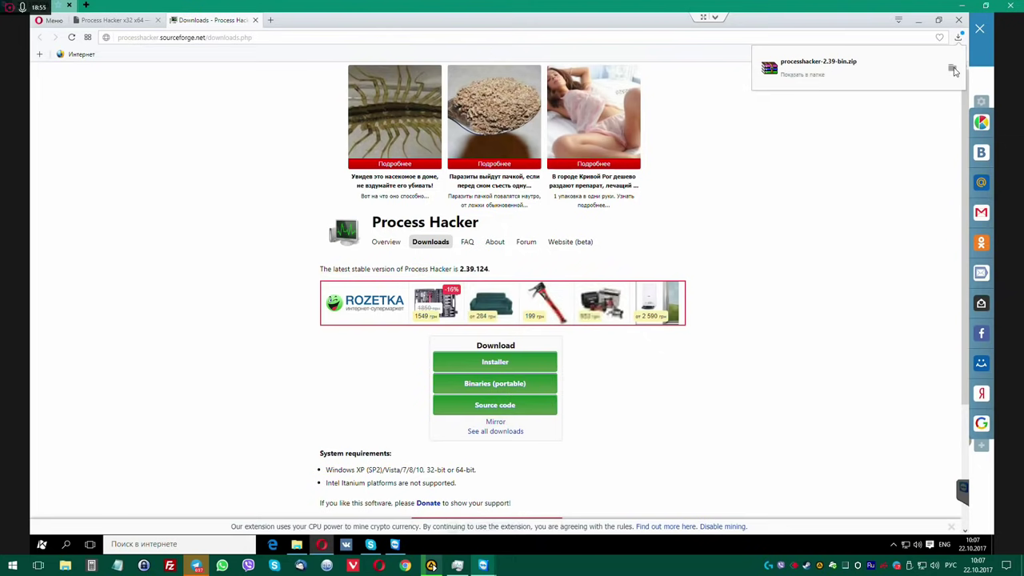
pyautogui.click(952, 70)
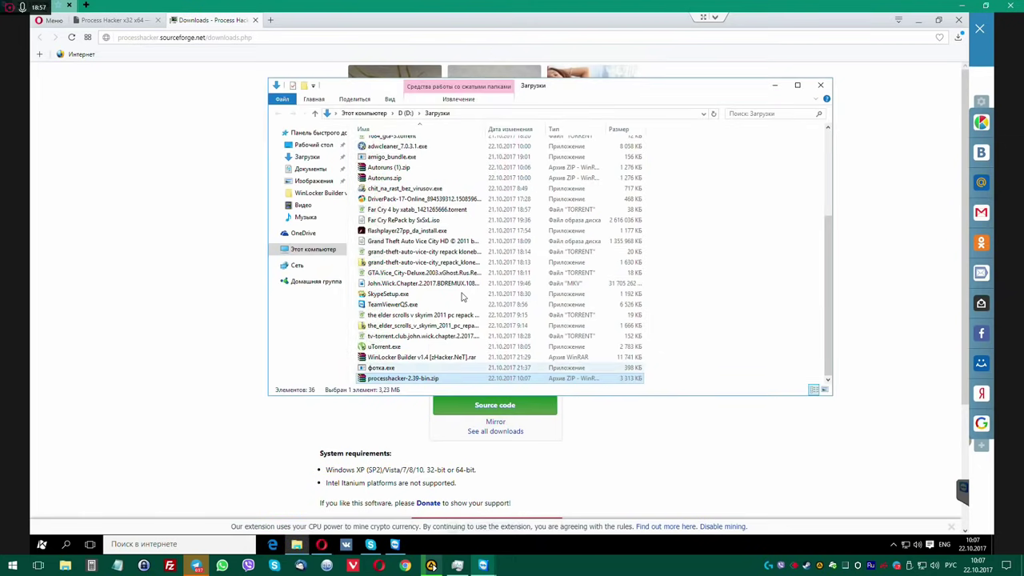
# Open a new tab and type the uninstaller search query 'ис гтшыефддук'.
pyautogui.click(271, 23)
pyautogui.click(270, 23)
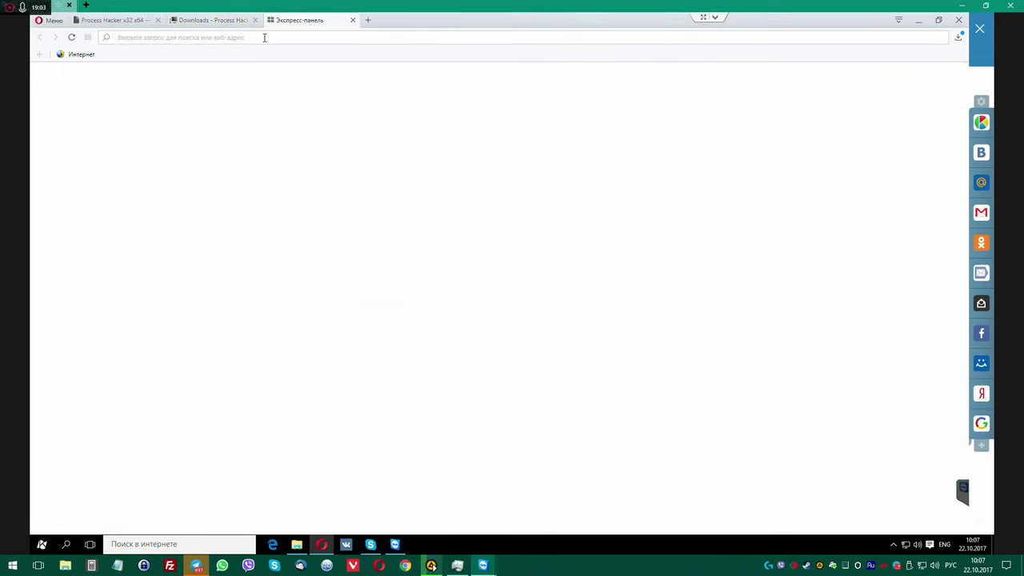
pyautogui.write('ис г')
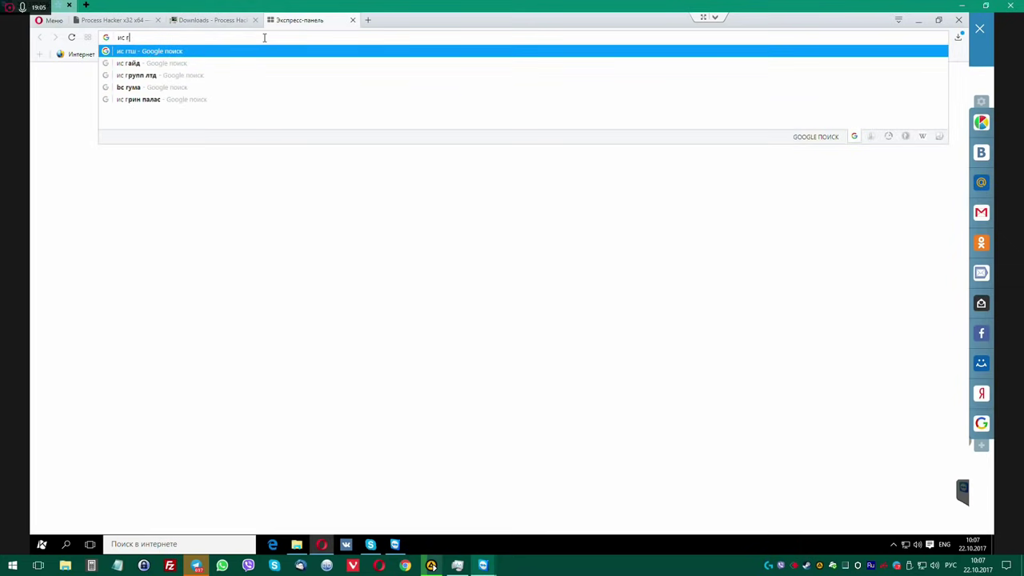
pyautogui.write('тшыефддук')
# Run the uninstaller search, close the extra tab, and re-search 'ис гтштыеф' from the Process Hacker tab.
pyautogui.press('Return')
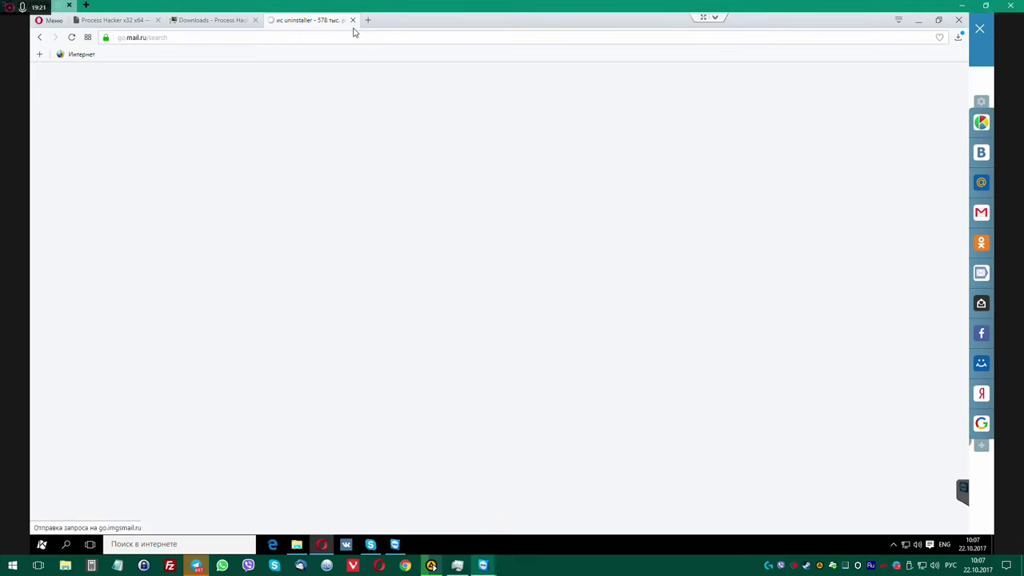
pyautogui.click(351, 20)
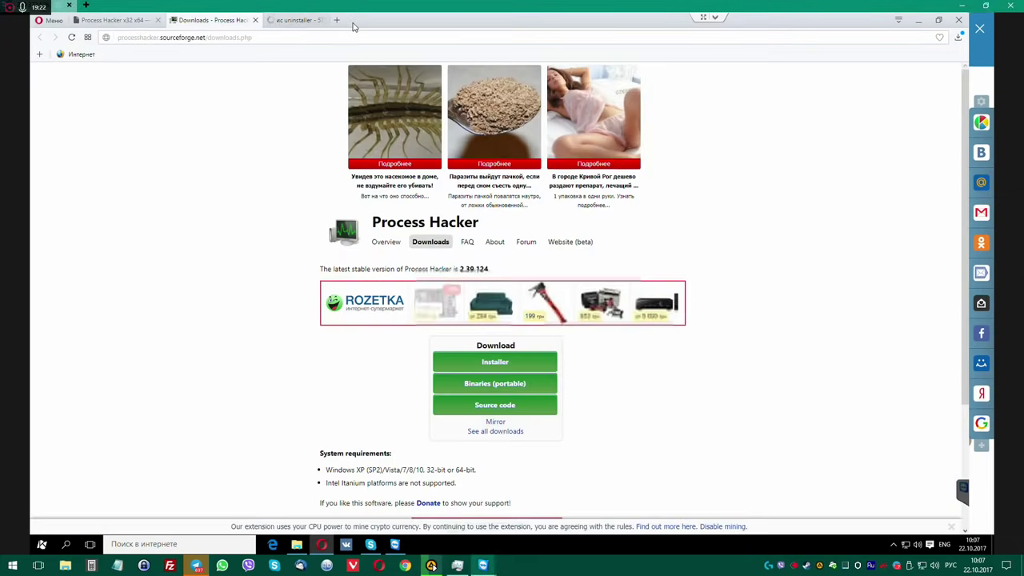
pyautogui.click(264, 37)
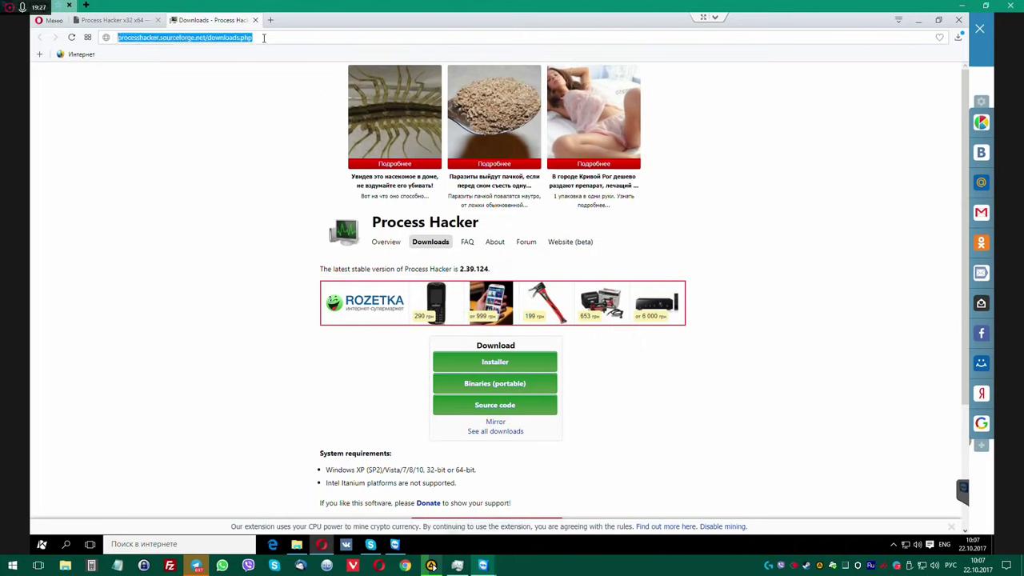
pyautogui.write('ис гтштыефдд')
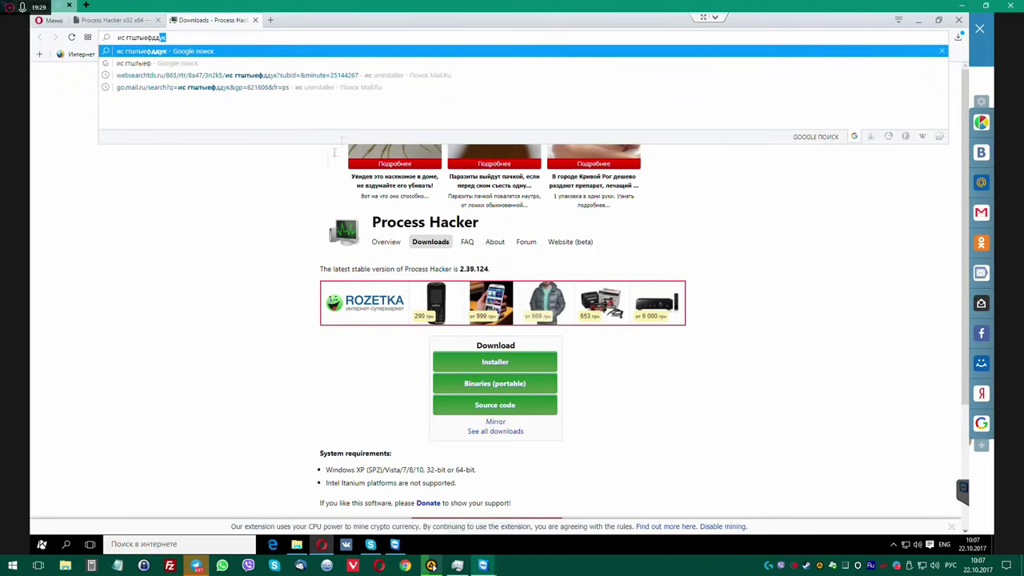
pyautogui.press('Return')
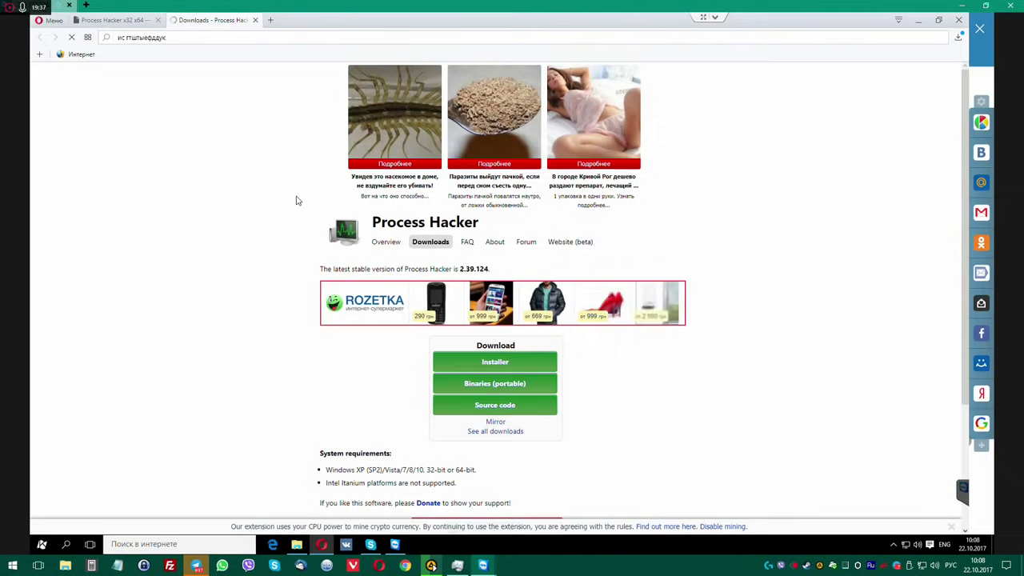
pyautogui.press('Return')
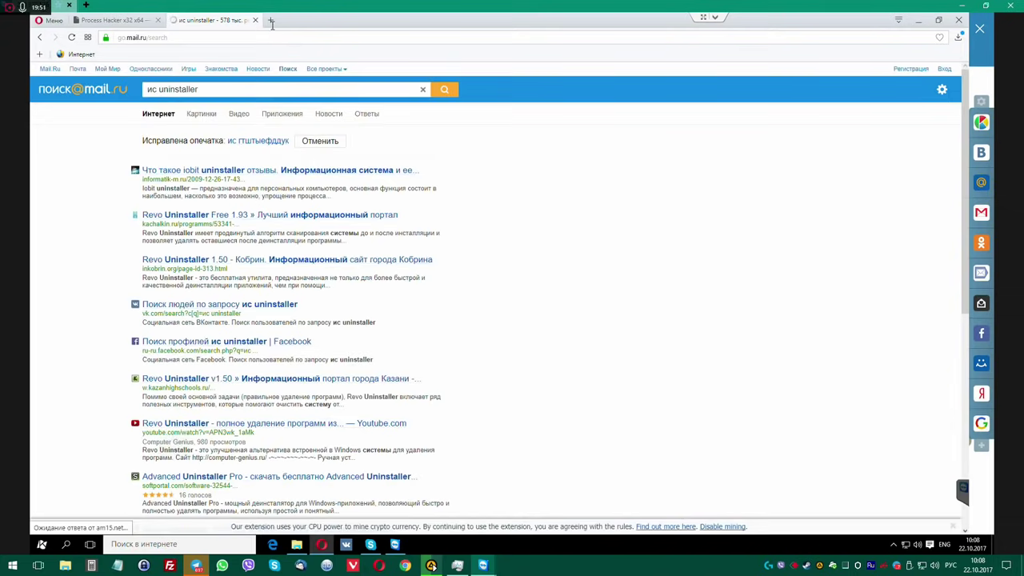
# Replace the 'ис' prefix with 'bc' so the query reads 'bc uninstaller', and search.
pyautogui.click(158, 90)
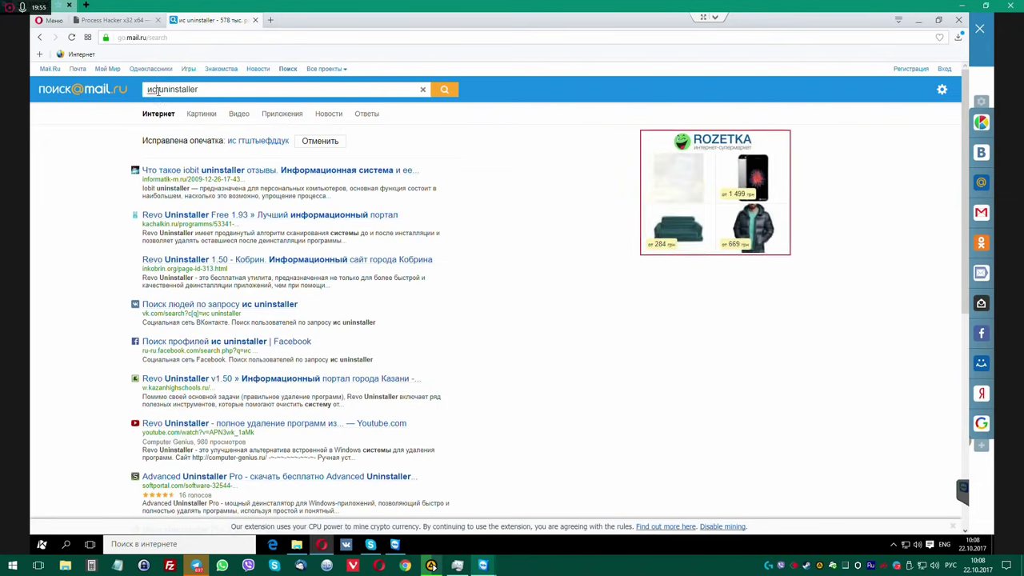
pyautogui.press('BackSpace')
pyautogui.press('BackSpace')
pyautogui.press('BackSpace')
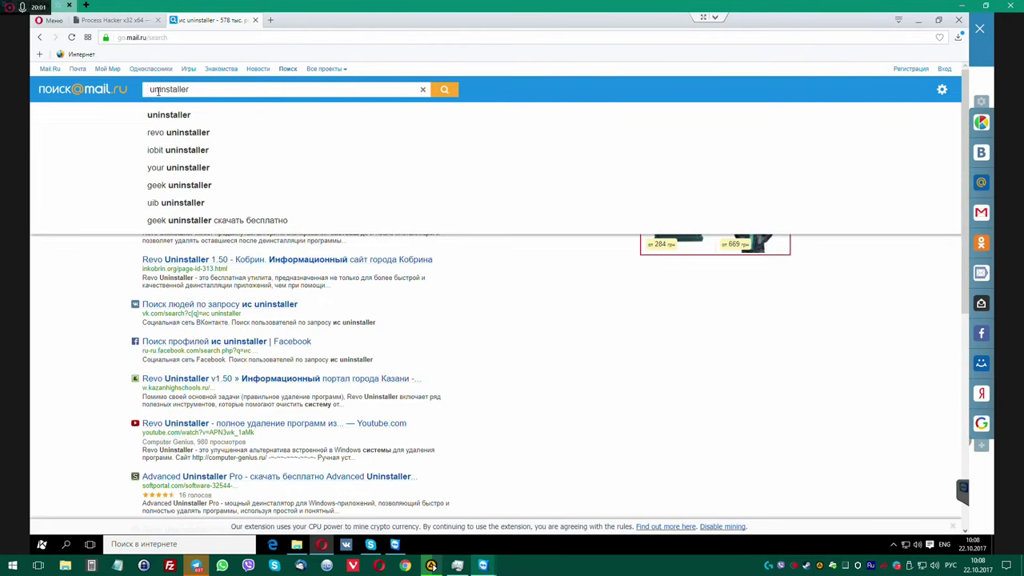
pyautogui.write('ис')
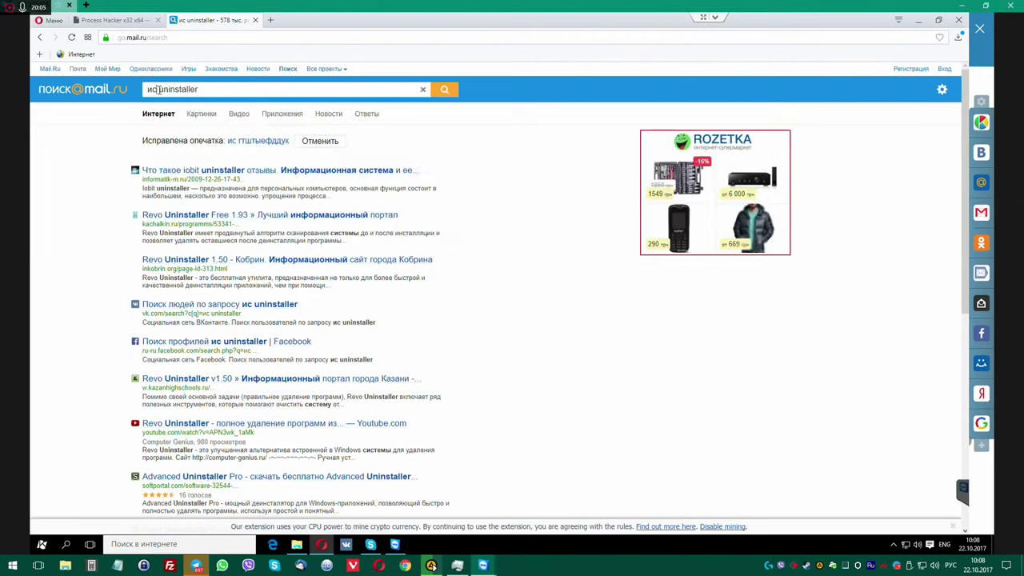
pyautogui.press('BackSpace')
pyautogui.press('BackSpace')
pyautogui.press('BackSpace')
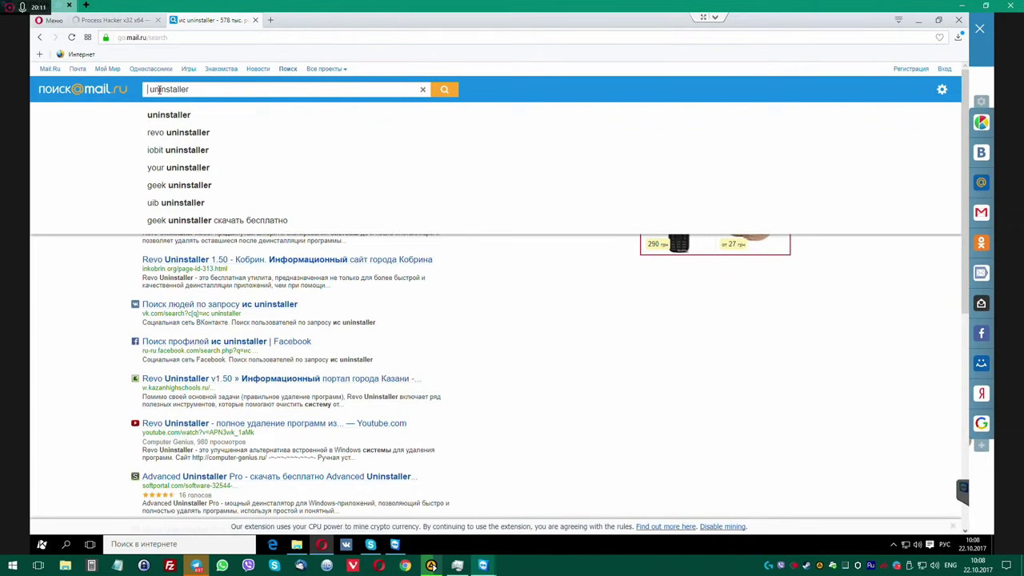
pyautogui.write('bc')
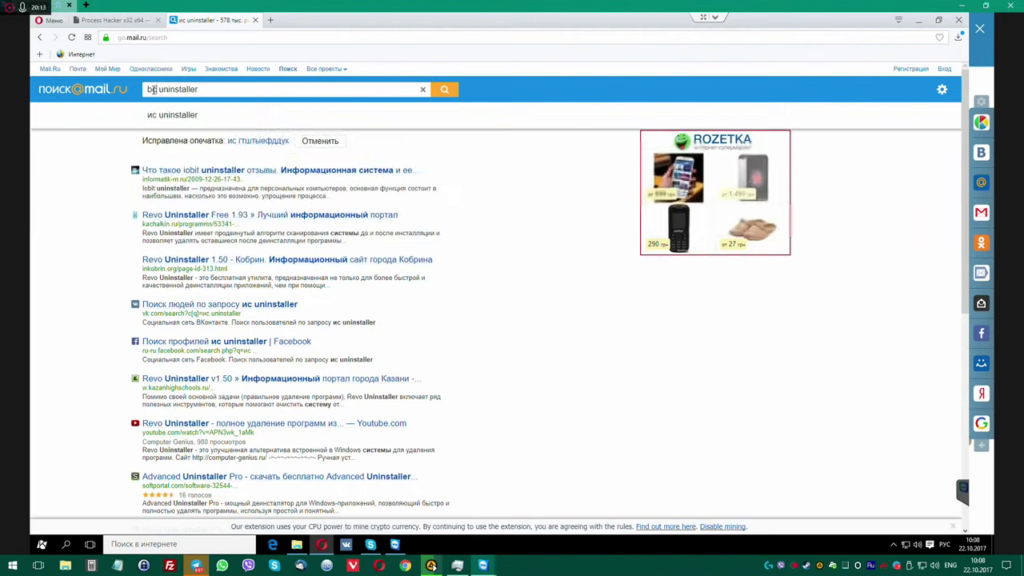
pyautogui.press('Return')
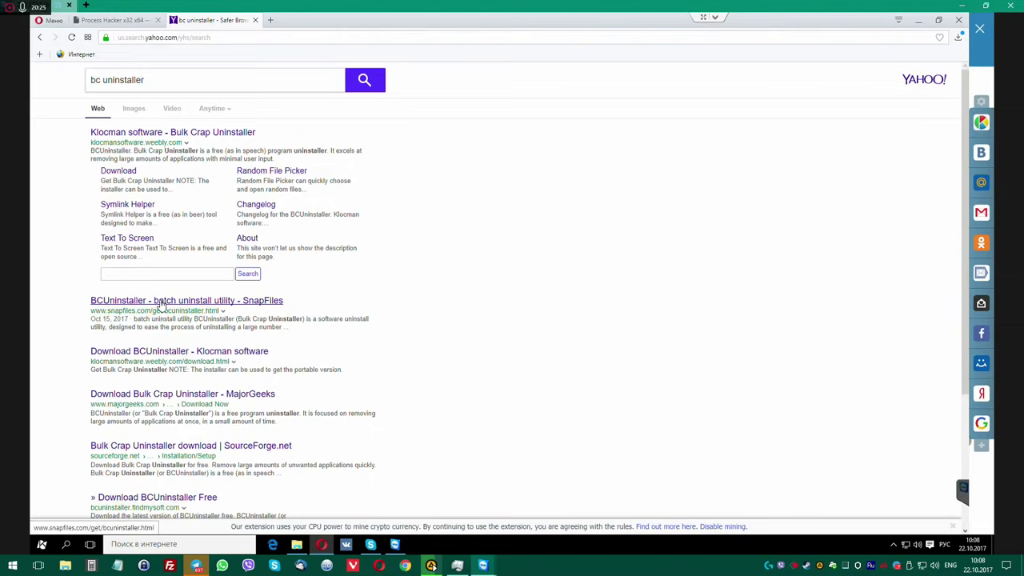
# Save BCUninstaller_3.18_setup.exe from SnapFiles into Downloads and open that folder in File Explorer.
pyautogui.click(160, 303)
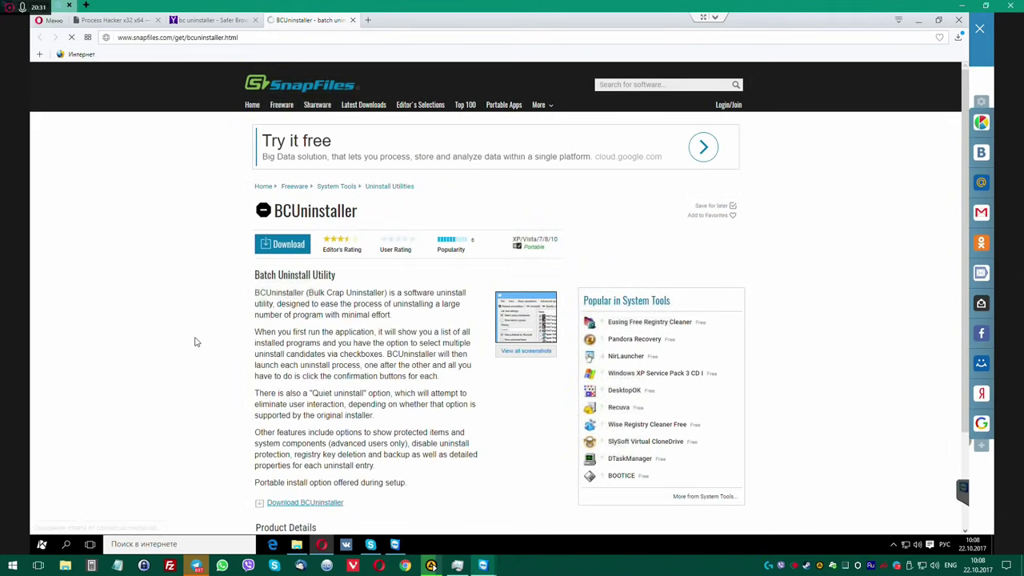
pyautogui.scroll(-2, 199, 338)
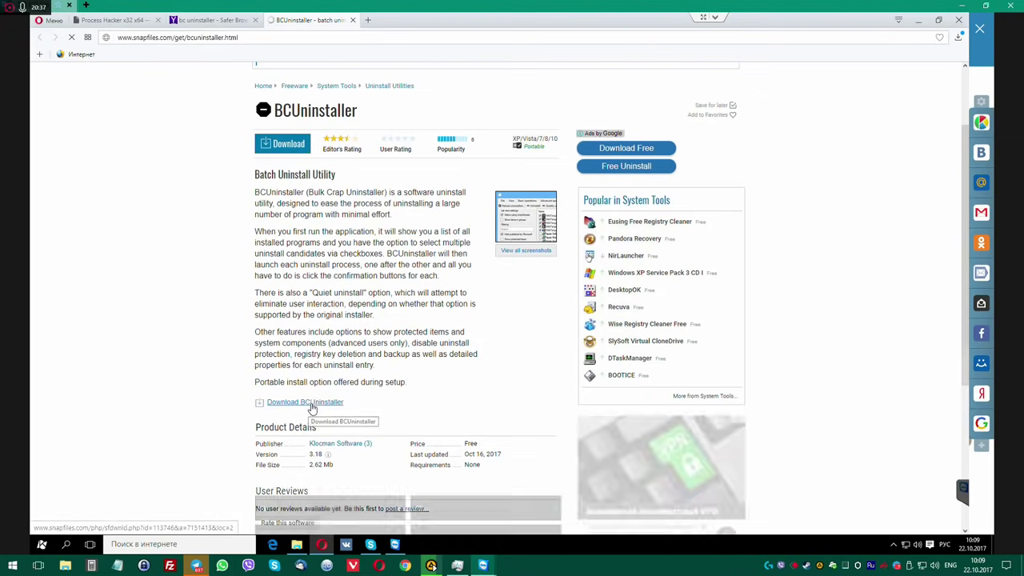
pyautogui.click(312, 409)
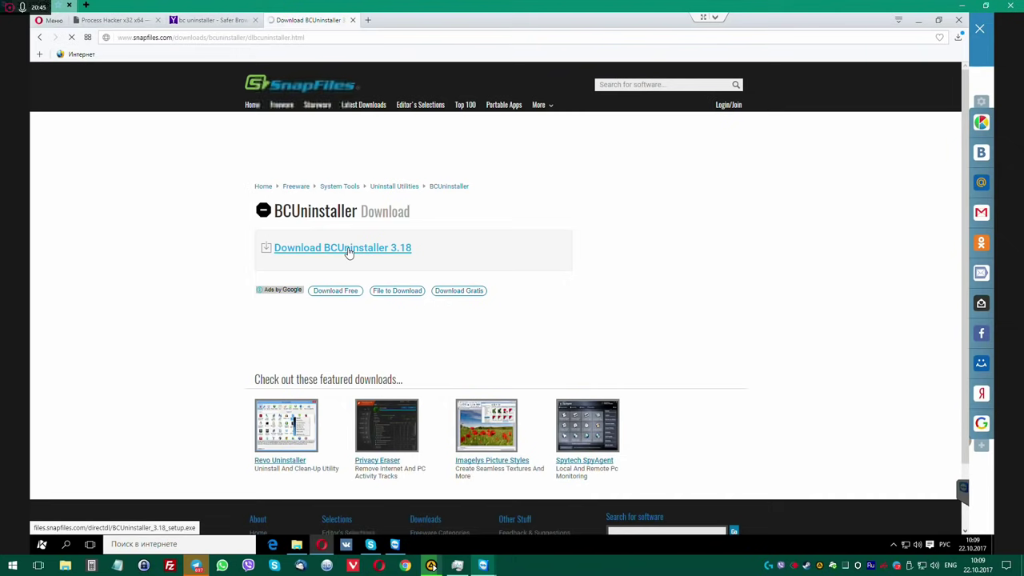
pyautogui.click(349, 253)
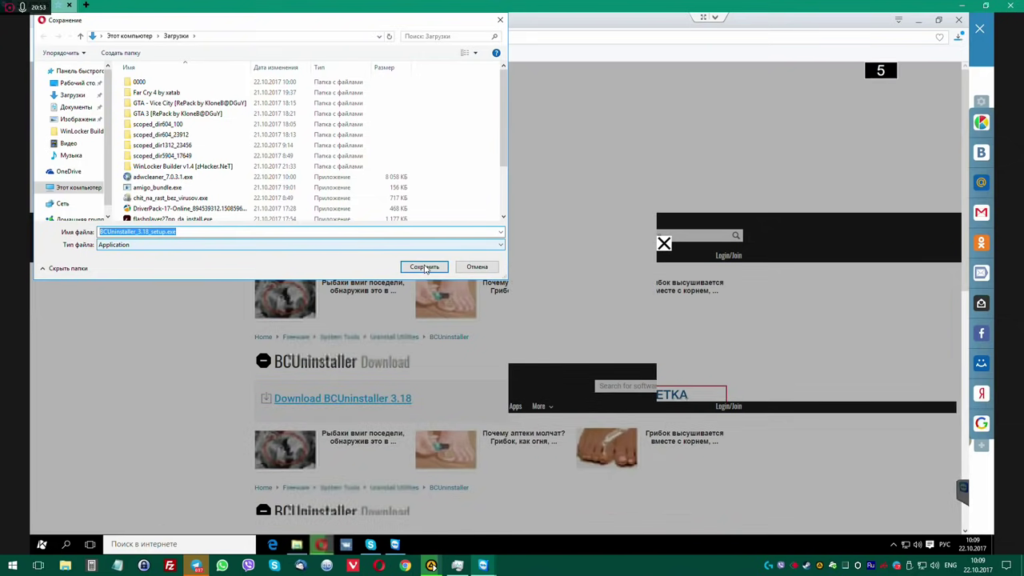
pyautogui.click(425, 268)
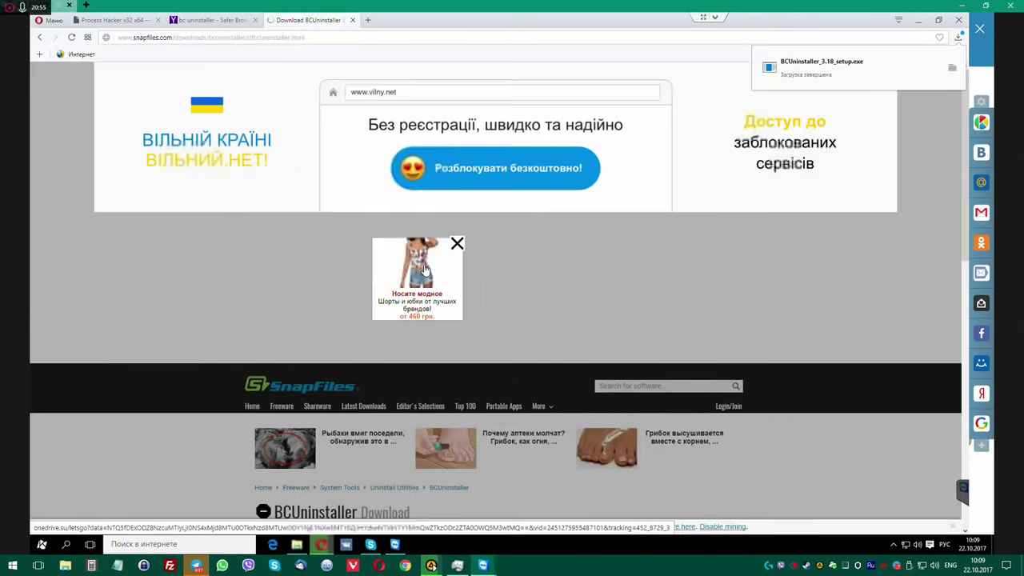
pyautogui.click(952, 70)
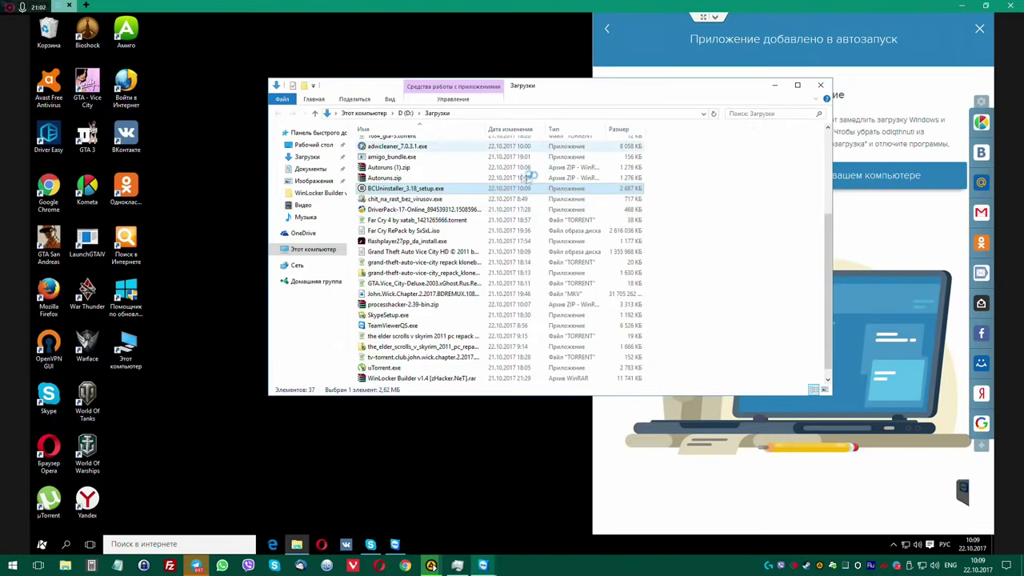
pyautogui.moveTo(579, 86); pyautogui.dragTo(462, 83)
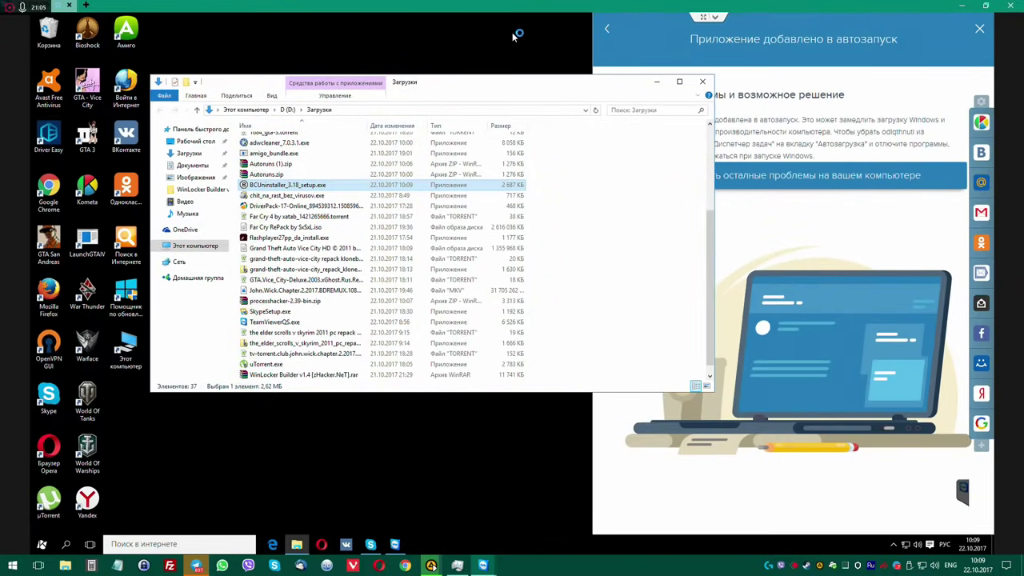
# Review the other problems DriverPack Cloud found on the computer.
pyautogui.click(824, 48)
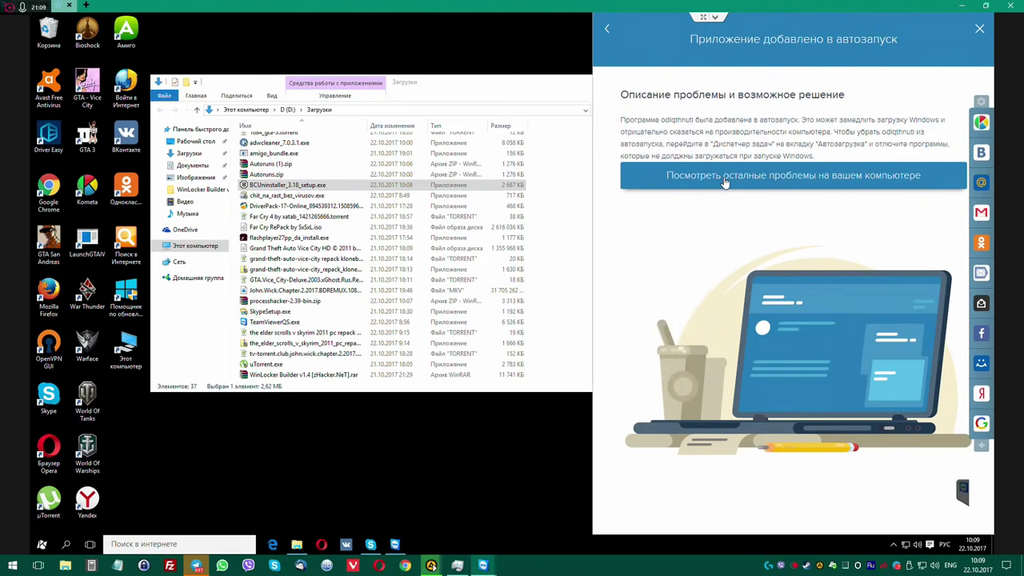
pyautogui.click(724, 182)
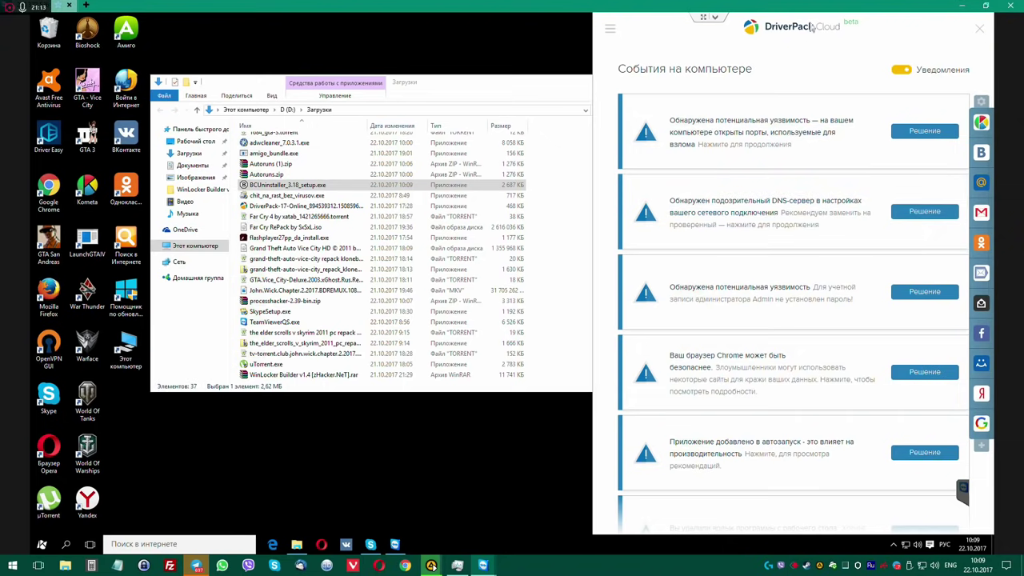
pyautogui.scroll(-10, 805, 297)
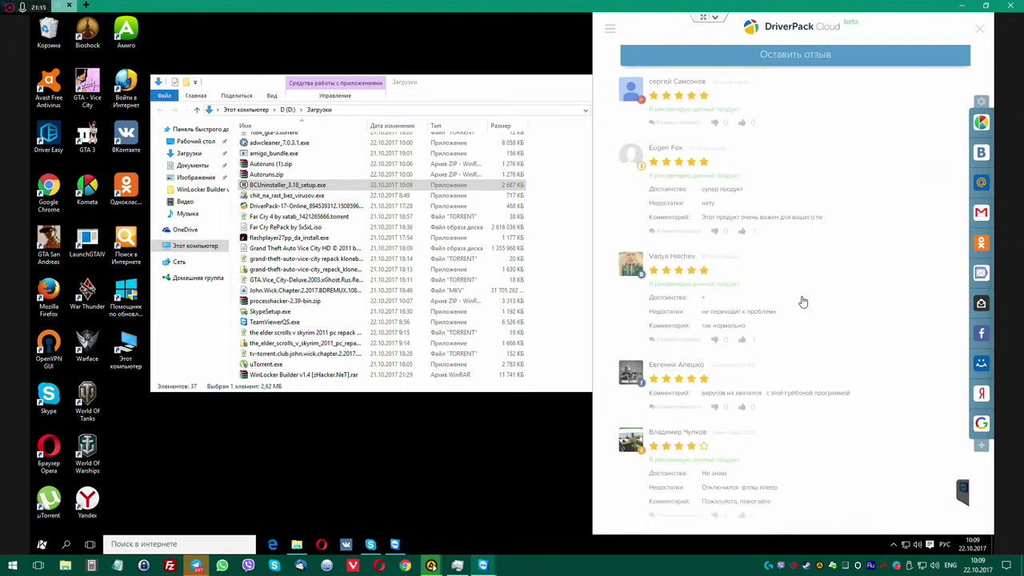
pyautogui.scroll(10, 804, 302)
pyautogui.scroll(-12, 803, 304)
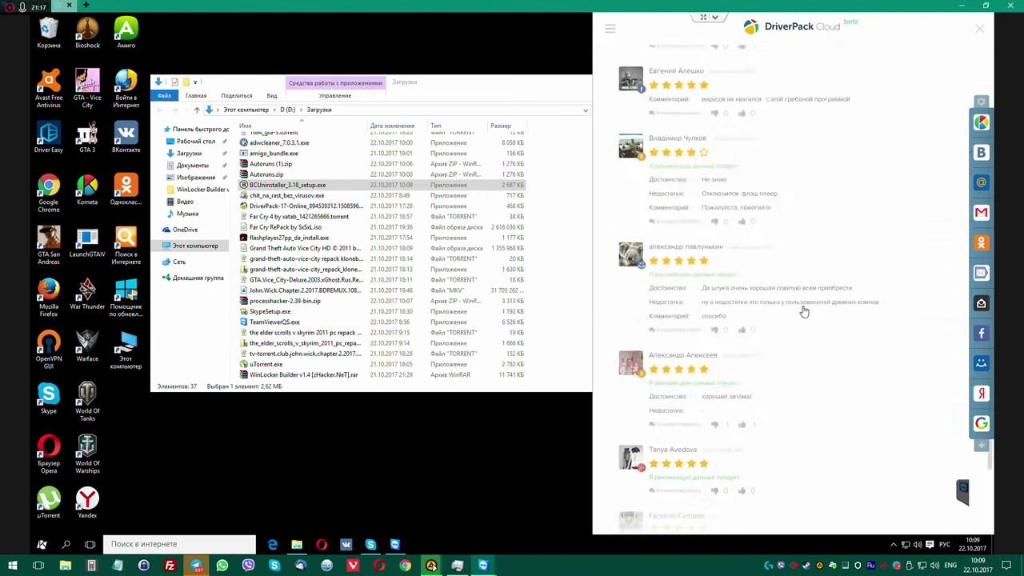
pyautogui.scroll(12, 827, 356)
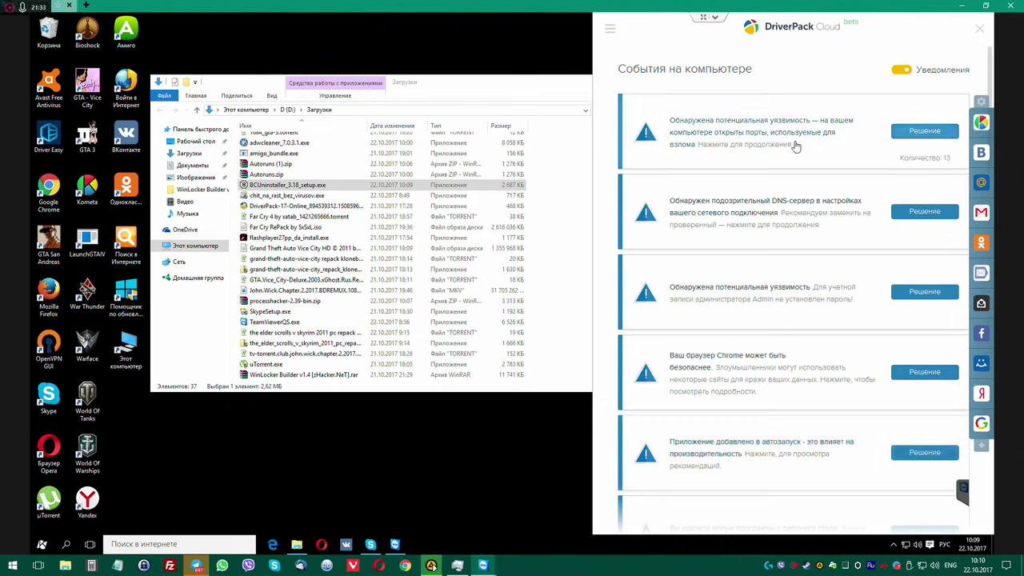
# Turn off DriverPack Cloud's Уведомления toggle and close its events panel.
pyautogui.click(900, 70)
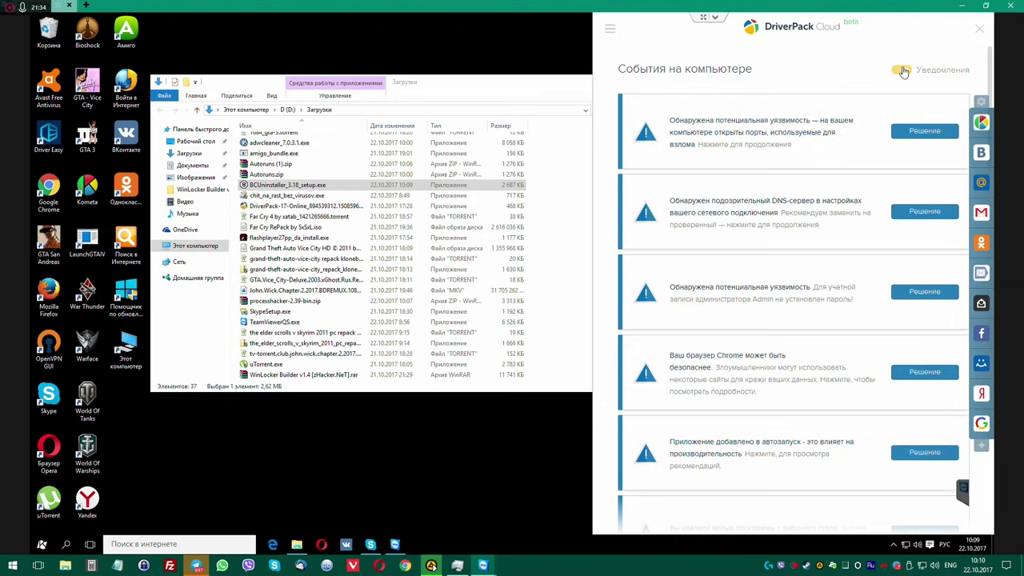
pyautogui.click(979, 28)
pyautogui.moveTo(510, 81); pyautogui.dragTo(559, 46)
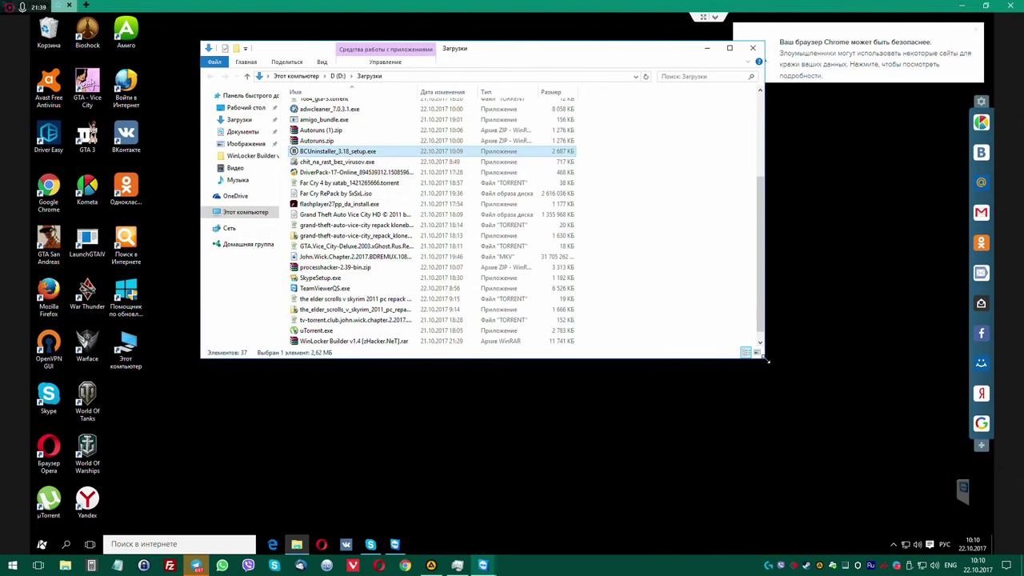
# Enlarge Downloads, sort by date modified, select all, and exclude the GTA - Vice City and GTA 3 folders.
pyautogui.moveTo(766, 360); pyautogui.dragTo(790, 507)
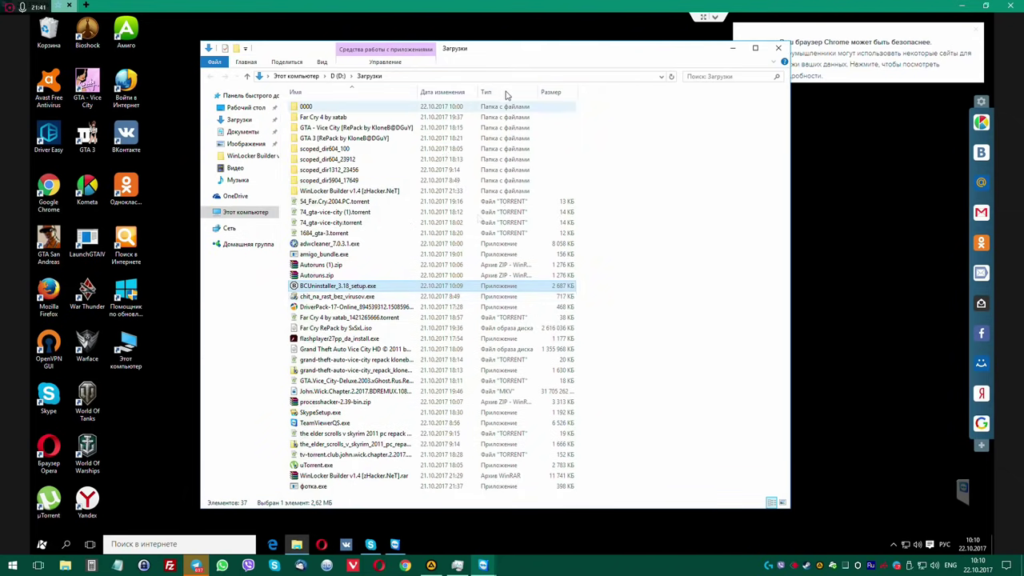
pyautogui.click(446, 92)
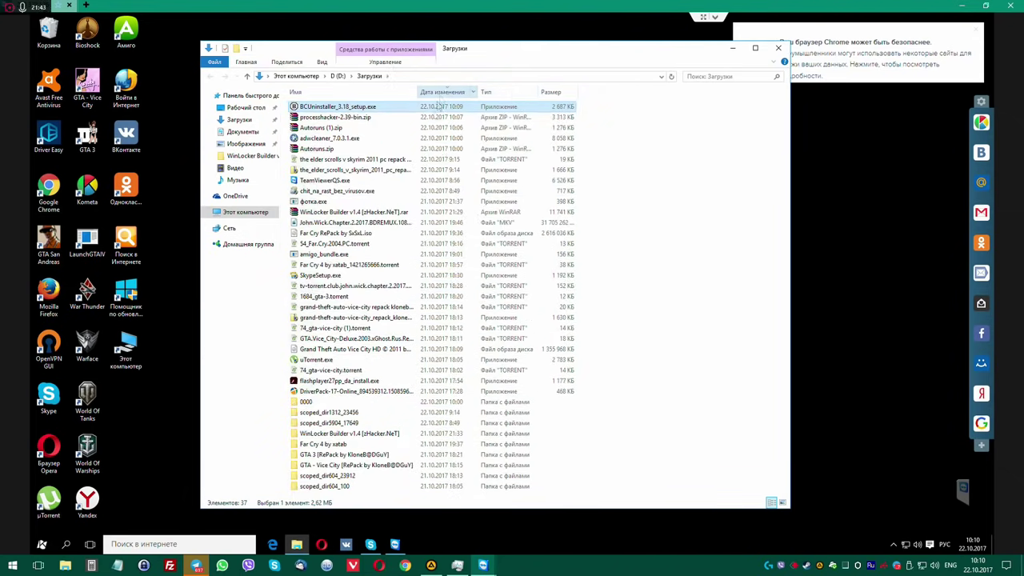
pyautogui.hotkey('ctrl', 'a')
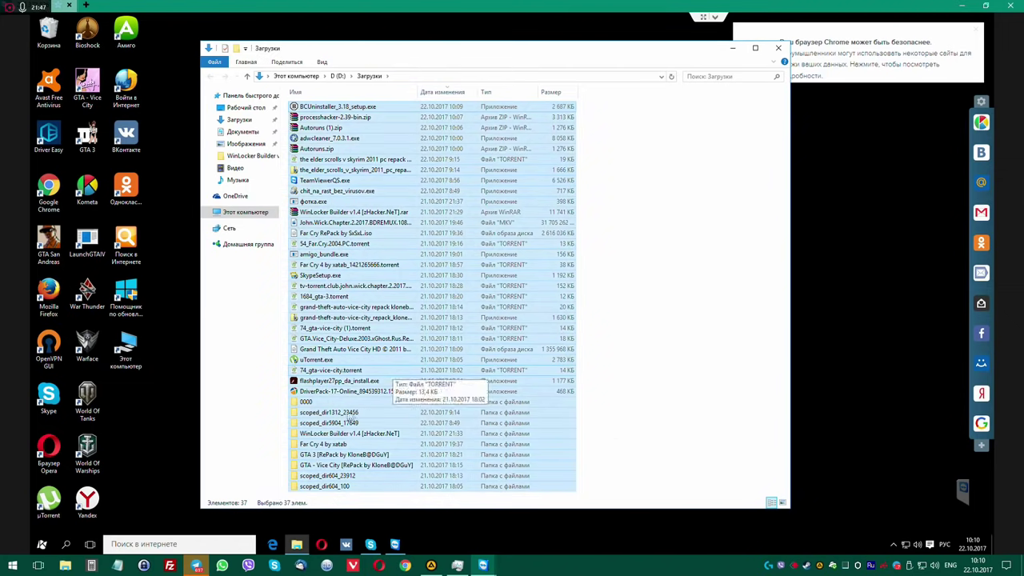
pyautogui.keyDown('ctrl'); pyautogui.click(331, 465); pyautogui.keyUp('ctrl')
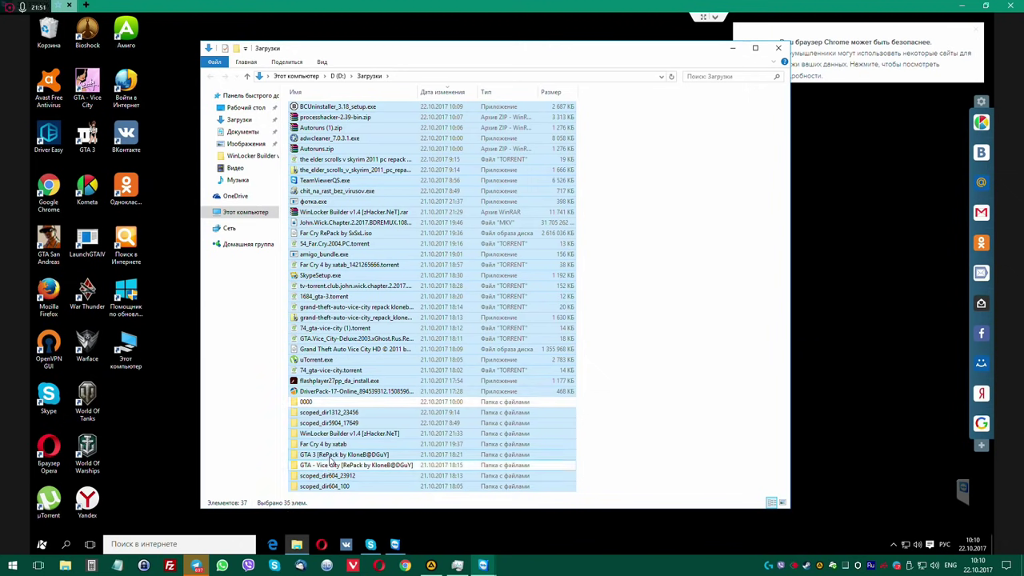
pyautogui.keyDown('ctrl'); pyautogui.click(330, 453); pyautogui.keyUp('ctrl')
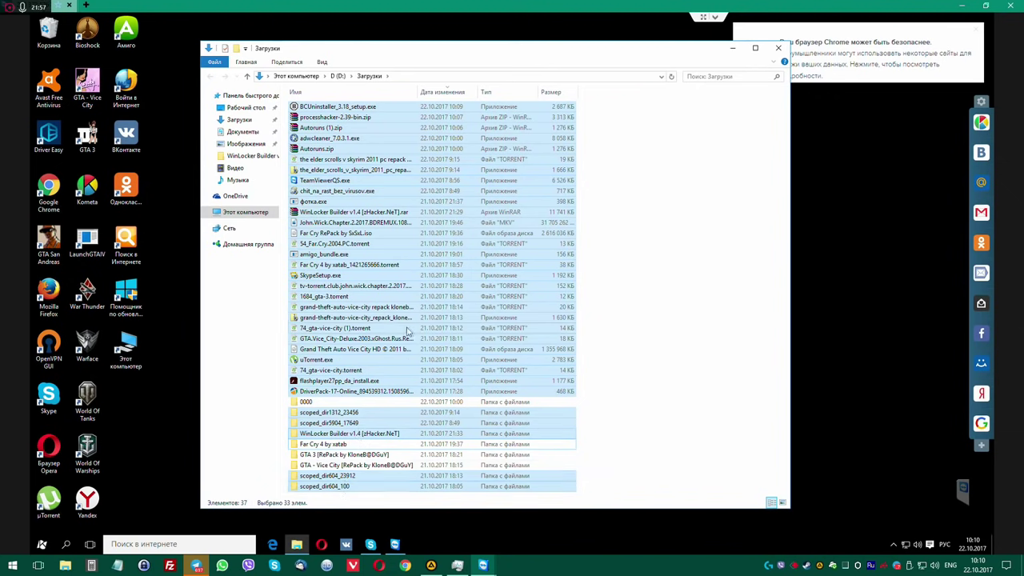
# Also exclude BCUninstaller, Process Hacker, both Autoruns zips and AdwCleaner, then permanently delete the rest.
pyautogui.keyDown('ctrl'); pyautogui.click(349, 109); pyautogui.keyUp('ctrl')
pyautogui.keyDown('ctrl'); pyautogui.click(342, 119); pyautogui.keyUp('ctrl')
pyautogui.keyDown('ctrl'); pyautogui.click(337, 129); pyautogui.keyUp('ctrl')
pyautogui.keyDown('ctrl'); pyautogui.click(334, 139); pyautogui.keyUp('ctrl')
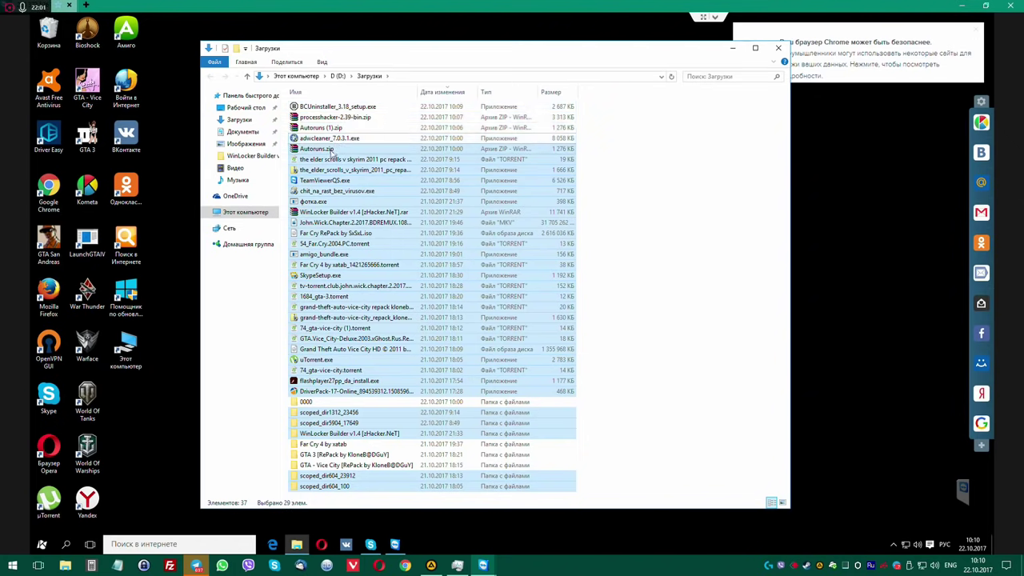
pyautogui.keyDown('ctrl'); pyautogui.click(334, 149); pyautogui.keyUp('ctrl')
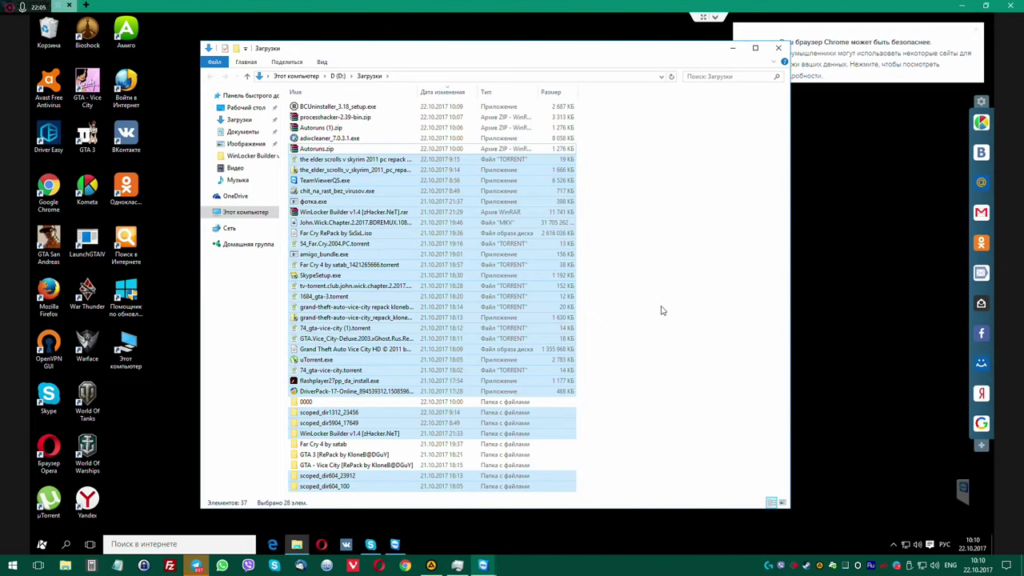
pyautogui.hotkey('shift', 'Delete')
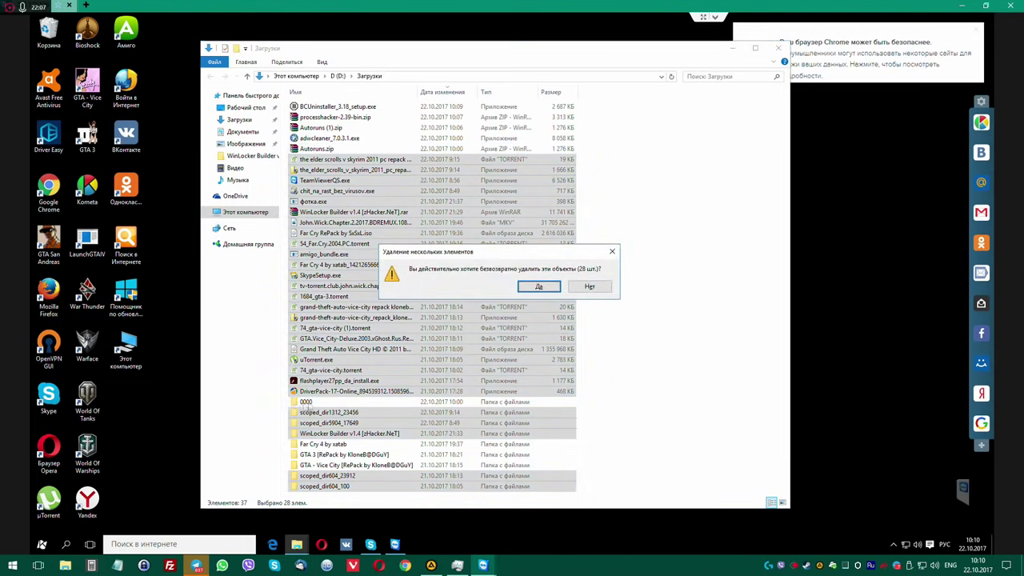
# Confirm deleting the 28 items, skipping the in-use John Wick video, Far Cry and GTA Vice City HD images.
pyautogui.click(552, 286)
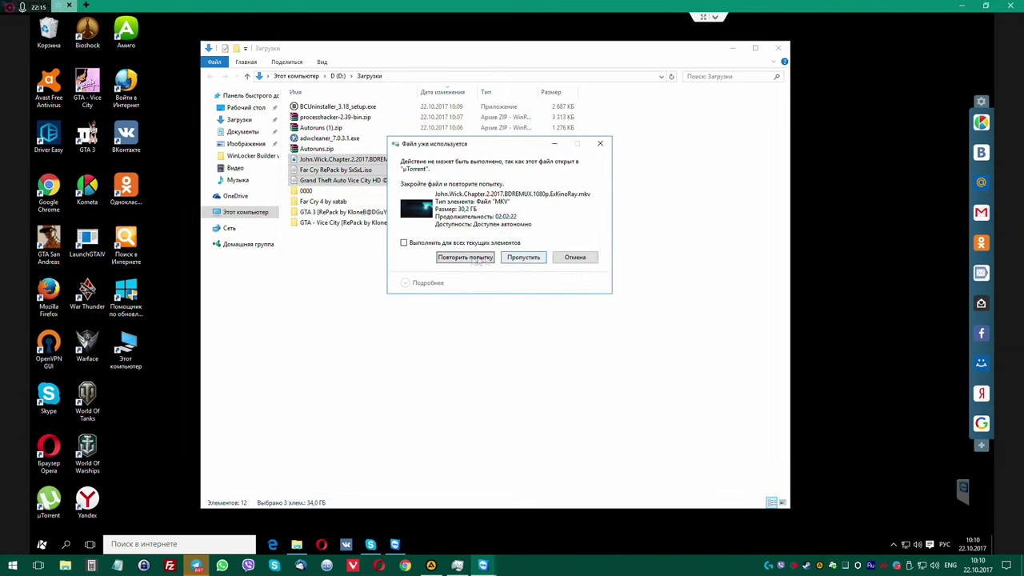
pyautogui.click(465, 258)
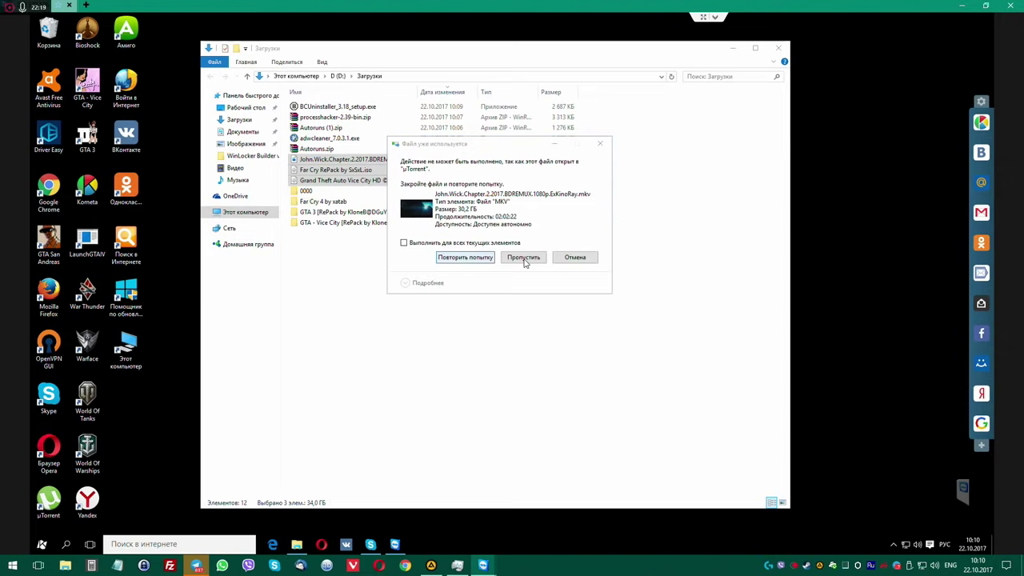
pyautogui.click(524, 257)
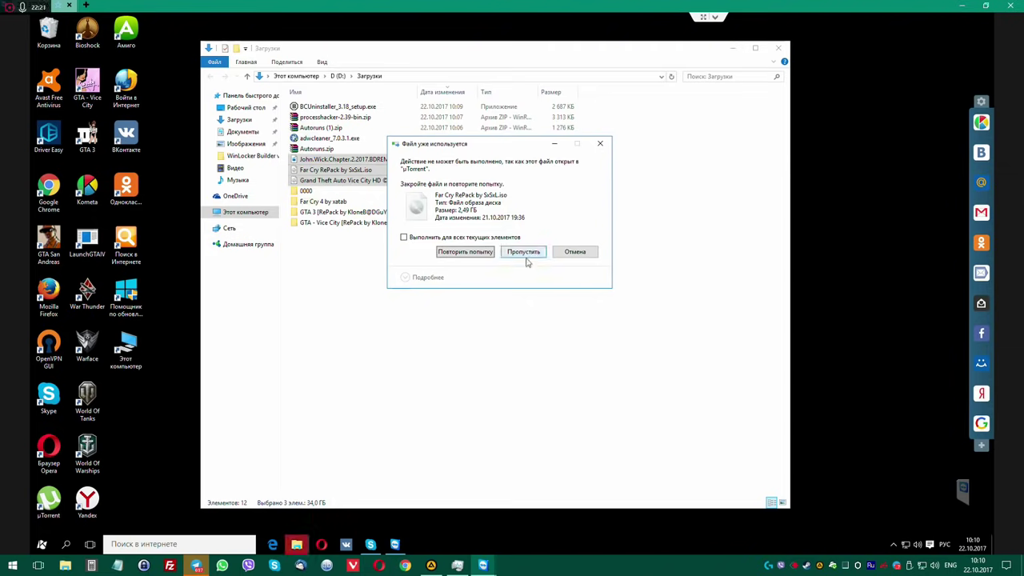
pyautogui.click(467, 253)
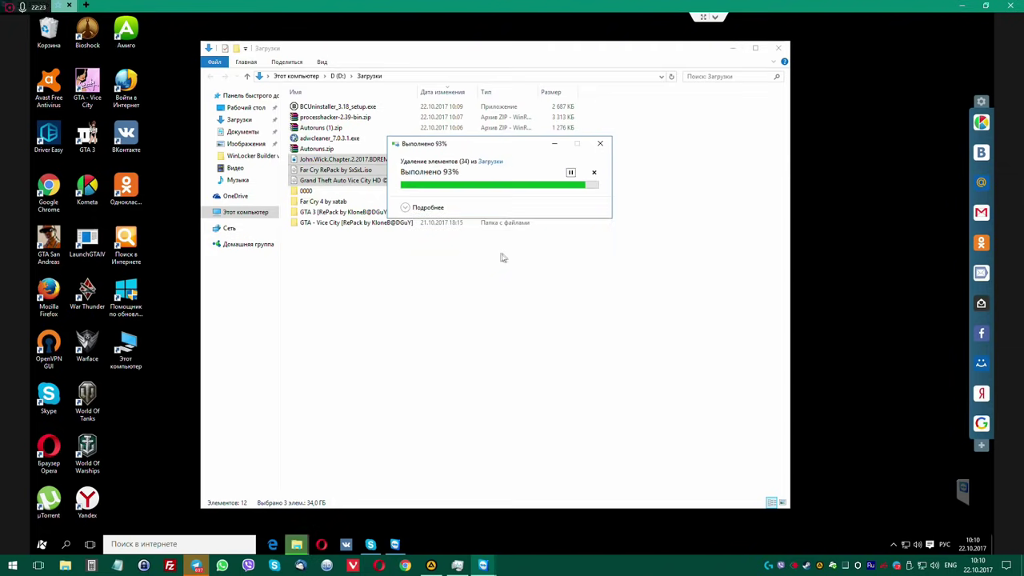
pyautogui.click(524, 253)
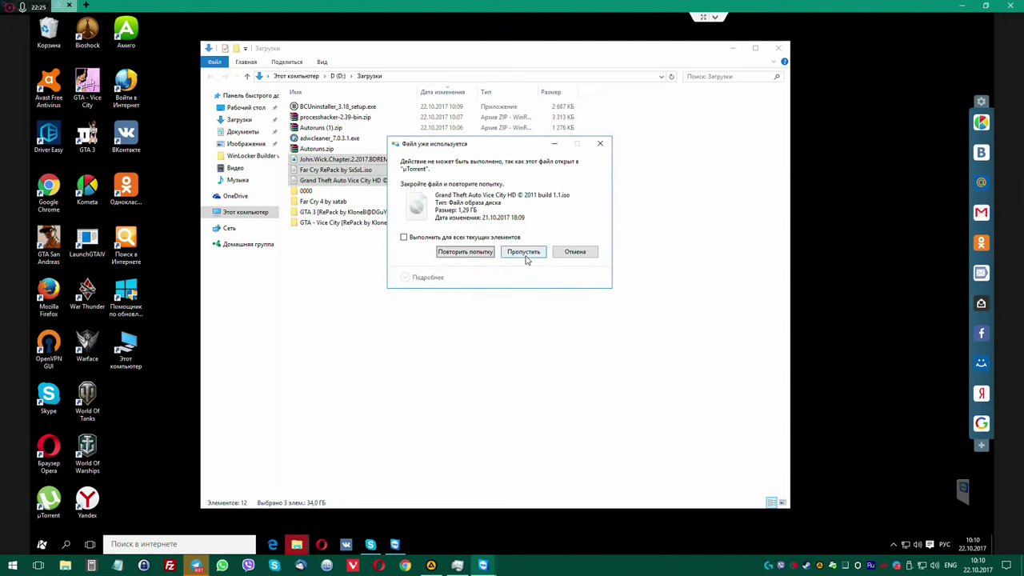
pyautogui.click(524, 253)
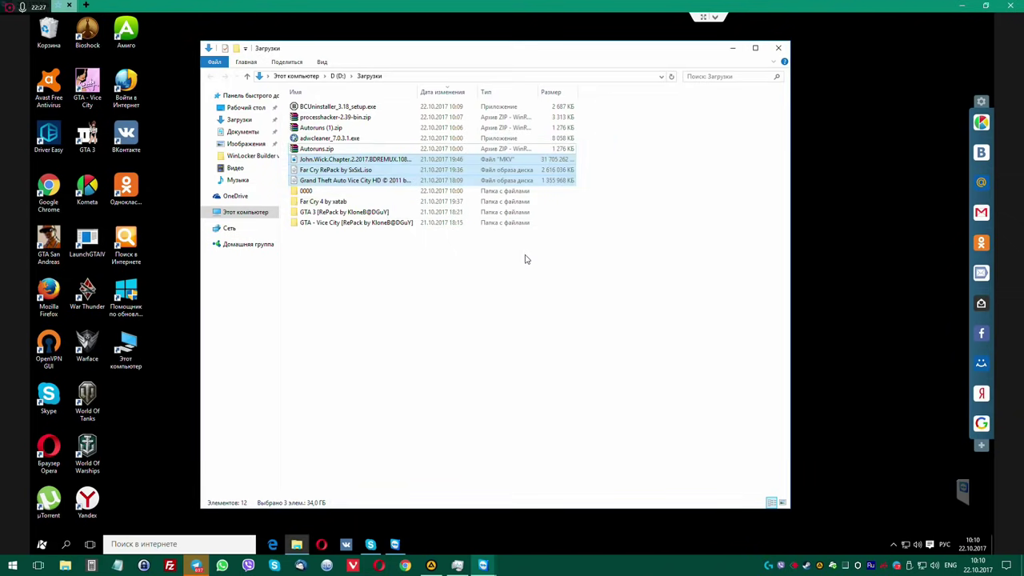
pyautogui.click(500, 281)
pyautogui.click(894, 545)
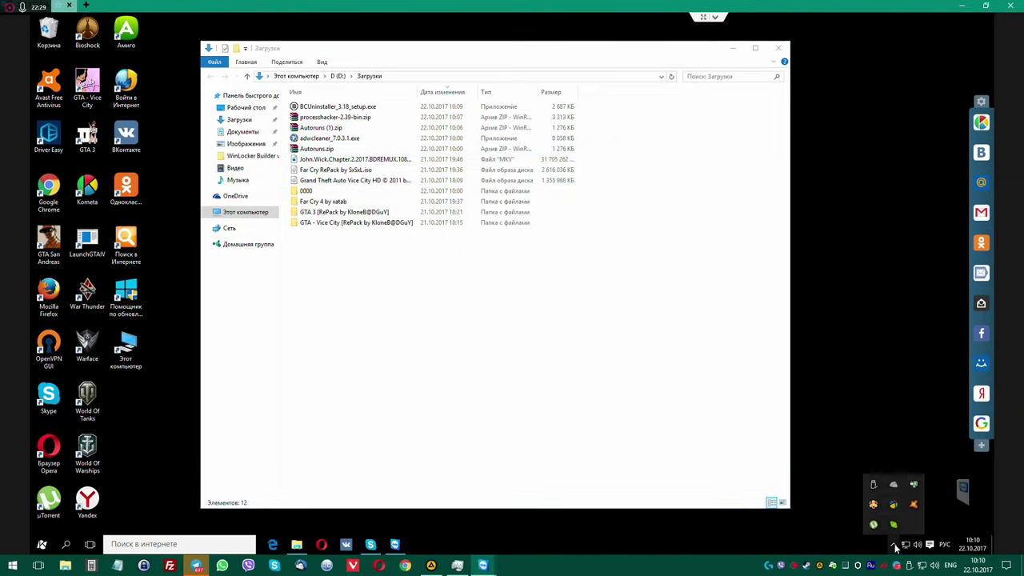
# Set the taskbar notification area to always show all icons, then close taskbar properties.
pyautogui.rightClick(818, 551)
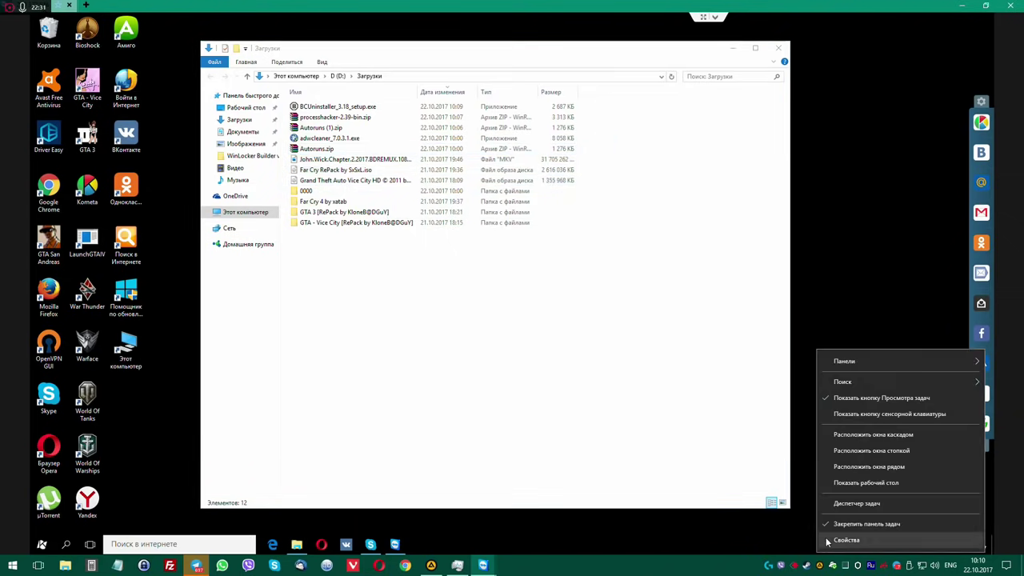
pyautogui.click(846, 540)
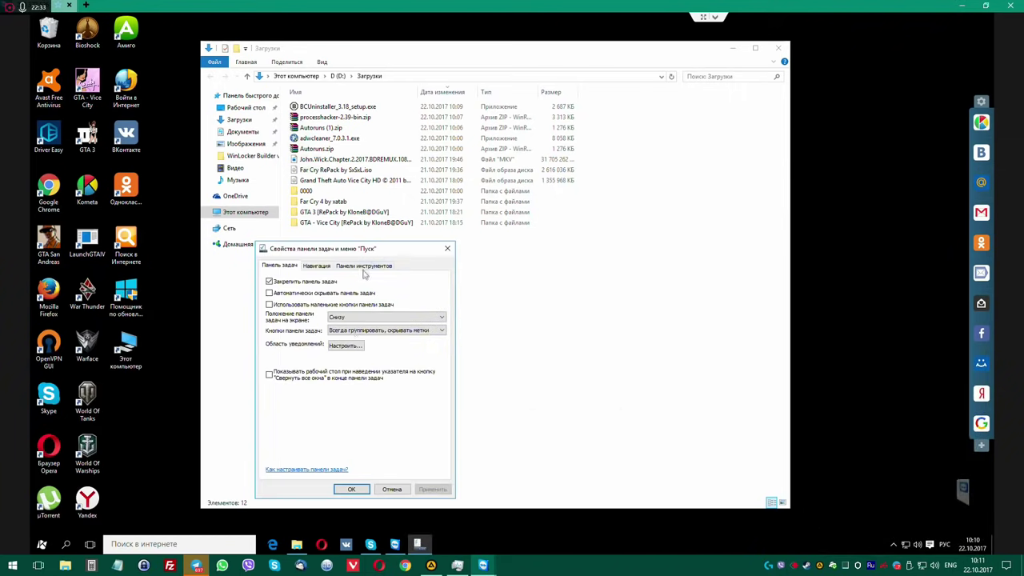
pyautogui.click(347, 344)
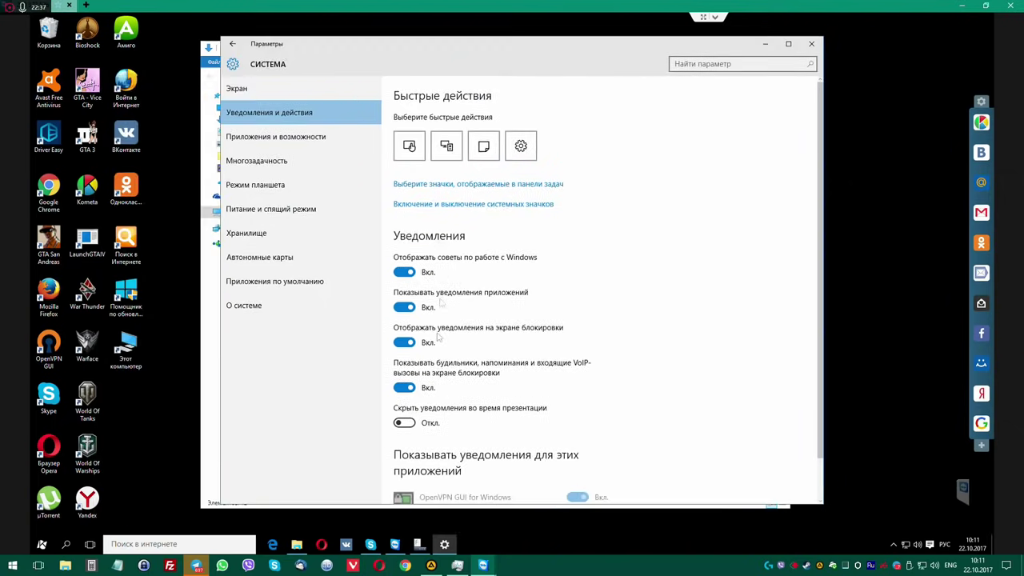
pyautogui.click(461, 185)
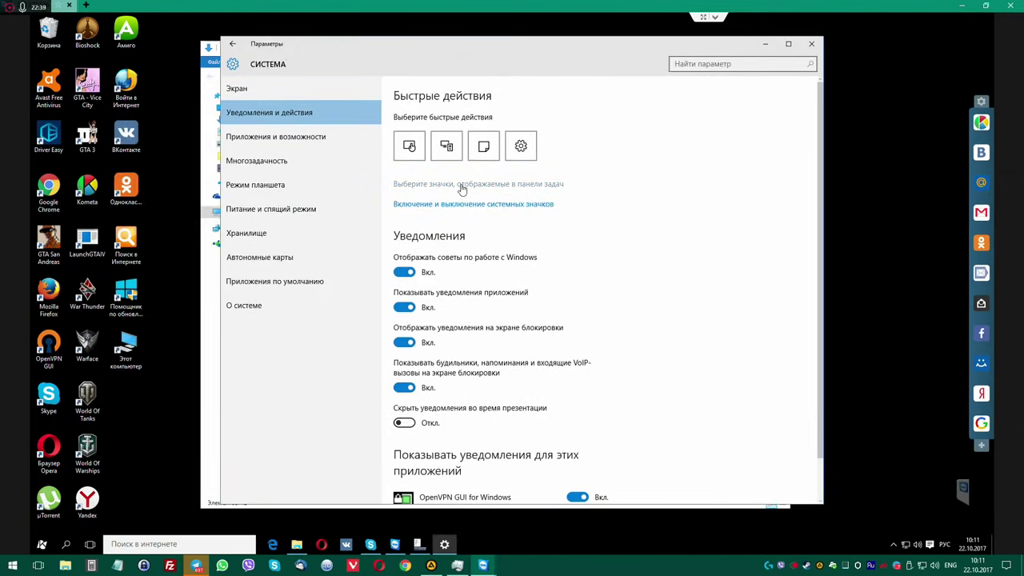
pyautogui.click(243, 107)
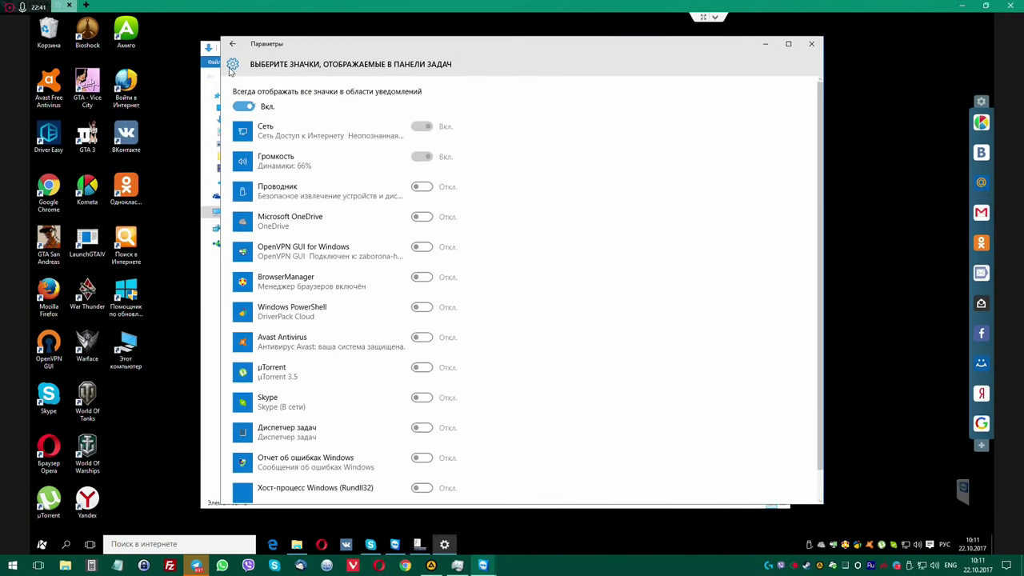
pyautogui.click(232, 44)
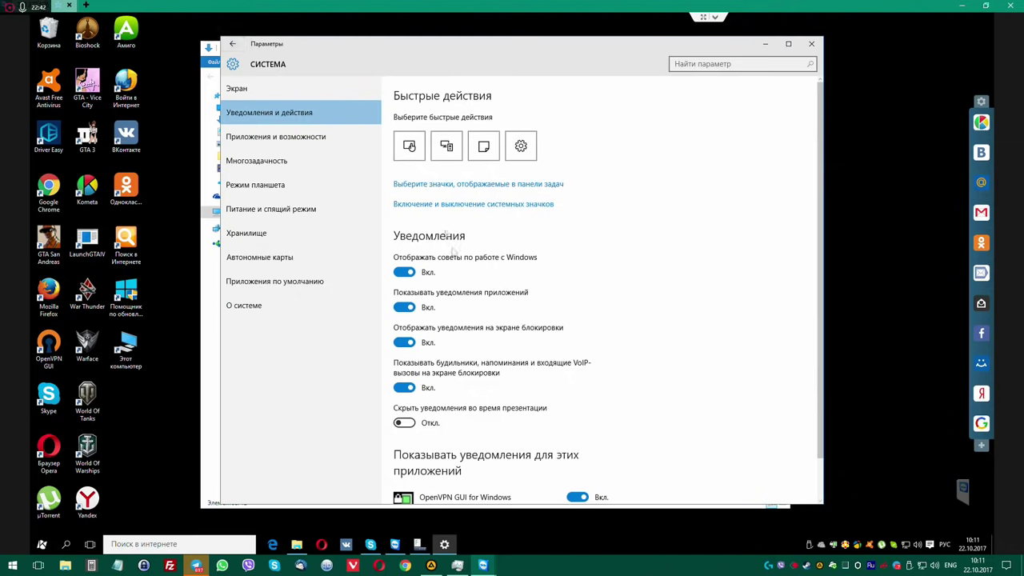
pyautogui.click(253, 137)
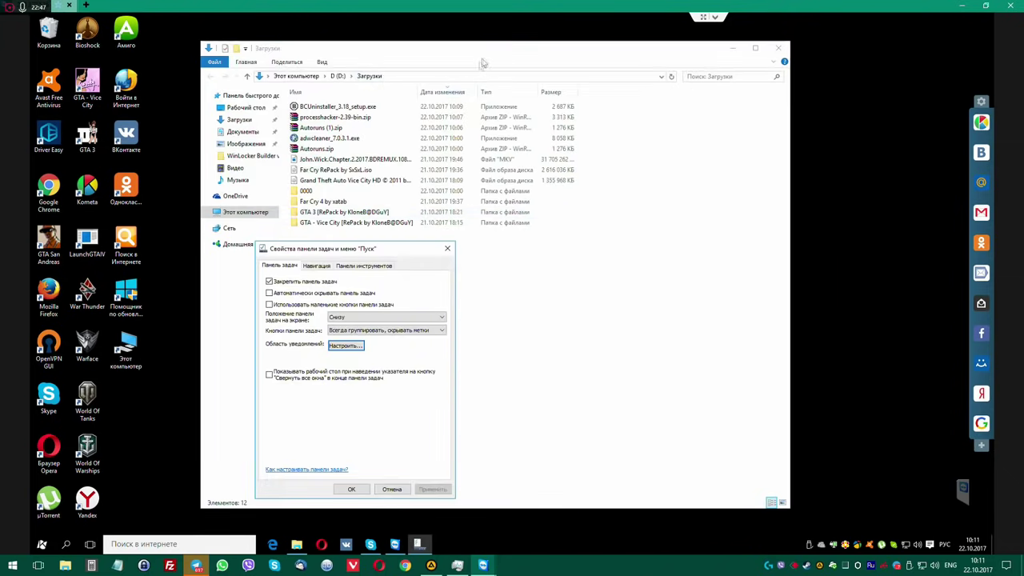
pyautogui.click(448, 249)
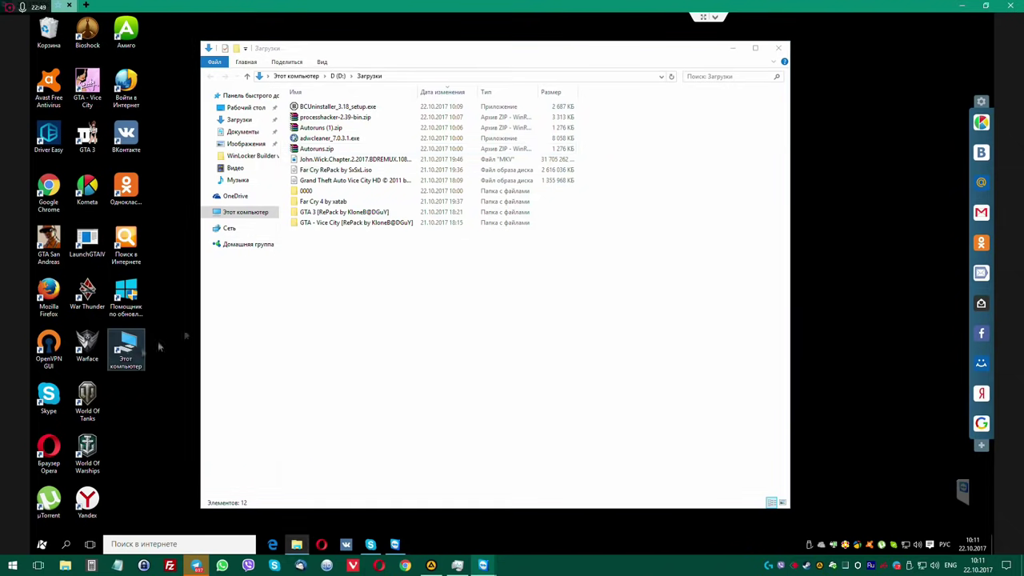
# In Colours settings, turn on showing the accent colour on Start, taskbar and title bars.
pyautogui.moveTo(496, 50); pyautogui.dragTo(613, 46)
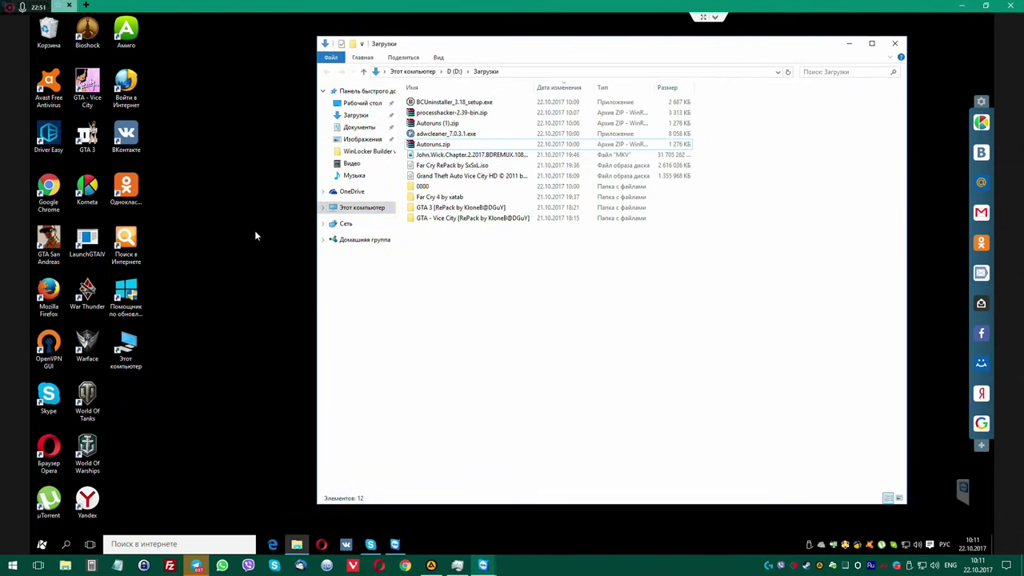
pyautogui.click(242, 350)
pyautogui.rightClick(230, 218)
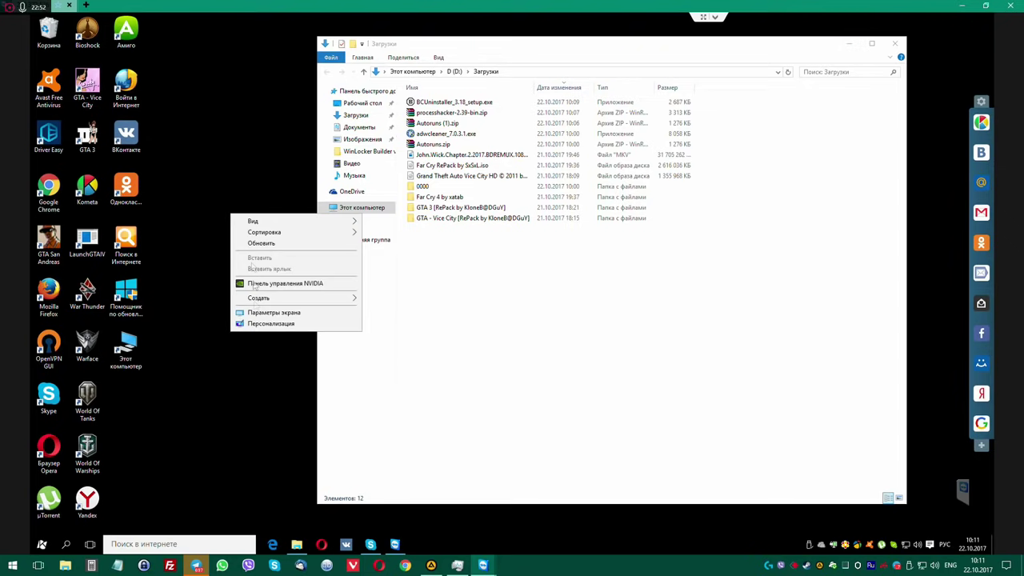
pyautogui.click(264, 322)
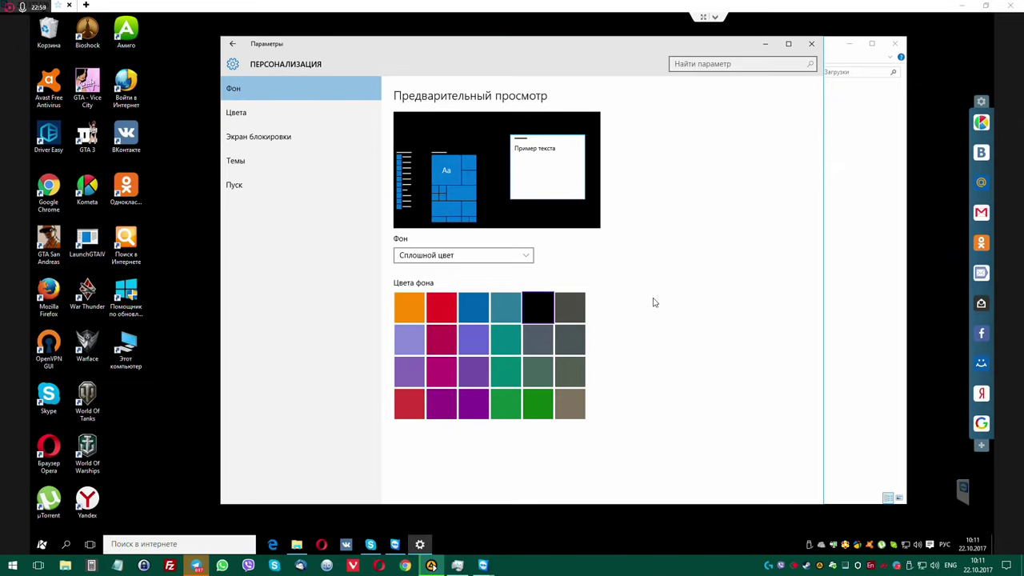
pyautogui.click(250, 120)
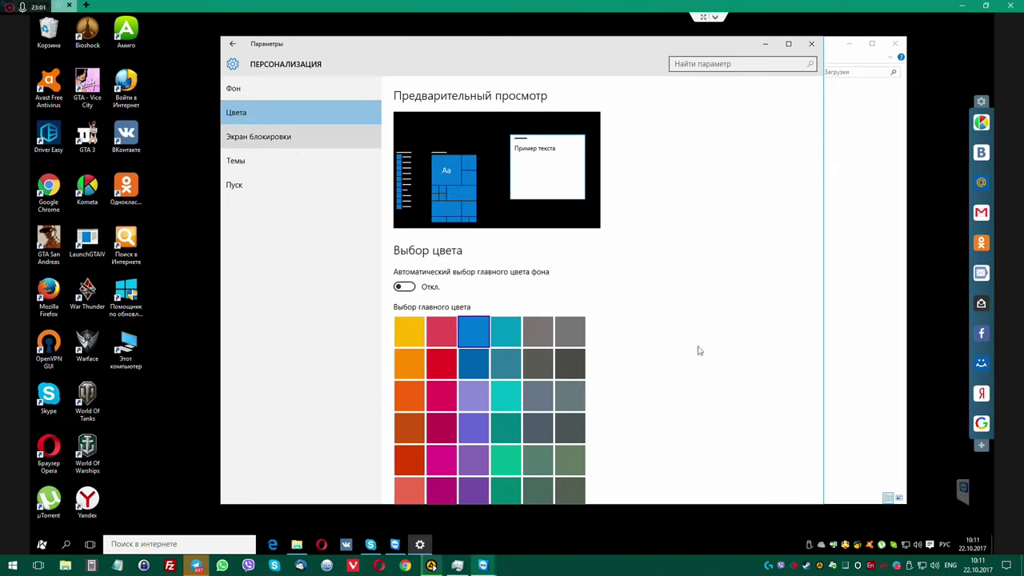
pyautogui.scroll(-3, 669, 345)
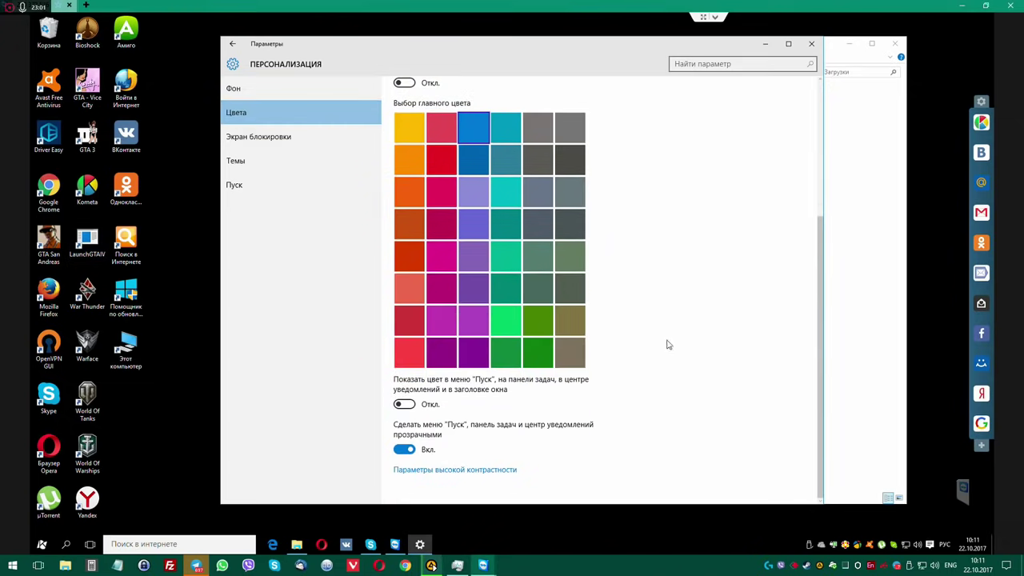
pyautogui.click(405, 404)
# Tick the Компьютер desktop icon in Themes' desktop icon settings and apply it.
pyautogui.click(250, 144)
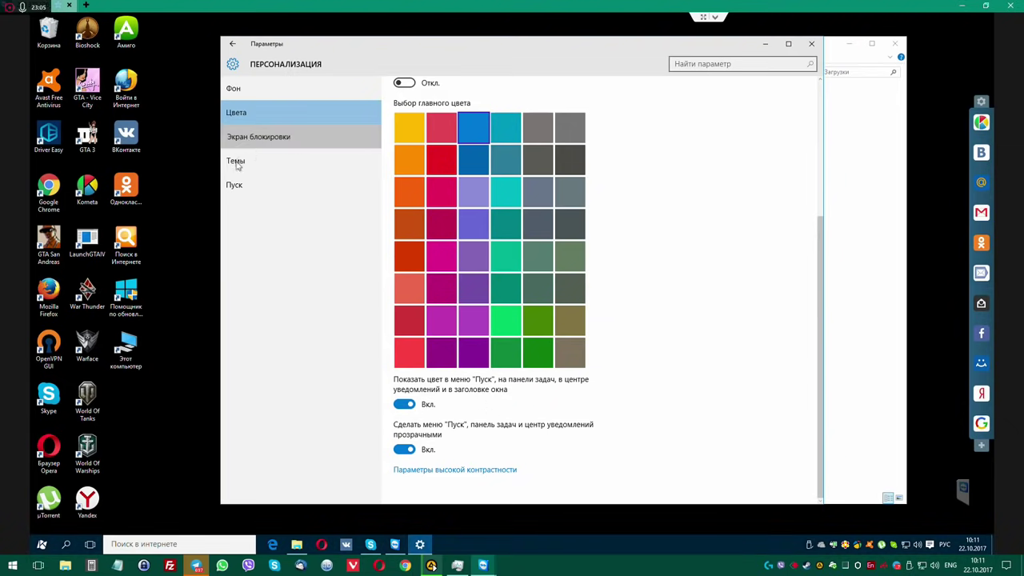
pyautogui.click(238, 162)
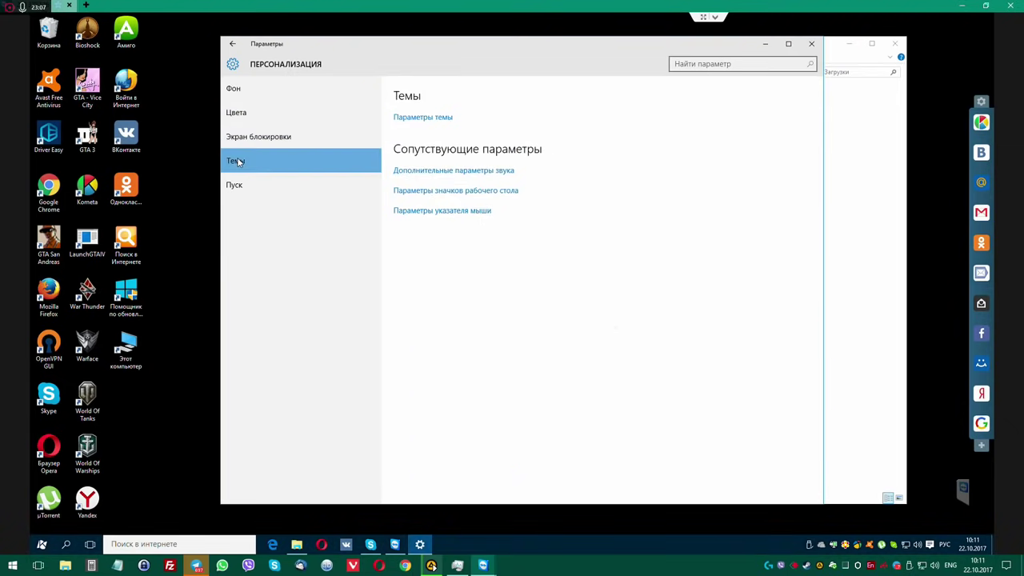
pyautogui.click(451, 191)
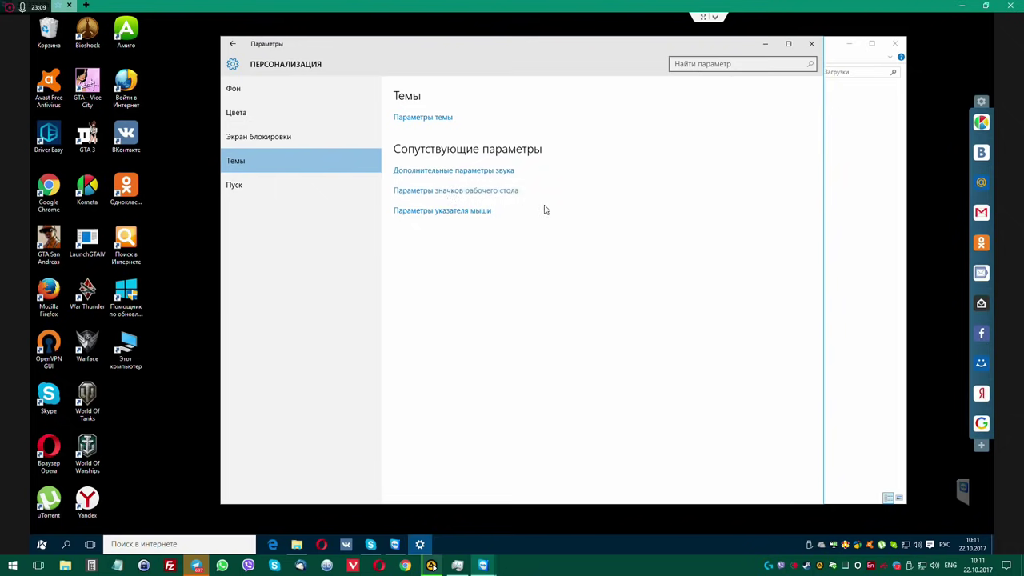
pyautogui.click(131, 139)
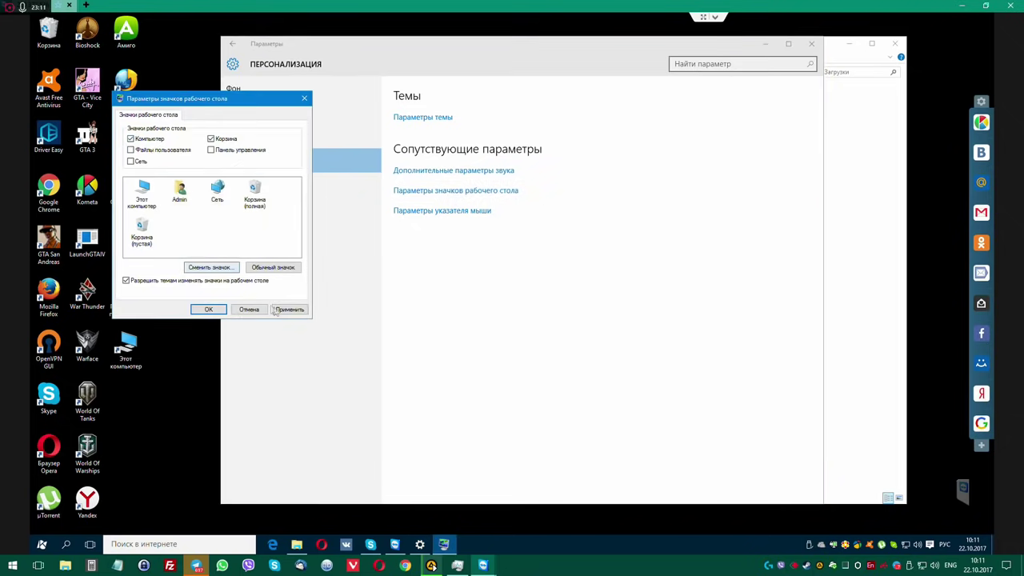
pyautogui.click(208, 309)
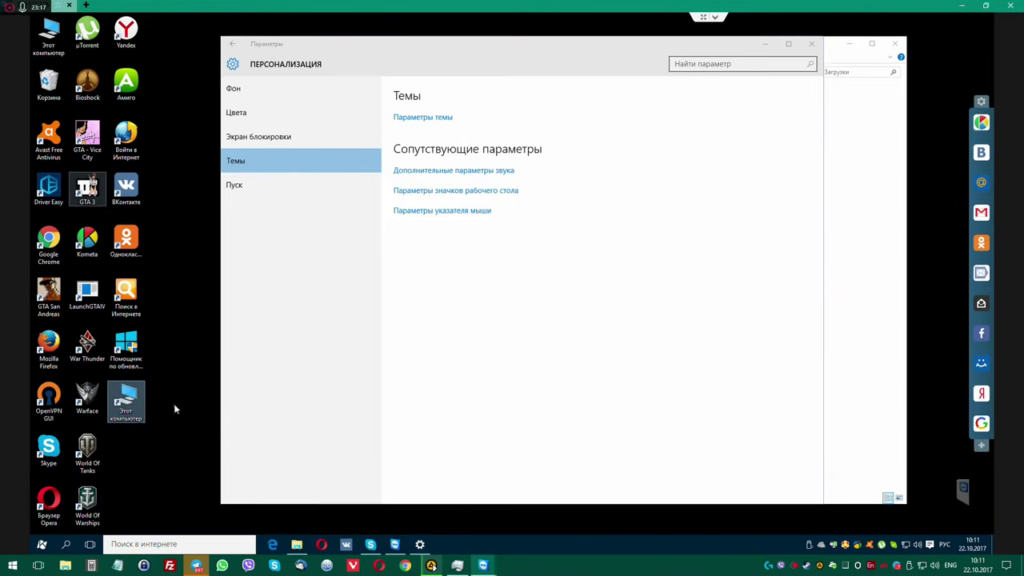
# Delete the leftover Этот компьютер desktop shortcut and close Settings.
pyautogui.press('Delete')
pyautogui.press('Return')
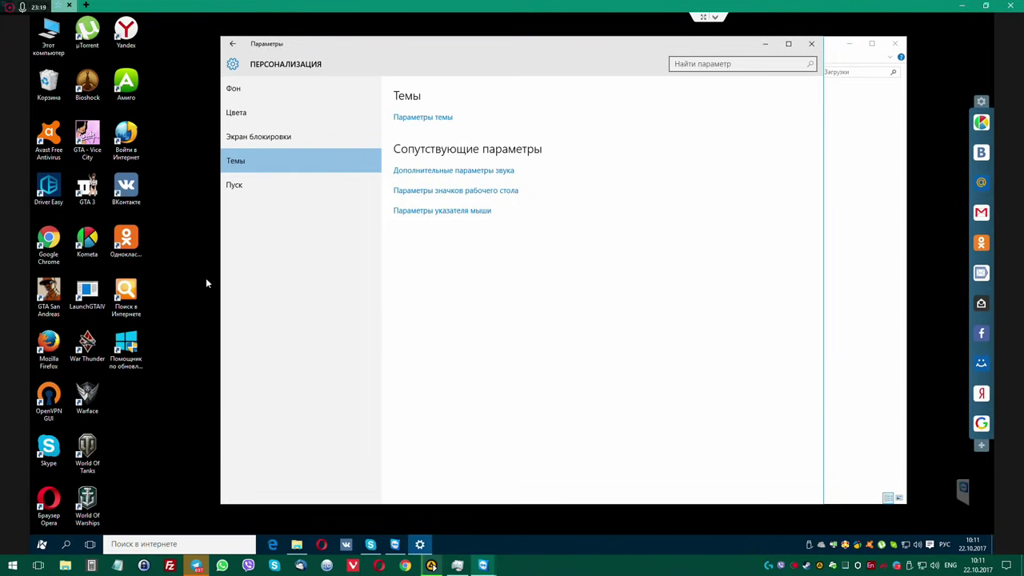
pyautogui.click(811, 44)
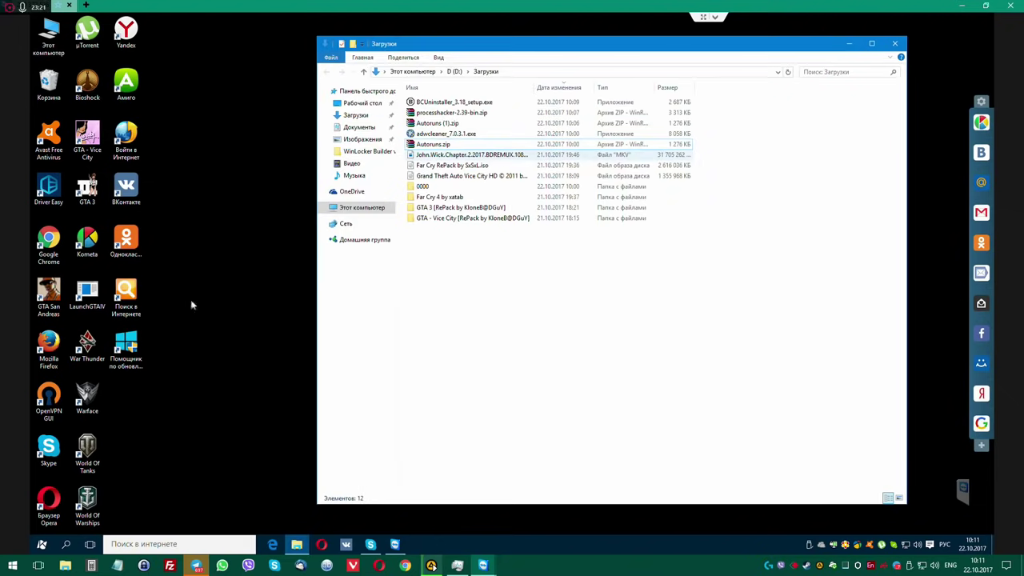
# Open the Одноклассники shortcut's target folder, AppData\Local\Amigo\Application, from its Properties.
pyautogui.rightClick(134, 247)
pyautogui.click(198, 476)
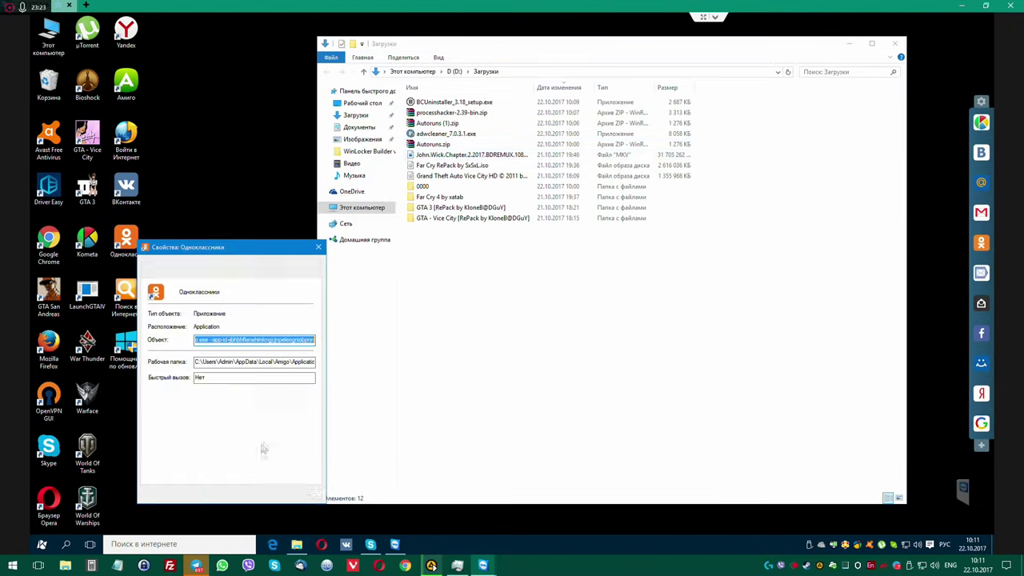
pyautogui.click(177, 422)
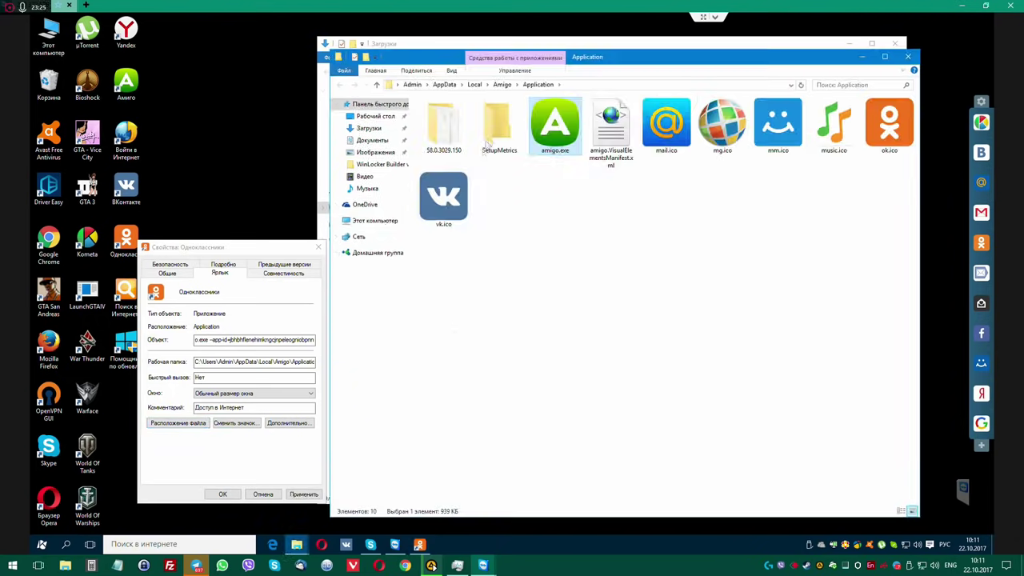
pyautogui.click(322, 255)
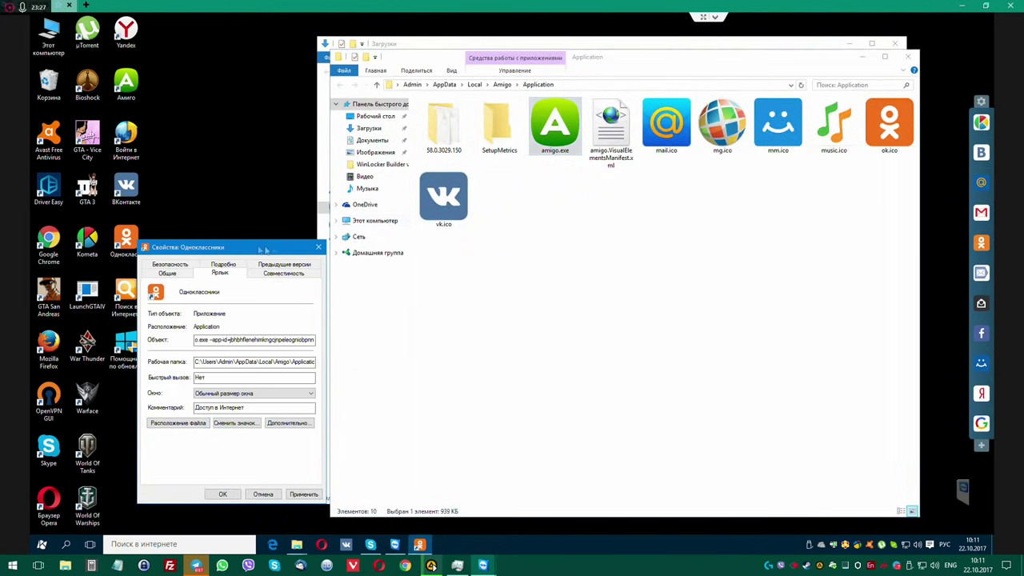
pyautogui.click(319, 248)
pyautogui.moveTo(617, 57); pyautogui.dragTo(475, 128)
pyautogui.click(587, 45)
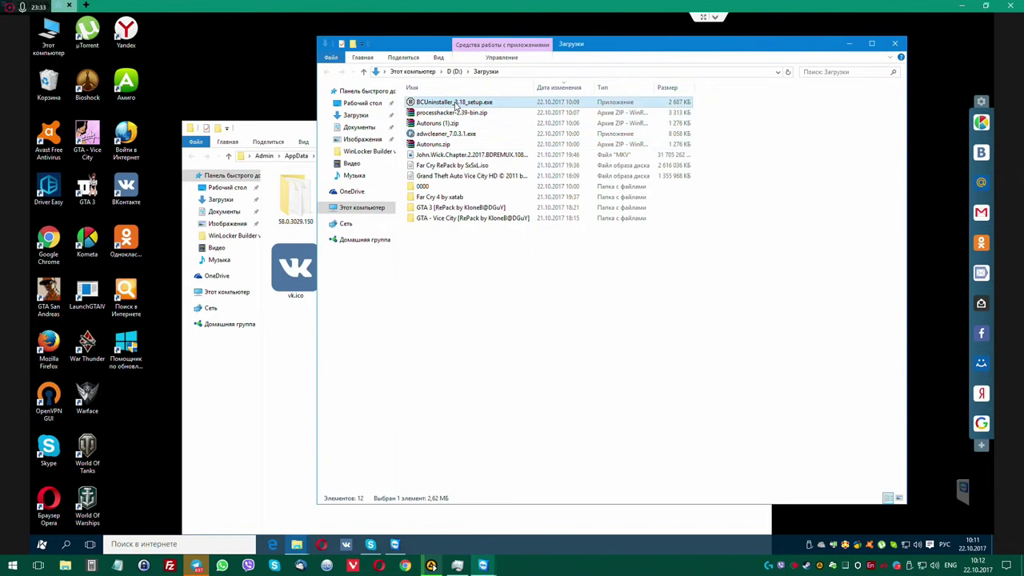
# Run BCUninstaller_3.18_setup.exe as administrator in English with Standard Installation and accept the licence.
pyautogui.rightClick(456, 104)
pyautogui.click(473, 120)
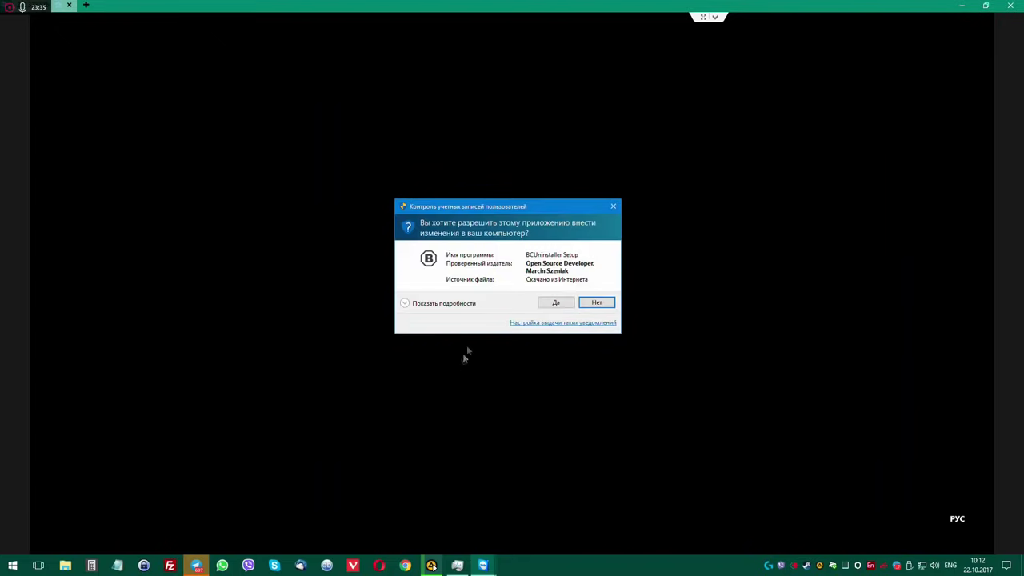
pyautogui.click(551, 304)
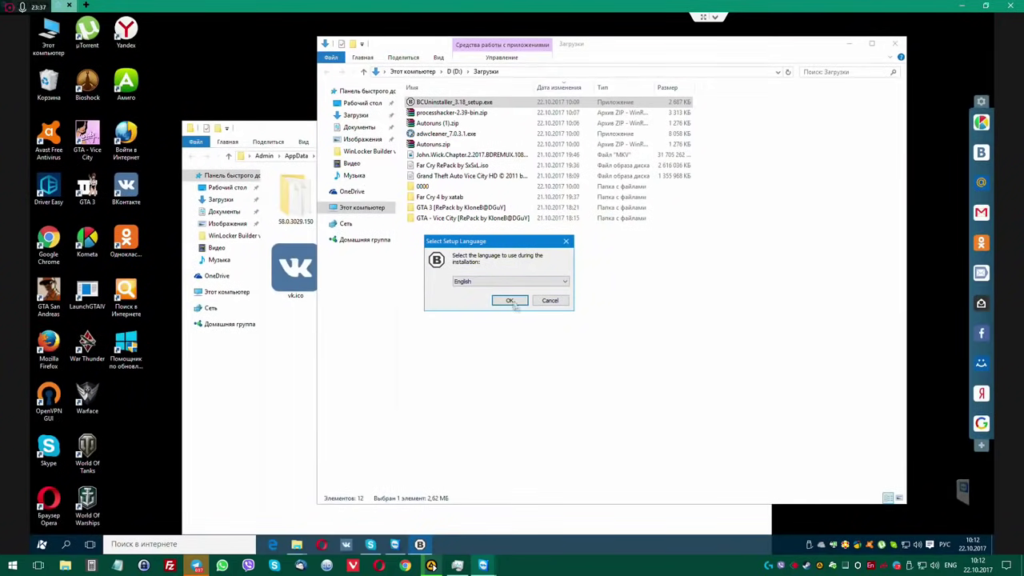
pyautogui.click(509, 281)
pyautogui.click(503, 297)
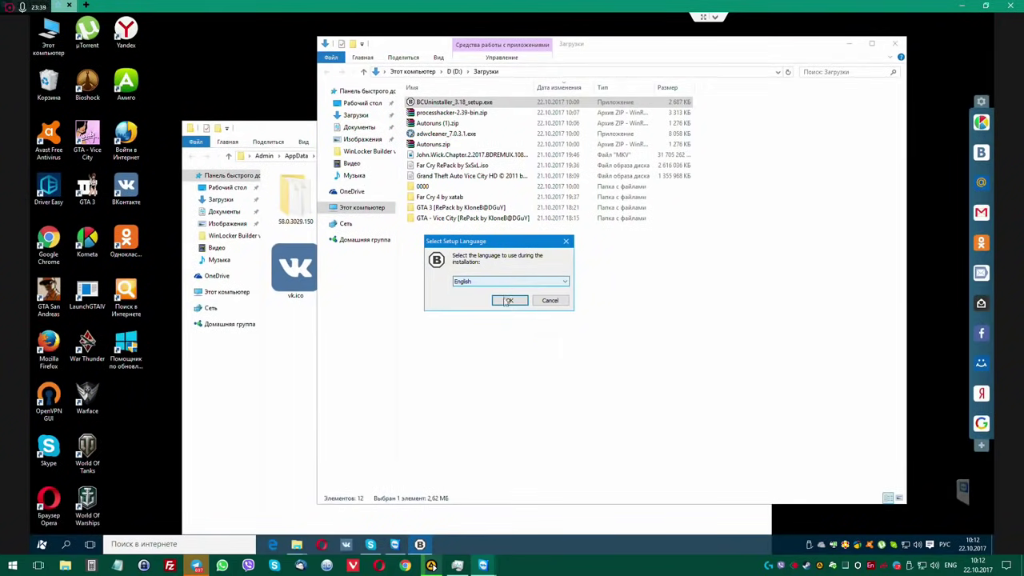
pyautogui.click(498, 301)
pyautogui.click(559, 360)
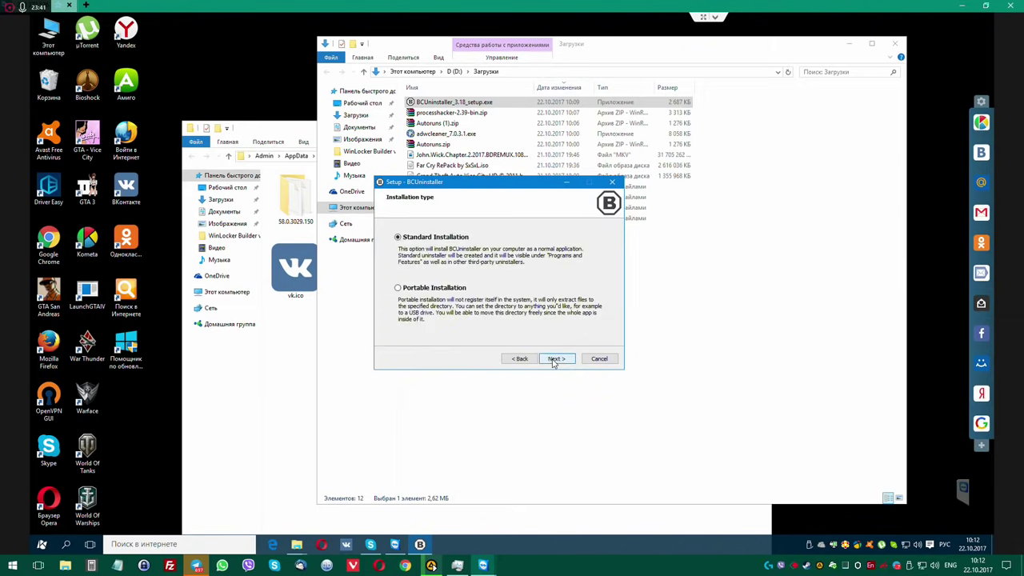
pyautogui.click(566, 359)
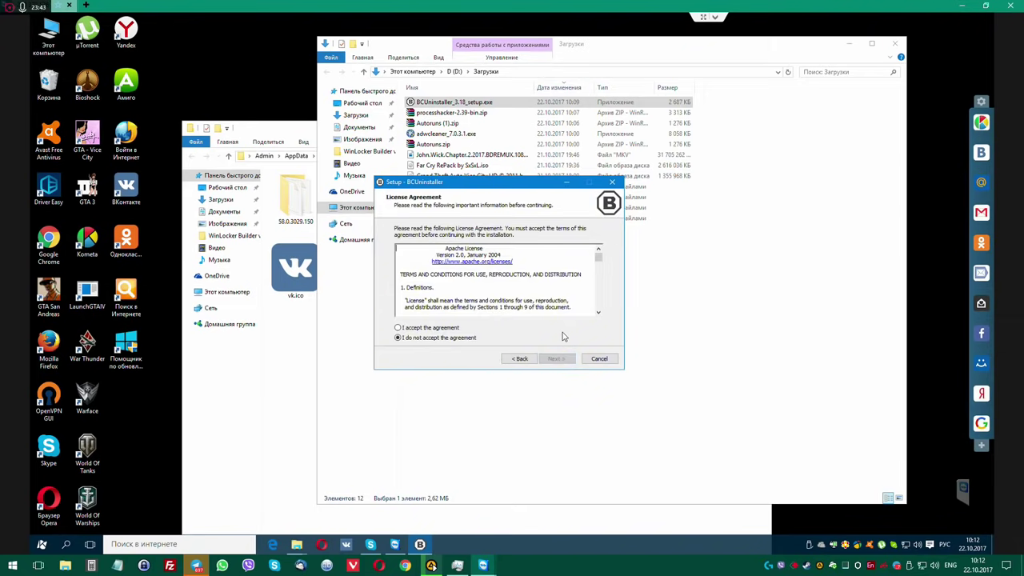
pyautogui.click(442, 327)
pyautogui.click(555, 358)
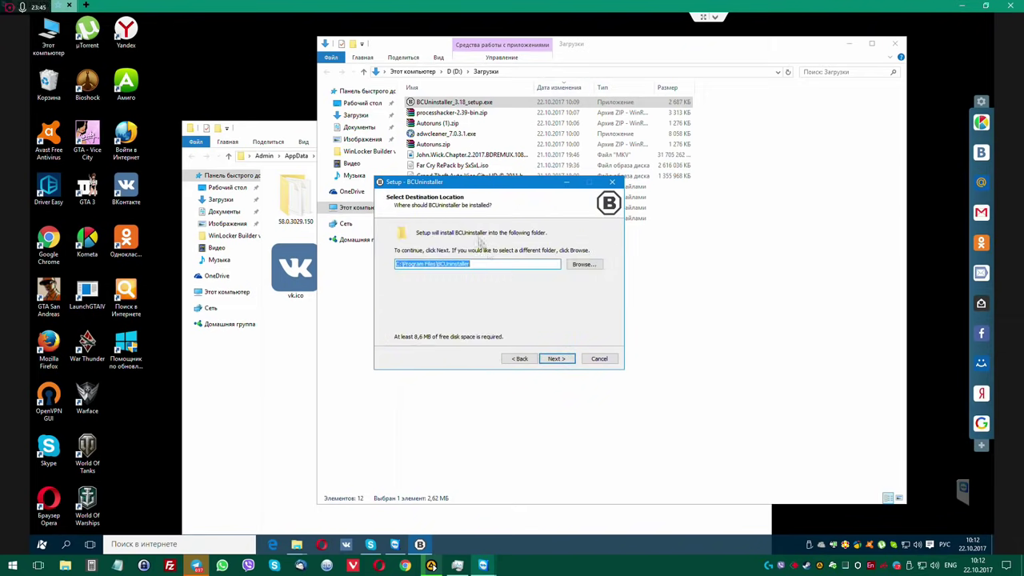
# Set the install path to D:\Downloads\BCUninstaller, install all components and finish setup.
pyautogui.moveTo(493, 184); pyautogui.dragTo(363, 241)
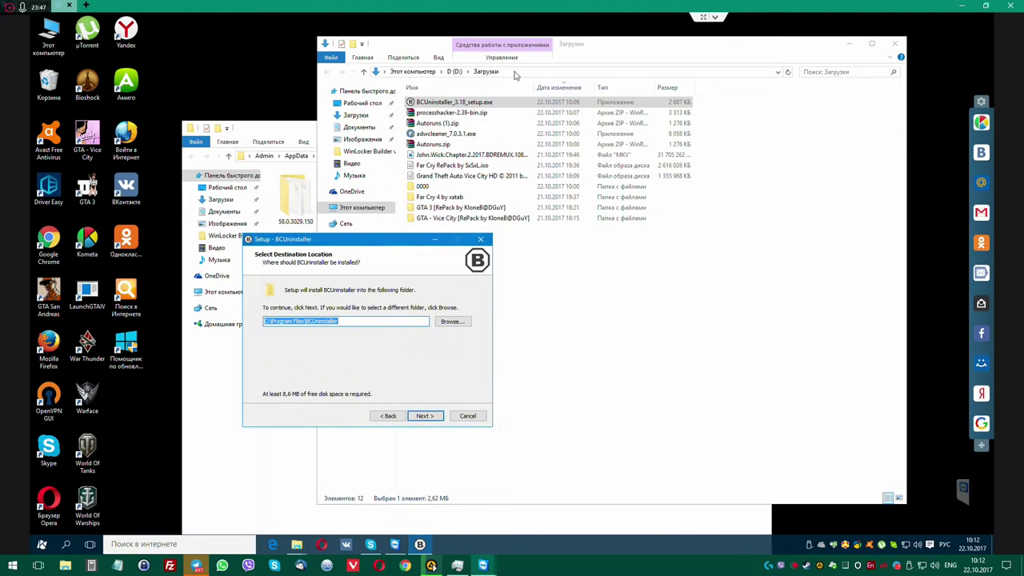
pyautogui.click(425, 72)
pyautogui.rightClick(424, 72)
pyautogui.click(447, 105)
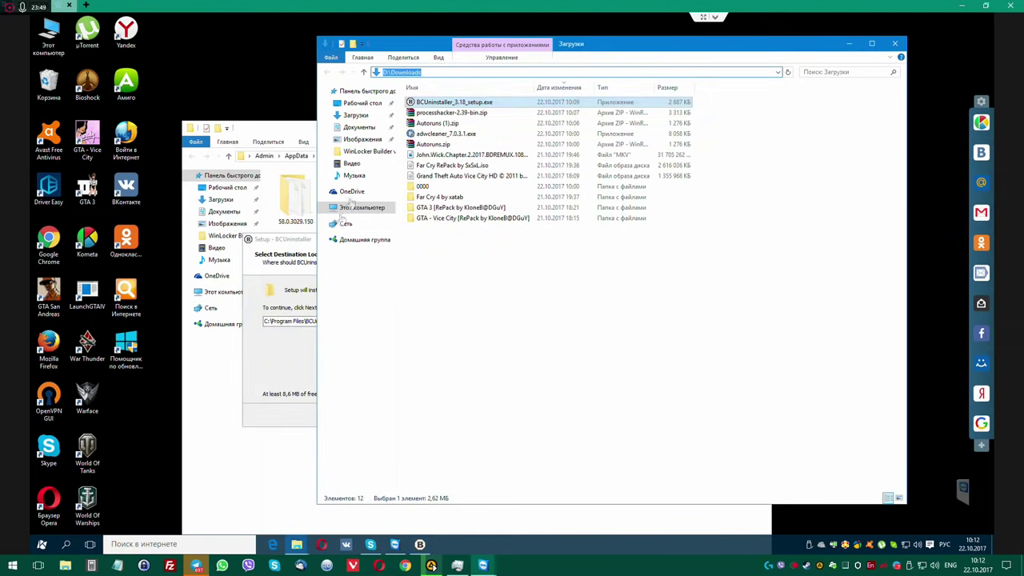
pyautogui.click(299, 242)
pyautogui.click(304, 321)
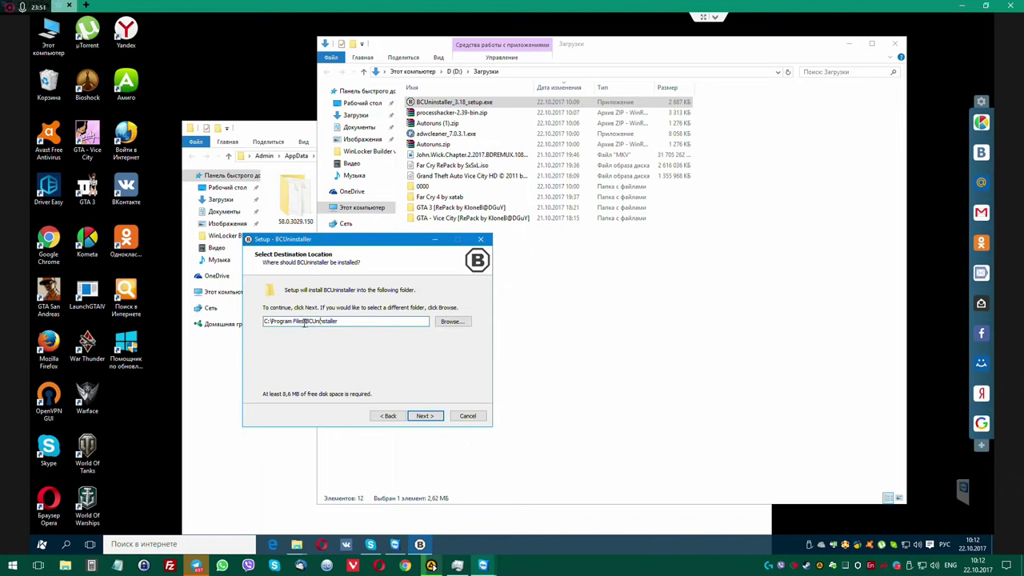
pyautogui.moveTo(304, 321); pyautogui.dragTo(201, 326)
pyautogui.write('D:')
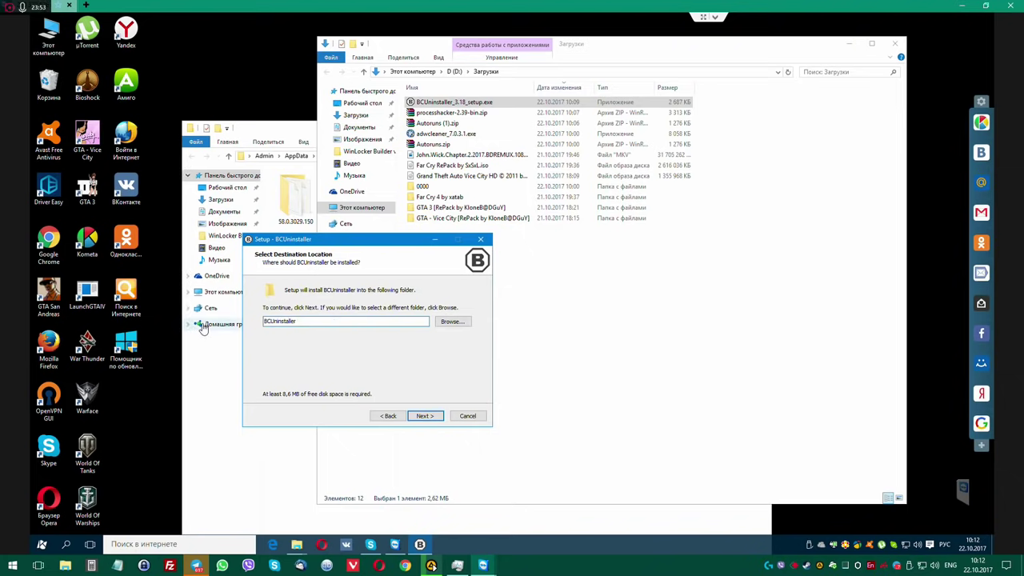
pyautogui.write('D:\\Downloads\\')
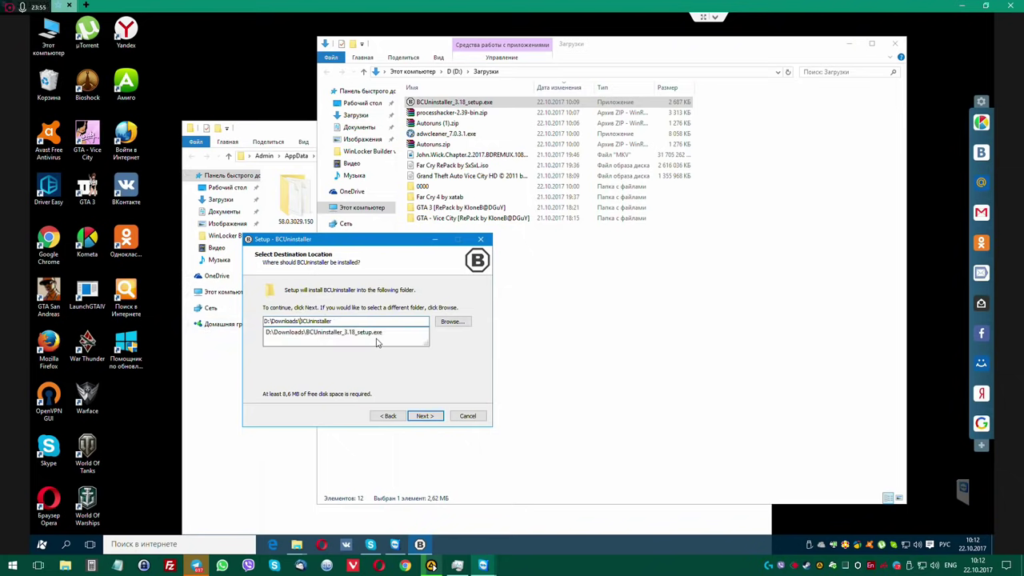
pyautogui.click(424, 416)
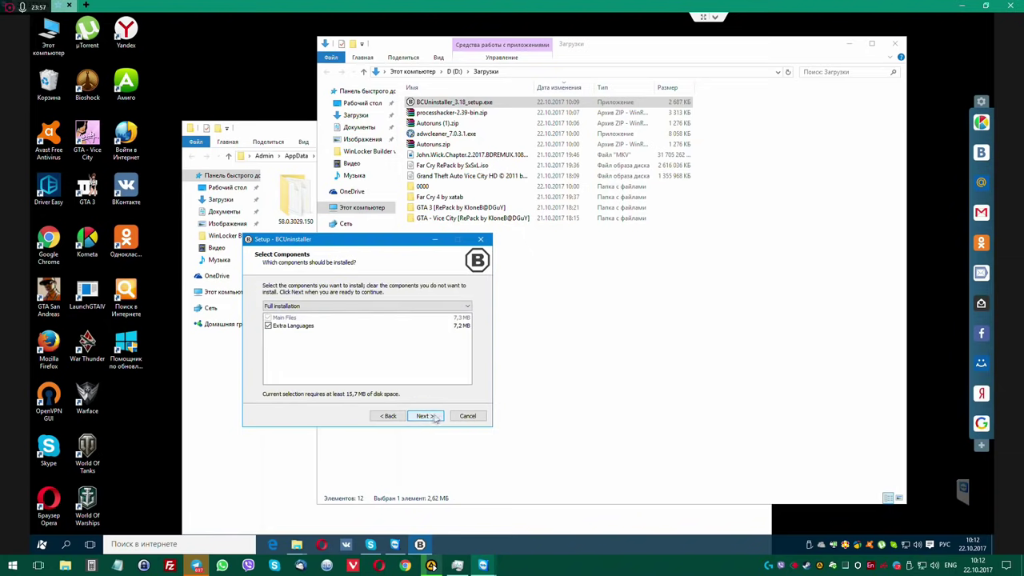
pyautogui.click(424, 416)
pyautogui.click(425, 416)
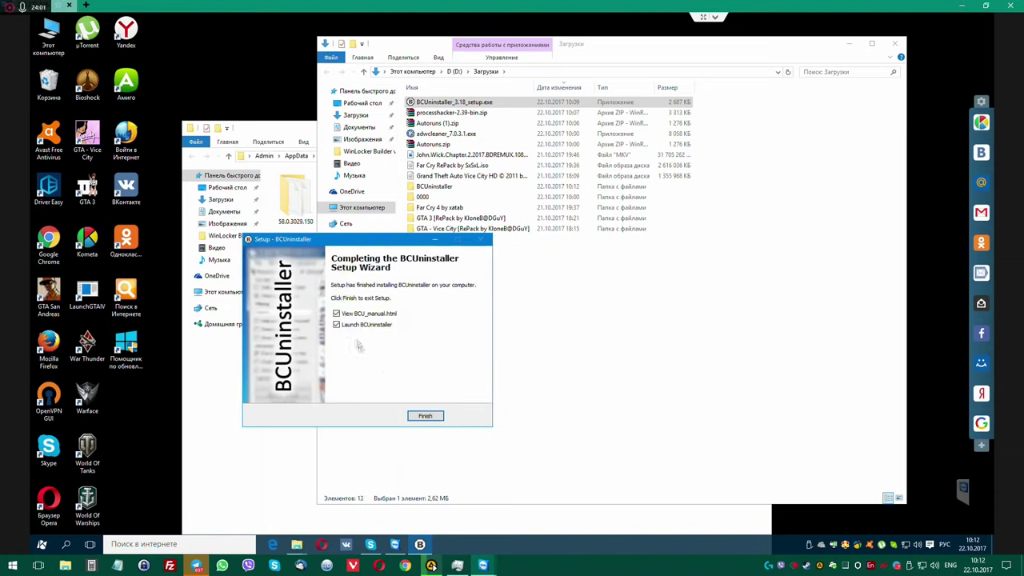
pyautogui.click(421, 416)
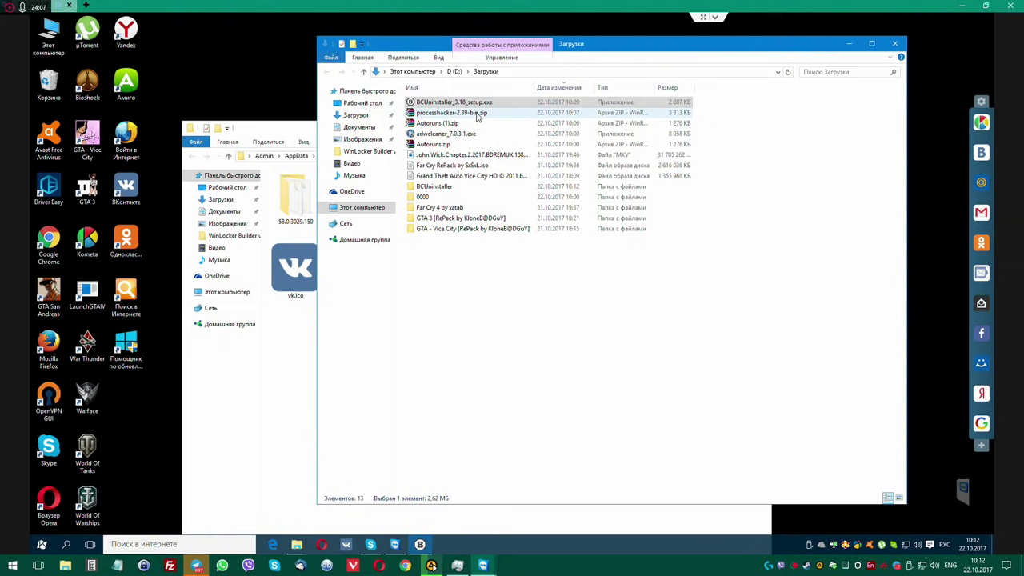
# Extract processhacker-2.39-bin.zip into its own folder and open System Properties from Этот компьютер.
pyautogui.rightClick(477, 116)
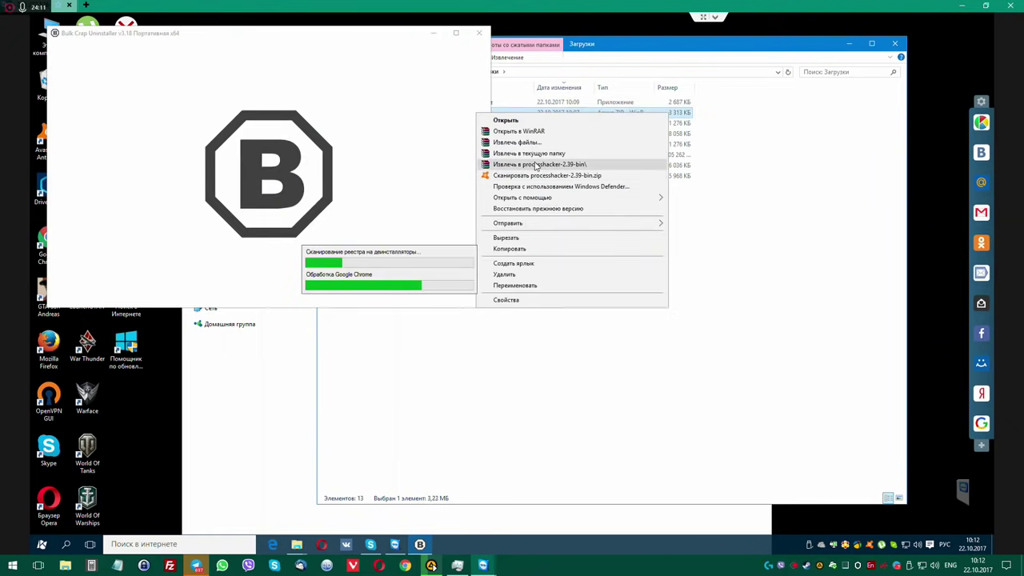
pyautogui.click(536, 164)
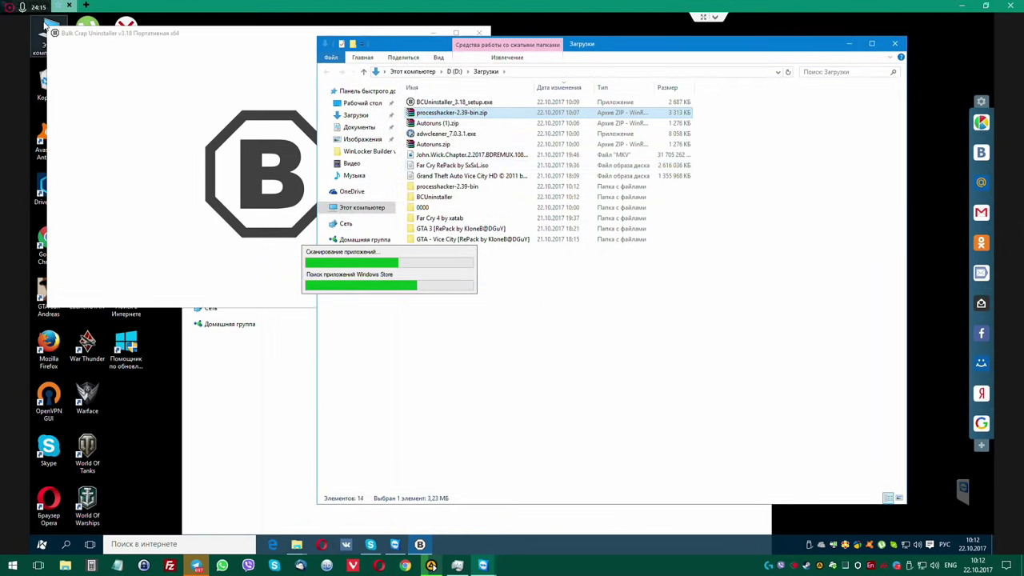
pyautogui.rightClick(45, 26)
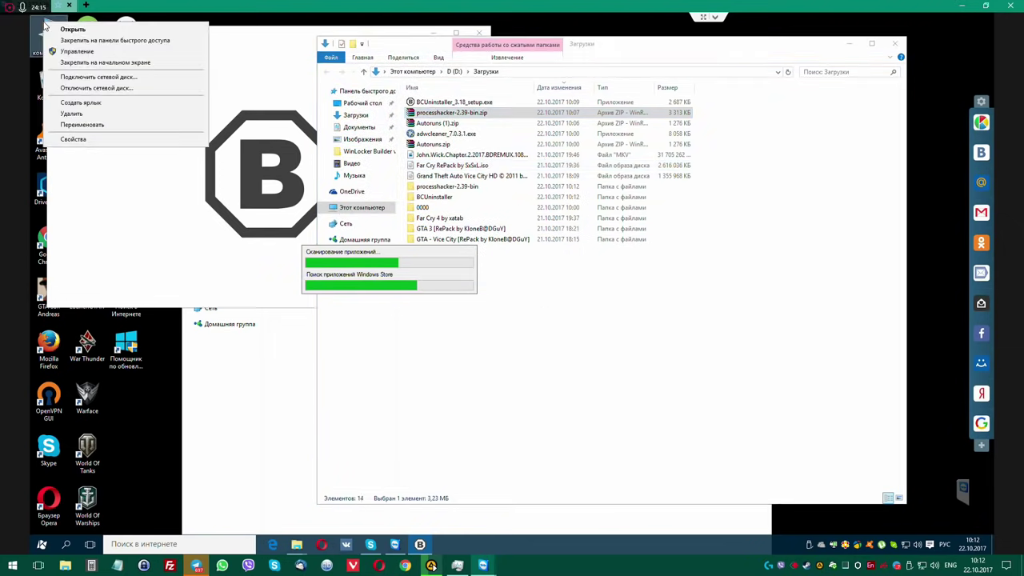
pyautogui.click(73, 140)
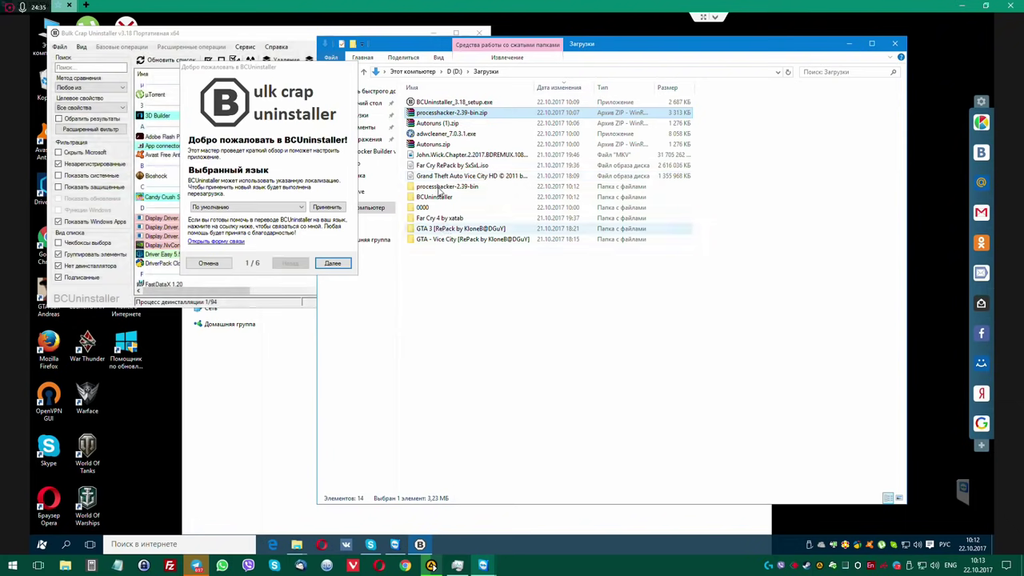
# Open processhacker-2.39-bin\x64 and run ProcessHacker.exe as administrator.
pyautogui.click(438, 188)
pyautogui.press('F2')
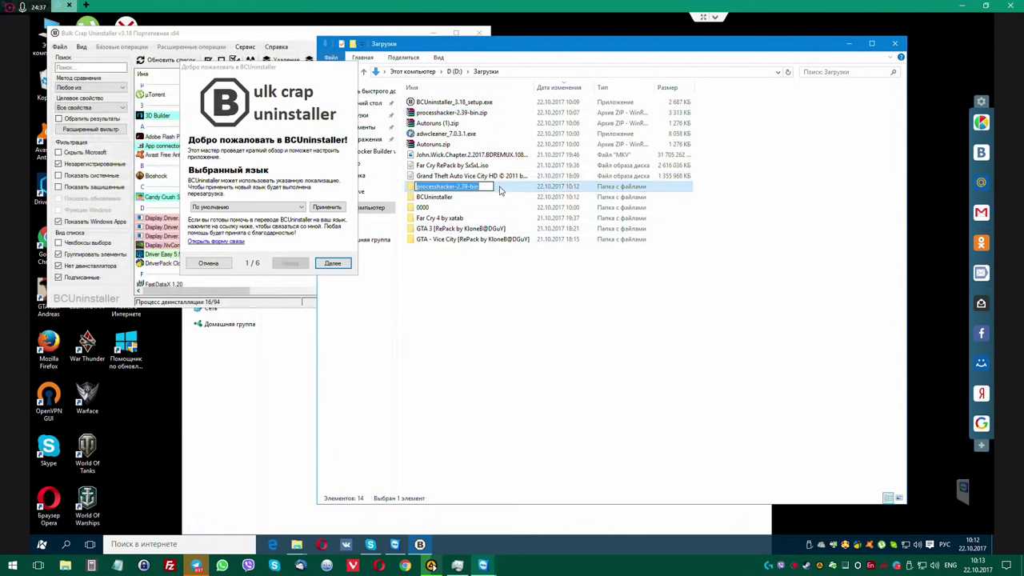
pyautogui.press('Return')
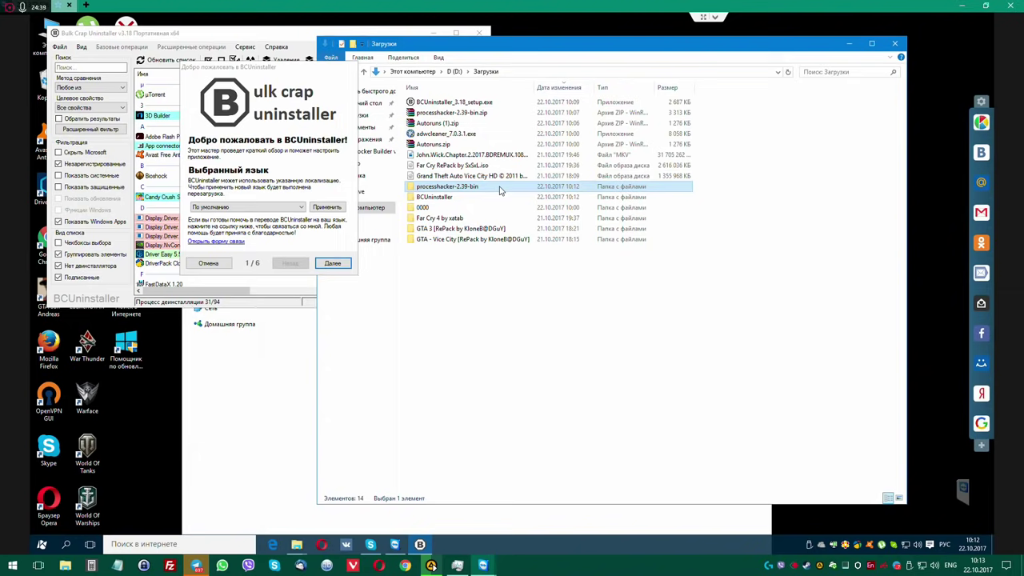
pyautogui.doubleClick(440, 189)
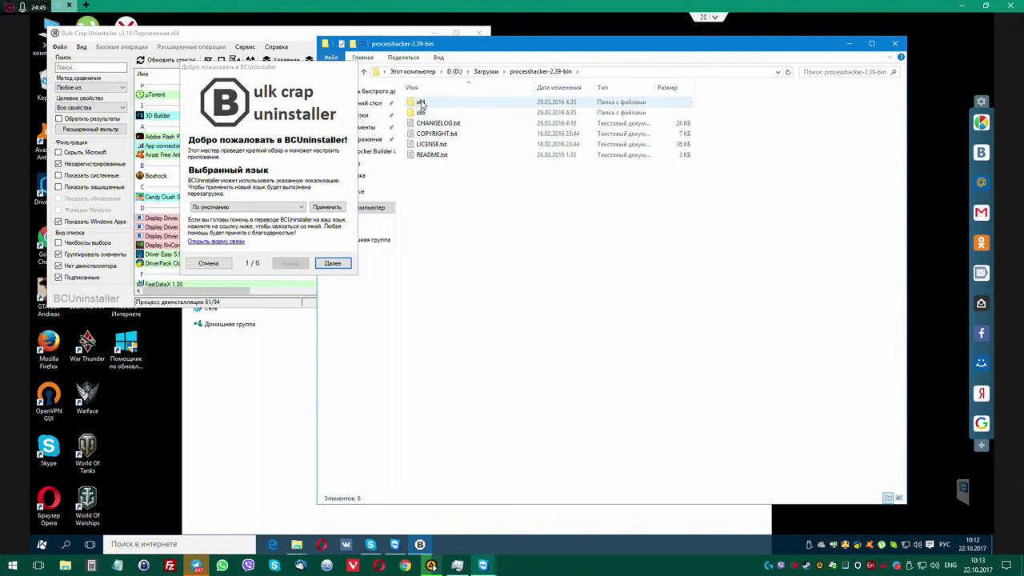
pyautogui.click(422, 105)
pyautogui.press('F2')
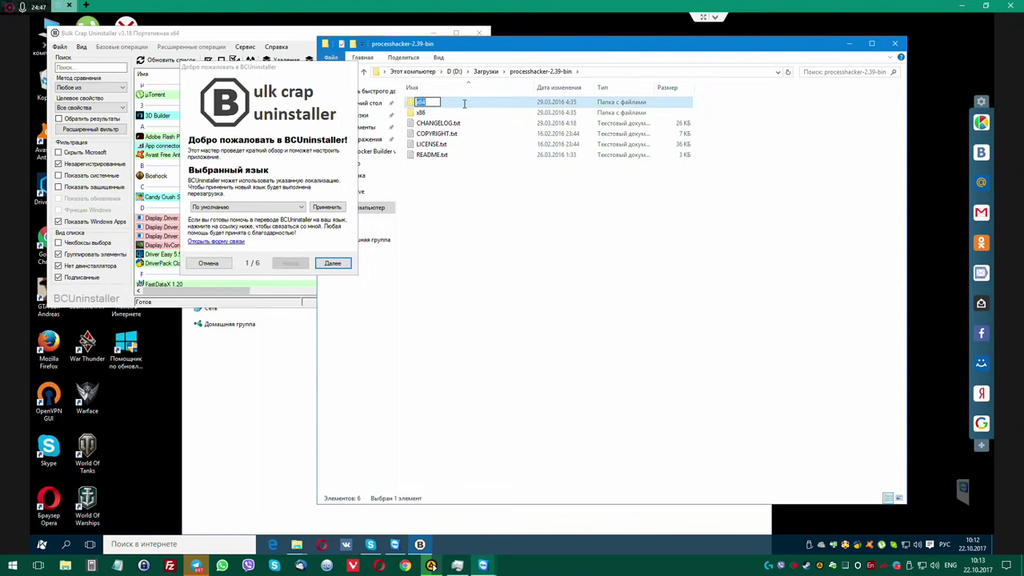
pyautogui.doubleClick(464, 103)
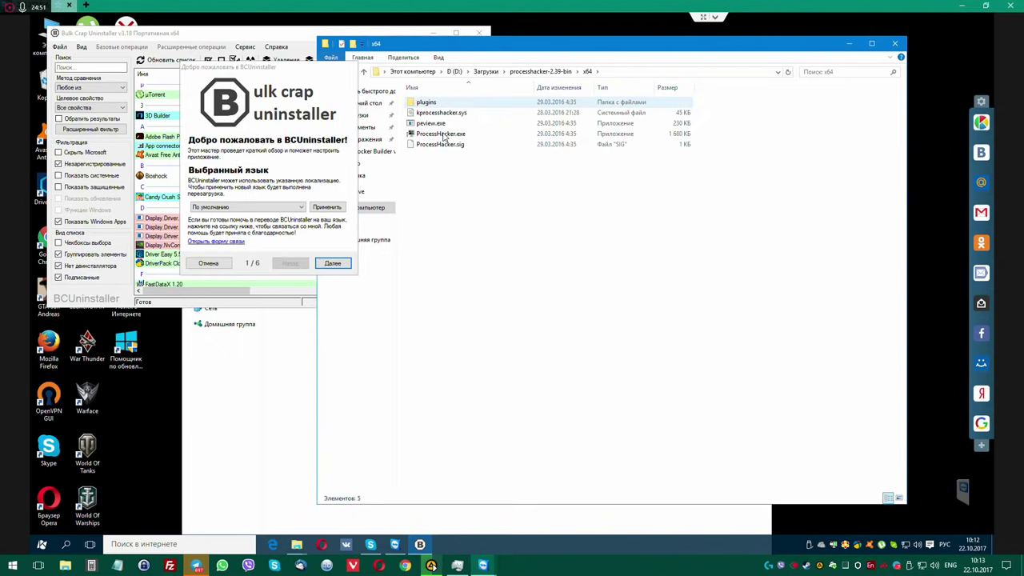
pyautogui.rightClick(442, 134)
pyautogui.click(463, 151)
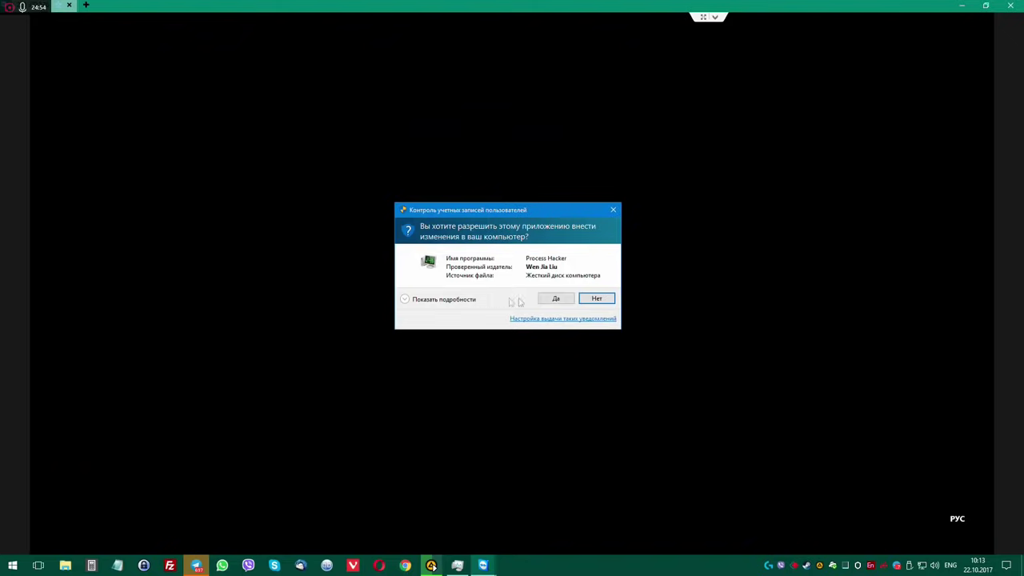
pyautogui.click(561, 295)
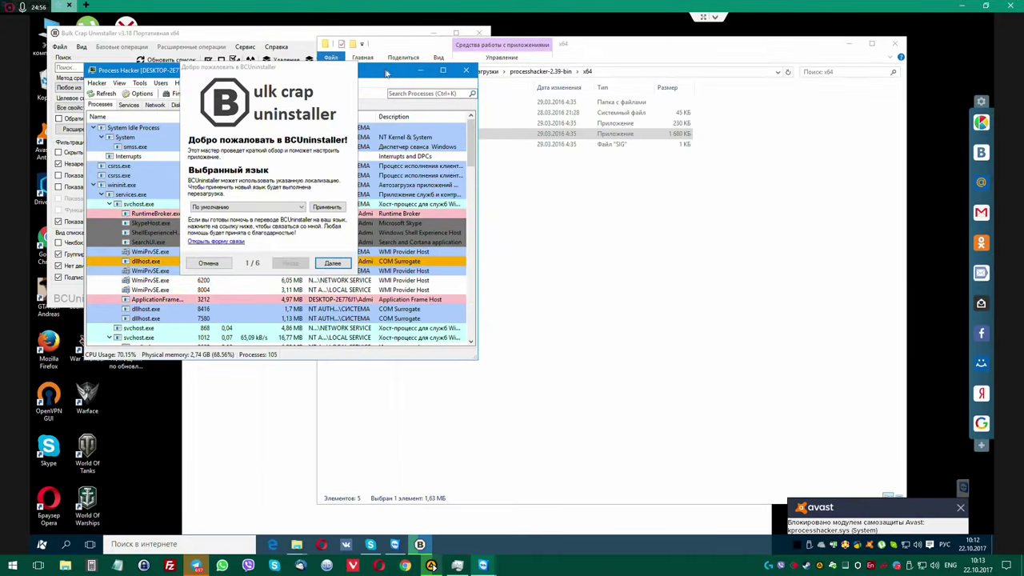
# Move and enlarge the Process Hacker window, then scroll down to the DriverPackCloud.exe process tree.
pyautogui.moveTo(381, 77); pyautogui.dragTo(748, 45)
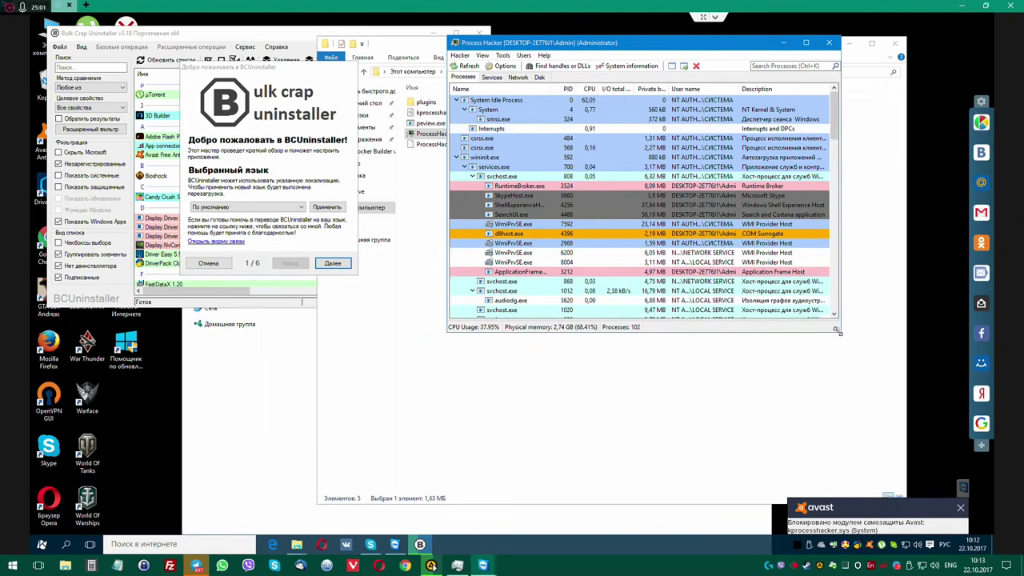
pyautogui.moveTo(839, 331); pyautogui.dragTo(845, 478)
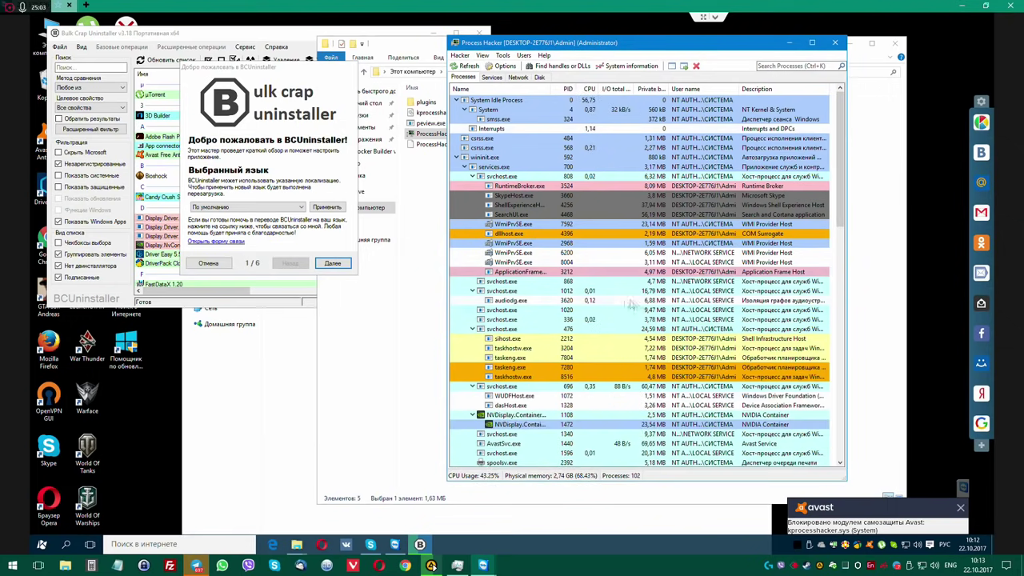
pyautogui.scroll(-4, 538, 285)
pyautogui.scroll(-3, 537, 286)
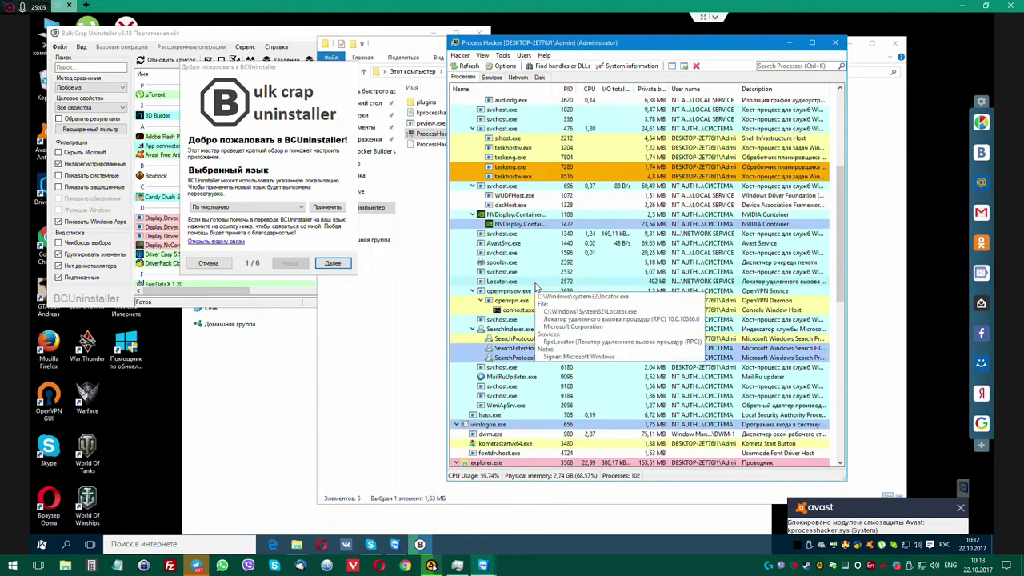
pyautogui.scroll(-12, 536, 288)
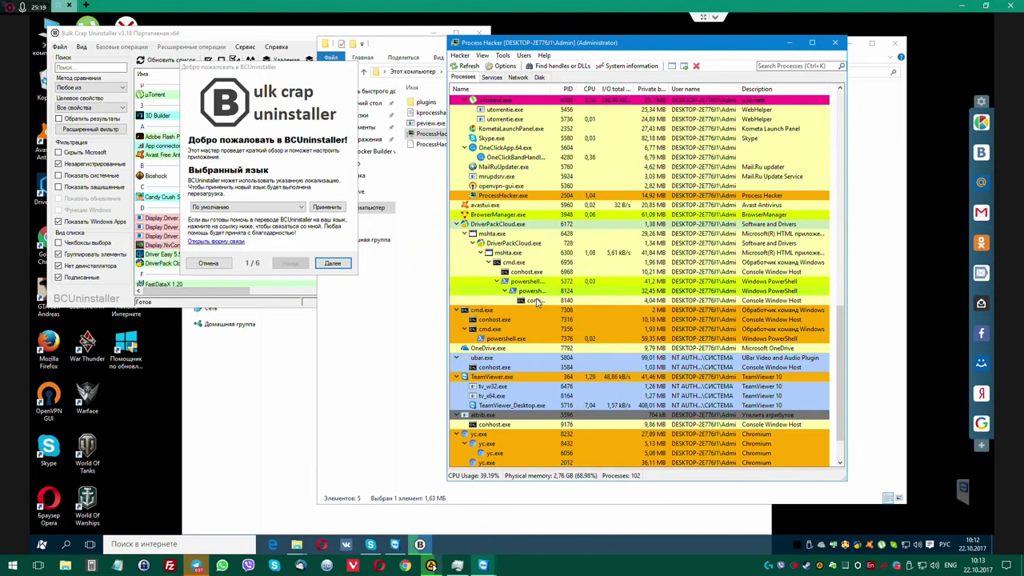
pyautogui.moveTo(538, 295)
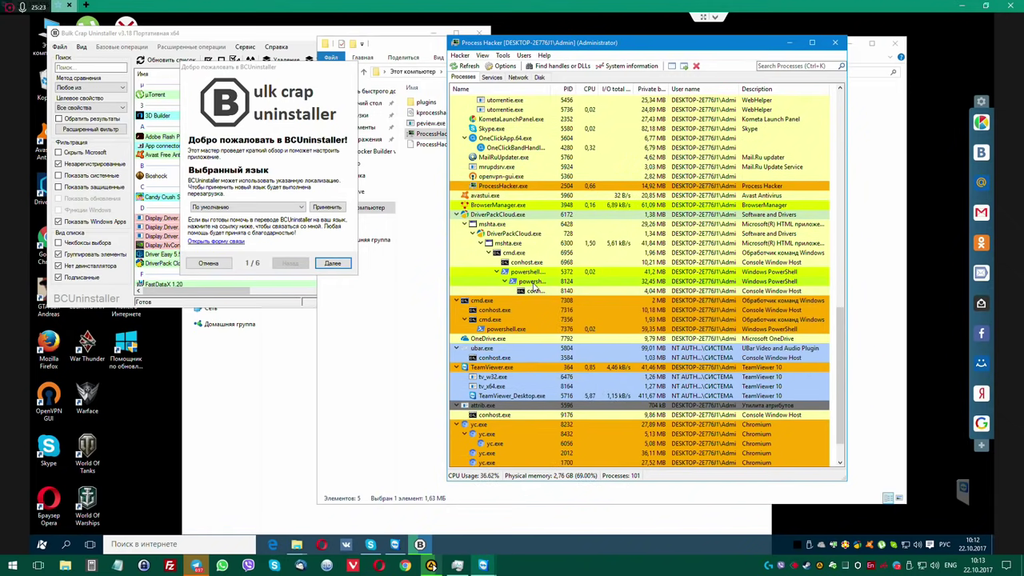
pyautogui.moveTo(524, 264)
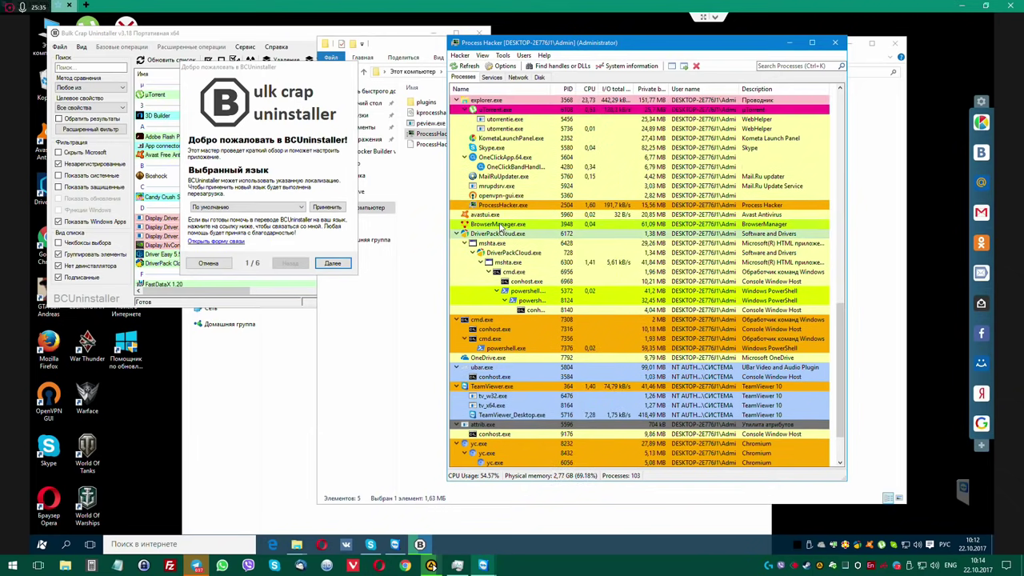
# Terminate the DriverPackCloud.exe process tree.
pyautogui.rightClick(501, 237)
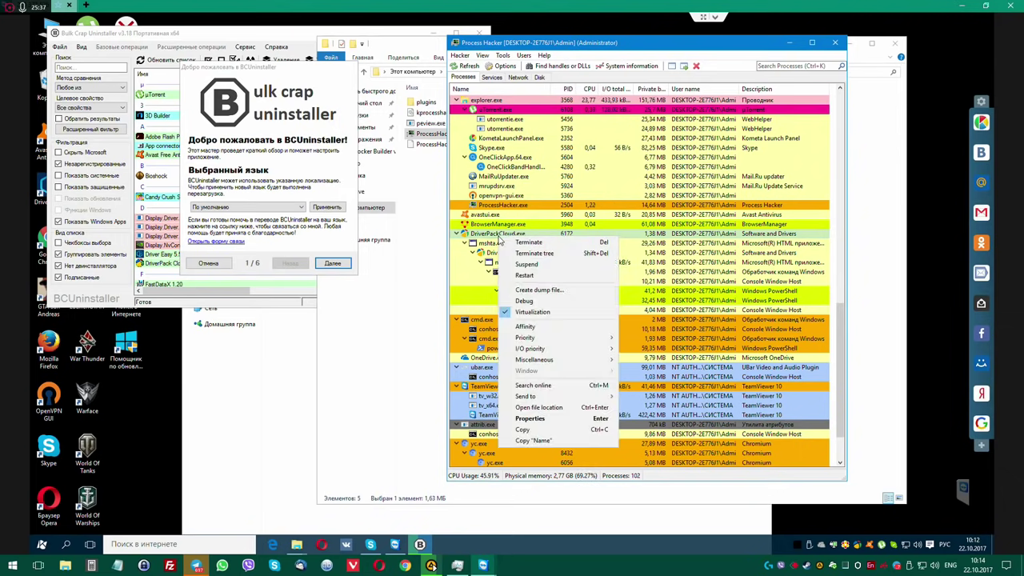
pyautogui.click(523, 253)
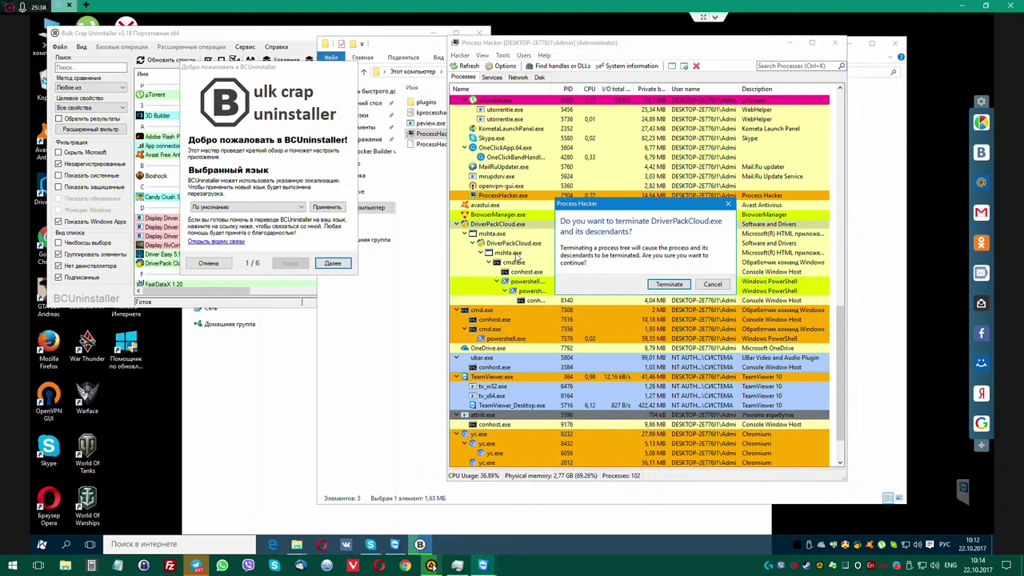
pyautogui.click(661, 278)
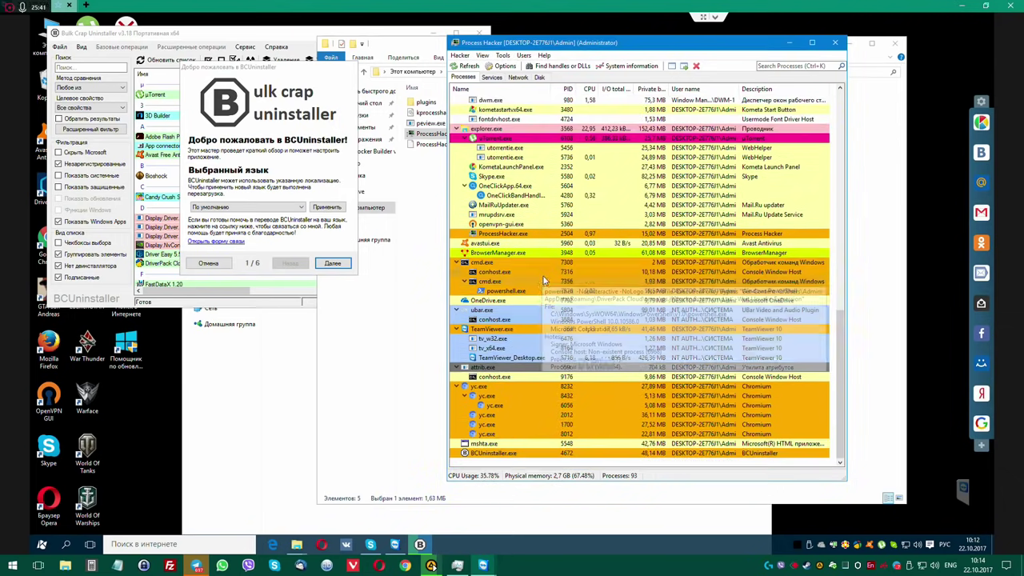
# Inspect the attrib.exe process properties and its image file path.
pyautogui.rightClick(504, 368)
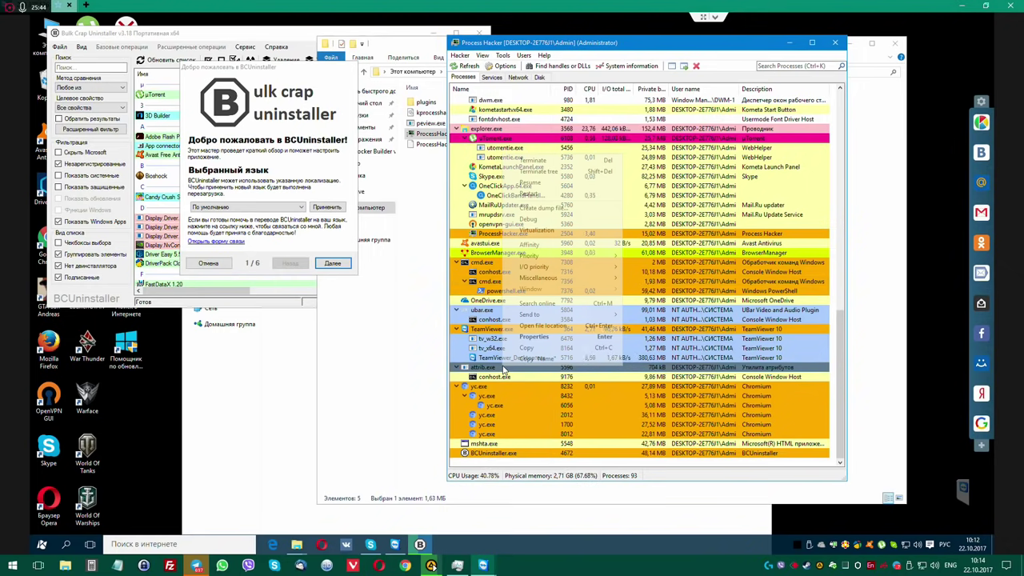
pyautogui.click(532, 337)
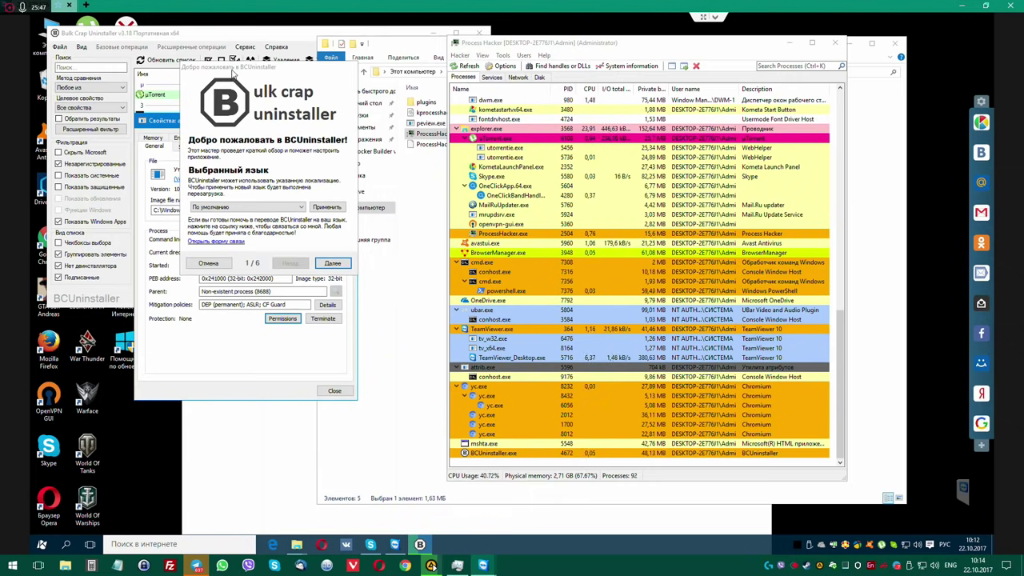
pyautogui.moveTo(167, 124); pyautogui.dragTo(534, 211)
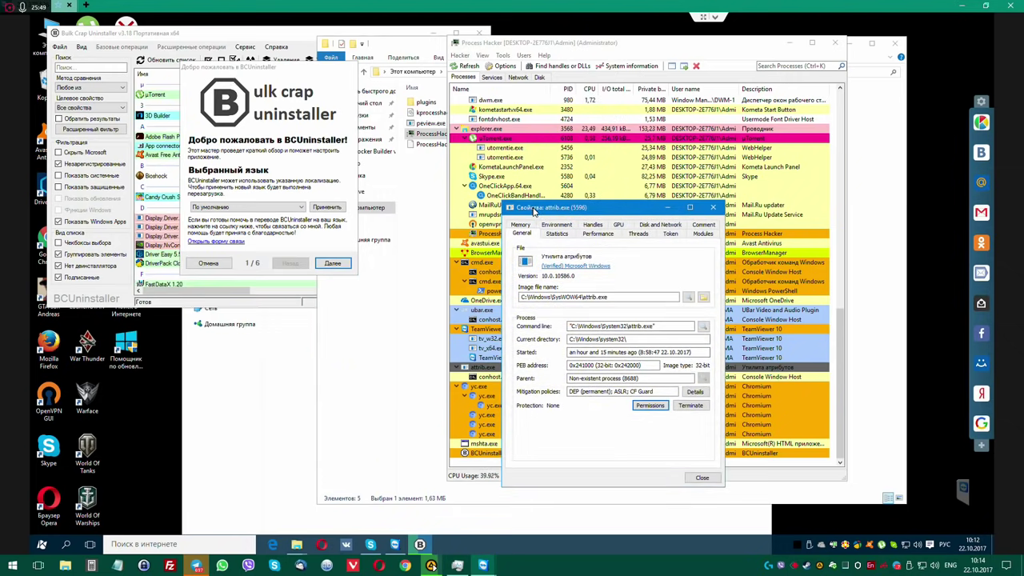
pyautogui.doubleClick(592, 297)
pyautogui.click(590, 297)
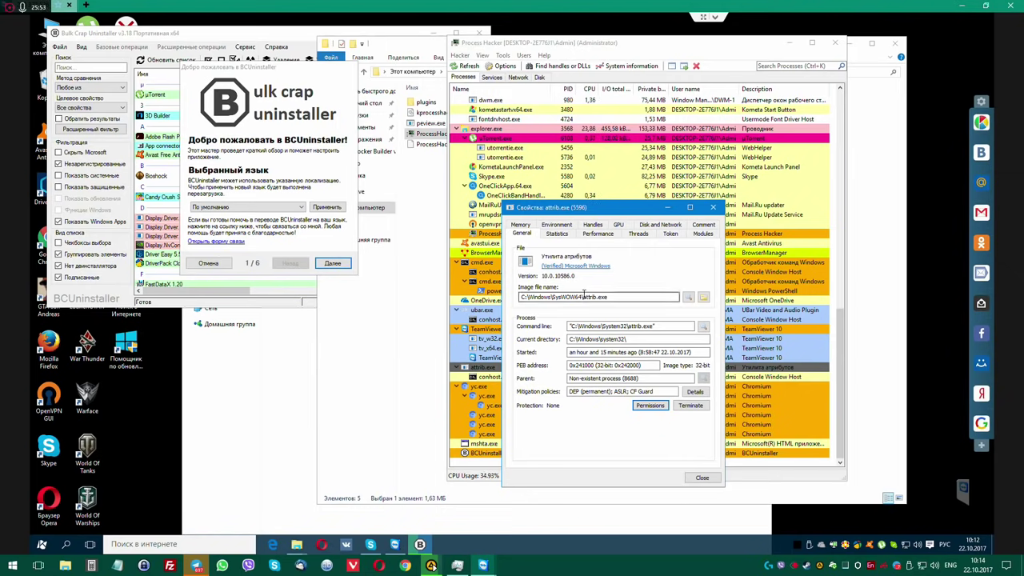
pyautogui.click(712, 207)
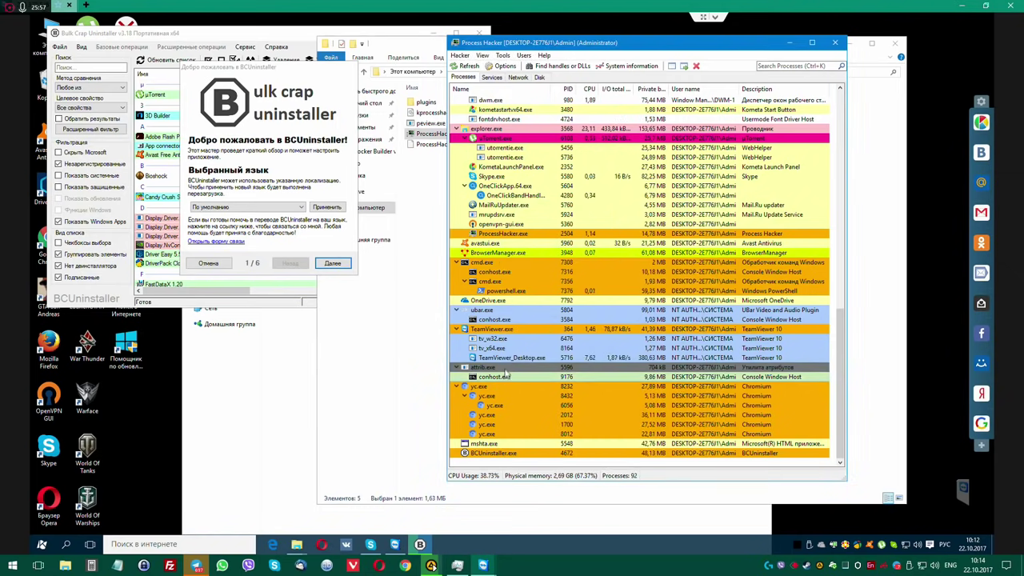
# Terminate the stray mshta.exe process.
pyautogui.moveTo(518, 392)
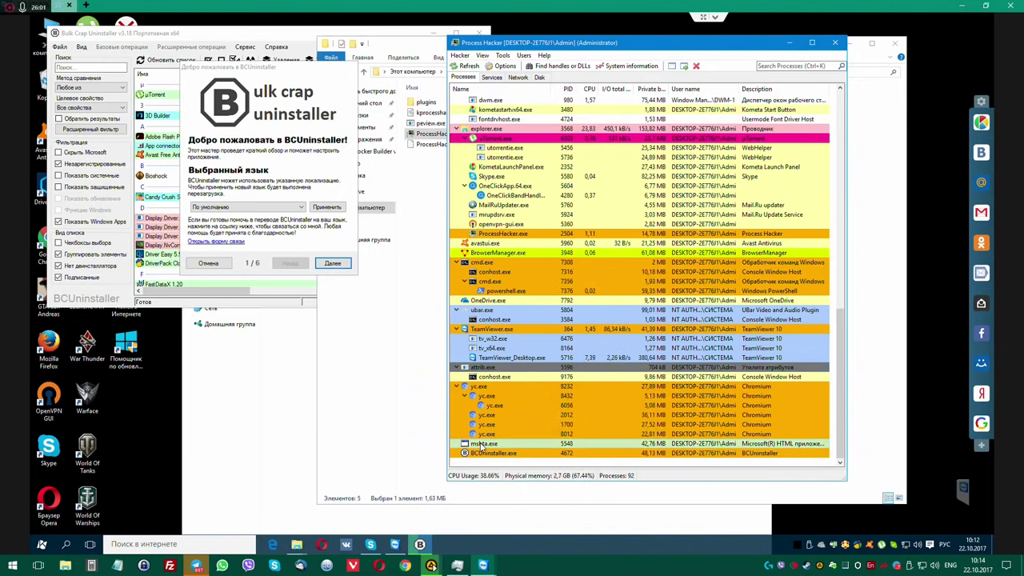
pyautogui.moveTo(482, 445)
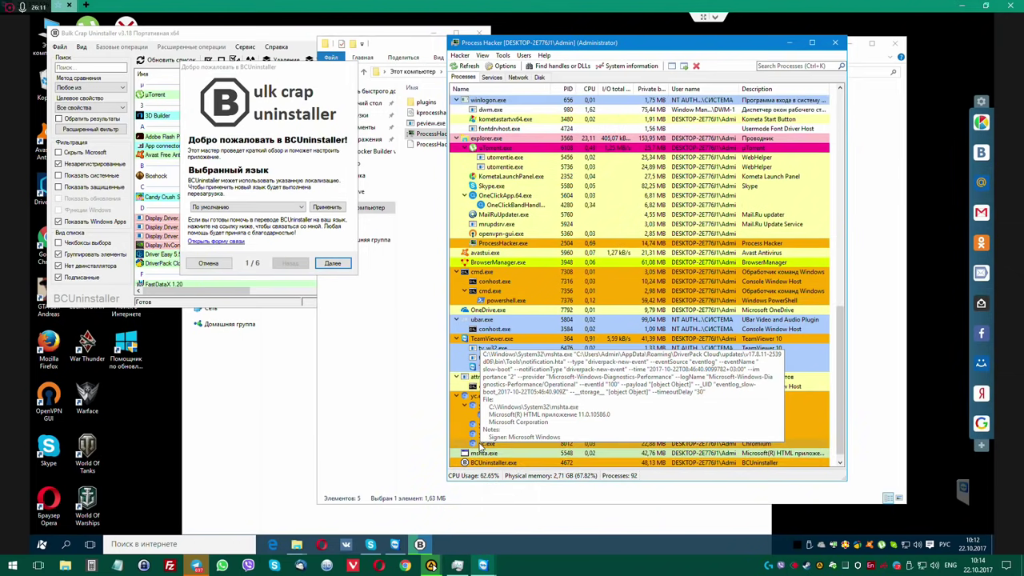
pyautogui.rightClick(482, 446)
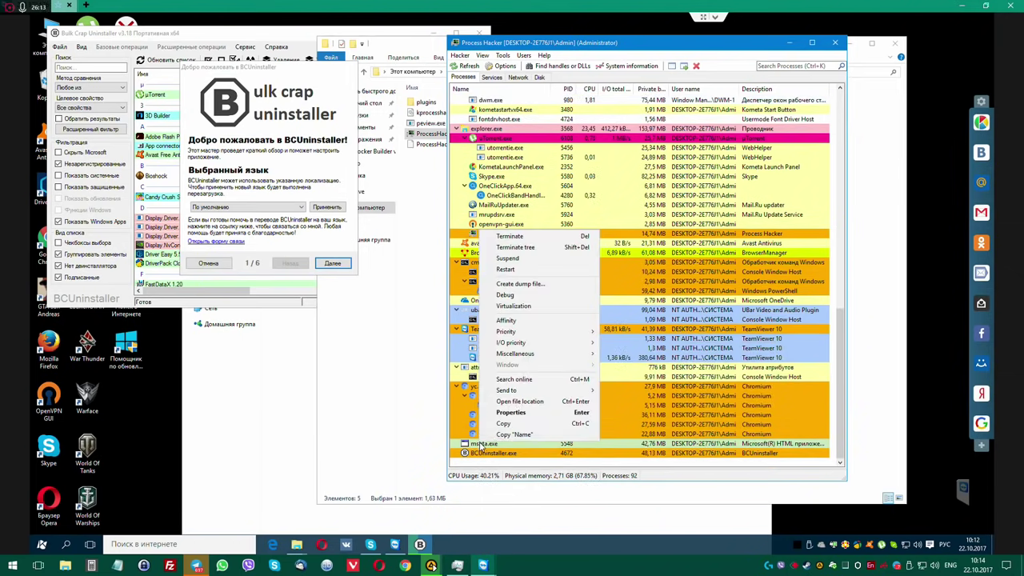
pyautogui.click(509, 246)
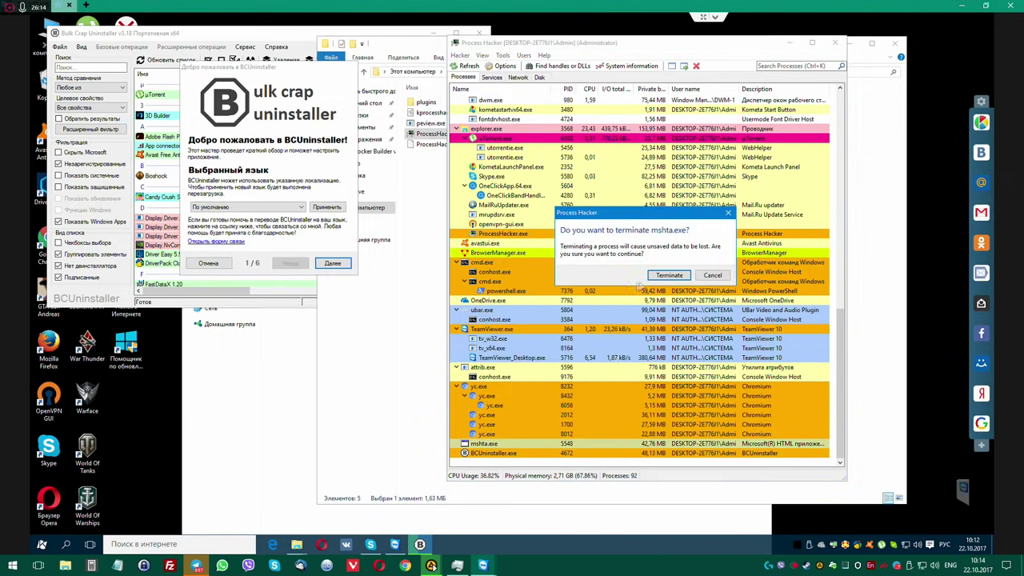
pyautogui.click(670, 277)
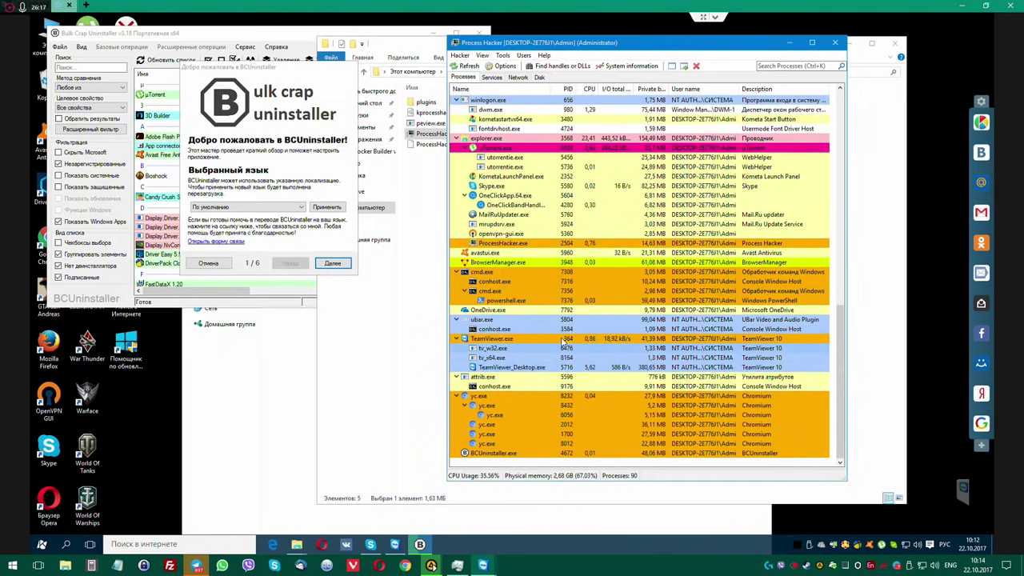
# Terminate the cmd.exe process tree running PowerShell.
pyautogui.moveTo(504, 302)
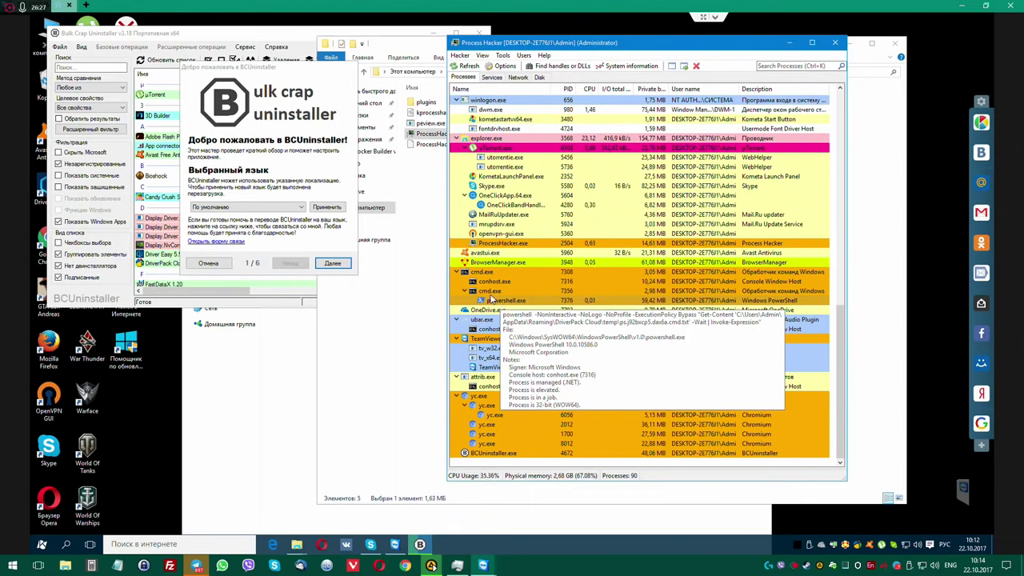
pyautogui.rightClick(489, 276)
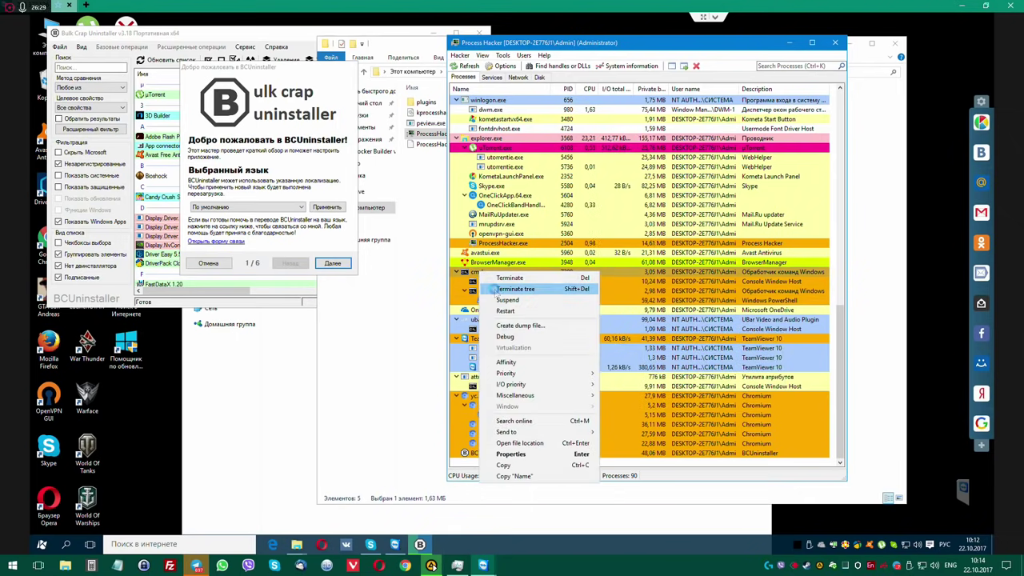
pyautogui.click(506, 289)
pyautogui.click(658, 287)
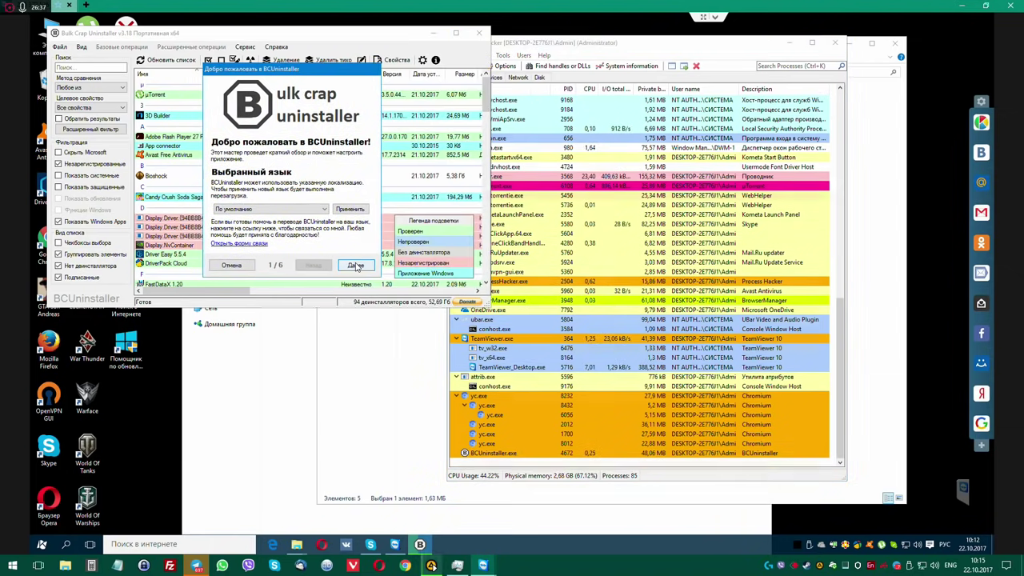
# Step through all six welcome-wizard pages, finish it, and drag the uninstaller window taller.
pyautogui.click(356, 265)
pyautogui.click(356, 265)
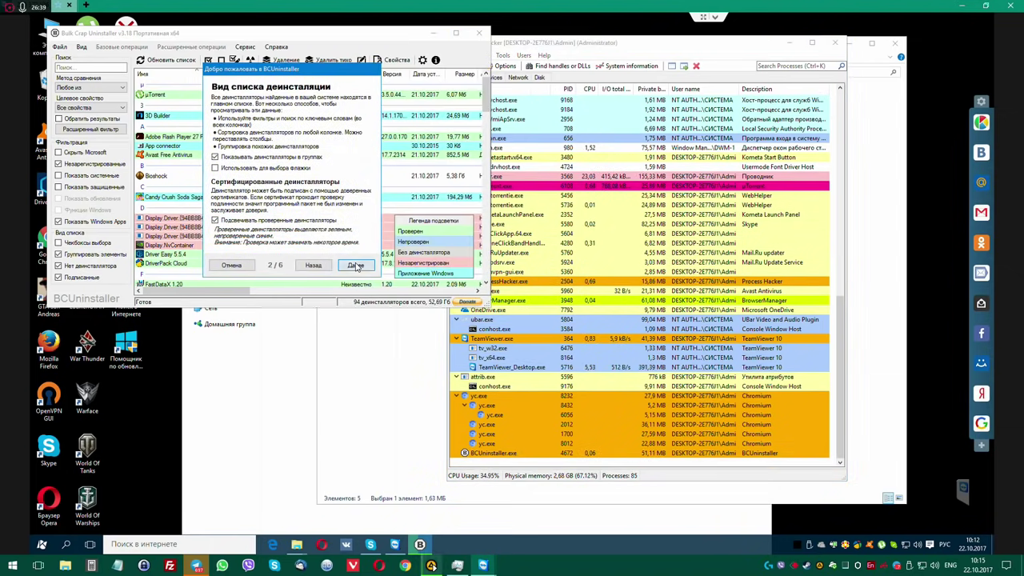
pyautogui.click(356, 266)
pyautogui.click(356, 265)
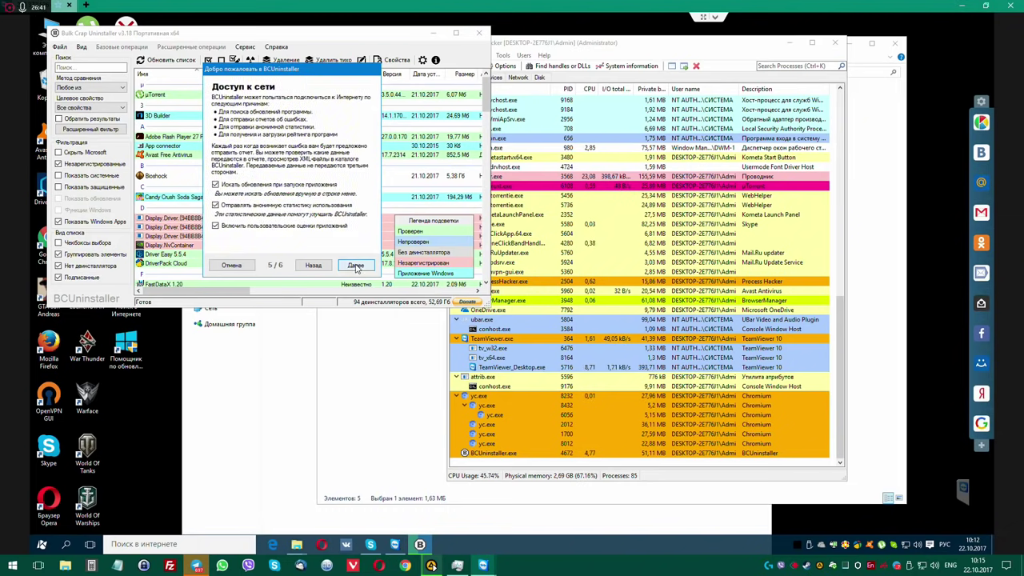
pyautogui.click(356, 265)
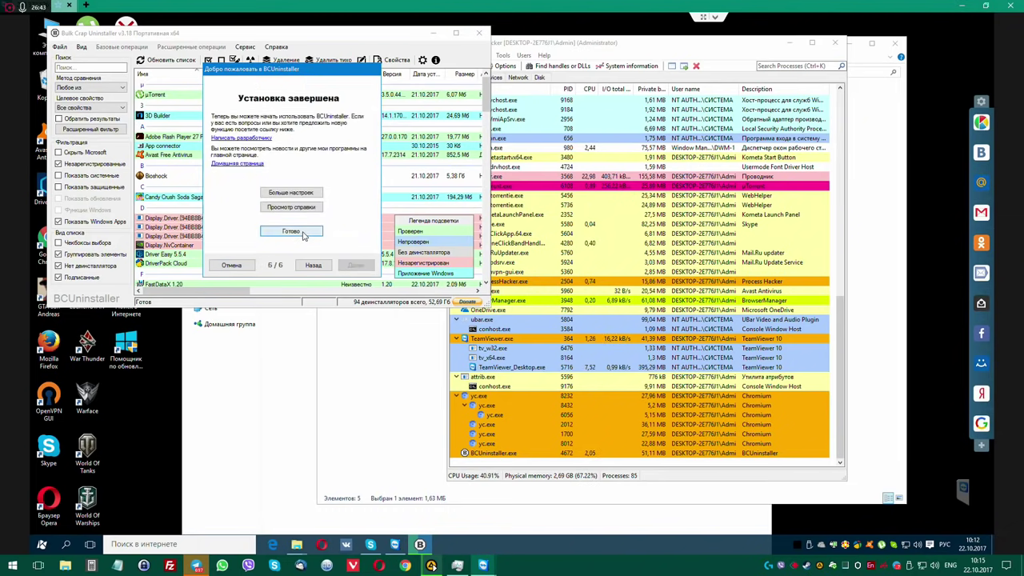
pyautogui.click(292, 230)
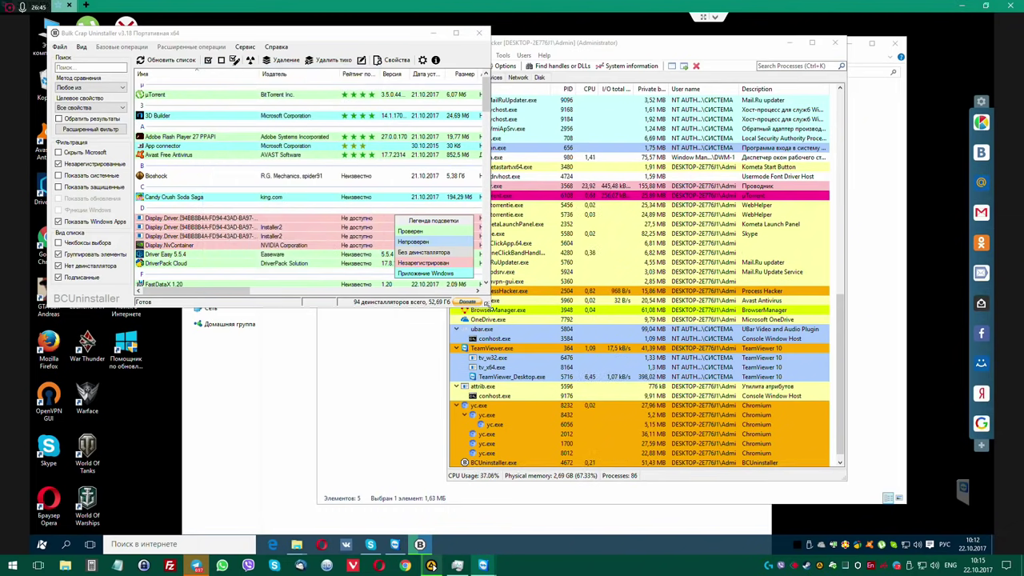
pyautogui.moveTo(487, 304); pyautogui.dragTo(440, 507)
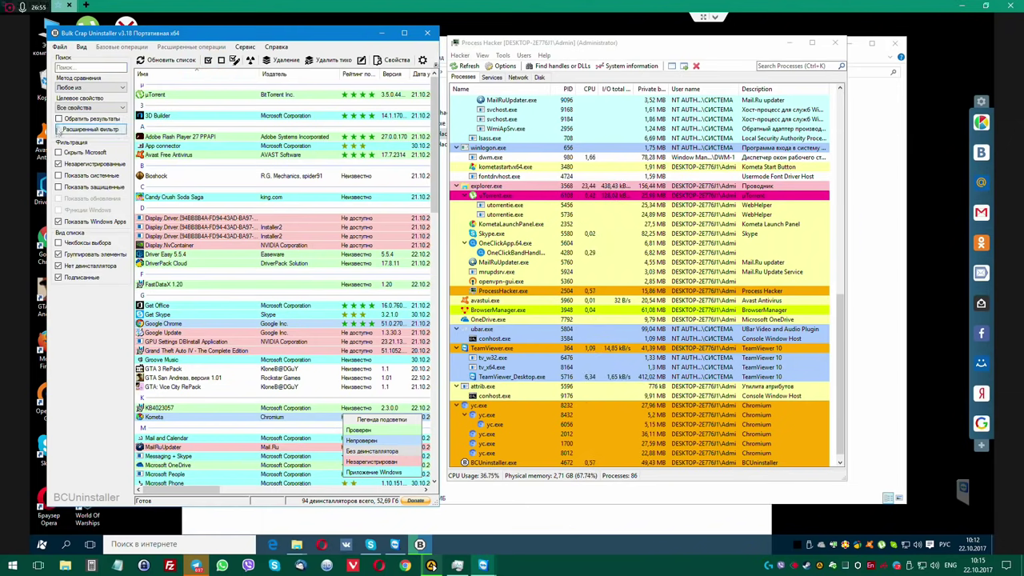
# Show selection checkboxes and tick DriverPack Cloud for uninstalling.
pyautogui.click(58, 243)
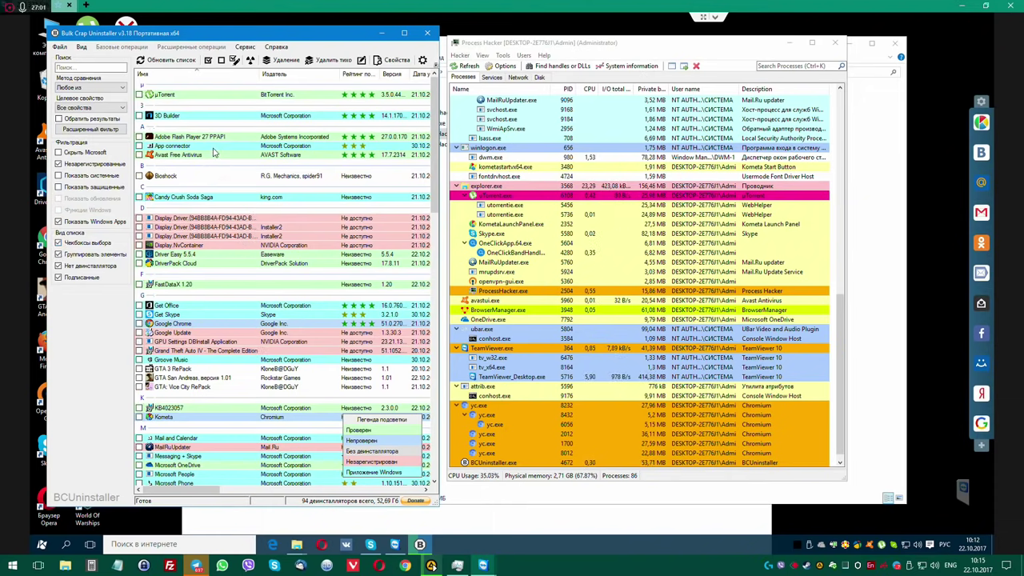
pyautogui.click(213, 147)
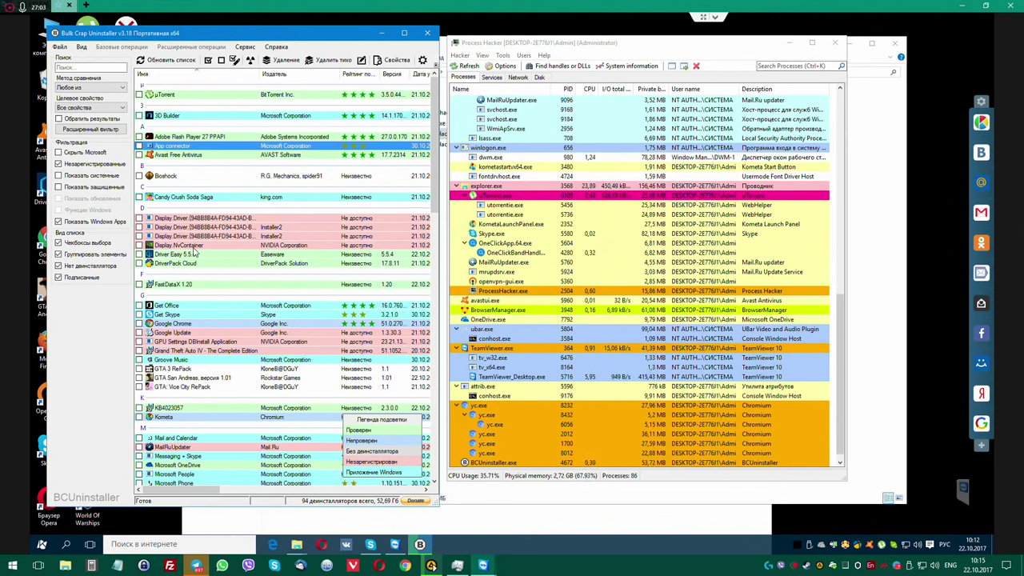
pyautogui.click(140, 263)
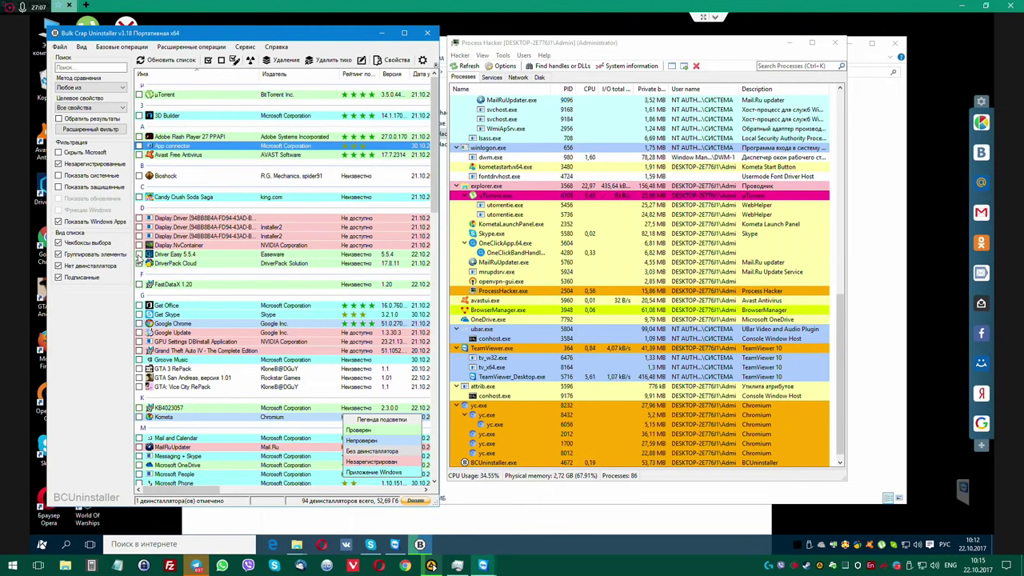
# Review Driver Easy's uninstall properties (Свойства), then close the dialog.
pyautogui.click(177, 255)
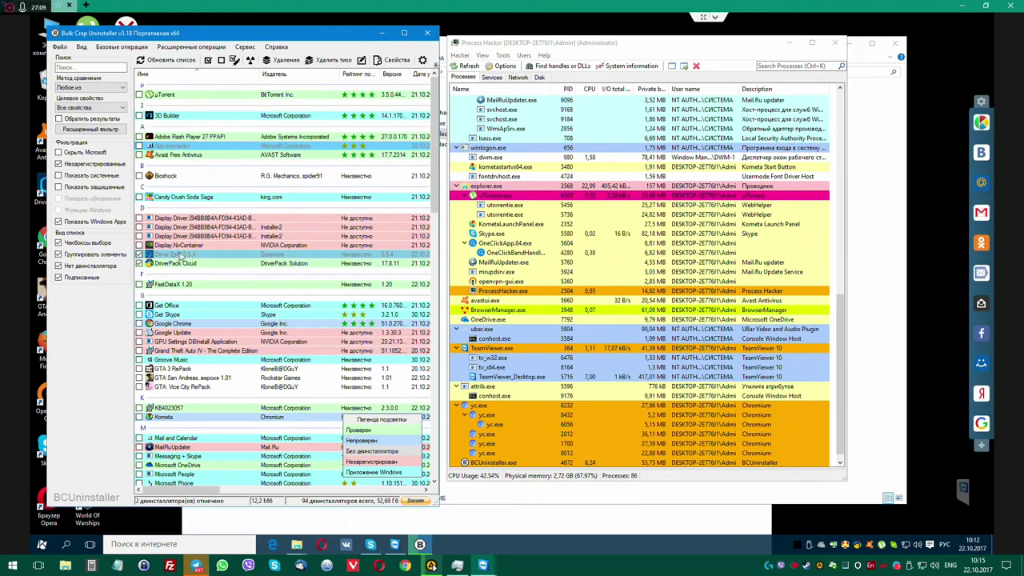
pyautogui.rightClick(187, 254)
pyautogui.click(218, 402)
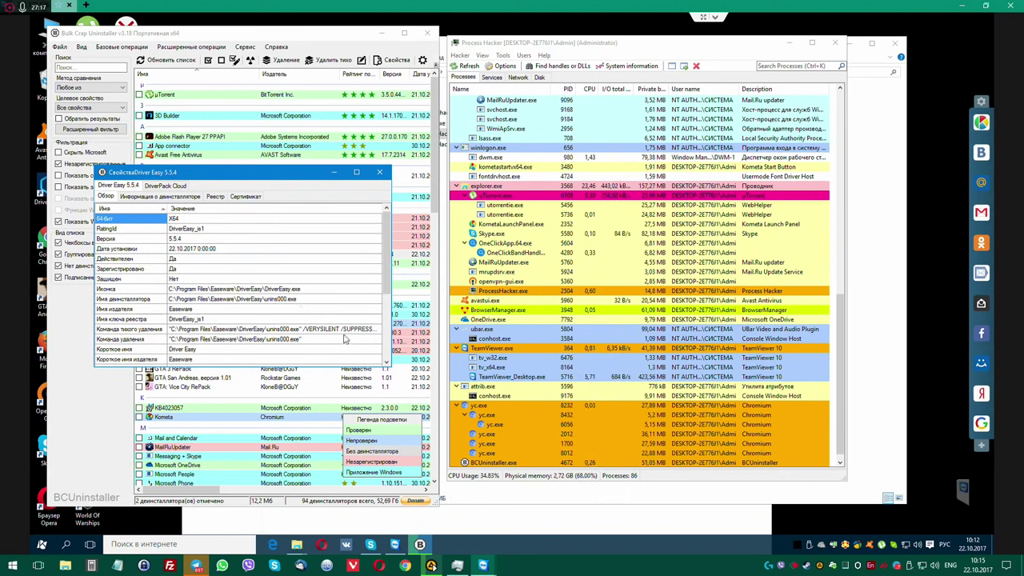
pyautogui.scroll(-3, 337, 323)
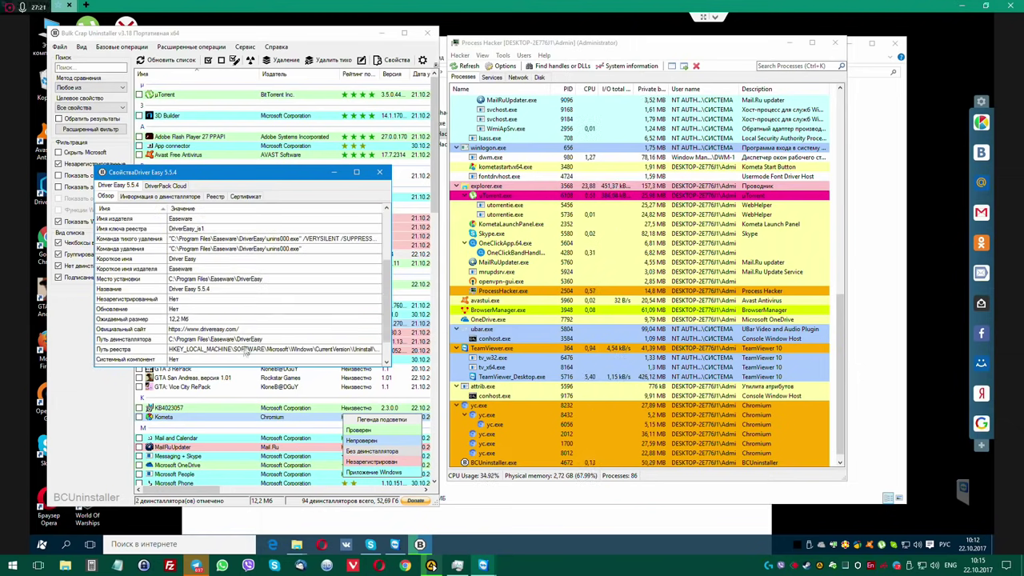
pyautogui.scroll(3, 261, 337)
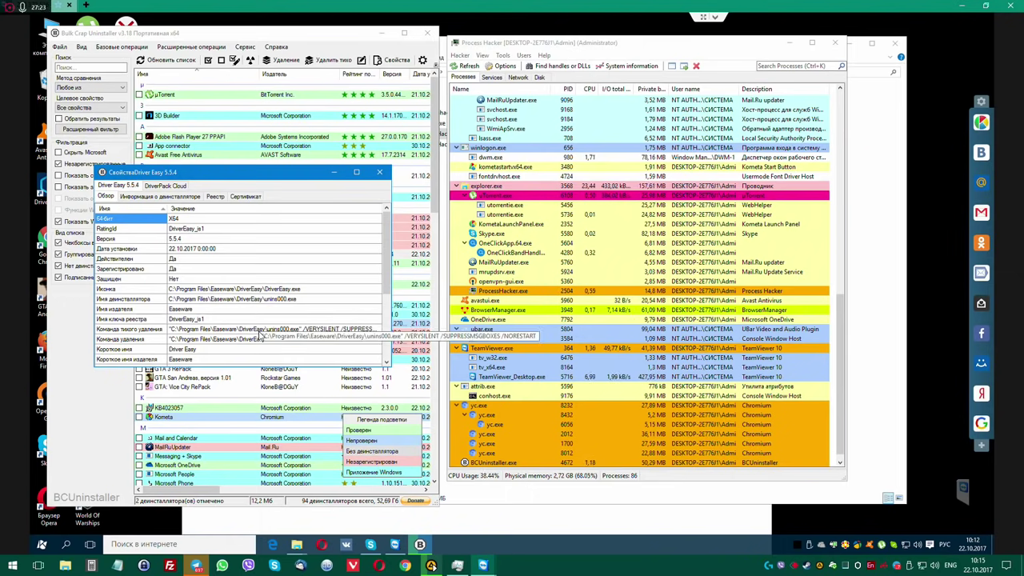
pyautogui.click(379, 172)
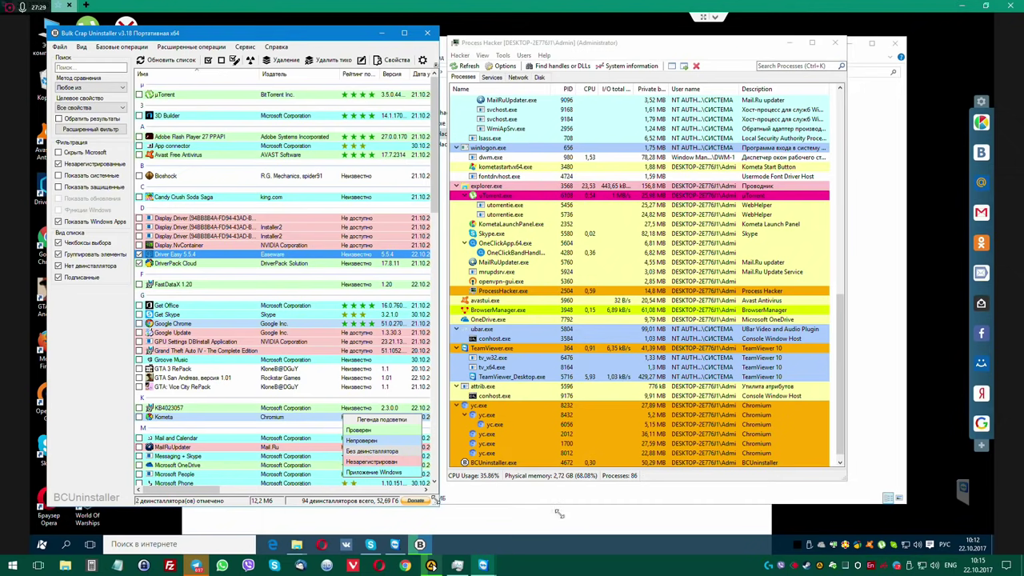
# Enlarge the uninstaller window slightly and select the Get Office entry.
pyautogui.moveTo(560, 513); pyautogui.dragTo(563, 521)
pyautogui.click(45, 25)
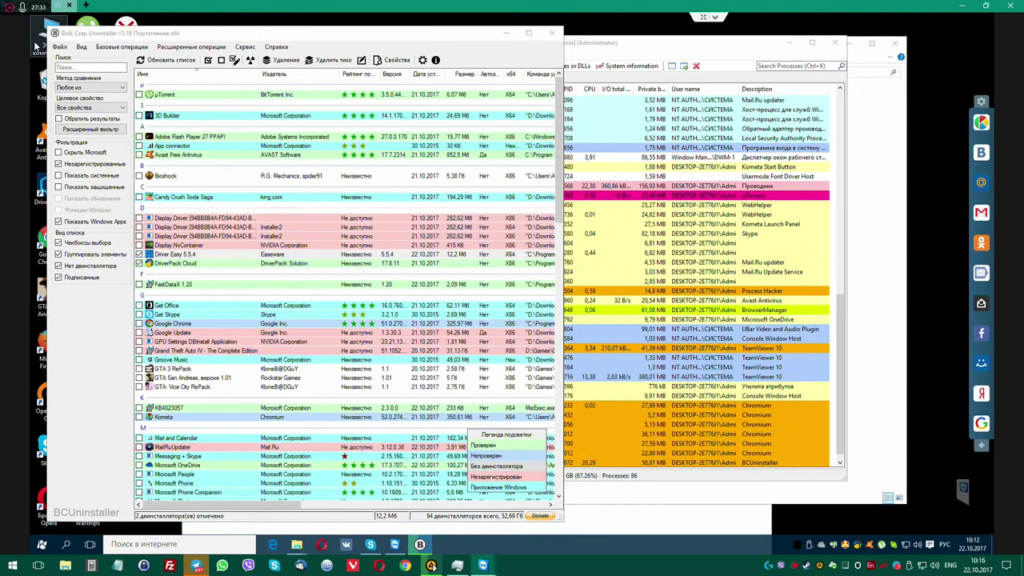
pyautogui.click(186, 307)
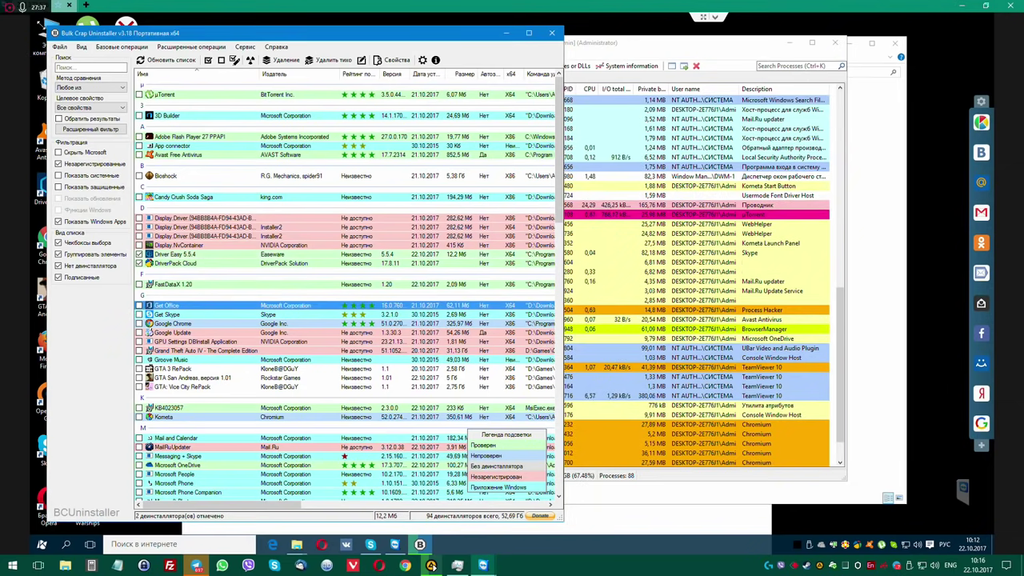
# Check This PC's system properties and Device Manager, close both, and shift Process Hacker right.
pyautogui.click(48, 31)
pyautogui.rightClick(45, 28)
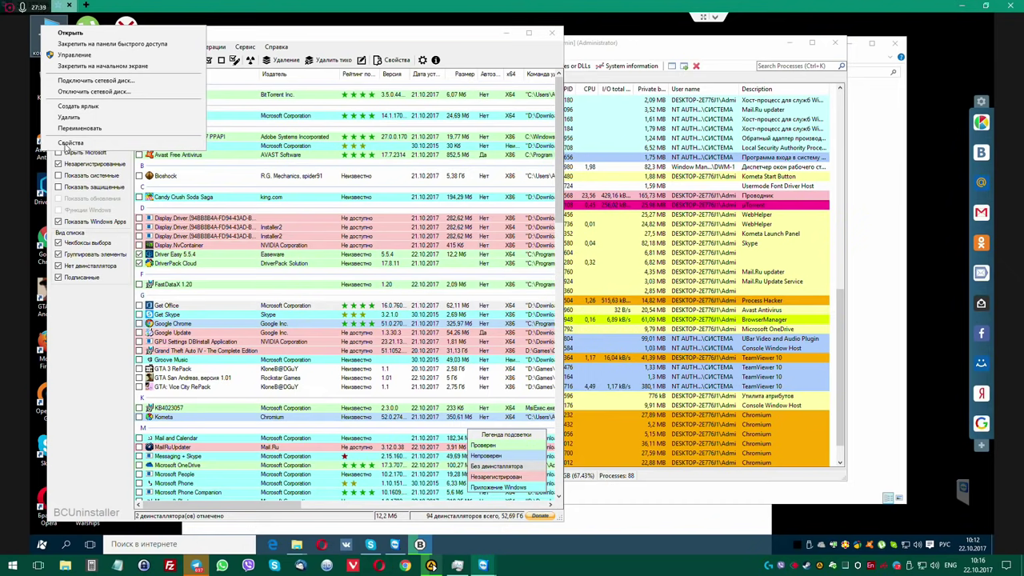
pyautogui.click(82, 143)
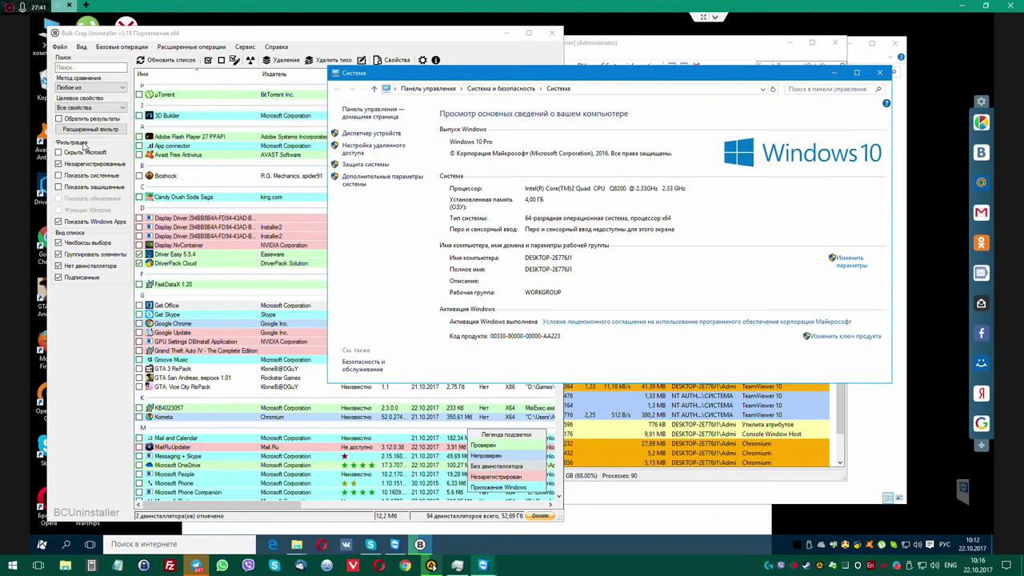
pyautogui.click(368, 134)
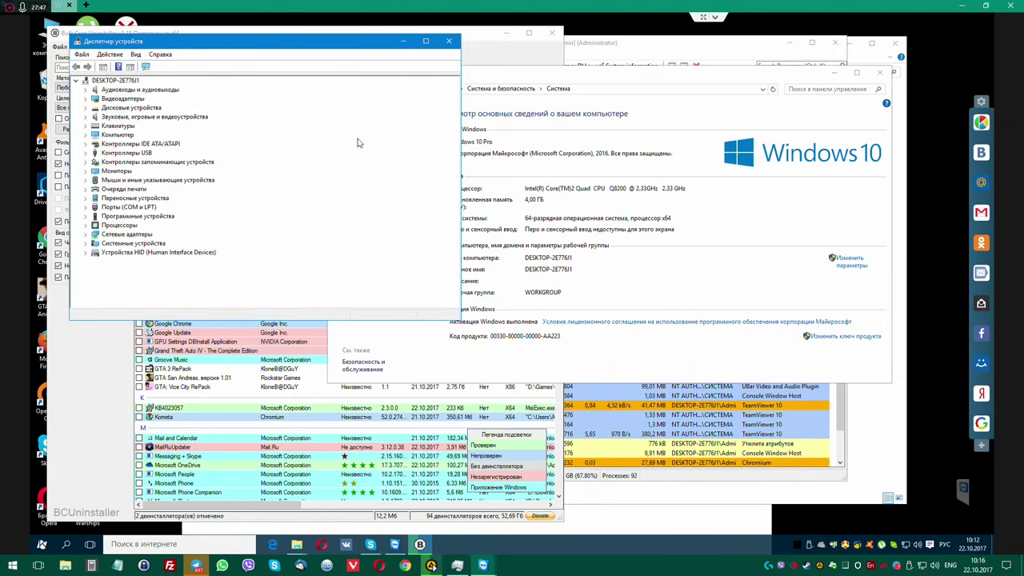
pyautogui.click(448, 41)
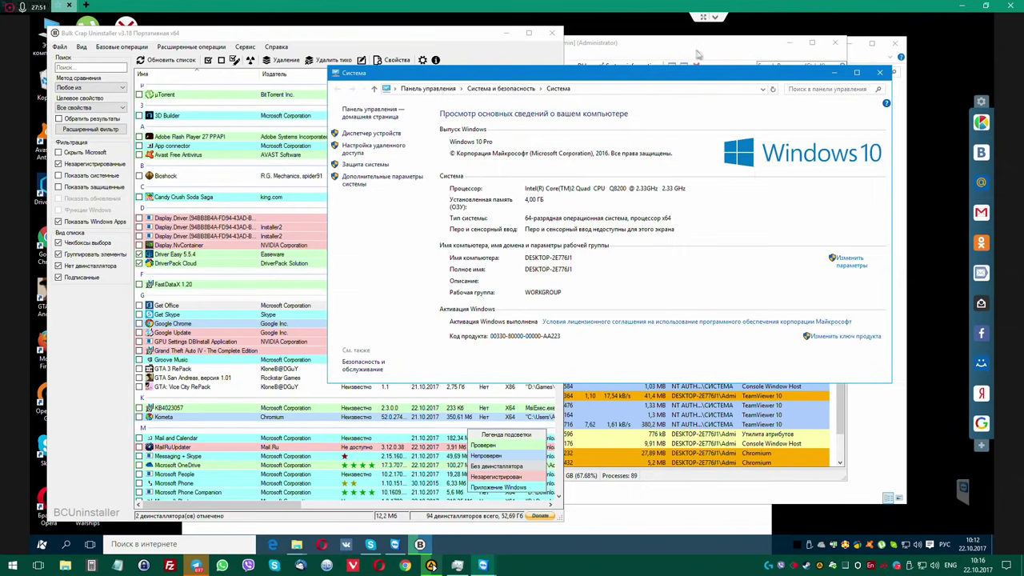
pyautogui.click(879, 73)
pyautogui.moveTo(652, 45); pyautogui.dragTo(733, 49)
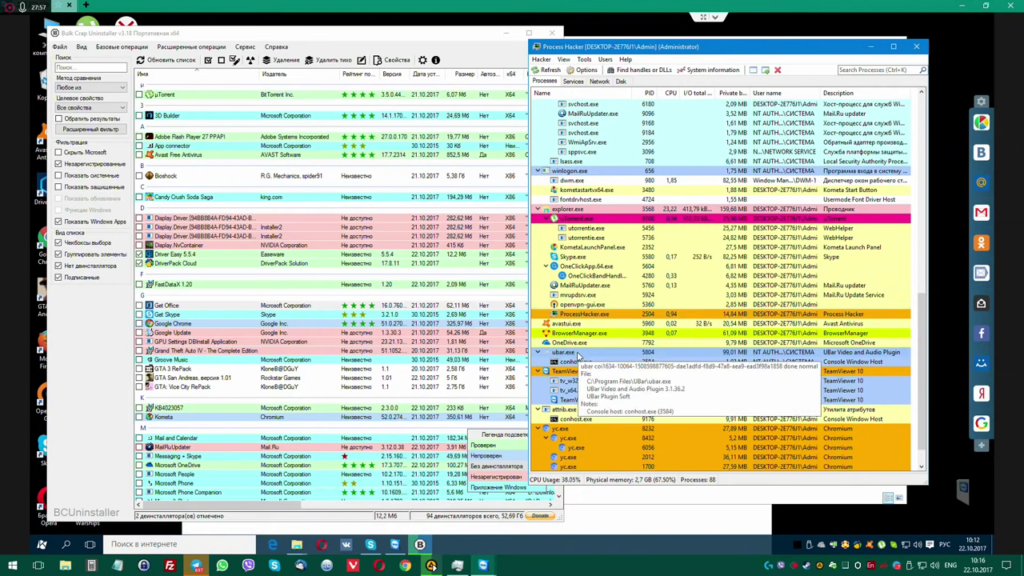
# Terminate the ubar.exe and KometaLaunchPanel.exe process trees.
pyautogui.rightClick(579, 353)
pyautogui.click(613, 158)
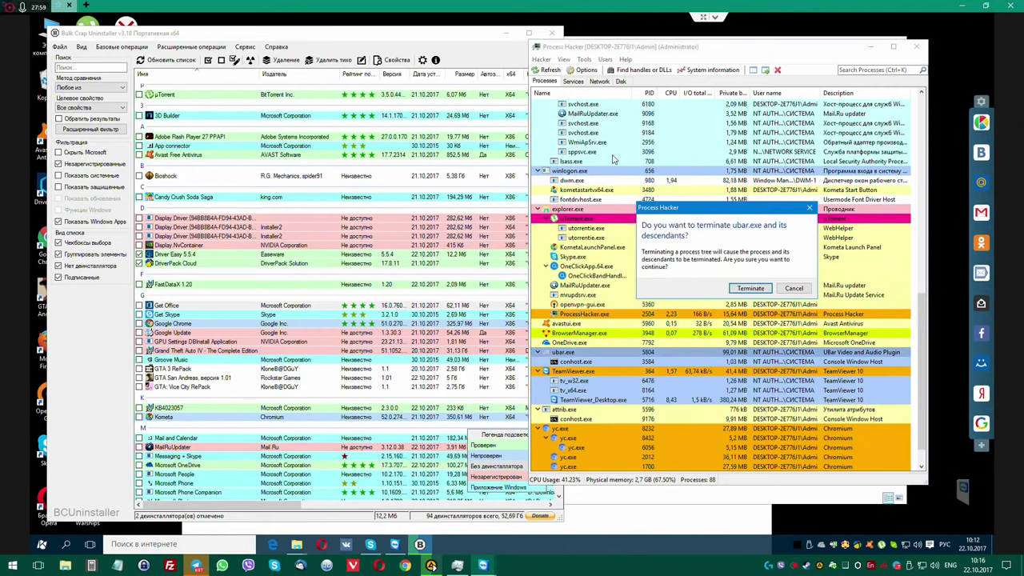
pyautogui.click(754, 294)
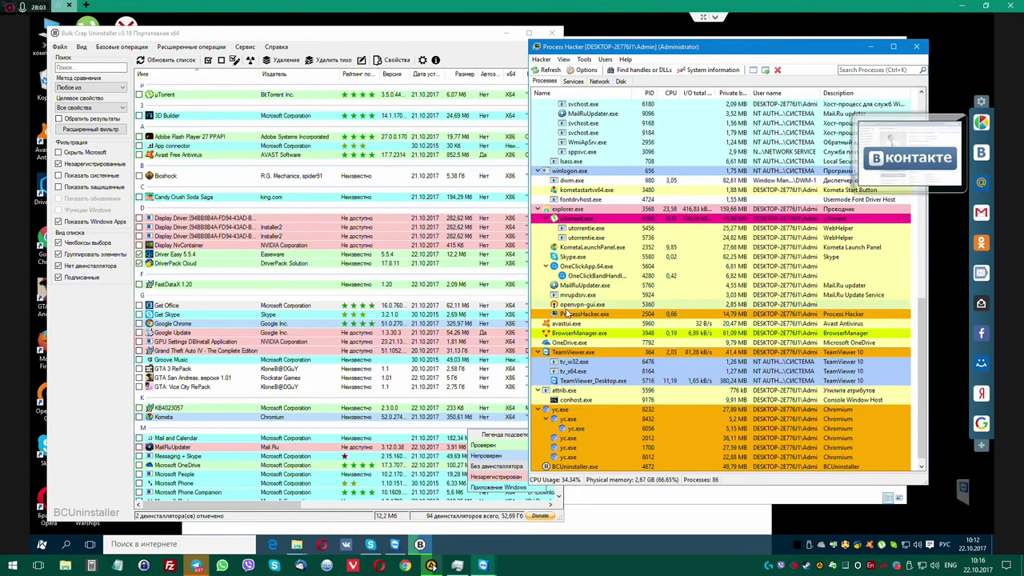
pyautogui.rightClick(584, 248)
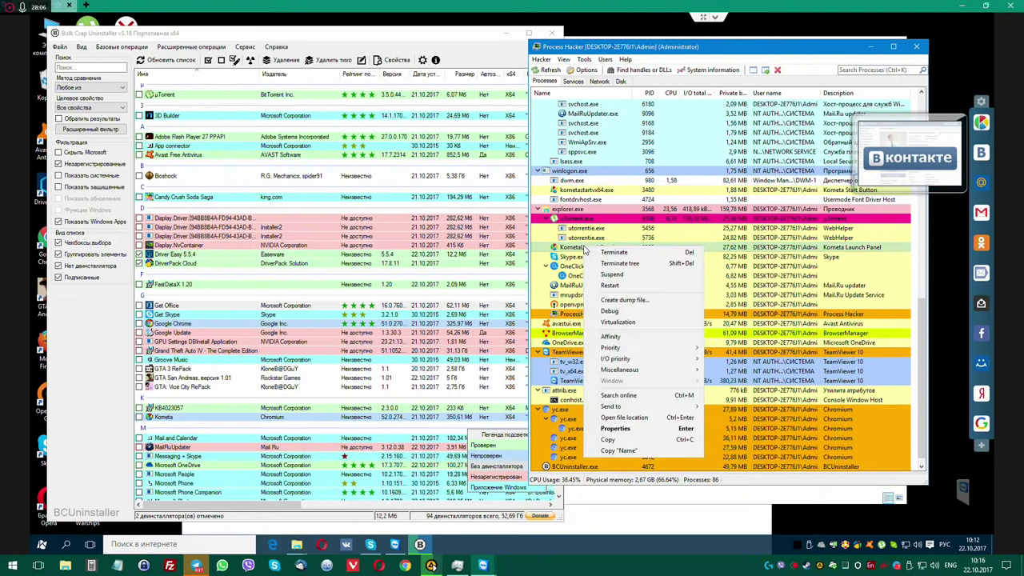
pyautogui.click(599, 263)
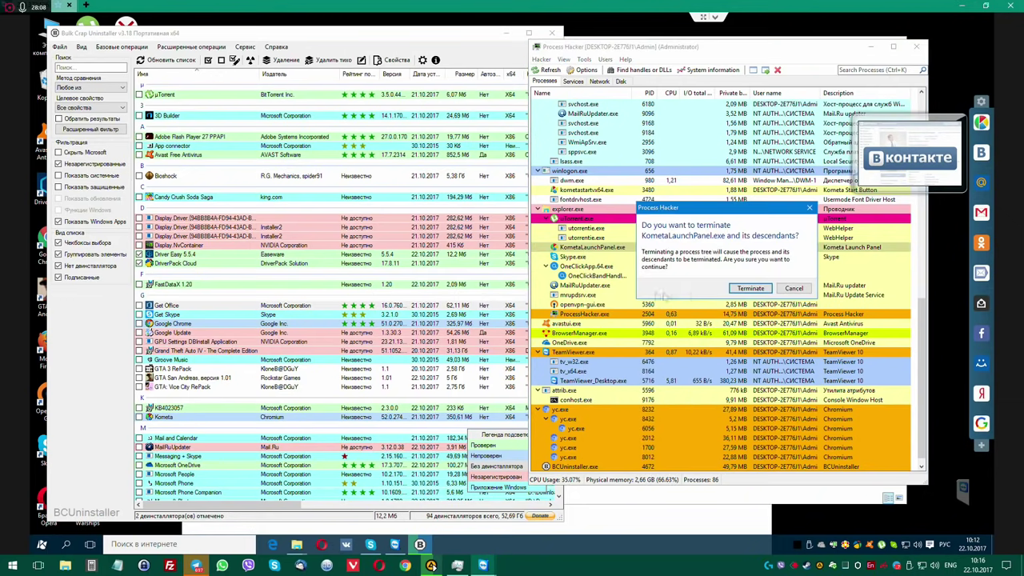
pyautogui.click(748, 288)
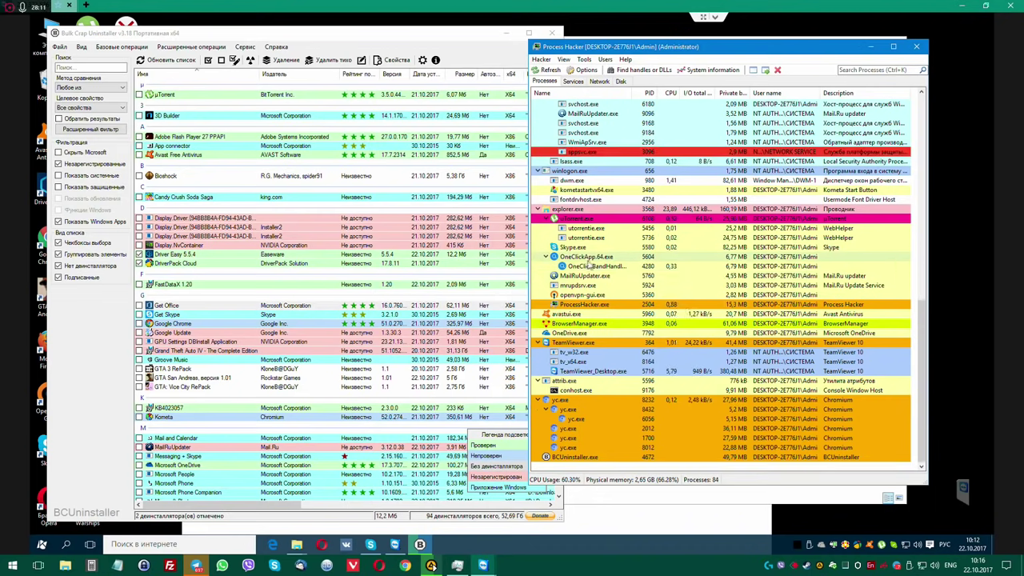
# Terminate Skype.exe and tick Kometa for uninstalling in BCUninstaller.
pyautogui.rightClick(574, 248)
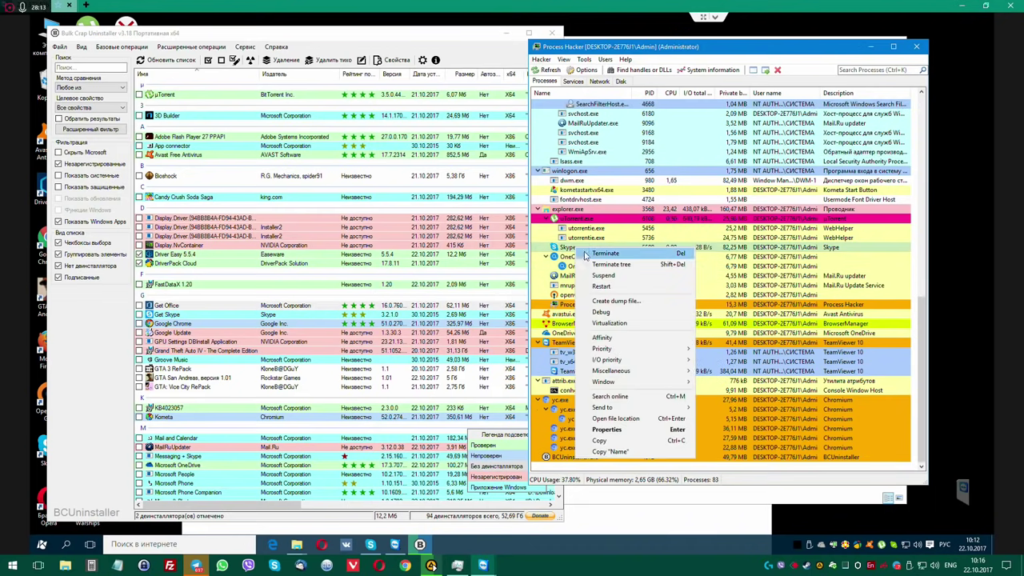
pyautogui.click(596, 255)
pyautogui.click(750, 279)
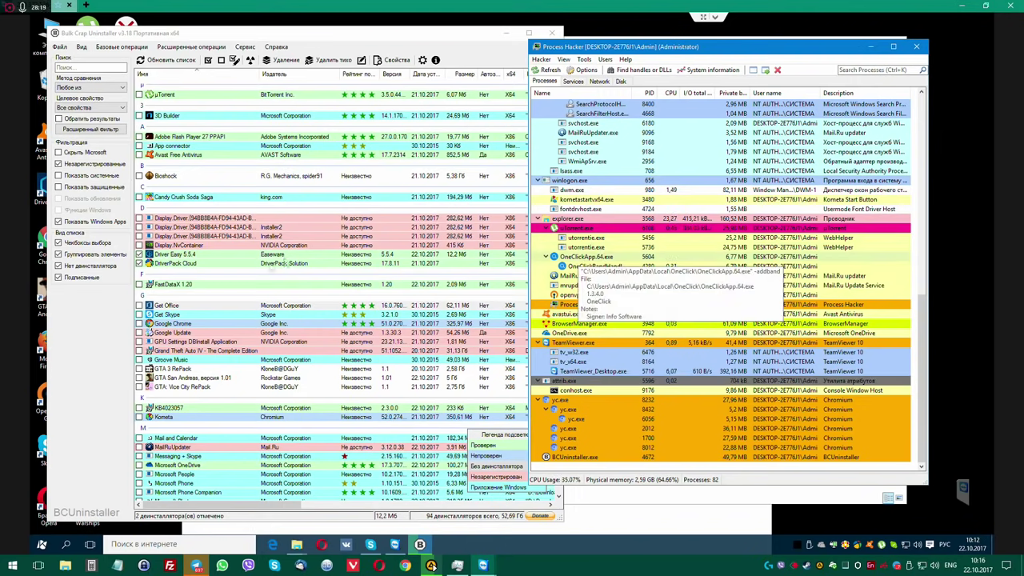
pyautogui.click(140, 418)
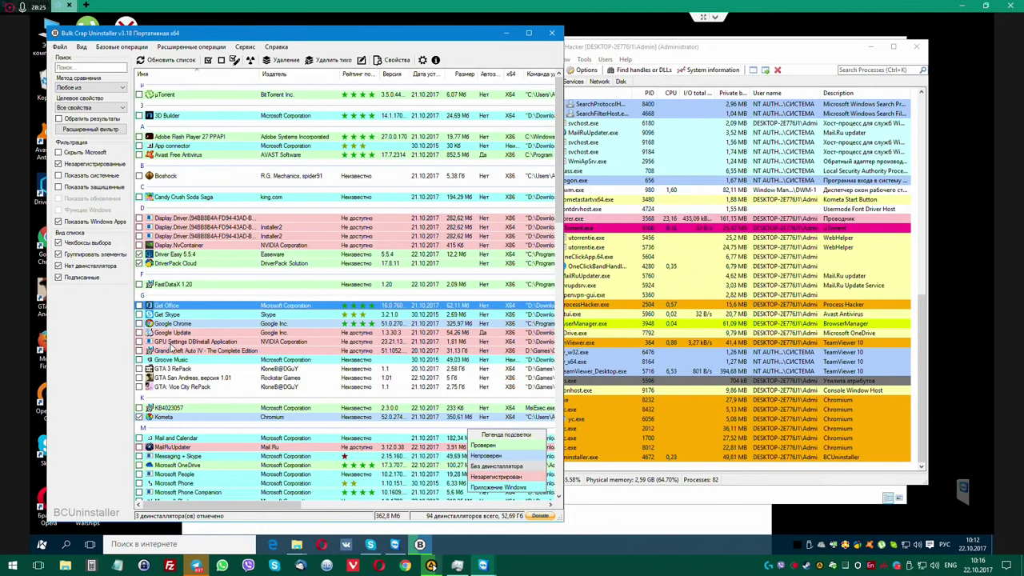
# Browse a few entries, then widen the window and the Команда удаления column to show full commands.
pyautogui.click(171, 344)
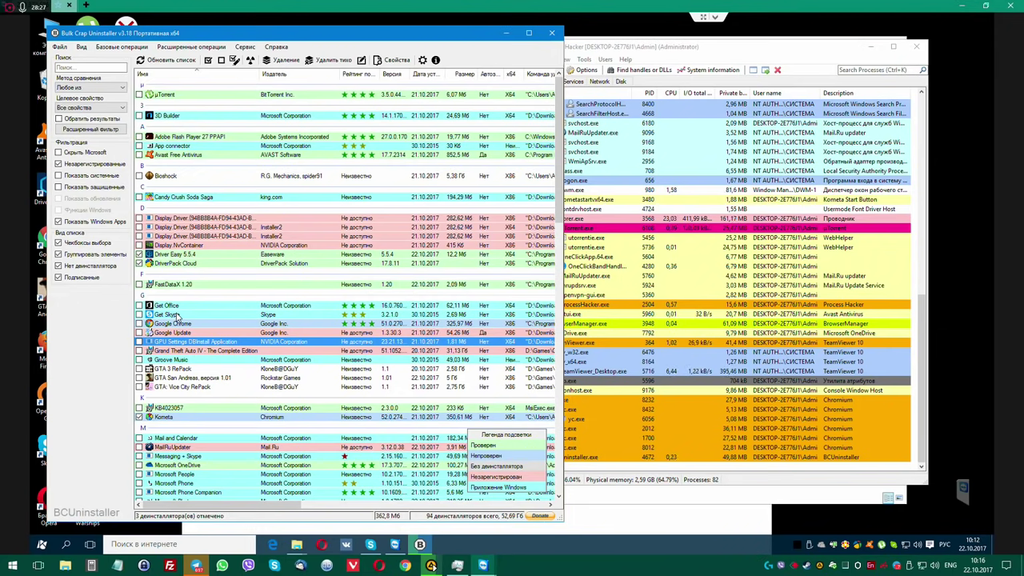
pyautogui.click(178, 315)
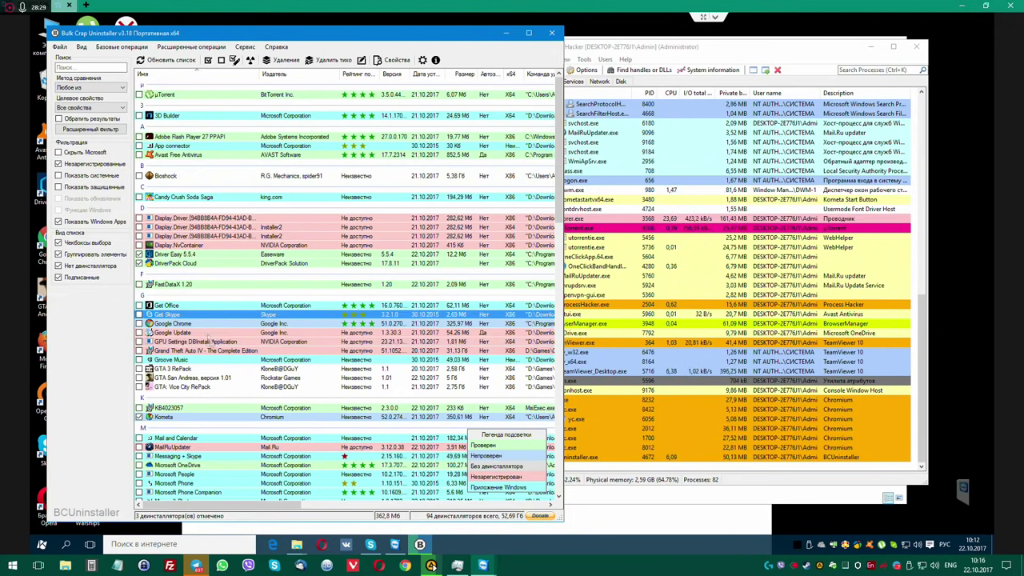
pyautogui.click(182, 287)
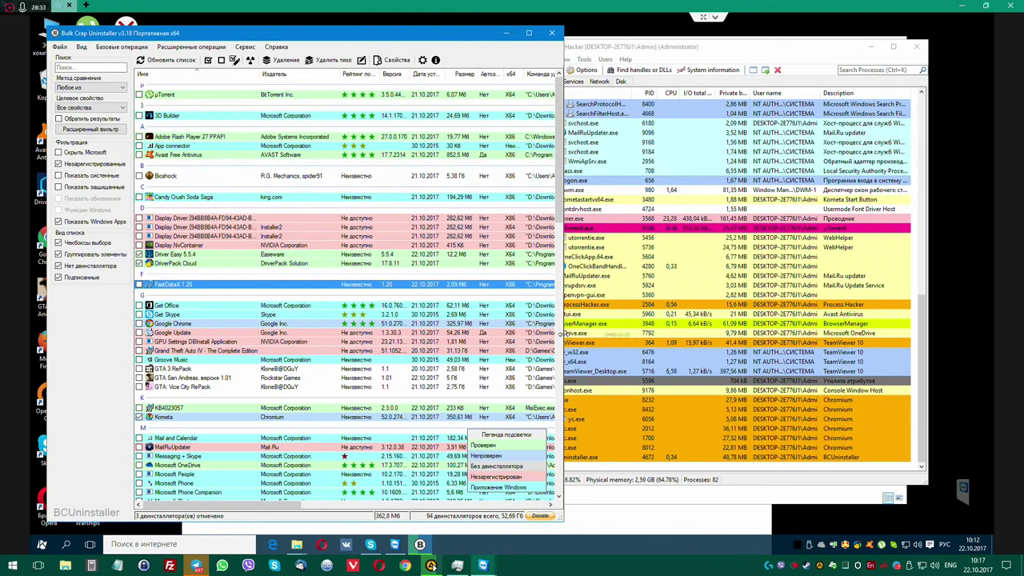
pyautogui.moveTo(562, 333); pyautogui.dragTo(812, 333)
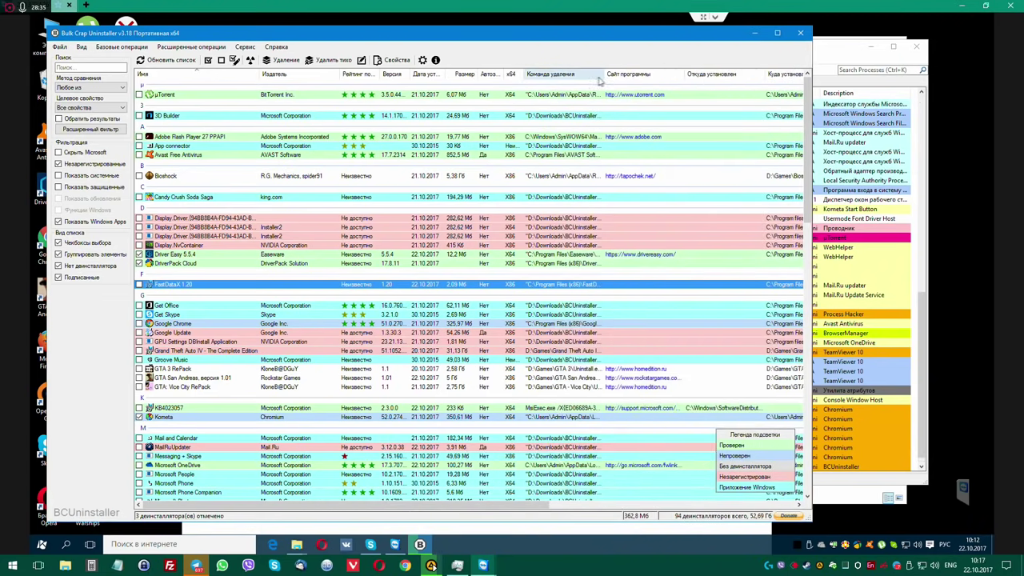
pyautogui.moveTo(604, 73); pyautogui.dragTo(723, 74)
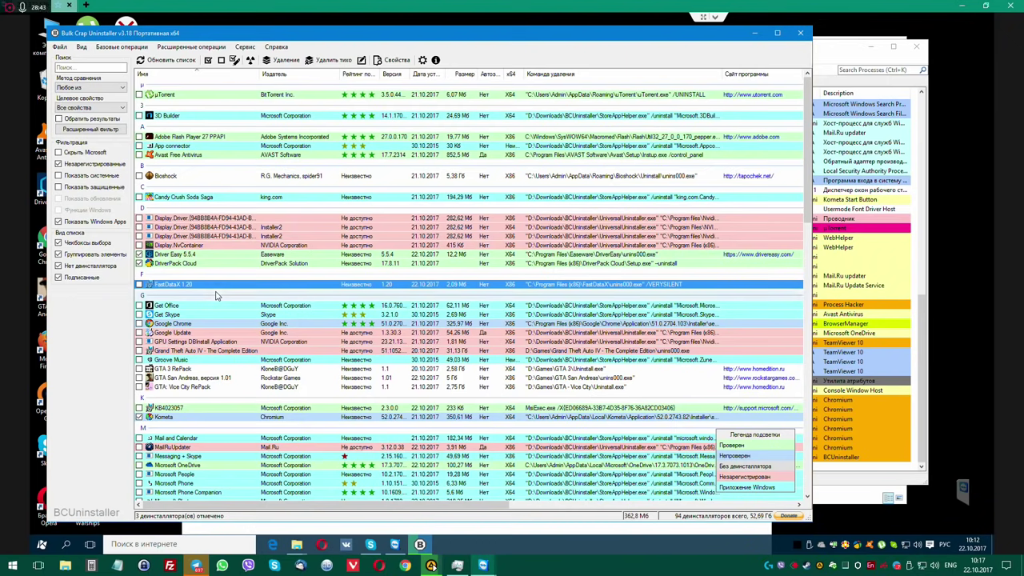
# Tick MailRuUpdater, Amigo, Кнопка Пуск – Комета and Боковая панель – Комета for removal.
pyautogui.scroll(-2, 250, 393)
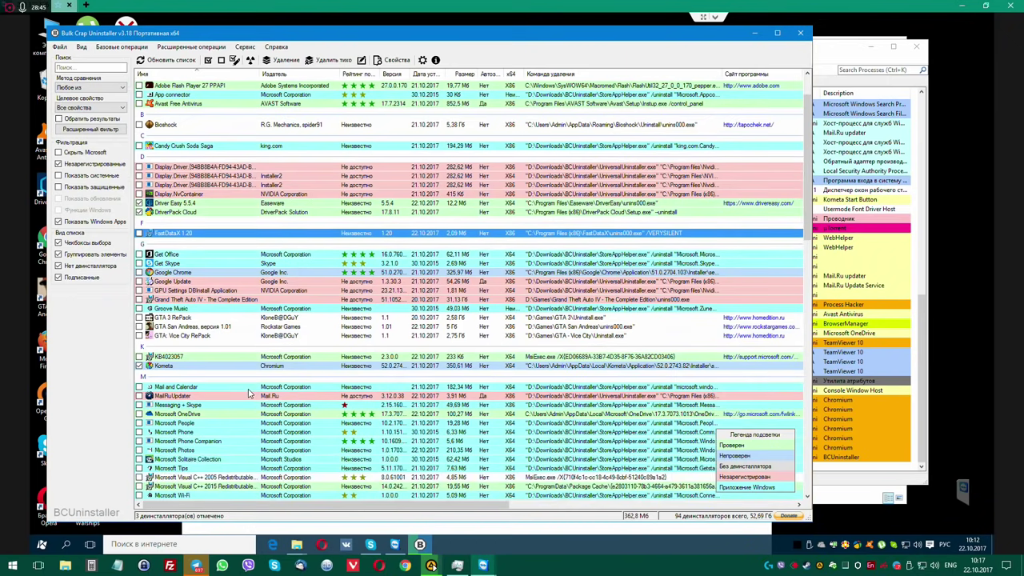
pyautogui.scroll(-3, 250, 394)
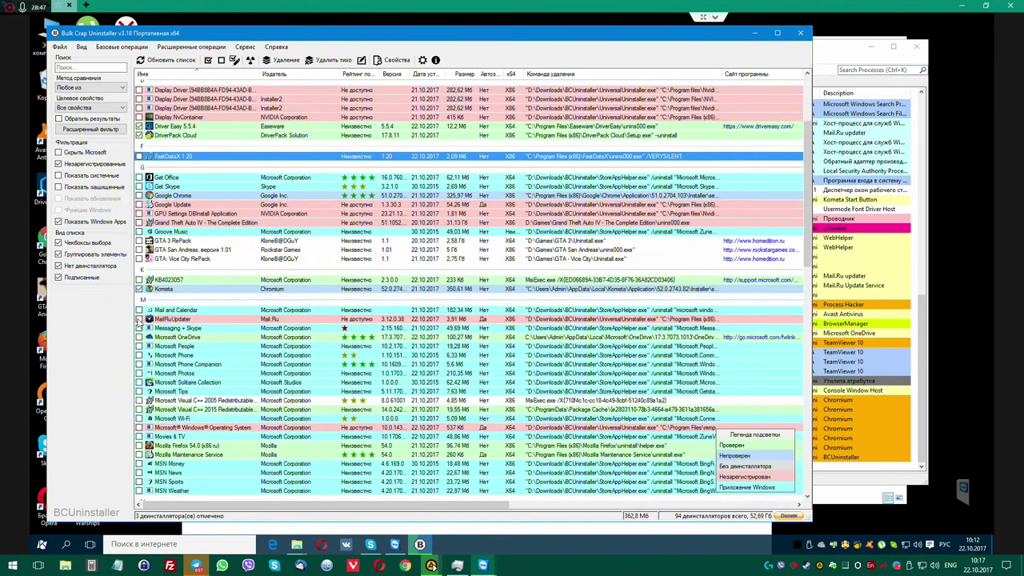
pyautogui.click(139, 319)
pyautogui.scroll(-9, 272, 369)
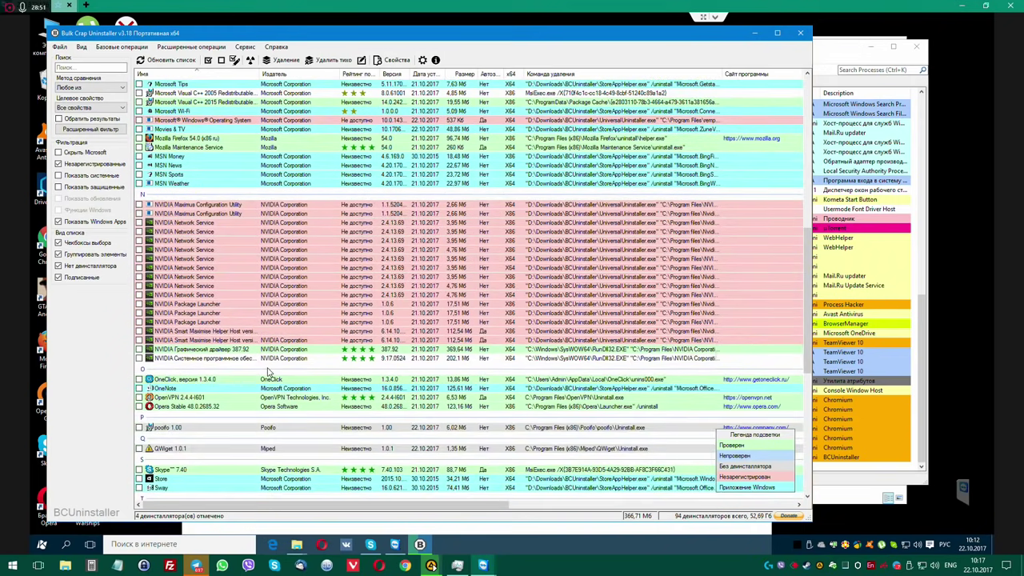
pyautogui.scroll(-5, 269, 373)
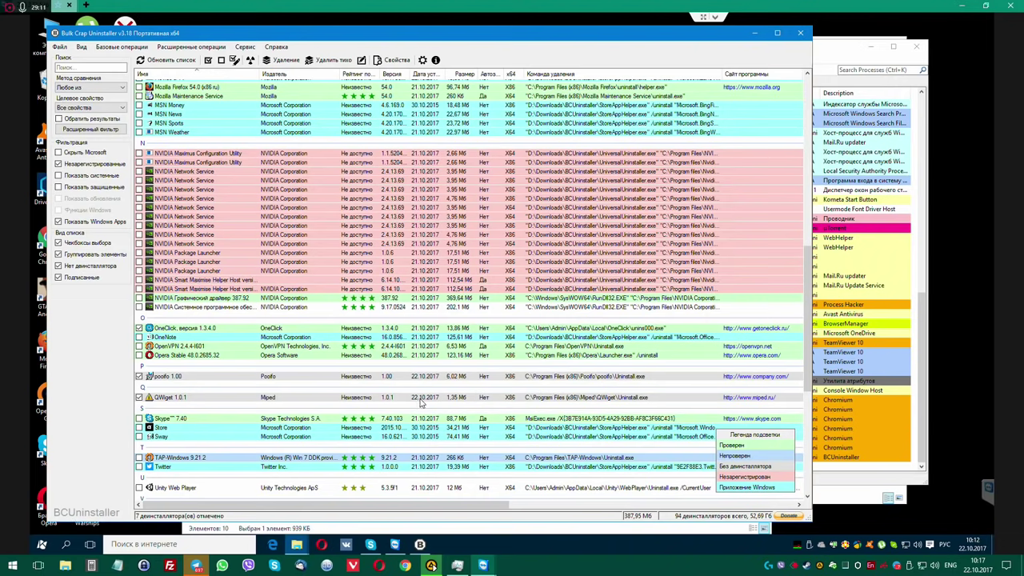
pyautogui.scroll(-2, 472, 421)
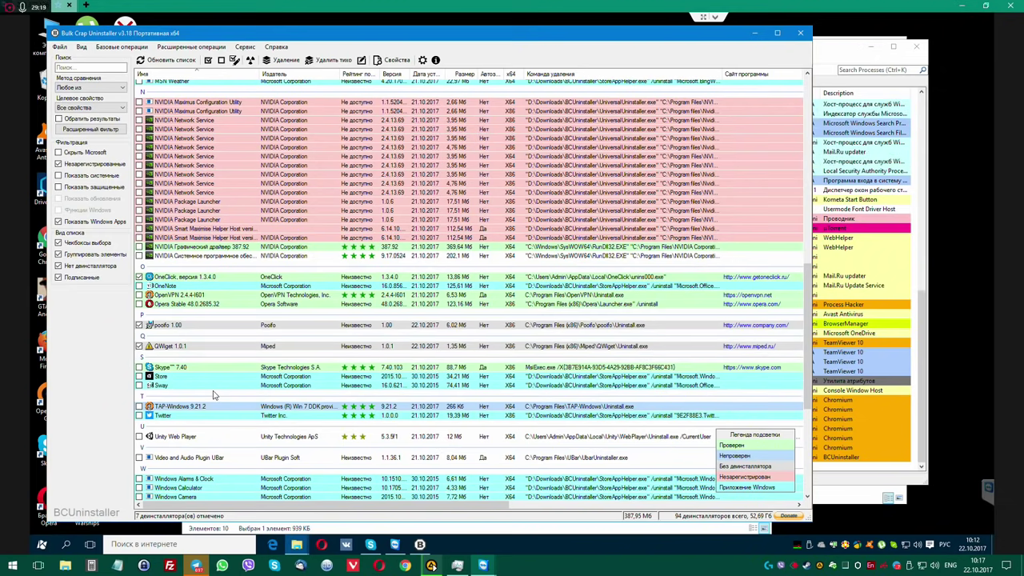
pyautogui.scroll(-4, 214, 394)
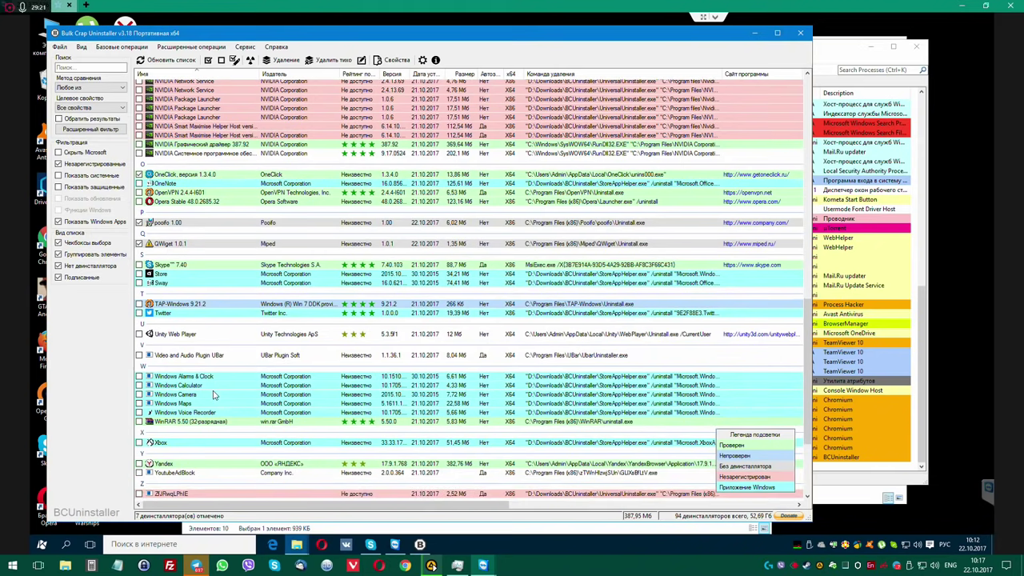
pyautogui.scroll(-4, 214, 395)
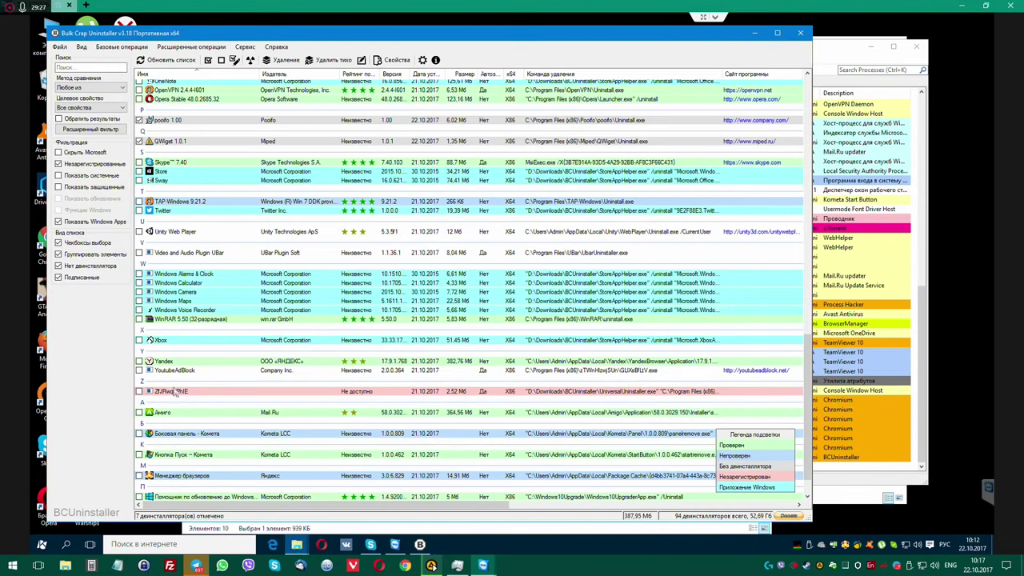
pyautogui.scroll(-1, 160, 391)
pyautogui.click(139, 387)
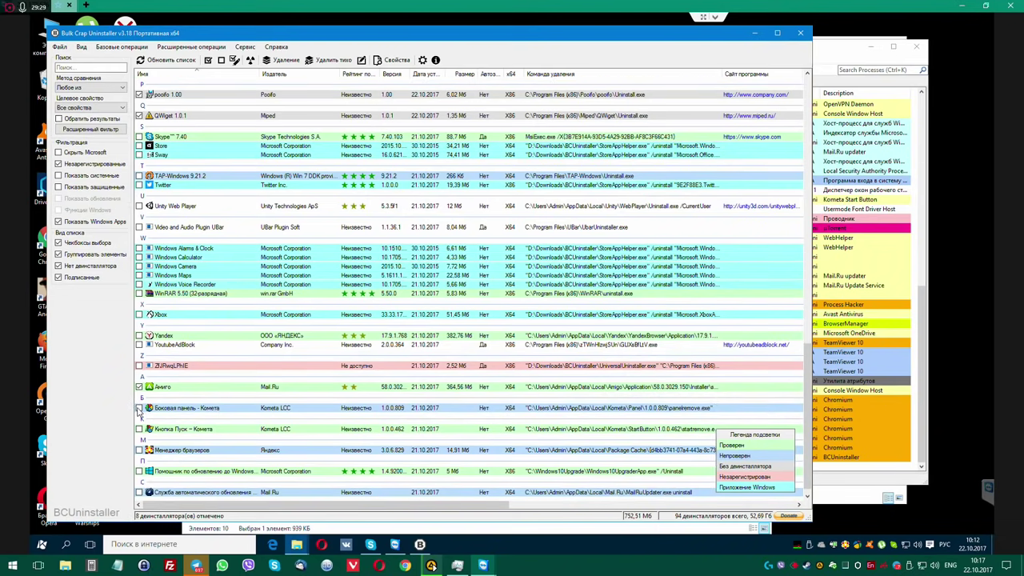
pyautogui.click(139, 429)
pyautogui.click(139, 408)
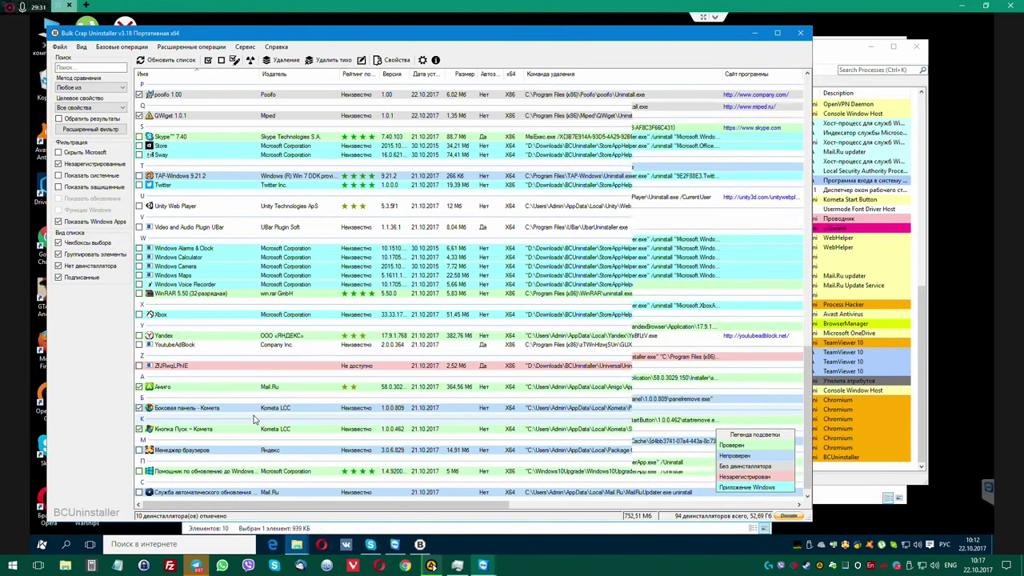
# Tick Менеджер браузеров and the Mail.Ru automatic update service for removal.
pyautogui.scroll(-1, 254, 419)
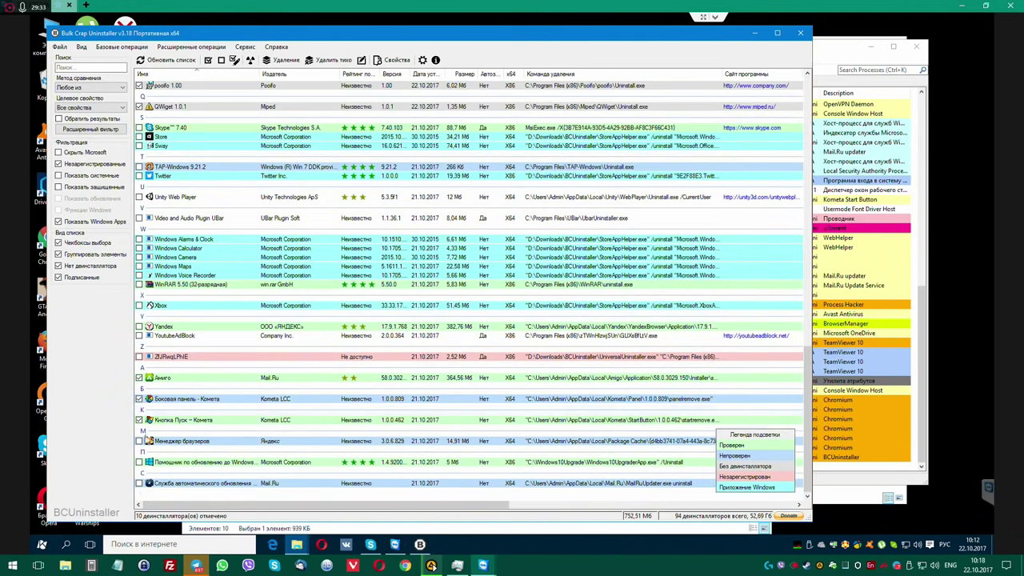
pyautogui.click(139, 441)
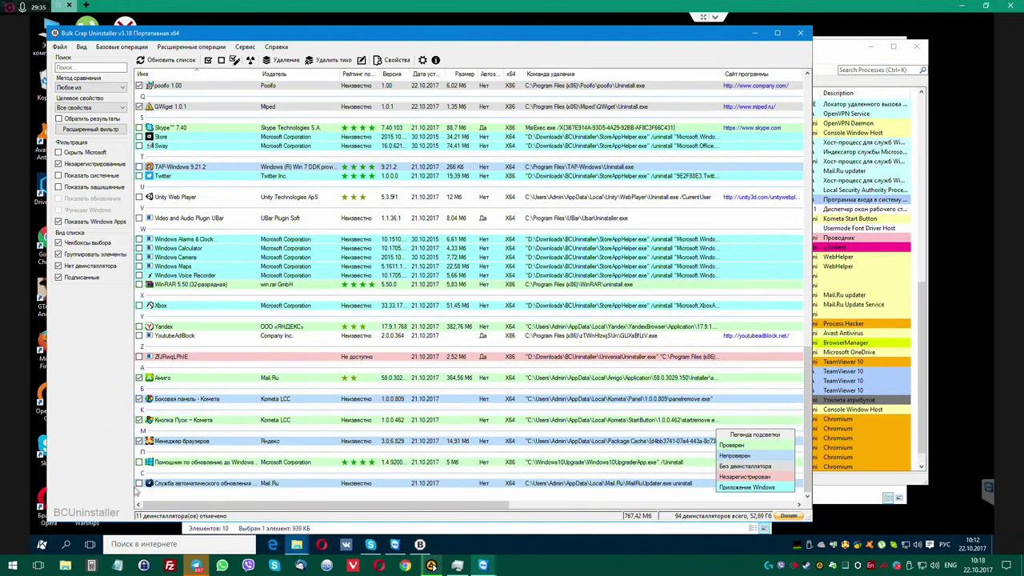
pyautogui.click(139, 483)
pyautogui.scroll(3, 256, 388)
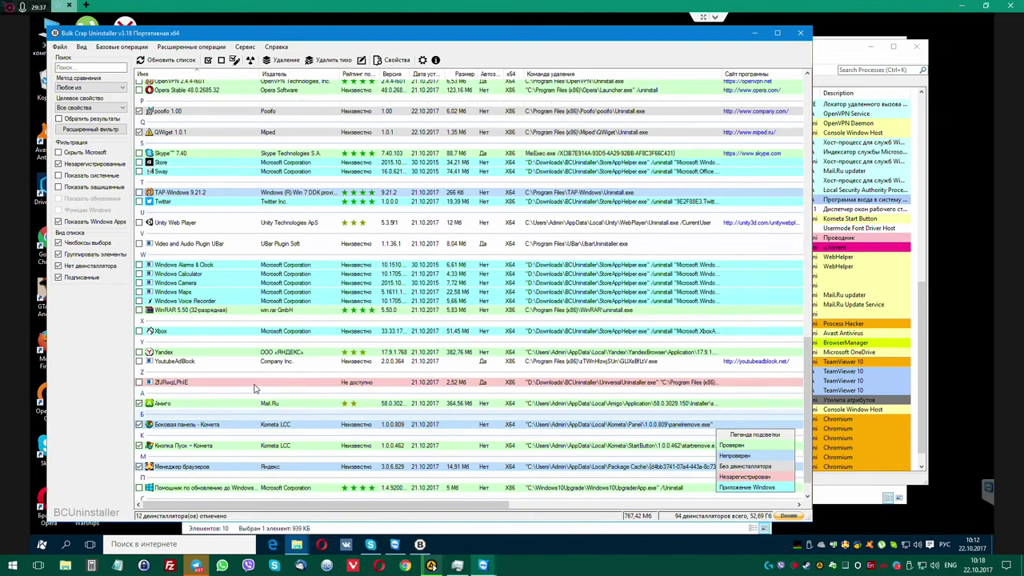
pyautogui.scroll(4, 256, 388)
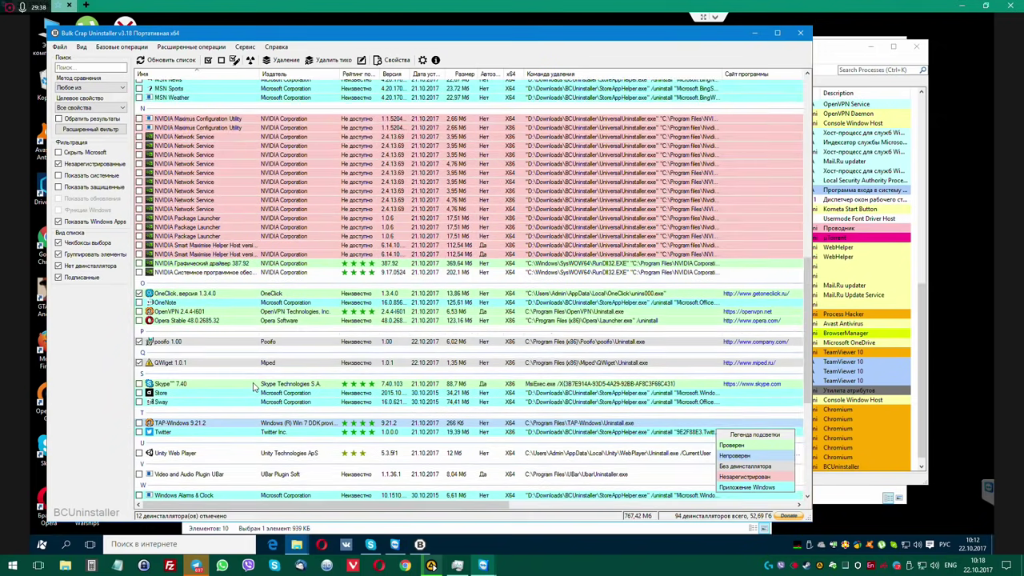
pyautogui.scroll(8, 253, 387)
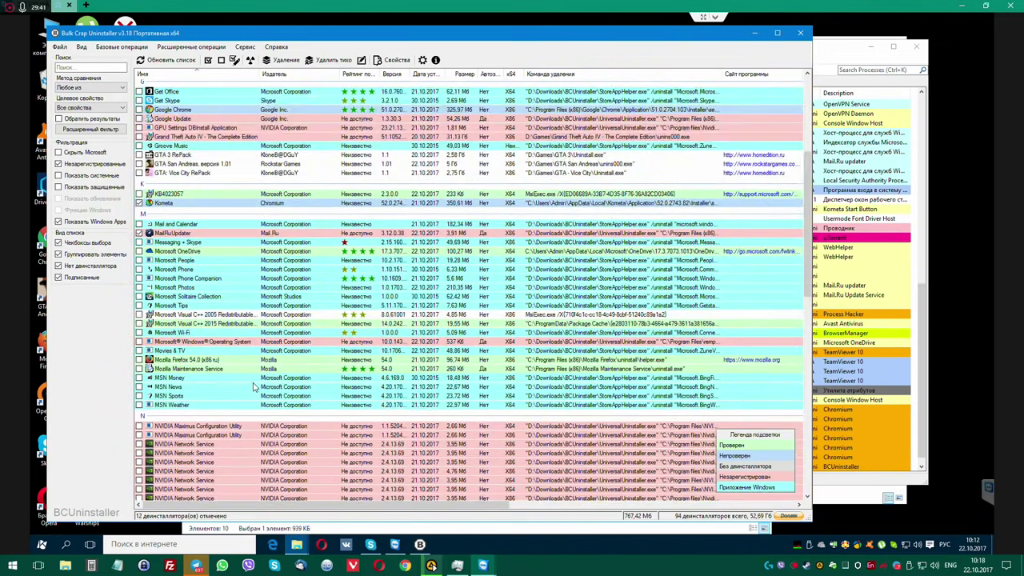
pyautogui.scroll(1, 254, 387)
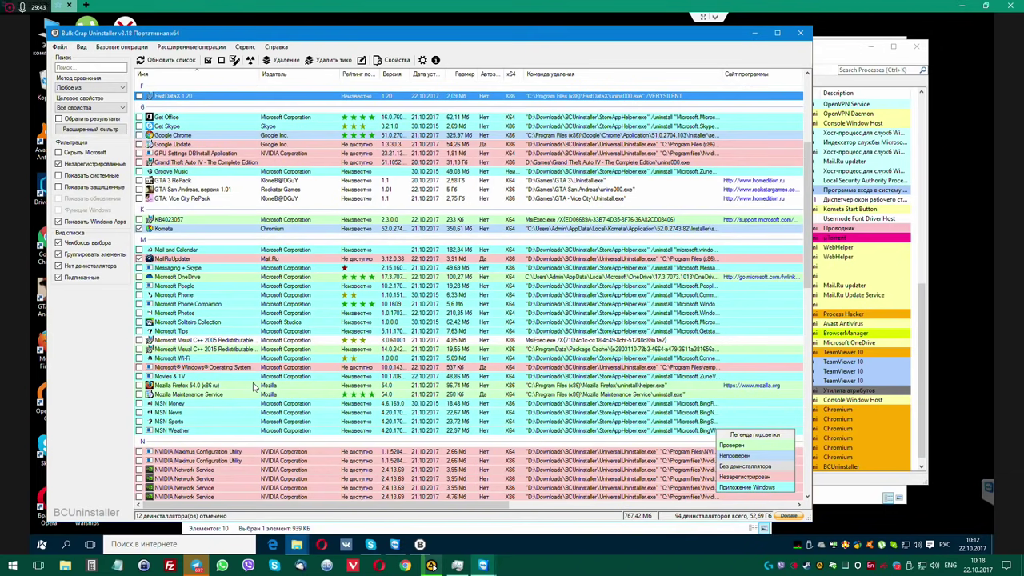
pyautogui.scroll(4, 254, 388)
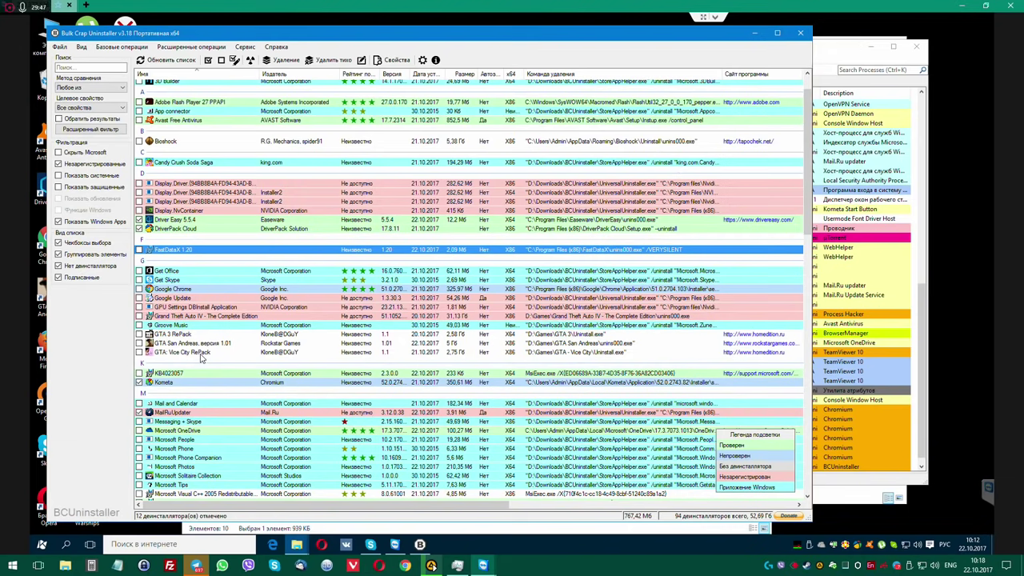
pyautogui.scroll(1, 224, 364)
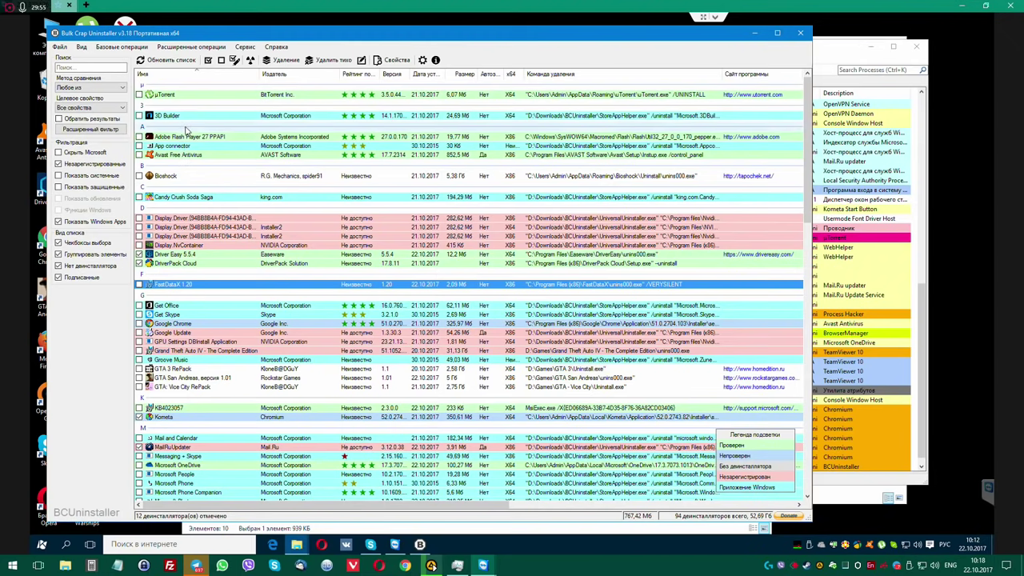
# Start the batch uninstall of ticked programs, creating a restore point and killing blocking processes.
pyautogui.click(282, 60)
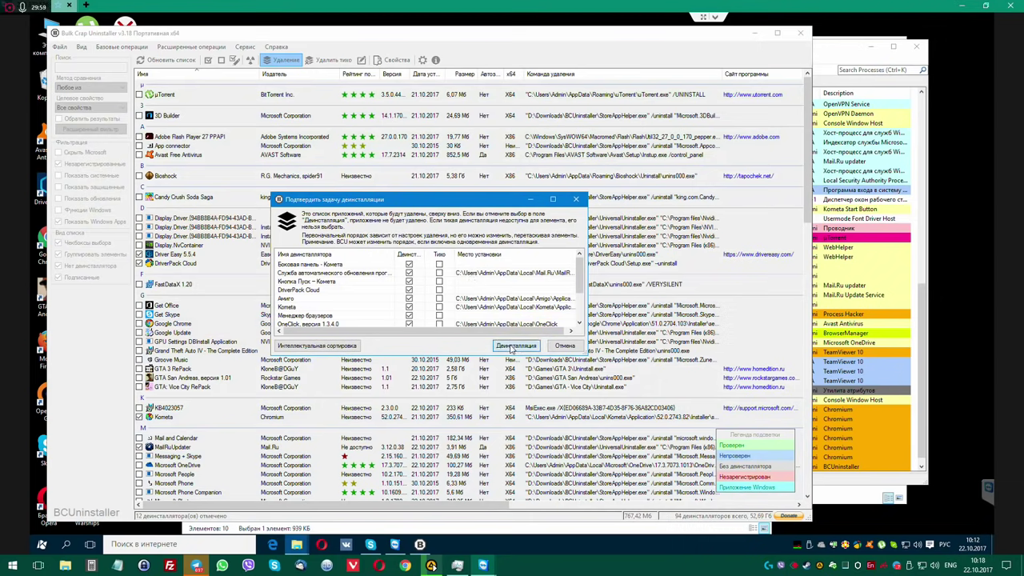
pyautogui.click(515, 345)
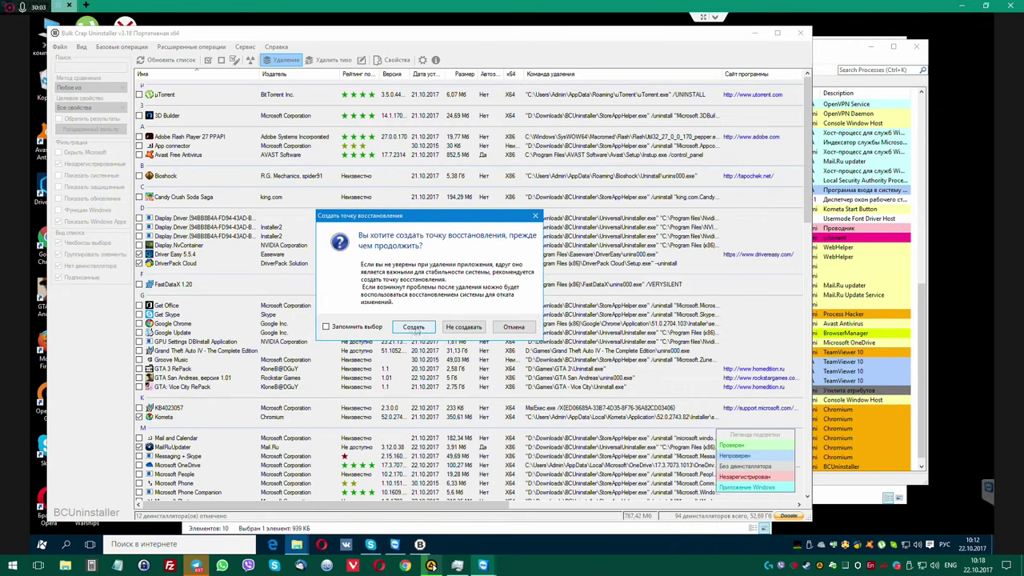
pyautogui.click(413, 327)
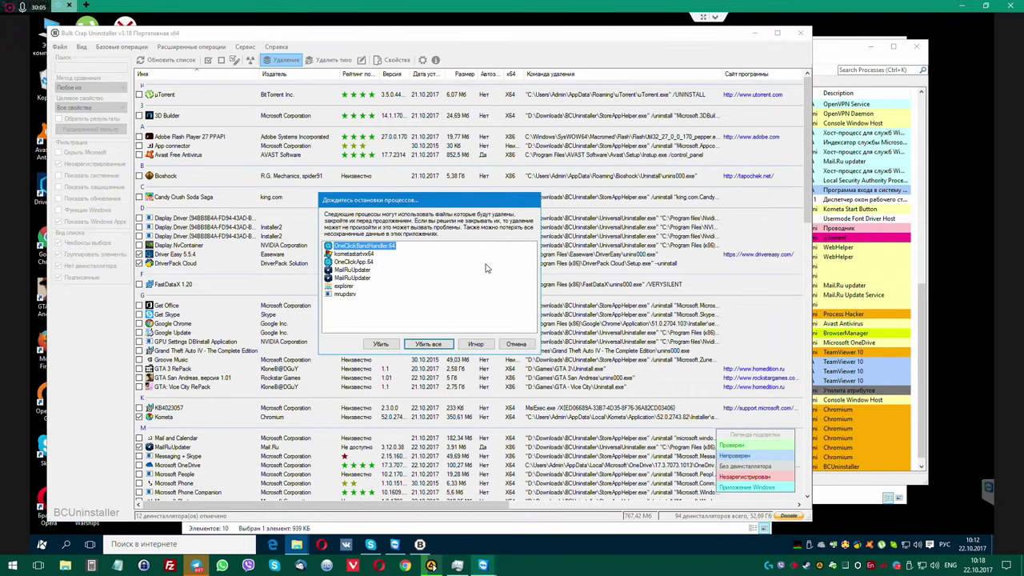
pyautogui.click(427, 344)
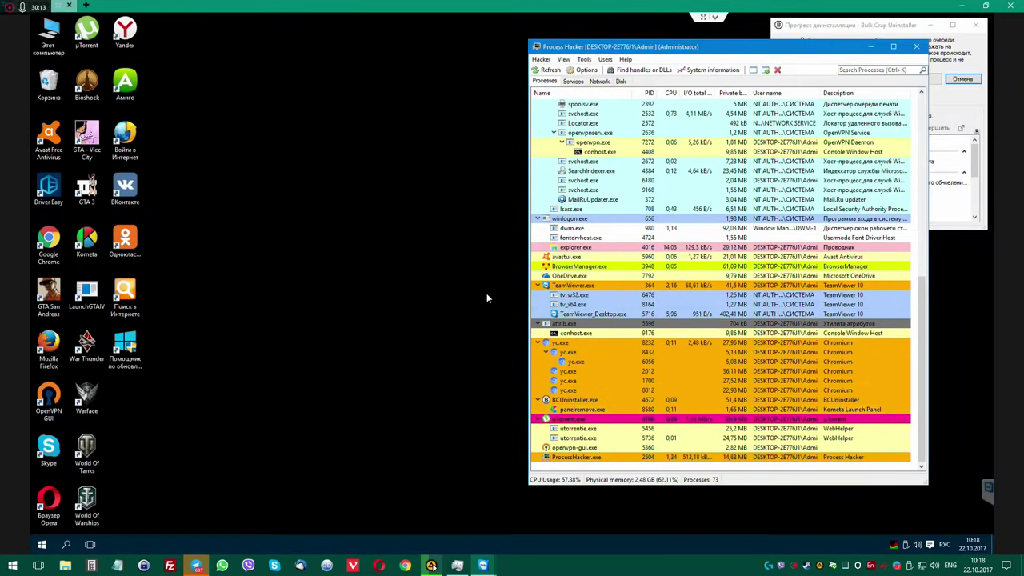
# Exit µTorrent and approve the update-service and Кнопка Пуск – Комета removal prompts.
pyautogui.moveTo(822, 21); pyautogui.dragTo(363, 58)
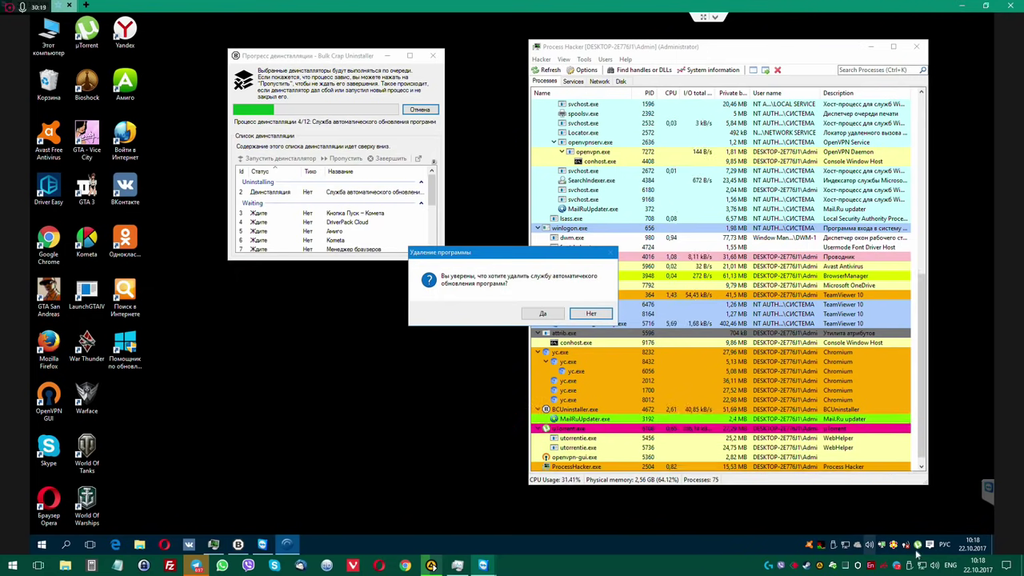
pyautogui.rightClick(869, 544)
pyautogui.click(896, 545)
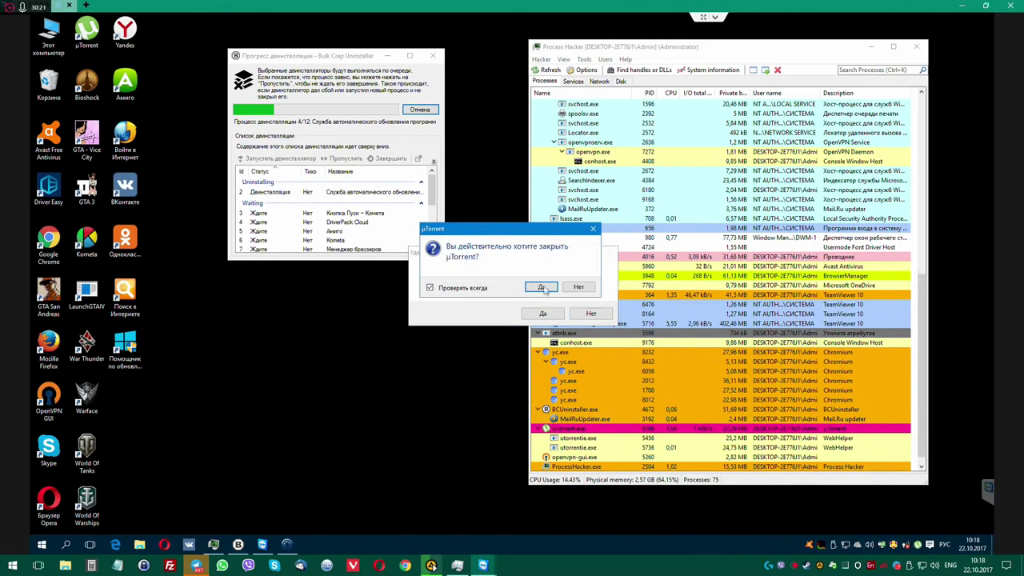
pyautogui.click(541, 287)
pyautogui.click(543, 315)
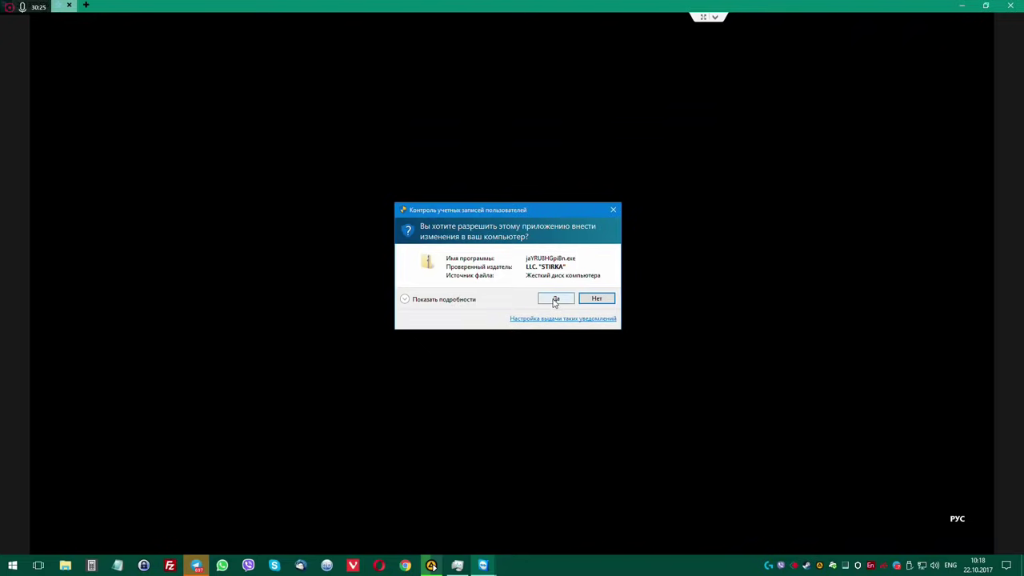
pyautogui.click(555, 299)
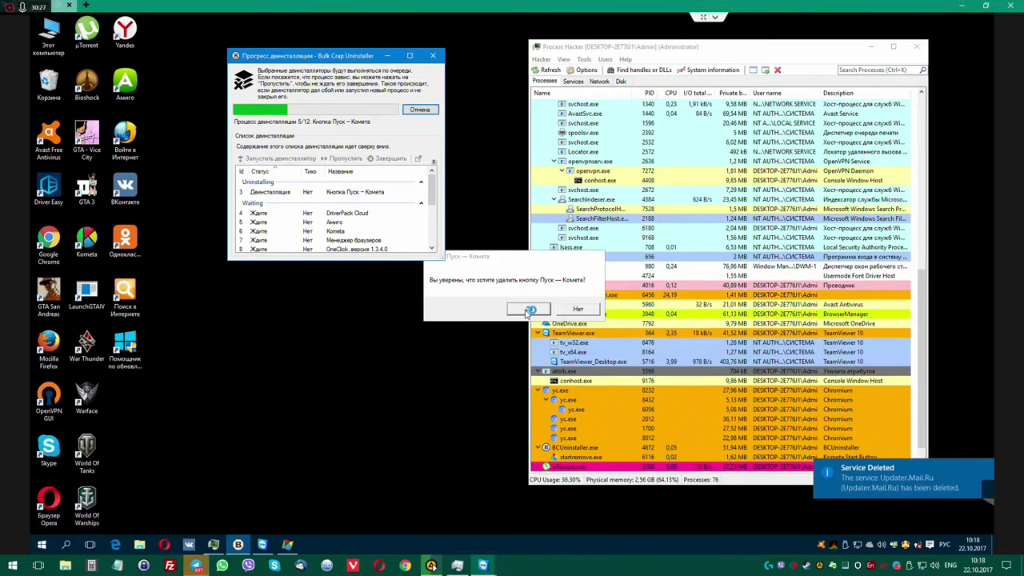
pyautogui.click(528, 310)
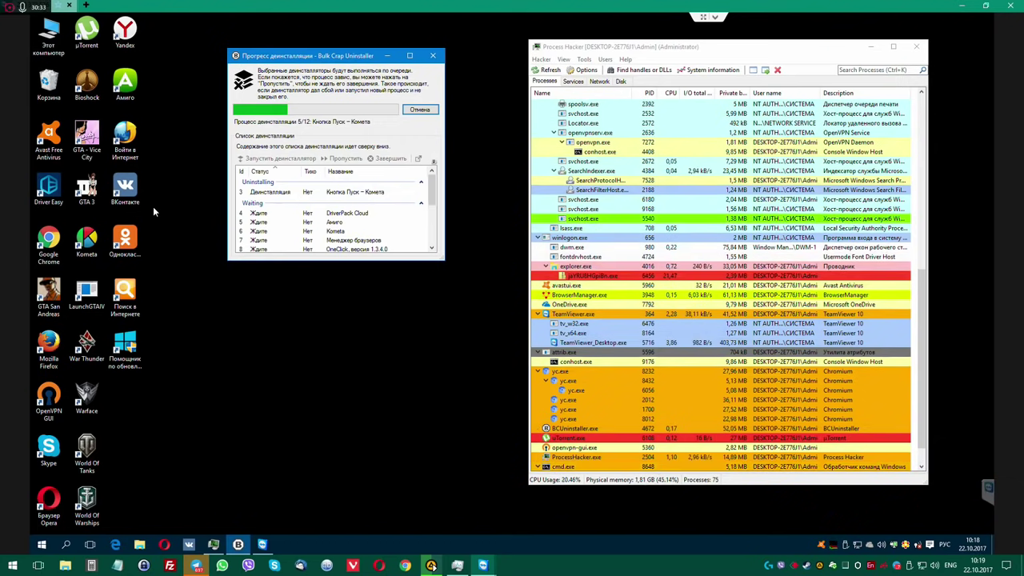
# Open the folder the Amigo desktop shortcut points to via its properties.
pyautogui.rightClick(123, 78)
pyautogui.click(177, 308)
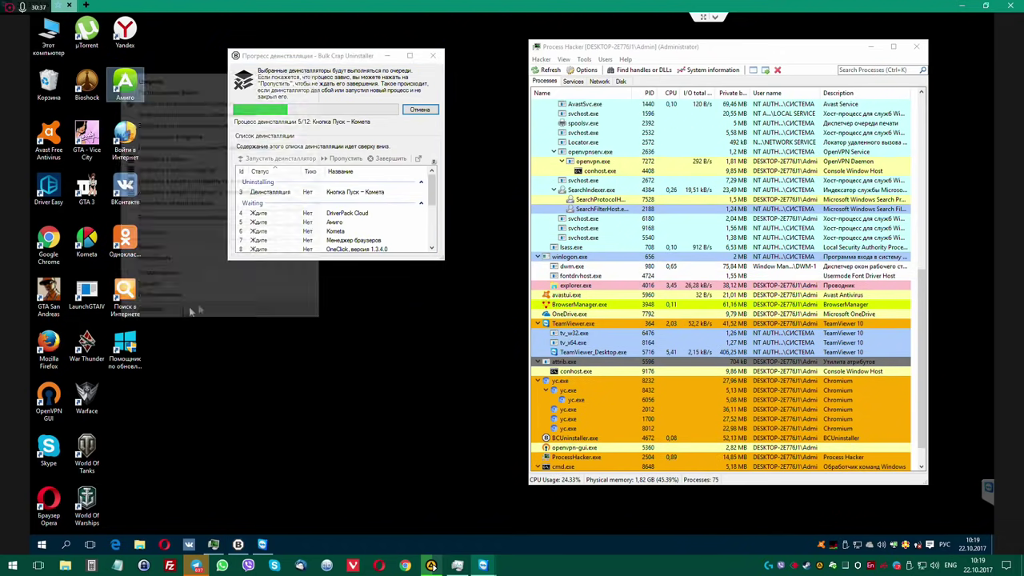
pyautogui.click(181, 256)
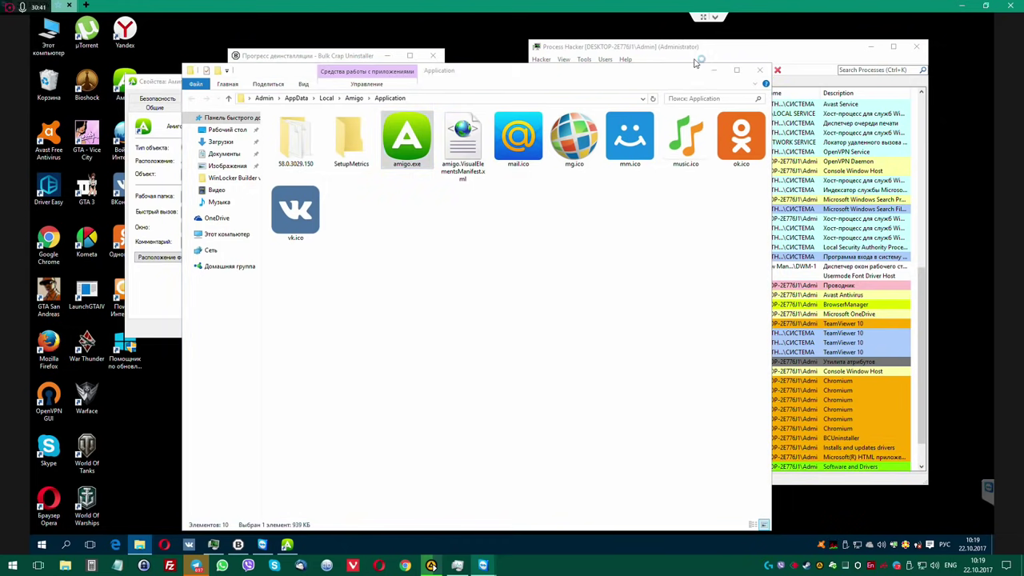
# Inspect the Поиск в Интернете shortcut's target and file location, then close those windows.
pyautogui.moveTo(588, 68); pyautogui.dragTo(741, 66)
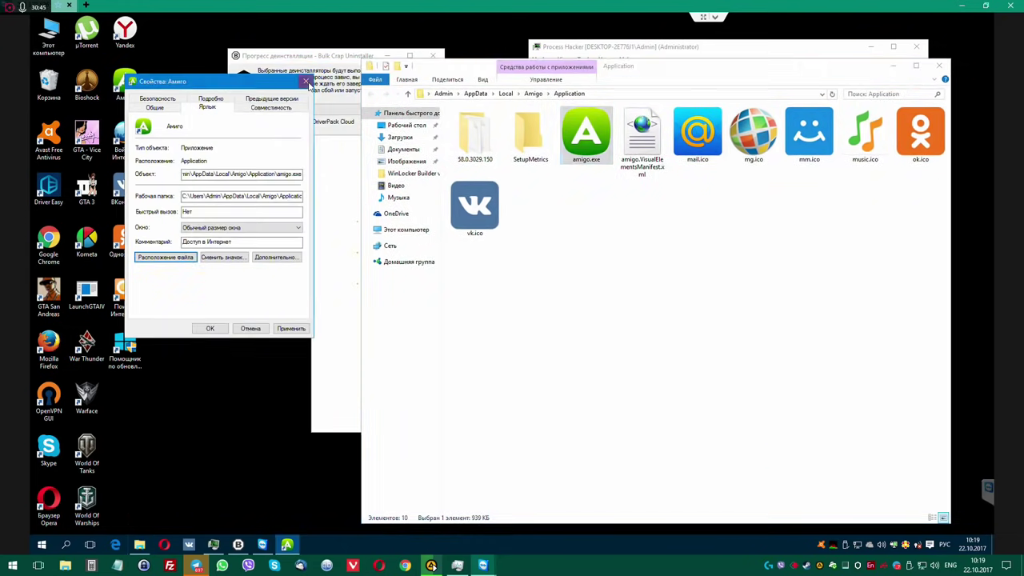
pyautogui.click(305, 81)
pyautogui.rightClick(136, 294)
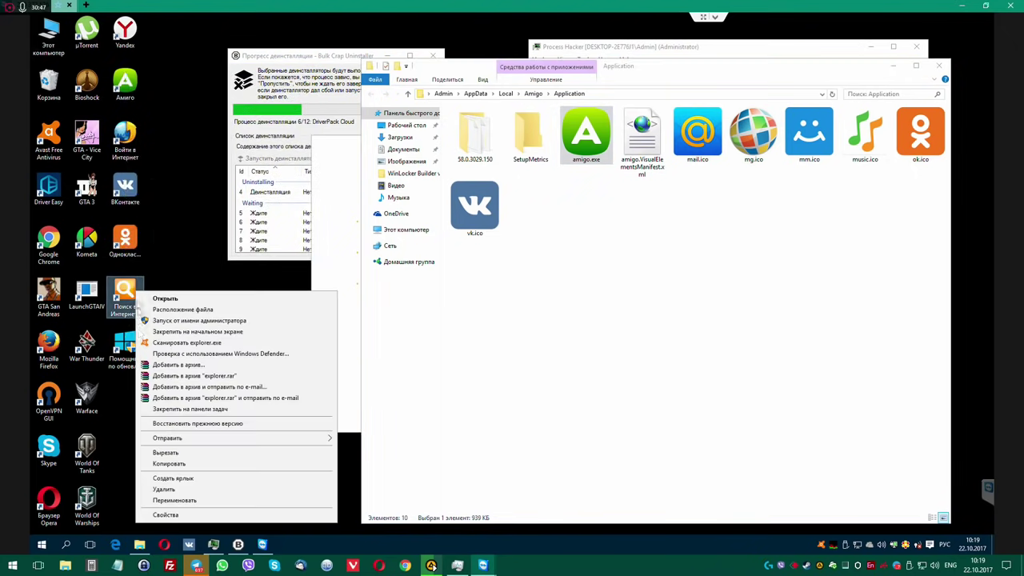
pyautogui.click(181, 514)
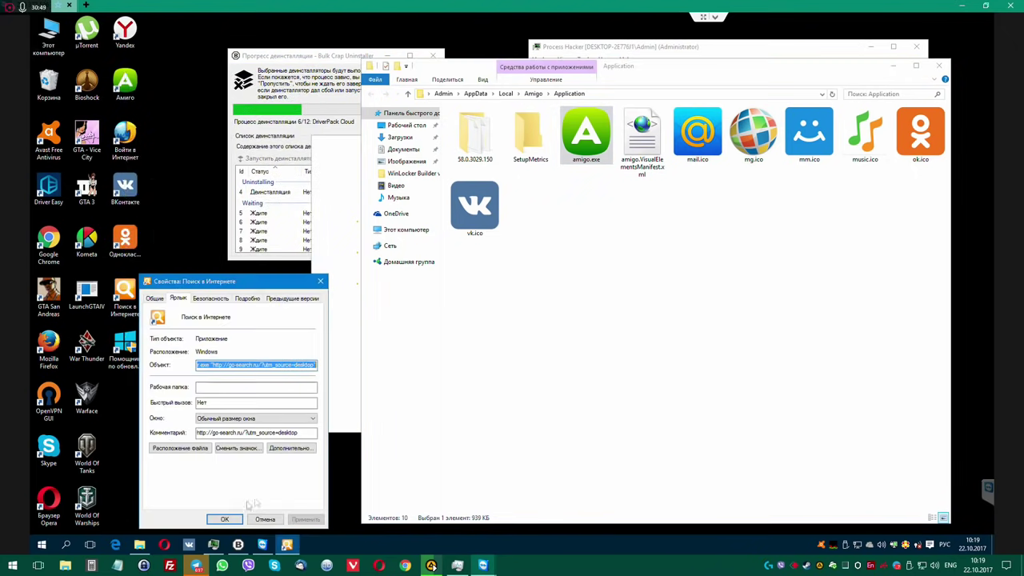
pyautogui.click(252, 366)
pyautogui.click(183, 450)
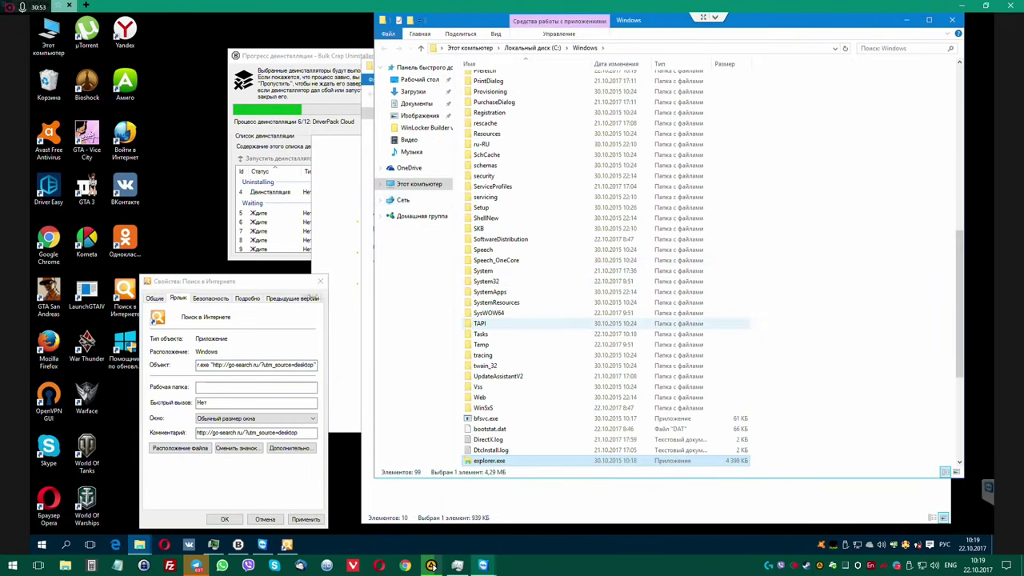
pyautogui.click(276, 288)
pyautogui.click(320, 280)
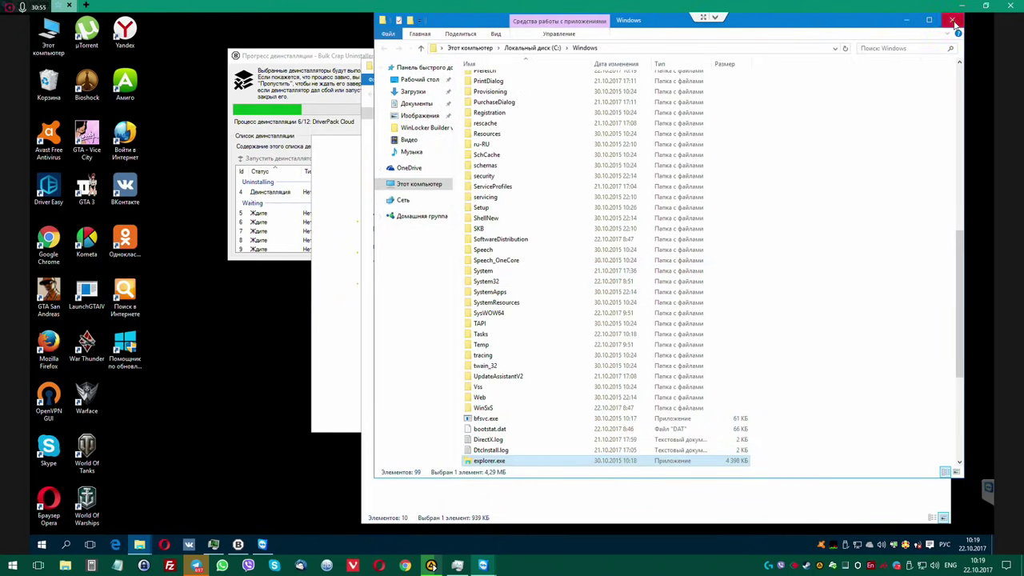
pyautogui.click(952, 19)
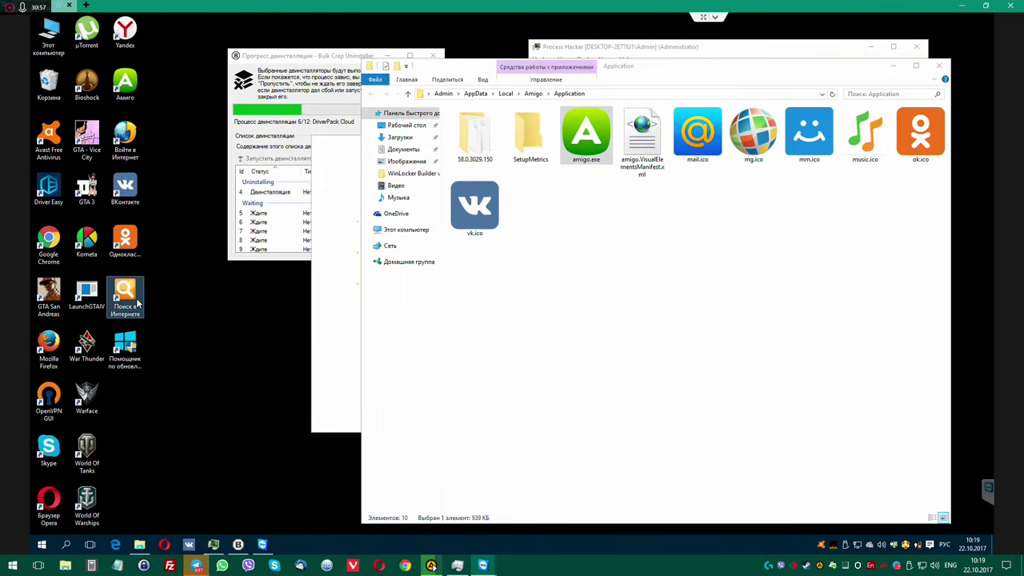
# Delete the Поиск в Интернете shortcut from the desktop.
pyautogui.click(137, 303)
pyautogui.press('Delete')
pyautogui.click(551, 322)
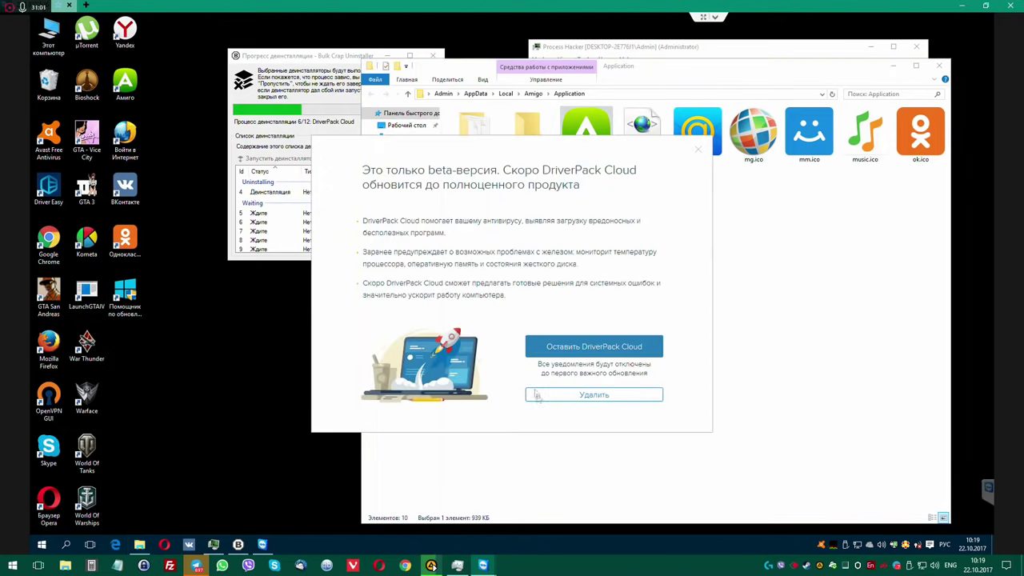
# Approve removing DriverPack Cloud, then remove Amigo together with its browser data.
pyautogui.click(577, 395)
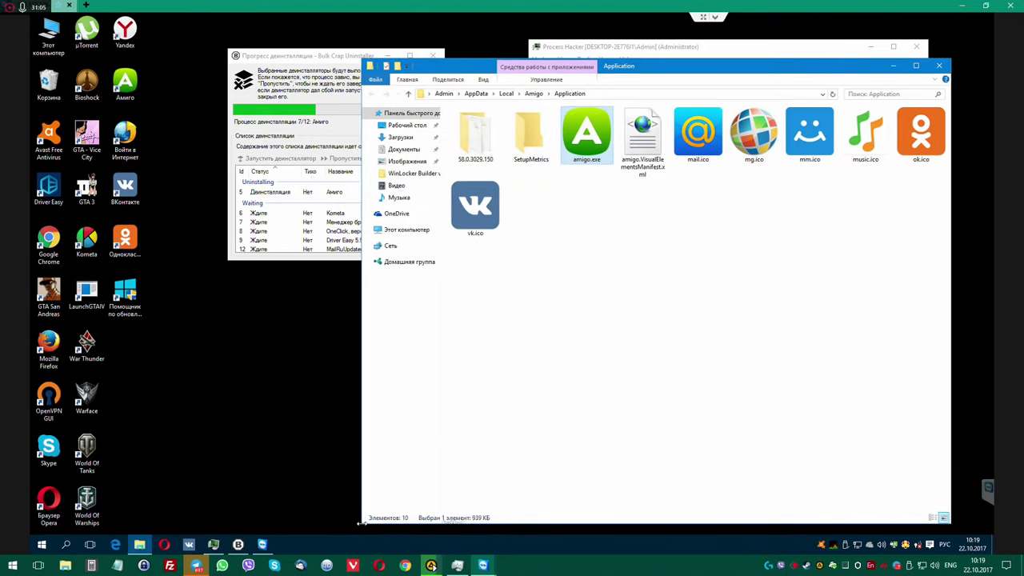
pyautogui.moveTo(362, 523); pyautogui.dragTo(540, 523)
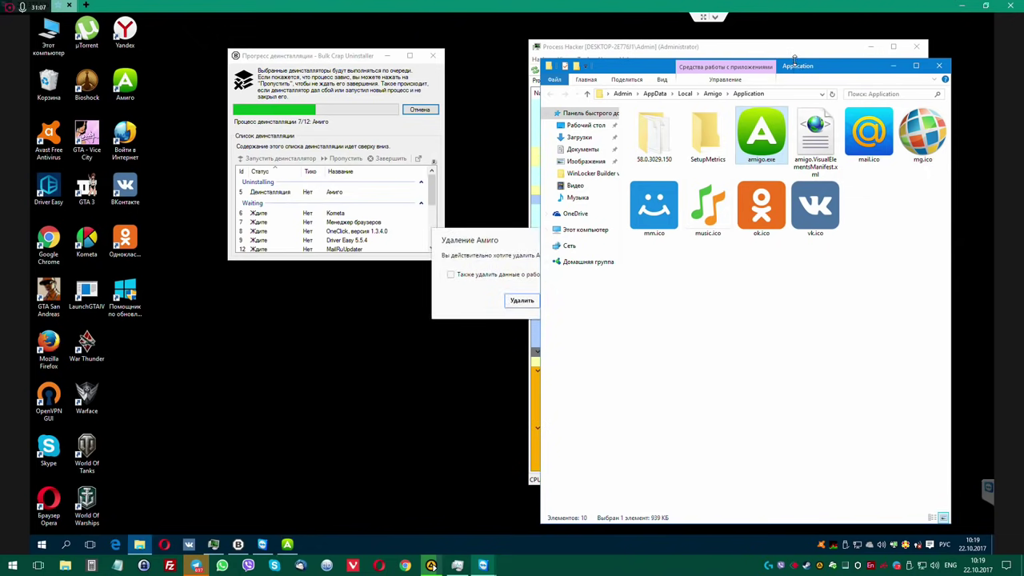
pyautogui.moveTo(795, 68); pyautogui.dragTo(796, 189)
pyautogui.click(513, 240)
pyautogui.moveTo(513, 240); pyautogui.dragTo(408, 260)
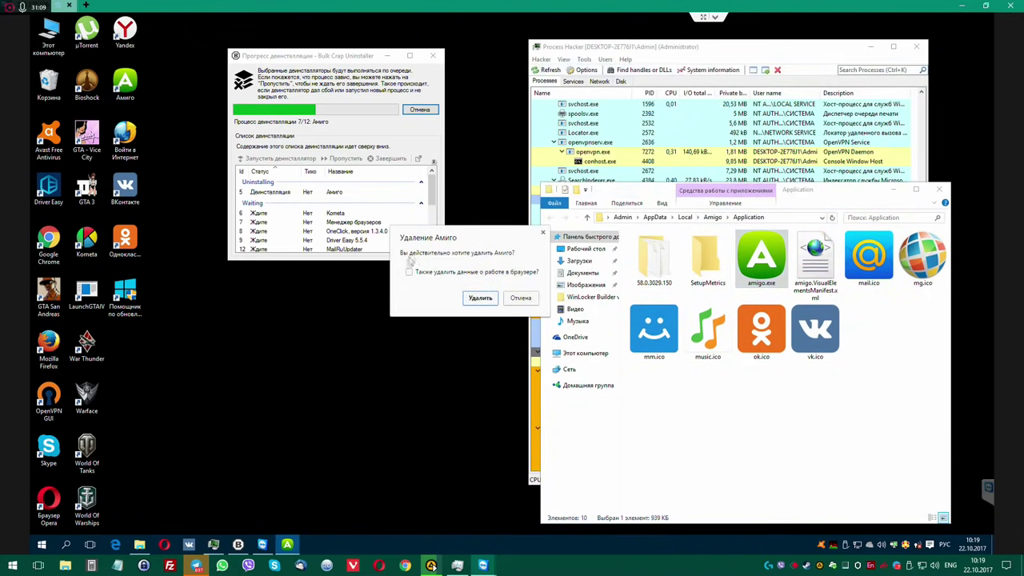
pyautogui.click(409, 273)
pyautogui.click(482, 301)
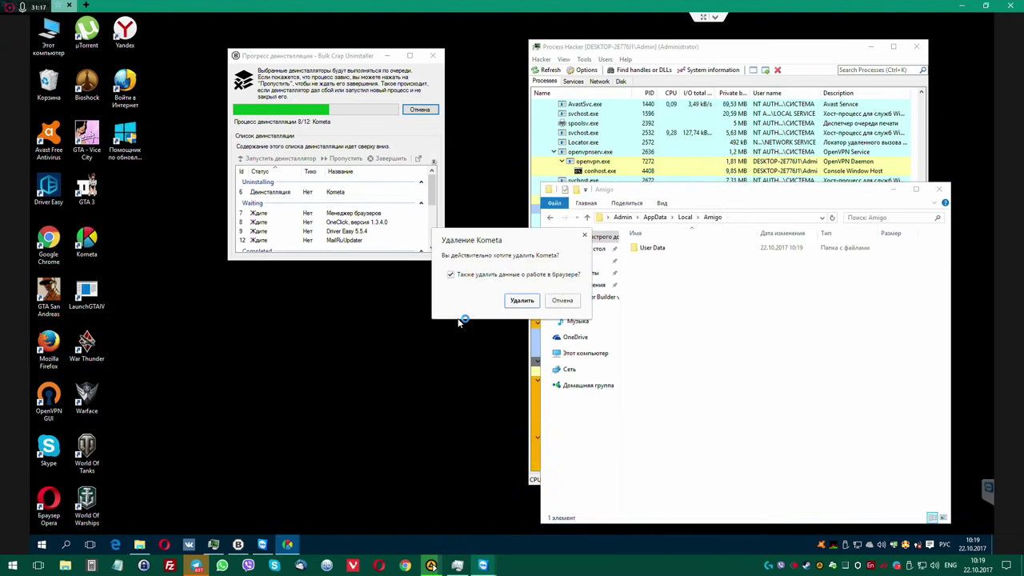
# Confirm removing Kometa and the Yandex browser manager, then close the Opera advert window.
pyautogui.click(520, 299)
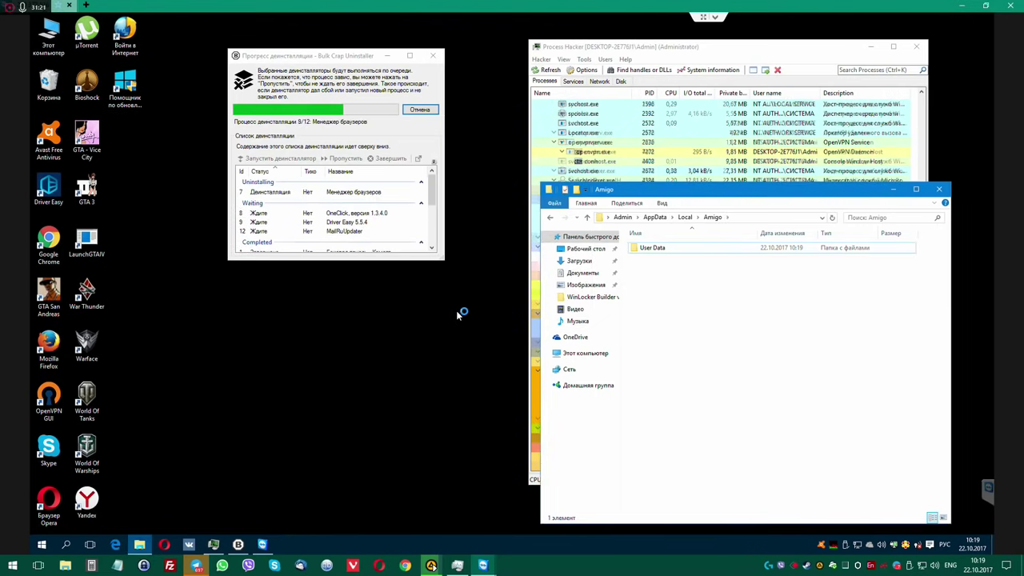
pyautogui.click(472, 292)
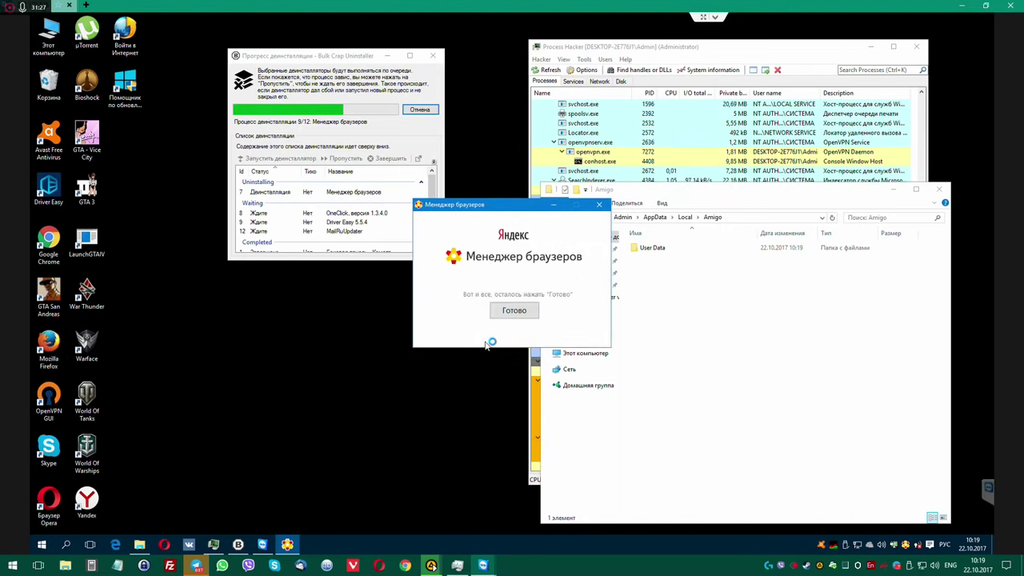
pyautogui.click(498, 312)
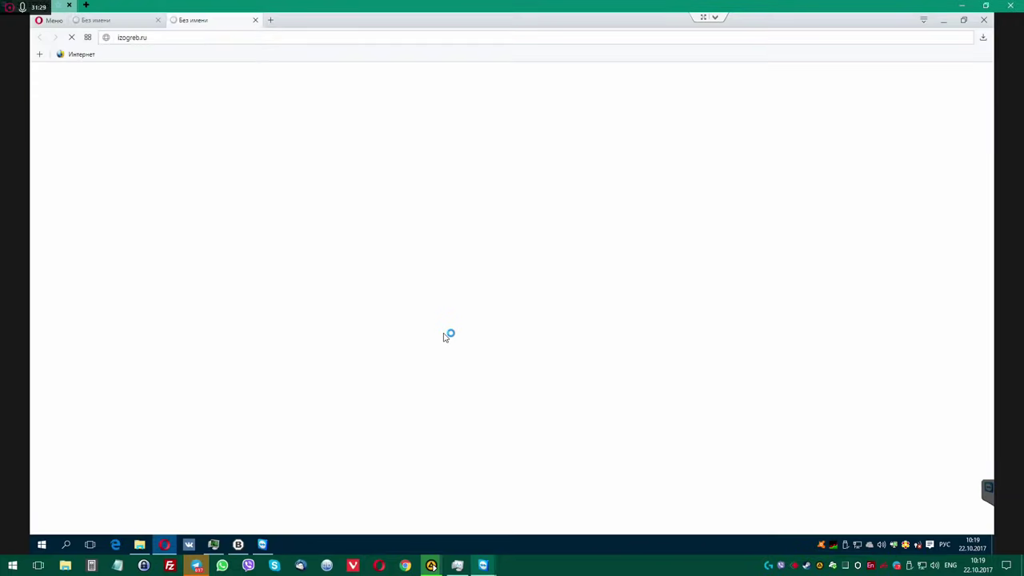
pyautogui.click(256, 20)
pyautogui.click(158, 20)
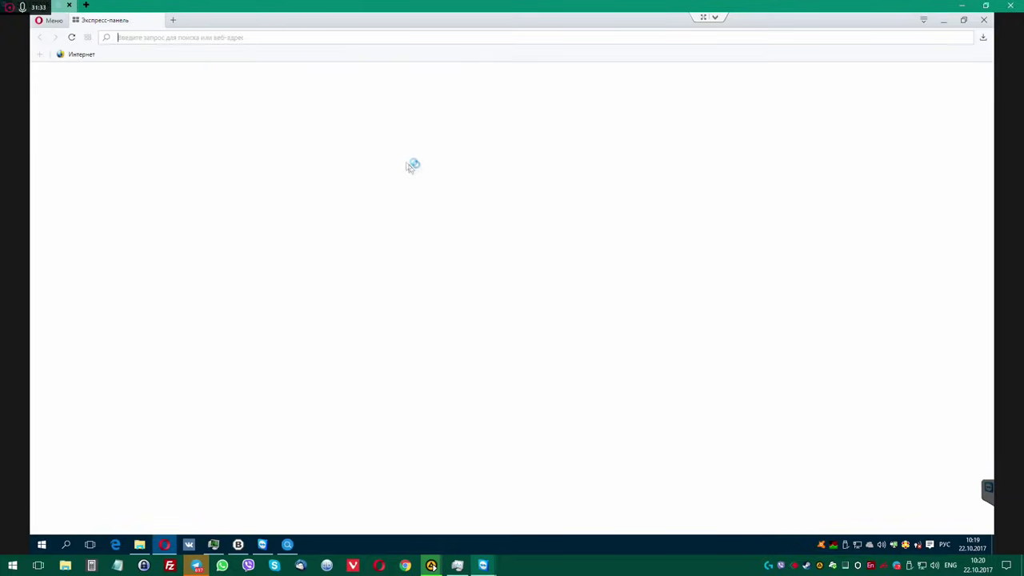
pyautogui.click(964, 19)
pyautogui.click(1010, 5)
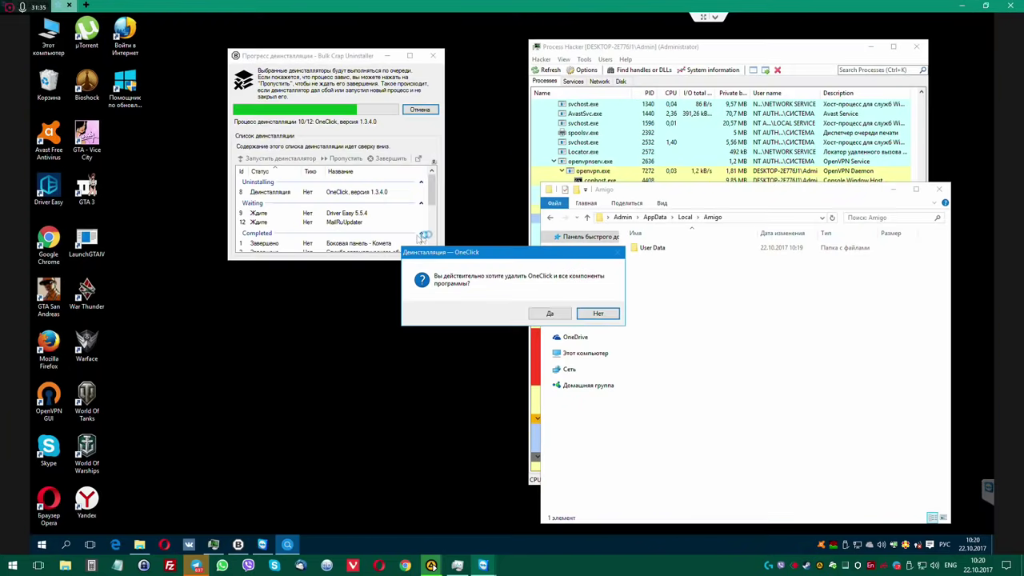
# Remove OneClick and Driver Easy, keeping Driver Easy's configuration files.
pyautogui.click(550, 313)
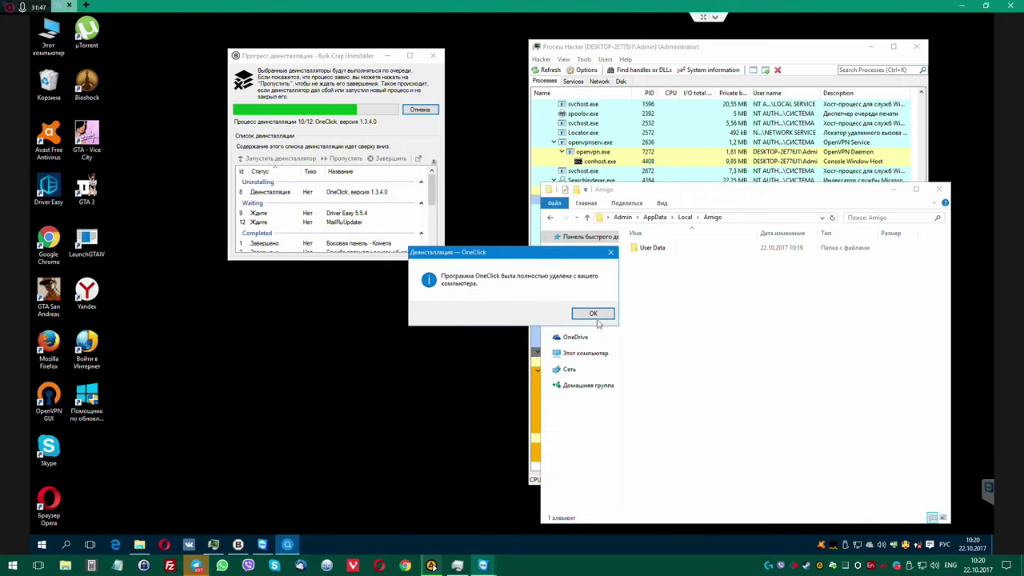
pyautogui.press('Return')
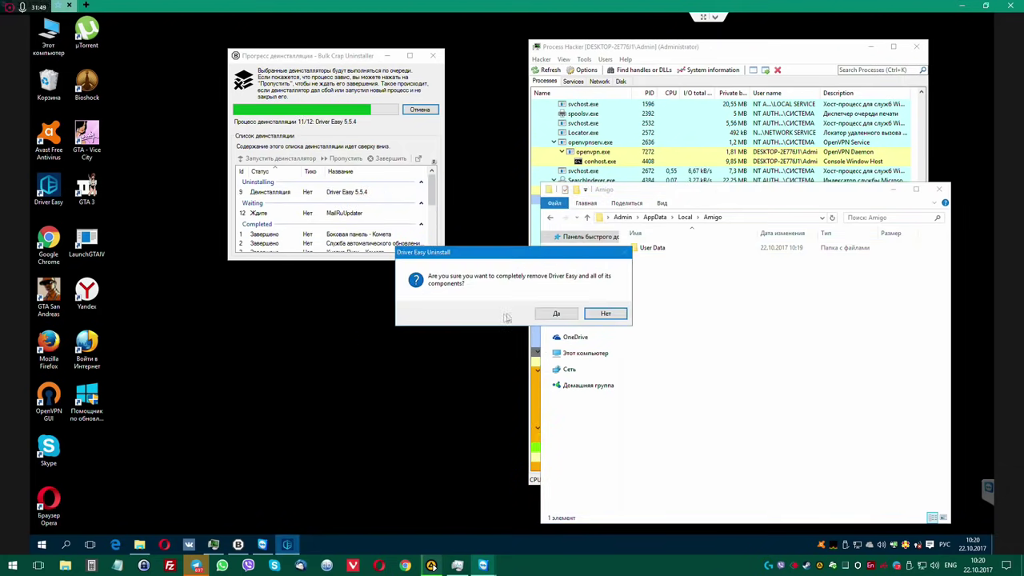
pyautogui.click(558, 314)
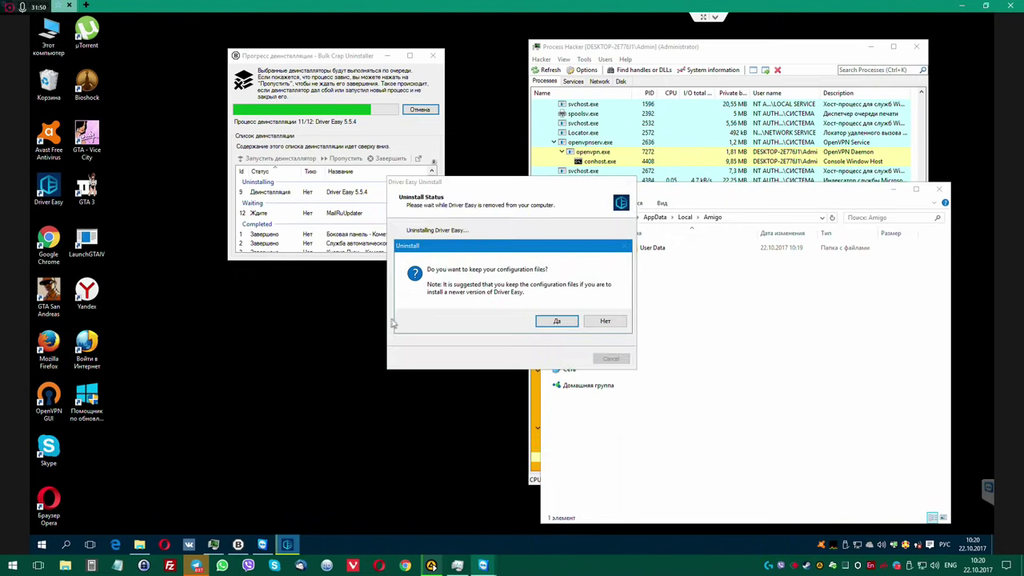
pyautogui.click(564, 322)
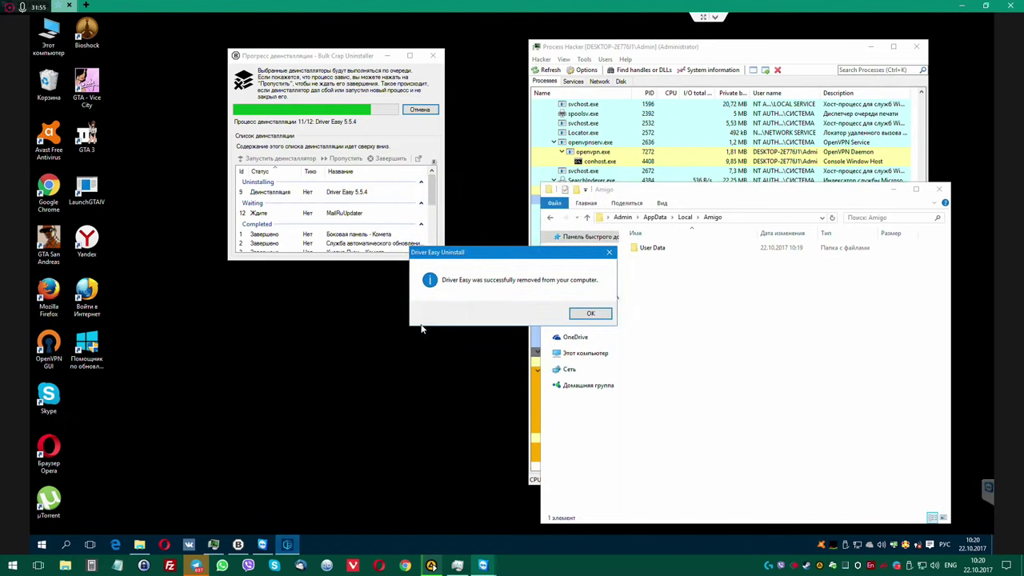
pyautogui.click(592, 313)
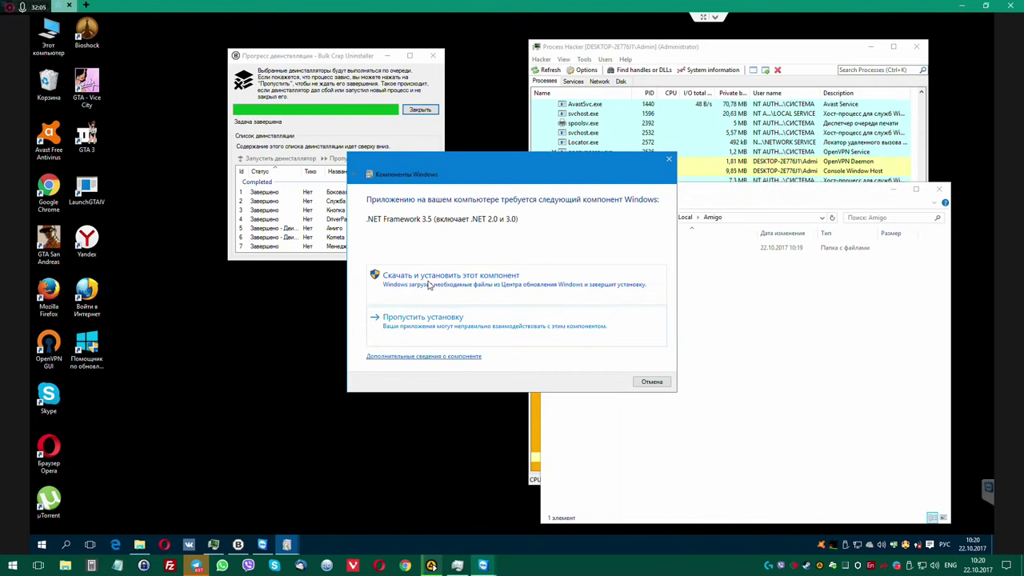
# Start the .NET Framework 3.5 download and identify its window's process as OptionalFeatures.exe.
pyautogui.click(430, 285)
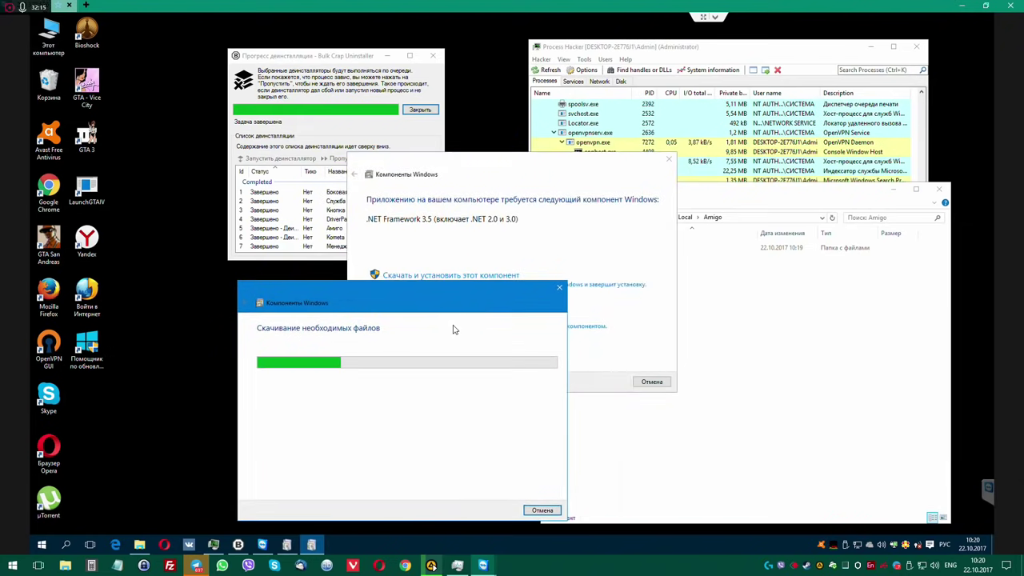
pyautogui.scroll(12, 639, 285)
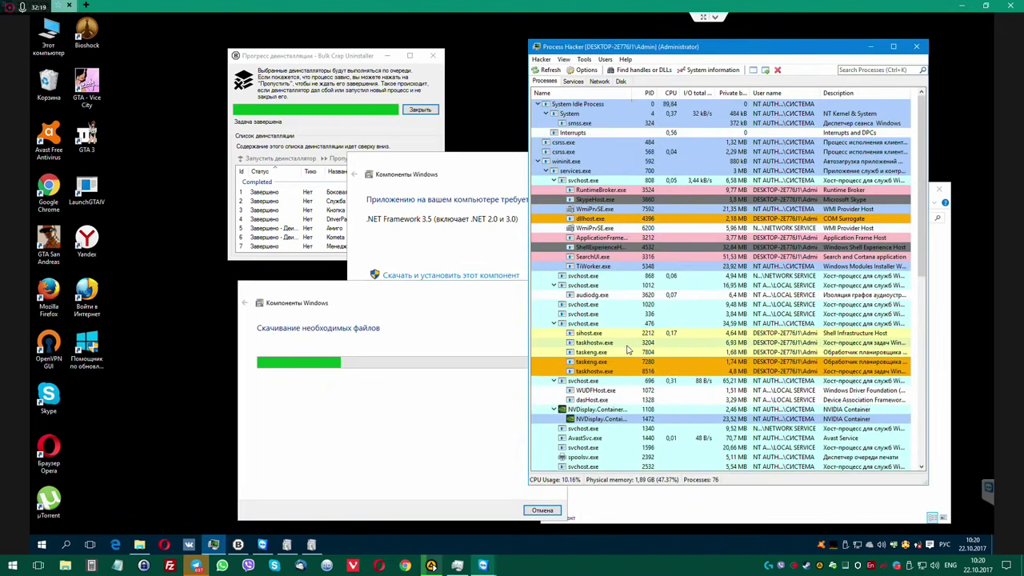
pyautogui.hotkey('alt', 'shift')
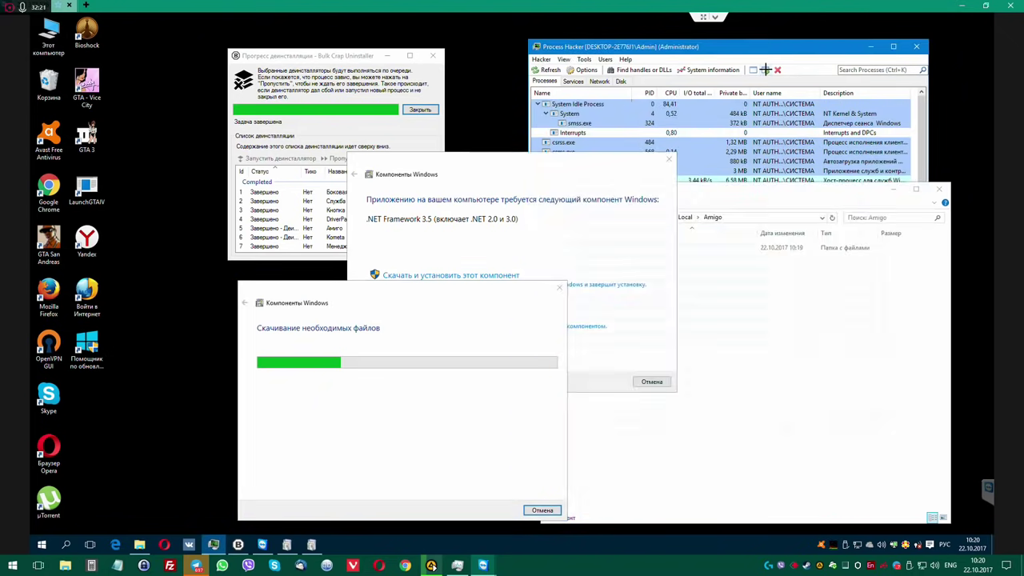
pyautogui.moveTo(764, 70); pyautogui.dragTo(433, 304)
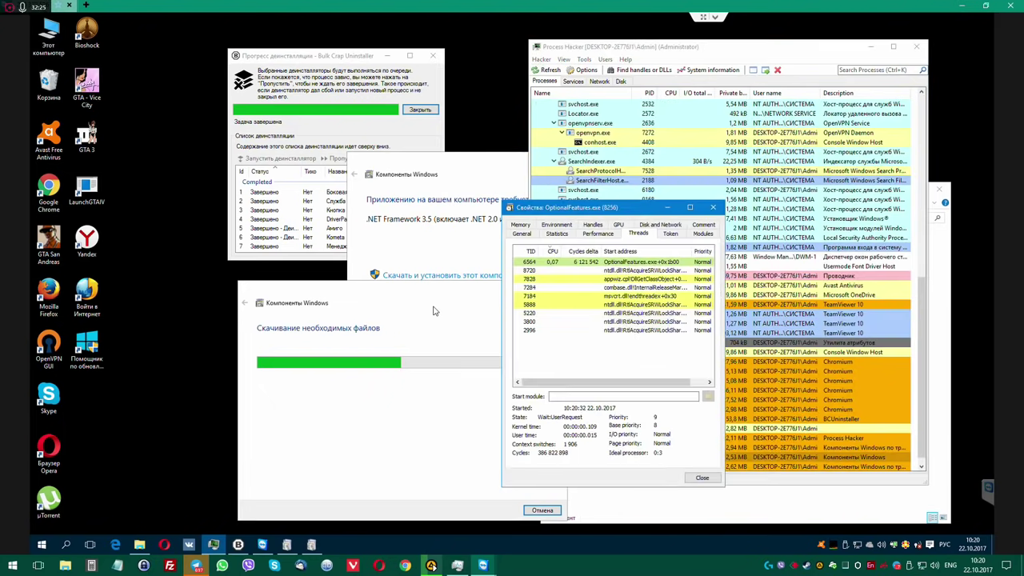
pyautogui.click(522, 235)
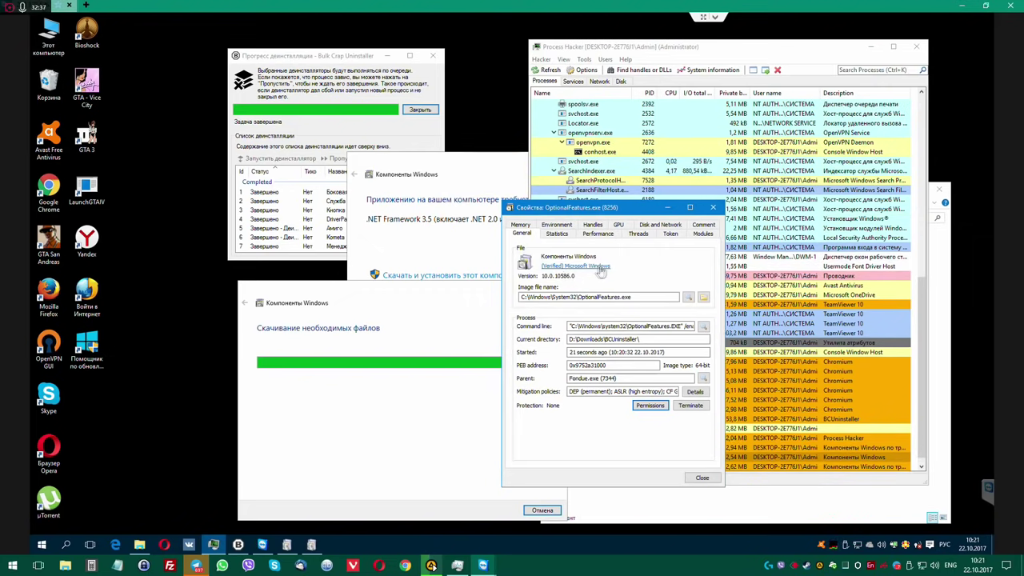
# Reposition the component download window left and up.
pyautogui.click(400, 300)
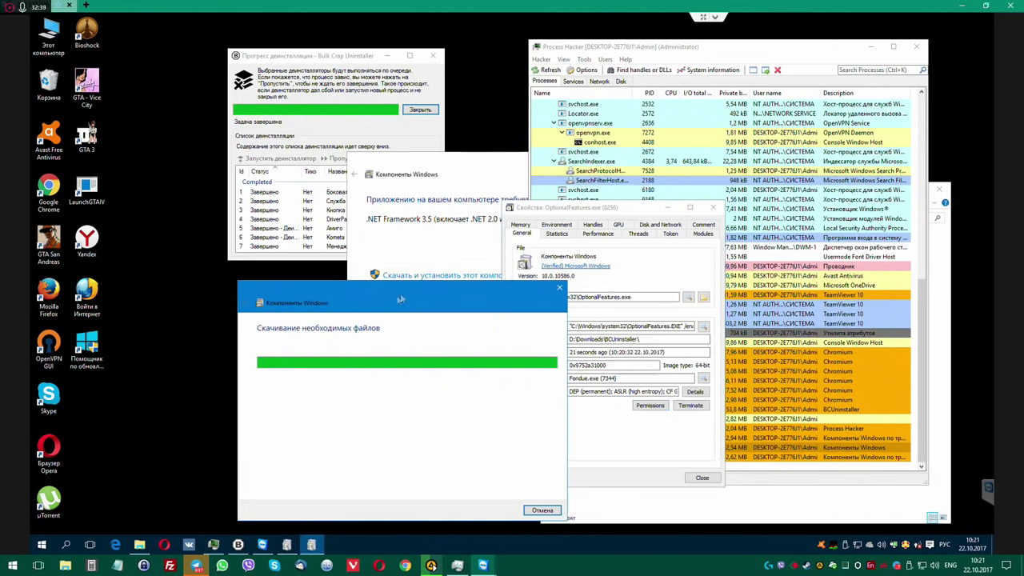
pyautogui.moveTo(421, 283); pyautogui.dragTo(306, 259)
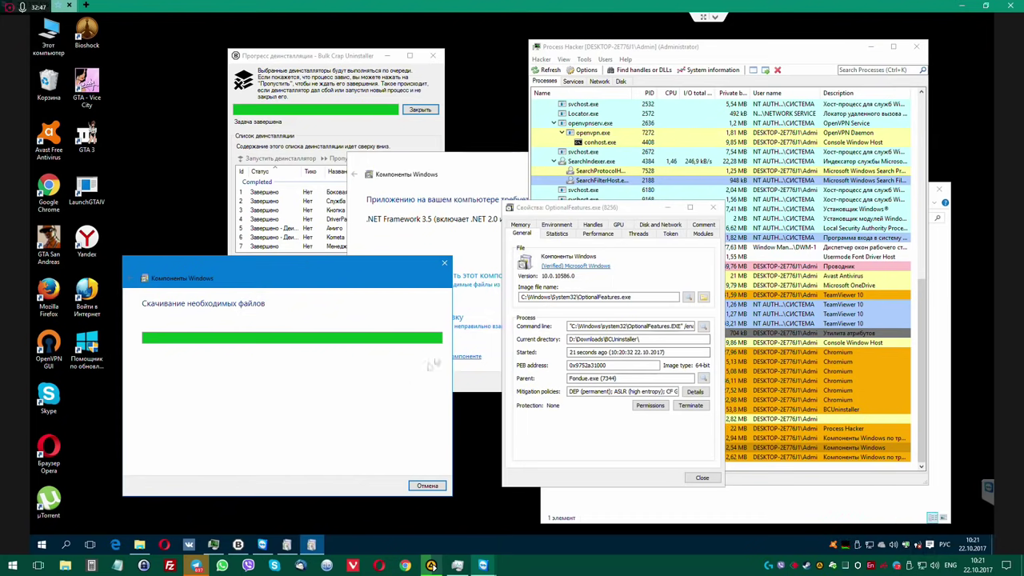
pyautogui.moveTo(348, 273); pyautogui.dragTo(387, 281)
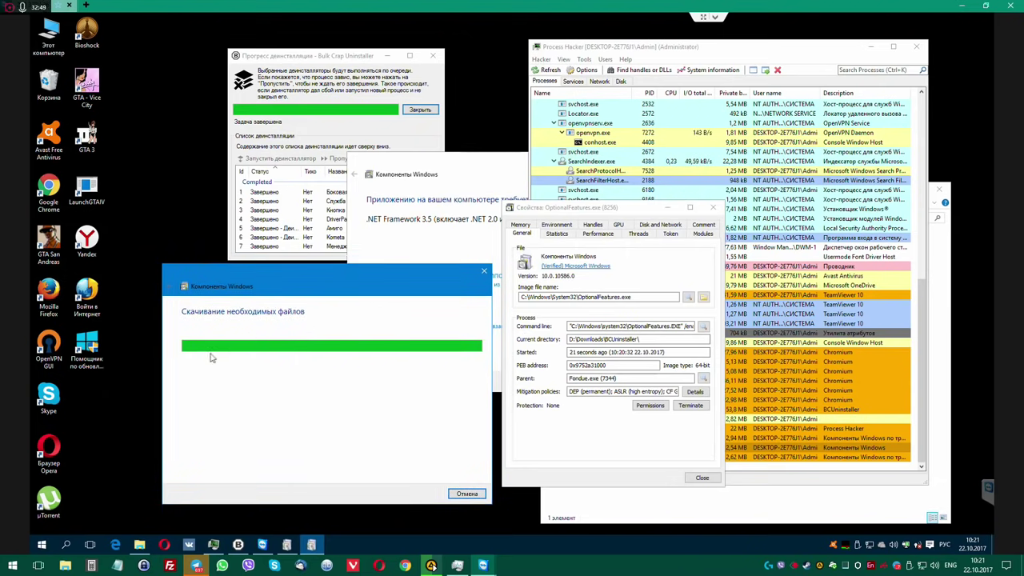
# Inspect the Войти в Интернет shortcut's properties and target, revealing it opens an ad URL via explorer.exe.
pyautogui.rightClick(86, 306)
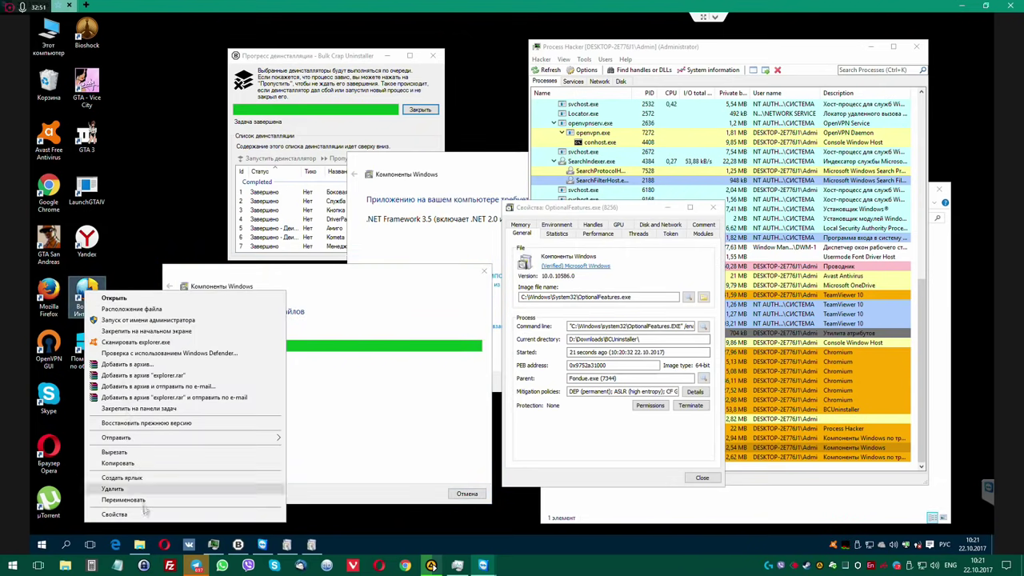
pyautogui.click(152, 514)
pyautogui.click(127, 448)
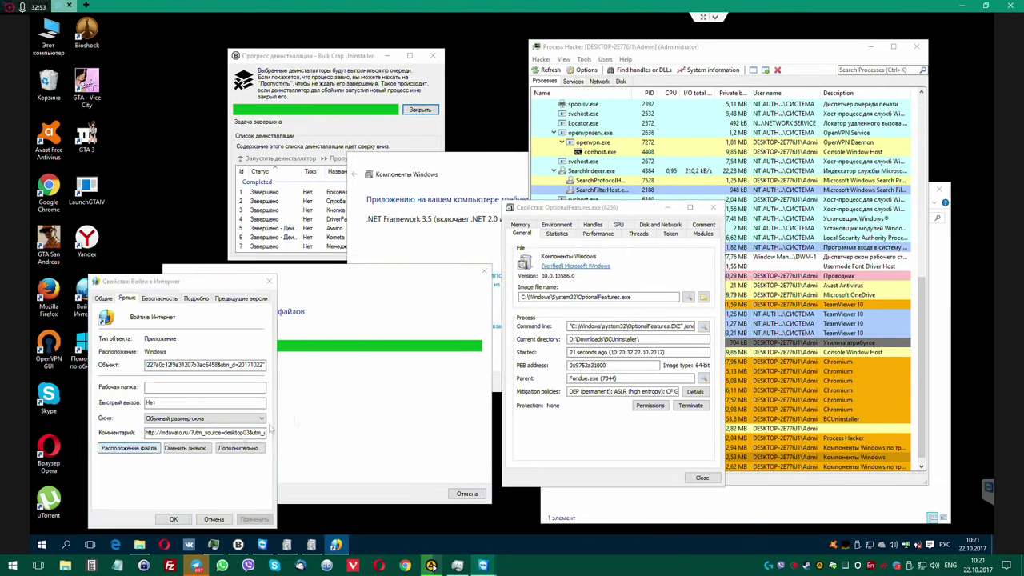
pyautogui.click(268, 283)
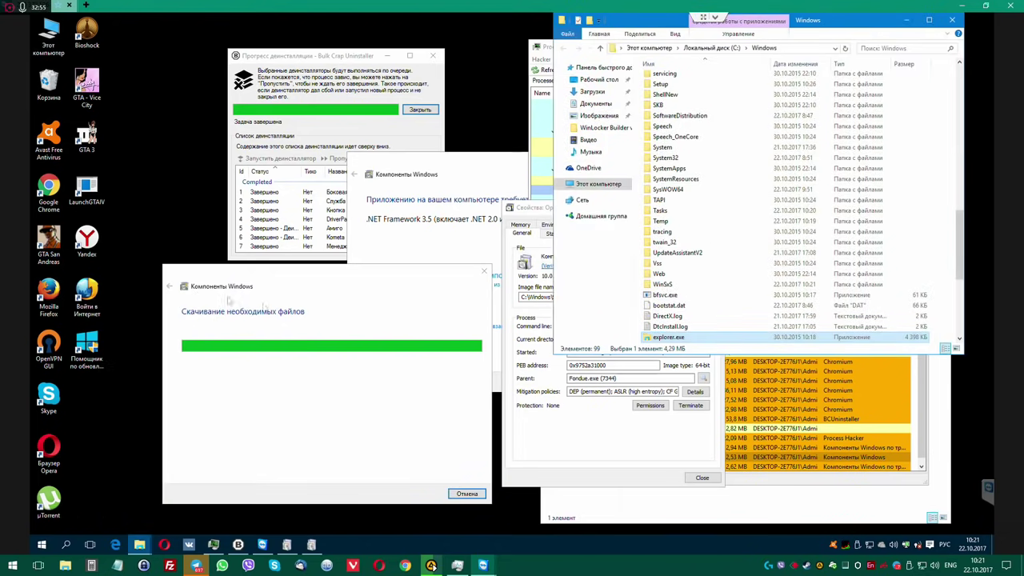
pyautogui.doubleClick(91, 296)
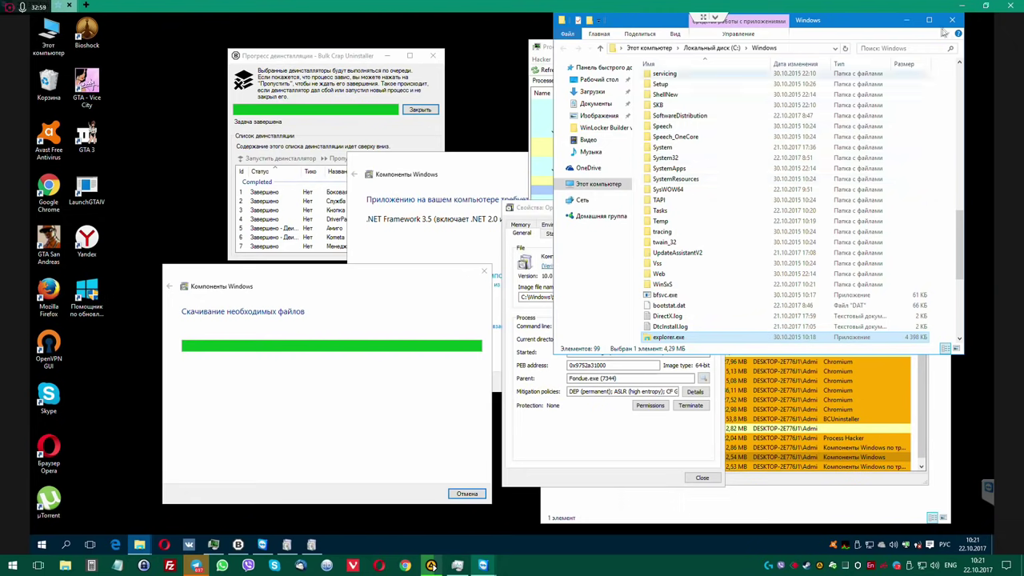
pyautogui.click(950, 20)
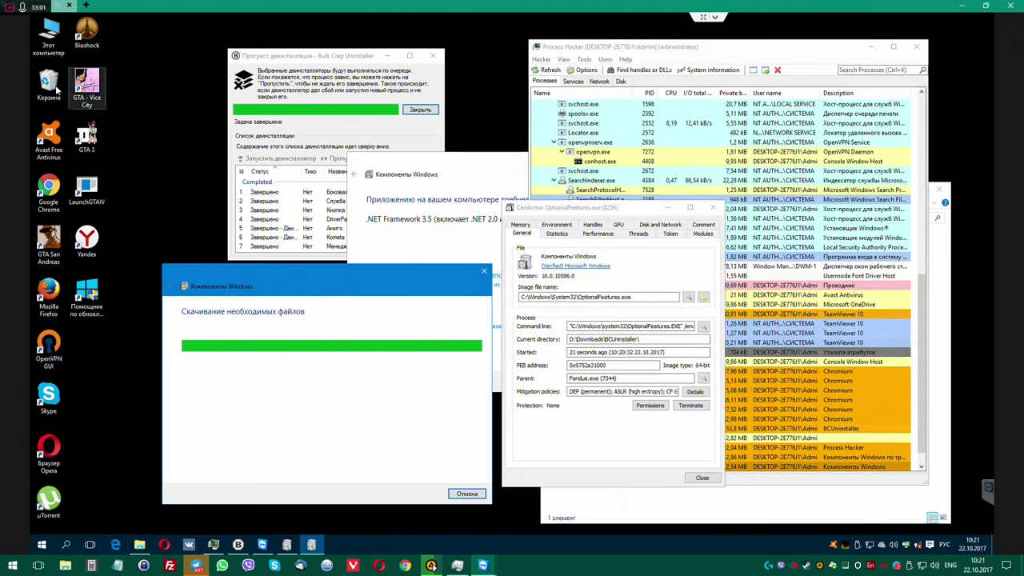
# Empty the Recycle Bin (Корзина), confirming permanent deletion of its 7 items.
pyautogui.rightClick(51, 80)
pyautogui.click(67, 99)
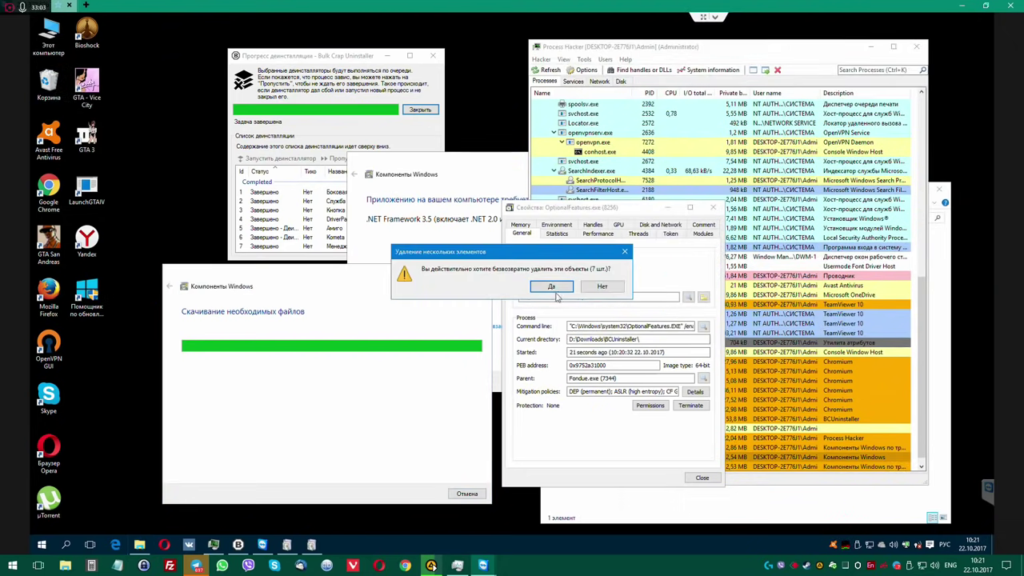
pyautogui.click(551, 287)
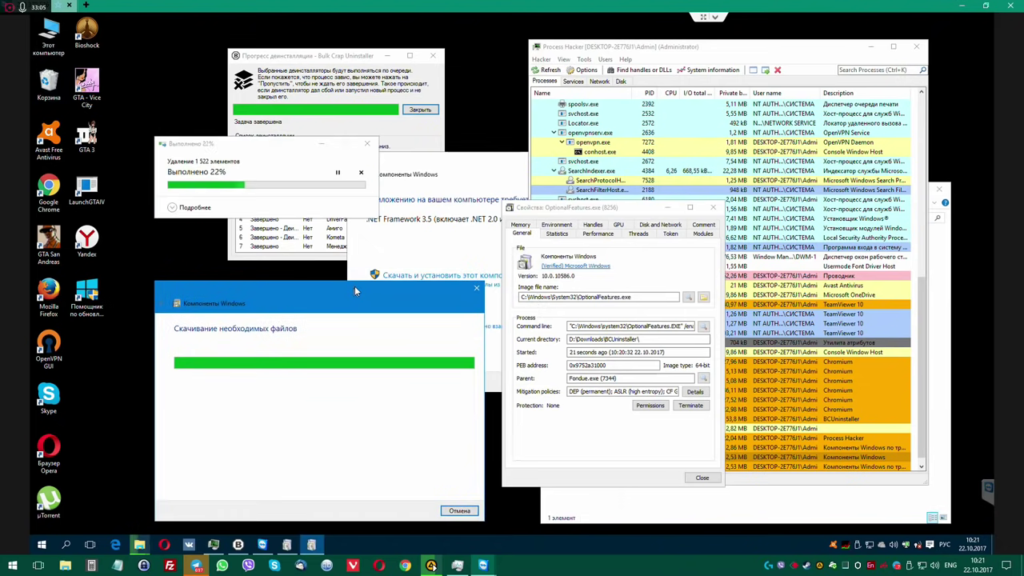
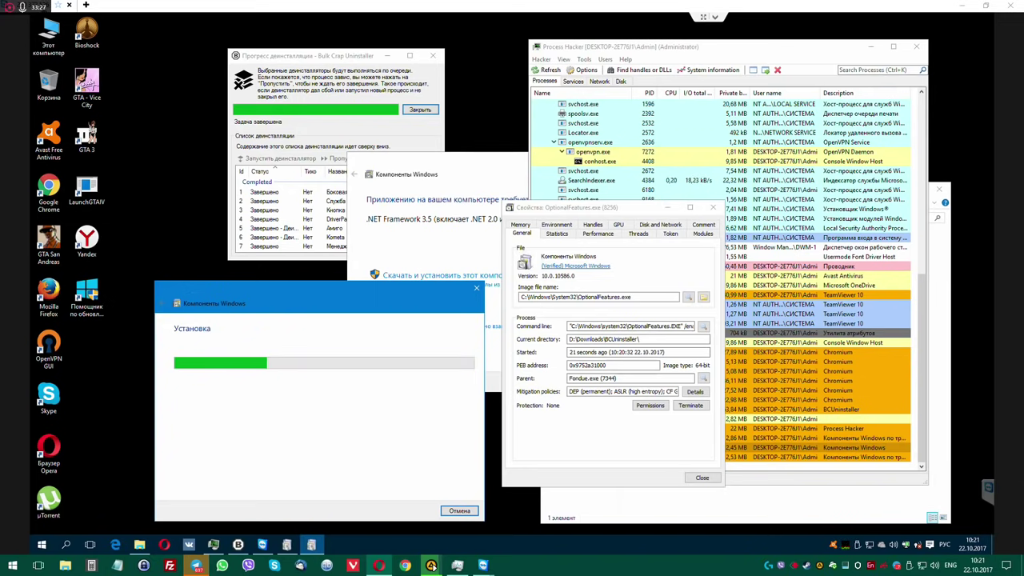
# Move the Windows Features, OptionalFeatures.exe and .NET Framework 3.5 windows aside to uncover the process list.
pyautogui.moveTo(305, 288); pyautogui.dragTo(335, 198)
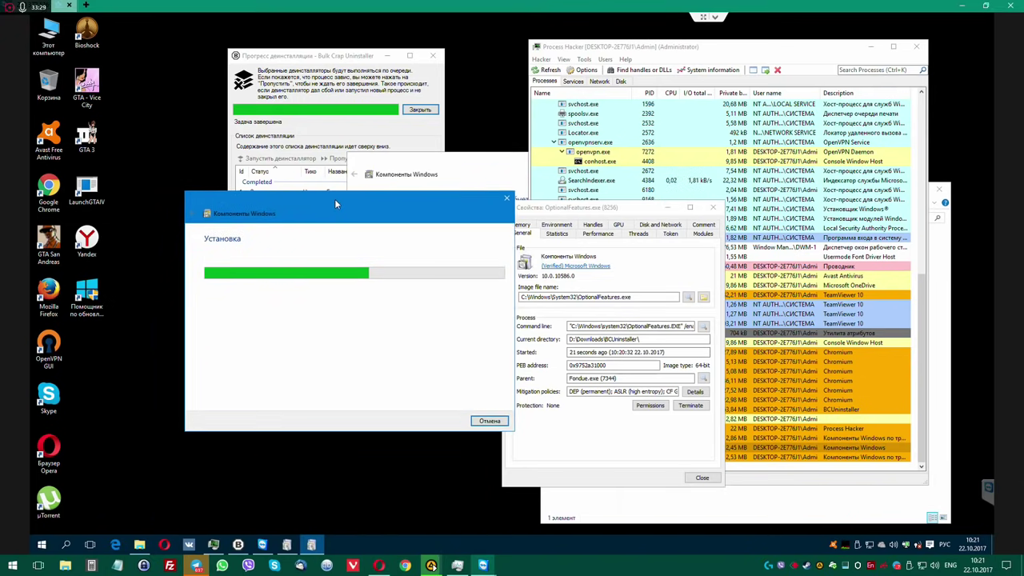
pyautogui.moveTo(623, 212); pyautogui.dragTo(589, 217)
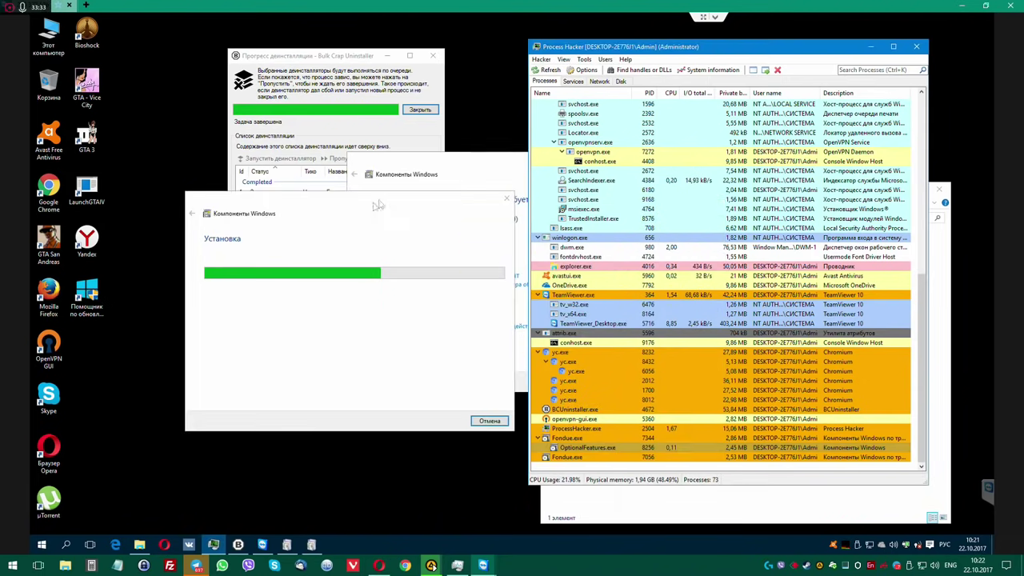
pyautogui.moveTo(480, 230); pyautogui.dragTo(393, 281)
pyautogui.moveTo(331, 55); pyautogui.dragTo(265, 42)
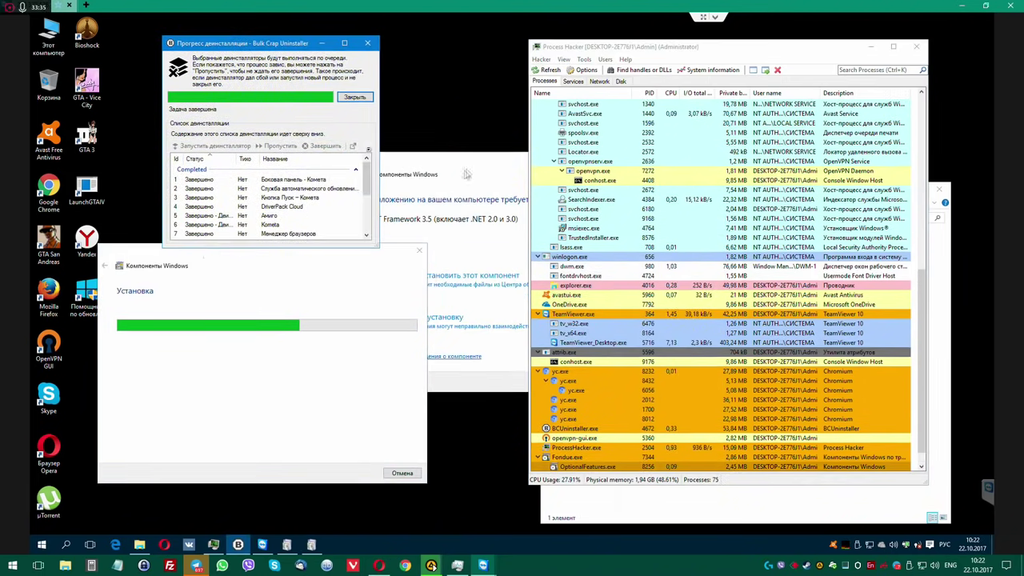
pyautogui.click(480, 170)
pyautogui.moveTo(480, 170); pyautogui.dragTo(314, 244)
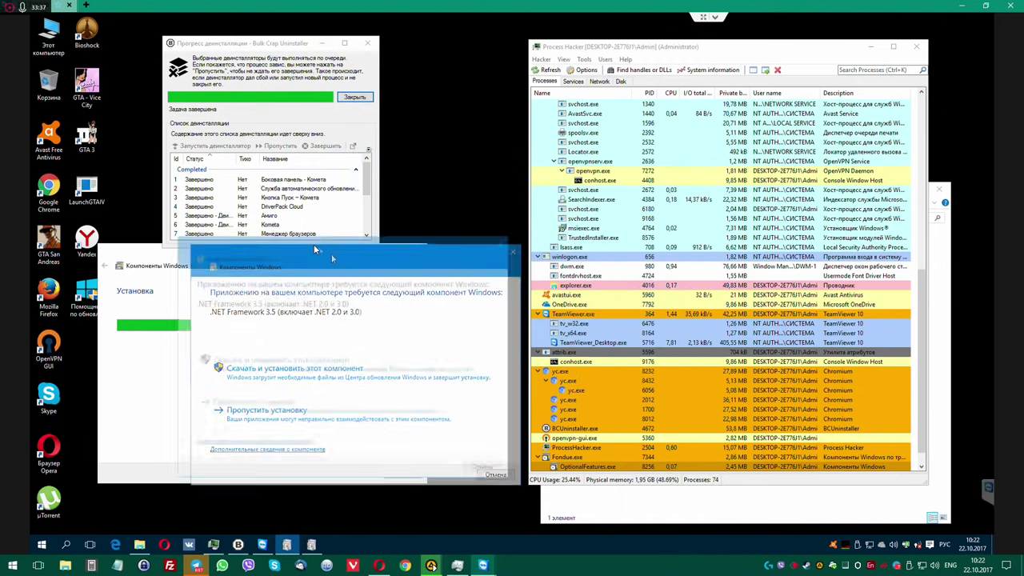
# Open the Properties of the yc.exe process in Process Hacker.
pyautogui.click(614, 394)
pyautogui.rightClick(584, 362)
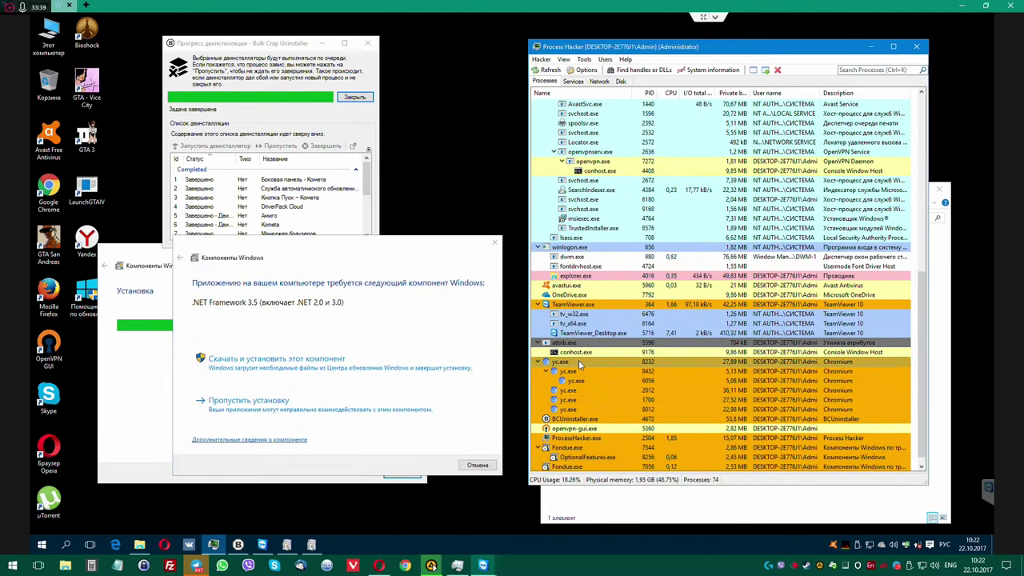
pyautogui.click(610, 331)
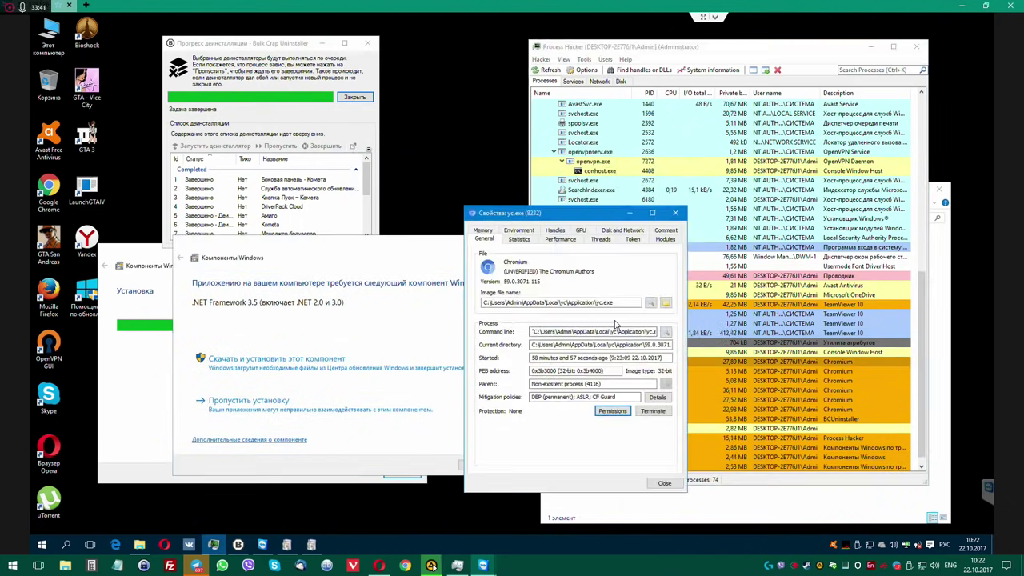
# Open yc.exe's AppData\Local\yc\Application folder, close Properties, and place Explorer at the lower right.
pyautogui.click(665, 303)
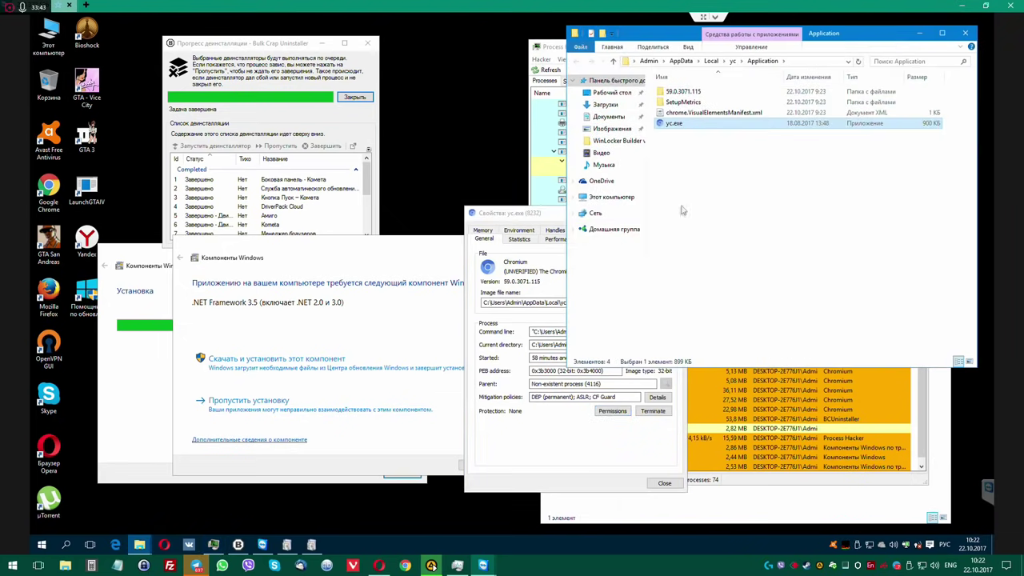
pyautogui.click(538, 217)
pyautogui.click(681, 213)
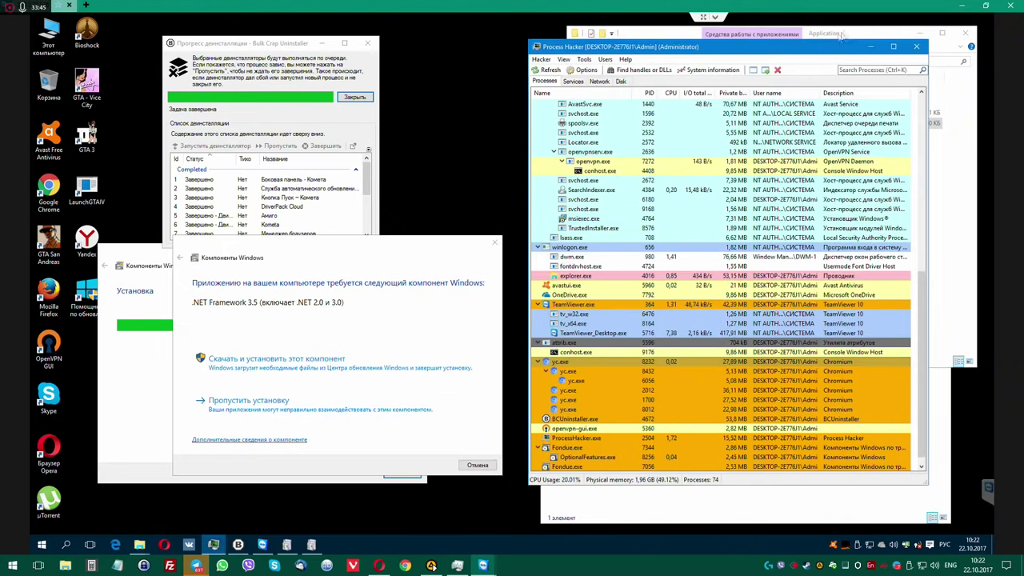
pyautogui.moveTo(806, 40); pyautogui.dragTo(508, 49)
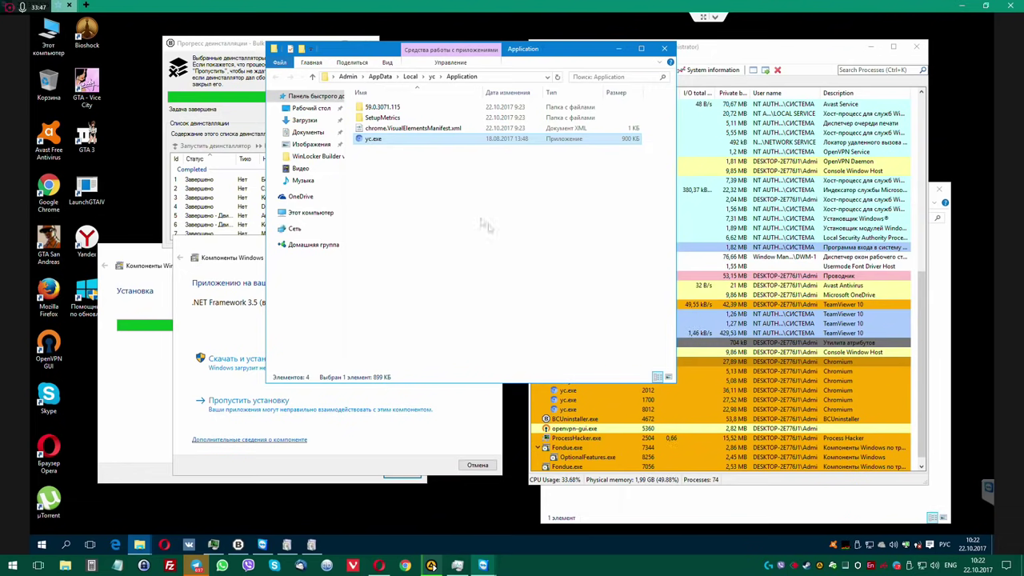
pyautogui.moveTo(674, 385); pyautogui.dragTo(727, 250)
pyautogui.moveTo(598, 54); pyautogui.dragTo(565, 53)
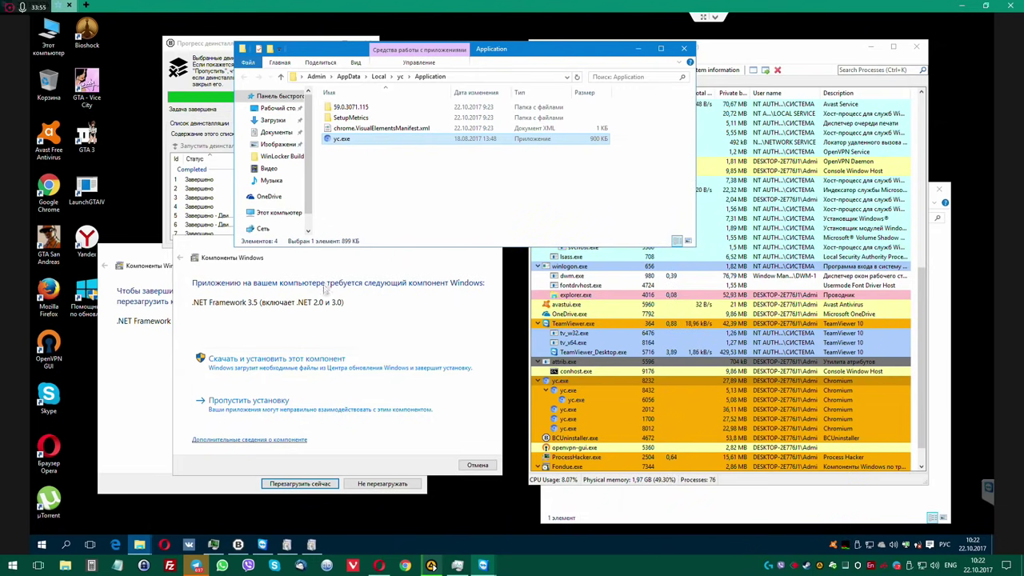
pyautogui.moveTo(592, 50); pyautogui.dragTo(841, 317)
# Decline the restart and skip installing .NET Framework 3.5.
pyautogui.moveTo(373, 239); pyautogui.dragTo(408, 148)
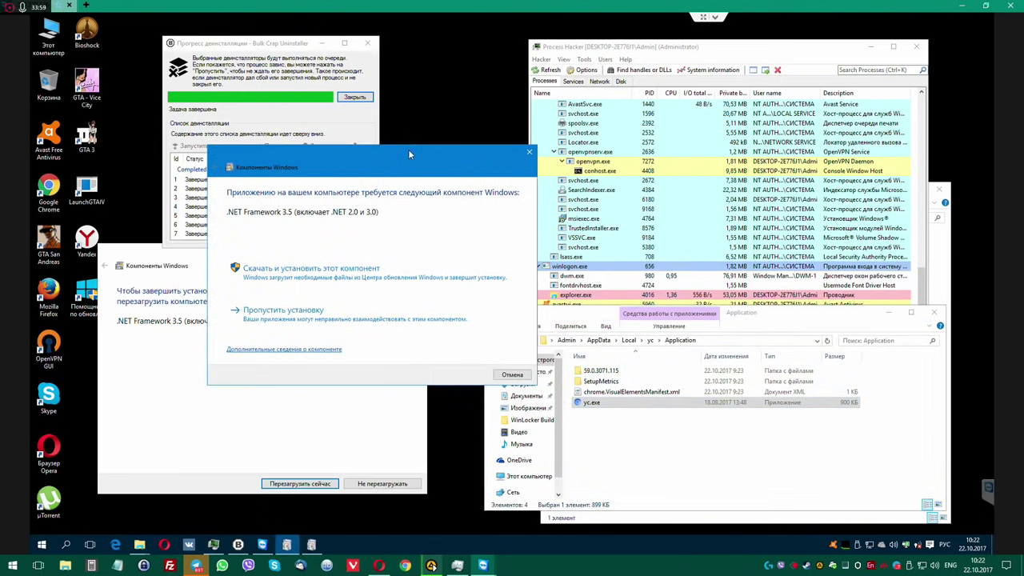
pyautogui.click(382, 483)
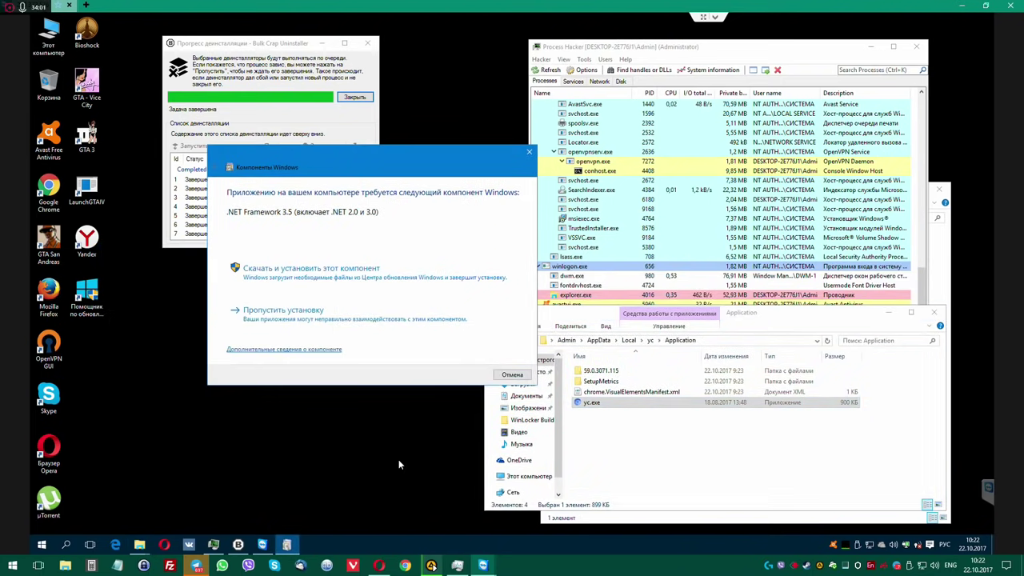
pyautogui.click(339, 319)
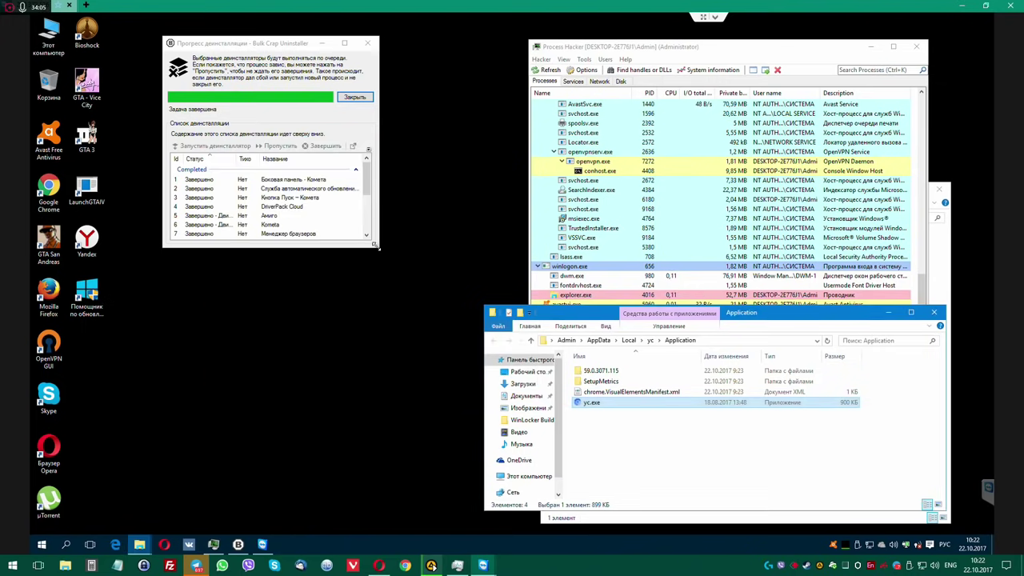
# Close the finished uninstall progress window and agree to search for leftovers of the removed programs.
pyautogui.moveTo(378, 247); pyautogui.dragTo(401, 453)
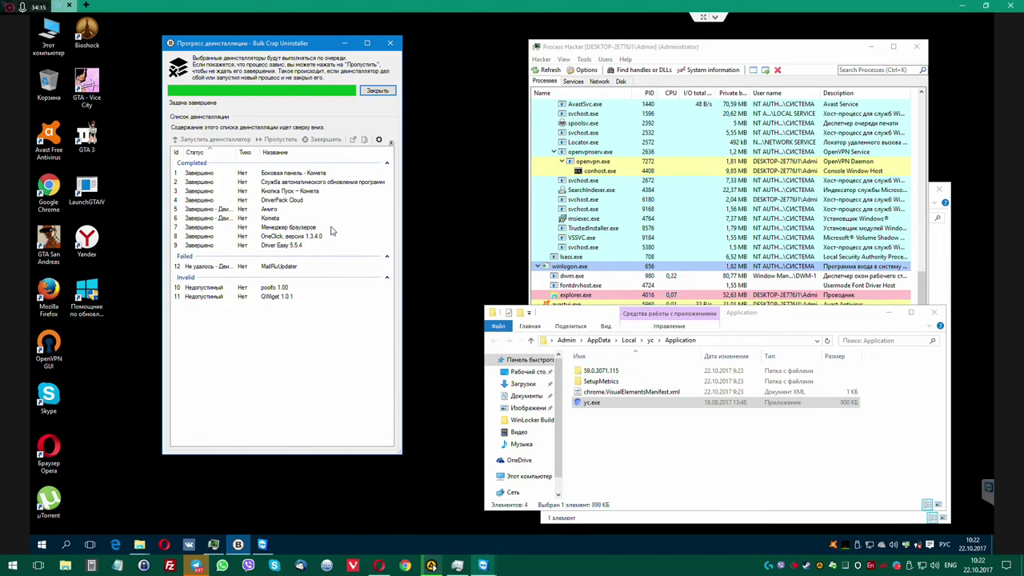
pyautogui.click(377, 90)
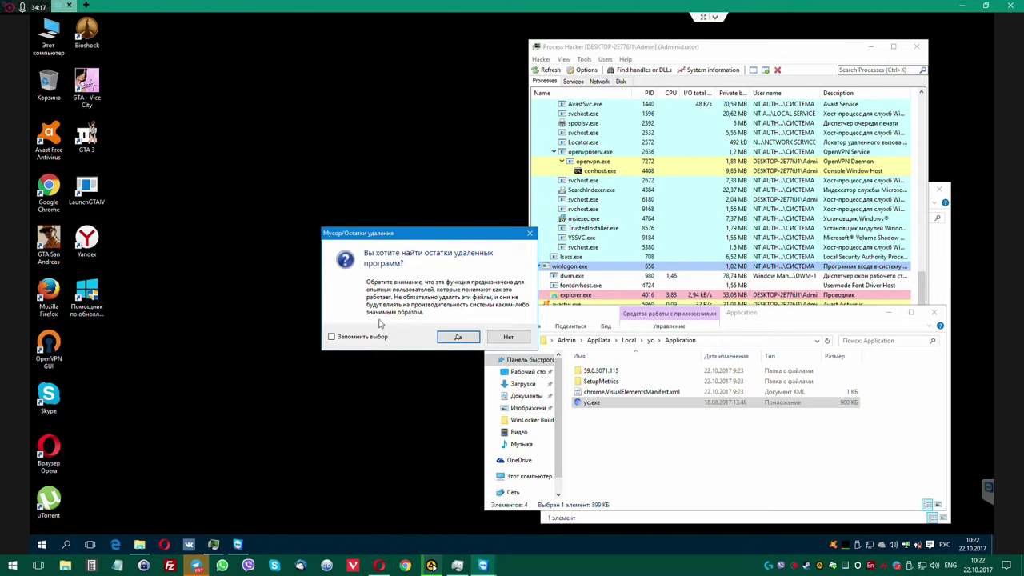
pyautogui.click(457, 338)
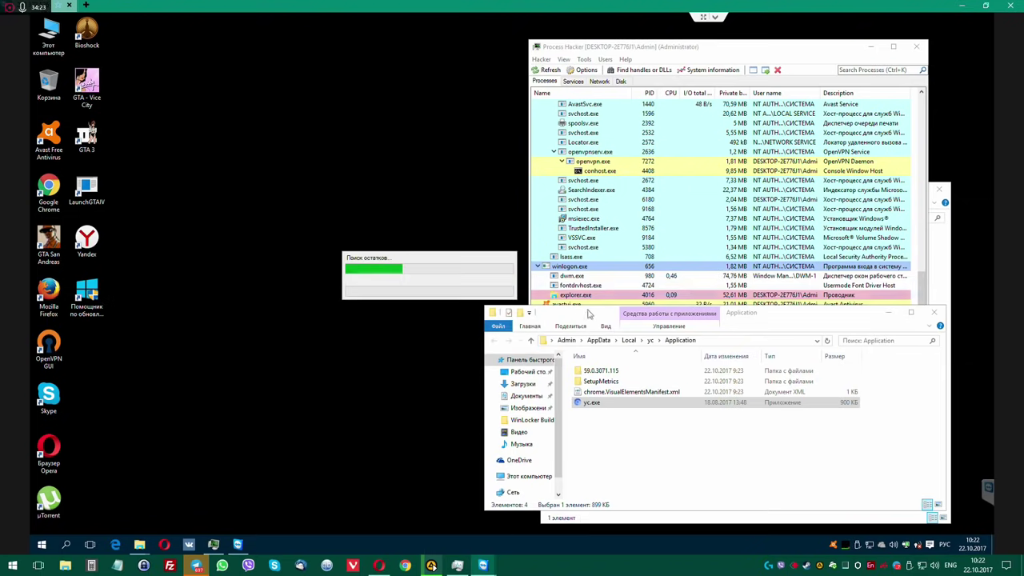
pyautogui.moveTo(528, 325); pyautogui.dragTo(305, 348)
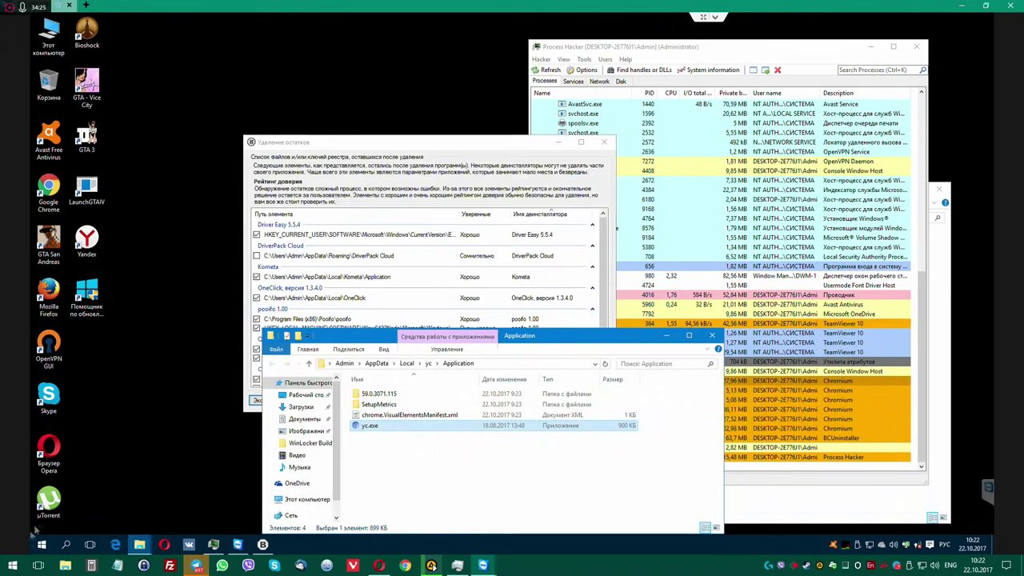
# Open Control Panel's Programs and Features via Win+X and select FastDataX 1.20.
pyautogui.click(43, 544)
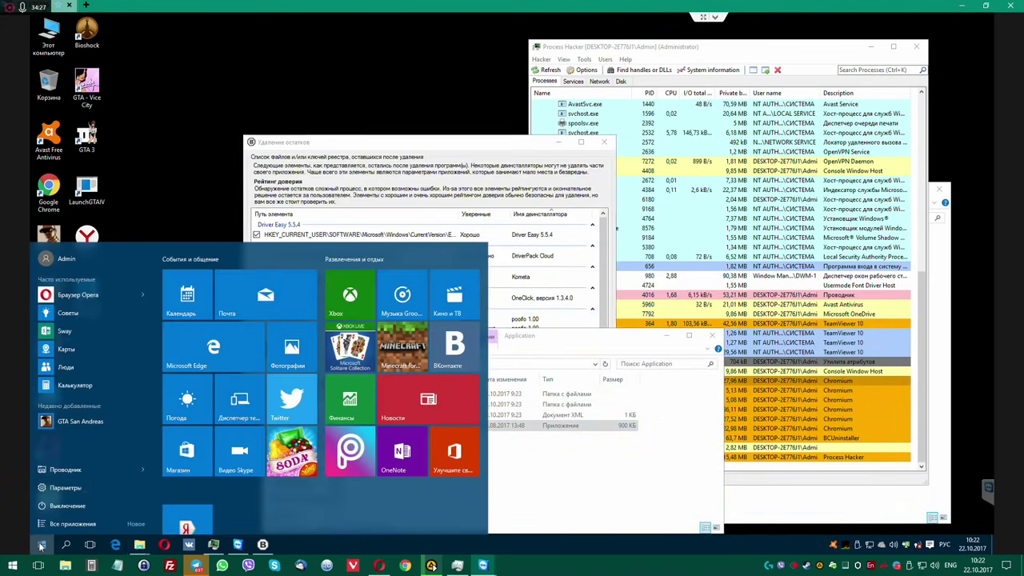
pyautogui.rightClick(40, 547)
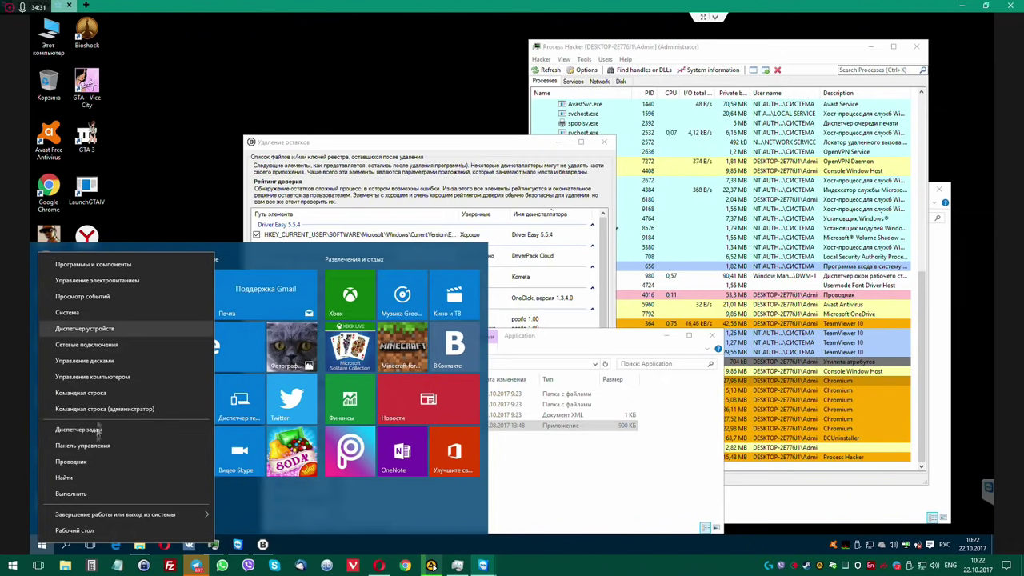
pyautogui.click(97, 448)
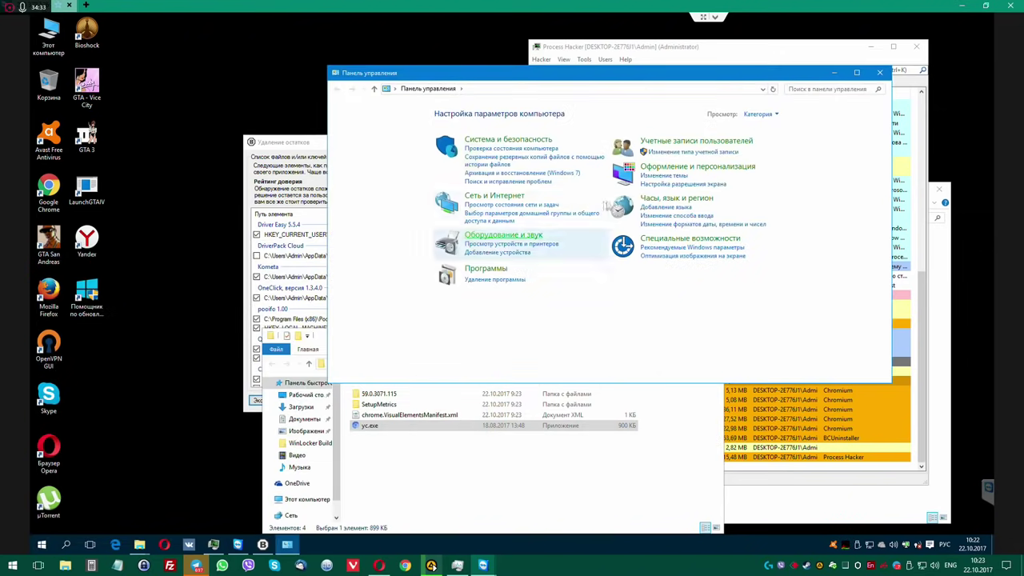
pyautogui.click(496, 286)
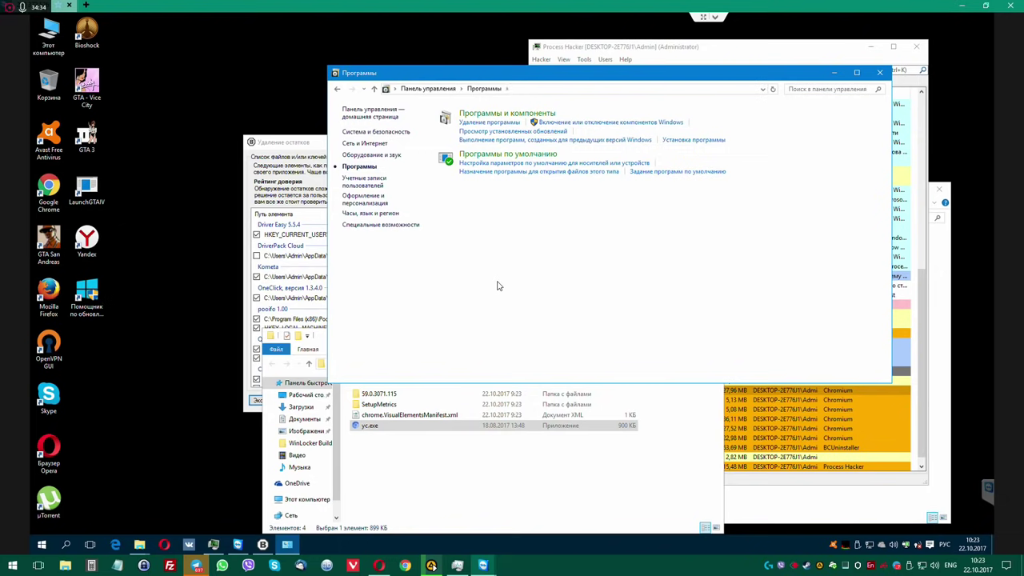
pyautogui.click(477, 124)
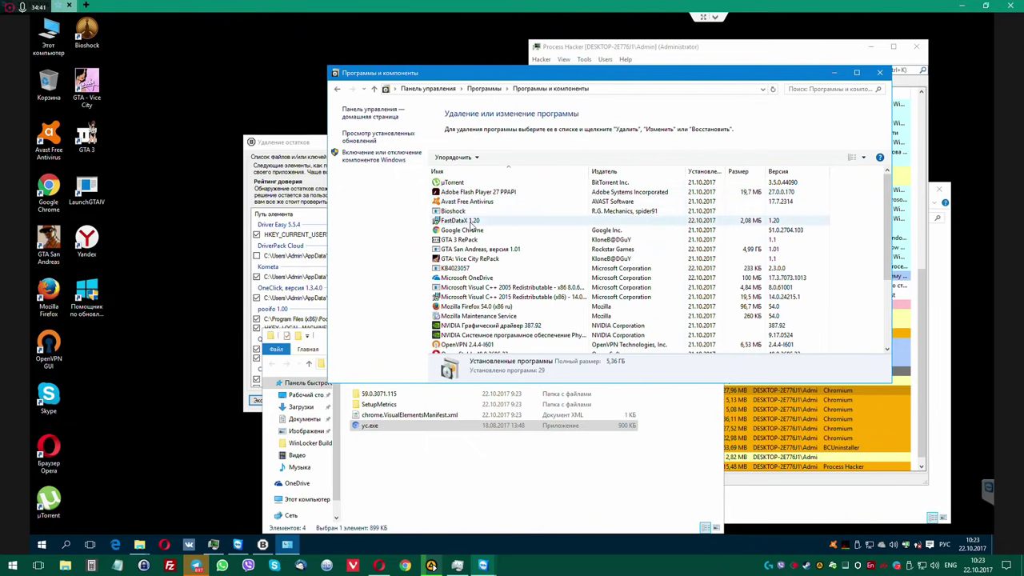
pyautogui.click(472, 222)
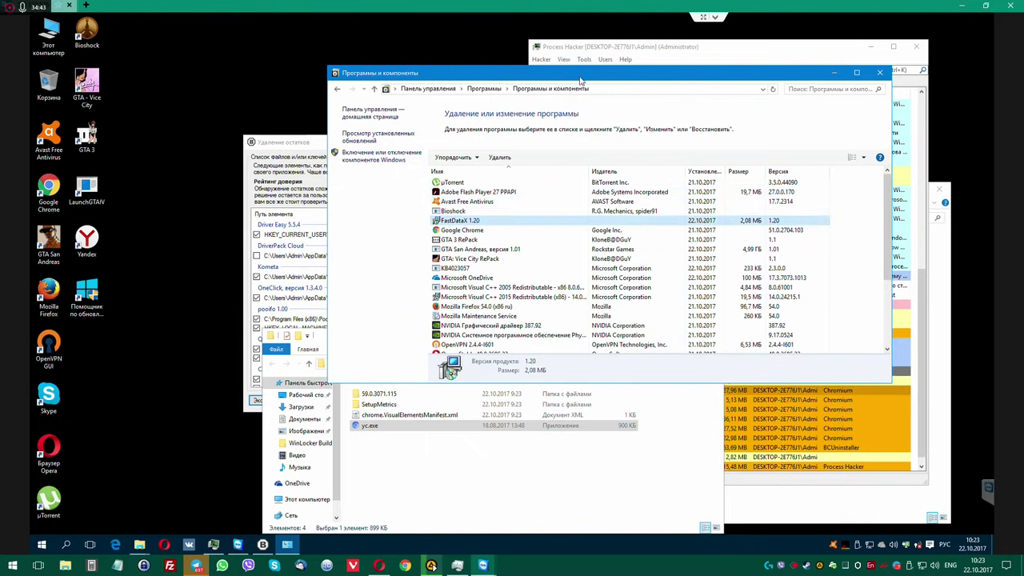
pyautogui.moveTo(572, 73); pyautogui.dragTo(558, 52)
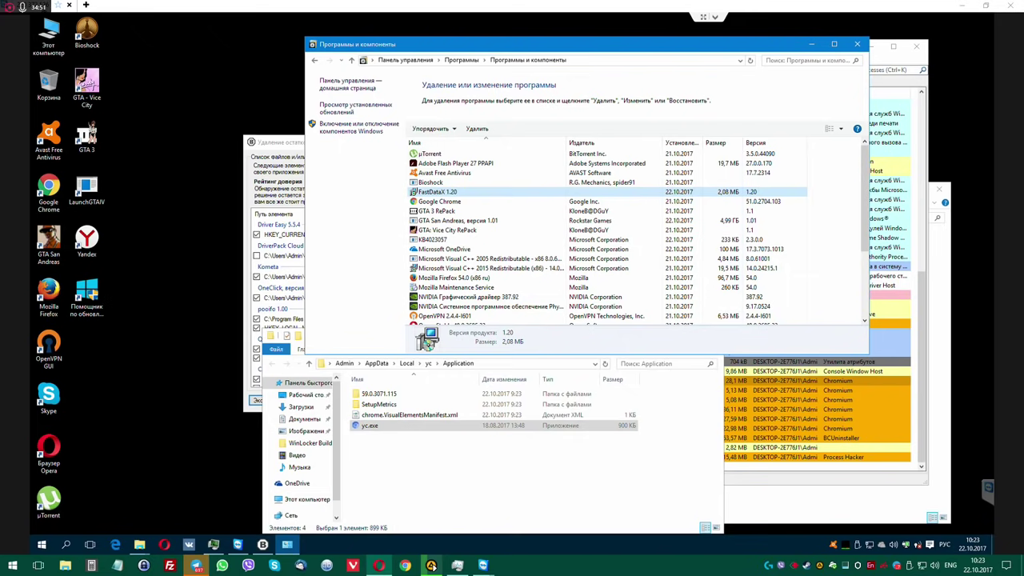
# Google 'fast data x' in Opera, check its LinkedIn page, then minimize the browser.
pyautogui.hotkey('alt', 'Tab')
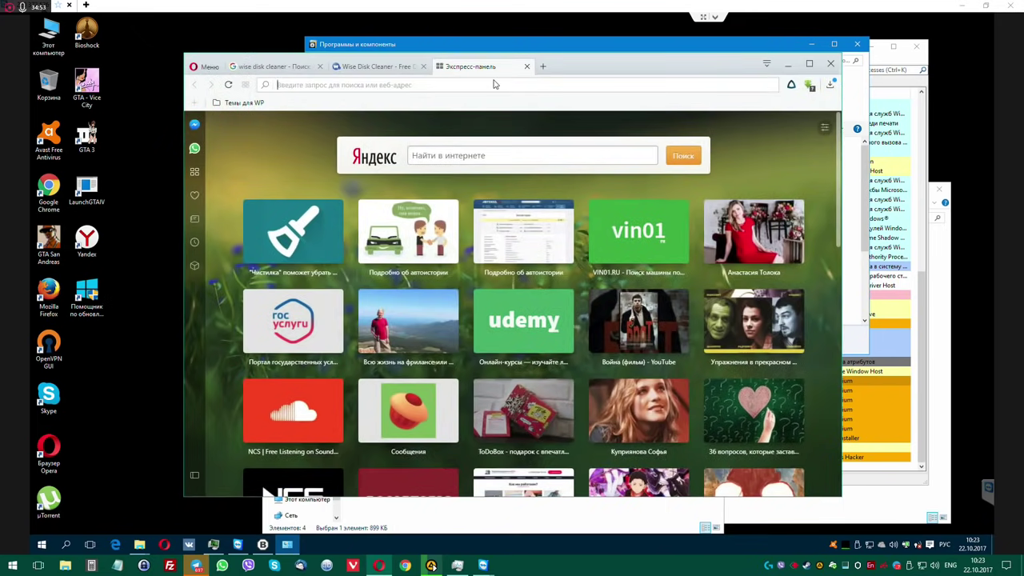
pyautogui.write('fas')
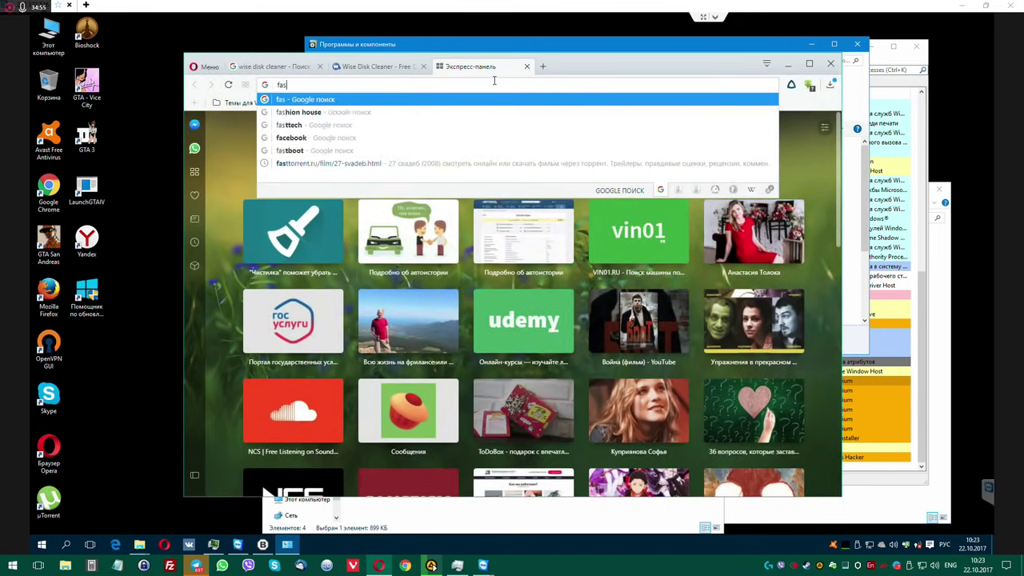
pyautogui.write('t data x')
pyautogui.press('Return')
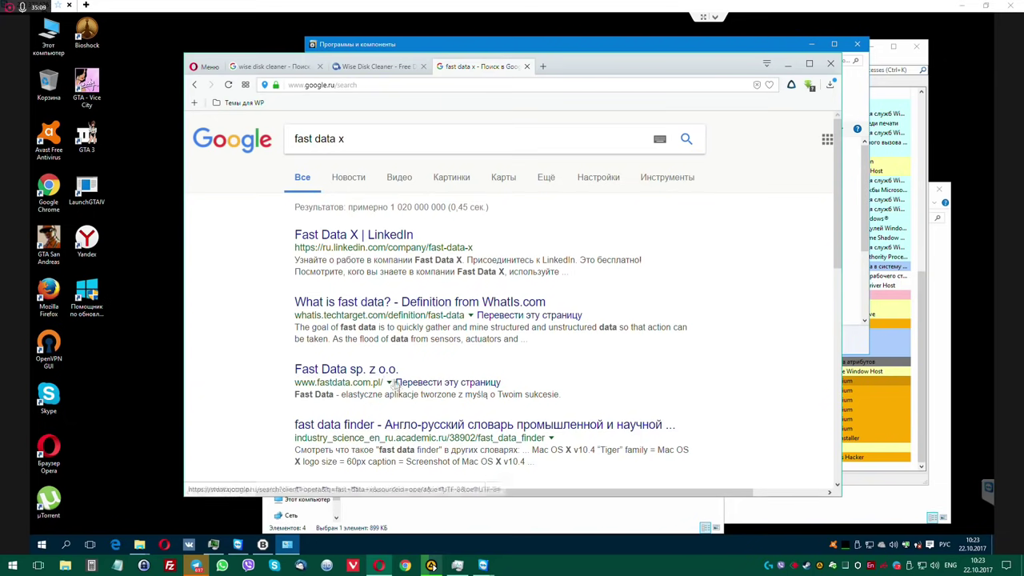
pyautogui.scroll(-2, 395, 384)
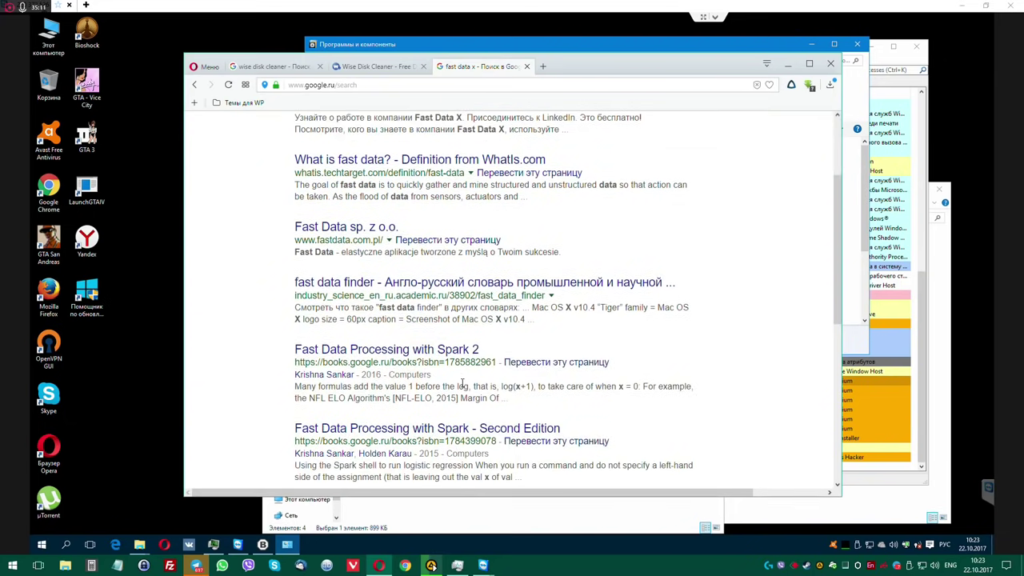
pyautogui.scroll(2, 462, 384)
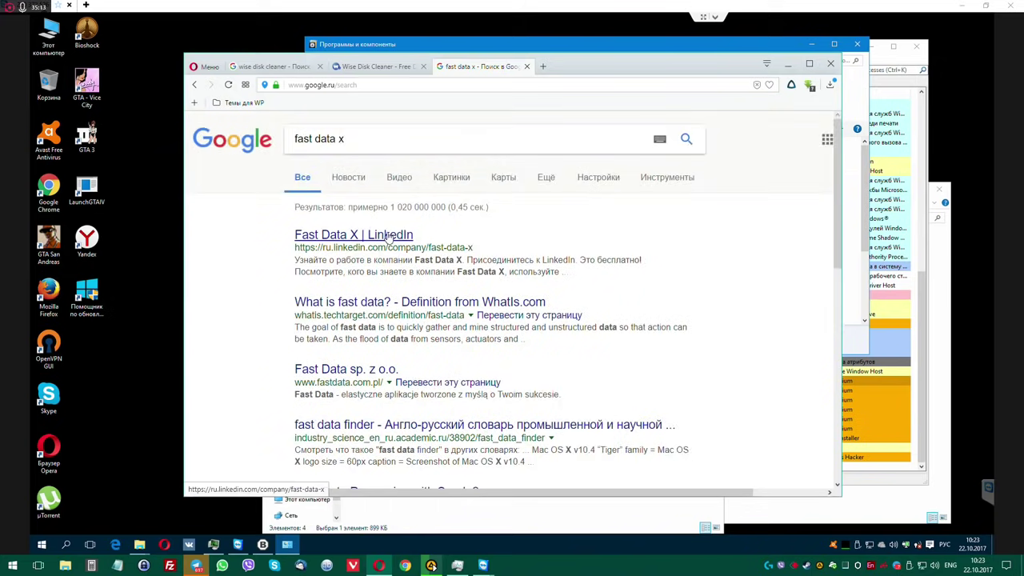
pyautogui.click(388, 236)
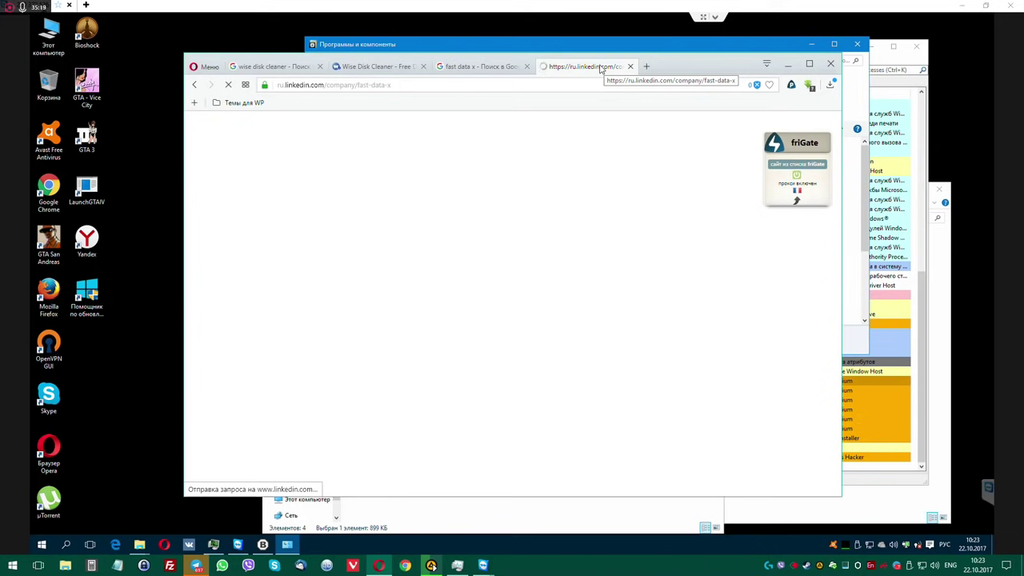
pyautogui.click(630, 67)
pyautogui.click(787, 63)
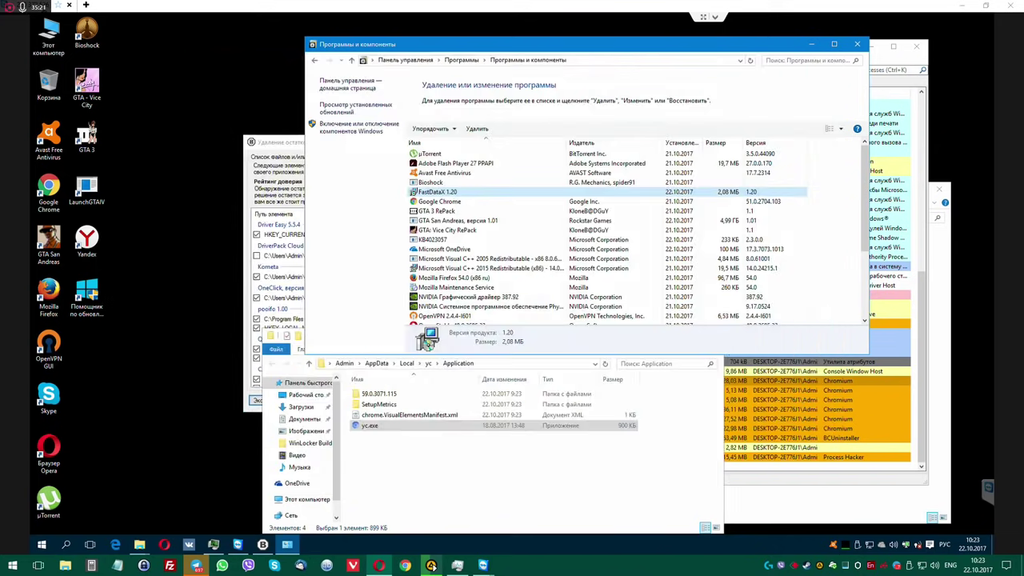
# Uninstall FastDataX 1.20 with all its components from Programs and Features.
pyautogui.doubleClick(448, 192)
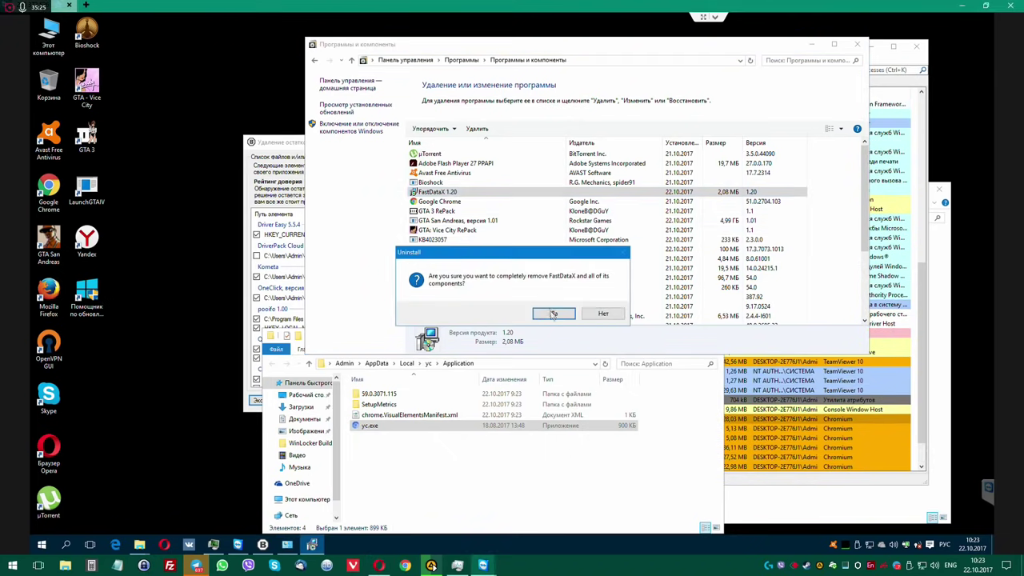
pyautogui.click(554, 313)
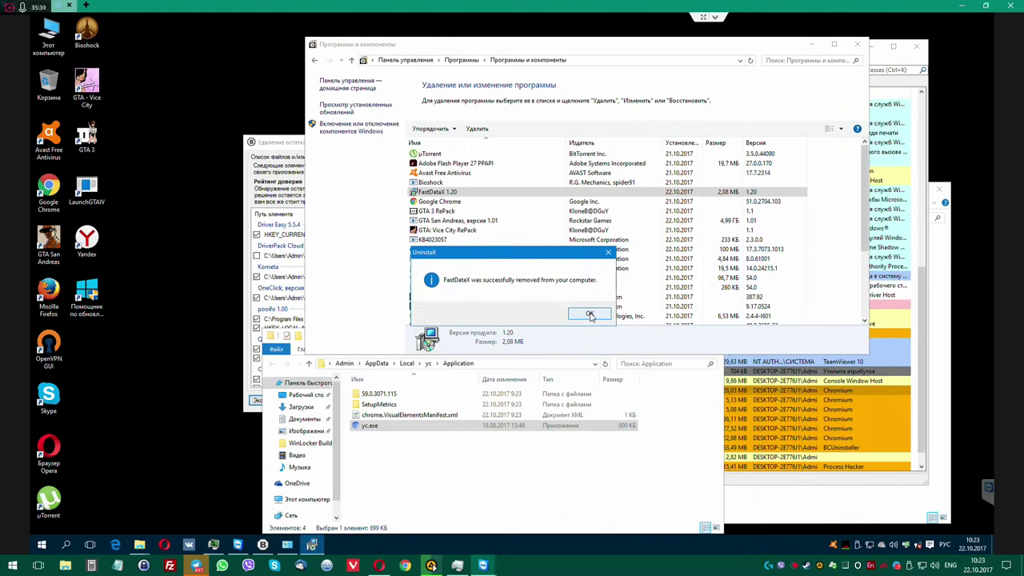
pyautogui.click(588, 312)
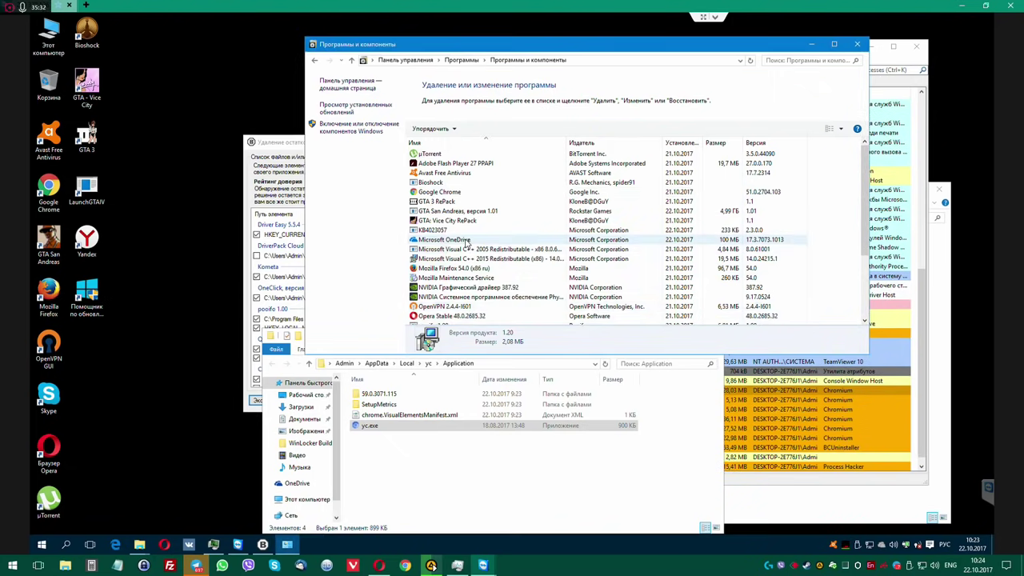
# Start uninstalling Microsoft OneDrive and allow its uninstaller through UAC.
pyautogui.doubleClick(468, 240)
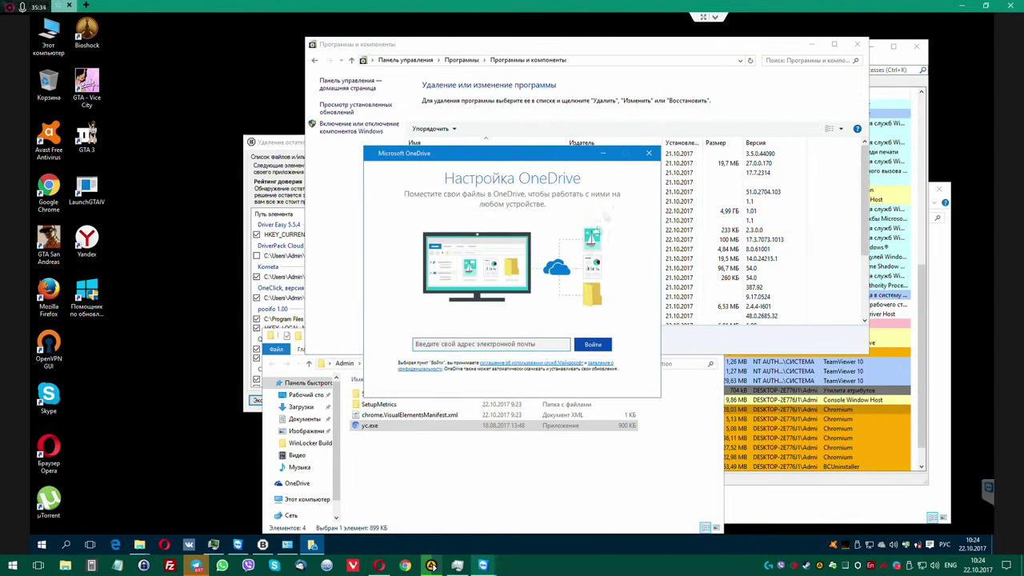
pyautogui.click(649, 153)
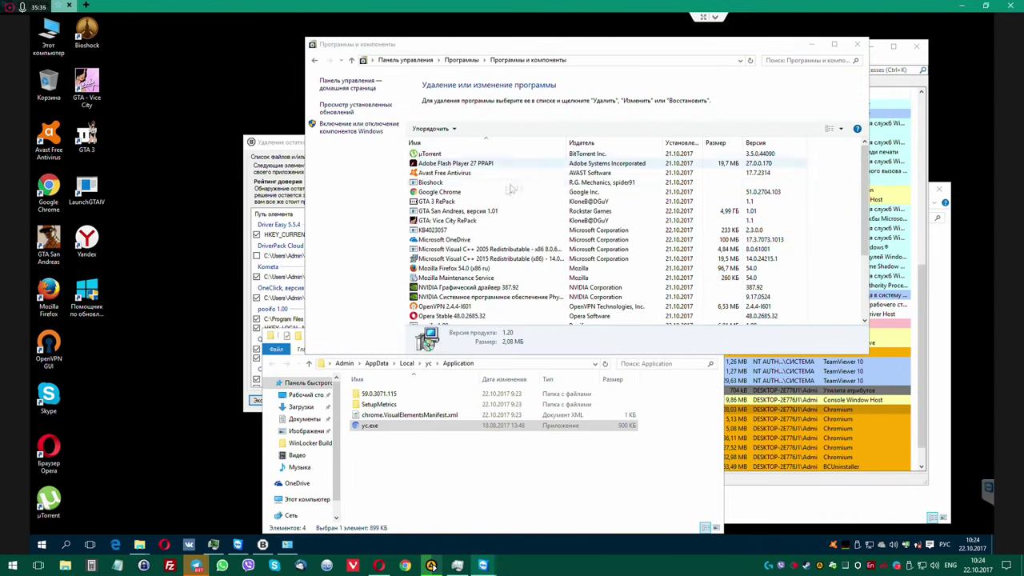
pyautogui.click(446, 240)
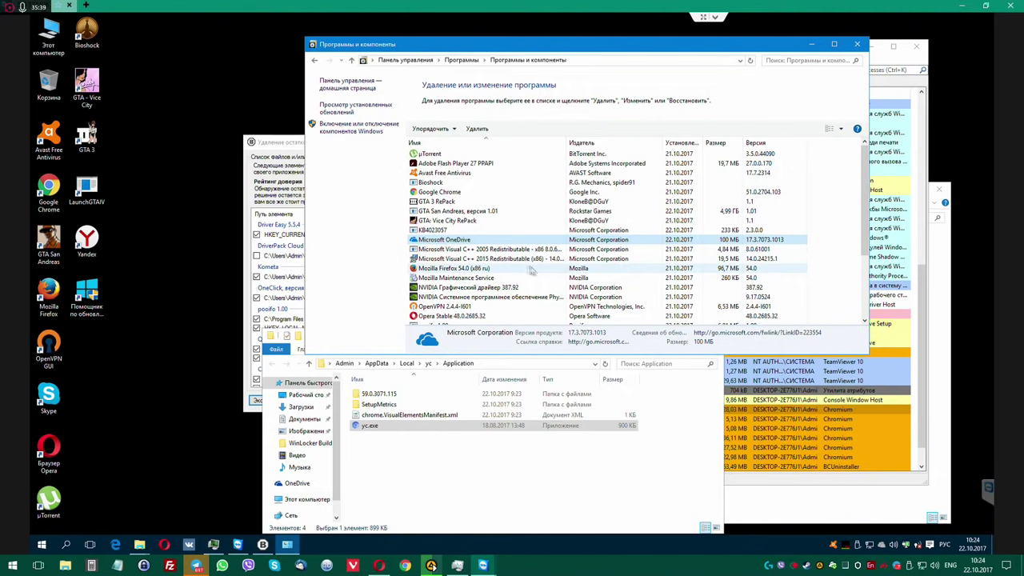
pyautogui.doubleClick(506, 241)
pyautogui.click(558, 298)
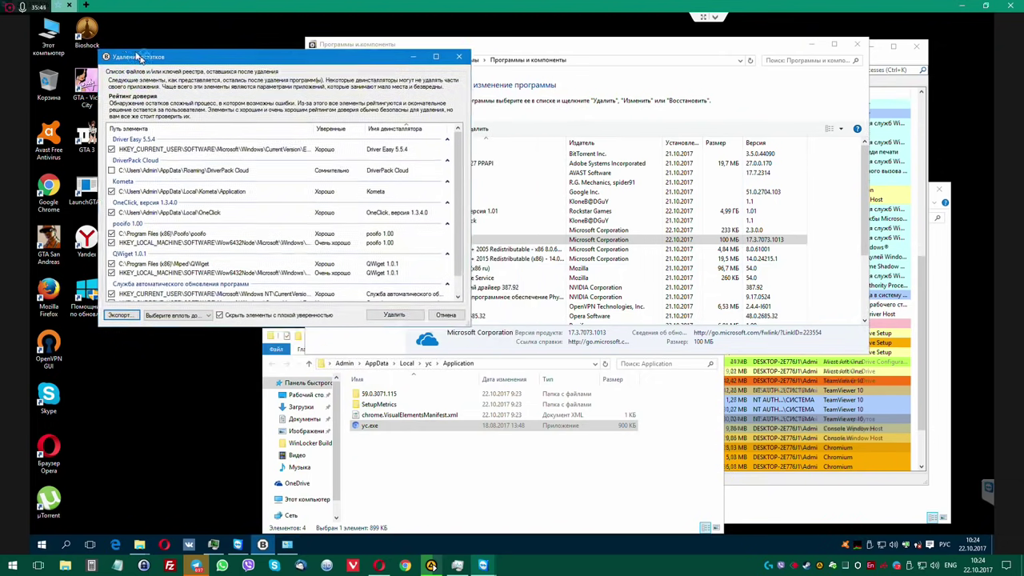
# Review the Kometa, poofo and QWget leftovers and delete the checked files and registry keys.
pyautogui.scroll(-1, 256, 239)
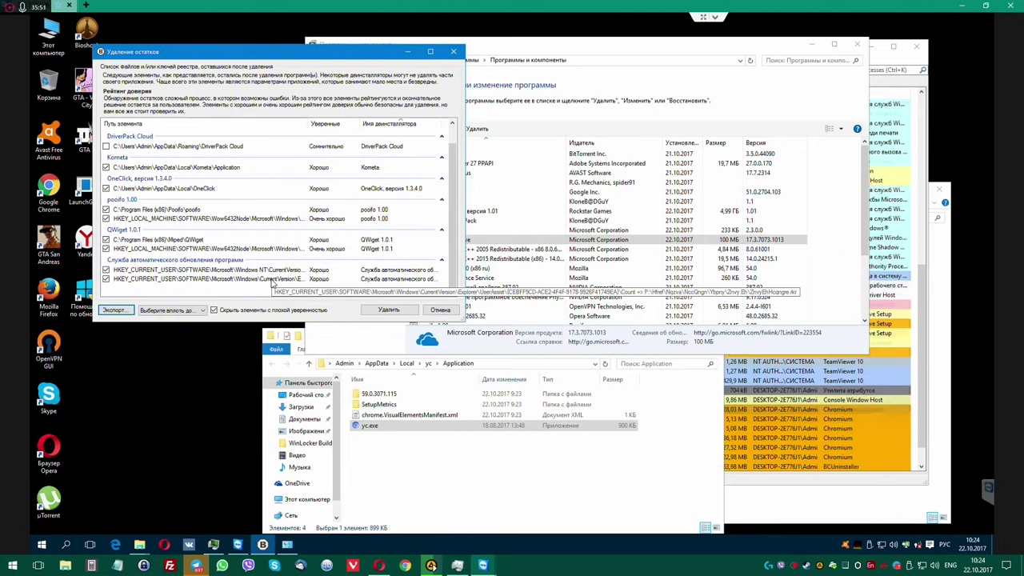
pyautogui.scroll(1, 212, 164)
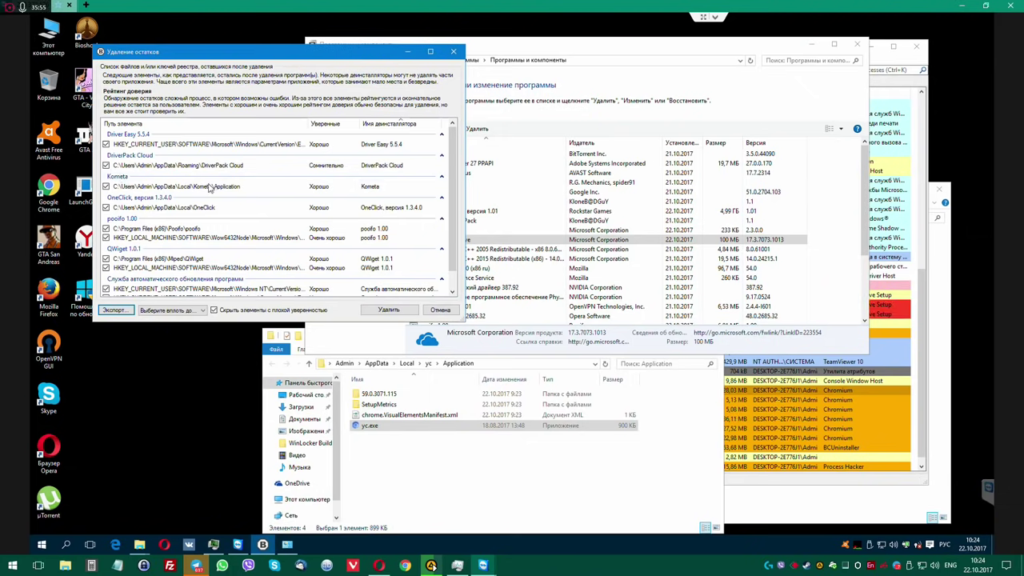
pyautogui.scroll(-1, 235, 191)
pyautogui.scroll(-1, 239, 228)
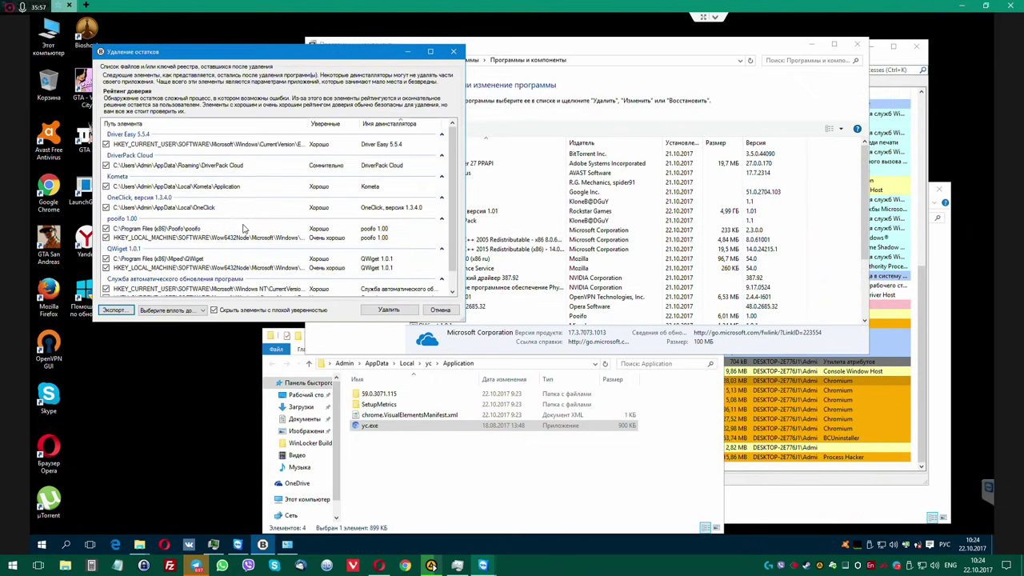
pyautogui.click(398, 310)
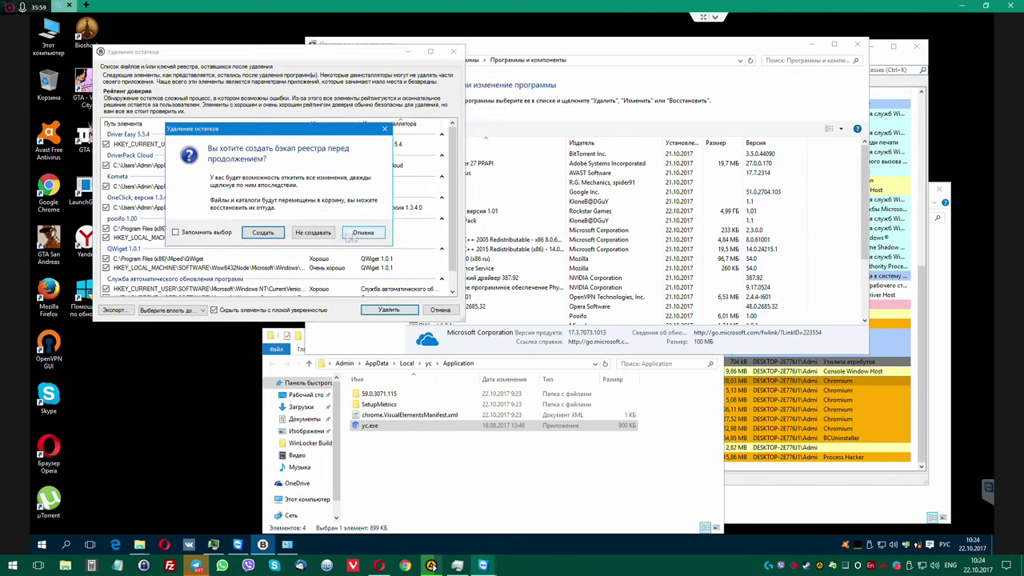
pyautogui.click(314, 235)
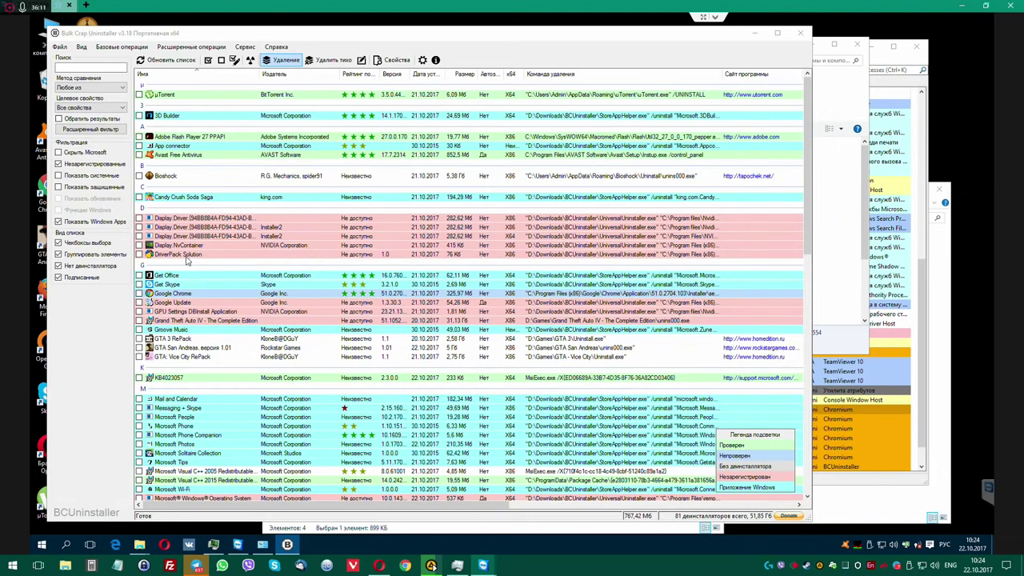
# Check DriverPack Solution in the BCU list and scroll through the remaining 81 programs.
pyautogui.click(142, 254)
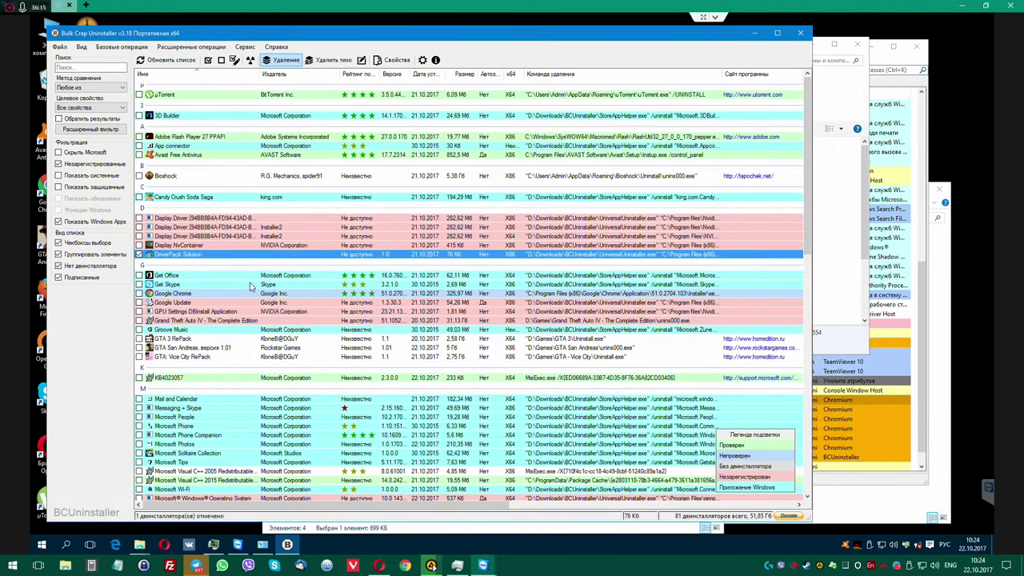
pyautogui.scroll(-10, 249, 286)
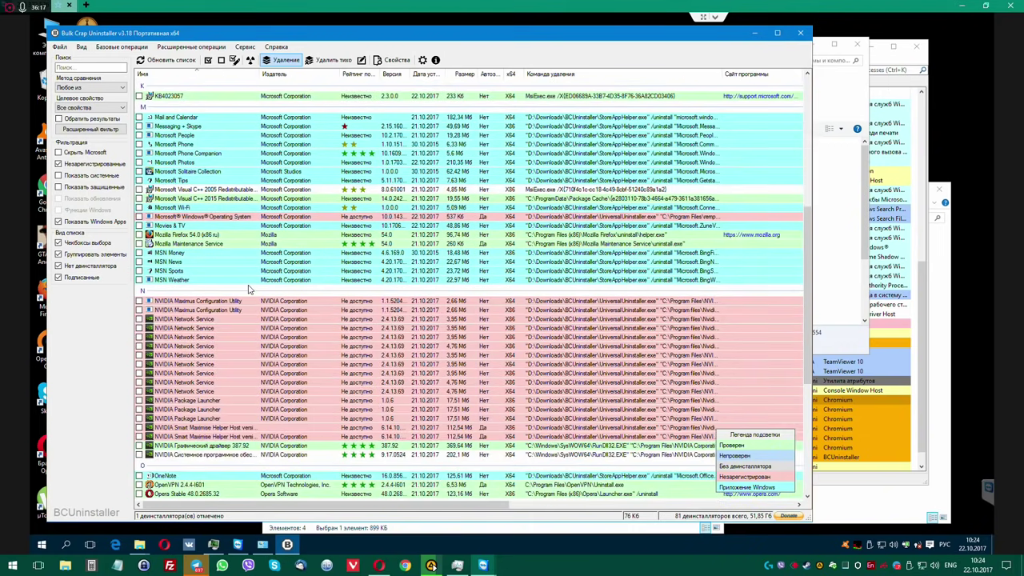
pyautogui.scroll(-10, 250, 288)
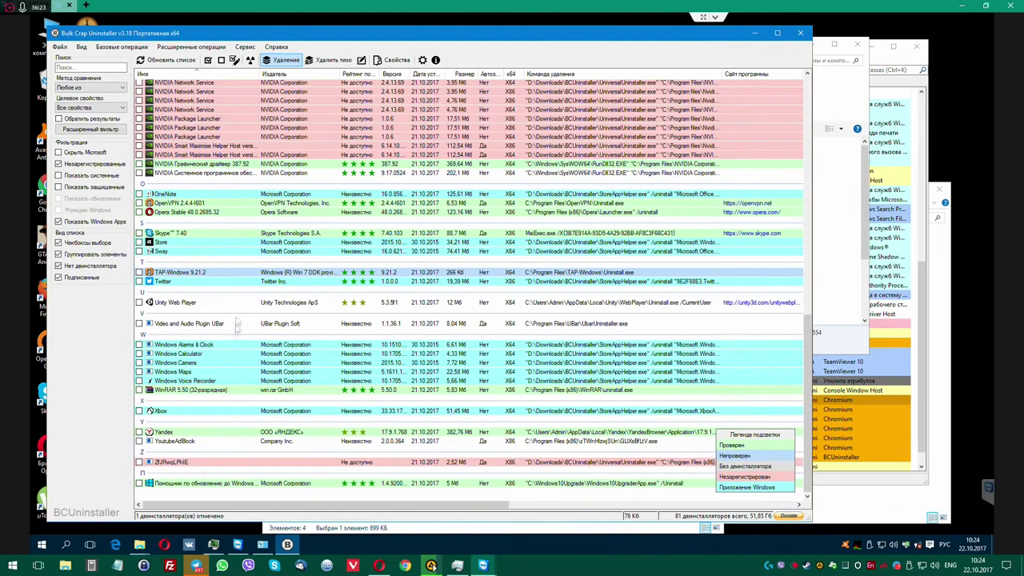
pyautogui.scroll(4, 251, 324)
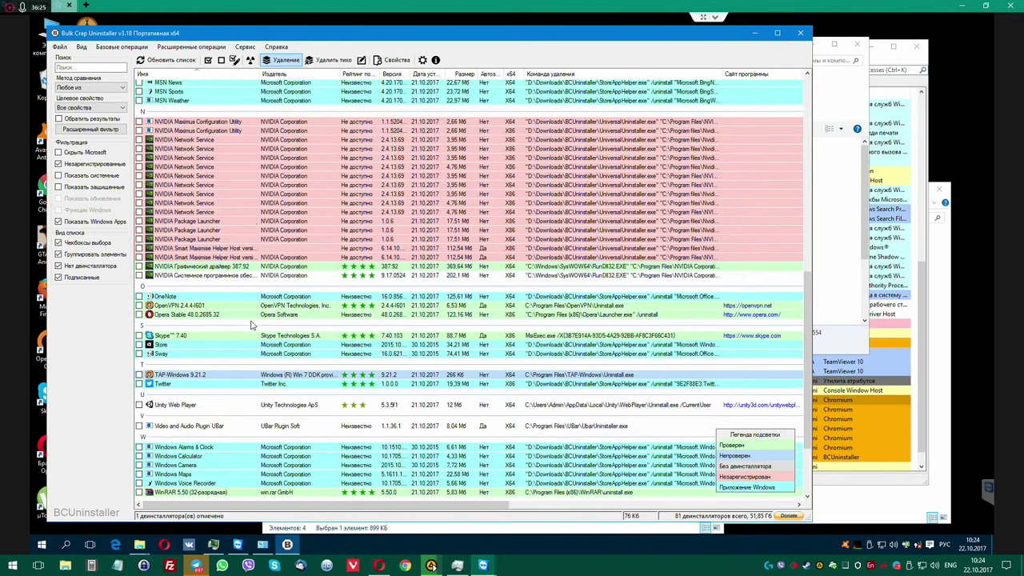
pyautogui.scroll(13, 251, 324)
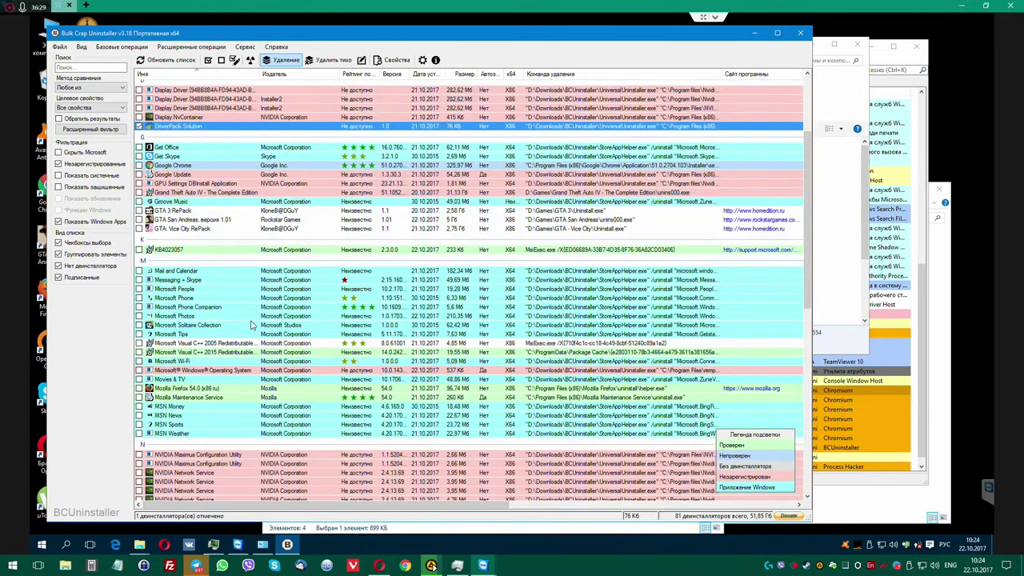
pyautogui.scroll(5, 251, 323)
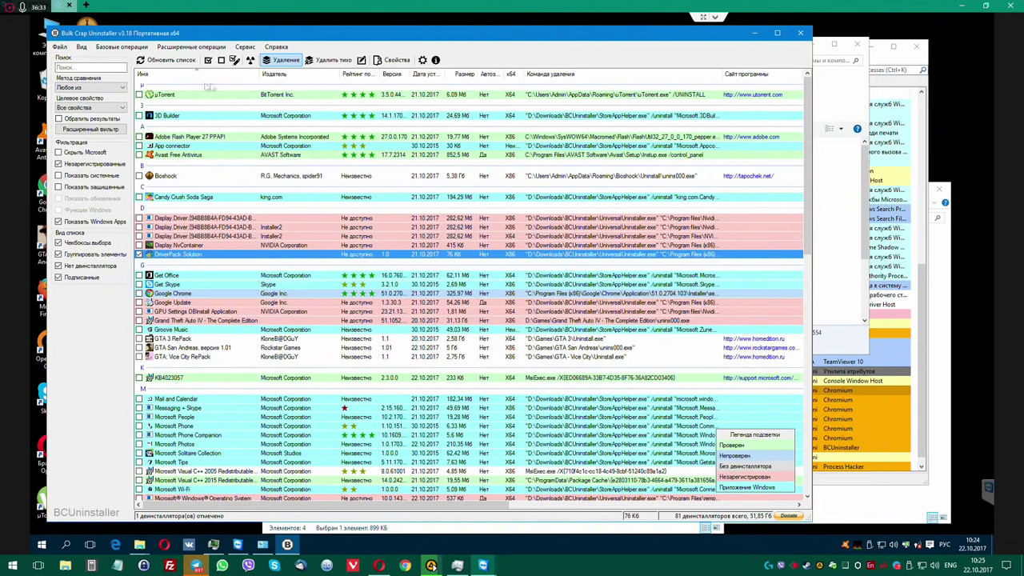
# Run the DriverPack Solution uninstall without a restore point, skipping the .NET Framework install.
pyautogui.click(281, 60)
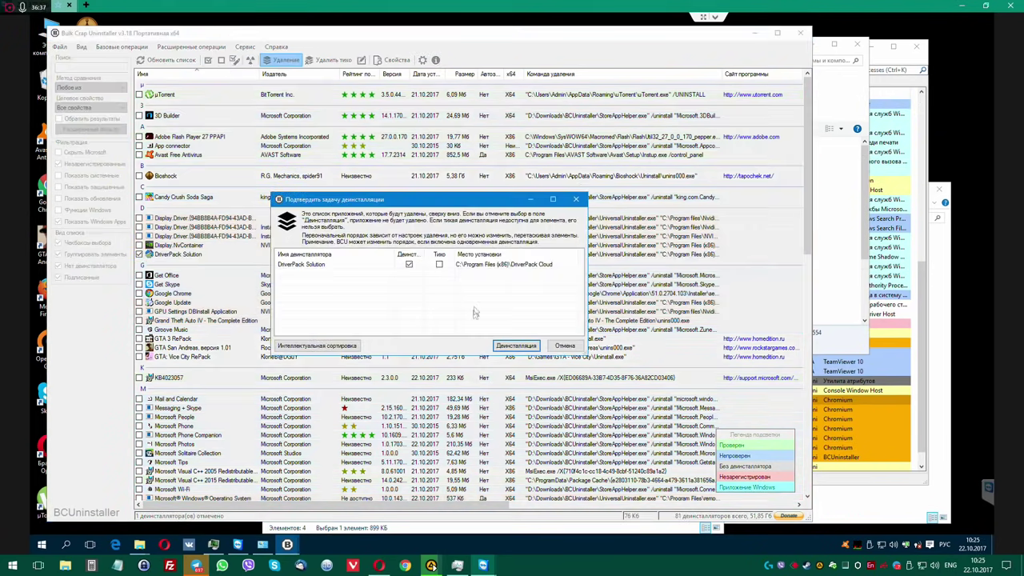
pyautogui.click(516, 347)
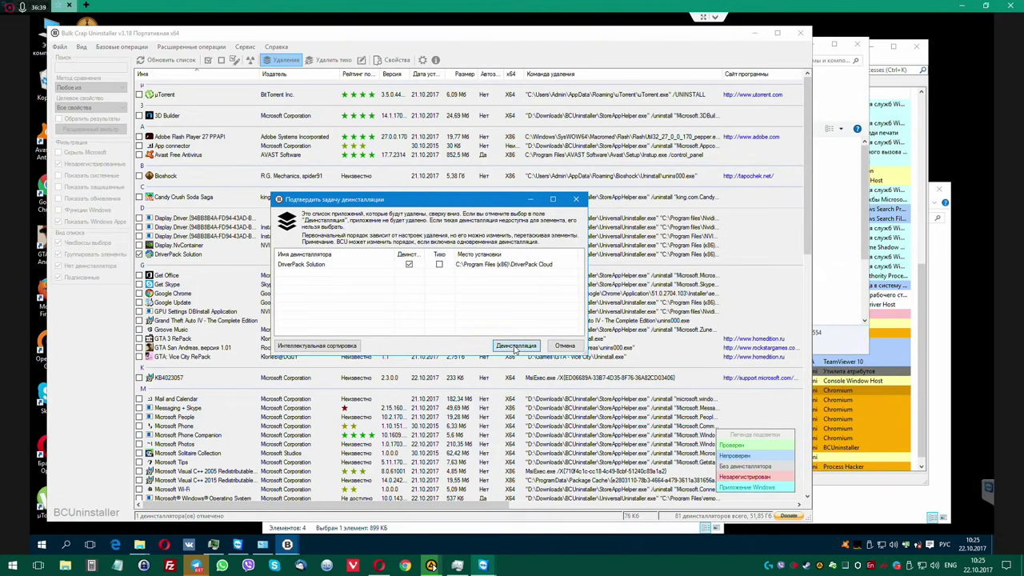
pyautogui.click(462, 326)
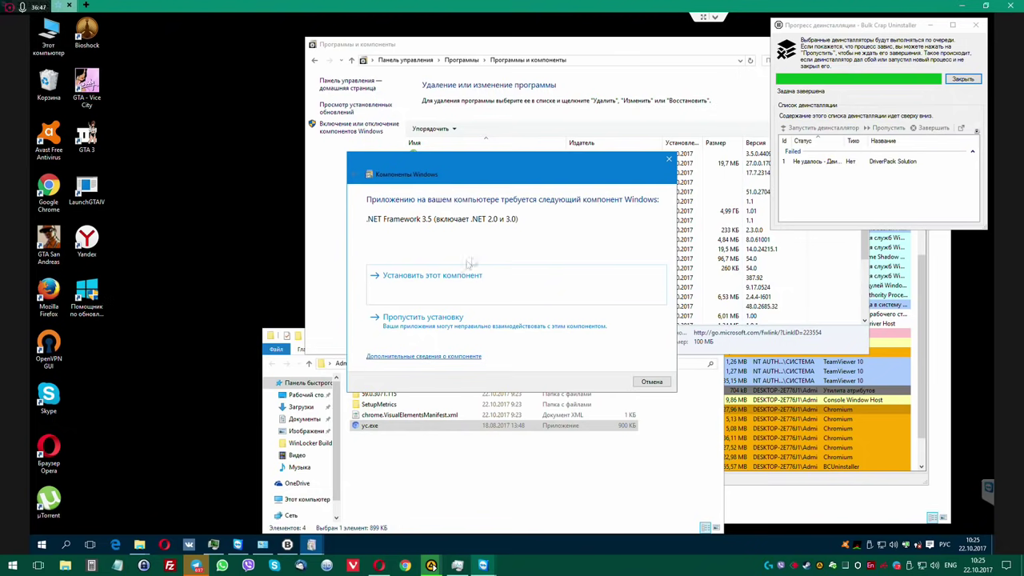
pyautogui.click(499, 327)
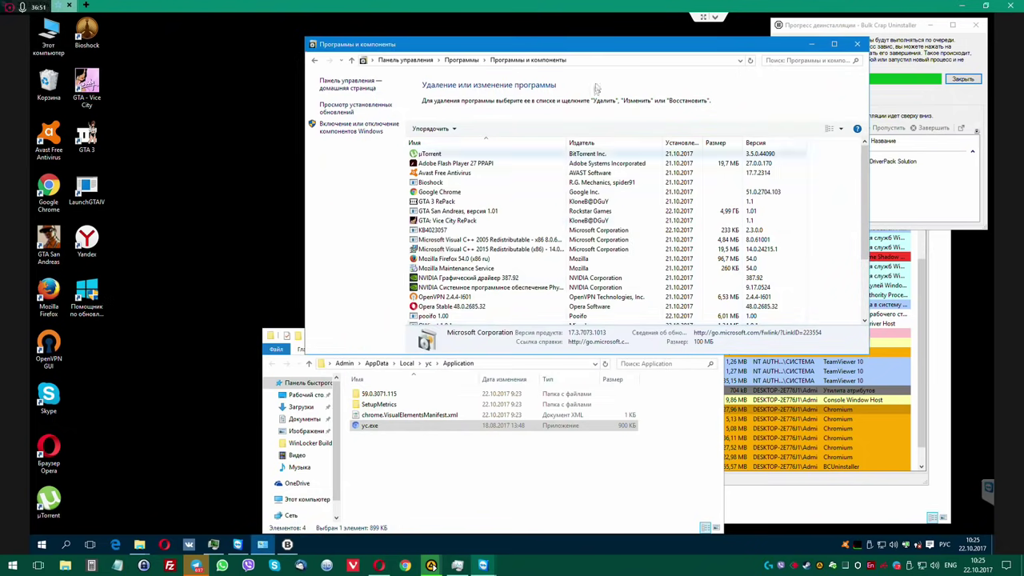
# Close the failed uninstall's progress window and decline the leftover search.
pyautogui.moveTo(599, 47); pyautogui.dragTo(435, 42)
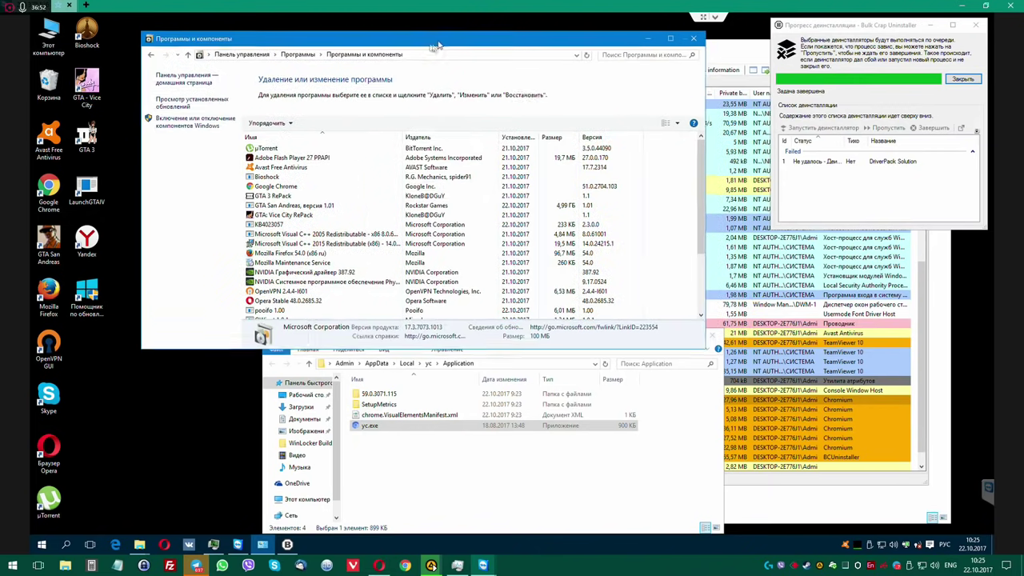
pyautogui.click(962, 79)
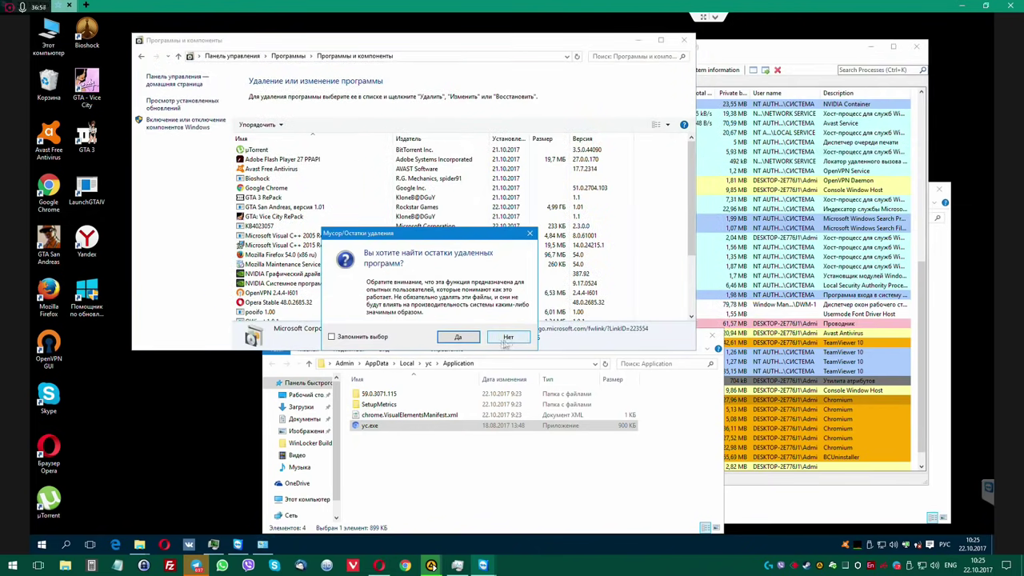
pyautogui.click(462, 339)
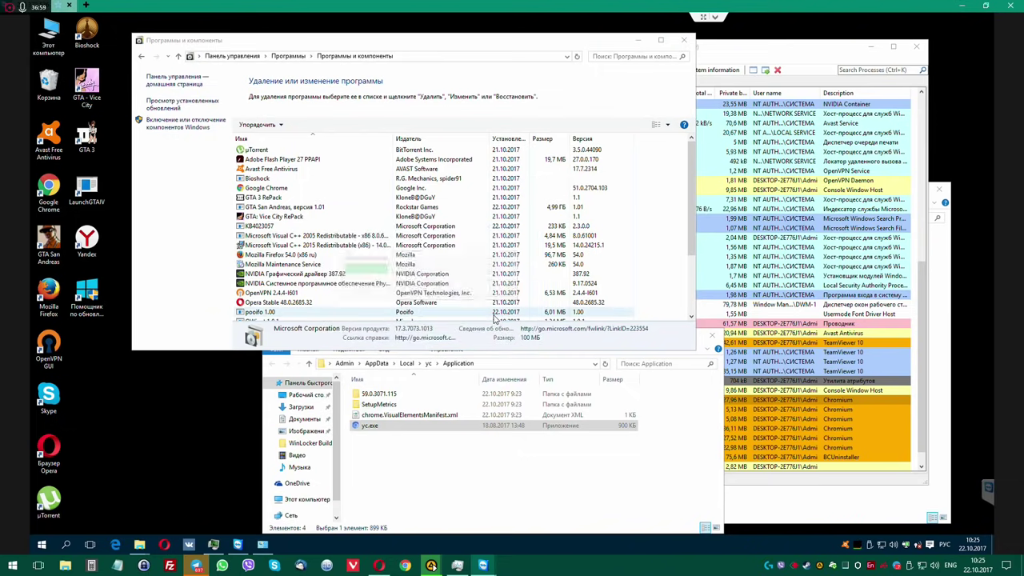
pyautogui.press('Return')
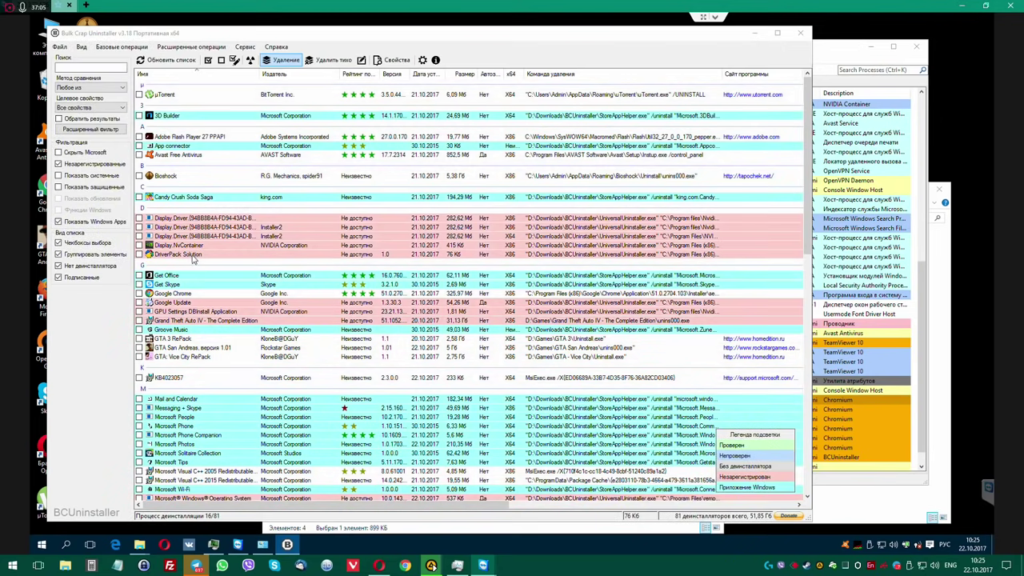
# Check DriverPack Solution's Setup.exe install path in its properties, then quit Bulk Crap Uninstaller.
pyautogui.click(194, 258)
pyautogui.rightClick(194, 258)
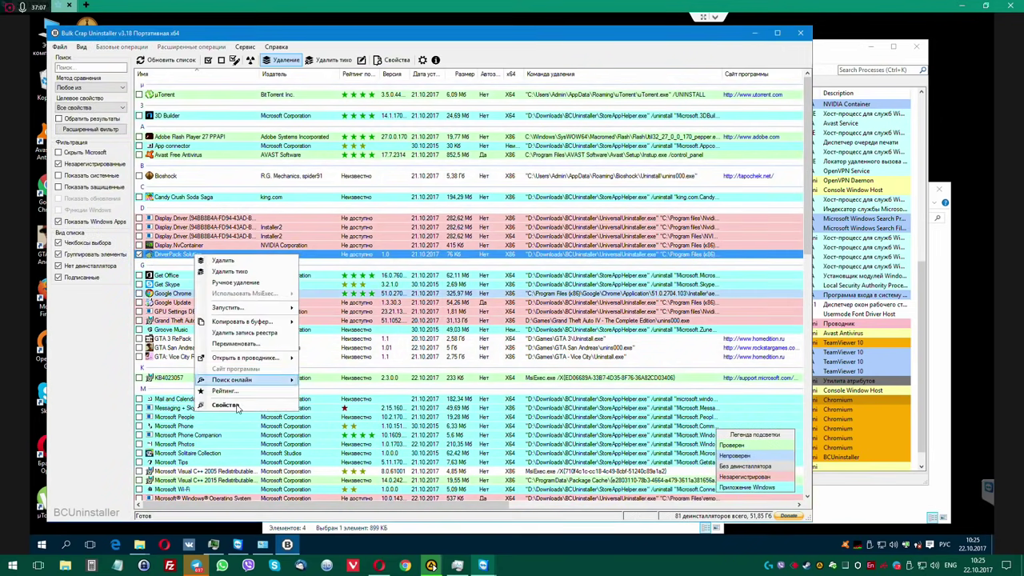
pyautogui.click(278, 388)
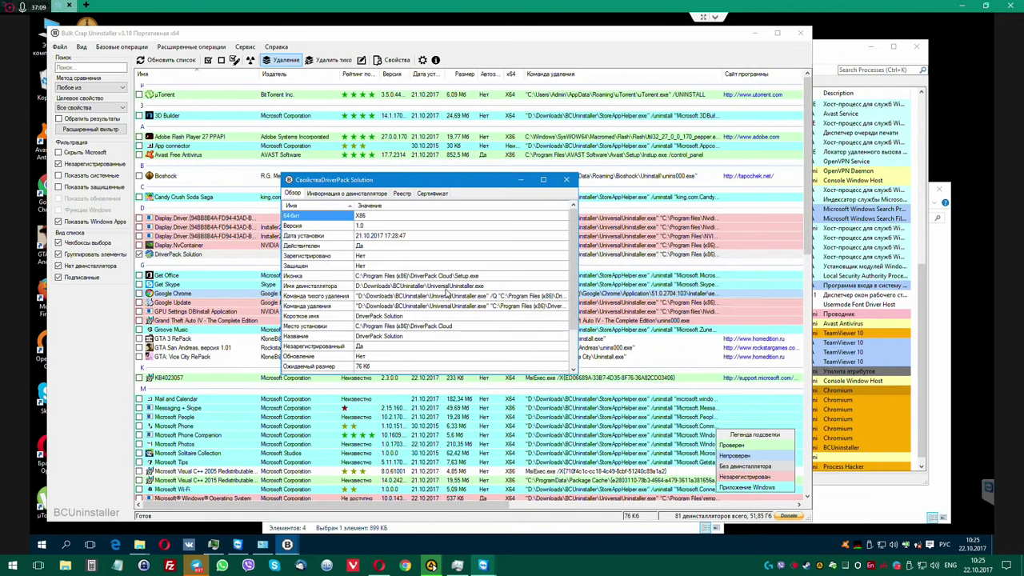
pyautogui.click(475, 277)
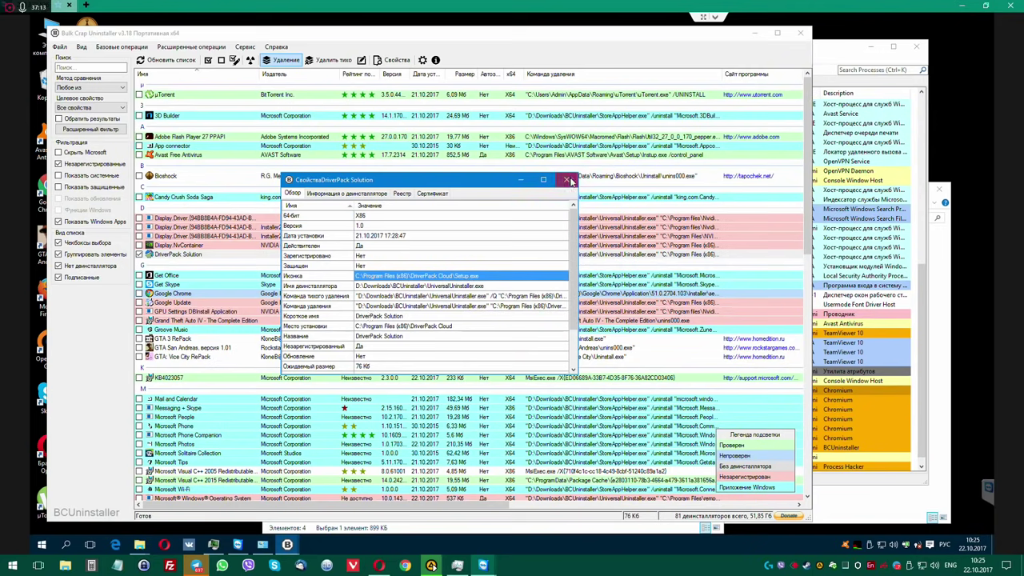
pyautogui.click(567, 179)
pyautogui.click(802, 36)
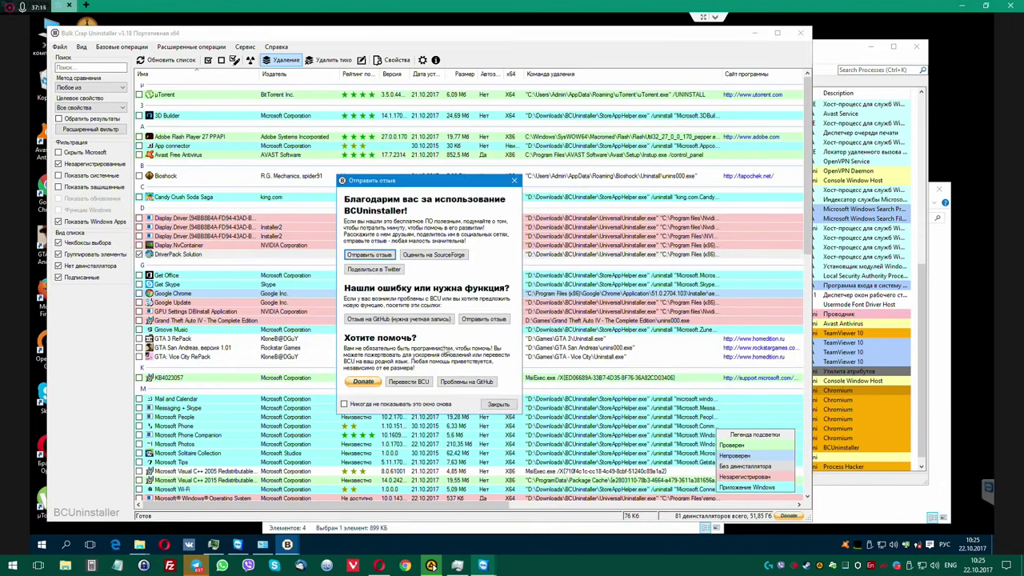
pyautogui.click(498, 405)
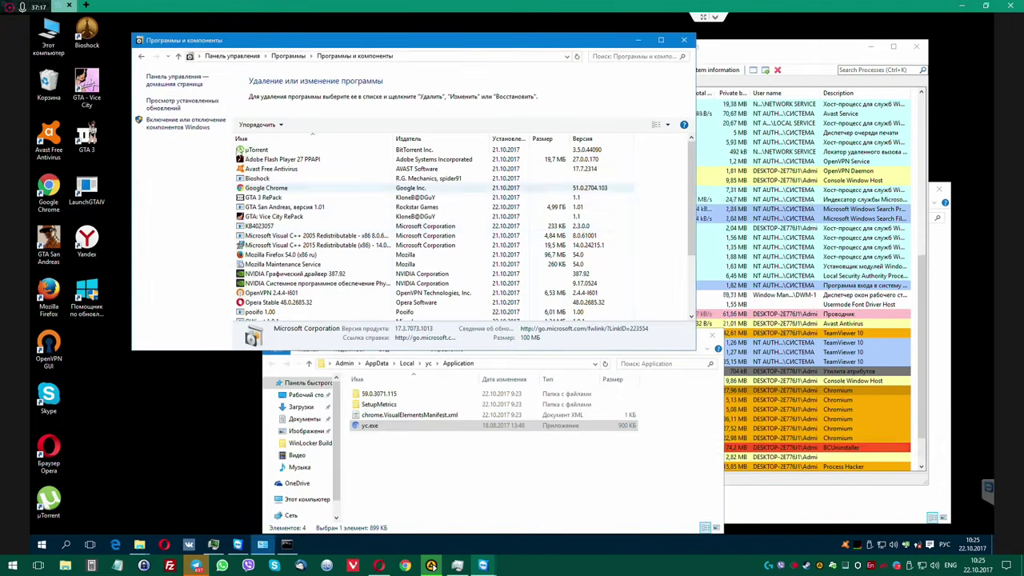
# Open C:\Program Files (x86), inspect the JldcnntTvnKU2 folder and delete it with admin rights.
pyautogui.doubleClick(49, 36)
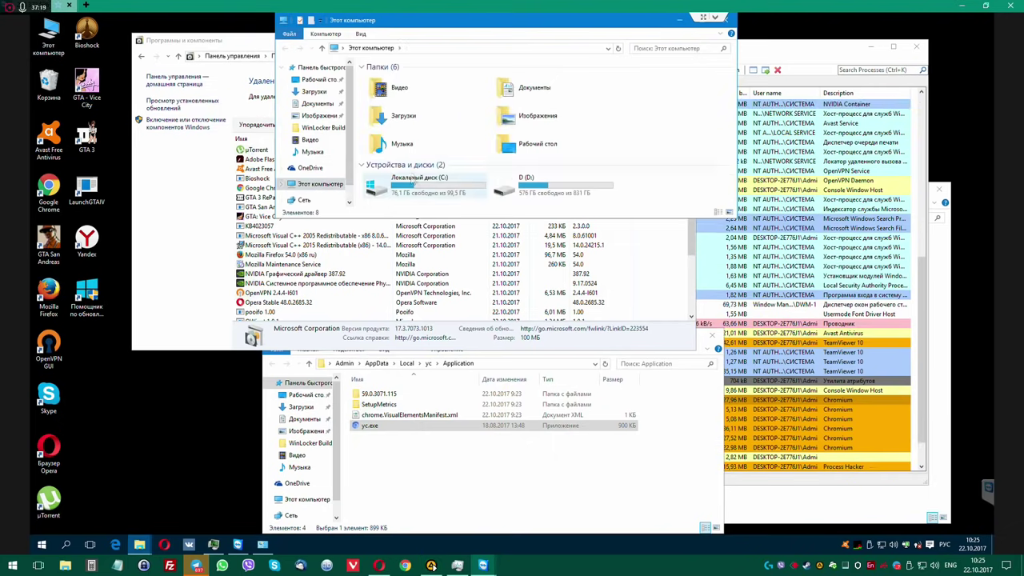
pyautogui.doubleClick(443, 186)
pyautogui.doubleClick(445, 106)
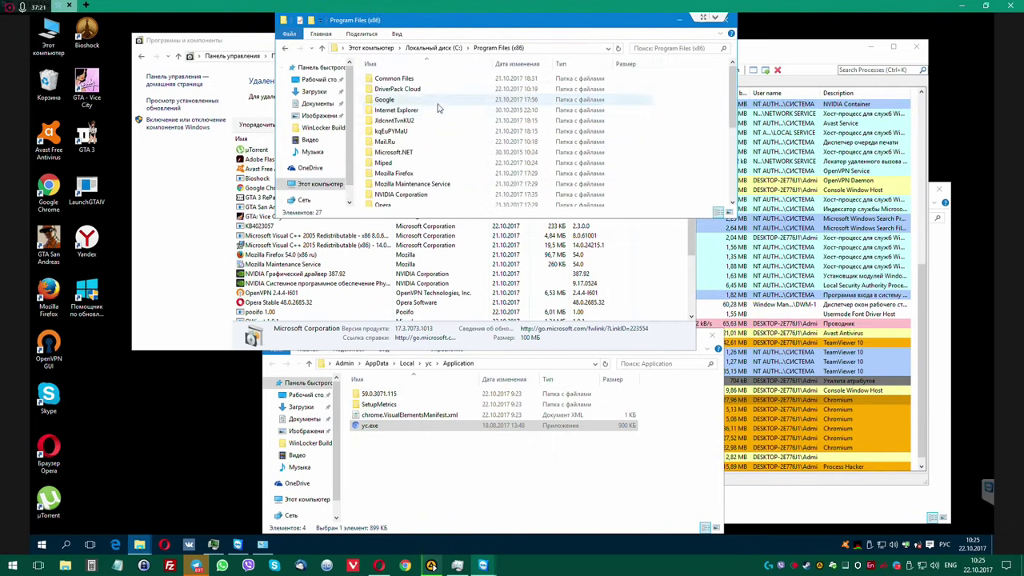
pyautogui.doubleClick(391, 121)
pyautogui.click(284, 48)
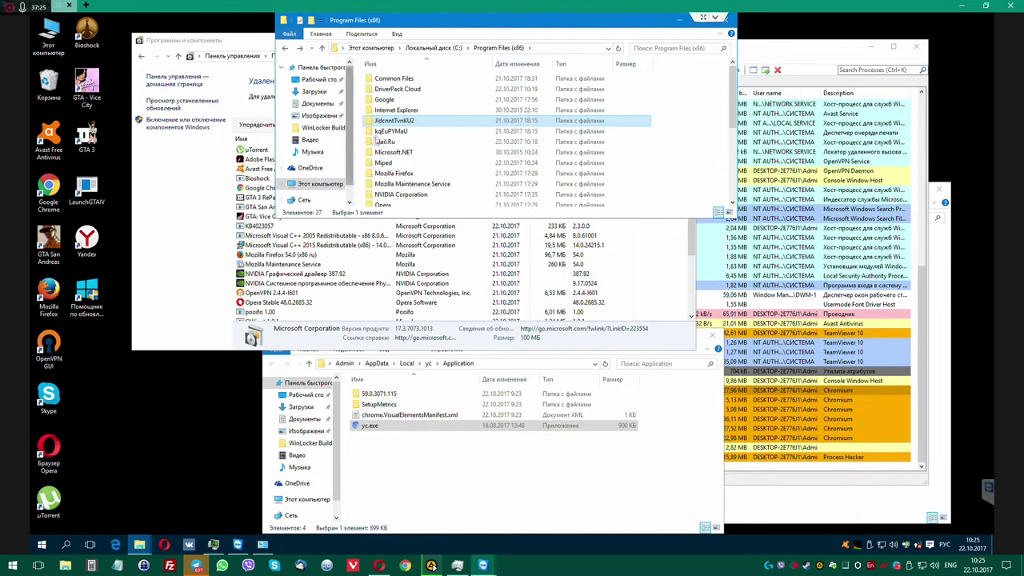
pyautogui.press('Delete')
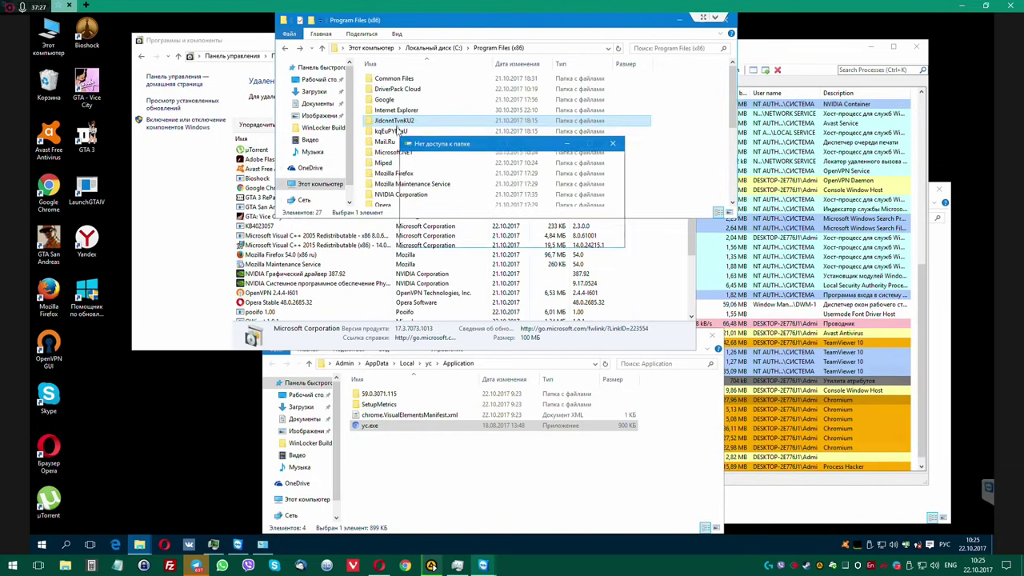
pyautogui.click(482, 209)
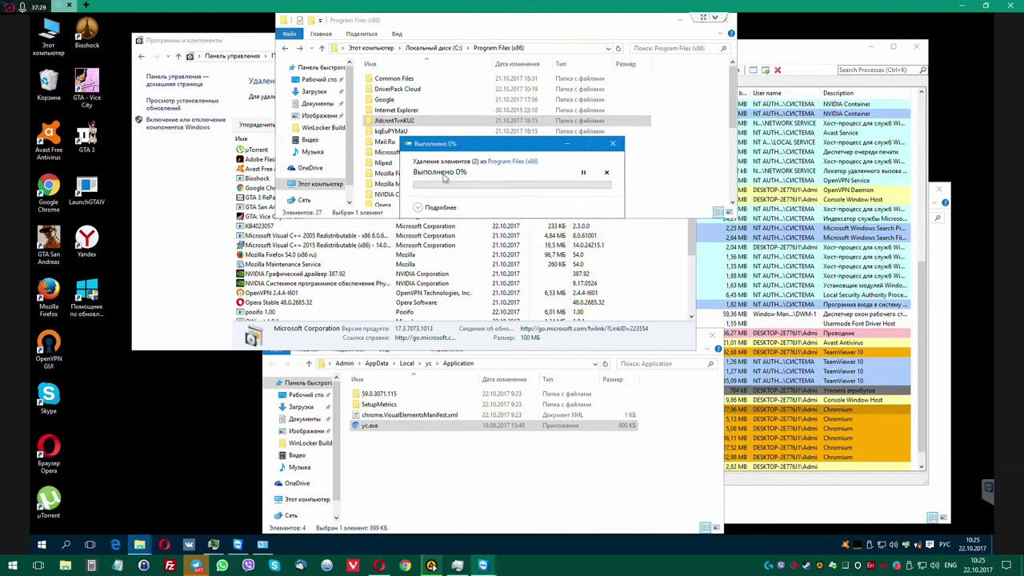
# Delete the kqEuPYMaU folder from Program Files (x86) with admin rights.
pyautogui.click(408, 121)
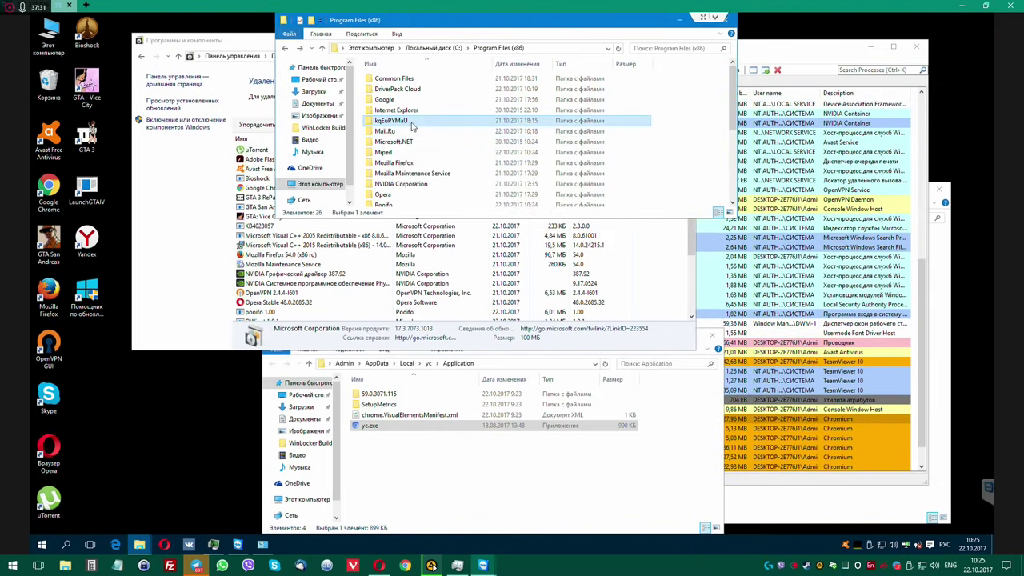
pyautogui.press('Delete')
pyautogui.press('Return')
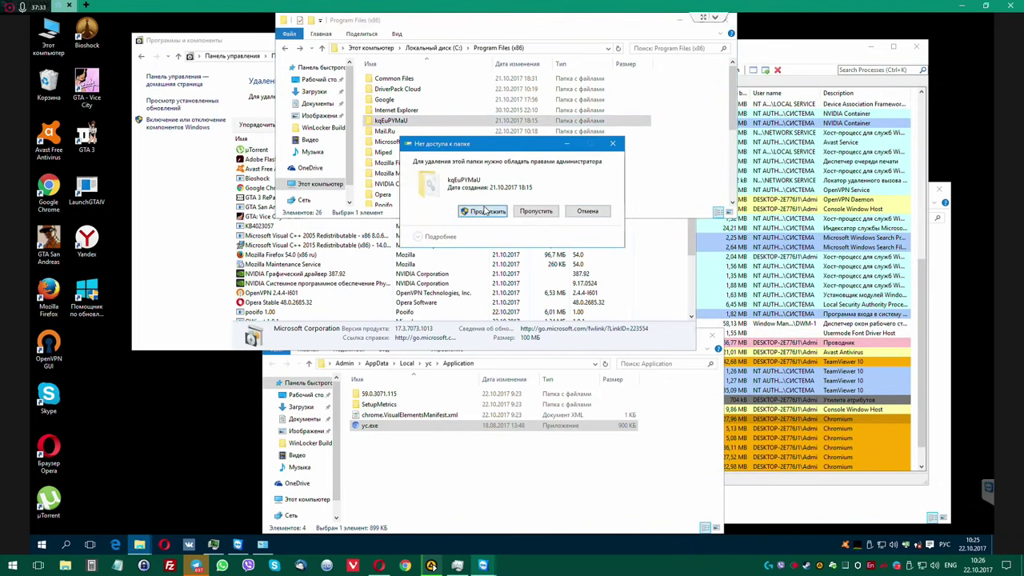
pyautogui.click(482, 210)
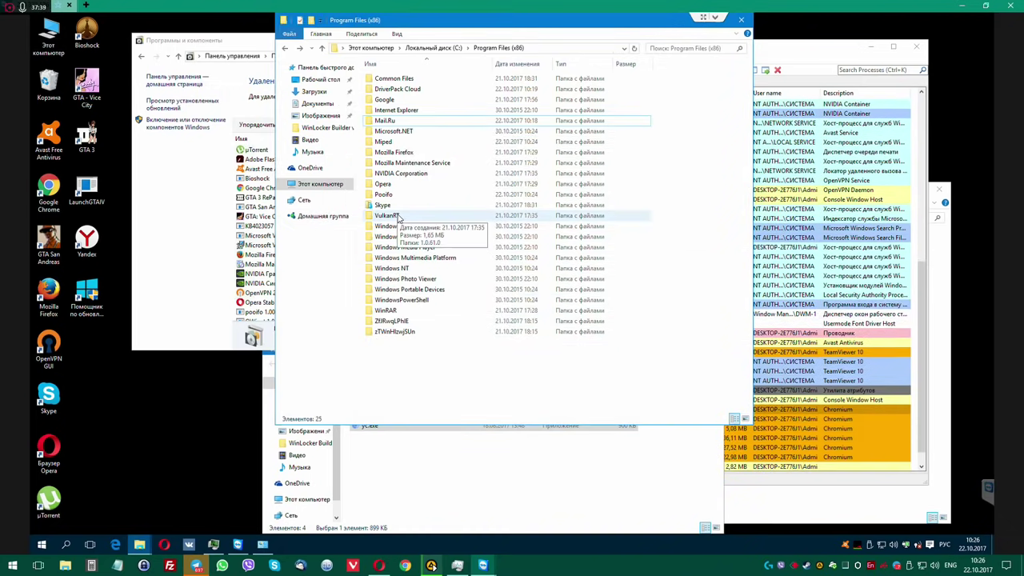
# Inspect the DriverPack Cloud folder, then permanently delete it with admin rights.
pyautogui.doubleClick(395, 89)
pyautogui.doubleClick(383, 79)
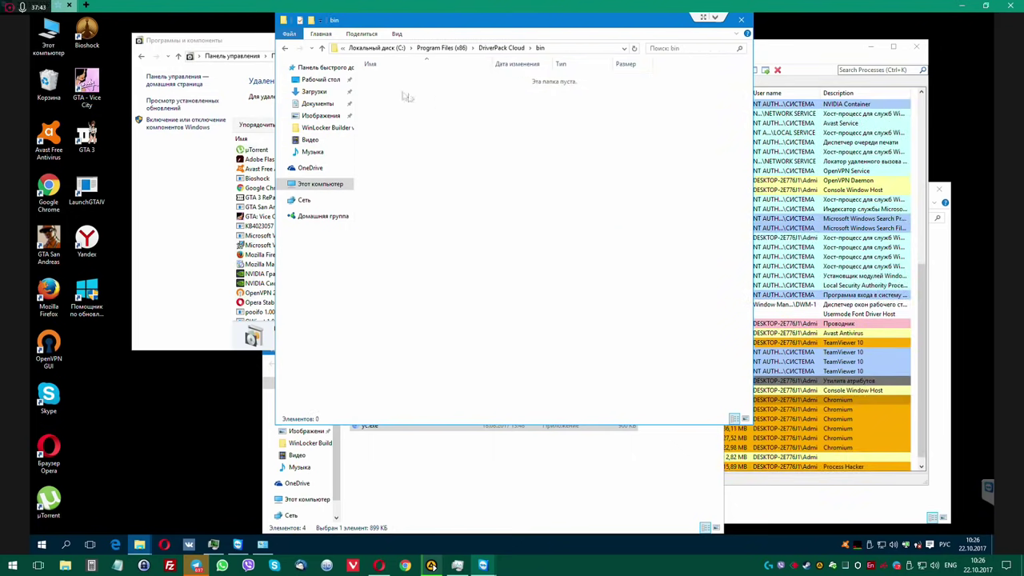
pyautogui.click(283, 49)
pyautogui.click(282, 49)
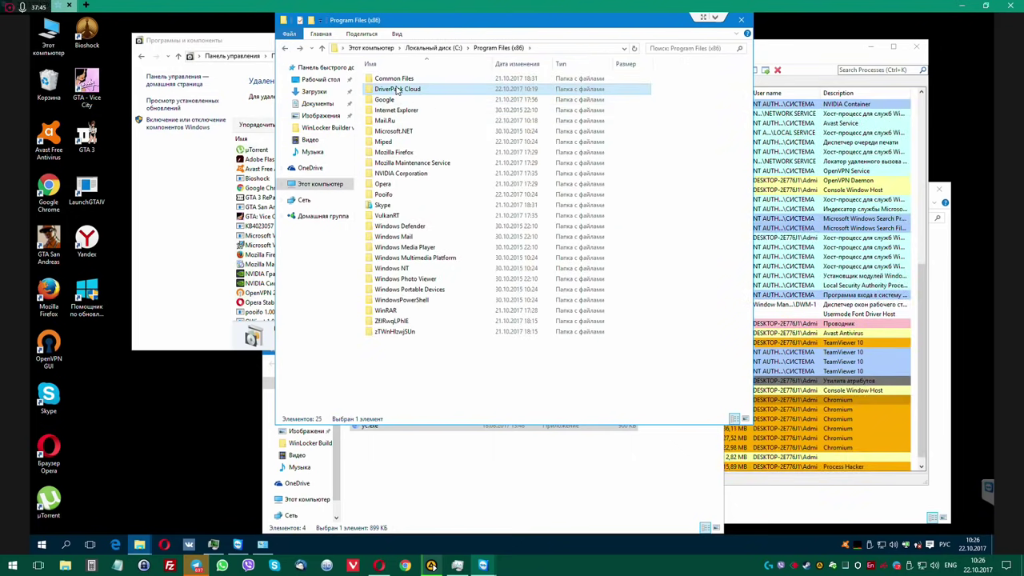
pyautogui.doubleClick(395, 91)
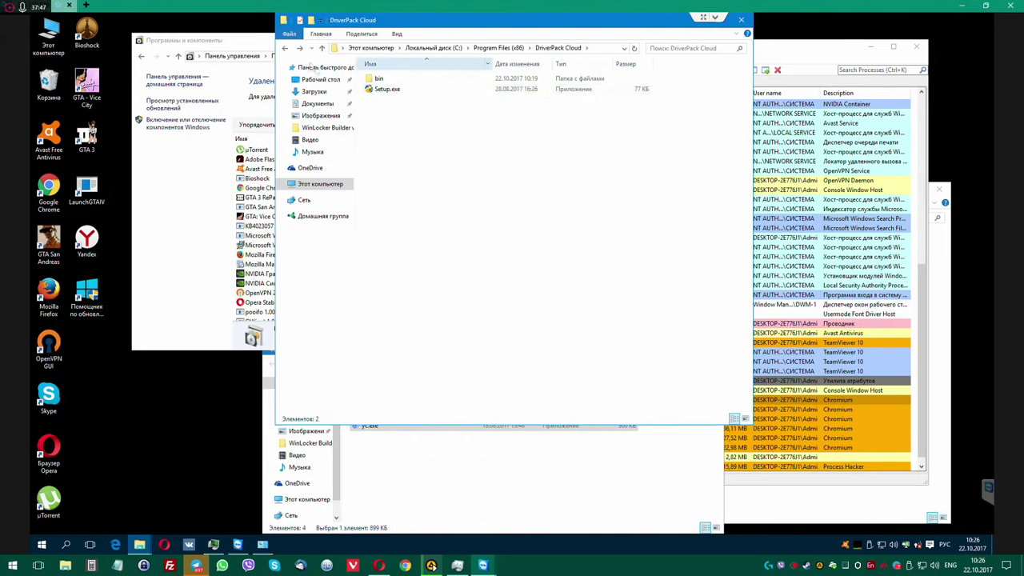
pyautogui.hotkey('alt', 'Left')
pyautogui.hotkey('shift', 'Delete')
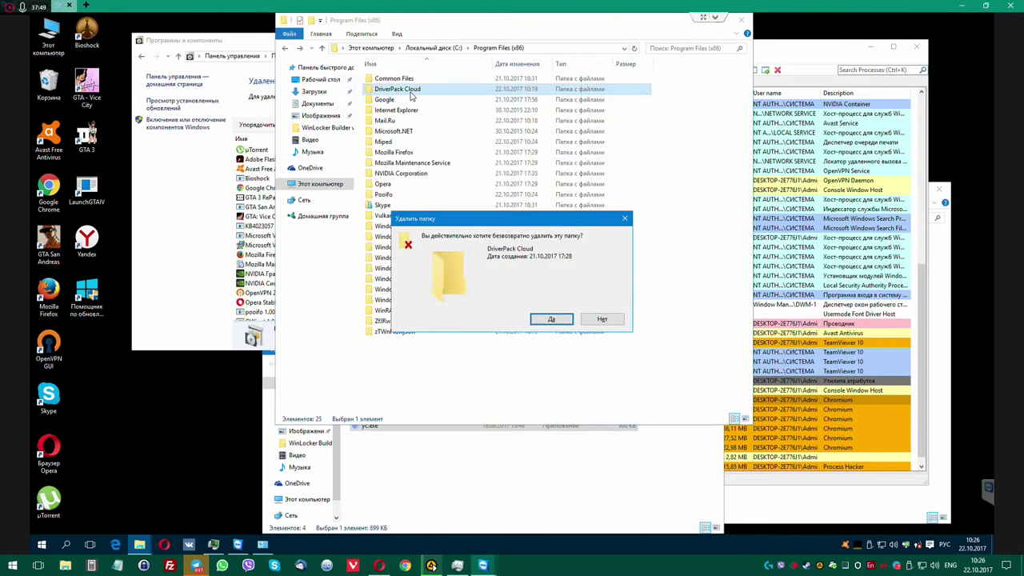
pyautogui.press('Return')
pyautogui.click(468, 208)
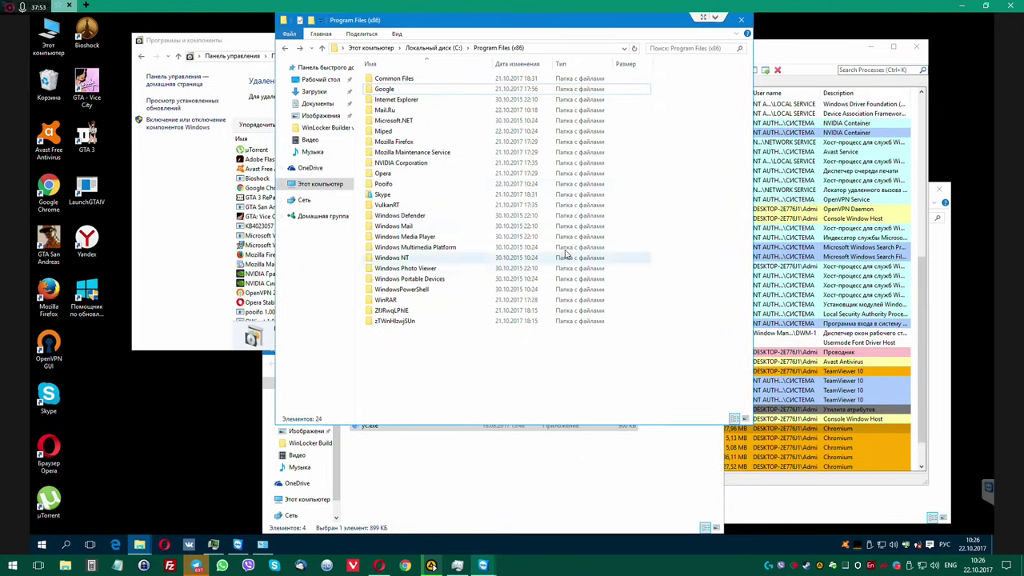
# Delete the ZfJRwqLPhlE and zTWnHlzwjSUn folders, then go up to C:'s root.
pyautogui.moveTo(427, 356); pyautogui.dragTo(411, 322)
pyautogui.press('Delete')
pyautogui.press('Return')
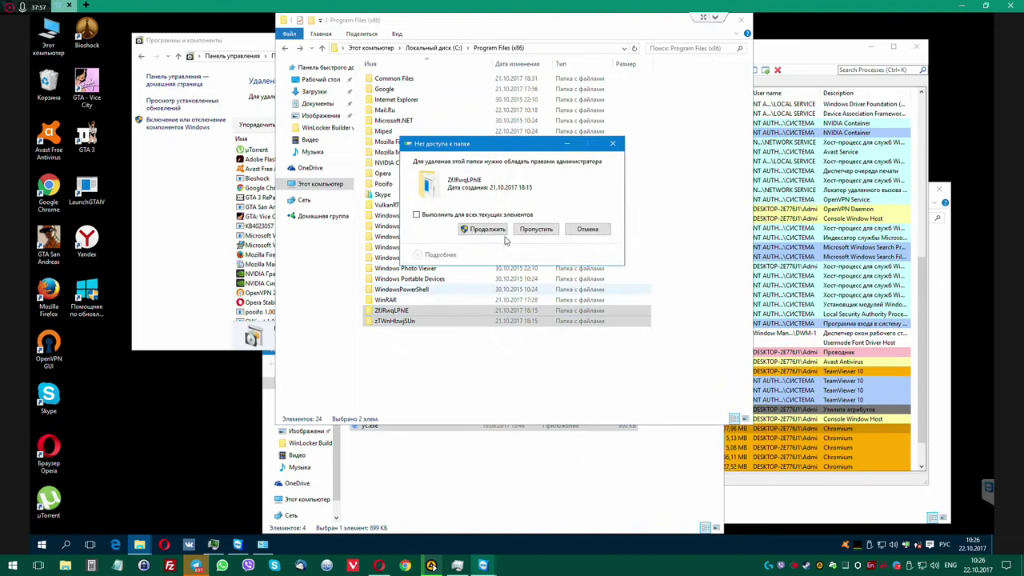
pyautogui.click(502, 231)
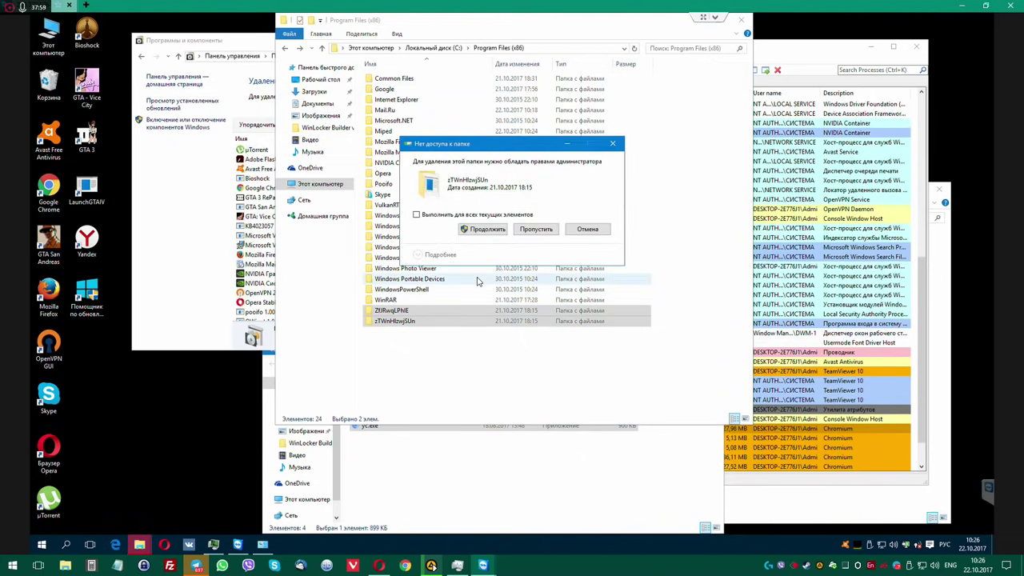
pyautogui.click(482, 230)
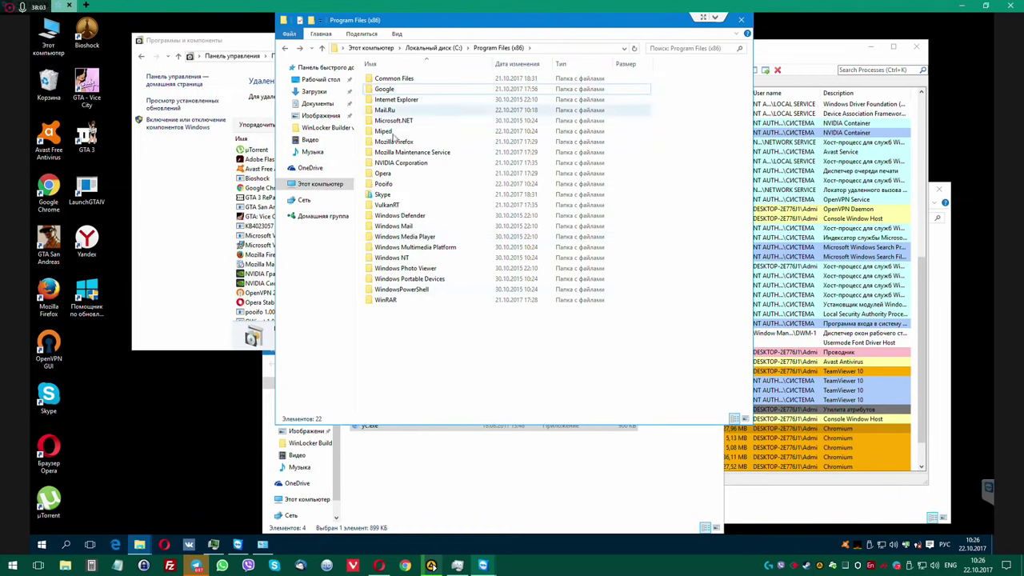
pyautogui.click(447, 48)
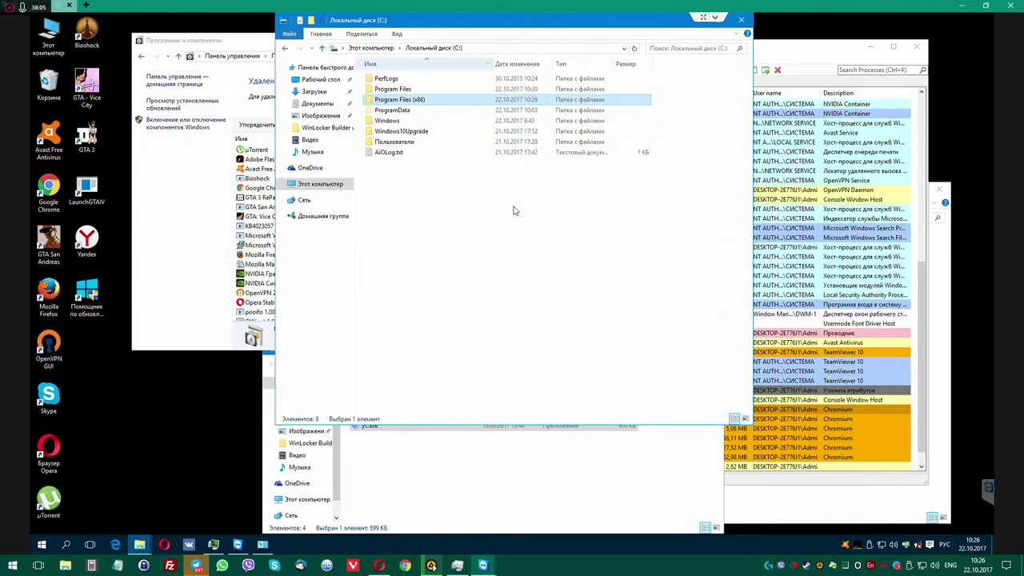
# Close the drive C: window, then move and enlarge yc's Application folder window.
pyautogui.click(742, 20)
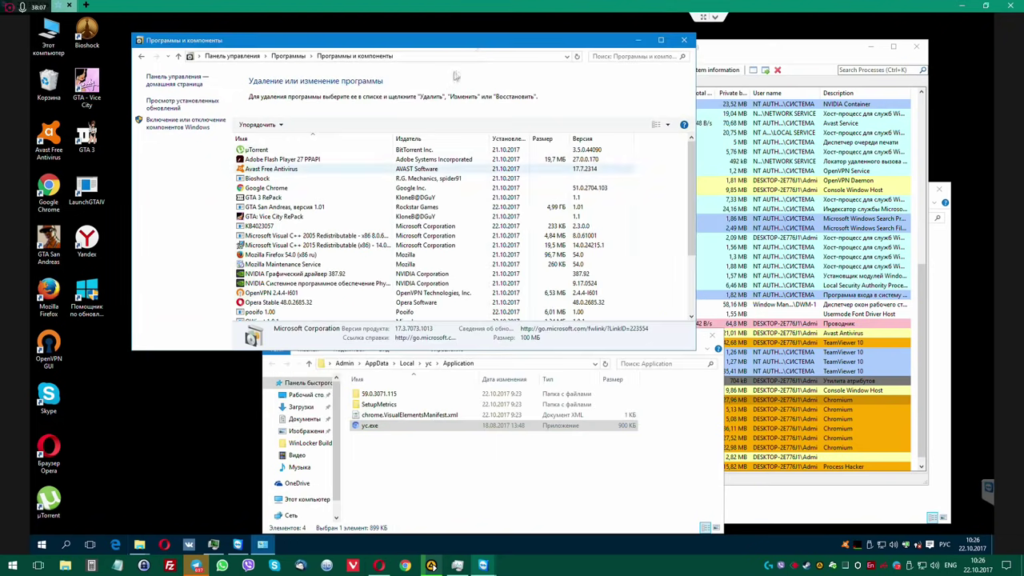
pyautogui.moveTo(447, 48); pyautogui.dragTo(385, 43)
pyautogui.click(524, 477)
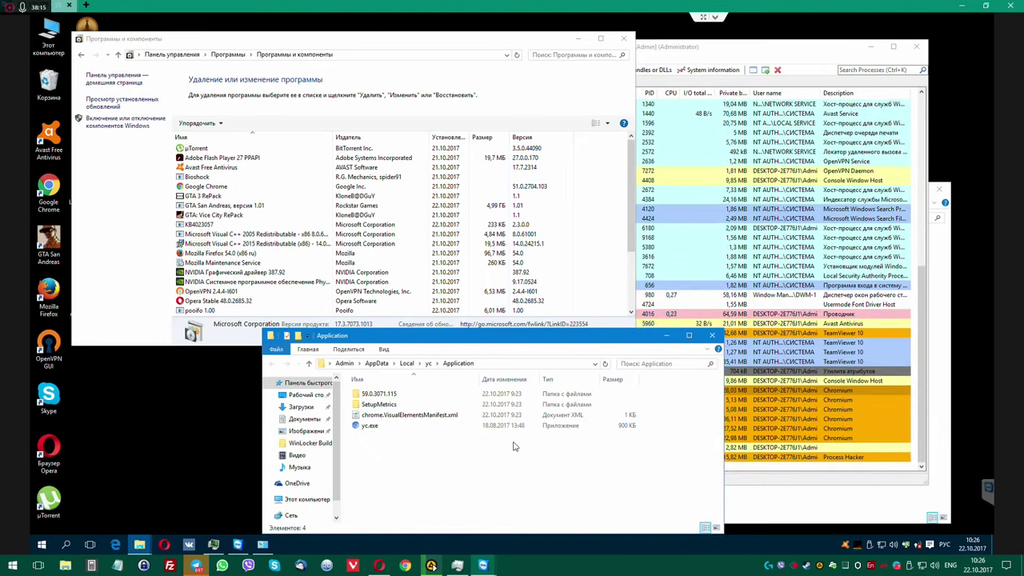
pyautogui.moveTo(516, 336); pyautogui.dragTo(511, 212)
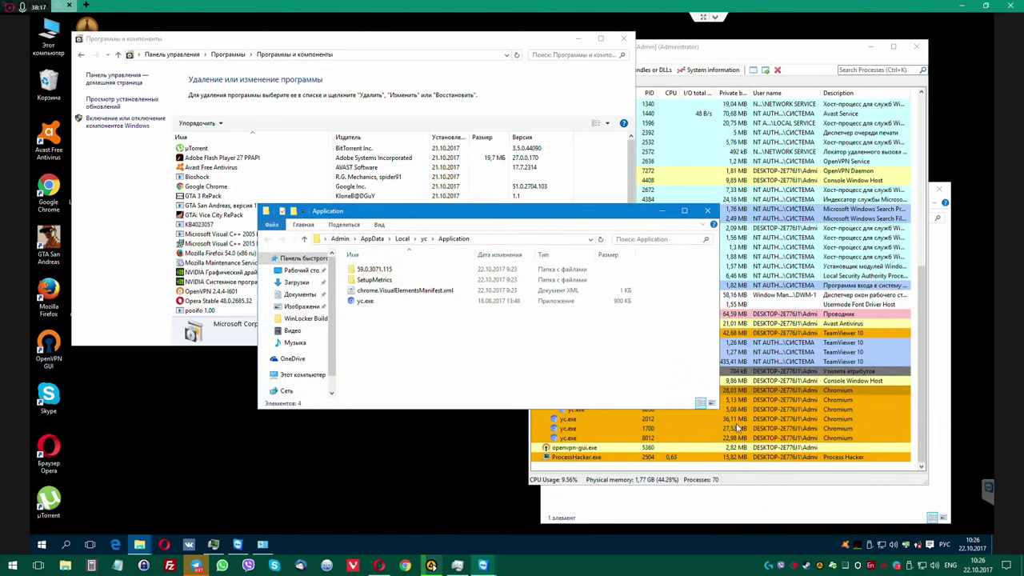
pyautogui.moveTo(718, 409); pyautogui.dragTo(749, 521)
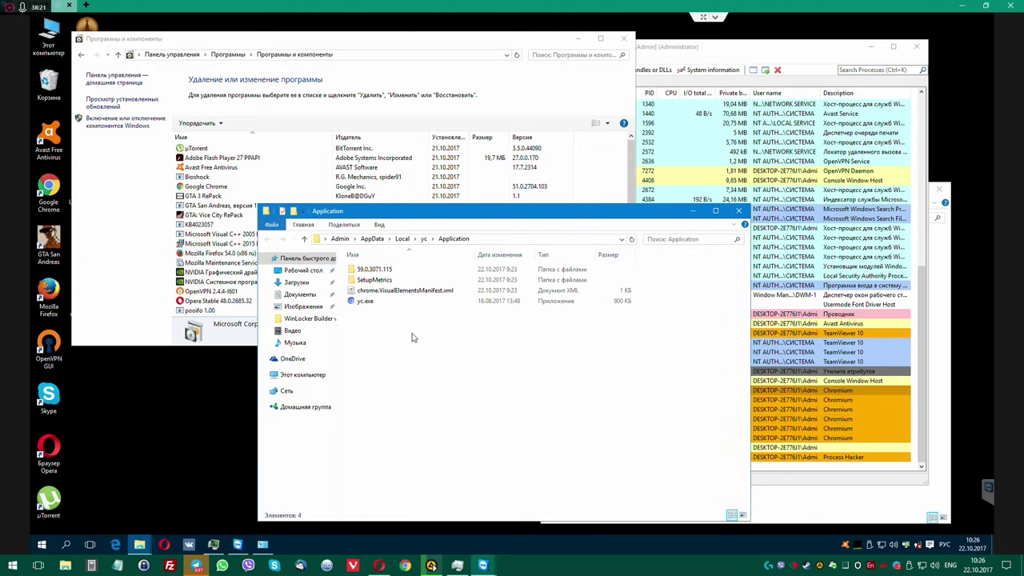
# Navigate from yc's Application folder up to AppData\Local and scroll to the yc folder.
pyautogui.click(425, 239)
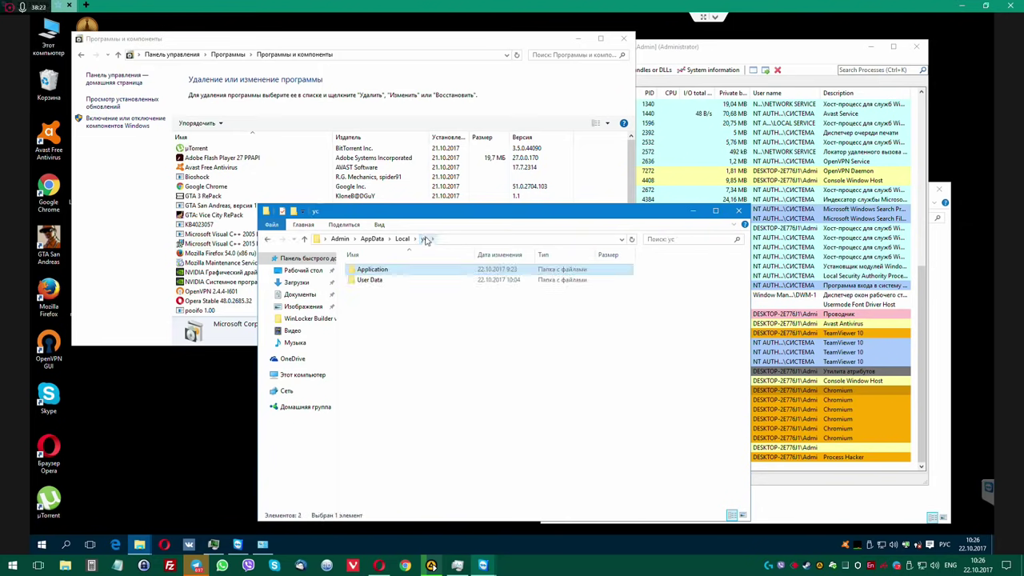
pyautogui.doubleClick(369, 280)
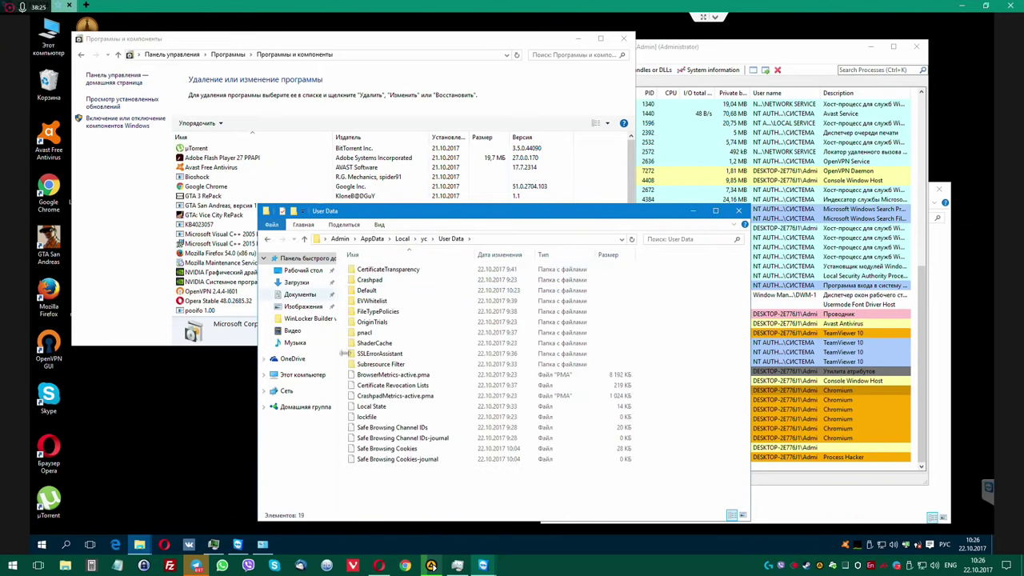
pyautogui.click(423, 238)
pyautogui.click(401, 239)
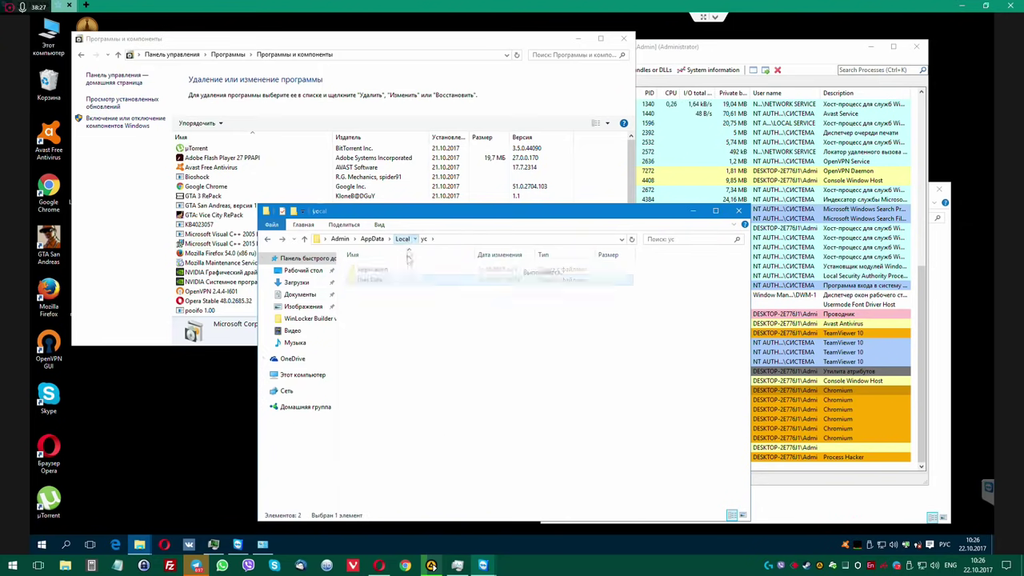
pyautogui.scroll(-2, 377, 452)
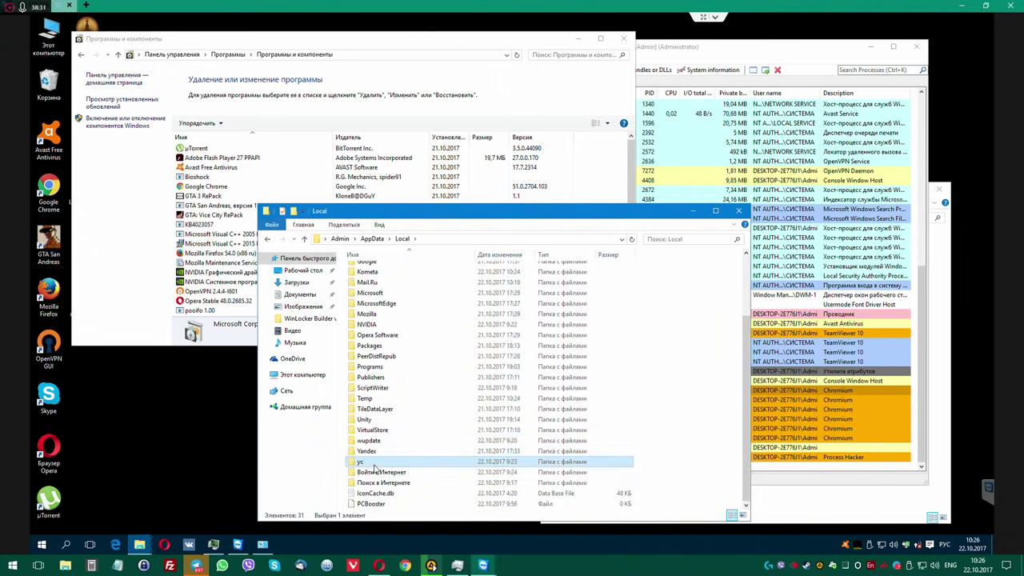
# Try deleting the yc folder, then terminate the locking yc.exe process tree in Process Hacker.
pyautogui.press('Delete')
pyautogui.press('Return')
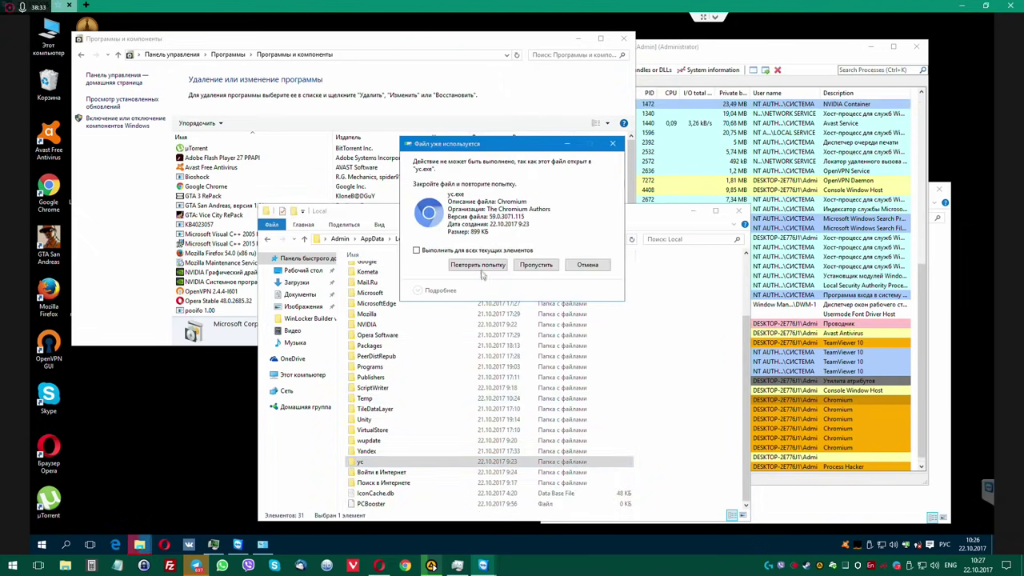
pyautogui.click(706, 61)
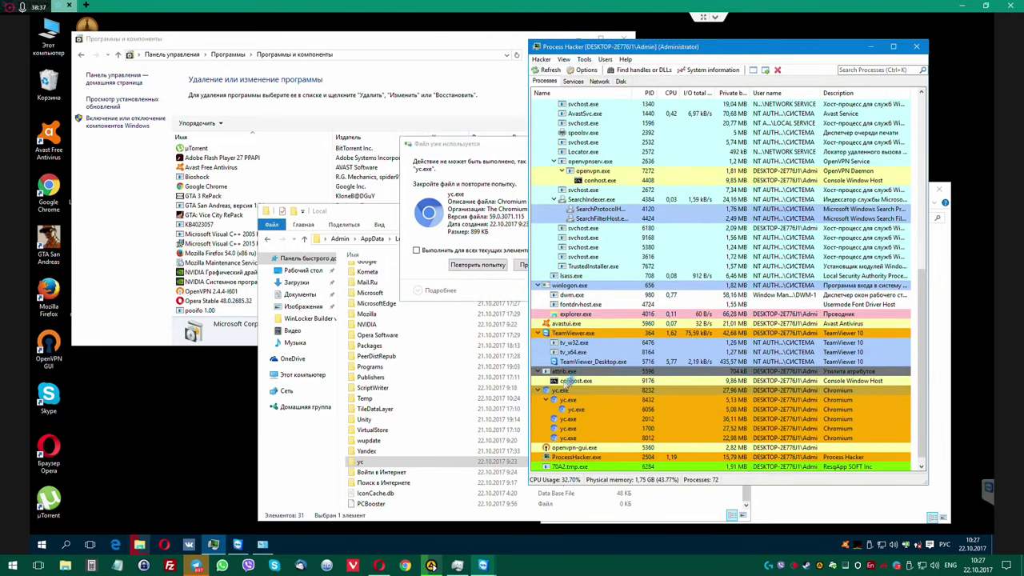
pyautogui.rightClick(562, 390)
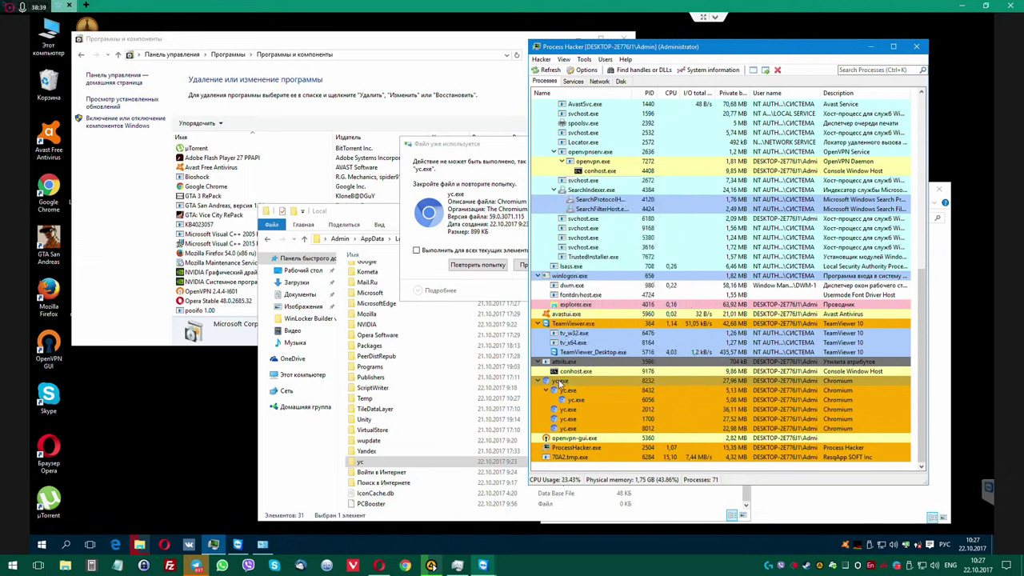
pyautogui.rightClick(560, 383)
pyautogui.click(605, 185)
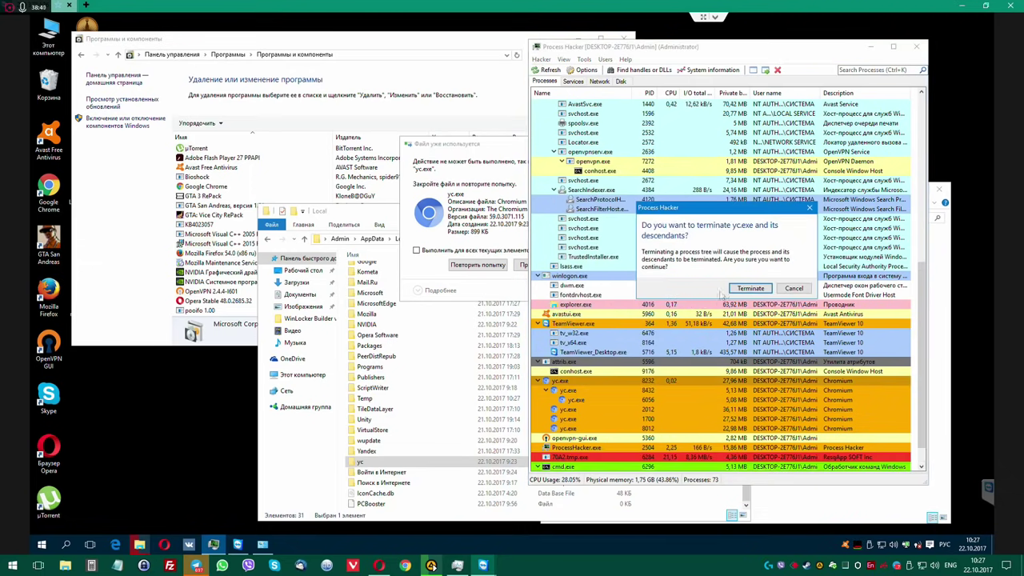
pyautogui.click(750, 289)
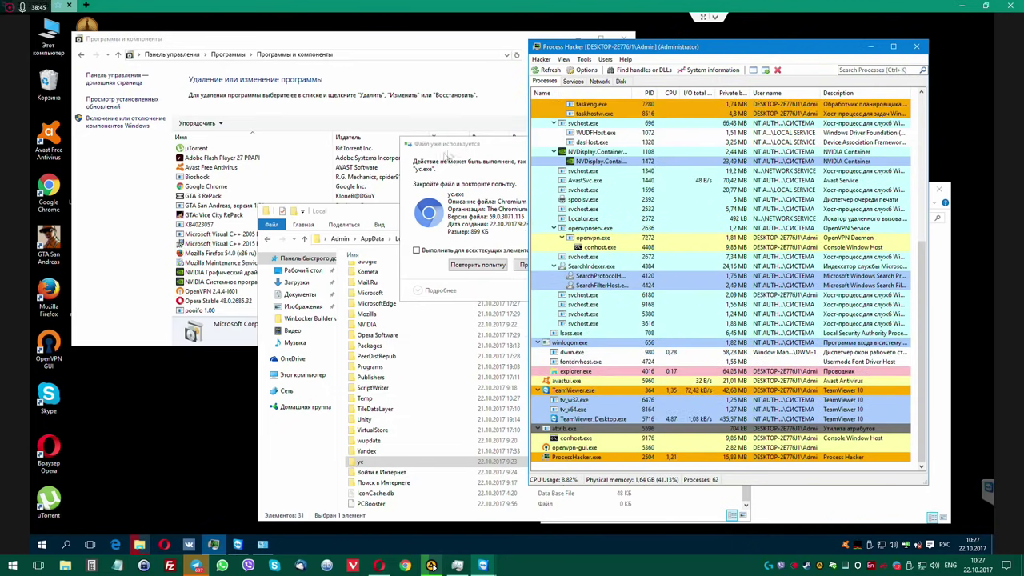
pyautogui.click(462, 148)
# Retry the yc deletion, skip the missing lockfile, and drill into yc\User Data down to 7.54.
pyautogui.click(478, 264)
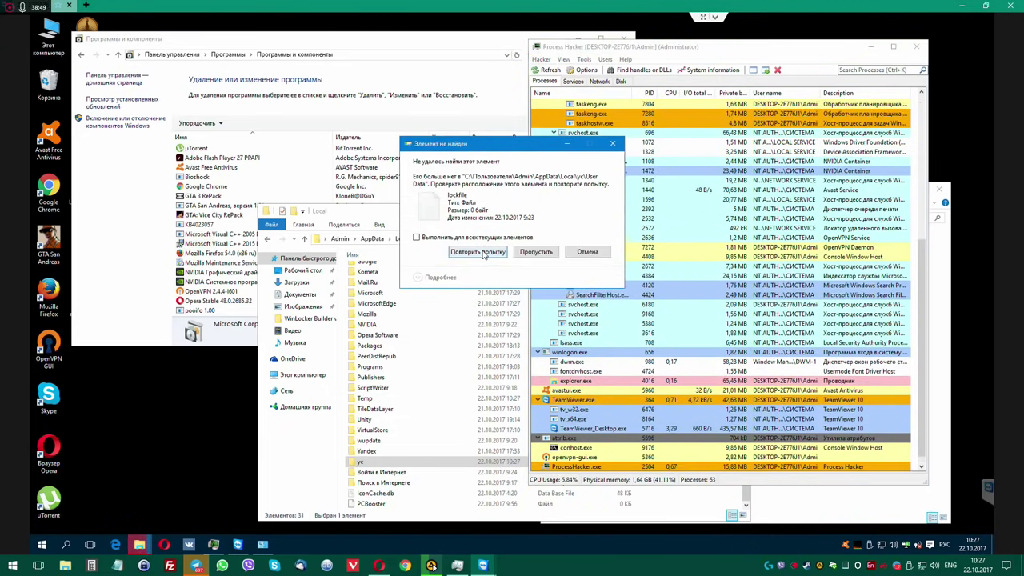
pyautogui.click(538, 252)
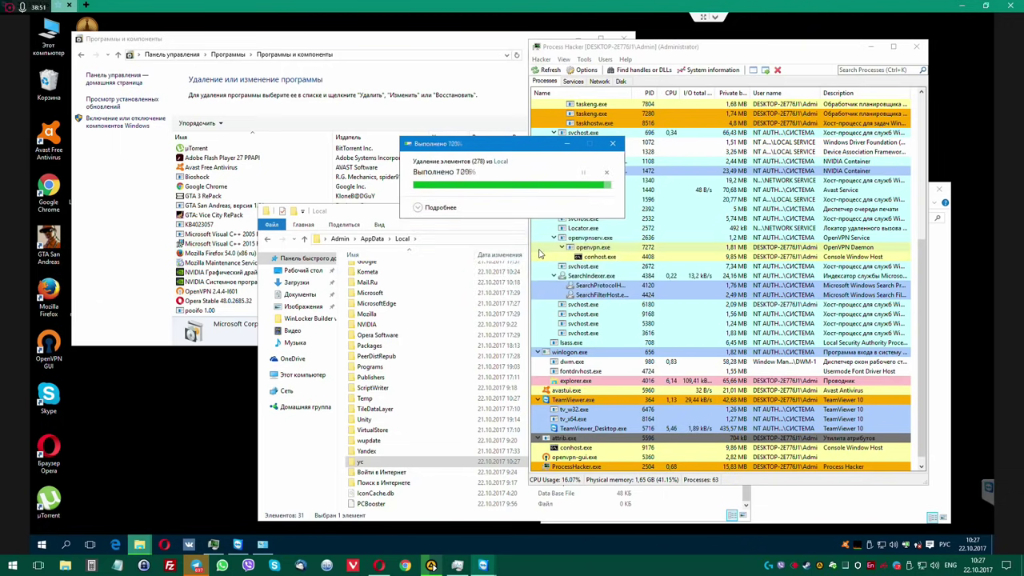
pyautogui.doubleClick(382, 462)
pyautogui.moveTo(453, 211); pyautogui.dragTo(421, 160)
pyautogui.doubleClick(345, 225)
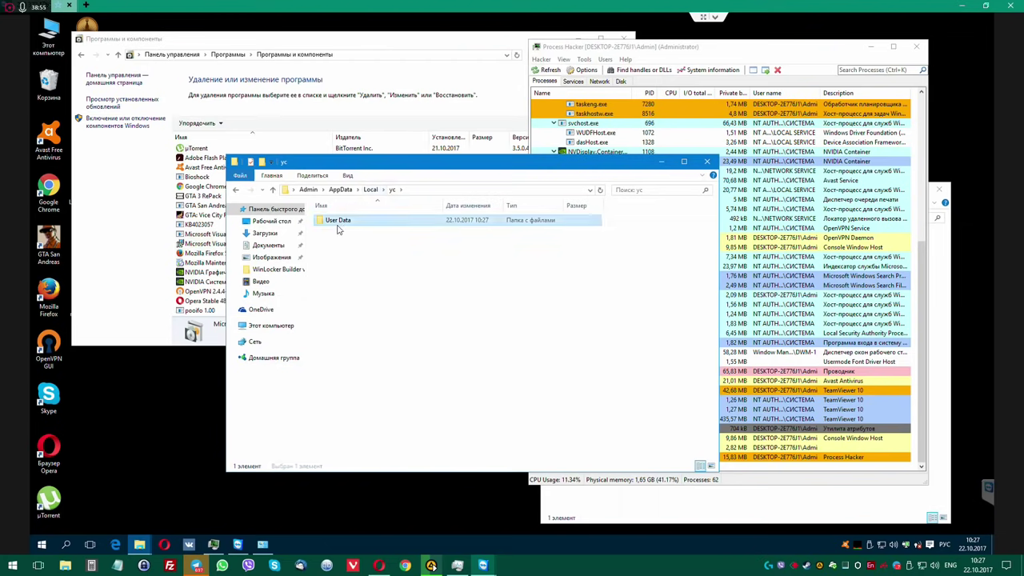
pyautogui.doubleClick(349, 224)
pyautogui.doubleClick(354, 225)
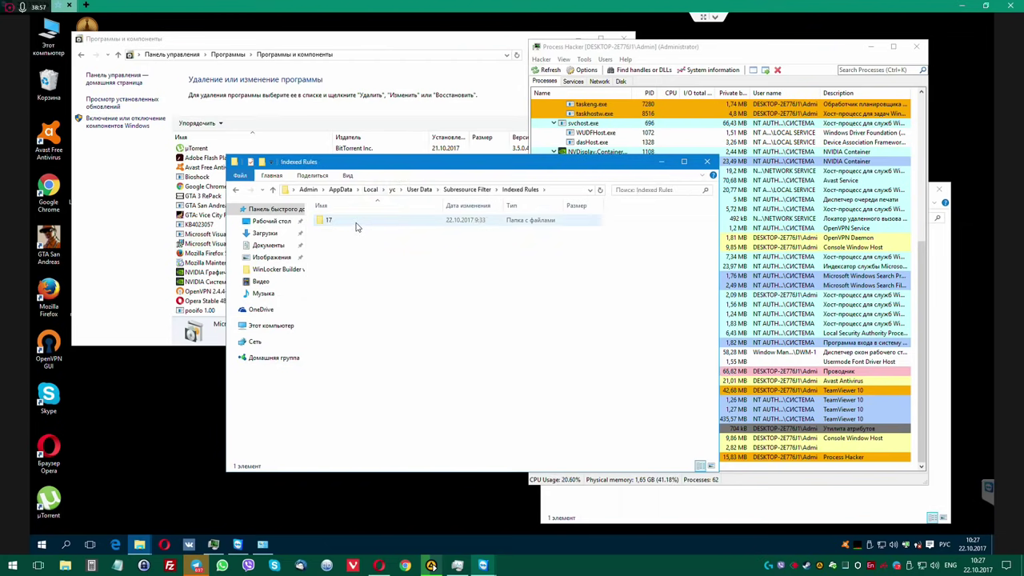
pyautogui.doubleClick(354, 225)
pyautogui.doubleClick(356, 225)
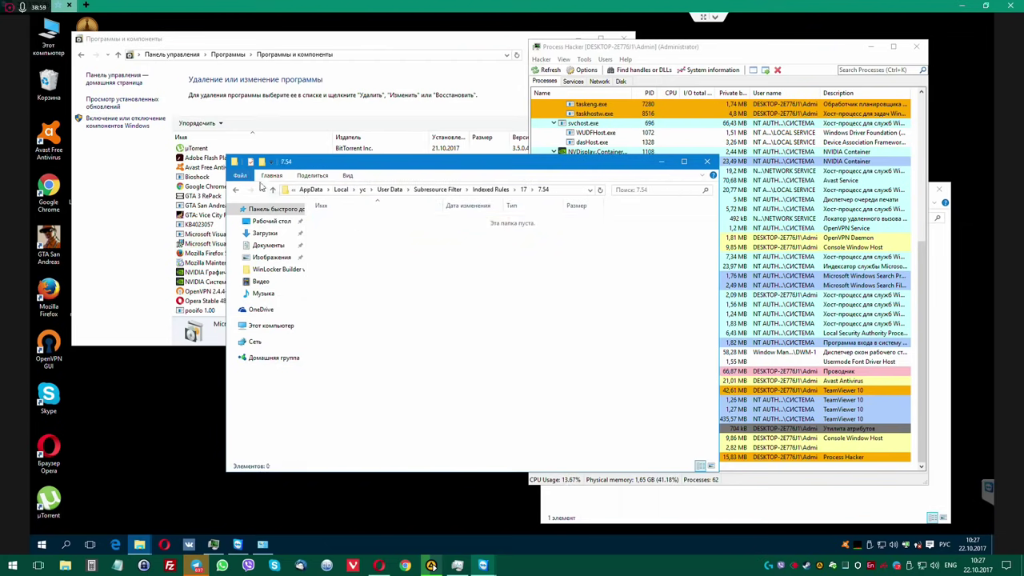
# Delete the empty 7.54, Indexed Rules and Subresource Filter folders, moving up to AppData\Local.
pyautogui.press('BackSpace')
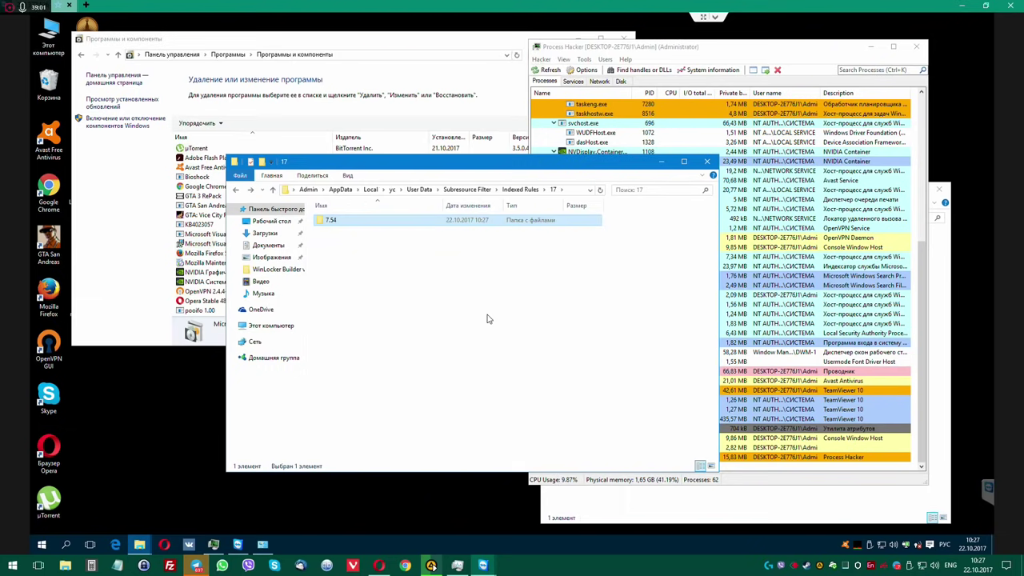
pyautogui.press('Delete')
pyautogui.press('Return')
pyautogui.click(472, 190)
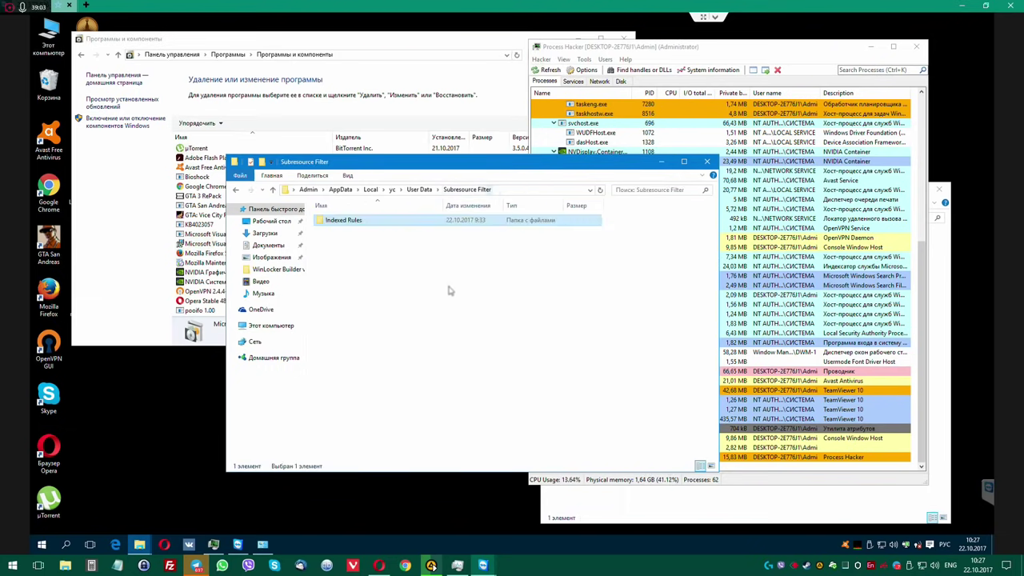
pyautogui.press('Delete')
pyautogui.press('Return')
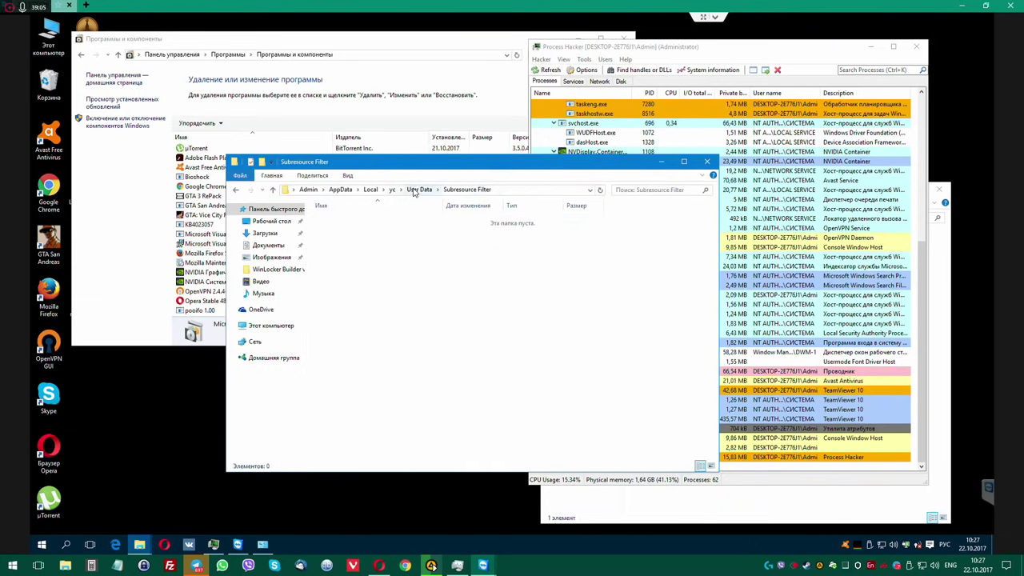
pyautogui.click(417, 190)
pyautogui.press('Delete')
pyautogui.press('Return')
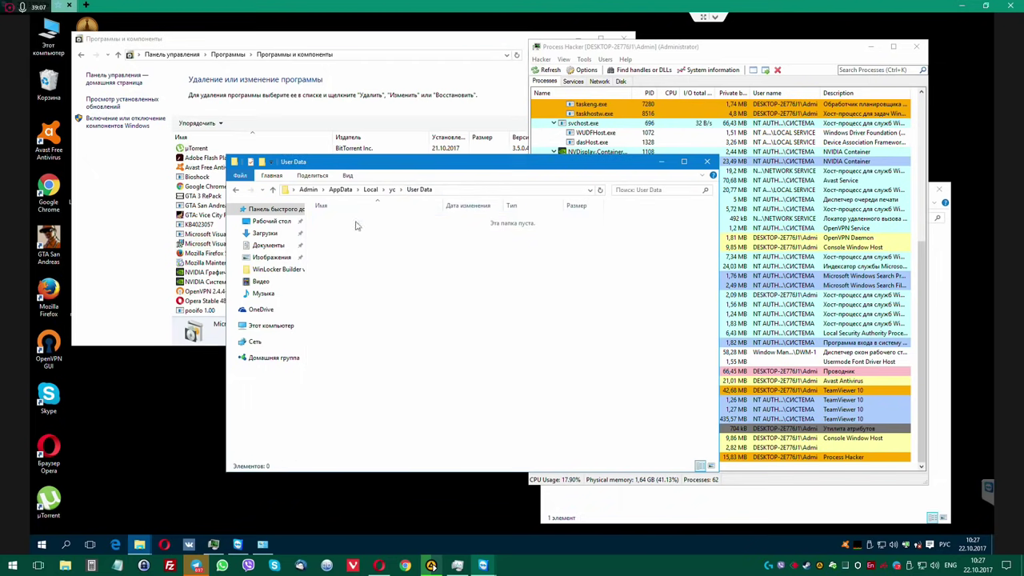
pyautogui.click(370, 192)
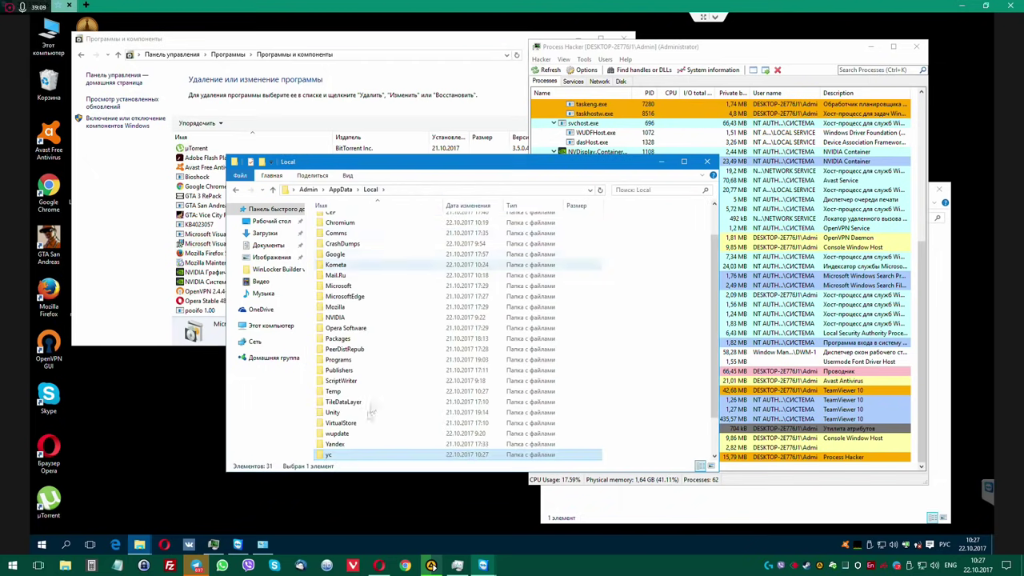
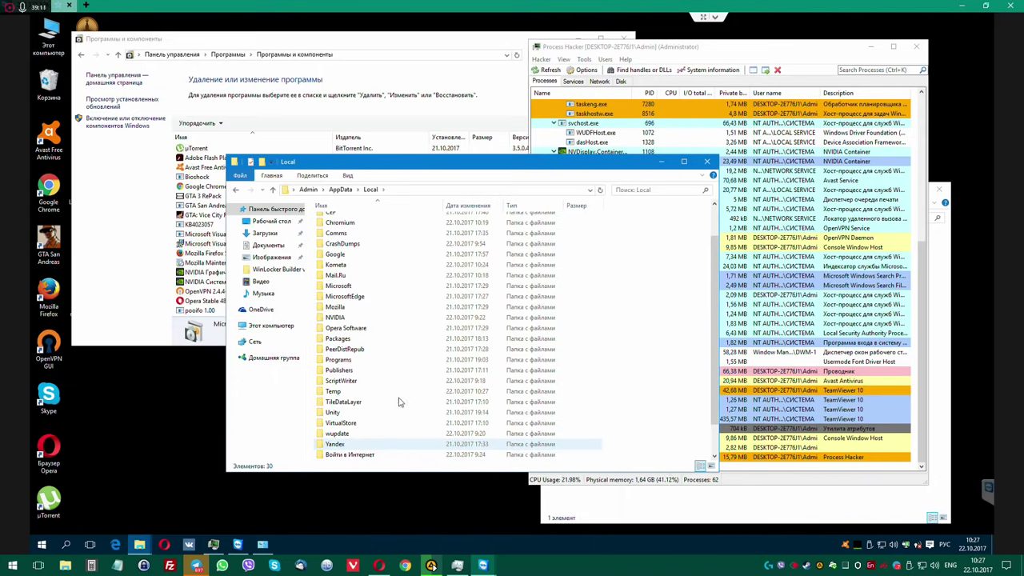
# Enlarge the AppData\Local window and open the wupdate folder, revealing wupdate.exe (188 KB).
pyautogui.scroll(-1, 400, 402)
pyautogui.moveTo(445, 169); pyautogui.dragTo(420, 105)
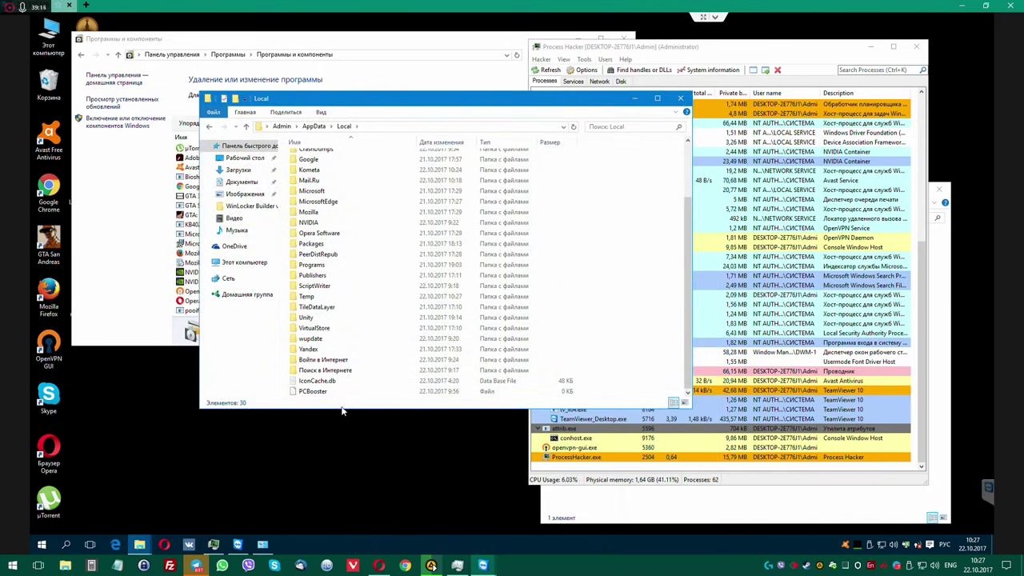
pyautogui.moveTo(341, 410); pyautogui.dragTo(394, 516)
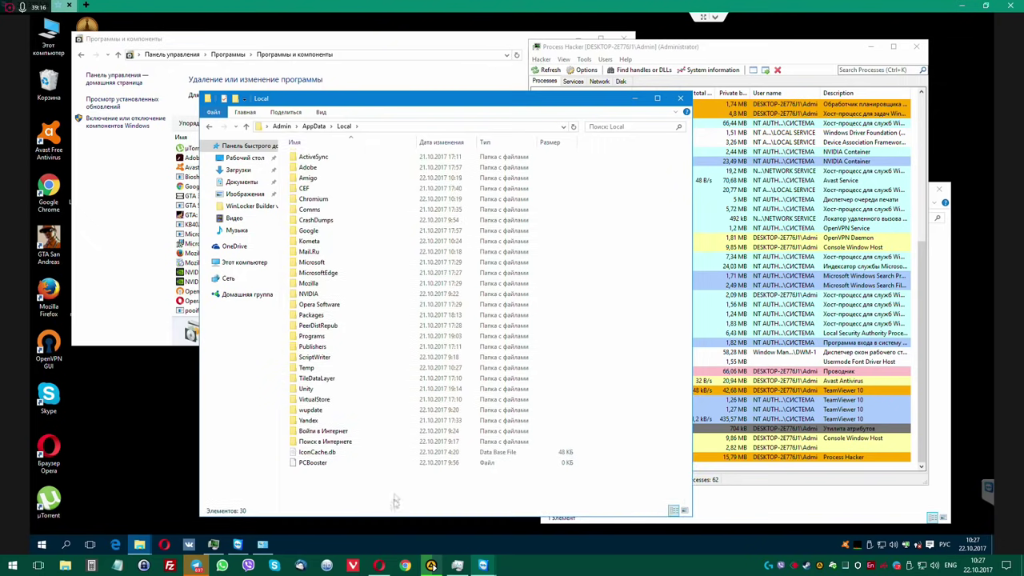
pyautogui.doubleClick(310, 409)
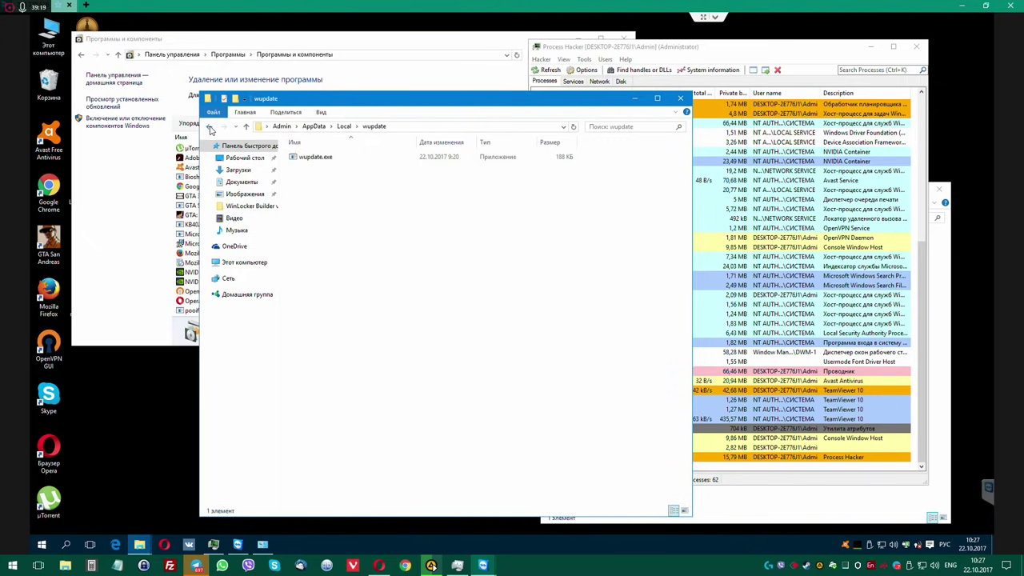
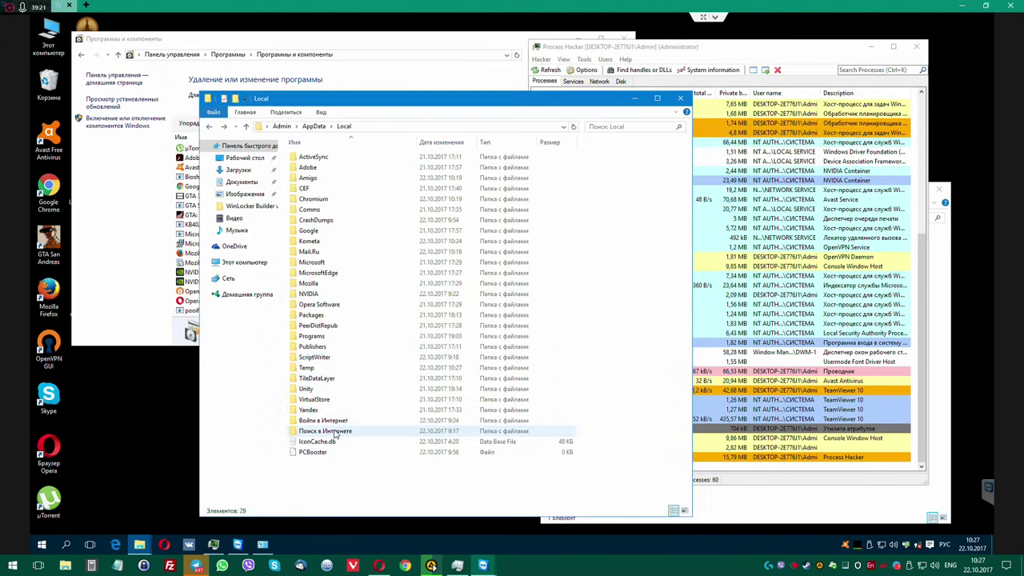
# Look inside VirtualStore and TileDataLayer's Database folder, then return to the Local folder.
pyautogui.doubleClick(316, 399)
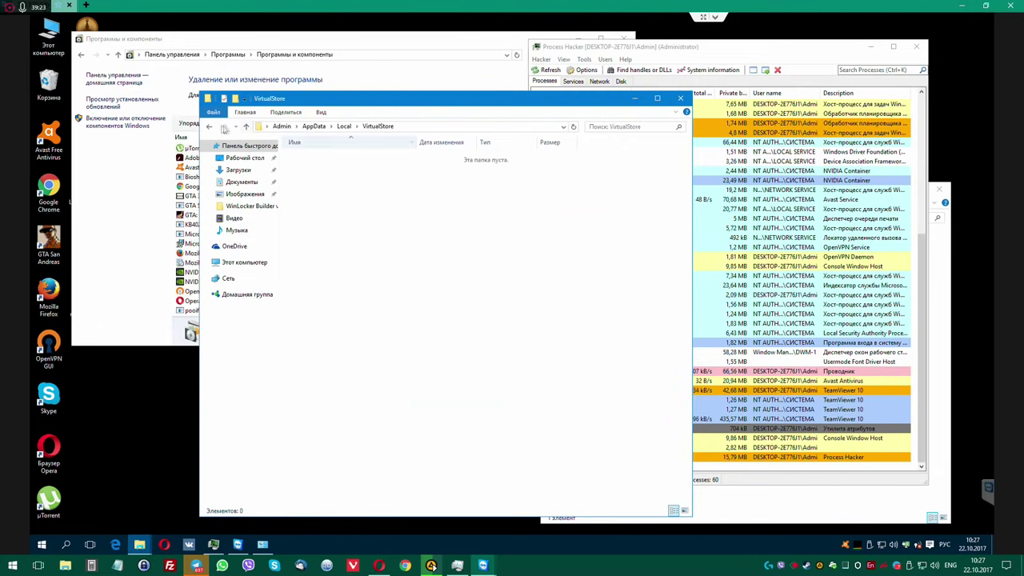
pyautogui.hotkey('alt', 'Left')
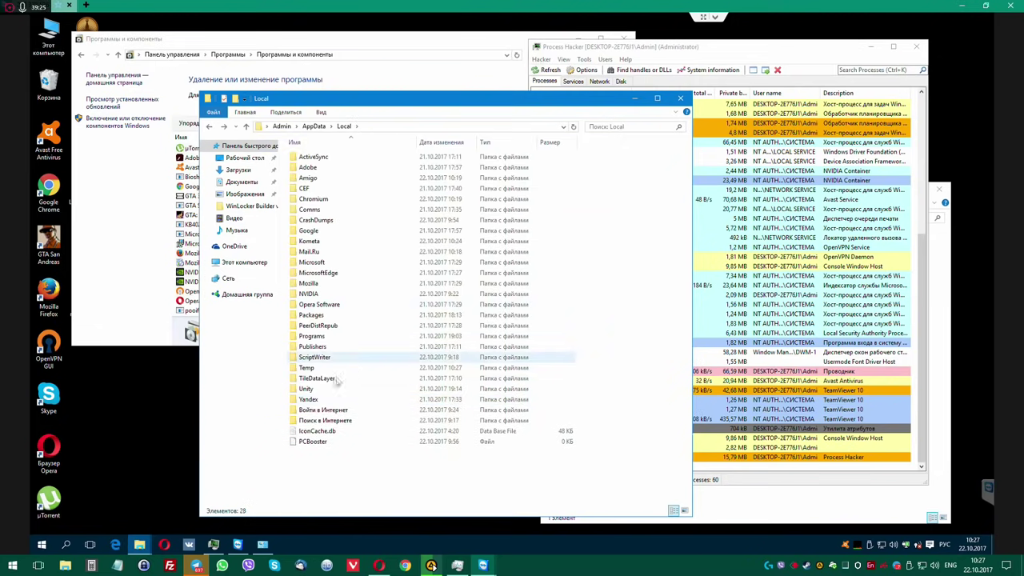
pyautogui.click(323, 379)
pyautogui.doubleClick(323, 379)
pyautogui.doubleClick(310, 157)
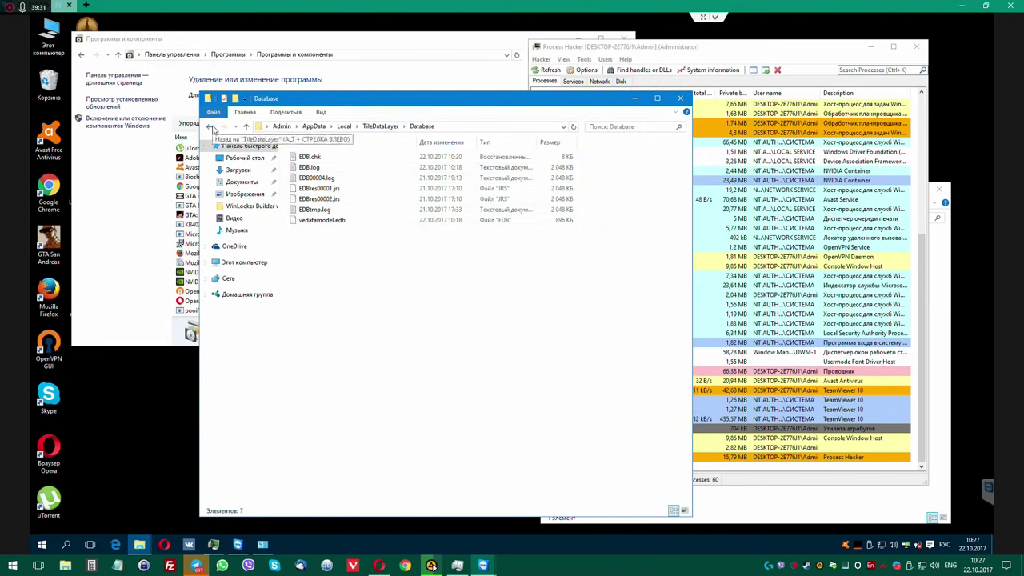
pyautogui.click(210, 126)
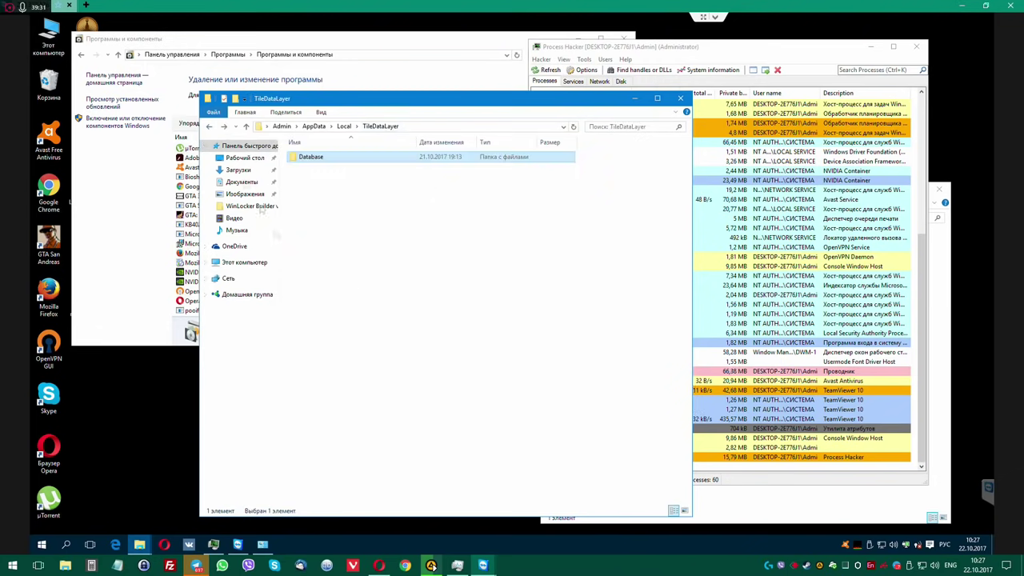
pyautogui.click(343, 127)
# Delete the TileDataLayer folder, skipping the locked EDB.log and vedatamodel.edb files.
pyautogui.press('Delete')
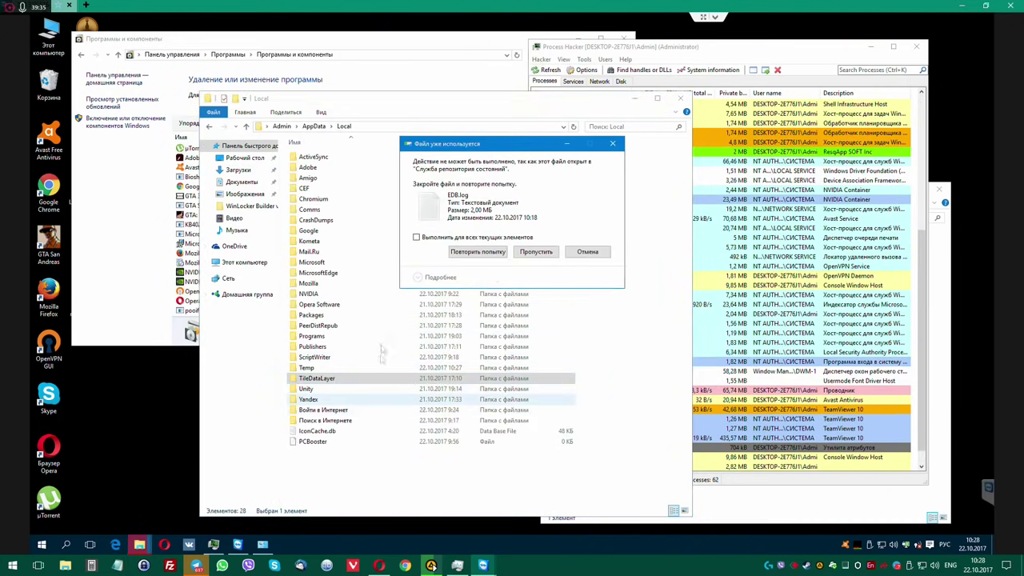
pyautogui.click(534, 252)
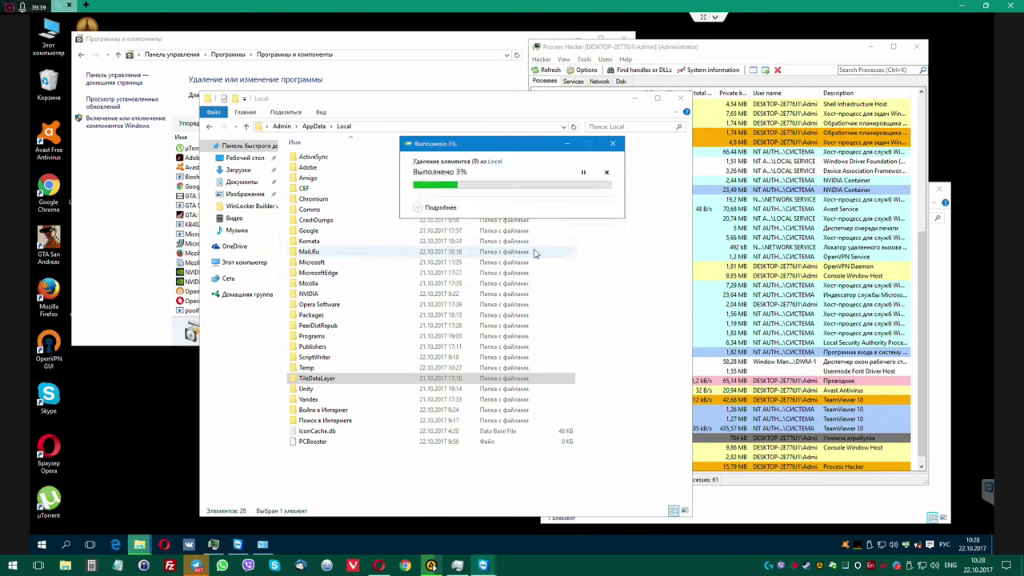
pyautogui.click(531, 253)
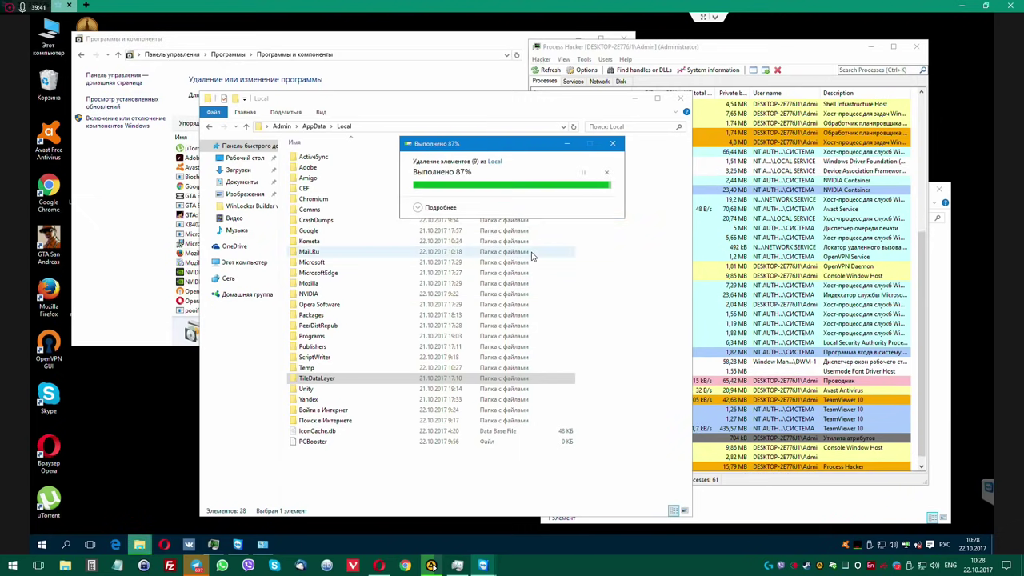
# Try opening the leftover EDB.log in TileDataLayer\Database and dismiss the file-in-use error.
pyautogui.doubleClick(315, 381)
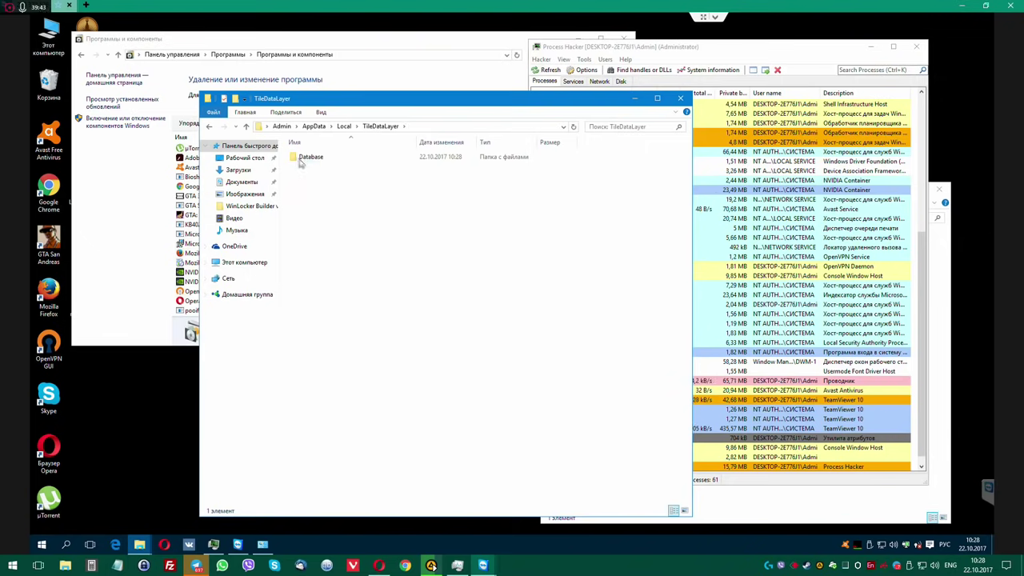
pyautogui.doubleClick(315, 158)
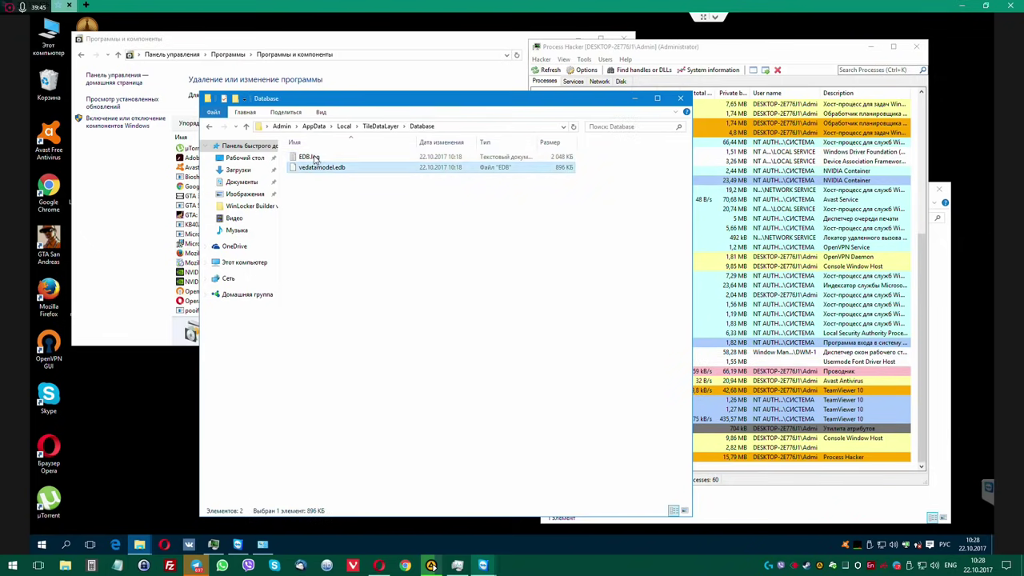
pyautogui.doubleClick(314, 157)
pyautogui.click(603, 317)
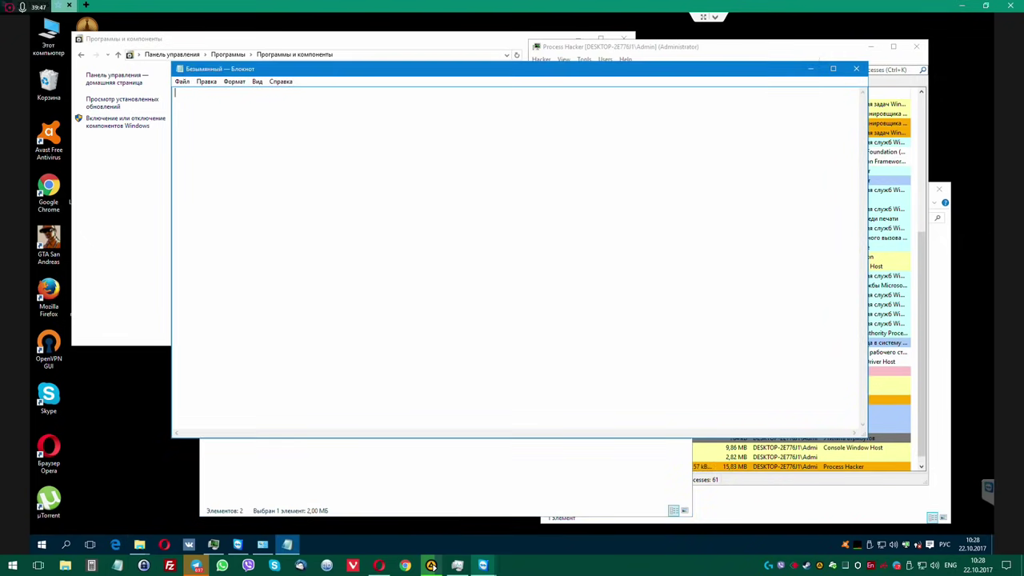
# Close the empty Notepad window and check fontdrvhost.exe's properties in Process Hacker.
pyautogui.click(856, 68)
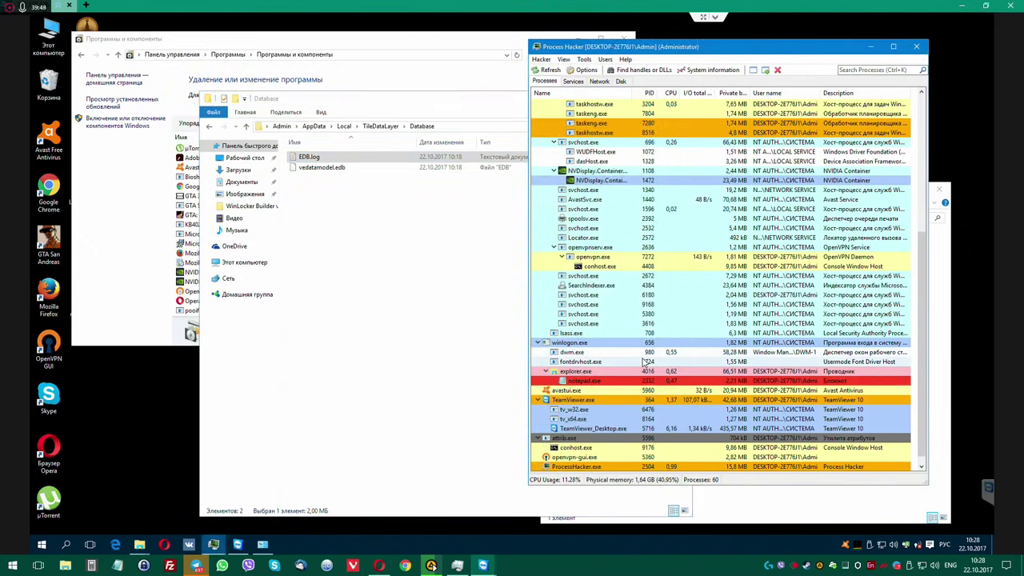
pyautogui.scroll(4, 639, 361)
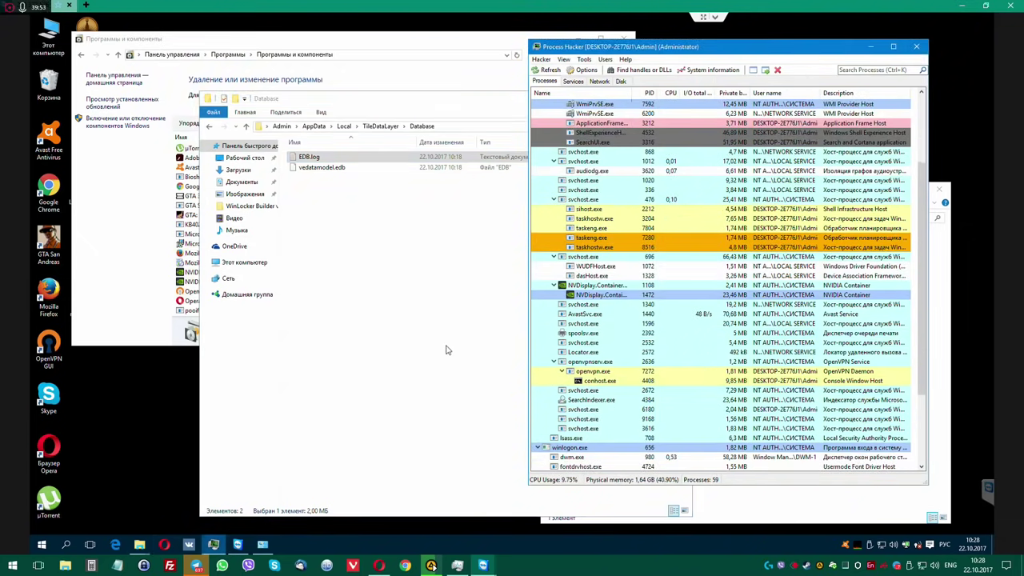
pyautogui.scroll(-4, 569, 364)
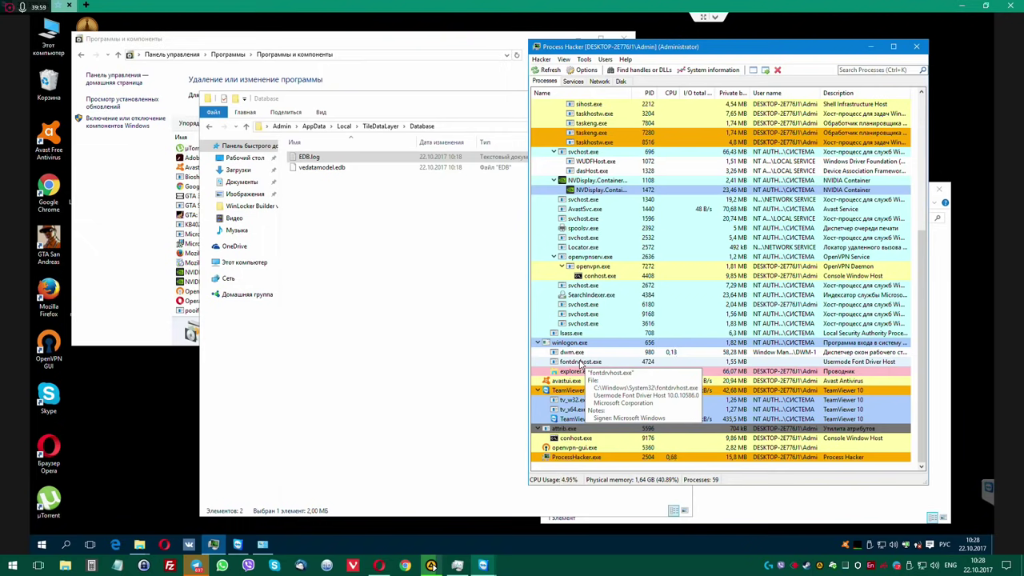
pyautogui.rightClick(590, 360)
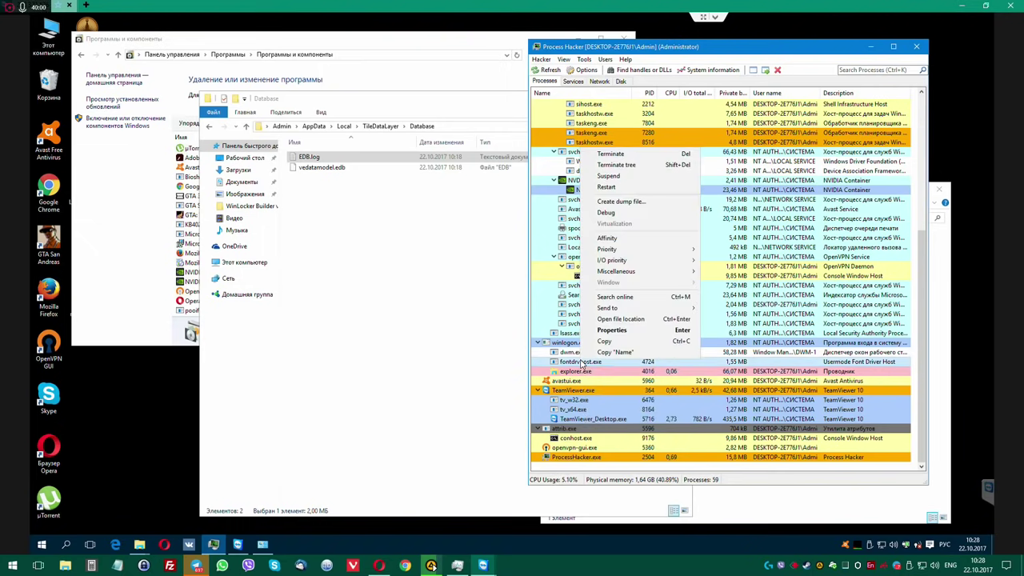
pyautogui.click(609, 330)
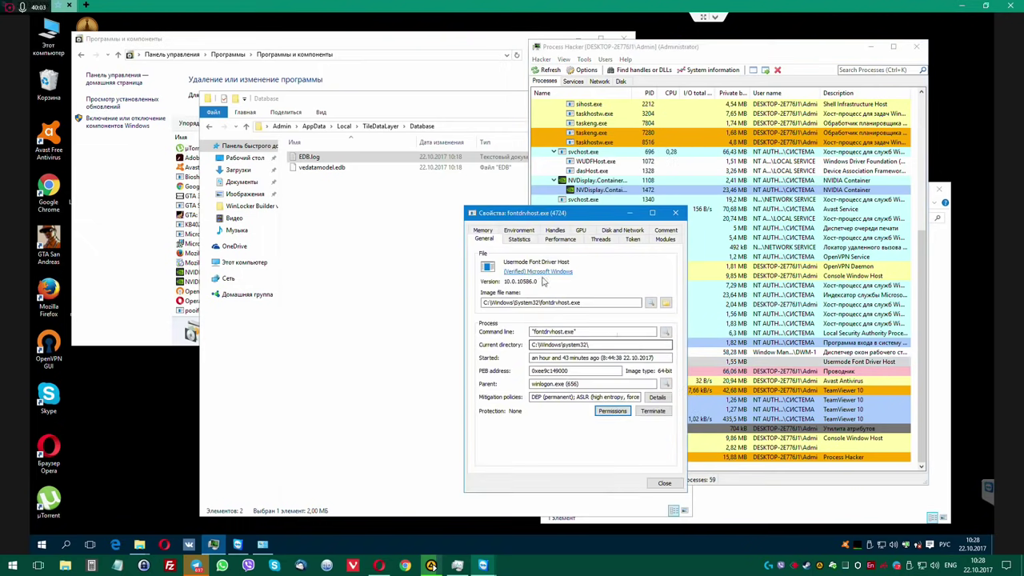
pyautogui.click(676, 213)
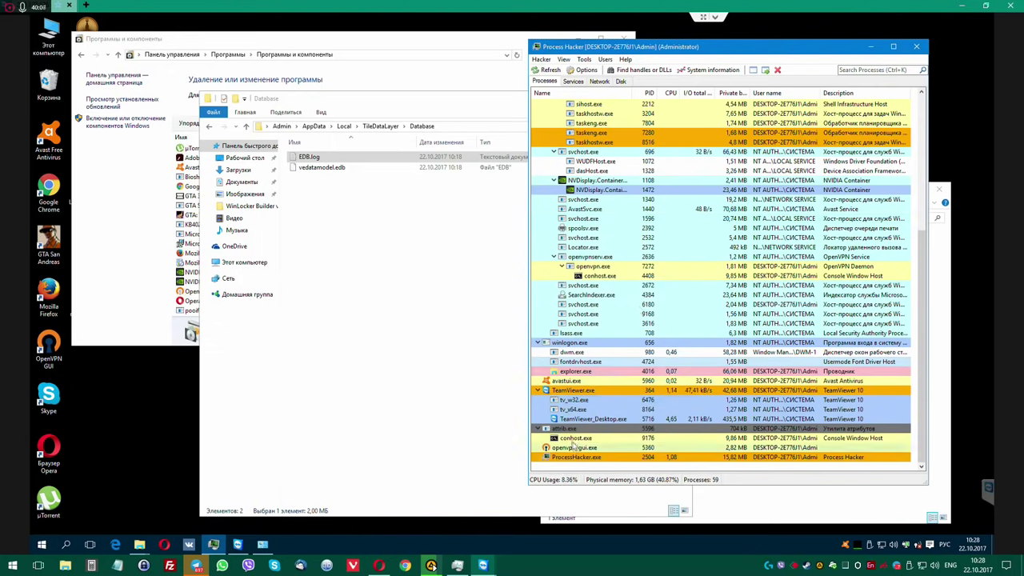
# Terminate the attrib.exe process and confirm.
pyautogui.moveTo(568, 432)
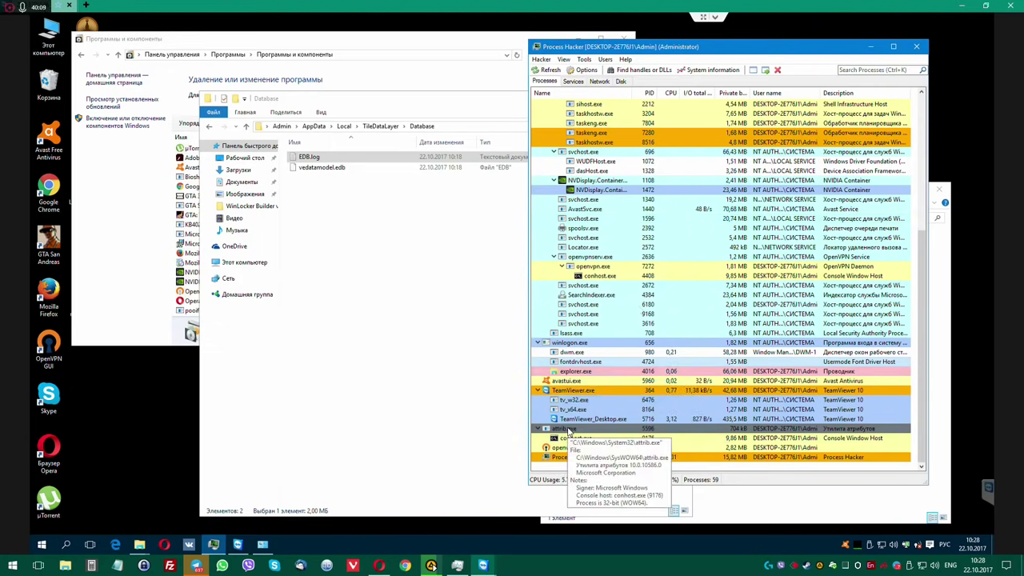
pyautogui.rightClick(568, 432)
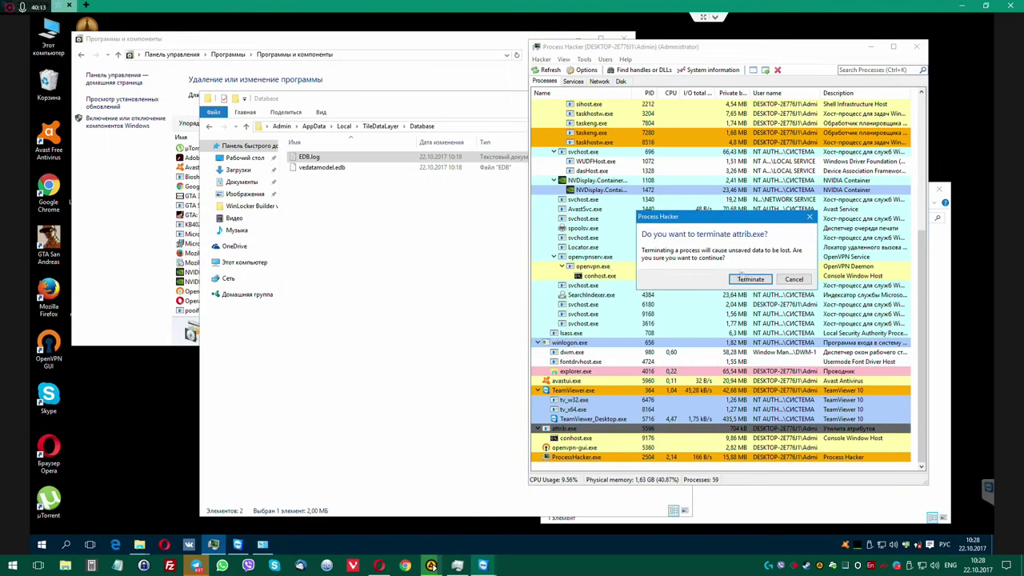
pyautogui.click(749, 279)
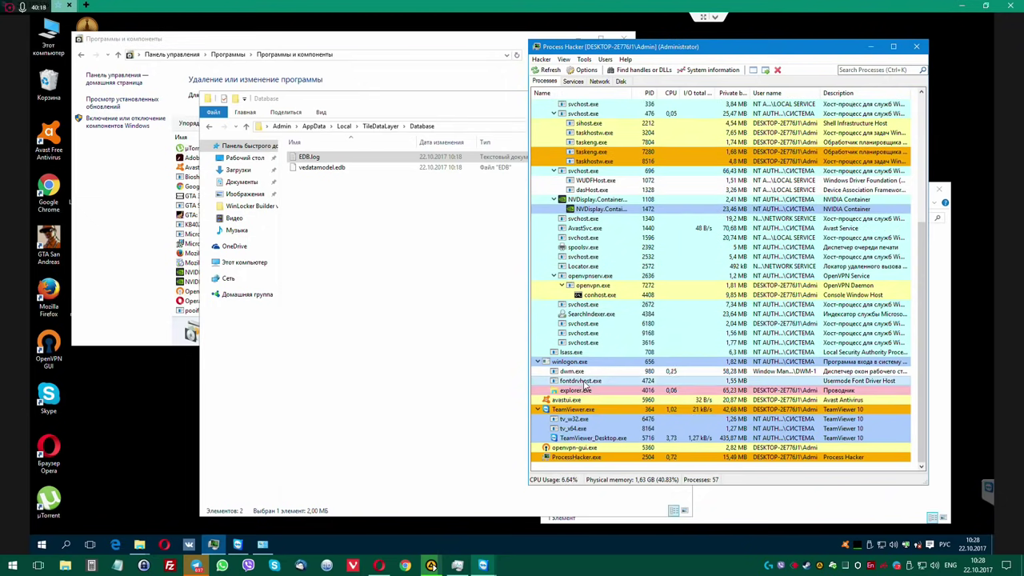
# Select ShellExperienceHost.exe's image file path in its Properties, then bring the Database folder forward.
pyautogui.rightClick(584, 386)
pyautogui.press('Escape')
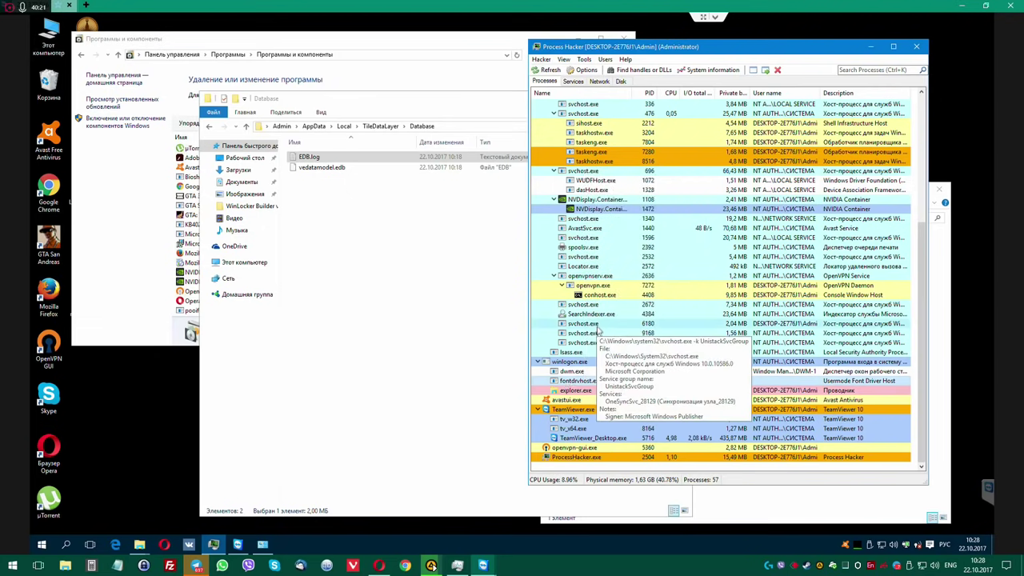
pyautogui.scroll(2, 588, 379)
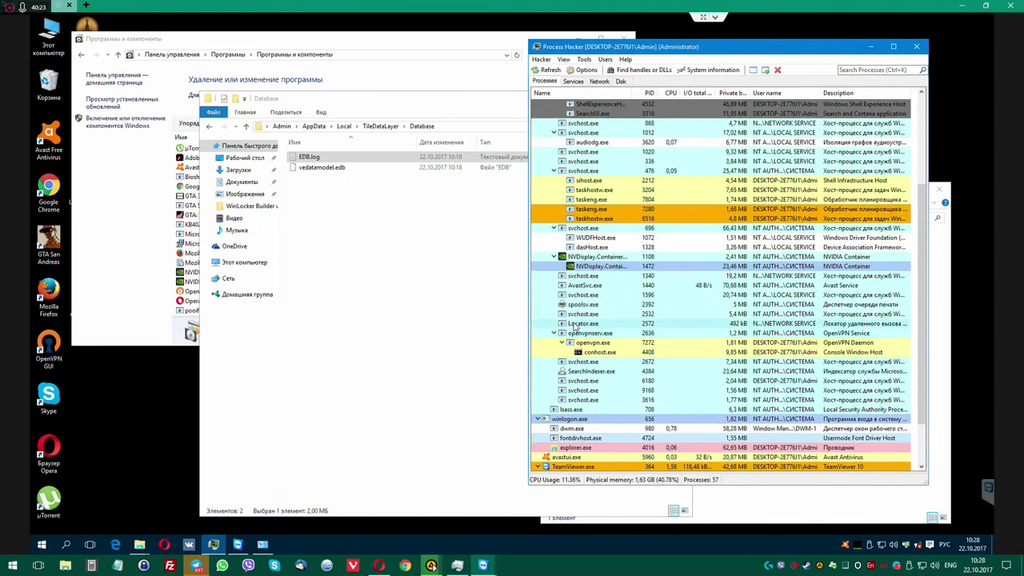
pyautogui.scroll(4, 582, 364)
pyautogui.scroll(1, 572, 323)
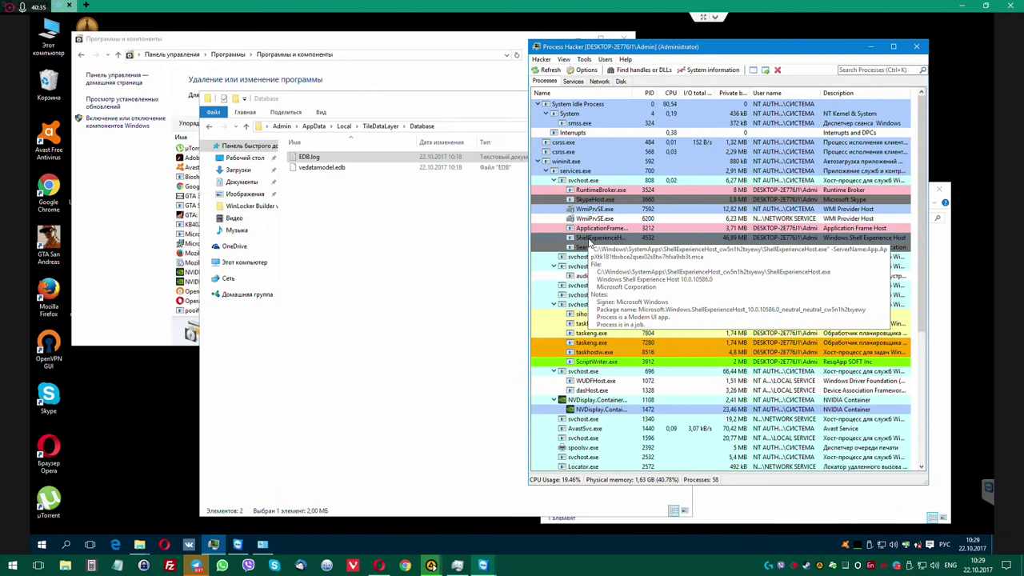
pyautogui.rightClick(590, 241)
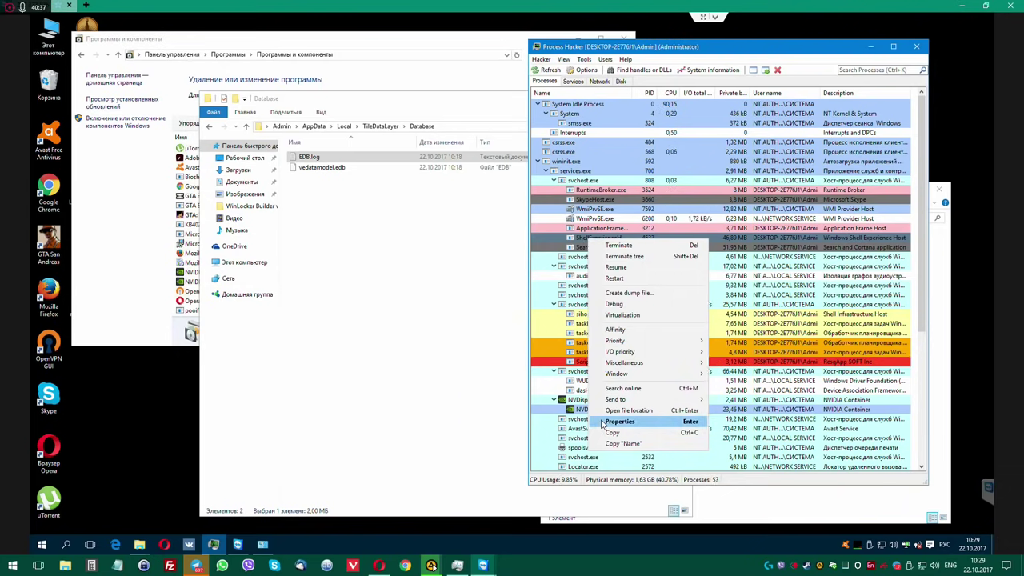
pyautogui.click(609, 421)
pyautogui.doubleClick(576, 303)
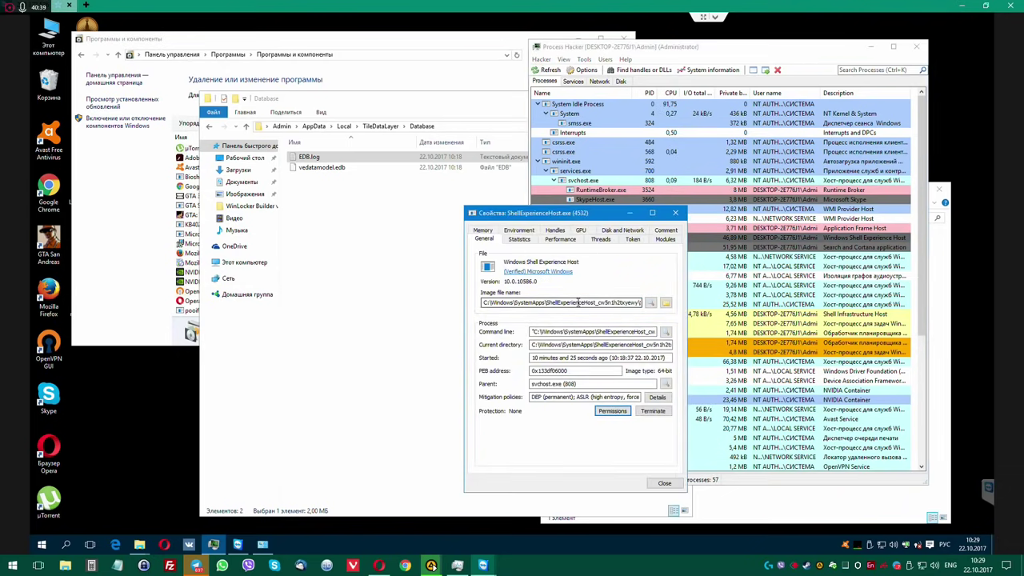
pyautogui.moveTo(576, 302); pyautogui.dragTo(695, 244)
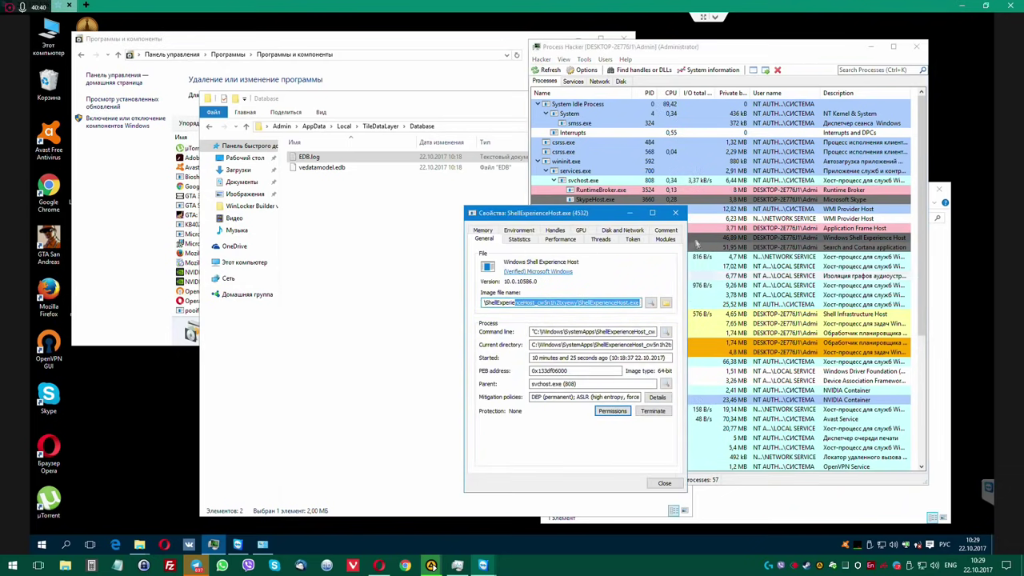
pyautogui.click(675, 213)
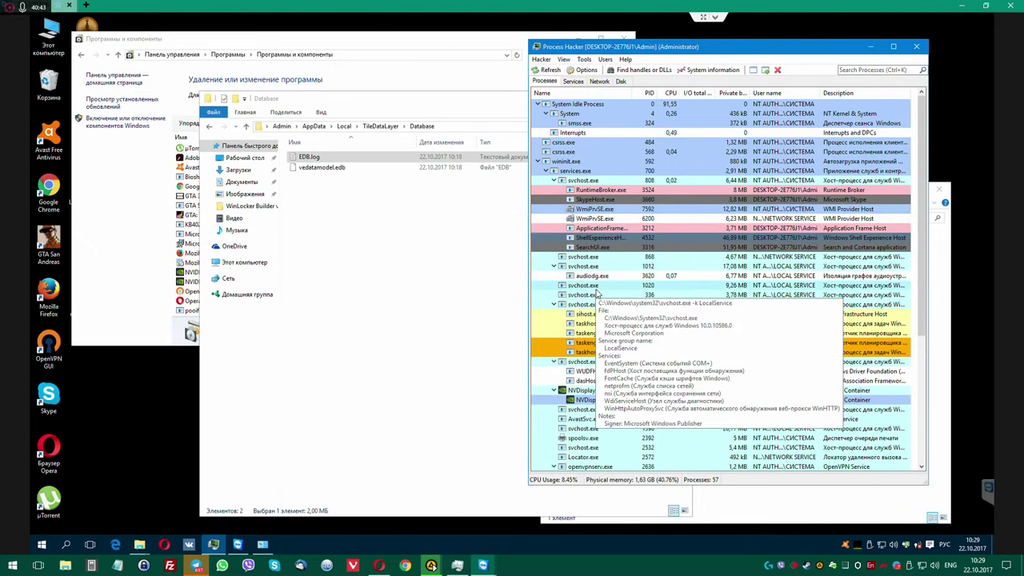
pyautogui.click(382, 271)
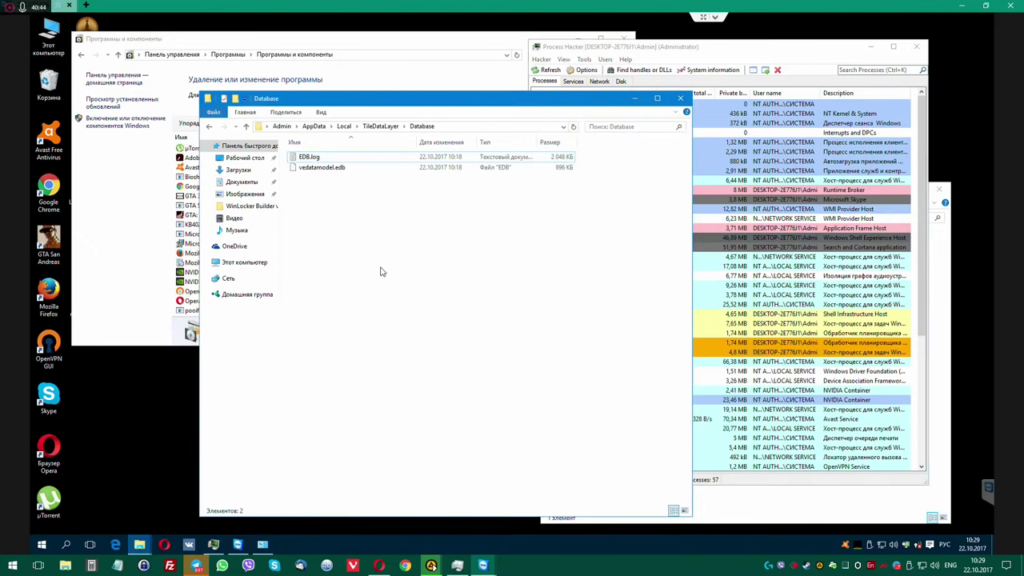
# Close the installed programs list and arrange Process Hacker beside the Amigo folder window.
pyautogui.click(375, 127)
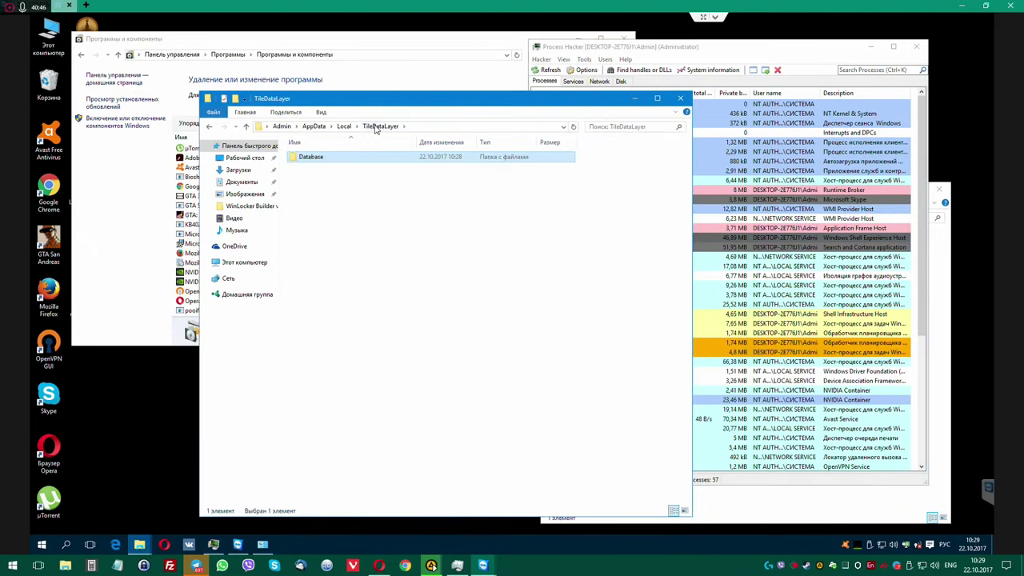
pyautogui.click(344, 126)
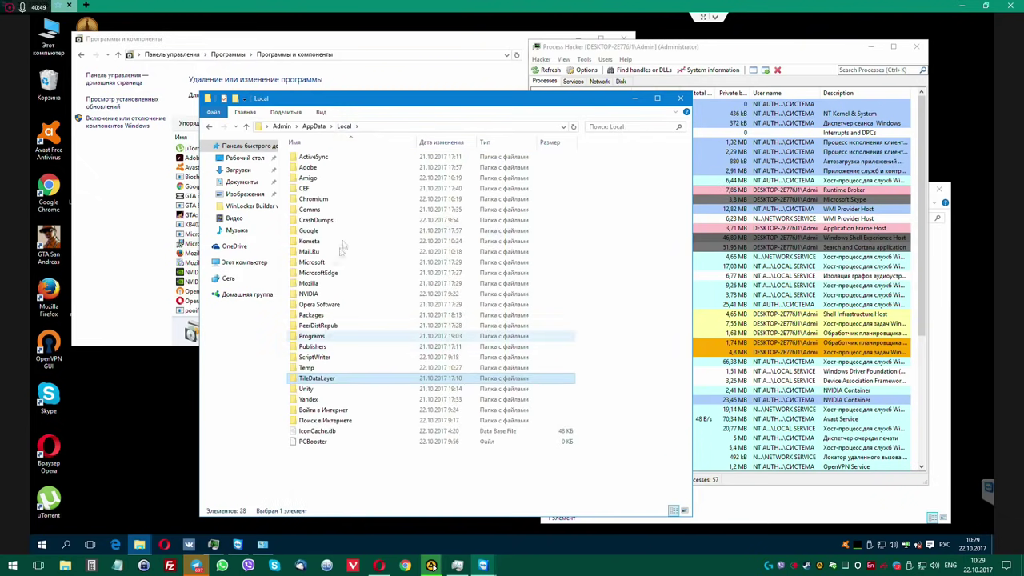
pyautogui.click(680, 97)
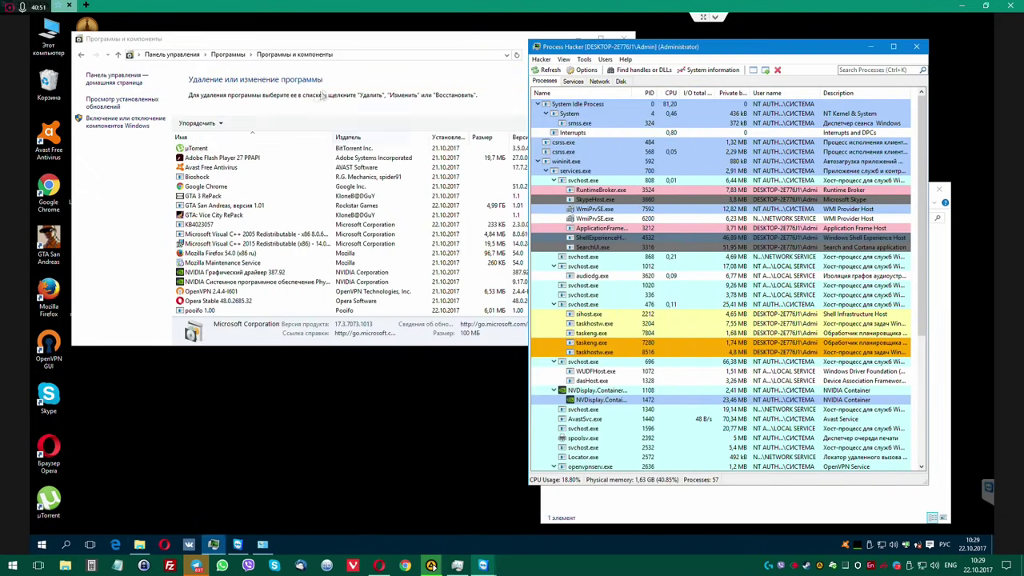
pyautogui.click(346, 46)
pyautogui.scroll(-3, 272, 238)
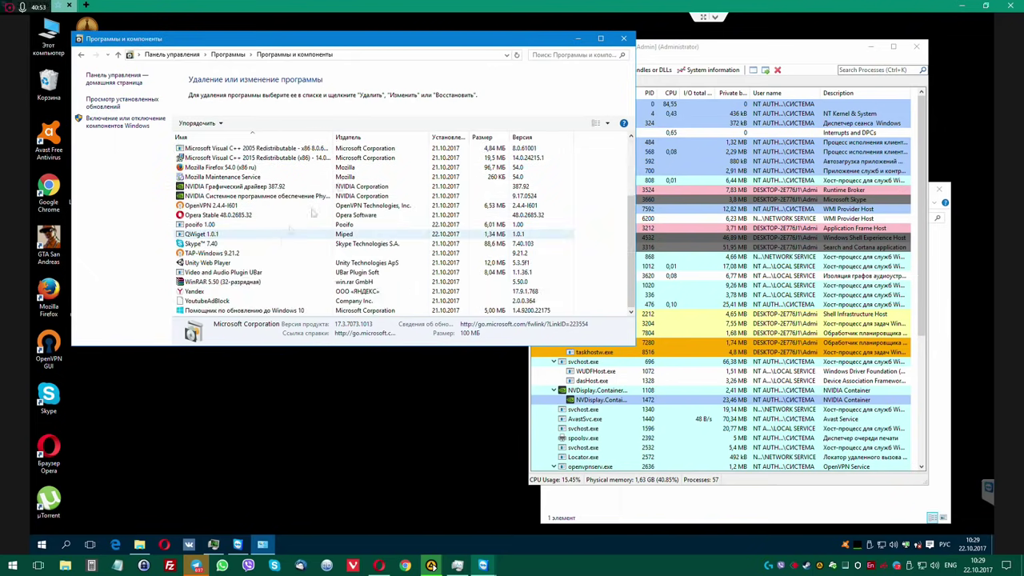
pyautogui.click(623, 38)
pyautogui.moveTo(683, 50); pyautogui.dragTo(287, 52)
pyautogui.moveTo(681, 190); pyautogui.dragTo(704, 62)
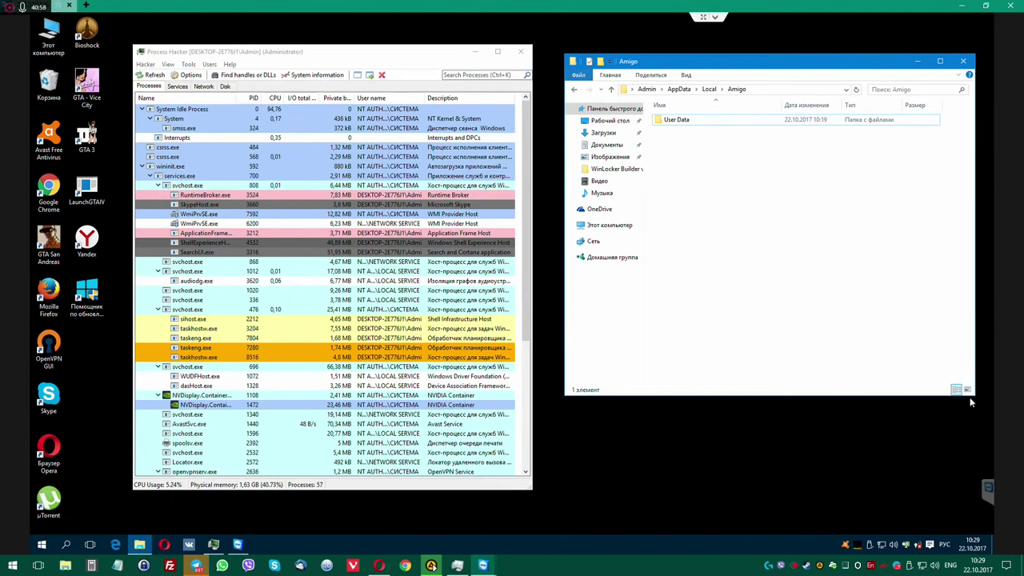
pyautogui.moveTo(974, 395); pyautogui.dragTo(893, 448)
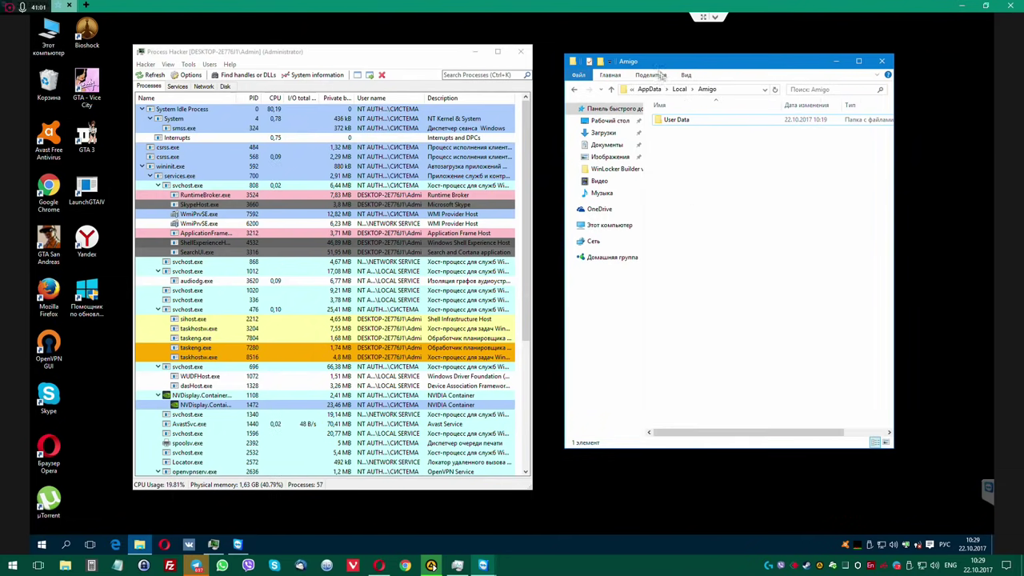
# Permanently delete the Amigo and Kometa folders from AppData\Local.
pyautogui.click(679, 90)
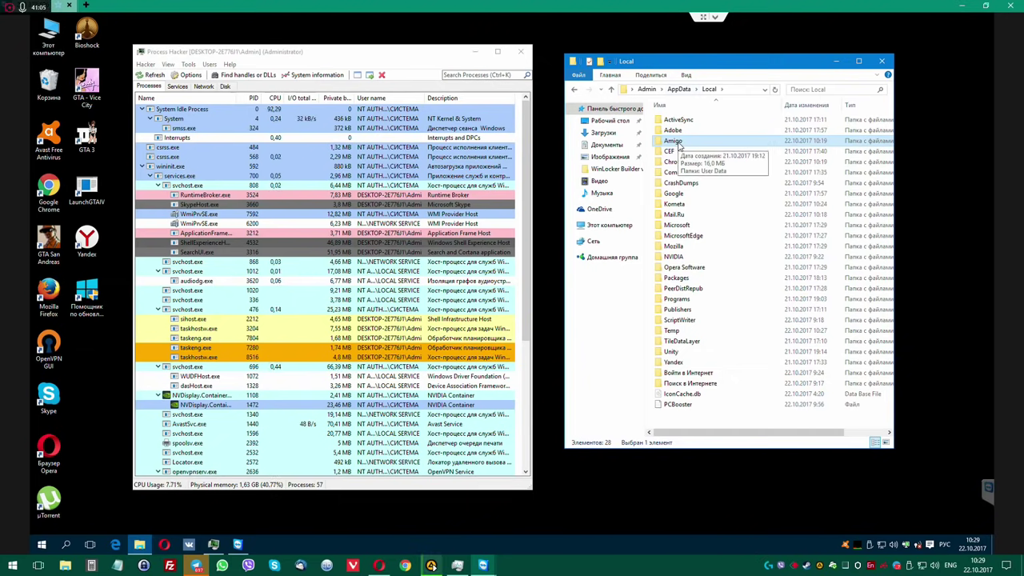
pyautogui.hotkey('shift', 'Delete')
pyautogui.click(558, 319)
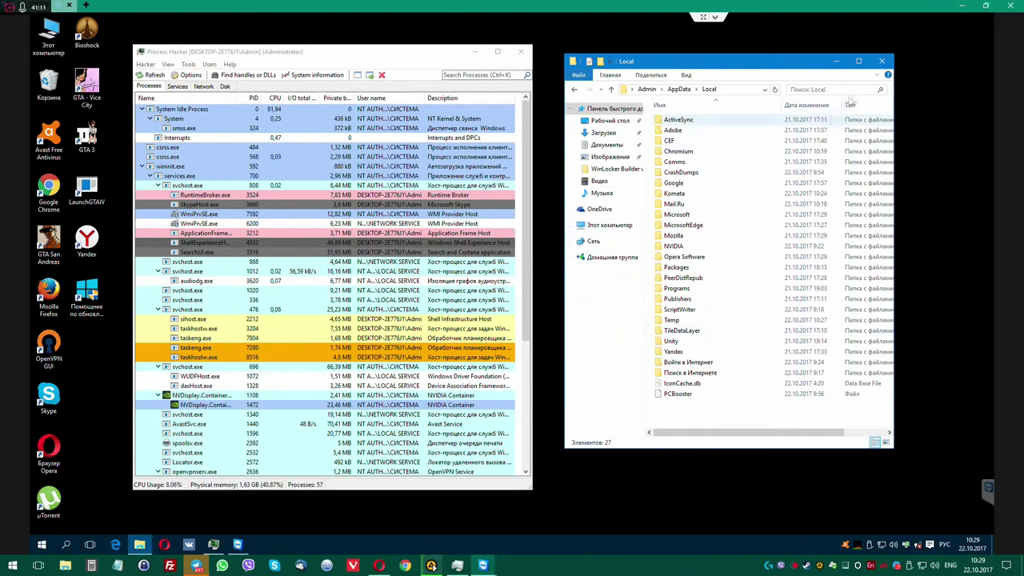
pyautogui.doubleClick(675, 194)
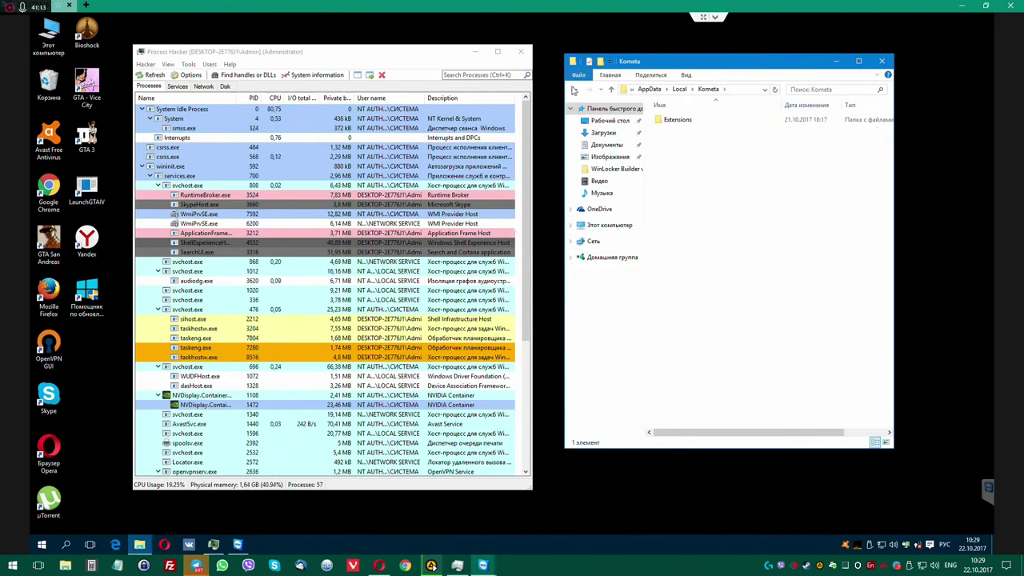
pyautogui.click(574, 89)
pyautogui.press('Delete')
pyautogui.press('Return')
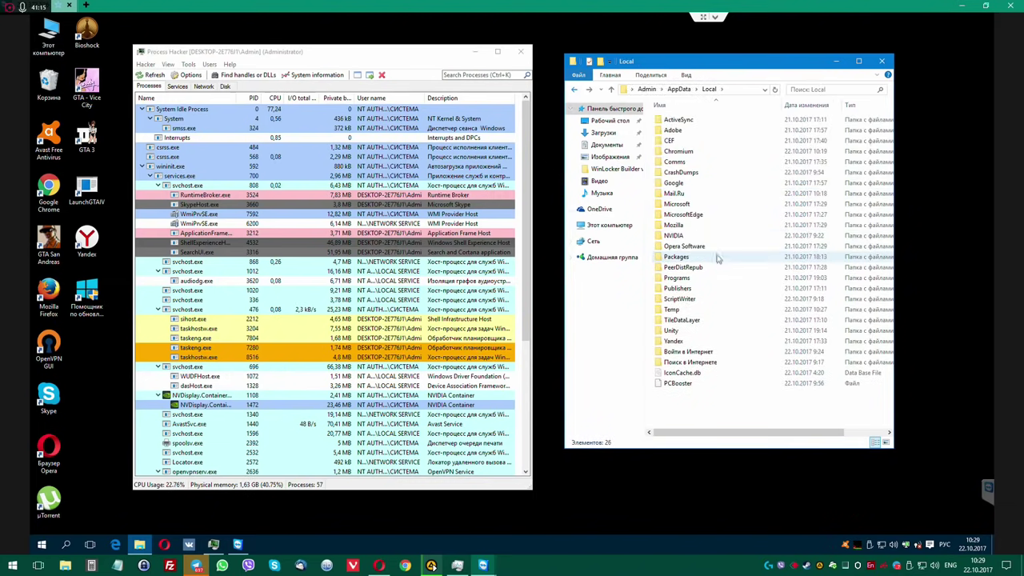
# Check the PeerDistRepub folder's contents, then permanently delete it.
pyautogui.click(692, 176)
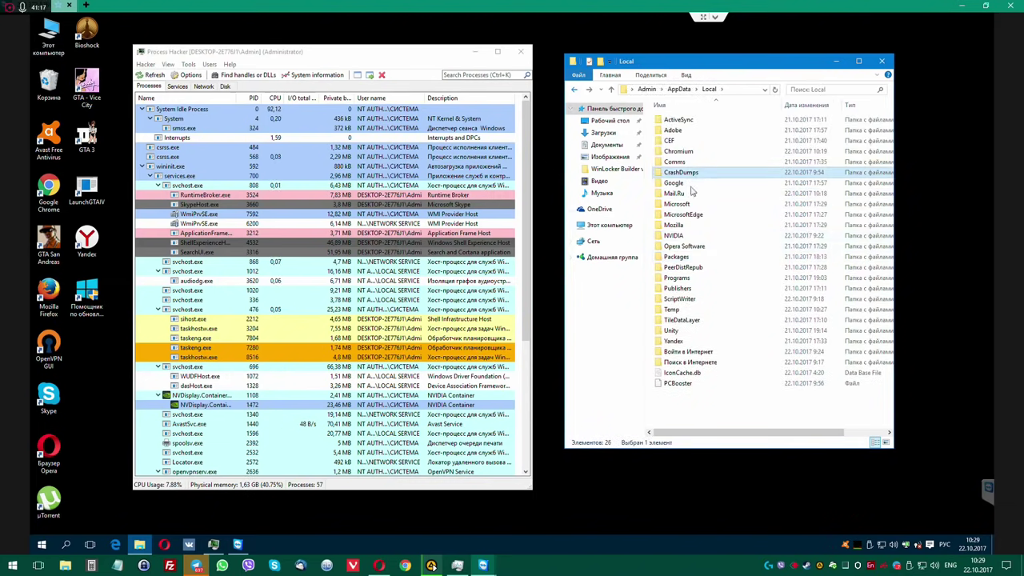
pyautogui.click(683, 217)
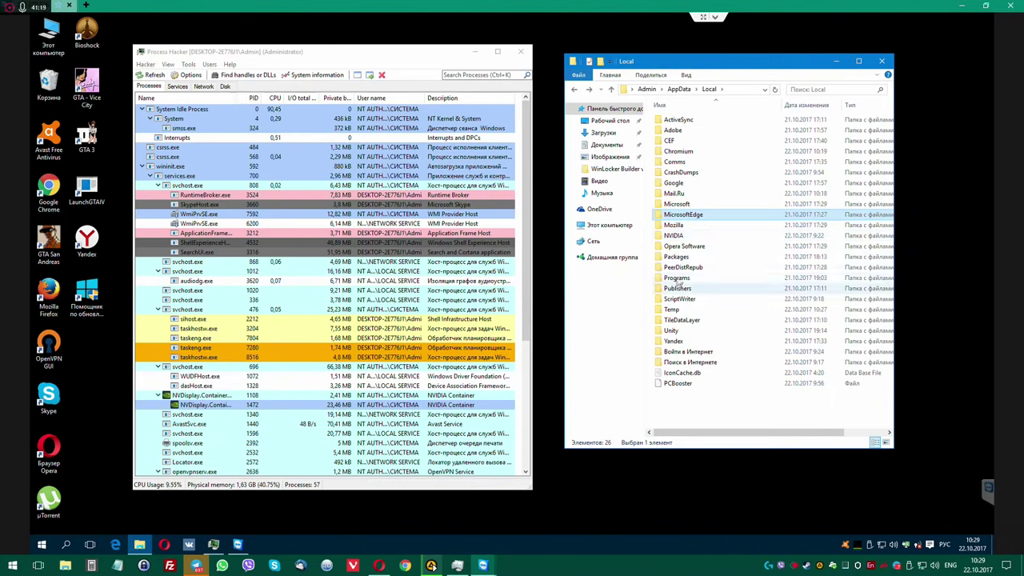
pyautogui.doubleClick(682, 267)
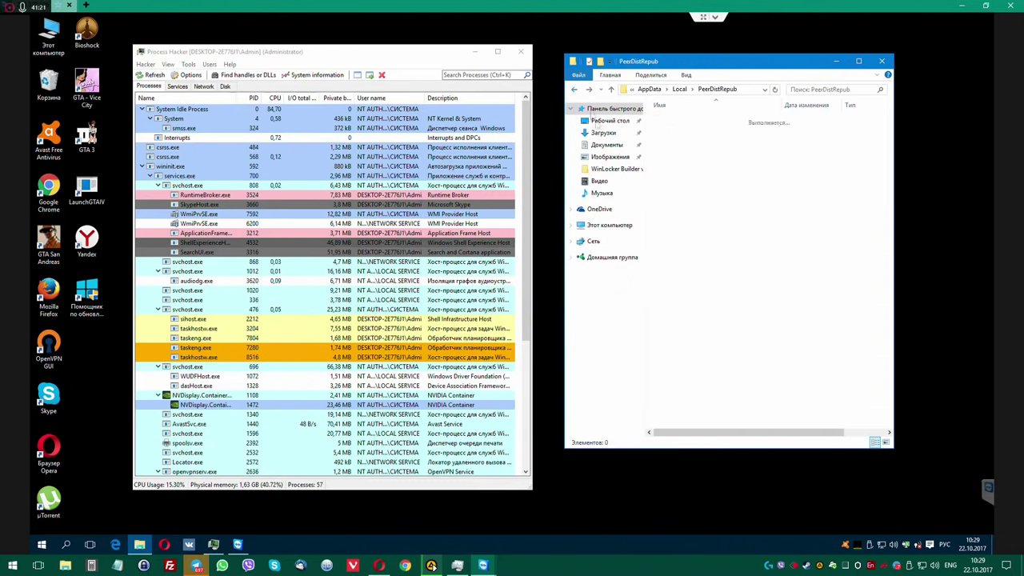
pyautogui.press('BackSpace')
pyautogui.hotkey('shift', 'Delete')
pyautogui.press('Return')
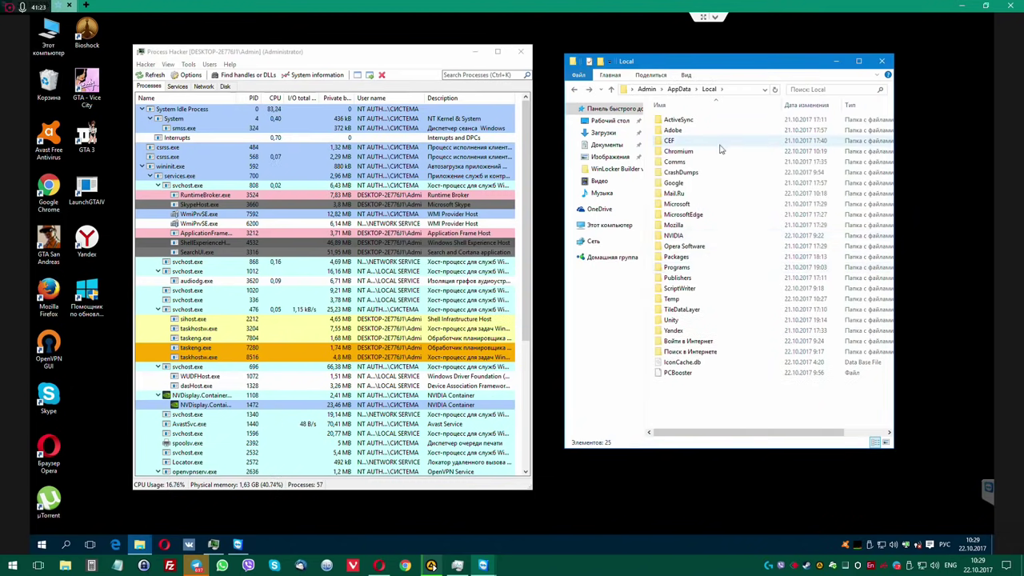
# Close the Local folder window, move Process Hacker right, and unpin vk from the taskbar.
pyautogui.click(881, 61)
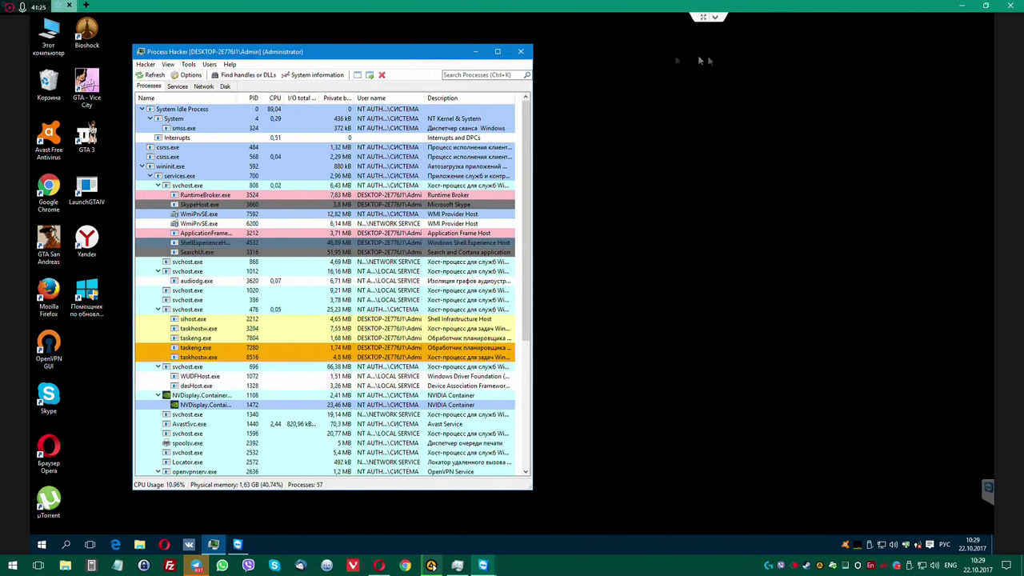
pyautogui.moveTo(698, 60); pyautogui.dragTo(699, 61)
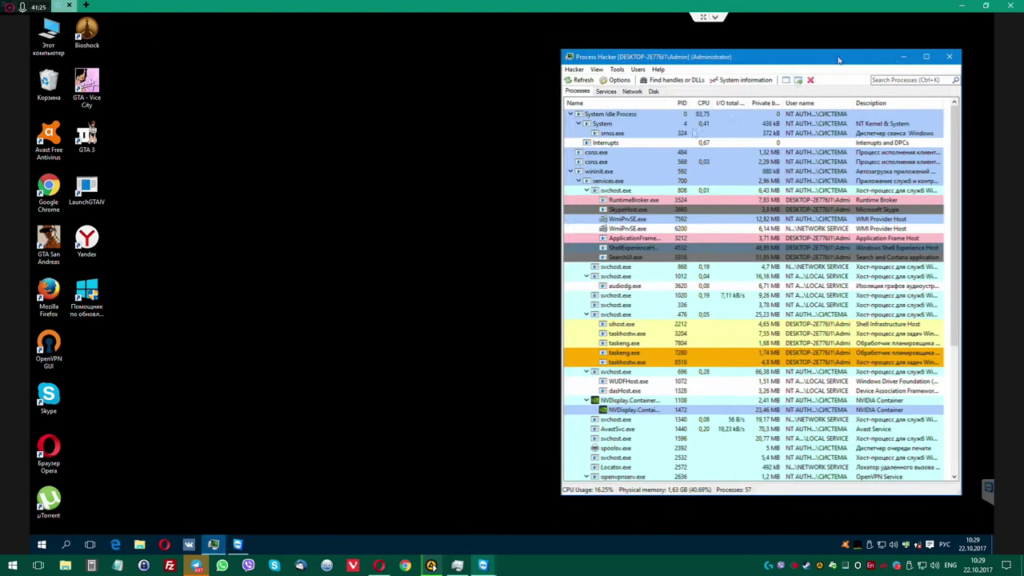
pyautogui.rightClick(189, 544)
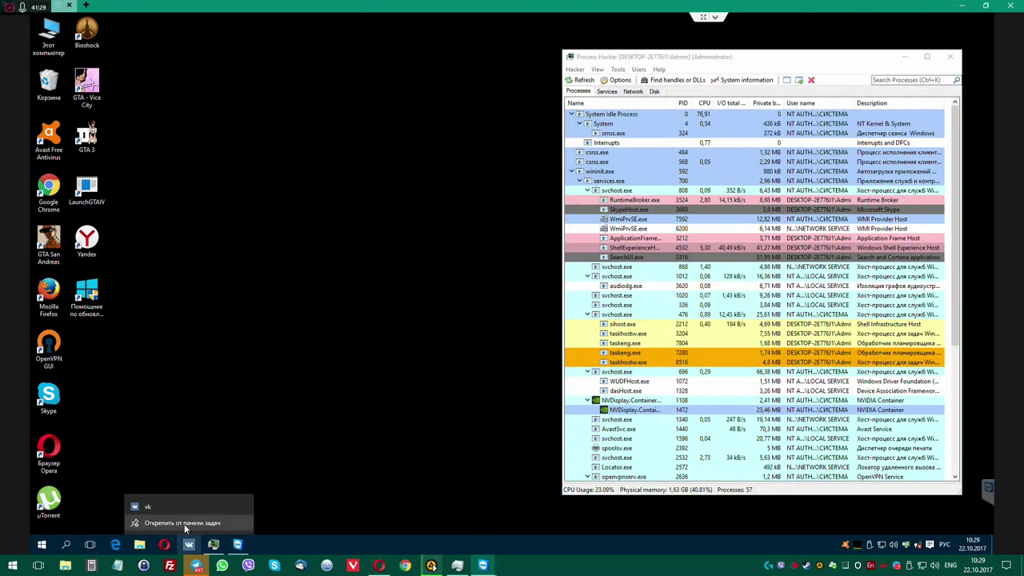
pyautogui.click(182, 522)
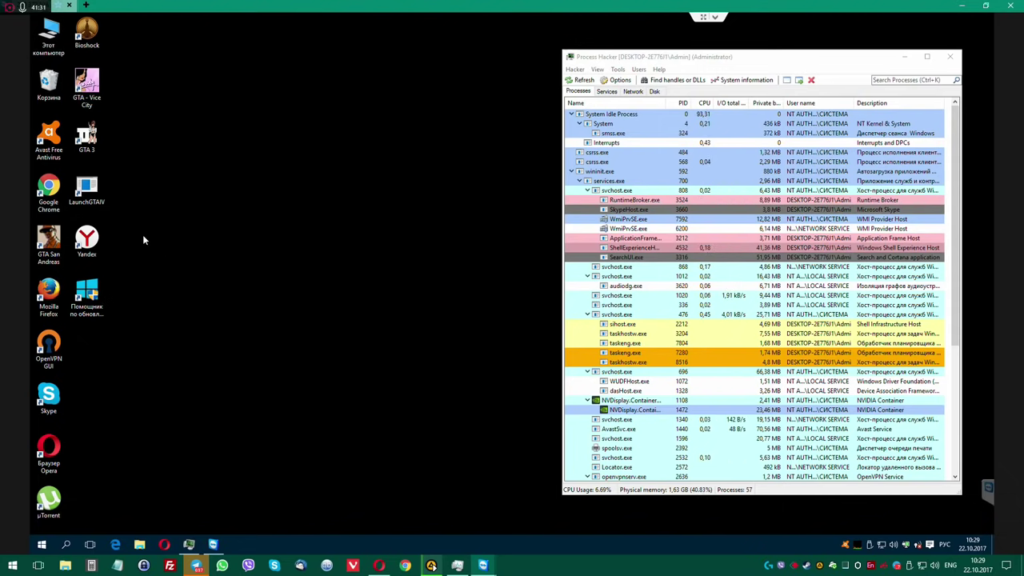
# Delete the Windows 10 update assistant desktop shortcut and launch Opera.
pyautogui.click(86, 297)
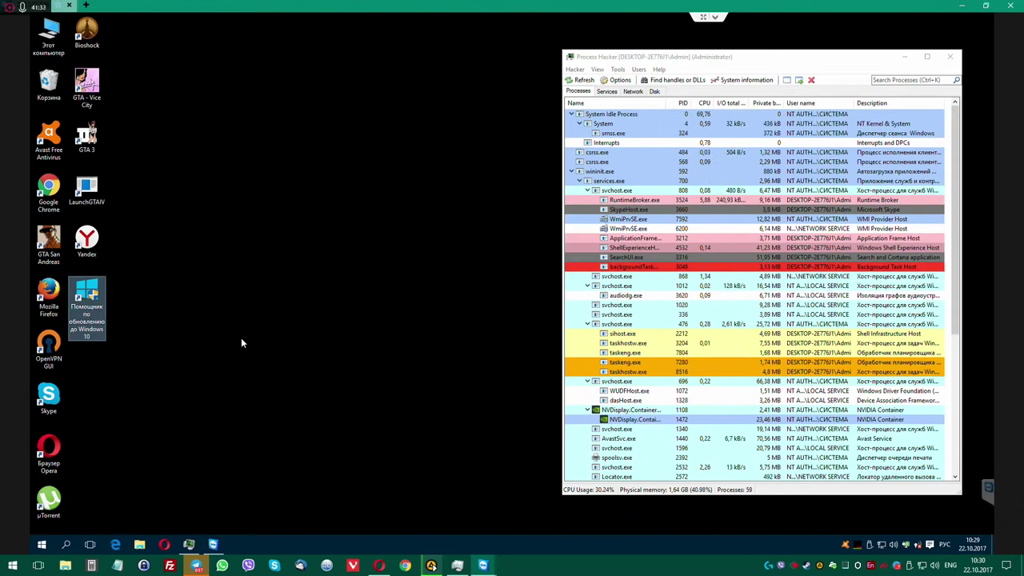
pyautogui.press('Delete')
pyautogui.press('Return')
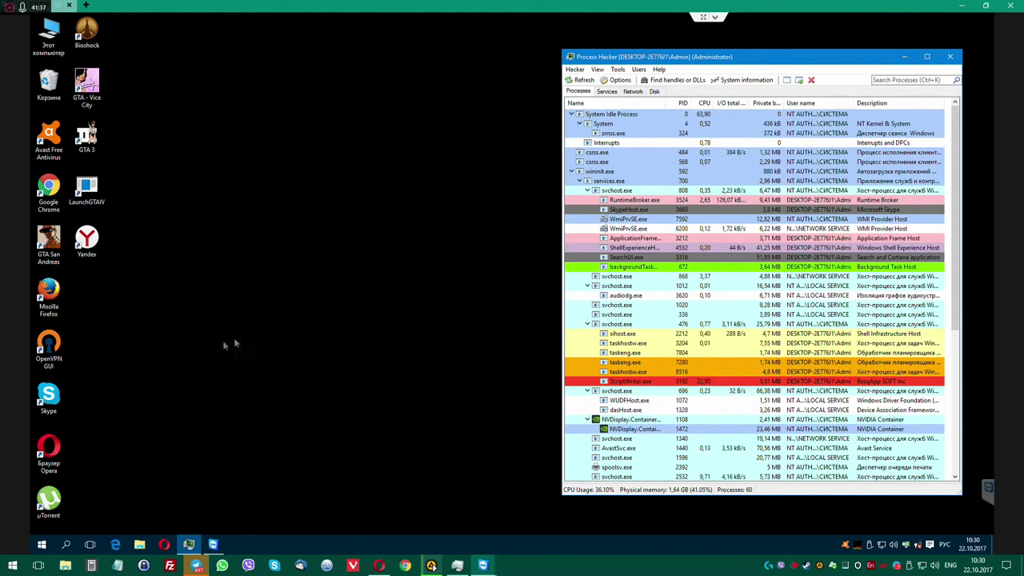
pyautogui.doubleClick(48, 450)
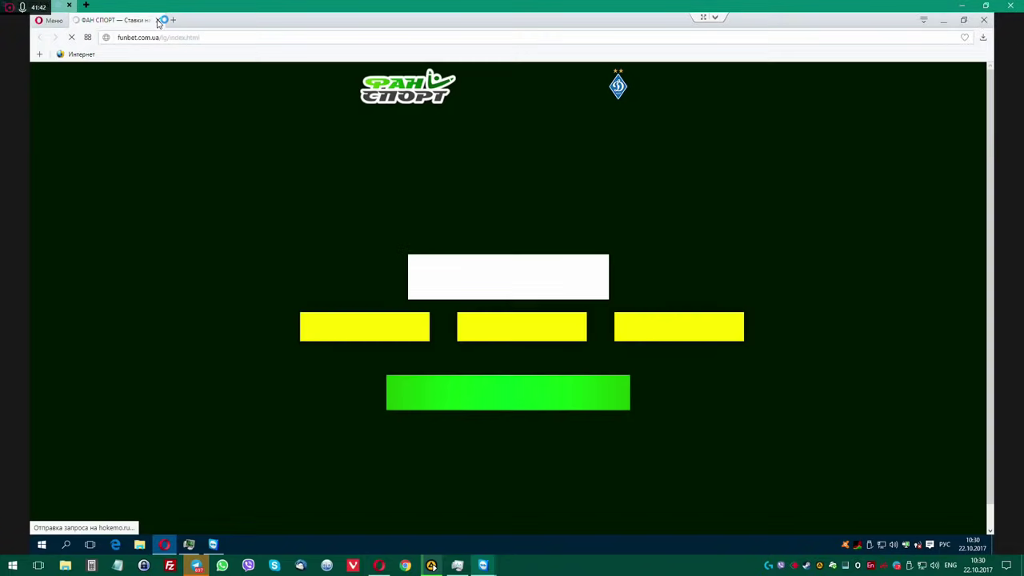
# Close the funbet tab, search 'wise disk cleaner', and save WDCFree.exe from wisecleaner.com.
pyautogui.click(157, 20)
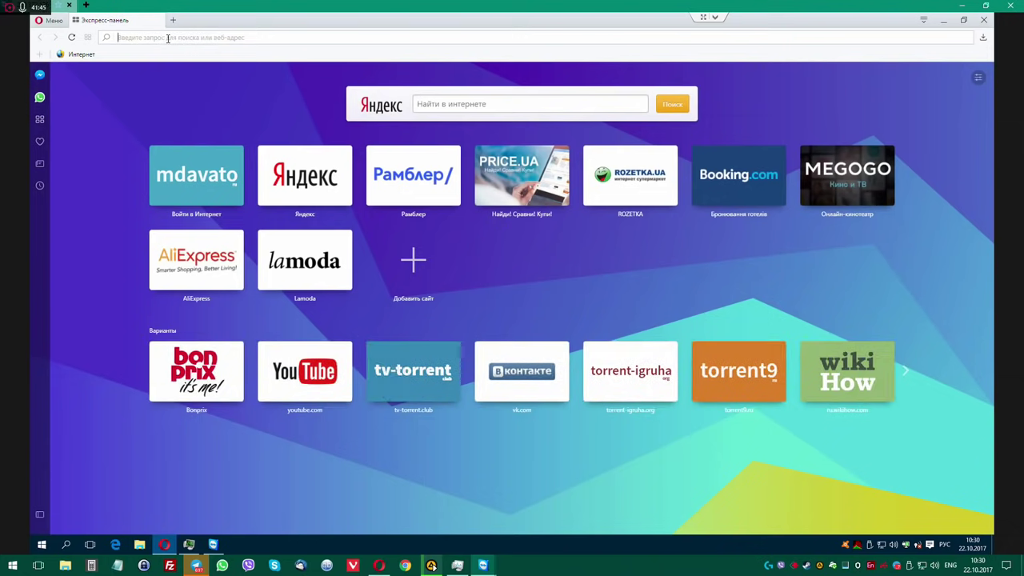
pyautogui.click(168, 37)
pyautogui.write('wi')
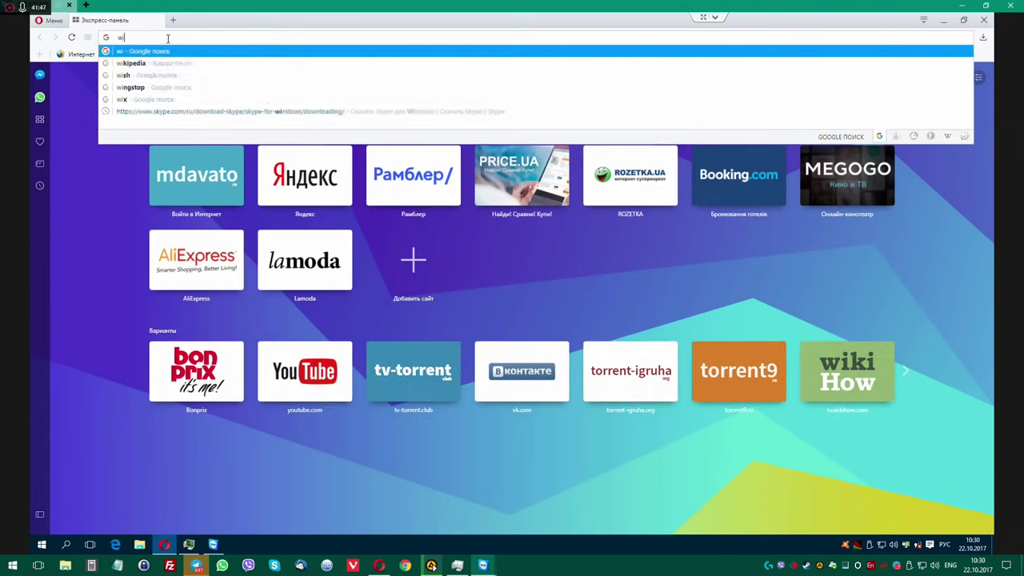
pyautogui.write('se disk cleaner')
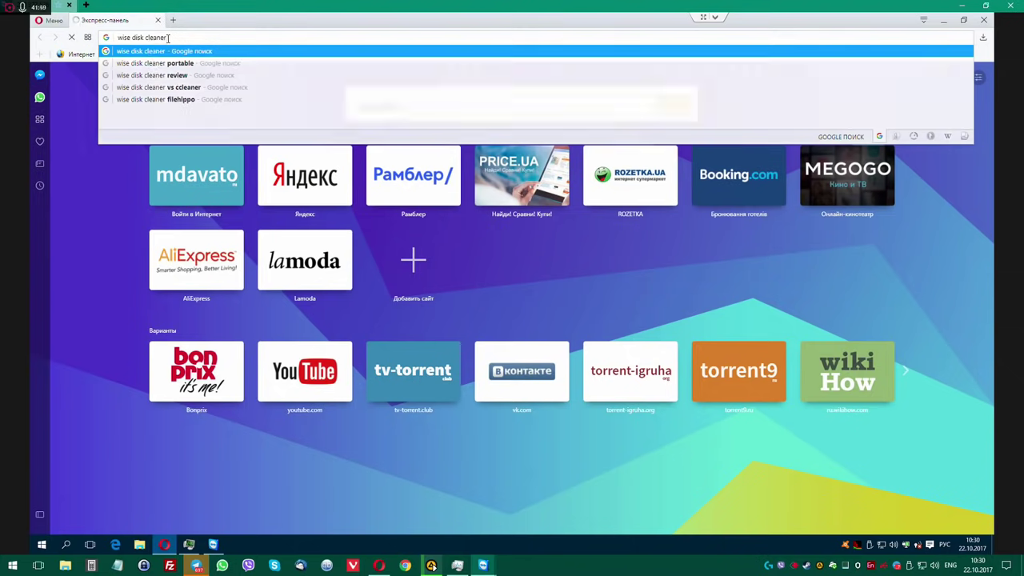
pyautogui.press('Return')
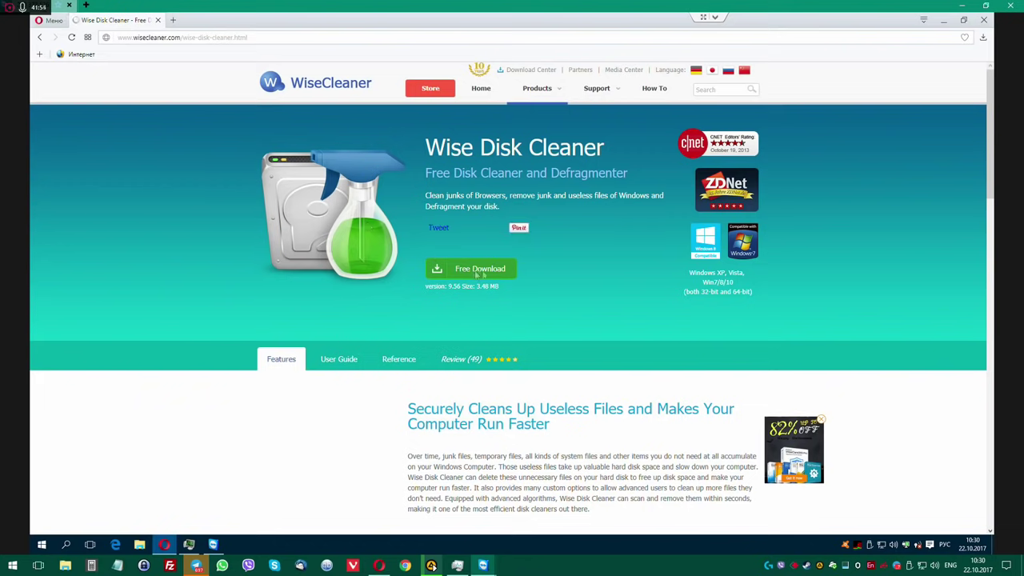
pyautogui.click(478, 272)
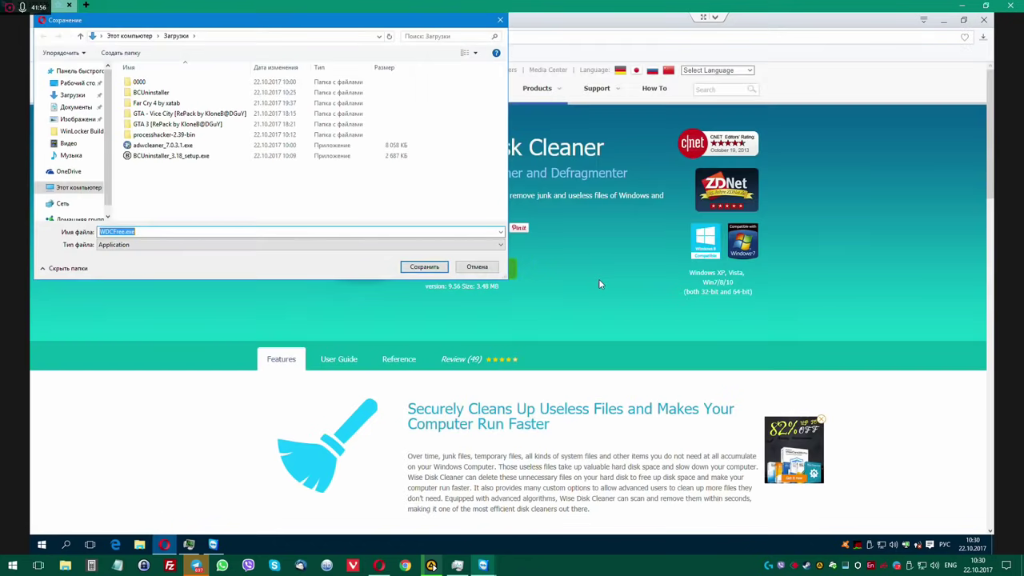
pyautogui.click(425, 266)
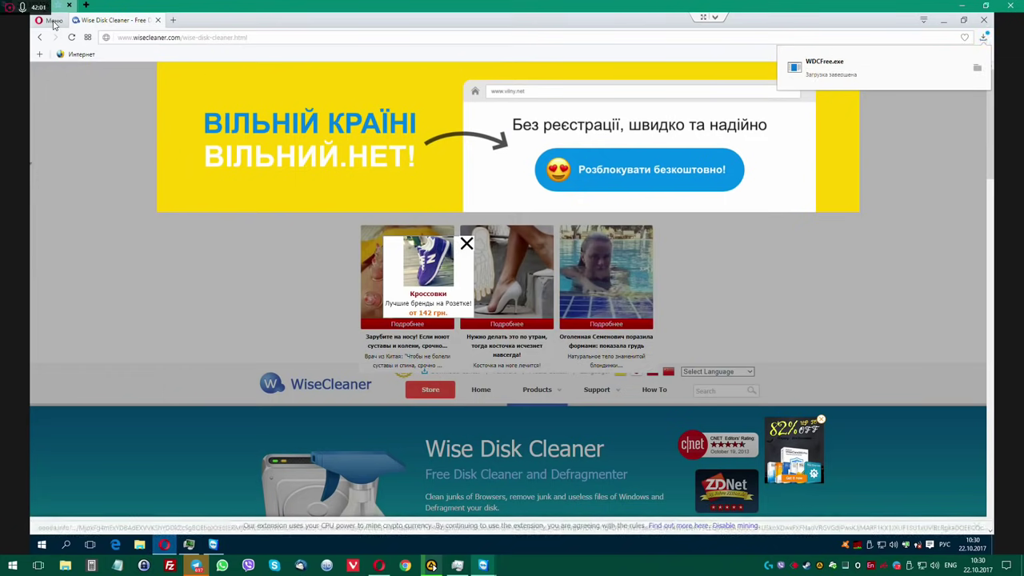
# Open Opera's extensions, personalized news and settings pages, and hide the side panel.
pyautogui.click(53, 21)
pyautogui.moveTo(97, 160)
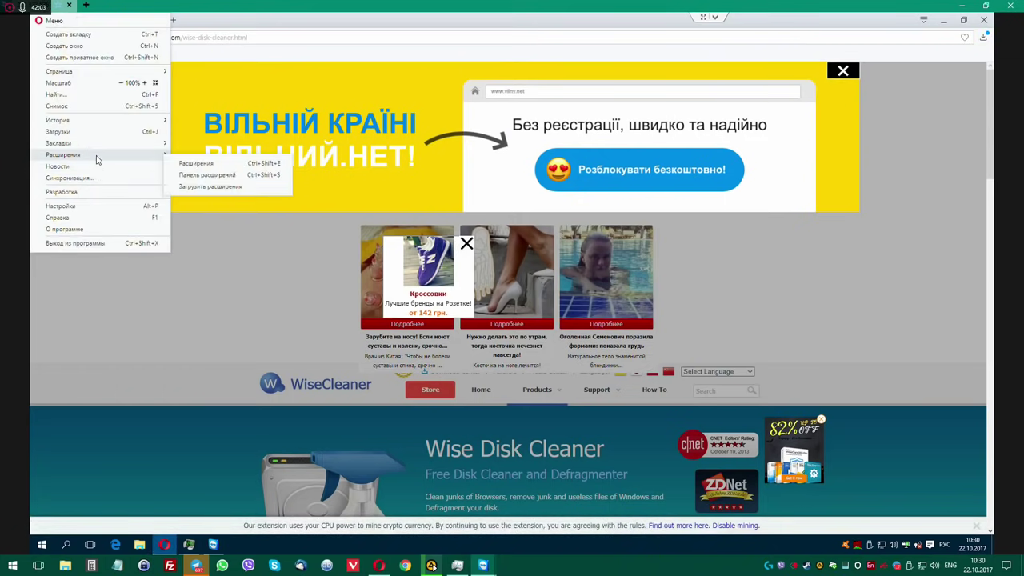
pyautogui.click(194, 165)
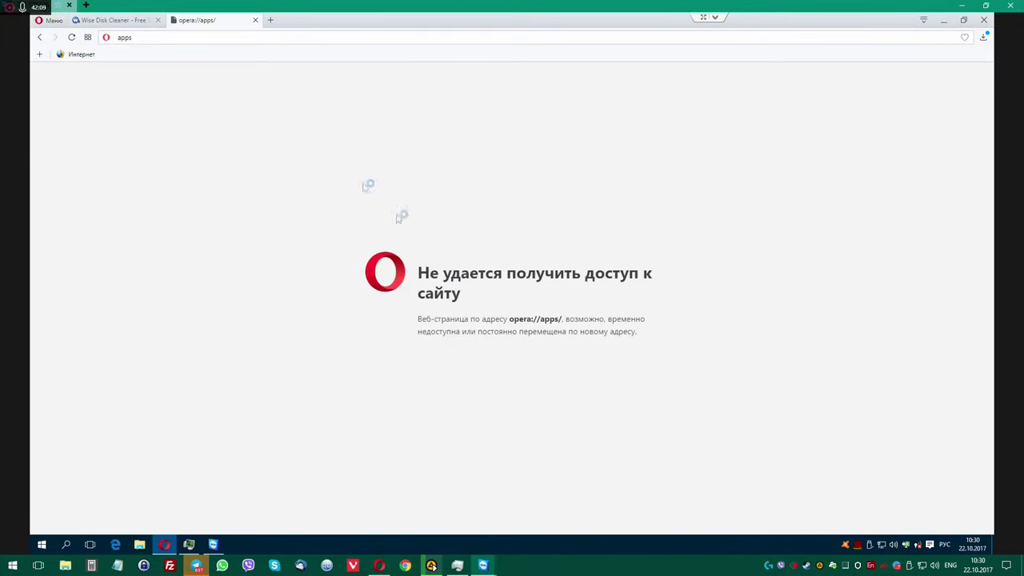
pyautogui.click(55, 24)
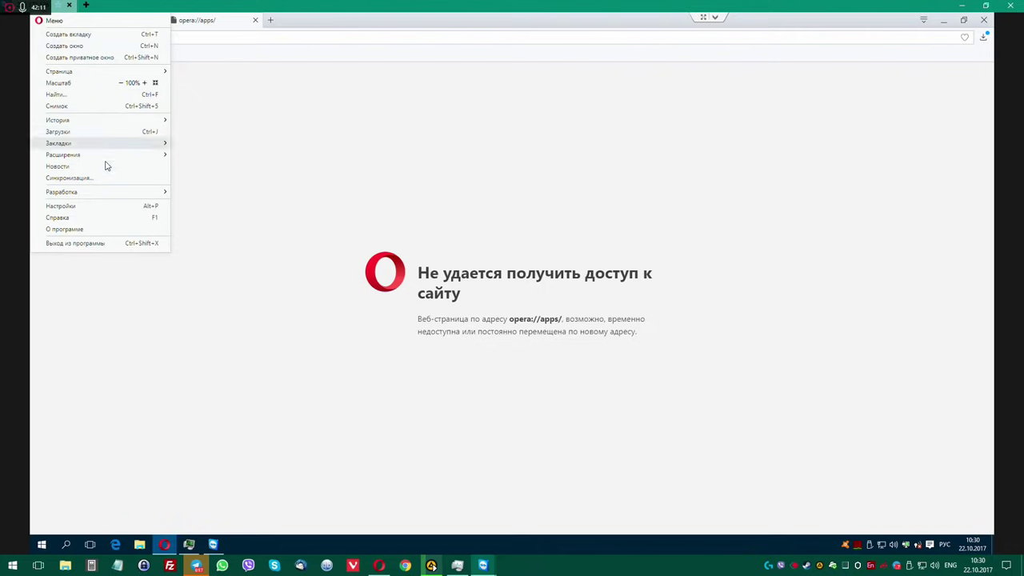
pyautogui.click(104, 164)
pyautogui.click(55, 23)
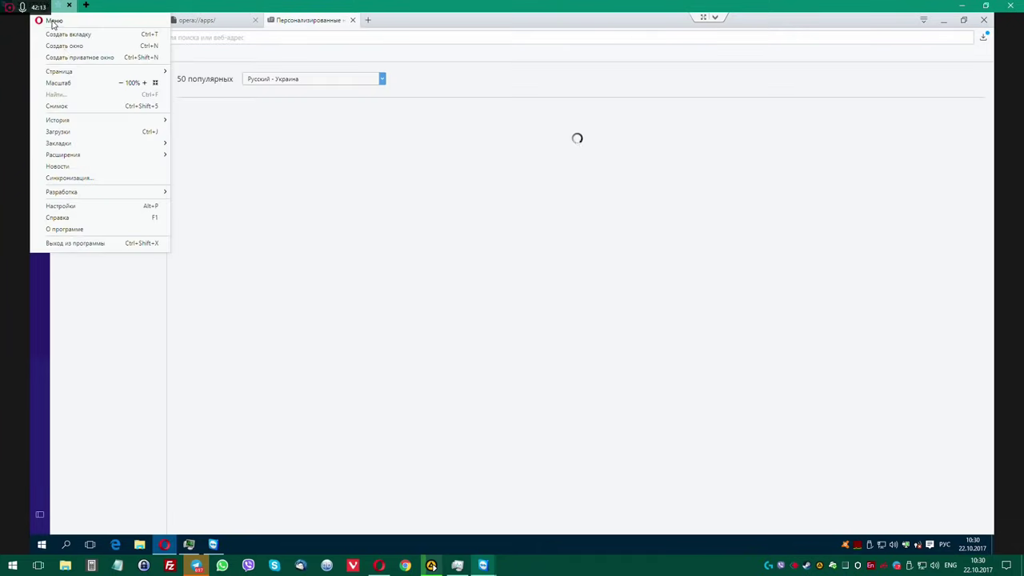
pyautogui.click(77, 206)
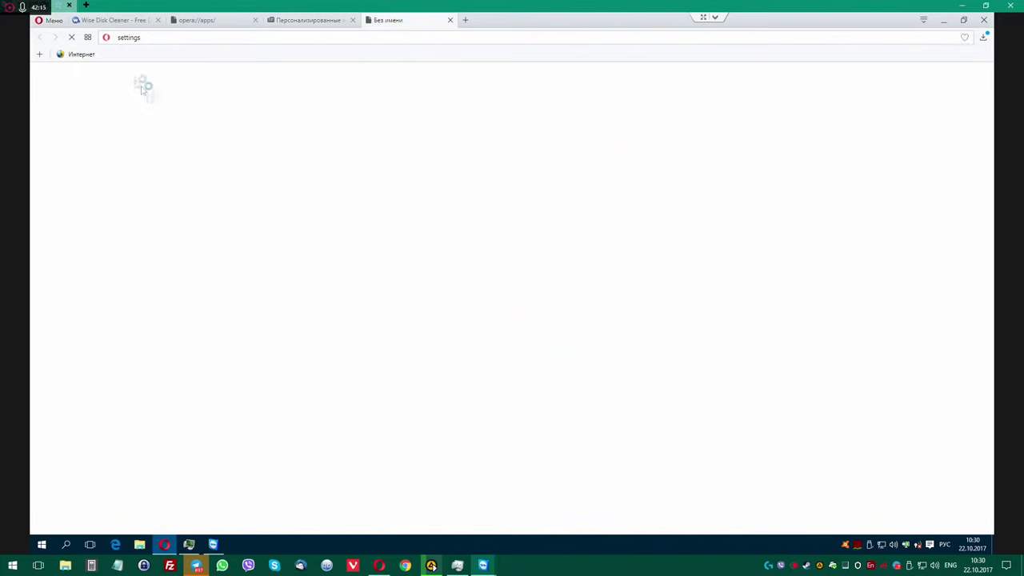
pyautogui.click(54, 22)
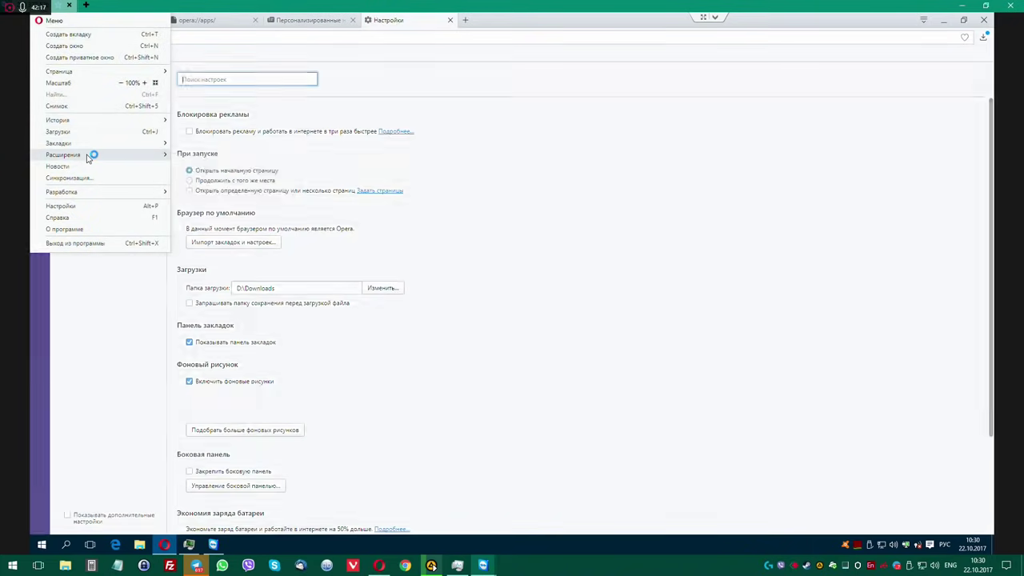
pyautogui.moveTo(119, 156)
pyautogui.click(190, 176)
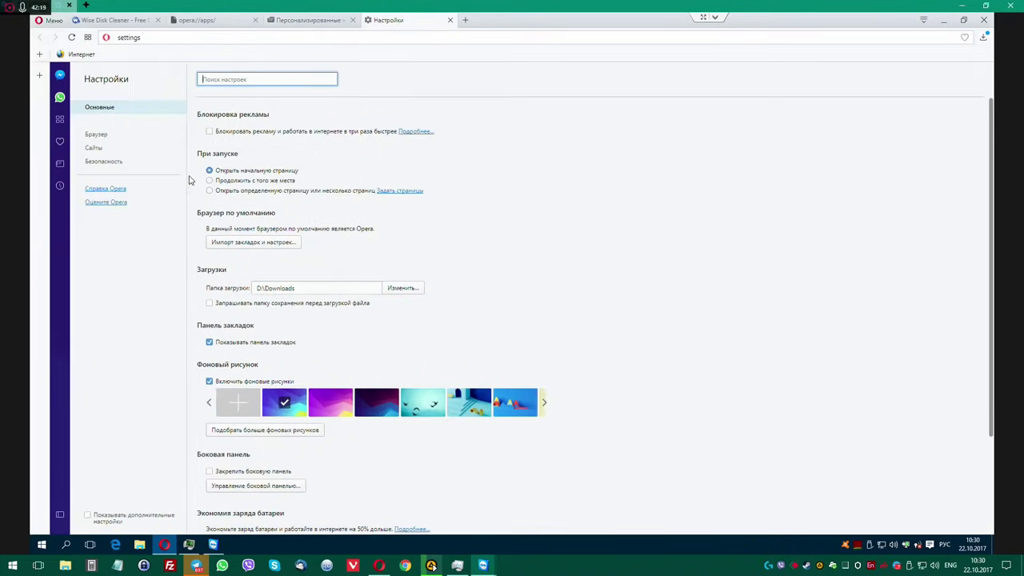
pyautogui.click(53, 114)
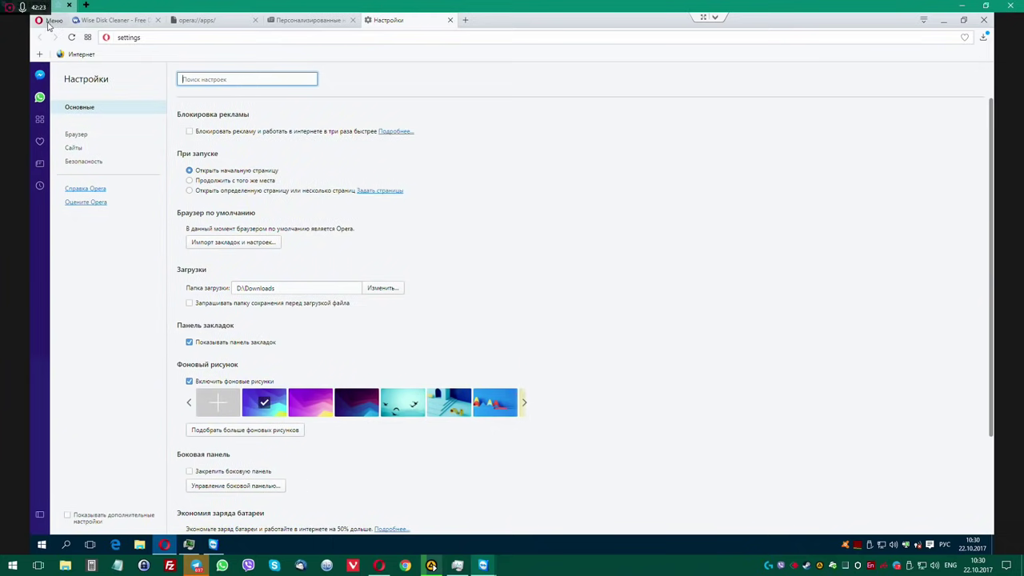
pyautogui.click(48, 24)
pyautogui.moveTo(100, 159)
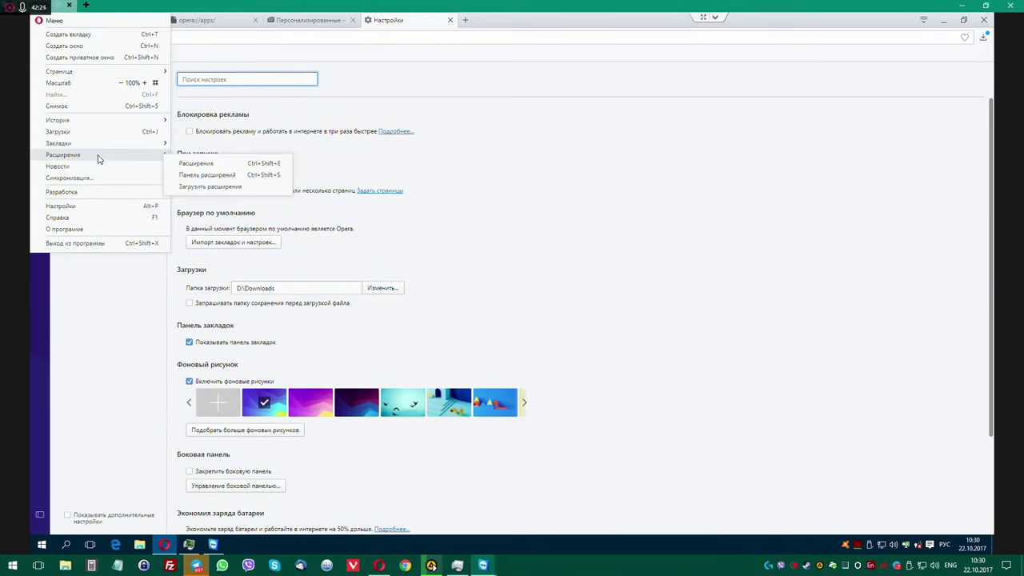
pyautogui.click(195, 164)
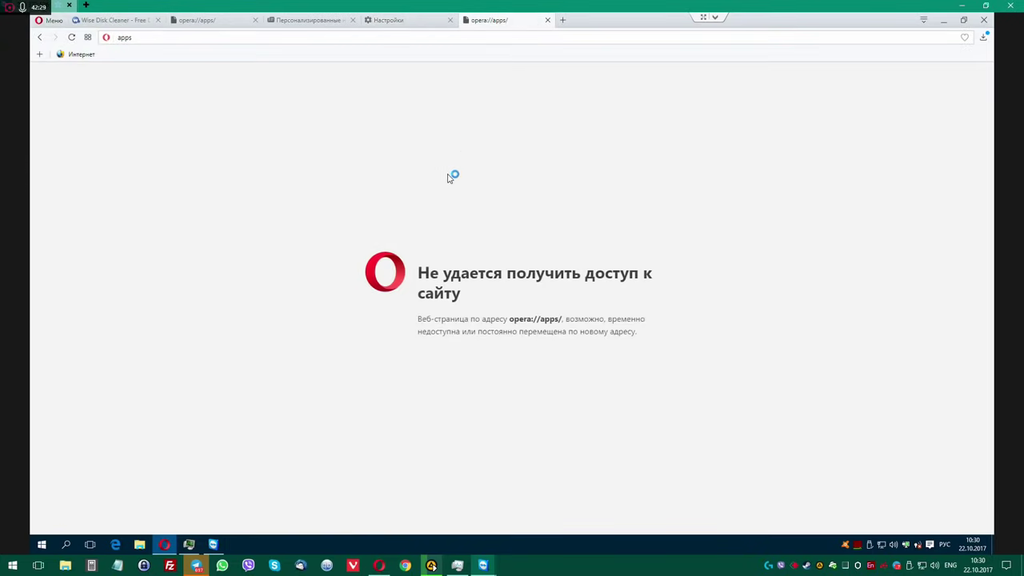
# Close the settings, news and duplicate opera://apps tabs, then dismiss the Wise Disk Cleaner ad banner.
pyautogui.click(405, 22)
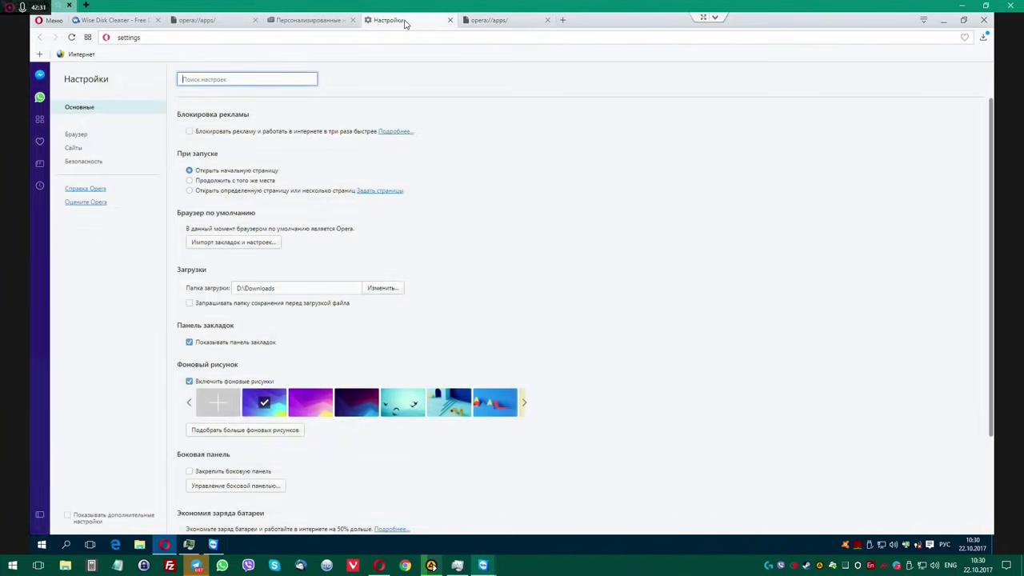
pyautogui.click(449, 20)
pyautogui.click(304, 21)
pyautogui.middleClick(304, 20)
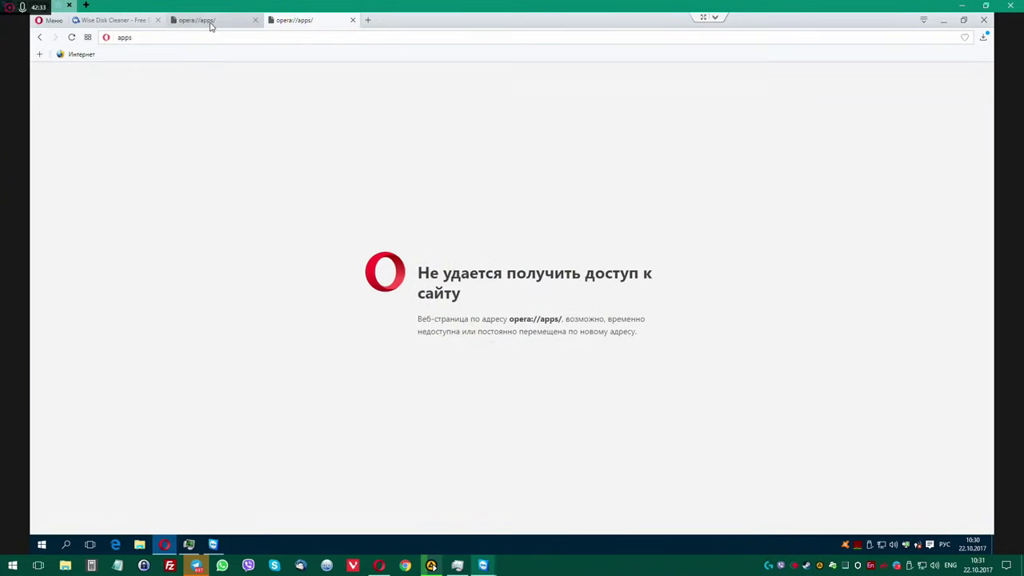
pyautogui.middleClick(206, 22)
pyautogui.click(124, 20)
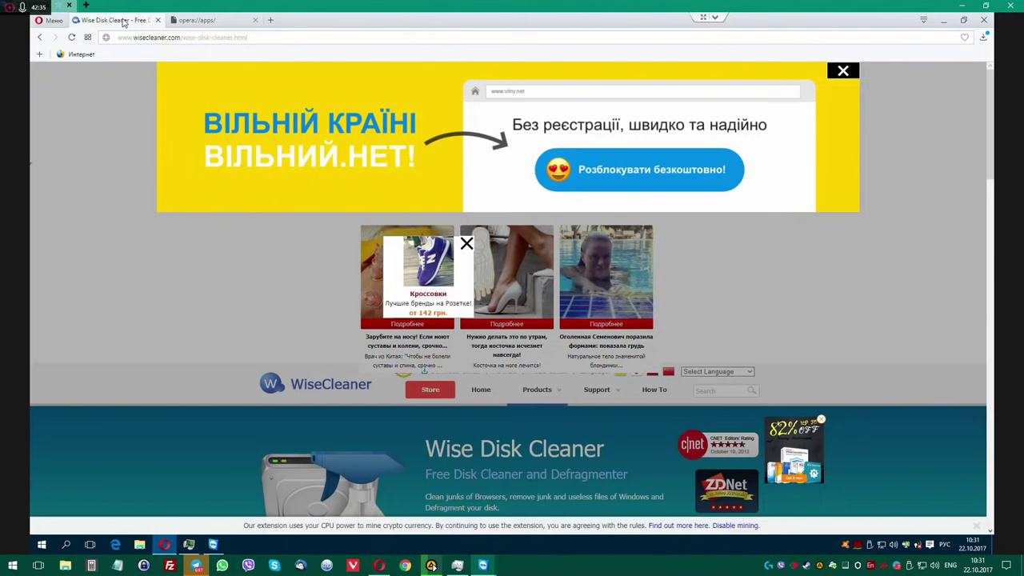
pyautogui.click(844, 71)
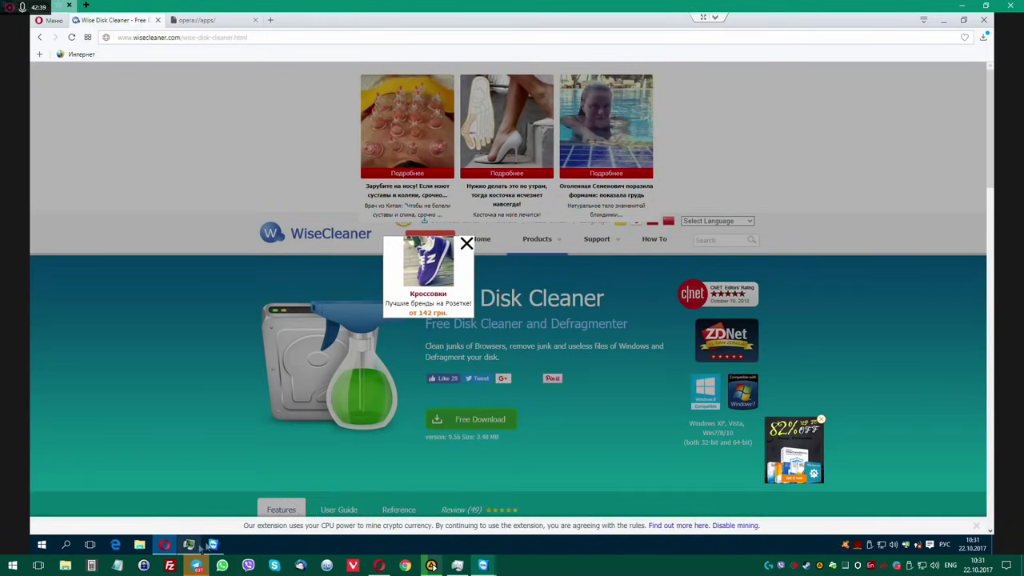
pyautogui.click(198, 545)
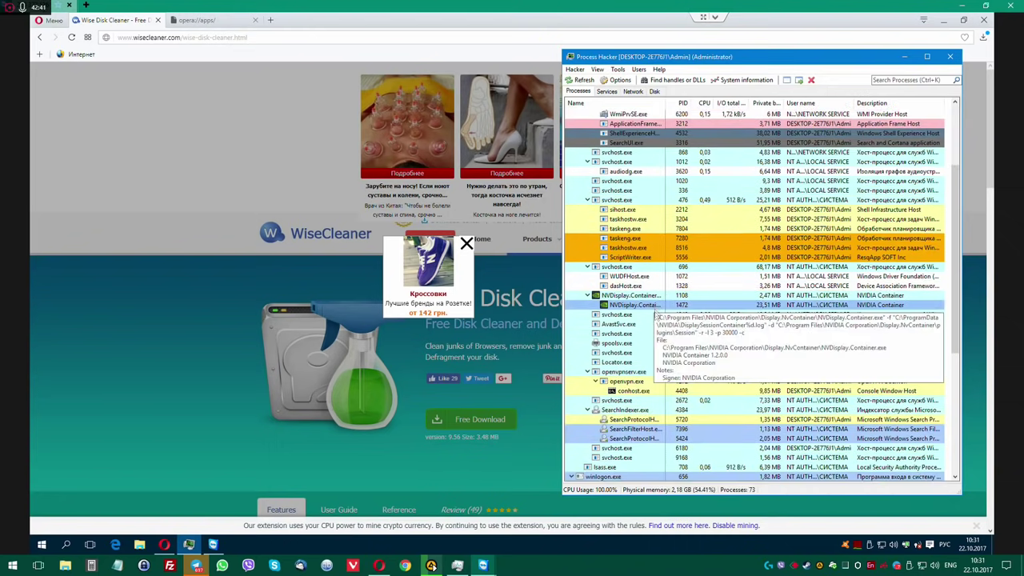
pyautogui.scroll(-8, 654, 315)
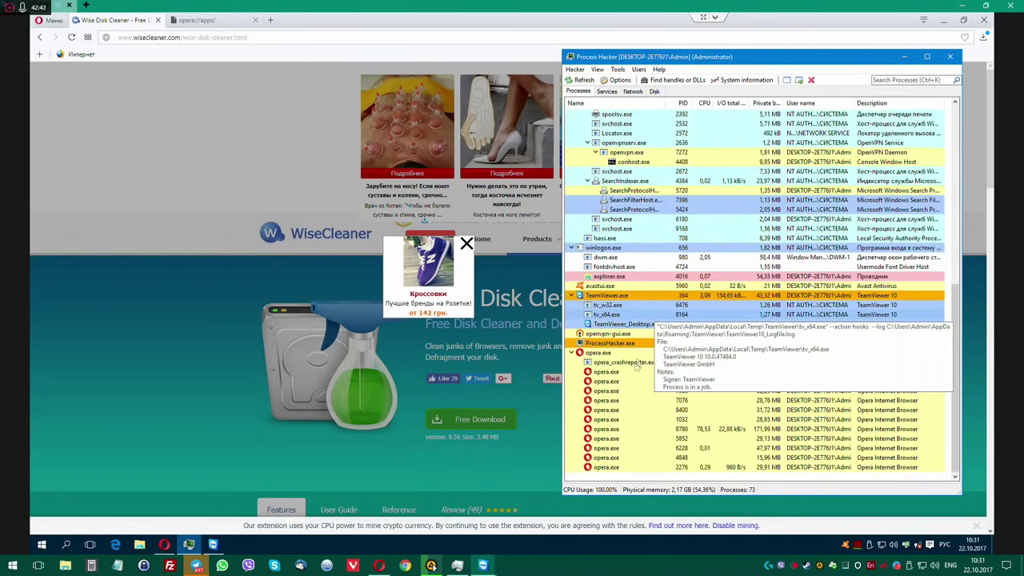
pyautogui.scroll(-3, 229, 176)
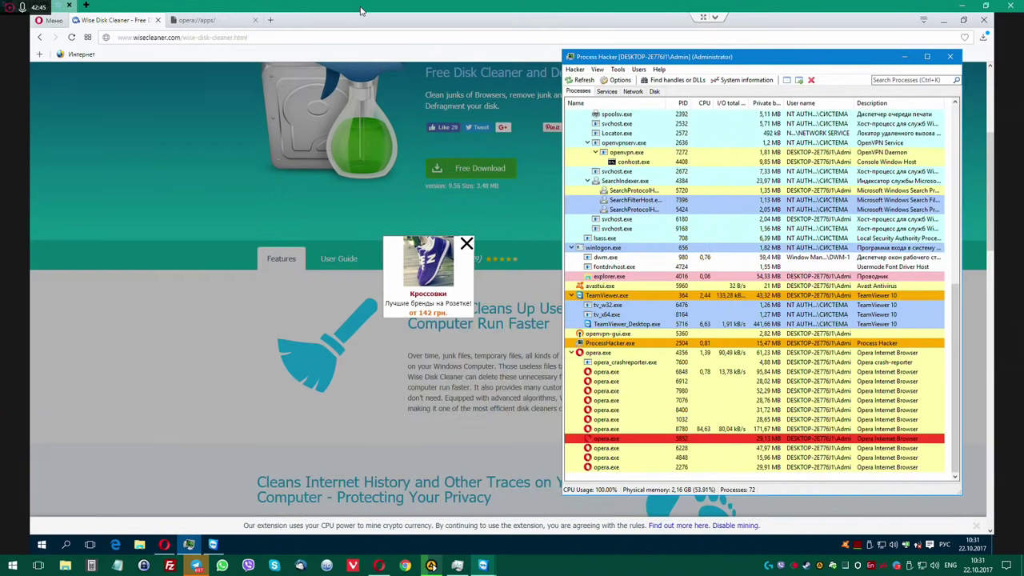
pyautogui.click(906, 59)
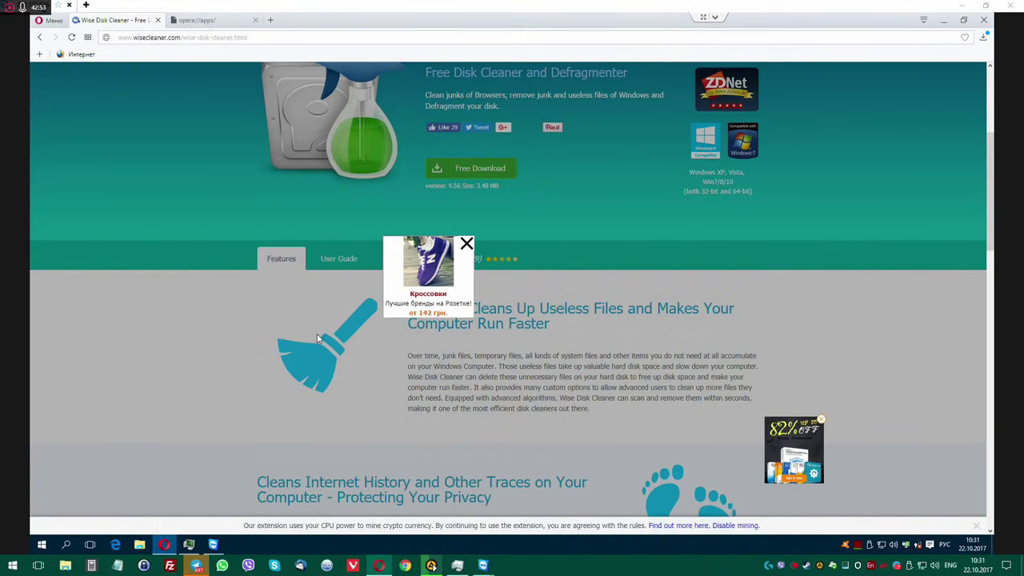
# Search 'iobit installer' and open the ru.iobit.com IObit Uninstaller page, closing its pop-up ad.
pyautogui.click(207, 21)
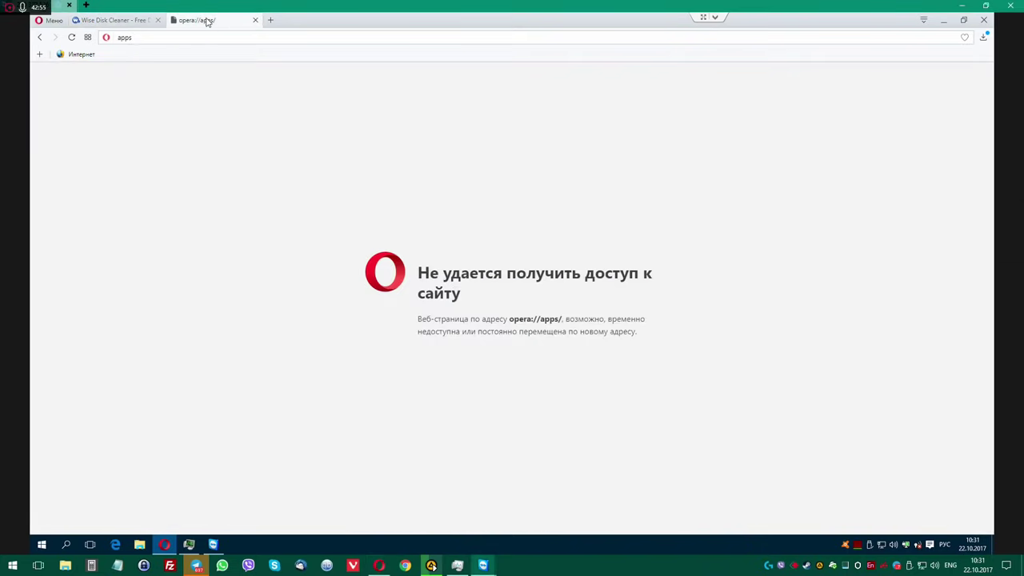
pyautogui.click(271, 21)
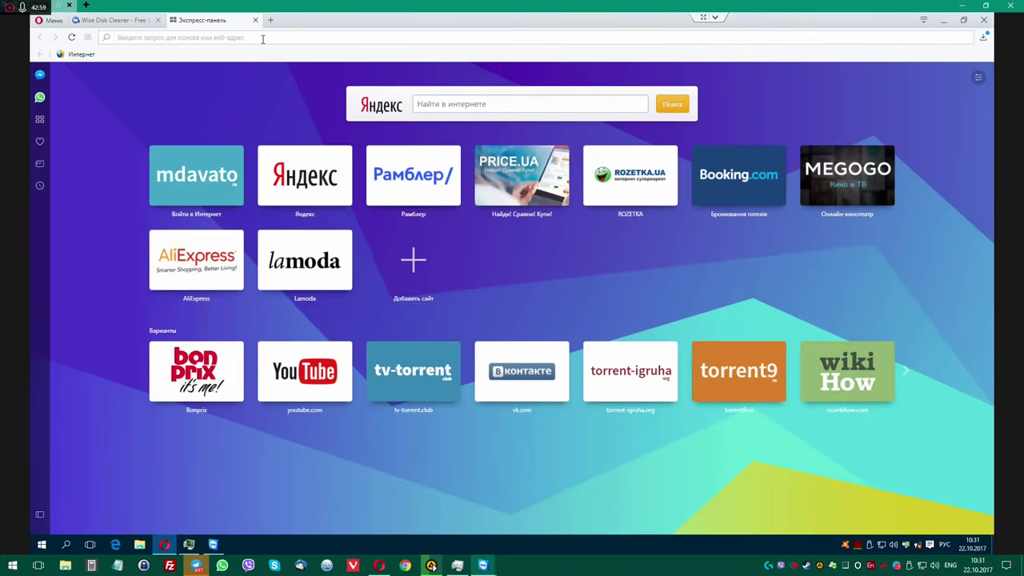
pyautogui.write('iobit in')
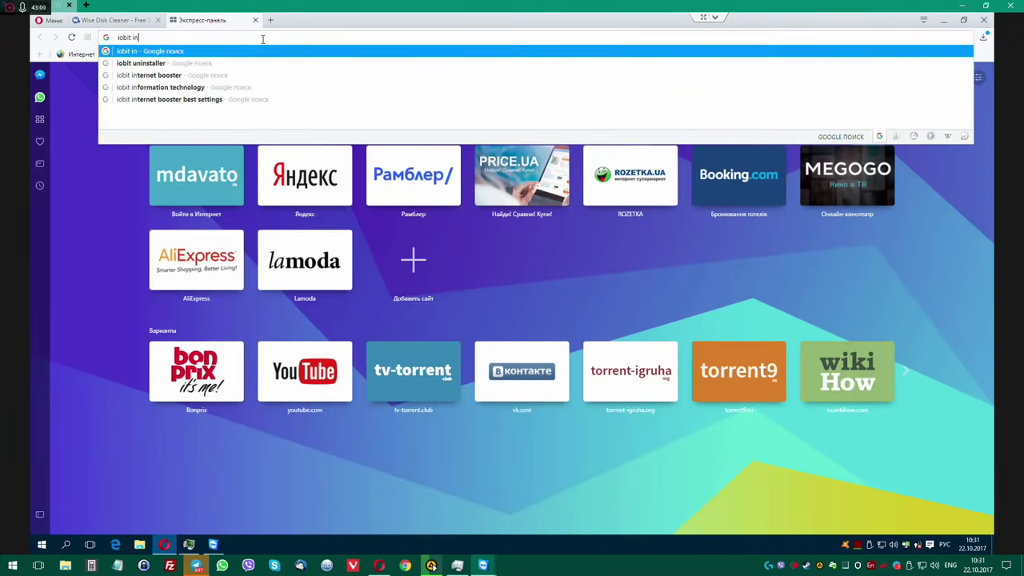
pyautogui.write('staller')
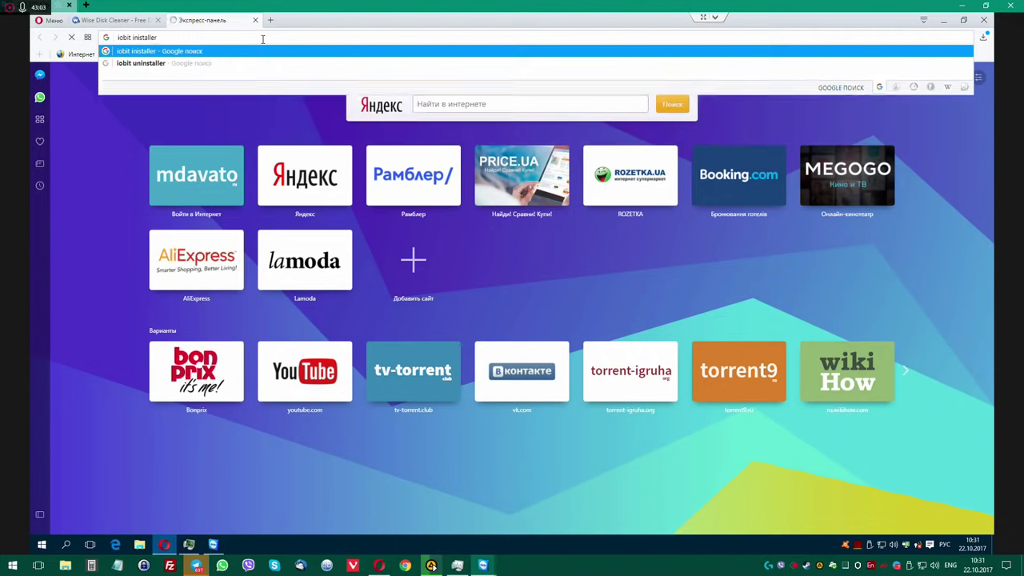
pyautogui.press('Return')
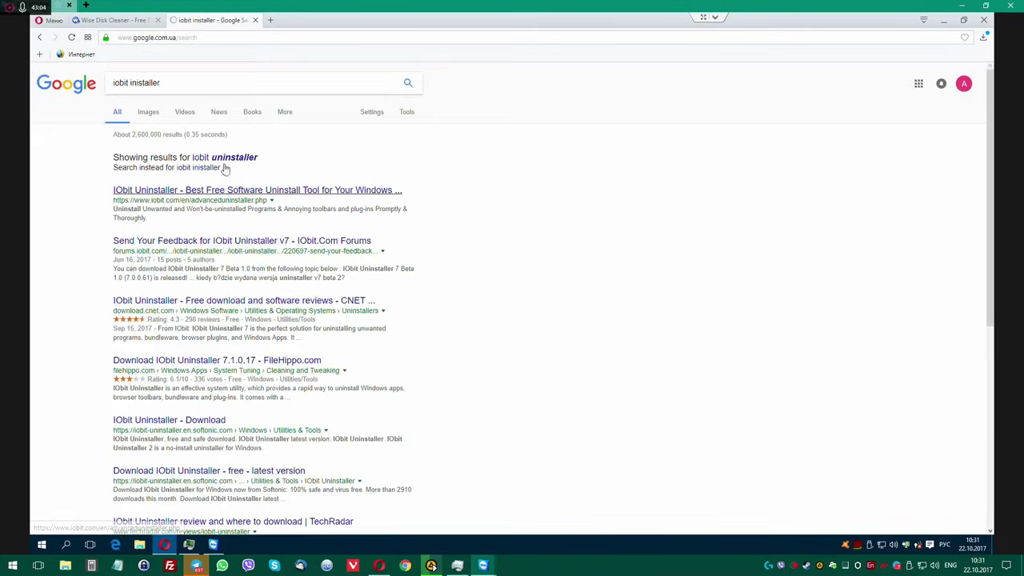
pyautogui.click(200, 190)
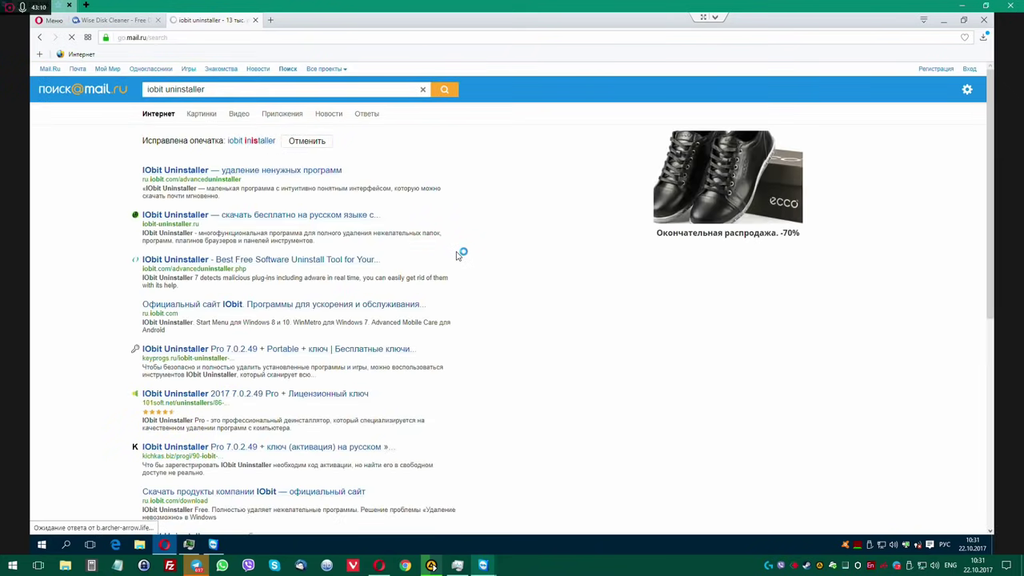
pyautogui.click(206, 170)
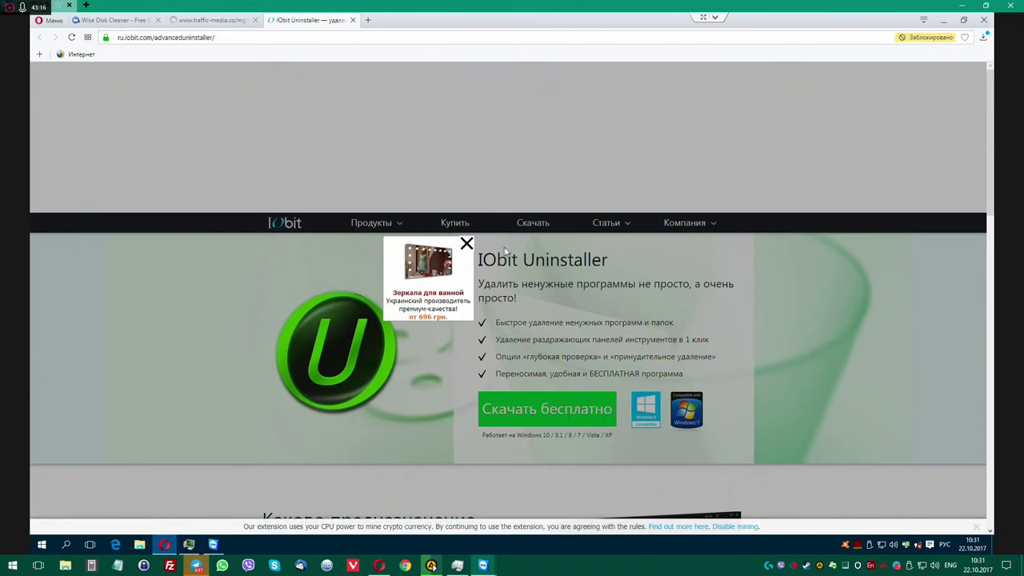
pyautogui.click(467, 243)
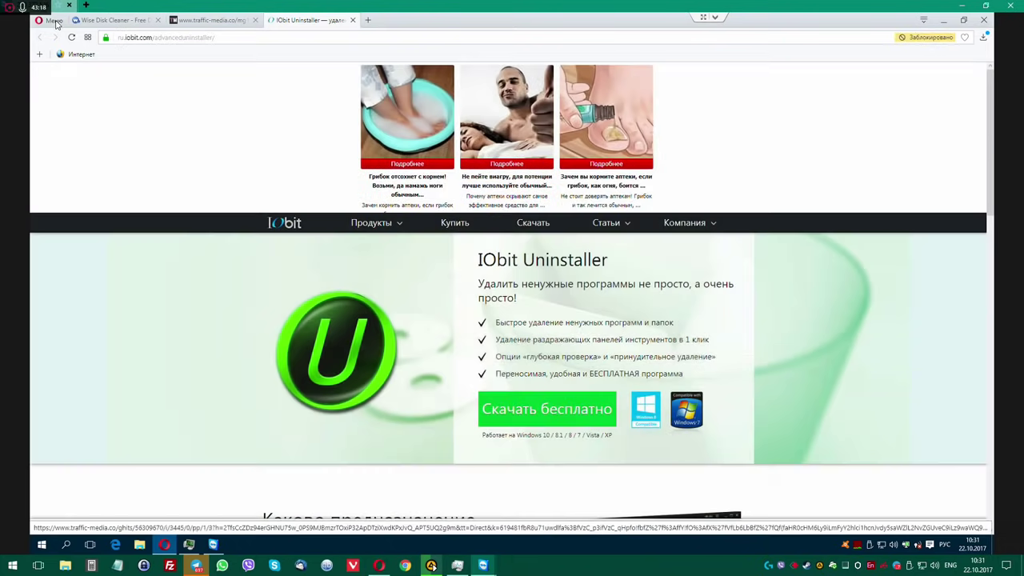
# Try the extensions page again, then close the failed page and IObit Uninstaller tabs.
pyautogui.click(52, 21)
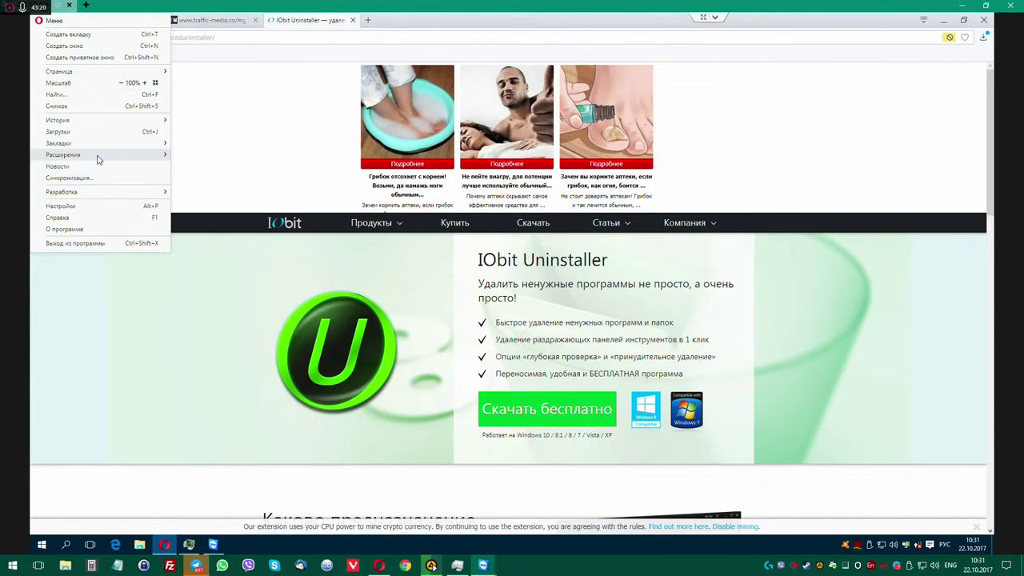
pyautogui.moveTo(97, 160)
pyautogui.click(195, 162)
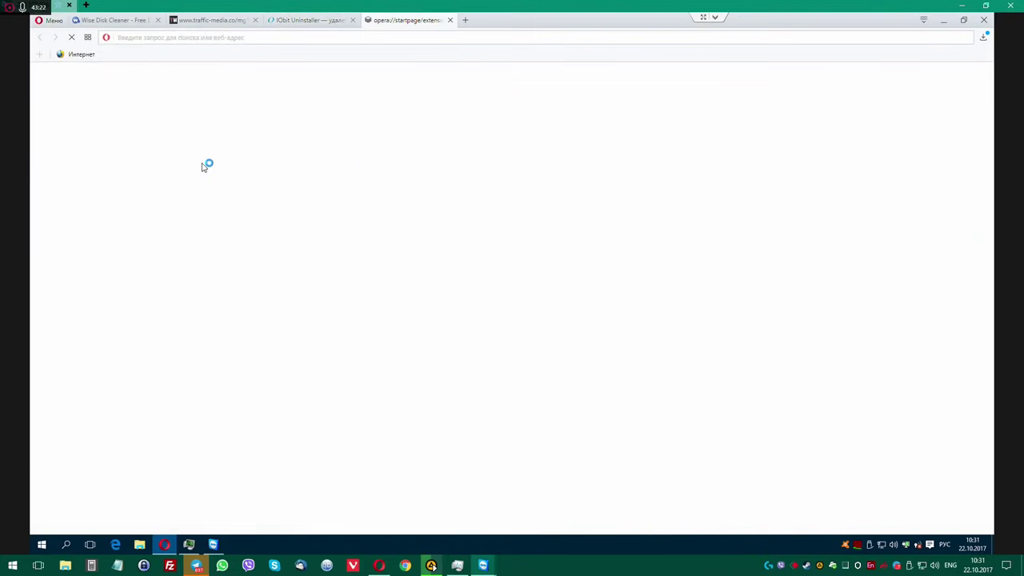
pyautogui.click(449, 21)
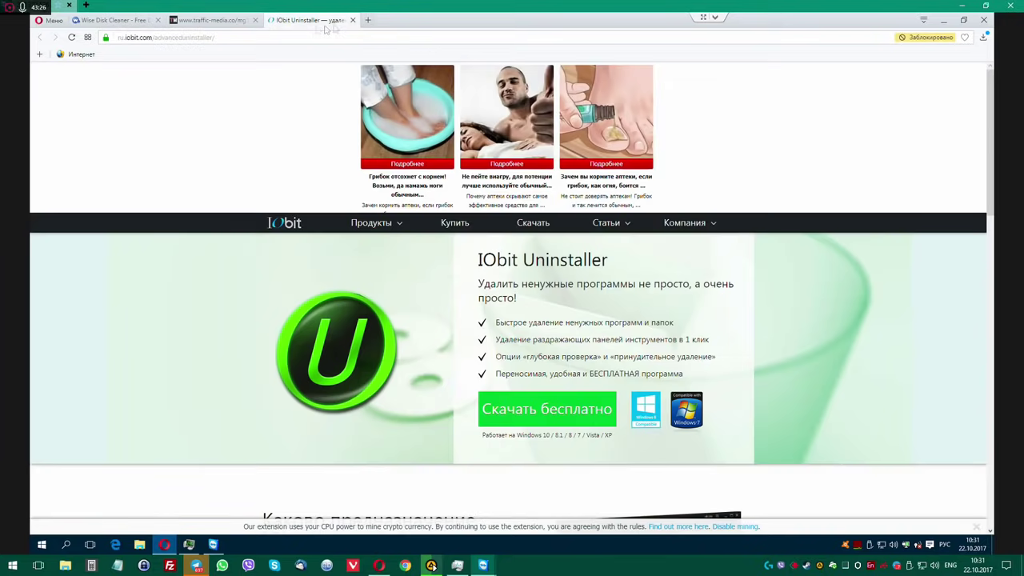
pyautogui.click(255, 22)
# Close the traffic-media ad tab and exit Opera.
pyautogui.hotkey('ctrl', 'w')
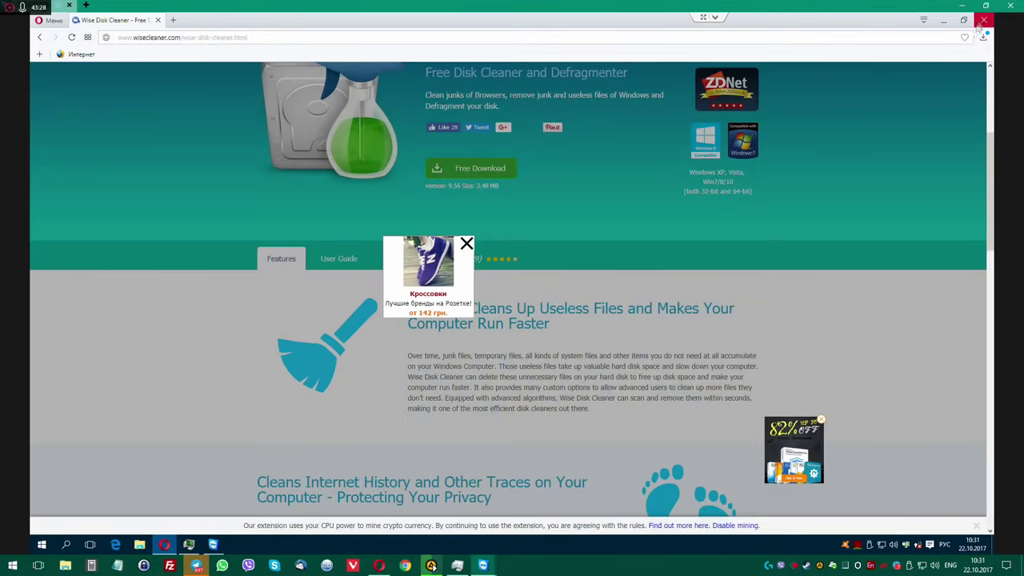
pyautogui.click(982, 20)
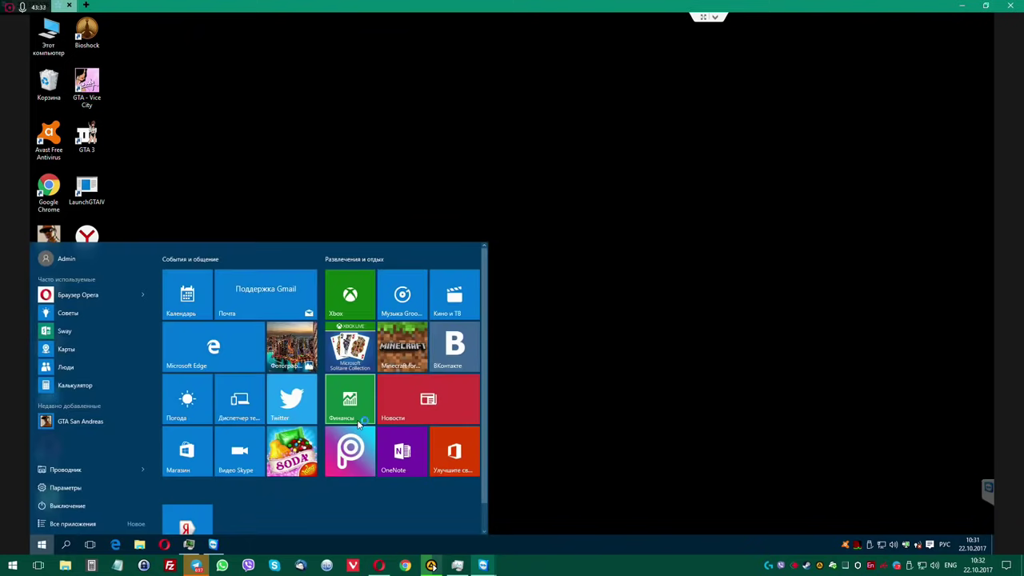
pyautogui.click(616, 339)
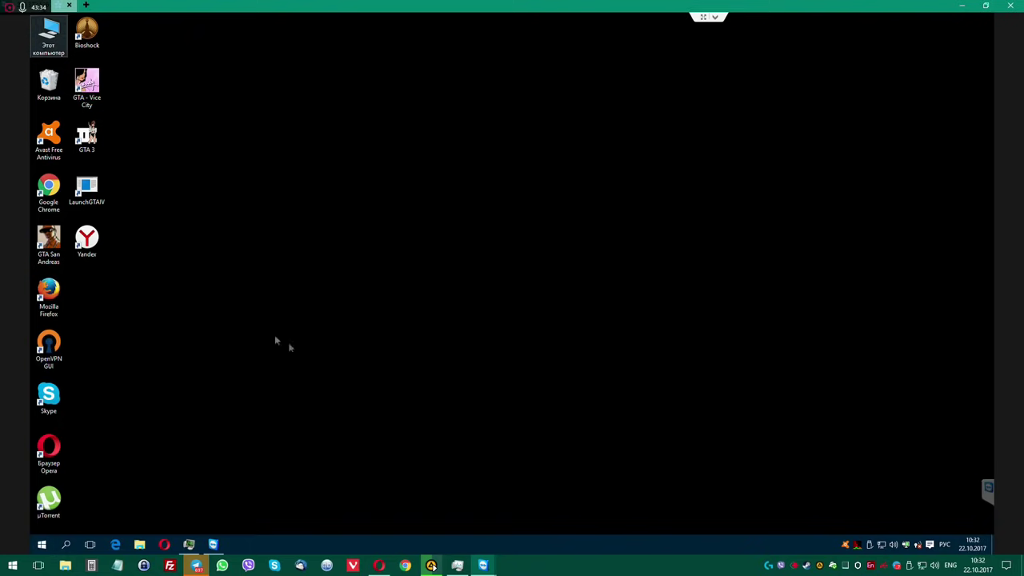
pyautogui.click(40, 544)
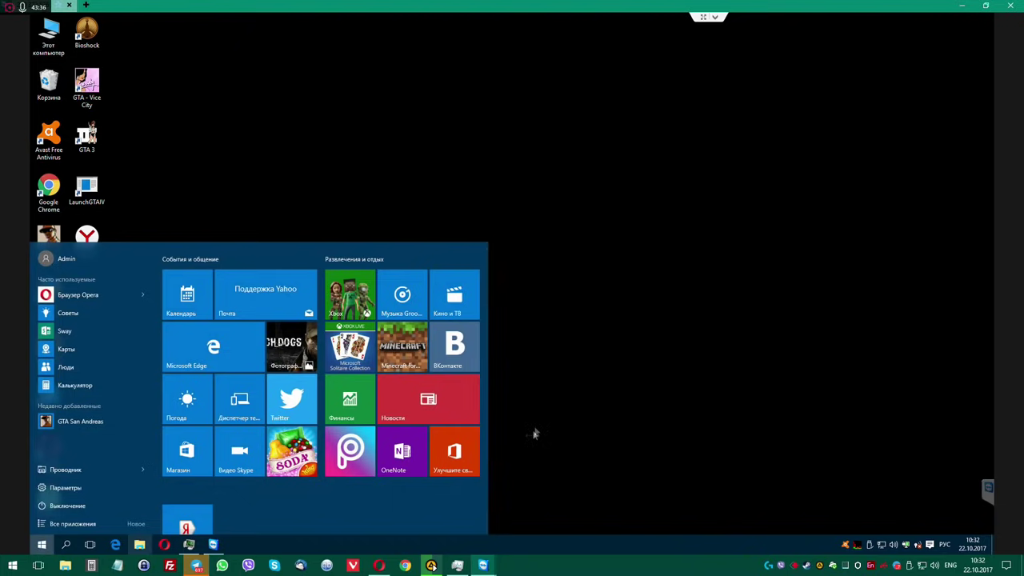
pyautogui.click(527, 427)
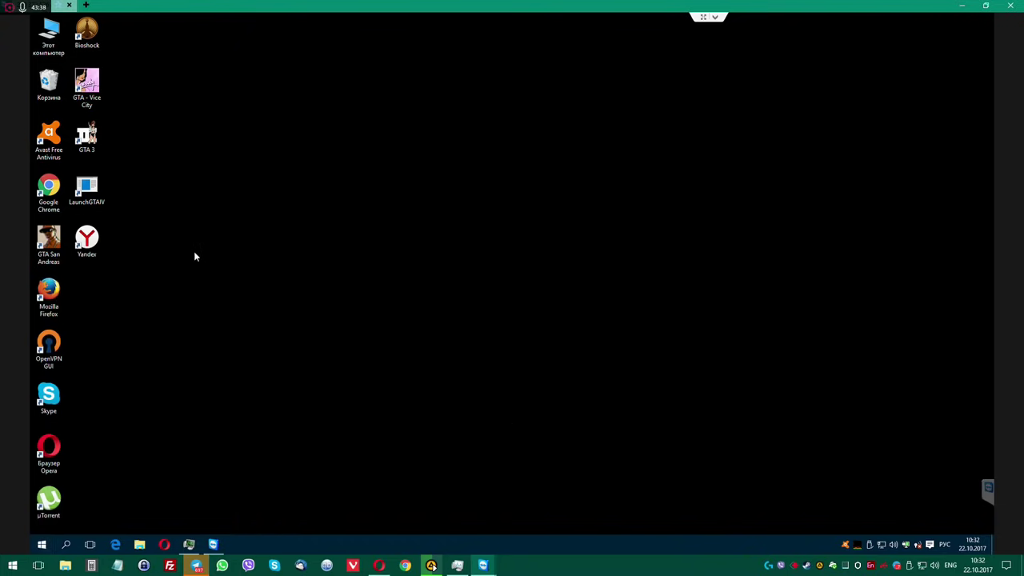
# From This PC, go to Downloads\BCUninstaller and launch BCUninstaller.exe.
pyautogui.doubleClick(48, 34)
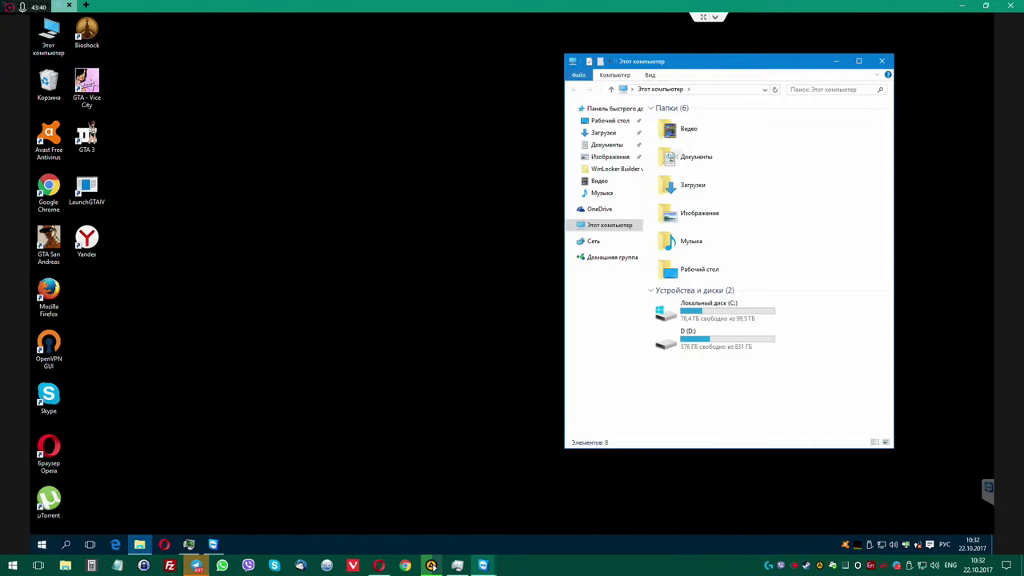
pyautogui.click(596, 134)
pyautogui.moveTo(685, 65); pyautogui.dragTo(438, 72)
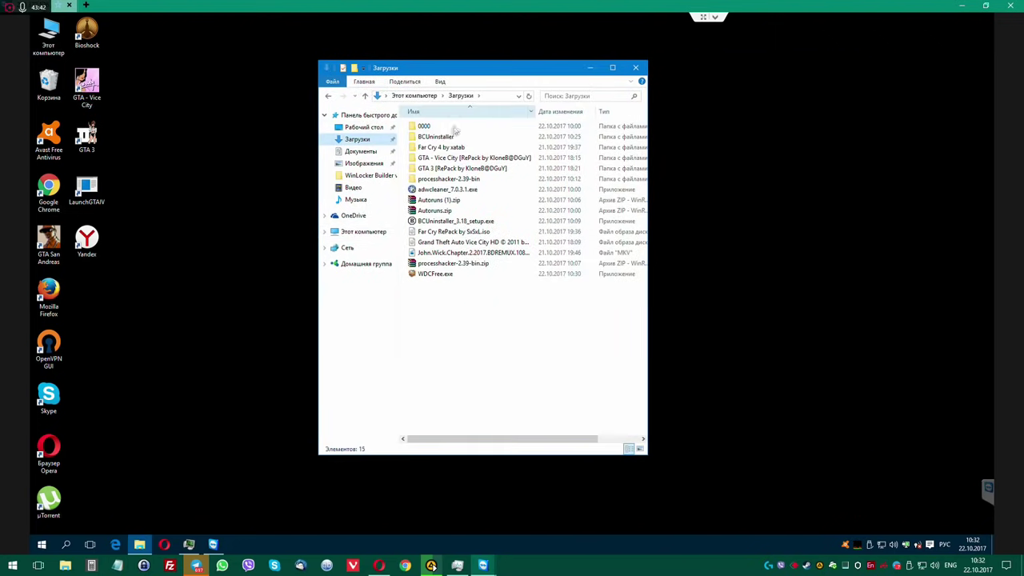
pyautogui.click(439, 140)
pyautogui.doubleClick(440, 139)
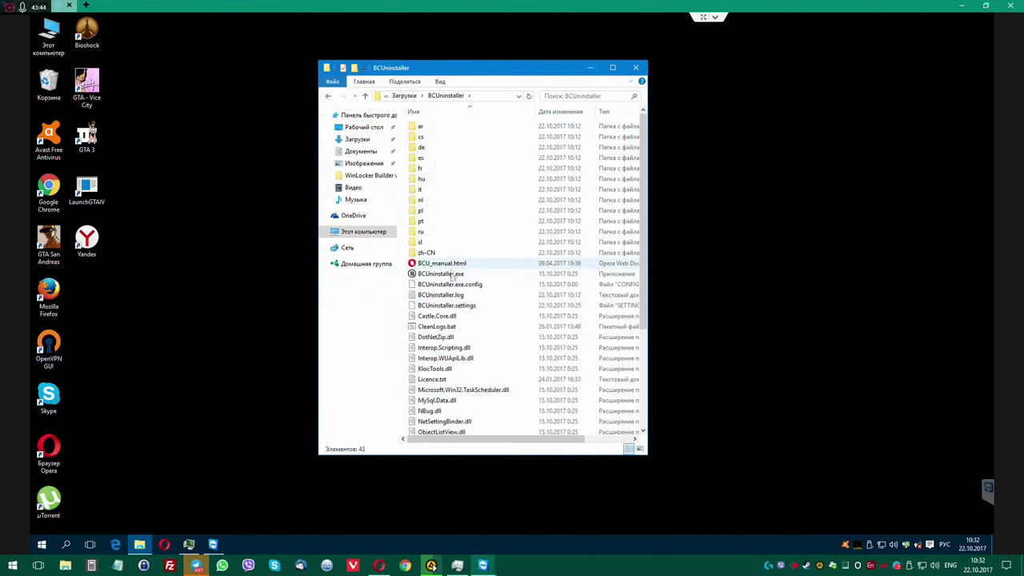
pyautogui.click(451, 276)
pyautogui.doubleClick(451, 276)
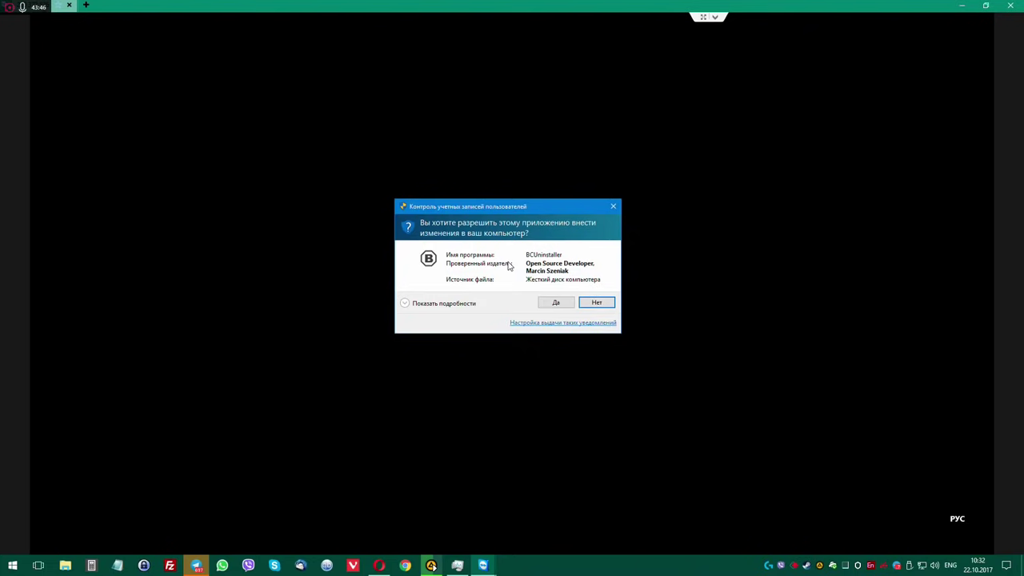
# Grant BCUninstaller admin rights, then check the desktop Chrome shortcut's Свойства and close them.
pyautogui.click(560, 305)
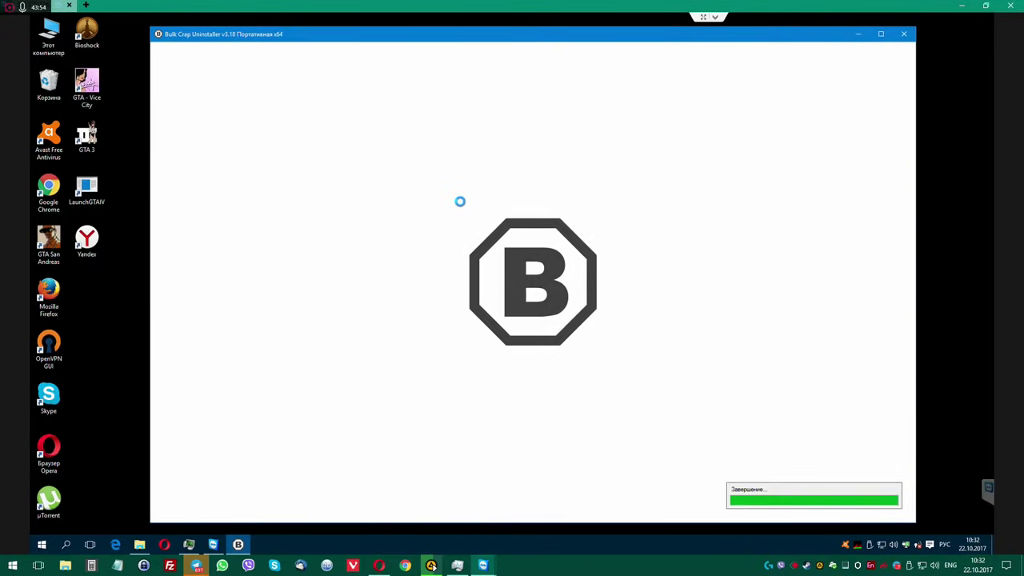
pyautogui.rightClick(51, 186)
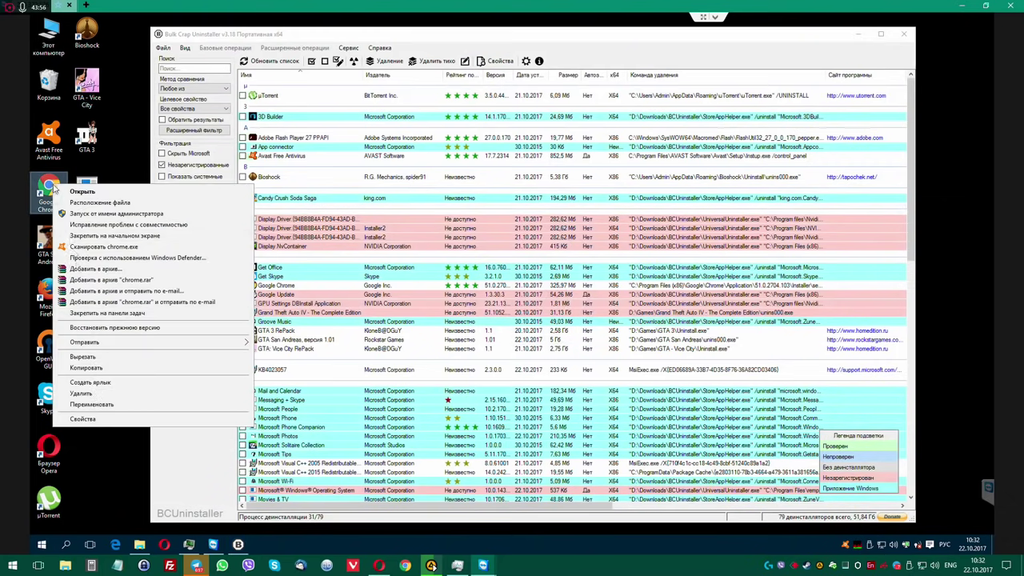
pyautogui.click(95, 420)
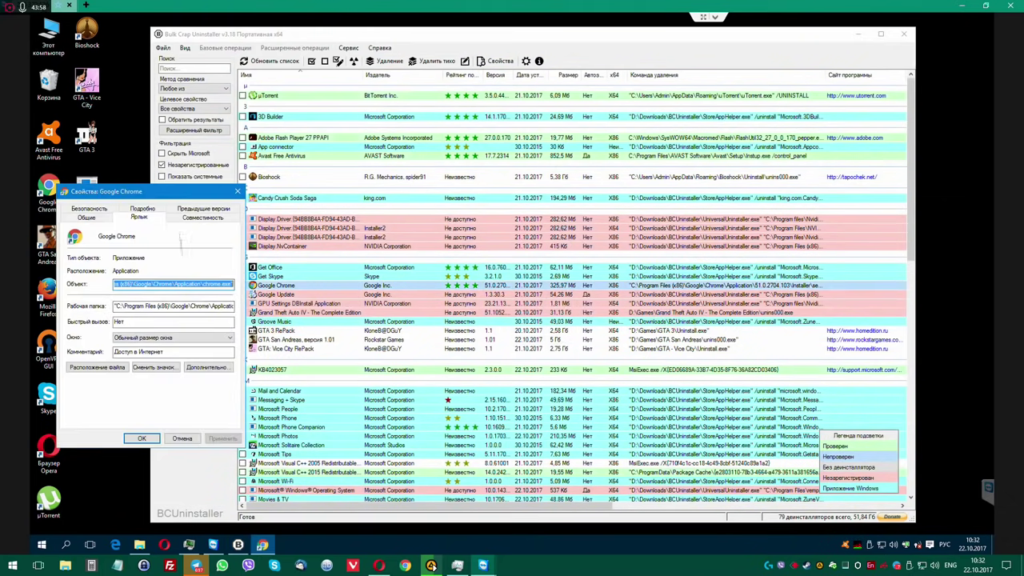
pyautogui.click(237, 192)
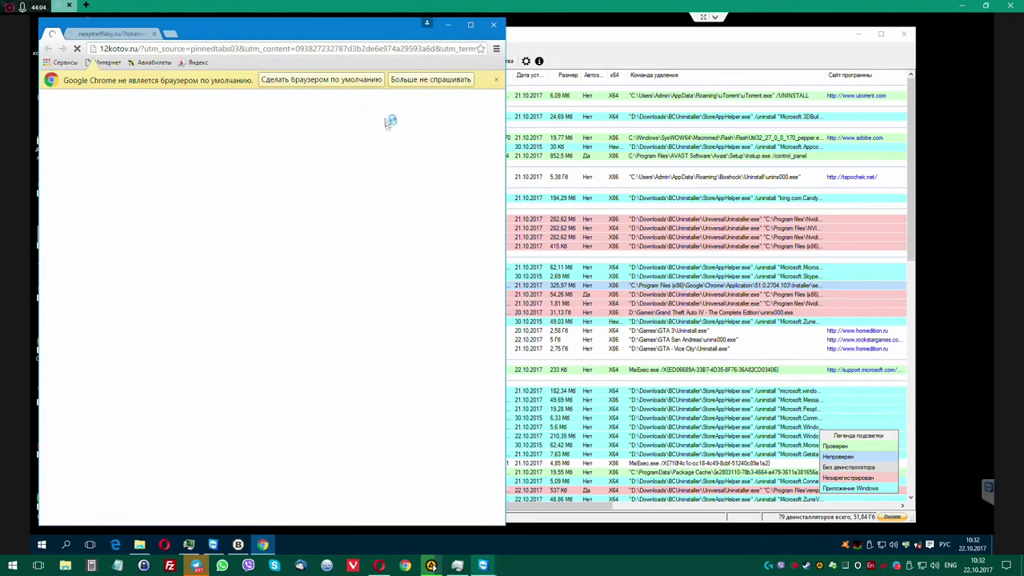
# Maximize Chrome, dismiss the default-browser notice and Пульс extension bubble, then open Настройки.
pyautogui.click(444, 80)
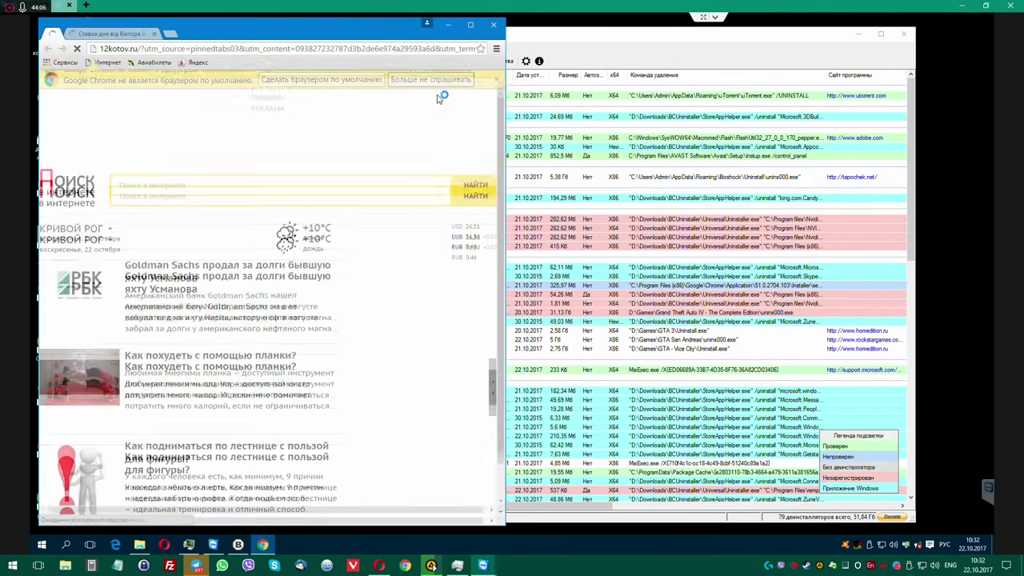
pyautogui.click(470, 25)
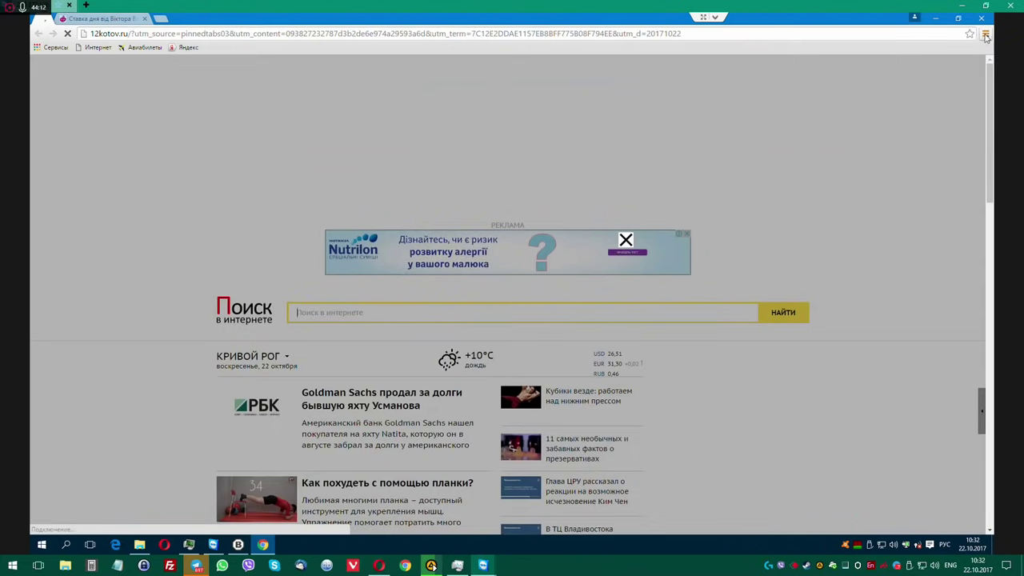
pyautogui.click(985, 34)
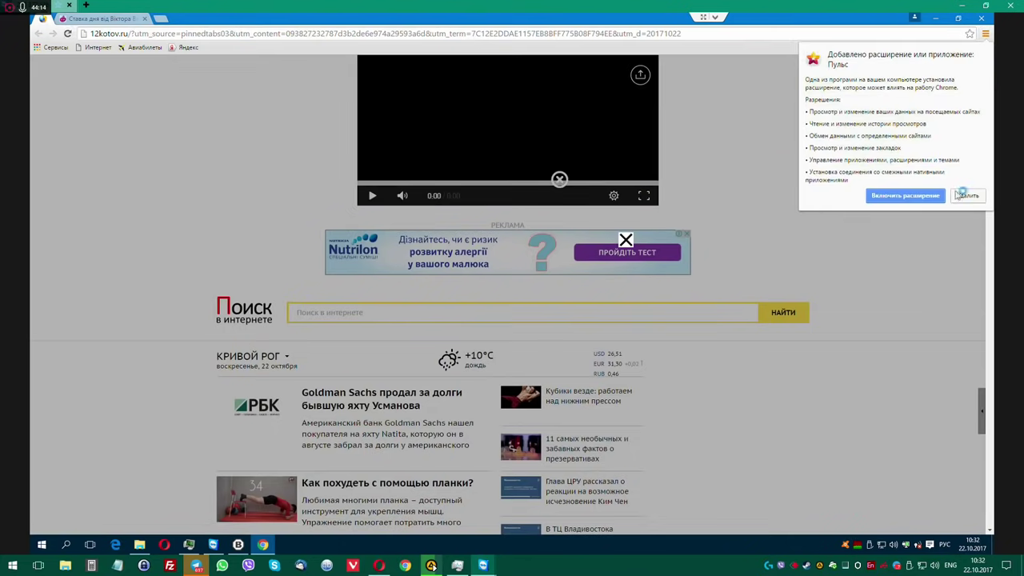
pyautogui.click(967, 195)
pyautogui.click(986, 35)
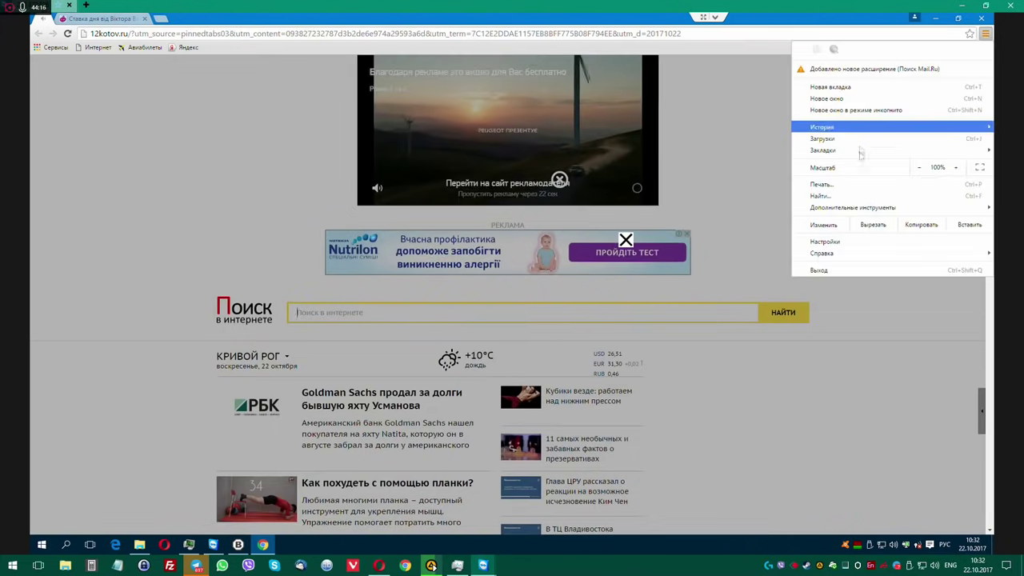
pyautogui.click(561, 181)
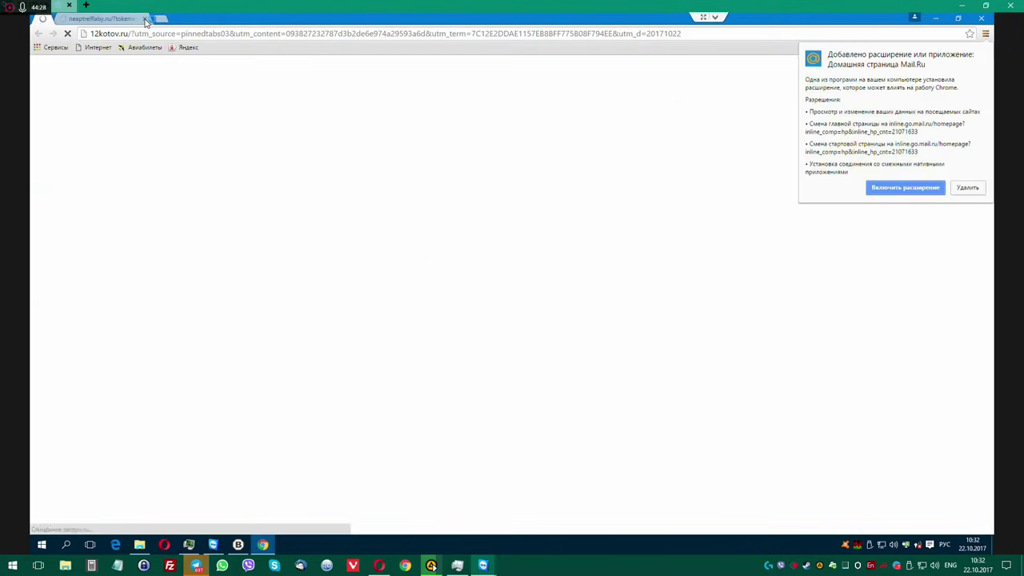
pyautogui.click(985, 33)
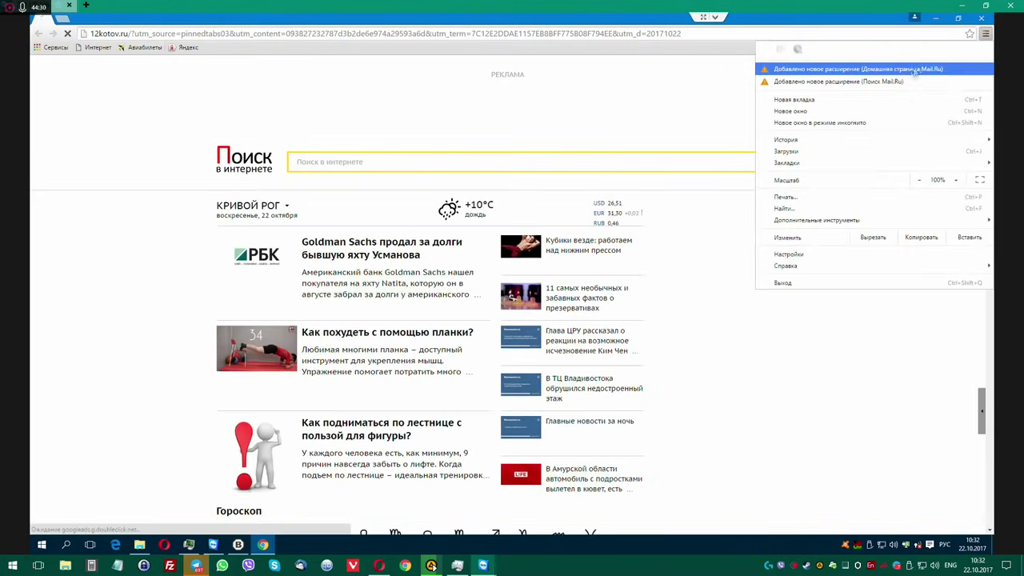
pyautogui.click(822, 254)
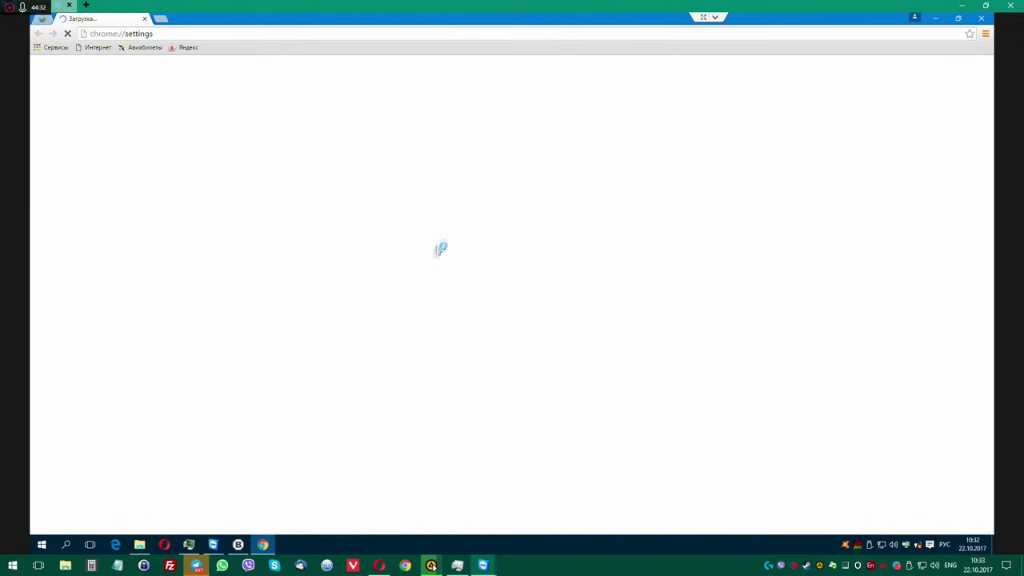
# Remove the Quick Searcher, Mail.Ru homepage and Поиск Mail.Ru extensions.
pyautogui.click(59, 106)
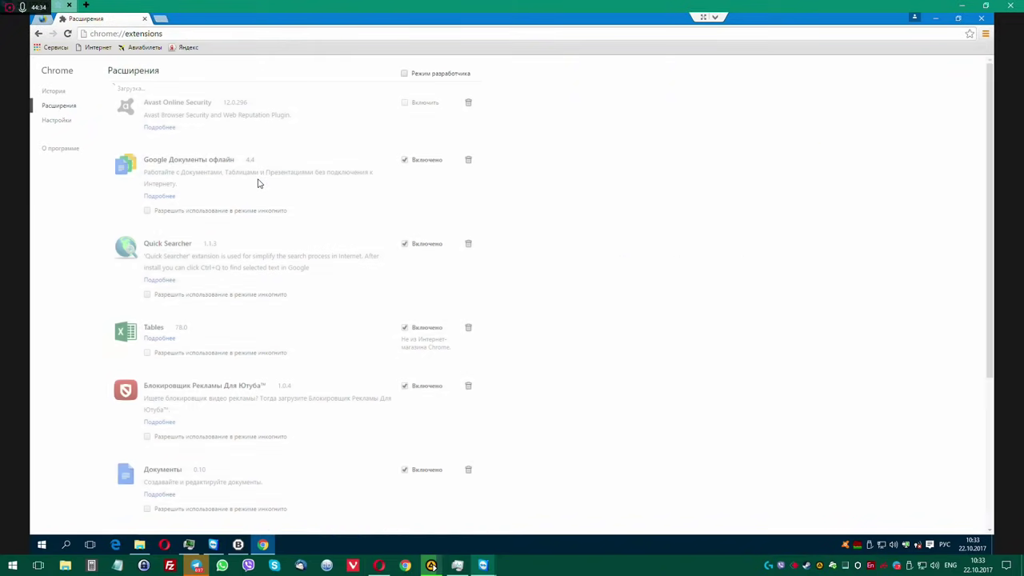
pyautogui.click(468, 244)
pyautogui.click(536, 116)
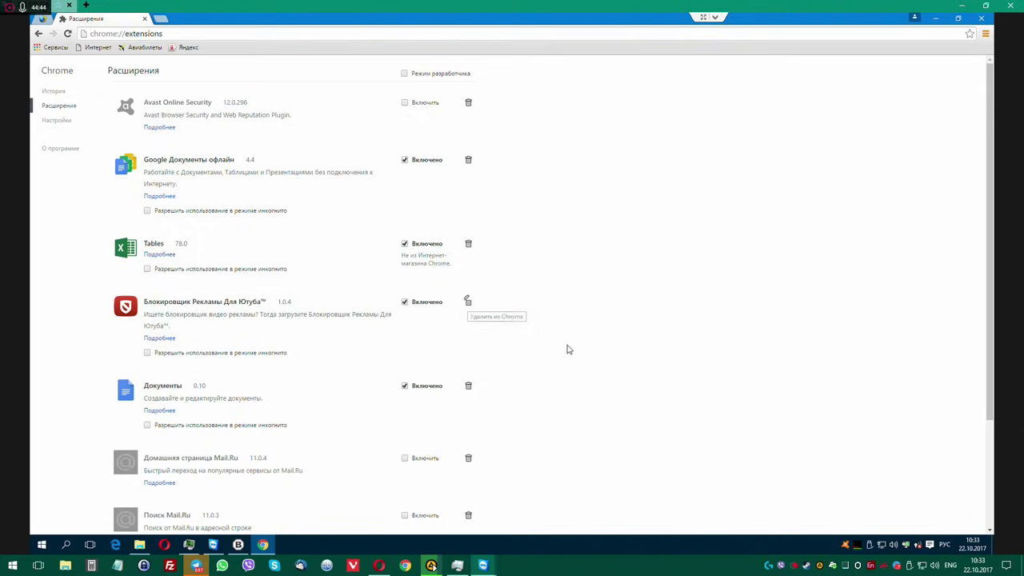
pyautogui.scroll(-3, 568, 349)
pyautogui.click(469, 316)
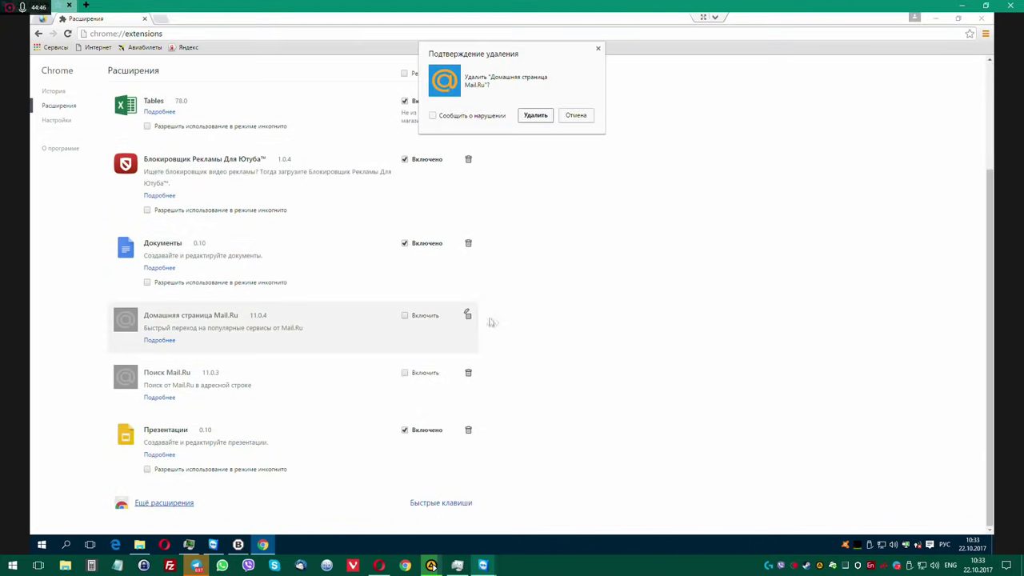
pyautogui.click(535, 116)
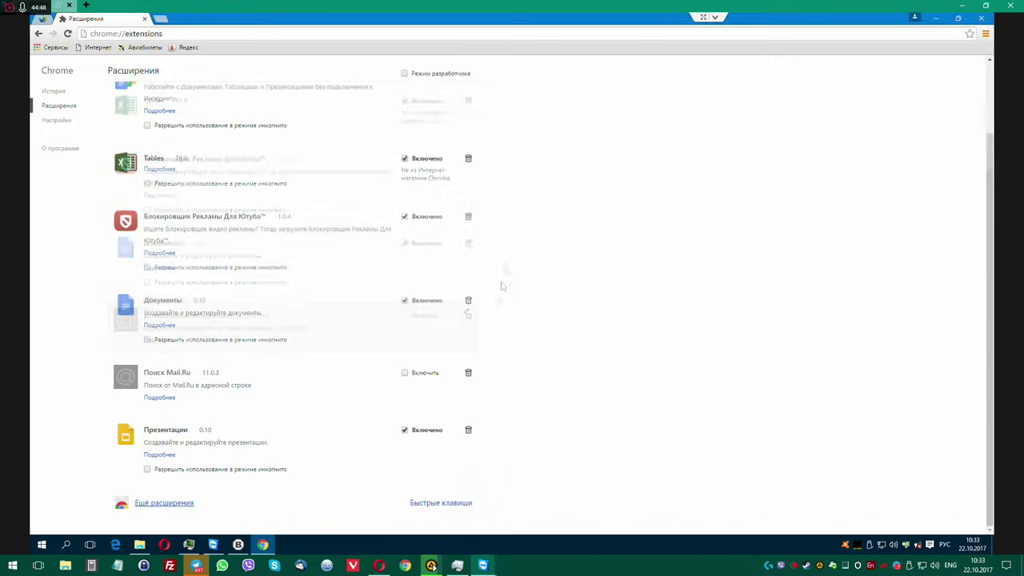
pyautogui.click(468, 373)
pyautogui.click(535, 116)
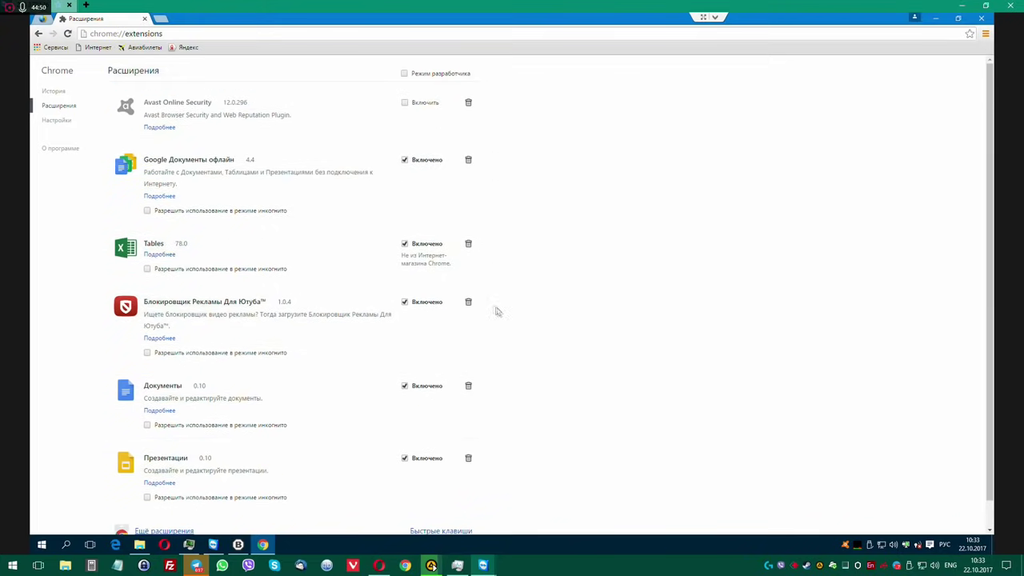
# Remove the YouTube ad-blocker and Tables extensions, then replace the leftover tabs with a new tab.
pyautogui.click(468, 303)
pyautogui.click(535, 116)
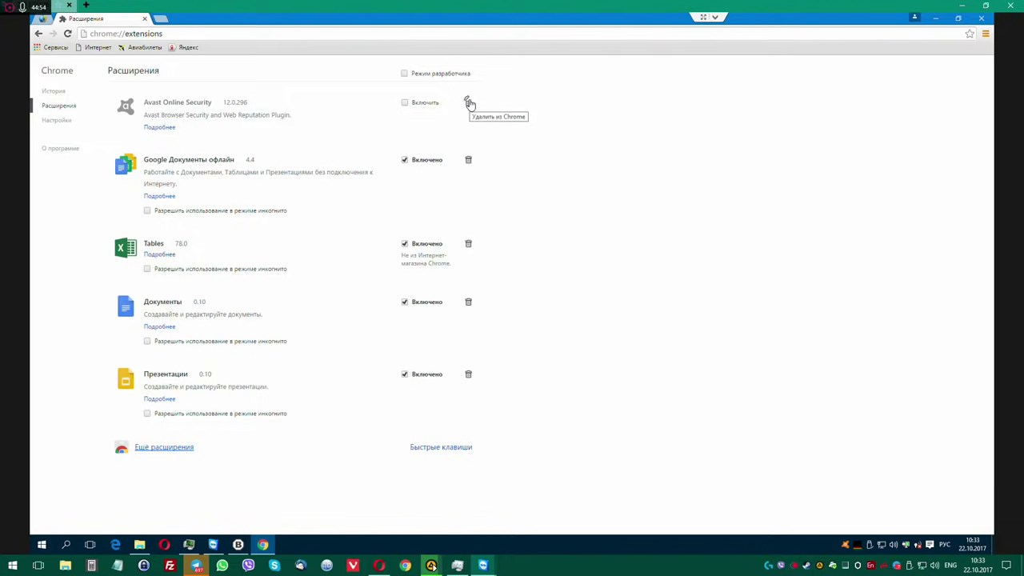
pyautogui.click(470, 246)
pyautogui.click(523, 117)
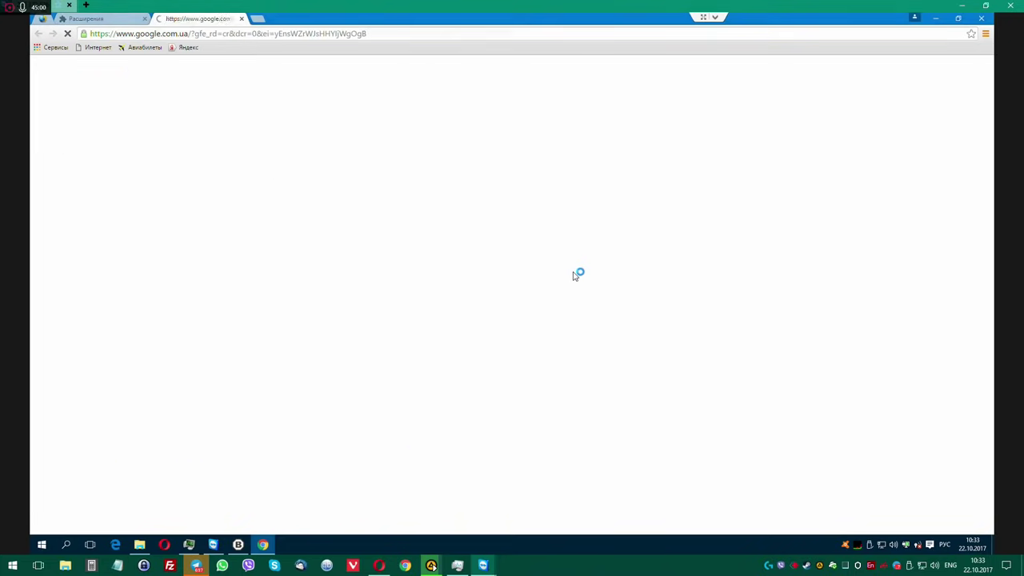
pyautogui.click(242, 18)
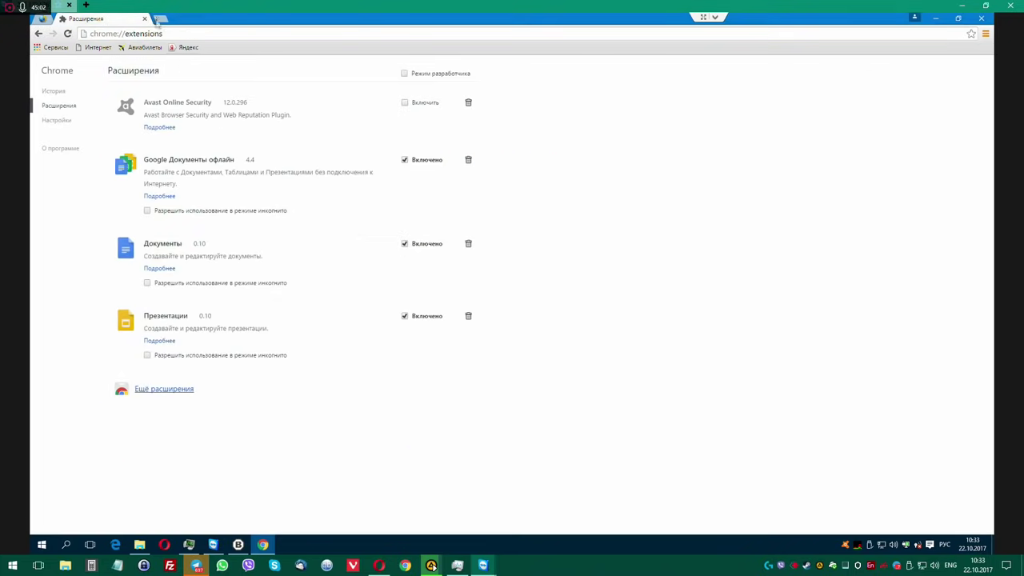
pyautogui.click(160, 18)
pyautogui.click(144, 18)
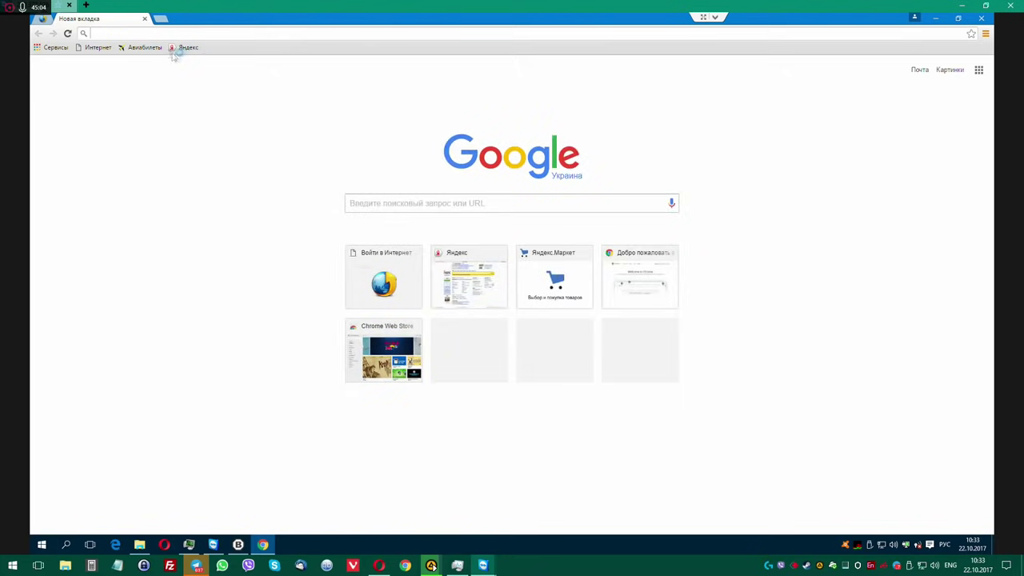
# Inspect the address of the Интернет bookmark in the bookmark editor without saving changes.
pyautogui.click(178, 48)
pyautogui.rightClick(147, 48)
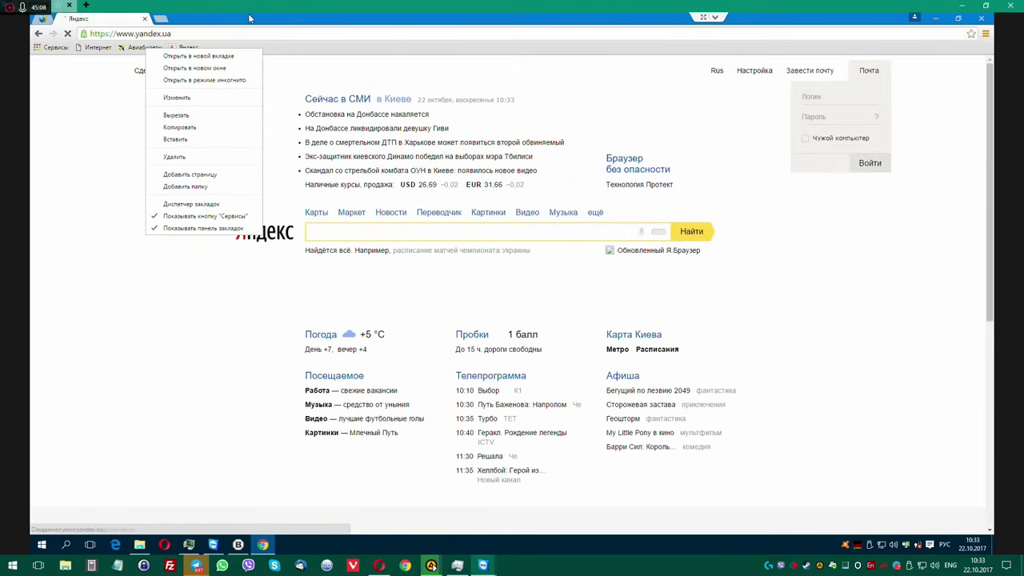
pyautogui.rightClick(90, 48)
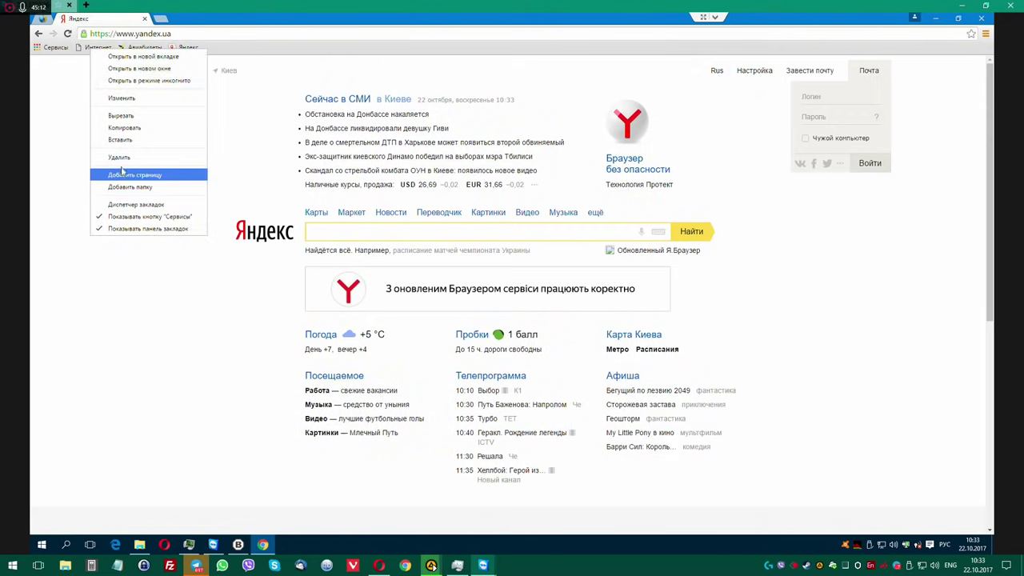
pyautogui.click(123, 99)
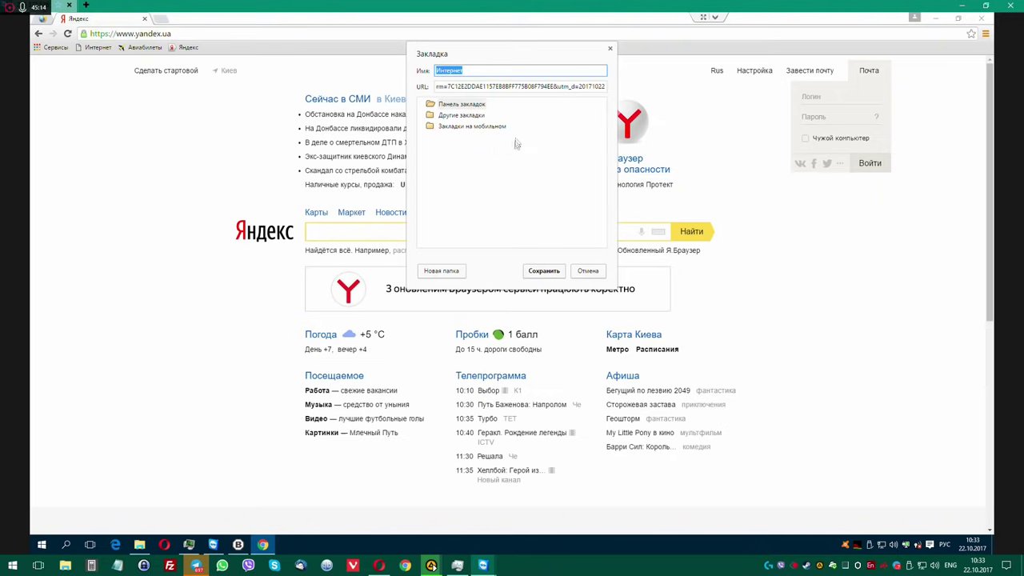
pyautogui.tripleClick(582, 86)
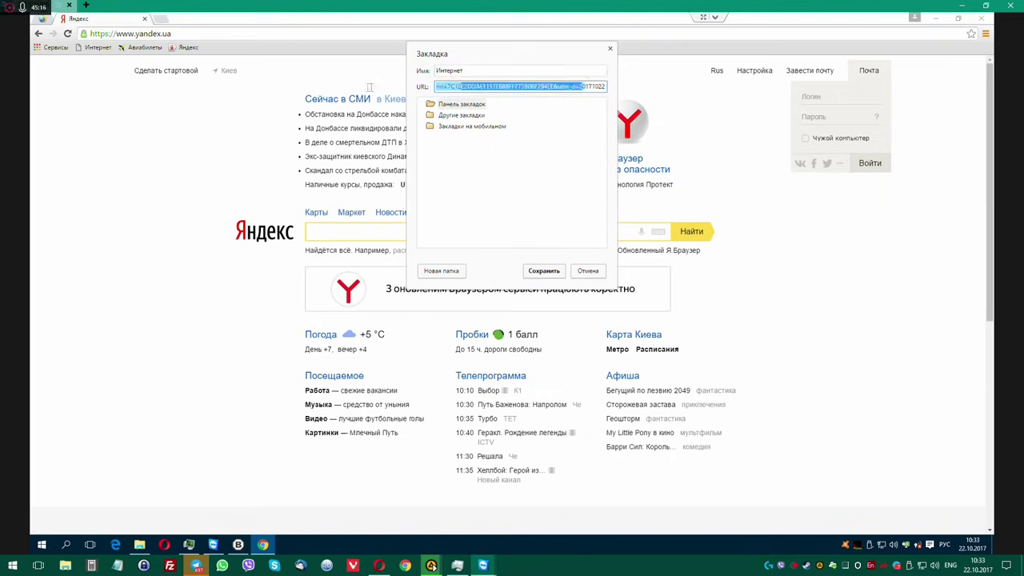
pyautogui.moveTo(544, 90); pyautogui.dragTo(253, 89)
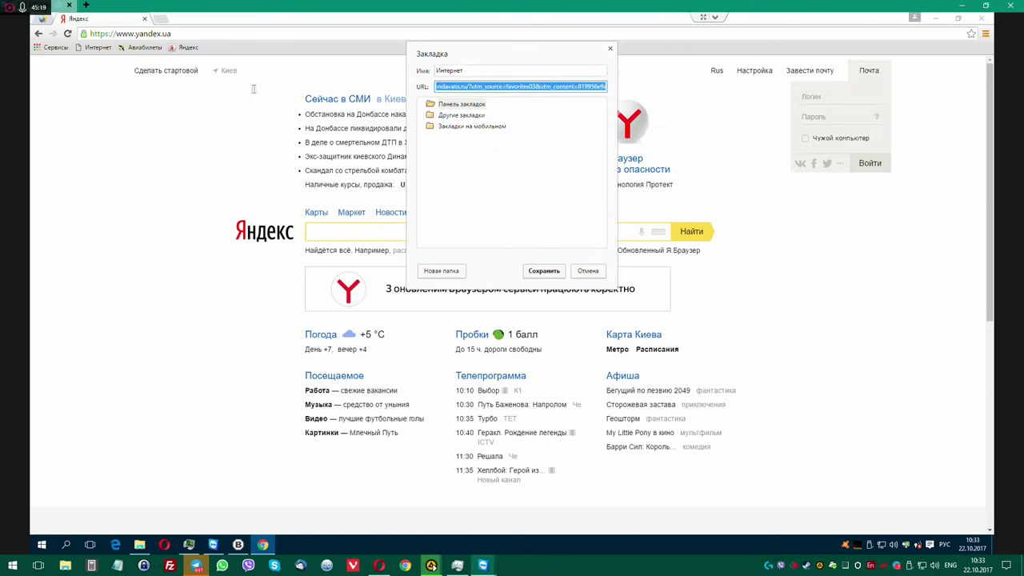
pyautogui.click(610, 49)
# Delete the Интернет and Авиабилеты bookmarks and close the Yandex tab.
pyautogui.rightClick(94, 50)
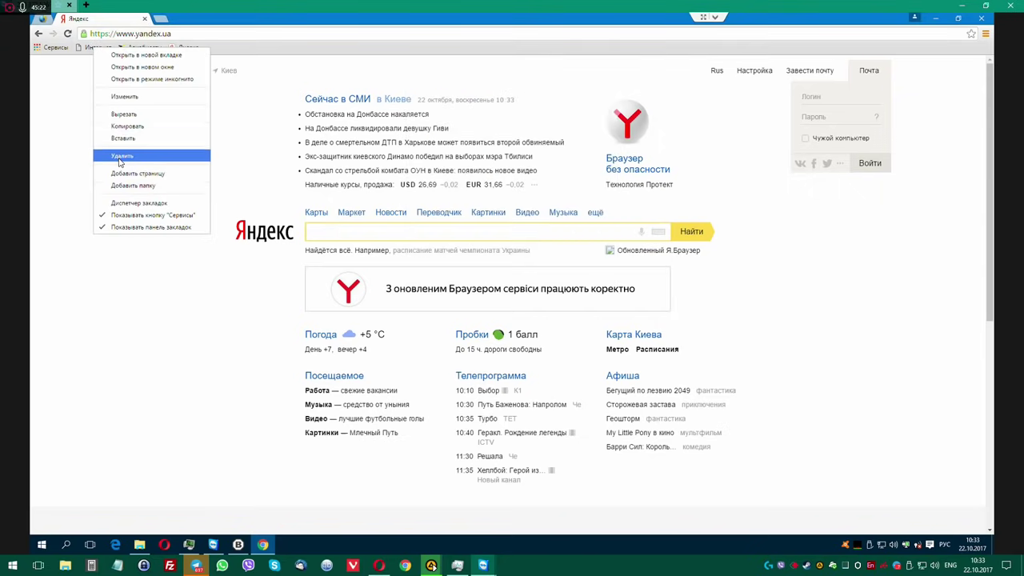
pyautogui.click(120, 158)
pyautogui.rightClick(104, 52)
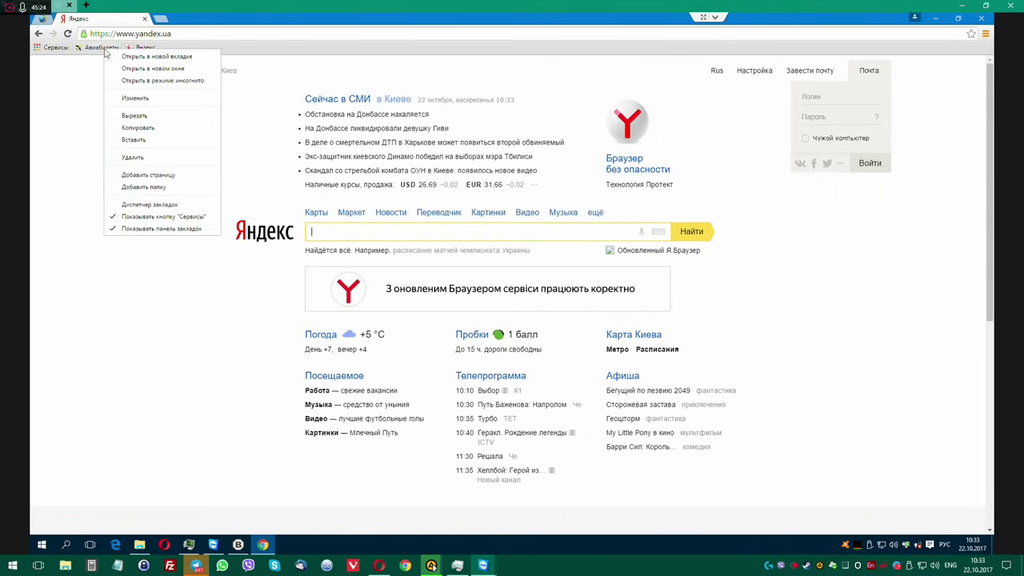
pyautogui.click(132, 156)
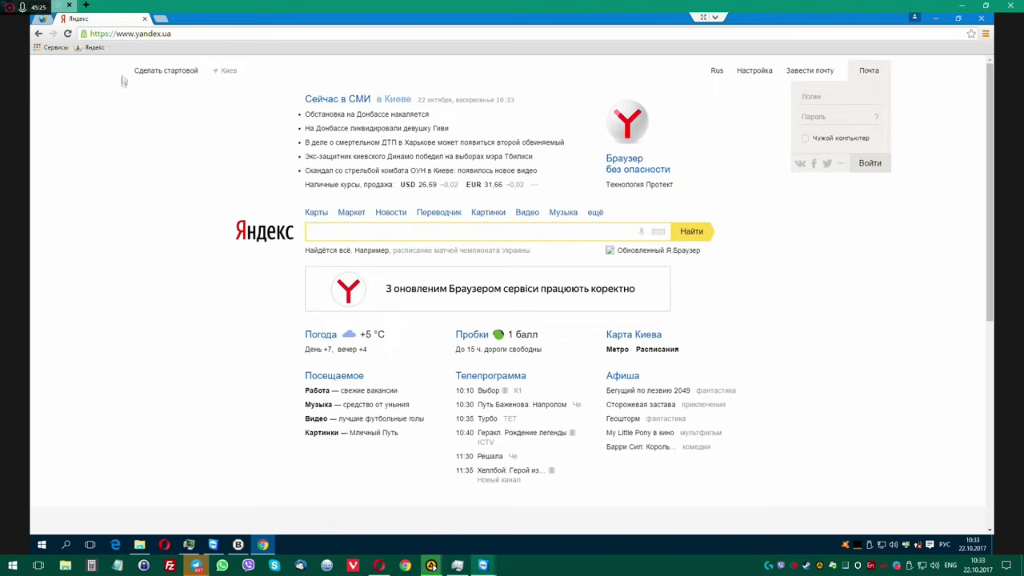
pyautogui.click(160, 18)
pyautogui.click(145, 18)
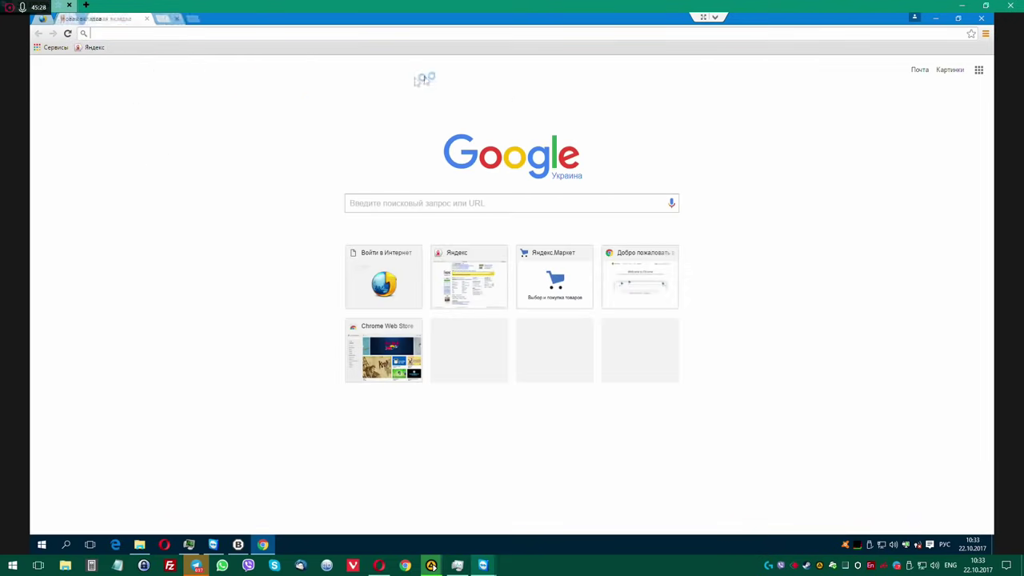
# Close Chrome and tick Opera Stable 48.0.2685.32 in Bulk Crap Uninstaller.
pyautogui.click(986, 33)
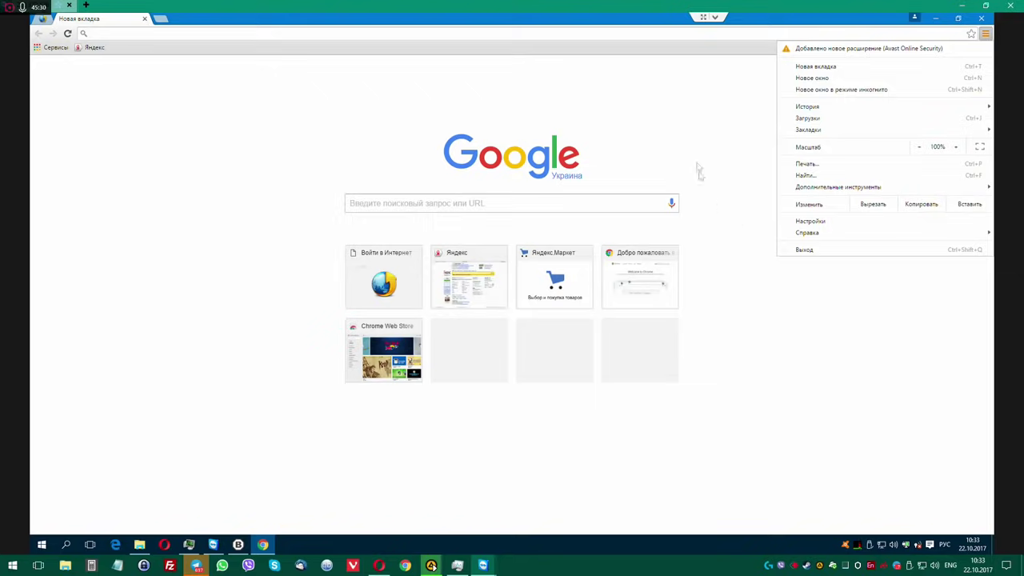
pyautogui.click(948, 22)
pyautogui.click(981, 17)
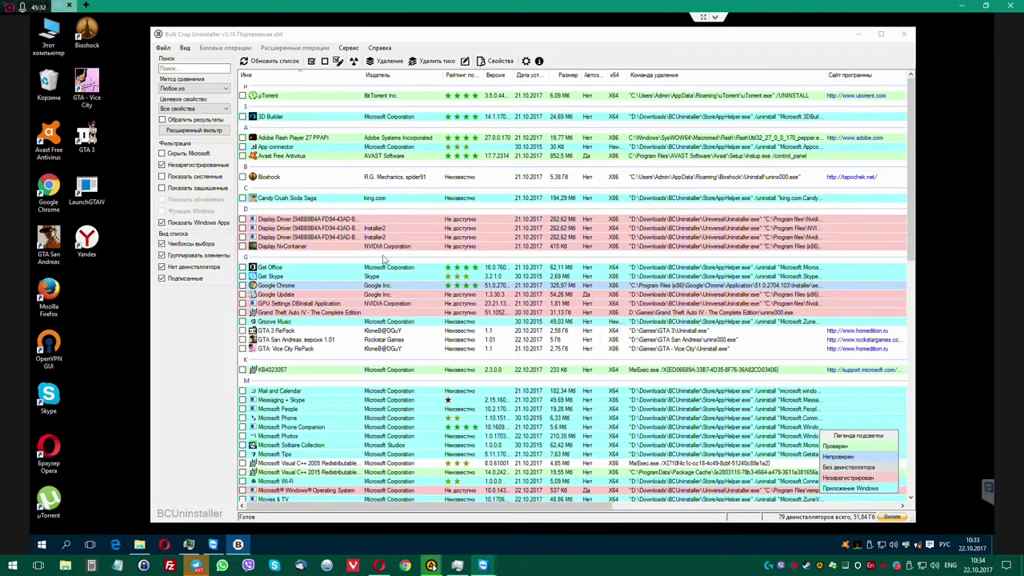
pyautogui.scroll(-8, 288, 280)
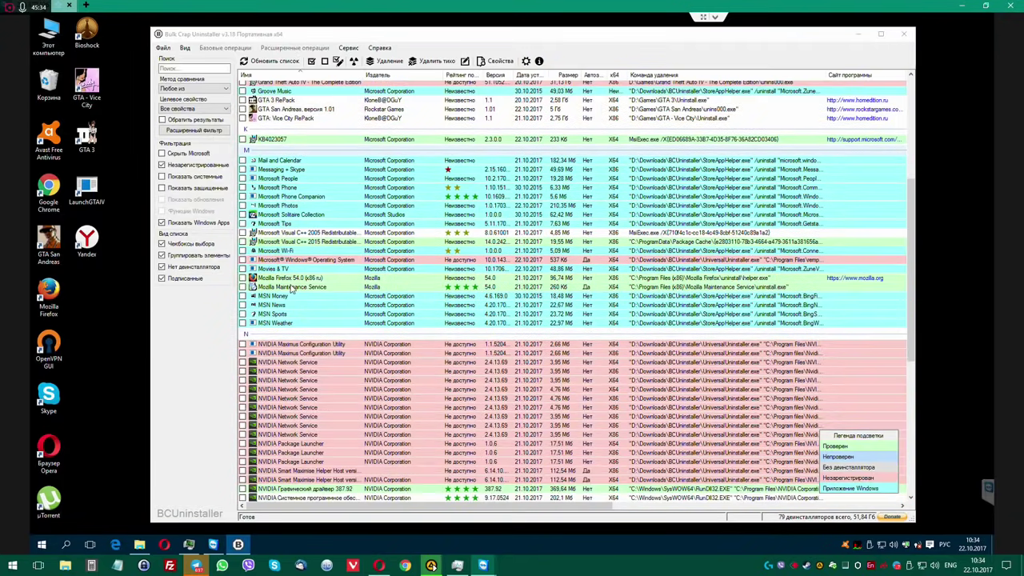
pyautogui.scroll(-10, 292, 290)
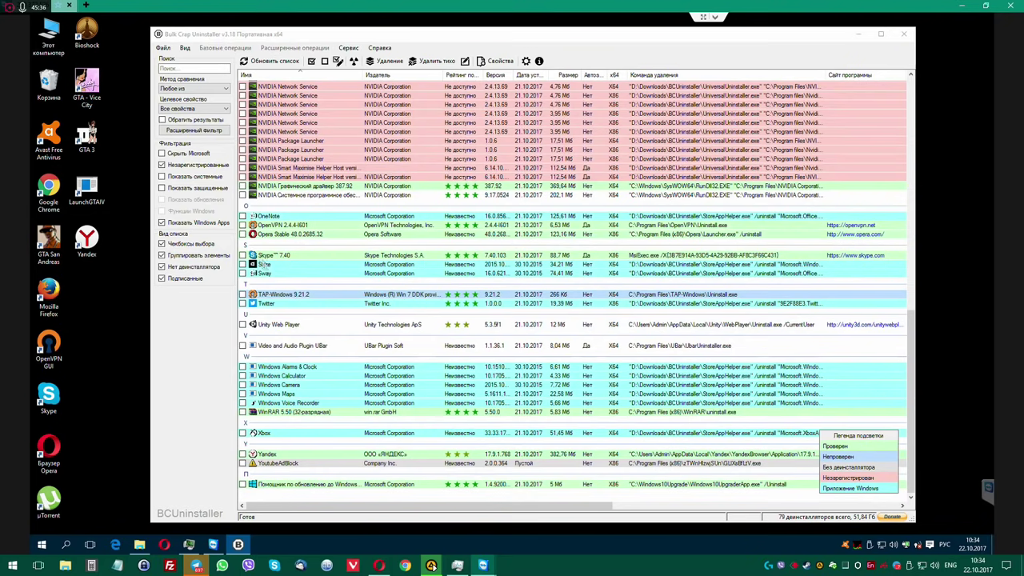
pyautogui.click(242, 233)
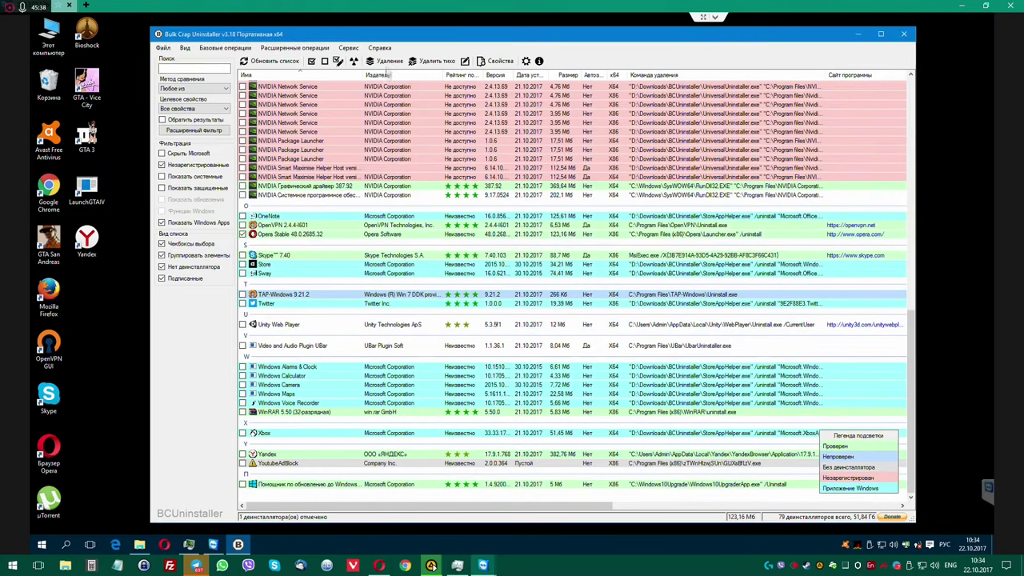
# Uninstall Opera Stable without creating a restore point, confirming in Opera's uninstaller.
pyautogui.click(388, 62)
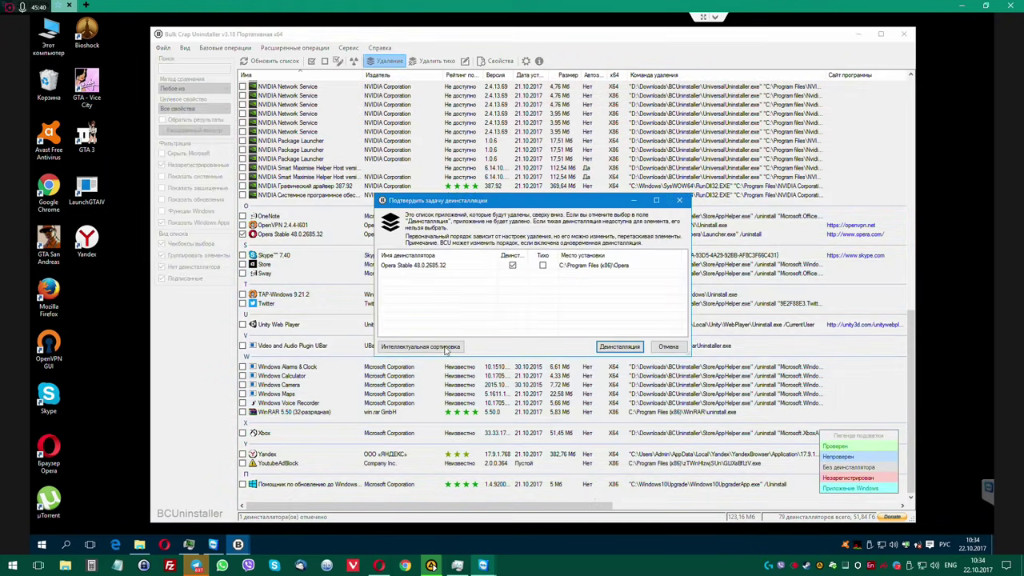
pyautogui.click(619, 347)
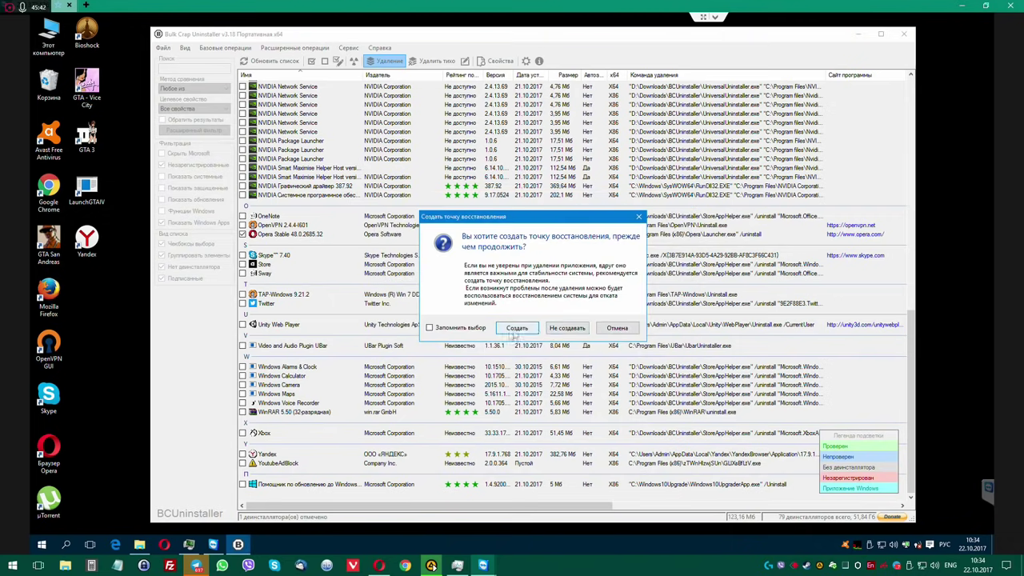
pyautogui.click(568, 331)
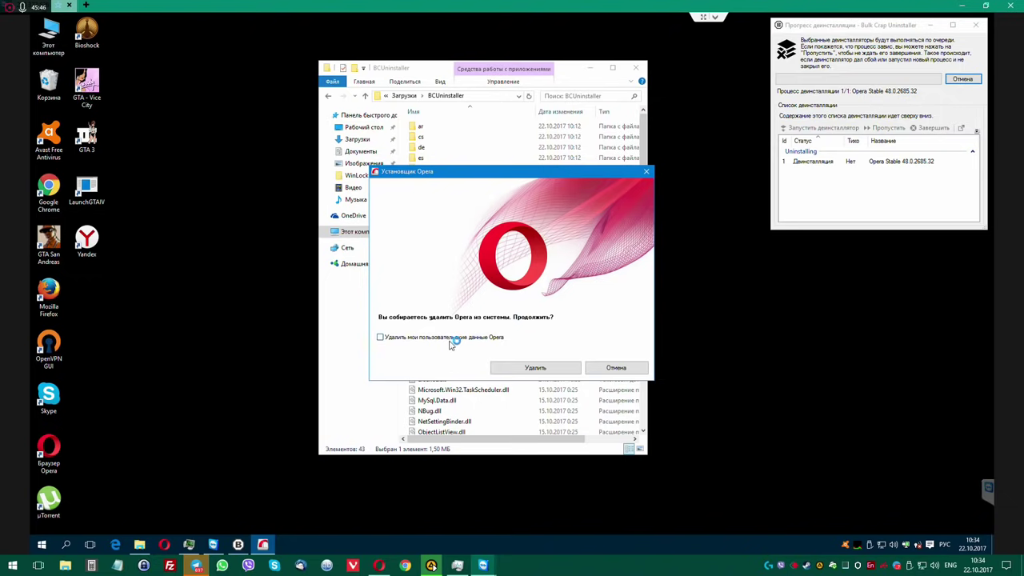
pyautogui.click(535, 367)
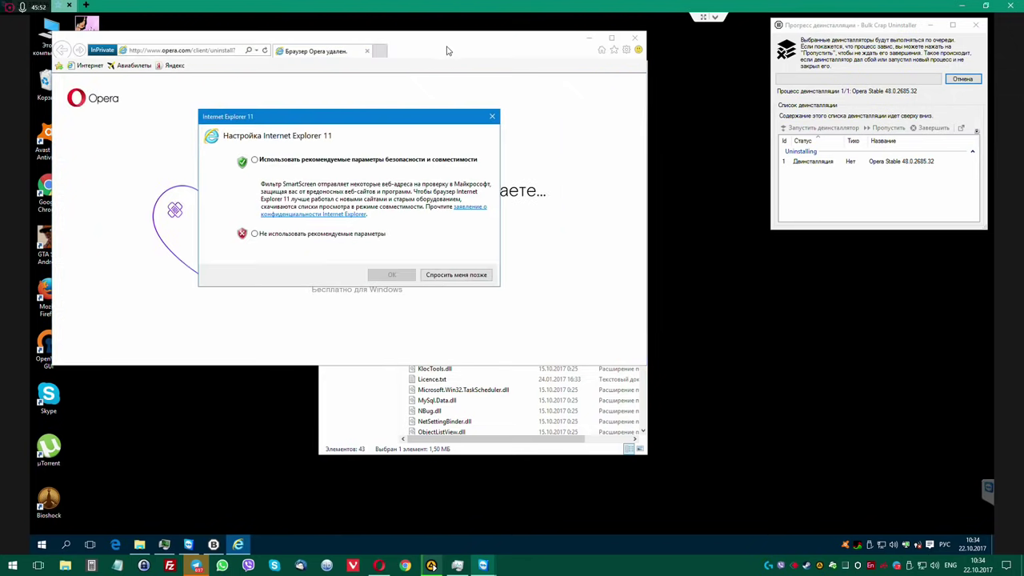
# Decline the Internet Explorer settings prompt and close the BCUninstaller folder and progress windows.
pyautogui.click(293, 233)
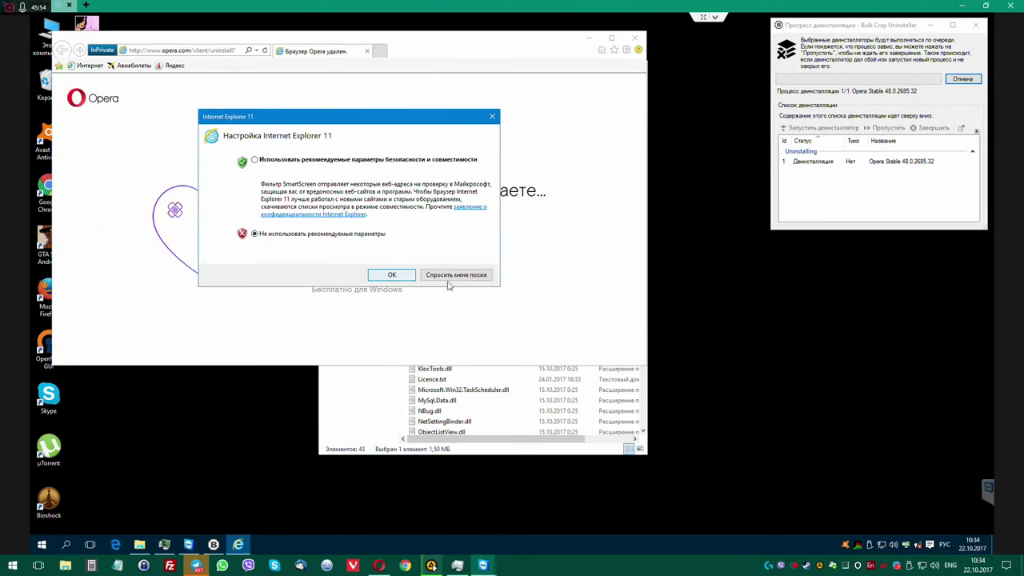
pyautogui.click(389, 274)
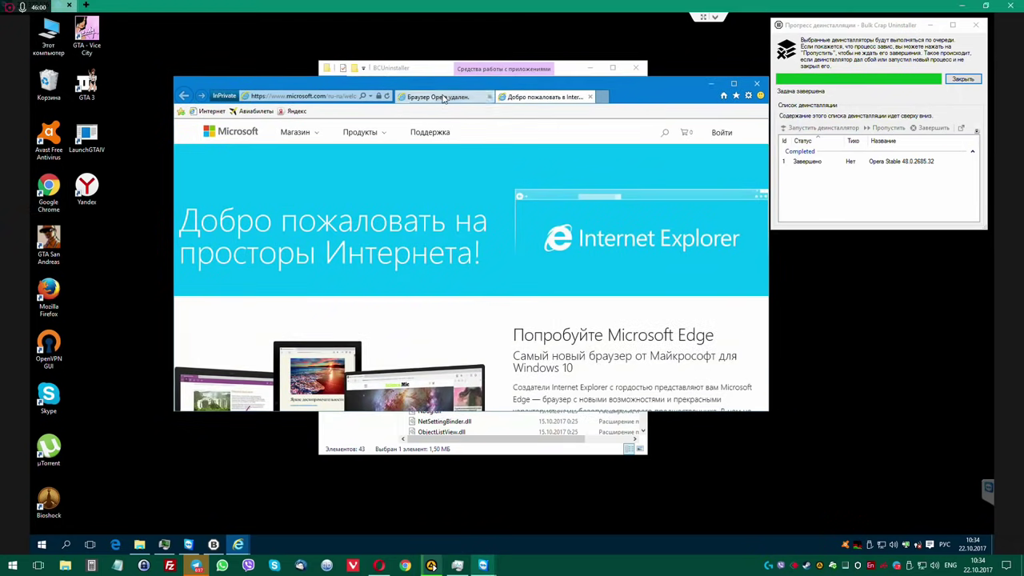
pyautogui.click(635, 68)
pyautogui.click(962, 79)
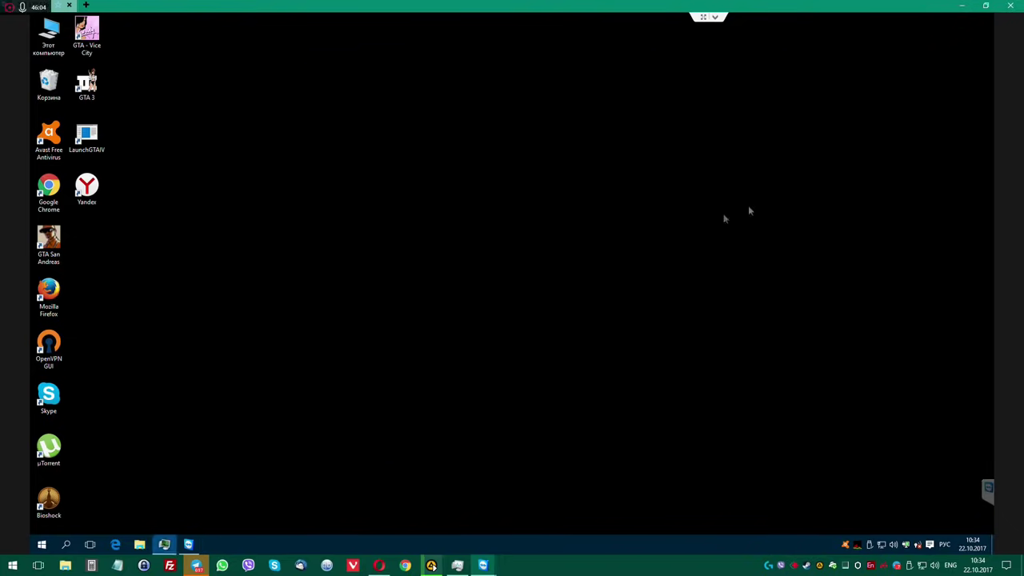
# Search for Opera leftovers, keep the default selection, and delete them without a registry backup.
pyautogui.click(562, 337)
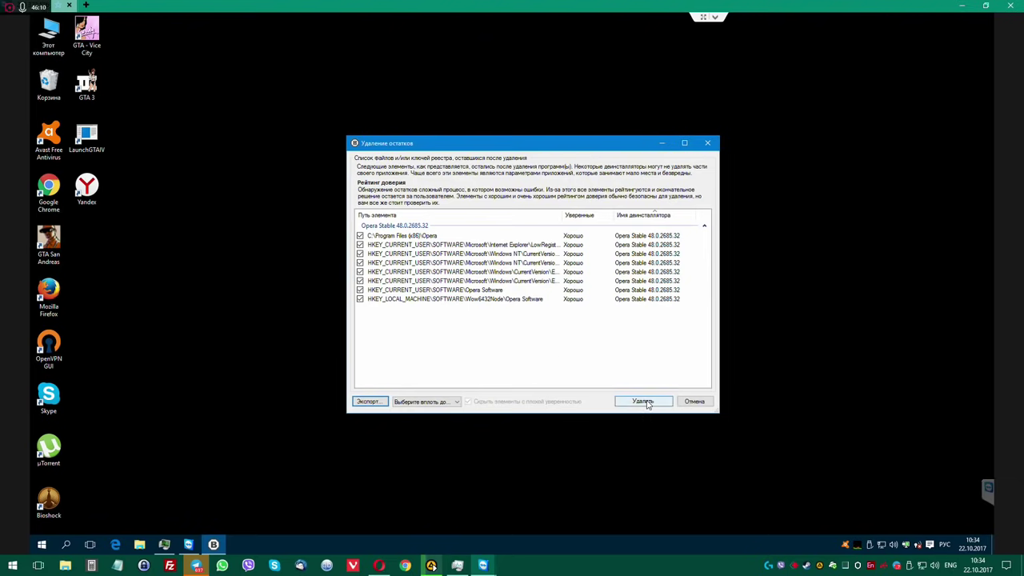
pyautogui.click(455, 402)
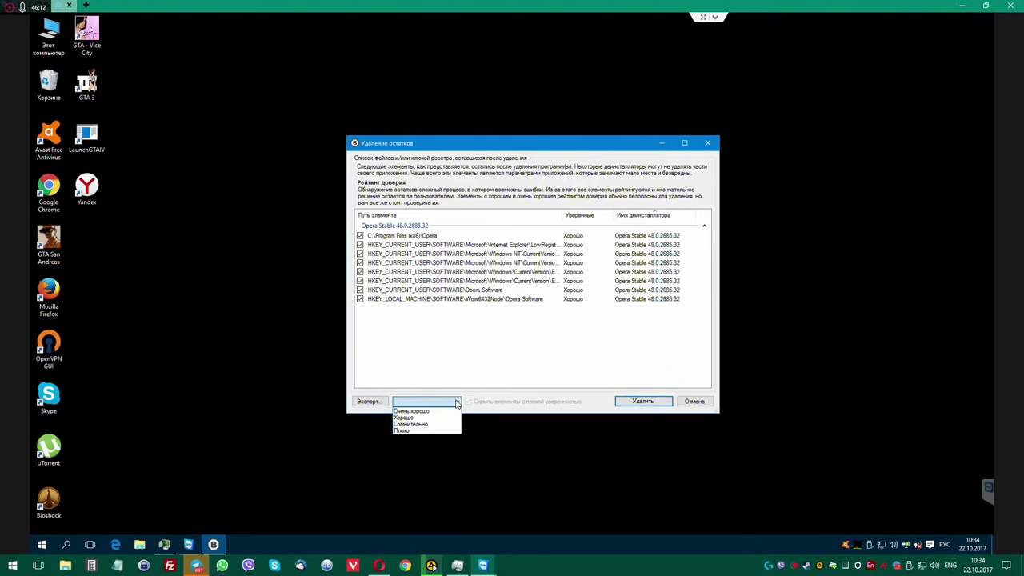
pyautogui.click(425, 482)
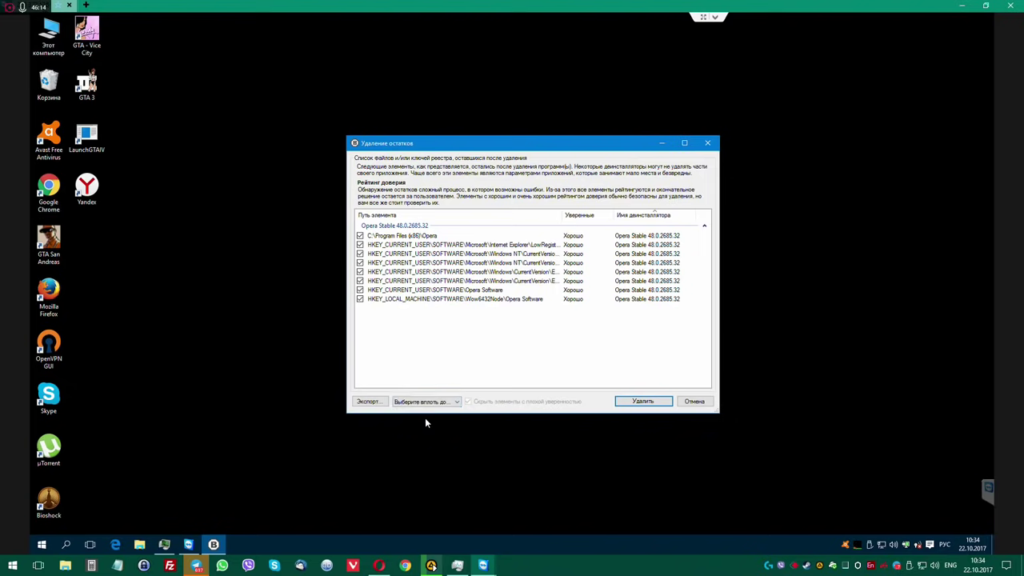
pyautogui.click(456, 401)
pyautogui.click(436, 429)
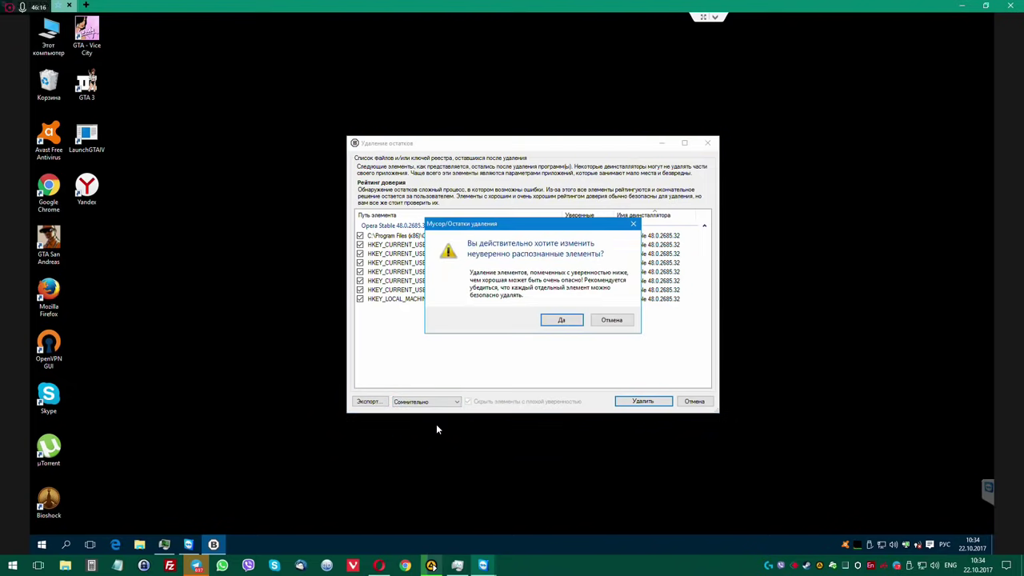
pyautogui.click(560, 320)
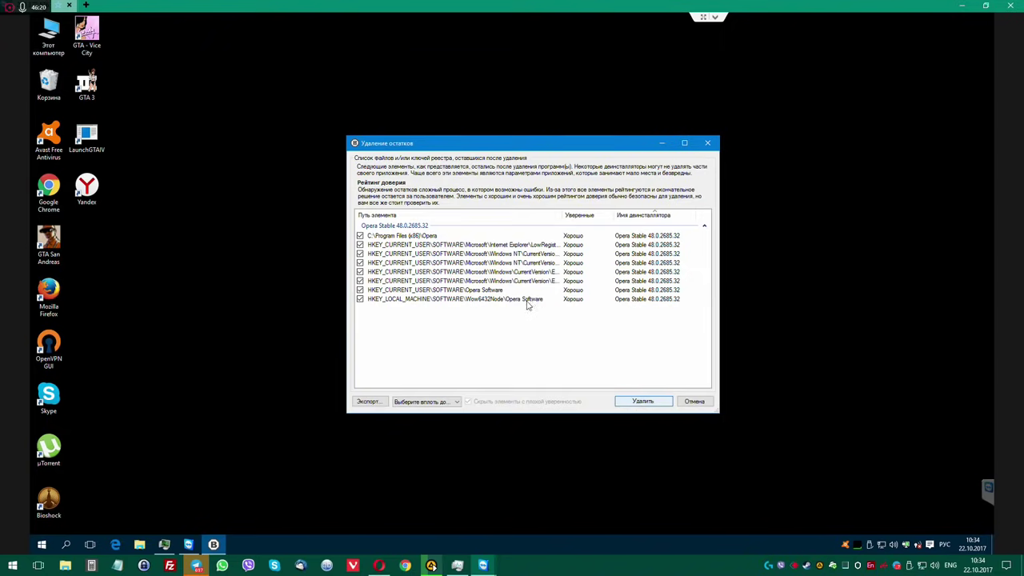
pyautogui.press('Return')
pyautogui.click(565, 324)
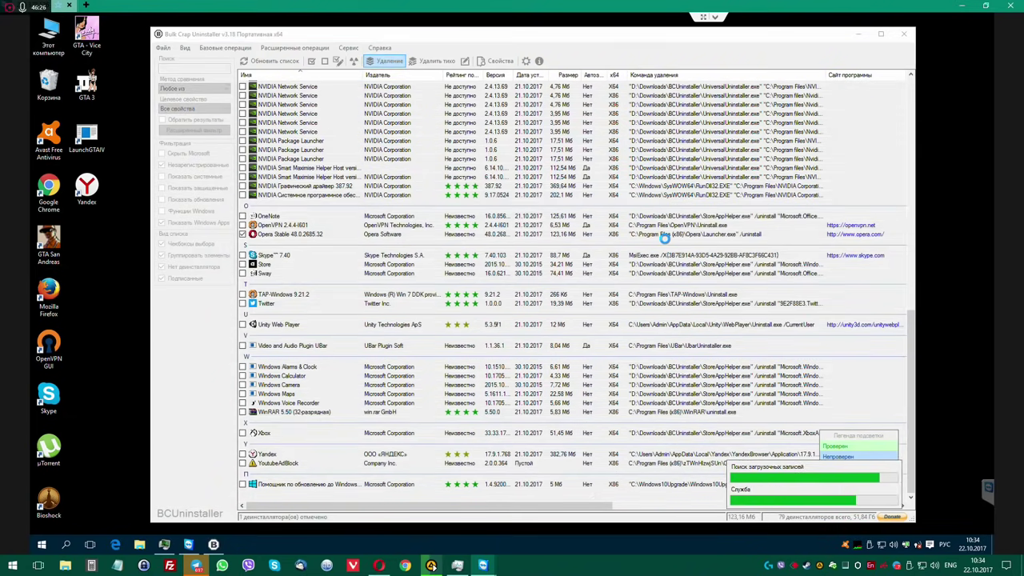
# Tick YoutubeAdBlock in the refreshed uninstaller list.
pyautogui.scroll(-2, 484, 355)
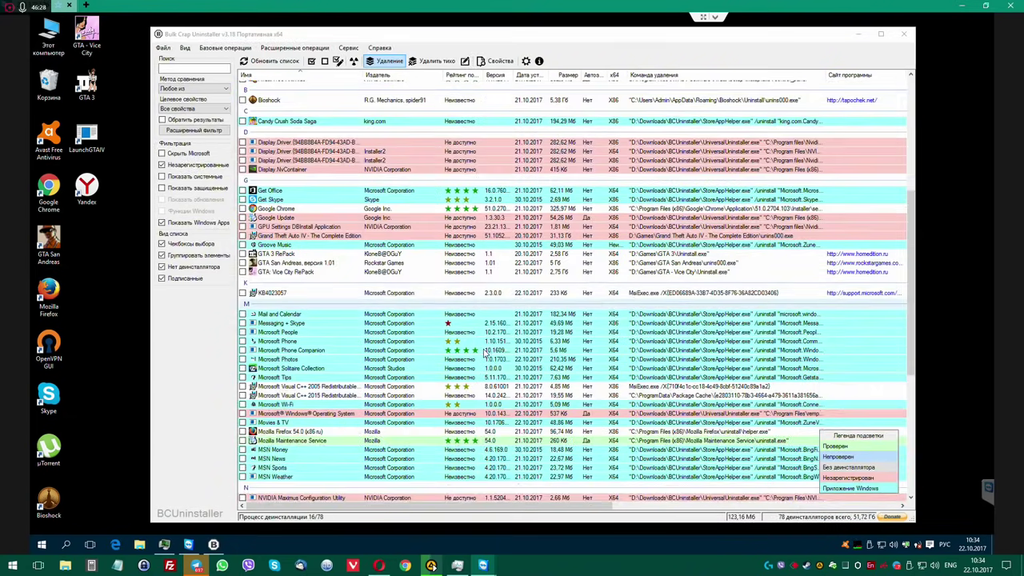
pyautogui.scroll(-10, 479, 368)
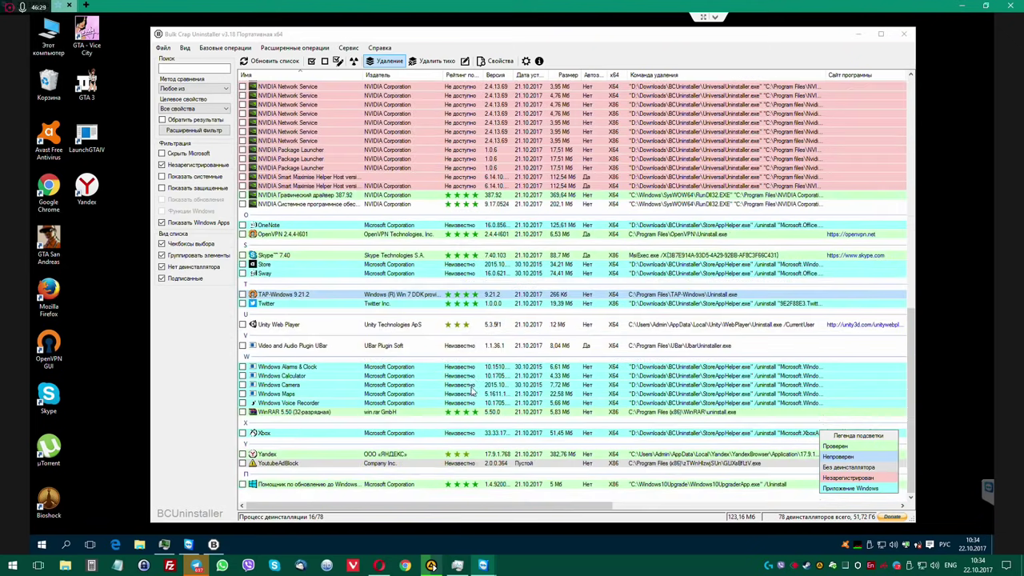
pyautogui.click(357, 465)
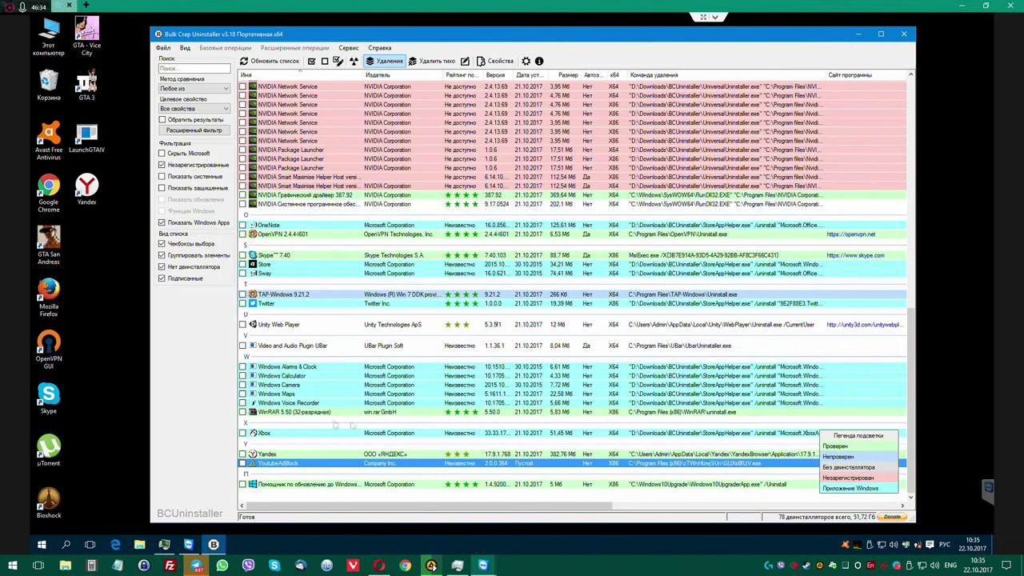
# Open C:\Program Files (x86) in File Explorer, then return to Bulk Crap Uninstaller.
pyautogui.doubleClick(50, 36)
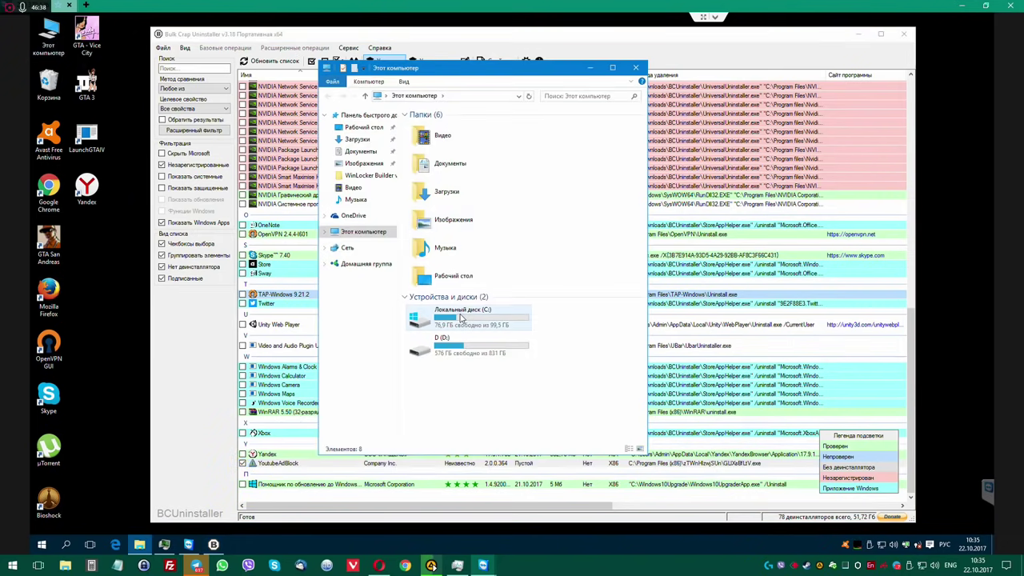
pyautogui.doubleClick(463, 314)
pyautogui.doubleClick(445, 148)
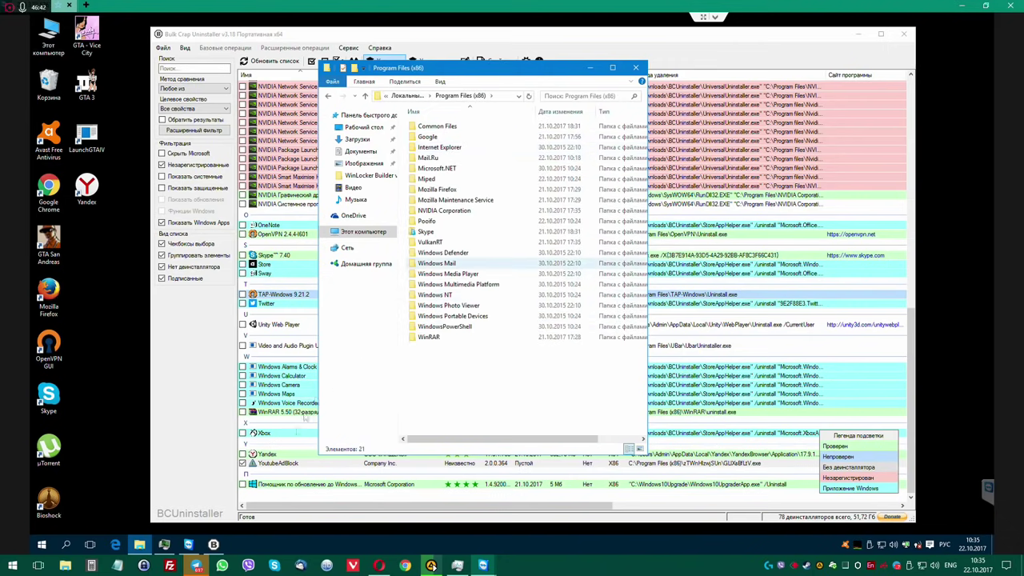
pyautogui.click(214, 431)
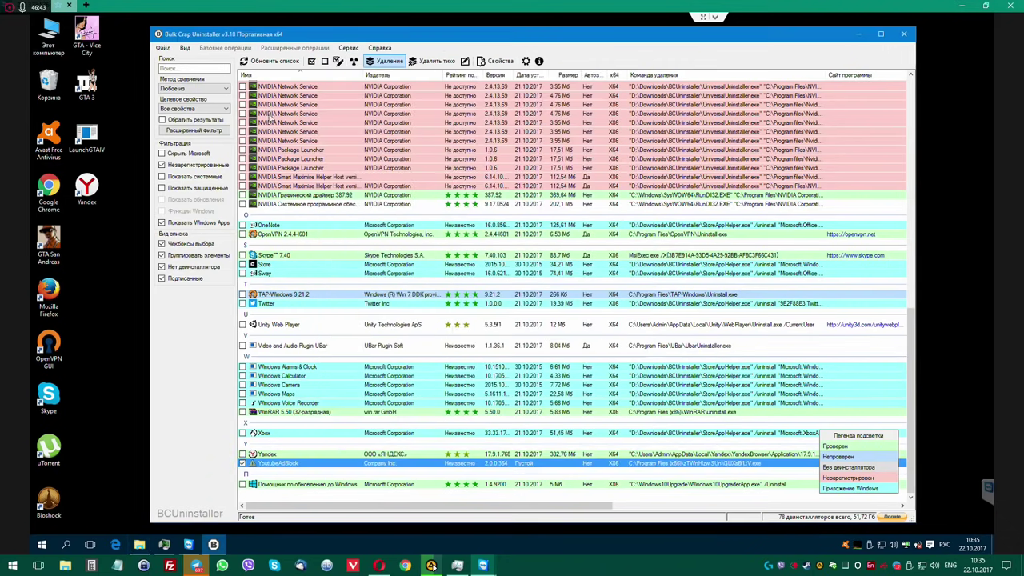
# Uninstall YoutubeAdBlock without a restore point and close the progress window.
pyautogui.click(392, 62)
pyautogui.click(617, 349)
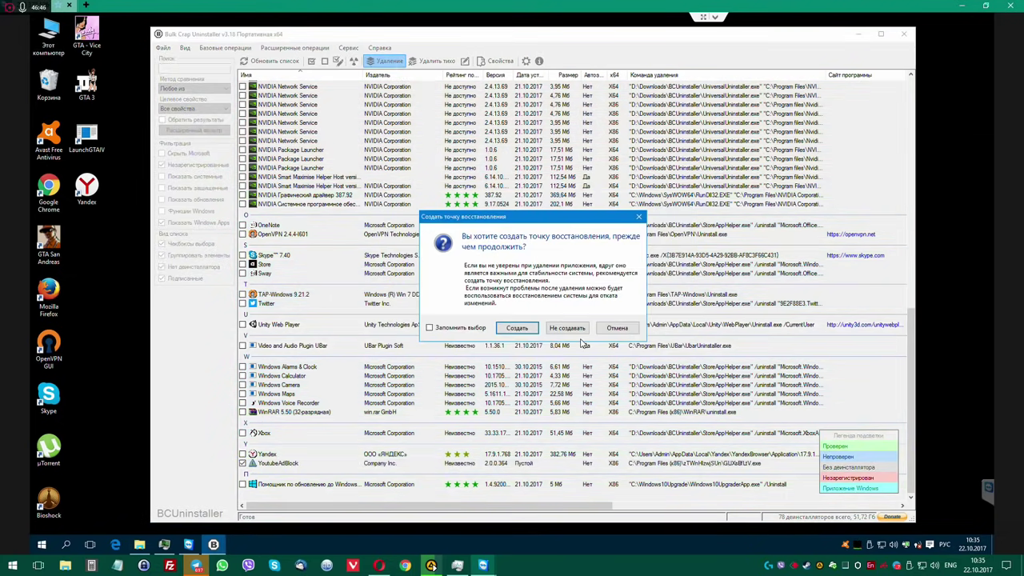
pyautogui.click(567, 329)
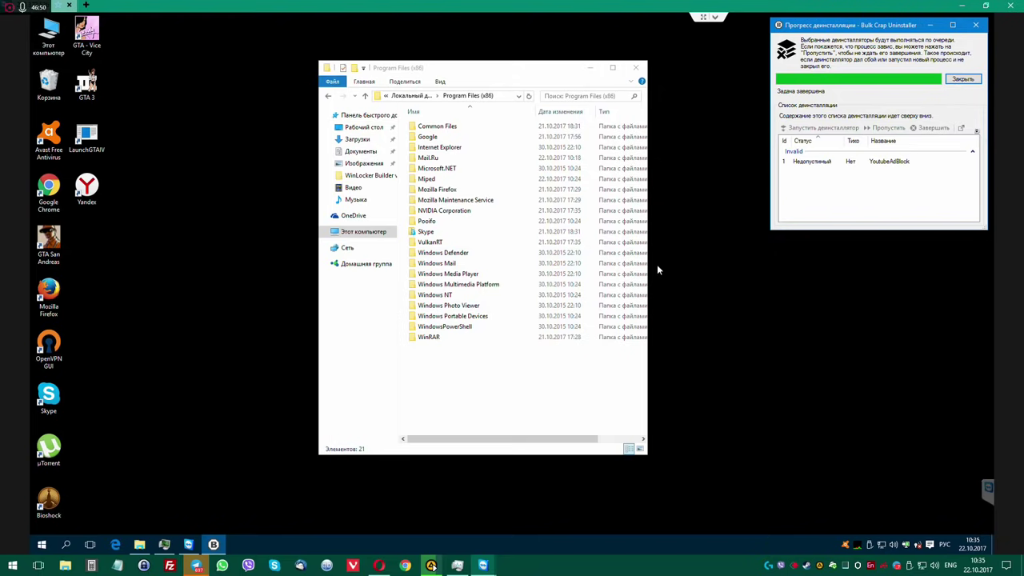
pyautogui.click(962, 80)
# Delete YoutubeAdBlock's leftover registry entry without backup, select Yandex, and minimise the uninstaller.
pyautogui.click(562, 338)
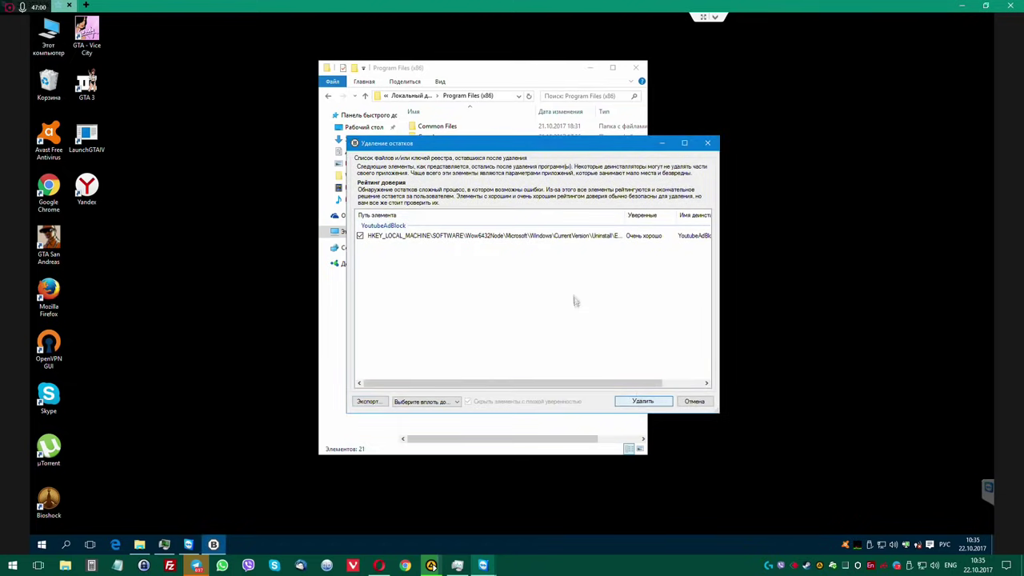
pyautogui.click(642, 401)
pyautogui.click(567, 322)
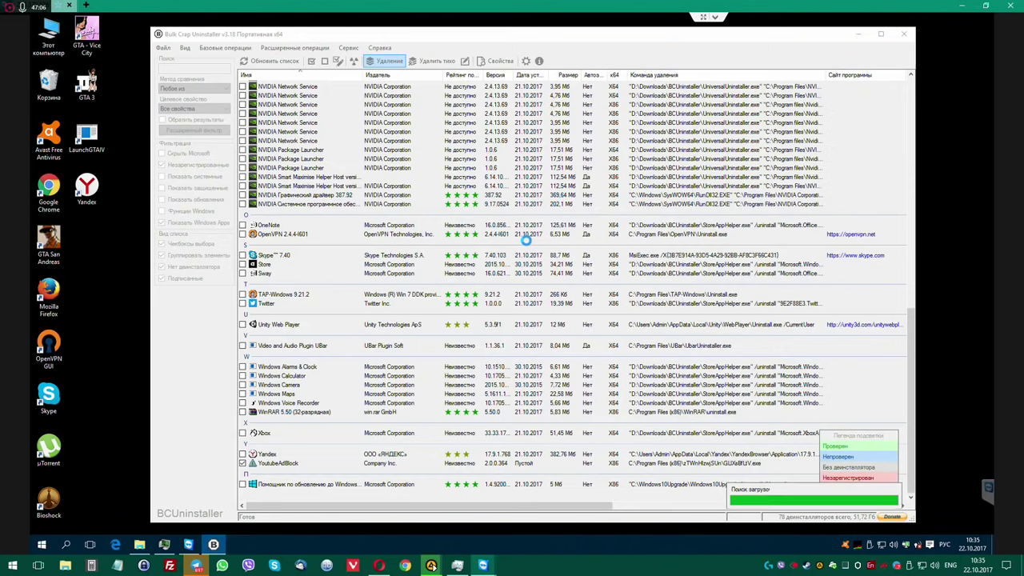
pyautogui.scroll(-15, 531, 280)
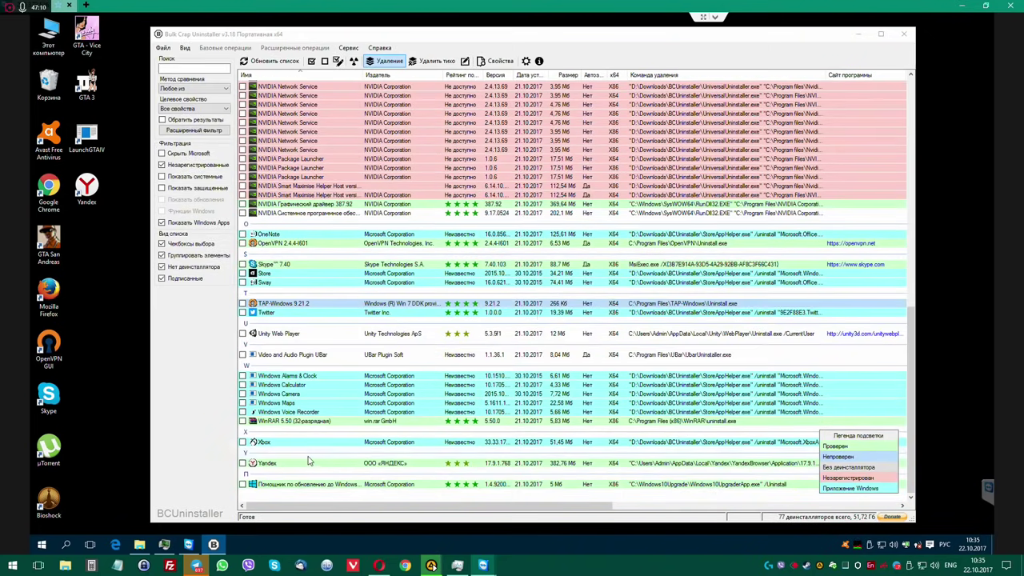
pyautogui.click(310, 462)
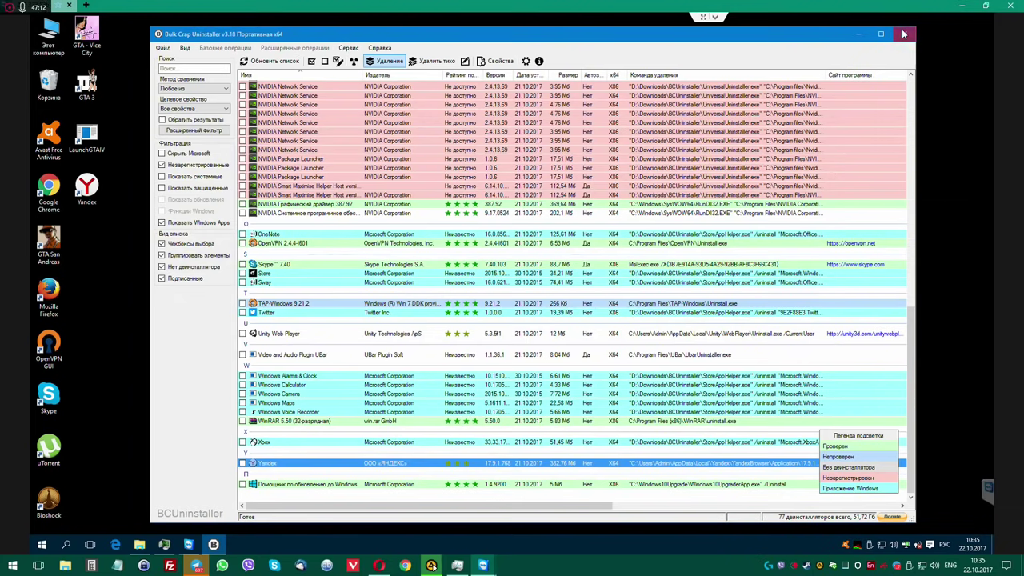
pyautogui.click(859, 33)
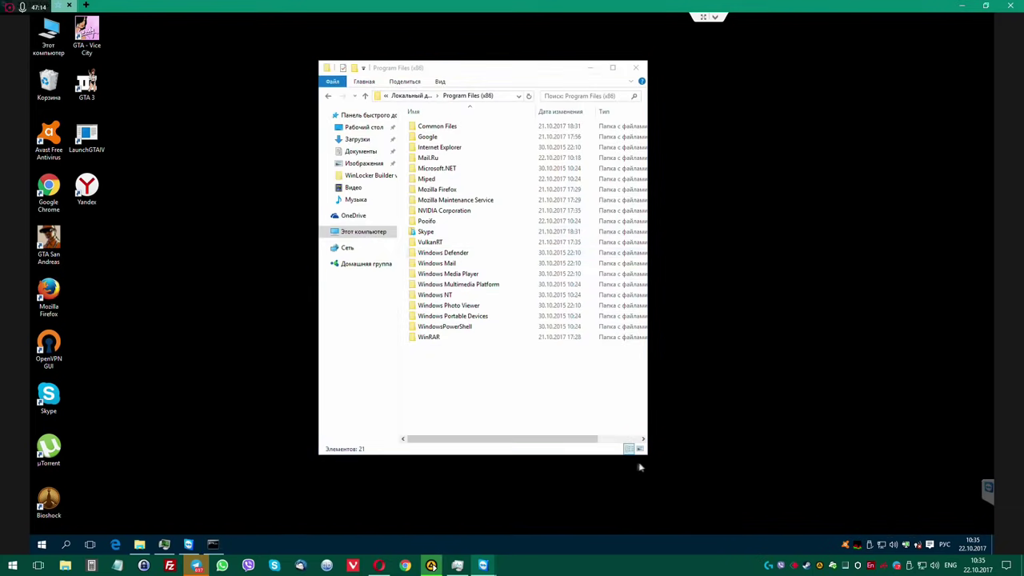
# Search Local Disk (C:) for "opera".
pyautogui.click(363, 231)
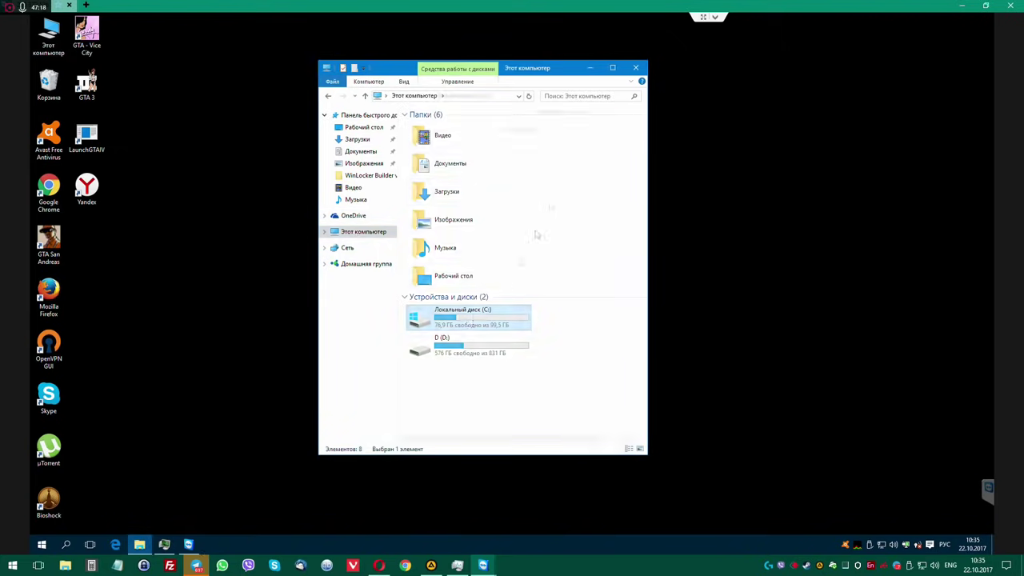
pyautogui.doubleClick(469, 318)
pyautogui.write('opera')
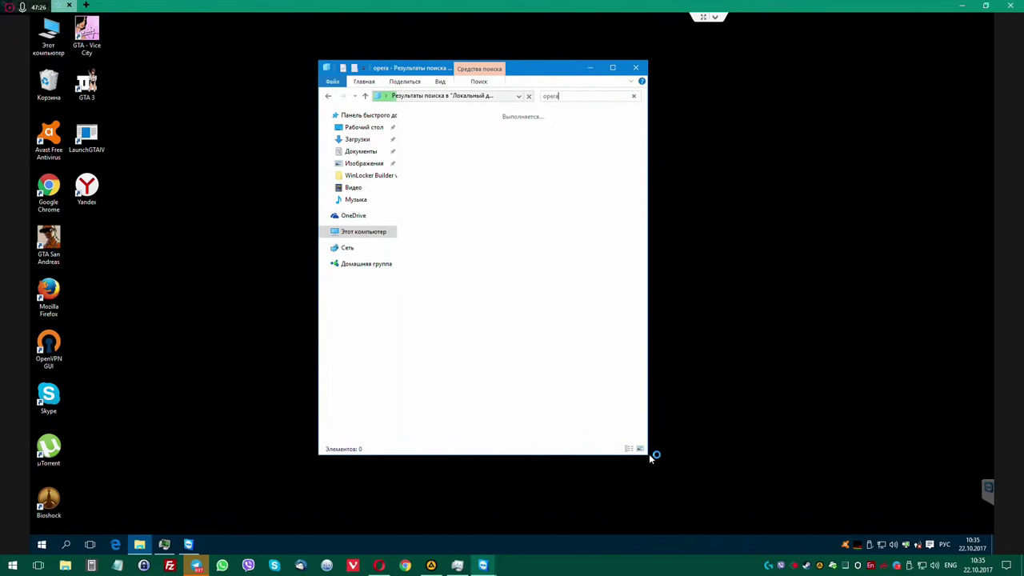
# Enlarge the search results window and shift it slightly left.
pyautogui.moveTo(664, 462); pyautogui.dragTo(857, 513)
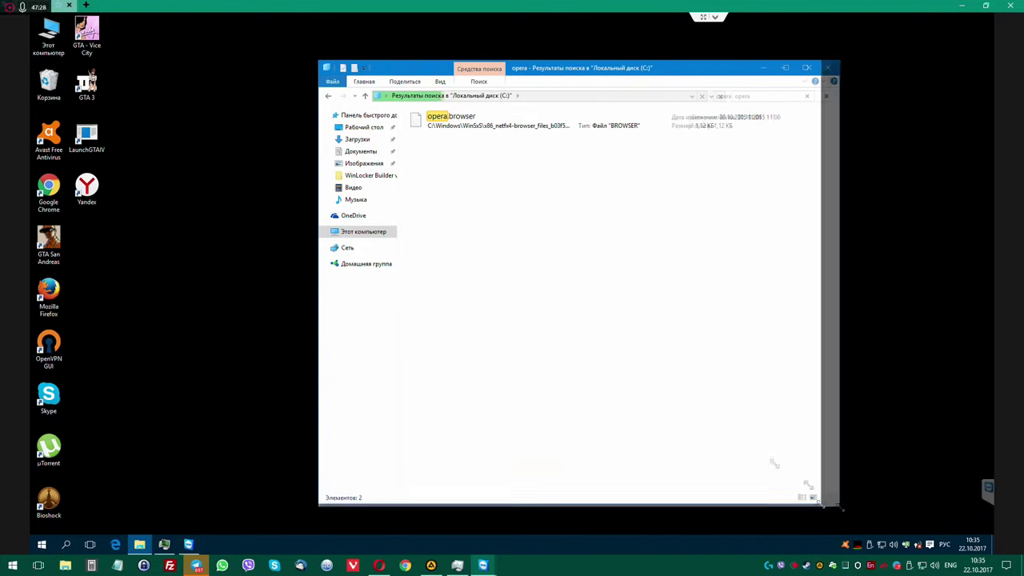
pyautogui.click(440, 82)
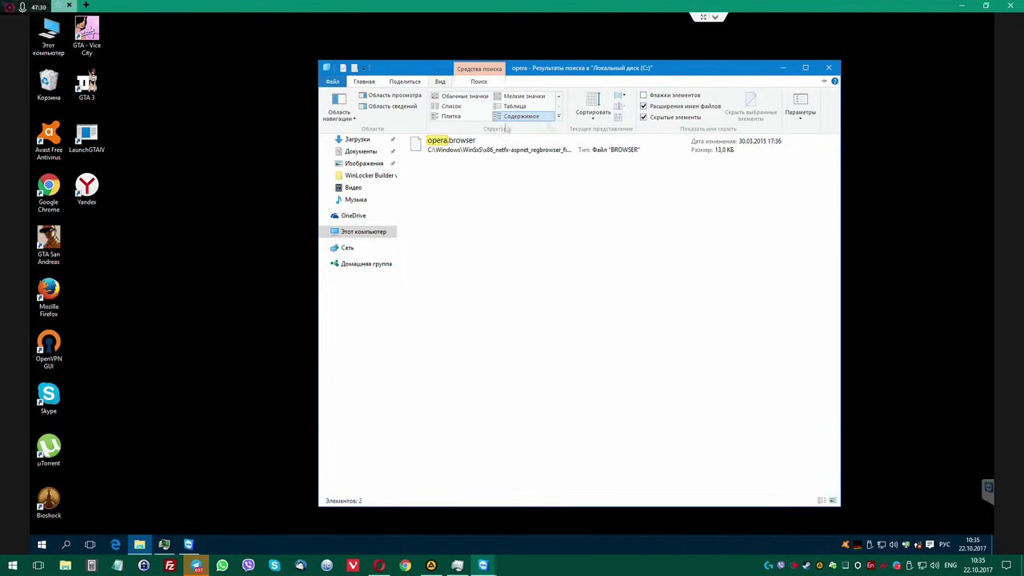
pyautogui.click(364, 82)
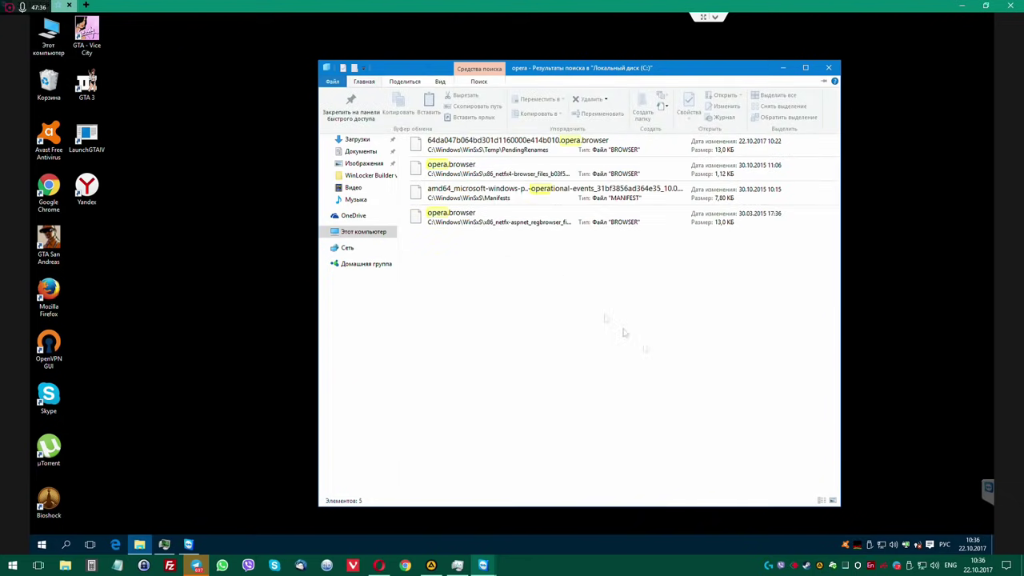
pyautogui.moveTo(841, 510); pyautogui.dragTo(942, 516)
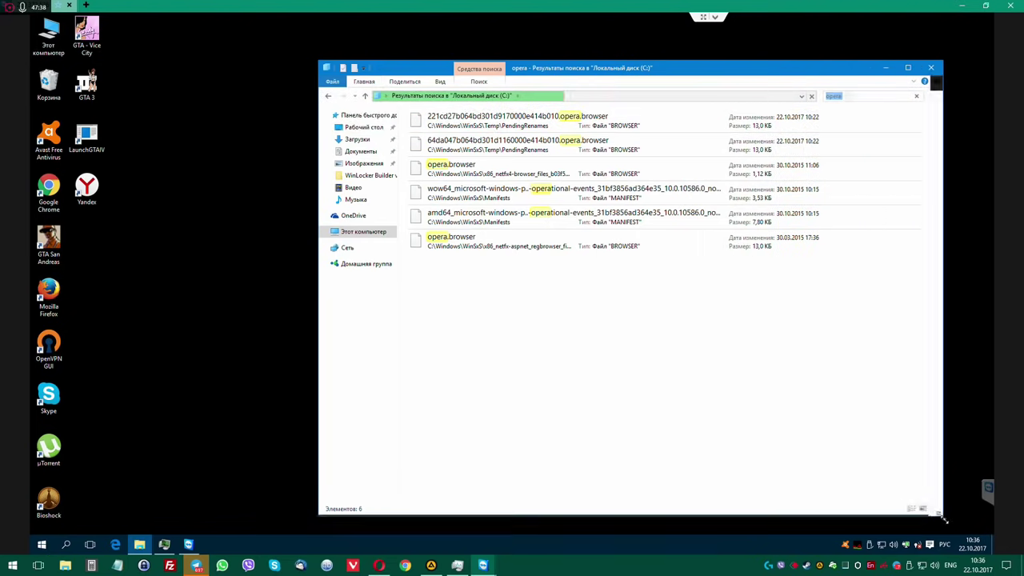
pyautogui.moveTo(631, 70); pyautogui.dragTo(567, 66)
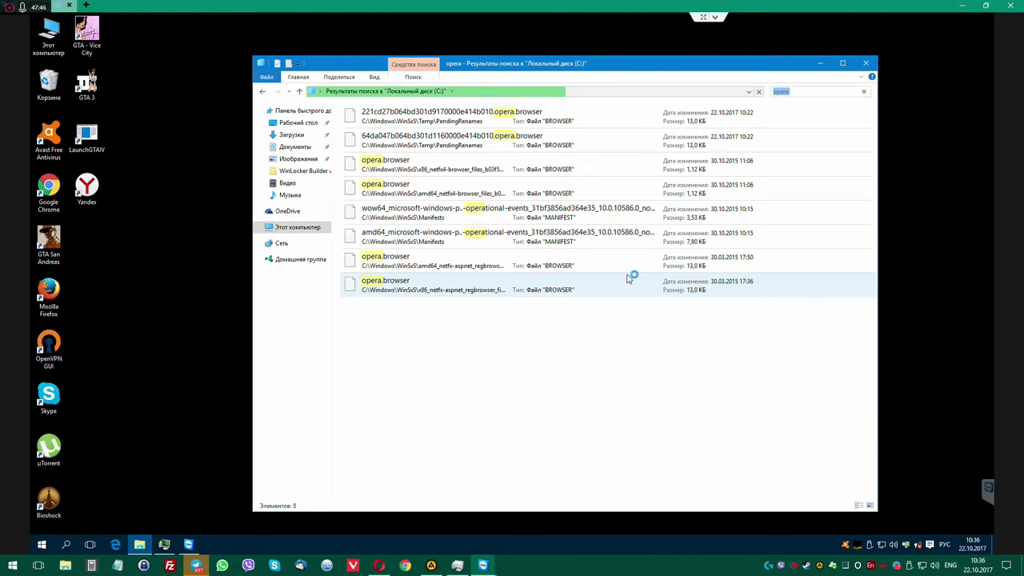
# Open Загрузки in a second window, select WDCFree.exe, and arrange both Explorer windows.
pyautogui.doubleClick(48, 36)
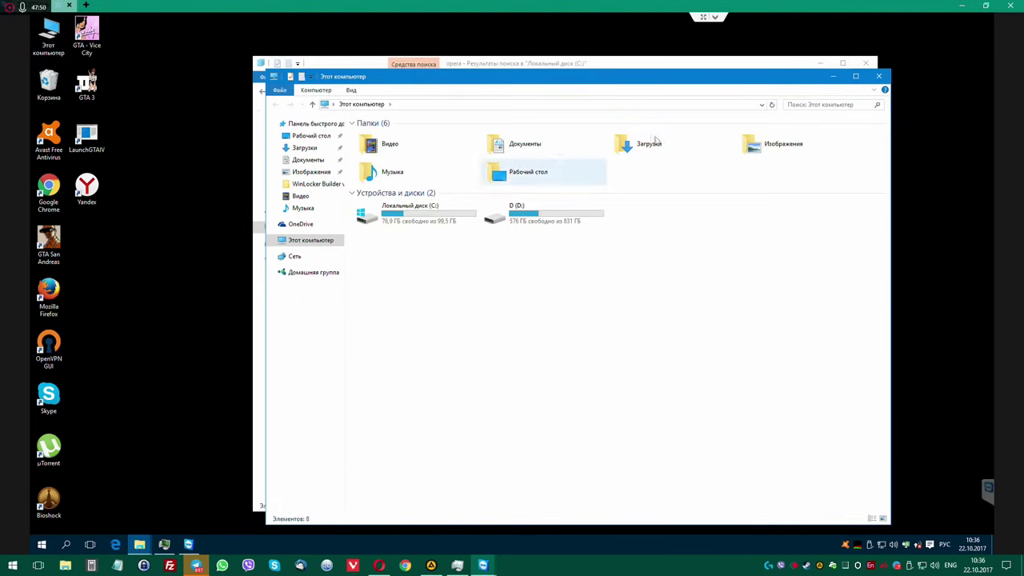
pyautogui.doubleClick(648, 143)
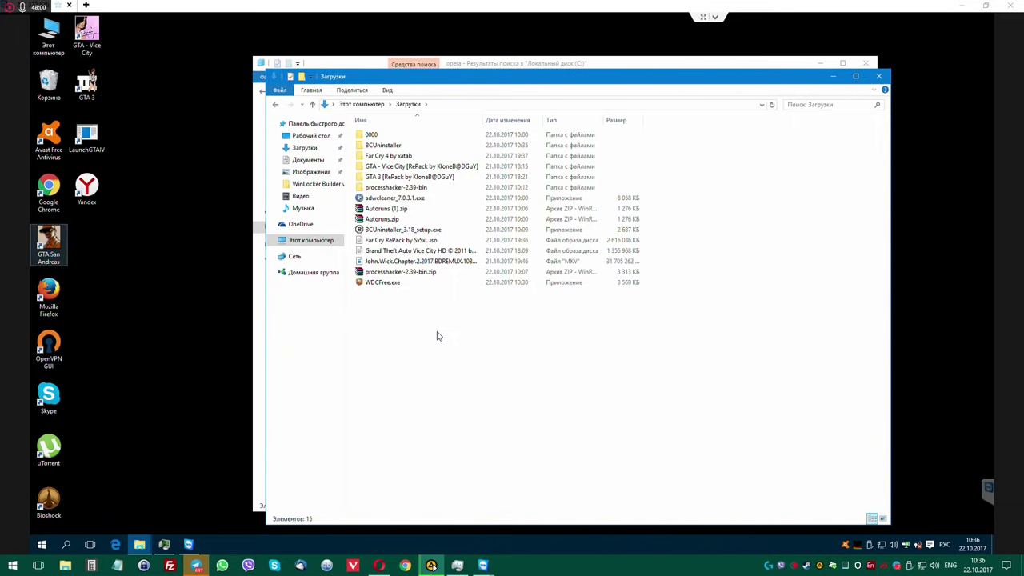
pyautogui.click(392, 283)
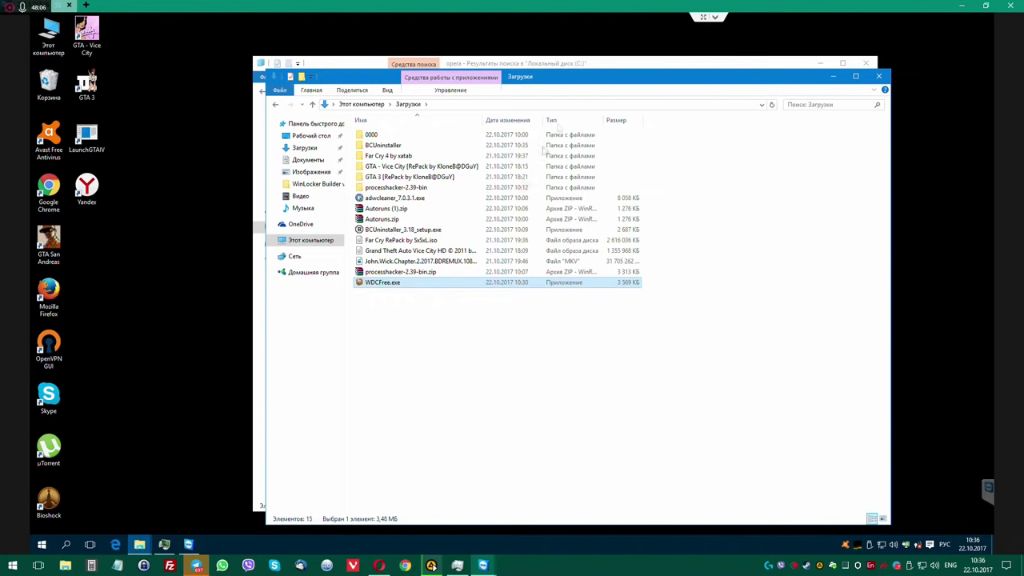
pyautogui.moveTo(596, 78); pyautogui.dragTo(483, 104)
pyautogui.click(561, 64)
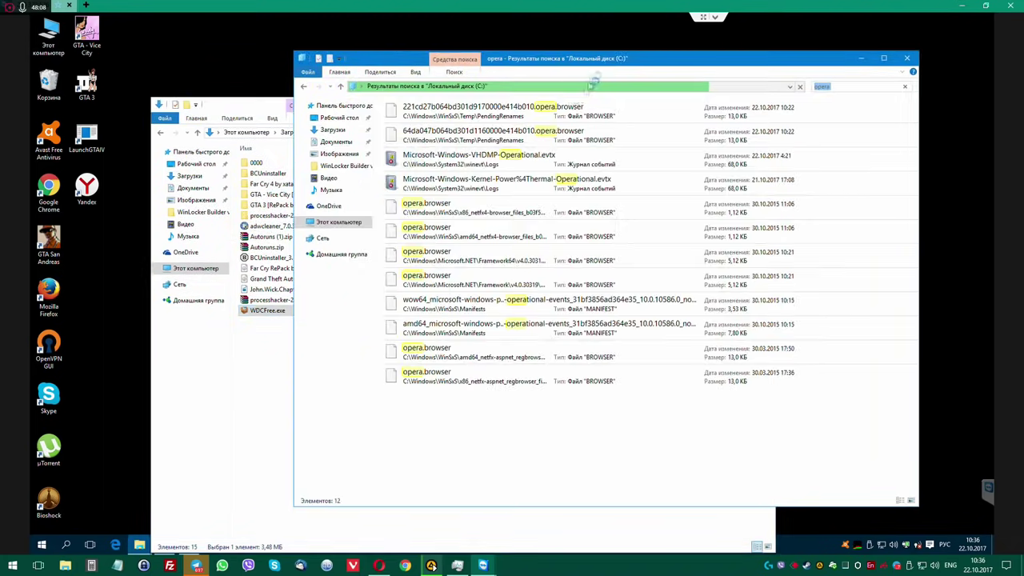
pyautogui.click(268, 310)
# Run WDCFree.exe as administrator, accept the licence, install to the default folder, and launch it.
pyautogui.rightClick(269, 312)
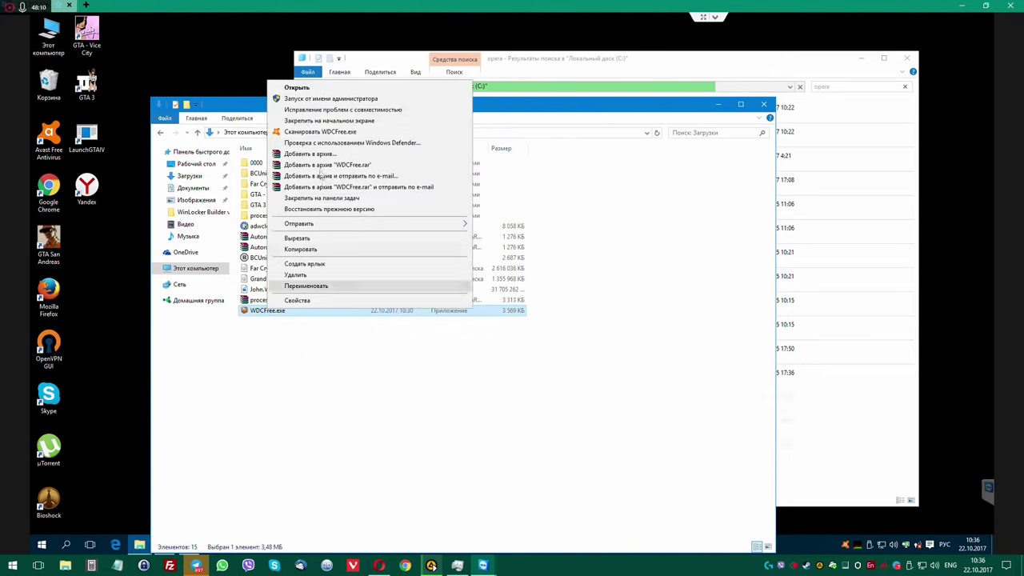
pyautogui.click(315, 103)
pyautogui.click(562, 299)
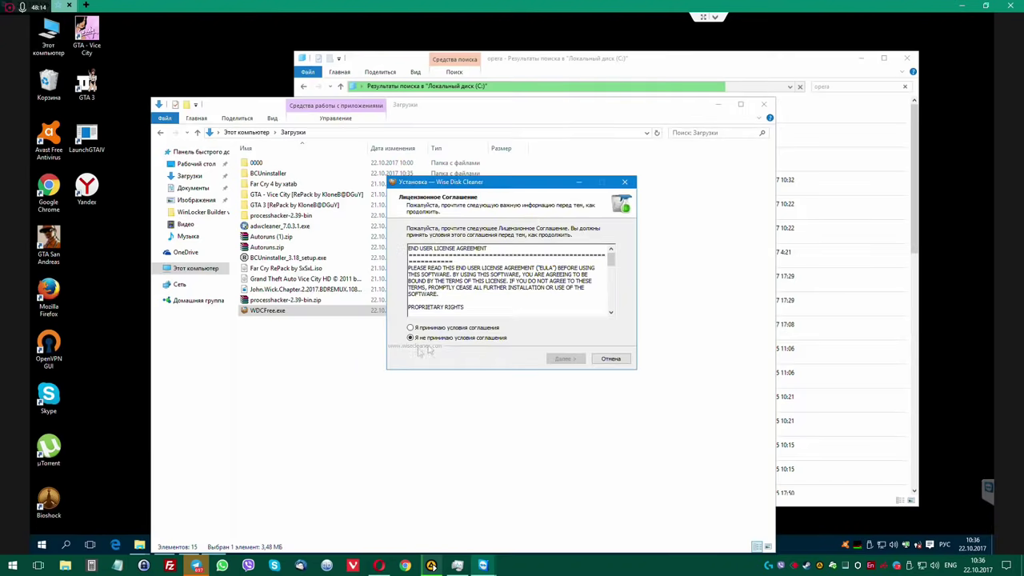
pyautogui.click(565, 359)
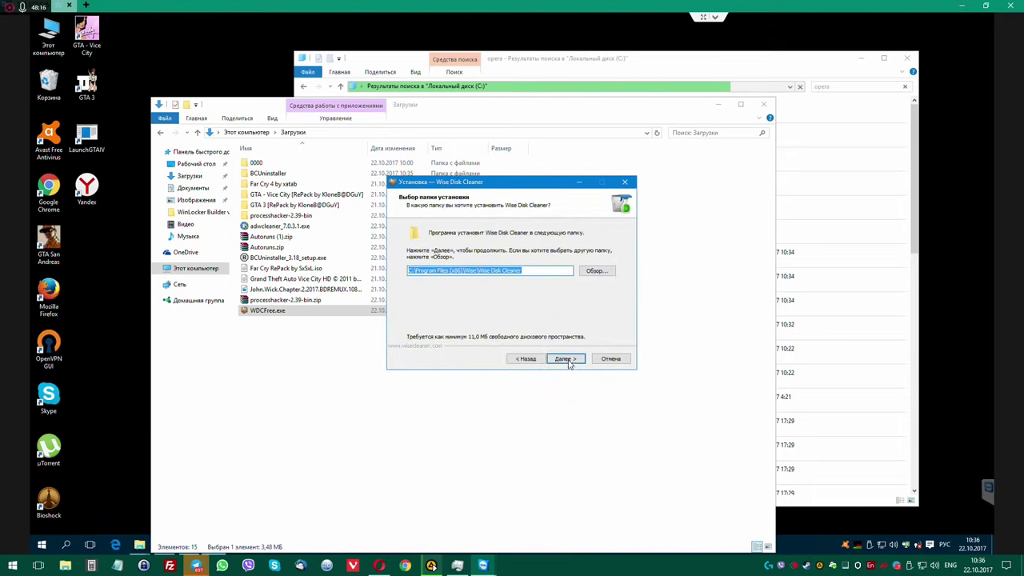
pyautogui.click(569, 359)
pyautogui.click(566, 358)
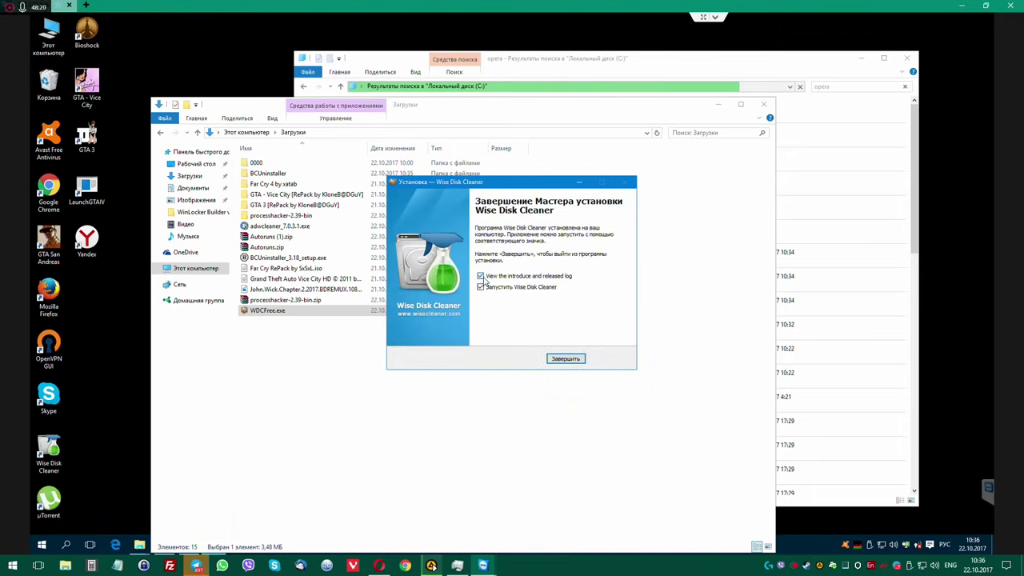
pyautogui.click(569, 359)
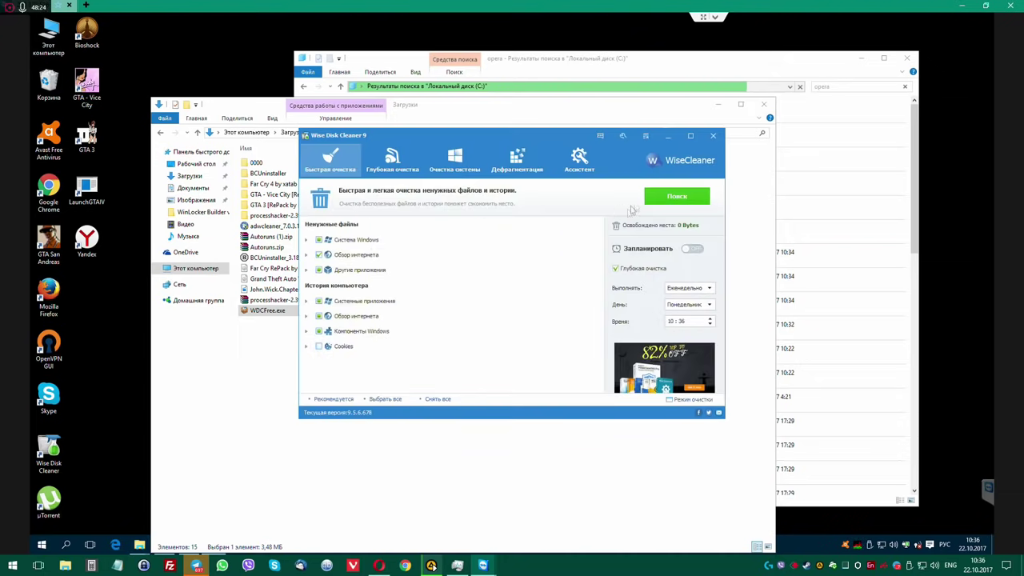
# Start a Wise Disk Cleaner junk scan, close the 82% OFF ad, and reposition the Downloads window.
pyautogui.click(677, 196)
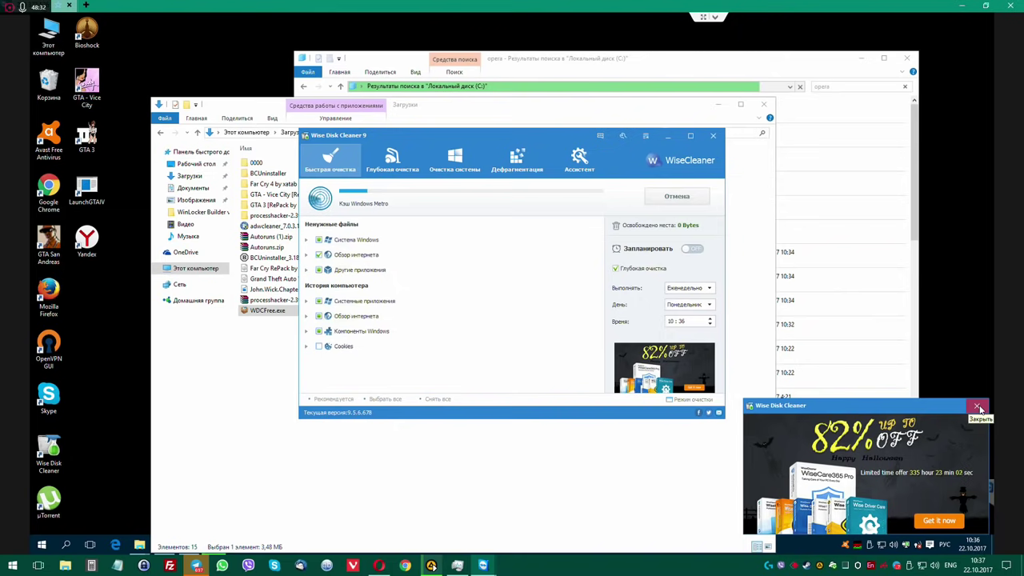
pyautogui.click(978, 408)
pyautogui.moveTo(493, 116); pyautogui.dragTo(750, 41)
pyautogui.moveTo(425, 221); pyautogui.dragTo(413, 121)
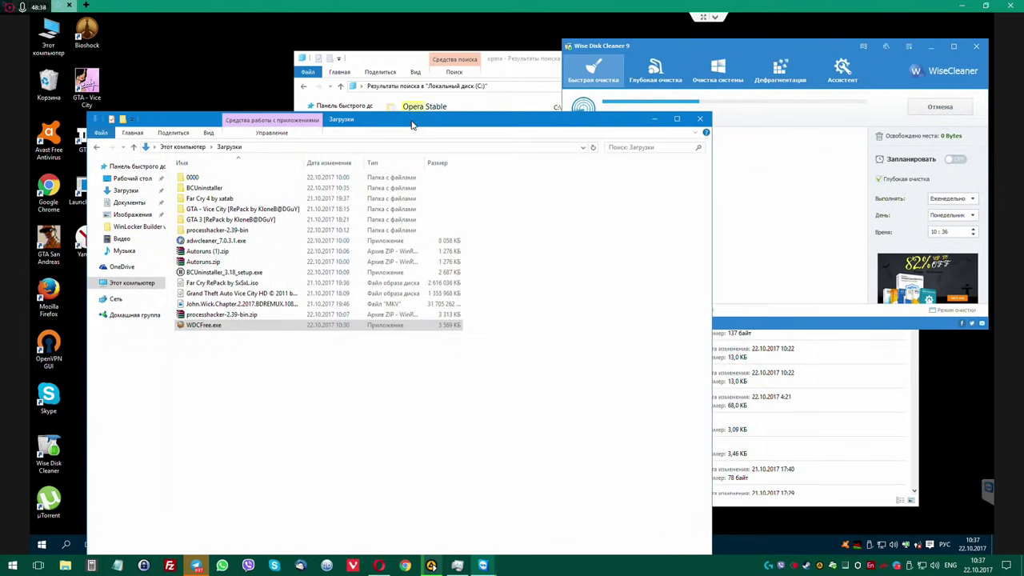
# Run adwcleaner_7.0.3.1.exe as administrator, accept its licence, and arrange the AdwCleaner and Wise windows.
pyautogui.click(210, 240)
pyautogui.doubleClick(210, 240)
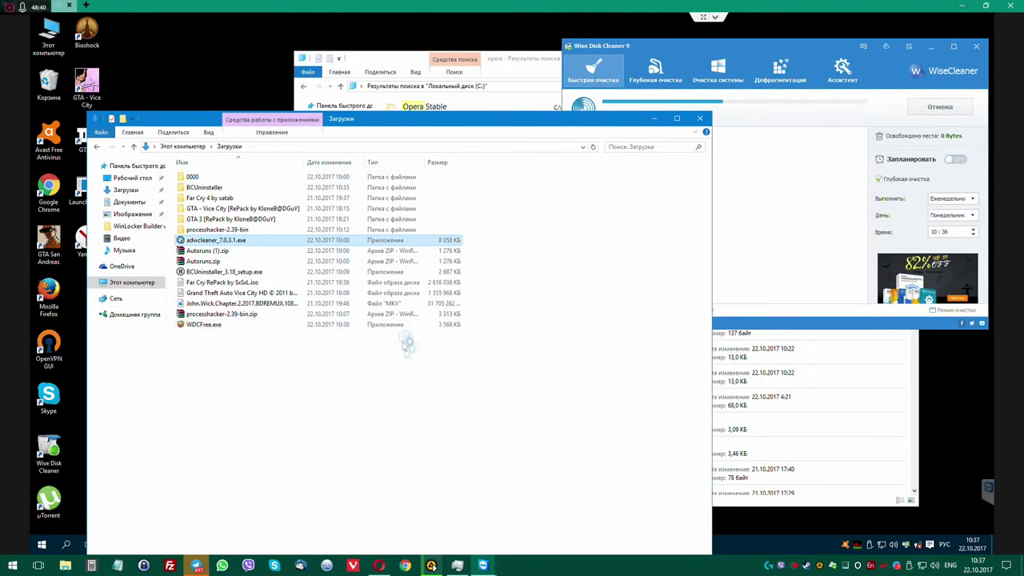
pyautogui.click(553, 298)
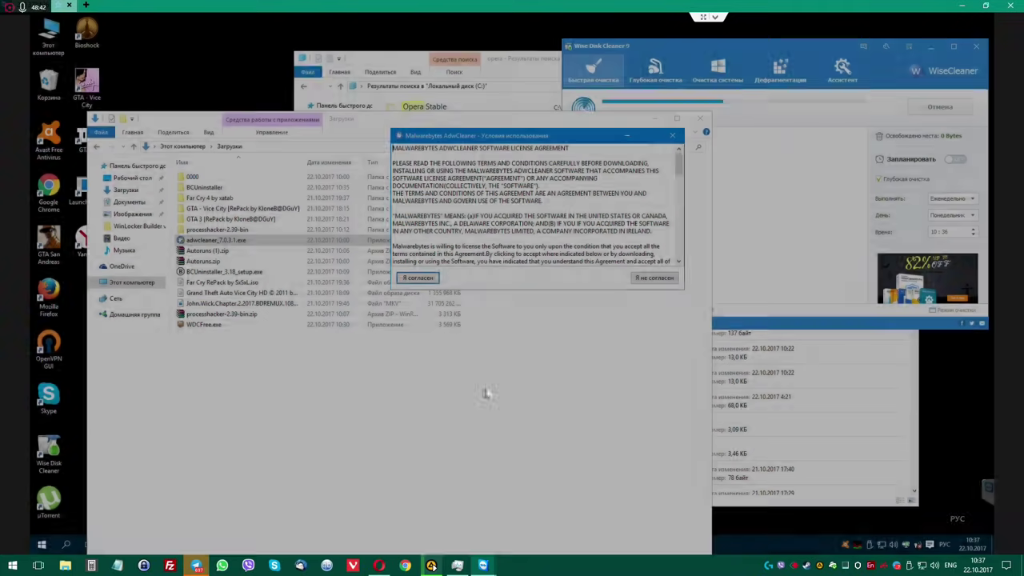
pyautogui.click(417, 277)
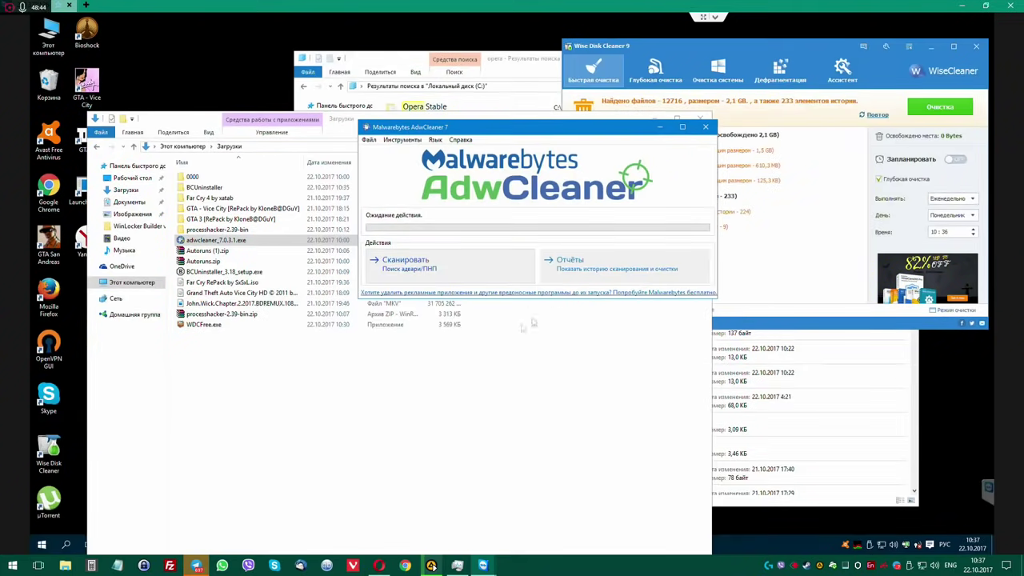
pyautogui.moveTo(528, 128); pyautogui.dragTo(271, 60)
pyautogui.moveTo(748, 46); pyautogui.dragTo(655, 44)
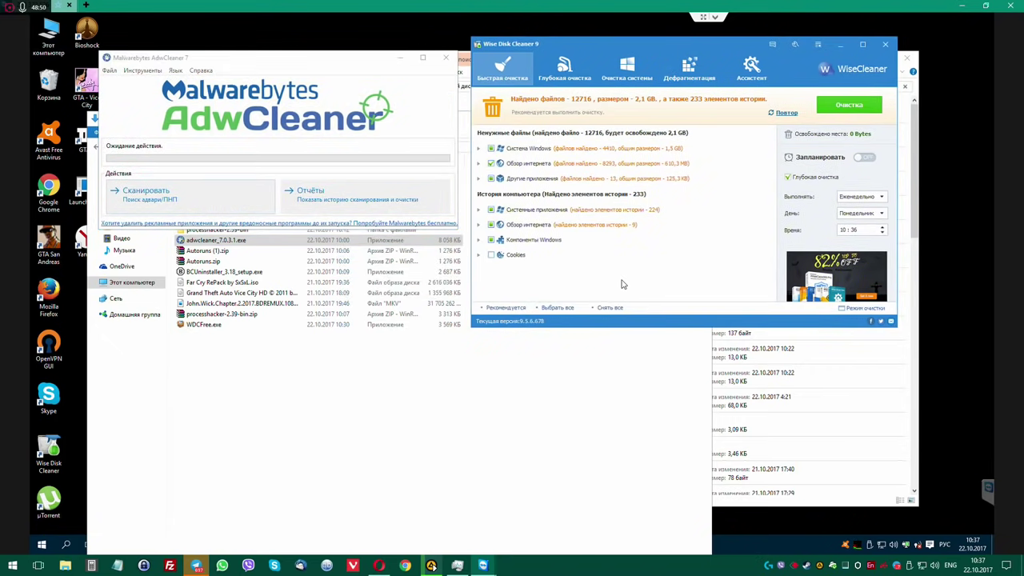
# Clean the 2.1 GB of junk Wise Disk Cleaner found and return to the opera search results.
pyautogui.click(860, 107)
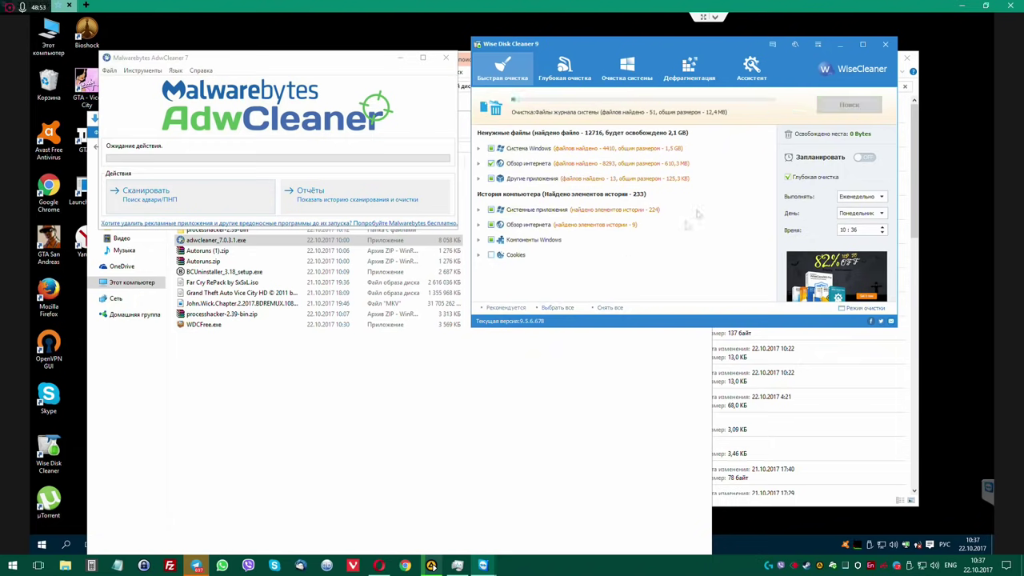
pyautogui.click(897, 330)
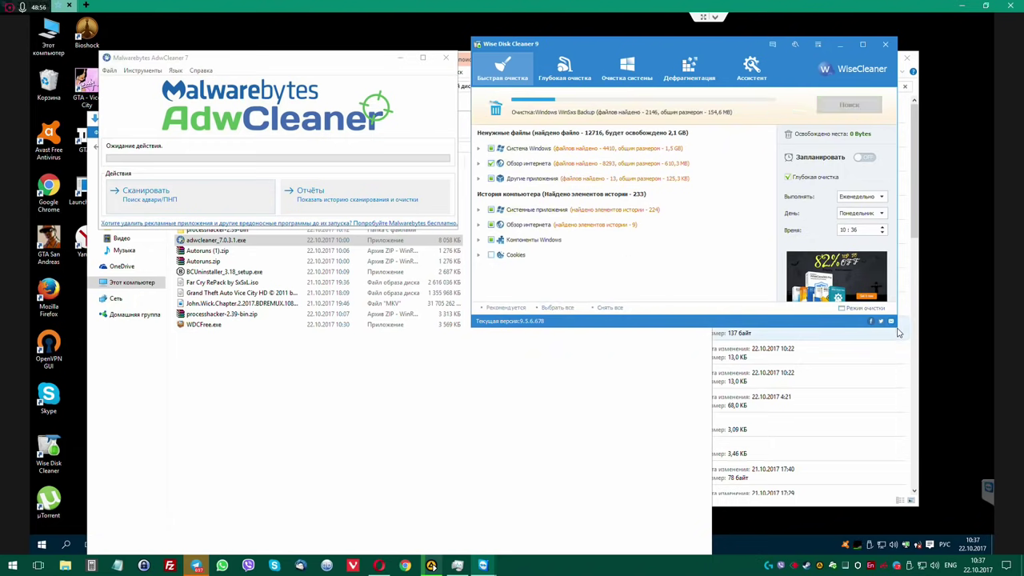
pyautogui.click(264, 384)
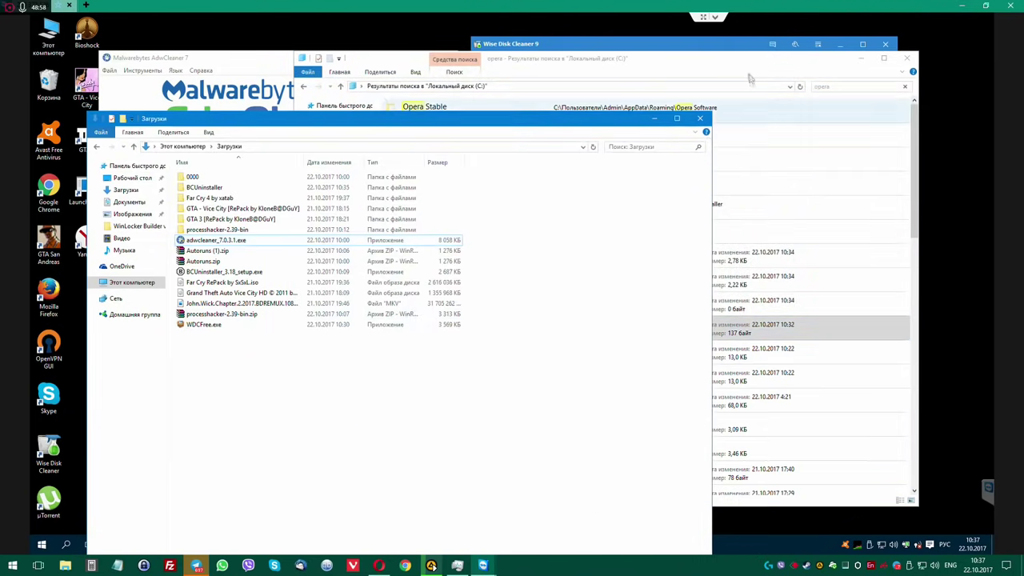
pyautogui.click(749, 78)
pyautogui.scroll(-5, 506, 315)
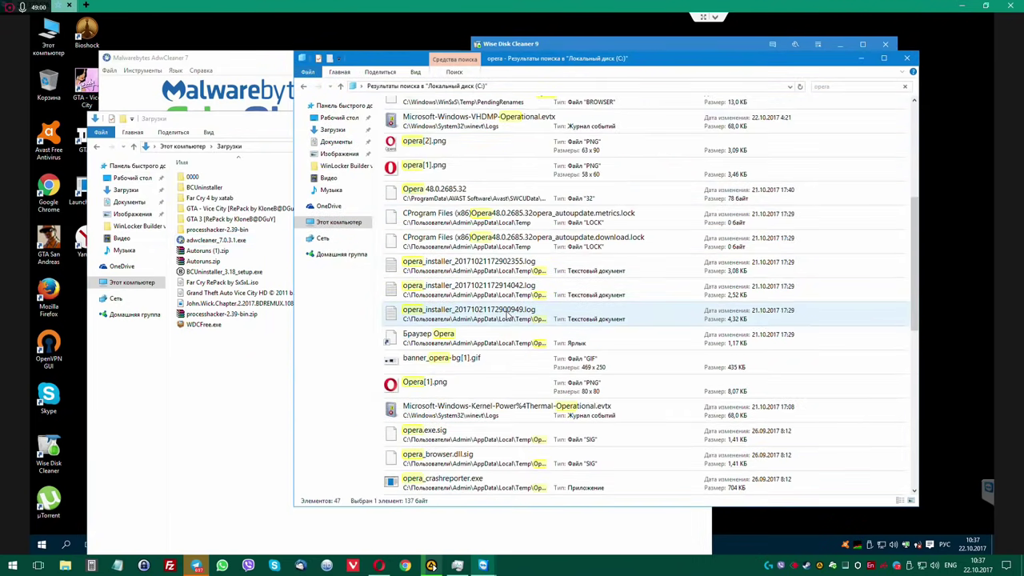
pyautogui.scroll(3, 506, 314)
# Open the folder containing the Opera autoupdate download.lock file, look into TeamViewer, then go back.
pyautogui.click(490, 255)
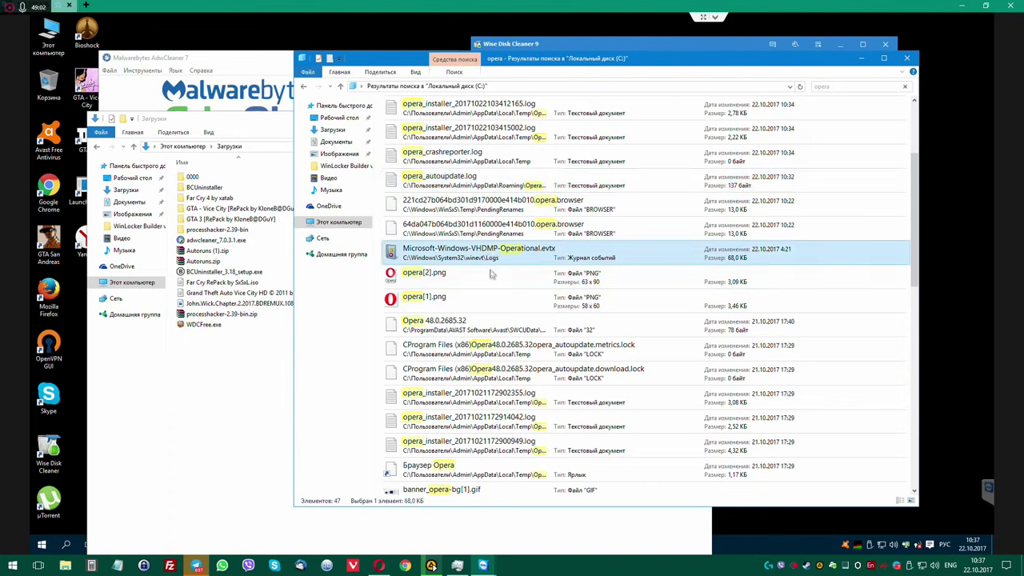
pyautogui.click(492, 276)
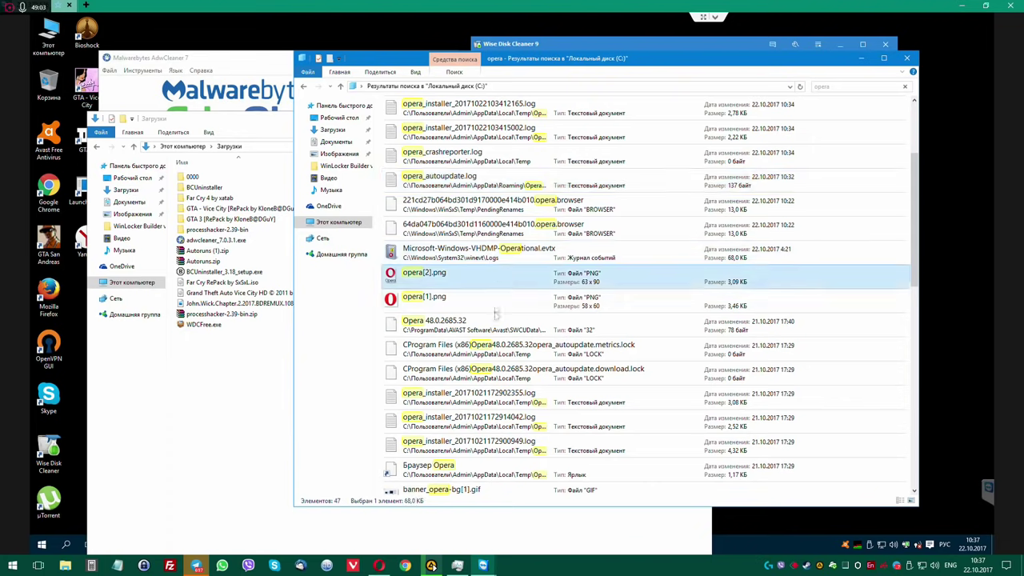
pyautogui.click(496, 373)
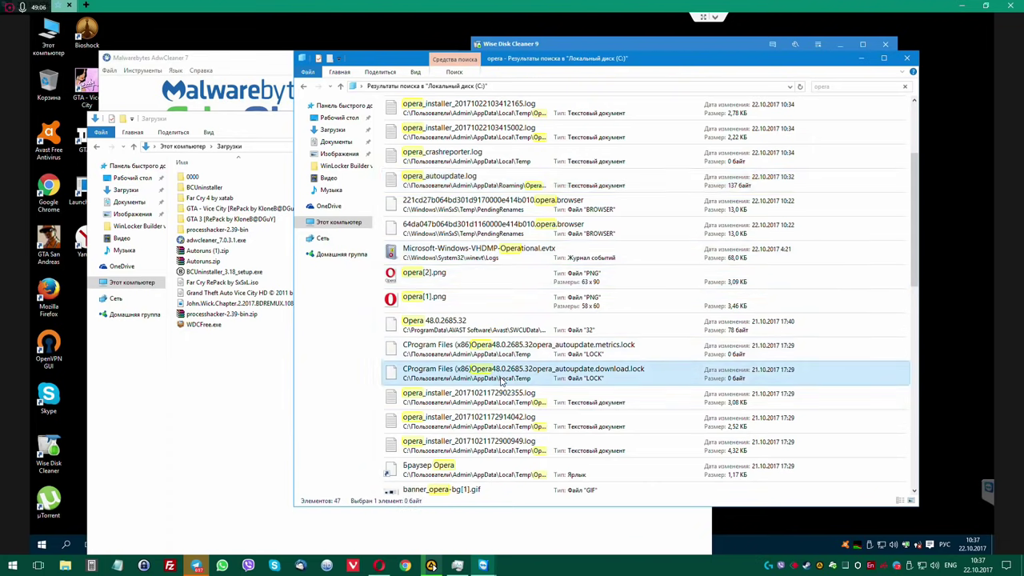
pyautogui.scroll(-3, 512, 435)
pyautogui.scroll(1, 512, 434)
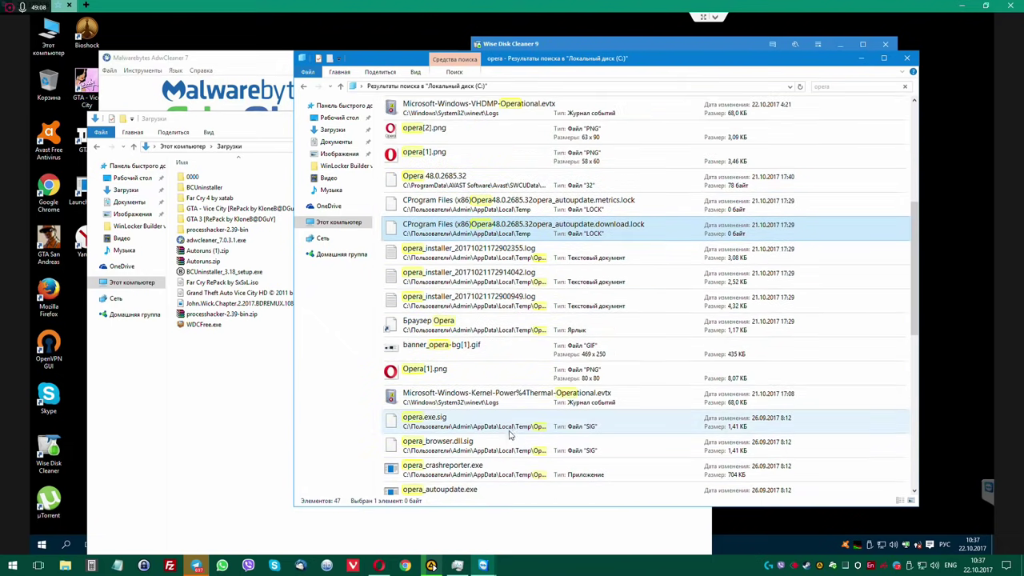
pyautogui.rightClick(495, 232)
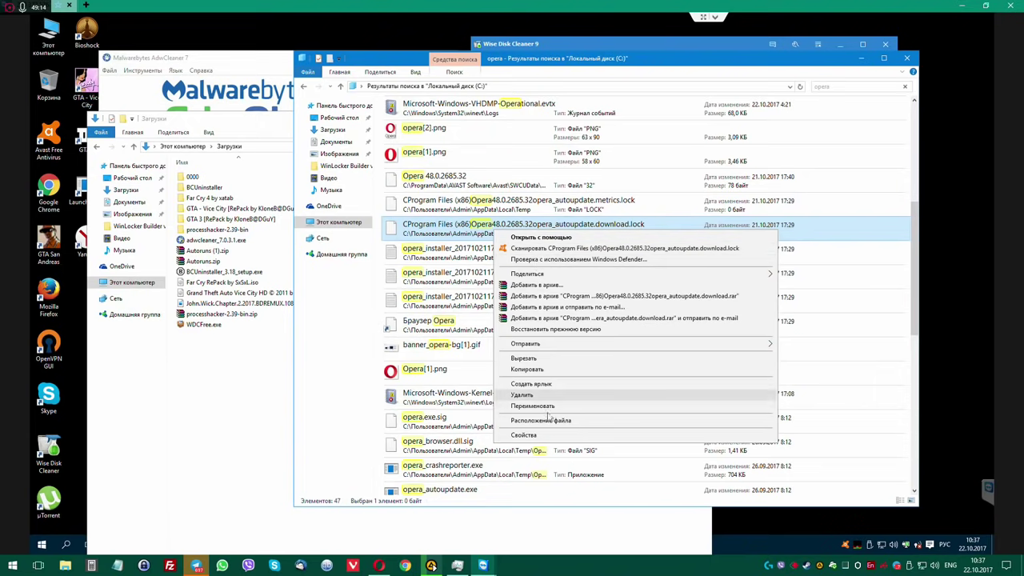
pyautogui.click(552, 419)
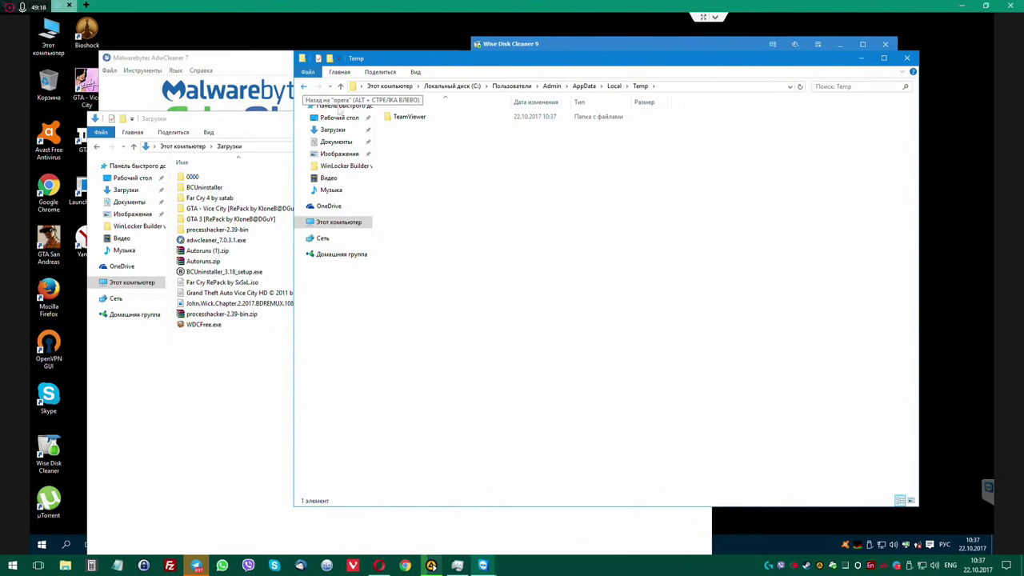
pyautogui.doubleClick(408, 117)
pyautogui.doubleClick(303, 85)
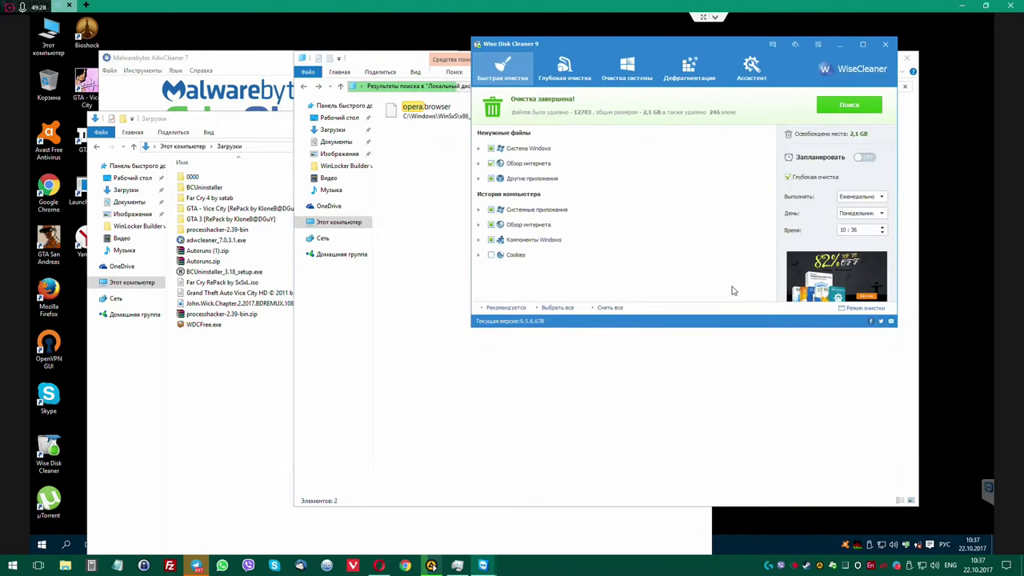
# Arrange the Downloads and AdwCleaner windows, then launch Mozilla Firefox from its desktop shortcut.
pyautogui.click(228, 356)
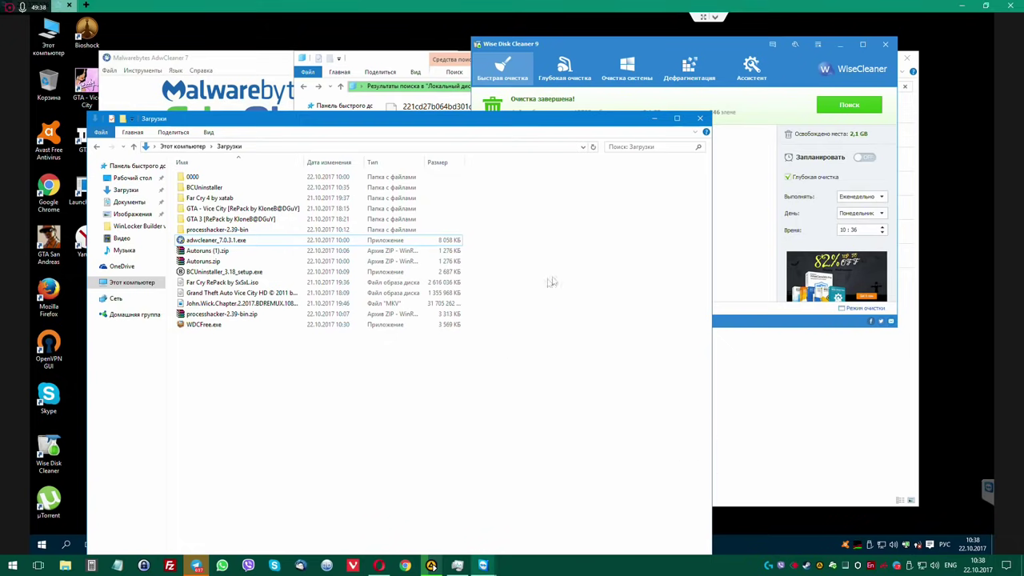
pyautogui.click(372, 51)
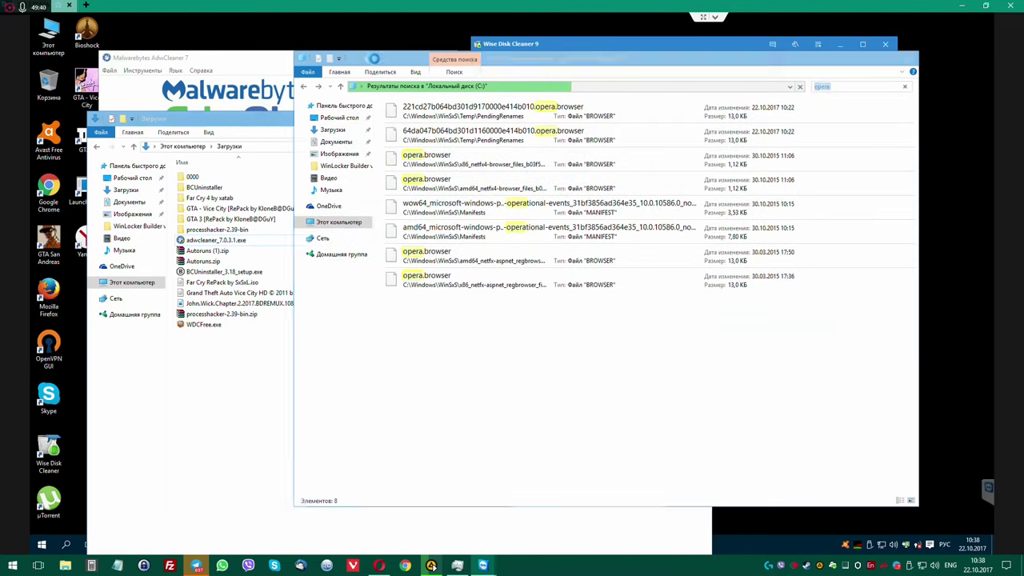
pyautogui.moveTo(265, 58); pyautogui.dragTo(454, 63)
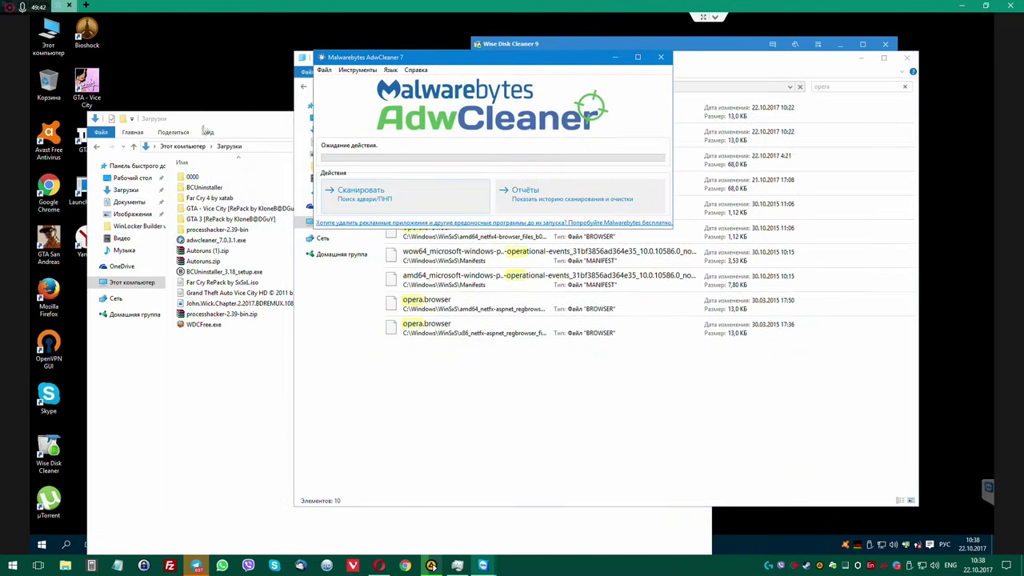
pyautogui.moveTo(202, 120); pyautogui.dragTo(370, 89)
pyautogui.doubleClick(50, 295)
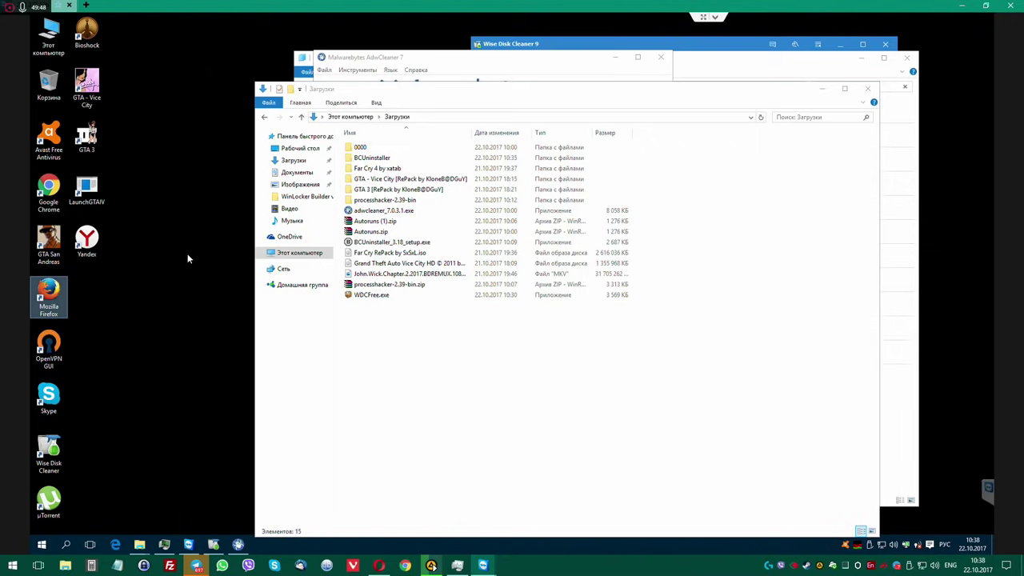
# Decline making Firefox the default browser and close the unwanted redirect tab.
pyautogui.click(182, 284)
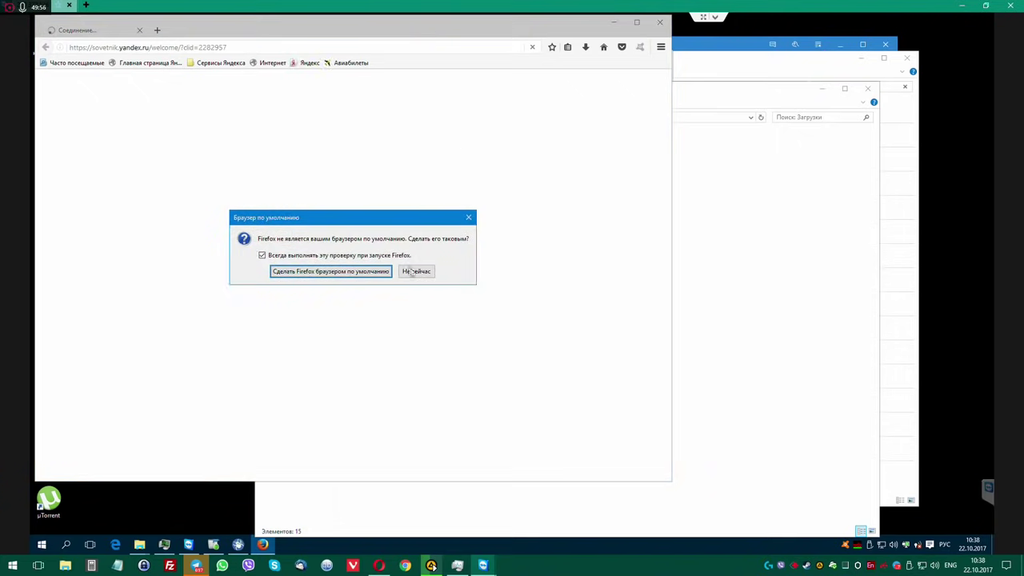
pyautogui.click(419, 273)
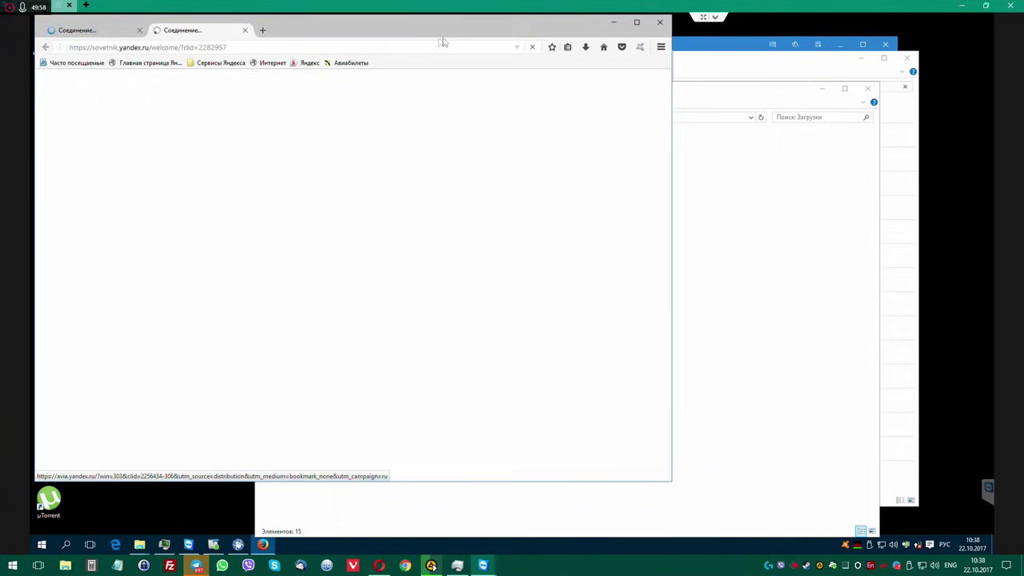
pyautogui.click(258, 36)
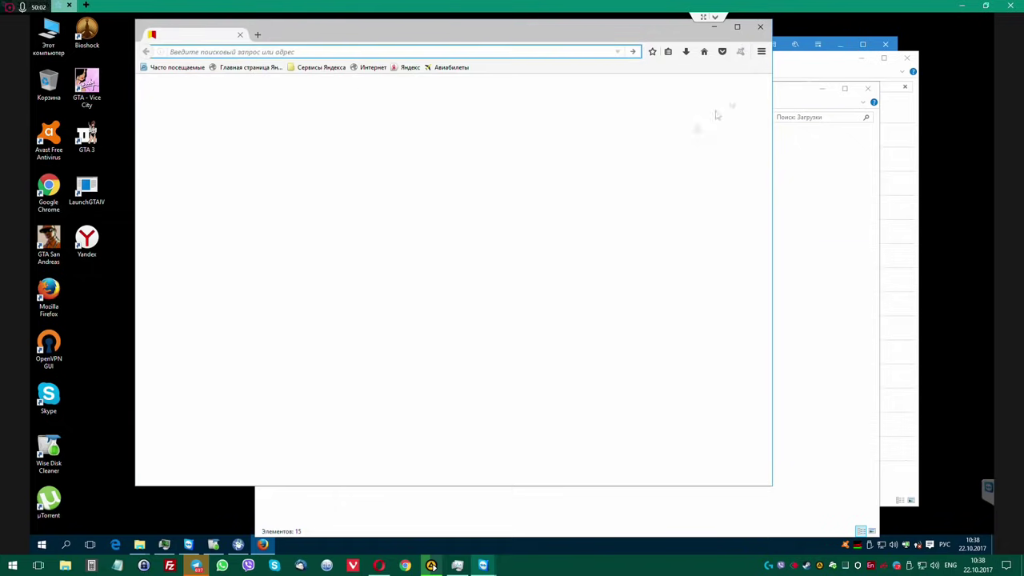
pyautogui.click(760, 52)
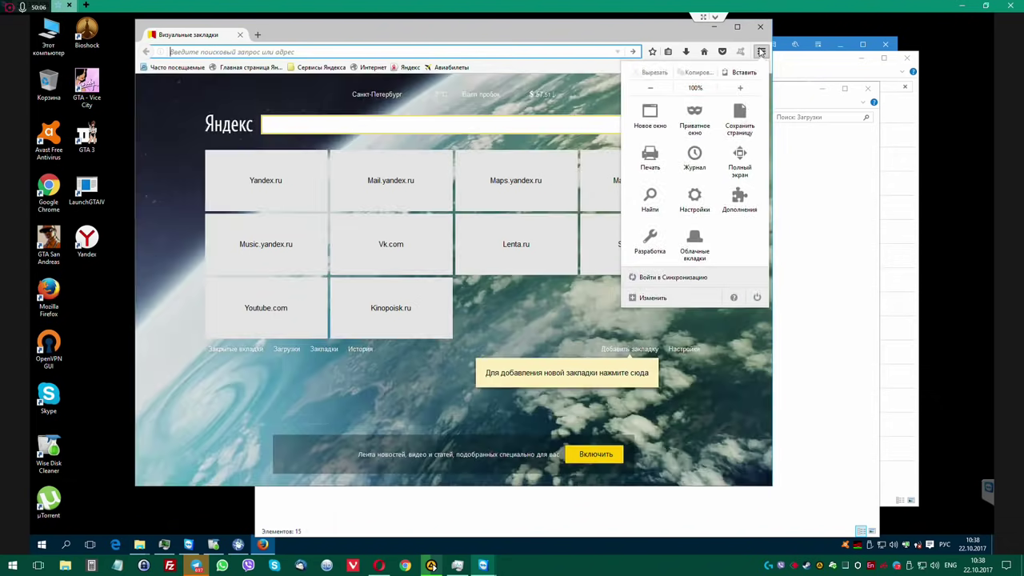
pyautogui.click(738, 201)
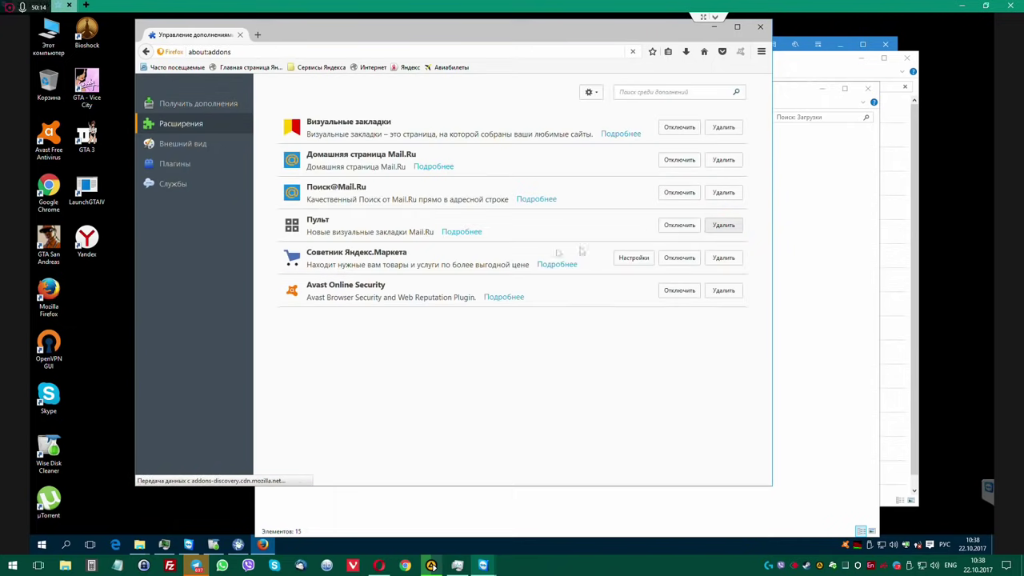
pyautogui.click(723, 242)
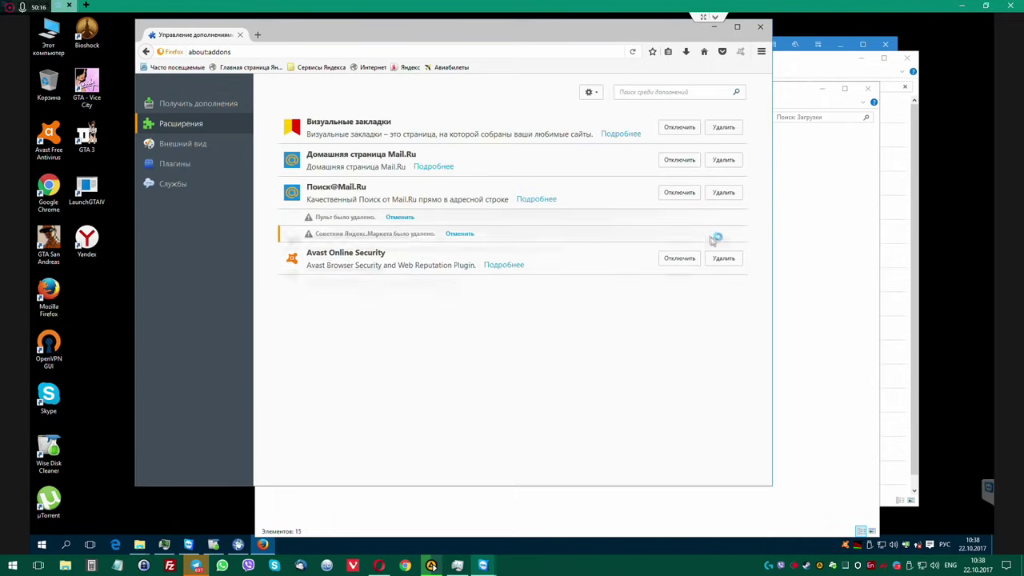
pyautogui.click(723, 160)
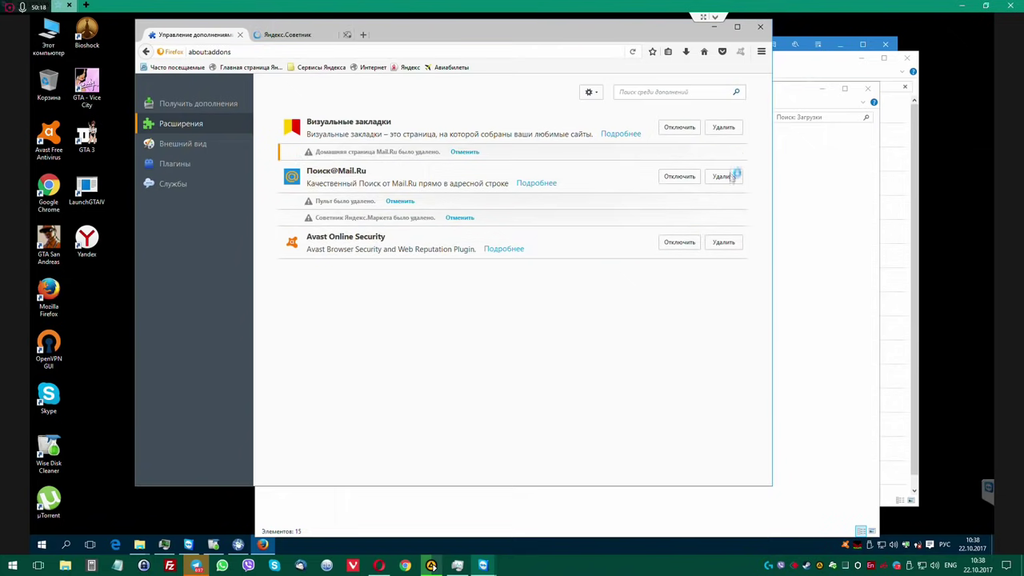
pyautogui.click(723, 176)
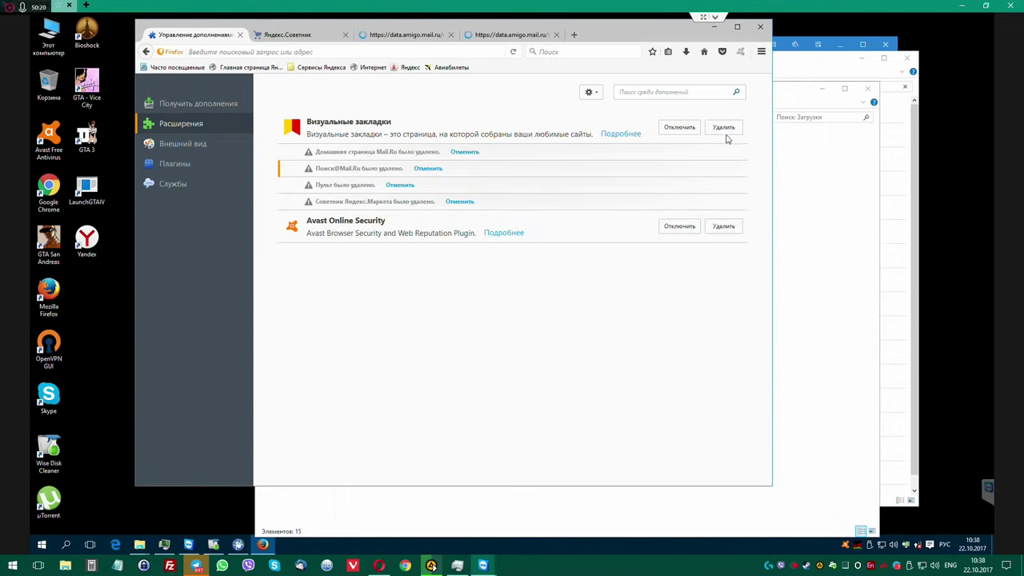
pyautogui.click(622, 135)
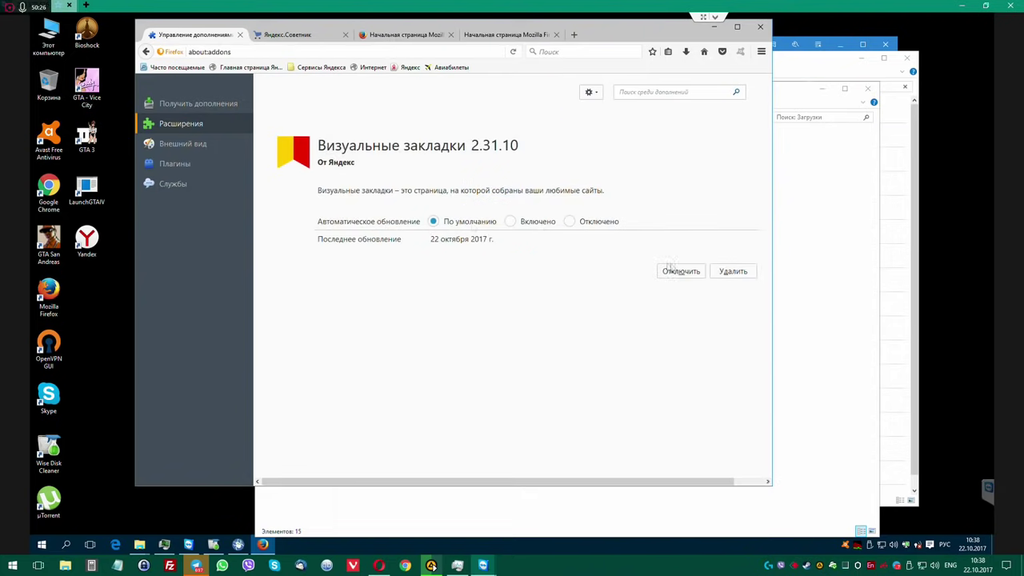
pyautogui.click(733, 271)
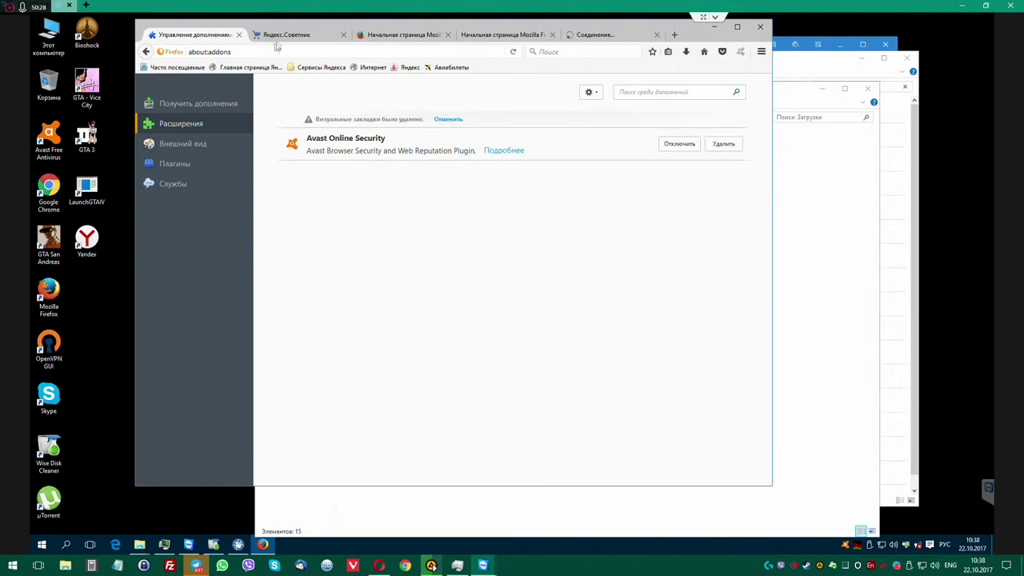
# Close the Яндекс.Советник, extra Mozilla start page and Yandex goodbye tabs.
pyautogui.click(303, 37)
pyautogui.middleClick(303, 36)
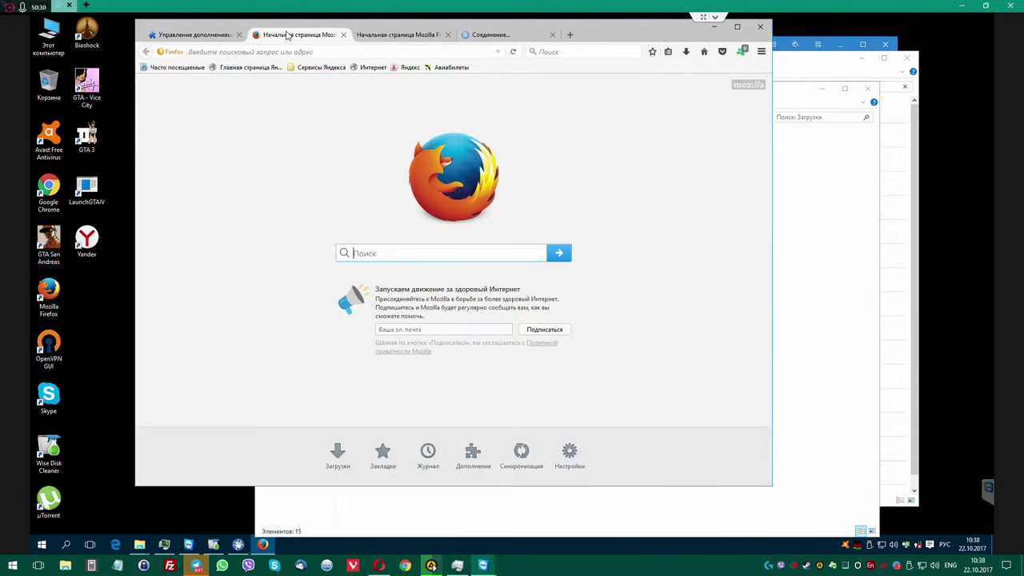
pyautogui.middleClick(288, 36)
pyautogui.middleClick(290, 36)
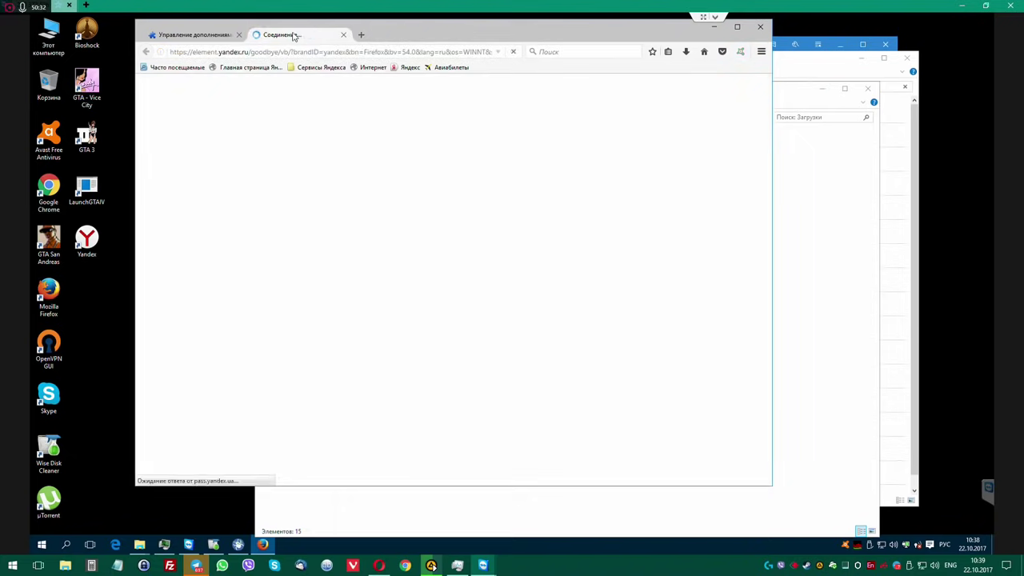
pyautogui.click(343, 34)
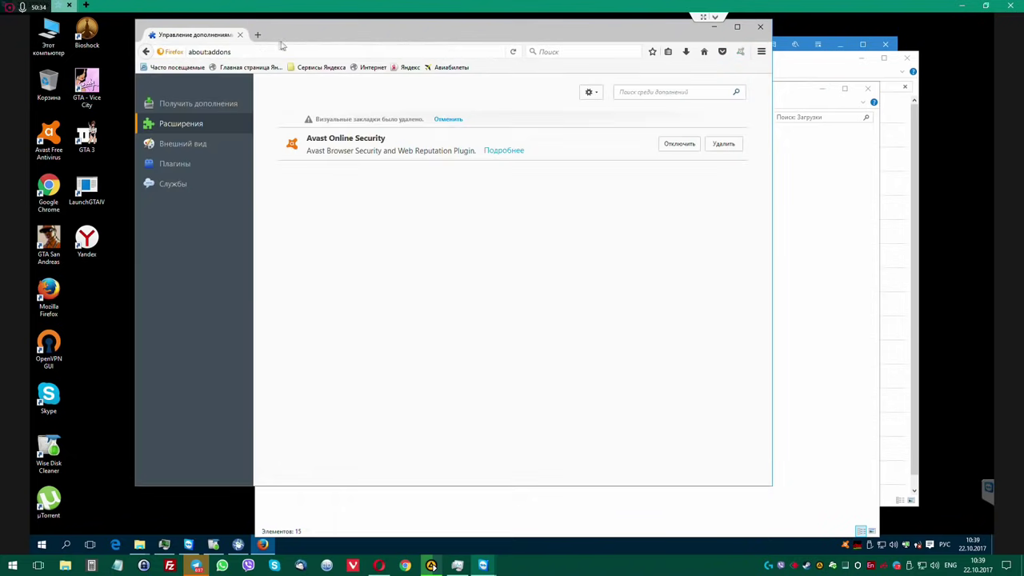
# Search 'opera', save OperaSetup.exe from opera.com, and launch the downloaded installer.
pyautogui.click(281, 51)
pyautogui.write('opera')
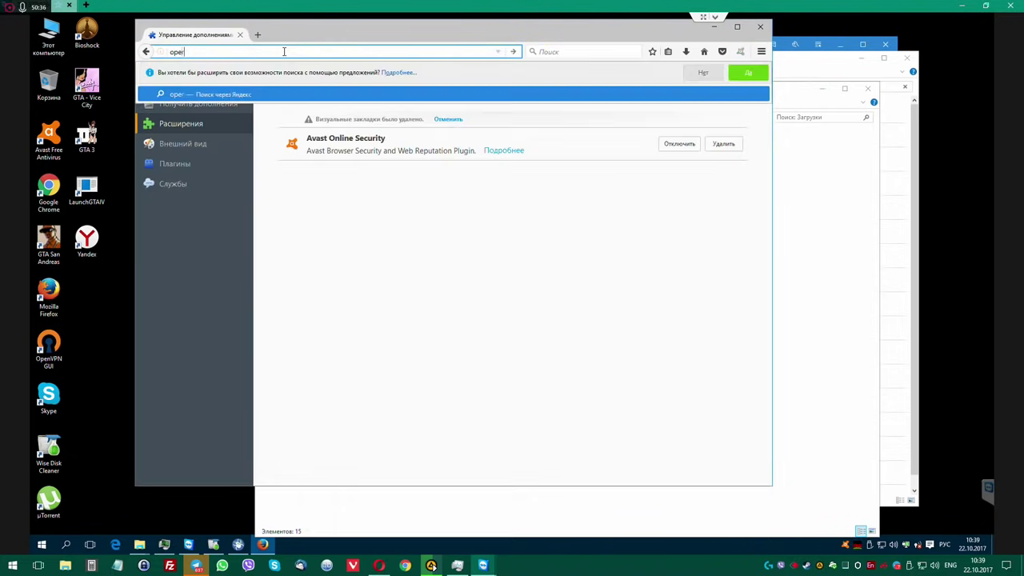
pyautogui.press('Return')
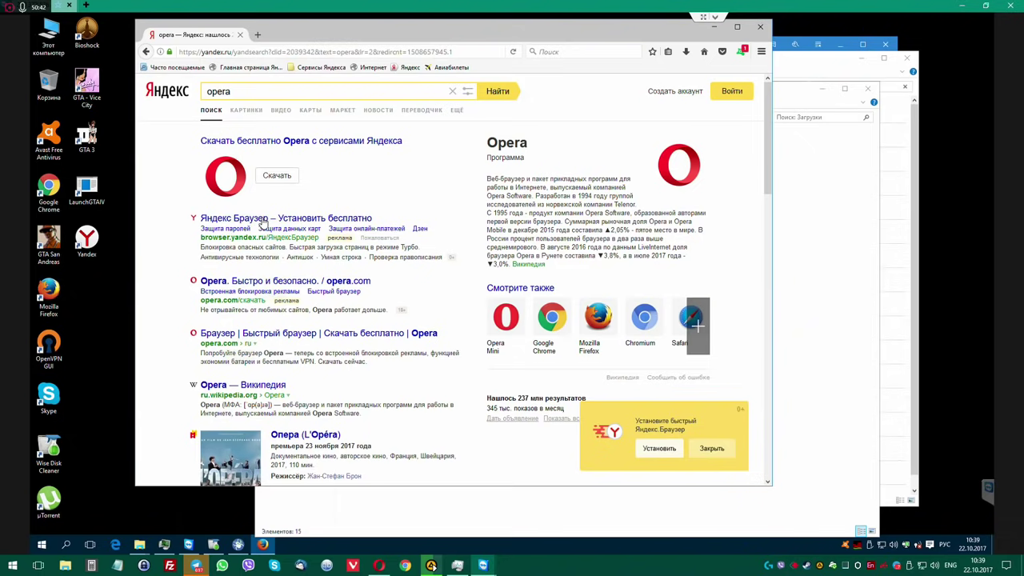
pyautogui.click(256, 280)
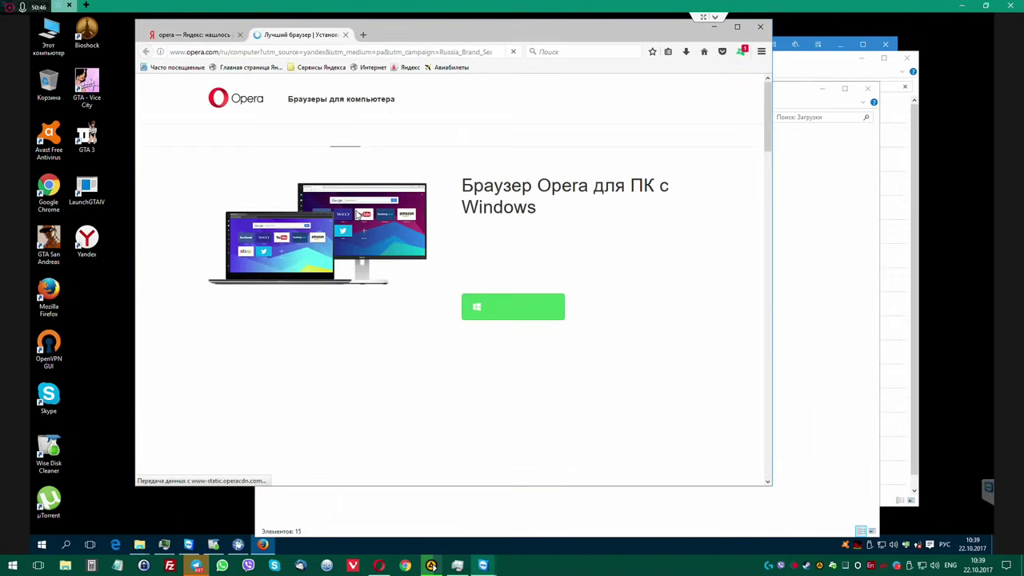
pyautogui.click(522, 313)
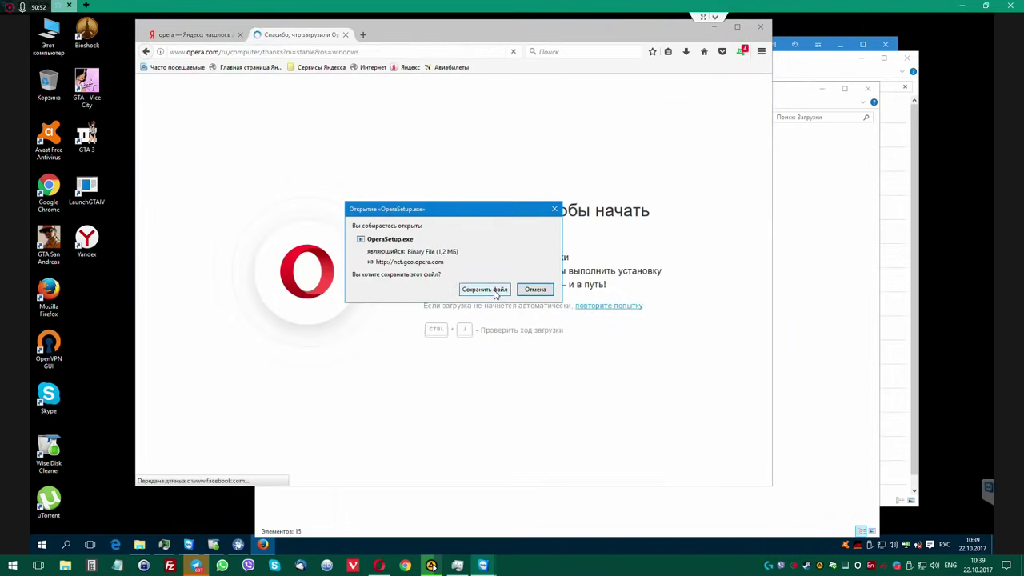
pyautogui.click(492, 293)
pyautogui.click(590, 80)
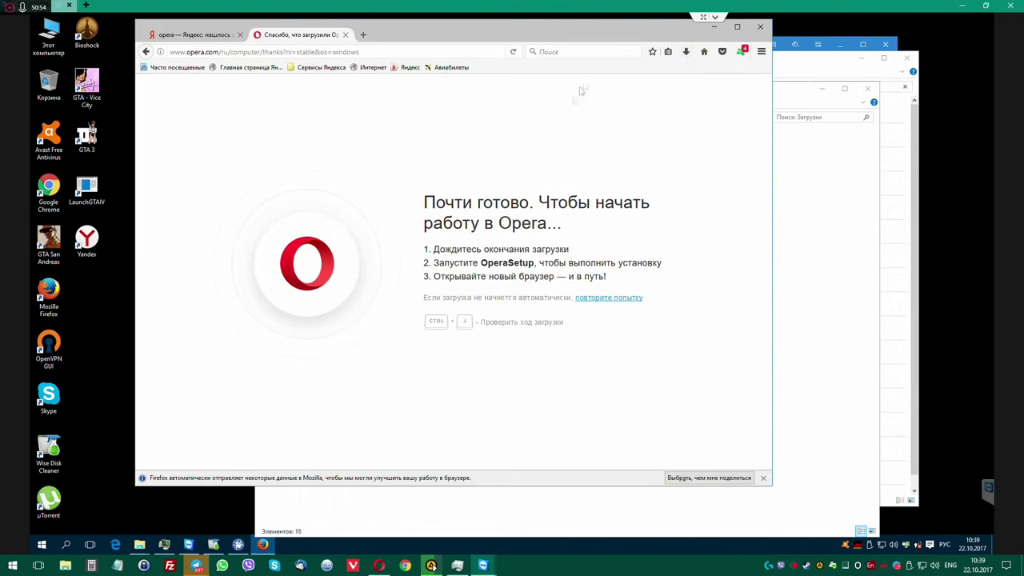
# Install Opera via OperaSetup.exe after reviewing its settings, approving the administrator prompt.
pyautogui.click(547, 289)
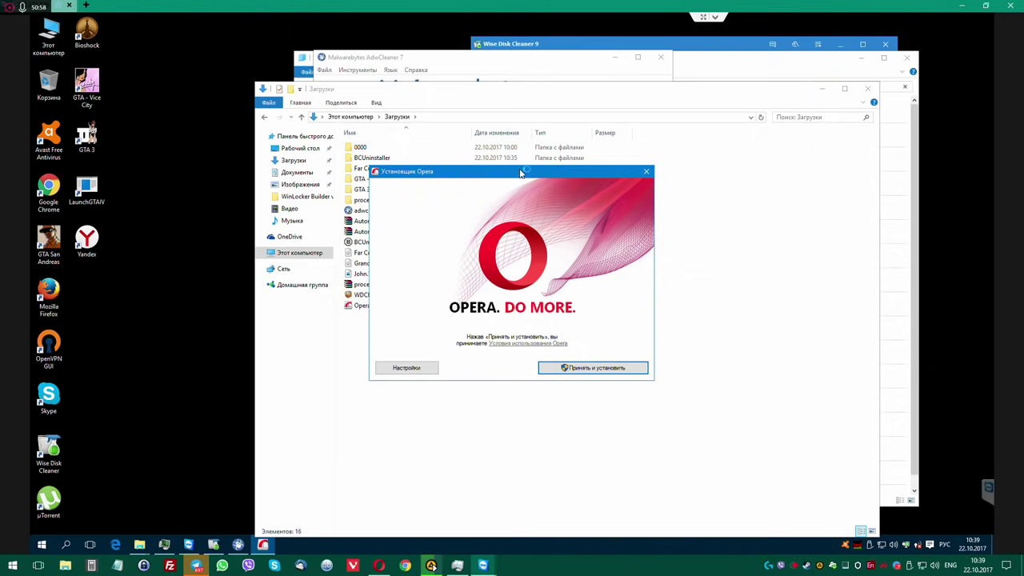
pyautogui.moveTo(520, 173); pyautogui.dragTo(312, 60)
pyautogui.click(197, 254)
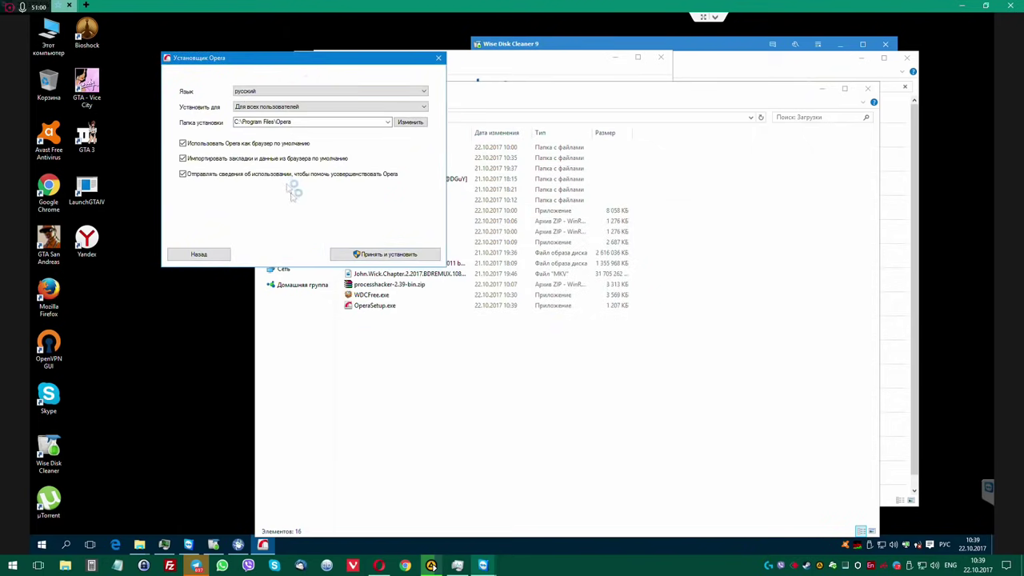
pyautogui.click(385, 254)
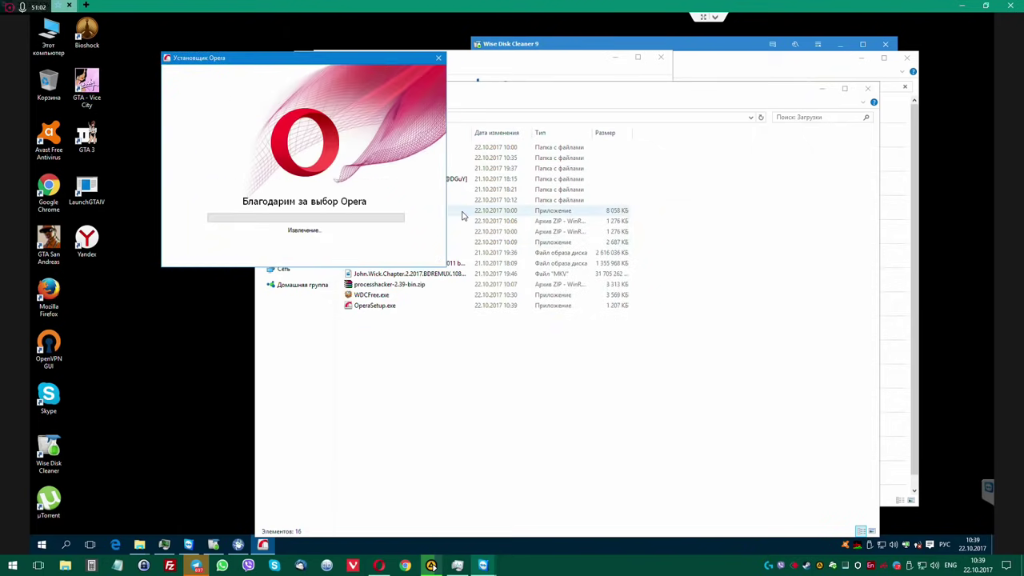
pyautogui.click(553, 298)
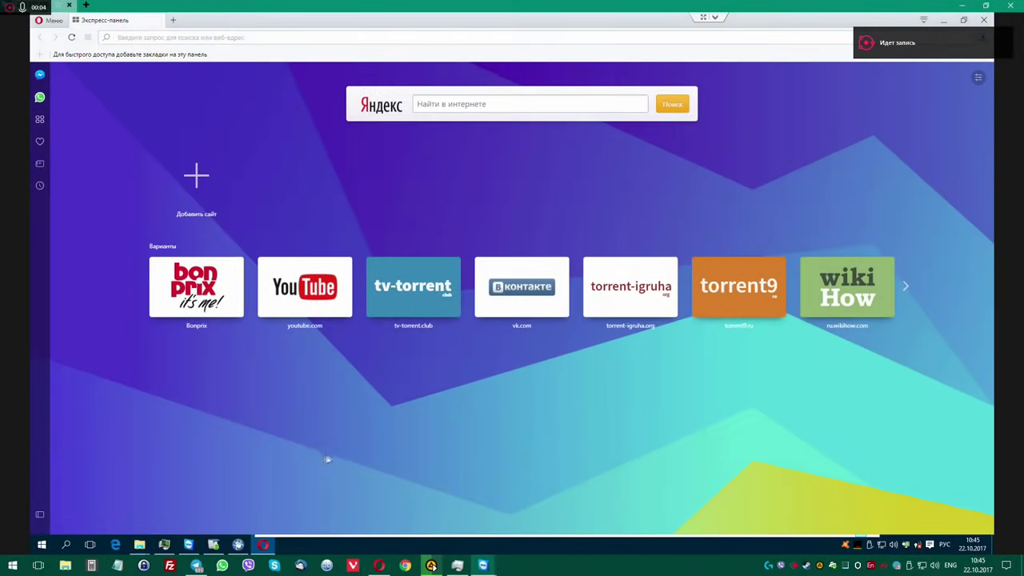
# Move the AdwCleaner window aside and turn on Opera's built-in ad blocking in settings.
pyautogui.click(238, 545)
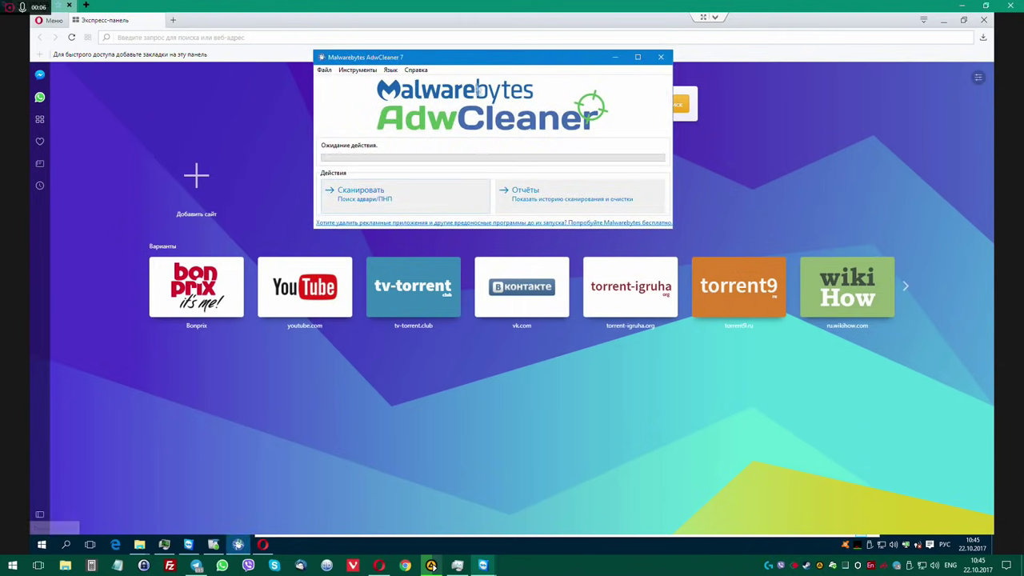
pyautogui.moveTo(438, 61); pyautogui.dragTo(296, 64)
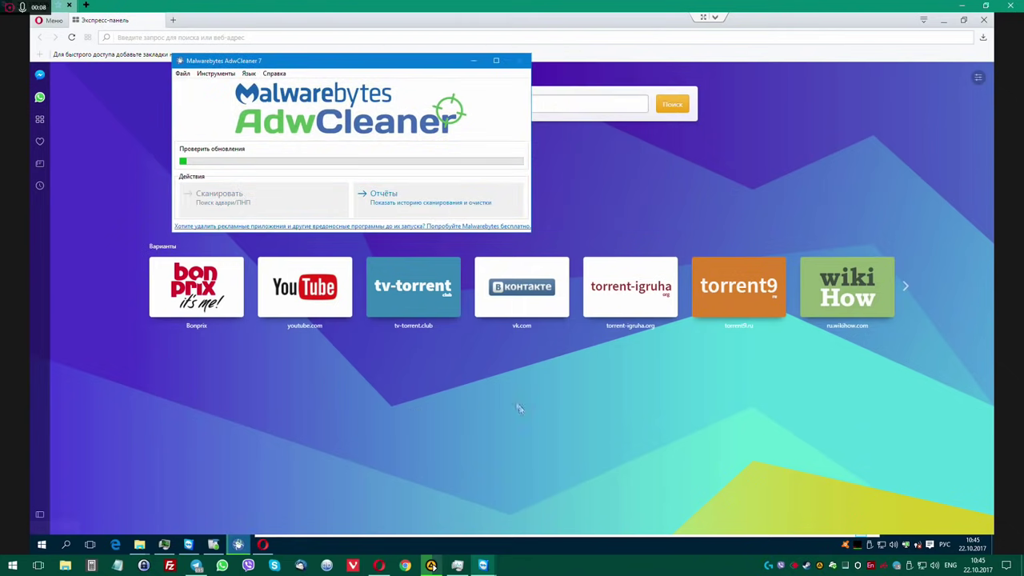
pyautogui.click(414, 63)
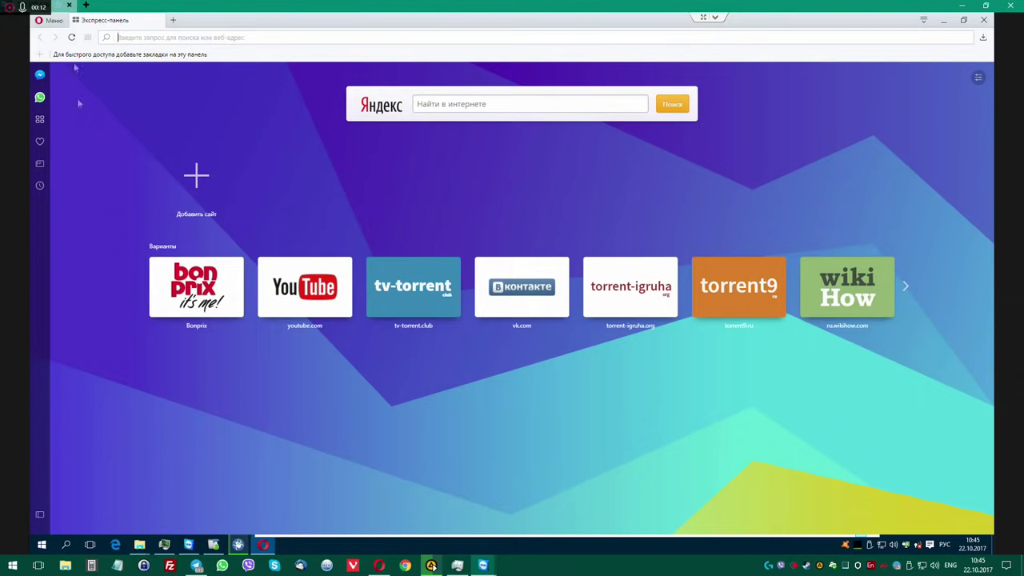
pyautogui.click(48, 20)
pyautogui.click(132, 210)
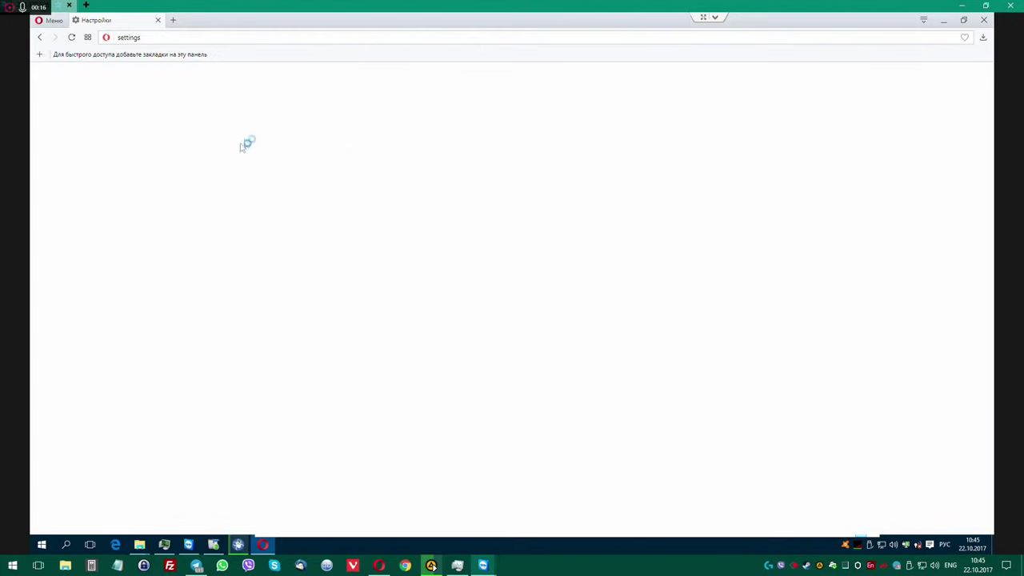
pyautogui.click(190, 131)
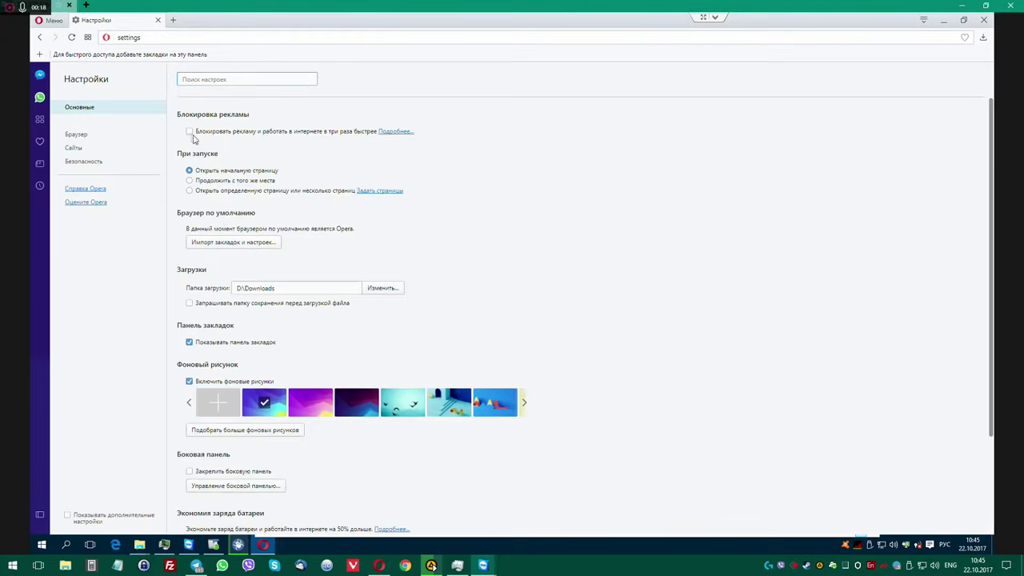
pyautogui.click(158, 20)
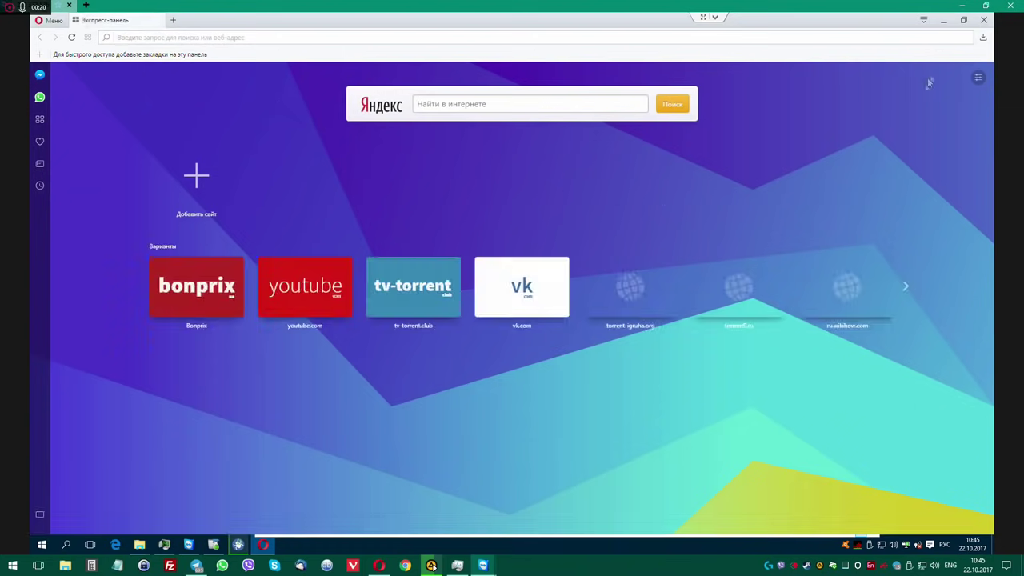
# Close Opera and Wise Disk Cleaner, then relaunch Opera from the taskbar.
pyautogui.click(984, 19)
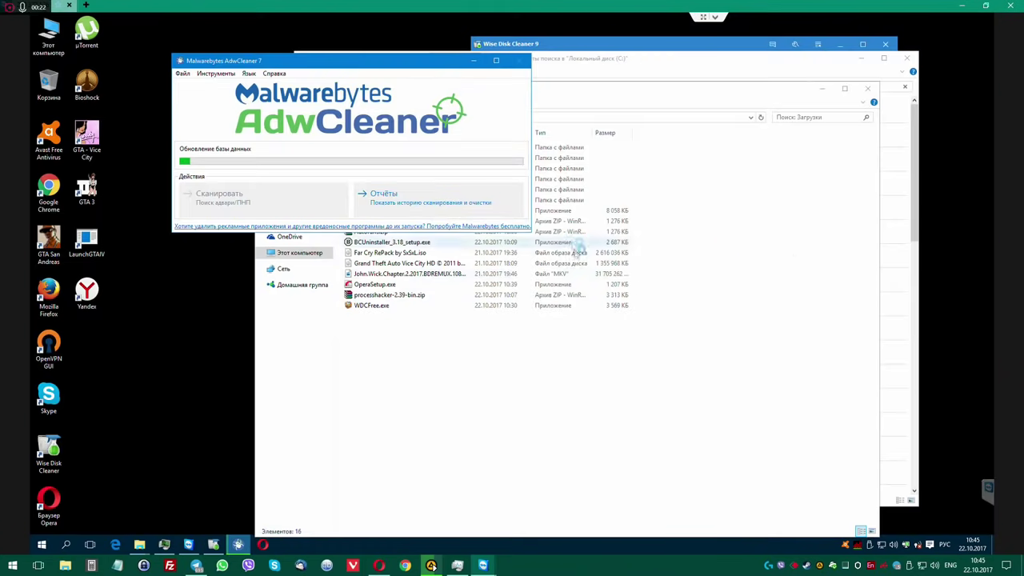
pyautogui.click(626, 45)
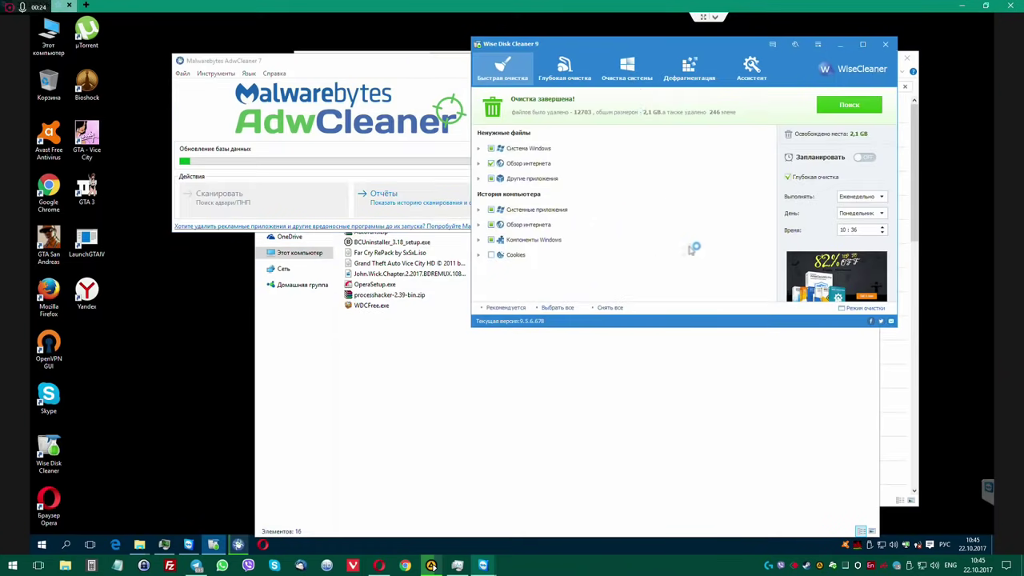
pyautogui.click(886, 46)
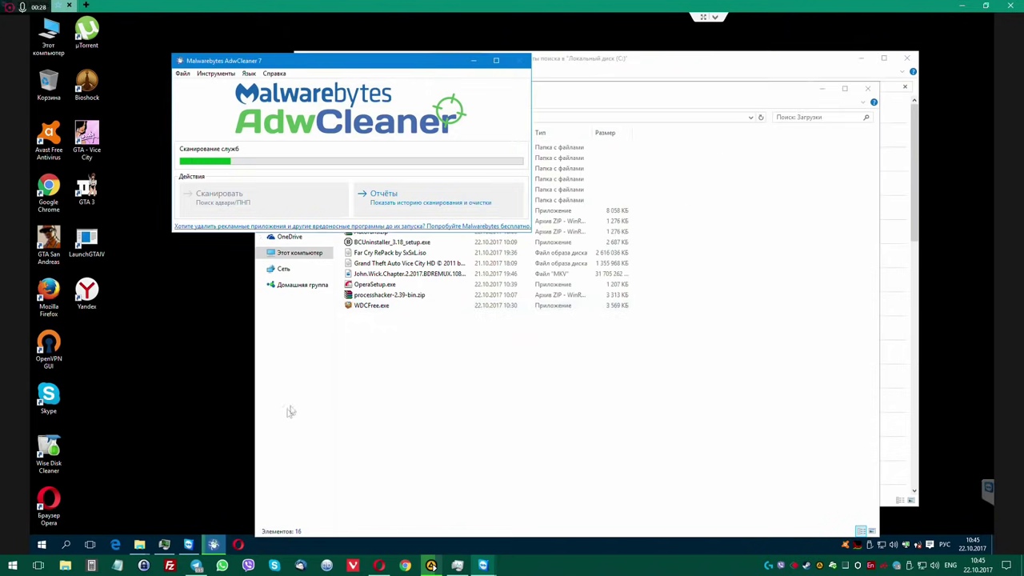
pyautogui.click(236, 545)
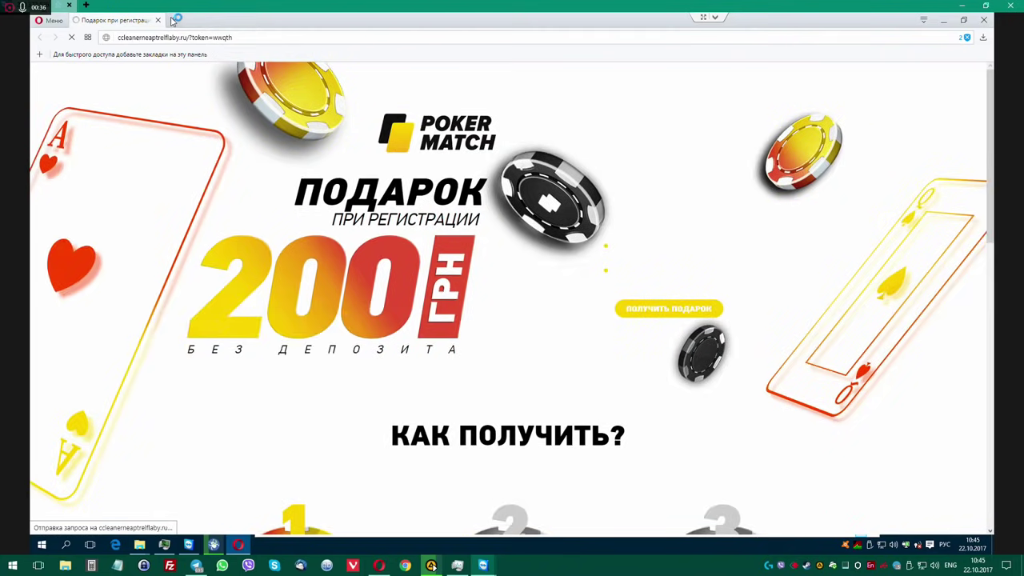
# Close the poker ad tab and search the web for ccleaner.
pyautogui.click(157, 20)
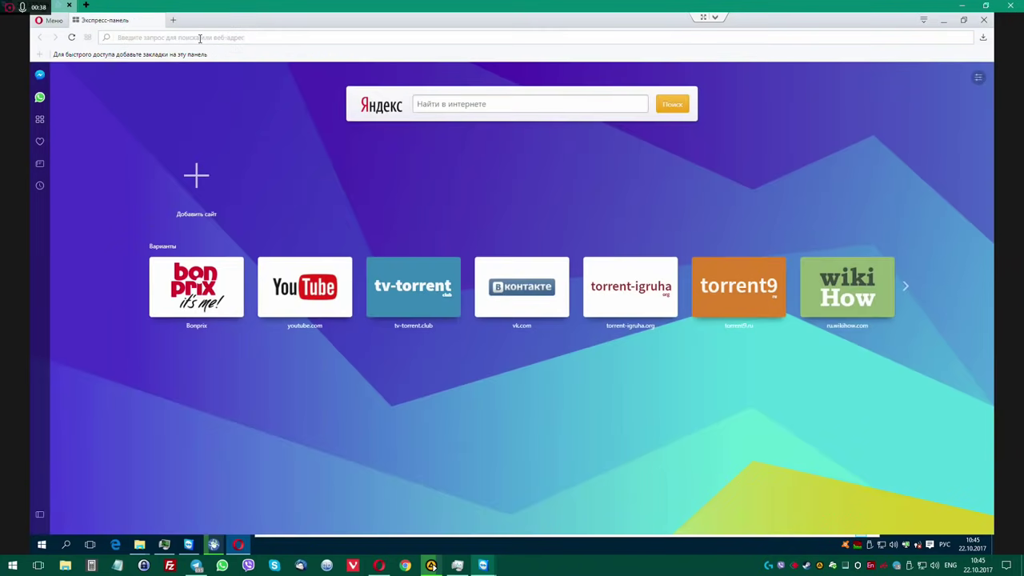
pyautogui.click(200, 38)
pyautogui.write('ccleaner')
pyautogui.press('Return')
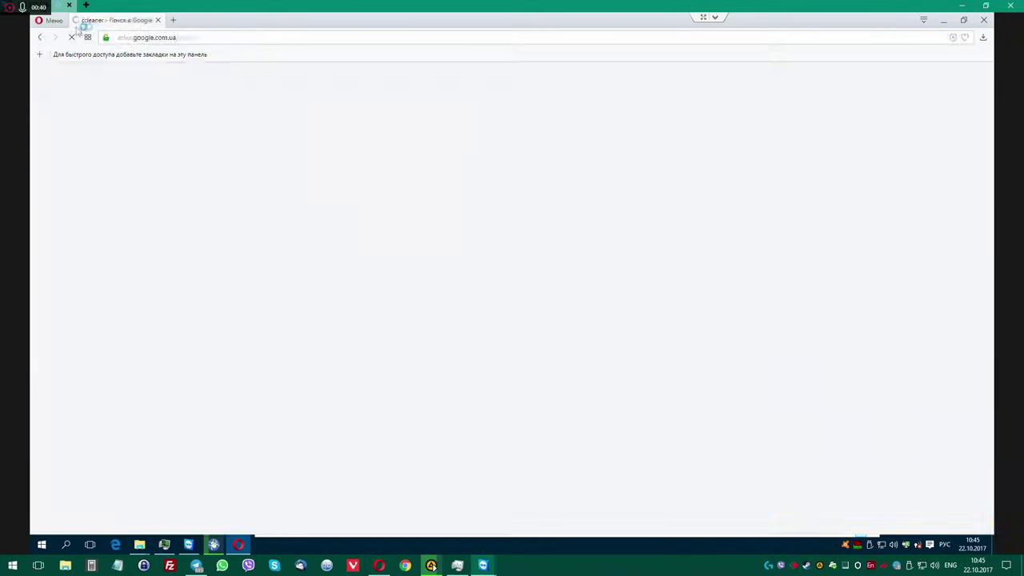
# Uninstall the Quick Searcher, YouTube ad blocker and Tables extensions, then close the stray tab.
pyautogui.click(51, 20)
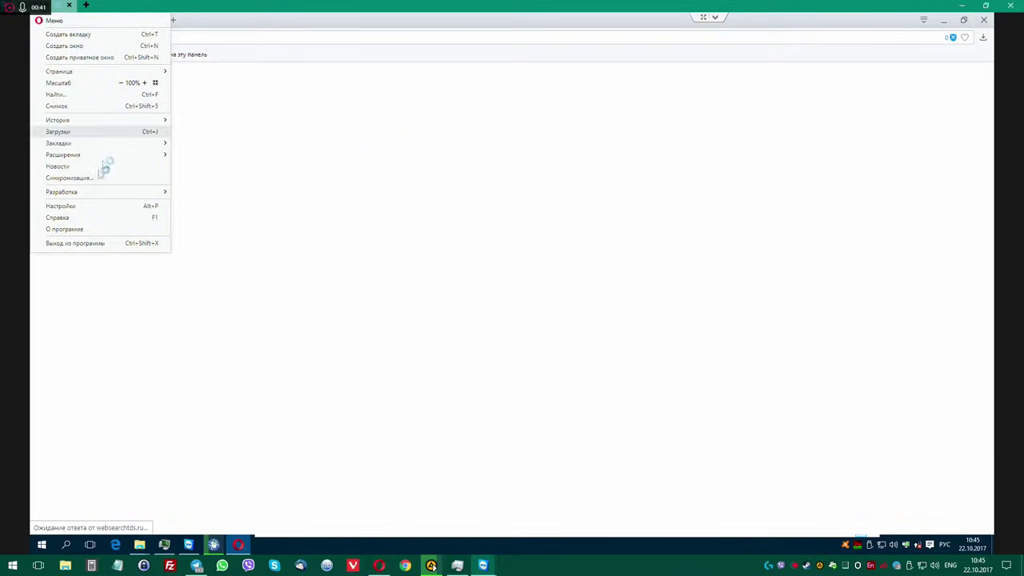
pyautogui.click(97, 206)
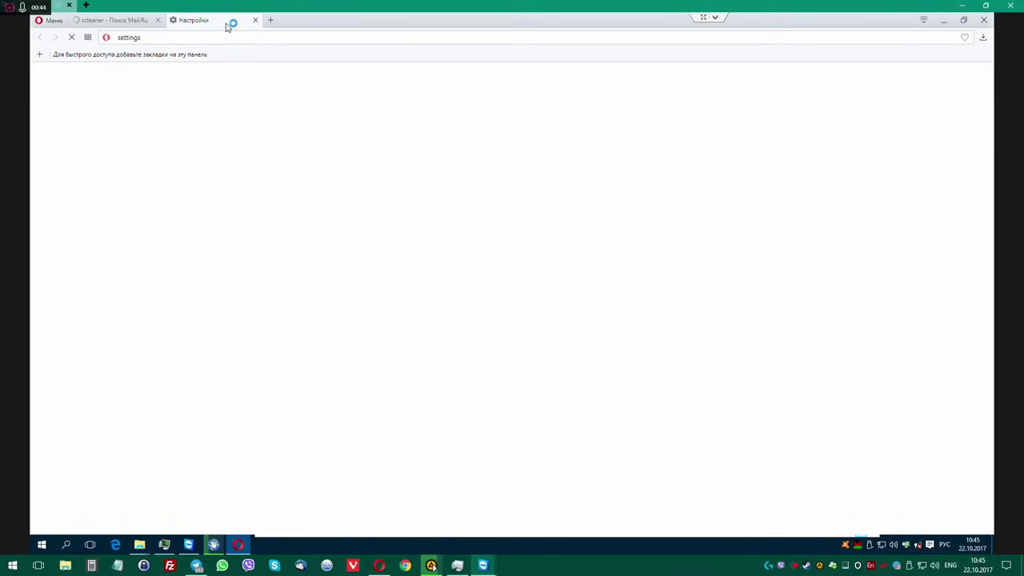
pyautogui.click(51, 20)
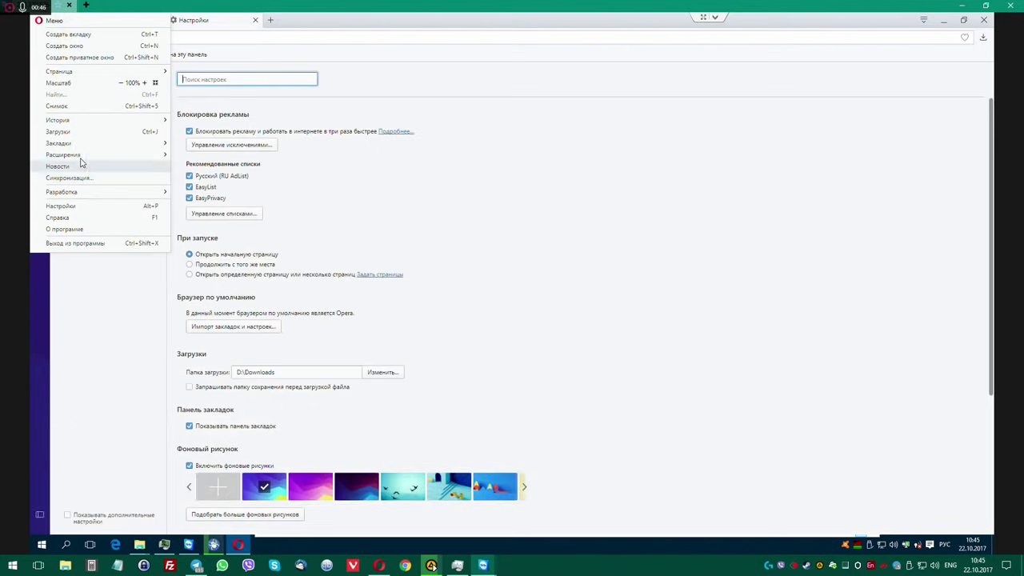
pyautogui.moveTo(85, 158)
pyautogui.click(210, 155)
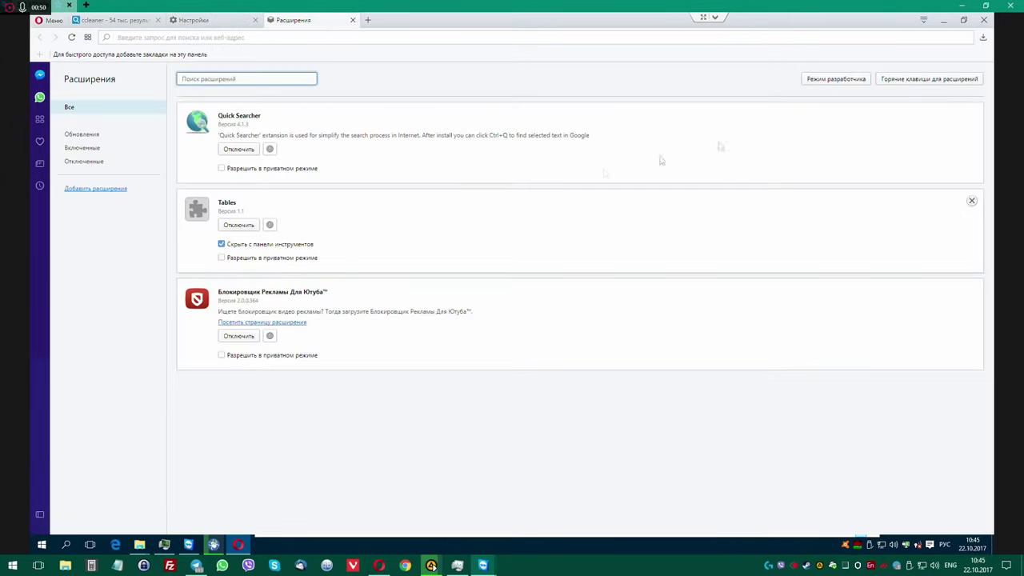
pyautogui.click(970, 114)
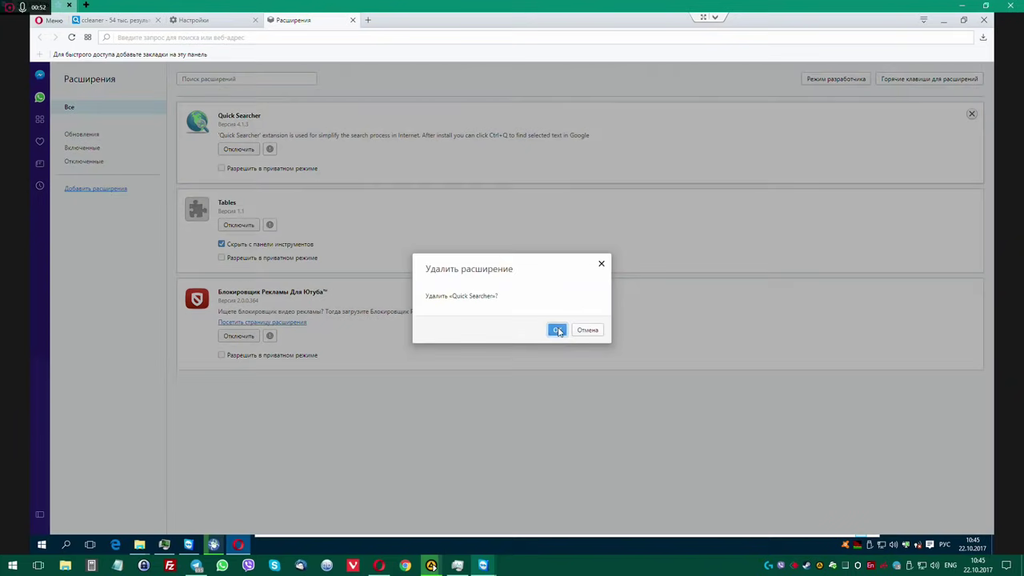
pyautogui.click(557, 330)
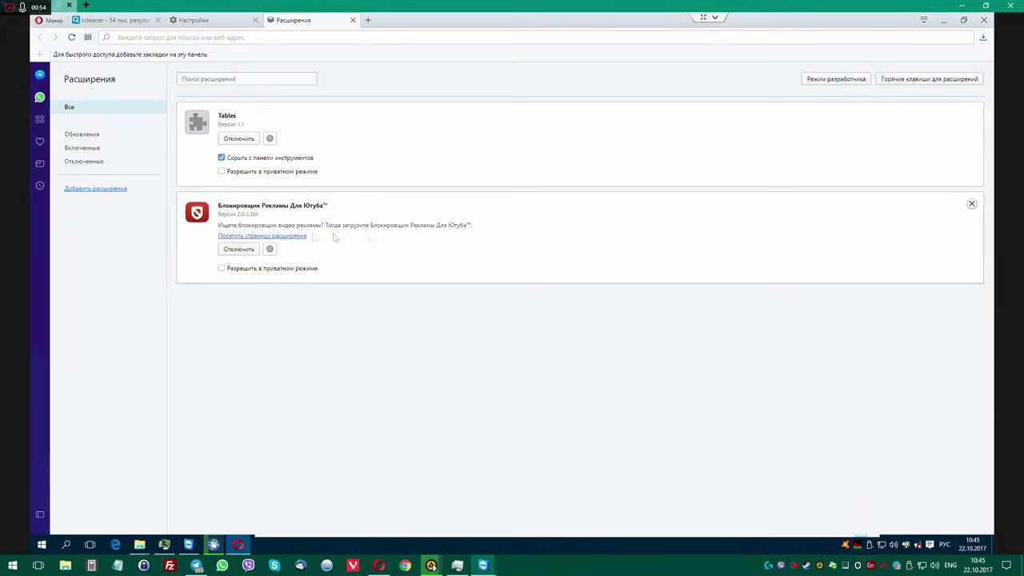
pyautogui.click(971, 205)
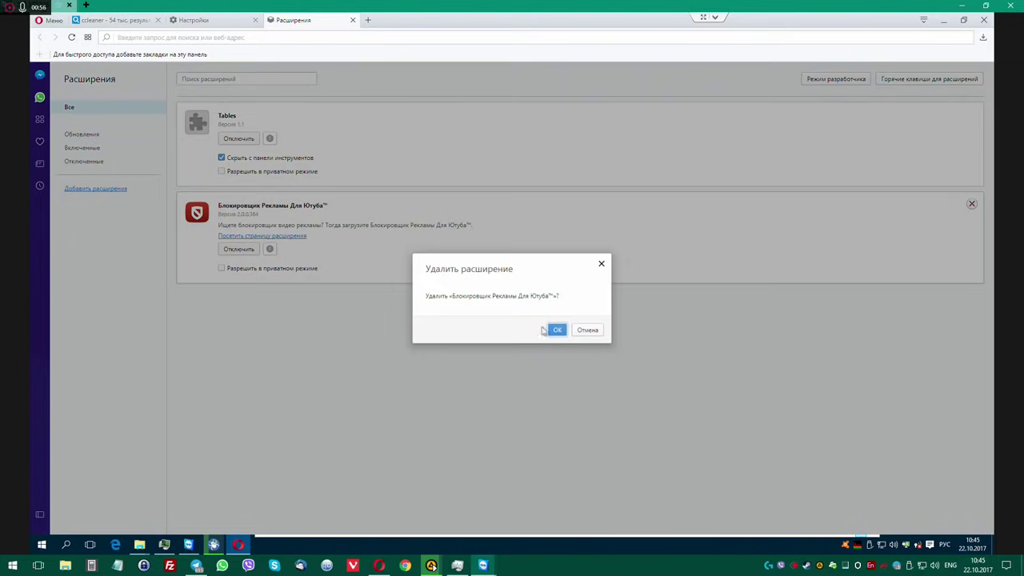
pyautogui.click(557, 329)
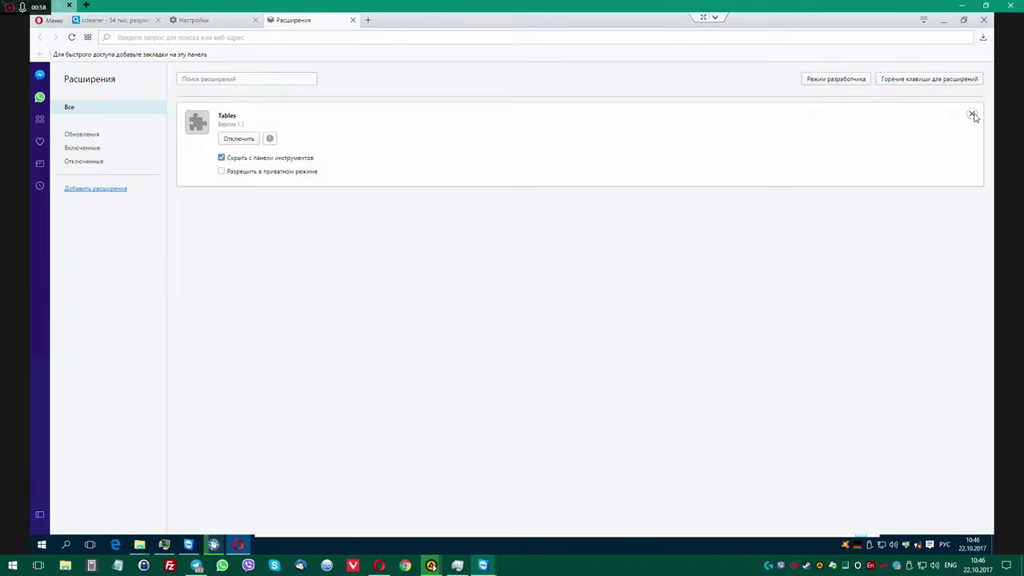
pyautogui.click(972, 115)
pyautogui.click(557, 330)
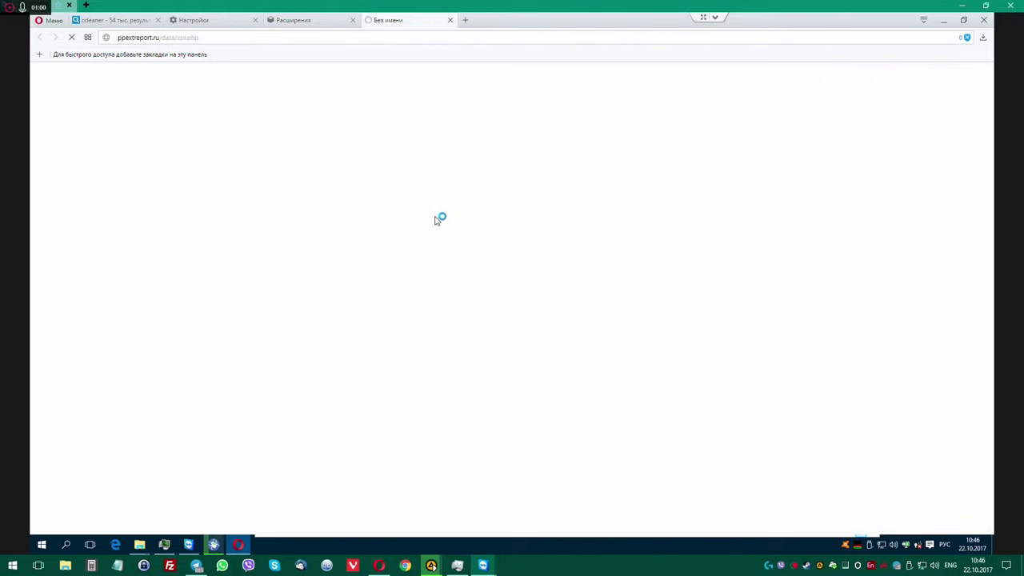
pyautogui.hotkey('ctrl', 'w')
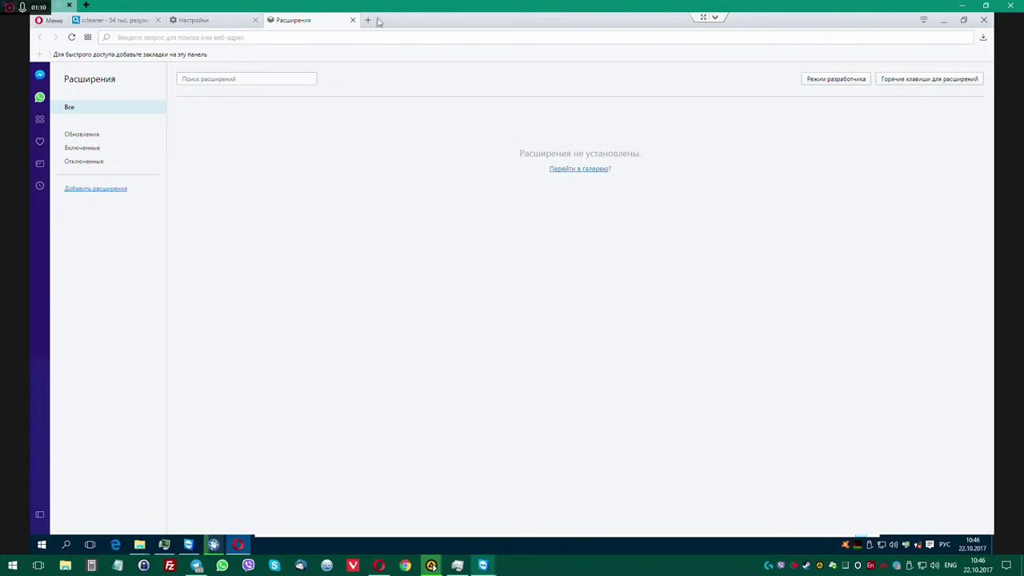
# Close the extensions page and confirm Google Search is the default search engine in Opera's browser settings.
pyautogui.click(352, 20)
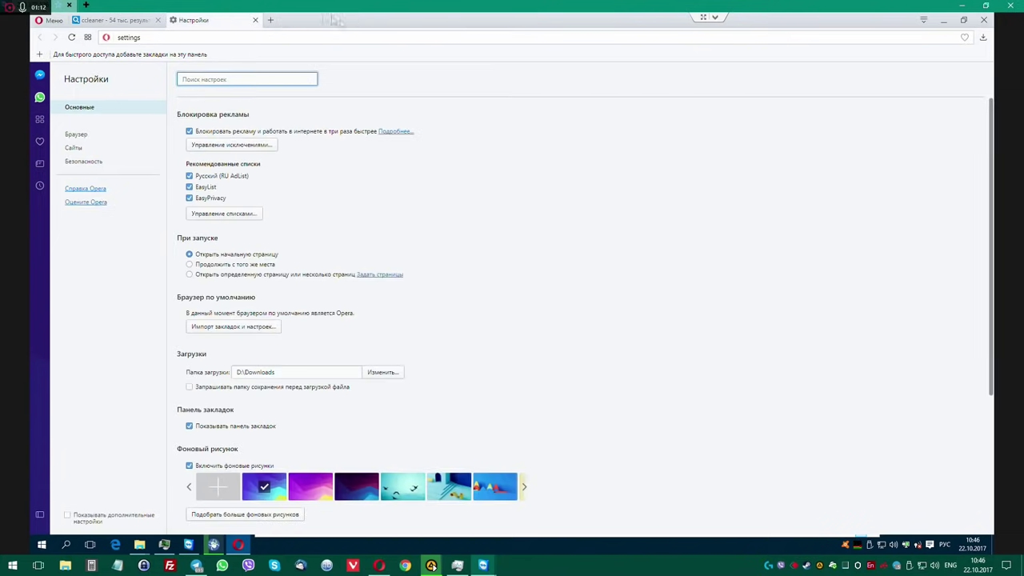
pyautogui.click(255, 20)
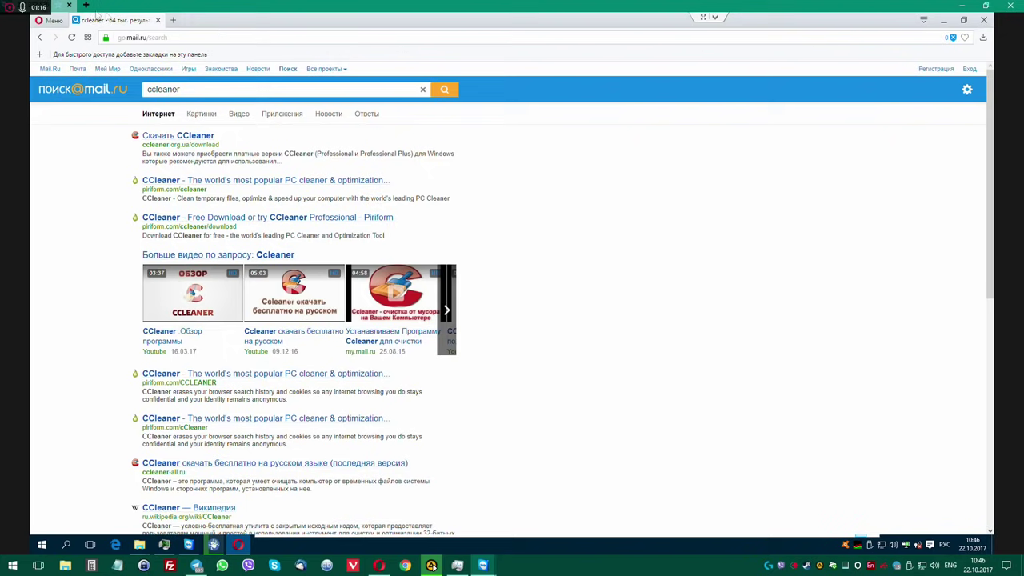
pyautogui.click(49, 21)
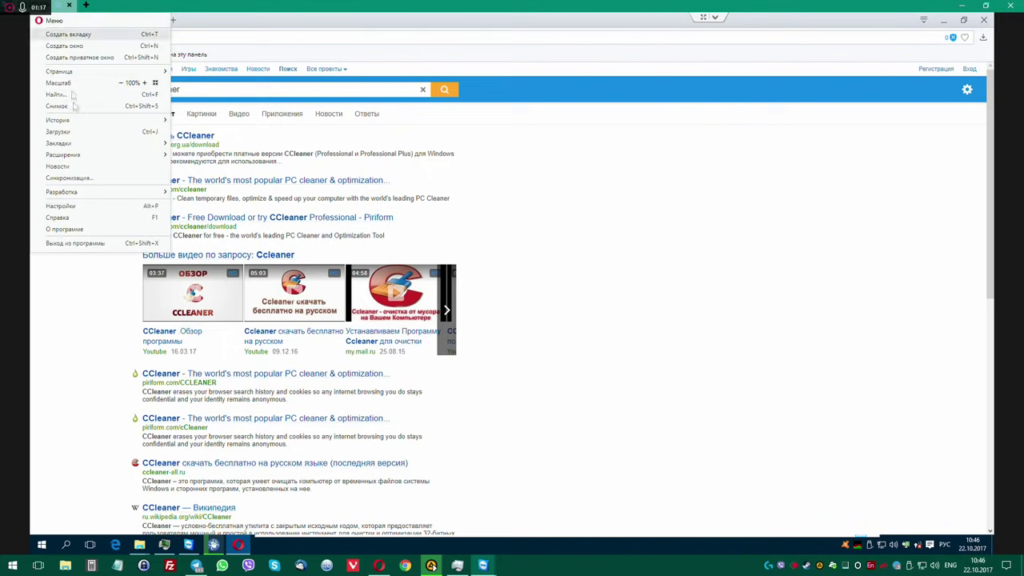
pyautogui.click(91, 209)
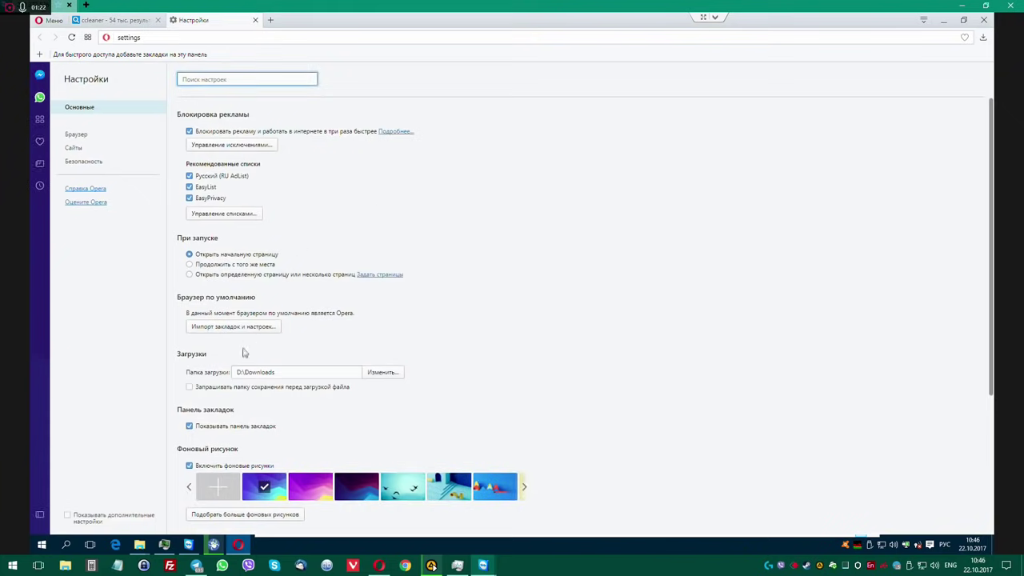
pyautogui.click(76, 134)
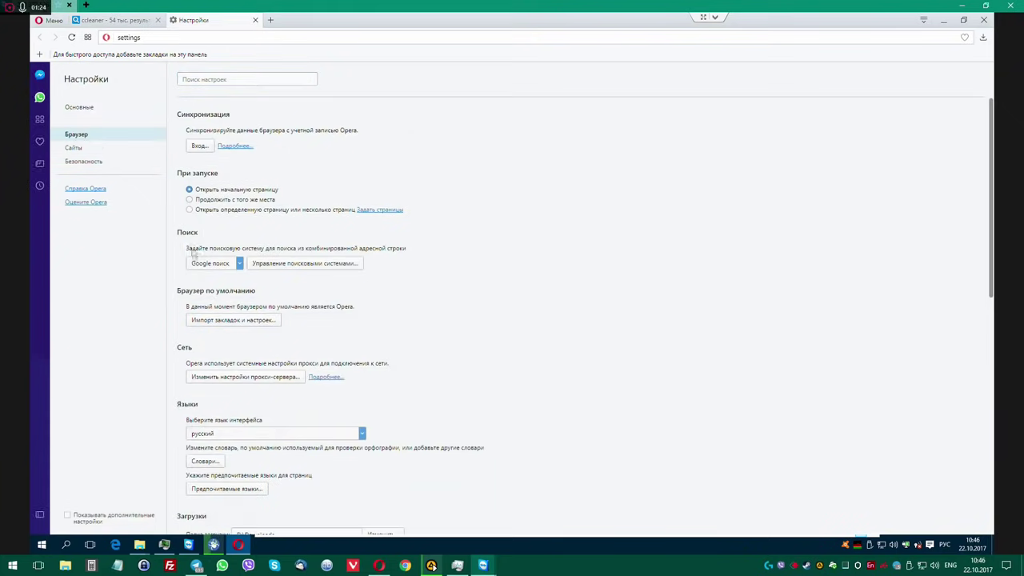
pyautogui.click(336, 263)
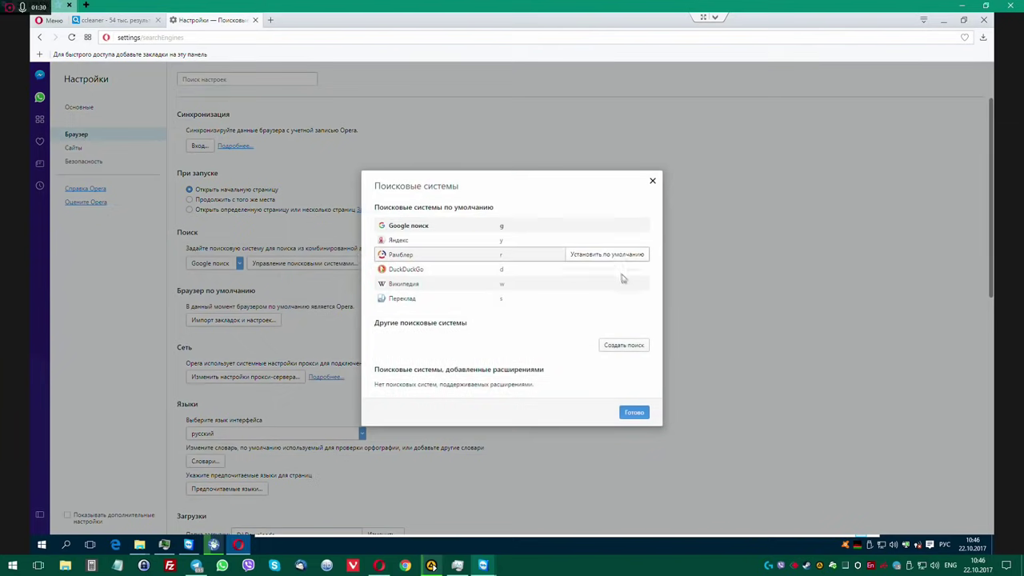
pyautogui.click(652, 180)
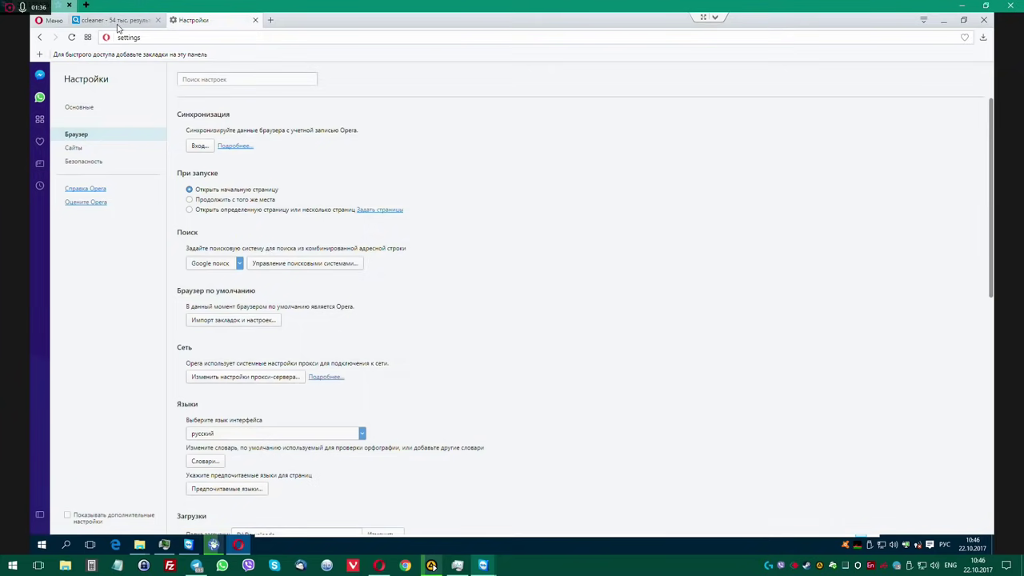
# Close the ccleaner results tab, run a test search for 'sdf', then close the extra tabs.
pyautogui.click(118, 21)
pyautogui.middleClick(130, 22)
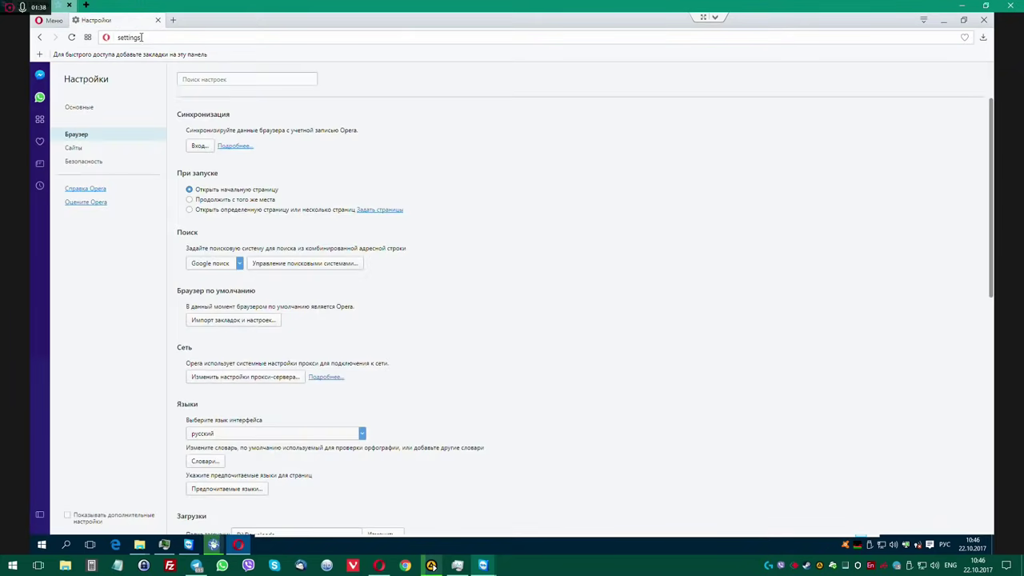
pyautogui.click(173, 20)
pyautogui.write('sd')
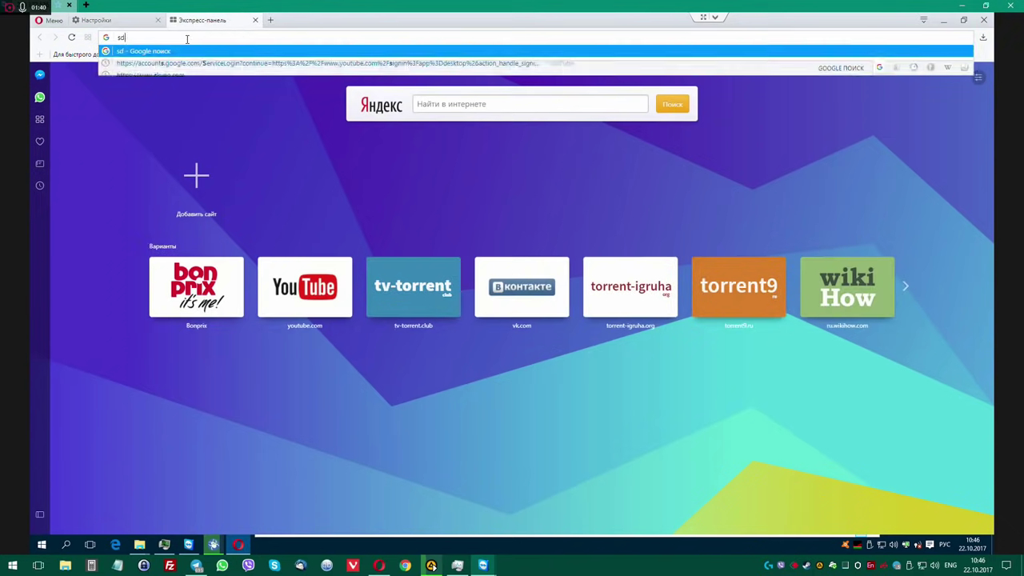
pyautogui.write('f')
pyautogui.press('Return')
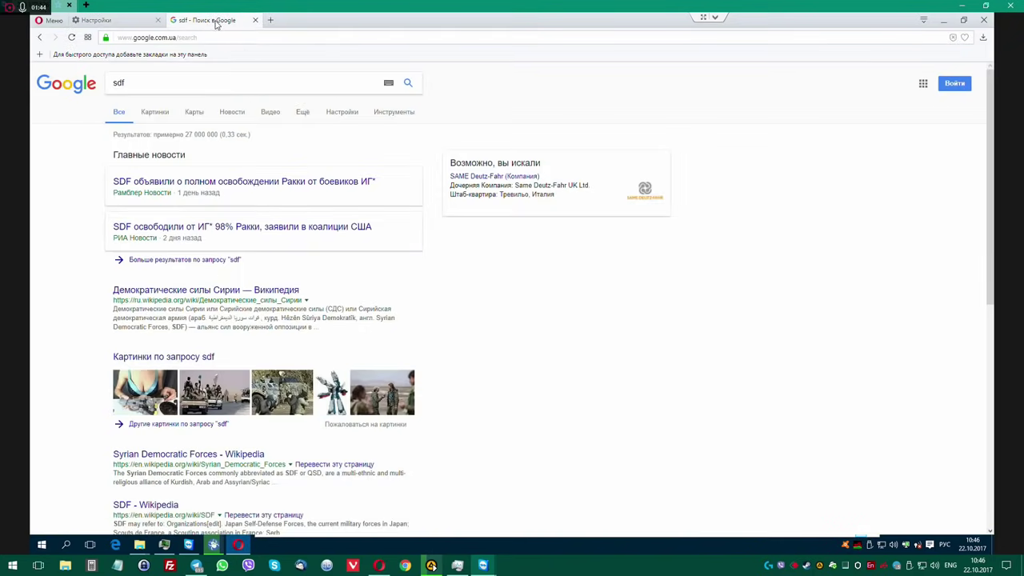
pyautogui.click(255, 20)
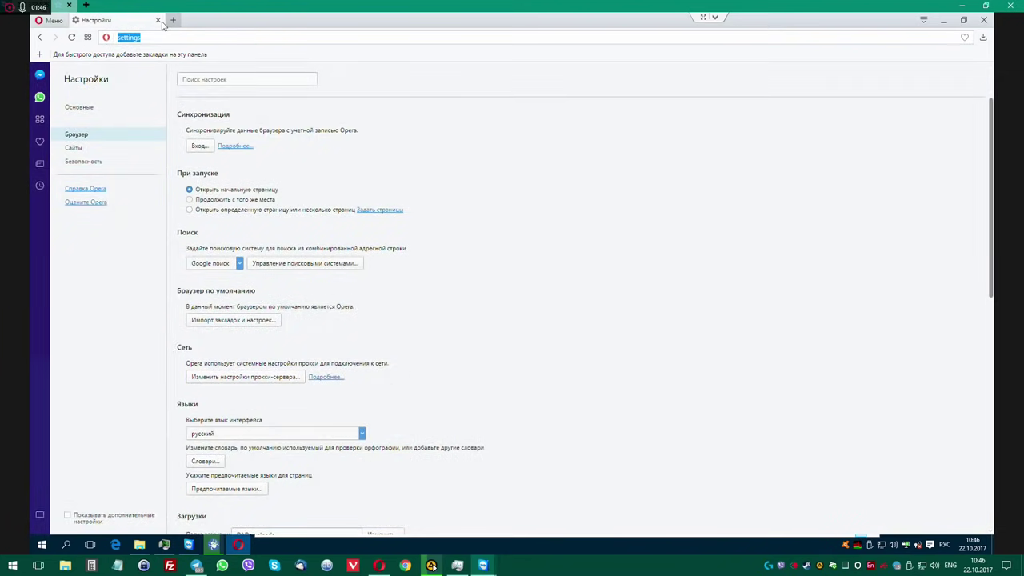
pyautogui.click(158, 20)
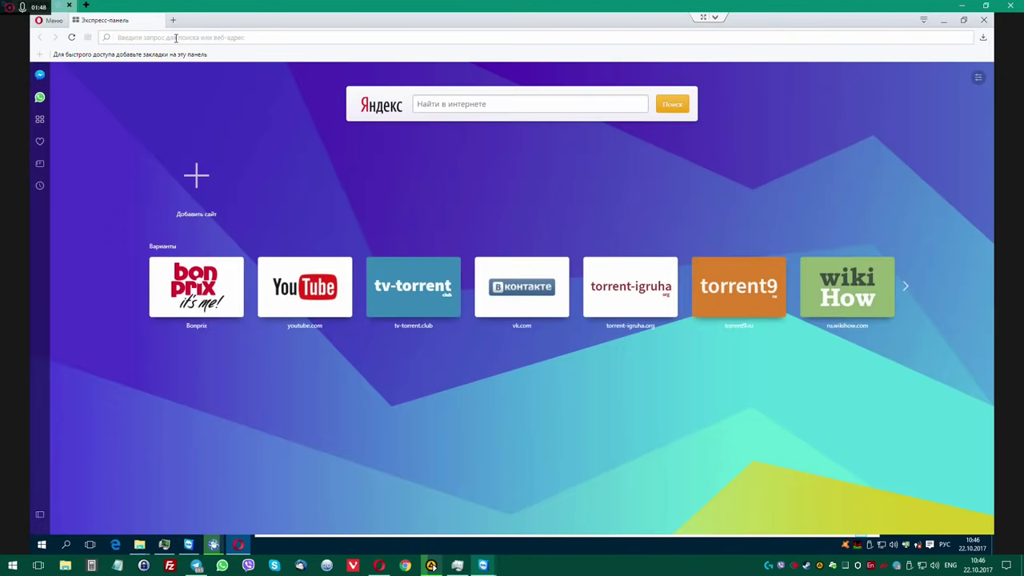
# Load 140200.pro, follow its CCleaner link to Piriform, and save ccsetup535.exe to Downloads.
pyautogui.write('140200.pro')
pyautogui.press('Return')
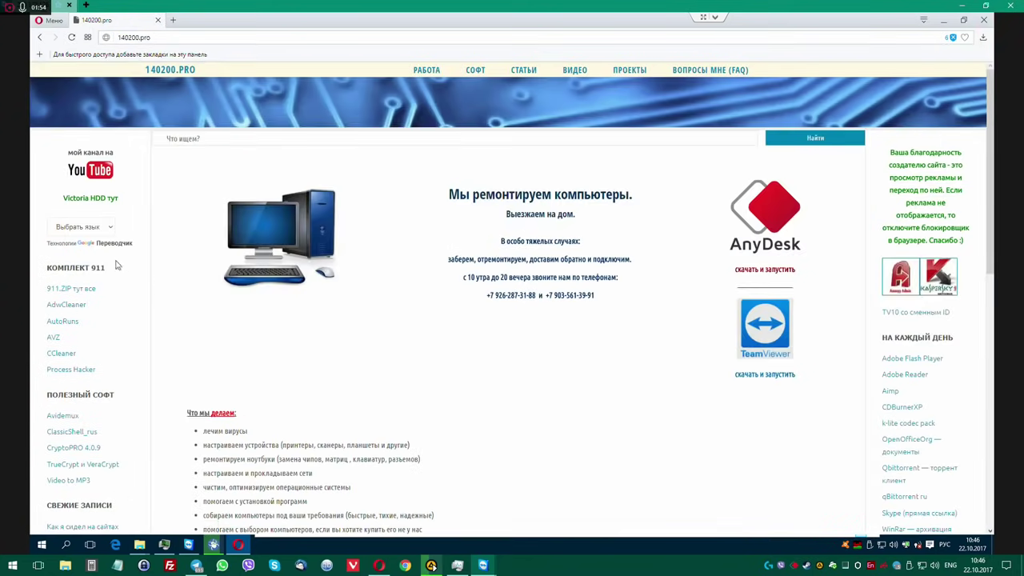
pyautogui.click(60, 355)
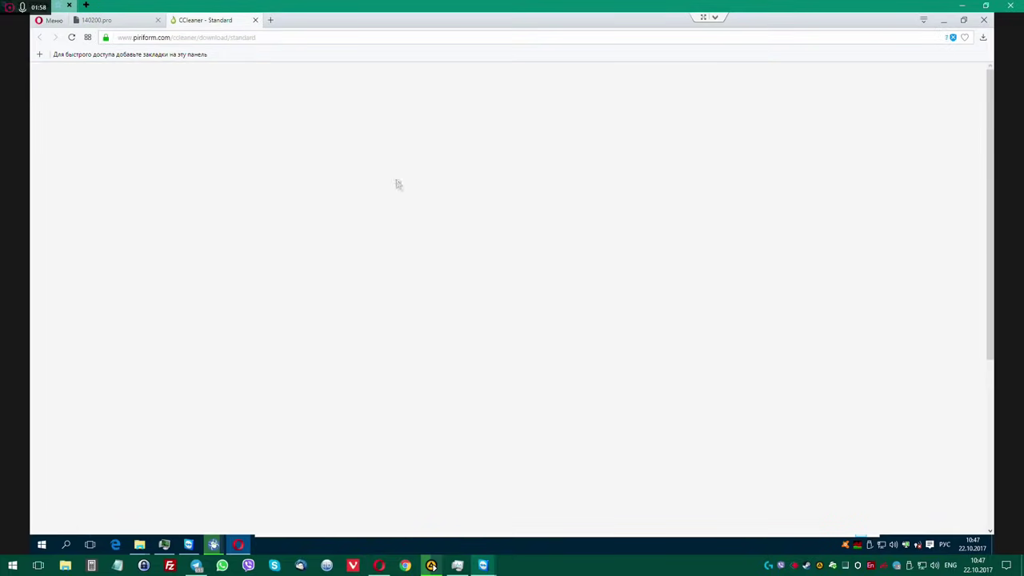
pyautogui.click(424, 268)
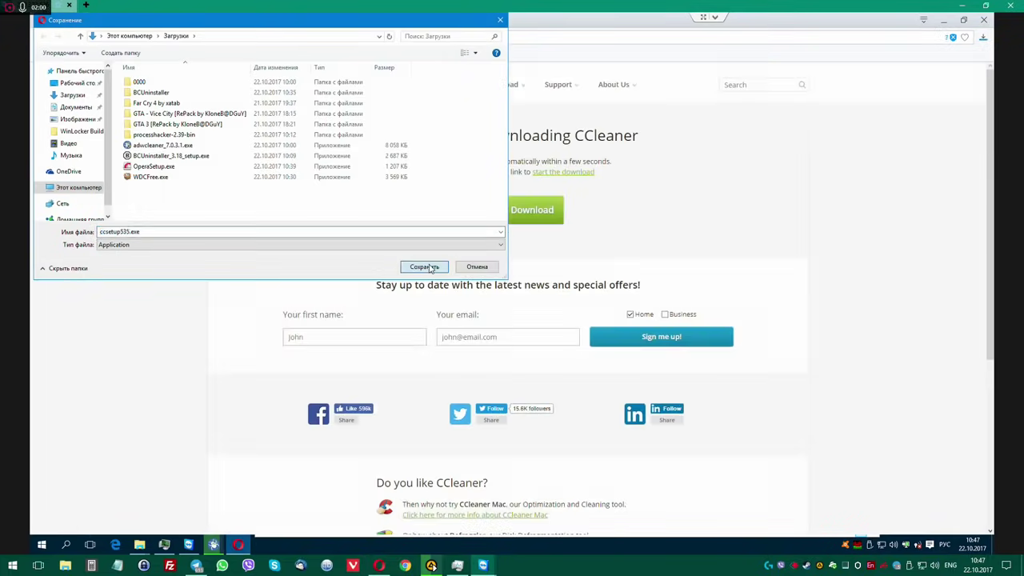
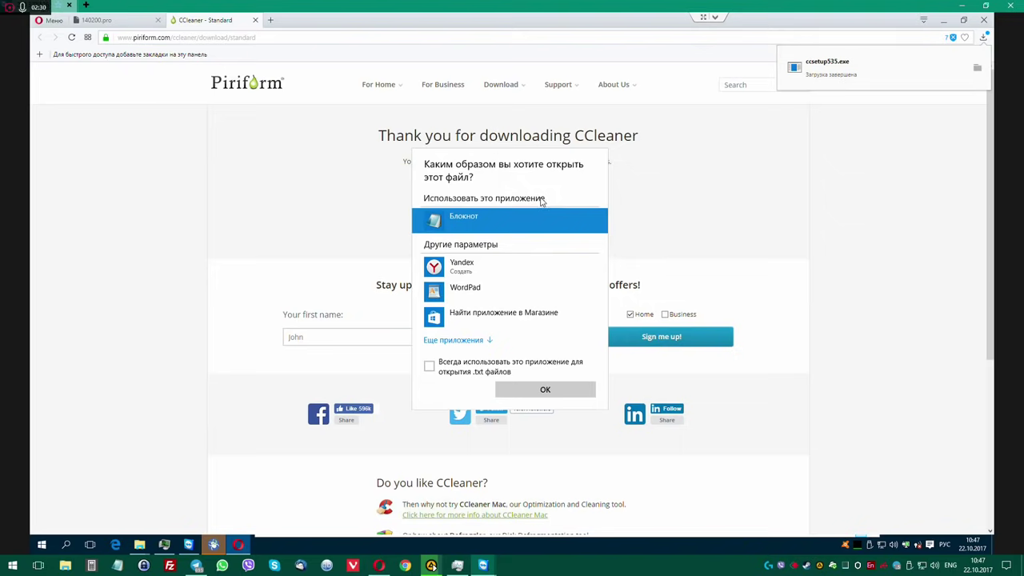
# View the log file in Notepad, then close it.
pyautogui.scroll(-1, 504, 213)
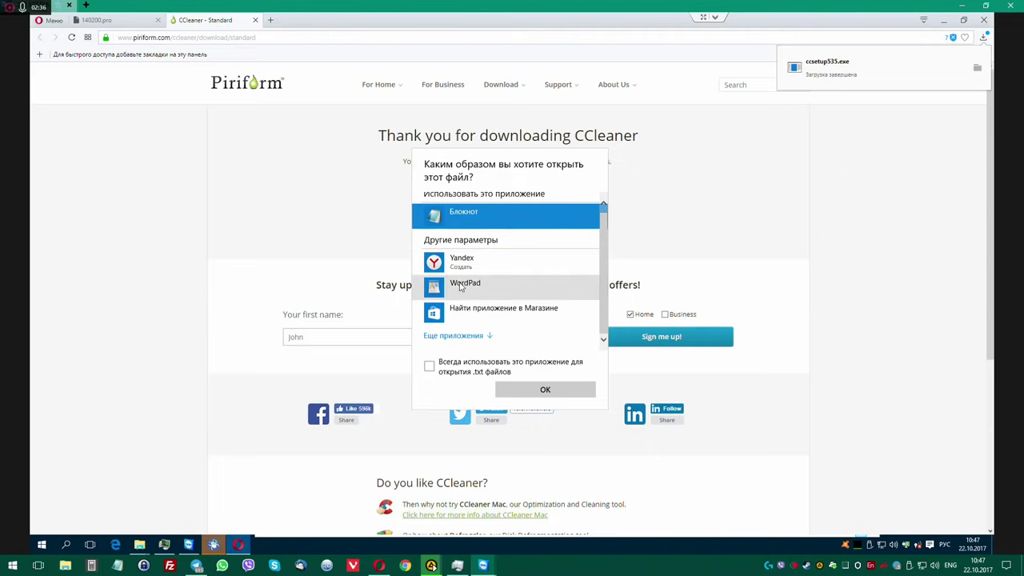
pyautogui.click(429, 365)
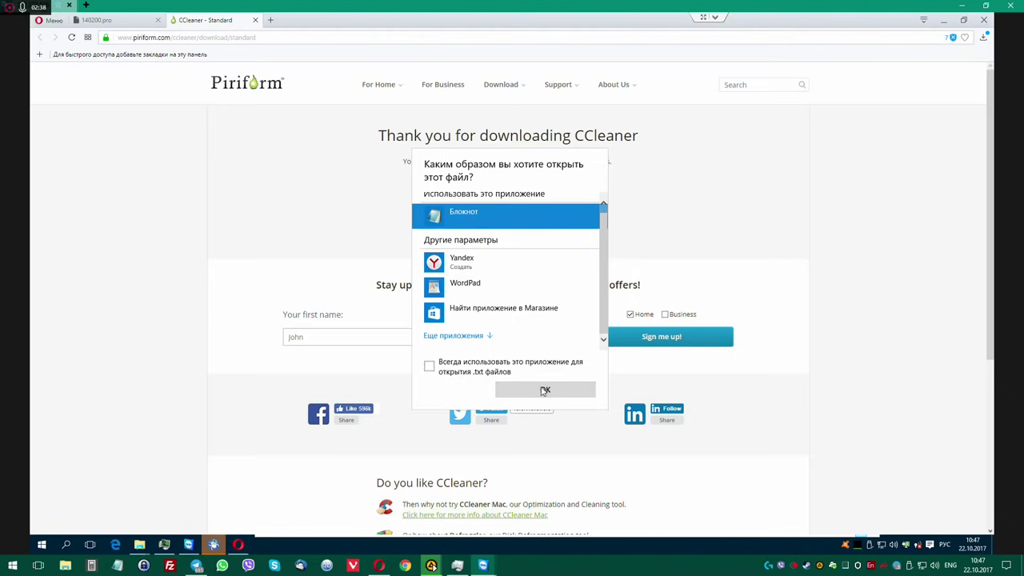
pyautogui.click(543, 389)
pyautogui.click(855, 68)
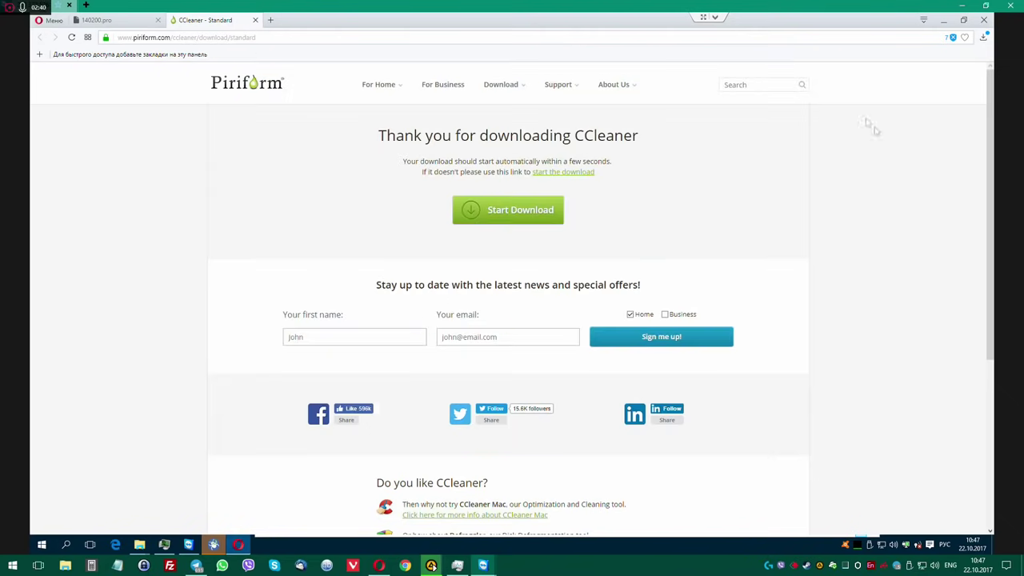
# Run ccsetup535.exe from Opera's downloads and allow it on the UAC prompt.
pyautogui.click(983, 37)
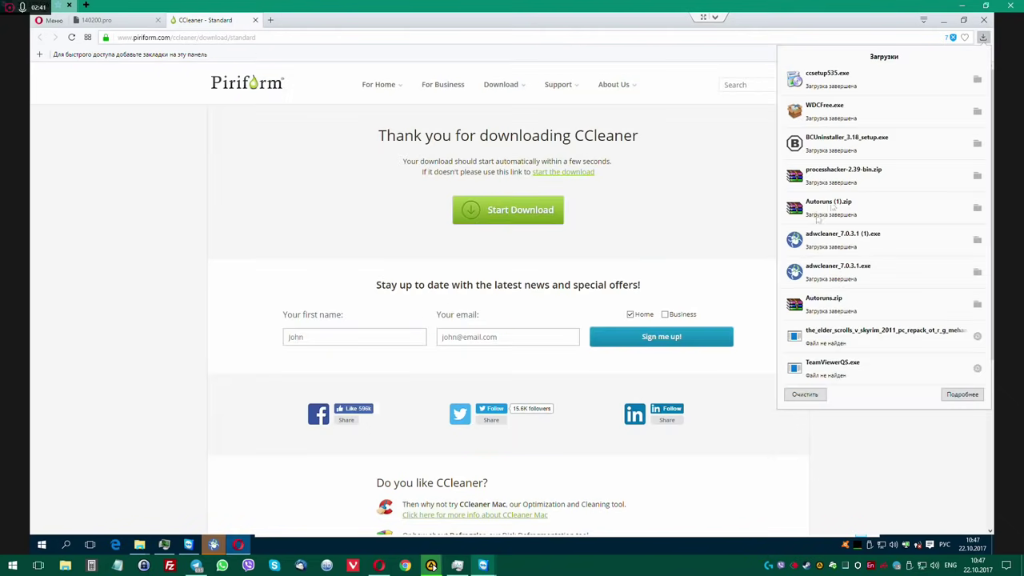
pyautogui.click(850, 81)
pyautogui.click(543, 301)
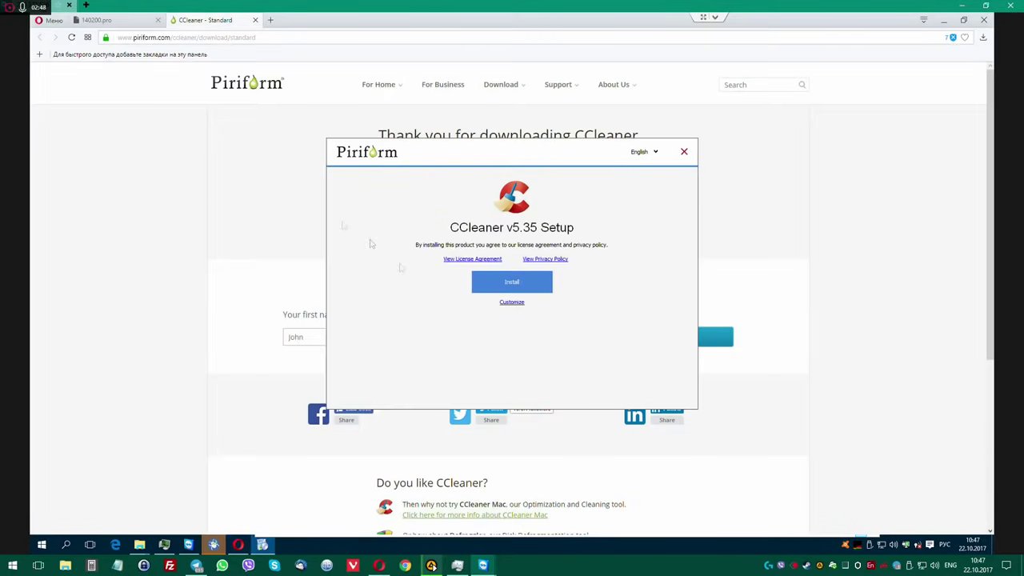
# Install CCleaner v5.35 through the Customize options, then launch it when setup finishes.
pyautogui.click(511, 301)
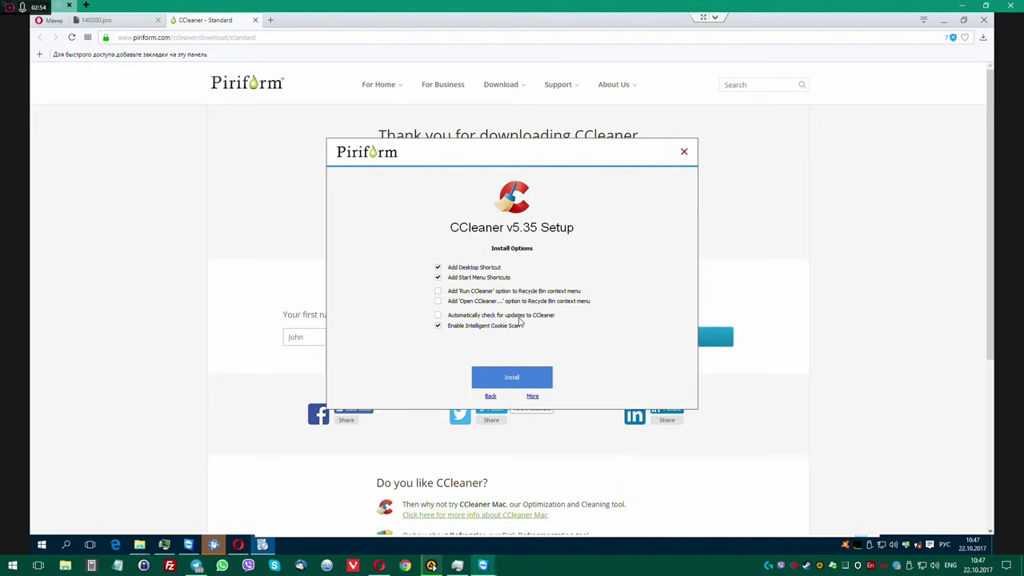
pyautogui.click(521, 377)
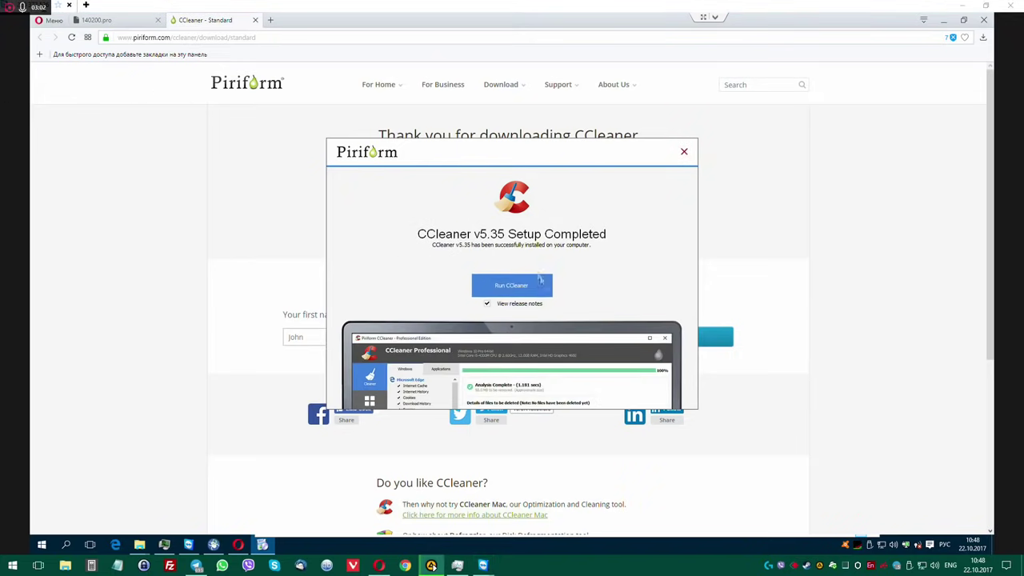
pyautogui.click(520, 289)
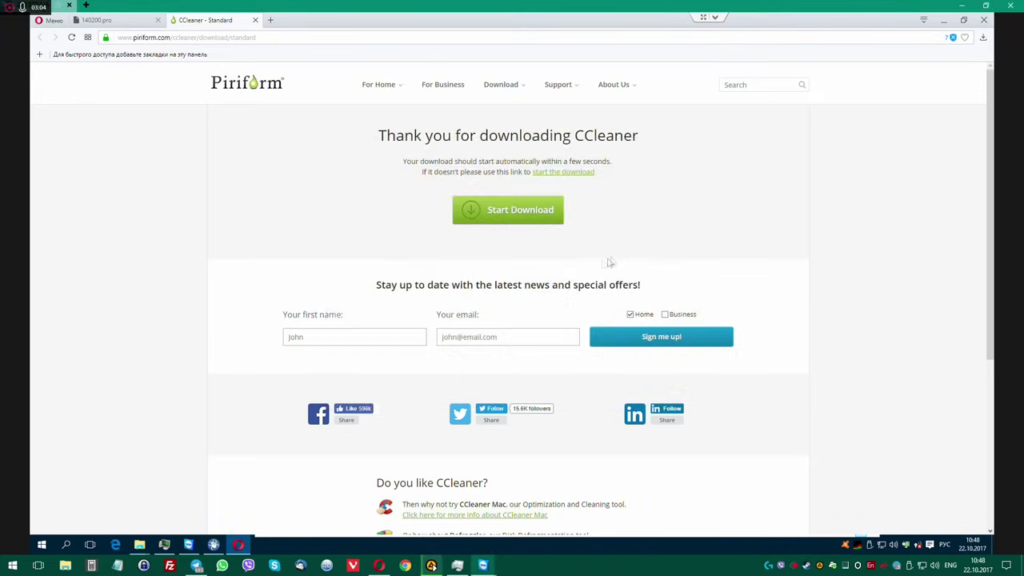
# Close the CCleaner download and 140200.pro tabs and Opera, bringing CCleaner into view.
pyautogui.click(255, 20)
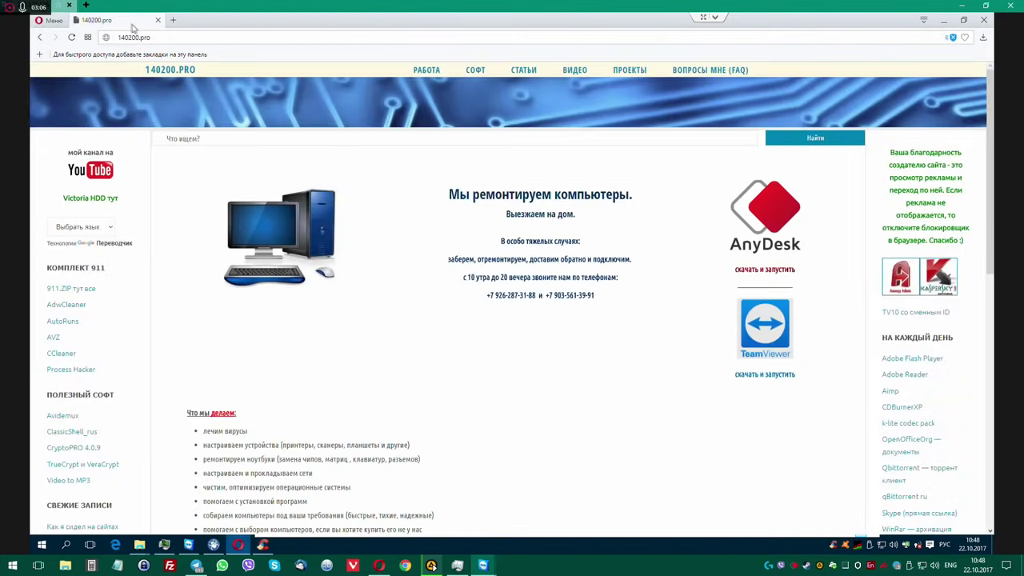
pyautogui.click(158, 20)
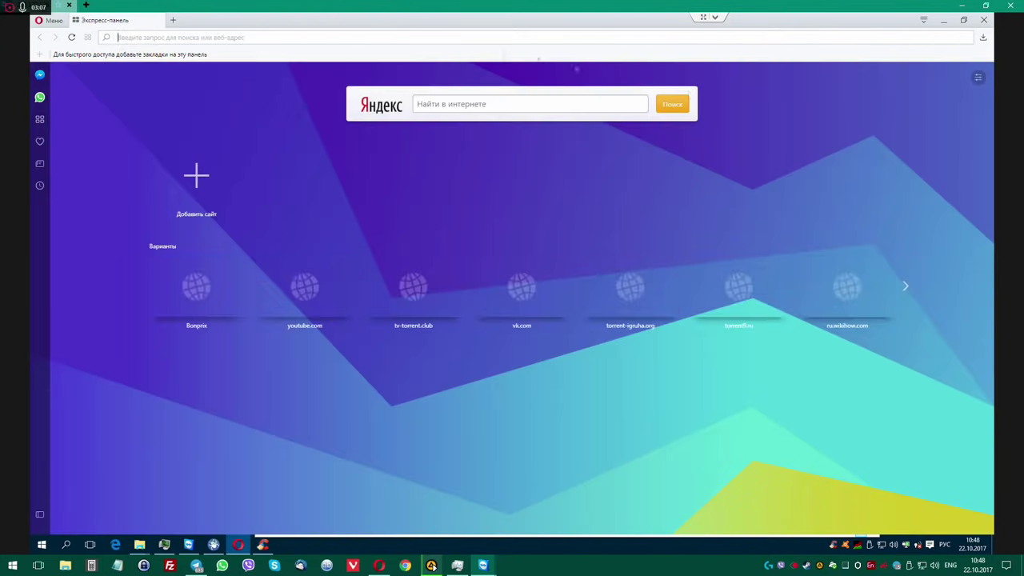
pyautogui.click(984, 20)
pyautogui.moveTo(523, 136); pyautogui.dragTo(581, 57)
# Untick Cookies for Firefox, Opera and Chrome under Applications, then analyze.
pyautogui.click(508, 104)
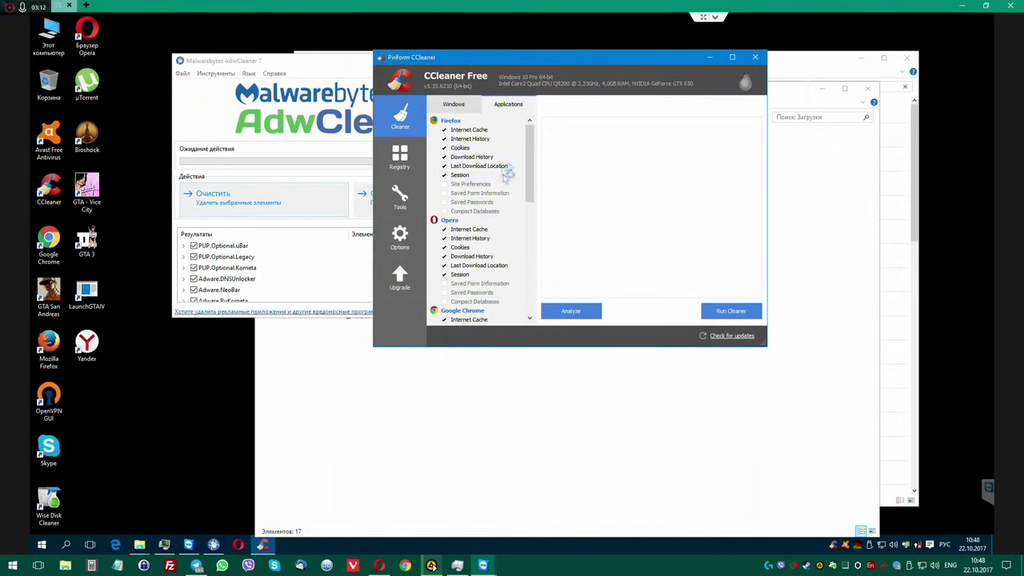
pyautogui.click(445, 148)
pyautogui.click(444, 249)
pyautogui.scroll(-3, 480, 256)
pyautogui.click(444, 229)
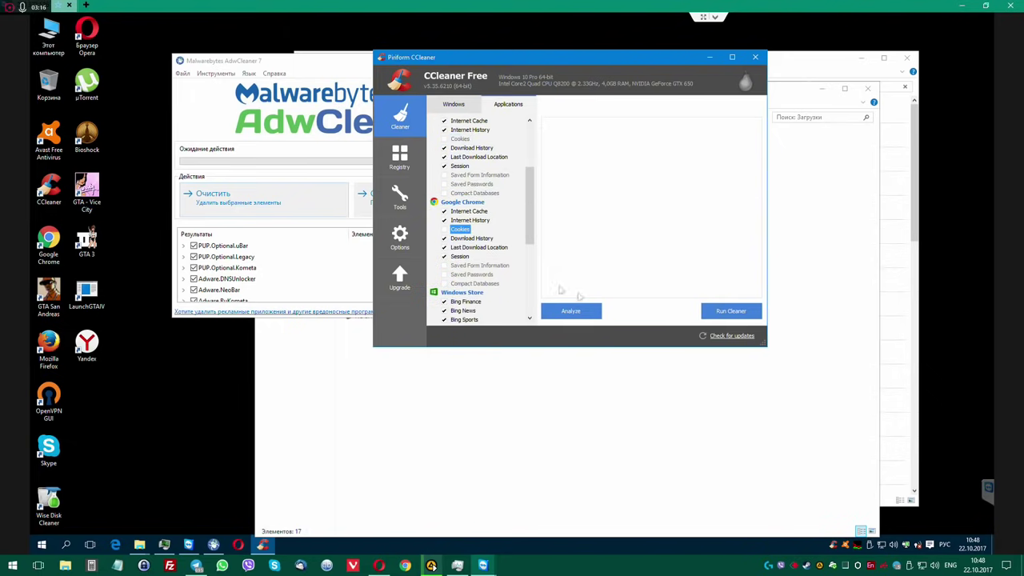
pyautogui.click(576, 312)
# Run the cleaner and confirm the deletion, removing 126.7 MB of temporary files.
pyautogui.moveTo(588, 64); pyautogui.dragTo(742, 52)
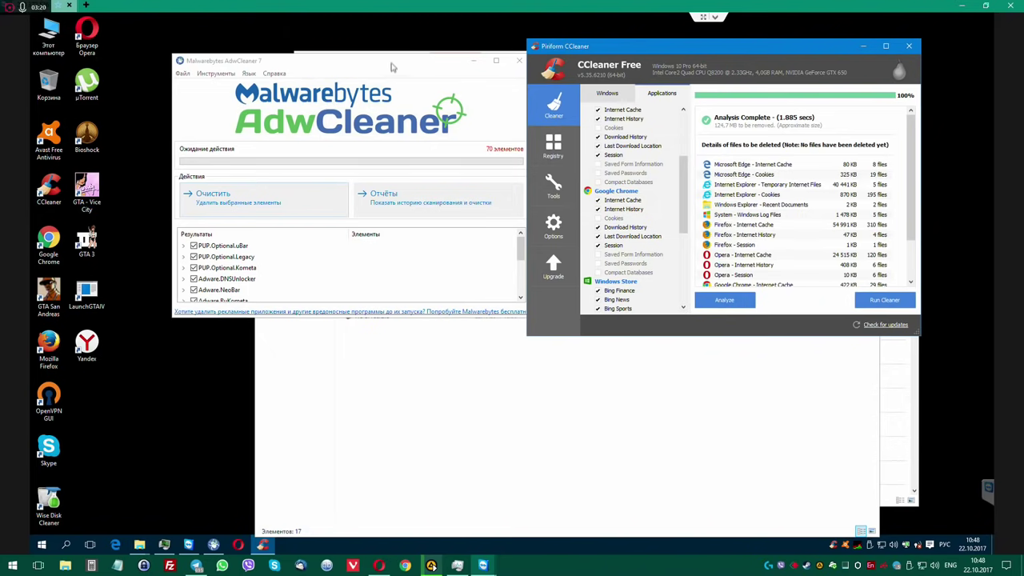
pyautogui.moveTo(392, 67); pyautogui.dragTo(286, 43)
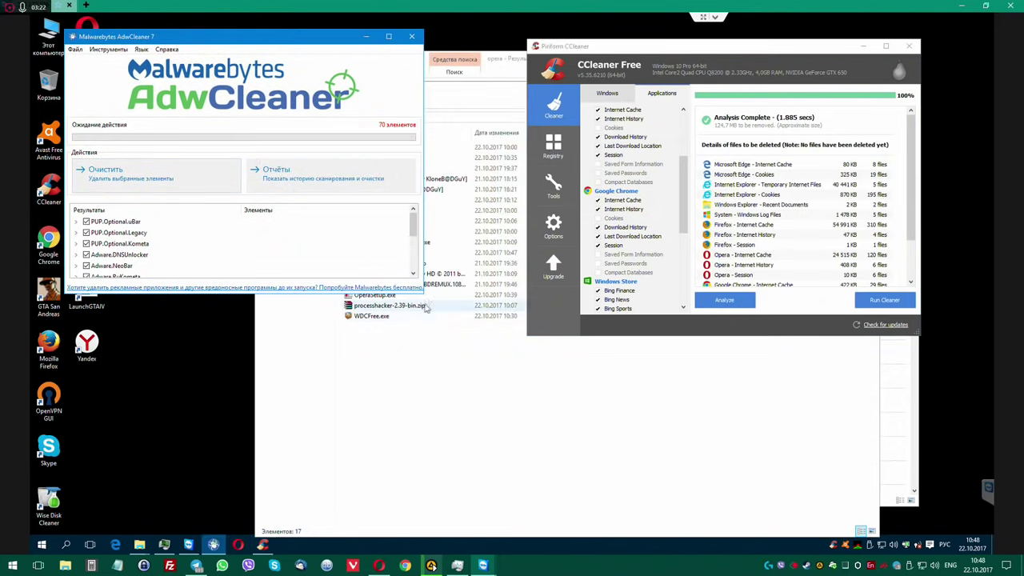
pyautogui.moveTo(423, 292); pyautogui.dragTo(441, 484)
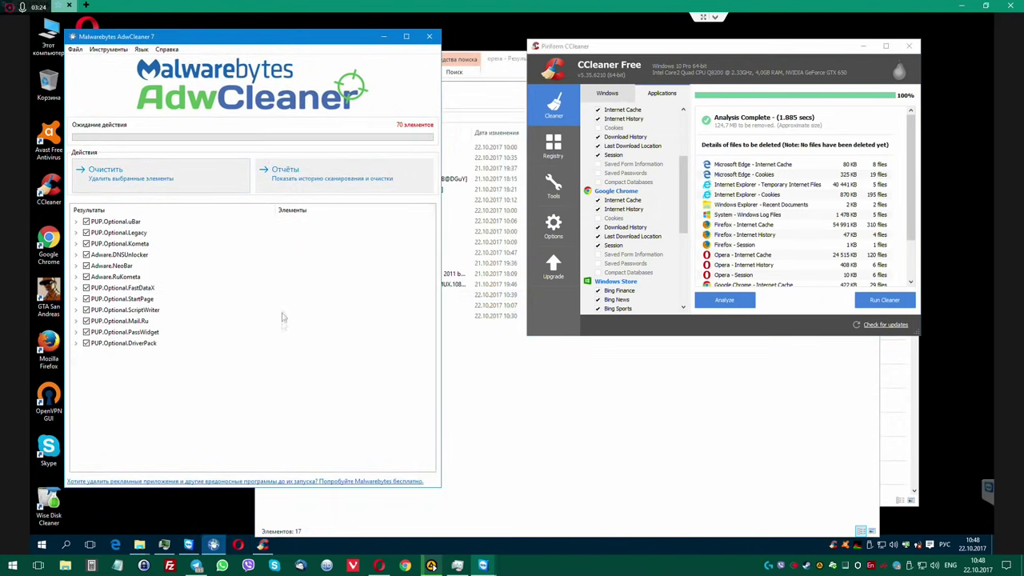
pyautogui.moveTo(664, 62); pyautogui.dragTo(590, 62)
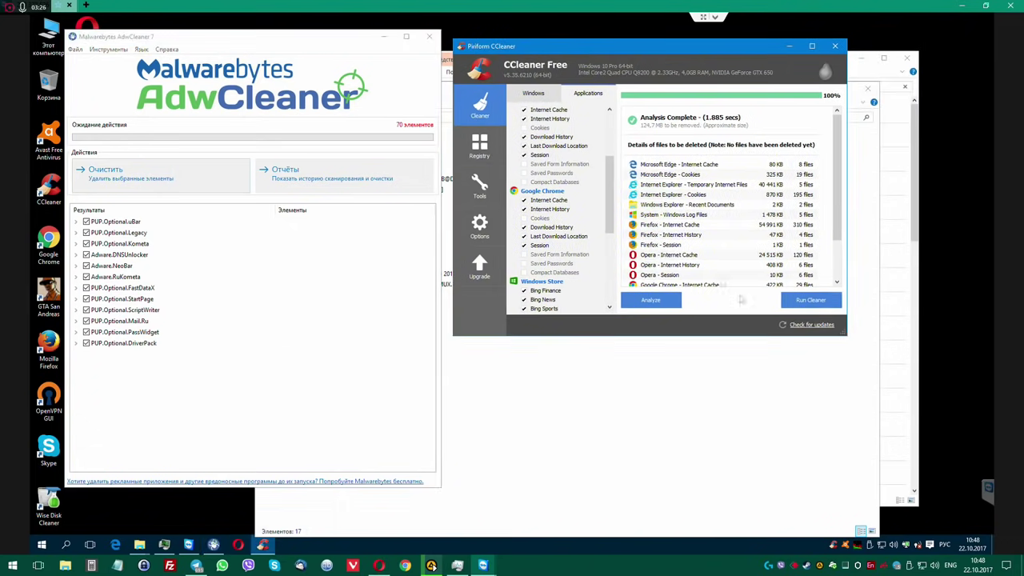
pyautogui.click(810, 300)
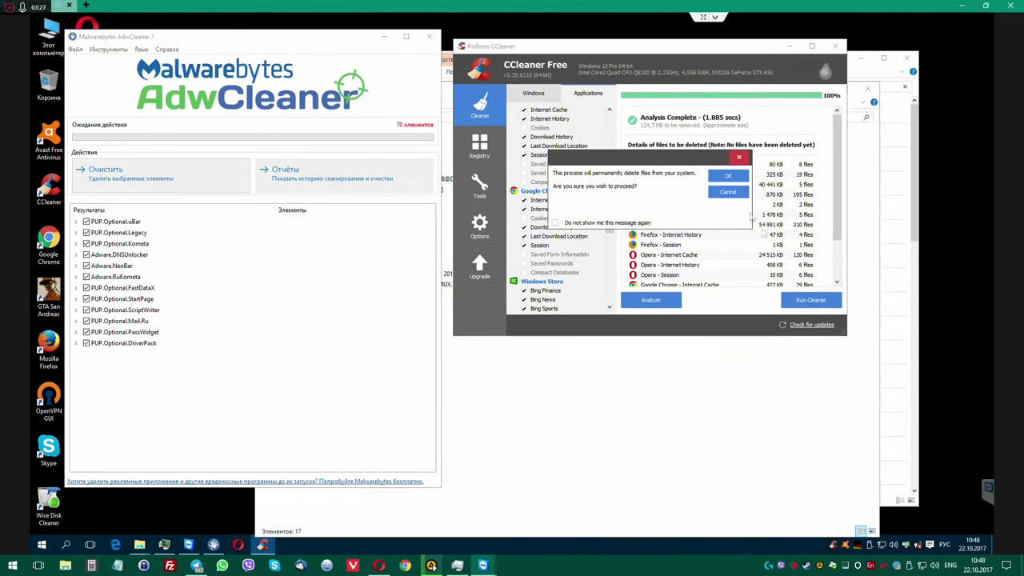
pyautogui.click(726, 177)
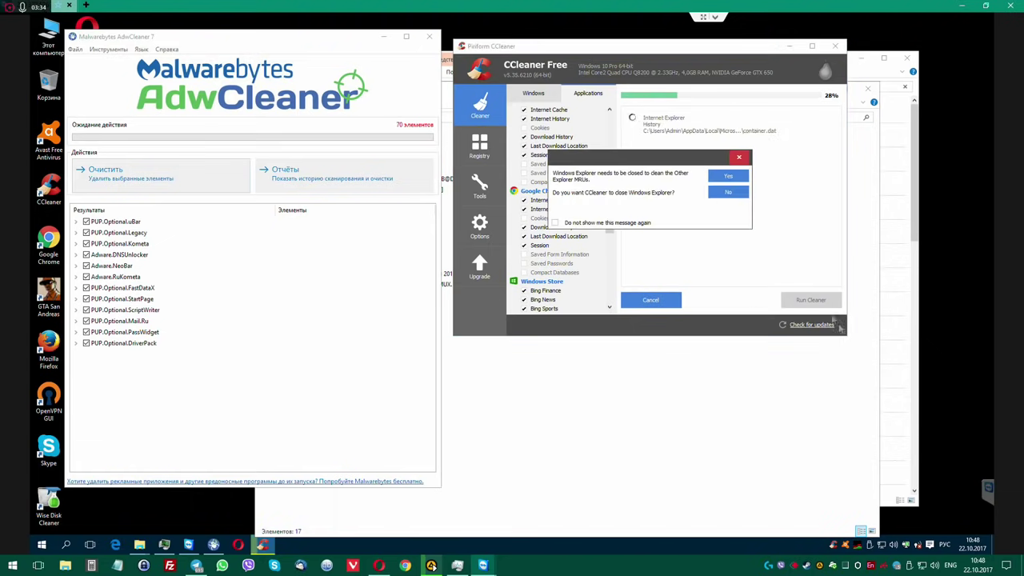
pyautogui.click(729, 177)
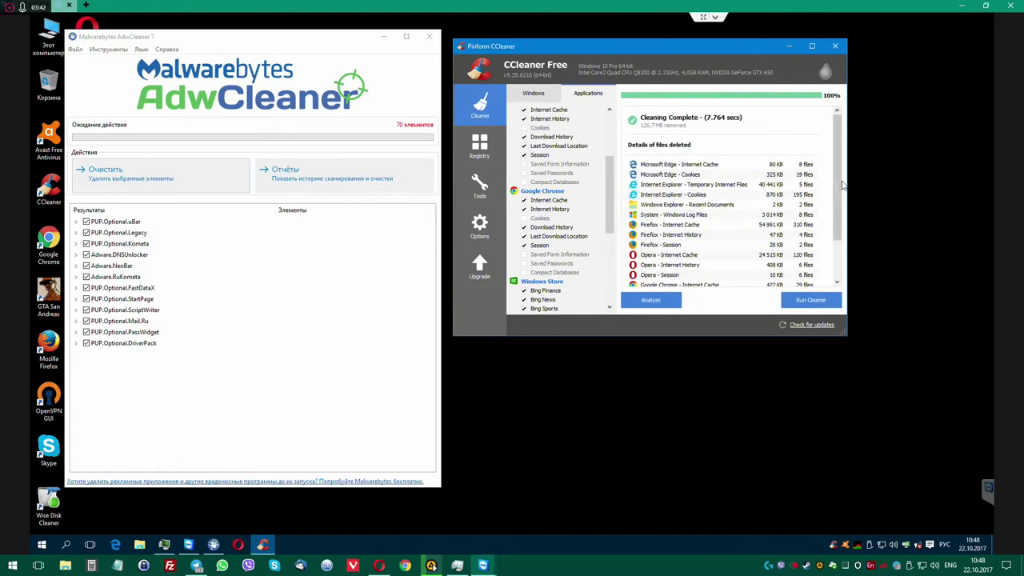
pyautogui.moveTo(840, 185); pyautogui.dragTo(839, 271)
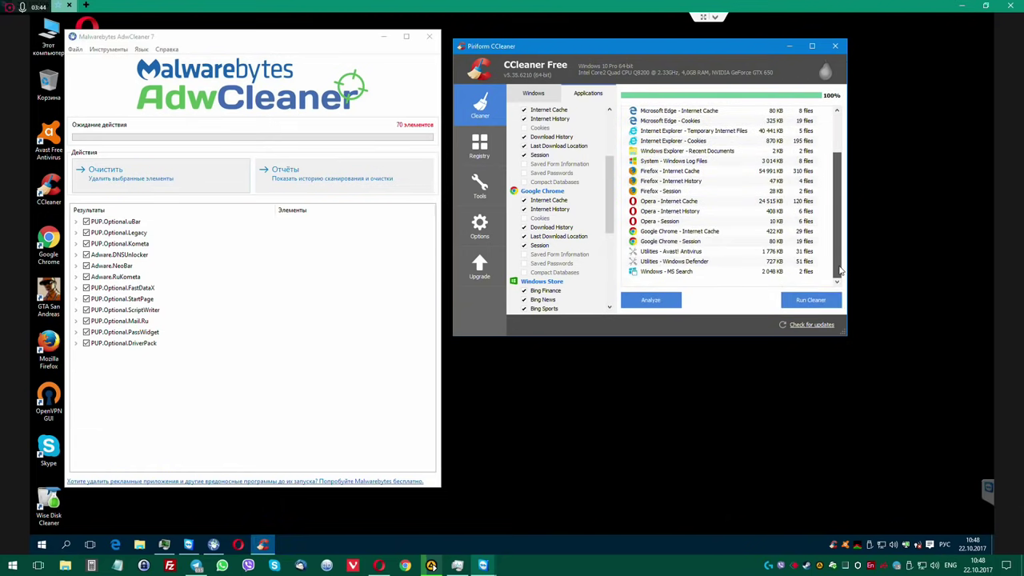
pyautogui.scroll(5, 840, 272)
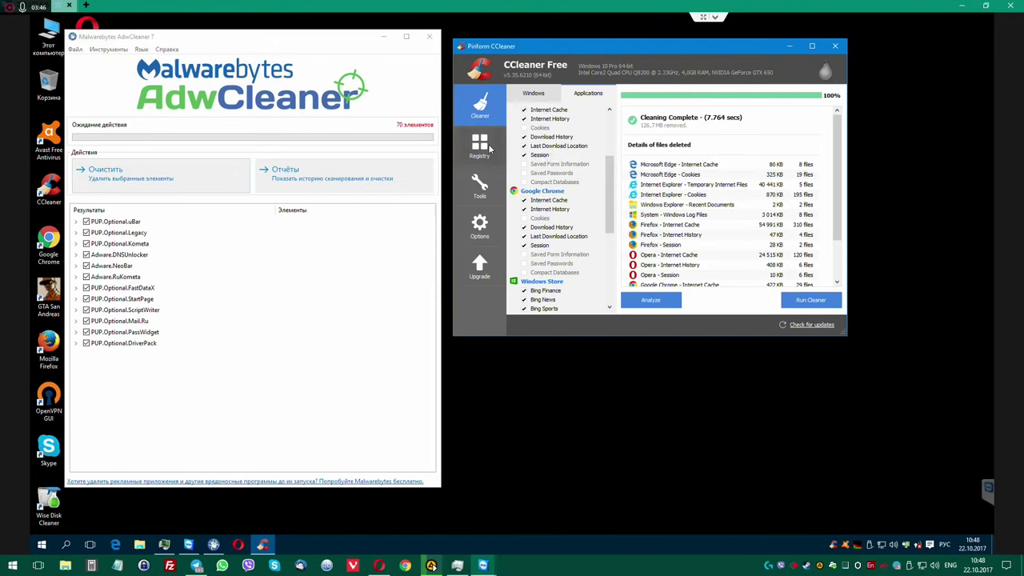
# Run a Registry scan in CCleaner and enlarge the window to see the issues.
pyautogui.click(479, 146)
pyautogui.click(643, 308)
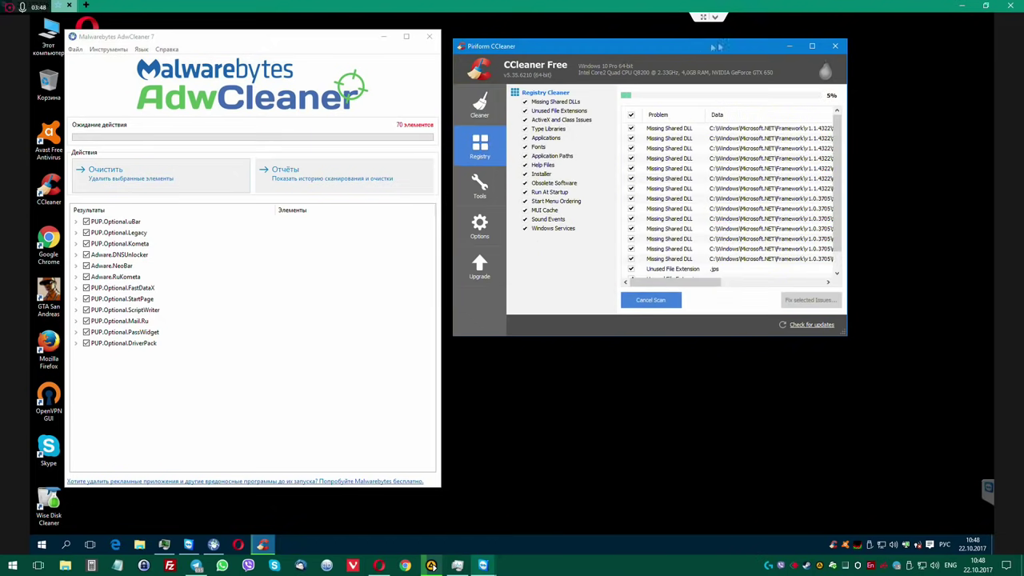
pyautogui.moveTo(699, 55); pyautogui.dragTo(775, 52)
pyautogui.moveTo(924, 334); pyautogui.dragTo(931, 478)
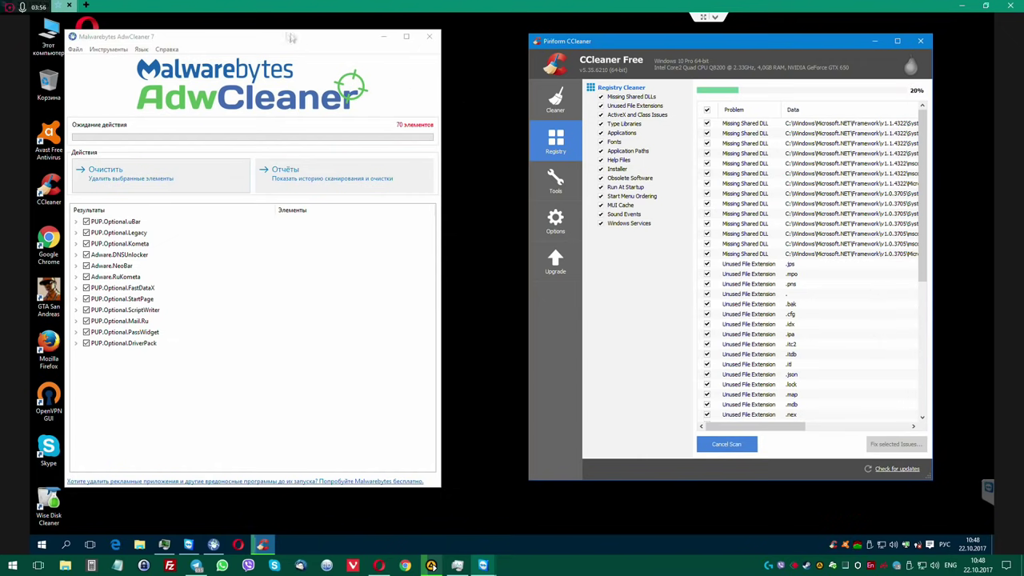
pyautogui.moveTo(261, 37); pyautogui.dragTo(309, 40)
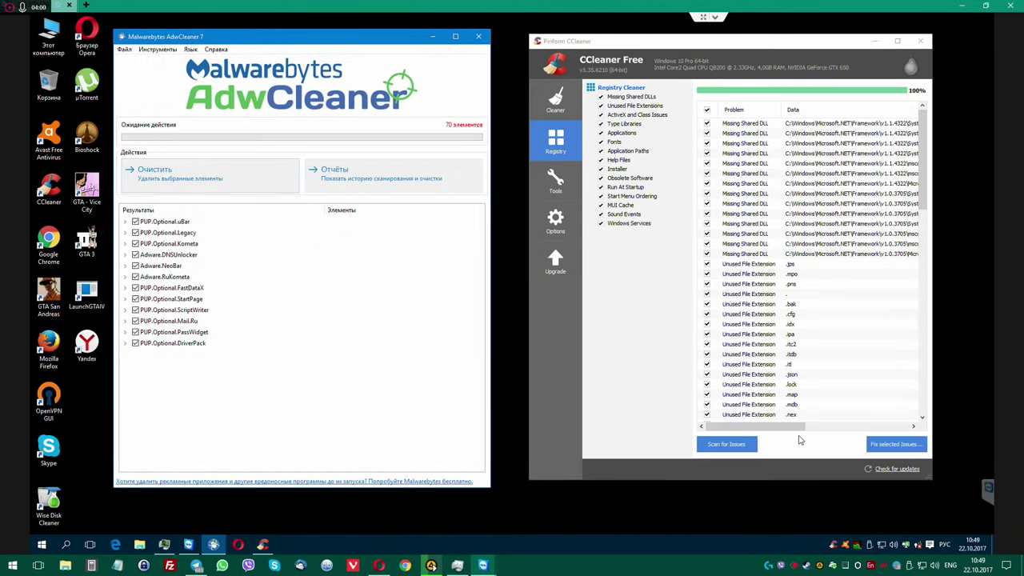
# Fix all selected registry issues, declining the registry backup.
pyautogui.click(879, 444)
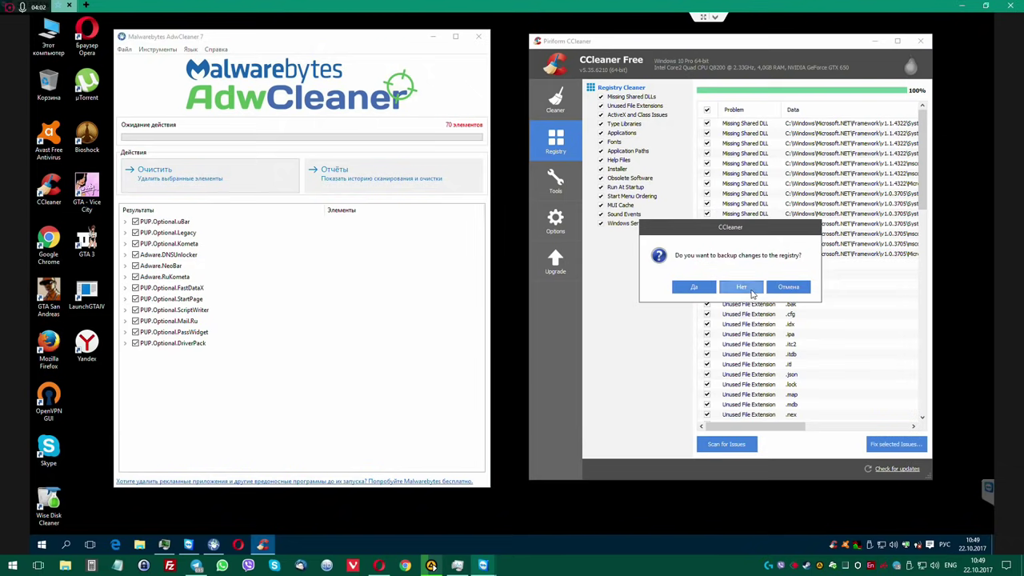
pyautogui.click(751, 294)
pyautogui.click(755, 307)
pyautogui.click(818, 310)
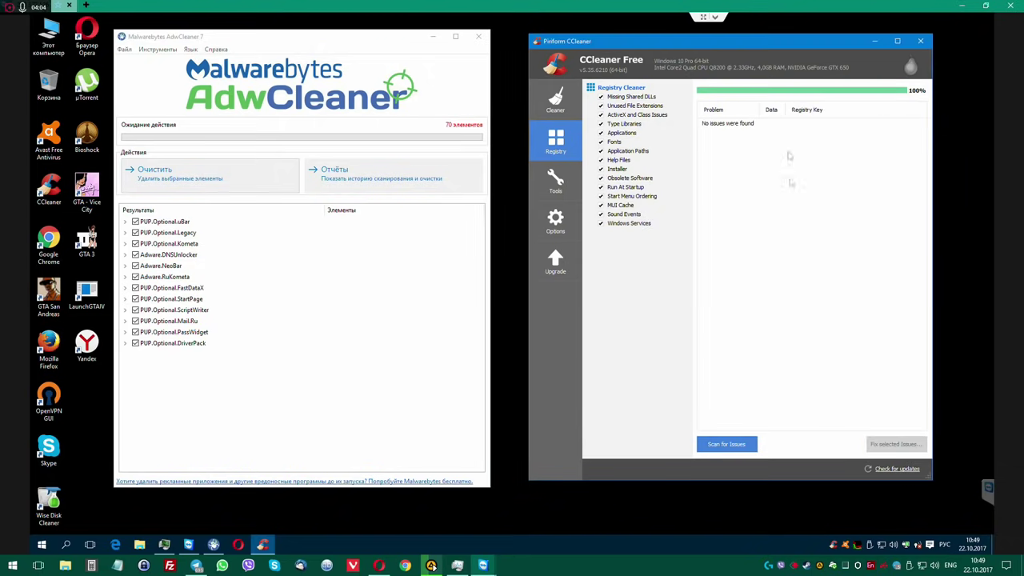
# Close CCleaner and inspect the PUP.Optional.uBar and PUP.Optional.Legacy detections.
pyautogui.click(920, 41)
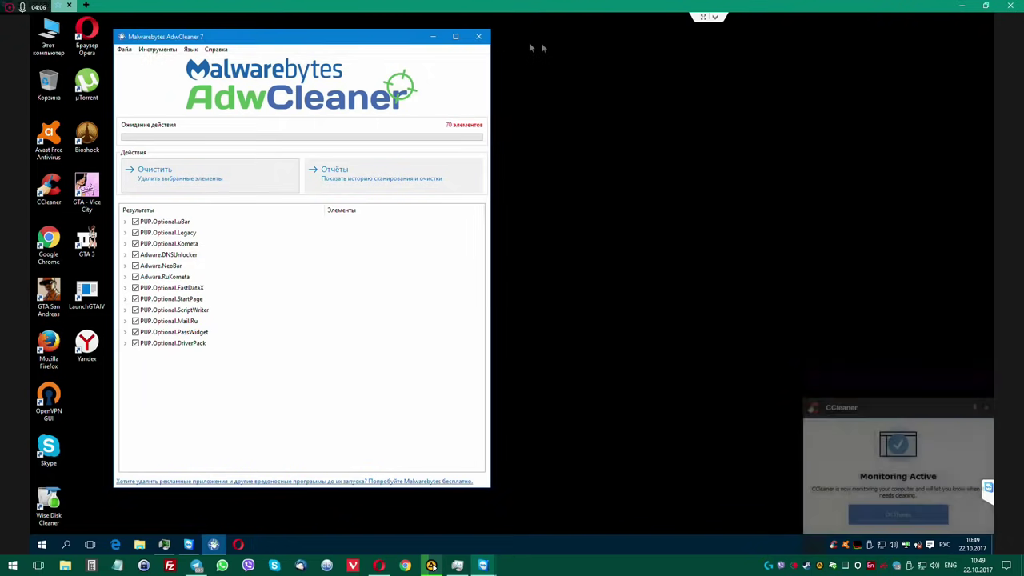
pyautogui.moveTo(530, 48); pyautogui.dragTo(543, 48)
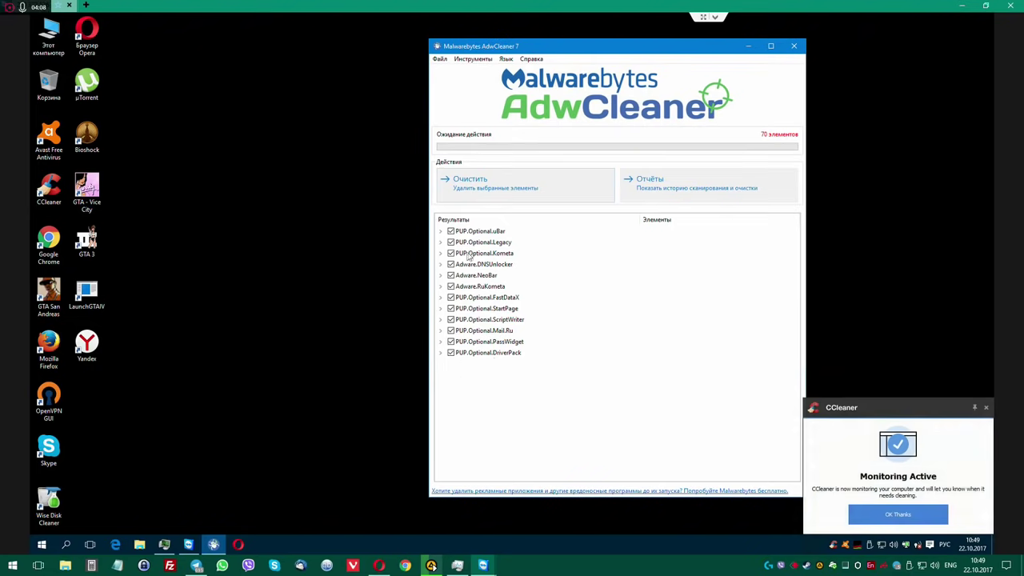
pyautogui.click(440, 231)
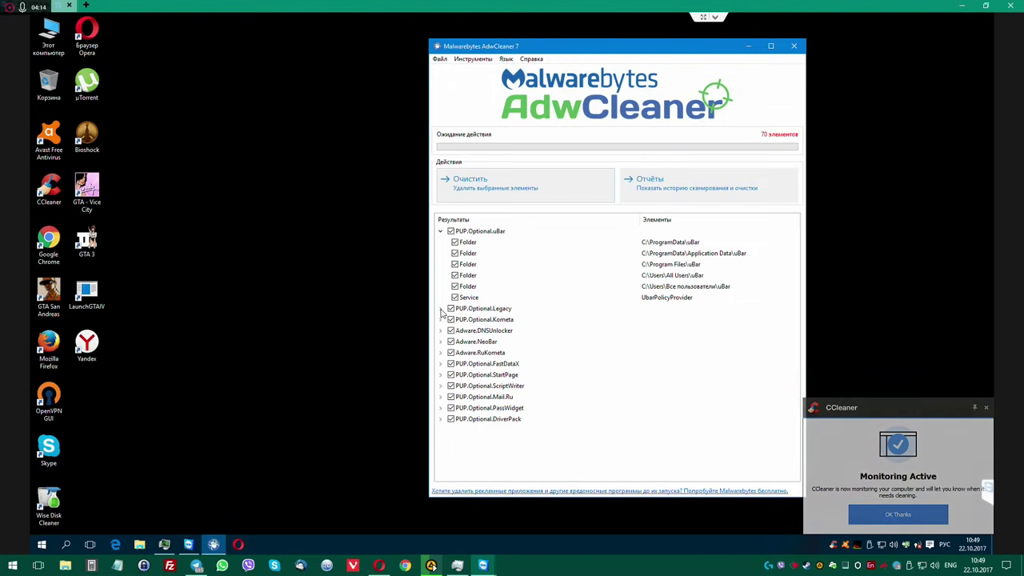
pyautogui.click(440, 308)
pyautogui.scroll(-4, 613, 350)
pyautogui.scroll(3, 612, 351)
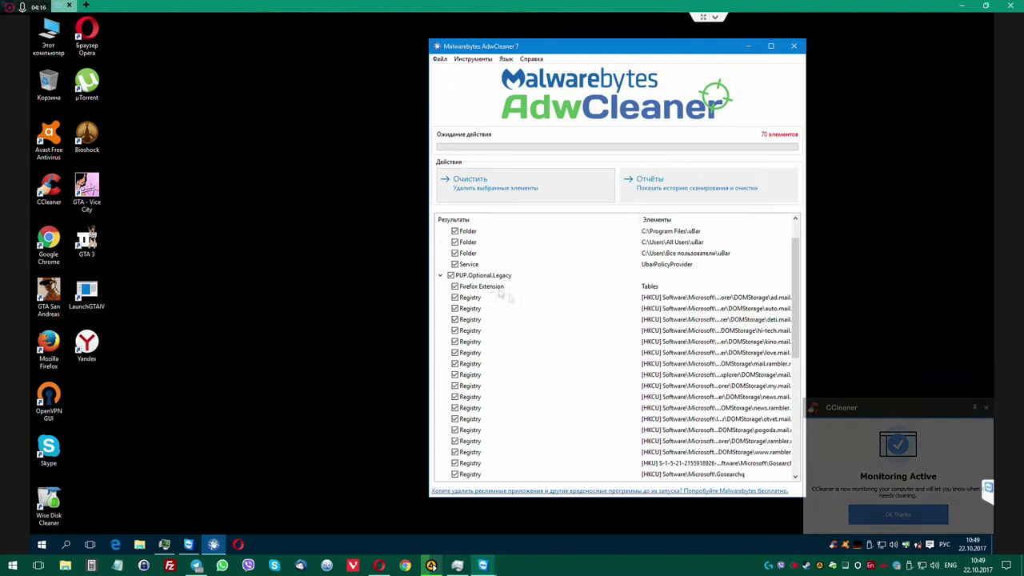
pyautogui.click(441, 280)
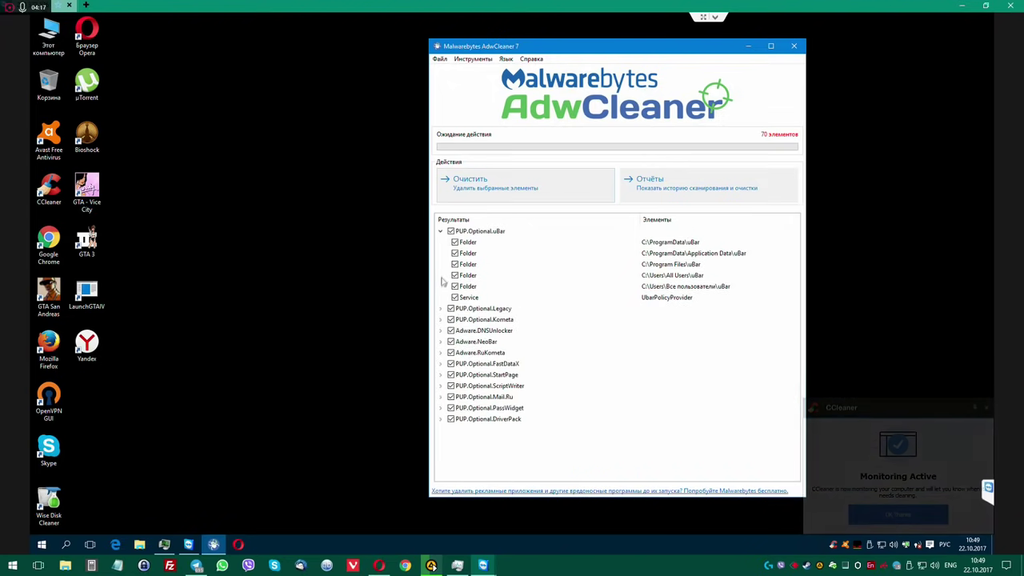
# Inspect the Kometa, DNSUnlocker, NeoBar, RuKometa and FastDataX groups, leaving StartPage expanded with full paths.
pyautogui.click(440, 319)
pyautogui.click(440, 319)
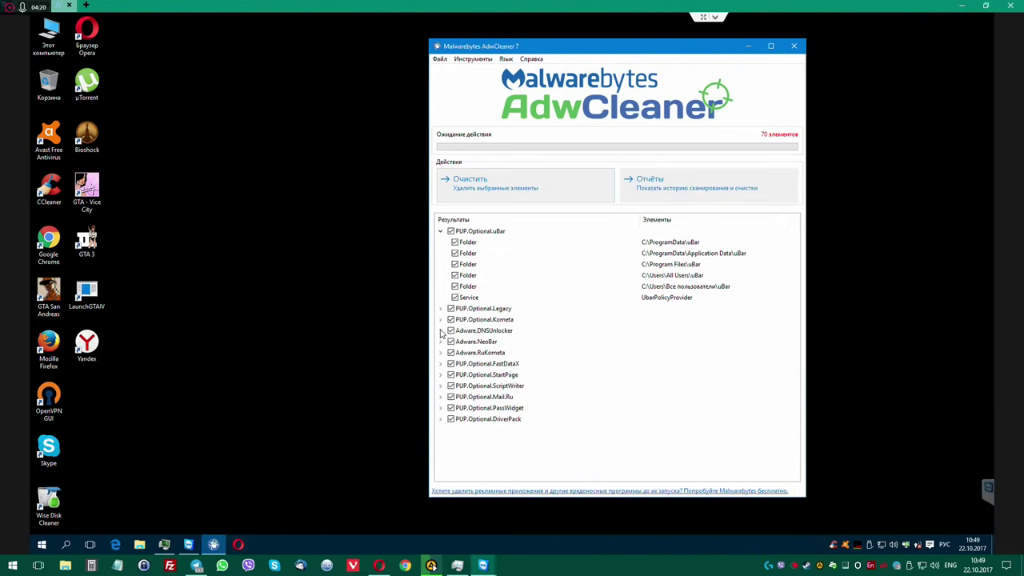
pyautogui.click(440, 330)
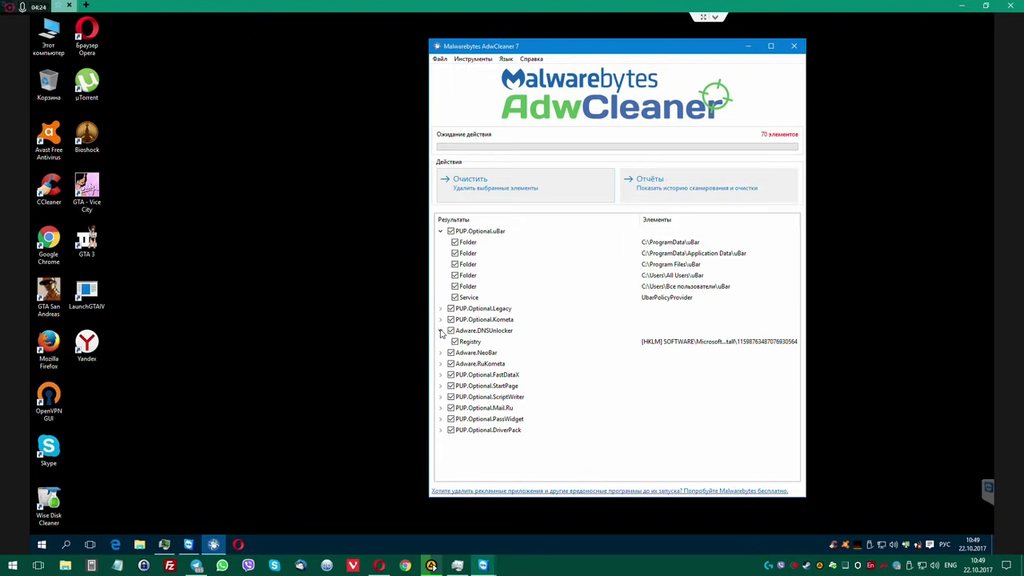
pyautogui.click(440, 330)
pyautogui.click(440, 342)
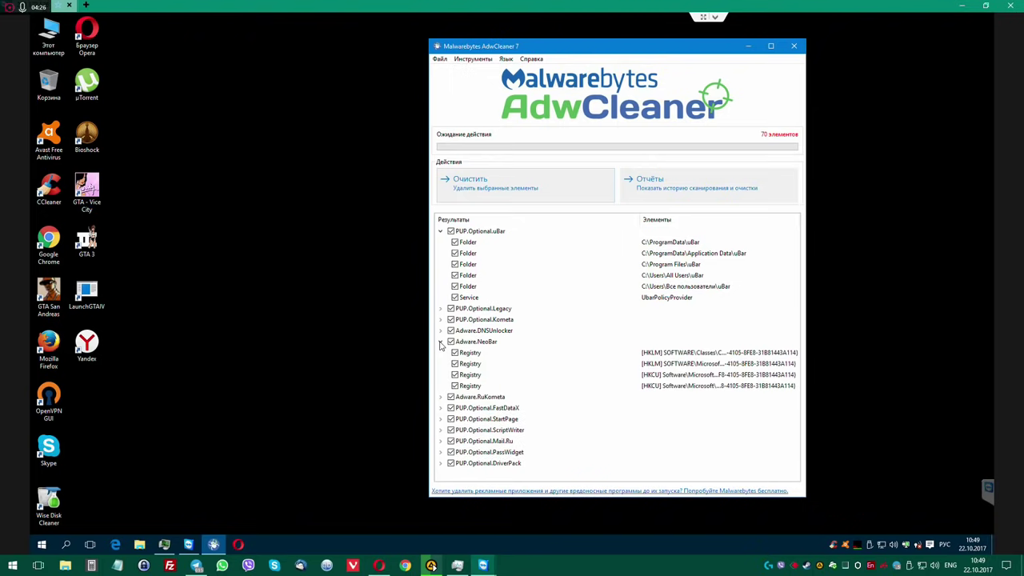
pyautogui.click(440, 343)
pyautogui.click(439, 353)
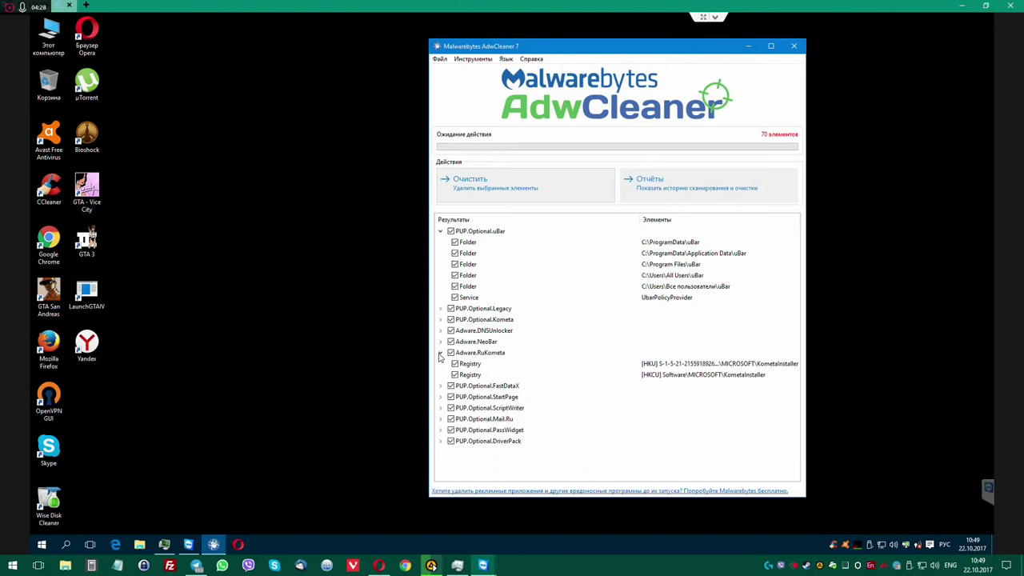
pyautogui.click(439, 353)
pyautogui.click(440, 364)
pyautogui.click(440, 364)
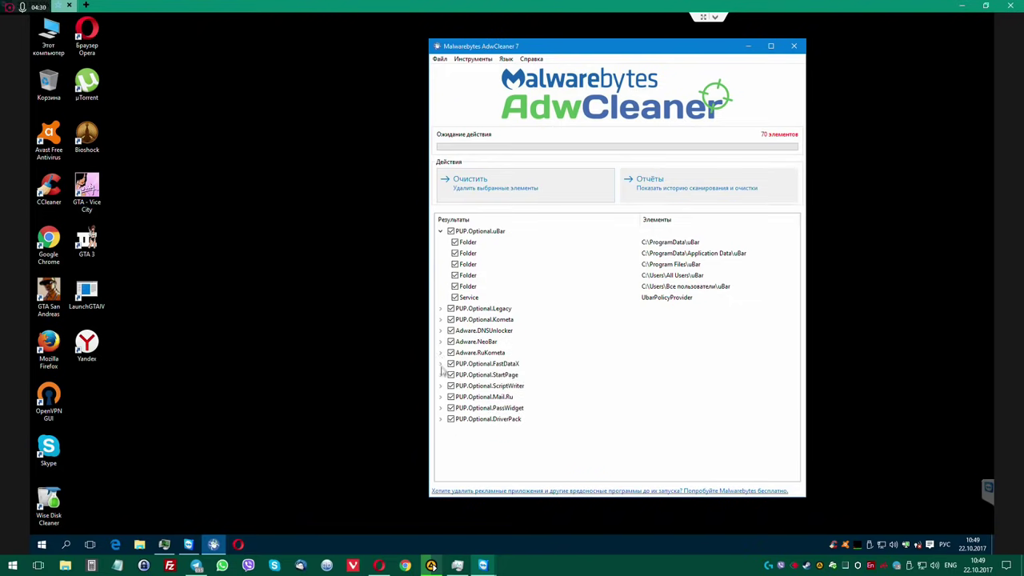
pyautogui.click(440, 375)
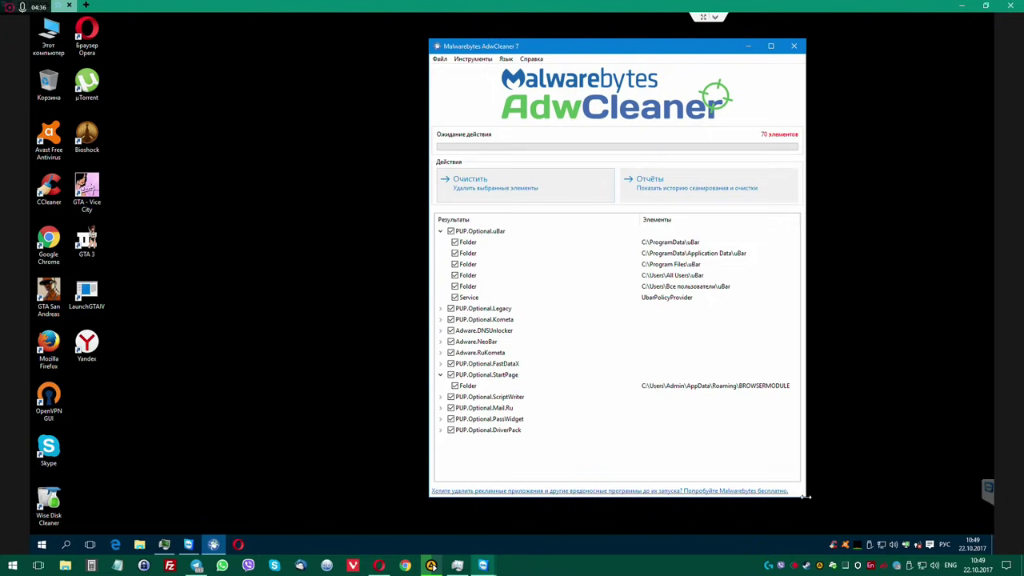
pyautogui.moveTo(805, 496); pyautogui.dragTo(909, 497)
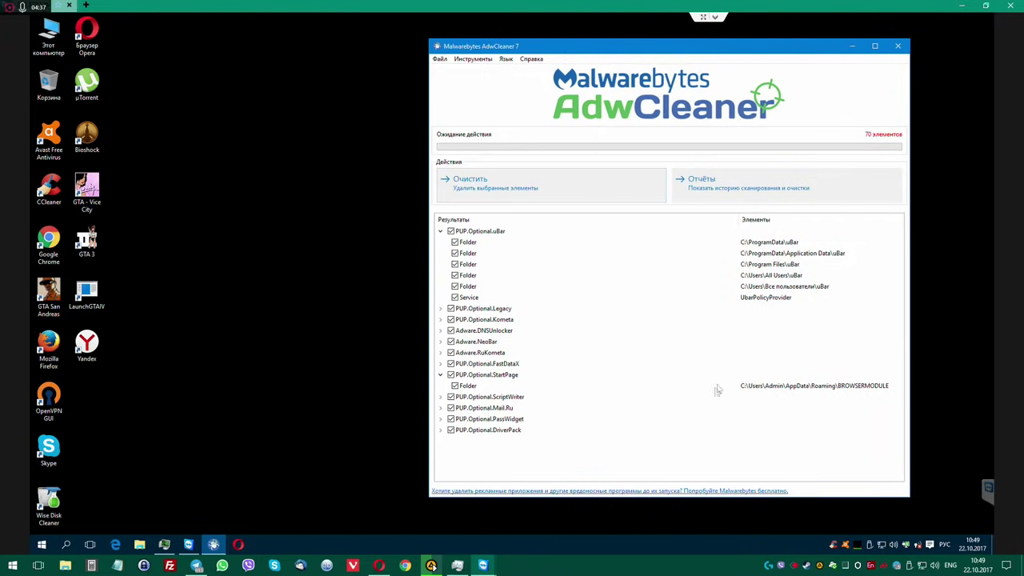
# Go to C:\Users in File Explorer and turn on hidden items.
pyautogui.doubleClick(51, 34)
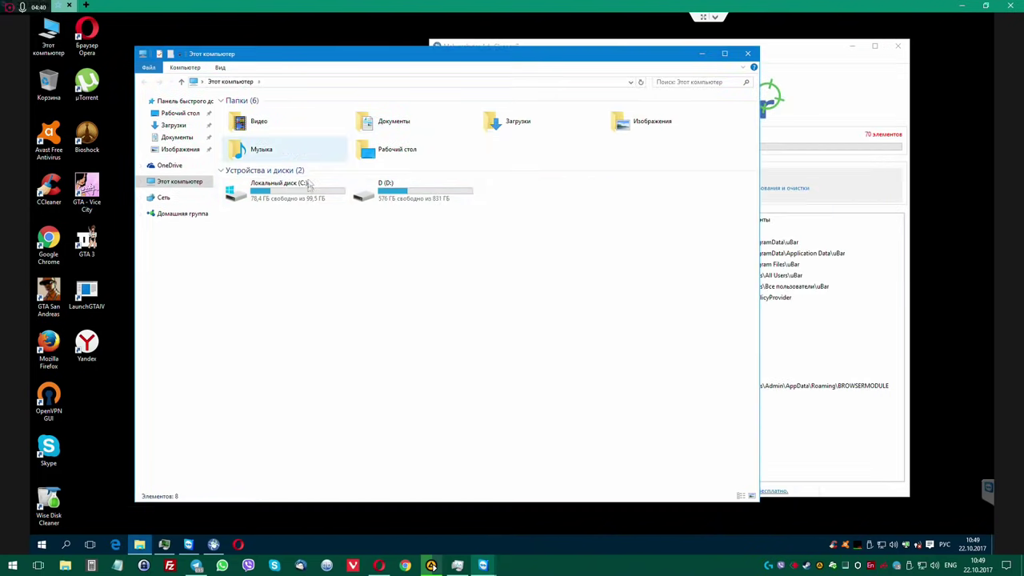
pyautogui.doubleClick(308, 183)
pyautogui.moveTo(761, 502); pyautogui.dragTo(526, 501)
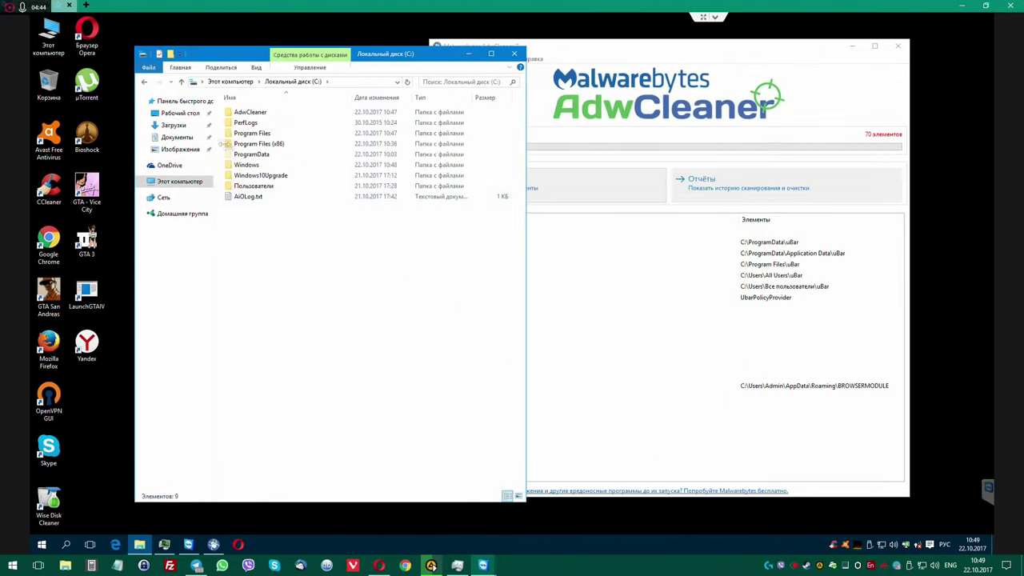
pyautogui.doubleClick(256, 187)
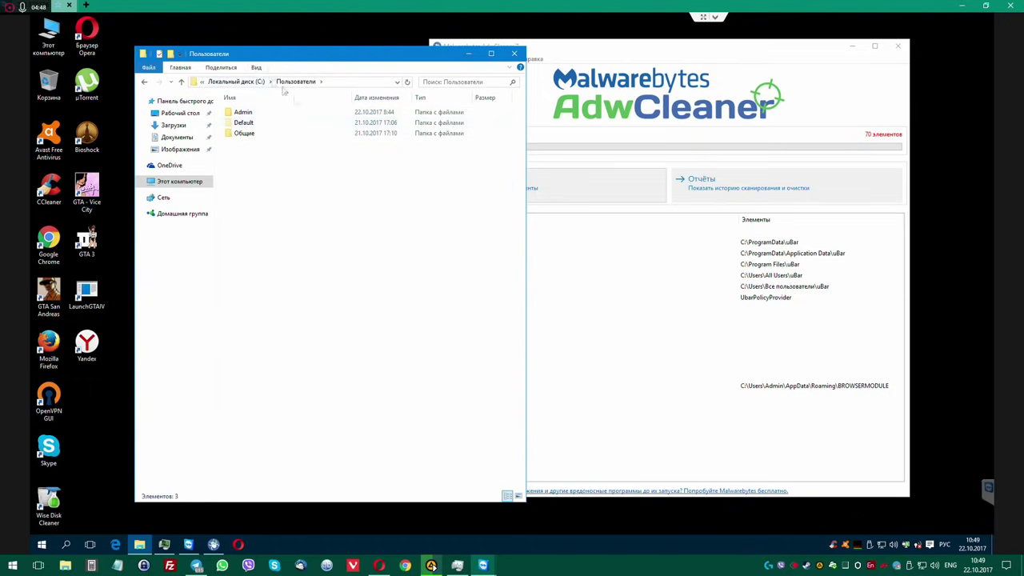
pyautogui.click(256, 67)
pyautogui.click(394, 98)
pyautogui.click(306, 197)
# Check BrowserModule's component.log in AppData\Roaming and find it empty.
pyautogui.doubleClick(242, 112)
pyautogui.doubleClick(244, 112)
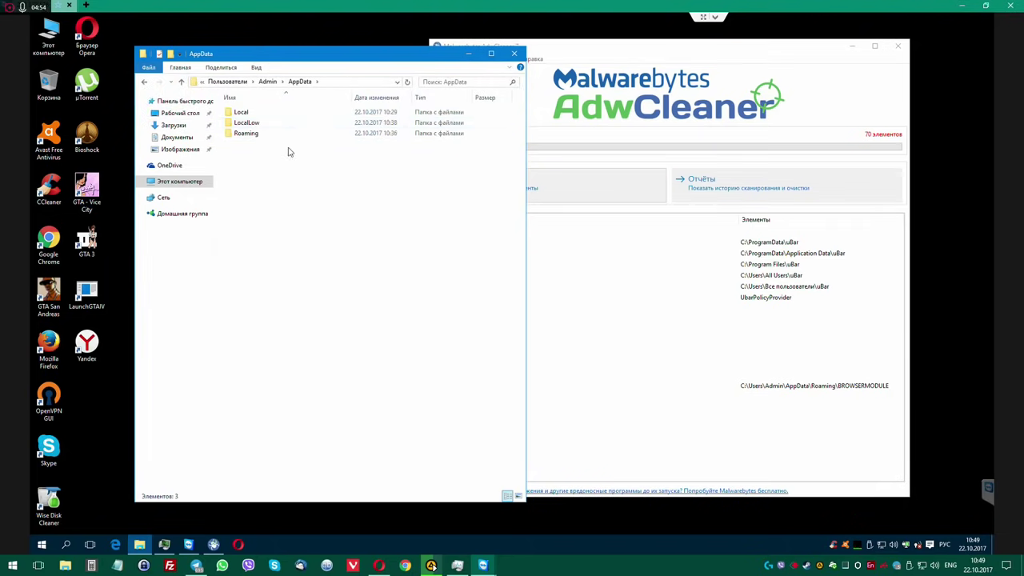
pyautogui.doubleClick(250, 134)
pyautogui.doubleClick(264, 144)
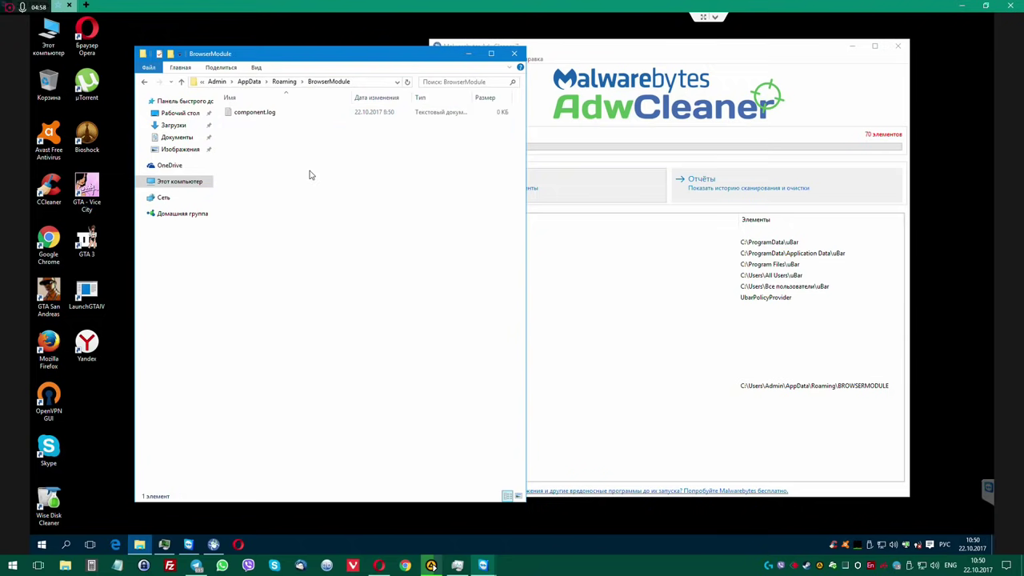
pyautogui.doubleClick(274, 114)
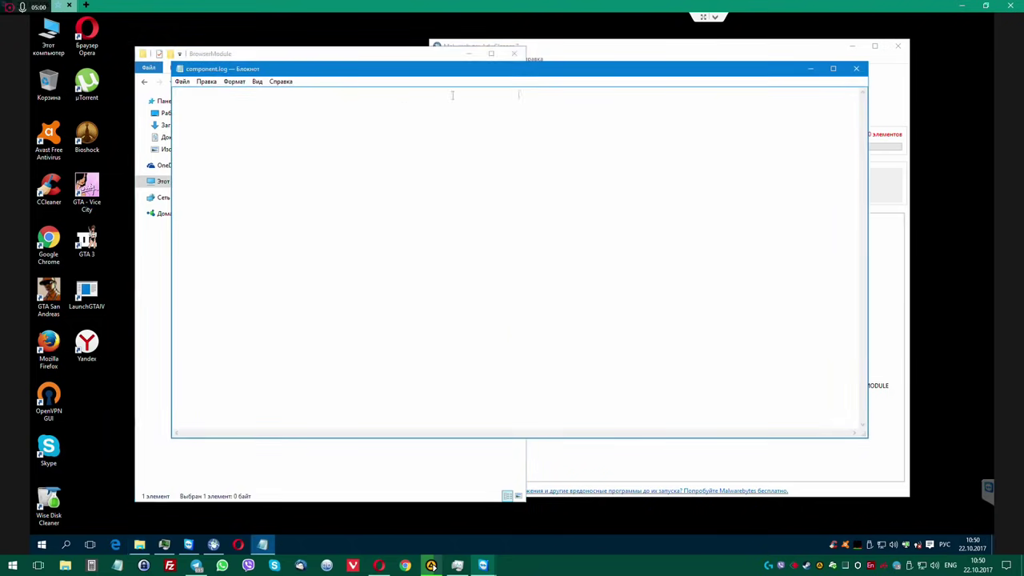
pyautogui.click(856, 69)
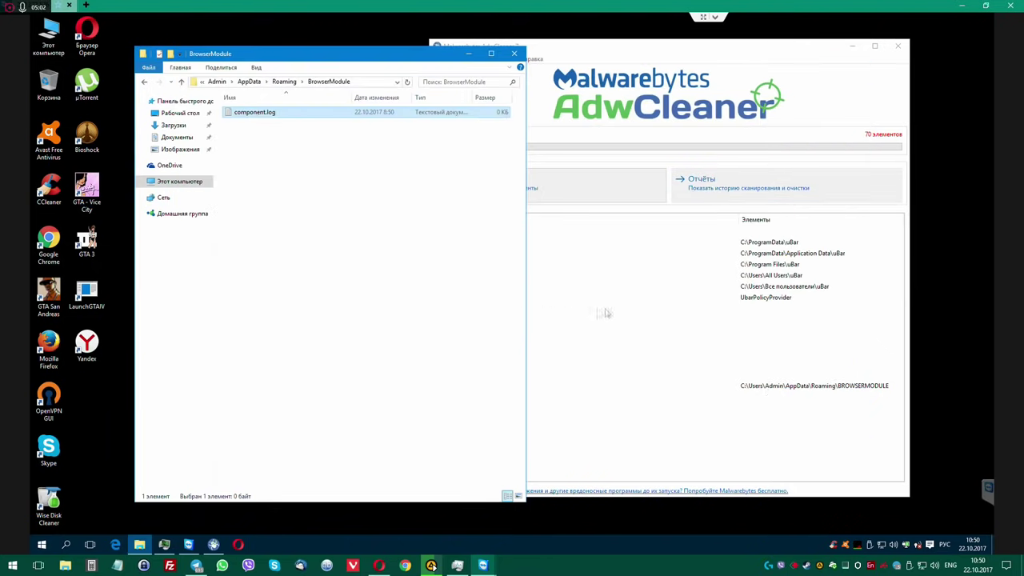
# Delete the BrowserModule folder from AppData\Roaming.
pyautogui.click(284, 82)
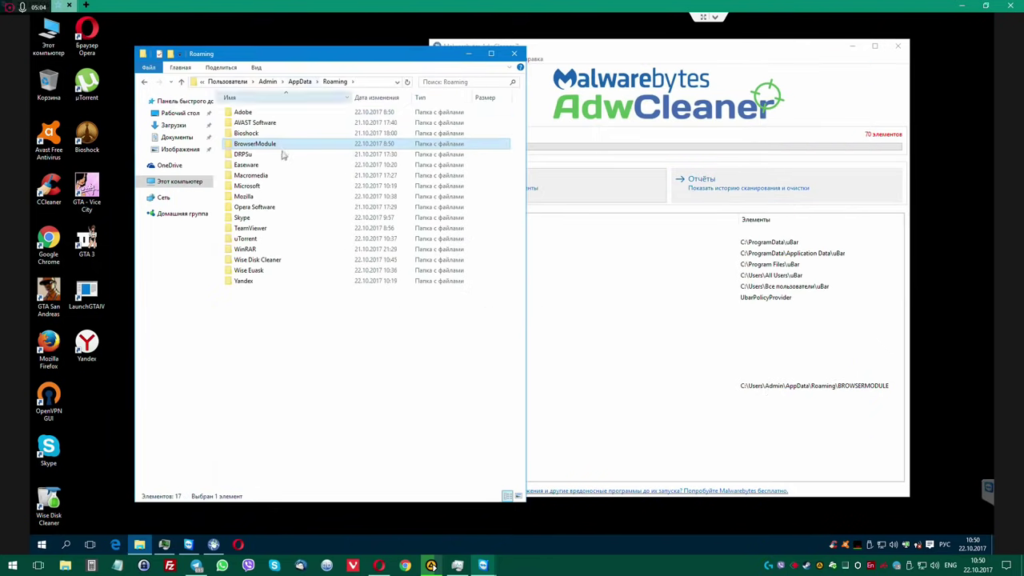
pyautogui.press('Delete')
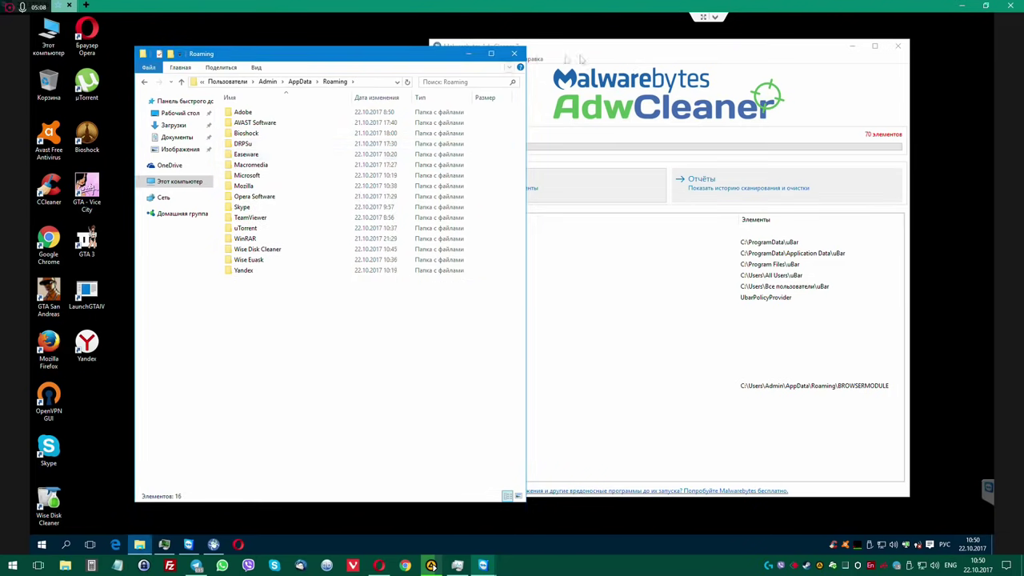
pyautogui.click(618, 48)
pyautogui.moveTo(619, 48); pyautogui.dragTo(637, 44)
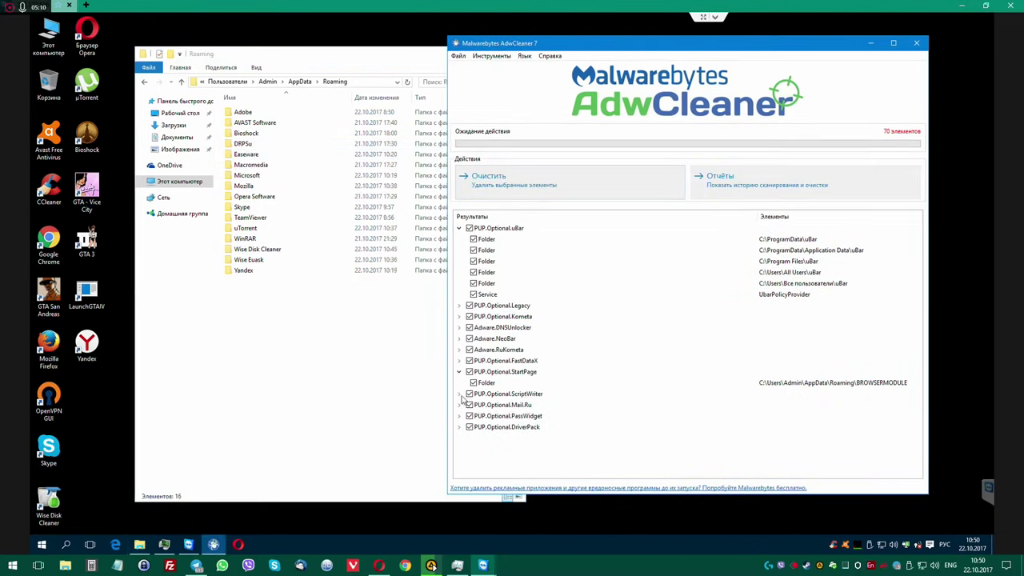
# Expand PUP.Optional.ScriptWriter, Mail.Ru and PassWidget to show the C:\Program Files (x86)\Miped entry.
pyautogui.click(460, 394)
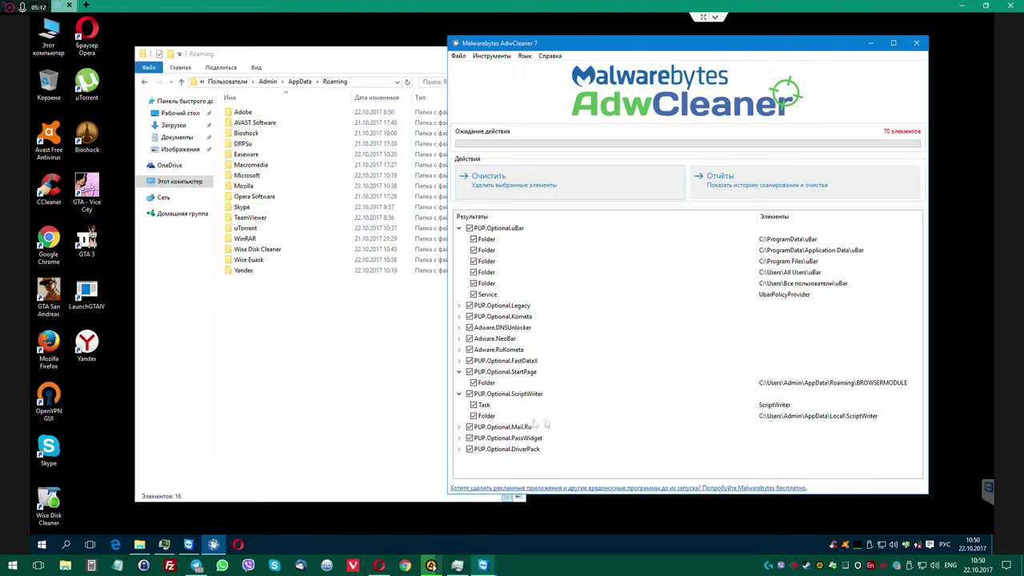
pyautogui.click(459, 428)
pyautogui.scroll(-1, 605, 378)
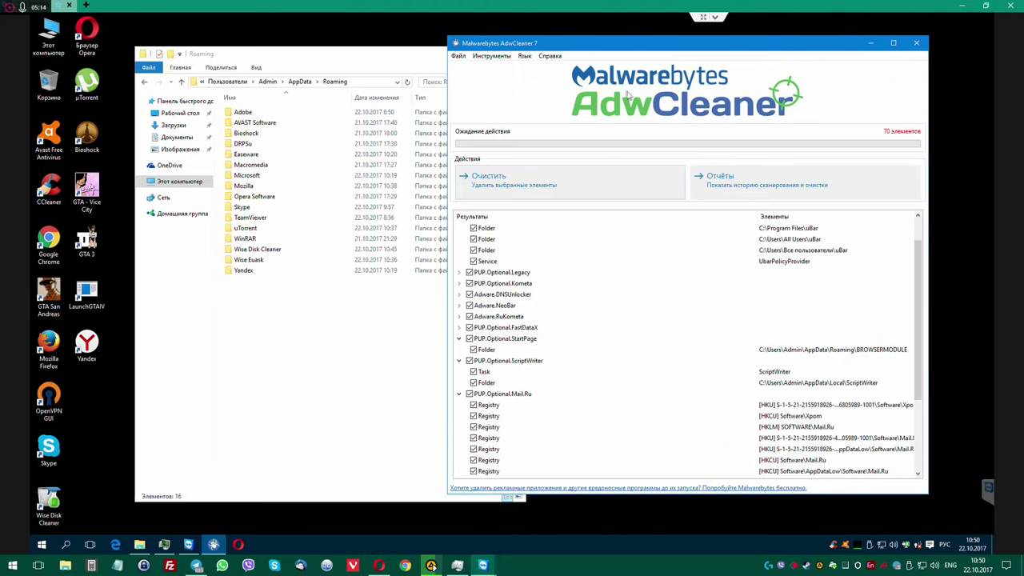
pyautogui.moveTo(639, 48); pyautogui.dragTo(595, 33)
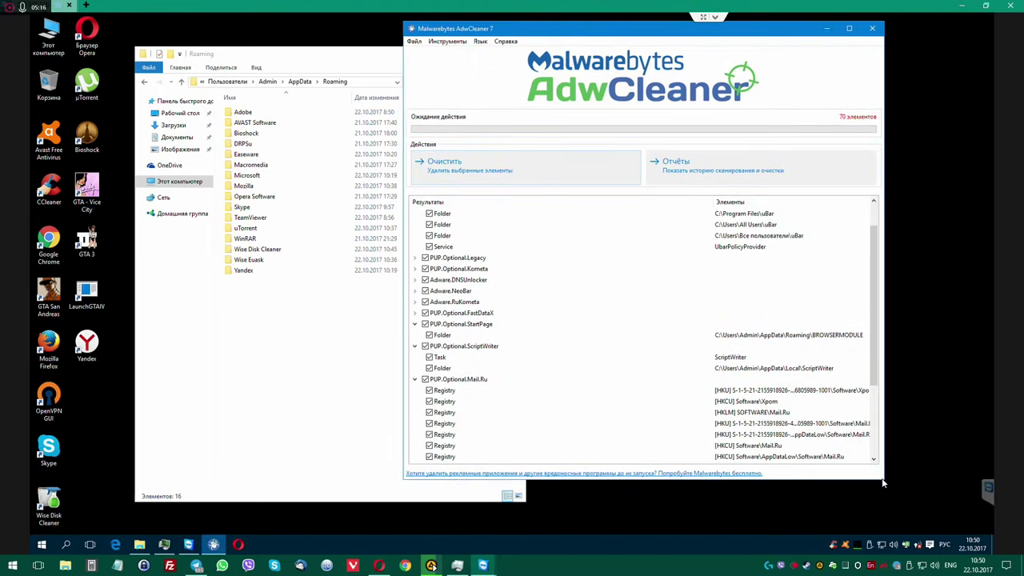
pyautogui.moveTo(884, 482); pyautogui.dragTo(933, 523)
pyautogui.scroll(-2, 608, 408)
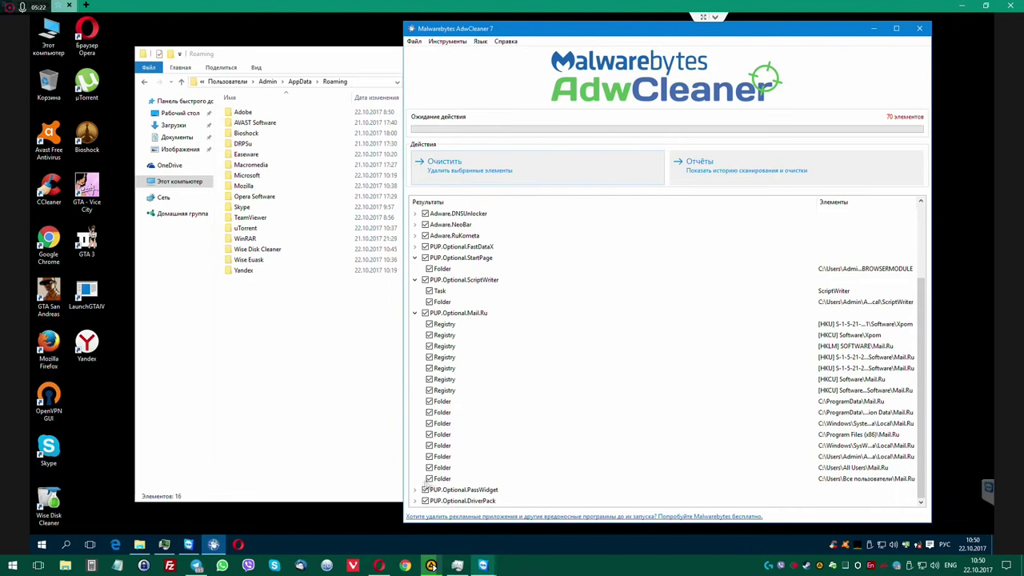
pyautogui.click(414, 489)
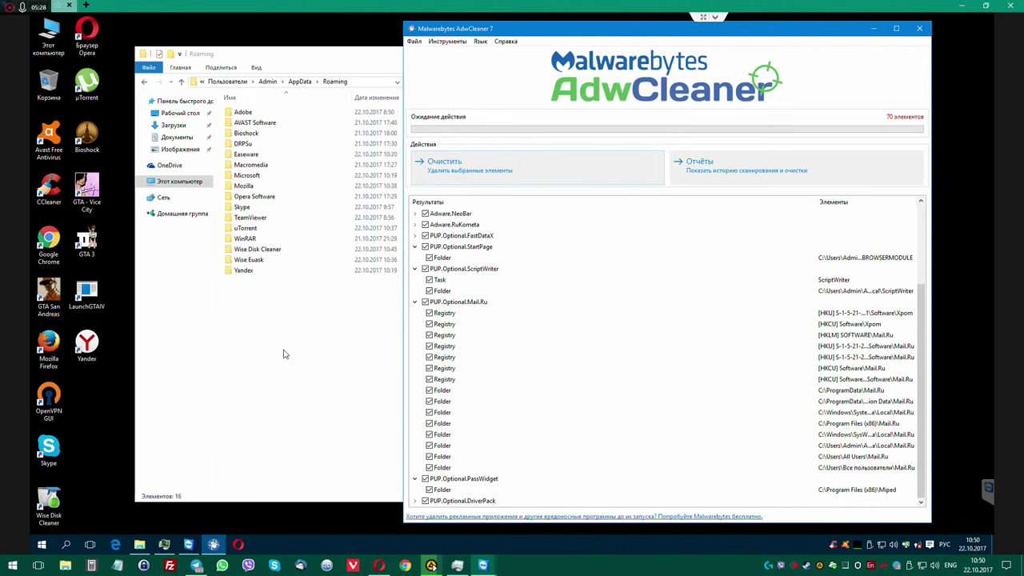
# Confirm Miped in C:\Program Files (x86) is empty and delete it with admin permission.
pyautogui.click(227, 81)
pyautogui.click(224, 83)
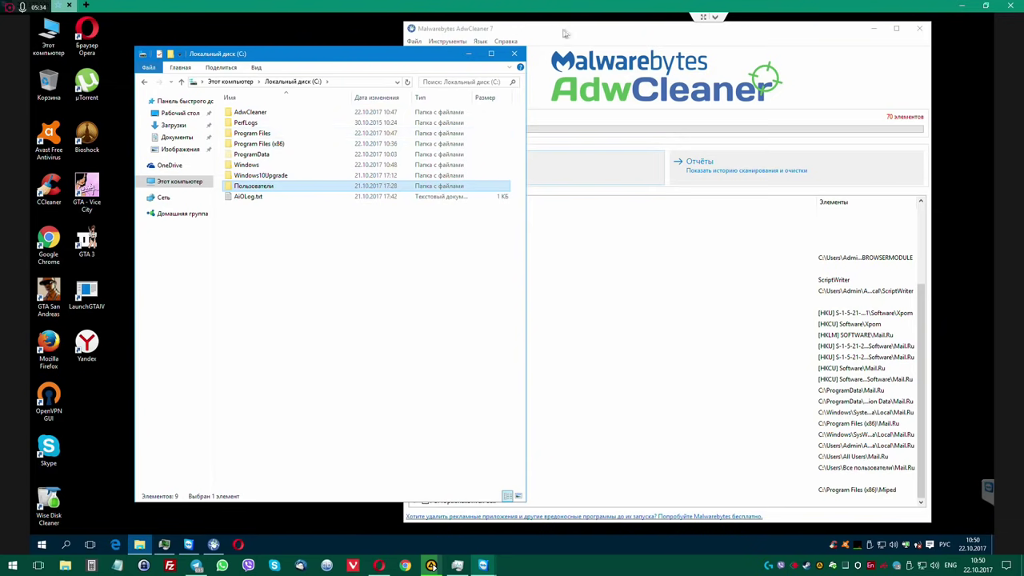
pyautogui.moveTo(563, 34); pyautogui.dragTo(588, 34)
pyautogui.doubleClick(259, 143)
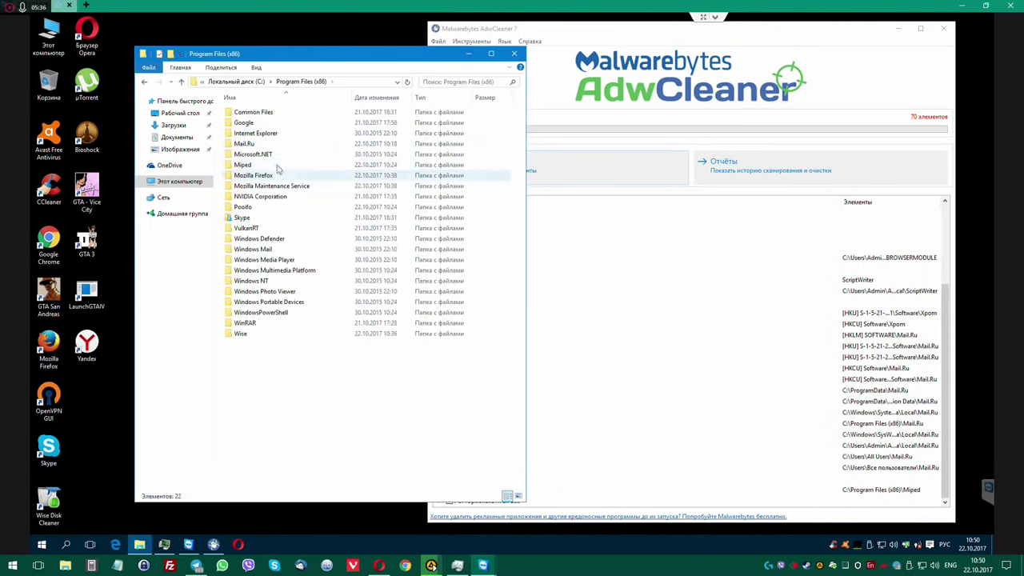
pyautogui.doubleClick(259, 165)
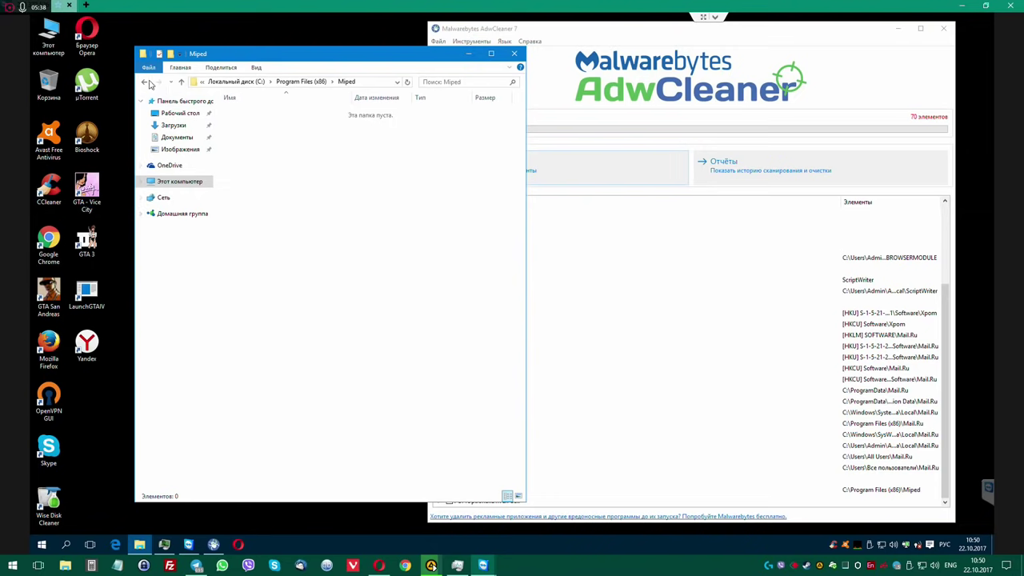
pyautogui.click(144, 82)
pyautogui.press('Delete')
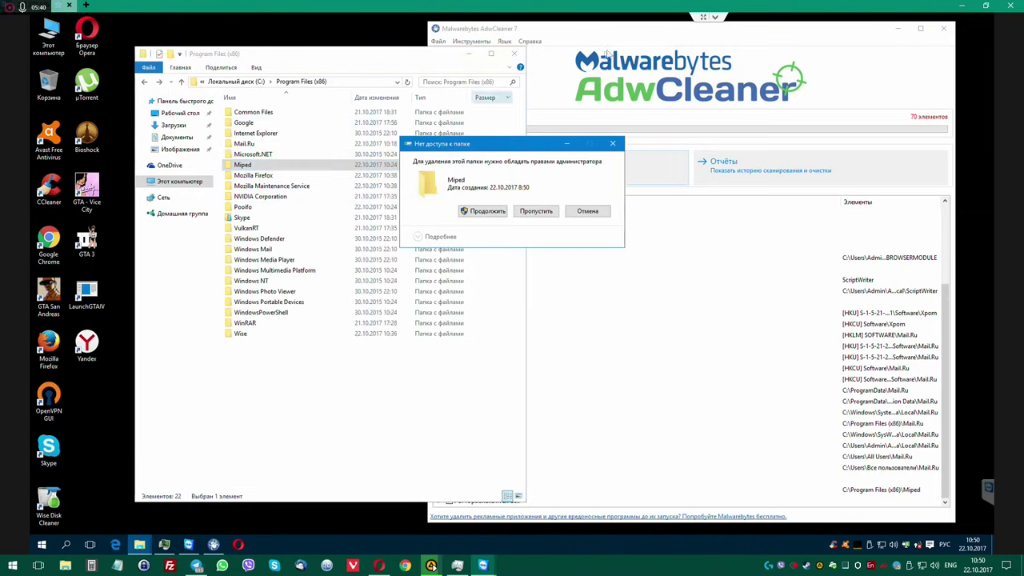
pyautogui.click(486, 212)
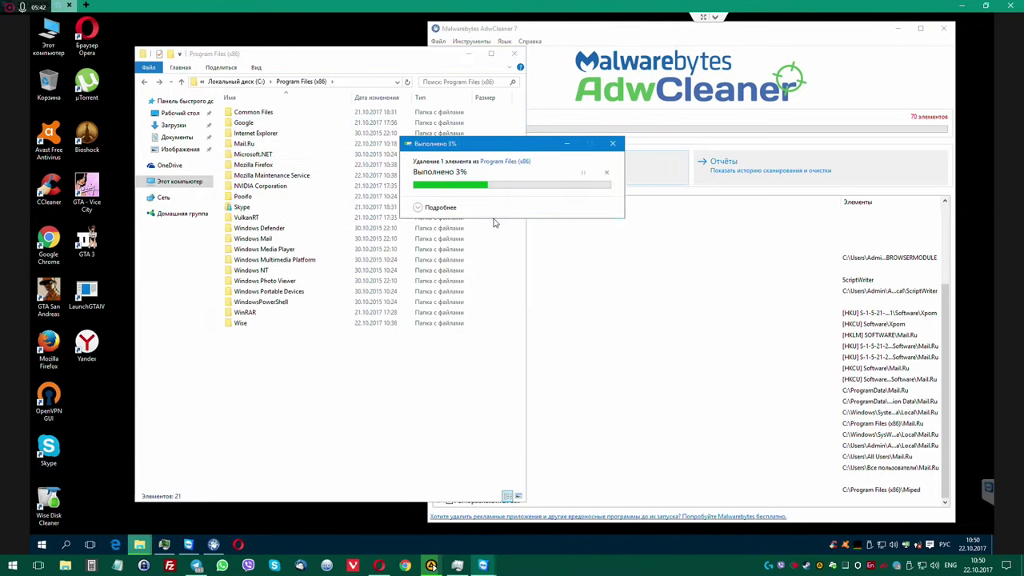
# Check the AdwCleaner results for the next adware location, then return to File Explorer.
pyautogui.hotkey('alt', 'Tab')
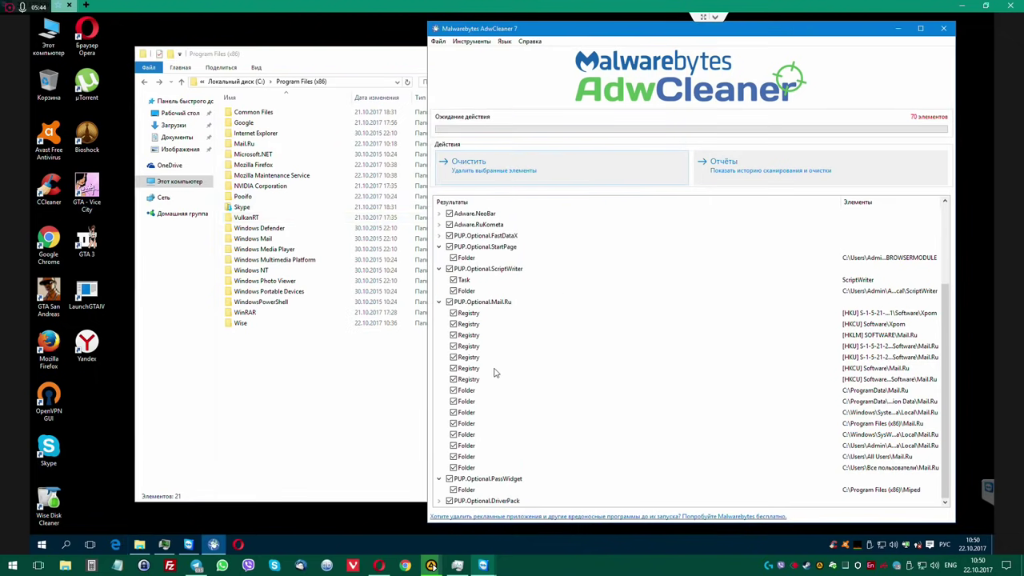
pyautogui.scroll(-1, 516, 492)
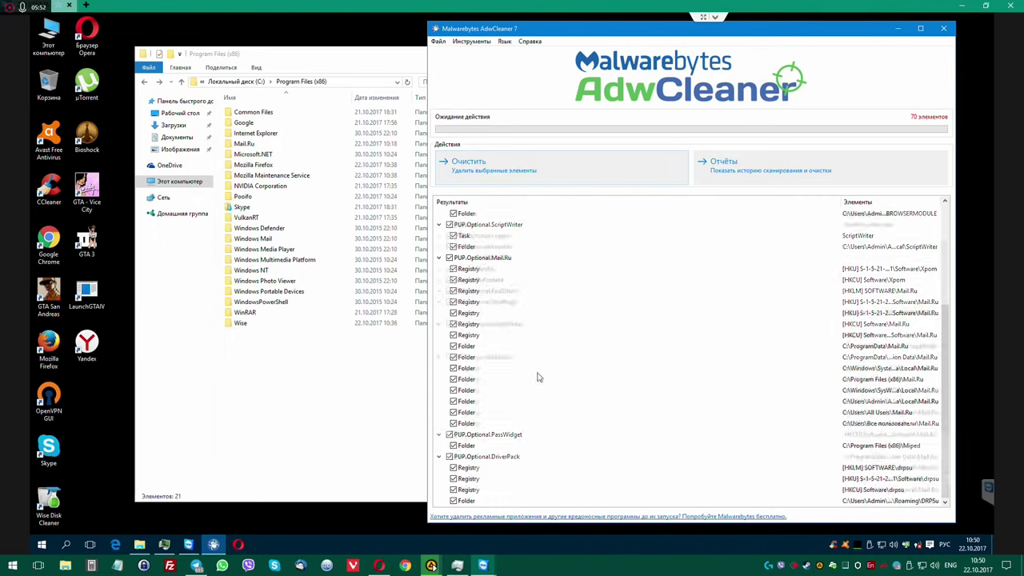
pyautogui.scroll(5, 539, 376)
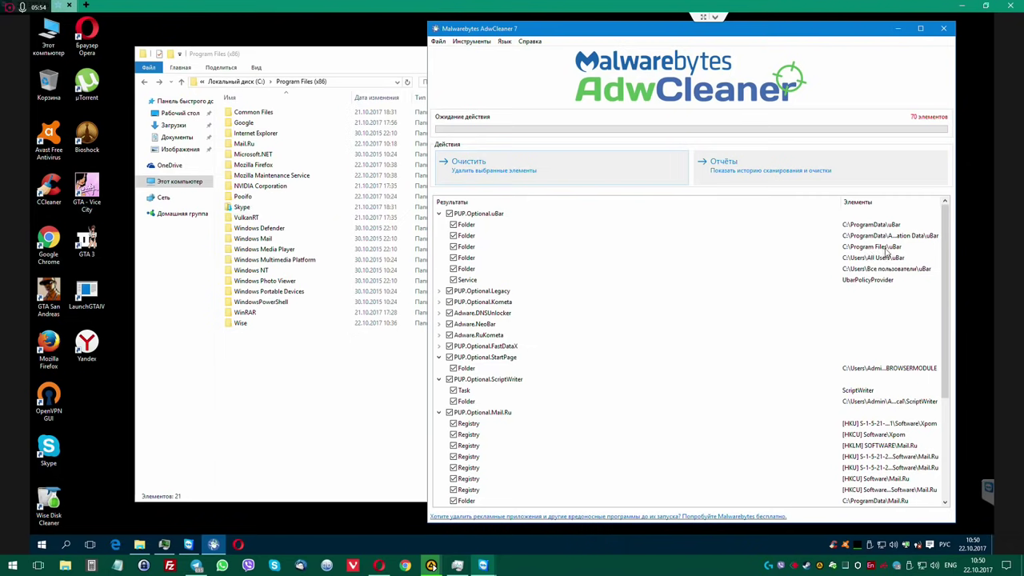
pyautogui.click(290, 364)
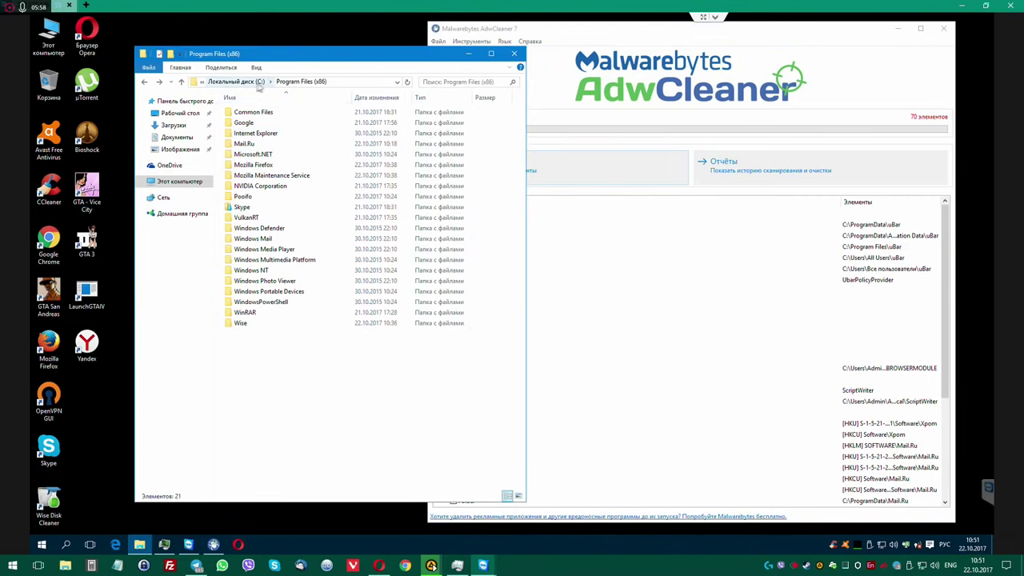
# Delete the UBar folder from C:\Program Files, skipping the in-use UbarDriver.sys.
pyautogui.click(239, 84)
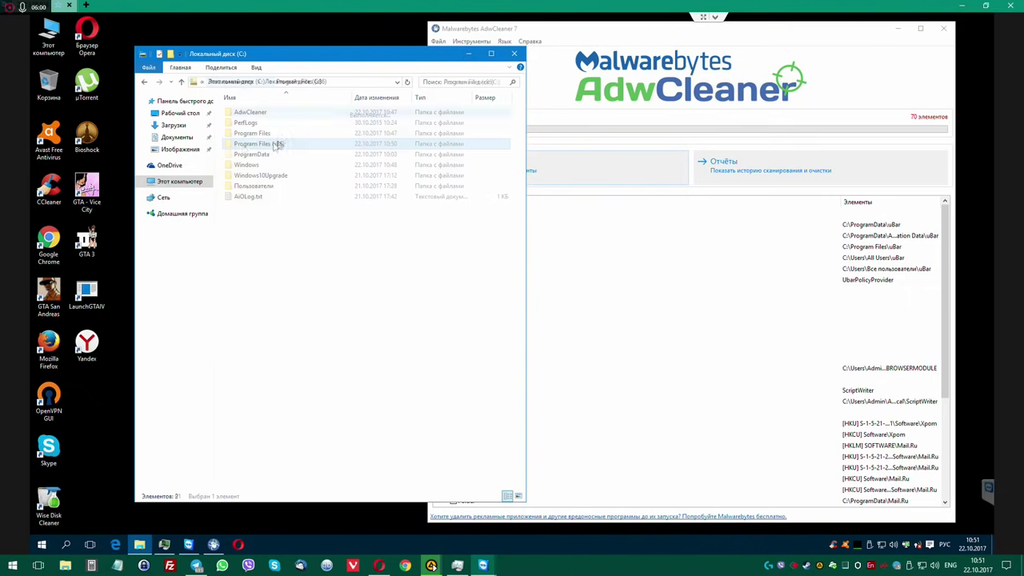
pyautogui.doubleClick(246, 134)
pyautogui.click(297, 228)
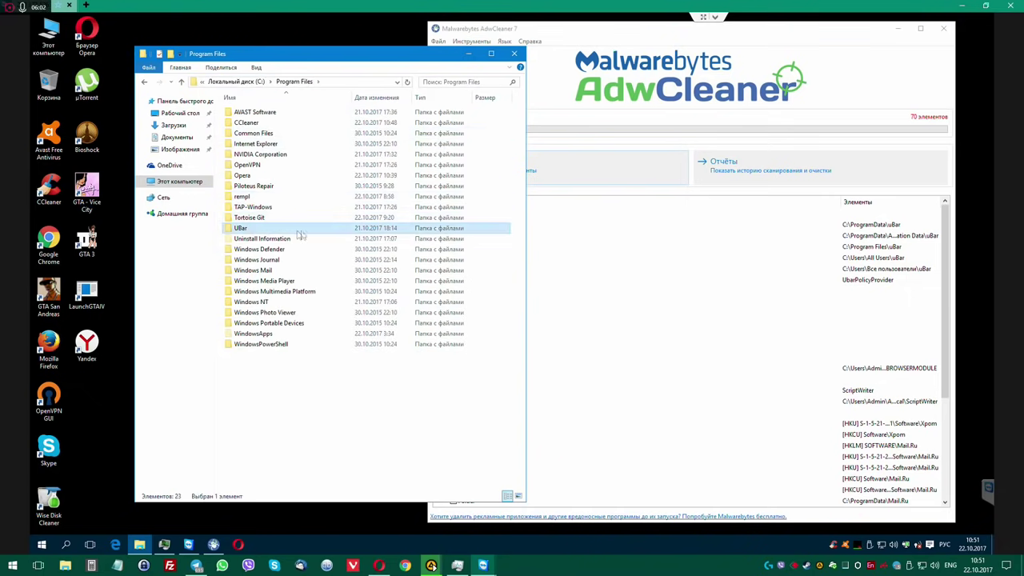
pyautogui.press('Delete')
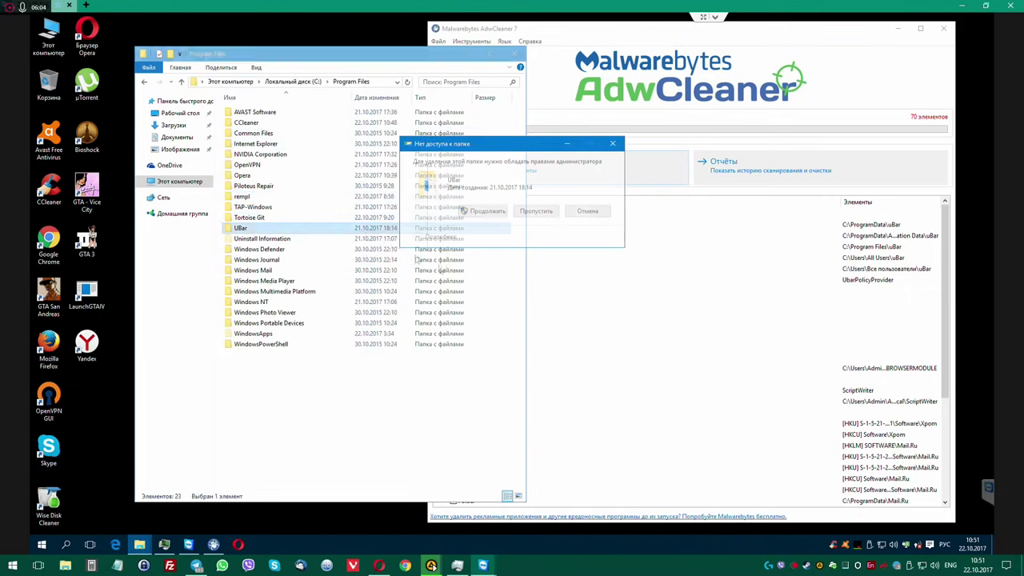
pyautogui.press('Return')
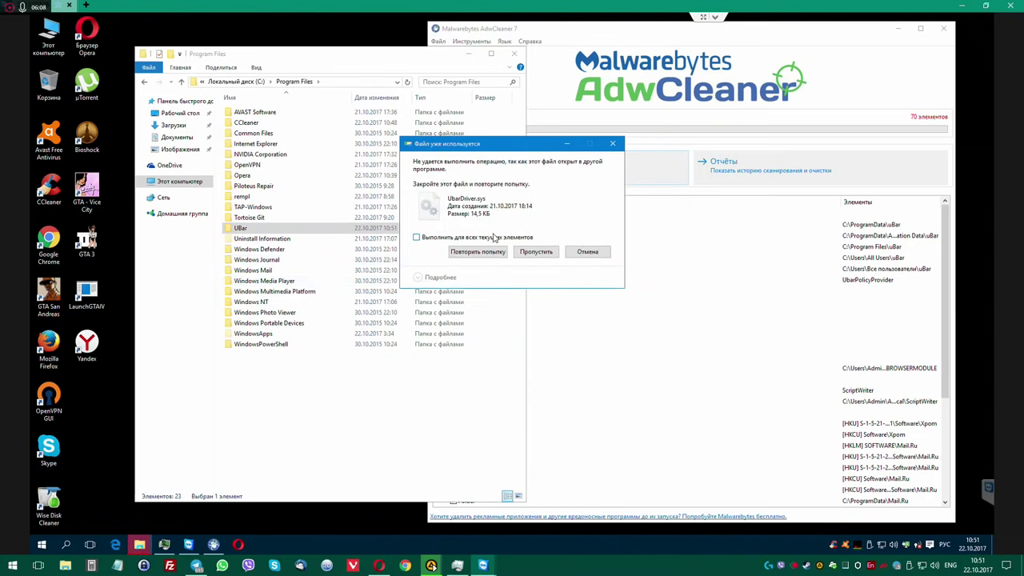
pyautogui.click(536, 252)
# Rename the locked UbarDriver.sys to UbarDriver.sys--- and return to the C: drive root.
pyautogui.doubleClick(242, 228)
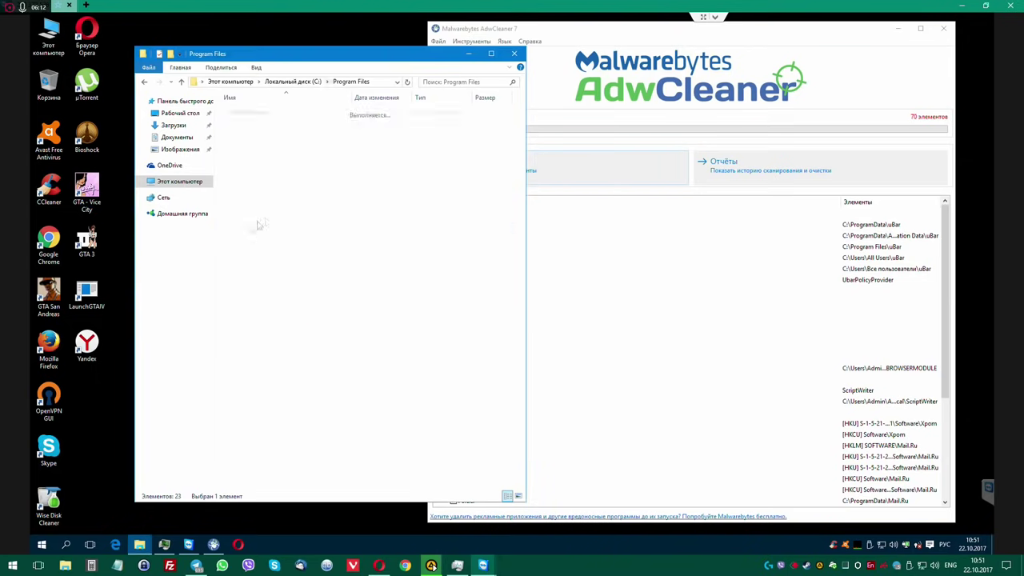
pyautogui.click(270, 114)
pyautogui.click(280, 114)
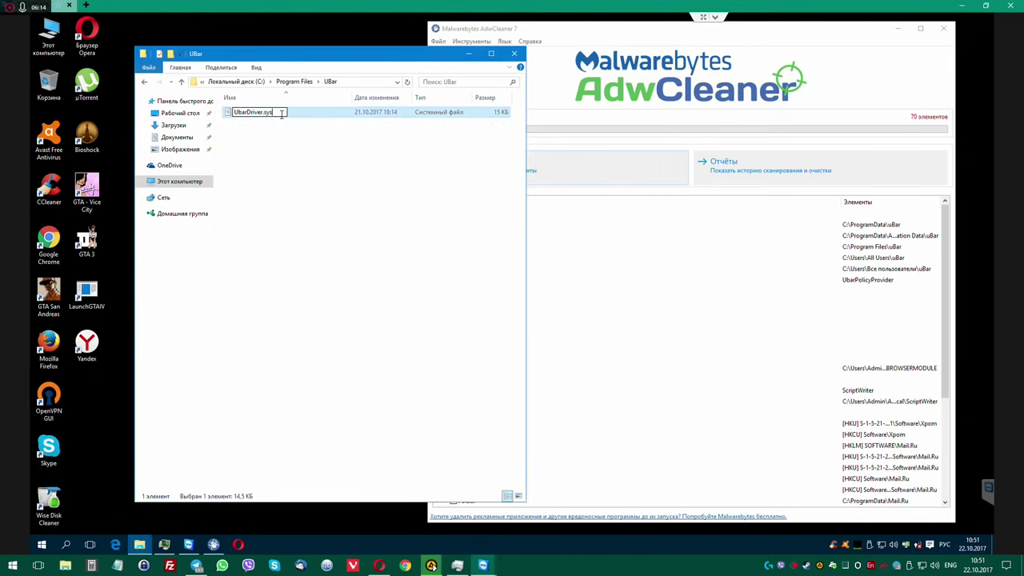
pyautogui.press('Return')
pyautogui.press('Return')
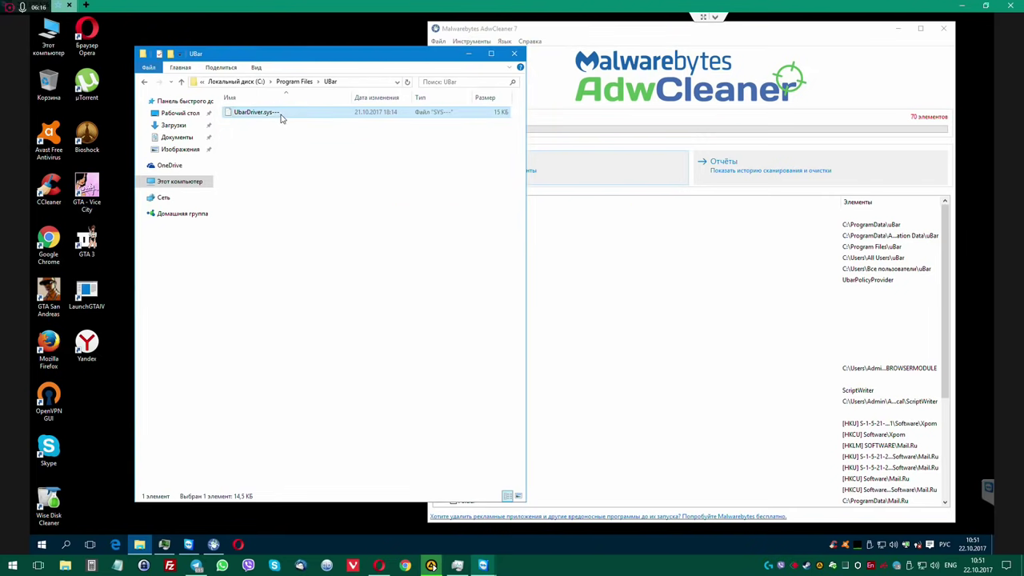
pyautogui.click(294, 82)
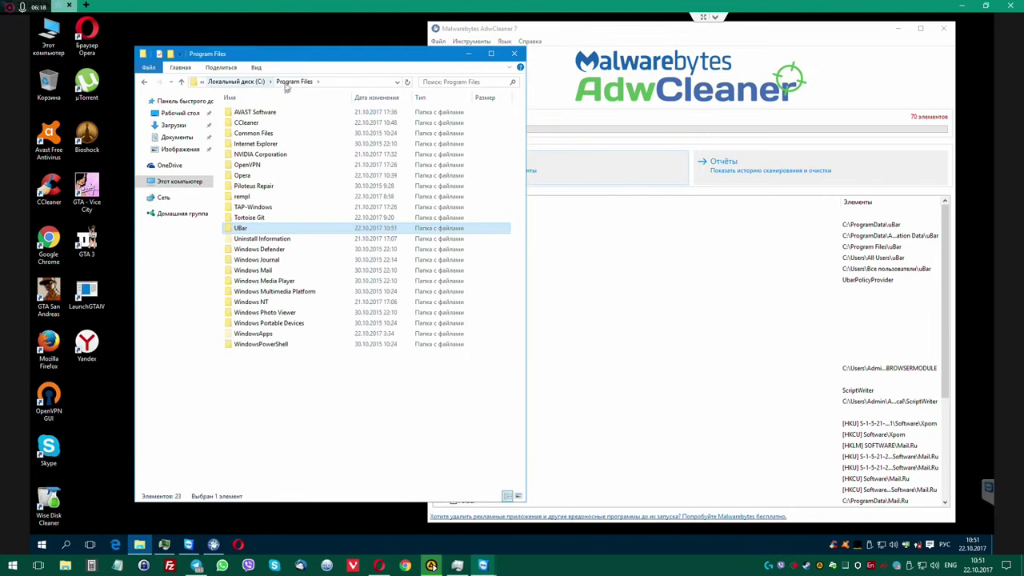
pyautogui.click(244, 81)
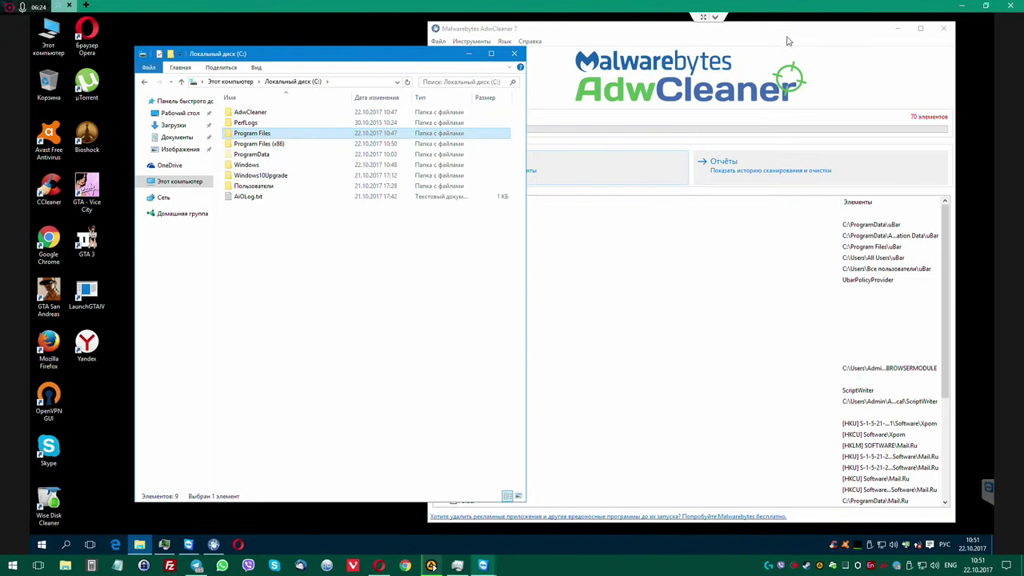
pyautogui.moveTo(787, 41); pyautogui.dragTo(804, 38)
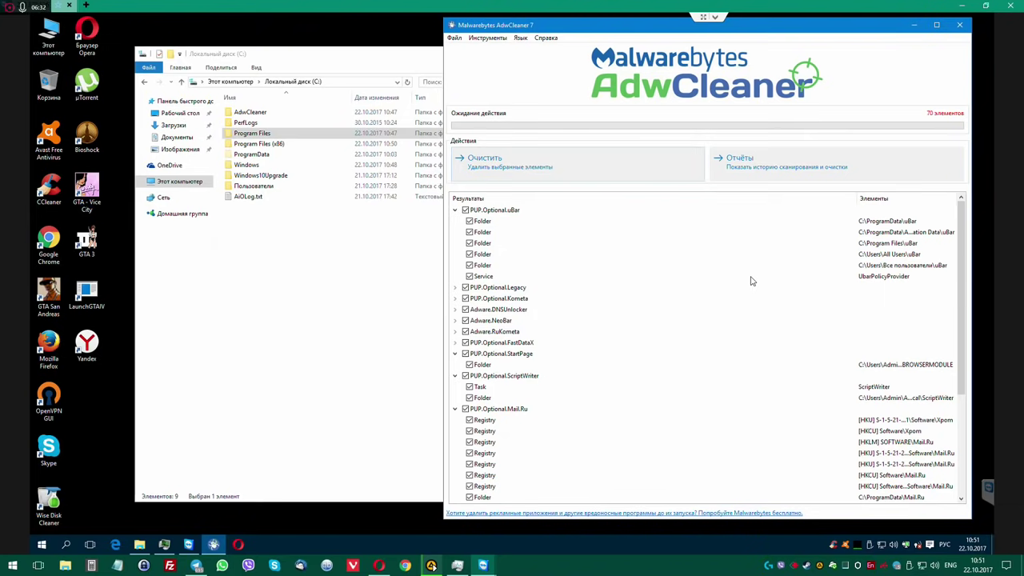
# Delete the UBar folder from C:\ProgramData.
pyautogui.doubleClick(251, 153)
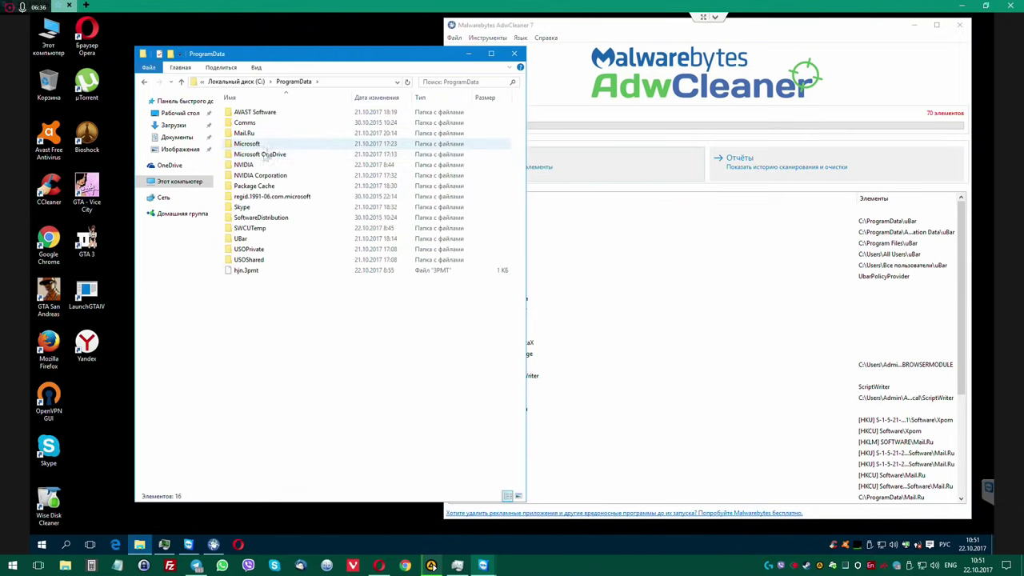
pyautogui.click(243, 239)
pyautogui.press('Delete')
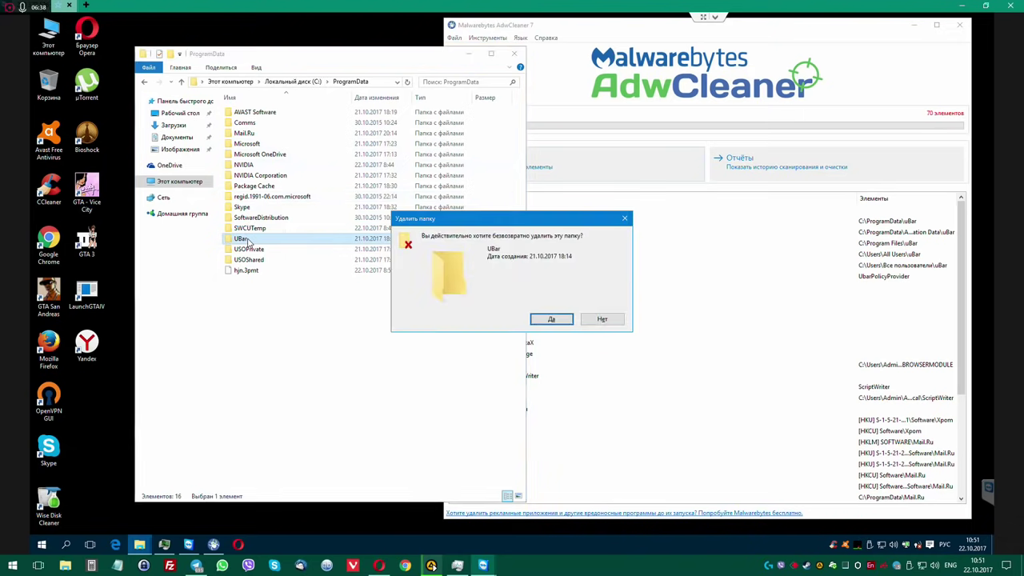
pyautogui.press('Return')
pyautogui.press('Return')
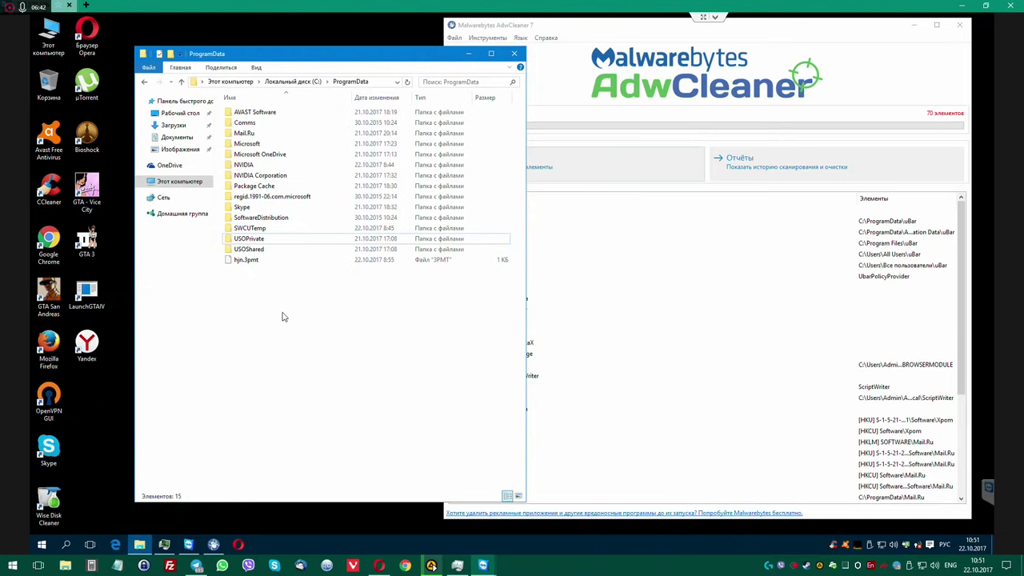
# Inspect USOPrivate\UpdateStore and USOShared\Logs in ProgramData.
pyautogui.doubleClick(256, 239)
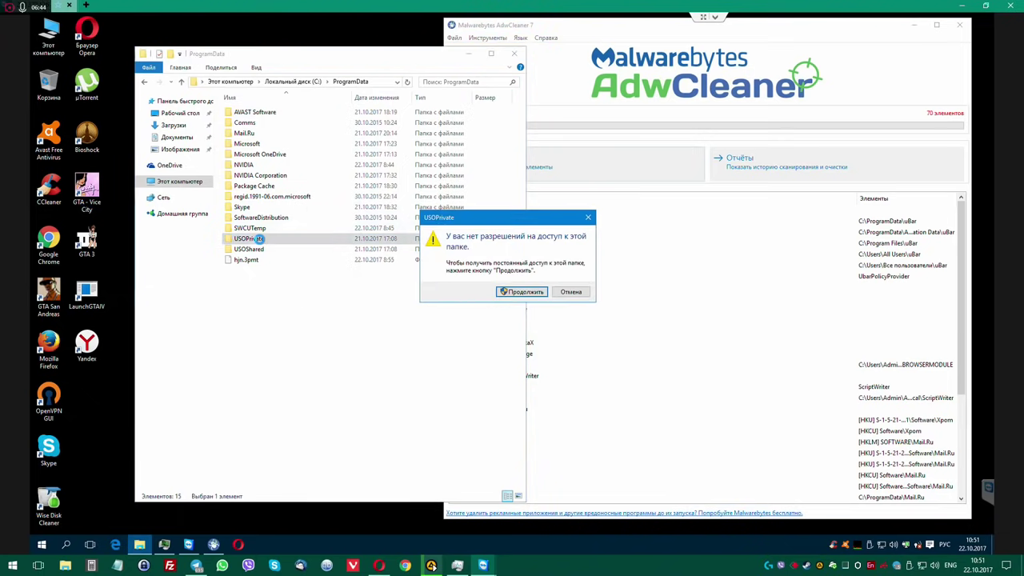
pyautogui.click(504, 291)
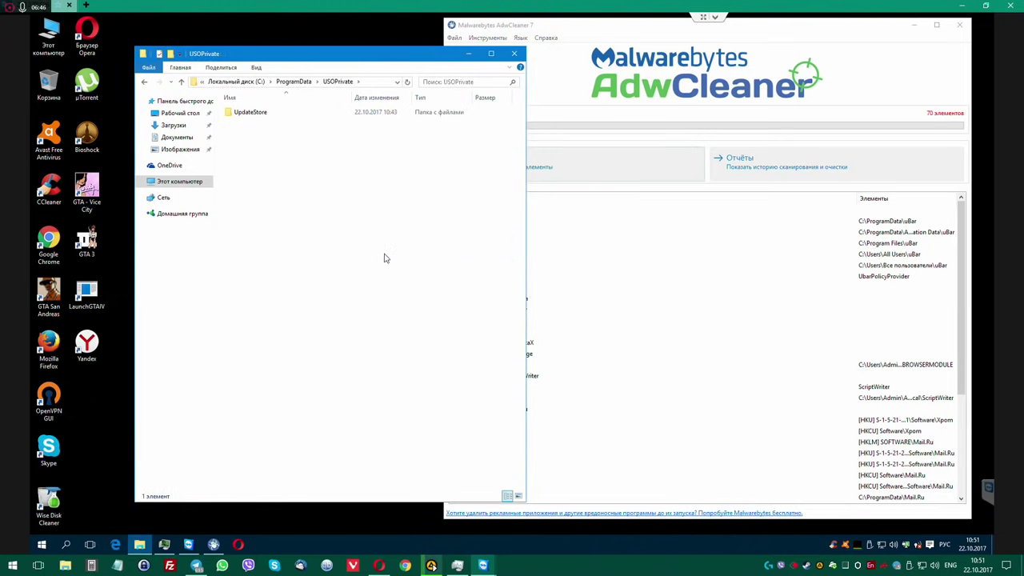
pyautogui.doubleClick(247, 113)
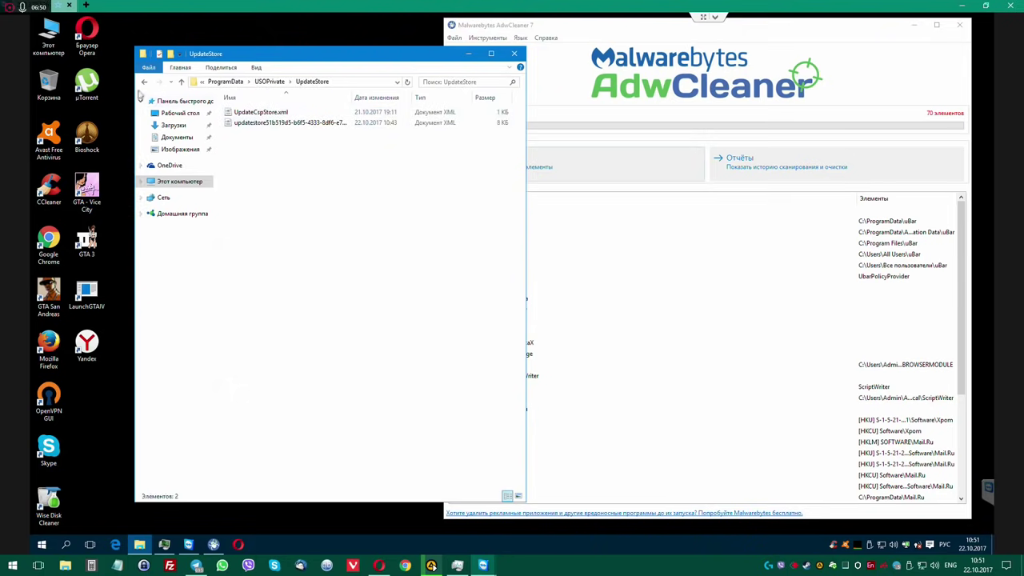
pyautogui.click(144, 81)
pyautogui.click(144, 82)
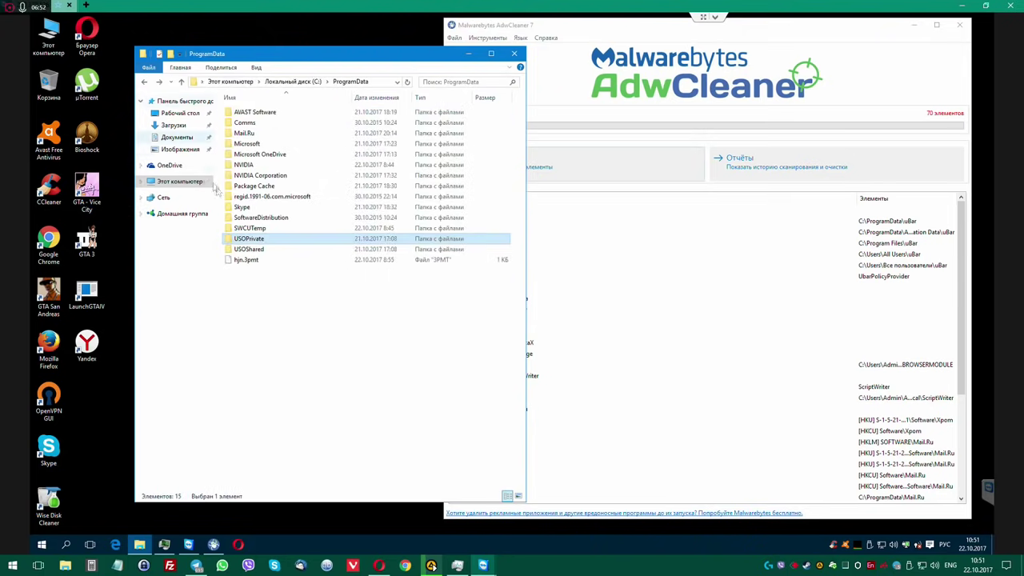
pyautogui.click(252, 249)
pyautogui.doubleClick(252, 249)
pyautogui.doubleClick(241, 112)
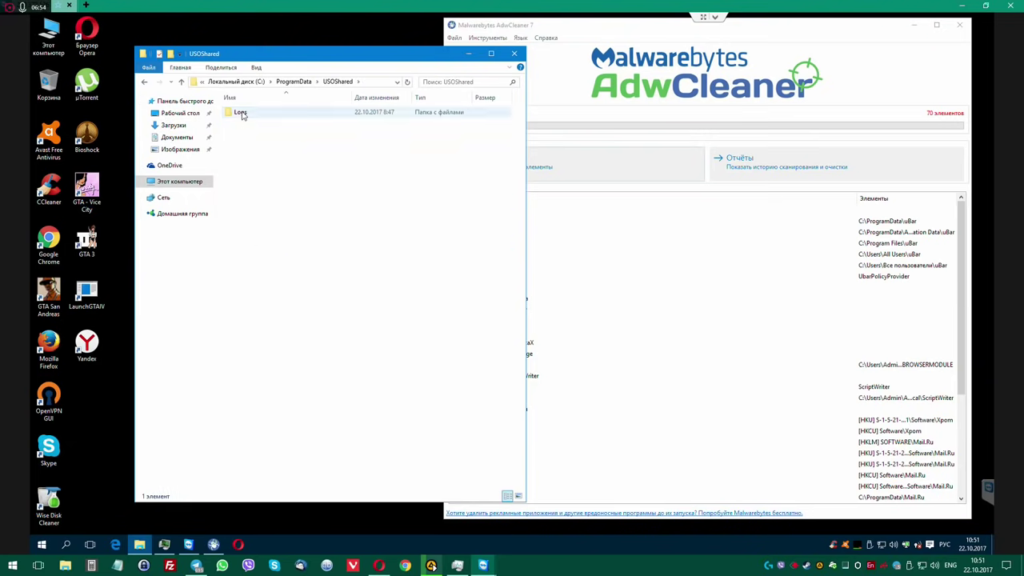
pyautogui.click(144, 81)
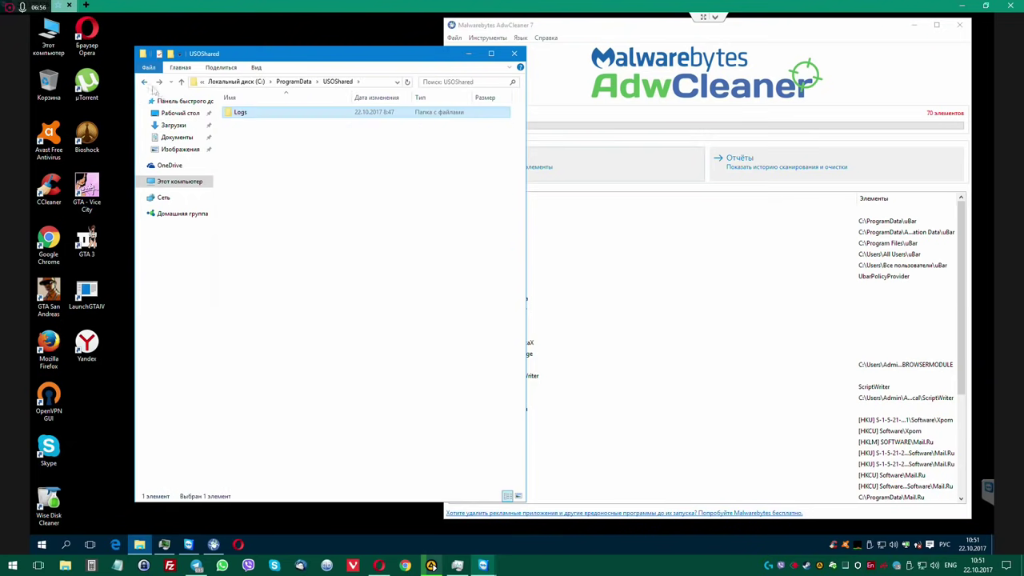
pyautogui.click(144, 82)
# Recheck UpdateStore, then delete USOPrivate and USOShared with administrator rights.
pyautogui.doubleClick(249, 239)
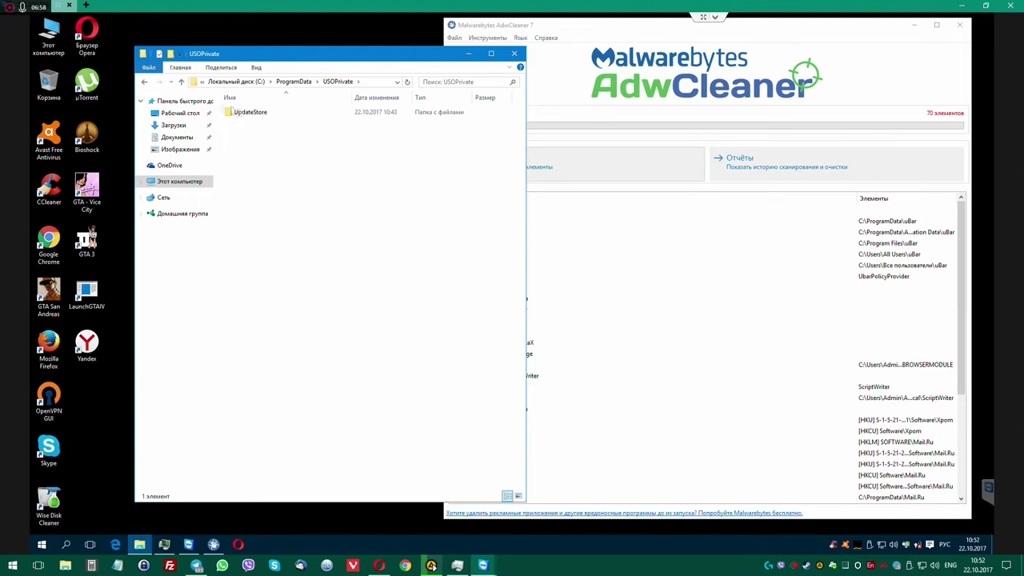
pyautogui.doubleClick(240, 113)
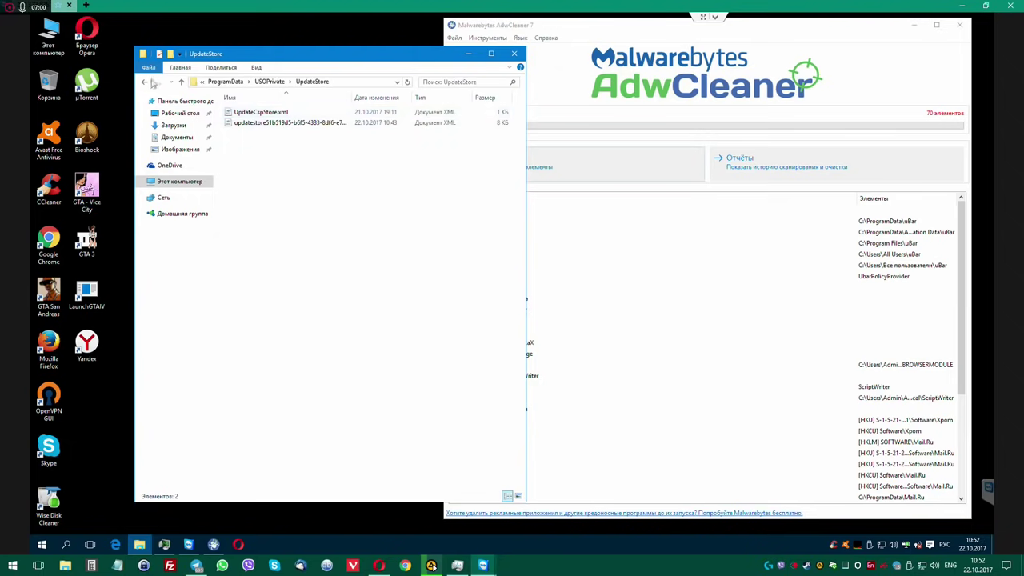
pyautogui.click(148, 82)
pyautogui.click(149, 82)
pyautogui.moveTo(292, 59); pyautogui.dragTo(261, 54)
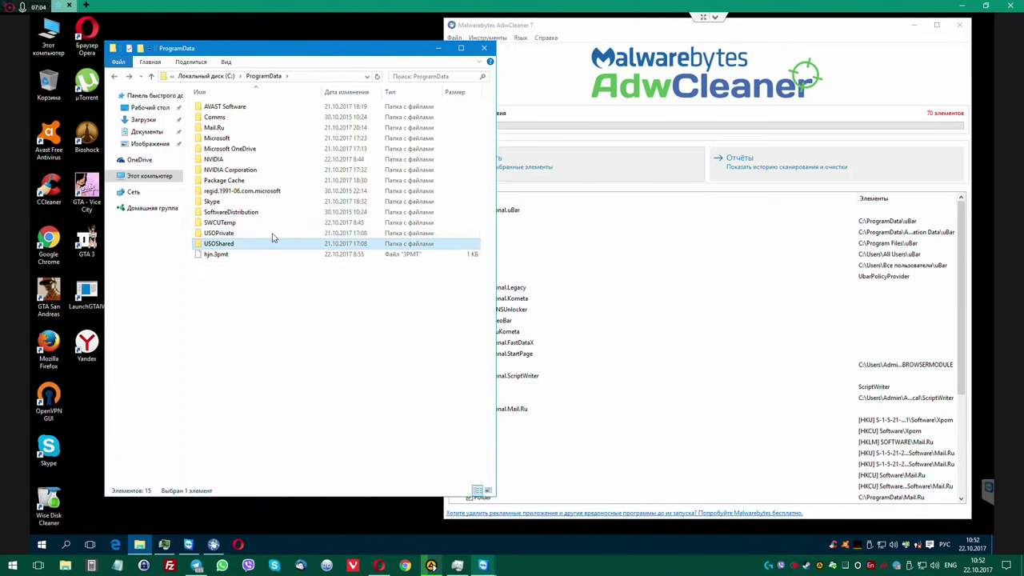
pyautogui.press('Delete')
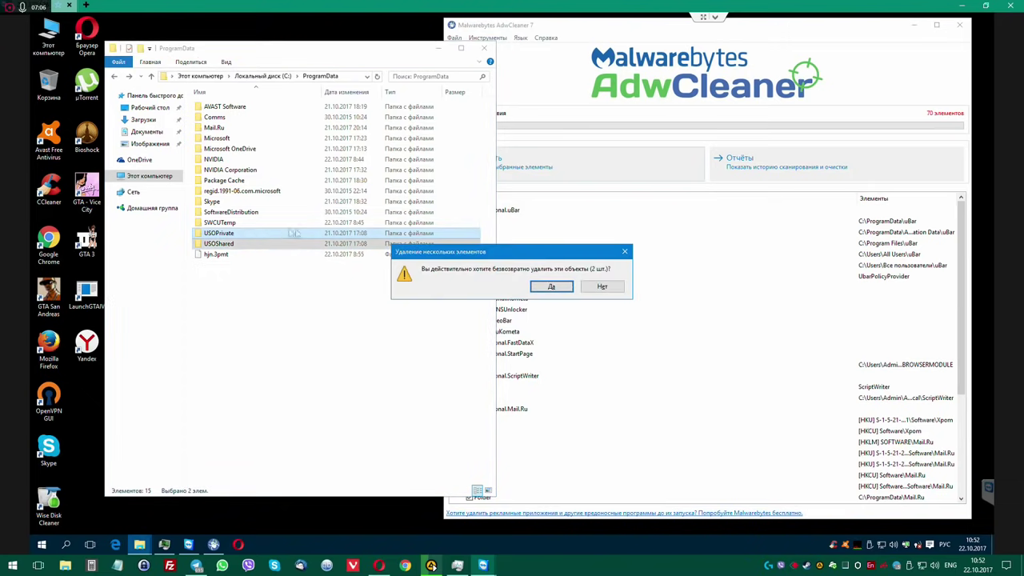
pyautogui.click(545, 286)
pyautogui.click(484, 229)
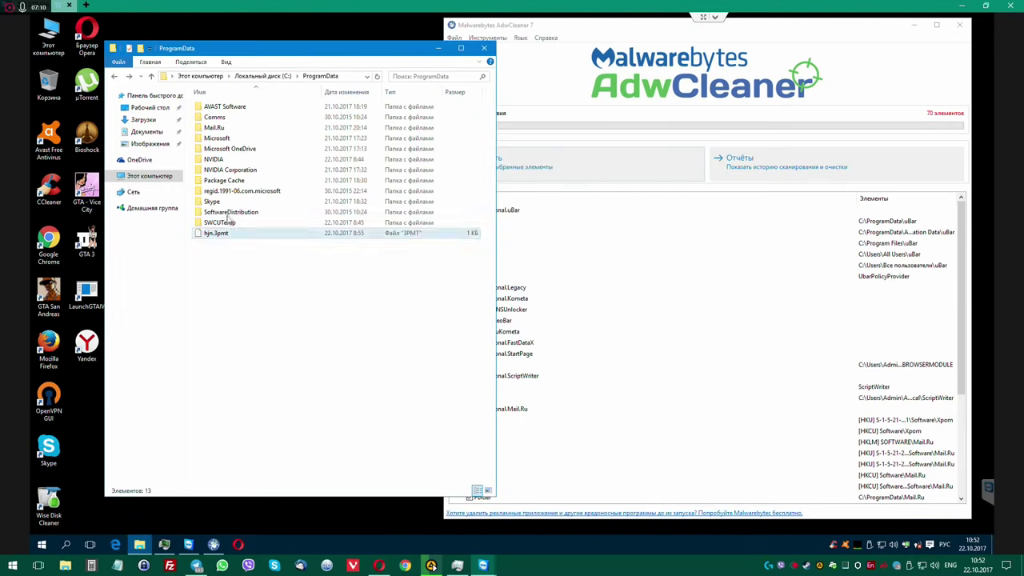
# Inspect and delete the SoftwareDistribution folder from ProgramData with administrator rights.
pyautogui.doubleClick(240, 212)
pyautogui.click(114, 76)
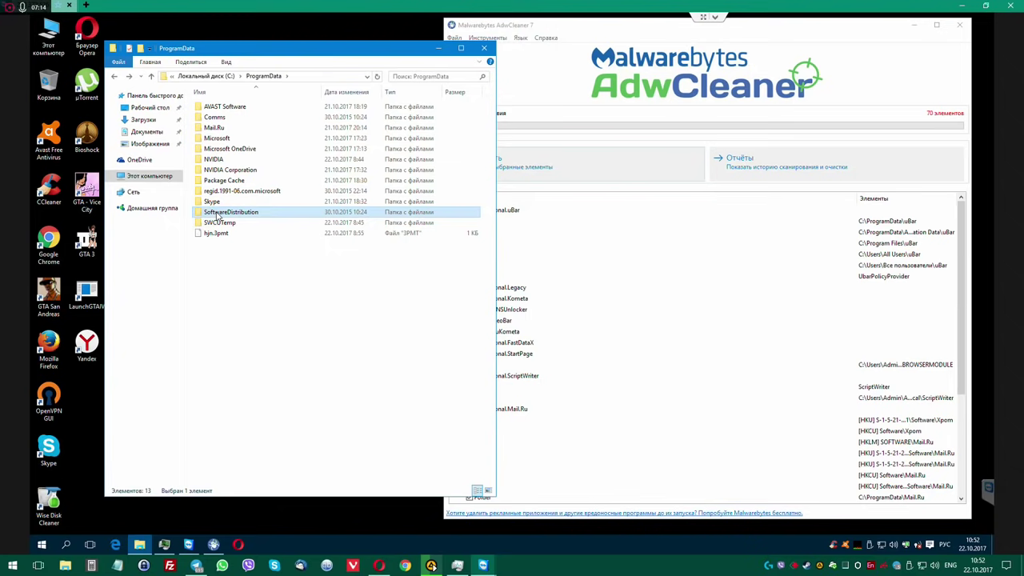
pyautogui.press('Delete')
pyautogui.press('Return')
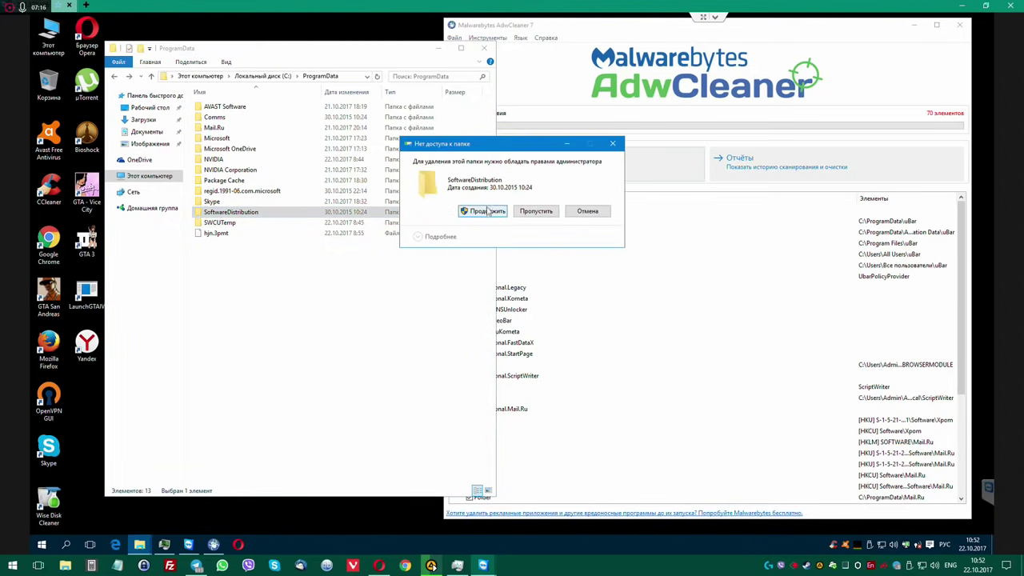
pyautogui.click(489, 210)
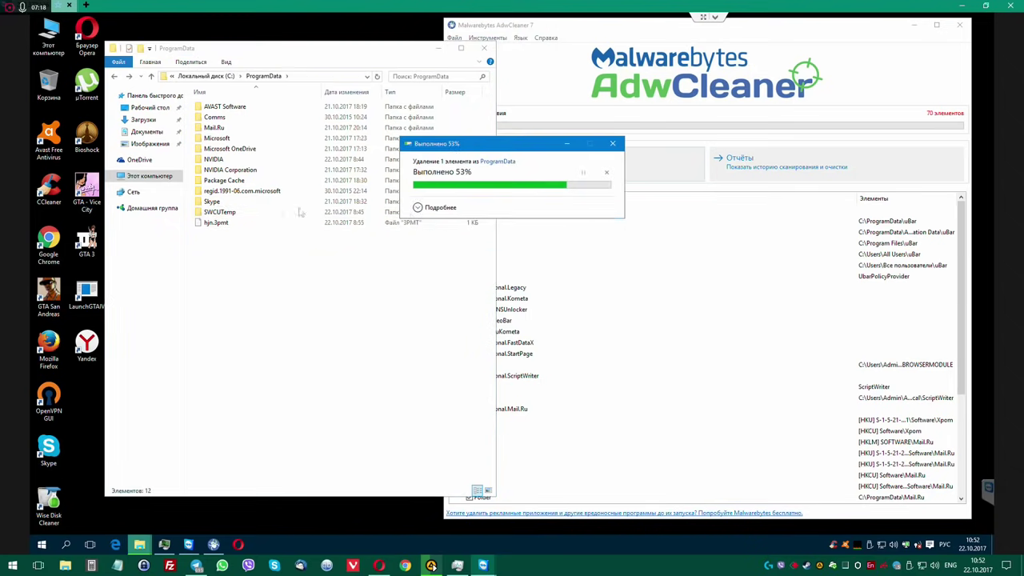
# Look inside regid.1991-06.com.microsoft and SWCUTemp, then close the Explorer window.
pyautogui.doubleClick(240, 191)
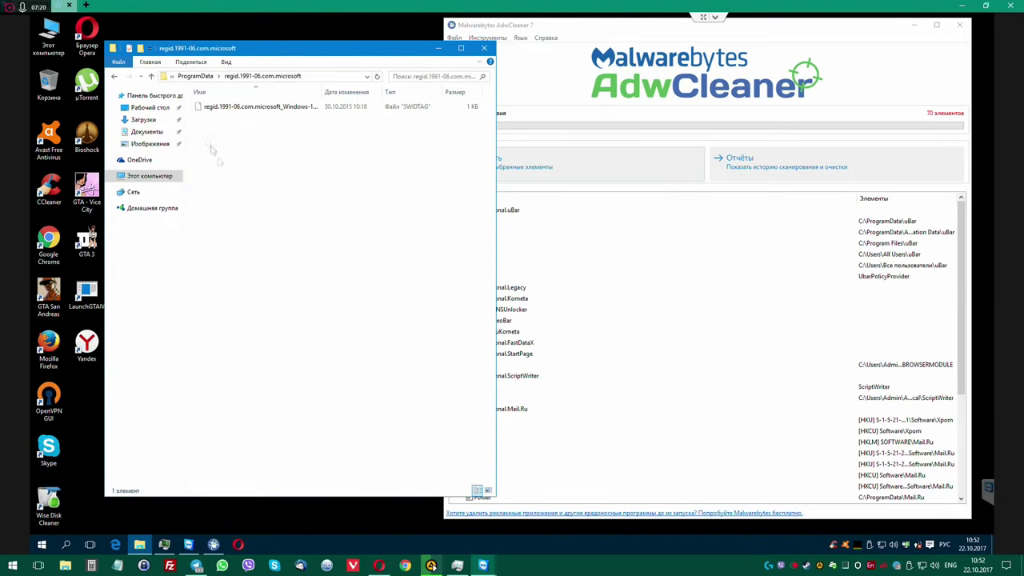
pyautogui.click(114, 76)
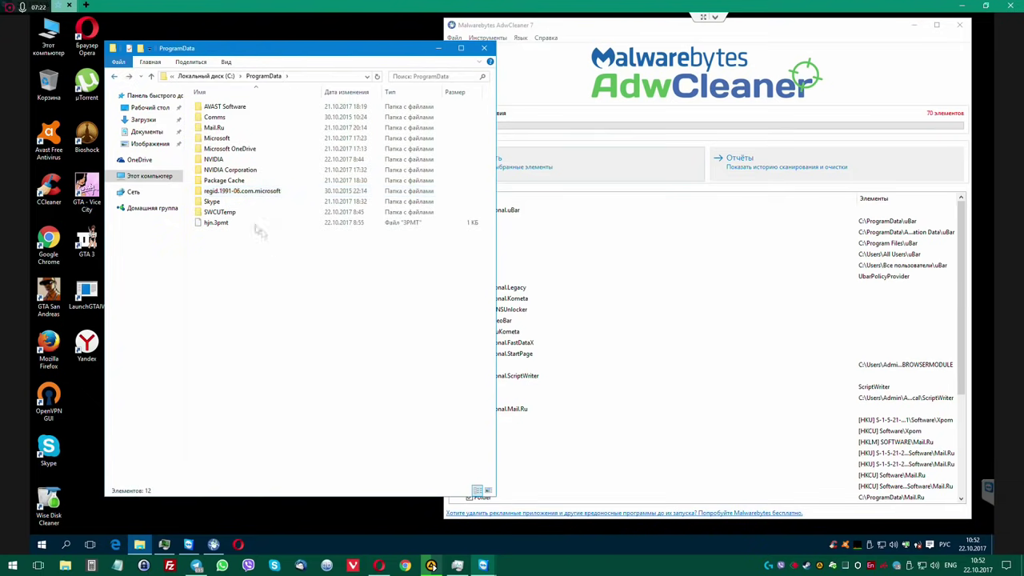
pyautogui.doubleClick(227, 212)
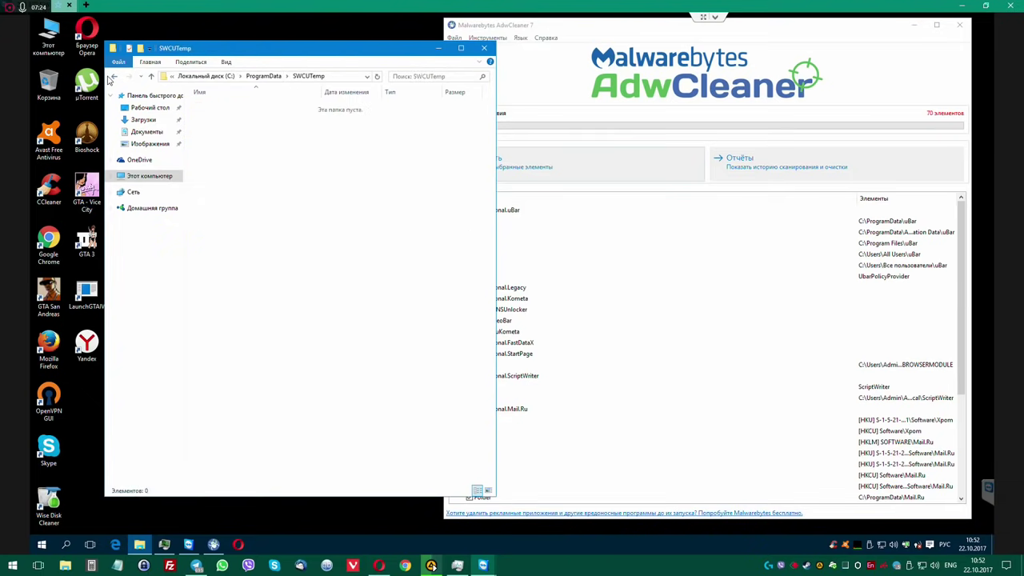
pyautogui.click(114, 76)
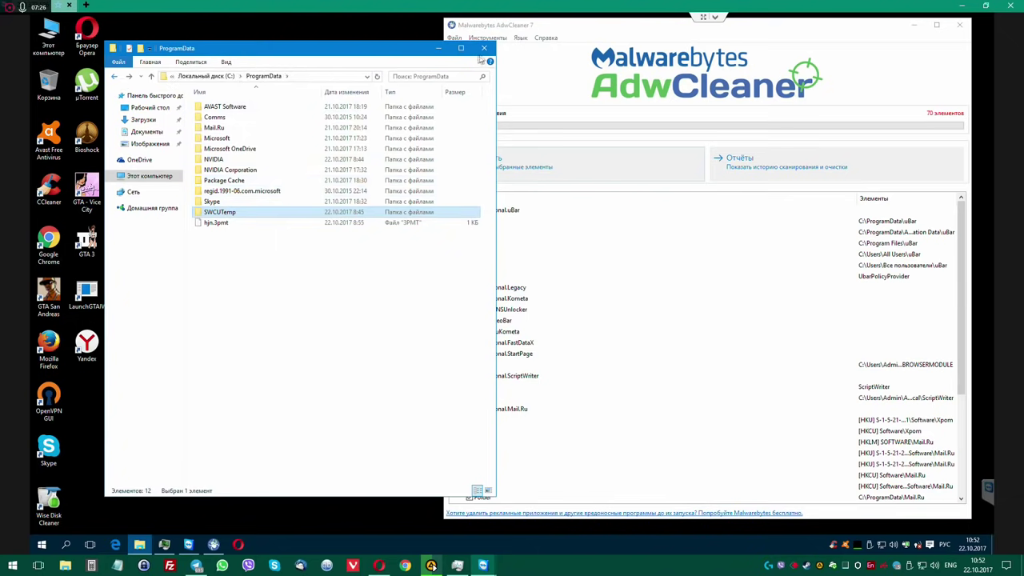
pyautogui.click(483, 48)
pyautogui.moveTo(495, 29); pyautogui.dragTo(323, 37)
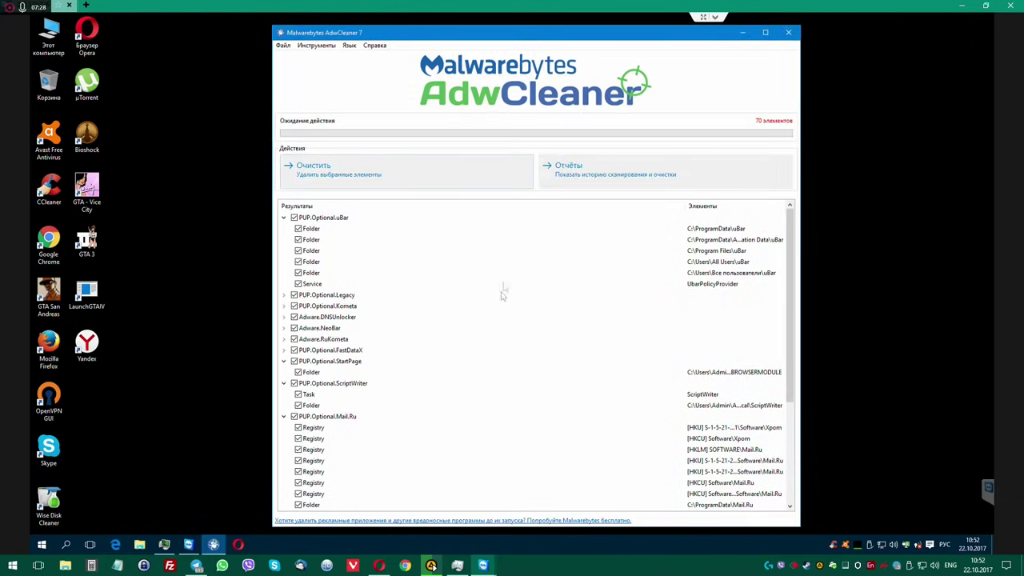
# Take Opera out of full screen and arrange it beside the AdwCleaner window.
pyautogui.moveTo(570, 39); pyautogui.dragTo(502, 39)
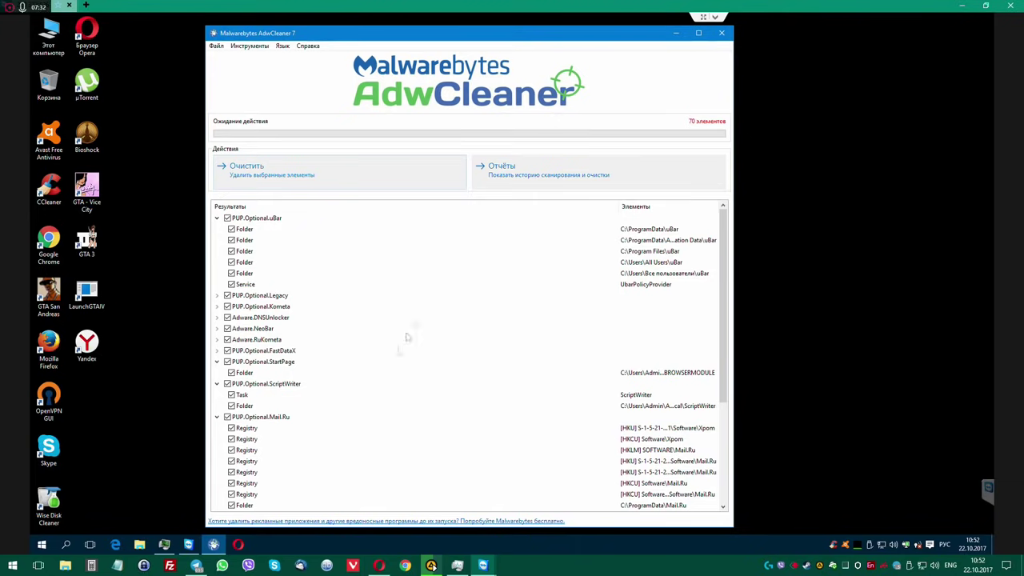
pyautogui.click(239, 545)
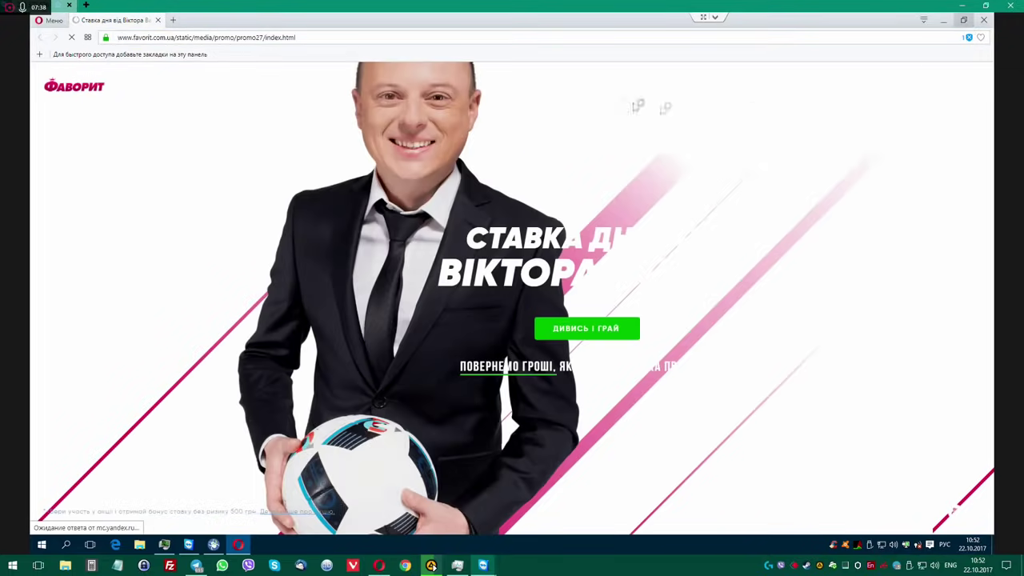
pyautogui.press('super+Down')
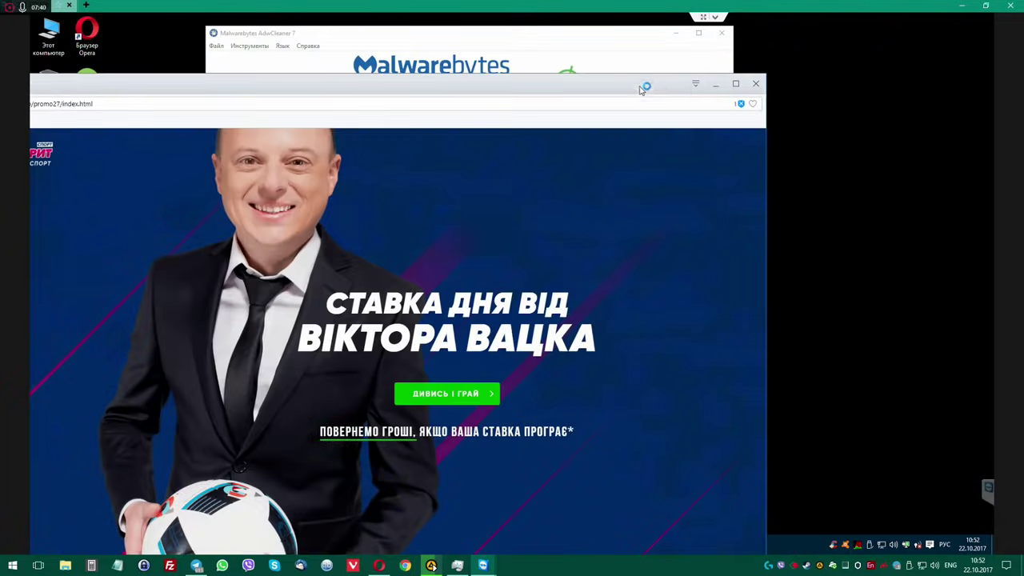
pyautogui.moveTo(767, 74); pyautogui.dragTo(610, 152)
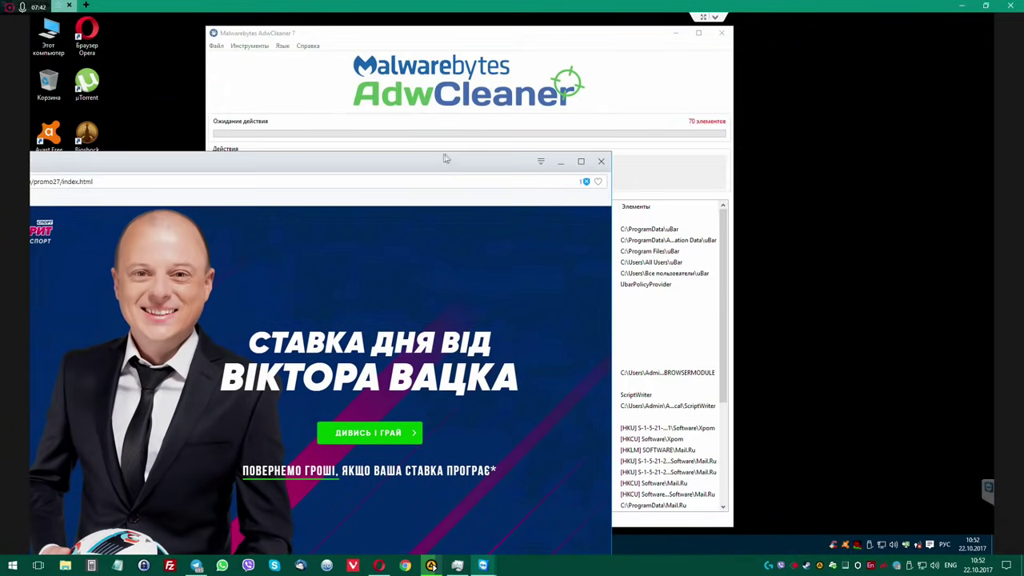
pyautogui.moveTo(480, 161); pyautogui.dragTo(778, 56)
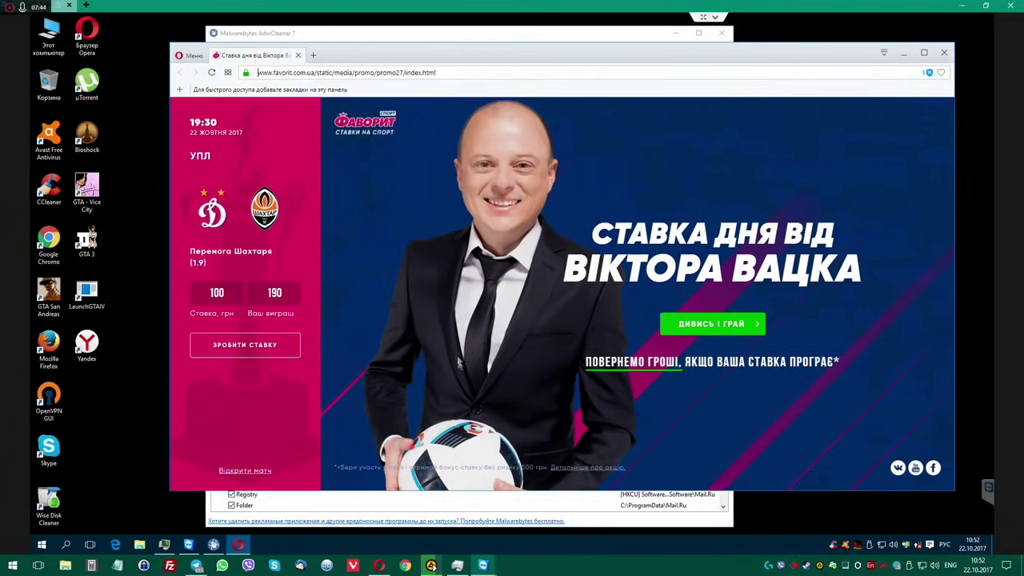
# Check the Opera taskbar shortcut's Properties, then close the favorit.com.ua betting promo tab.
pyautogui.rightClick(237, 547)
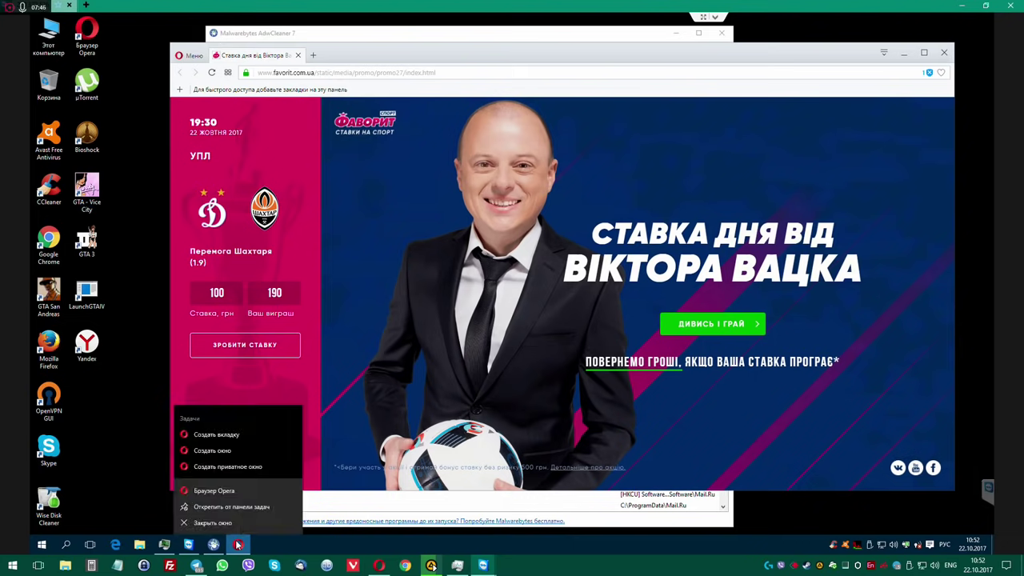
pyautogui.rightClick(234, 491)
pyautogui.click(252, 480)
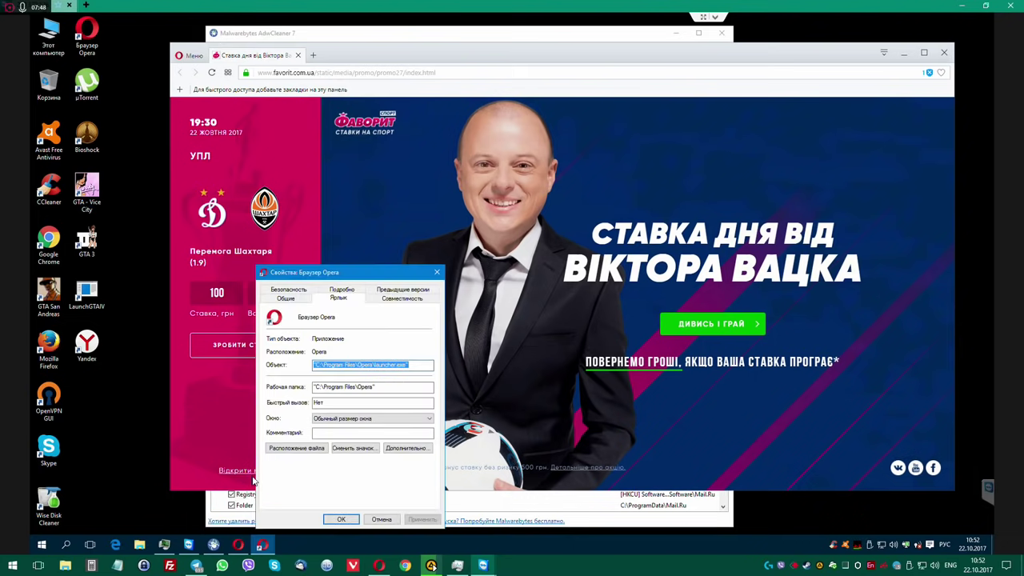
pyautogui.click(437, 273)
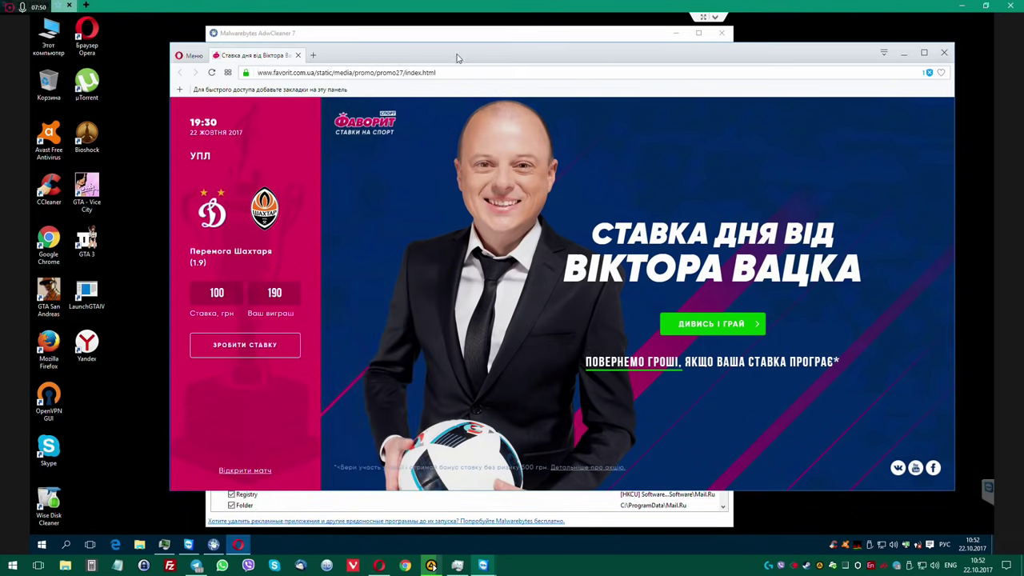
pyautogui.moveTo(440, 48); pyautogui.dragTo(415, 38)
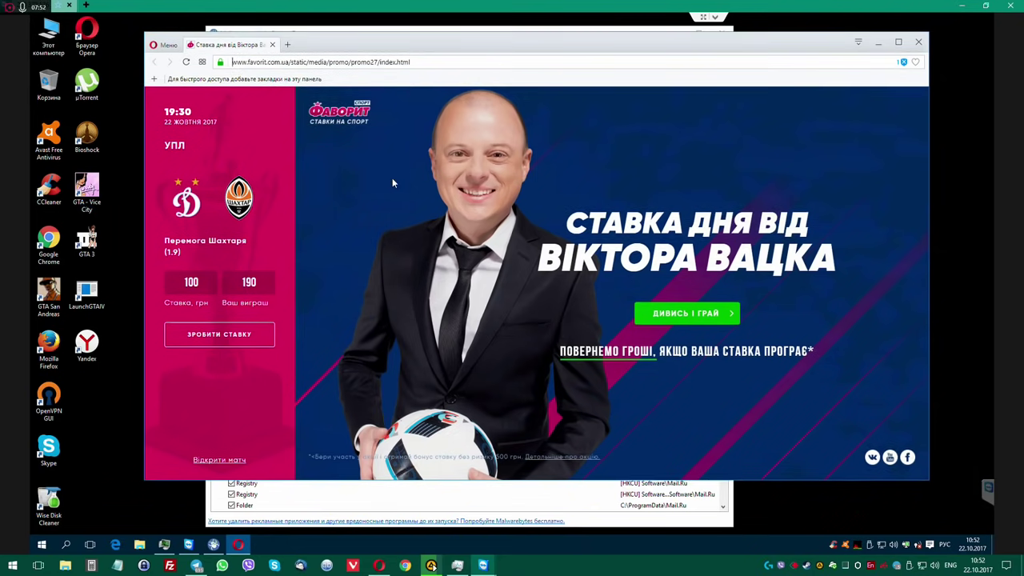
pyautogui.click(273, 46)
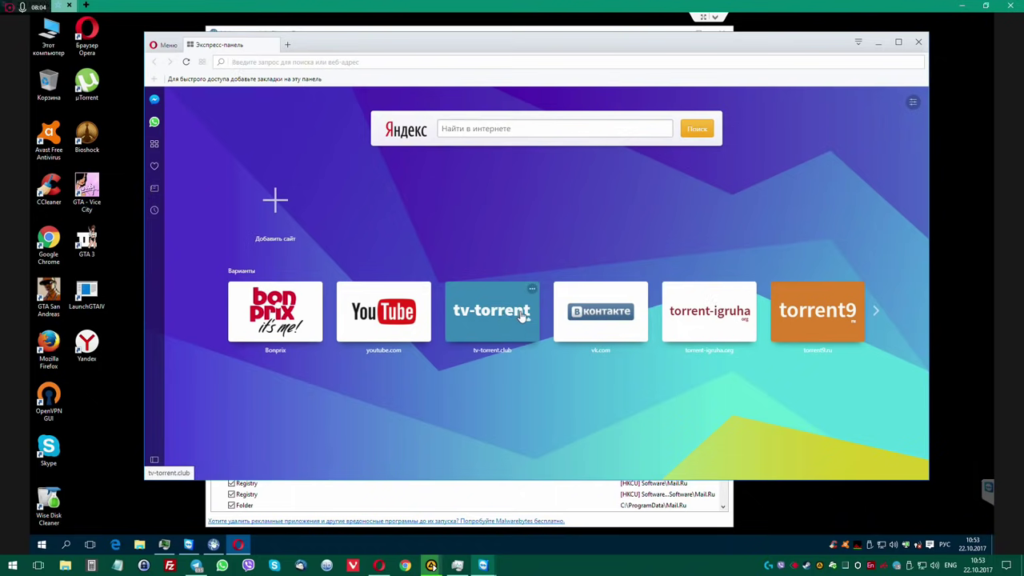
# Close the vk.com tab opened from speed dial and load ya.ru in a new tab.
pyautogui.click(590, 315)
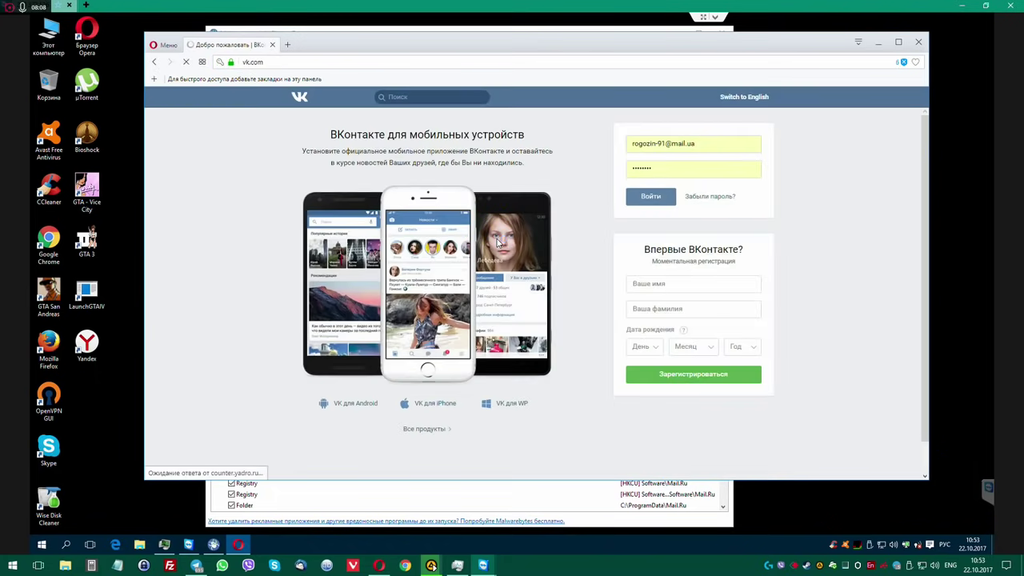
pyautogui.click(289, 48)
pyautogui.click(264, 46)
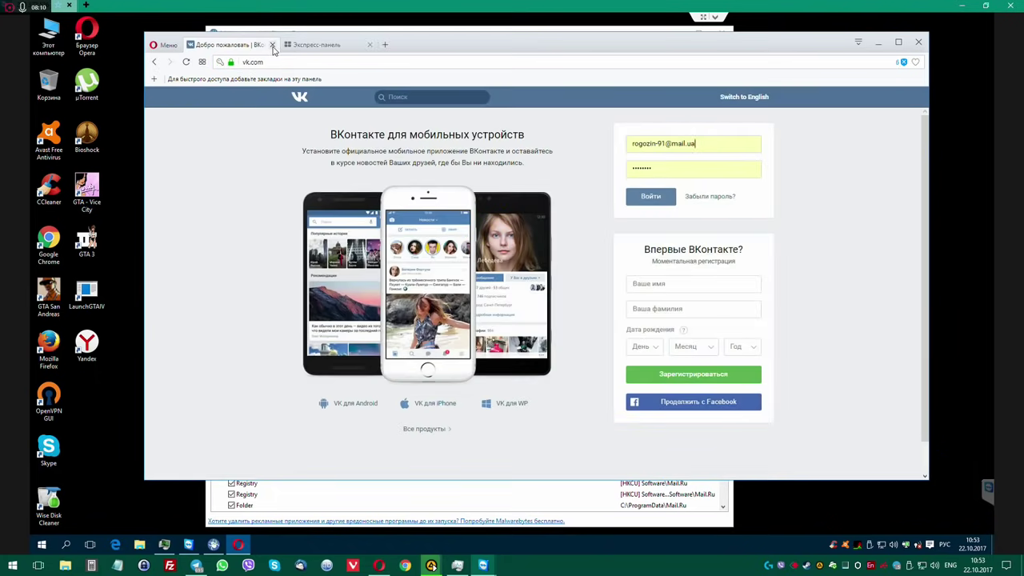
pyautogui.click(272, 45)
pyautogui.click(288, 45)
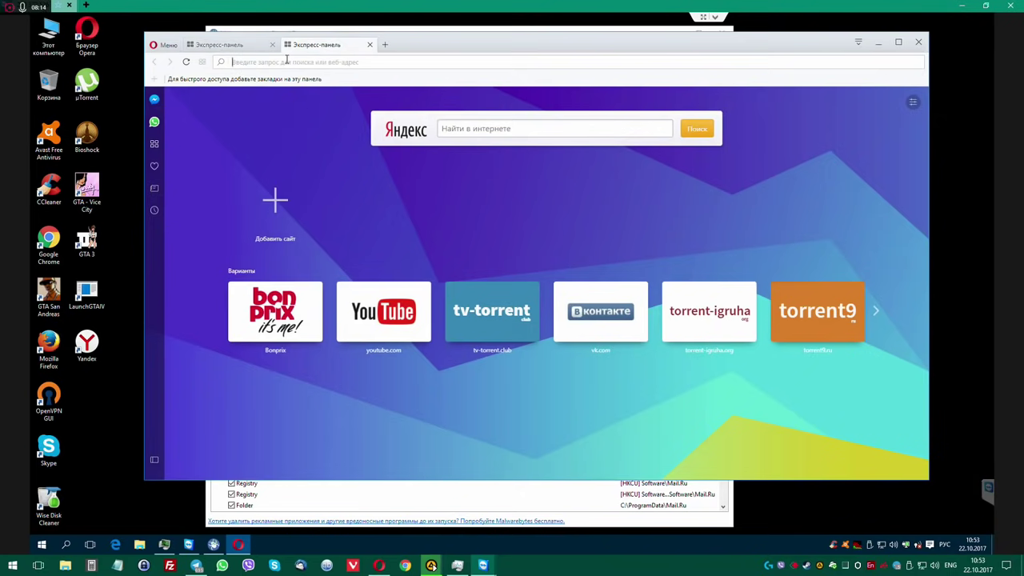
pyautogui.write('ya.ru')
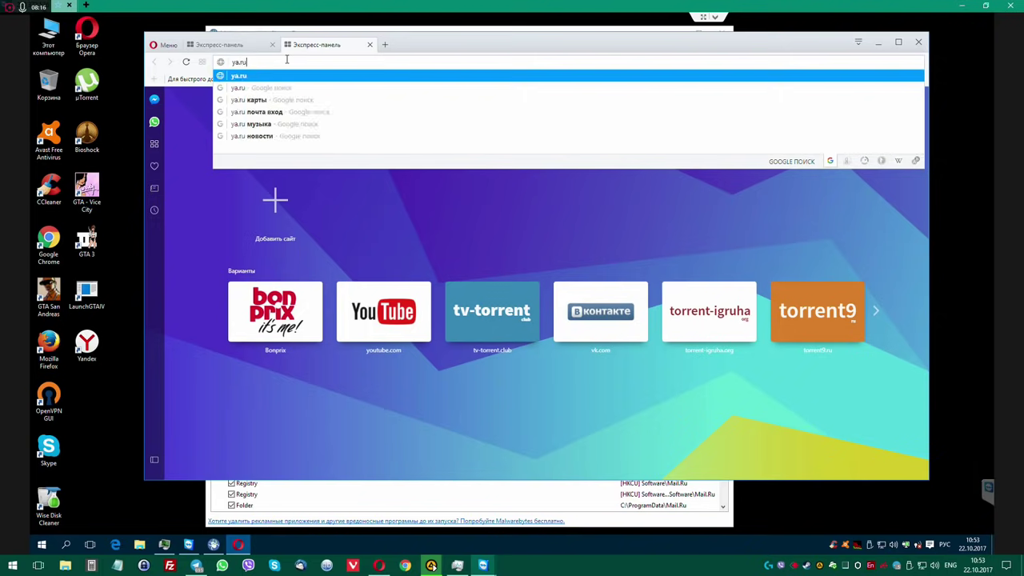
pyautogui.press('Return')
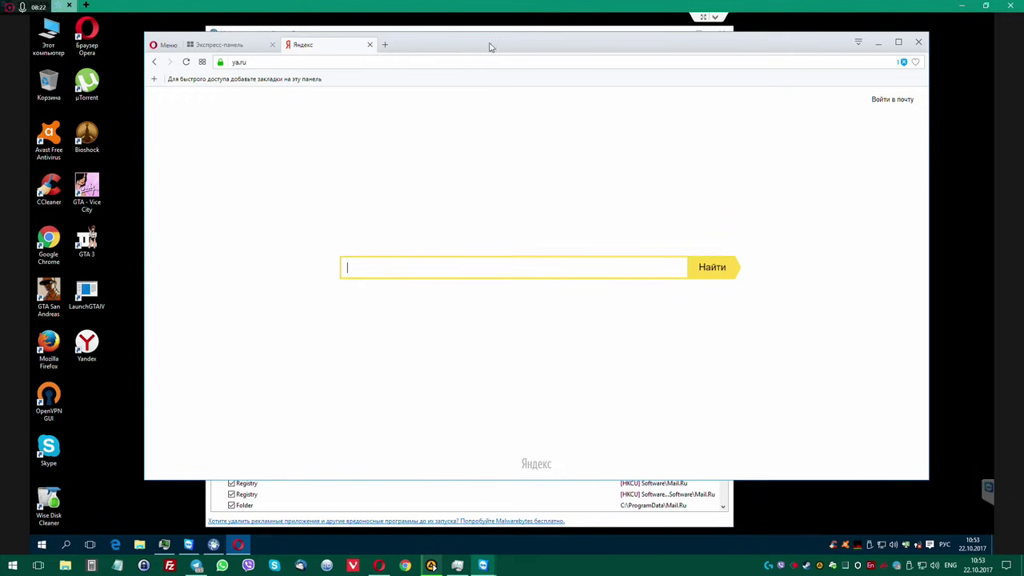
# Confirm on Opera's Extensions page that none are installed, then close Opera.
pyautogui.moveTo(434, 54); pyautogui.dragTo(372, 71)
pyautogui.moveTo(445, 37); pyautogui.dragTo(481, 36)
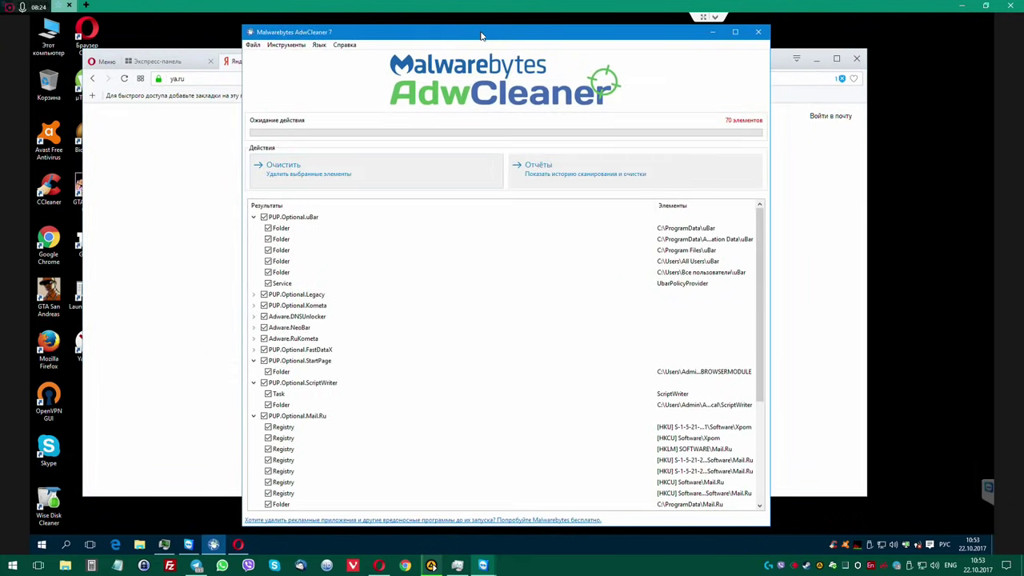
pyautogui.click(185, 56)
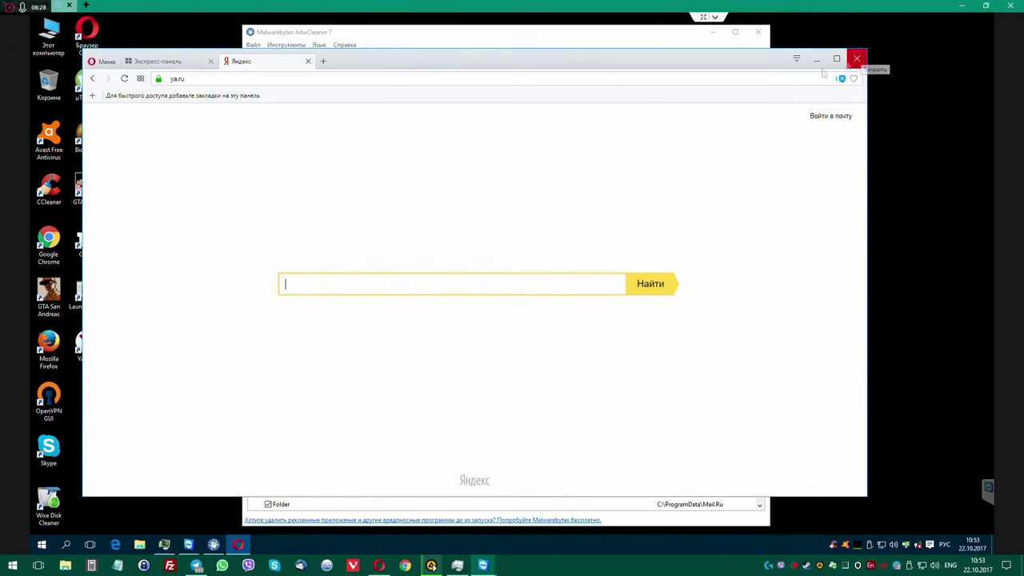
pyautogui.click(103, 62)
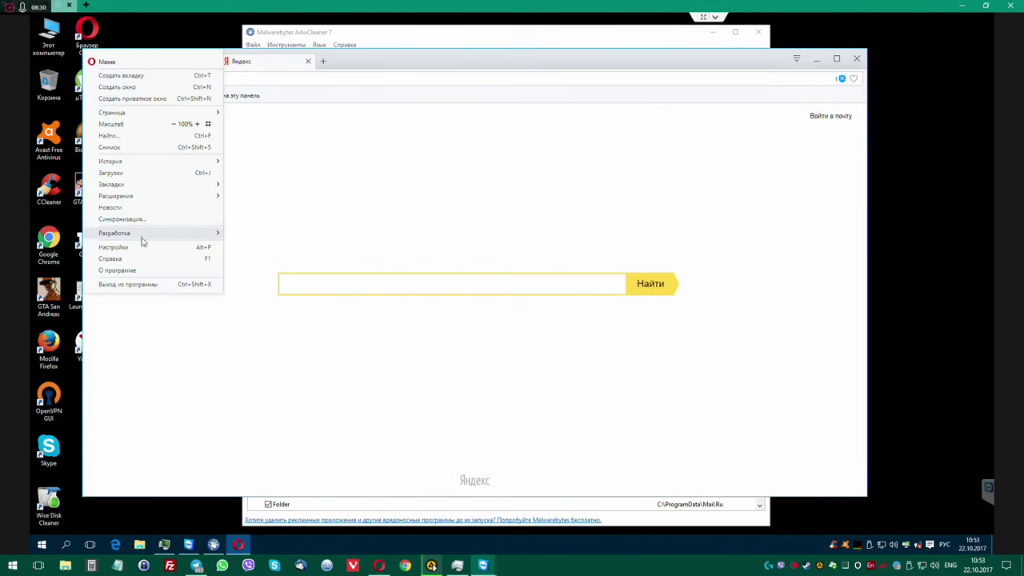
pyautogui.moveTo(146, 197)
pyautogui.click(270, 198)
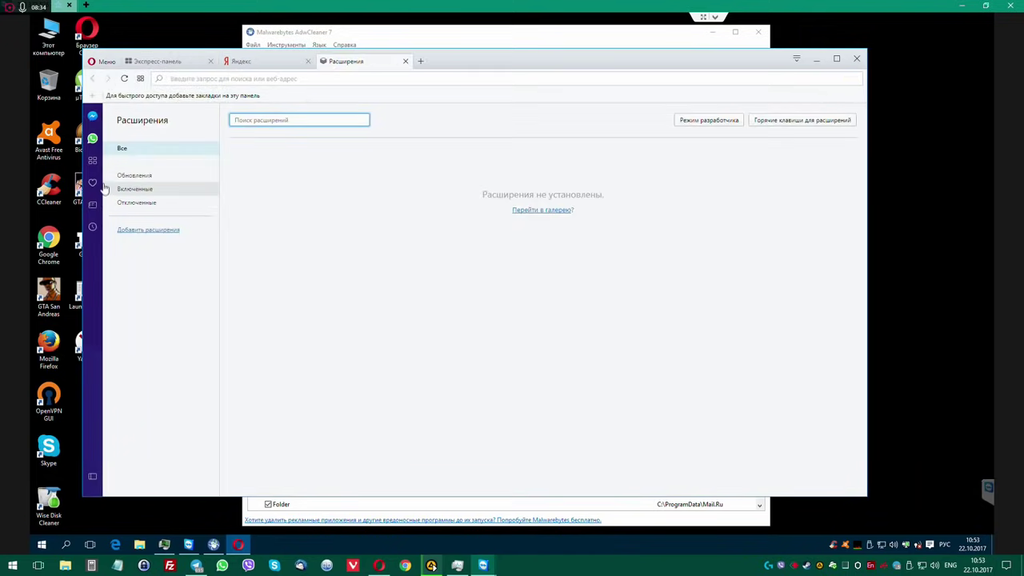
pyautogui.click(856, 60)
pyautogui.moveTo(605, 40); pyautogui.dragTo(570, 41)
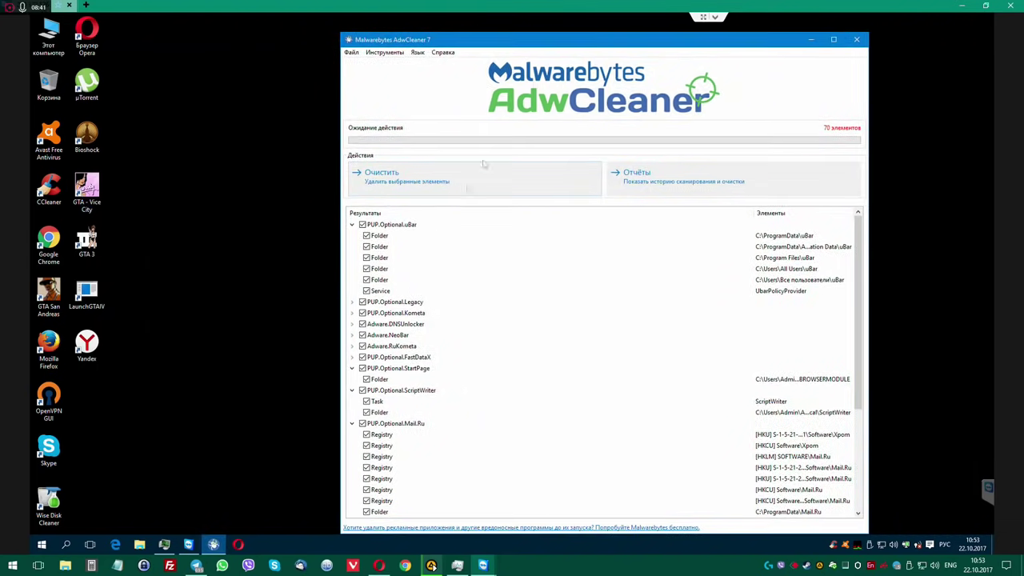
# Clean all 70 AdwCleaner detections, accept closing processes, and restart the PC now.
pyautogui.click(436, 185)
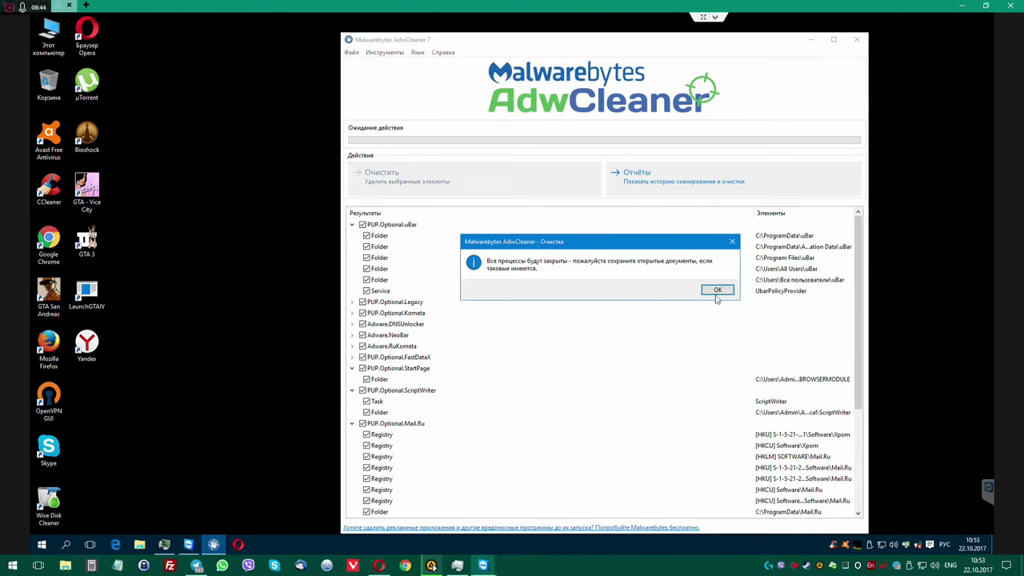
pyautogui.click(718, 293)
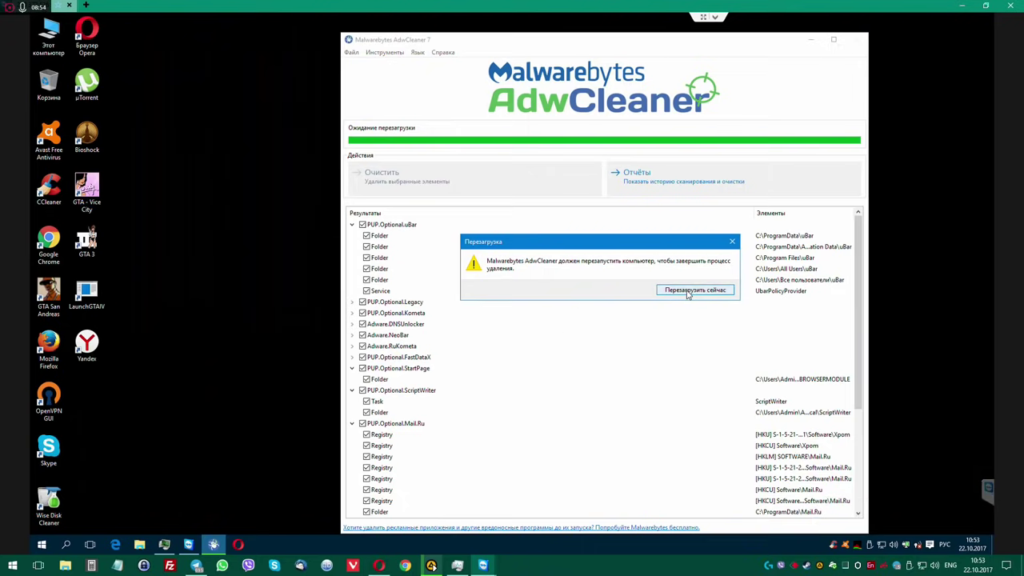
pyautogui.click(692, 290)
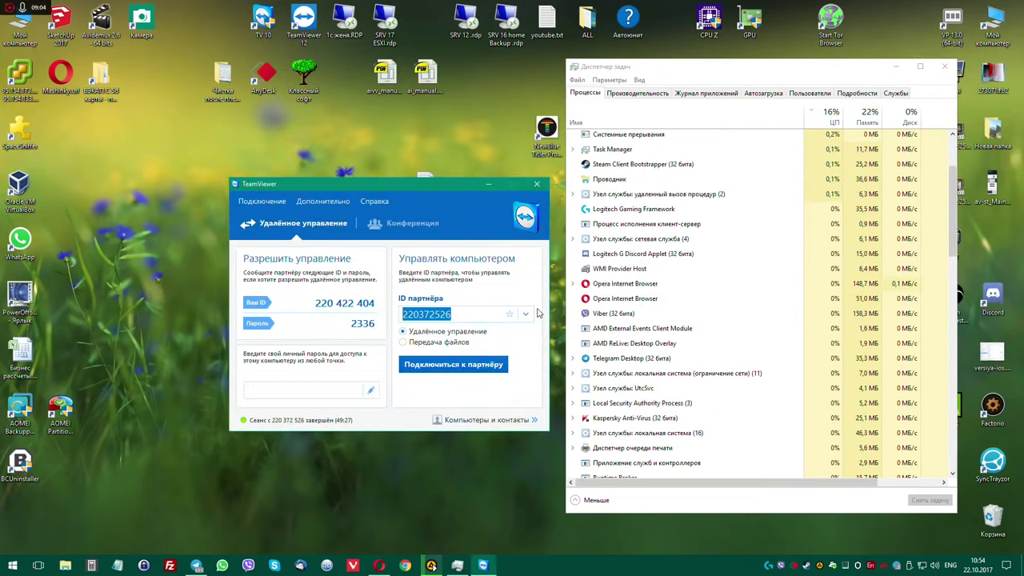
# Dismiss TeamViewer's waiting-for-partner notice and reposition the TeamViewer window.
pyautogui.click(538, 312)
pyautogui.moveTo(458, 186); pyautogui.dragTo(469, 174)
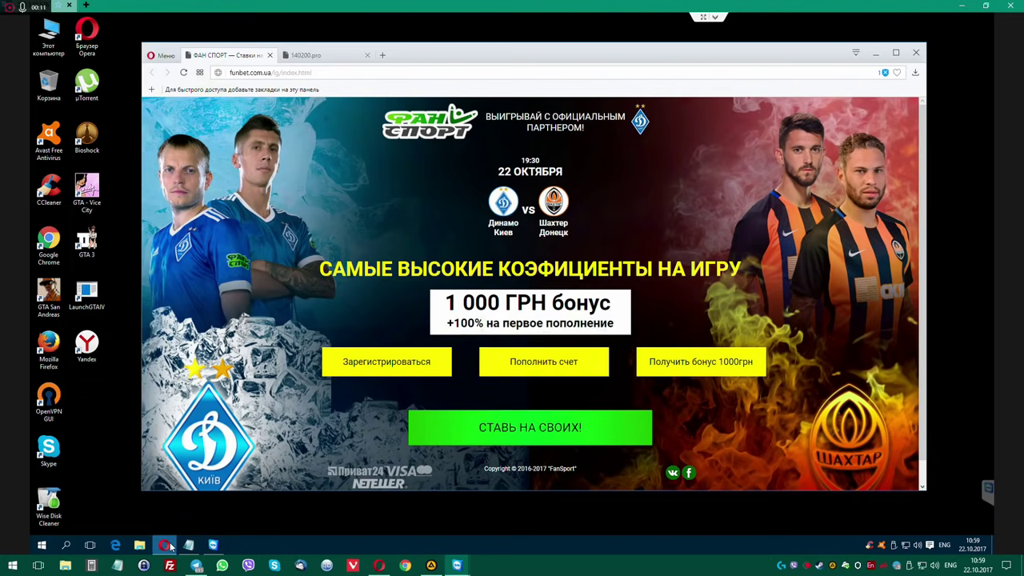
# Go from the Yandex shortcut's Properties to its file location and run browser.exe.
pyautogui.click(86, 345)
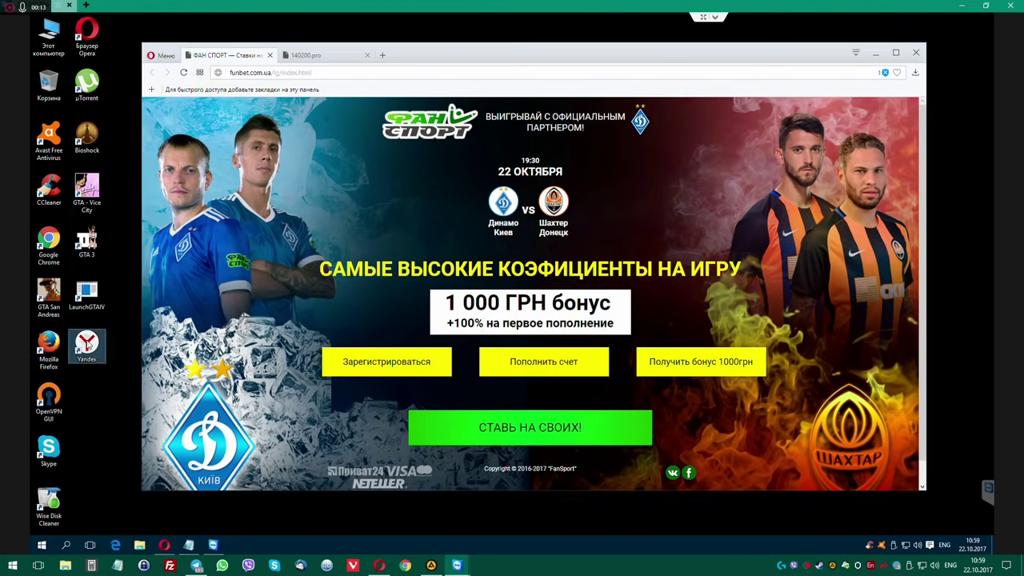
pyautogui.rightClick(84, 355)
pyautogui.click(128, 337)
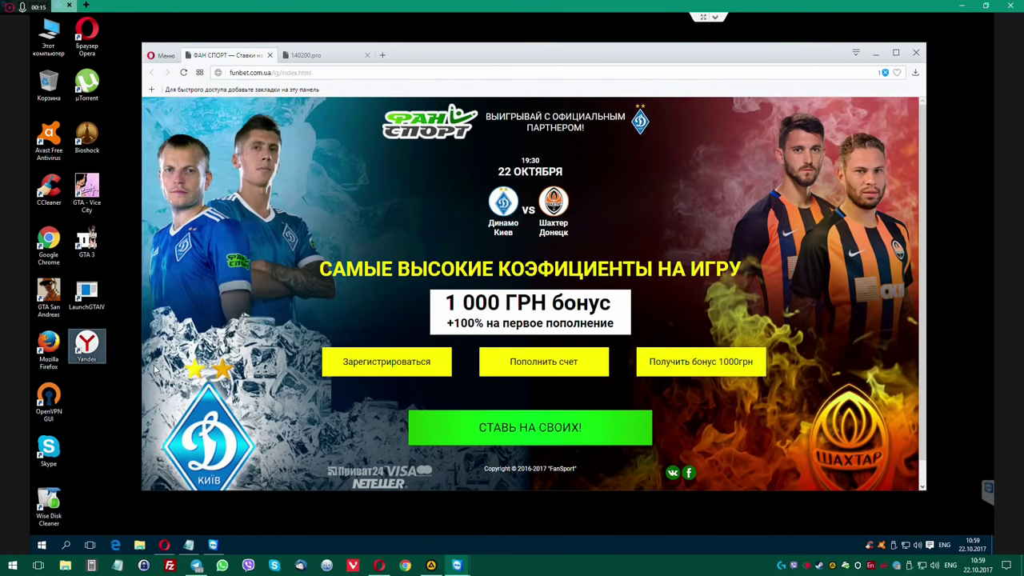
pyautogui.click(128, 449)
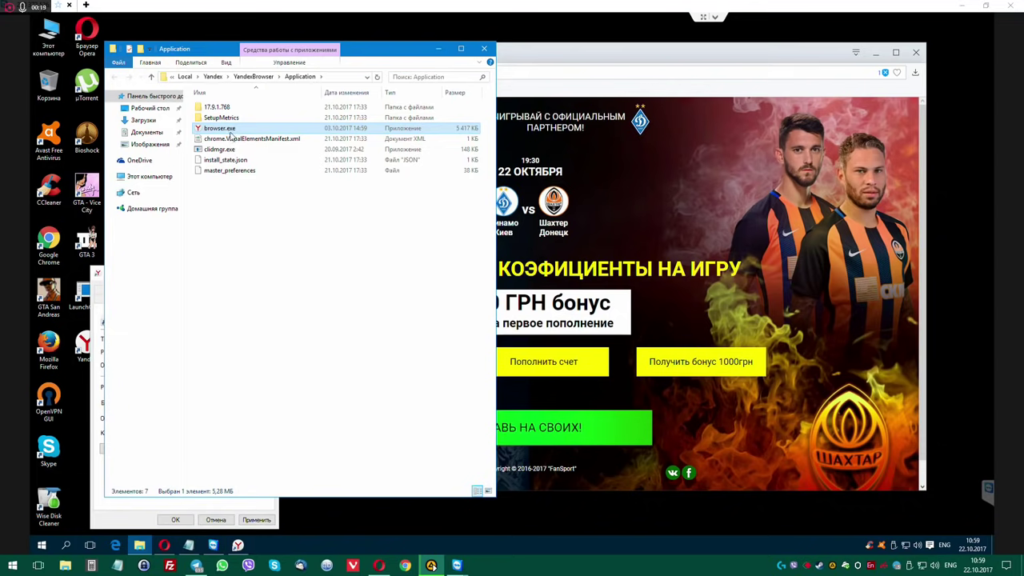
pyautogui.doubleClick(230, 130)
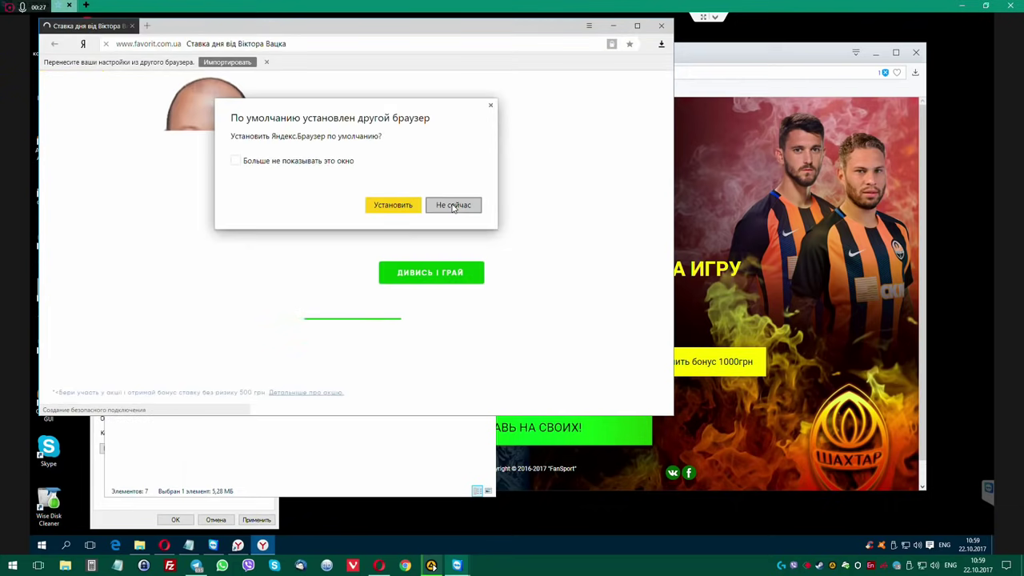
# Decline making Yandex default, delete the Quick Searcher extension, and close Yandex Browser.
pyautogui.click(453, 206)
pyautogui.moveTo(375, 26); pyautogui.dragTo(532, 74)
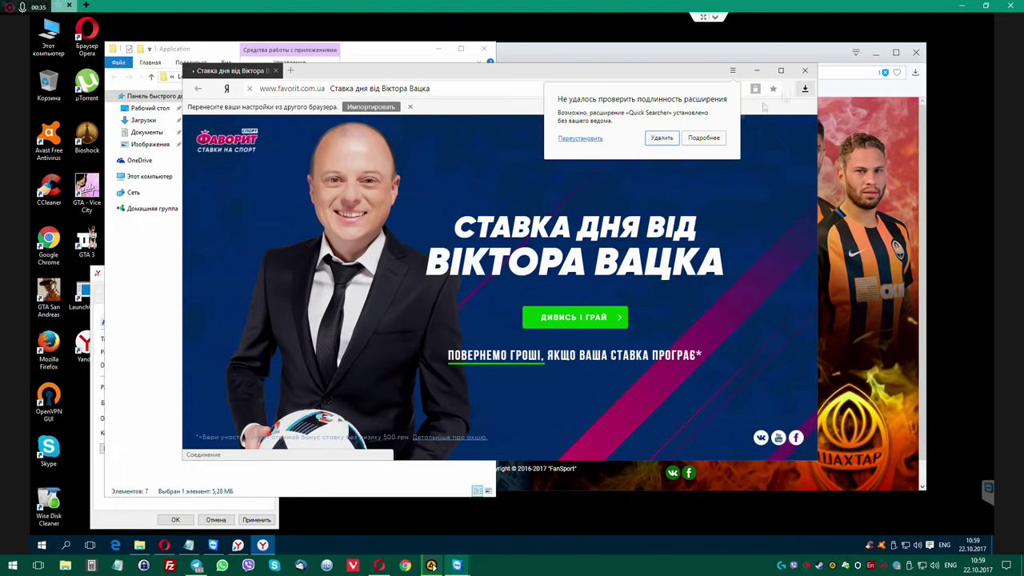
pyautogui.click(661, 140)
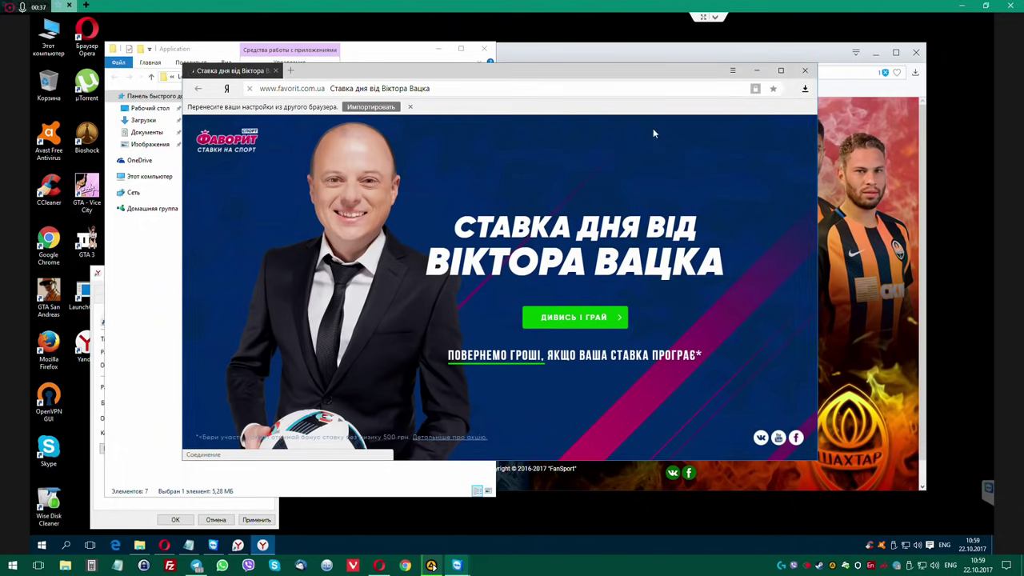
pyautogui.click(280, 90)
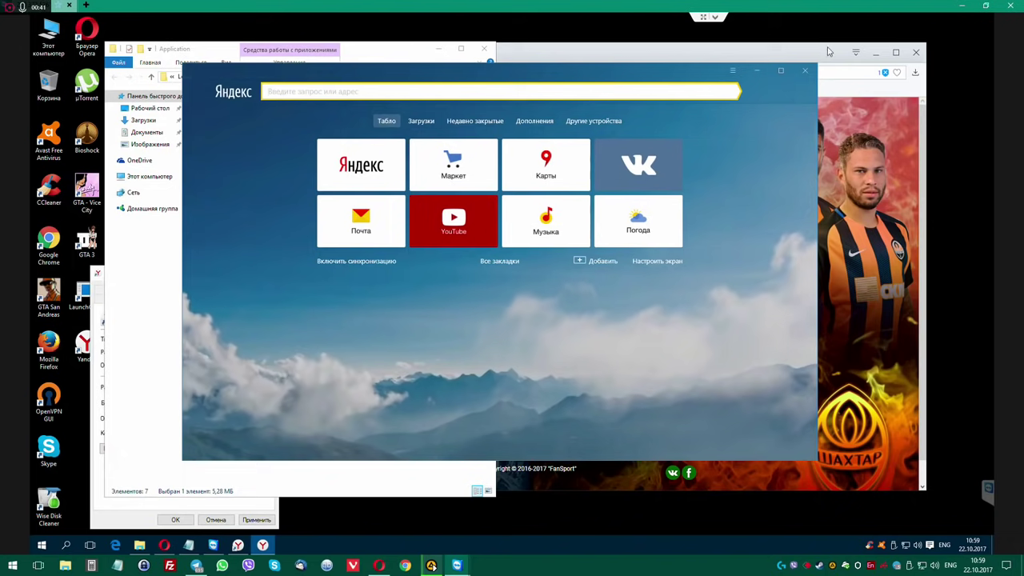
pyautogui.click(275, 70)
pyautogui.click(166, 58)
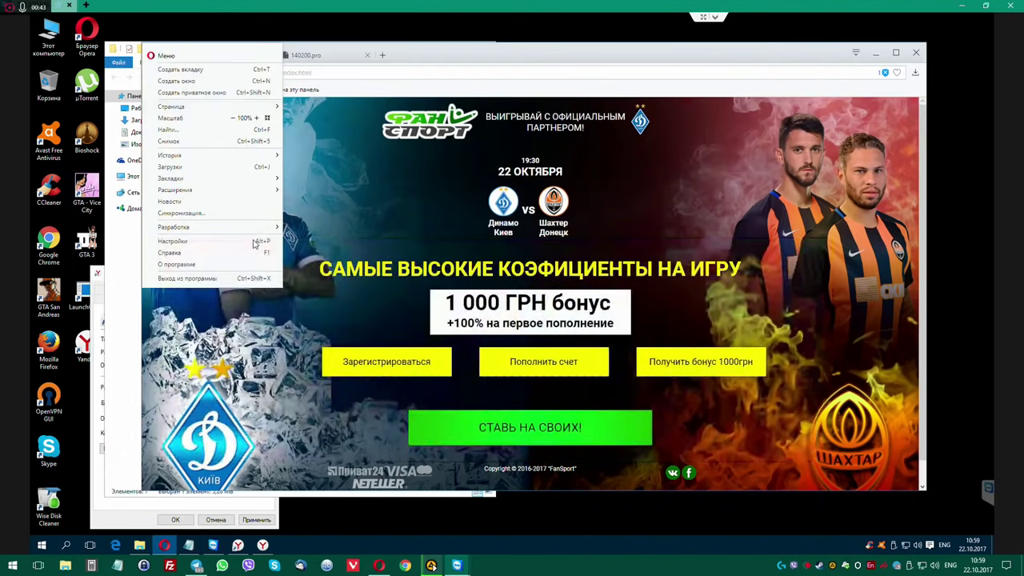
# Check Opera's enabled and disabled extension lists are empty, then close Opera.
pyautogui.click(217, 244)
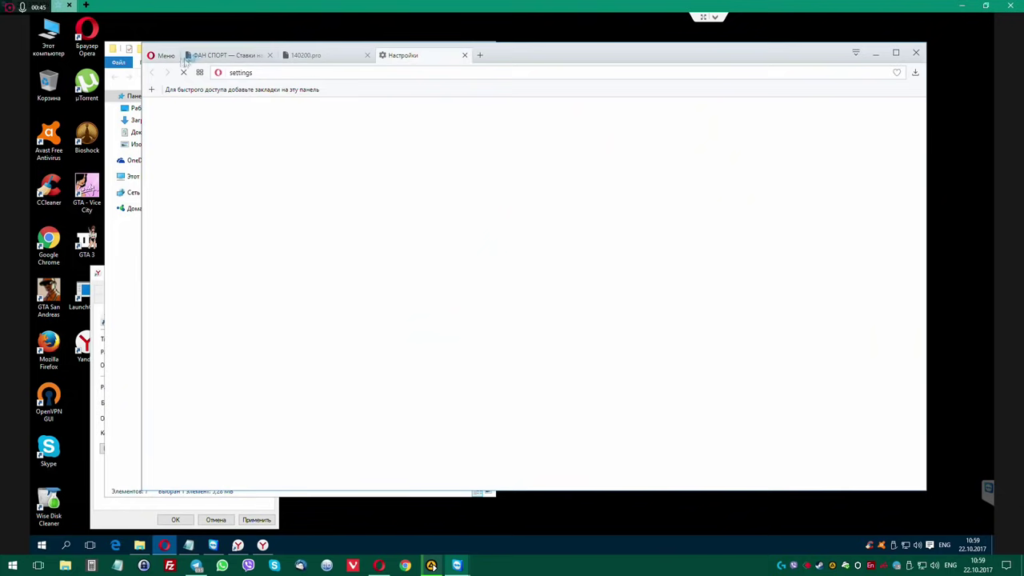
pyautogui.click(166, 57)
pyautogui.moveTo(189, 194)
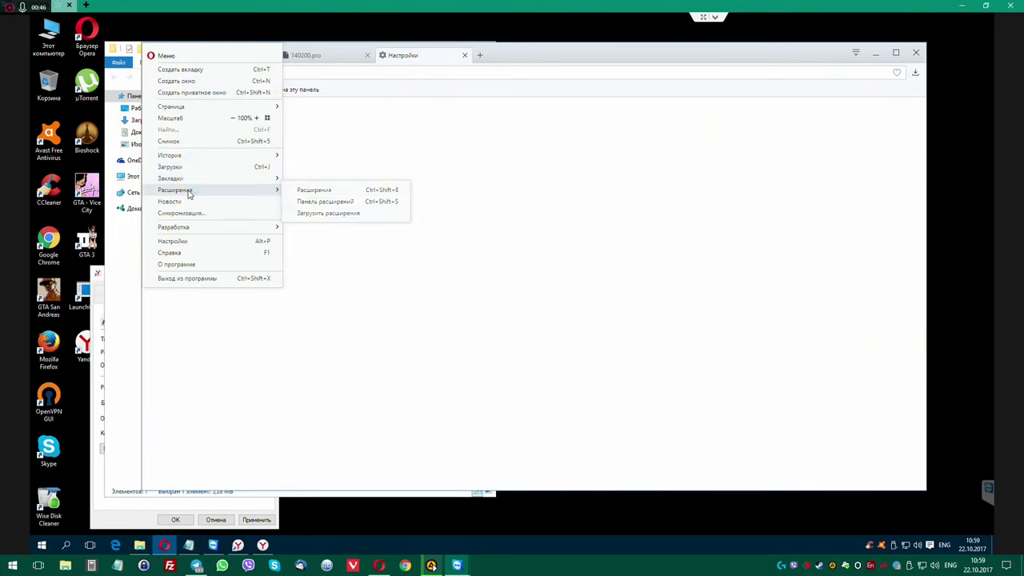
pyautogui.click(338, 194)
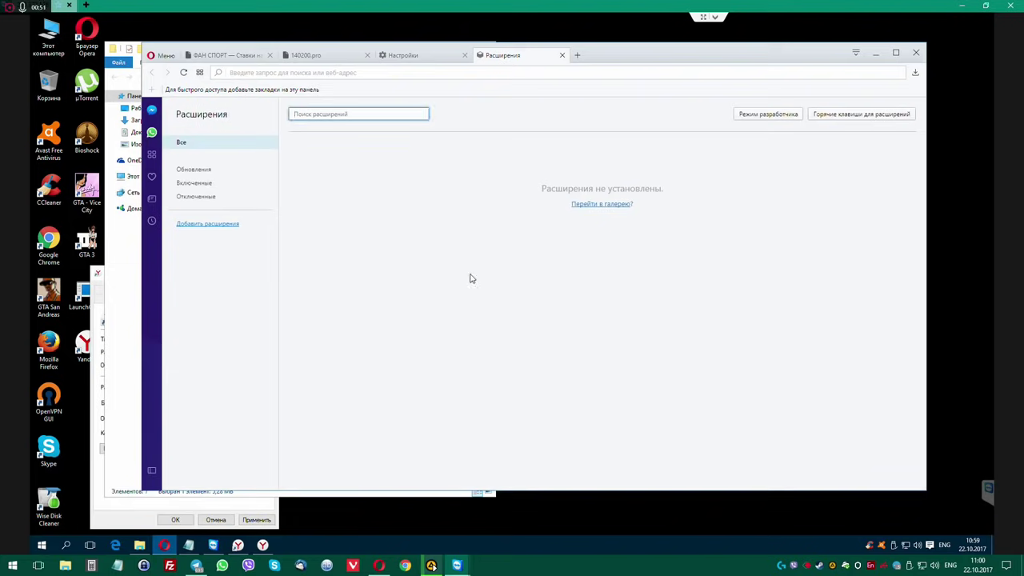
pyautogui.click(193, 169)
pyautogui.click(194, 183)
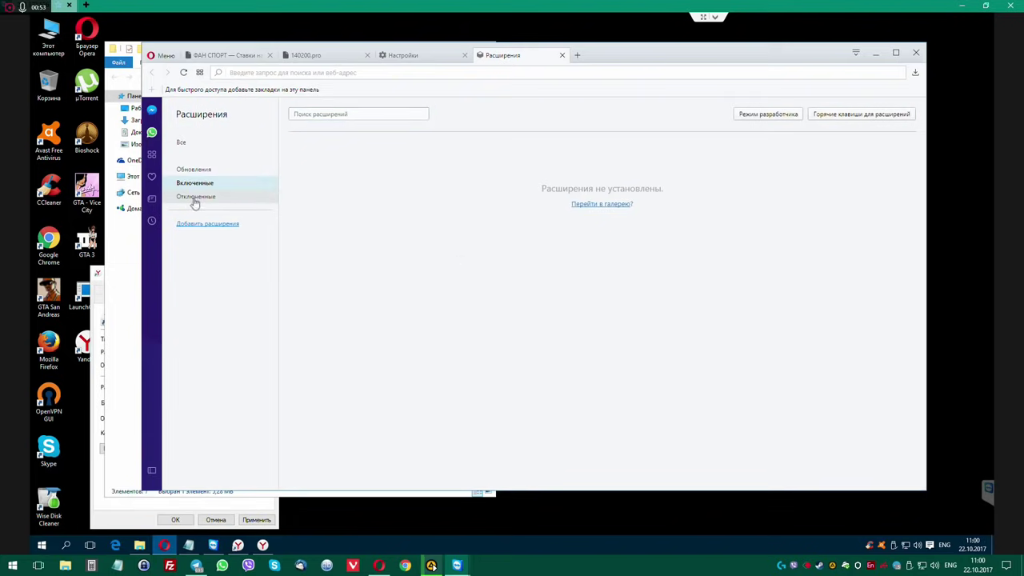
pyautogui.click(199, 199)
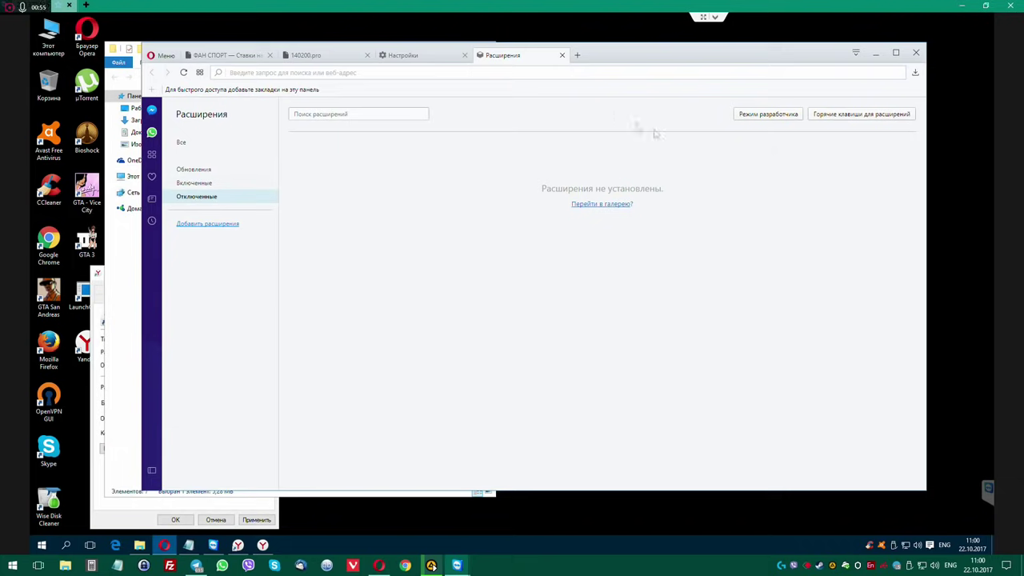
pyautogui.click(916, 52)
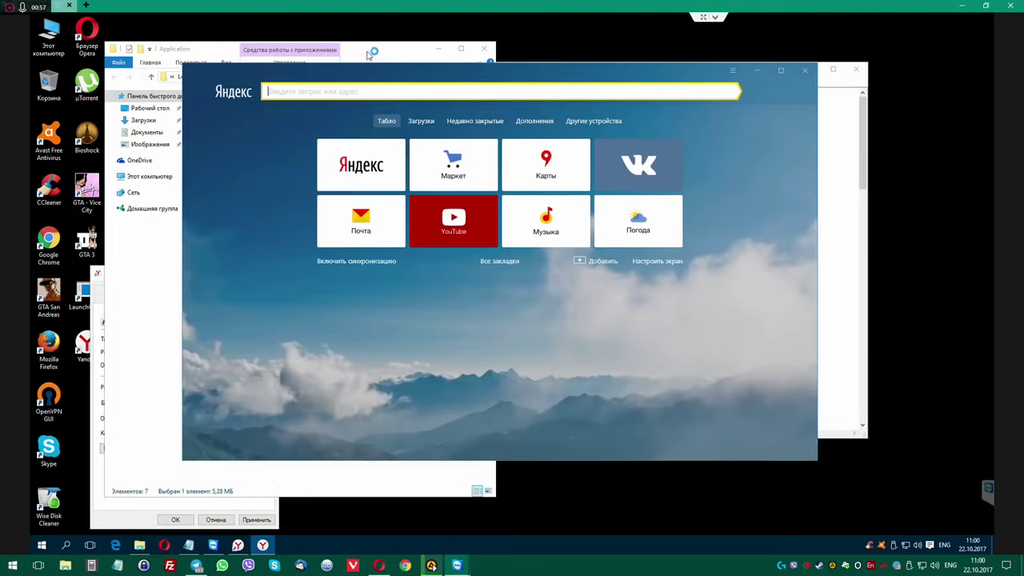
# In File Explorer, open the Downloads\0000 folder.
pyautogui.click(404, 48)
pyautogui.moveTo(404, 48); pyautogui.dragTo(568, 46)
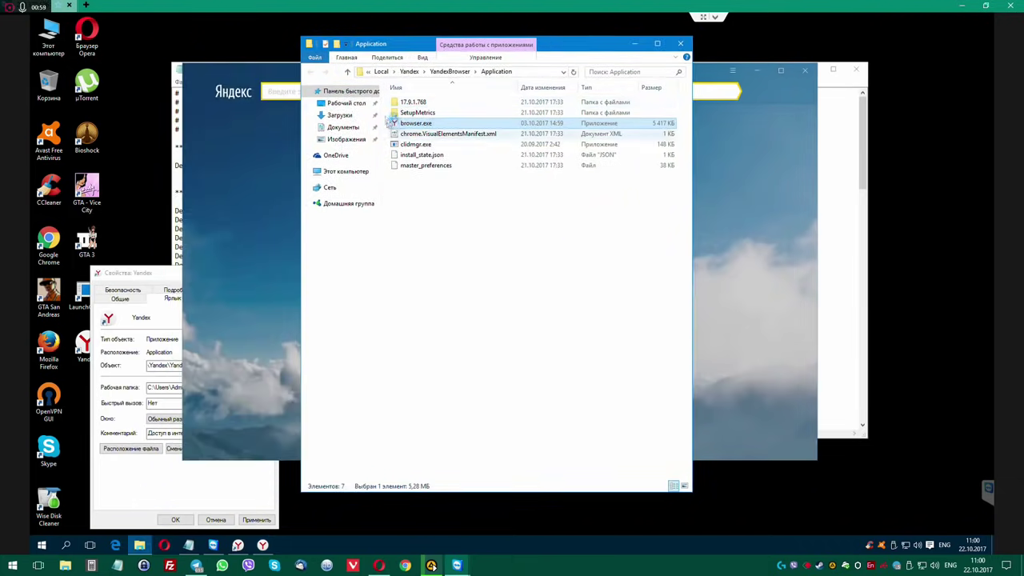
pyautogui.click(339, 115)
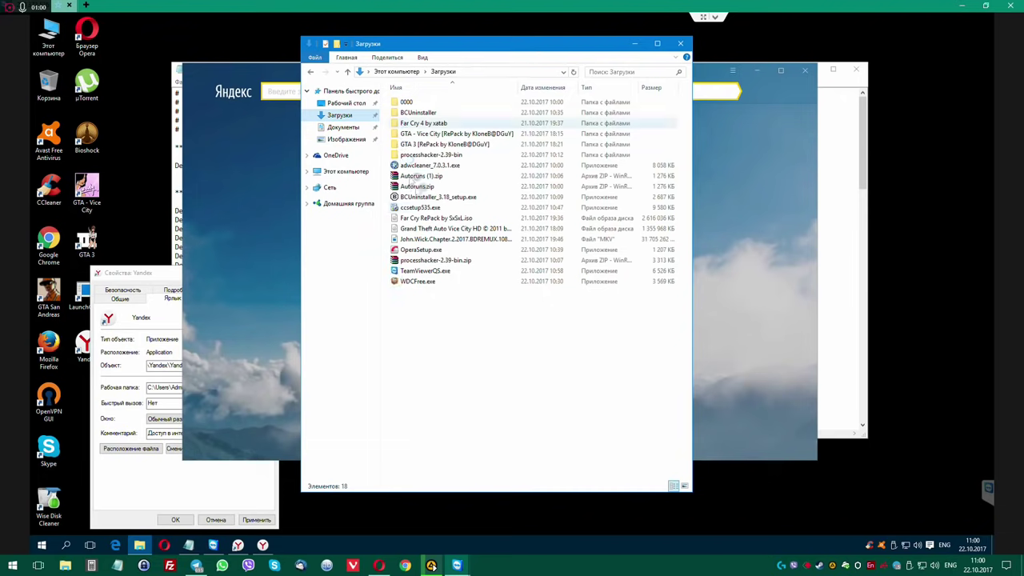
pyautogui.doubleClick(417, 104)
# Extract Autoruns.zip into an Autoruns folder in Downloads.
pyautogui.press('BackSpace')
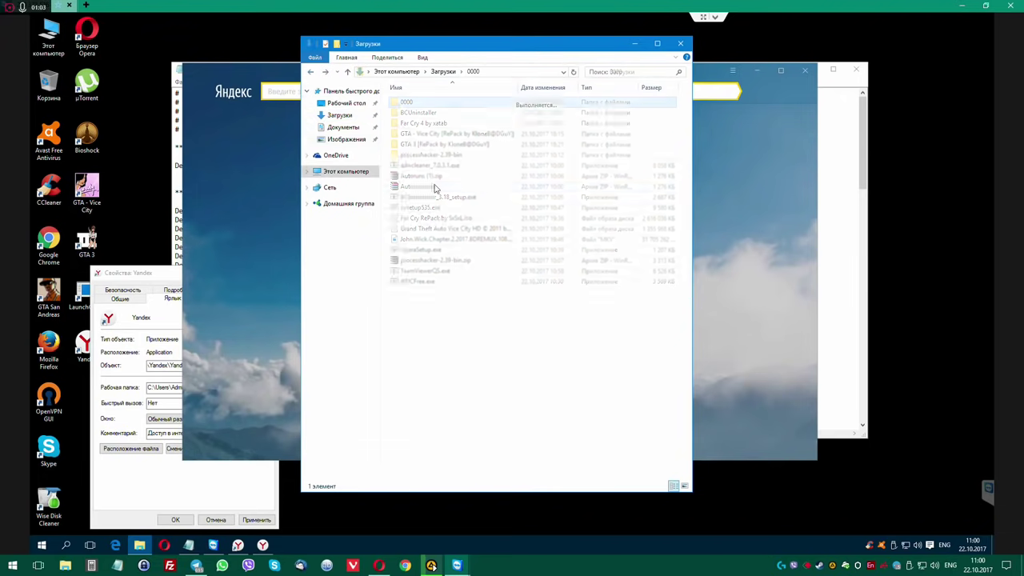
pyautogui.rightClick(424, 186)
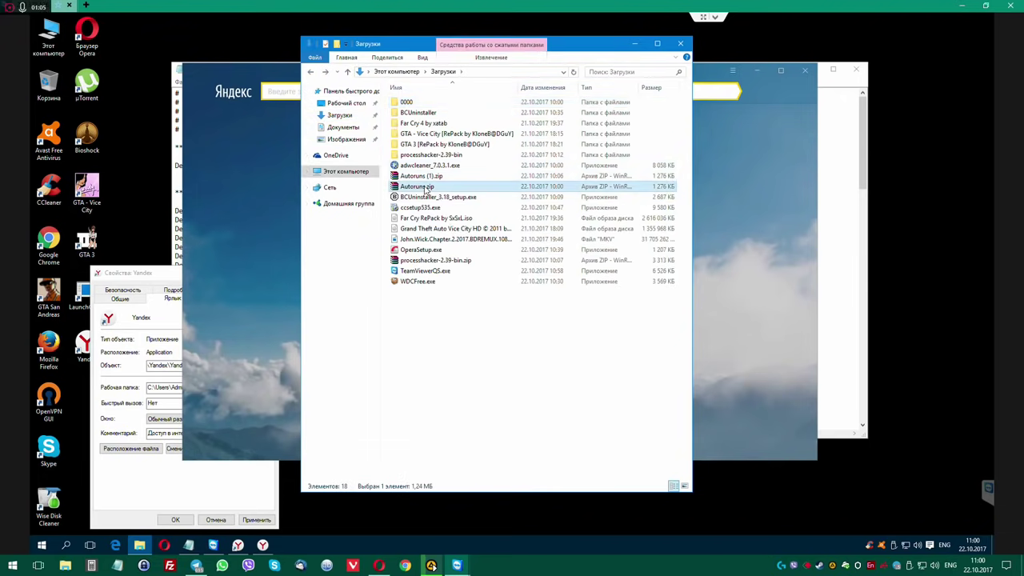
pyautogui.click(461, 238)
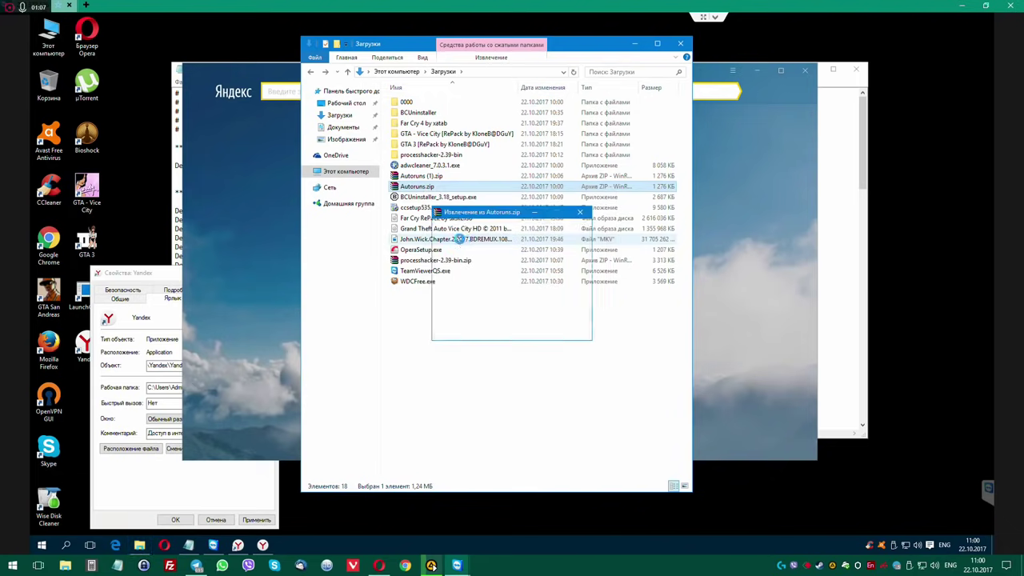
# Run ProcessHacker.exe from processhacker-2.39-bin\x64 as administrator and approve the UAC prompt.
pyautogui.doubleClick(424, 162)
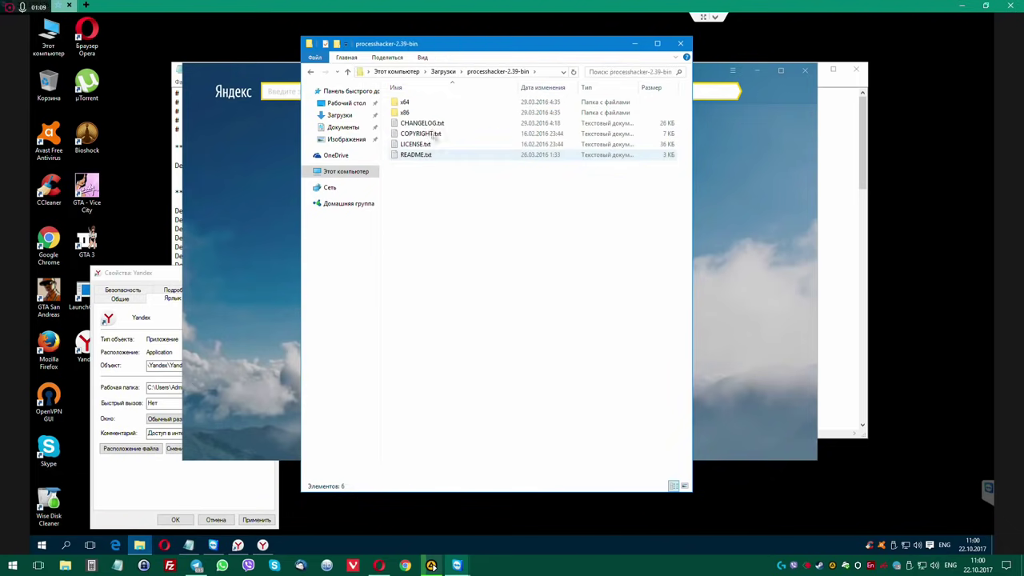
pyautogui.doubleClick(408, 102)
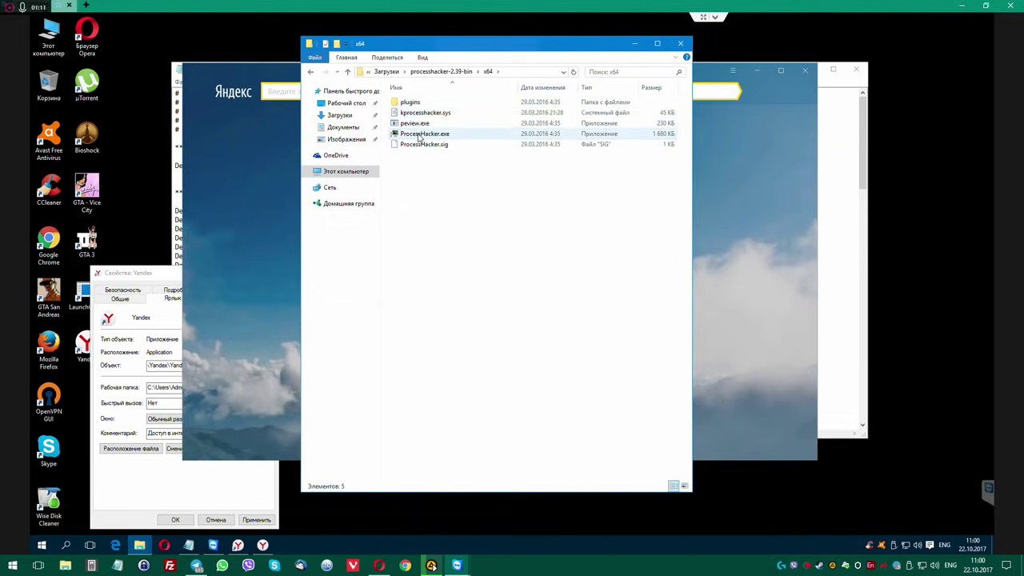
pyautogui.rightClick(424, 134)
pyautogui.click(464, 153)
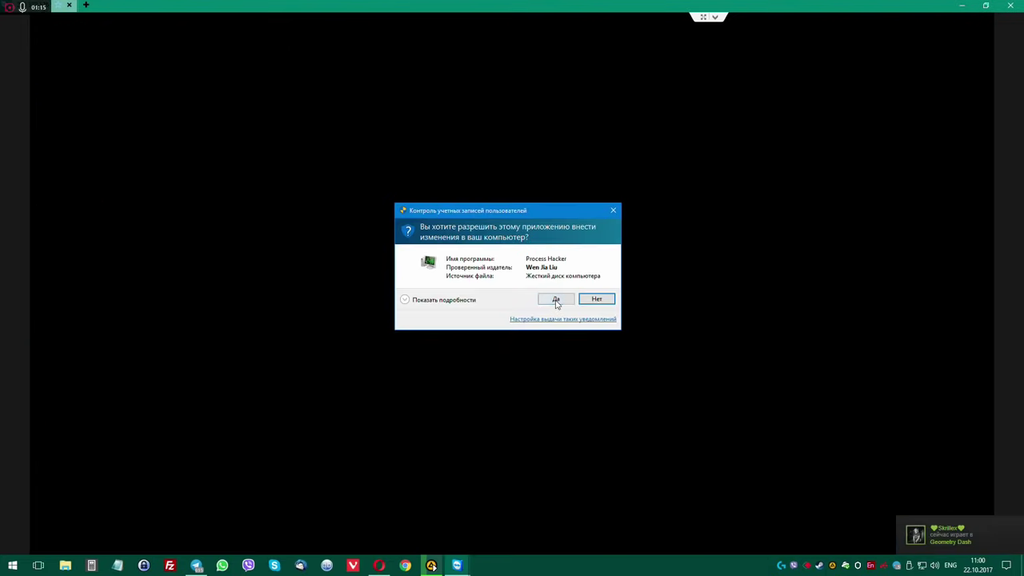
pyautogui.click(556, 300)
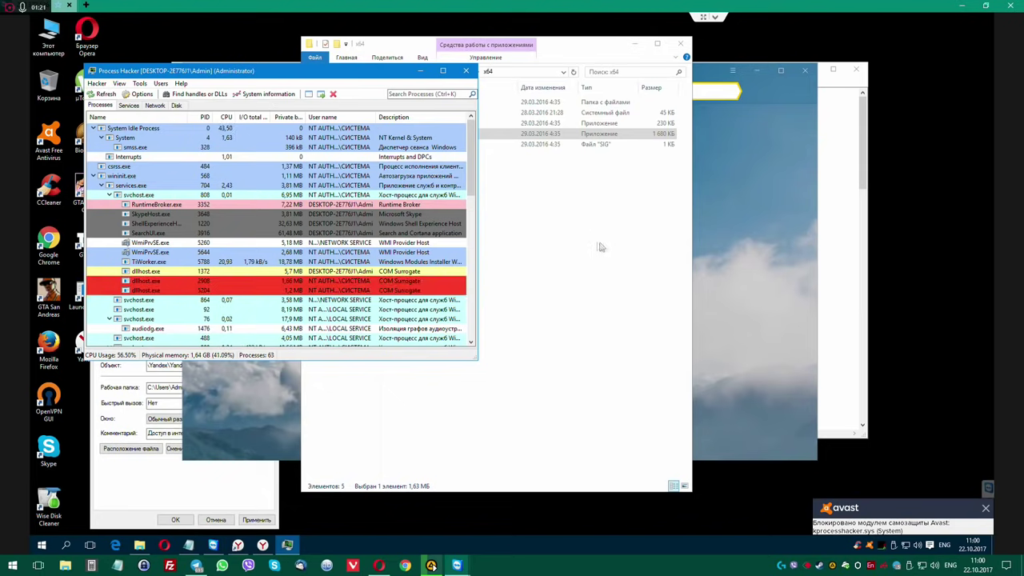
# Move and heighten the Process Hacker window and scroll through the process list.
pyautogui.moveTo(232, 73); pyautogui.dragTo(711, 34)
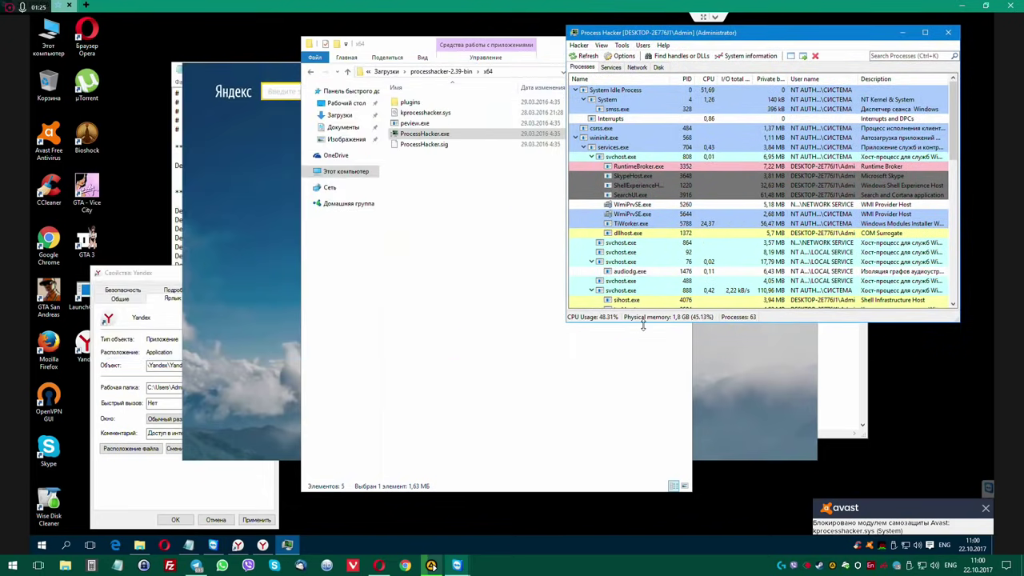
pyautogui.moveTo(642, 326); pyautogui.dragTo(644, 520)
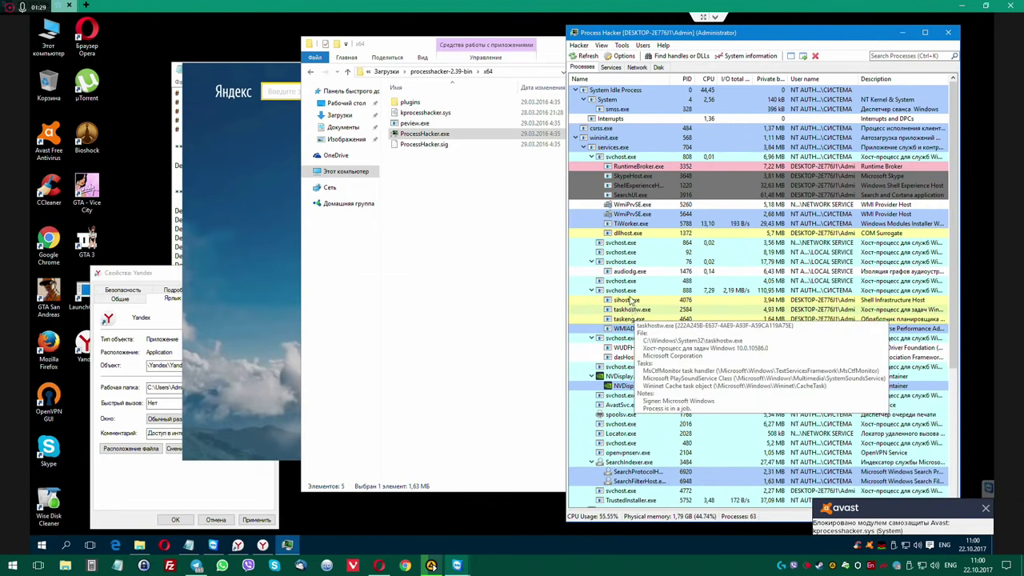
pyautogui.scroll(-6, 616, 326)
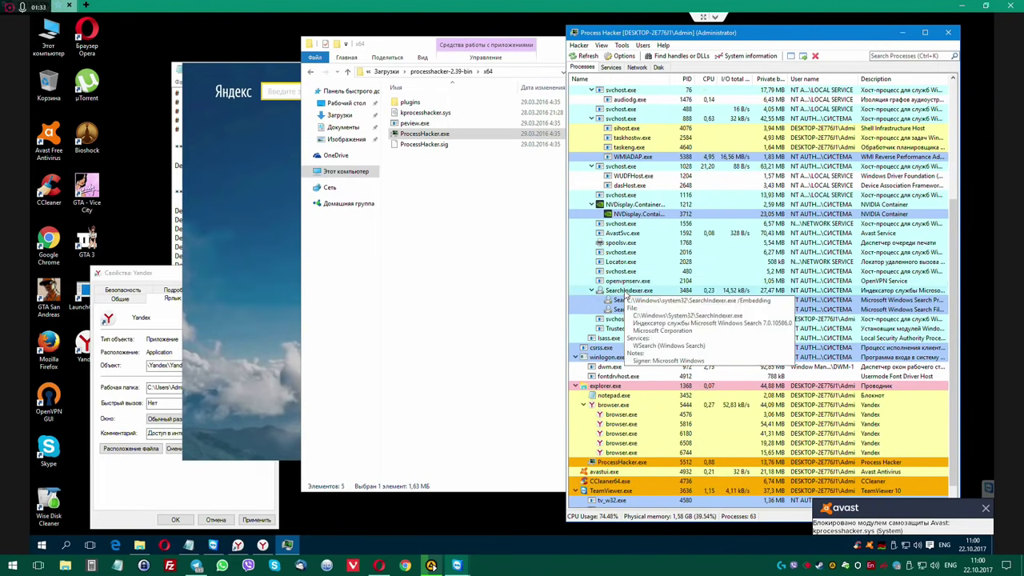
pyautogui.scroll(-1, 627, 294)
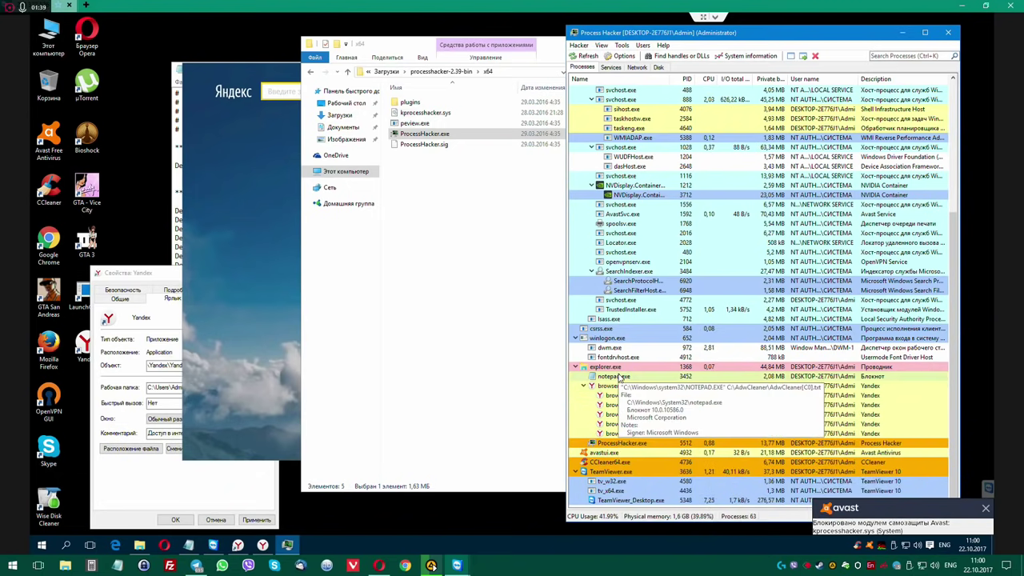
# Close the AdwCleaner log in Notepad and the Yandex shortcut Properties dialog.
pyautogui.click(188, 545)
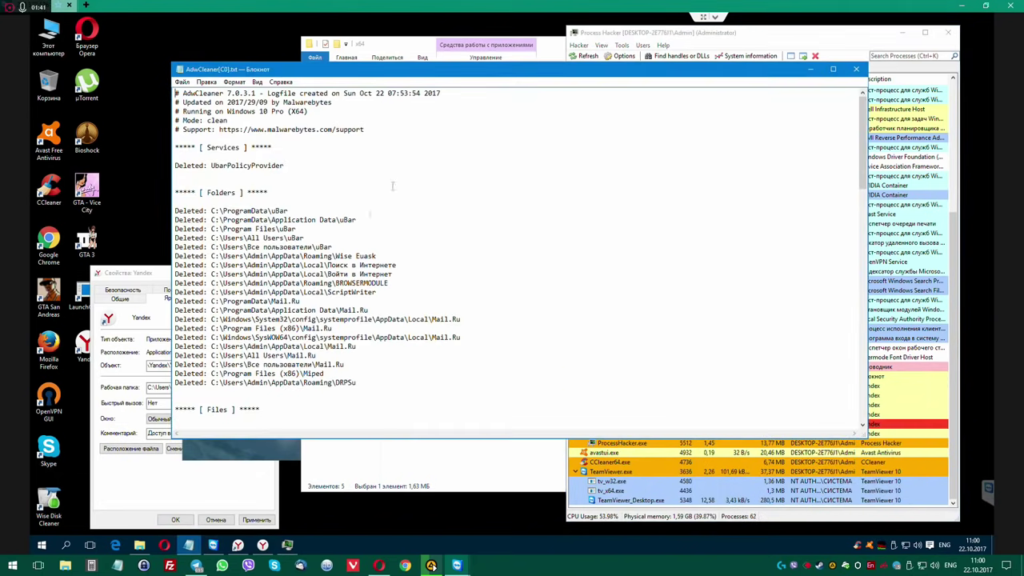
pyautogui.click(856, 69)
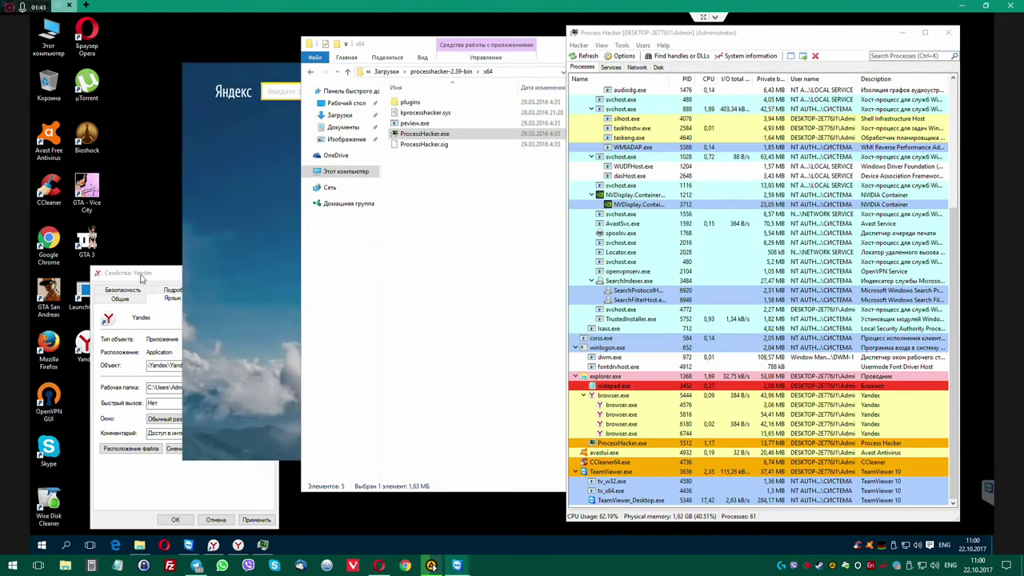
pyautogui.moveTo(141, 277); pyautogui.dragTo(148, 235)
pyautogui.click(277, 231)
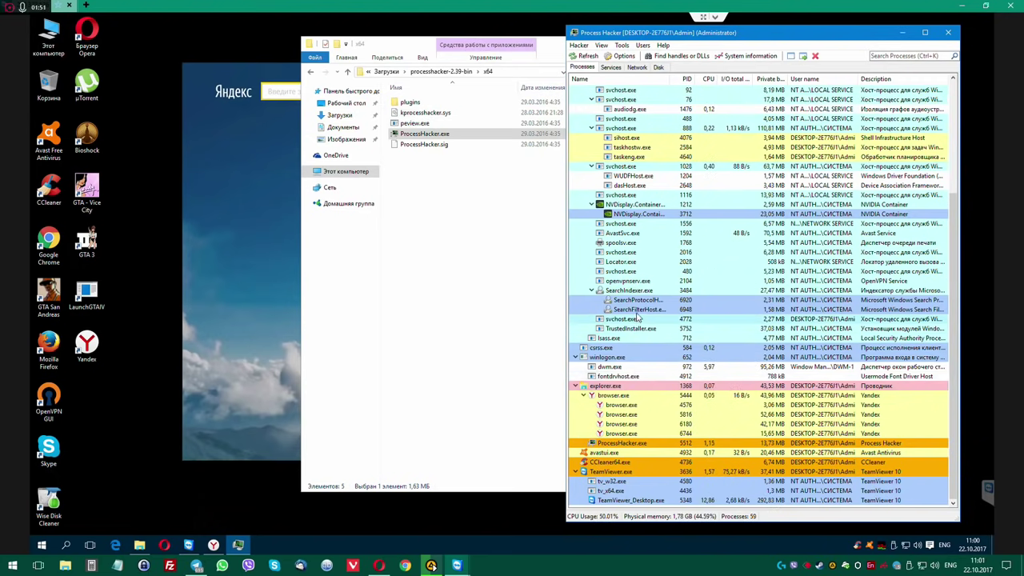
pyautogui.scroll(5, 637, 326)
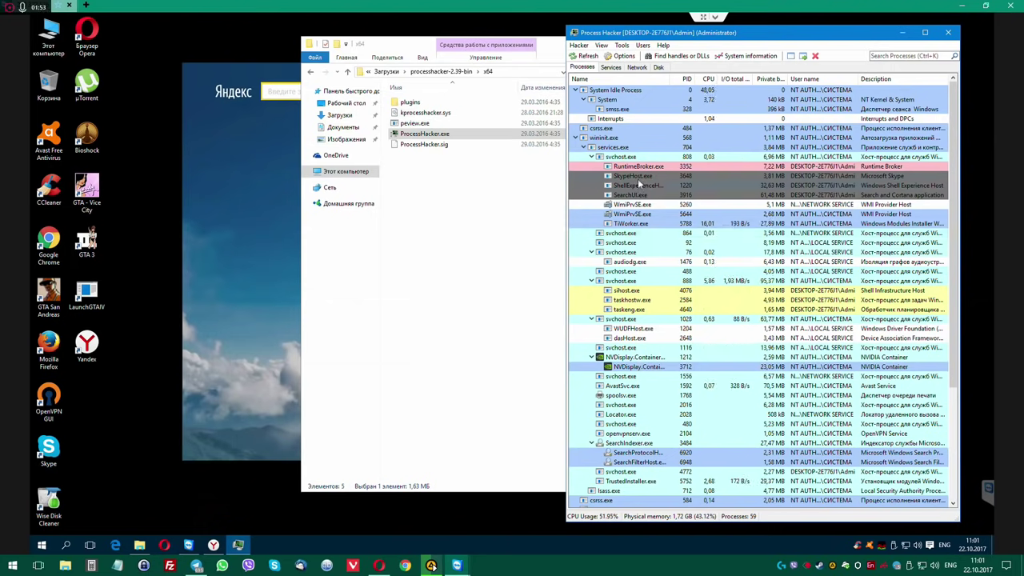
pyautogui.moveTo(640, 182)
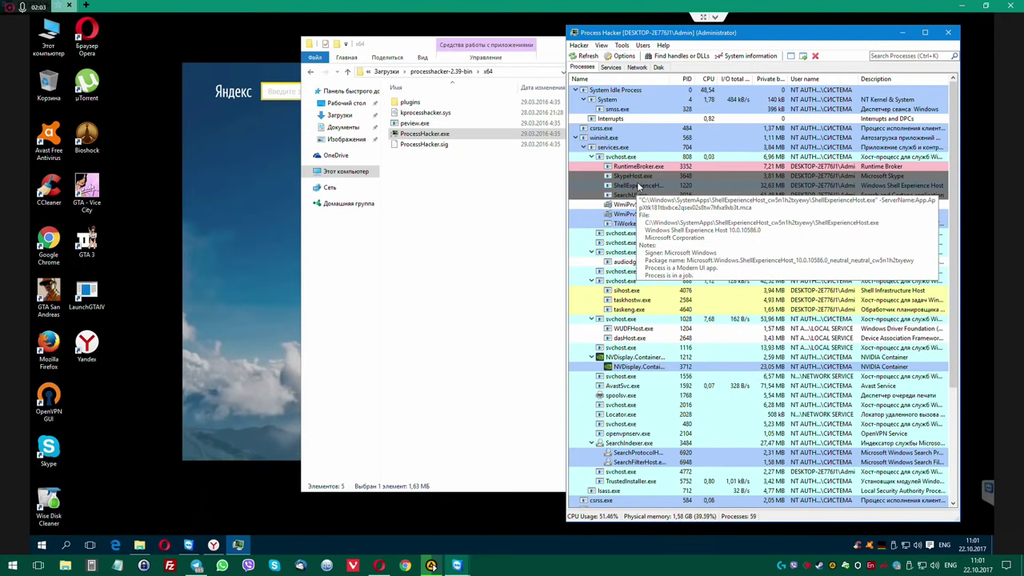
# Open ShellExperienceHost.exe's Properties and its containing folder, then enlarge the dialog.
pyautogui.rightClick(646, 184)
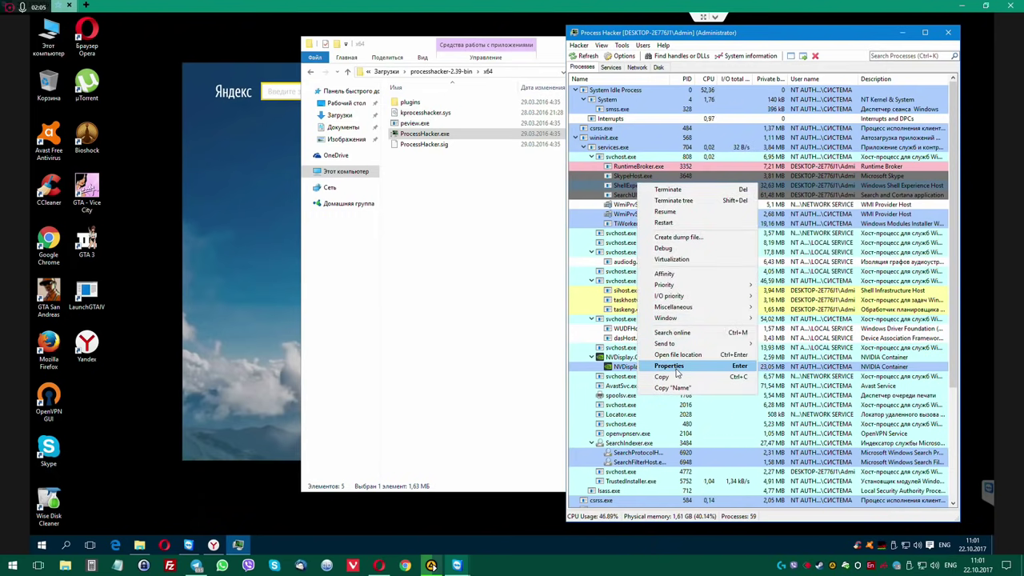
pyautogui.click(669, 366)
pyautogui.click(337, 211)
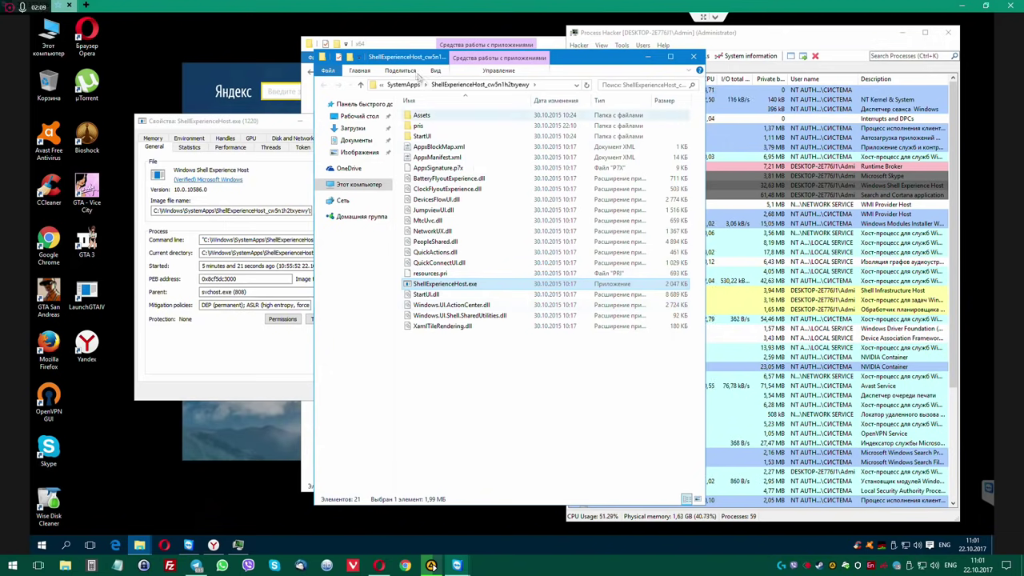
pyautogui.moveTo(560, 58); pyautogui.dragTo(745, 60)
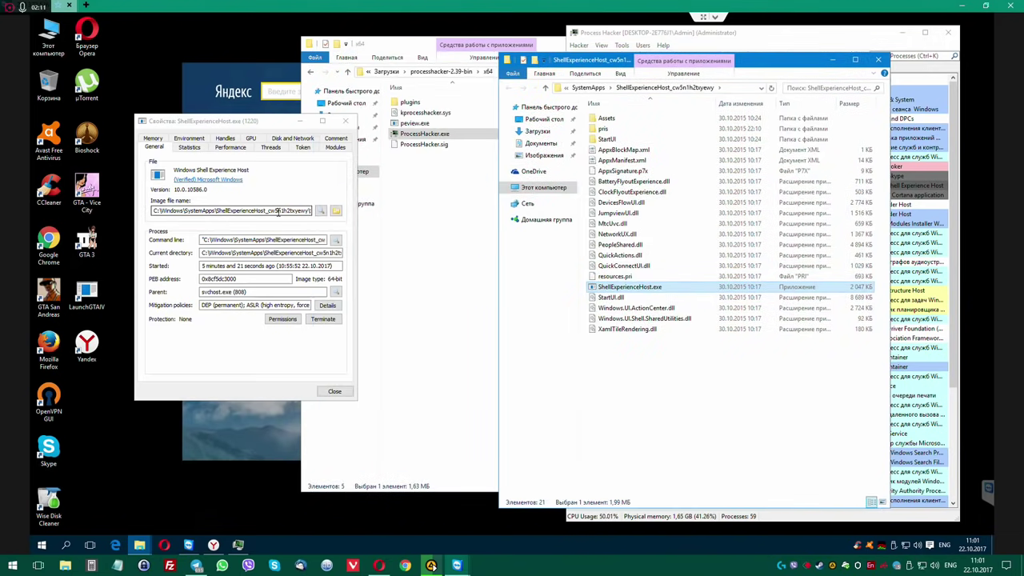
pyautogui.moveTo(355, 399); pyautogui.dragTo(637, 485)
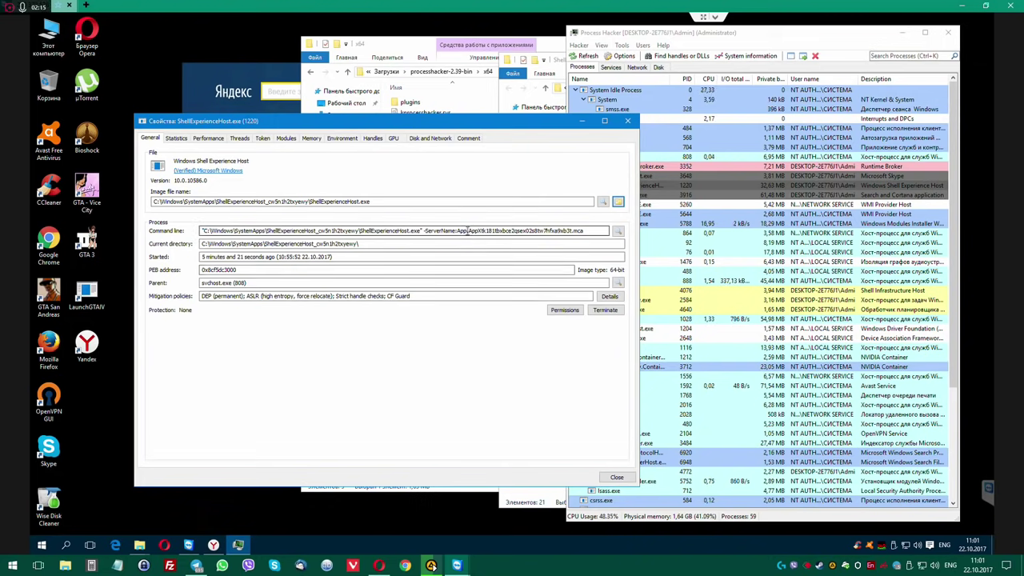
# Select the AppX name in the Command line field and open This PC.
pyautogui.click(492, 230)
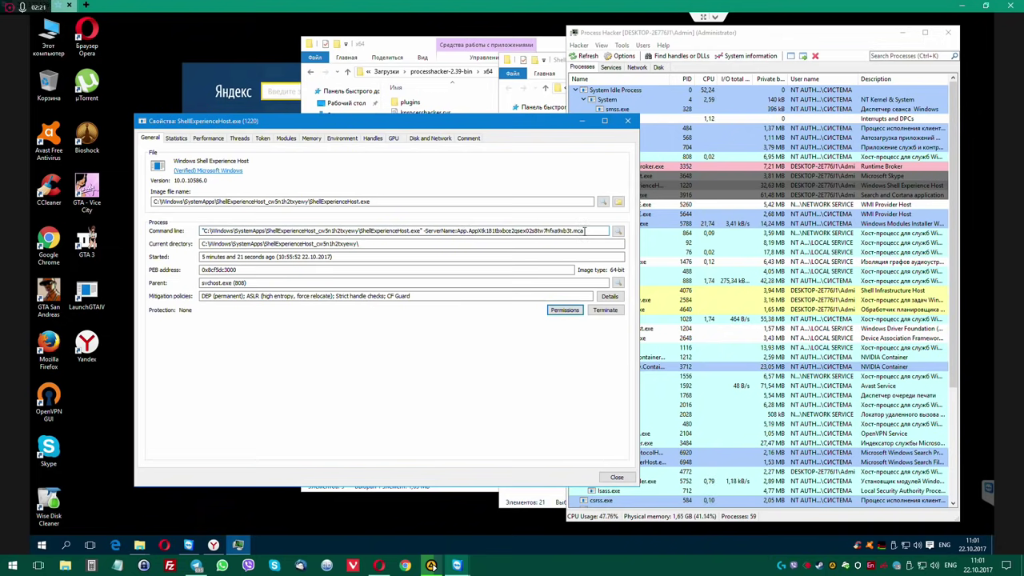
pyautogui.moveTo(538, 231); pyautogui.dragTo(459, 231)
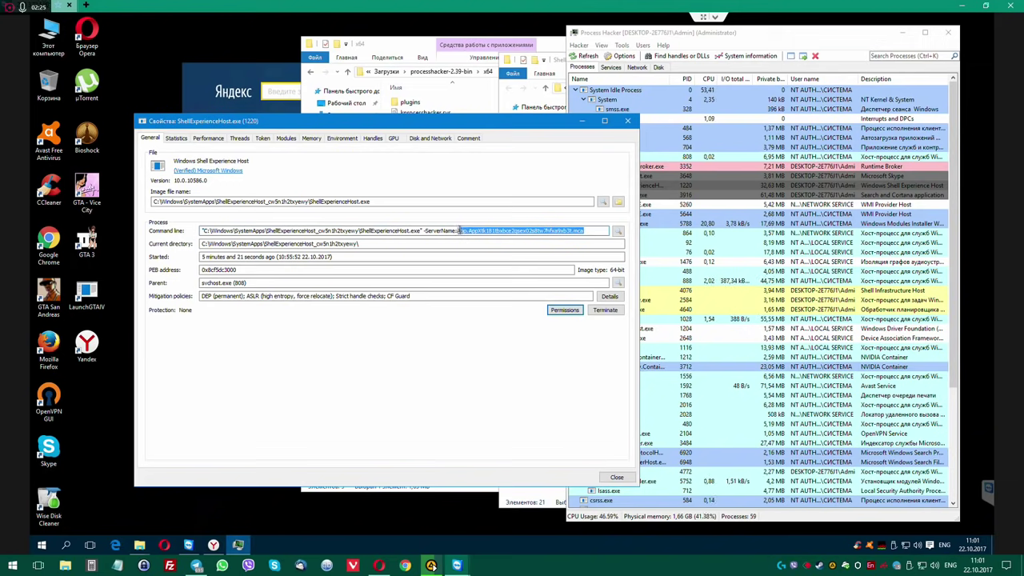
pyautogui.click(50, 40)
pyautogui.doubleClick(49, 40)
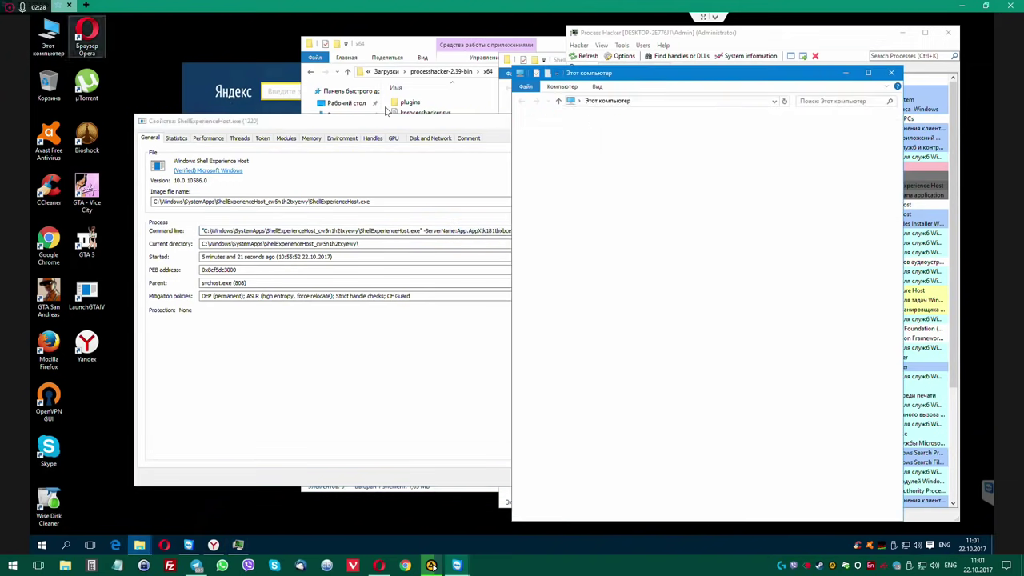
# Search This PC for the copied AppX name.
pyautogui.click(656, 101)
pyautogui.click(852, 102)
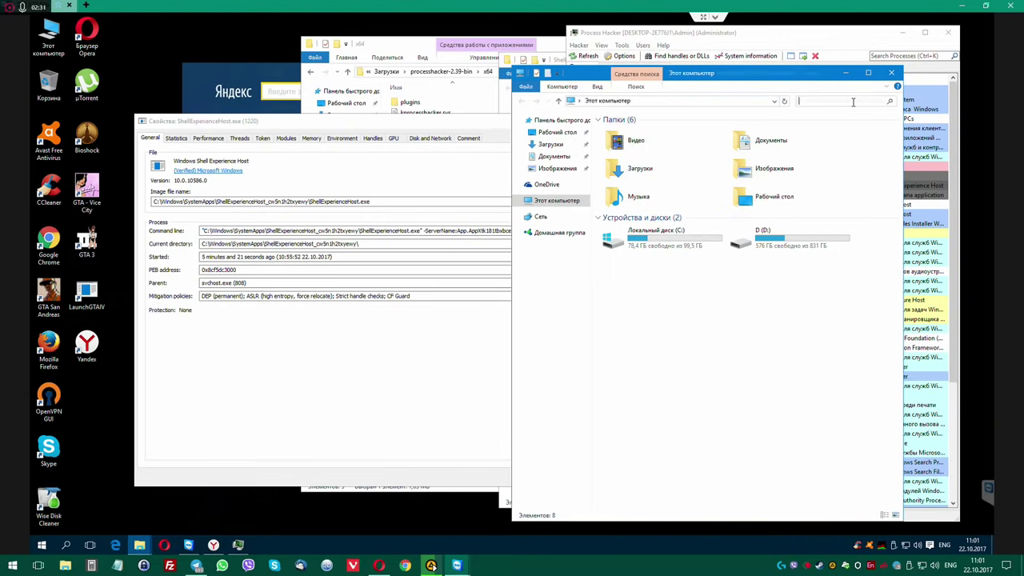
pyautogui.write('App.AppXtk181tbxbce2qsex02s8tw7hfxa9xb3t.mca')
# From Downloads\Autoruns, run Autoruns64.exe as administrator and accept its licence agreement.
pyautogui.moveTo(399, 45); pyautogui.dragTo(303, 44)
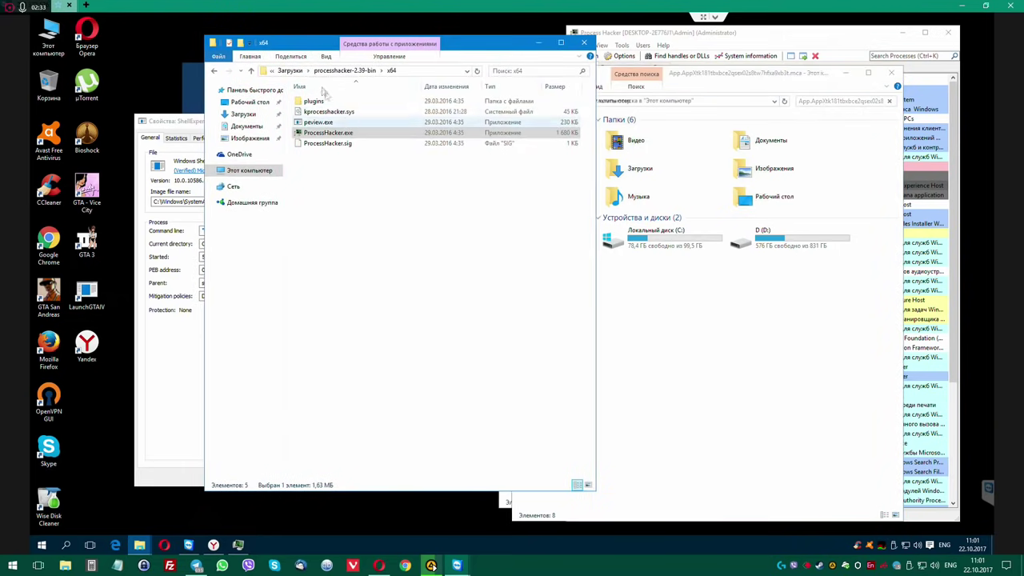
pyautogui.click(289, 71)
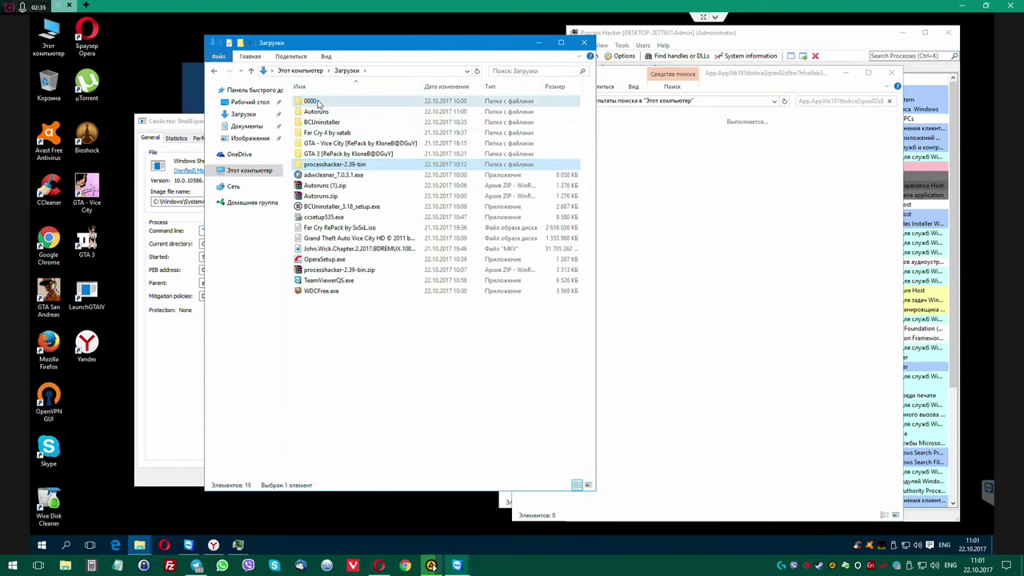
pyautogui.doubleClick(317, 102)
pyautogui.click(214, 70)
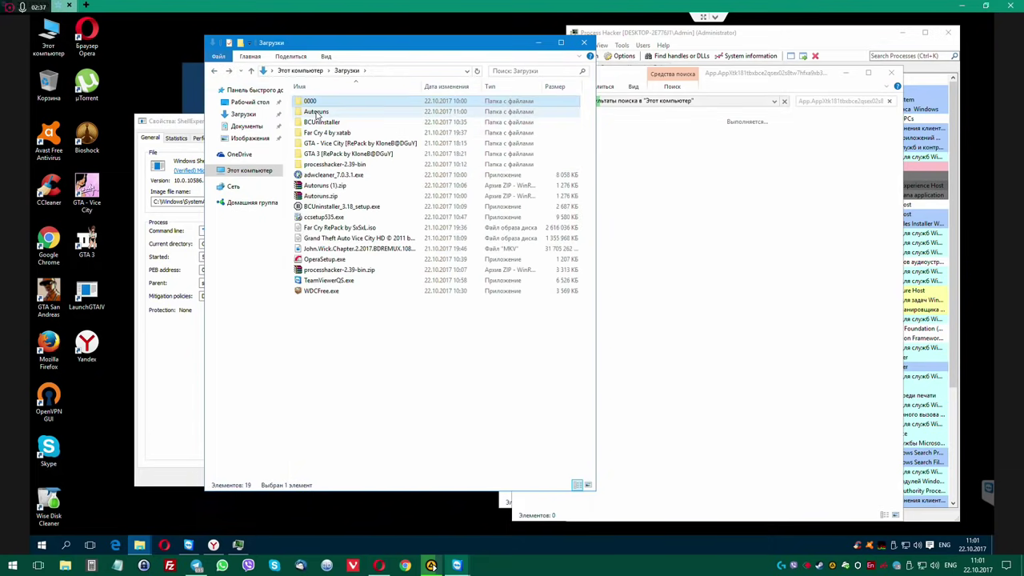
pyautogui.doubleClick(317, 112)
pyautogui.click(328, 122)
pyautogui.rightClick(335, 122)
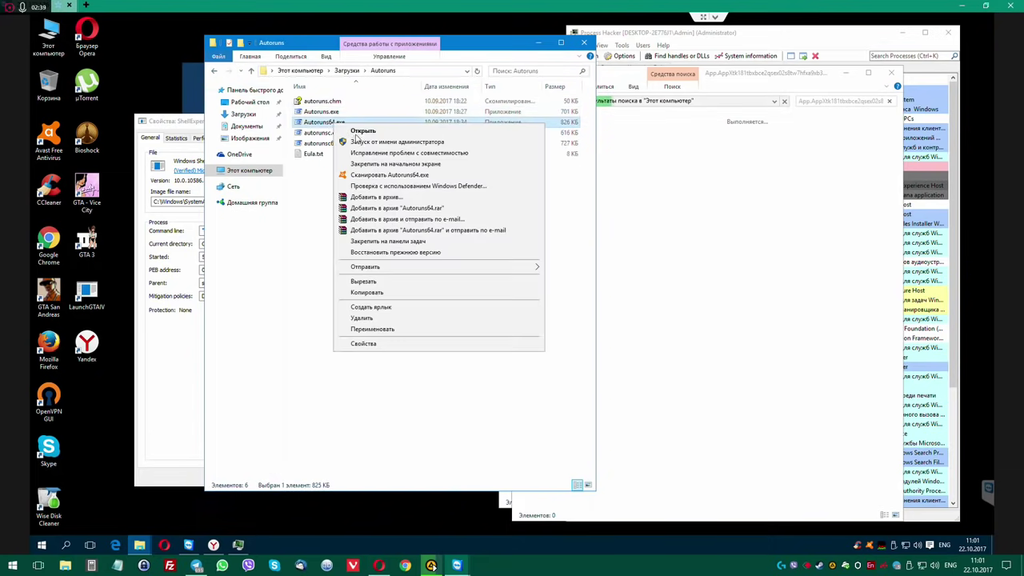
pyautogui.click(360, 143)
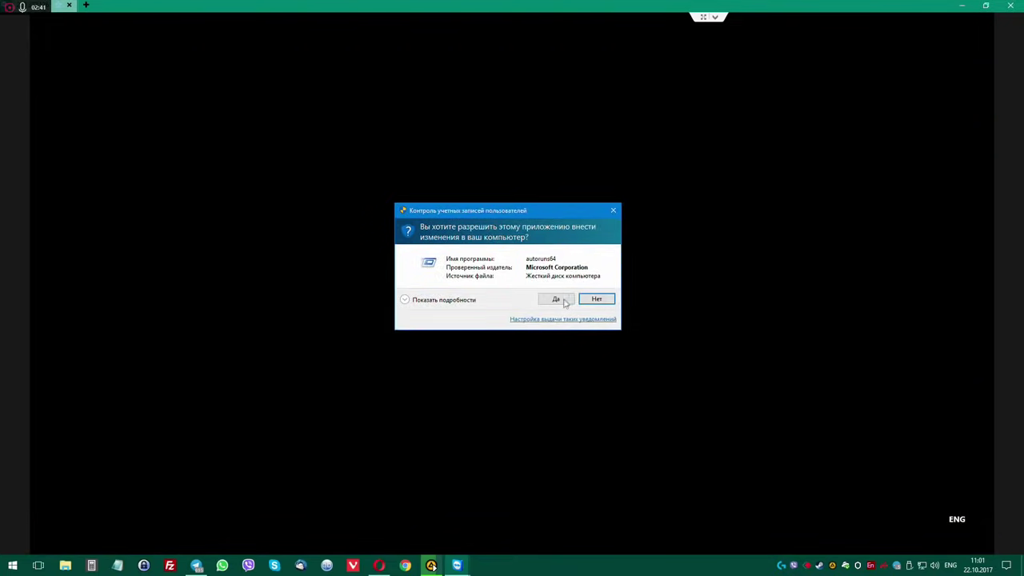
pyautogui.click(556, 299)
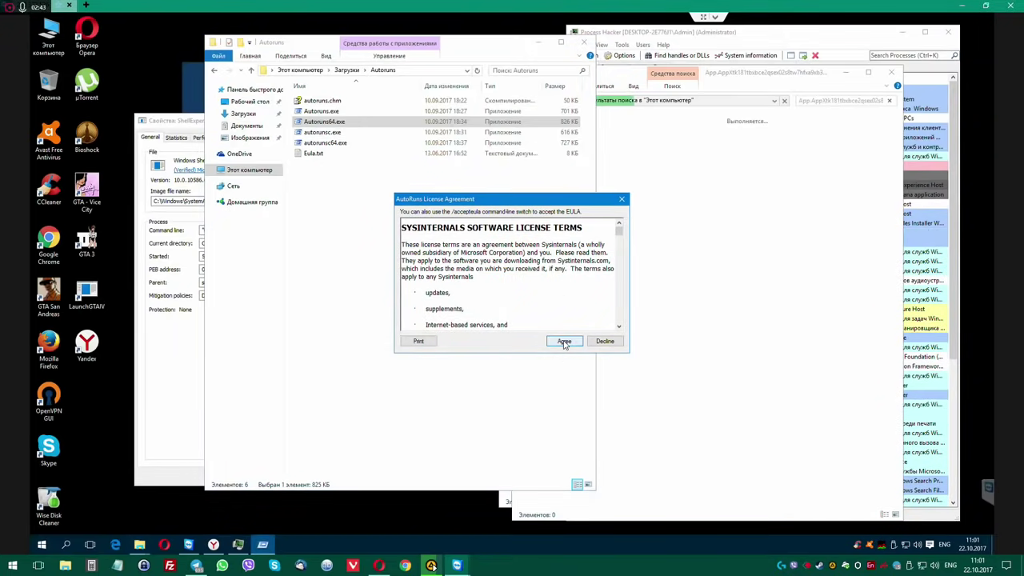
pyautogui.click(562, 341)
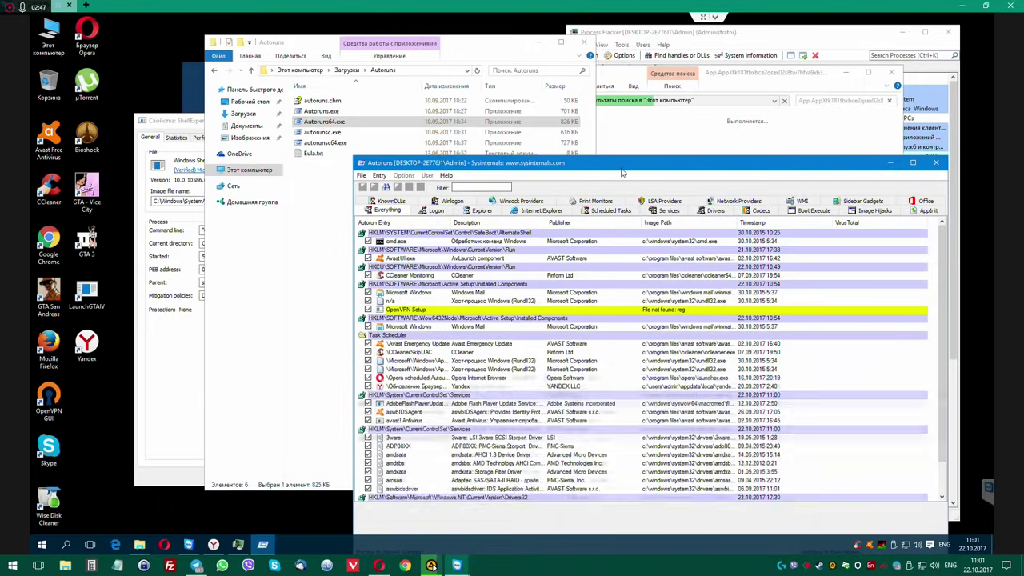
# Move the Autoruns window to the top-left and enlarge it to show the autostart list.
pyautogui.moveTo(621, 170); pyautogui.dragTo(382, 44)
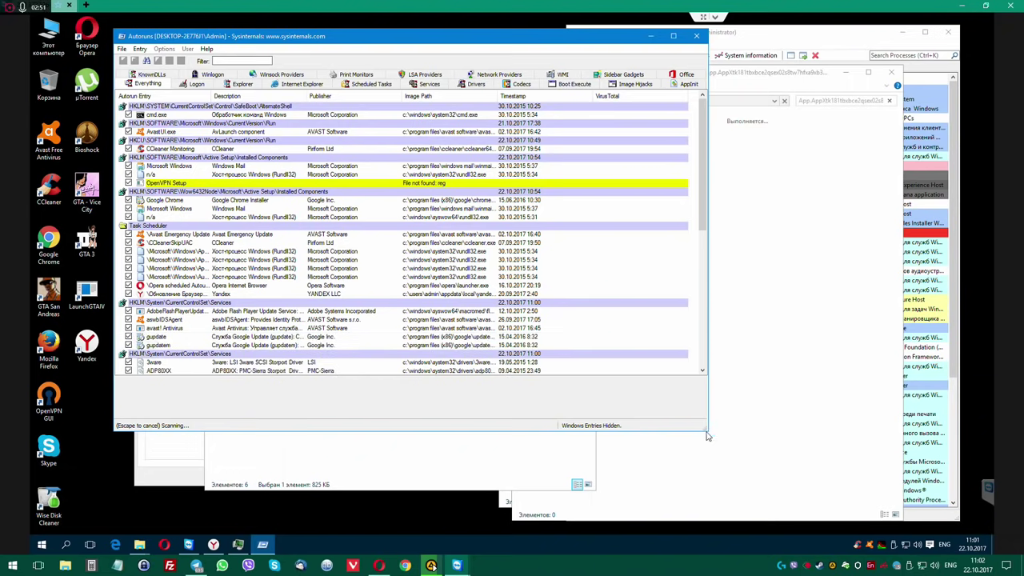
pyautogui.moveTo(707, 430); pyautogui.dragTo(798, 491)
pyautogui.moveTo(853, 523); pyautogui.dragTo(861, 528)
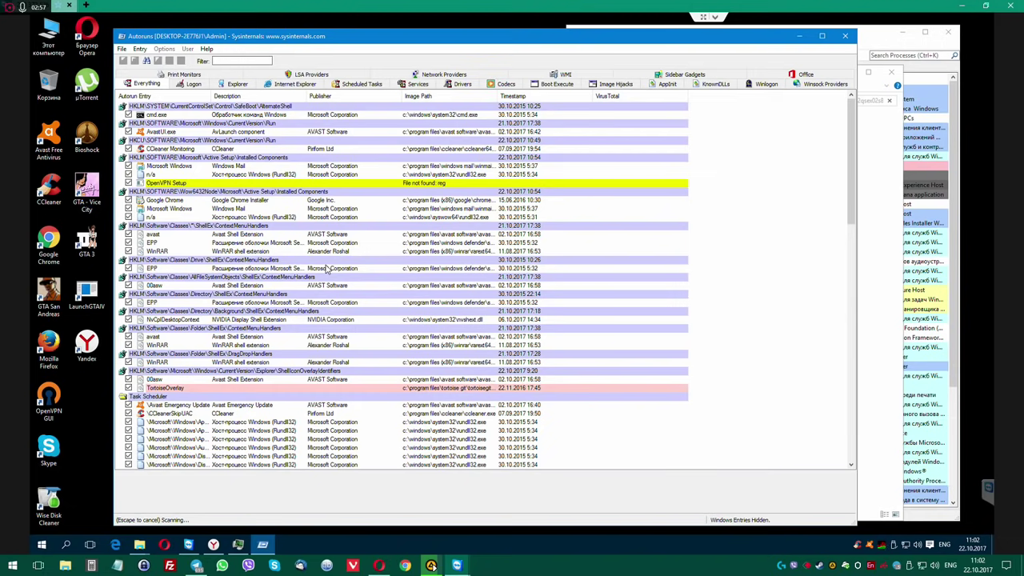
pyautogui.rightClick(858, 544)
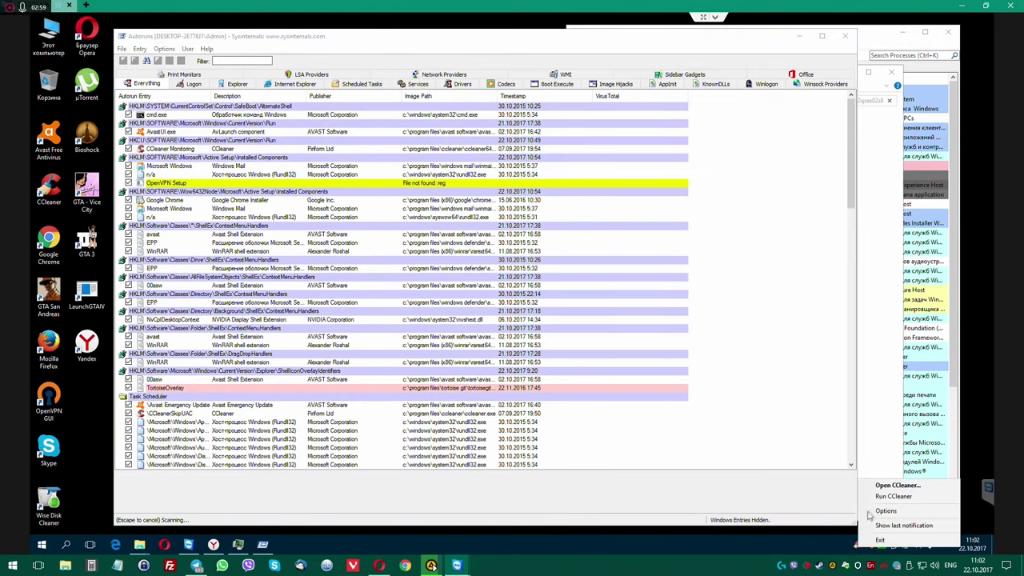
# Uncheck Enable system monitoring and Enable Active Monitoring in CCleaner, confirm Да, and close CCleaner.
pyautogui.click(879, 511)
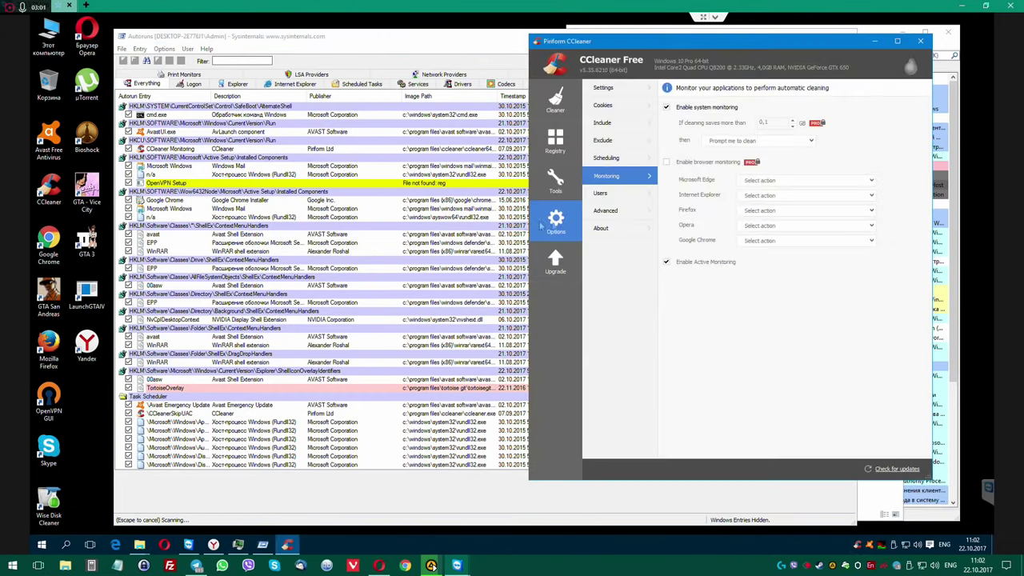
pyautogui.click(667, 107)
pyautogui.click(666, 262)
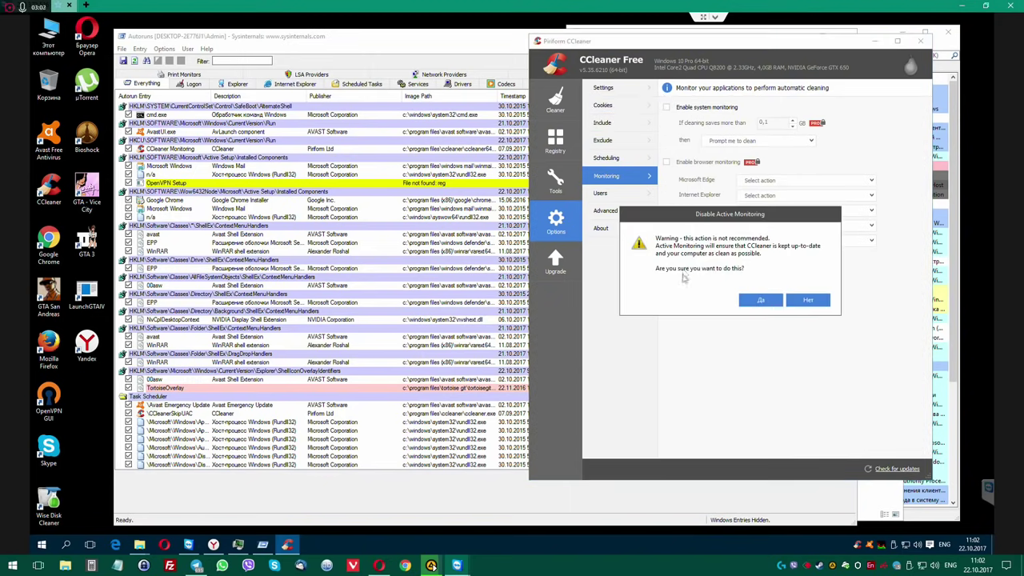
pyautogui.click(761, 300)
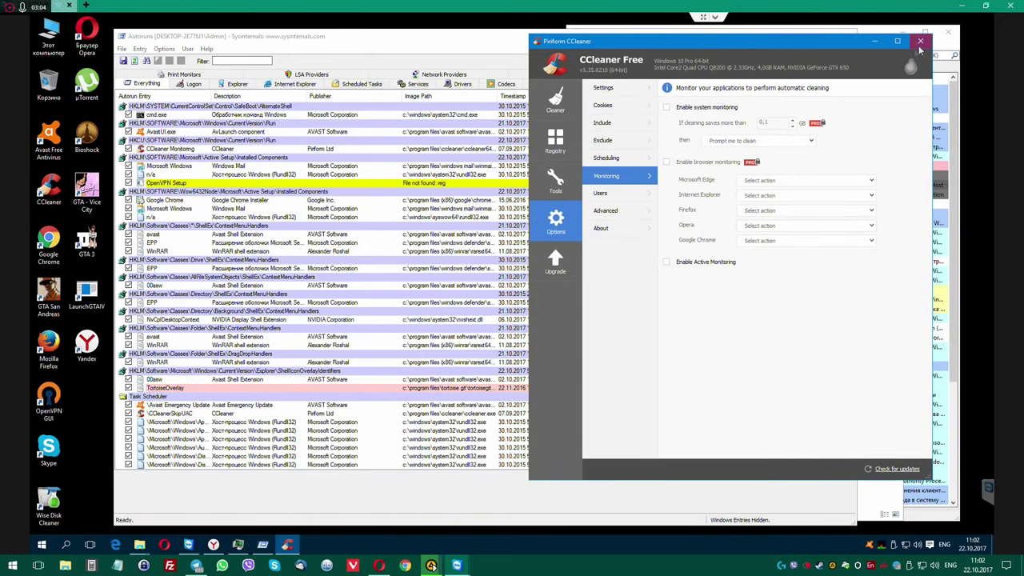
pyautogui.click(920, 40)
pyautogui.scroll(-1, 195, 296)
pyautogui.scroll(-2, 195, 296)
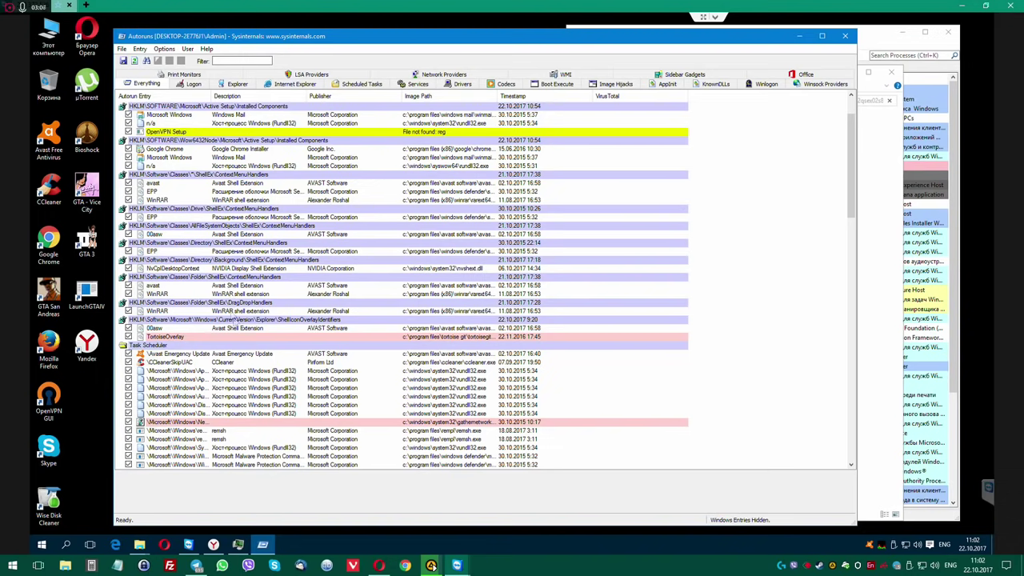
# Jump to the TortoiseOverlay entry's file in Explorer and go up to Program Files.
pyautogui.click(244, 338)
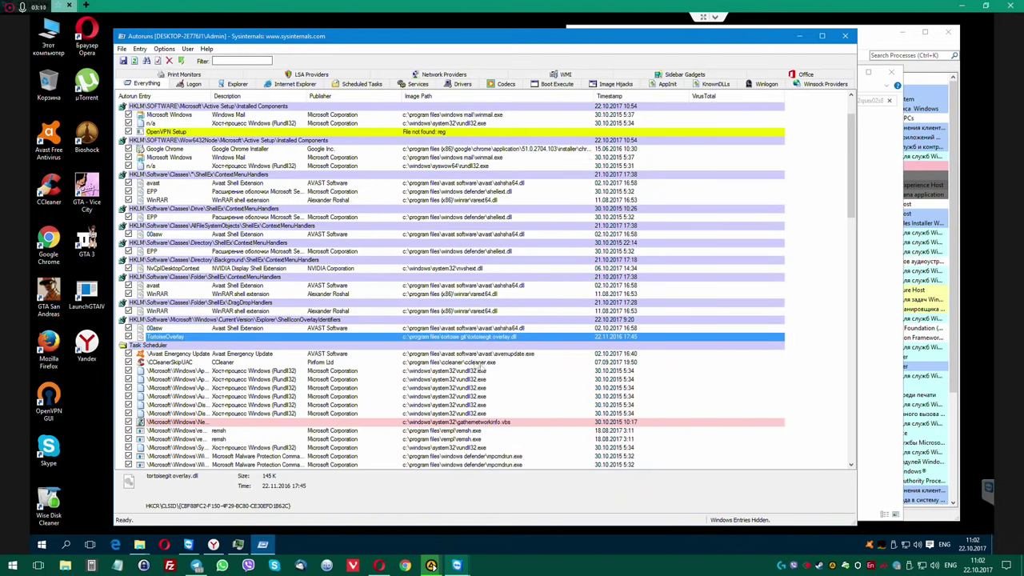
pyautogui.rightClick(310, 340)
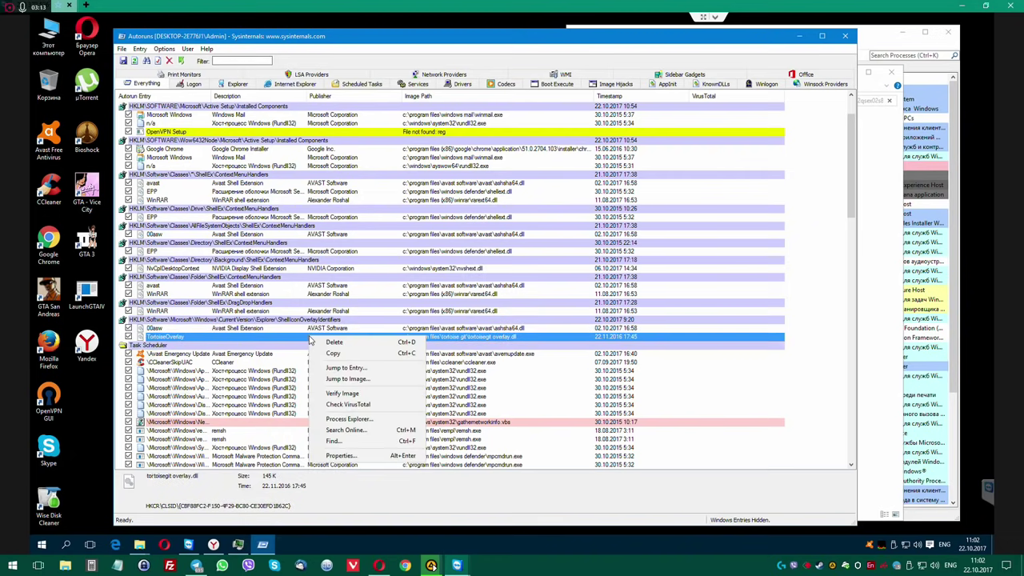
pyautogui.click(346, 380)
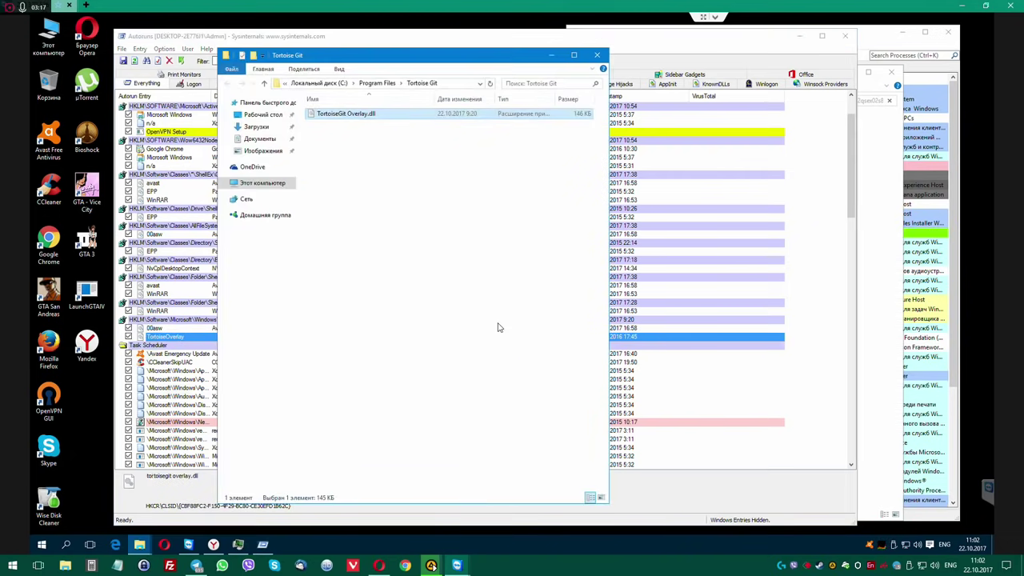
pyautogui.moveTo(477, 61); pyautogui.dragTo(577, 62)
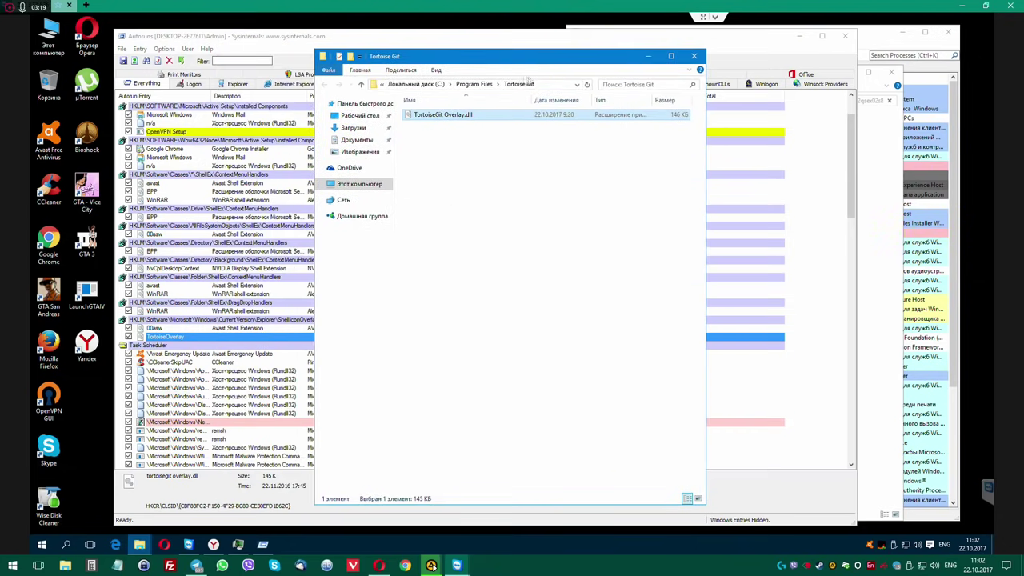
pyautogui.click(474, 84)
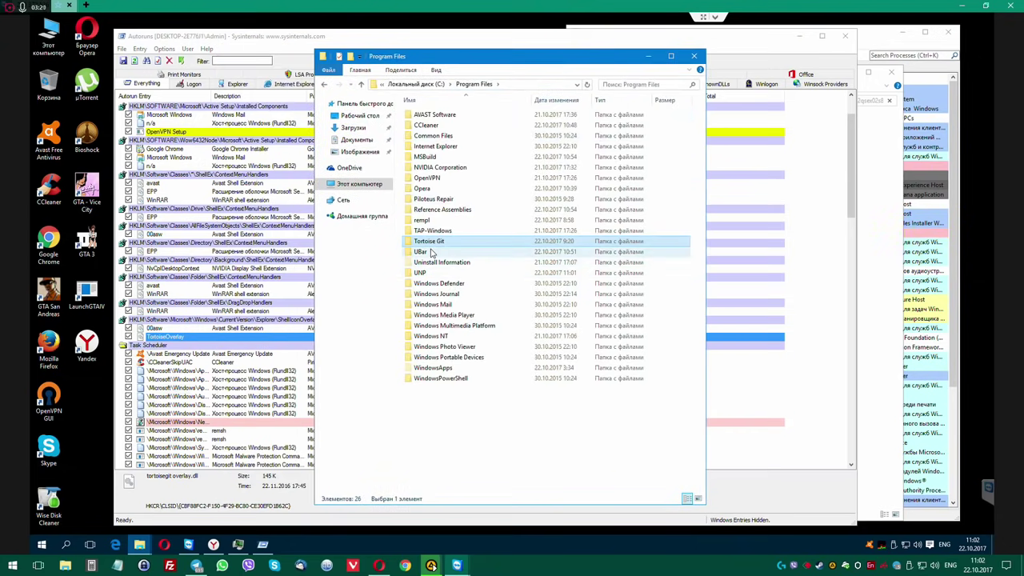
# Try deleting the Tortoise Git folder, cancelling when a file is in use.
pyautogui.moveTo(453, 244)
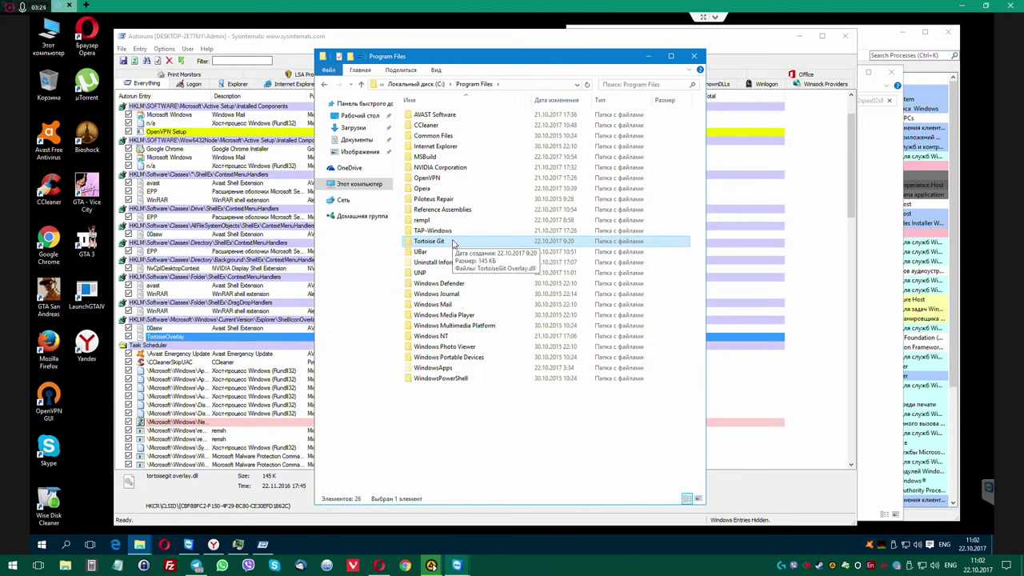
pyautogui.press('Delete')
pyautogui.press('Return')
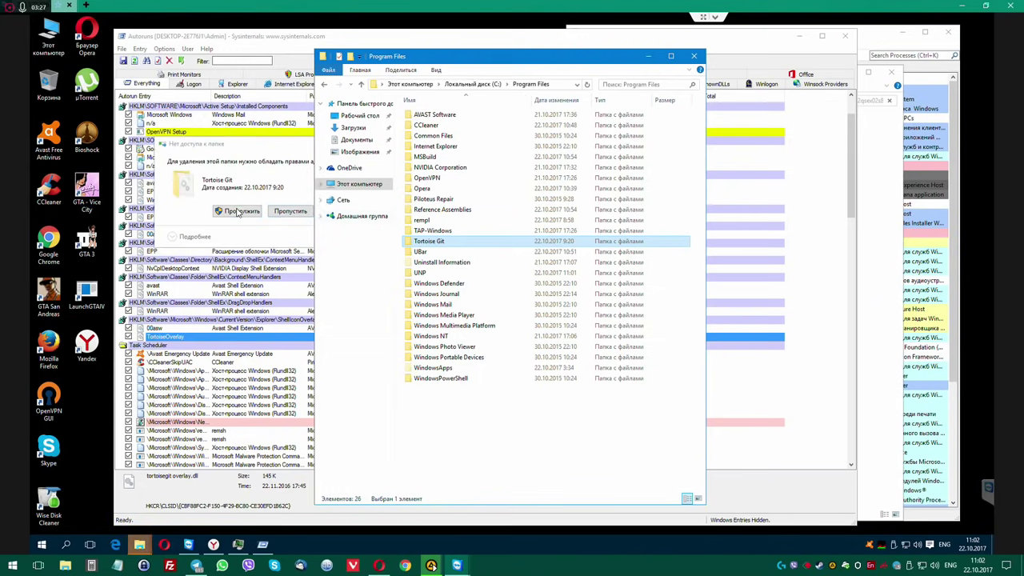
pyautogui.click(238, 211)
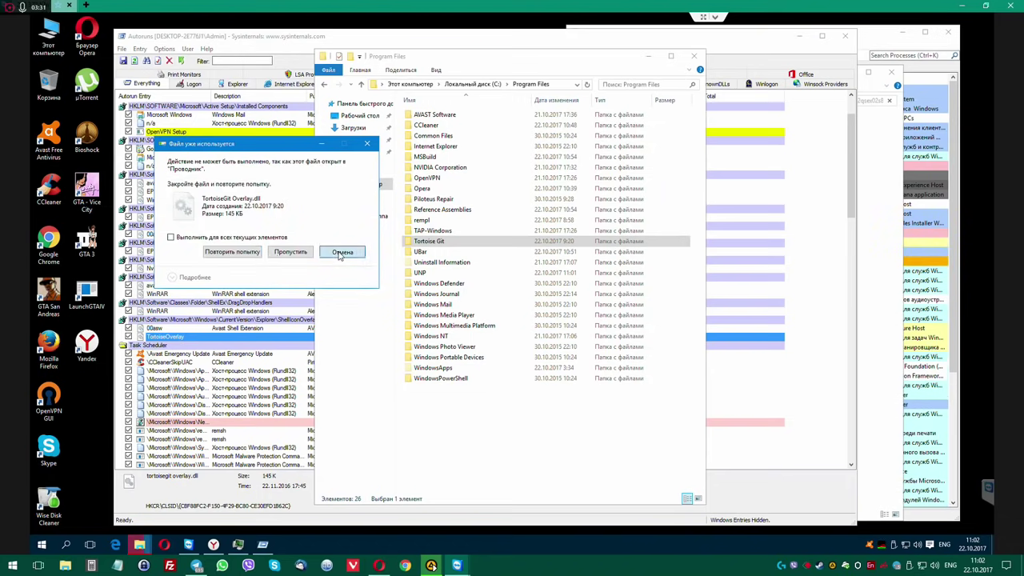
pyautogui.click(341, 253)
# Rename TortoiseGit Overlay.dll to 'TortoiseGit Overlay.dll---' with administrator rights.
pyautogui.doubleClick(440, 242)
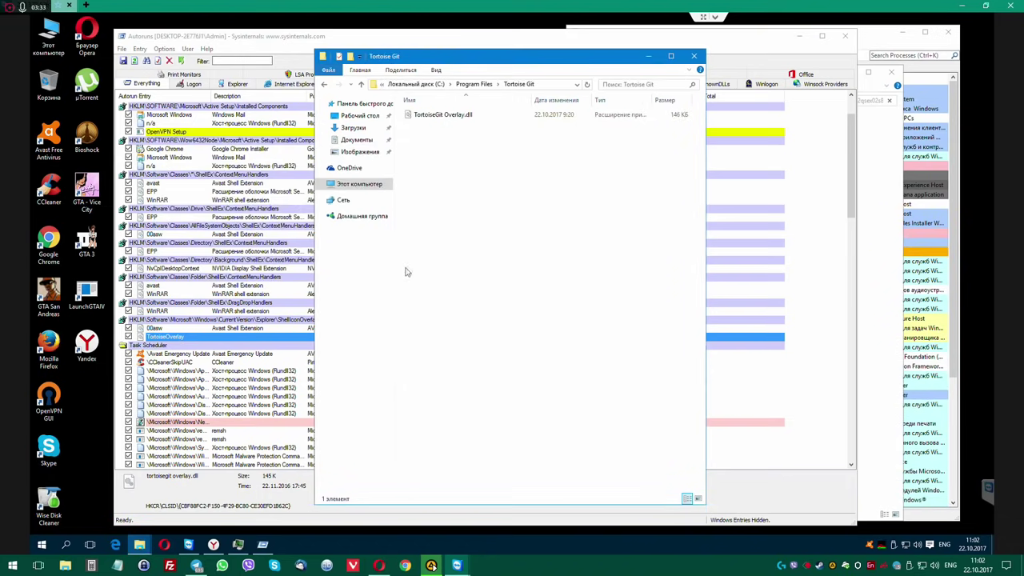
pyautogui.click(458, 115)
pyautogui.click(480, 115)
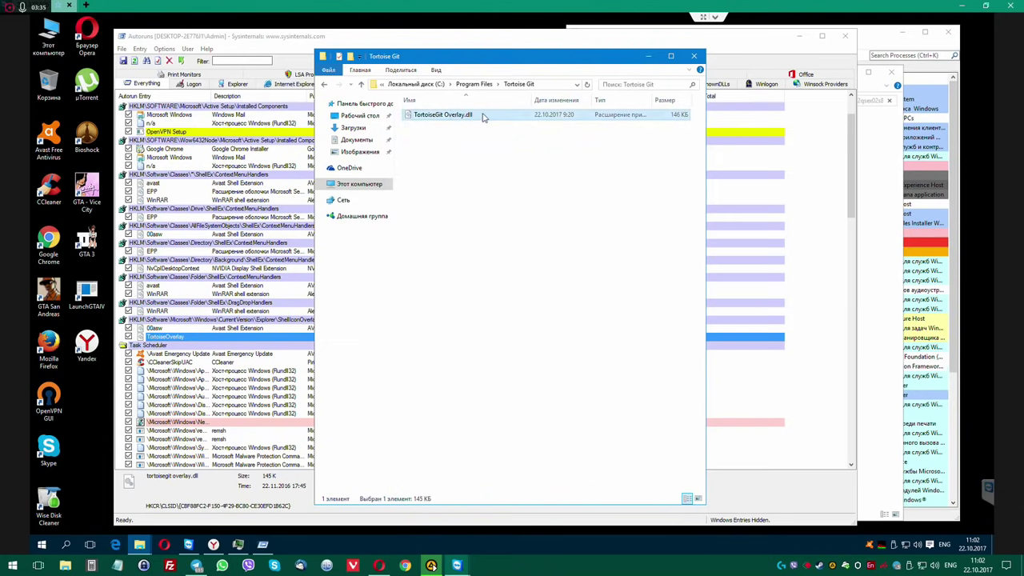
pyautogui.click(483, 114)
pyautogui.write('---')
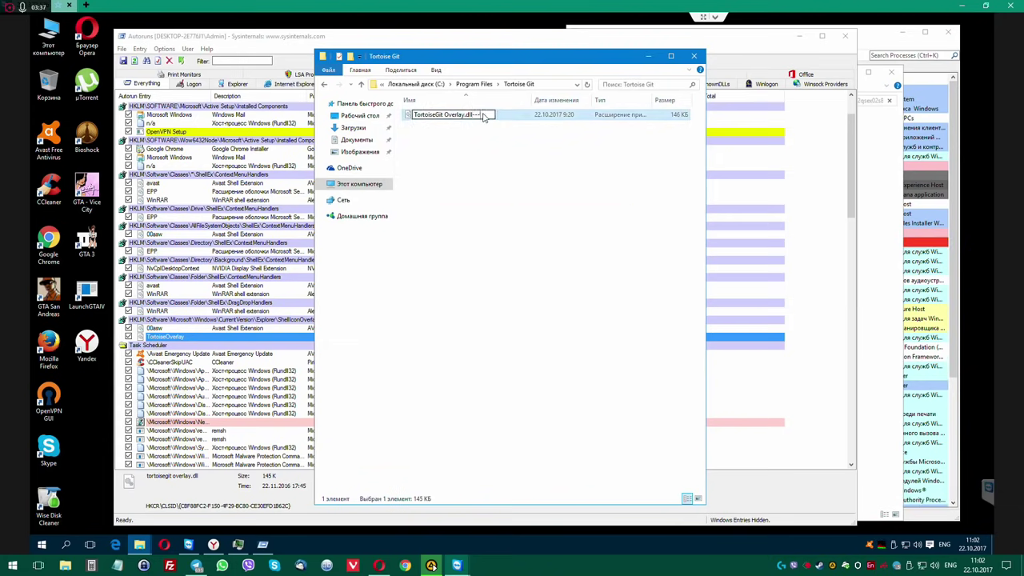
pyautogui.press('Return')
pyautogui.click(497, 324)
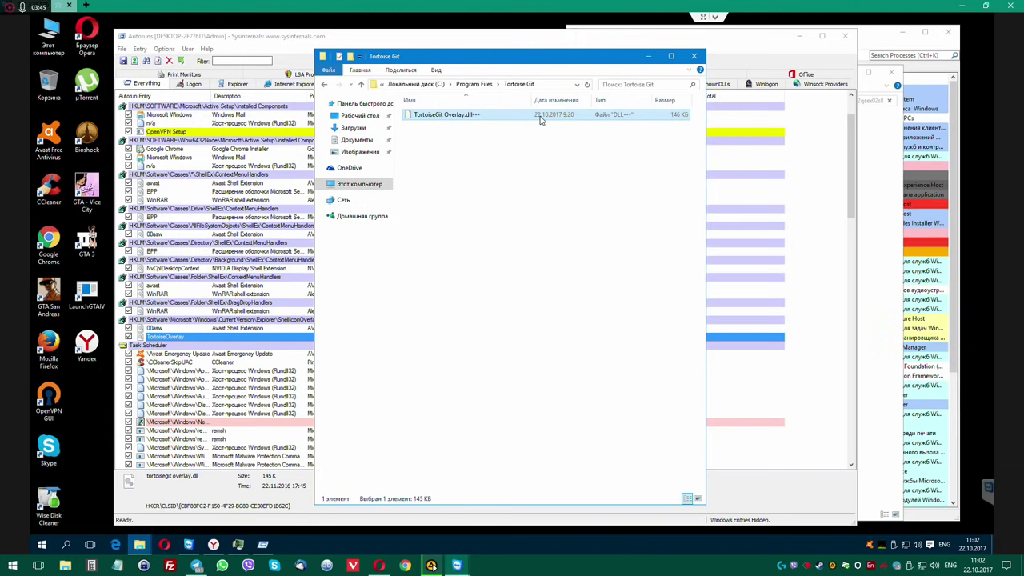
# Rename the Tortoise Git folder in Program Files to 'Tortoise Git---' with administrator rights.
pyautogui.click(474, 84)
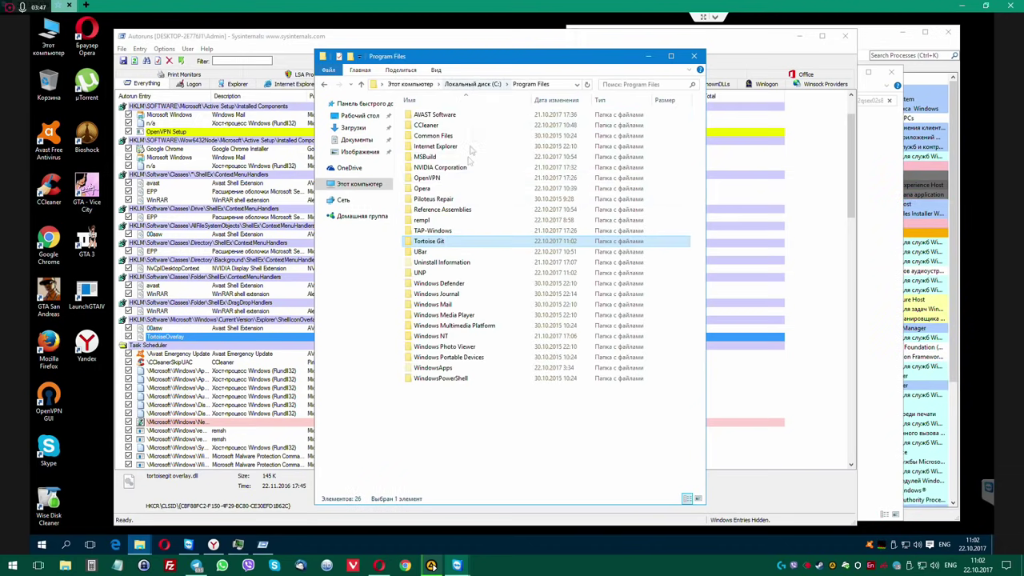
pyautogui.click(444, 240)
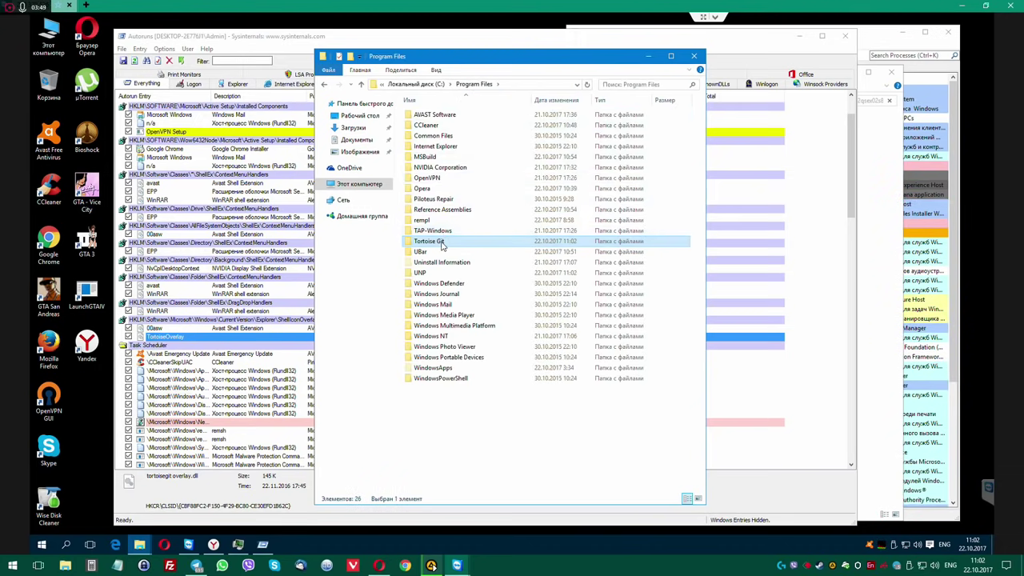
pyautogui.rightClick(444, 240)
pyautogui.click(459, 274)
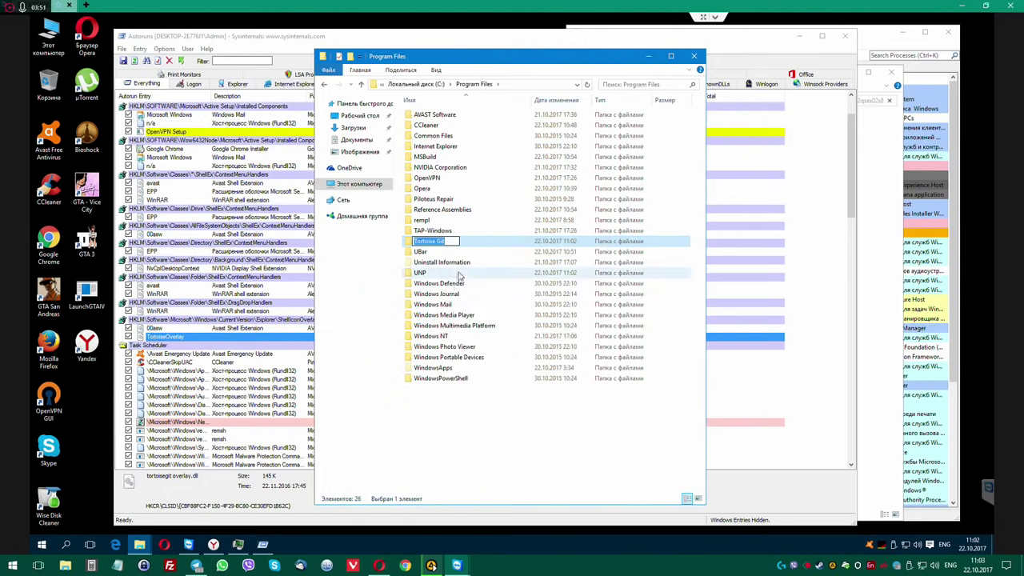
pyautogui.press('End')
pyautogui.write('_old')
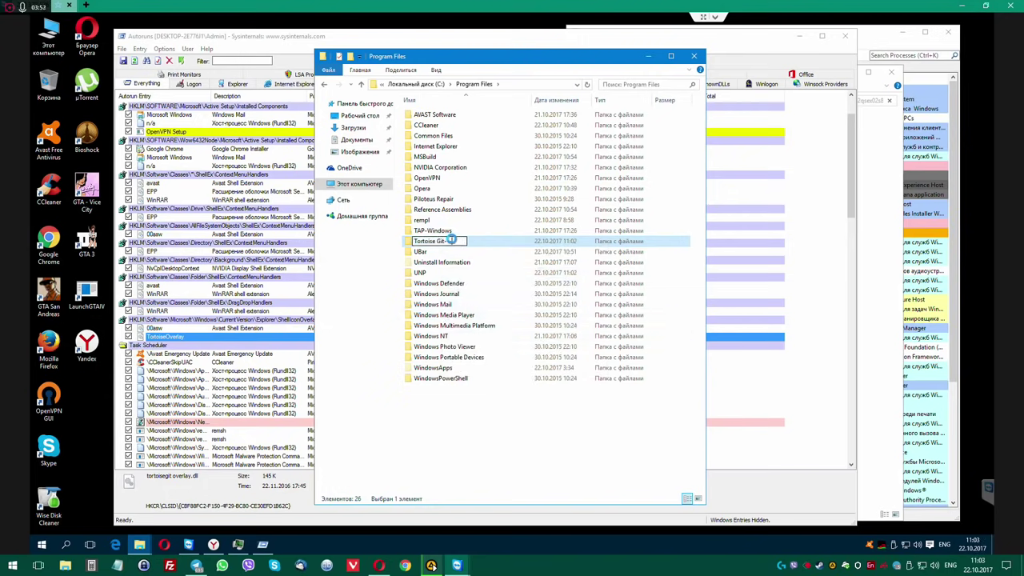
pyautogui.press('Return')
pyautogui.click(496, 322)
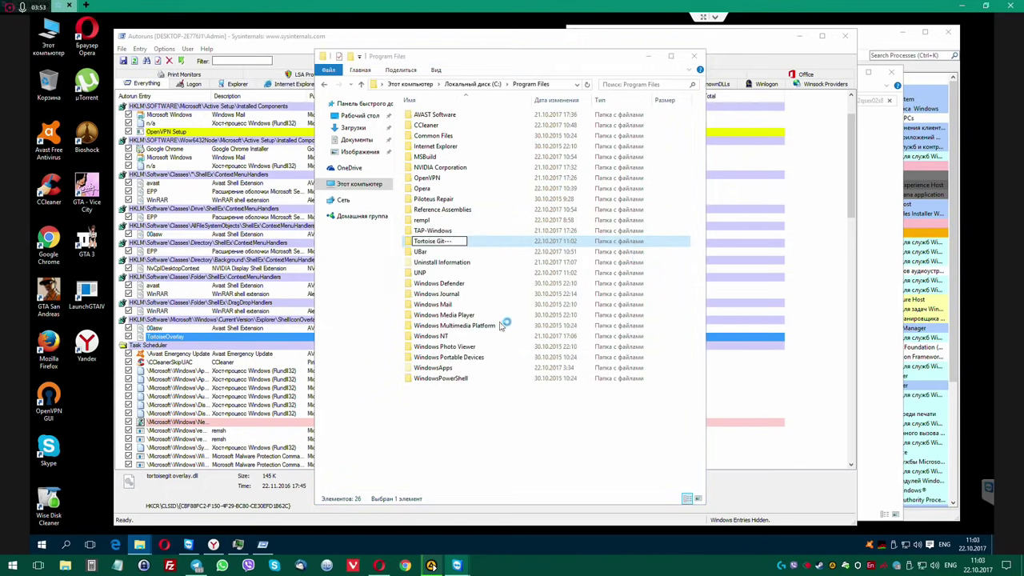
# Dismiss the Program Files context menu and bring Autoruns back to the front.
pyautogui.rightClick(448, 400)
pyautogui.moveTo(488, 510)
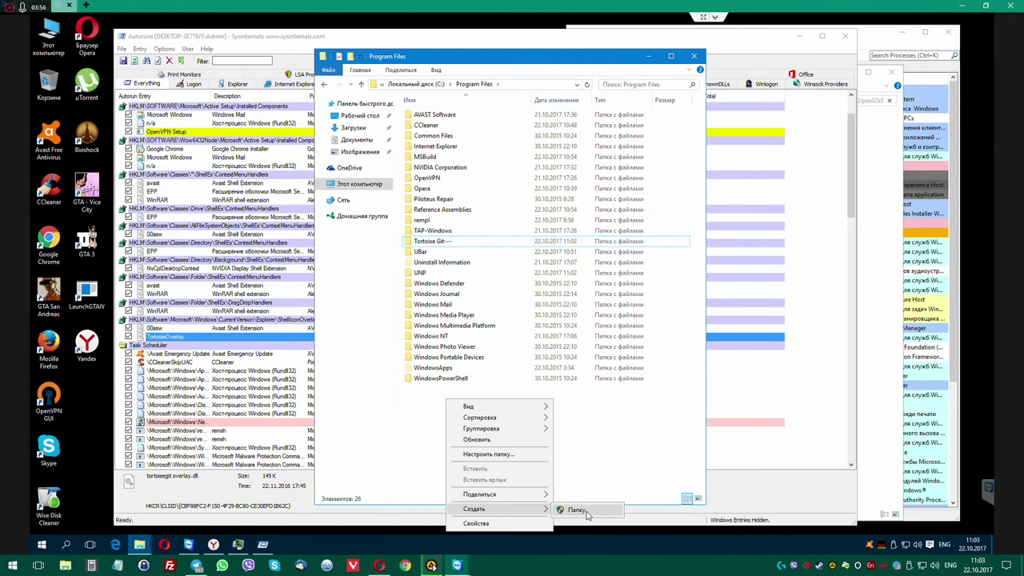
pyautogui.click(577, 432)
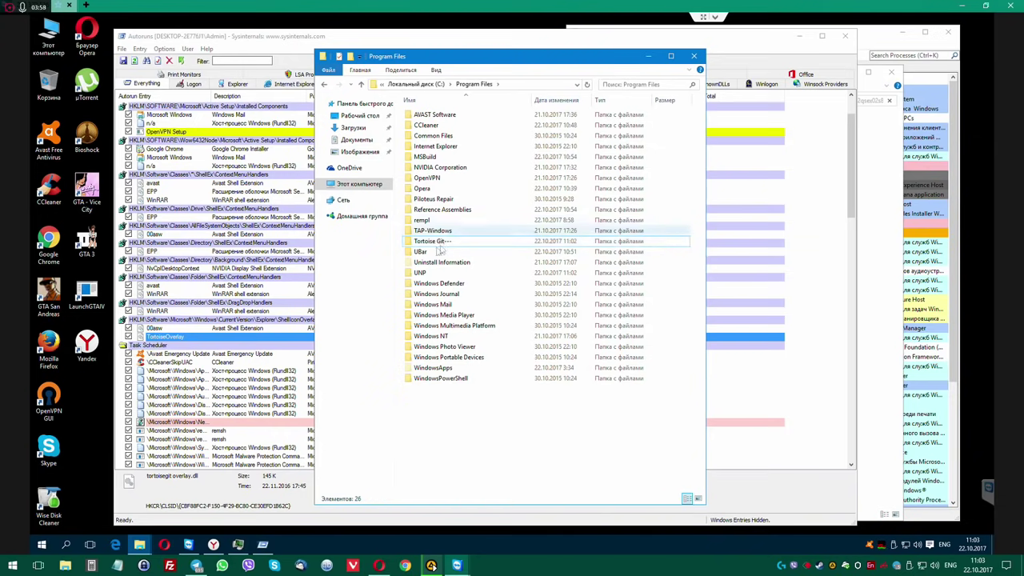
pyautogui.click(230, 38)
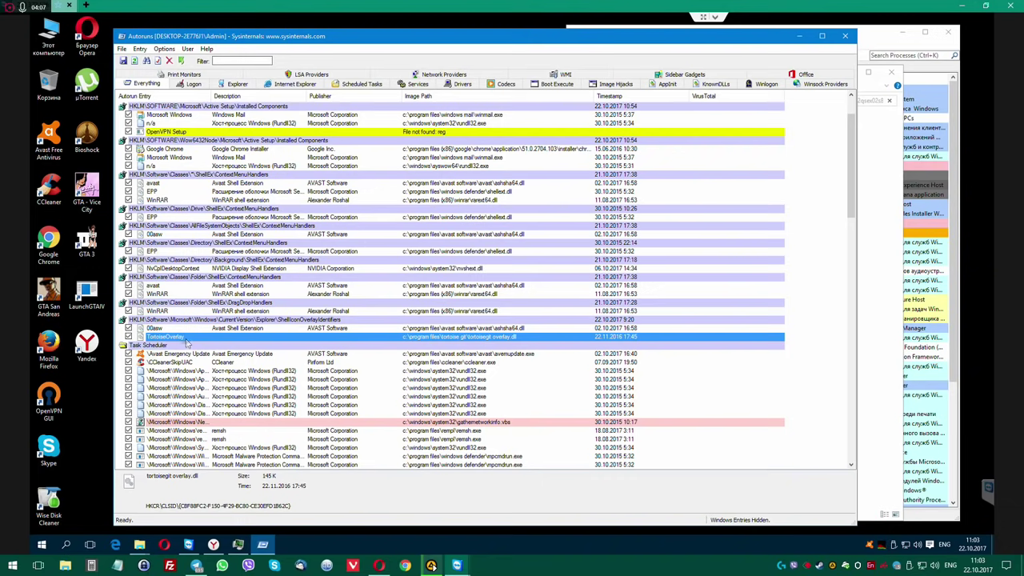
# Delete the TortoiseOverlay autorun entry and show only the Scheduled Tasks list.
pyautogui.press('Delete')
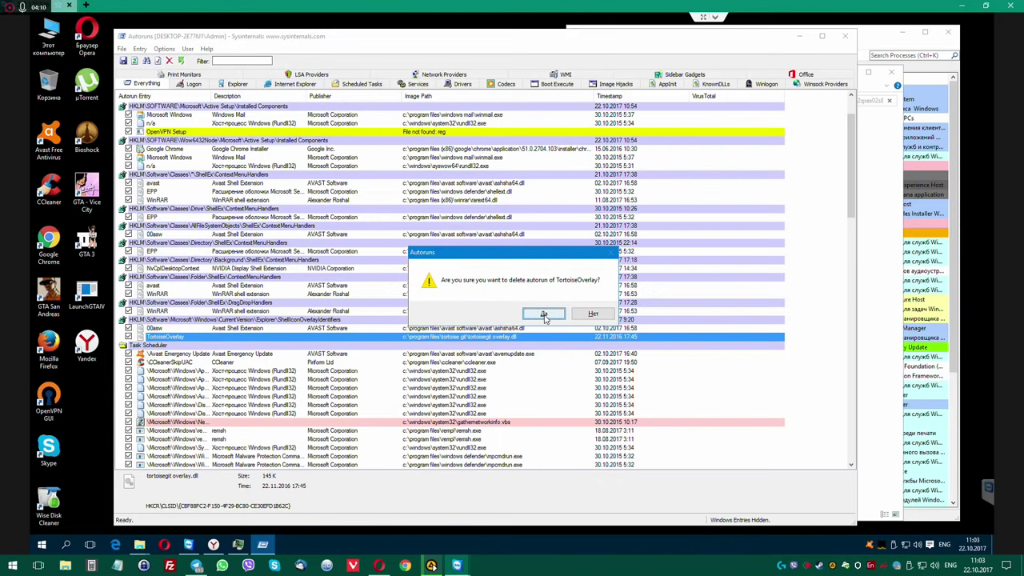
pyautogui.click(544, 313)
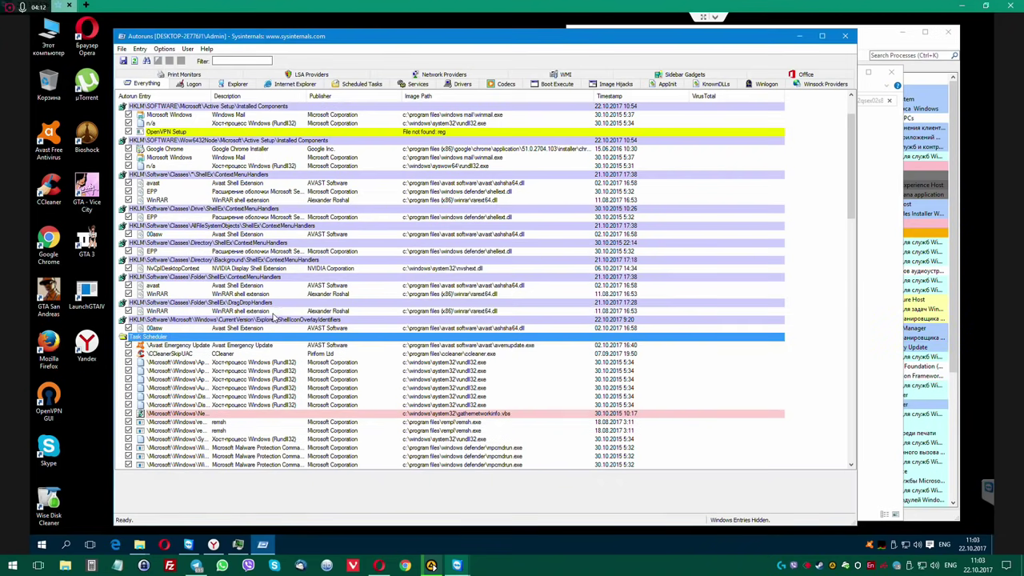
pyautogui.scroll(-6, 275, 317)
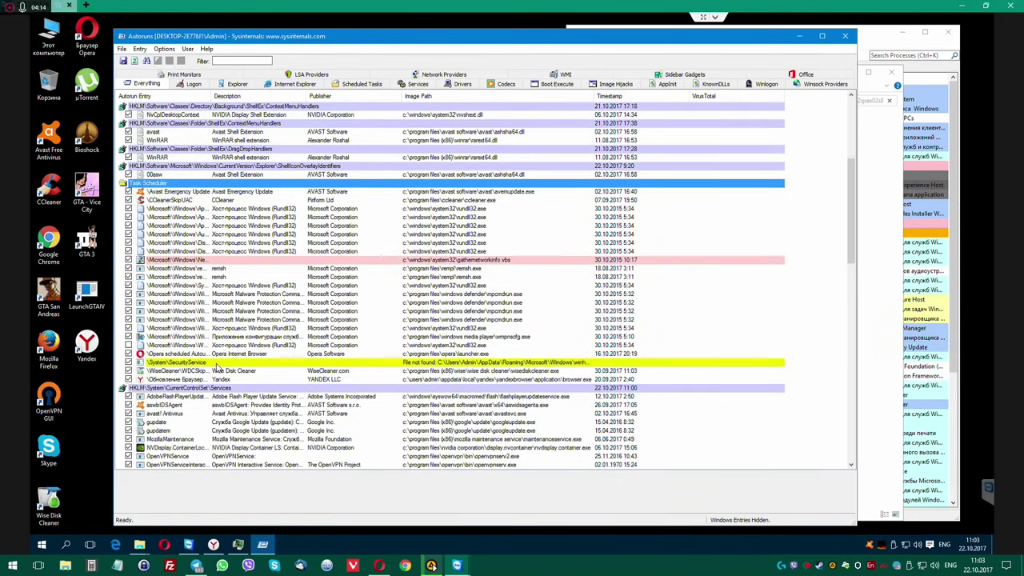
pyautogui.click(216, 364)
pyautogui.click(360, 88)
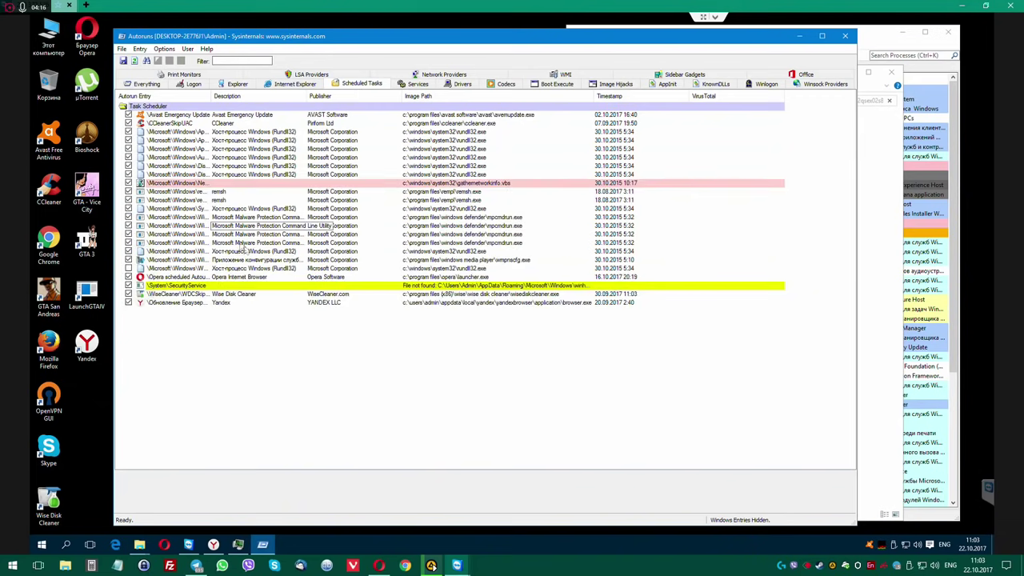
pyautogui.click(208, 286)
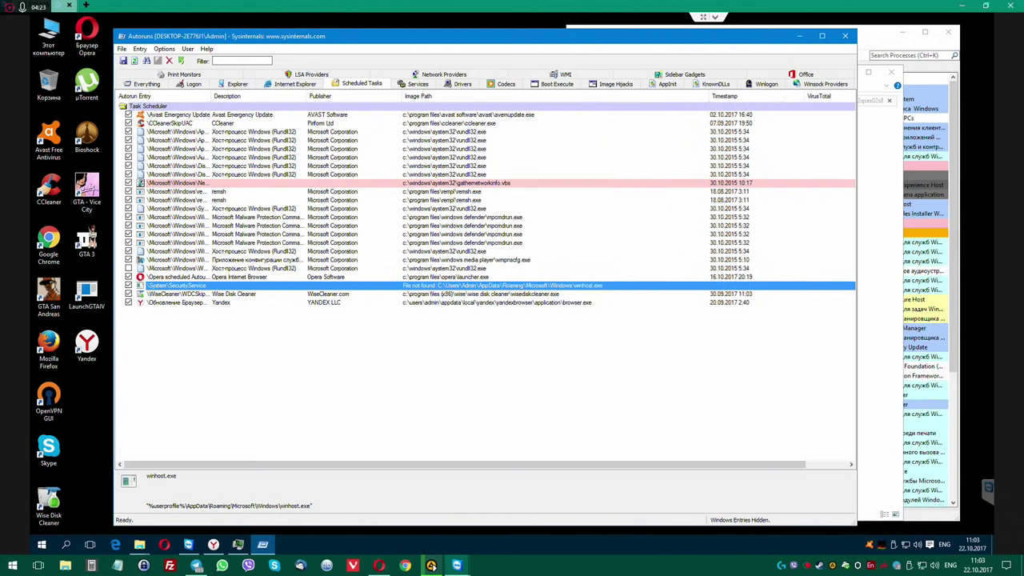
# Delete the SecurityService (winhost.exe) and WiseCleaner scheduled tasks.
pyautogui.click(205, 294)
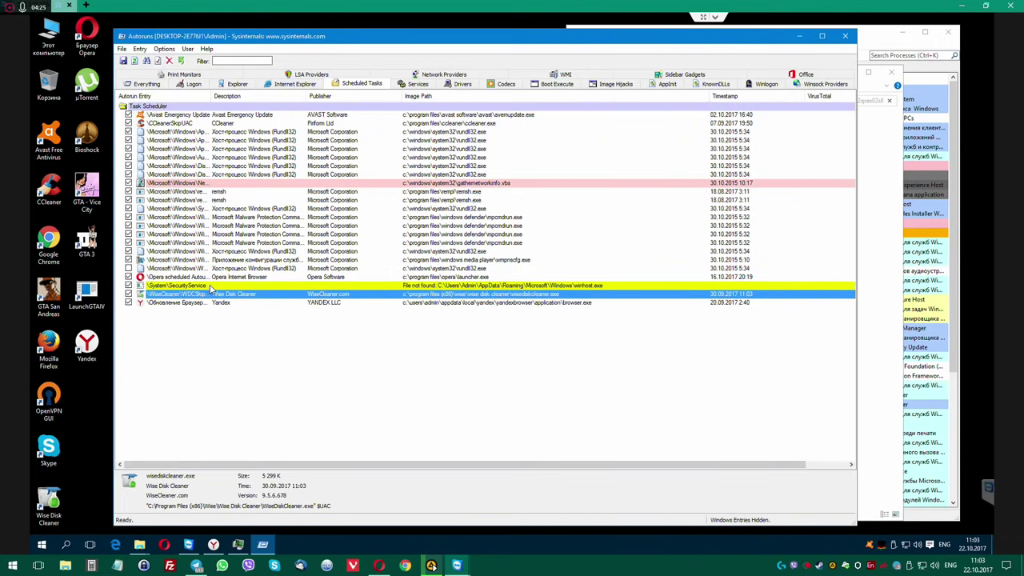
pyautogui.click(212, 286)
pyautogui.press('Delete')
pyautogui.press('Return')
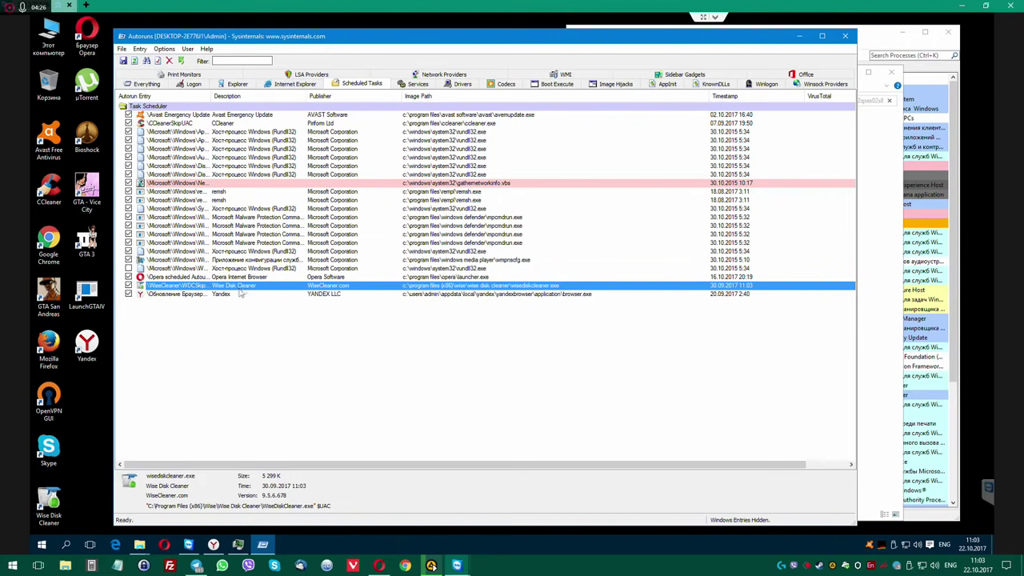
pyautogui.press('Delete')
pyautogui.press('Return')
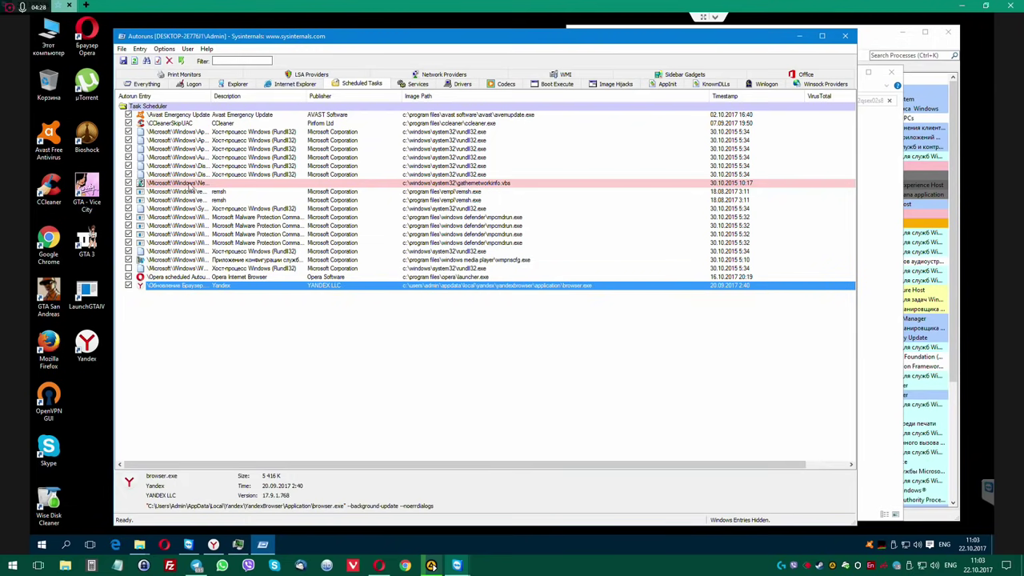
# Delete the CCleanerSkipUAC, Yandex browser-update and Opera autoupdate scheduled tasks.
pyautogui.click(183, 124)
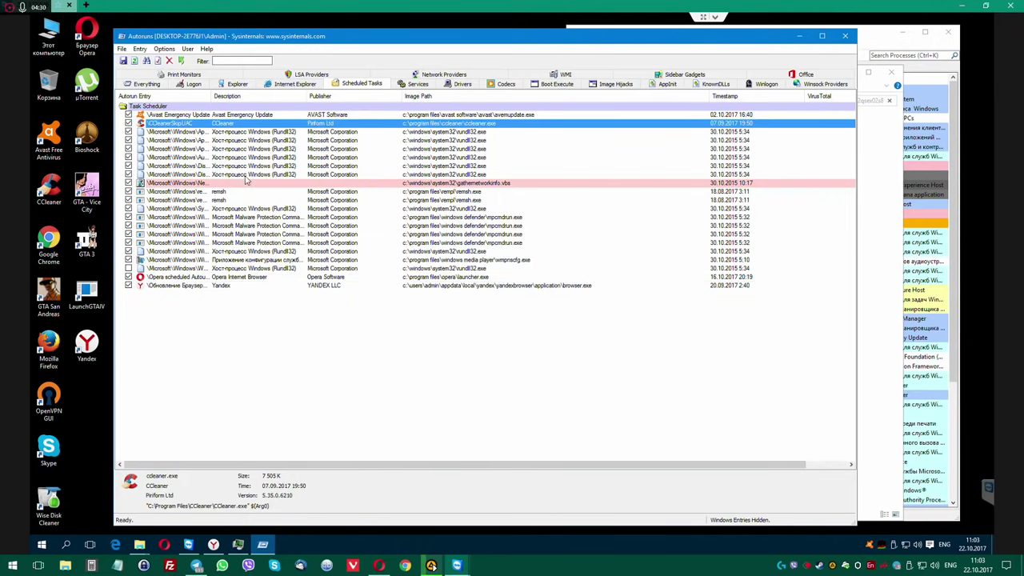
pyautogui.press('Delete')
pyautogui.press('Return')
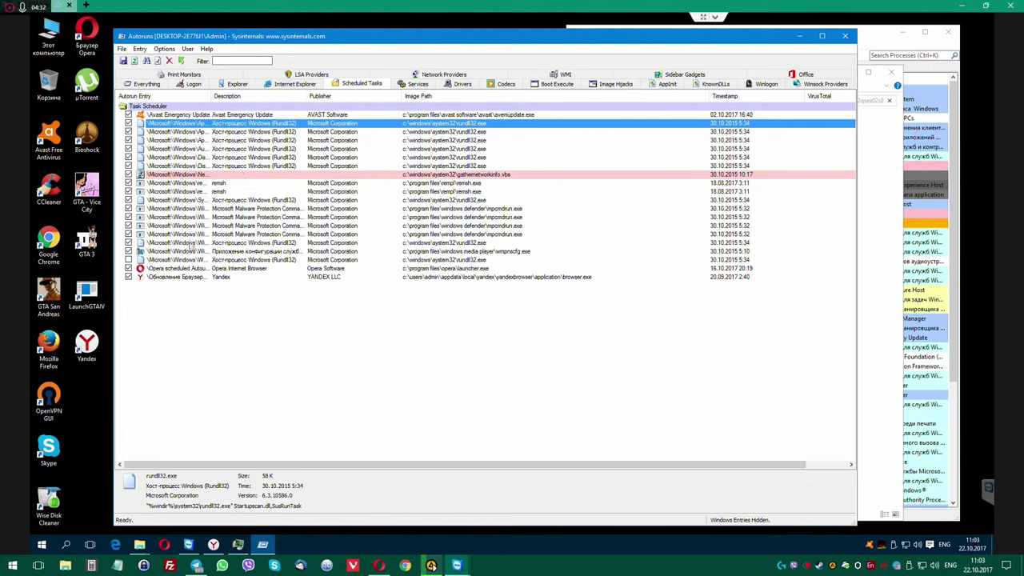
pyautogui.click(192, 277)
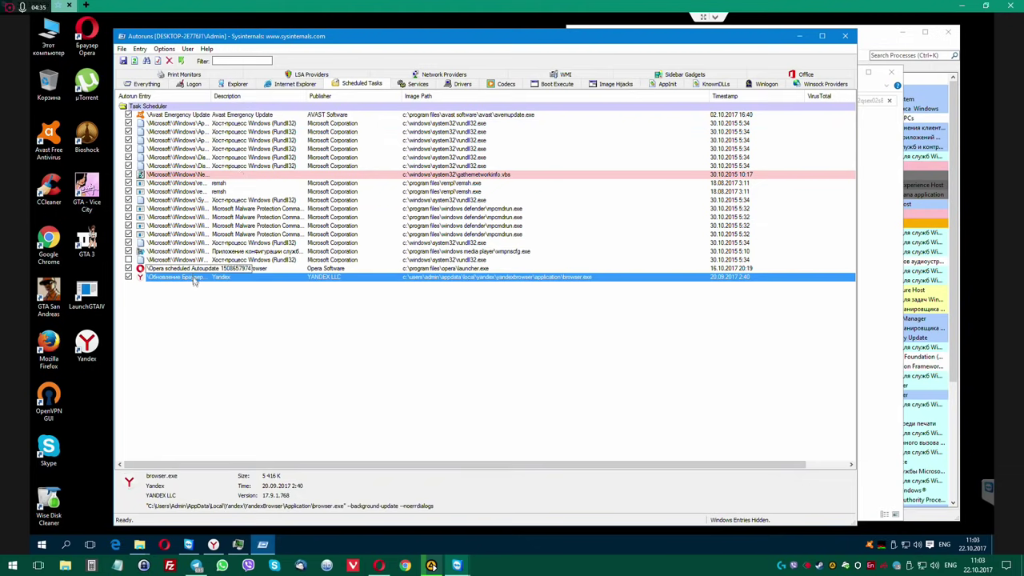
pyautogui.press('Delete')
pyautogui.press('Return')
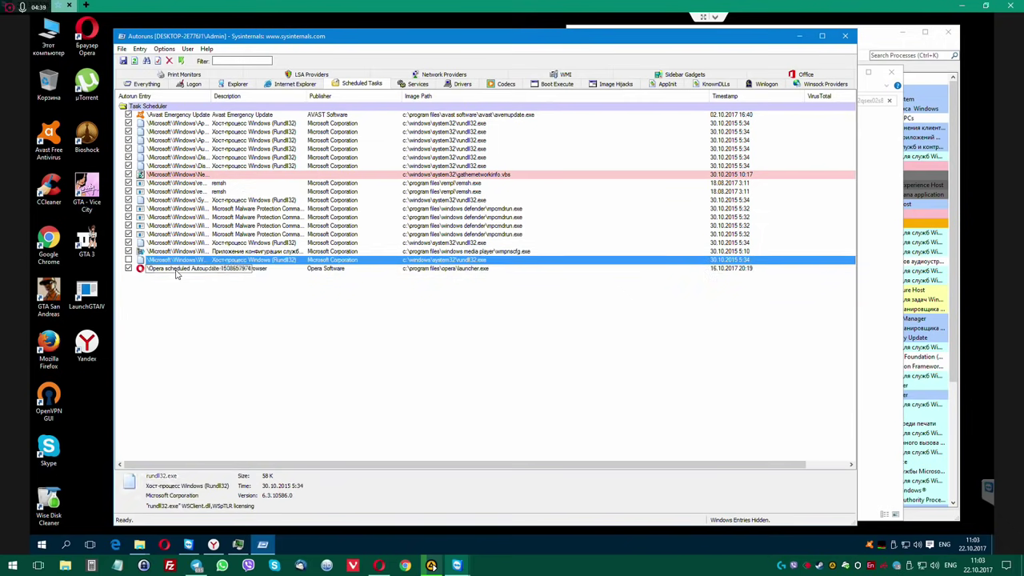
pyautogui.press('Delete')
pyautogui.press('Return')
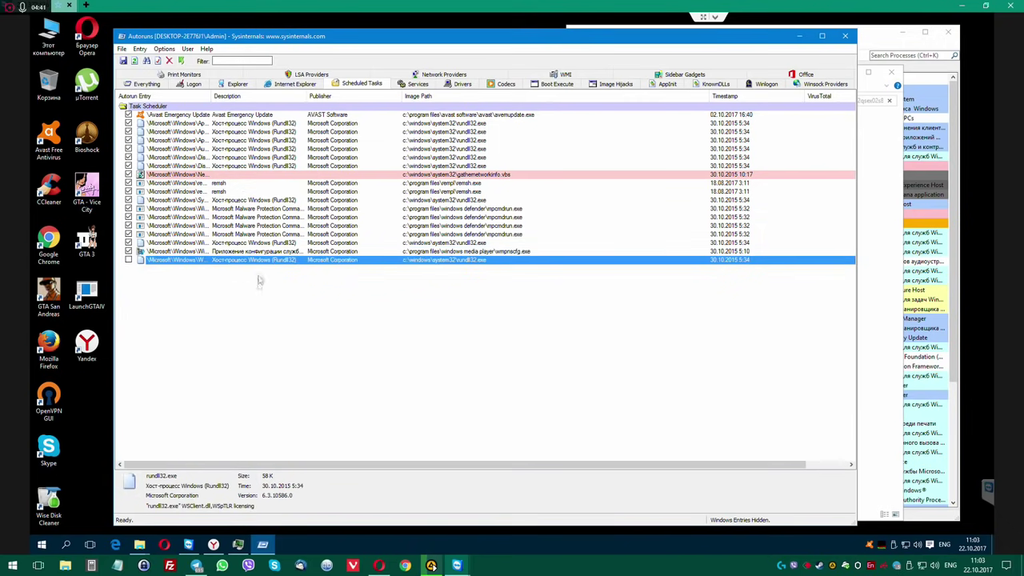
pyautogui.click(413, 84)
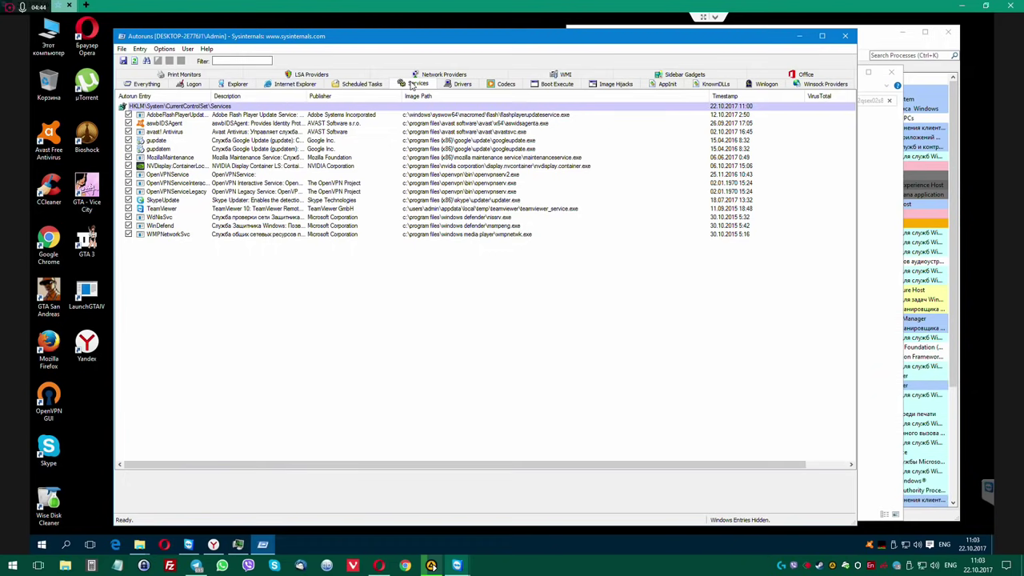
# On the Everything tab, delete the UbarCalloutDriver service and try deleting _Wow64cpu.
pyautogui.click(507, 84)
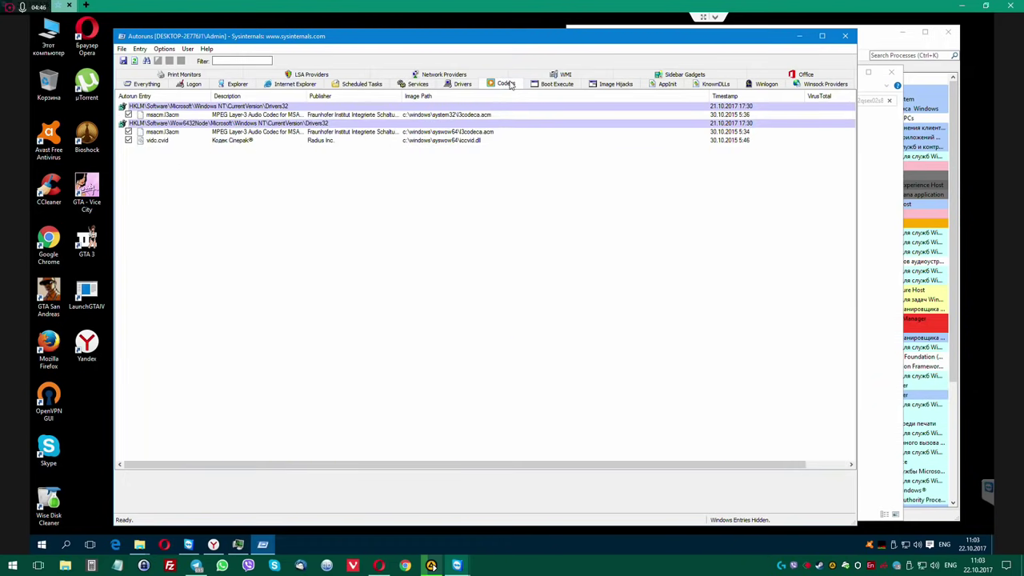
pyautogui.click(144, 84)
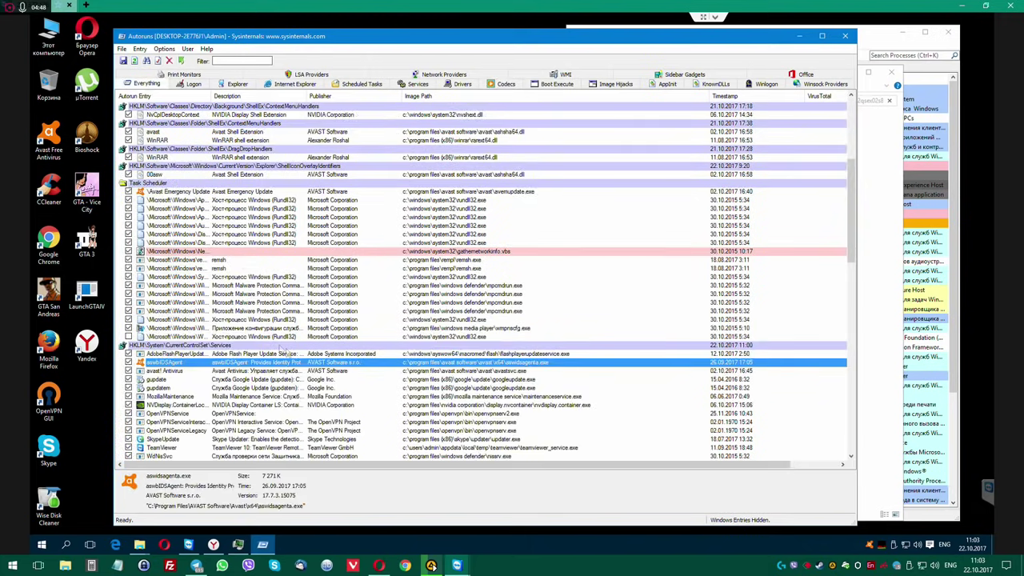
pyautogui.scroll(-15, 324, 409)
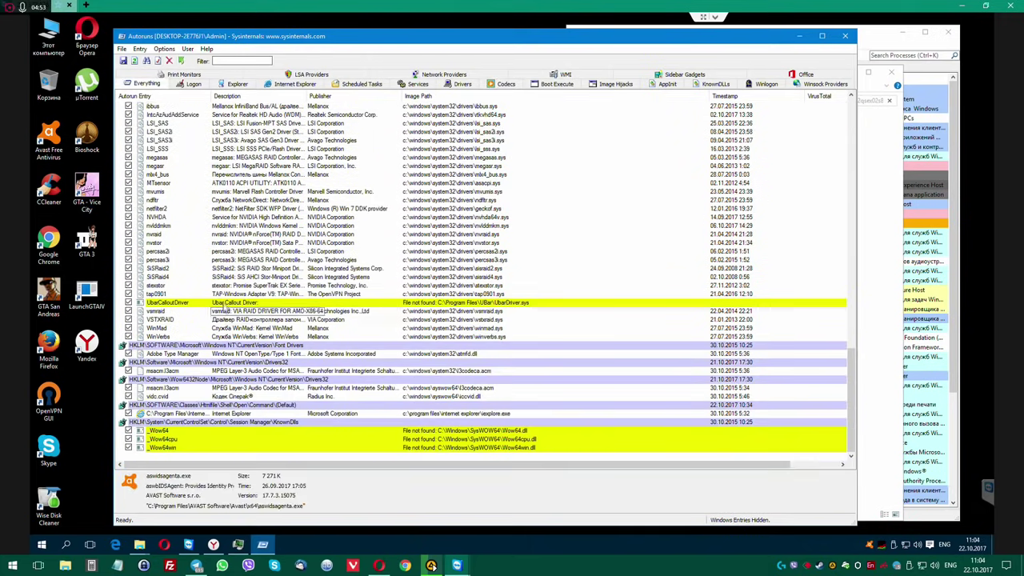
pyautogui.click(257, 300)
pyautogui.press('Delete')
pyautogui.press('Return')
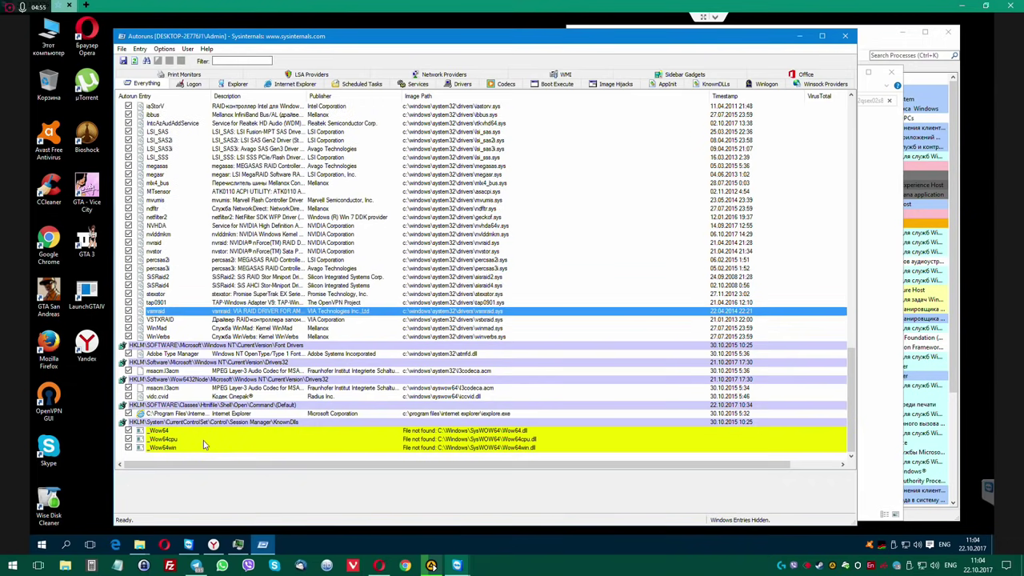
pyautogui.click(210, 441)
pyautogui.press('Delete')
pyautogui.press('Return')
pyautogui.press('Return')
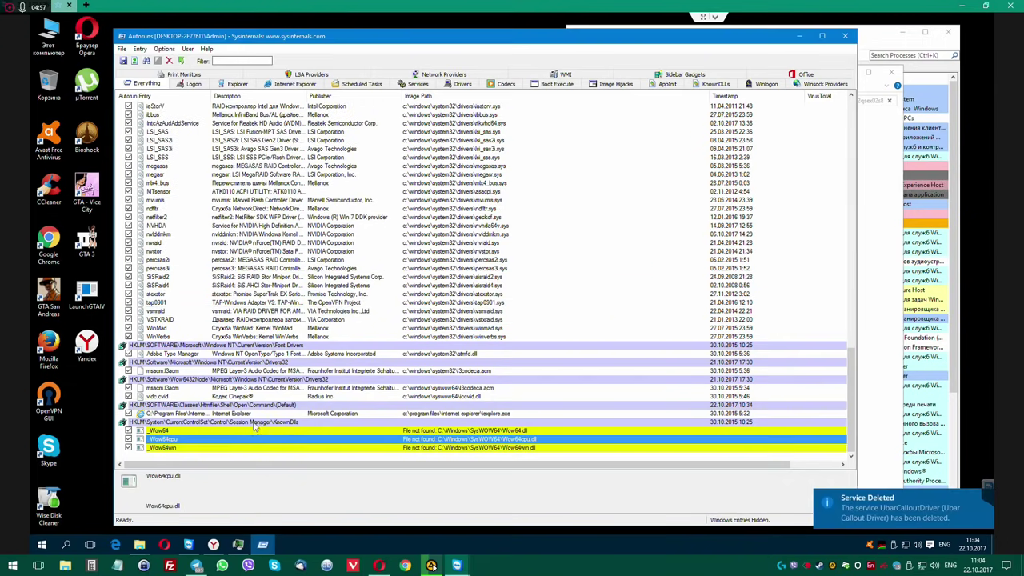
# Rescan with F5 and delete the broken OpenVPN Setup entry.
pyautogui.press('F5')
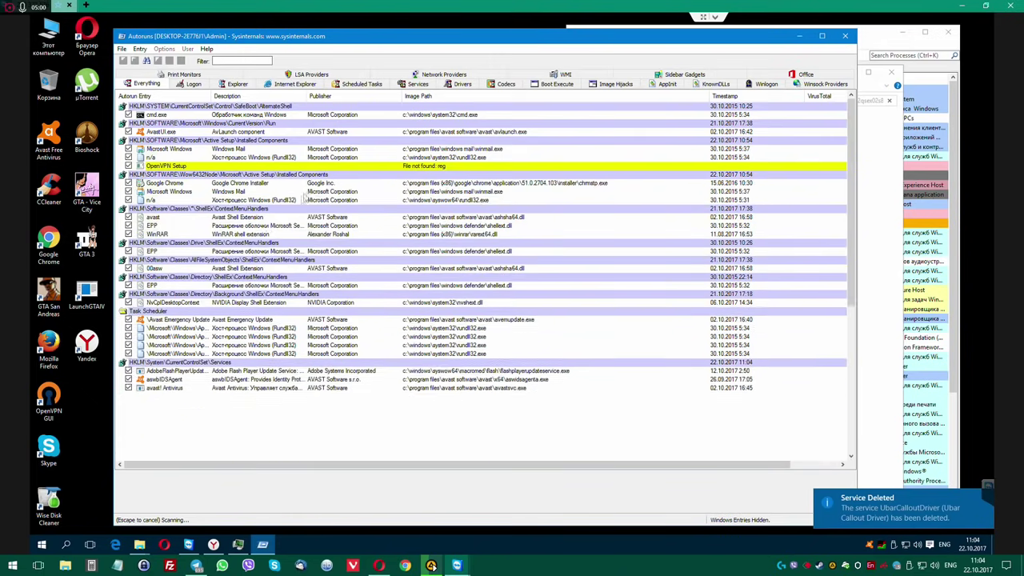
pyautogui.click(331, 168)
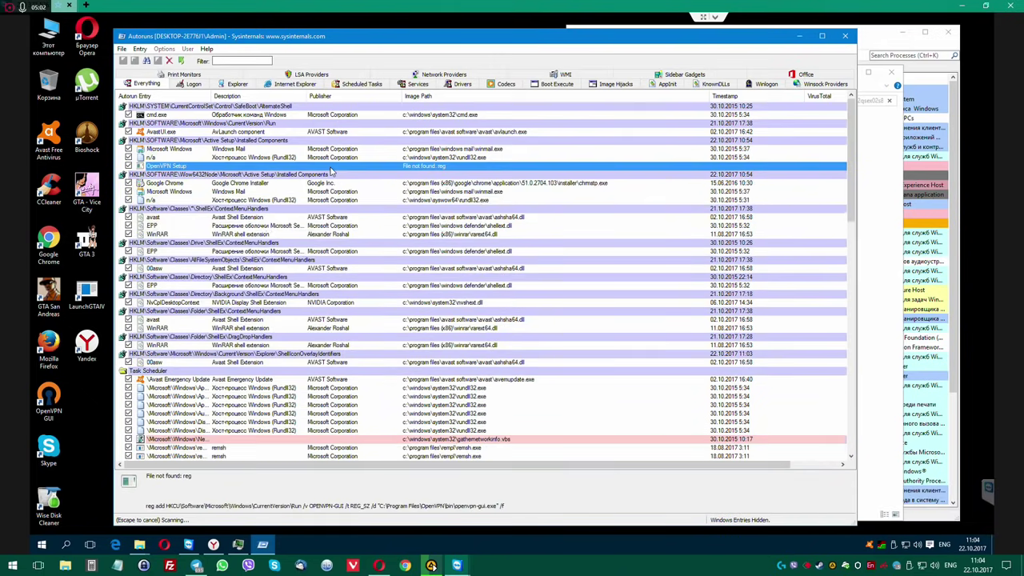
pyautogui.press('Delete')
pyautogui.press('Return')
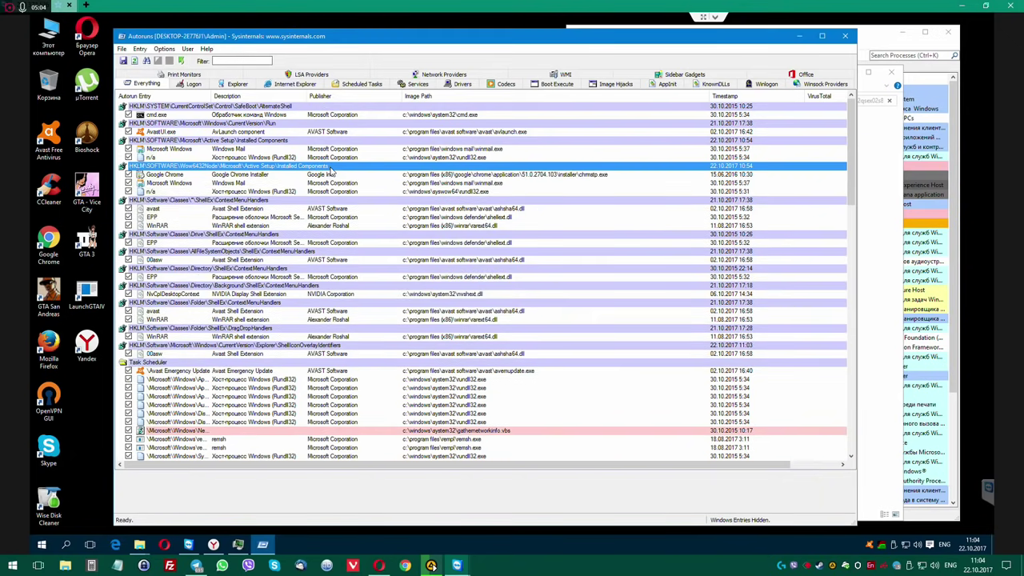
pyautogui.rightClick(56, 395)
pyautogui.click(203, 342)
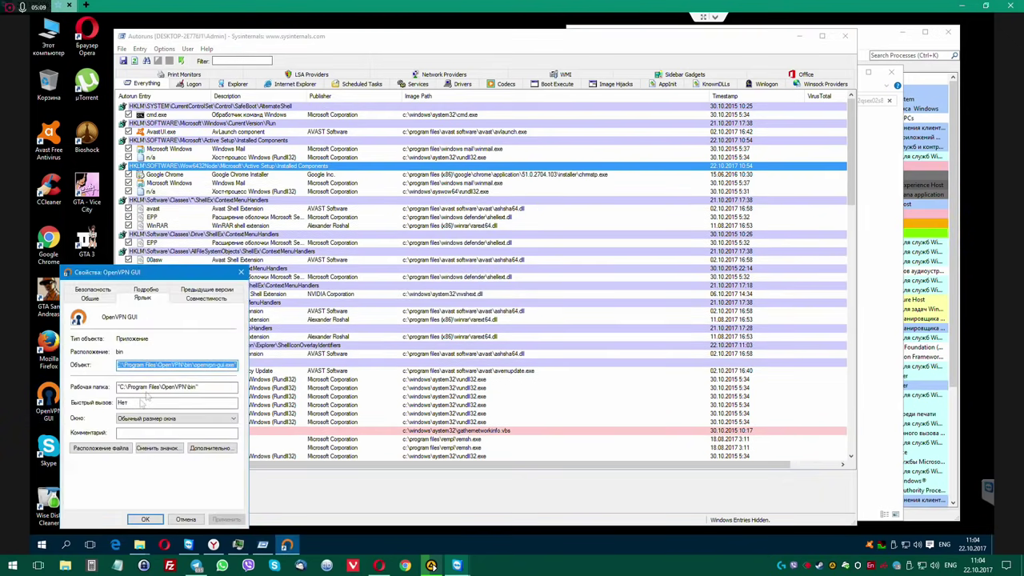
pyautogui.click(101, 448)
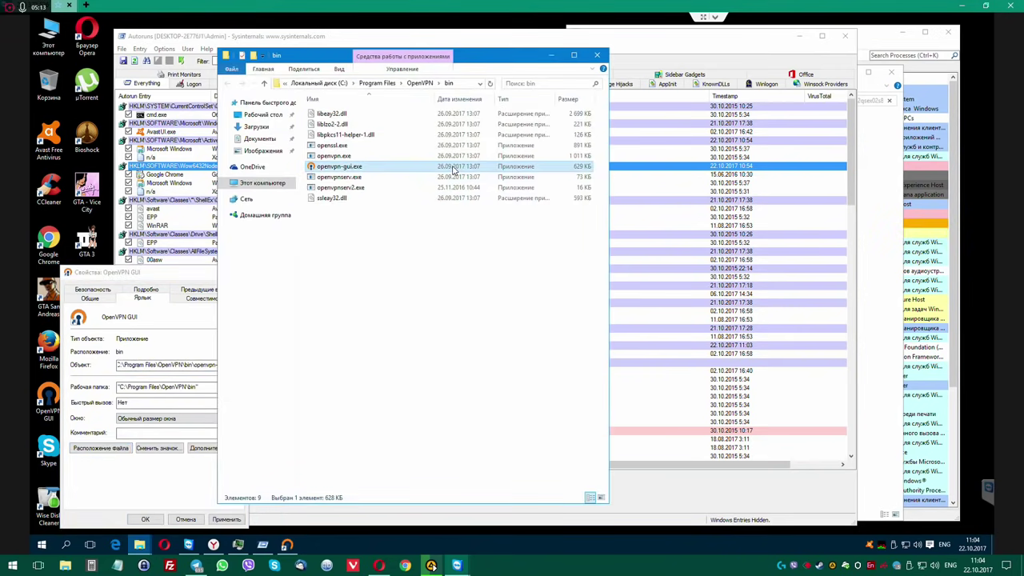
pyautogui.click(597, 55)
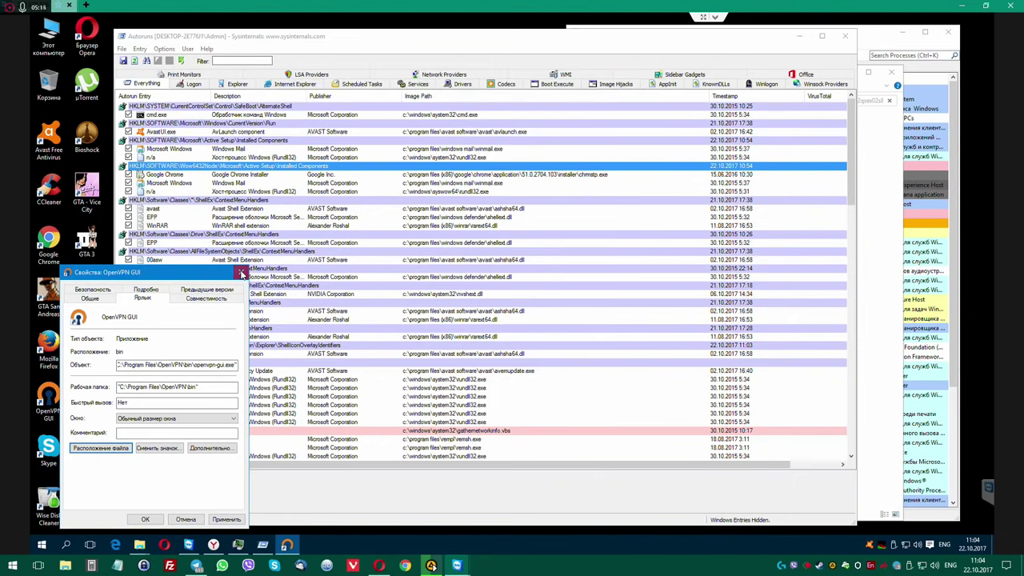
pyautogui.click(242, 273)
pyautogui.click(228, 176)
pyautogui.click(247, 158)
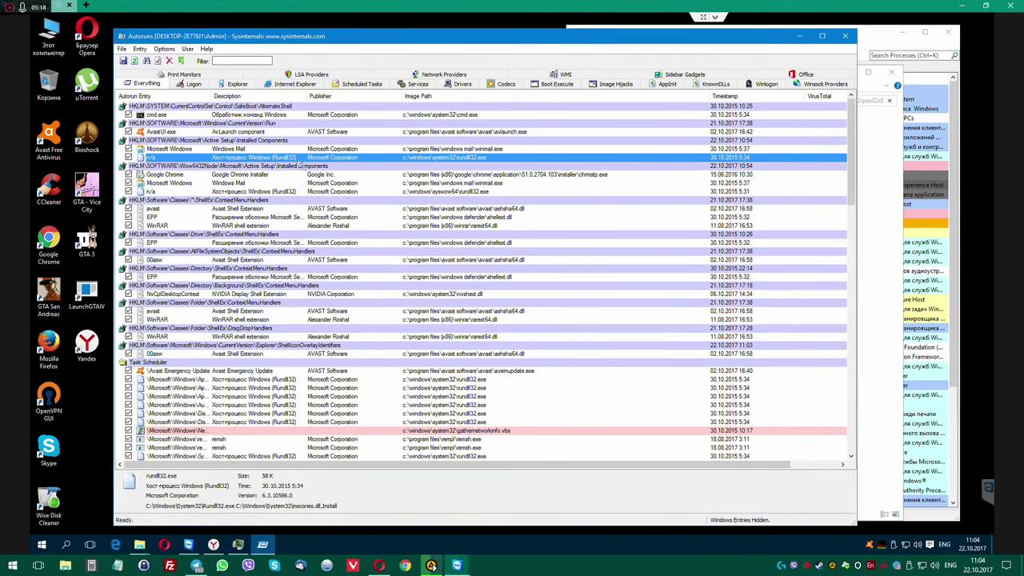
pyautogui.rightClick(267, 160)
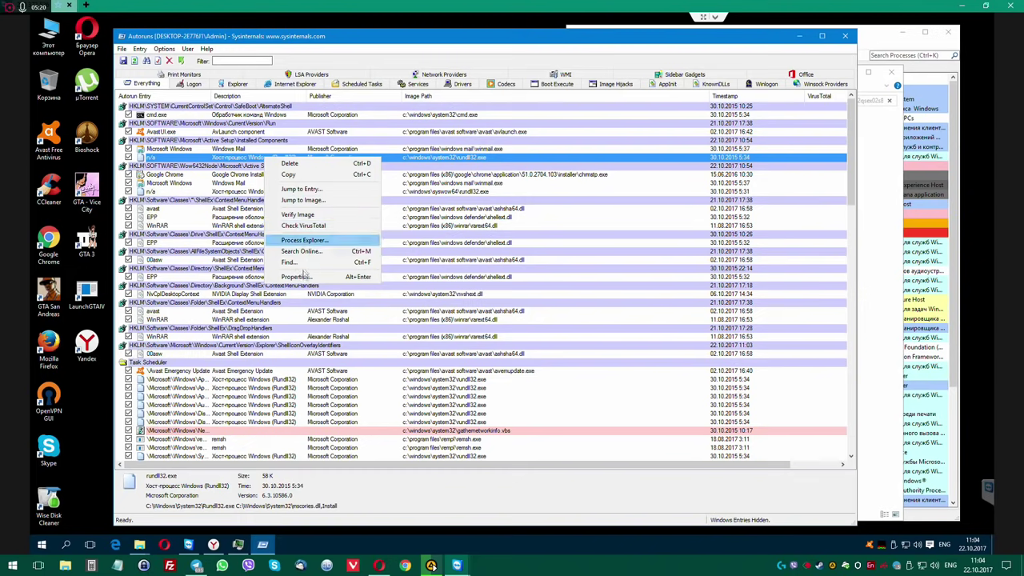
pyautogui.click(324, 281)
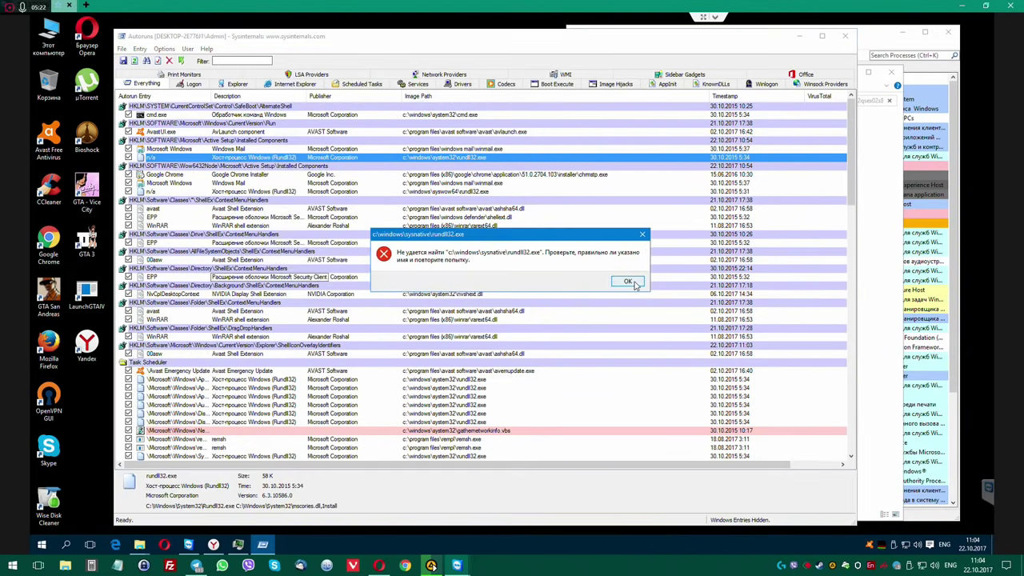
pyautogui.click(628, 281)
pyautogui.click(411, 151)
pyautogui.click(386, 159)
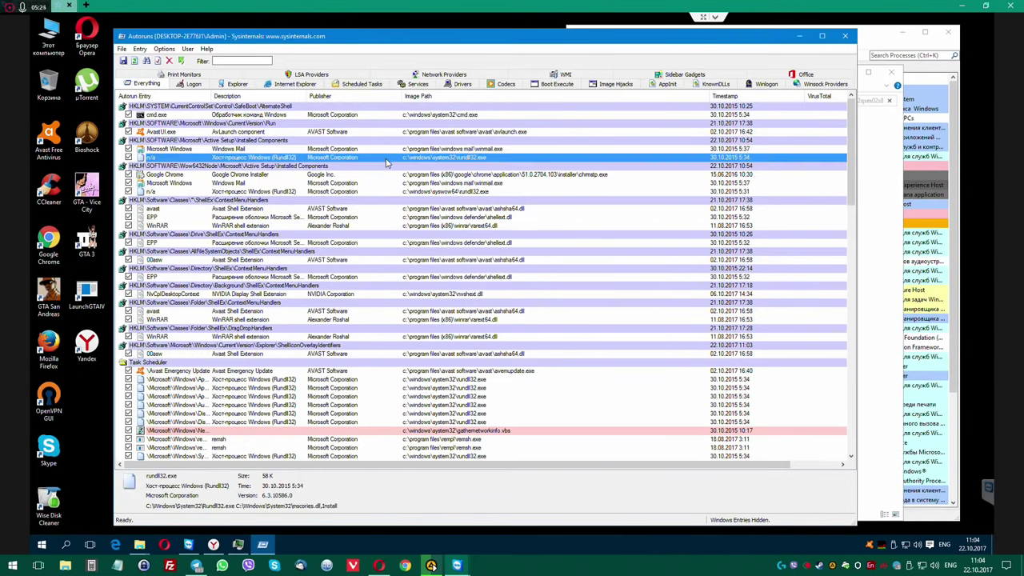
# Jump to the DOTNETFRAMEWORKS Installed Components key and widen the Value column to read StubPath.
pyautogui.doubleClick(292, 160)
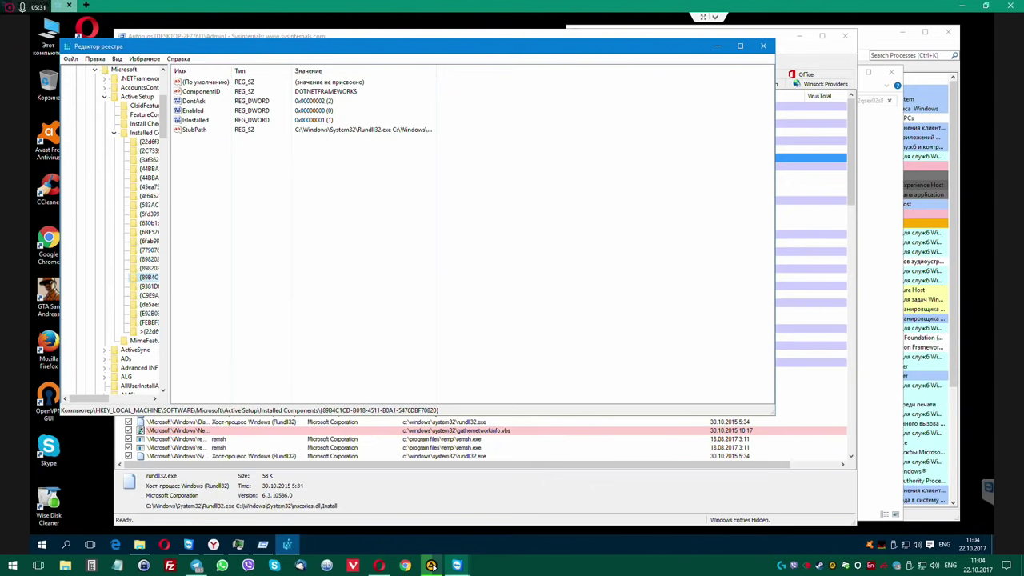
pyautogui.moveTo(436, 70); pyautogui.dragTo(507, 70)
pyautogui.click(503, 168)
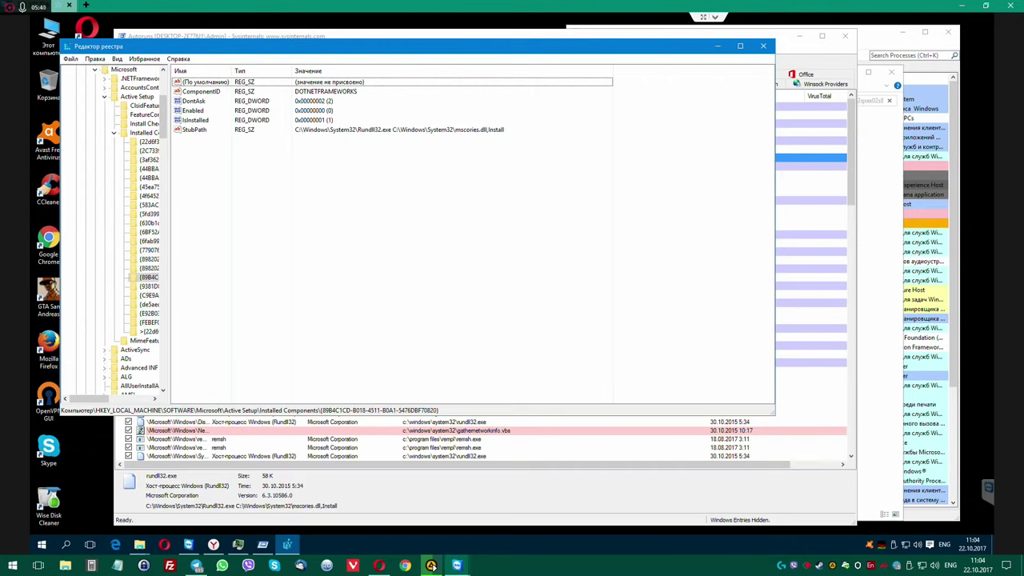
# Widen the registry key pane, select the StubPath value, and close Registry Editor.
pyautogui.moveTo(170, 275); pyautogui.dragTo(304, 276)
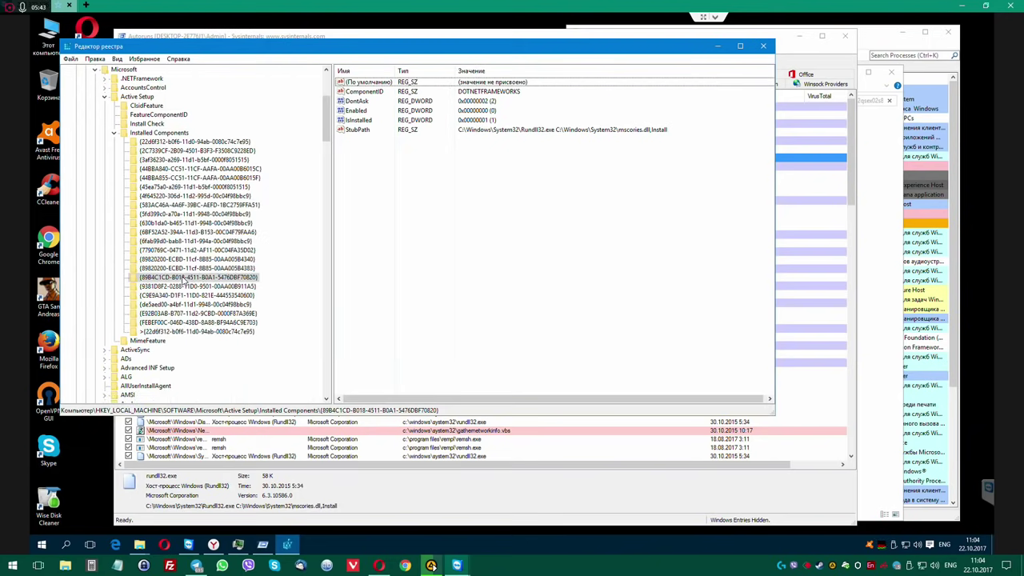
pyautogui.click(644, 129)
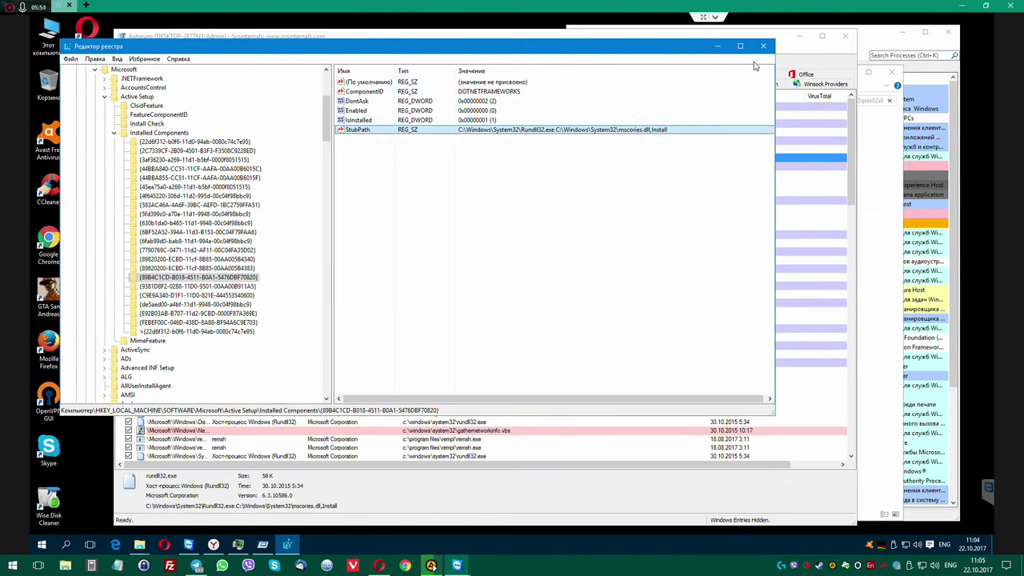
pyautogui.click(763, 46)
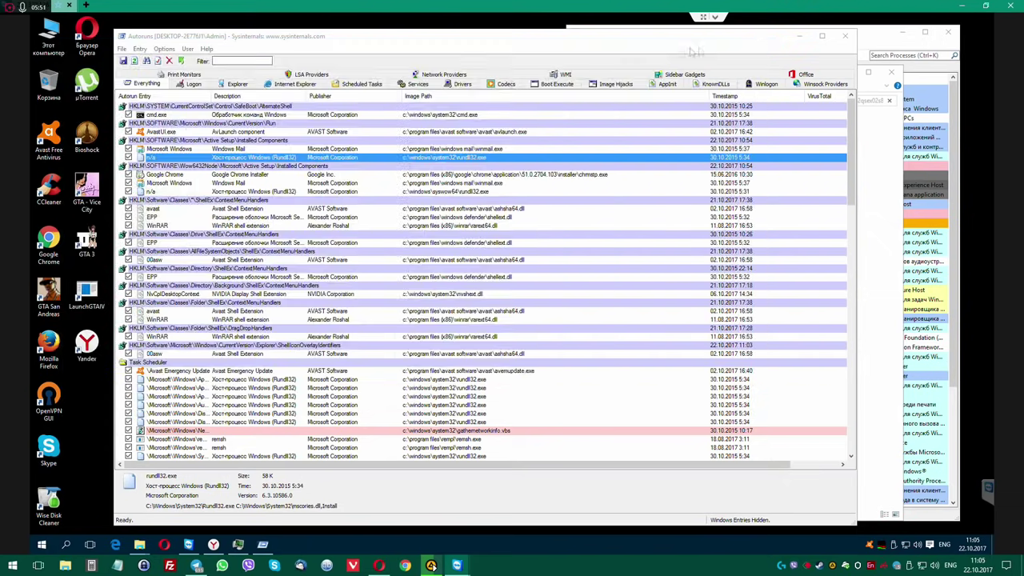
# In Autoruns, jump from the rundll32 startup entry to its Installed Components registry key.
pyautogui.click(290, 149)
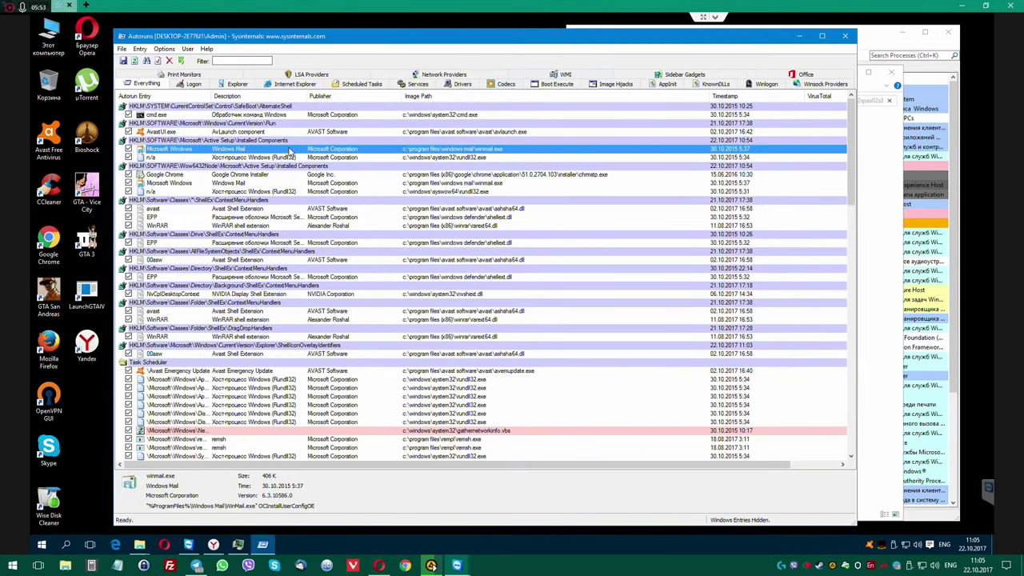
pyautogui.click(289, 157)
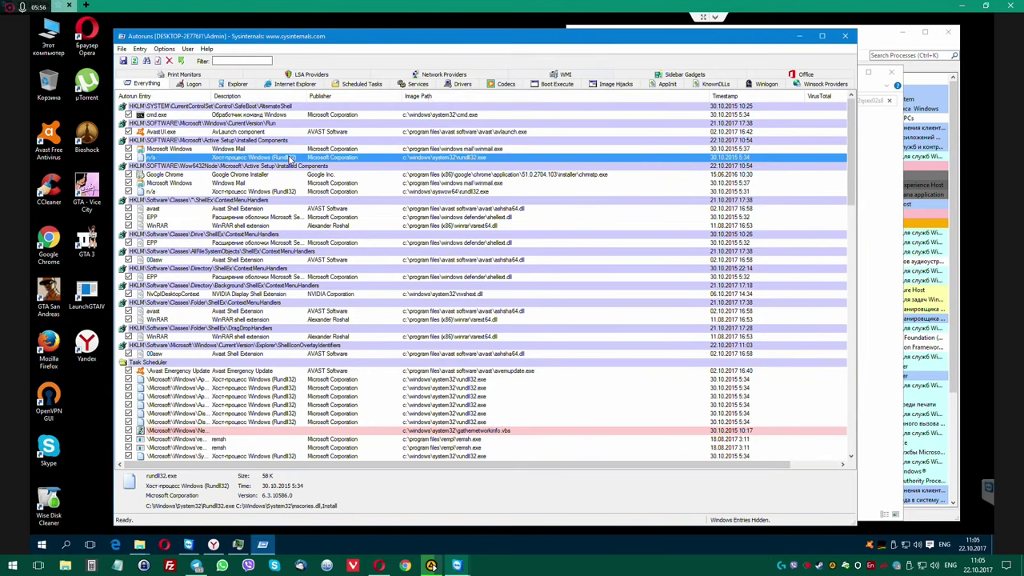
pyautogui.doubleClick(289, 157)
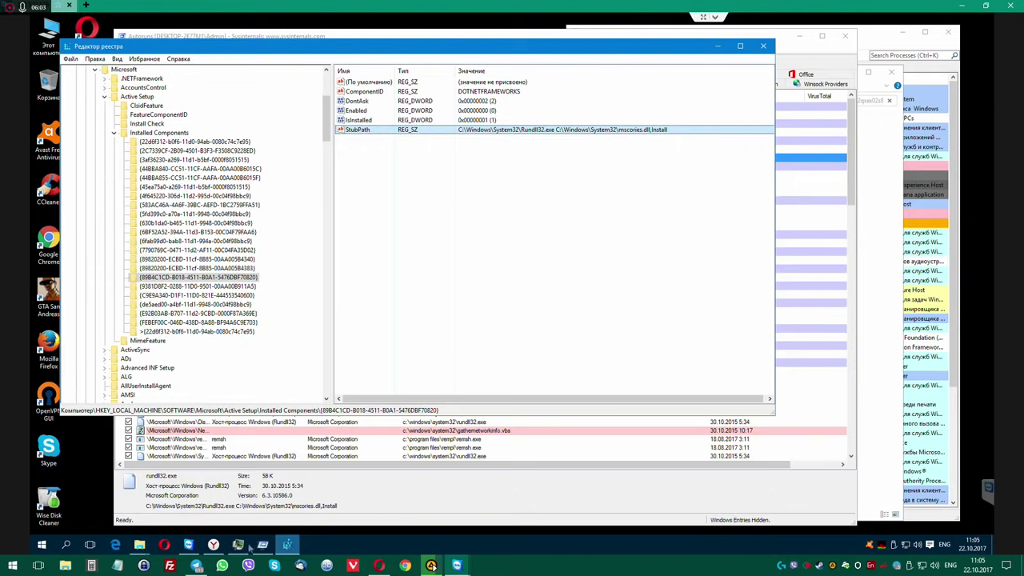
pyautogui.click(168, 544)
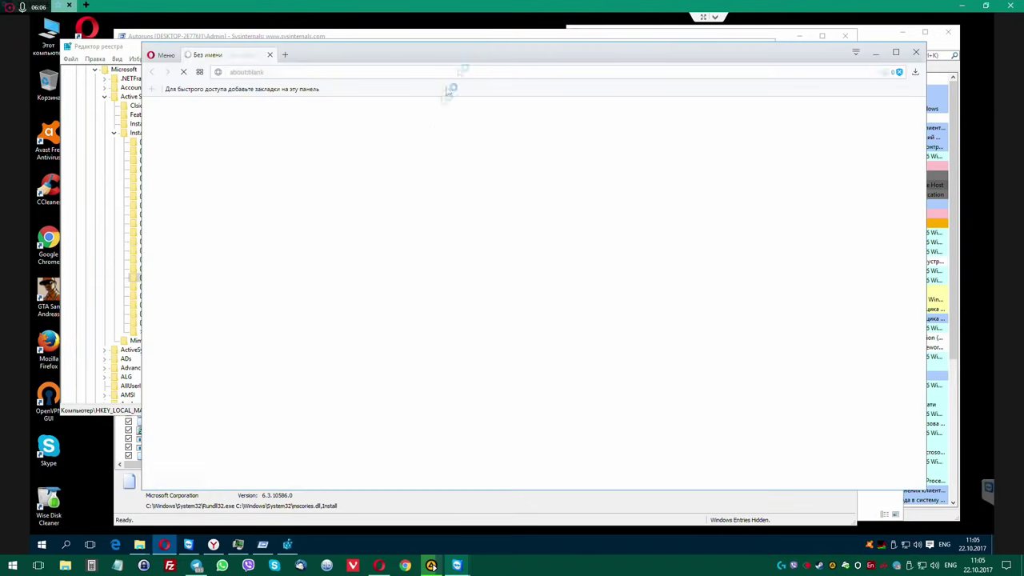
# Place the Local Disk (C:) window beside Registry Editor and open Windows\System32.
pyautogui.click(521, 131)
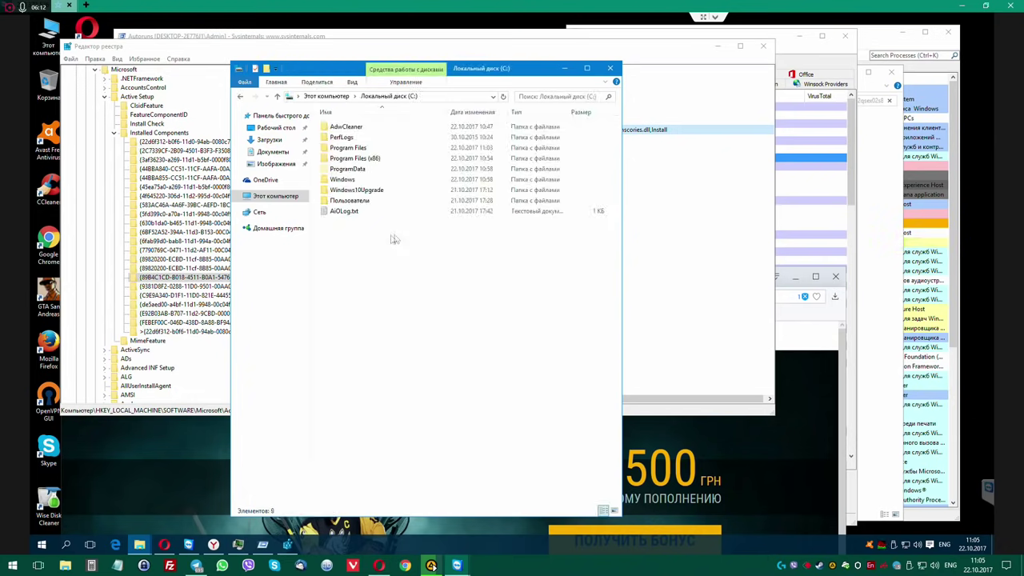
pyautogui.moveTo(464, 72); pyautogui.dragTo(592, 156)
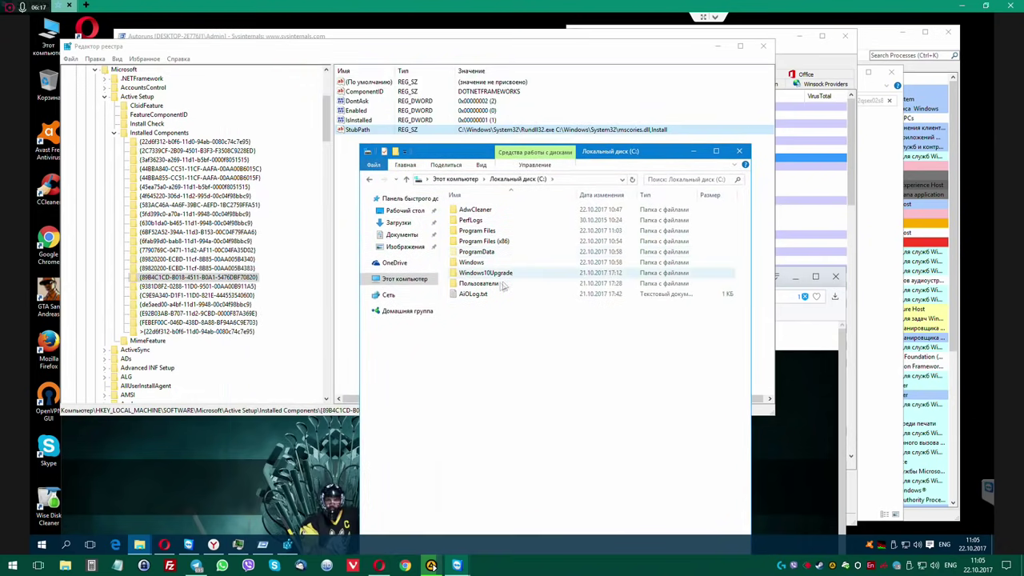
pyautogui.doubleClick(475, 263)
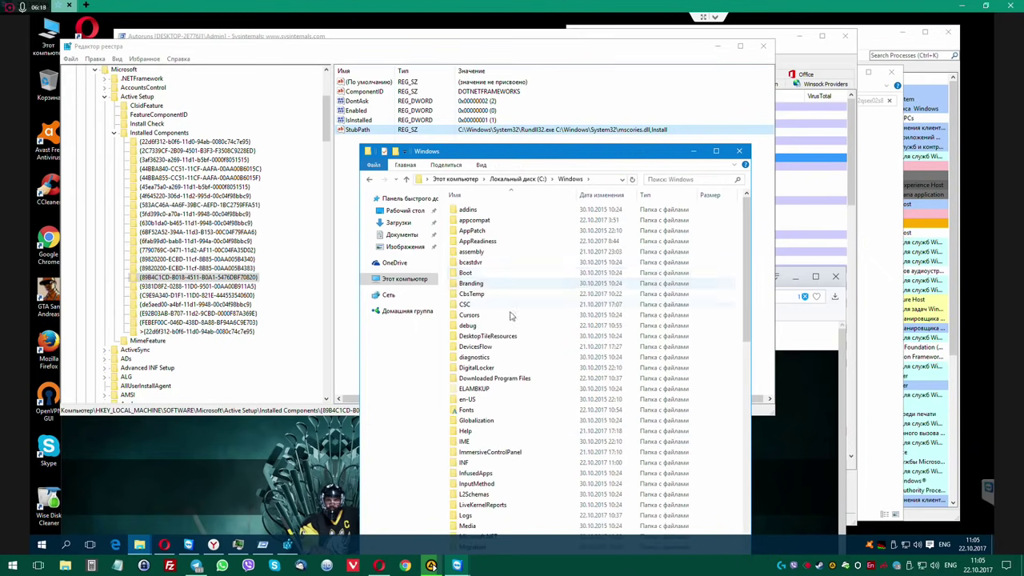
pyautogui.scroll(-11, 511, 312)
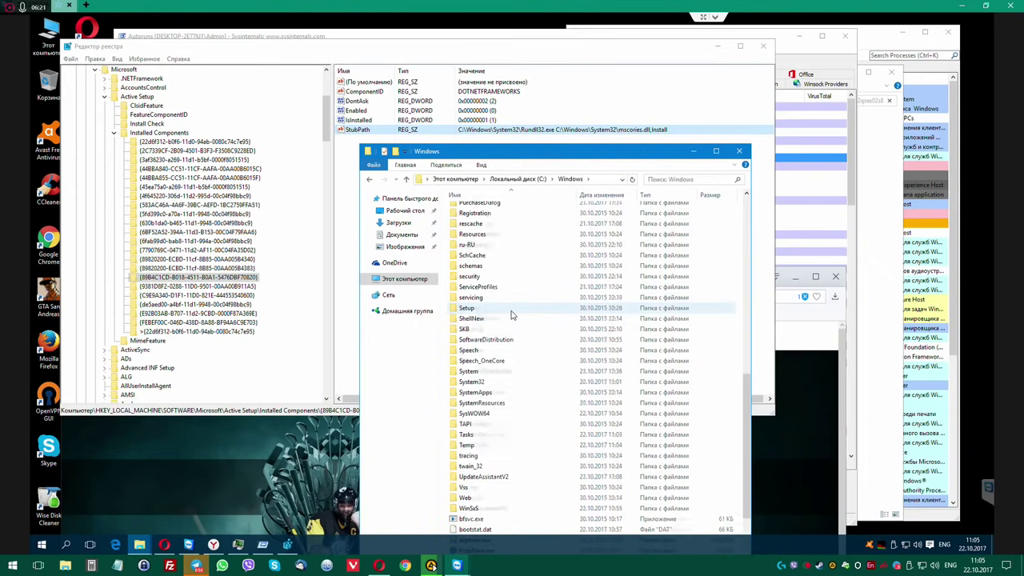
pyautogui.scroll(-3, 535, 308)
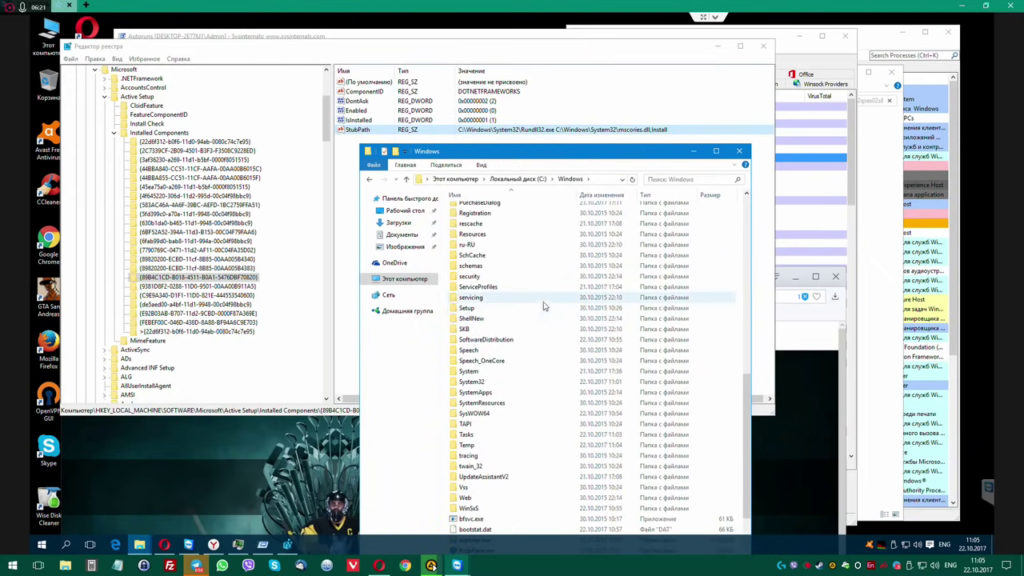
pyautogui.doubleClick(478, 382)
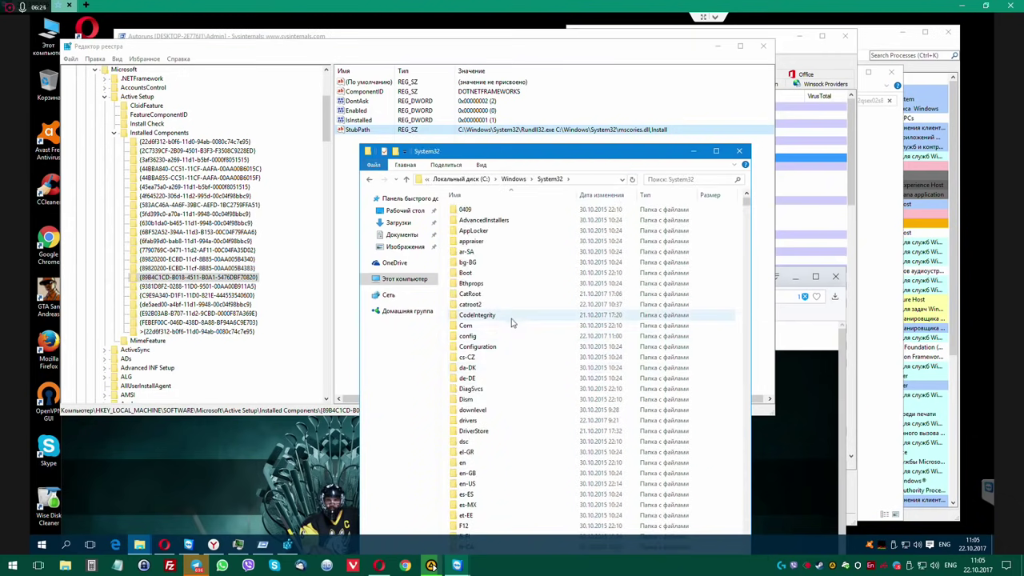
# Jump to 'mscori' in System32 and select mscories.dll.
pyautogui.scroll(-7, 505, 336)
pyautogui.scroll(-20, 506, 318)
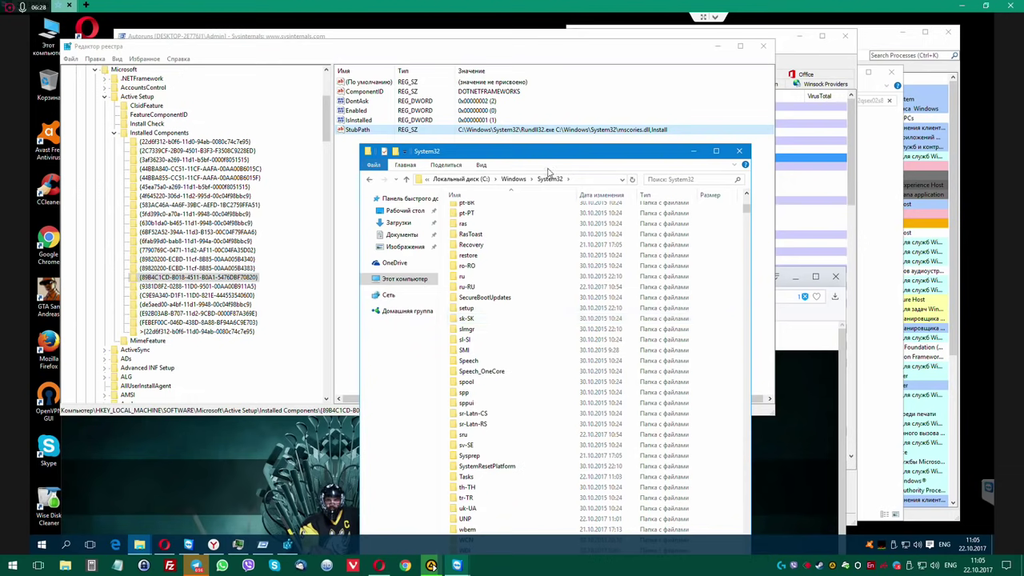
pyautogui.moveTo(591, 156); pyautogui.dragTo(607, 143)
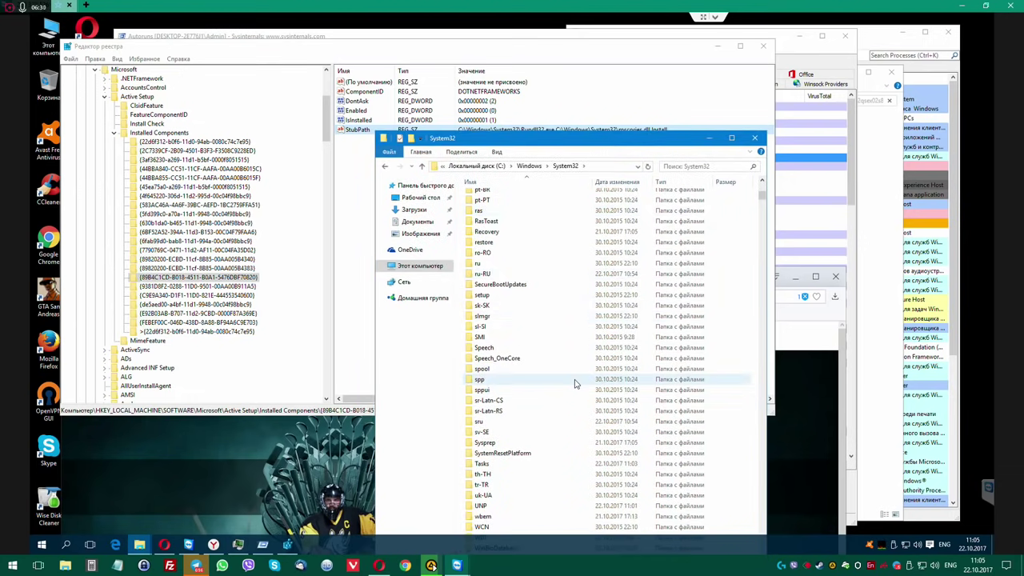
pyautogui.scroll(6, 574, 383)
pyautogui.write('mscori')
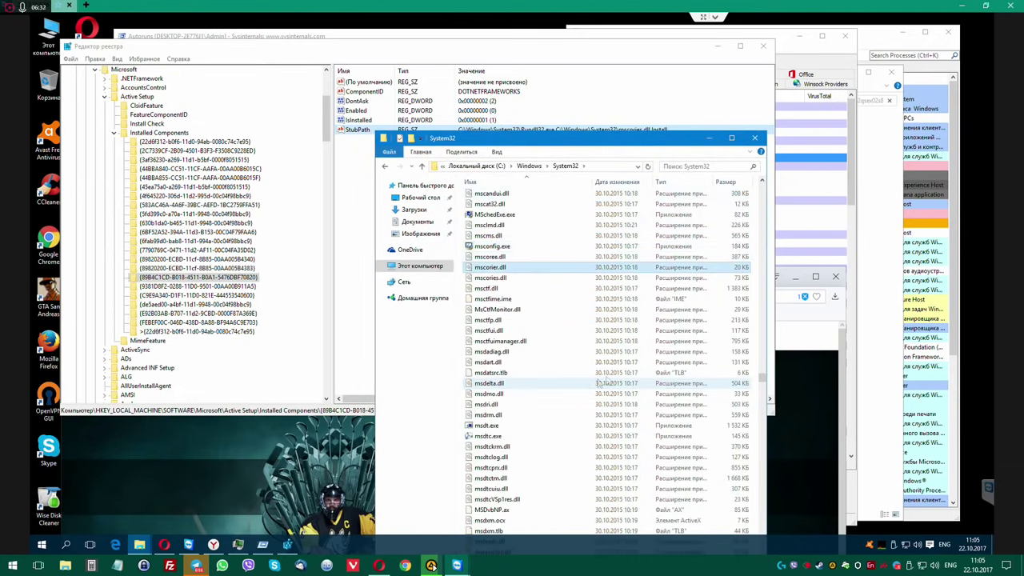
pyautogui.click(503, 280)
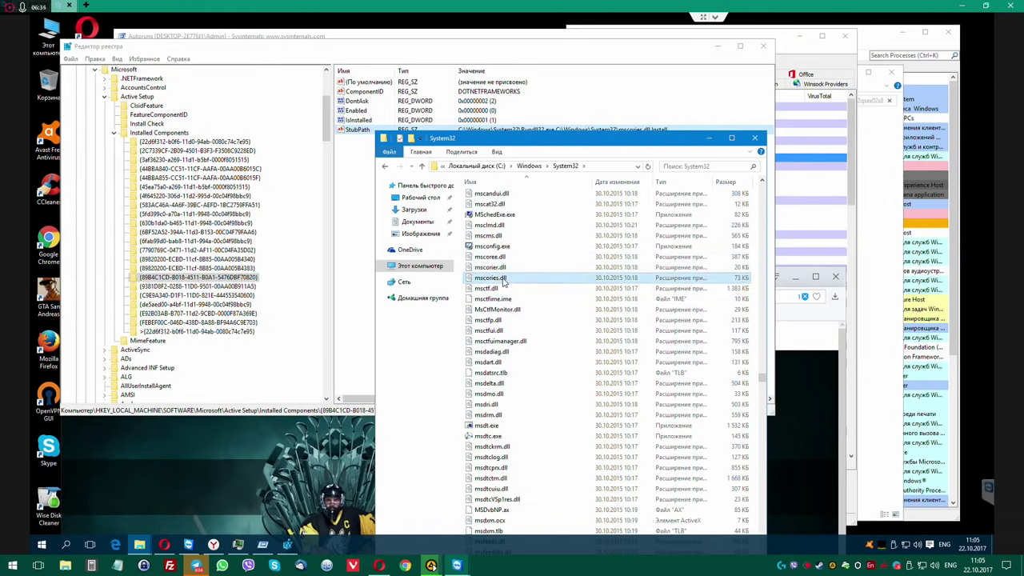
# Check mscories.dll's Digital Signatures, confirming the Microsoft Corporation signer, then close Properties.
pyautogui.rightClick(503, 280)
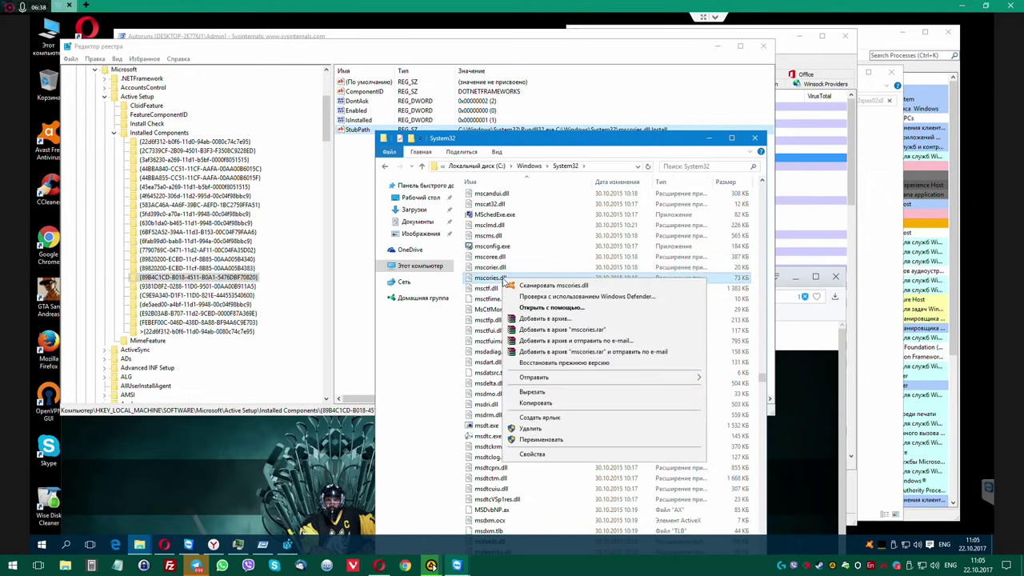
pyautogui.click(533, 454)
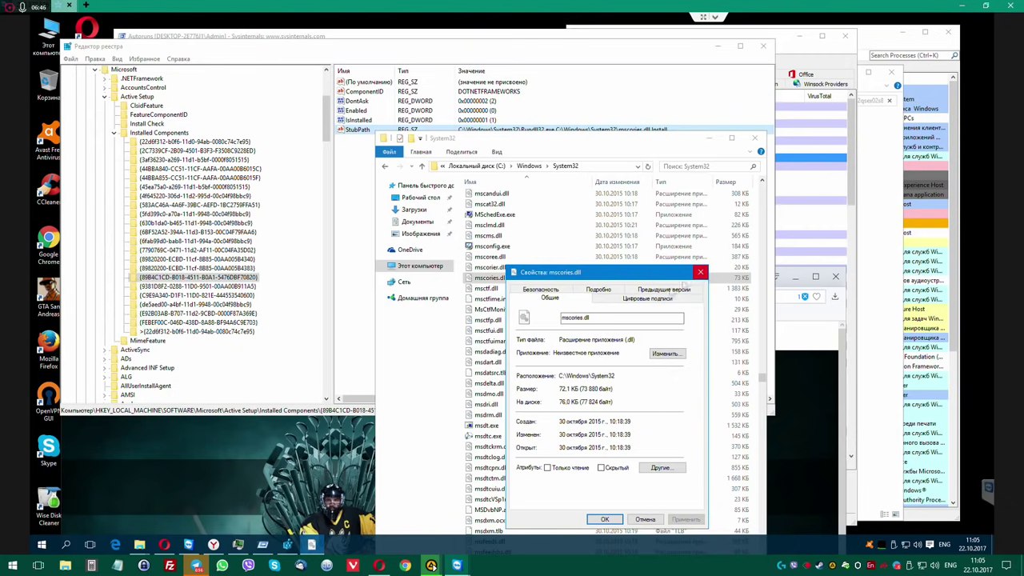
pyautogui.click(607, 298)
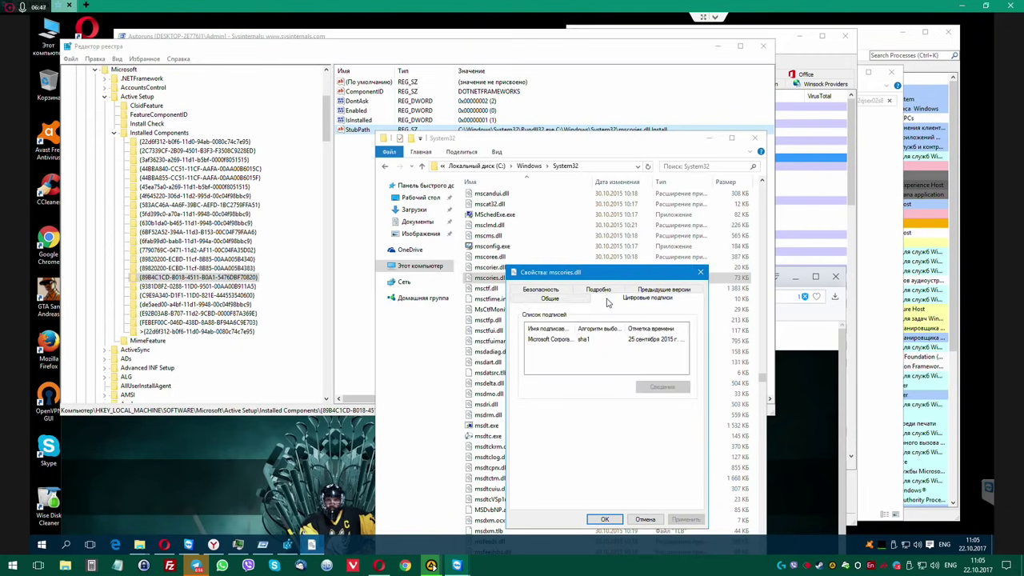
pyautogui.click(563, 339)
pyautogui.doubleClick(576, 328)
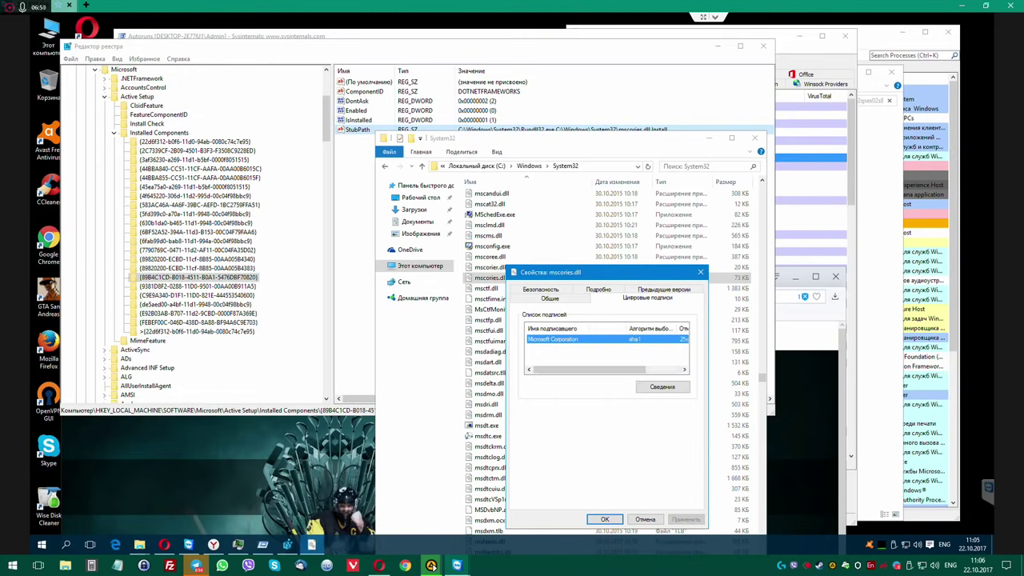
pyautogui.moveTo(589, 369); pyautogui.dragTo(620, 370)
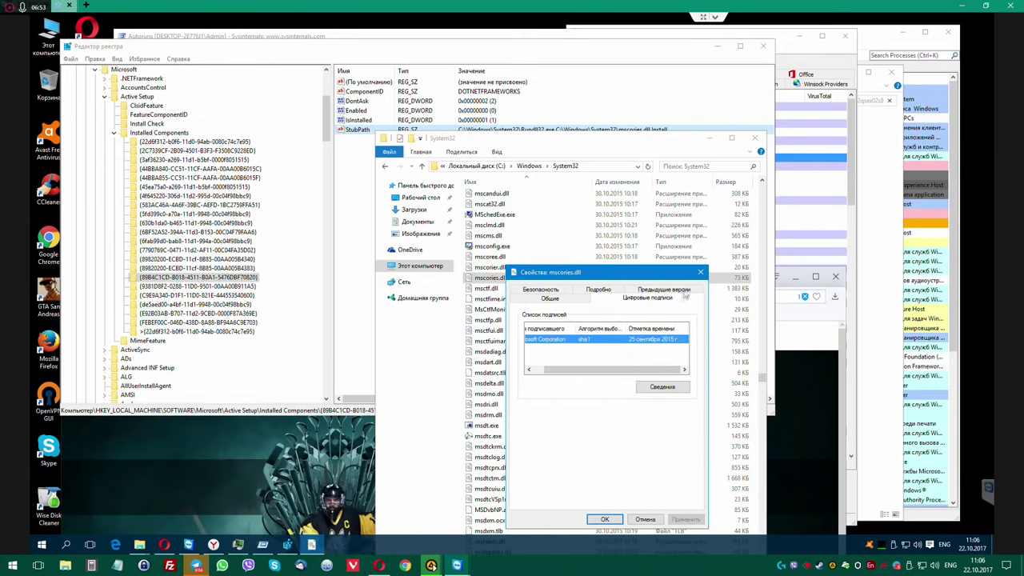
pyautogui.click(700, 273)
# Look at mscorier.dll and mscoree.dll, close the System32 window, and deselect StubPath.
pyautogui.click(492, 268)
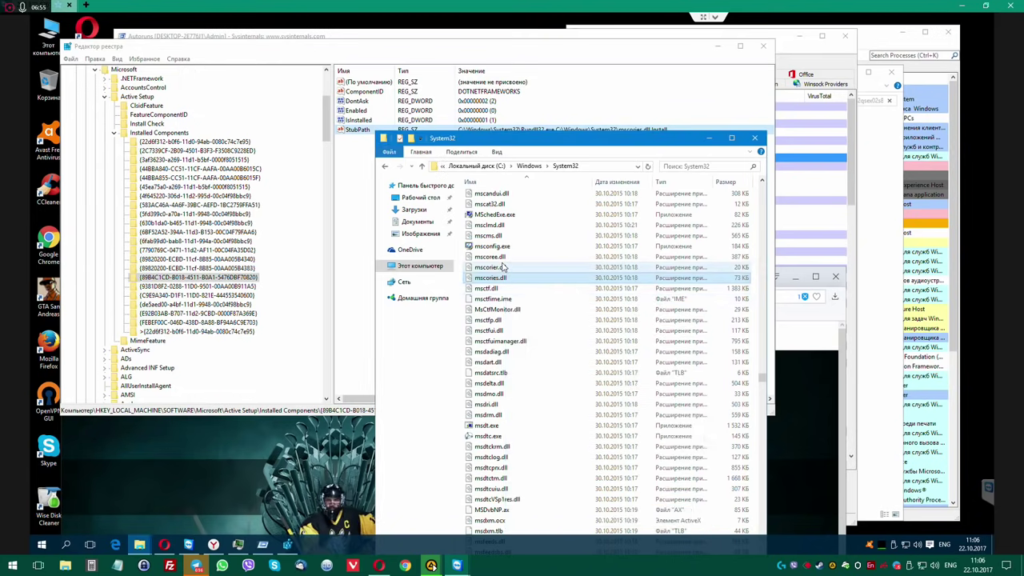
pyautogui.click(503, 256)
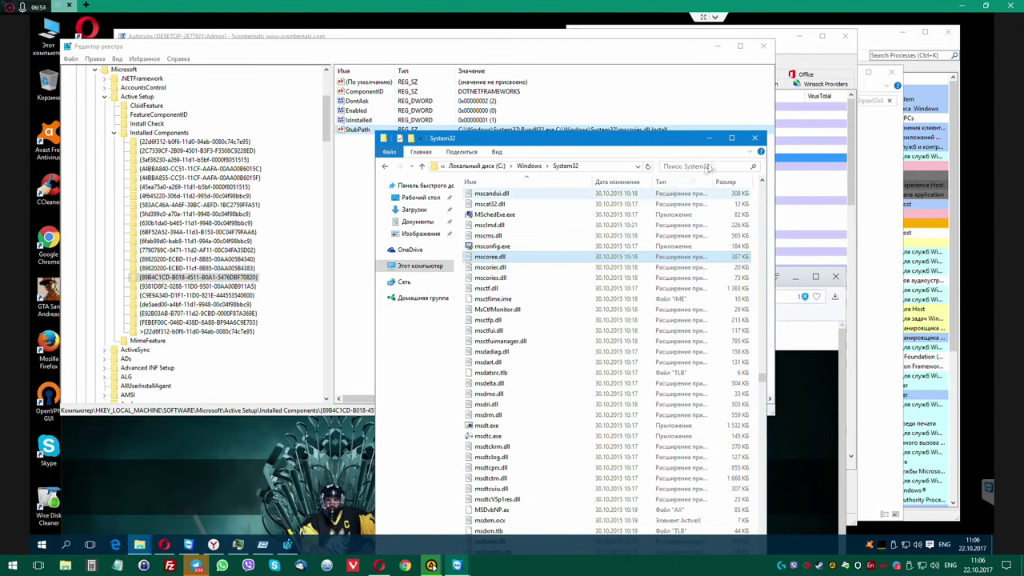
pyautogui.click(754, 138)
pyautogui.click(587, 147)
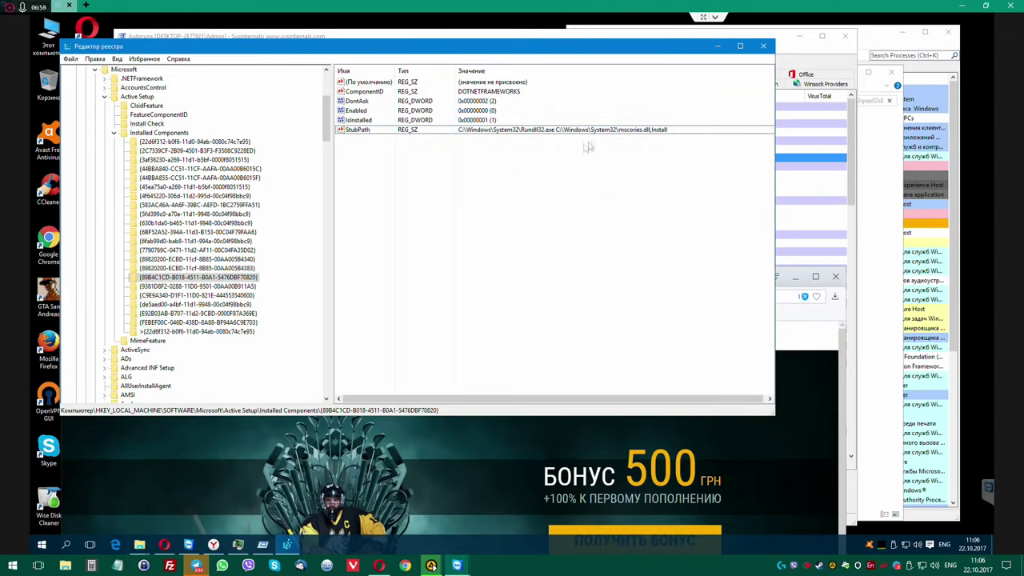
# Close Registry Editor, scroll through the Autoruns Everything list, then close Autoruns.
pyautogui.click(765, 47)
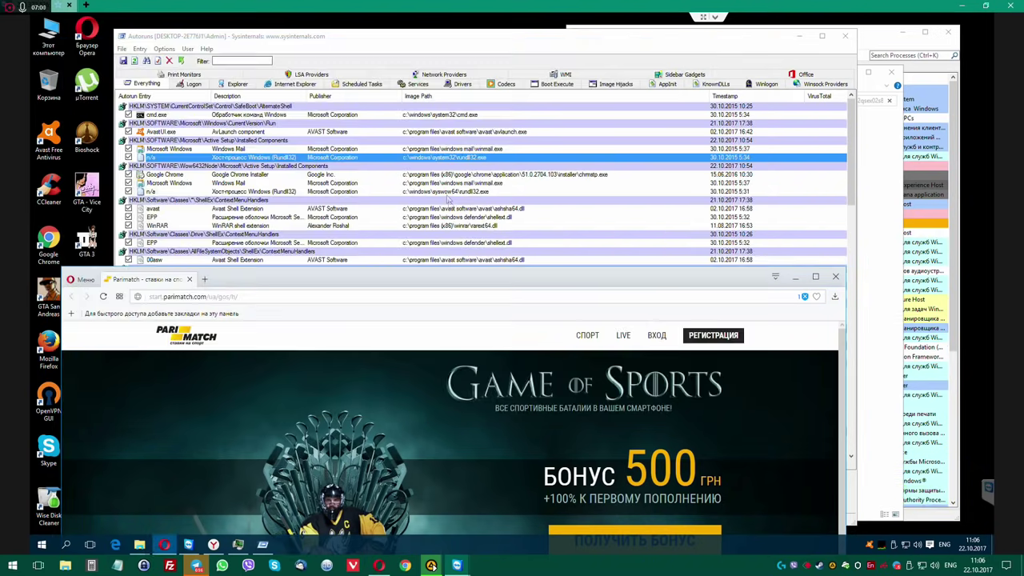
pyautogui.click(274, 192)
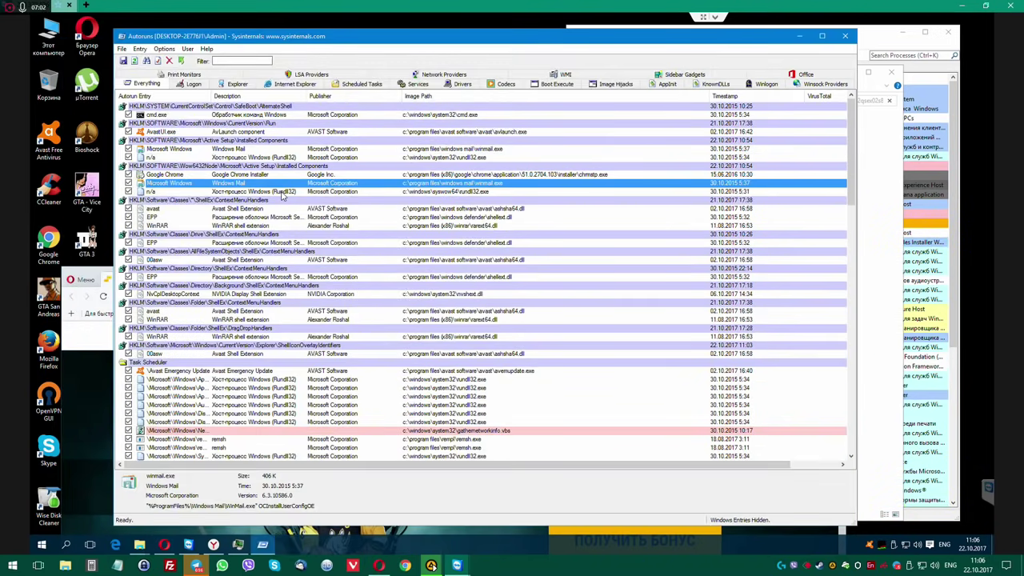
pyautogui.scroll(-20, 339, 248)
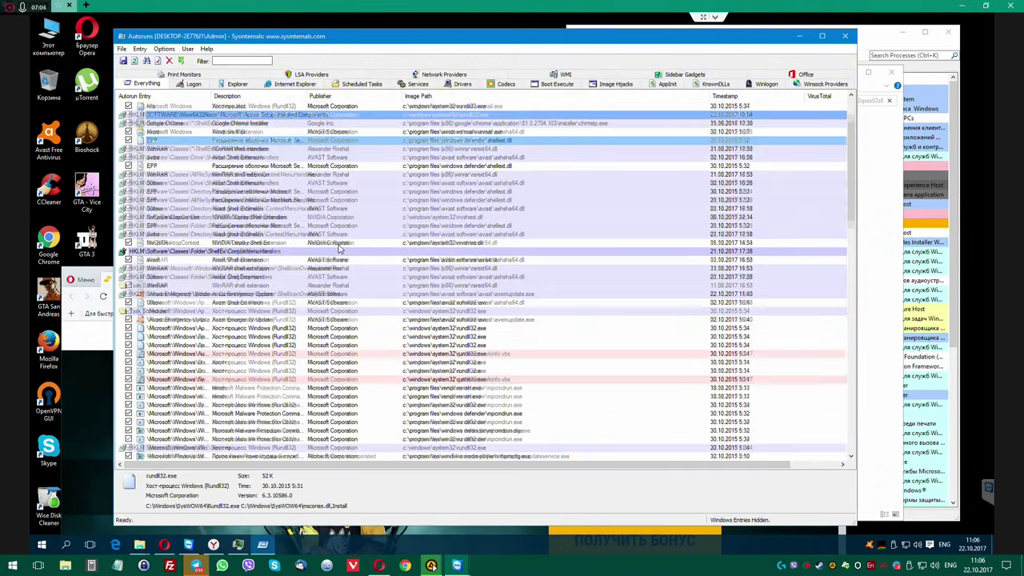
pyautogui.scroll(15, 339, 249)
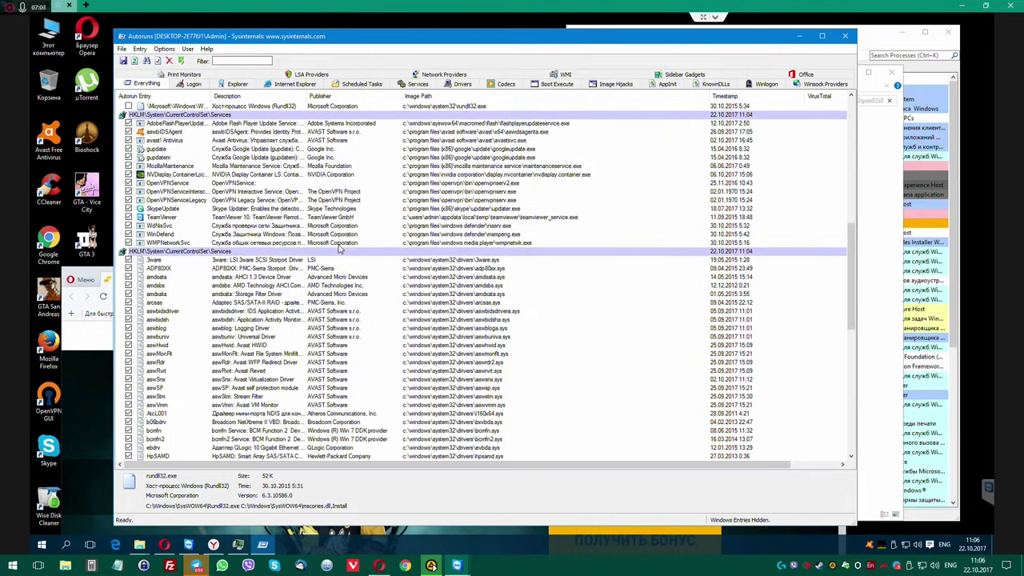
pyautogui.scroll(2, 339, 248)
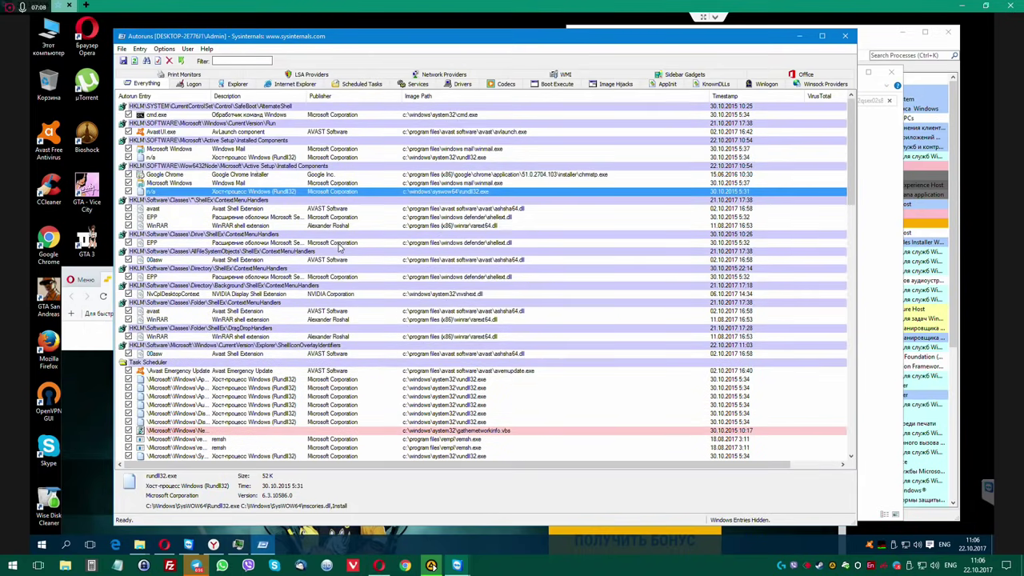
pyautogui.scroll(-11, 347, 280)
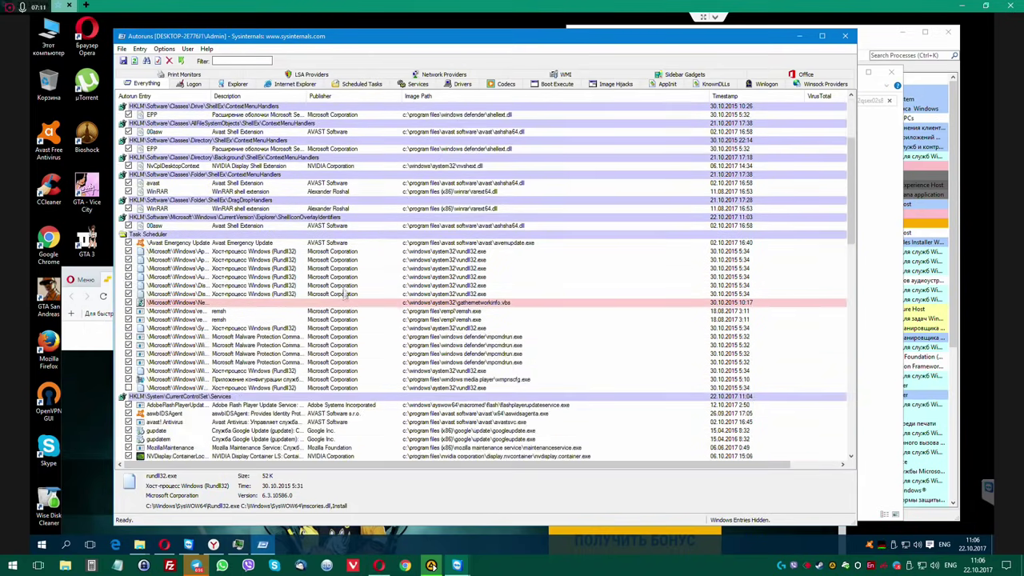
pyautogui.scroll(-15, 344, 301)
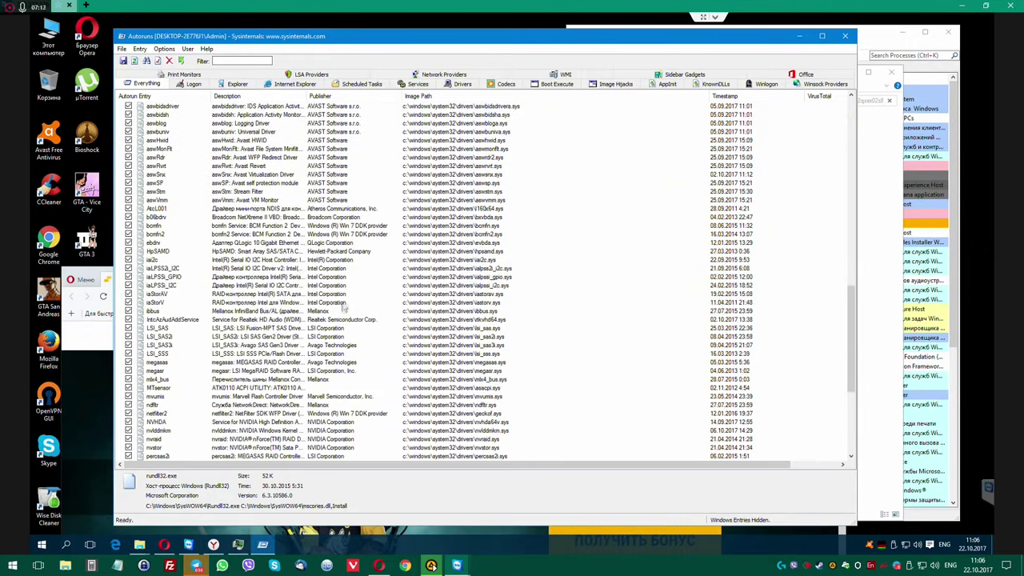
pyautogui.click(846, 37)
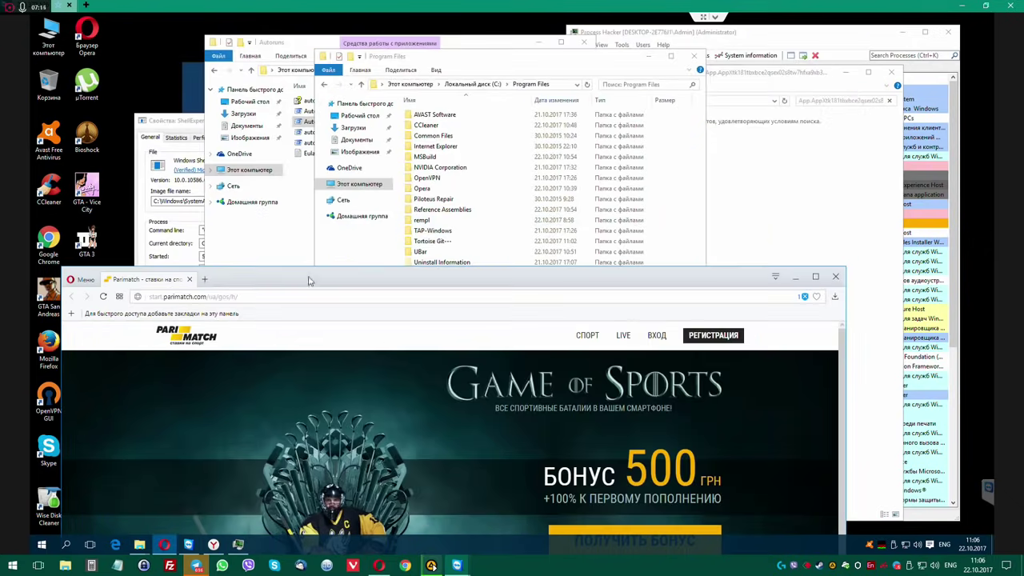
# Close the betting-site tab and its Opera browser window.
pyautogui.moveTo(309, 281); pyautogui.dragTo(250, 75)
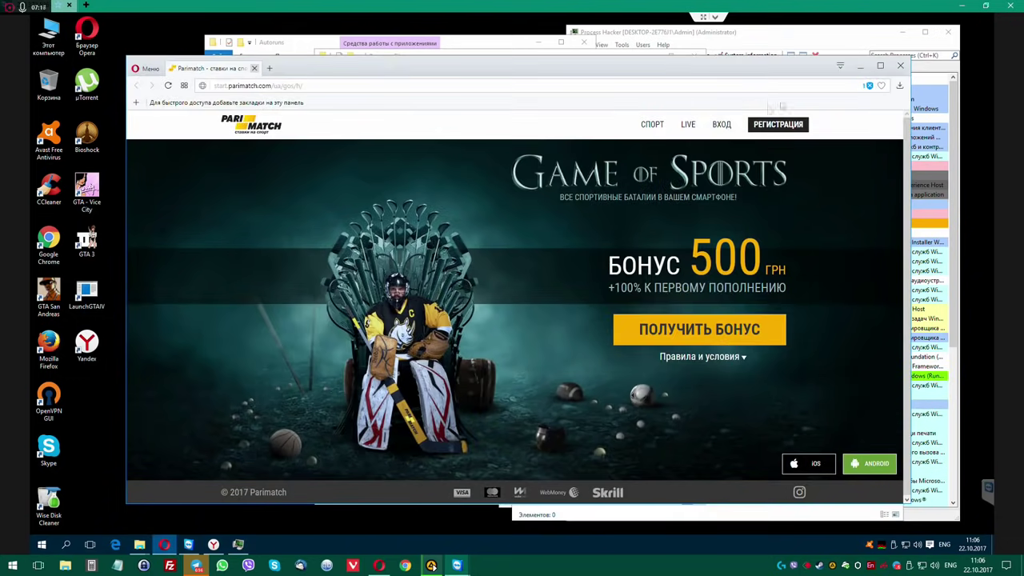
pyautogui.click(254, 69)
pyautogui.click(255, 69)
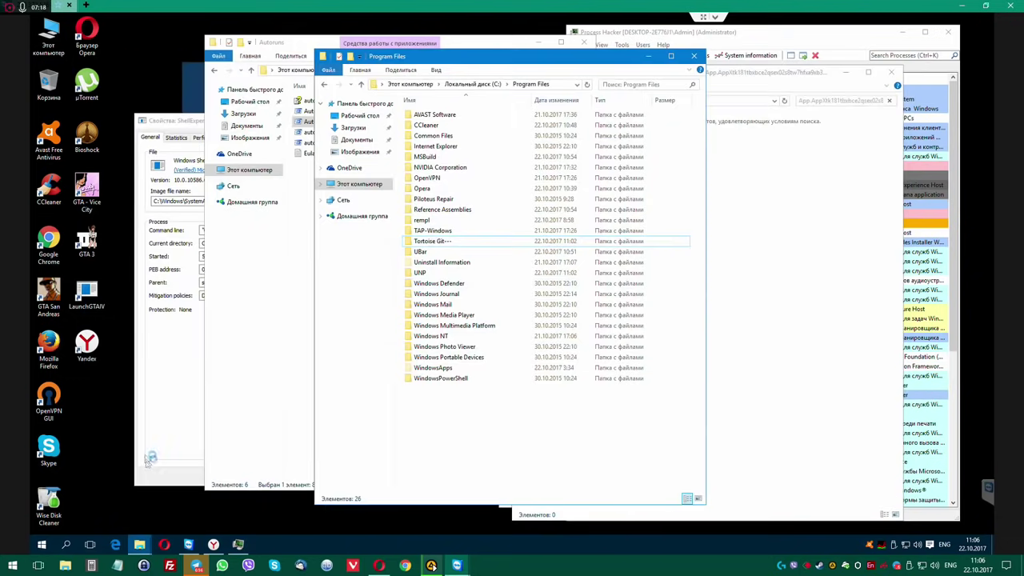
pyautogui.click(105, 425)
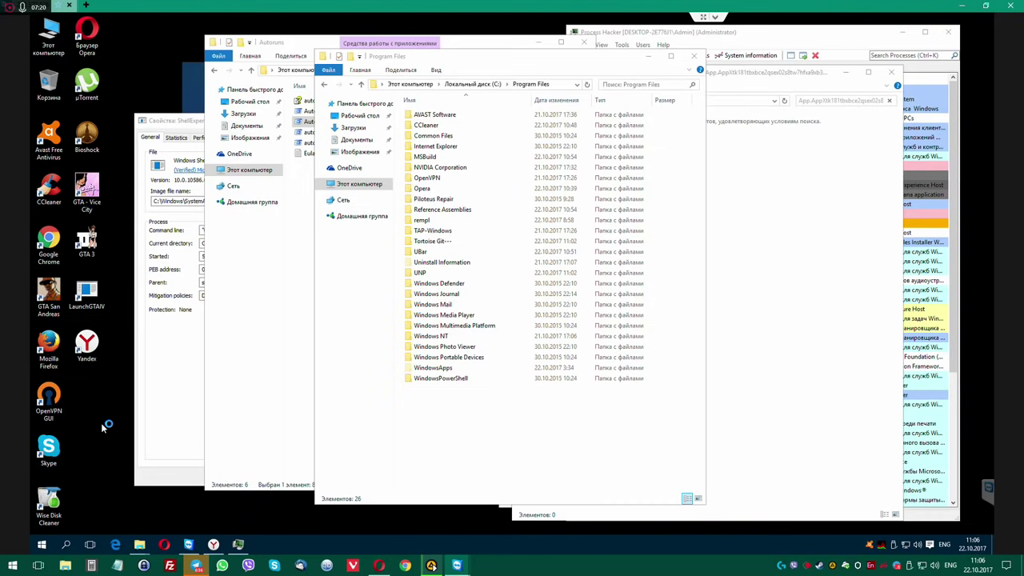
# Delete Tortoise Git--- as administrator, skipping the locked TortoiseGit Overlay.dll---, and check the leftovers.
pyautogui.click(451, 241)
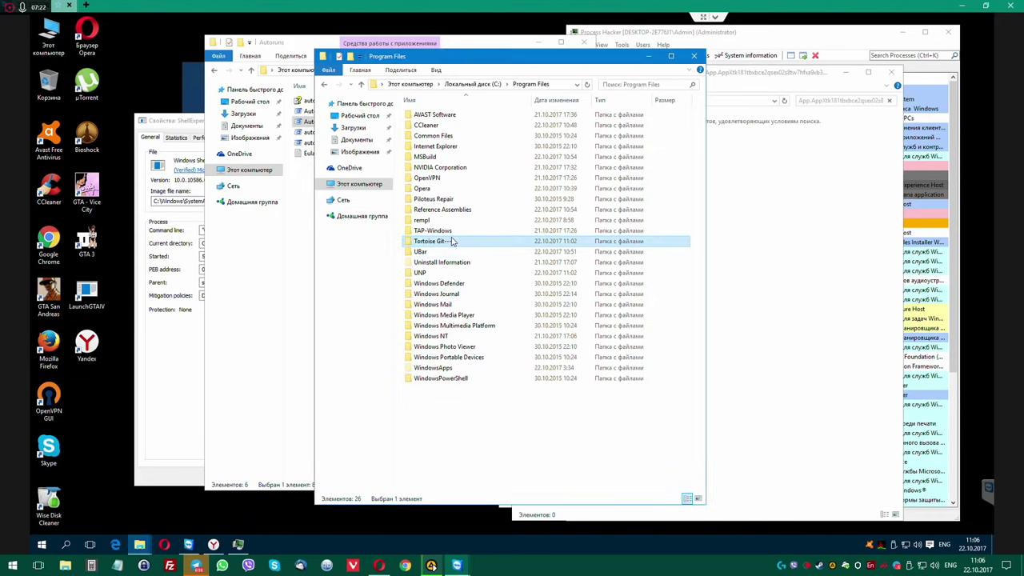
pyautogui.press('Delete')
pyautogui.press('Return')
pyautogui.click(489, 211)
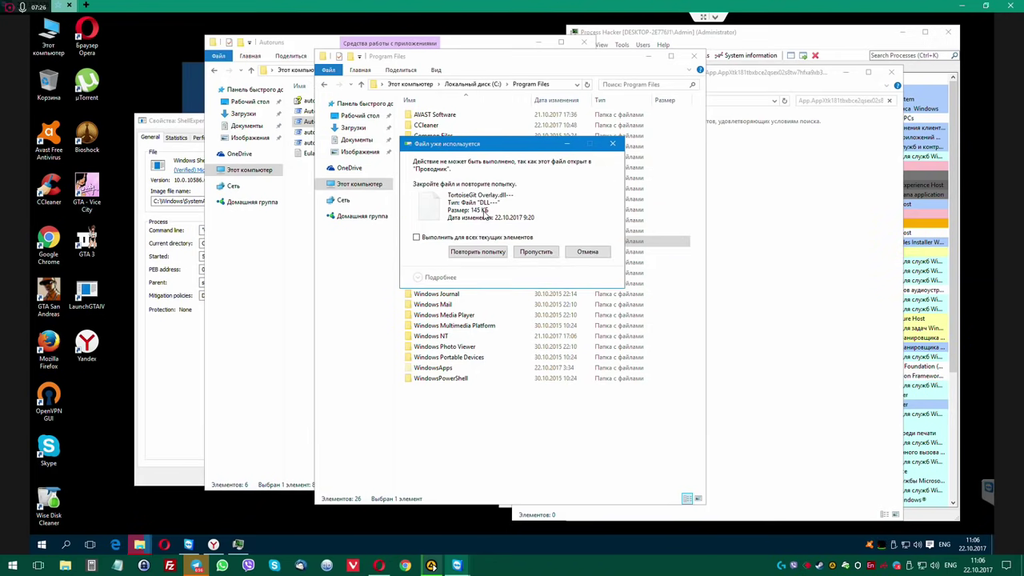
pyautogui.click(541, 251)
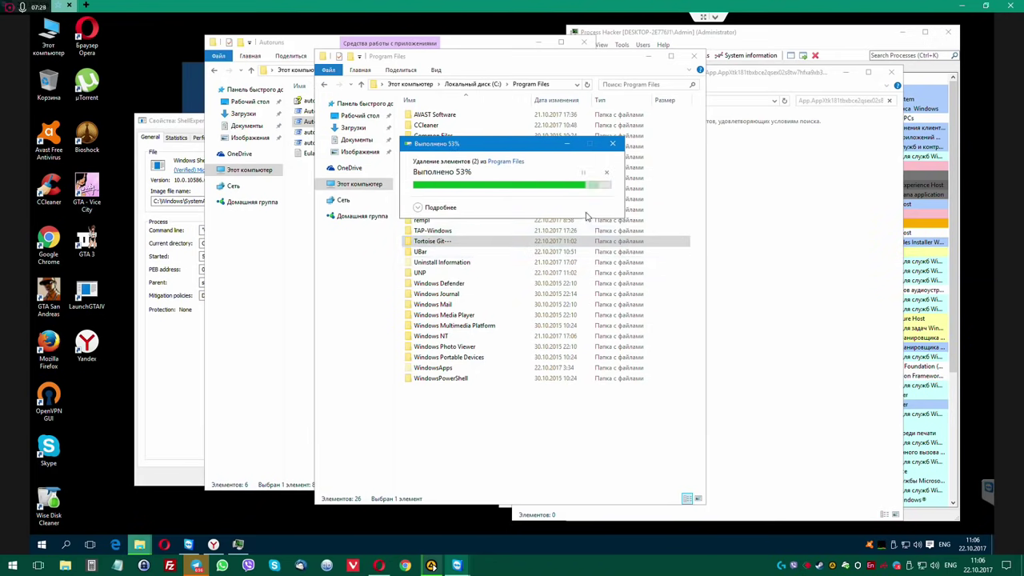
pyautogui.doubleClick(439, 241)
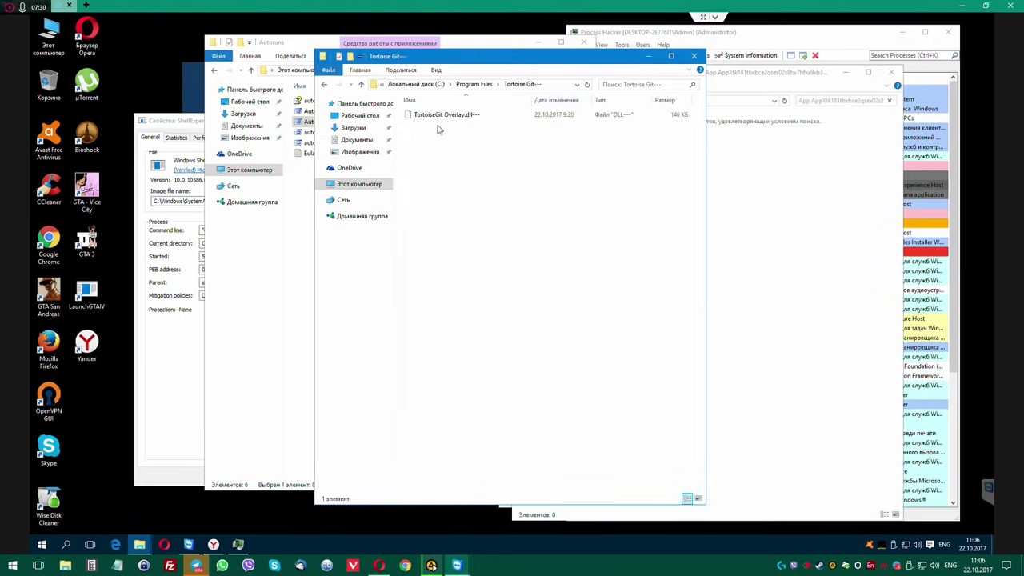
pyautogui.click(442, 116)
pyautogui.click(693, 55)
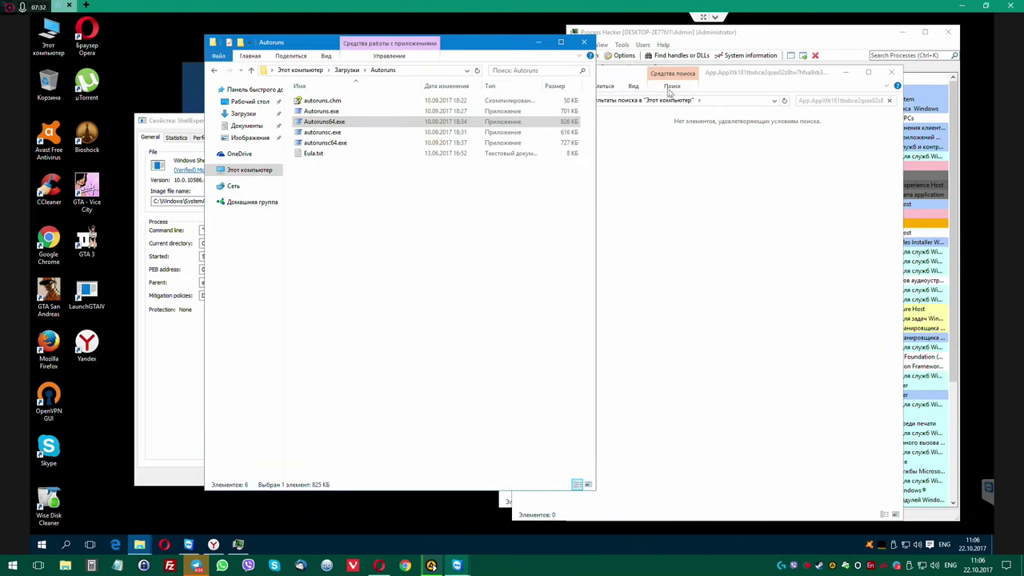
# Close the empty search window and select the ServerName app ID in ShellExperienceHost's command line.
pyautogui.moveTo(737, 75); pyautogui.dragTo(607, 80)
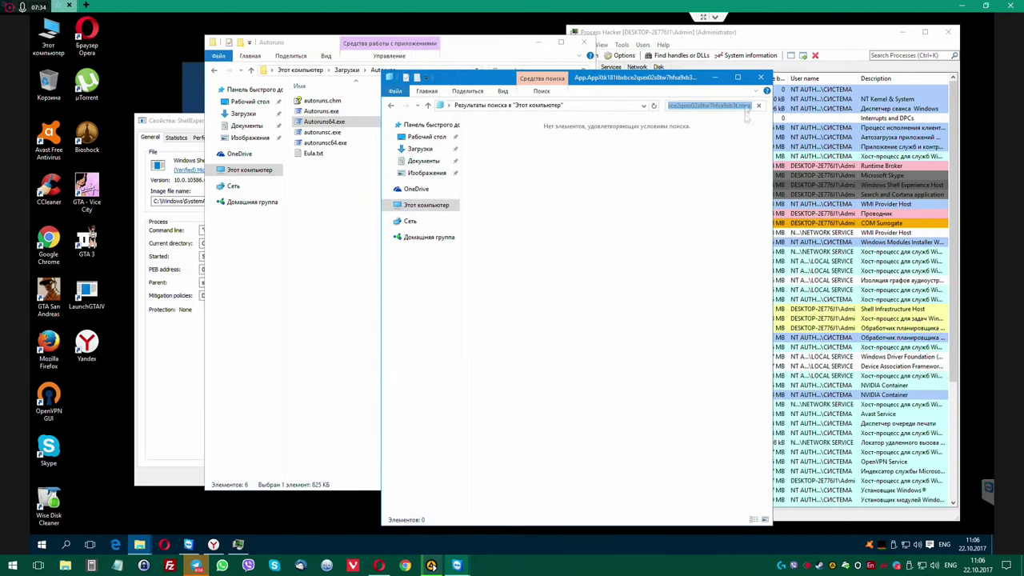
pyautogui.click(761, 78)
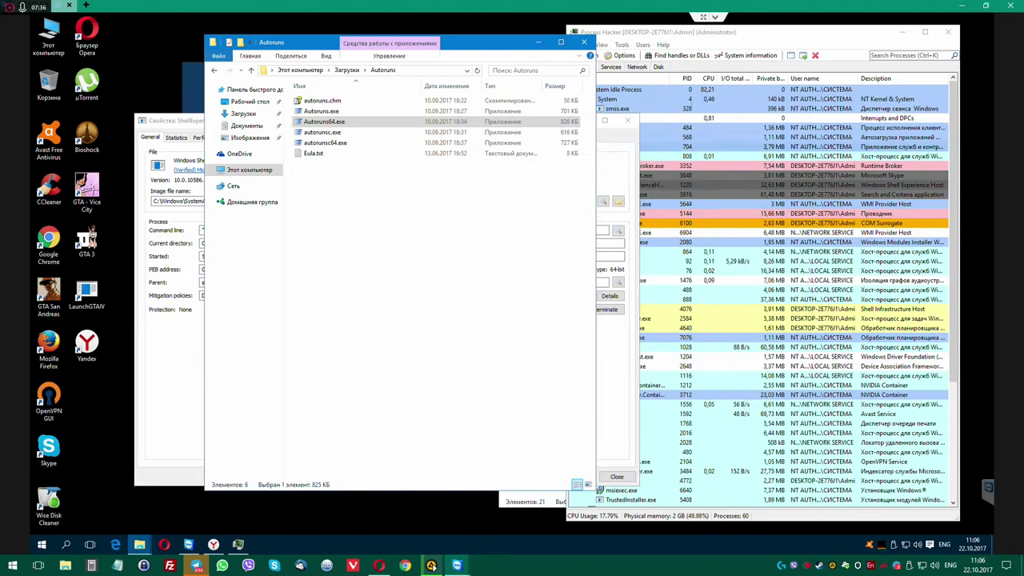
pyautogui.click(709, 33)
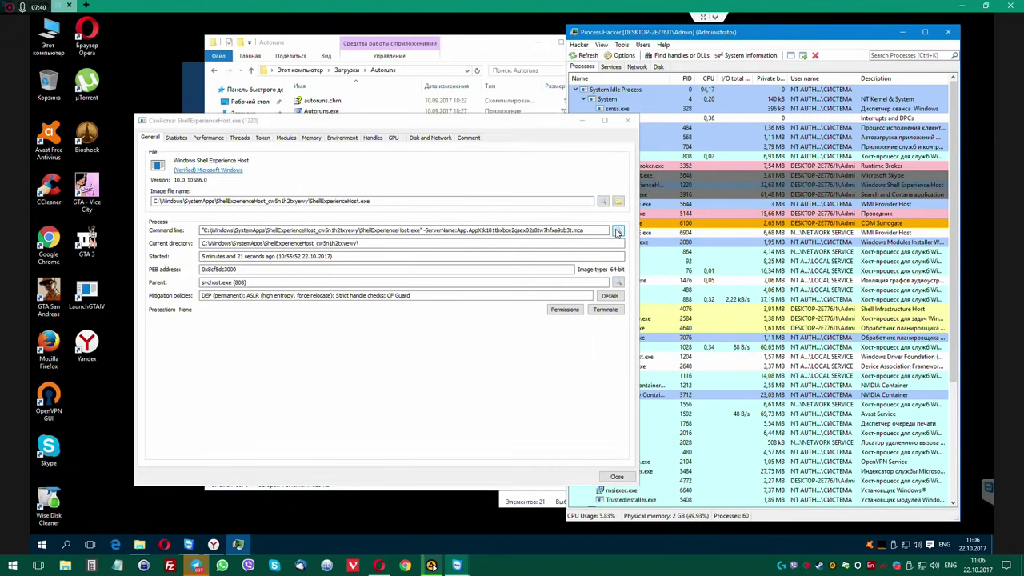
pyautogui.click(493, 231)
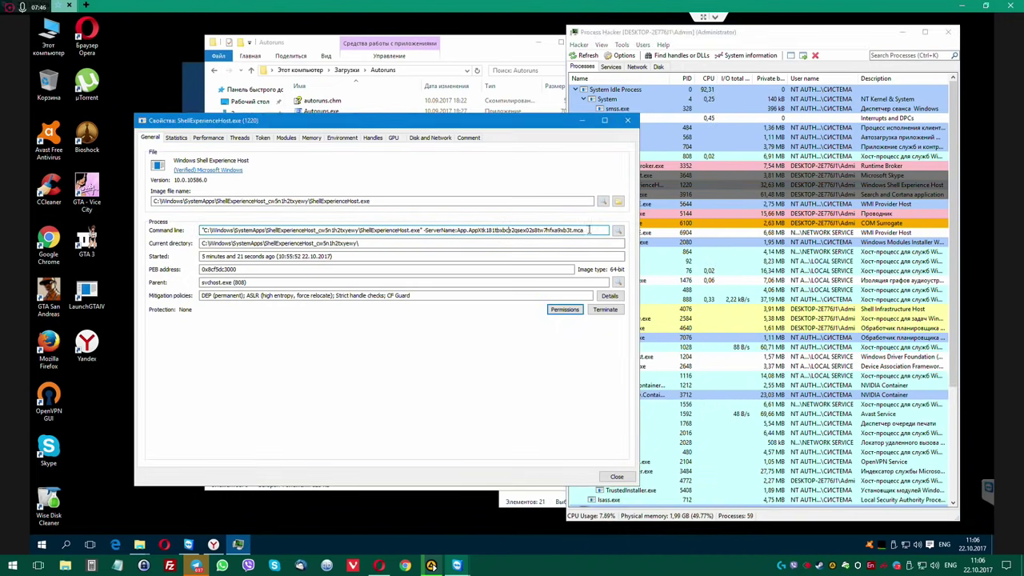
pyautogui.moveTo(550, 230); pyautogui.dragTo(460, 229)
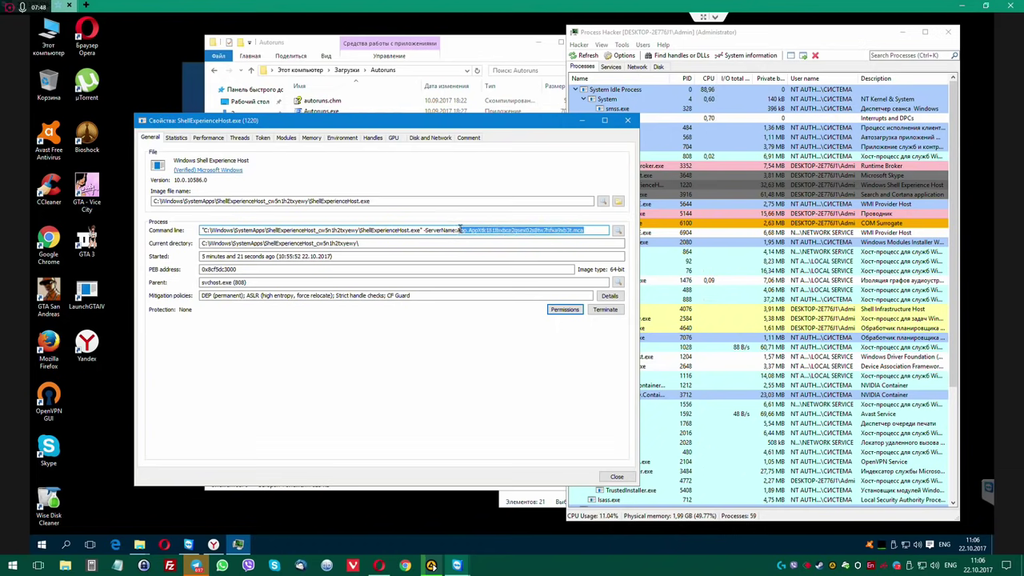
pyautogui.click(42, 543)
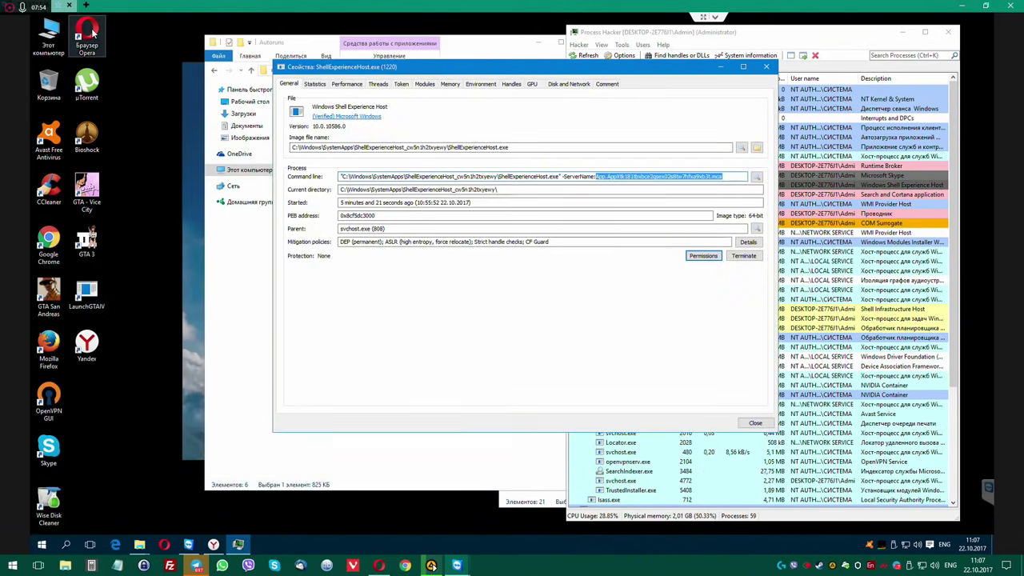
pyautogui.click(86, 36)
# Launch Opera, close the ad tab, and search Google for 'classic shell'.
pyautogui.rightClick(89, 39)
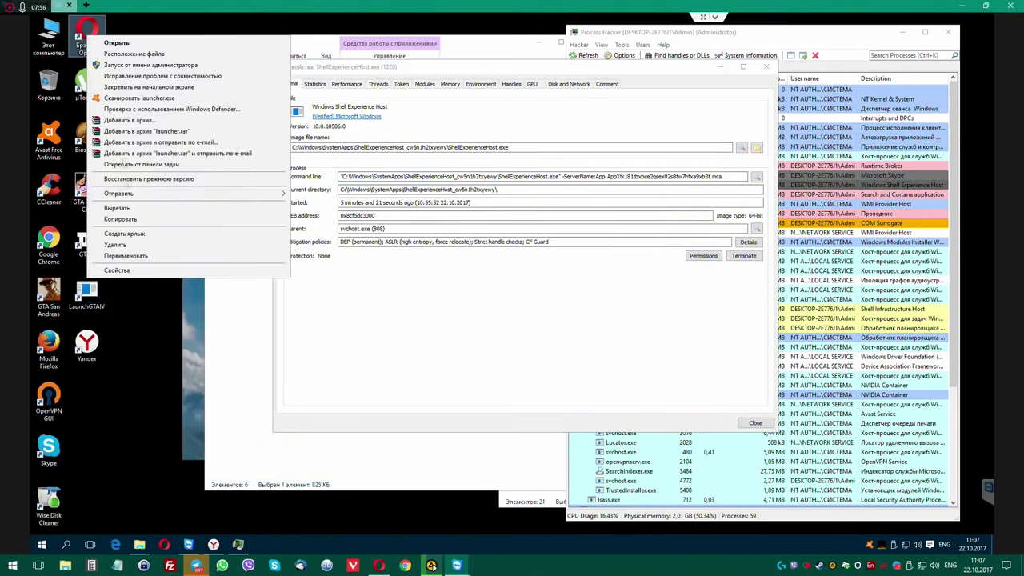
pyautogui.click(112, 42)
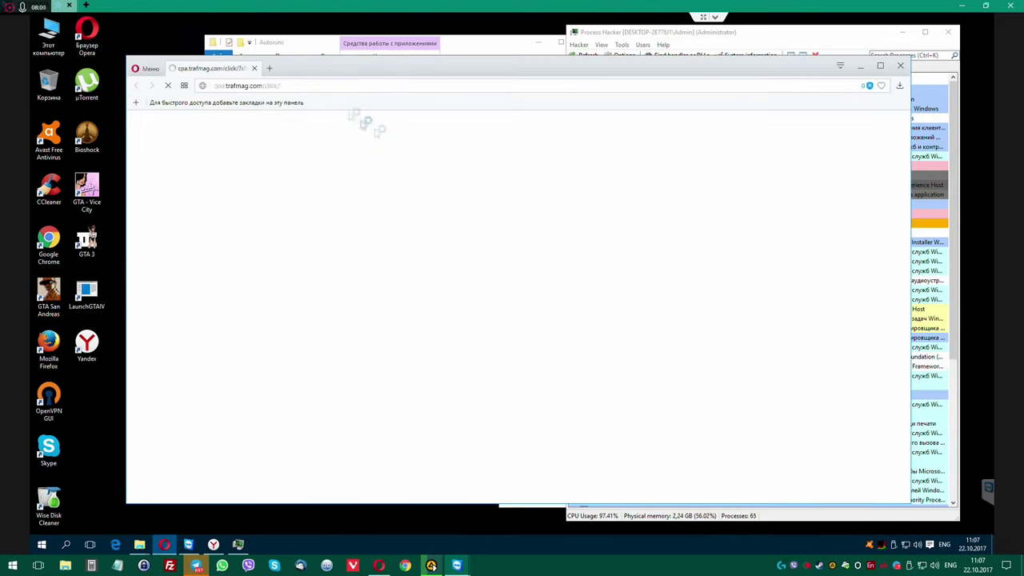
pyautogui.click(254, 69)
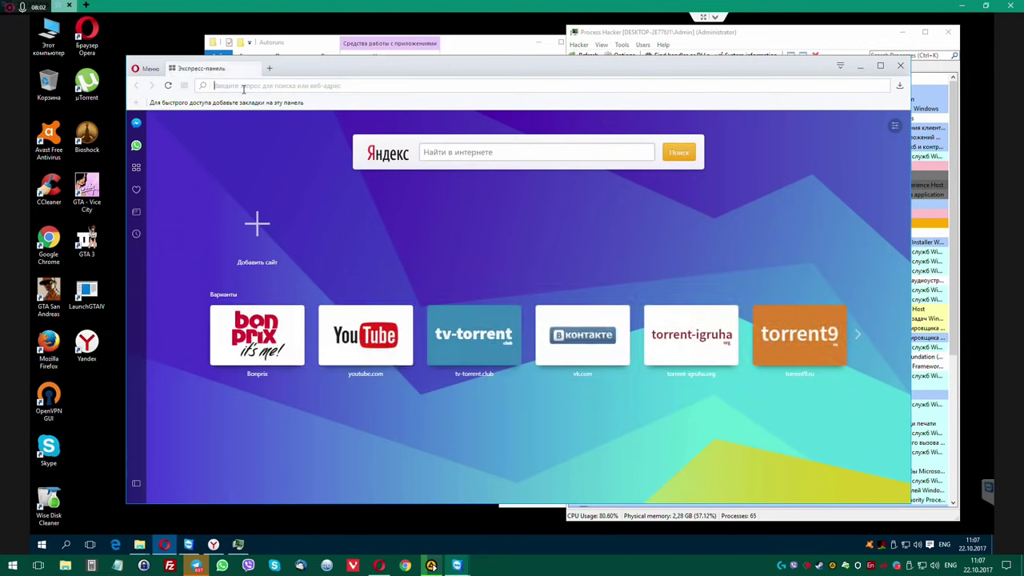
pyautogui.write('c')
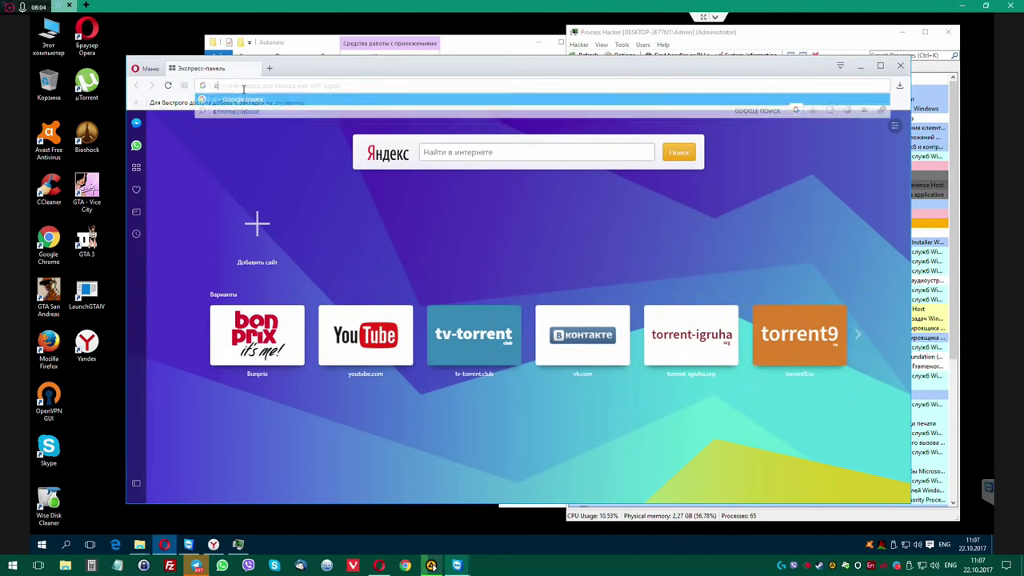
pyautogui.write('lassic shell')
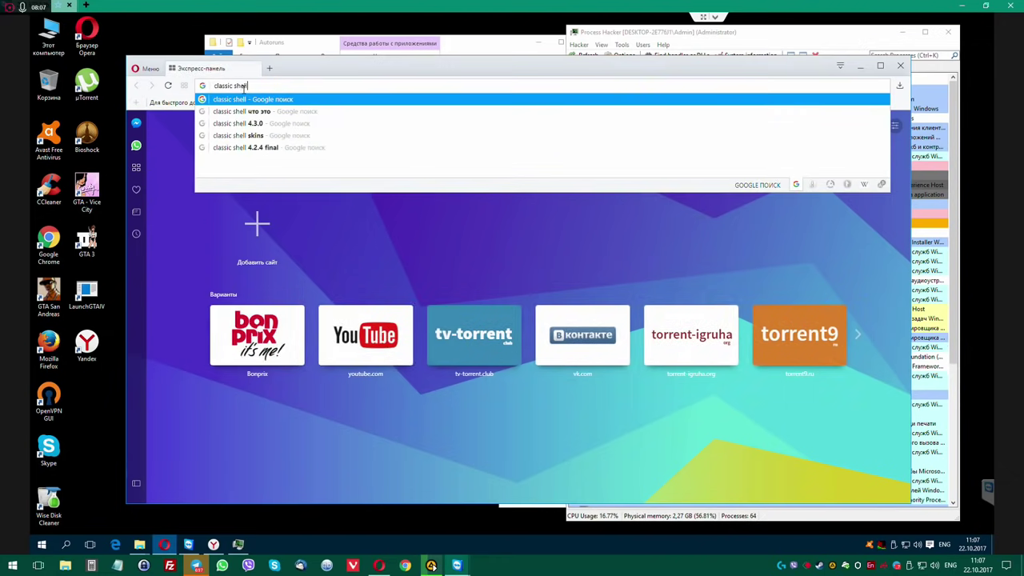
pyautogui.press('Return')
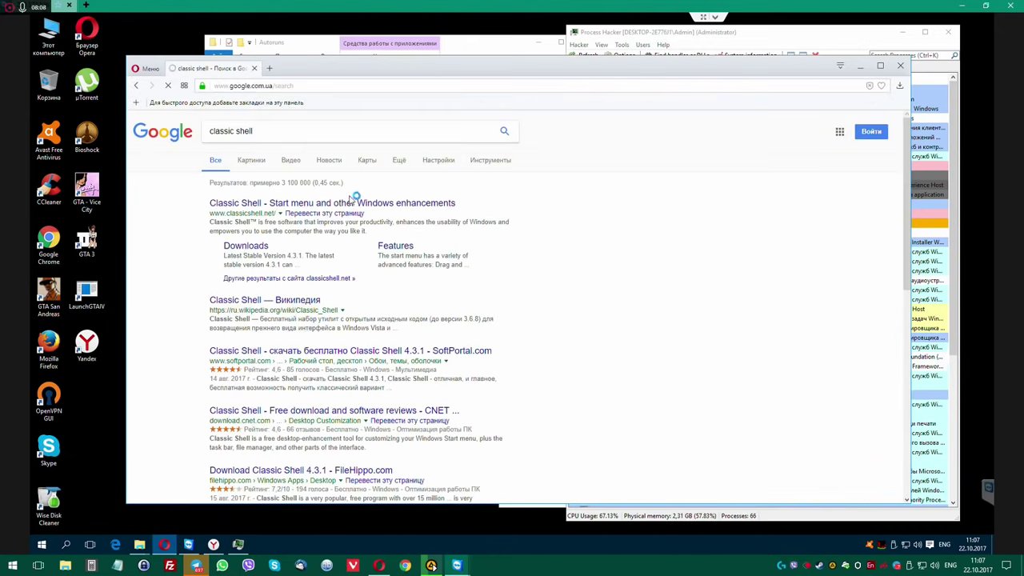
# Open classicshell.net and download the Russian 4.3.1 installer from the translations page.
pyautogui.click(303, 205)
pyautogui.hotkey('ctrl', 'w')
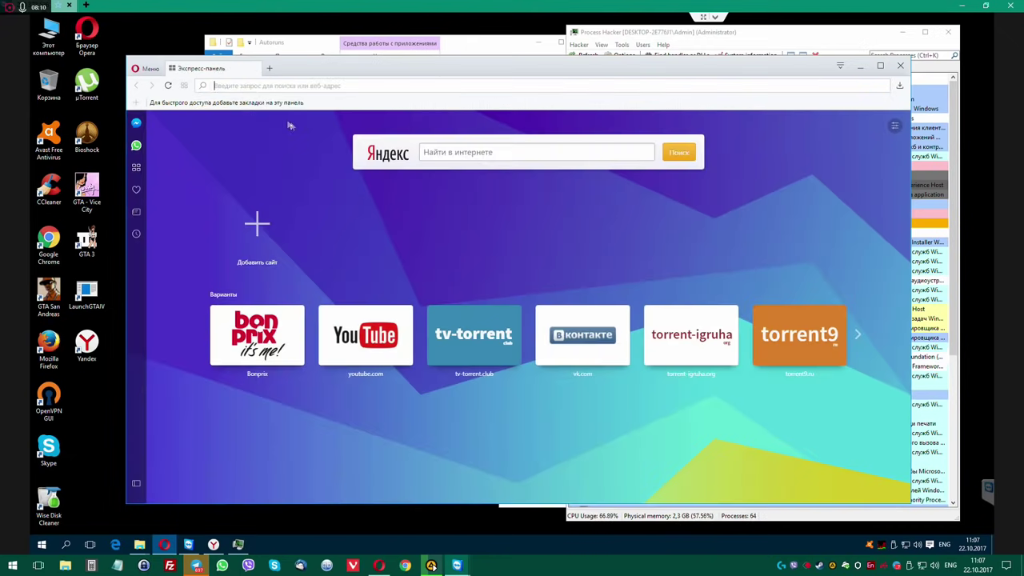
pyautogui.rightClick(284, 66)
pyautogui.click(320, 82)
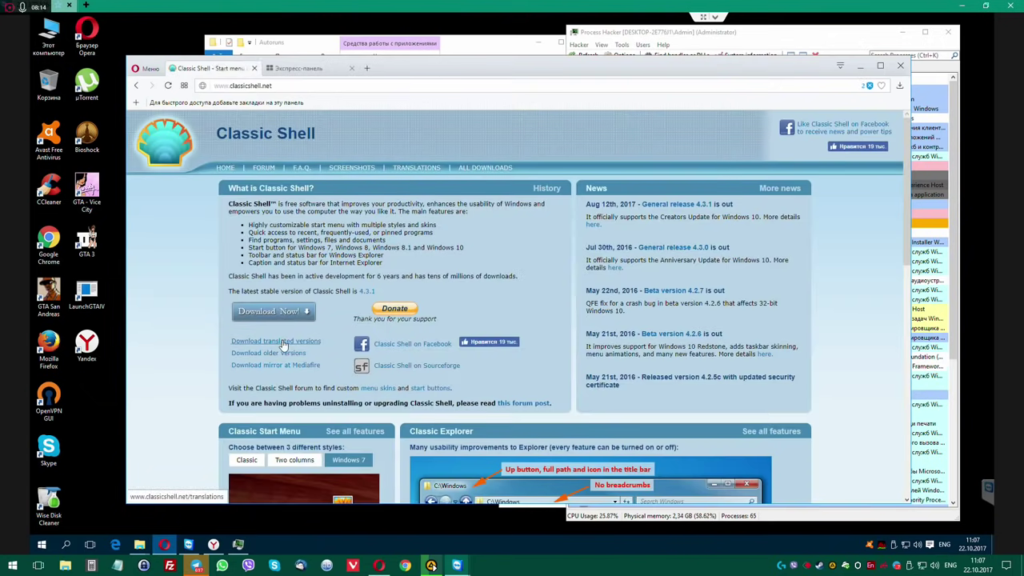
pyautogui.click(282, 341)
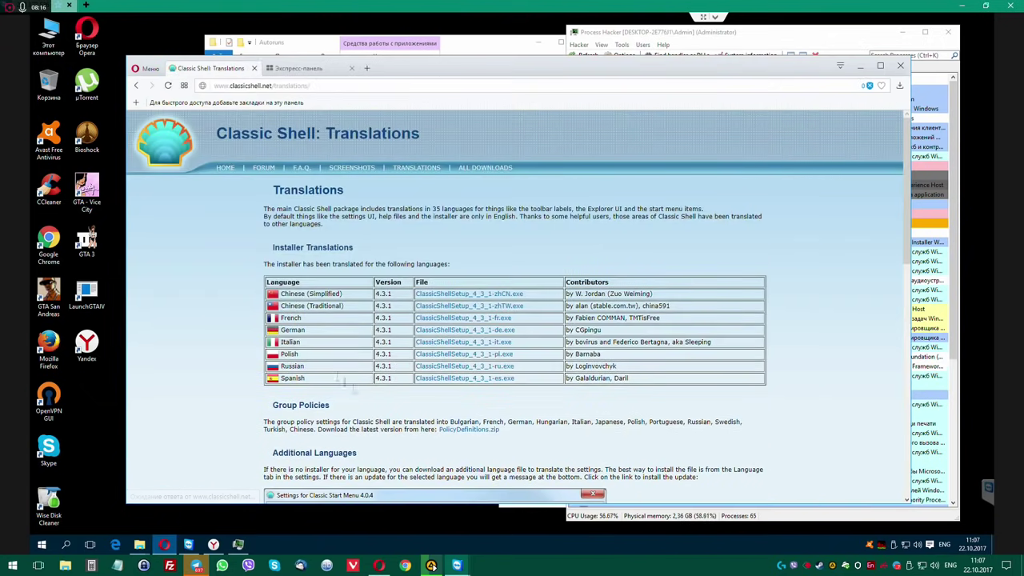
pyautogui.click(474, 366)
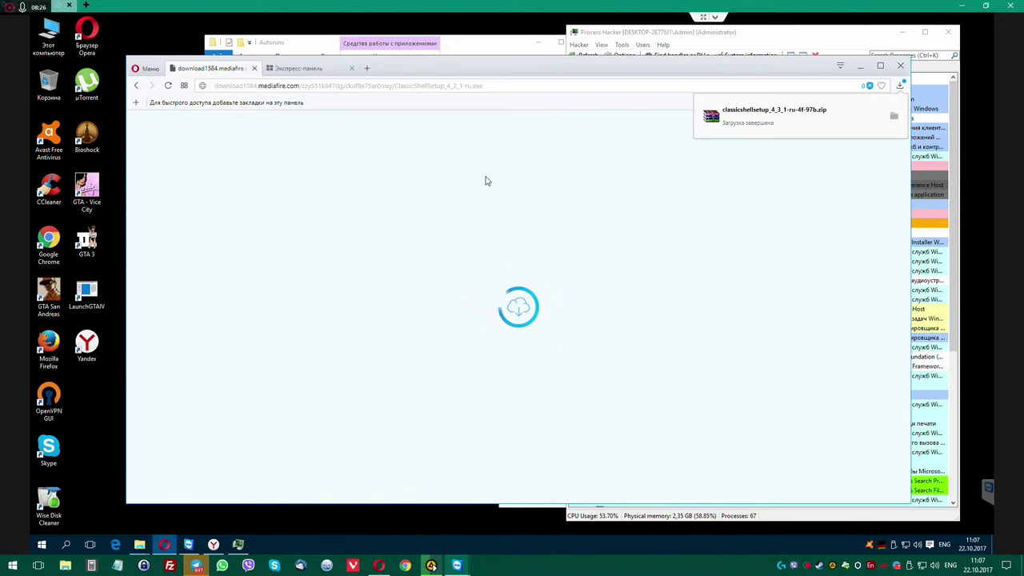
# Show the downloaded zip in Загрузки, extract it, and sort the folder by name.
pyautogui.click(894, 116)
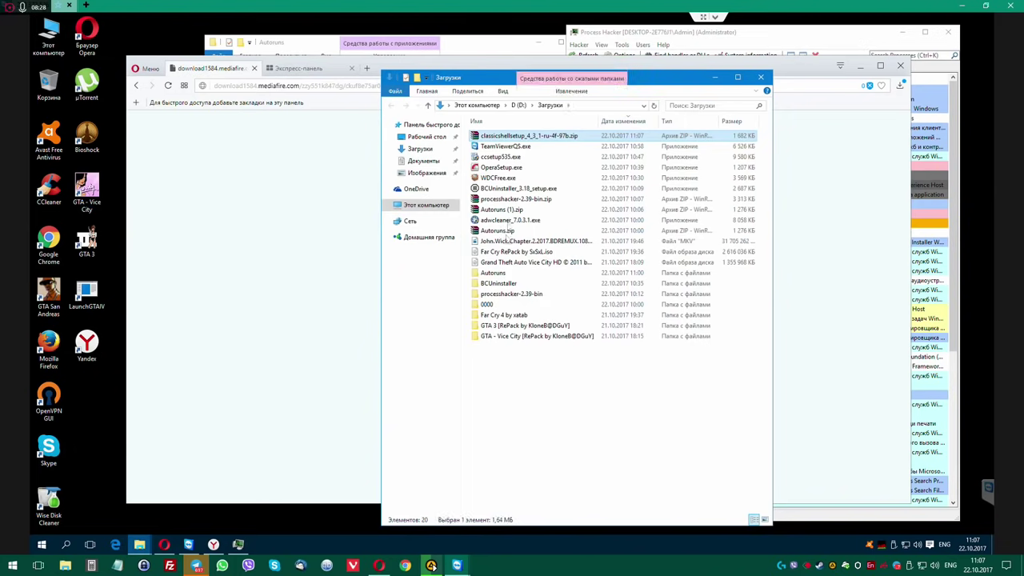
pyautogui.rightClick(510, 138)
pyautogui.click(533, 183)
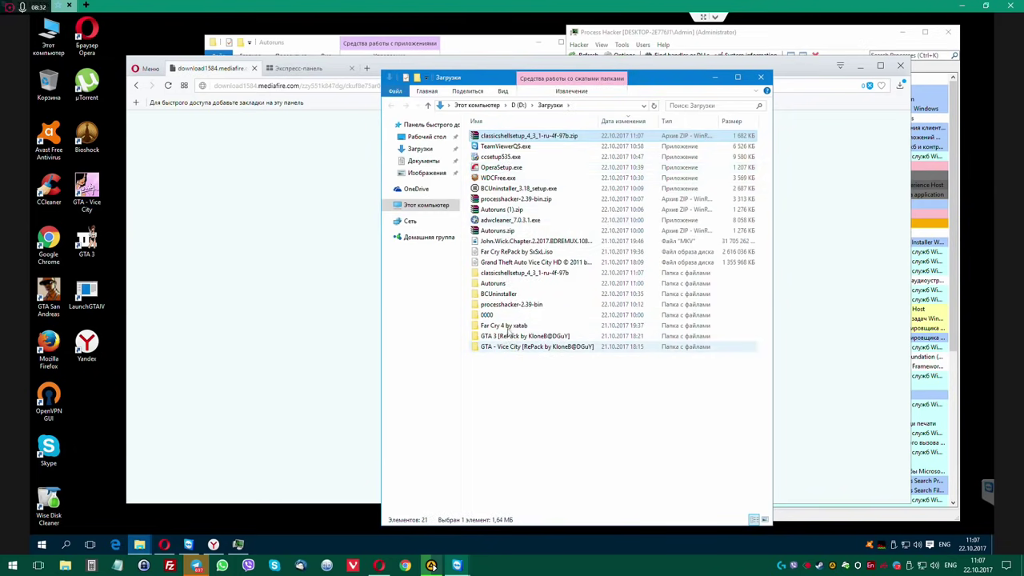
pyautogui.click(523, 120)
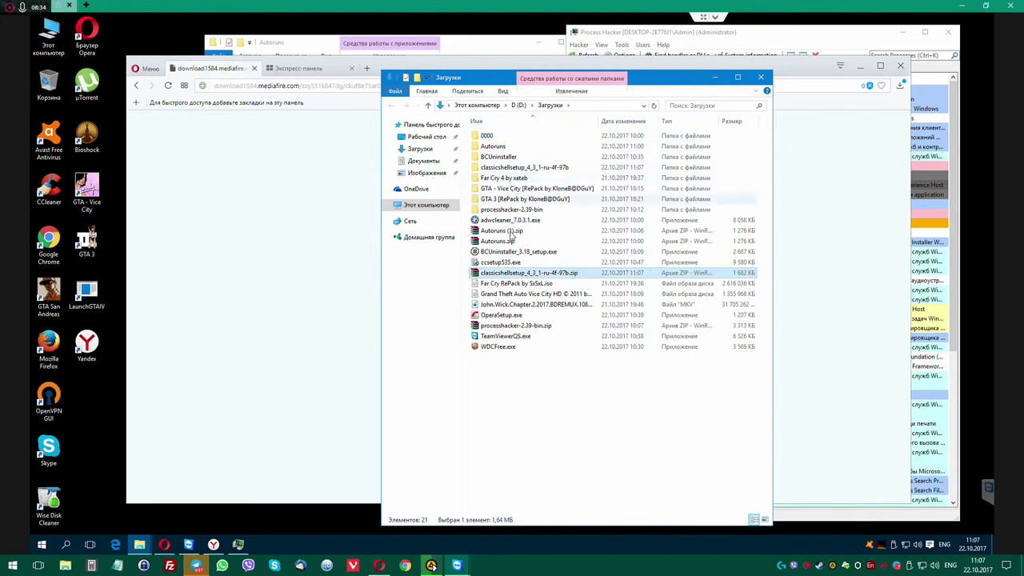
pyautogui.doubleClick(512, 168)
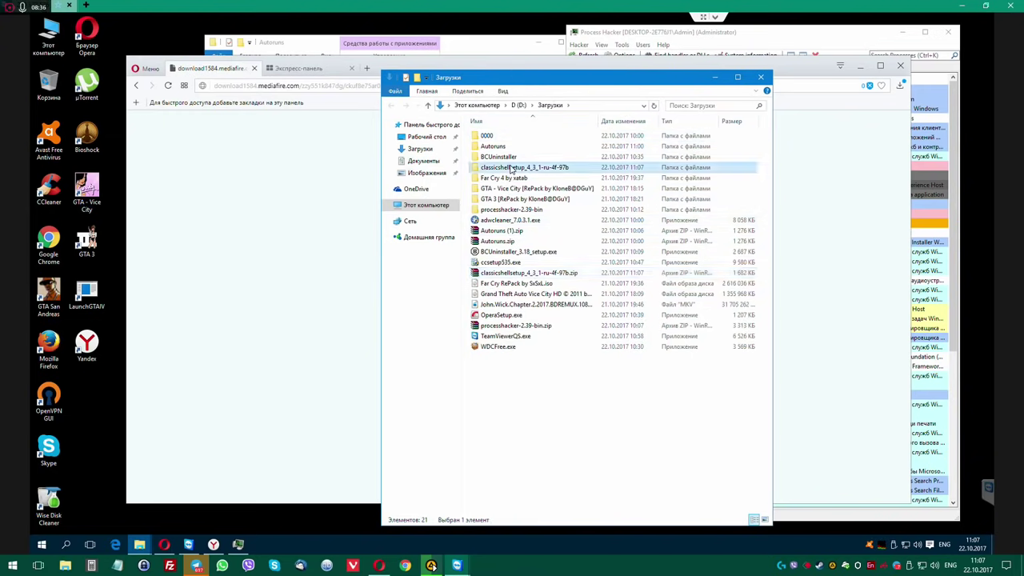
# Extract the zip into classicshellsetup_4_3_1-ru-4f-97b and launch its installer exe.
pyautogui.rightClick(507, 141)
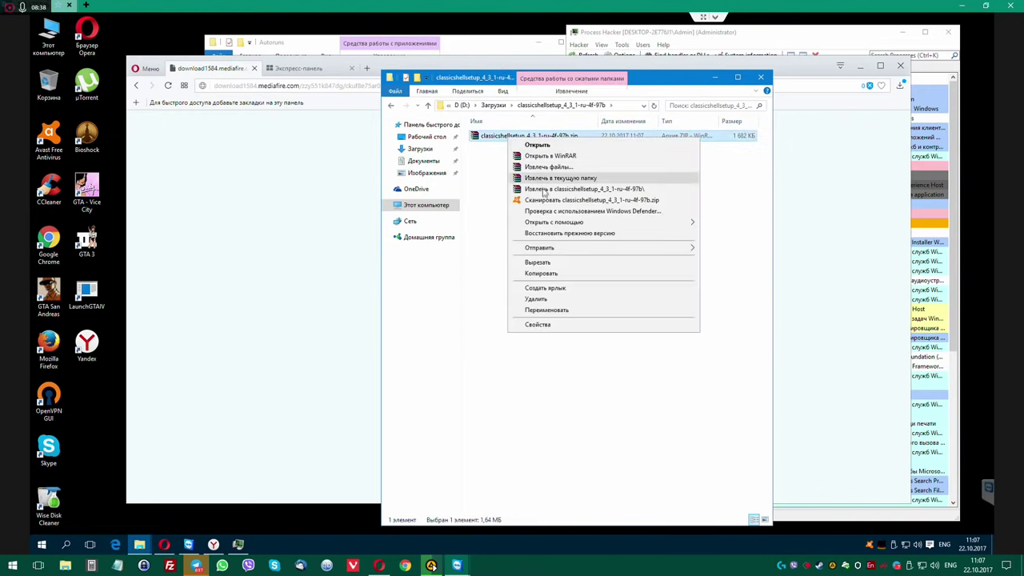
pyautogui.click(549, 195)
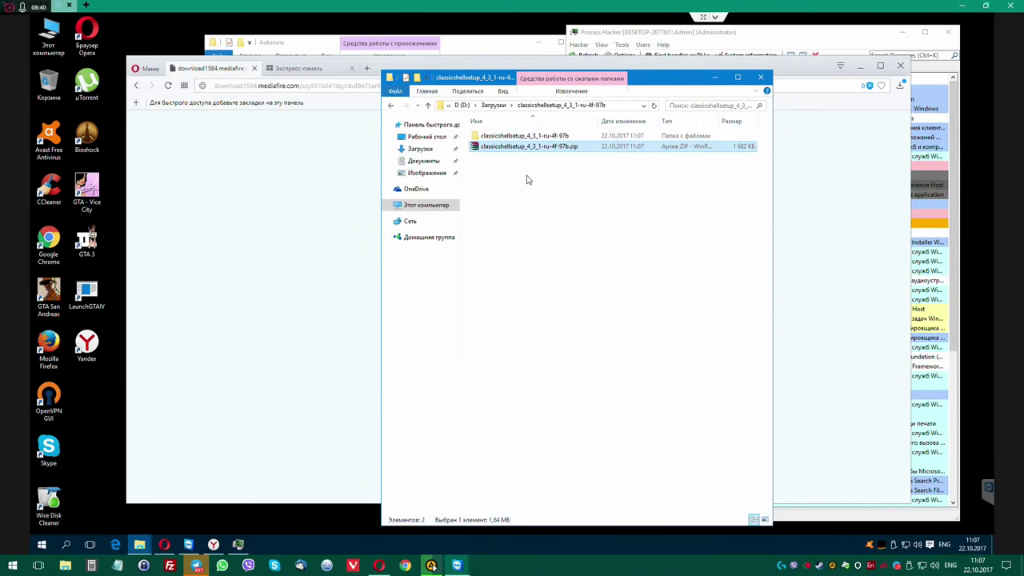
pyautogui.doubleClick(529, 137)
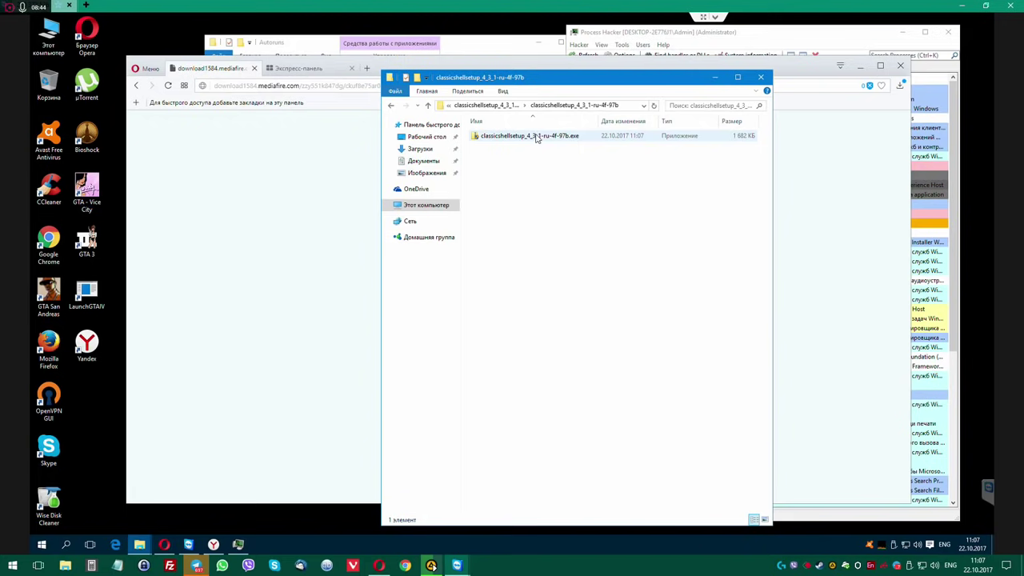
pyautogui.moveTo(552, 83); pyautogui.dragTo(610, 91)
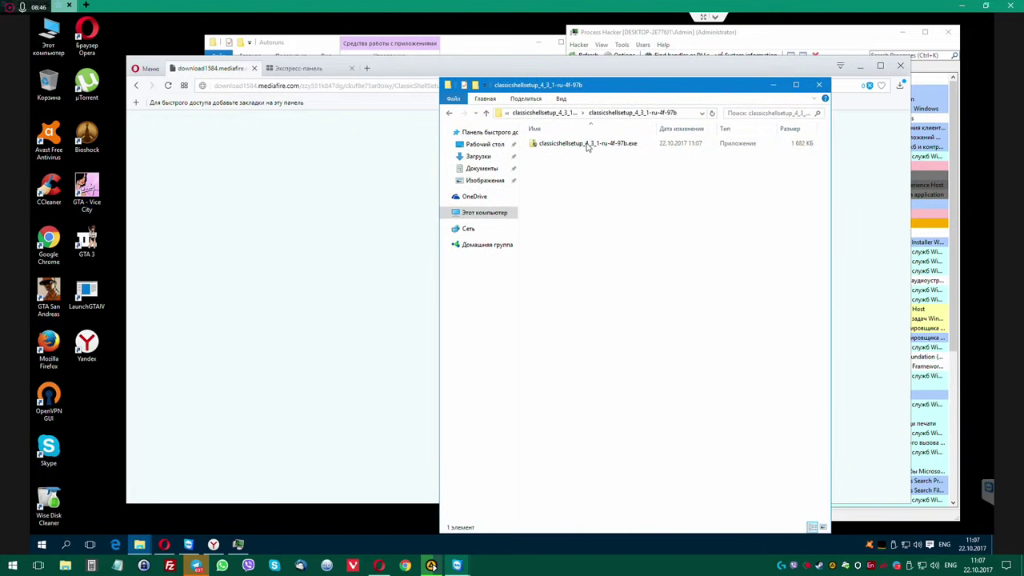
pyautogui.click(587, 143)
pyautogui.rightClick(587, 144)
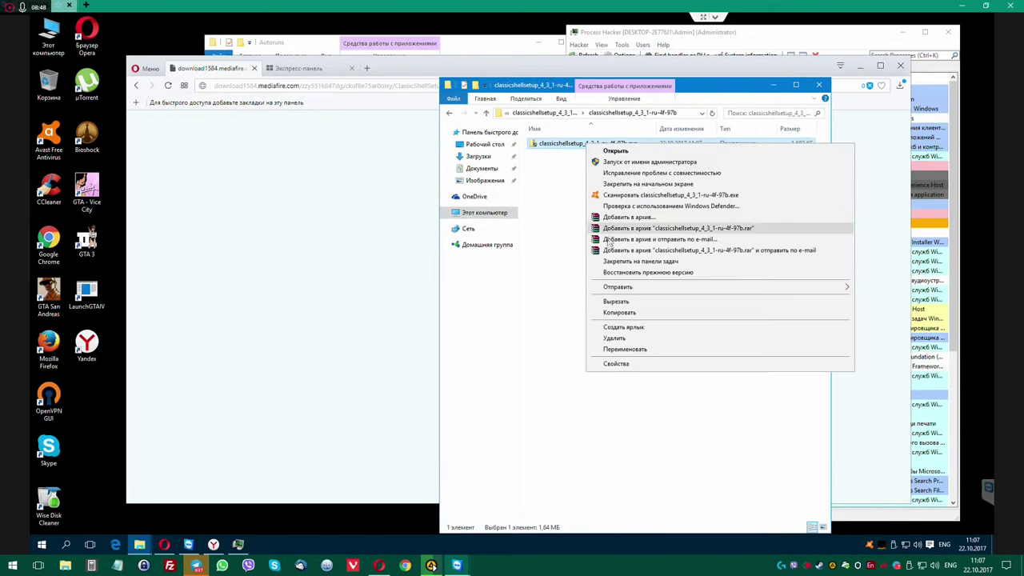
pyautogui.click(558, 170)
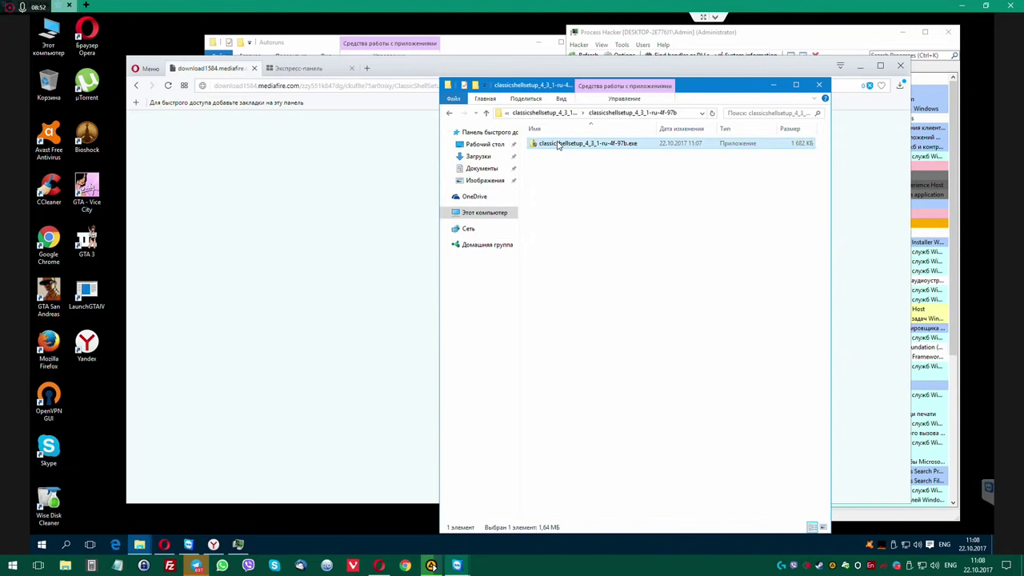
pyautogui.doubleClick(558, 144)
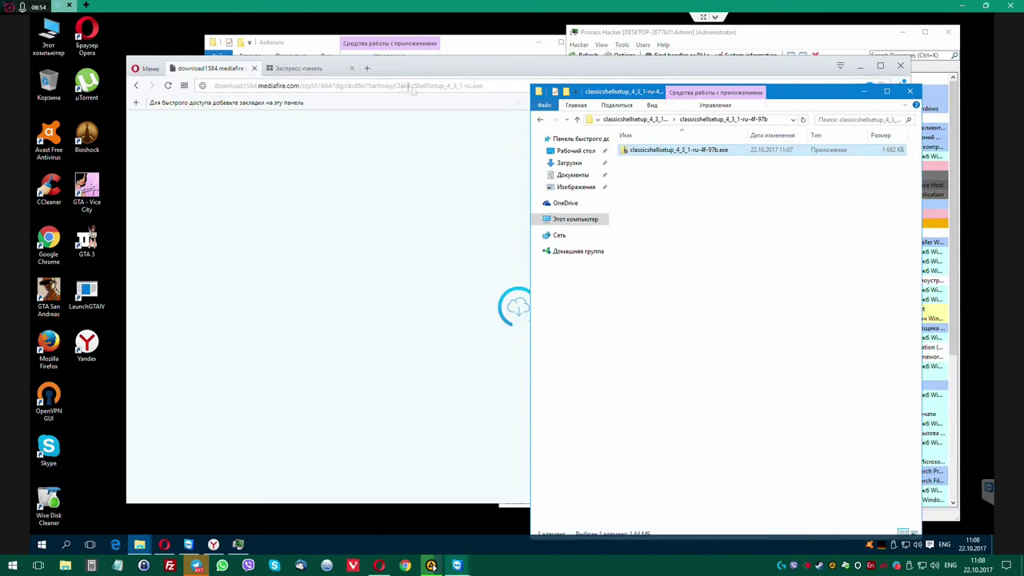
# Return to the Classic Shell Translations page and download the Russian installer again.
pyautogui.click(285, 72)
pyautogui.click(188, 71)
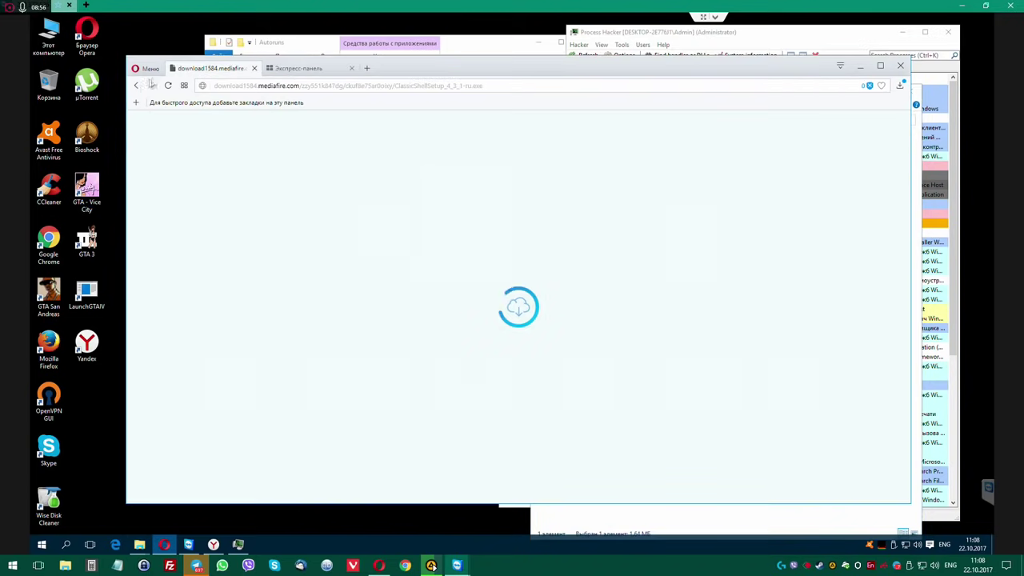
pyautogui.click(136, 86)
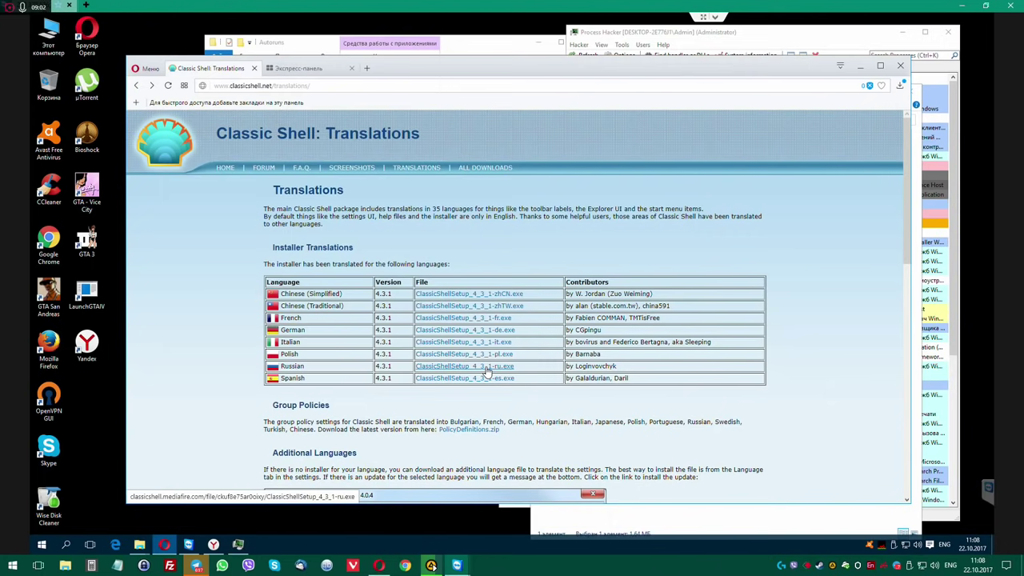
pyautogui.click(486, 368)
# Search Google for '140200' in a new tab.
pyautogui.click(366, 68)
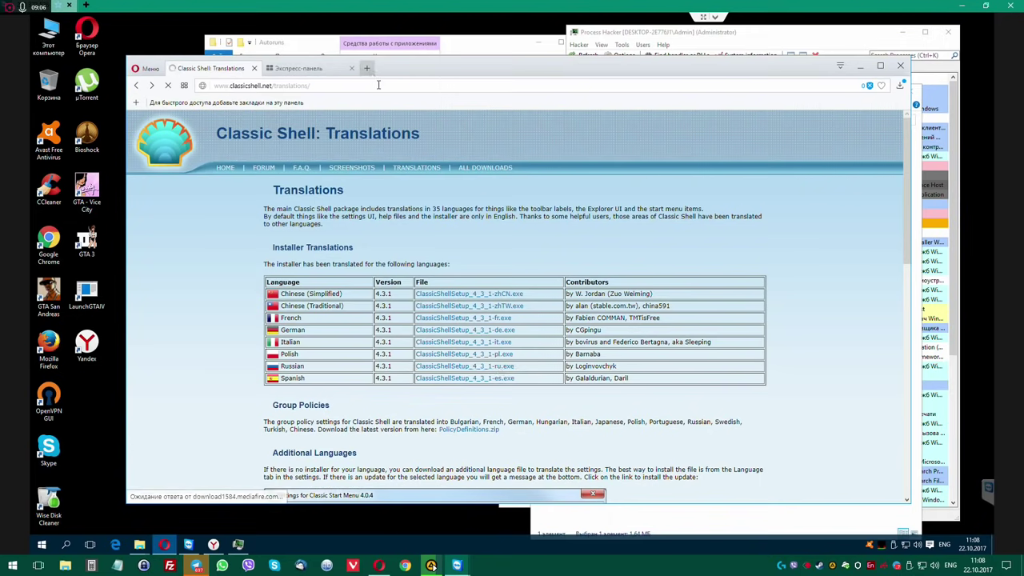
pyautogui.write('140200')
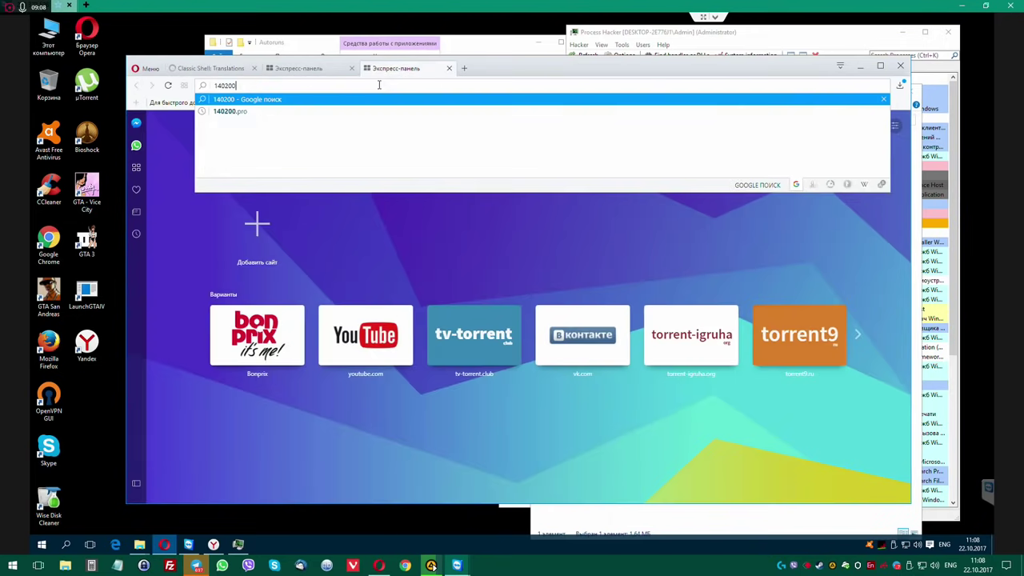
pyautogui.press('Return')
pyautogui.click(206, 68)
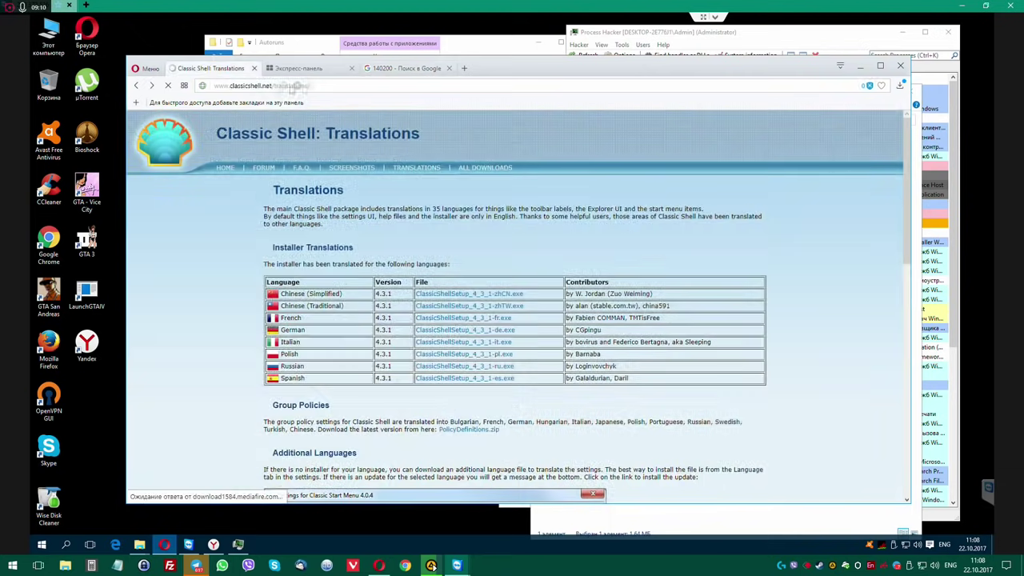
pyautogui.click(384, 69)
pyautogui.hotkey('ctrl', 'shift', 'Tab')
pyautogui.hotkey('ctrl', 'shift', 'Tab')
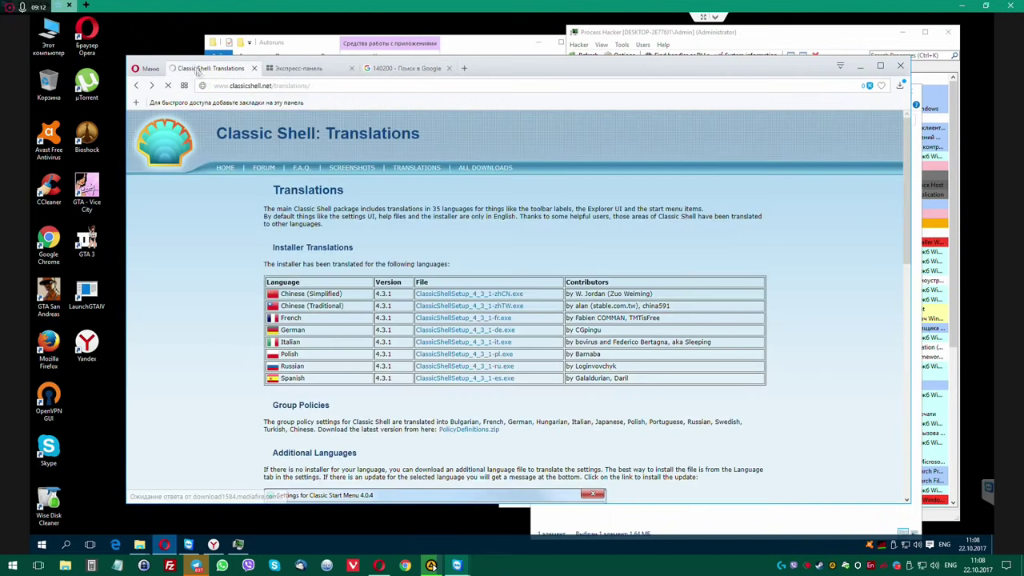
pyautogui.click(408, 68)
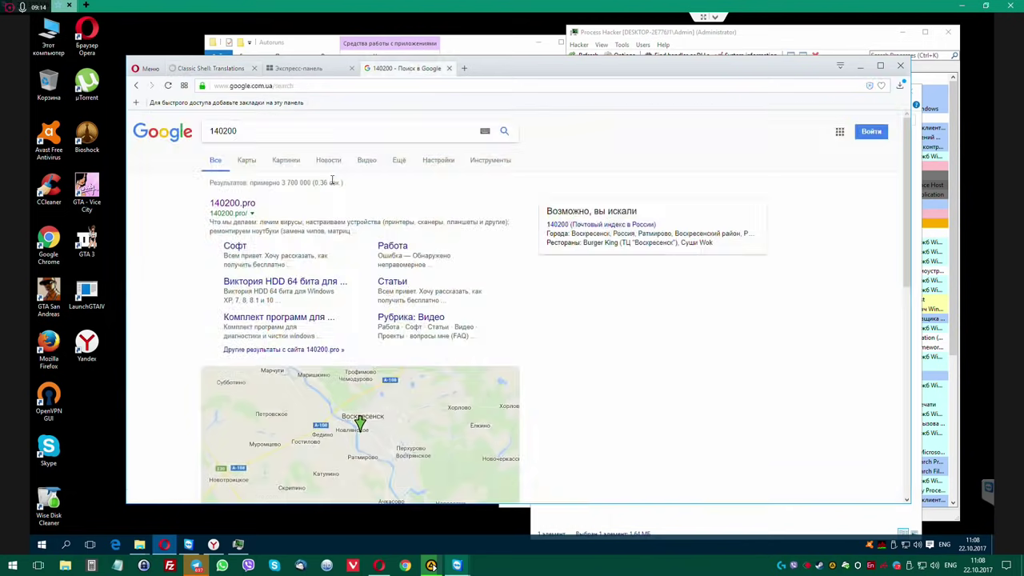
# Open the 140200.pro result and its ClassicShell_rus download link.
pyautogui.click(231, 205)
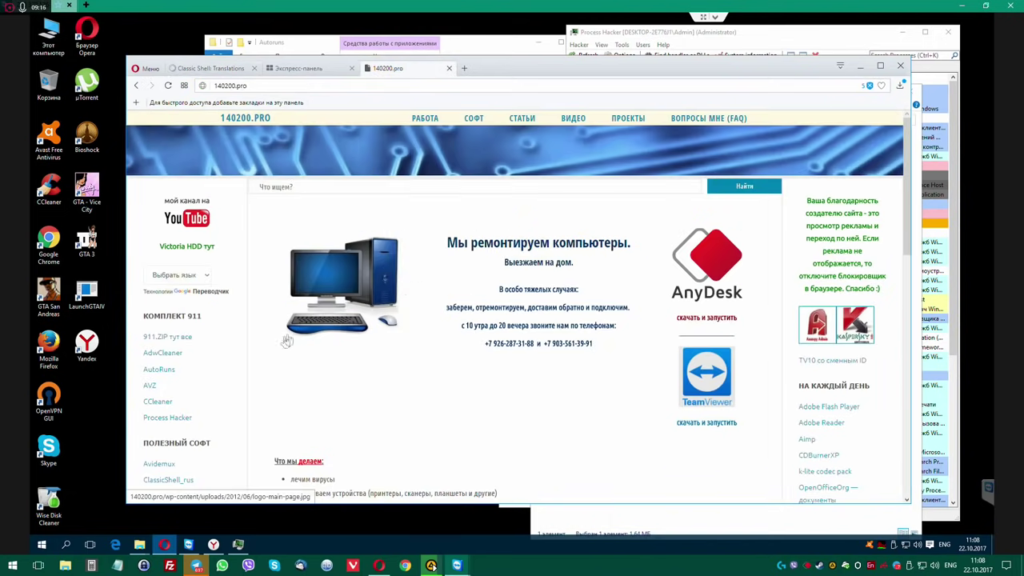
pyautogui.scroll(-3, 253, 345)
pyautogui.click(178, 297)
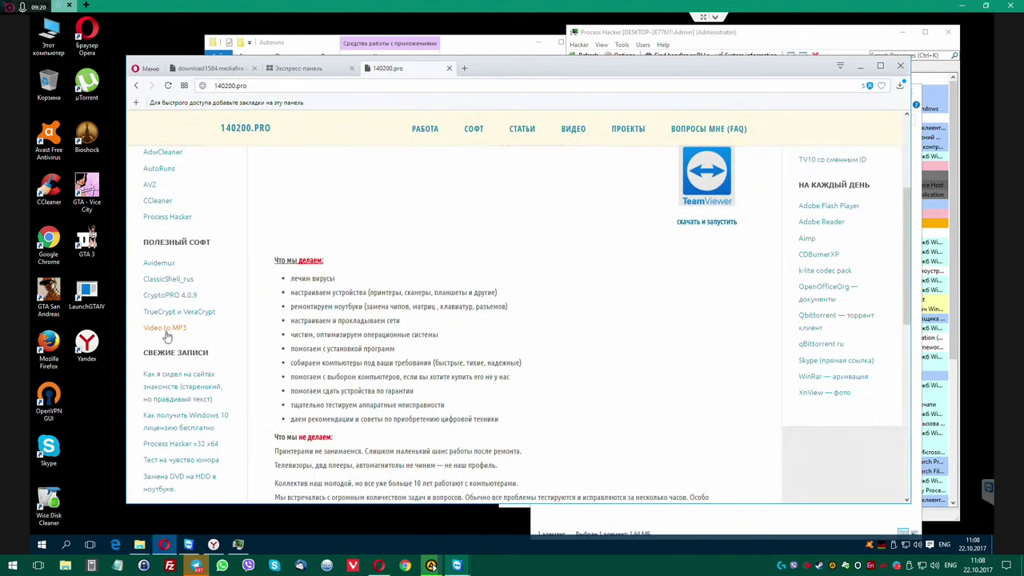
pyautogui.click(170, 281)
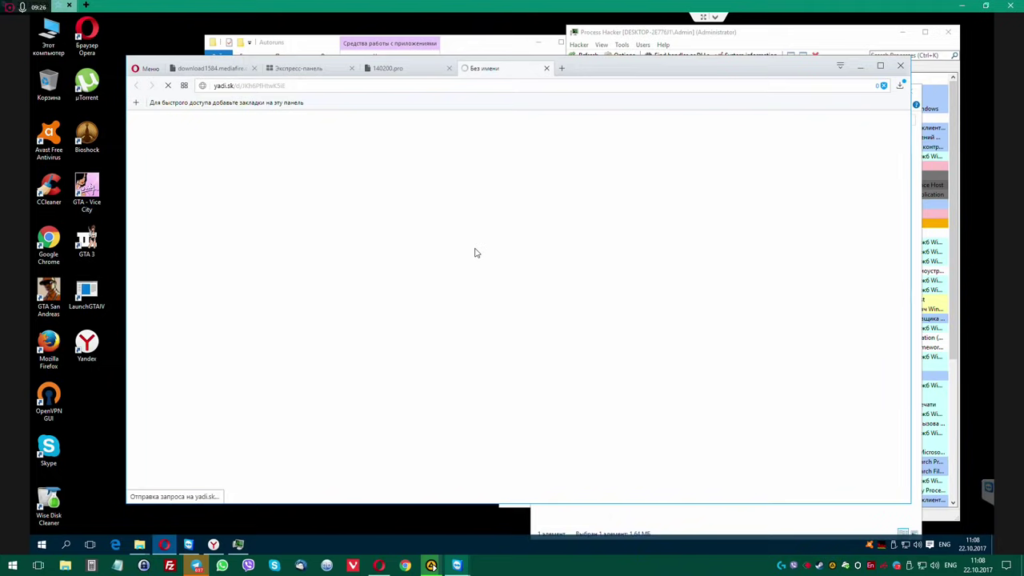
# Search Google for 'freegate' in a new tab, correcting the misspelled 'feeragte'.
pyautogui.click(562, 69)
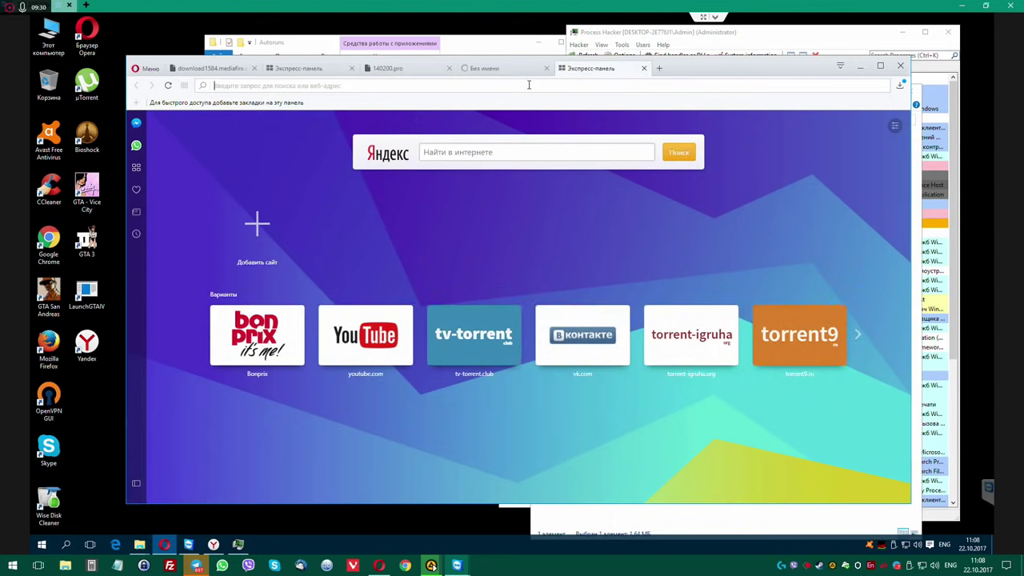
pyautogui.write('feerag')
pyautogui.write('te')
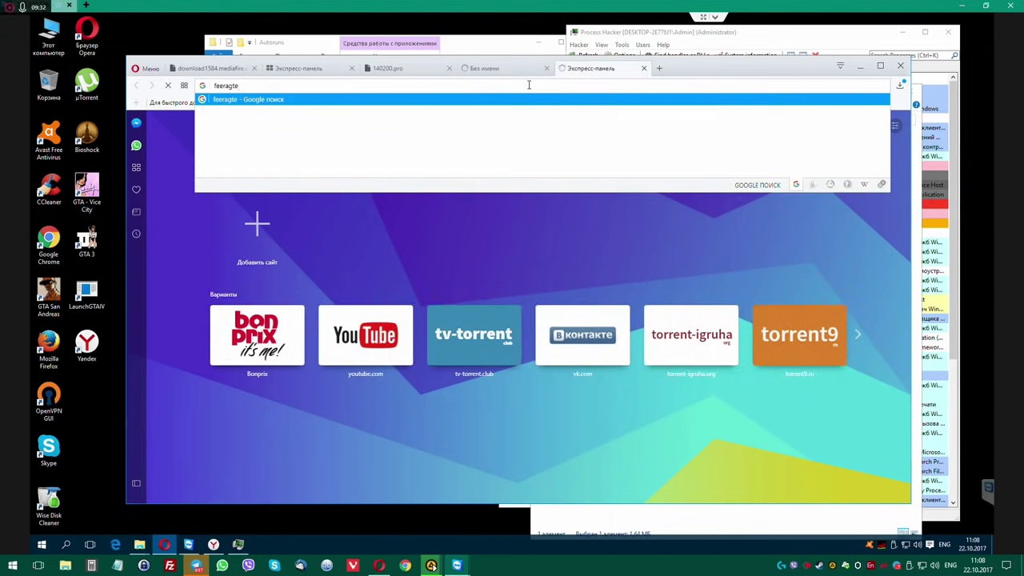
pyautogui.press('Return')
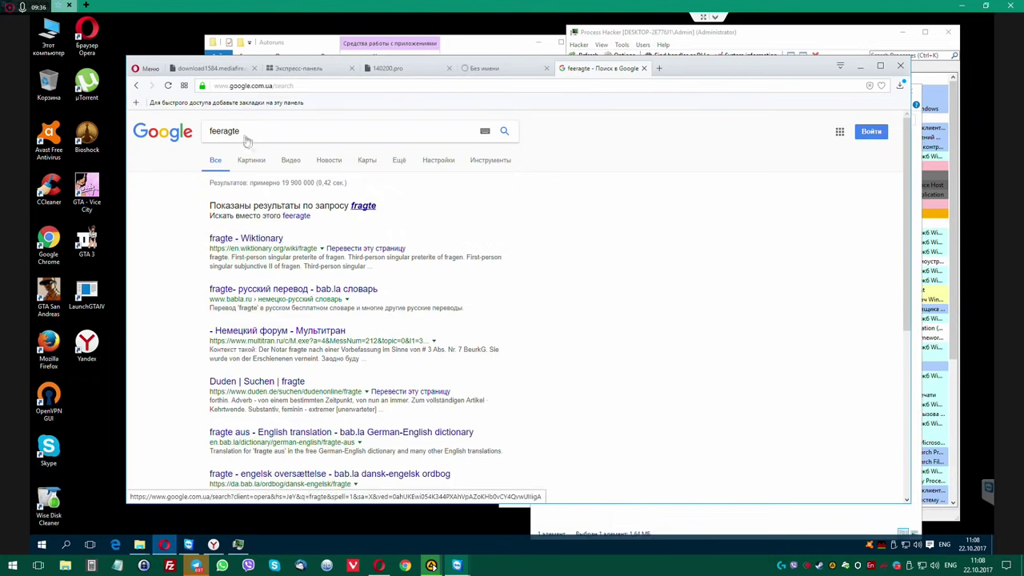
pyautogui.moveTo(263, 132); pyautogui.dragTo(192, 135)
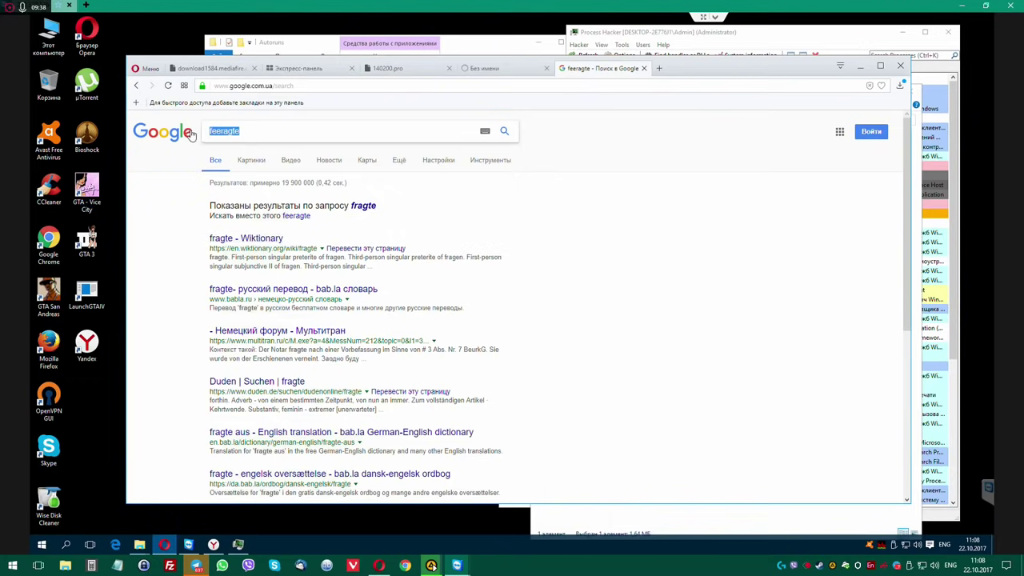
pyautogui.write('freegate')
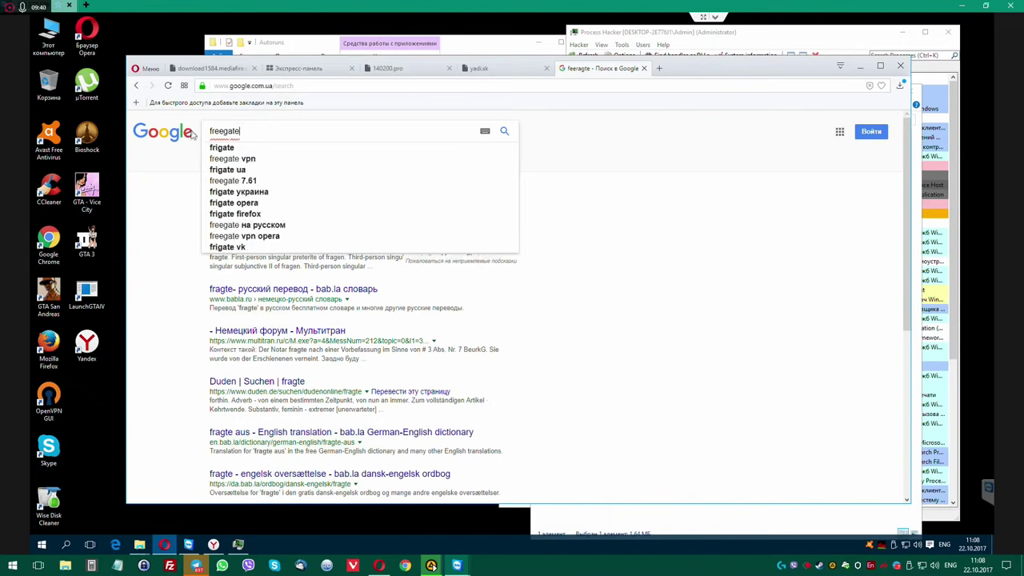
pyautogui.press('Return')
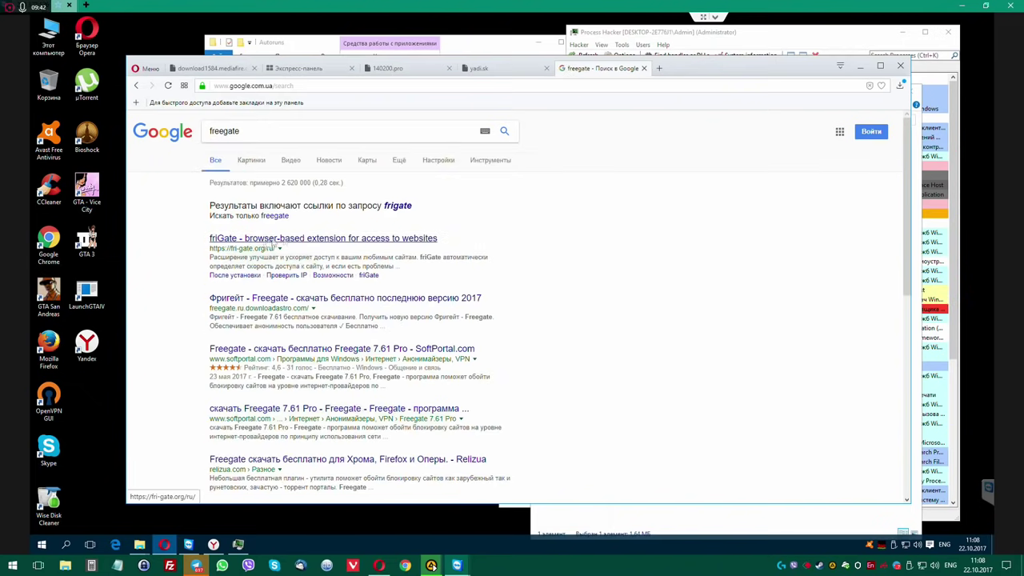
# Open fri-gate.org, restore the yadi.sk tab, and get friGate UA for Opera.
pyautogui.click(264, 238)
pyautogui.middleClick(514, 70)
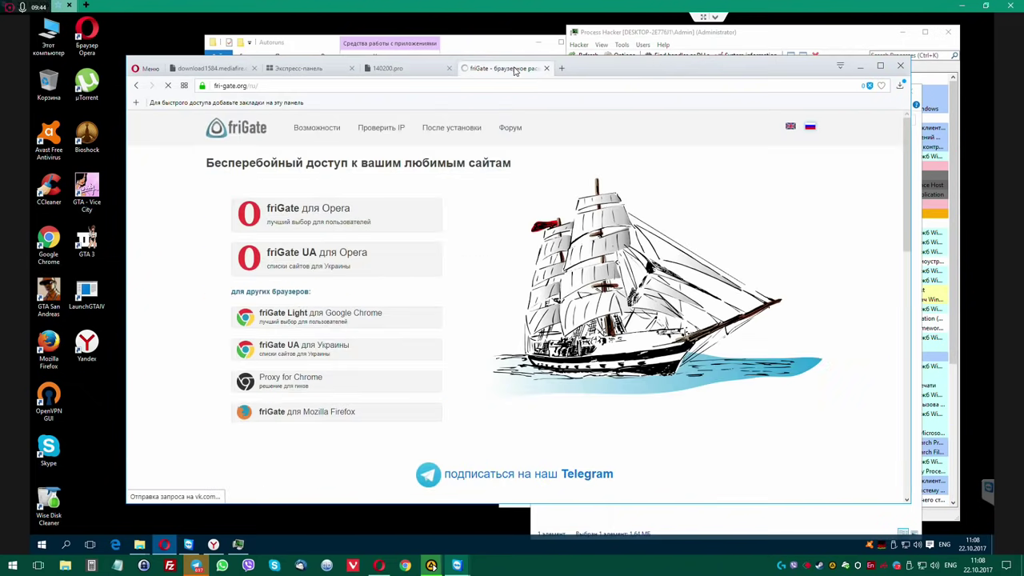
pyautogui.rightClick(571, 70)
pyautogui.click(624, 81)
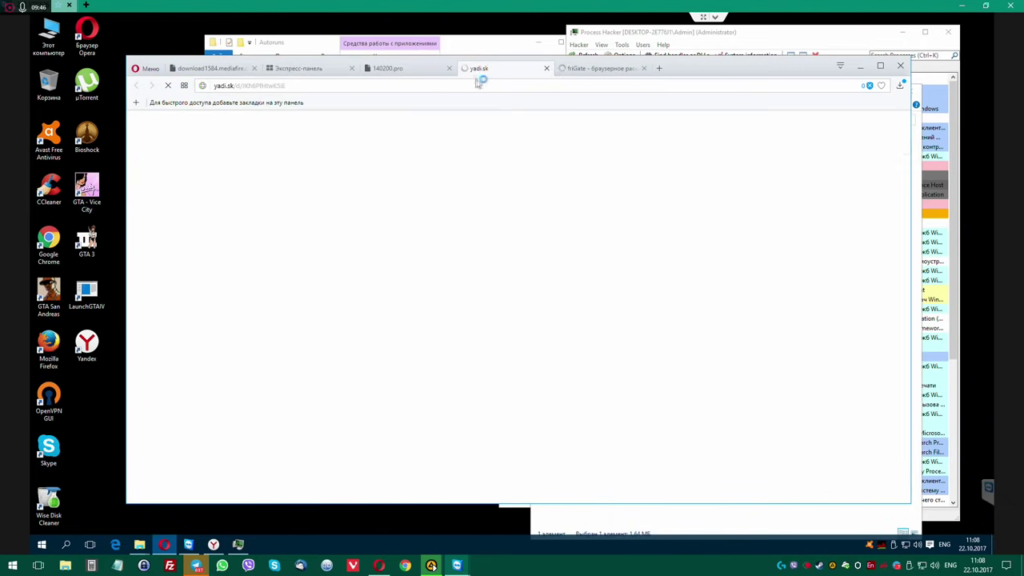
pyautogui.click(600, 70)
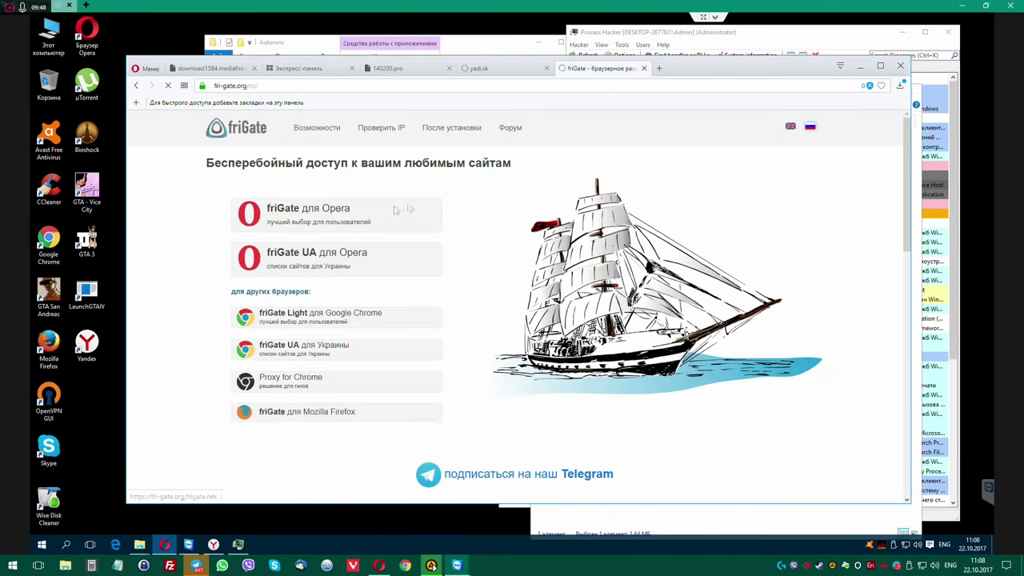
pyautogui.click(307, 261)
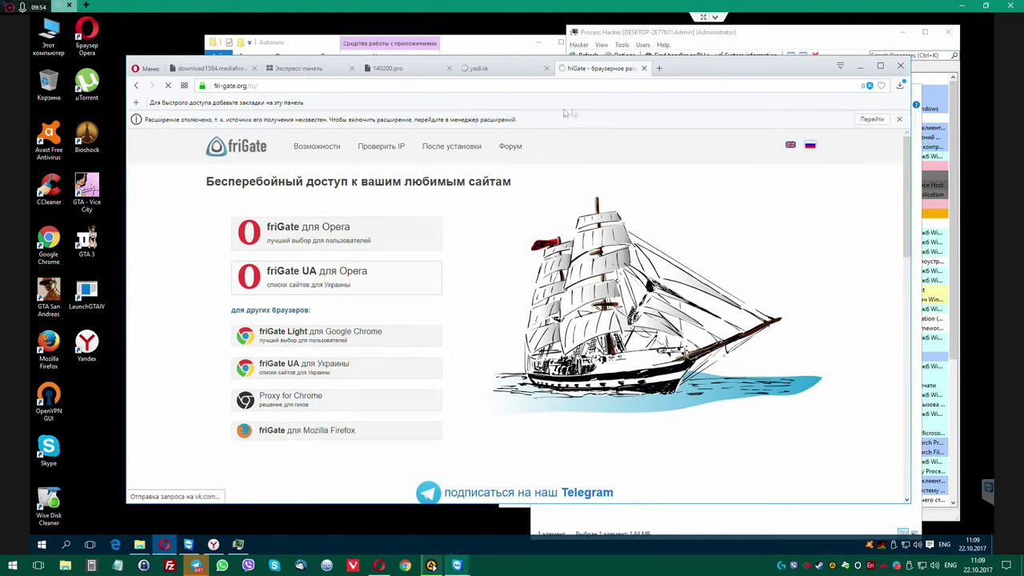
pyautogui.click(872, 120)
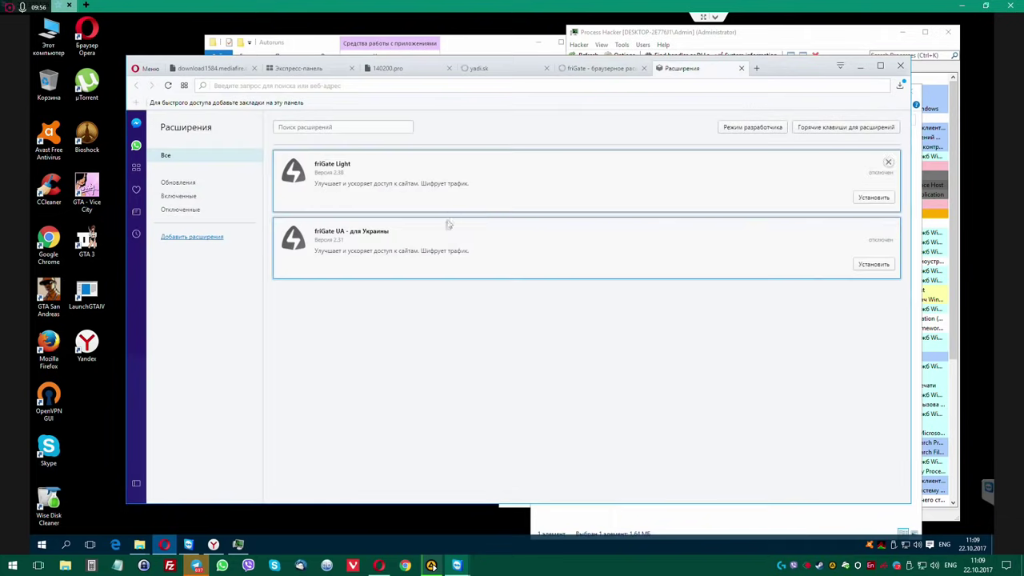
# Install the friGate extensions, including friGate UA 2.31, closing the fri-gate.org tab that opens.
pyautogui.click(874, 197)
pyautogui.click(875, 292)
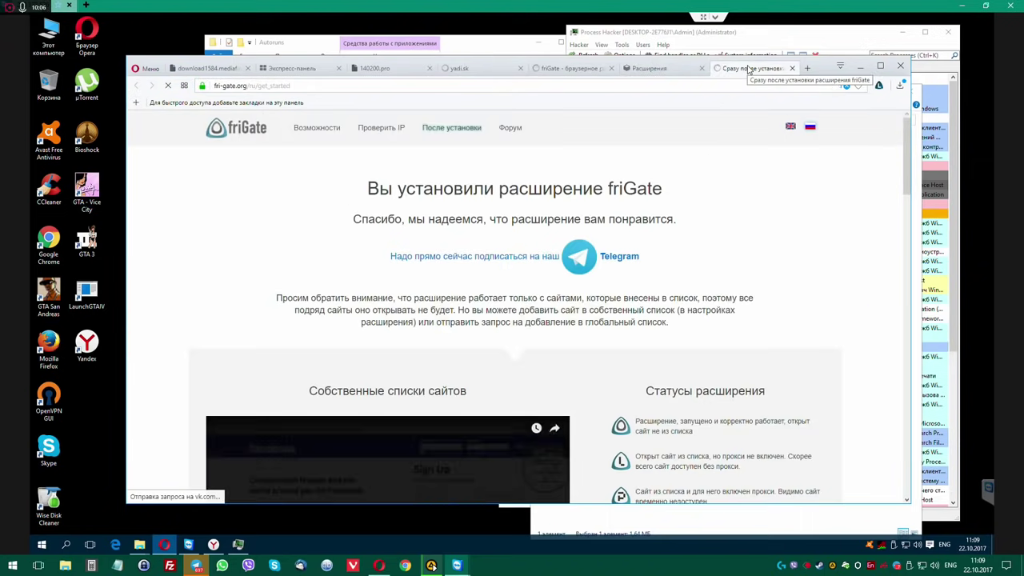
pyautogui.click(662, 70)
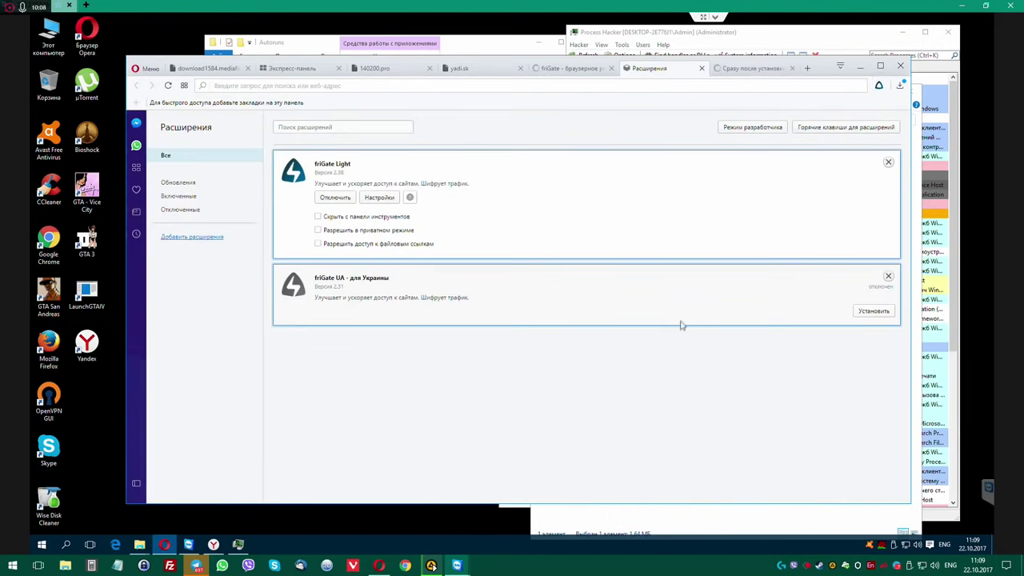
pyautogui.click(876, 311)
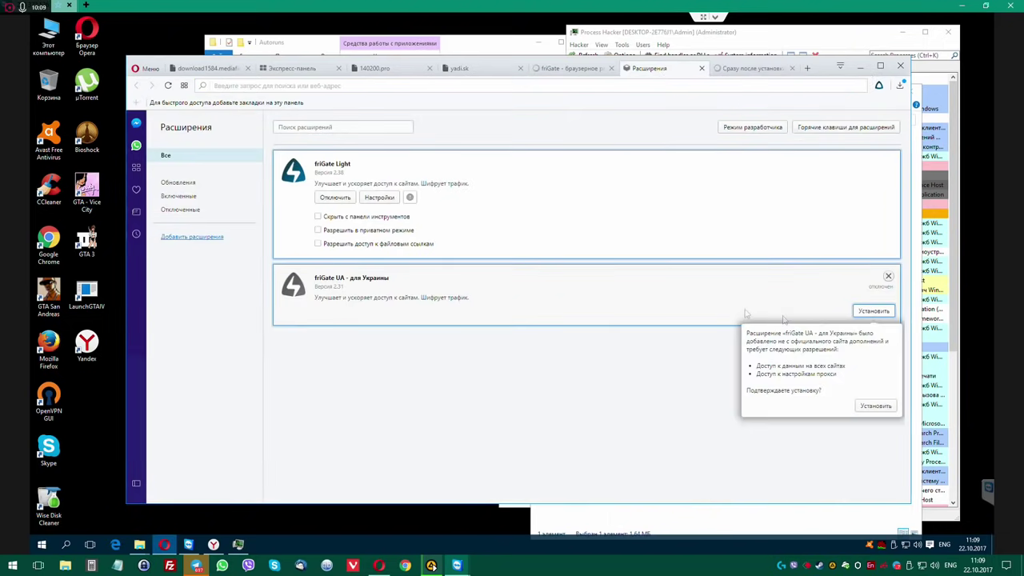
pyautogui.click(880, 406)
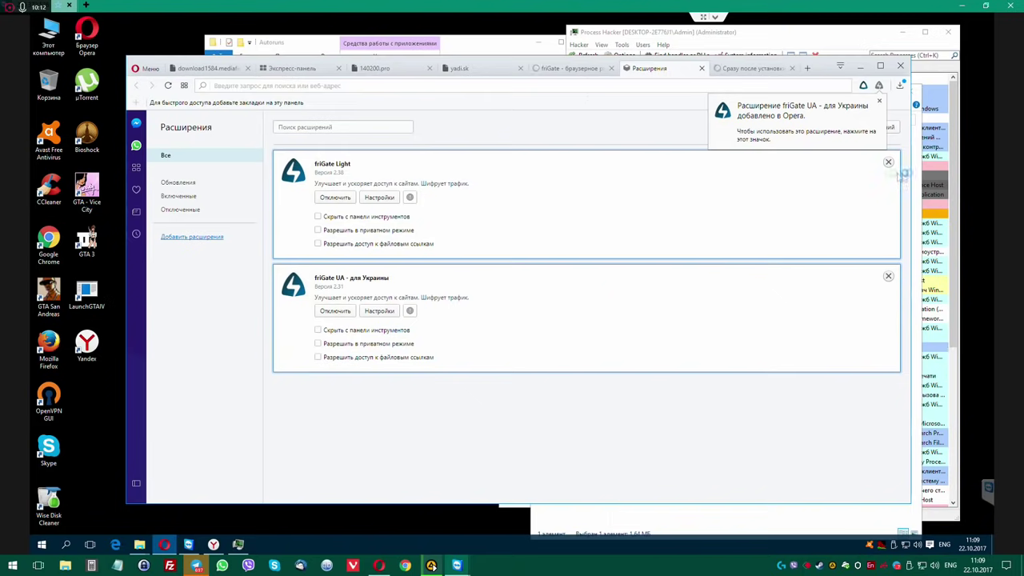
pyautogui.click(792, 68)
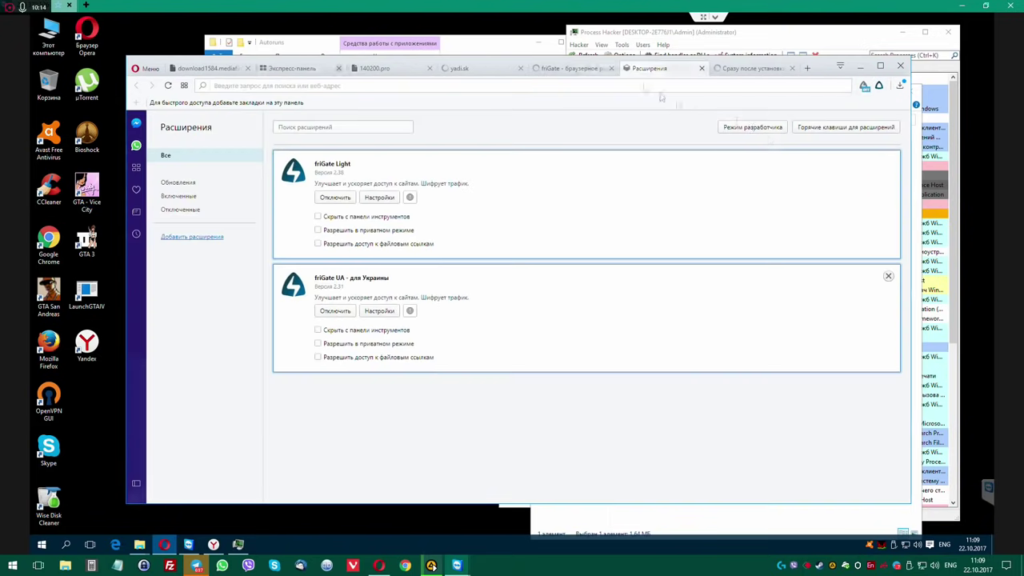
# Remove the friGate Light extension and return to the ClassicShellSetup Yandex Disk page.
pyautogui.click(888, 163)
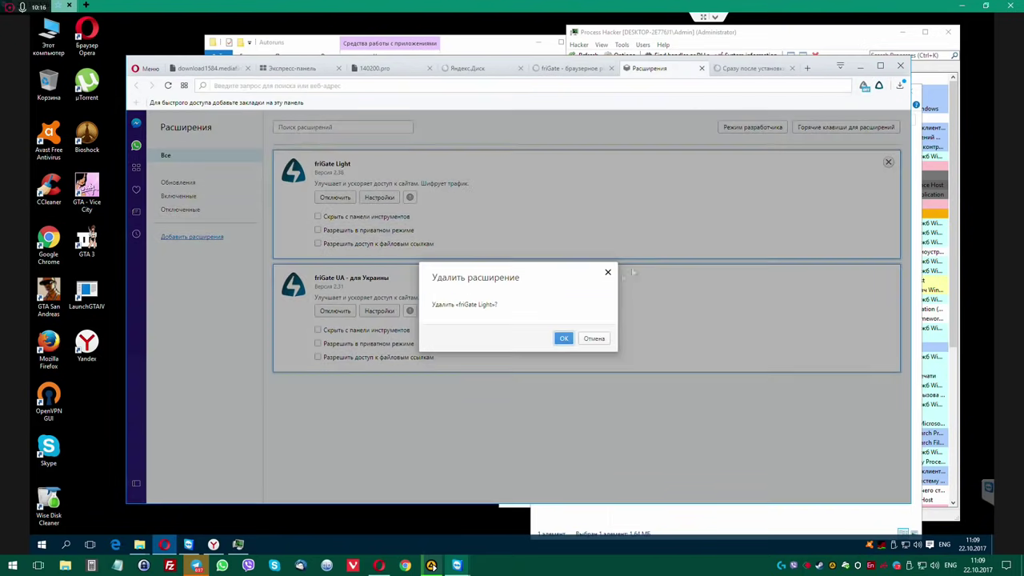
pyautogui.press('Return')
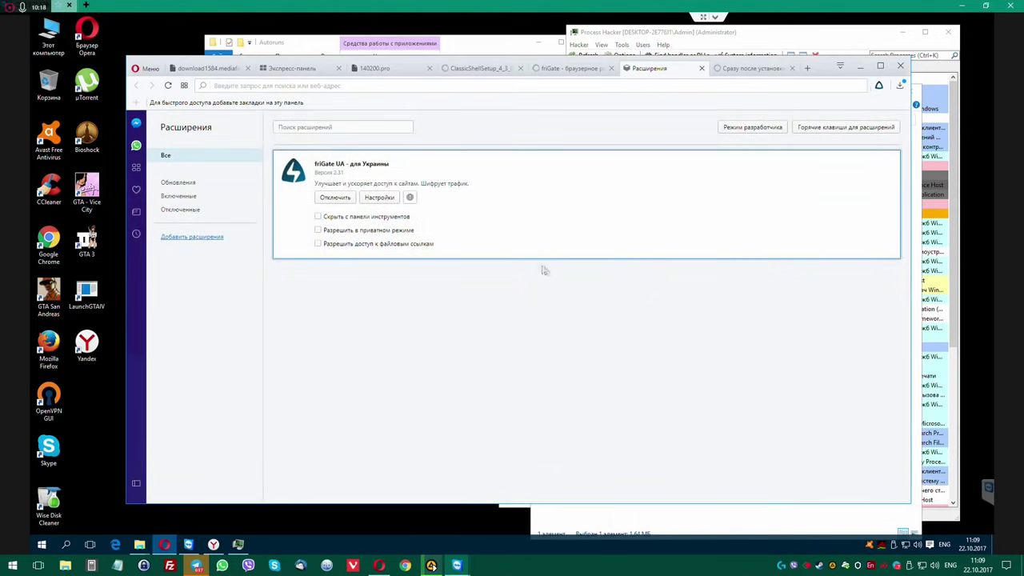
pyautogui.click(577, 68)
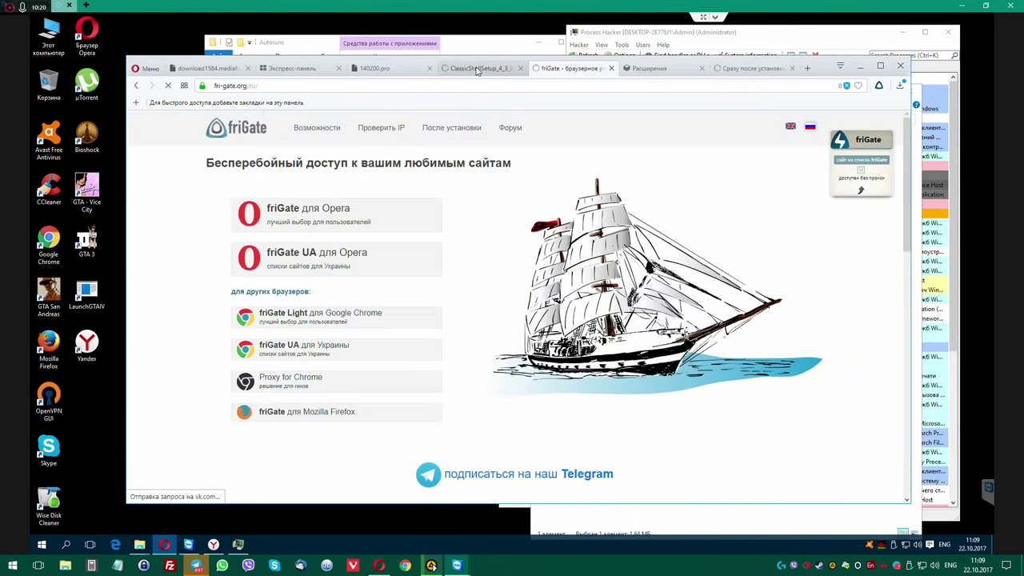
pyautogui.click(476, 70)
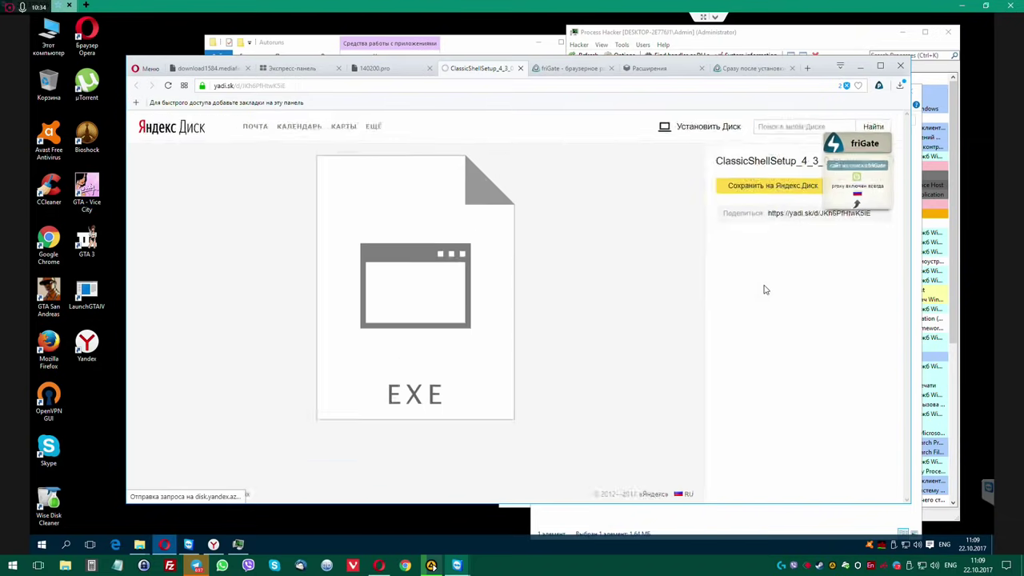
# Set Opera's page zoom from 90% to 100% and maximize the browser window.
pyautogui.click(148, 69)
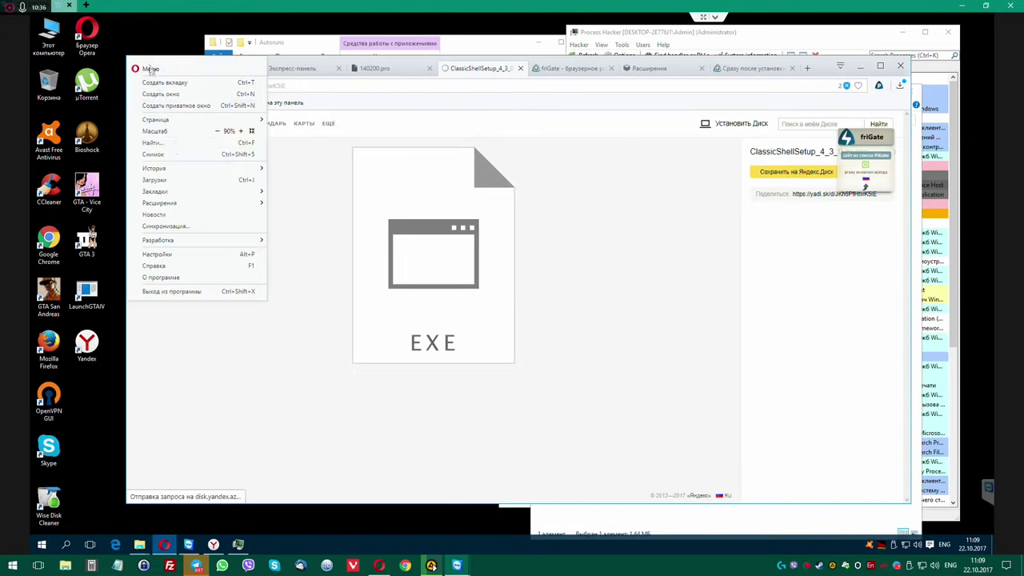
pyautogui.click(239, 131)
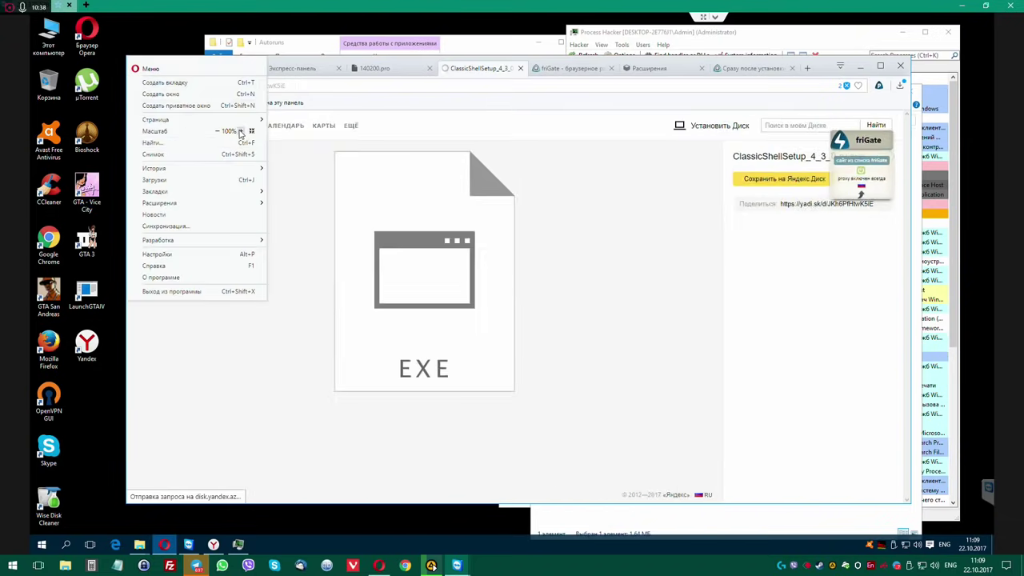
pyautogui.click(533, 251)
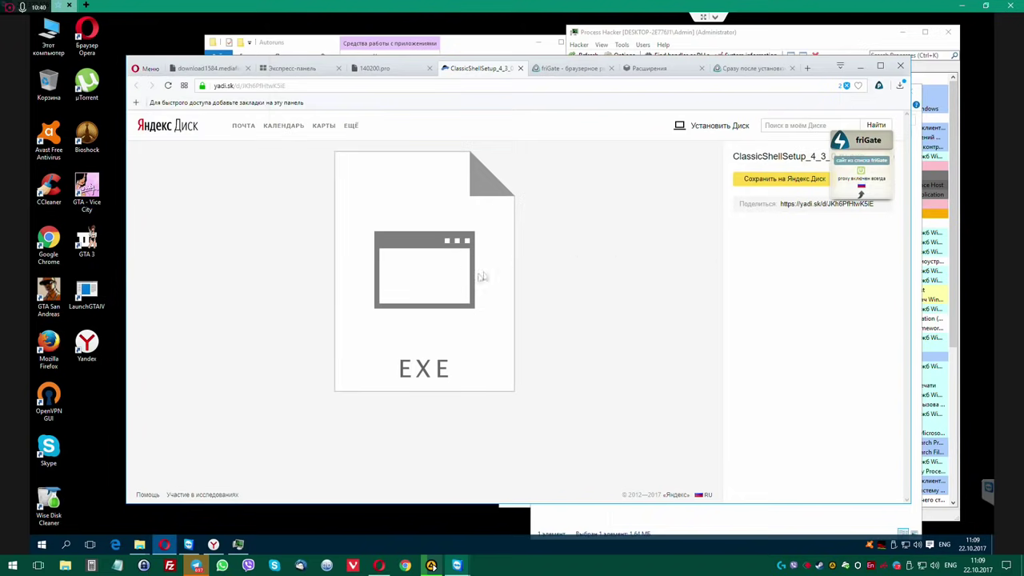
pyautogui.click(880, 65)
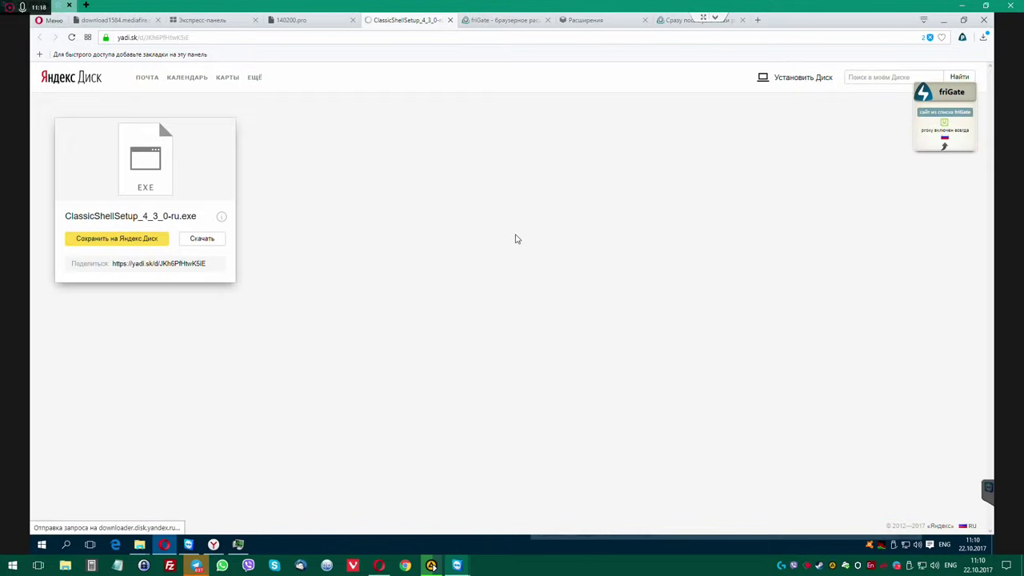
# Close the Extensions and friGate post-install tabs, then download ClassicShellSetup_4_3_0-ru.exe from Yandex Disk.
pyautogui.click(514, 26)
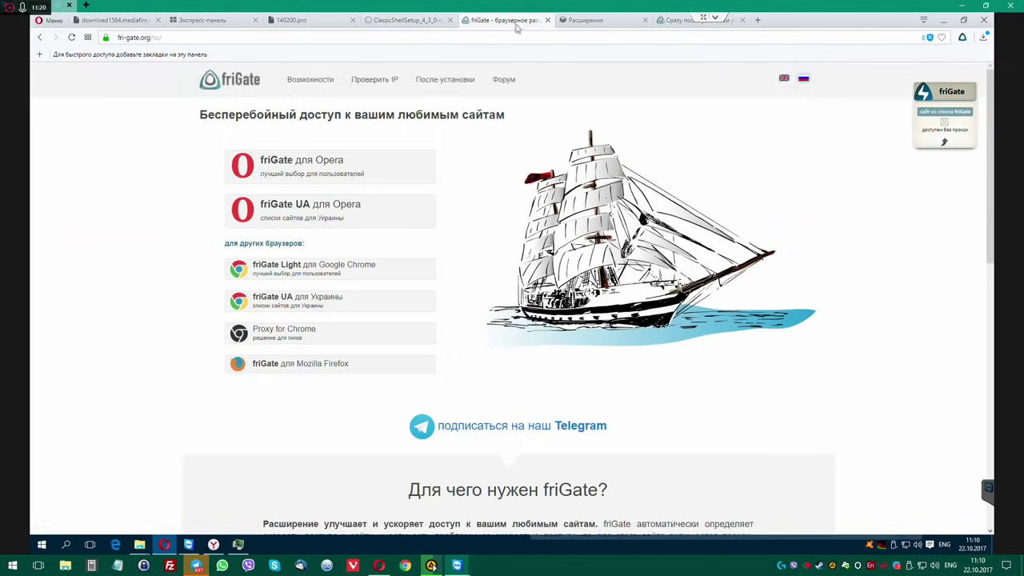
pyautogui.click(408, 20)
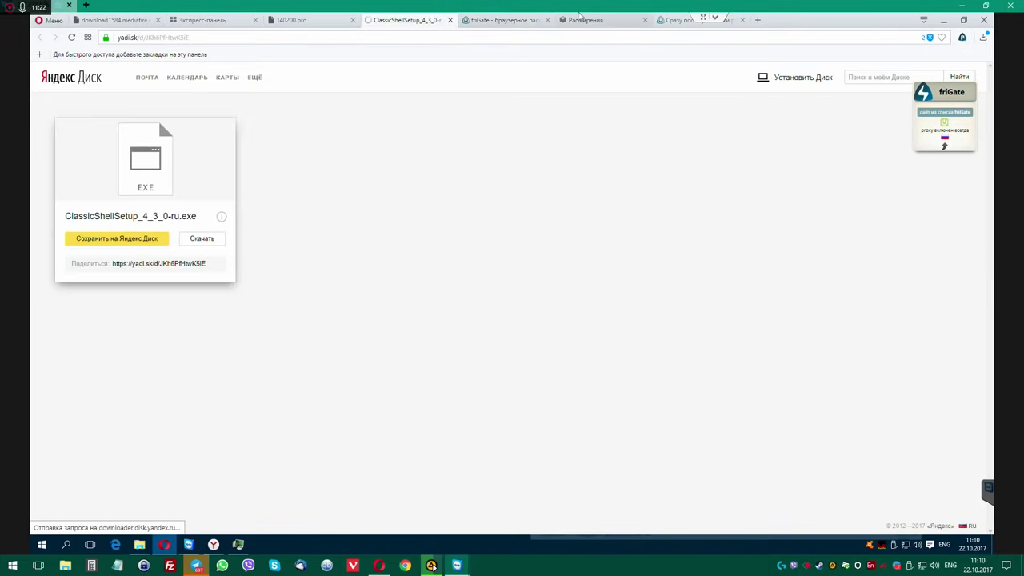
pyautogui.click(591, 20)
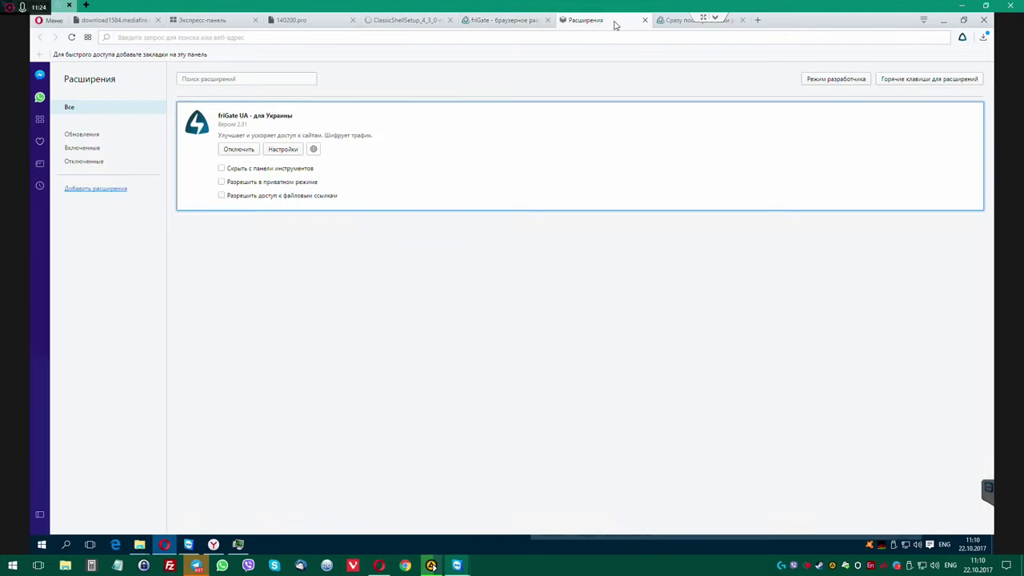
pyautogui.middleClick(614, 24)
pyautogui.middleClick(596, 24)
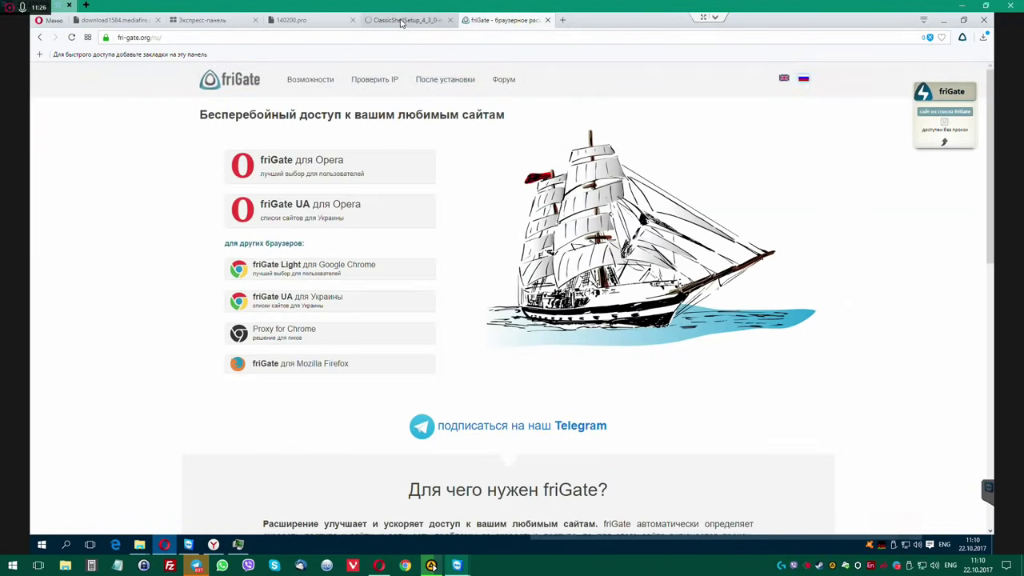
pyautogui.click(402, 20)
pyautogui.click(201, 239)
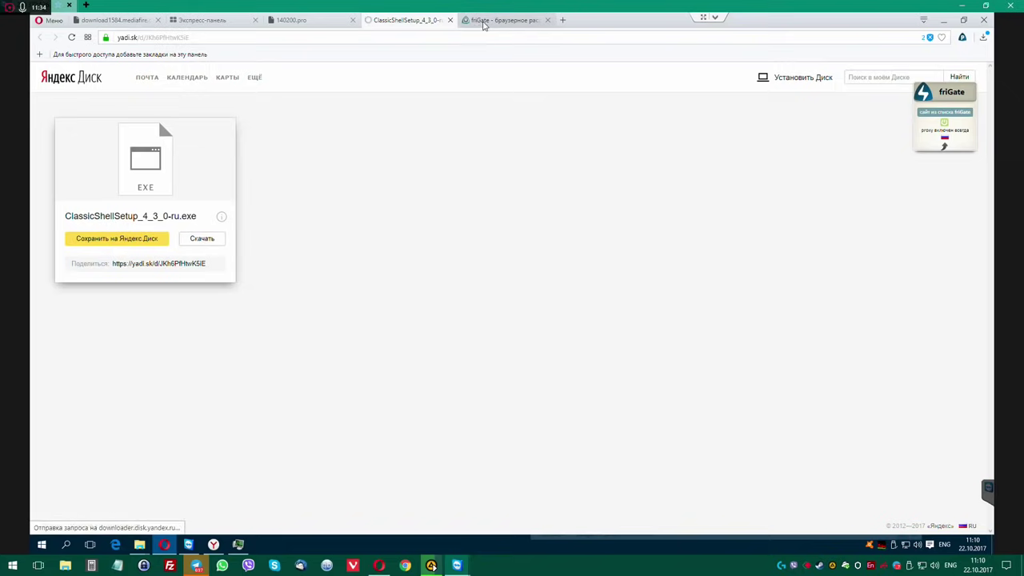
pyautogui.click(504, 20)
# Go to the MediaFire download tab and reload the page.
pyautogui.click(291, 20)
pyautogui.click(196, 20)
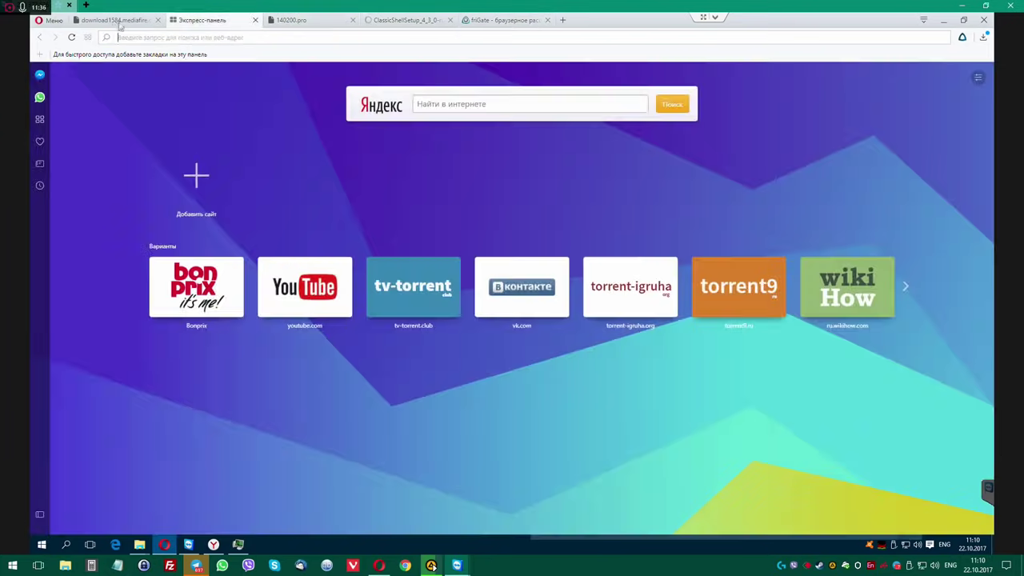
pyautogui.click(118, 20)
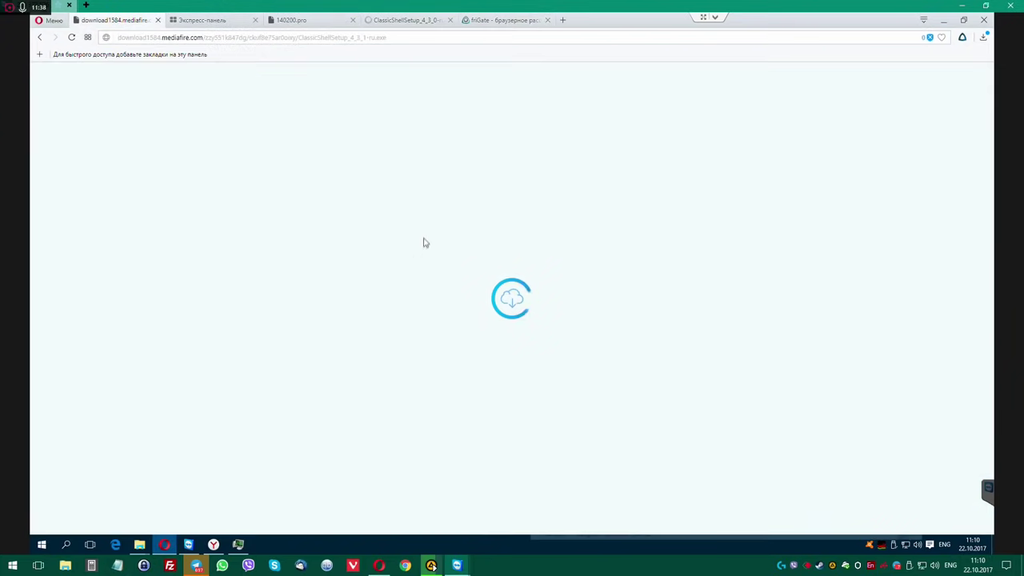
pyautogui.click(71, 37)
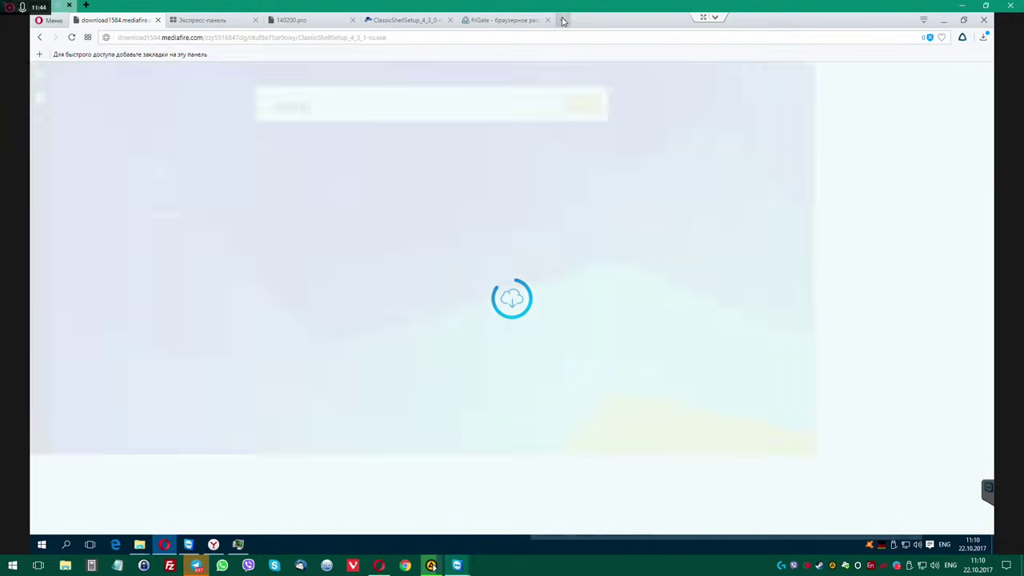
# Show the third Classic Shell zip in Downloads, then return to the Classic Shell Translations page.
pyautogui.click(562, 20)
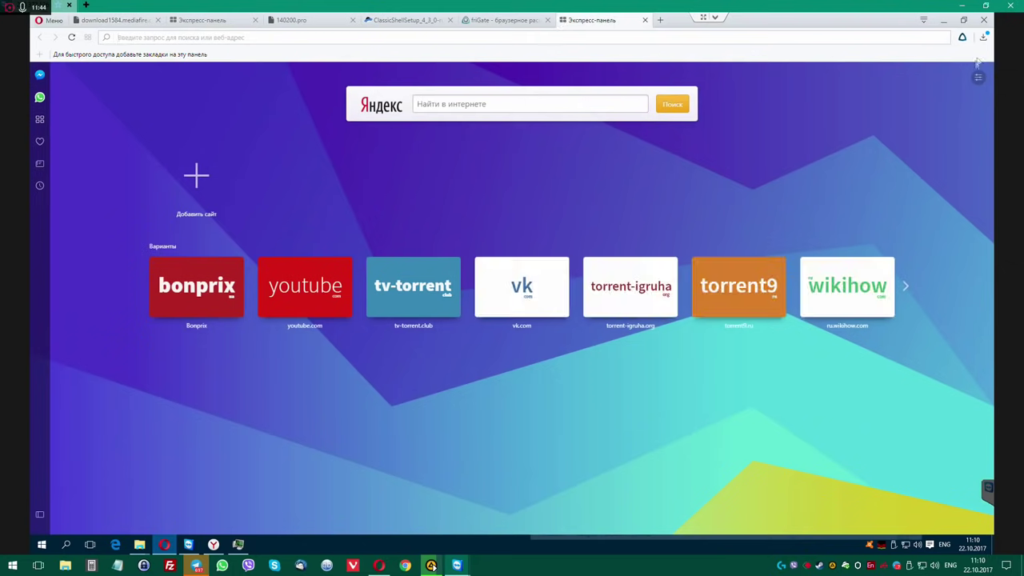
pyautogui.click(983, 38)
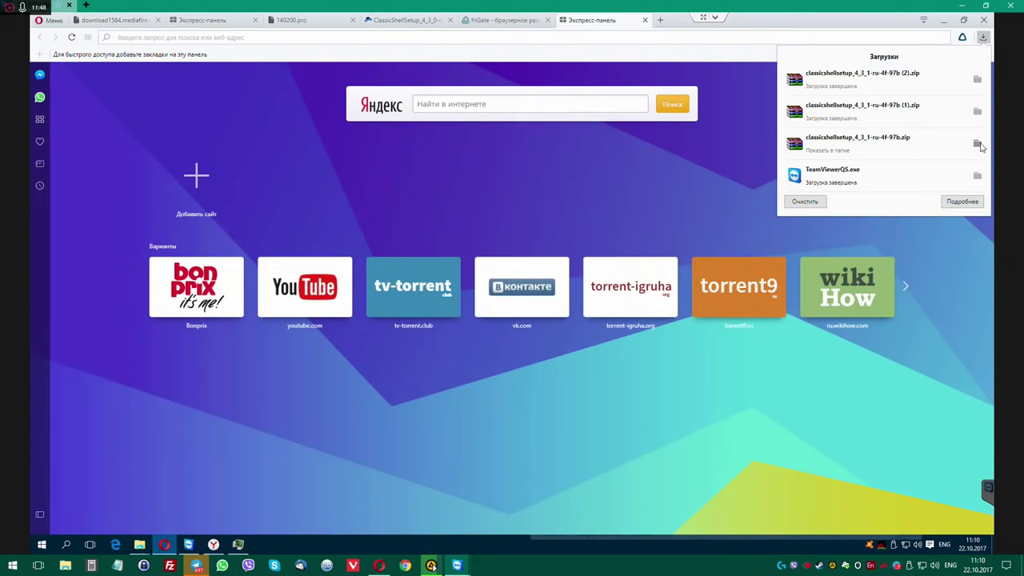
pyautogui.click(976, 144)
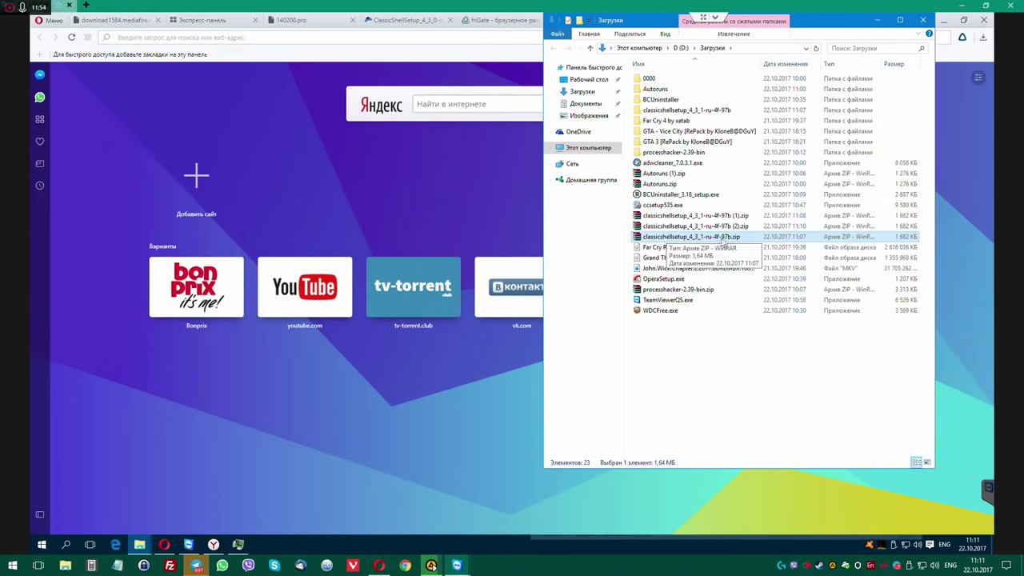
pyautogui.click(204, 20)
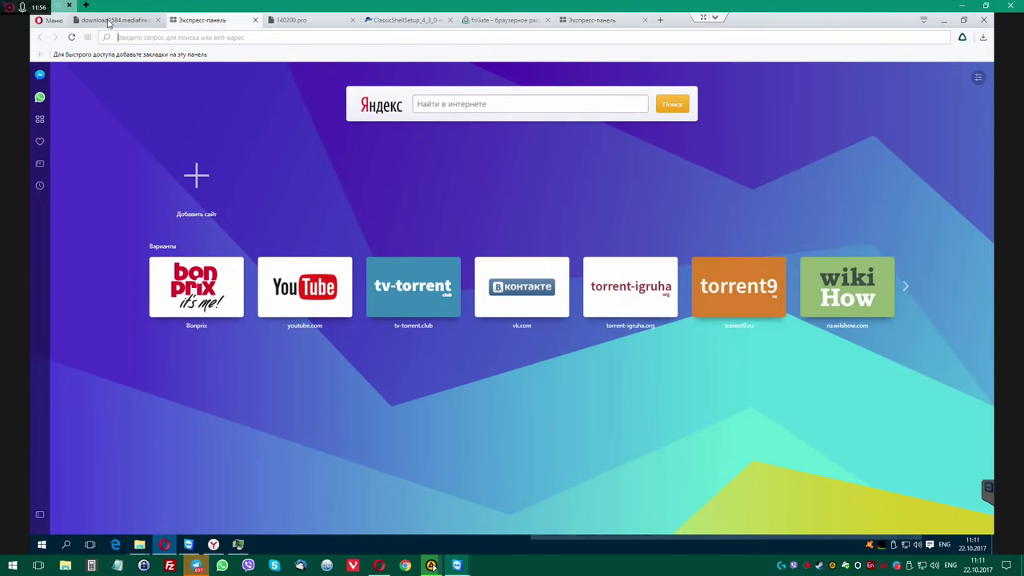
pyautogui.click(104, 22)
pyautogui.click(39, 38)
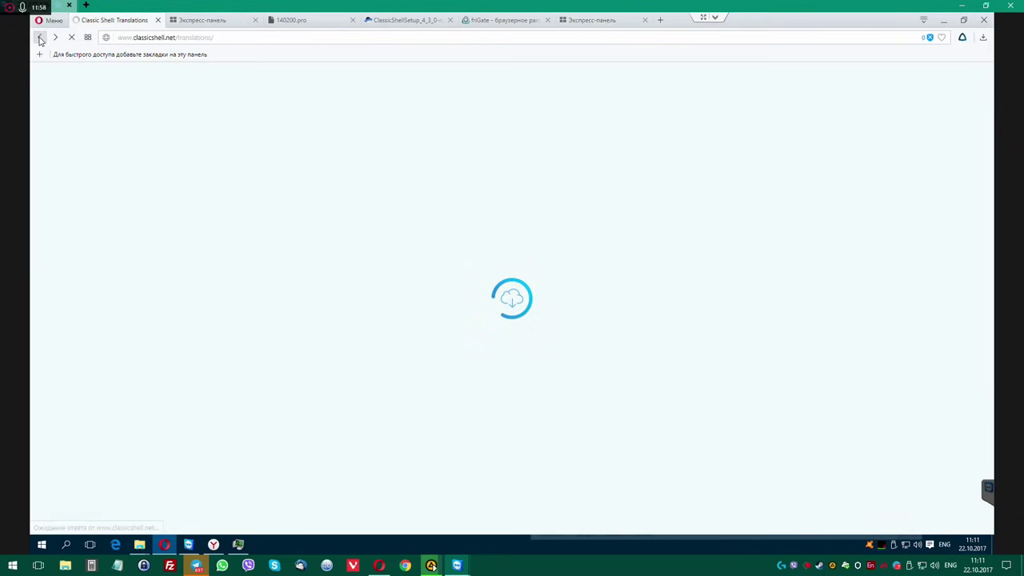
# Navigate back through classicshell.net to the FossHub Classic Shell download page.
pyautogui.click(40, 38)
pyautogui.click(55, 38)
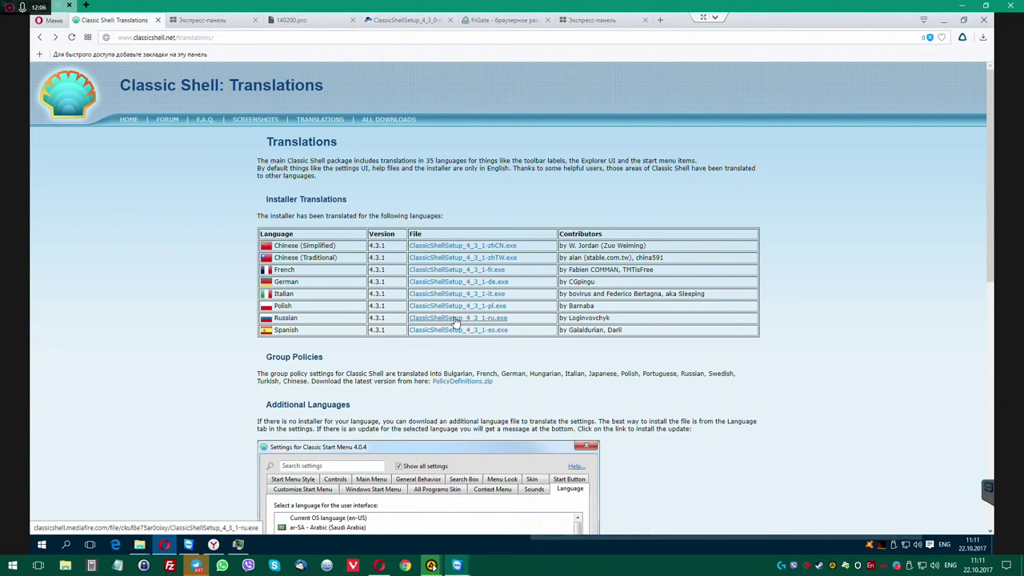
pyautogui.click(39, 37)
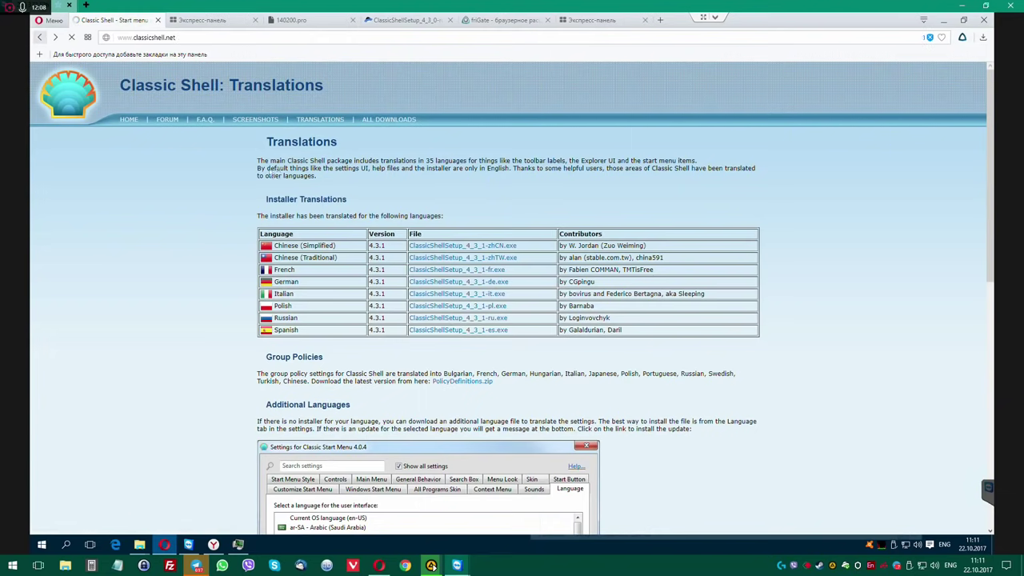
pyautogui.click(252, 265)
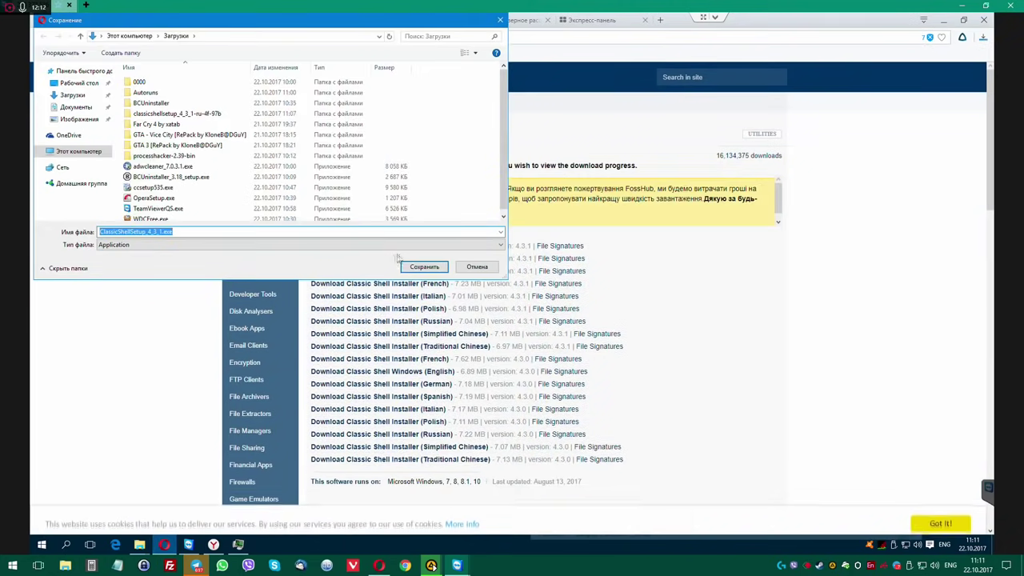
# Save ClassicShellSetup_4_3_1.exe and the Russian ClassicShellSetup_4_3_1-ru.exe, then show them in Downloads.
pyautogui.click(423, 269)
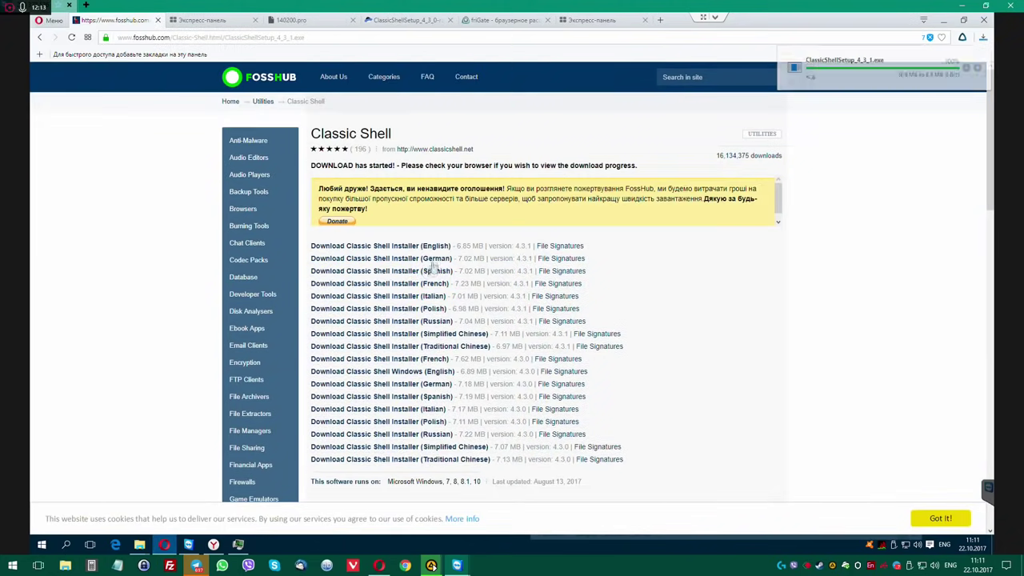
pyautogui.click(426, 323)
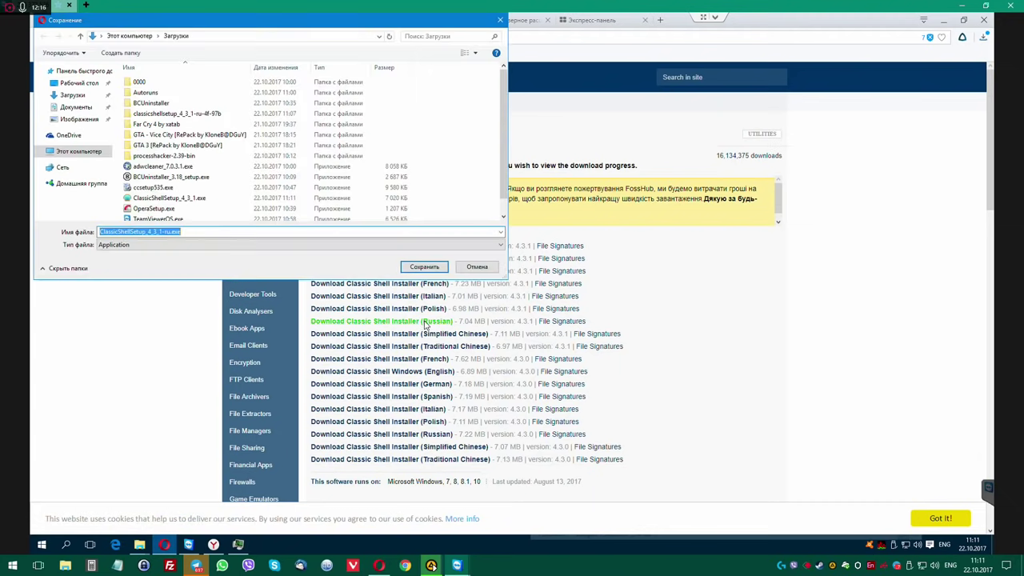
pyautogui.click(417, 270)
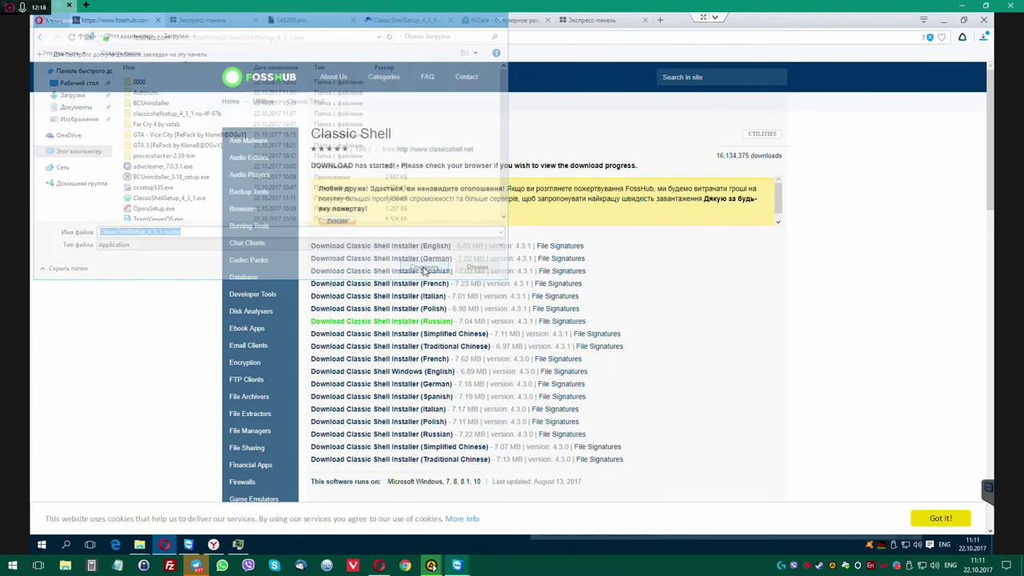
pyautogui.click(976, 67)
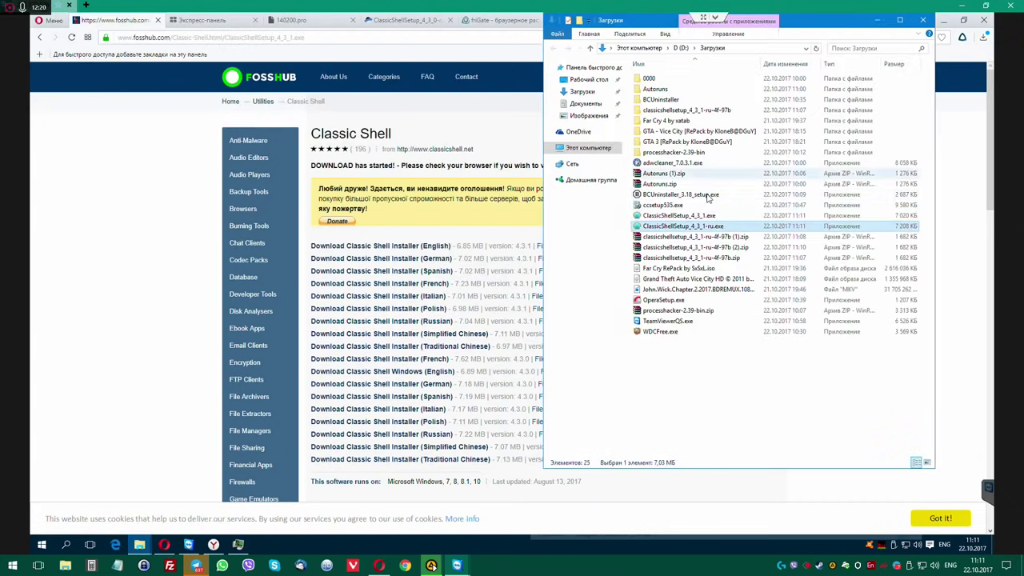
# Run the Russian Classic Shell 4.3.1 installer and accept the license agreement.
pyautogui.doubleClick(686, 227)
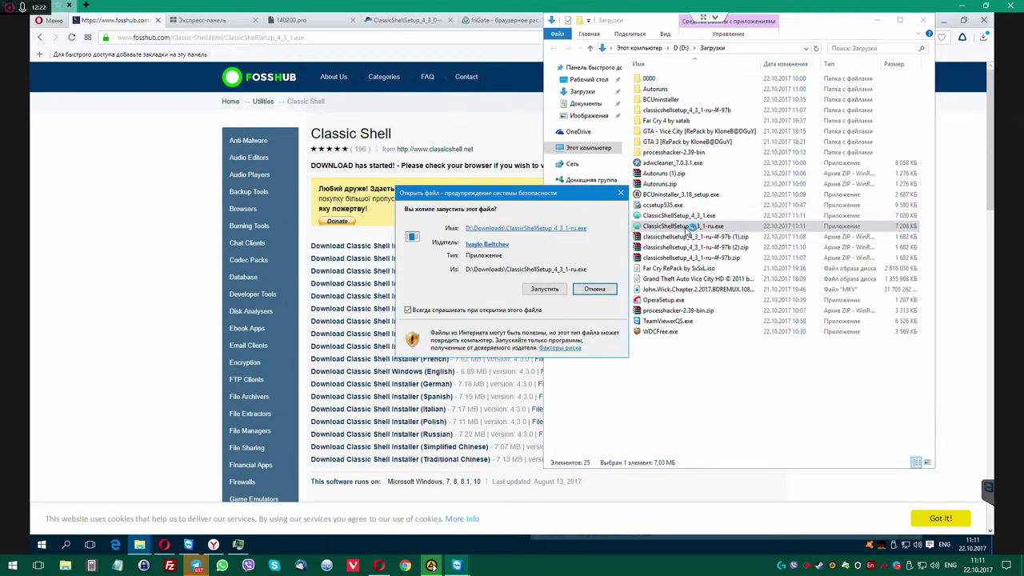
pyautogui.click(546, 290)
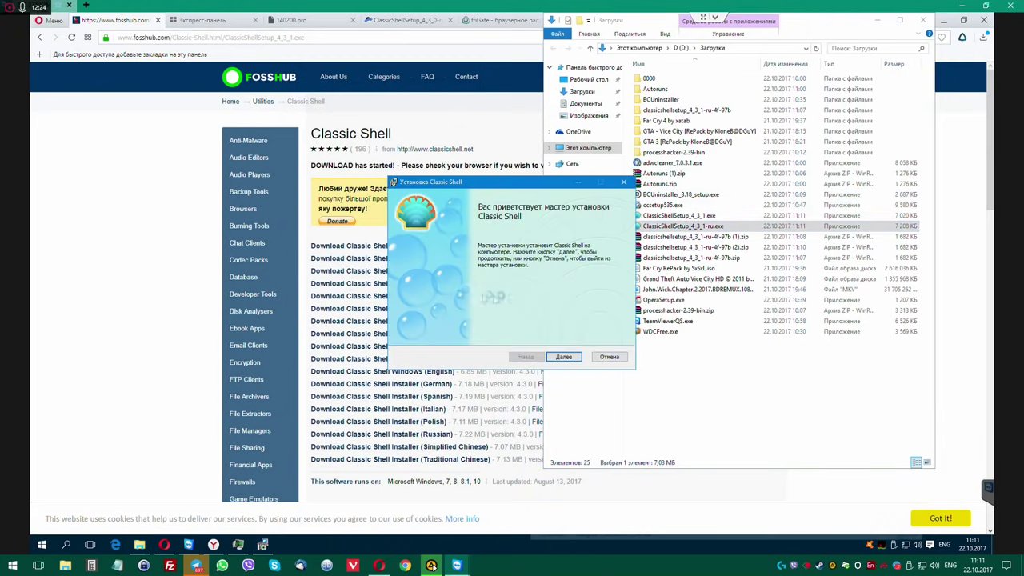
pyautogui.click(564, 357)
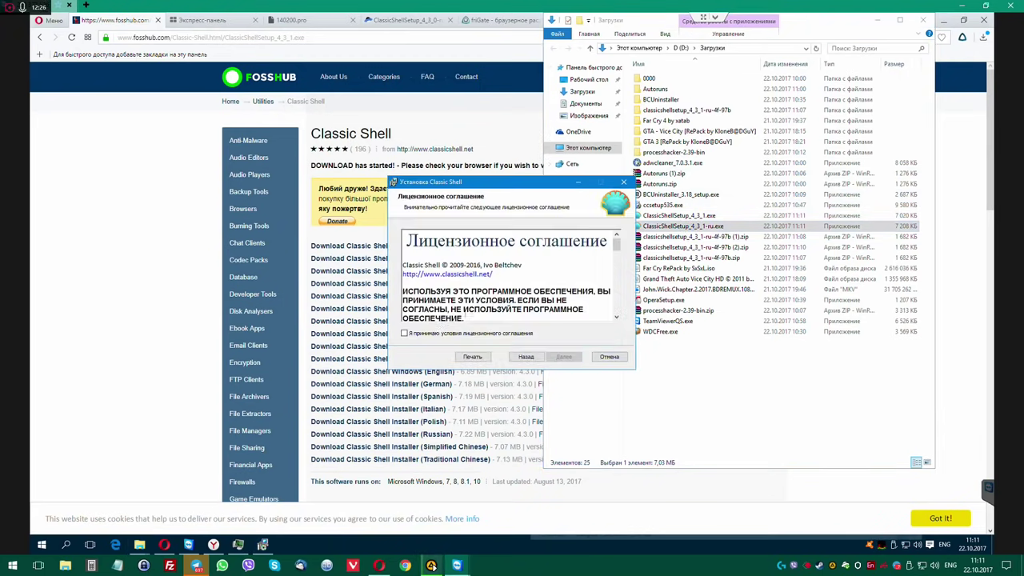
pyautogui.click(436, 335)
pyautogui.click(564, 357)
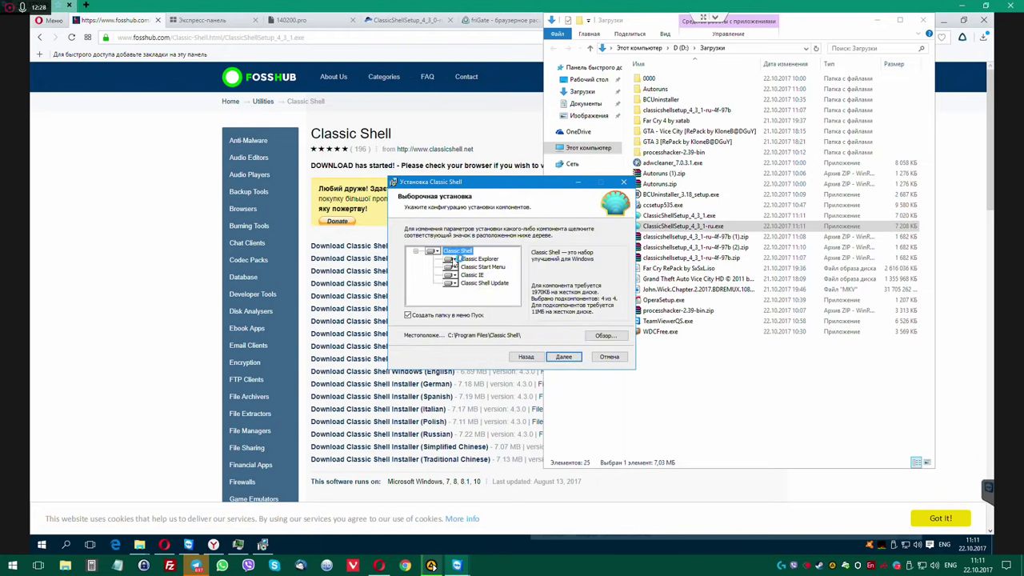
# Keep Classic Start Menu and set Classic Explorer and Classic IE to unavailable.
pyautogui.click(453, 267)
pyautogui.click(419, 287)
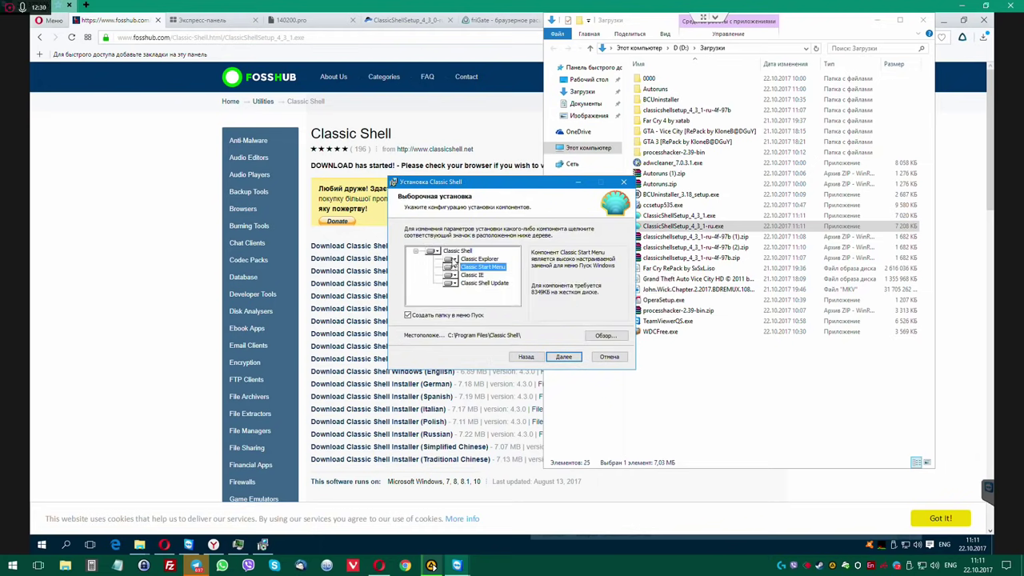
pyautogui.click(450, 259)
pyautogui.click(454, 296)
pyautogui.click(449, 275)
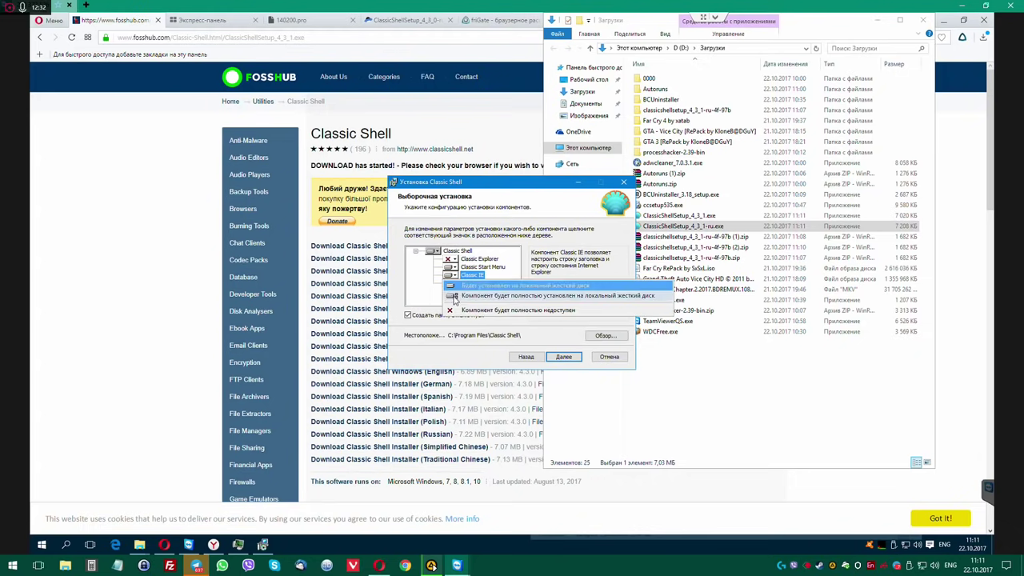
pyautogui.click(456, 312)
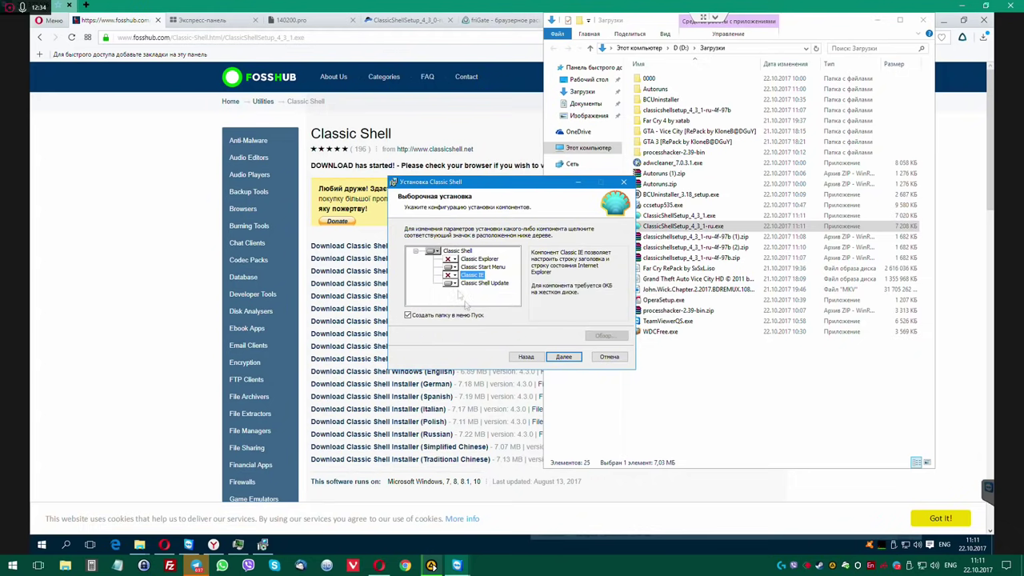
# Install Classic Shell with administrator approval and close the finished wizard.
pyautogui.click(552, 360)
pyautogui.click(552, 359)
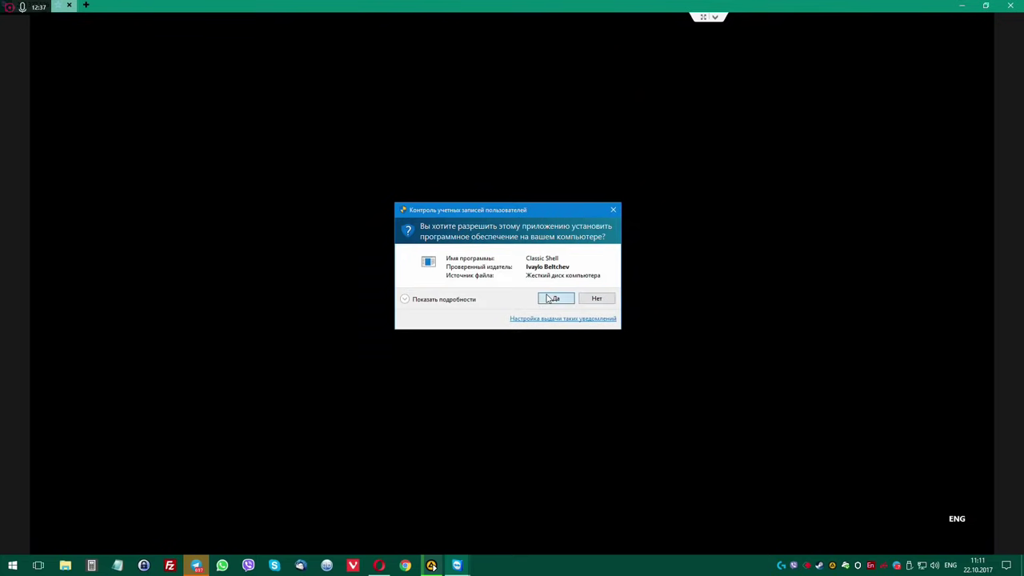
pyautogui.click(552, 298)
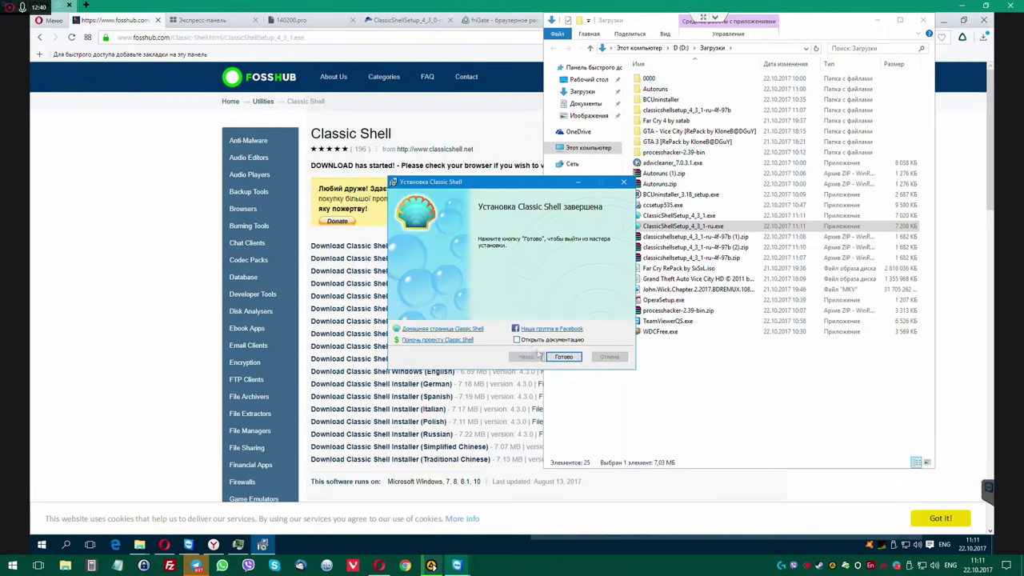
pyautogui.click(563, 355)
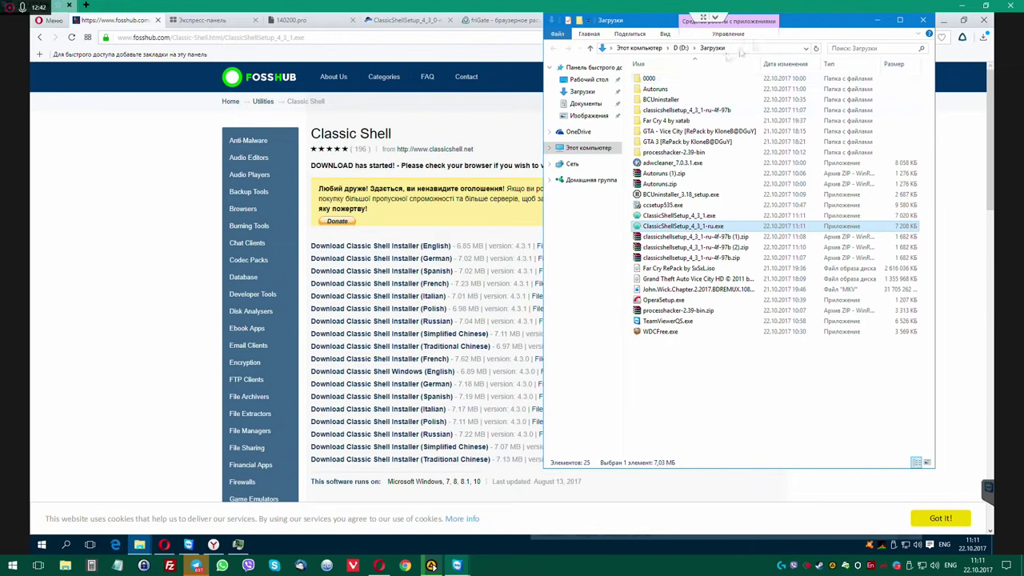
pyautogui.moveTo(742, 20); pyautogui.dragTo(579, 61)
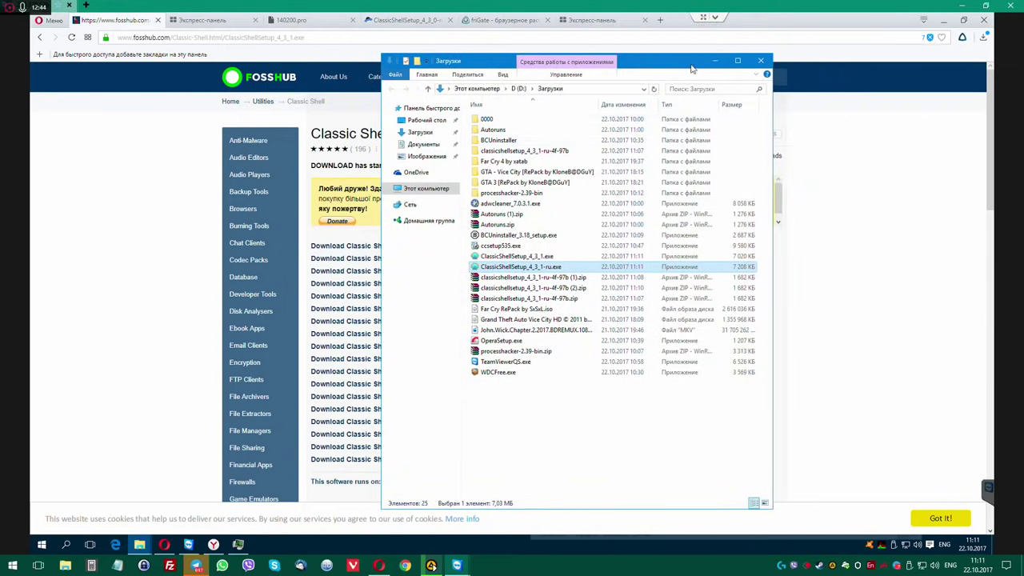
pyautogui.moveTo(691, 69); pyautogui.dragTo(732, 63)
# Close the leftover Opera tabs and search the web for 'privazer'.
pyautogui.click(196, 20)
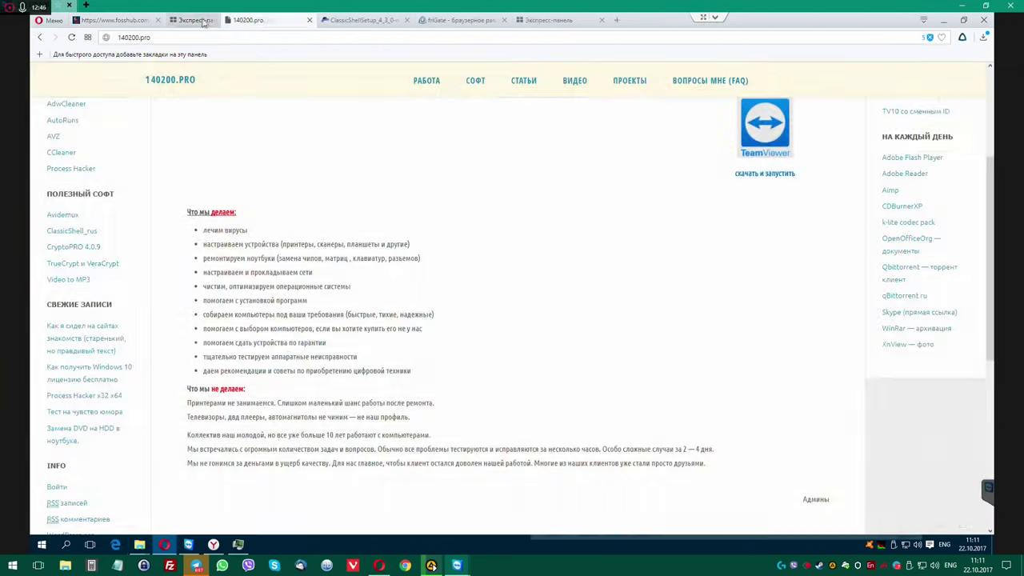
pyautogui.hotkey('ctrl', 'w')
pyautogui.hotkey('ctrl', 'w')
pyautogui.hotkey('ctrl', 'w')
pyautogui.hotkey('ctrl', 'w')
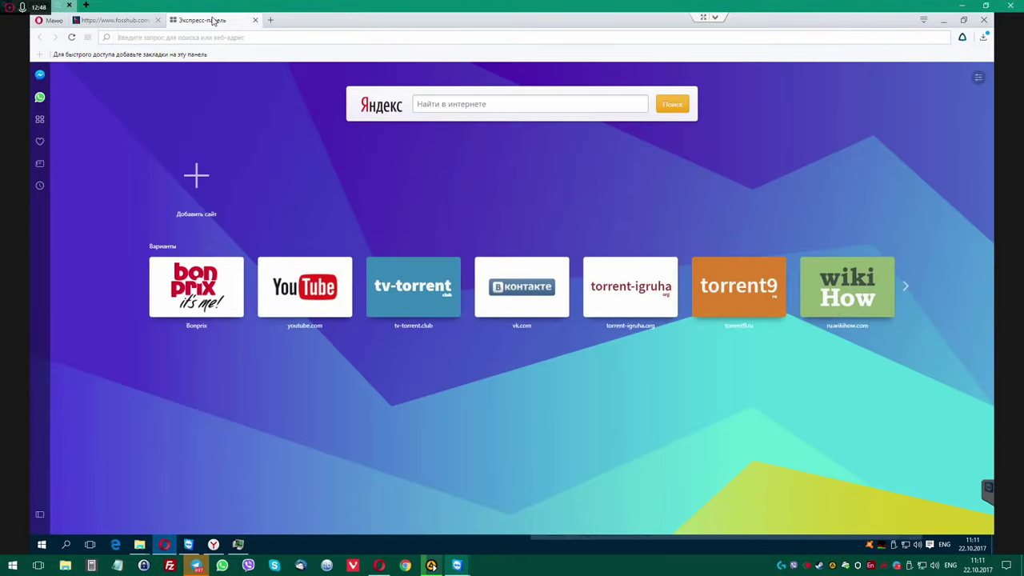
pyautogui.hotkey('ctrl', 'w')
pyautogui.hotkey('ctrl', 'w')
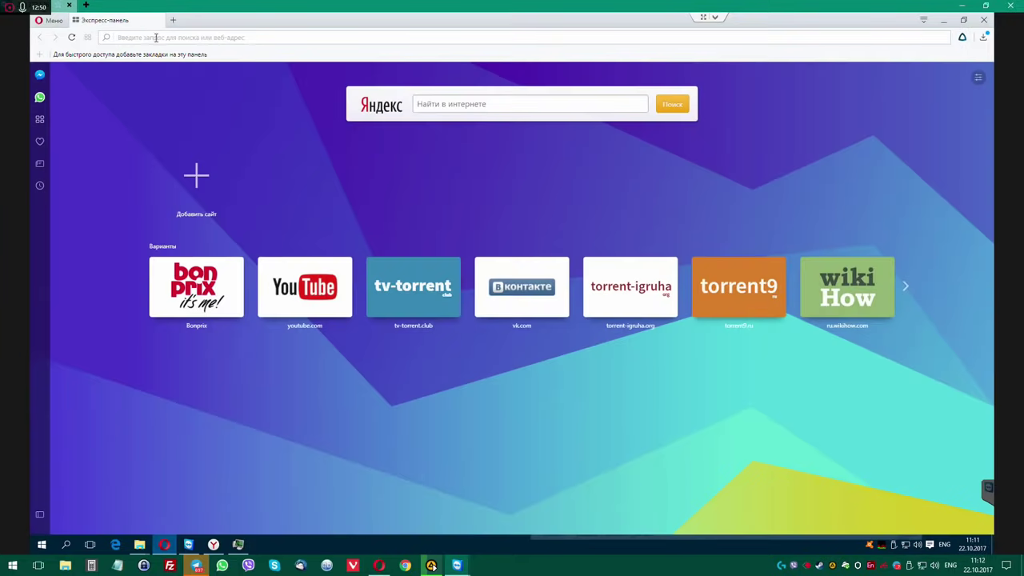
pyautogui.click(157, 36)
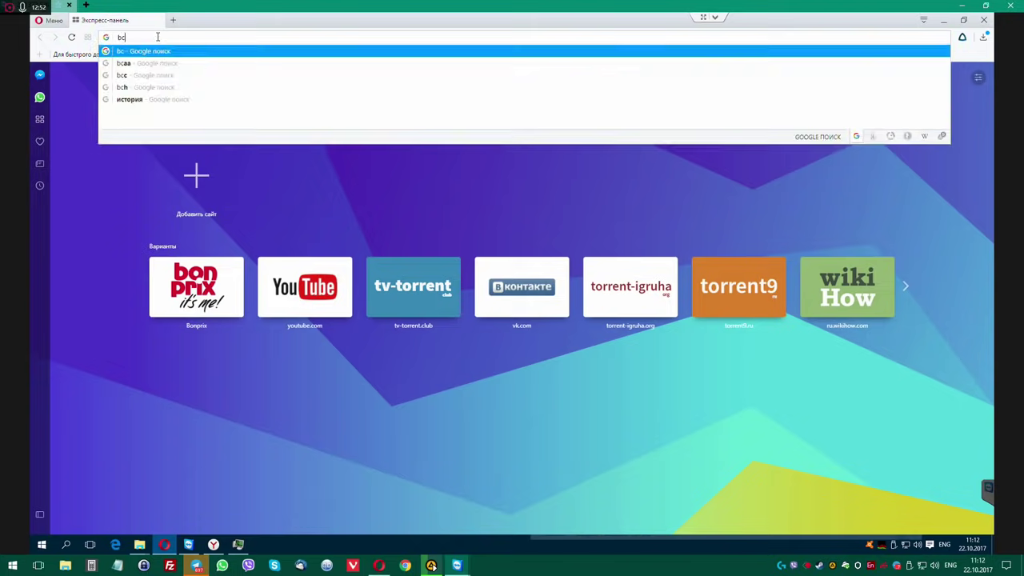
pyautogui.press('Escape')
pyautogui.write('privaze')
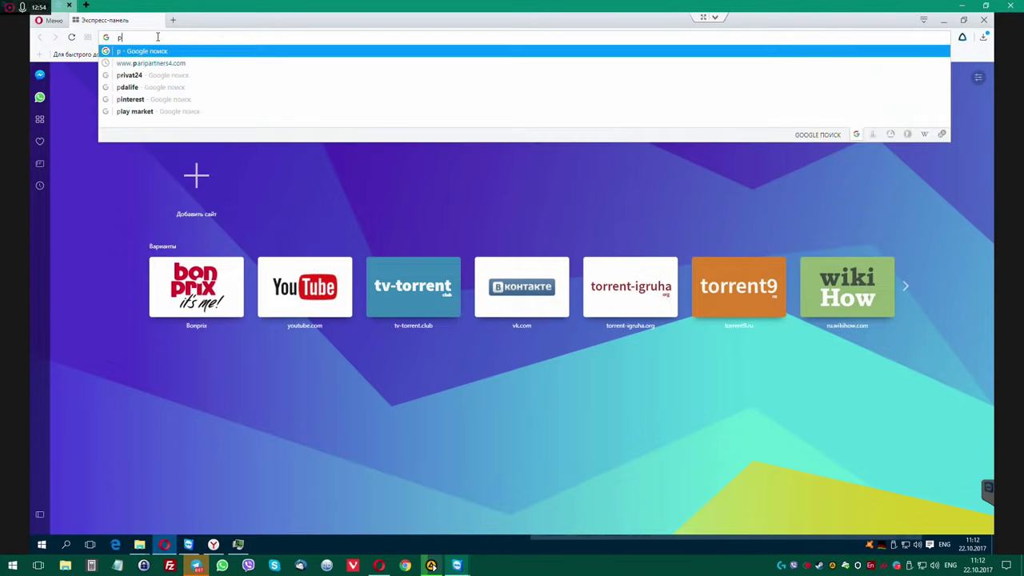
pyautogui.write('r')
pyautogui.press('Return')
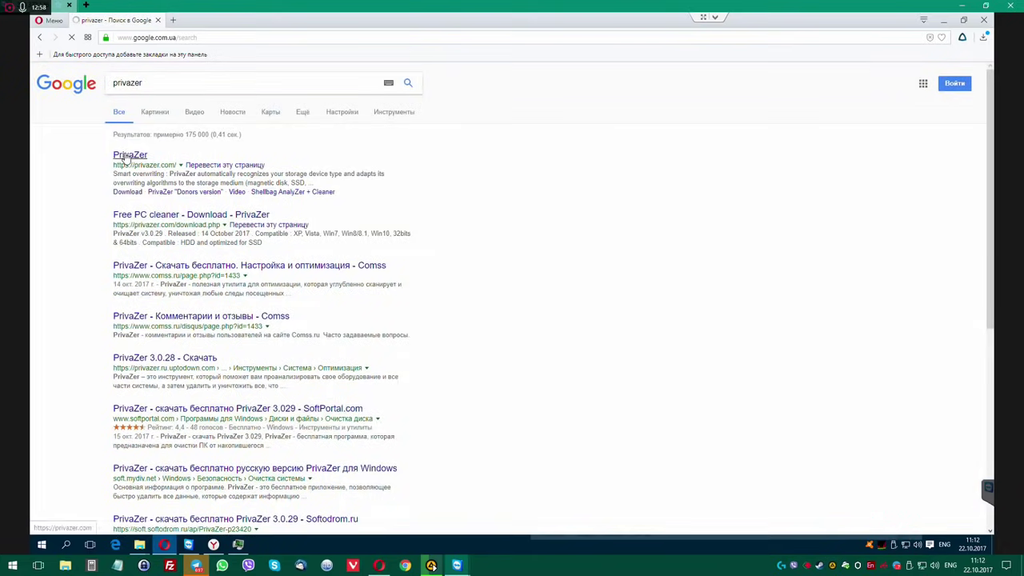
# Download the portable PrivaZer.exe from privazer.com and show it in Downloads.
pyautogui.click(130, 154)
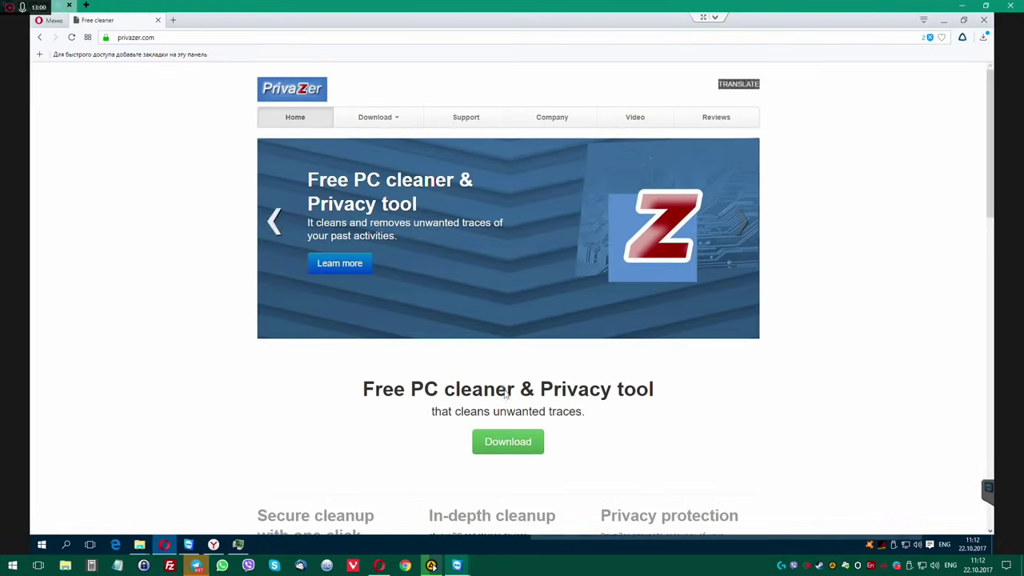
pyautogui.click(512, 446)
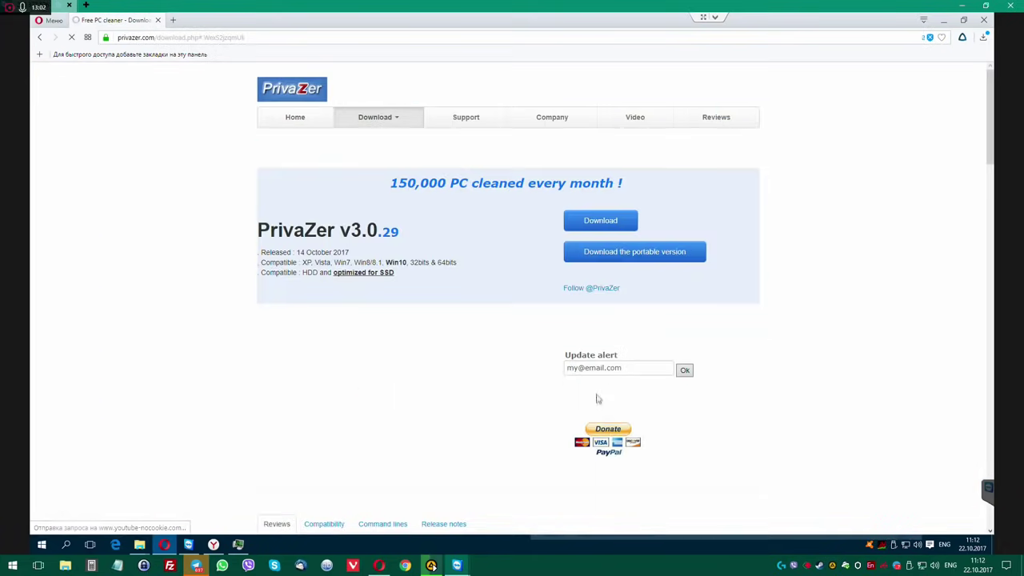
pyautogui.click(568, 254)
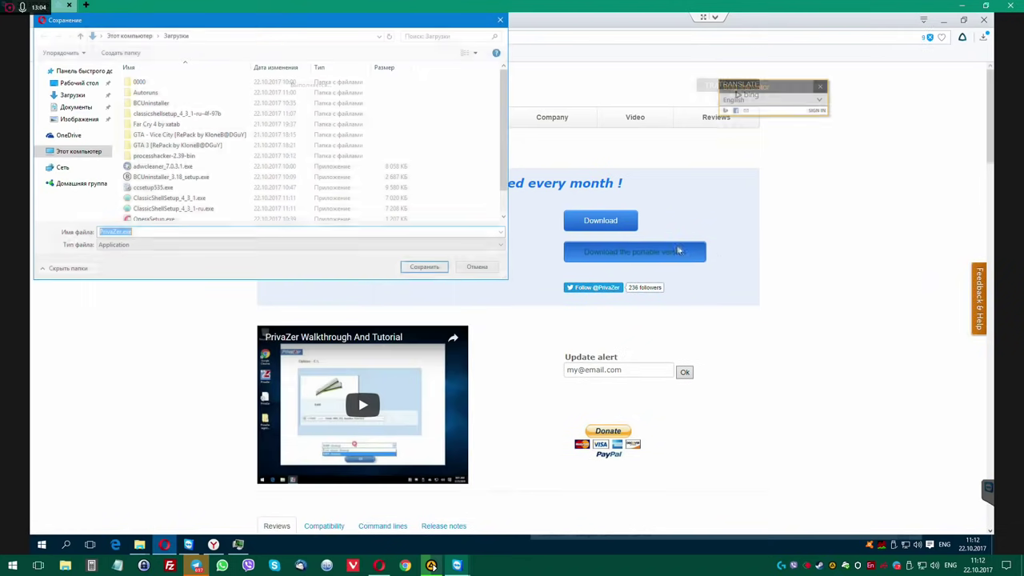
pyautogui.click(424, 268)
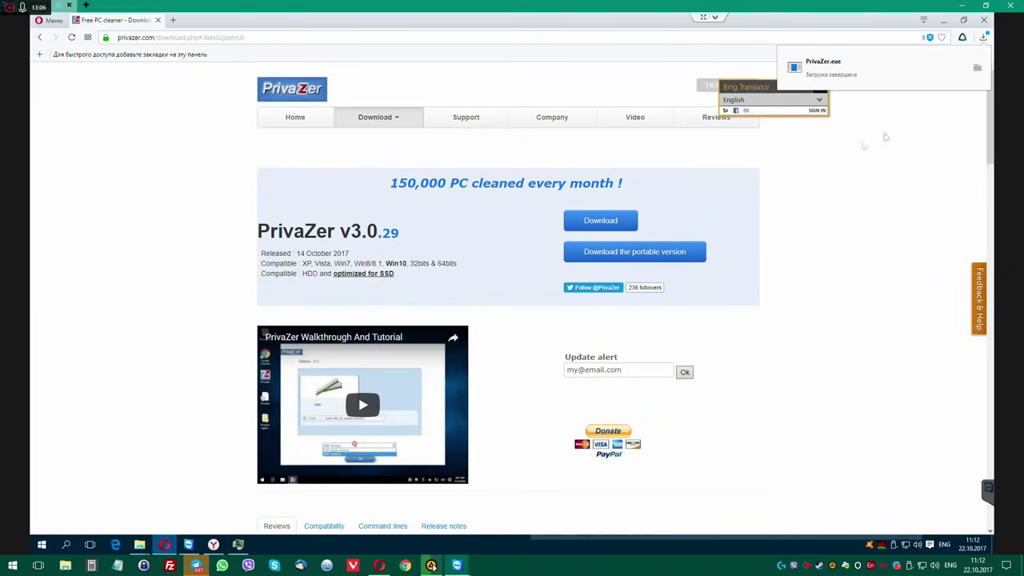
pyautogui.click(976, 70)
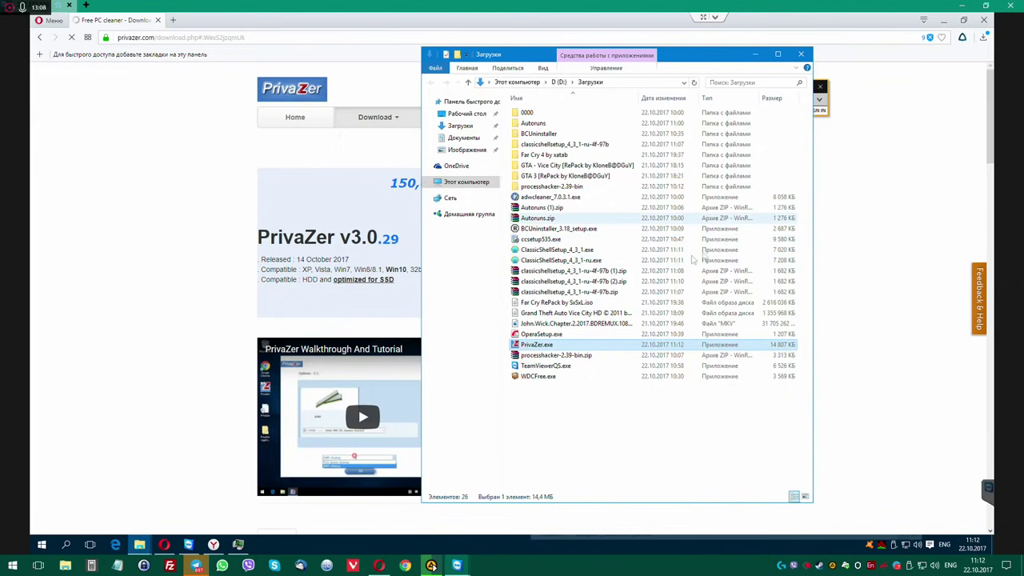
pyautogui.rightClick(560, 347)
# Run PrivaZer.exe as administrator, approve the UAC prompt, and close Opera.
pyautogui.click(611, 123)
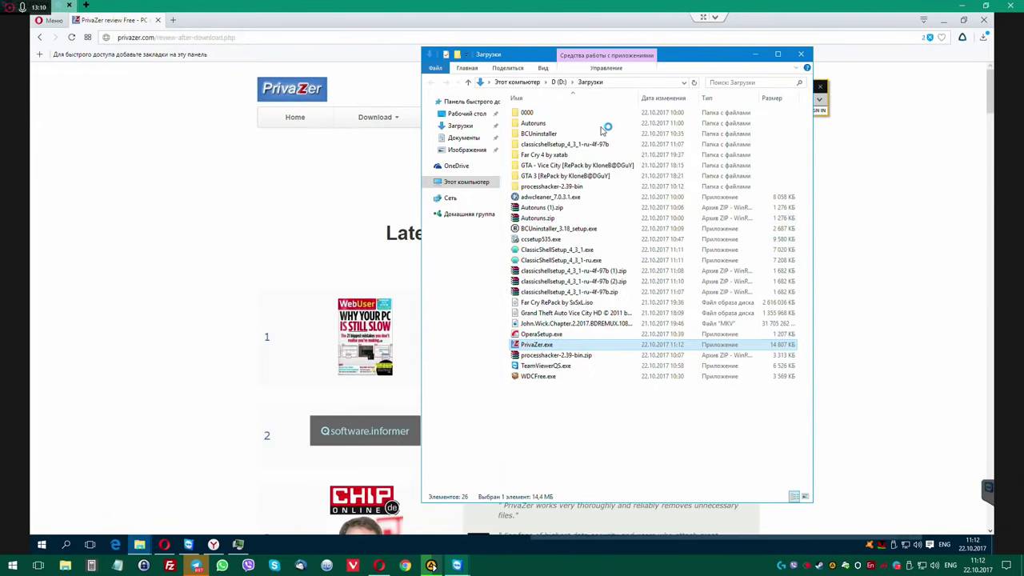
pyautogui.click(551, 299)
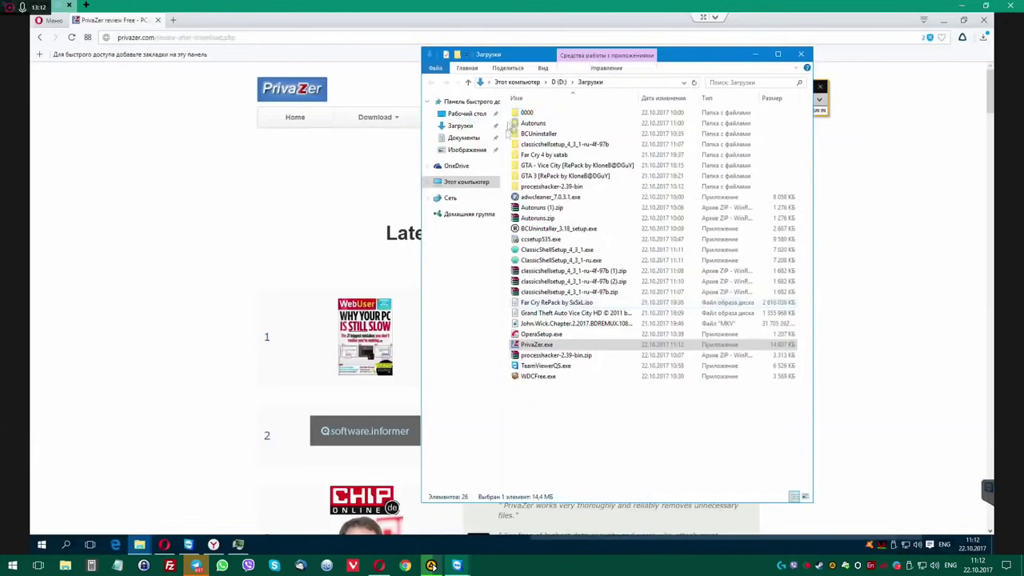
pyautogui.click(985, 22)
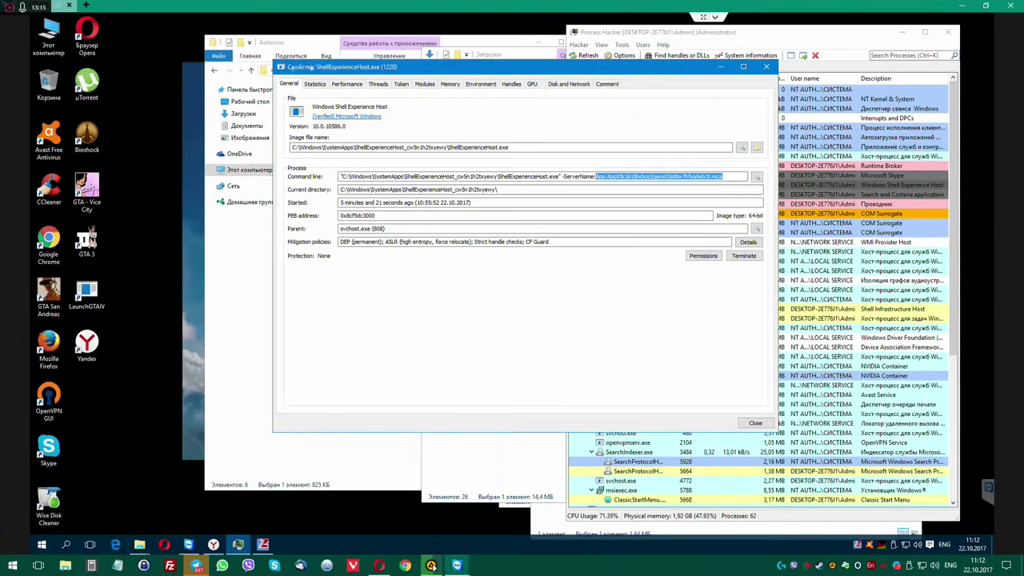
pyautogui.moveTo(290, 67); pyautogui.dragTo(101, 72)
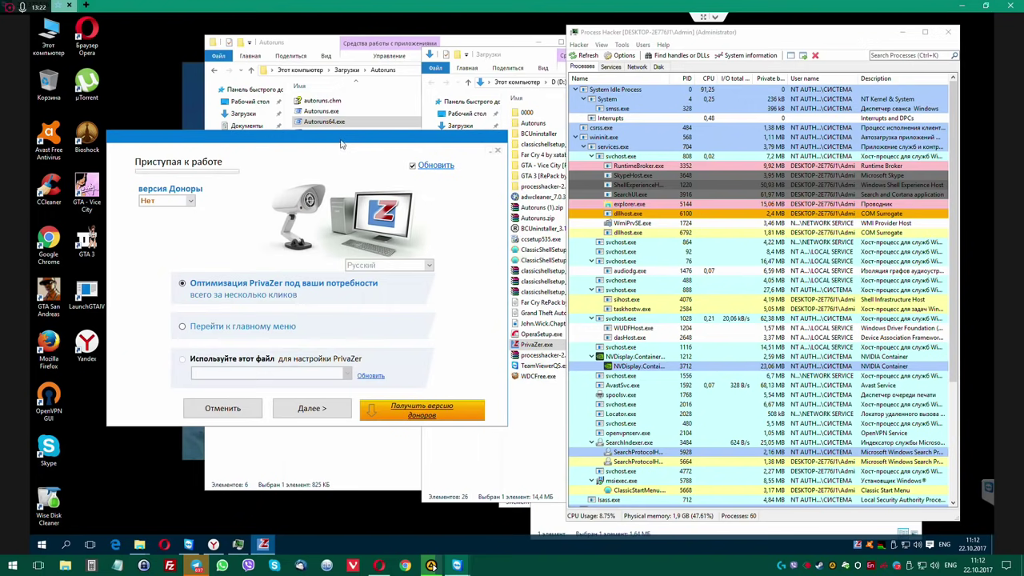
# Skip PrivaZer's getting-started wizard to the main menu and close Process Hacker.
pyautogui.moveTo(343, 144); pyautogui.dragTo(380, 126)
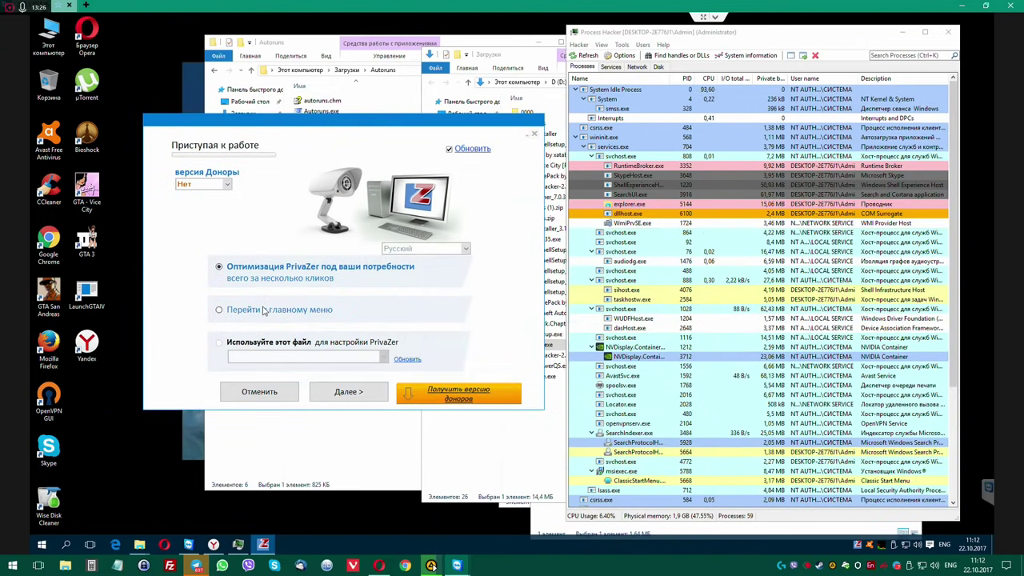
pyautogui.click(218, 309)
pyautogui.click(329, 388)
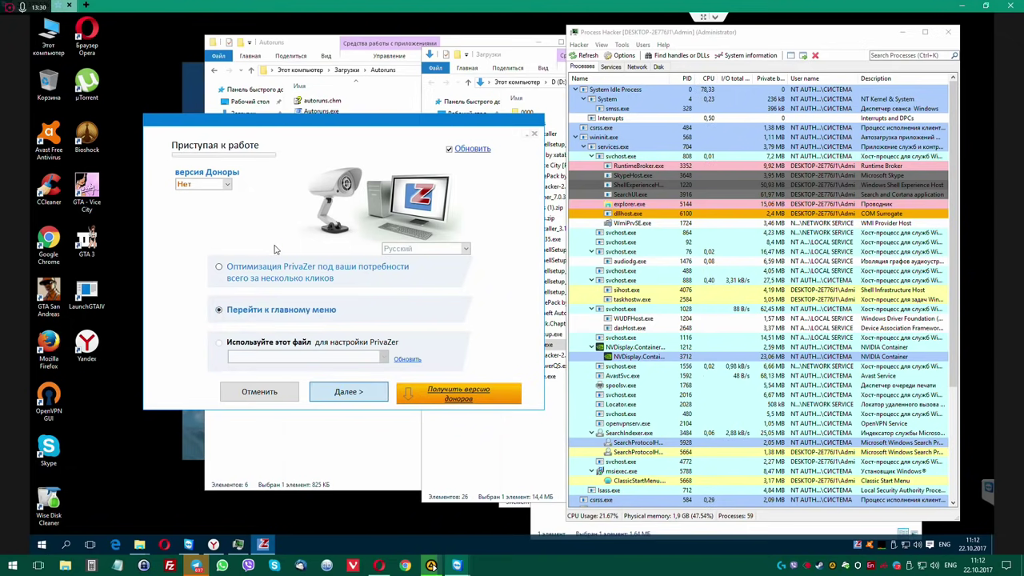
pyautogui.click(948, 33)
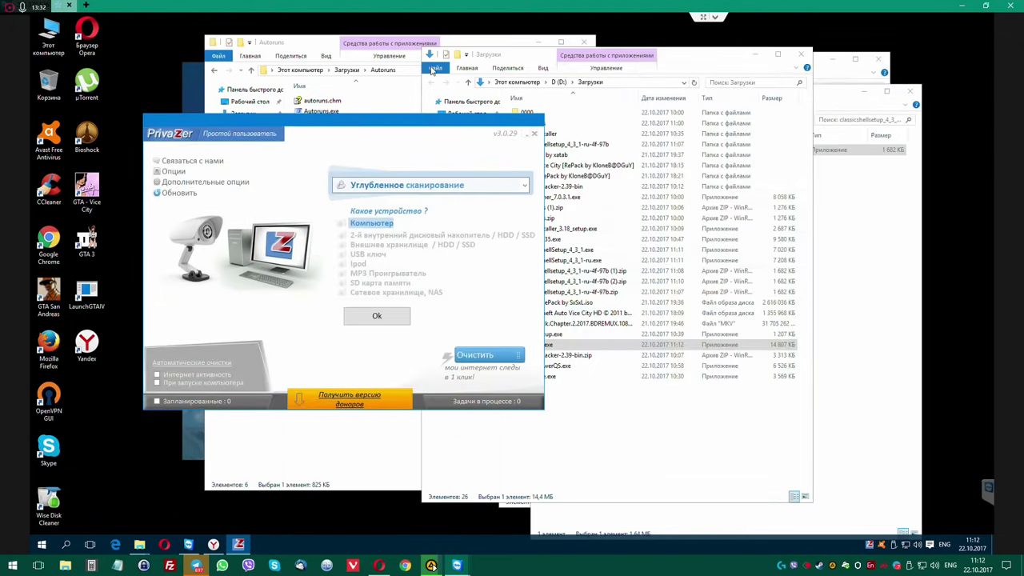
# Scan the Classic Shell installer with Avast from its context menu.
pyautogui.click(802, 56)
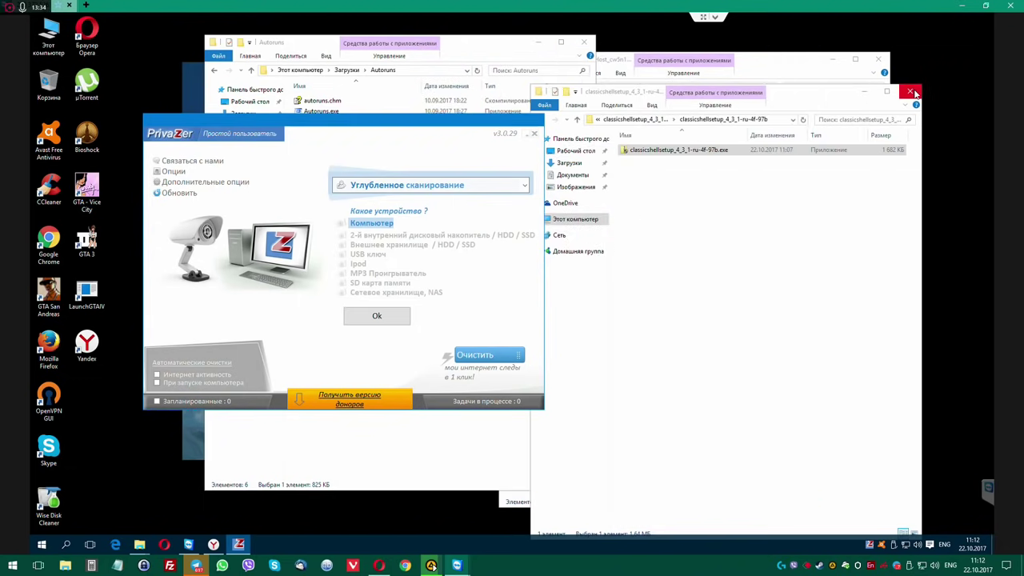
pyautogui.rightClick(707, 150)
pyautogui.click(722, 208)
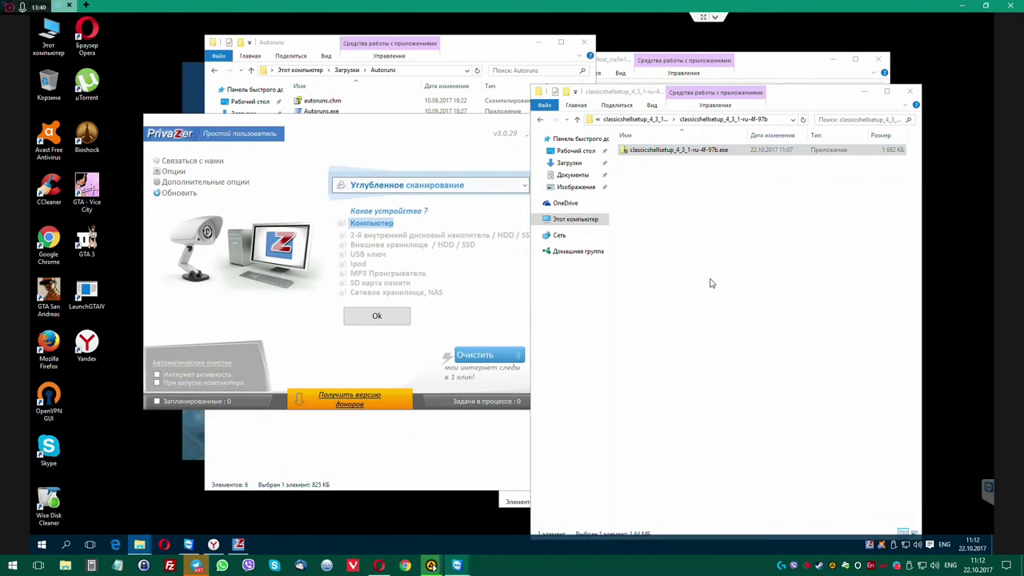
pyautogui.rightClick(662, 151)
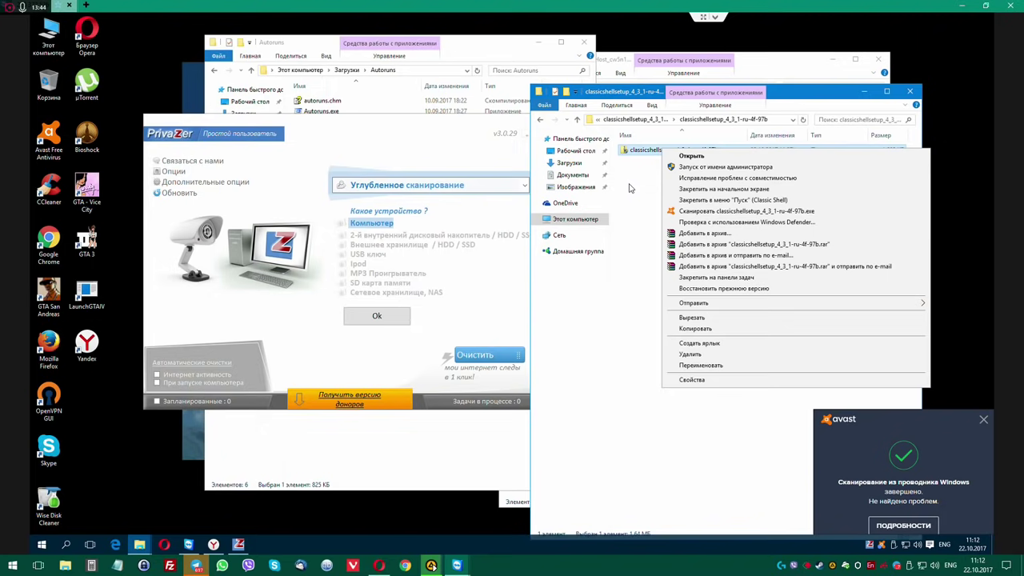
pyautogui.click(981, 421)
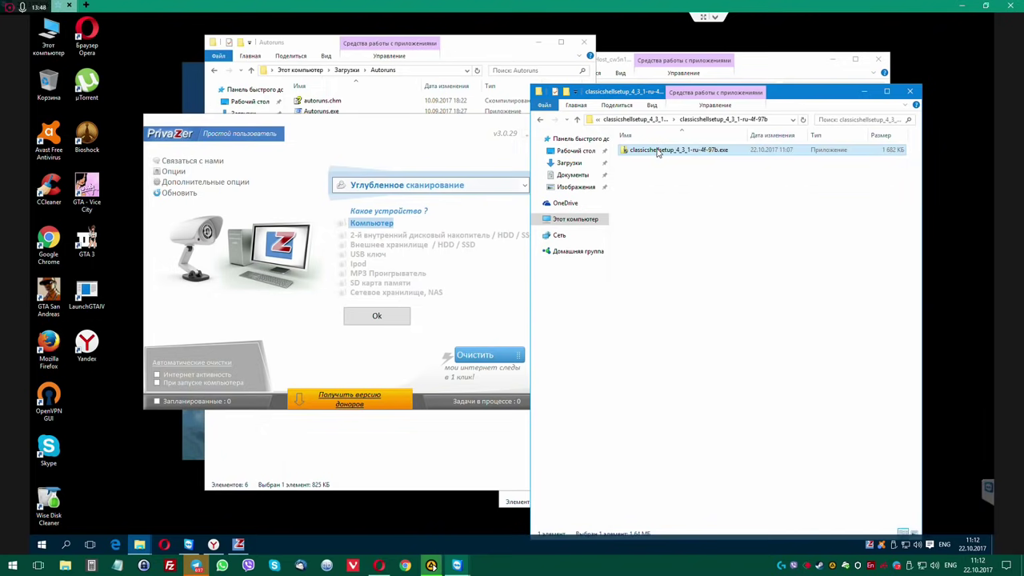
# Delete the classicshellsetup_4_3_1-ru-4f-97b folder and the three classicshellsetup_4_3_1 zips from Downloads.
pyautogui.click(648, 120)
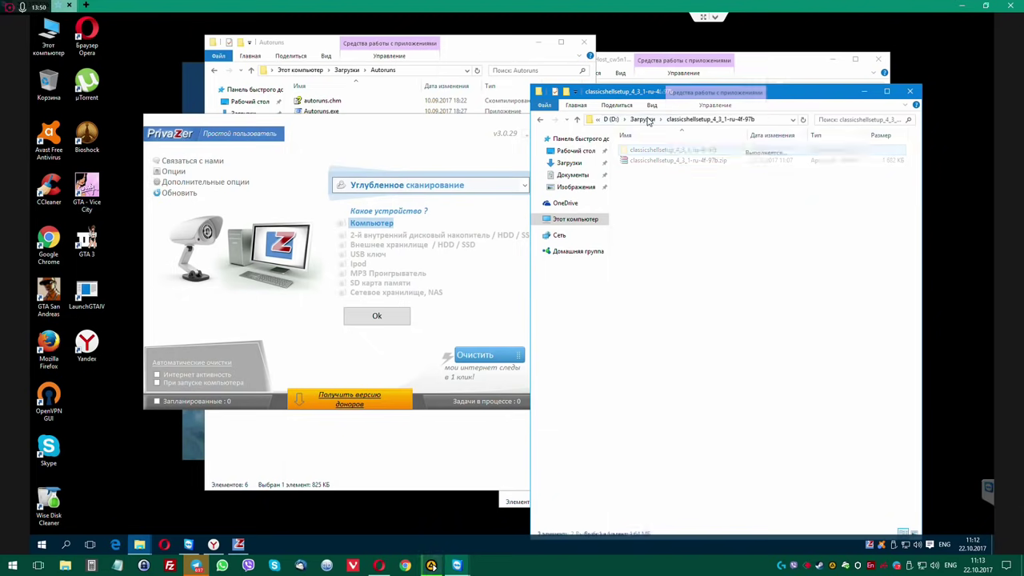
pyautogui.click(638, 120)
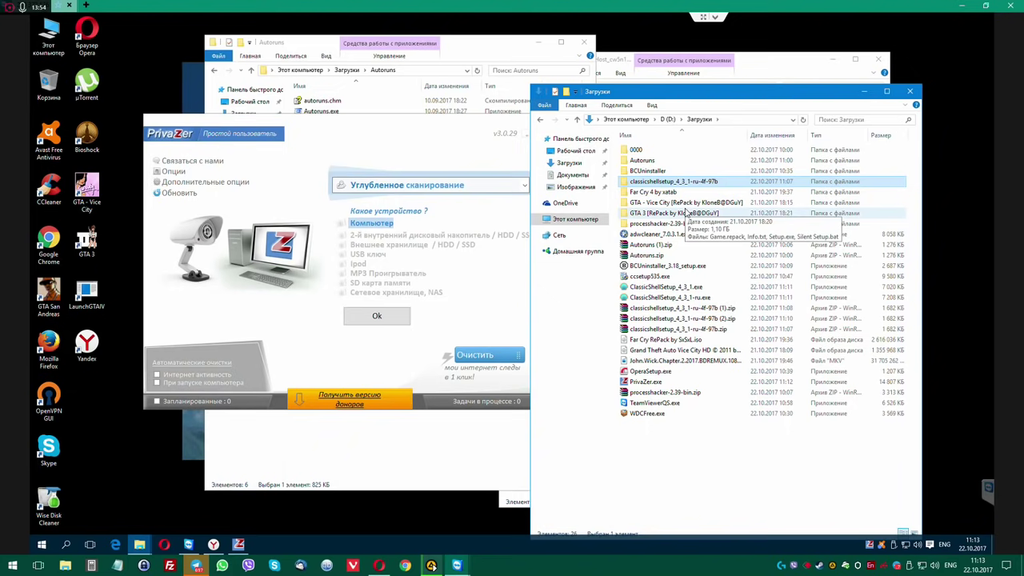
pyautogui.press('Delete')
pyautogui.press('Return')
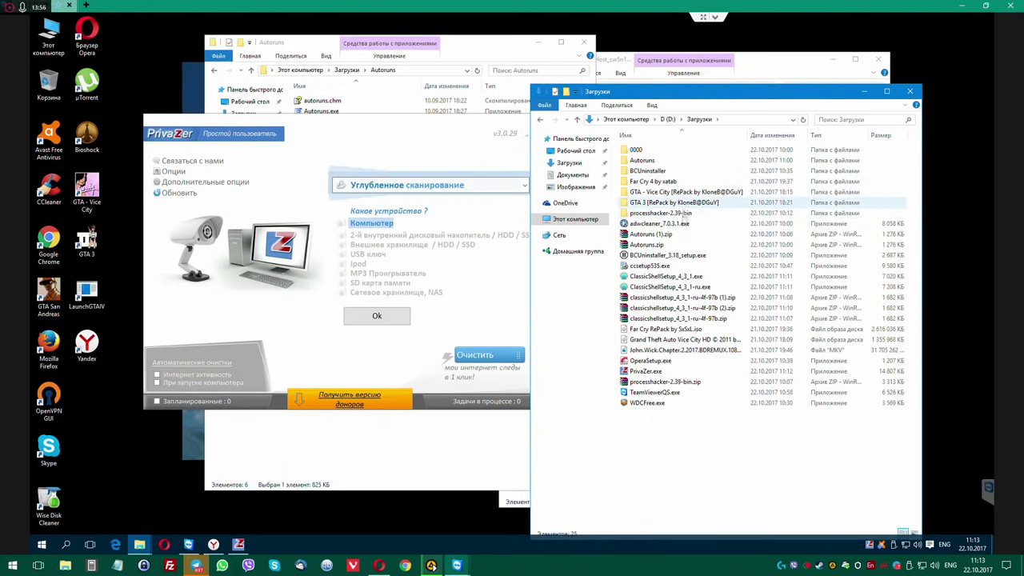
pyautogui.click(694, 298)
pyautogui.keyDown('shift'); pyautogui.click(723, 319); pyautogui.keyUp('shift')
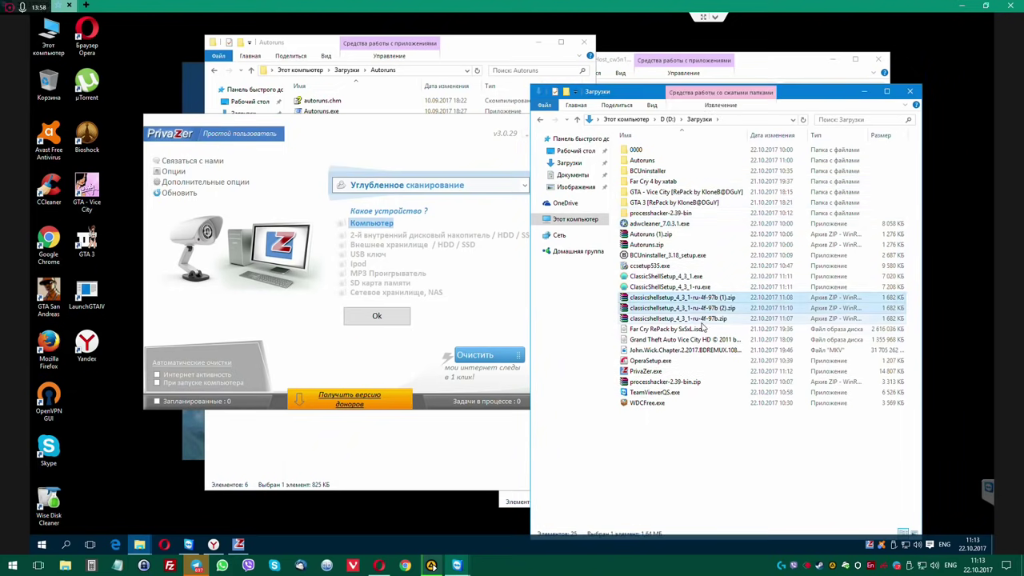
pyautogui.press('Delete')
pyautogui.press('Return')
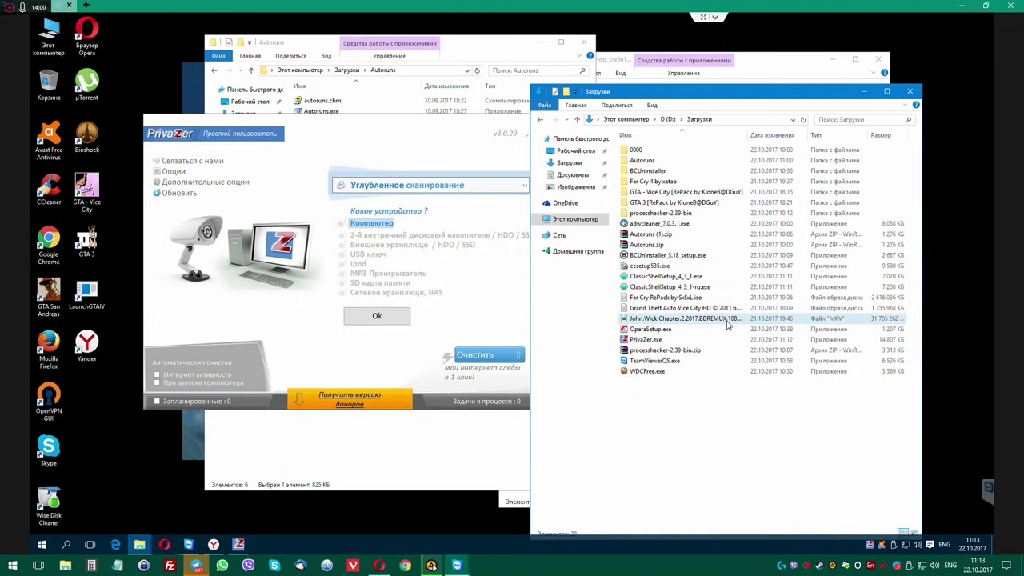
# In PrivaZer, untick Первый анализ, tick Начать очистку, and start scanning drive C:.
pyautogui.doubleClick(686, 336)
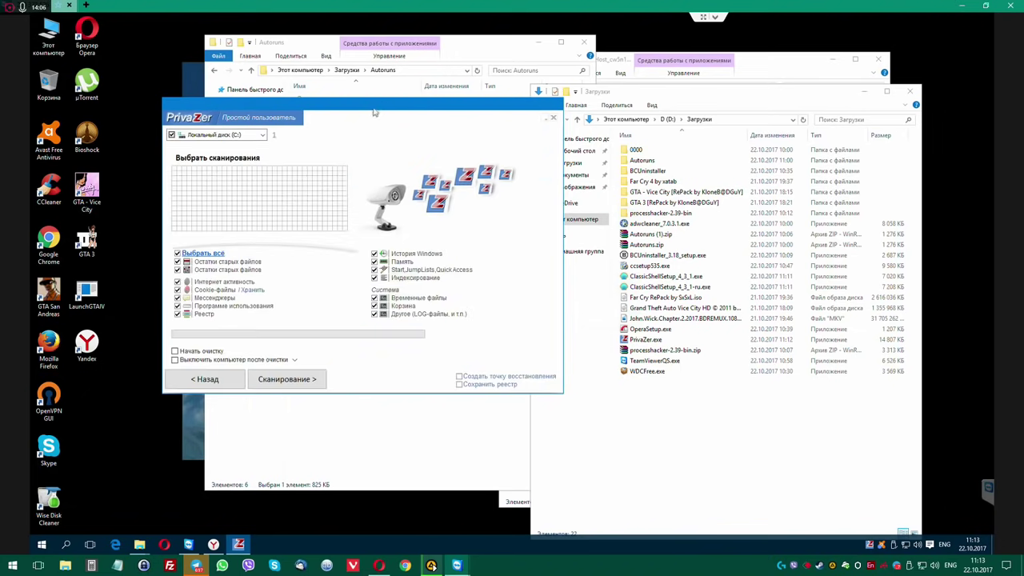
pyautogui.moveTo(443, 106); pyautogui.dragTo(530, 95)
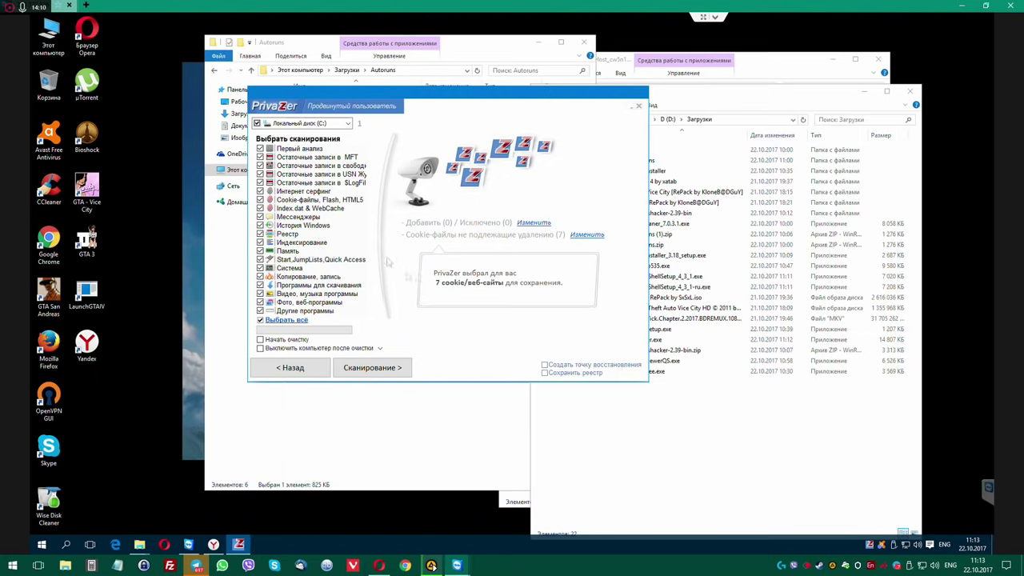
pyautogui.click(260, 150)
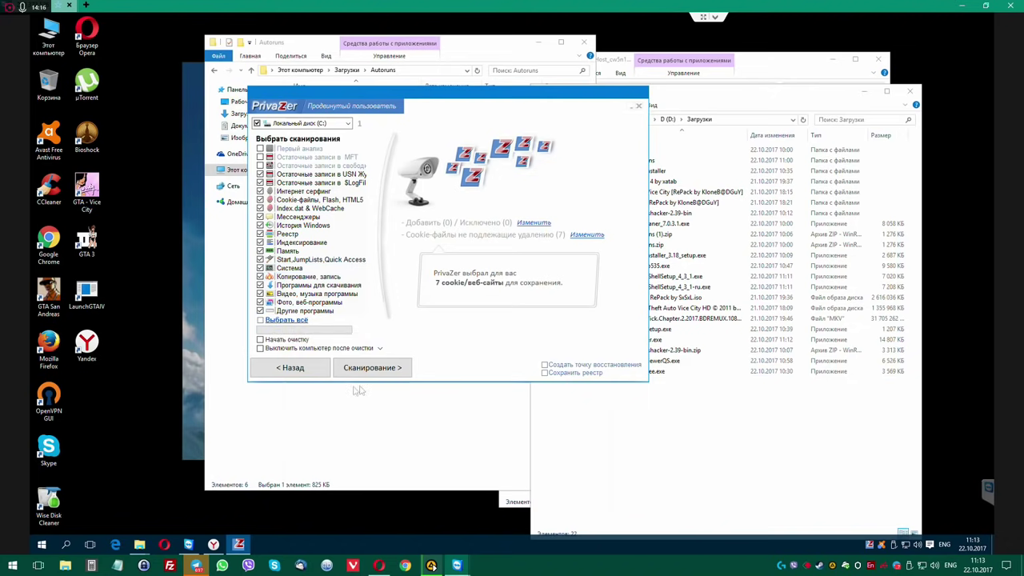
pyautogui.click(260, 339)
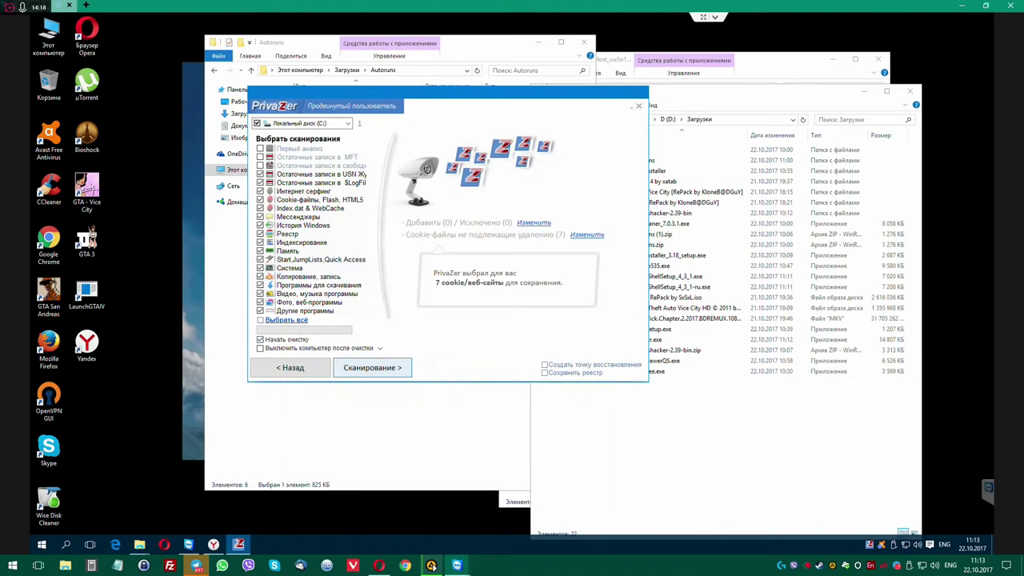
pyautogui.click(372, 367)
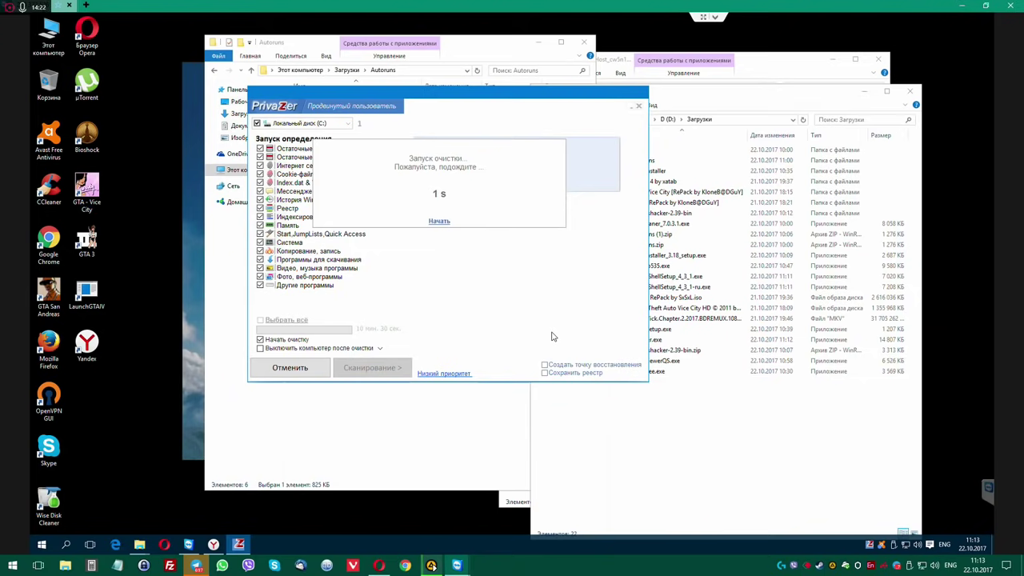
# Close the extra Explorer windows and Opera, then open a new This PC window.
pyautogui.click(909, 90)
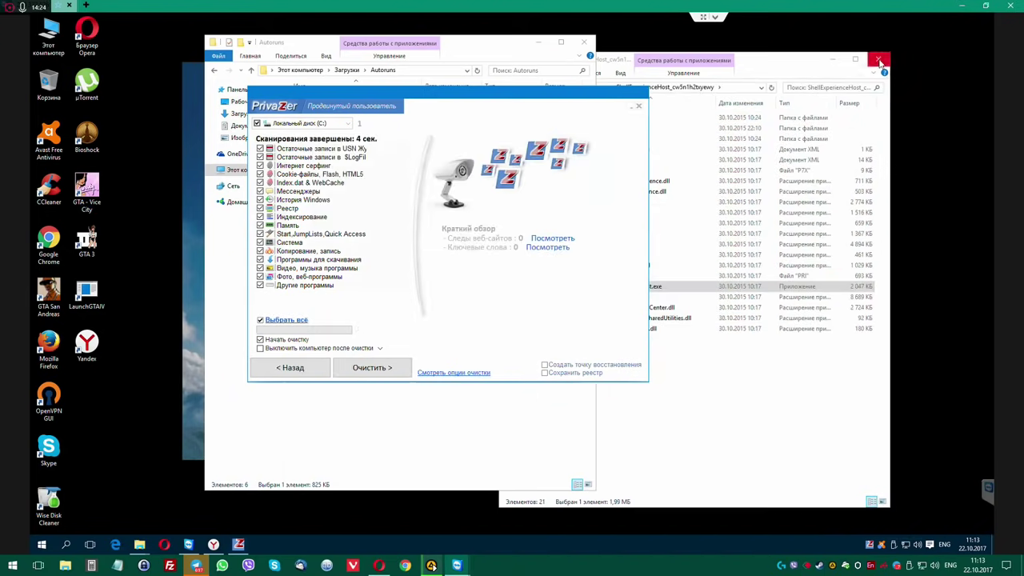
pyautogui.click(879, 61)
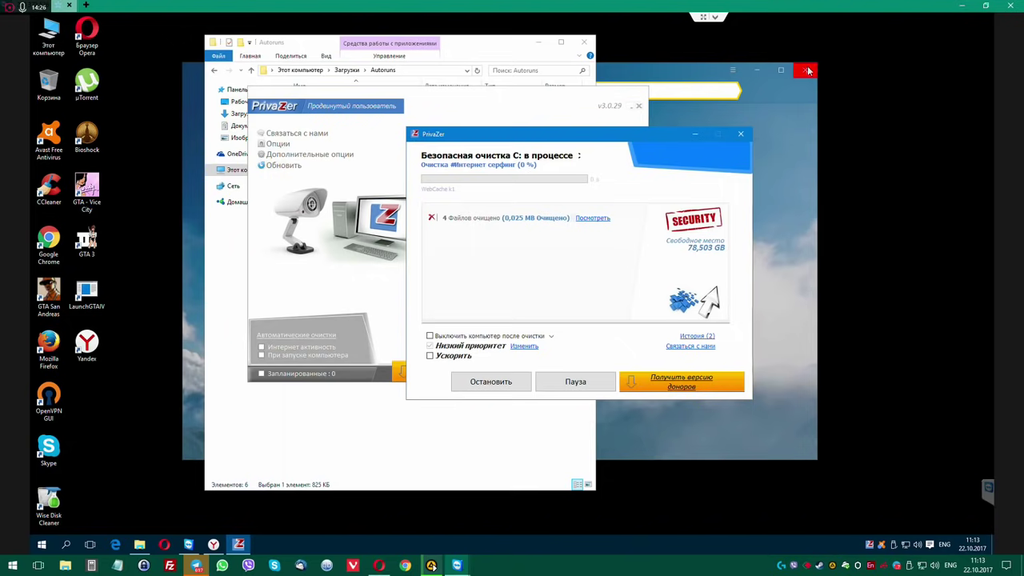
pyautogui.click(807, 70)
pyautogui.moveTo(604, 137); pyautogui.dragTo(717, 88)
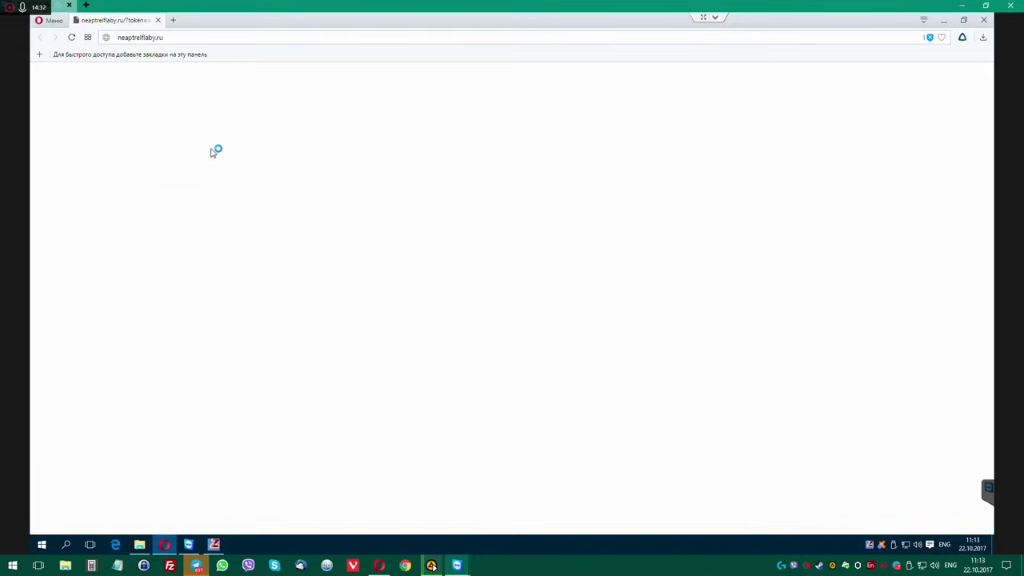
pyautogui.click(158, 19)
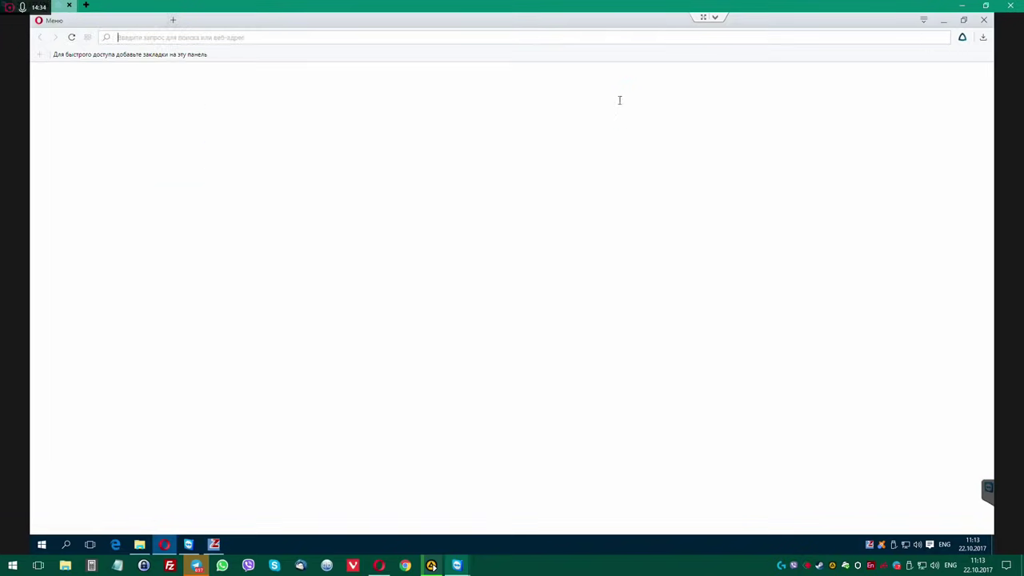
pyautogui.click(986, 20)
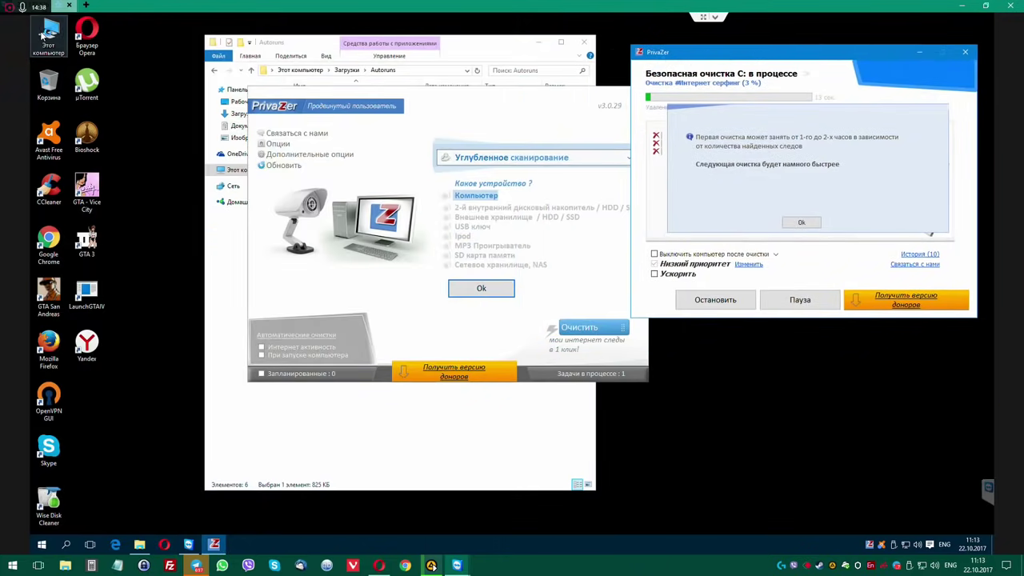
pyautogui.press('super+e')
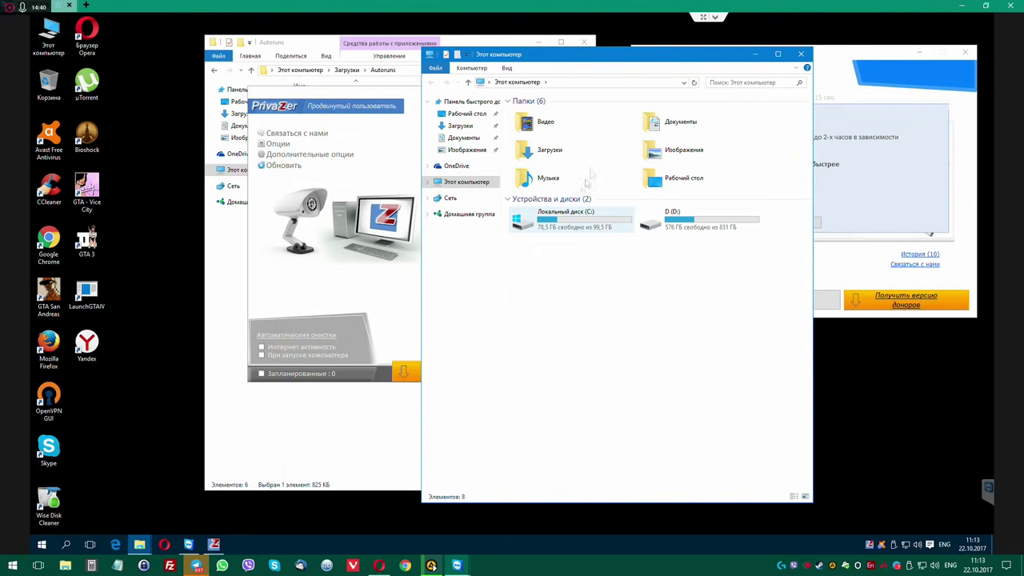
# Run ProcessHacker.exe from Загрузки\processhacker-2.39-bin\x64 as administrator, approving the UAC prompt.
pyautogui.doubleClick(563, 153)
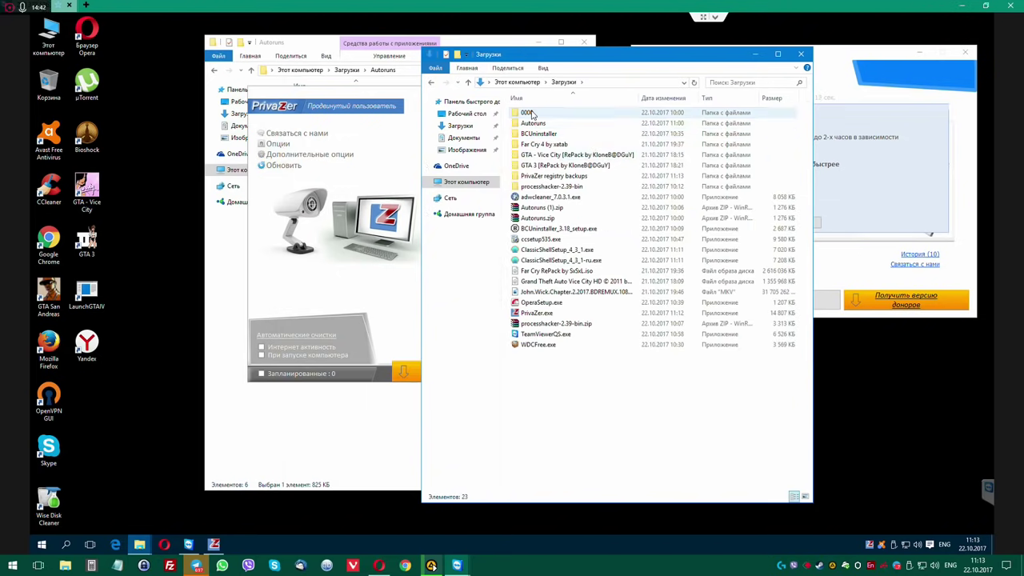
pyautogui.doubleClick(528, 113)
pyautogui.click(432, 82)
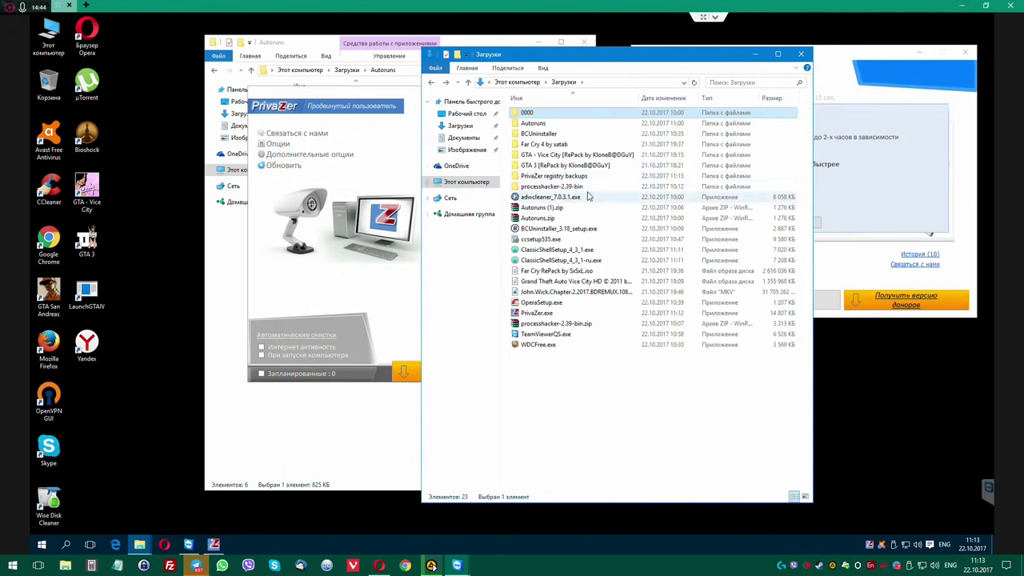
pyautogui.click(562, 186)
pyautogui.doubleClick(562, 186)
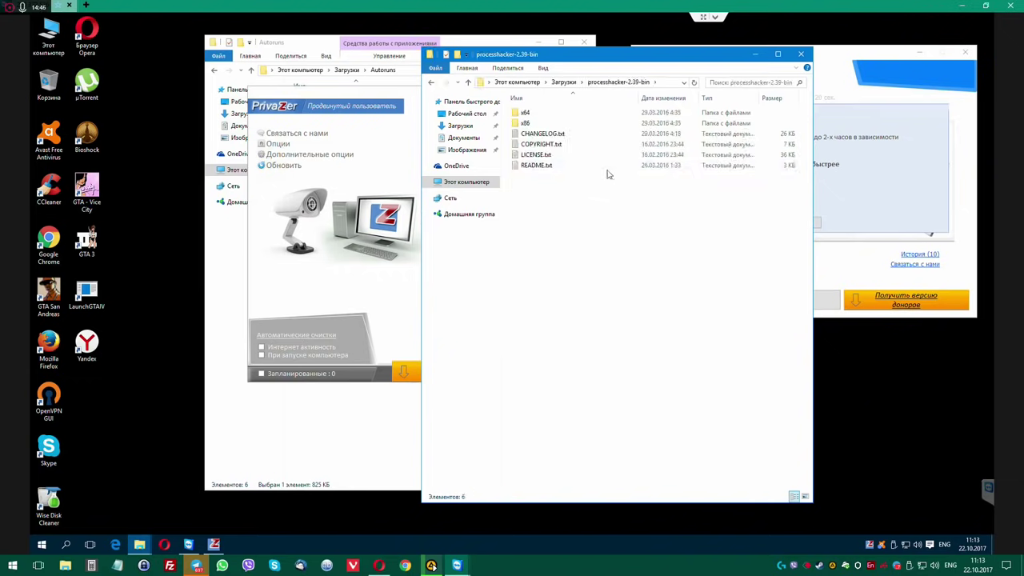
pyautogui.doubleClick(528, 113)
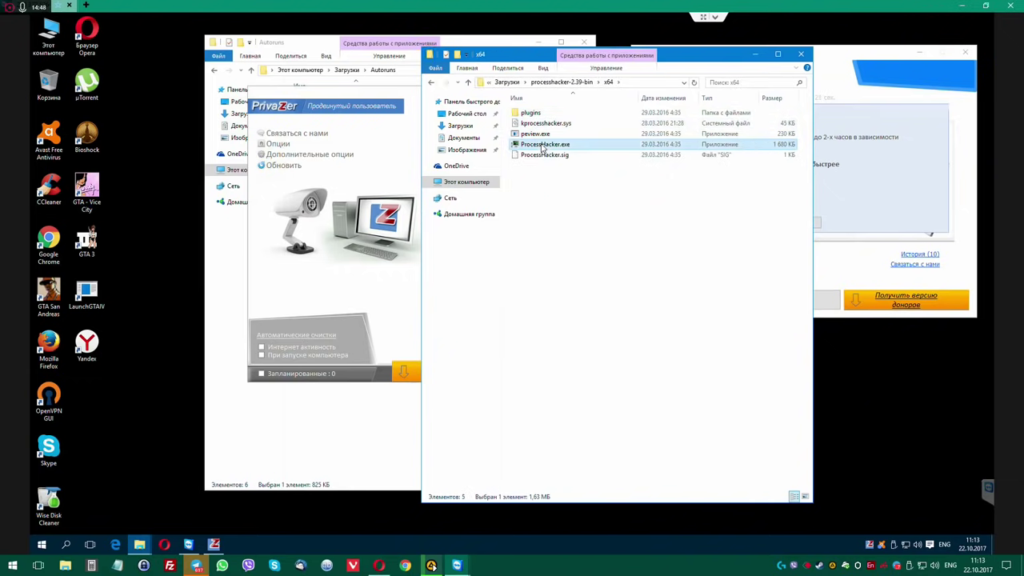
pyautogui.rightClick(541, 144)
pyautogui.click(552, 163)
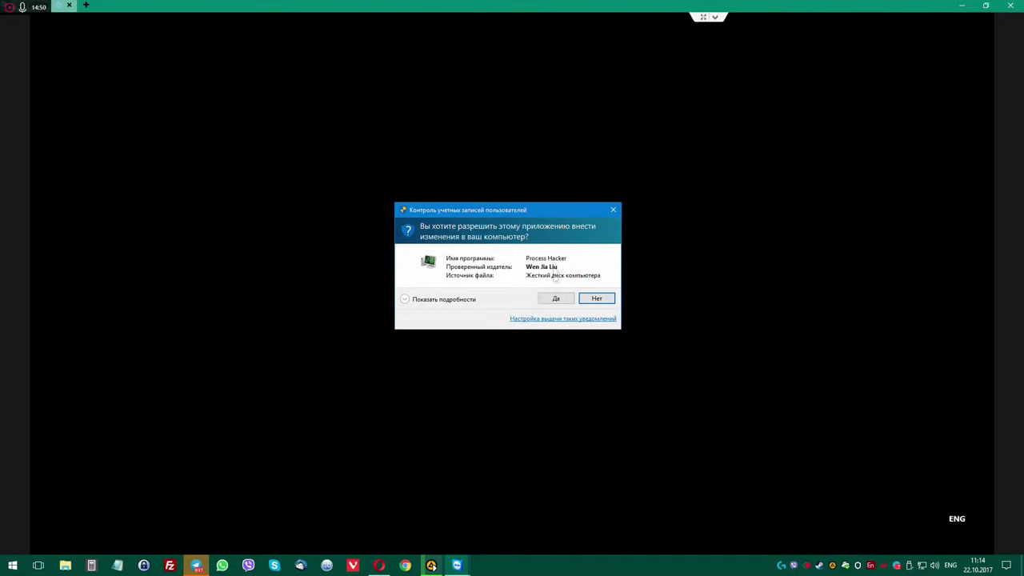
pyautogui.click(556, 299)
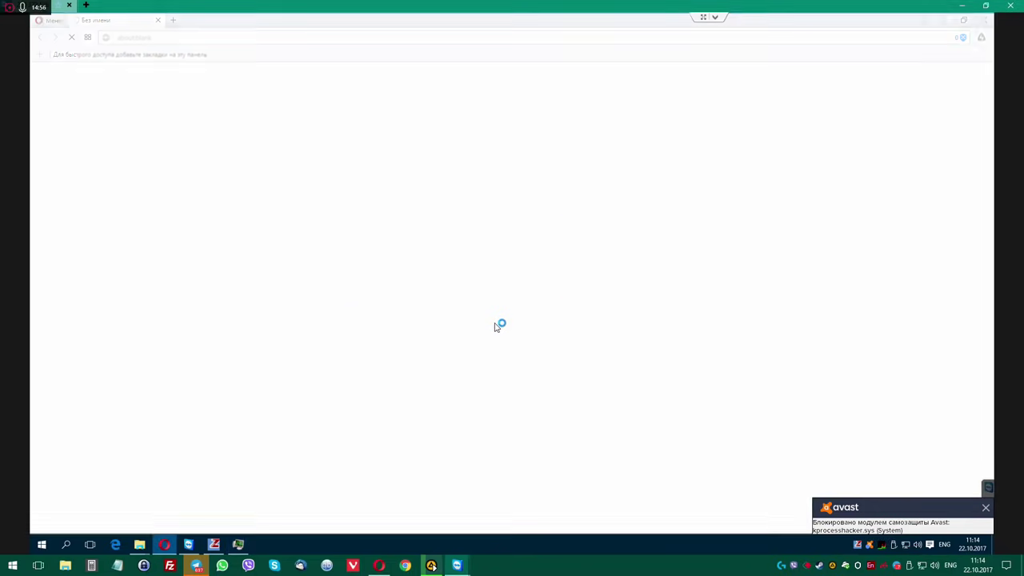
# Close the favorit.com.ua tab and run web searches for 'filemonitor' and 'process explorer' in separate tabs.
pyautogui.click(159, 22)
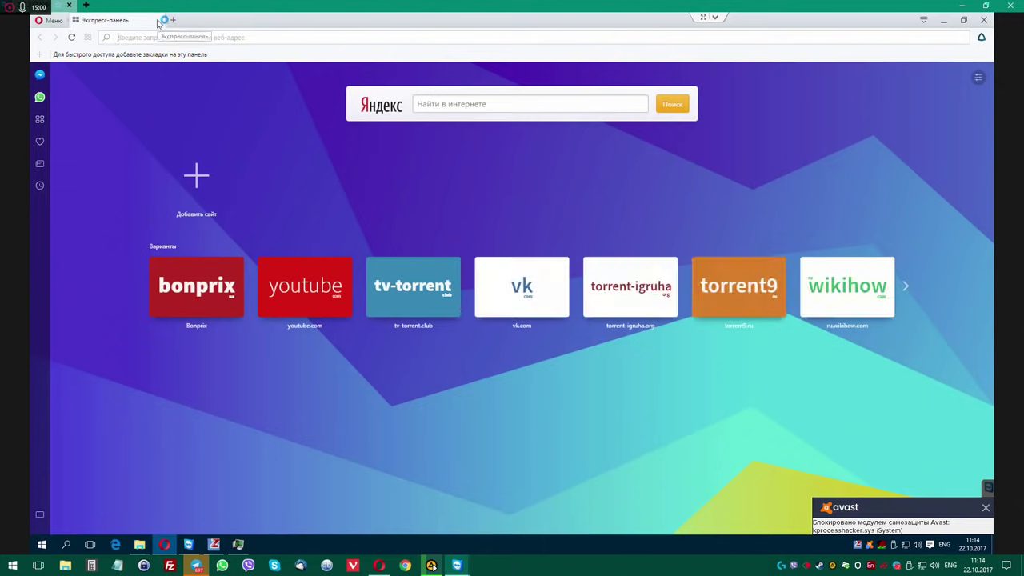
pyautogui.write('filemonitor')
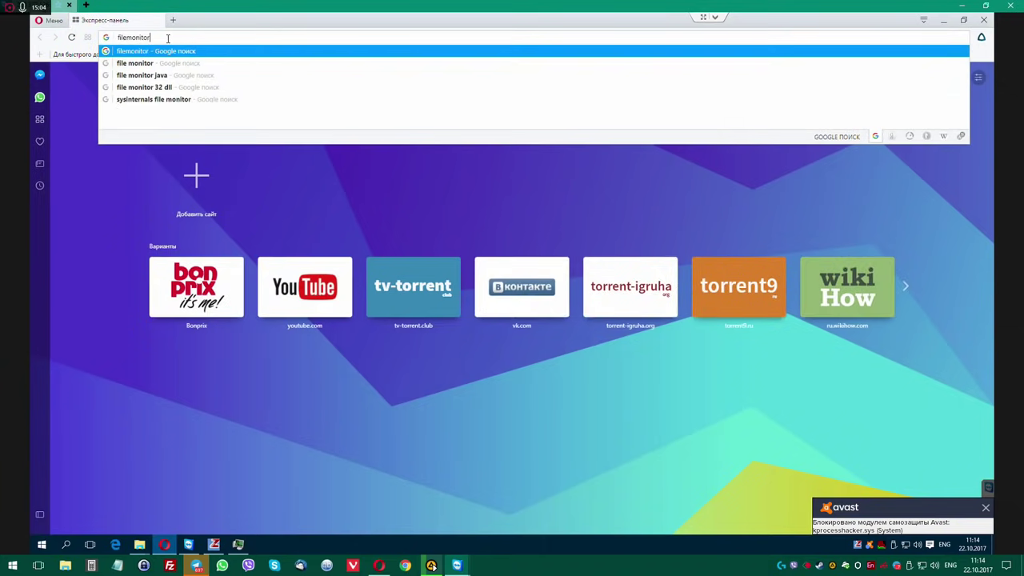
pyautogui.press('Return')
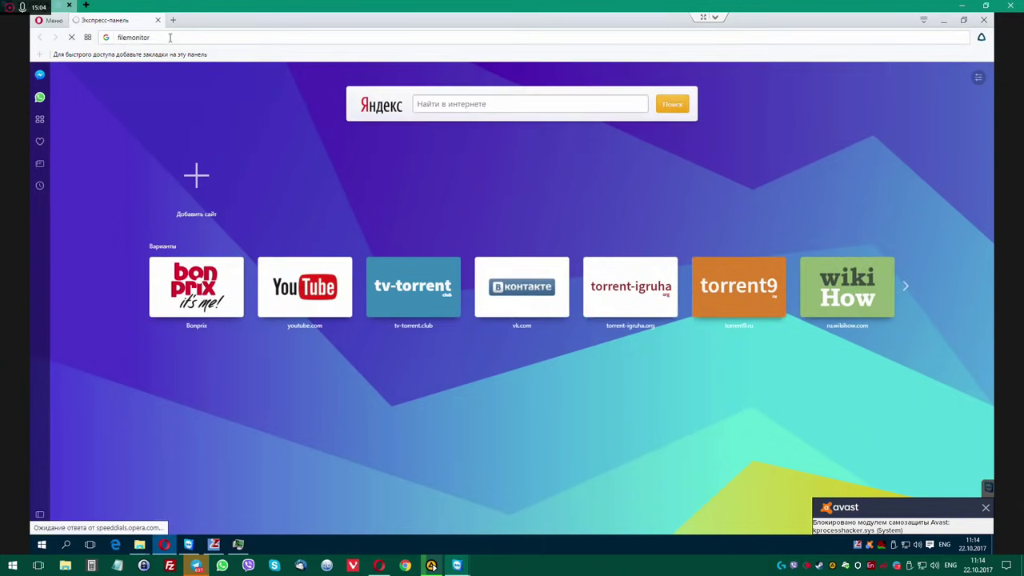
pyautogui.hotkey('ctrl', 't')
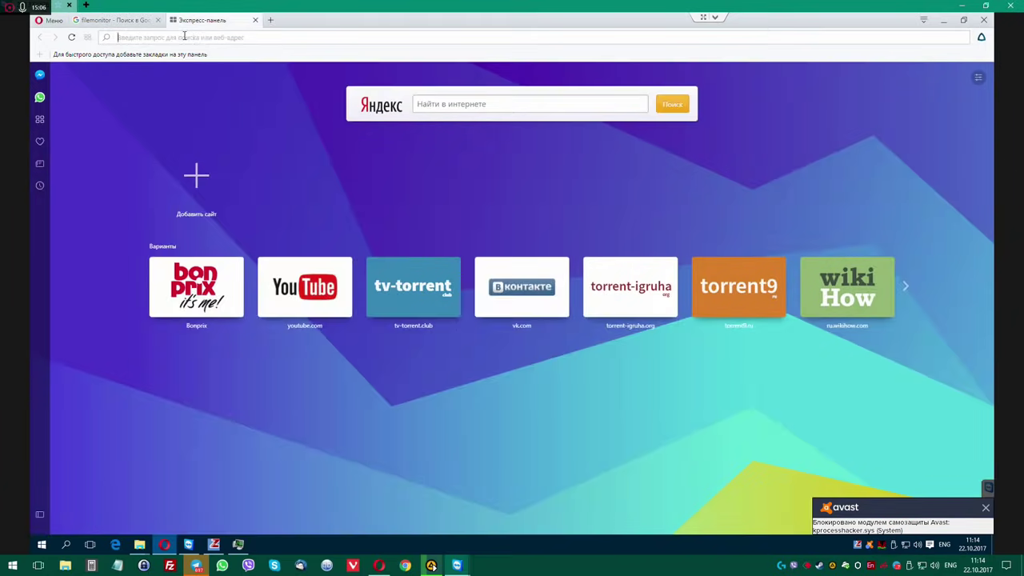
pyautogui.write('pro')
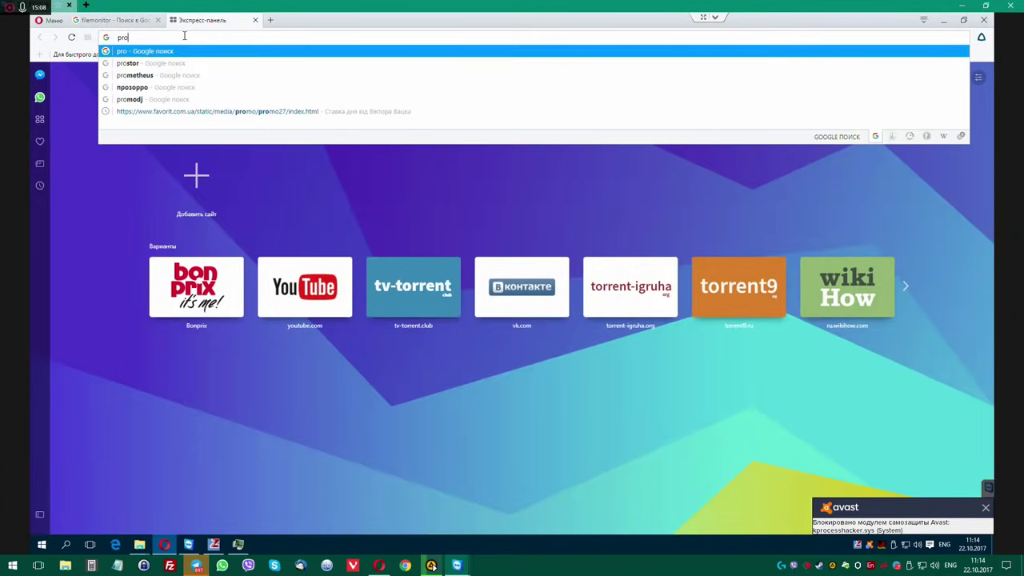
pyautogui.write('cess')
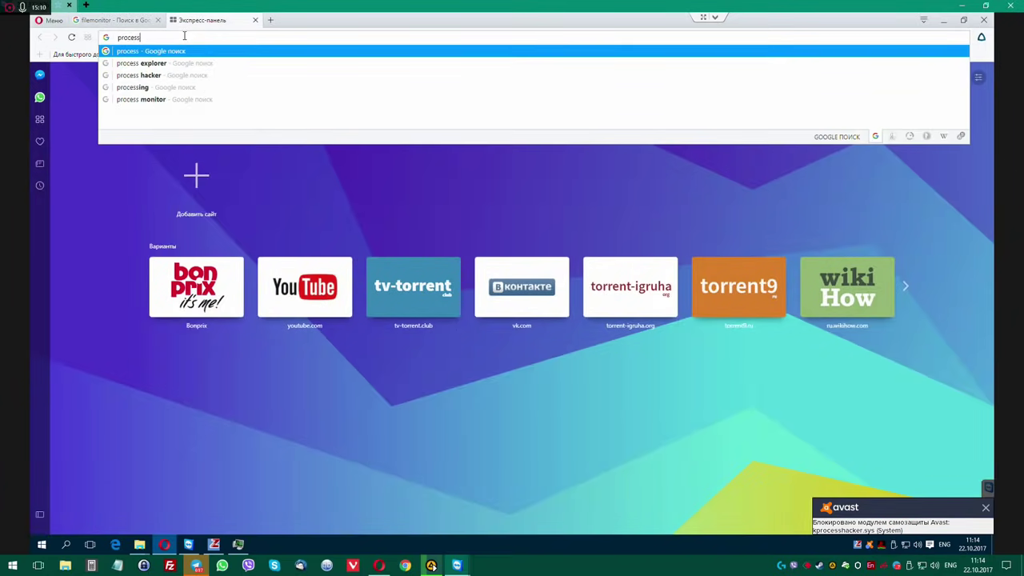
pyautogui.write(' explorer')
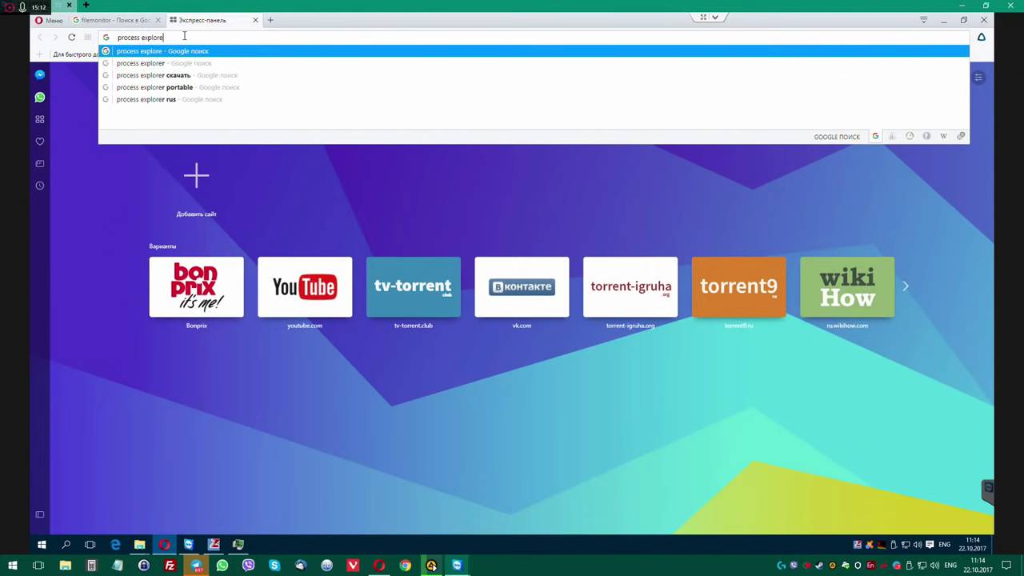
pyautogui.press('Return')
# Open the FileMon for Windows result and the Process Explorer Sysinternals docs page.
pyautogui.click(128, 20)
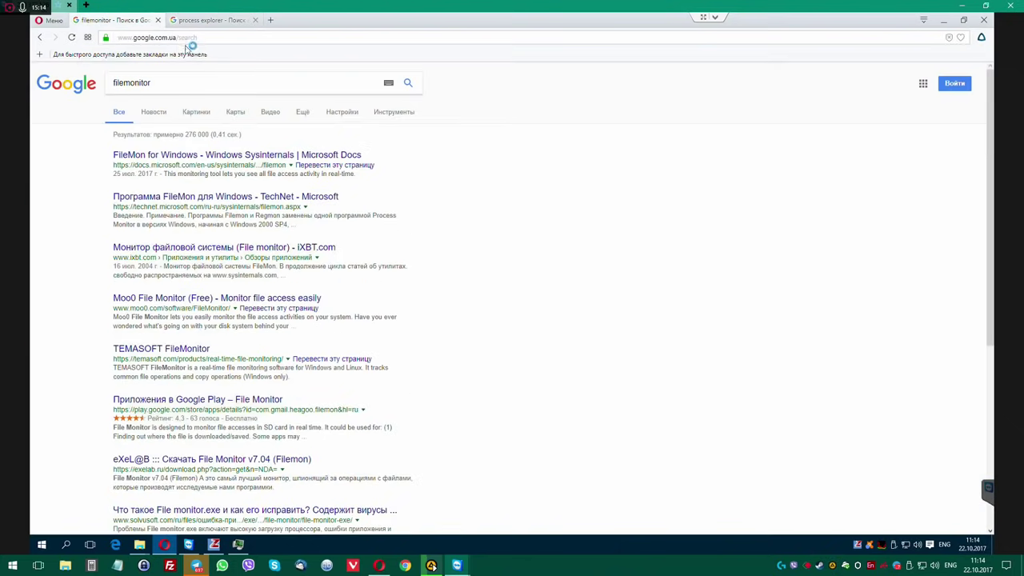
pyautogui.click(190, 158)
pyautogui.click(213, 20)
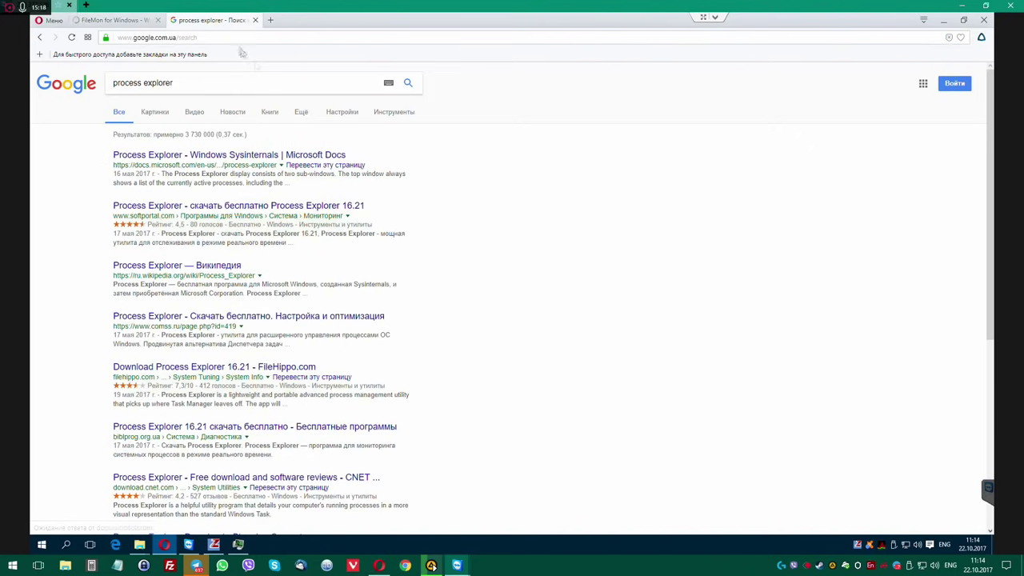
pyautogui.click(336, 156)
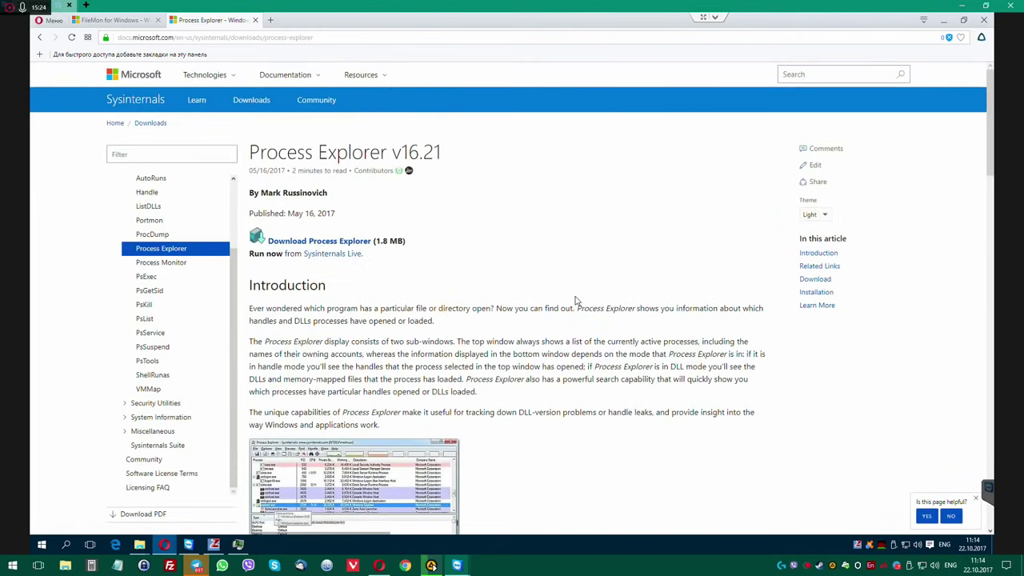
# Download ProcessExplorer.zip, then ProcessMonitor.zip via the FileMon page's Process Monitor link.
pyautogui.click(323, 246)
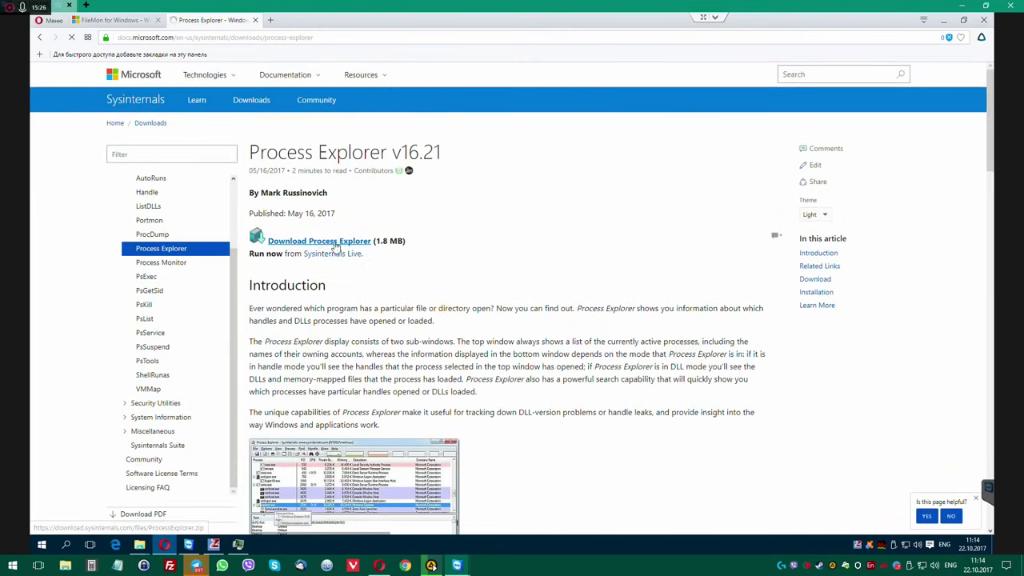
pyautogui.click(124, 22)
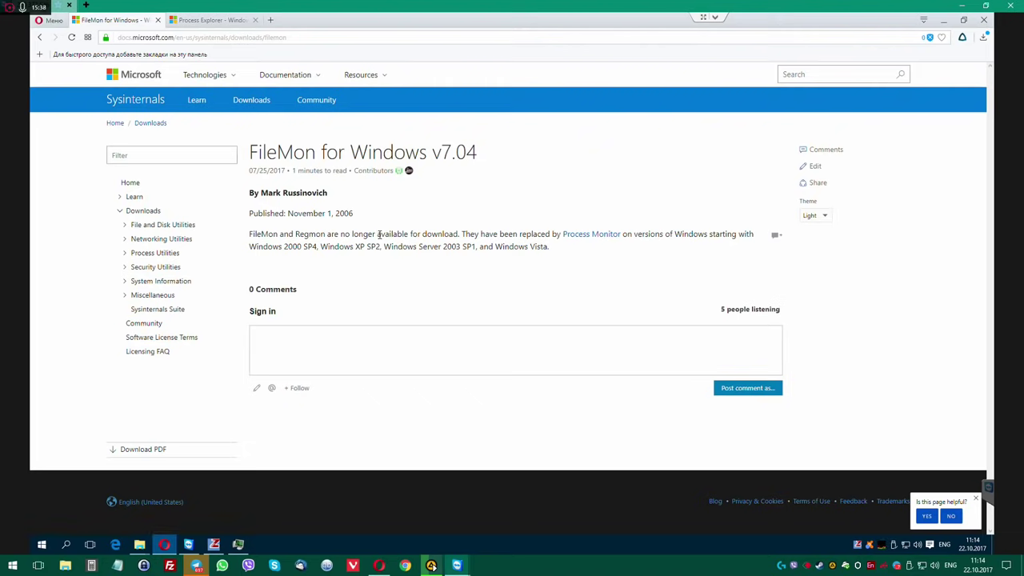
pyautogui.click(592, 235)
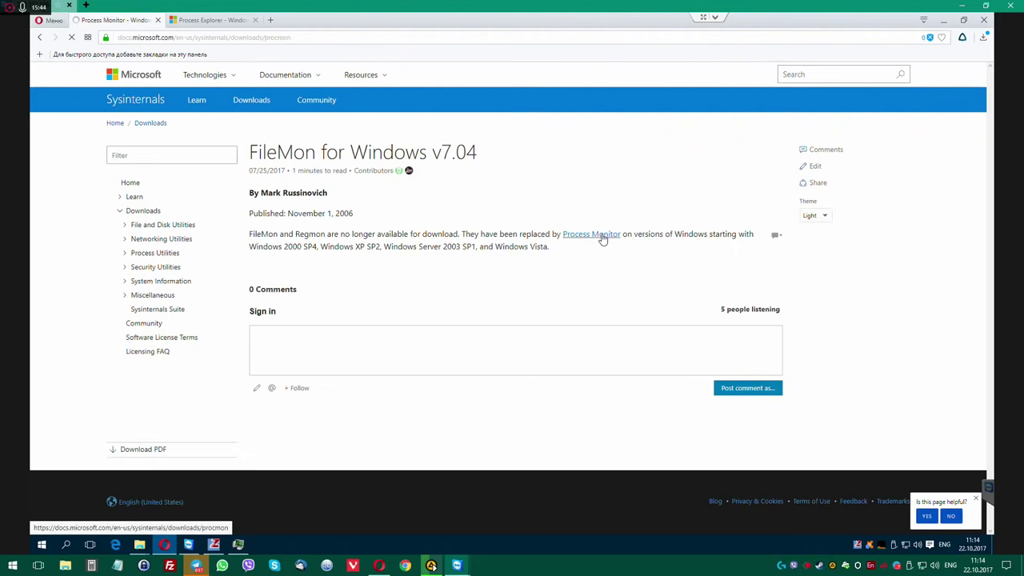
pyautogui.click(298, 240)
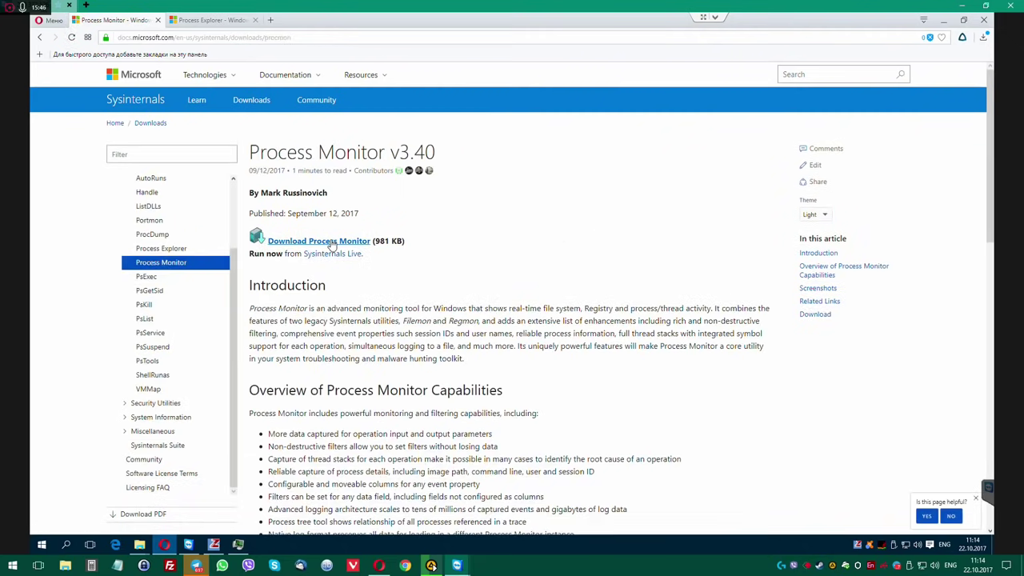
# Extract the downloaded ProcessMonitor.zip into a ProcessMonitor folder in Downloads.
pyautogui.click(980, 71)
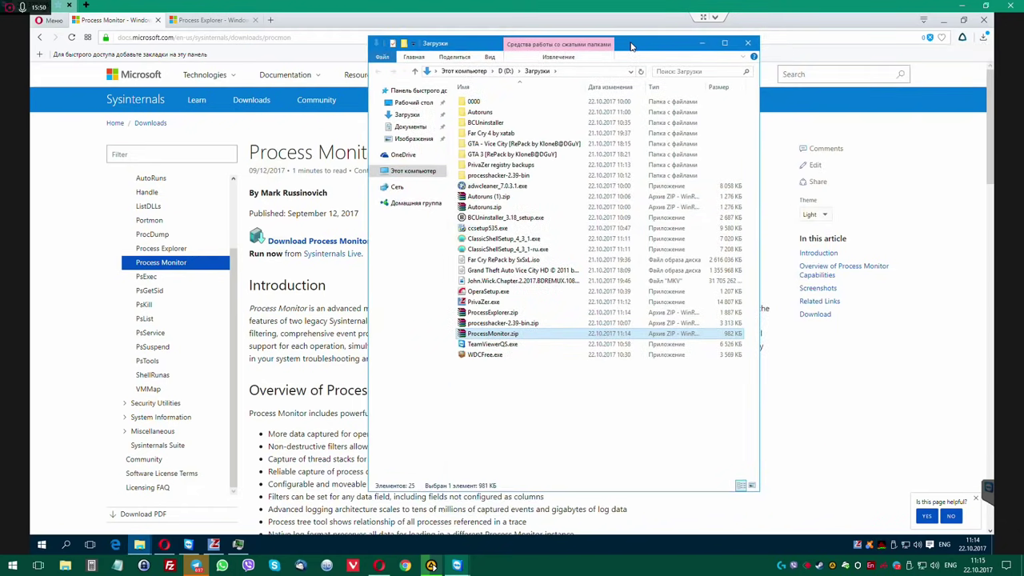
pyautogui.rightClick(484, 336)
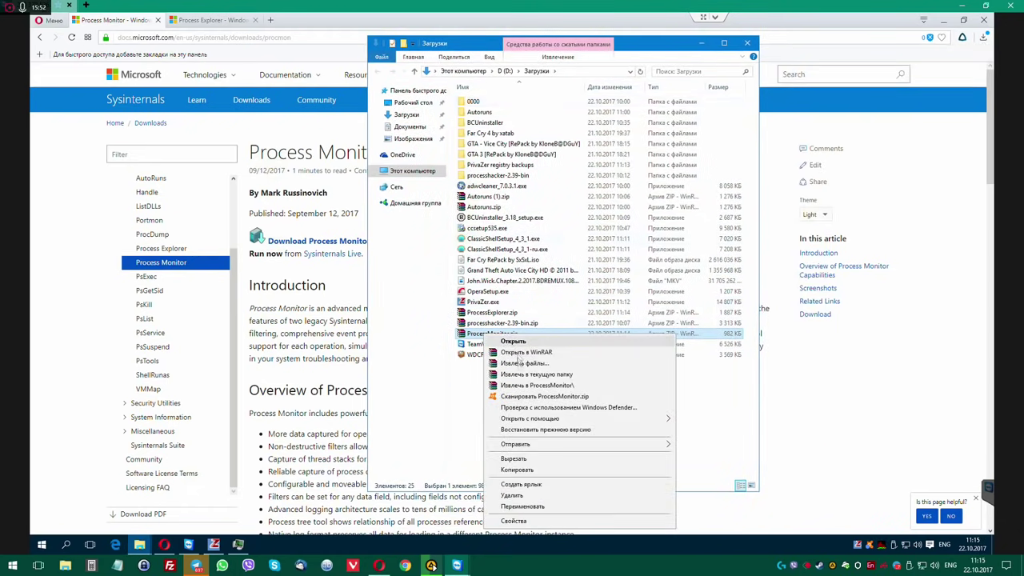
pyautogui.click(546, 385)
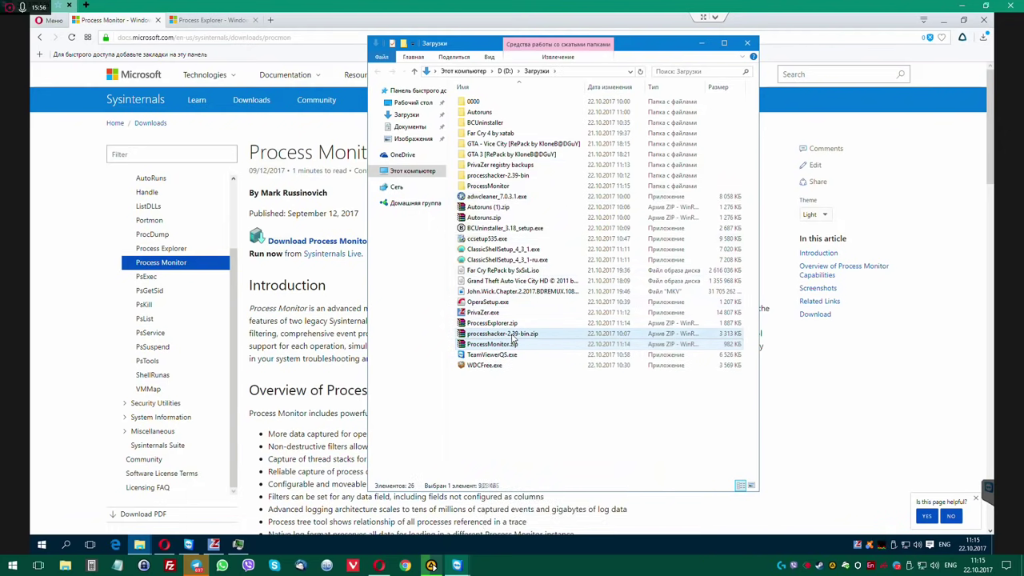
# Extract ProcessExplorer.zip into a ProcessExplorer folder, close Opera, and dismiss PrivaZer's first-clean notice.
pyautogui.rightClick(510, 322)
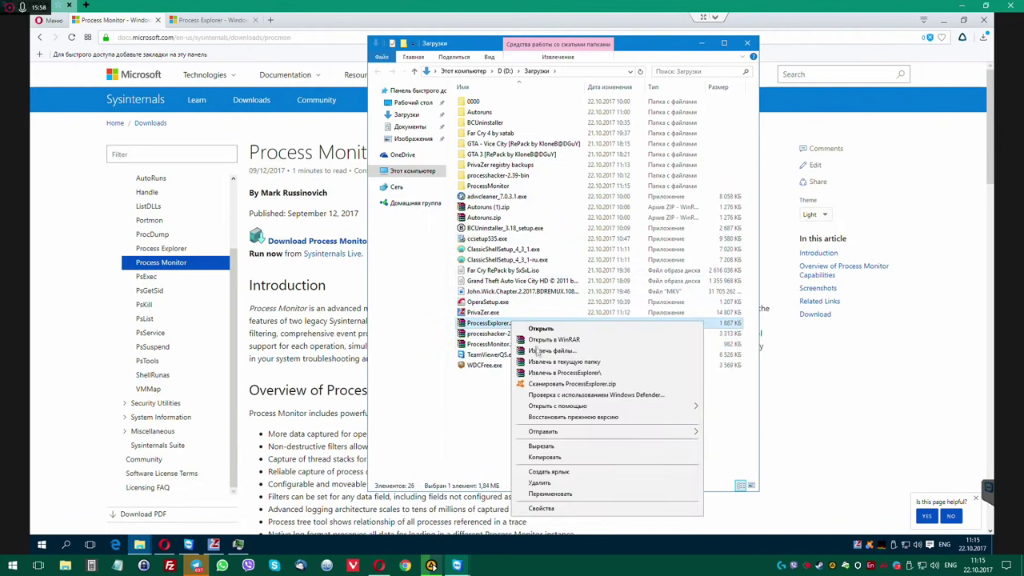
pyautogui.click(549, 373)
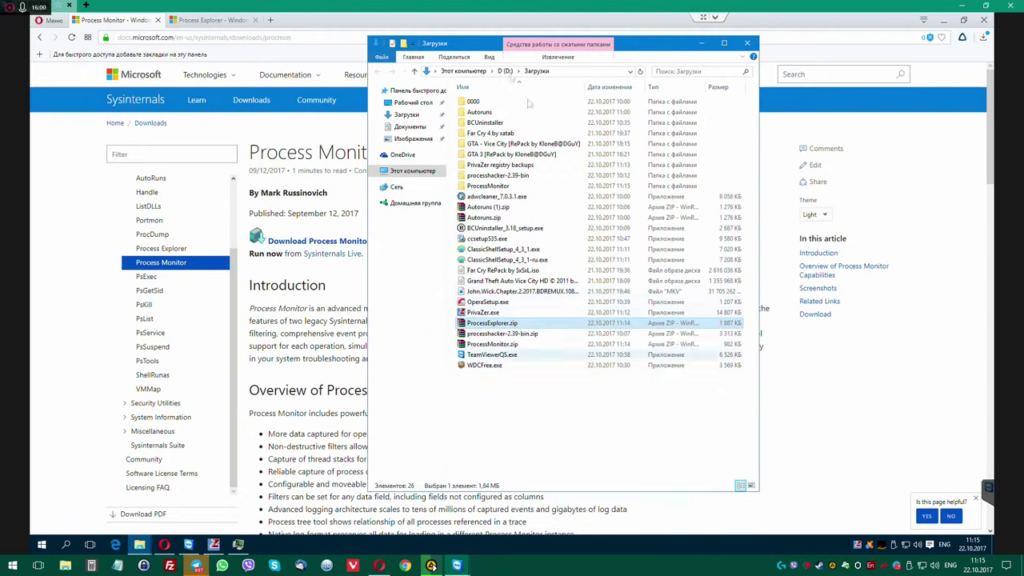
pyautogui.click(335, 25)
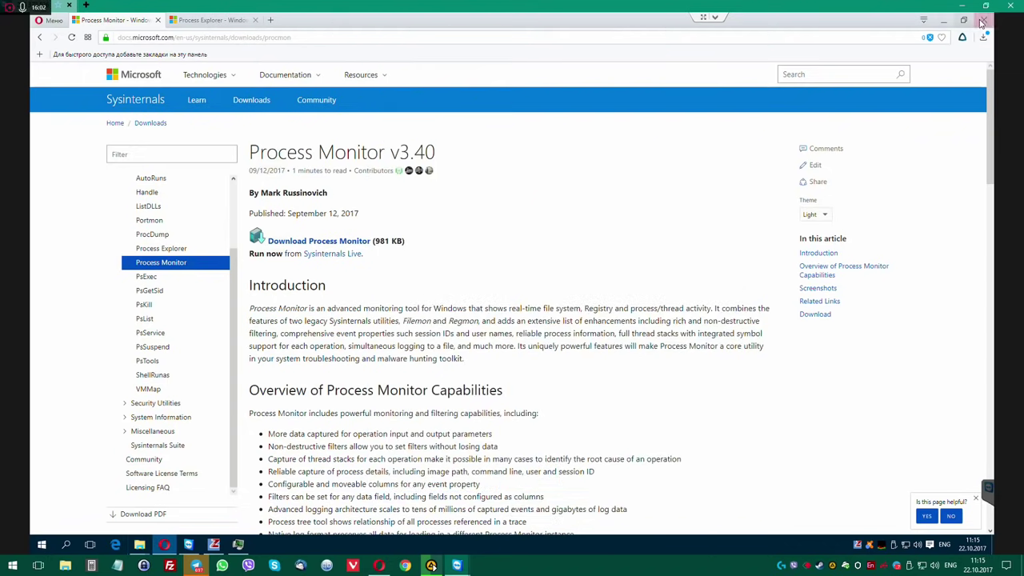
pyautogui.click(982, 21)
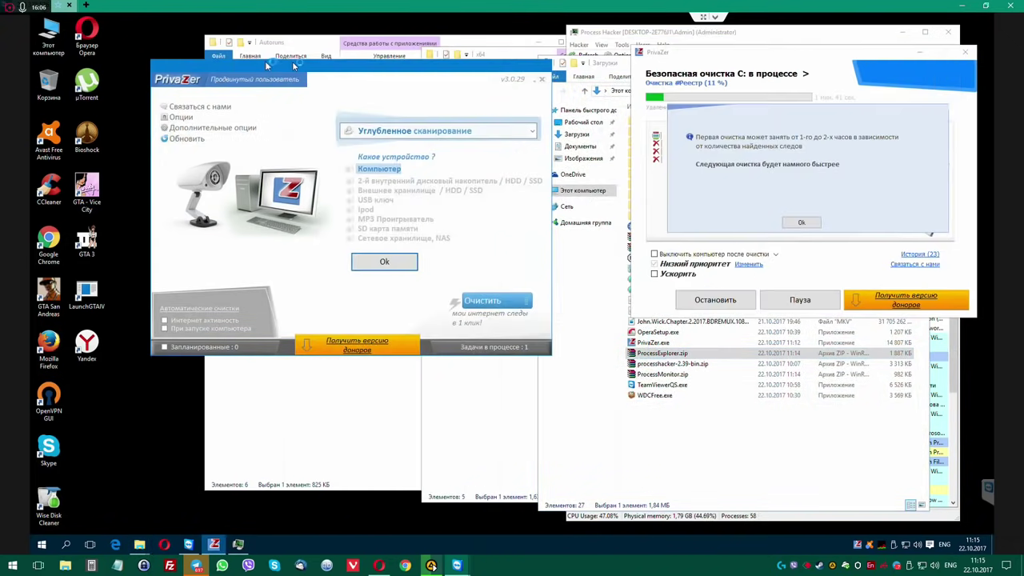
pyautogui.click(793, 68)
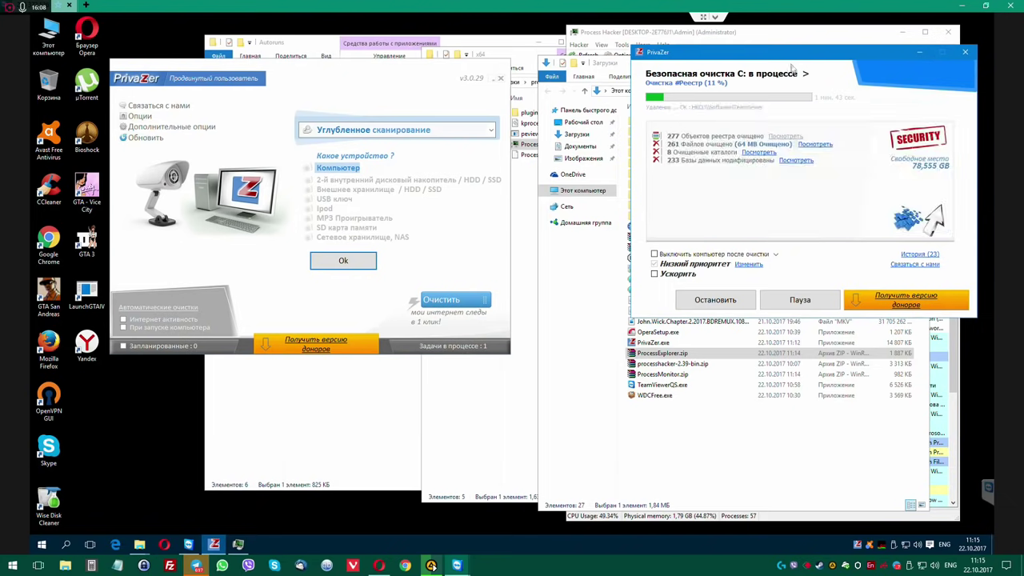
pyautogui.moveTo(806, 54); pyautogui.dragTo(246, 115)
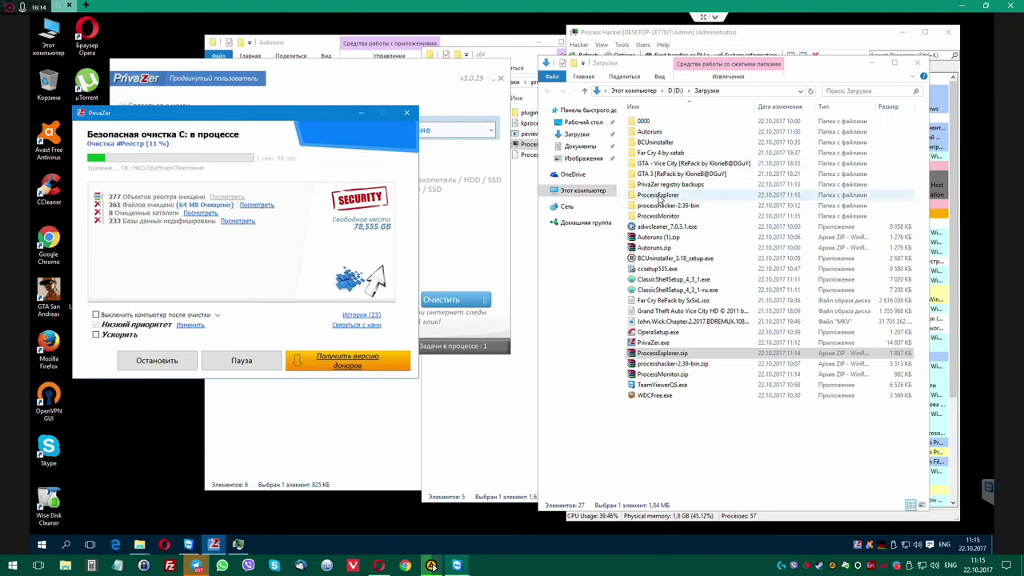
# Run procexp64.exe from the ProcessExplorer folder as administrator, approving UAC.
pyautogui.doubleClick(662, 195)
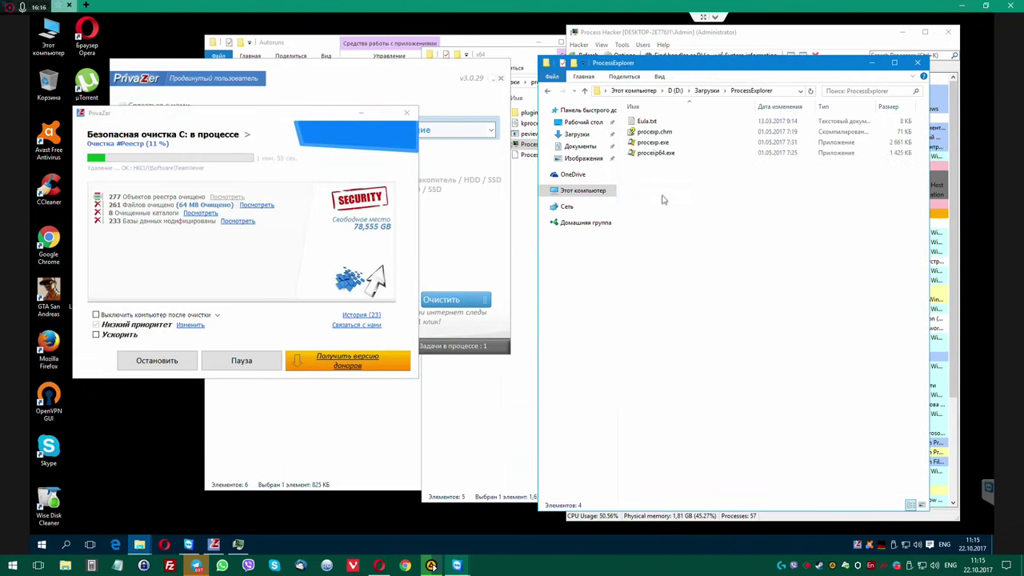
pyautogui.rightClick(655, 154)
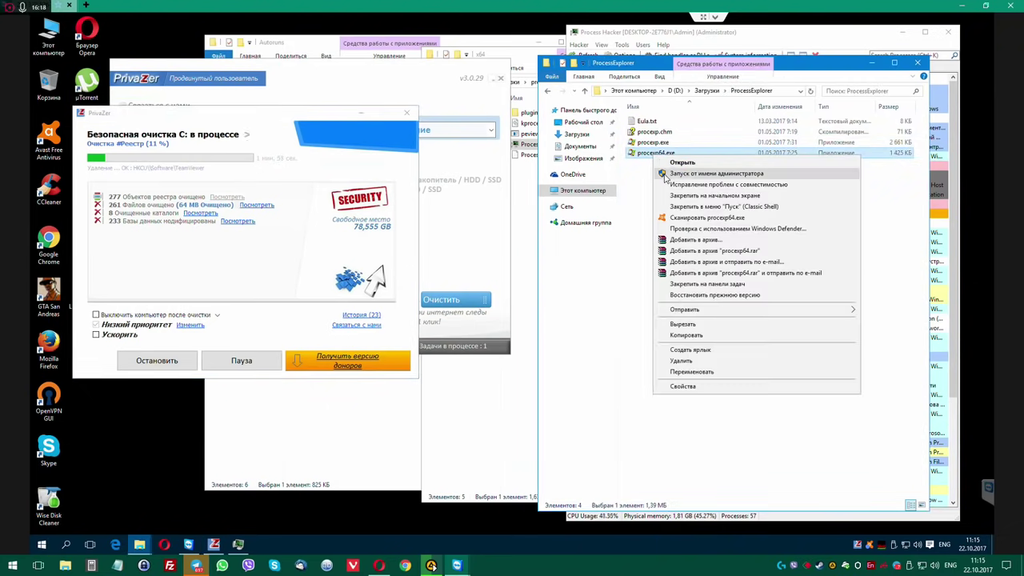
pyautogui.click(669, 173)
pyautogui.click(560, 299)
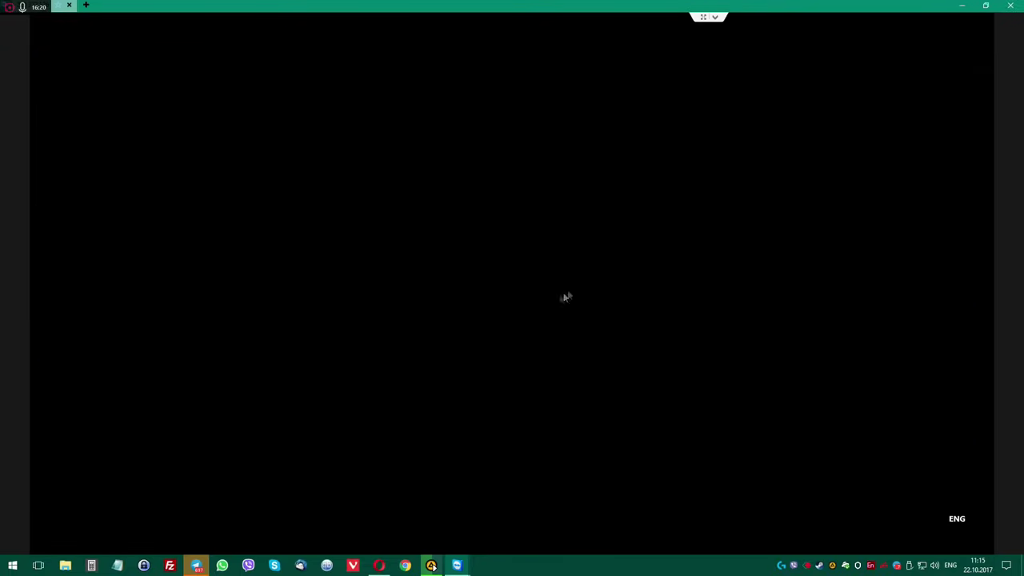
# Accept the Process Explorer license, then move and enlarge its window.
pyautogui.click(564, 341)
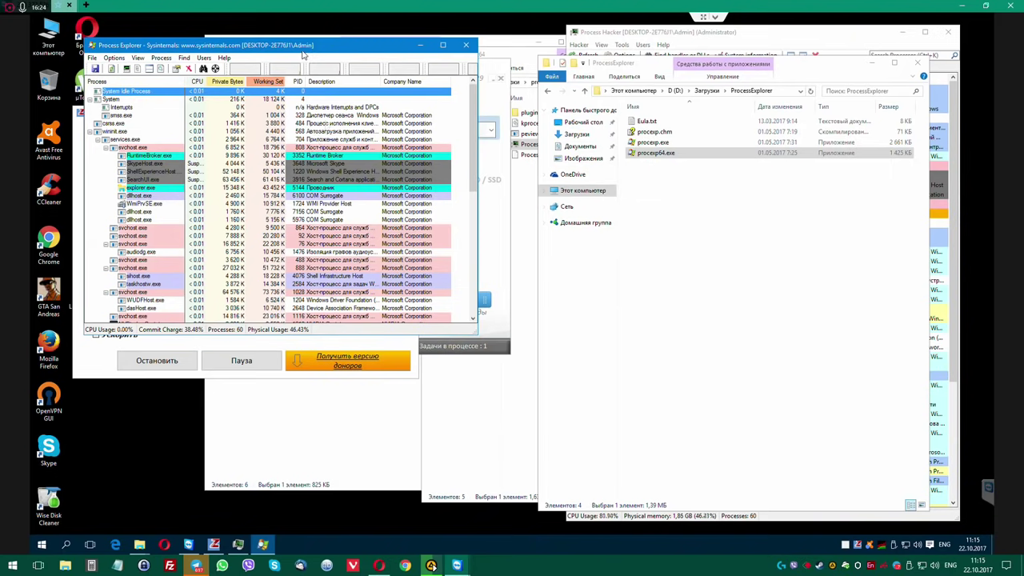
pyautogui.moveTo(307, 46); pyautogui.dragTo(713, 42)
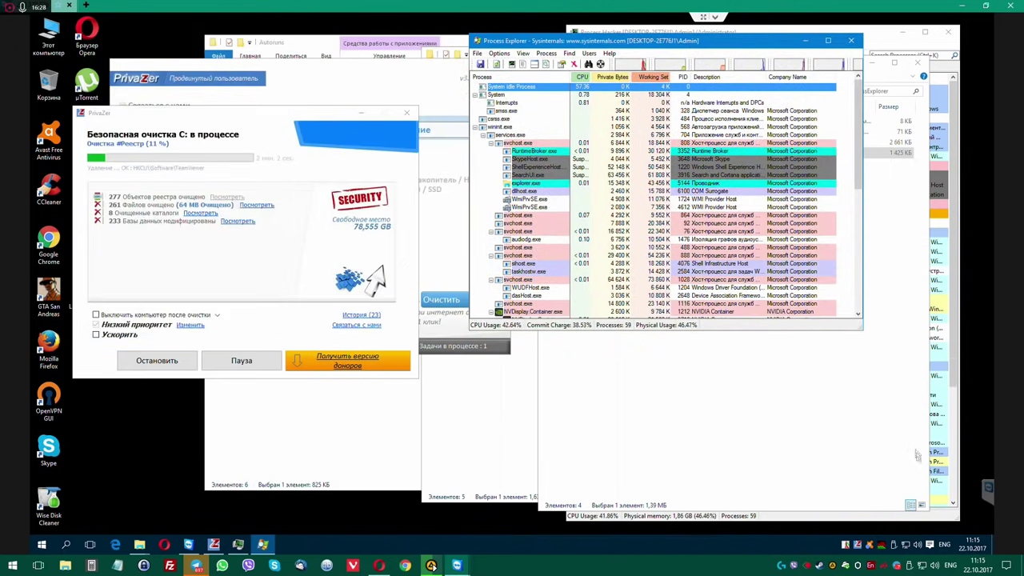
pyautogui.moveTo(858, 330); pyautogui.dragTo(953, 523)
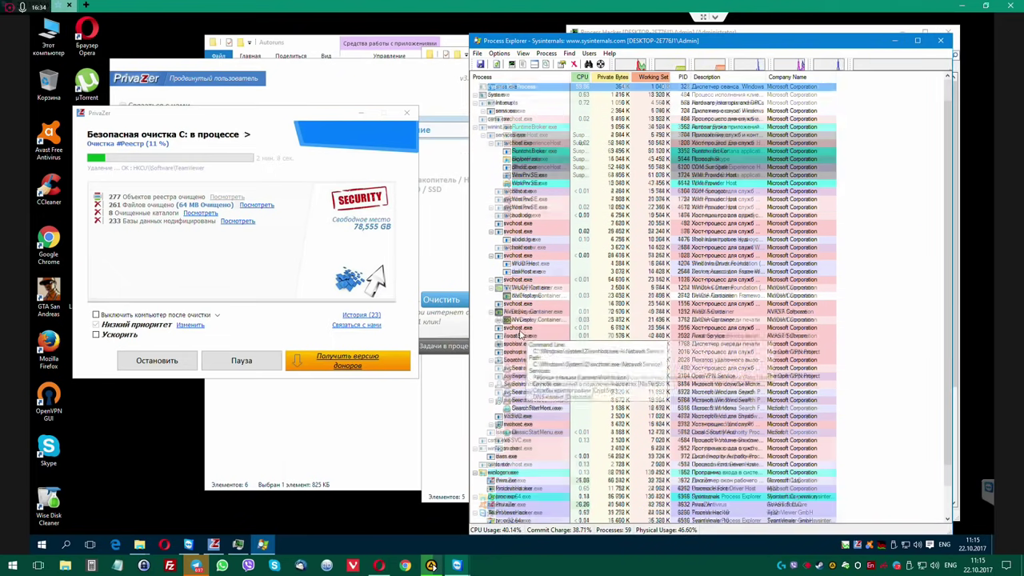
# Browse the process tree through smss.exe, openvpnserv.exe, fontdrvhost.exe and ProcessHacker.exe, then close Process Explorer.
pyautogui.scroll(-2, 519, 333)
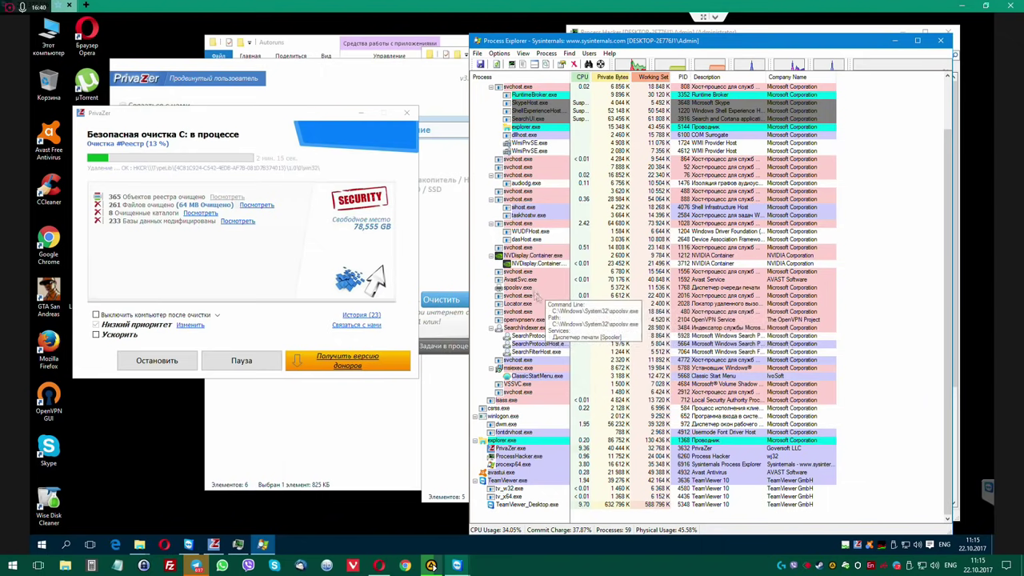
pyautogui.scroll(3, 540, 240)
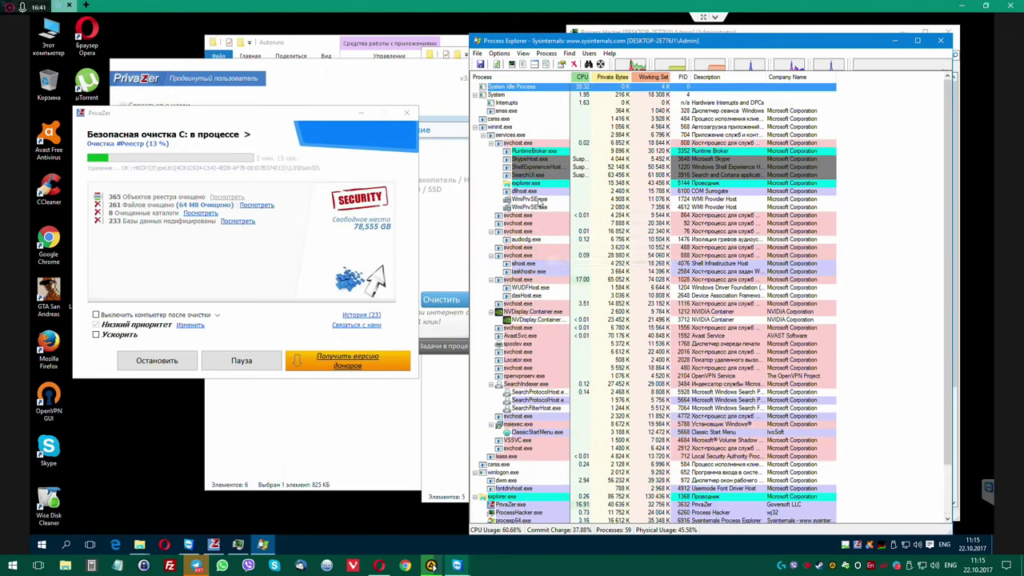
pyautogui.click(515, 111)
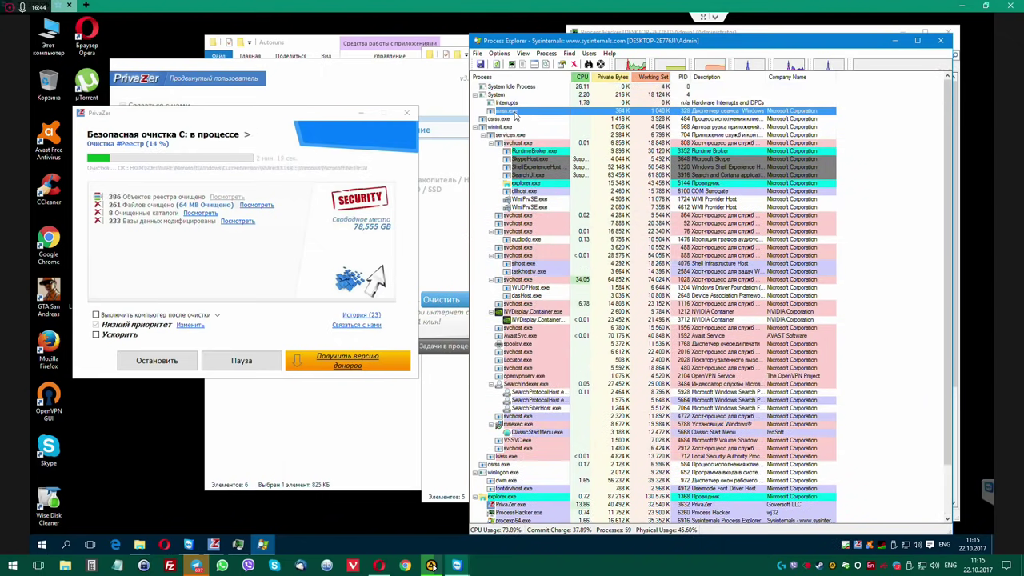
pyautogui.scroll(-2, 799, 104)
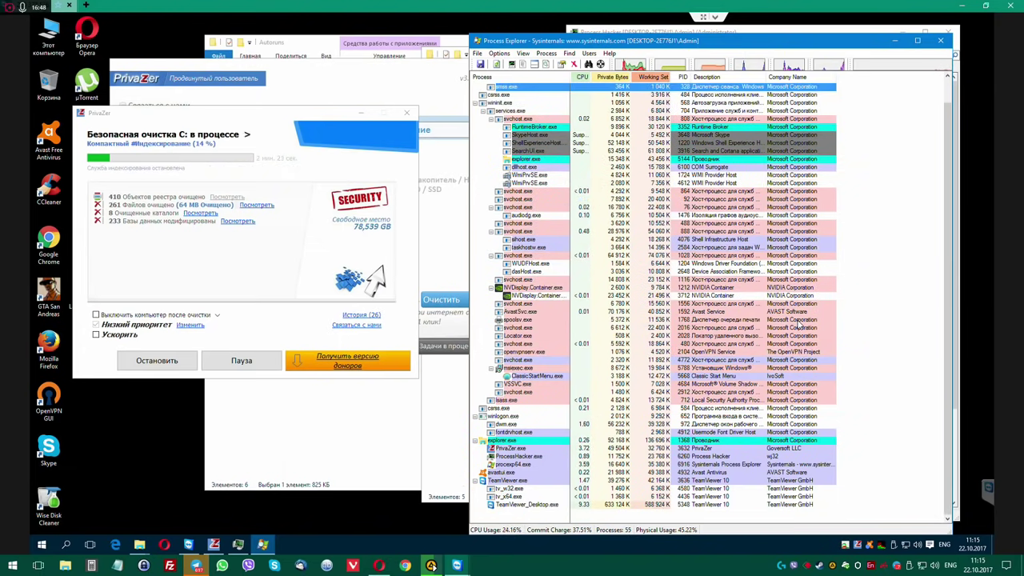
pyautogui.click(792, 354)
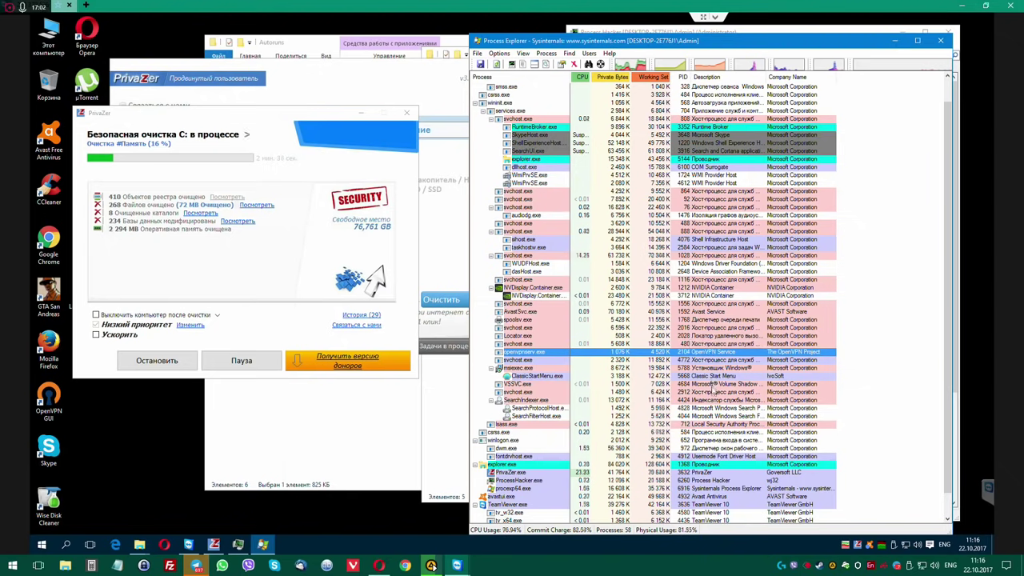
pyautogui.click(721, 456)
pyautogui.scroll(-1, 744, 479)
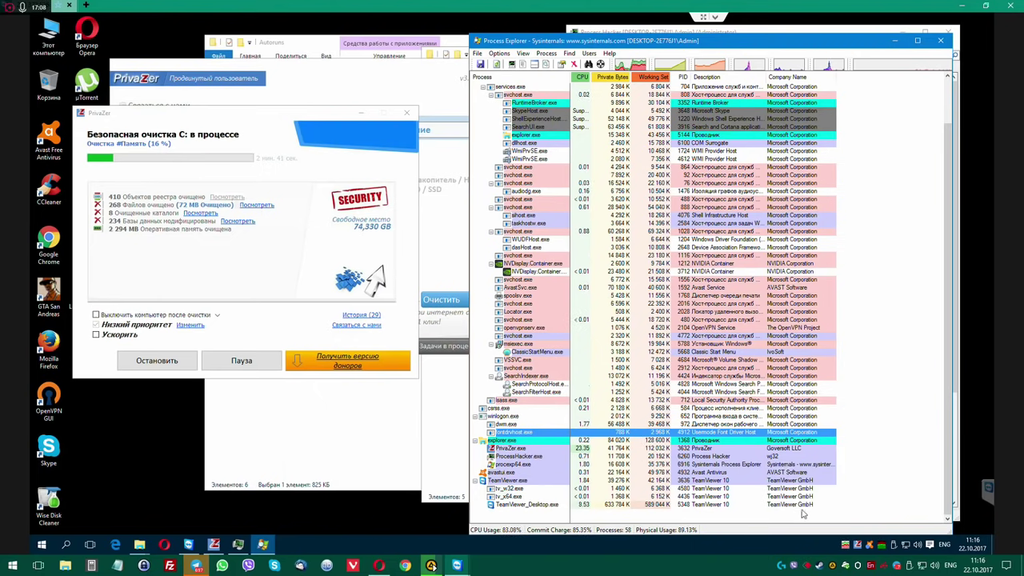
pyautogui.click(776, 456)
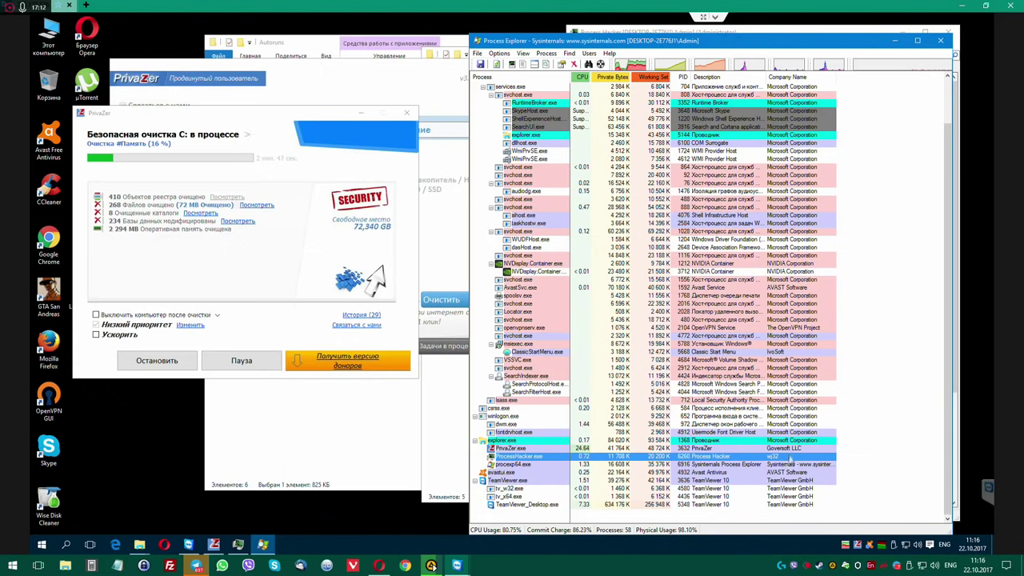
pyautogui.scroll(2, 784, 396)
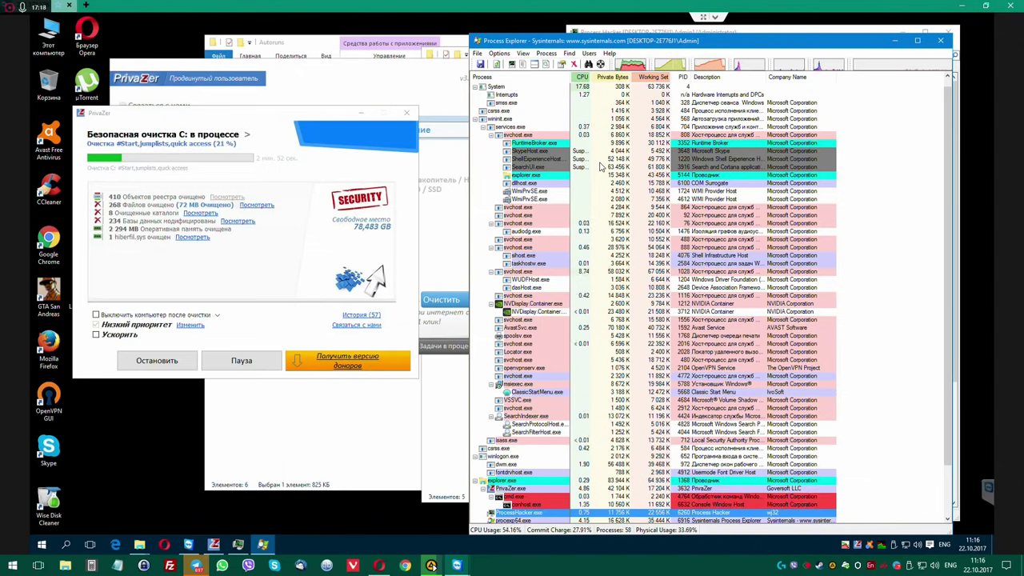
pyautogui.click(939, 40)
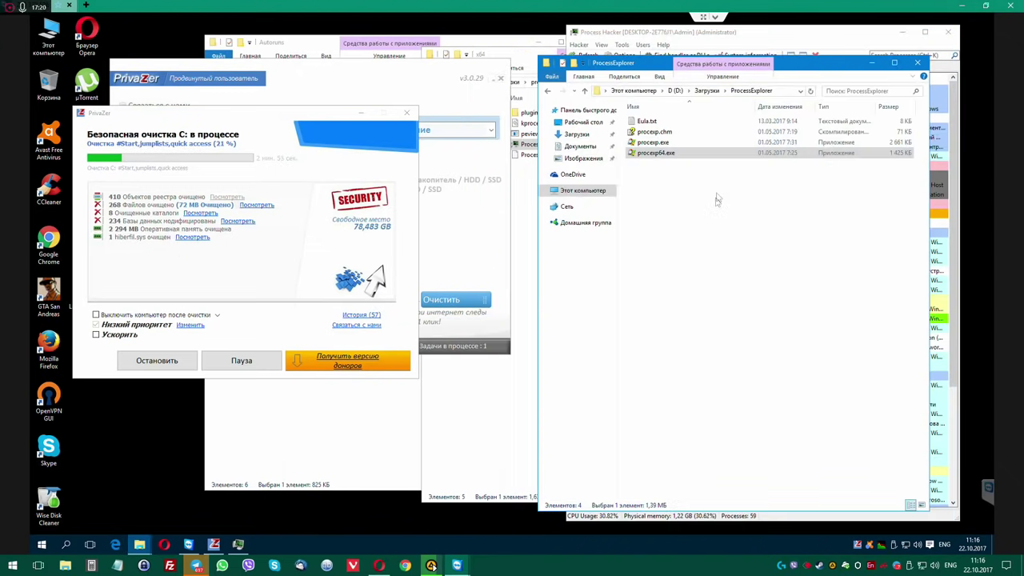
# Run Procmon.exe from the ProcessMonitor folder as administrator, approving UAC and accepting the license.
pyautogui.press('BackSpace')
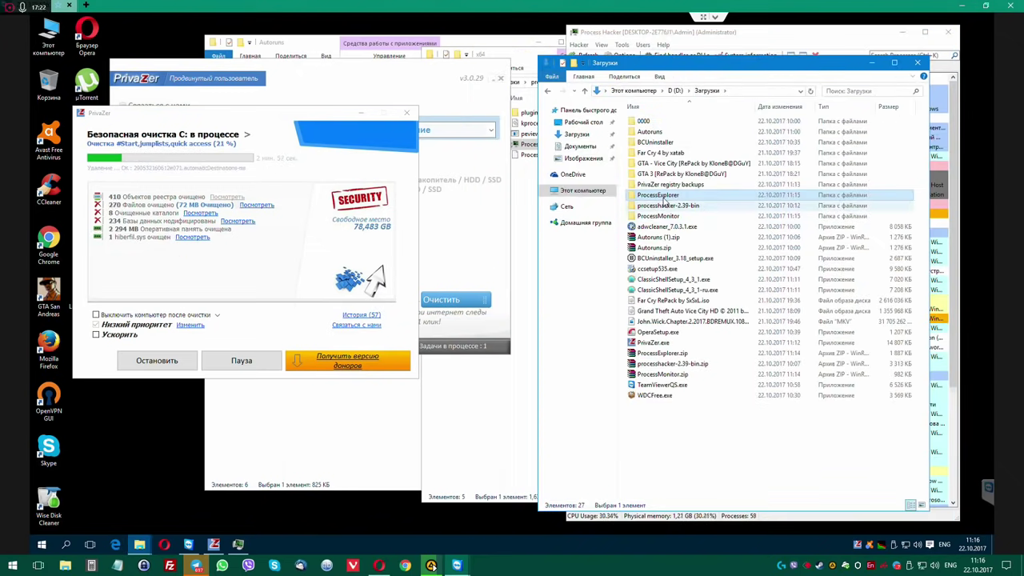
pyautogui.doubleClick(664, 217)
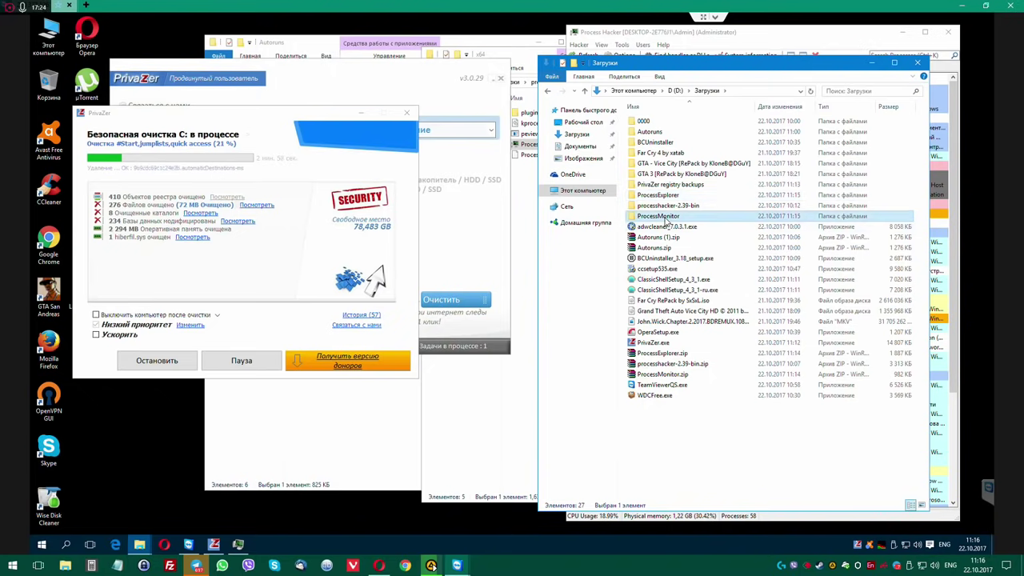
pyautogui.rightClick(655, 146)
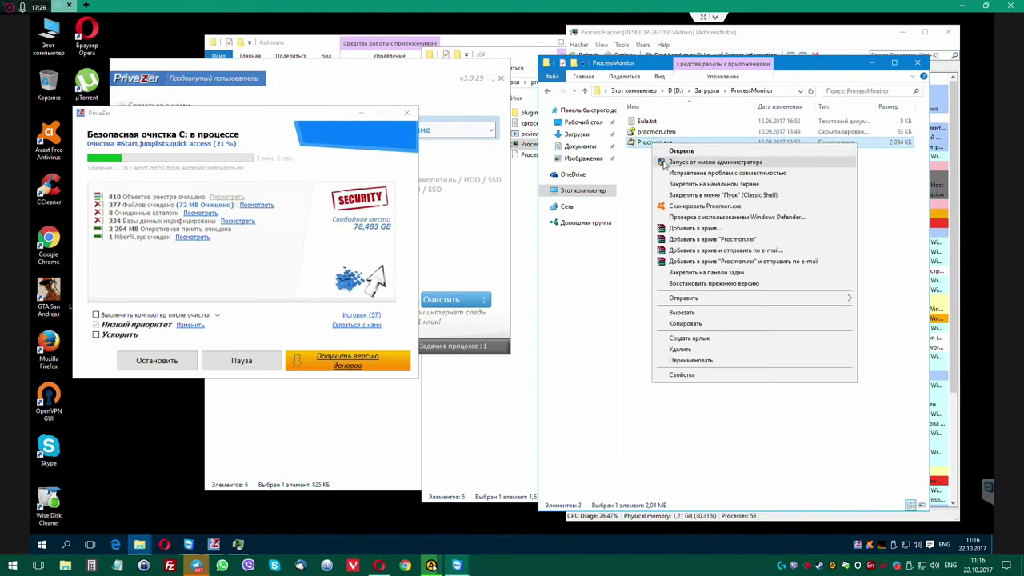
pyautogui.click(665, 161)
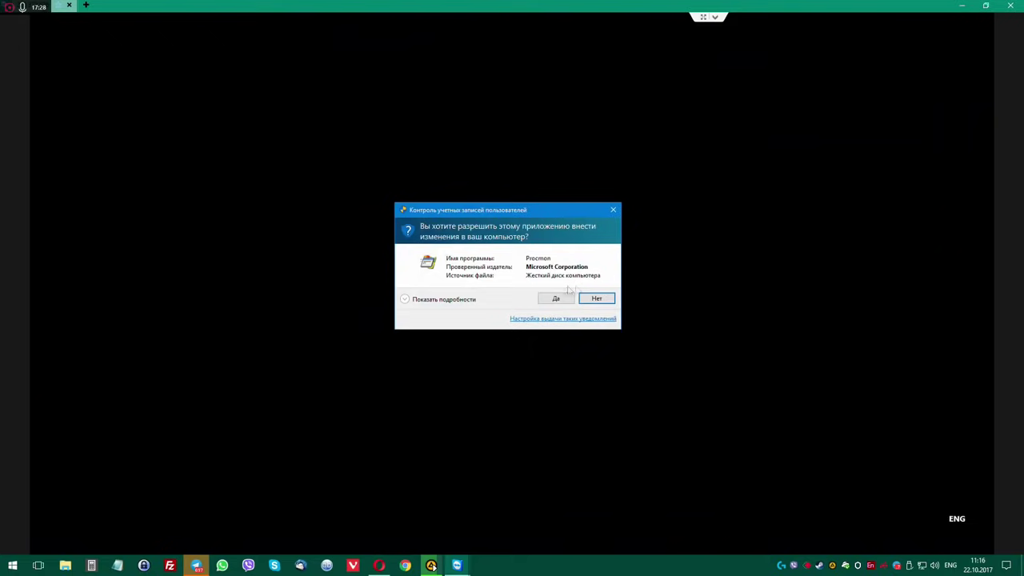
pyautogui.click(556, 302)
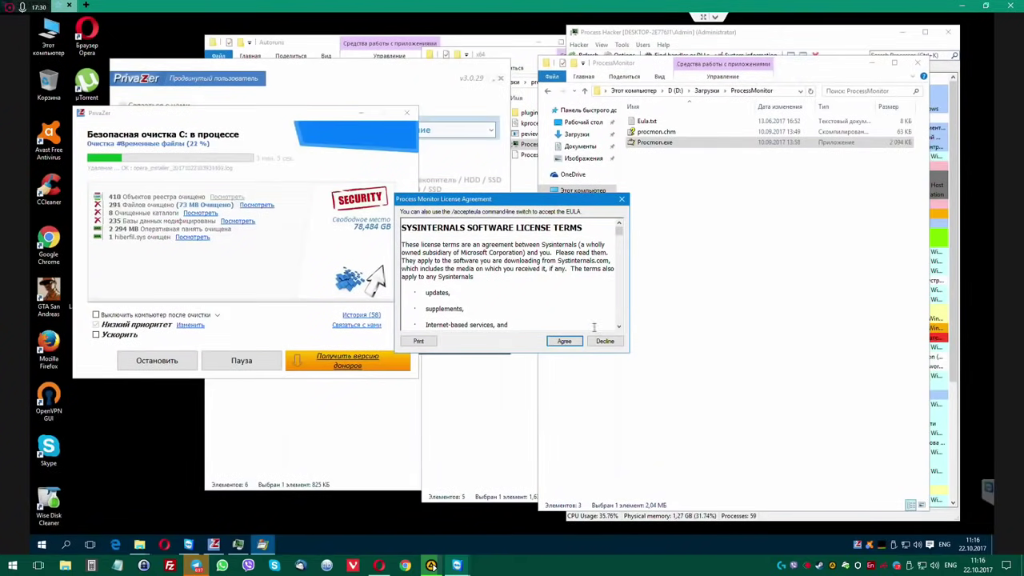
pyautogui.click(574, 341)
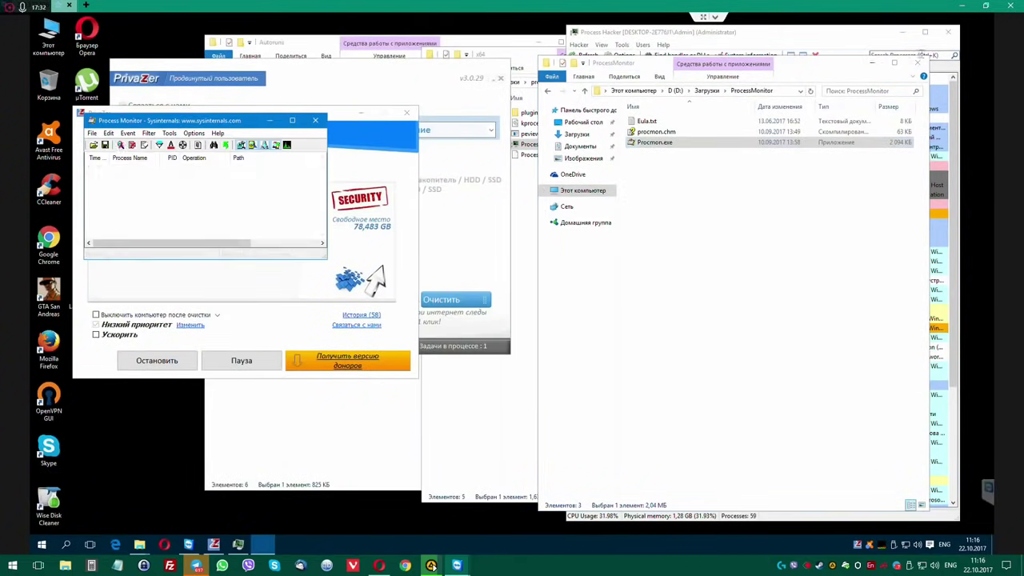
# Close Process Hacker and enlarge Process Monitor to show the Detail column, toggling one event category.
pyautogui.click(948, 33)
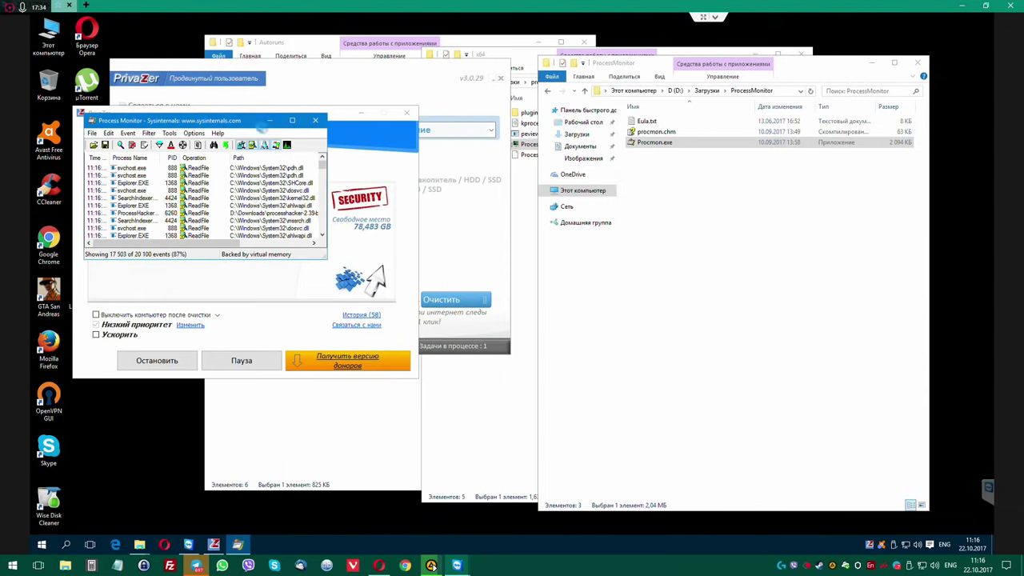
pyautogui.moveTo(221, 122); pyautogui.dragTo(622, 52)
pyautogui.moveTo(726, 185); pyautogui.dragTo(782, 552)
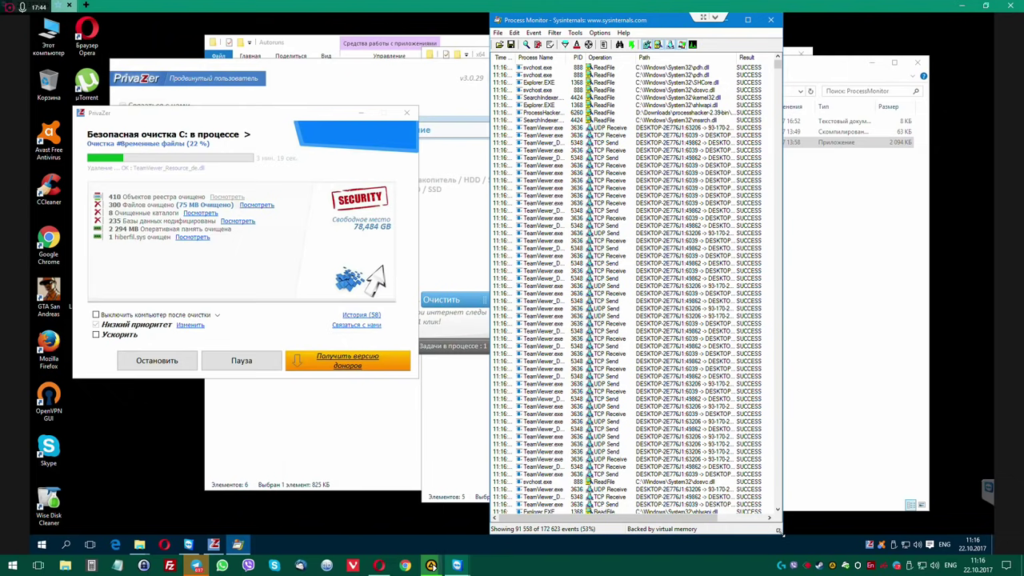
pyautogui.moveTo(780, 531); pyautogui.dragTo(929, 531)
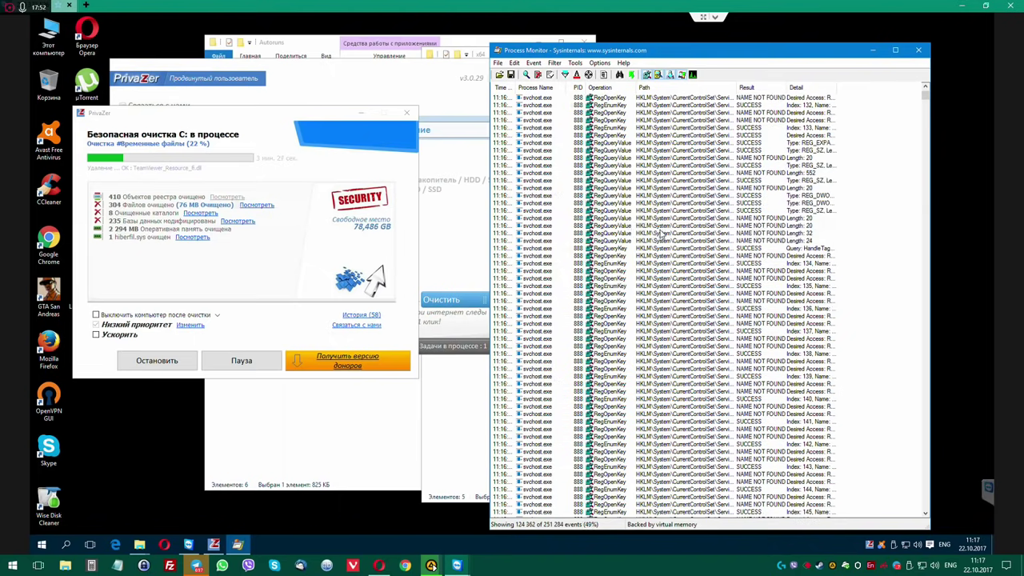
pyautogui.moveTo(926, 98); pyautogui.dragTo(909, 443)
pyautogui.moveTo(909, 497); pyautogui.dragTo(914, 515)
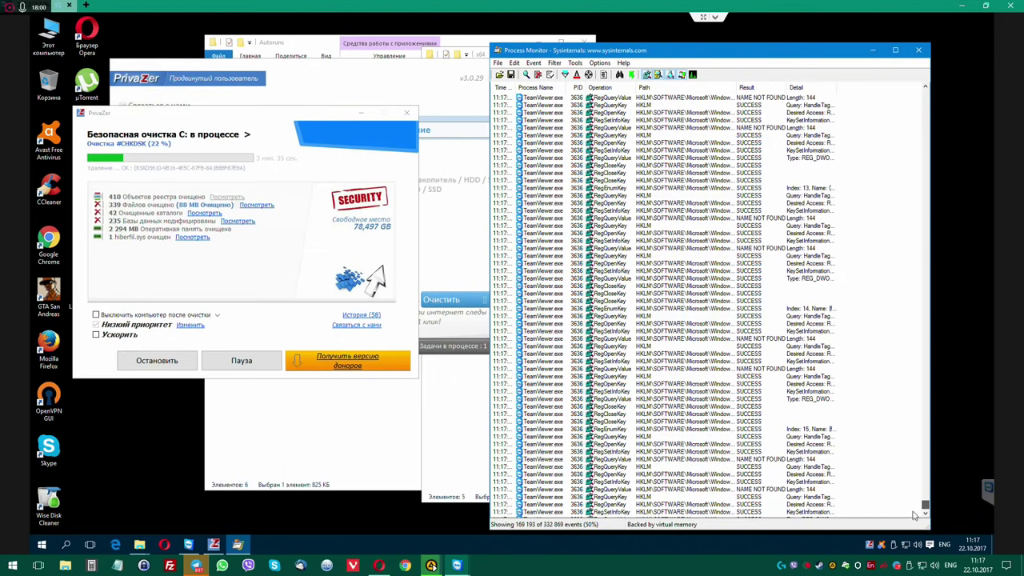
pyautogui.moveTo(926, 463); pyautogui.dragTo(928, 52)
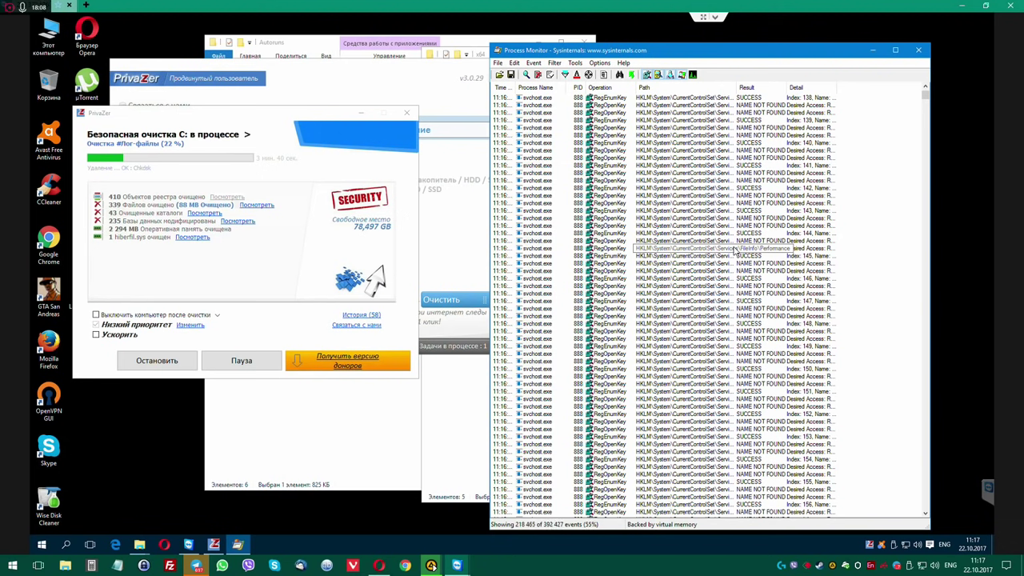
pyautogui.click(646, 74)
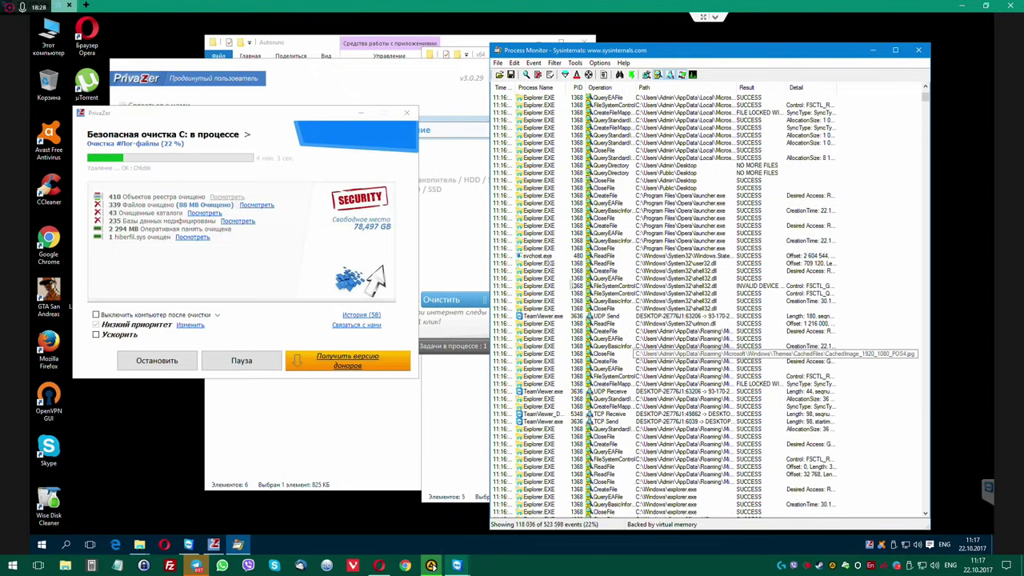
pyautogui.click(313, 43)
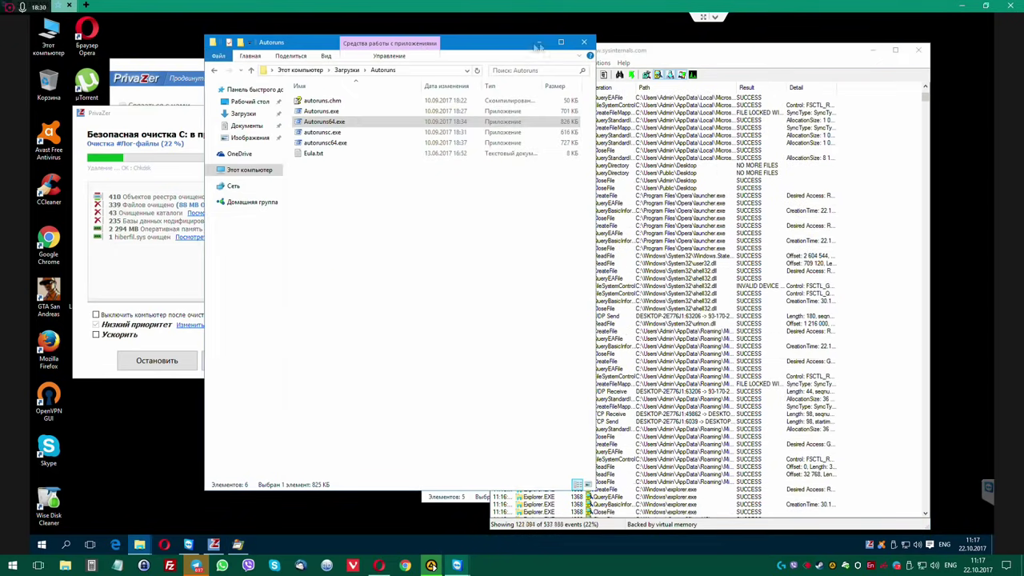
# Close the leftover Autoruns and x64 folder windows.
pyautogui.click(586, 42)
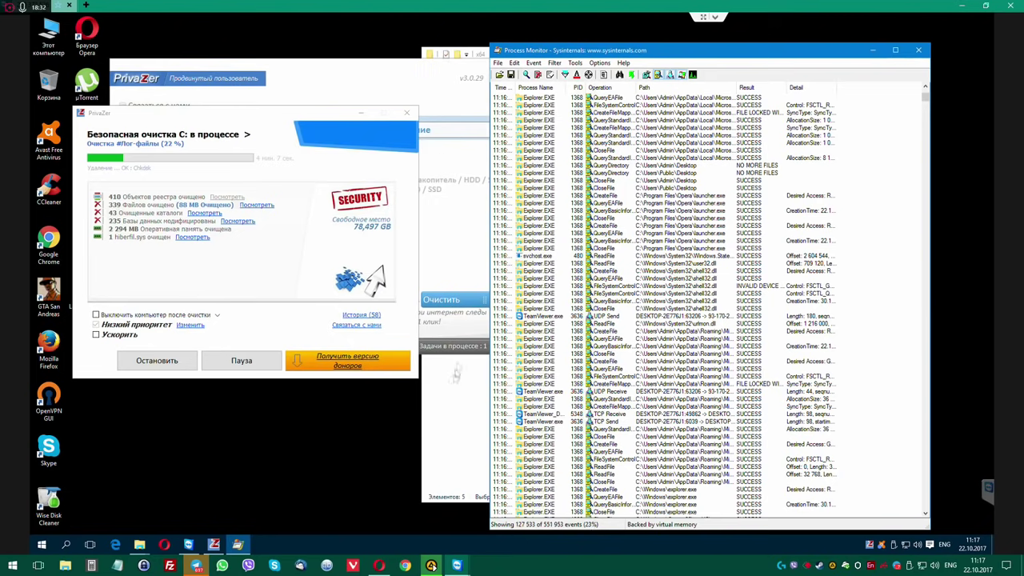
pyautogui.click(456, 372)
pyautogui.moveTo(725, 61); pyautogui.dragTo(652, 43)
pyautogui.click(612, 54)
# Close PrivaZer's cleanup results, quit PrivaZer with Alt+F4, and reposition Process Monitor.
pyautogui.moveTo(260, 119); pyautogui.dragTo(330, 105)
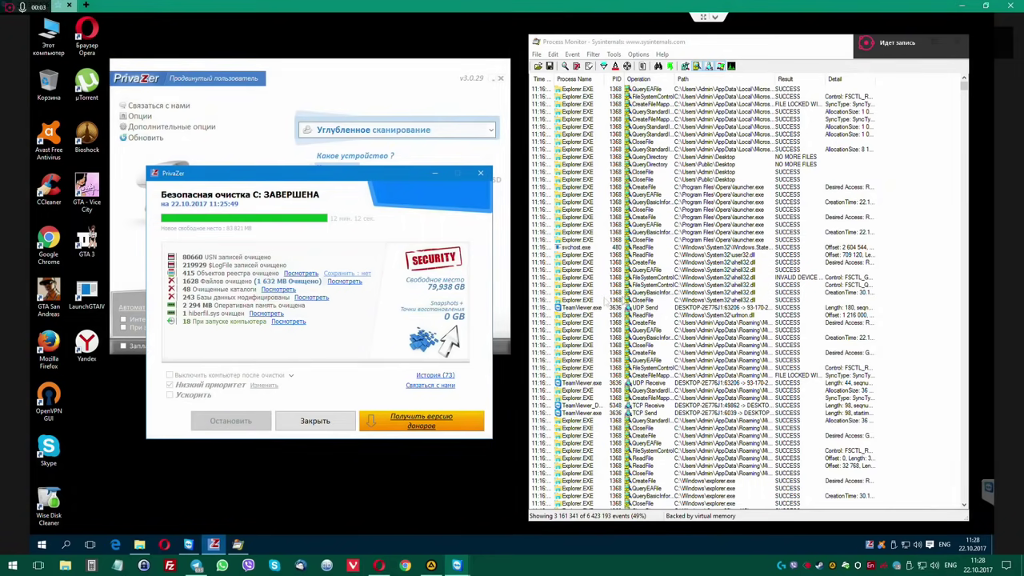
pyautogui.moveTo(314, 176); pyautogui.dragTo(343, 189)
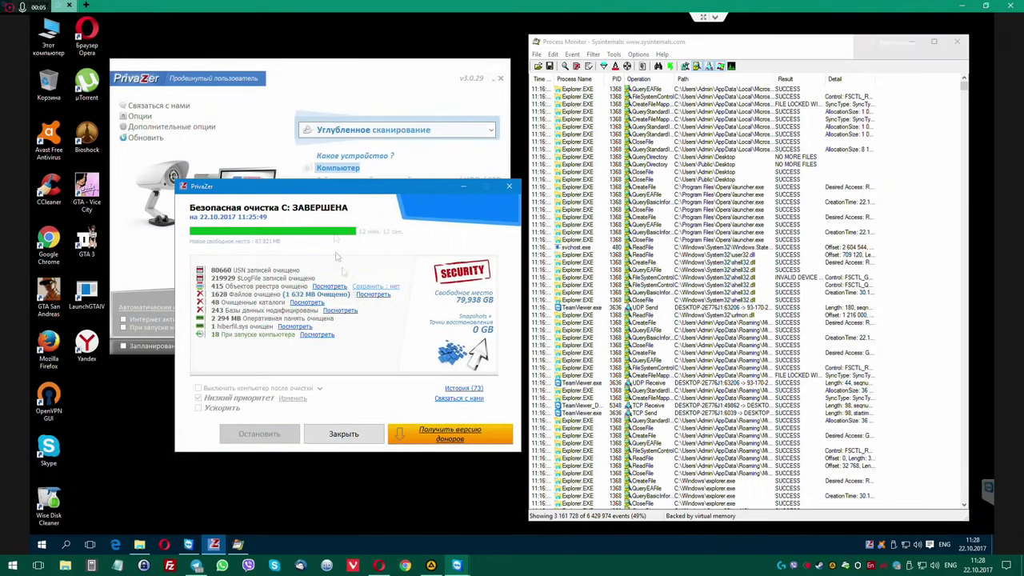
pyautogui.click(353, 433)
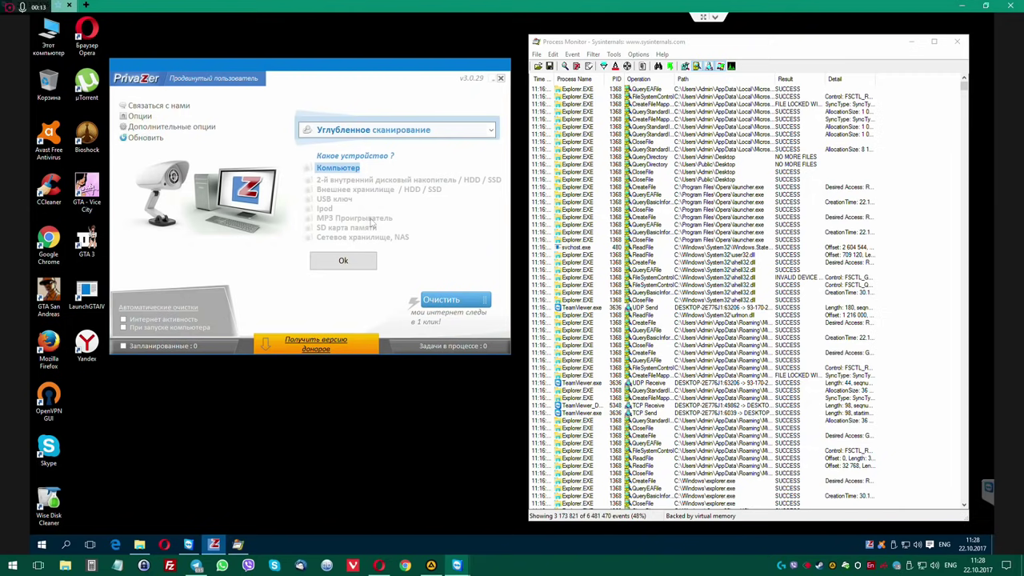
pyautogui.hotkey('alt', 'F4')
pyautogui.moveTo(731, 48); pyautogui.dragTo(716, 44)
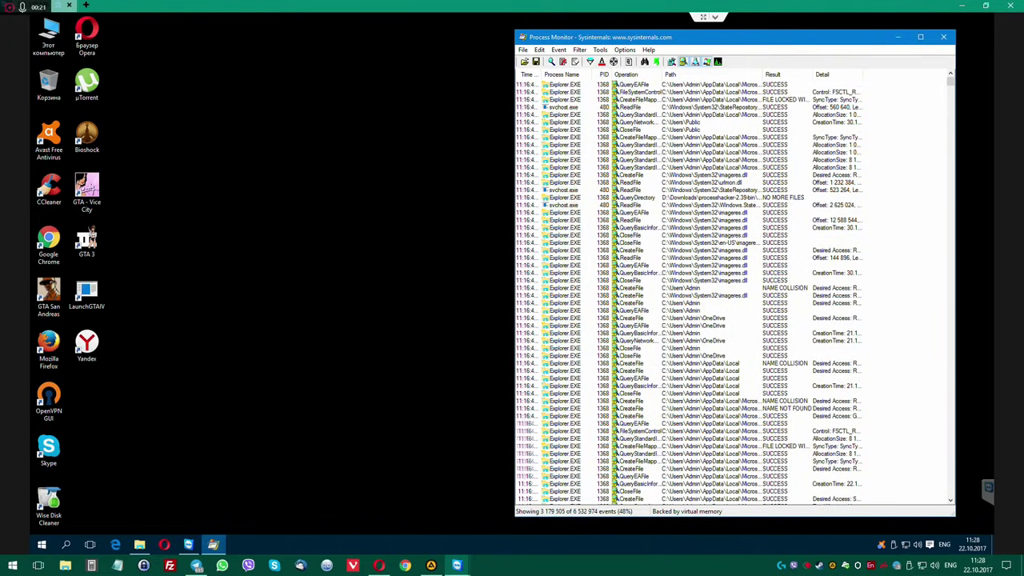
# Autofit the Time of Day column to full timestamps and keep Process Monitor in front of Opera.
pyautogui.doubleClick(541, 74)
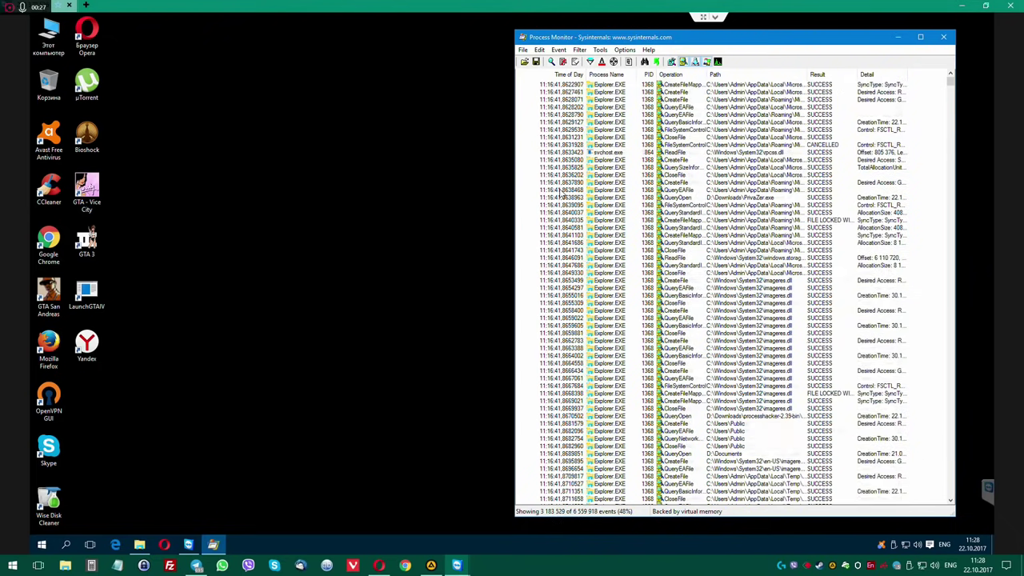
pyautogui.moveTo(950, 83); pyautogui.dragTo(683, 409)
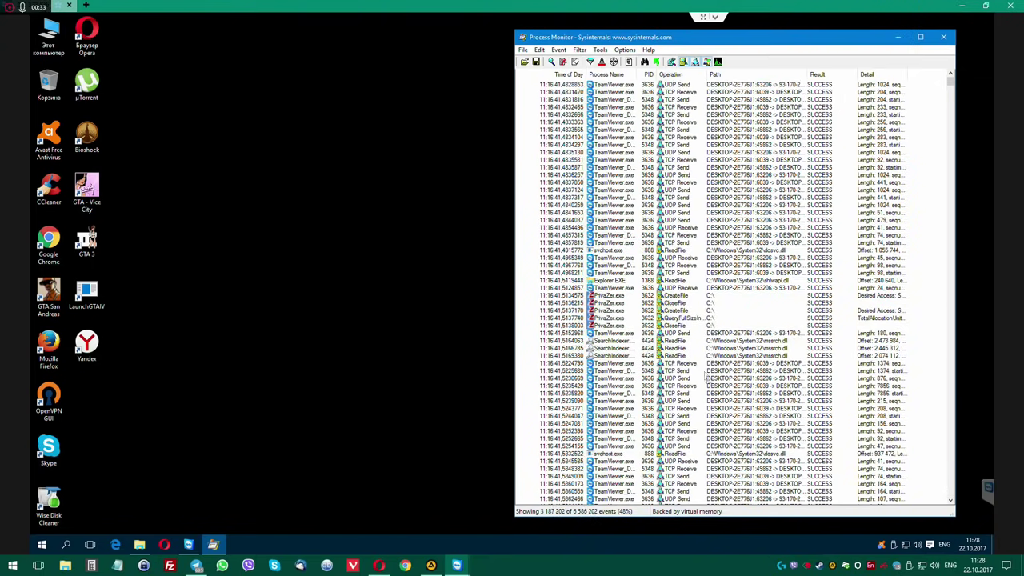
pyautogui.scroll(-18, 693, 381)
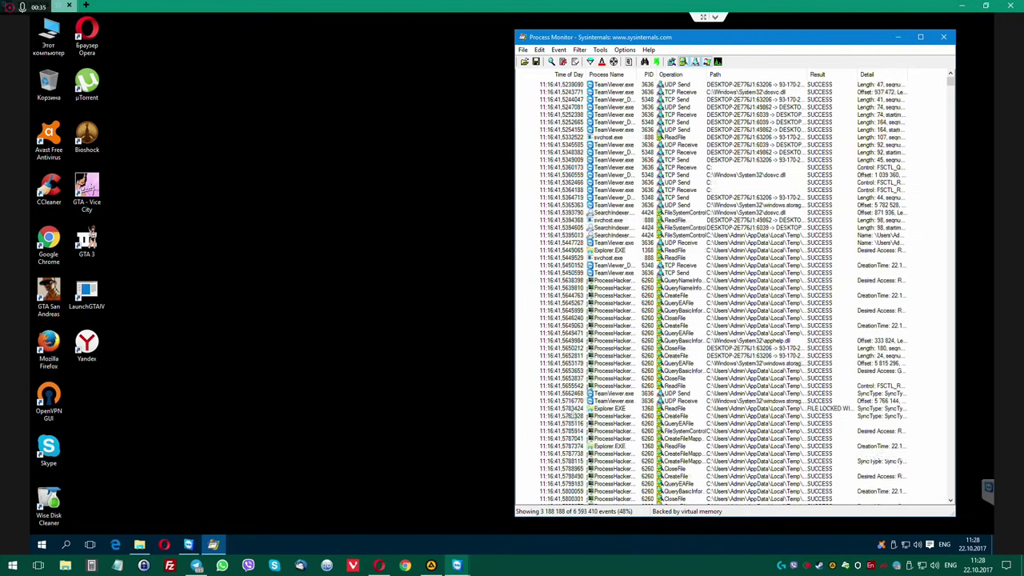
pyautogui.click(165, 544)
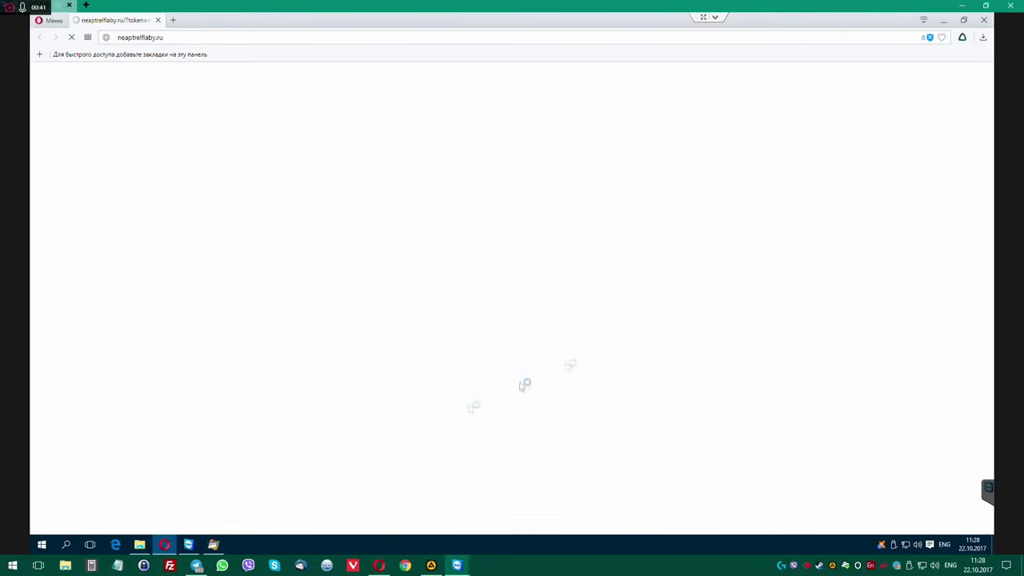
pyautogui.click(215, 547)
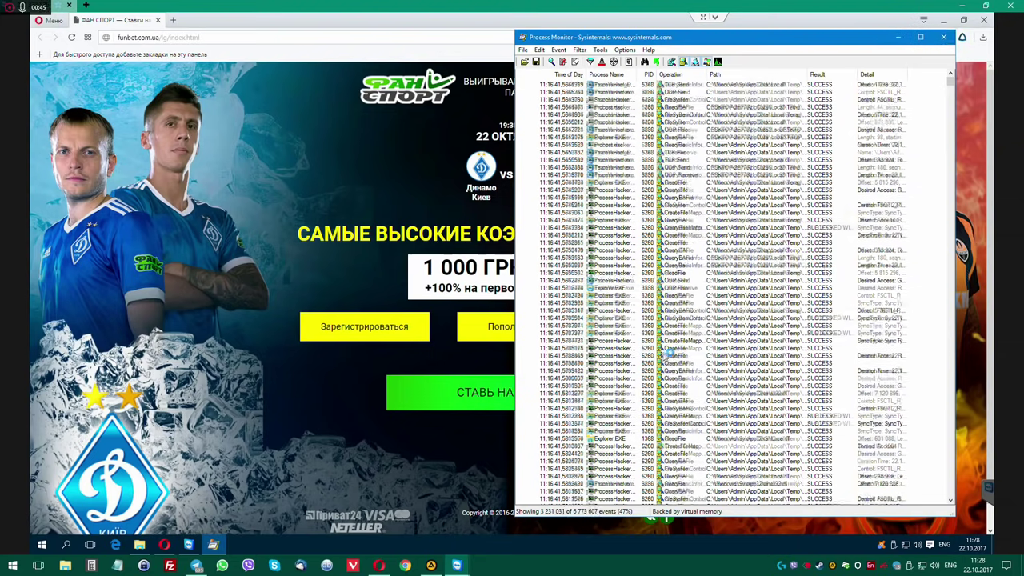
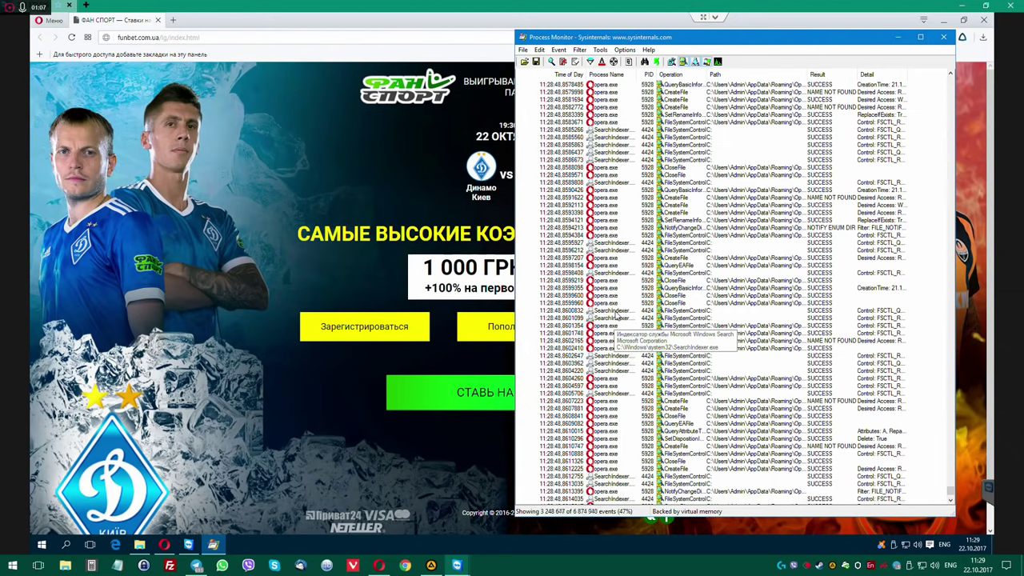
# Widen Process Monitor and its Path column to show full Opera Stable paths, then select the TransportSecurity event.
pyautogui.scroll(6, 616, 317)
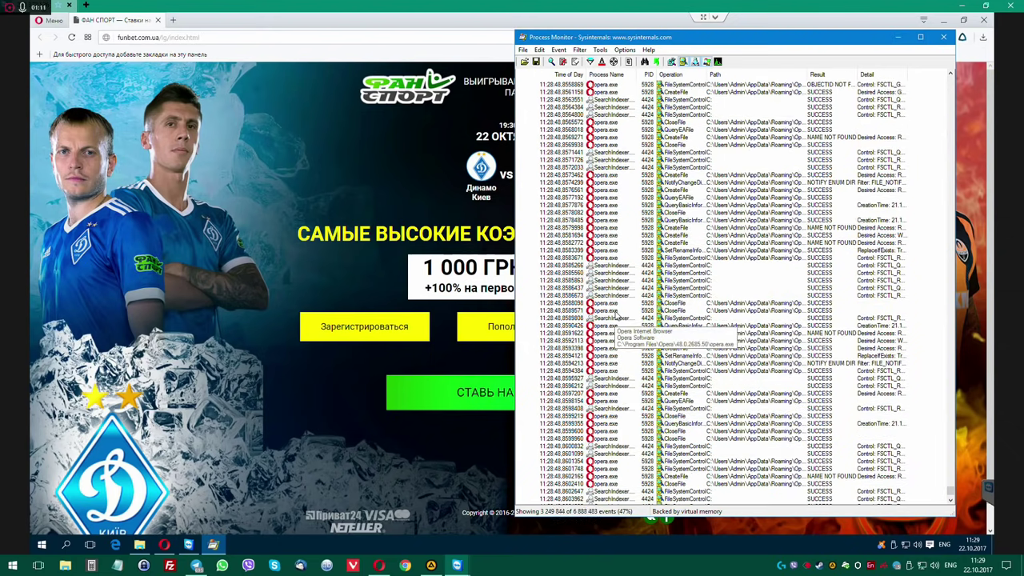
pyautogui.scroll(20, 616, 317)
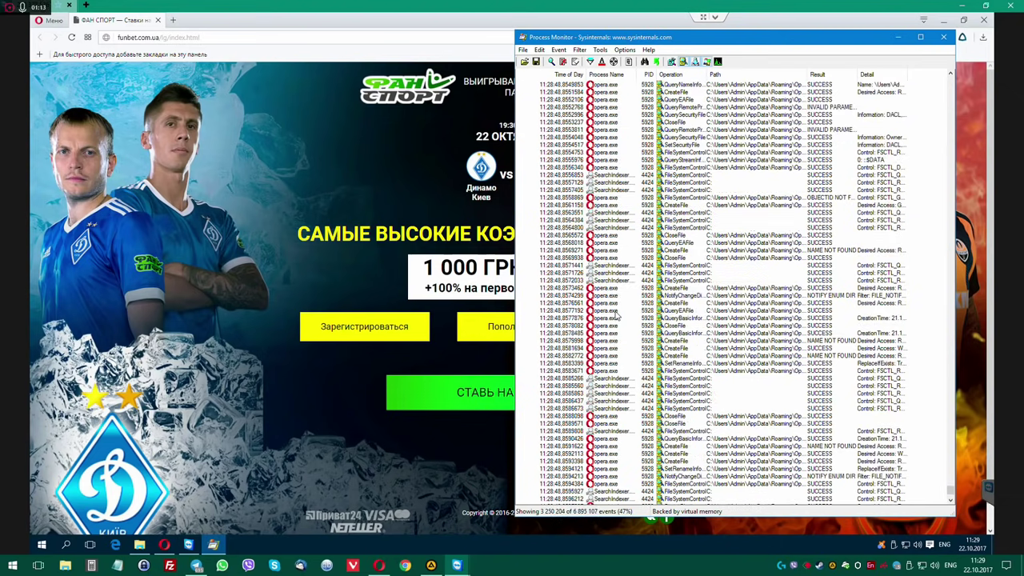
pyautogui.scroll(8, 616, 318)
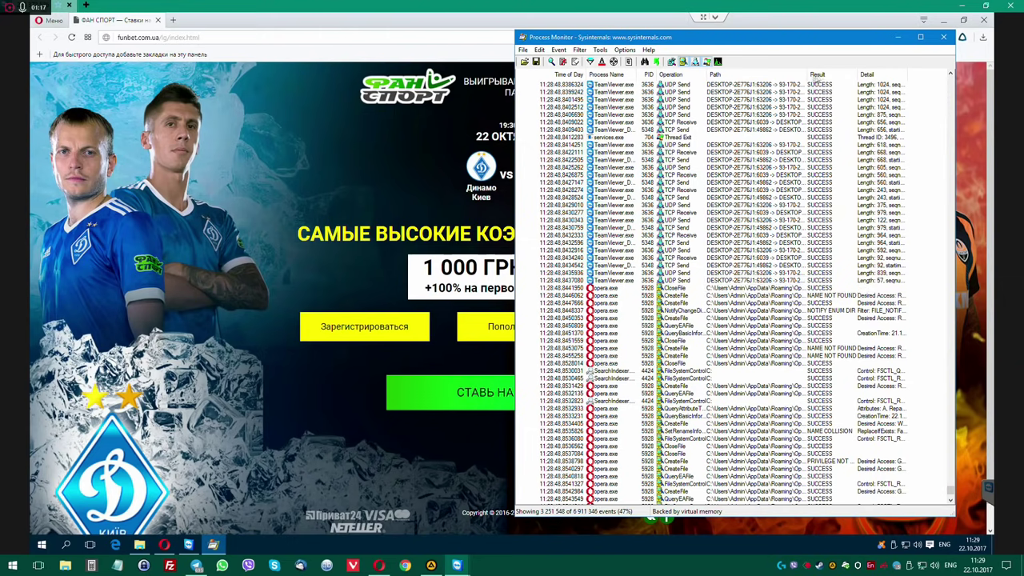
pyautogui.moveTo(804, 74); pyautogui.dragTo(924, 74)
pyautogui.moveTo(846, 44); pyautogui.dragTo(602, 48)
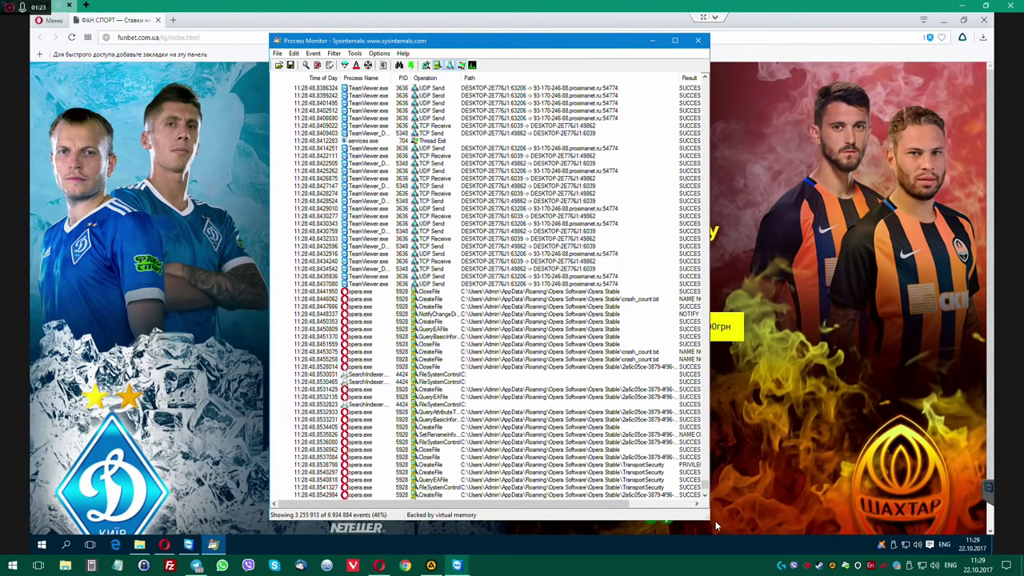
pyautogui.moveTo(710, 519); pyautogui.dragTo(884, 520)
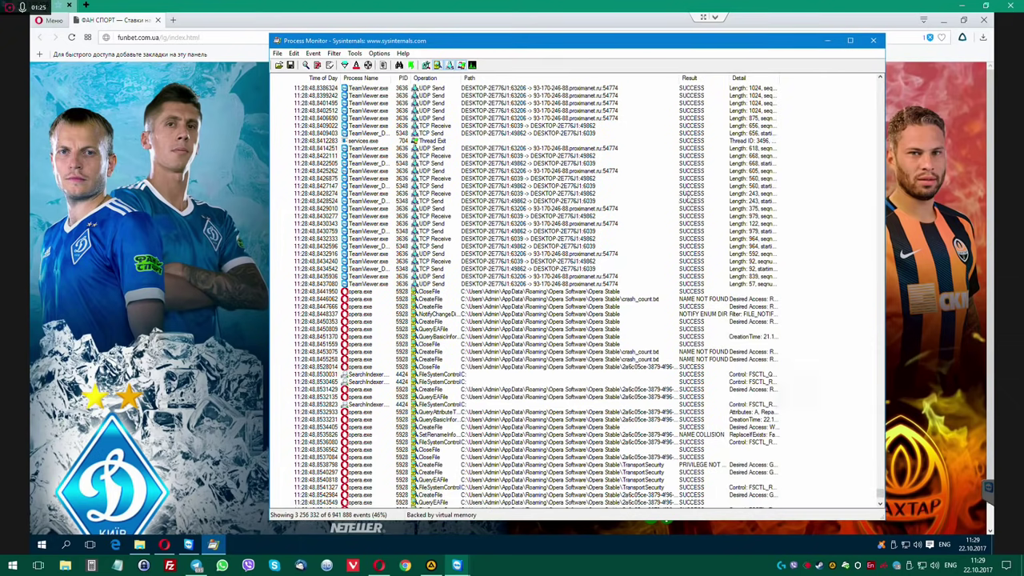
pyautogui.moveTo(679, 78); pyautogui.dragTo(774, 78)
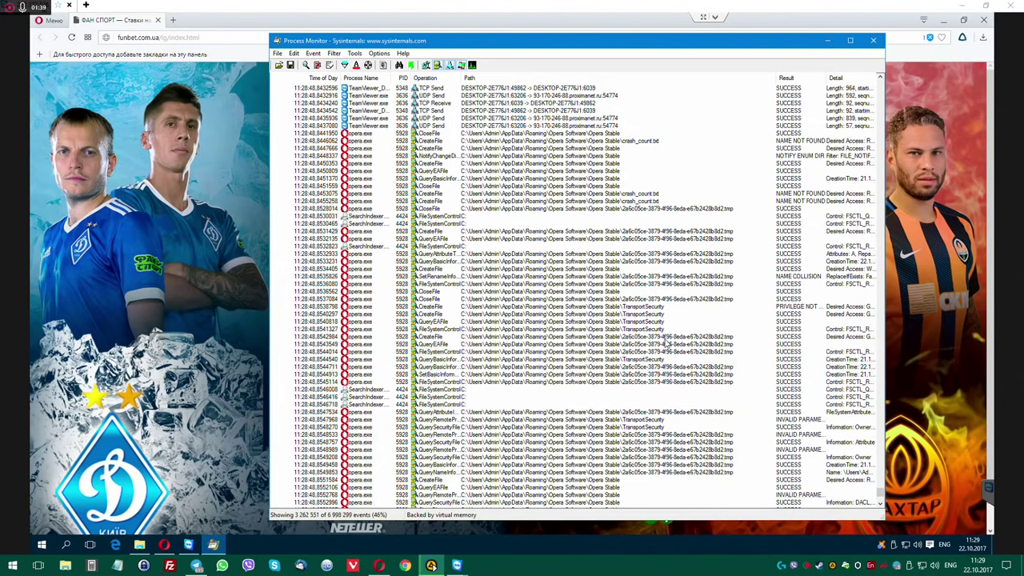
pyautogui.click(608, 428)
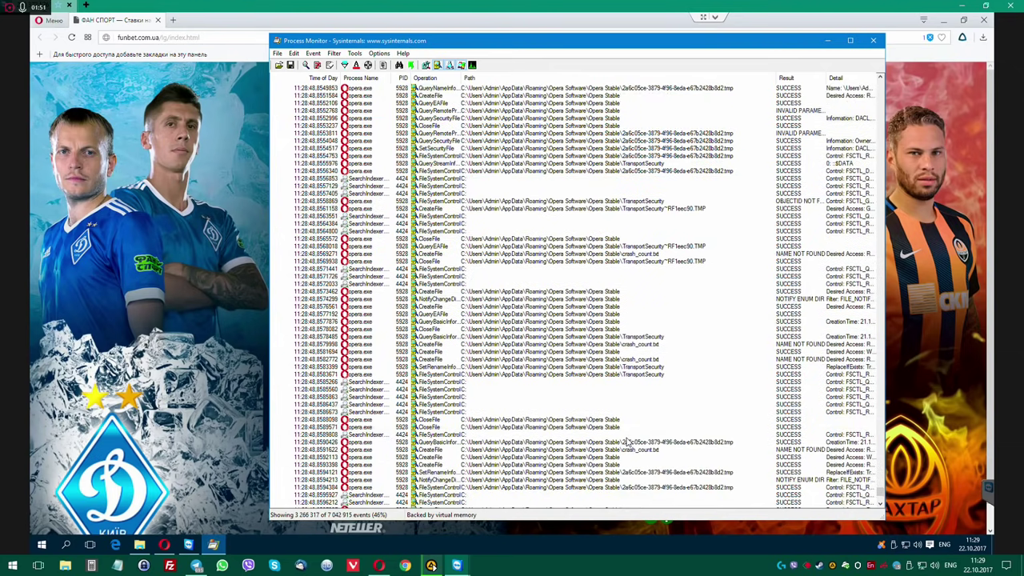
pyautogui.click(377, 437)
pyautogui.rightClick(379, 435)
pyautogui.moveTo(403, 402)
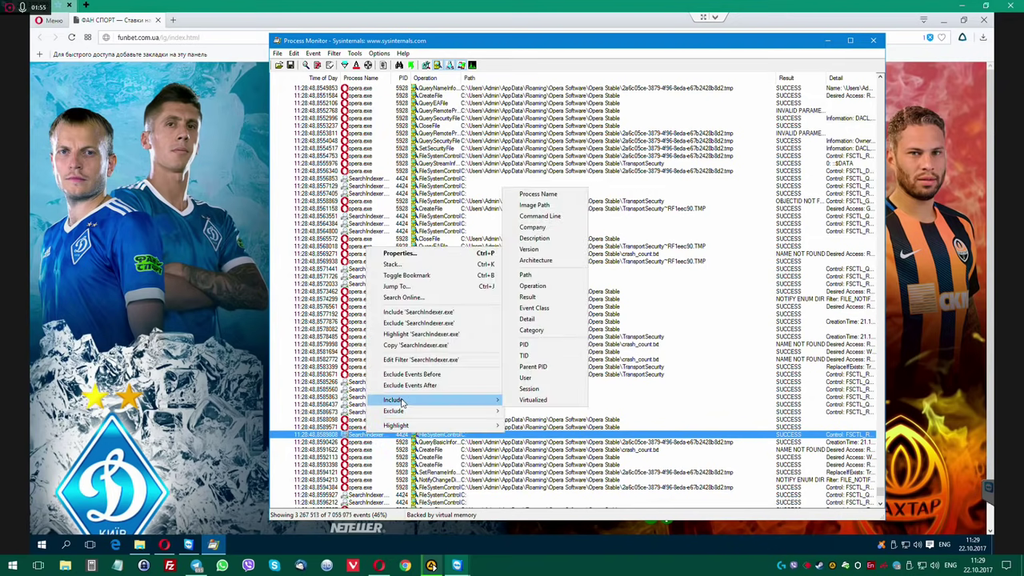
pyautogui.click(398, 253)
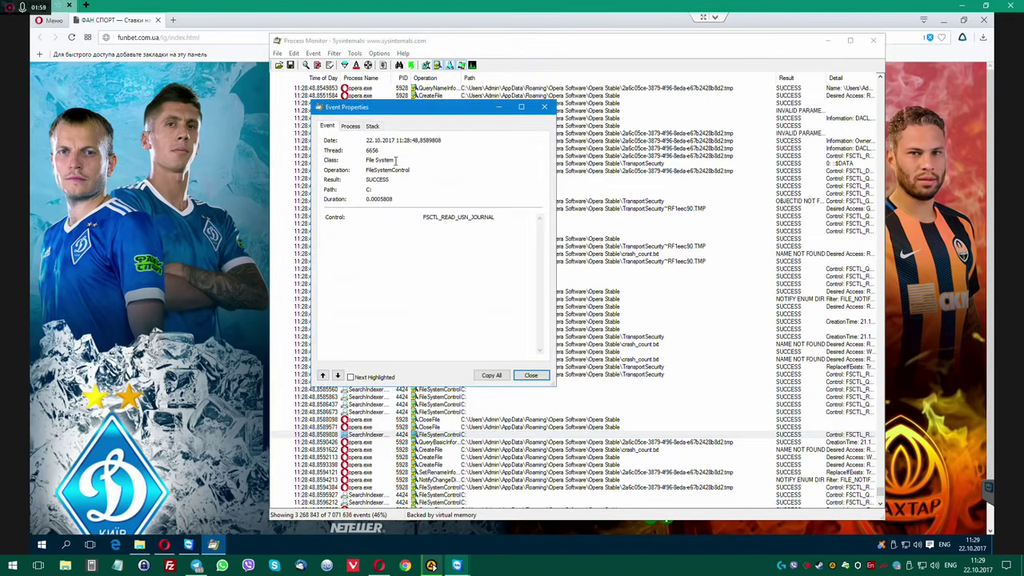
pyautogui.click(351, 126)
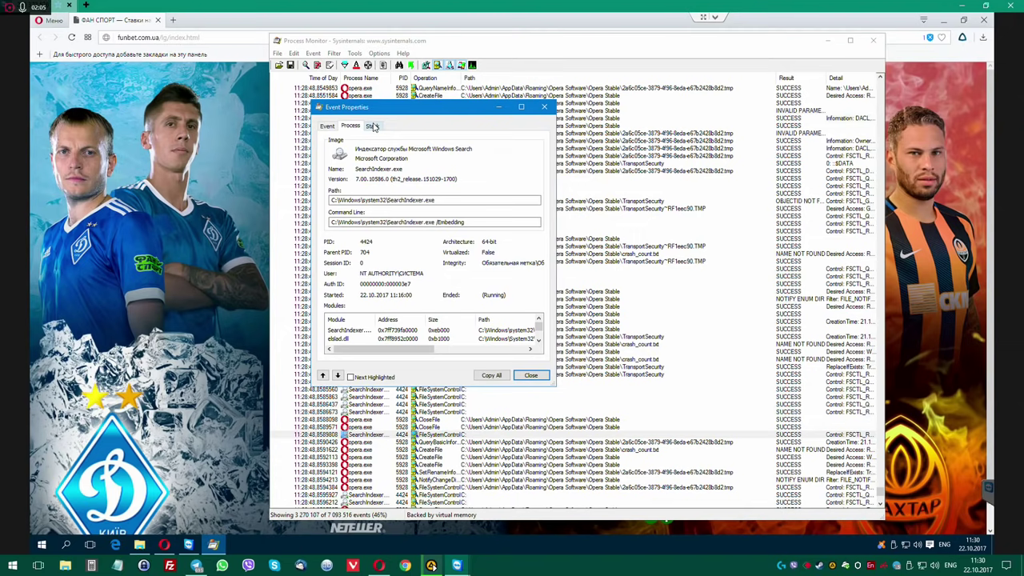
pyautogui.click(372, 126)
pyautogui.moveTo(403, 120); pyautogui.dragTo(472, 120)
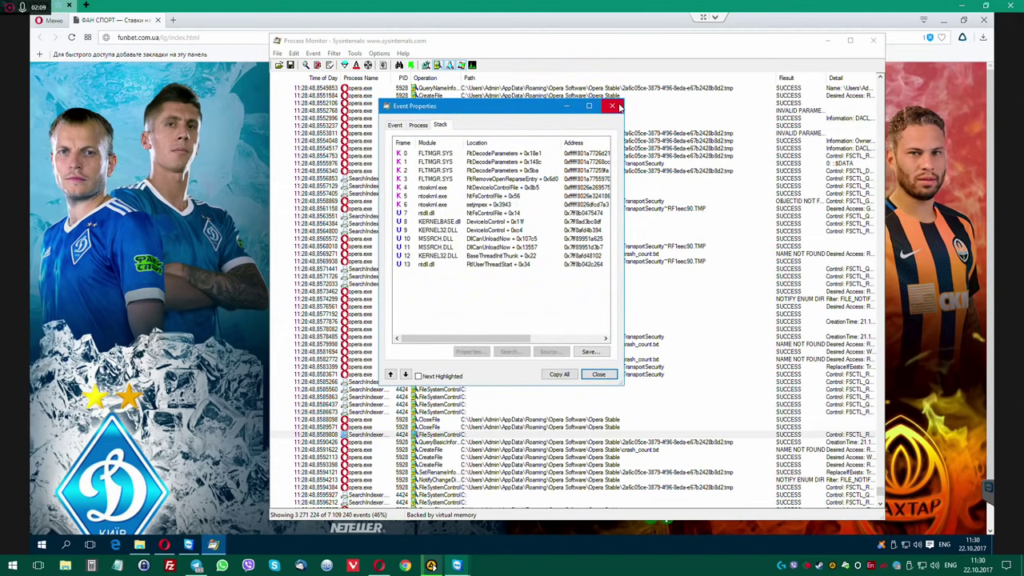
pyautogui.click(613, 106)
pyautogui.scroll(-2, 488, 413)
pyautogui.scroll(-4, 487, 413)
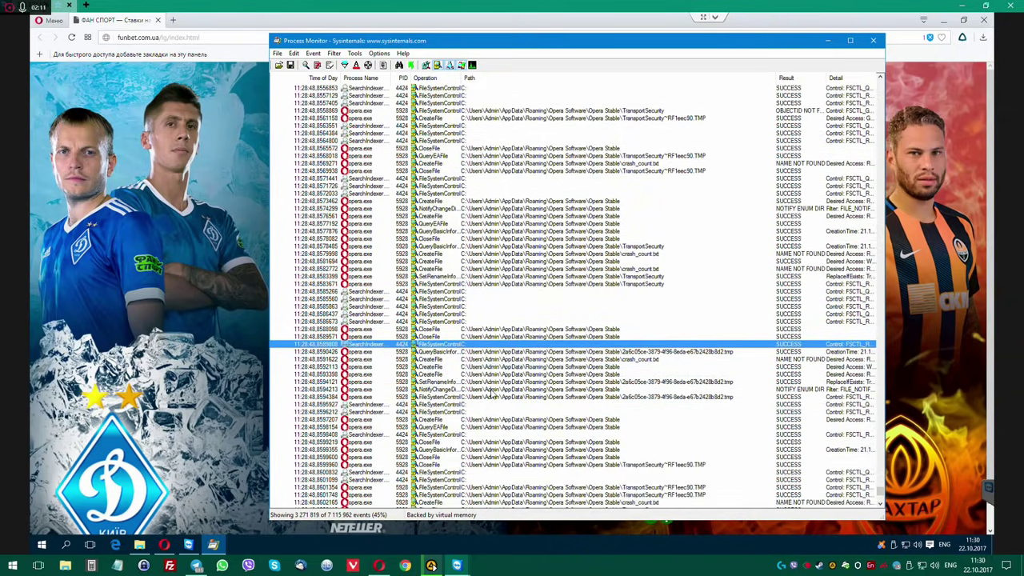
pyautogui.scroll(-7, 491, 393)
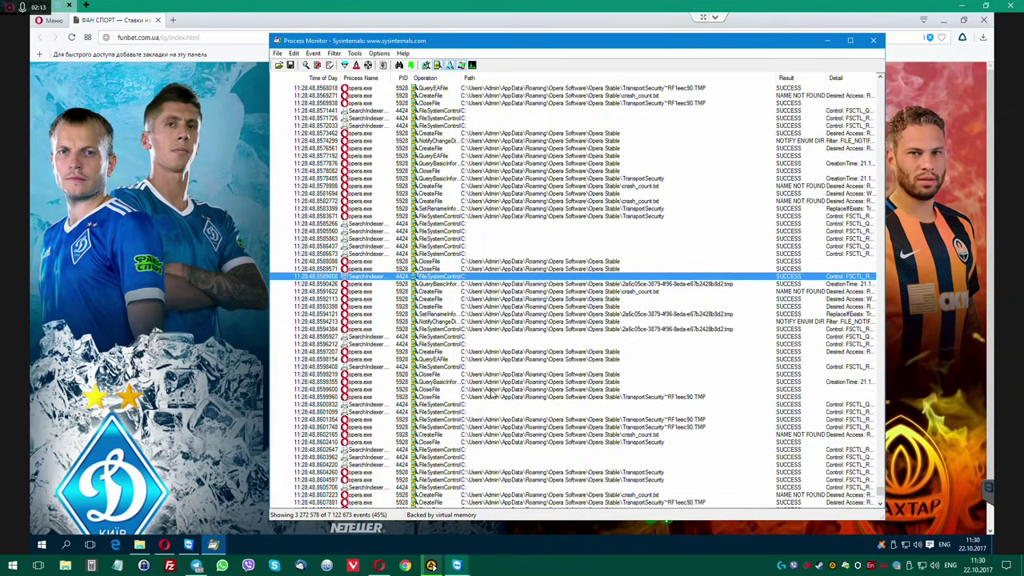
pyautogui.scroll(-3, 495, 396)
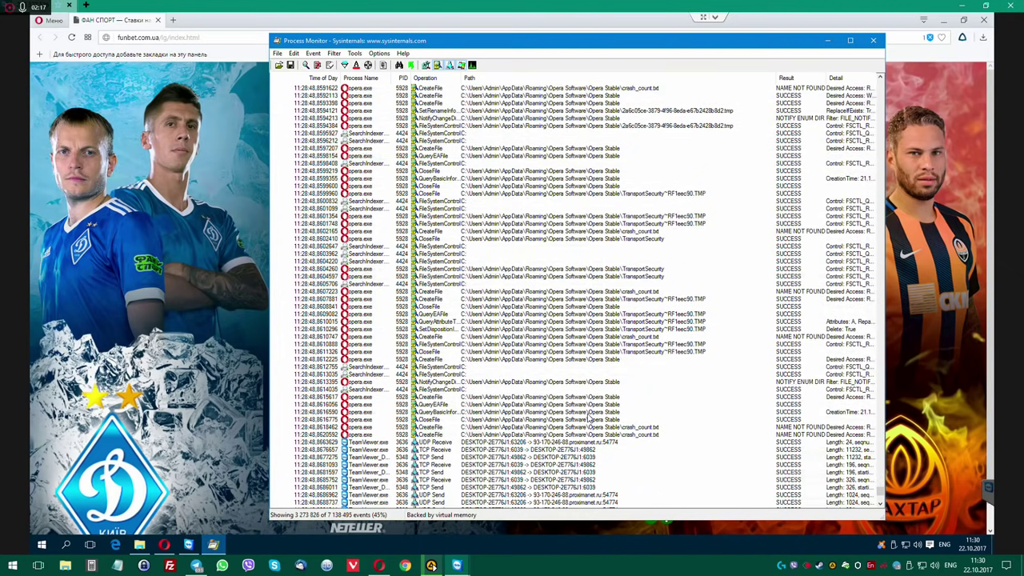
pyautogui.click(590, 413)
pyautogui.click(582, 404)
pyautogui.scroll(2, 581, 406)
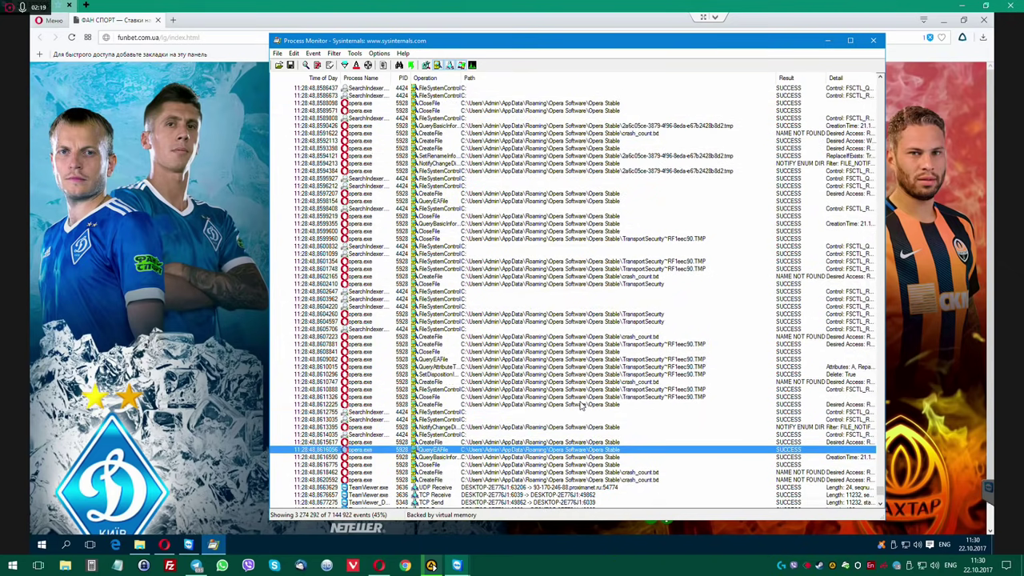
# Open Opera's settings and check the startup pages list in the Browser section.
pyautogui.click(164, 544)
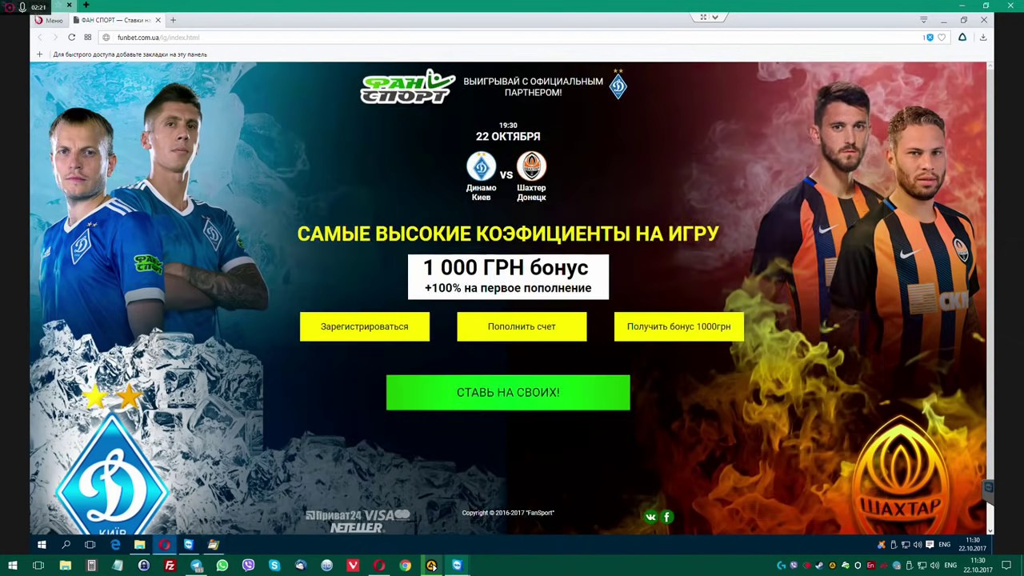
pyautogui.click(56, 21)
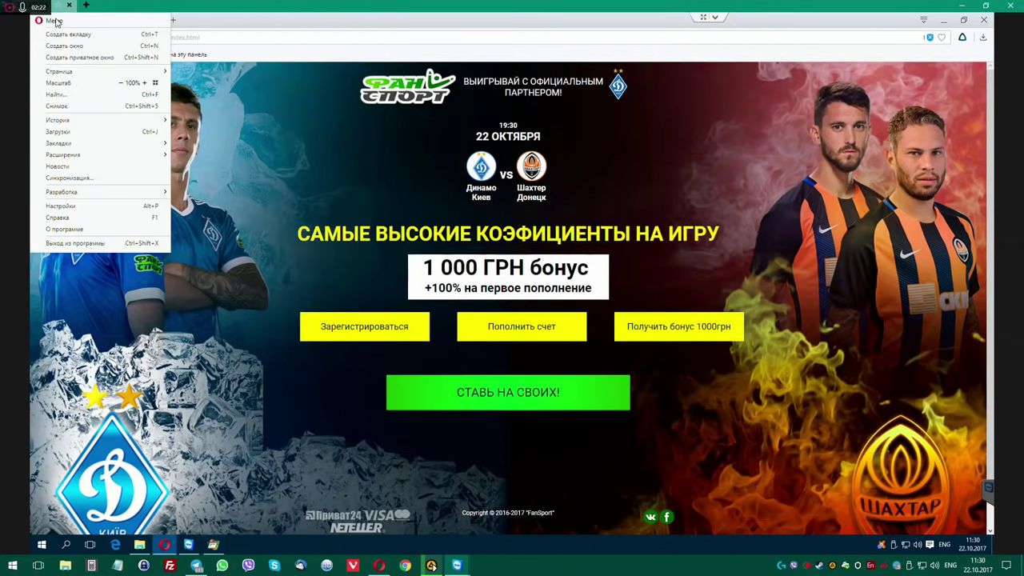
pyautogui.click(94, 206)
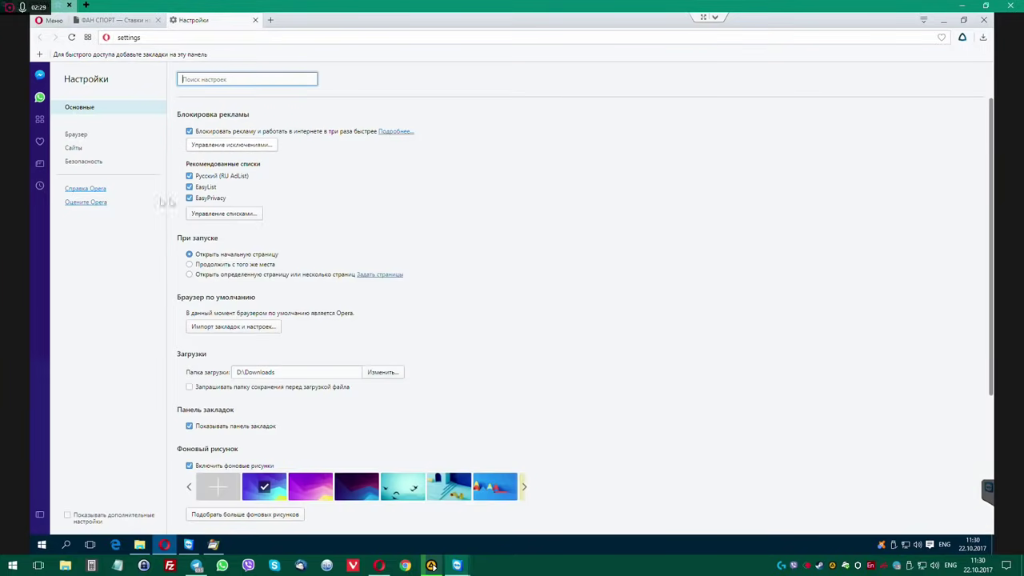
pyautogui.click(76, 135)
pyautogui.click(75, 150)
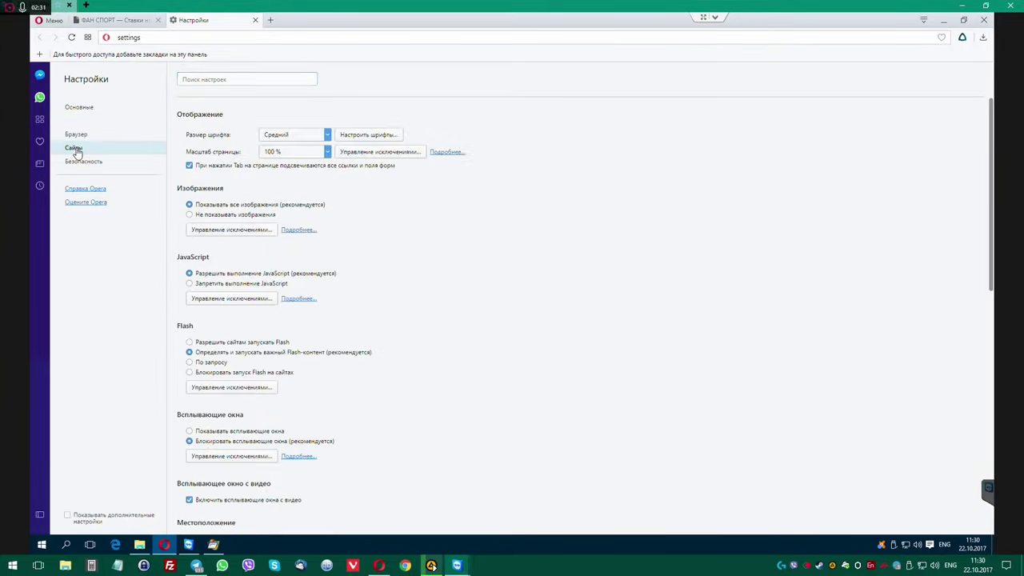
pyautogui.click(76, 137)
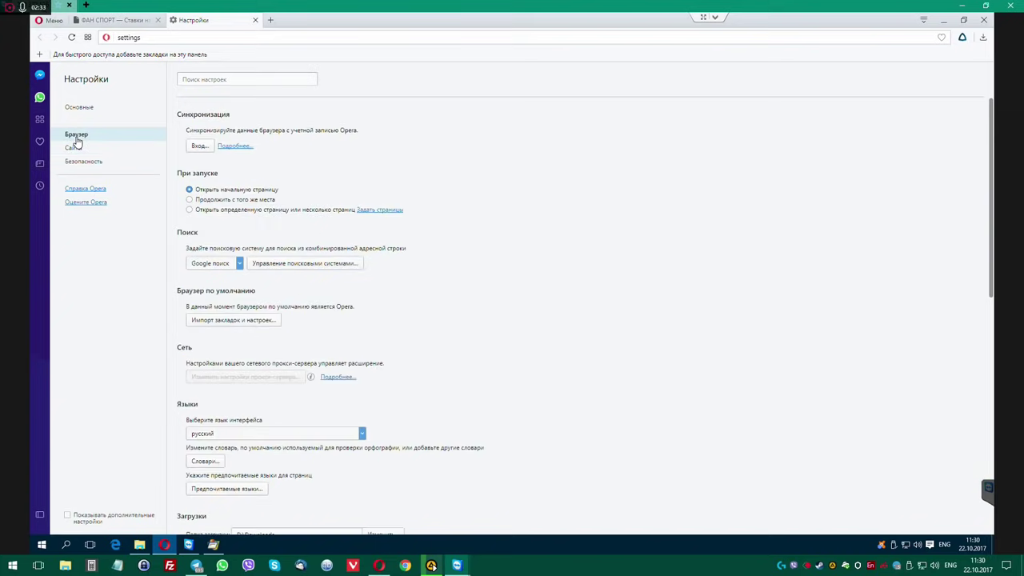
pyautogui.click(382, 210)
pyautogui.click(628, 253)
# Browse Opera's Sites and Security settings sections, then close Opera.
pyautogui.scroll(-2, 303, 306)
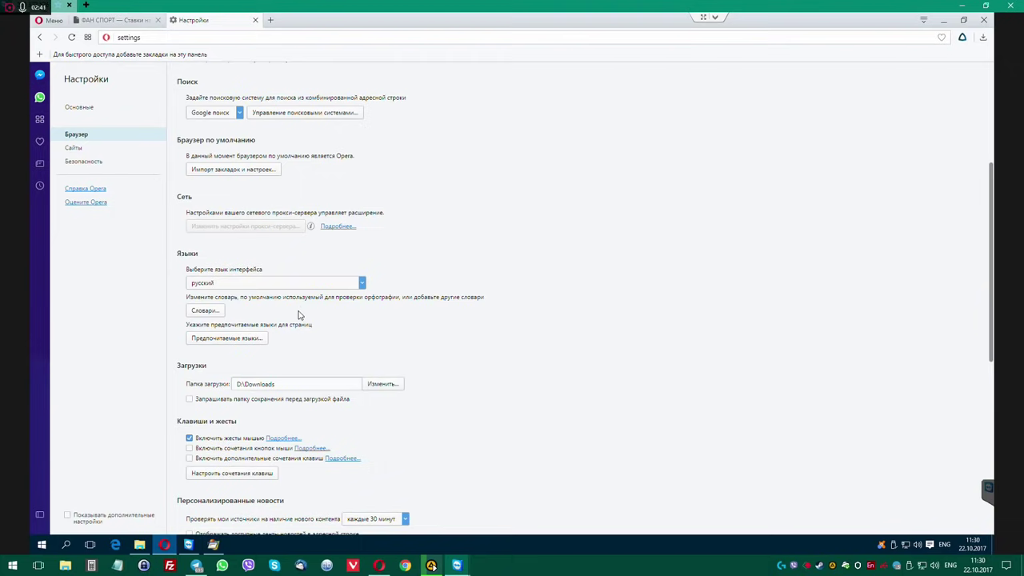
pyautogui.scroll(-5, 299, 315)
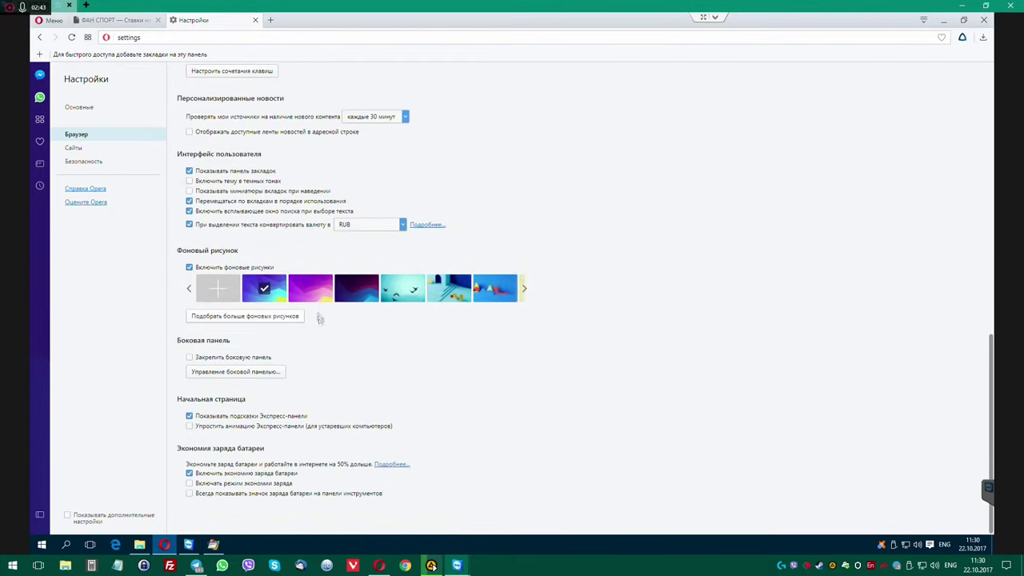
pyautogui.click(73, 148)
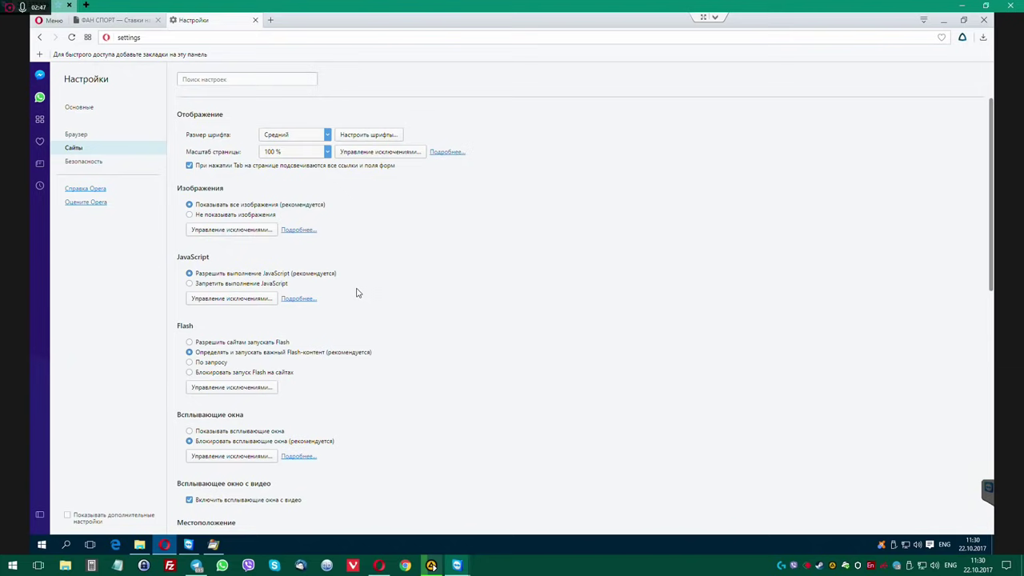
pyautogui.scroll(-3, 357, 290)
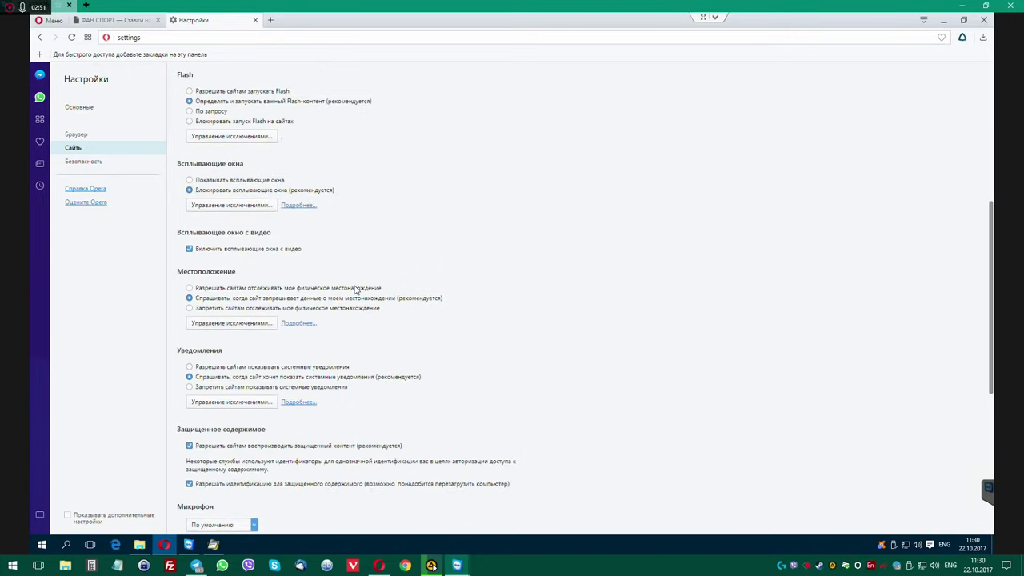
pyautogui.scroll(-4, 357, 289)
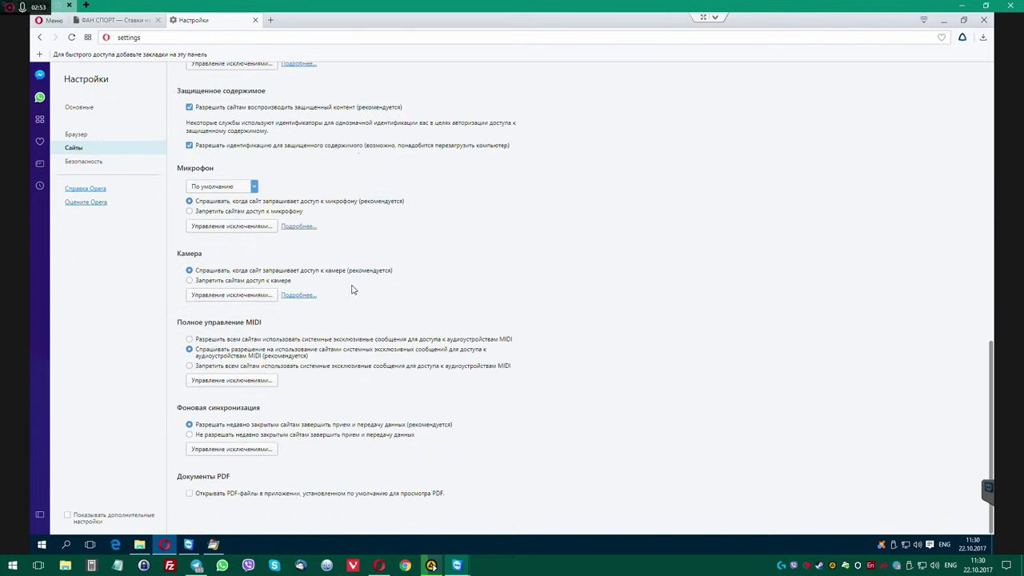
pyautogui.click(80, 162)
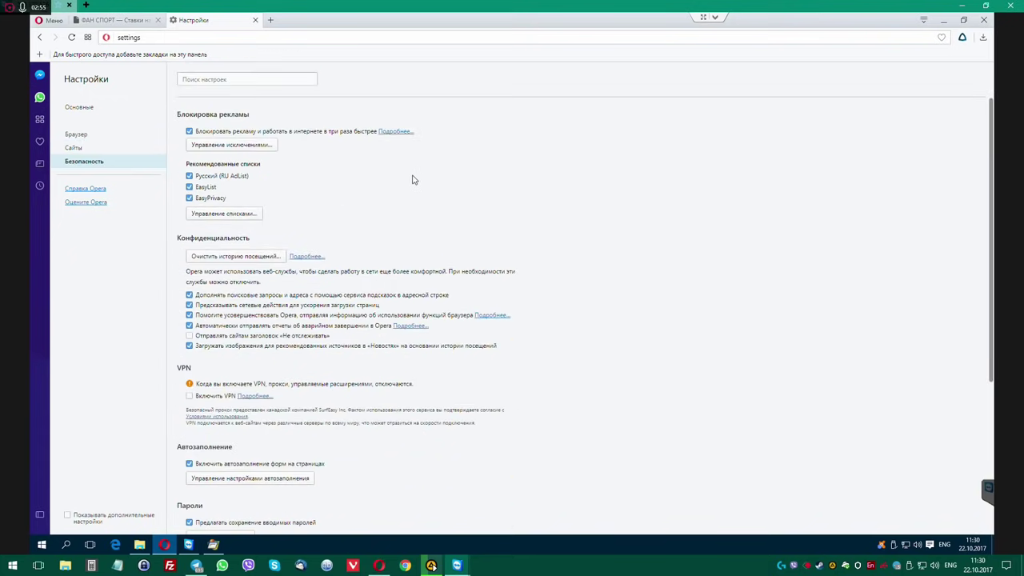
pyautogui.scroll(-3, 412, 179)
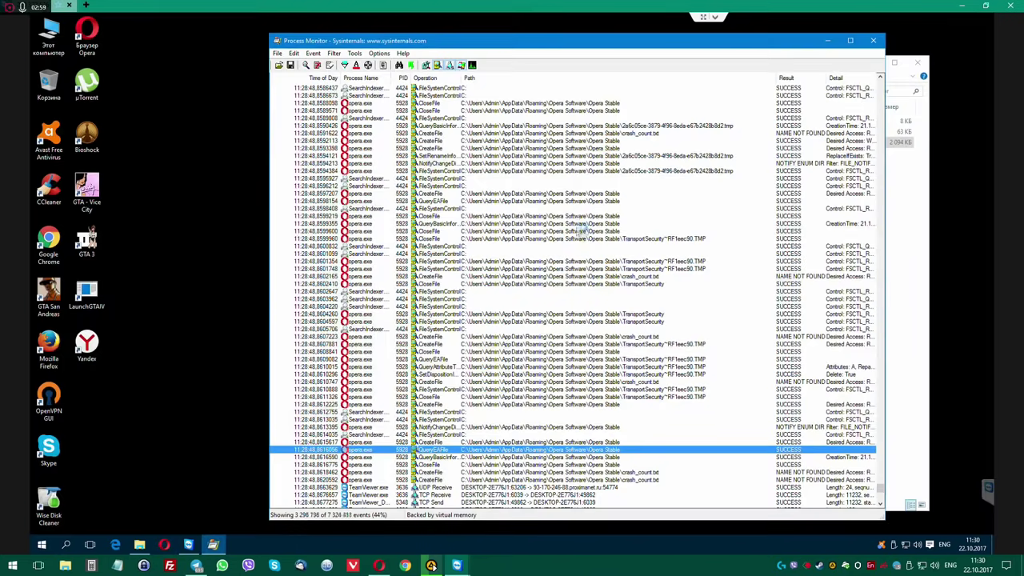
pyautogui.click(984, 19)
# Close Process Monitor and the ProcessMonitor folder window.
pyautogui.moveTo(568, 41); pyautogui.dragTo(513, 34)
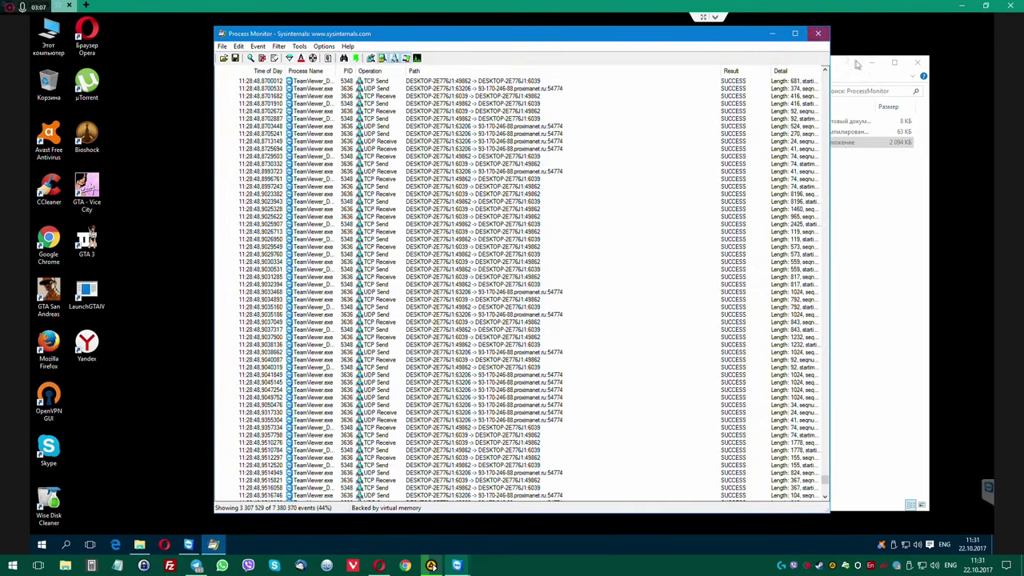
pyautogui.click(817, 33)
pyautogui.click(918, 64)
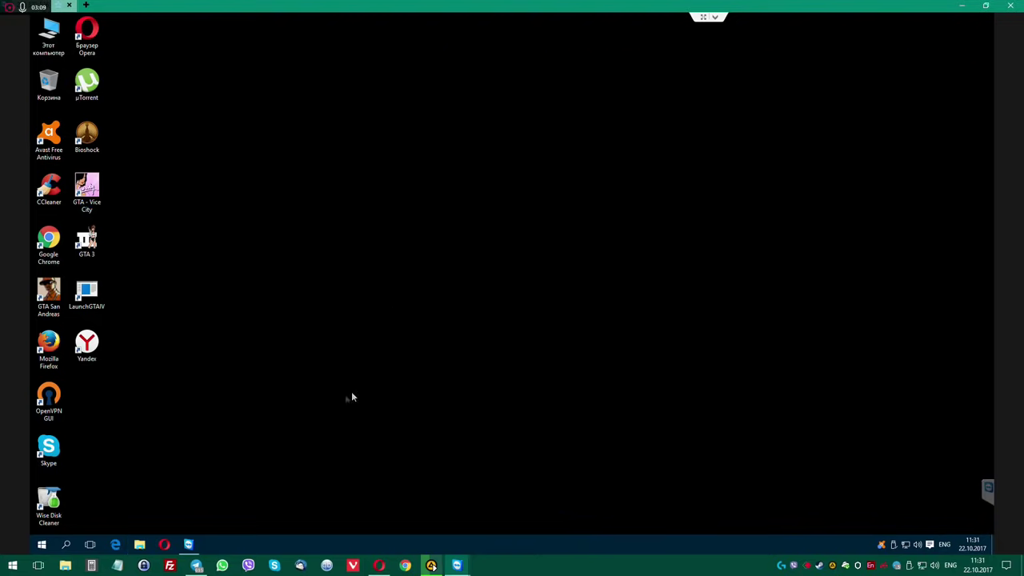
# Turn on the Opaque option on Classic Start Menu's Skin tab and save the settings.
pyautogui.click(41, 544)
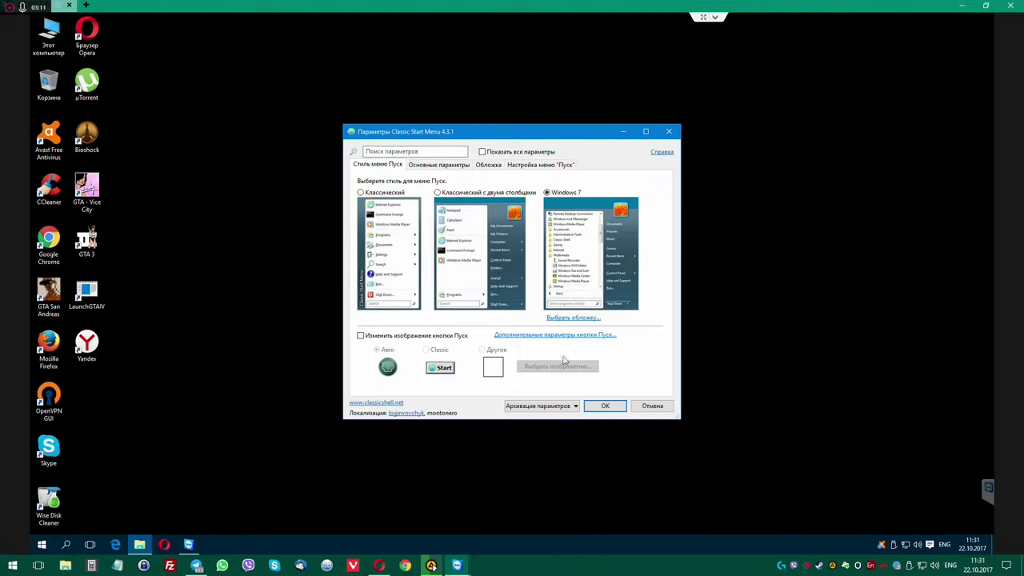
pyautogui.click(537, 165)
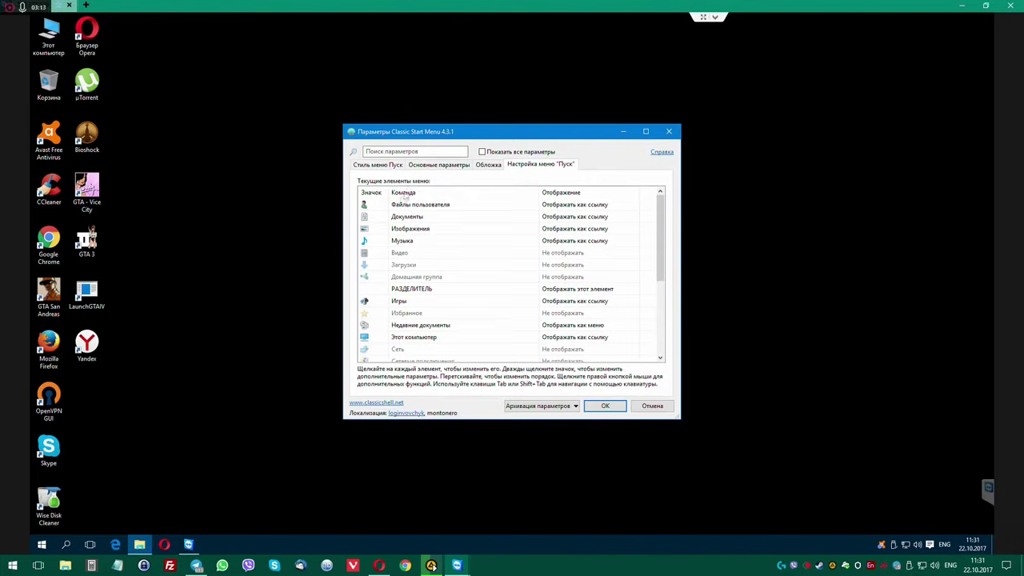
pyautogui.click(488, 165)
pyautogui.click(364, 245)
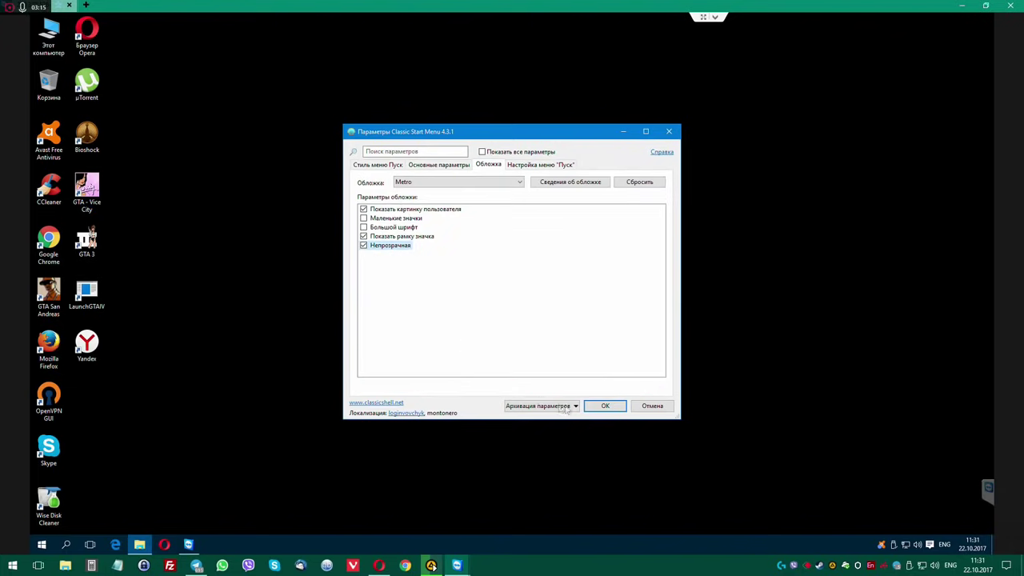
pyautogui.click(606, 406)
# Check the new Start menu's program list, then restart Windows from the Start menu.
pyautogui.click(42, 544)
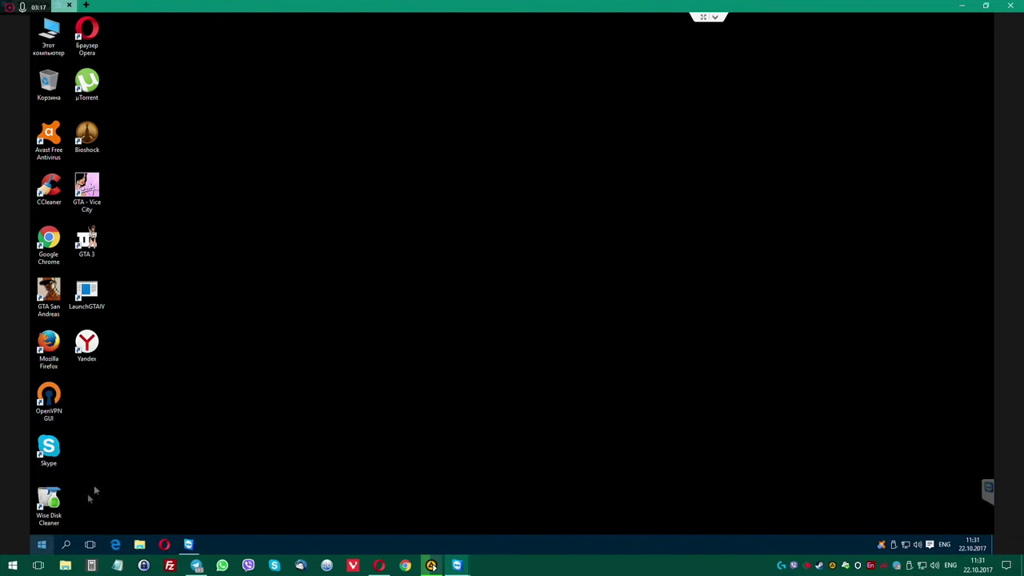
pyautogui.click(72, 500)
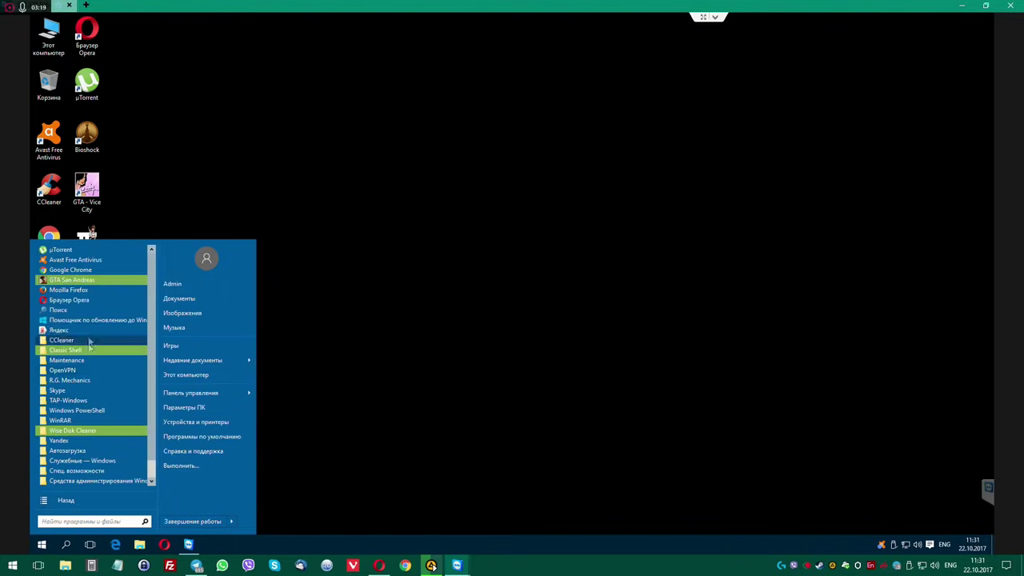
pyautogui.scroll(-1, 89, 424)
pyautogui.click(432, 294)
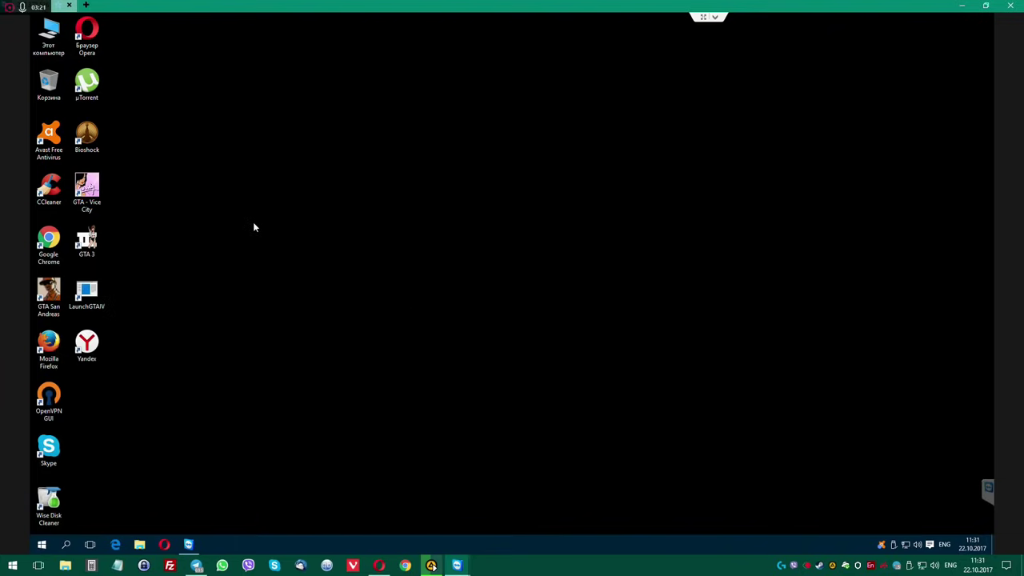
pyautogui.click(41, 544)
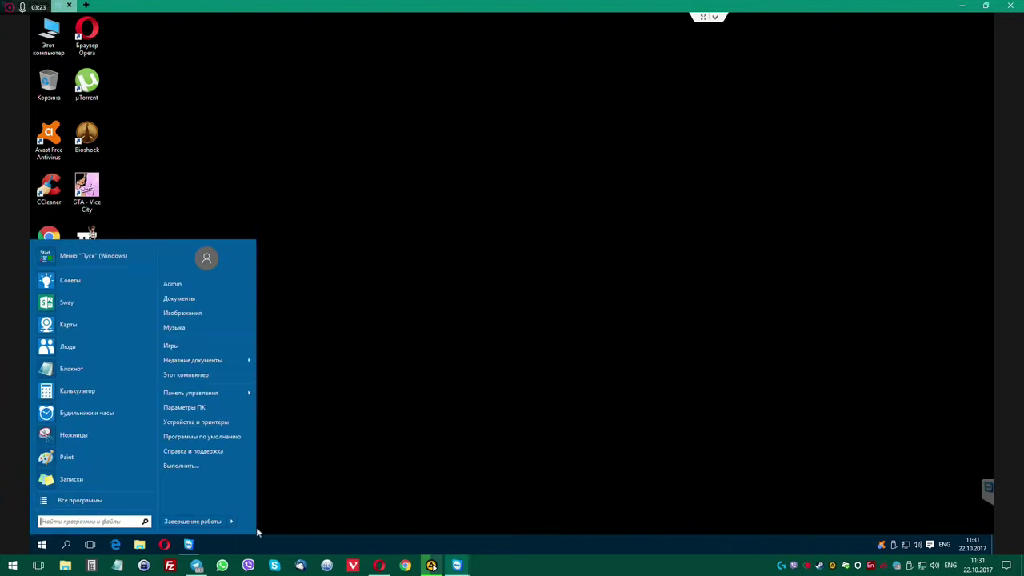
pyautogui.moveTo(233, 523)
pyautogui.click(269, 512)
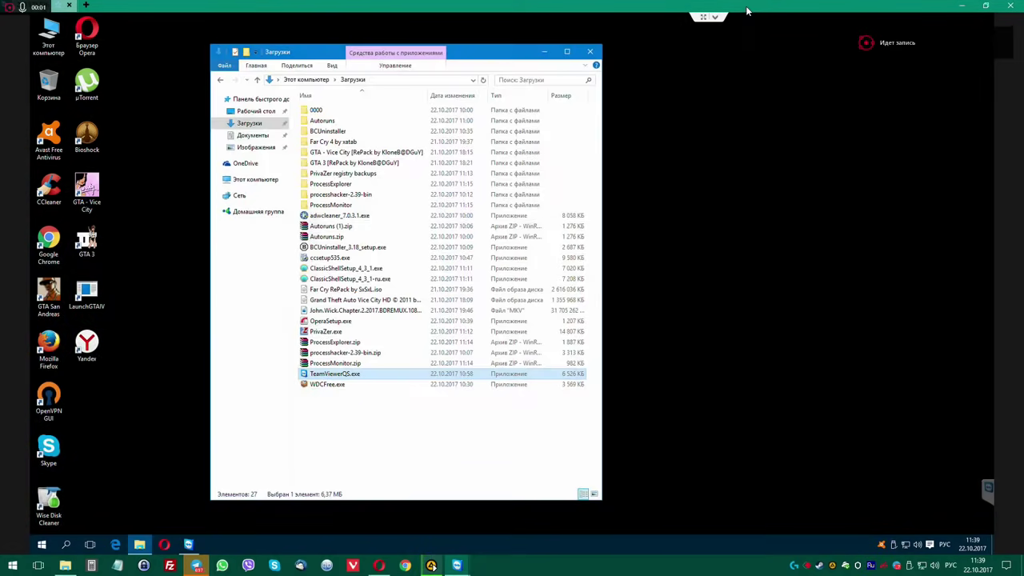
# Run TeamViewerQS.exe from Downloads, then close Opera and relaunch it from the taskbar.
pyautogui.moveTo(466, 52); pyautogui.dragTo(589, 47)
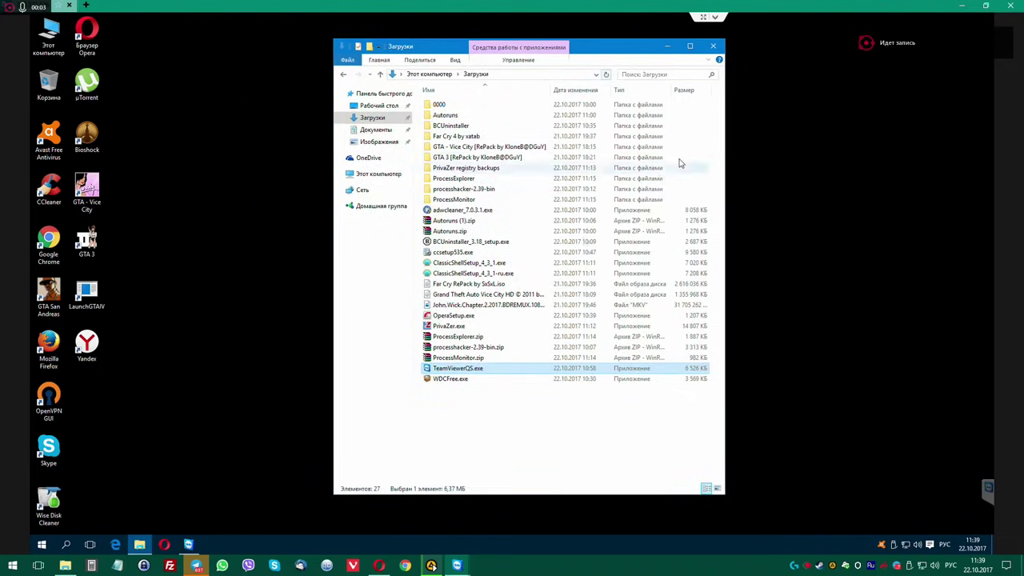
pyautogui.doubleClick(518, 369)
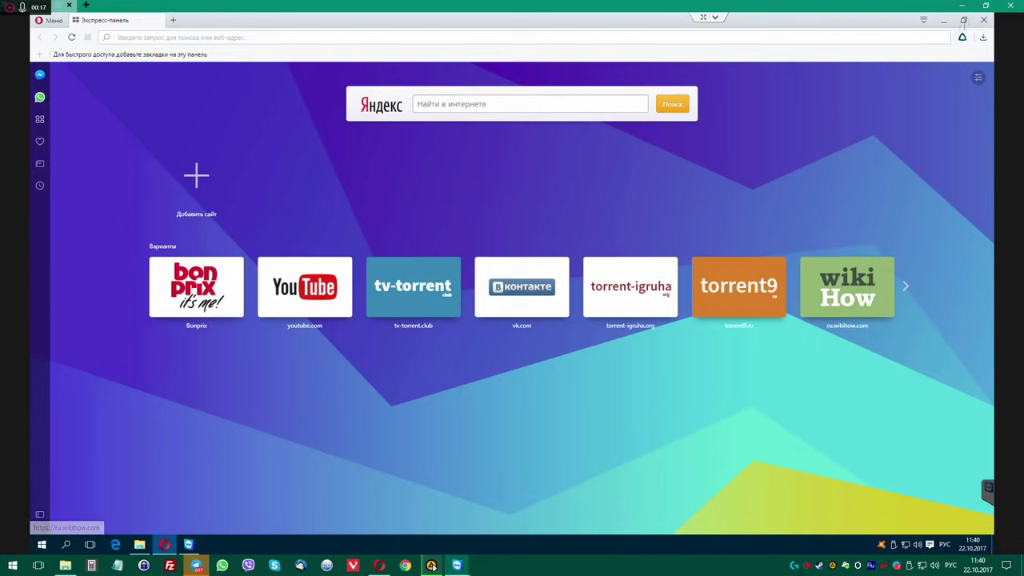
pyautogui.click(985, 20)
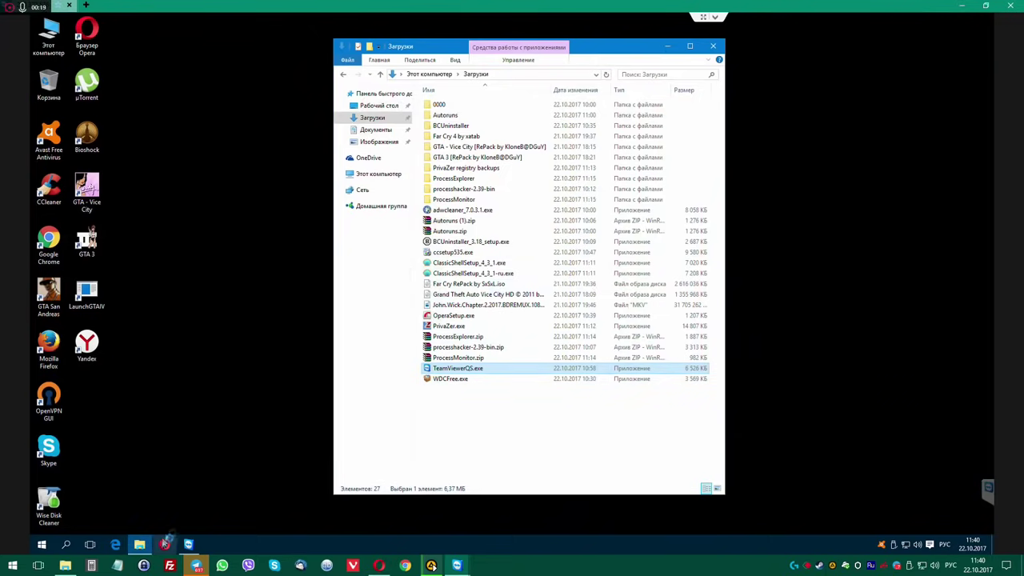
pyautogui.click(165, 544)
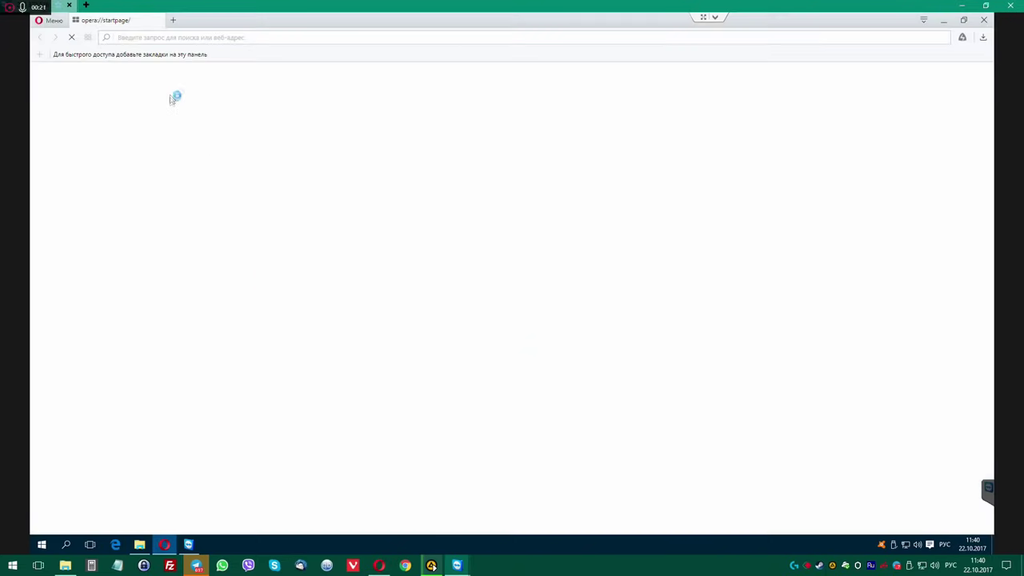
# Search for 140200 in Opera and open the 140200.pro result.
pyautogui.write('140200')
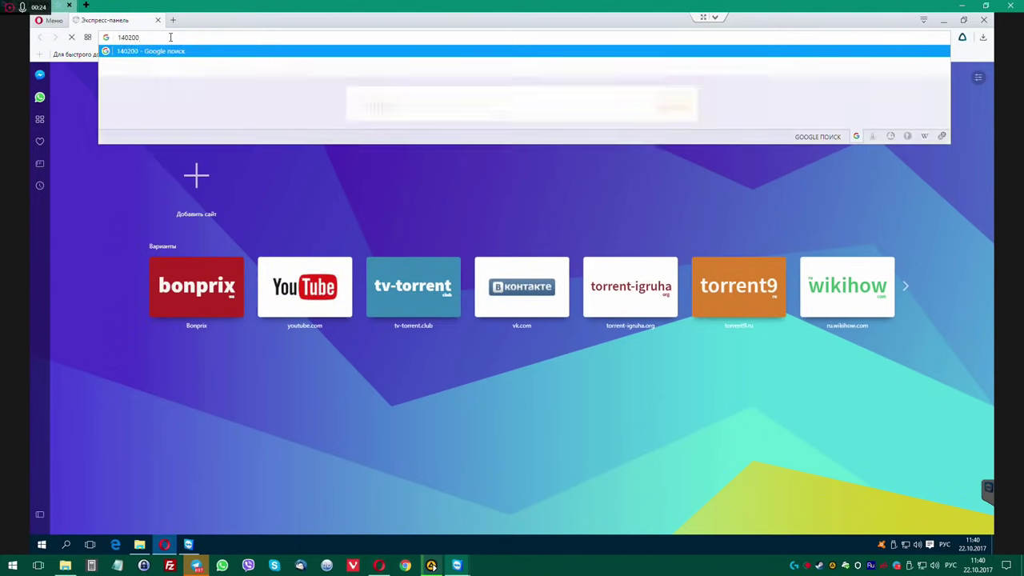
pyautogui.press('Return')
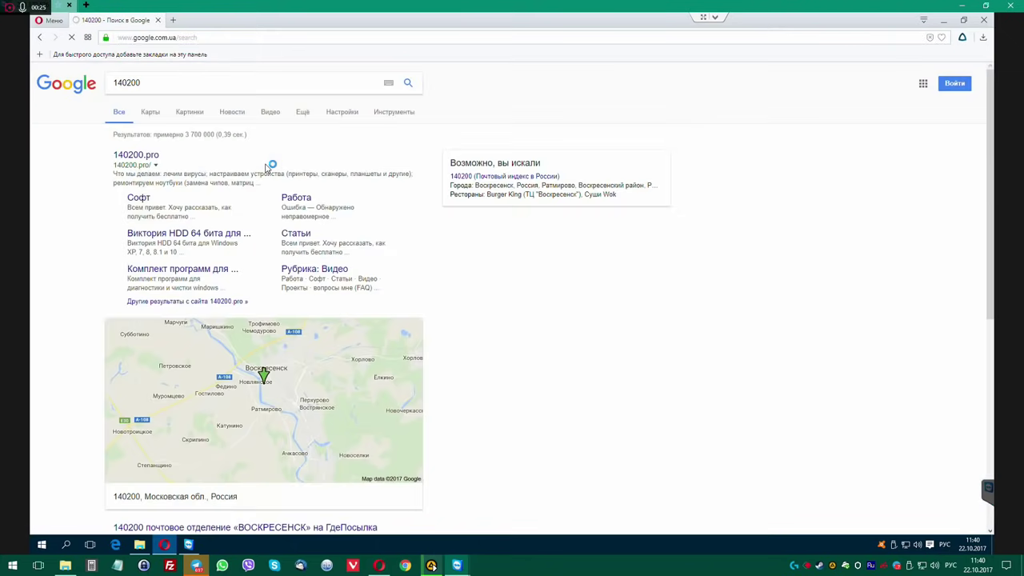
pyautogui.click(136, 157)
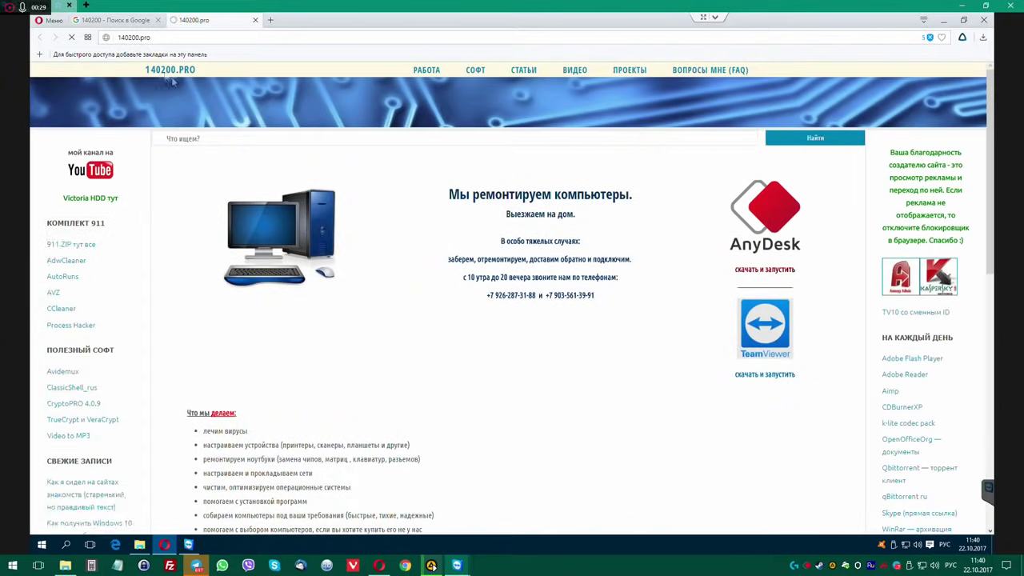
pyautogui.click(119, 20)
pyautogui.click(192, 21)
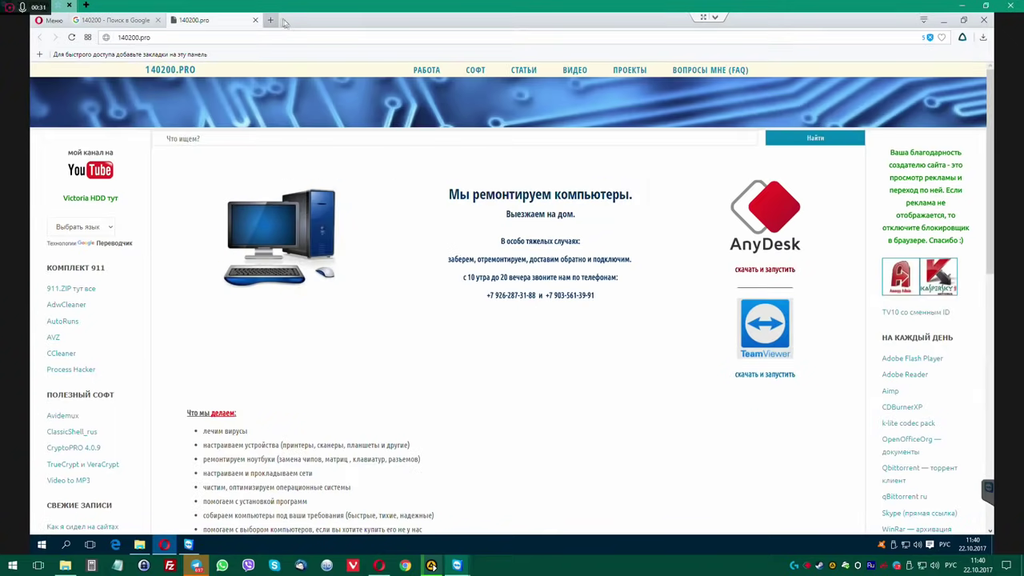
# Open YouTube from Speed Dial, close the YouTube and 140200.pro tabs, and minimize Opera.
pyautogui.click(271, 20)
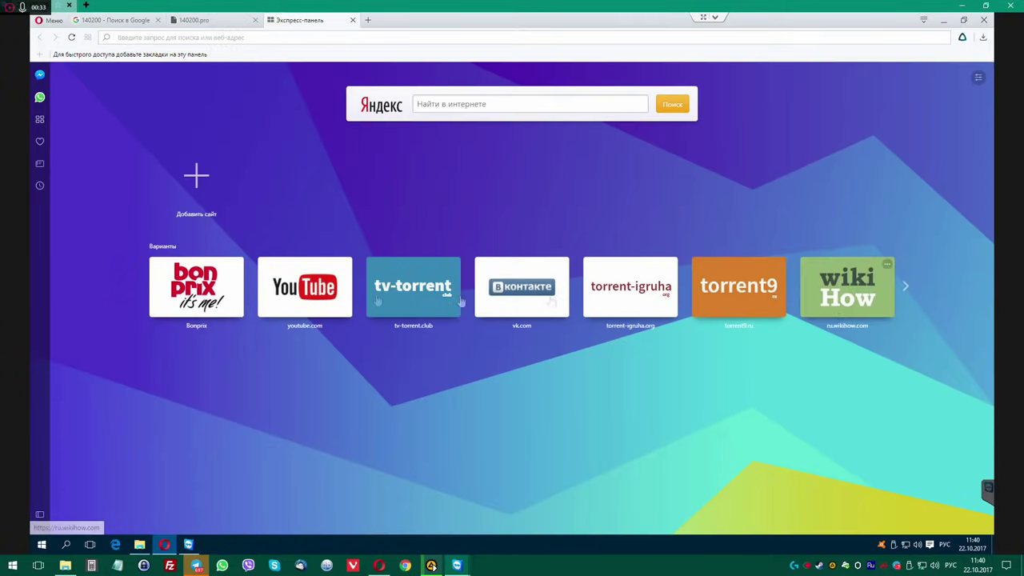
pyautogui.click(311, 290)
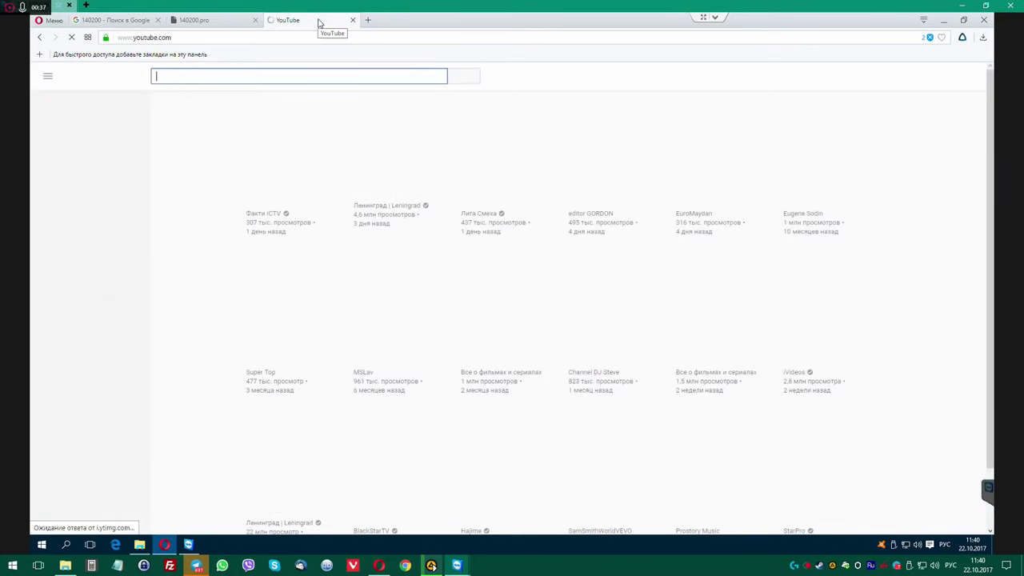
pyautogui.middleClick(320, 23)
pyautogui.click(270, 21)
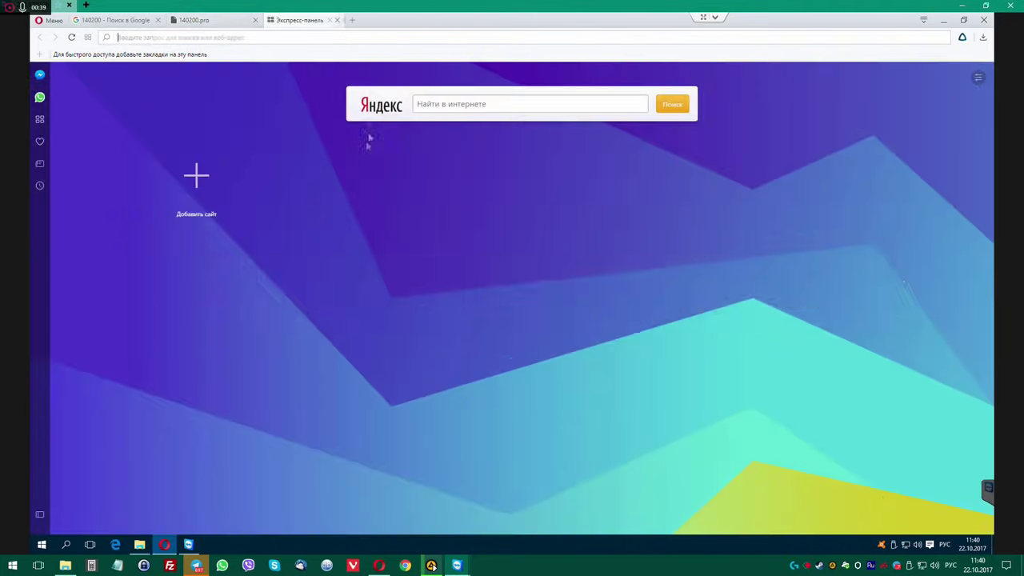
pyautogui.middleClick(200, 20)
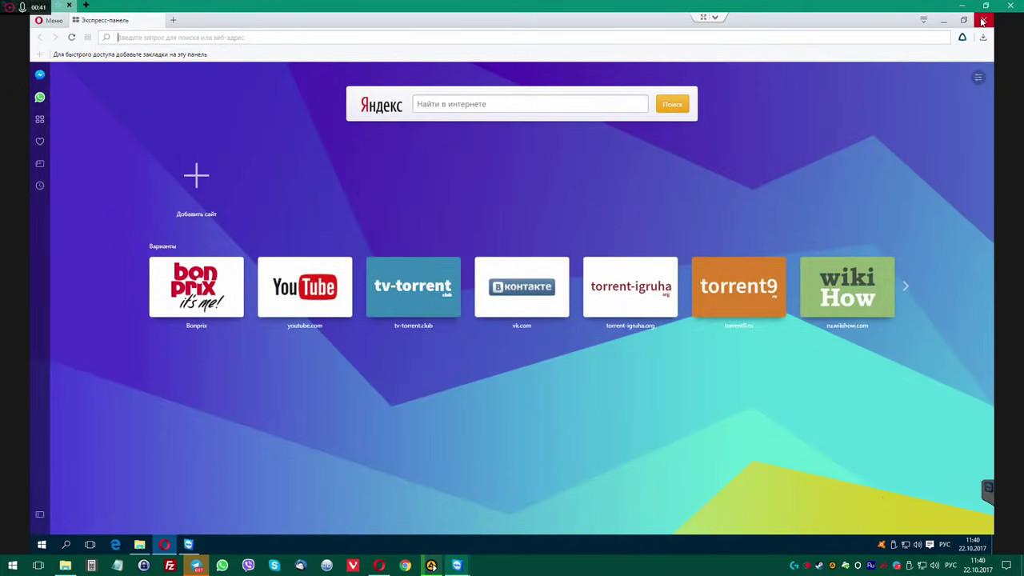
pyautogui.click(944, 18)
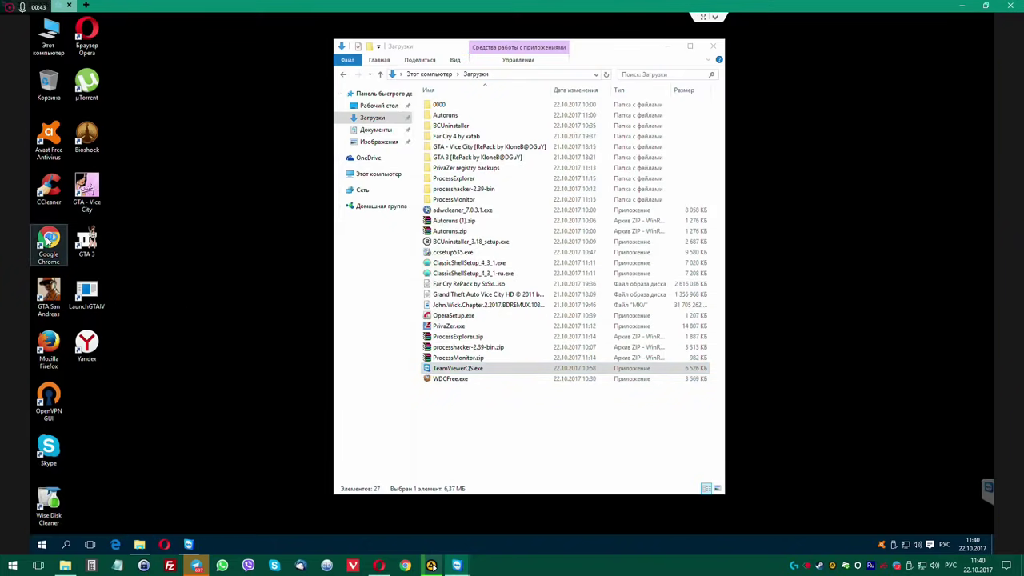
# Launch Chrome, enable the Avast Online Security extension, and review the installed extensions.
pyautogui.doubleClick(48, 242)
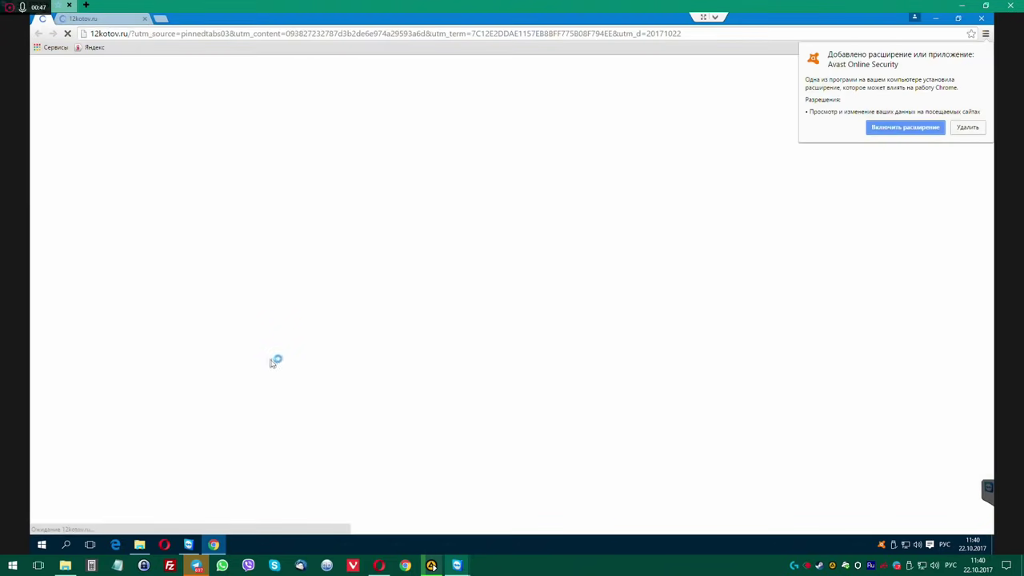
pyautogui.click(911, 128)
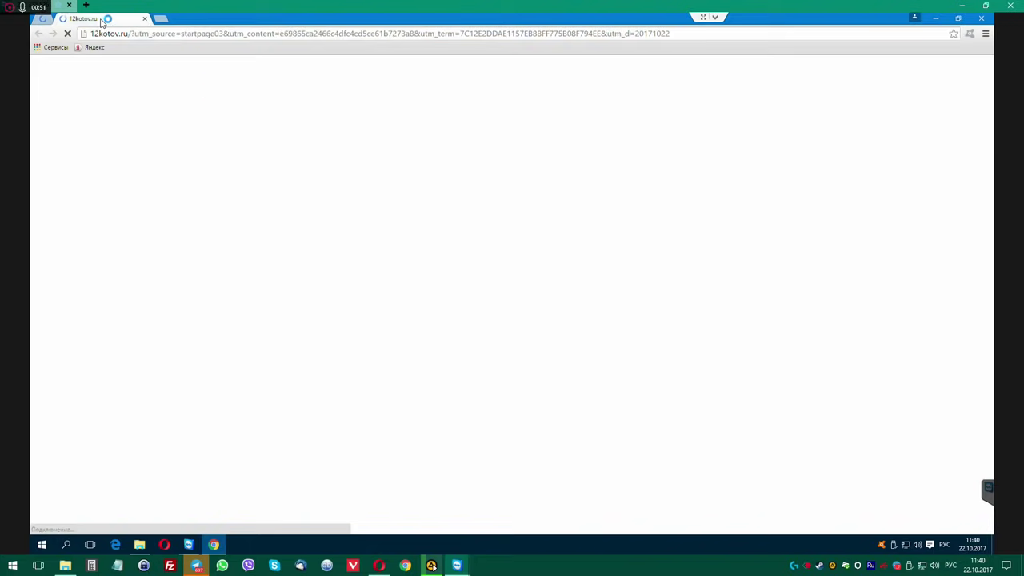
pyautogui.click(985, 34)
pyautogui.click(863, 204)
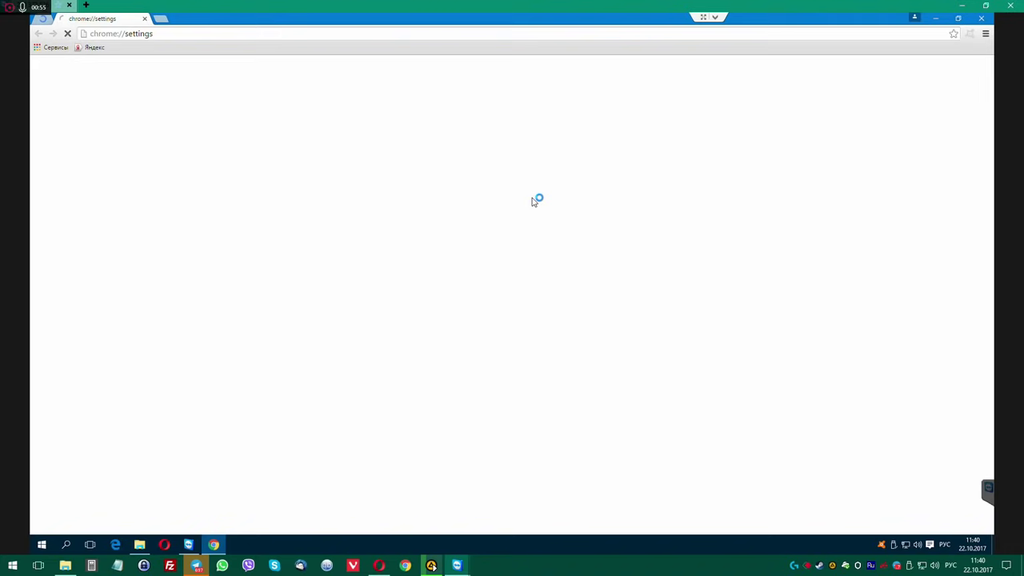
pyautogui.click(61, 107)
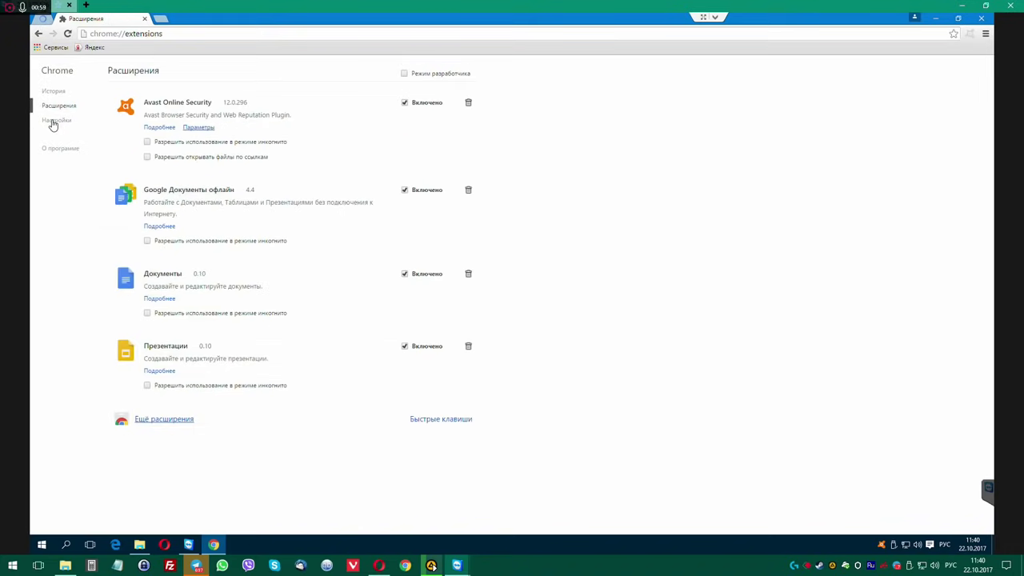
pyautogui.click(55, 121)
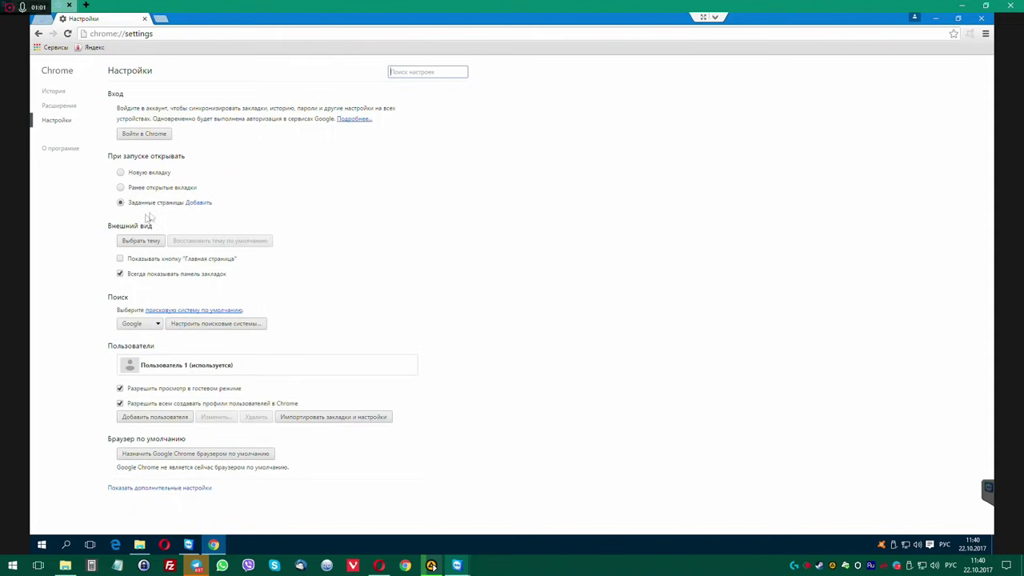
# Remove the 12kotov.ru entry from Chrome's startup pages.
pyautogui.click(199, 204)
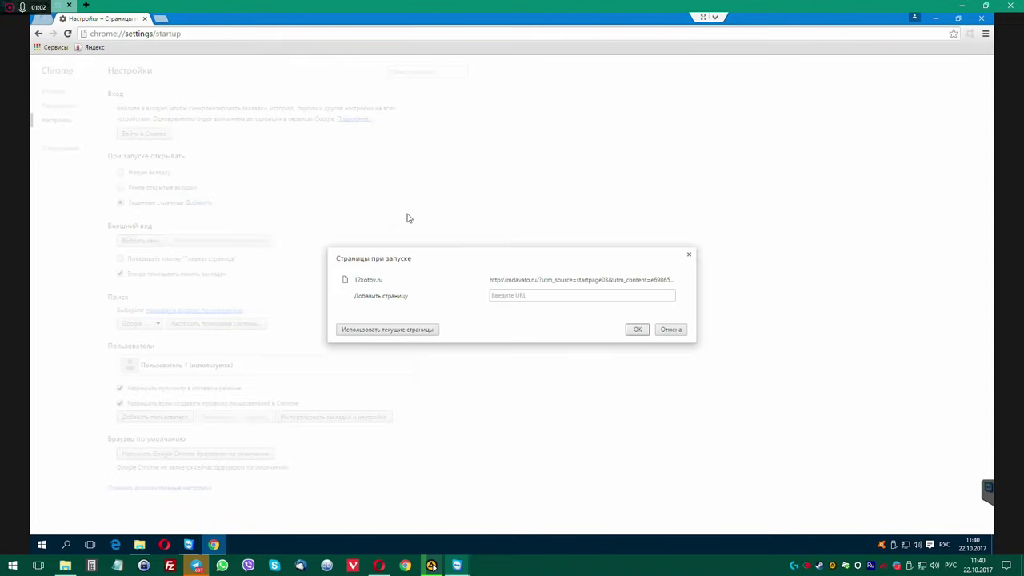
pyautogui.click(684, 279)
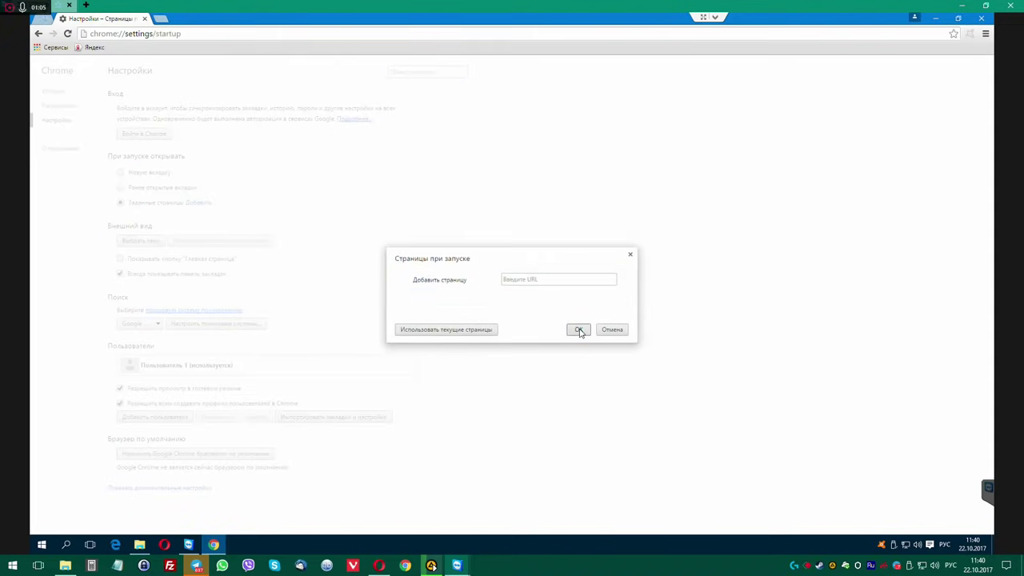
pyautogui.click(579, 329)
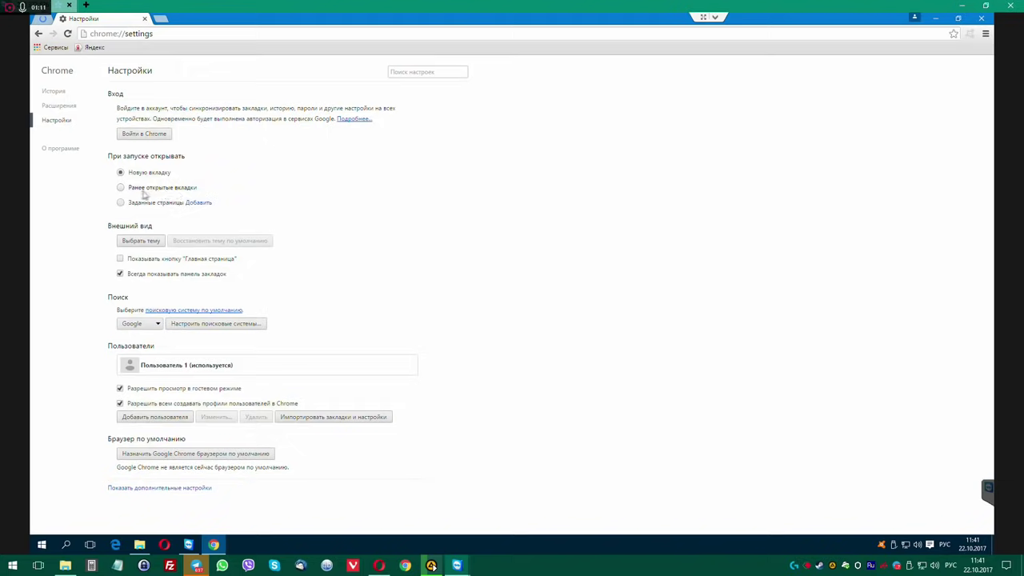
# Close the settings tab, quit Chrome, and relaunch it from the desktop shortcut.
pyautogui.click(160, 18)
pyautogui.click(145, 18)
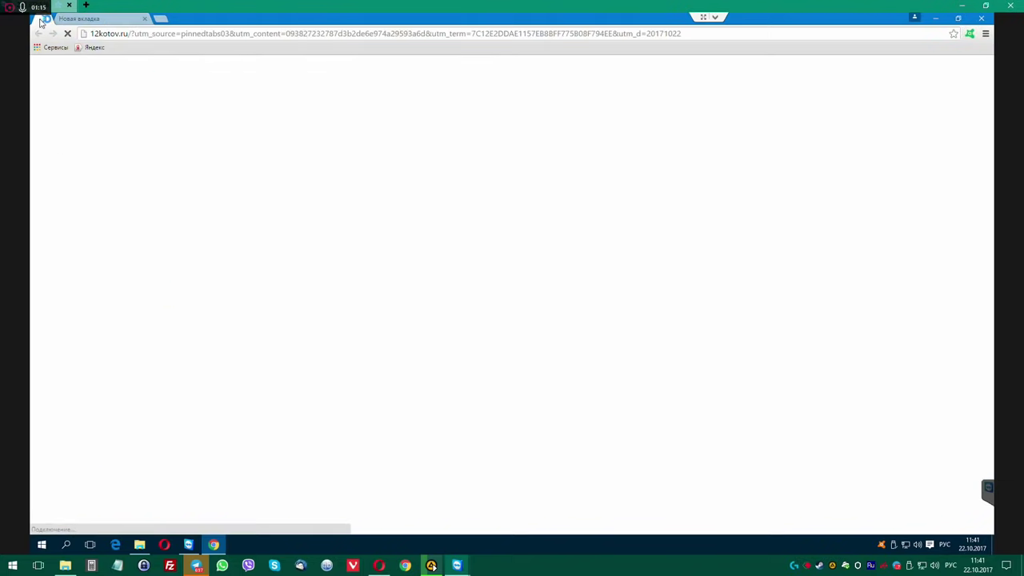
pyautogui.click(132, 22)
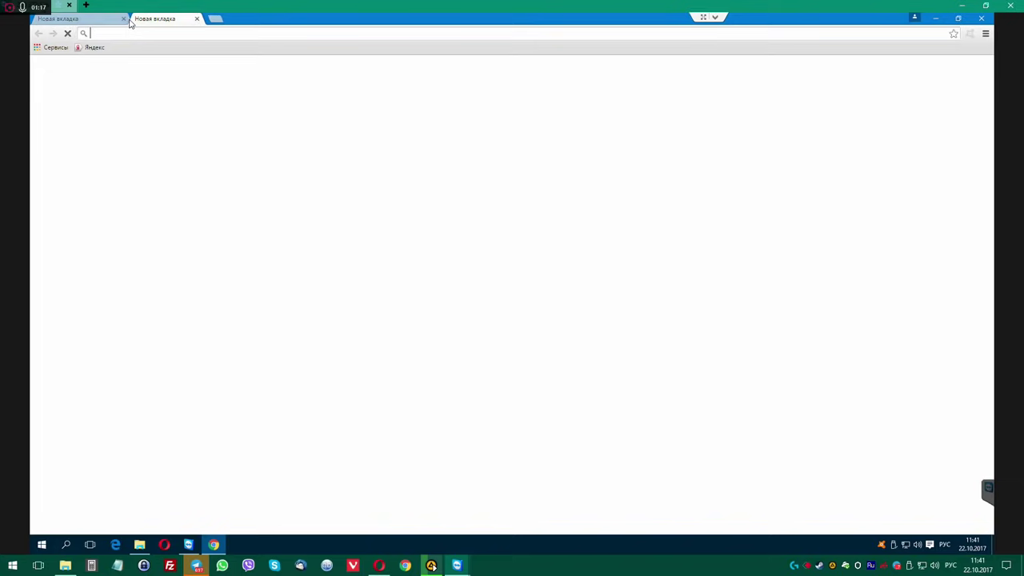
pyautogui.click(77, 21)
pyautogui.click(122, 19)
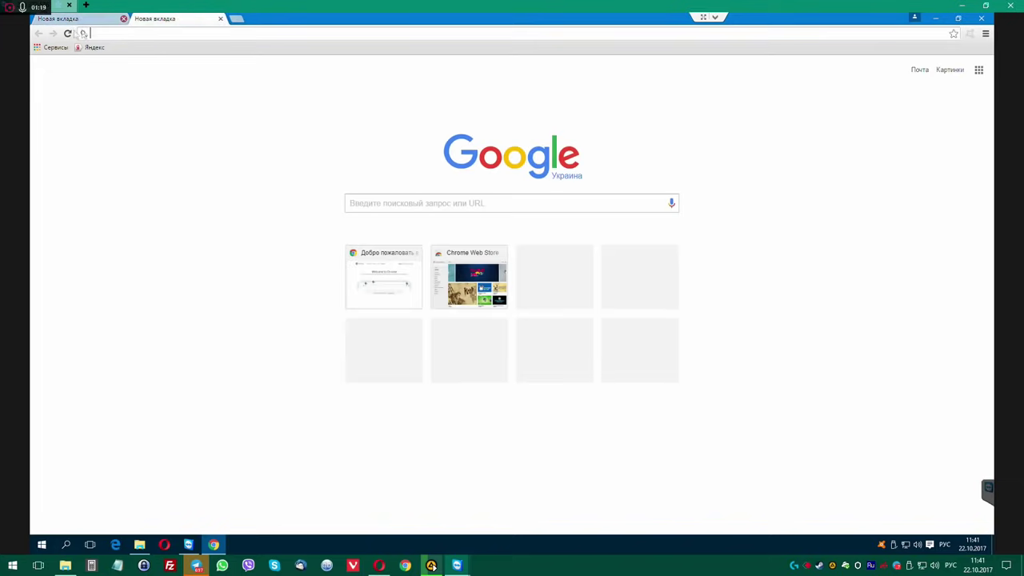
pyautogui.click(981, 18)
pyautogui.click(238, 263)
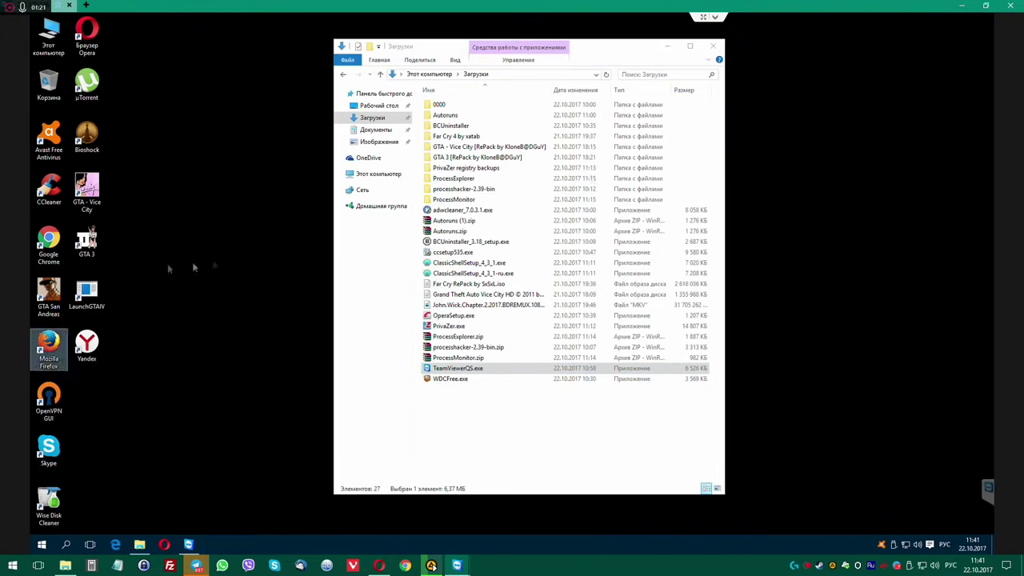
pyautogui.doubleClick(48, 239)
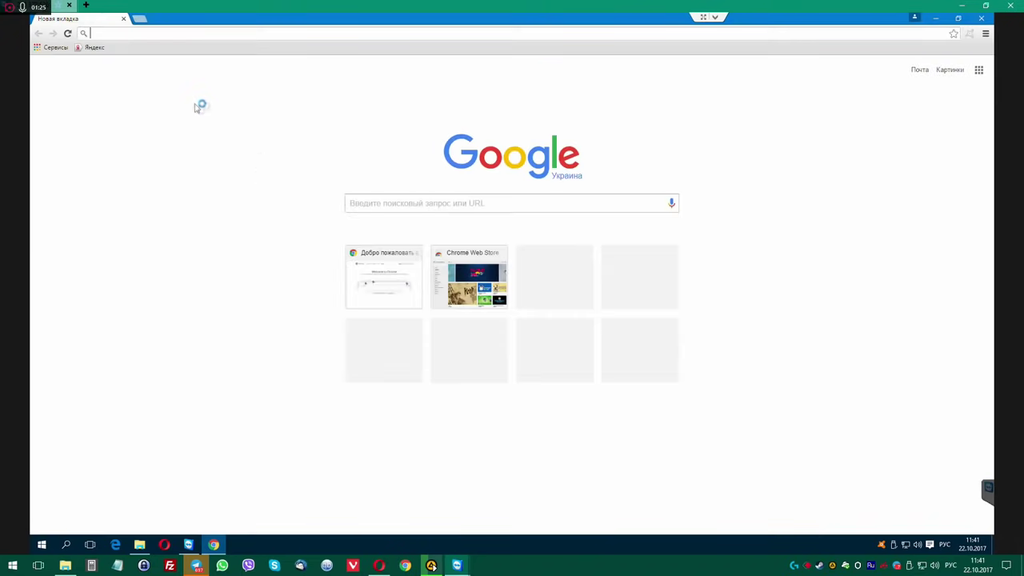
# Open the welcome page and Chrome Web Store in background tabs, view them, then close both.
pyautogui.middleClick(384, 272)
pyautogui.middleClick(470, 278)
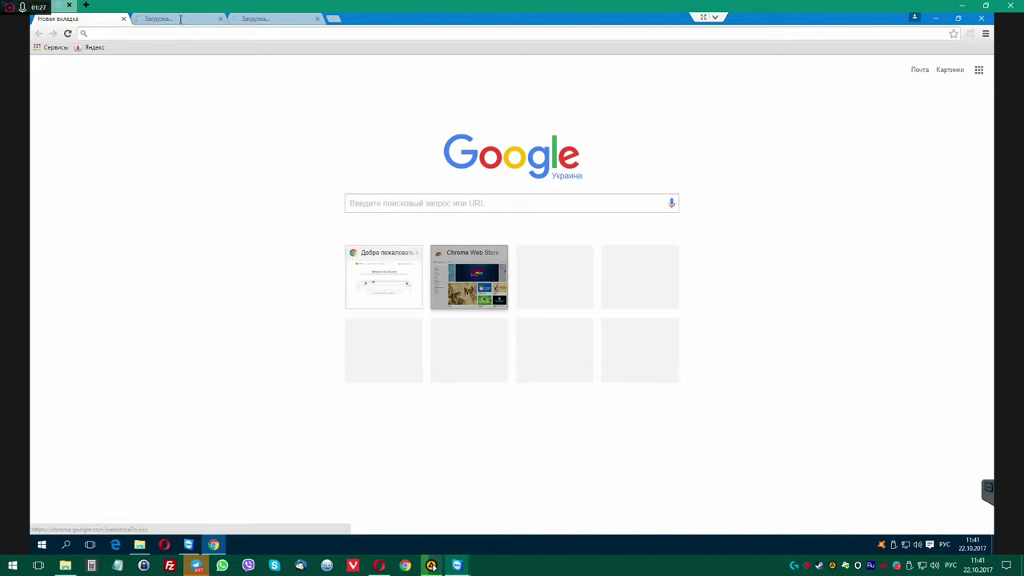
pyautogui.click(180, 18)
pyautogui.click(286, 19)
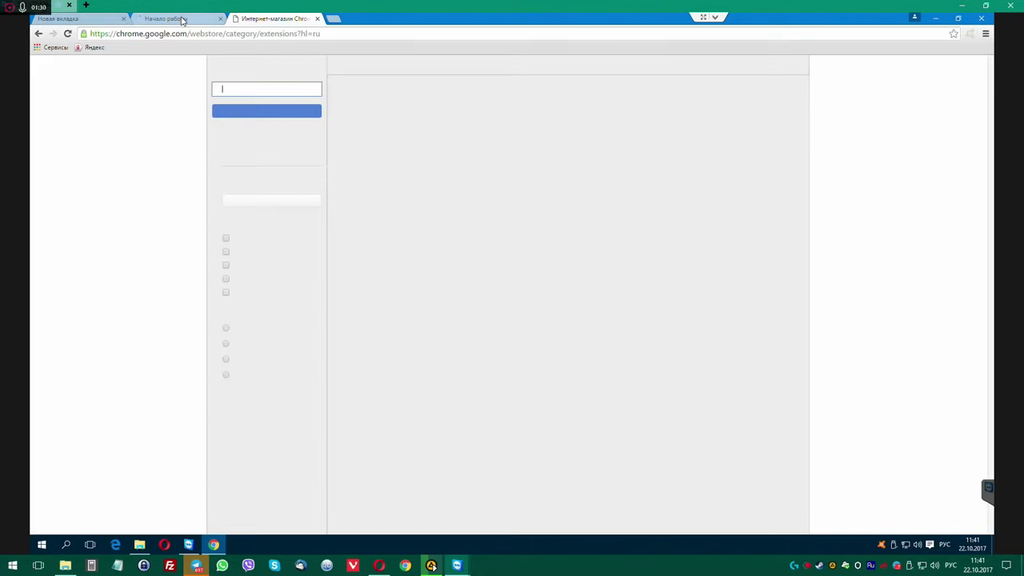
pyautogui.click(183, 19)
pyautogui.click(276, 18)
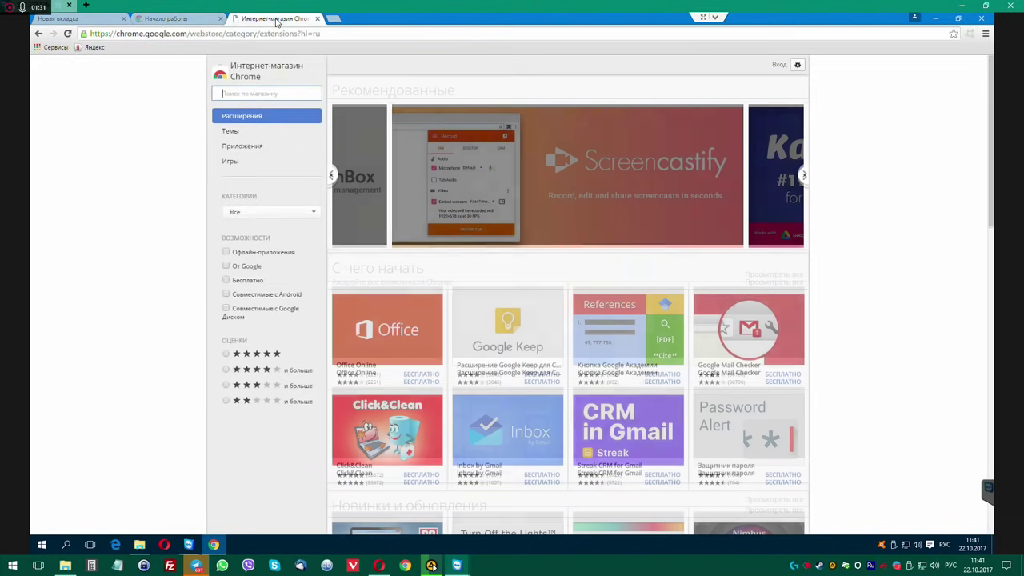
pyautogui.middleClick(276, 19)
pyautogui.middleClick(163, 20)
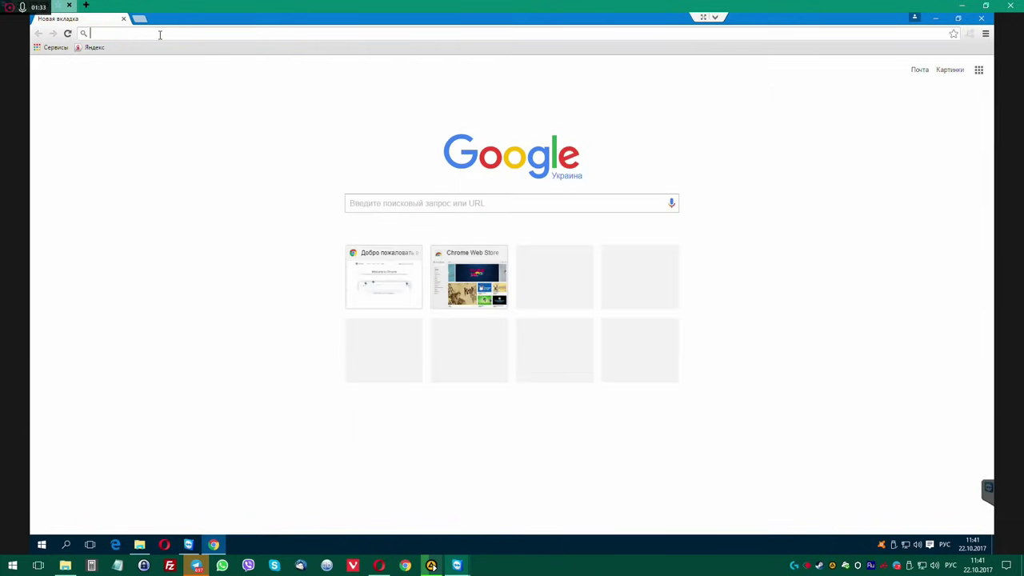
# Search 'нфюкг' from Chrome's address bar, check the Avast-rated results, then close Chrome.
pyautogui.click(160, 35)
pyautogui.write('нфюкг')
pyautogui.press('Return')
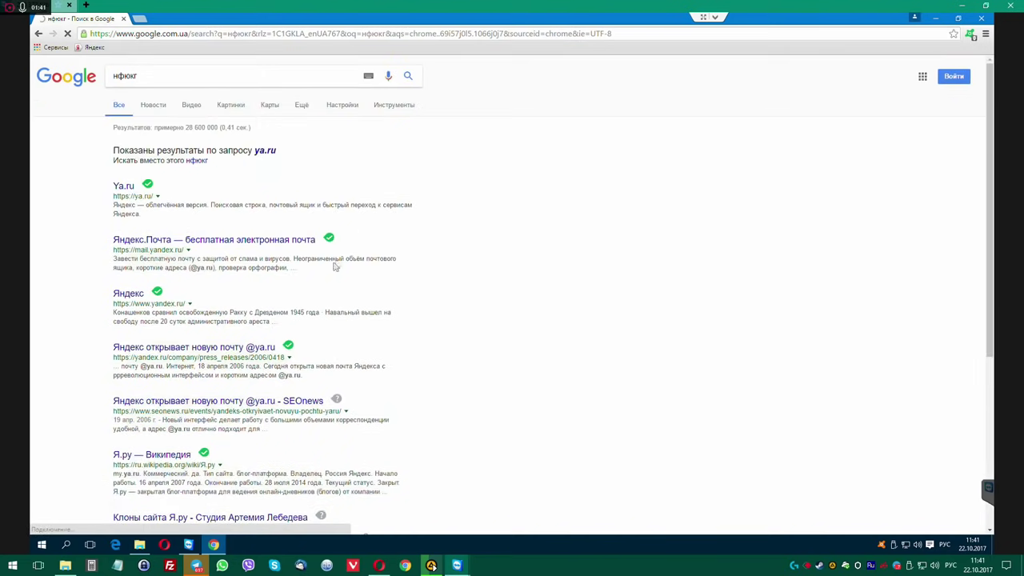
pyautogui.moveTo(329, 240)
pyautogui.moveTo(158, 291)
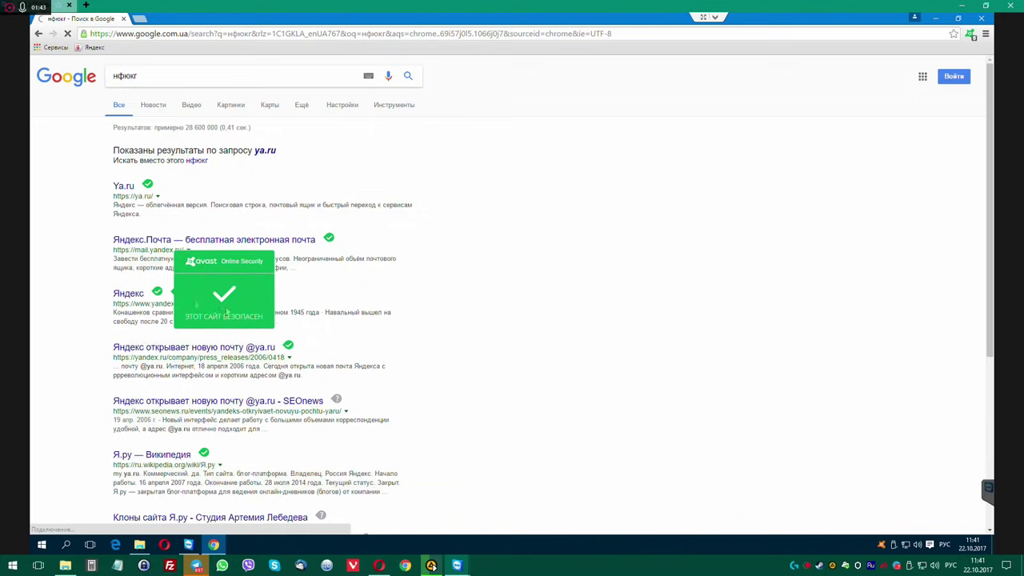
pyautogui.click(123, 18)
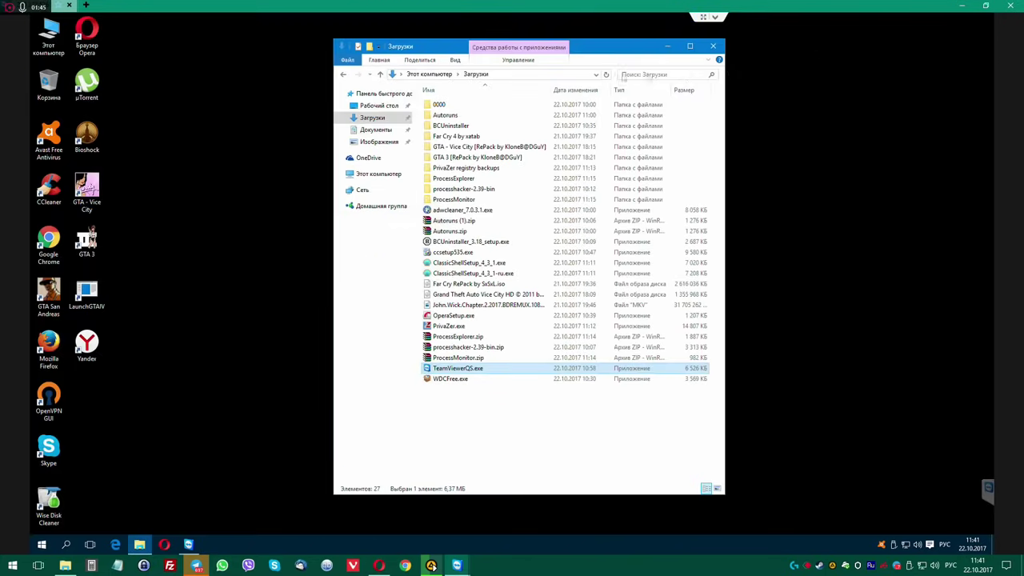
# Launch Firefox and relaunch Chrome from the desktop to check its start page.
pyautogui.moveTo(609, 46); pyautogui.dragTo(713, 49)
pyautogui.click(255, 229)
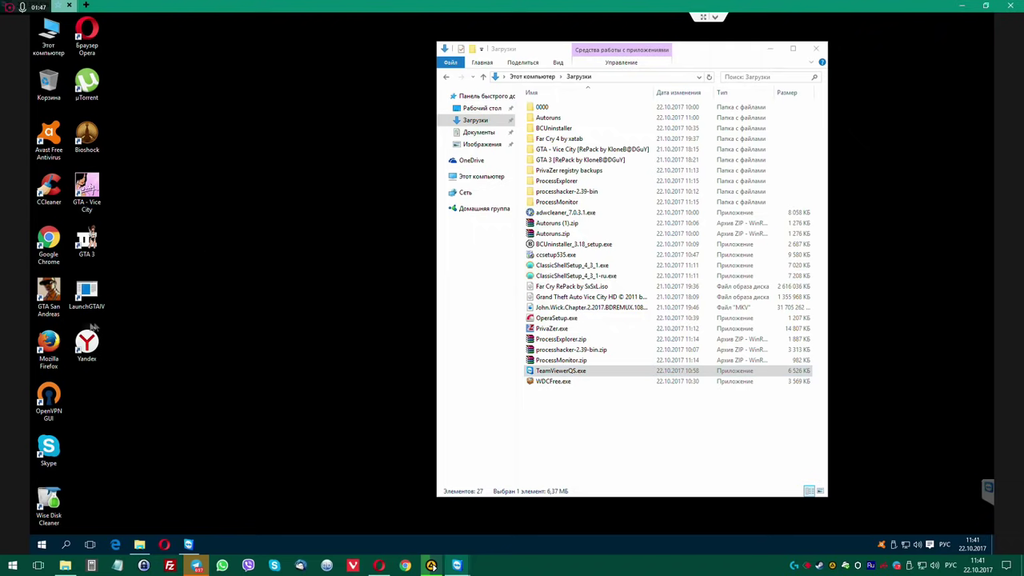
pyautogui.doubleClick(48, 341)
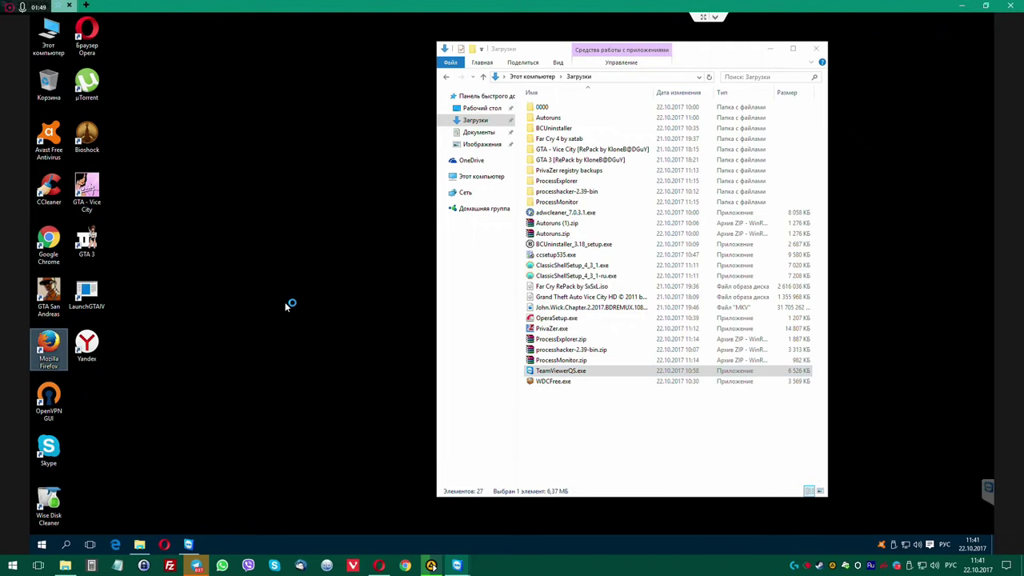
pyautogui.doubleClick(48, 242)
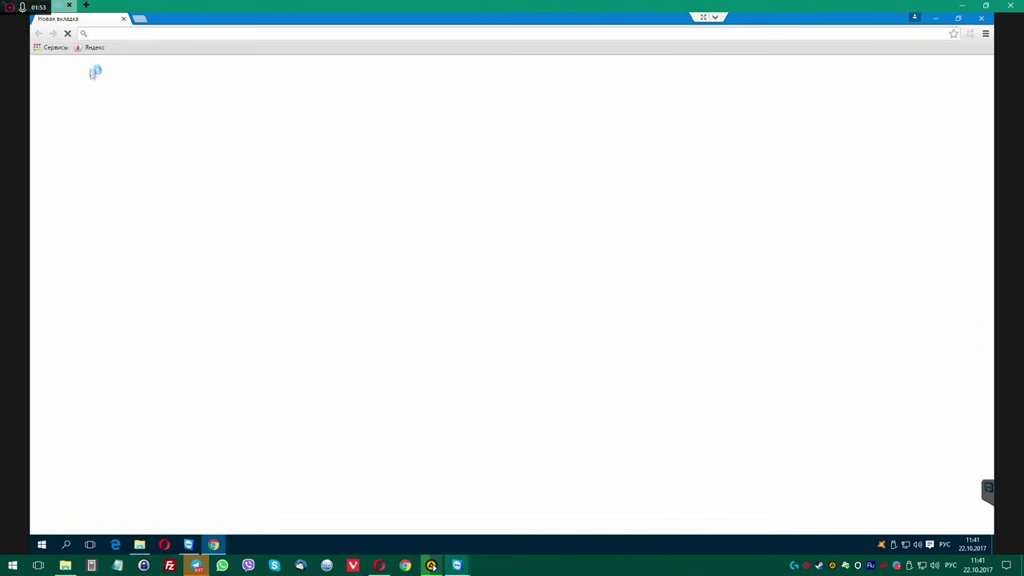
# Review Chrome's installed extensions through Settings > Extensions, then close Chrome.
pyautogui.click(985, 34)
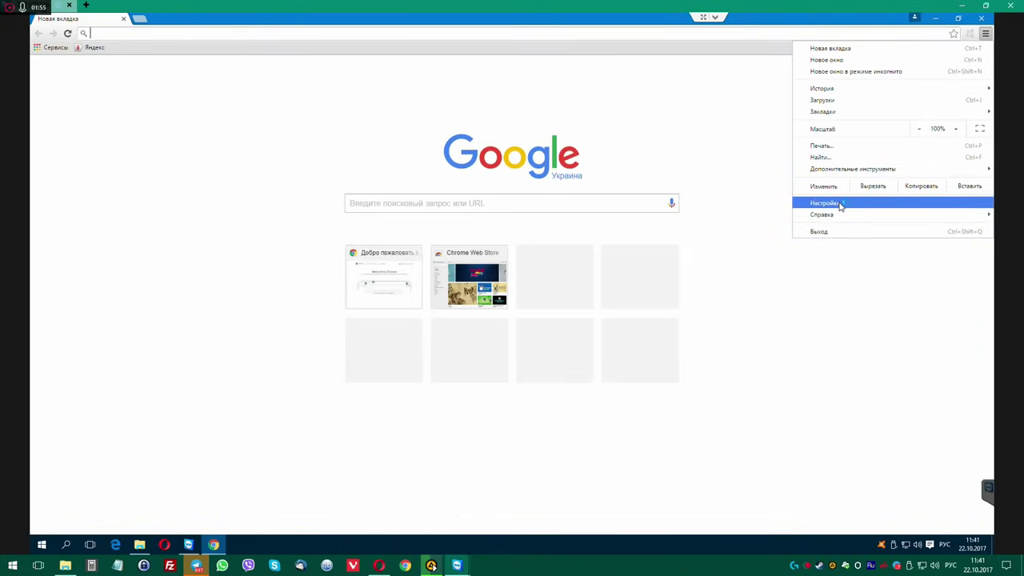
pyautogui.click(837, 205)
pyautogui.click(64, 104)
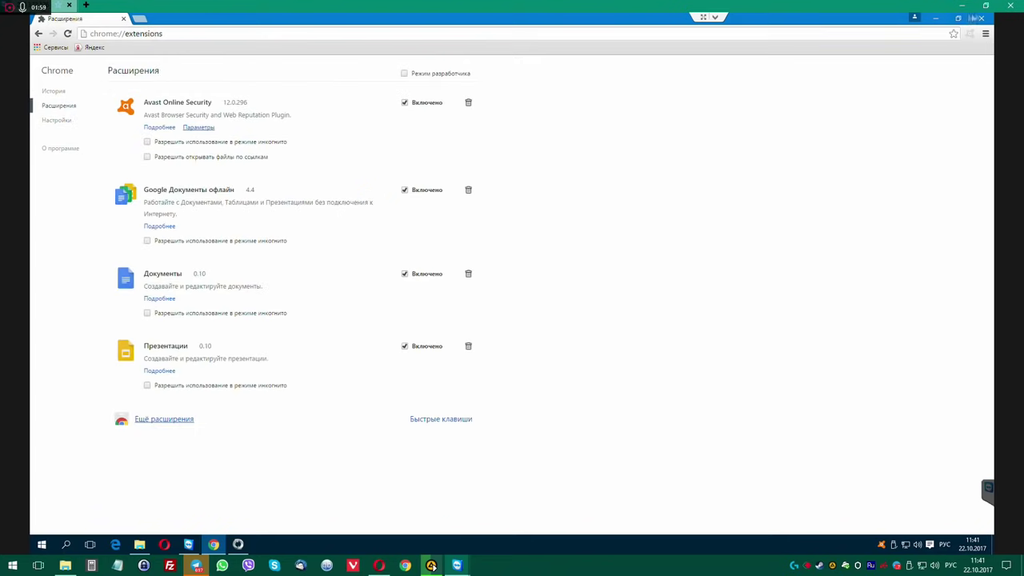
pyautogui.click(979, 17)
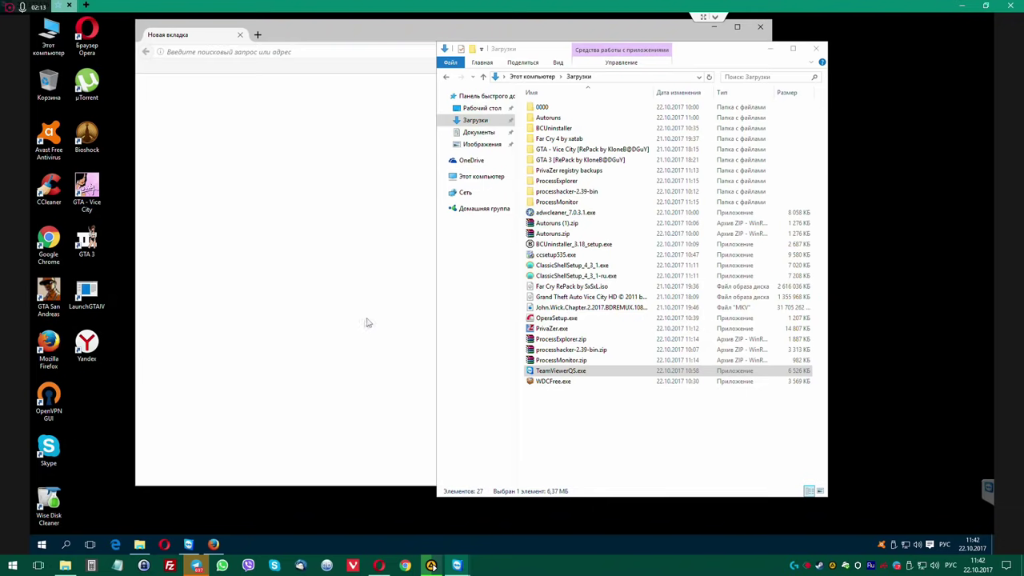
# Select the 17 files from adwcleaner to WDCFree and permanently delete them with Shift+Delete.
pyautogui.click(587, 407)
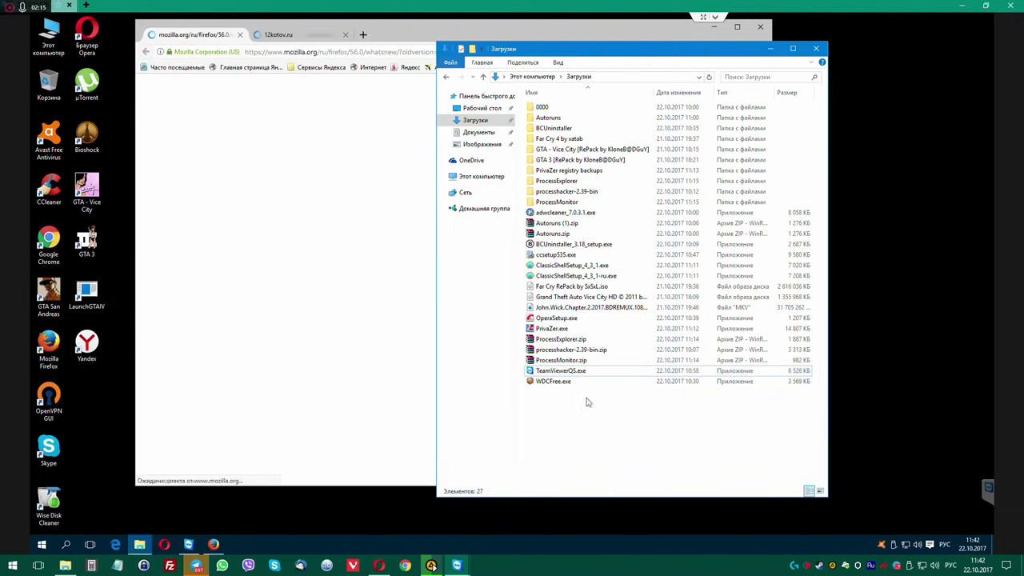
pyautogui.moveTo(611, 415); pyautogui.dragTo(542, 212)
pyautogui.hotkey('shift', 'Delete')
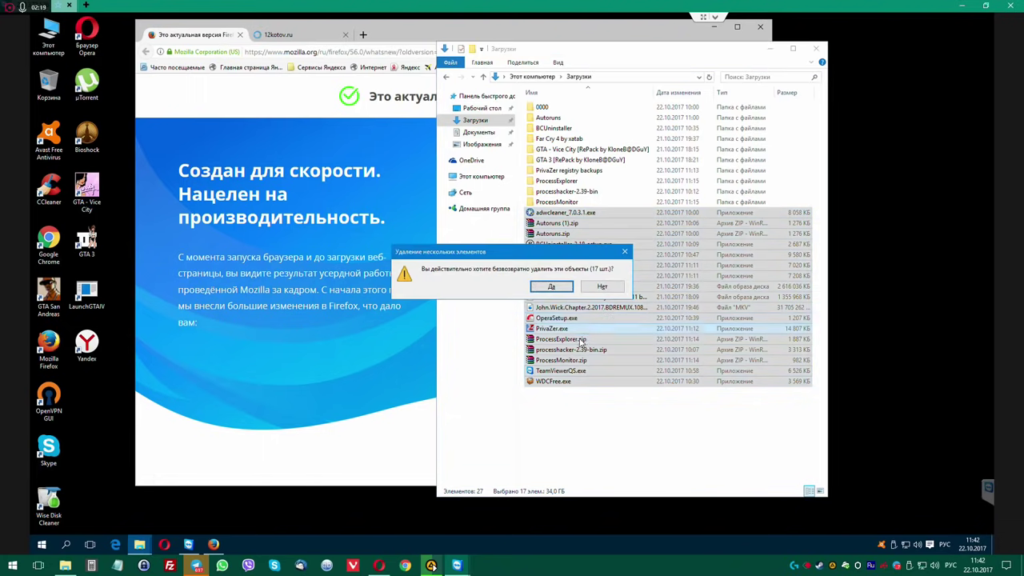
pyautogui.click(582, 343)
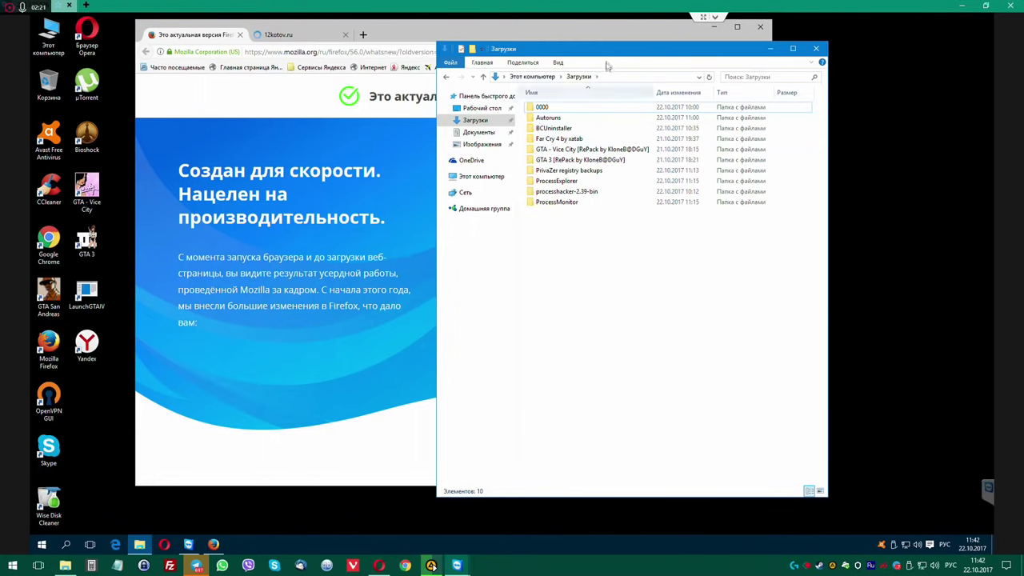
pyautogui.moveTo(607, 48); pyautogui.dragTo(759, 45)
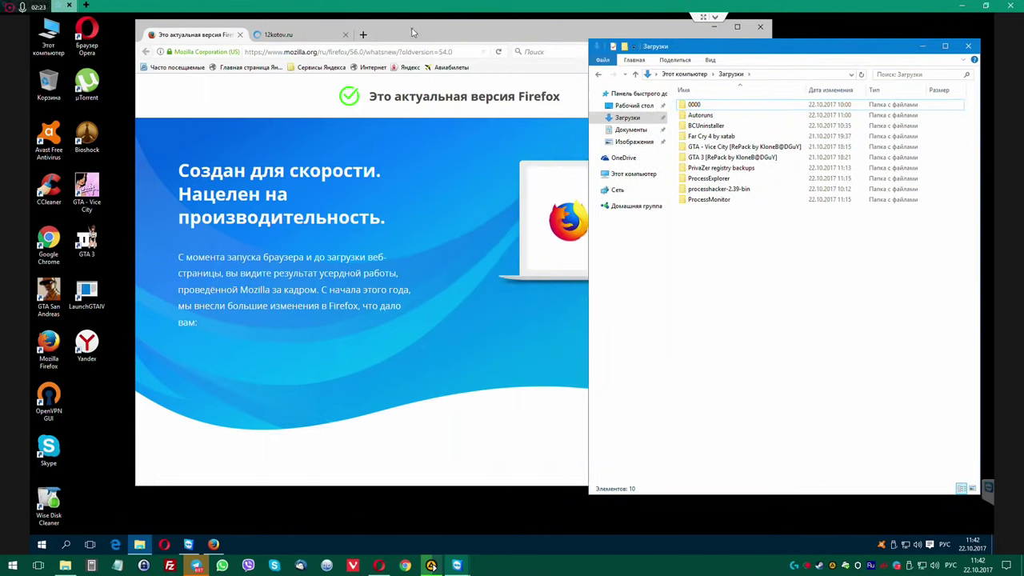
# Close the 12kotov.ru tab, check the add-ons, and reset the hijacked home page to default.
pyautogui.moveTo(412, 32); pyautogui.dragTo(369, 44)
pyautogui.middleClick(255, 47)
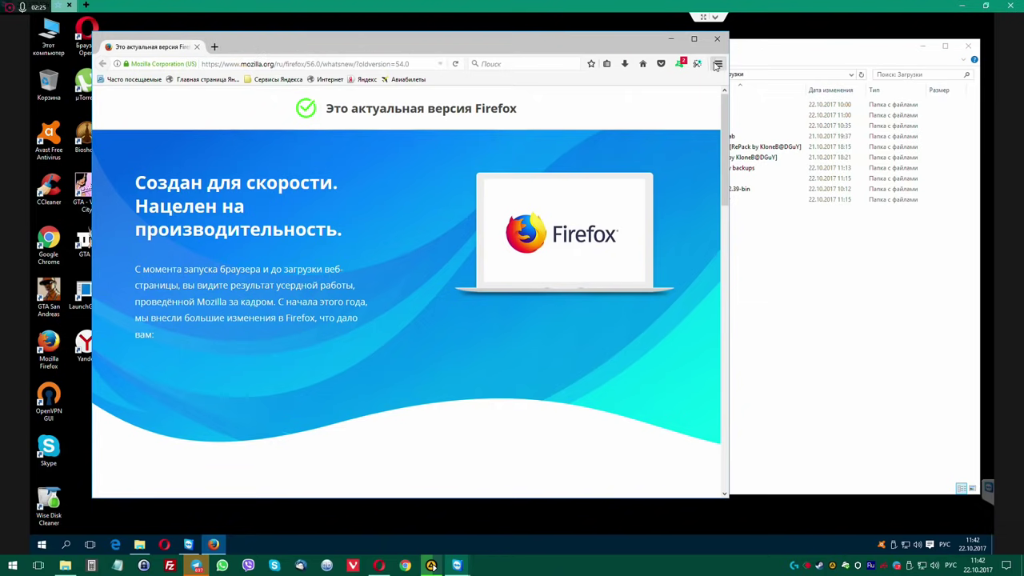
pyautogui.click(716, 66)
pyautogui.click(696, 213)
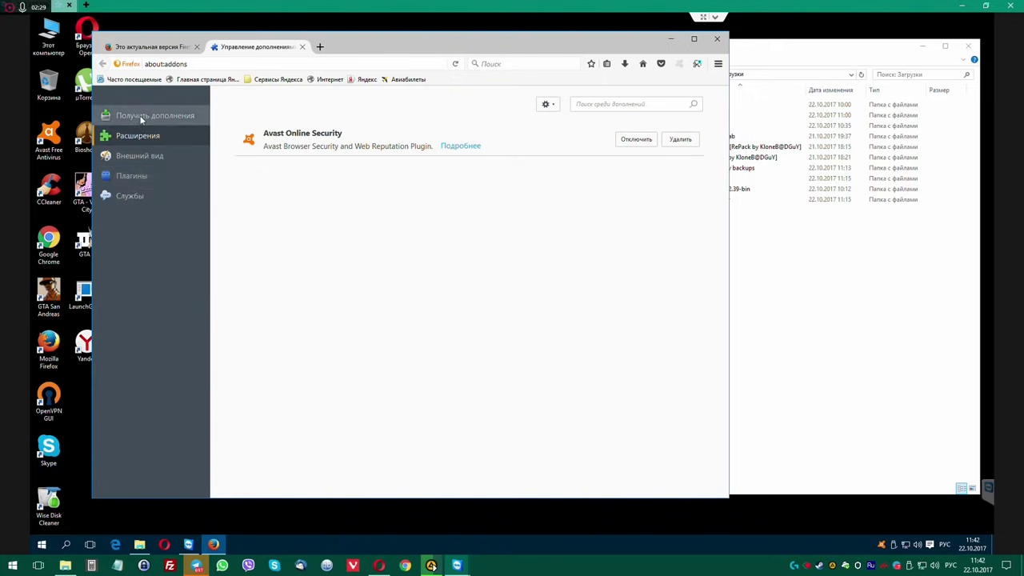
pyautogui.click(717, 64)
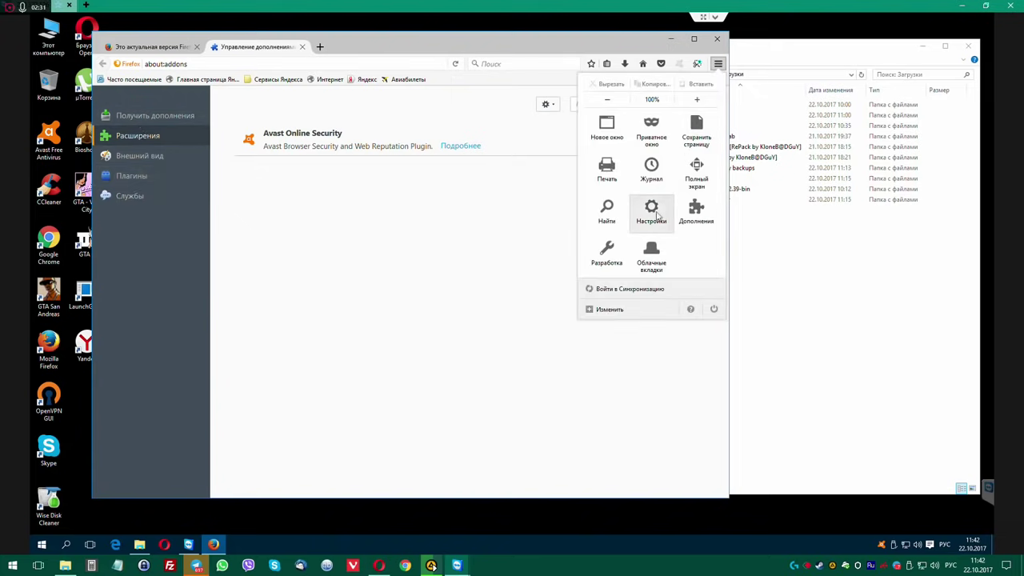
pyautogui.click(652, 210)
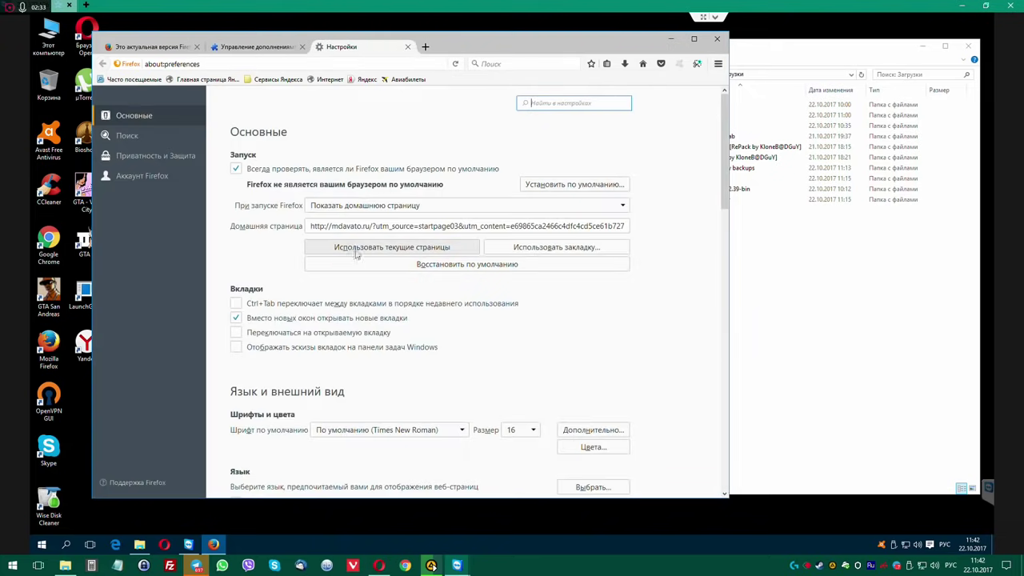
pyautogui.click(354, 226)
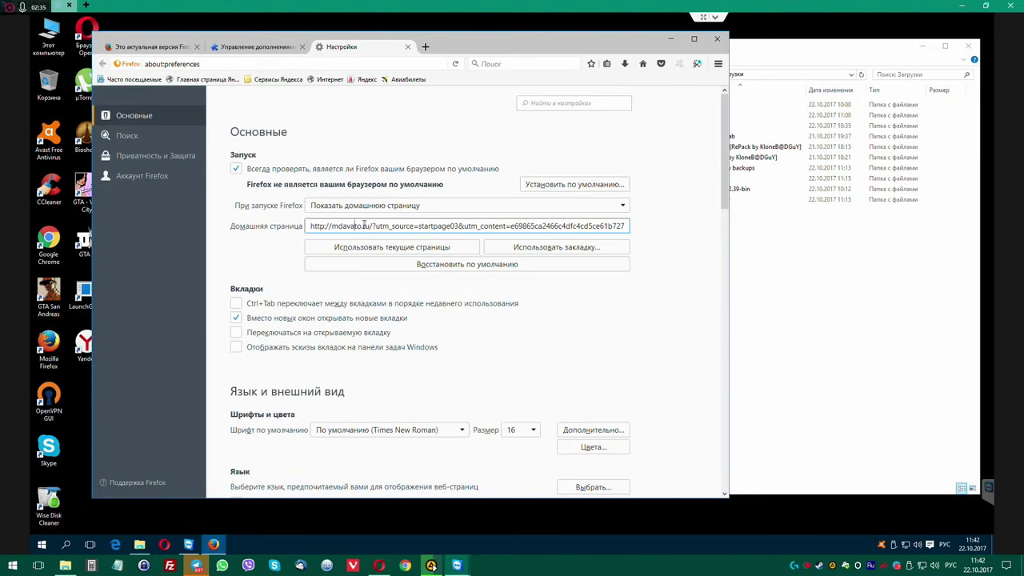
pyautogui.click(497, 264)
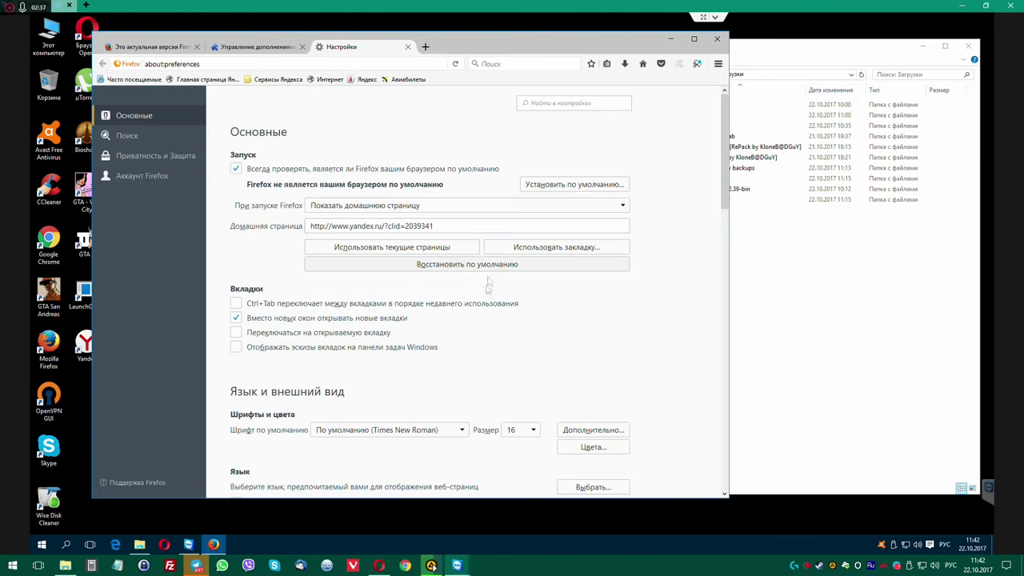
# Close Firefox with all four tabs, relaunch it, decline the default-browser prompt, and close the 12kotov.ru tab.
pyautogui.click(426, 48)
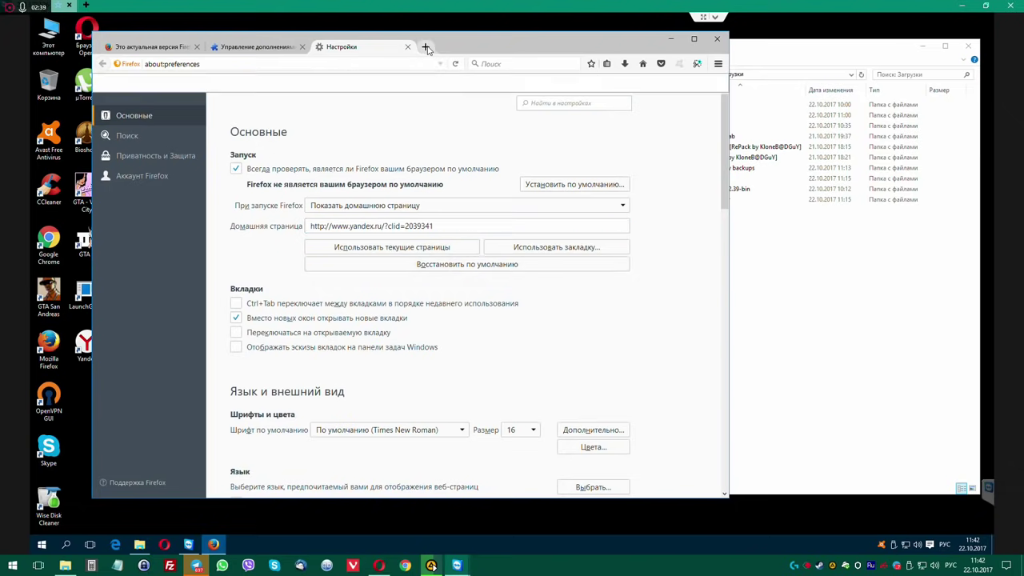
pyautogui.click(718, 40)
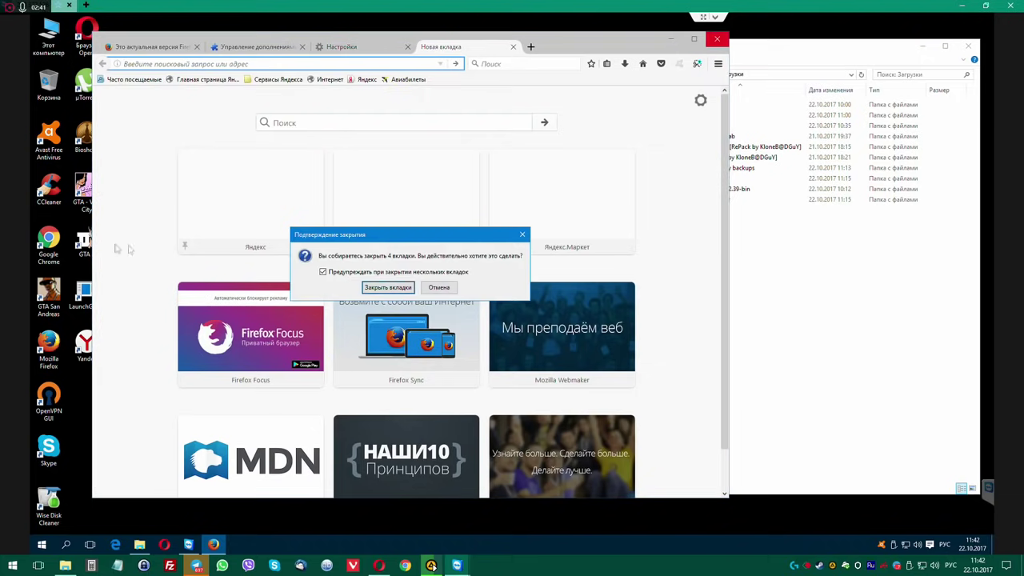
pyautogui.click(388, 287)
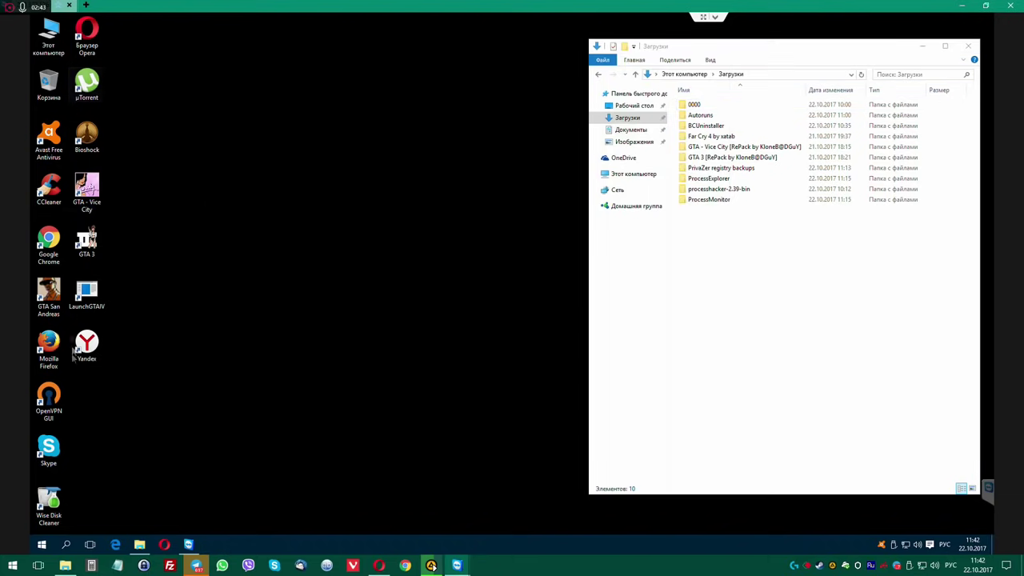
pyautogui.doubleClick(49, 345)
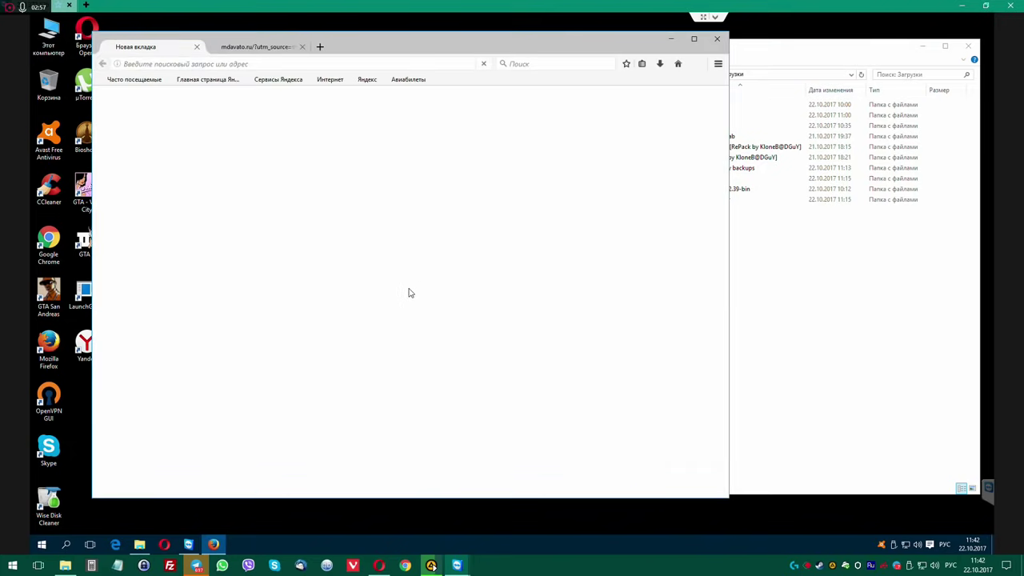
pyautogui.click(472, 287)
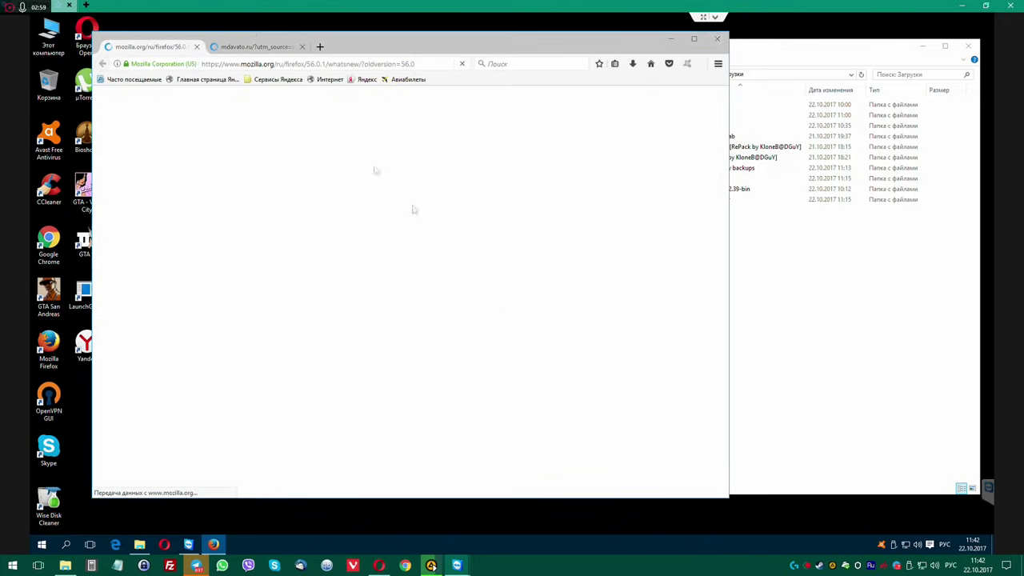
pyautogui.click(263, 47)
pyautogui.click(302, 46)
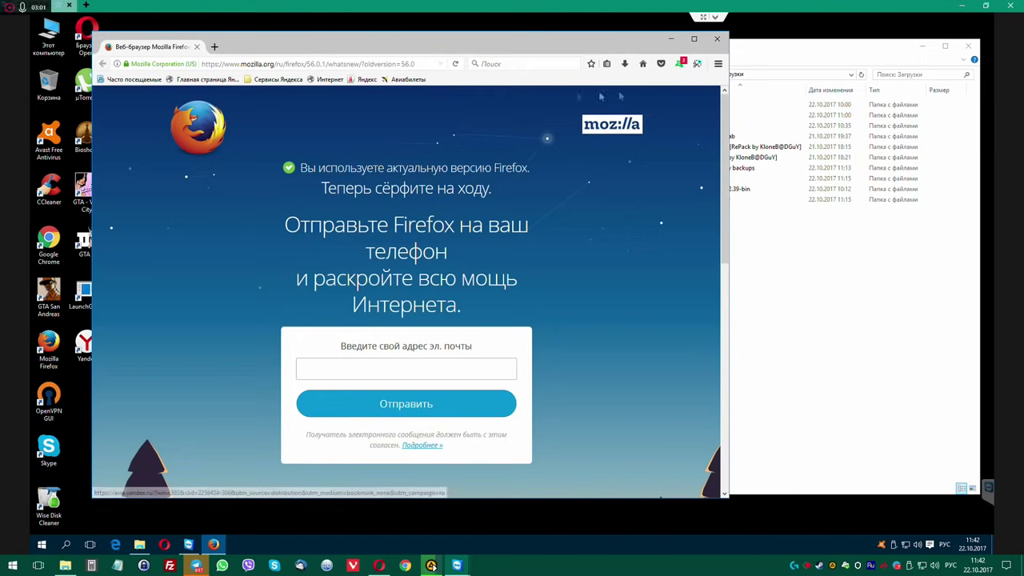
# Check the add-ons again, then set Firefox to restore previous windows and tabs at startup.
pyautogui.click(718, 64)
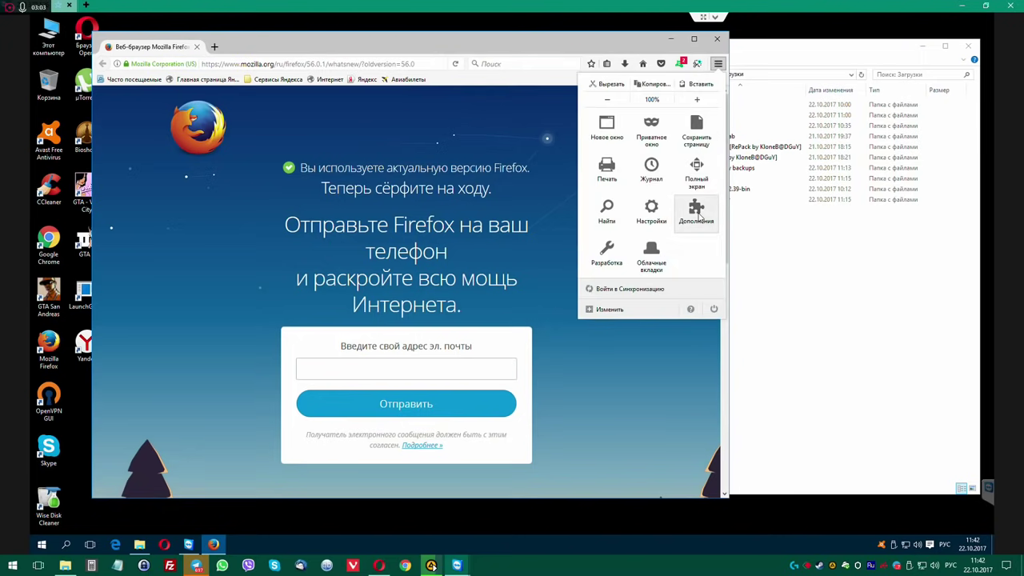
pyautogui.click(694, 208)
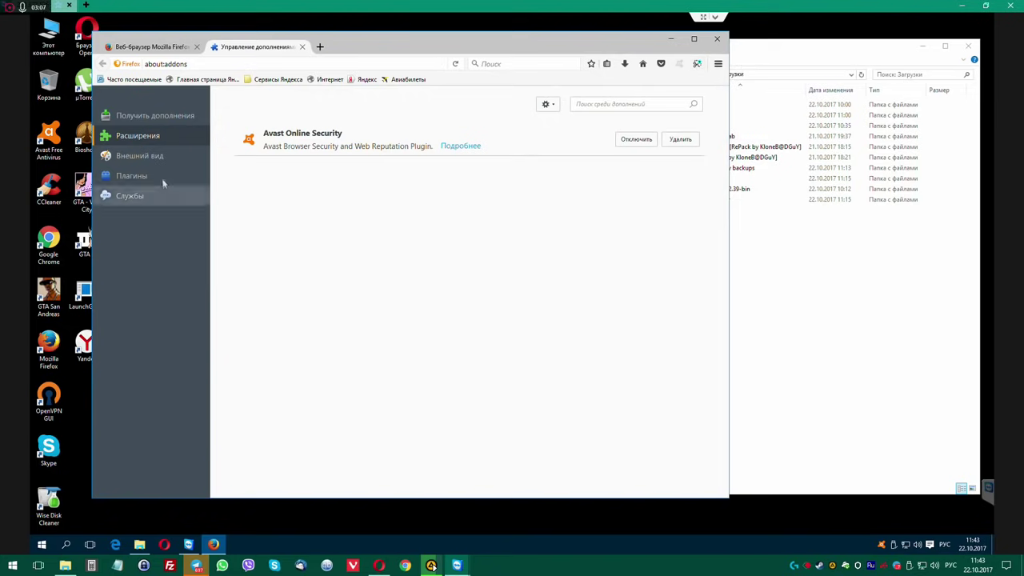
pyautogui.click(717, 64)
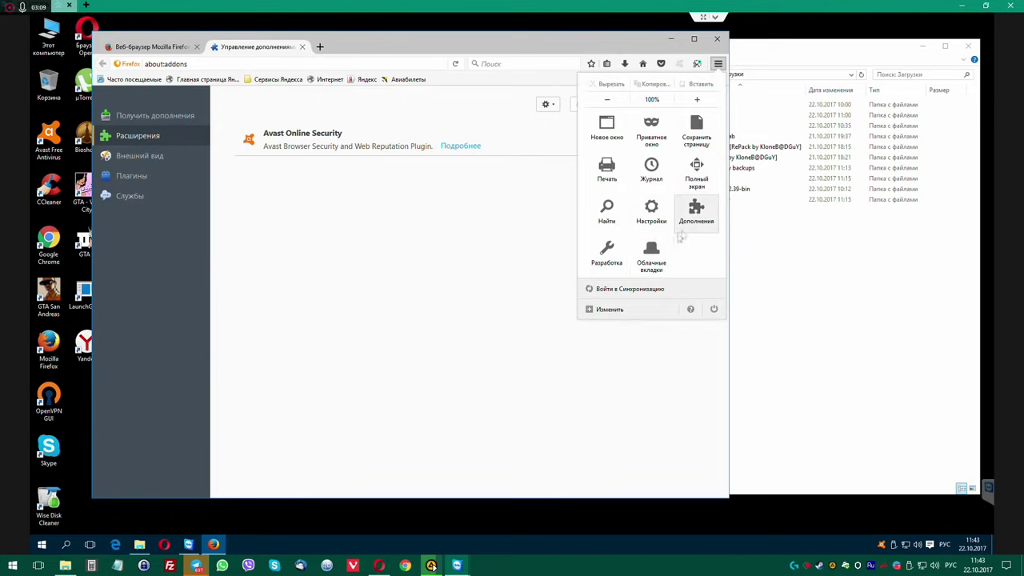
pyautogui.click(652, 210)
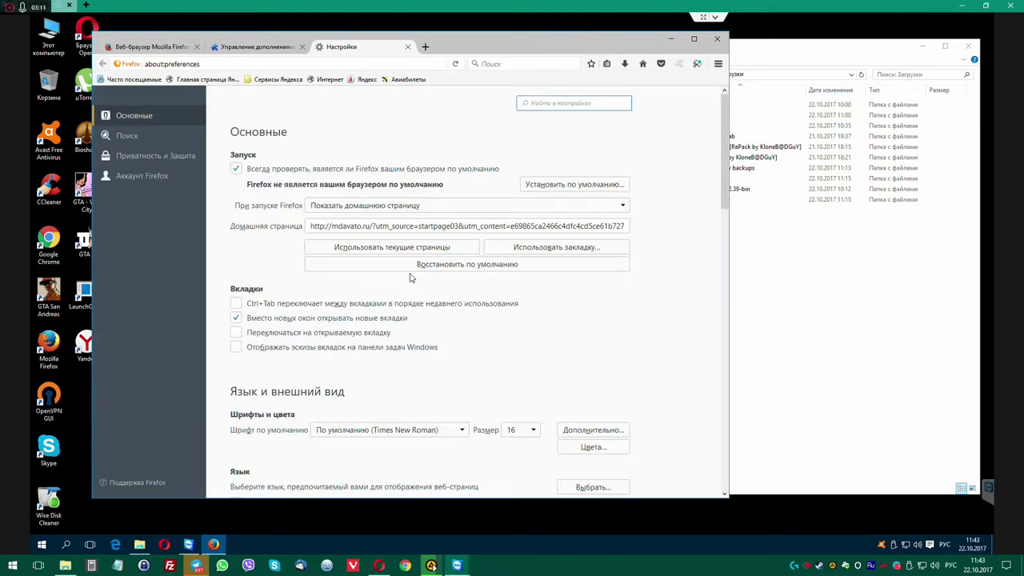
pyautogui.click(623, 206)
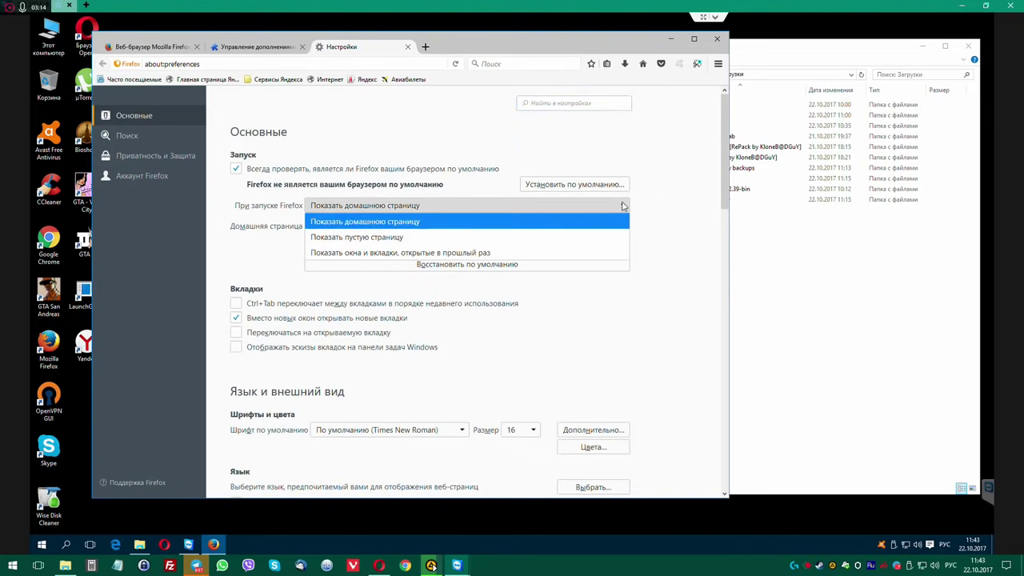
pyautogui.click(512, 253)
# Replace the hijacked homepage with ya.ru and turn off opening new tabs instead of windows.
pyautogui.click(505, 226)
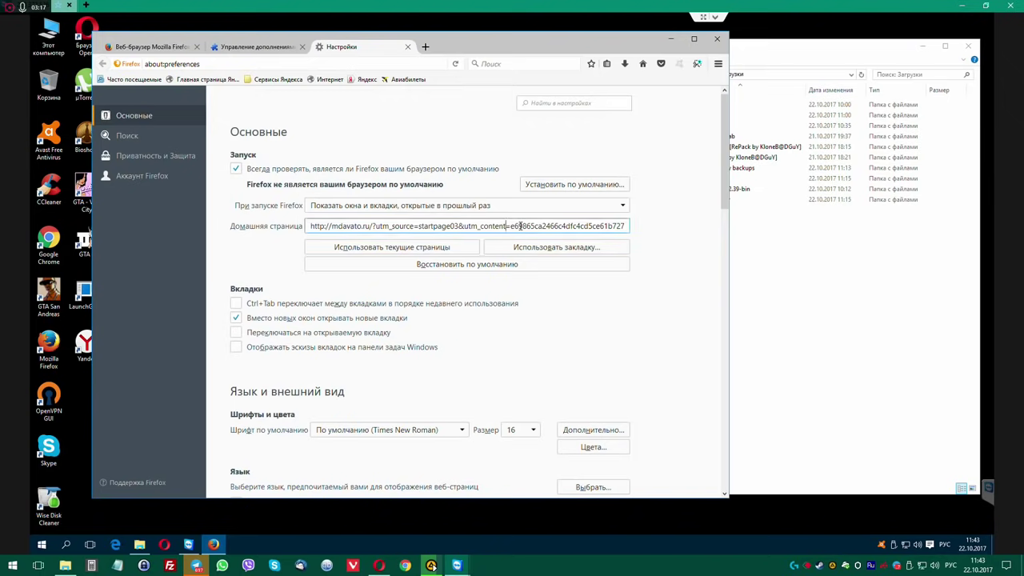
pyautogui.hotkey('ctrl', 'a')
pyautogui.write('н')
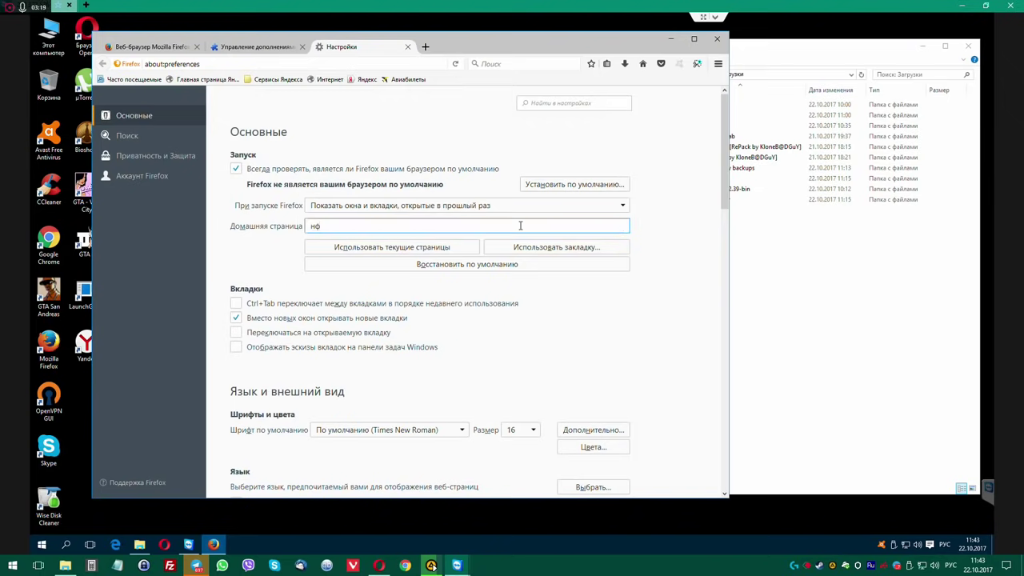
pyautogui.press('BackSpace')
pyautogui.press('BackSpace')
pyautogui.write('ya.ru')
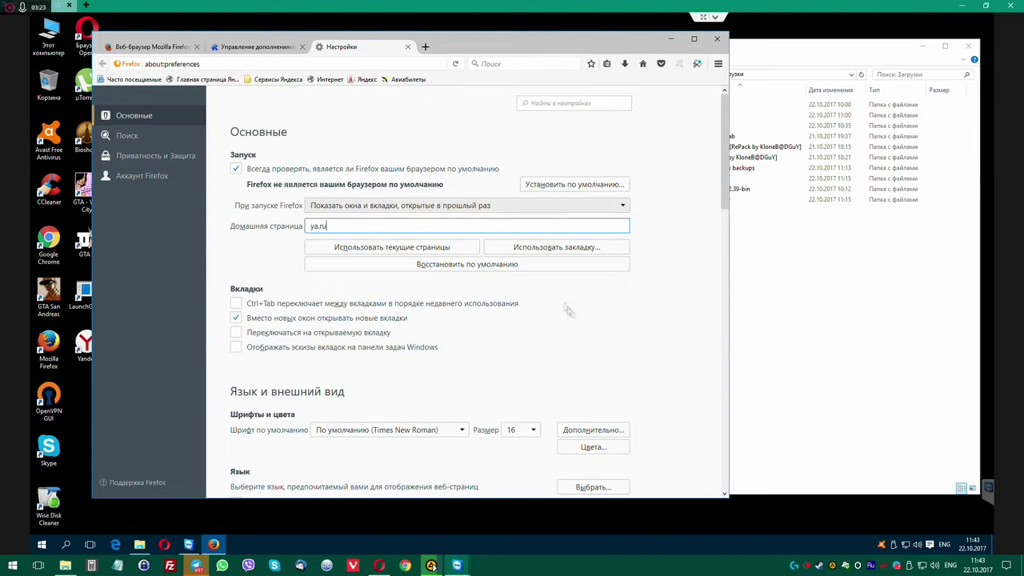
pyautogui.click(591, 311)
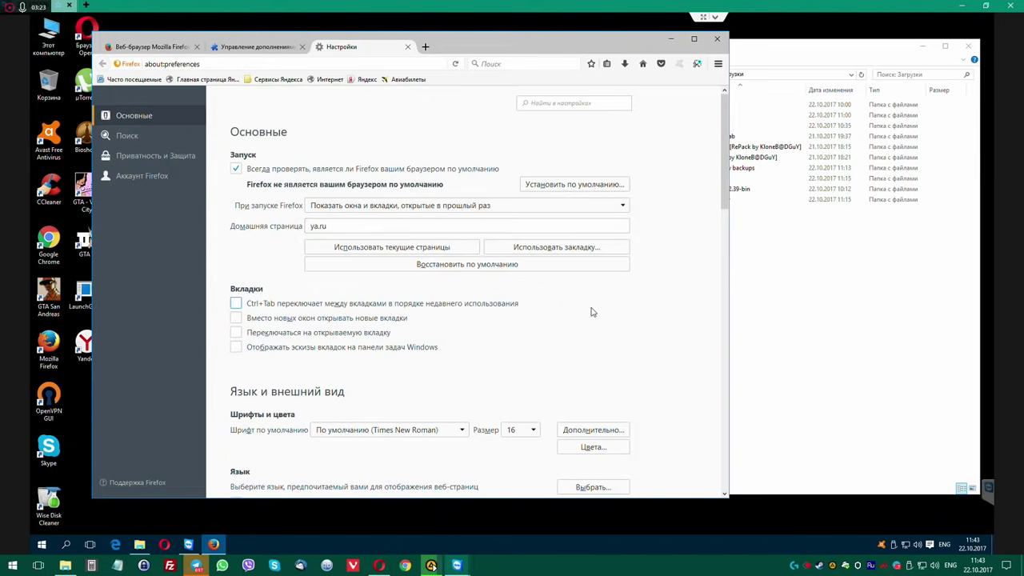
# Set the connection settings to use no proxy (Без прокси) and confirm.
pyautogui.scroll(-10, 649, 335)
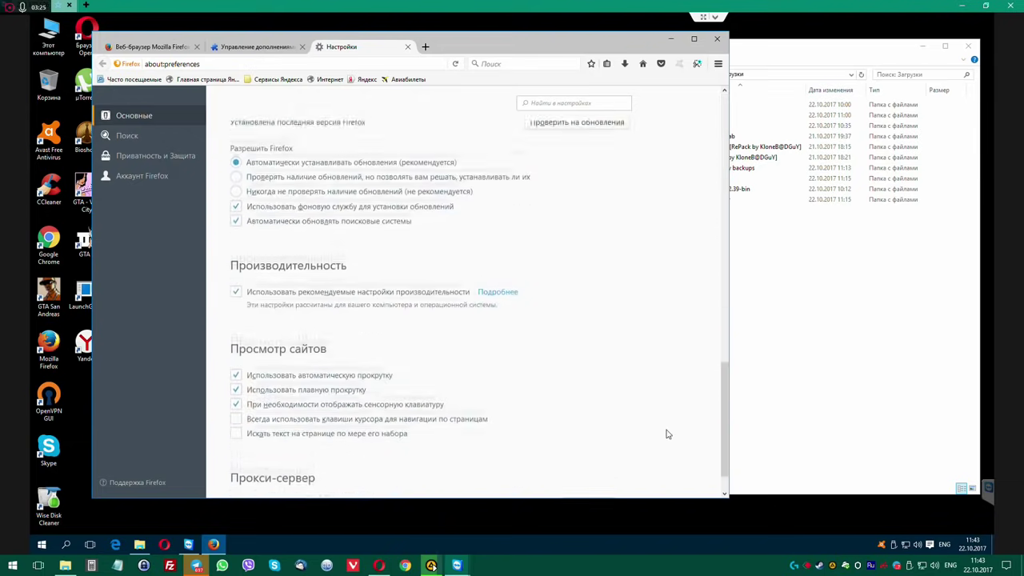
pyautogui.scroll(3, 663, 432)
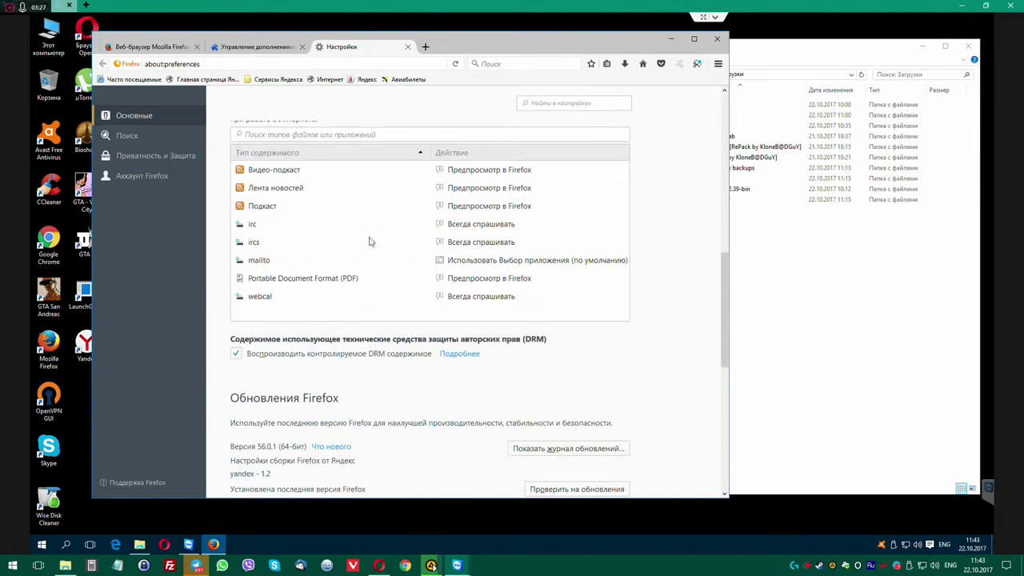
pyautogui.scroll(-7, 415, 307)
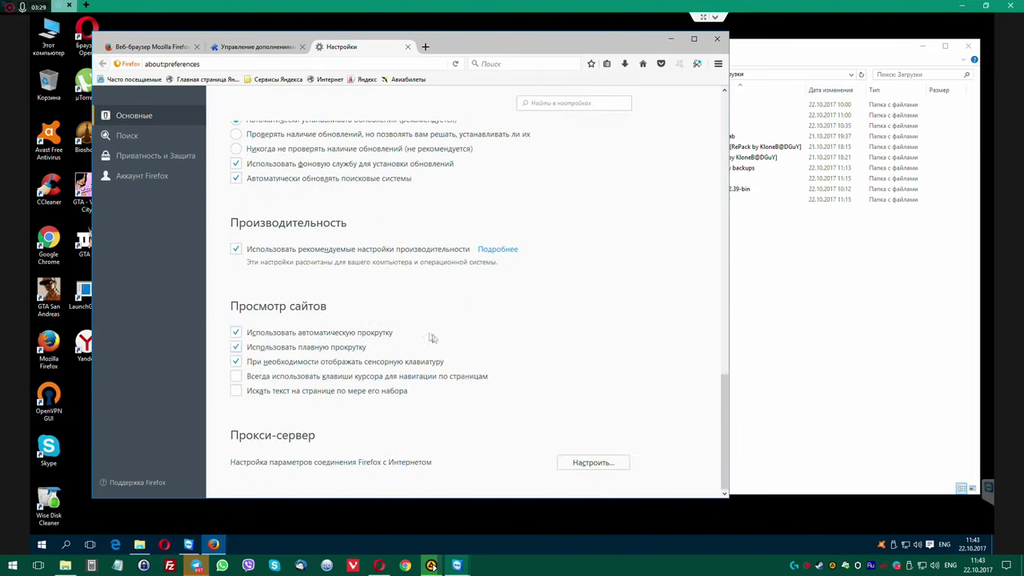
pyautogui.scroll(7, 450, 281)
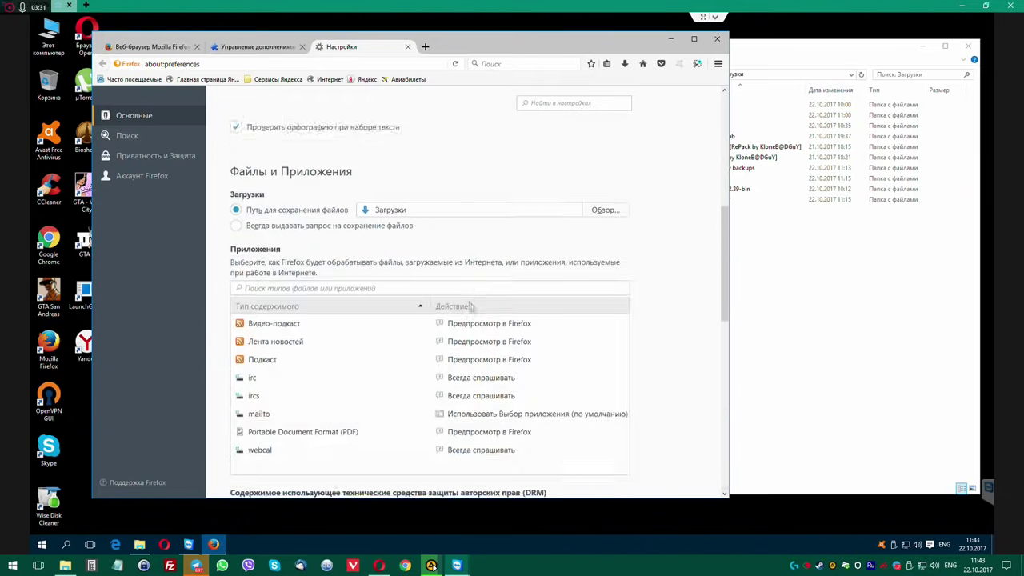
pyautogui.scroll(-7, 468, 304)
pyautogui.click(594, 462)
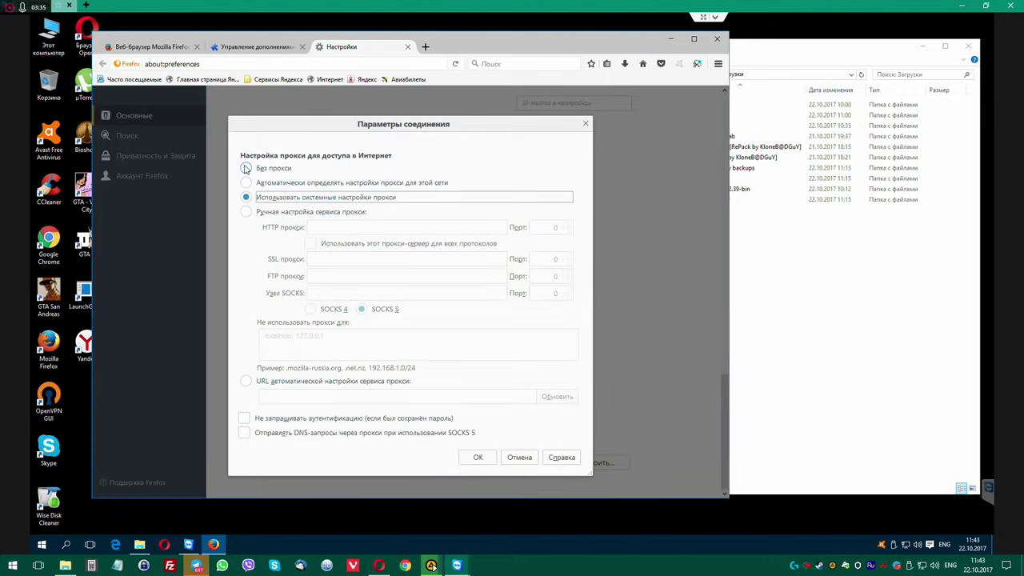
pyautogui.click(245, 169)
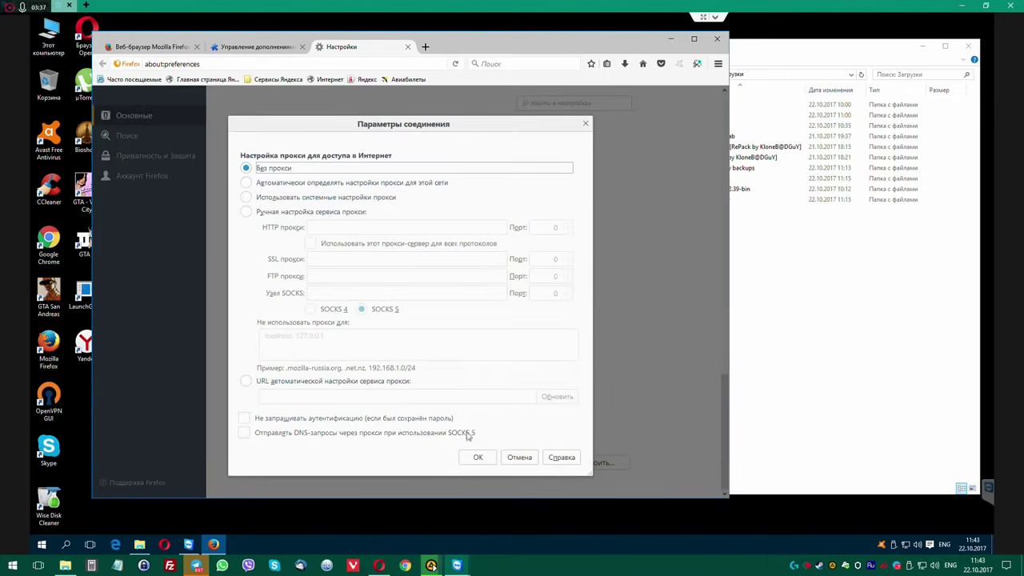
pyautogui.click(491, 458)
# Review the search and privacy settings, then close the settings, add-ons and last tabs, shutting Firefox.
pyautogui.scroll(10, 434, 326)
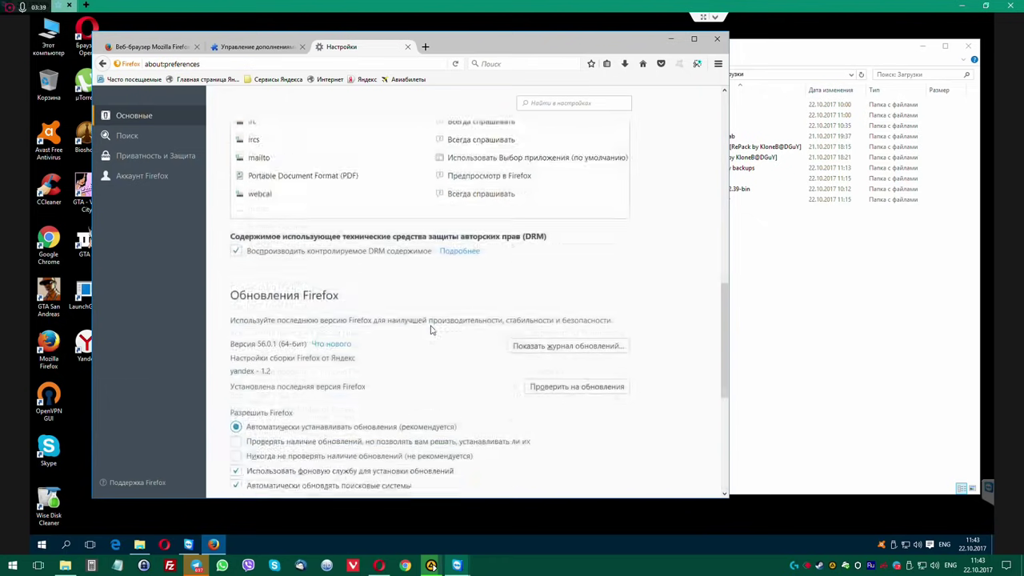
pyautogui.scroll(3, 431, 328)
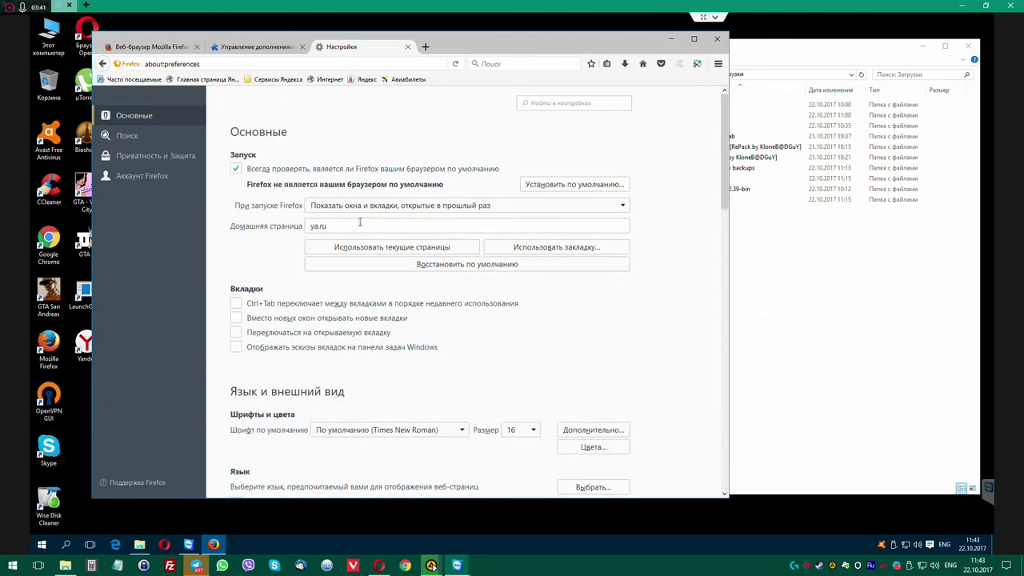
pyautogui.click(132, 135)
pyautogui.click(143, 155)
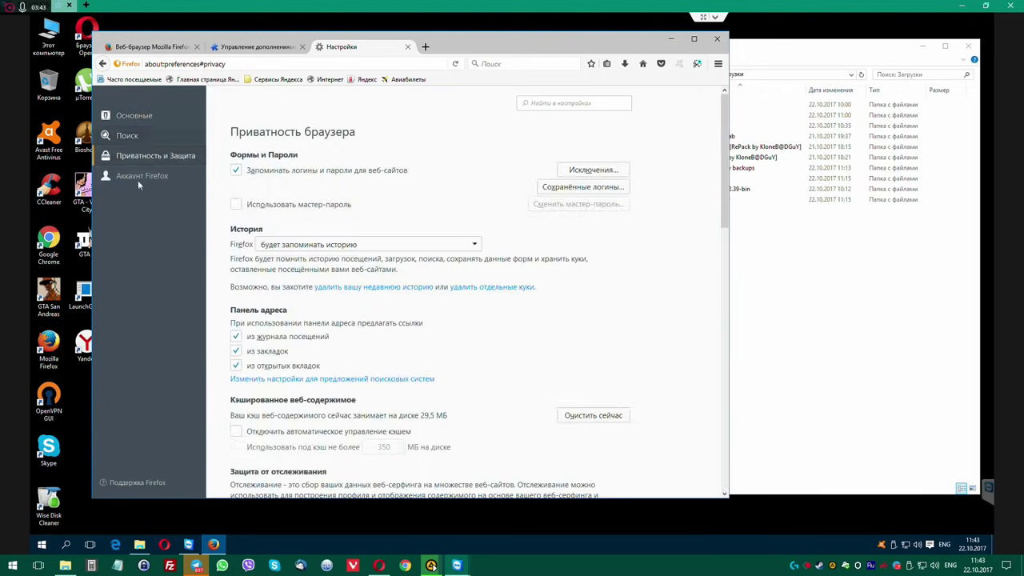
pyautogui.click(139, 113)
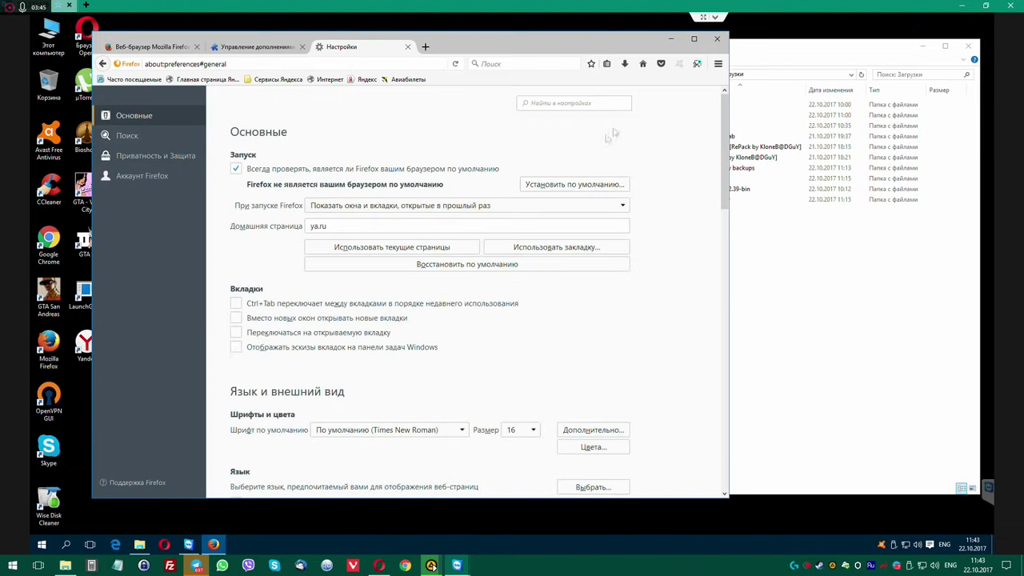
pyautogui.click(407, 47)
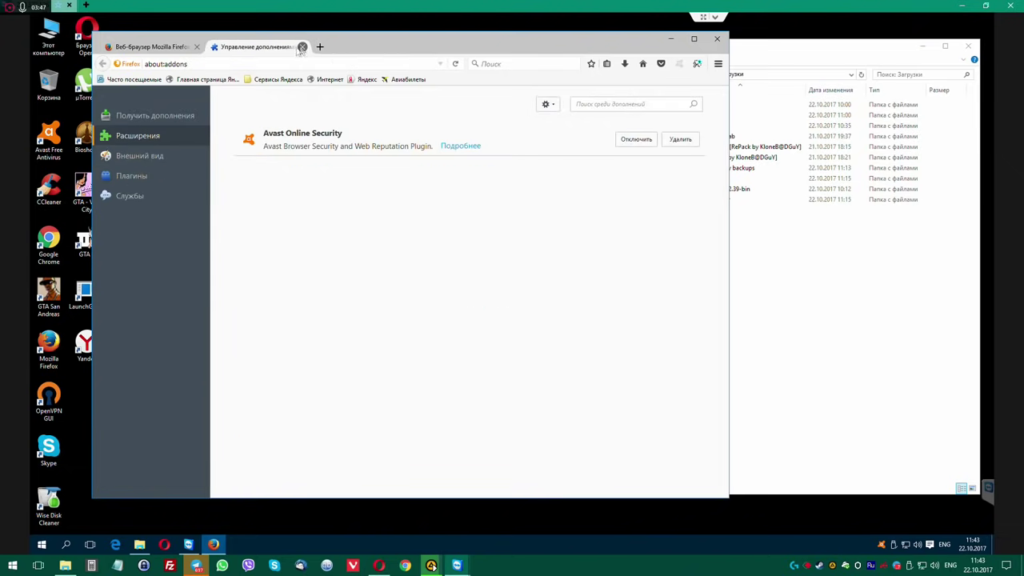
pyautogui.click(301, 47)
pyautogui.click(197, 46)
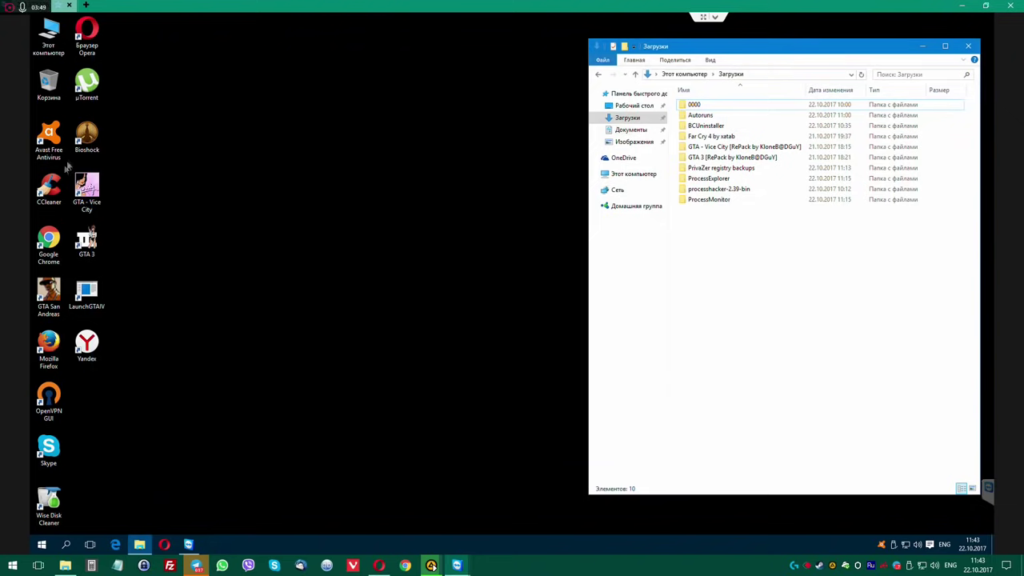
# Relaunch Firefox, close it while it loads 12kotov.ru, and open the shortcut's target folder from Properties.
pyautogui.click(48, 345)
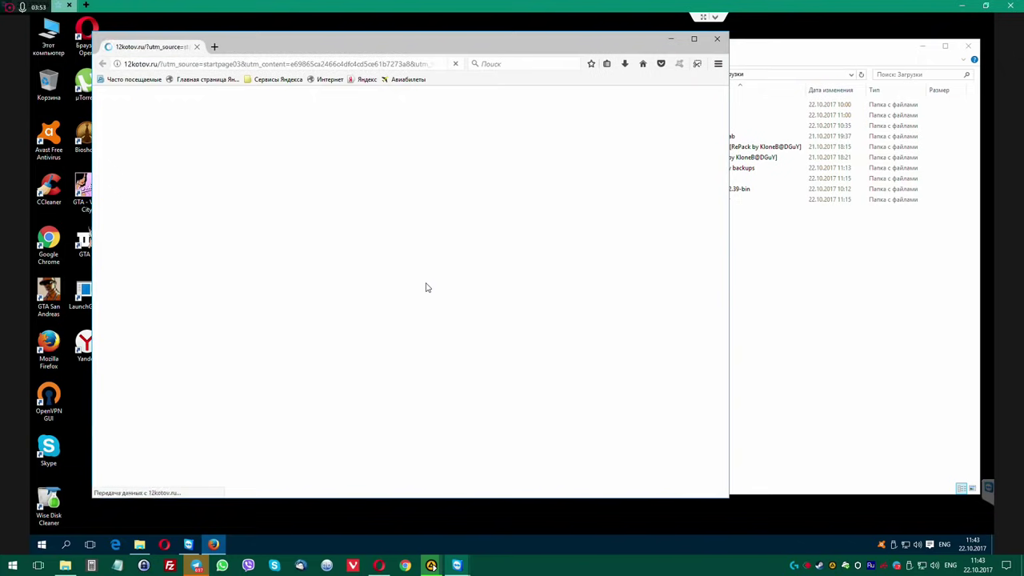
pyautogui.click(472, 287)
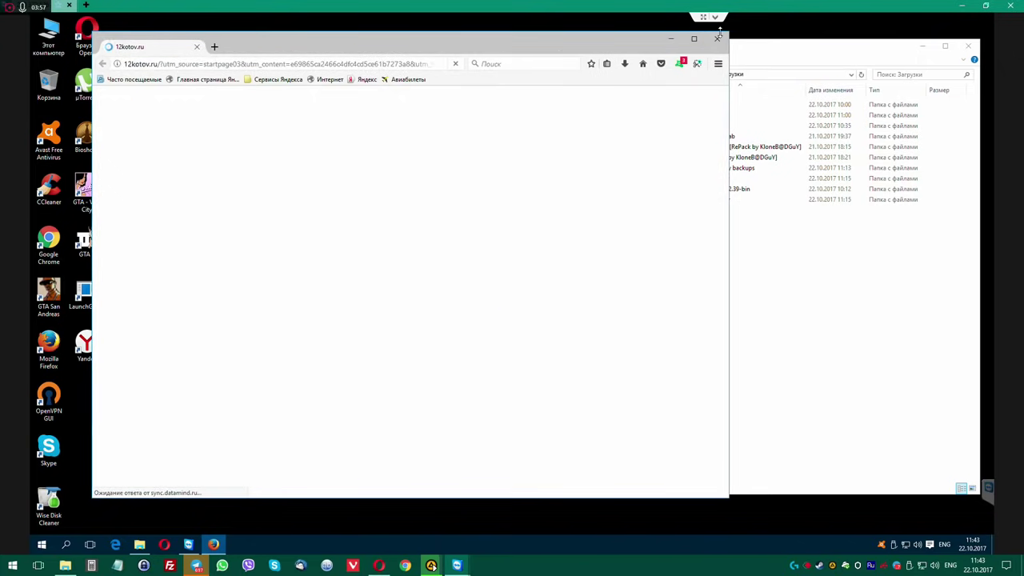
pyautogui.click(718, 37)
pyautogui.rightClick(56, 368)
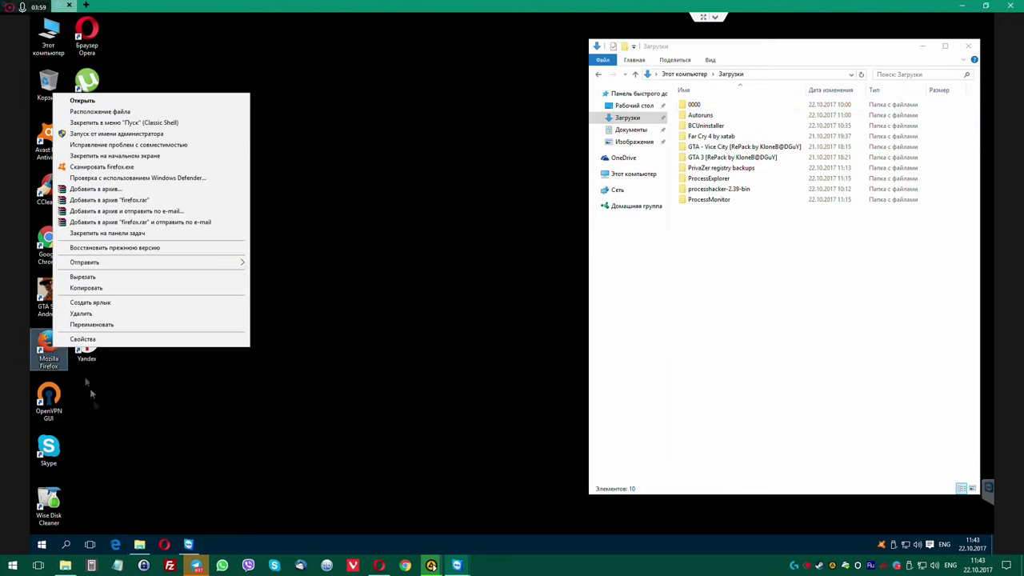
pyautogui.click(187, 345)
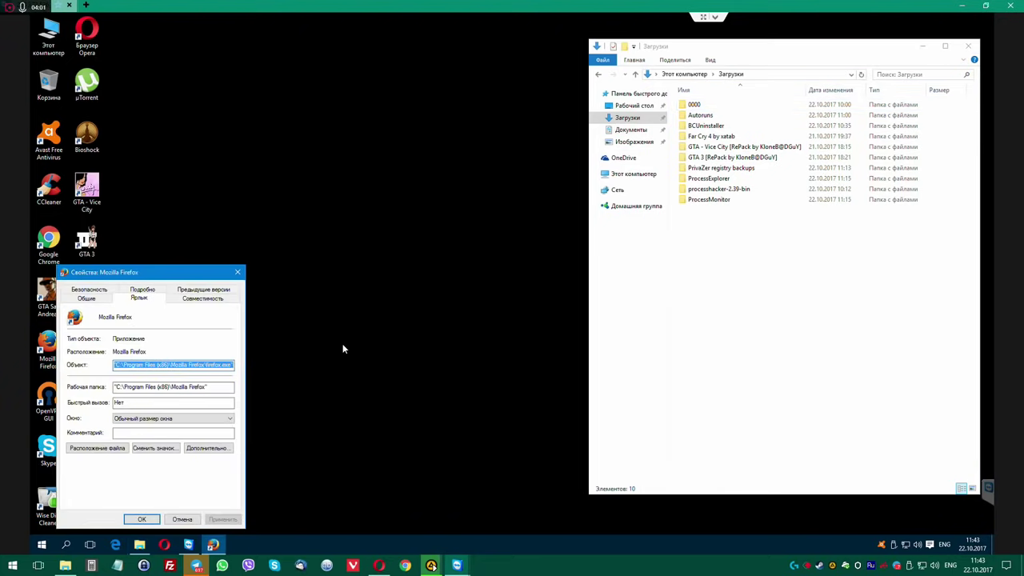
pyautogui.click(99, 448)
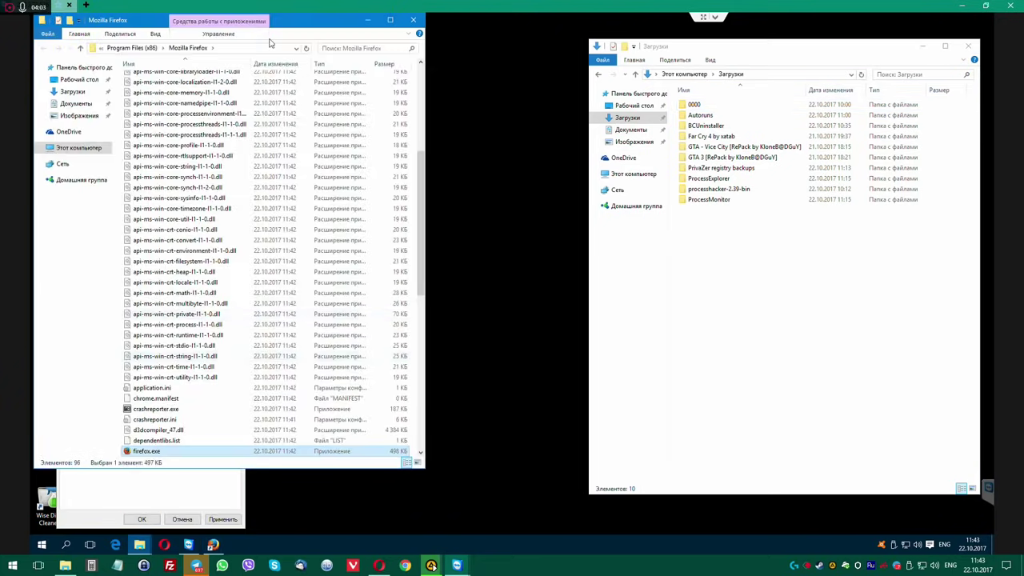
# Close the shortcut Properties, resize the Firefox folder window, and relaunch Firefox, declining default-browser status.
pyautogui.moveTo(292, 26); pyautogui.dragTo(569, 35)
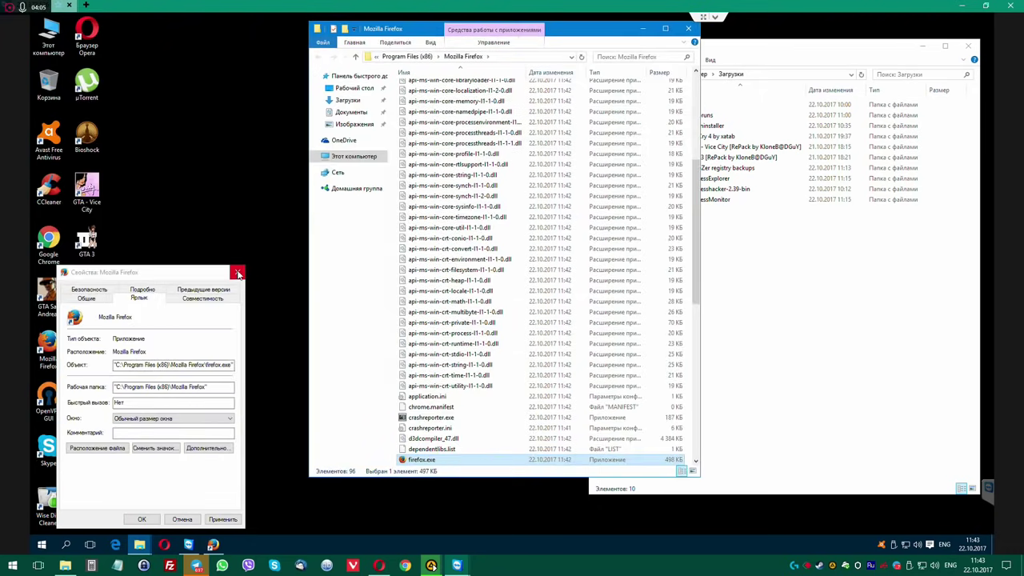
pyautogui.click(237, 272)
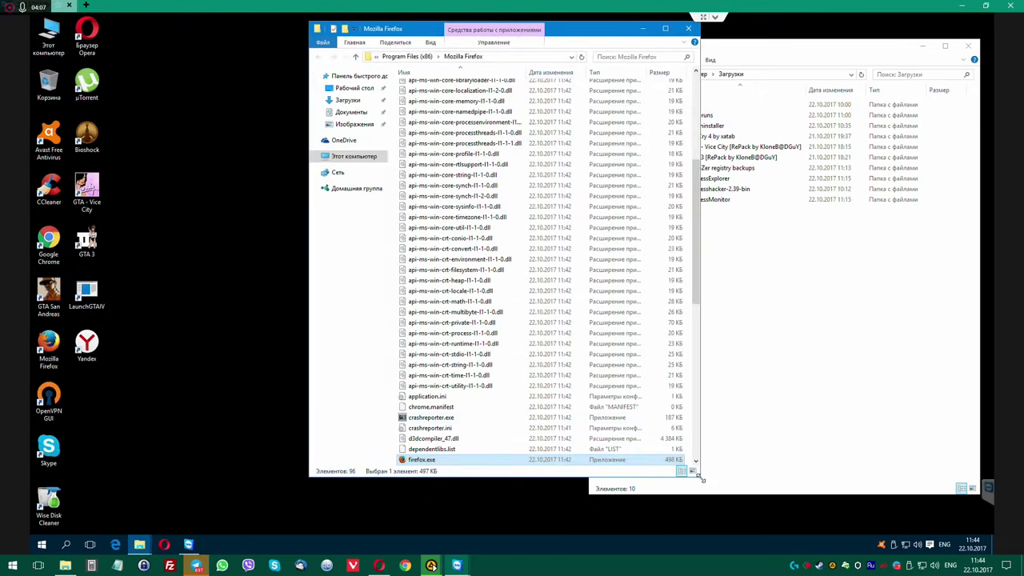
pyautogui.moveTo(700, 478); pyautogui.dragTo(969, 532)
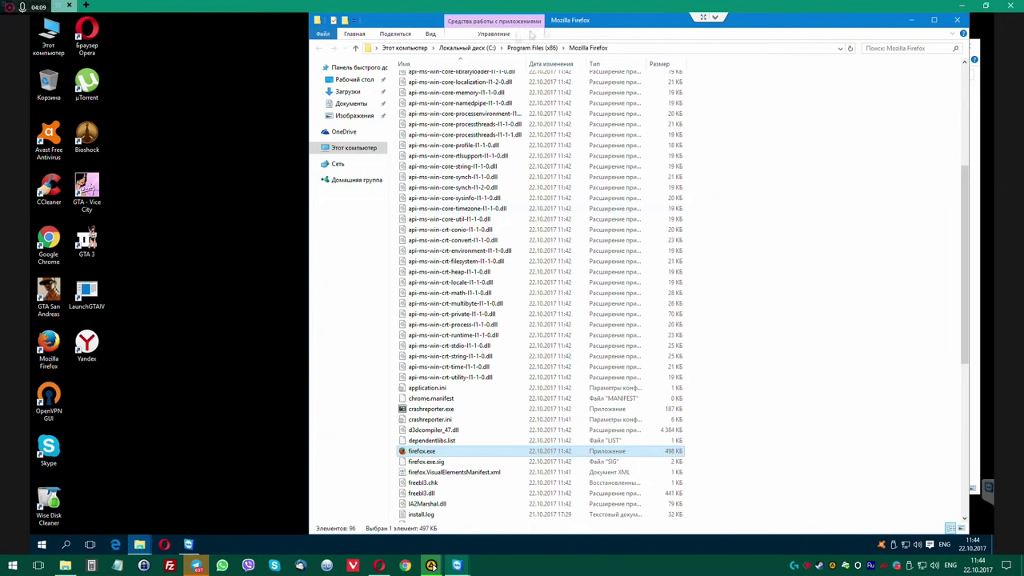
pyautogui.doubleClick(530, 35)
pyautogui.click(48, 344)
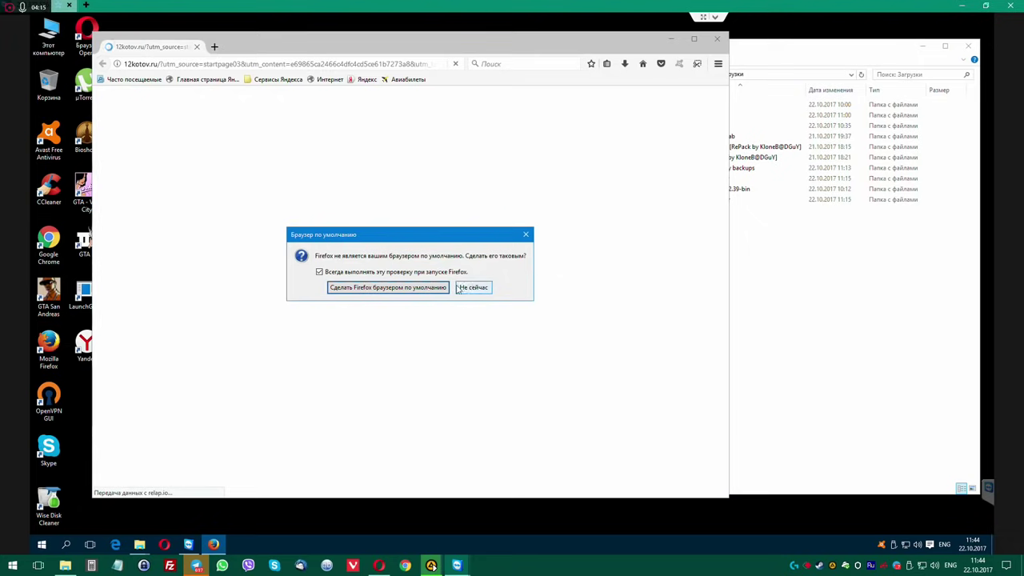
pyautogui.click(470, 288)
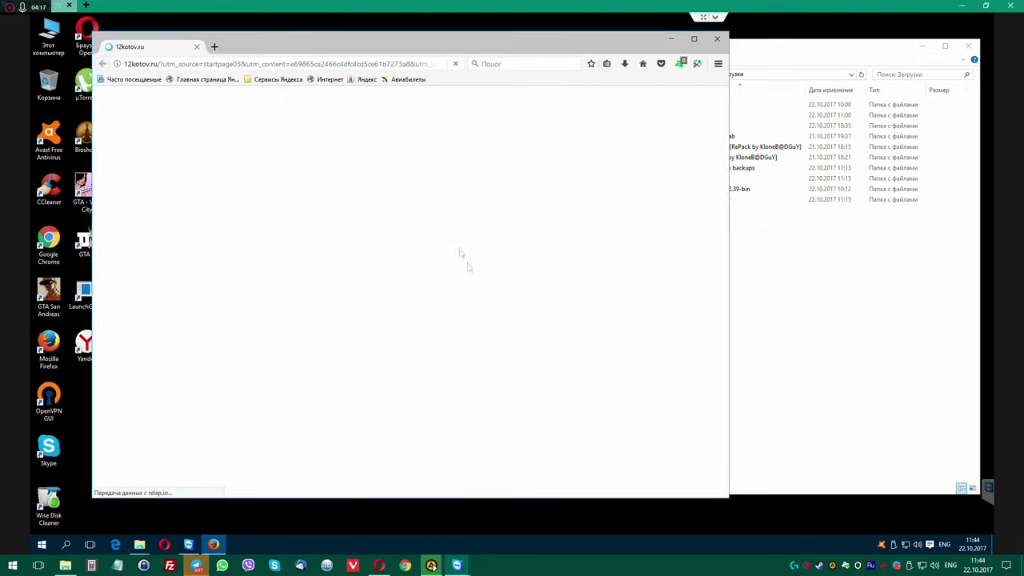
# Close the 12kotov tab and browse the add-ons manager's plugins, services and get add-ons sections.
pyautogui.click(213, 47)
pyautogui.click(197, 47)
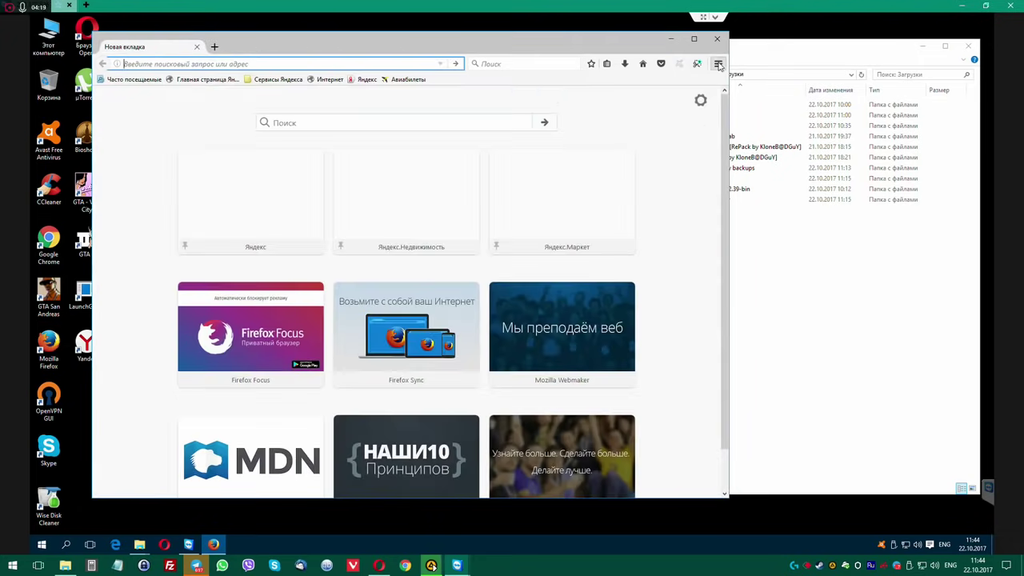
pyautogui.click(717, 63)
pyautogui.click(695, 210)
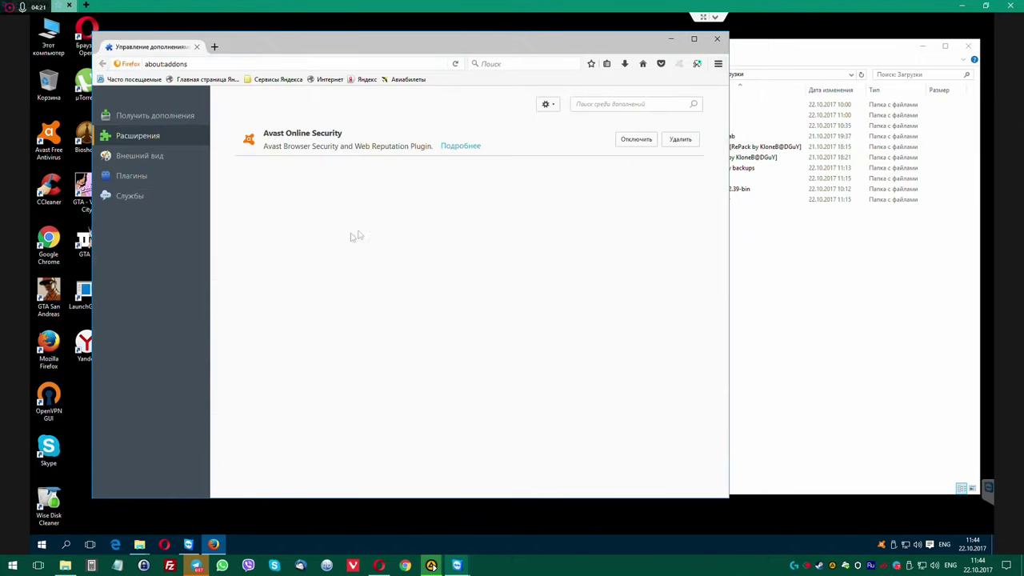
pyautogui.click(132, 176)
pyautogui.click(130, 197)
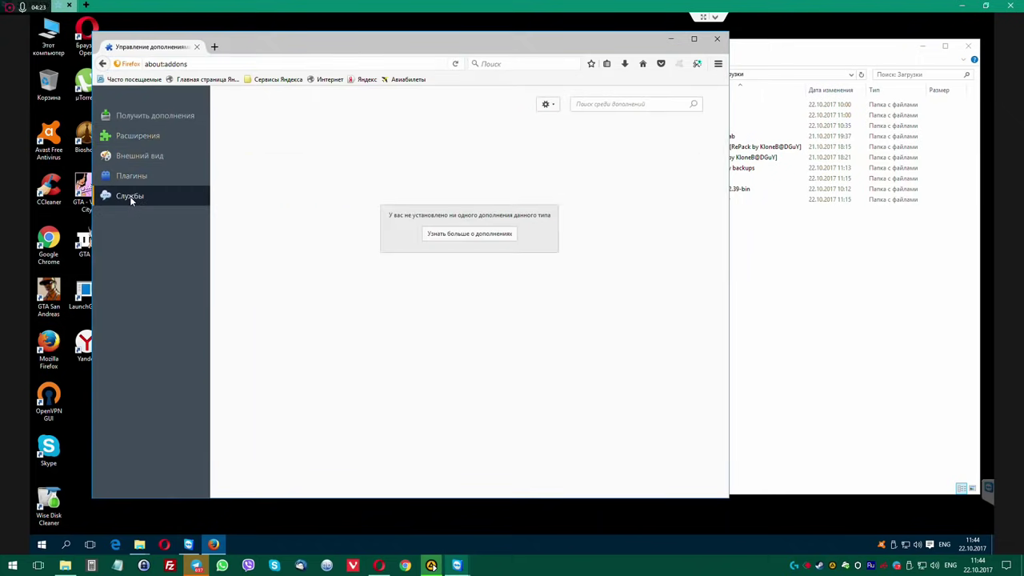
pyautogui.click(135, 118)
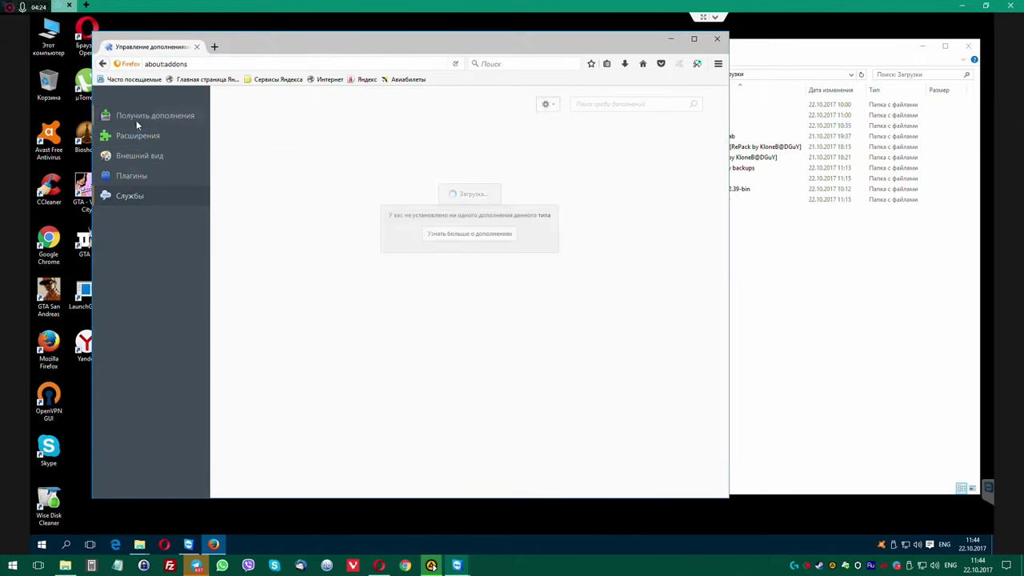
# Inspect the hijacked mdavato.ru homepage address in settings, type a query in a new tab, then close it.
pyautogui.click(718, 66)
pyautogui.click(652, 213)
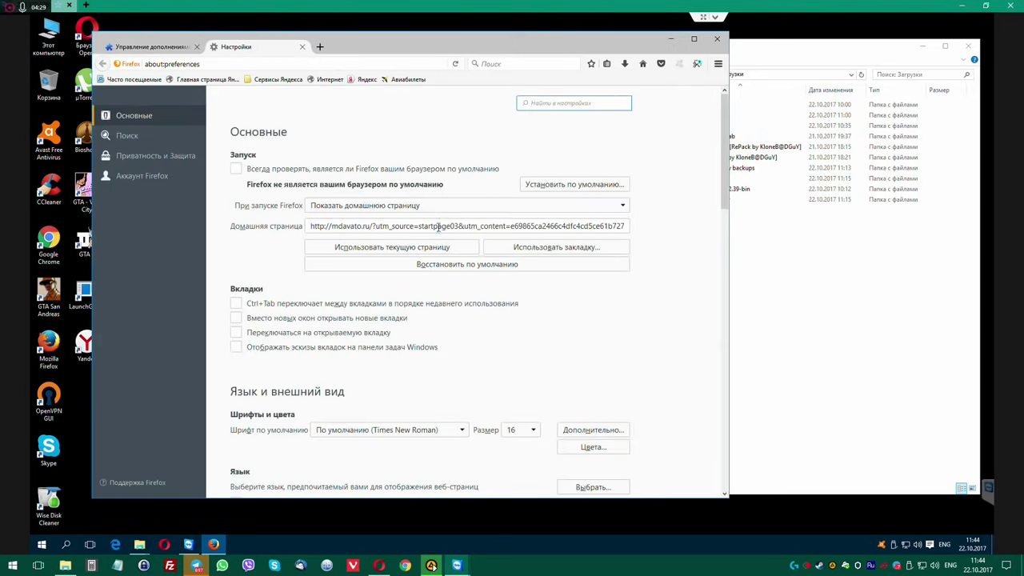
pyautogui.click(438, 227)
pyautogui.moveTo(537, 227); pyautogui.dragTo(633, 230)
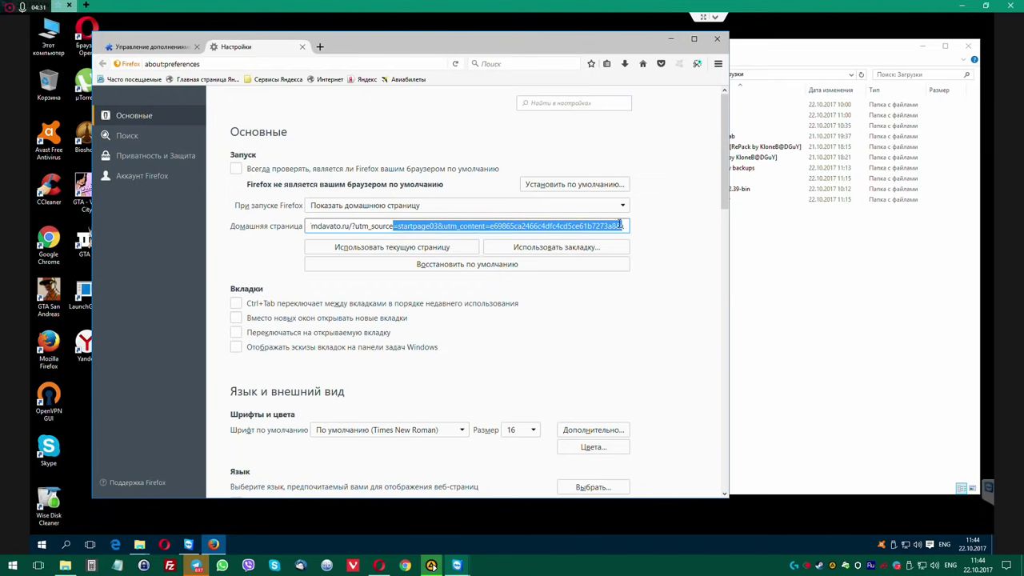
pyautogui.click(320, 47)
pyautogui.write('c')
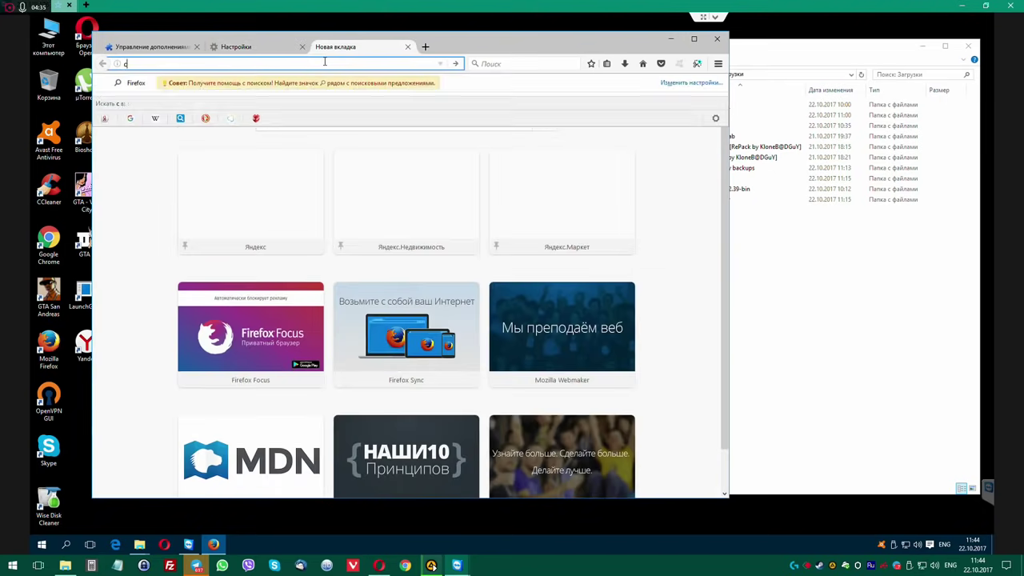
pyautogui.write('nhfynjdfz cnhfybw')
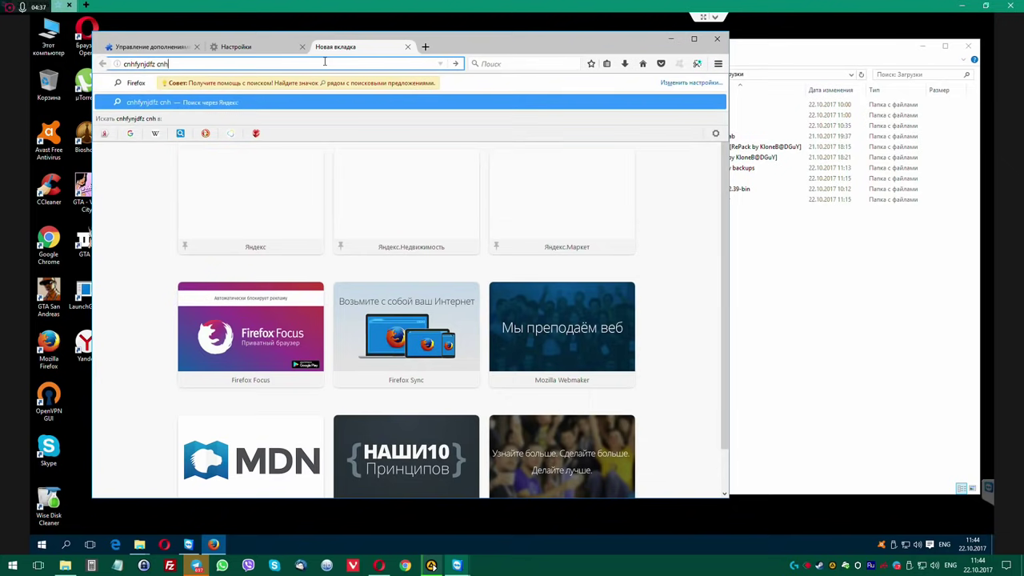
pyautogui.write('f d')
pyautogui.hotkey('ctrl', 'w')
pyautogui.hotkey('ctrl', 'w')
pyautogui.hotkey('ctrl', 'w')
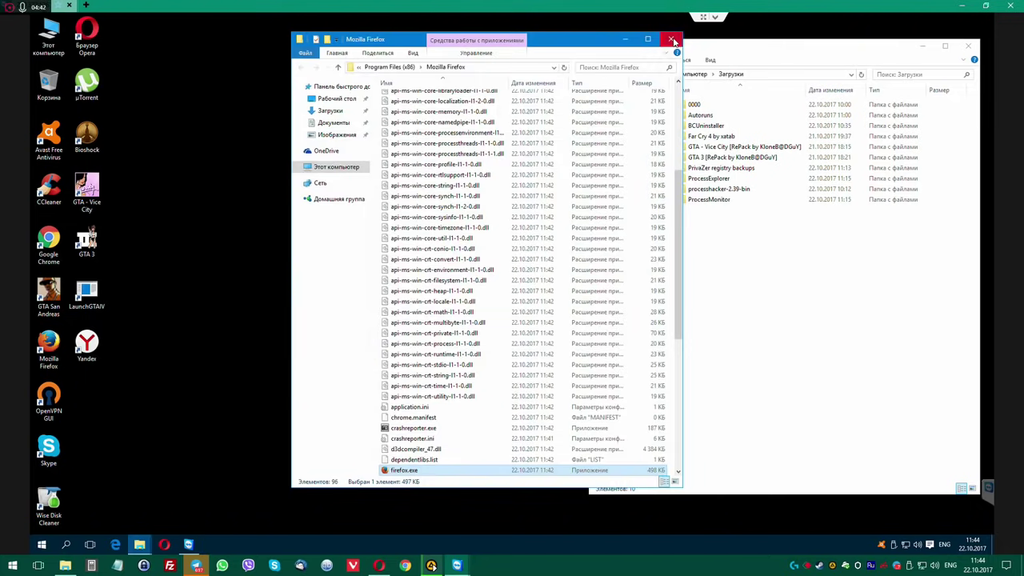
# Run BCUninstaller.exe from Downloads\BCUninstaller as administrator and approve the UAC prompt.
pyautogui.click(672, 41)
pyautogui.moveTo(672, 47); pyautogui.dragTo(599, 44)
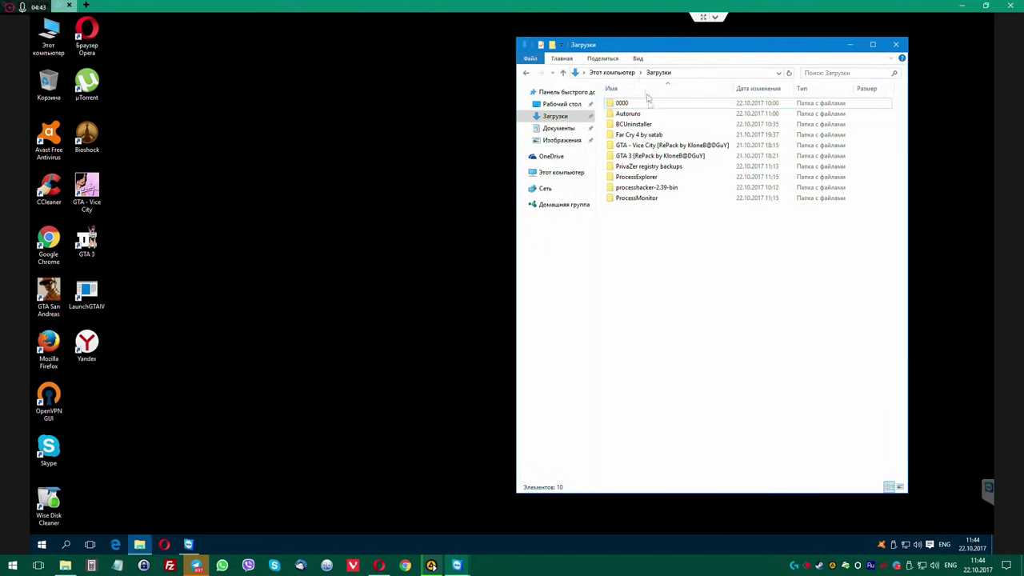
pyautogui.doubleClick(628, 126)
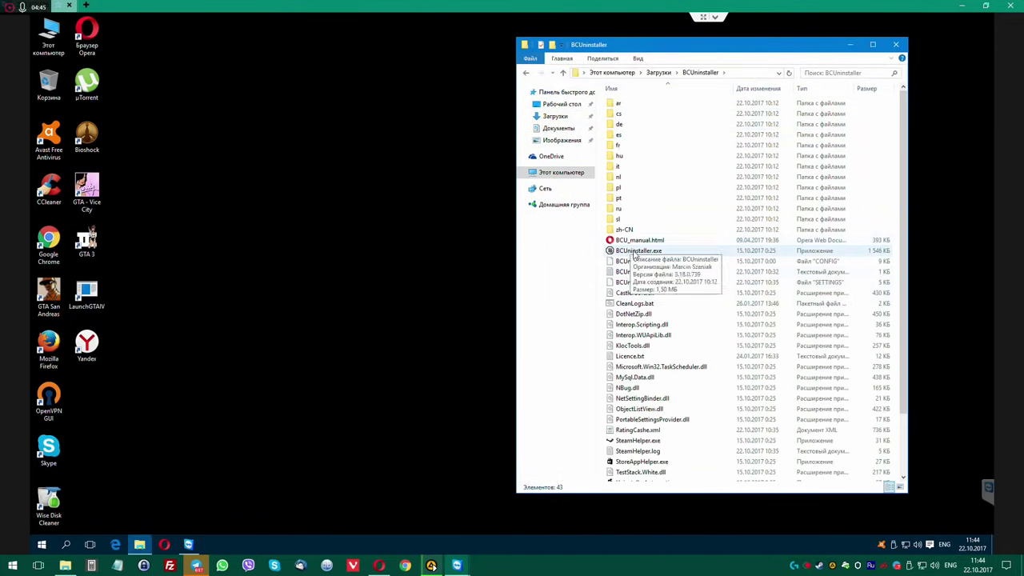
pyautogui.rightClick(636, 250)
pyautogui.click(652, 269)
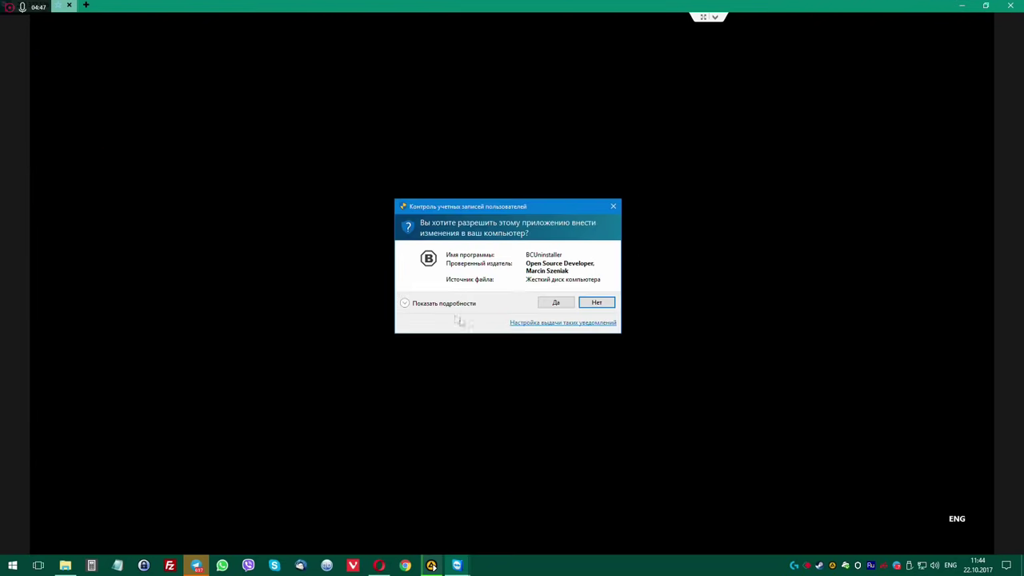
pyautogui.click(551, 302)
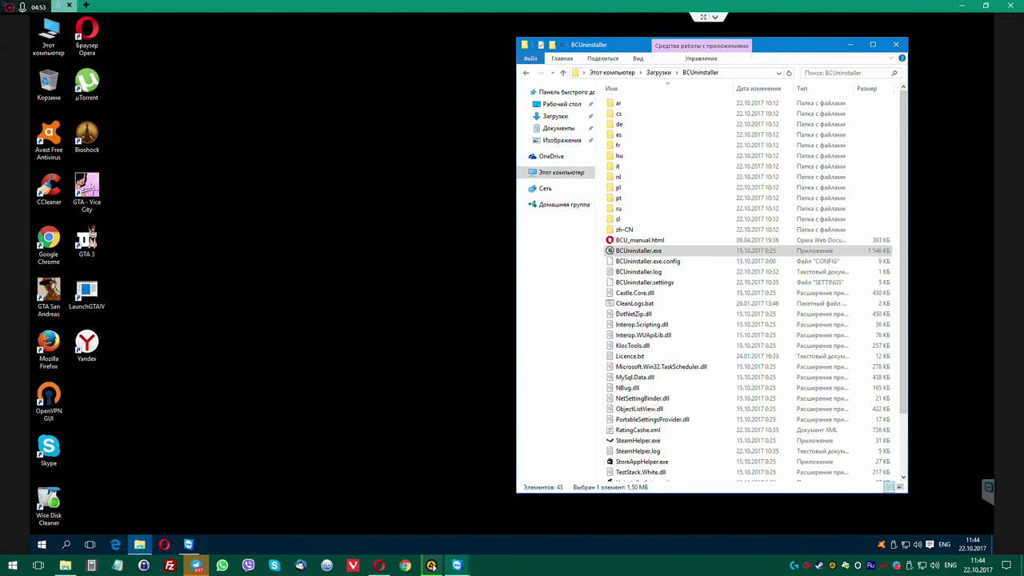
# Search drive C: for "mozilla", then change the search to "firefox".
pyautogui.doubleClick(48, 36)
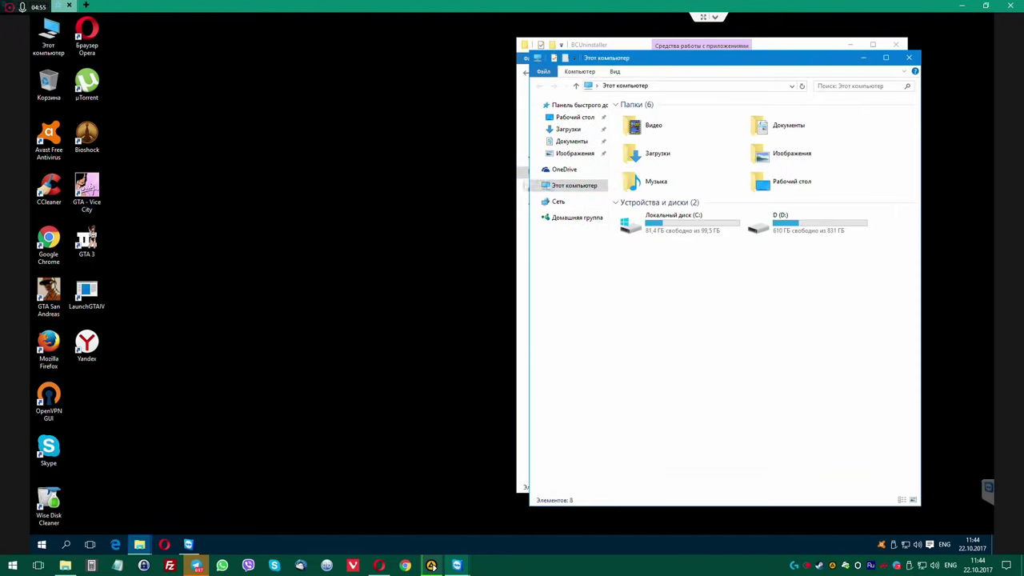
pyautogui.doubleClick(674, 222)
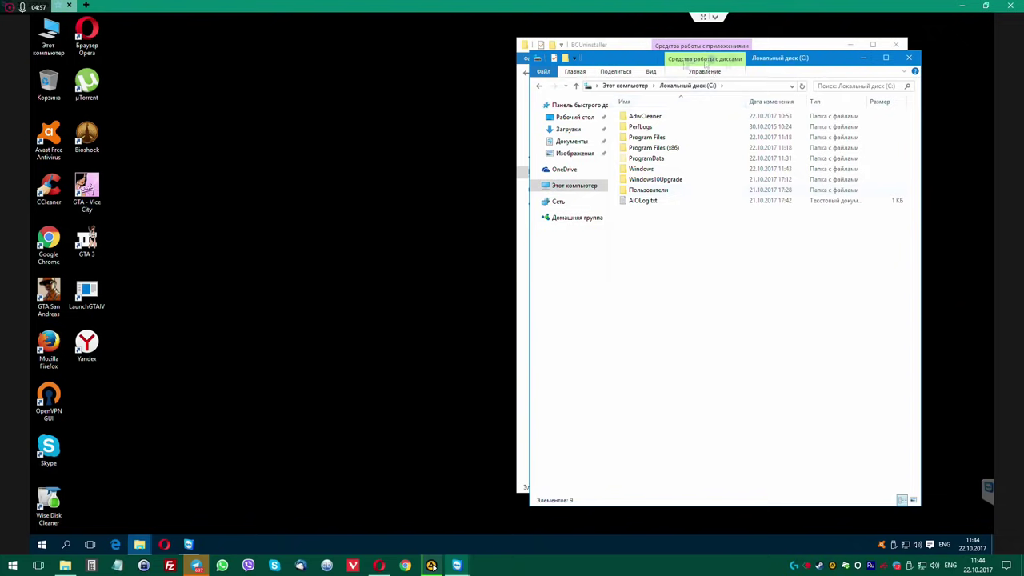
pyautogui.moveTo(707, 61); pyautogui.dragTo(568, 62)
pyautogui.click(718, 86)
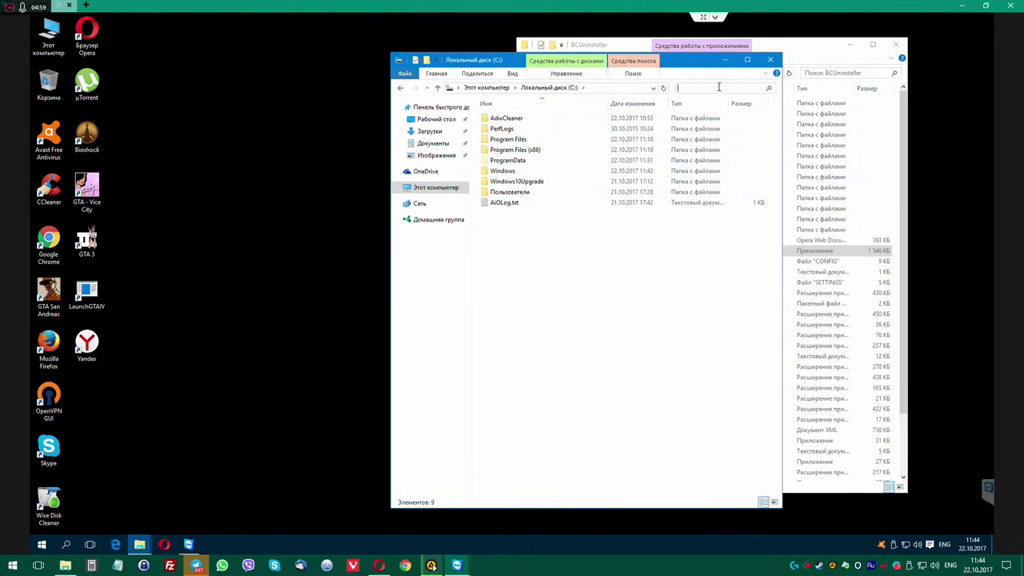
pyautogui.write('mozilla')
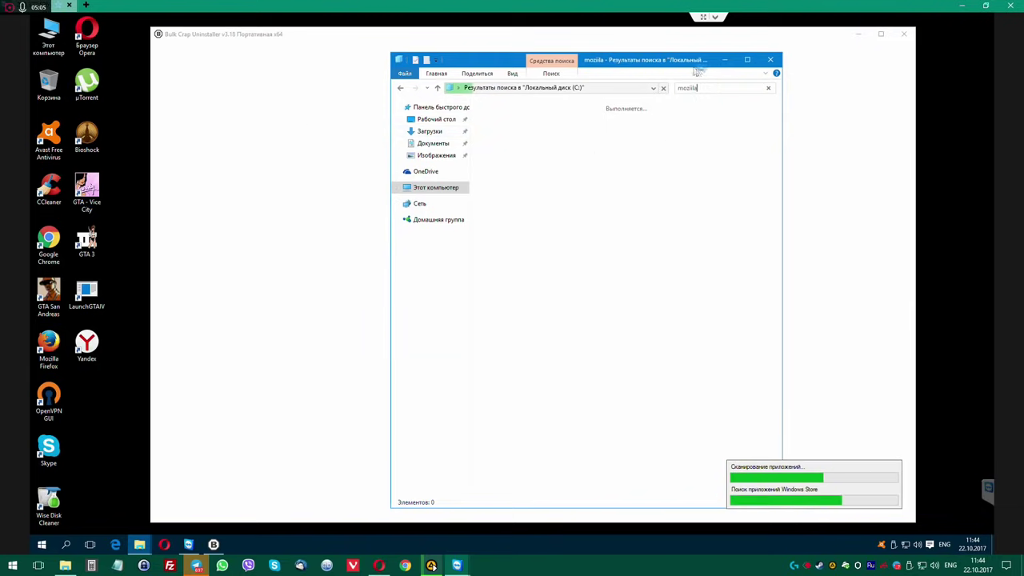
pyautogui.moveTo(697, 64); pyautogui.dragTo(880, 64)
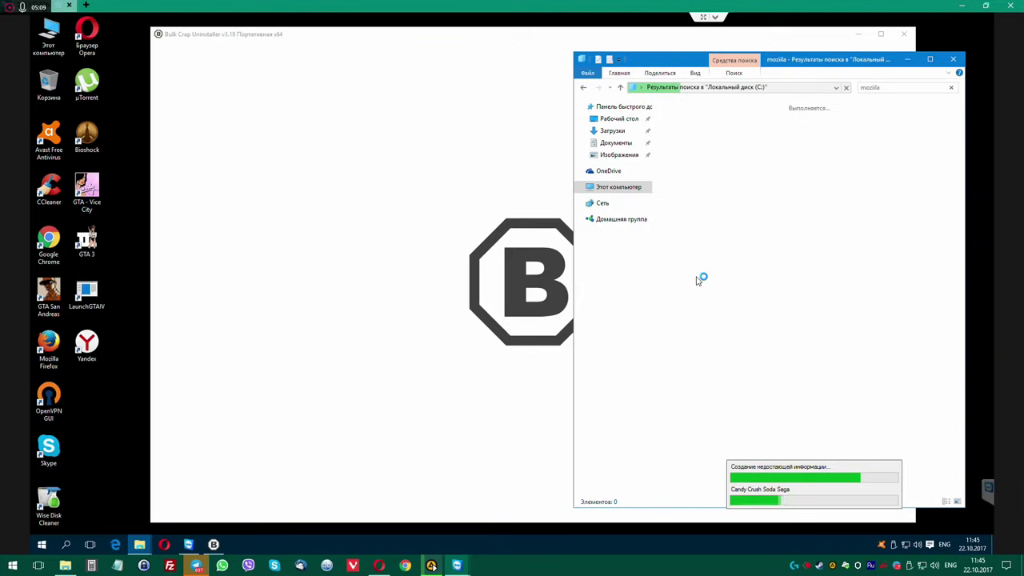
pyautogui.doubleClick(892, 88)
pyautogui.write('fir')
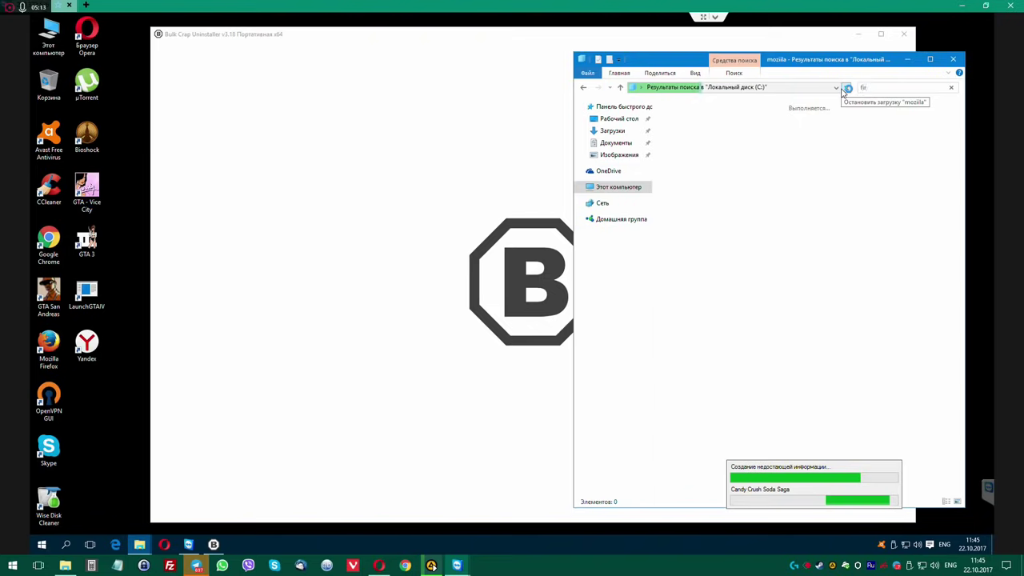
pyautogui.write('efi')
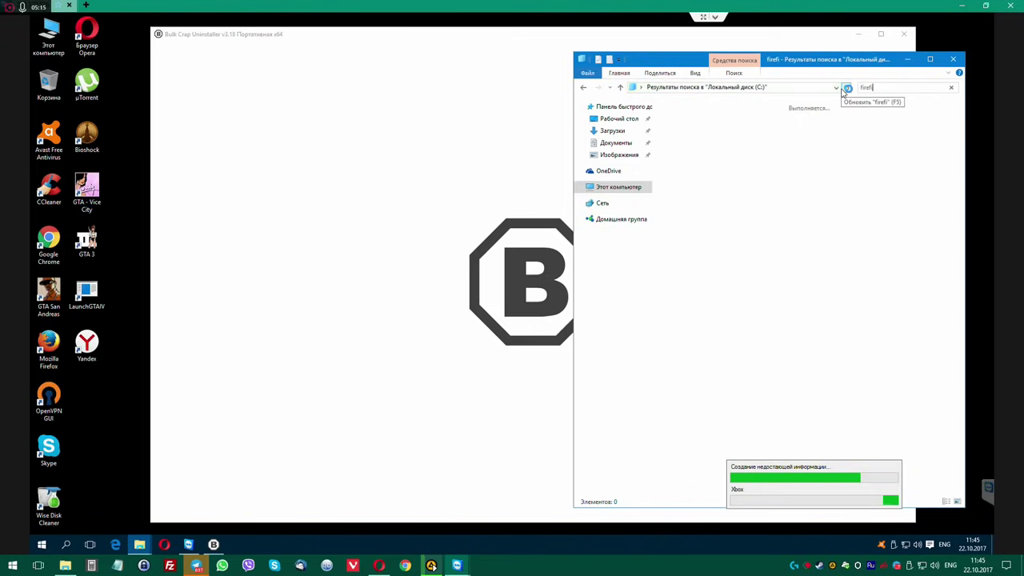
pyautogui.press('BackSpace')
pyautogui.write('ox')
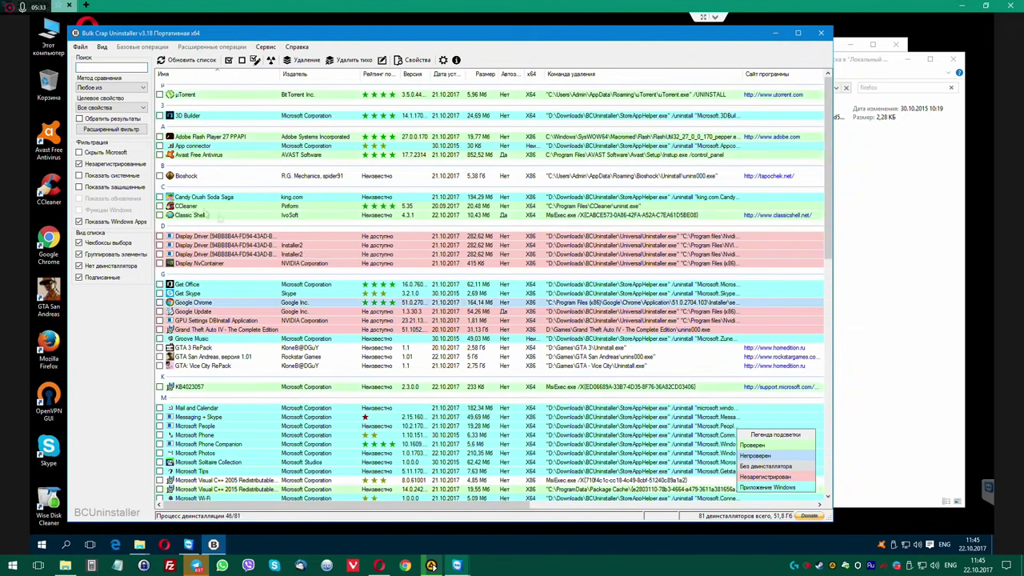
# Uninstall Candy Crush Soda Saga and Mozilla Firefox in Bulk Crap Uninstaller without a restore point.
pyautogui.click(159, 197)
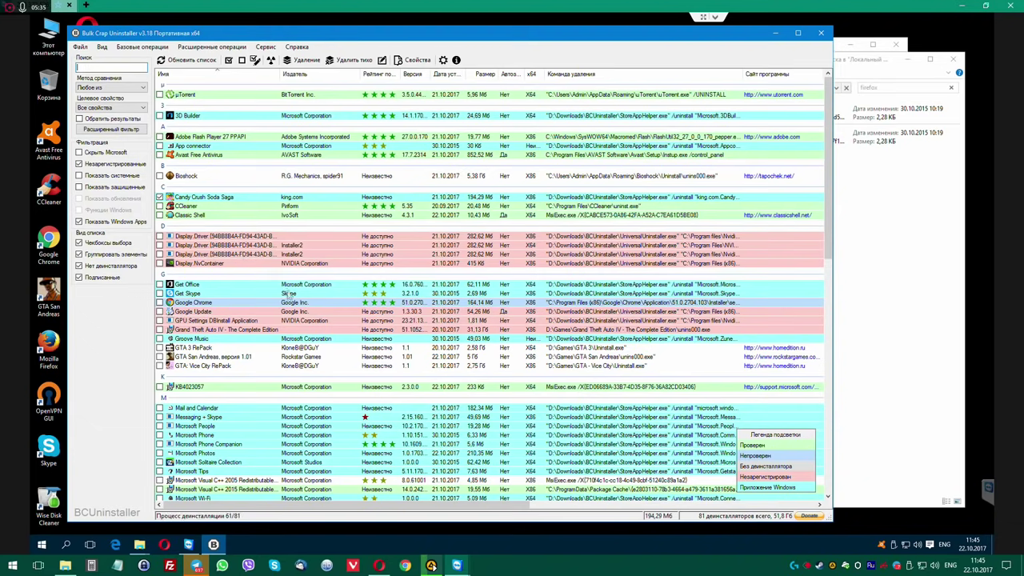
pyautogui.scroll(-3, 290, 295)
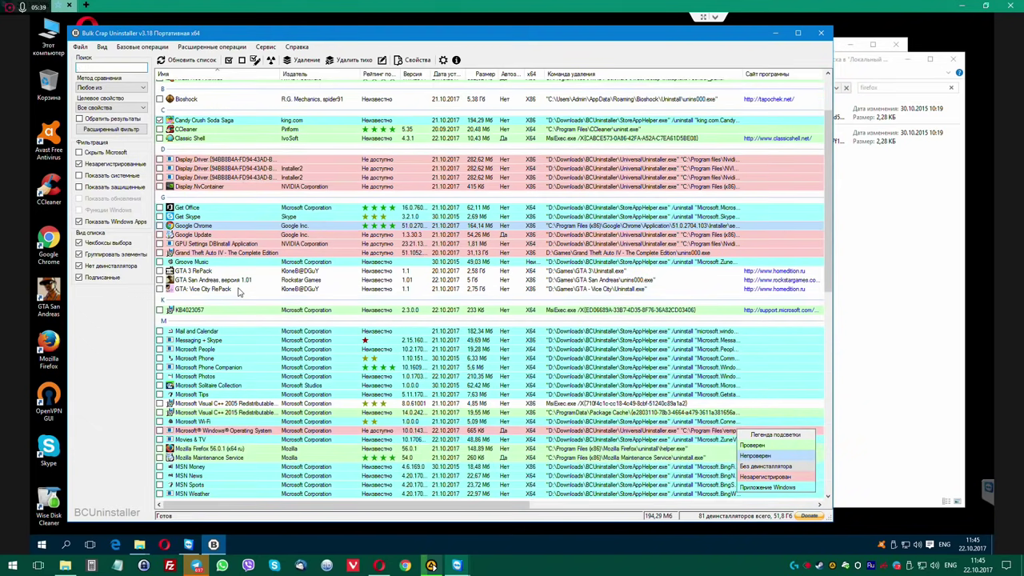
pyautogui.scroll(-6, 249, 346)
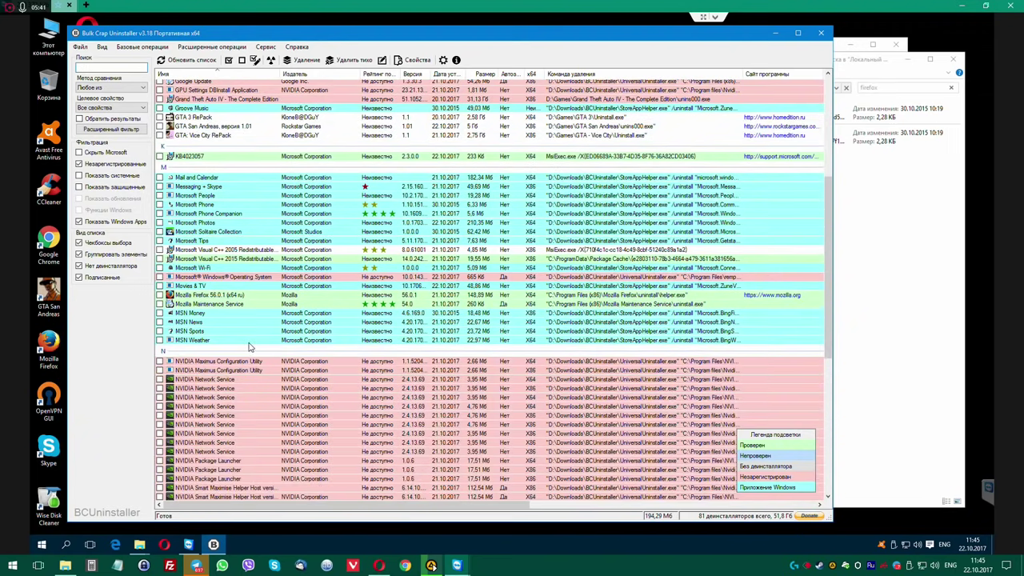
pyautogui.click(159, 295)
pyautogui.click(309, 62)
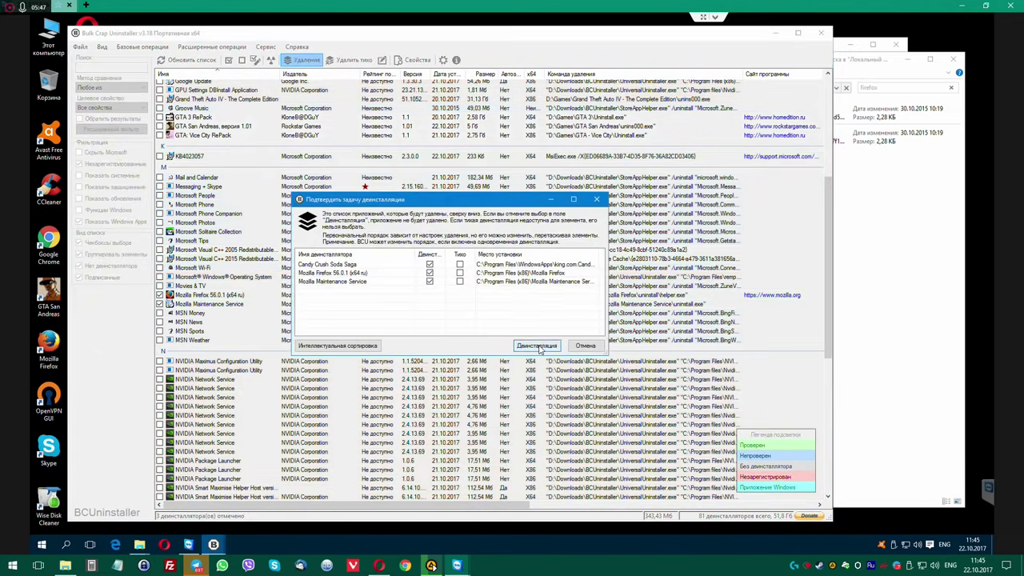
pyautogui.click(536, 347)
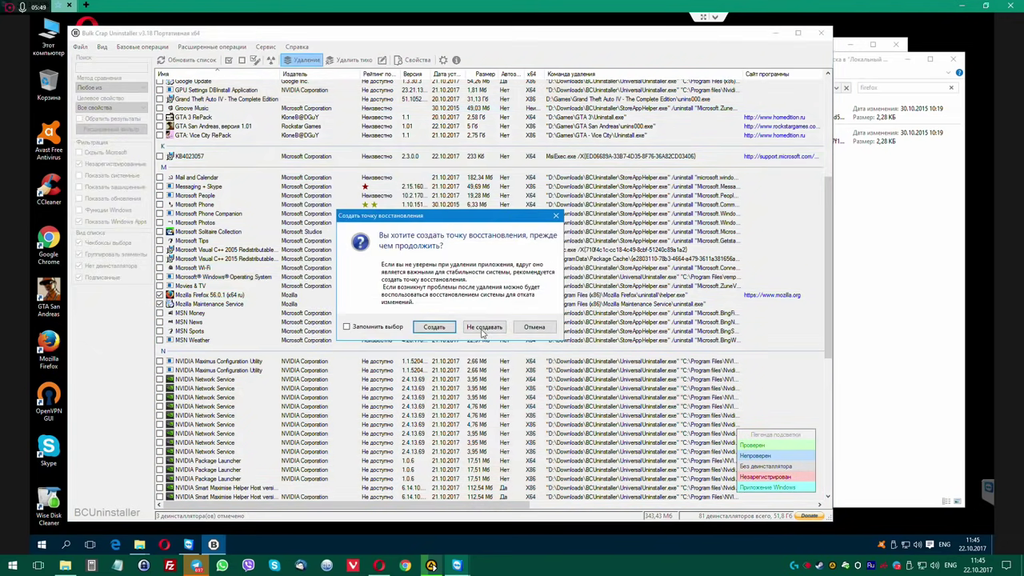
pyautogui.click(483, 328)
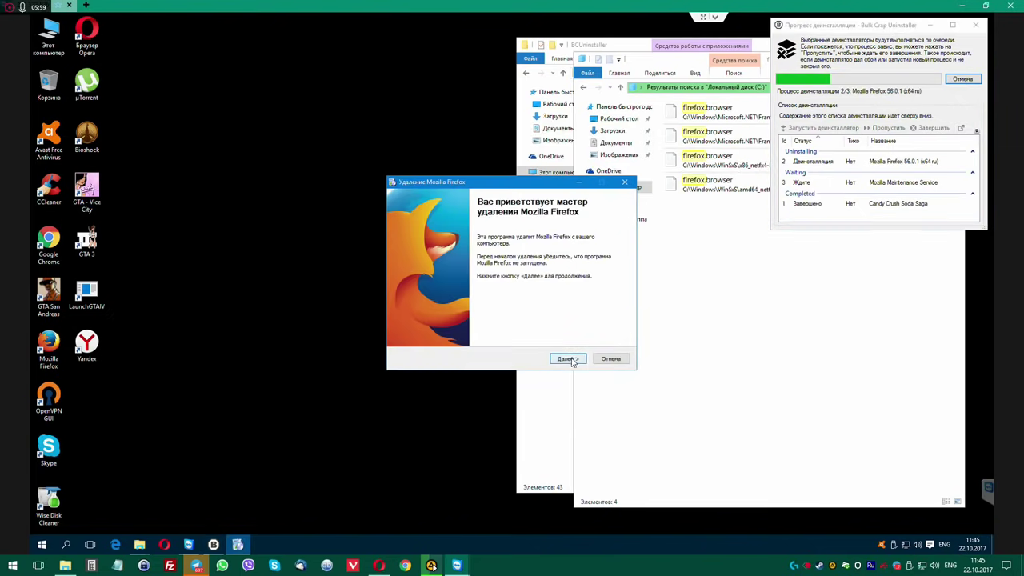
# Step through the Firefox uninstall wizard with Далее, Удалить and Готово.
pyautogui.click(567, 358)
pyautogui.click(576, 359)
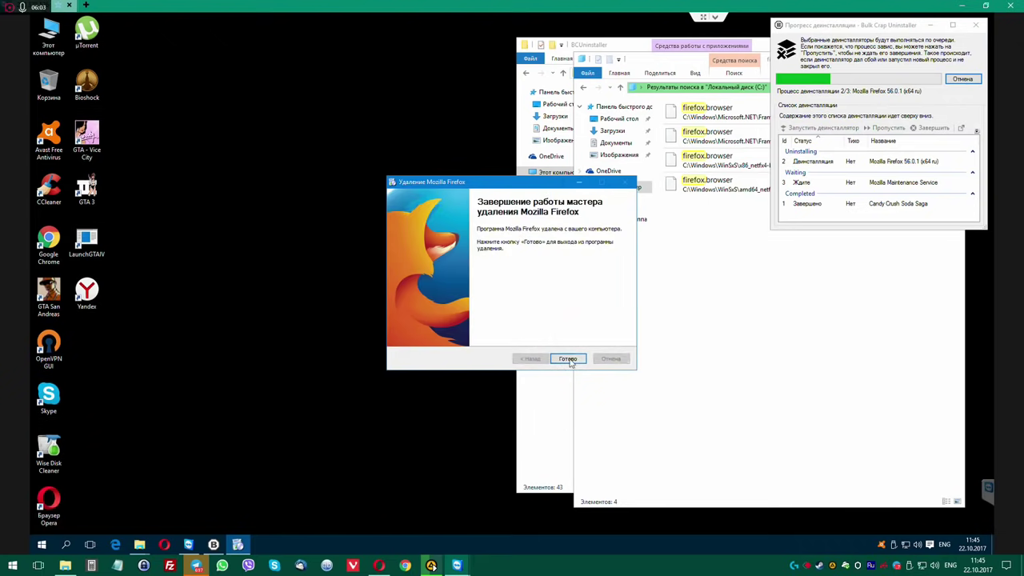
pyautogui.click(567, 359)
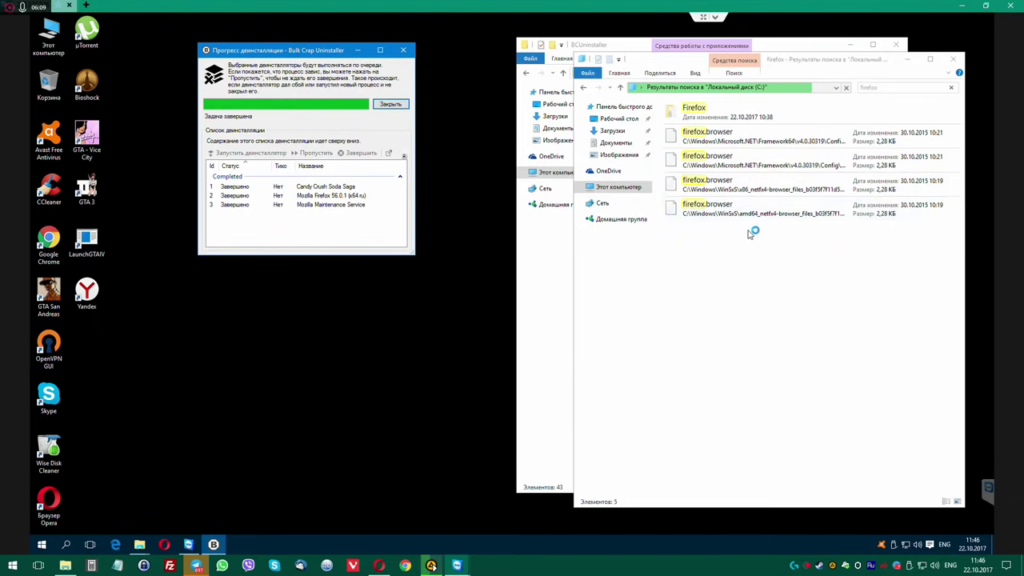
# Close the finished uninstall progress and agree to search for leftovers.
pyautogui.click(730, 117)
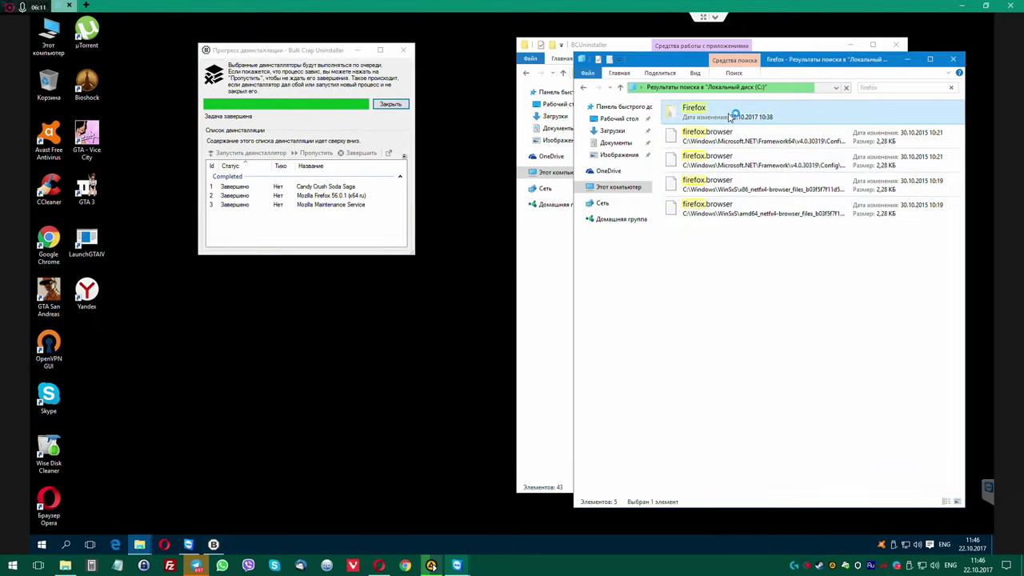
pyautogui.click(391, 111)
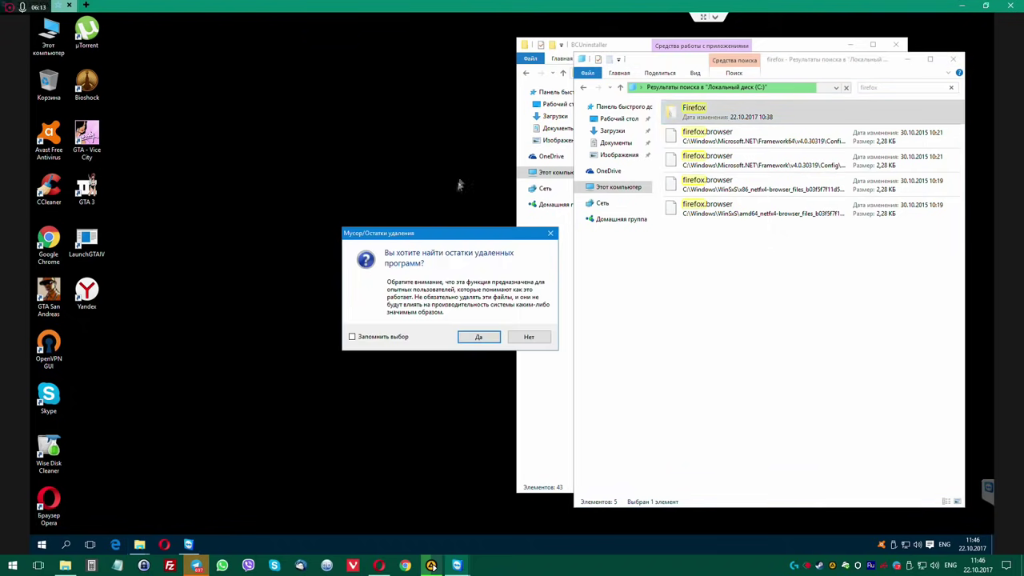
pyautogui.click(478, 337)
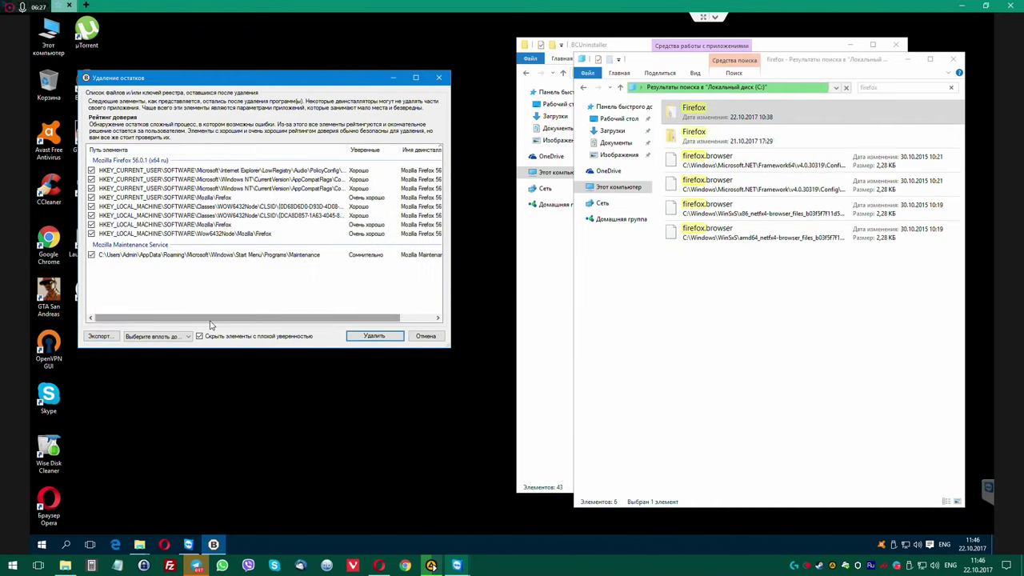
# Select leftovers down to Сомнительно/Плохо confidence and delete them without a registry backup.
pyautogui.click(188, 337)
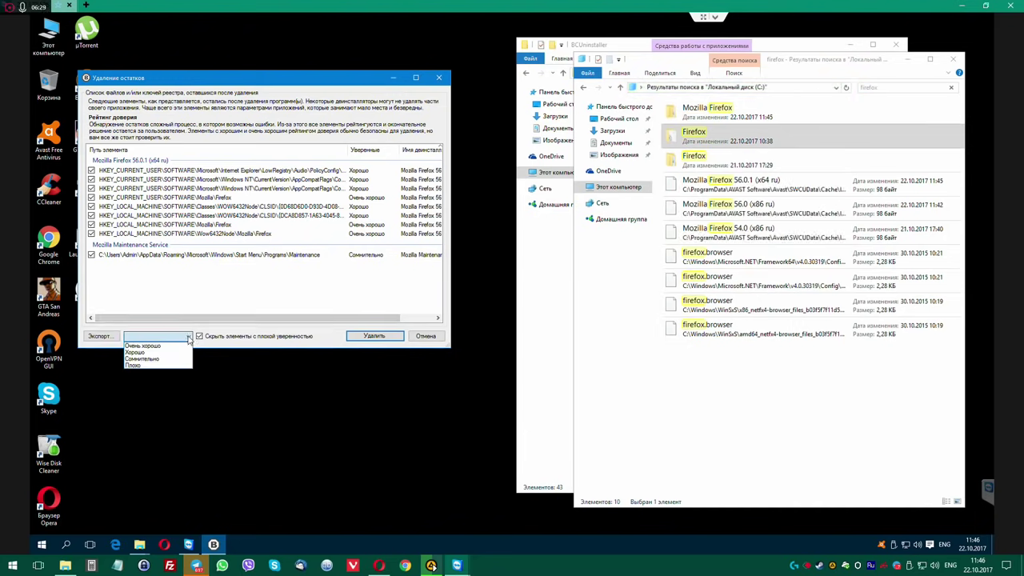
pyautogui.click(168, 359)
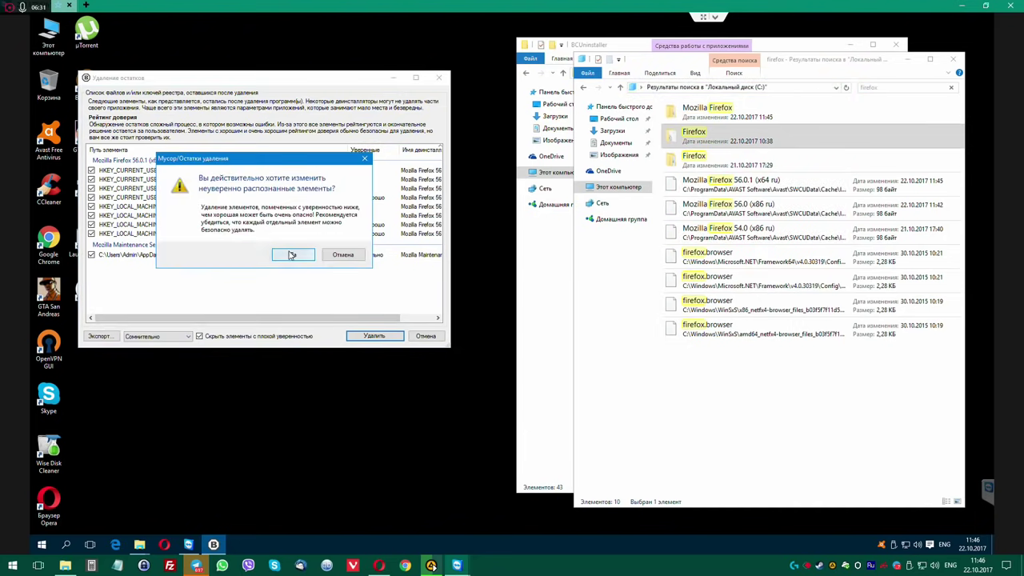
pyautogui.click(293, 254)
pyautogui.click(186, 337)
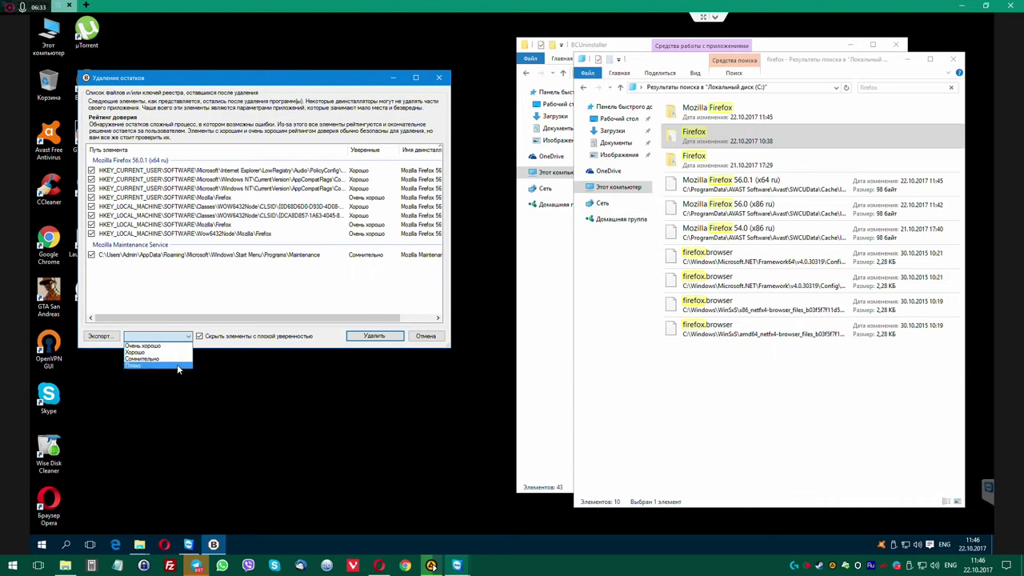
pyautogui.click(177, 364)
pyautogui.click(291, 255)
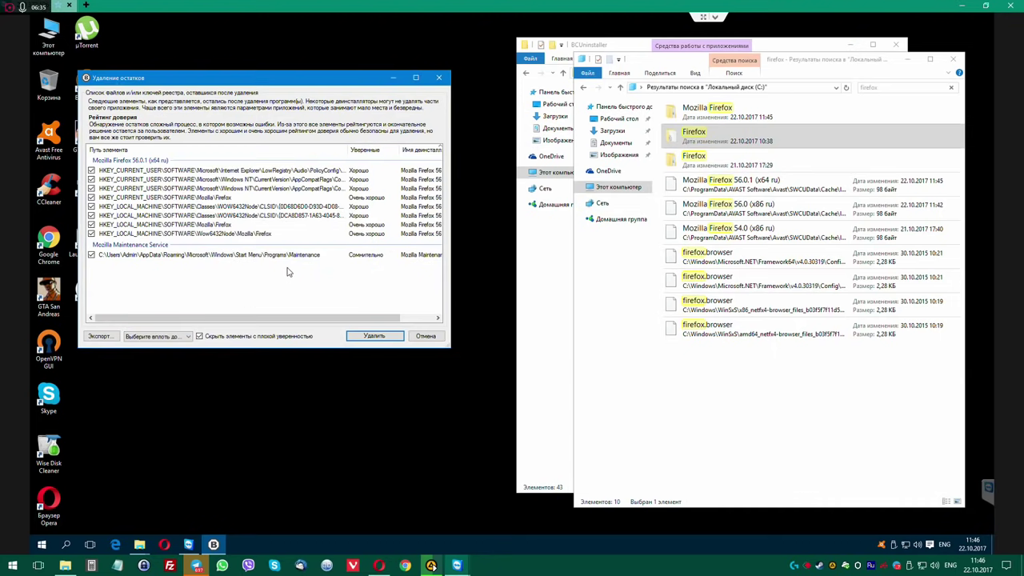
pyautogui.click(178, 336)
pyautogui.click(167, 356)
pyautogui.click(369, 336)
pyautogui.click(298, 260)
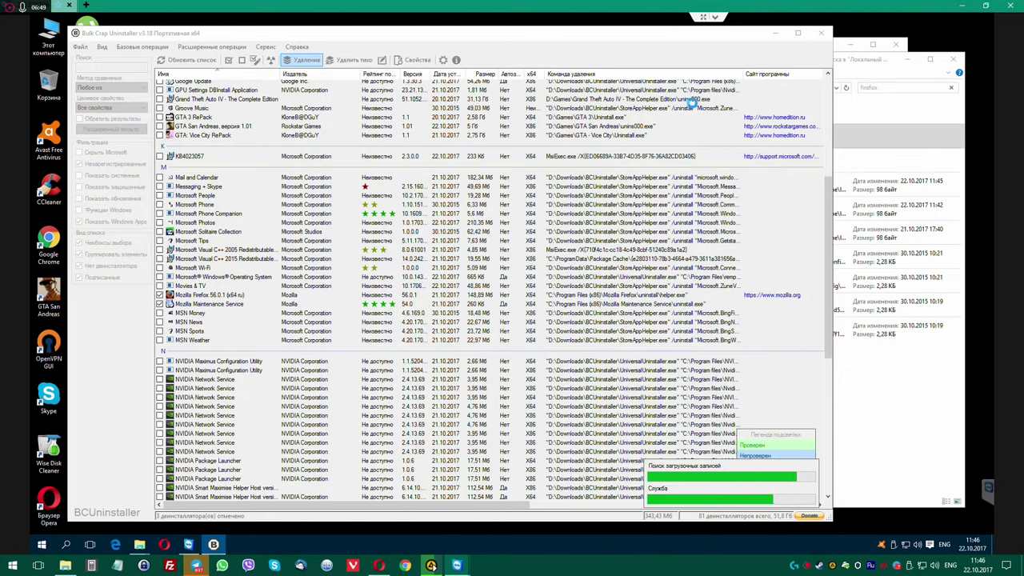
# Close Bulk Crap Uninstaller and select the Mozilla Firefox folder in the search results.
pyautogui.scroll(-2, 367, 299)
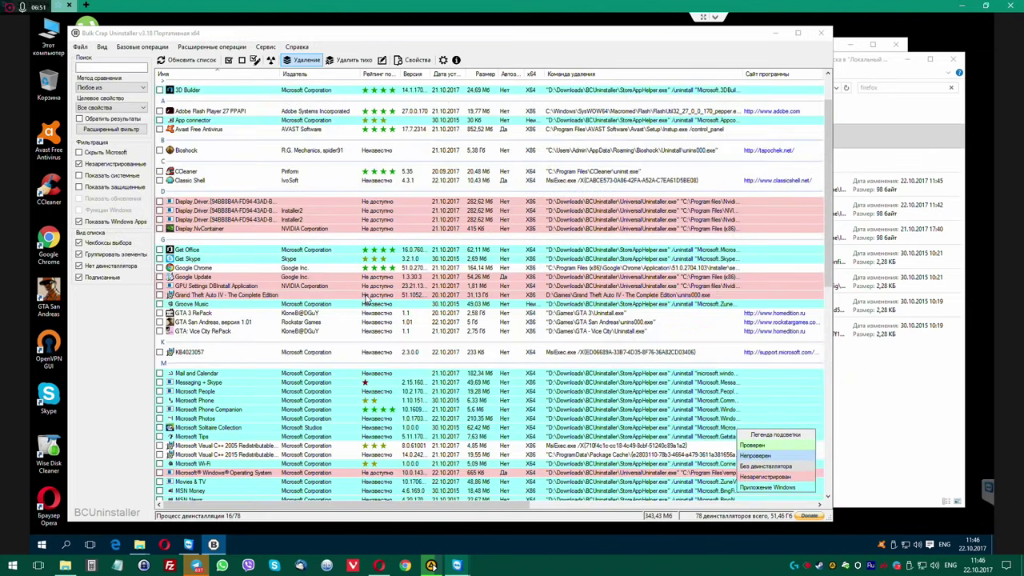
pyautogui.scroll(-10, 366, 299)
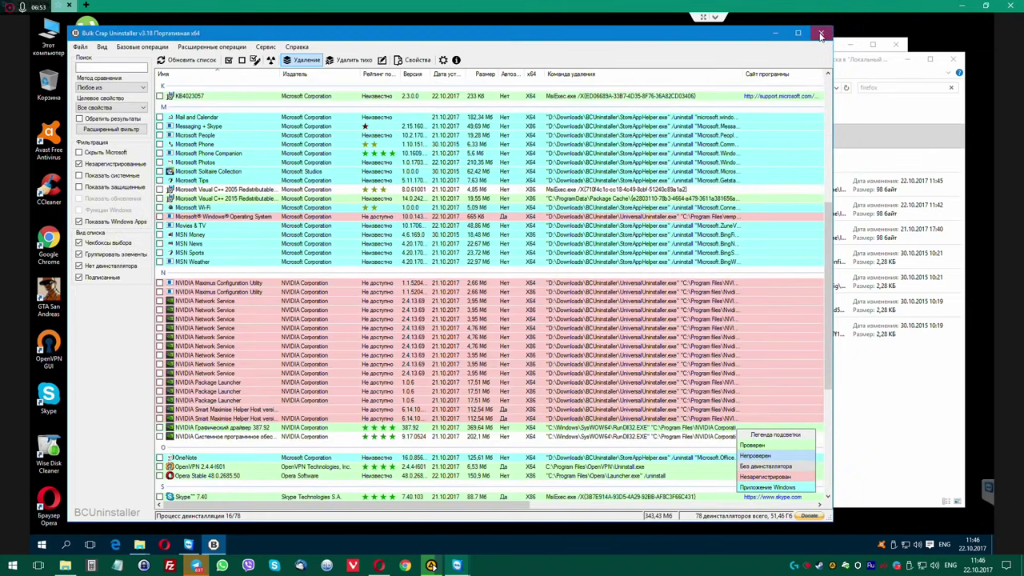
pyautogui.click(821, 34)
pyautogui.moveTo(763, 67); pyautogui.dragTo(316, 87)
pyautogui.click(295, 134)
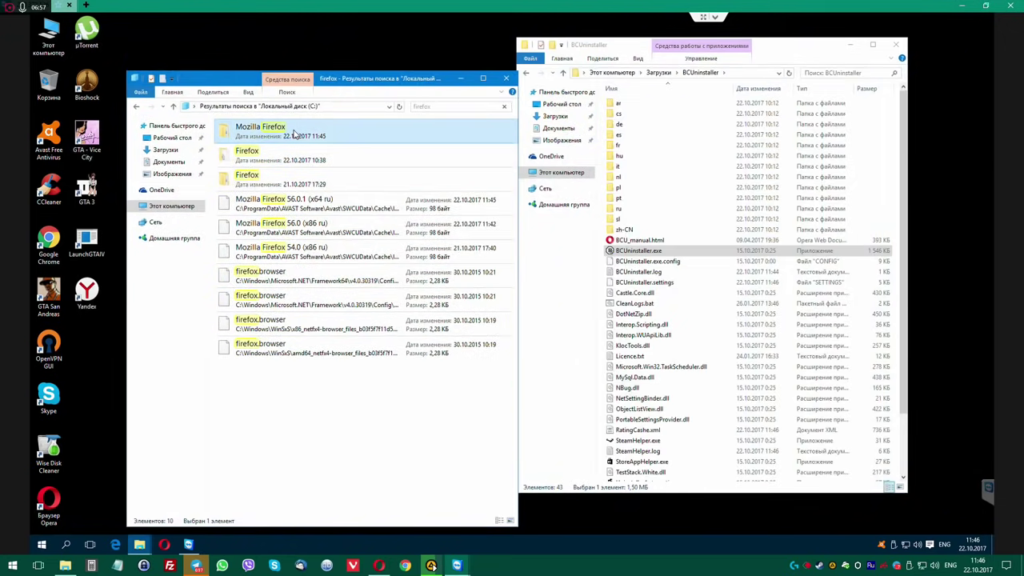
# Permanently delete the Mozilla Firefox folder with administrator rights, skipping the locked file.
pyautogui.hotkey('shift', 'Delete')
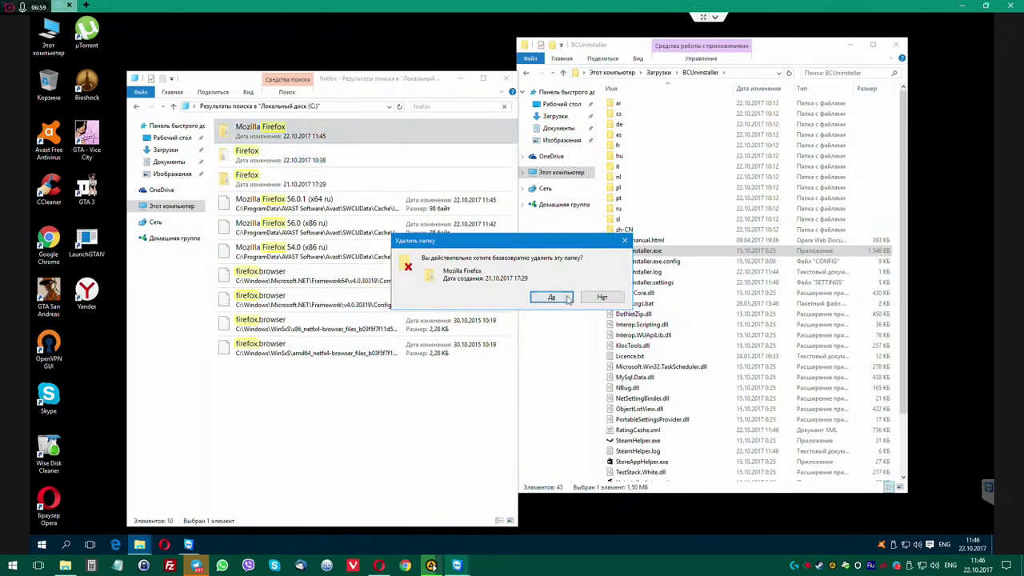
pyautogui.click(551, 297)
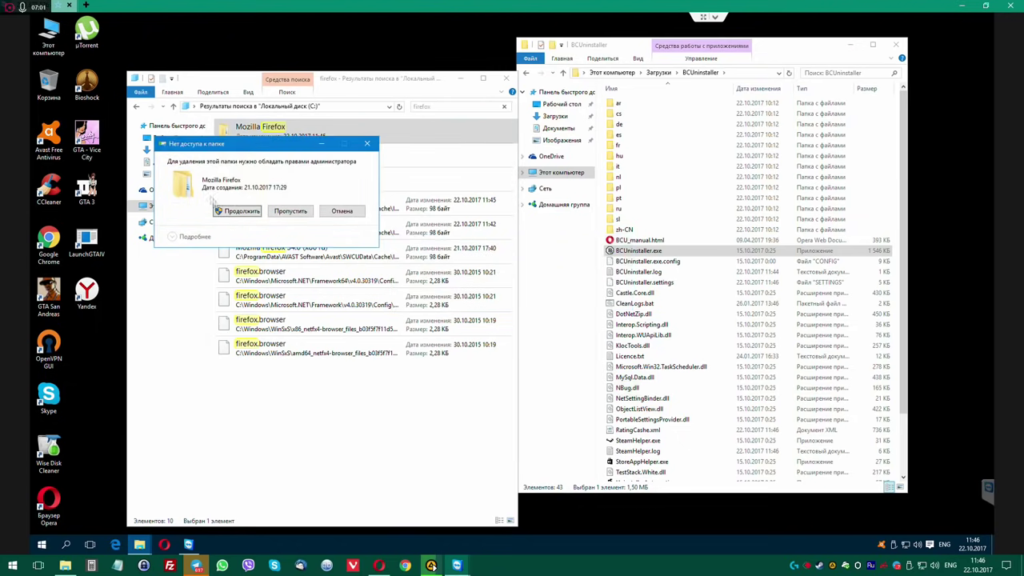
pyautogui.click(235, 212)
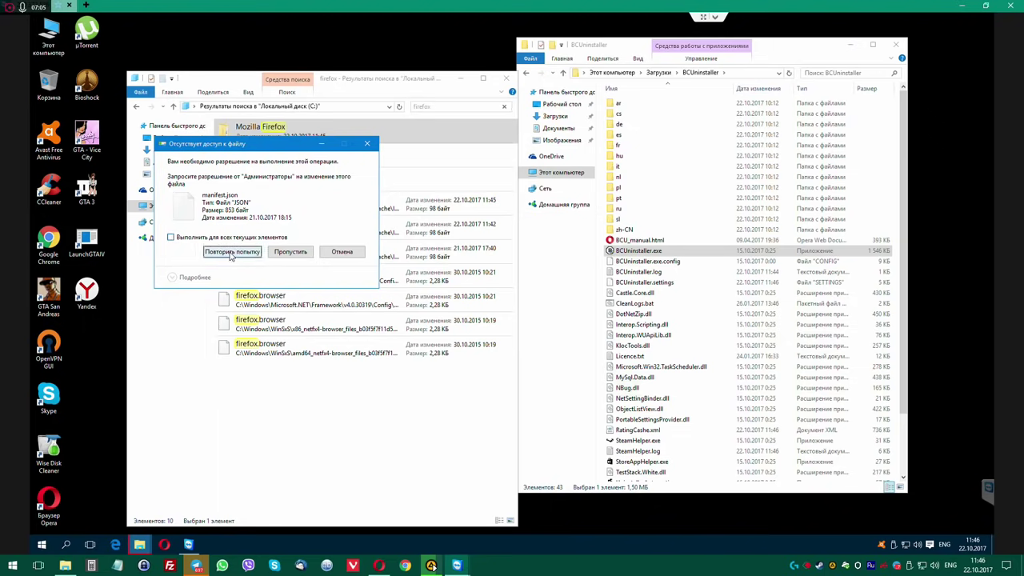
pyautogui.click(231, 252)
pyautogui.click(232, 252)
pyautogui.click(291, 252)
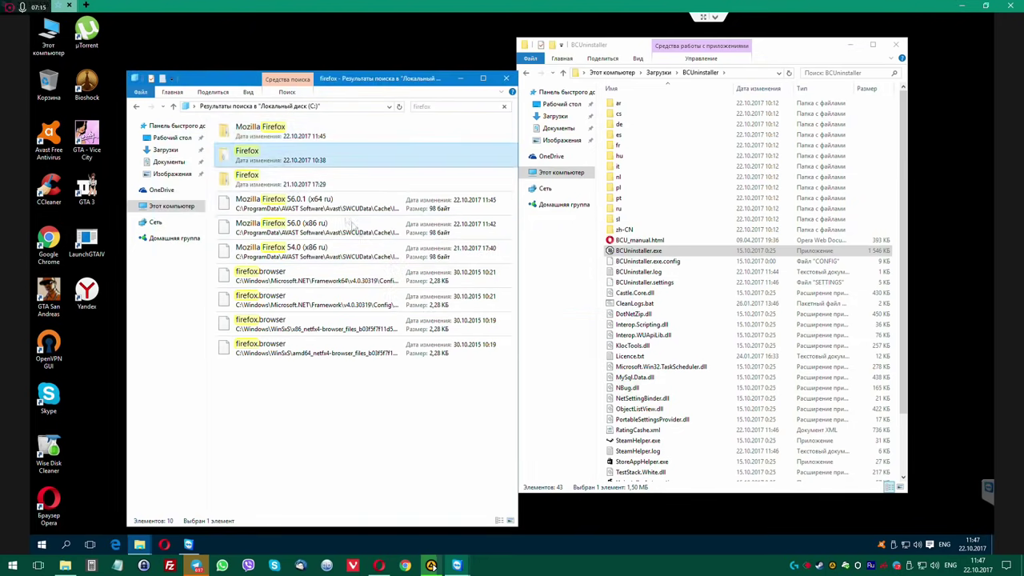
# Delete the Firefox folder dated 21.10.2017 17:29, confirm it is gone, and rearrange the windows.
pyautogui.click(359, 182)
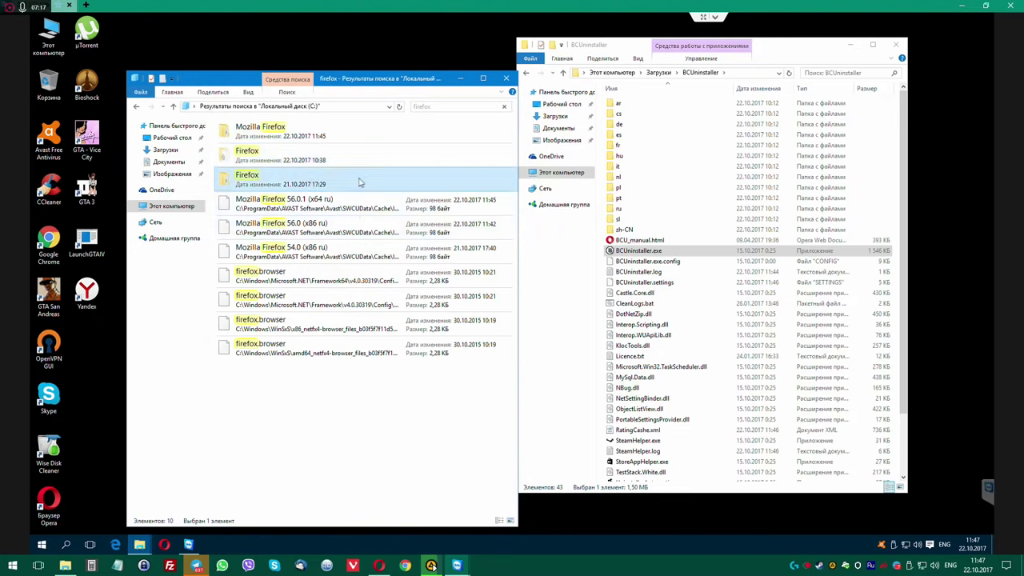
pyautogui.press('Delete')
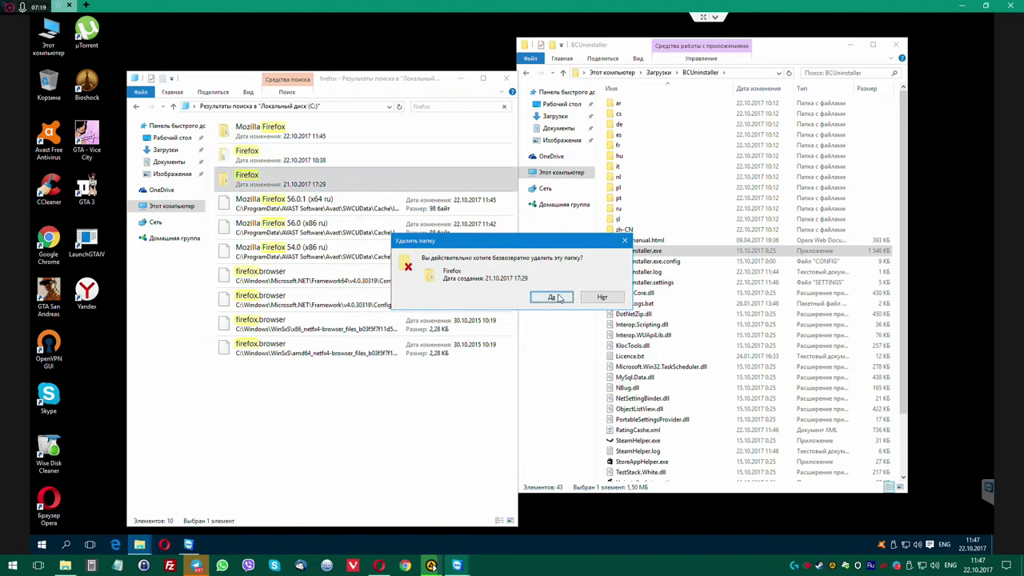
pyautogui.click(552, 297)
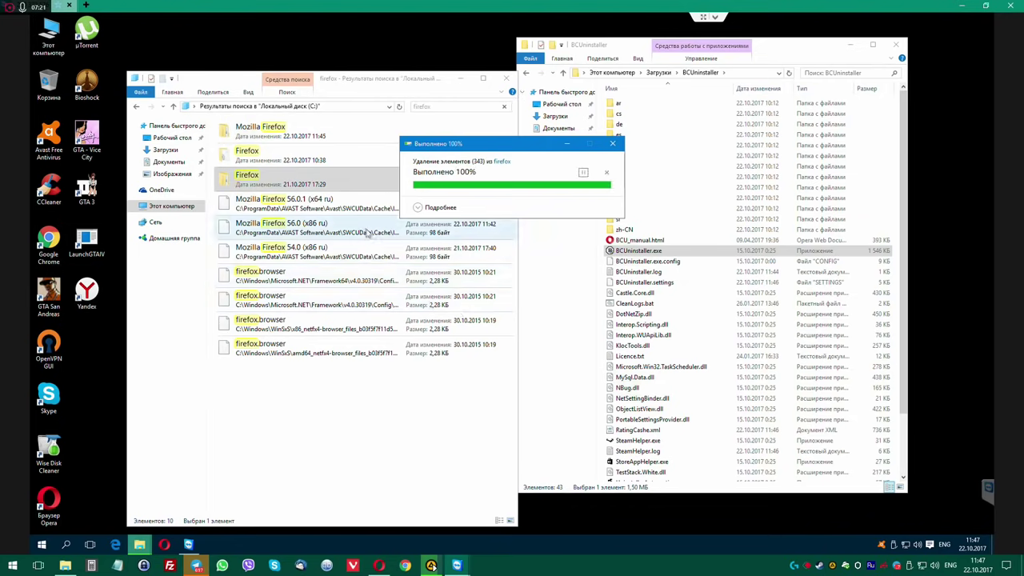
pyautogui.doubleClick(272, 179)
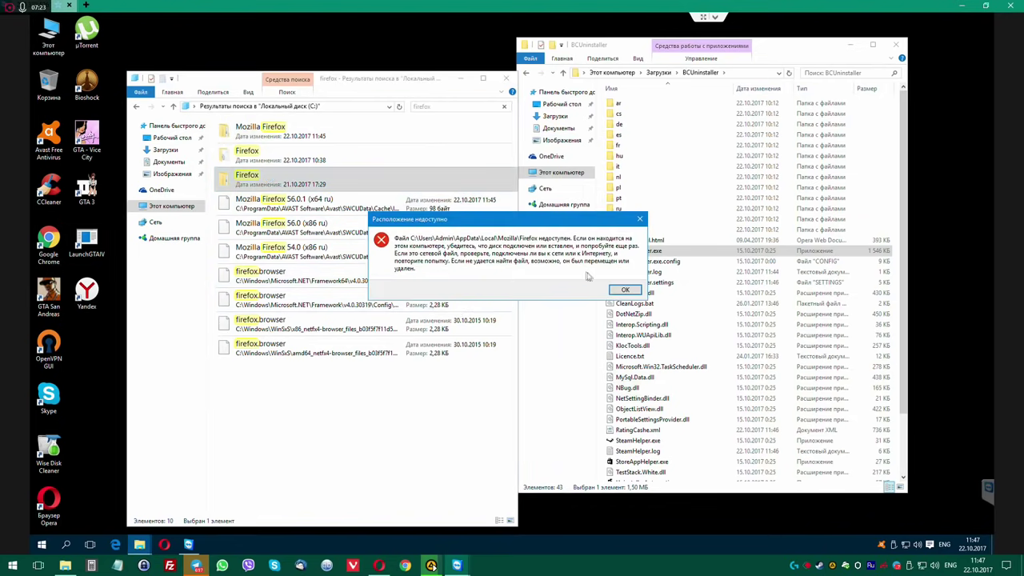
pyautogui.click(626, 291)
pyautogui.click(467, 106)
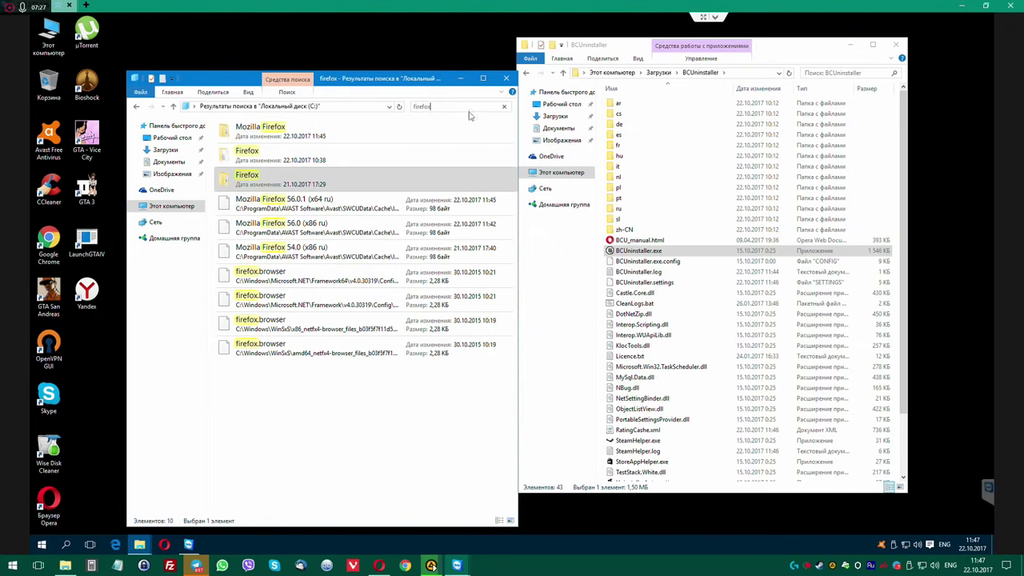
pyautogui.moveTo(429, 88); pyautogui.dragTo(413, 61)
pyautogui.moveTo(632, 40); pyautogui.dragTo(623, 52)
# Go to the user's AppData\Local folder and delete its Mozilla folder.
pyautogui.click(602, 84)
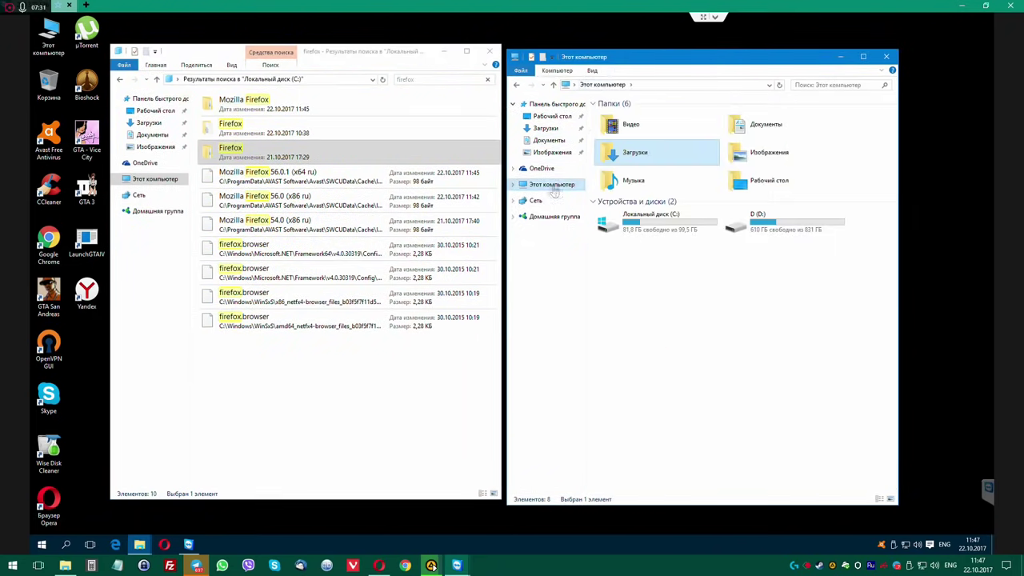
pyautogui.doubleClick(640, 221)
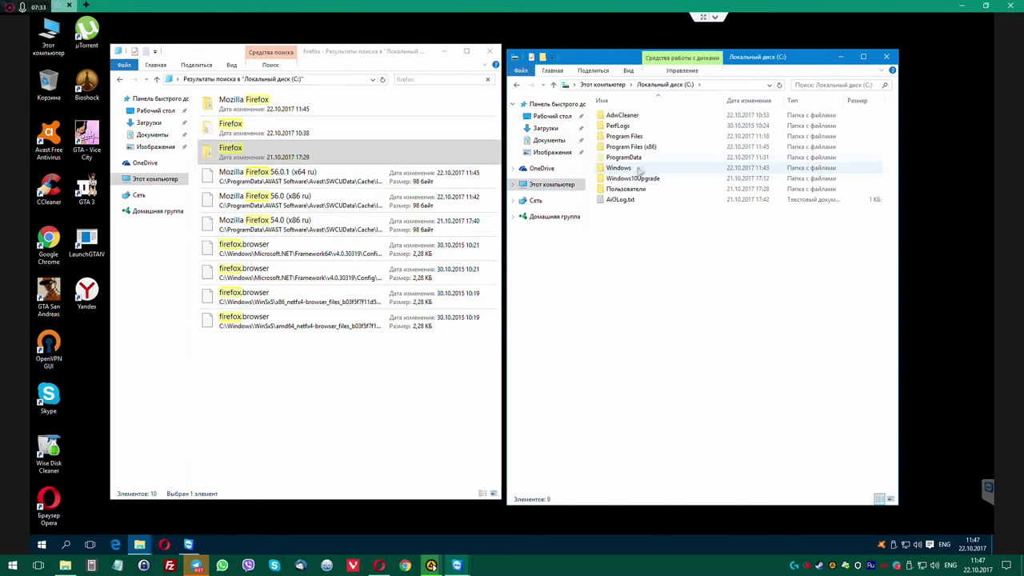
pyautogui.doubleClick(625, 189)
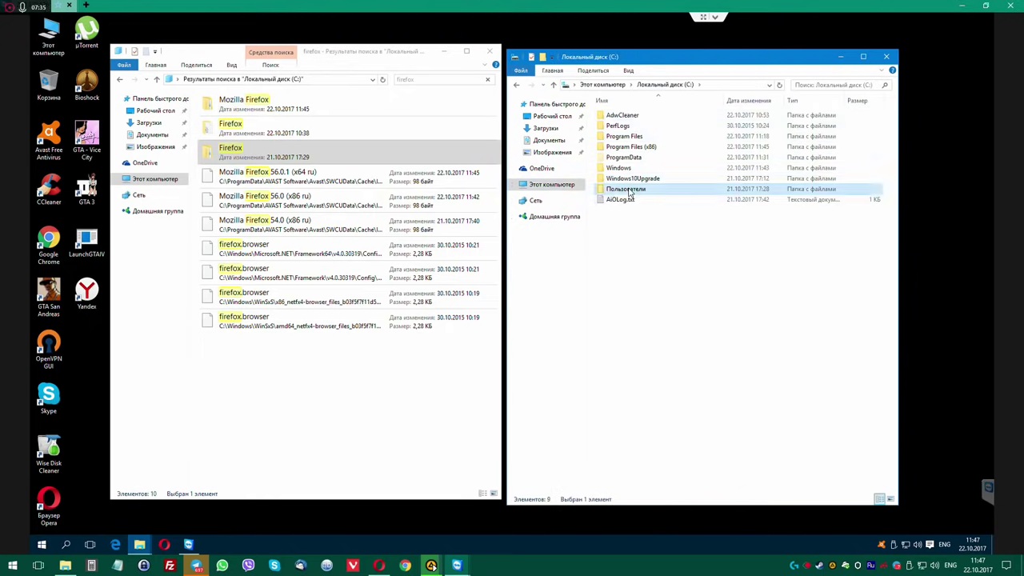
pyautogui.doubleClick(616, 116)
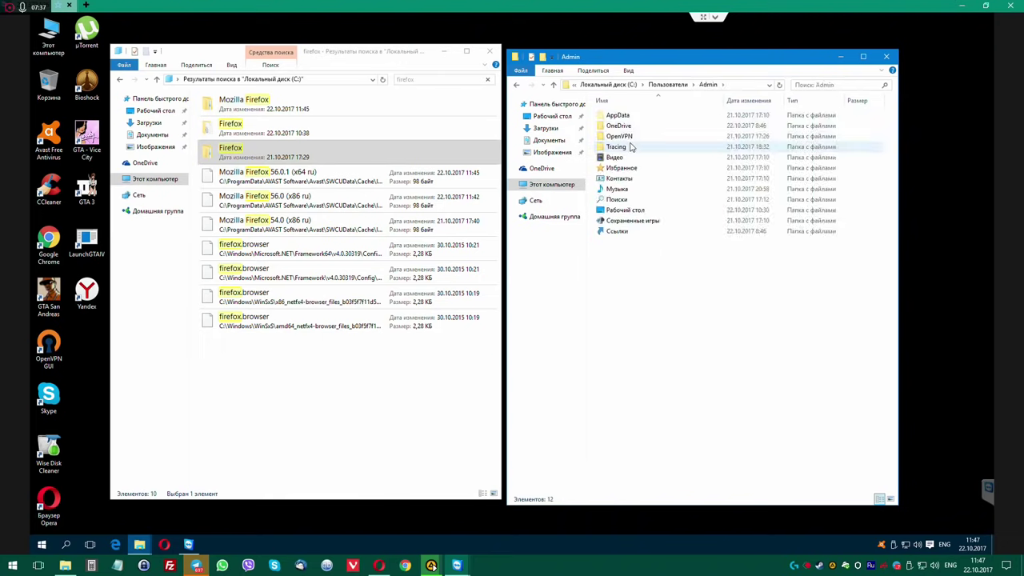
pyautogui.doubleClick(619, 116)
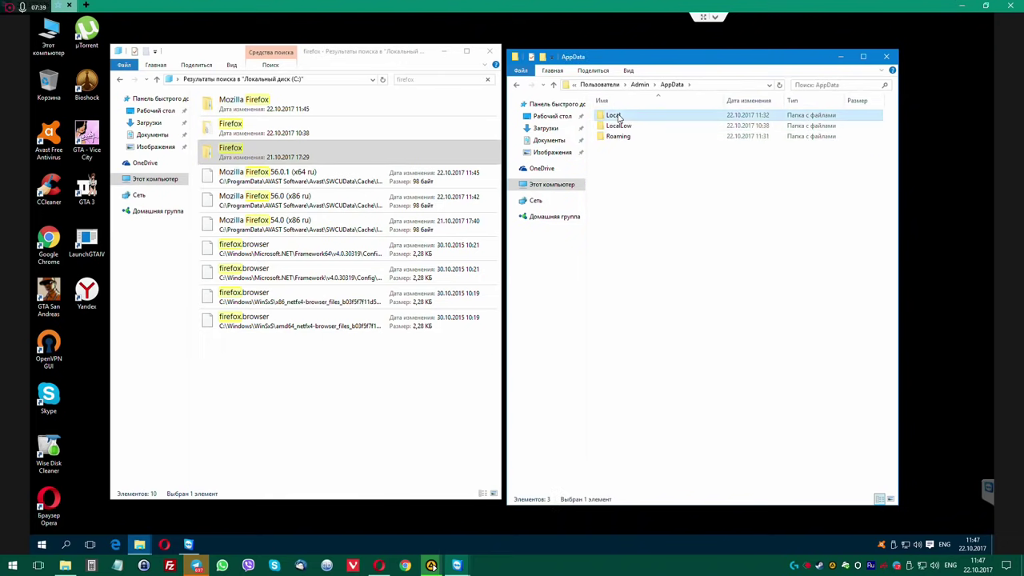
pyautogui.doubleClick(612, 116)
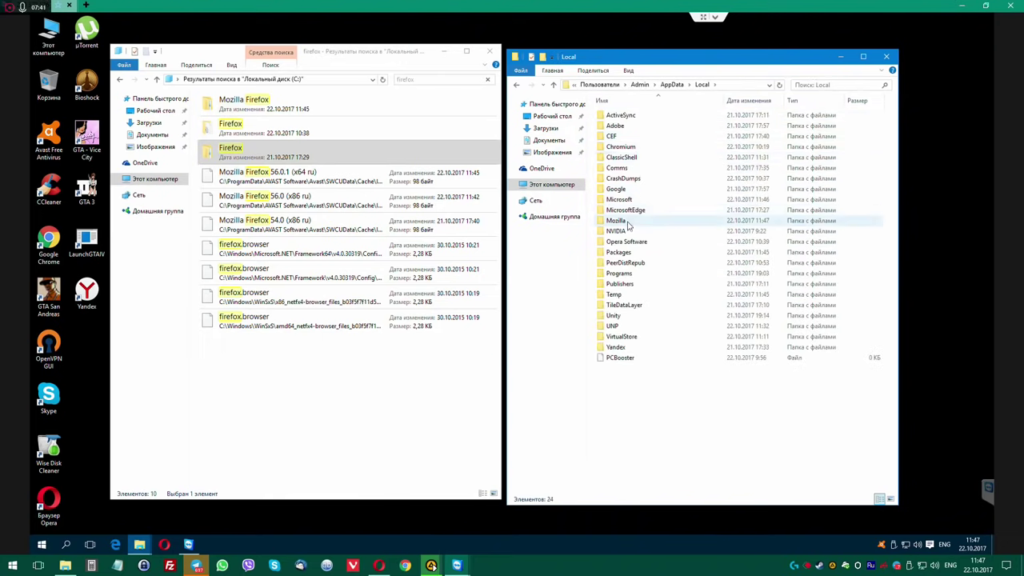
pyautogui.doubleClick(616, 220)
pyautogui.doubleClick(617, 116)
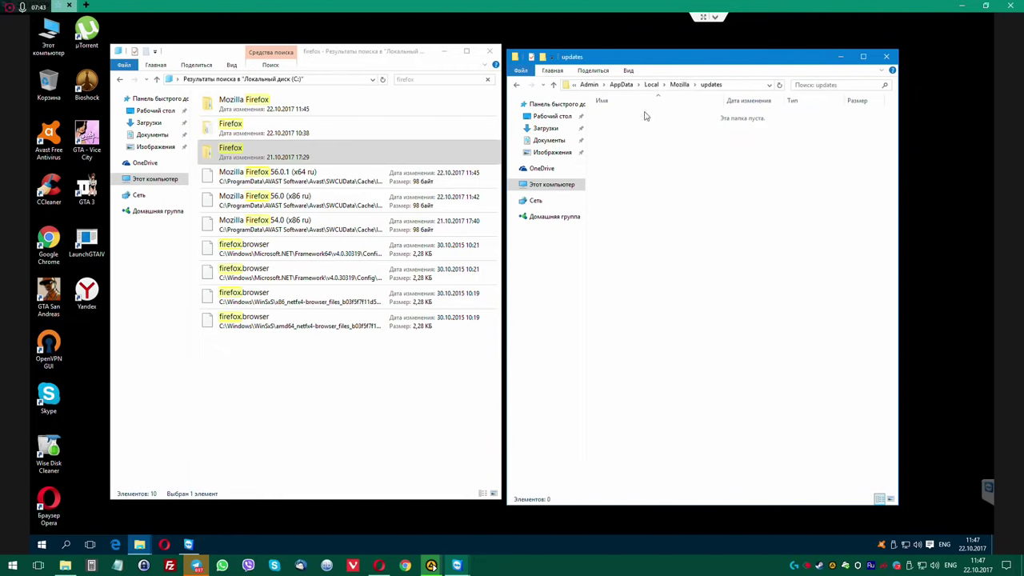
pyautogui.click(516, 85)
pyautogui.click(516, 84)
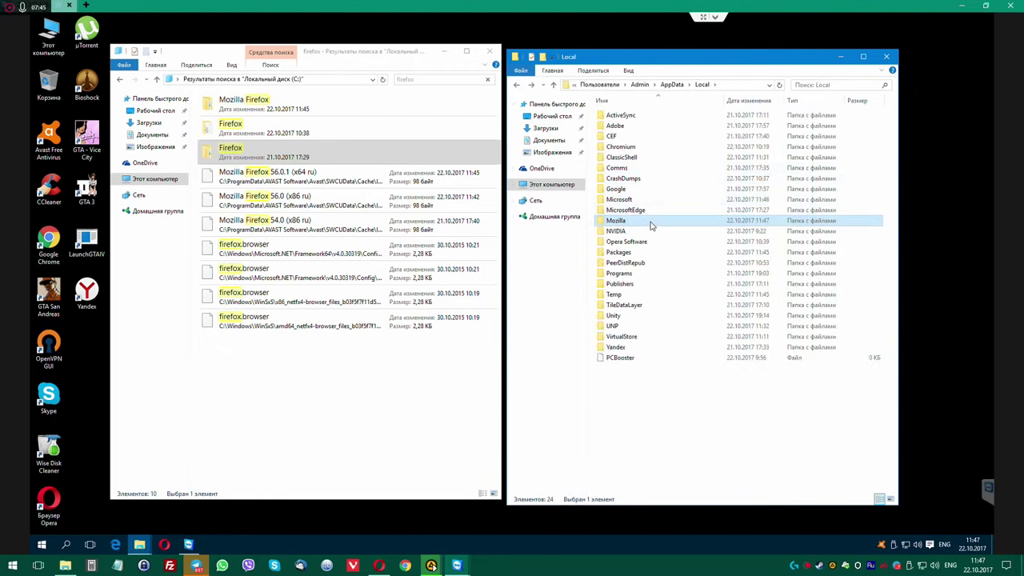
pyautogui.press('Delete')
pyautogui.press('Return')
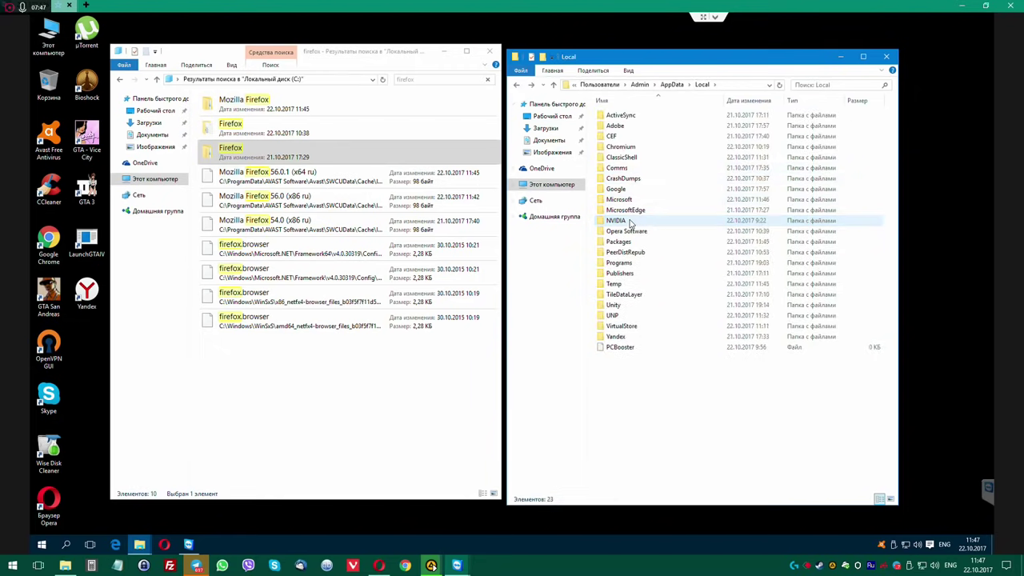
# Delete the Mozilla folders from AppData\LocalLow and AppData\Roaming.
pyautogui.click(515, 85)
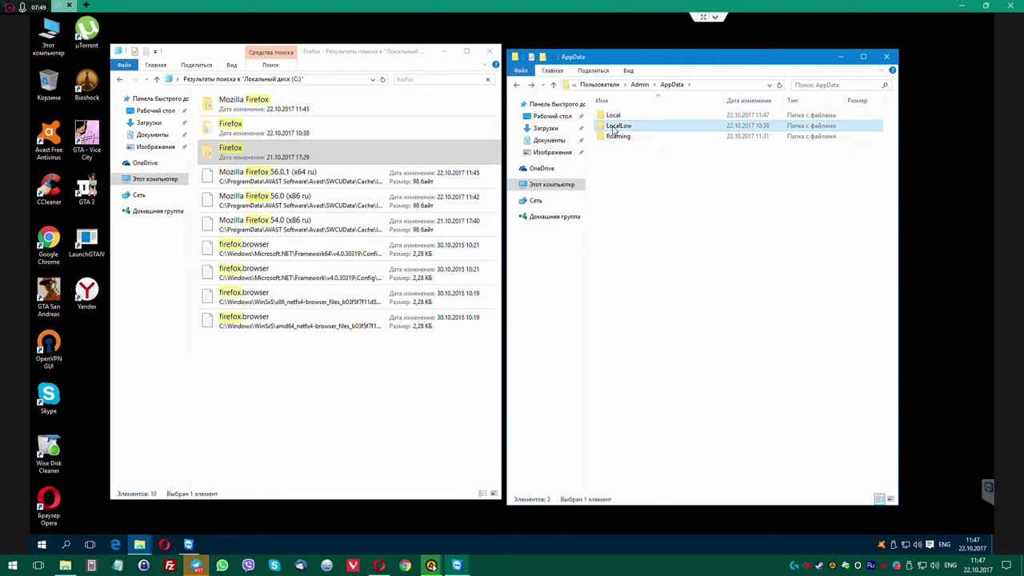
pyautogui.doubleClick(613, 126)
pyautogui.click(615, 137)
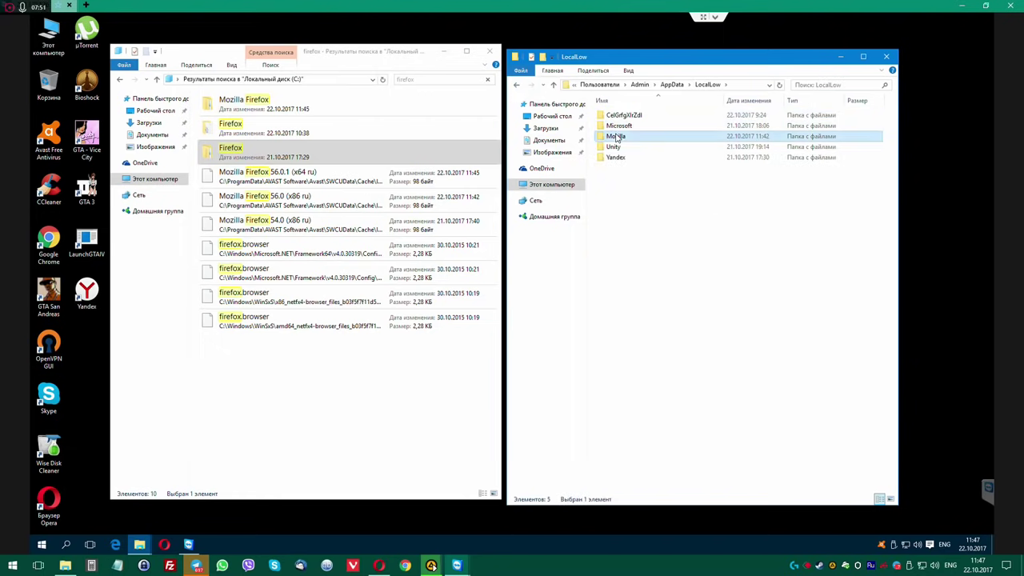
pyautogui.press('Delete')
pyautogui.press('Return')
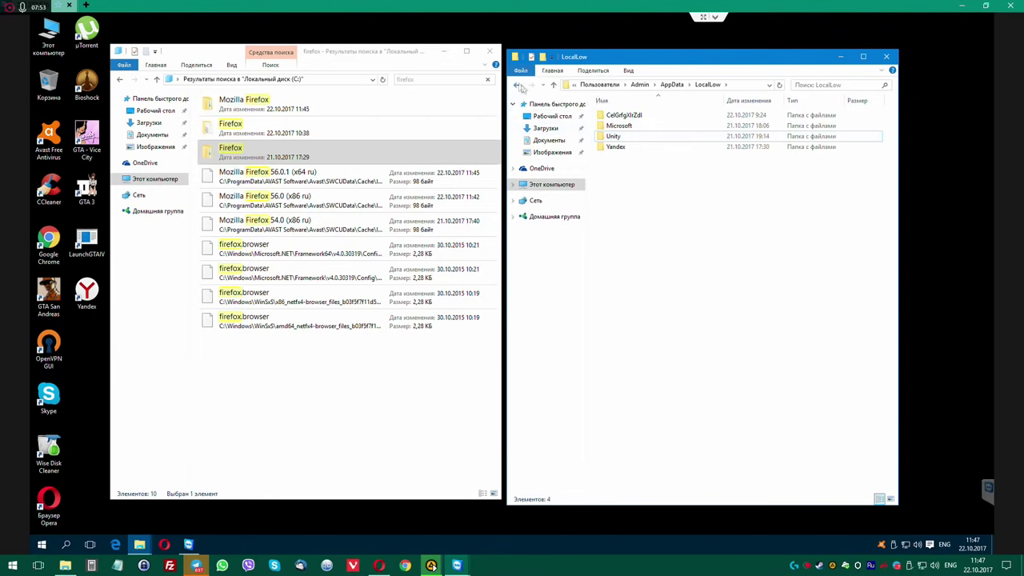
pyautogui.click(516, 85)
pyautogui.doubleClick(614, 137)
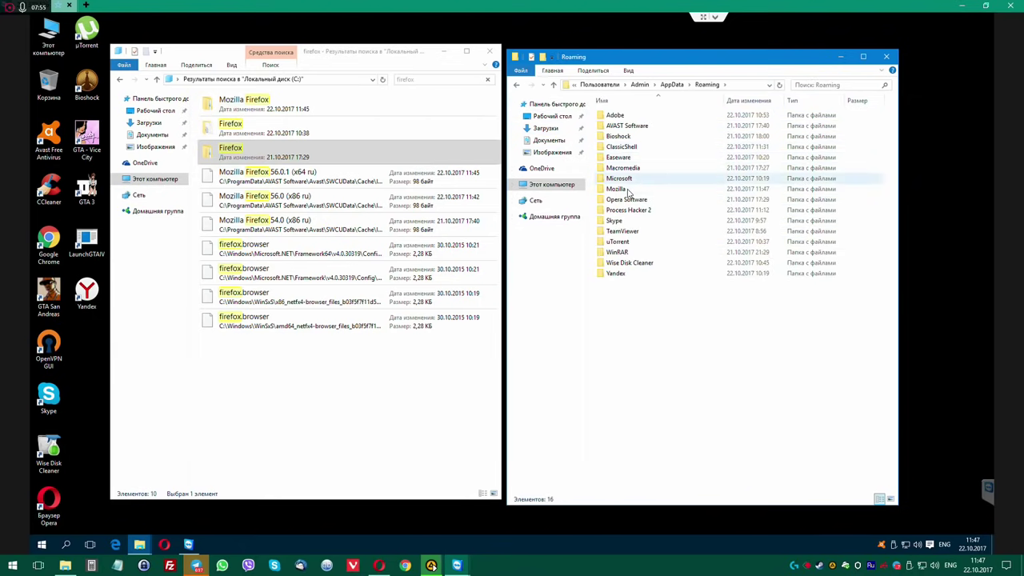
pyautogui.click(628, 191)
pyautogui.press('Delete')
pyautogui.press('Return')
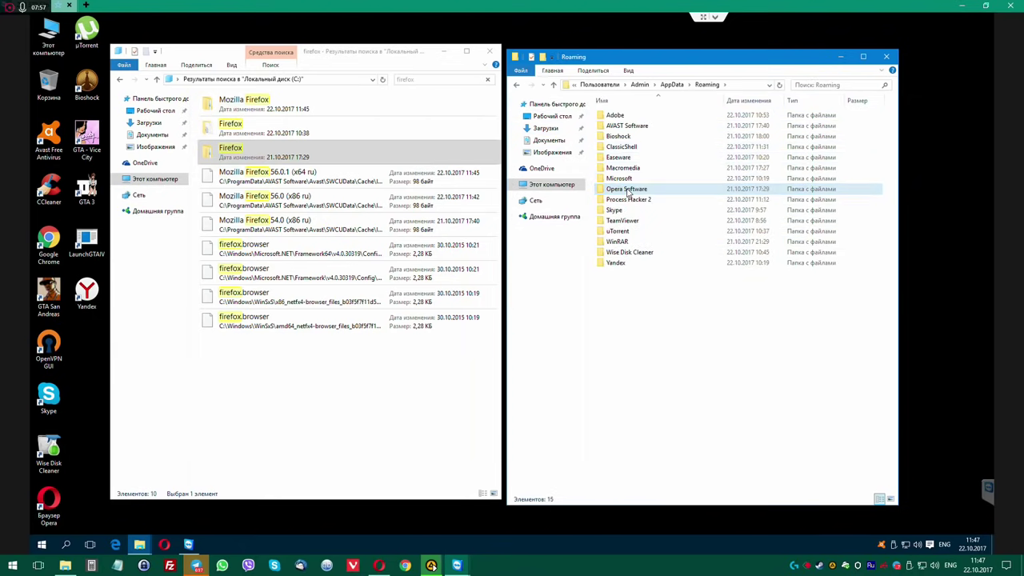
# Delete the Tortoise Git folder from C:\Program Files with administrator permission.
pyautogui.click(671, 85)
pyautogui.click(644, 84)
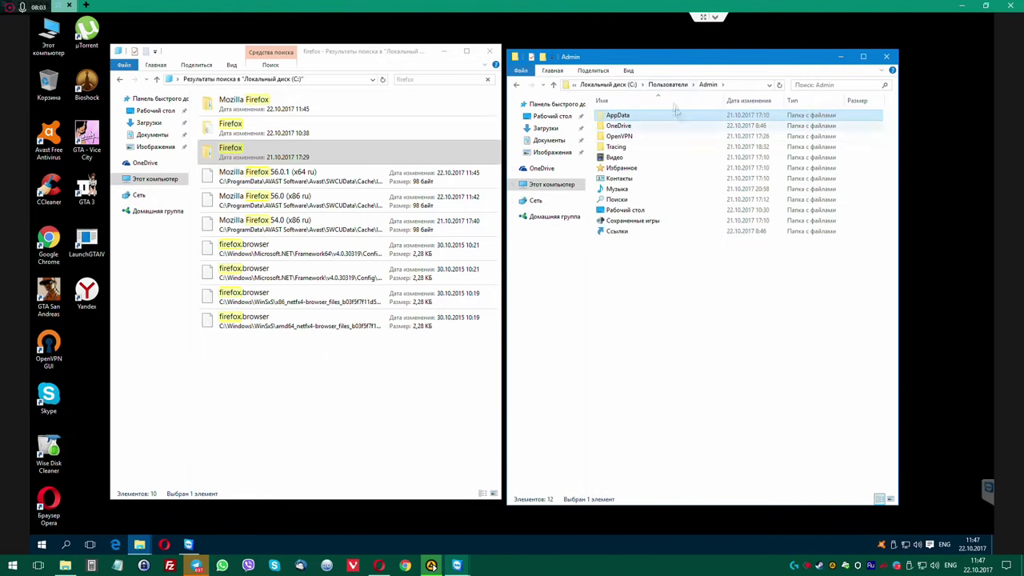
pyautogui.click(667, 85)
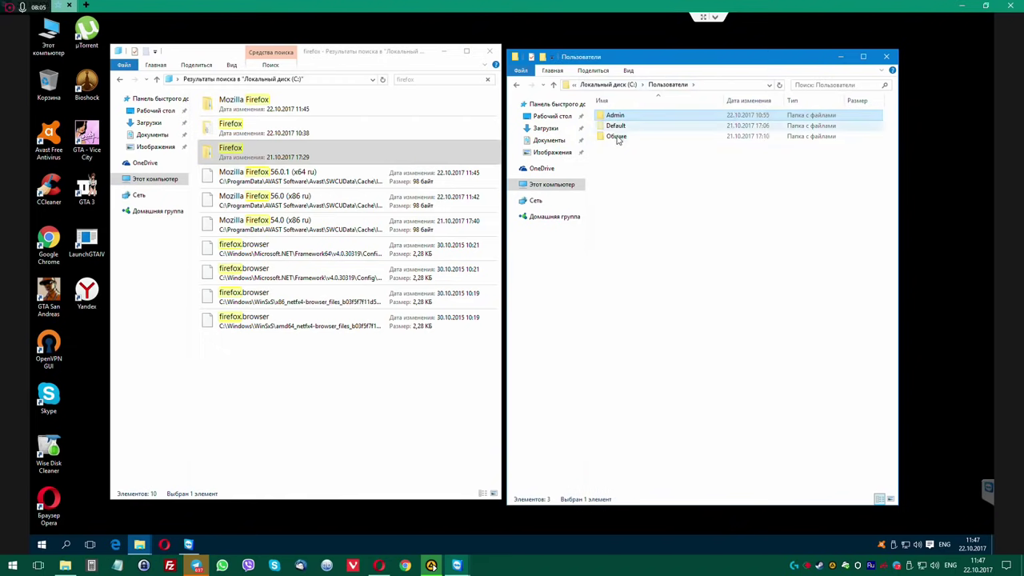
pyautogui.doubleClick(616, 135)
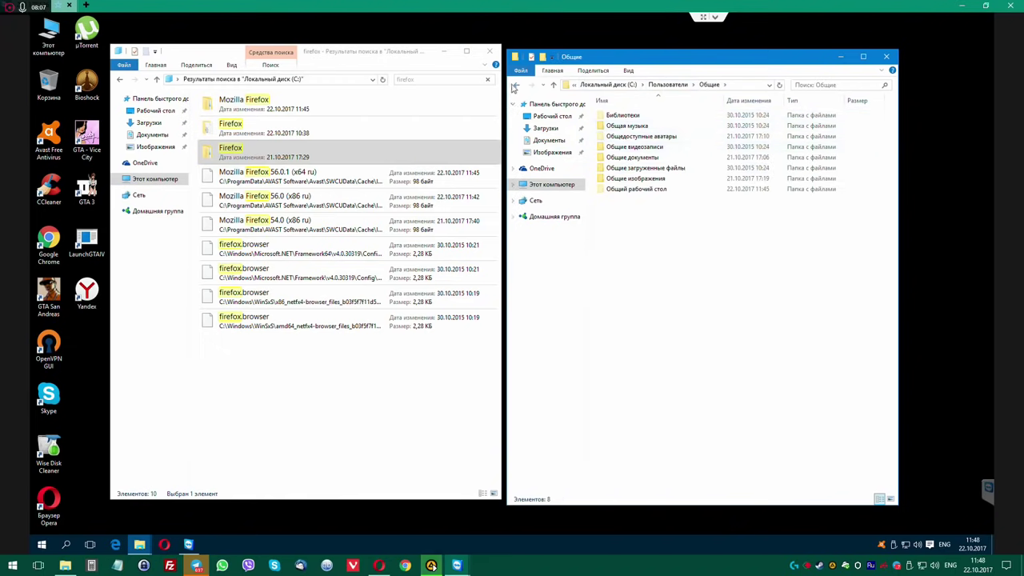
pyautogui.hotkey('alt', 'Up')
pyautogui.hotkey('alt', 'Up')
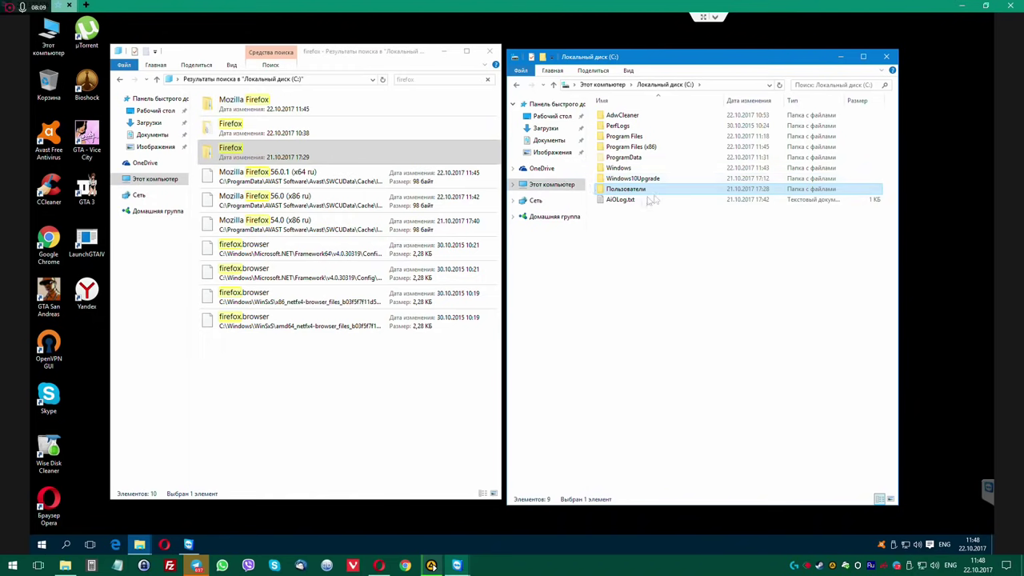
pyautogui.doubleClick(640, 137)
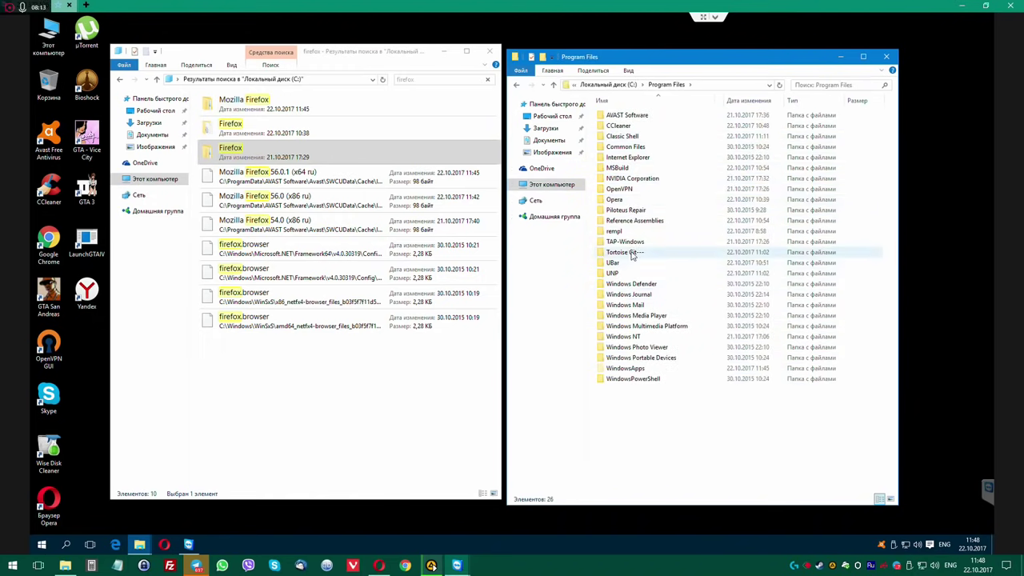
pyautogui.click(632, 252)
pyautogui.press('Delete')
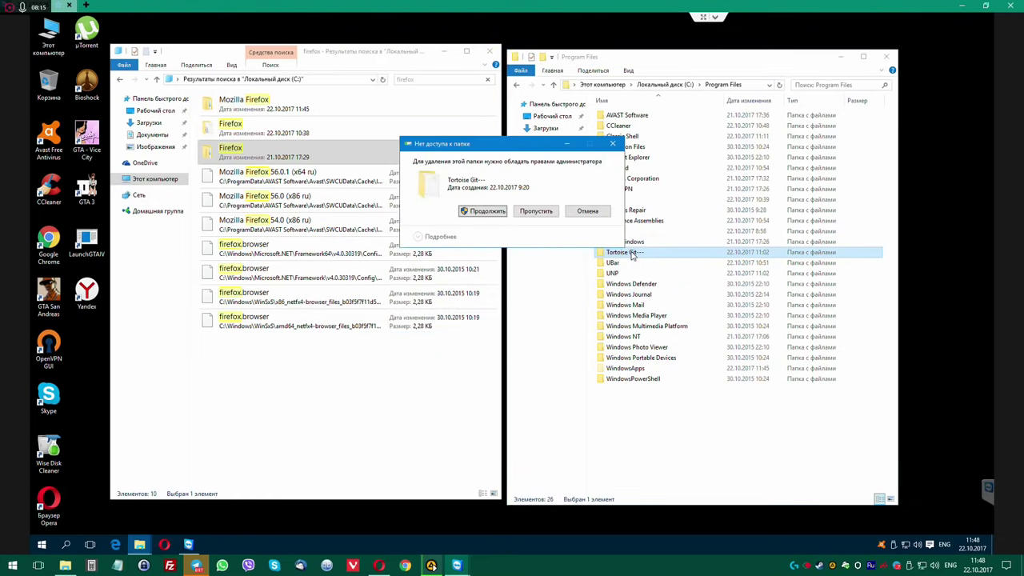
pyautogui.click(478, 210)
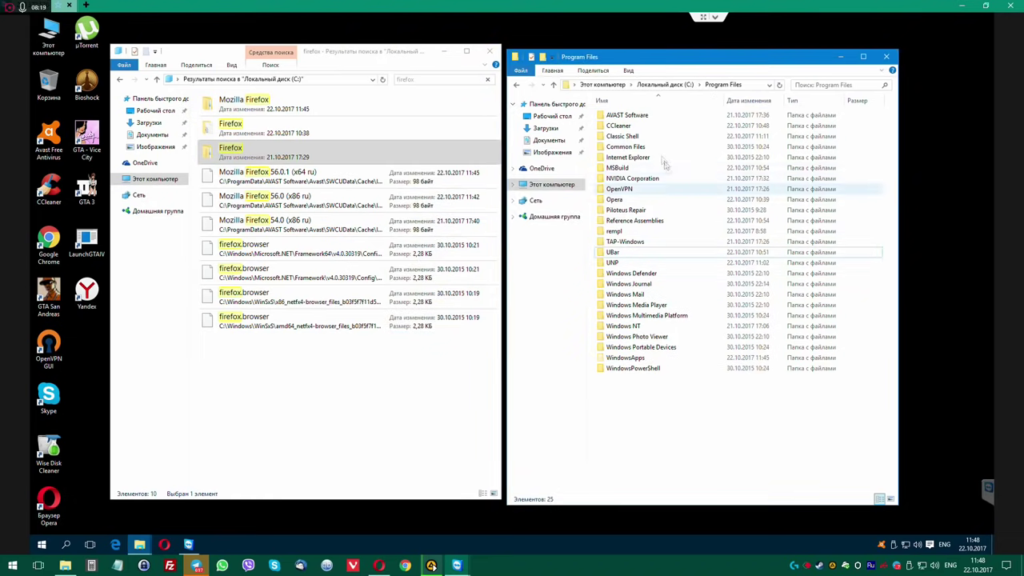
pyautogui.click(642, 84)
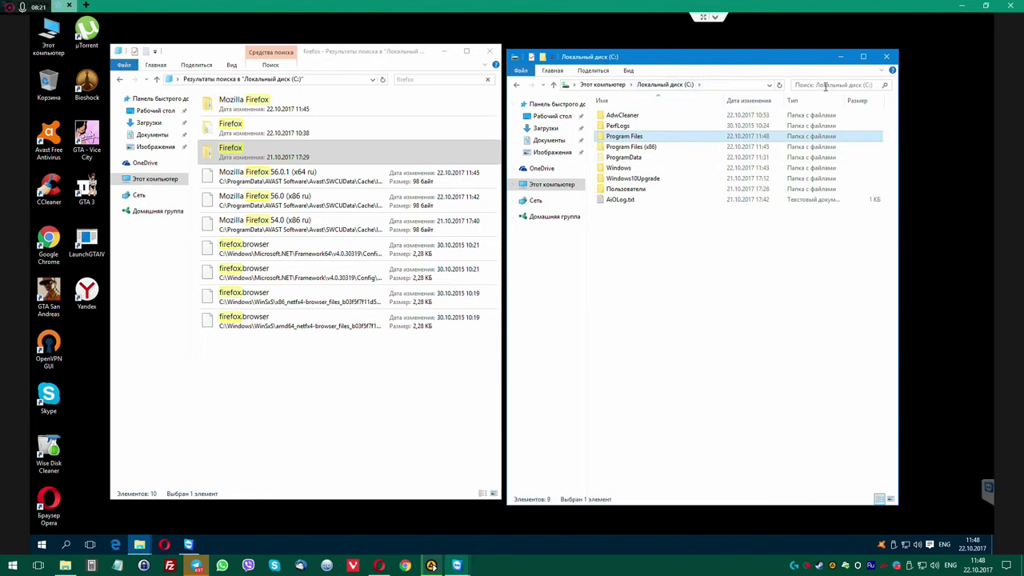
pyautogui.click(825, 86)
# Search drive C: for 'firefox' and resize the results window.
pyautogui.write('firefo')
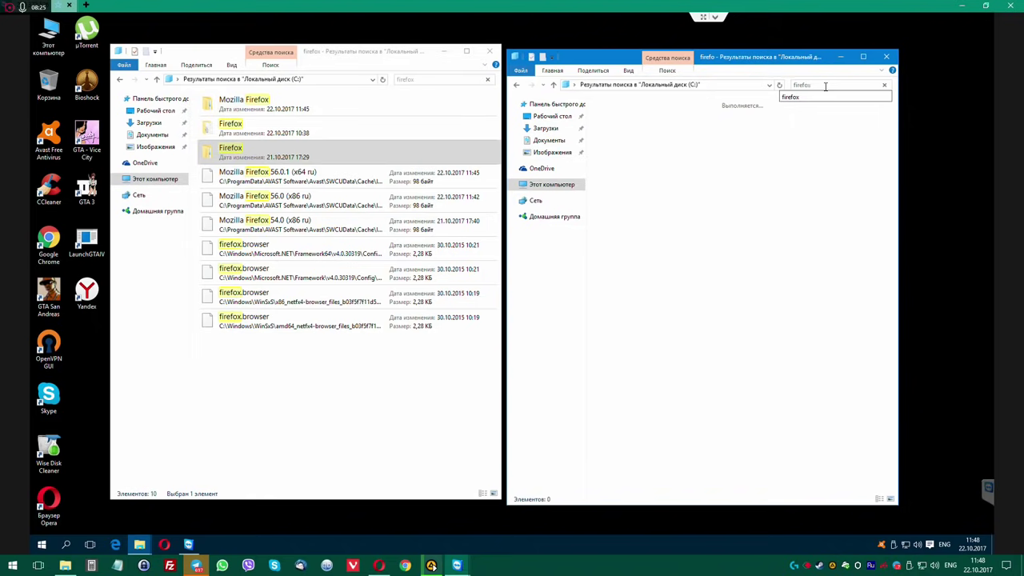
pyautogui.write('x')
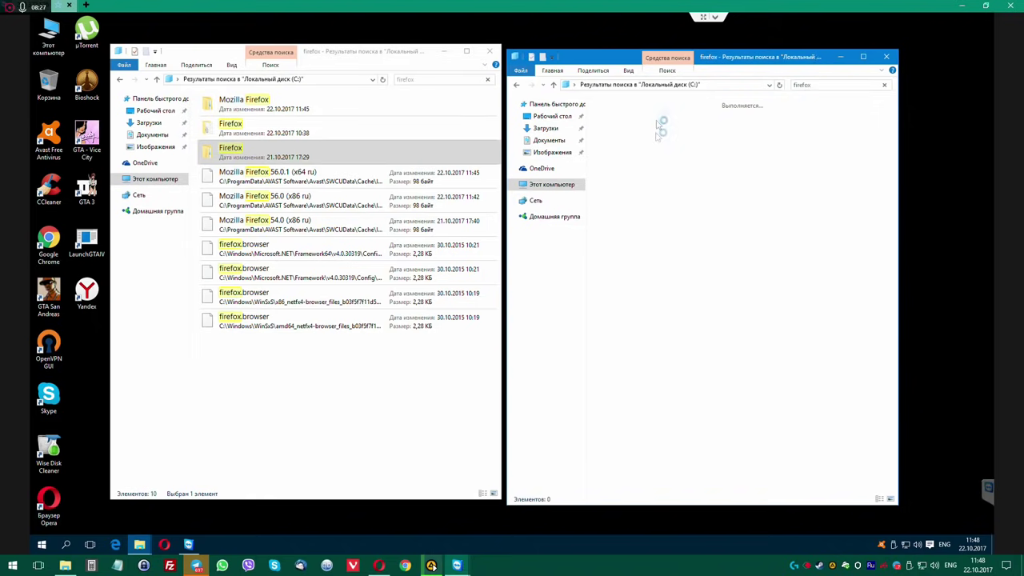
pyautogui.click(631, 70)
pyautogui.click(669, 71)
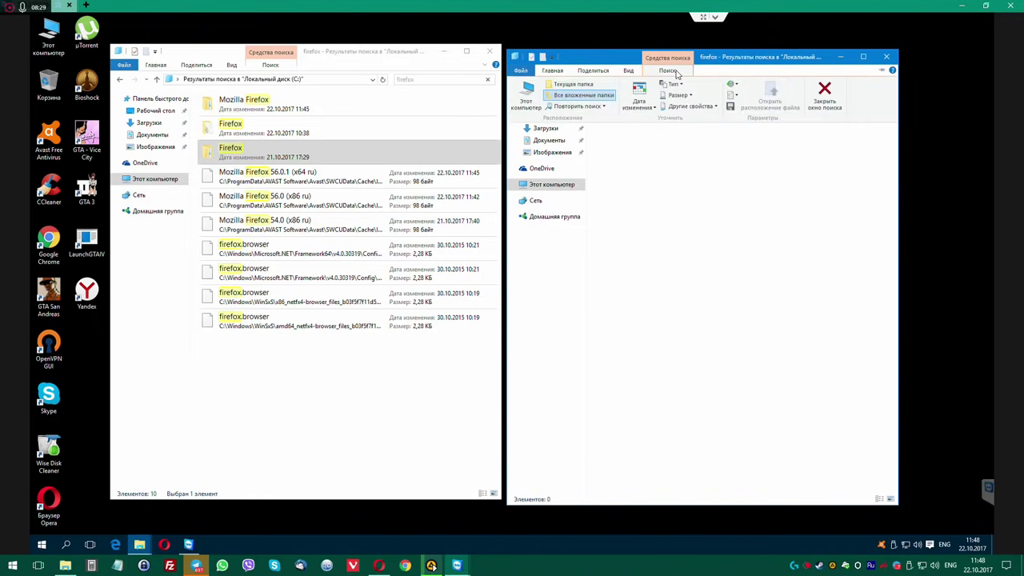
pyautogui.click(696, 108)
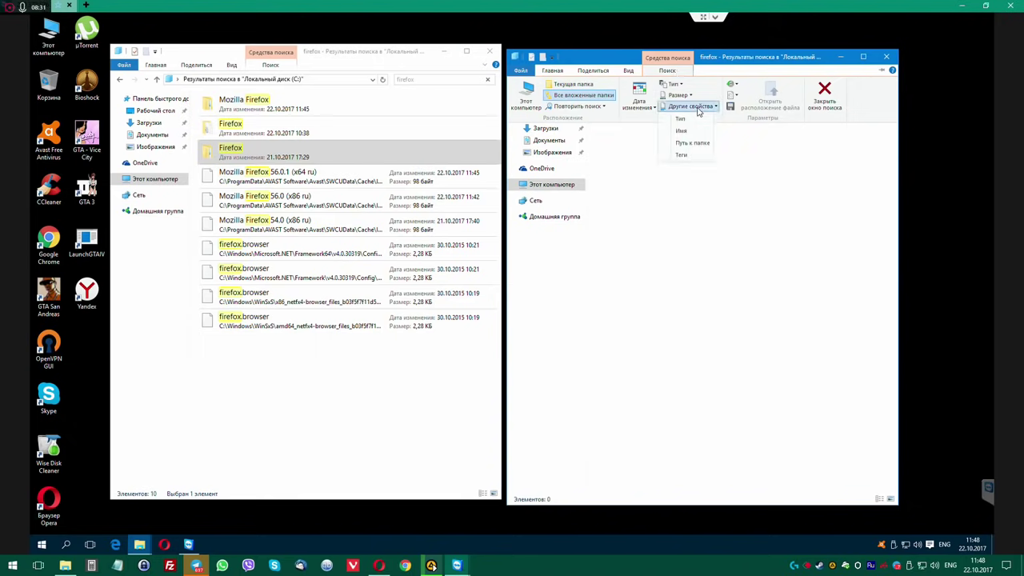
pyautogui.click(776, 180)
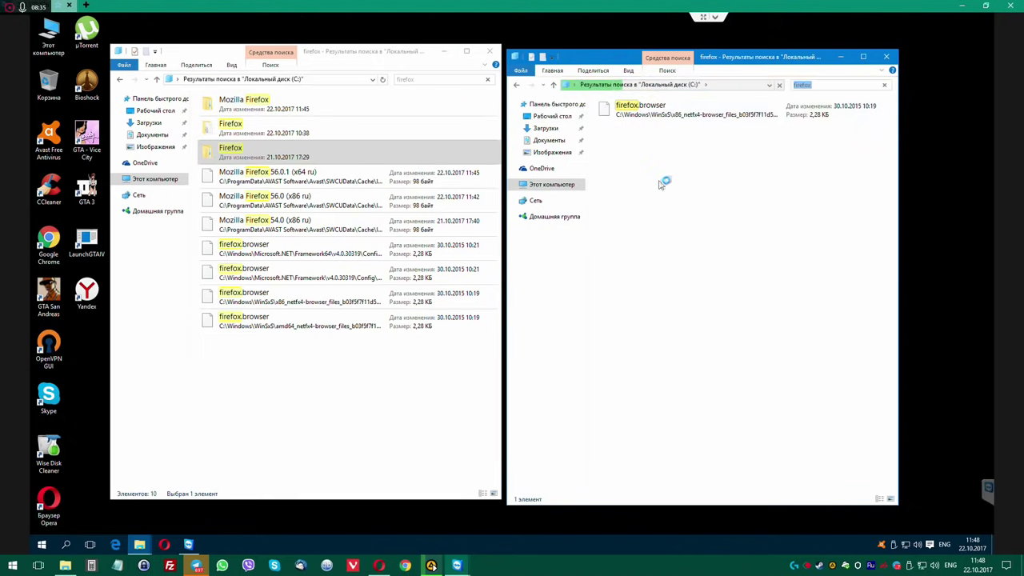
pyautogui.moveTo(897, 506); pyautogui.dragTo(992, 243)
pyautogui.moveTo(747, 59); pyautogui.dragTo(646, 58)
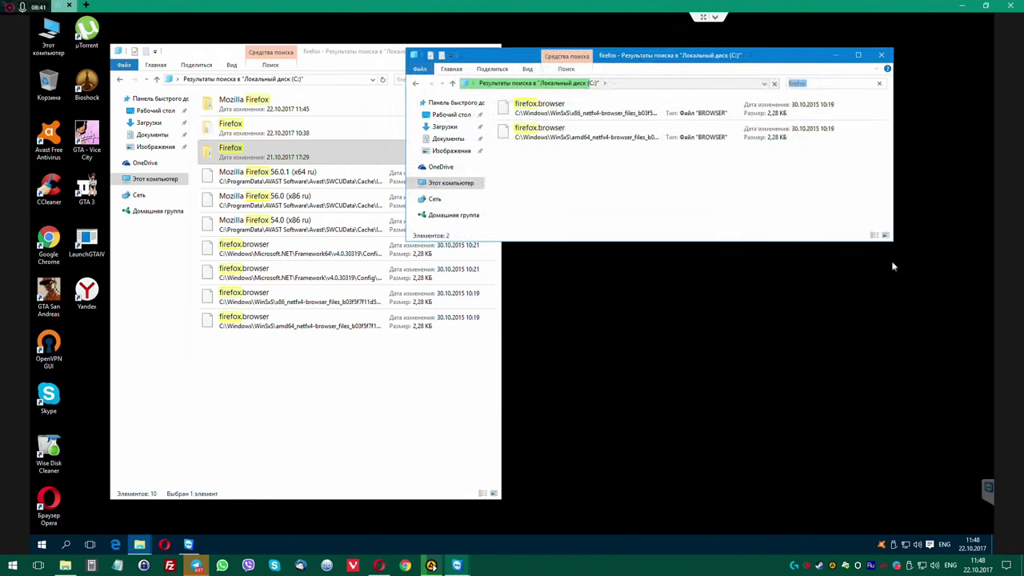
pyautogui.moveTo(894, 244); pyautogui.dragTo(992, 340)
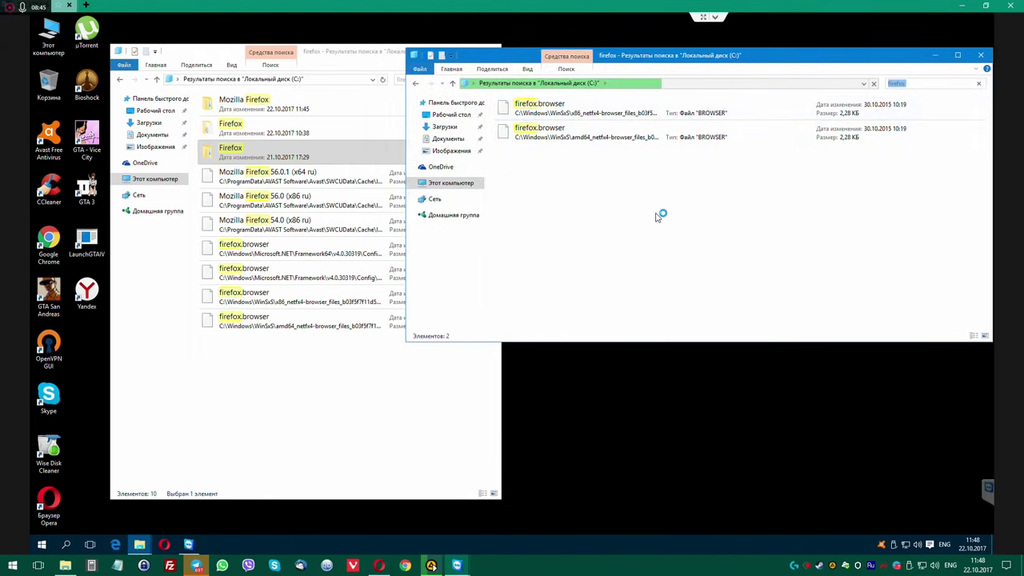
# Begin a mozilla search of drive C: in a second This PC window, then reposition the firefox results.
pyautogui.doubleClick(56, 32)
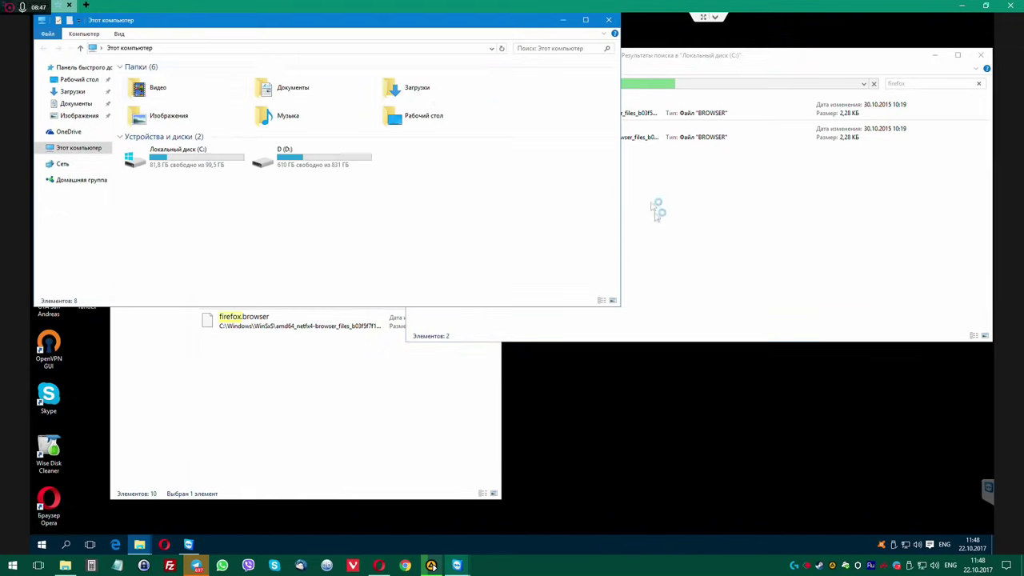
pyautogui.click(558, 50)
pyautogui.write('mozilla')
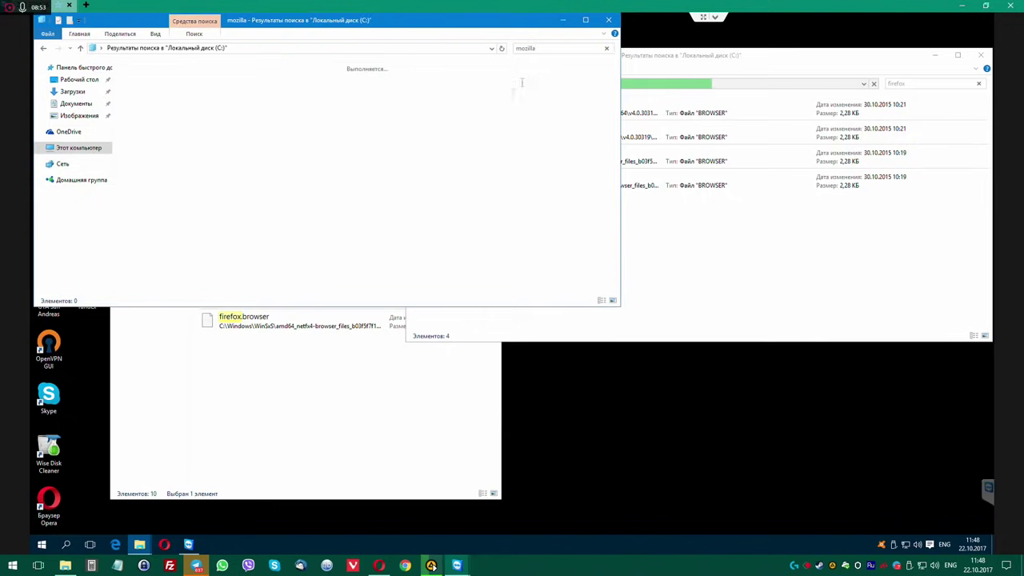
pyautogui.doubleClick(49, 500)
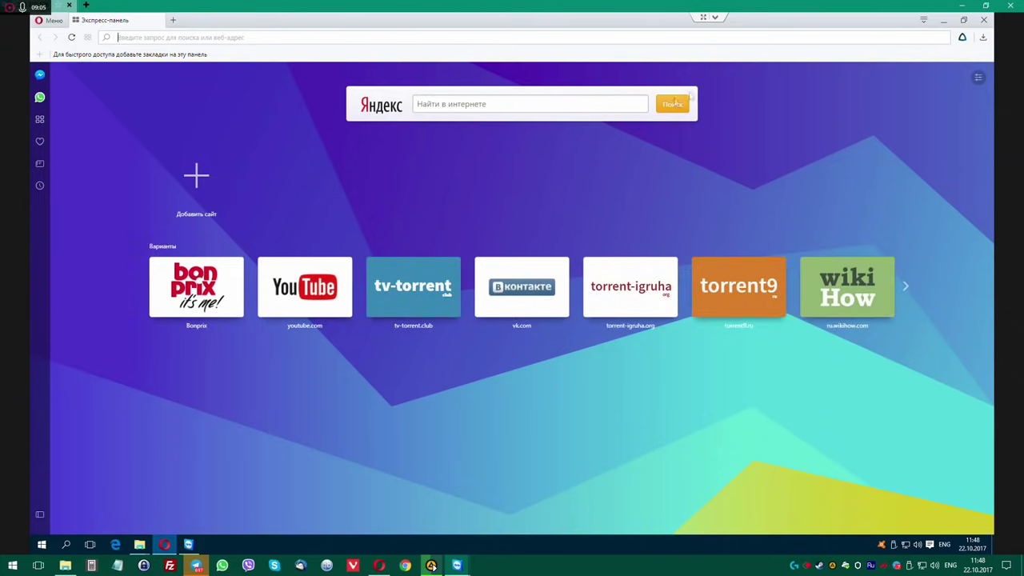
pyautogui.click(984, 20)
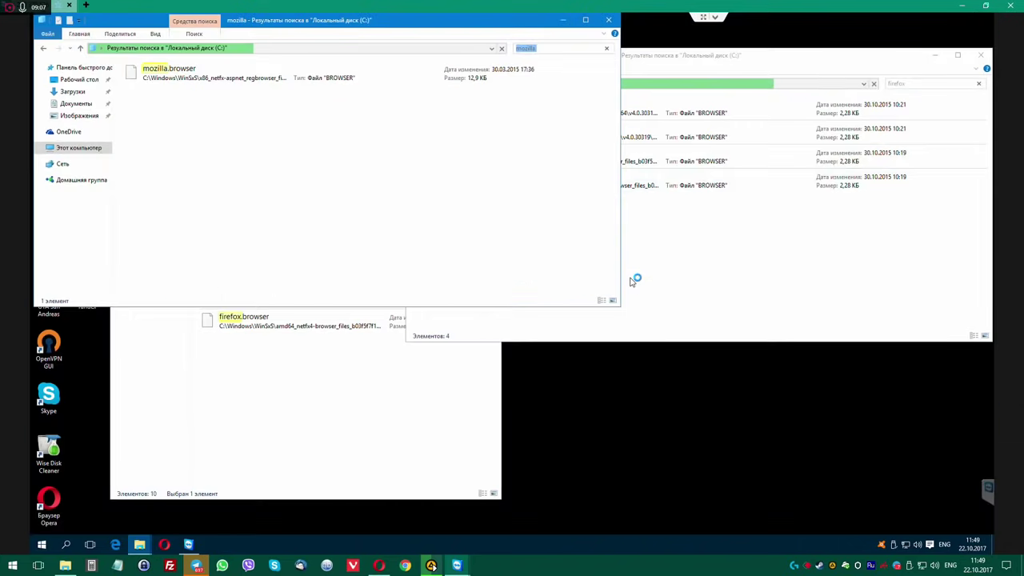
pyautogui.moveTo(708, 56); pyautogui.dragTo(678, 44)
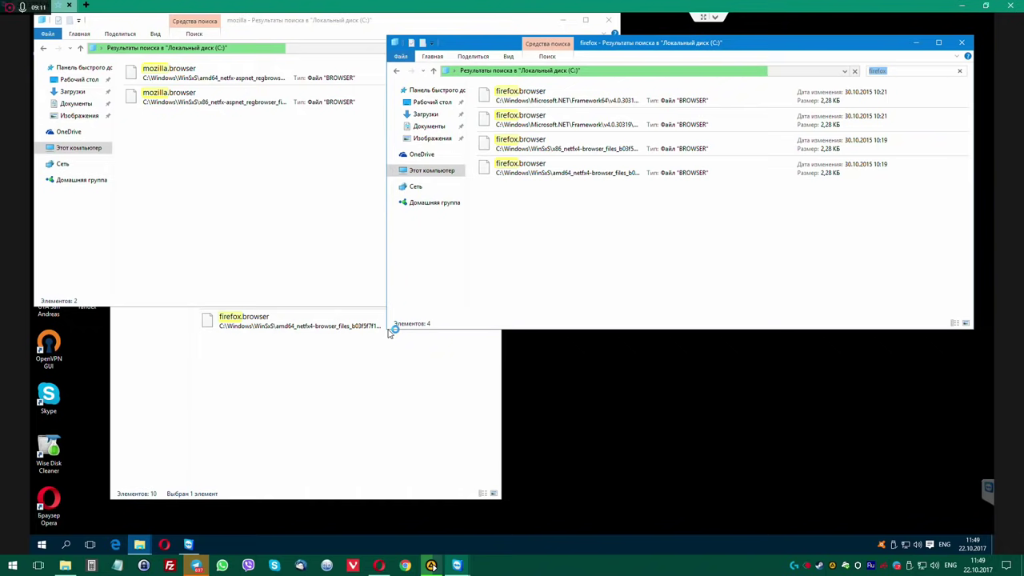
pyautogui.moveTo(384, 332); pyautogui.dragTo(519, 468)
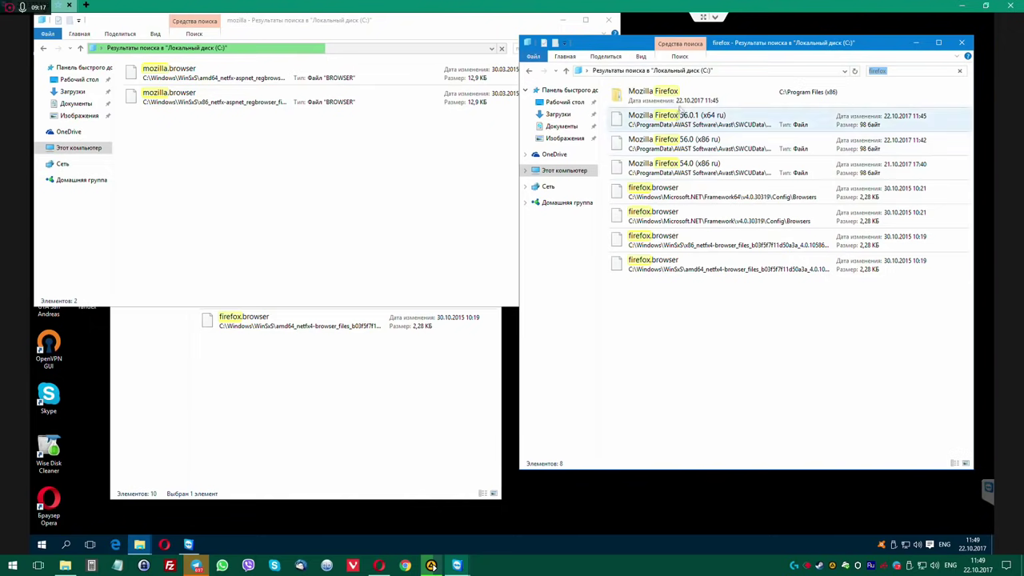
# Permanently delete the Mozilla Firefox browser folder, skipping the locked manifest.json and _locales items.
pyautogui.doubleClick(676, 96)
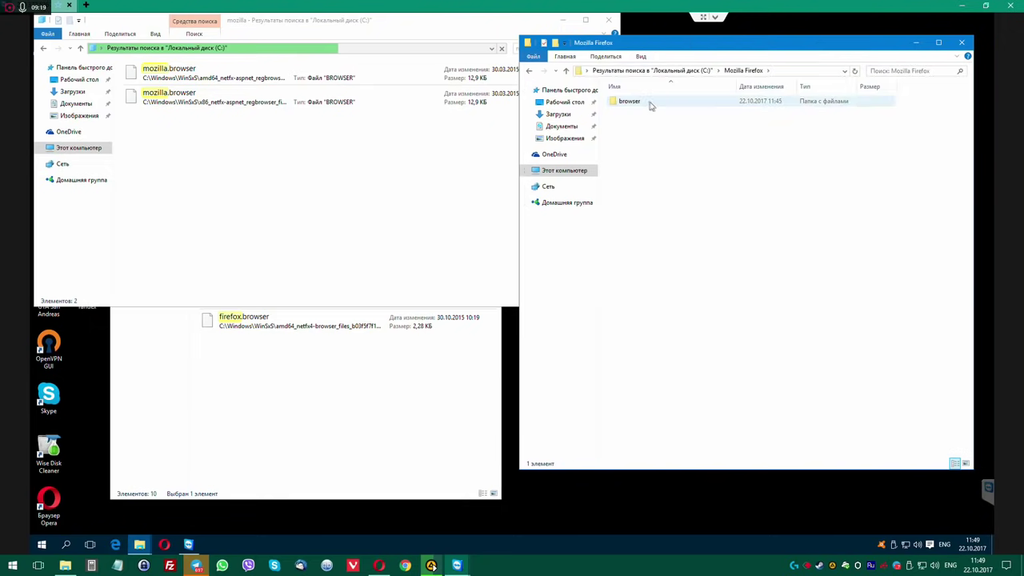
pyautogui.click(649, 104)
pyautogui.hotkey('shift', 'Delete')
pyautogui.press('Return')
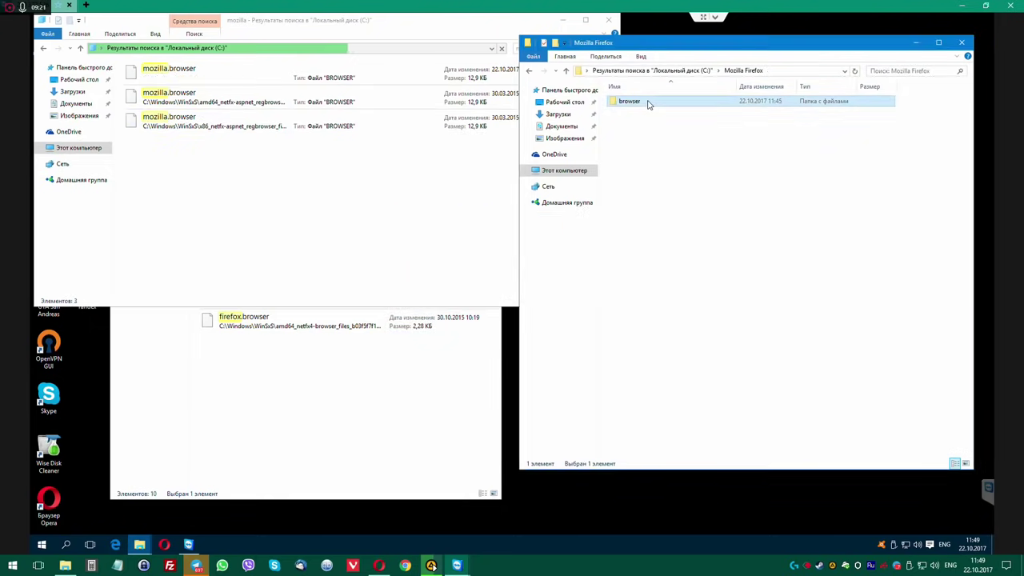
pyautogui.click(487, 215)
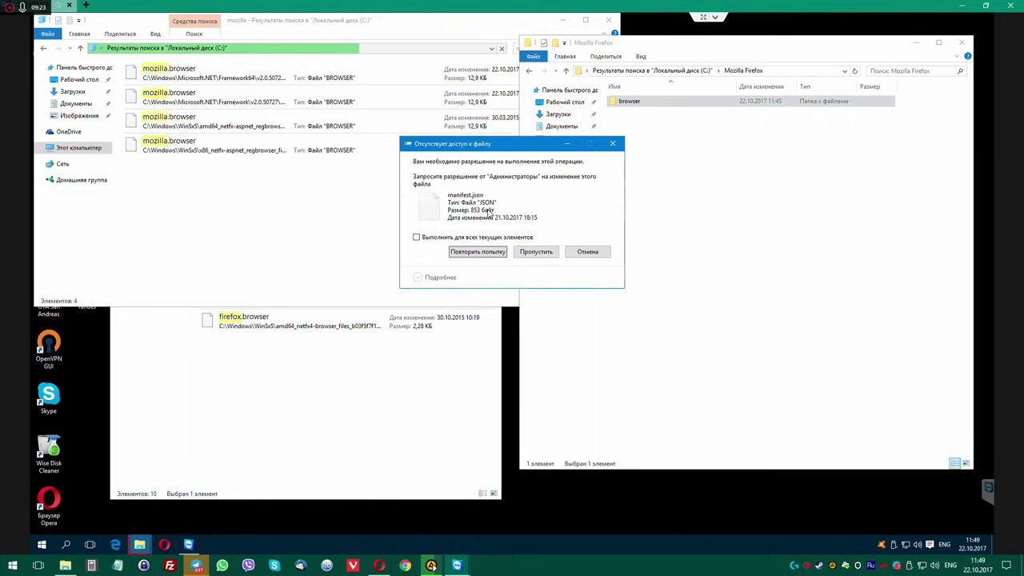
pyautogui.click(533, 251)
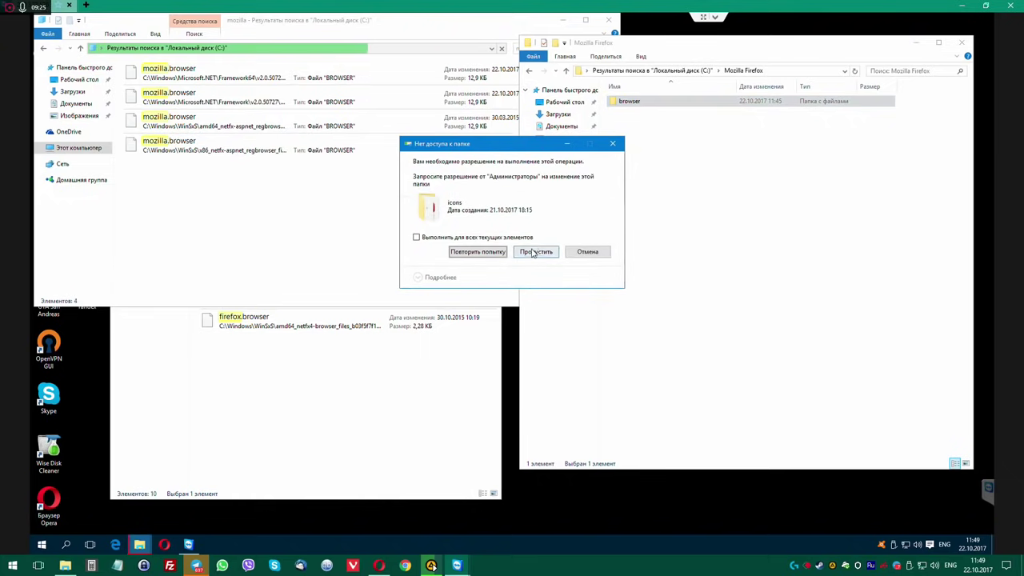
pyautogui.click(532, 252)
pyautogui.click(479, 252)
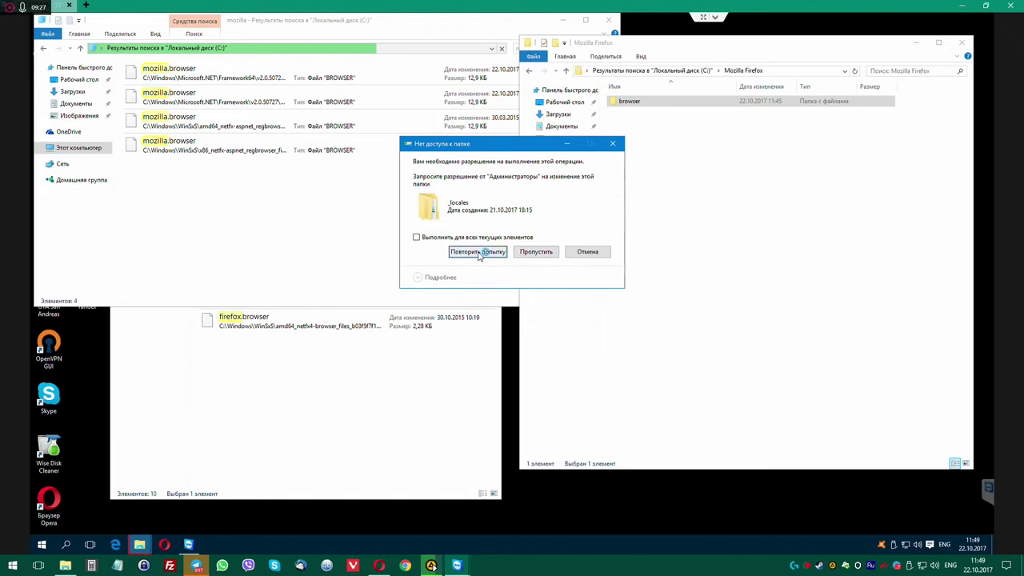
pyautogui.click(536, 251)
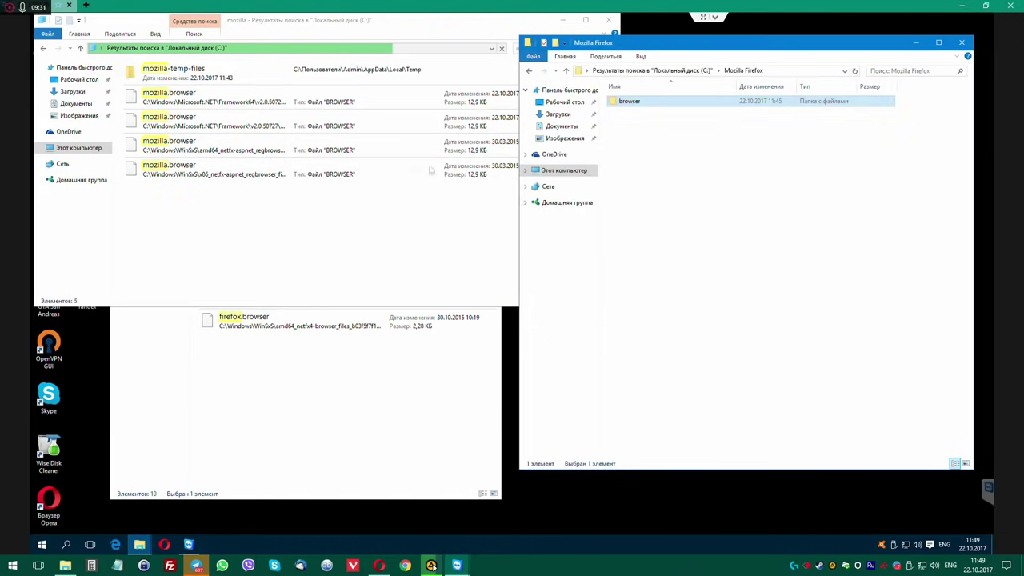
# Inspect the icons and _locales subfolders of the leftover {5C3FD6D1…} extension folder in browser\features.
pyautogui.doubleClick(652, 103)
pyautogui.doubleClick(651, 103)
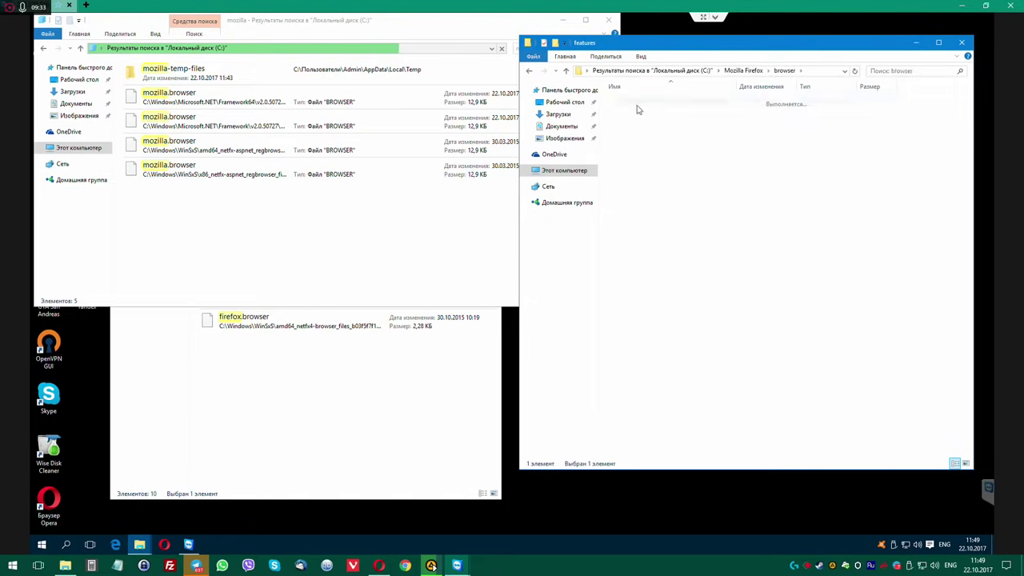
pyautogui.doubleClick(652, 103)
pyautogui.doubleClick(629, 111)
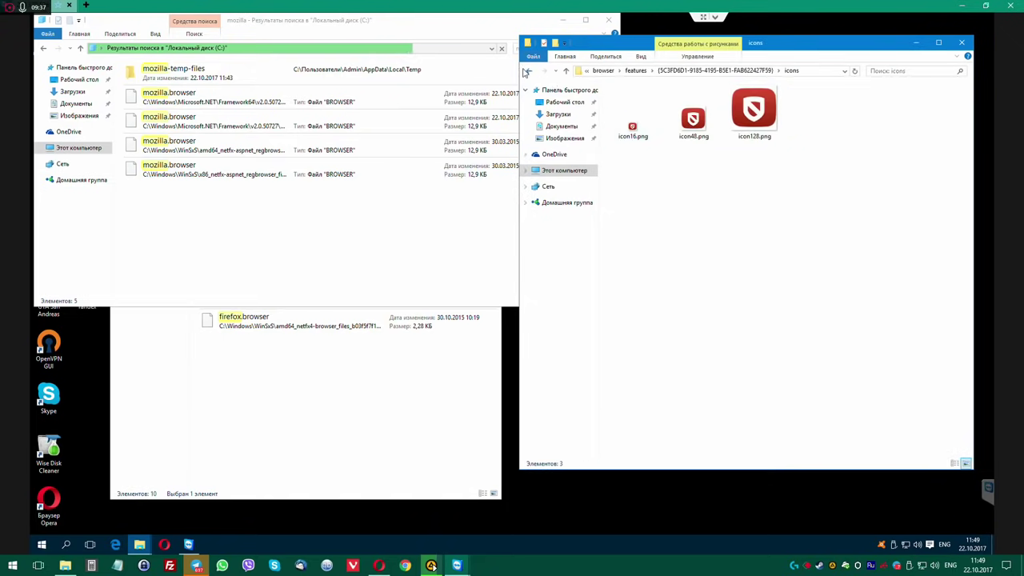
pyautogui.click(528, 70)
pyautogui.doubleClick(632, 102)
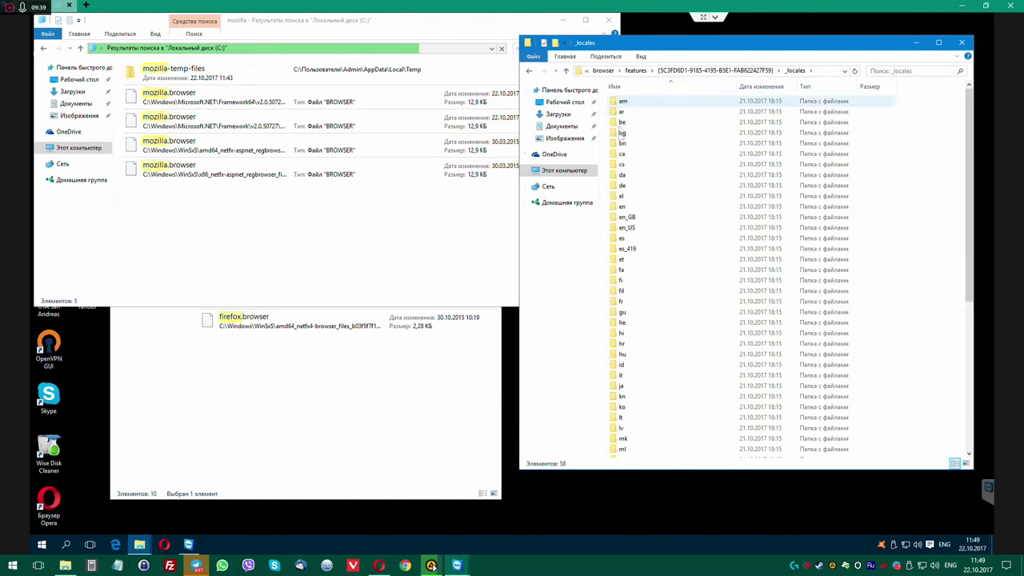
pyautogui.click(529, 72)
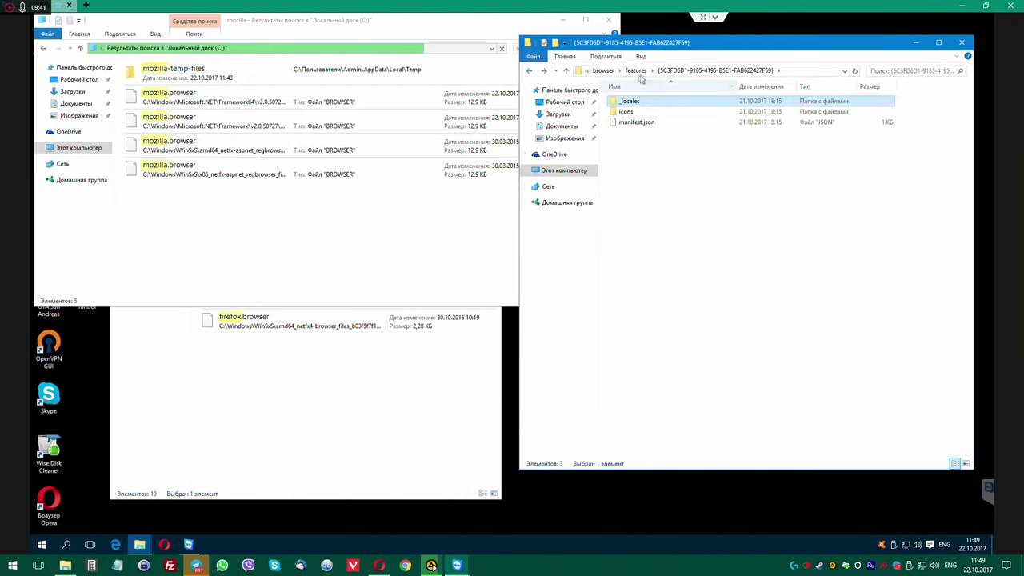
pyautogui.click(636, 72)
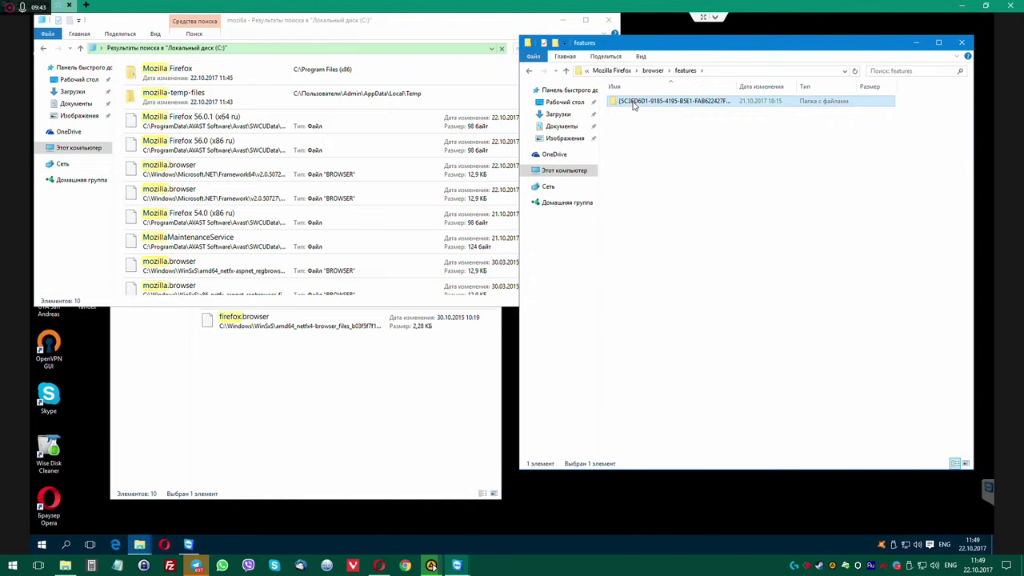
# Retry deleting the {5C3FD6D1…} folder, cancelling when manifest.json is denied.
pyautogui.press('Delete')
pyautogui.press('Return')
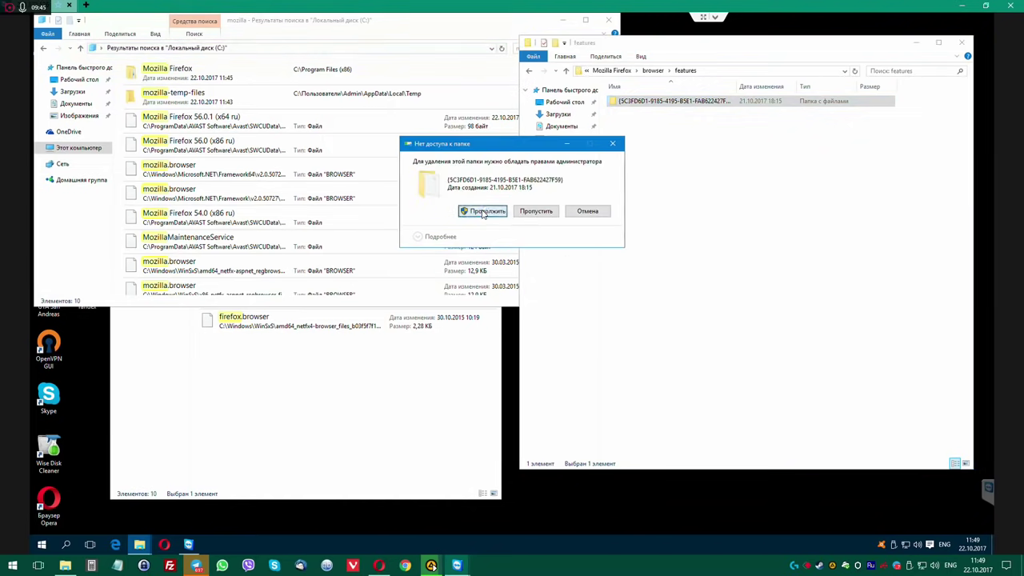
pyautogui.click(482, 212)
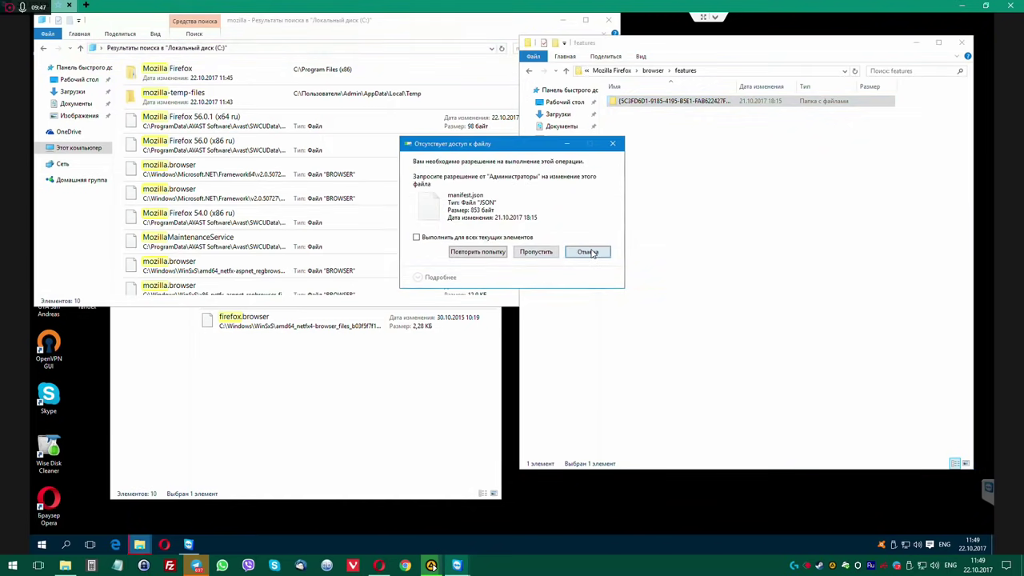
pyautogui.click(587, 251)
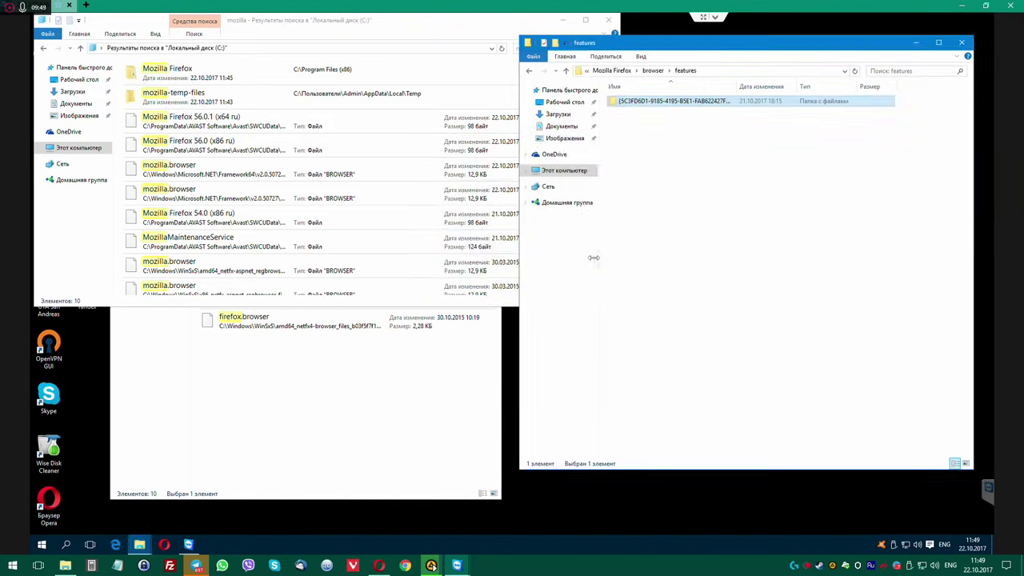
# Open the {5C3FD6D1…} folder's Properties and go to its advanced security settings.
pyautogui.rightClick(652, 105)
pyautogui.click(682, 347)
pyautogui.moveTo(698, 110); pyautogui.dragTo(514, 196)
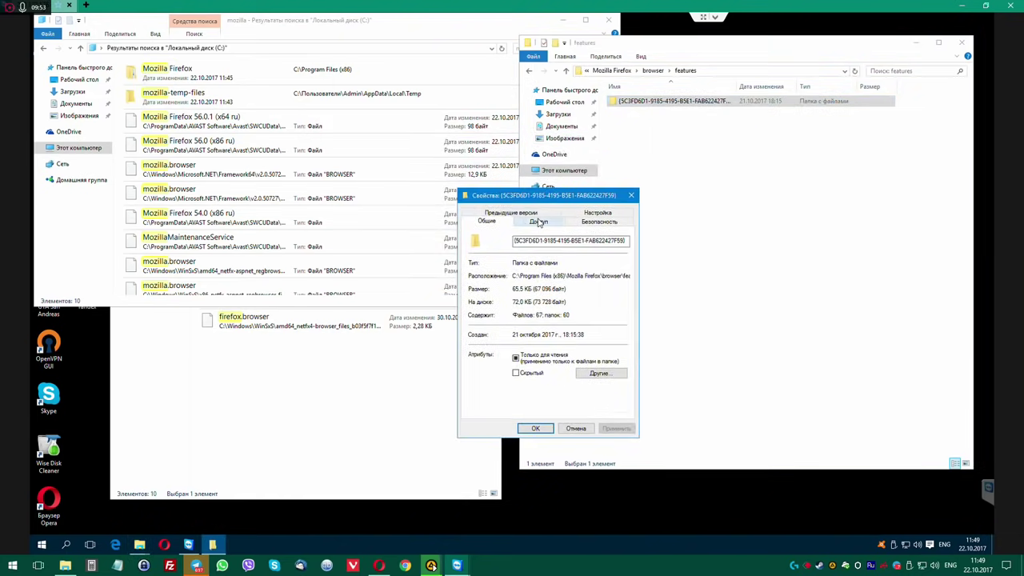
pyautogui.click(538, 221)
pyautogui.click(526, 341)
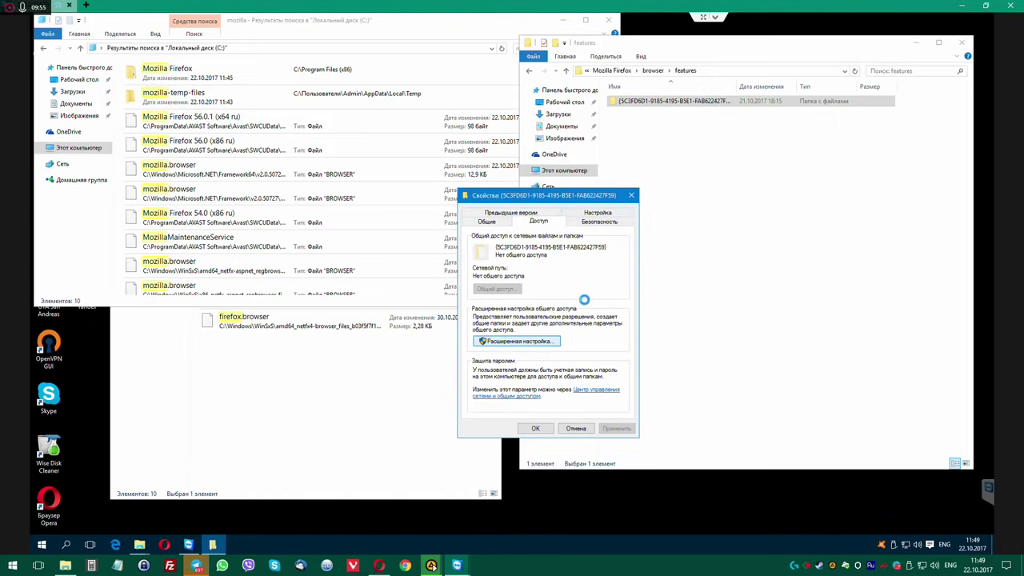
pyautogui.click(629, 211)
pyautogui.click(597, 219)
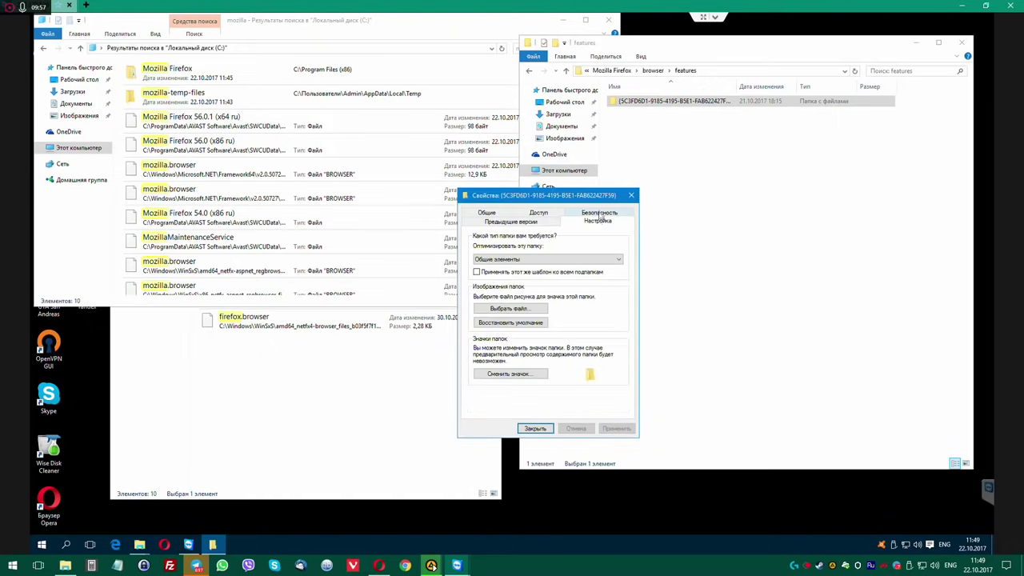
pyautogui.click(591, 213)
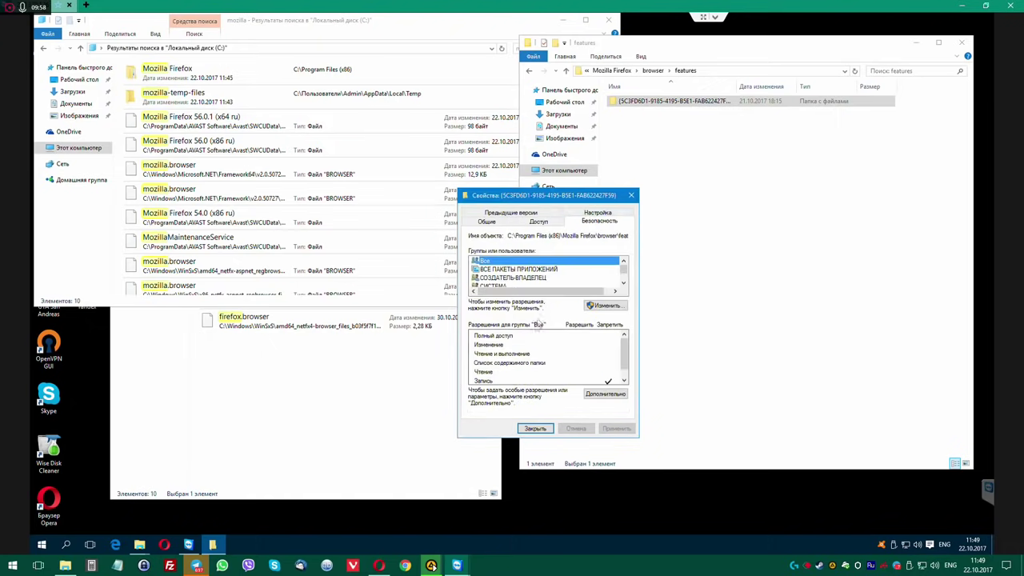
pyautogui.click(603, 395)
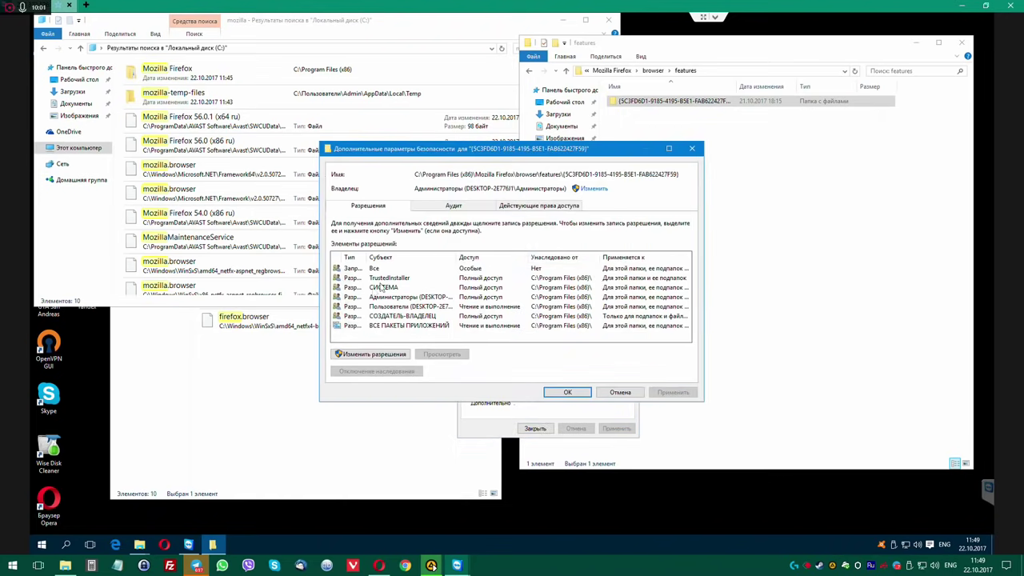
# Review the folder's Auditing tab, then disable permission inheritance on the Permissions tab.
pyautogui.click(453, 206)
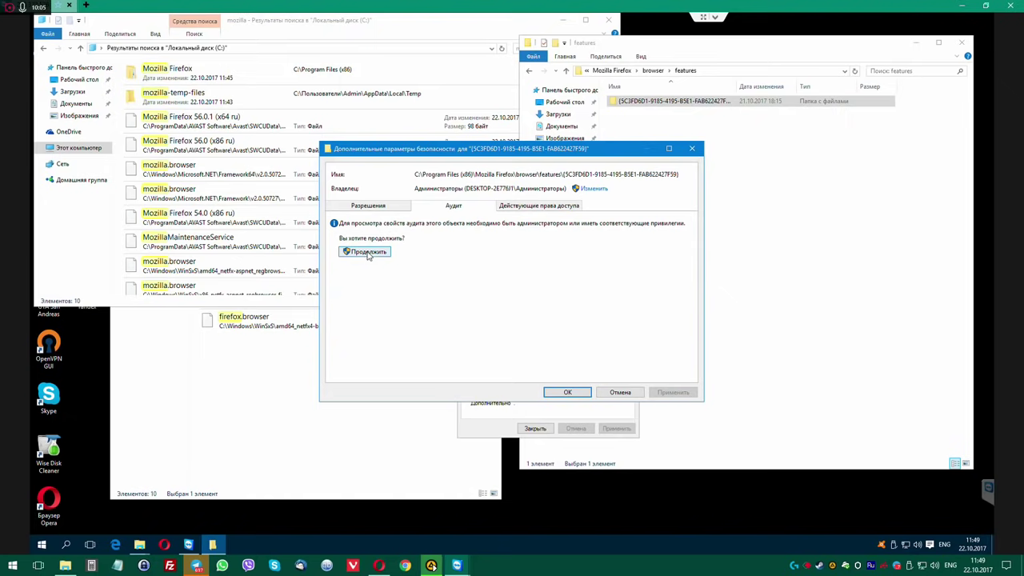
pyautogui.click(367, 253)
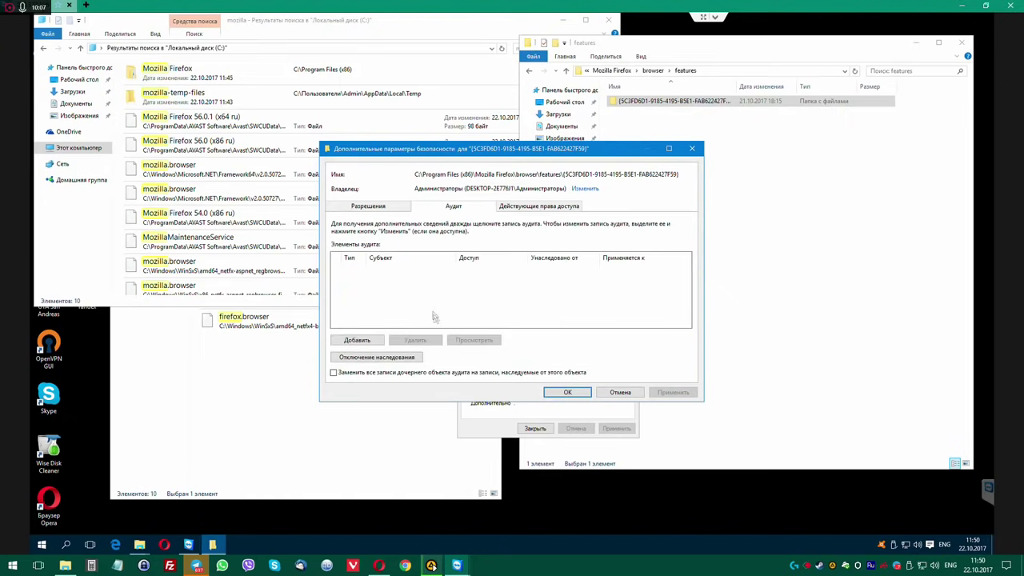
pyautogui.click(357, 340)
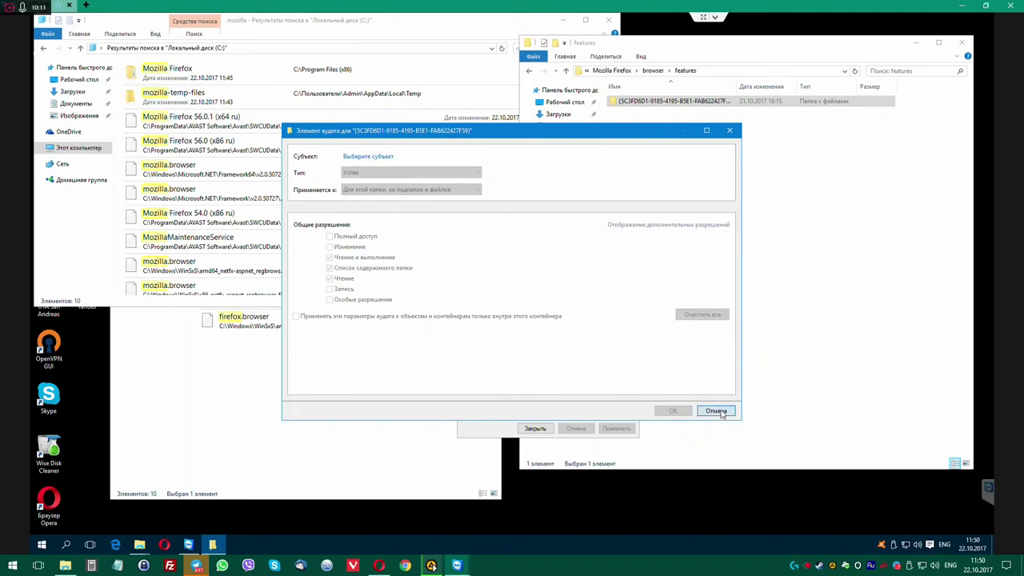
pyautogui.click(716, 411)
pyautogui.click(367, 207)
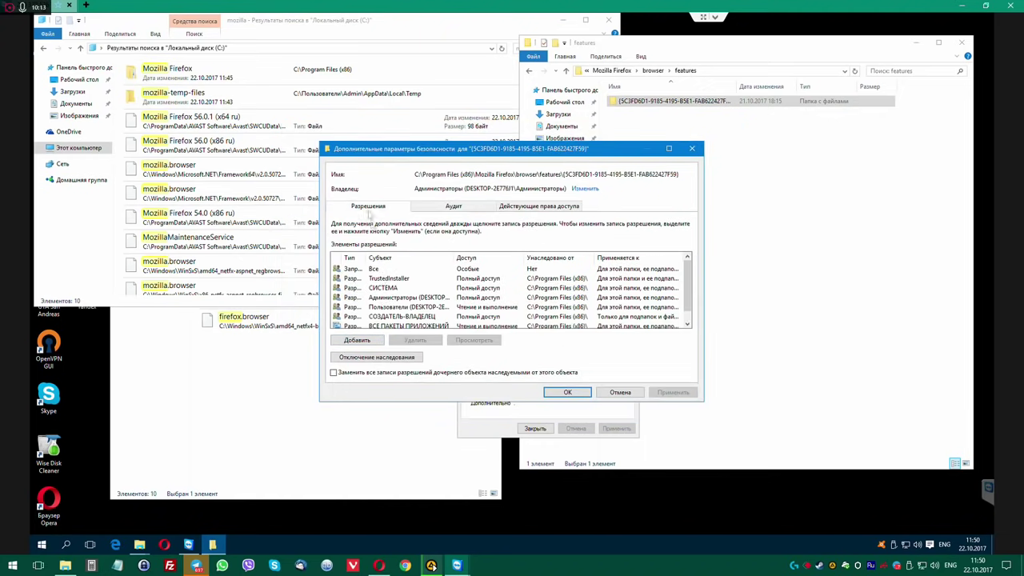
pyautogui.click(360, 360)
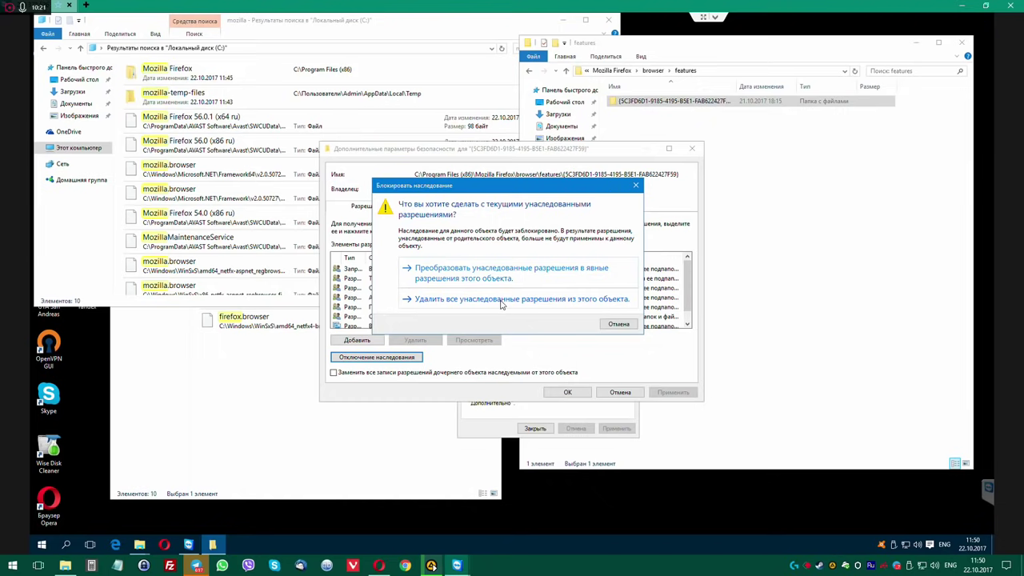
# Convert the GUID-named folder's inherited permissions into explicit ones and close its properties.
pyautogui.click(494, 276)
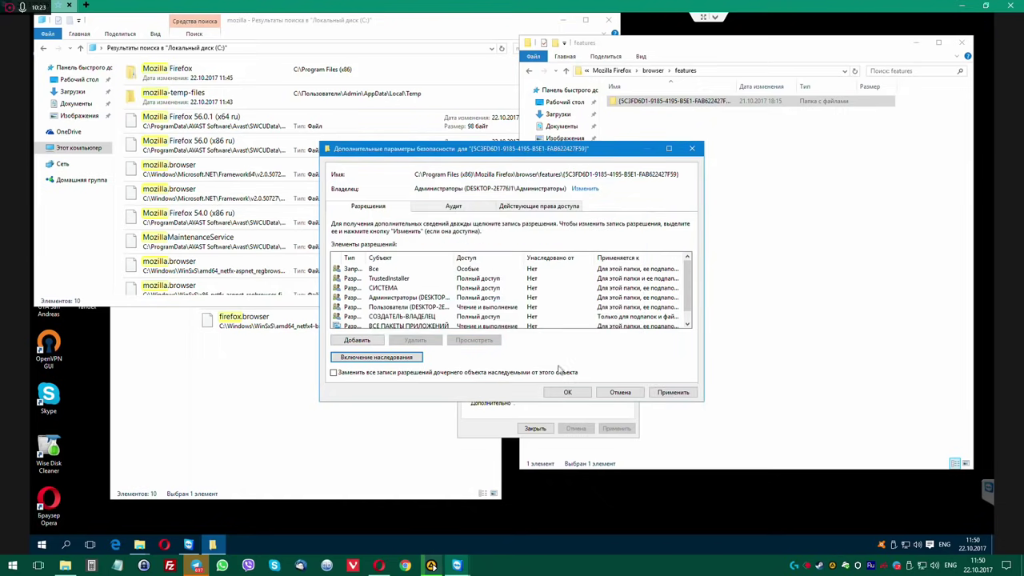
pyautogui.click(570, 393)
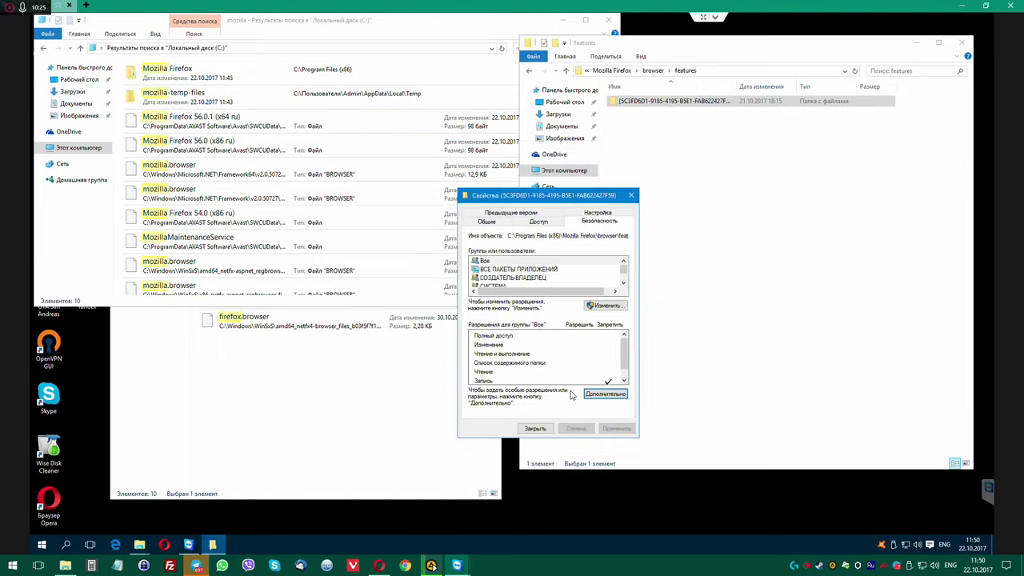
pyautogui.click(535, 427)
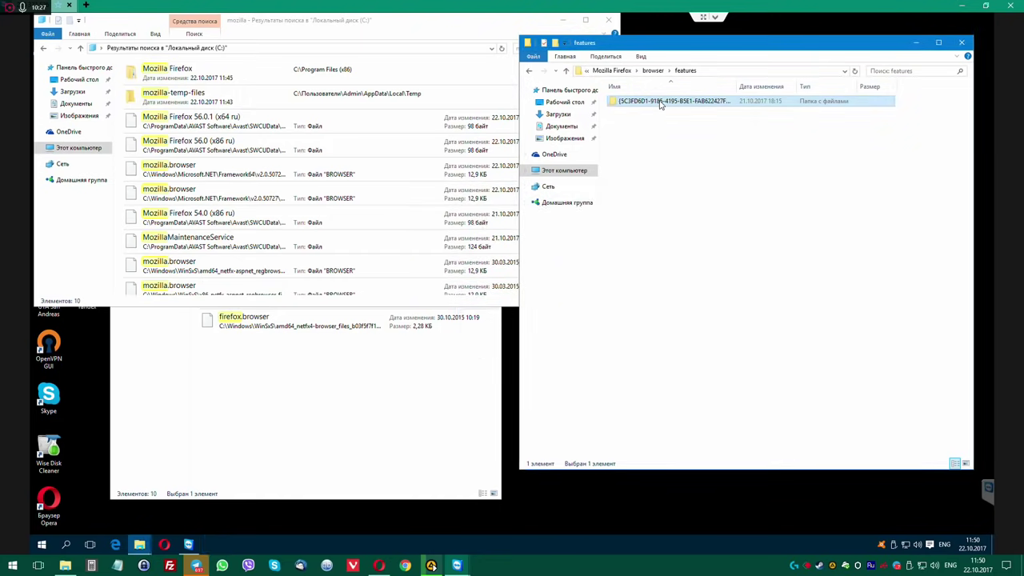
# Try deleting the {5C3FD6D1…} folder as administrator, cancelling when manifest.json blocks it.
pyautogui.press('Delete')
pyautogui.press('Return')
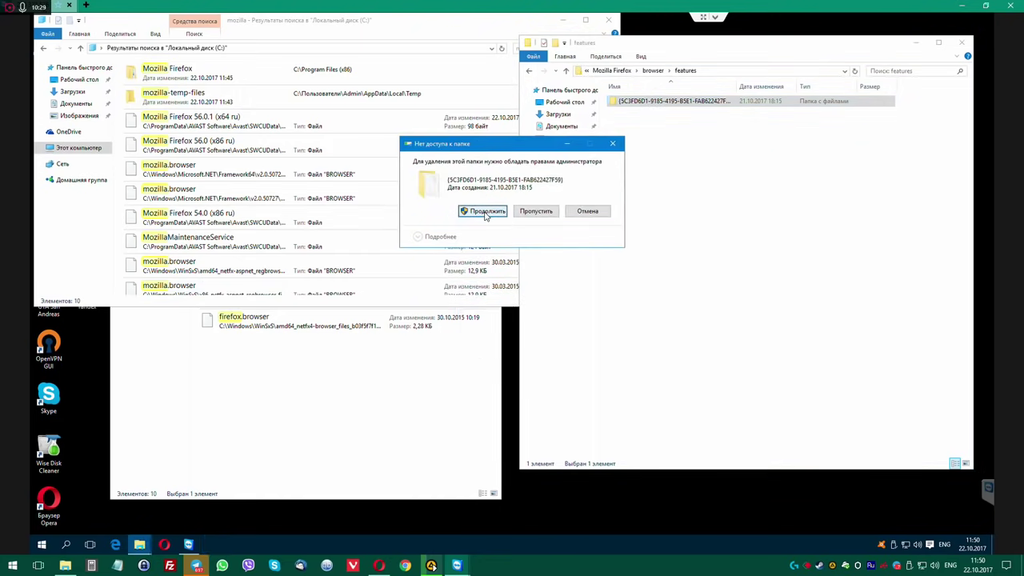
pyautogui.click(496, 209)
pyautogui.click(598, 253)
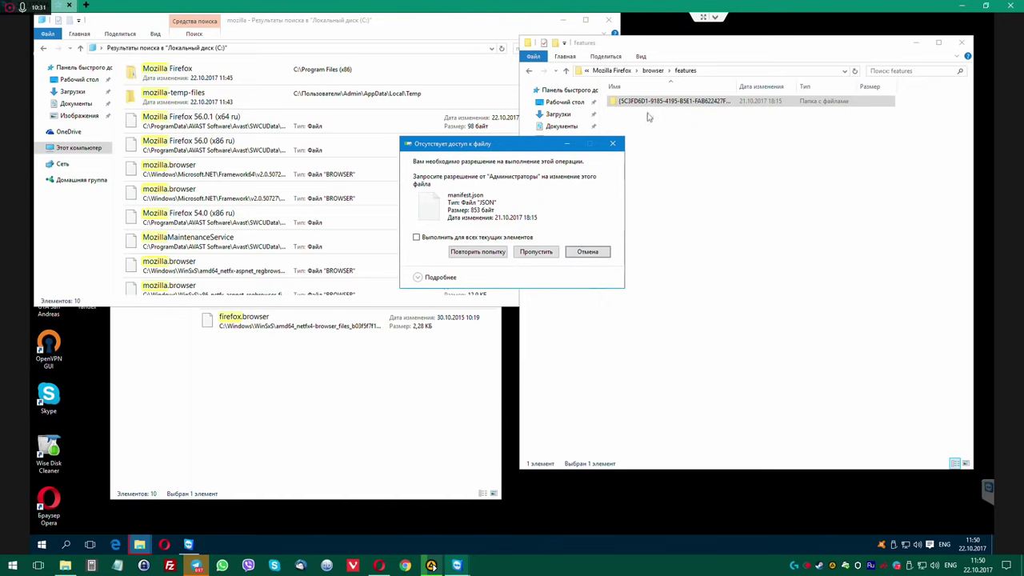
# Open the GUID-named folder's Properties window and move it to the screen centre.
pyautogui.rightClick(645, 102)
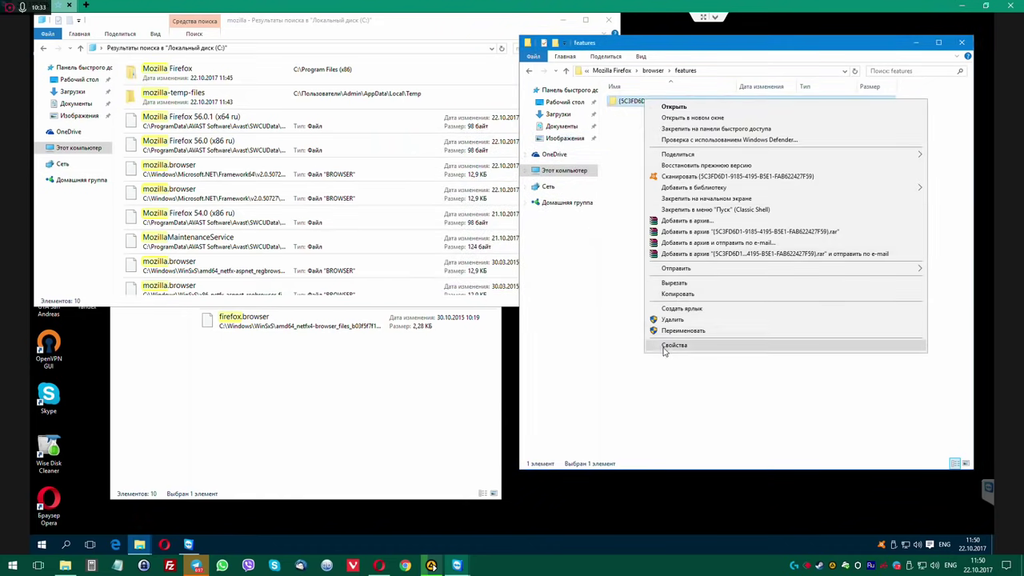
pyautogui.click(667, 346)
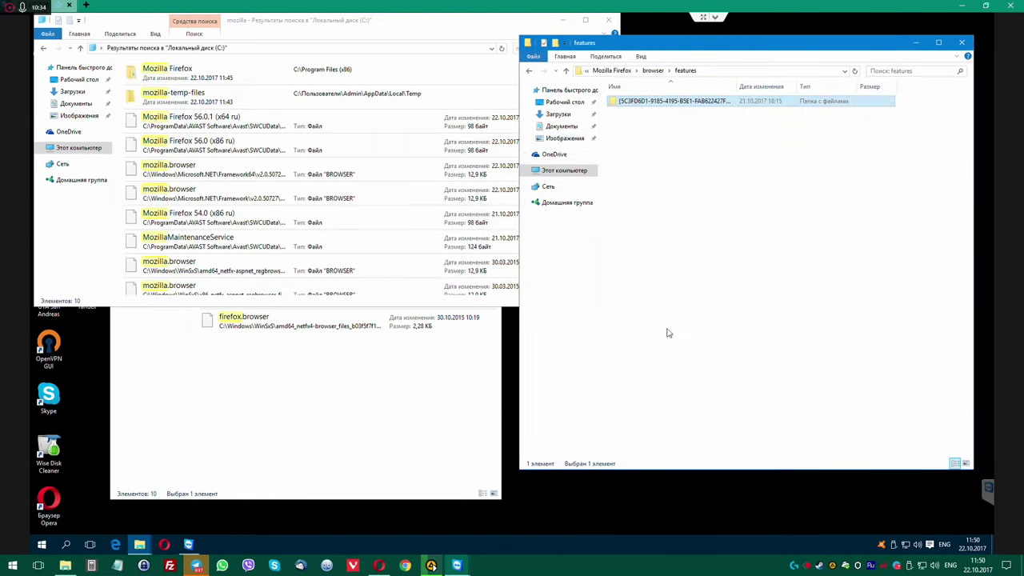
pyautogui.doubleClick(246, 96)
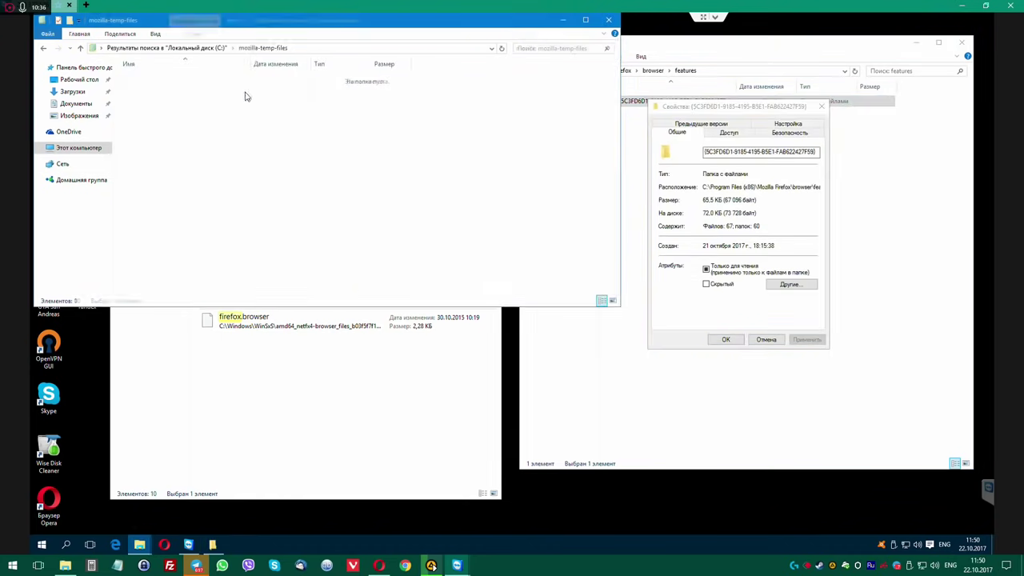
pyautogui.click(212, 49)
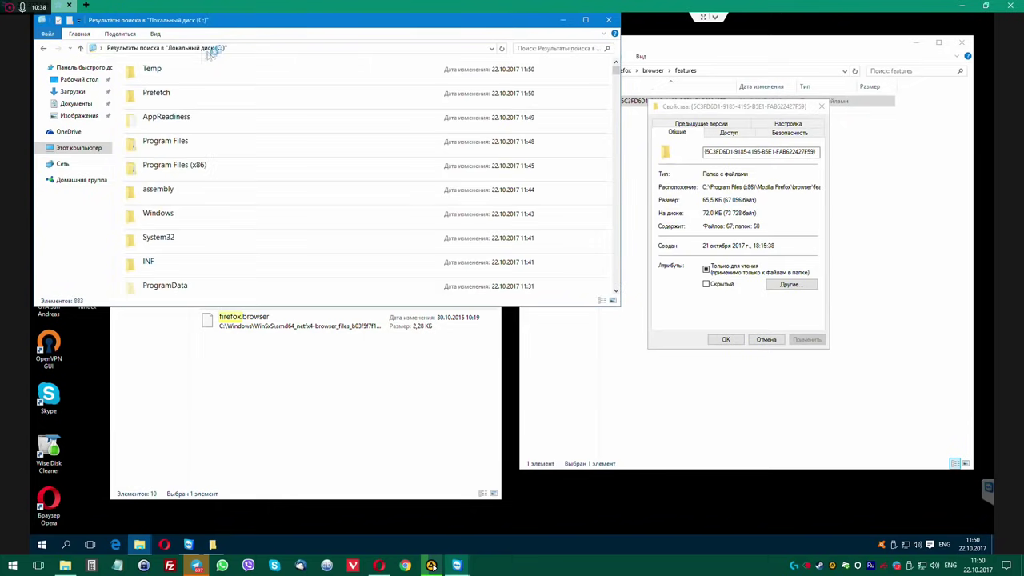
pyautogui.click(45, 49)
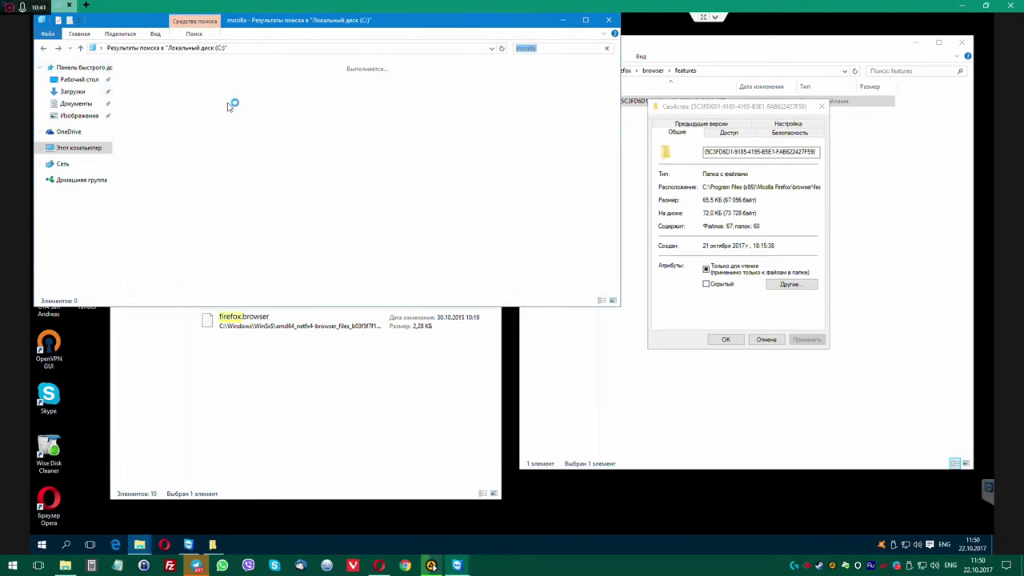
pyautogui.moveTo(726, 109); pyautogui.dragTo(463, 168)
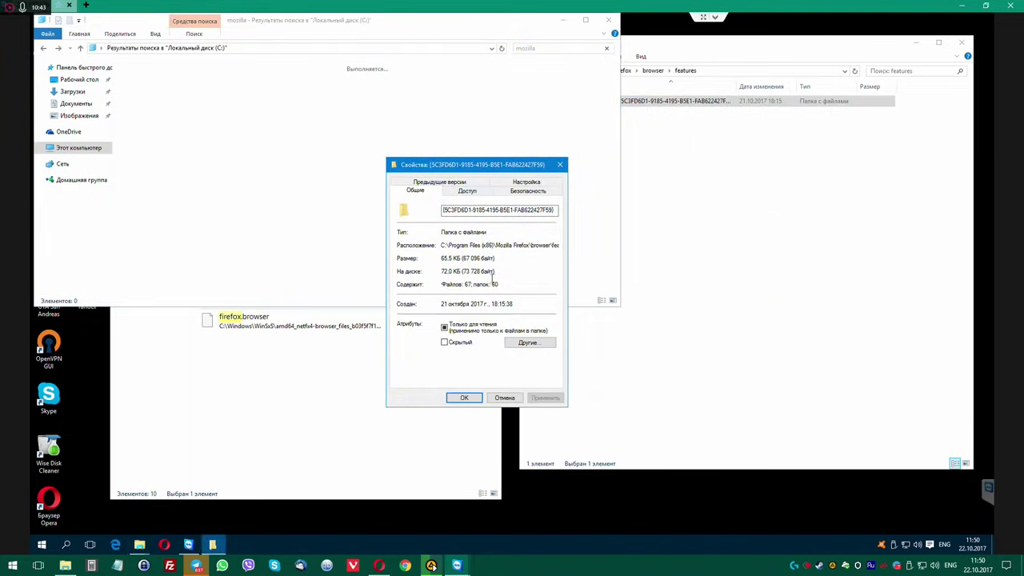
# Give Everyone (Все) and Users (Пользователи) full control in the folder's security permissions.
pyautogui.click(521, 190)
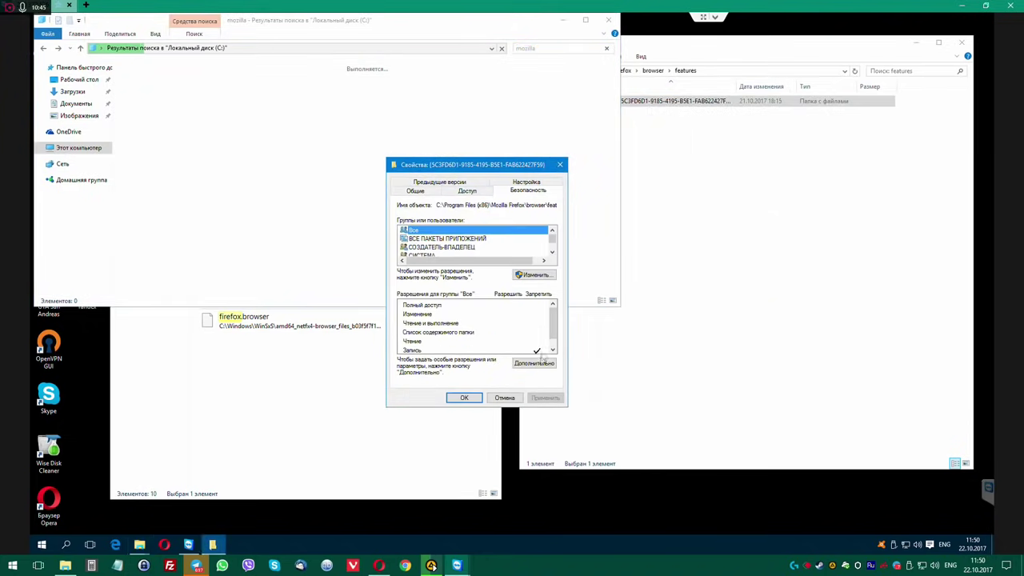
pyautogui.click(534, 274)
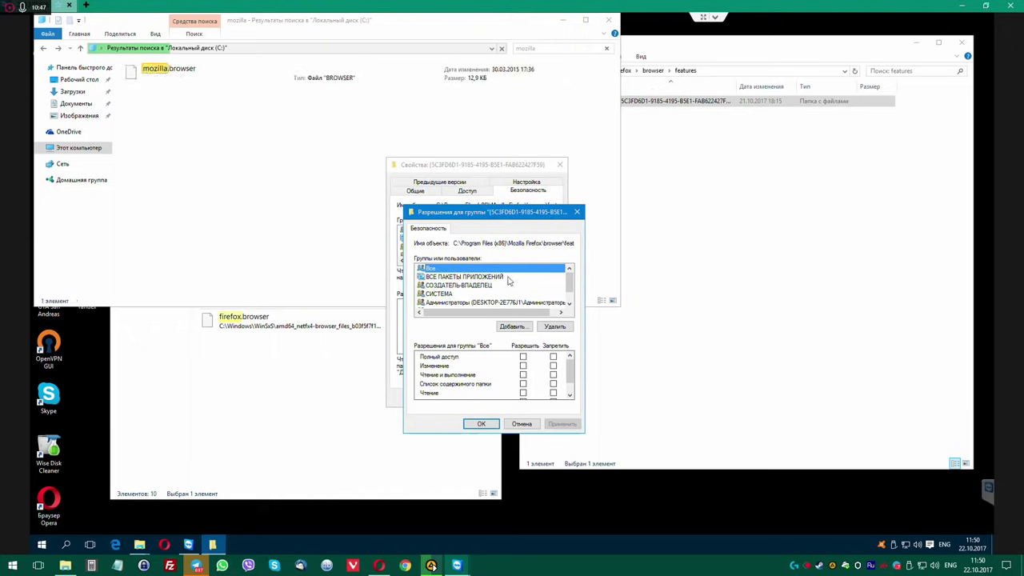
pyautogui.click(523, 357)
pyautogui.moveTo(570, 277); pyautogui.dragTo(567, 307)
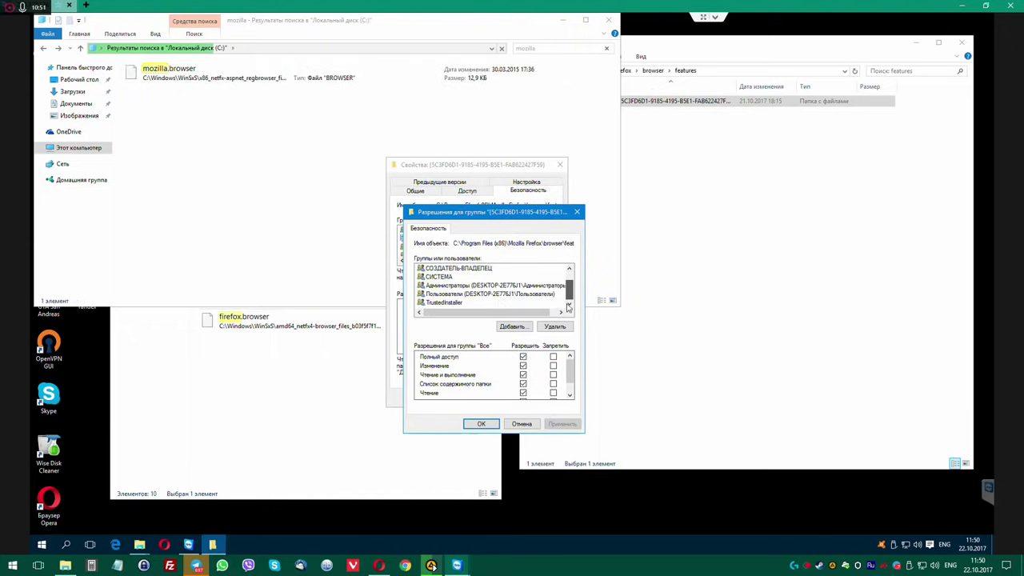
pyautogui.click(485, 294)
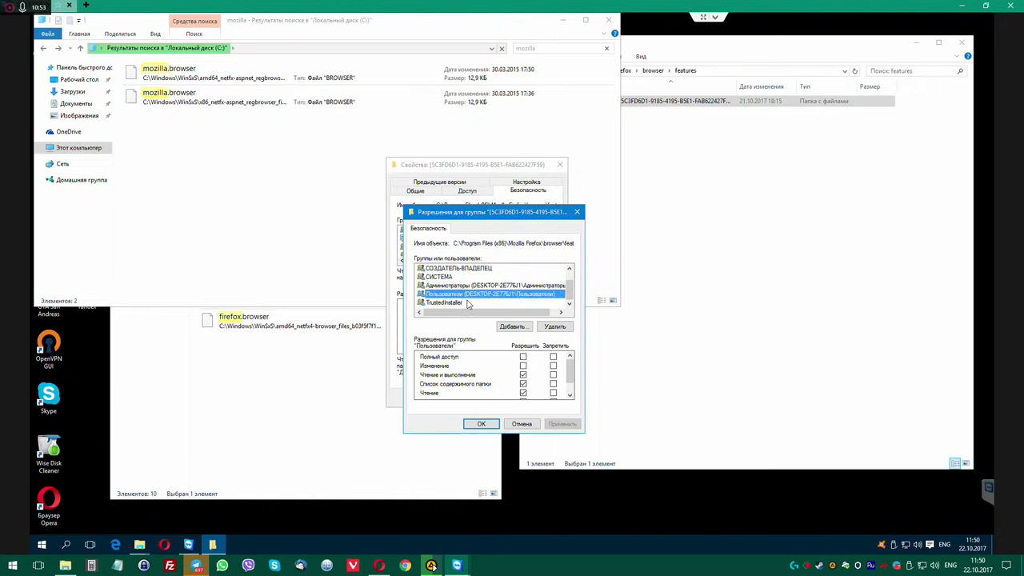
pyautogui.click(523, 357)
pyautogui.scroll(2, 462, 293)
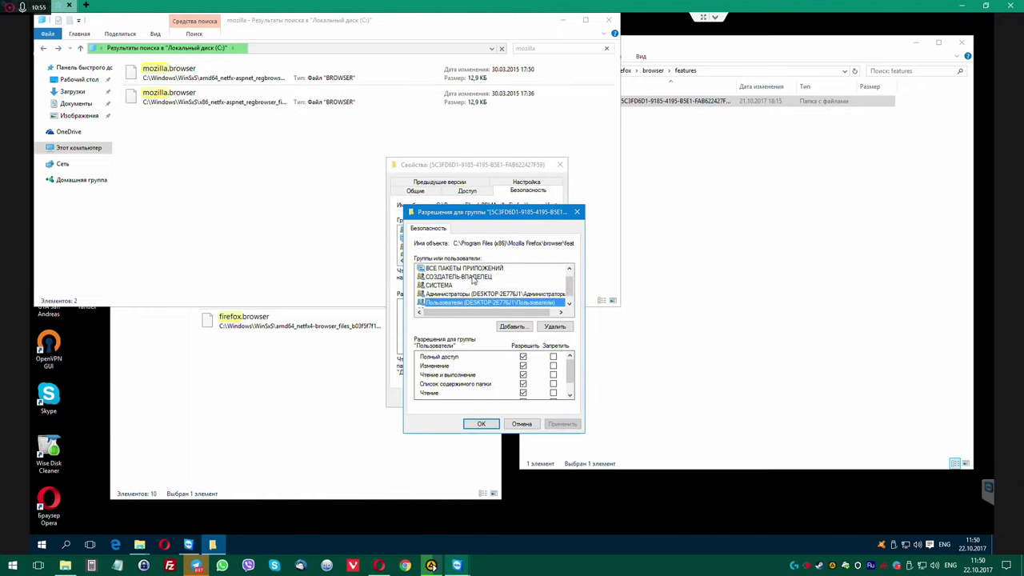
pyautogui.click(482, 302)
pyautogui.click(482, 279)
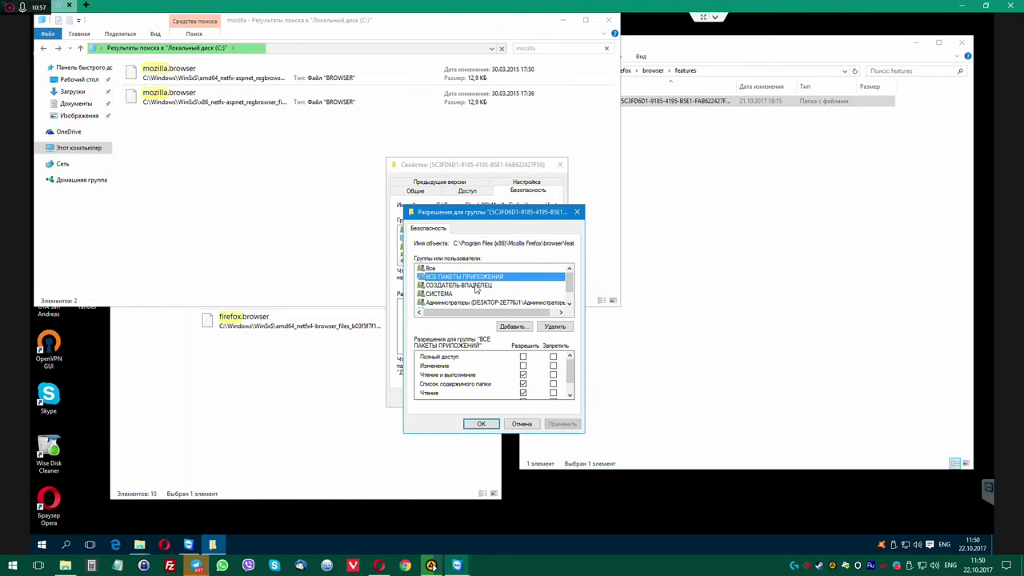
pyautogui.click(456, 268)
# Add the Administrators group (Администраторы) to the folder's permissions and save them.
pyautogui.click(511, 326)
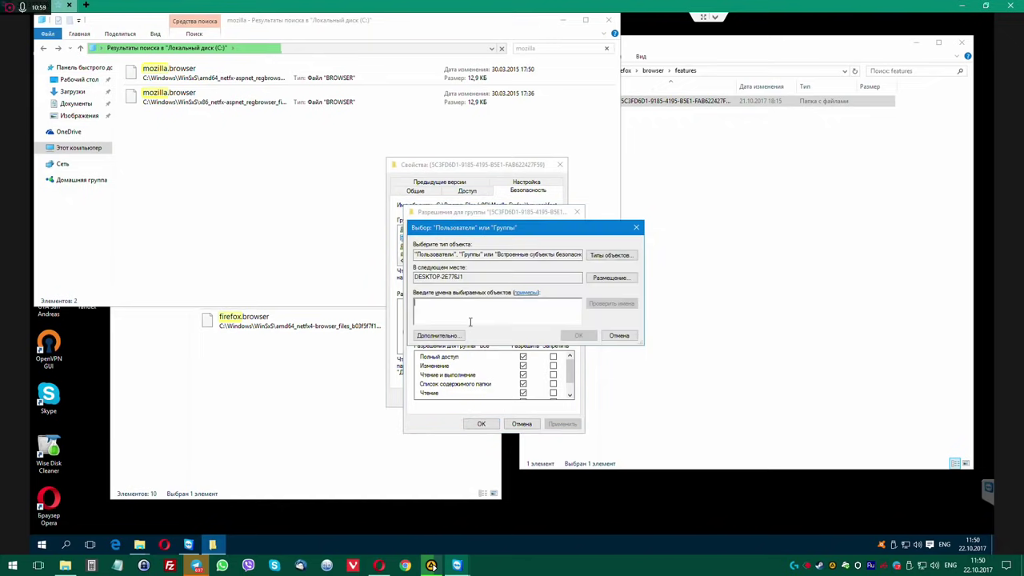
pyautogui.click(457, 334)
pyautogui.click(643, 338)
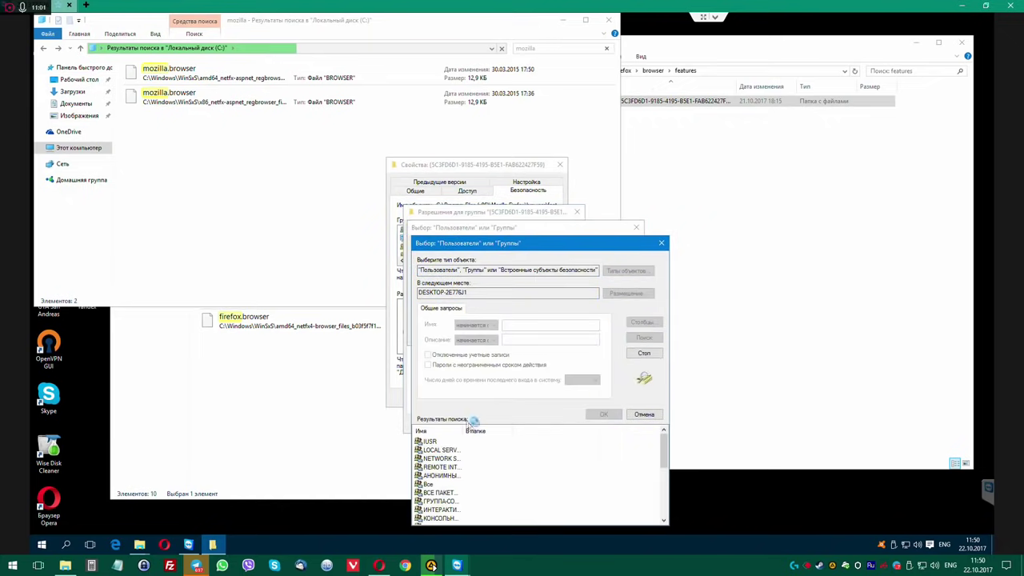
pyautogui.scroll(-2, 496, 474)
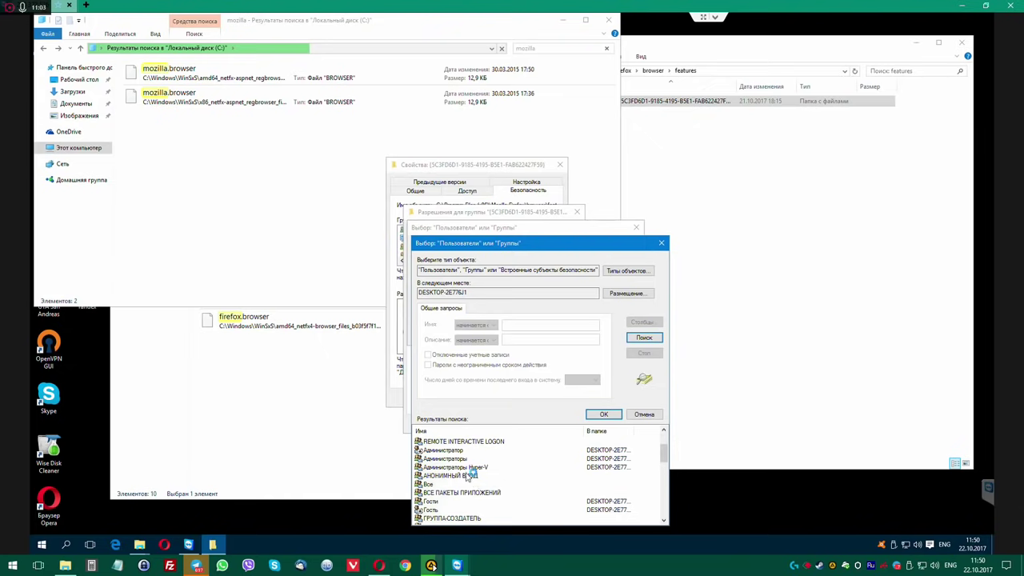
pyautogui.click(471, 459)
pyautogui.click(604, 414)
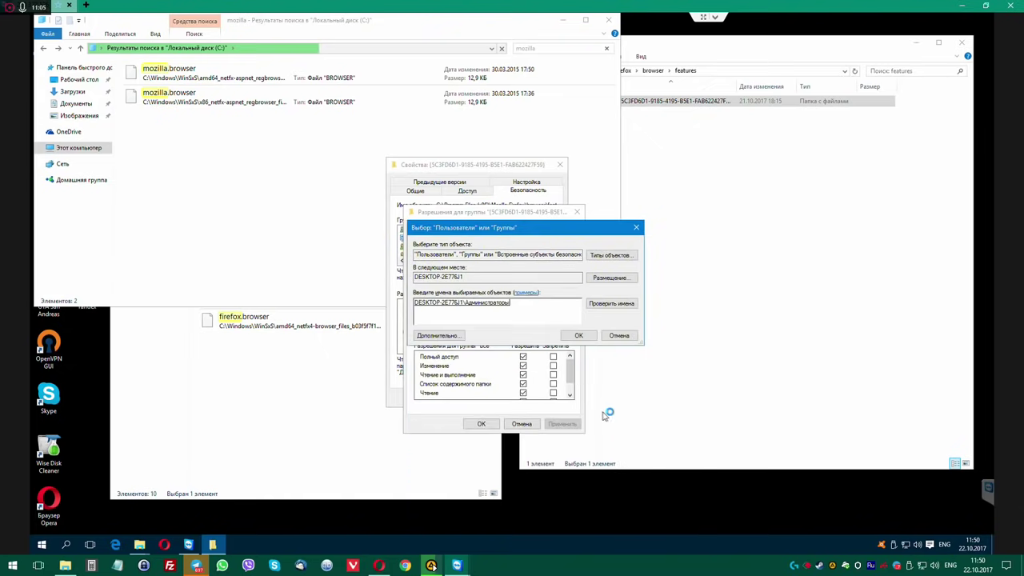
pyautogui.click(577, 334)
pyautogui.click(480, 423)
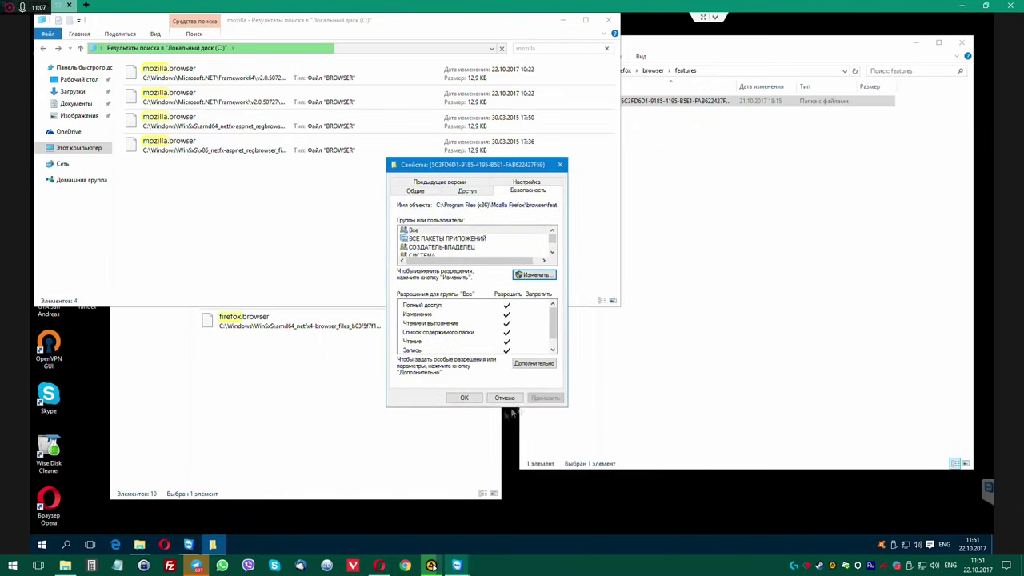
# Retry deleting the folder as administrator, skipping manifest.json and cancelling at the icons folder.
pyautogui.click(464, 398)
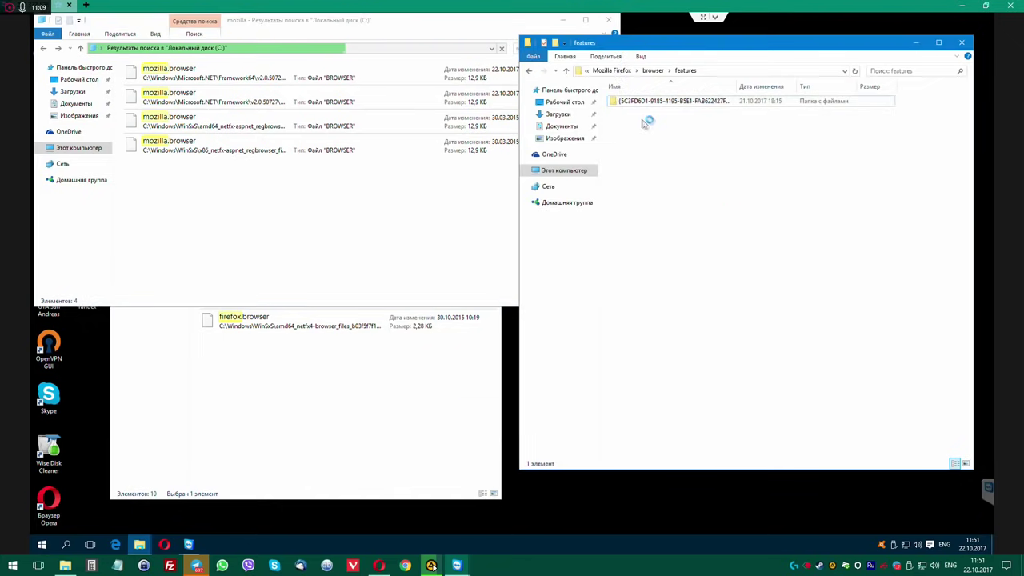
pyautogui.press('Delete')
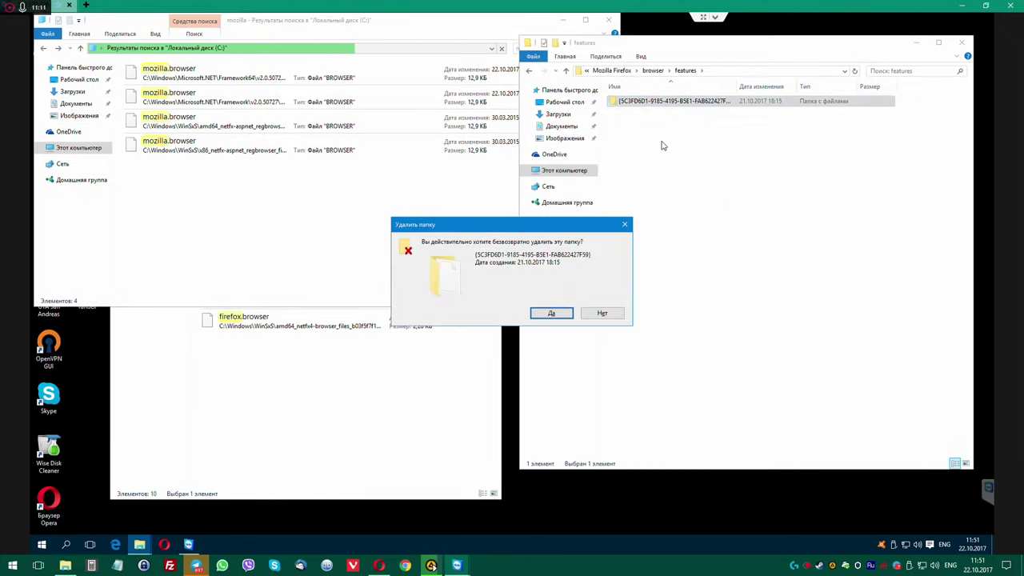
pyautogui.press('Return')
pyautogui.click(484, 211)
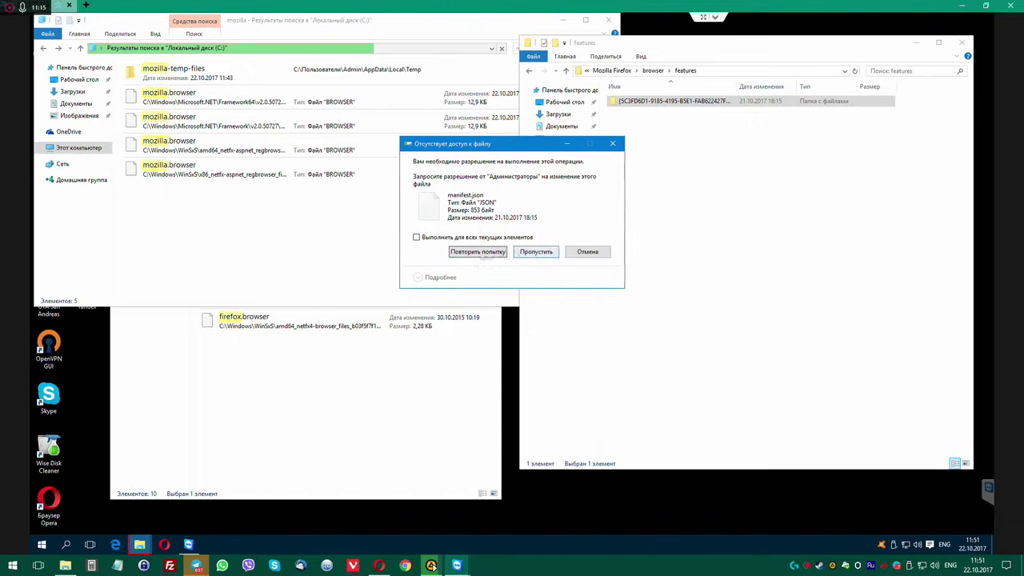
pyautogui.click(488, 252)
pyautogui.click(537, 252)
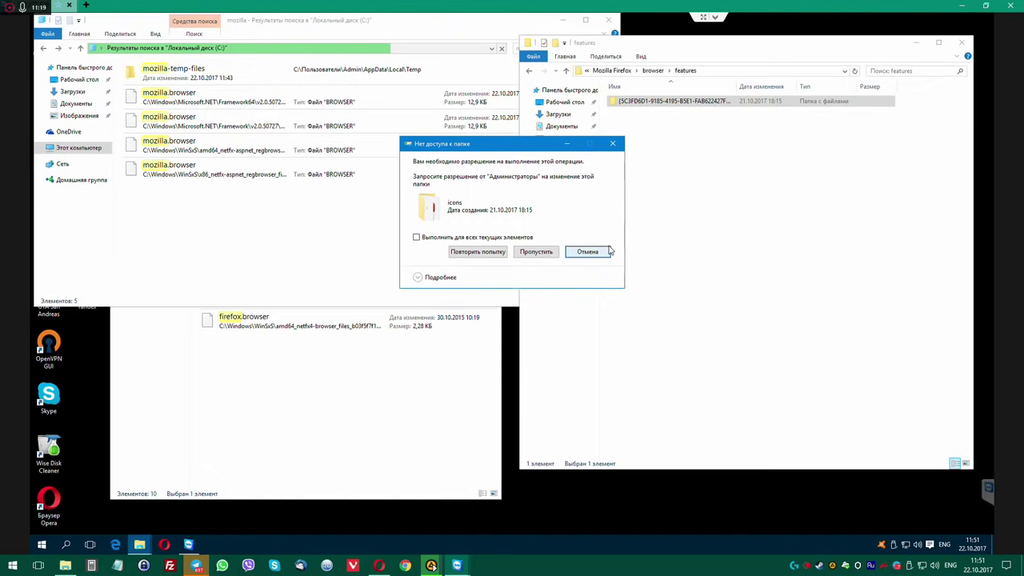
pyautogui.click(598, 253)
# Replace all child object permissions with inheritable ones in the folder's advanced security settings.
pyautogui.rightClick(647, 101)
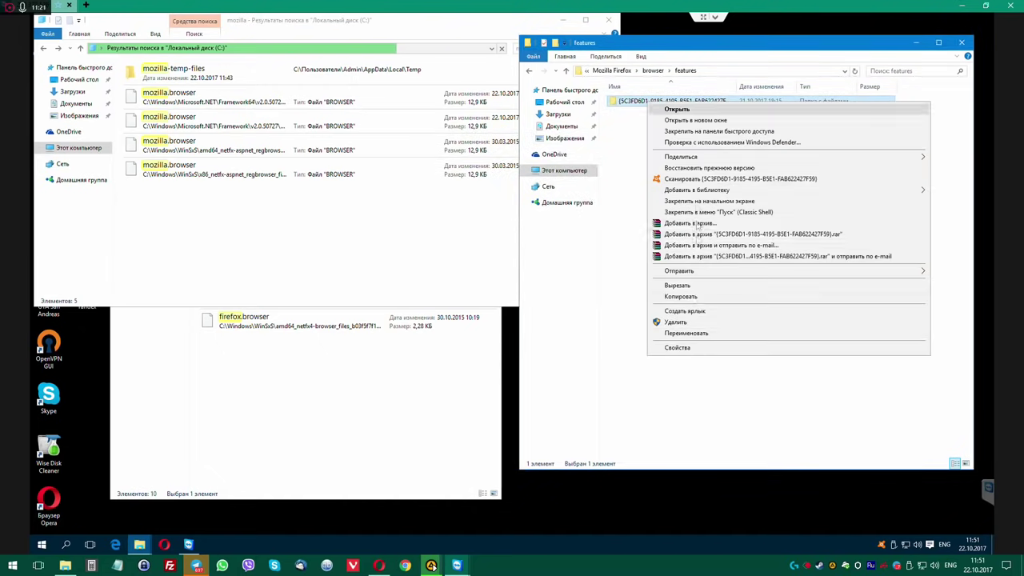
pyautogui.click(677, 349)
pyautogui.moveTo(731, 115); pyautogui.dragTo(443, 228)
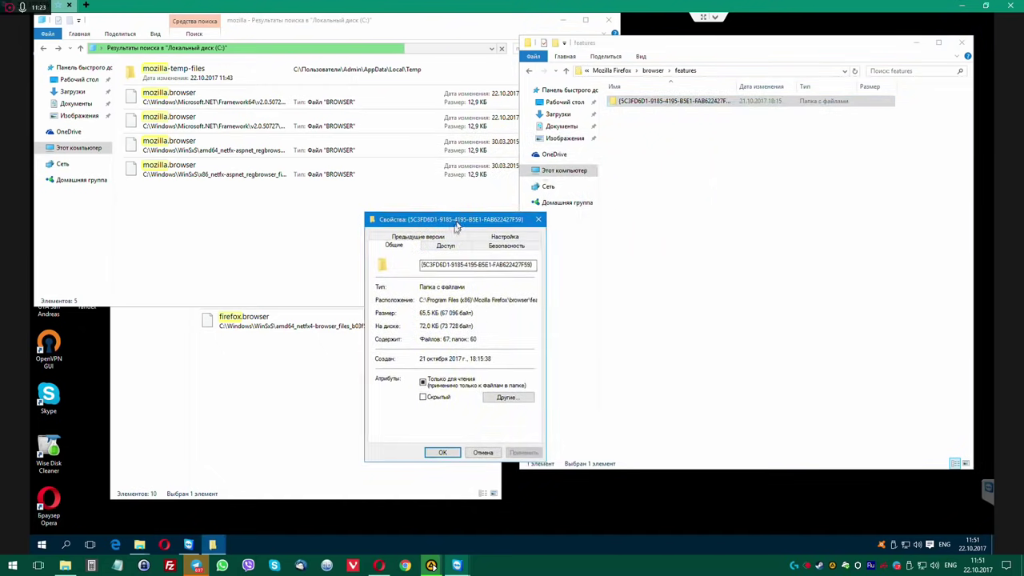
pyautogui.click(505, 246)
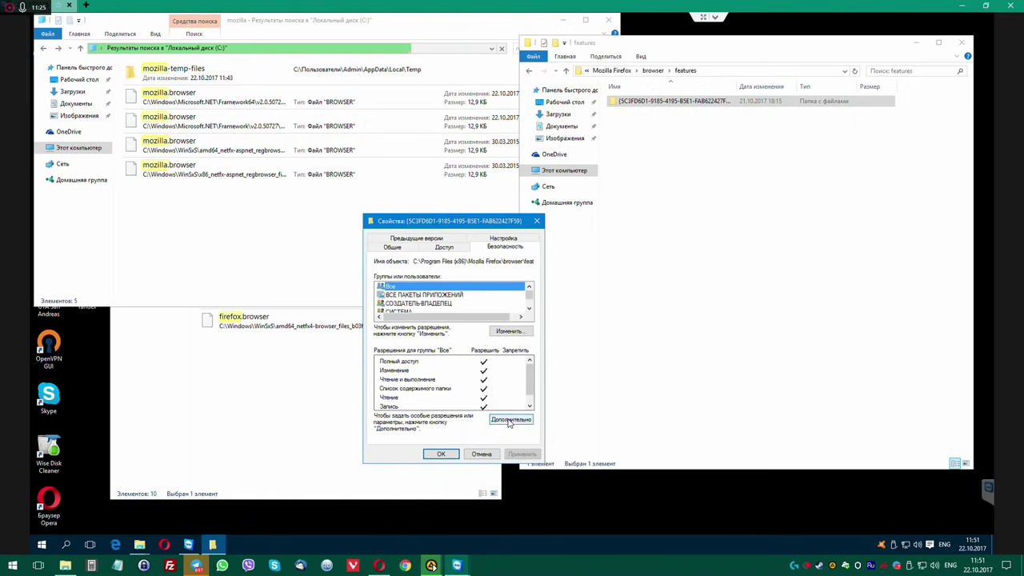
pyautogui.click(509, 420)
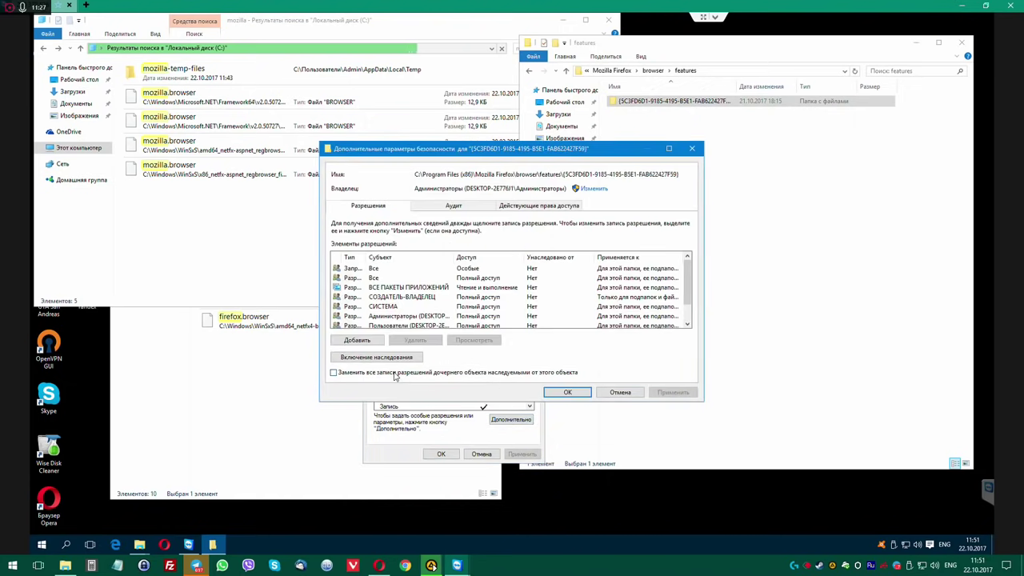
pyautogui.click(395, 374)
pyautogui.click(668, 392)
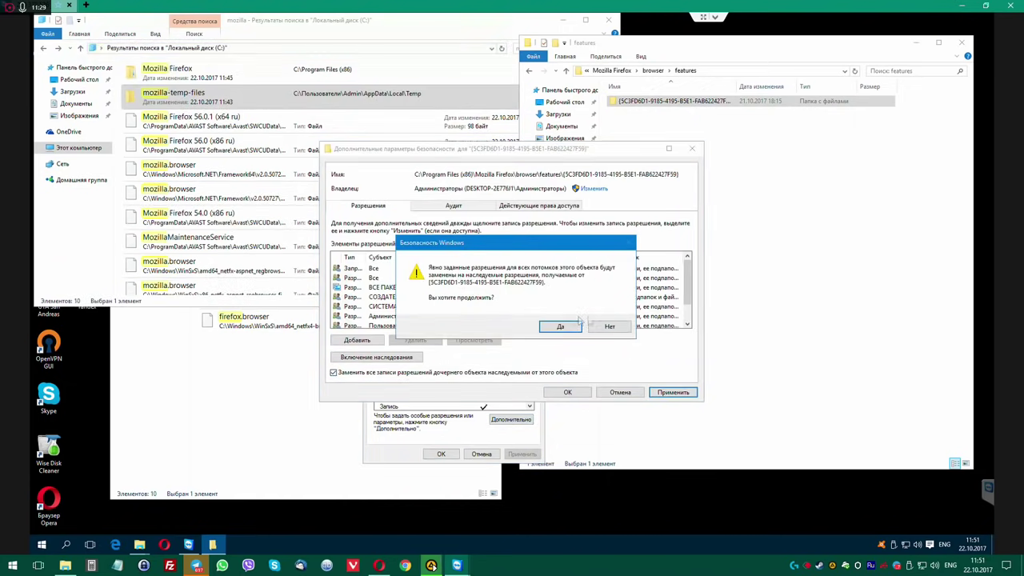
pyautogui.click(556, 327)
pyautogui.click(567, 392)
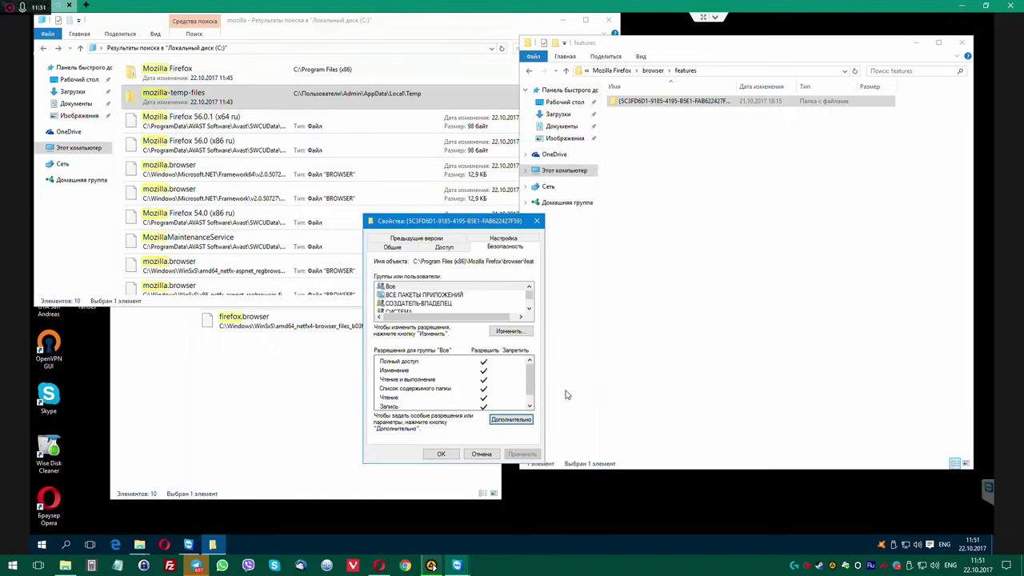
# Delete the long-named folder again as administrator, skipping each protected item including _locales.
pyautogui.click(653, 108)
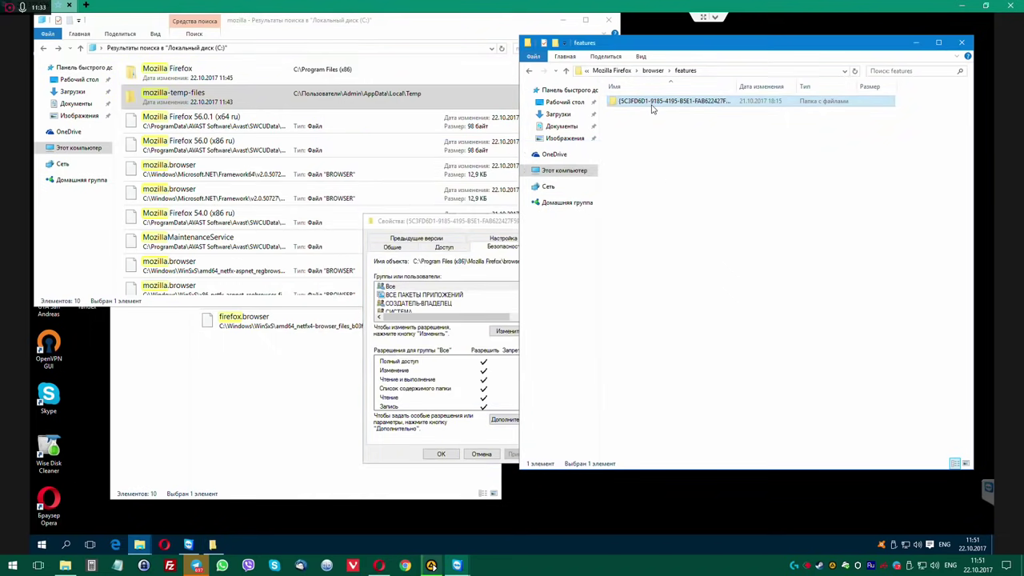
pyautogui.press('Delete')
pyautogui.press('Return')
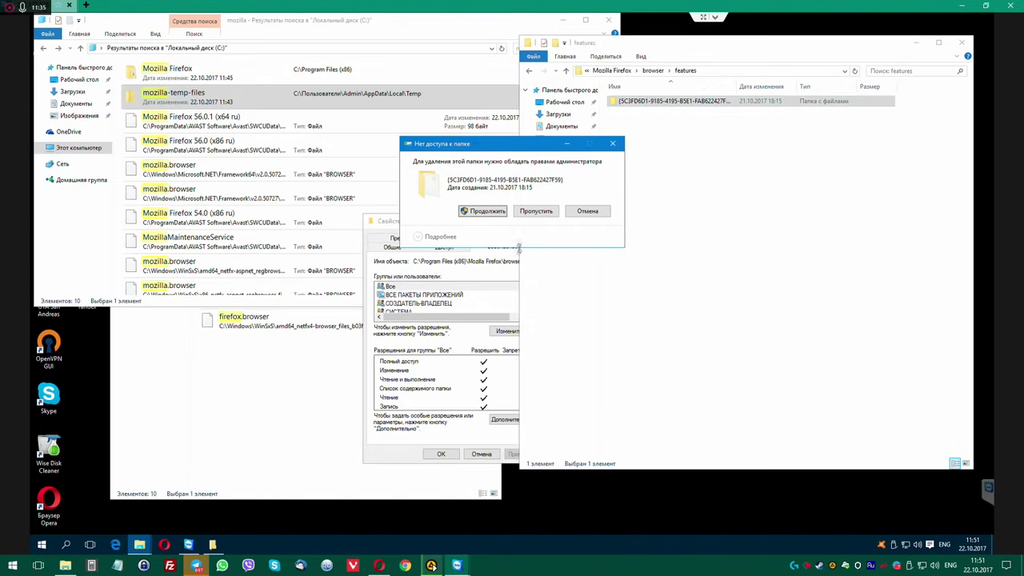
pyautogui.click(481, 214)
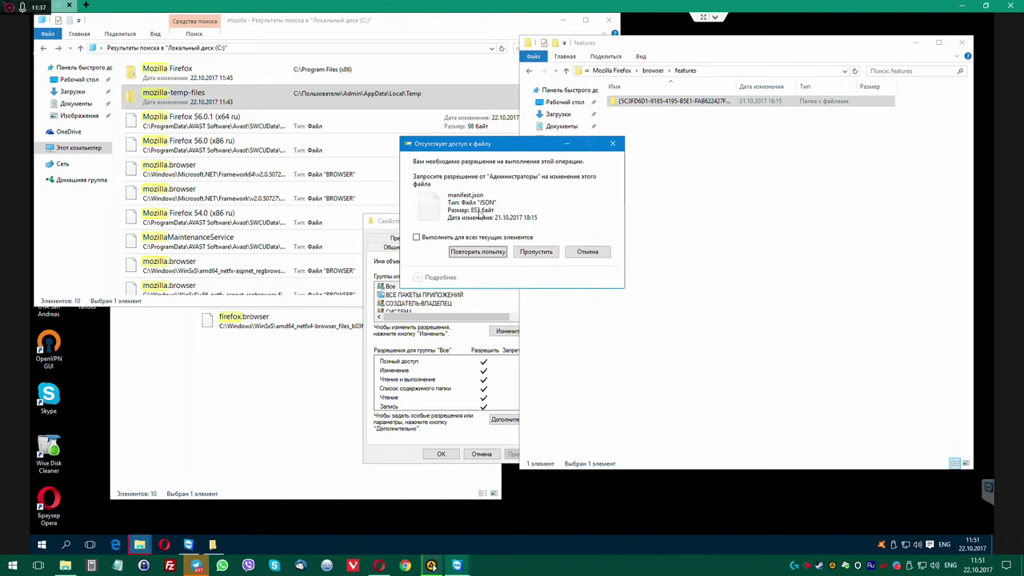
pyautogui.click(534, 254)
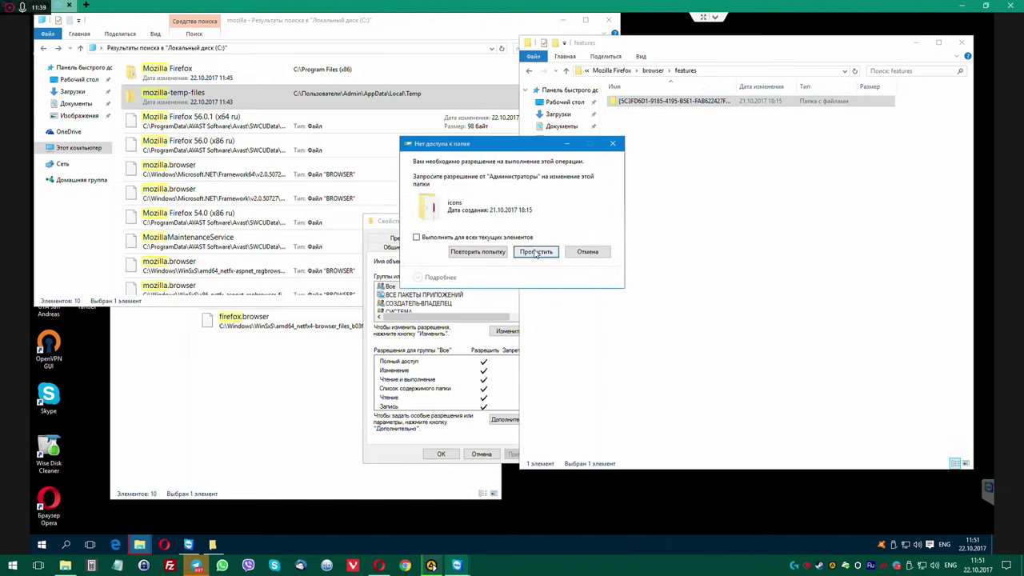
pyautogui.click(535, 252)
pyautogui.click(535, 253)
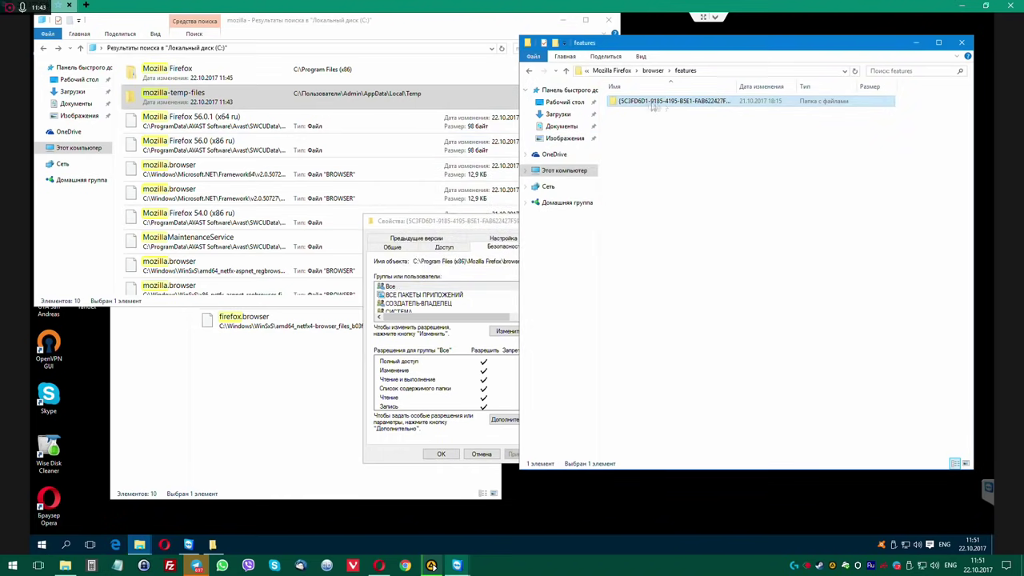
# Rename the long-named folder in features to 675757567 with administrator rights.
pyautogui.doubleClick(654, 103)
pyautogui.press('BackSpace')
pyautogui.press('F2')
pyautogui.write('675757567')
pyautogui.press('Return')
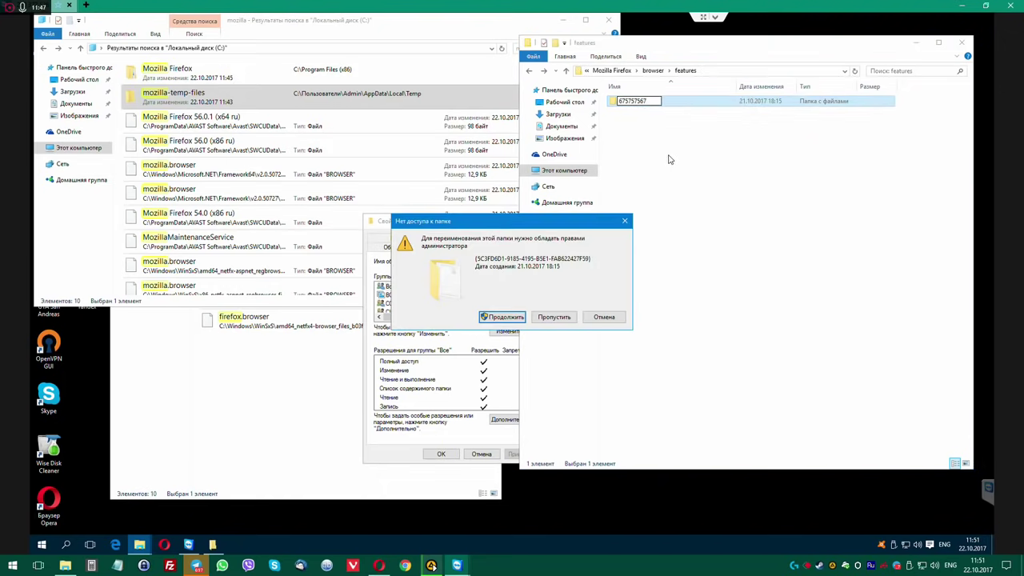
pyautogui.click(513, 319)
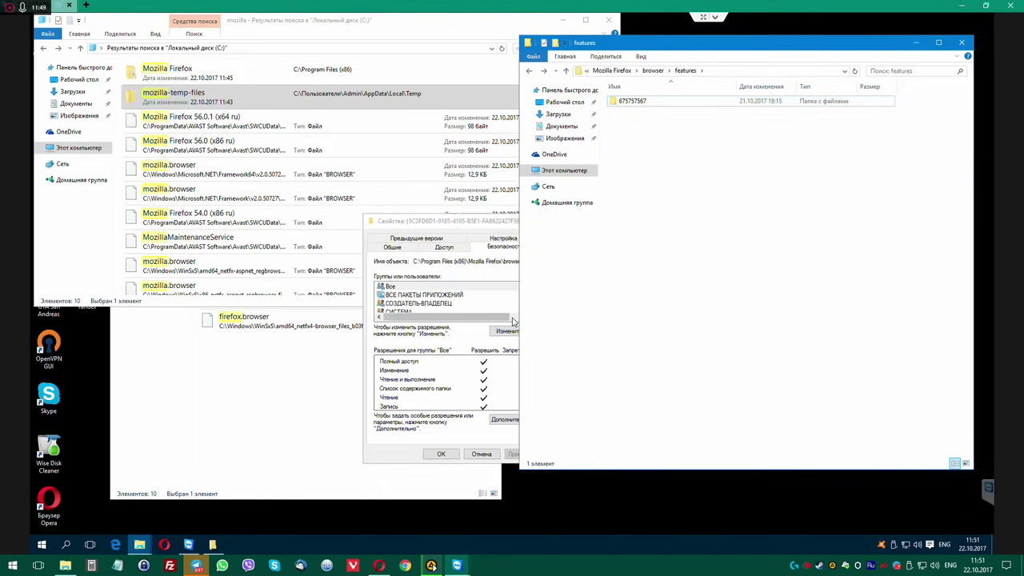
# Copy 675757567 to drive D, cancel at the inaccessible file, and delete the partial copy.
pyautogui.rightClick(632, 102)
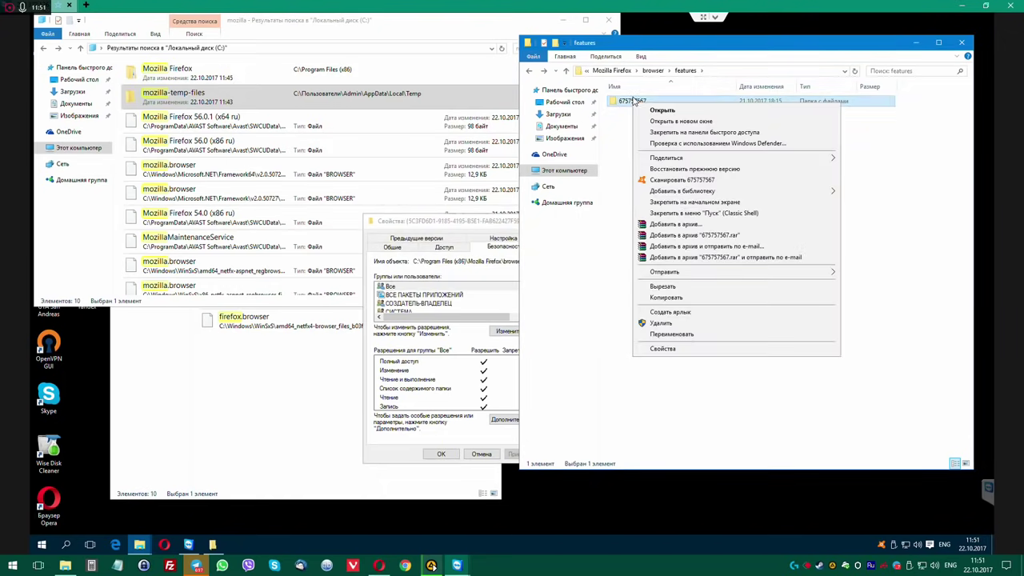
pyautogui.click(651, 296)
pyautogui.click(564, 170)
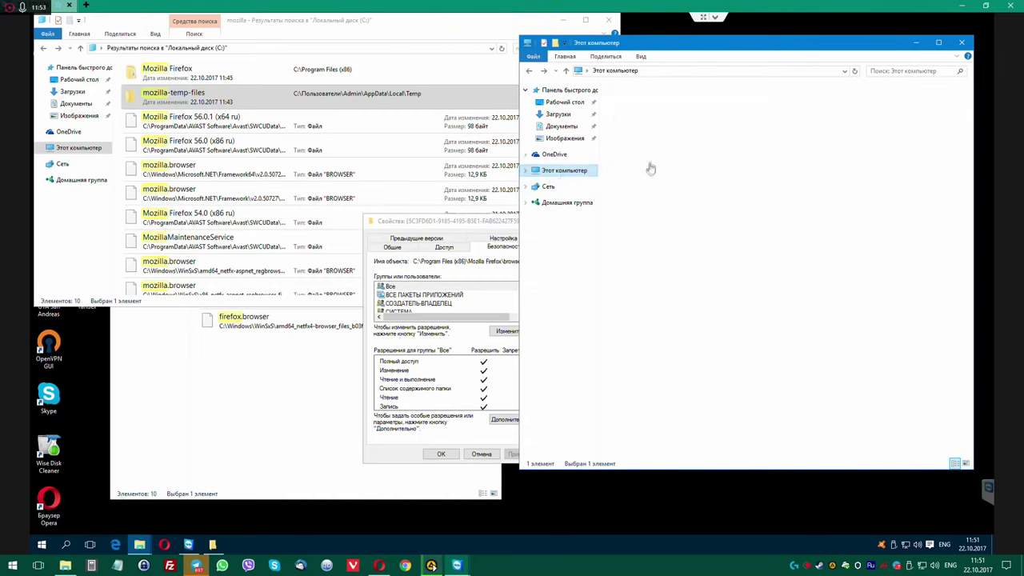
pyautogui.doubleClick(788, 204)
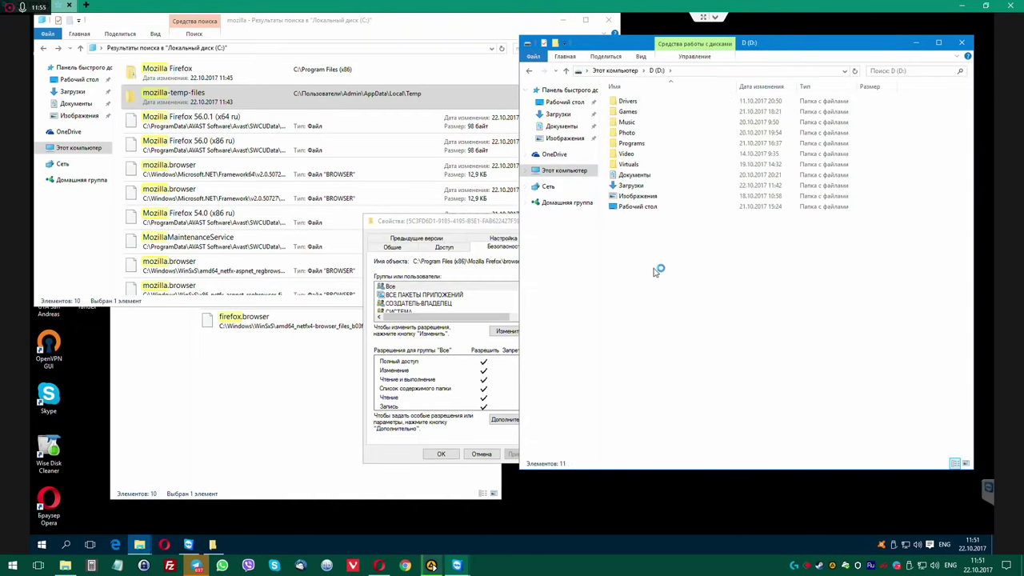
pyautogui.rightClick(654, 272)
pyautogui.click(691, 331)
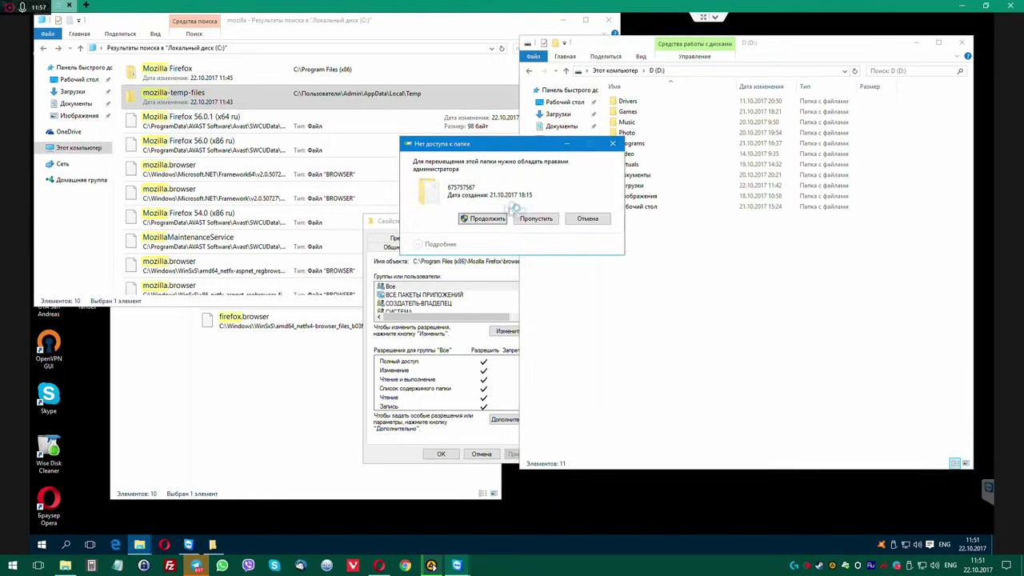
pyautogui.click(486, 218)
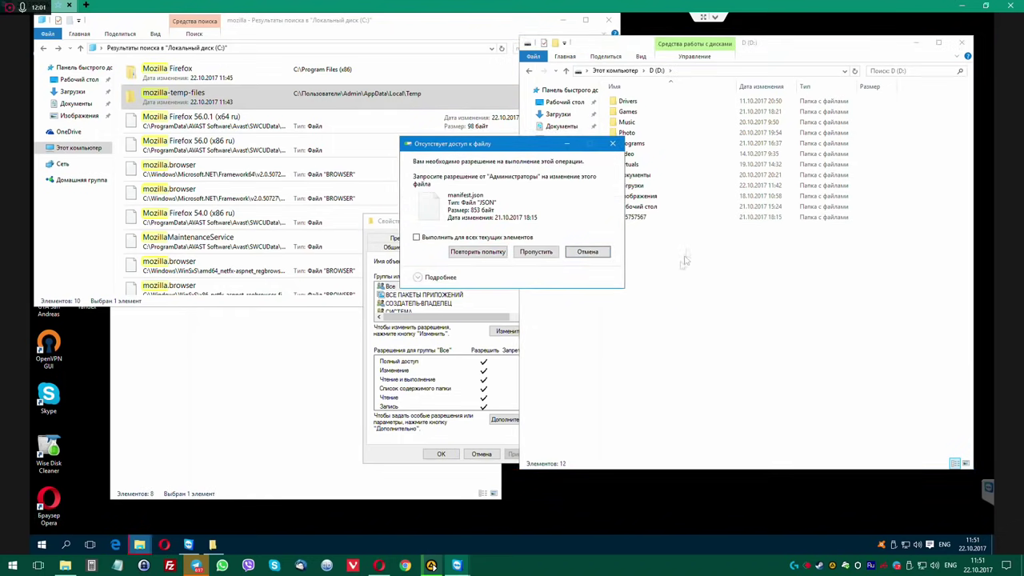
pyautogui.click(592, 251)
pyautogui.click(639, 217)
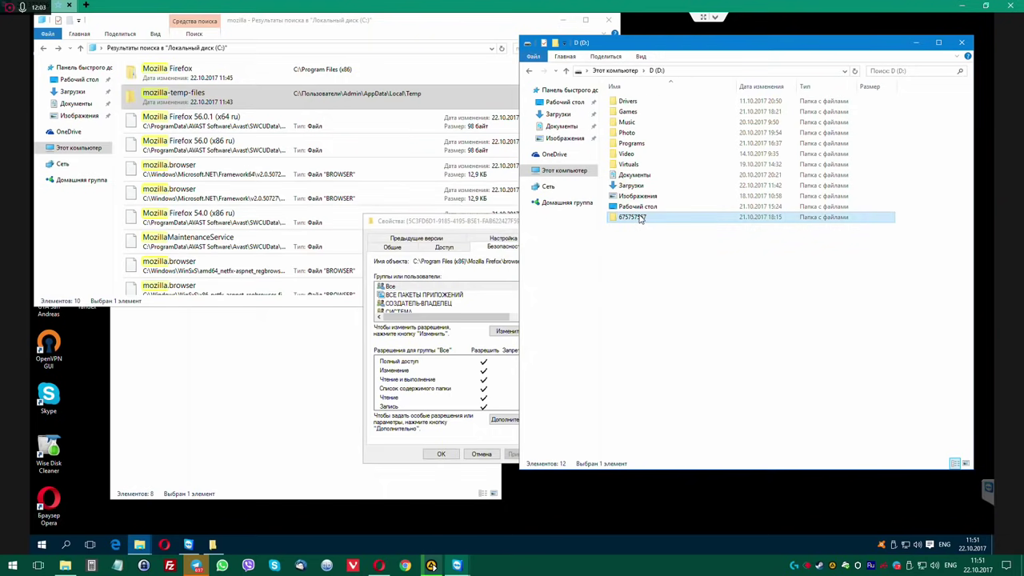
pyautogui.press('Delete')
pyautogui.press('Return')
# Return to features, open 675757567, and select its _locales, icons and manifest.json items.
pyautogui.moveTo(757, 49); pyautogui.dragTo(758, 180)
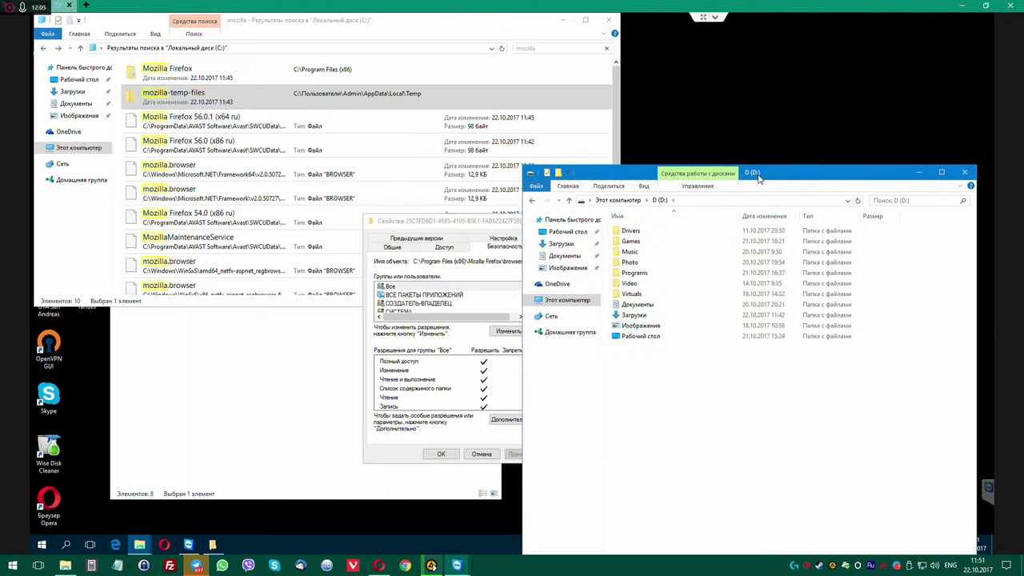
pyautogui.moveTo(760, 61); pyautogui.dragTo(761, 49)
pyautogui.click(534, 78)
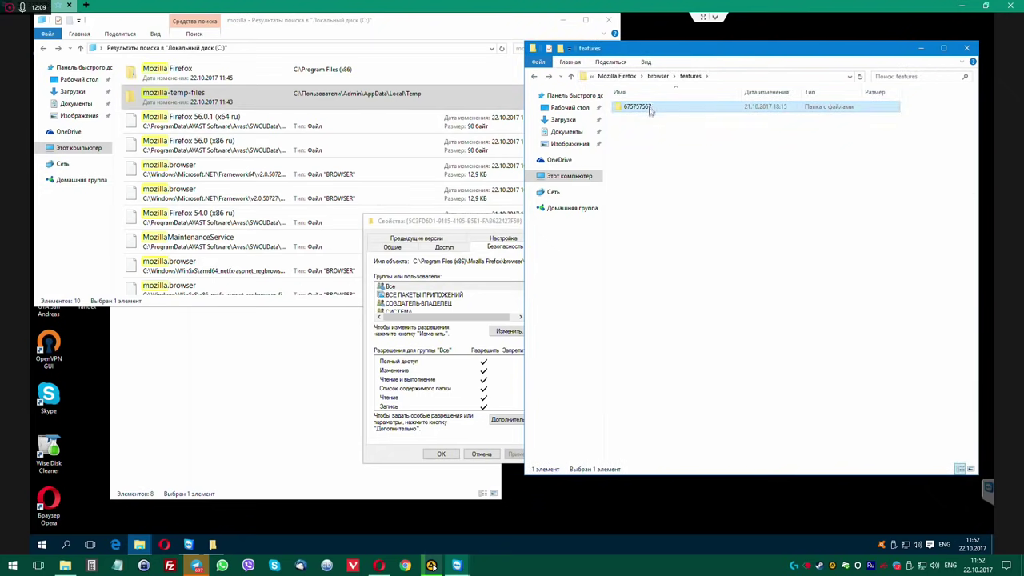
pyautogui.doubleClick(650, 111)
pyautogui.doubleClick(633, 107)
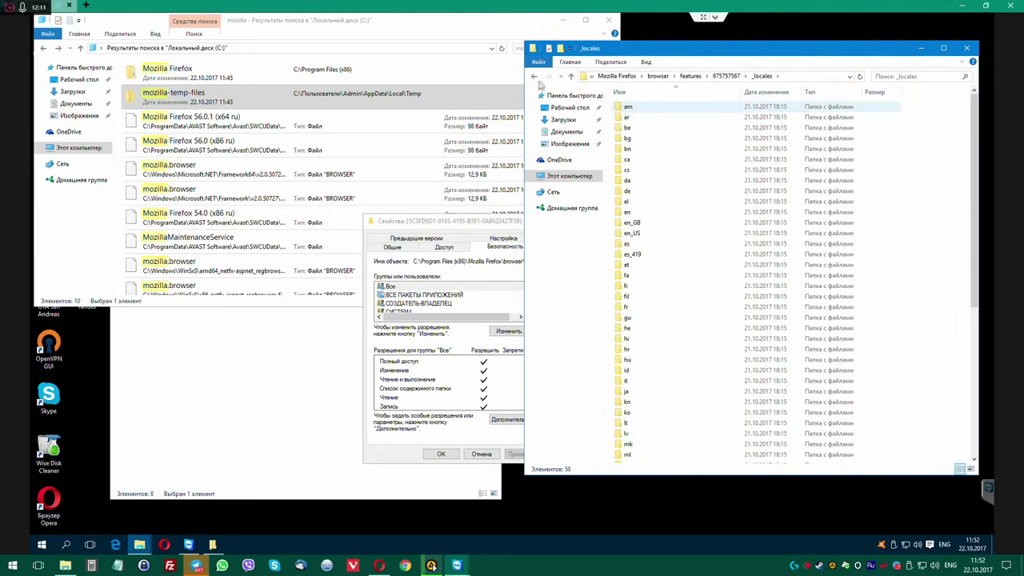
pyautogui.click(534, 76)
pyautogui.moveTo(678, 160); pyautogui.dragTo(621, 90)
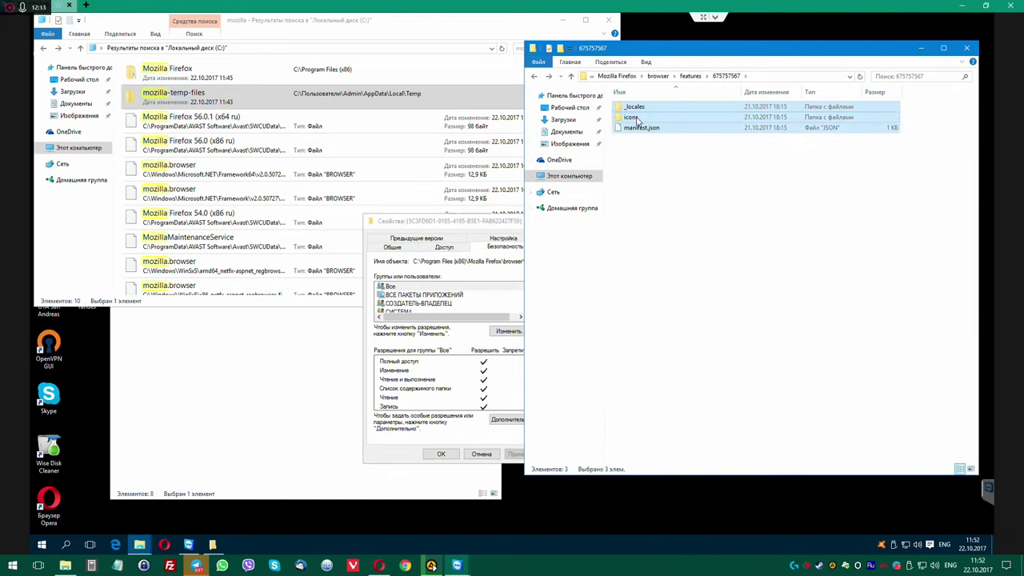
# Open manifest.json's Properties on the Security tab.
pyautogui.rightClick(638, 118)
pyautogui.click(684, 308)
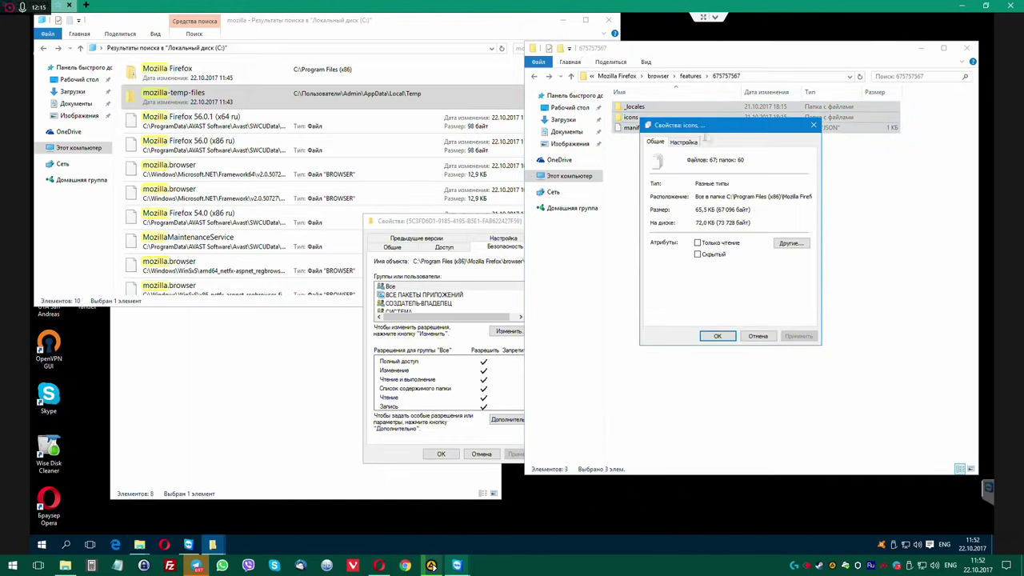
pyautogui.moveTo(773, 130); pyautogui.dragTo(594, 228)
pyautogui.click(635, 222)
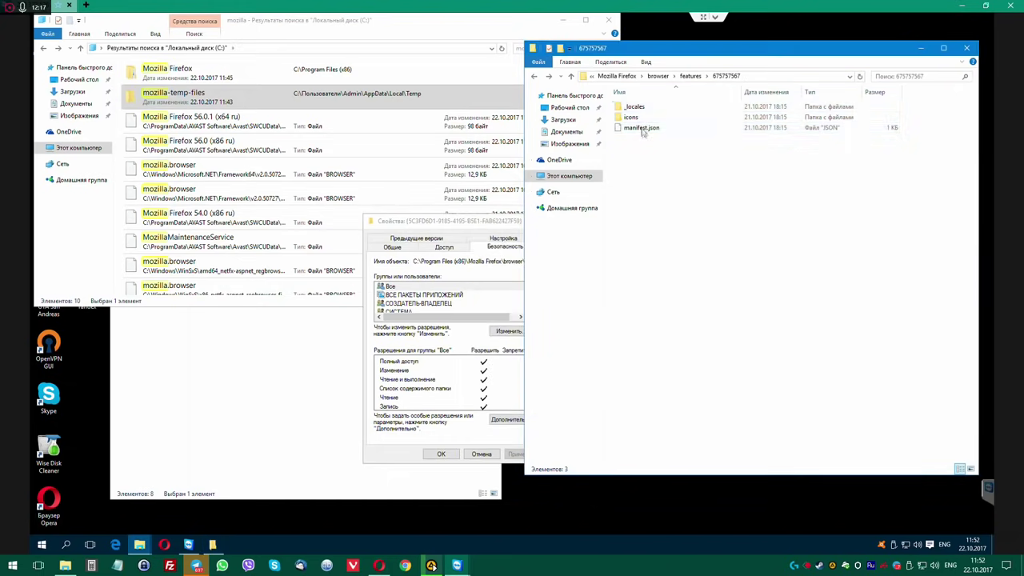
pyautogui.rightClick(642, 127)
pyautogui.click(678, 267)
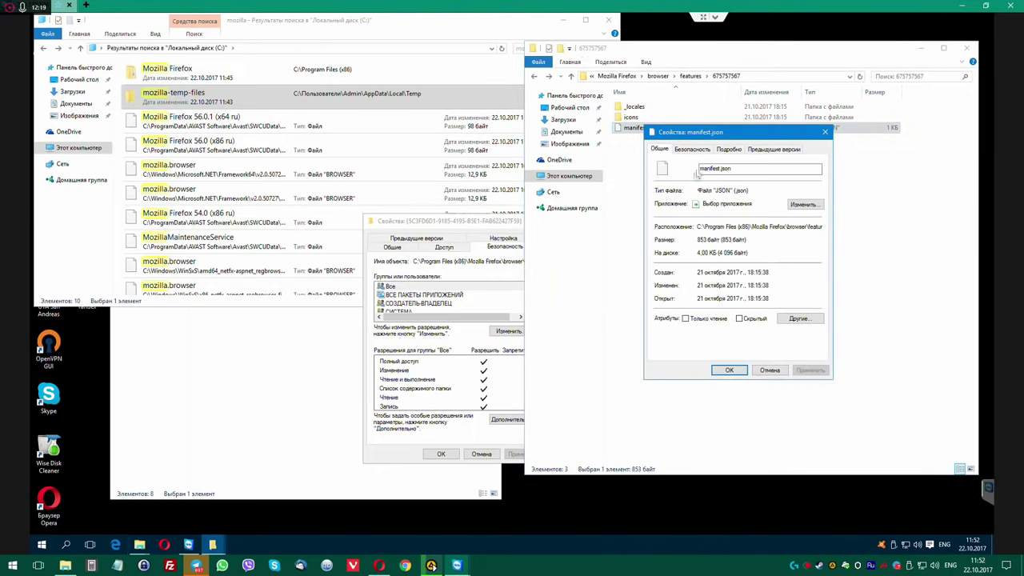
pyautogui.click(684, 147)
pyautogui.moveTo(720, 130); pyautogui.dragTo(469, 184)
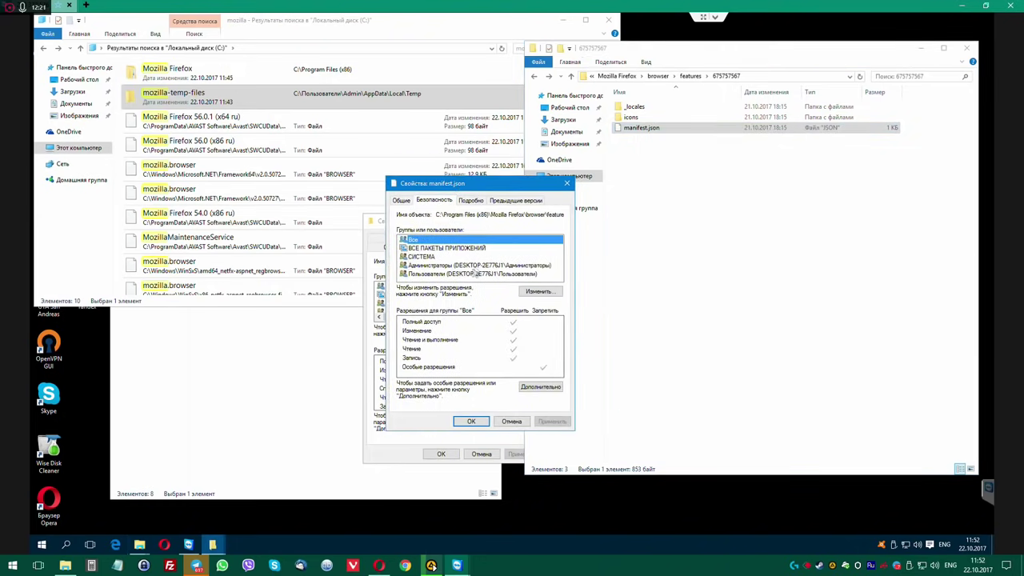
# In advanced security, change manifest.json's owner to the administrator account.
pyautogui.click(539, 387)
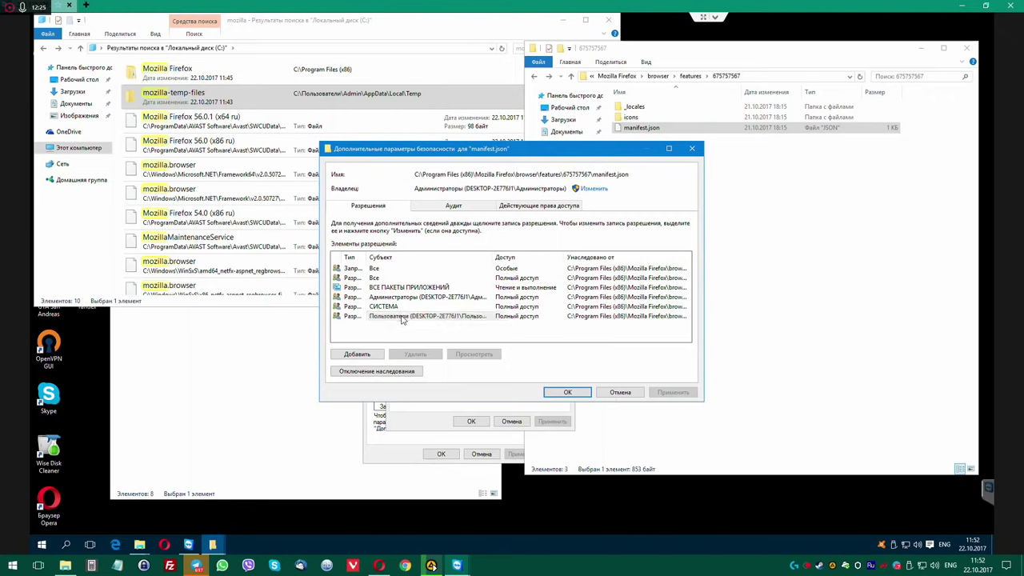
pyautogui.click(404, 316)
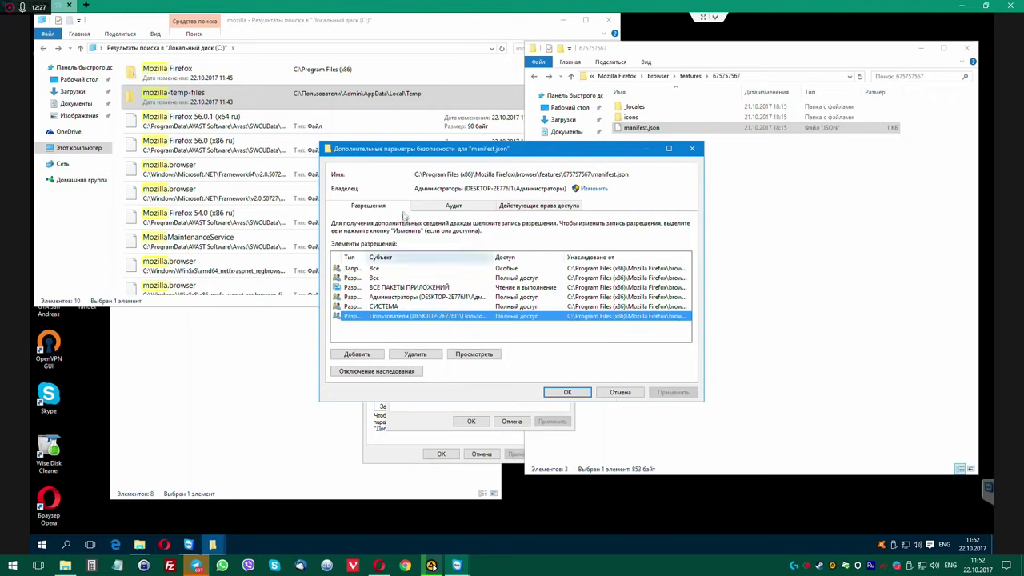
pyautogui.click(594, 190)
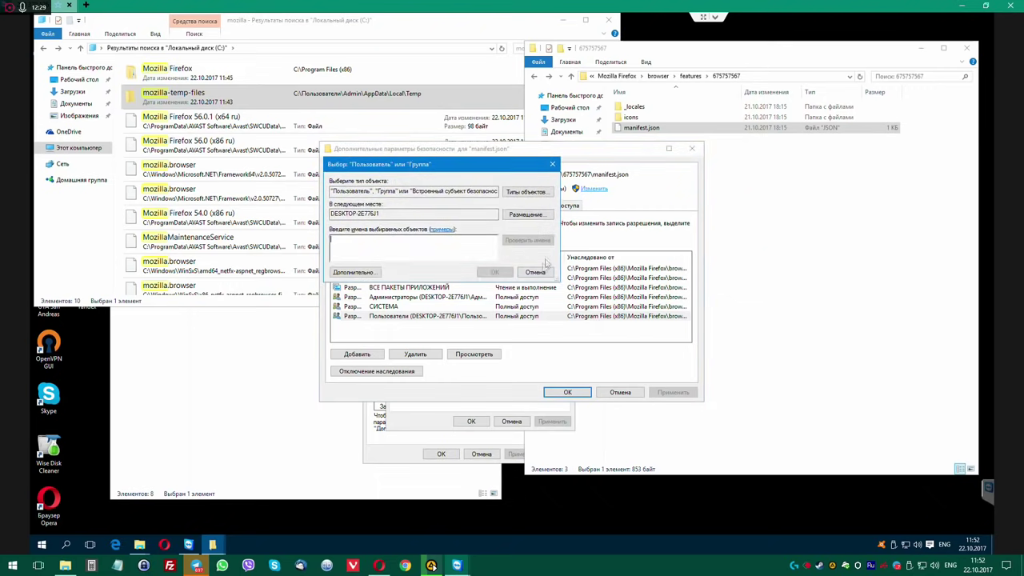
pyautogui.click(355, 273)
pyautogui.click(560, 275)
pyautogui.click(400, 378)
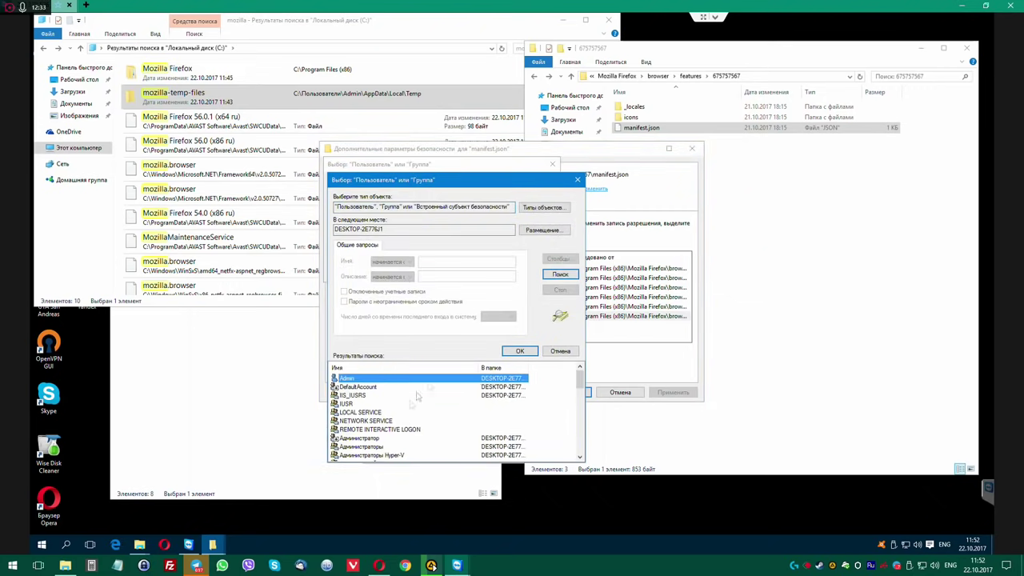
pyautogui.click(519, 350)
pyautogui.click(500, 391)
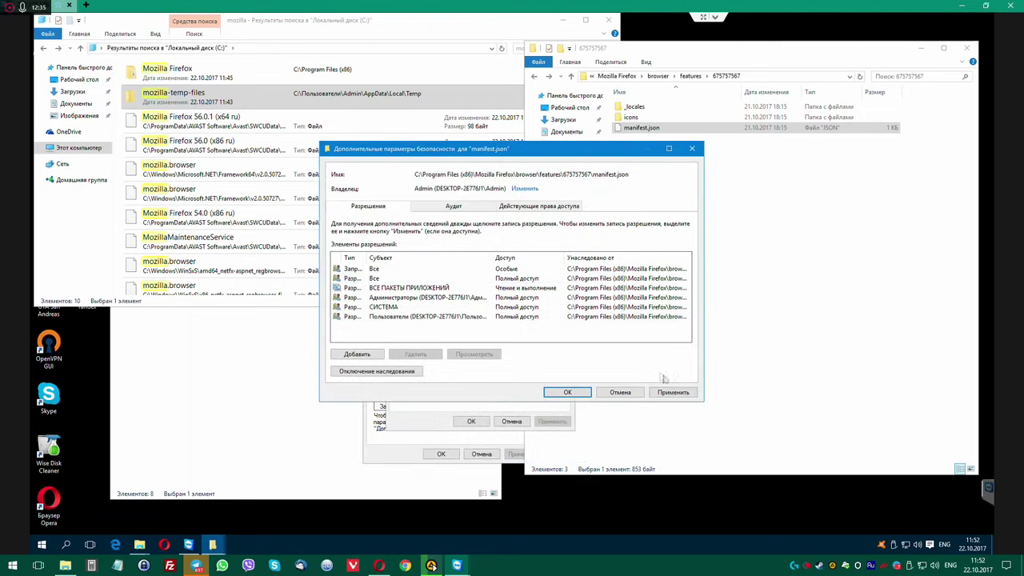
# Apply the ownership change, close the security windows, and skip all attribute errors.
pyautogui.click(672, 391)
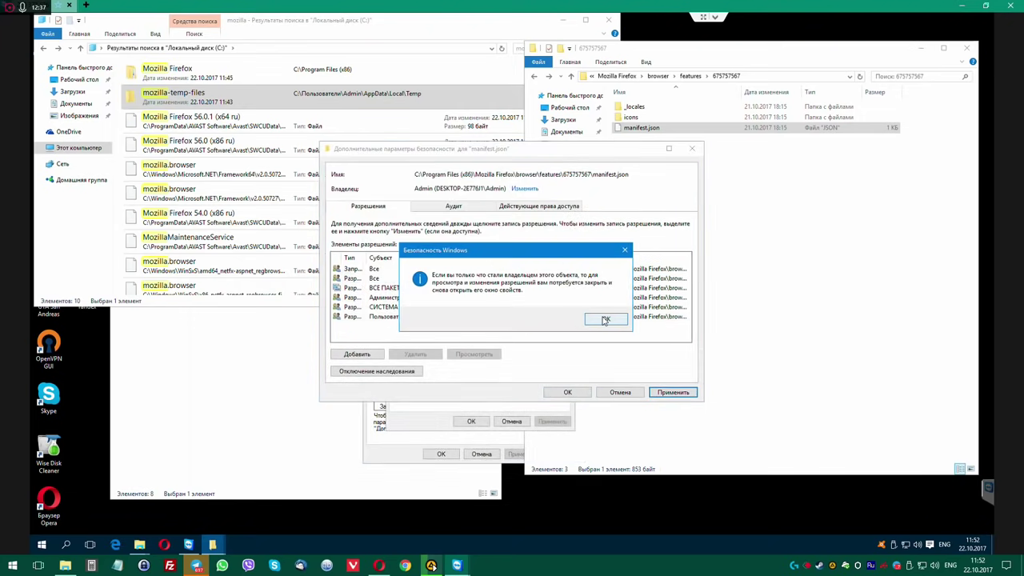
pyautogui.click(605, 319)
pyautogui.click(567, 391)
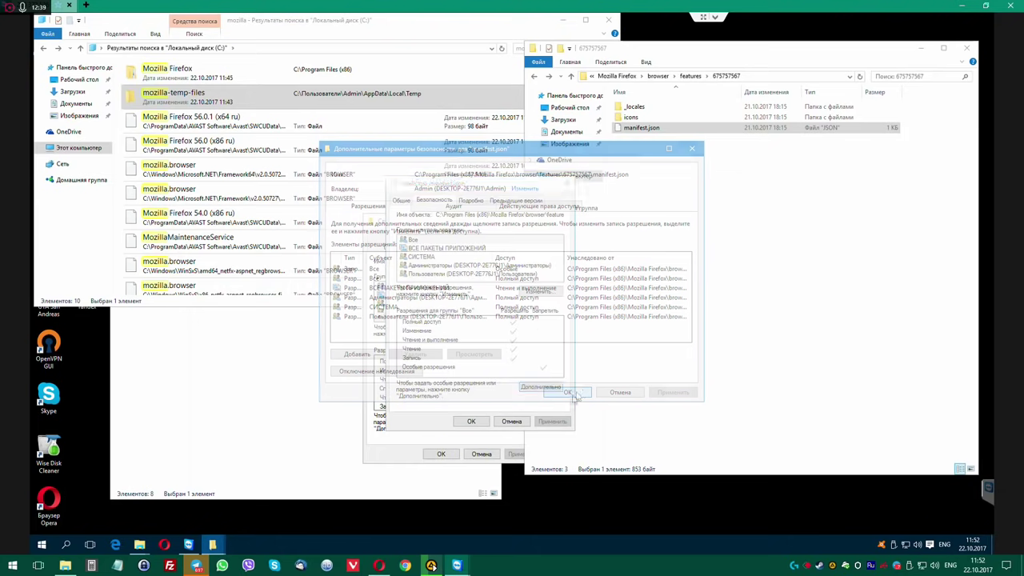
pyautogui.click(440, 454)
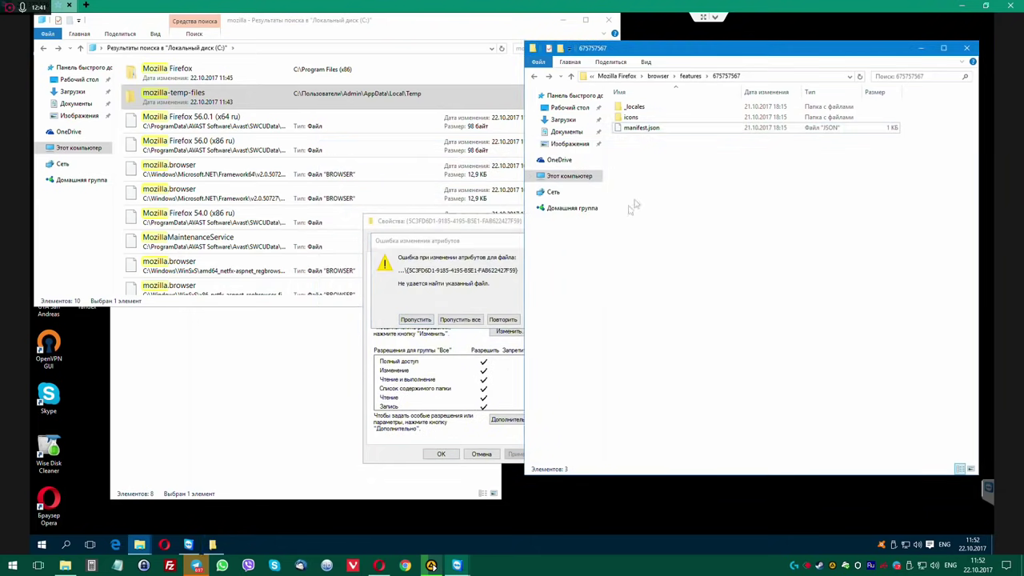
pyautogui.click(460, 320)
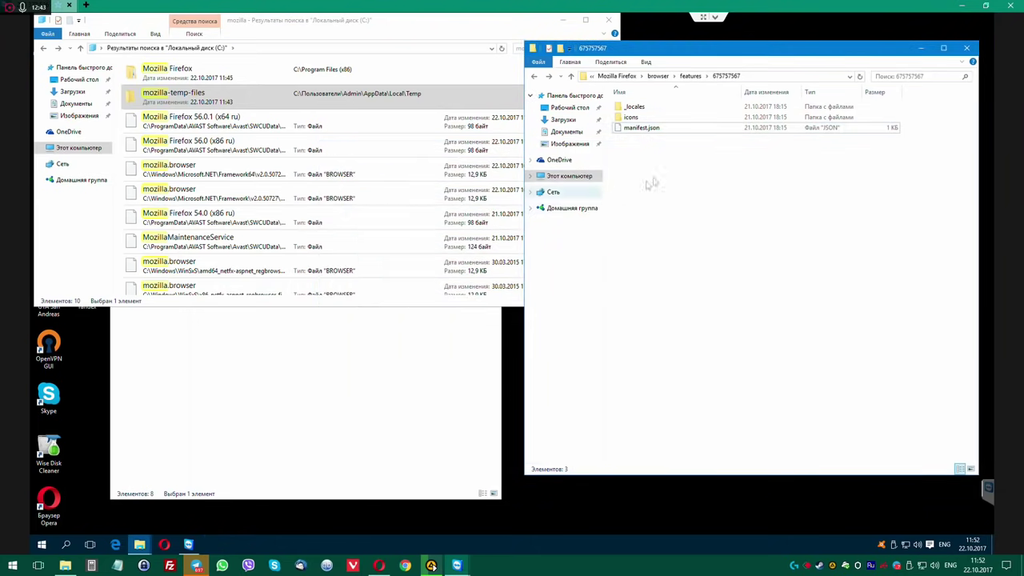
# Try deleting manifest.json and dismiss the access-denied prompt.
pyautogui.click(650, 131)
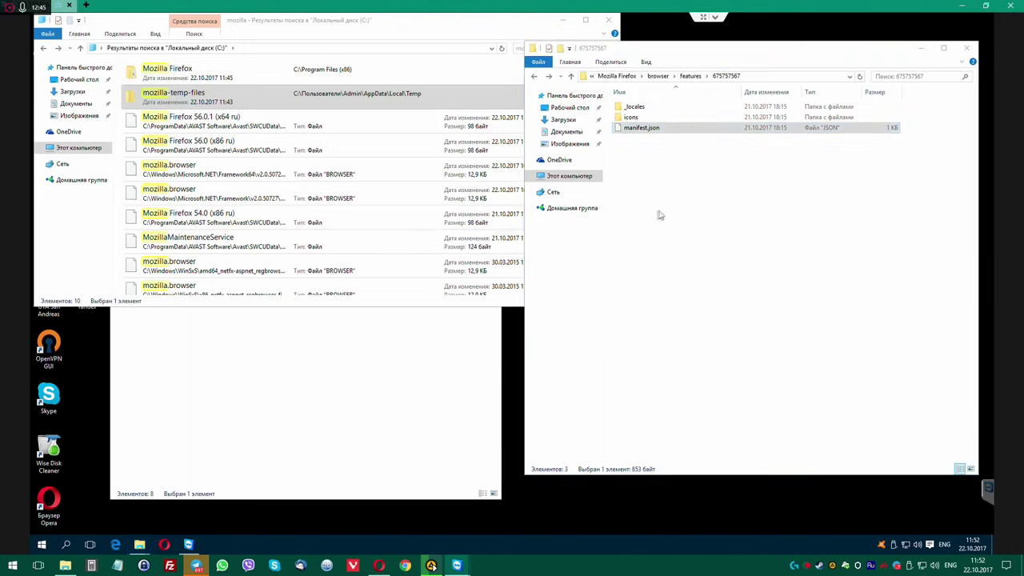
pyautogui.press('Delete')
pyautogui.press('Return')
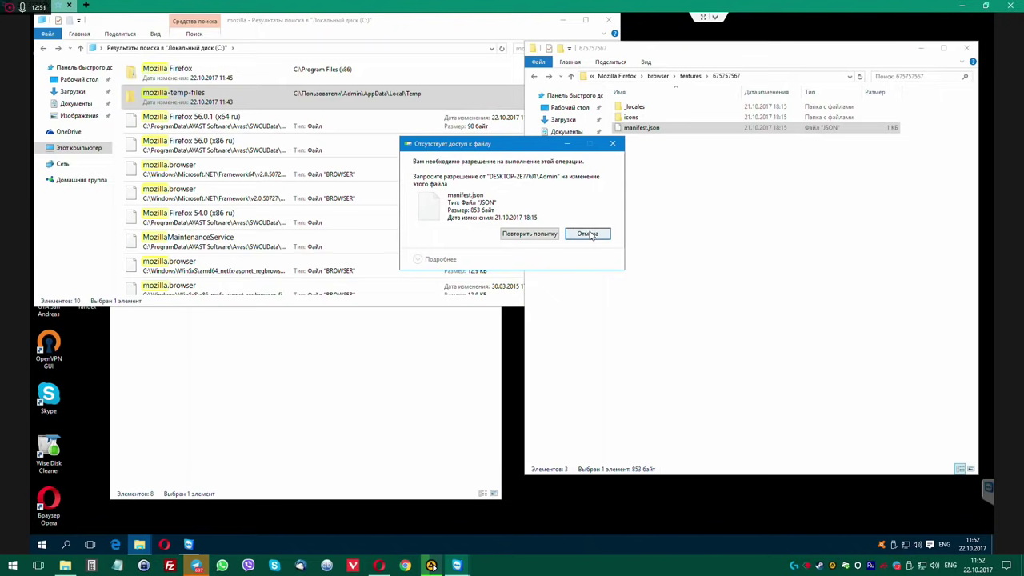
pyautogui.click(590, 234)
# Try renaming manifest.json by appending '----', giving up when permission is refused.
pyautogui.moveTo(772, 41); pyautogui.dragTo(626, 88)
pyautogui.click(502, 178)
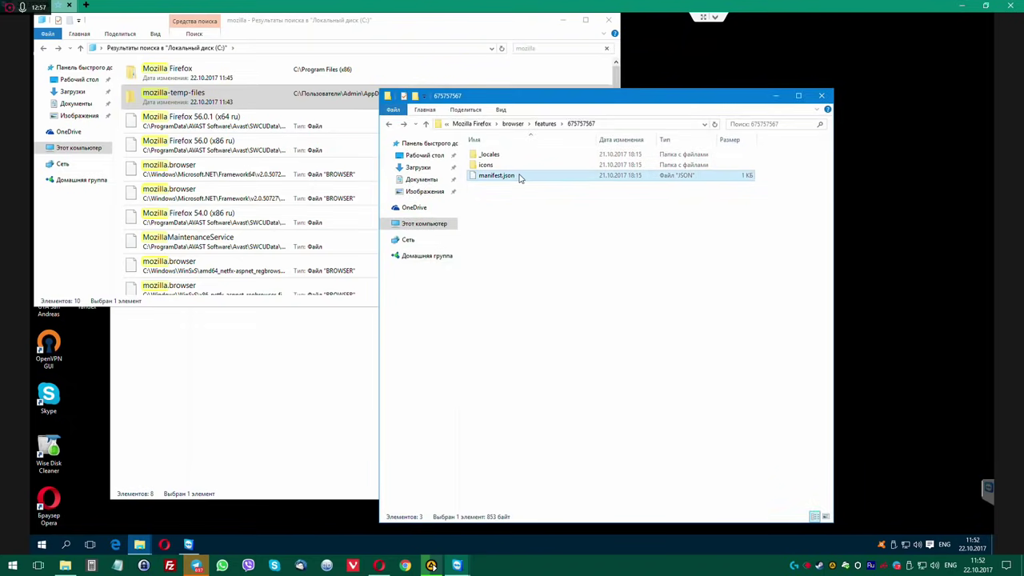
pyautogui.click(518, 177)
pyautogui.click(523, 175)
pyautogui.write('----')
pyautogui.press('Return')
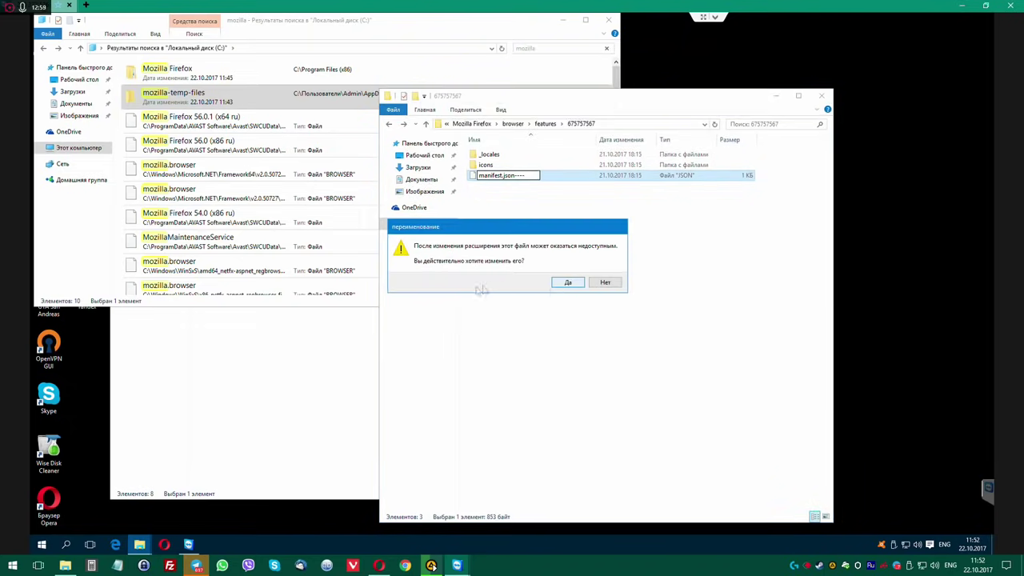
pyautogui.click(566, 282)
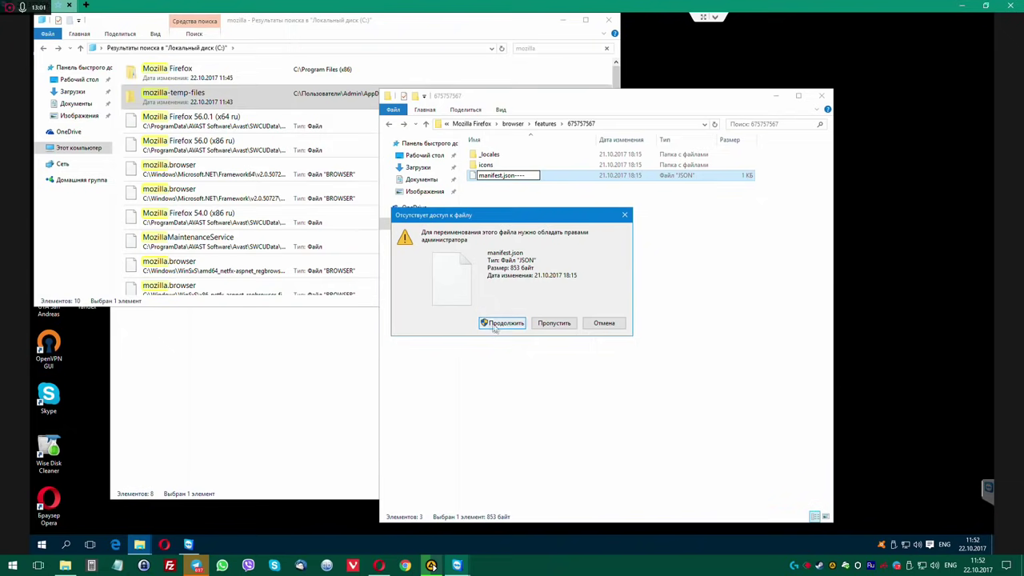
pyautogui.click(502, 323)
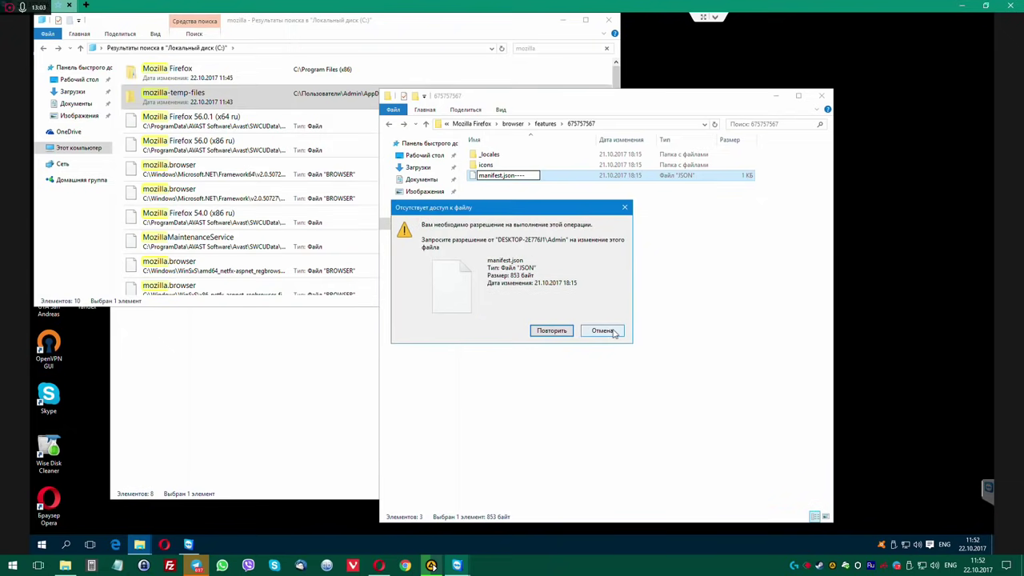
pyautogui.click(603, 330)
# Try deleting the Mozilla Firefox folder, cancel when blocked, and close the firefox search results.
pyautogui.click(290, 392)
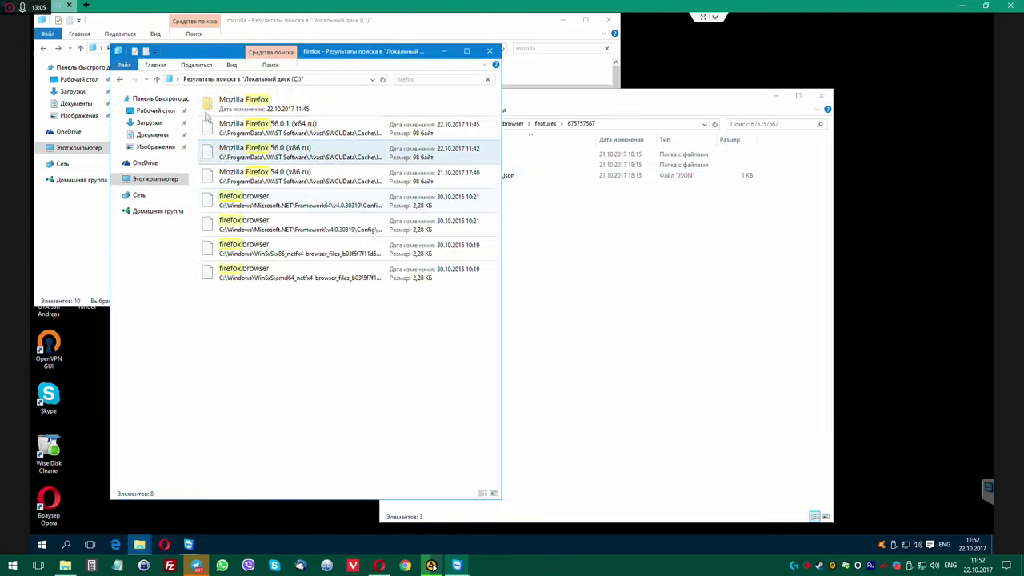
pyautogui.click(260, 104)
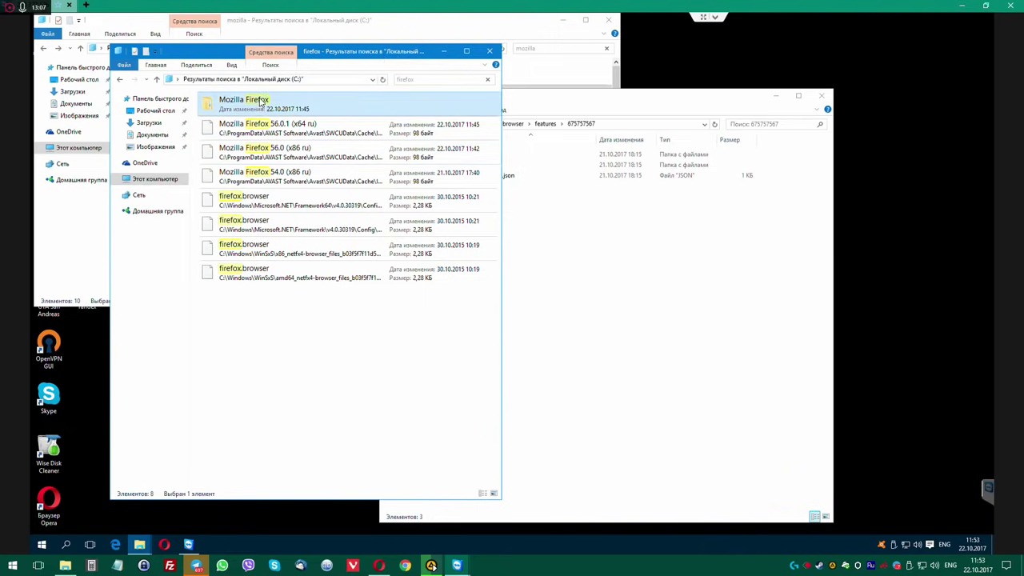
pyautogui.press('Delete')
pyautogui.press('Return')
pyautogui.click(496, 210)
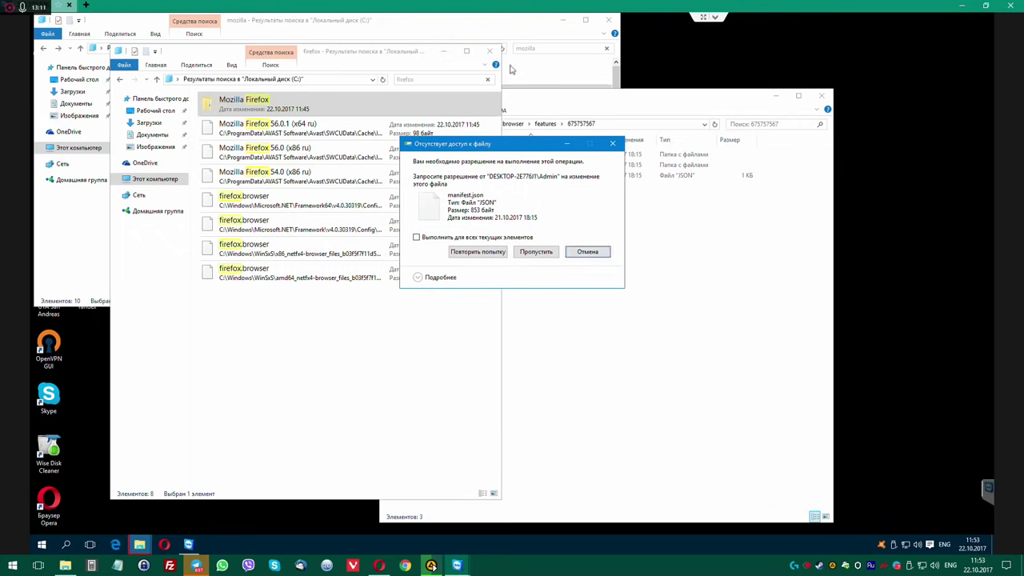
pyautogui.click(588, 251)
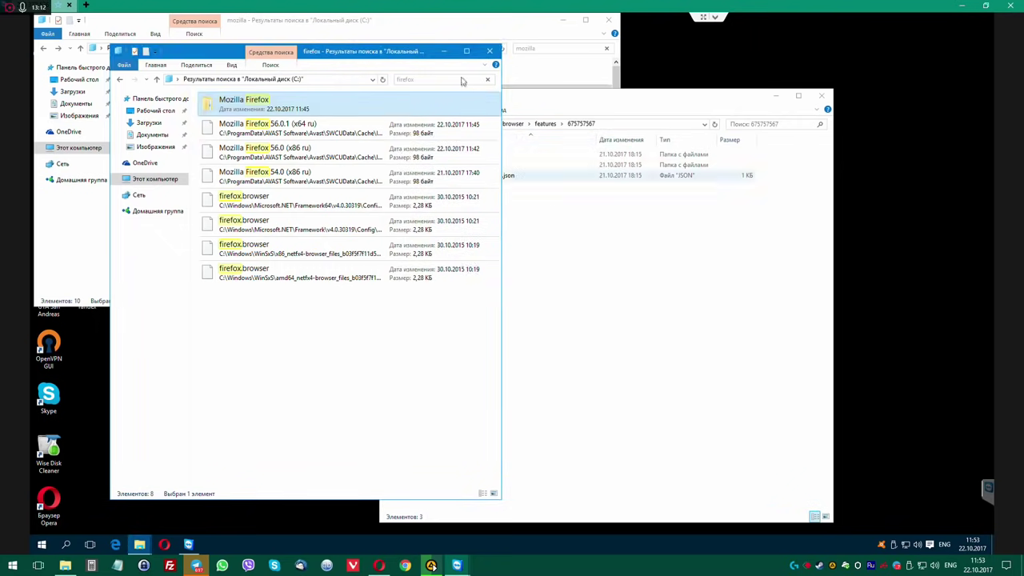
pyautogui.click(335, 182)
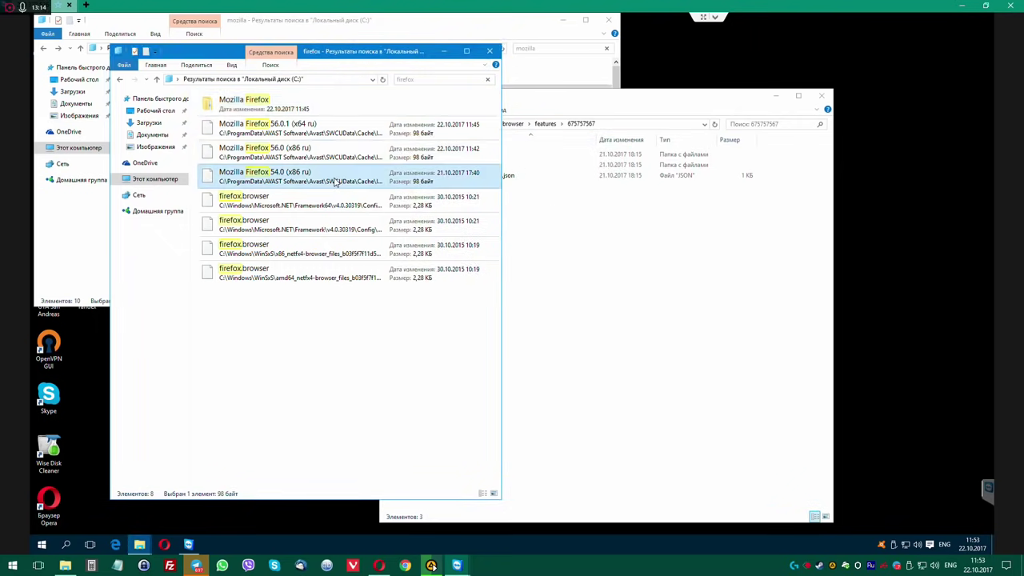
pyautogui.click(324, 224)
pyautogui.click(490, 51)
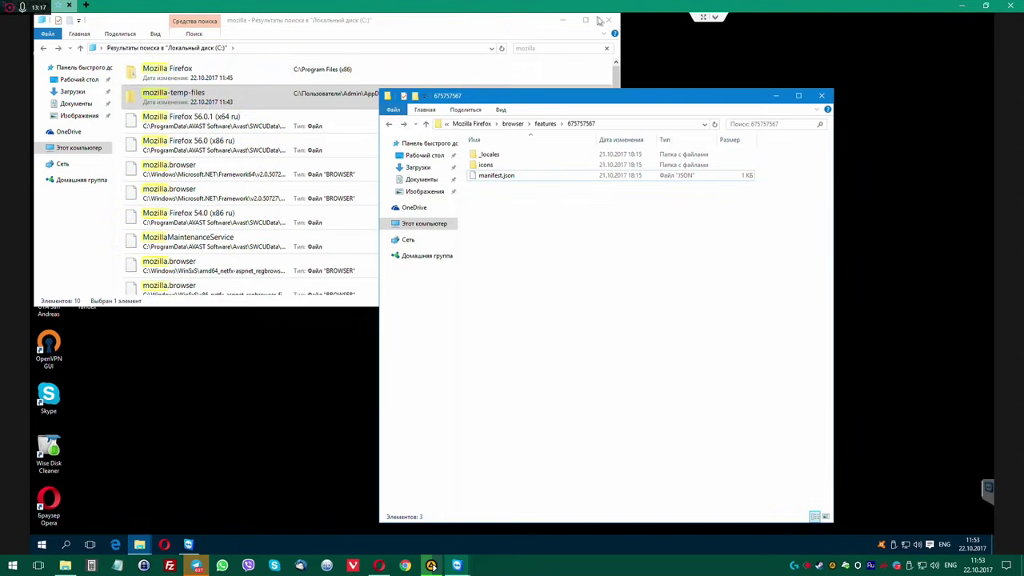
# Clear the read-only attribute on 675757567 and all its subfolders and files.
pyautogui.click(612, 19)
pyautogui.moveTo(544, 95); pyautogui.dragTo(493, 86)
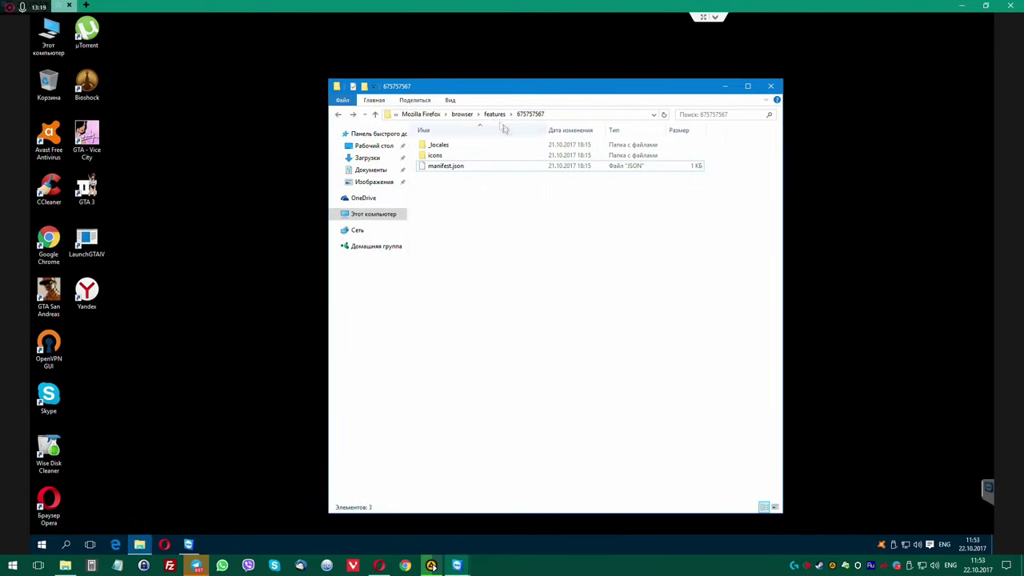
pyautogui.click(494, 114)
pyautogui.rightClick(431, 148)
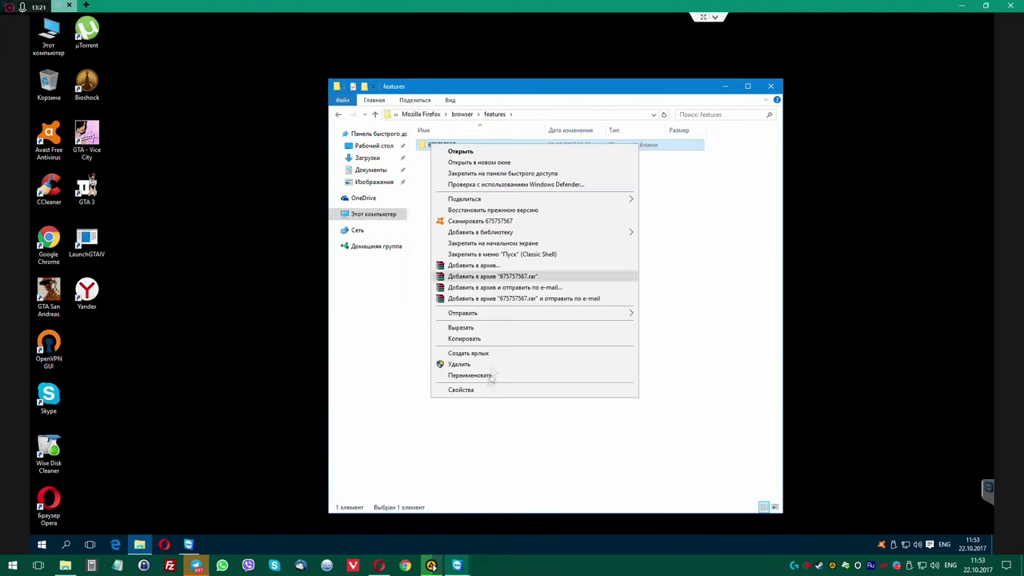
pyautogui.click(486, 390)
pyautogui.moveTo(538, 152); pyautogui.dragTo(467, 210)
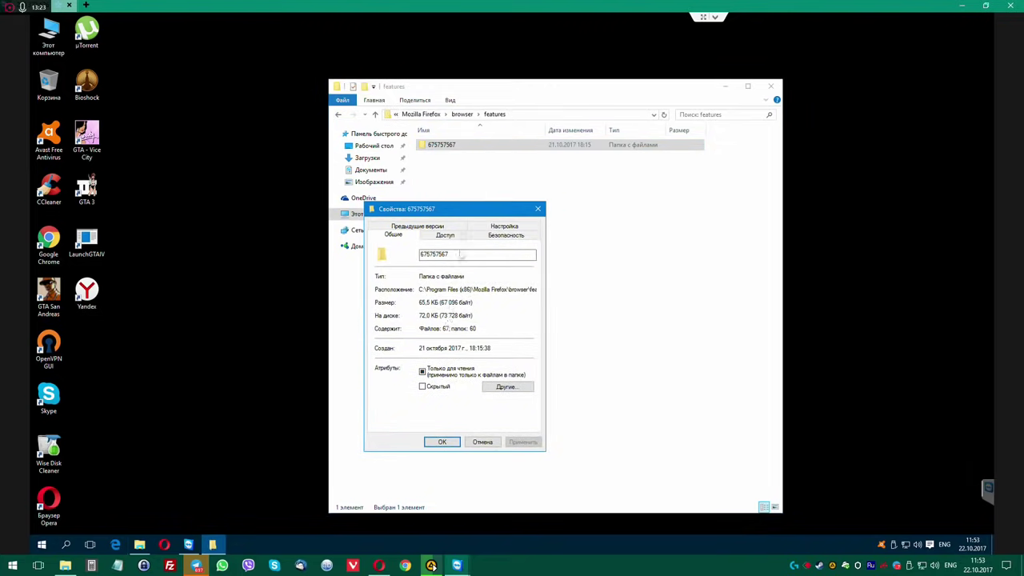
pyautogui.click(445, 379)
pyautogui.click(523, 442)
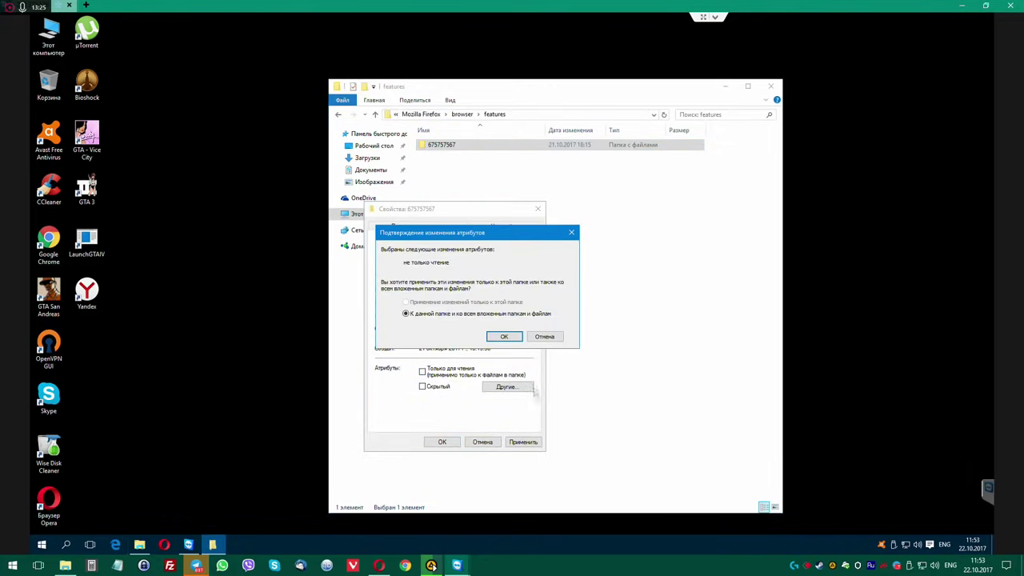
pyautogui.click(504, 337)
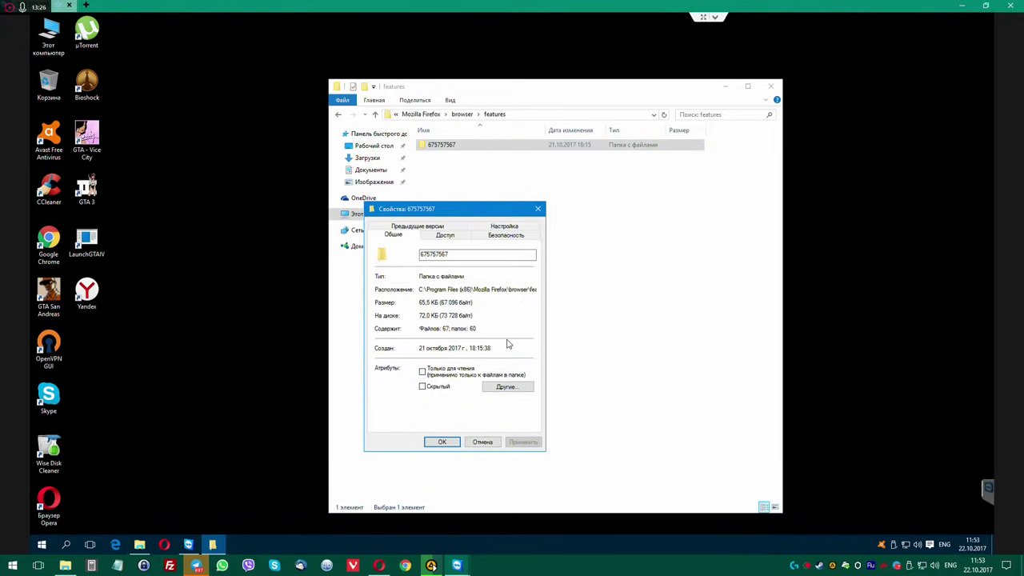
pyautogui.click(442, 442)
# Try deleting 675757567 again, cancelling when manifest.json blocks it.
pyautogui.press('Delete')
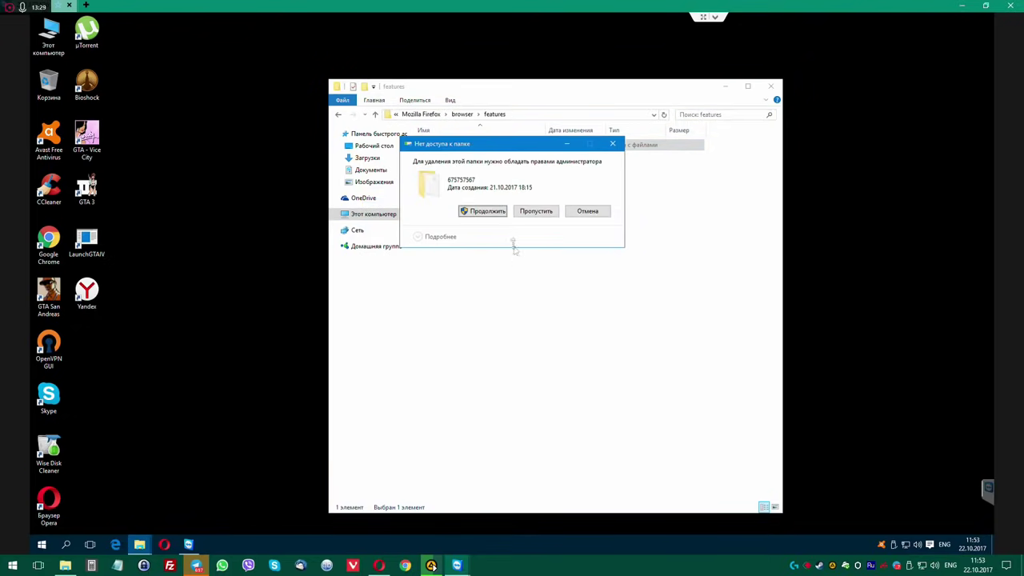
pyautogui.click(495, 210)
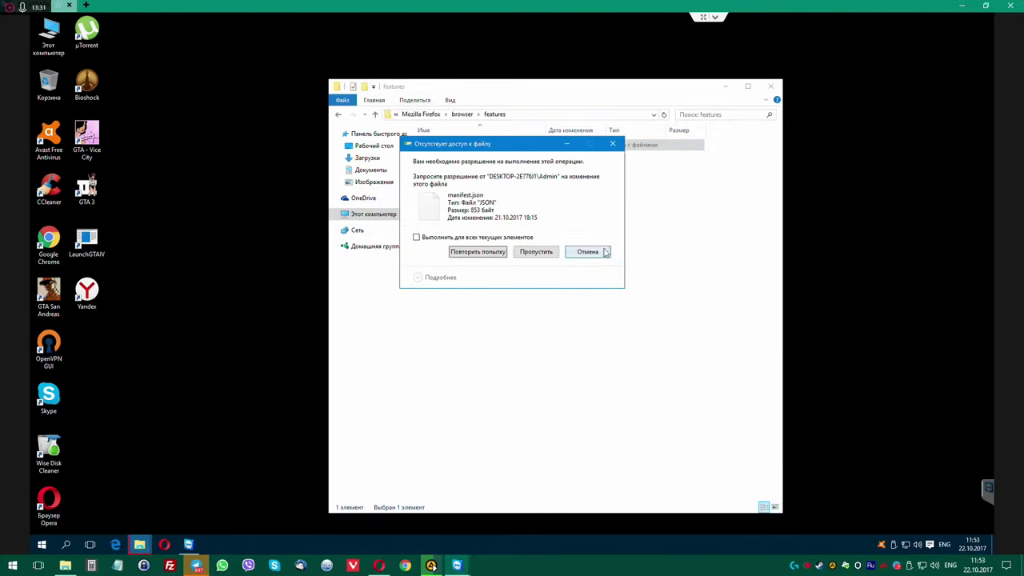
pyautogui.click(583, 250)
pyautogui.rightClick(450, 146)
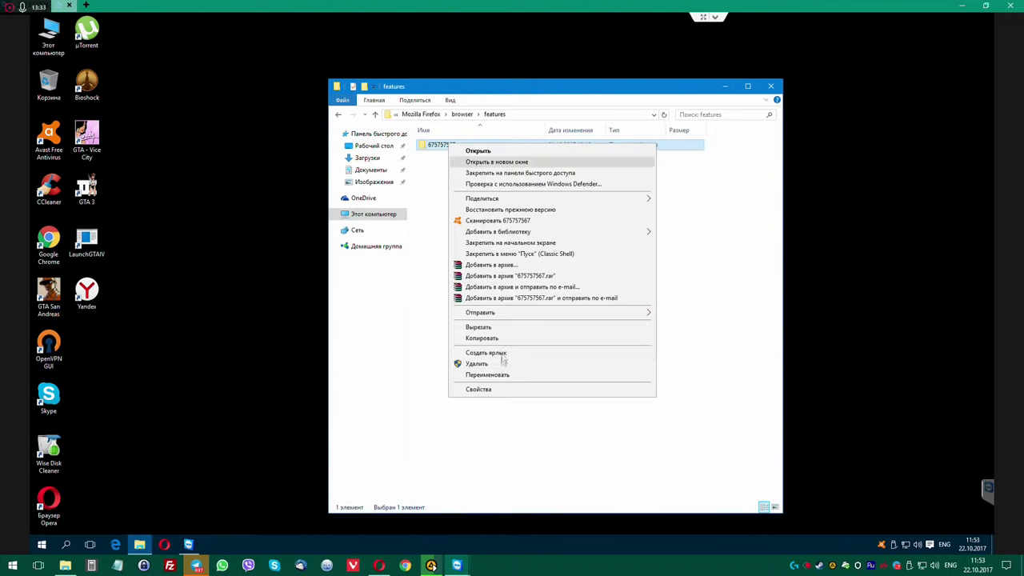
# Open the advanced security settings of folder 675757567 from its Security properties.
pyautogui.click(502, 386)
pyautogui.click(531, 179)
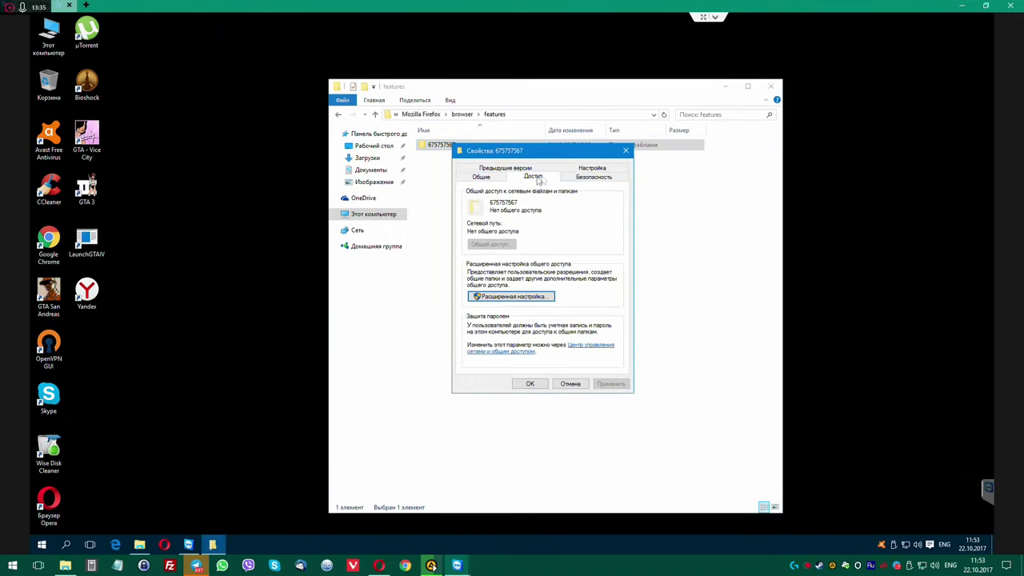
pyautogui.click(592, 177)
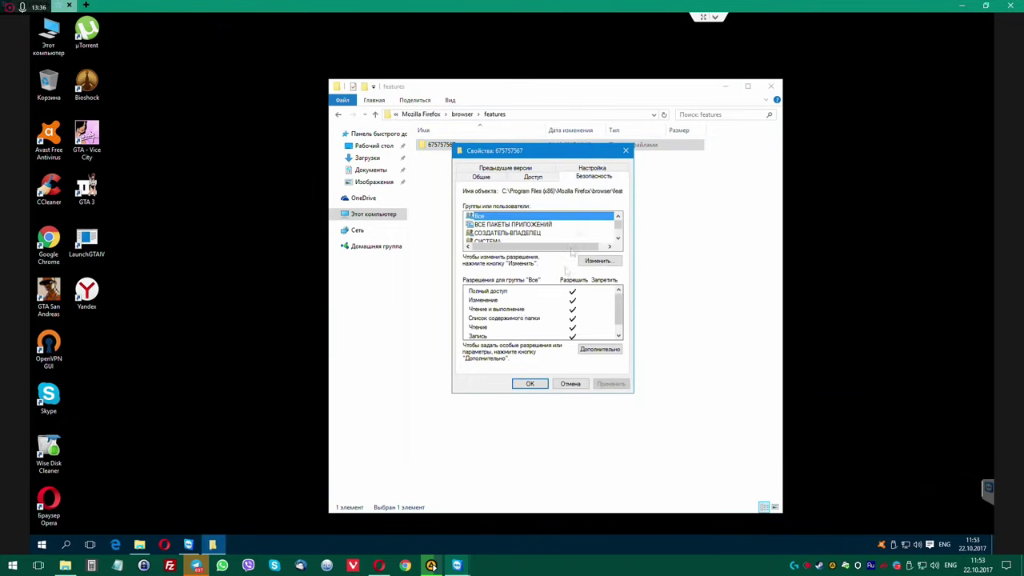
pyautogui.click(599, 349)
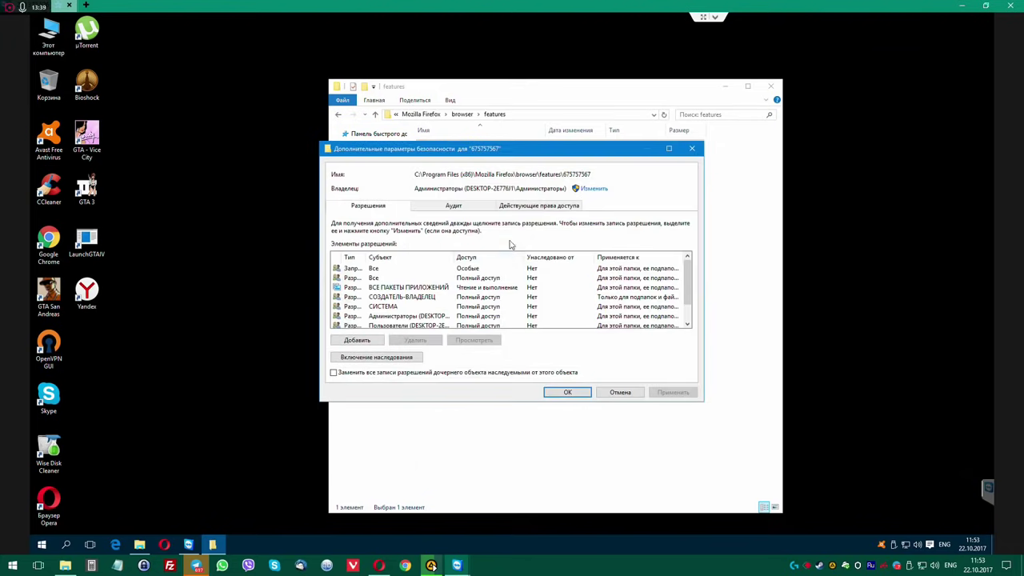
pyautogui.moveTo(526, 153); pyautogui.dragTo(506, 177)
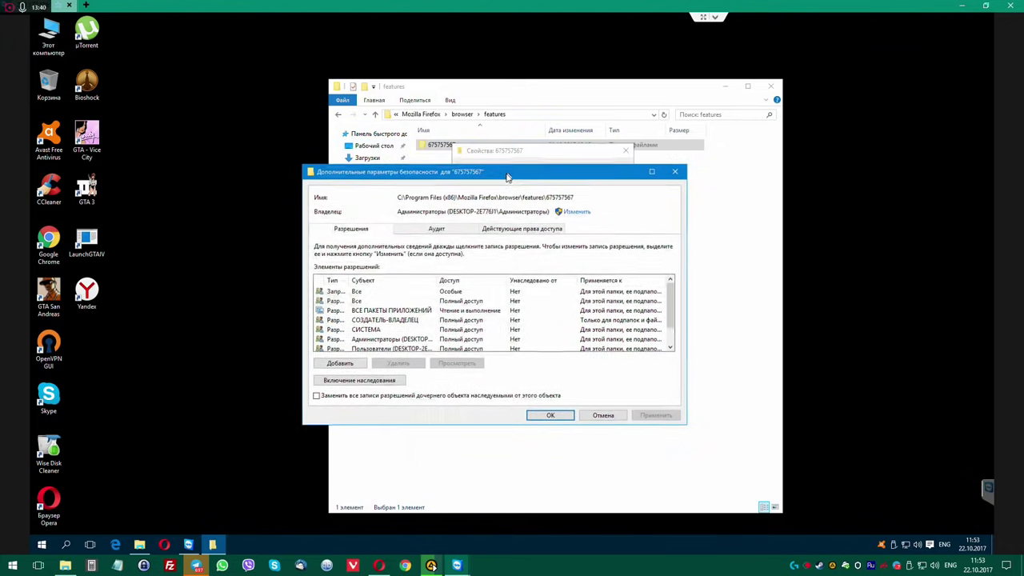
# Choose the Администраторы group for the Effective Access check, then unlock Auditing with admin rights.
pyautogui.click(458, 231)
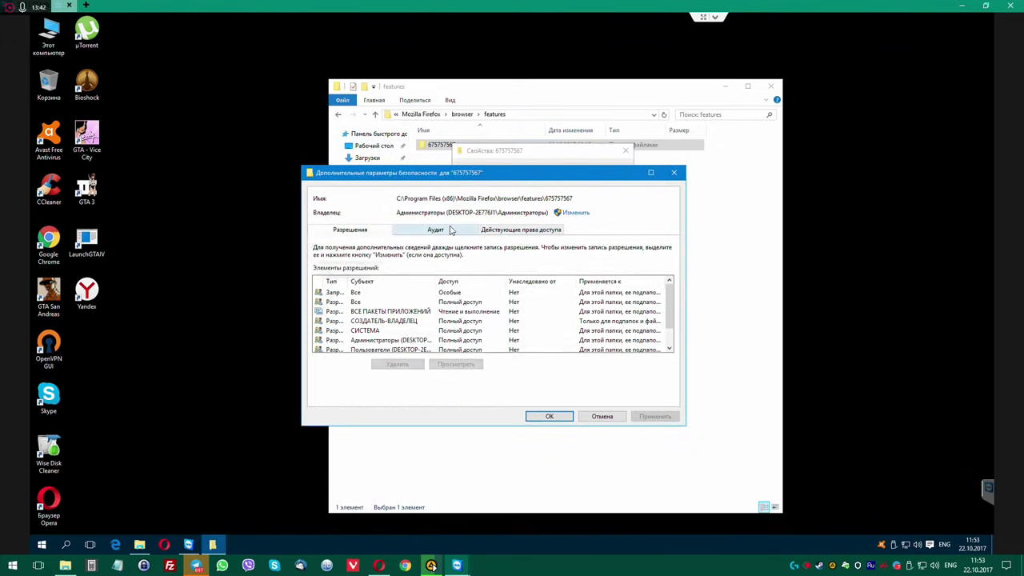
pyautogui.click(516, 231)
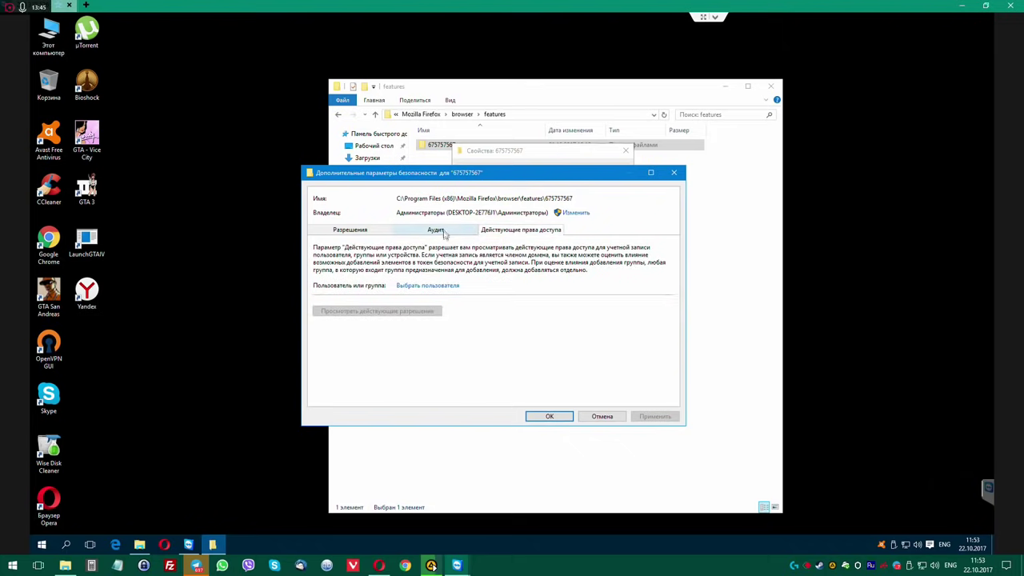
pyautogui.click(437, 286)
pyautogui.click(347, 298)
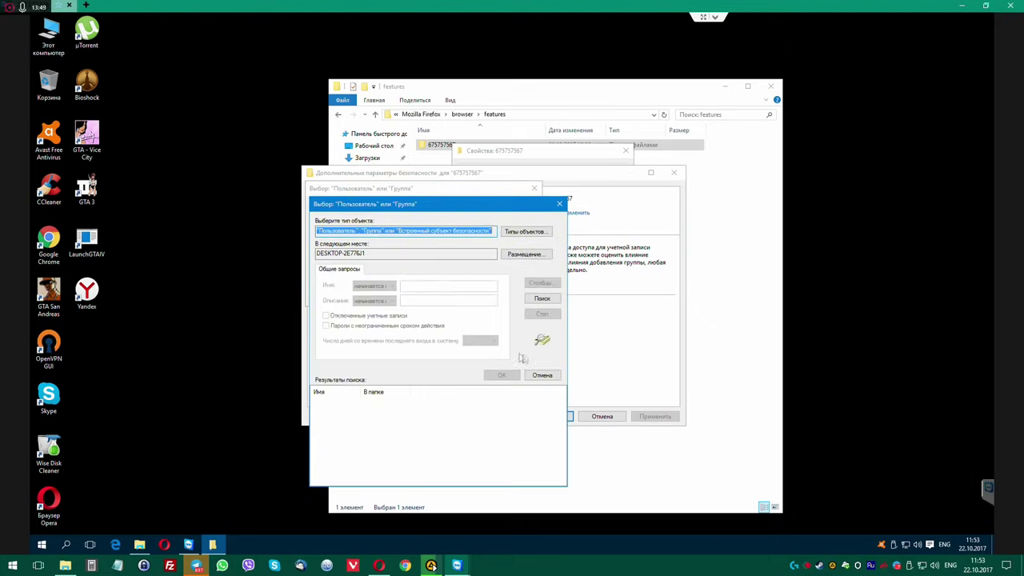
pyautogui.click(541, 300)
pyautogui.moveTo(361, 393); pyautogui.dragTo(448, 393)
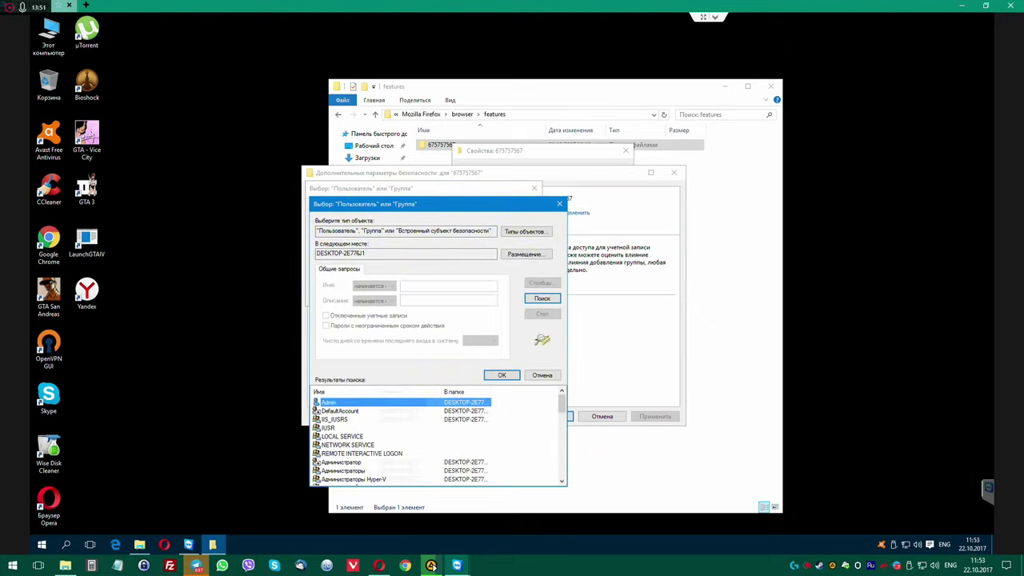
pyautogui.click(371, 472)
pyautogui.click(502, 375)
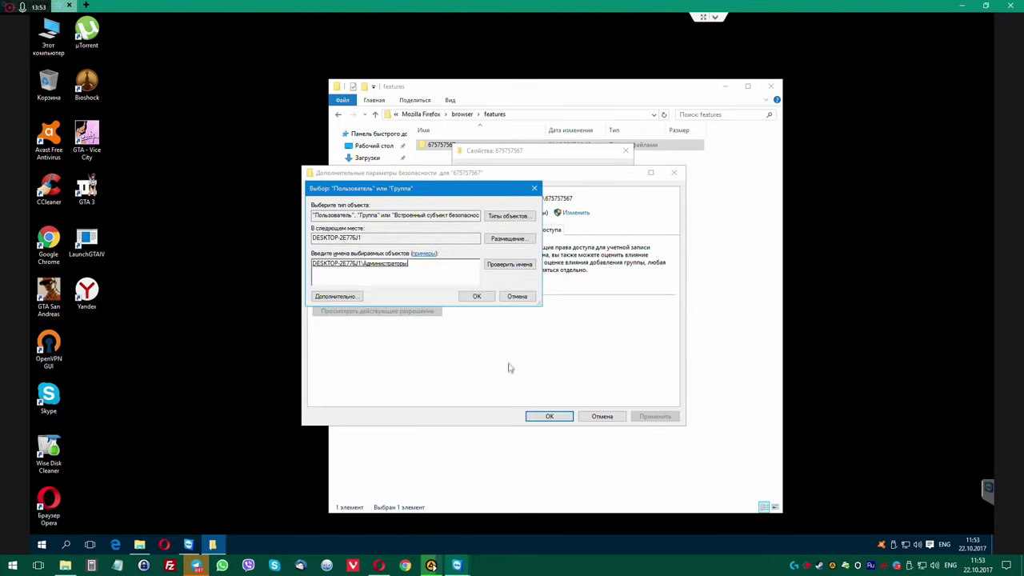
pyautogui.click(477, 297)
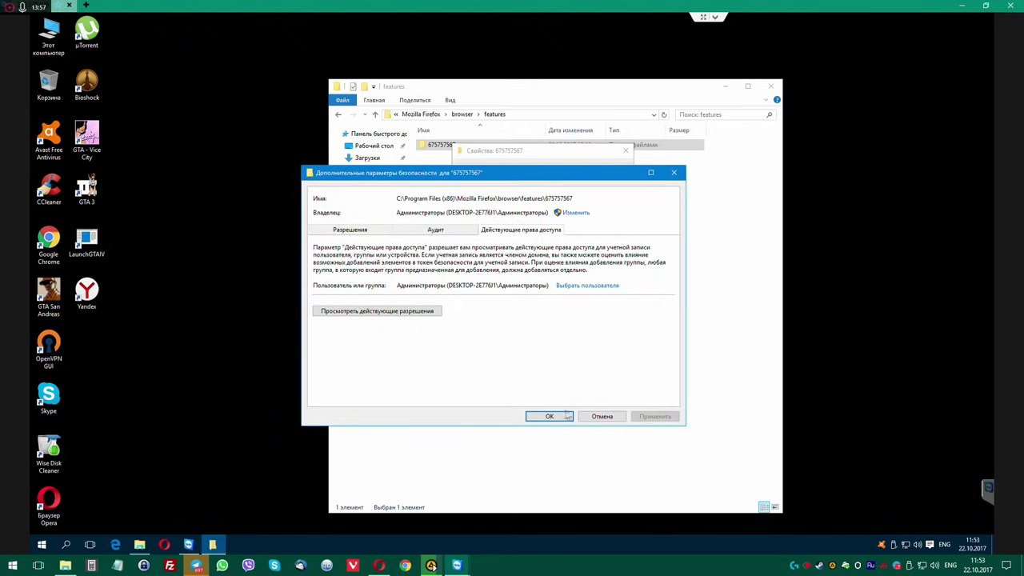
pyautogui.click(435, 230)
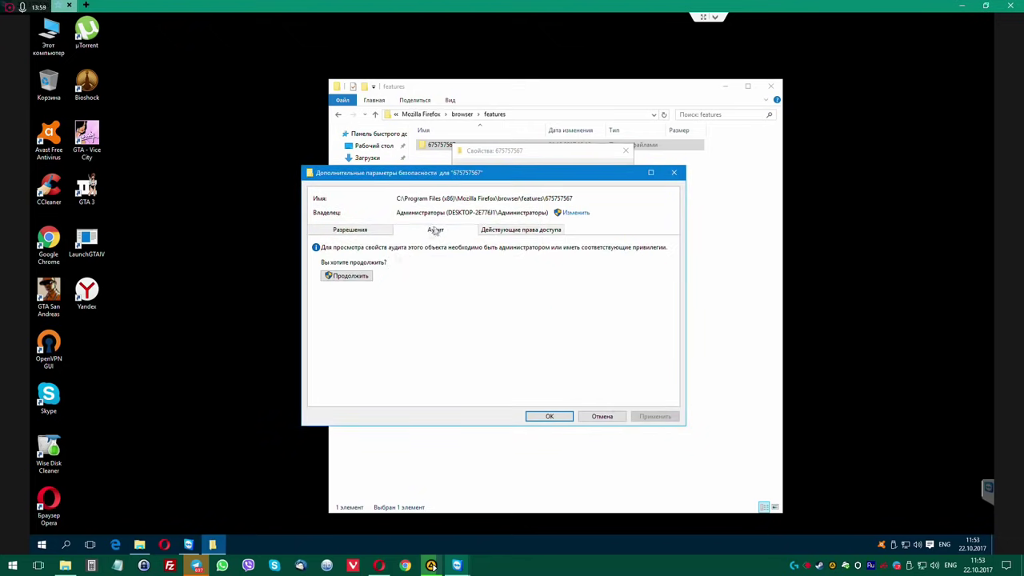
pyautogui.click(353, 279)
# Start a new audit entry with the Администраторы group as its subject.
pyautogui.click(339, 365)
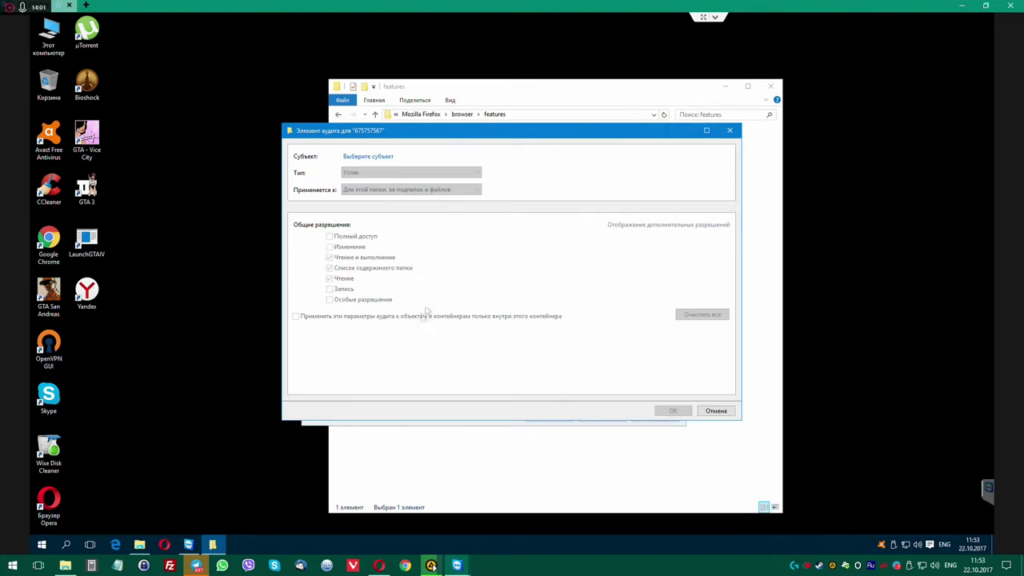
pyautogui.click(368, 157)
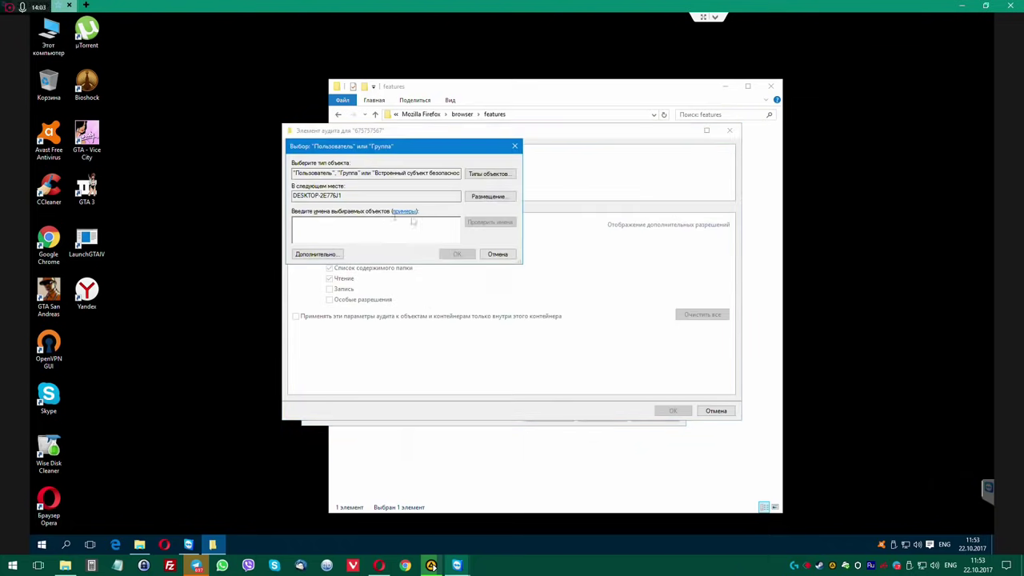
pyautogui.click(317, 254)
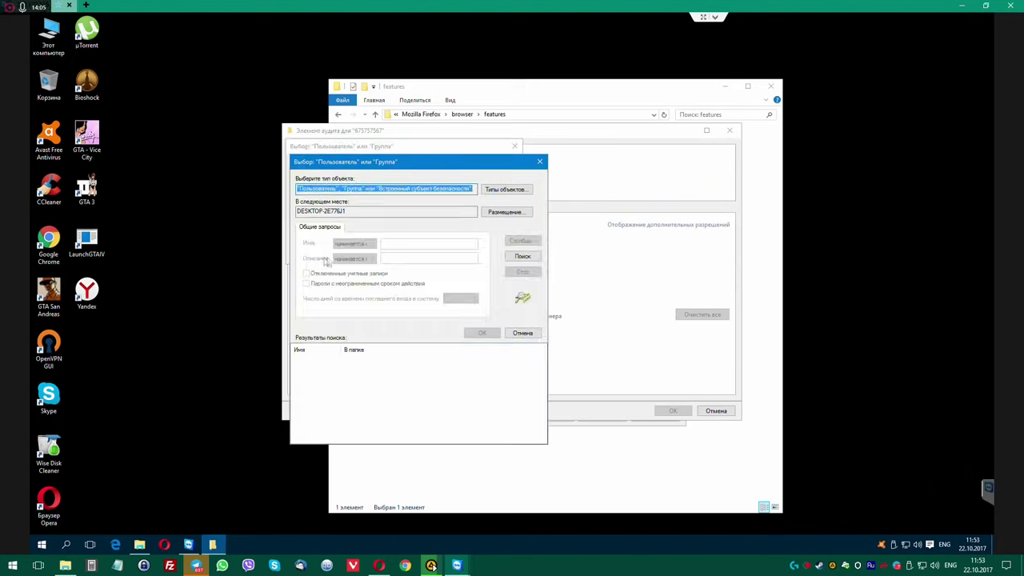
pyautogui.click(522, 256)
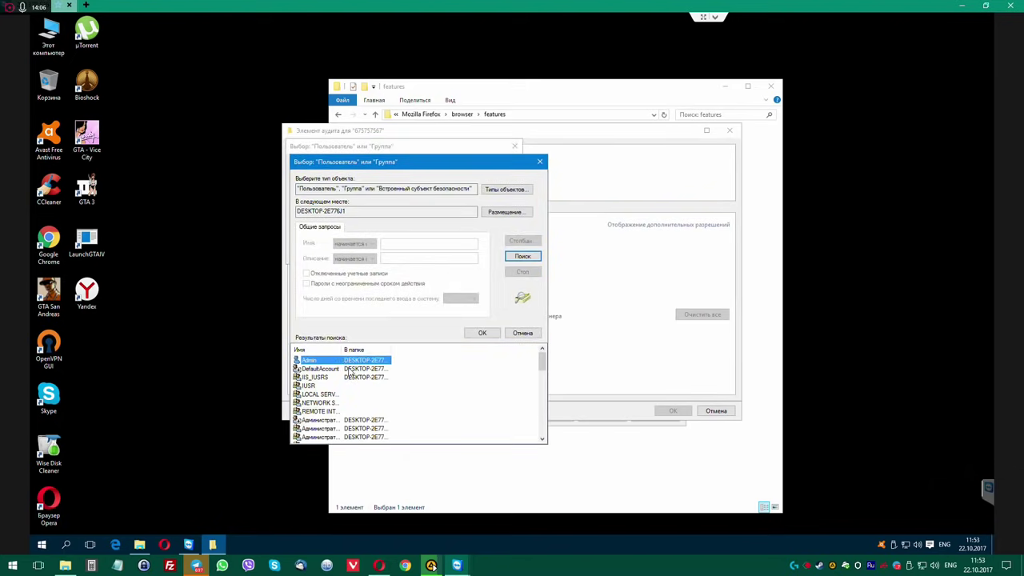
pyautogui.click(348, 429)
pyautogui.click(482, 332)
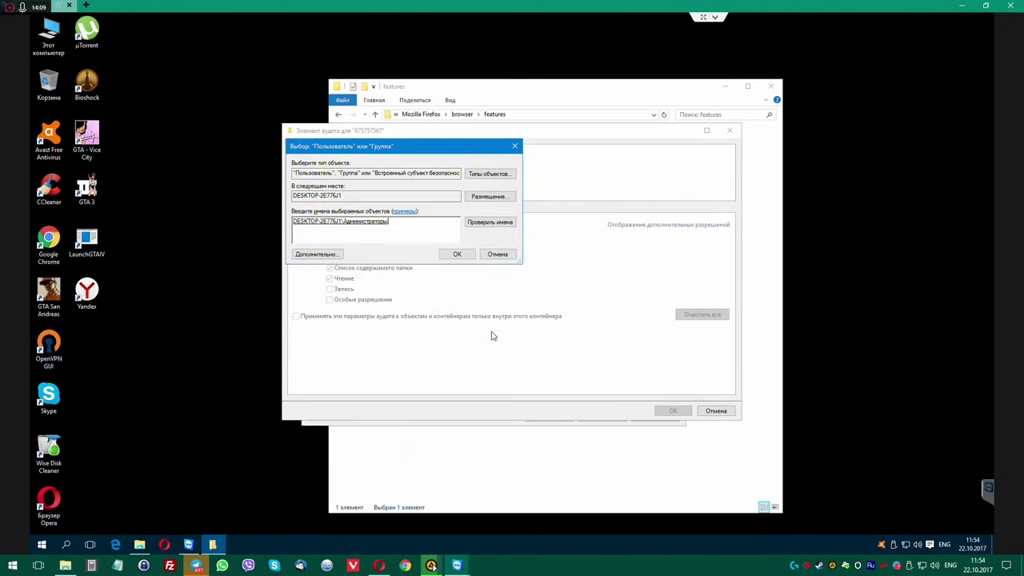
pyautogui.click(458, 254)
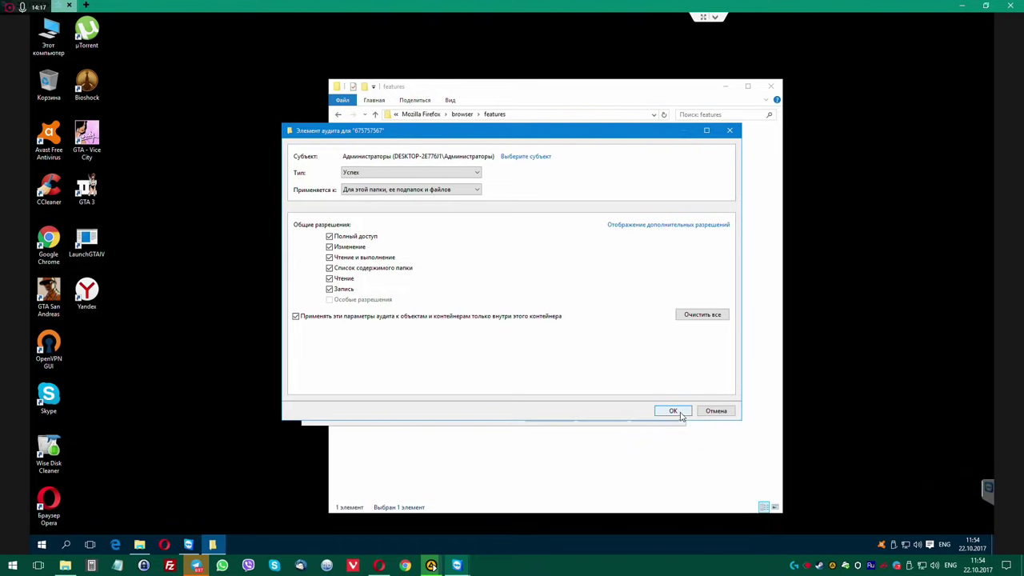
# Save and apply the Администраторы audit entry, then close the folder's properties.
pyautogui.click(673, 411)
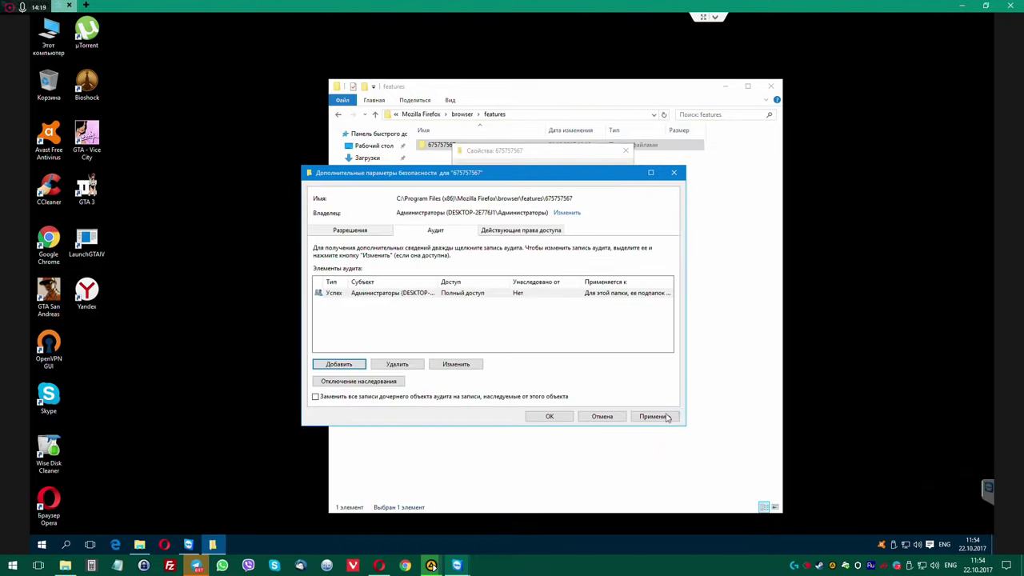
pyautogui.click(654, 417)
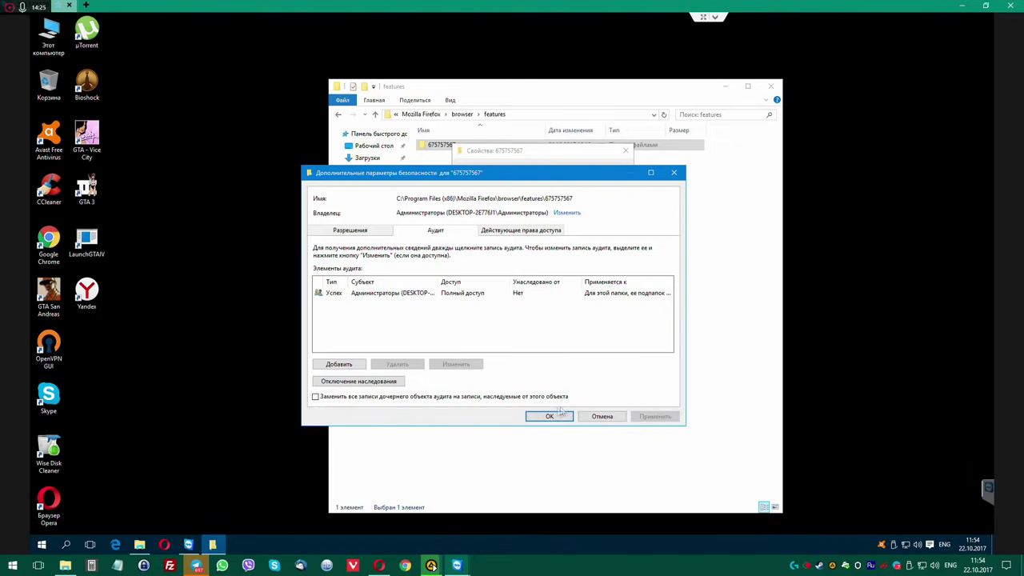
pyautogui.click(559, 412)
pyautogui.click(532, 385)
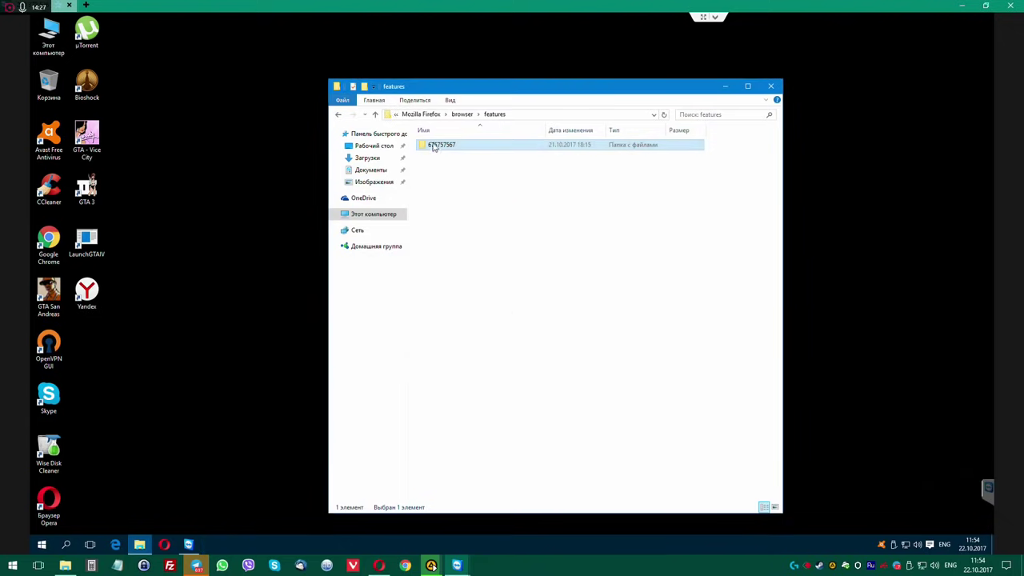
# Delete folder 675757567 as administrator, skipping the blocked manifest.json and icons folder.
pyautogui.press('Delete')
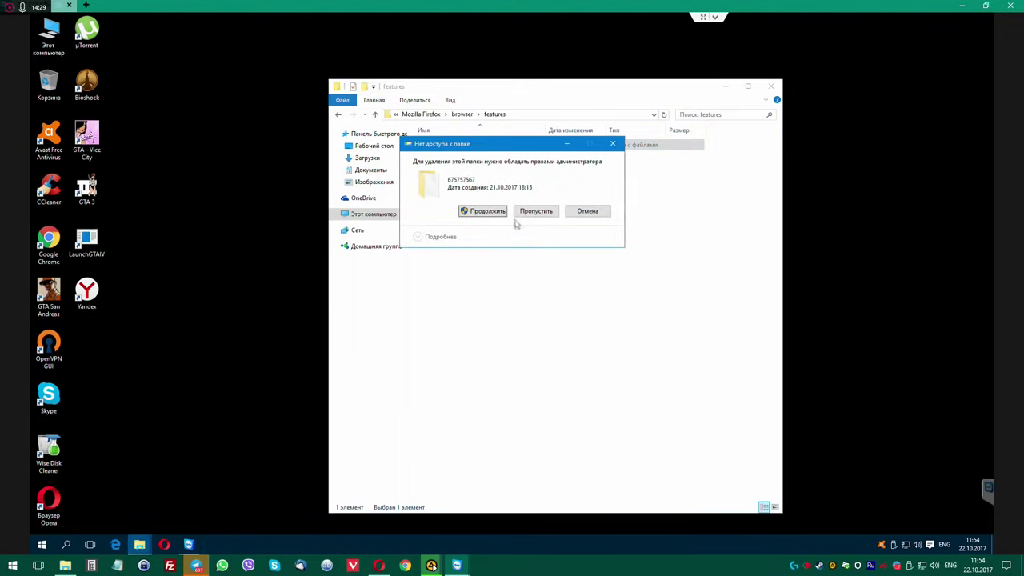
pyautogui.click(490, 213)
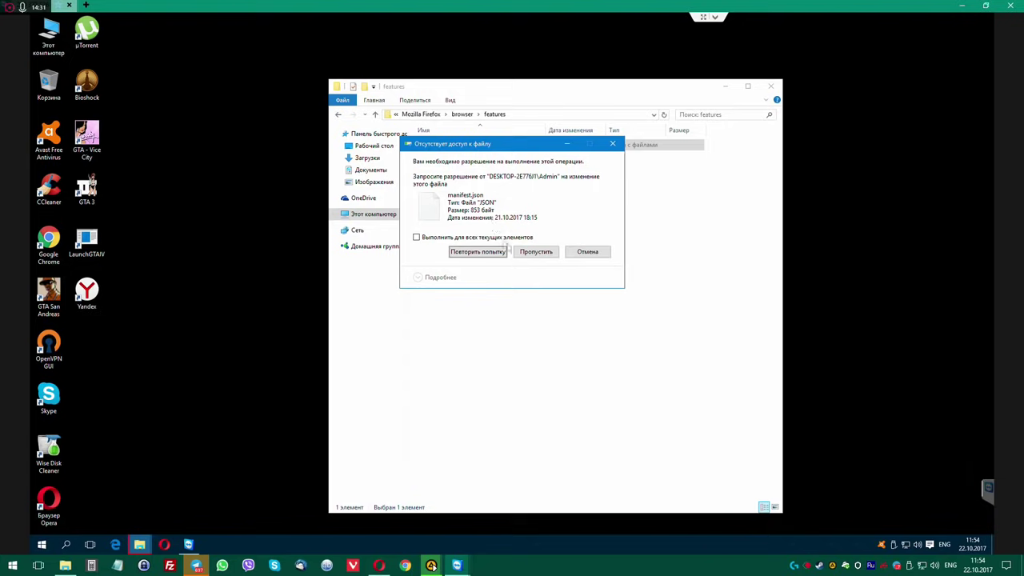
pyautogui.click(542, 252)
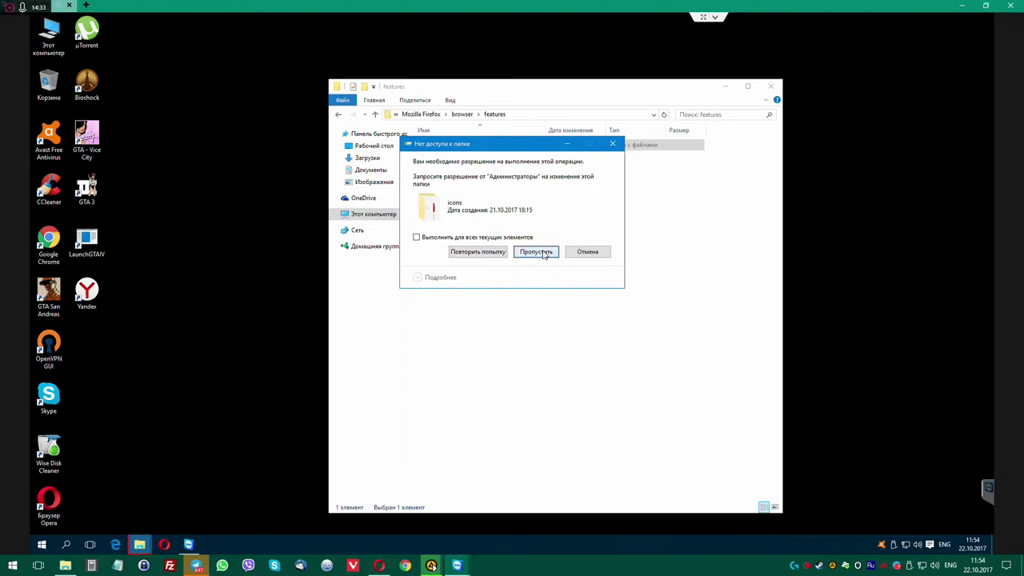
pyautogui.click(542, 252)
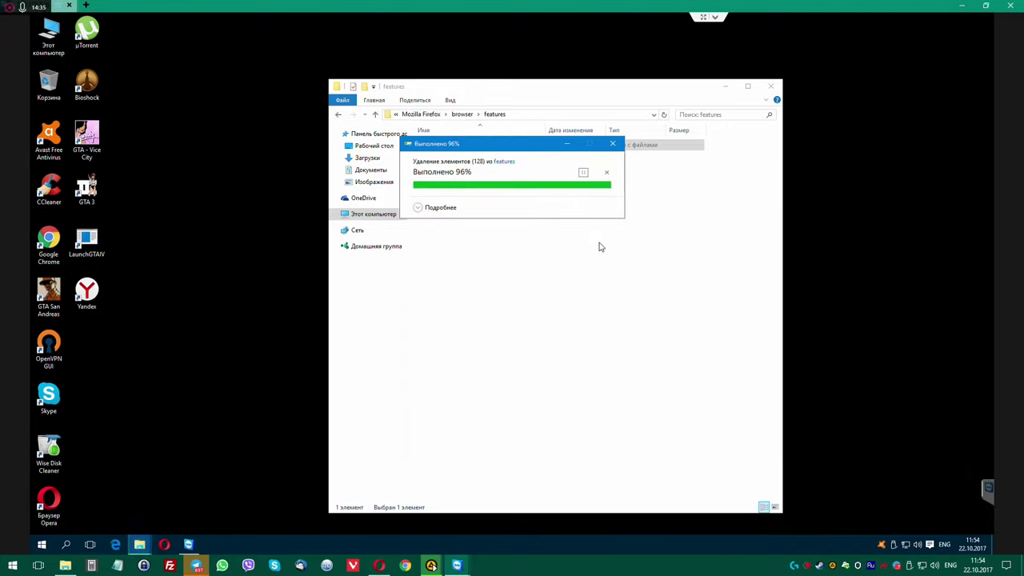
# Open the advanced security settings of folder 675757567 from its Security properties.
pyautogui.rightClick(450, 149)
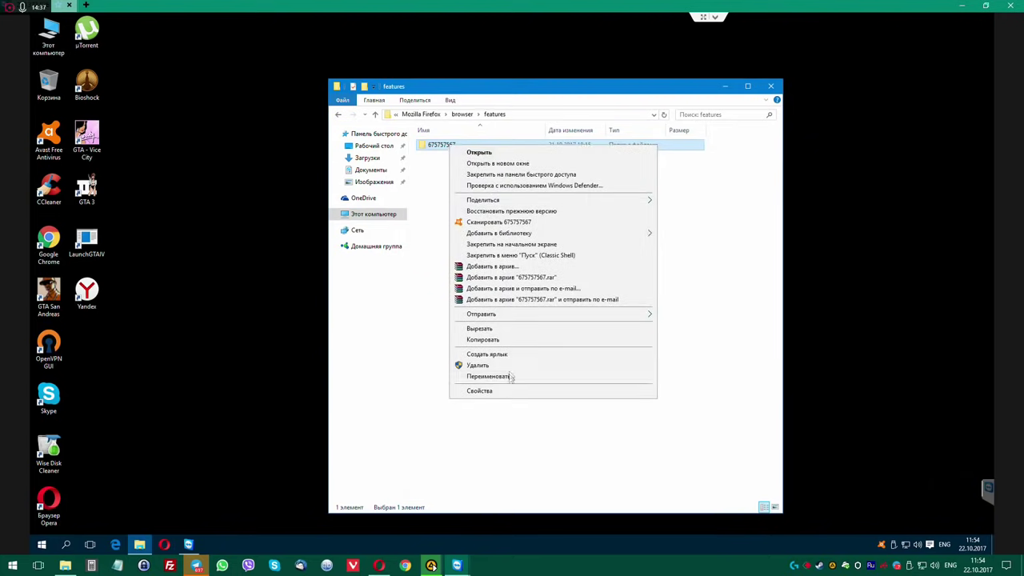
pyautogui.click(512, 392)
pyautogui.click(534, 180)
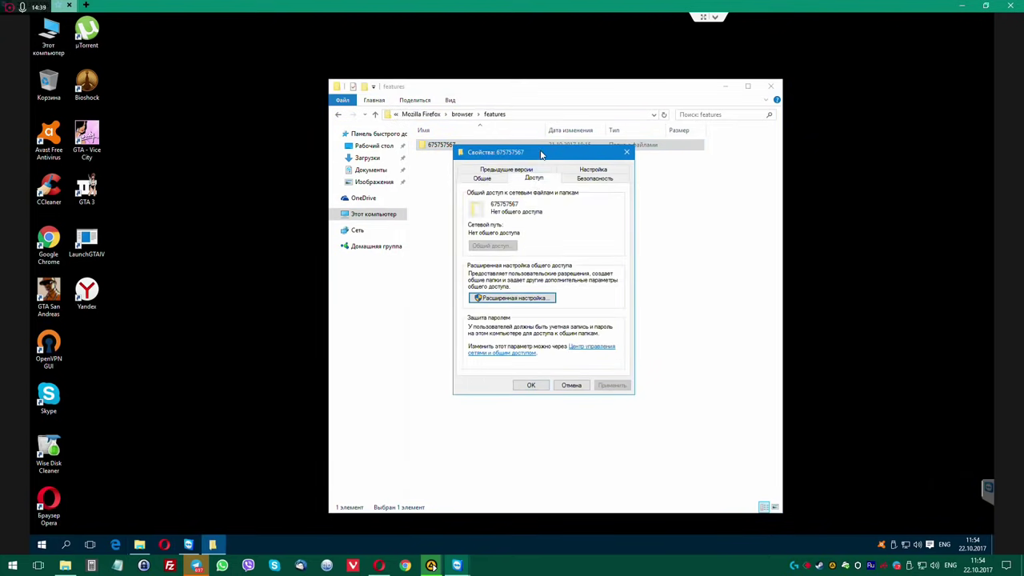
pyautogui.click(524, 200)
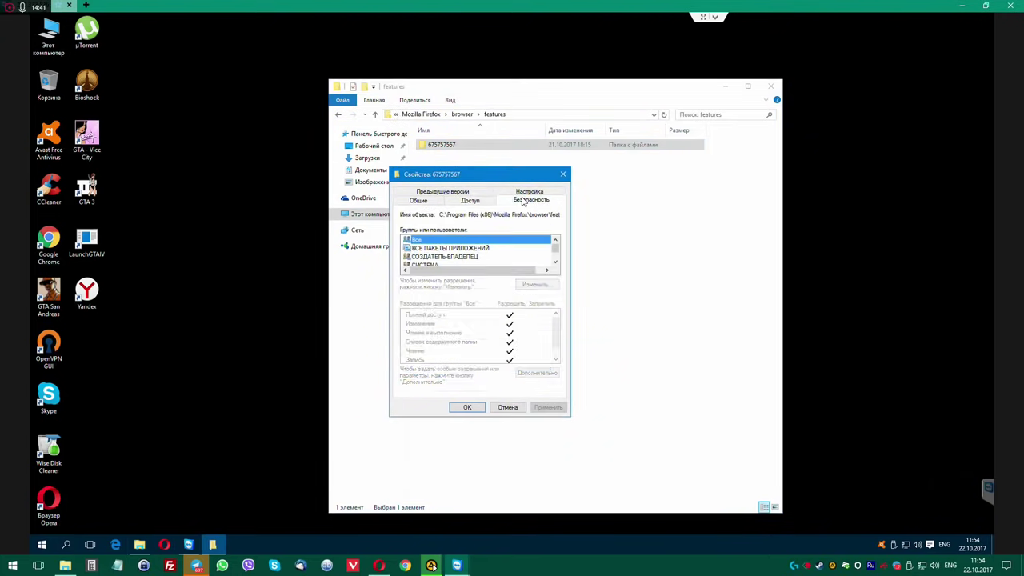
pyautogui.scroll(-1, 470, 249)
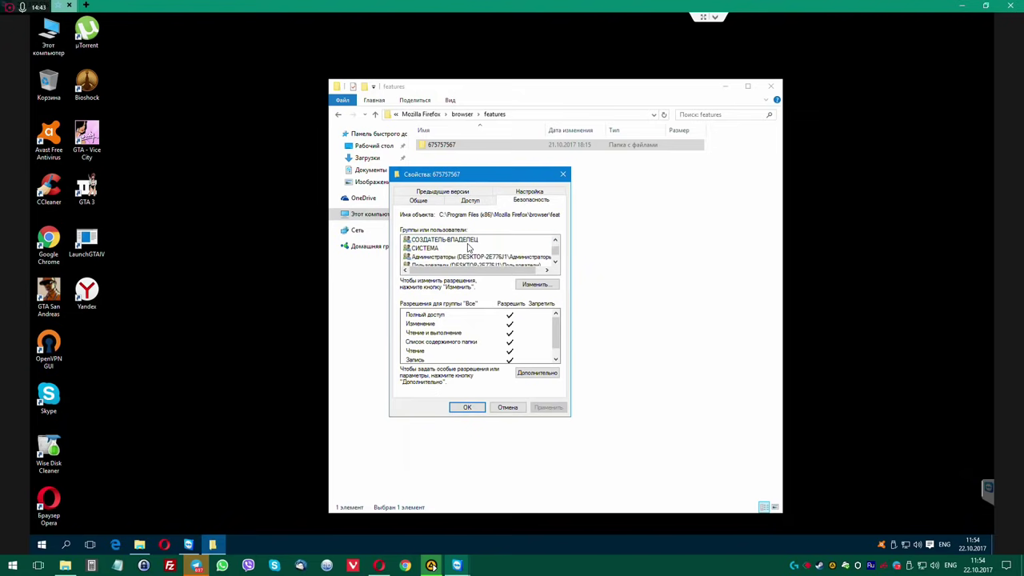
pyautogui.click(537, 372)
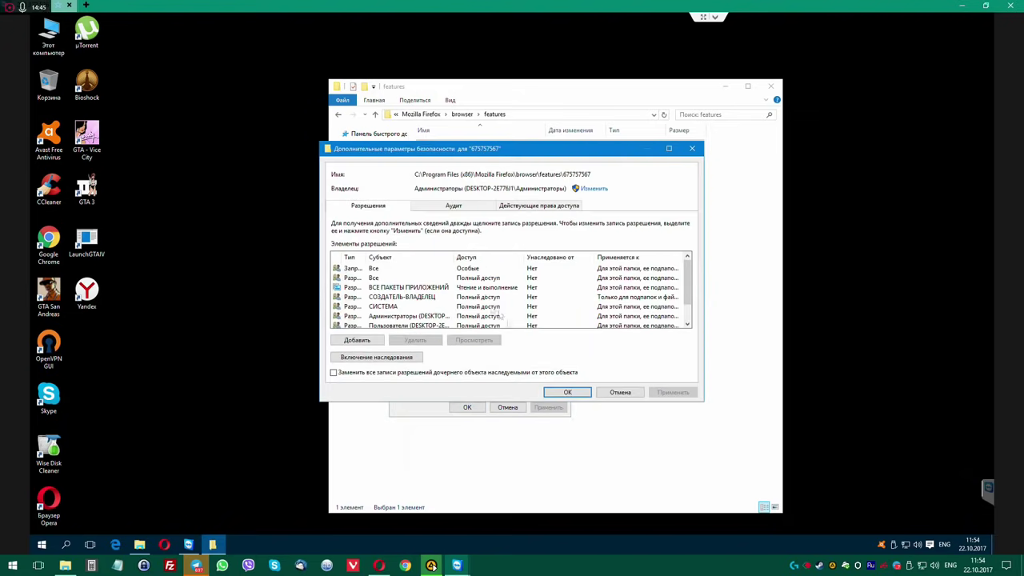
pyautogui.moveTo(365, 257); pyautogui.dragTo(424, 257)
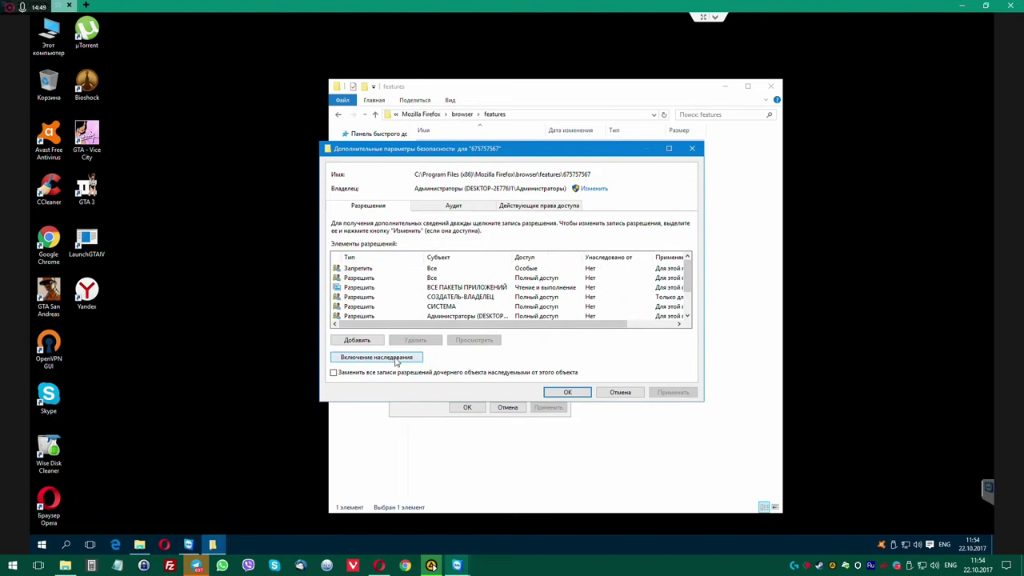
pyautogui.scroll(-1, 381, 287)
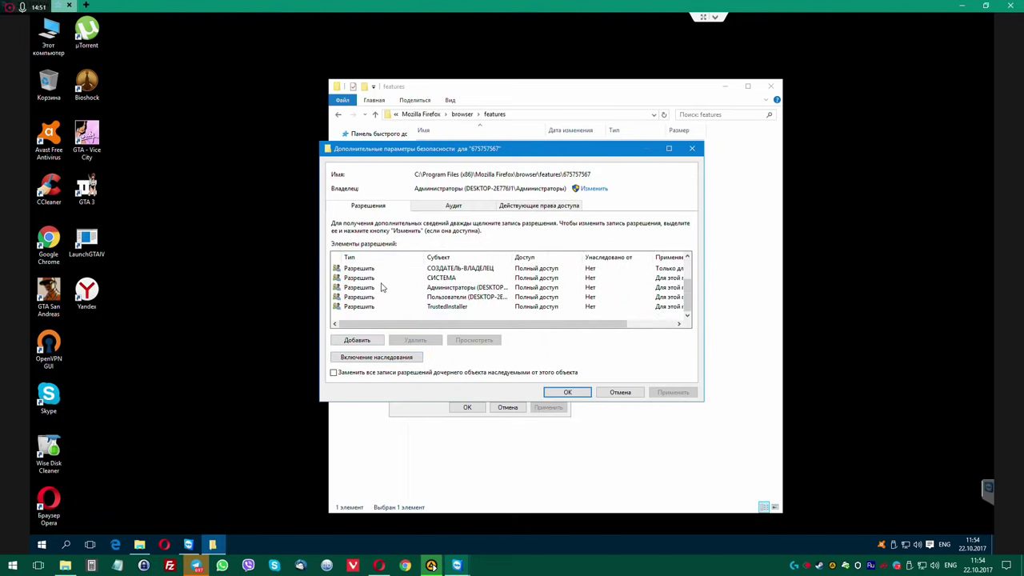
# Remove the Deny entry for Все, apply the change and close the properties.
pyautogui.click(396, 290)
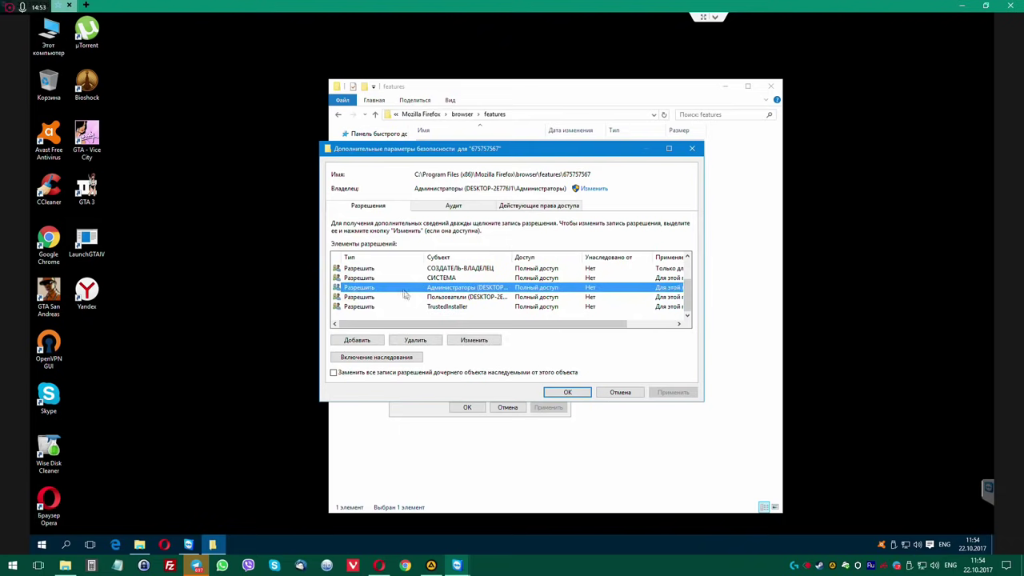
pyautogui.scroll(1, 407, 299)
pyautogui.click(416, 269)
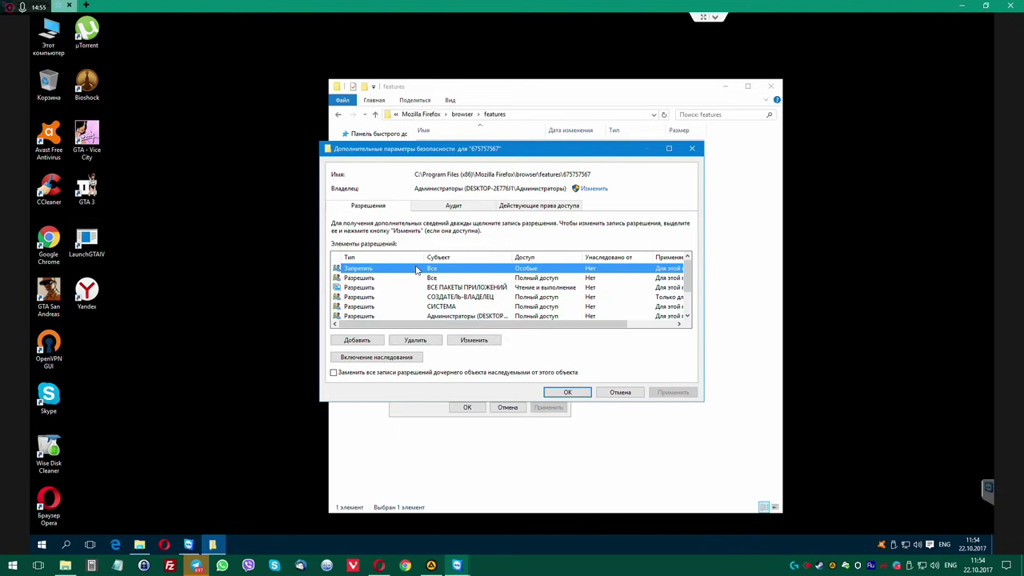
pyautogui.click(426, 342)
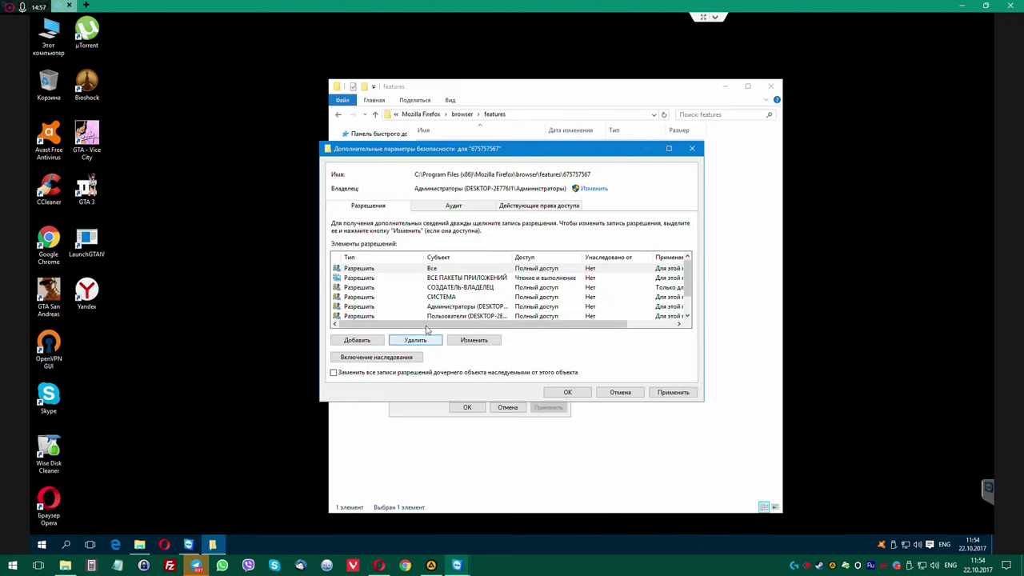
pyautogui.click(673, 388)
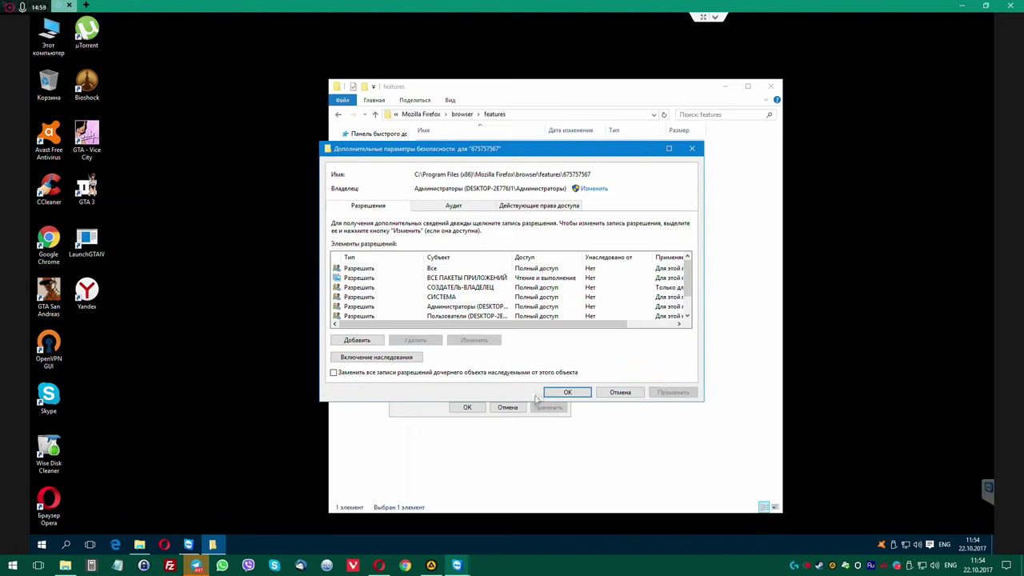
pyautogui.click(568, 393)
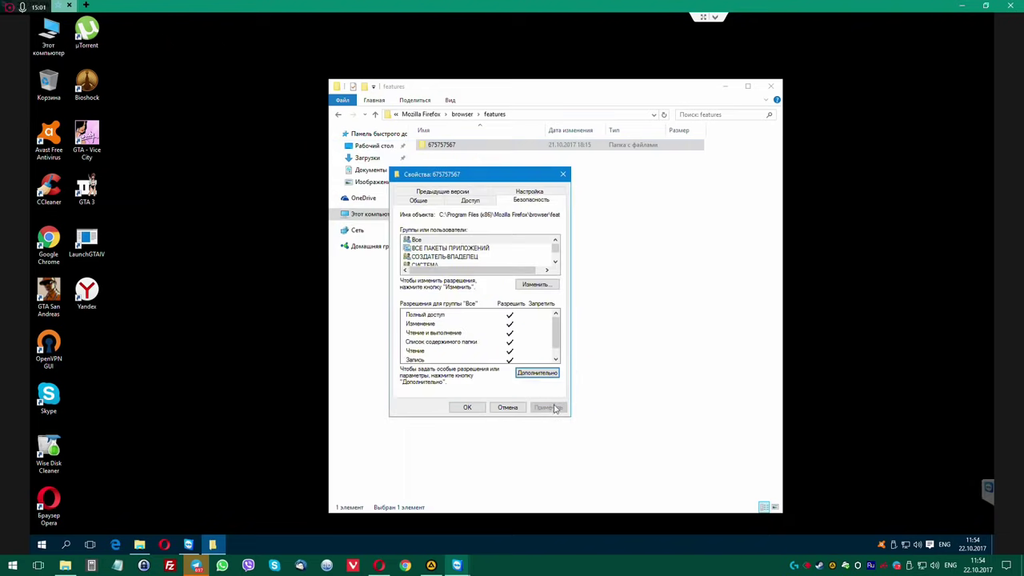
pyautogui.click(467, 407)
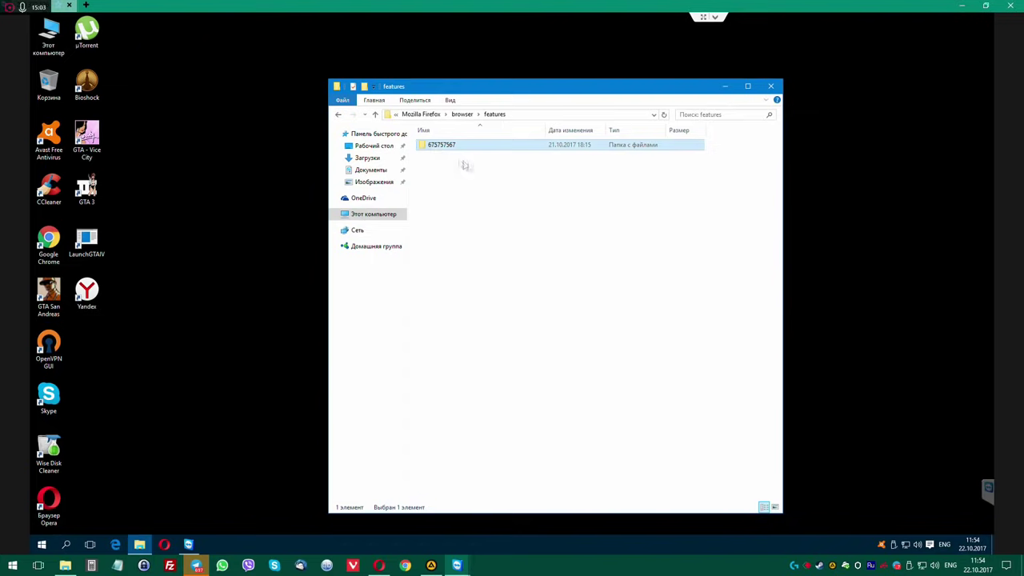
# Permanently delete folder 675757567, then delete the features folder with administrator rights.
pyautogui.press('Delete')
pyautogui.click(553, 313)
pyautogui.click(463, 115)
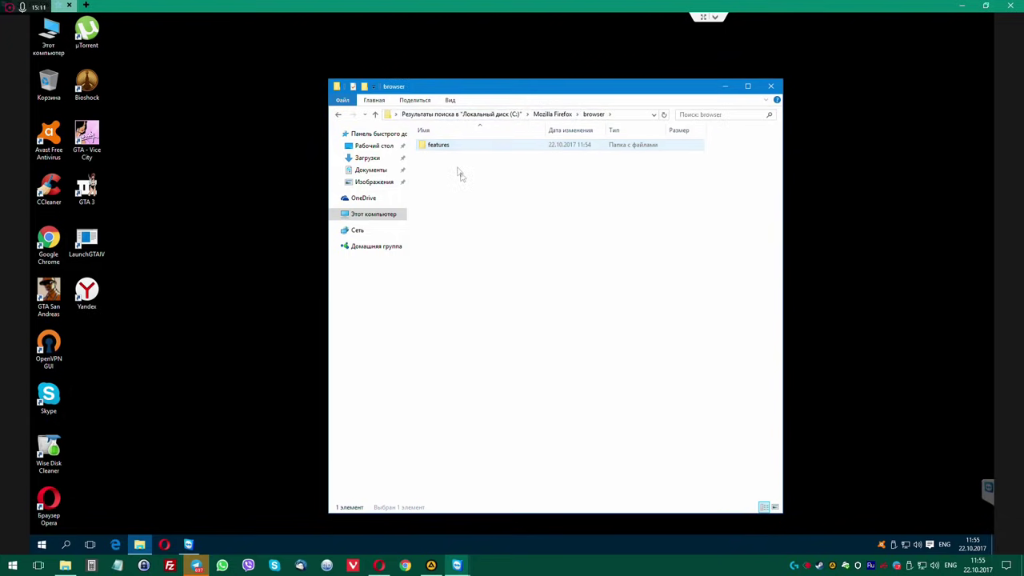
pyautogui.press('Delete')
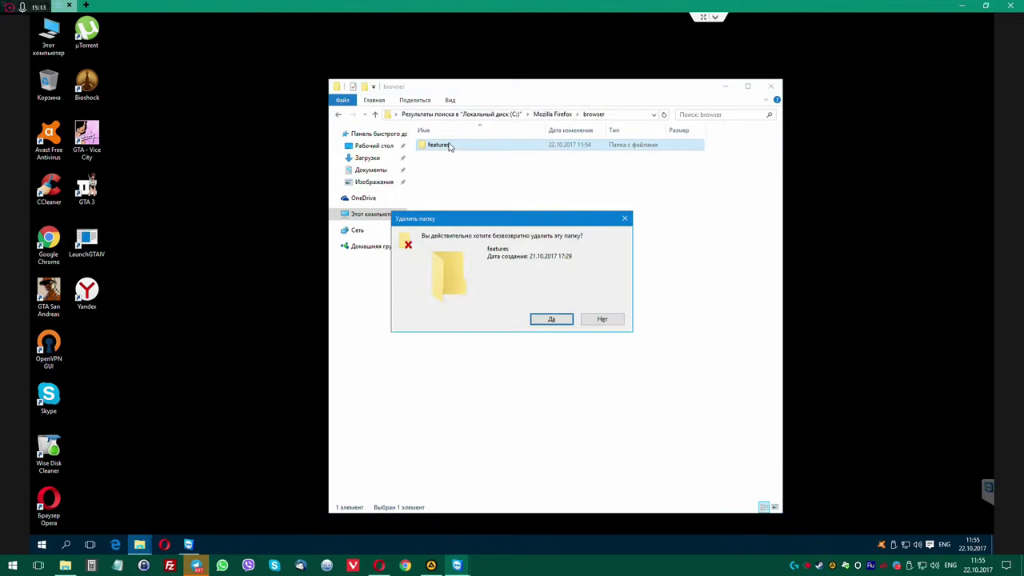
pyautogui.press('Return')
pyautogui.click(485, 211)
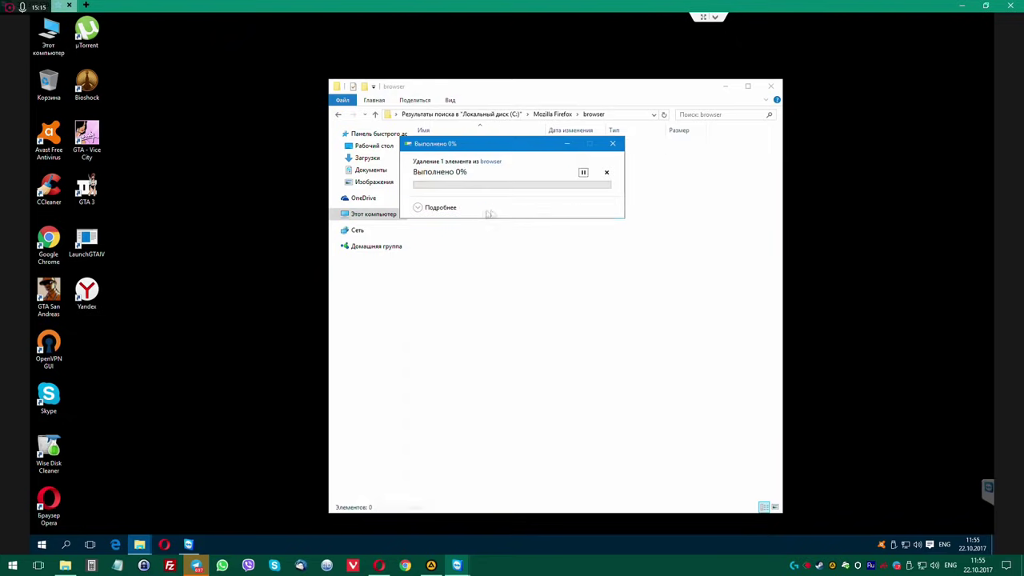
# Return to the C: drive search results and close the Explorer window.
pyautogui.click(555, 113)
pyautogui.click(491, 114)
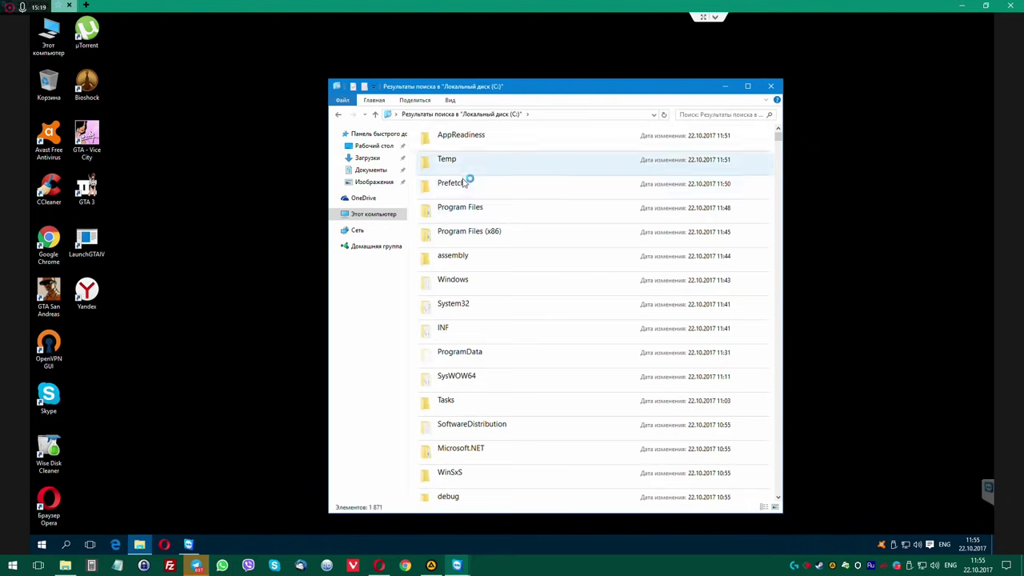
pyautogui.scroll(-4, 528, 360)
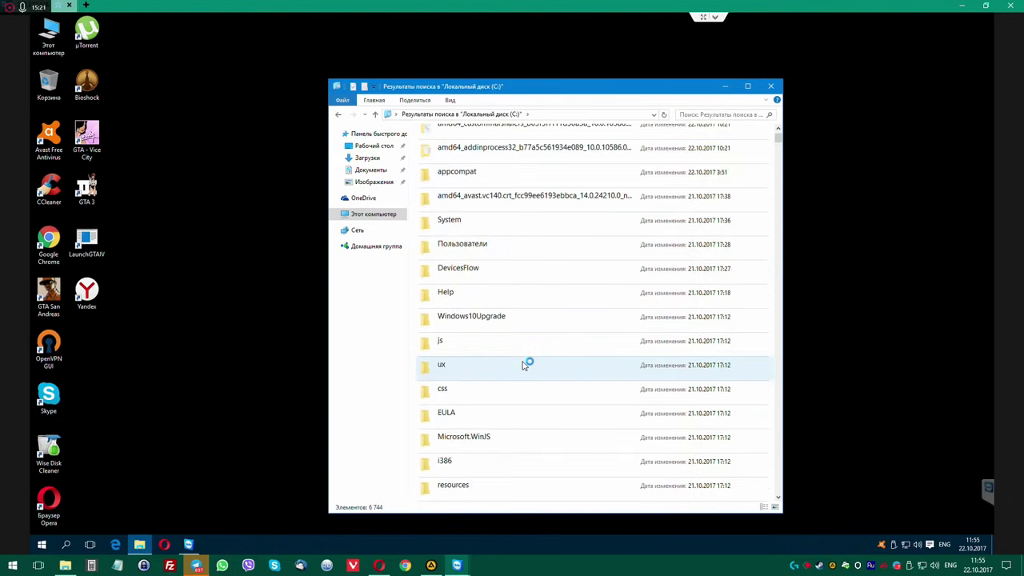
pyautogui.scroll(4, 525, 363)
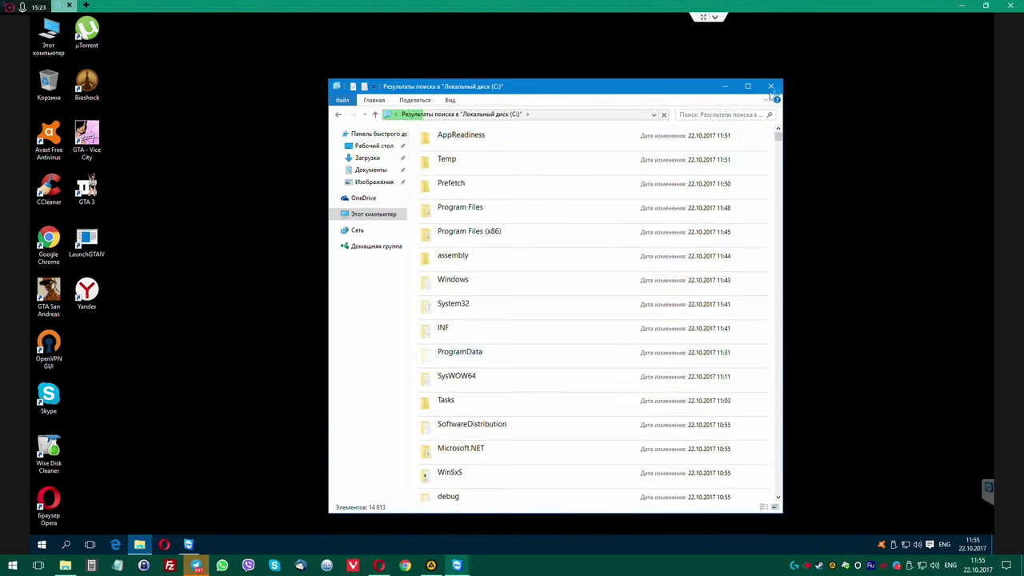
pyautogui.click(770, 86)
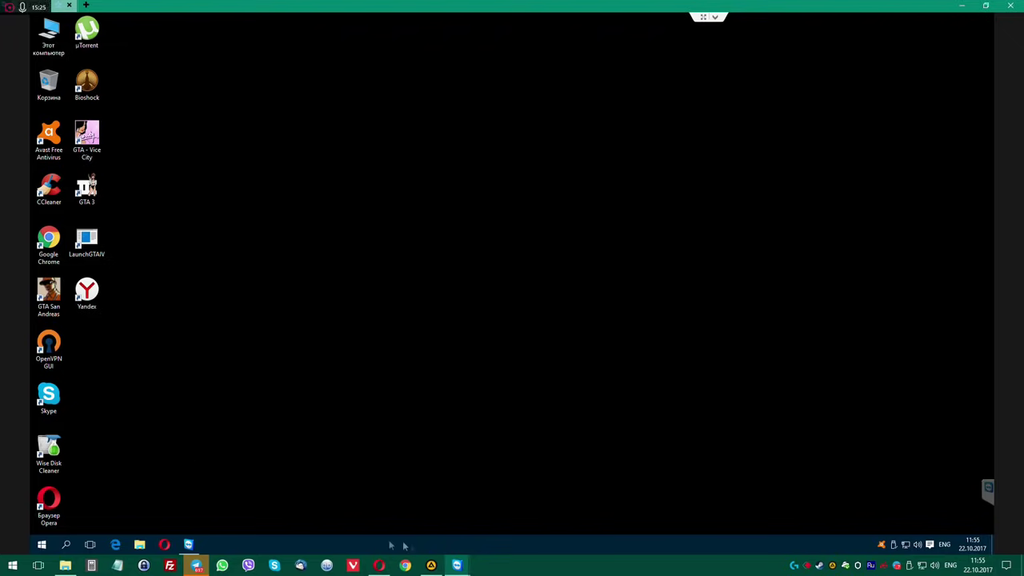
# In Opera, search 'mozilla' and save Firefox Installer.exe from the Firefox download page.
pyautogui.click(164, 544)
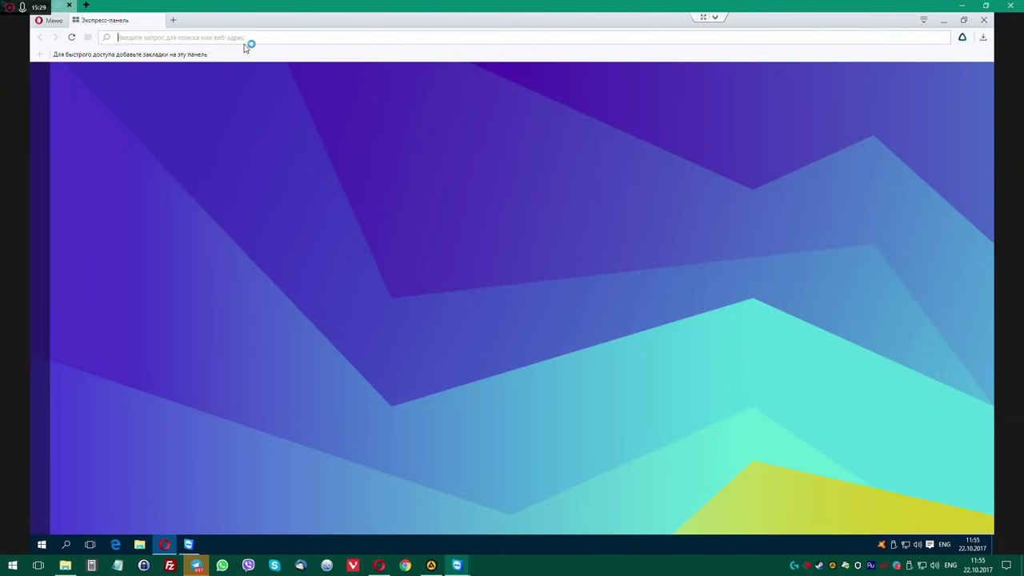
pyautogui.write('mozilla')
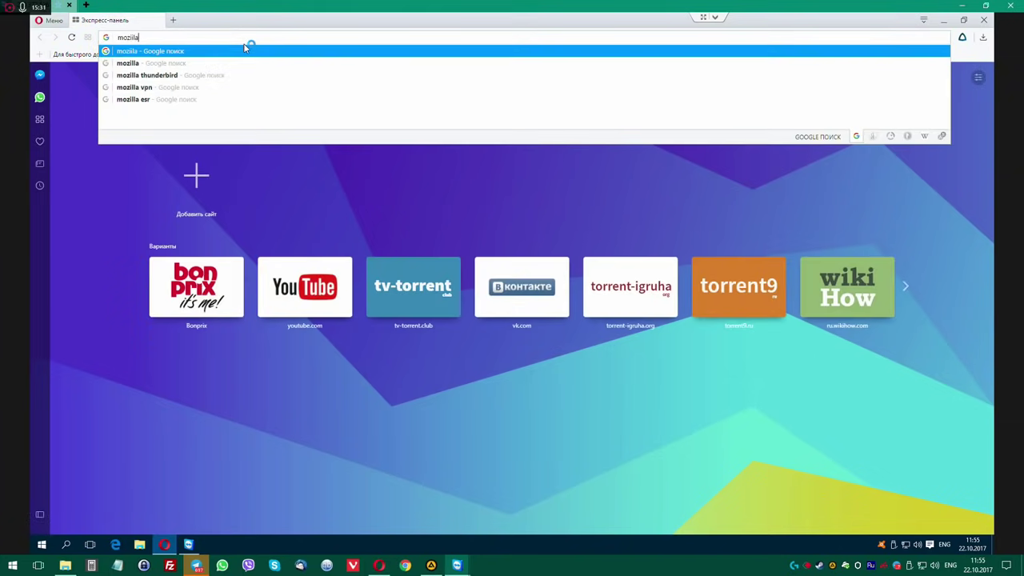
pyautogui.press('Return')
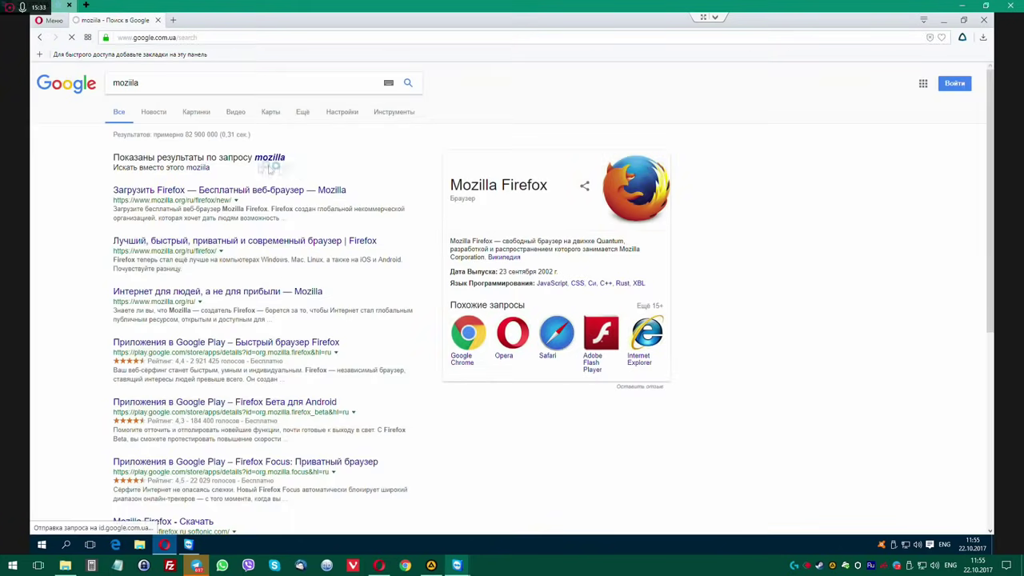
pyautogui.click(286, 198)
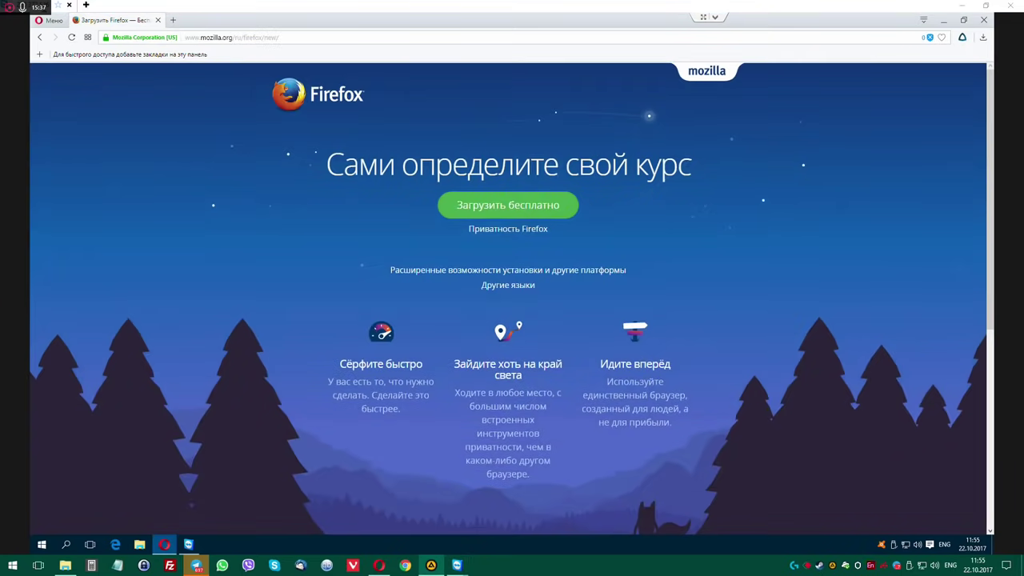
pyautogui.click(516, 206)
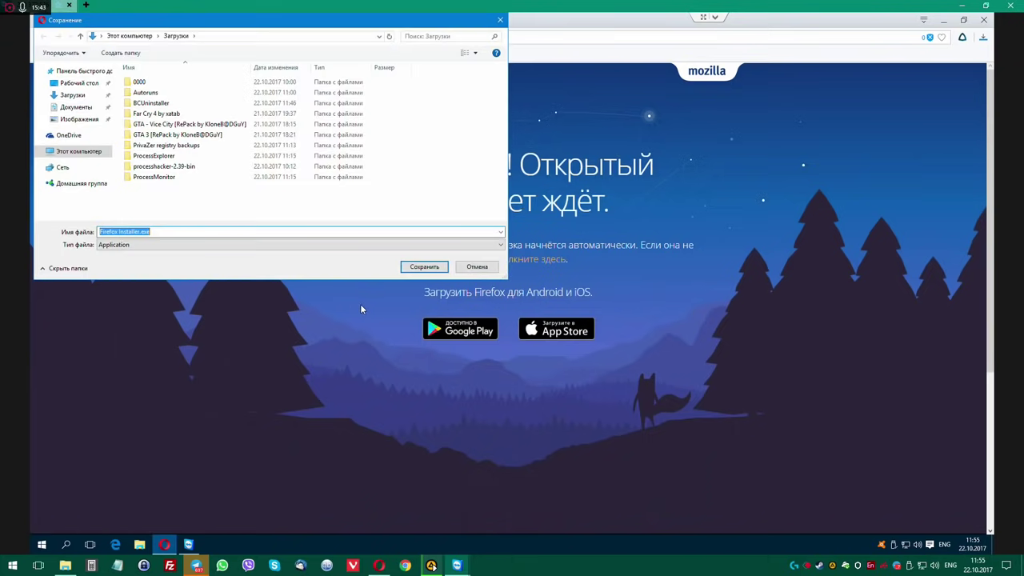
pyautogui.click(422, 266)
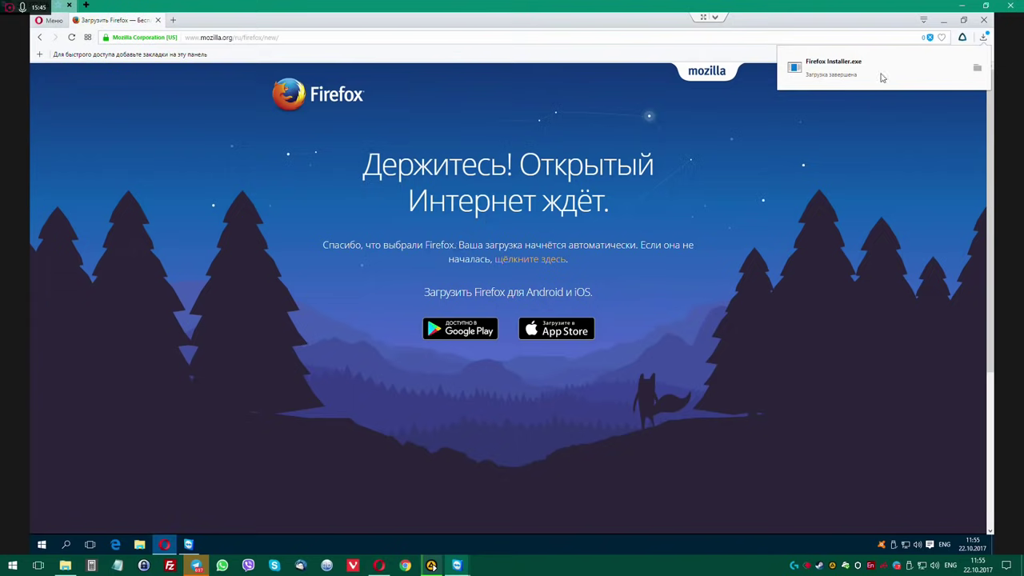
# Run the Firefox installer and approve the UAC prompt.
pyautogui.click(882, 78)
pyautogui.click(546, 287)
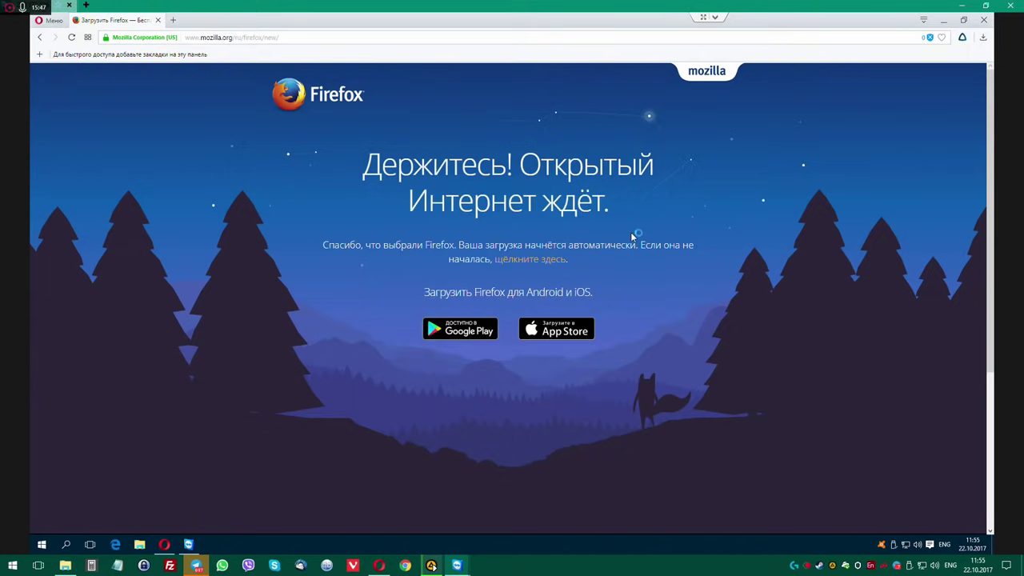
pyautogui.click(568, 298)
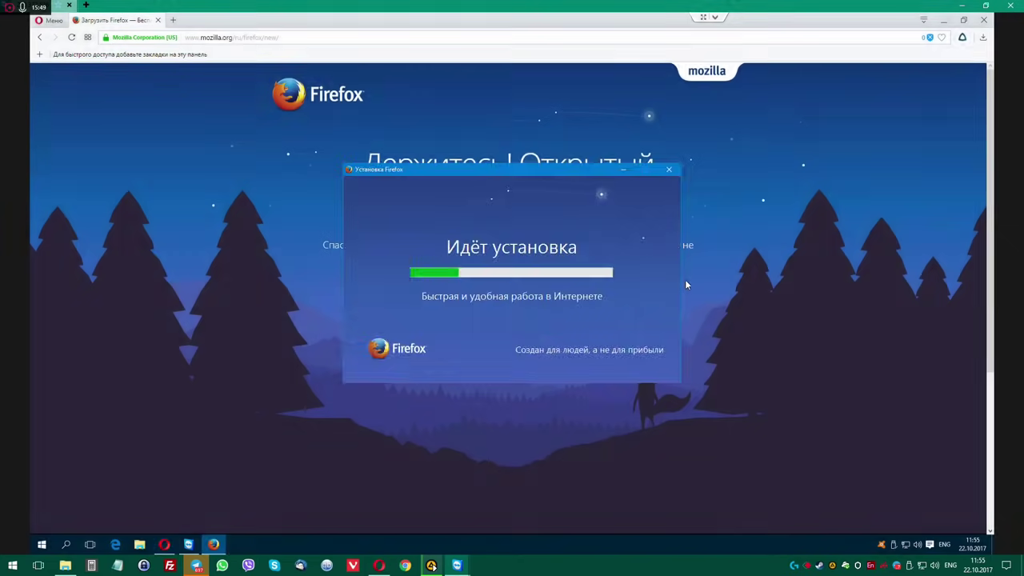
# Minimize Opera, move the installer window aside, and browse the Start menu program list.
pyautogui.click(983, 20)
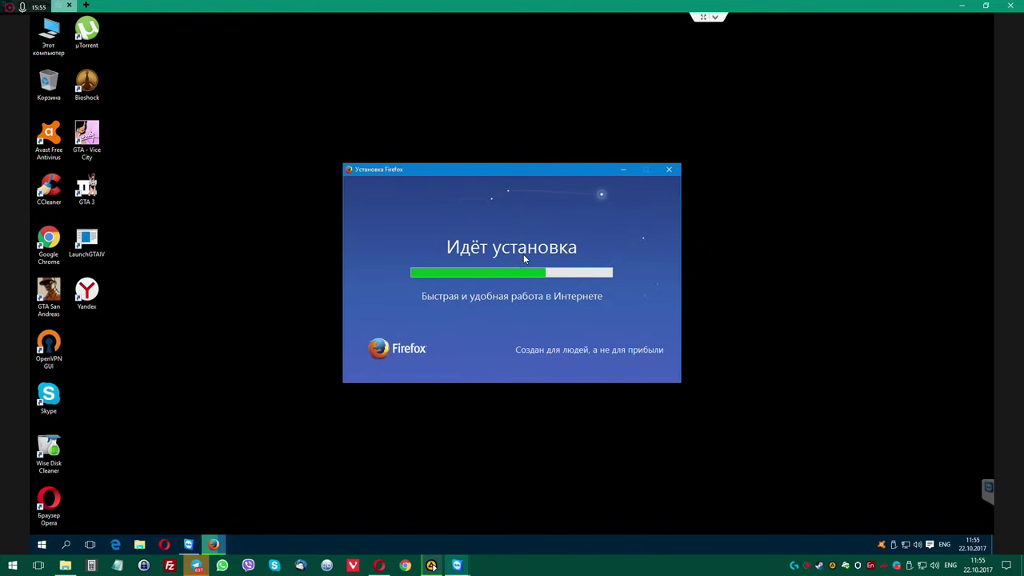
pyautogui.moveTo(528, 169); pyautogui.dragTo(588, 133)
pyautogui.click(41, 544)
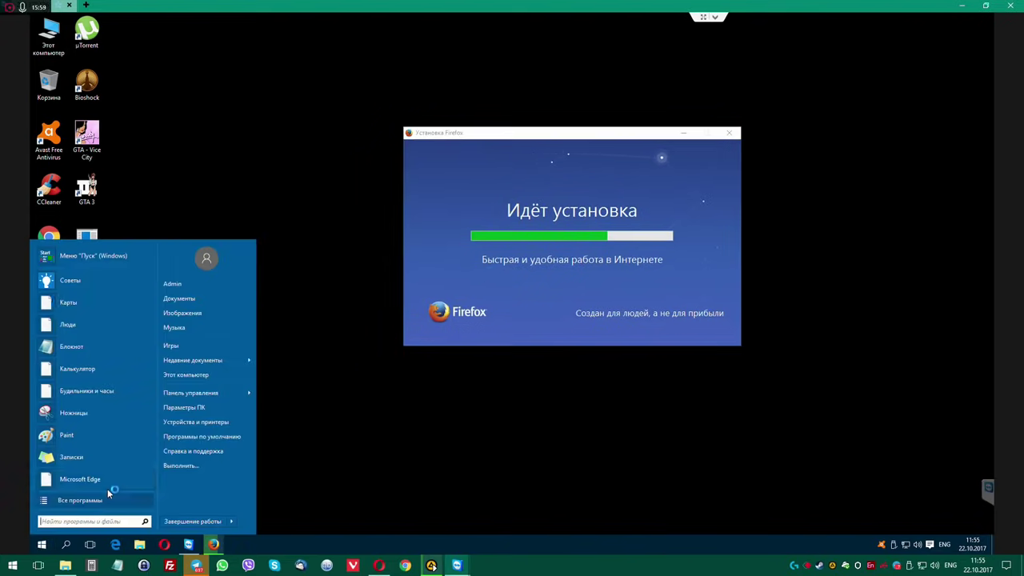
pyautogui.click(104, 501)
pyautogui.scroll(-1, 102, 394)
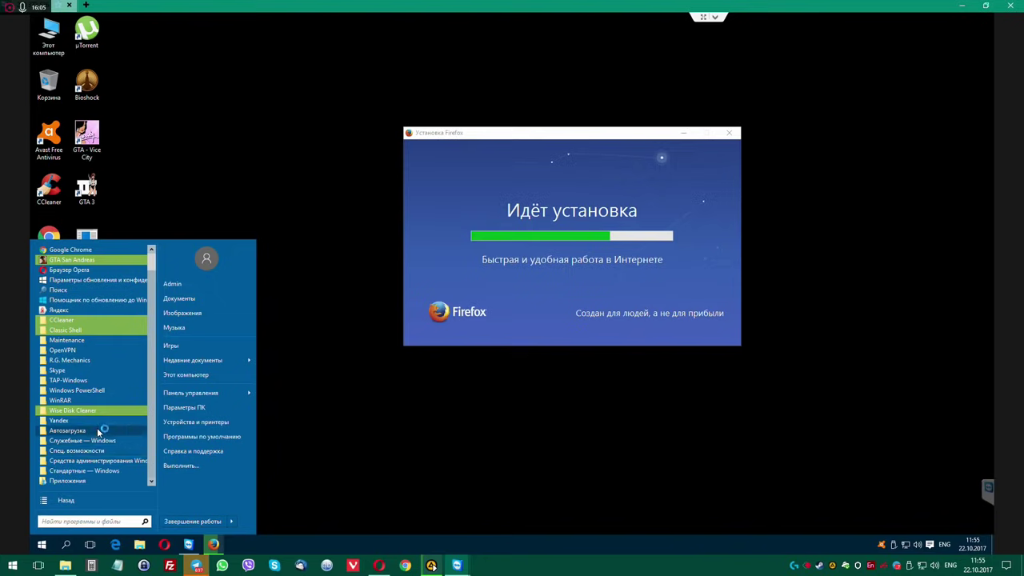
pyautogui.click(339, 453)
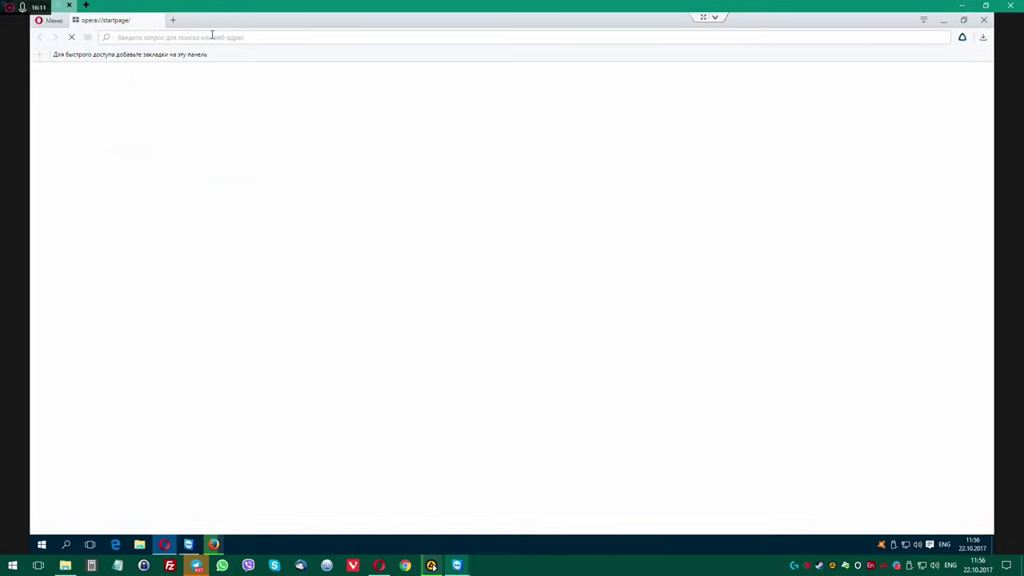
# Search Google for 'xnview', then for 'klite' in a new tab.
pyautogui.write('xnview')
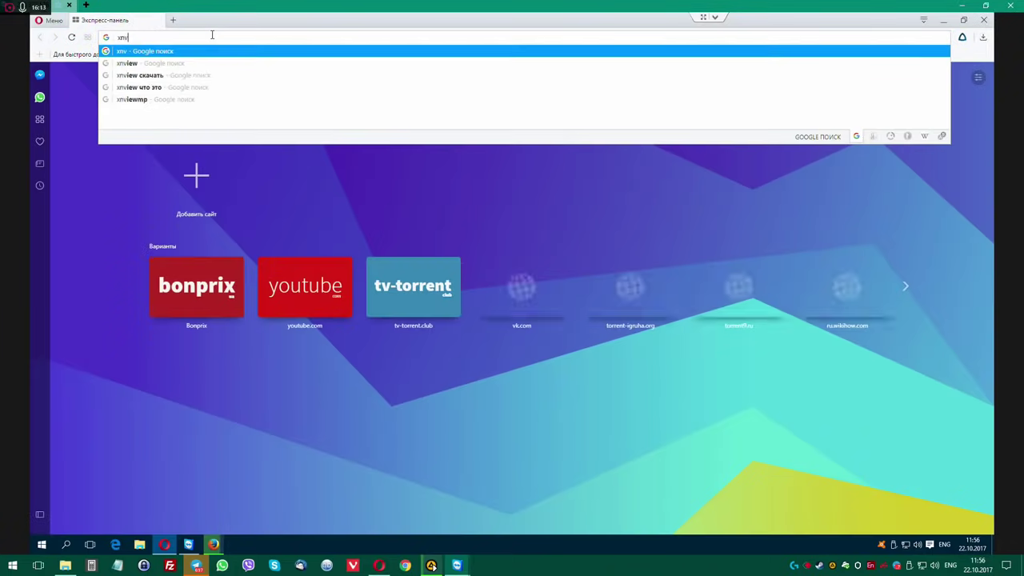
pyautogui.press('Return')
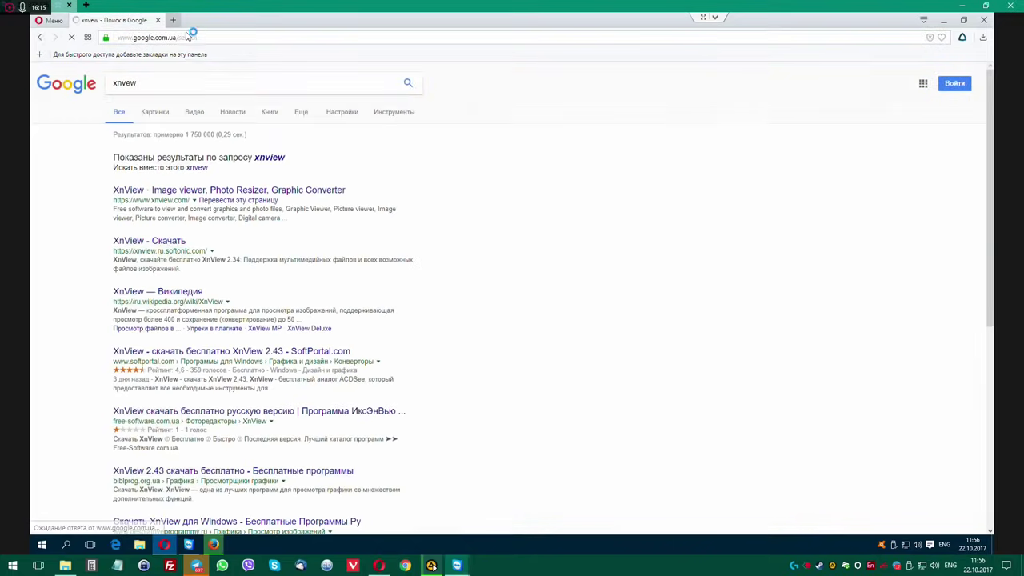
pyautogui.click(173, 21)
pyautogui.click(195, 37)
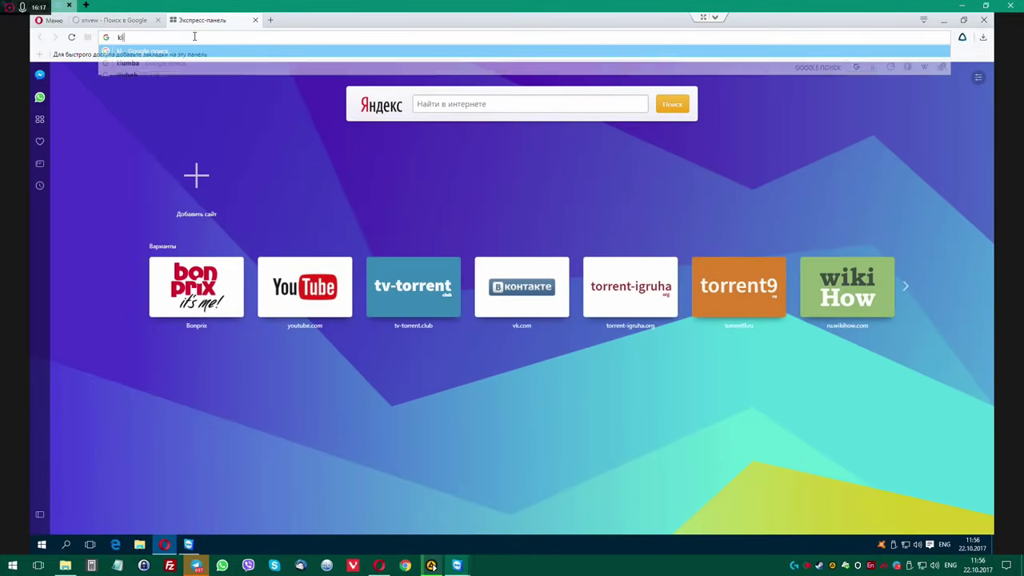
pyautogui.write('klite')
pyautogui.press('Return')
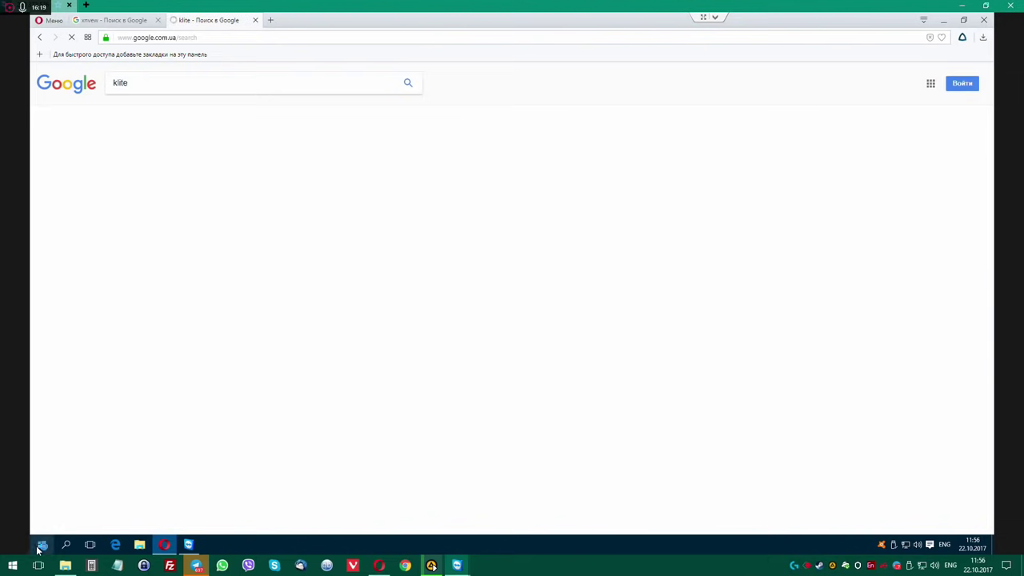
# Save the K-Lite Codec Pack Mega installer from the Codec Guide download page.
pyautogui.click(42, 544)
pyautogui.click(83, 501)
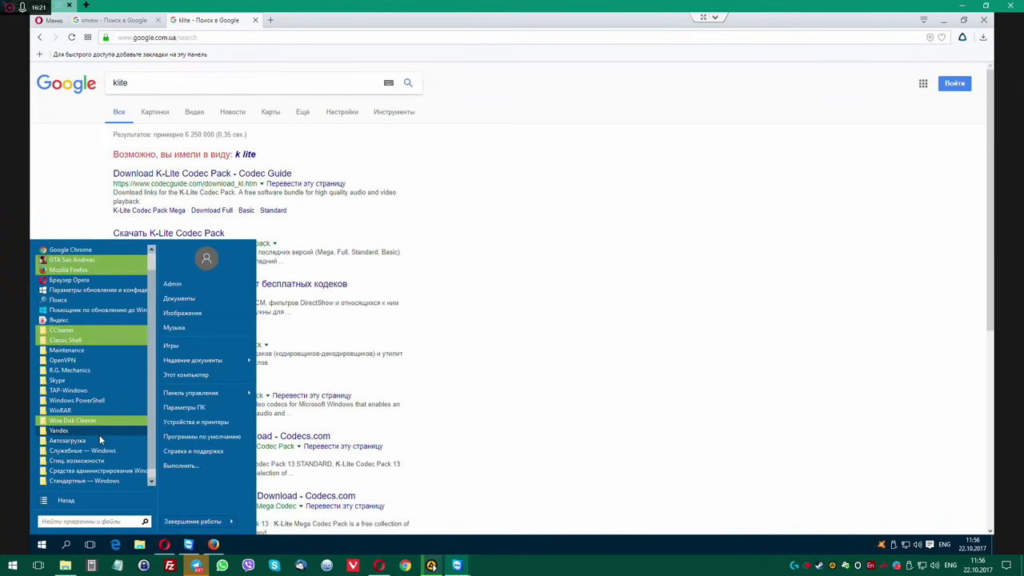
pyautogui.click(505, 189)
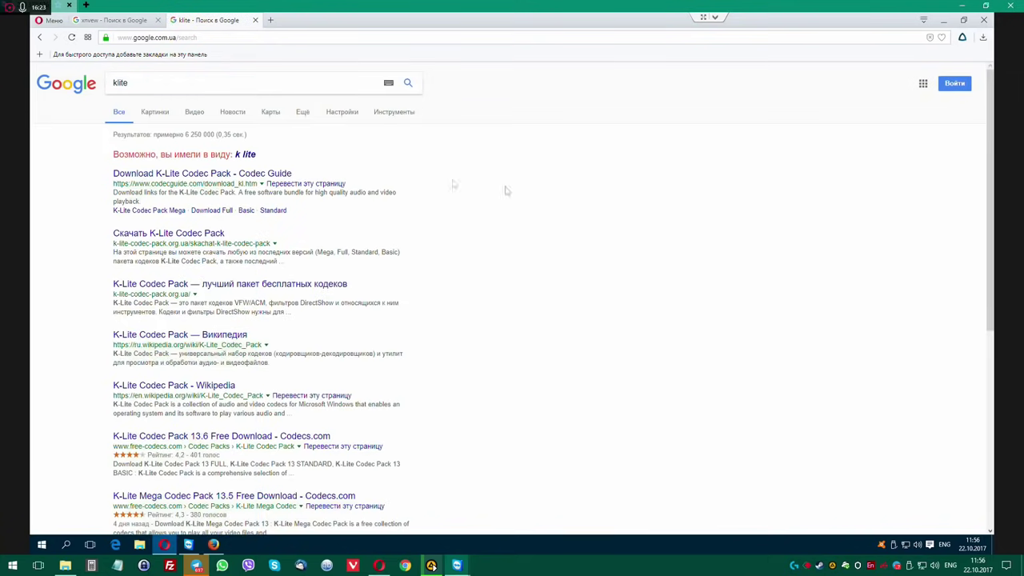
pyautogui.click(160, 174)
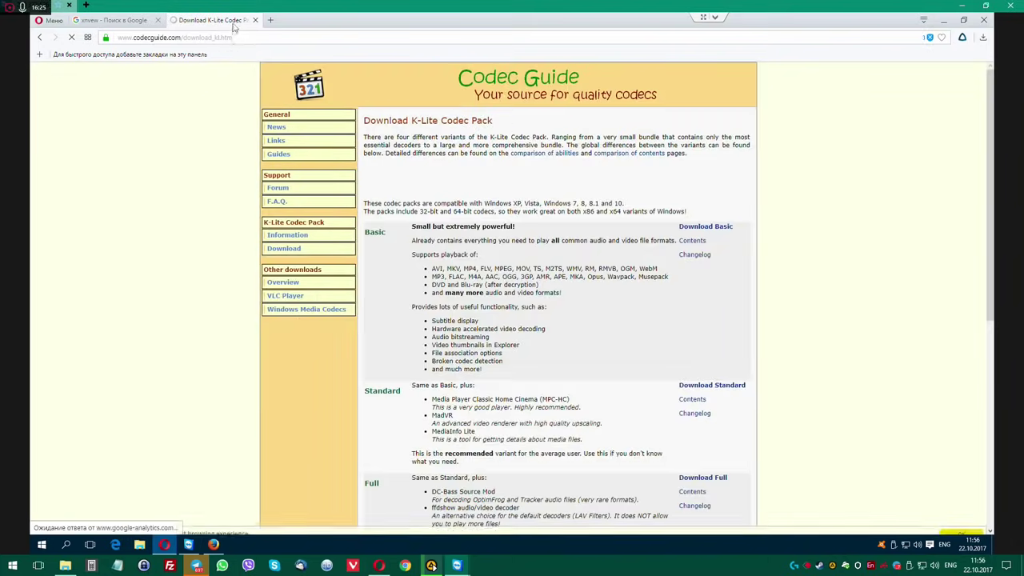
pyautogui.scroll(-2, 520, 321)
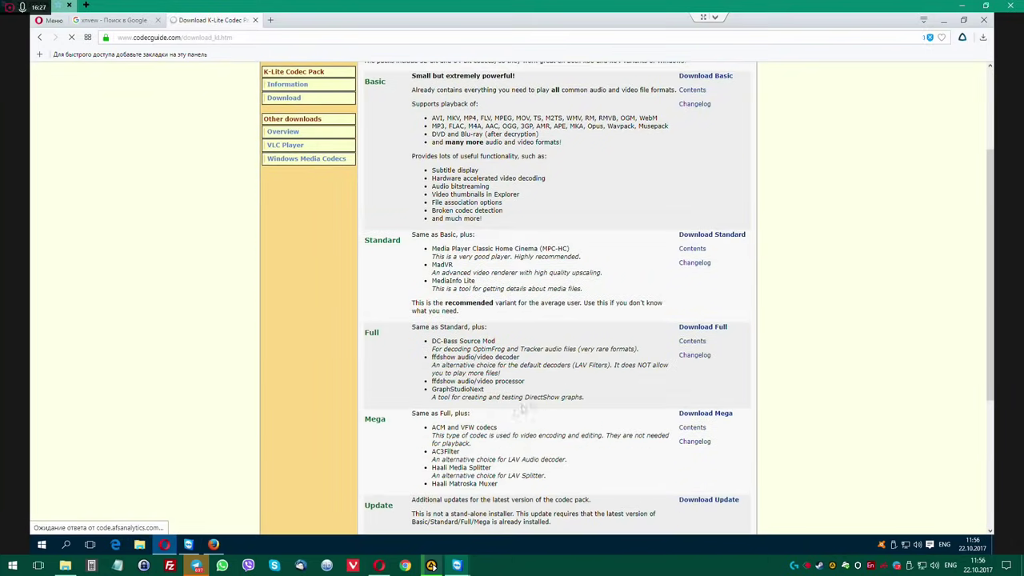
pyautogui.click(705, 414)
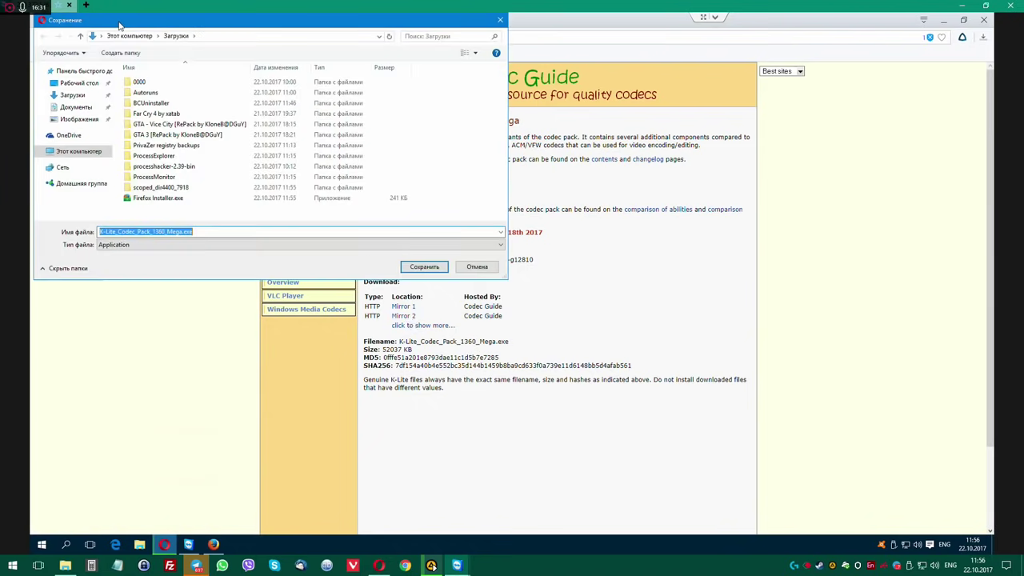
pyautogui.click(439, 272)
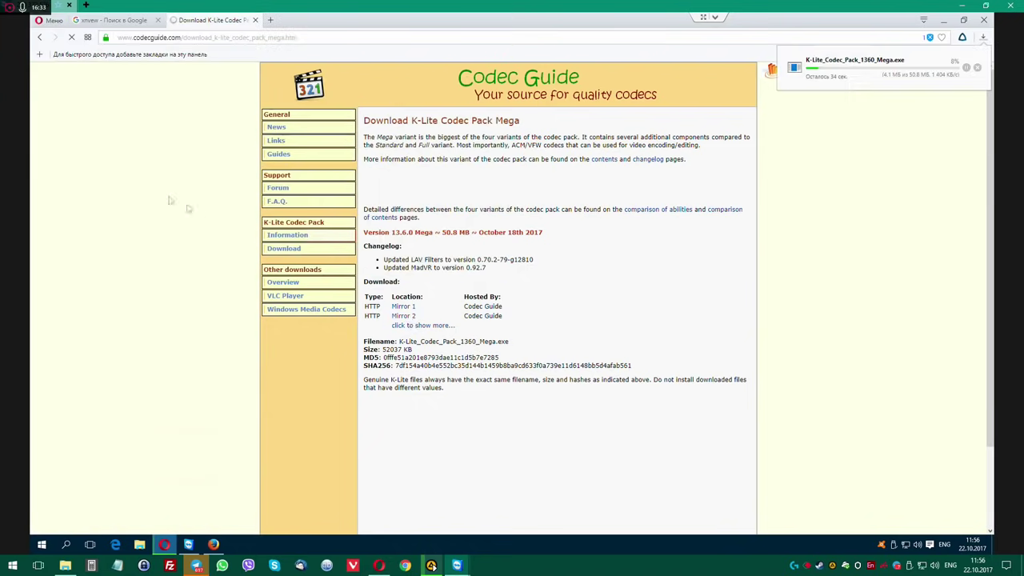
# Open the official XnView website from the xnview search results.
pyautogui.click(109, 21)
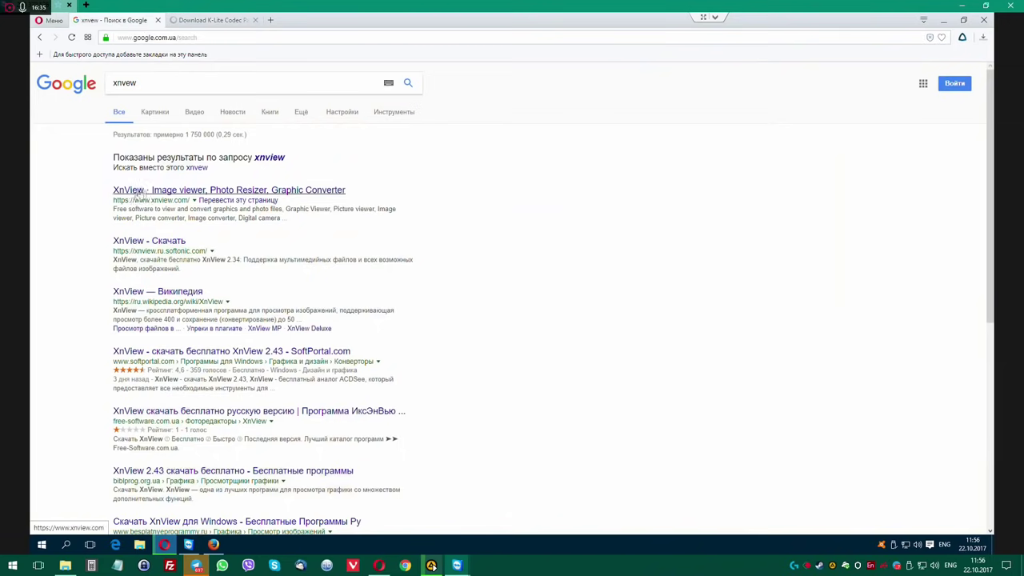
pyautogui.click(136, 191)
pyautogui.scroll(-4, 519, 348)
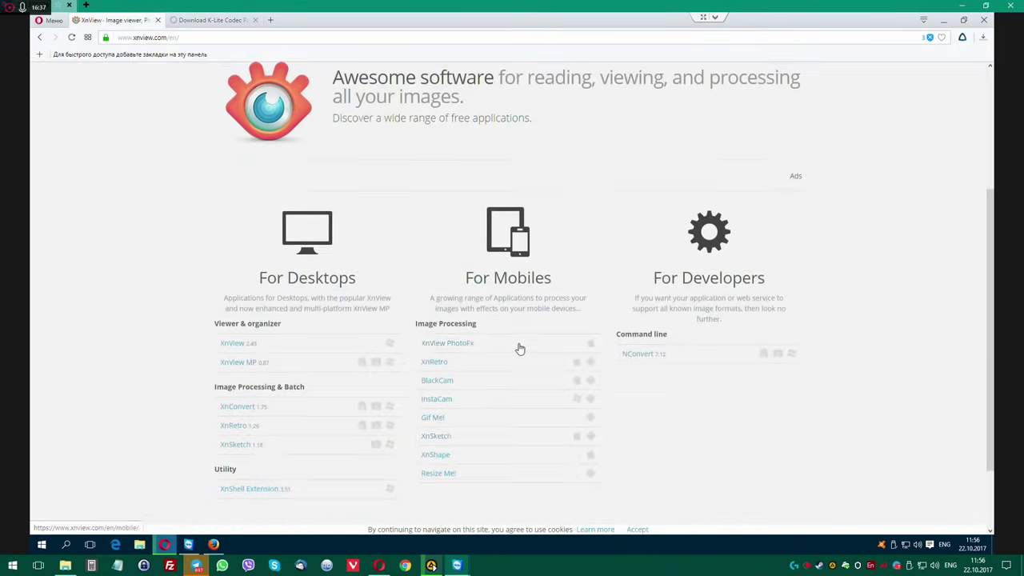
pyautogui.scroll(4, 519, 348)
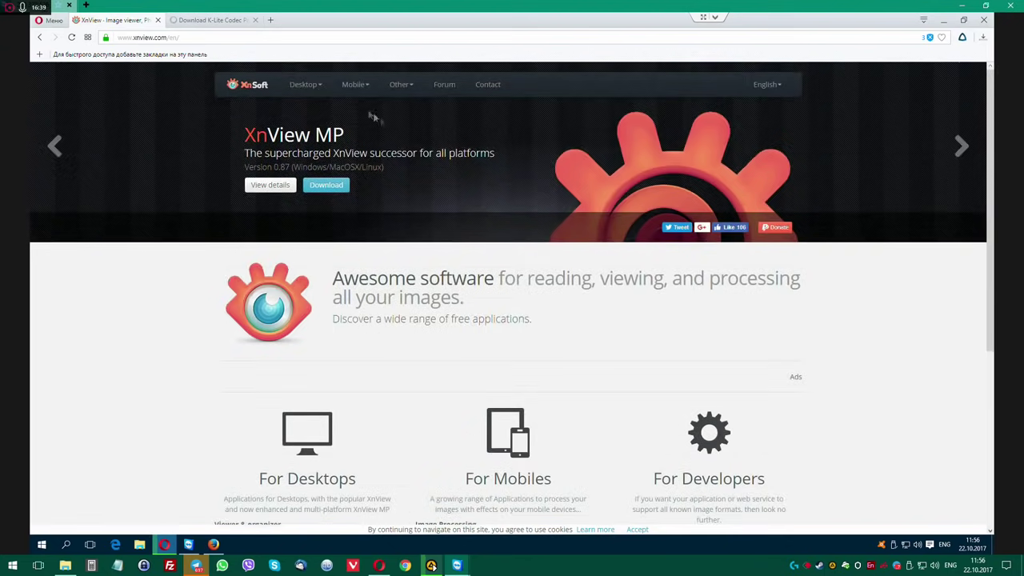
# Load the 140200.pro site in a new tab and follow its XnView link.
pyautogui.click(270, 20)
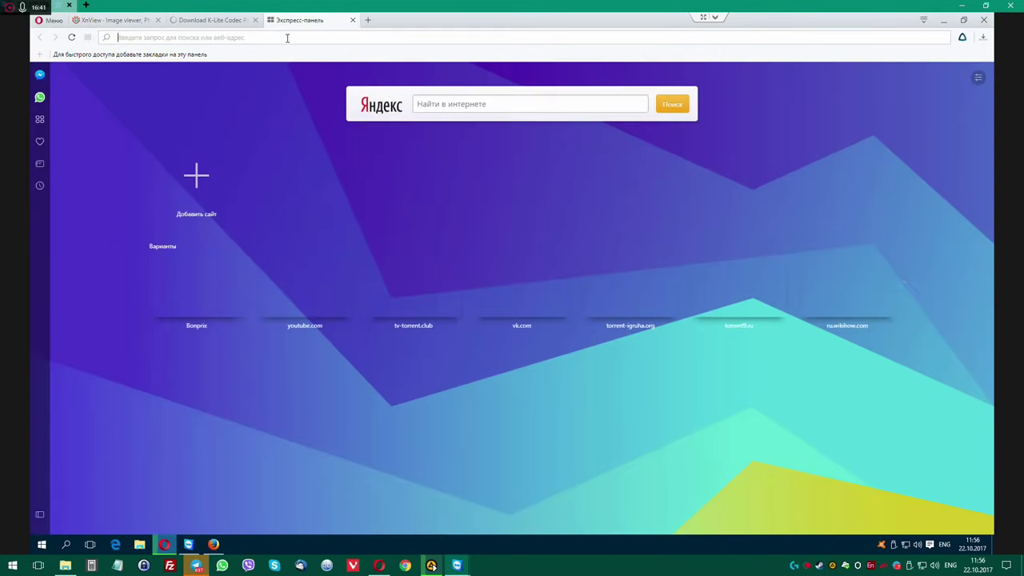
pyautogui.write('140200')
pyautogui.press('Return')
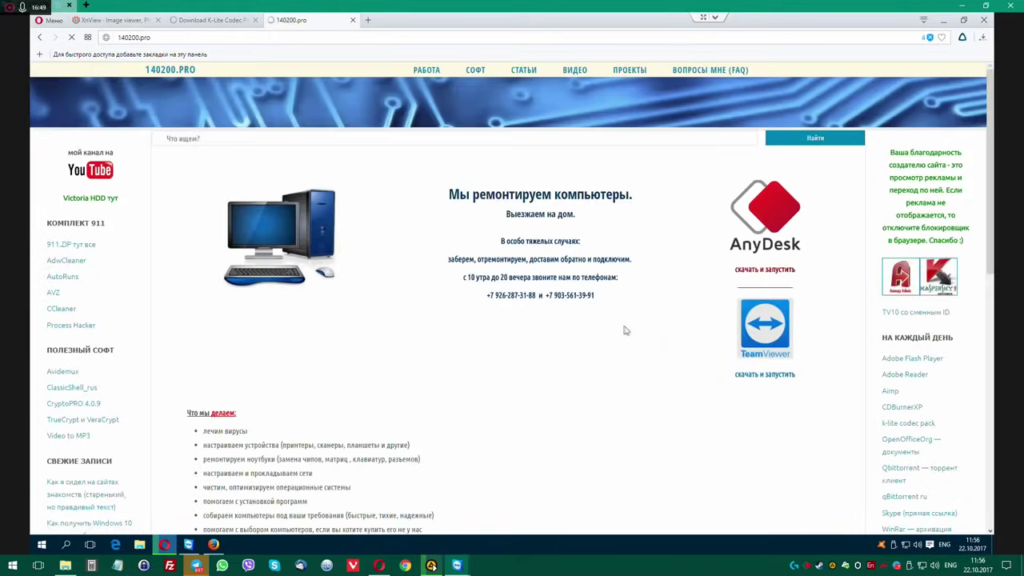
pyautogui.scroll(-3, 560, 330)
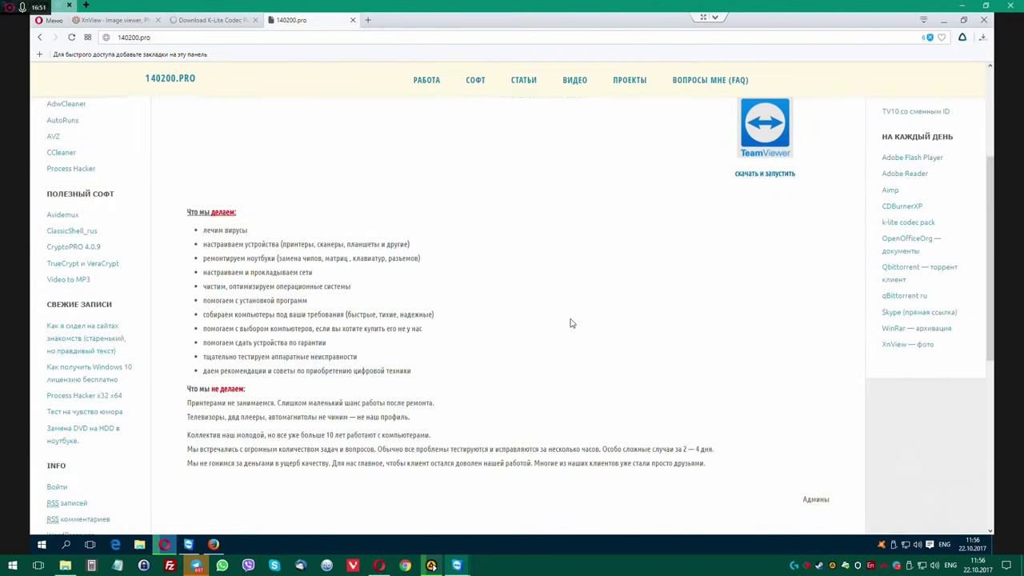
pyautogui.click(910, 344)
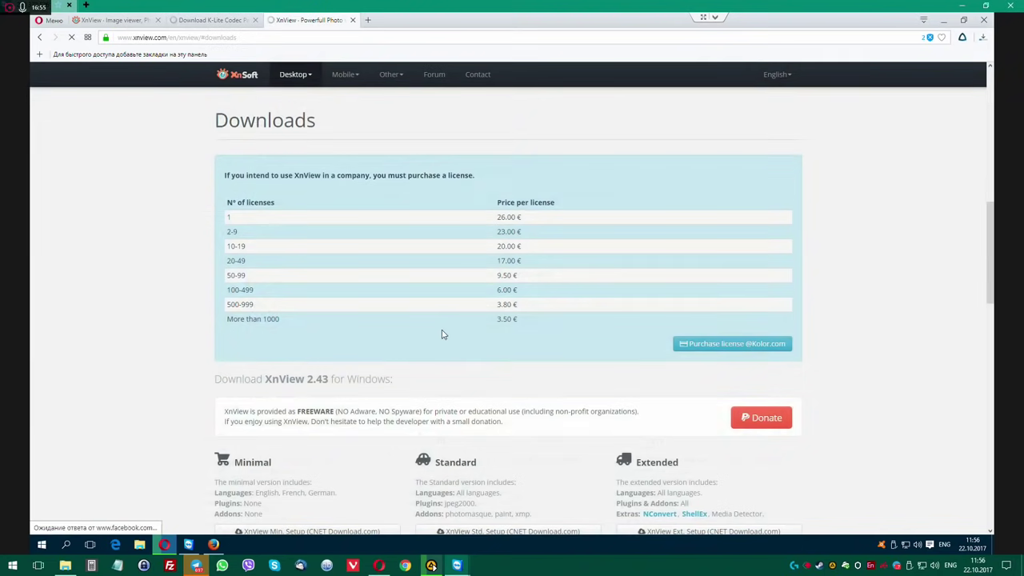
# Download XnView Std. Setup, run it and approve the permission request.
pyautogui.scroll(-3, 444, 334)
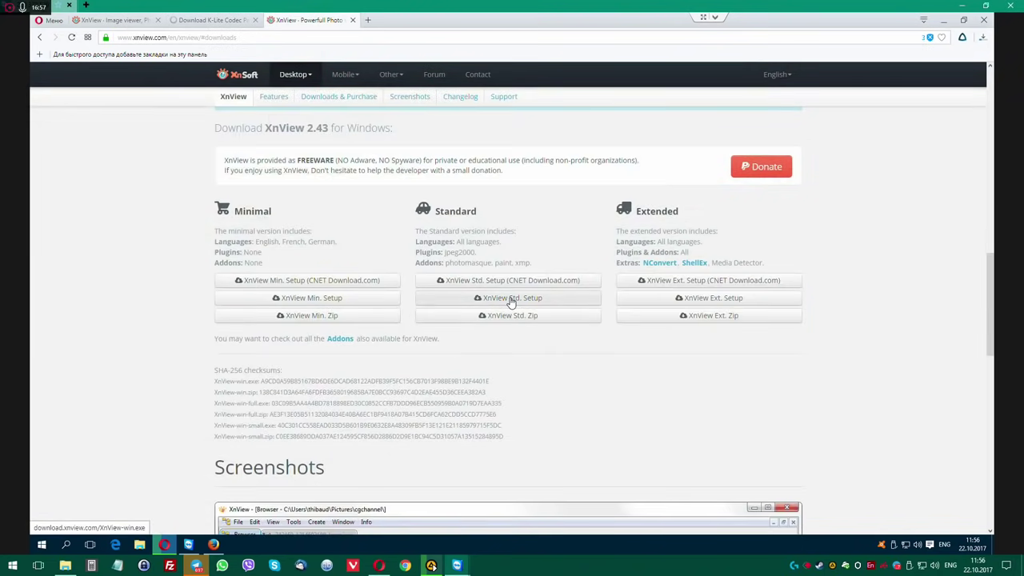
pyautogui.click(510, 298)
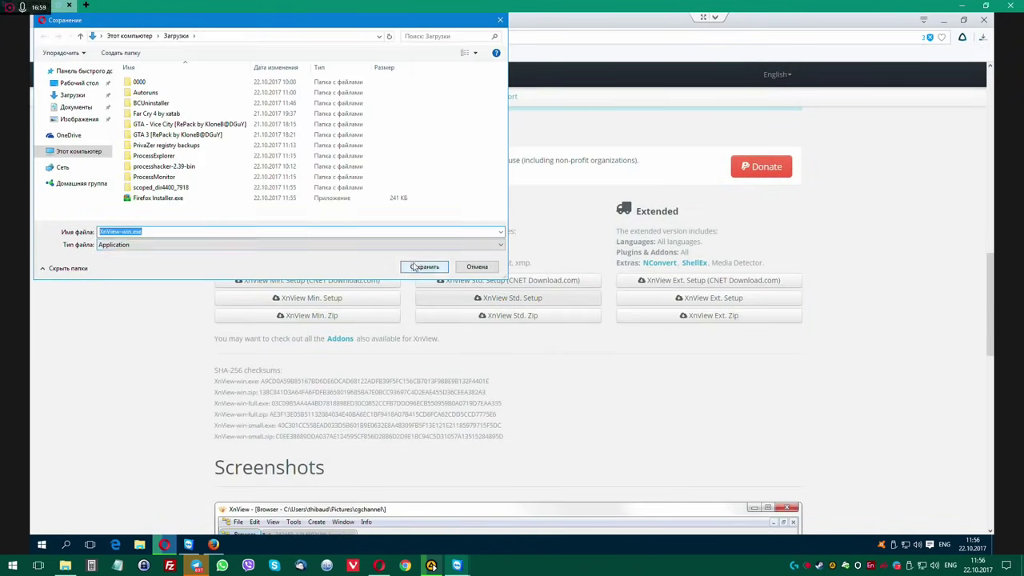
pyautogui.click(413, 266)
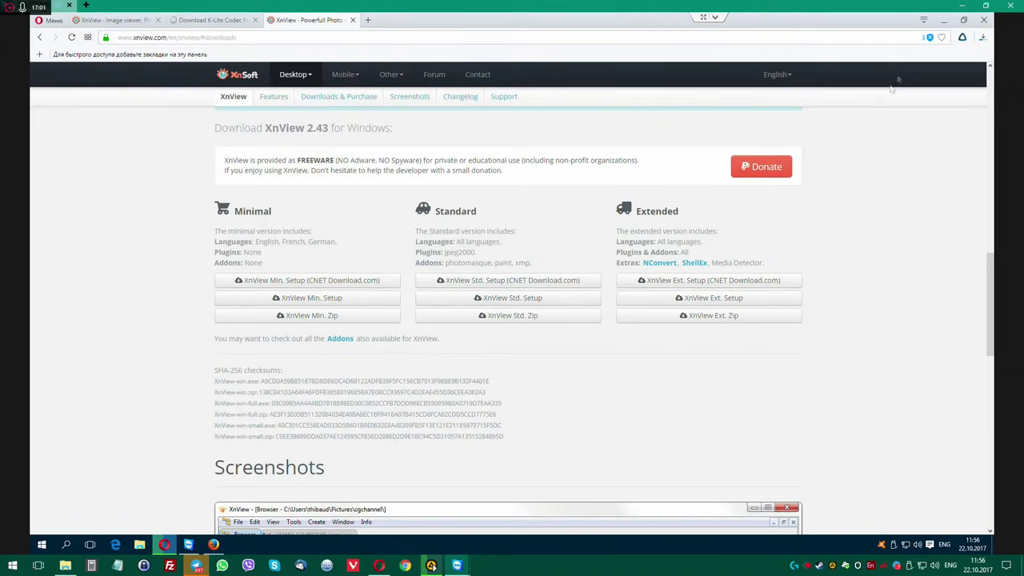
pyautogui.click(542, 288)
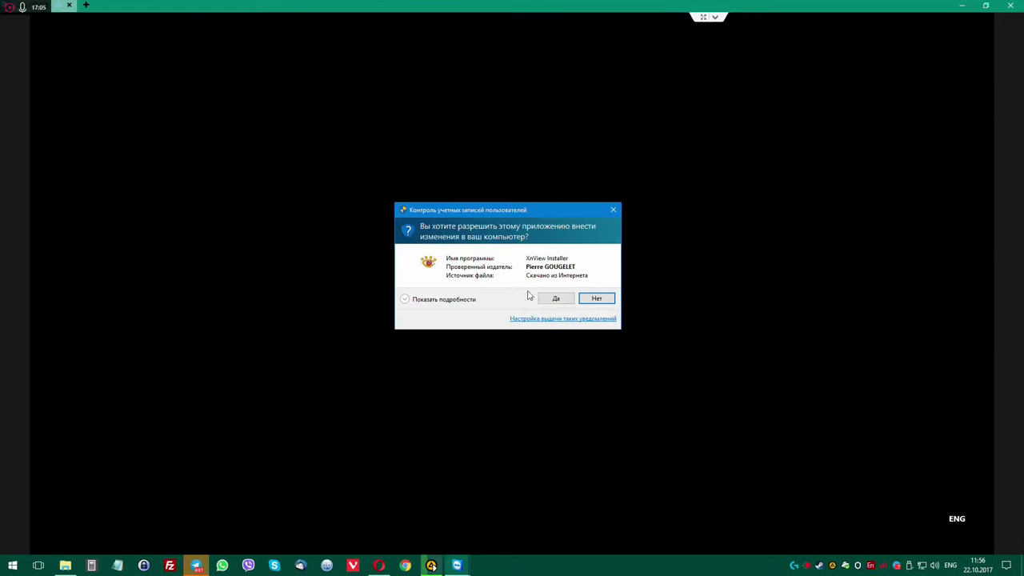
pyautogui.click(552, 298)
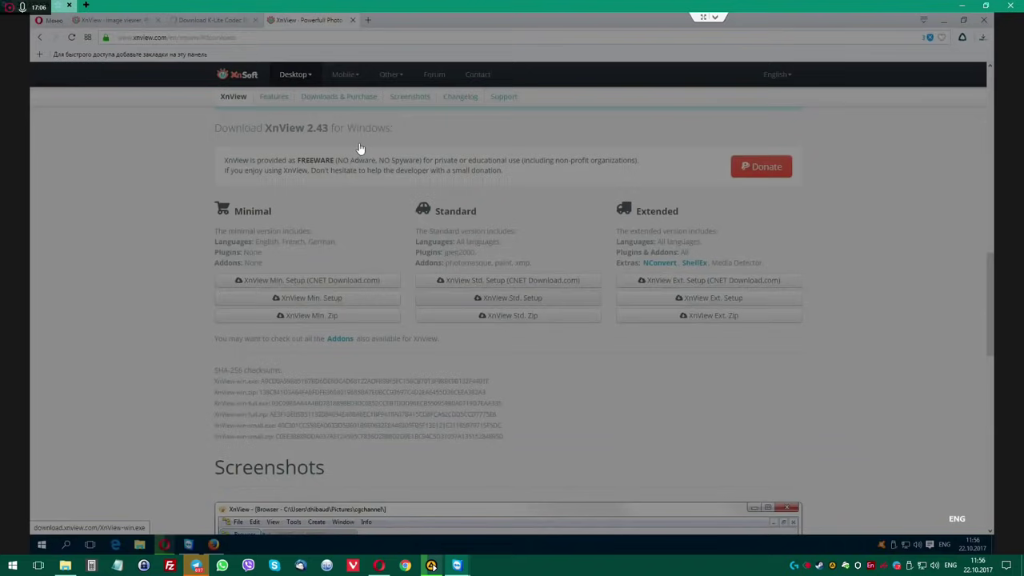
# Pick English as the setup language, then cancel and quit this setup run.
pyautogui.click(520, 281)
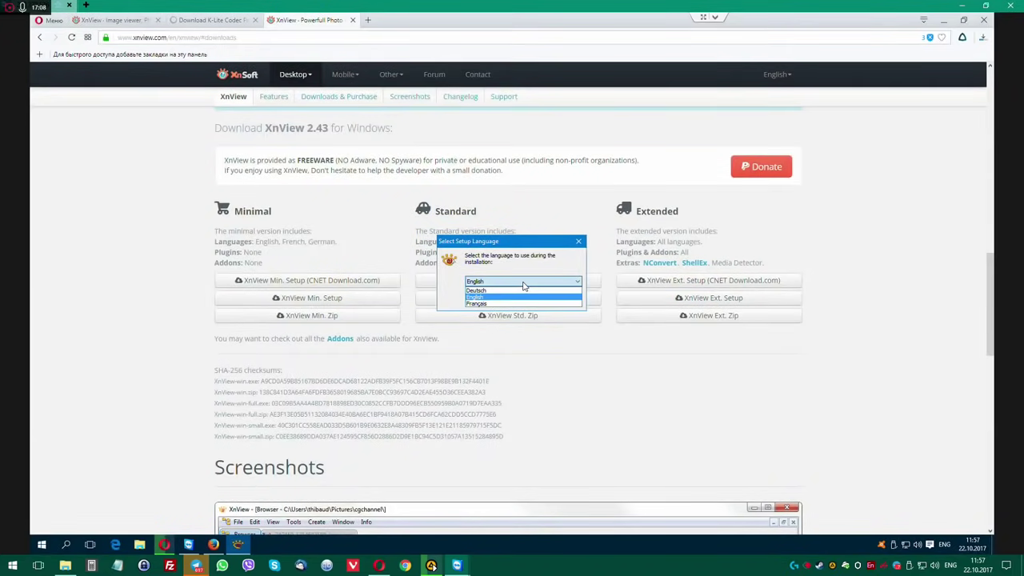
pyautogui.click(521, 288)
pyautogui.click(522, 302)
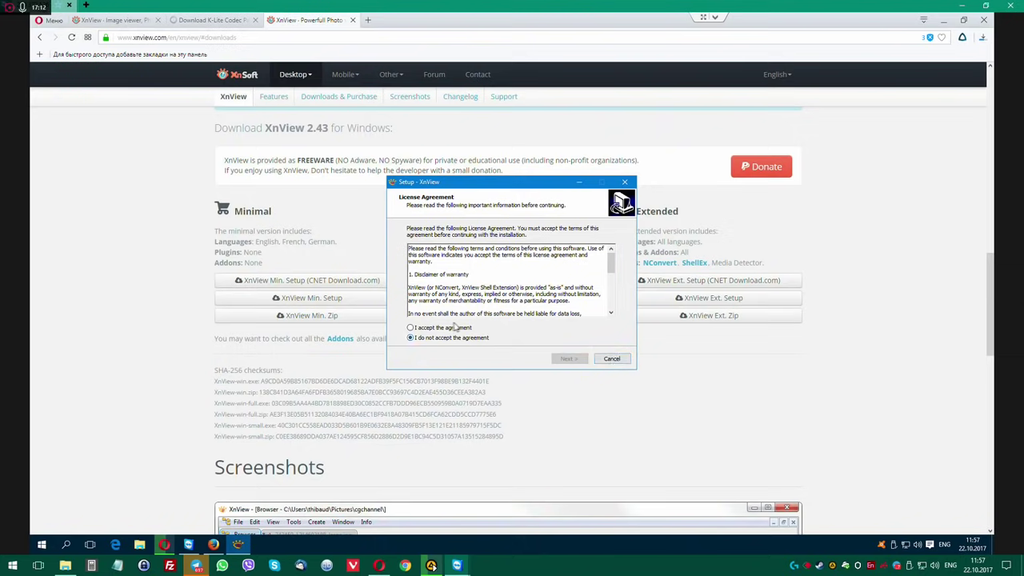
pyautogui.click(612, 358)
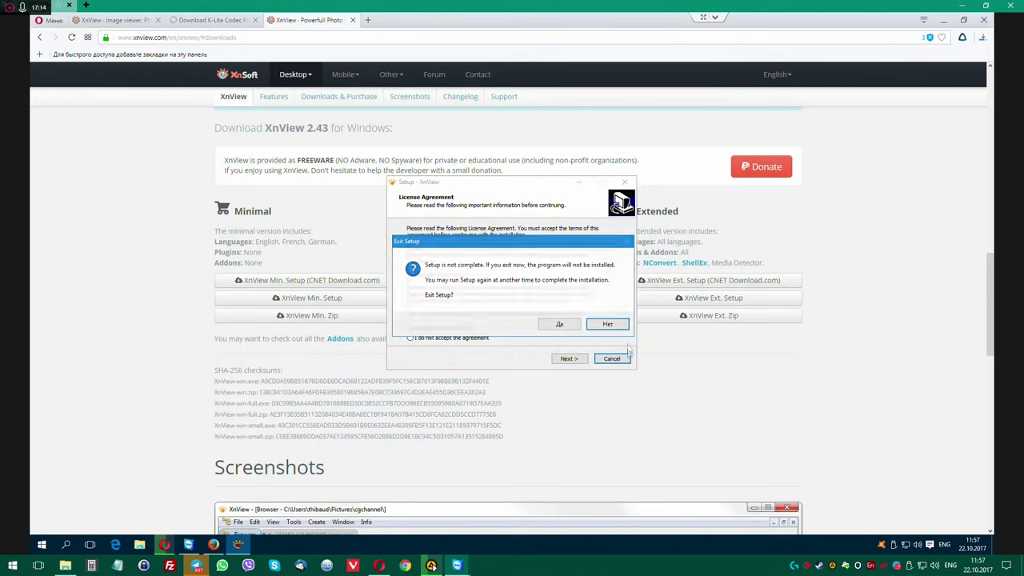
pyautogui.click(570, 326)
# Start downloading the XnView Standard setup file again from the downloads page.
pyautogui.scroll(3, 557, 365)
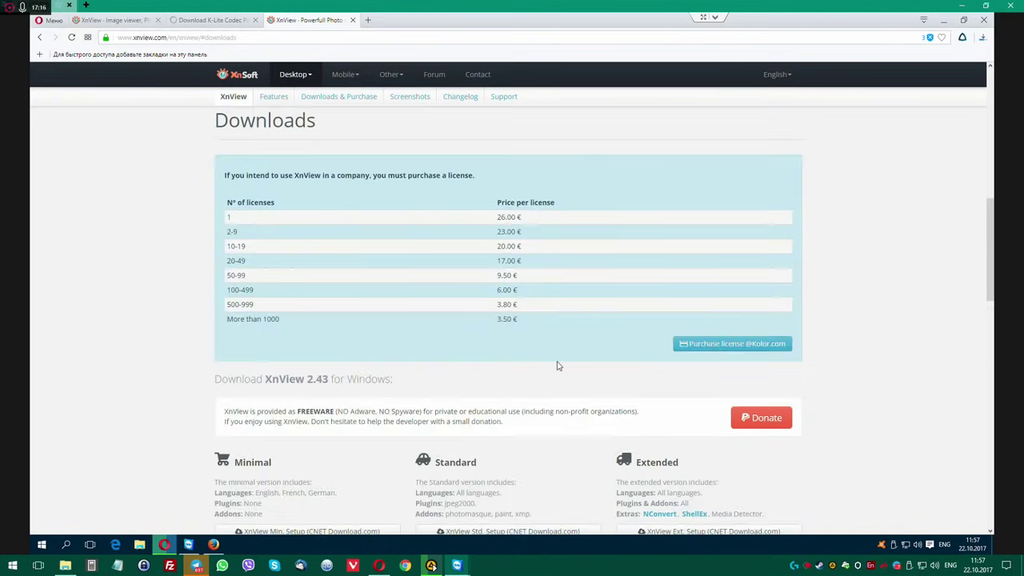
pyautogui.scroll(6, 557, 365)
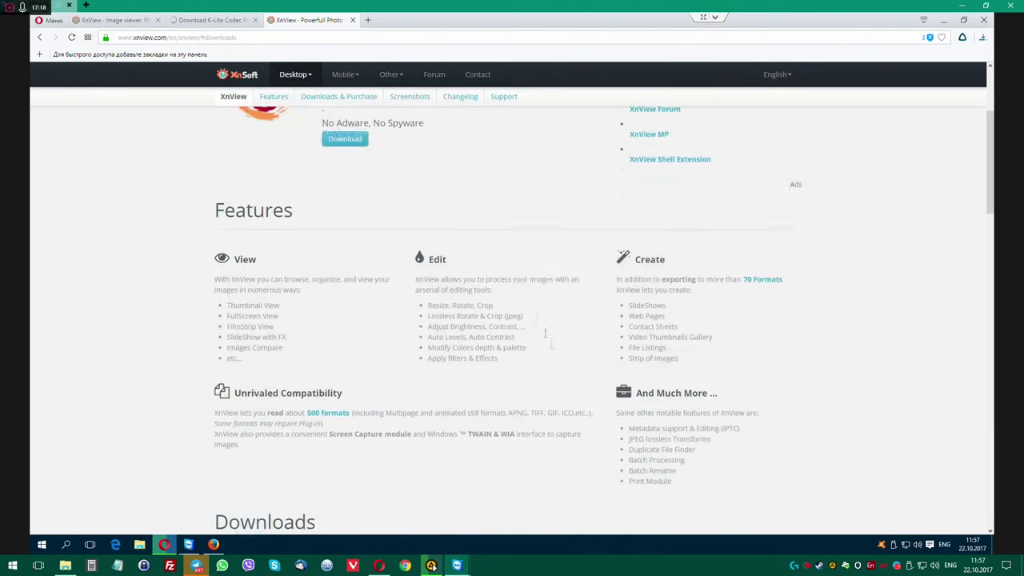
pyautogui.scroll(1, 426, 242)
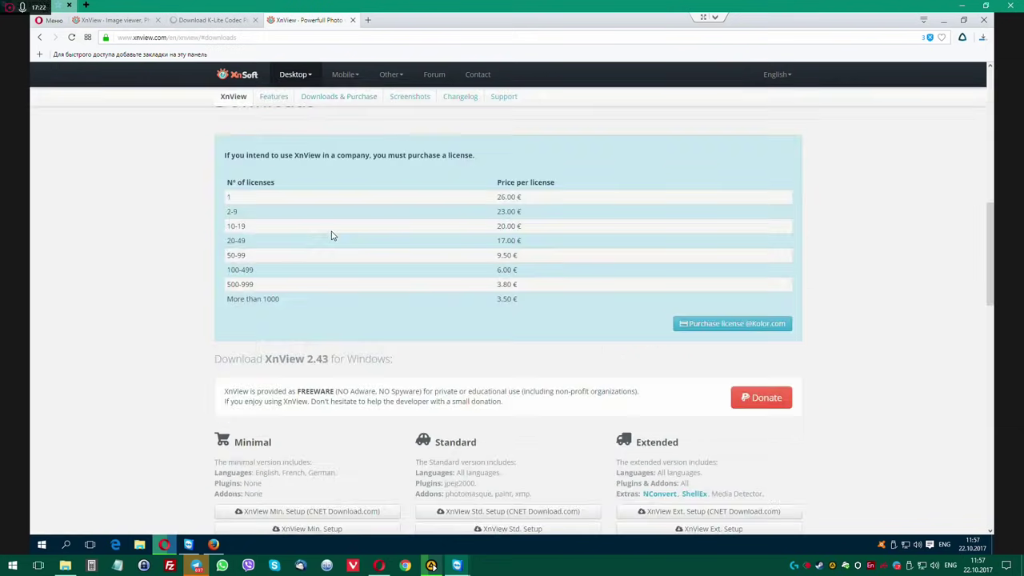
pyautogui.scroll(-3, 584, 359)
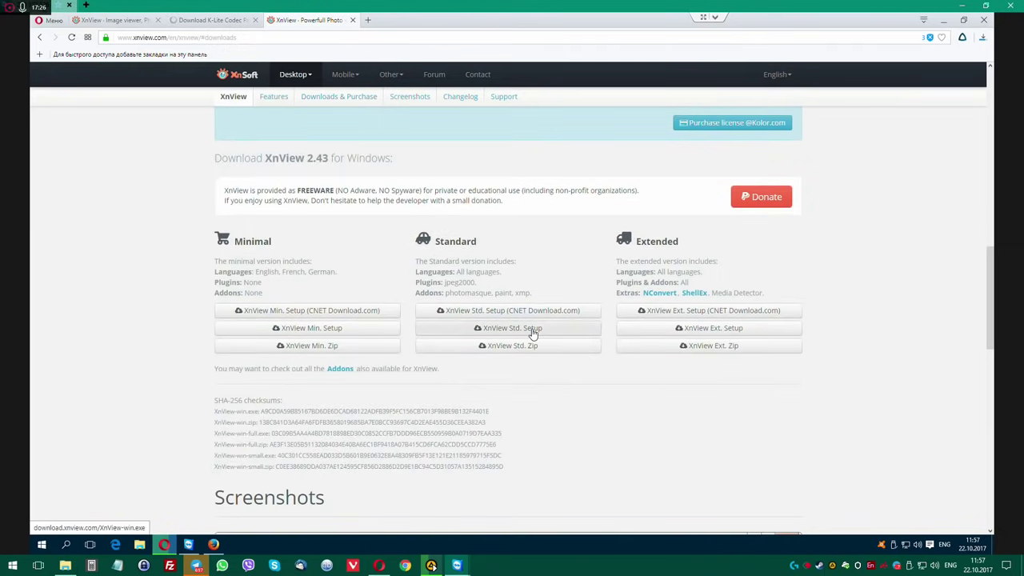
pyautogui.click(532, 332)
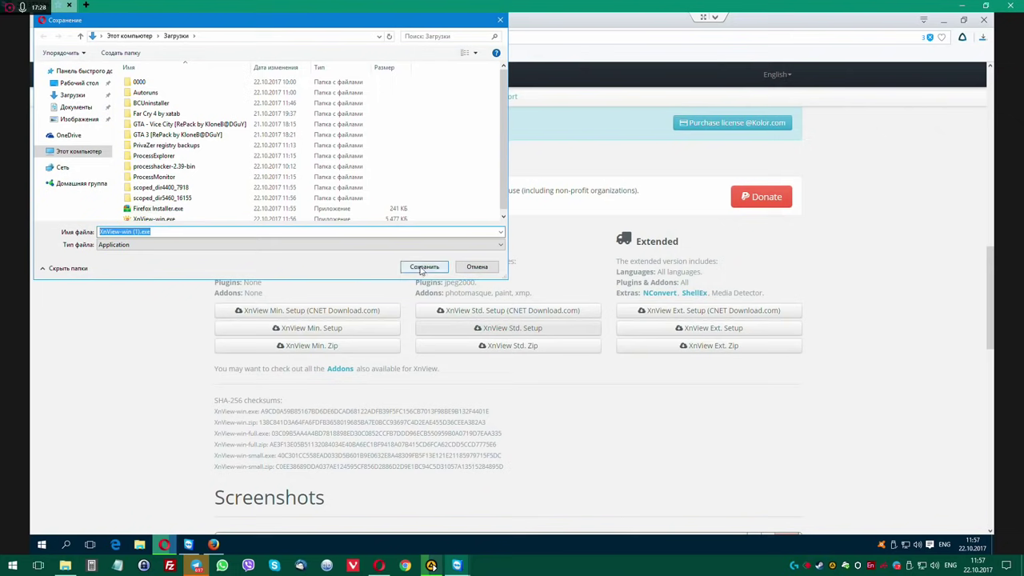
# Open the existing XnView-win.exe, approve its warnings and UAC, and confirm English.
pyautogui.click(156, 217)
pyautogui.rightClick(158, 219)
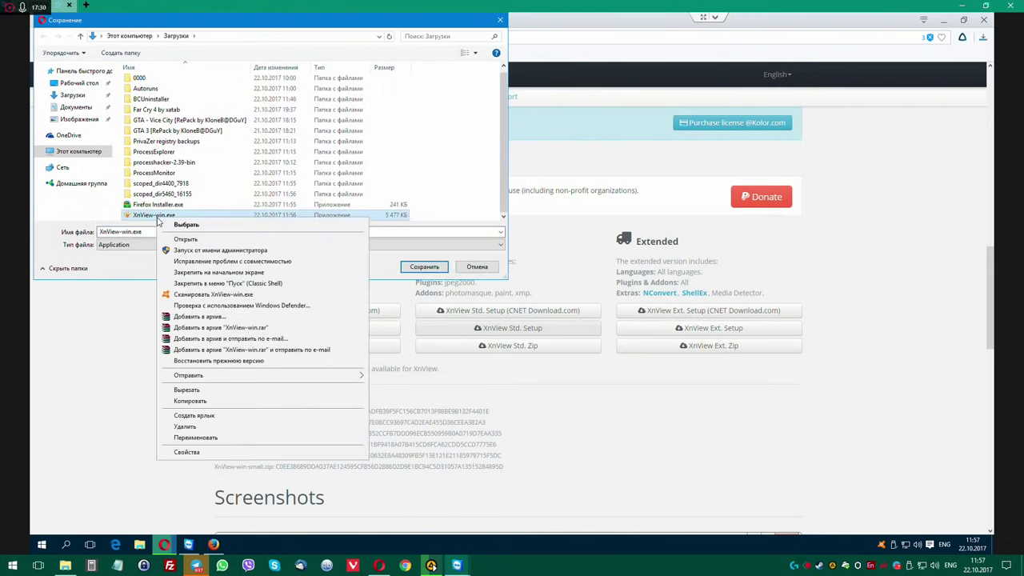
pyautogui.click(184, 238)
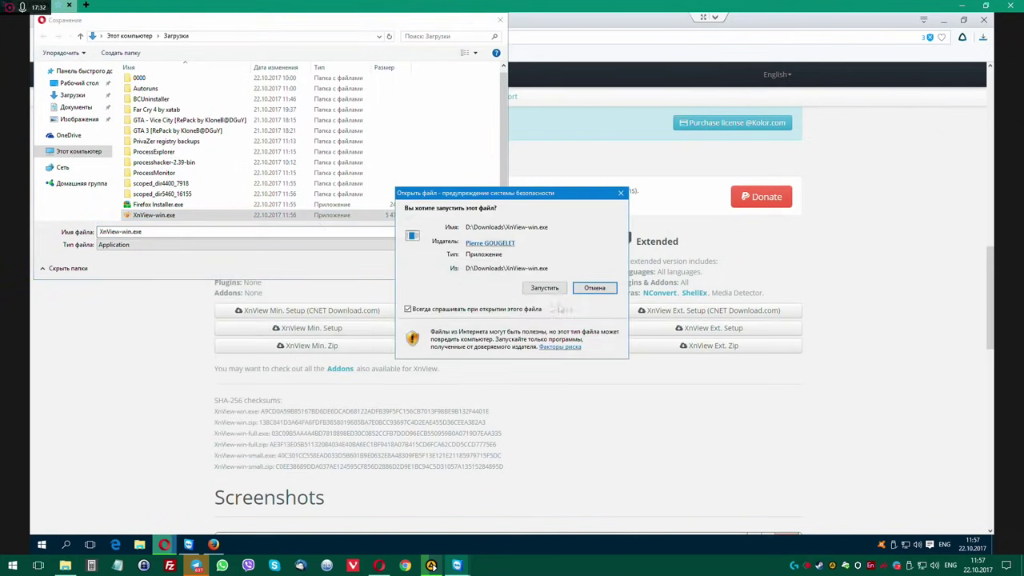
pyautogui.click(551, 290)
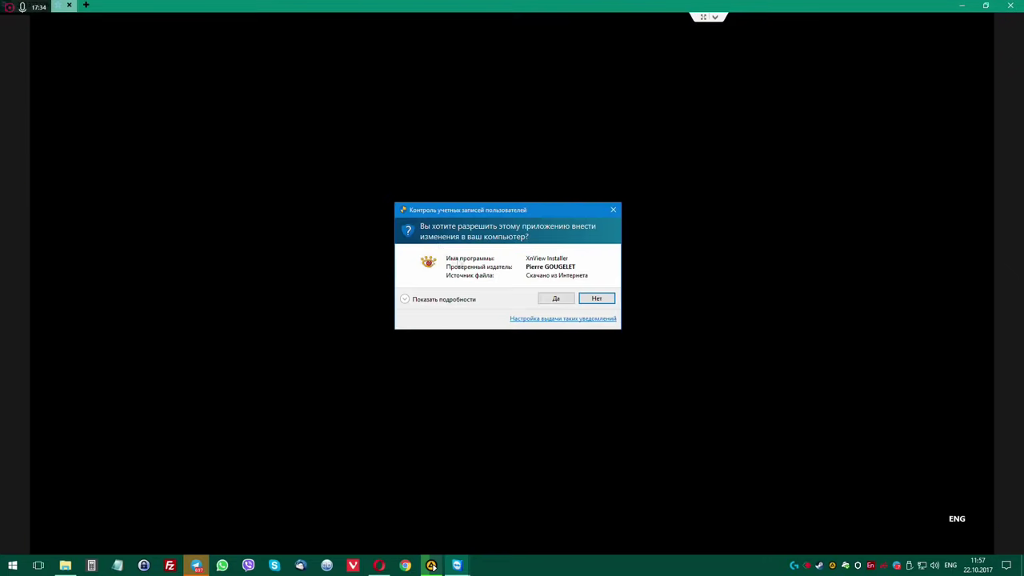
pyautogui.click(555, 300)
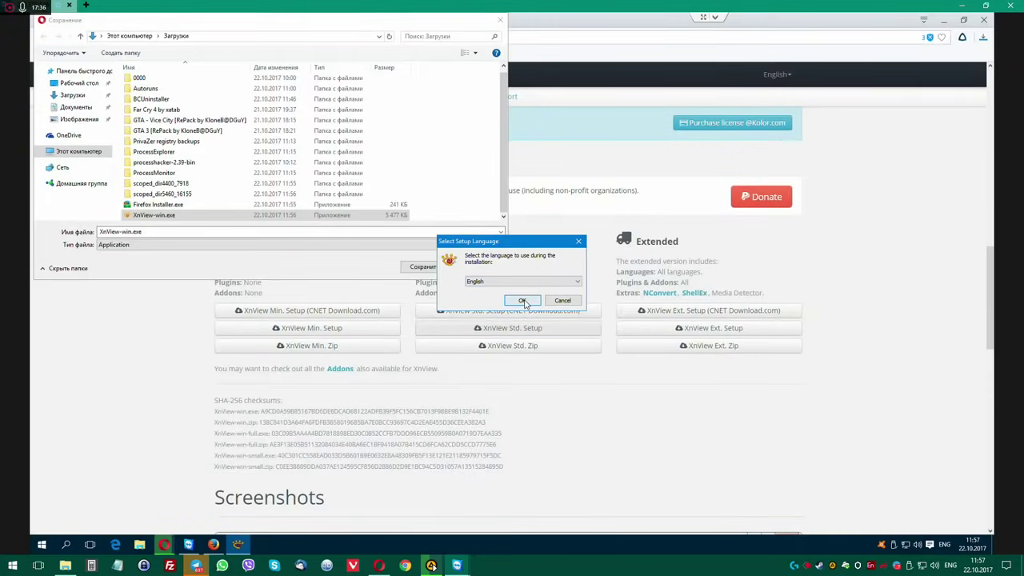
pyautogui.click(522, 301)
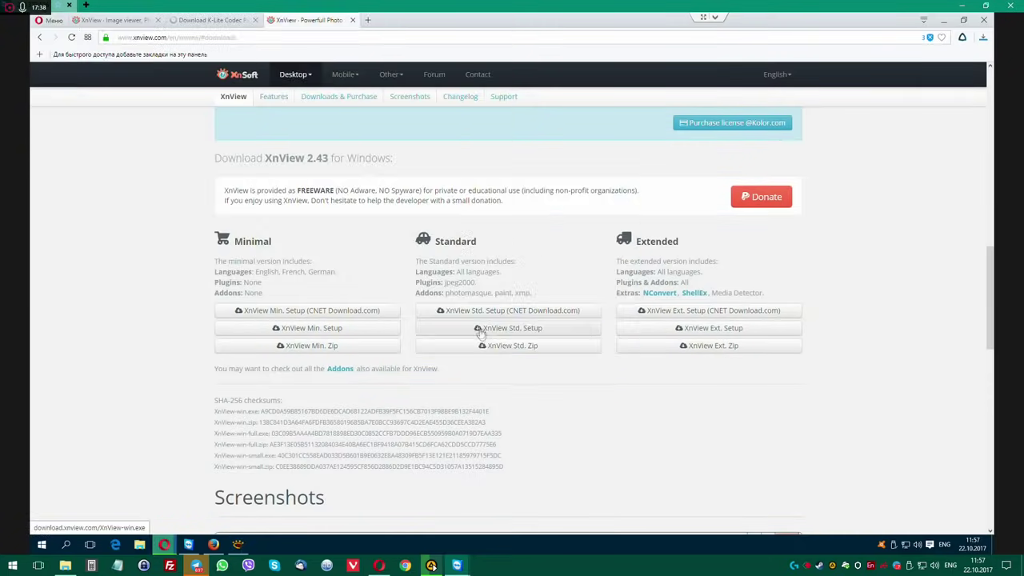
# Accept the XnView license and install with the default folder, components and Start Menu folder.
pyautogui.click(944, 21)
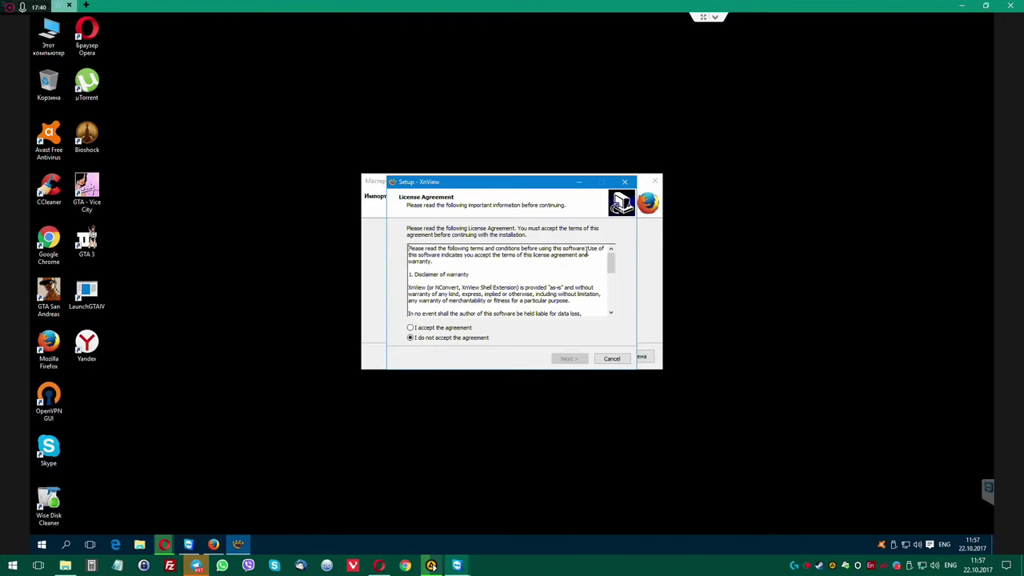
pyautogui.click(445, 328)
pyautogui.click(571, 360)
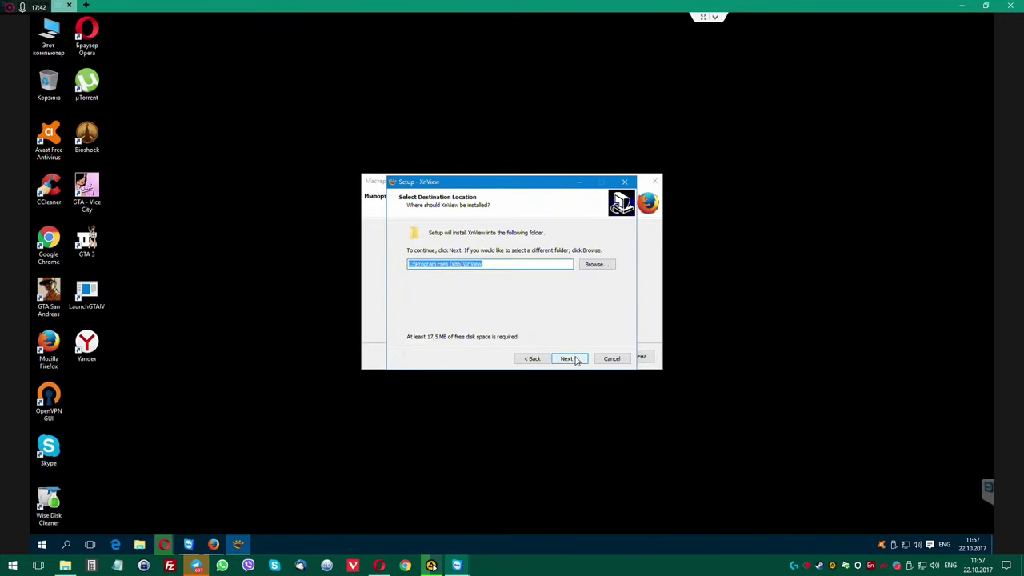
pyautogui.click(571, 359)
pyautogui.click(569, 359)
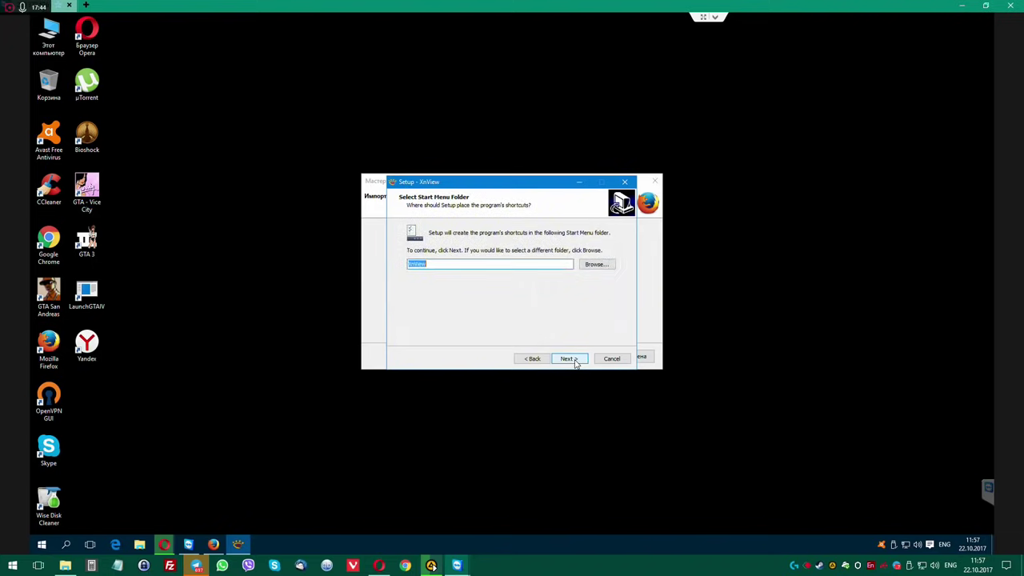
pyautogui.click(569, 358)
pyautogui.click(568, 358)
pyautogui.click(569, 358)
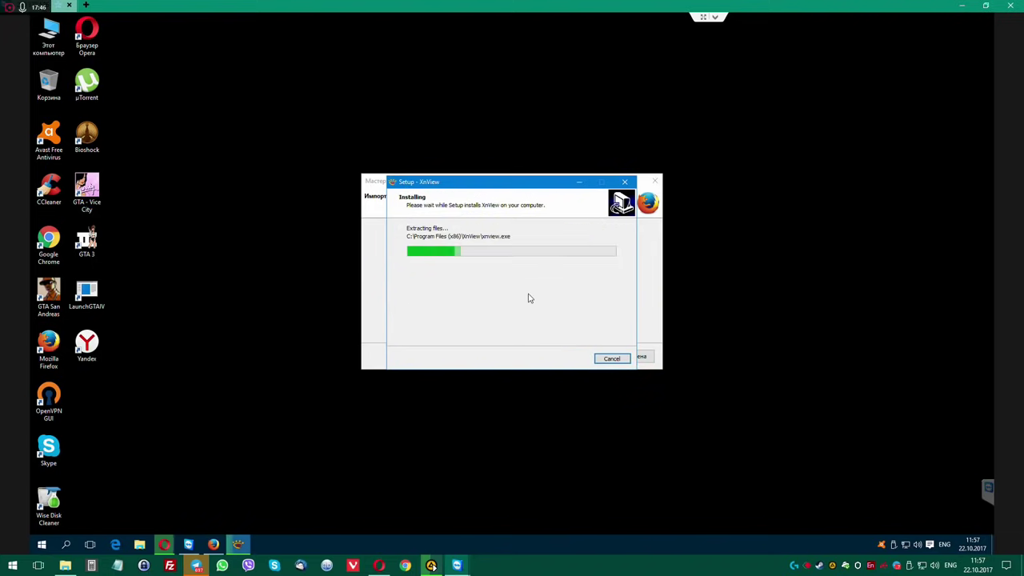
# Skip importing browser data into Firefox and launch Firefox from the desktop.
pyautogui.moveTo(496, 184); pyautogui.dragTo(819, 201)
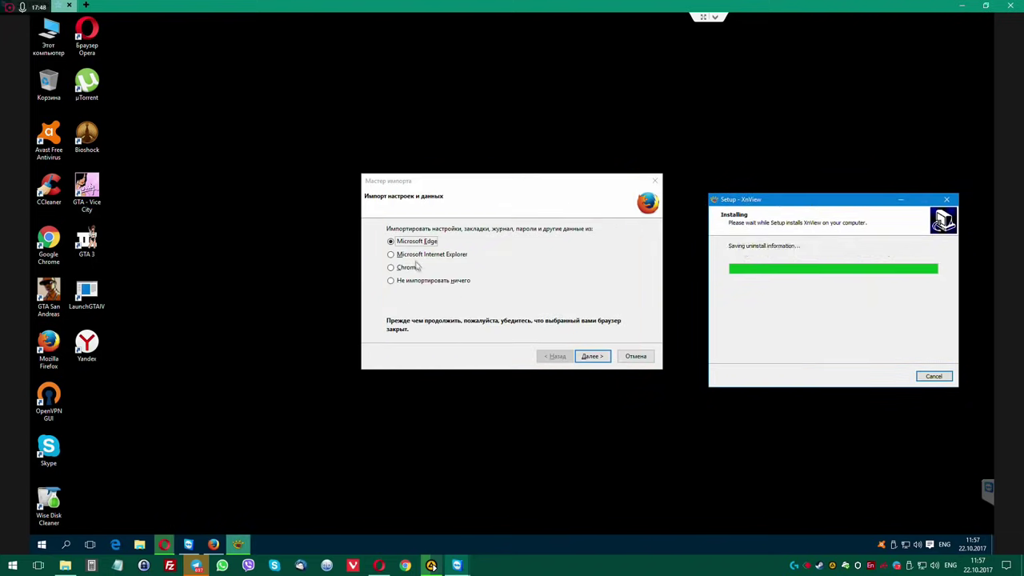
pyautogui.click(390, 280)
pyautogui.click(586, 358)
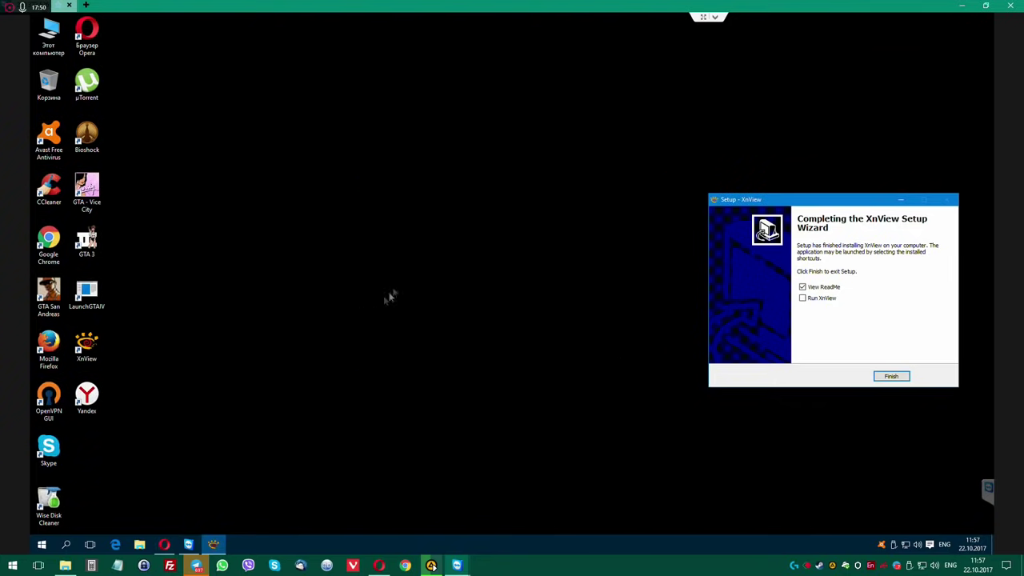
pyautogui.doubleClick(48, 342)
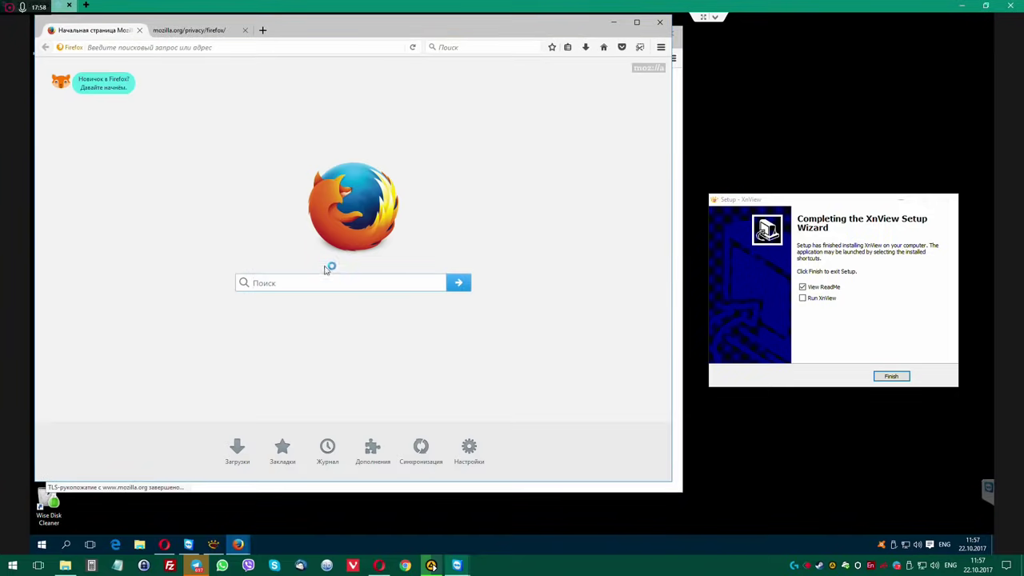
# Search for 454564 from the Firefox start-page search box.
pyautogui.click(327, 282)
pyautogui.write('454564')
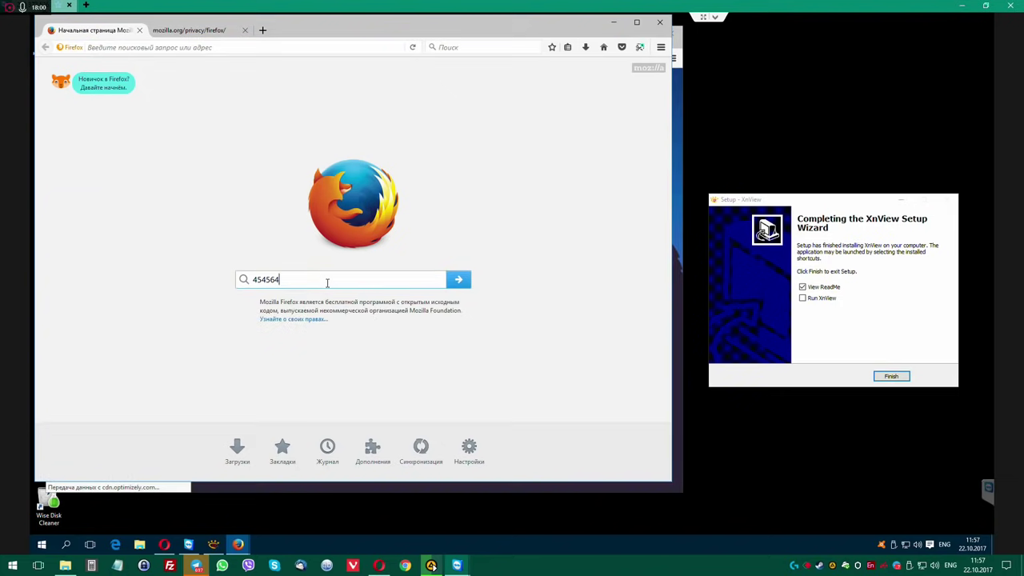
pyautogui.press('Return')
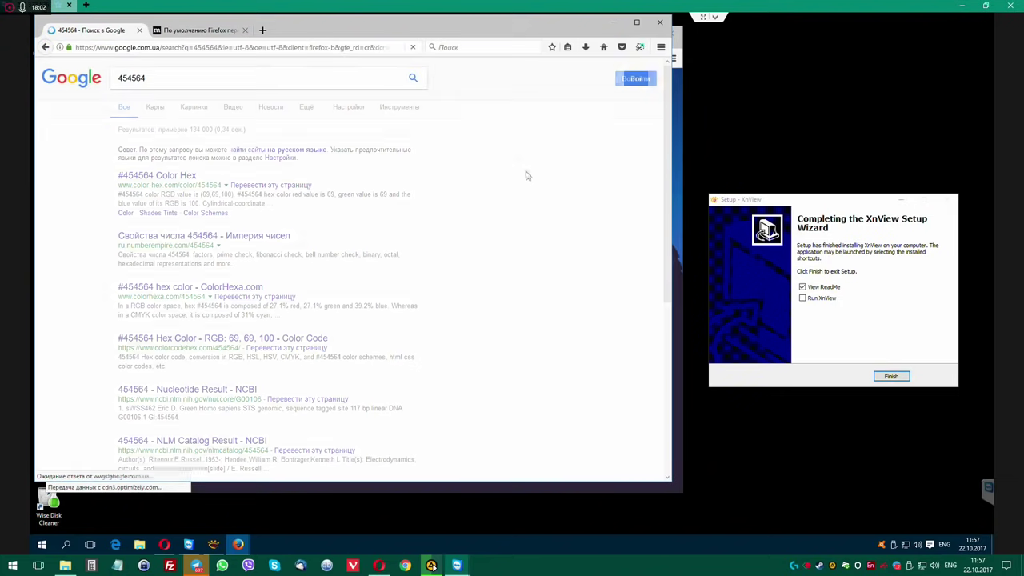
# Close the mozilla.org privacy tab, maximize the window, then close Firefox.
pyautogui.click(198, 31)
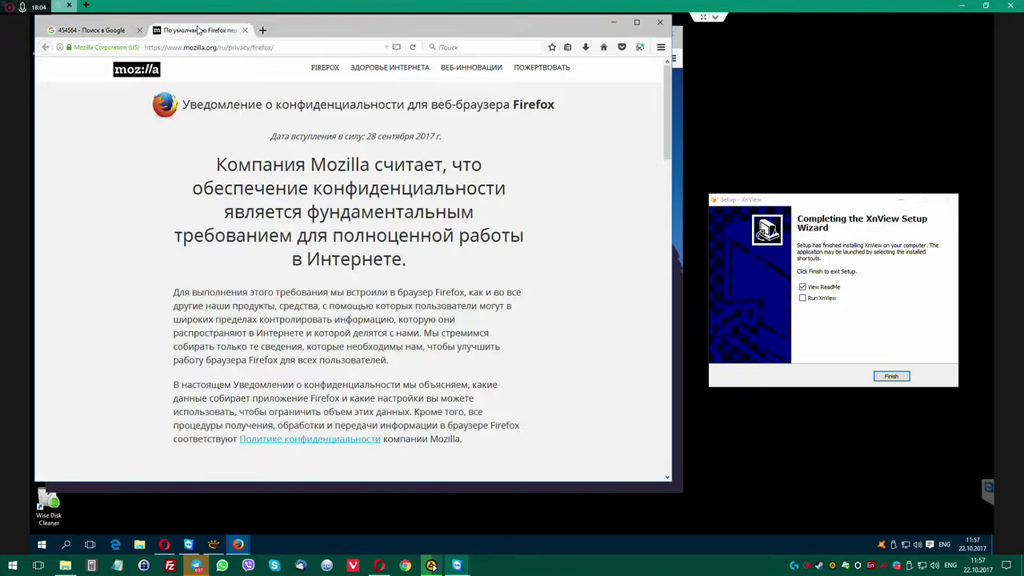
pyautogui.click(244, 29)
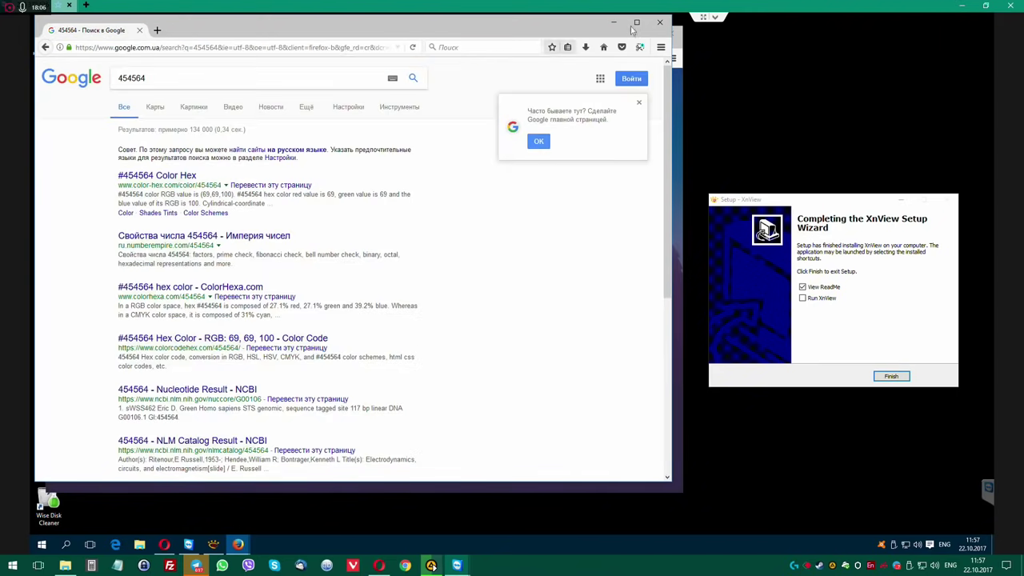
pyautogui.click(636, 22)
pyautogui.click(982, 20)
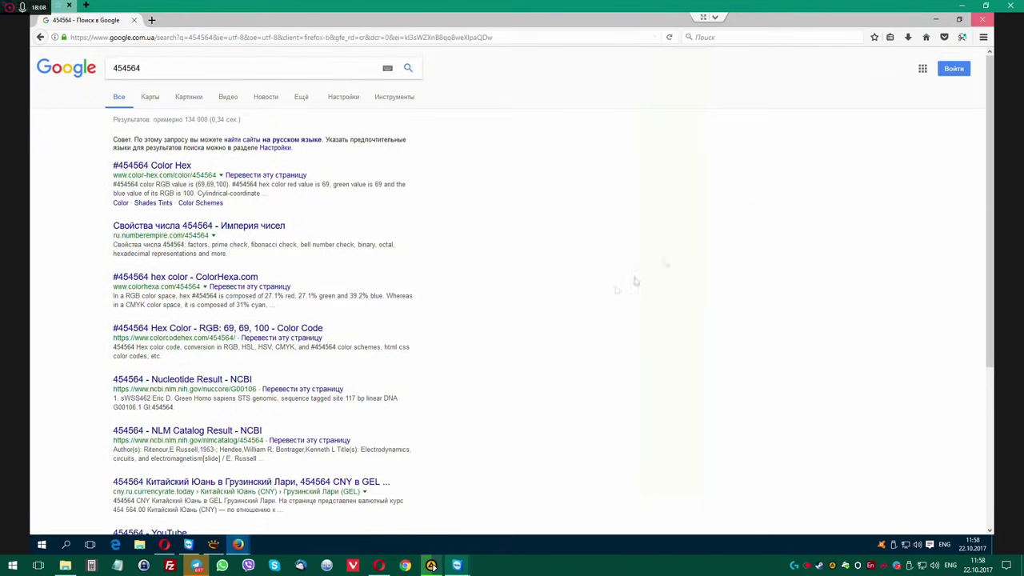
# Finish XnView setup without the ReadMe, accept its first-run configuration and dismiss the tip of the day.
pyautogui.click(802, 286)
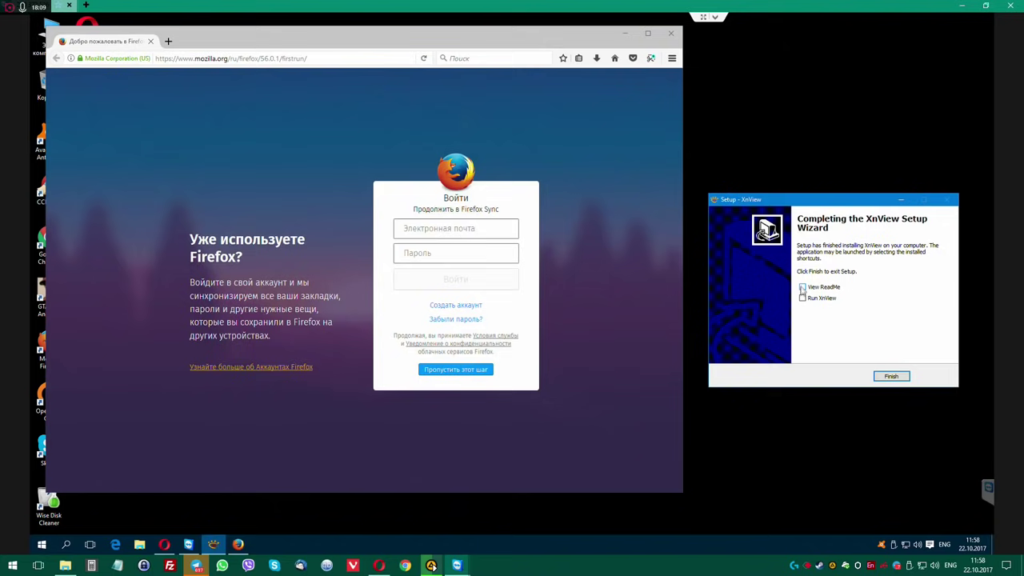
pyautogui.click(888, 376)
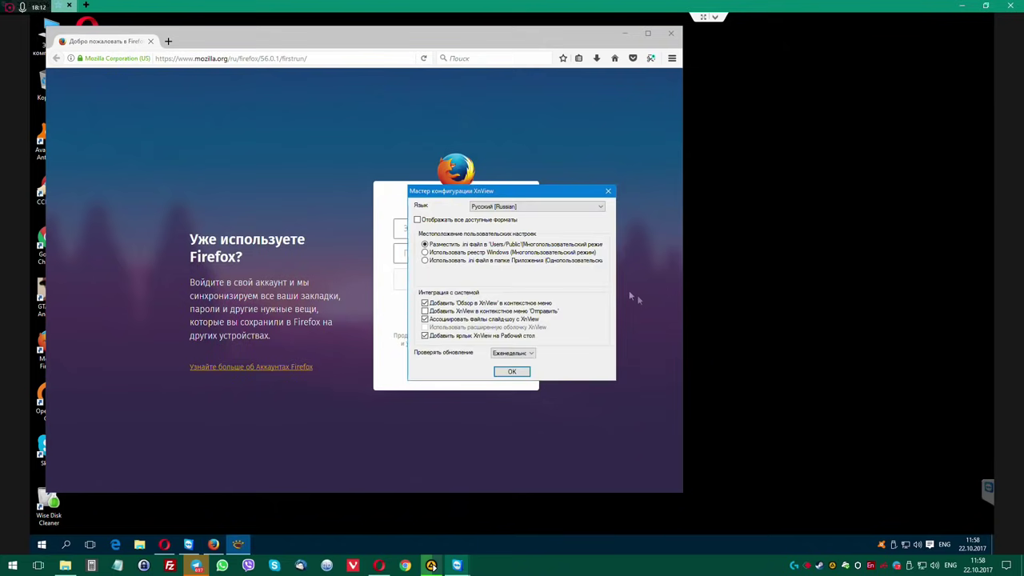
pyautogui.click(512, 370)
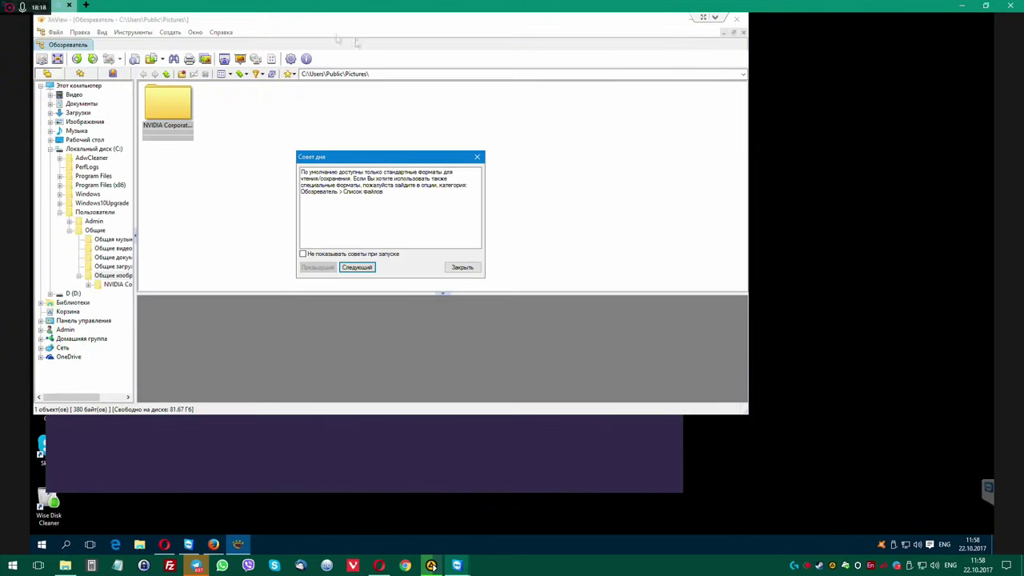
pyautogui.click(461, 267)
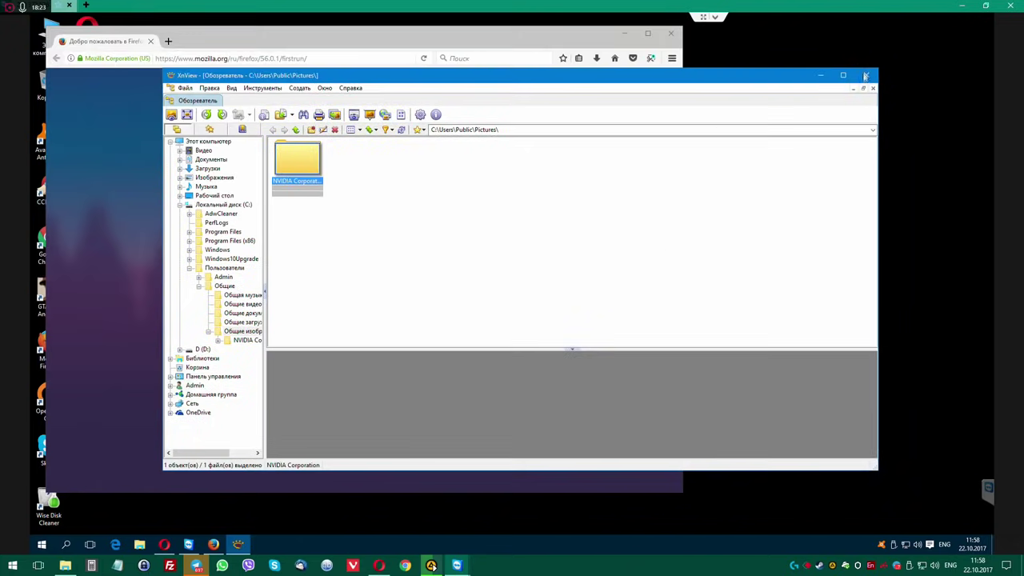
# Close XnView and Firefox, dismissing the Firefox shortcut's context menu.
pyautogui.click(866, 75)
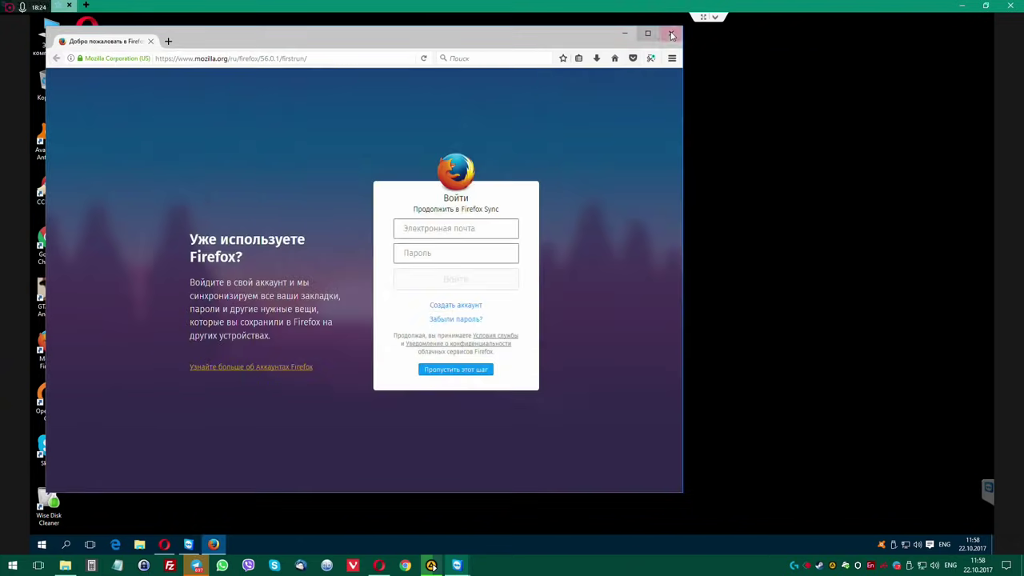
pyautogui.click(670, 33)
pyautogui.rightClick(54, 339)
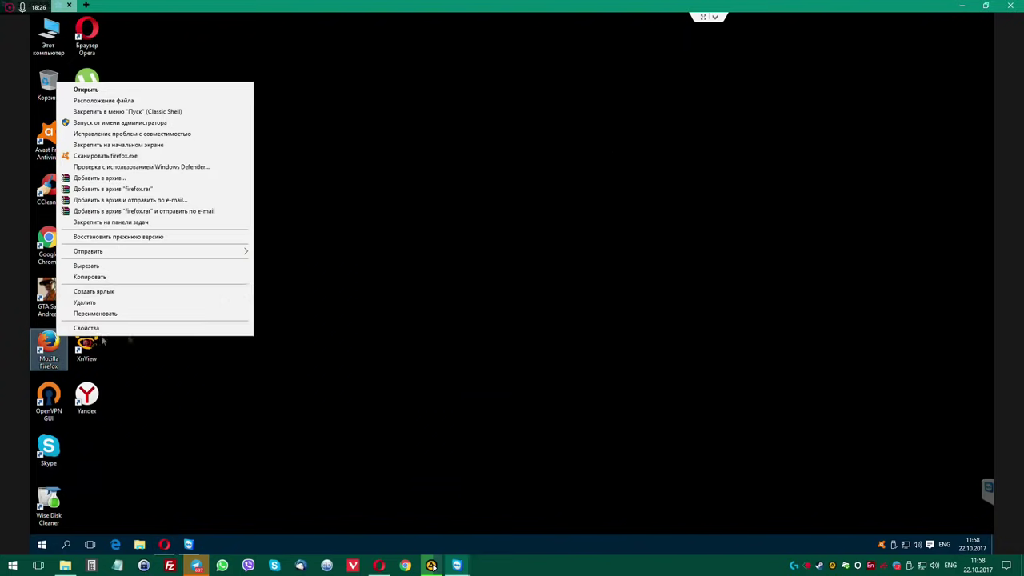
pyautogui.click(381, 261)
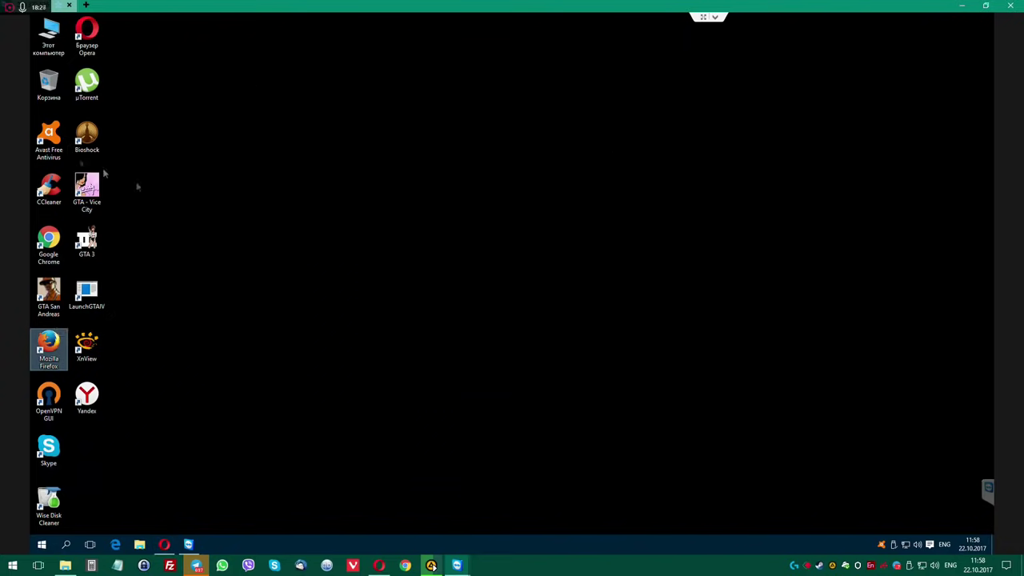
# Relaunch XnView from its desktop shortcut as administrator, approving the UAC prompt.
pyautogui.rightClick(87, 356)
pyautogui.click(83, 349)
pyautogui.rightClick(77, 342)
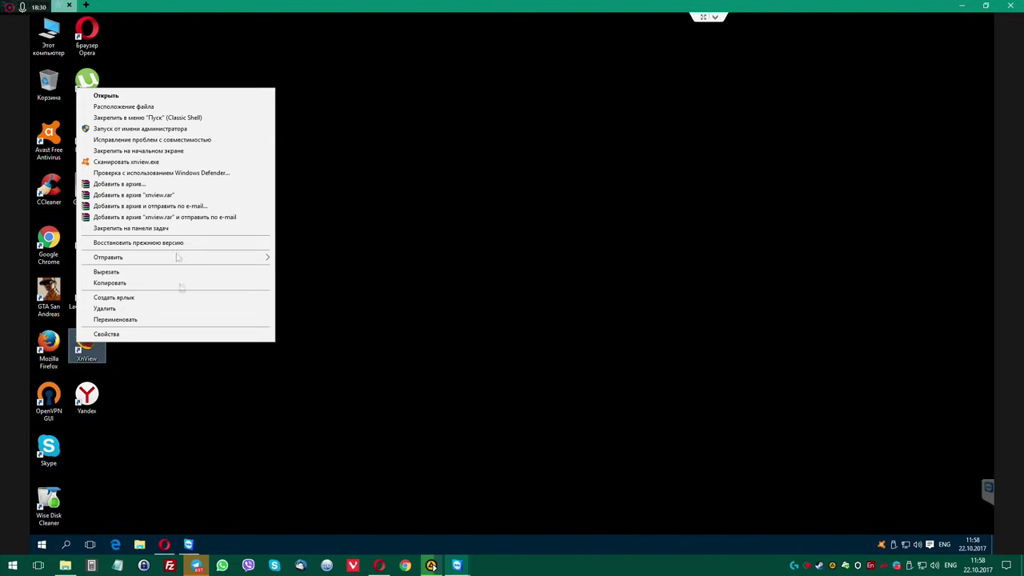
pyautogui.click(128, 130)
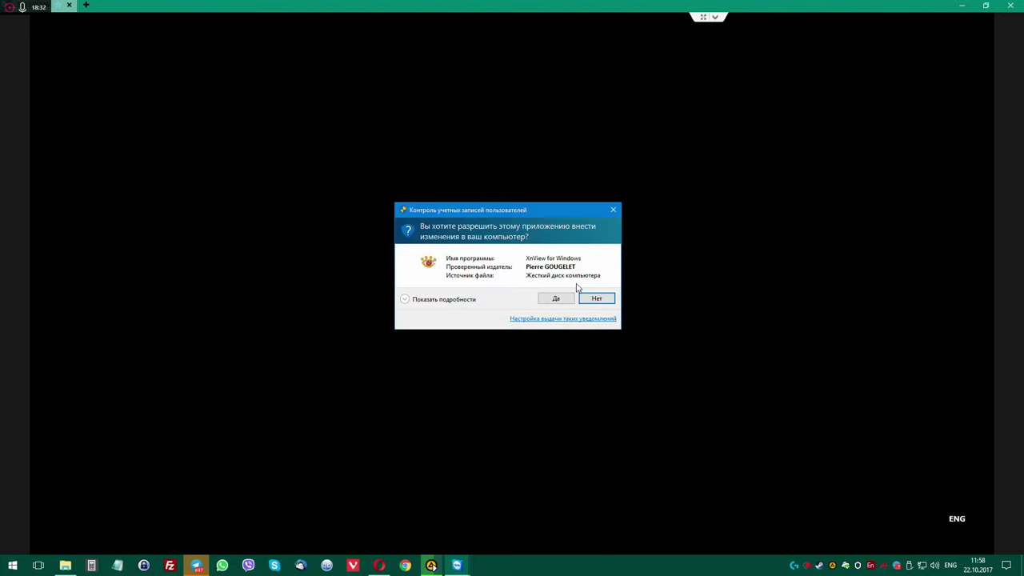
pyautogui.click(558, 299)
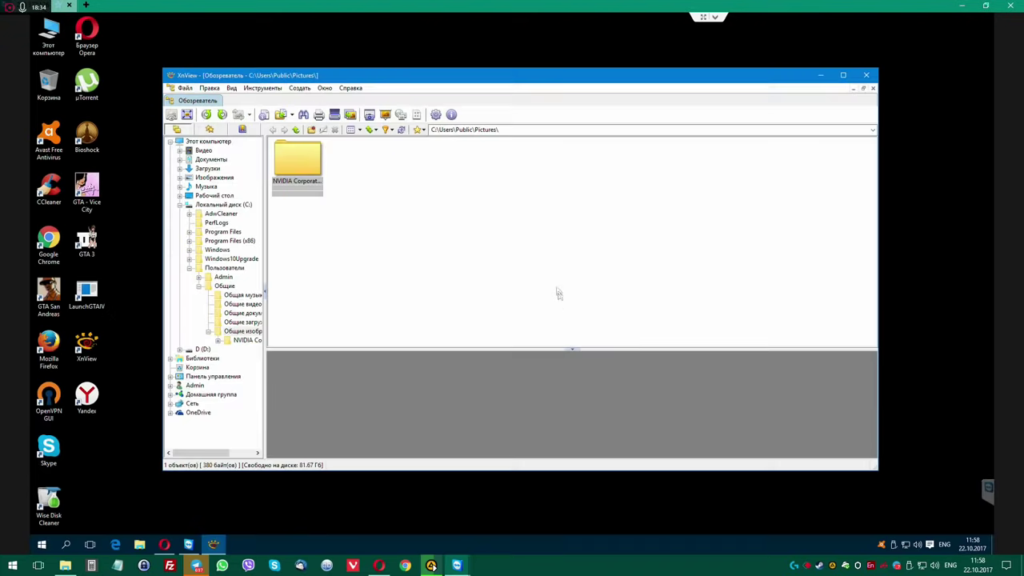
pyautogui.click(42, 544)
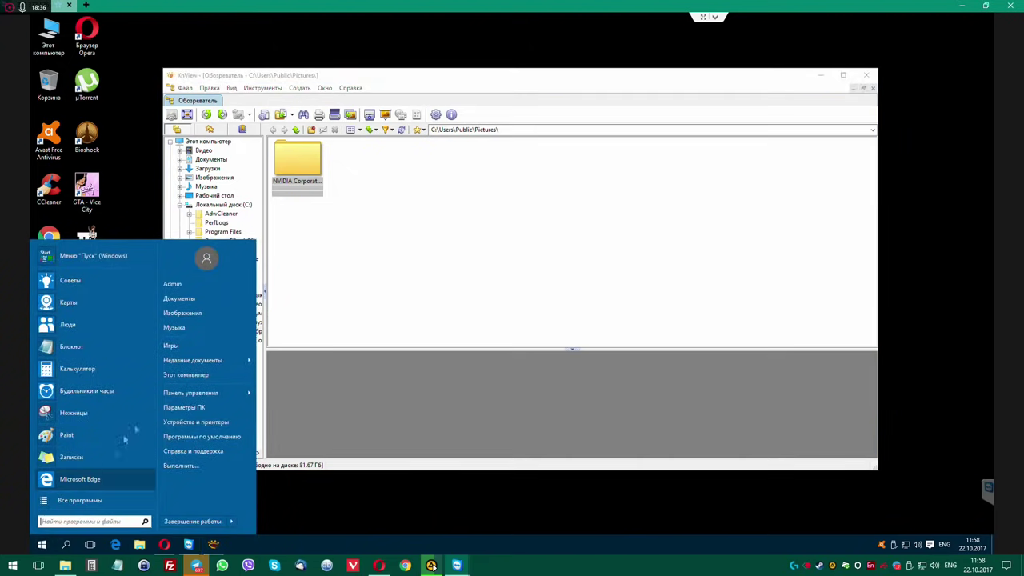
# Keep Photos as the default photo viewer under System > Default apps, then open This PC > Downloads.
pyautogui.moveTo(193, 398)
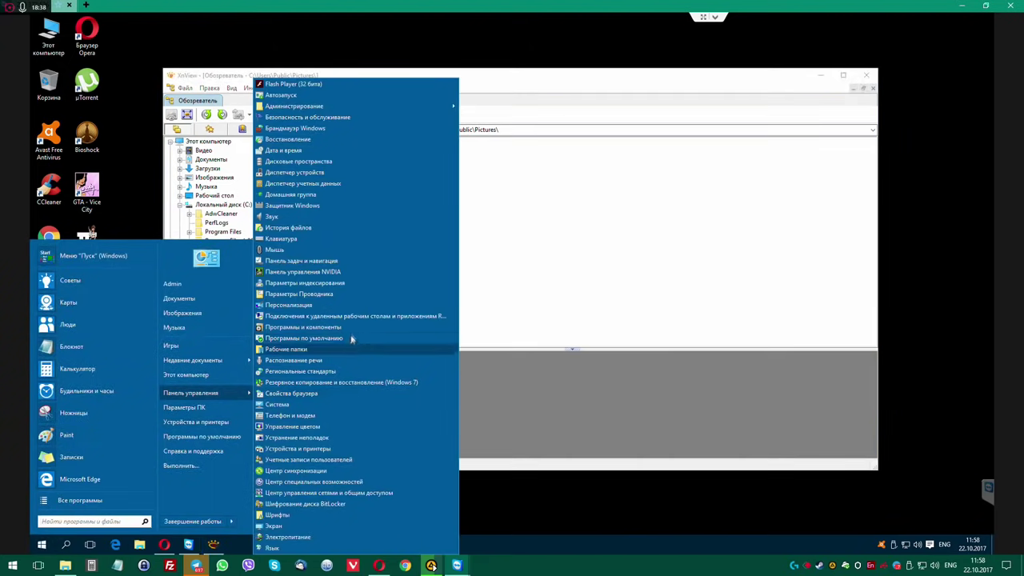
pyautogui.click(190, 407)
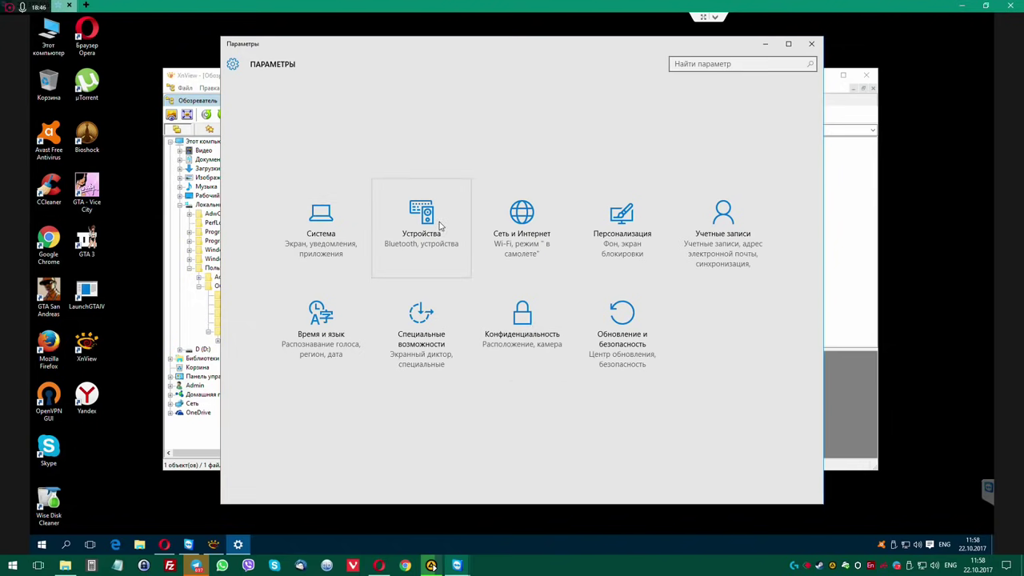
pyautogui.click(333, 225)
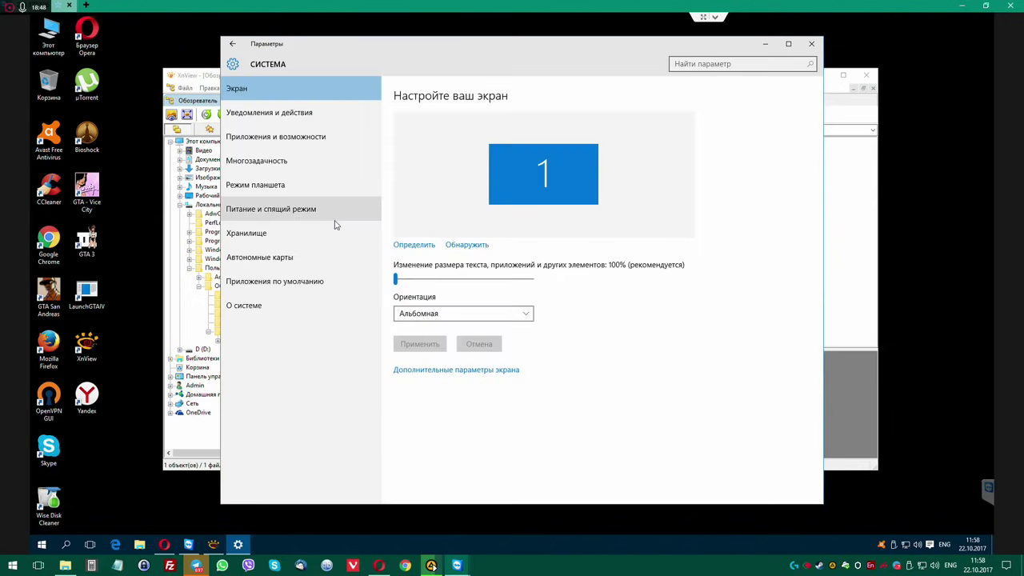
pyautogui.click(281, 138)
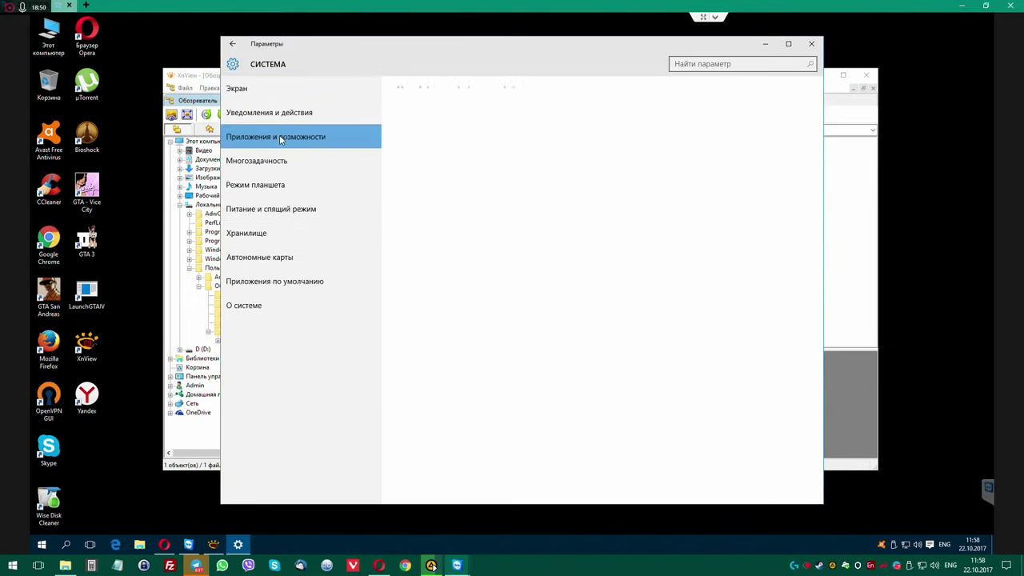
pyautogui.click(288, 288)
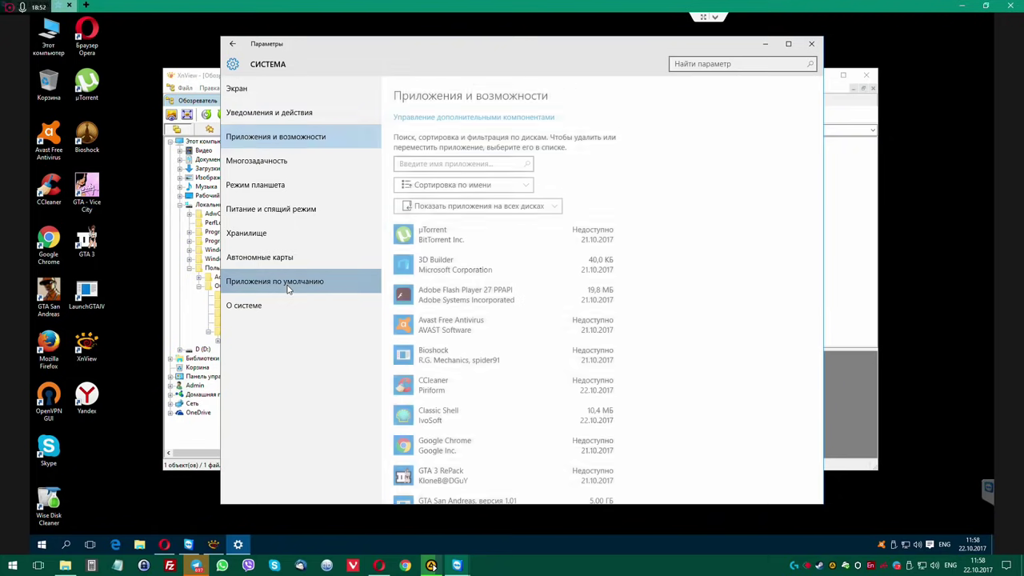
pyautogui.click(436, 320)
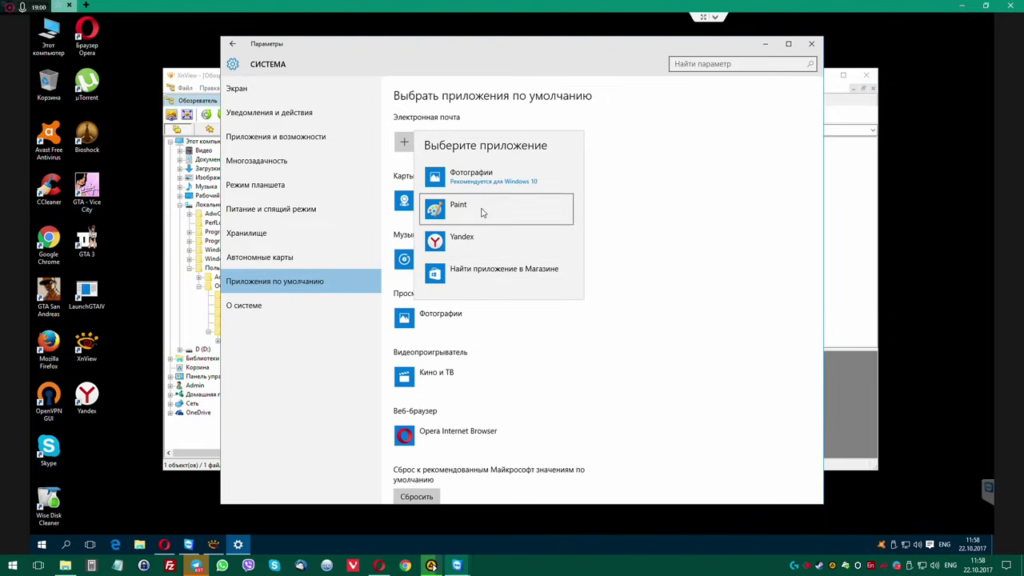
pyautogui.click(488, 184)
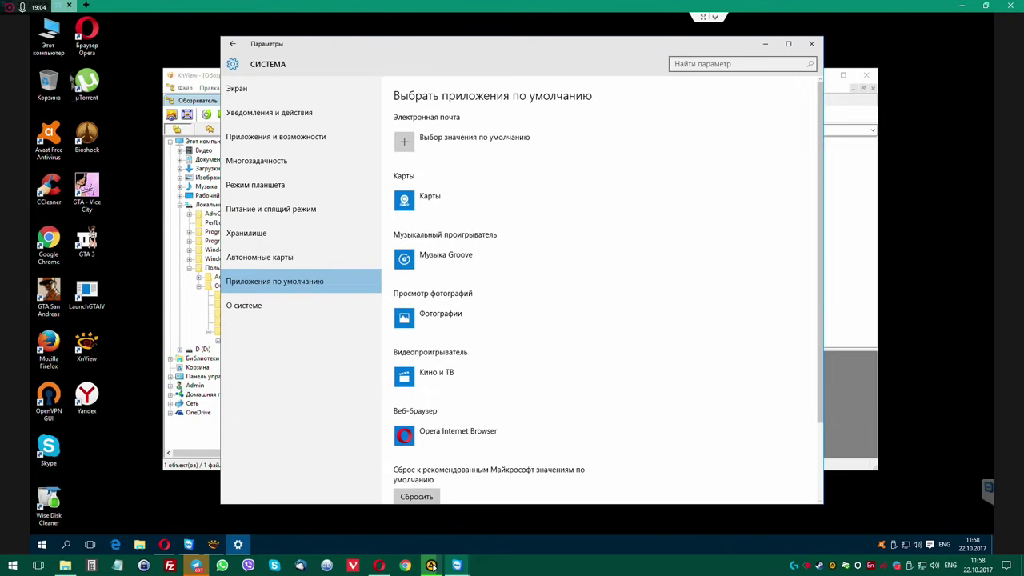
pyautogui.doubleClick(48, 34)
pyautogui.doubleClick(455, 181)
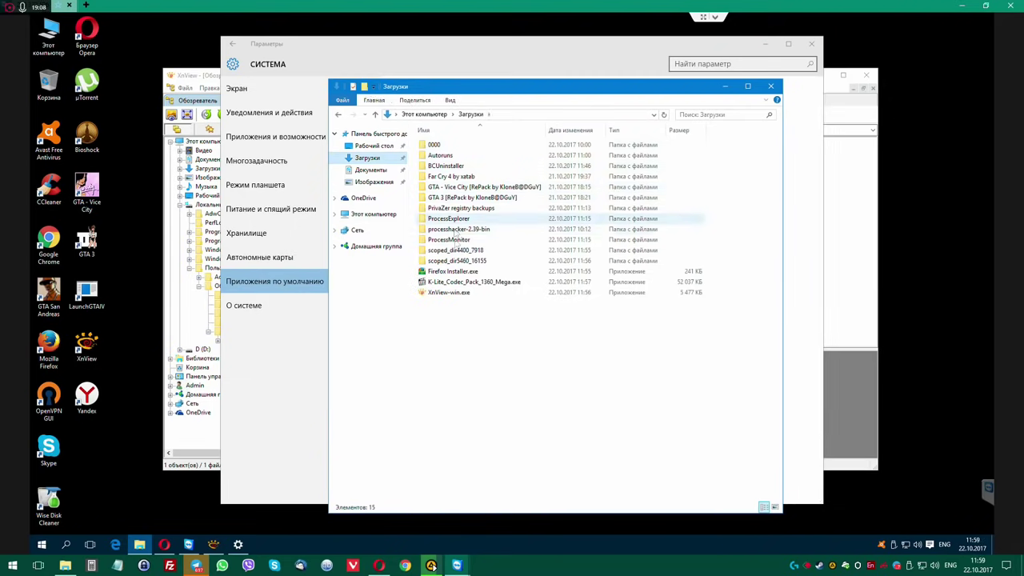
# Run K-Lite_Codec_Pack_1360_Mega.exe as administrator in Normal mode, keeping every default through to Install.
pyautogui.rightClick(468, 283)
pyautogui.click(552, 304)
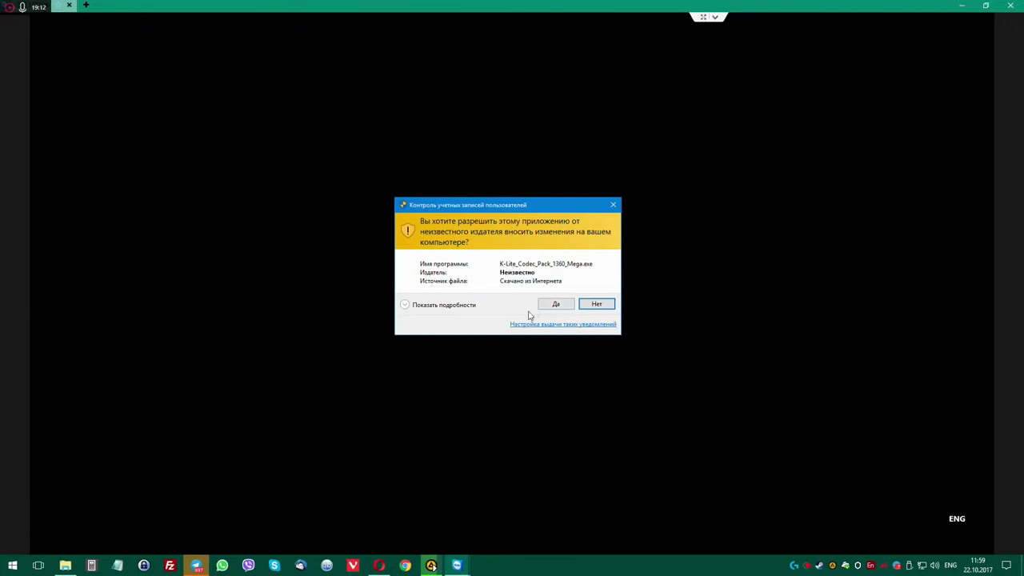
pyautogui.click(564, 302)
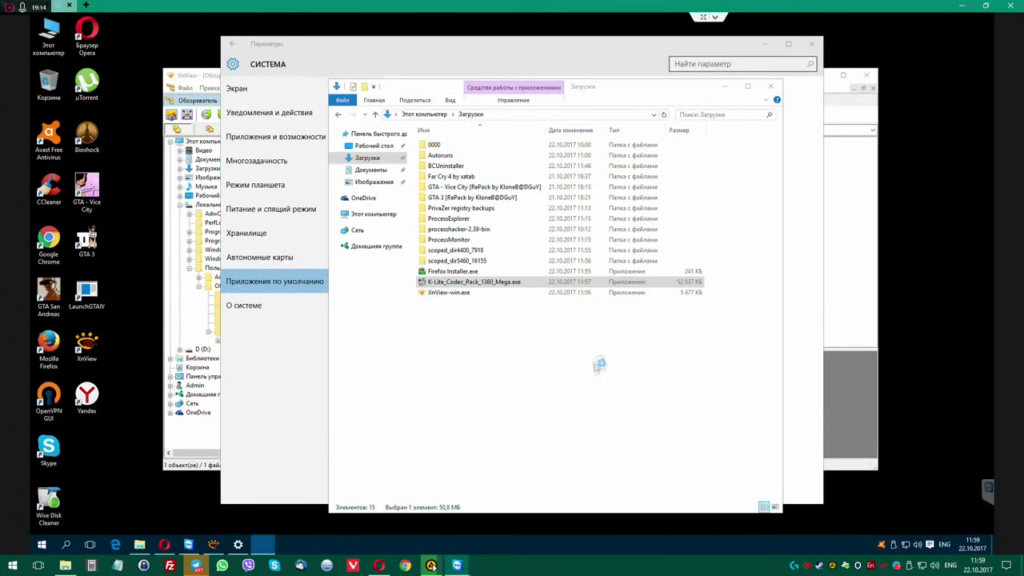
pyautogui.click(574, 402)
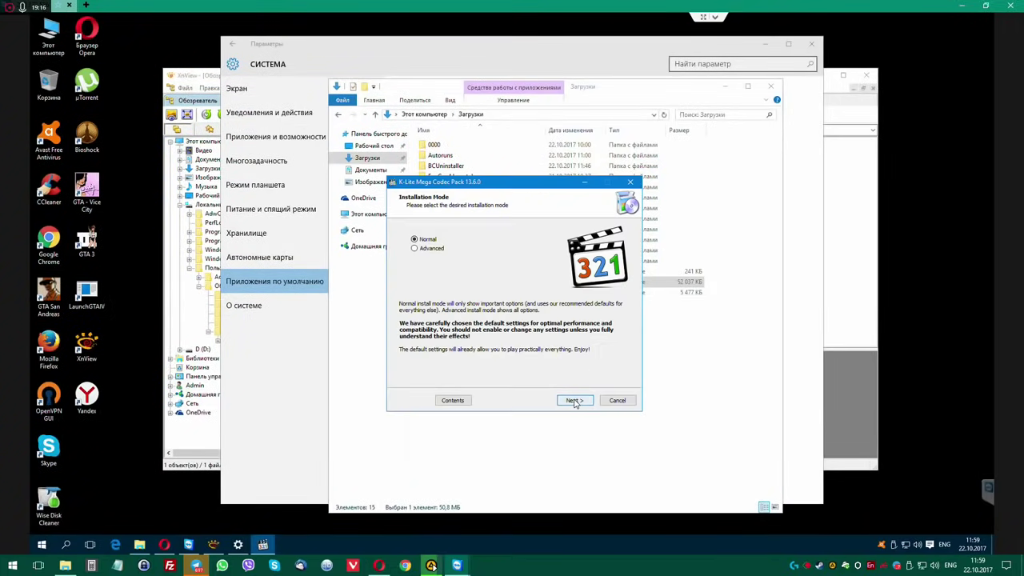
pyautogui.click(574, 401)
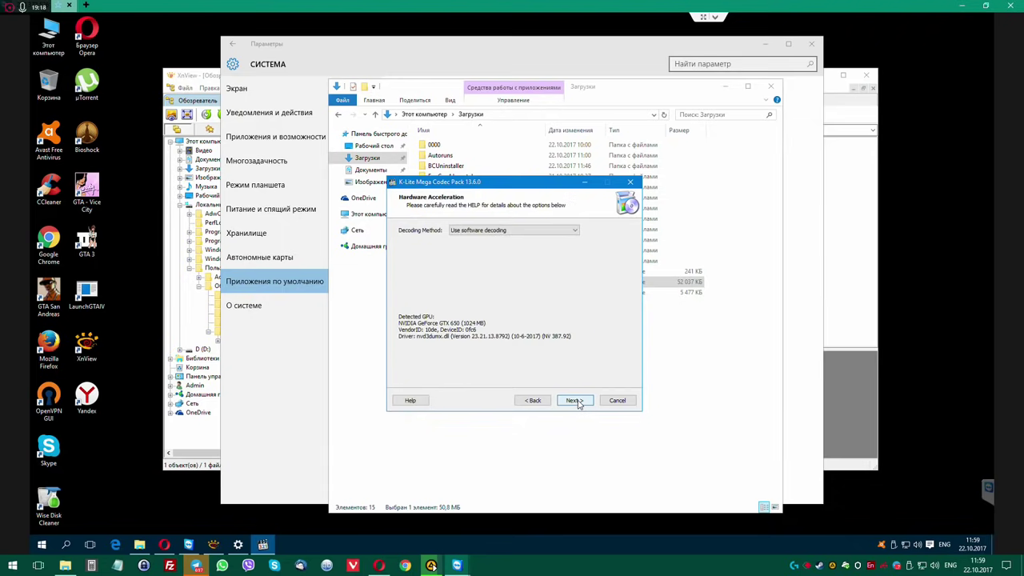
pyautogui.click(574, 400)
pyautogui.click(574, 401)
pyautogui.click(574, 401)
pyautogui.click(576, 400)
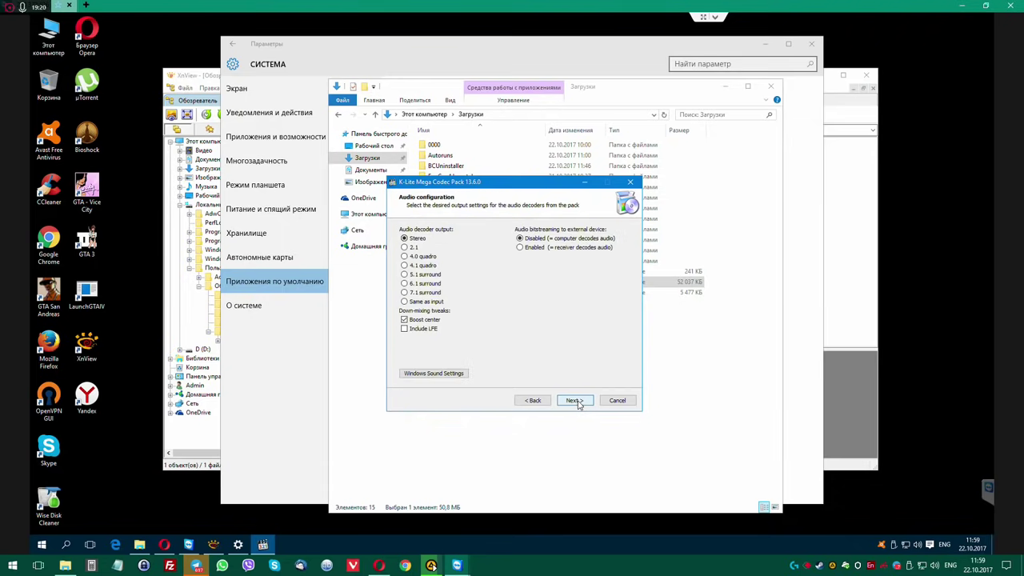
pyautogui.click(577, 401)
pyautogui.click(577, 401)
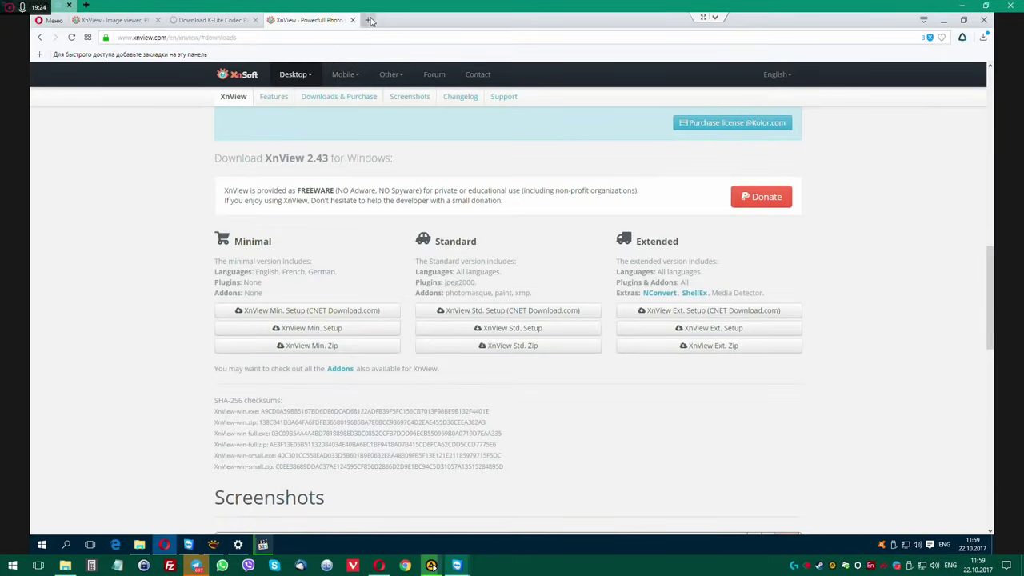
# Search 'sumatra pfg' in a new Opera tab and open the official sumatrapdfreader.org site.
pyautogui.click(369, 20)
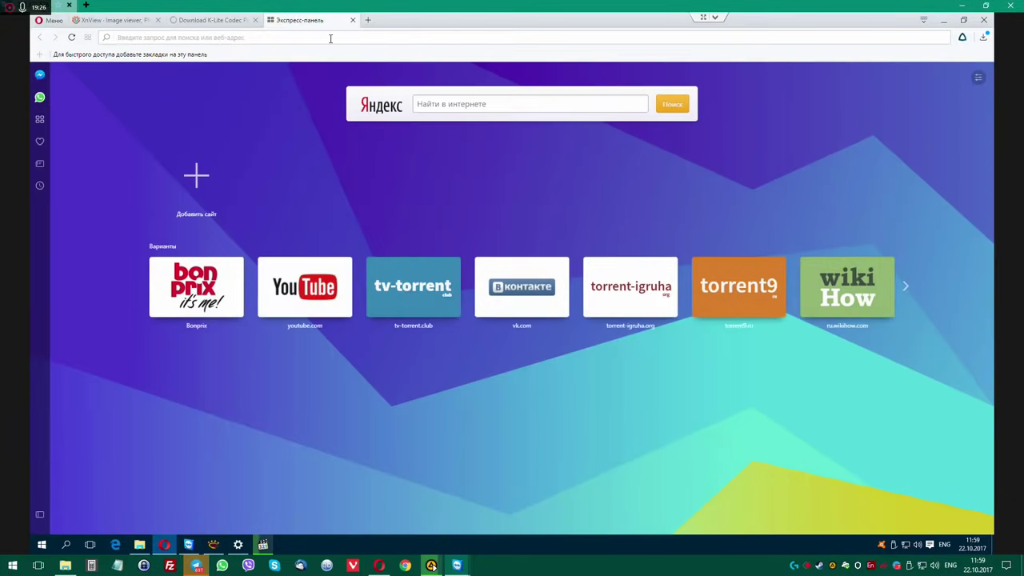
pyautogui.write('sumatra pf')
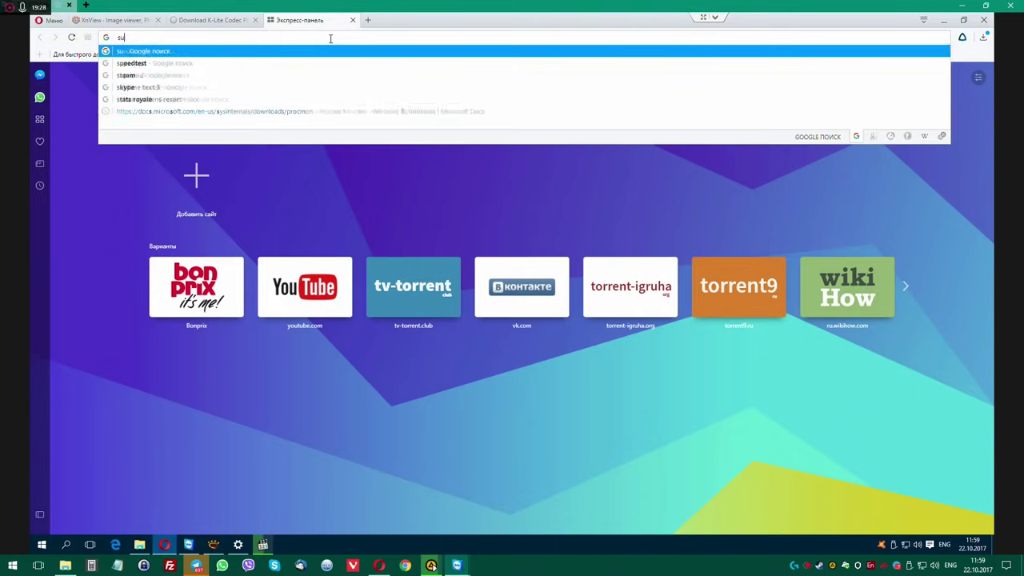
pyautogui.write('g')
pyautogui.press('Return')
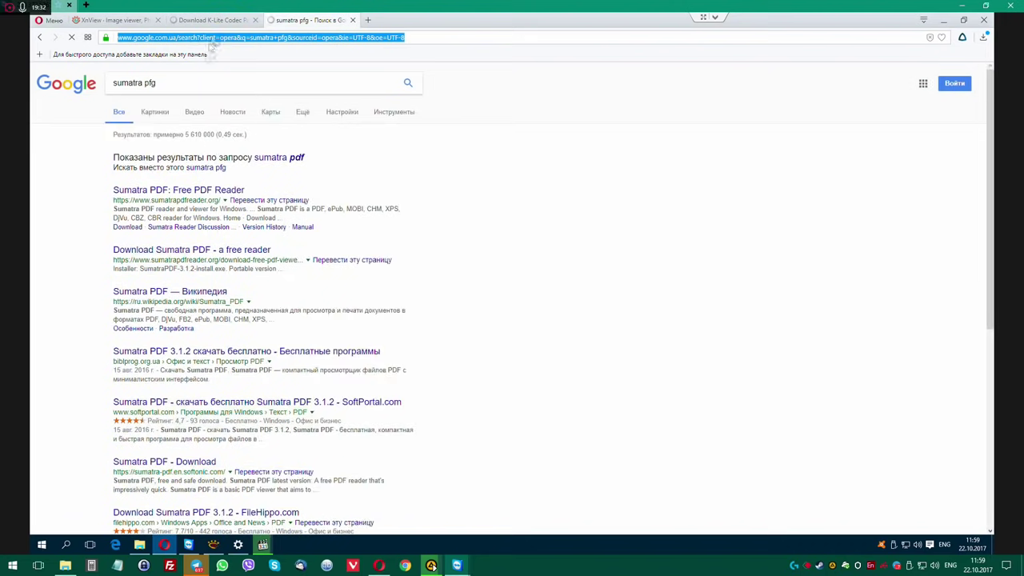
pyautogui.click(208, 188)
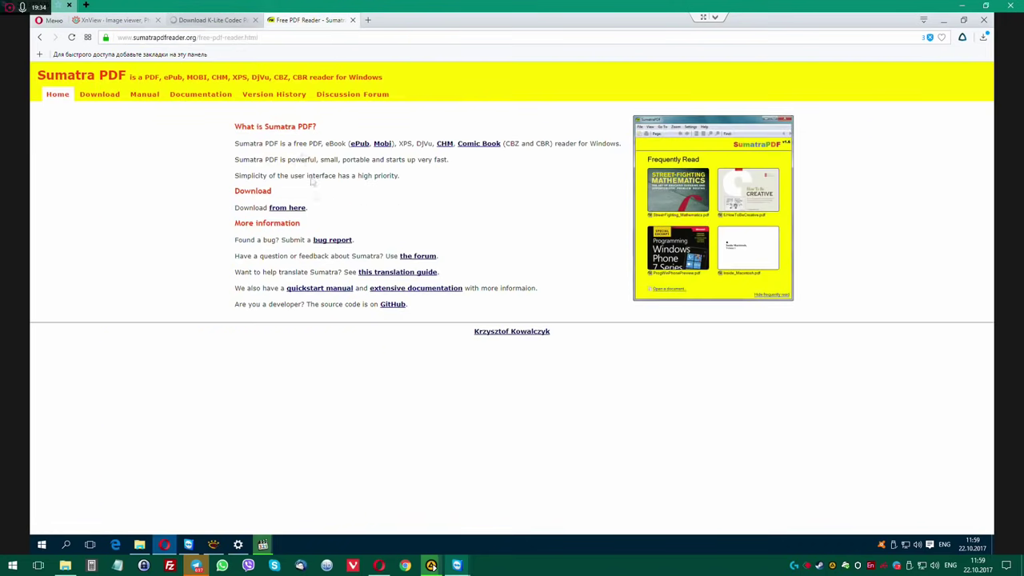
# Download and save SumatraPDF-3.1.2-64-install.exe from the Download page, then run it.
pyautogui.click(287, 209)
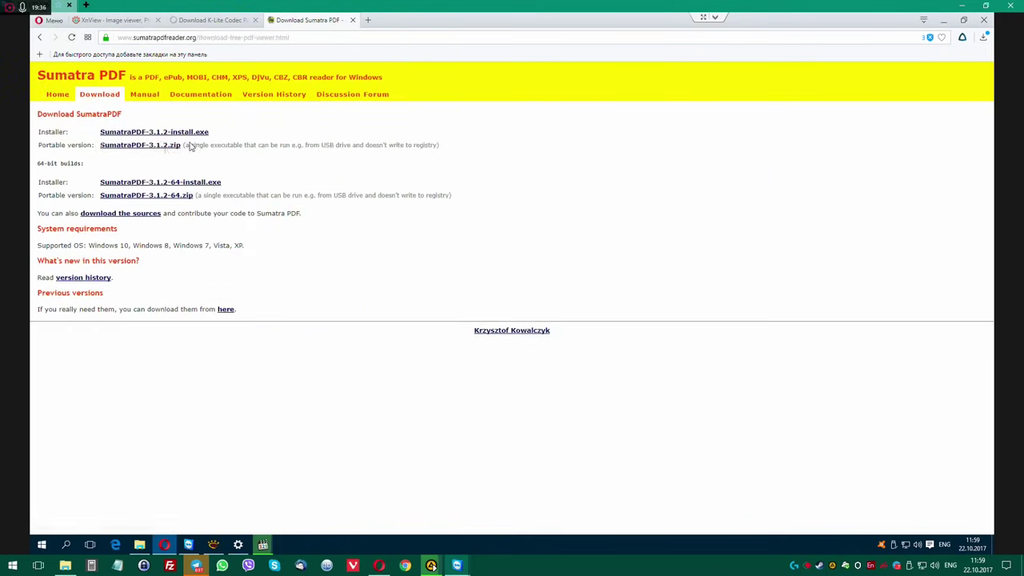
pyautogui.click(139, 183)
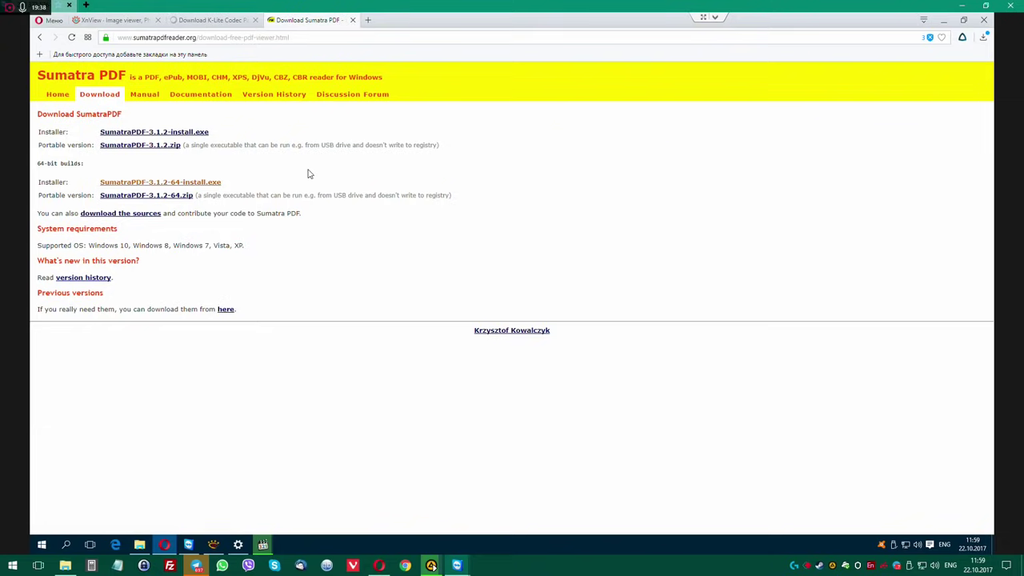
pyautogui.click(425, 267)
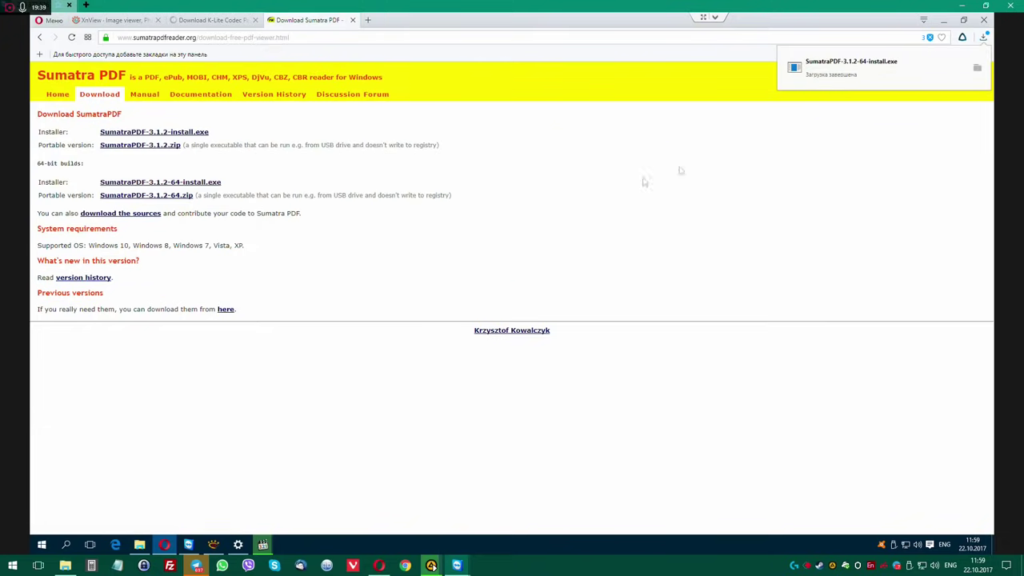
pyautogui.click(900, 80)
# Approve UAC, tick 'Use SumatraPDF to view PDF', close the Opera tabs, and finish installing SumatraPDF.
pyautogui.click(554, 299)
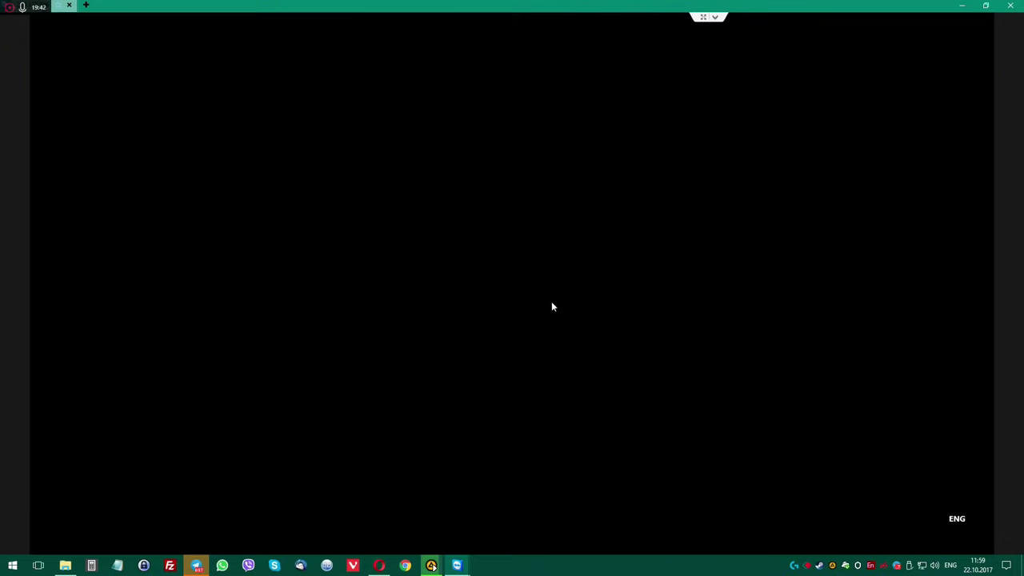
pyautogui.click(439, 357)
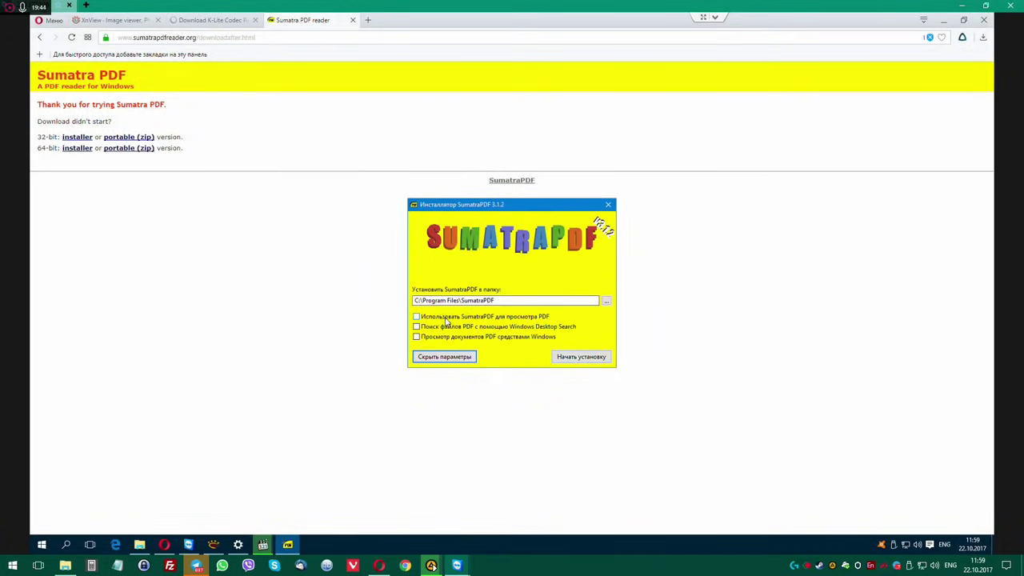
pyautogui.click(573, 356)
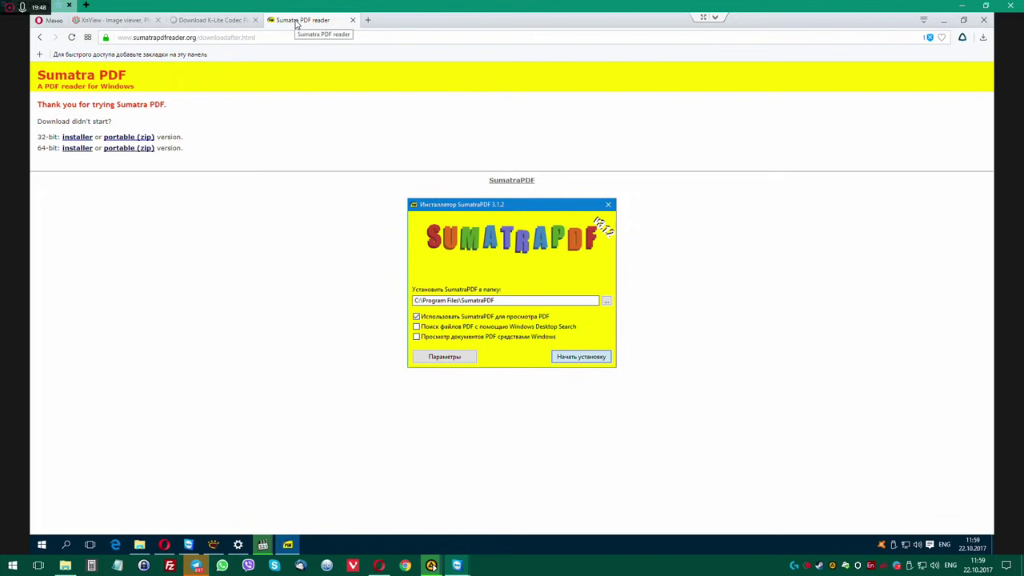
pyautogui.click(352, 20)
pyautogui.click(254, 20)
pyautogui.click(158, 20)
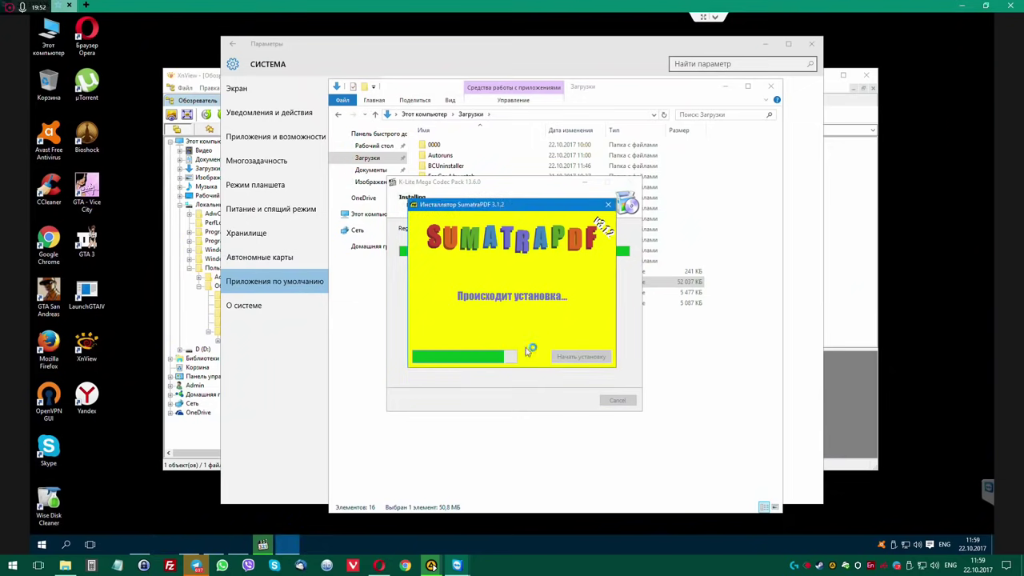
pyautogui.click(588, 357)
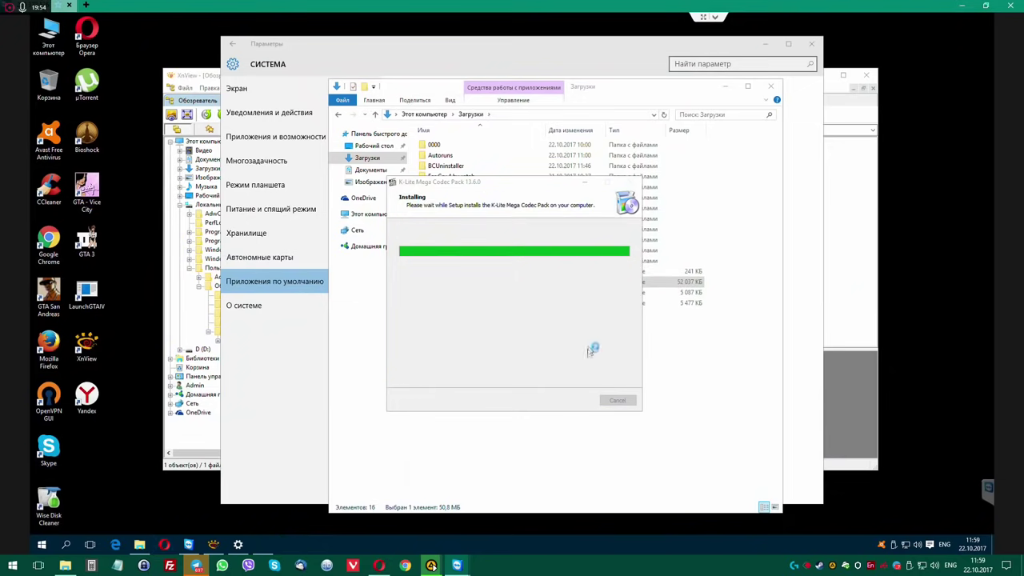
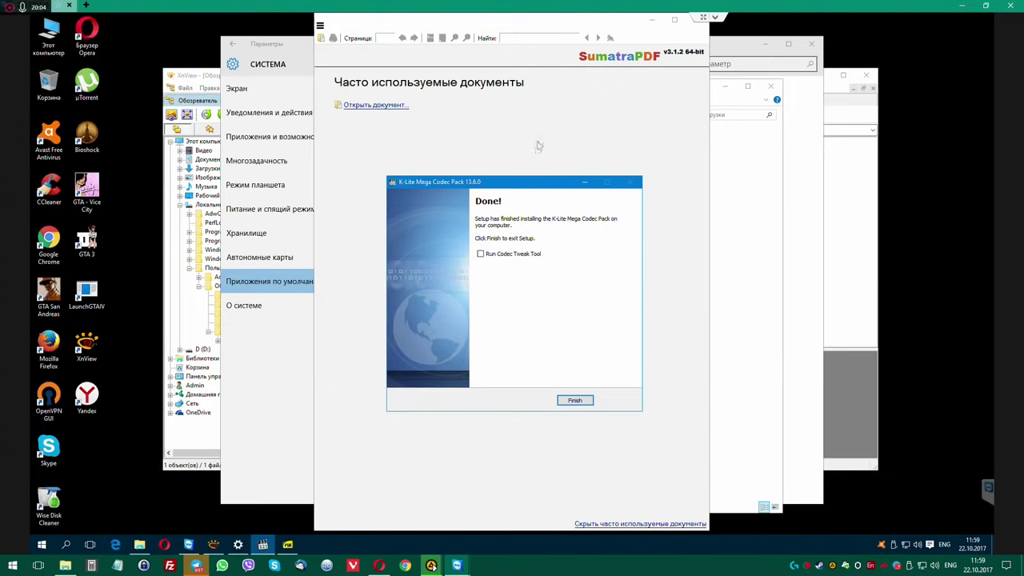
# Finish the K-Lite codec install, then close SumatraPDF, the Codec Guide tab and Opera.
pyautogui.click(604, 349)
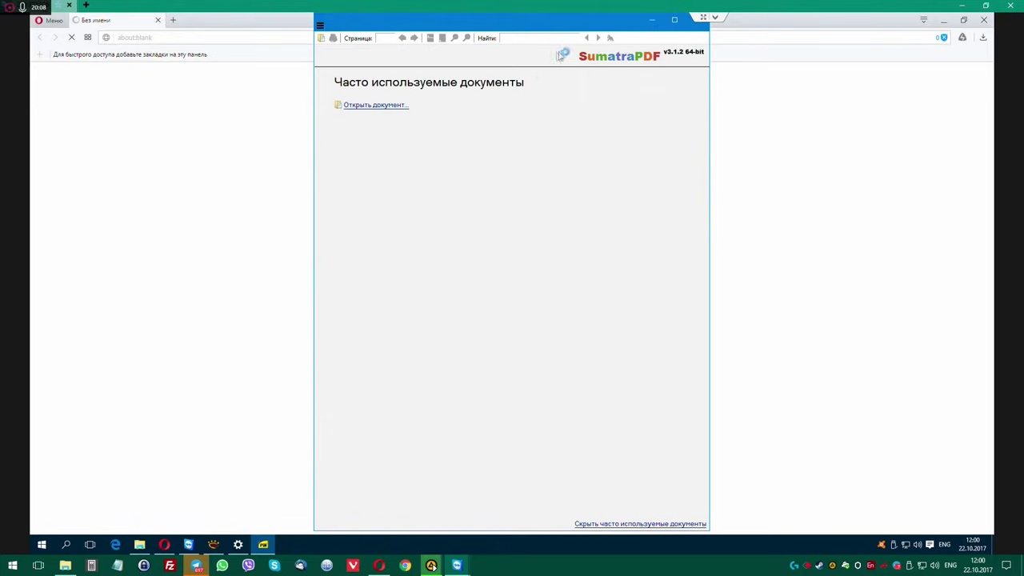
pyautogui.moveTo(571, 26); pyautogui.dragTo(580, 78)
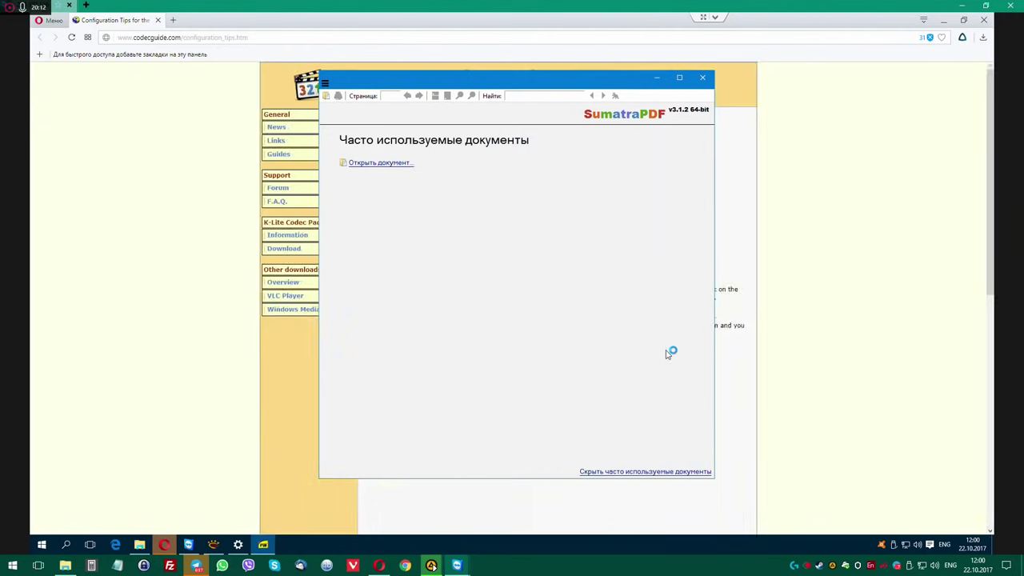
pyautogui.click(702, 77)
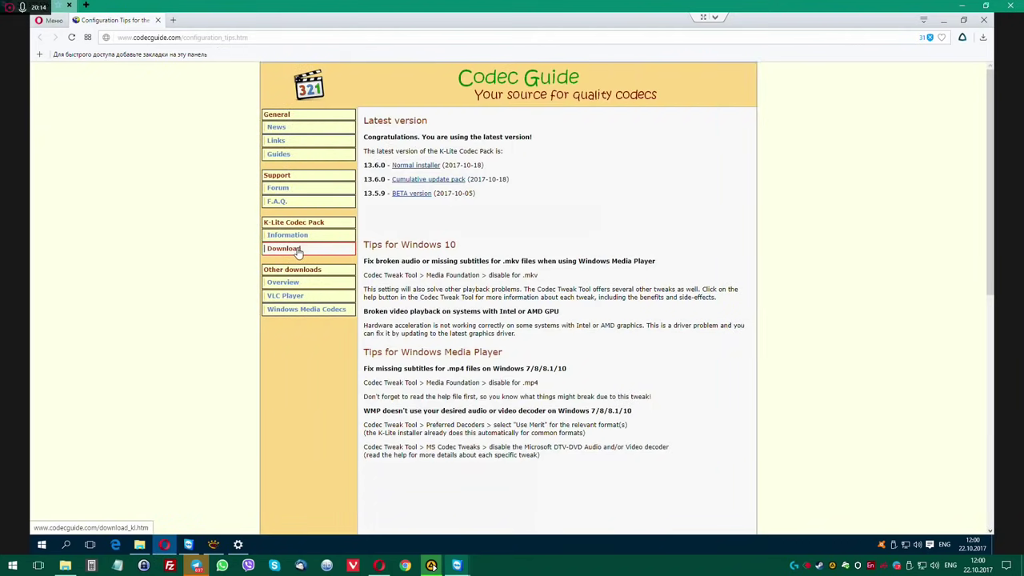
pyautogui.click(159, 21)
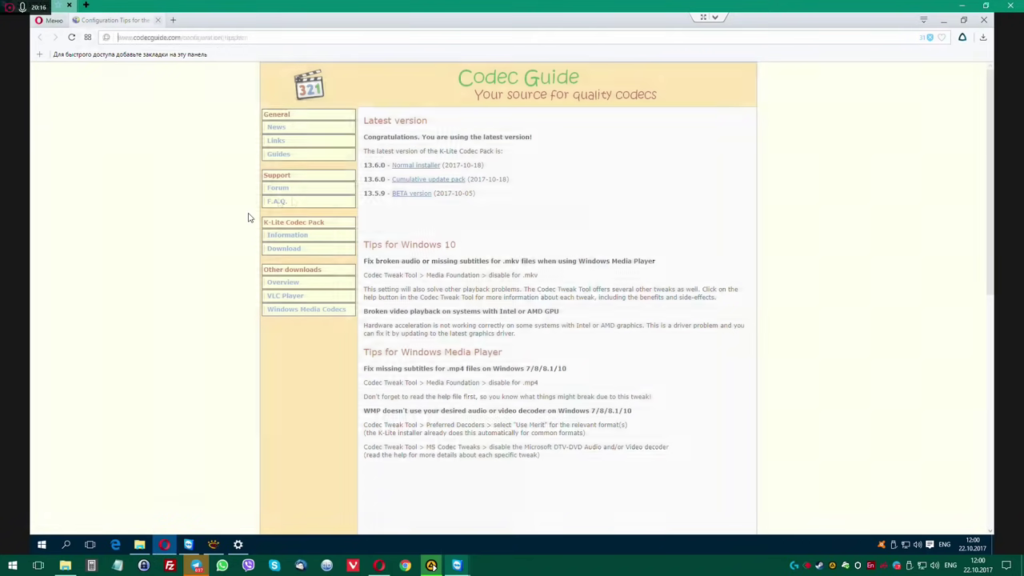
pyautogui.click(985, 20)
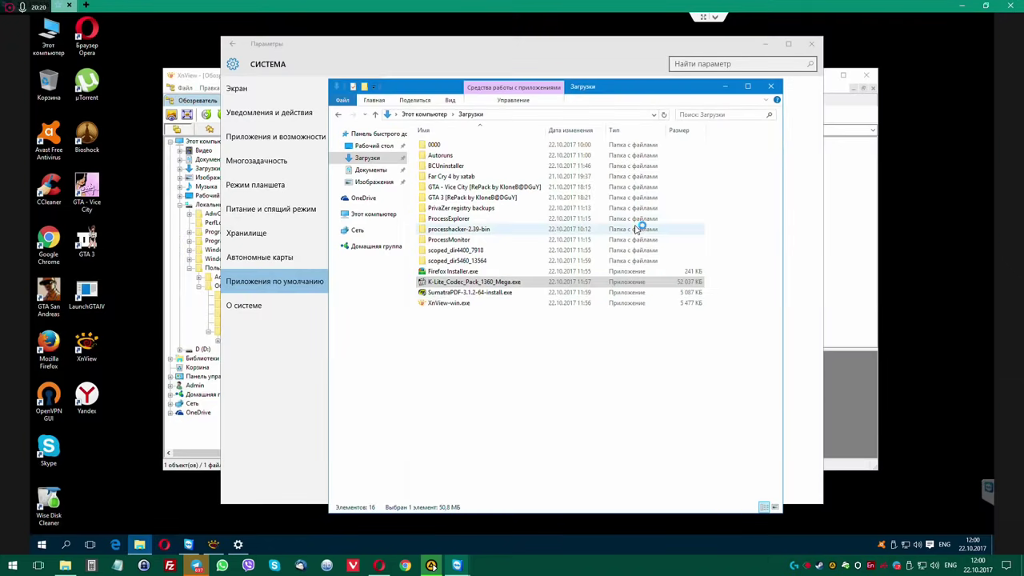
# Close the Downloads folder and XnView, and leave Фотографии as the default photo viewer.
pyautogui.moveTo(659, 88); pyautogui.dragTo(585, 112)
pyautogui.click(695, 112)
pyautogui.moveTo(546, 52); pyautogui.dragTo(650, 54)
pyautogui.moveTo(298, 80); pyautogui.dragTo(242, 66)
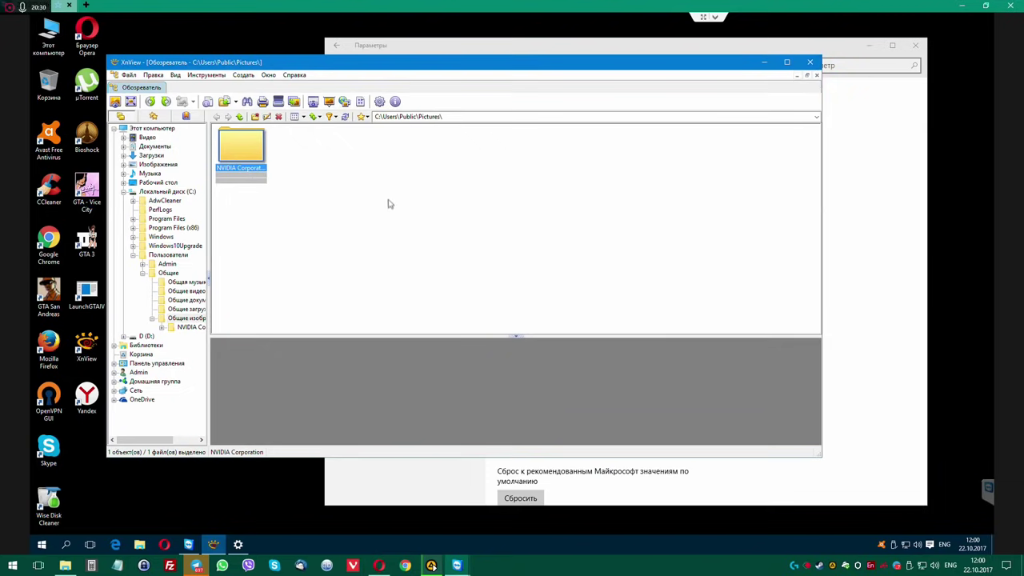
pyautogui.click(810, 61)
pyautogui.moveTo(807, 45); pyautogui.dragTo(654, 54)
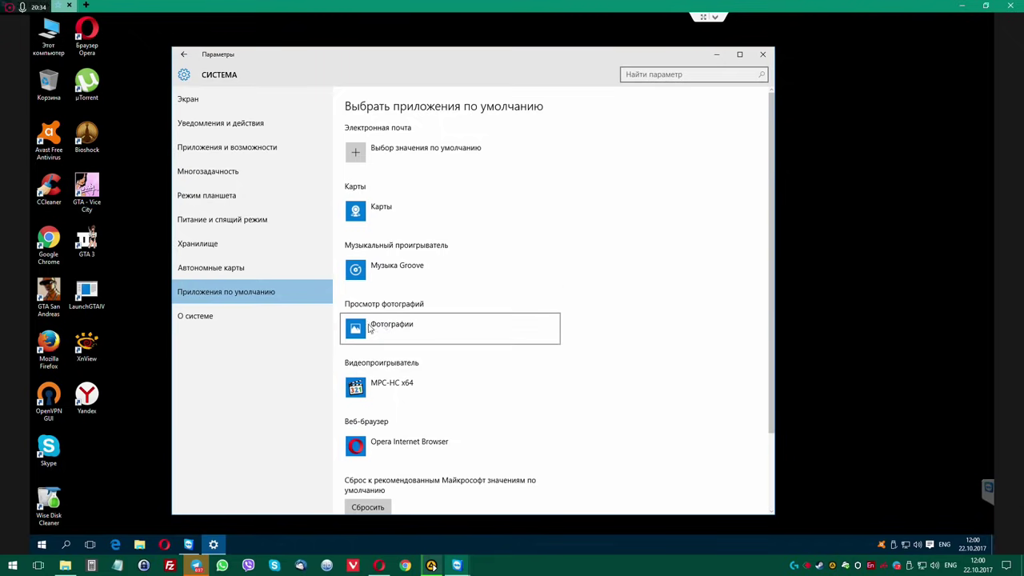
pyautogui.click(369, 328)
pyautogui.click(645, 205)
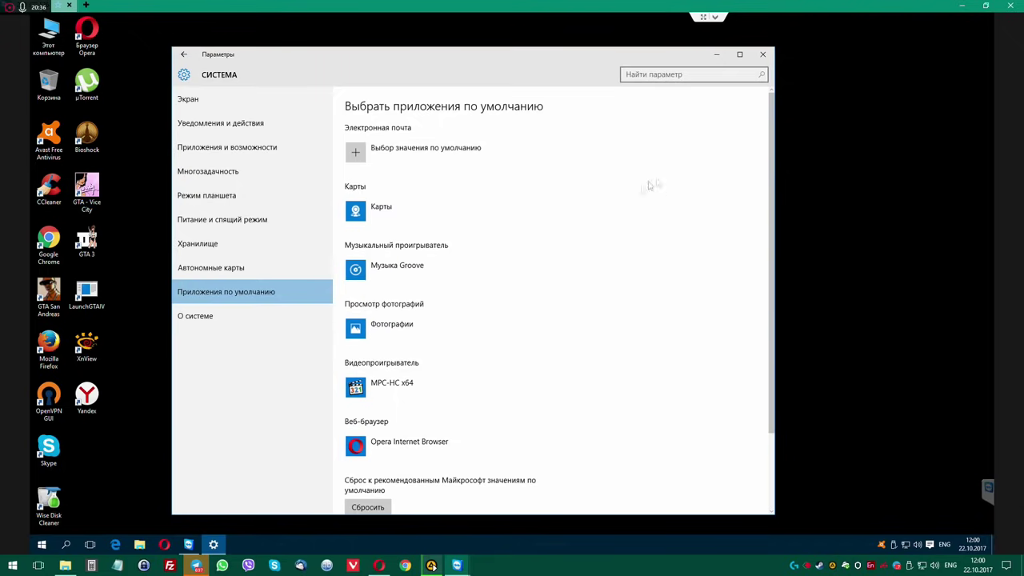
pyautogui.click(762, 54)
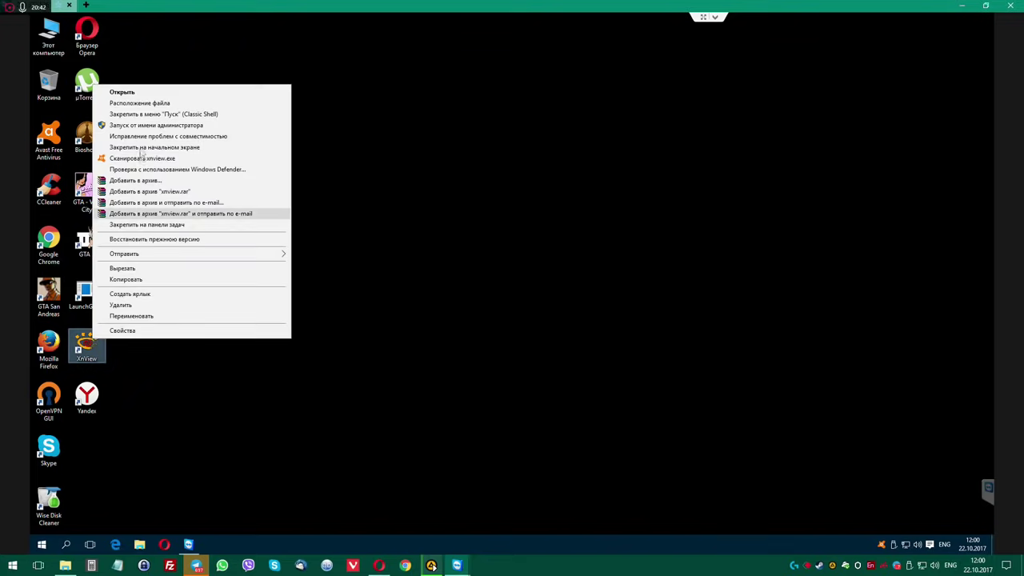
# Run XnView as administrator, check Settings > System > Default apps, then close Settings and XnView.
pyautogui.click(144, 125)
pyautogui.click(540, 300)
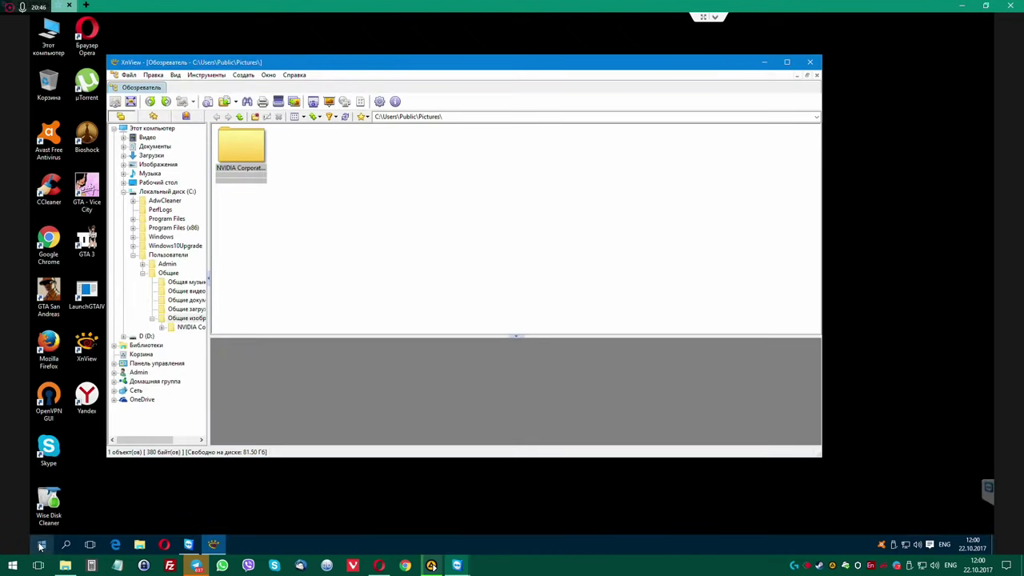
pyautogui.click(41, 544)
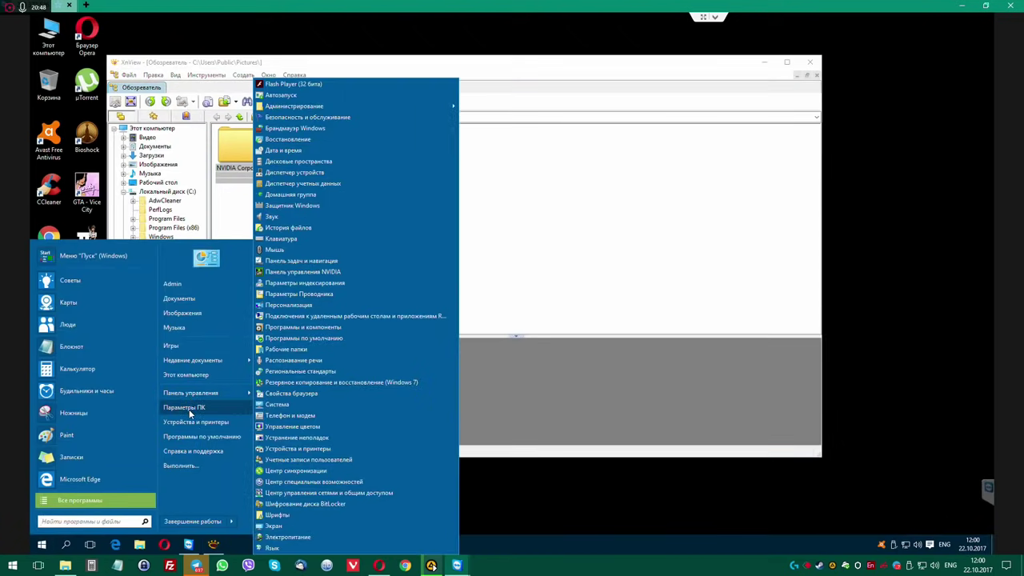
pyautogui.click(190, 407)
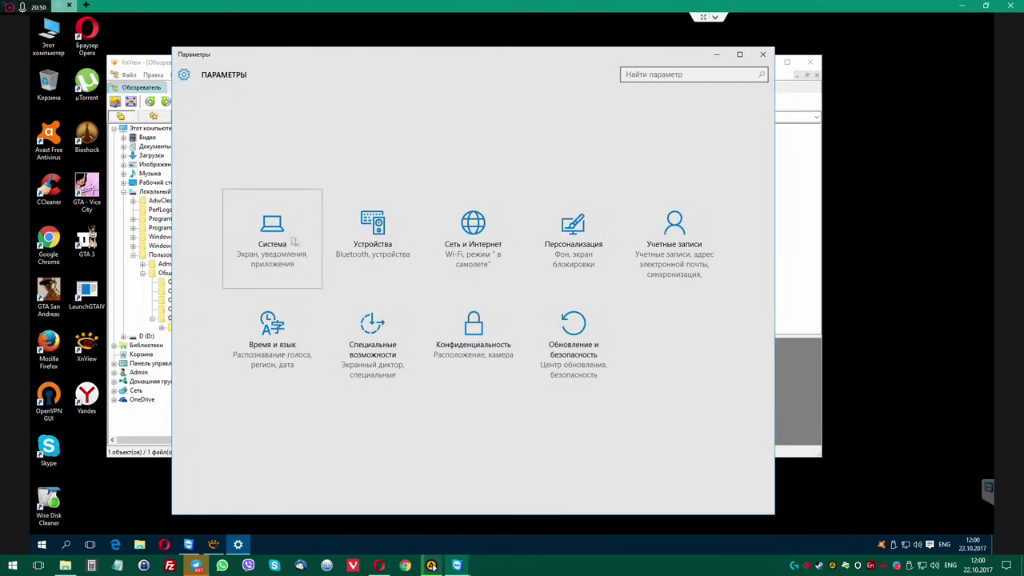
pyautogui.click(292, 237)
pyautogui.click(222, 295)
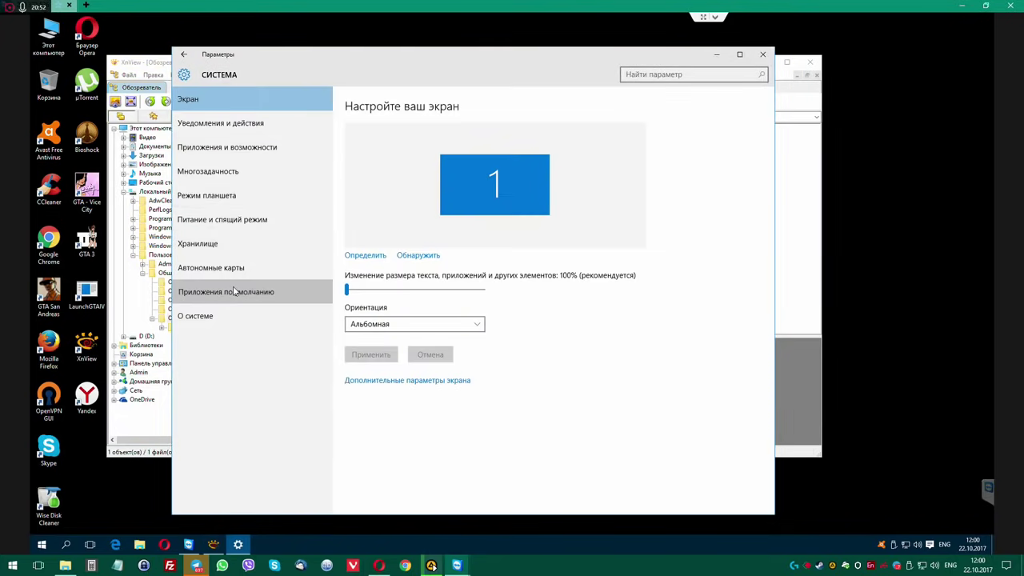
pyautogui.click(392, 313)
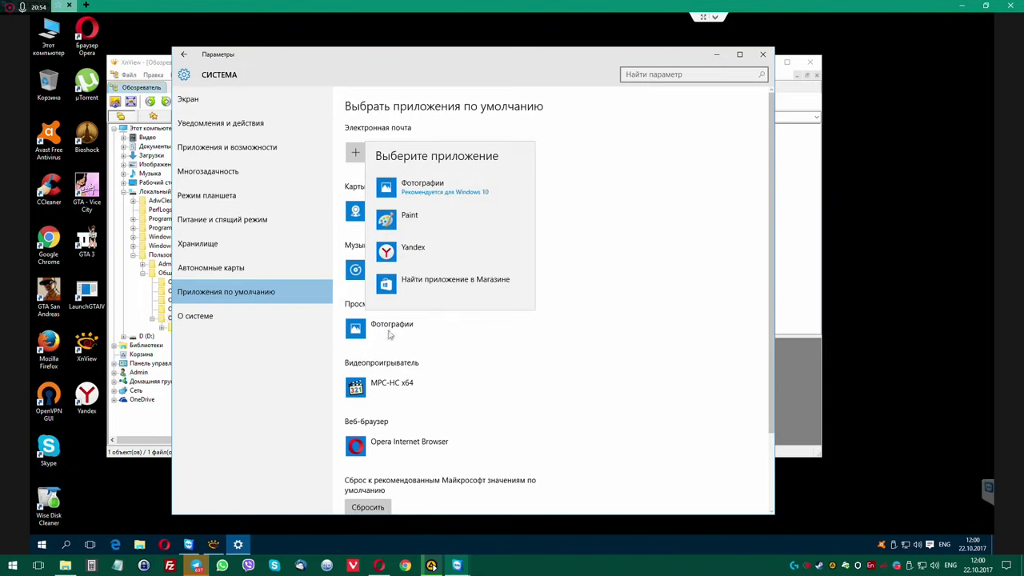
pyautogui.click(764, 53)
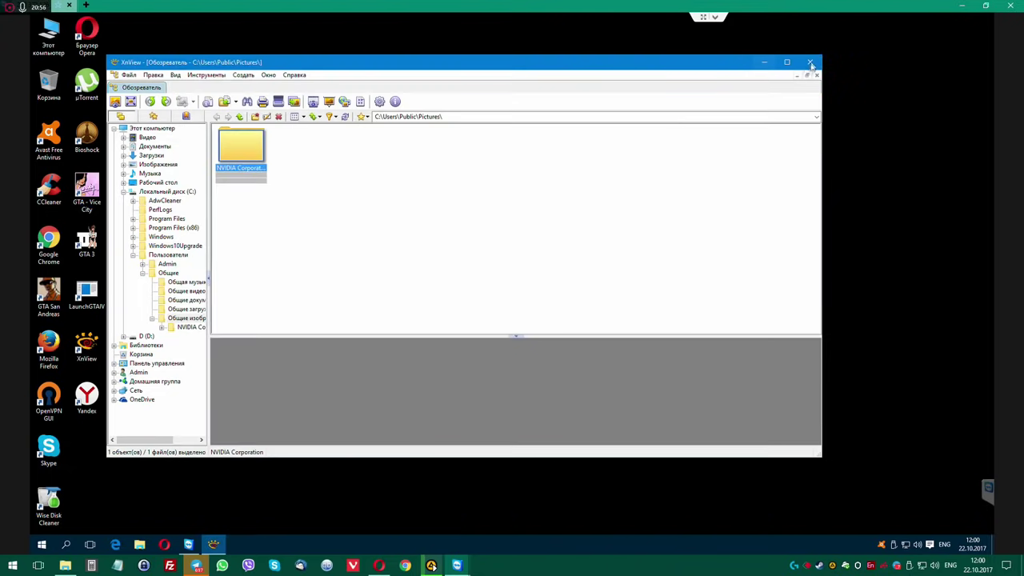
pyautogui.click(809, 62)
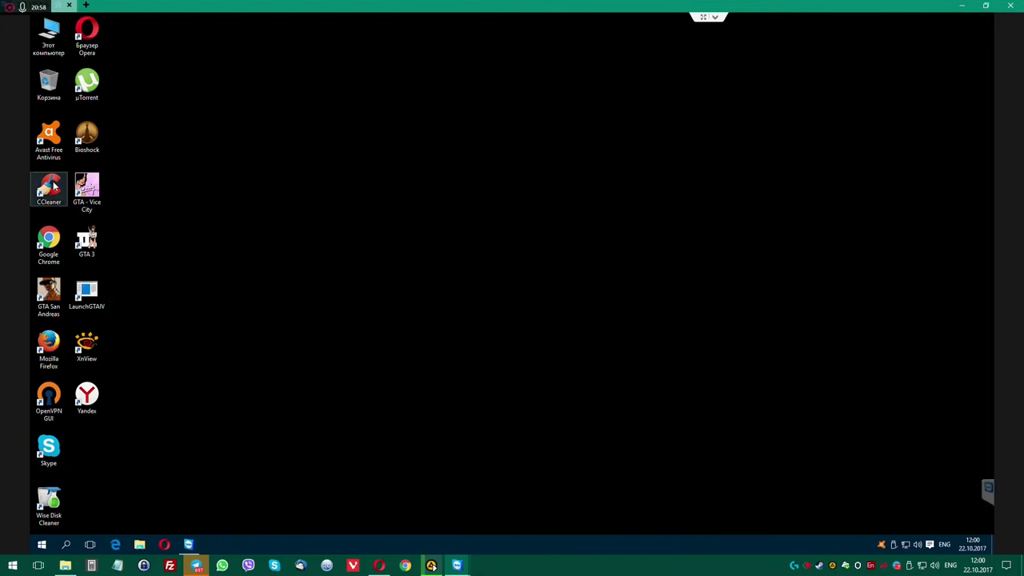
# Delete the Avast Free Antivirus shortcut from the desktop.
pyautogui.click(48, 137)
pyautogui.press('Delete')
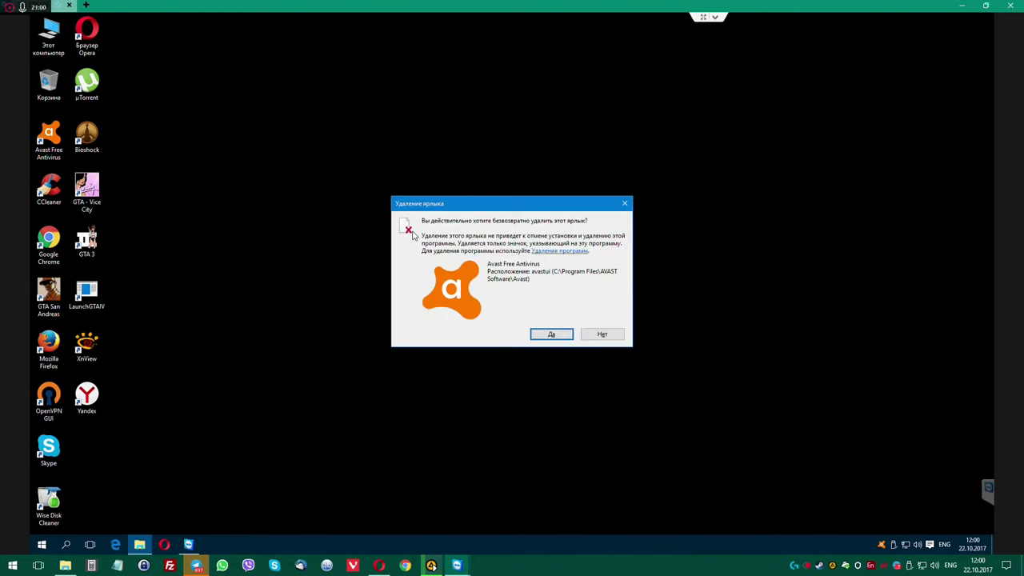
pyautogui.press('Return')
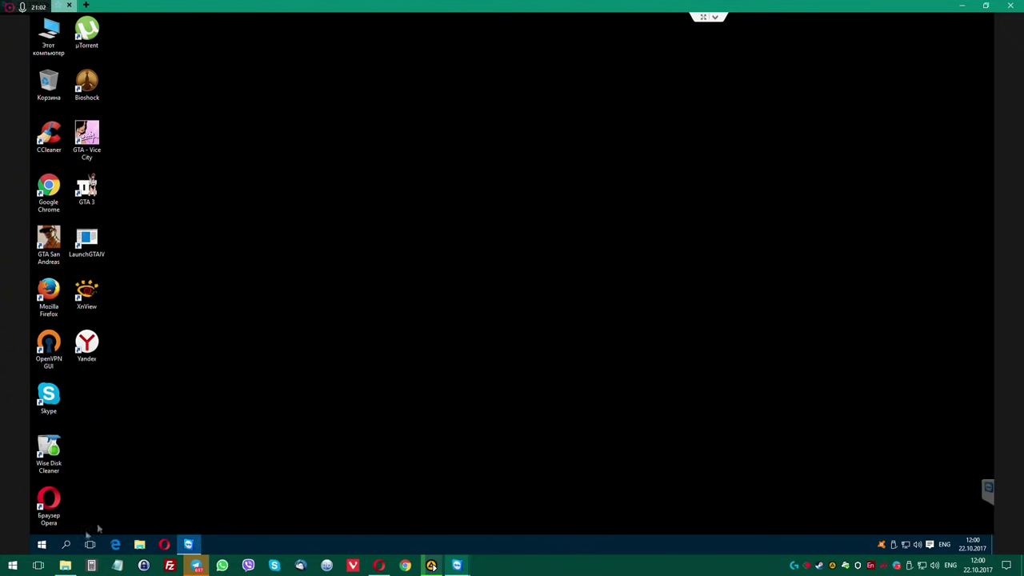
# Start uninstalling µTorrent from Programs and Features and allow the uninstaller to run.
pyautogui.click(42, 543)
pyautogui.moveTo(216, 392)
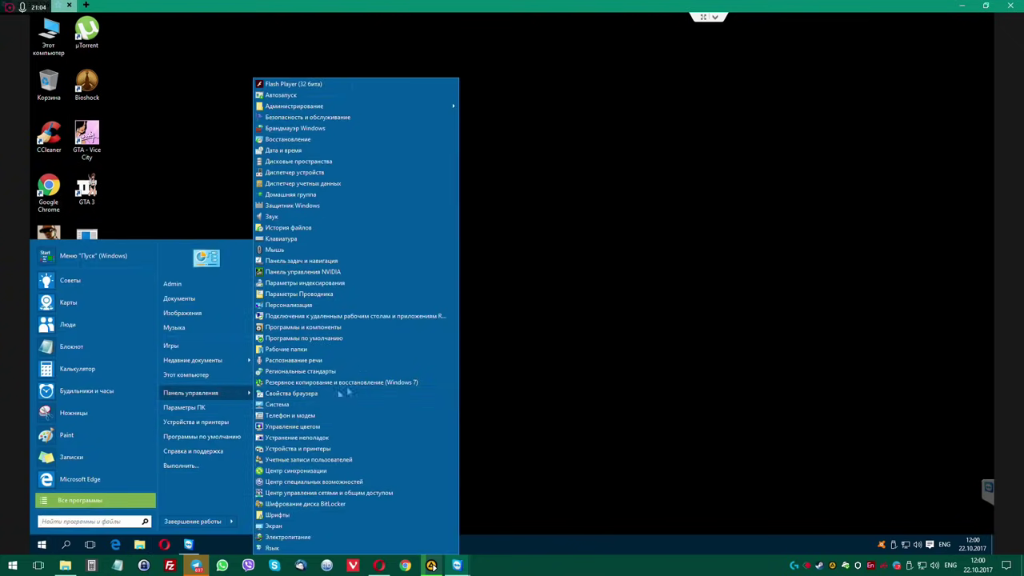
pyautogui.click(339, 327)
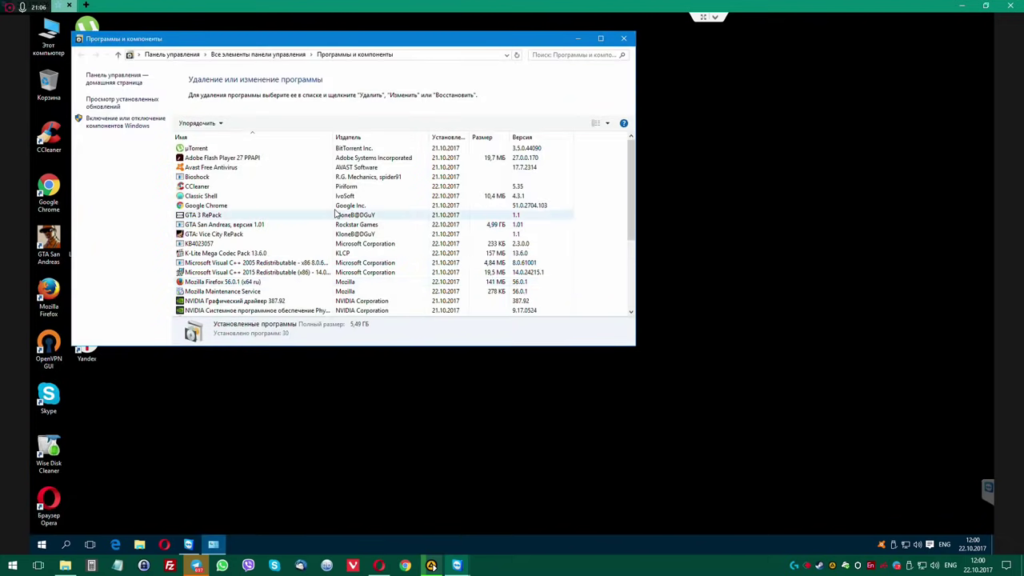
pyautogui.scroll(-4, 336, 213)
pyautogui.scroll(4, 335, 213)
pyautogui.click(222, 149)
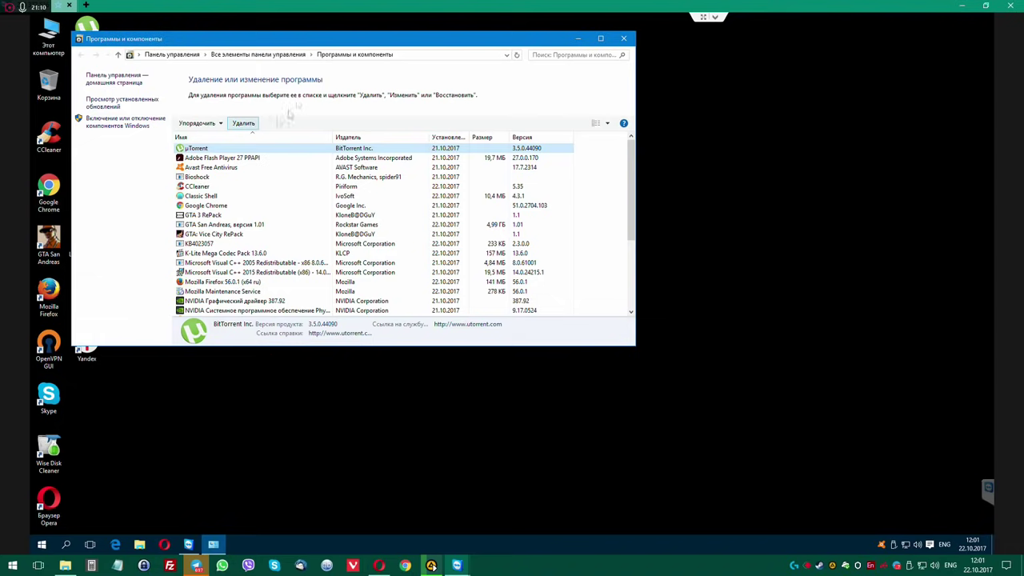
pyautogui.click(243, 124)
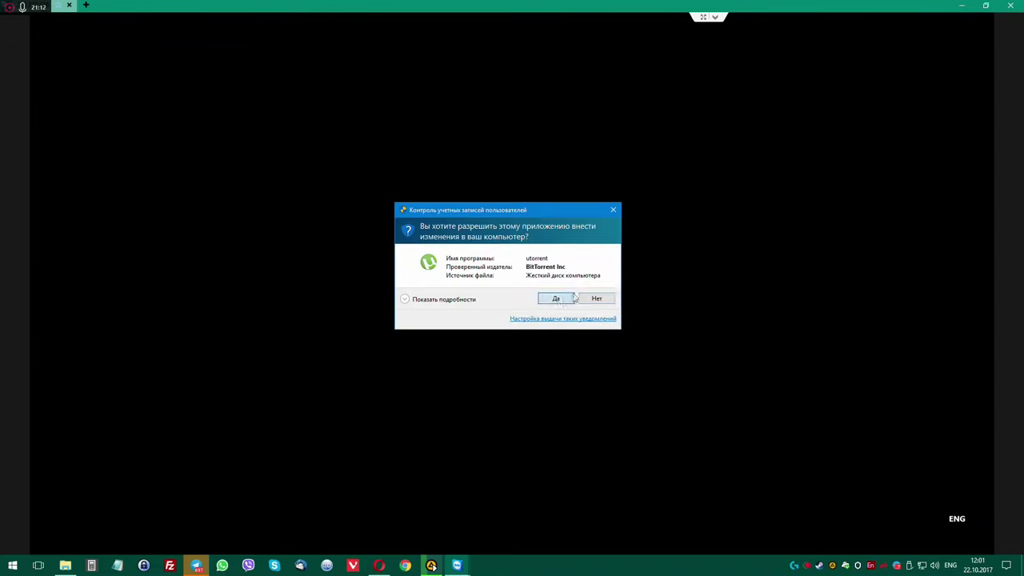
pyautogui.click(573, 298)
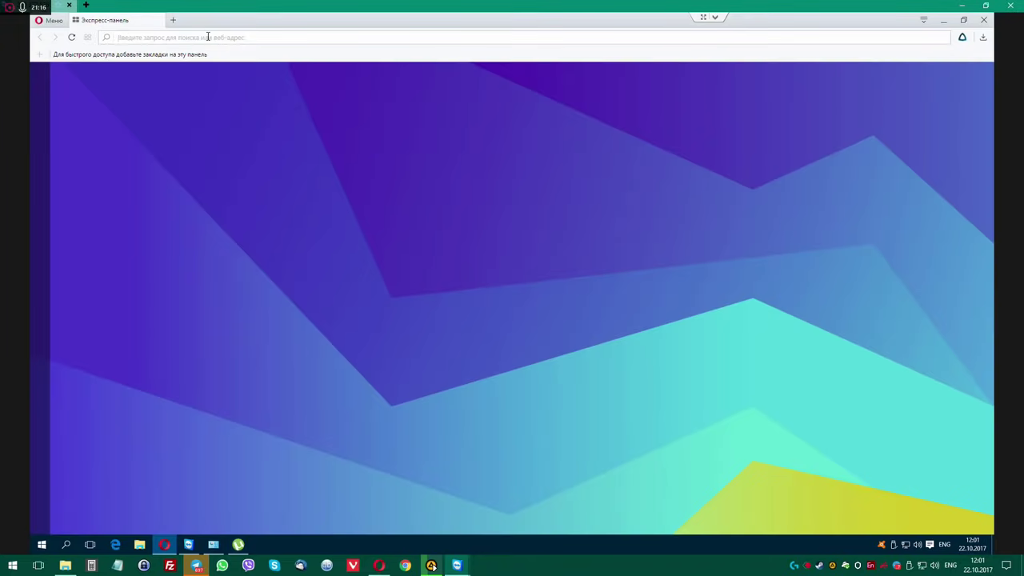
# Search Google for qbittorrent and follow qbittorrent.org's download link to FossHub.
pyautogui.write('qbitt')
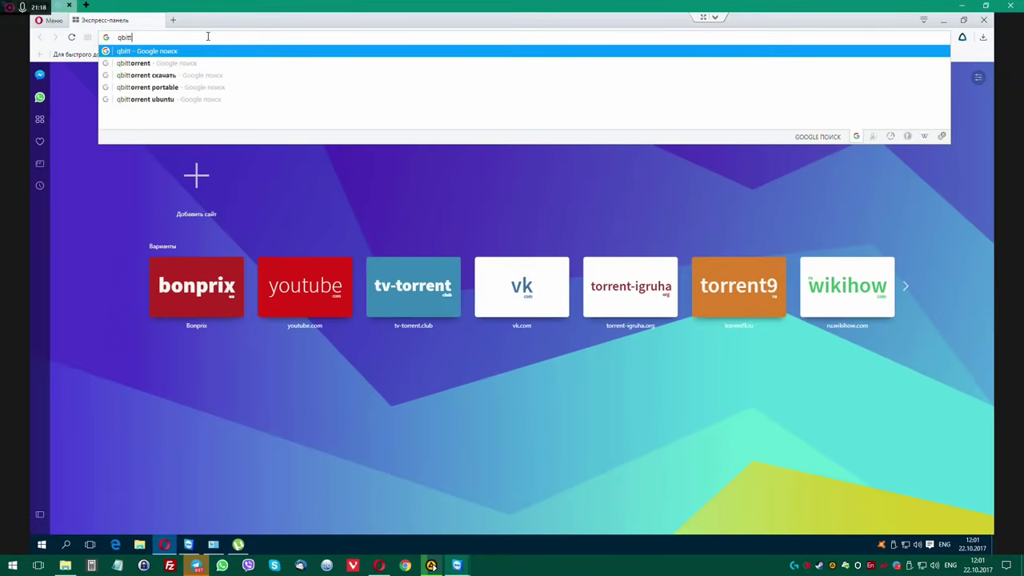
pyautogui.write('orrent')
pyautogui.press('Return')
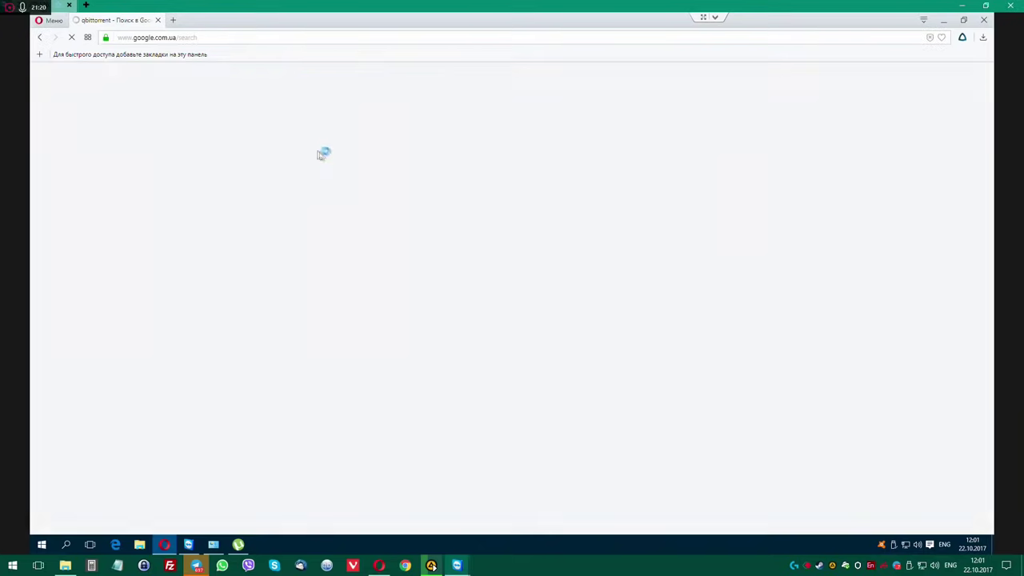
pyautogui.click(184, 155)
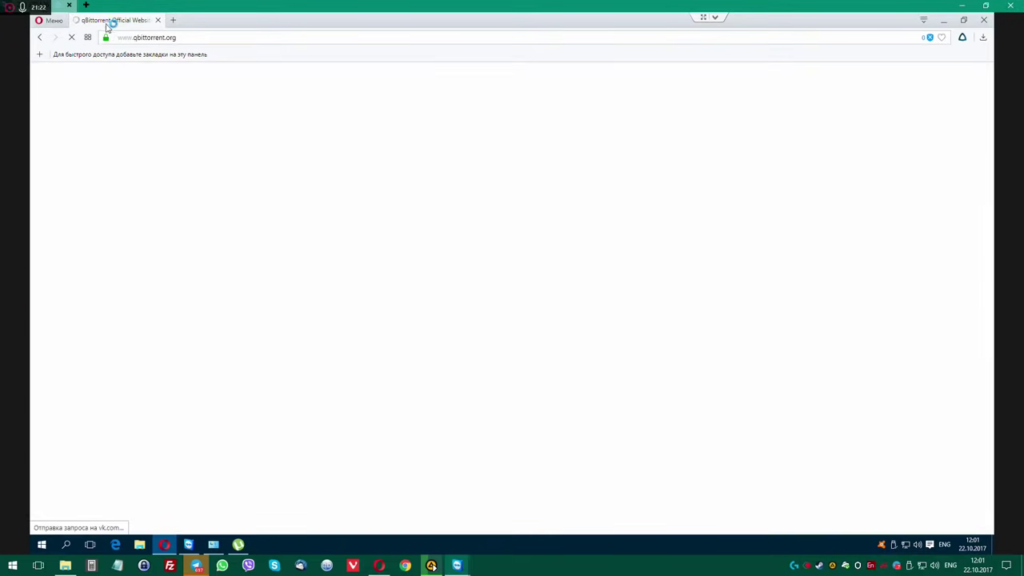
pyautogui.click(470, 168)
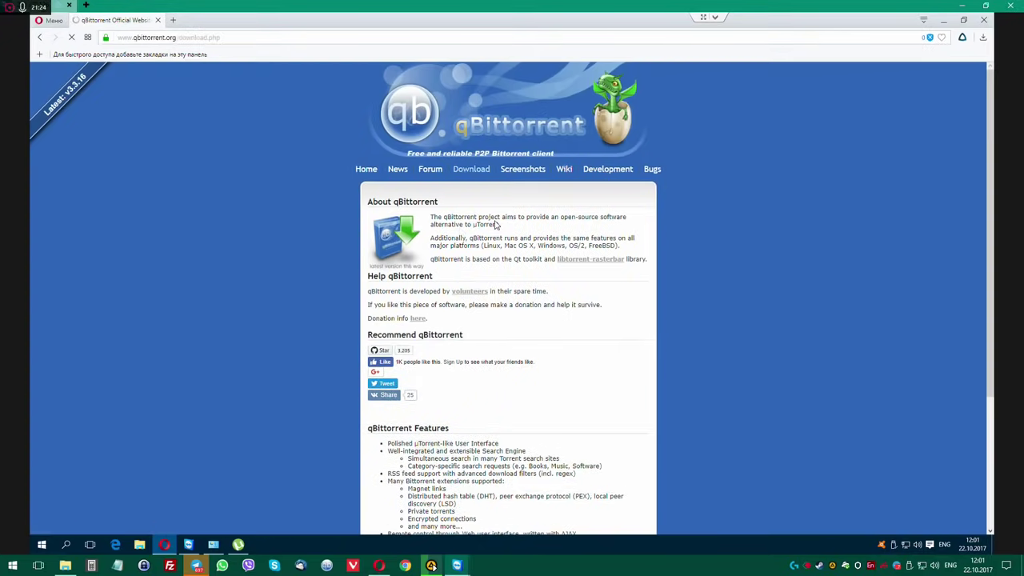
pyautogui.scroll(-3, 516, 340)
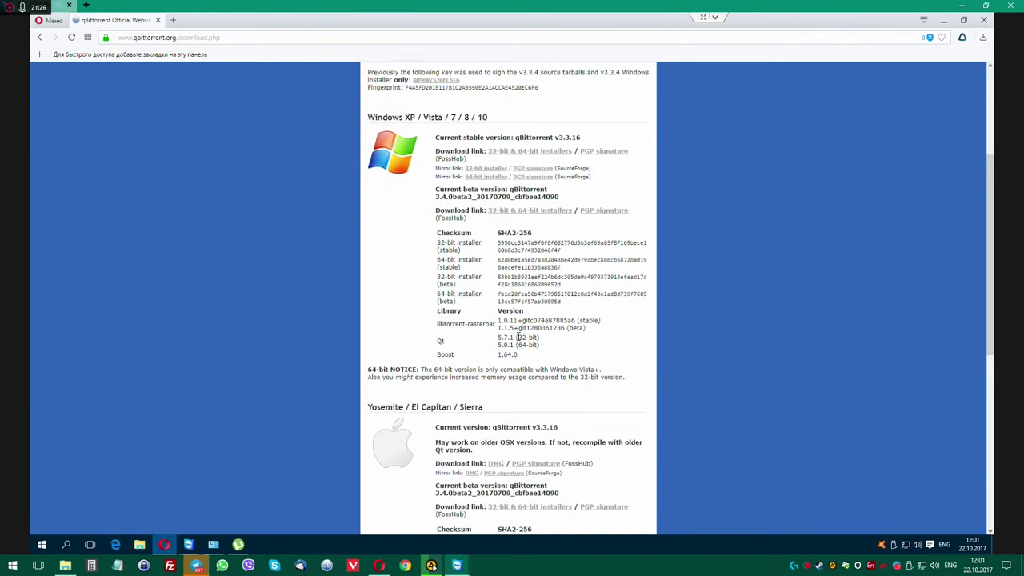
pyautogui.click(560, 213)
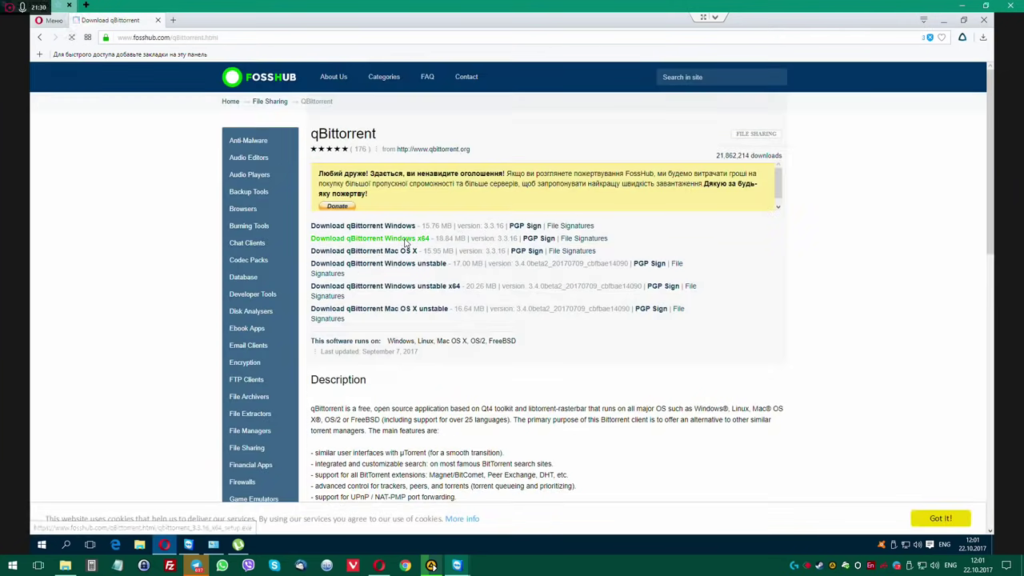
# Download and save the qBittorrent Windows x64 installer, then run it.
pyautogui.click(405, 239)
pyautogui.click(416, 267)
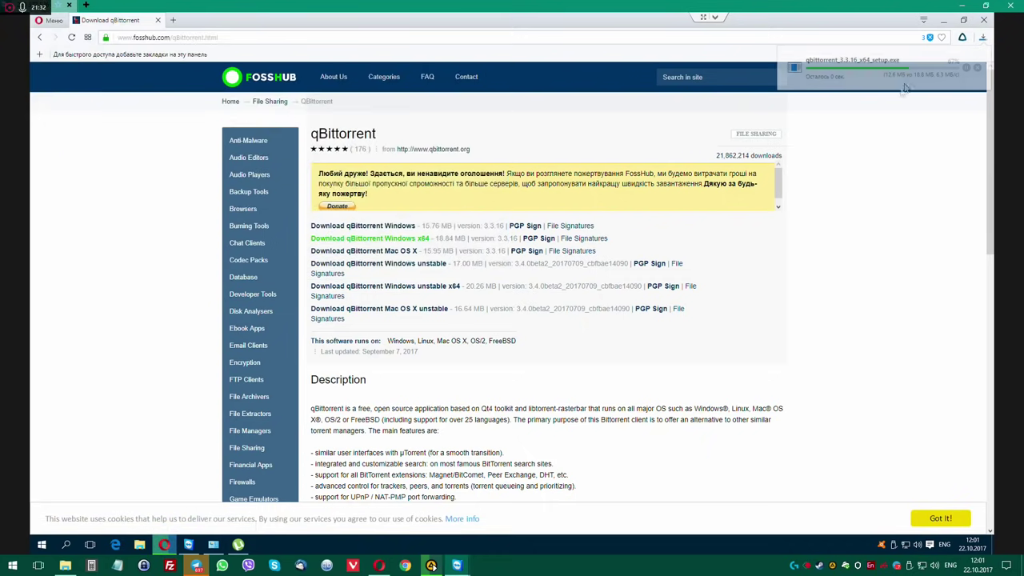
pyautogui.click(923, 67)
pyautogui.click(542, 287)
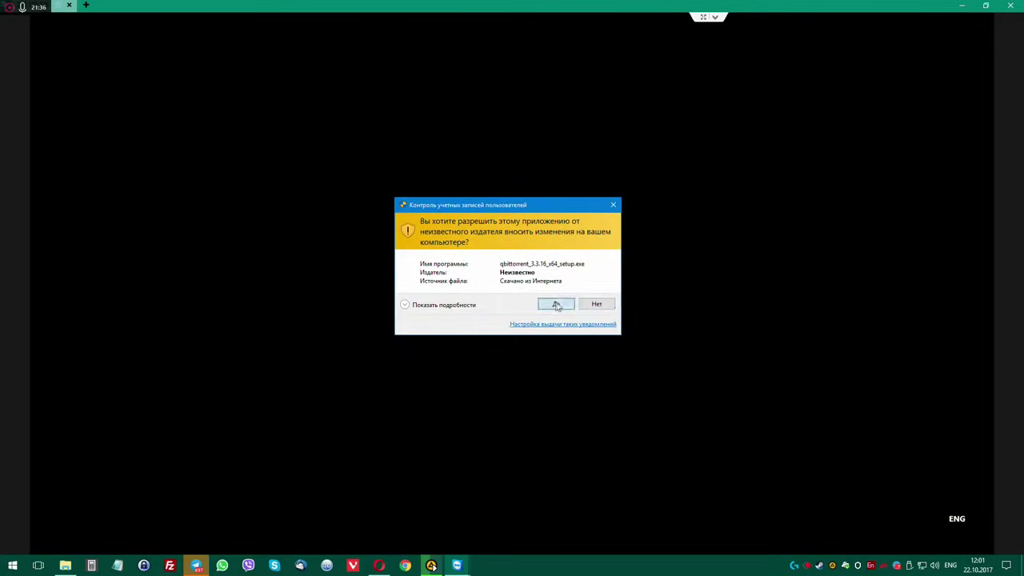
# Allow the qBittorrent setup, choose Русский, and opt to delete the old uTorrent settings.
pyautogui.click(556, 304)
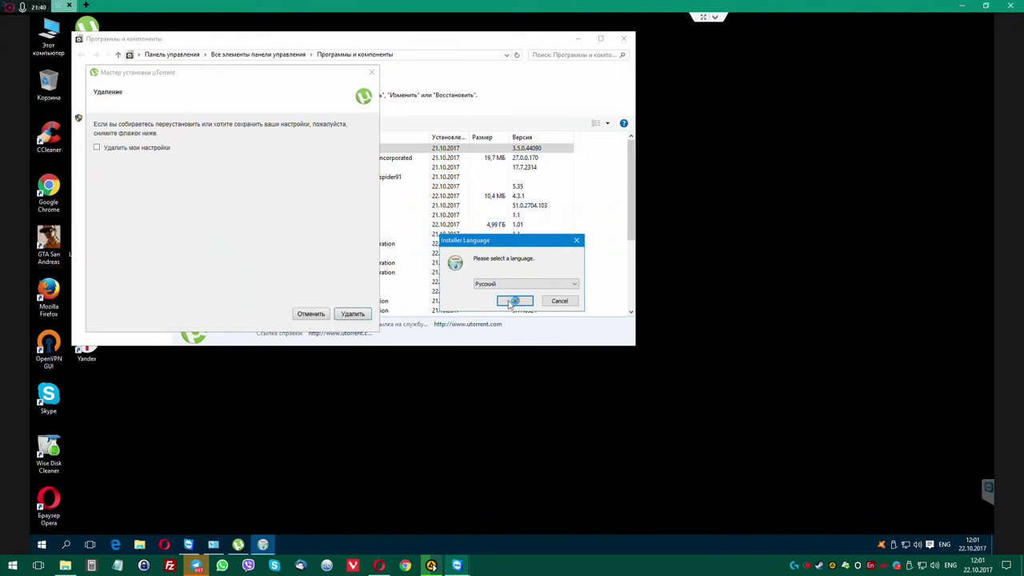
pyautogui.click(515, 300)
pyautogui.click(137, 147)
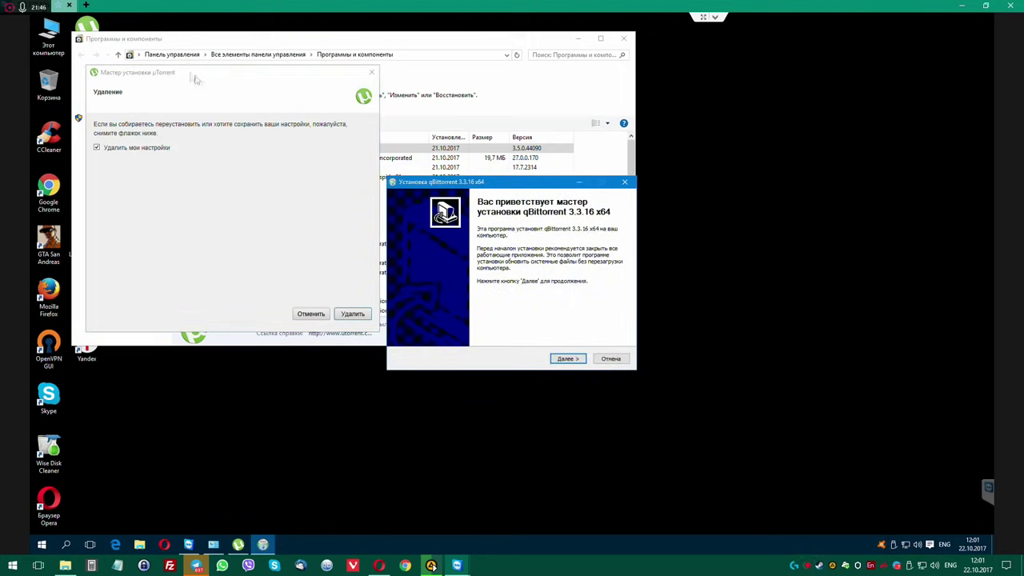
pyautogui.moveTo(195, 78); pyautogui.dragTo(484, 217)
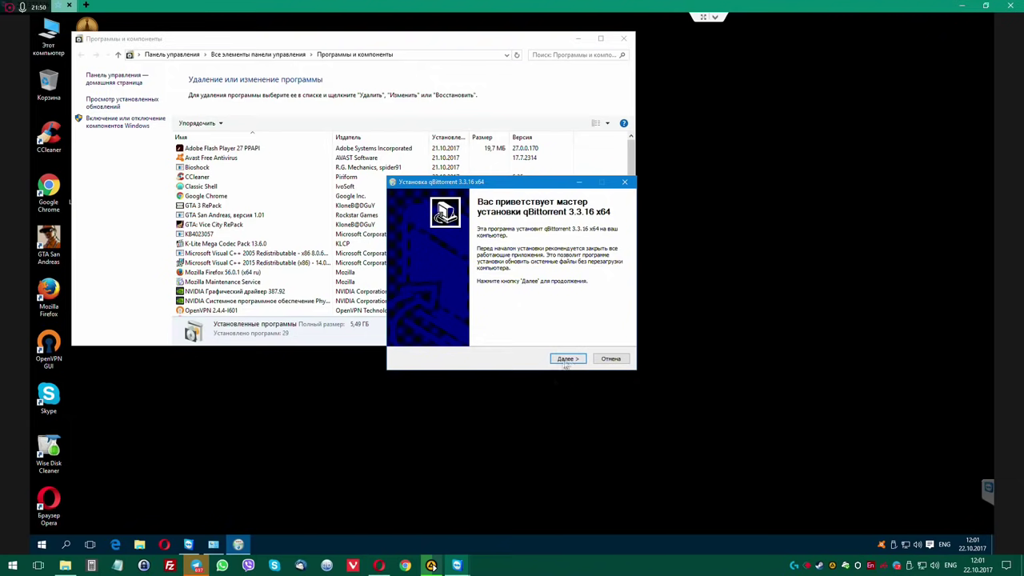
# Accept the licence, install with default components and location, then accept the legal notice.
pyautogui.click(568, 358)
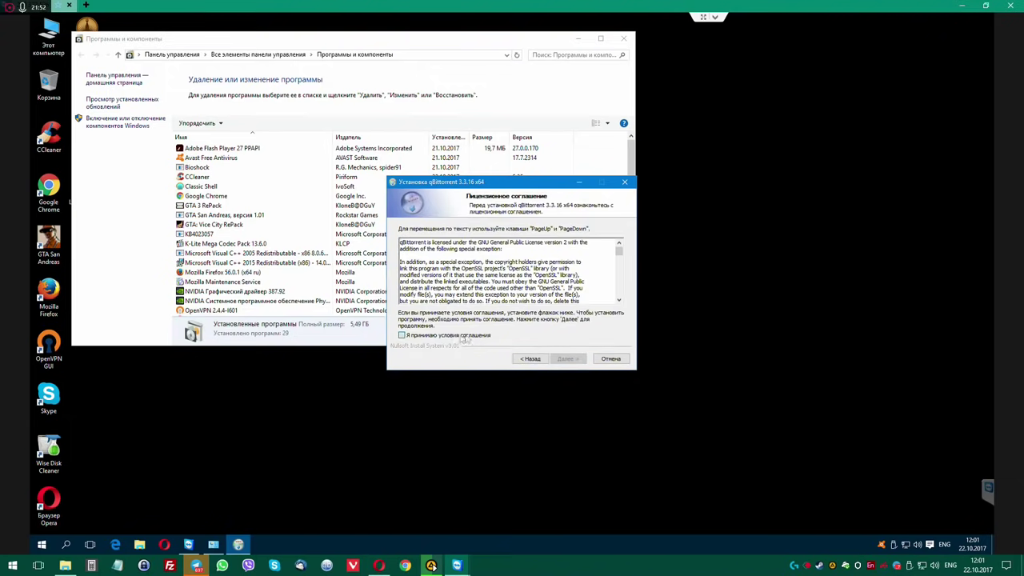
pyautogui.click(464, 337)
pyautogui.click(568, 358)
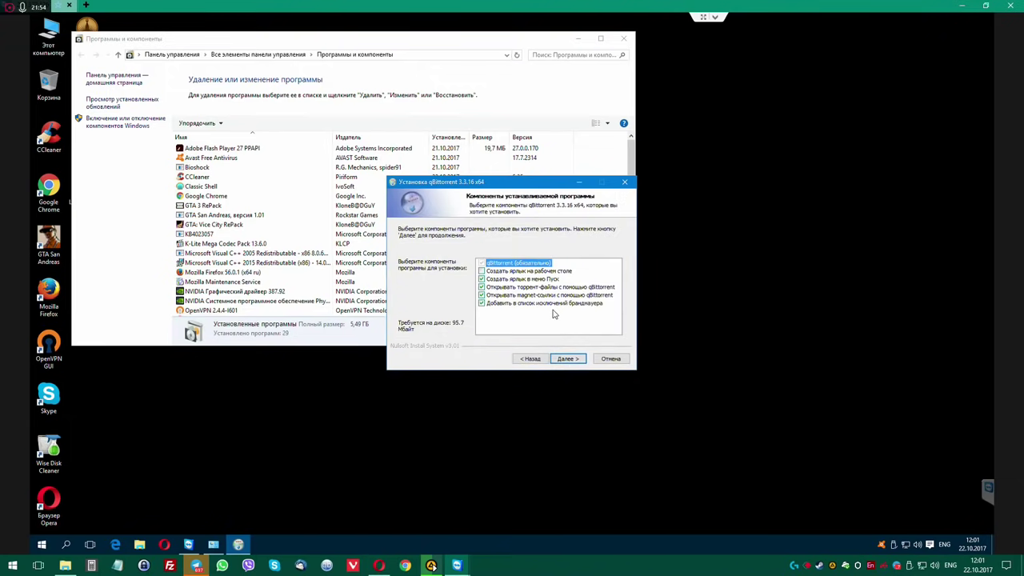
pyautogui.click(569, 358)
pyautogui.click(570, 359)
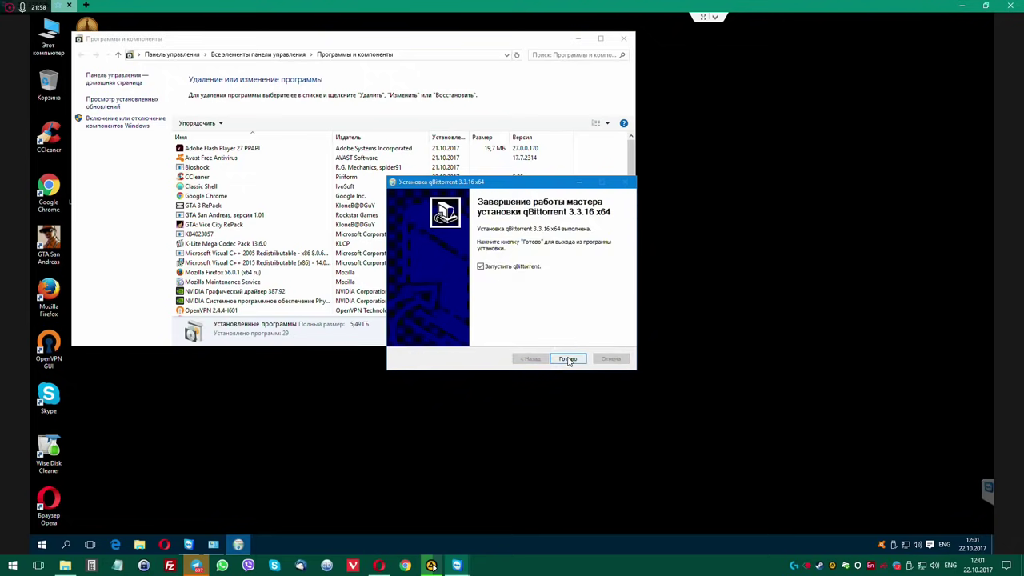
pyautogui.click(567, 358)
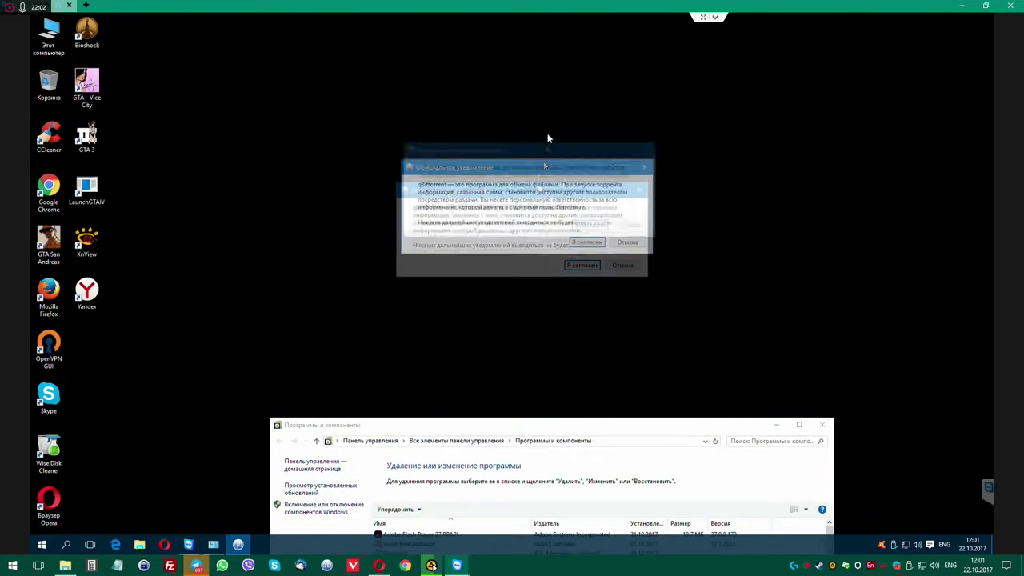
pyautogui.click(591, 214)
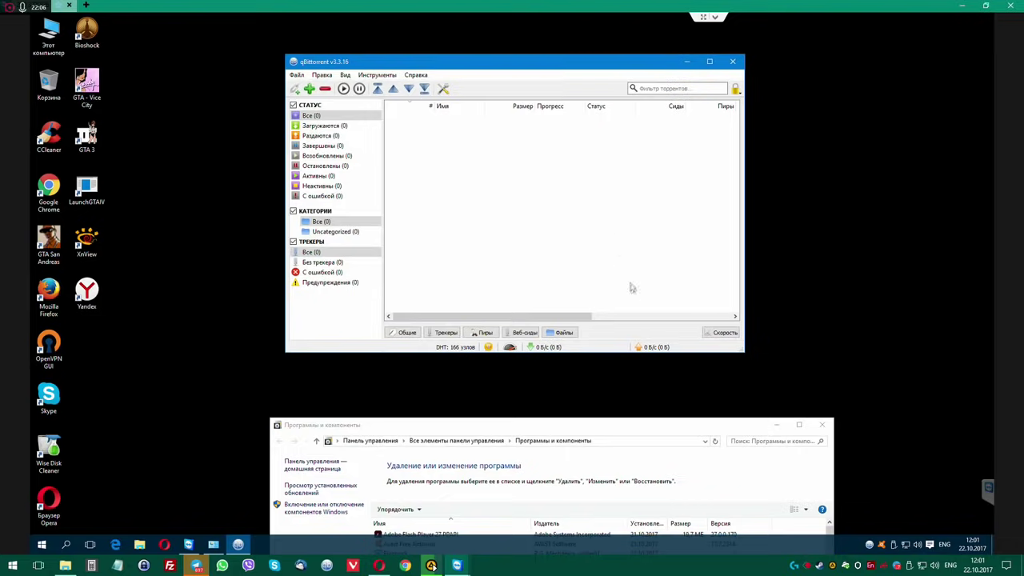
# Close qBittorrent and the Programs and Features window.
pyautogui.click(735, 66)
pyautogui.moveTo(644, 418); pyautogui.dragTo(592, 68)
pyautogui.moveTo(603, 190); pyautogui.dragTo(567, 39)
pyautogui.click(786, 38)
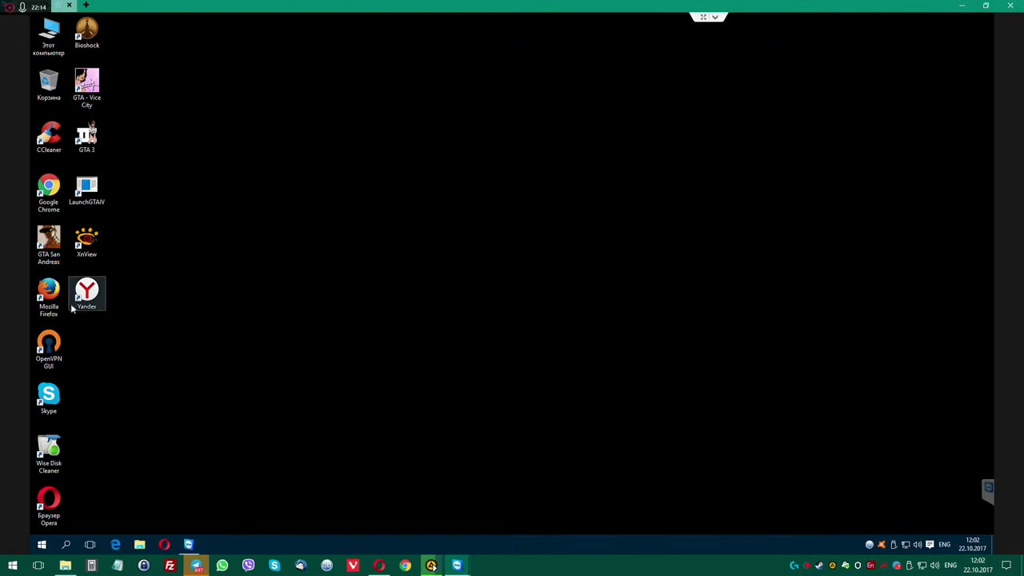
# Move the Yandex and Firefox shortcuts to the desktop top and launch Yandex Browser.
pyautogui.moveTo(86, 290); pyautogui.dragTo(200, 31)
pyautogui.moveTo(48, 297); pyautogui.dragTo(239, 33)
pyautogui.doubleClick(201, 32)
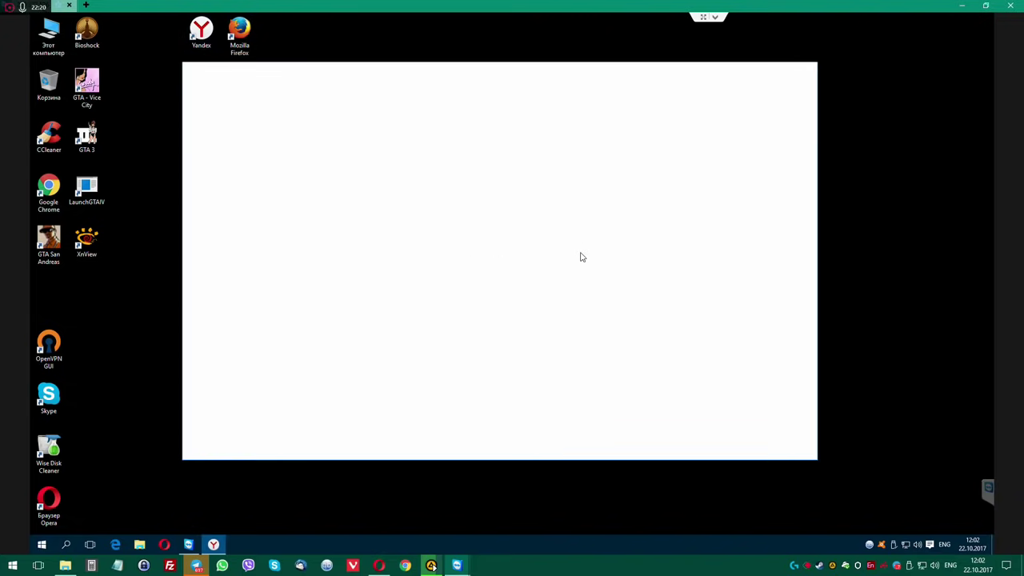
# Permanently decline making Yandex the default browser, then view its settings and add-ons pages.
pyautogui.click(426, 207)
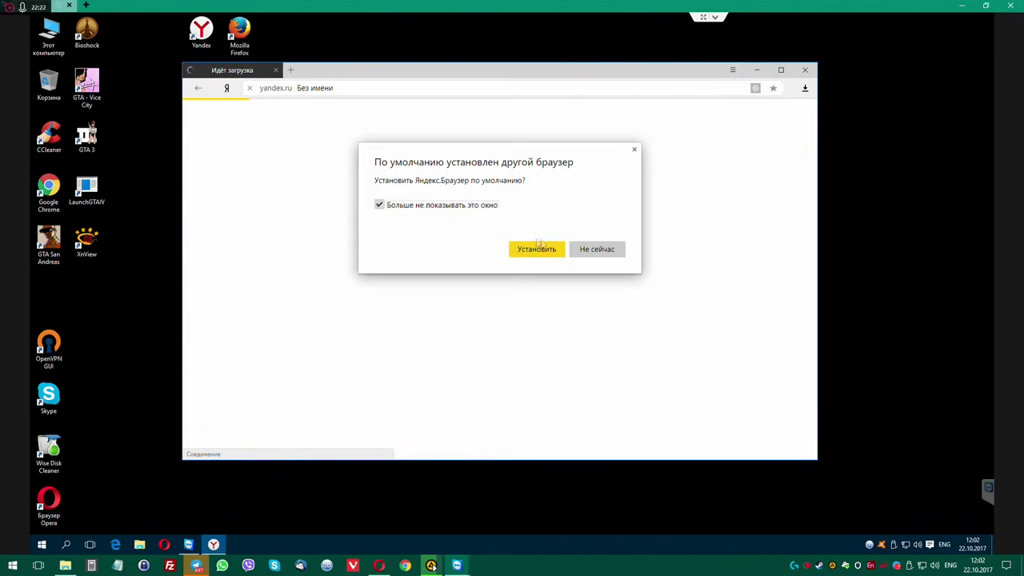
pyautogui.click(600, 249)
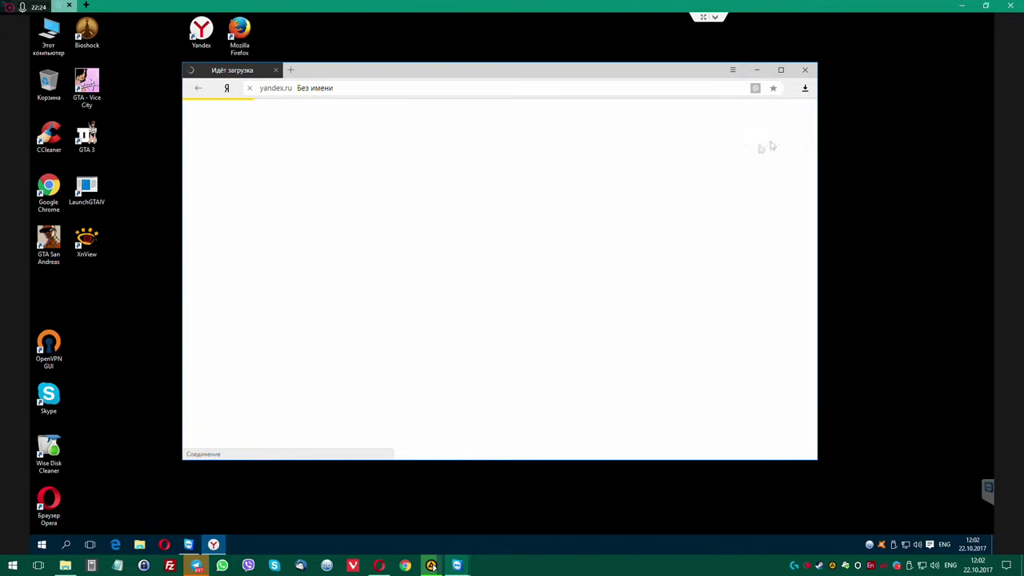
pyautogui.click(732, 70)
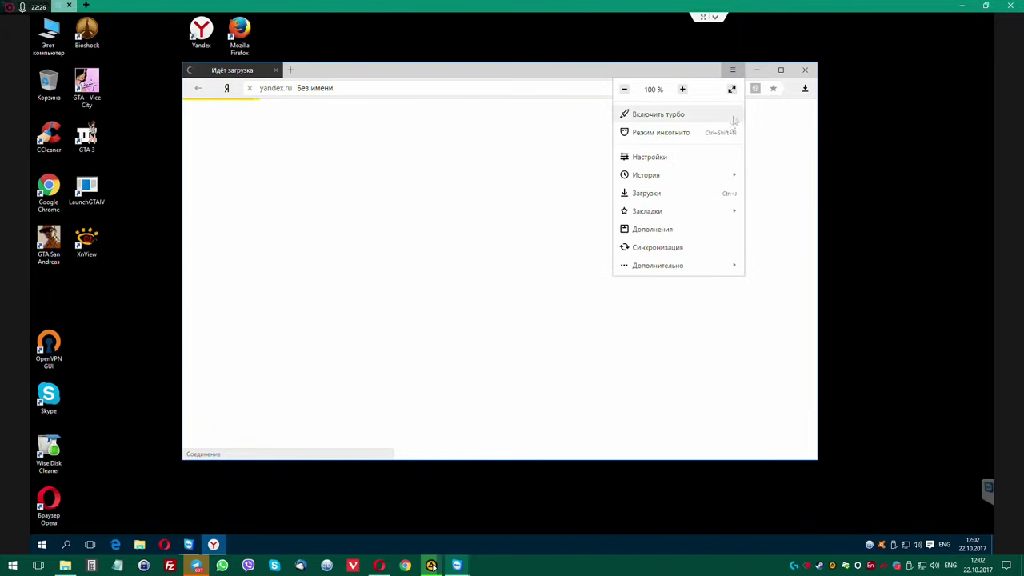
pyautogui.click(648, 156)
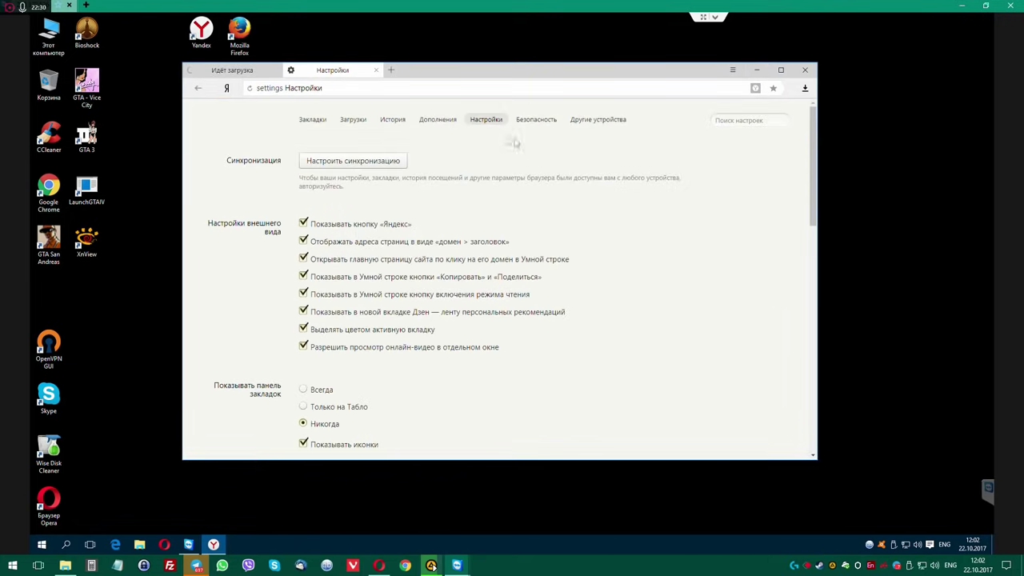
pyautogui.click(439, 120)
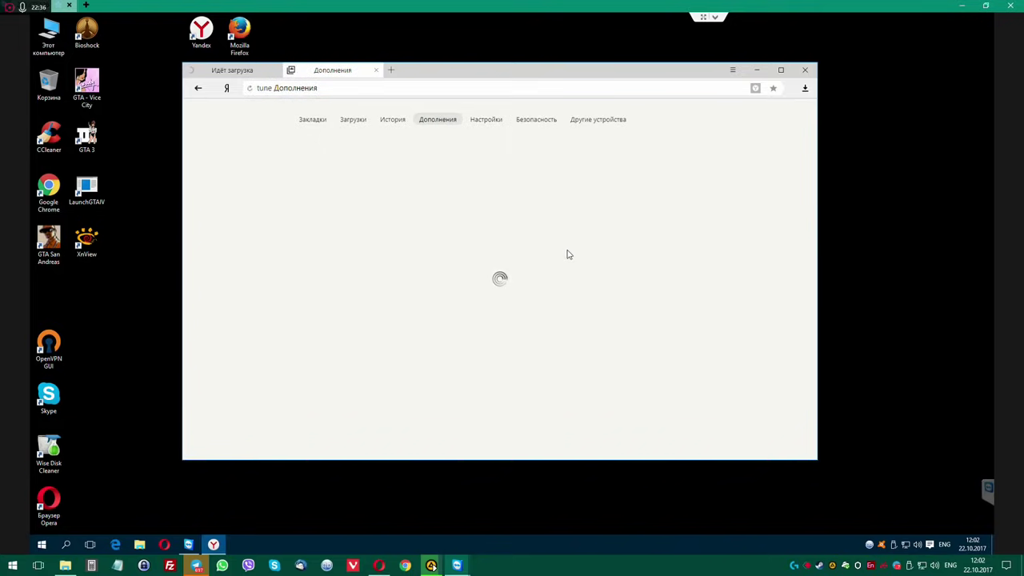
# Close the add-ons tab and Yandex Browser, then bring up the Start menu.
pyautogui.click(235, 74)
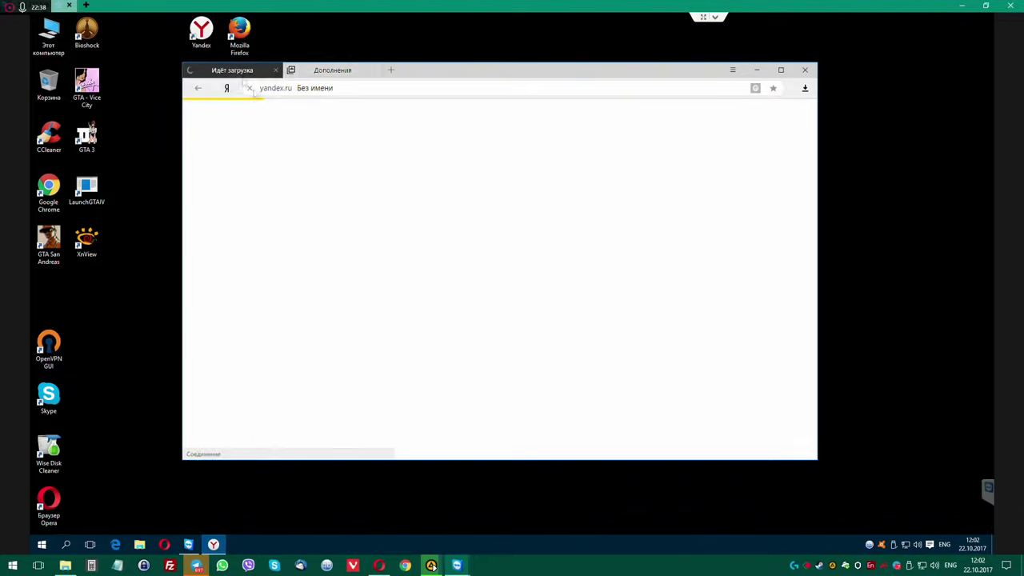
pyautogui.click(332, 70)
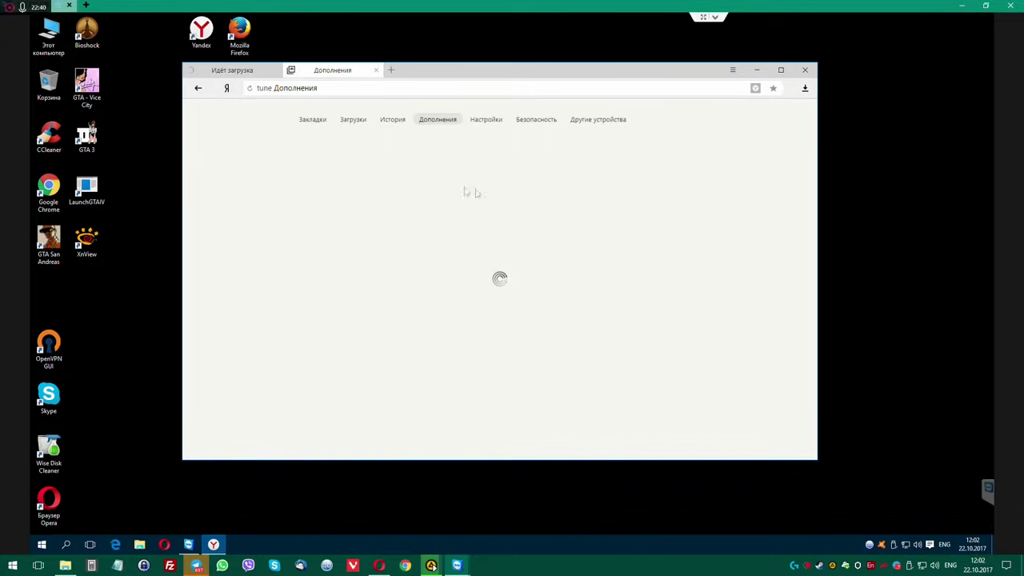
pyautogui.click(250, 73)
pyautogui.middleClick(330, 72)
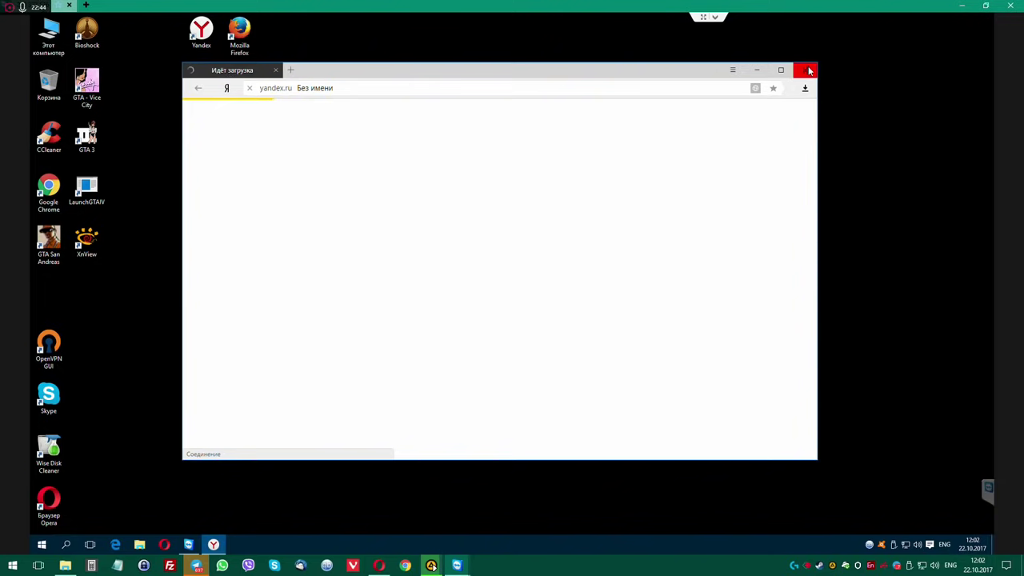
pyautogui.click(804, 70)
pyautogui.click(41, 545)
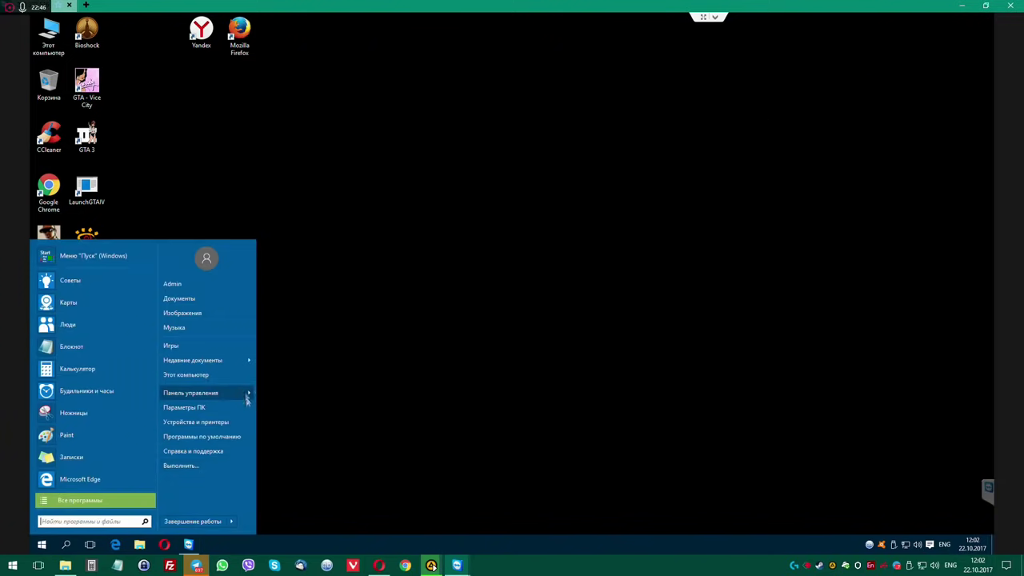
# Uninstall Yandex browser via Programs and Features, also deleting its settings and history.
pyautogui.moveTo(212, 392)
pyautogui.click(417, 326)
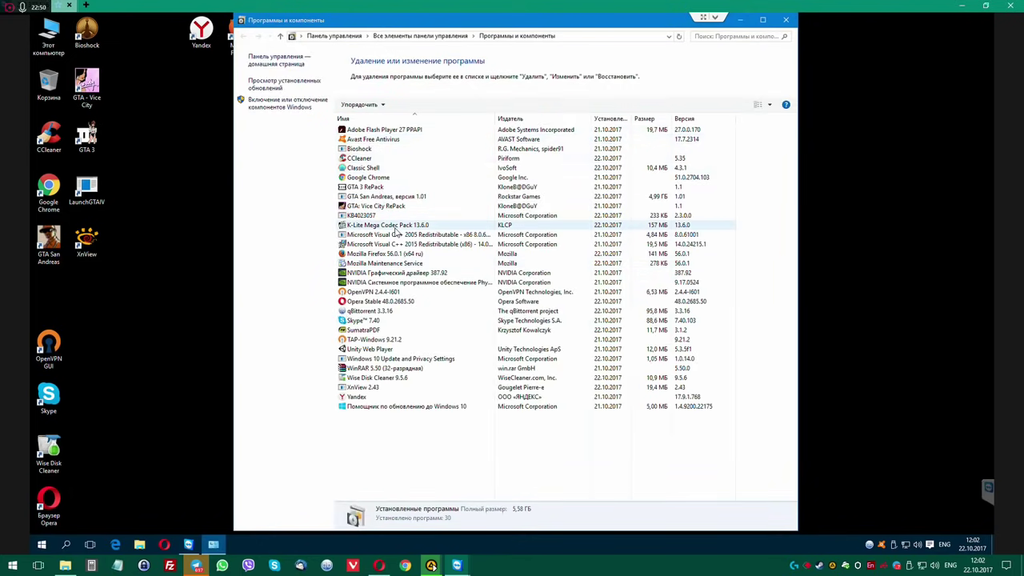
pyautogui.doubleClick(480, 396)
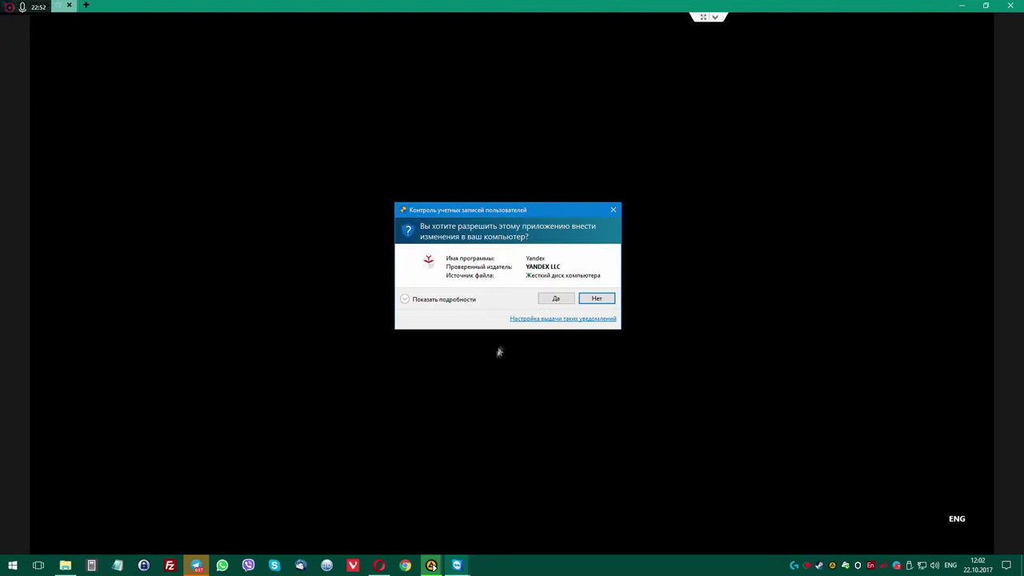
pyautogui.click(554, 299)
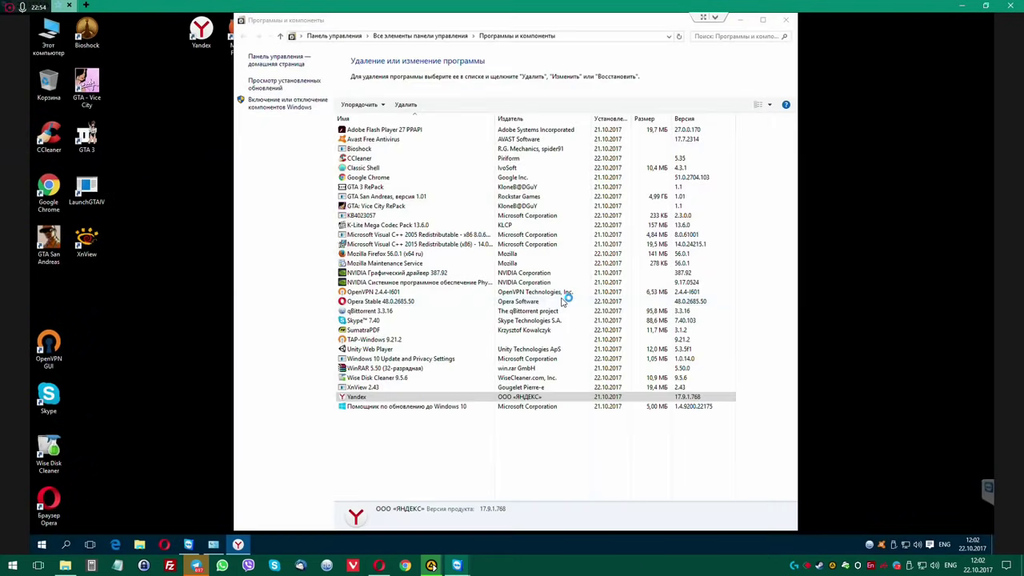
pyautogui.click(459, 309)
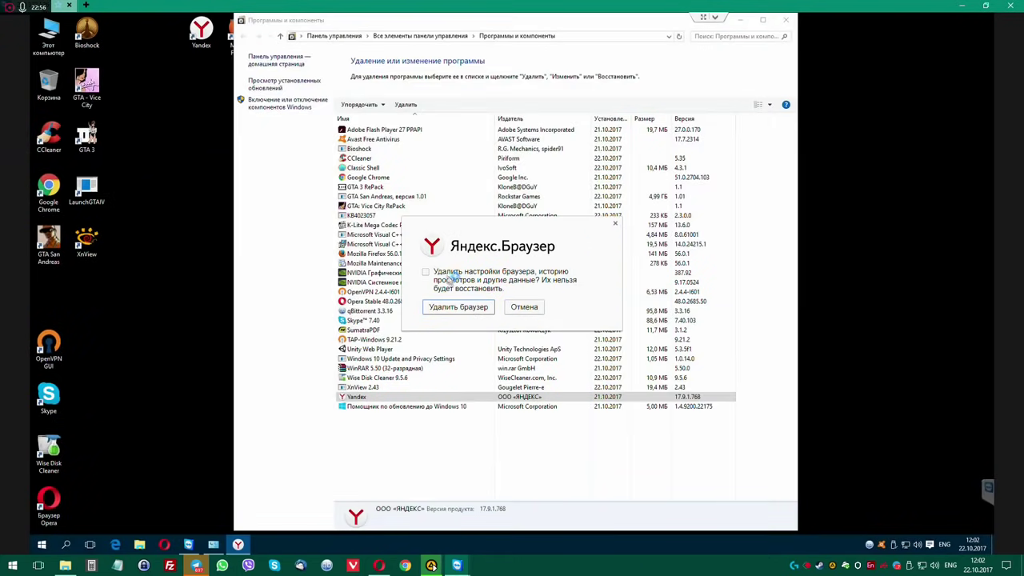
pyautogui.click(452, 276)
pyautogui.click(461, 307)
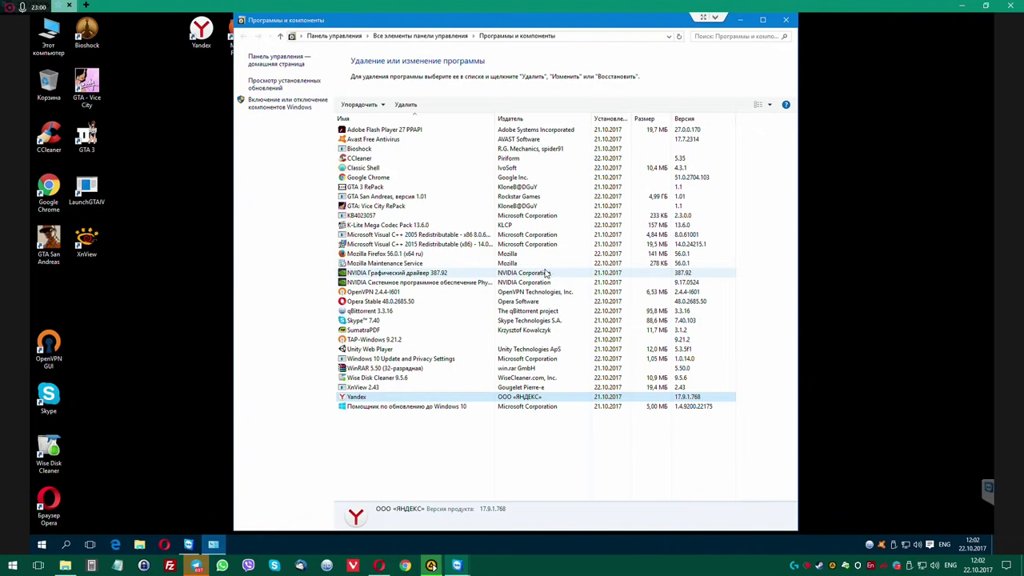
# Move the Opera and Chrome shortcuts to the desktop top and LaunchGTAIV into the left column.
pyautogui.moveTo(49, 502); pyautogui.dragTo(164, 39)
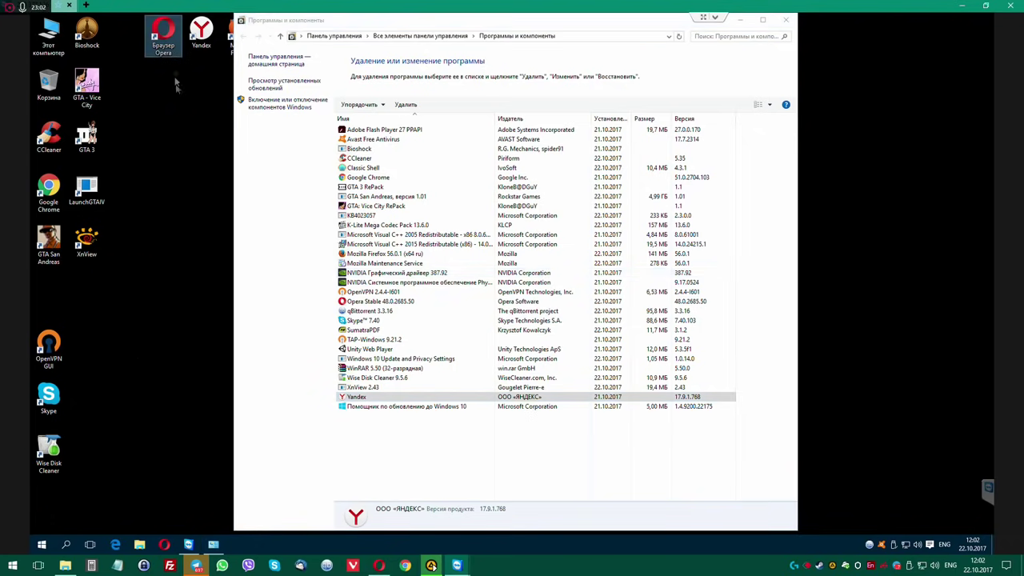
pyautogui.moveTo(49, 190); pyautogui.dragTo(201, 86)
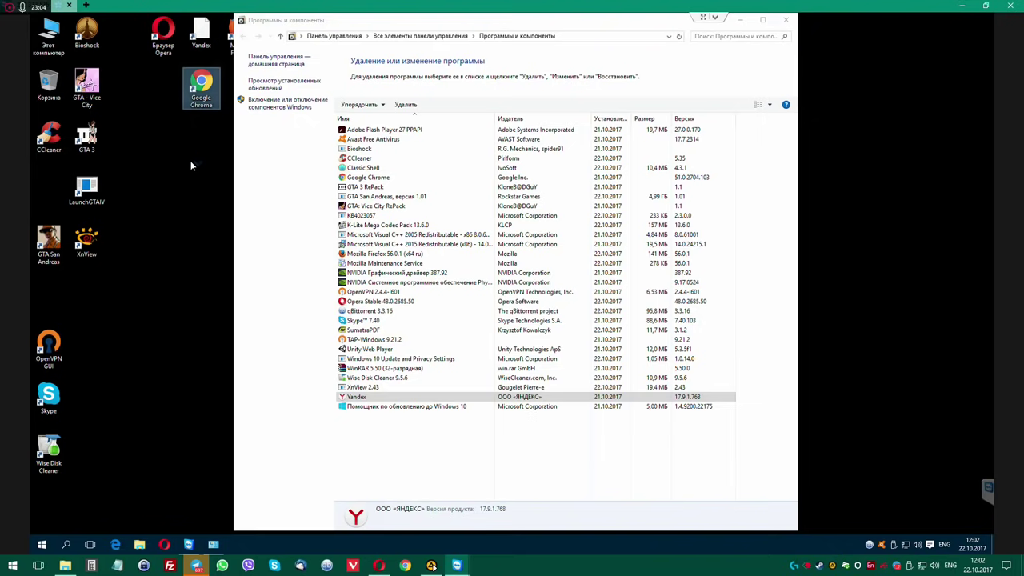
pyautogui.moveTo(81, 194); pyautogui.dragTo(44, 195)
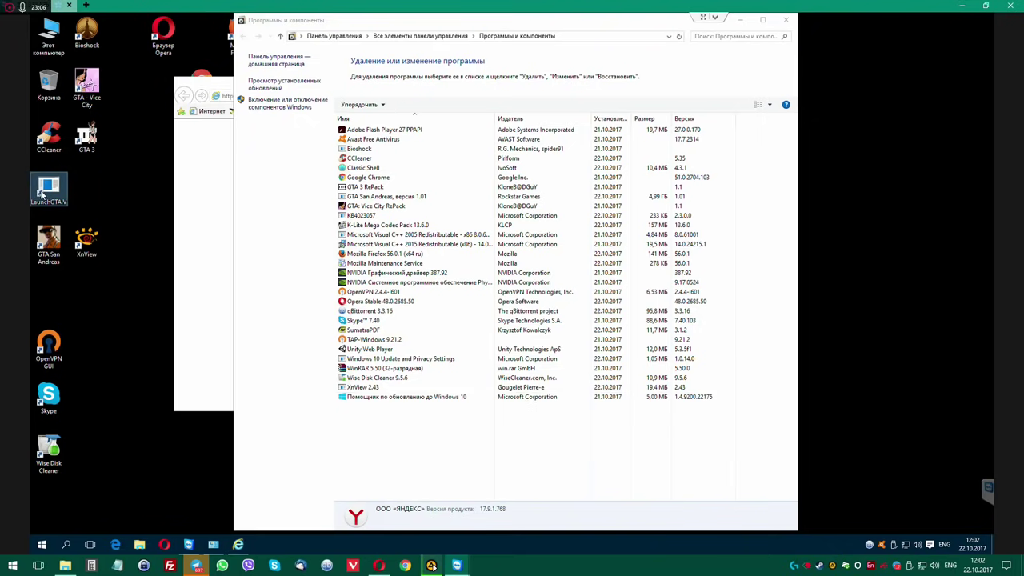
# Confirm via Properties that LaunchGTAIV points into the GTAIV folder, then close both windows.
pyautogui.rightClick(45, 192)
pyautogui.click(80, 483)
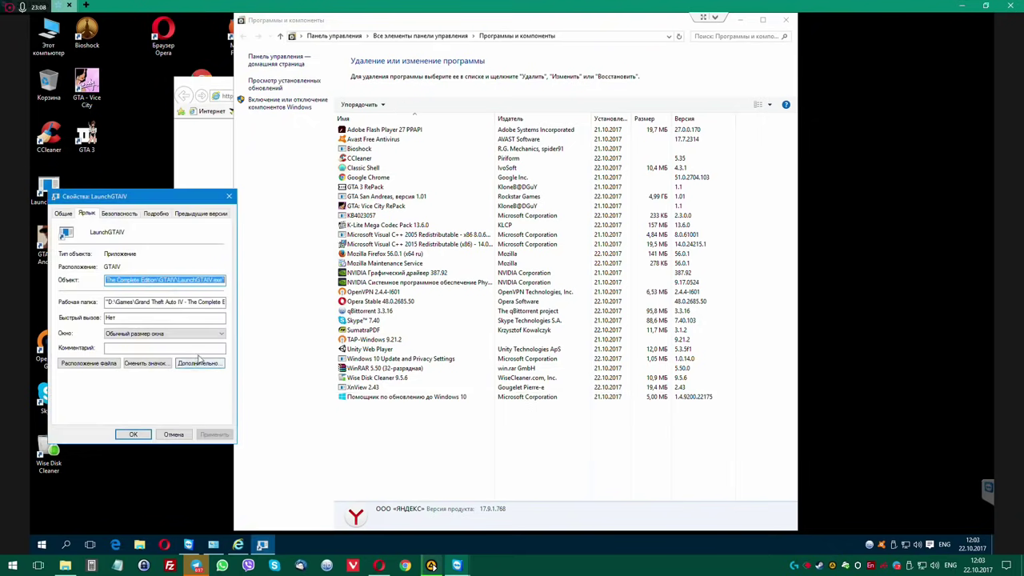
pyautogui.click(111, 361)
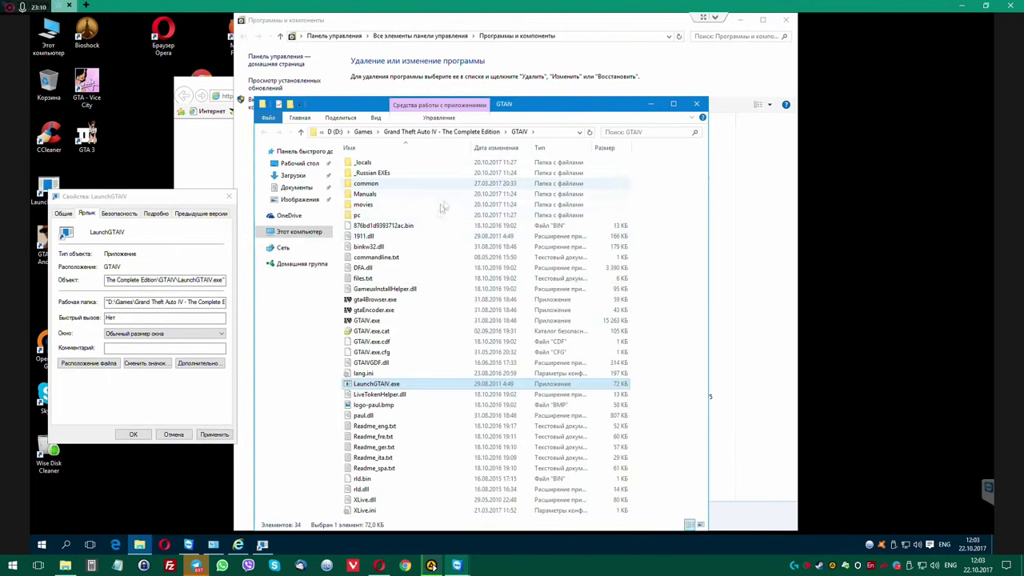
pyautogui.click(184, 203)
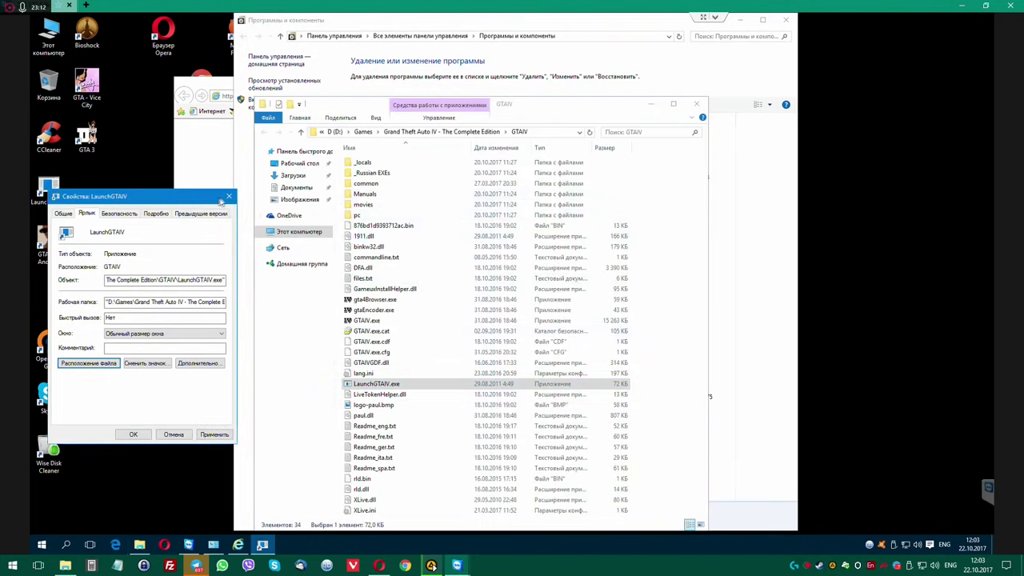
pyautogui.click(229, 197)
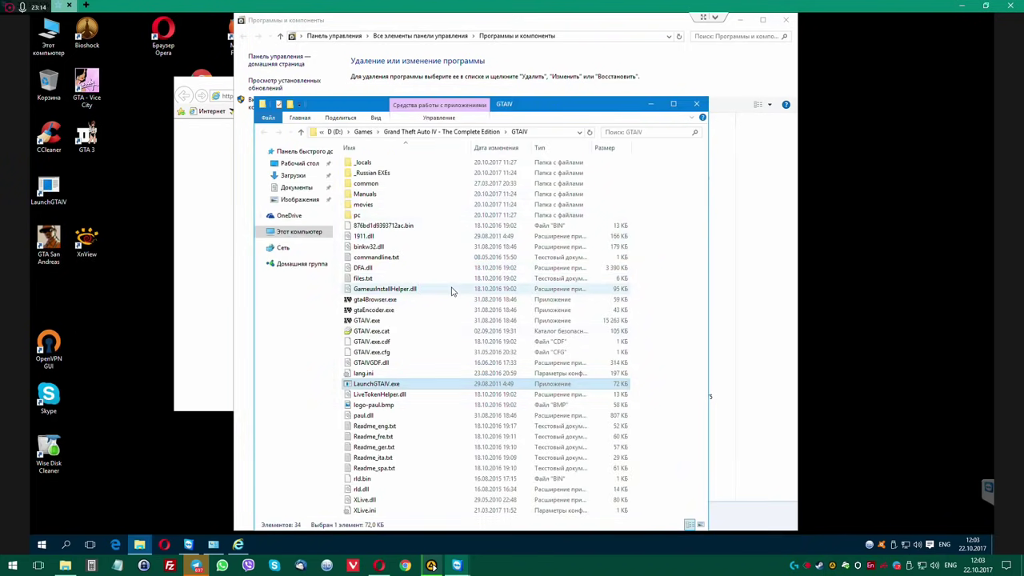
pyautogui.click(695, 103)
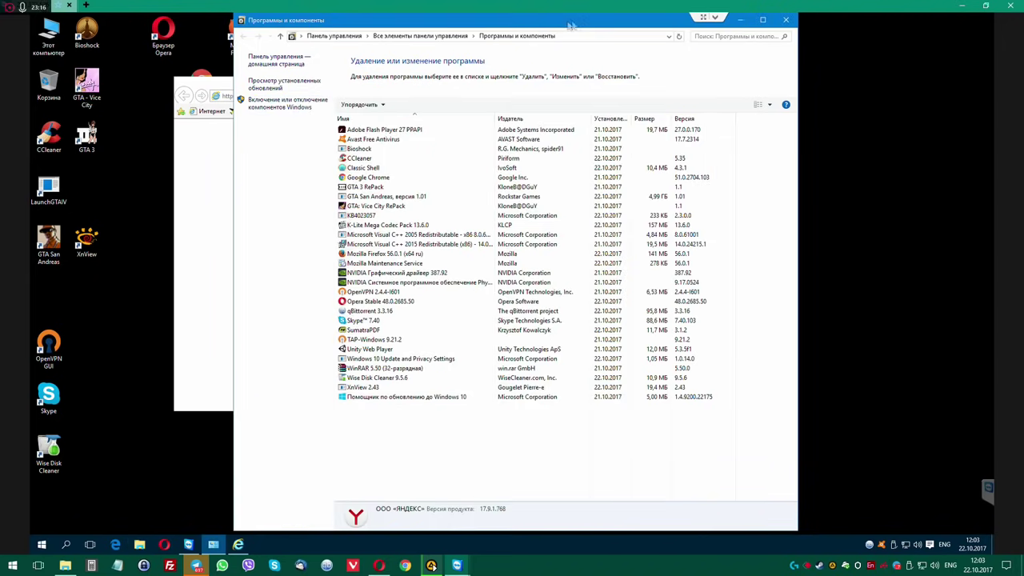
# Delete the Авиабилеты, Интернет and Яндекс links from Internet Explorer's favorites bar.
pyautogui.moveTo(571, 25); pyautogui.dragTo(739, 32)
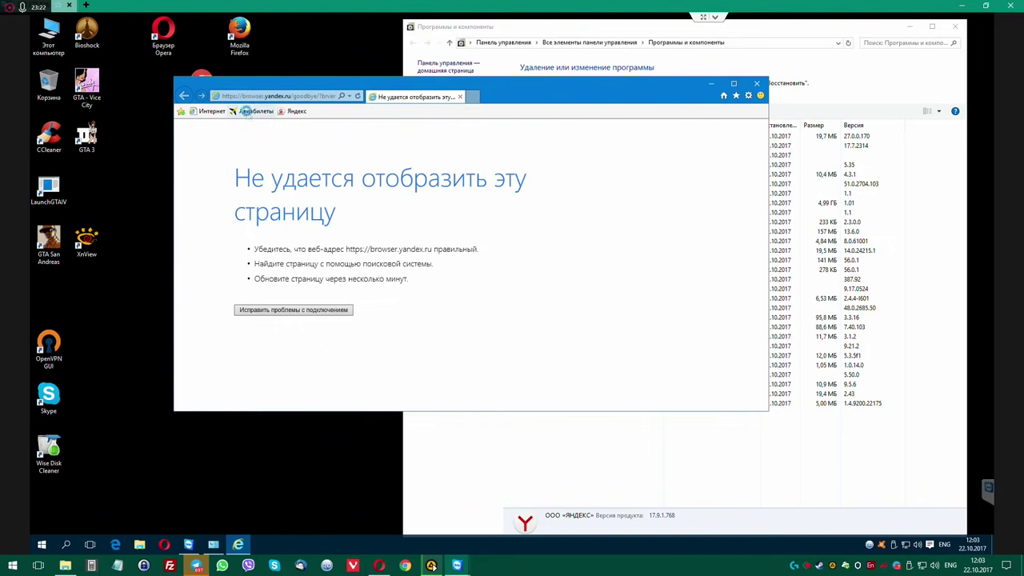
pyautogui.rightClick(247, 112)
pyautogui.click(233, 124)
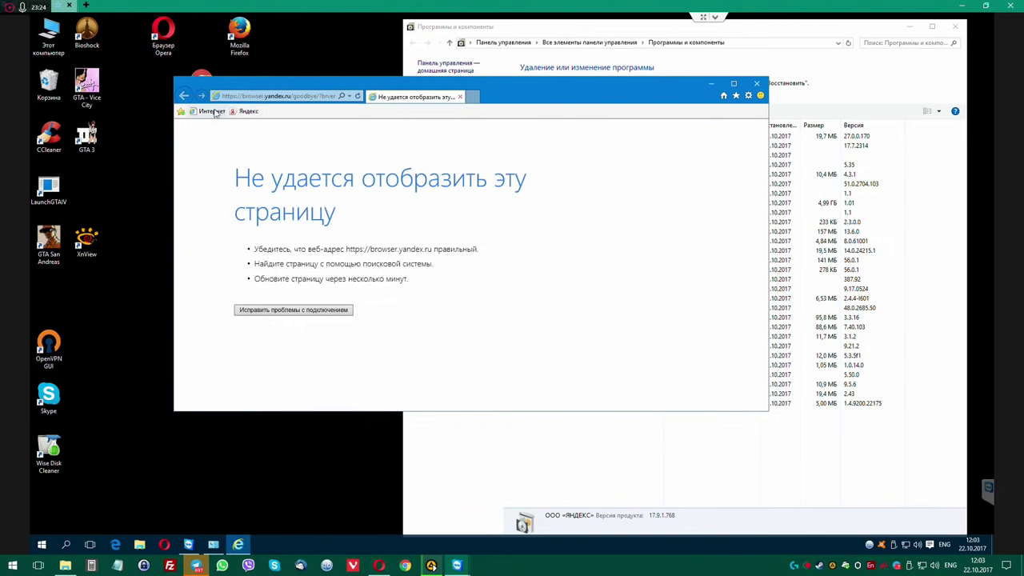
pyautogui.rightClick(215, 111)
pyautogui.click(229, 178)
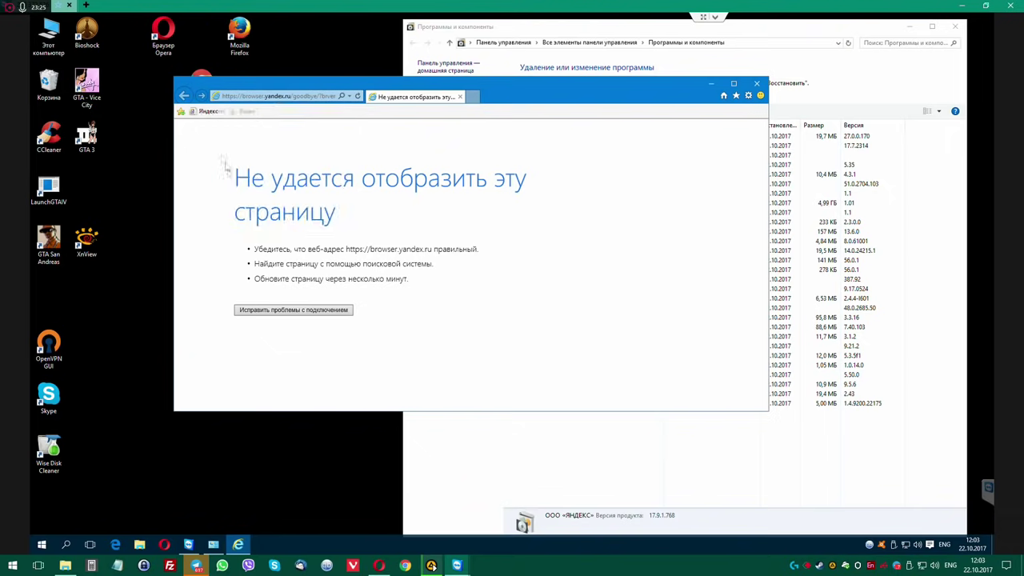
pyautogui.rightClick(206, 111)
pyautogui.click(226, 177)
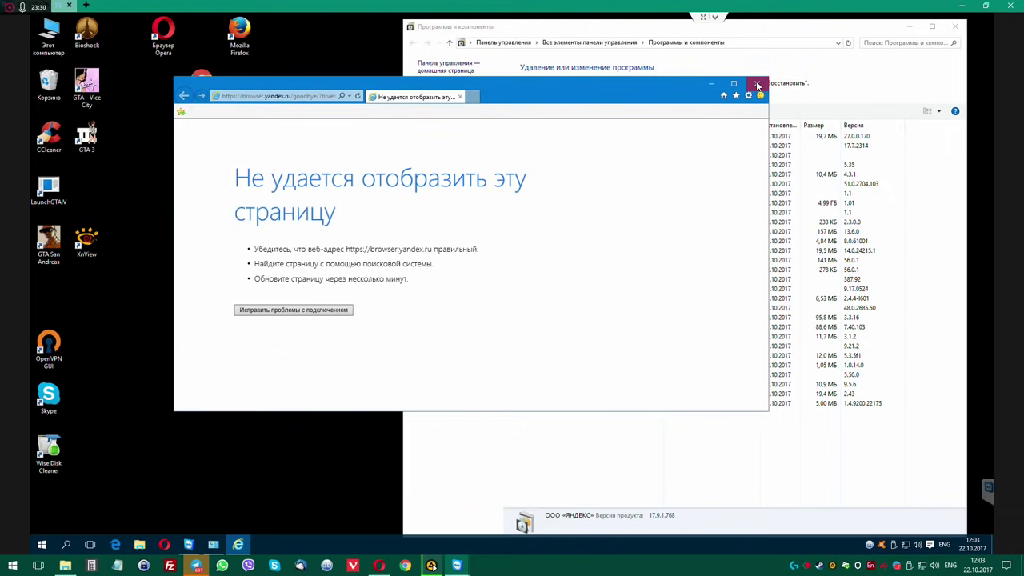
# Close Internet Explorer and the installed programs list.
pyautogui.click(757, 84)
pyautogui.moveTo(586, 32); pyautogui.dragTo(393, 38)
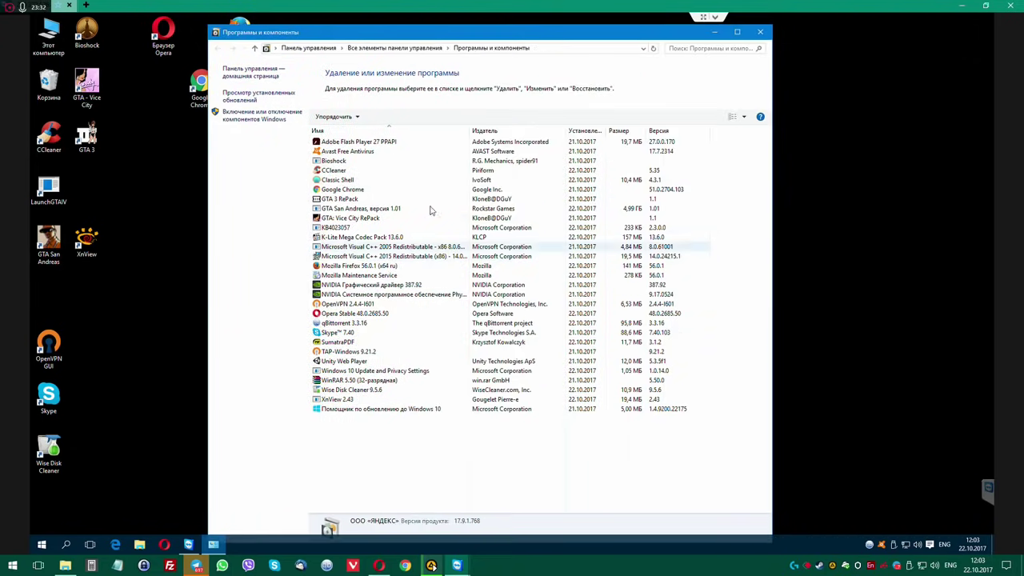
pyautogui.click(759, 33)
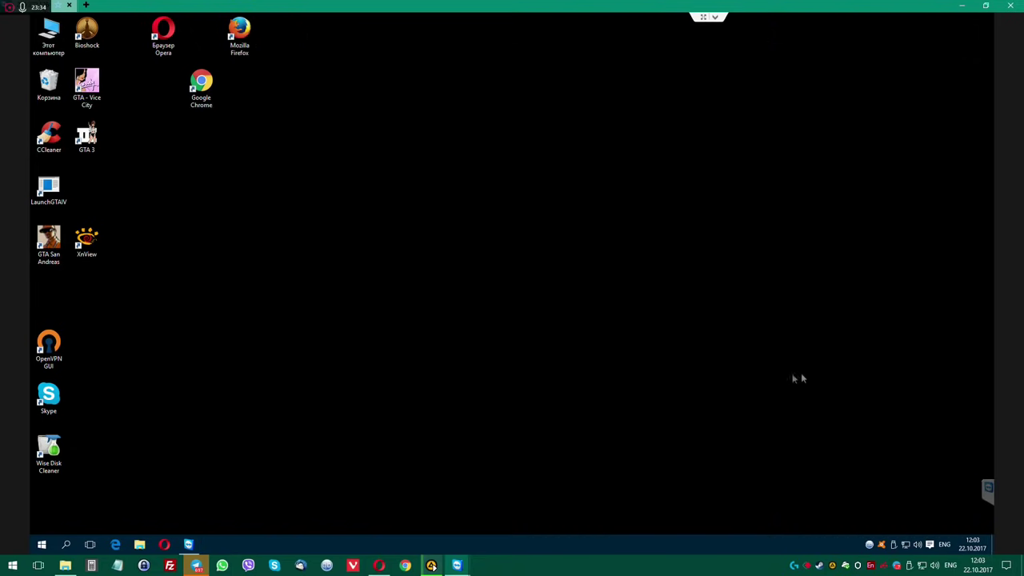
# Clear all pending notifications from the Action Center and close it.
pyautogui.click(930, 544)
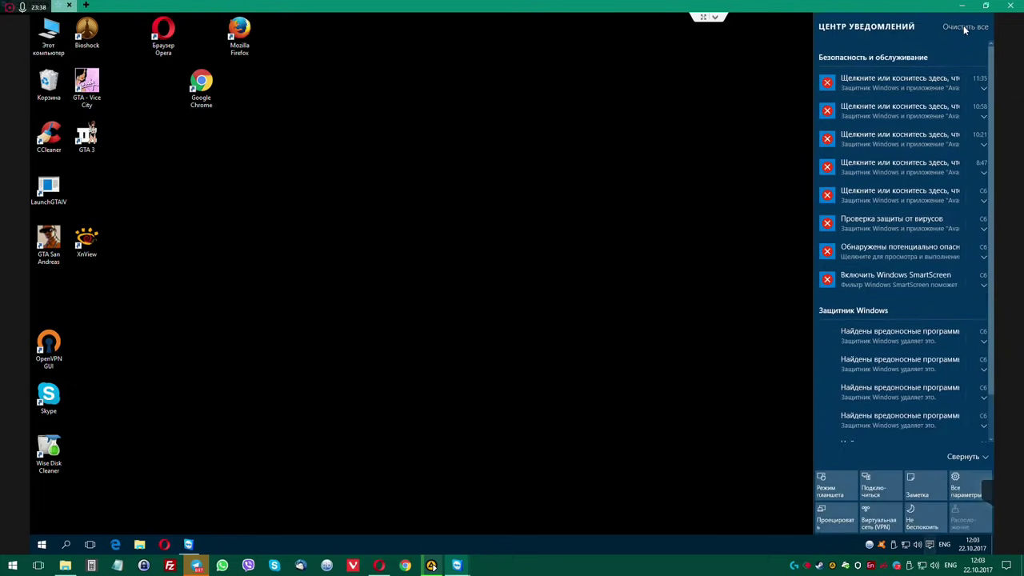
pyautogui.click(965, 27)
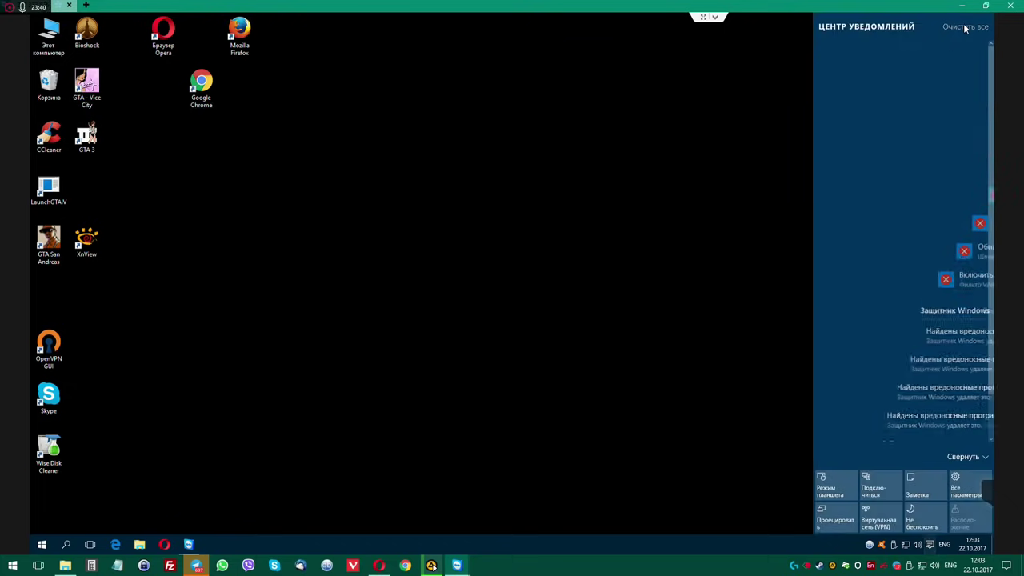
pyautogui.click(629, 244)
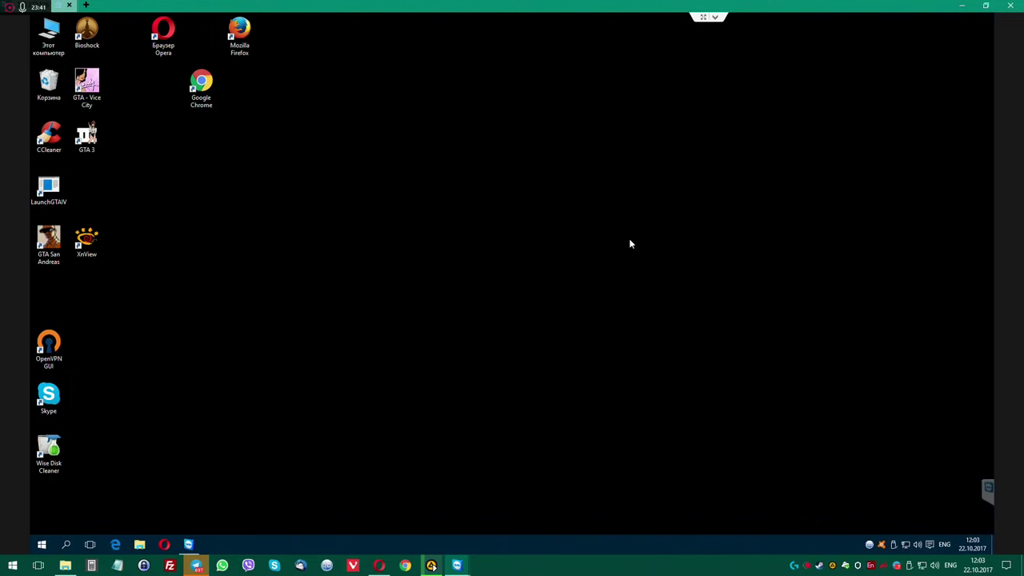
# Open qBittorrent's Настройки from the tray, close them unchanged, and return qBittorrent to the tray.
pyautogui.click(870, 546)
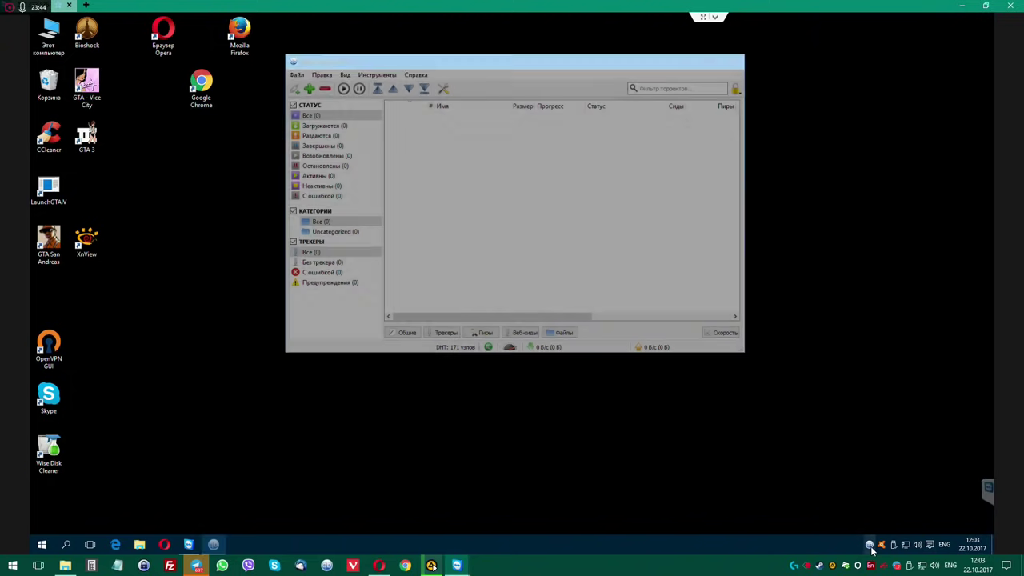
pyautogui.click(379, 74)
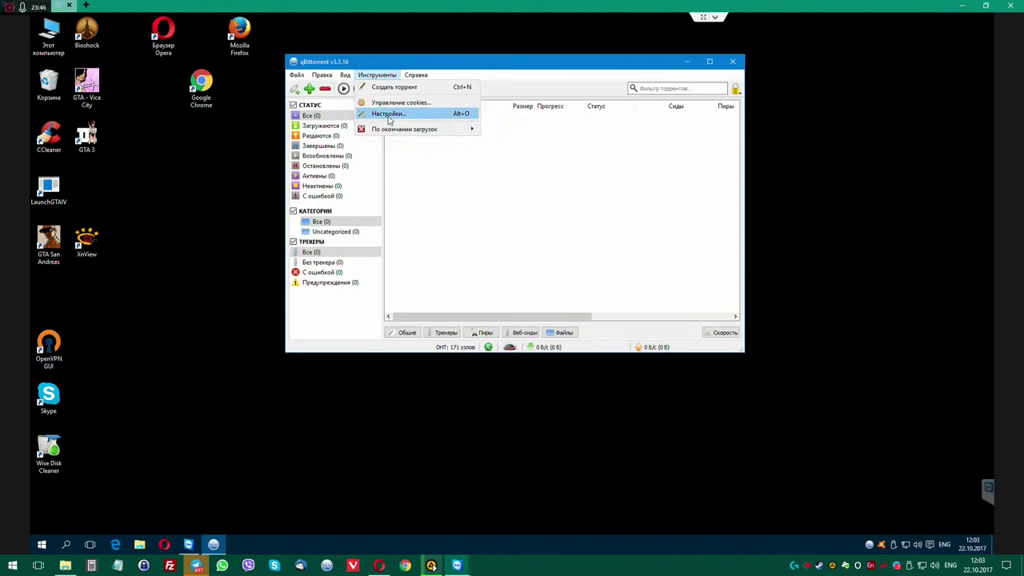
pyautogui.click(388, 118)
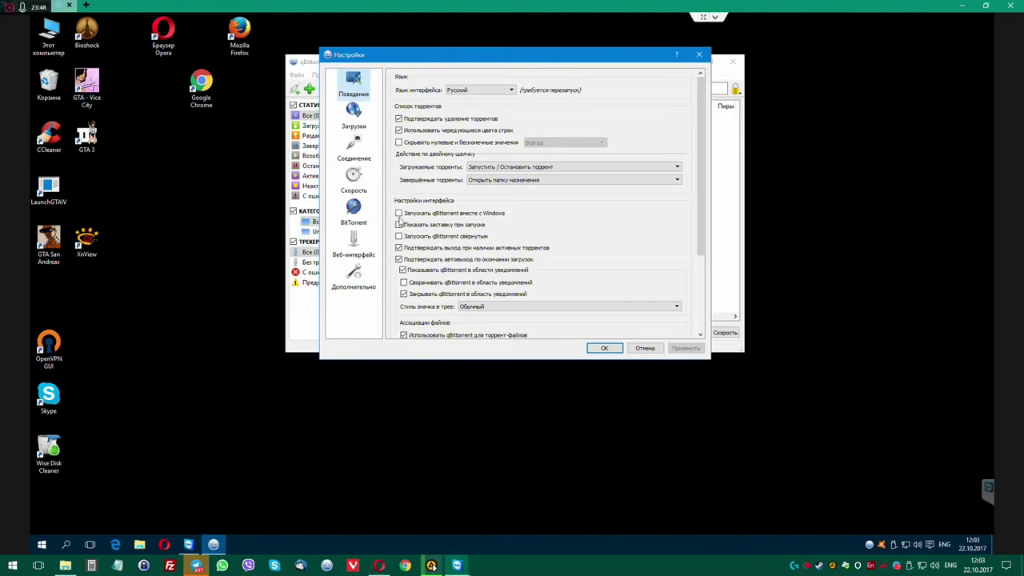
pyautogui.click(698, 54)
pyautogui.click(732, 61)
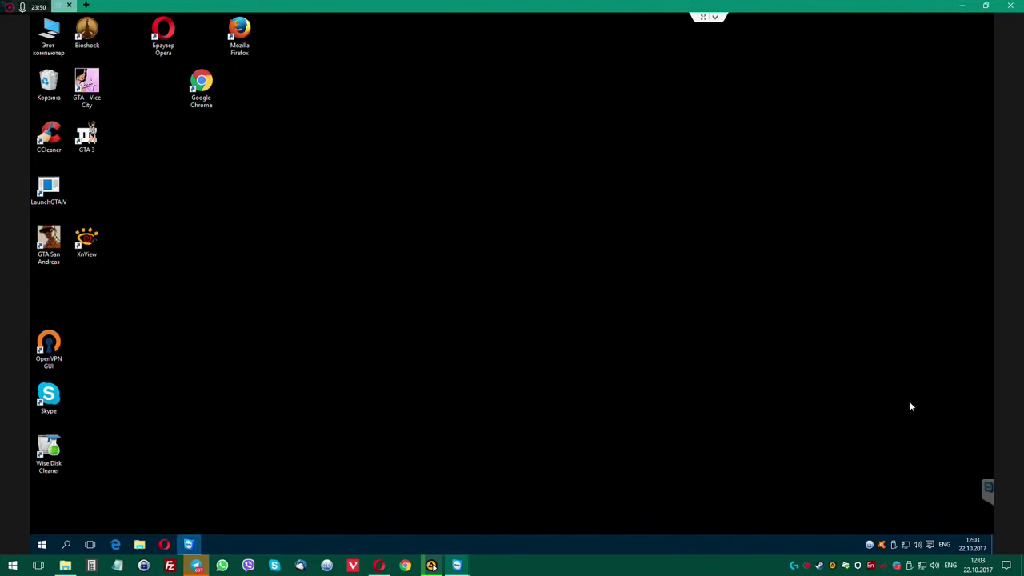
pyautogui.rightClick(870, 544)
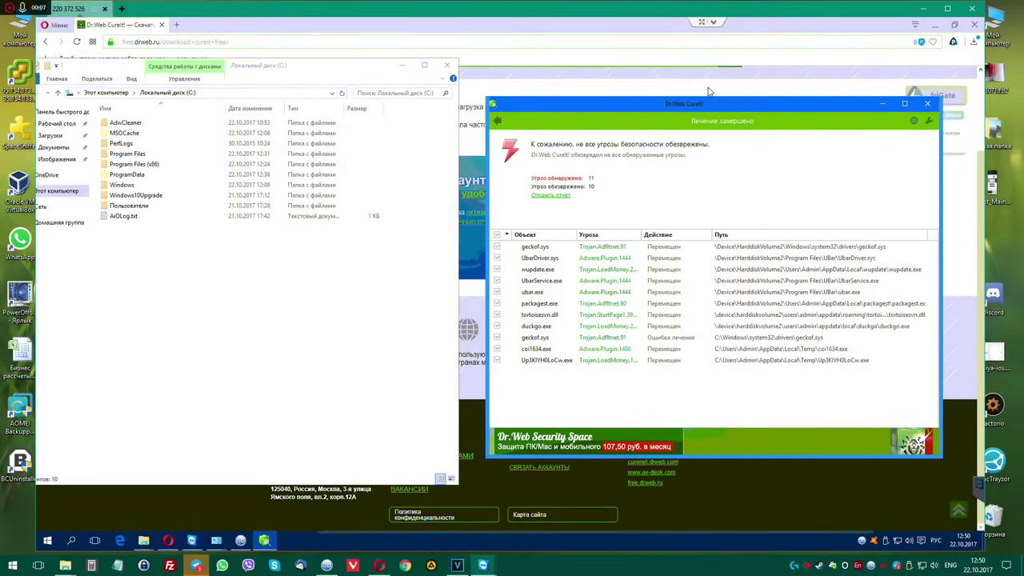
# Position the Dr.Web CureIt! cure report beside the drivers folder containing geckof.sys.
pyautogui.moveTo(708, 92); pyautogui.dragTo(708, 90)
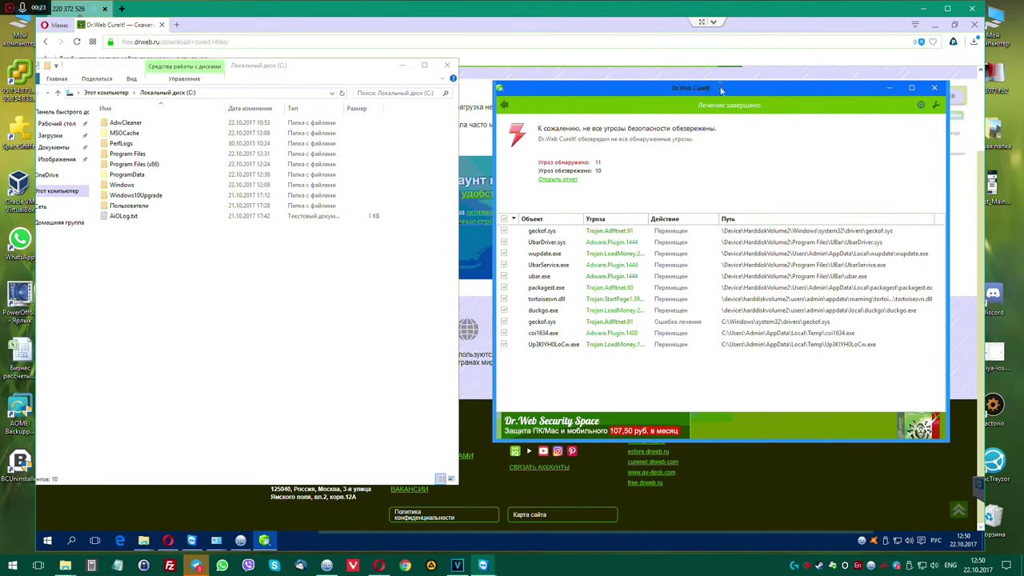
pyautogui.moveTo(709, 90); pyautogui.dragTo(664, 103)
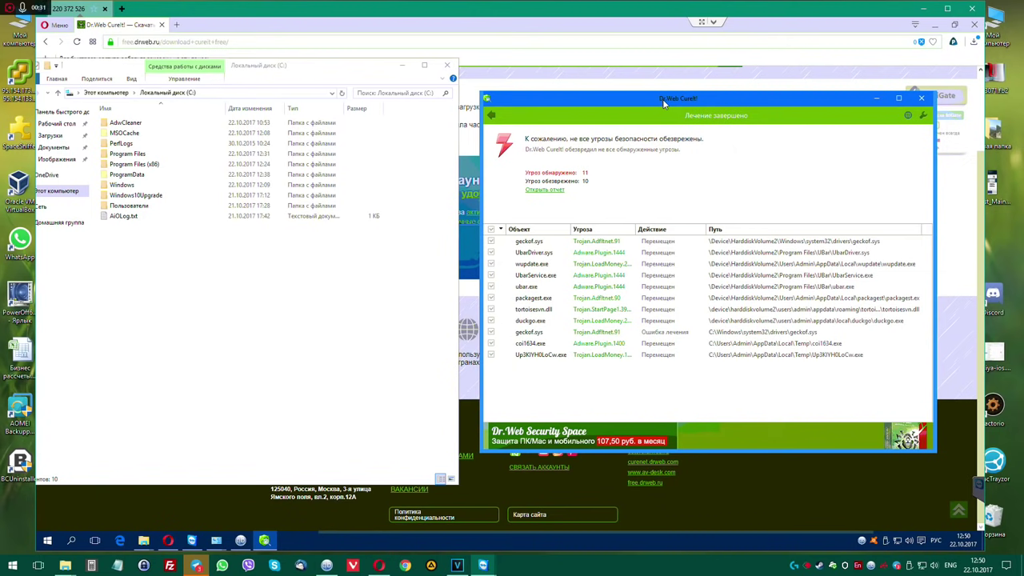
pyautogui.moveTo(663, 101); pyautogui.dragTo(676, 119)
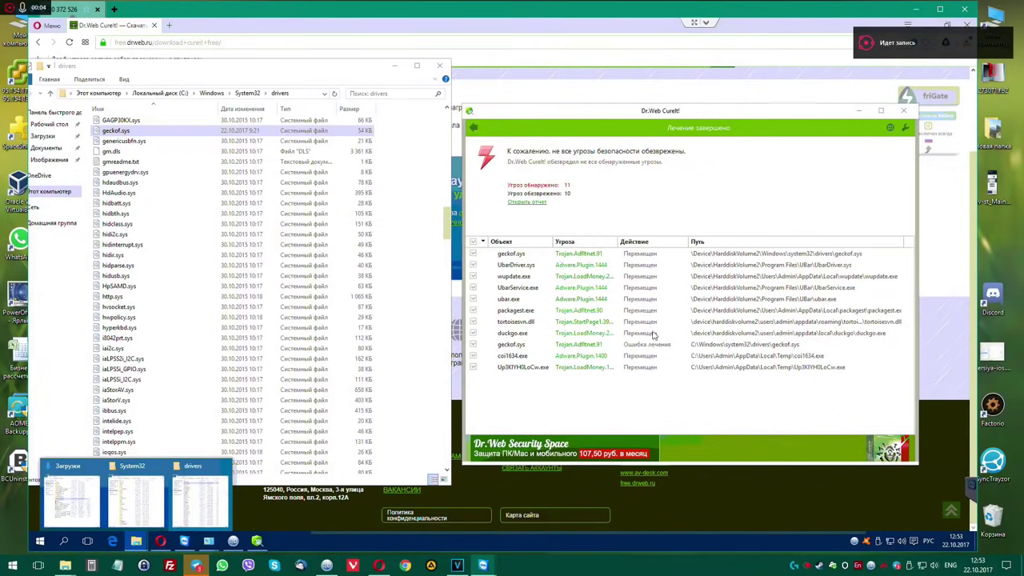
# Bring the System32 Explorer window forward, move it right, and select the Загрузки folder.
pyautogui.click(196, 500)
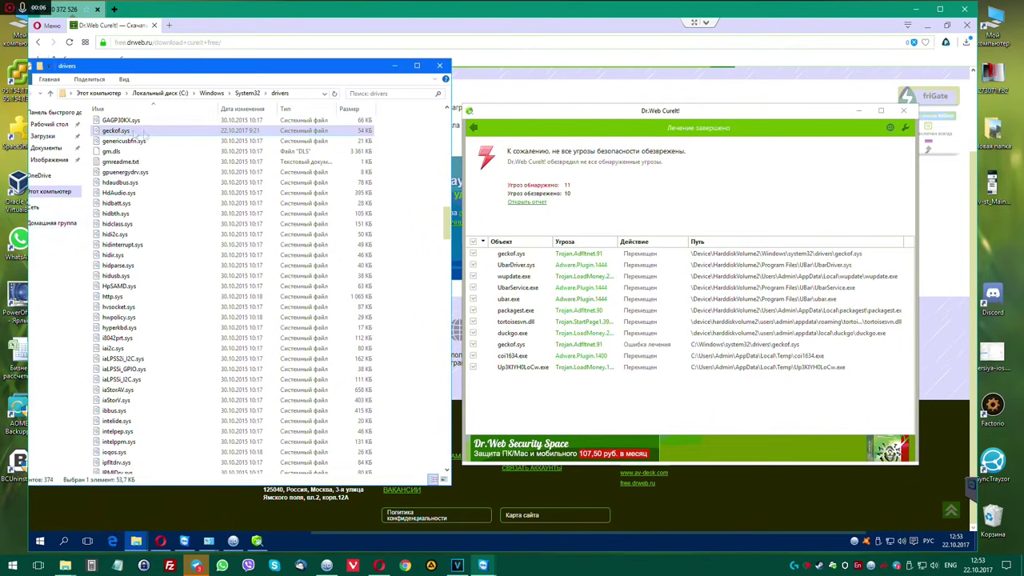
pyautogui.click(136, 542)
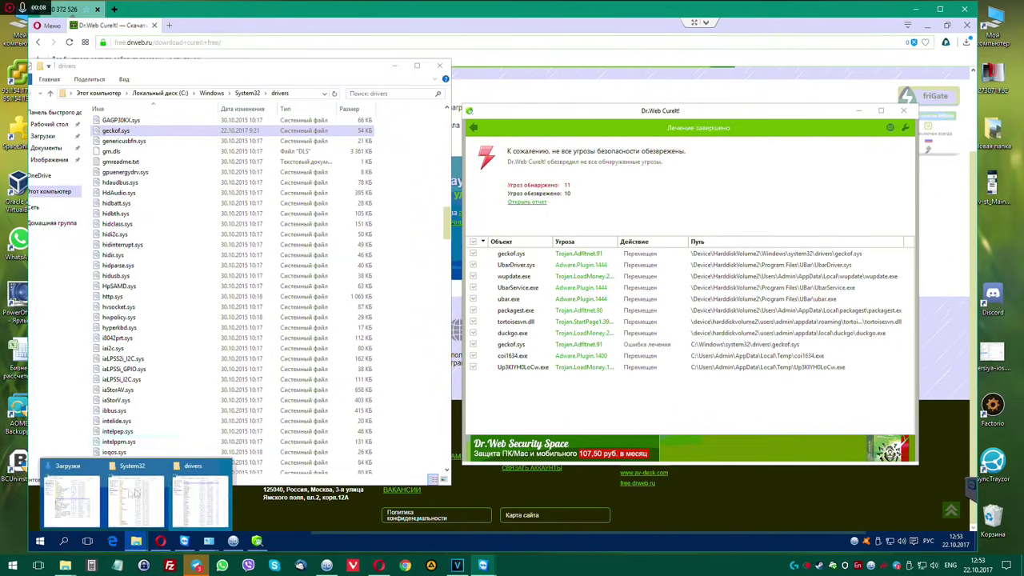
pyautogui.click(124, 496)
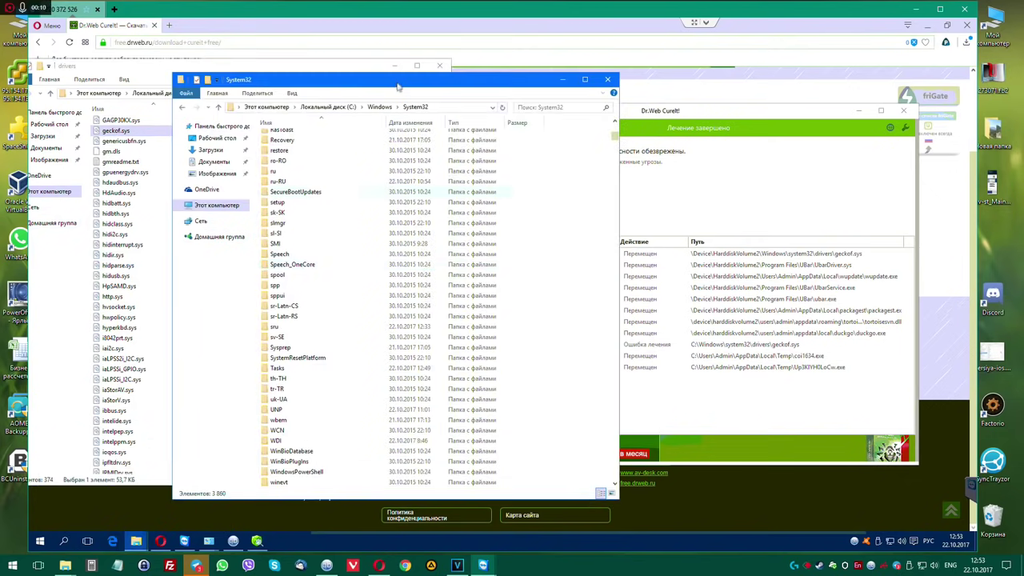
pyautogui.moveTo(399, 85); pyautogui.dragTo(610, 85)
pyautogui.click(426, 203)
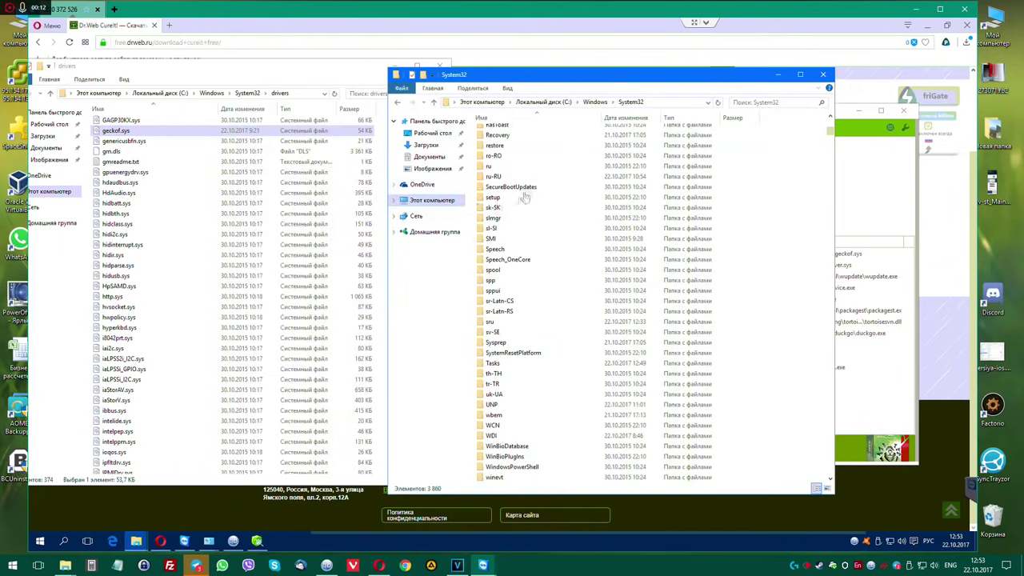
pyautogui.click(513, 171)
# Run avz.exe from Загрузки\avz4\avz4 as administrator, approving the UAC prompt.
pyautogui.doubleClick(512, 171)
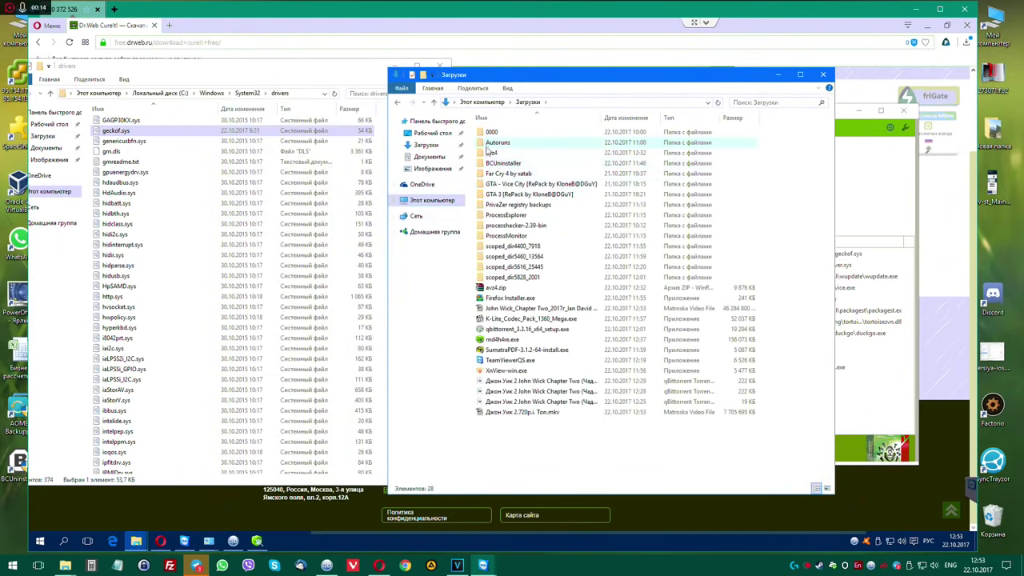
pyautogui.doubleClick(512, 153)
pyautogui.doubleClick(491, 135)
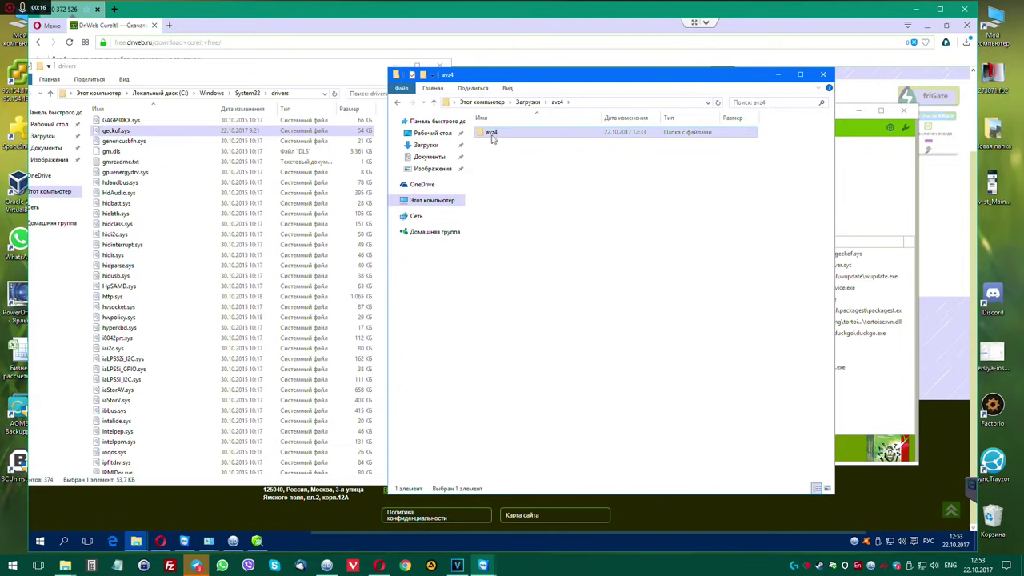
pyautogui.click(493, 155)
pyautogui.rightClick(494, 152)
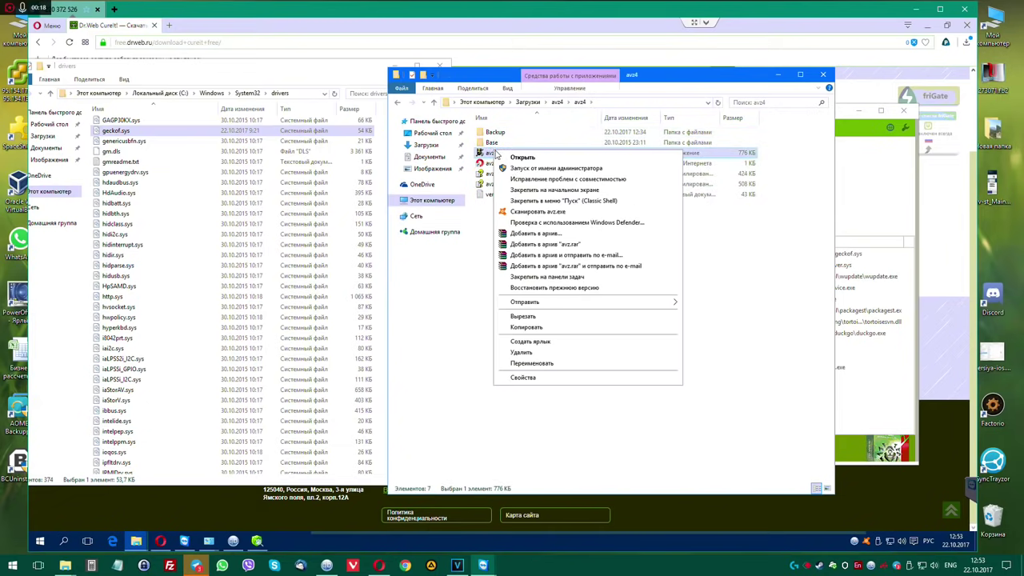
pyautogui.click(512, 170)
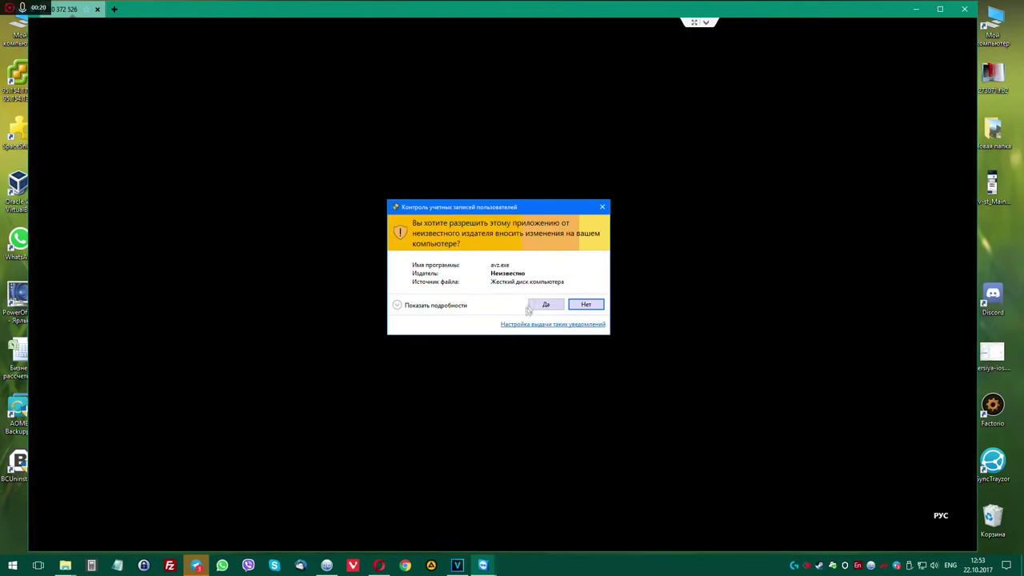
pyautogui.click(541, 304)
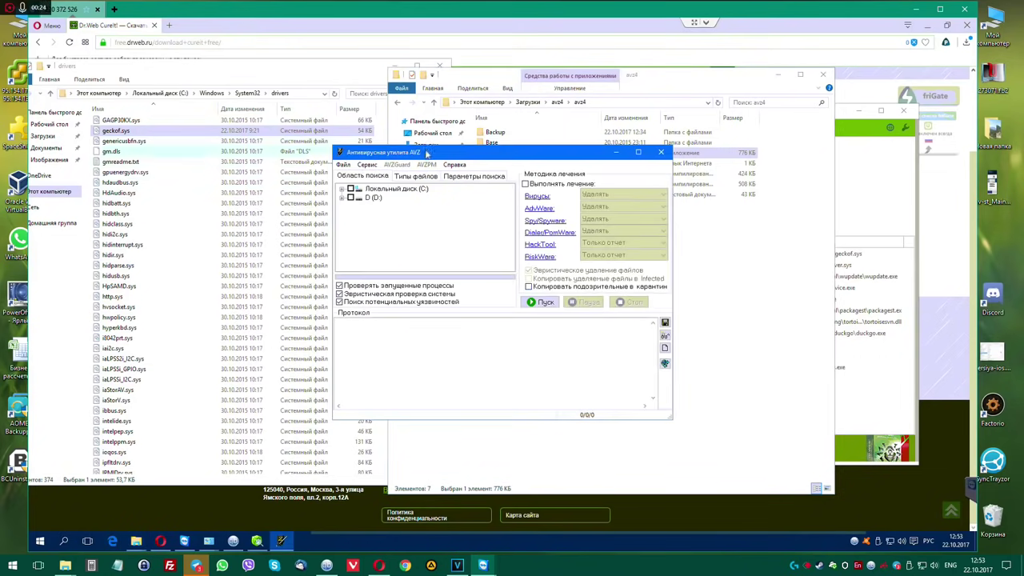
# Move the AVZ window and choose Отложенное удаление файла from its menus.
pyautogui.moveTo(460, 150); pyautogui.dragTo(527, 139)
pyautogui.click(410, 152)
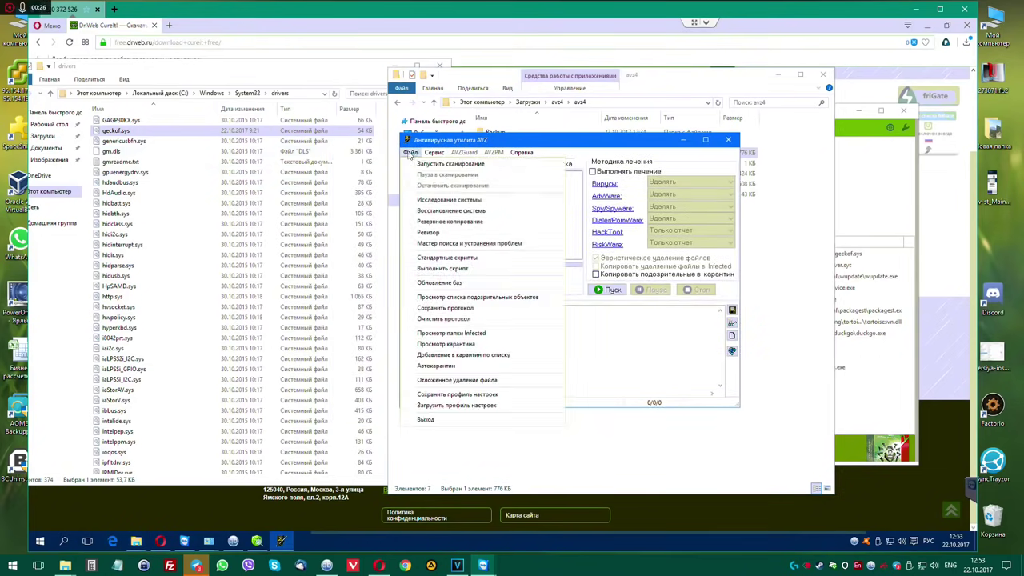
pyautogui.moveTo(411, 153)
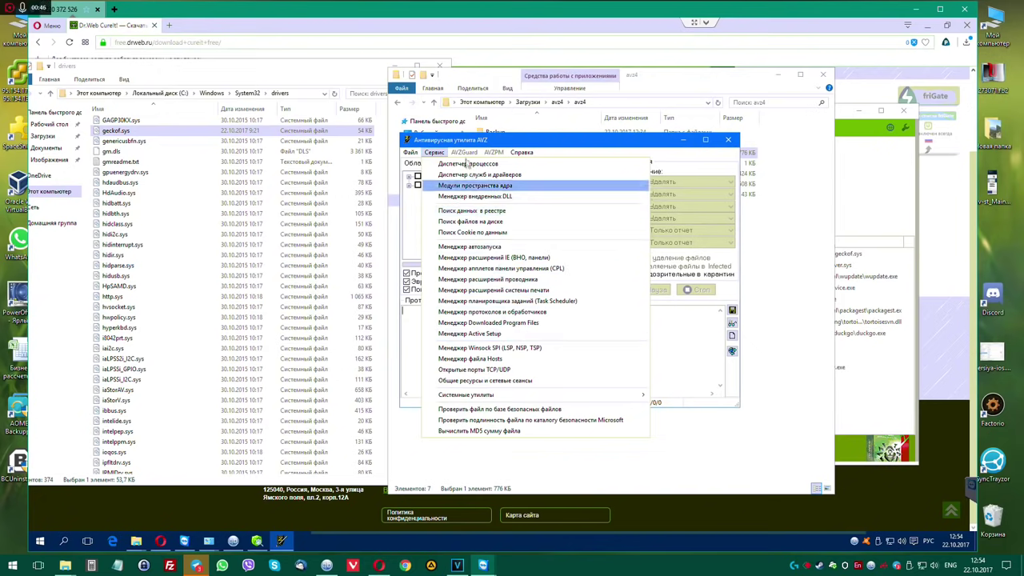
pyautogui.click(466, 156)
pyautogui.click(494, 152)
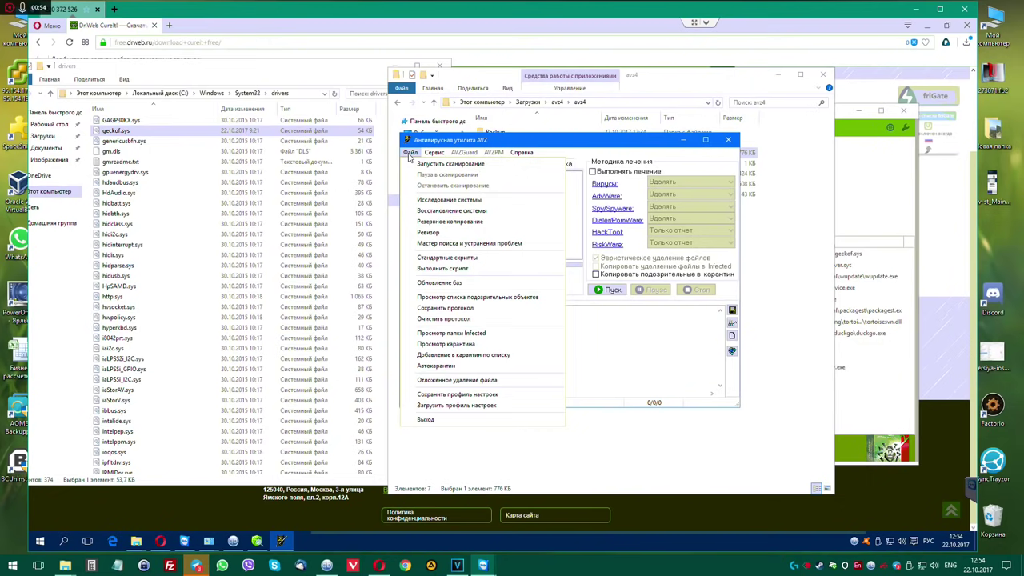
pyautogui.click(458, 380)
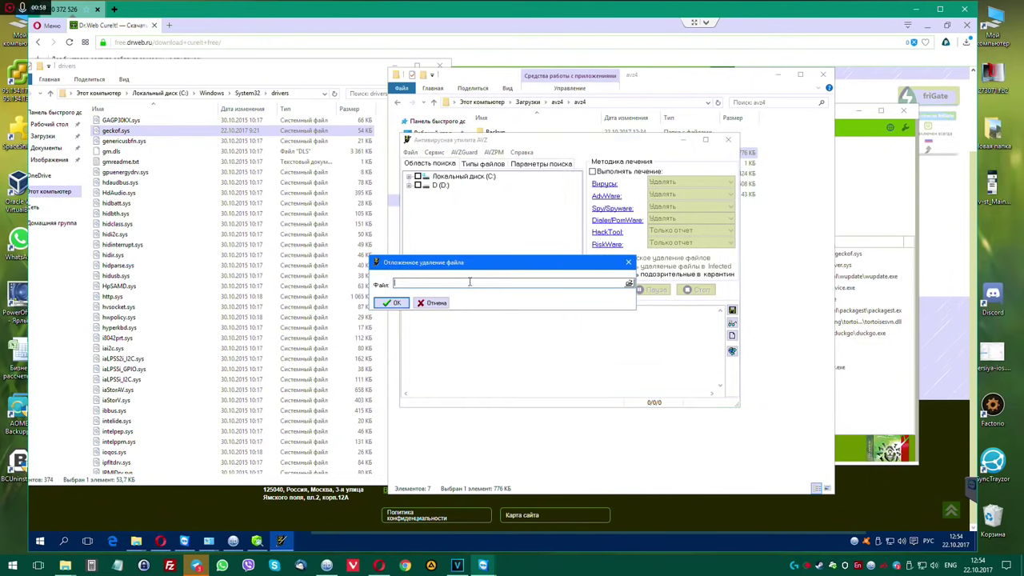
# Paste the geckof.sys path, confirm deletion with reference cleanup, then bring the Dr.Web report forward.
pyautogui.rightClick(472, 284)
pyautogui.click(497, 322)
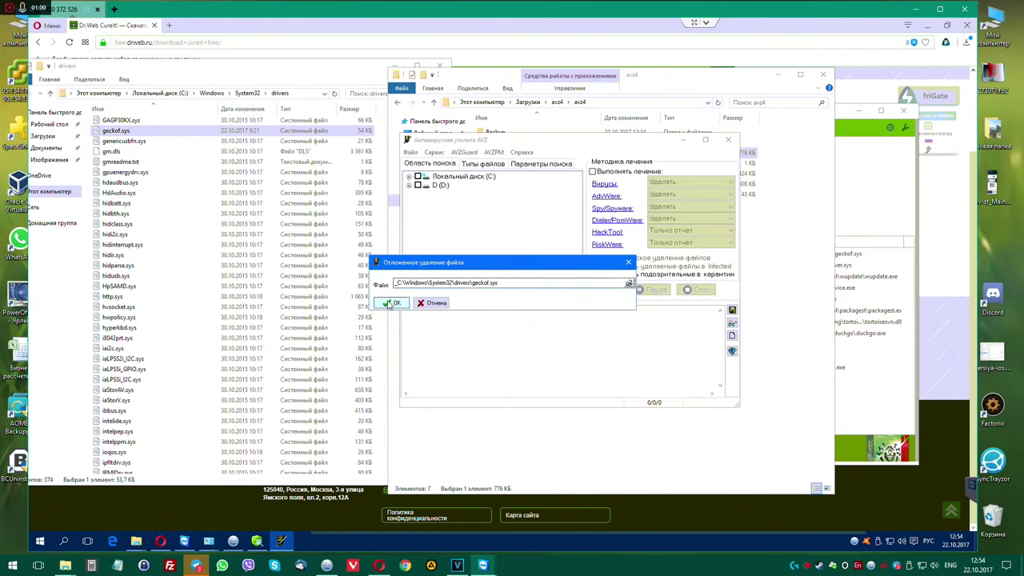
pyautogui.click(395, 303)
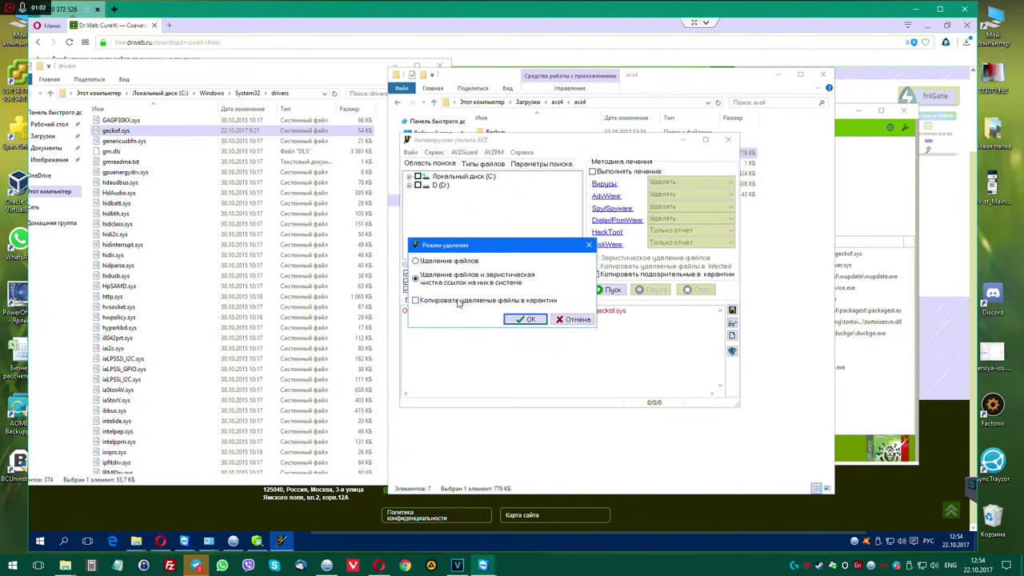
pyautogui.click(530, 320)
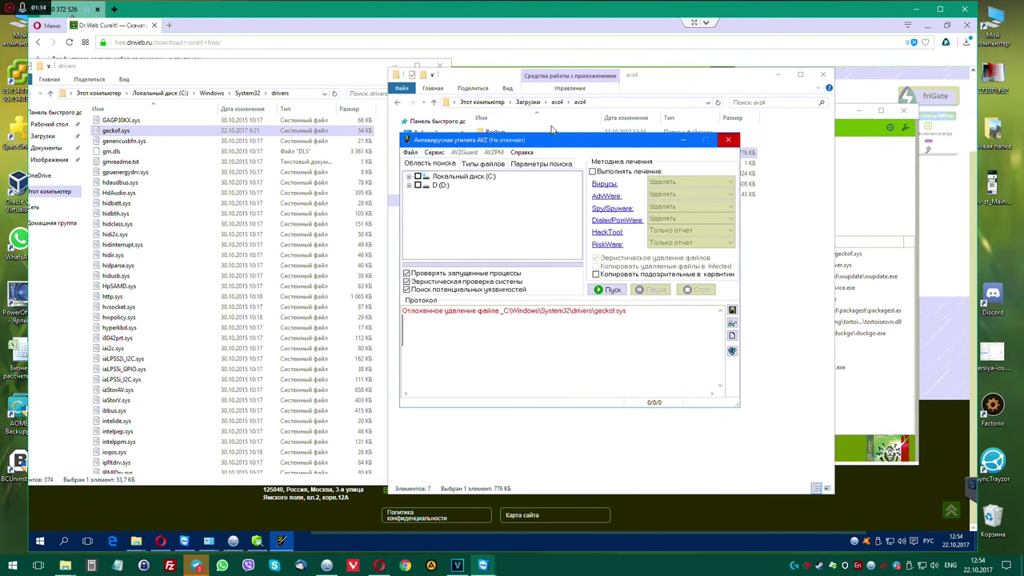
pyautogui.moveTo(555, 143); pyautogui.dragTo(570, 146)
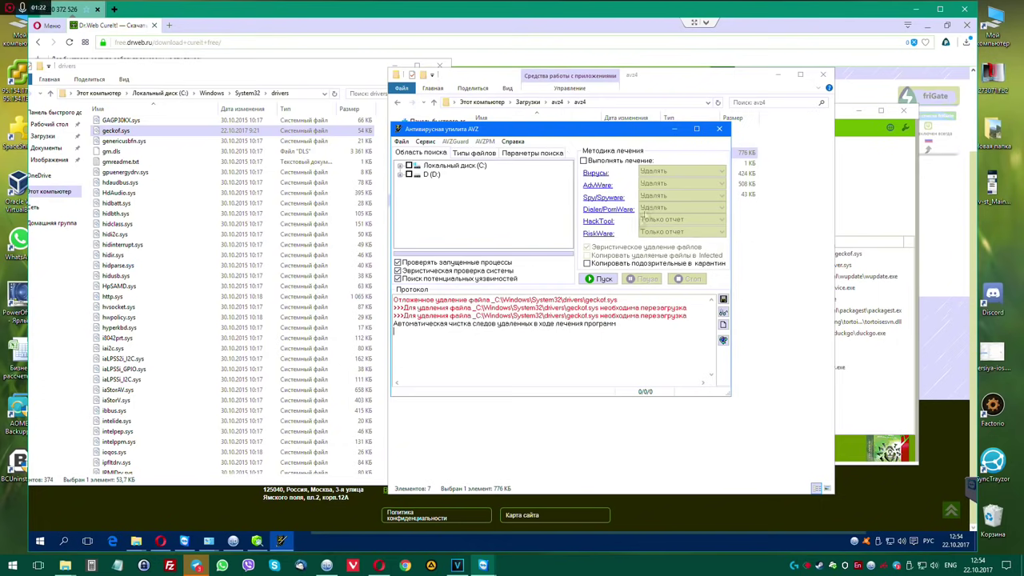
pyautogui.click(854, 184)
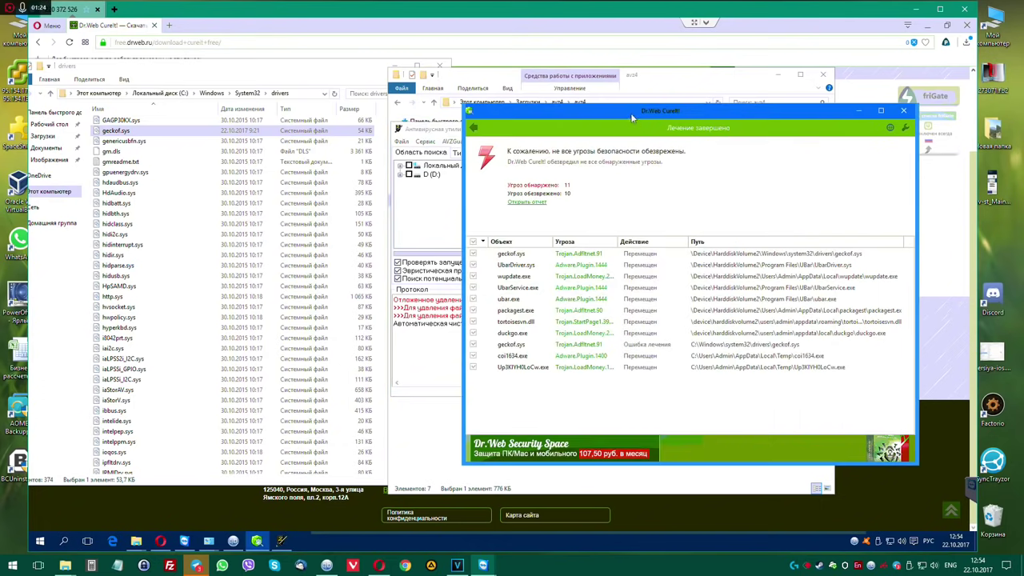
# Restart the computer from the Start menu power options.
pyautogui.moveTo(630, 112); pyautogui.dragTo(575, 115)
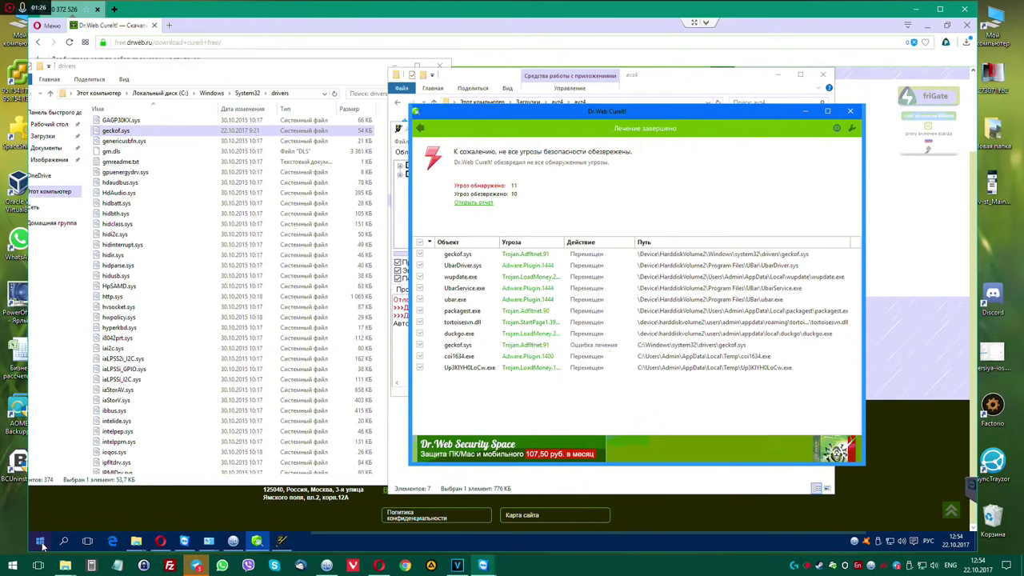
pyautogui.click(40, 541)
pyautogui.click(40, 541)
pyautogui.click(41, 543)
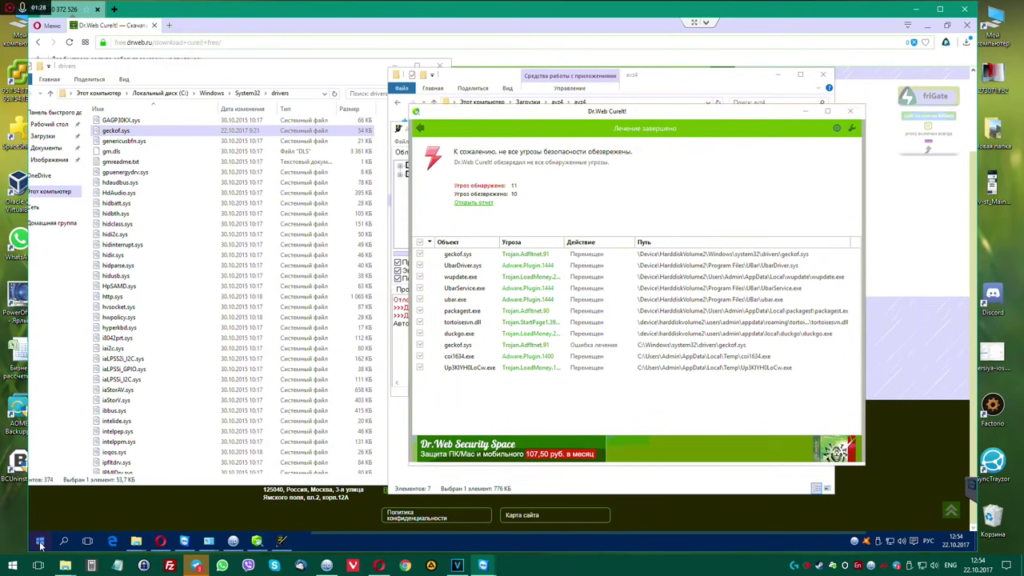
pyautogui.click(40, 541)
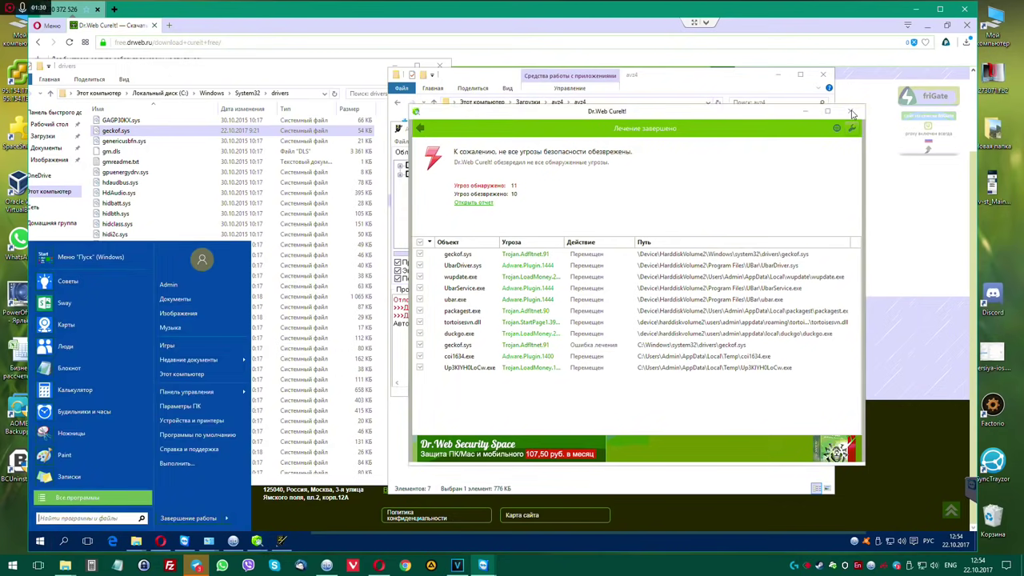
pyautogui.moveTo(227, 518)
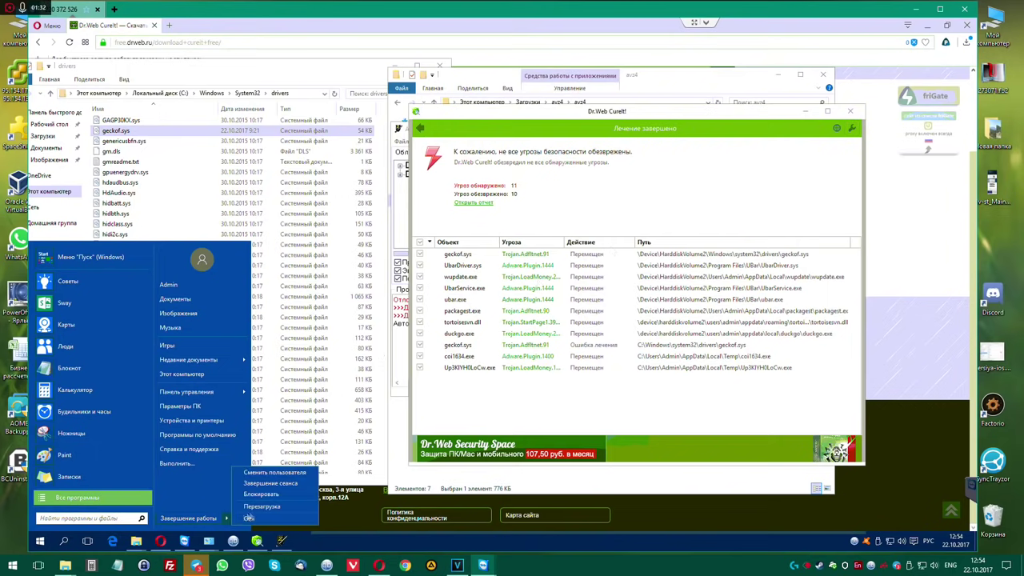
pyautogui.click(259, 507)
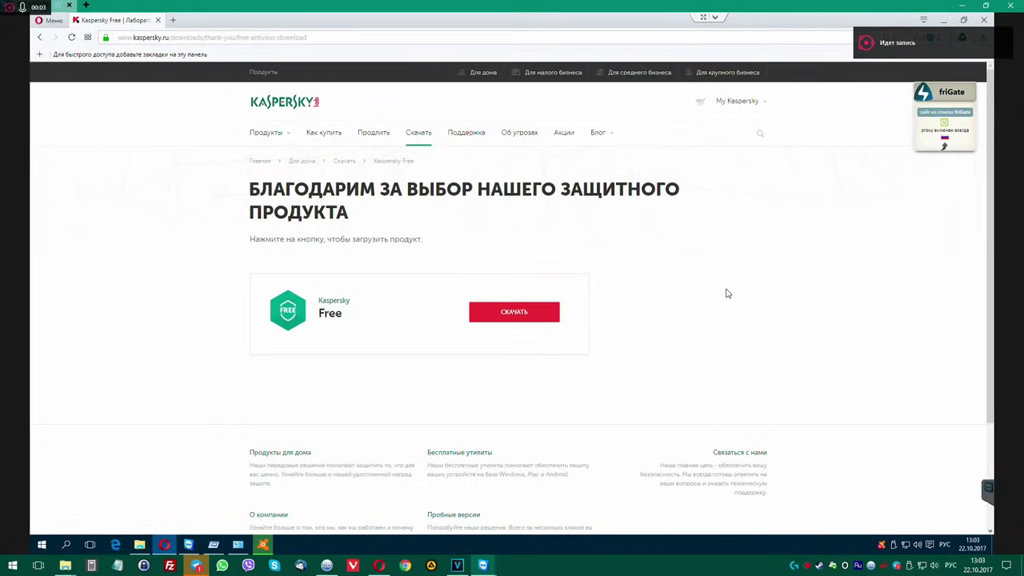
# Download and save the Kaspersky Free installer, then open its download folder.
pyautogui.click(522, 316)
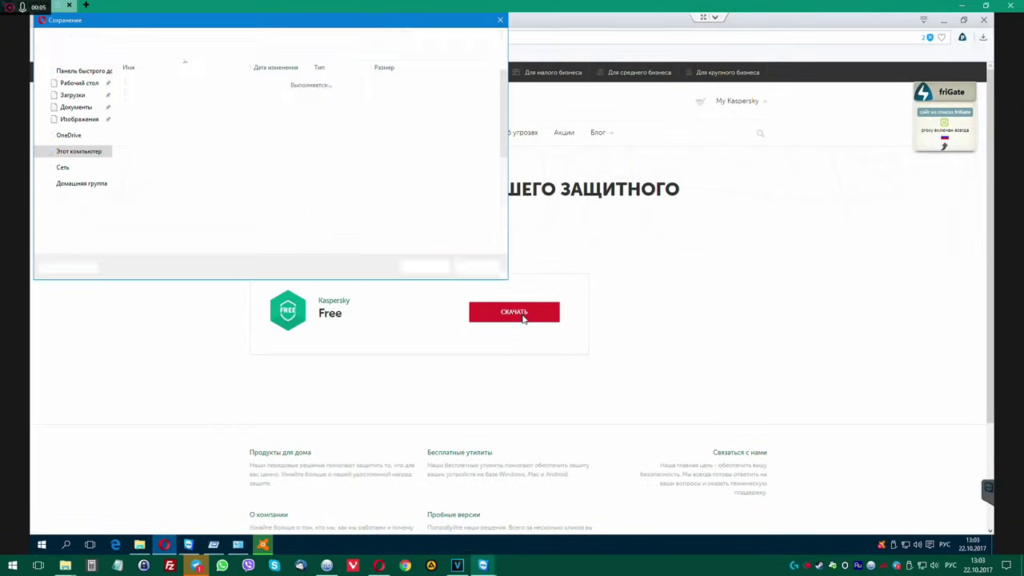
pyautogui.click(424, 266)
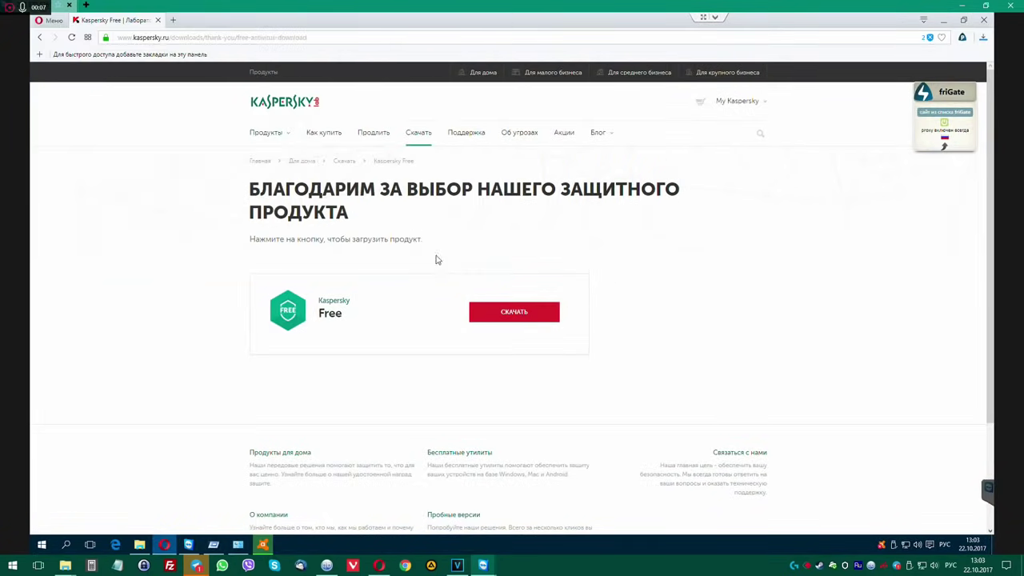
pyautogui.click(976, 70)
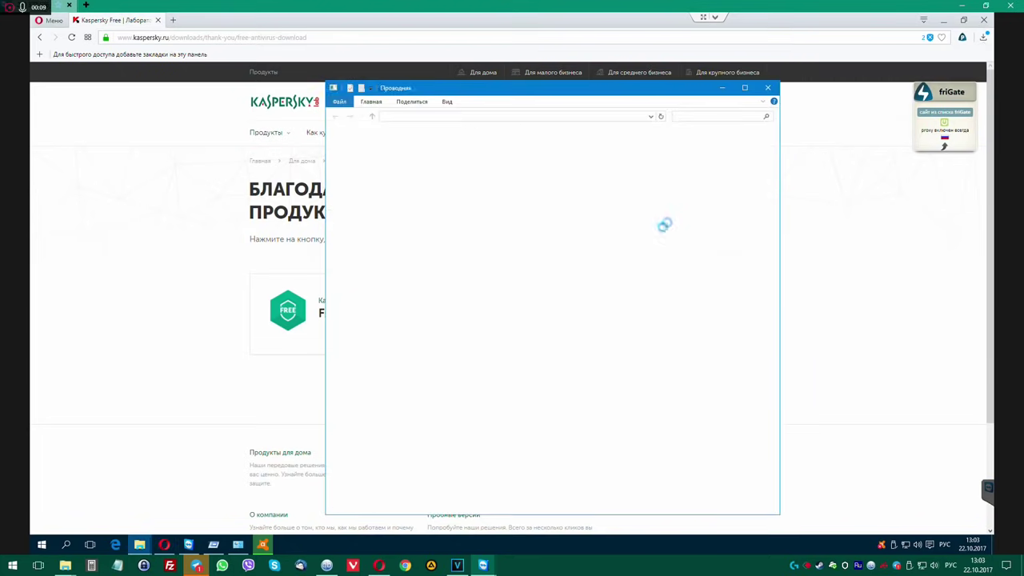
# Run the Kaspersky Free installer as administrator, accept both agreements, install, and postpone the restart.
pyautogui.rightClick(463, 336)
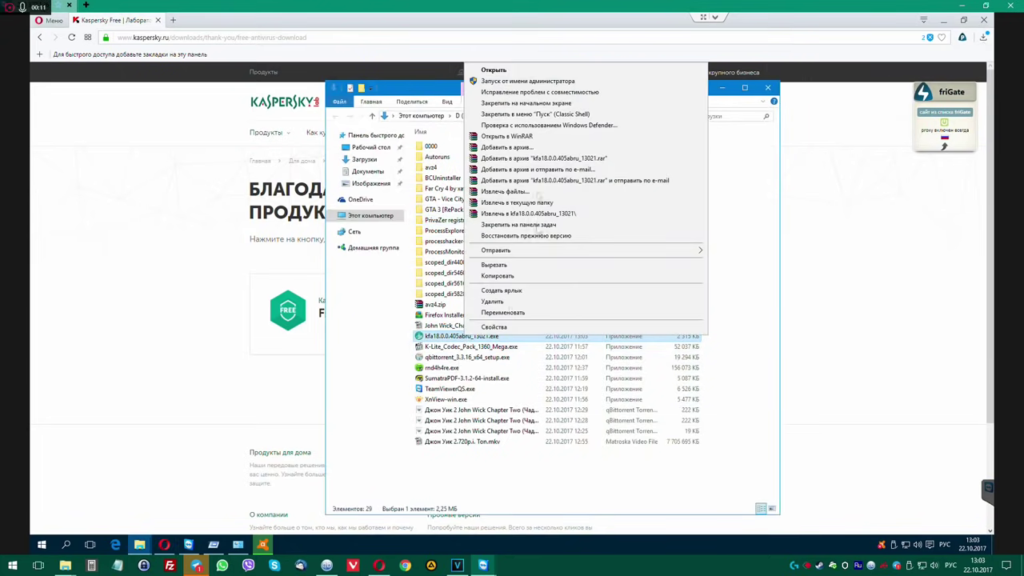
pyautogui.click(506, 83)
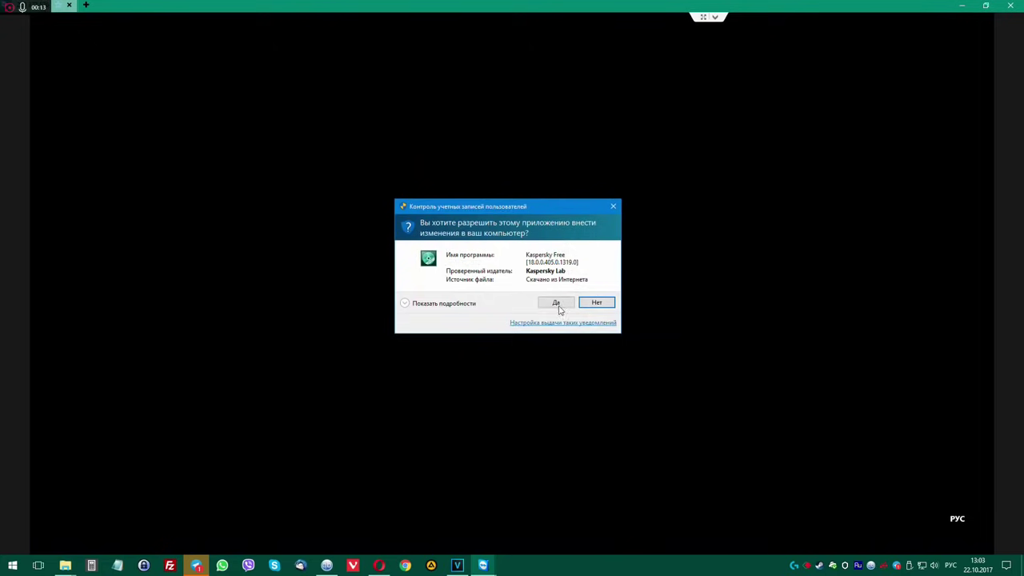
pyautogui.click(560, 307)
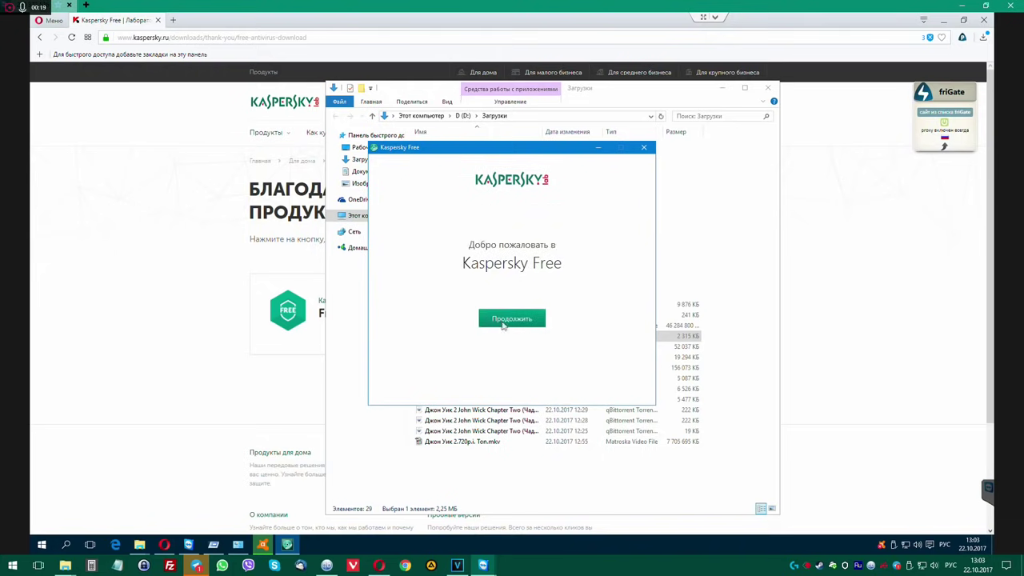
pyautogui.click(503, 320)
pyautogui.click(617, 389)
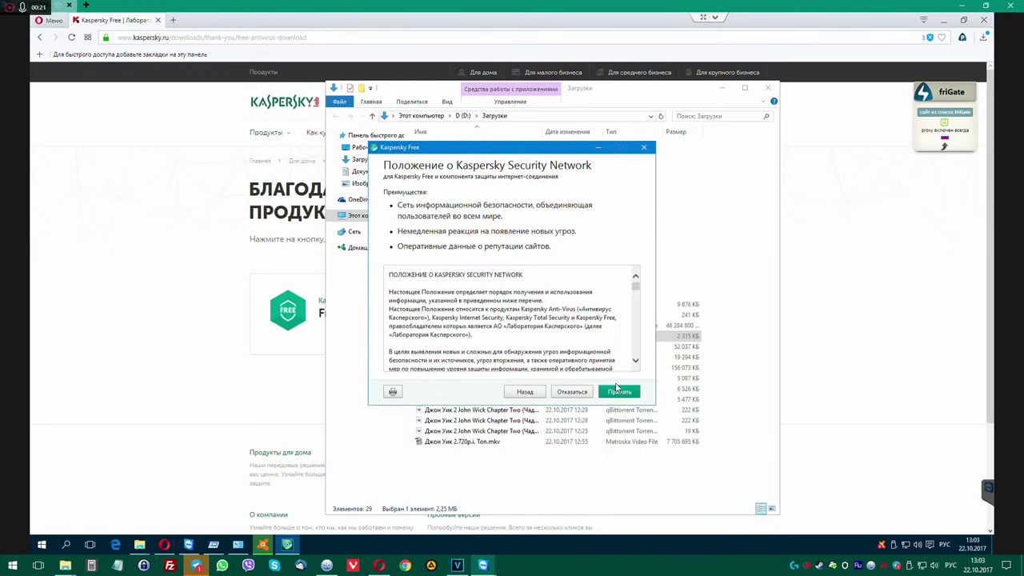
pyautogui.click(618, 390)
pyautogui.click(628, 394)
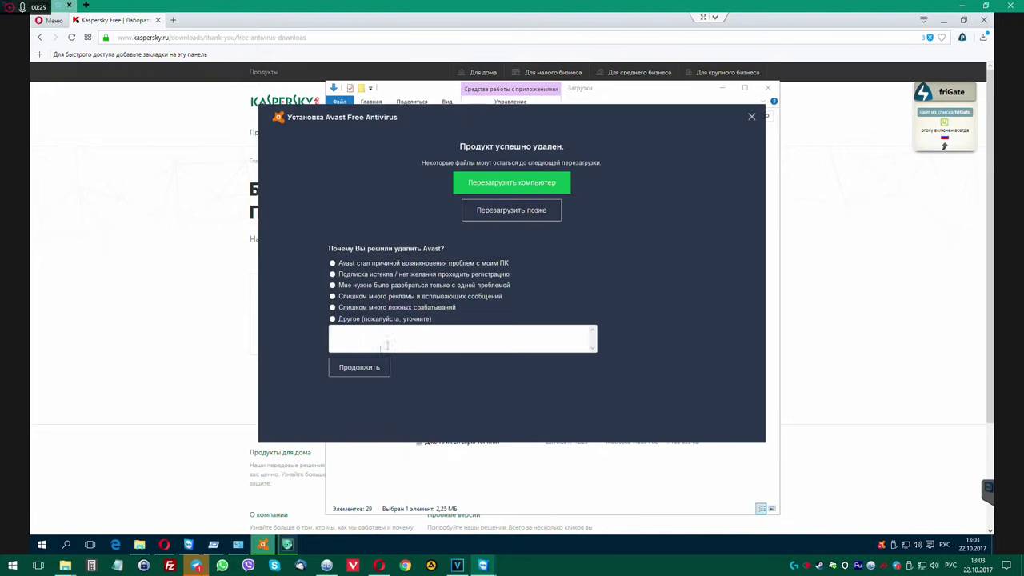
pyautogui.click(521, 211)
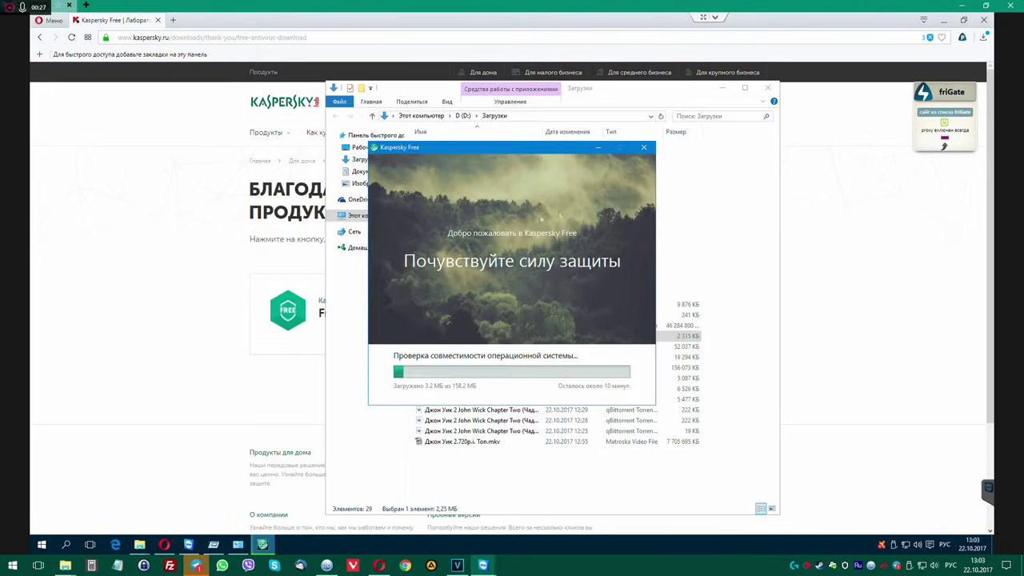
# Move the installer aside, then close the downloads folder, the Kaspersky page and Opera.
pyautogui.moveTo(549, 153); pyautogui.dragTo(758, 153)
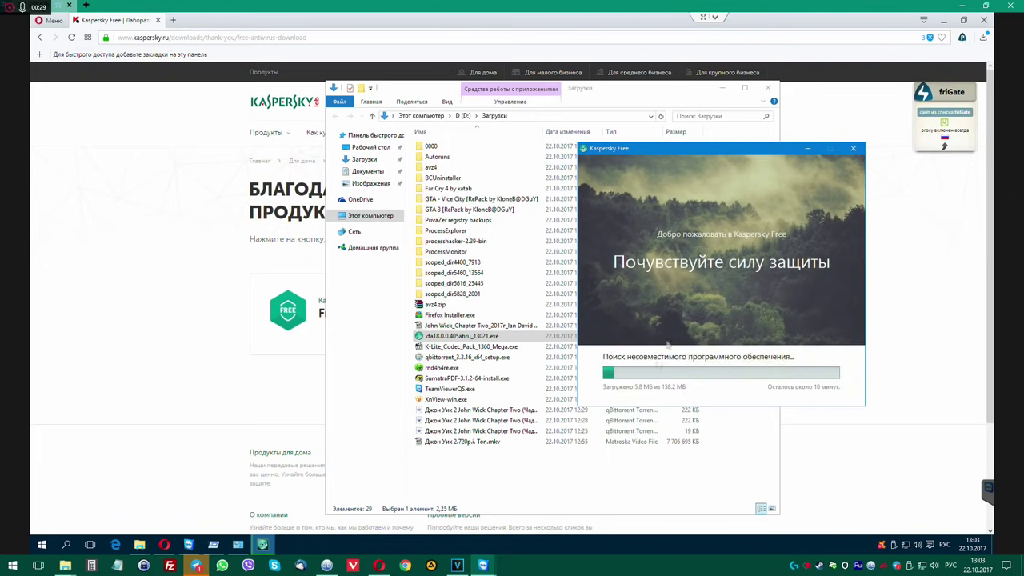
pyautogui.moveTo(667, 88); pyautogui.dragTo(392, 83)
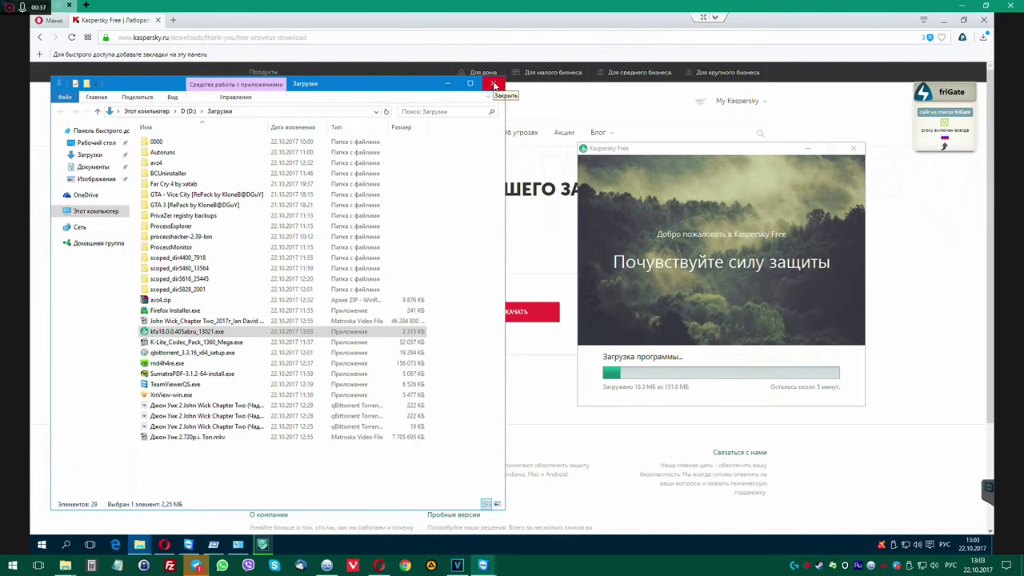
pyautogui.click(494, 86)
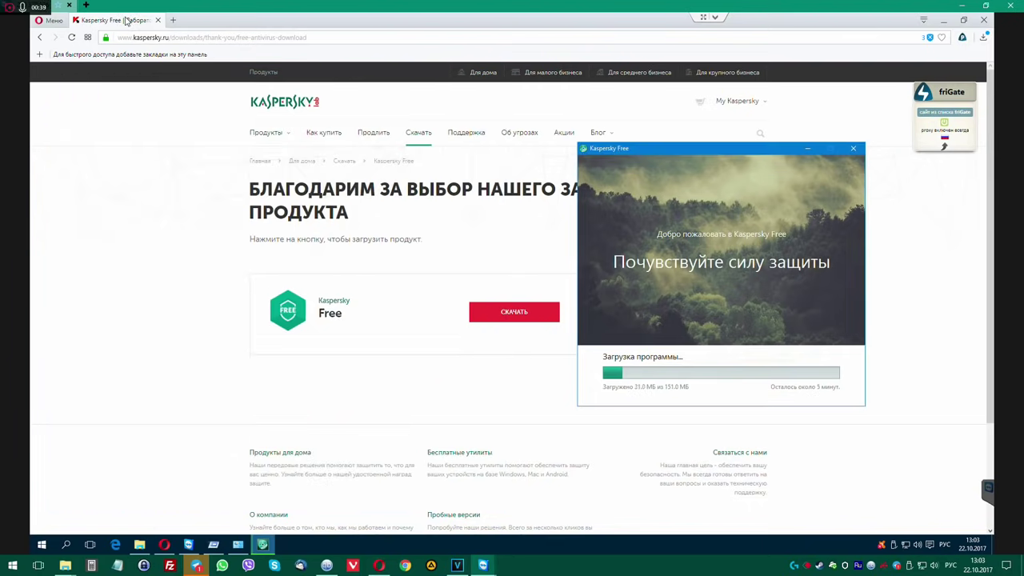
pyautogui.click(158, 20)
pyautogui.click(157, 20)
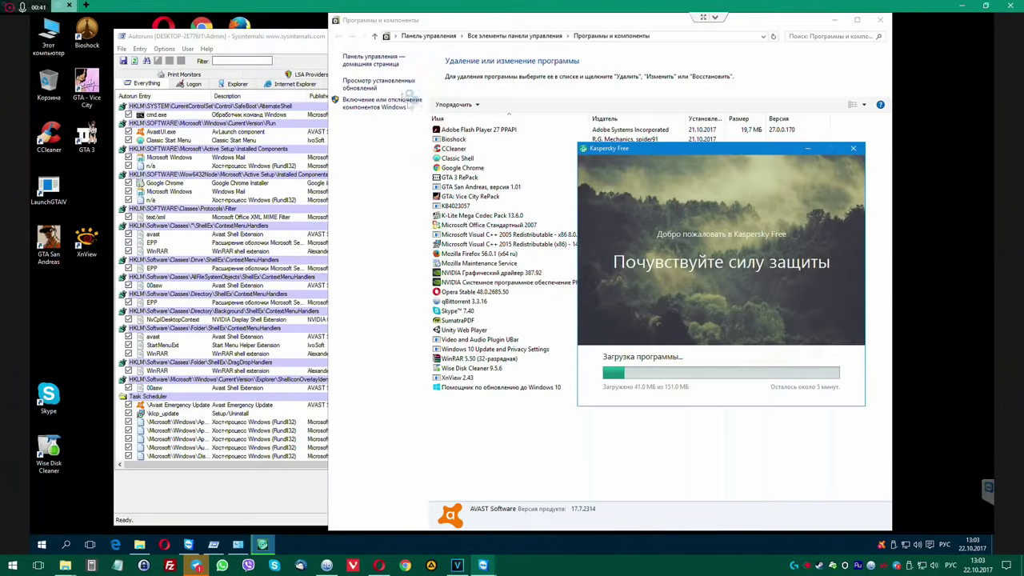
# Scroll through Autoruns' Everything list, inspect the n/a rundll32 entry, and close Autoruns.
pyautogui.click(257, 37)
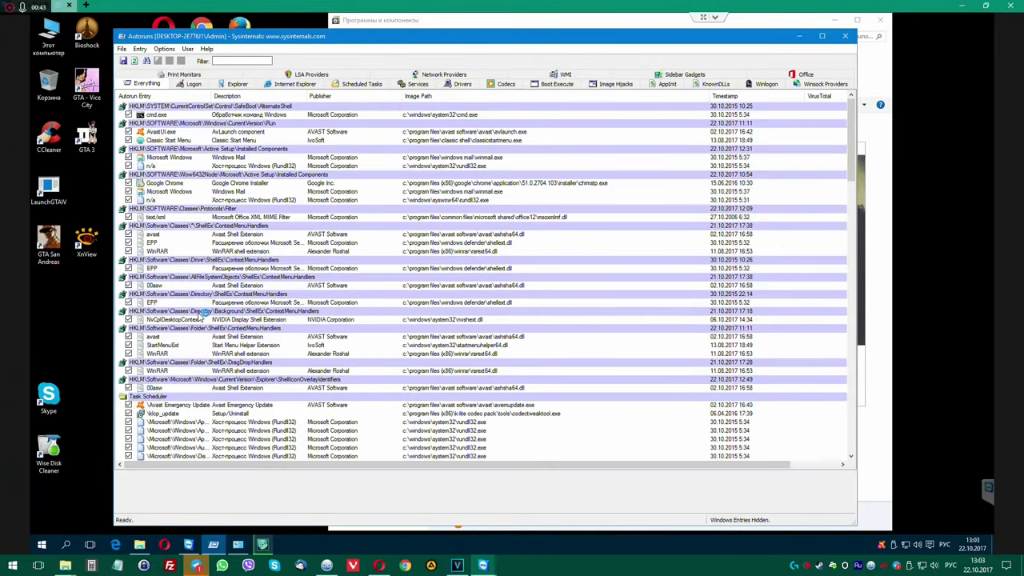
pyautogui.scroll(-7, 201, 315)
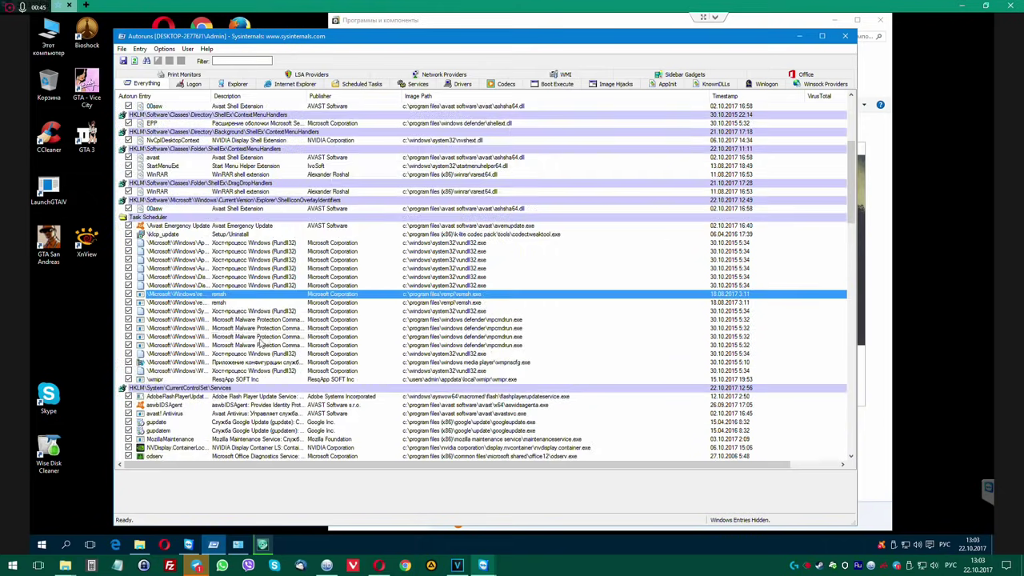
pyautogui.scroll(-15, 260, 342)
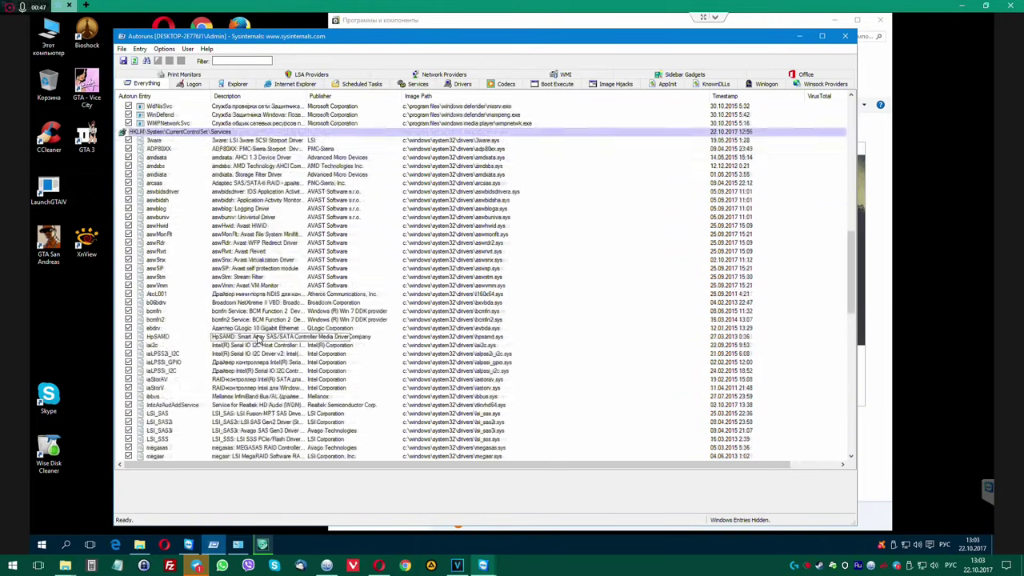
pyautogui.scroll(-15, 260, 341)
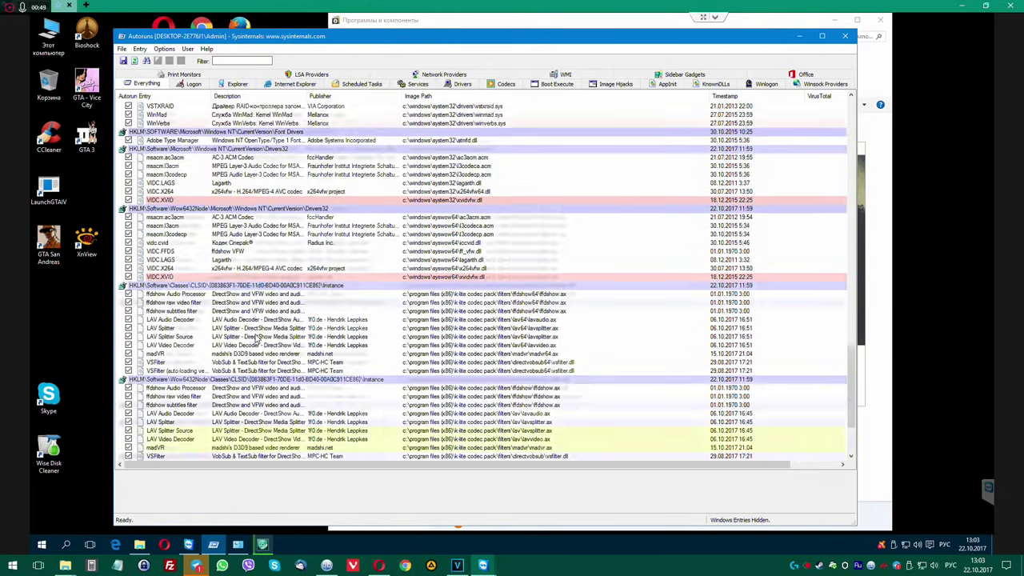
pyautogui.scroll(-4, 258, 339)
pyautogui.scroll(13, 257, 339)
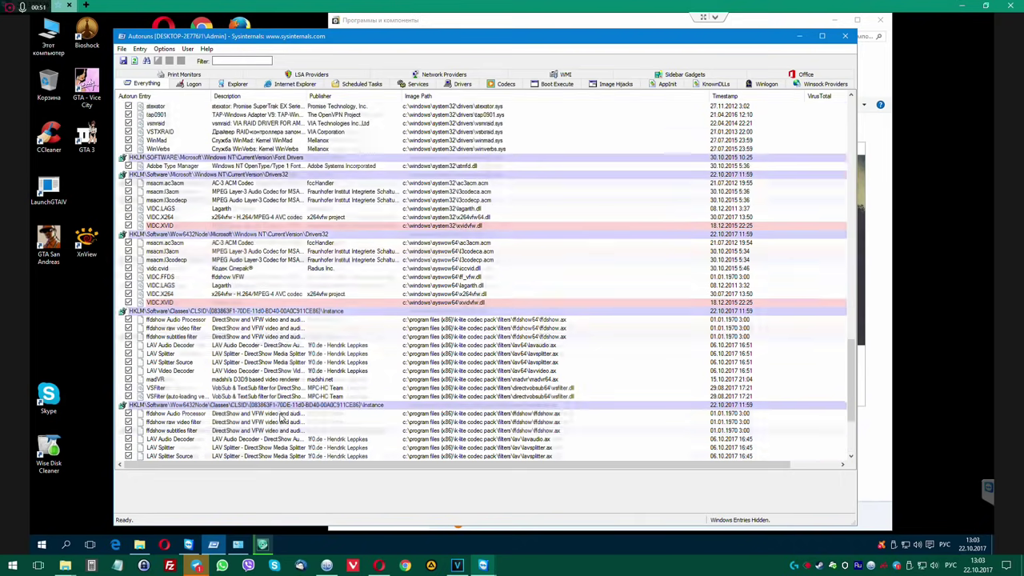
pyautogui.scroll(-13, 286, 427)
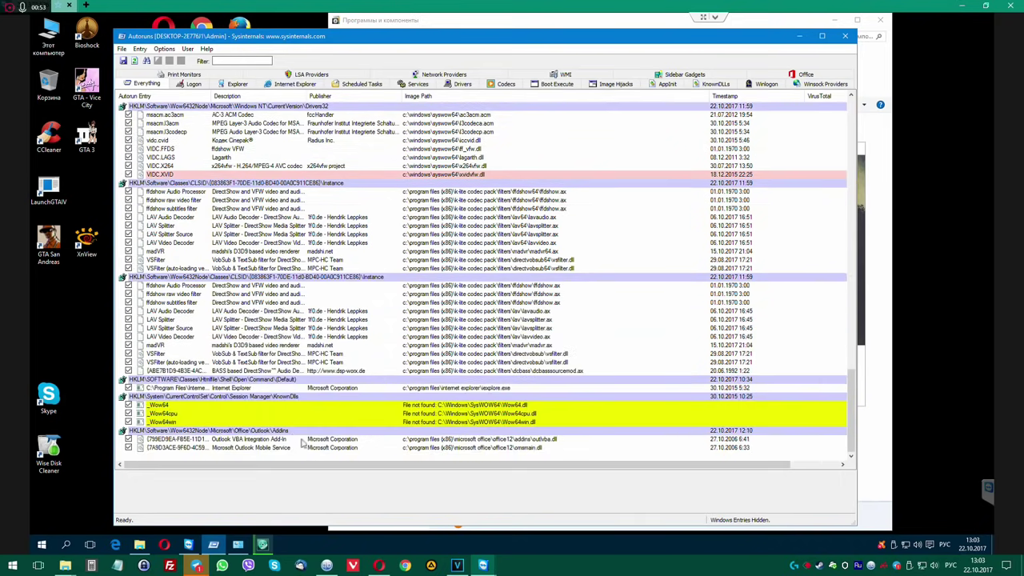
pyautogui.scroll(20, 328, 334)
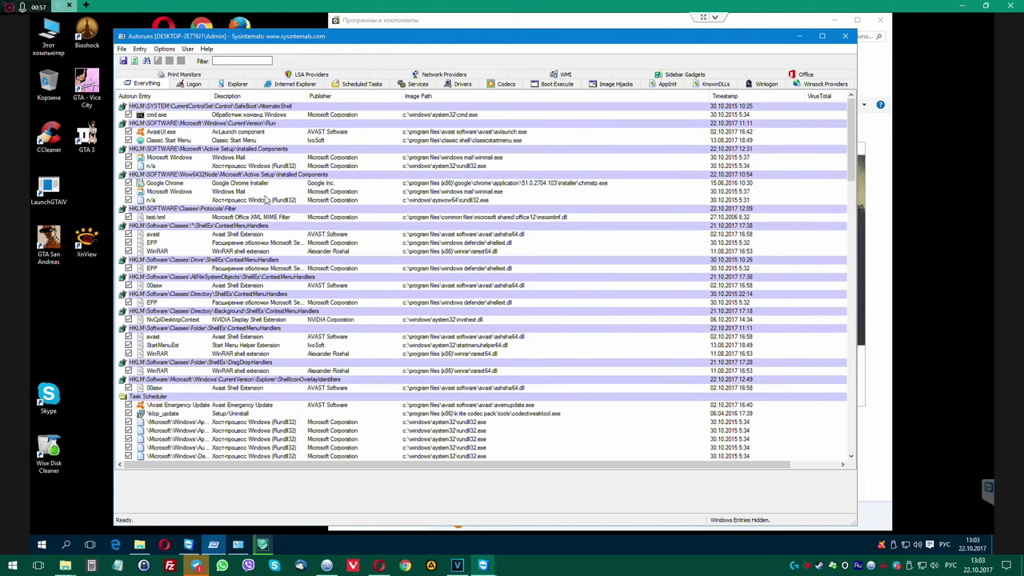
pyautogui.click(266, 201)
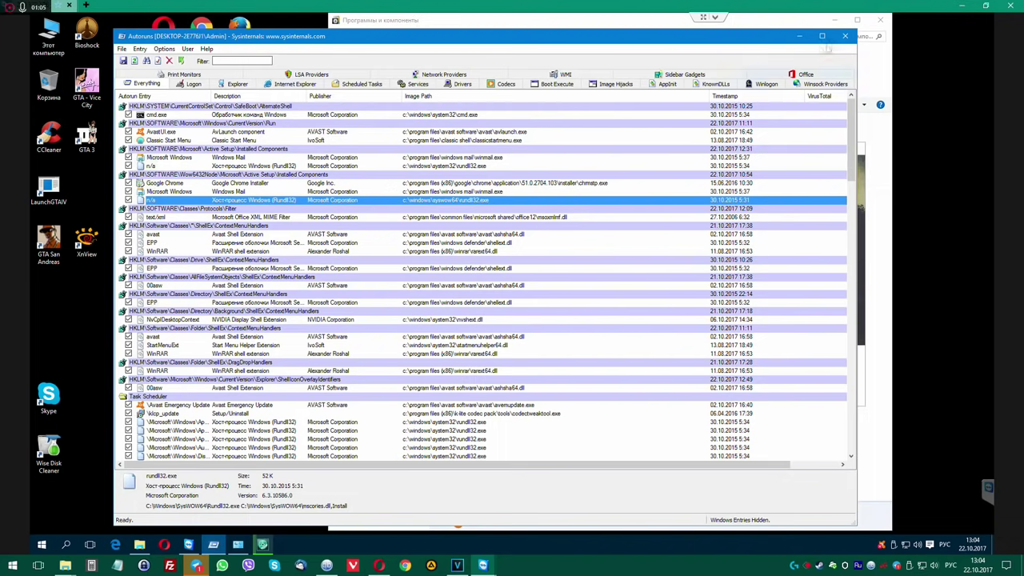
pyautogui.click(845, 36)
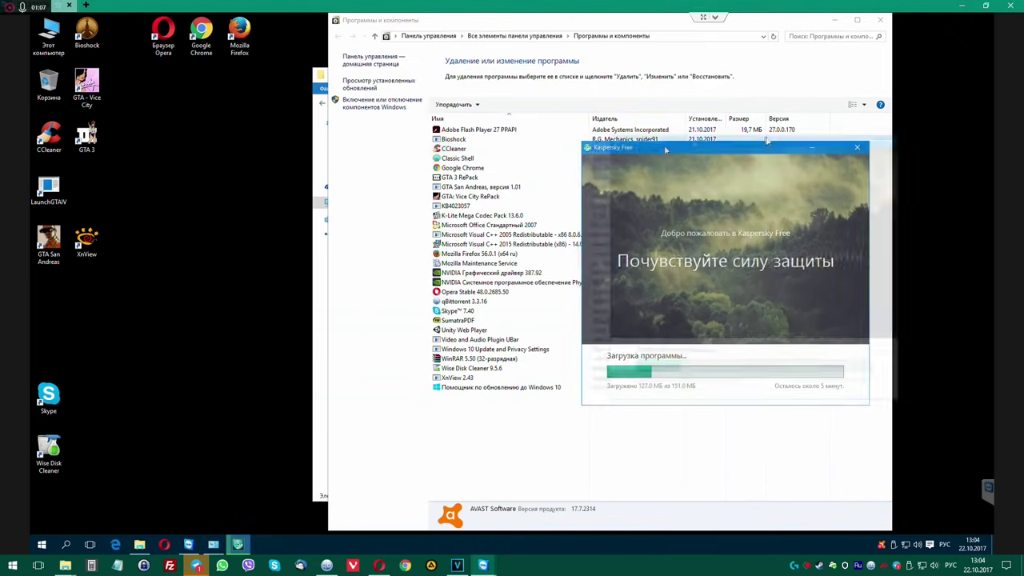
# Shift the Kaspersky installer right and open Загрузки in the Explorer window.
pyautogui.moveTo(664, 149); pyautogui.dragTo(763, 139)
pyautogui.click(323, 192)
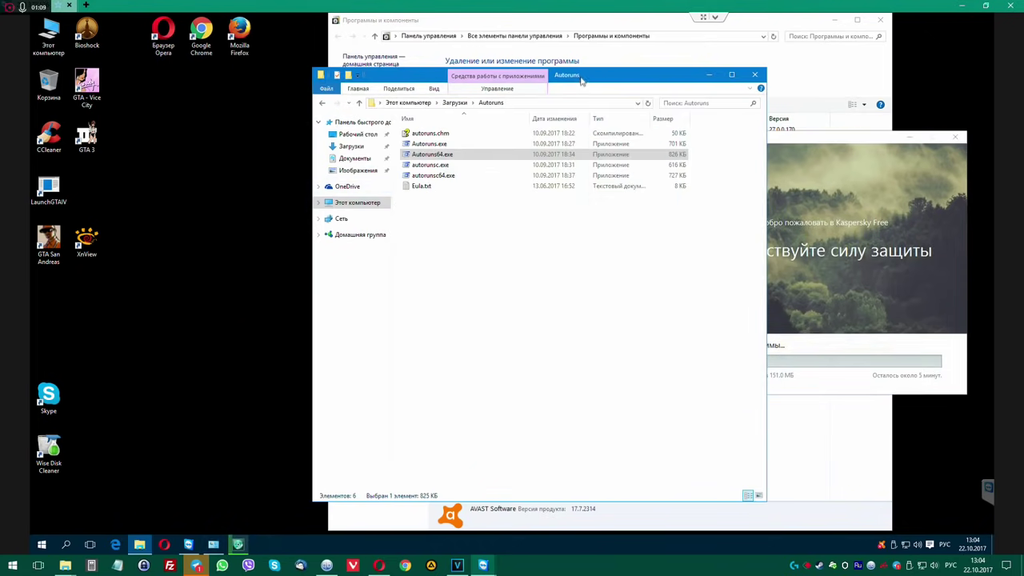
pyautogui.moveTo(582, 80); pyautogui.dragTo(438, 82)
pyautogui.click(207, 148)
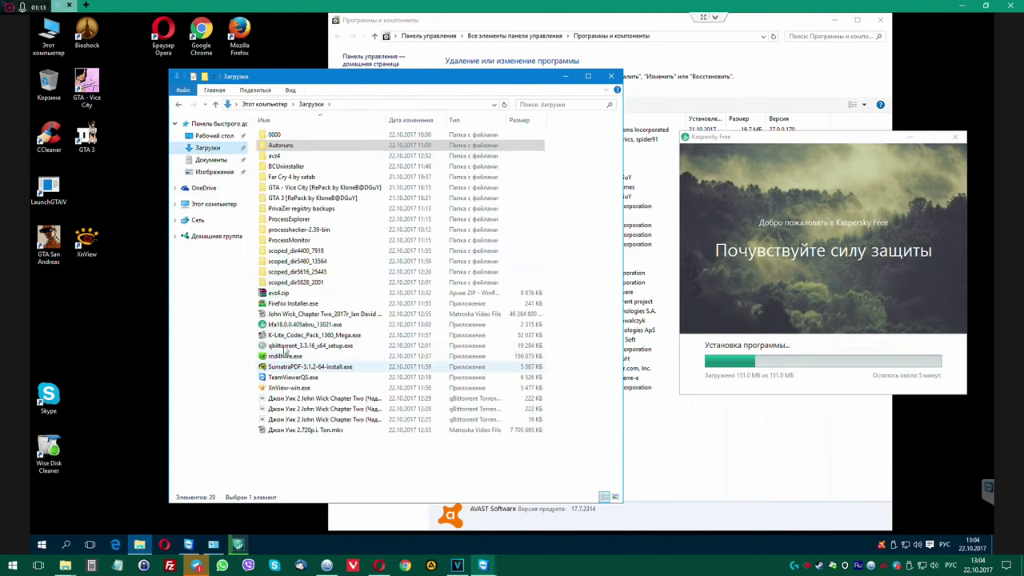
# Run the Dr.Web scanner rnd4h4re.exe with administrator rights, approving the UAC prompt.
pyautogui.click(284, 356)
pyautogui.rightClick(284, 355)
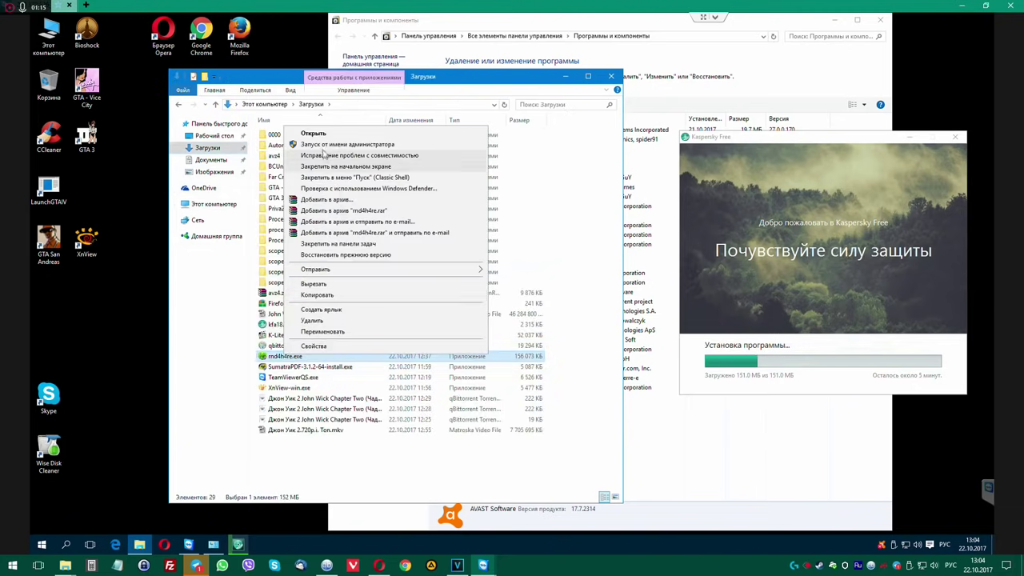
pyautogui.click(332, 155)
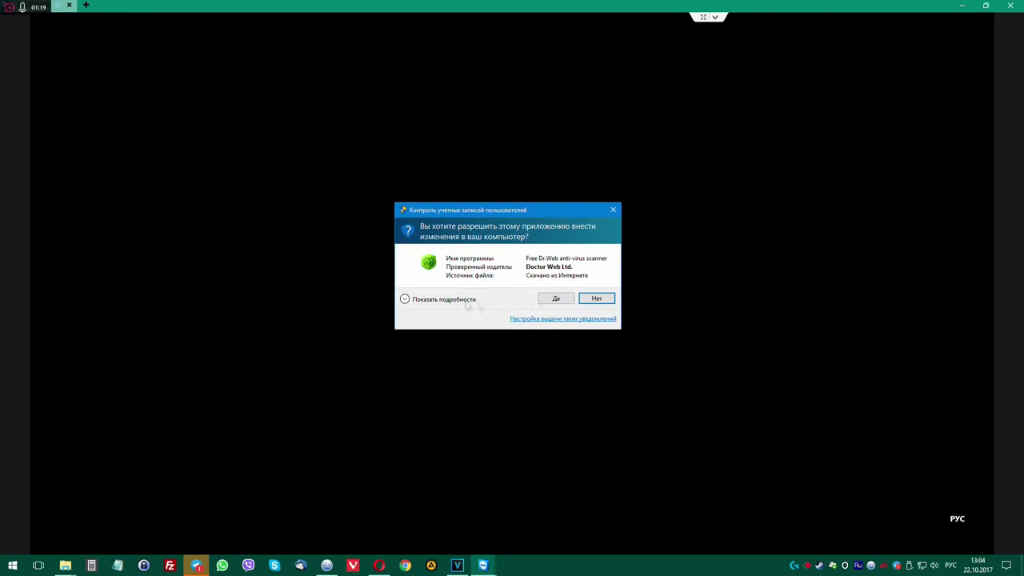
pyautogui.click(555, 298)
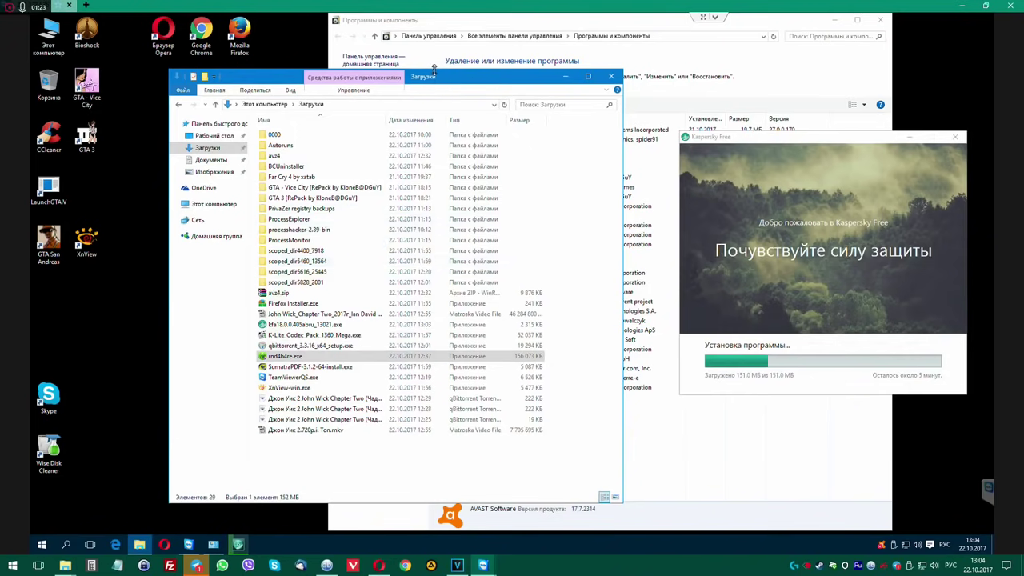
# Close the Downloads window and move the installed programs list to the upper left.
pyautogui.moveTo(436, 80); pyautogui.dragTo(349, 62)
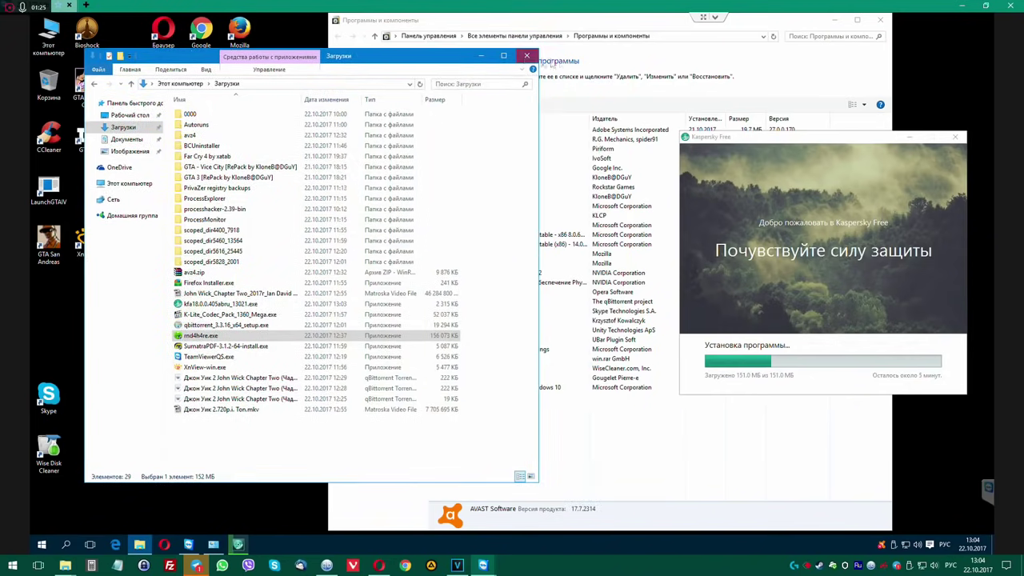
pyautogui.click(523, 61)
pyautogui.moveTo(596, 22); pyautogui.dragTo(344, 59)
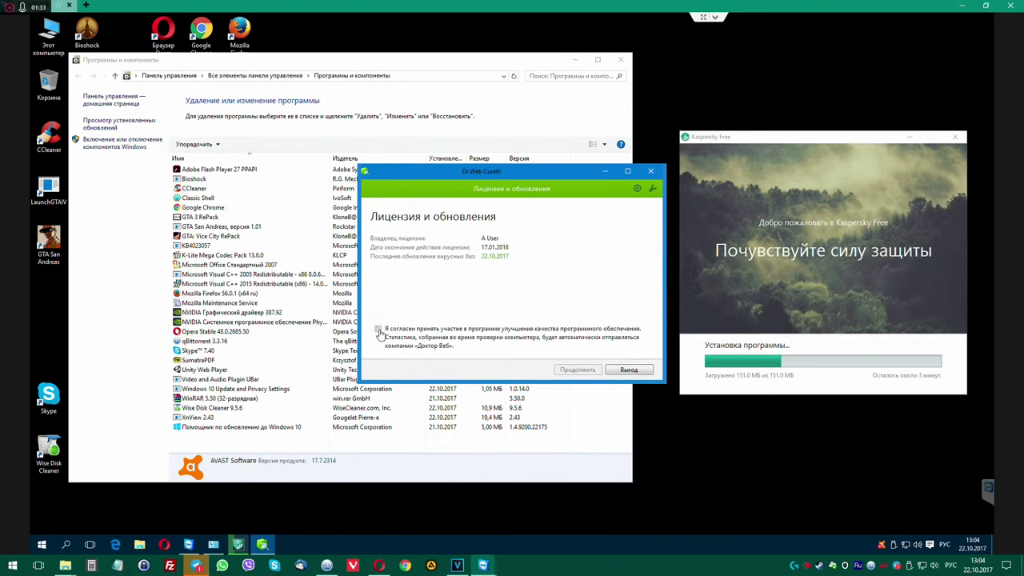
# Accept the Dr.Web CureIt! terms and start a custom scan of the selected system objects.
pyautogui.click(379, 330)
pyautogui.click(577, 370)
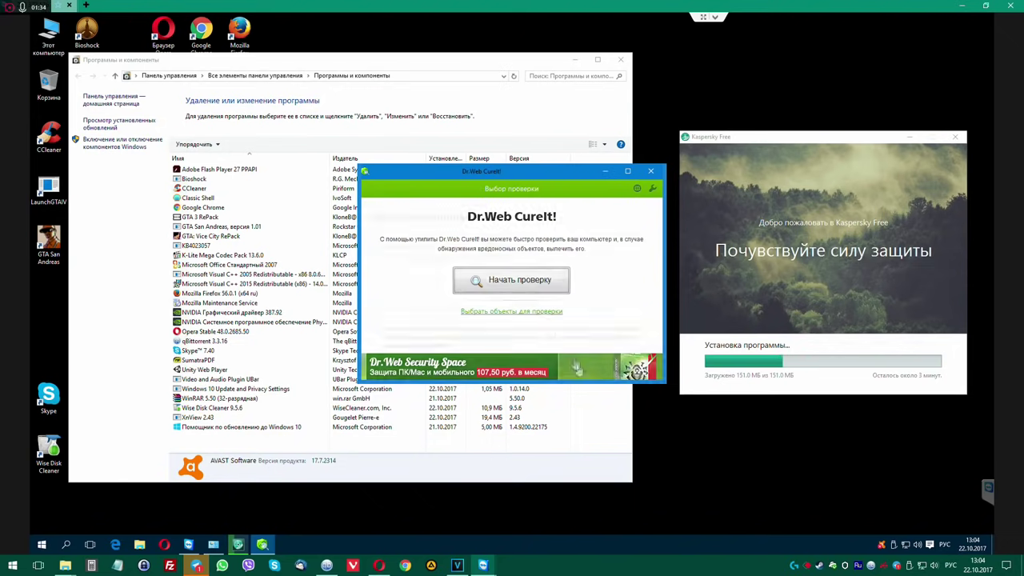
pyautogui.click(504, 311)
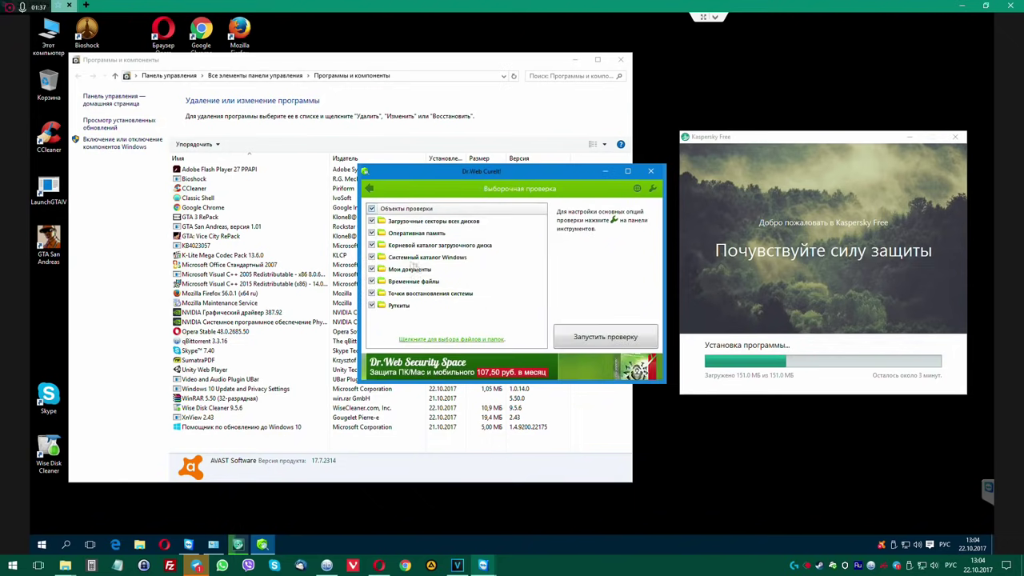
pyautogui.click(604, 338)
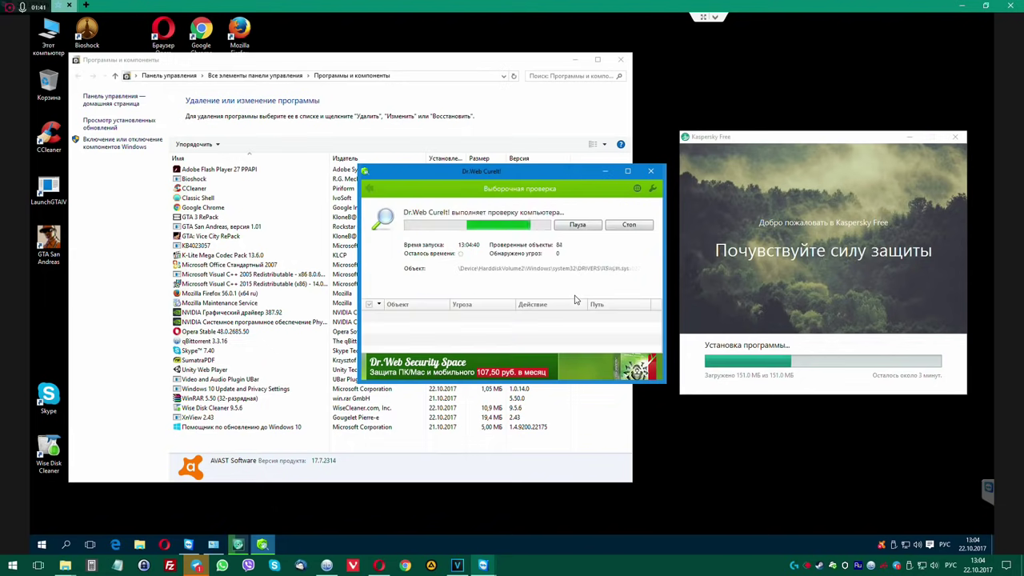
pyautogui.moveTo(520, 170); pyautogui.dragTo(689, 85)
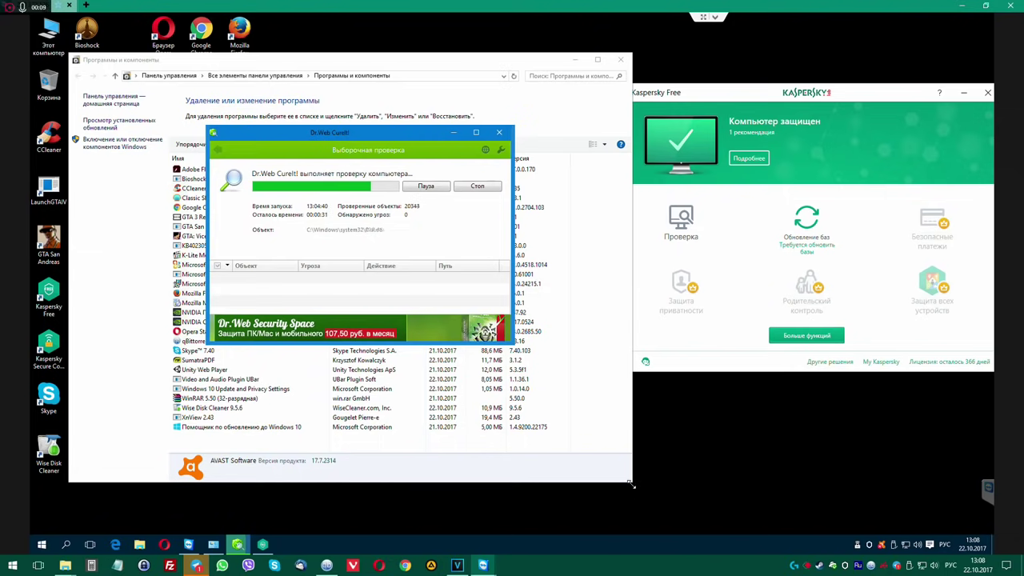
# Arrange the windows, review Kaspersky's protection recommendation details, and open Kaspersky's Settings.
pyautogui.moveTo(631, 483); pyautogui.dragTo(379, 500)
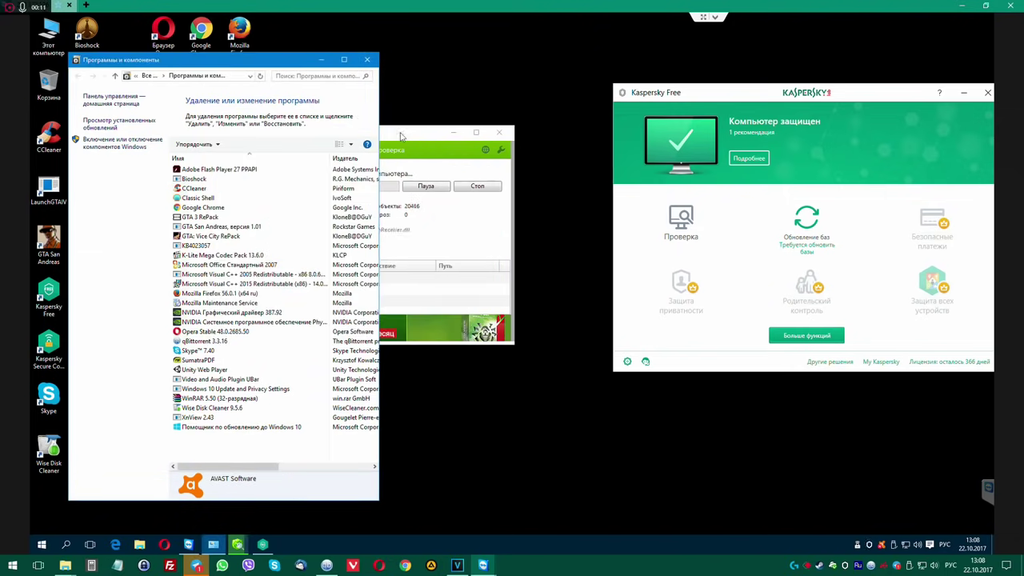
pyautogui.moveTo(402, 136); pyautogui.dragTo(458, 122)
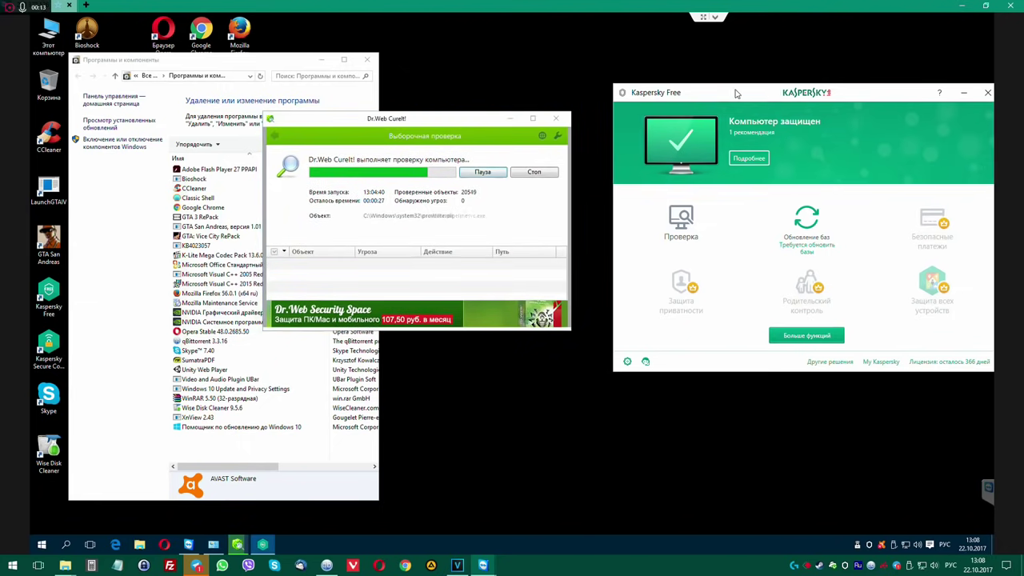
pyautogui.moveTo(735, 94); pyautogui.dragTo(709, 94)
pyautogui.click(722, 158)
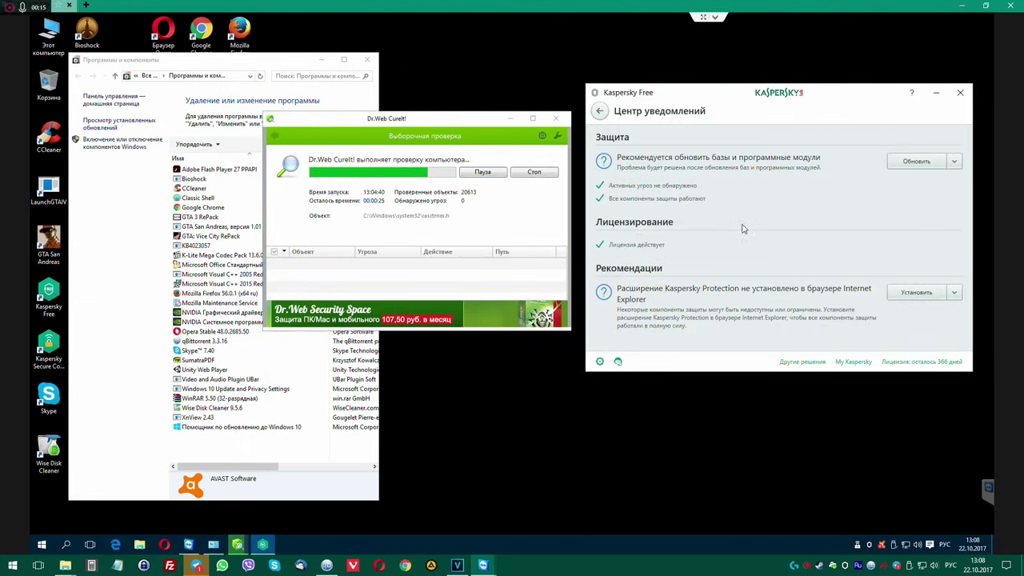
pyautogui.click(601, 114)
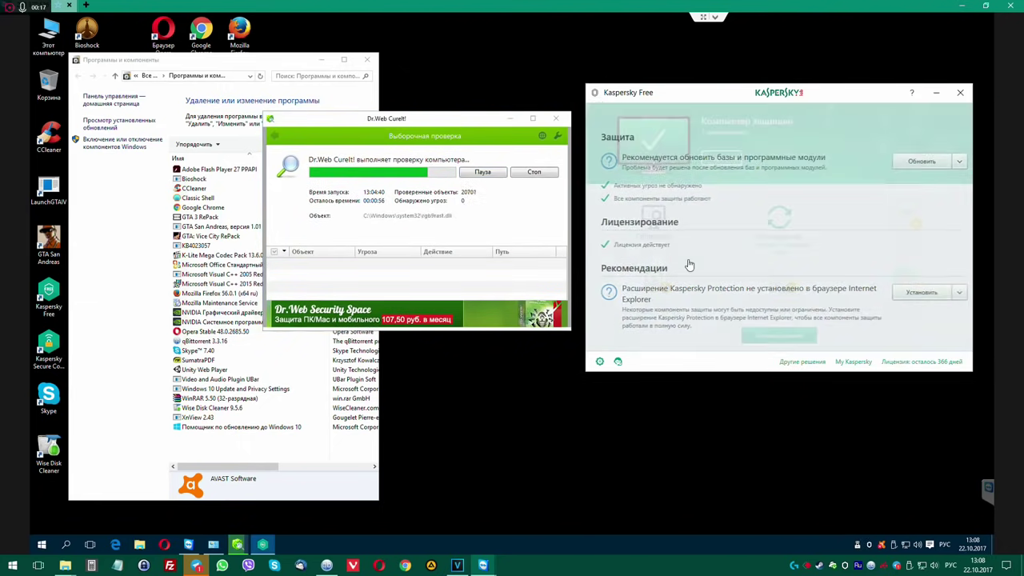
pyautogui.click(599, 362)
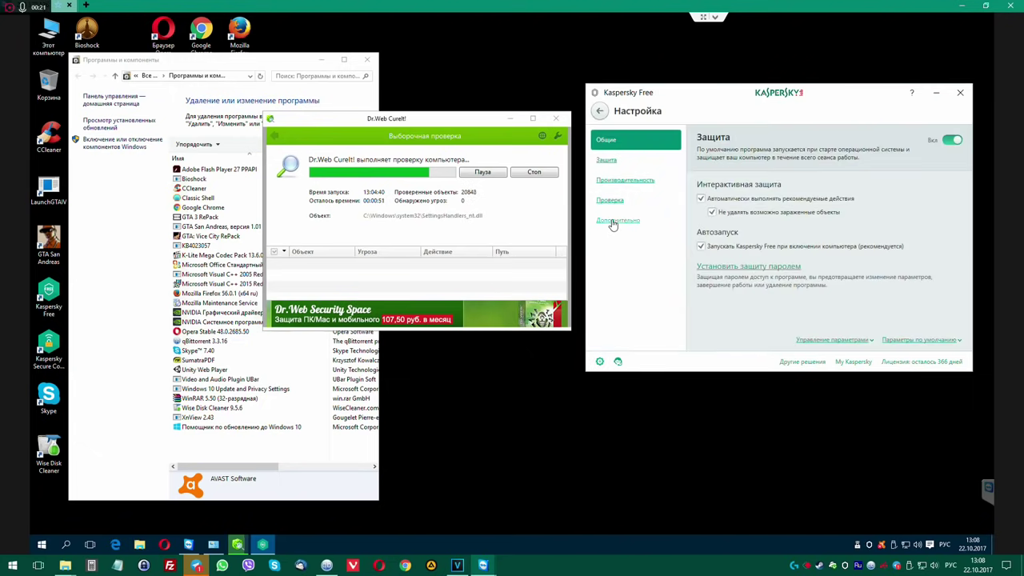
# Review Kaspersky's Scan settings and the Threats and Exclusions page under Advanced.
pyautogui.click(610, 206)
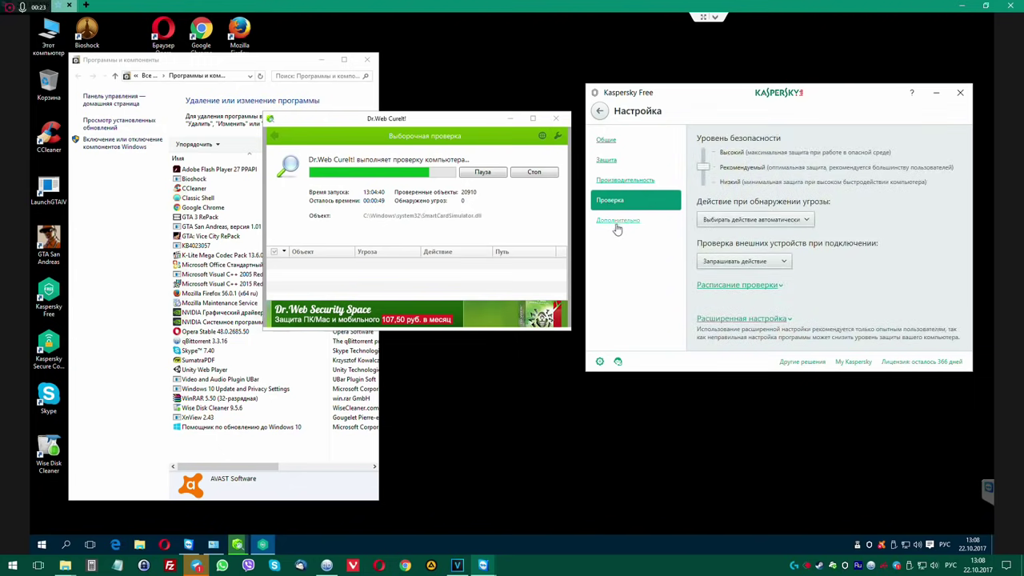
pyautogui.click(617, 224)
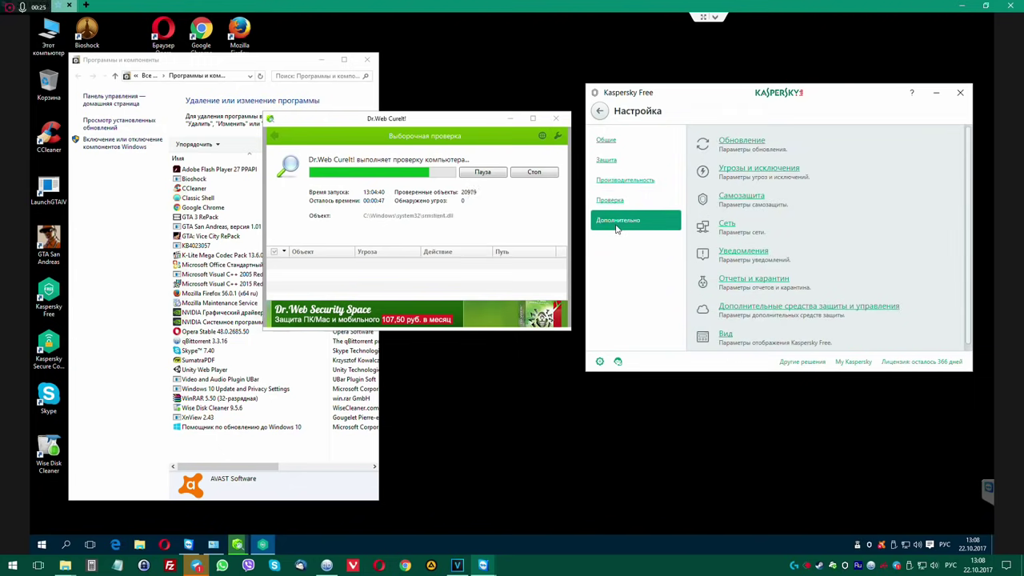
pyautogui.click(744, 168)
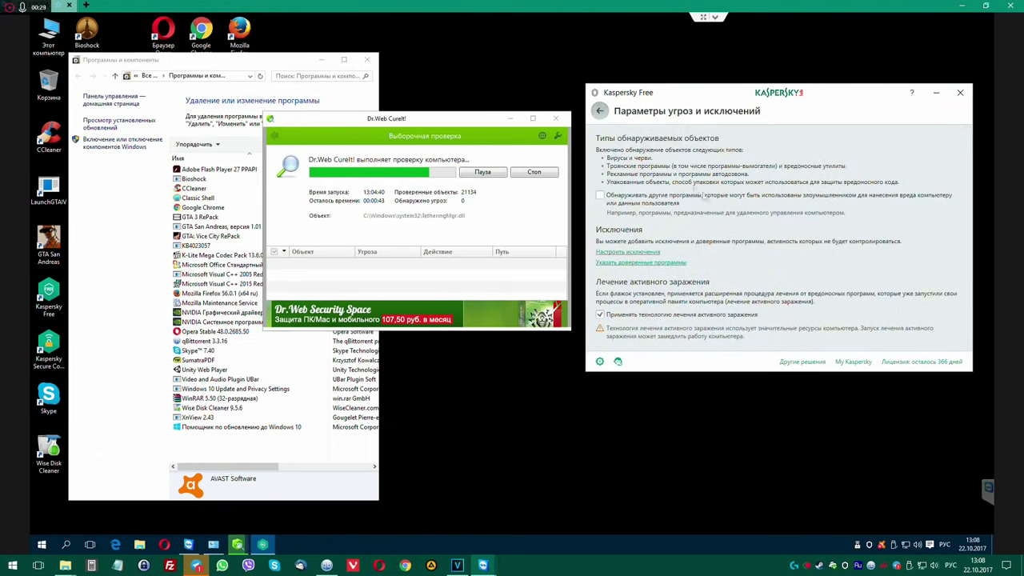
pyautogui.click(599, 111)
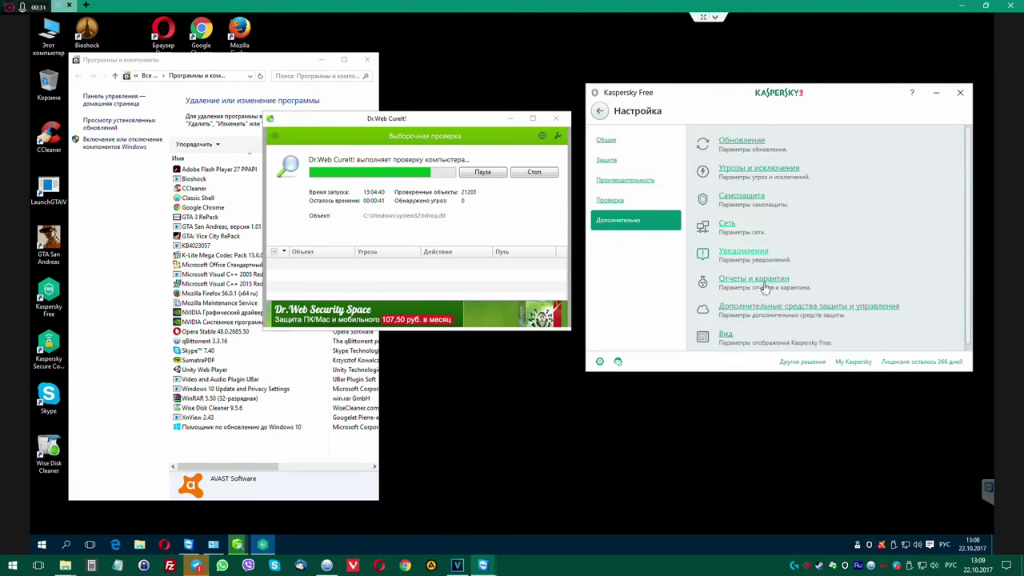
# Review the Reports and Quarantine and Self-Defense settings, then show the Protection components.
pyautogui.click(828, 278)
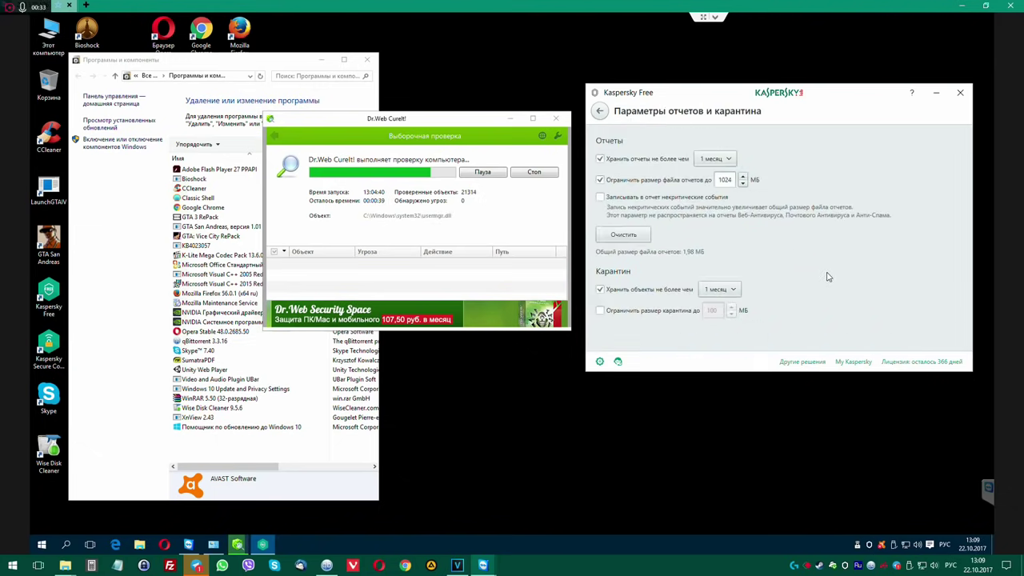
pyautogui.click(600, 111)
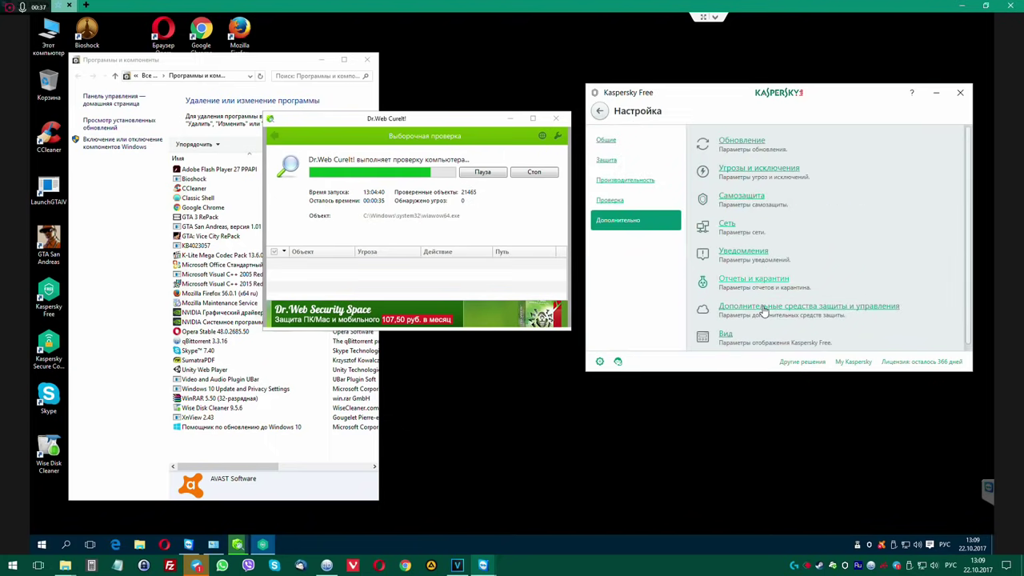
pyautogui.scroll(-1, 765, 309)
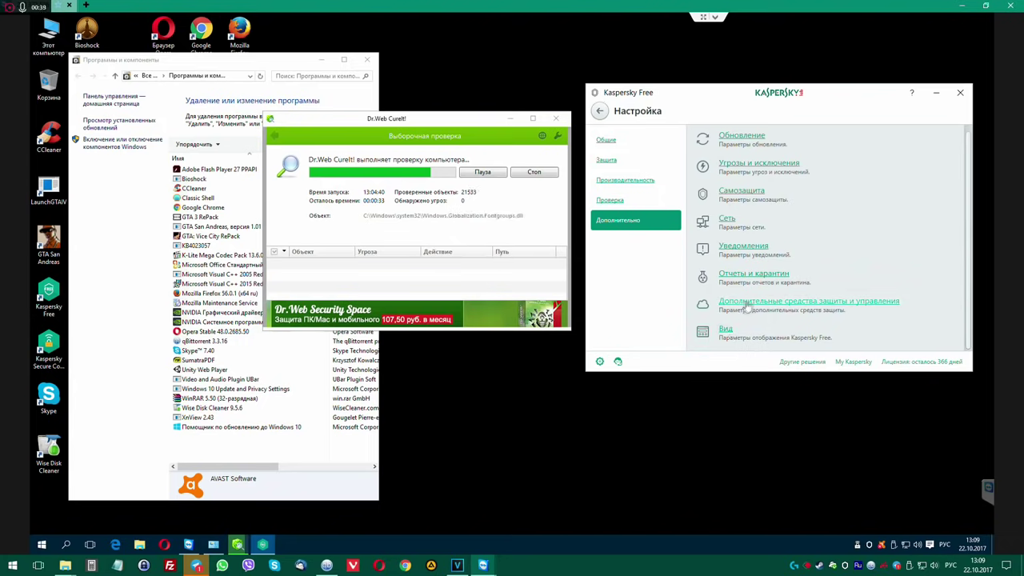
pyautogui.scroll(1, 733, 152)
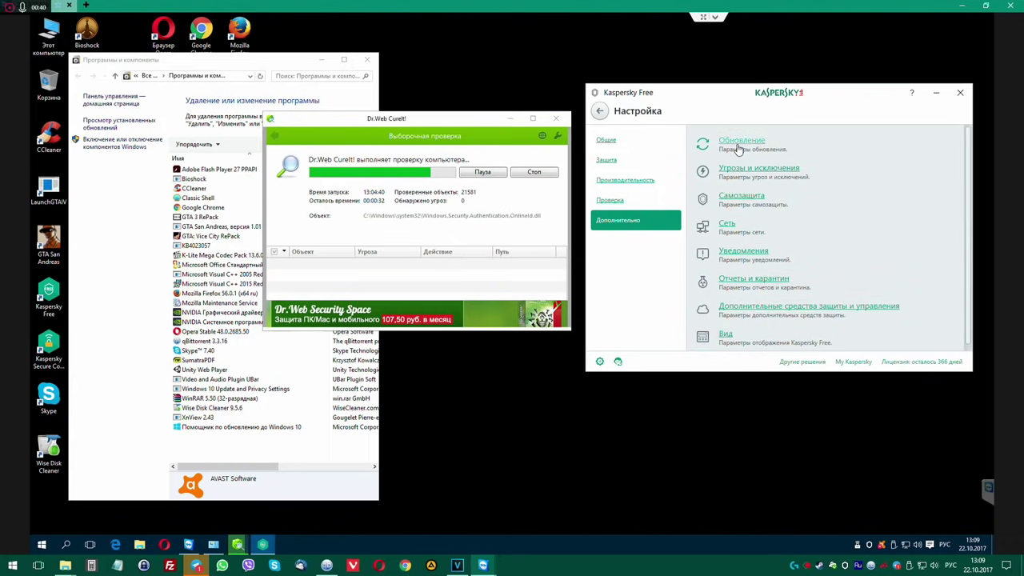
pyautogui.click(742, 198)
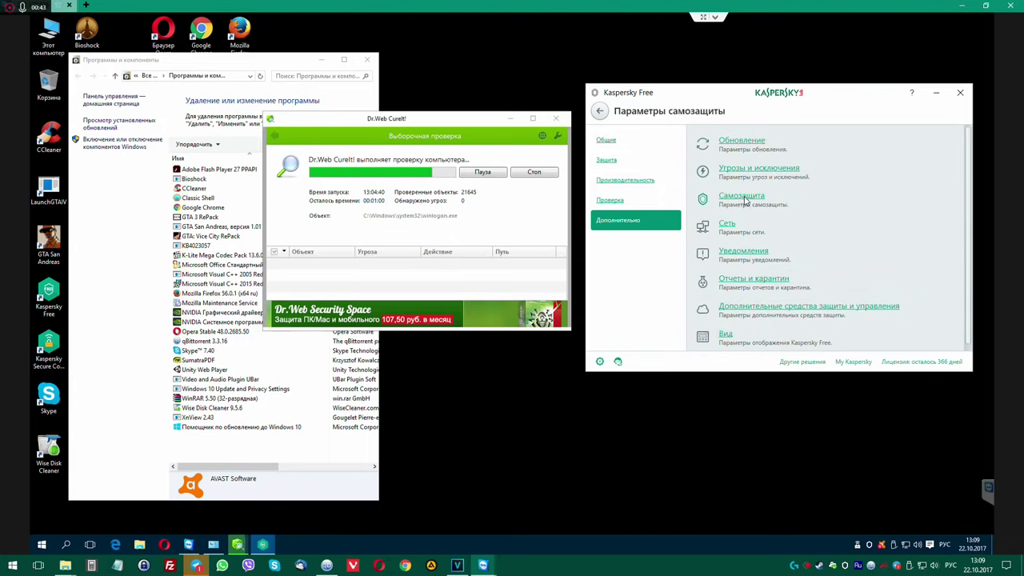
pyautogui.click(599, 110)
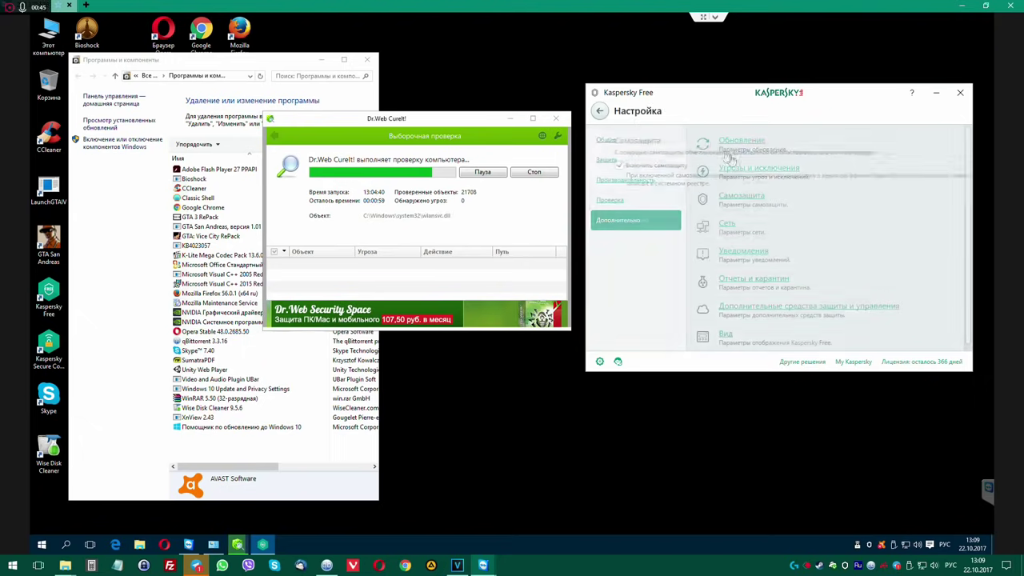
pyautogui.click(612, 160)
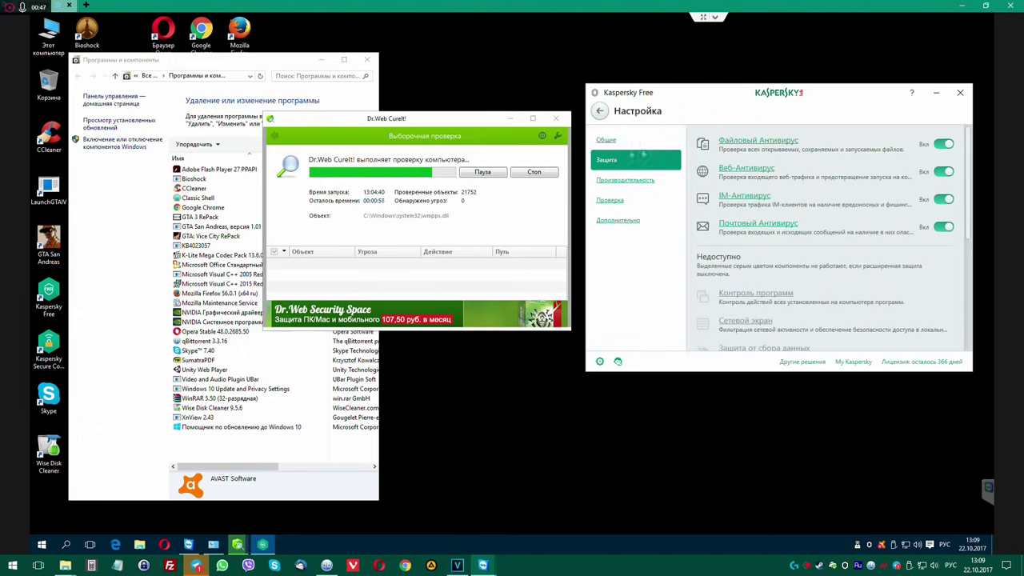
pyautogui.click(750, 140)
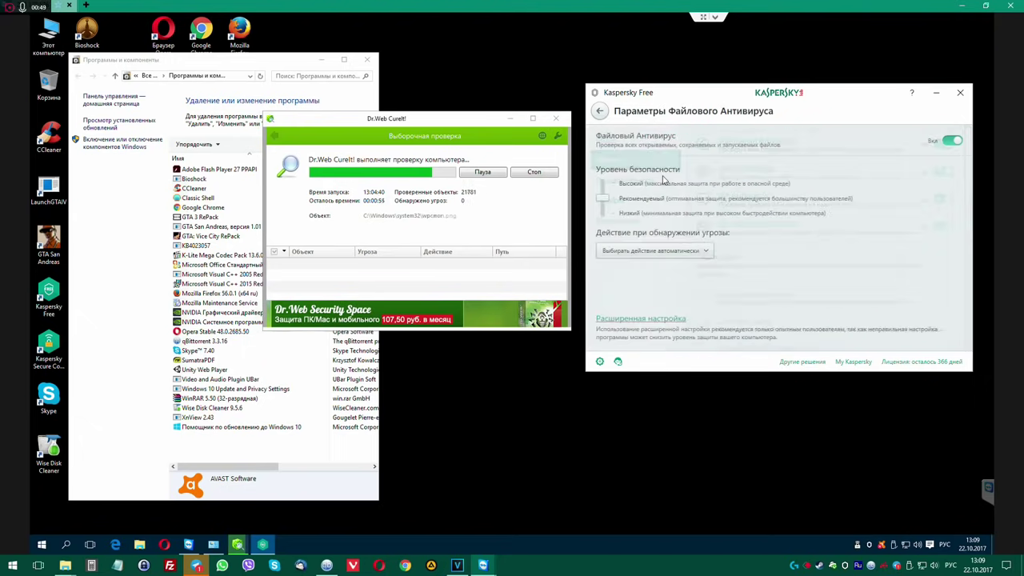
pyautogui.click(681, 319)
pyautogui.scroll(-5, 726, 295)
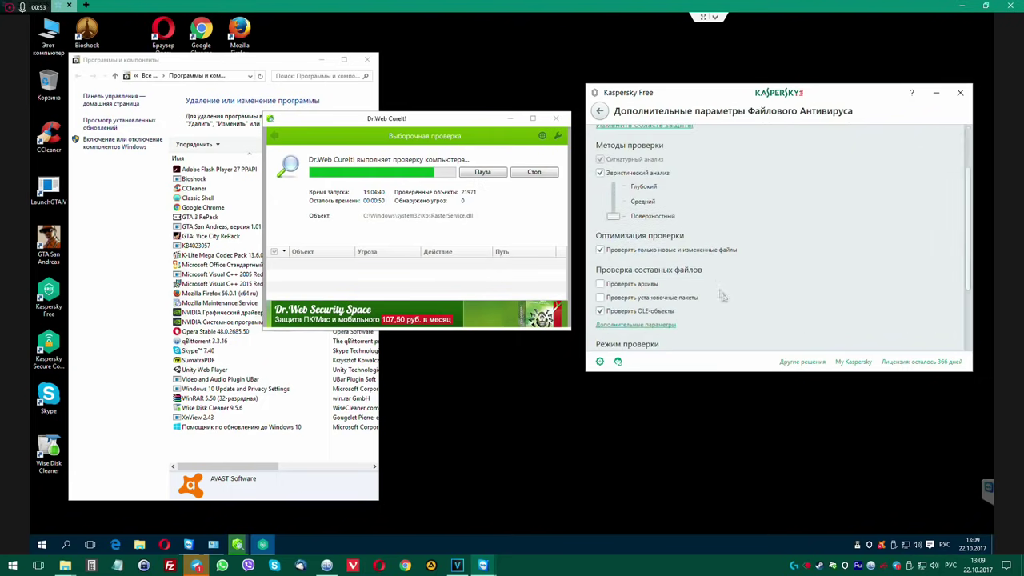
pyautogui.scroll(-1, 670, 210)
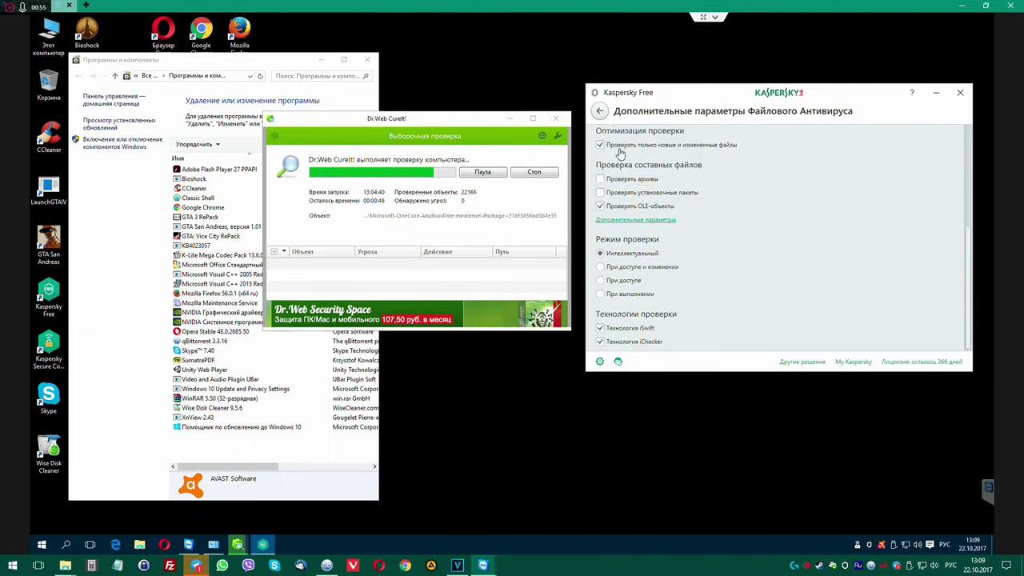
pyautogui.click(600, 112)
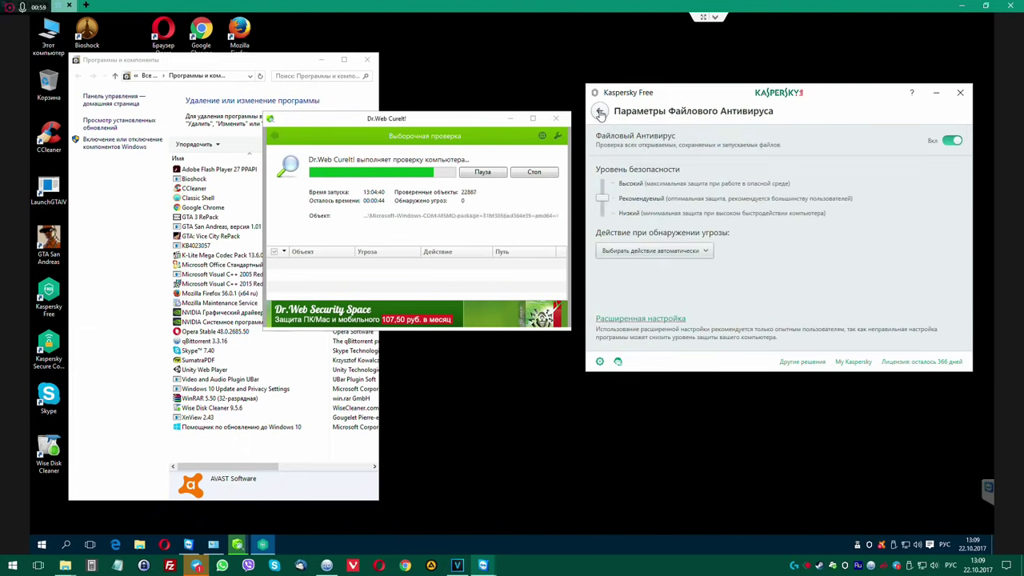
pyautogui.click(600, 113)
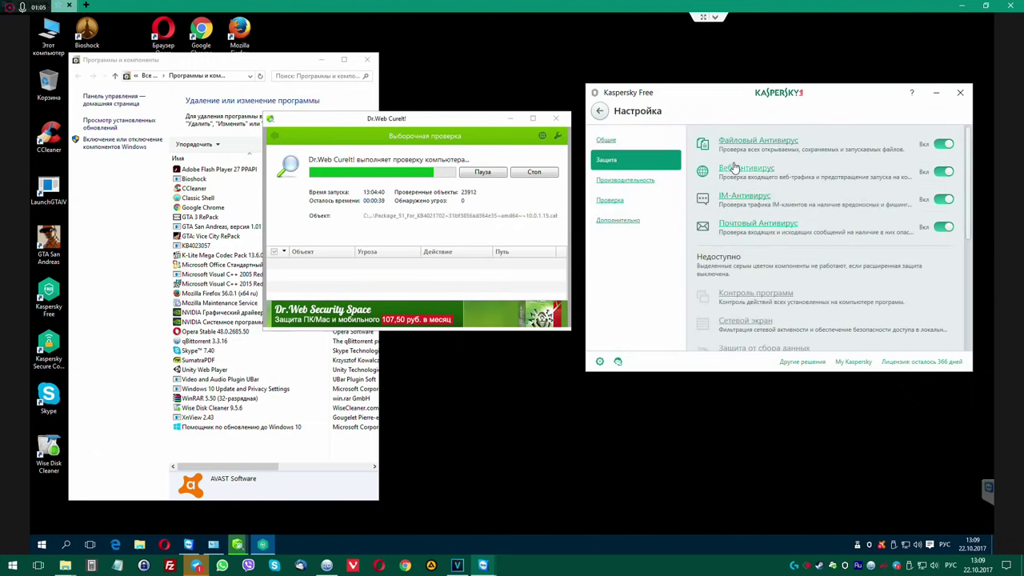
# In Reports and Quarantine, keep report retention at 1 month.
pyautogui.click(626, 181)
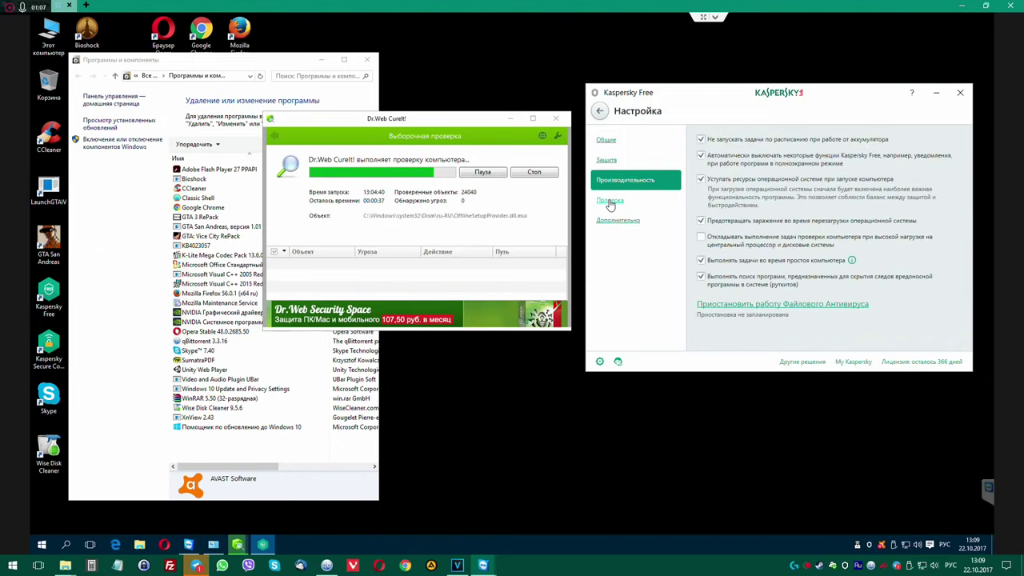
pyautogui.click(609, 200)
pyautogui.click(609, 222)
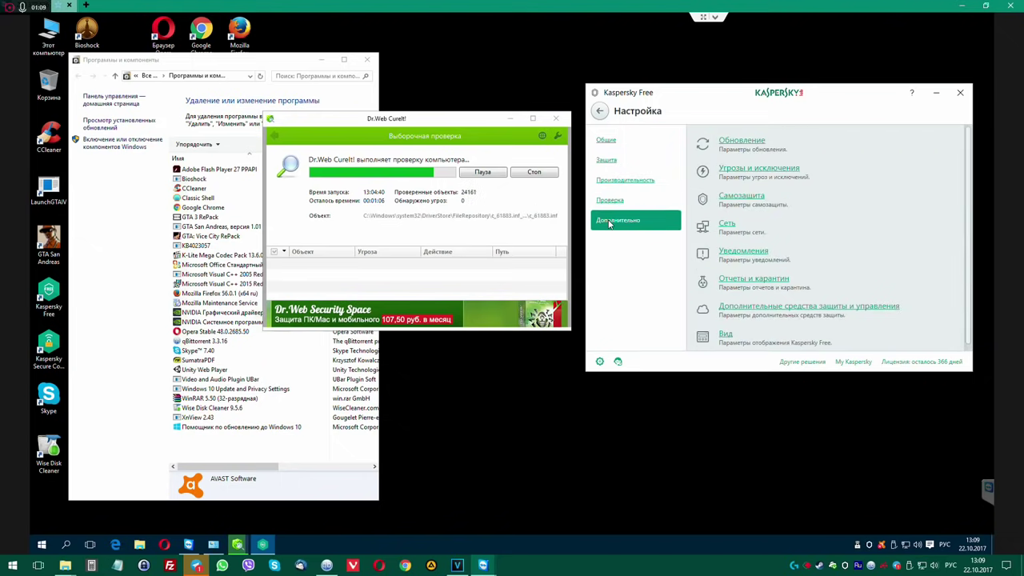
pyautogui.click(753, 280)
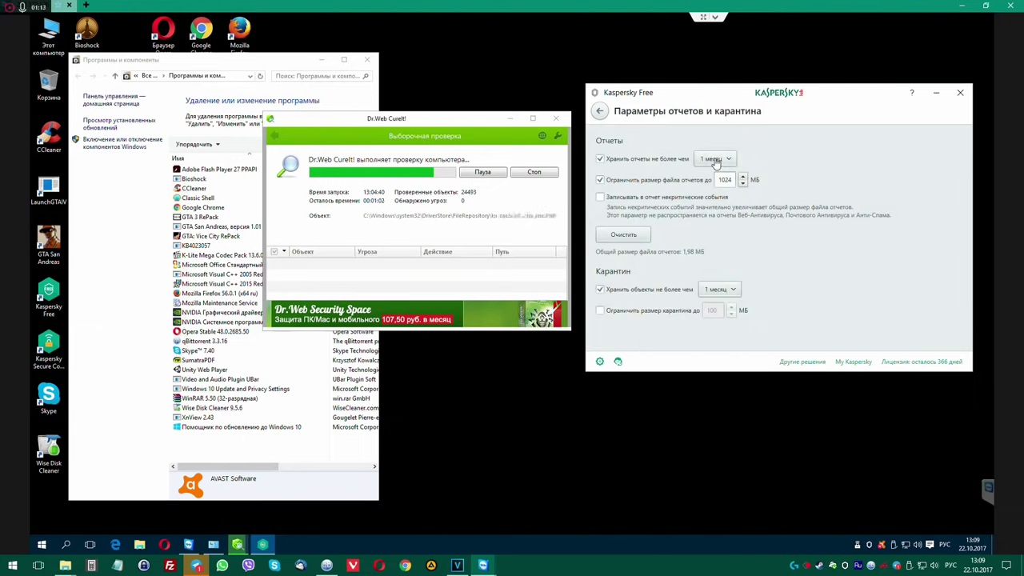
pyautogui.click(715, 160)
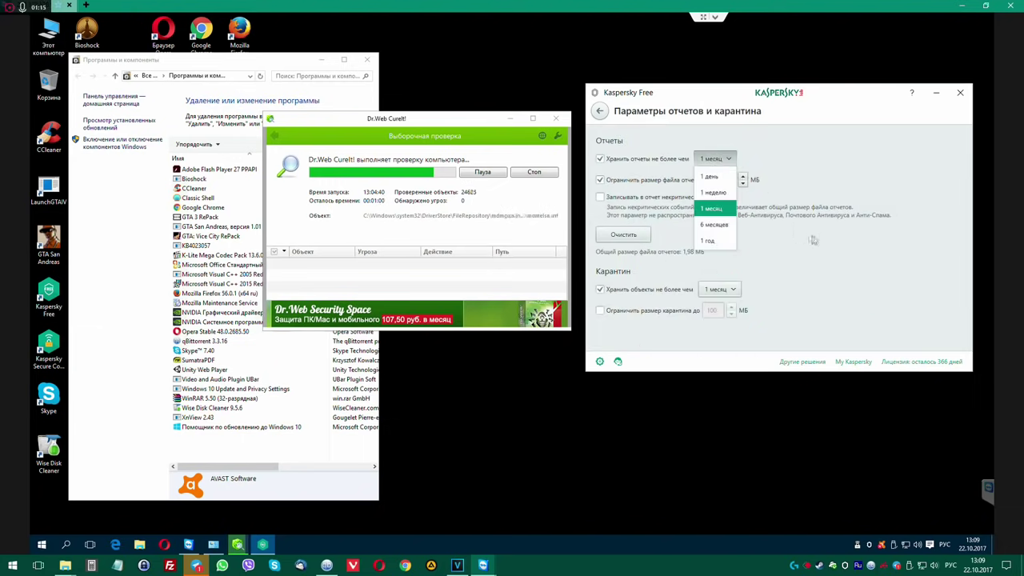
pyautogui.click(717, 210)
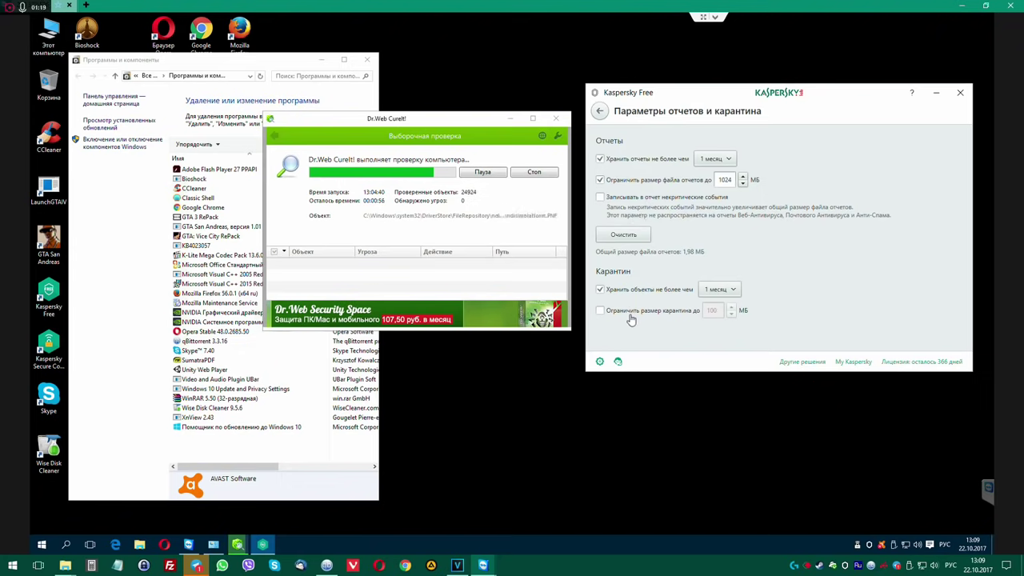
pyautogui.click(602, 113)
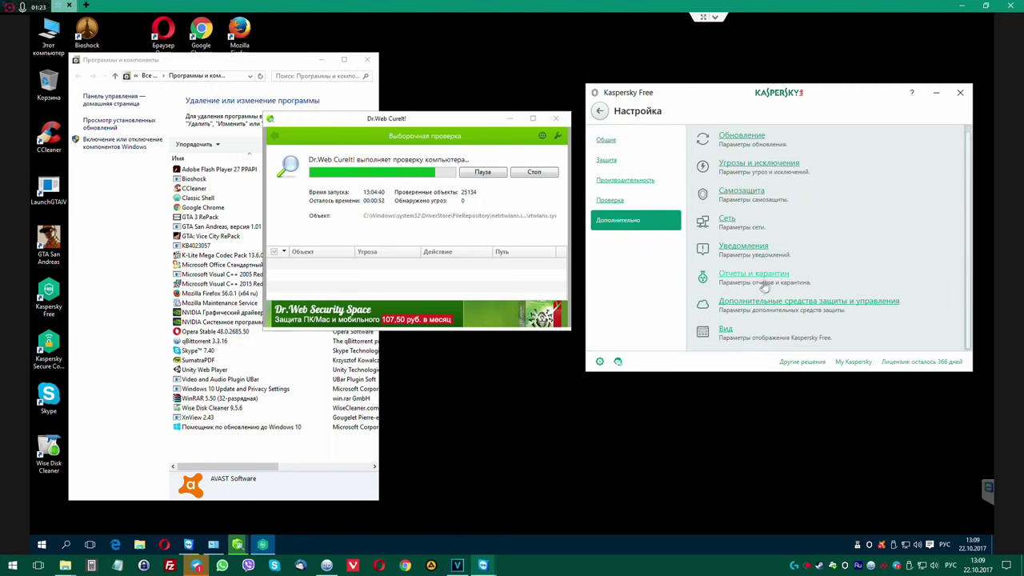
# Review the Scan, Performance, Protection and General sections, then check notifications from the main screen.
pyautogui.click(612, 201)
pyautogui.click(614, 181)
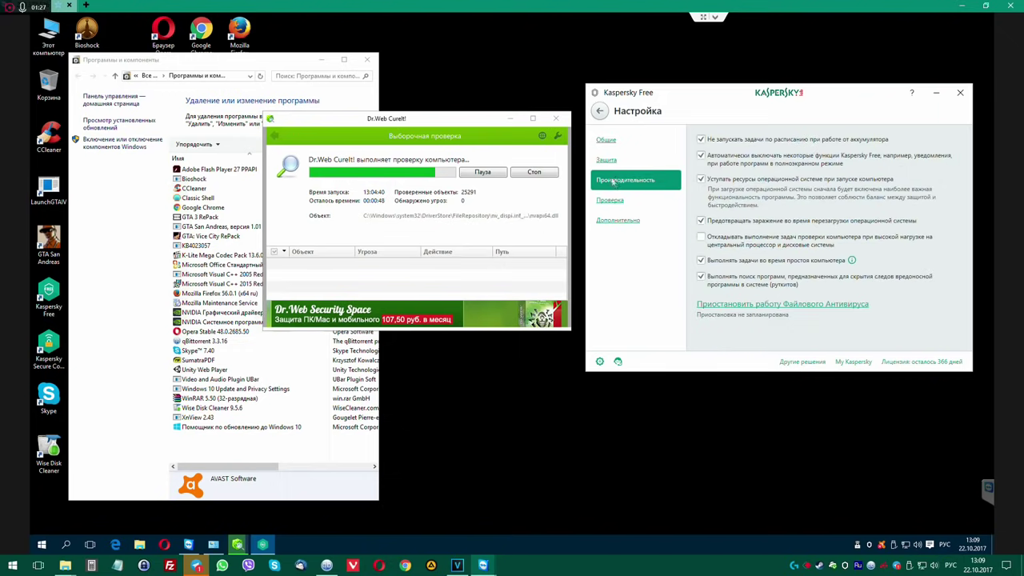
pyautogui.click(613, 161)
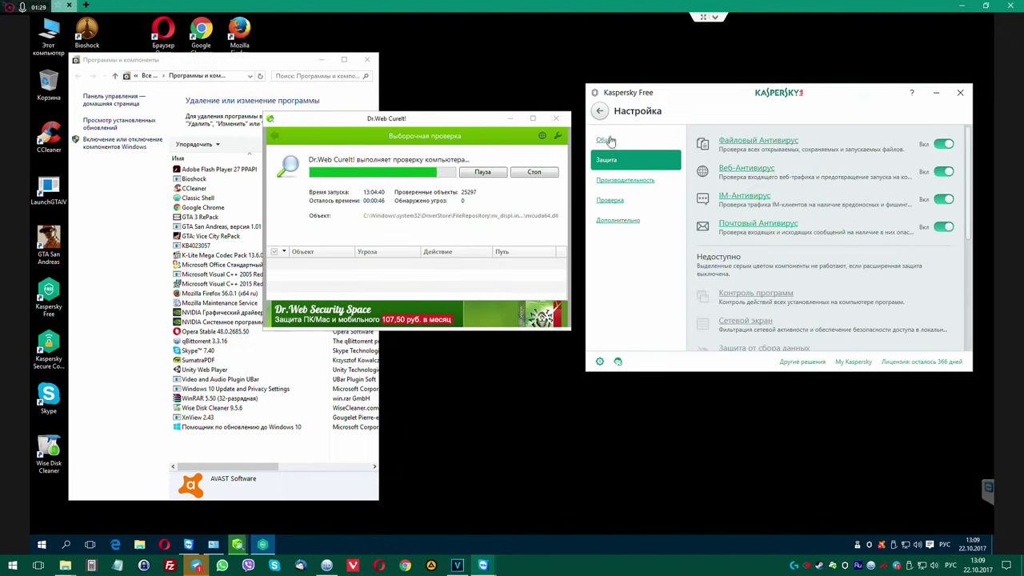
pyautogui.click(607, 139)
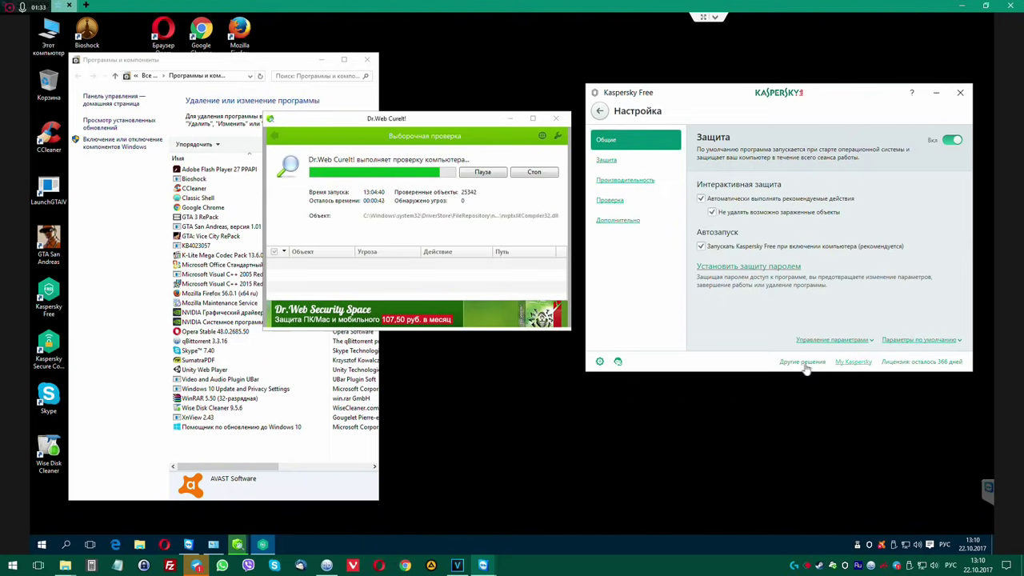
pyautogui.click(602, 113)
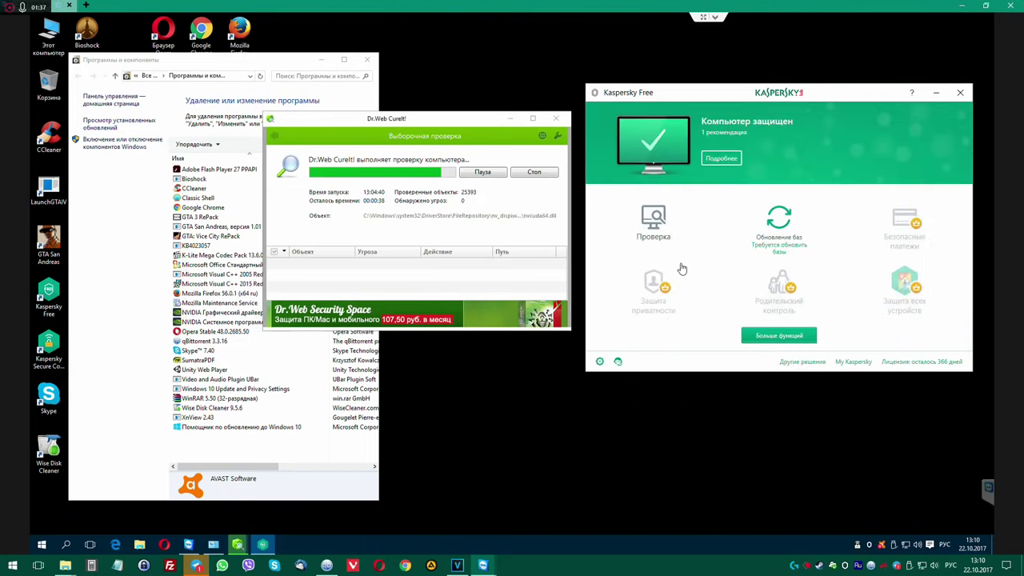
pyautogui.click(721, 158)
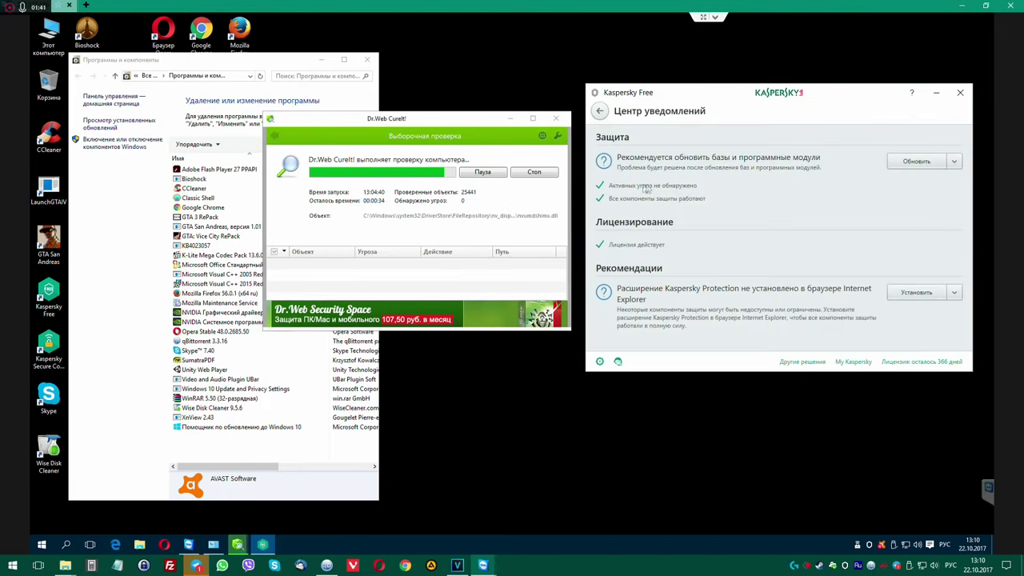
pyautogui.click(599, 112)
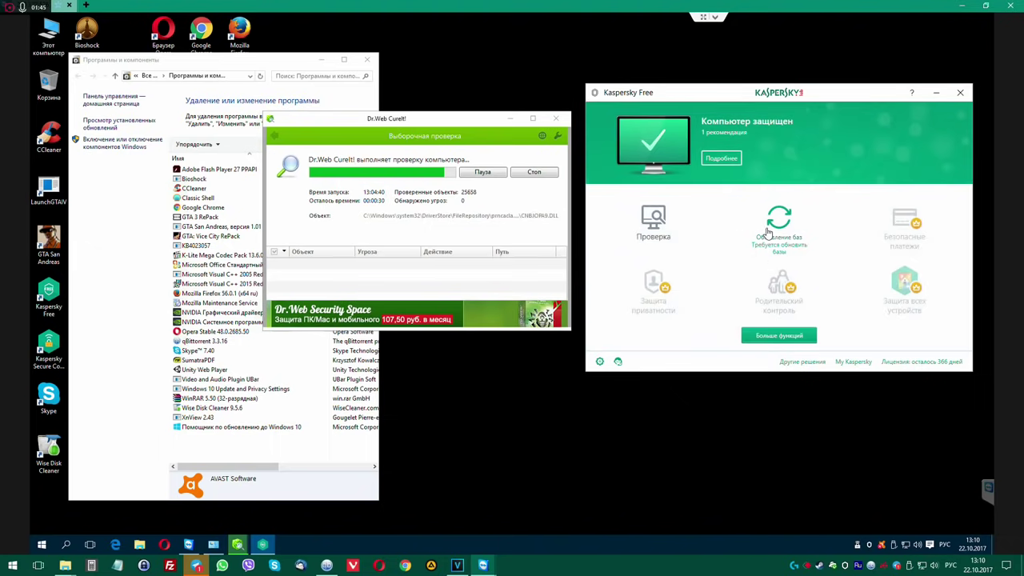
# Start the antivirus database update and open the detailed report on the detected Temp file.
pyautogui.click(766, 232)
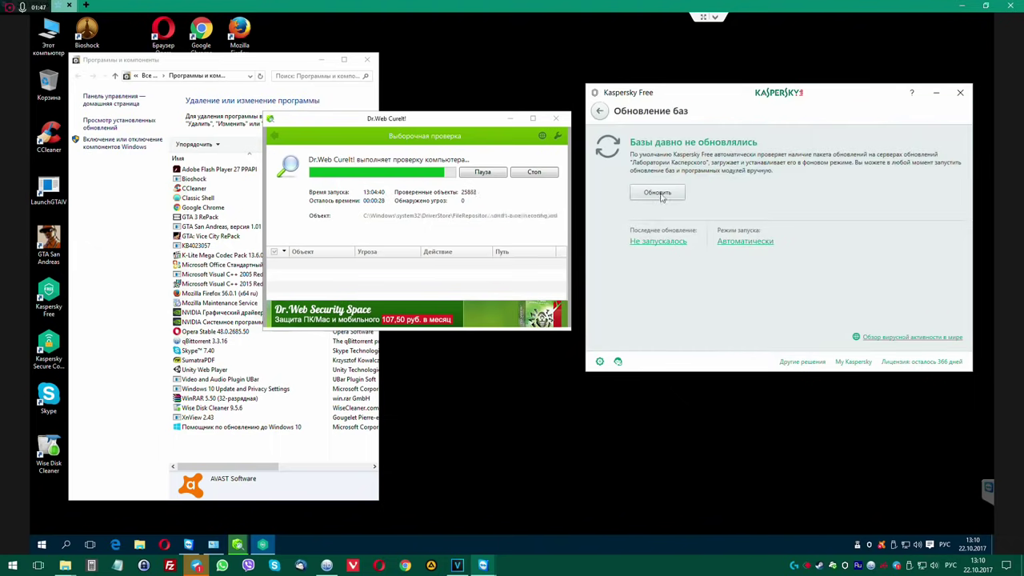
pyautogui.click(659, 194)
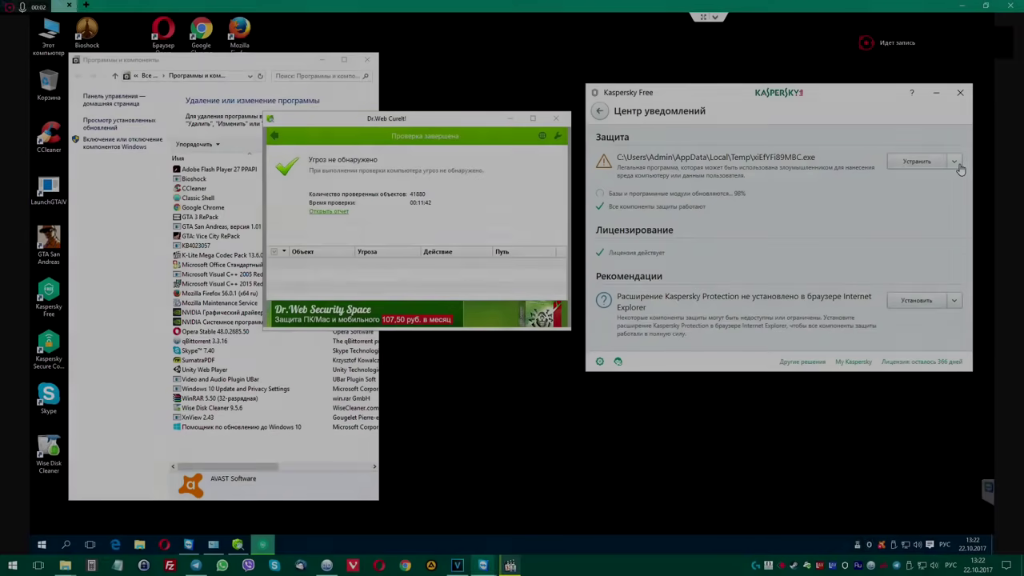
pyautogui.click(954, 162)
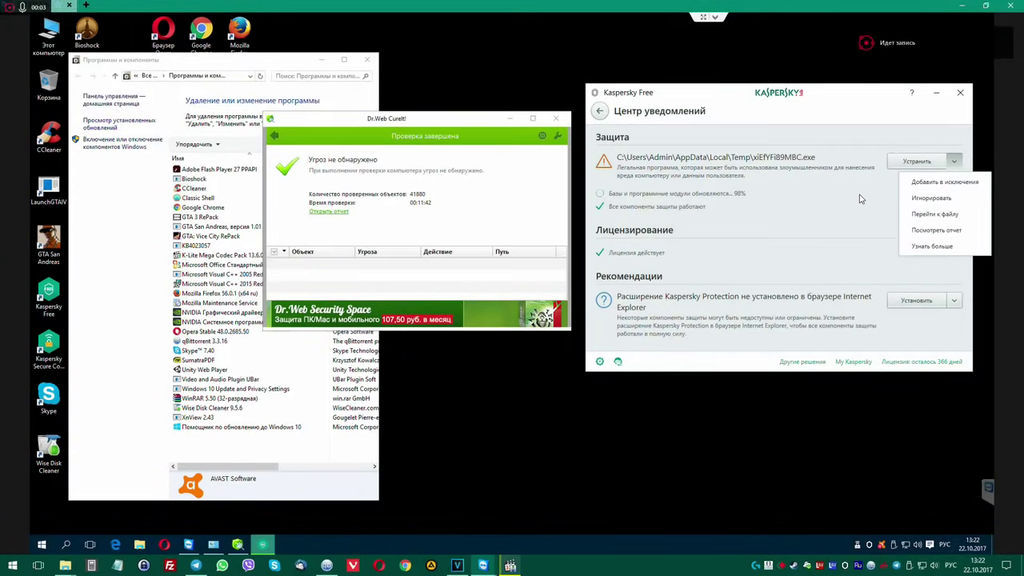
pyautogui.click(930, 230)
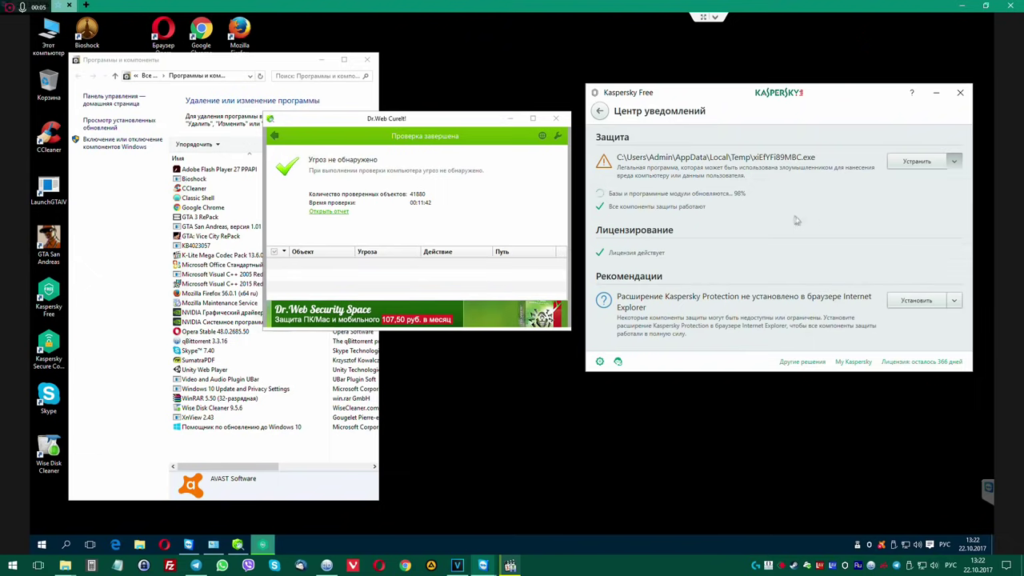
pyautogui.moveTo(522, 126); pyautogui.dragTo(315, 79)
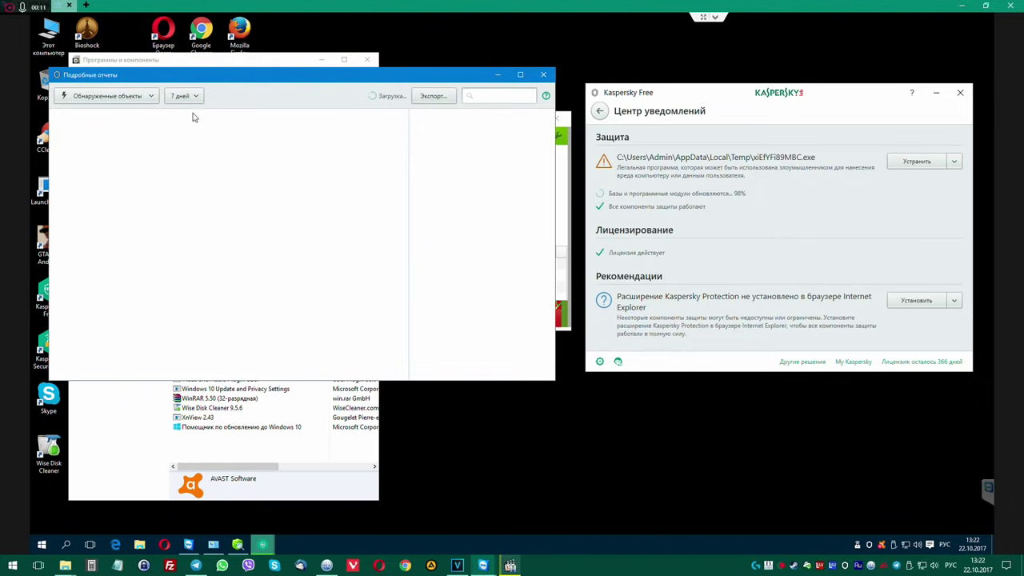
# Delete xiEfYFi89MBC.exe via Neutralize, then check the report's event types and time period.
pyautogui.moveTo(326, 80); pyautogui.dragTo(339, 77)
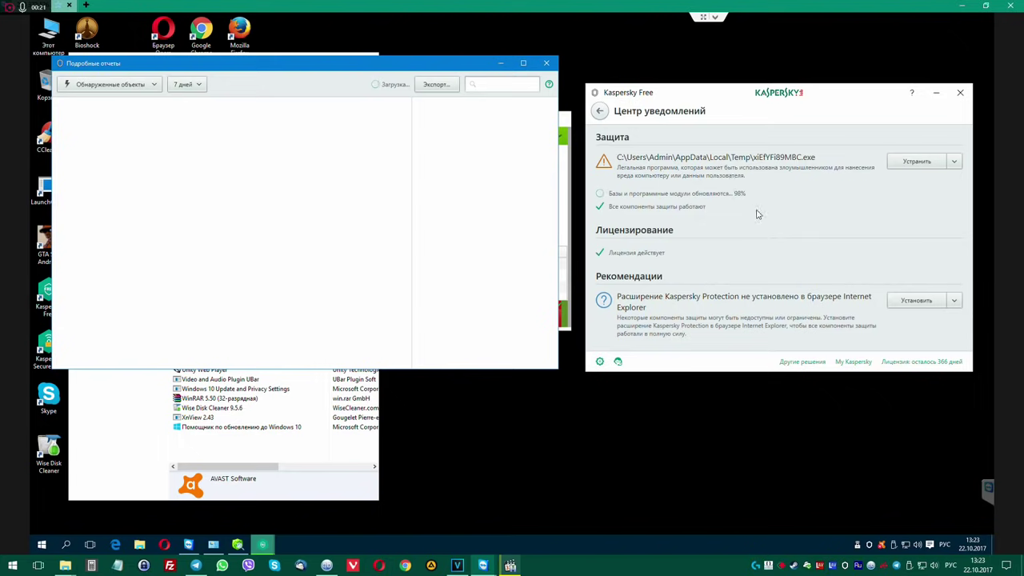
pyautogui.click(912, 162)
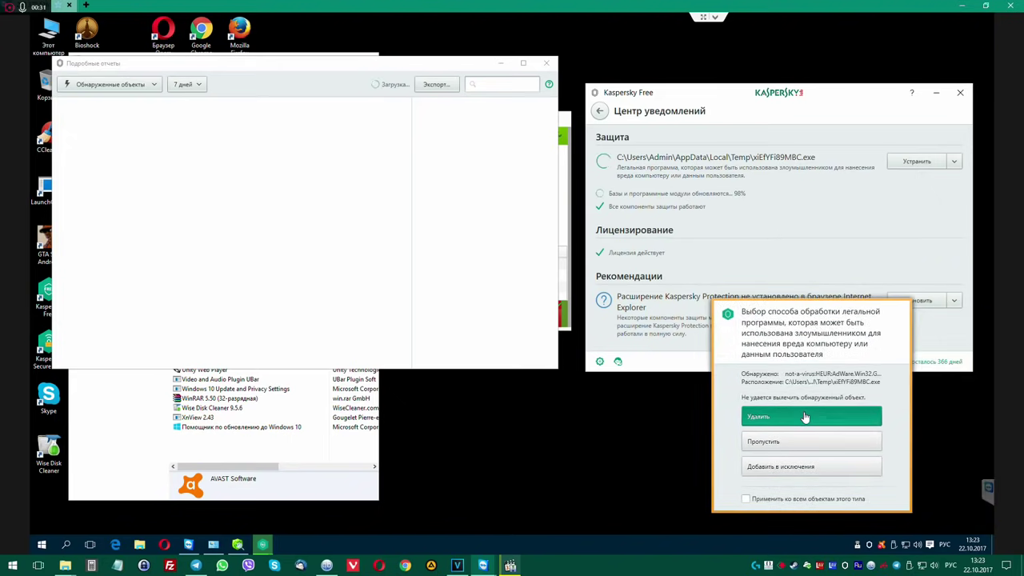
pyautogui.click(804, 416)
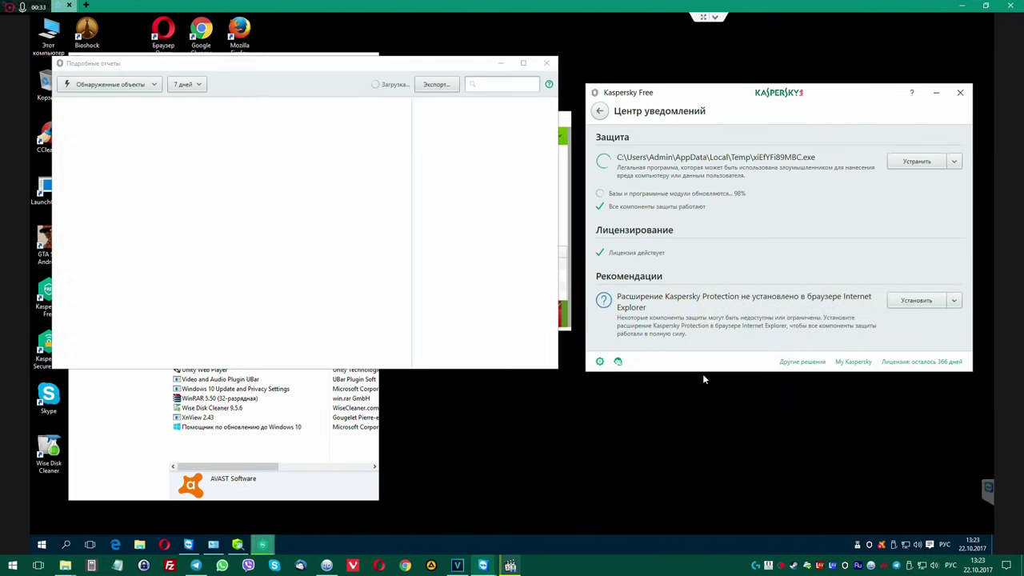
pyautogui.click(120, 85)
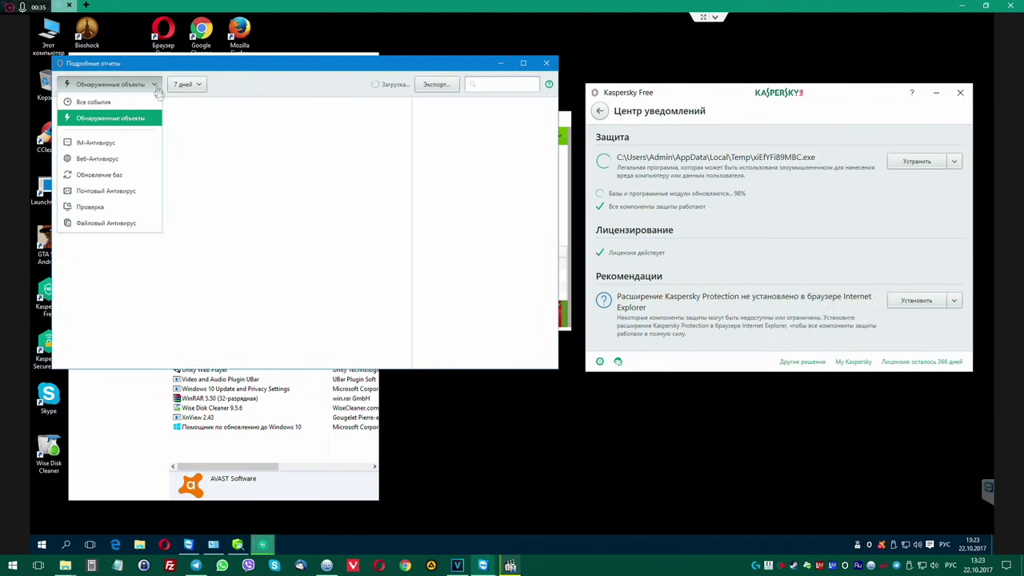
pyautogui.click(201, 90)
pyautogui.click(187, 116)
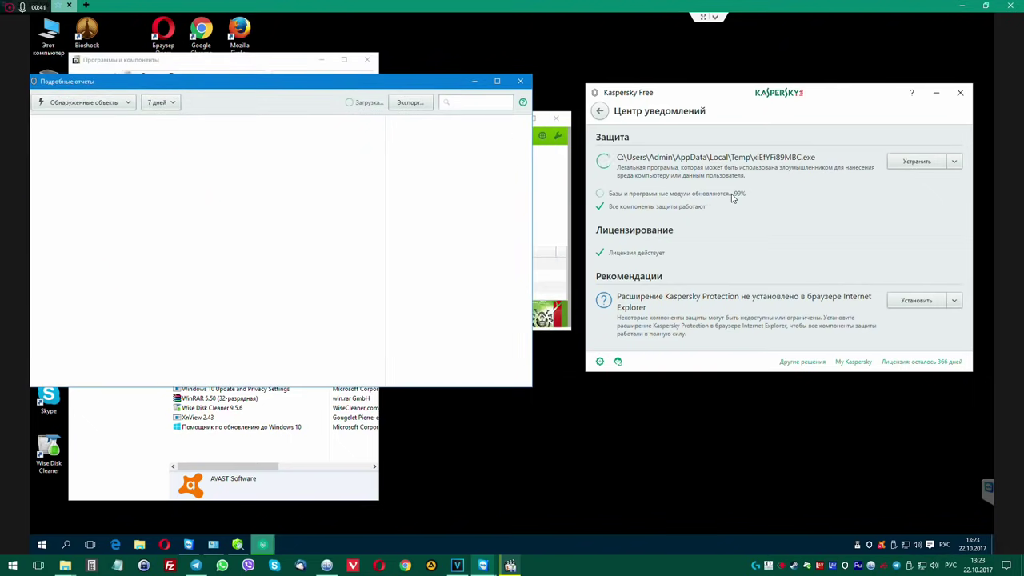
# Reposition the Dr.Web CureIt! and Kaspersky windows and restore Dr.Web, then open Start.
pyautogui.click(559, 198)
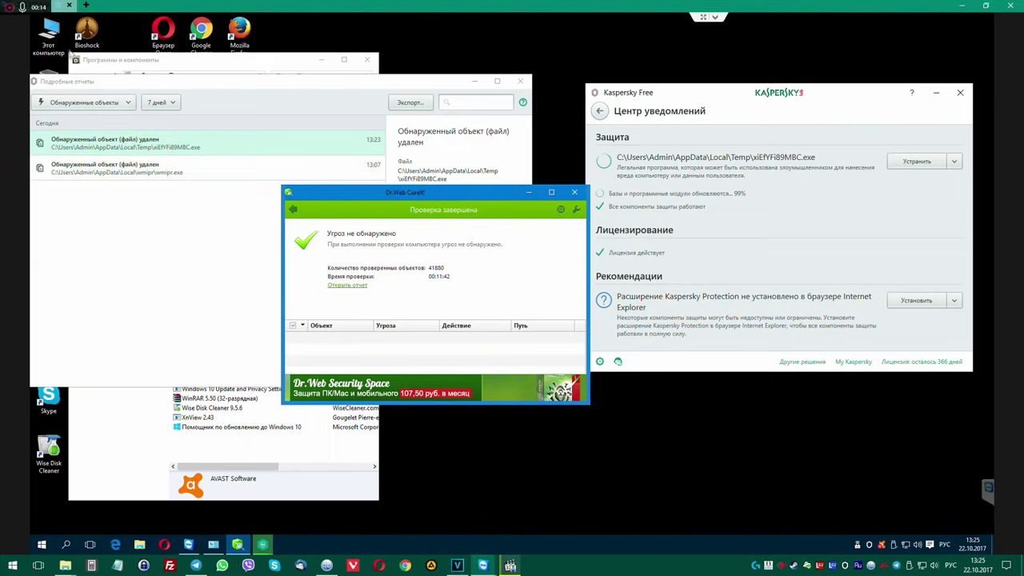
pyautogui.moveTo(397, 192); pyautogui.dragTo(478, 245)
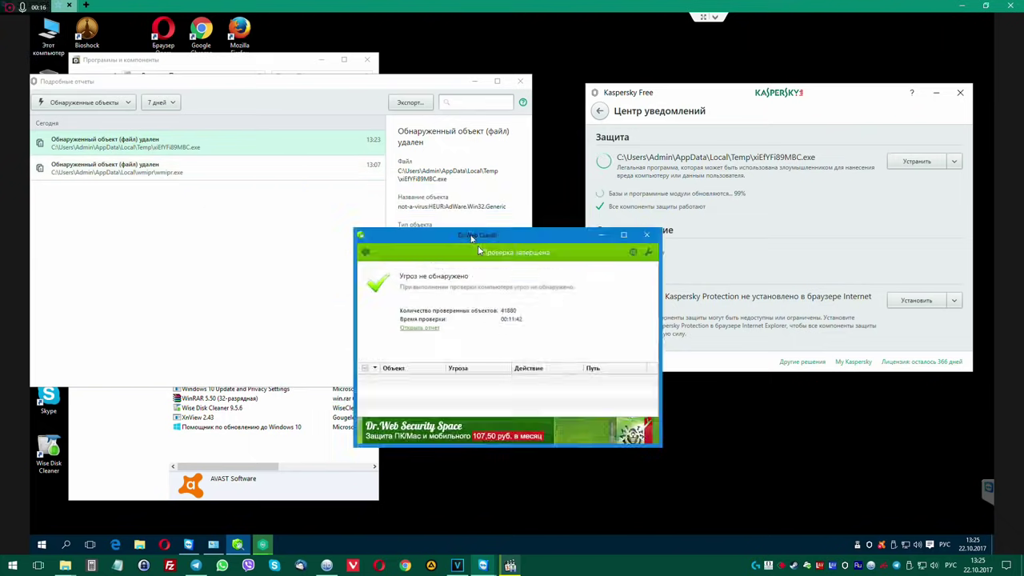
pyautogui.moveTo(740, 86); pyautogui.dragTo(755, 65)
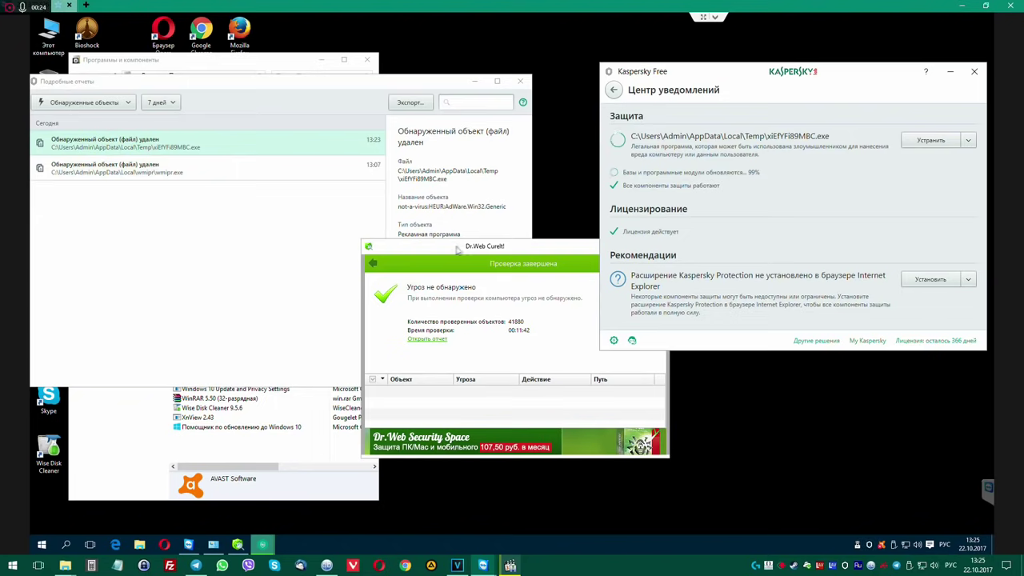
pyautogui.doubleClick(475, 249)
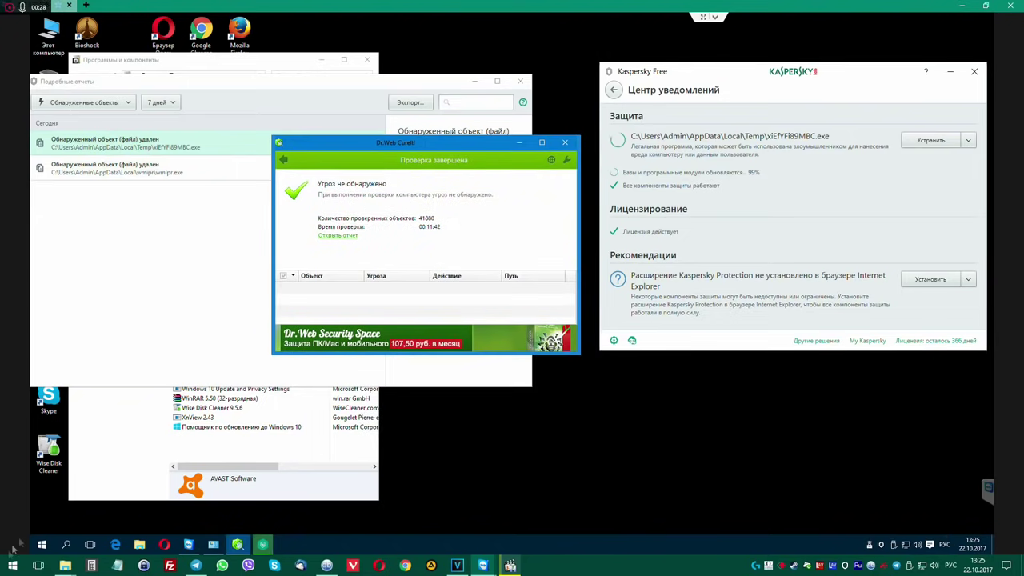
pyautogui.click(42, 544)
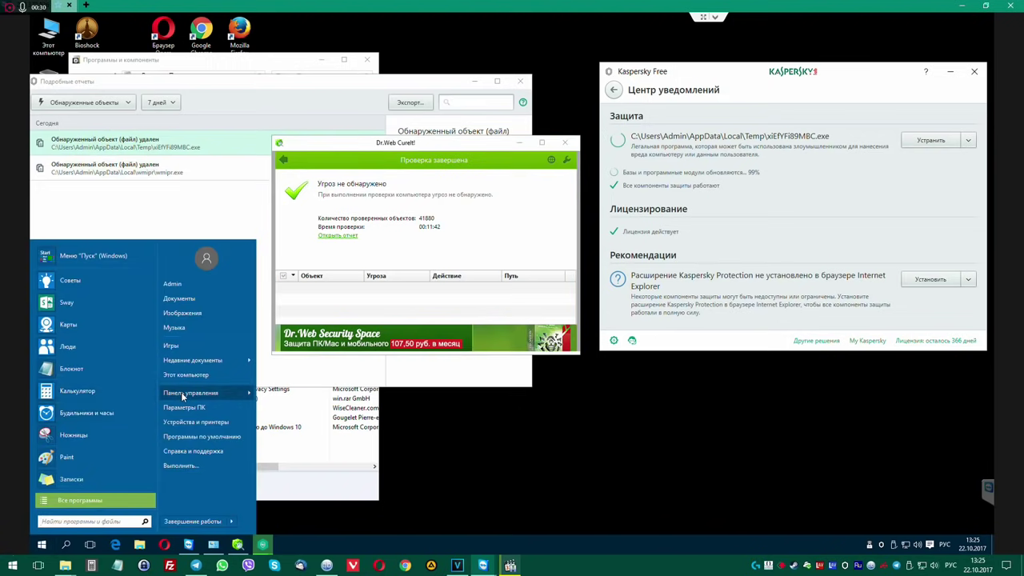
# Open Programs and Features from Control Panel, close it, and reposition the Dr.Web window.
pyautogui.moveTo(182, 396)
pyautogui.click(325, 329)
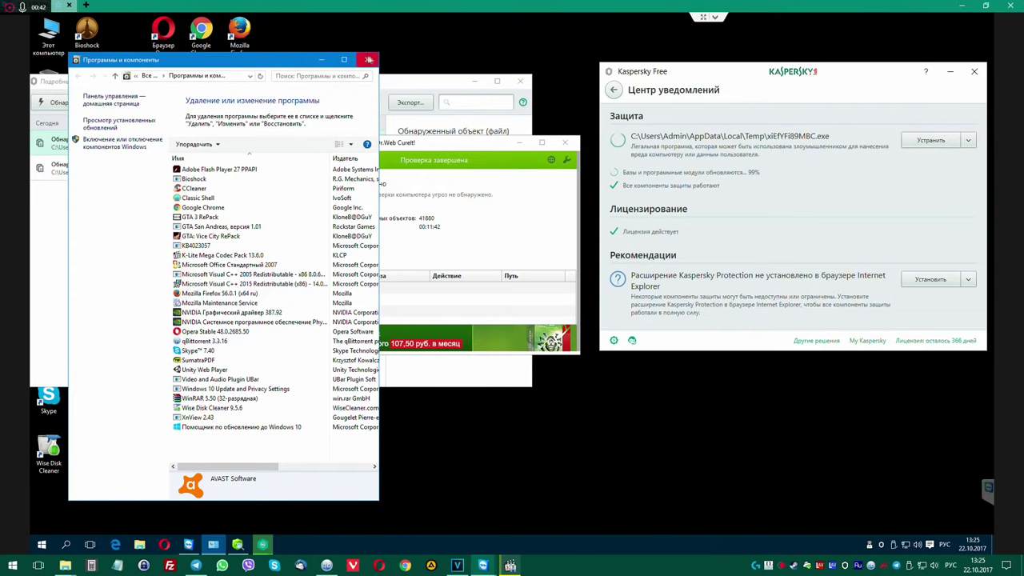
pyautogui.click(367, 59)
pyautogui.moveTo(392, 146); pyautogui.dragTo(373, 94)
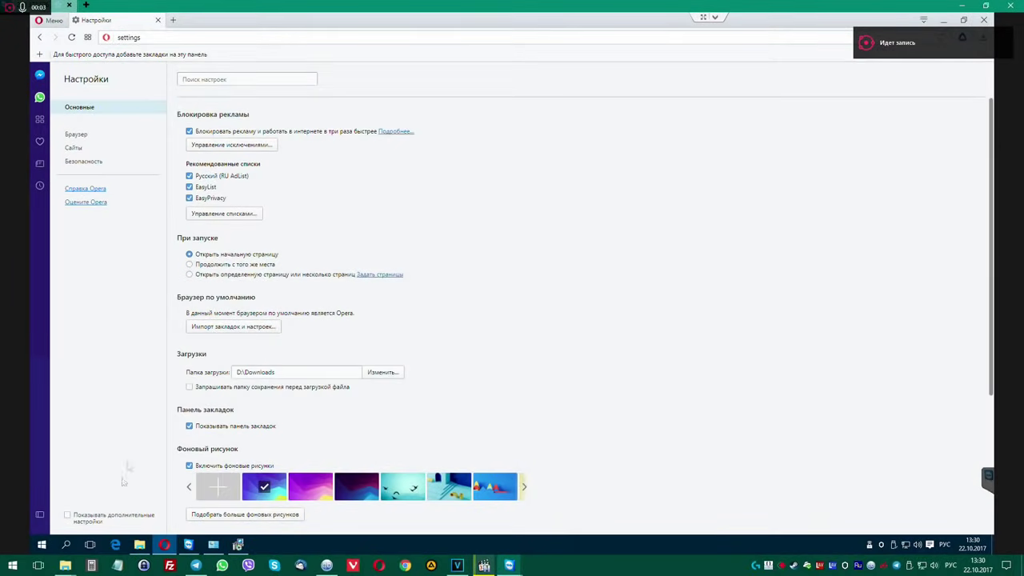
# Uninstall Kaspersky Secure Connection without keeping its settings.
pyautogui.click(237, 544)
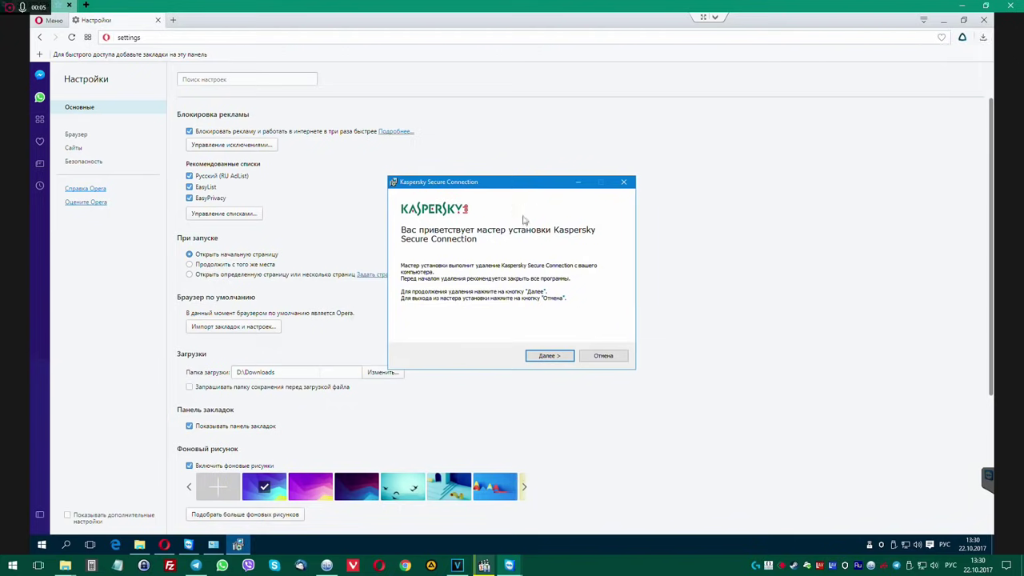
pyautogui.click(548, 355)
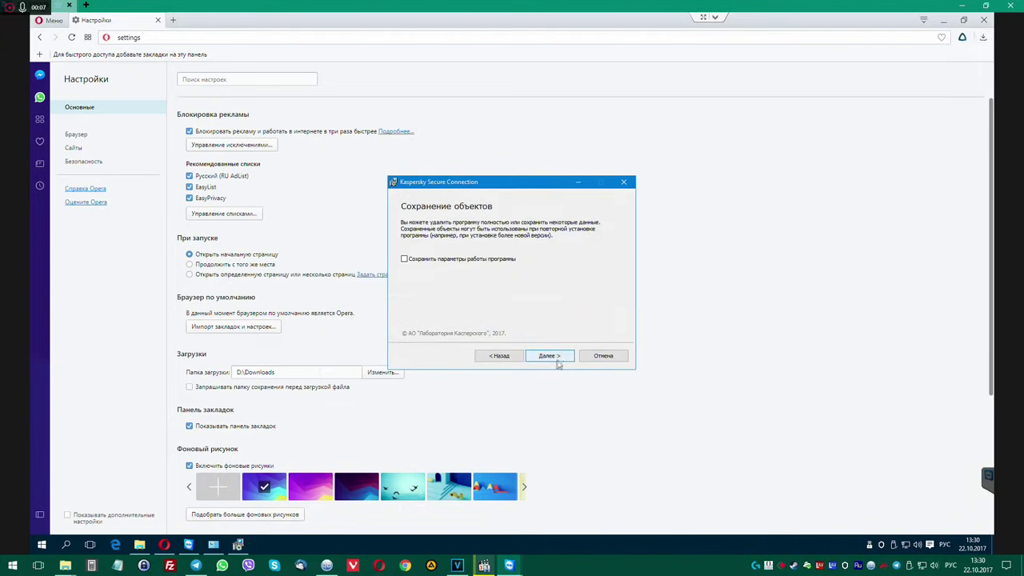
pyautogui.click(551, 355)
pyautogui.click(565, 356)
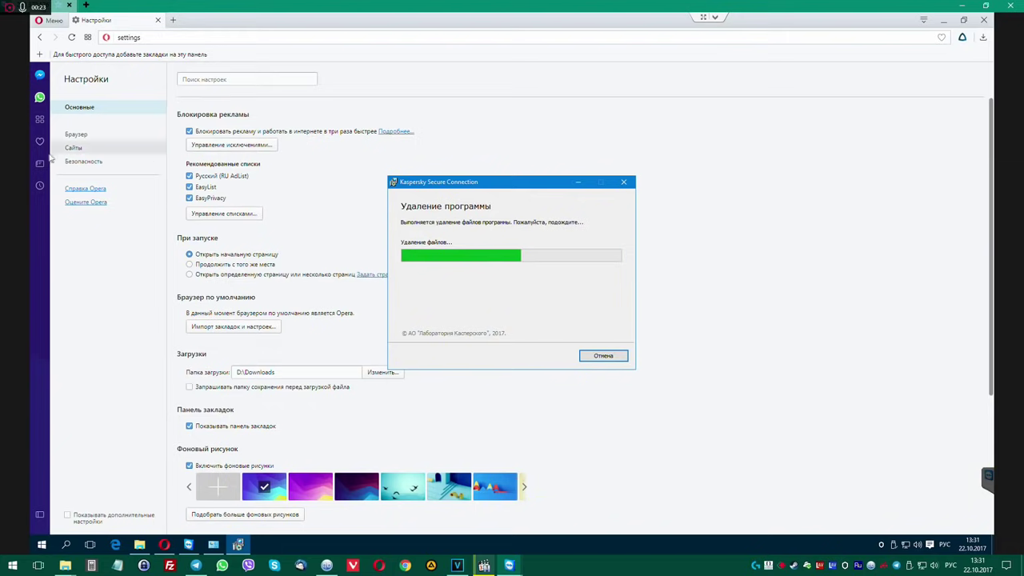
# Review Opera's Sites and Browser settings and its startup pages list, leaving it unchanged.
pyautogui.click(74, 149)
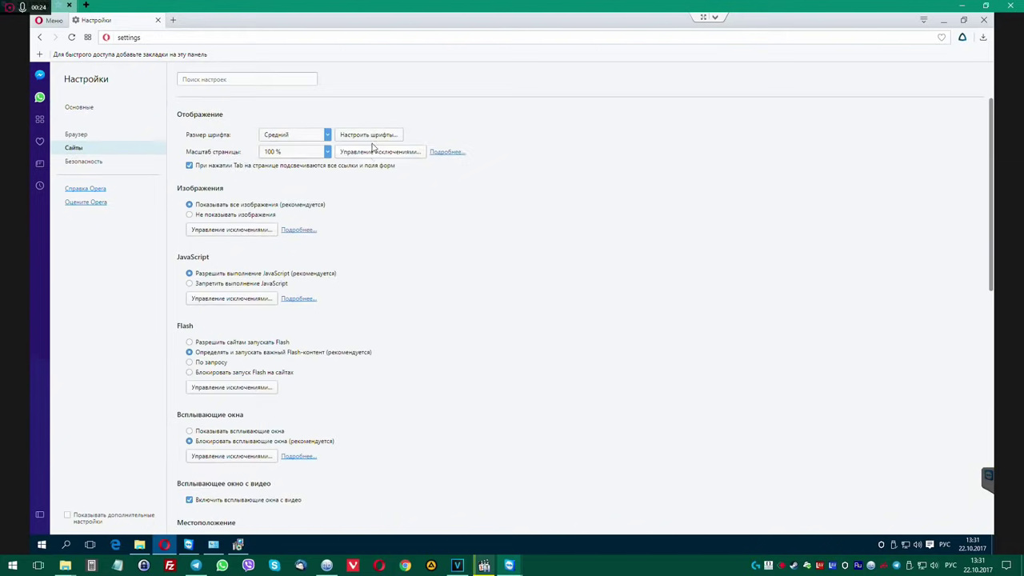
pyautogui.click(77, 136)
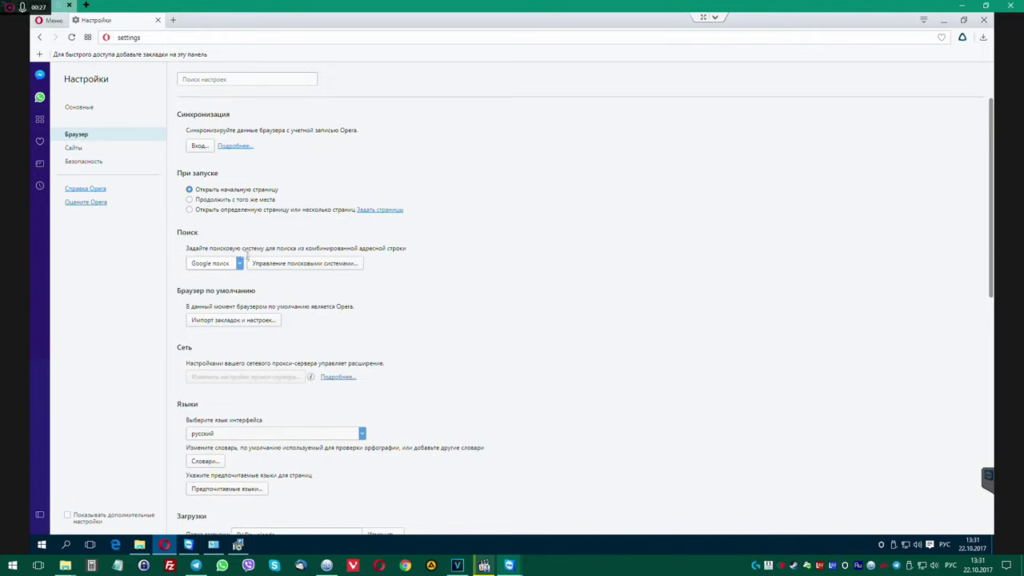
pyautogui.click(383, 211)
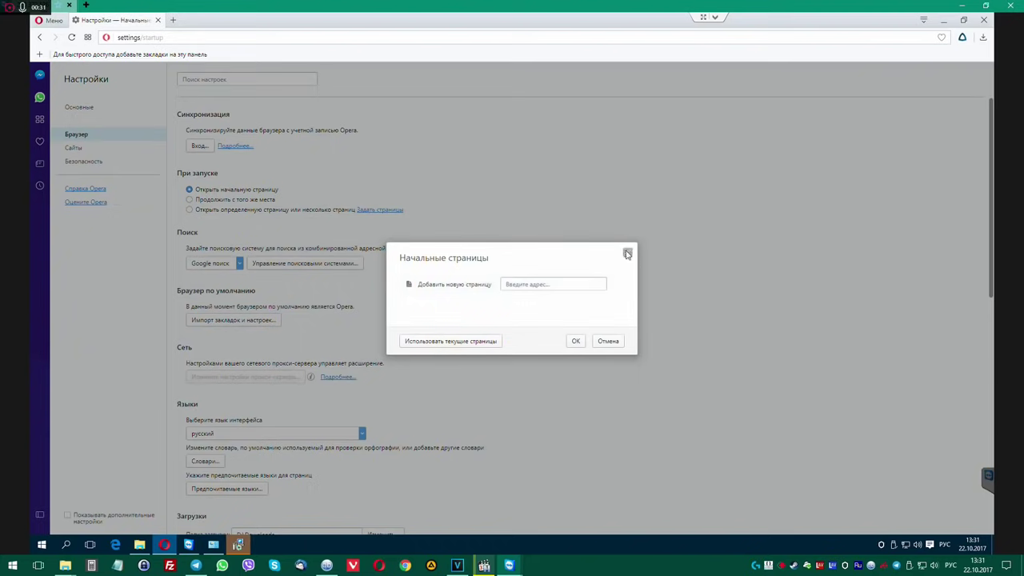
pyautogui.click(627, 253)
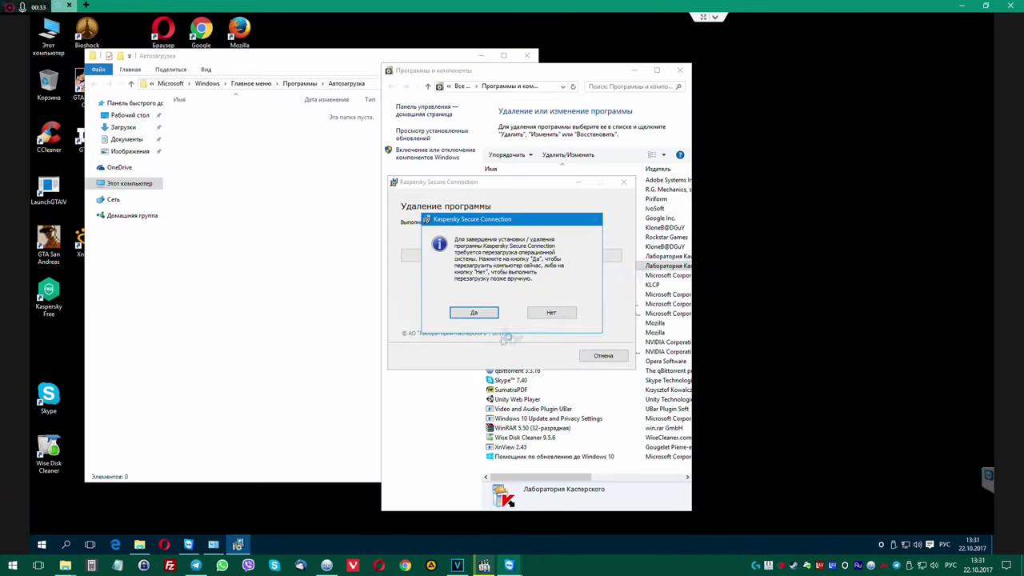
# Decline the restart and open the Downloads > Autoruns folder in File Explorer.
pyautogui.click(551, 313)
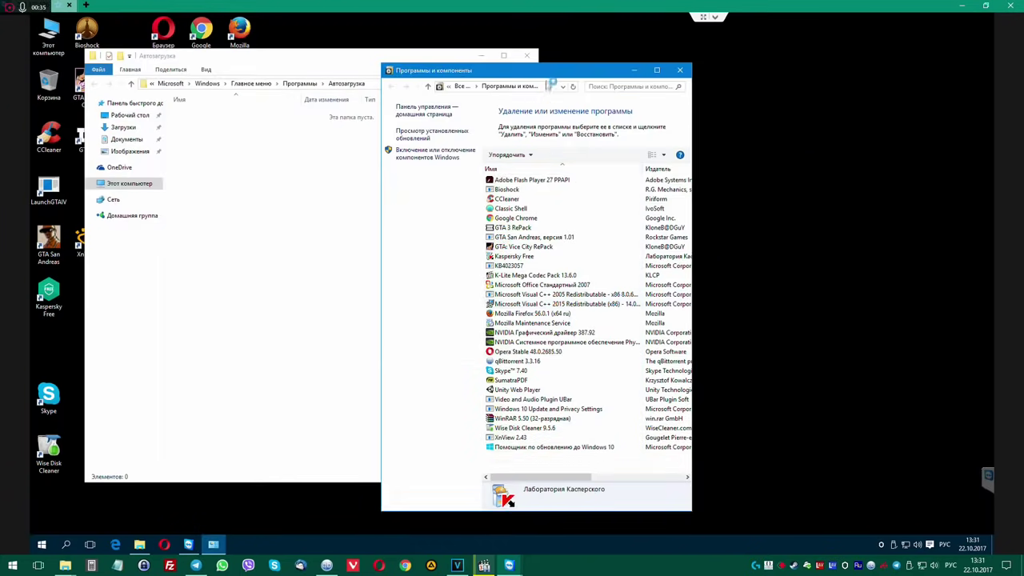
pyautogui.moveTo(551, 70); pyautogui.dragTo(781, 67)
pyautogui.click(207, 83)
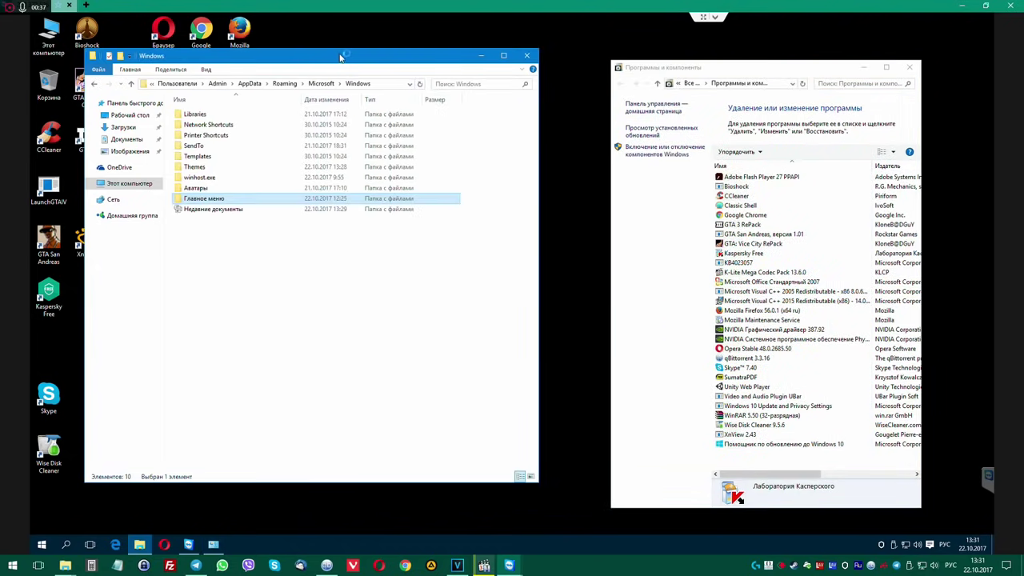
pyautogui.click(120, 184)
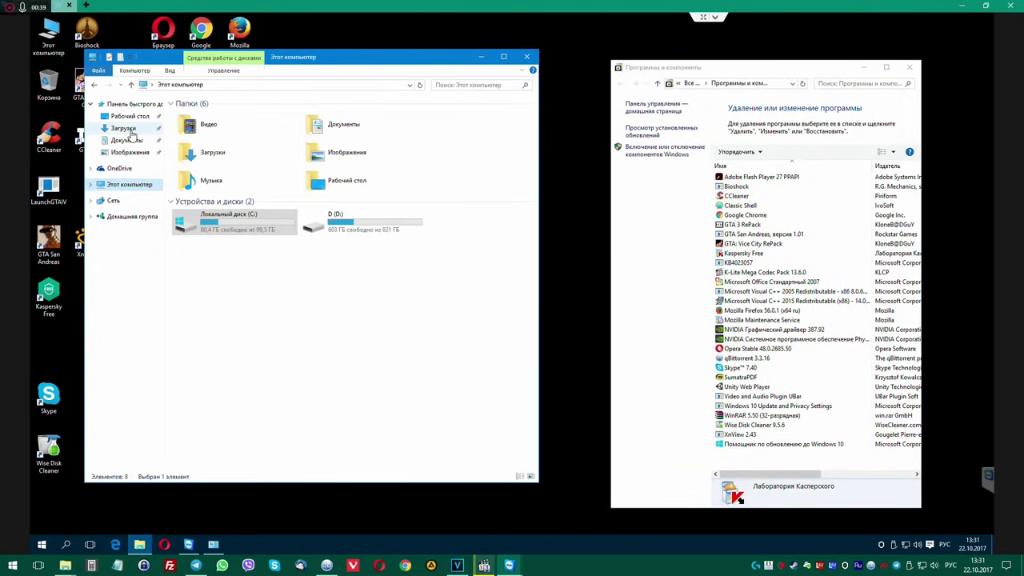
pyautogui.click(124, 129)
pyautogui.click(203, 129)
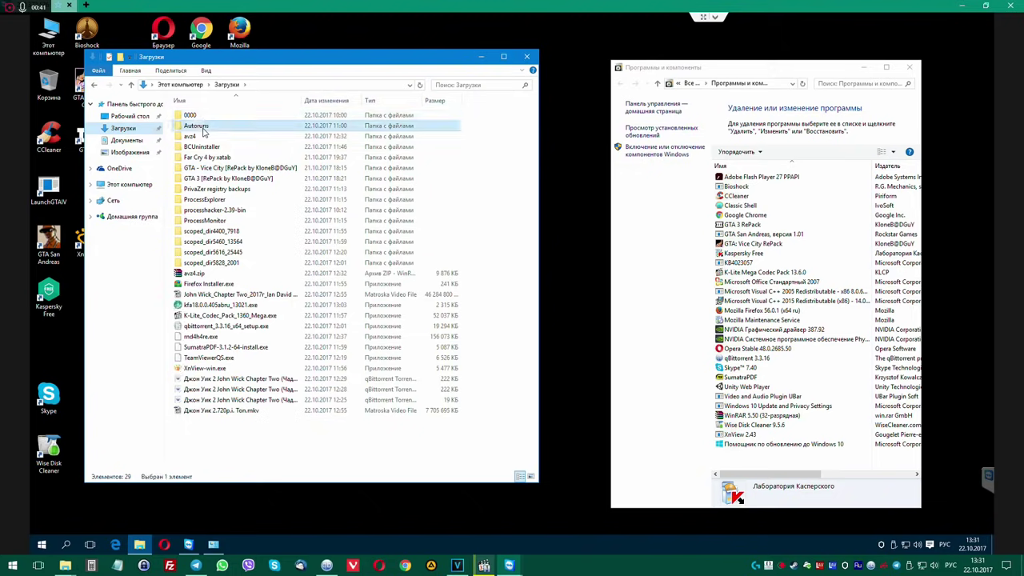
pyautogui.doubleClick(203, 129)
# Run Autoruns64.exe as administrator, allowing it to make changes.
pyautogui.rightClick(218, 139)
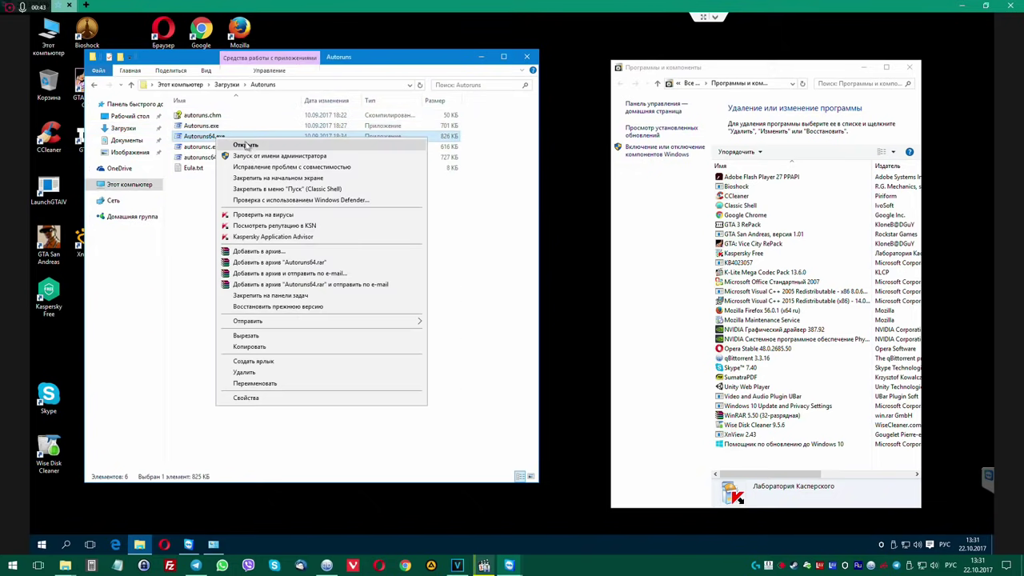
pyautogui.click(264, 156)
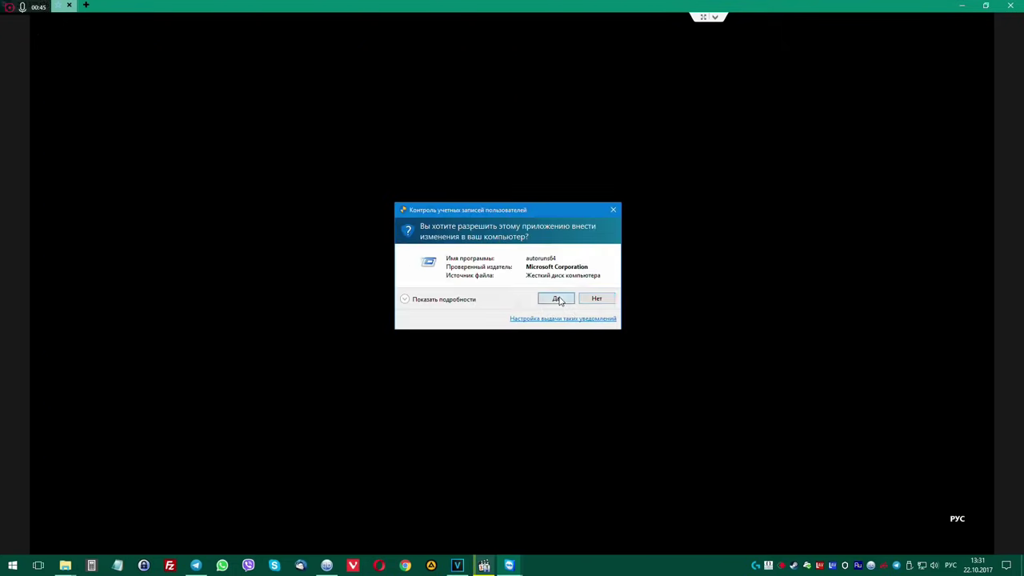
pyautogui.click(558, 299)
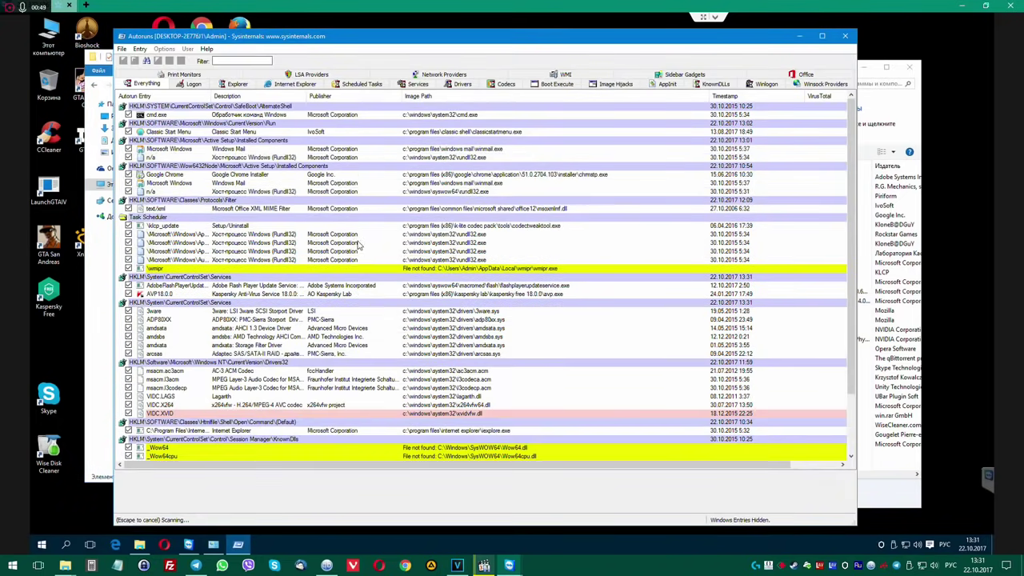
# Open This PC windows beside Autoruns, one showing the Downloads folder.
pyautogui.click(49, 36)
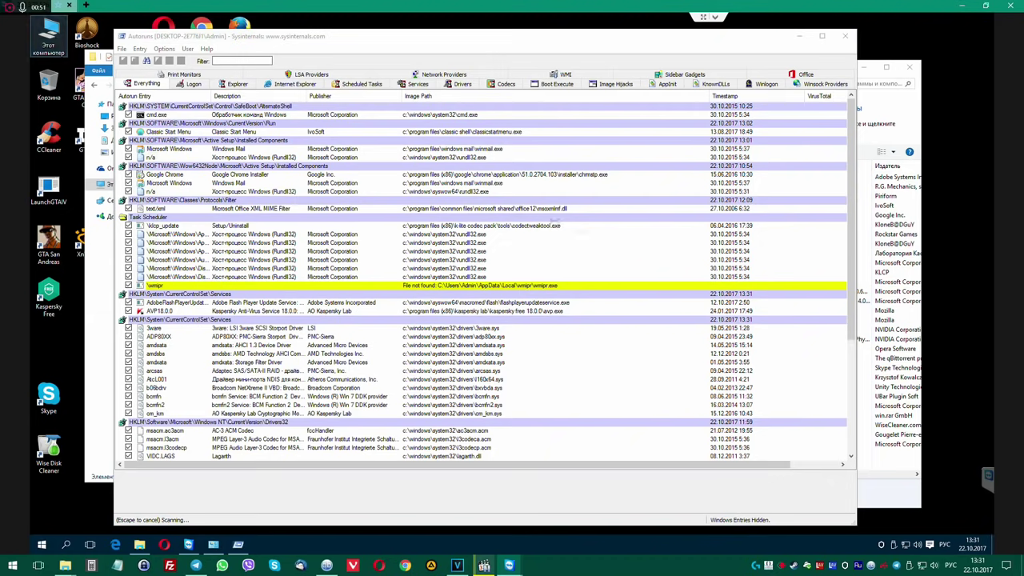
pyautogui.doubleClick(49, 36)
pyautogui.moveTo(414, 81); pyautogui.dragTo(787, 81)
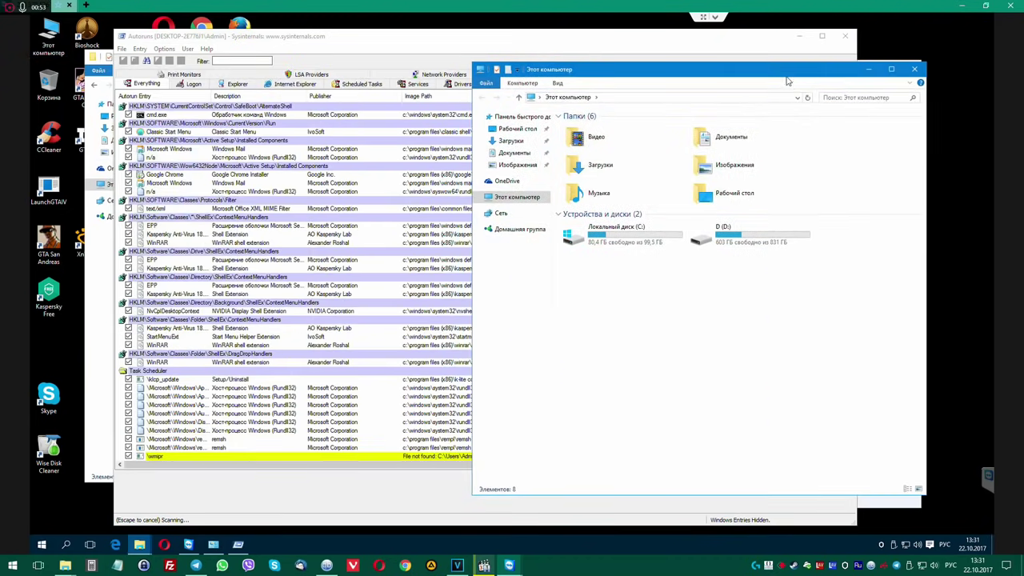
pyautogui.doubleClick(602, 165)
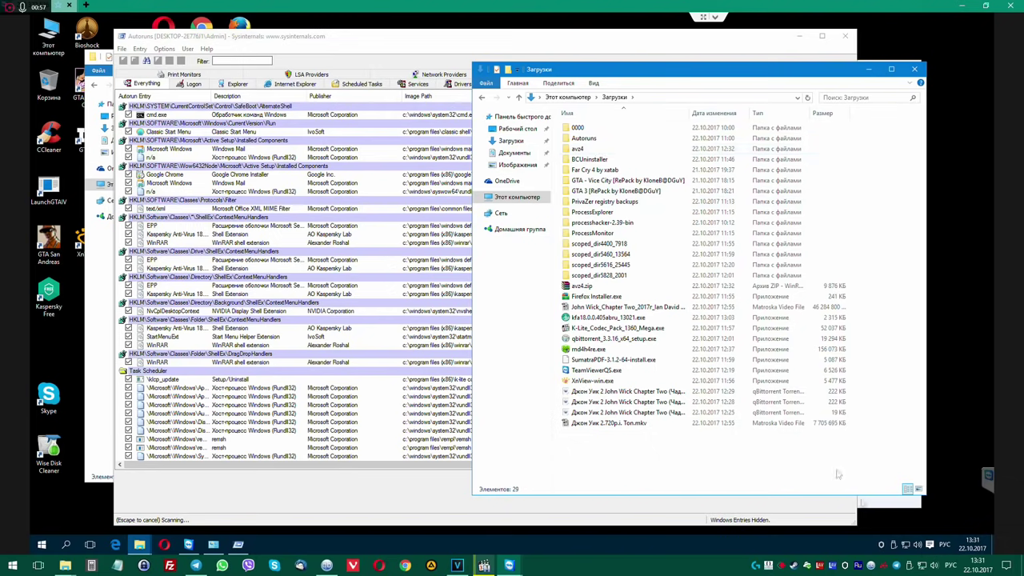
pyautogui.doubleClick(49, 36)
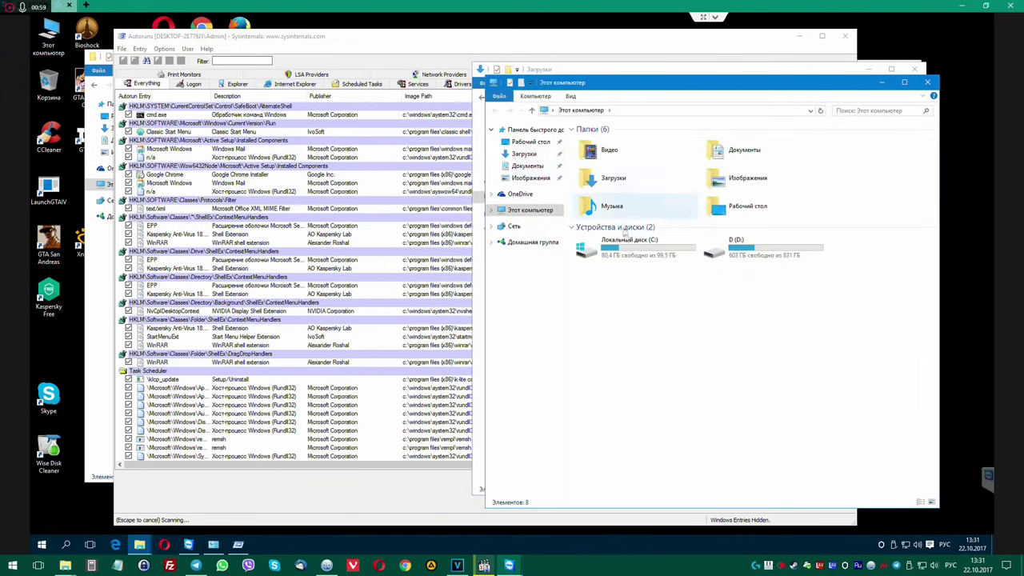
# Scan Local Disk (C:) for viruses with Kaspersky, then bring Autoruns to the front.
pyautogui.rightClick(631, 247)
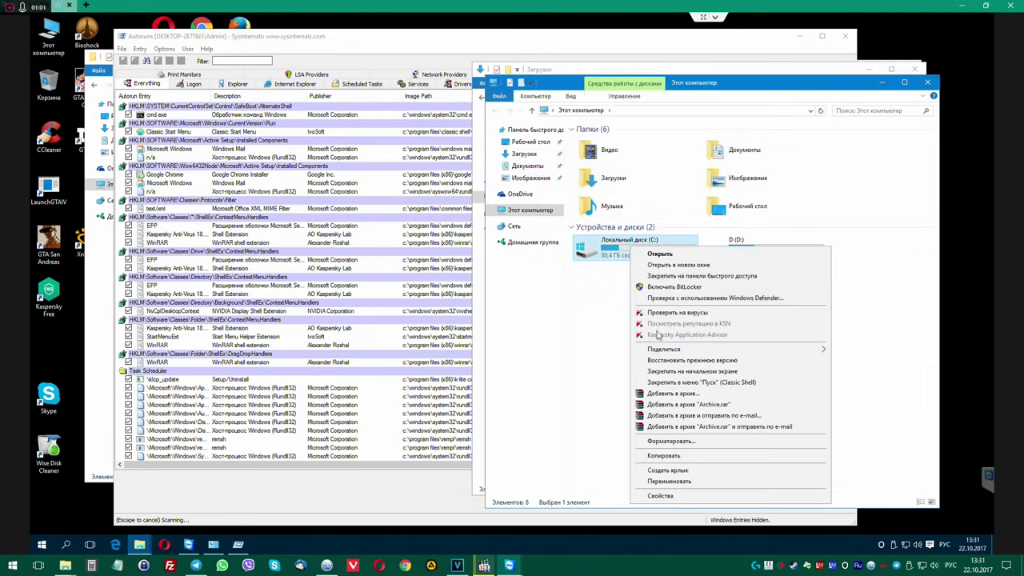
pyautogui.click(670, 315)
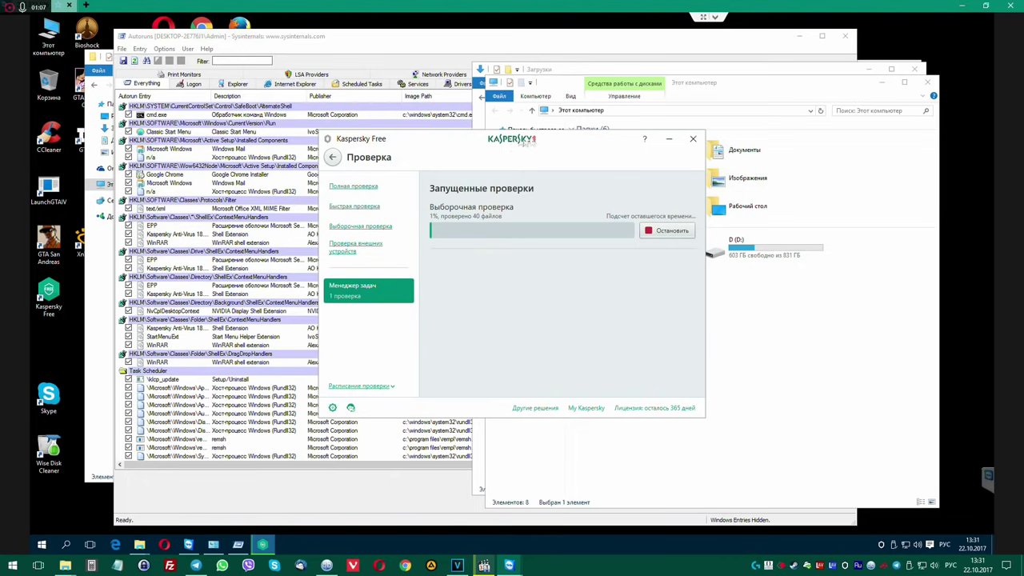
pyautogui.moveTo(521, 140); pyautogui.dragTo(778, 138)
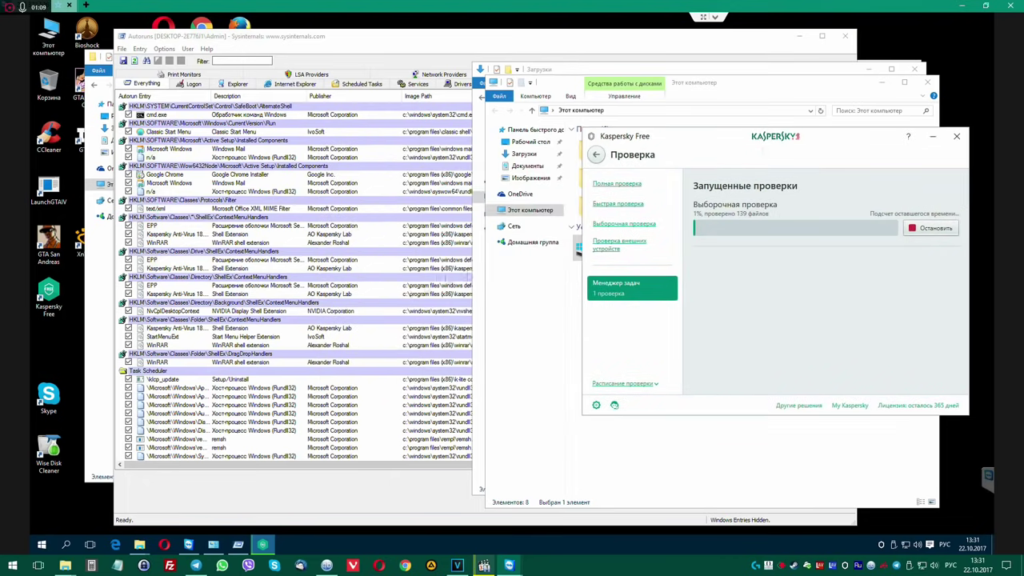
pyautogui.moveTo(287, 41); pyautogui.dragTo(269, 41)
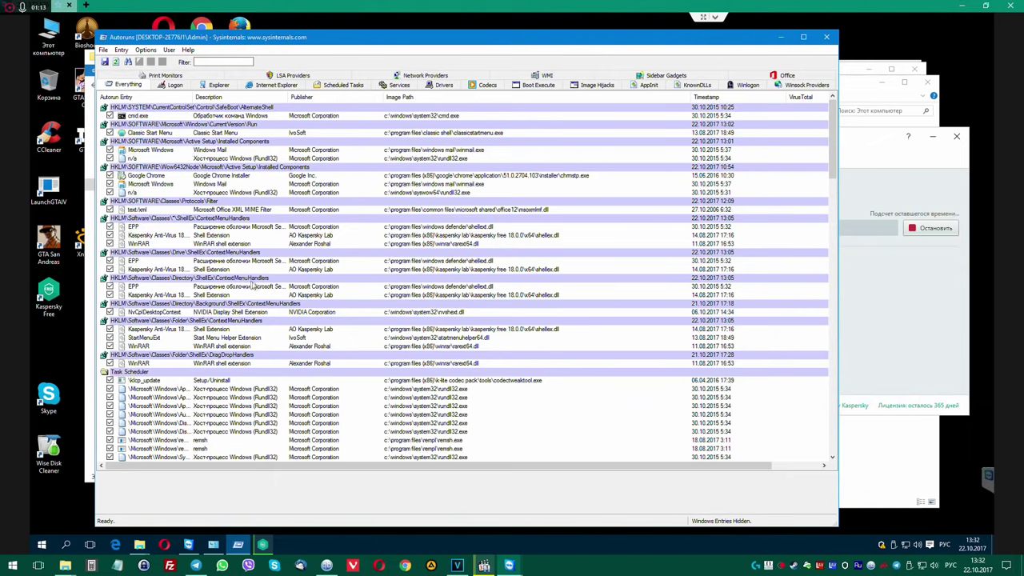
# On the Scheduled Tasks tab, delete the wmipr and wmpnscfg task entries.
pyautogui.click(345, 85)
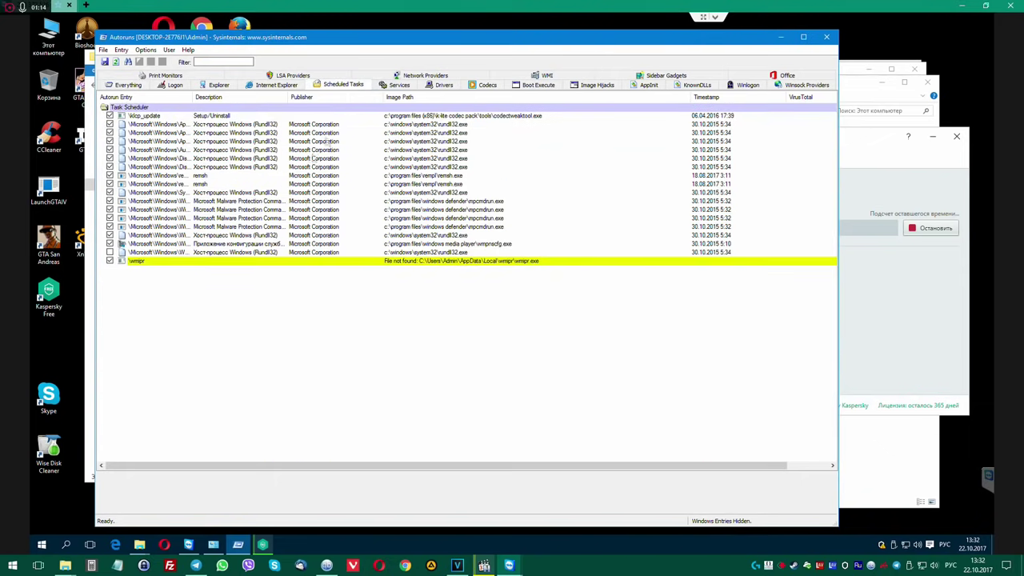
pyautogui.click(185, 262)
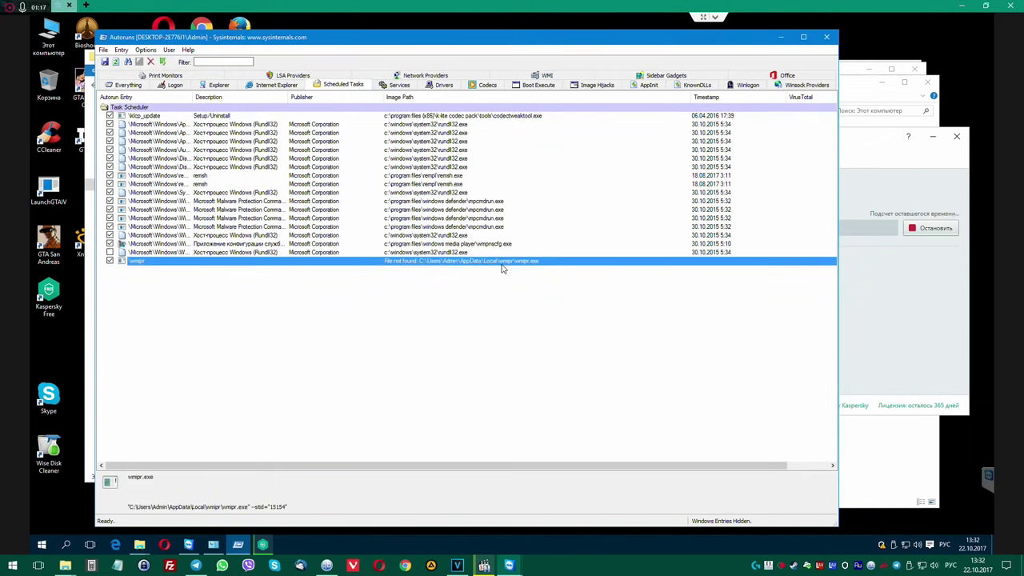
pyautogui.press('Delete')
pyautogui.press('Return')
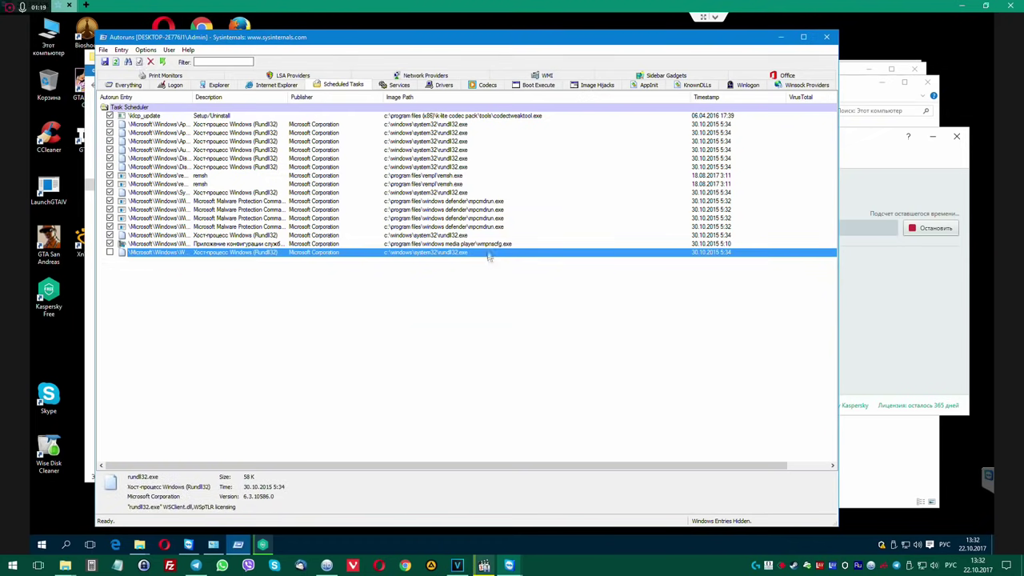
pyautogui.click(487, 245)
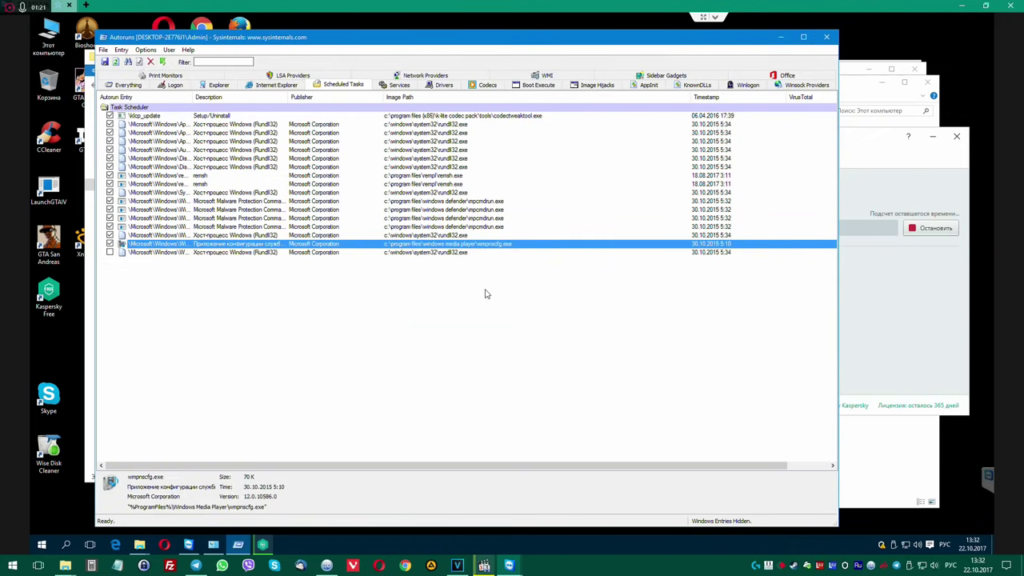
pyautogui.press('Delete')
pyautogui.press('Return')
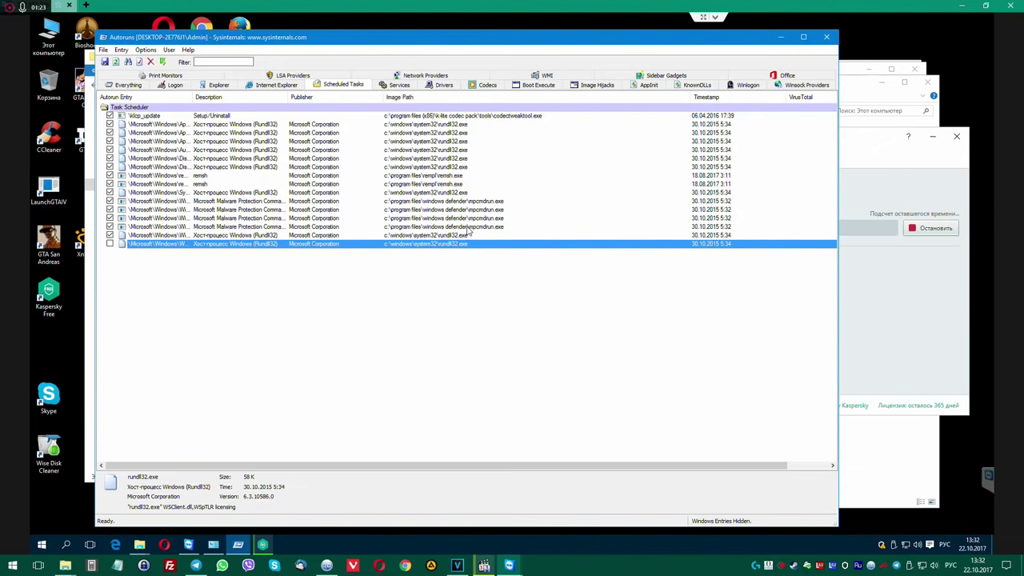
# Inspect the mpcmdrun and remsh tasks, then delete the klcp_update task entry.
pyautogui.click(451, 228)
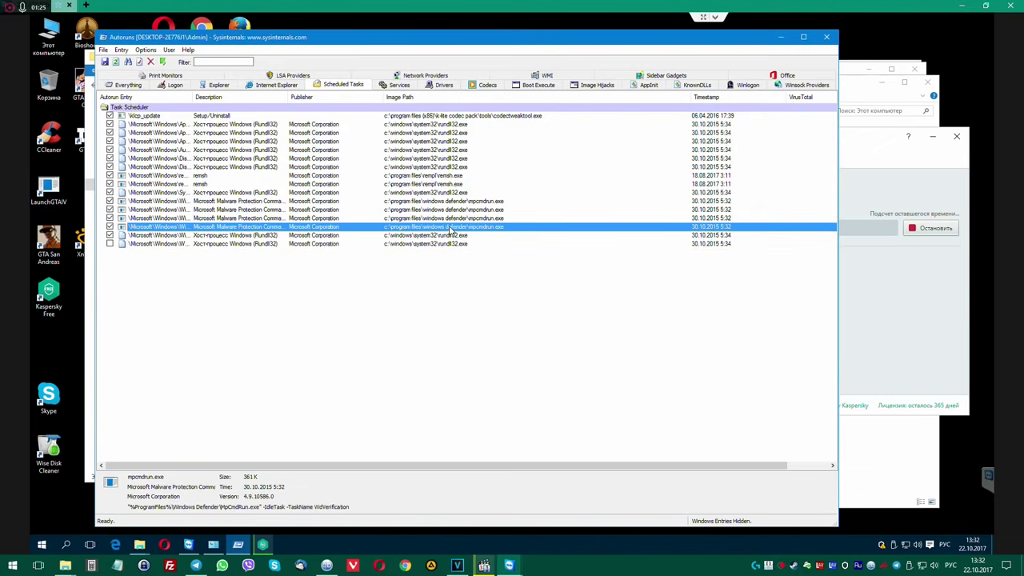
pyautogui.click(444, 185)
pyautogui.click(203, 176)
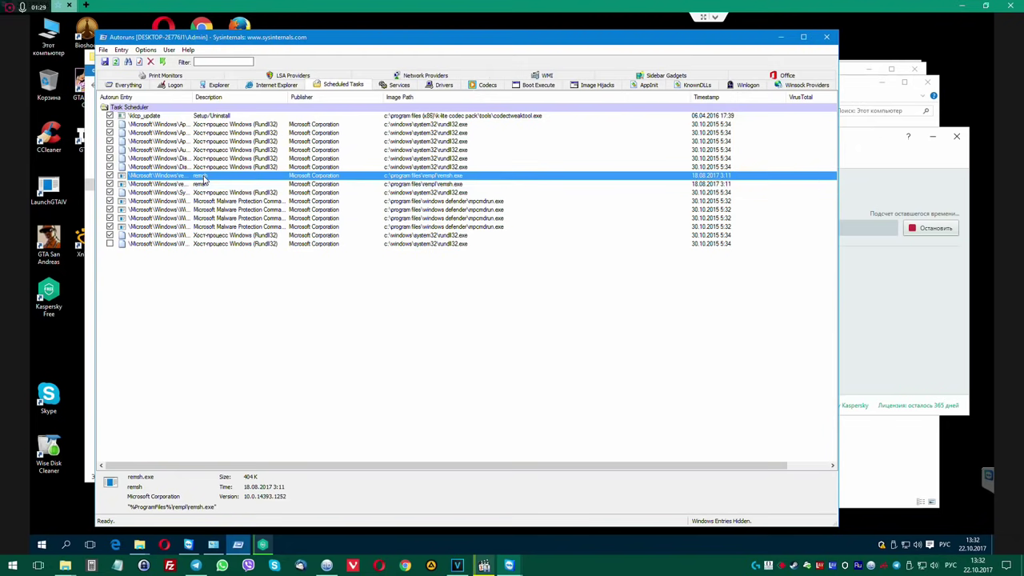
pyautogui.click(470, 184)
pyautogui.click(438, 116)
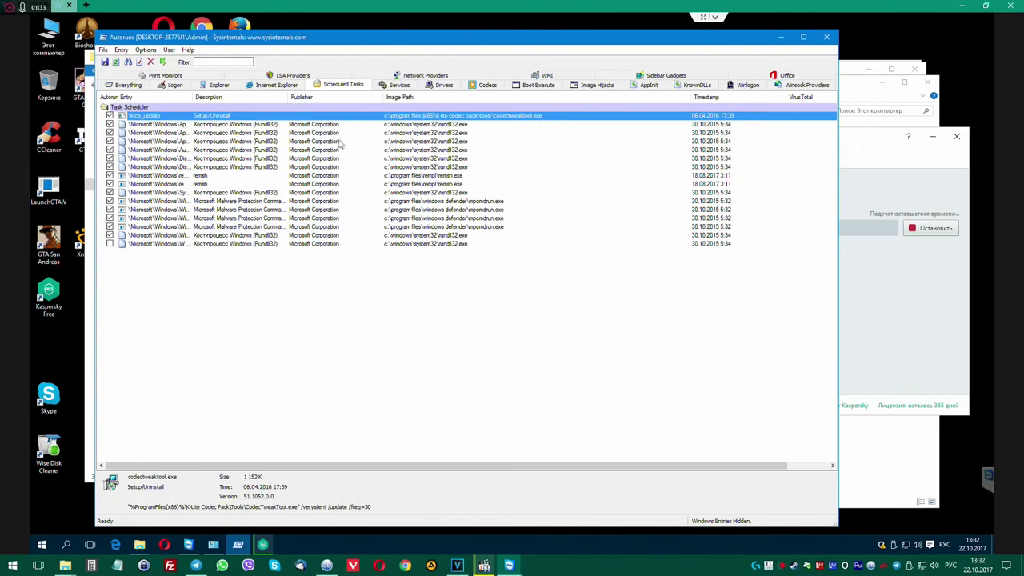
pyautogui.press('Delete')
pyautogui.press('Return')
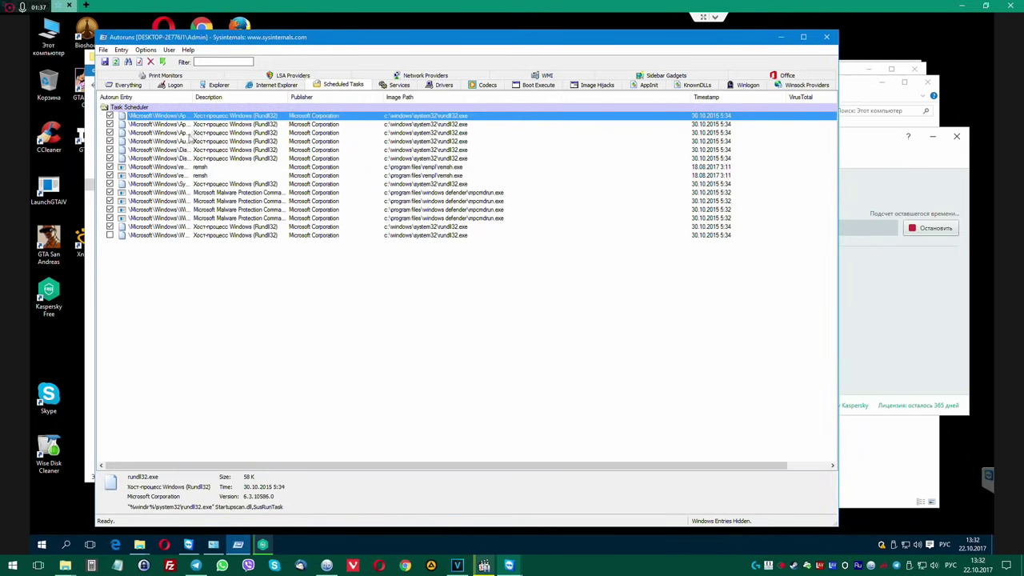
pyautogui.doubleClick(193, 97)
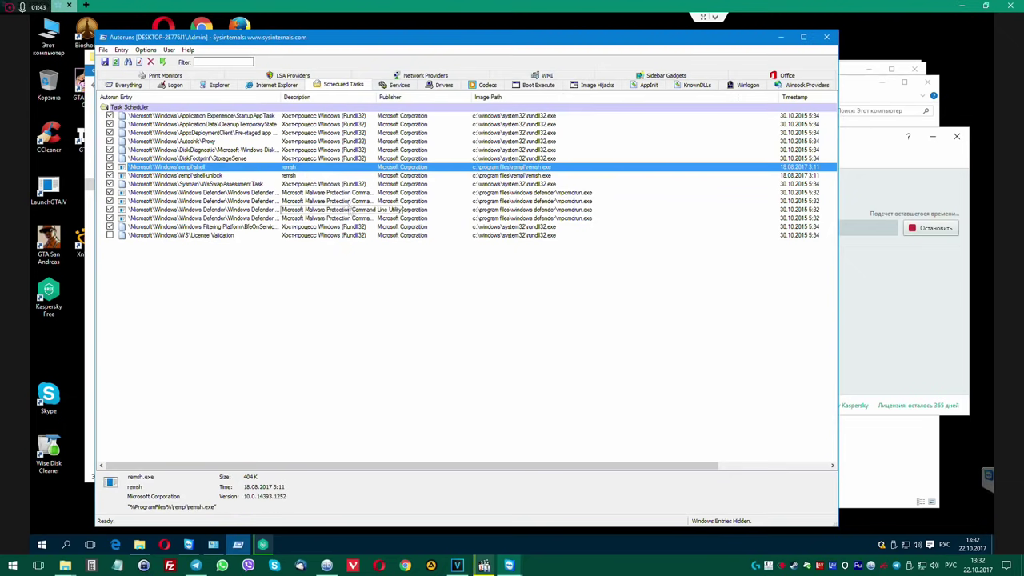
# Inspect the rempl shell-unlock task, then close Autoruns.
pyautogui.click(263, 176)
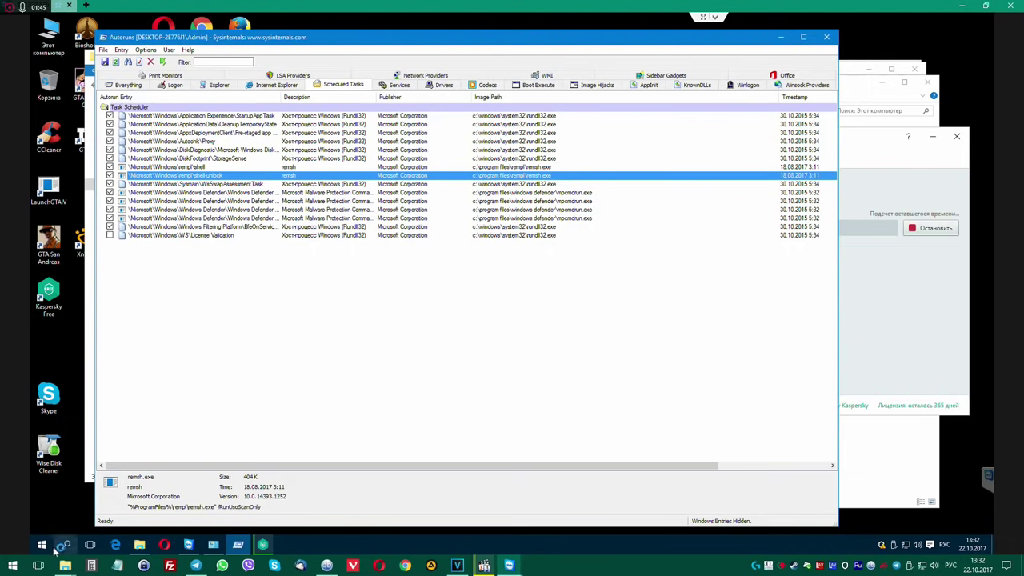
pyautogui.click(42, 544)
pyautogui.click(361, 323)
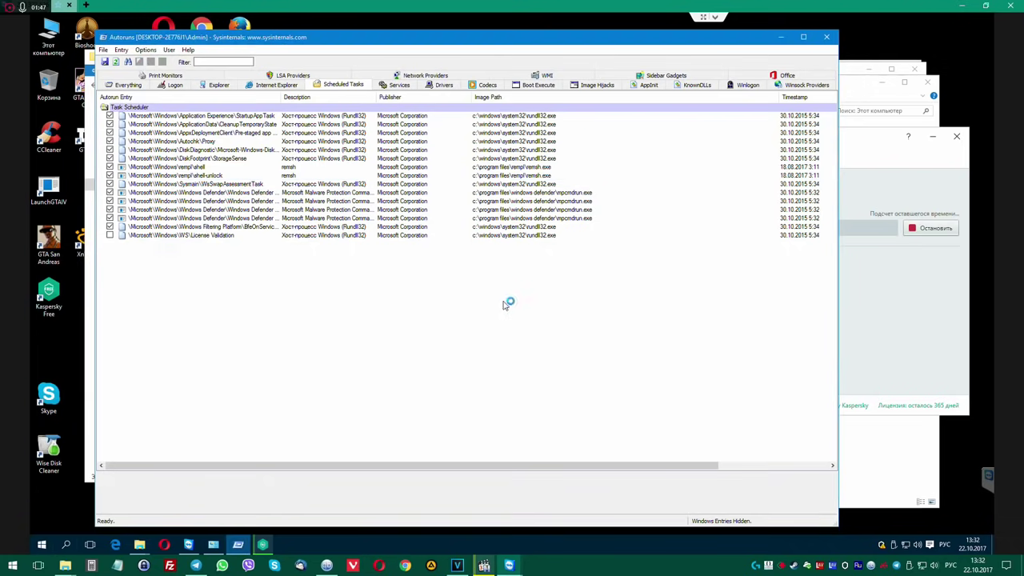
pyautogui.click(826, 37)
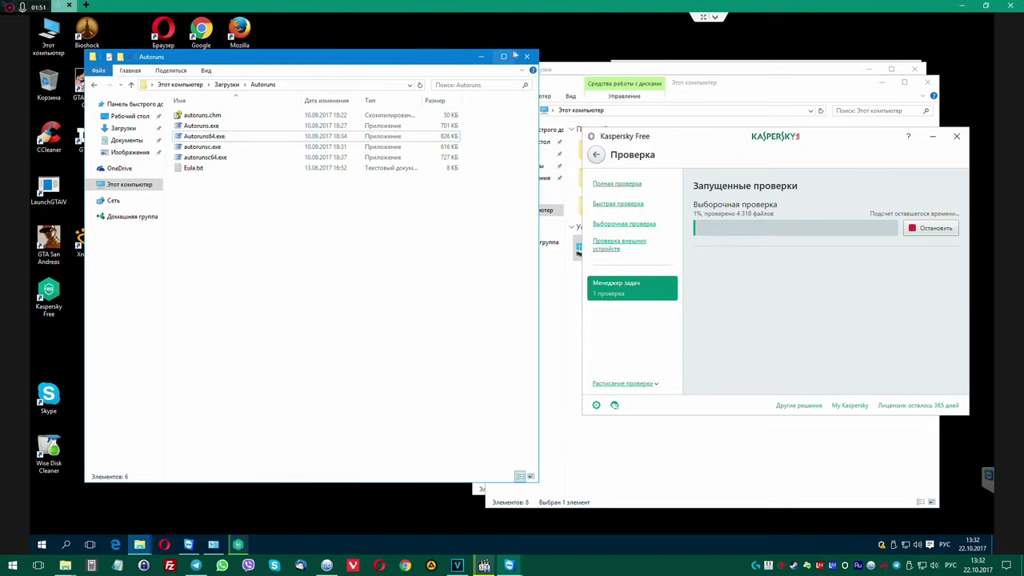
# Close the Autoruns folder, launch Opera and open rutracker.org from the start page.
pyautogui.click(526, 57)
pyautogui.doubleClick(168, 39)
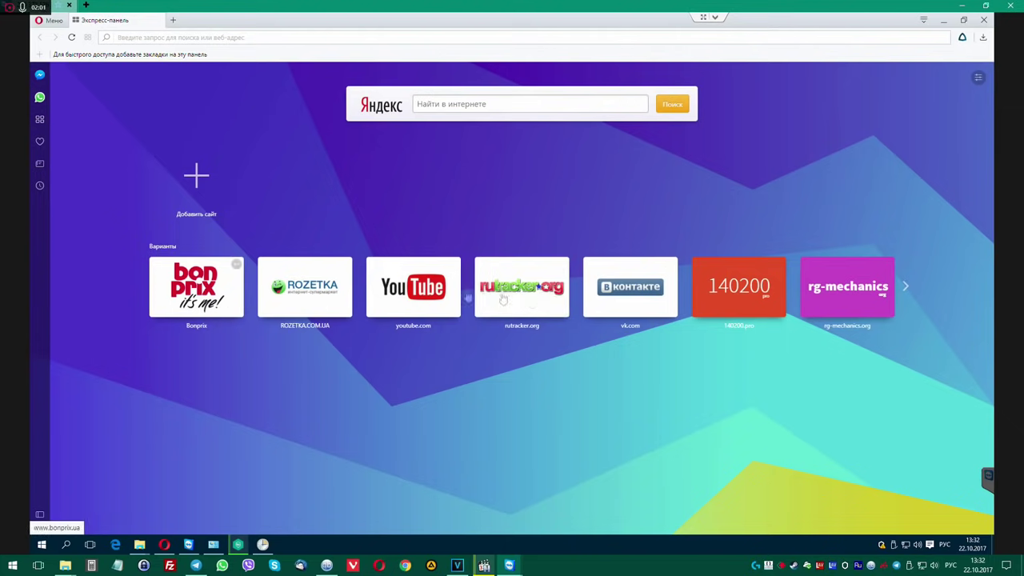
pyautogui.click(546, 289)
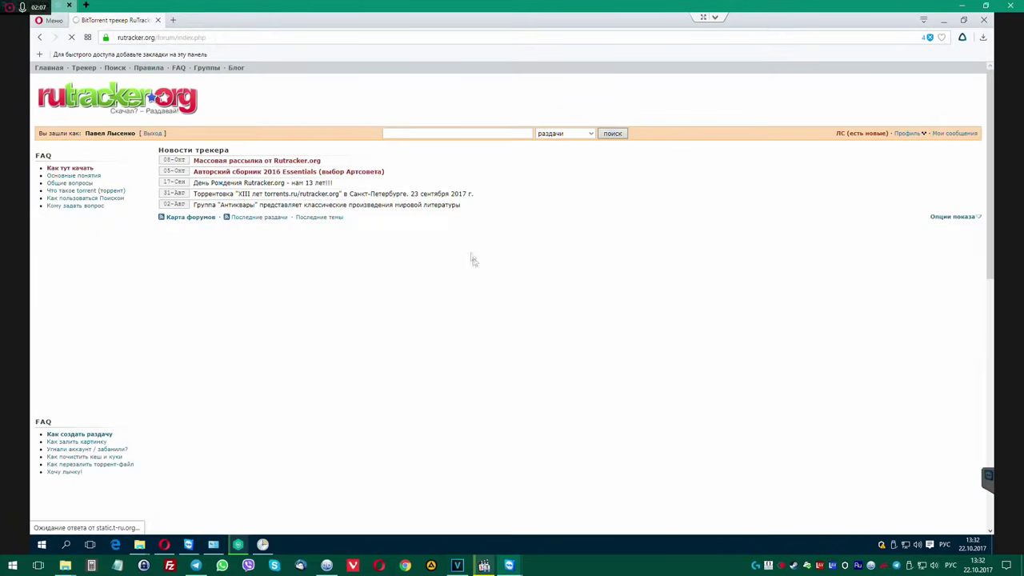
pyautogui.scroll(-4, 484, 268)
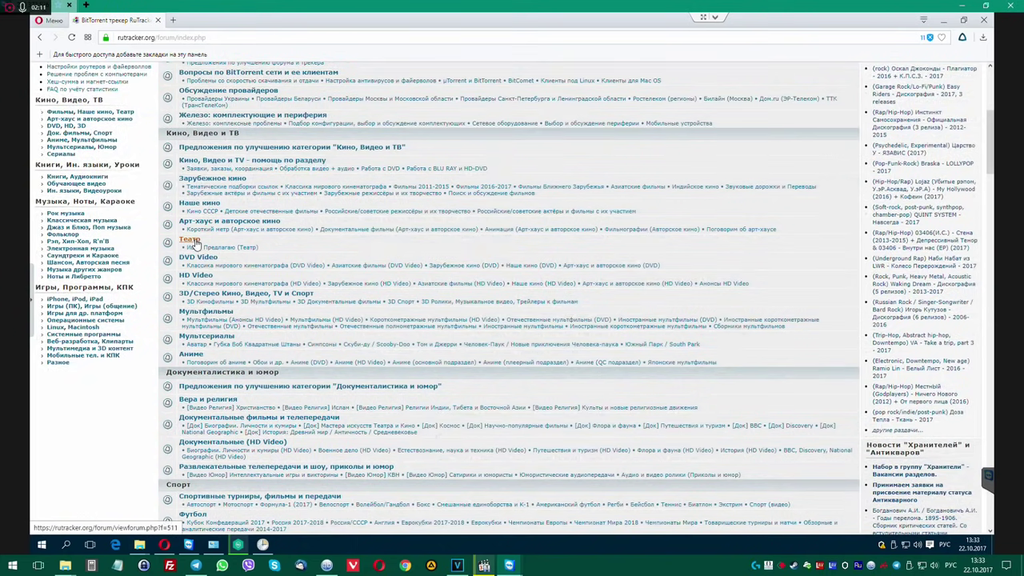
pyautogui.scroll(4, 368, 263)
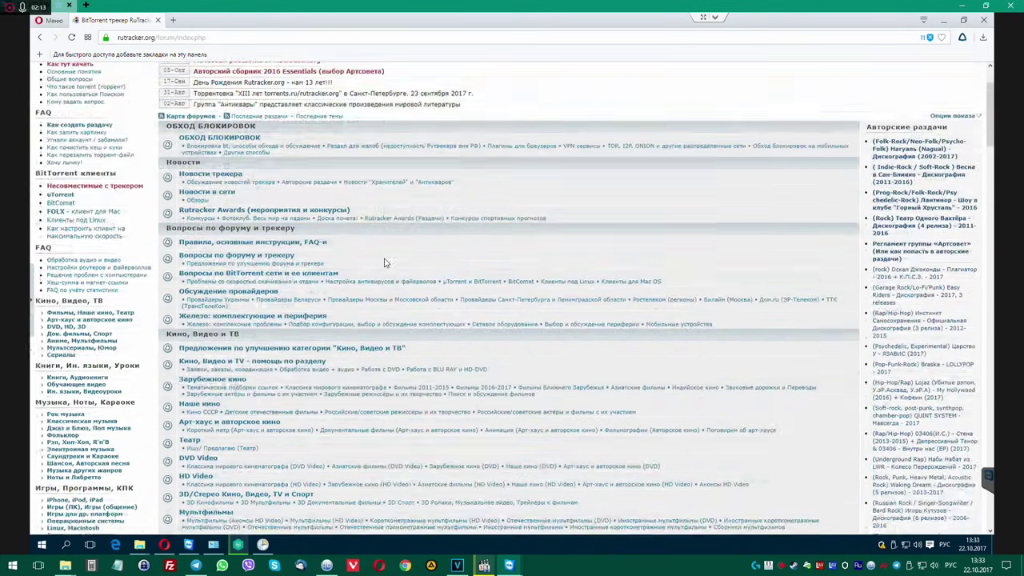
# Search rutracker for 'Джон уик', choosing the suggested title 'Джон Уик 2'.
pyautogui.click(408, 133)
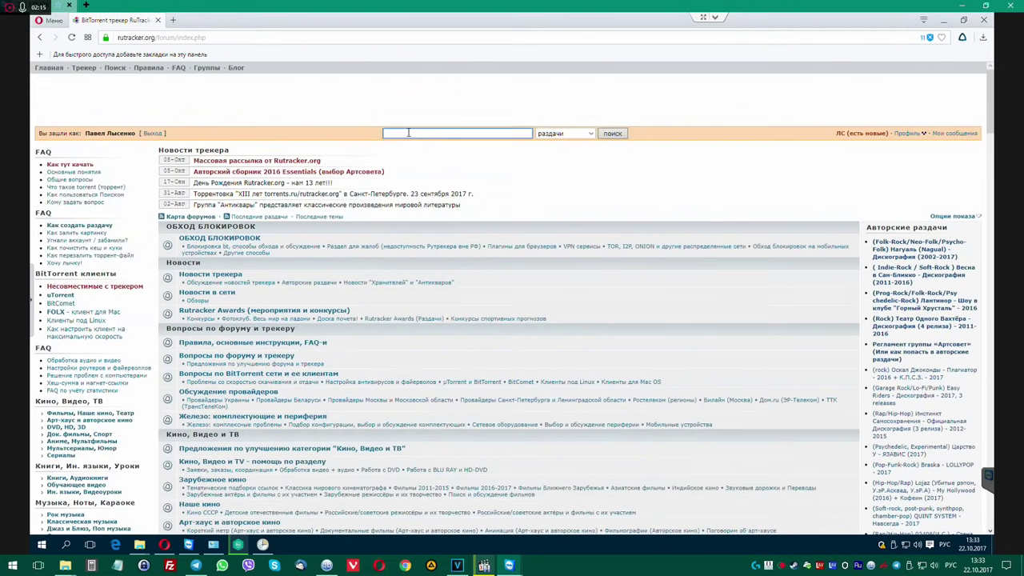
pyautogui.write('Д')
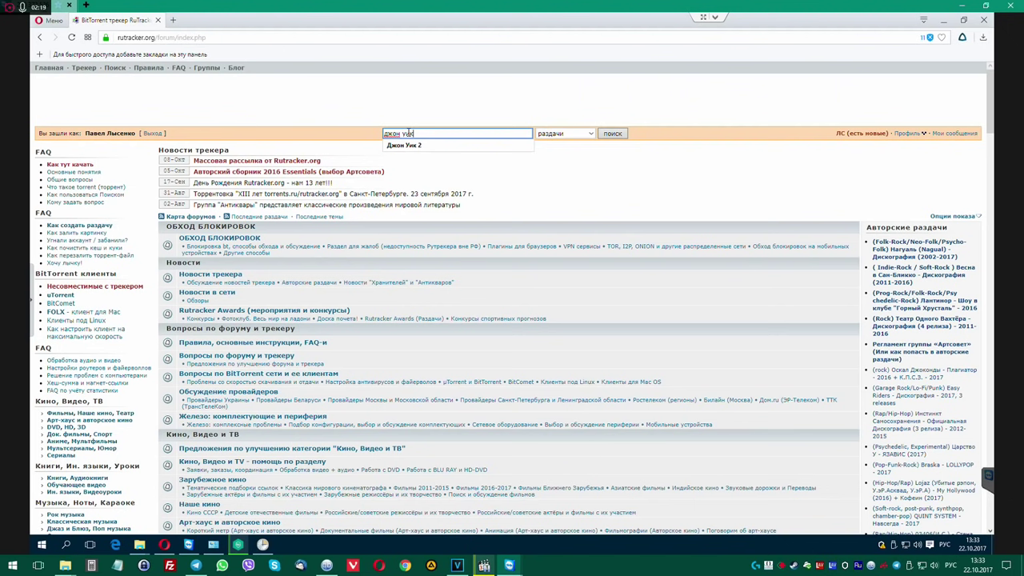
pyautogui.write('жон уик 2')
pyautogui.click(448, 144)
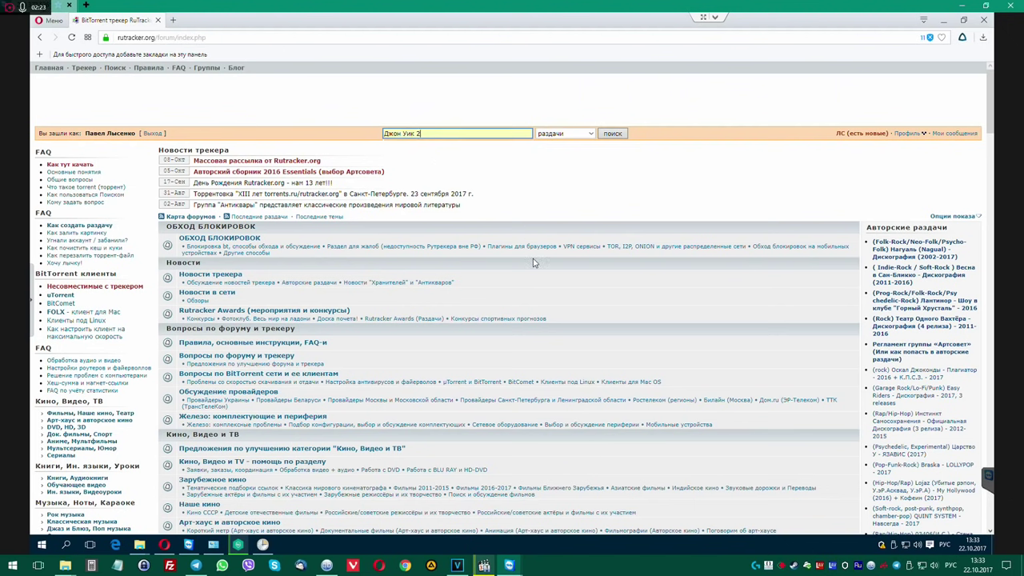
pyautogui.click(612, 133)
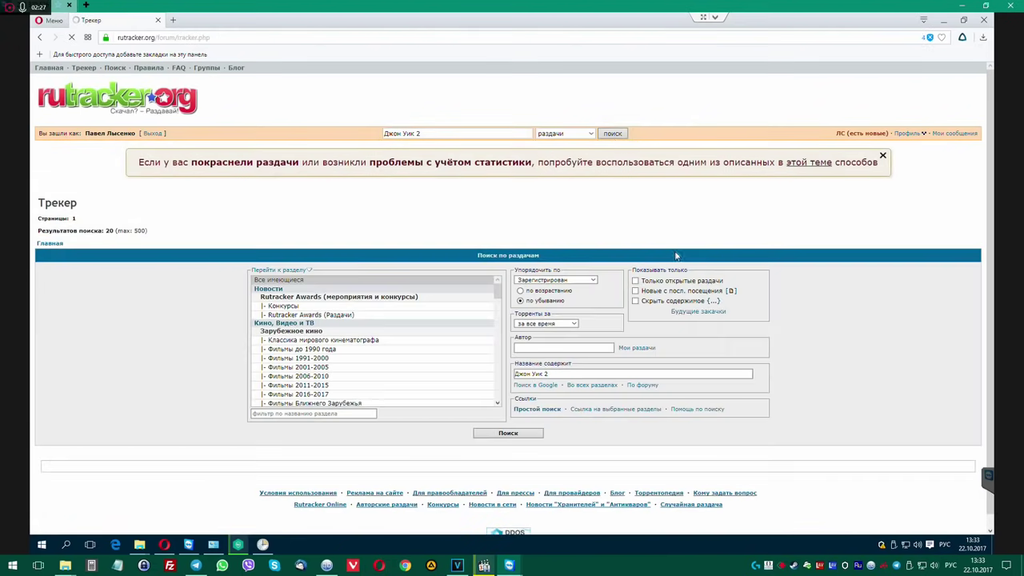
# Download the .torrent for the John Wick Chapter Two BDRip release, then close the page.
pyautogui.scroll(-2, 802, 323)
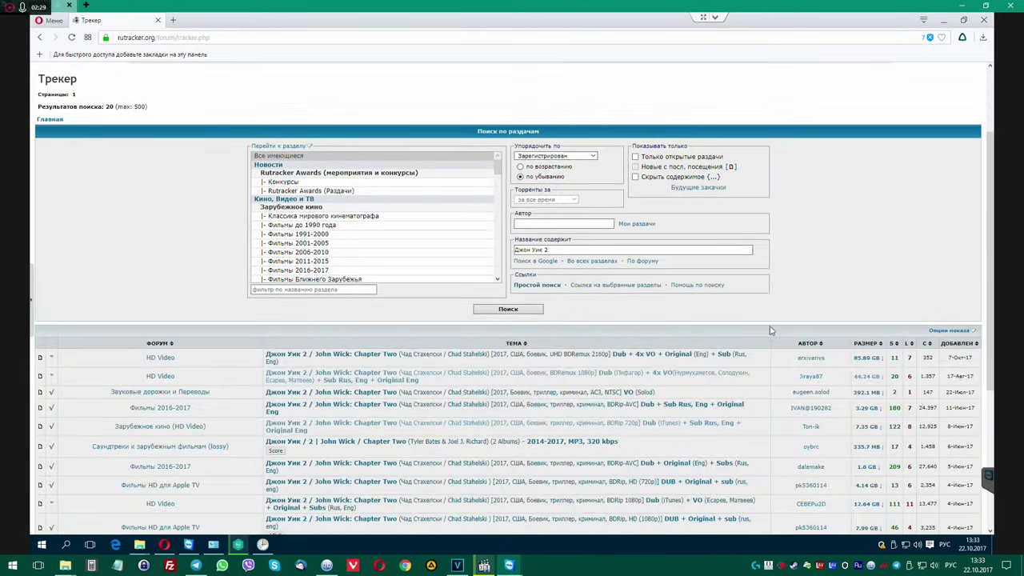
pyautogui.scroll(-2, 770, 330)
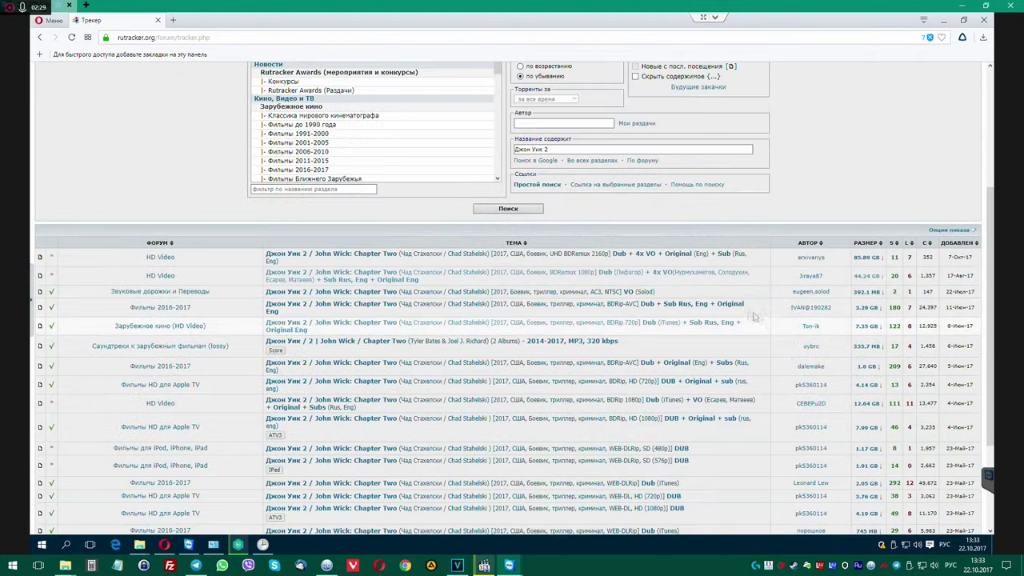
pyautogui.click(421, 309)
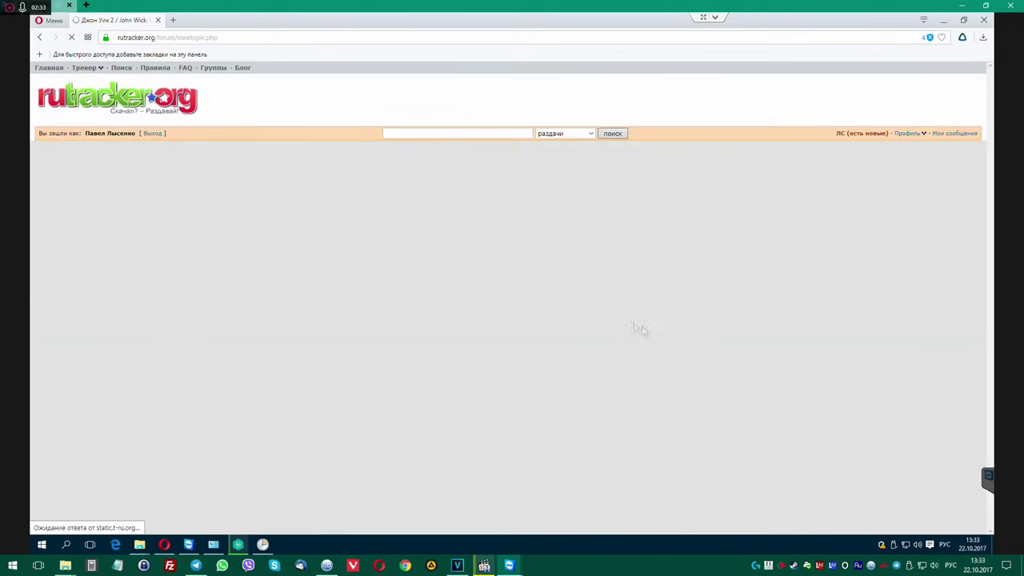
pyautogui.scroll(-6, 661, 336)
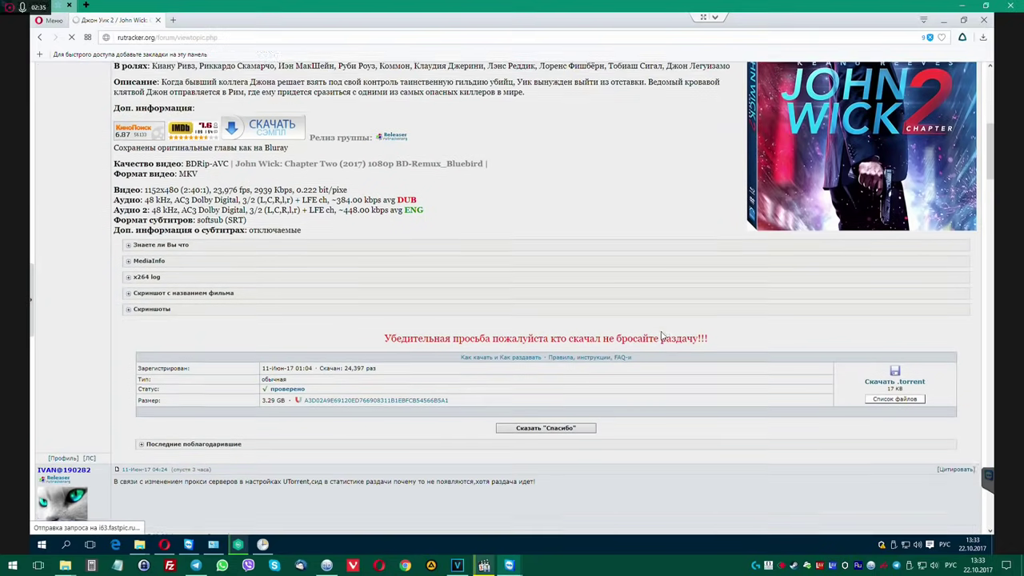
pyautogui.scroll(-1, 660, 337)
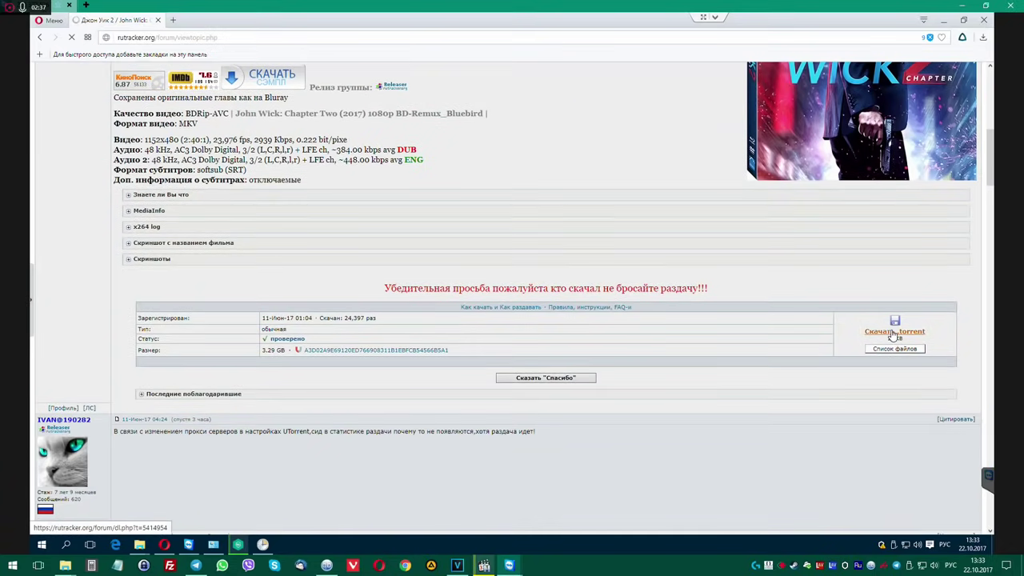
pyautogui.click(894, 332)
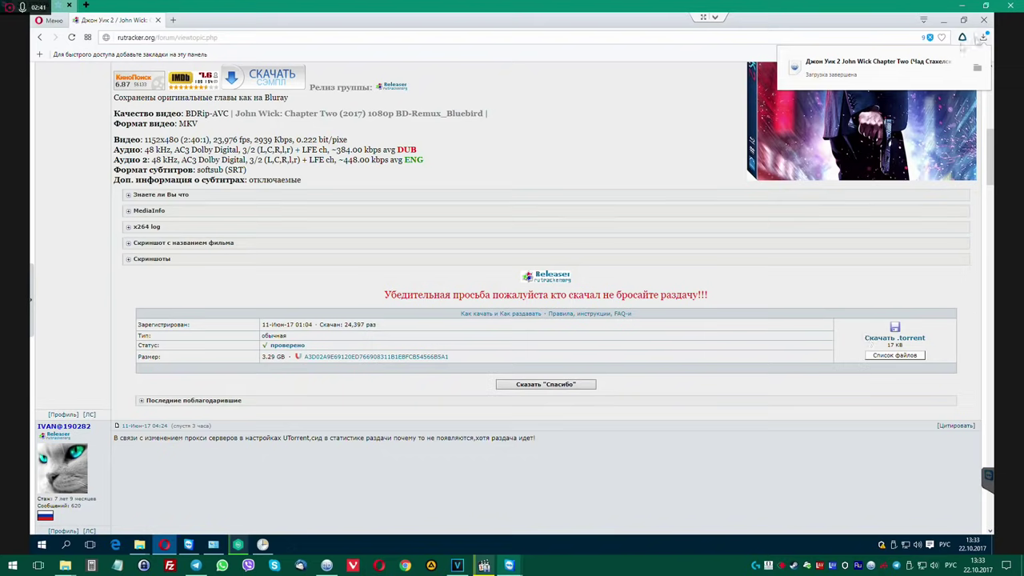
pyautogui.click(158, 20)
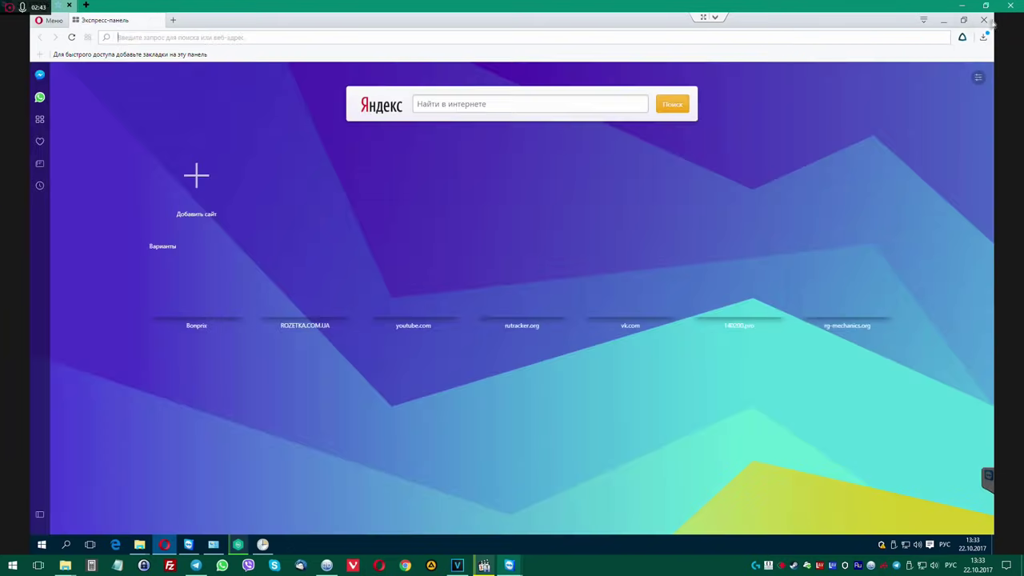
# Close Opera, Task Scheduler, the This PC and Downloads windows, and the installed programs list.
pyautogui.click(983, 19)
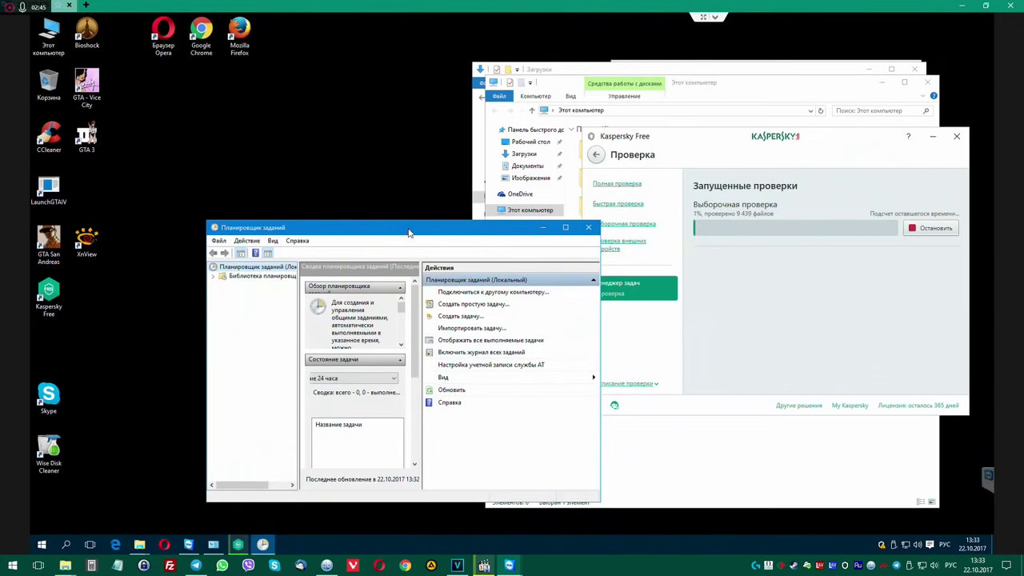
pyautogui.moveTo(407, 229); pyautogui.dragTo(282, 122)
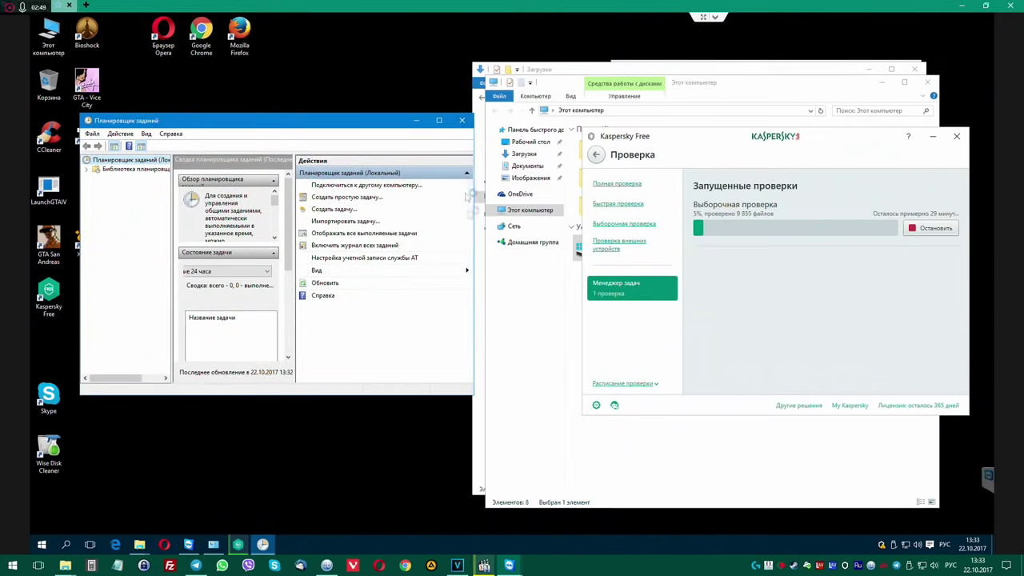
pyautogui.click(461, 120)
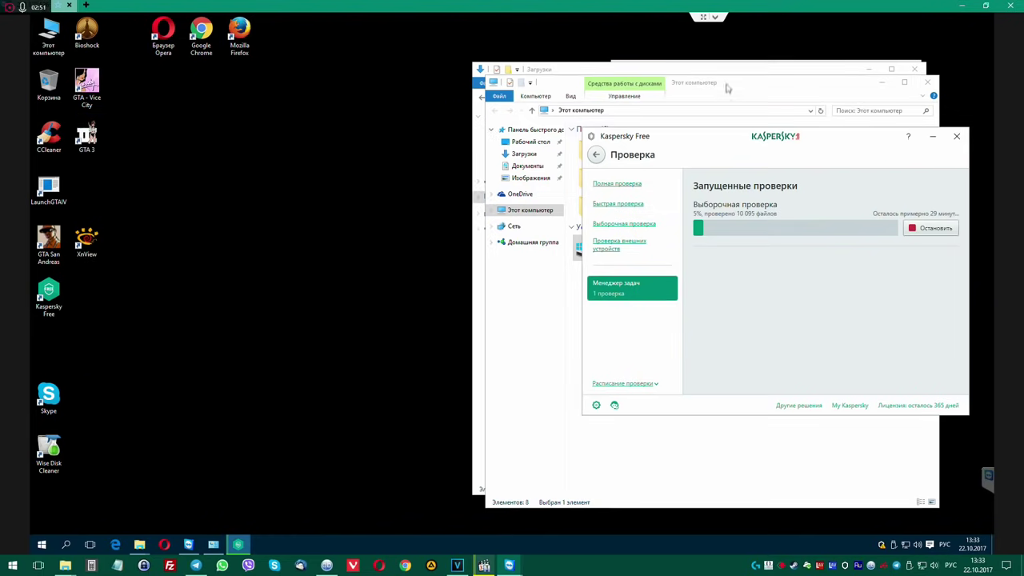
pyautogui.moveTo(727, 89); pyautogui.dragTo(289, 101)
pyautogui.click(428, 100)
pyautogui.moveTo(630, 74); pyautogui.dragTo(215, 75)
pyautogui.click(500, 72)
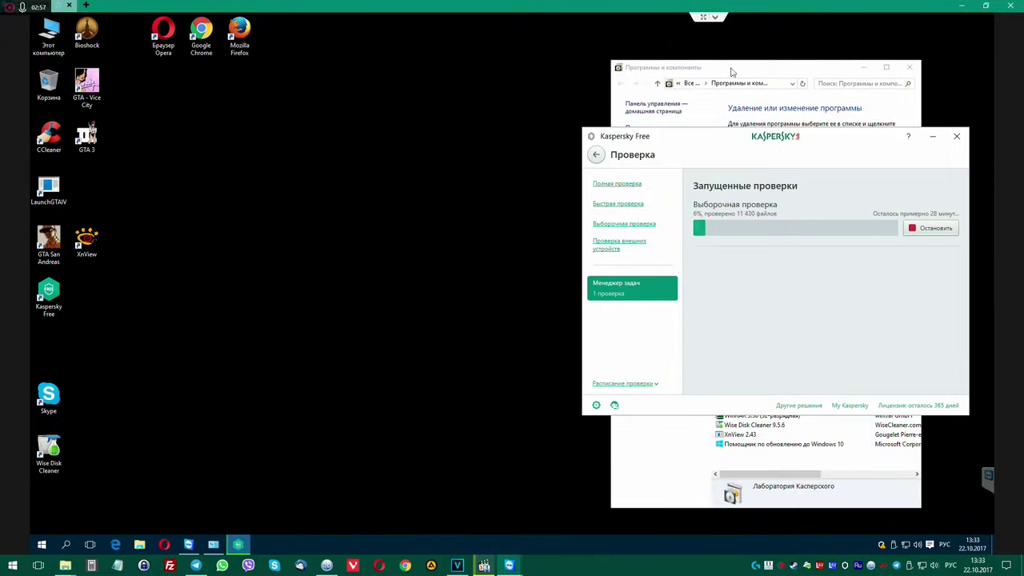
pyautogui.moveTo(732, 72); pyautogui.dragTo(281, 68)
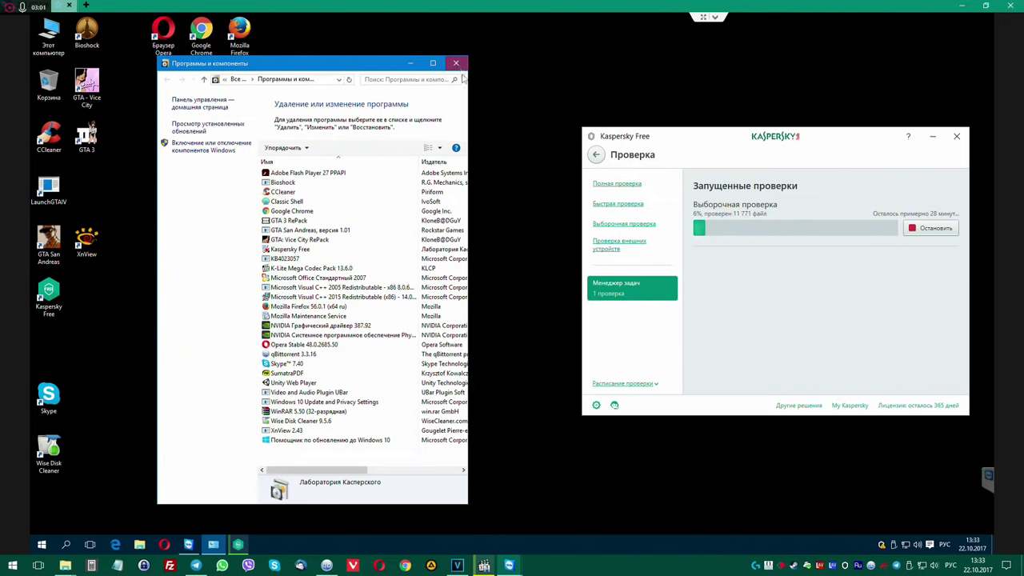
pyautogui.click(457, 64)
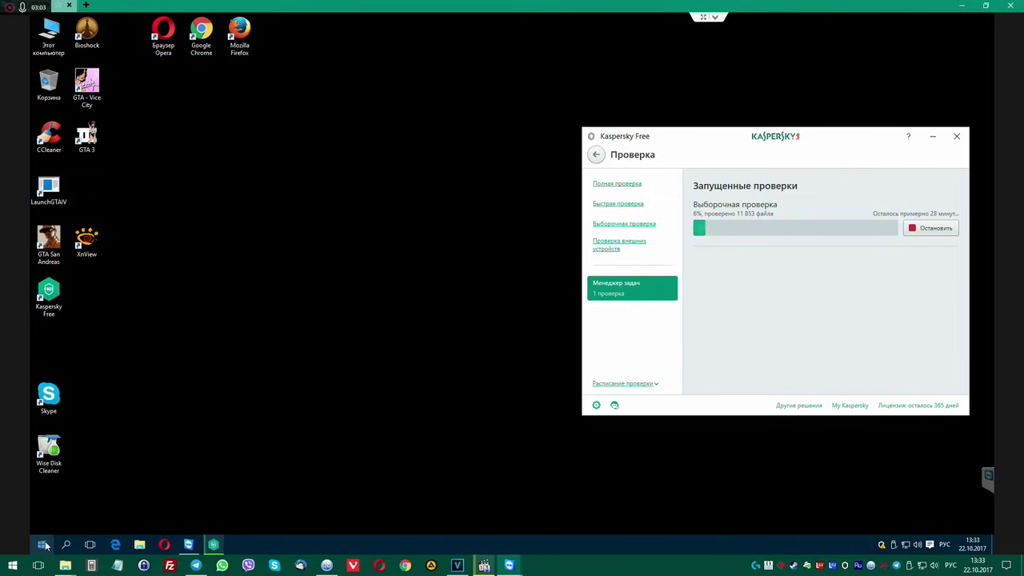
pyautogui.click(46, 545)
# Check the AdwCleaner folder on Local Disk (C:), delete it, then open Загрузки from This PC.
pyautogui.click(324, 205)
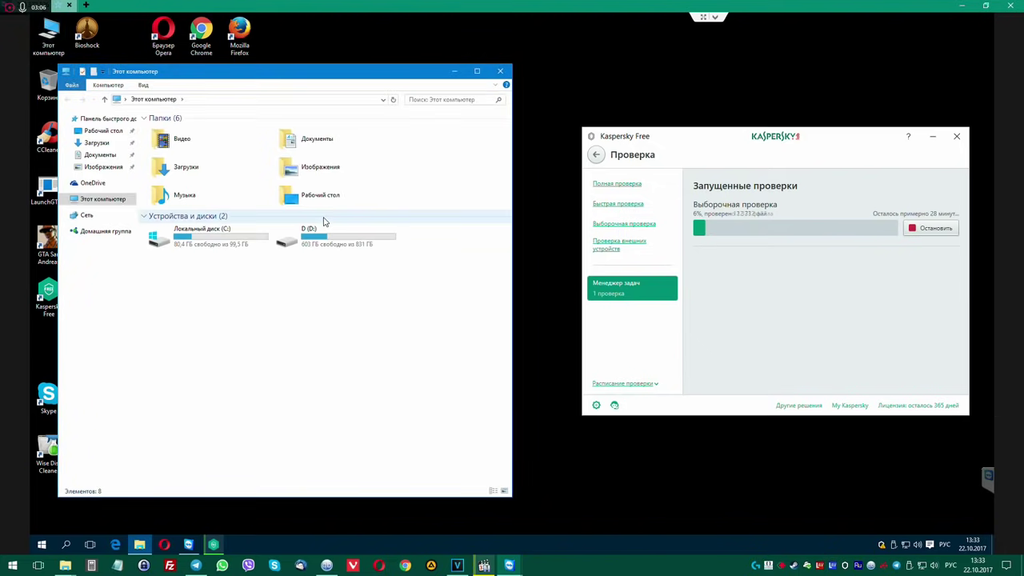
pyautogui.doubleClick(209, 233)
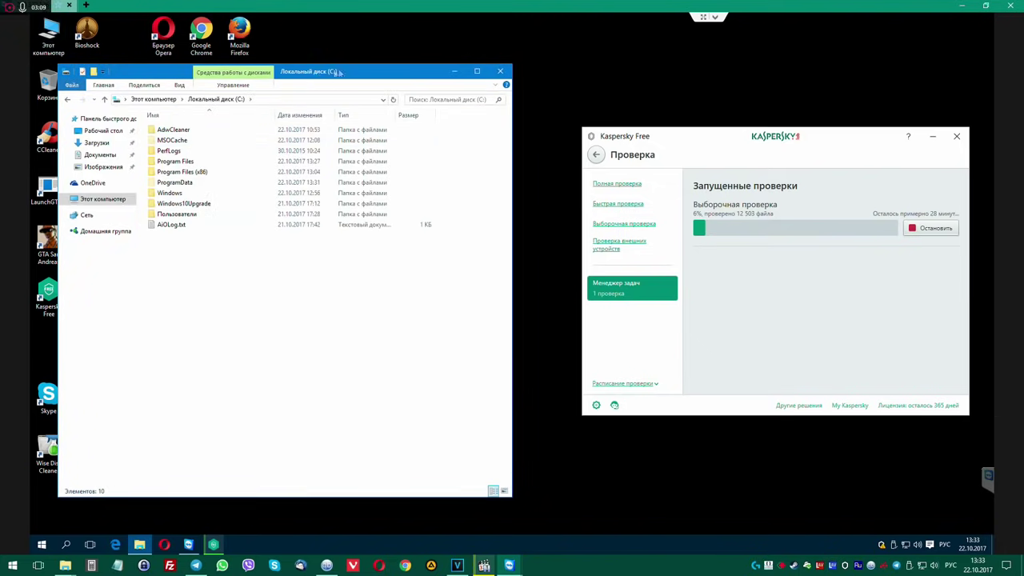
pyautogui.moveTo(317, 75); pyautogui.dragTo(357, 68)
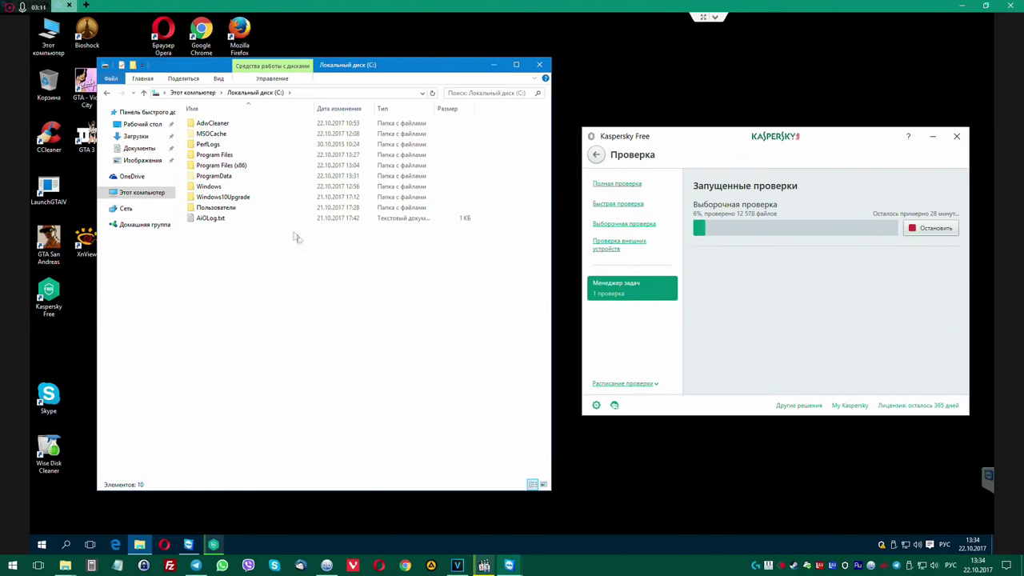
pyautogui.doubleClick(211, 124)
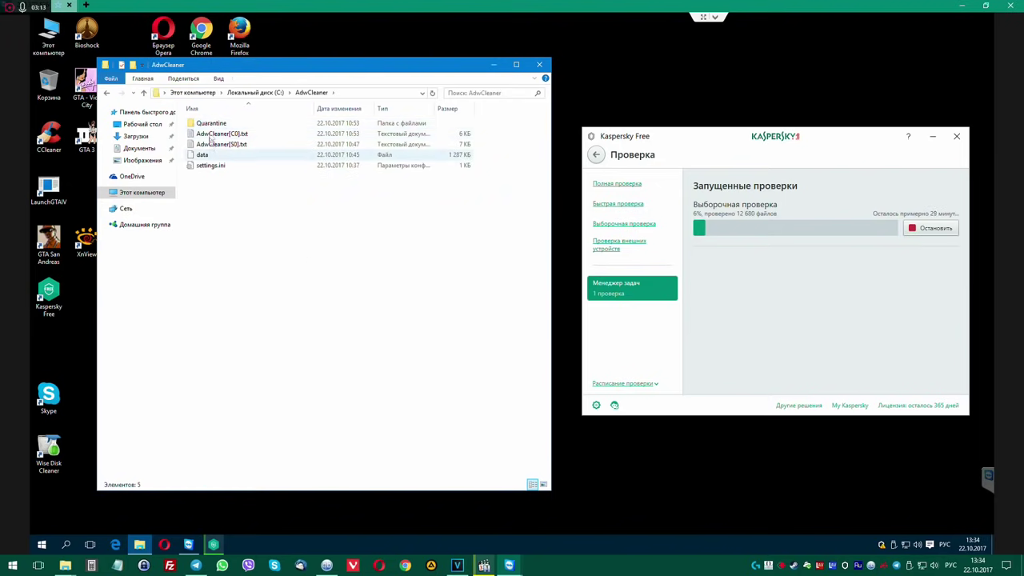
pyautogui.click(107, 94)
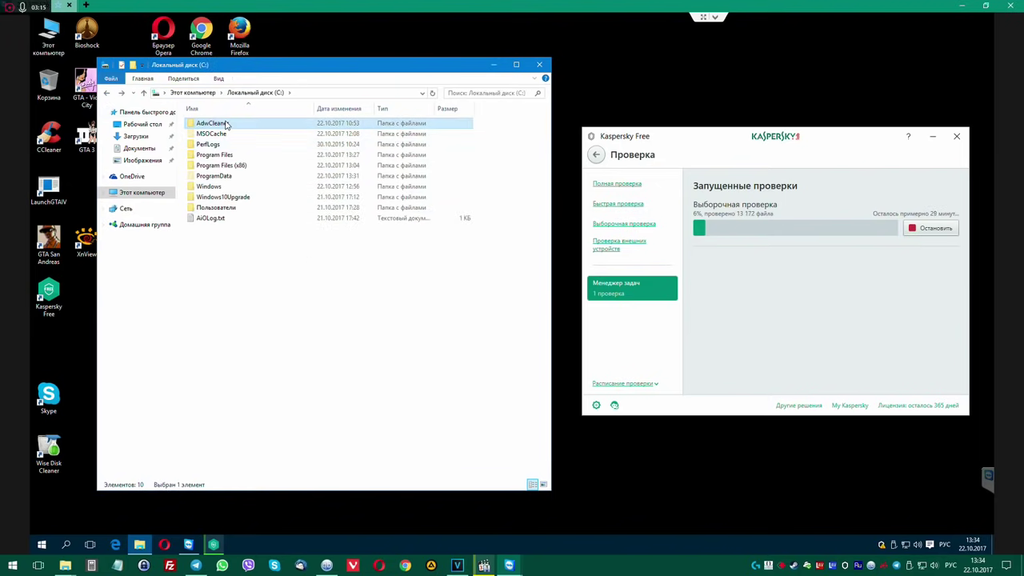
pyautogui.press('Delete')
pyautogui.press('Return')
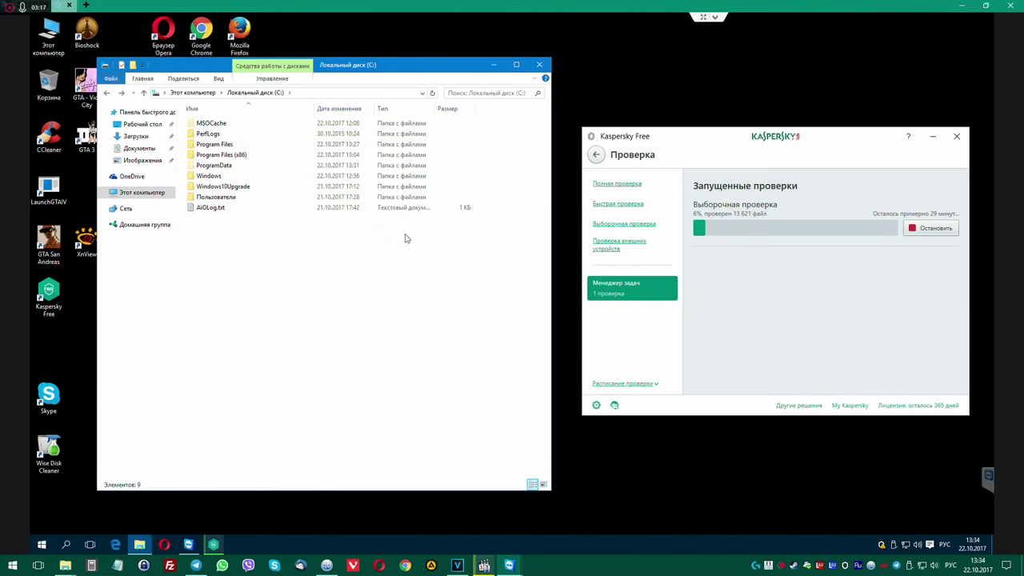
pyautogui.click(126, 195)
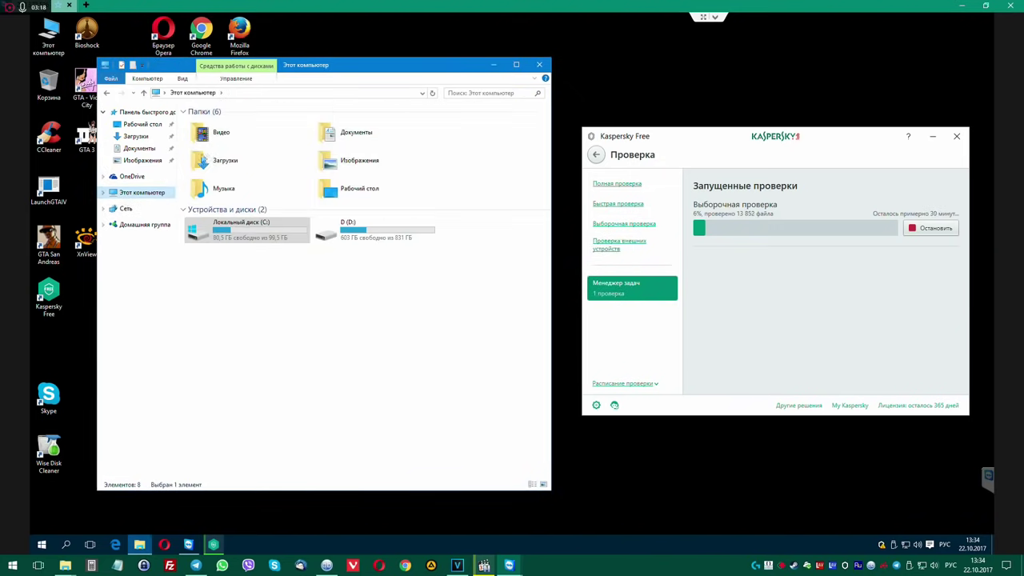
pyautogui.doubleClick(212, 157)
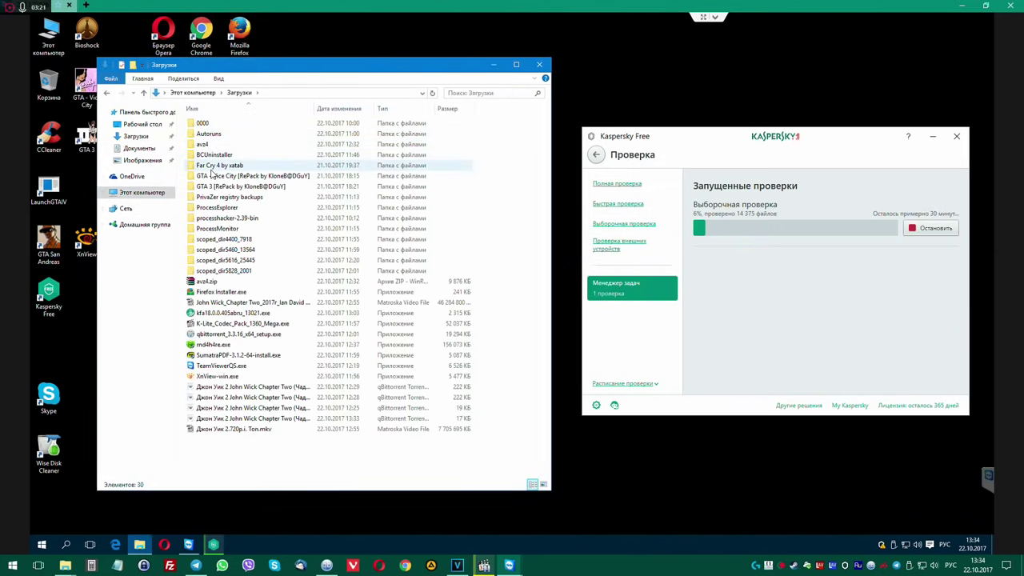
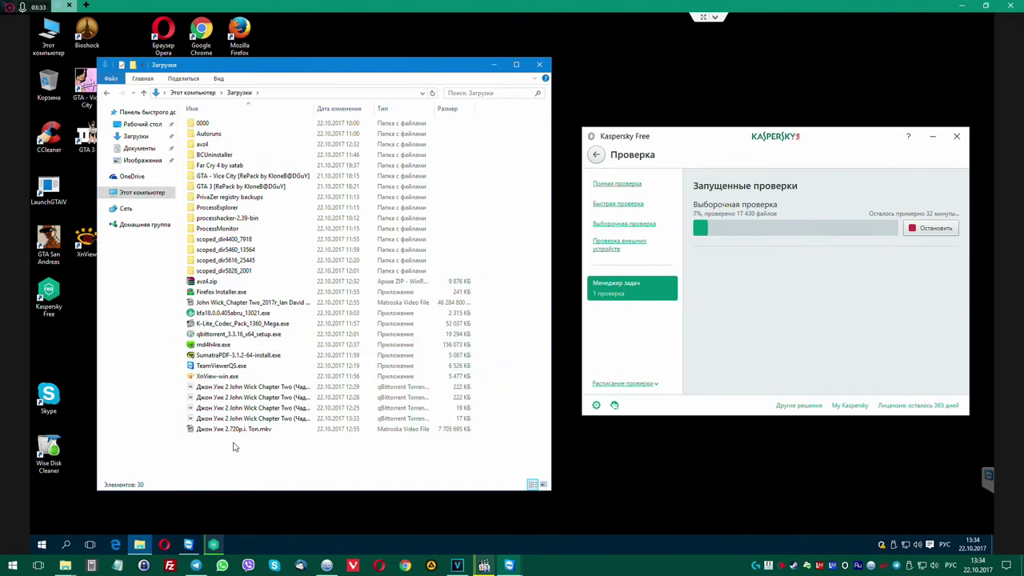
# Close the Downloads window, search Google for adwcleaner in Opera, and open the Malwarebytes page.
pyautogui.click(139, 543)
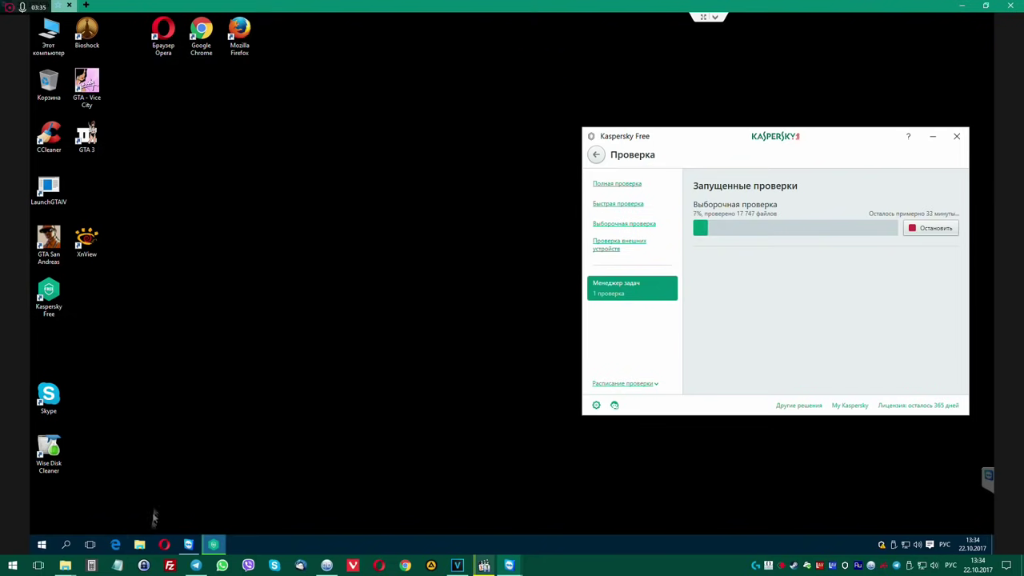
pyautogui.click(164, 545)
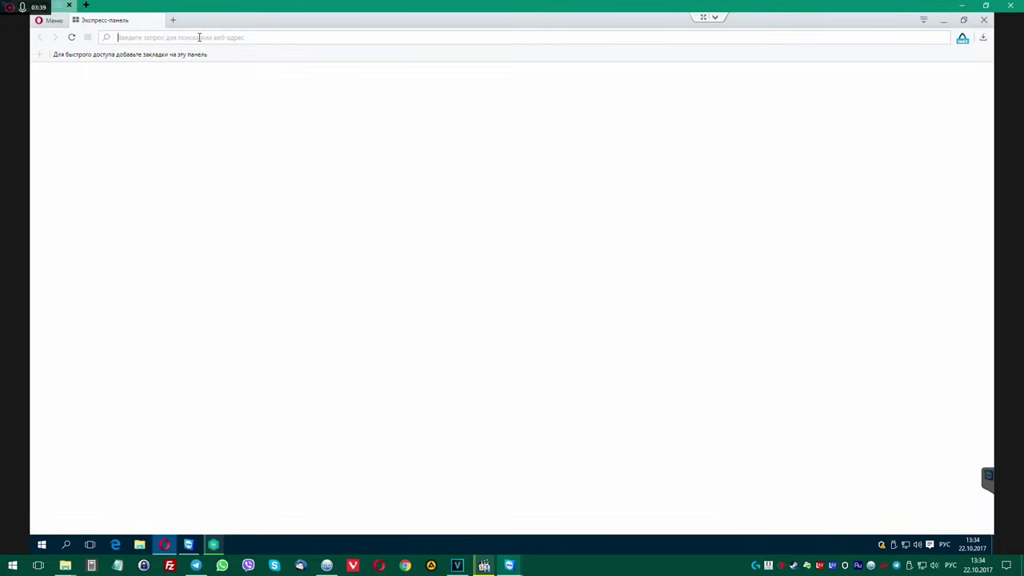
pyautogui.write('фец сфуфтук')
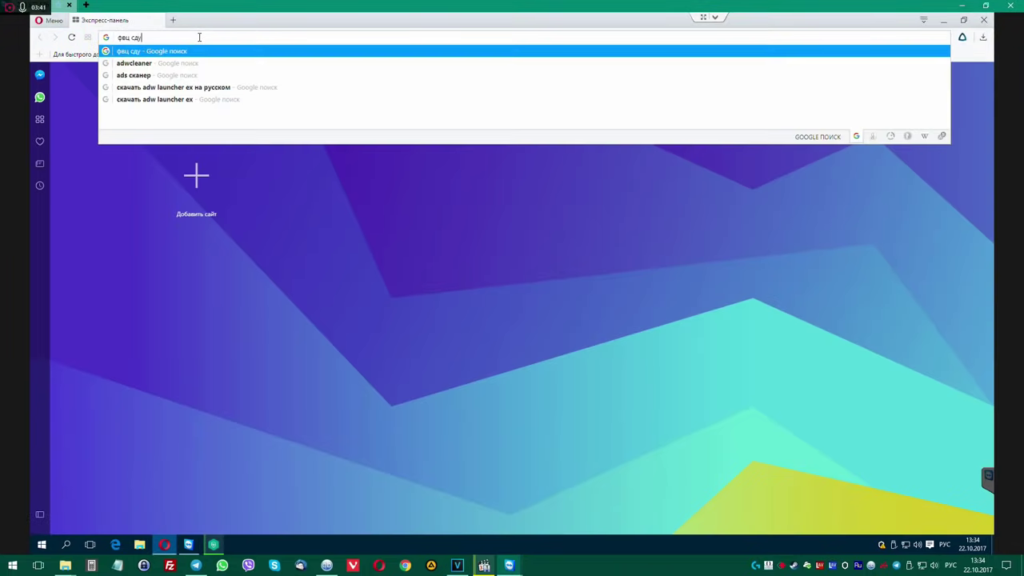
pyautogui.press('Return')
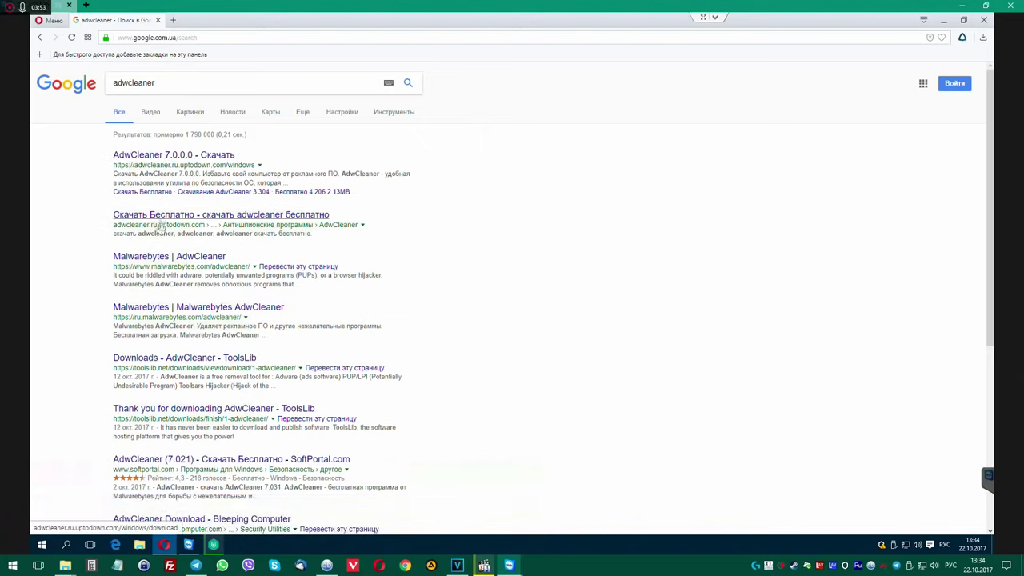
pyautogui.click(168, 256)
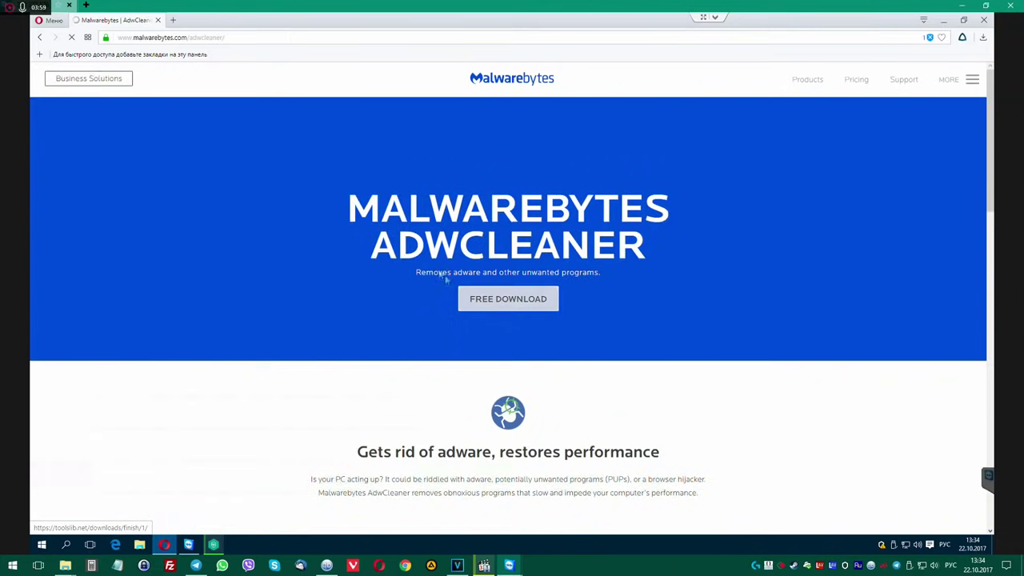
# Download adwcleaner_7.0.3.1.exe, run it from the downloads panel, and close Opera.
pyautogui.click(494, 300)
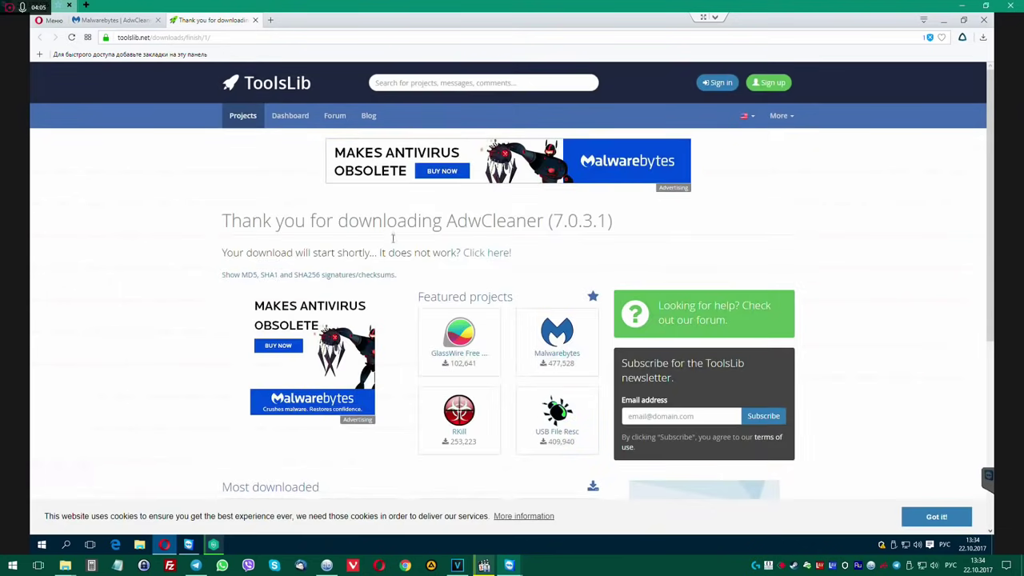
pyautogui.click(487, 252)
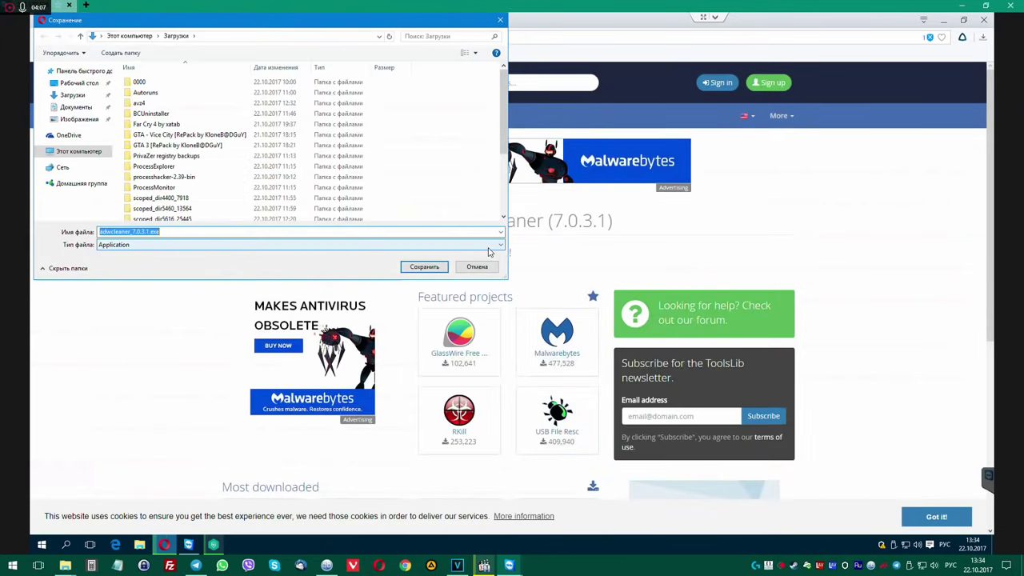
pyautogui.click(424, 266)
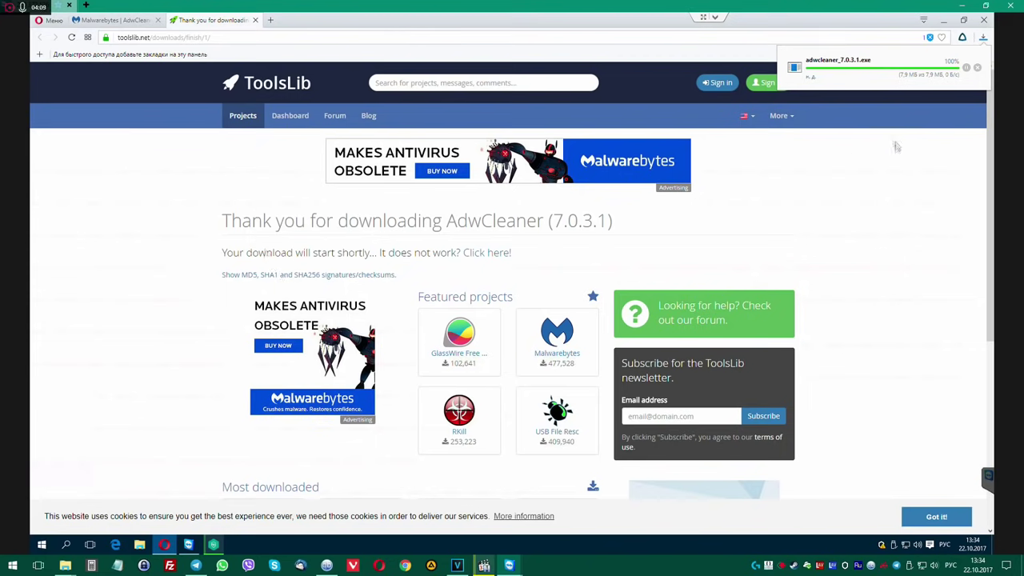
pyautogui.click(889, 74)
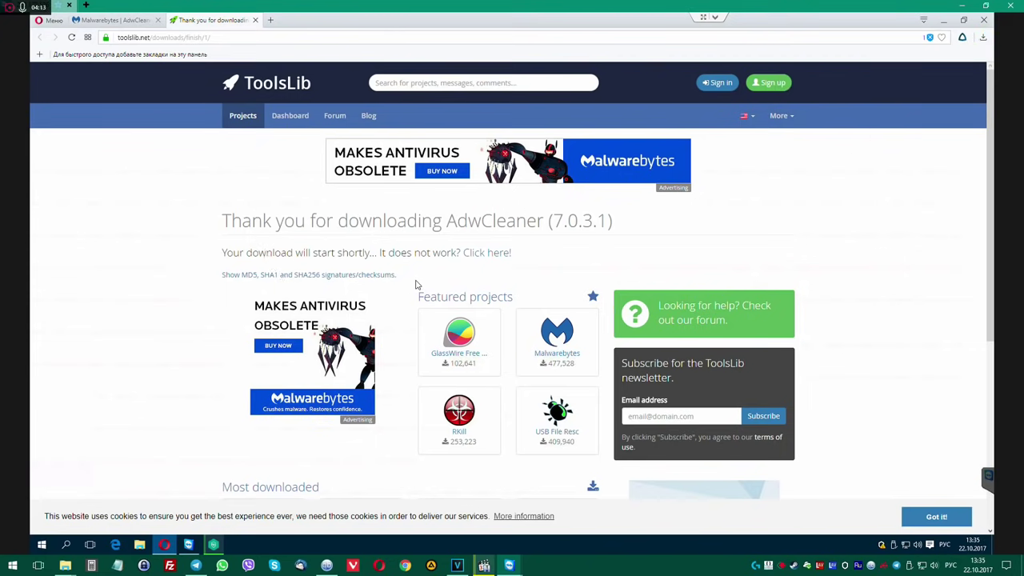
pyautogui.click(985, 20)
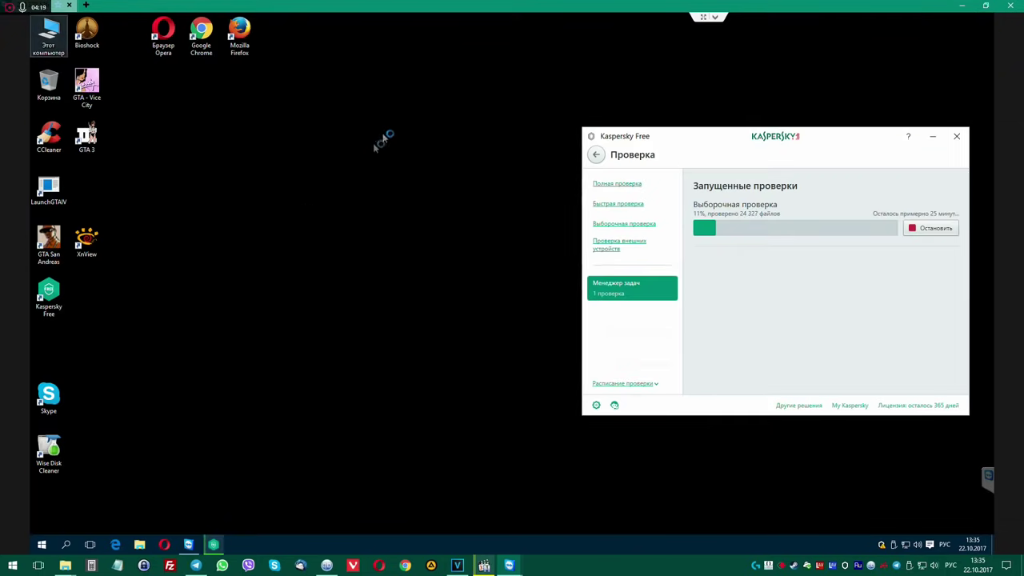
# Allow AdwCleaner through UAC, accept its license, and start the adware scan.
pyautogui.click(556, 297)
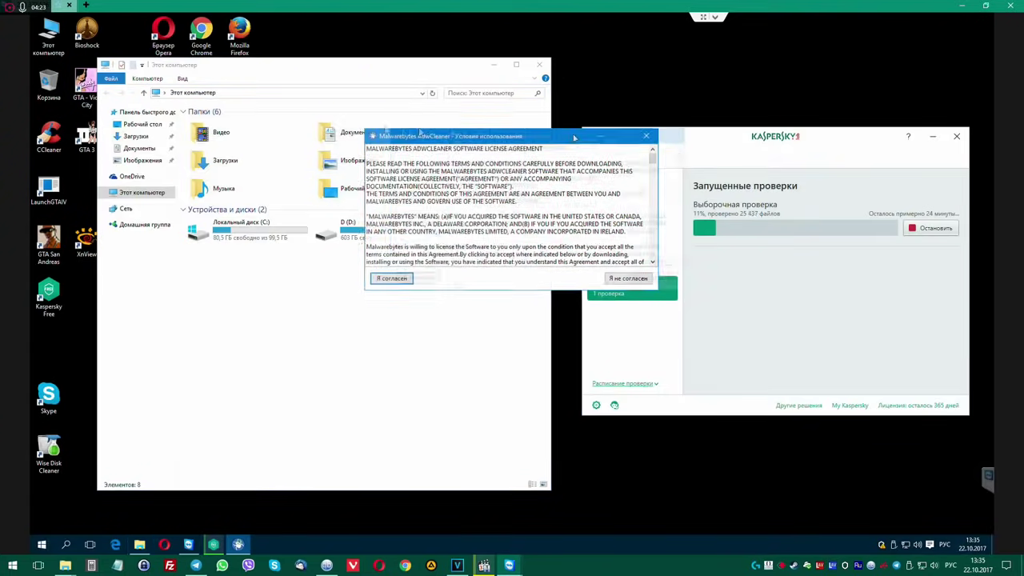
pyautogui.click(134, 270)
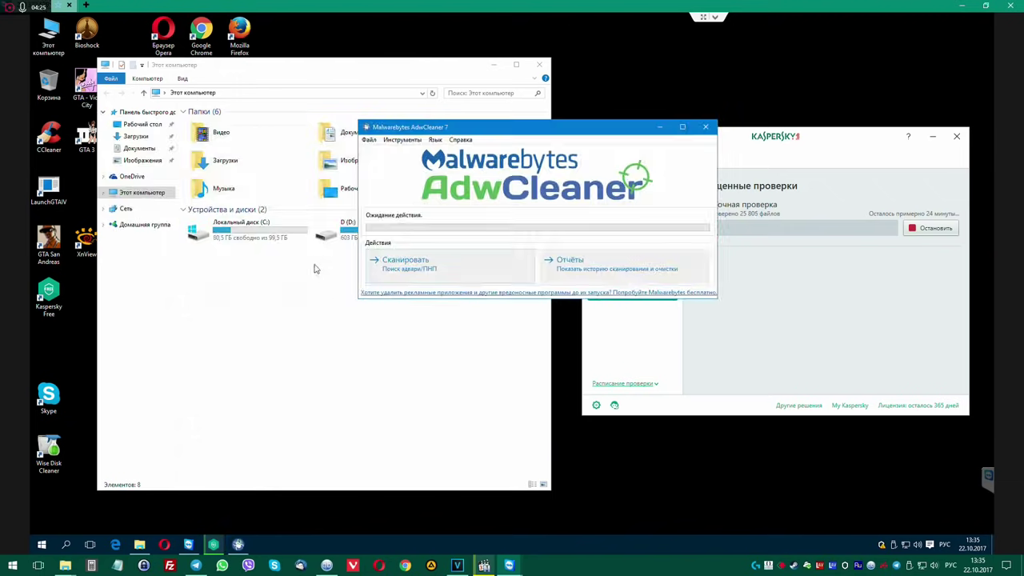
pyautogui.moveTo(548, 130); pyautogui.dragTo(362, 122)
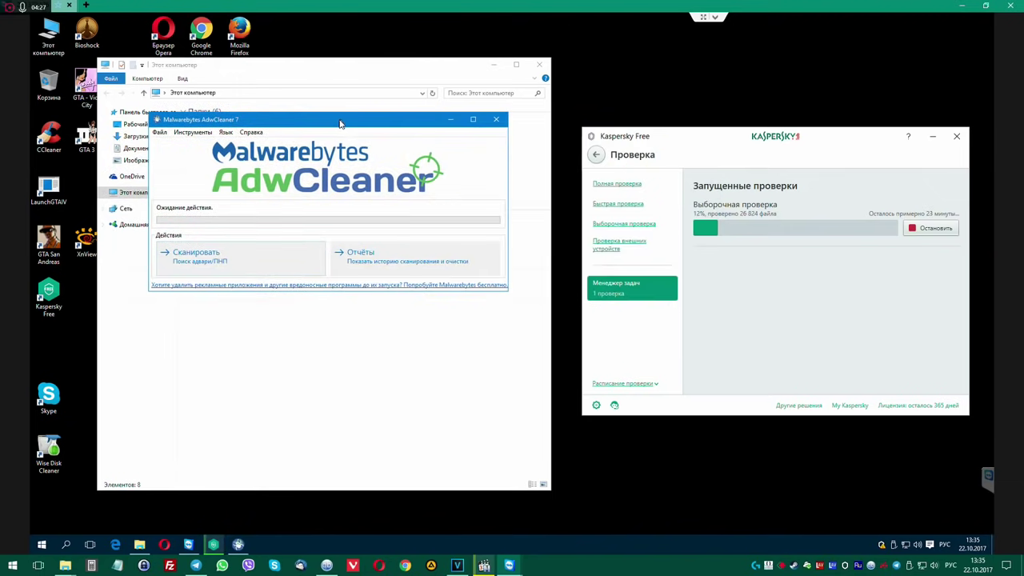
pyautogui.click(238, 262)
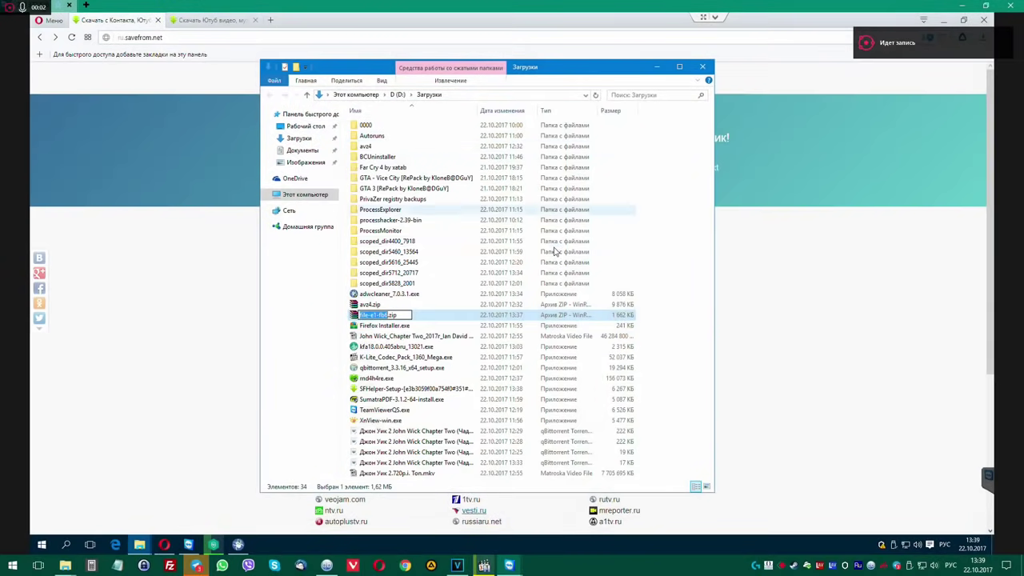
# Copy the file-e1-fb6 archive name in Explorer and search it on Google in a new tab.
pyautogui.moveTo(572, 69); pyautogui.dragTo(669, 72)
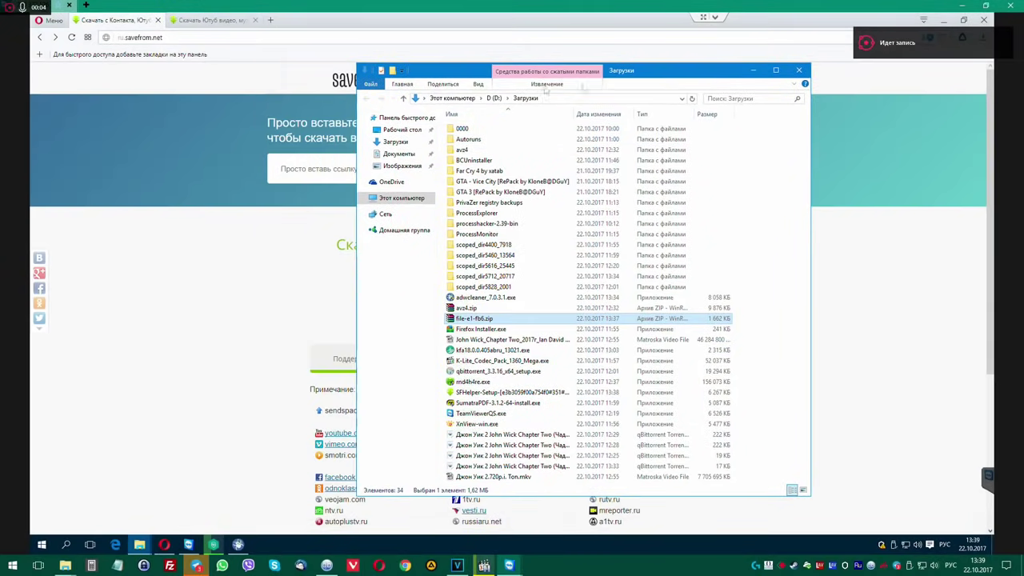
pyautogui.moveTo(552, 72); pyautogui.dragTo(466, 68)
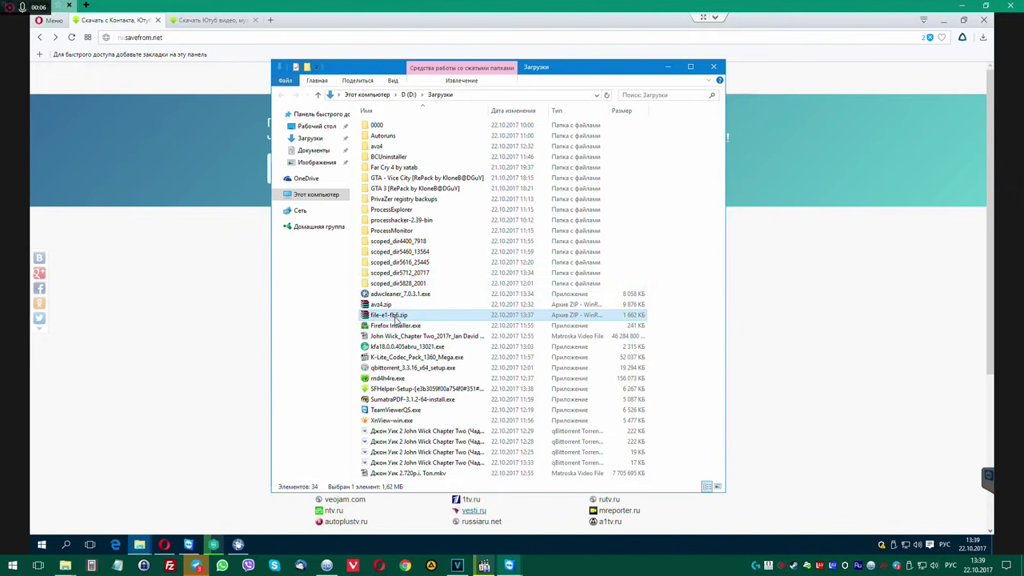
pyautogui.click(394, 317)
pyautogui.press('super+c')
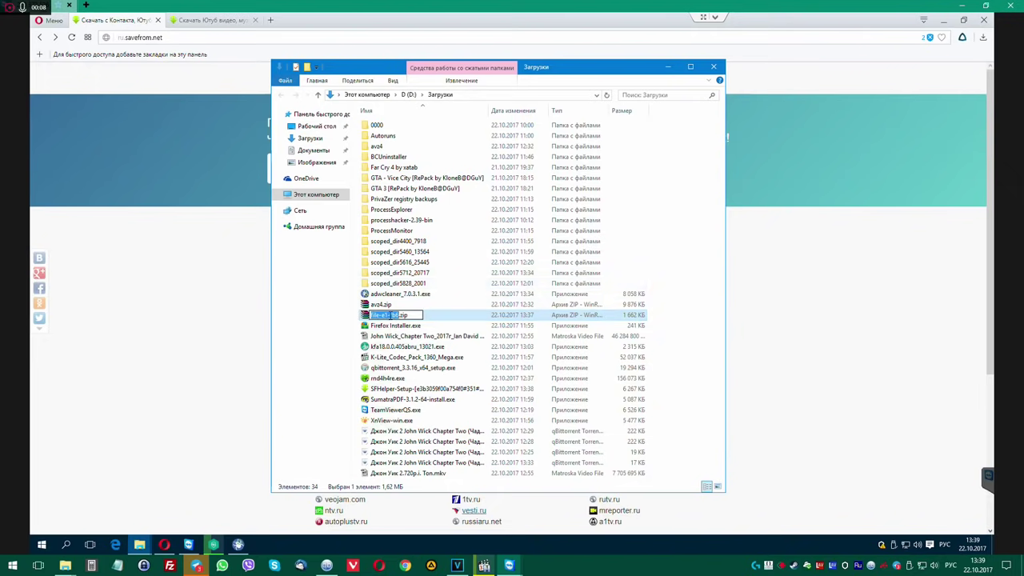
pyautogui.rightClick(395, 317)
pyautogui.click(412, 347)
pyautogui.click(272, 20)
pyautogui.rightClick(281, 38)
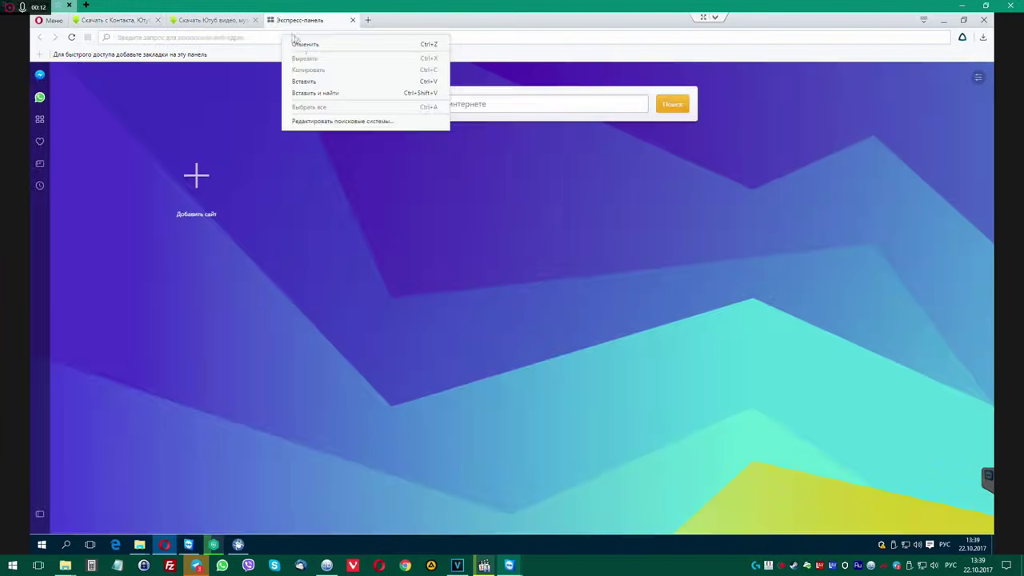
pyautogui.click(327, 93)
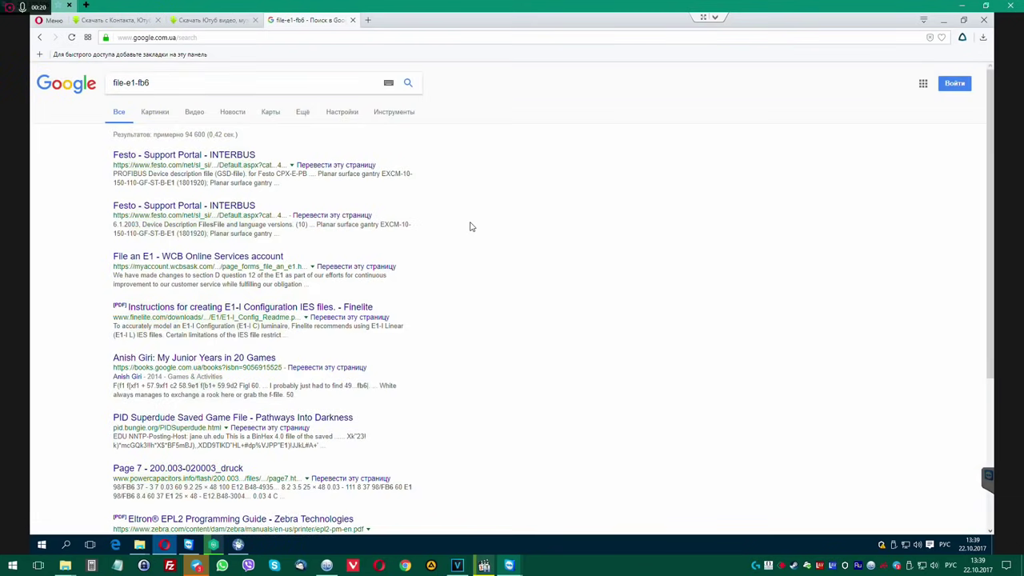
# Review the file-e1-fb6 search results and the Opera downloads list.
pyautogui.scroll(-2, 470, 226)
pyautogui.scroll(2, 507, 260)
pyautogui.click(213, 20)
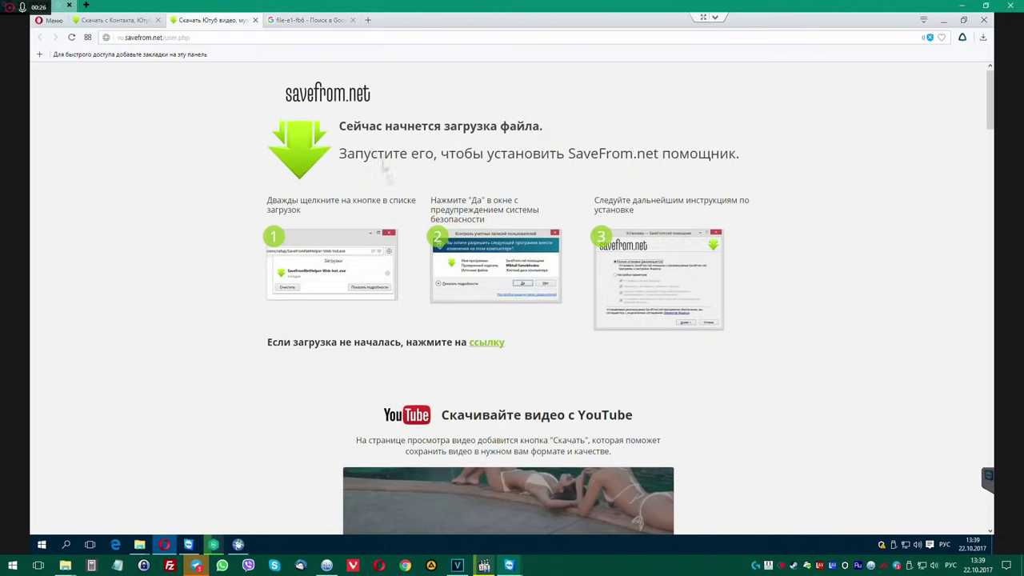
pyautogui.click(983, 37)
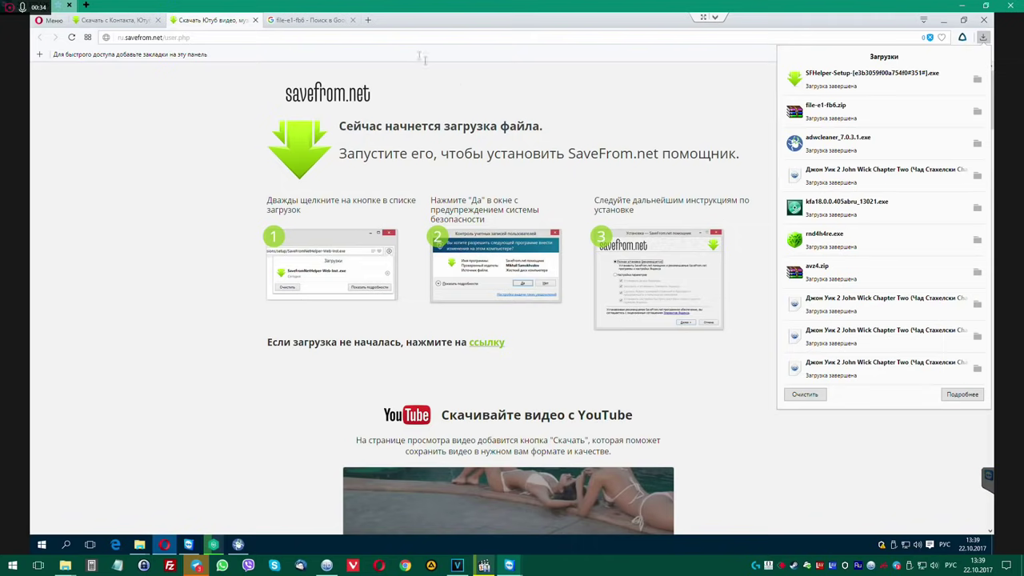
pyautogui.click(320, 25)
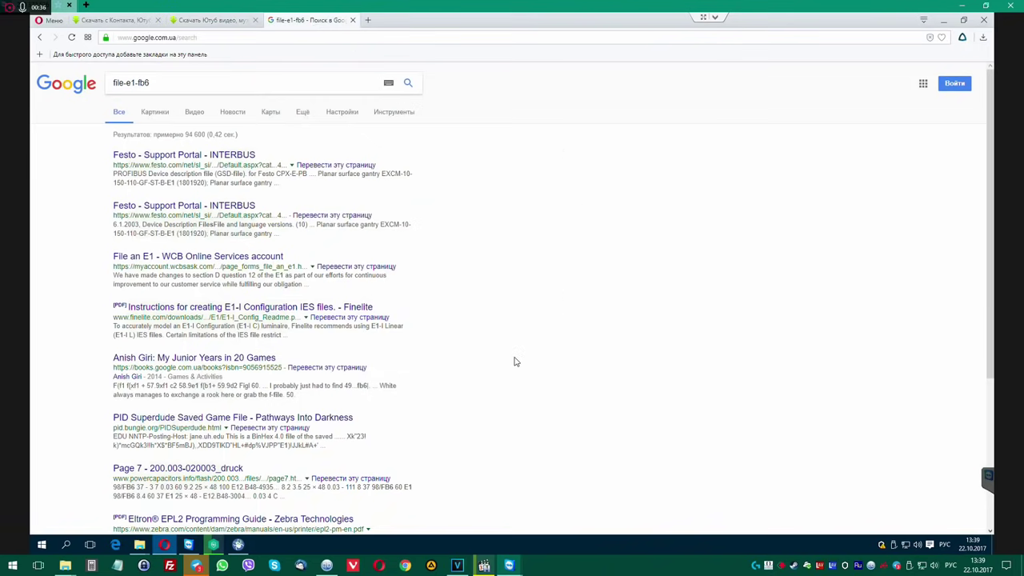
pyautogui.scroll(-2, 516, 363)
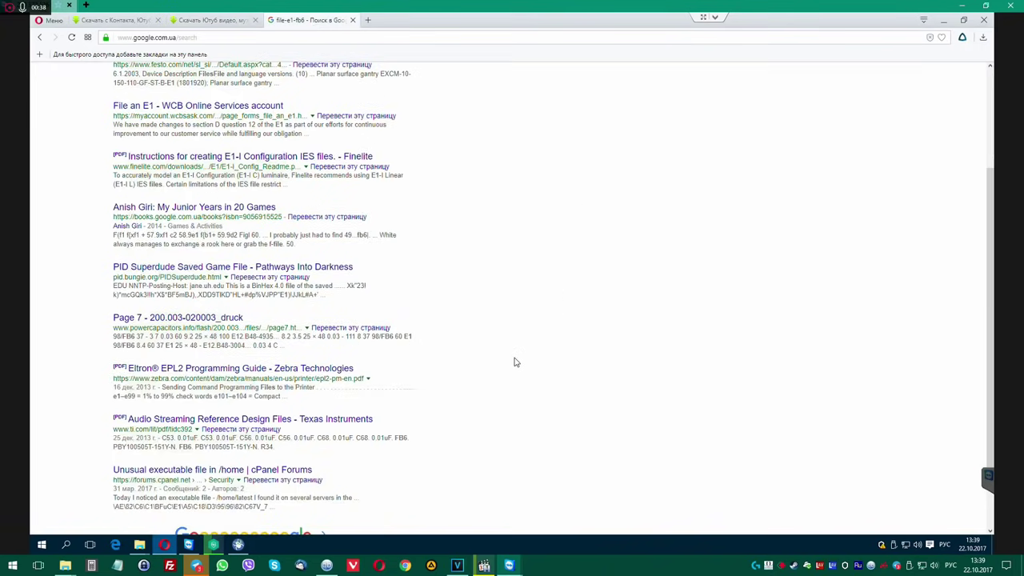
pyautogui.scroll(-1, 516, 362)
pyautogui.scroll(3, 516, 364)
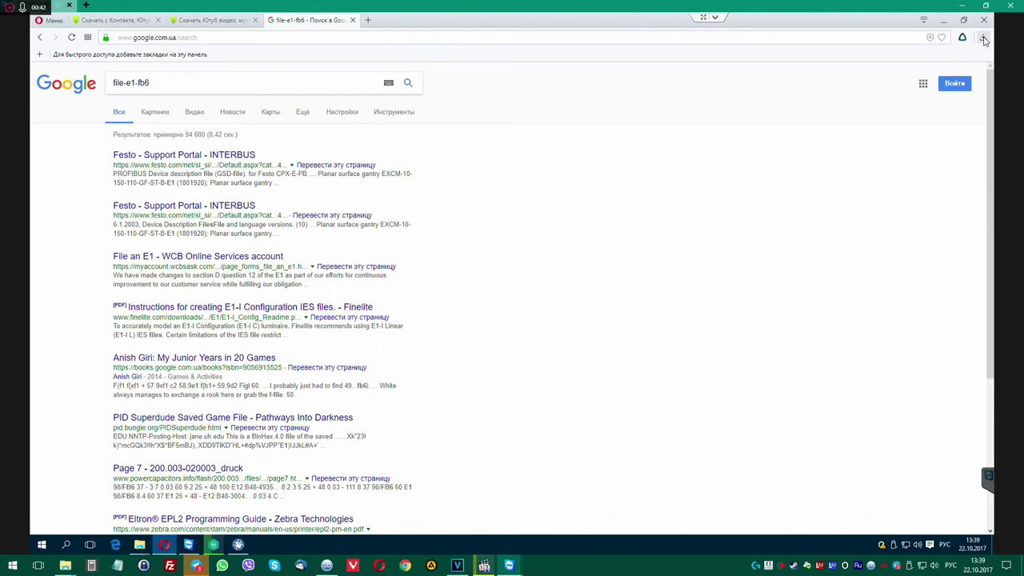
# Show the SFHelper setup file in the Downloads folder, then return to the savefrom.net tab.
pyautogui.click(983, 37)
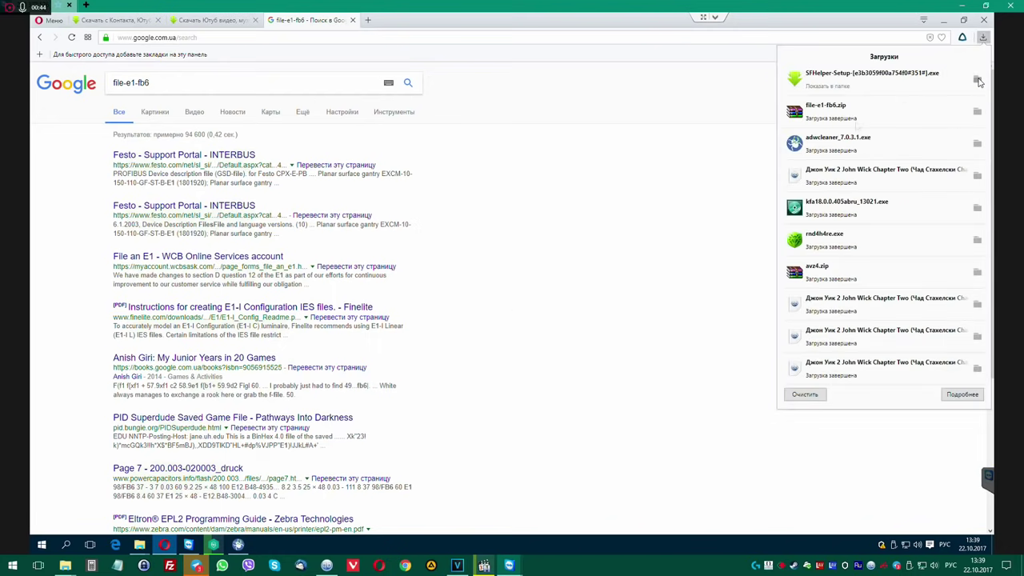
pyautogui.click(976, 80)
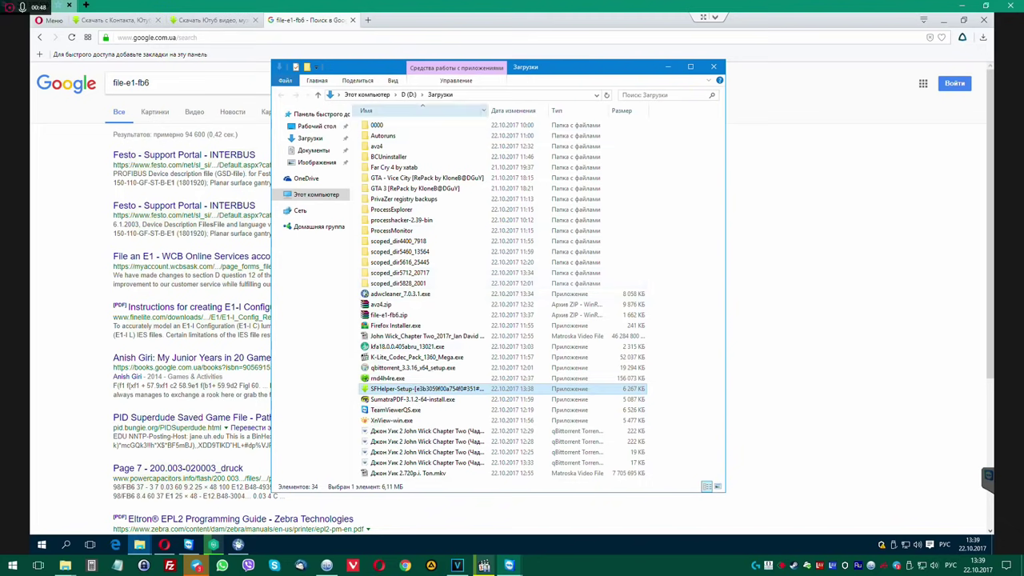
pyautogui.moveTo(490, 110); pyautogui.dragTo(574, 110)
pyautogui.click(388, 317)
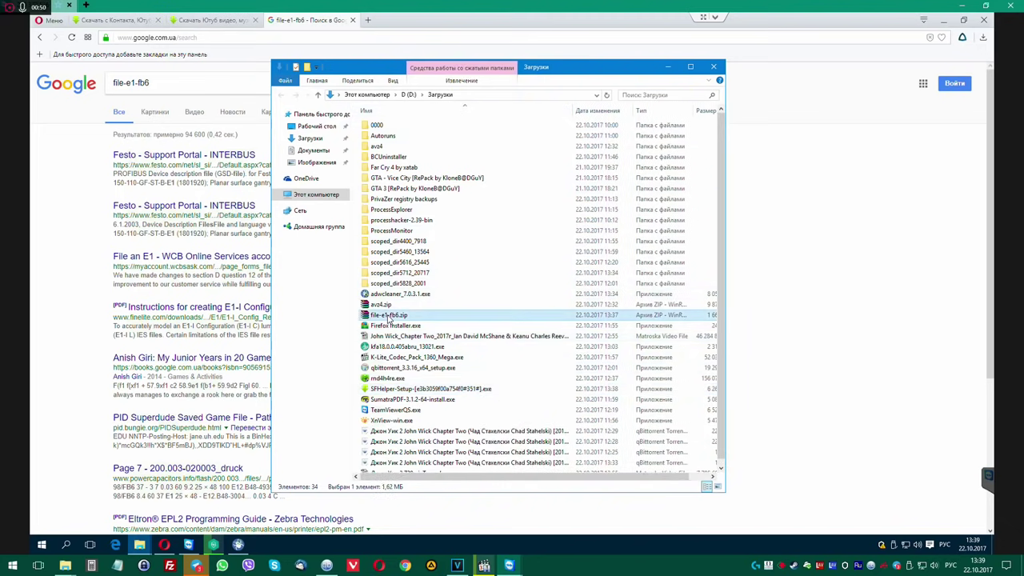
pyautogui.click(214, 22)
pyautogui.click(121, 22)
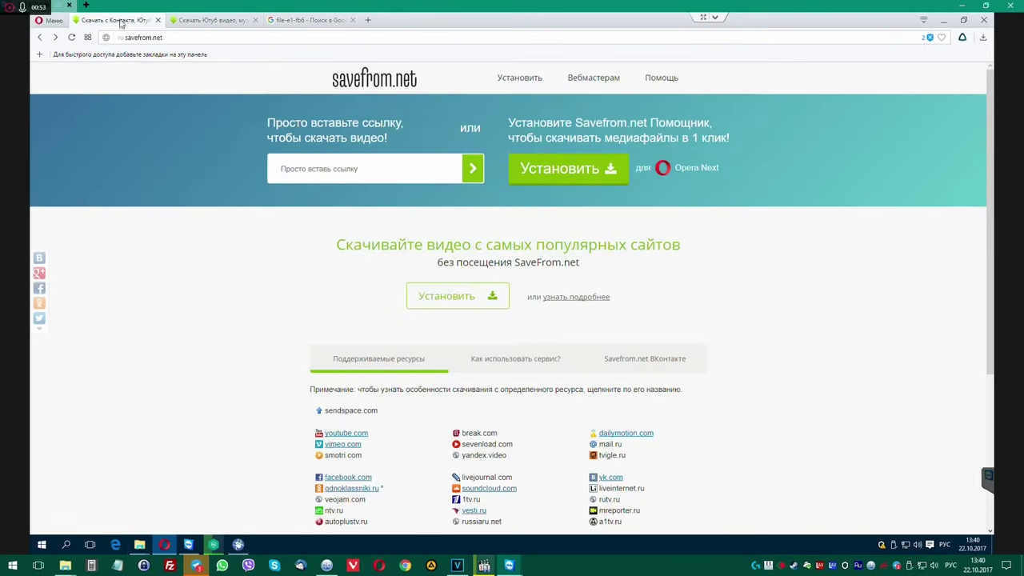
# Save the SaveFrom.net helper installer to Downloads, minimize Opera, and open file-e1-fb6.zip.
pyautogui.click(71, 37)
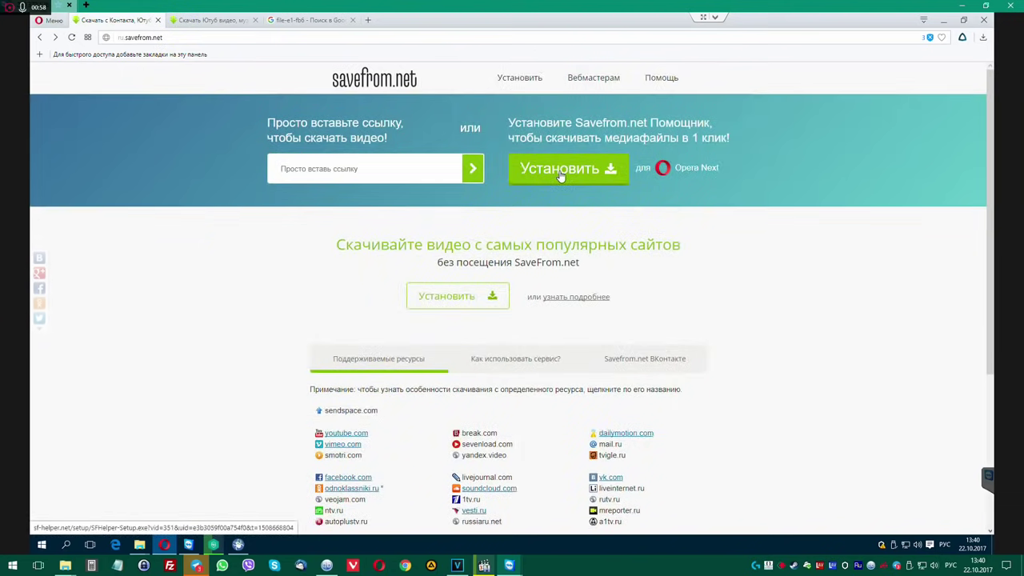
pyautogui.click(561, 172)
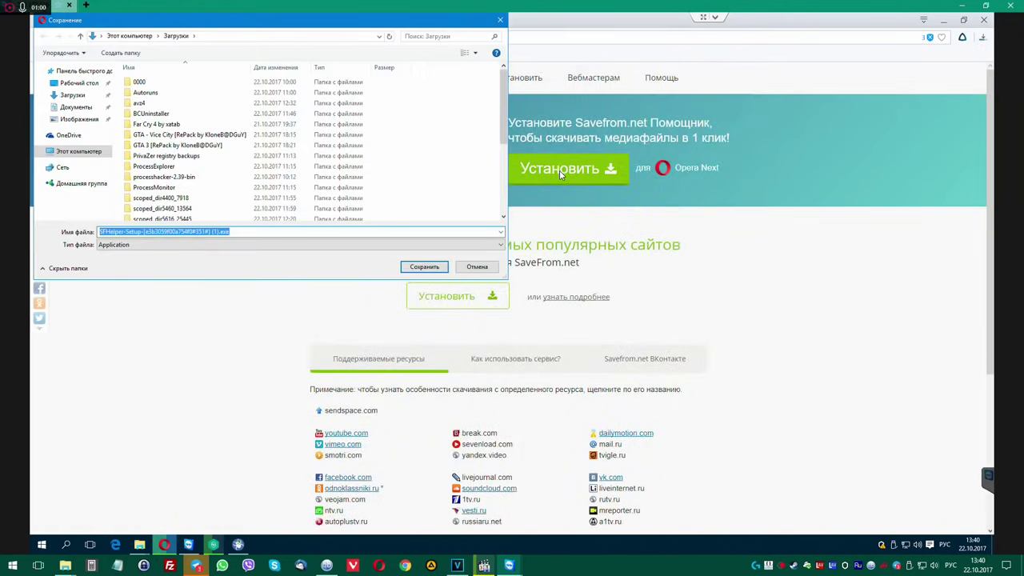
pyautogui.click(490, 267)
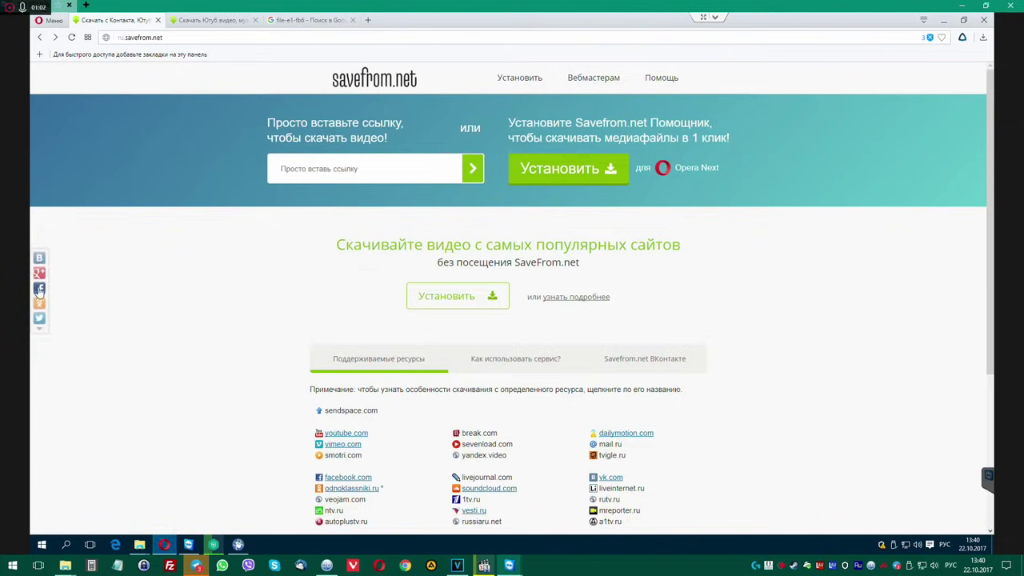
pyautogui.click(459, 298)
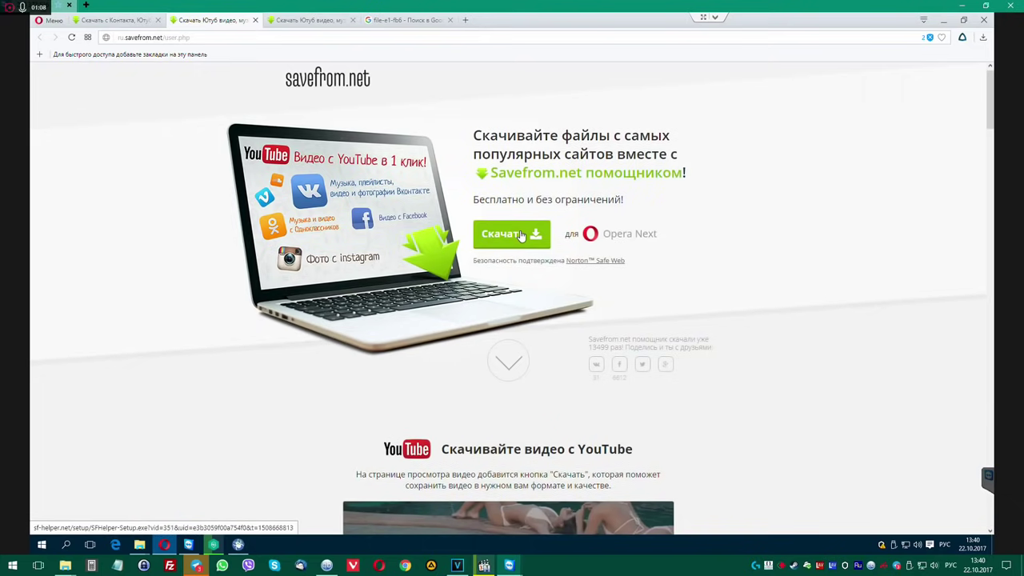
pyautogui.click(520, 235)
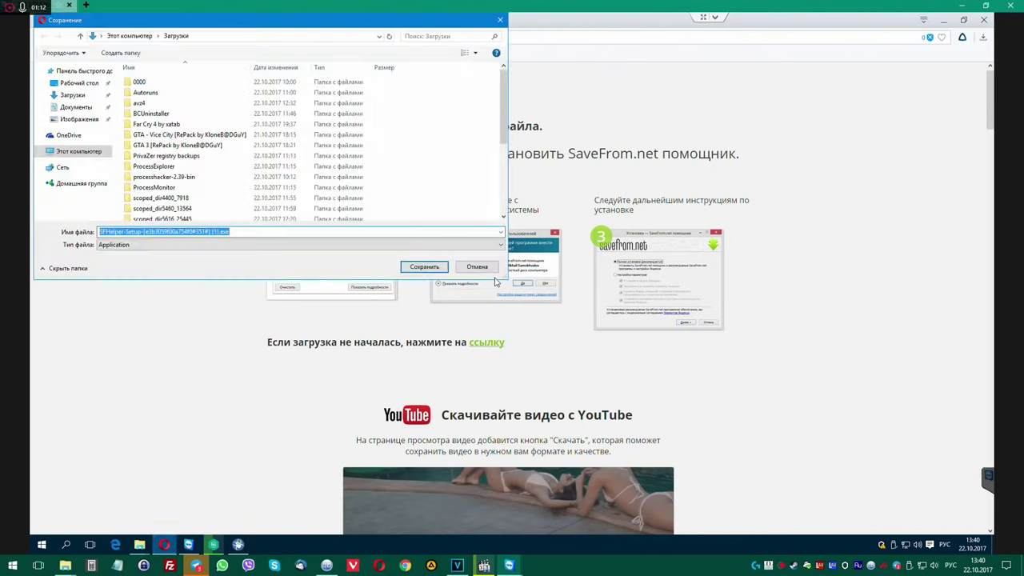
pyautogui.click(424, 267)
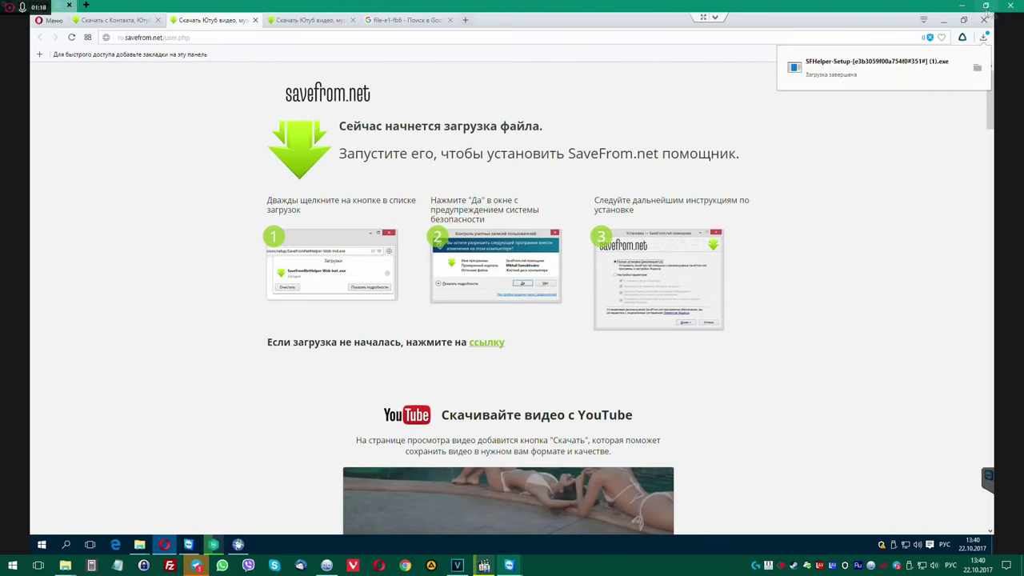
pyautogui.click(944, 19)
pyautogui.doubleClick(505, 317)
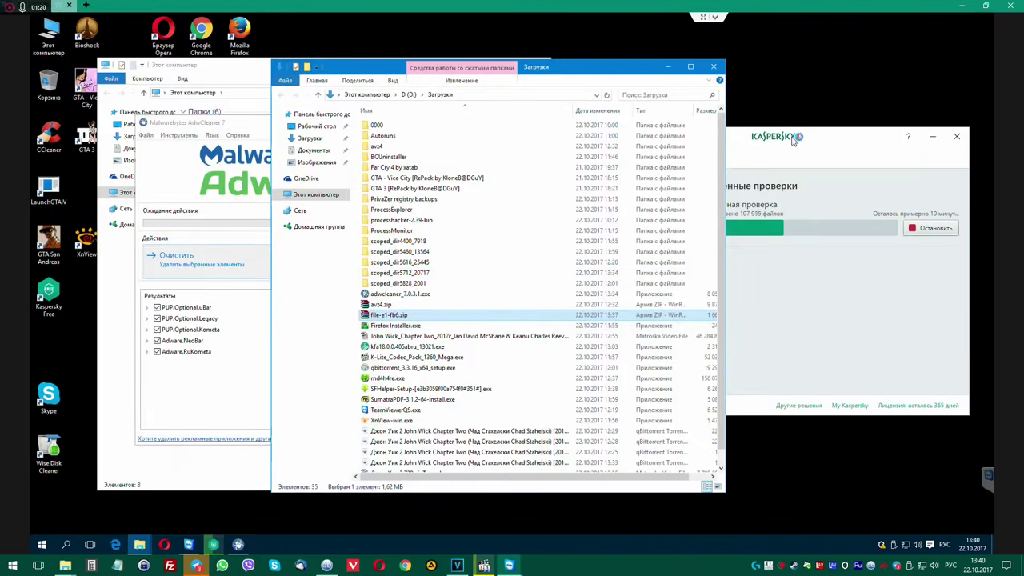
# Rearrange the Explorer, AdwCleaner and Kaspersky windows, then launch Google Chrome from the desktop.
pyautogui.moveTo(571, 73); pyautogui.dragTo(535, 72)
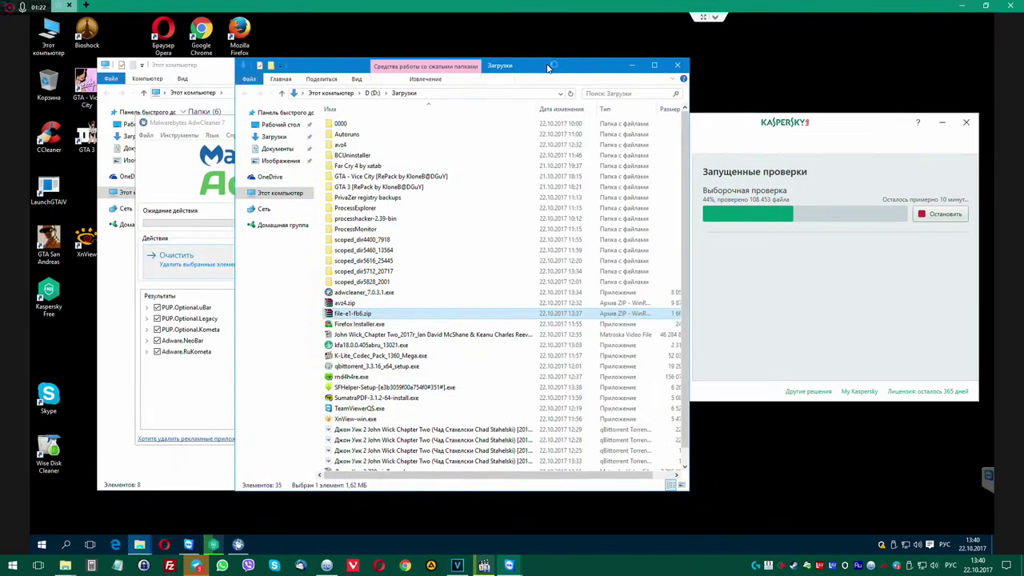
pyautogui.click(173, 404)
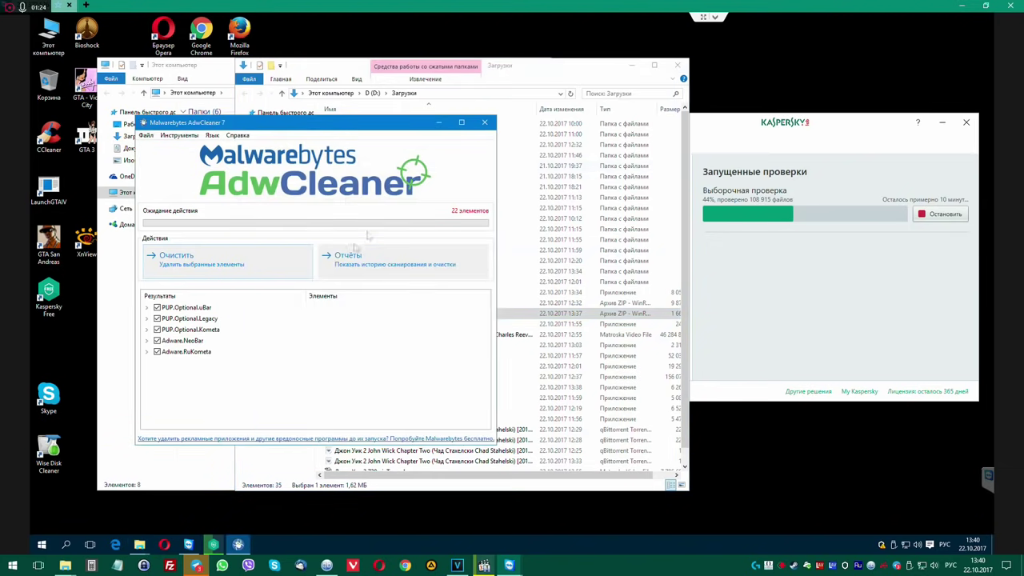
pyautogui.moveTo(374, 134); pyautogui.dragTo(340, 98)
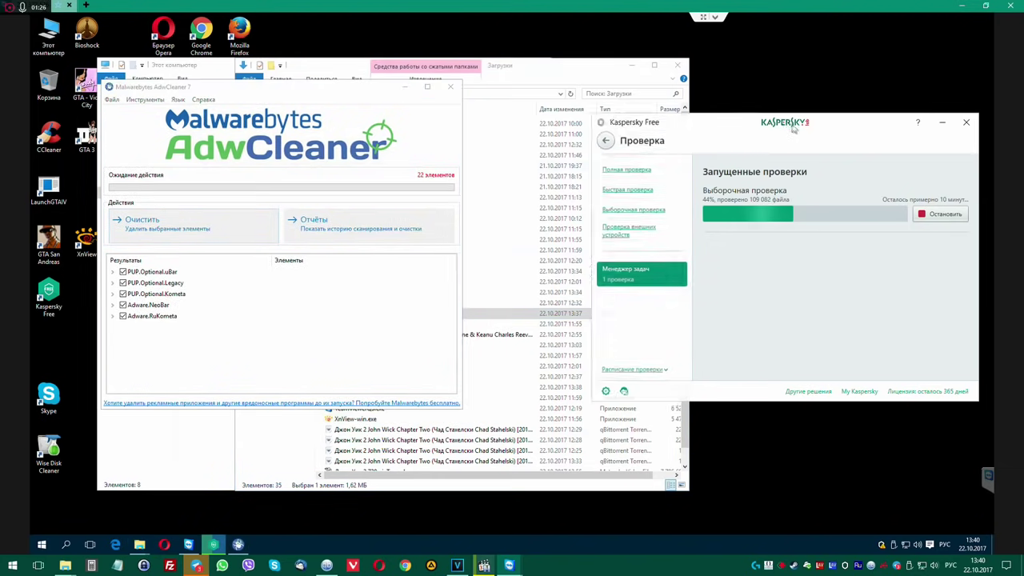
pyautogui.moveTo(795, 136); pyautogui.dragTo(755, 137)
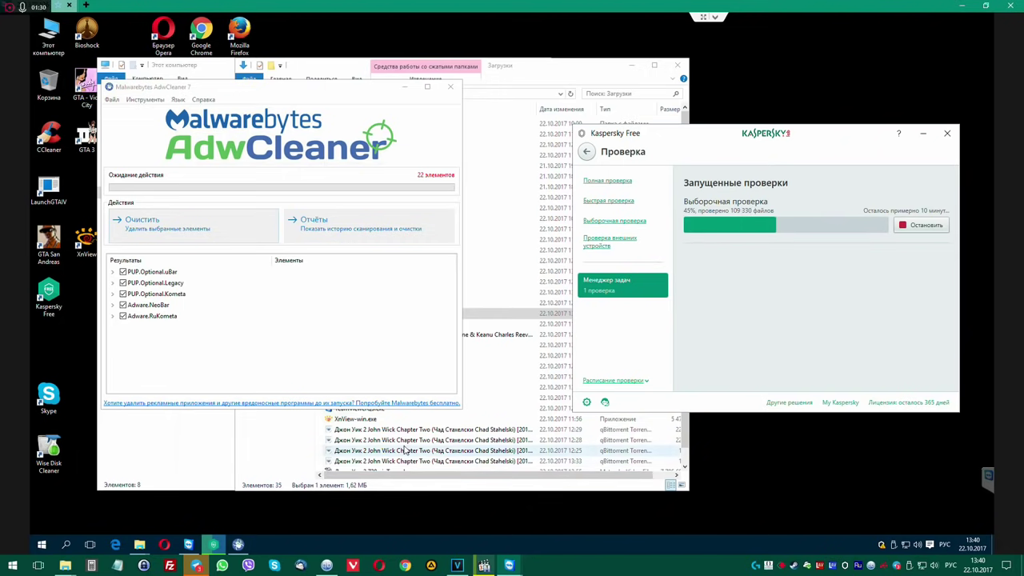
pyautogui.moveTo(312, 90); pyautogui.dragTo(282, 91)
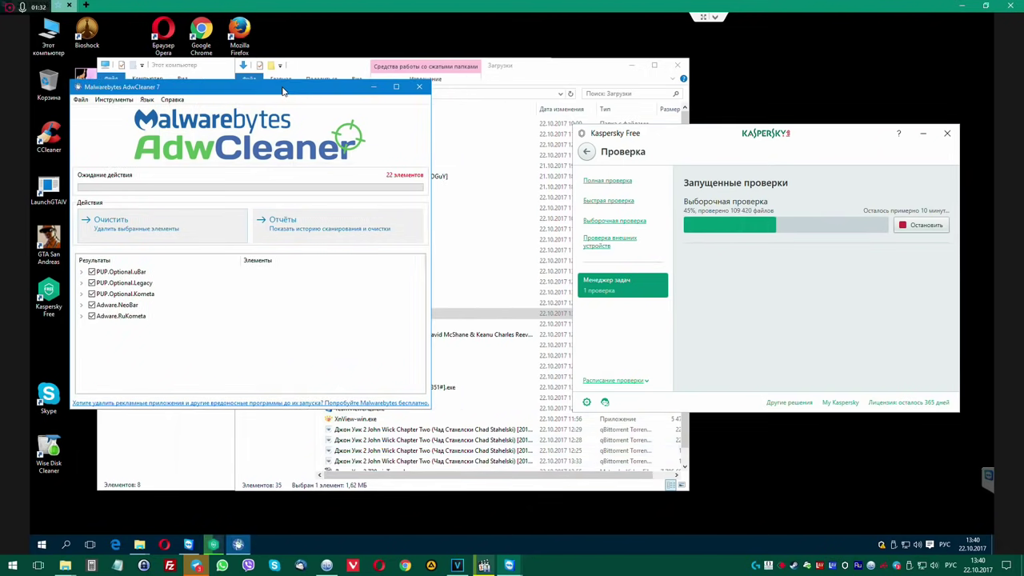
pyautogui.doubleClick(210, 32)
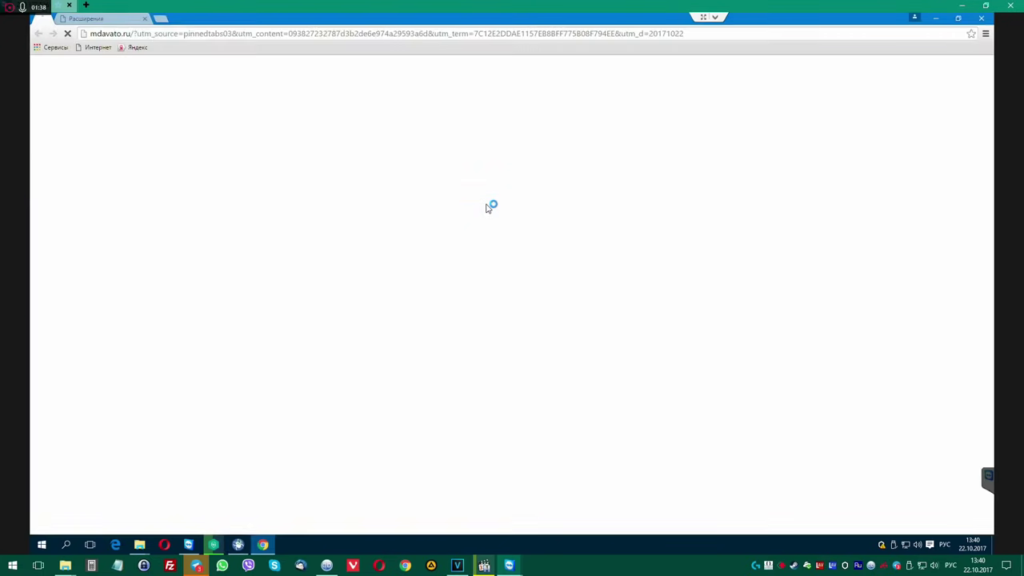
# Close the pinned ad tab and remove the Пульс extension from Chrome.
pyautogui.click(92, 22)
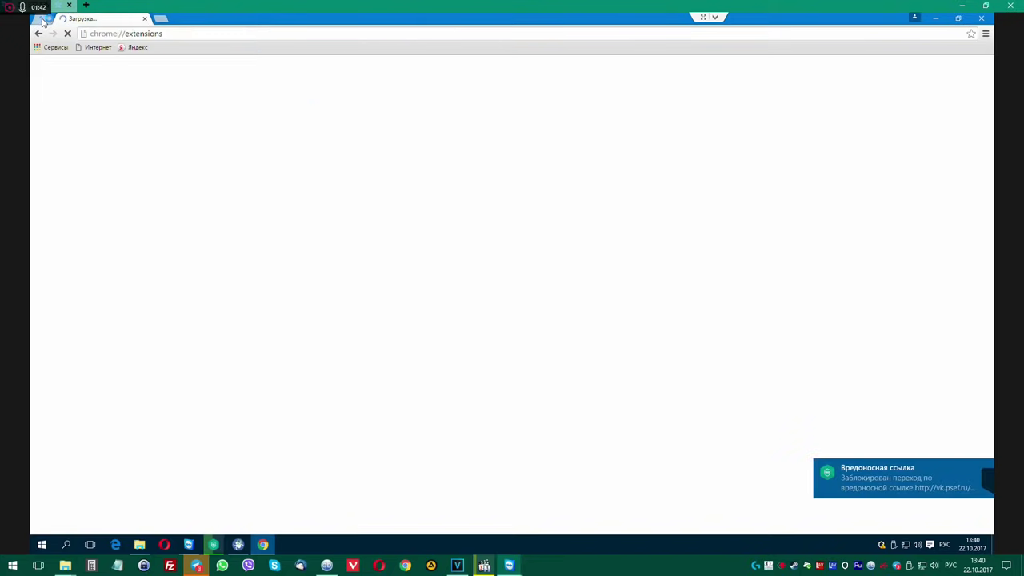
pyautogui.middleClick(40, 22)
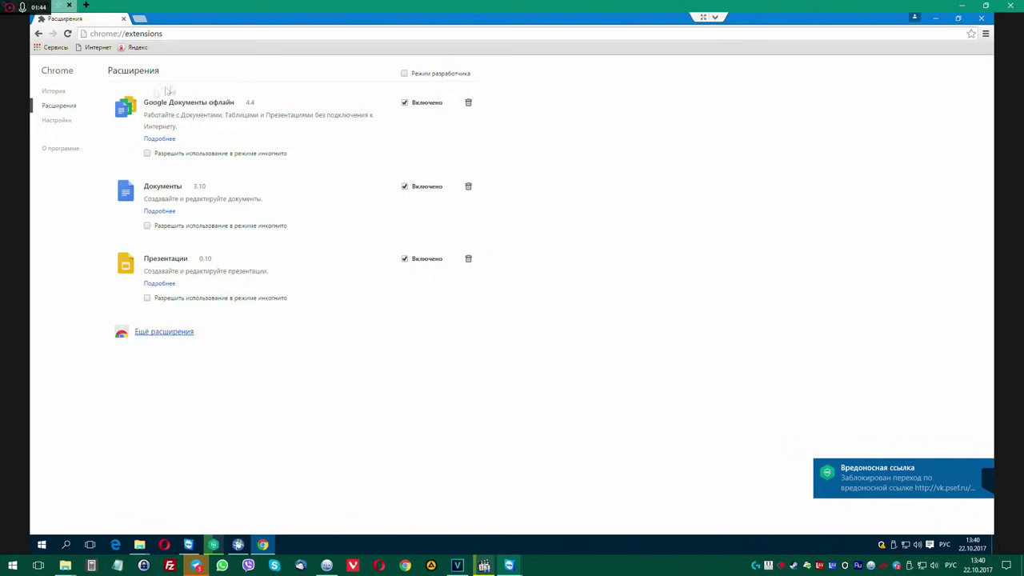
pyautogui.click(986, 36)
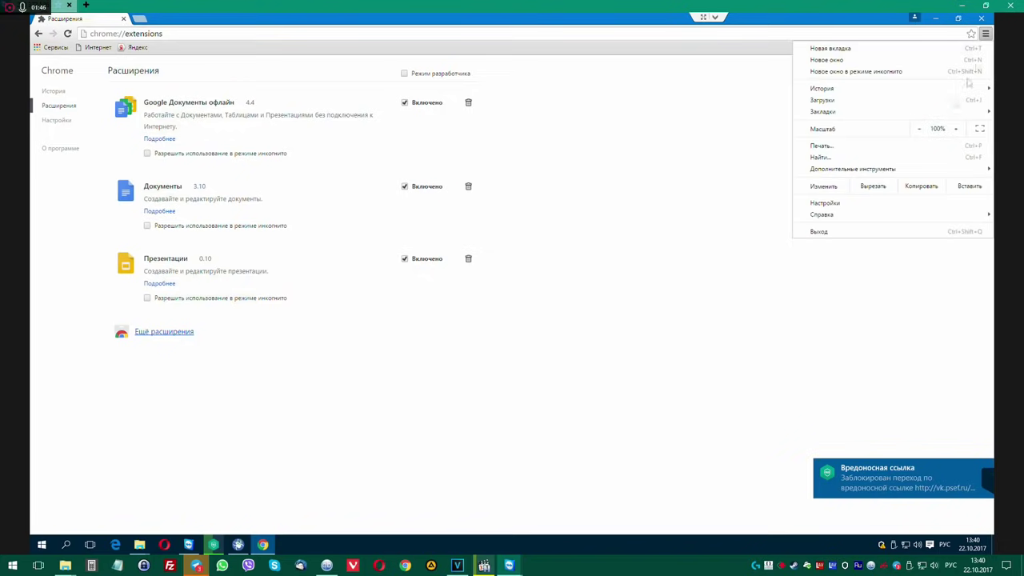
pyautogui.click(807, 171)
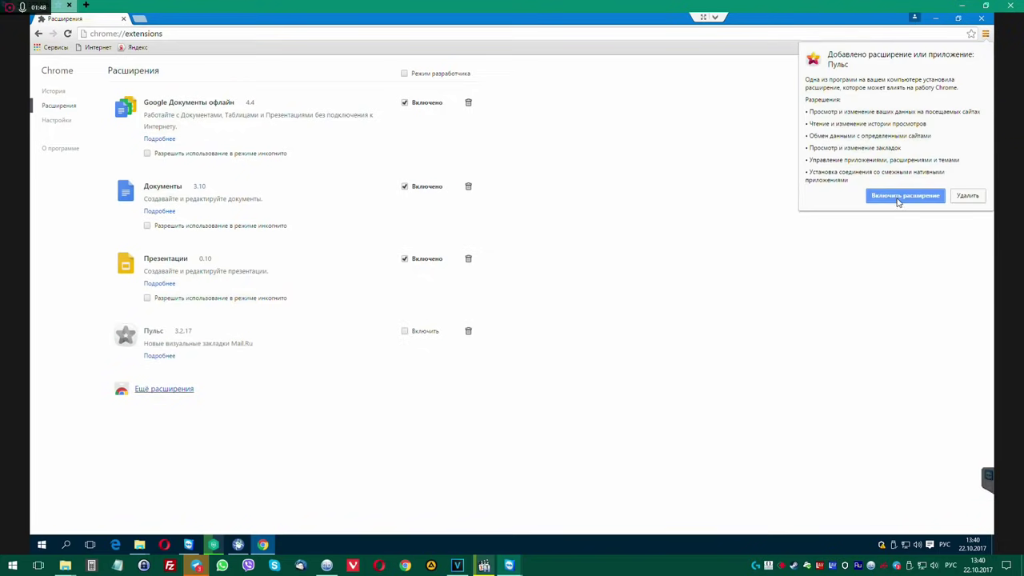
pyautogui.click(966, 200)
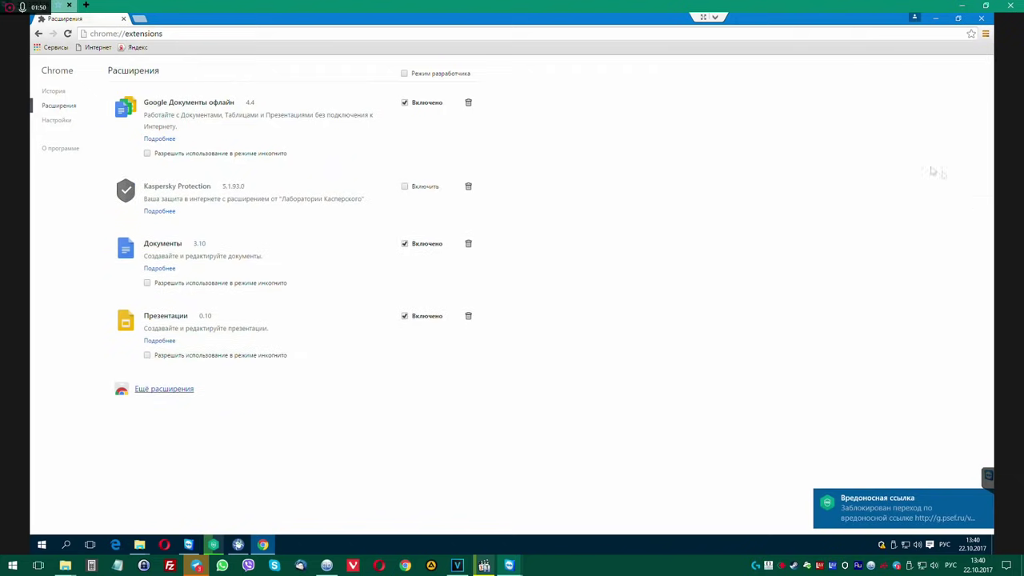
# Open Chrome settings and make the Logitech G430 headset the default playback device.
pyautogui.click(986, 35)
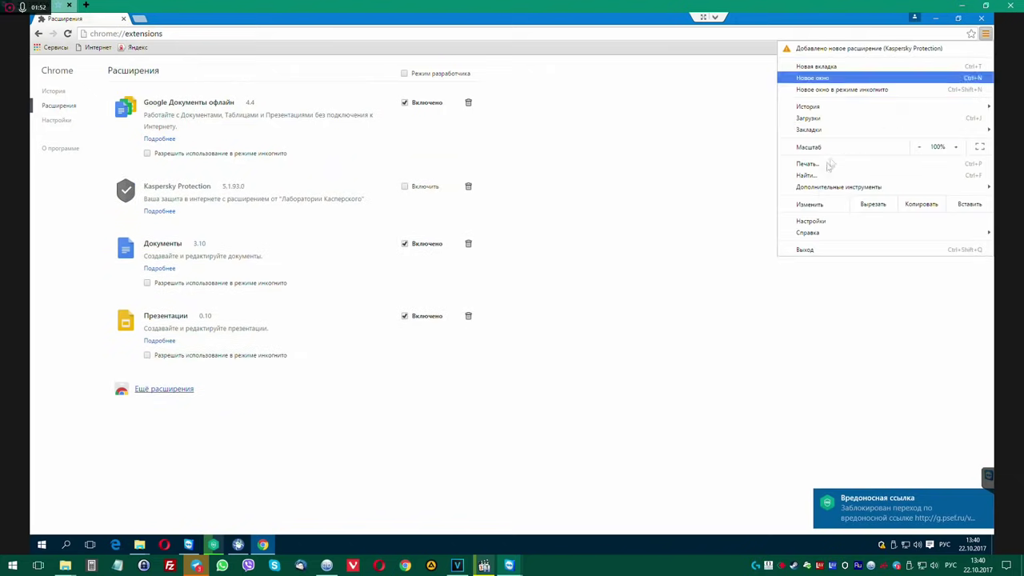
pyautogui.click(821, 224)
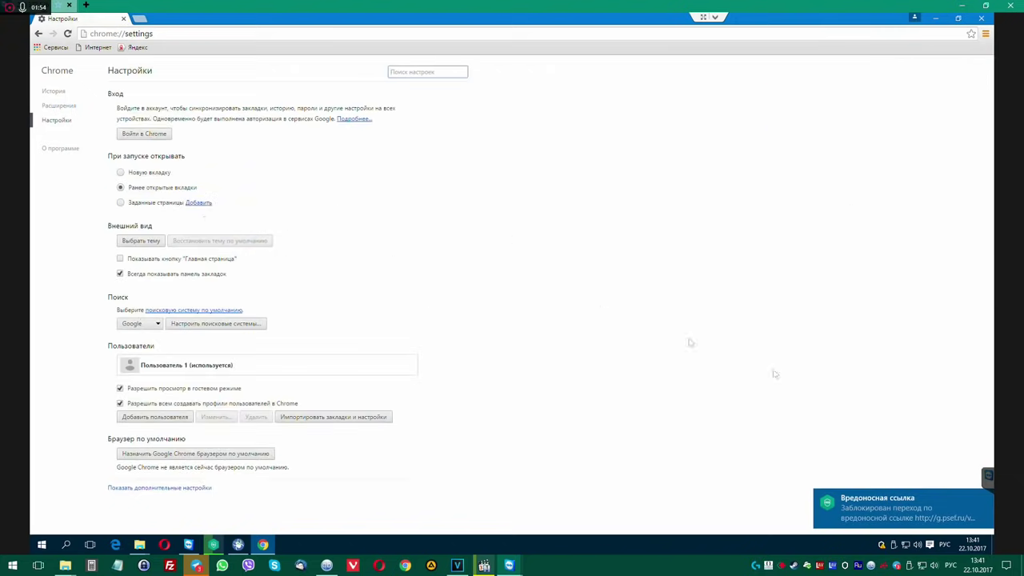
pyautogui.rightClick(918, 545)
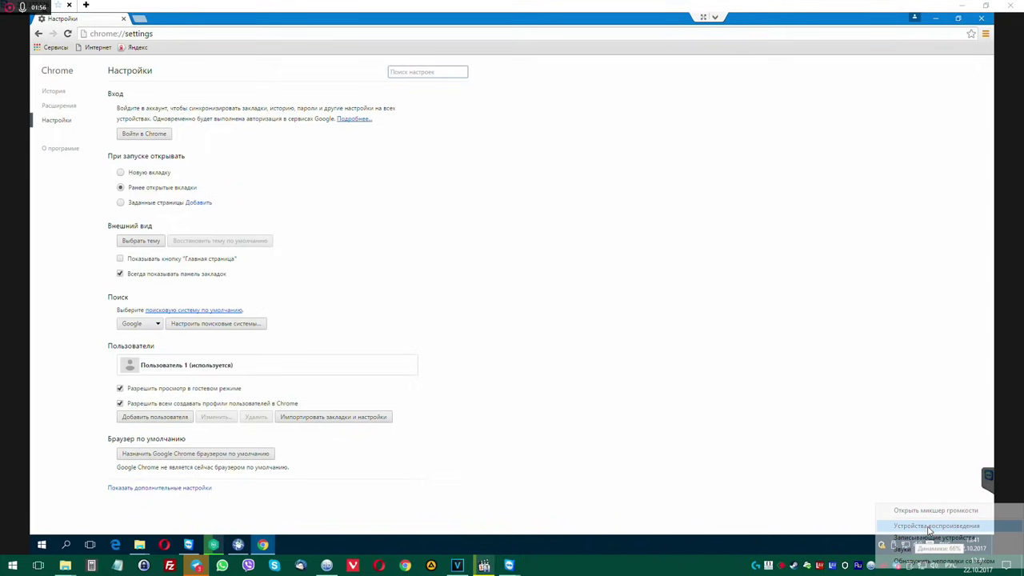
pyautogui.scroll(-1, 146, 232)
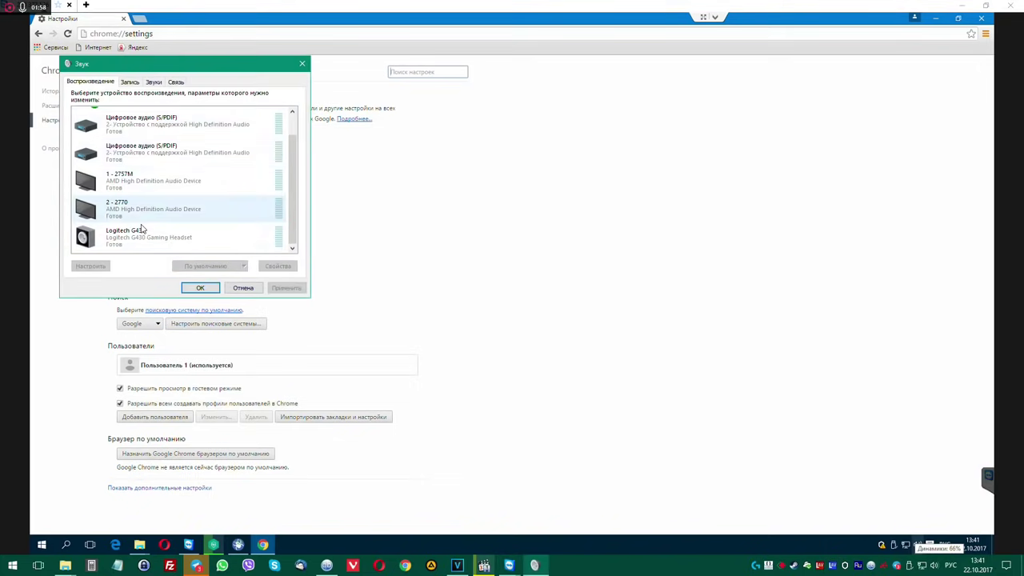
pyautogui.click(131, 81)
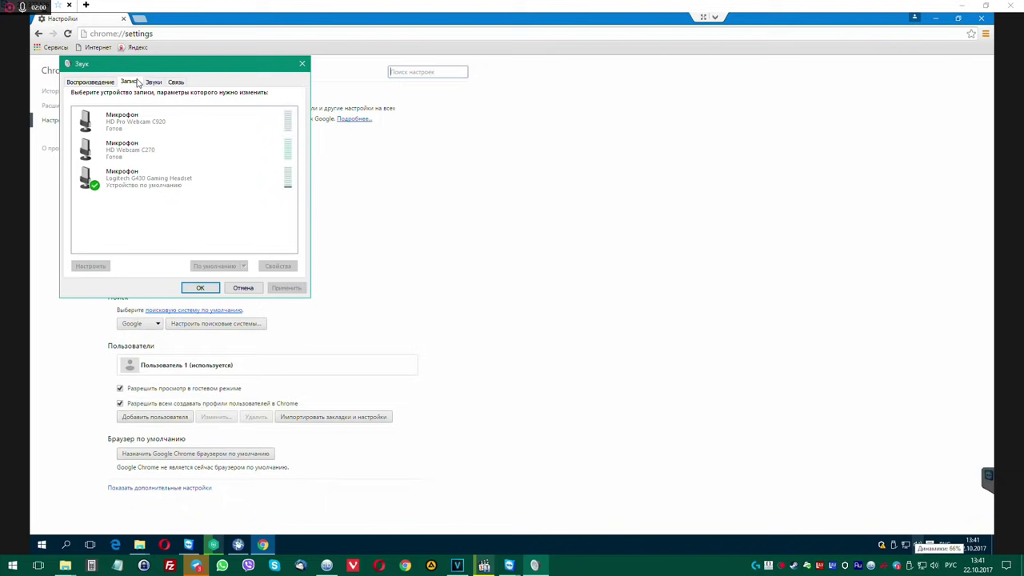
pyautogui.click(90, 82)
pyautogui.click(127, 238)
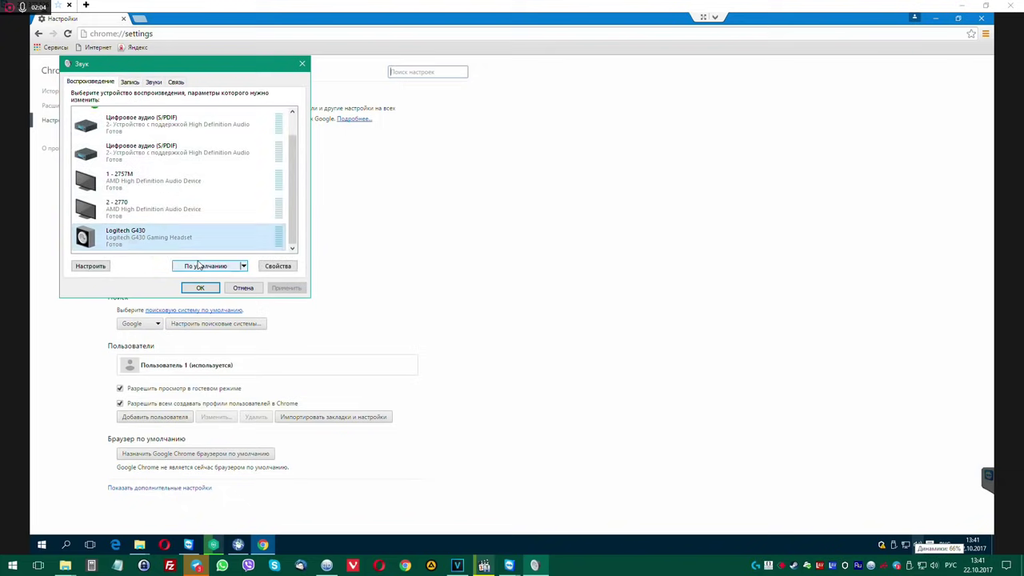
pyautogui.click(205, 266)
pyautogui.click(201, 288)
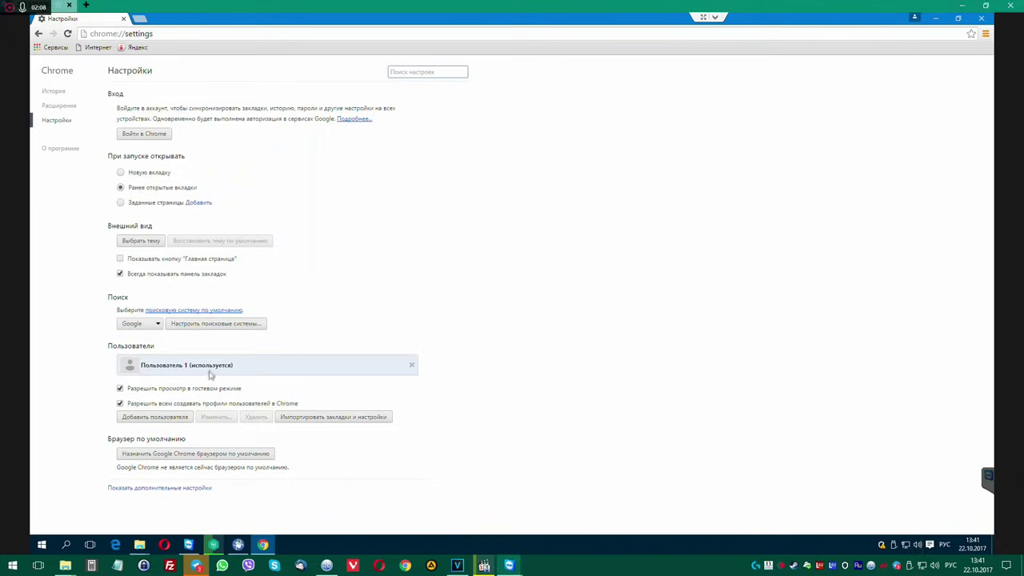
pyautogui.click(58, 105)
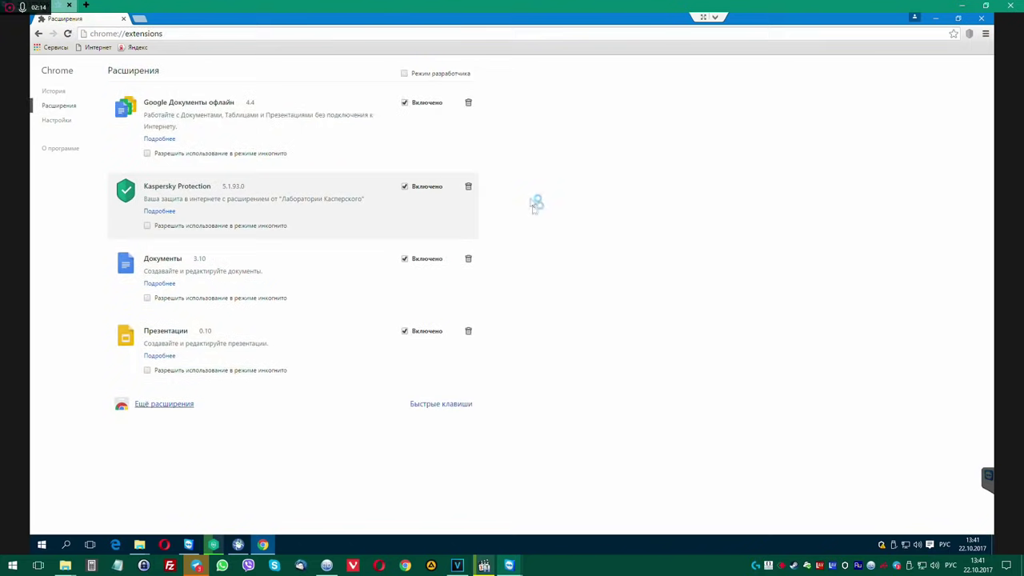
# Search for savefrom in a new tab, open the SaveFrom site, and close the casino ad tab.
pyautogui.click(139, 19)
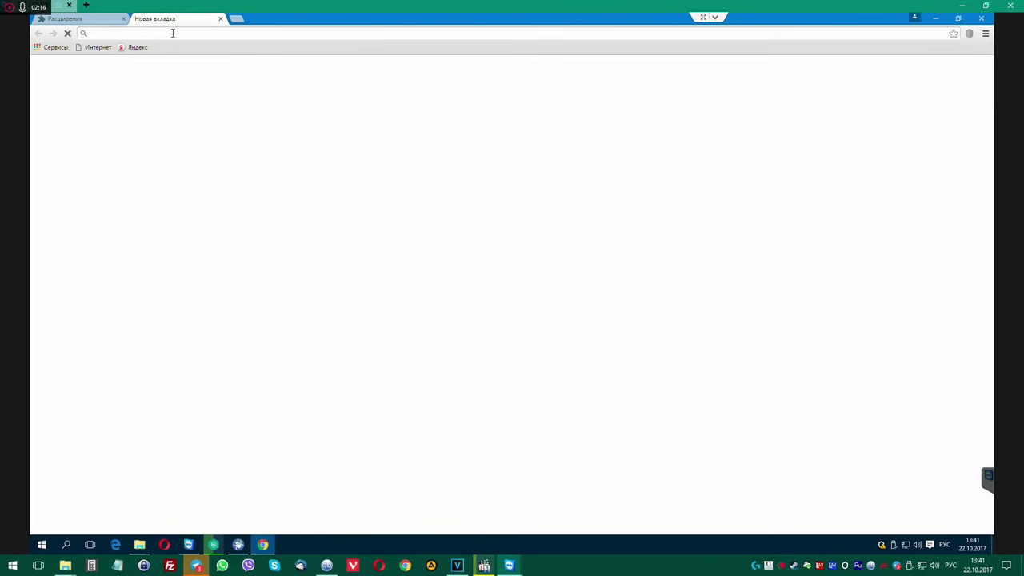
pyautogui.write('ыфмуакщь')
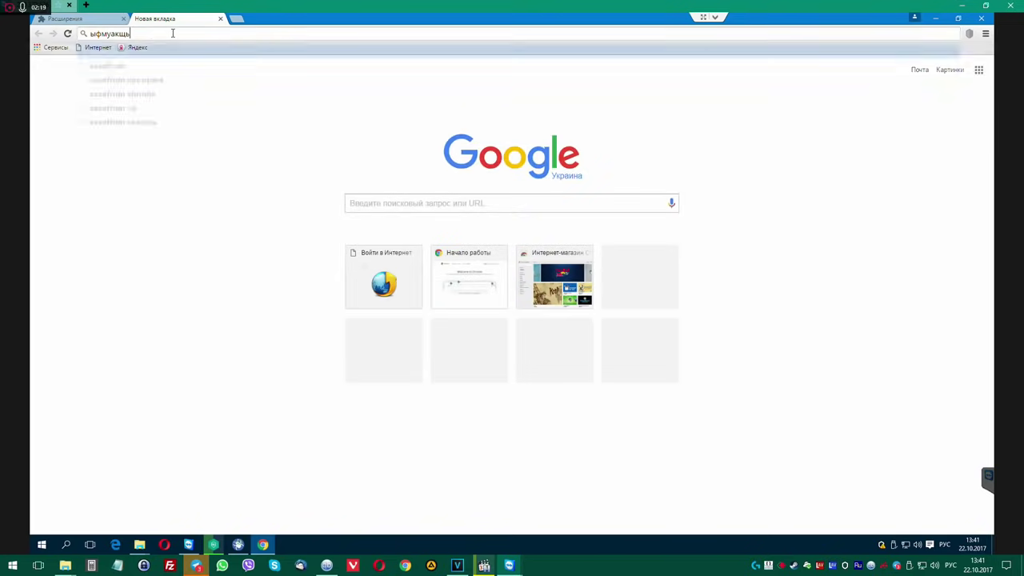
pyautogui.press('Return')
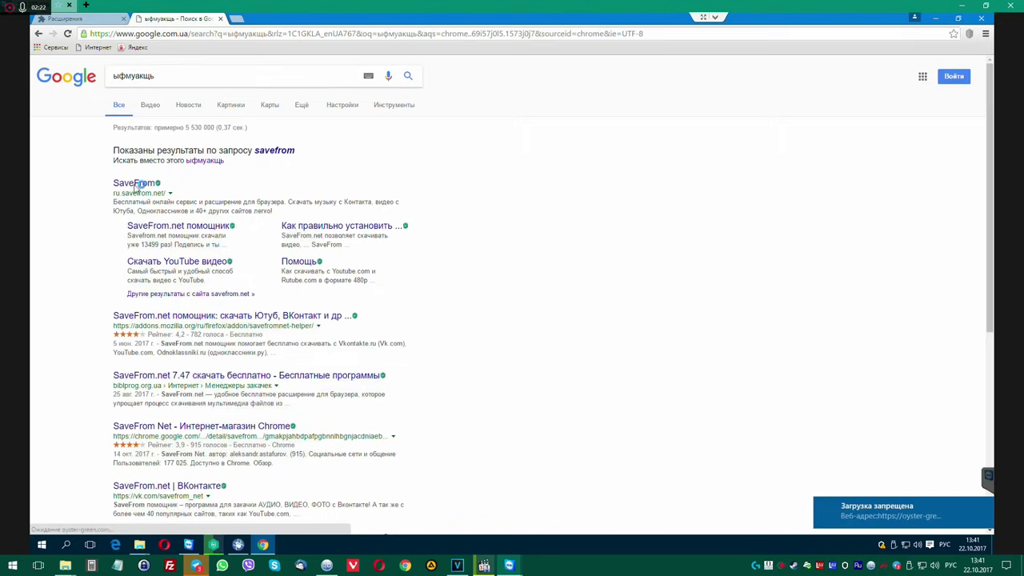
pyautogui.click(170, 175)
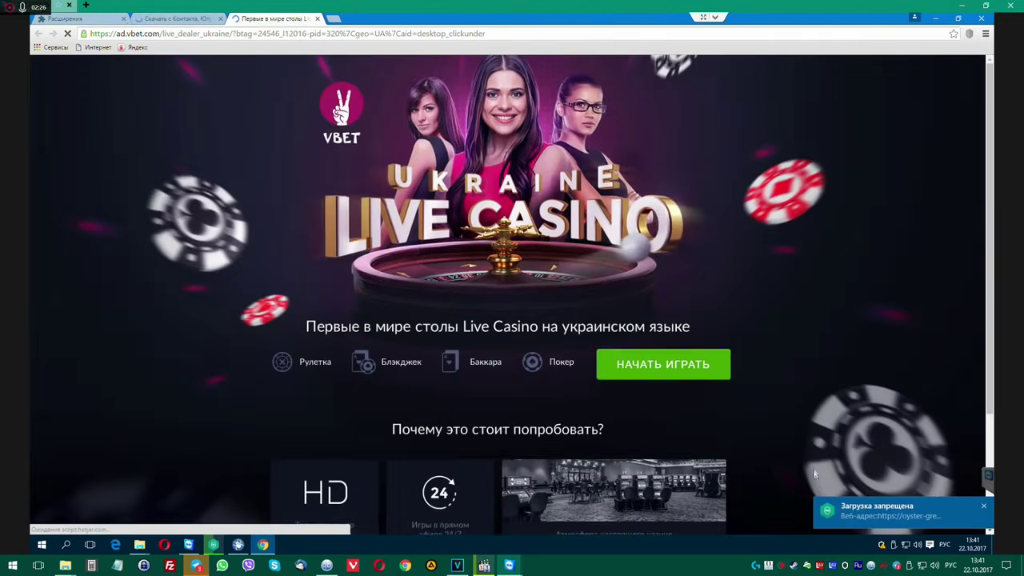
pyautogui.hotkey('ctrl', 'w')
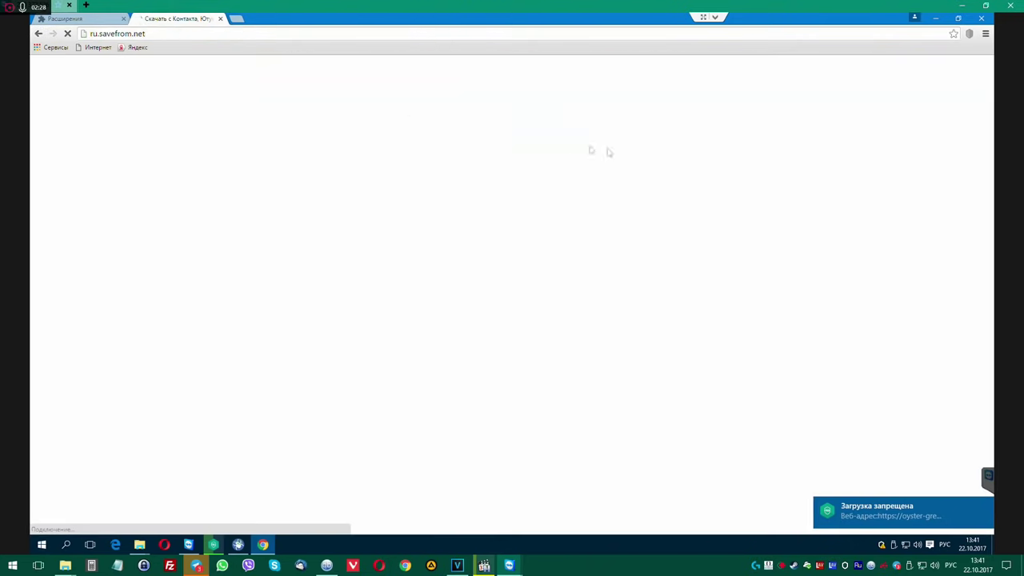
pyautogui.click(86, 18)
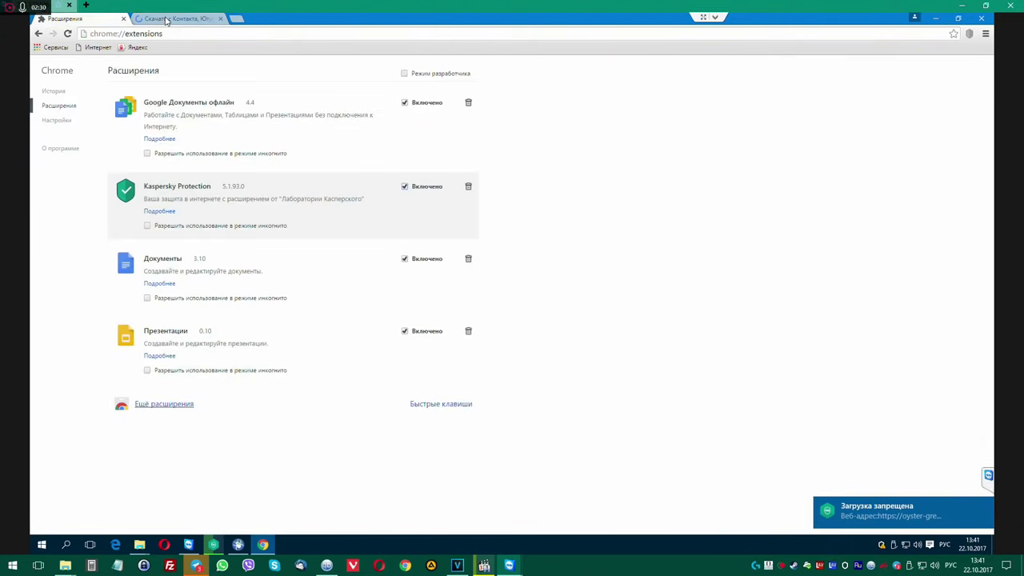
pyautogui.click(164, 20)
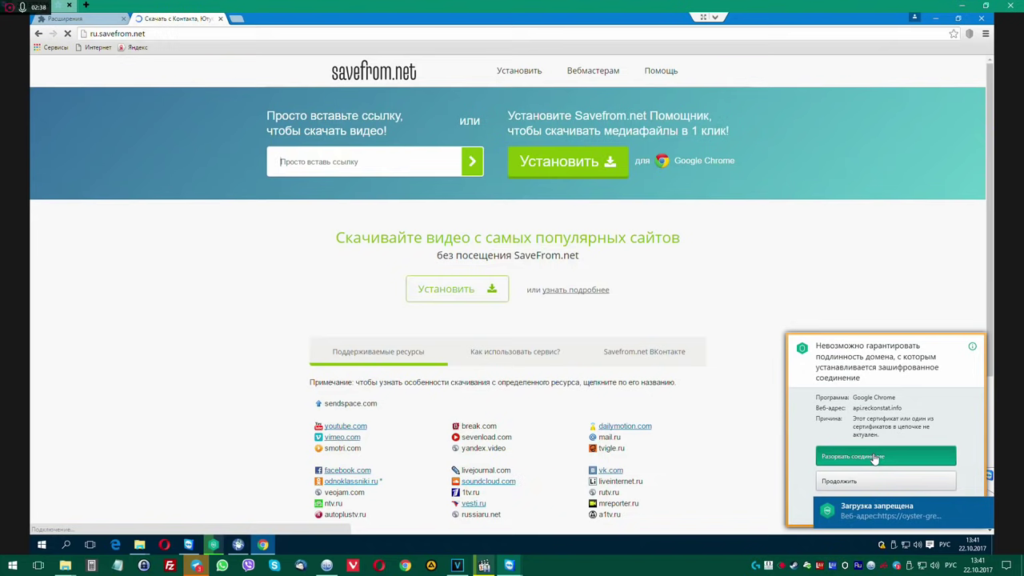
# Block the untrusted connection Kaspersky flagged, dismiss the download-blocked alerts, and check the Kaspersky scan.
pyautogui.click(874, 458)
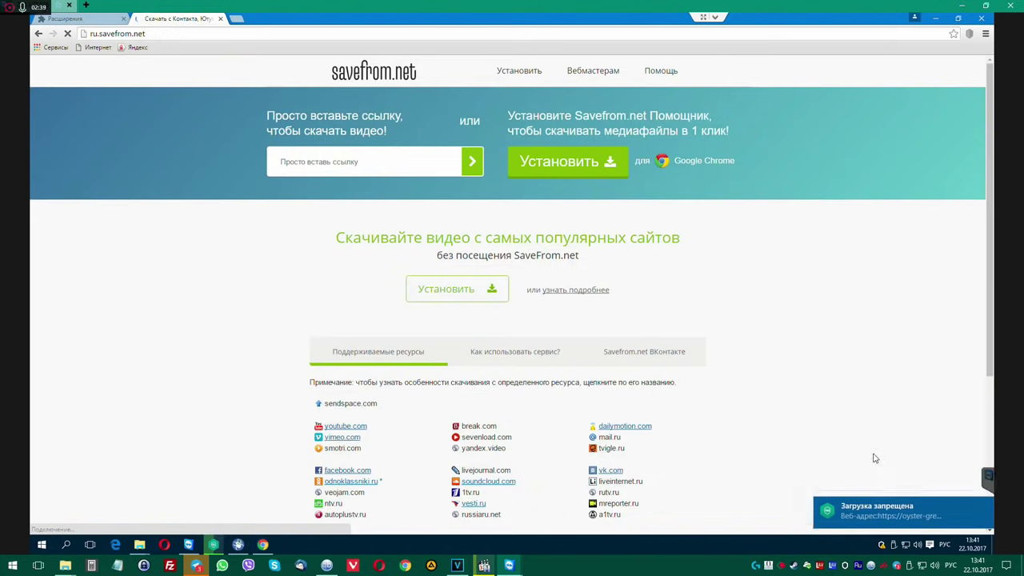
pyautogui.click(985, 509)
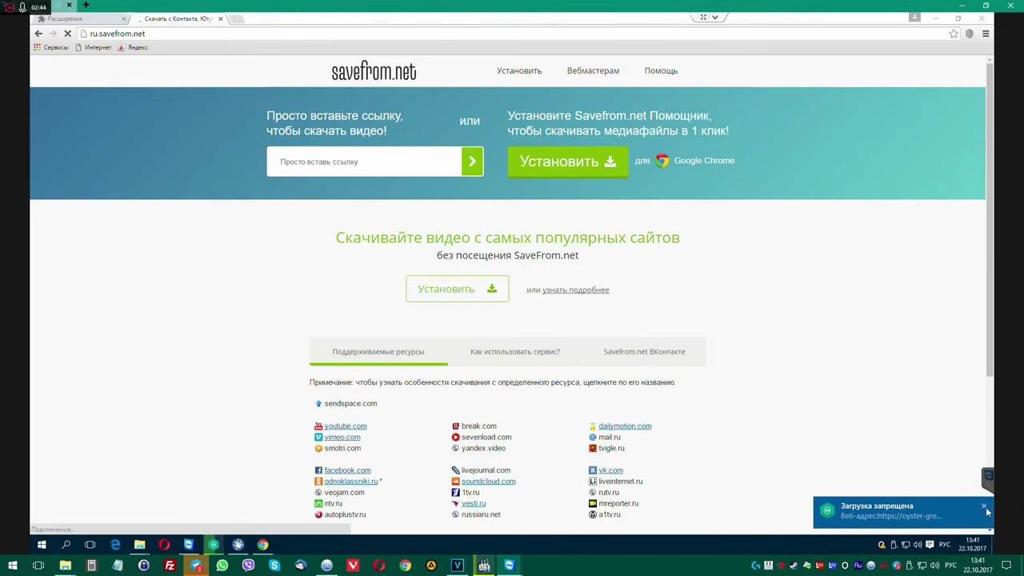
pyautogui.click(984, 510)
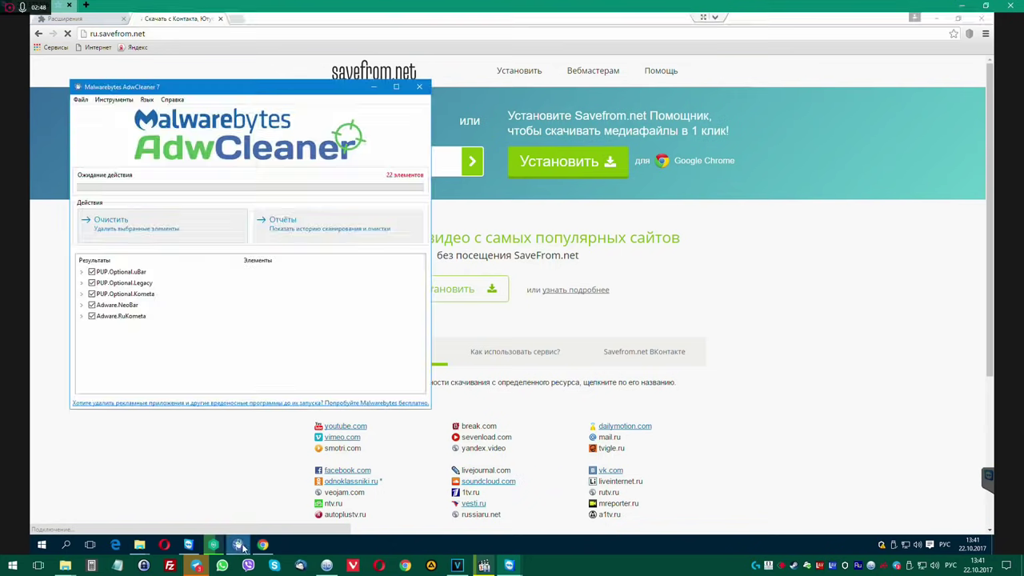
pyautogui.moveTo(312, 90); pyautogui.dragTo(491, 81)
pyautogui.click(212, 545)
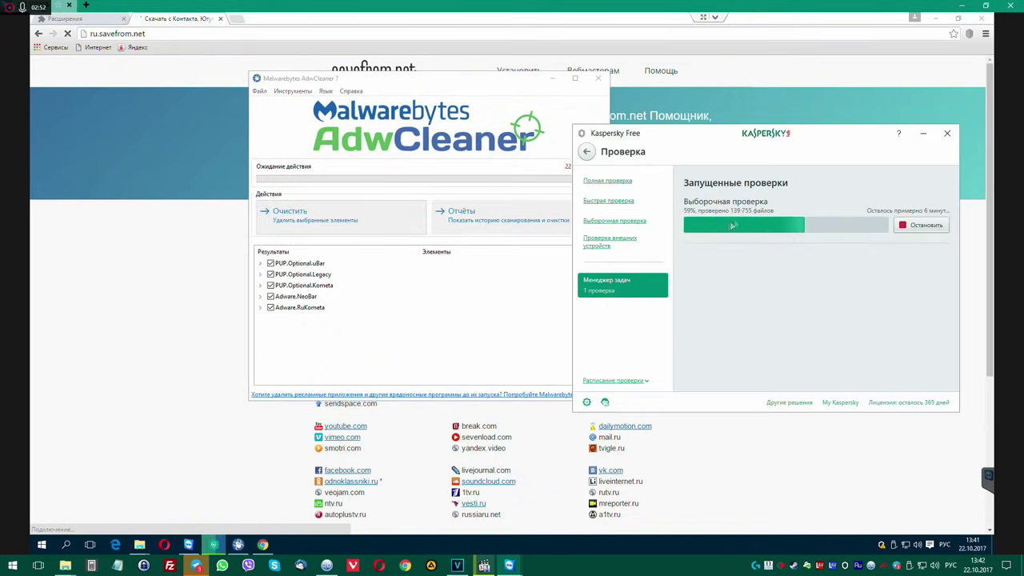
pyautogui.moveTo(502, 83); pyautogui.dragTo(401, 83)
pyautogui.click(367, 50)
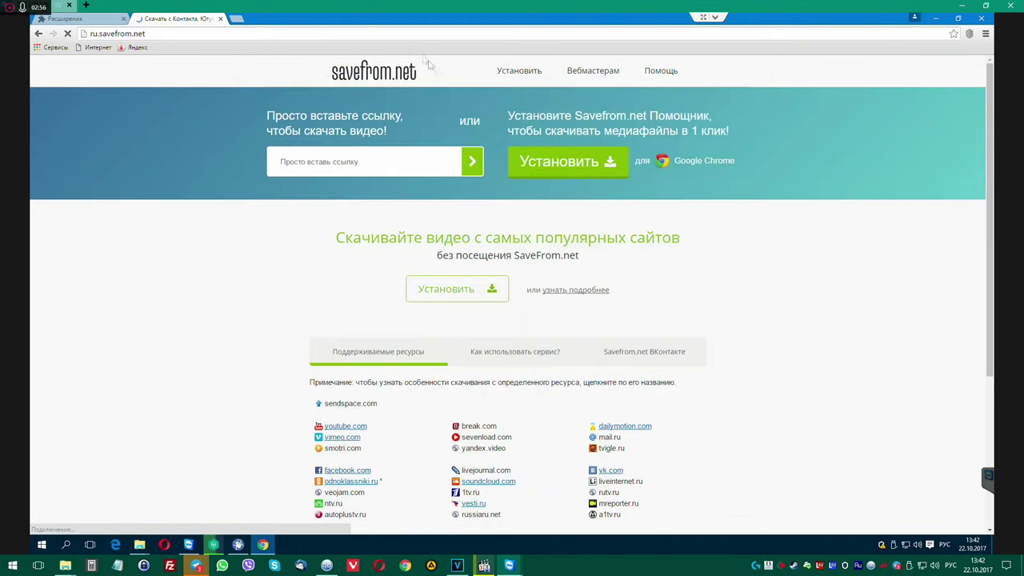
# Download file-02-cc6.zip from the SaveFrom Установить link and show it in its folder.
pyautogui.click(584, 172)
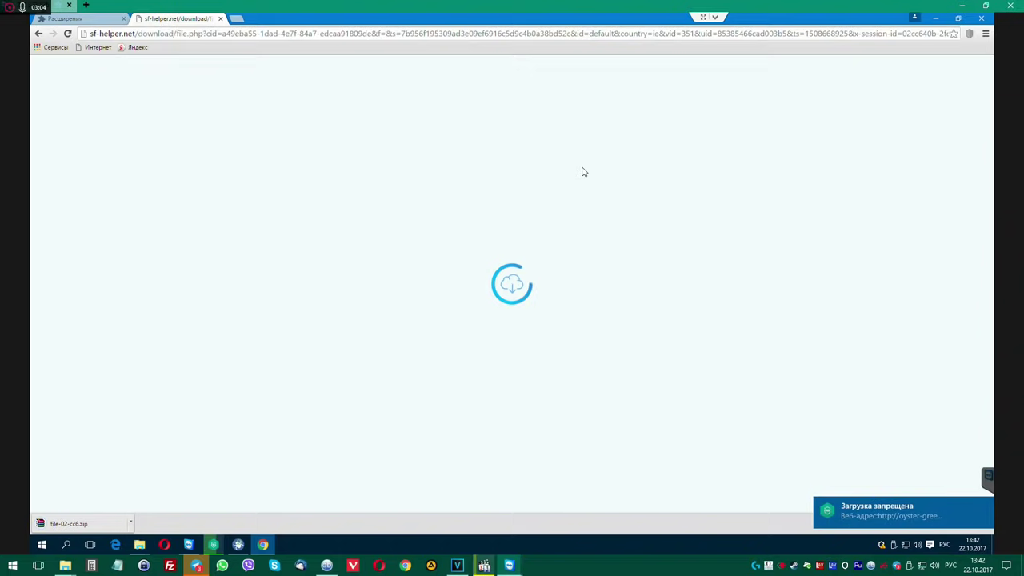
pyautogui.click(130, 523)
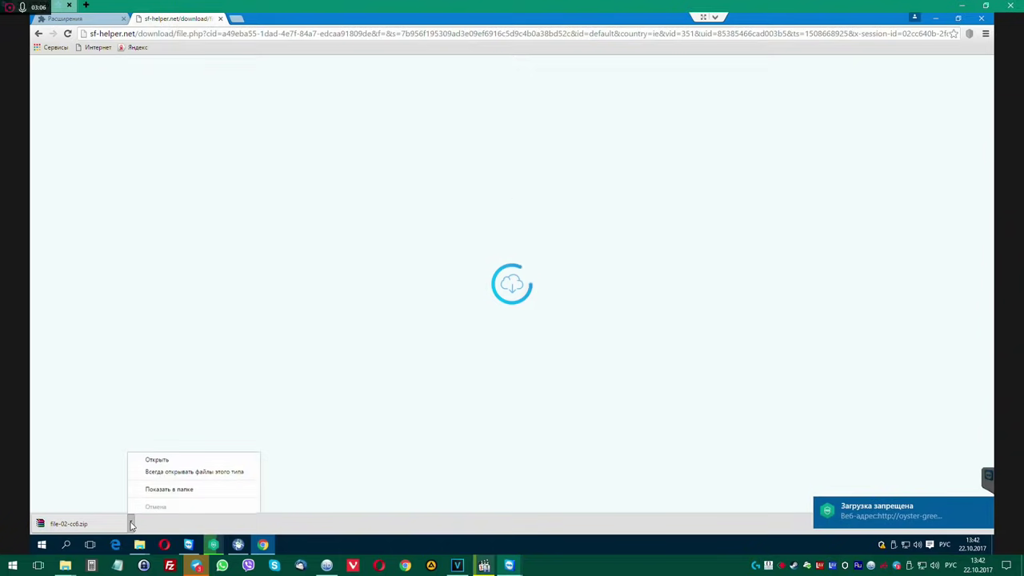
pyautogui.click(164, 488)
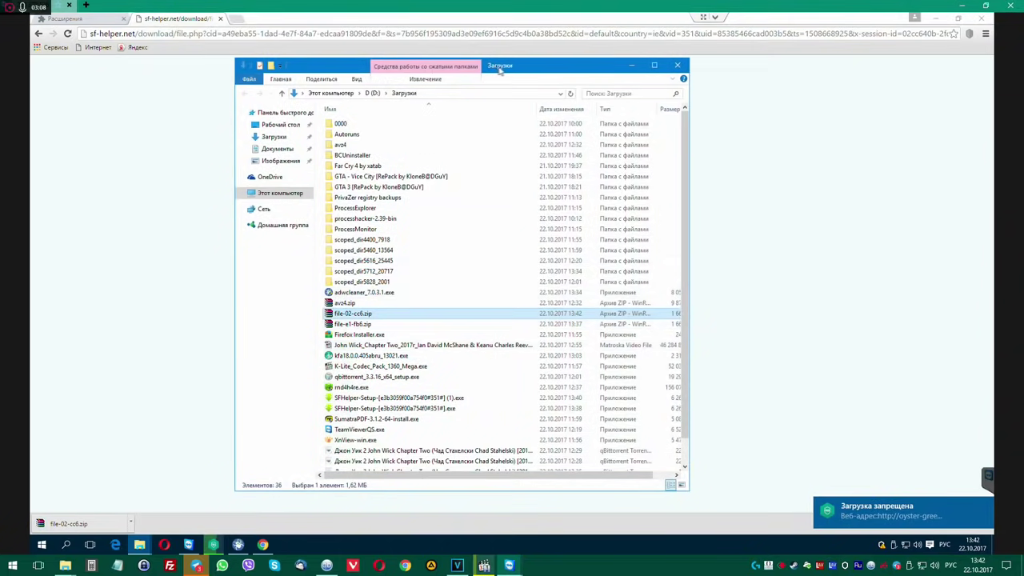
pyautogui.click(161, 36)
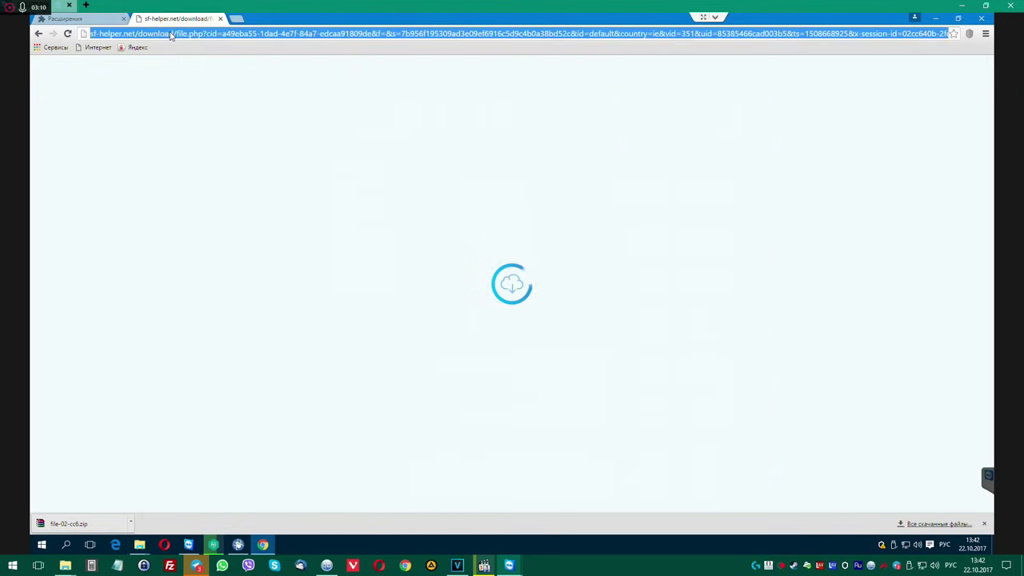
# Copy the sf-helper.net domain from the address bar and open it in two new tabs.
pyautogui.click(137, 33)
pyautogui.moveTo(138, 33); pyautogui.dragTo(72, 34)
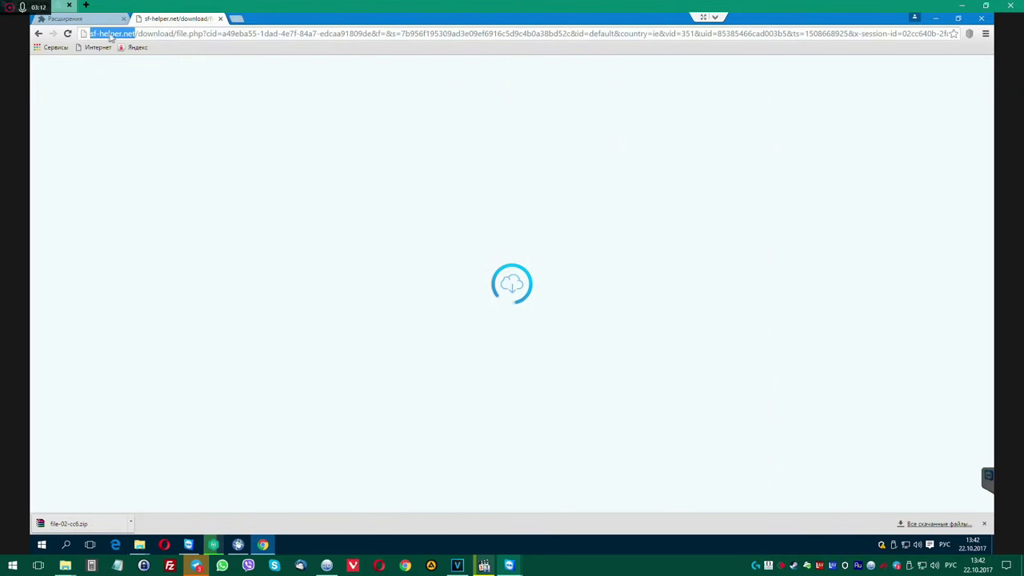
pyautogui.rightClick(109, 36)
pyautogui.click(126, 70)
pyautogui.click(237, 18)
pyautogui.rightClick(236, 34)
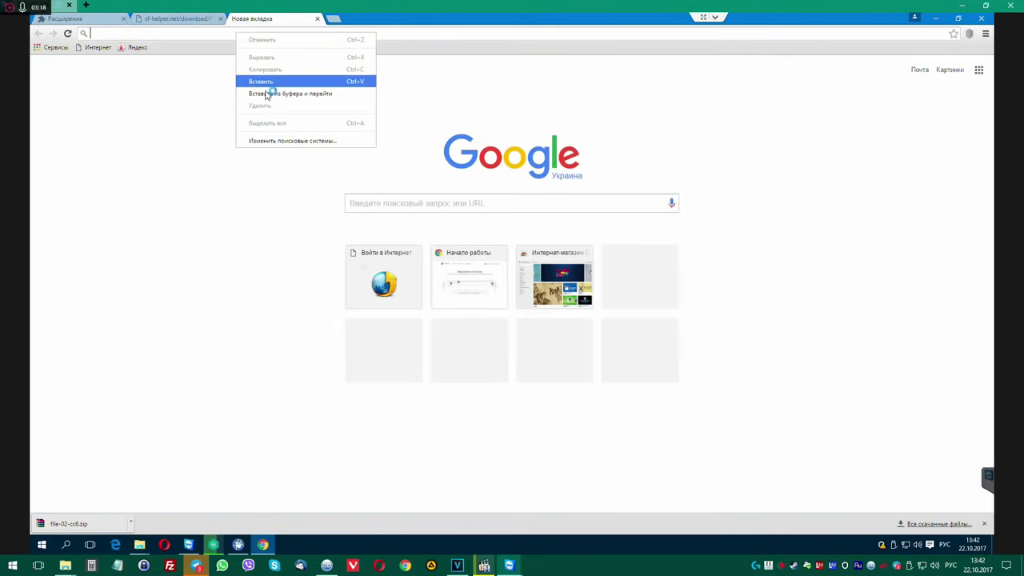
pyautogui.click(272, 94)
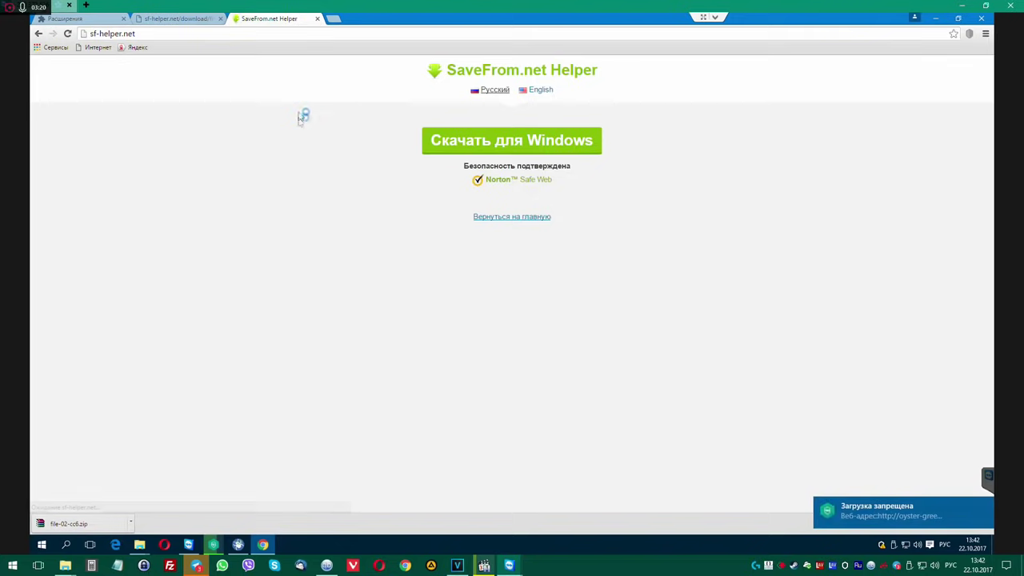
pyautogui.click(336, 18)
pyautogui.rightClick(404, 209)
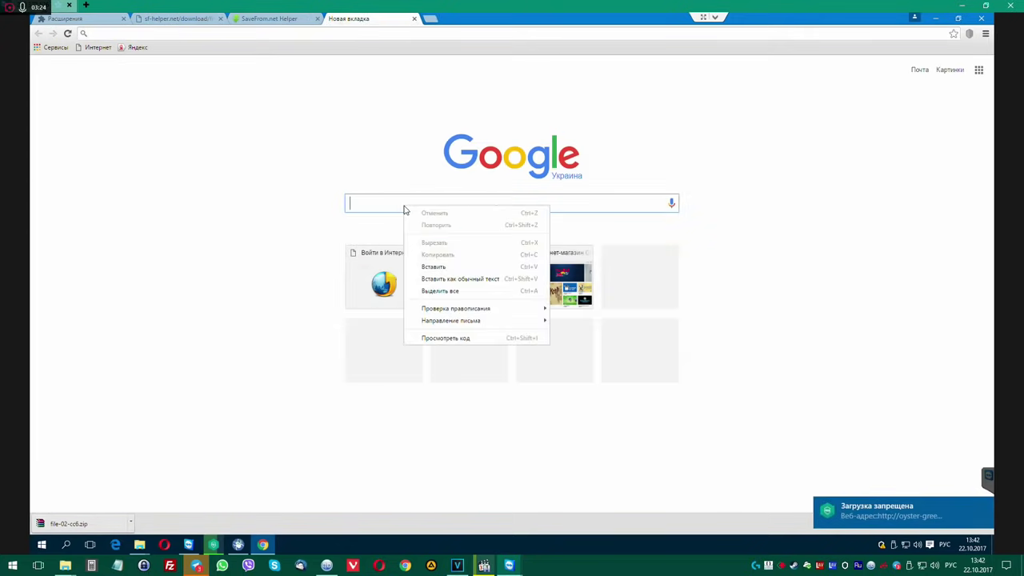
pyautogui.click(425, 266)
pyautogui.press('Return')
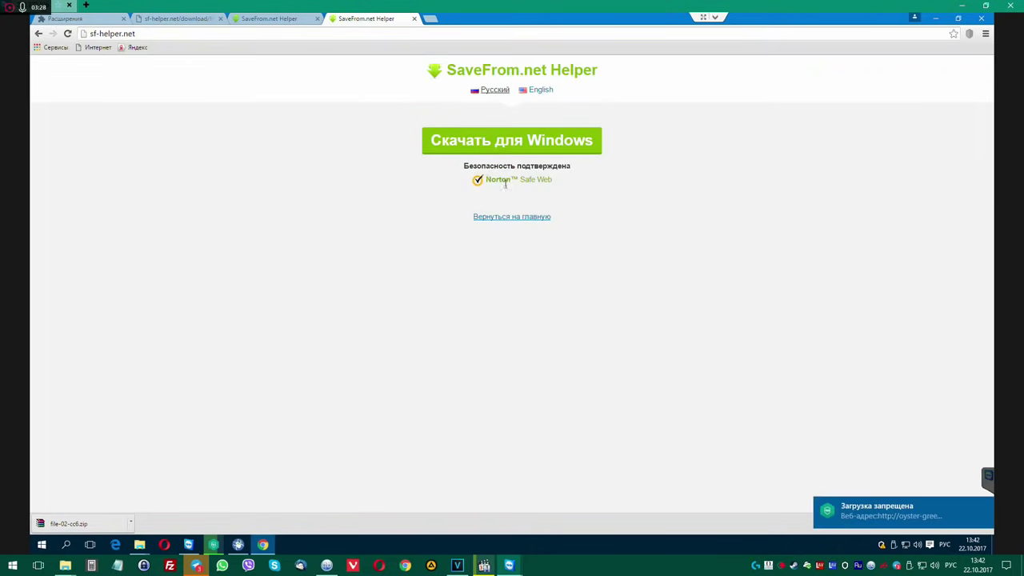
# Close the duplicate SaveFrom.net Helper tab and move the Kaspersky report window aside.
pyautogui.middleClick(375, 24)
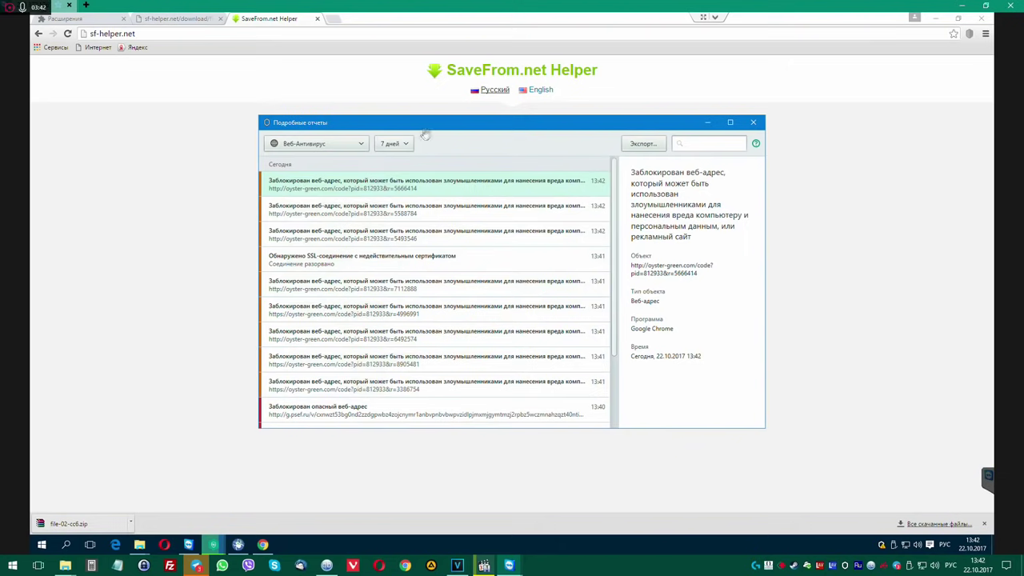
pyautogui.moveTo(498, 137); pyautogui.dragTo(697, 186)
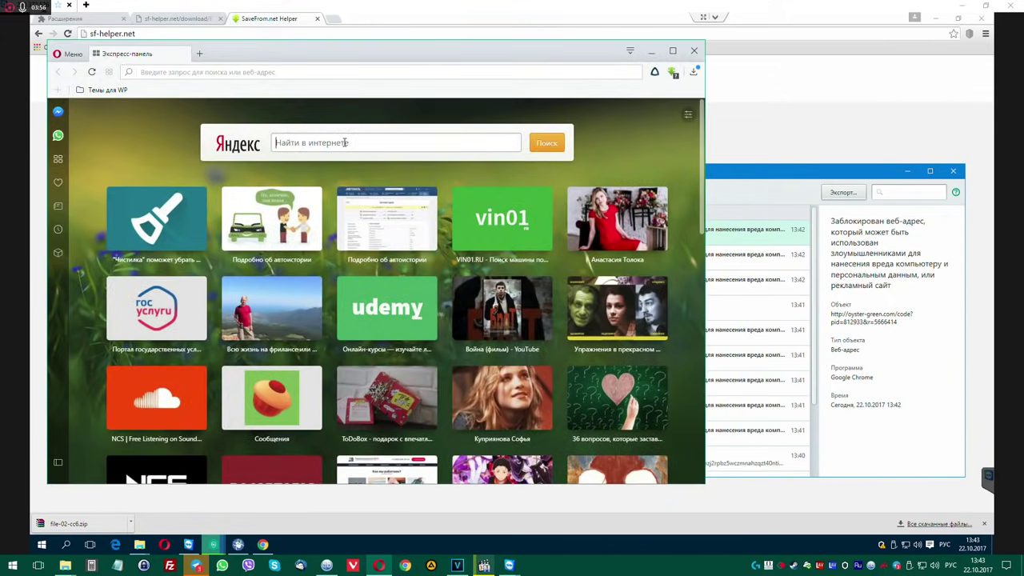
# Search for oyster-green.com in Opera, correcting the typo in the domain.
pyautogui.write('щ')
pyautogui.press('BackSpace')
pyautogui.hotkey('alt', 'shift')
pyautogui.write('oyster')
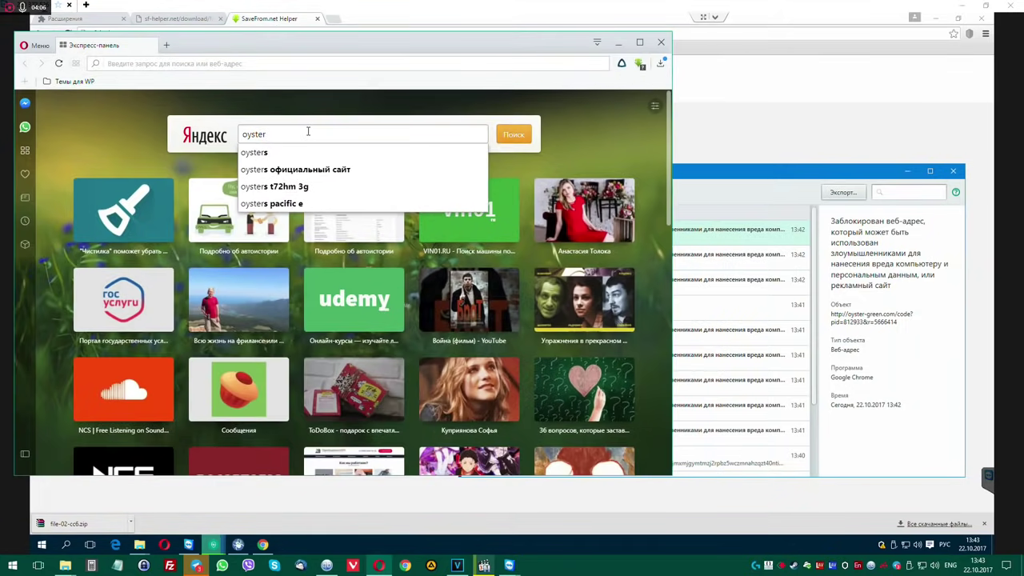
pyautogui.write('-grren')
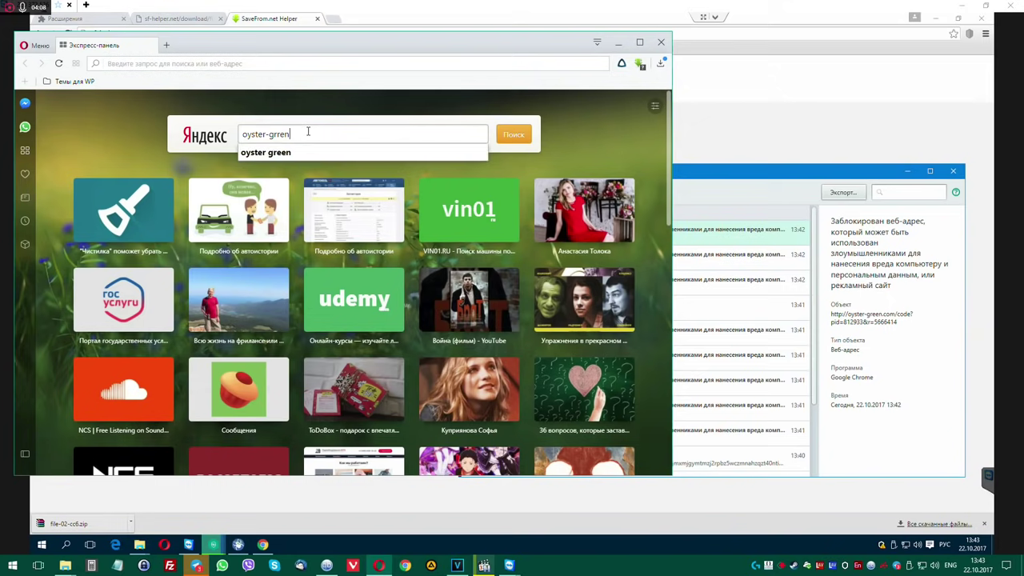
pyautogui.write('.co')
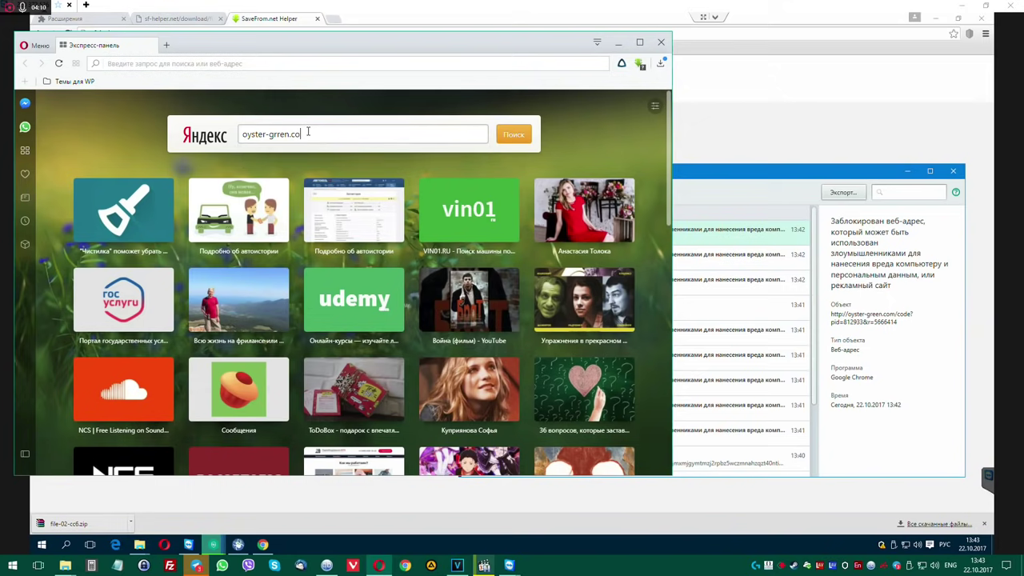
pyautogui.write('m')
pyautogui.press('Return')
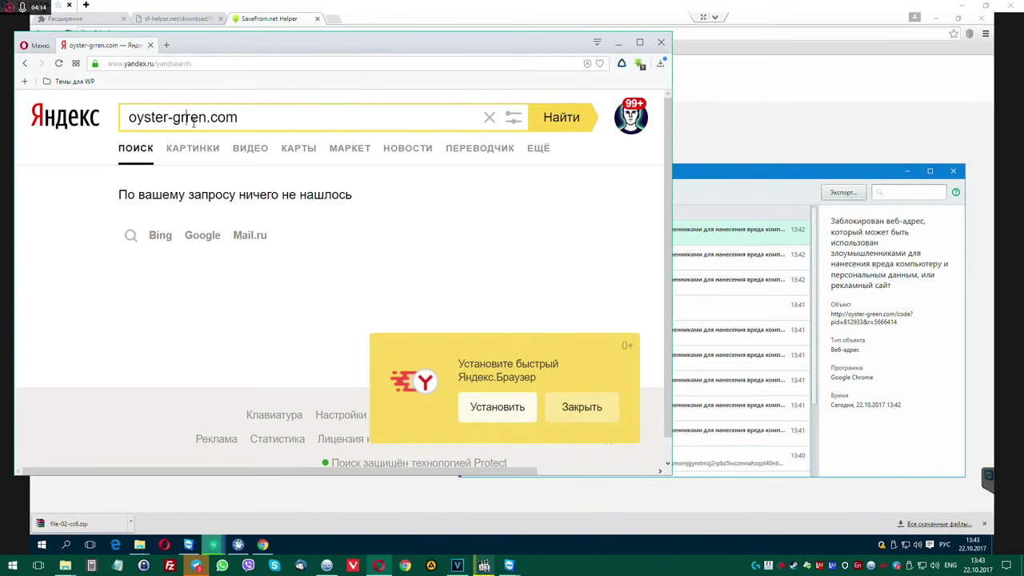
pyautogui.press('BackSpace')
pyautogui.write('e')
pyautogui.press('BackSpace')
pyautogui.write('y')
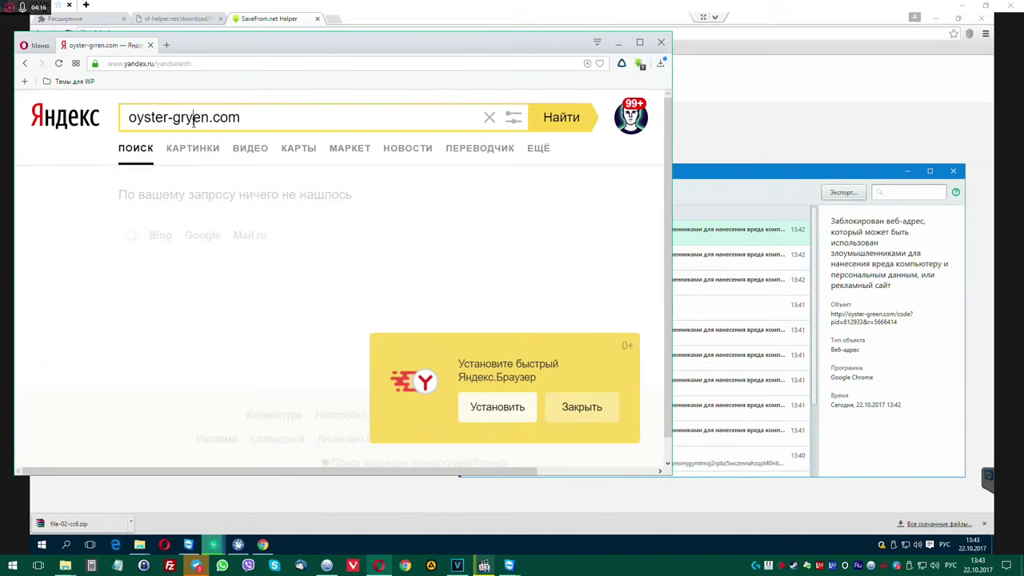
pyautogui.press('Return')
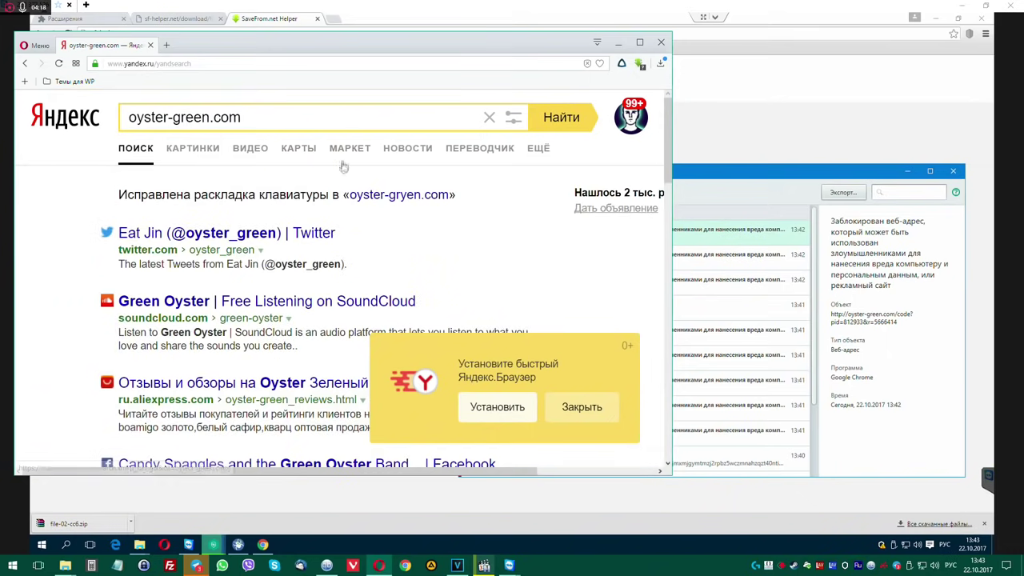
# Review the results and open oyster-green.com in a new Express panel tab.
pyautogui.moveTo(336, 45); pyautogui.dragTo(368, 29)
pyautogui.scroll(-2, 362, 268)
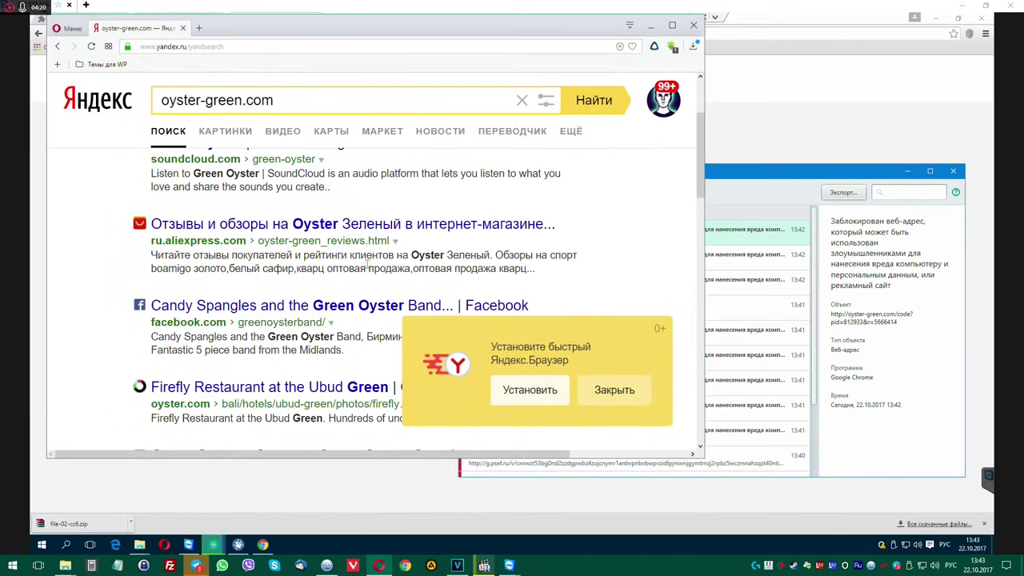
pyautogui.scroll(-5, 328, 253)
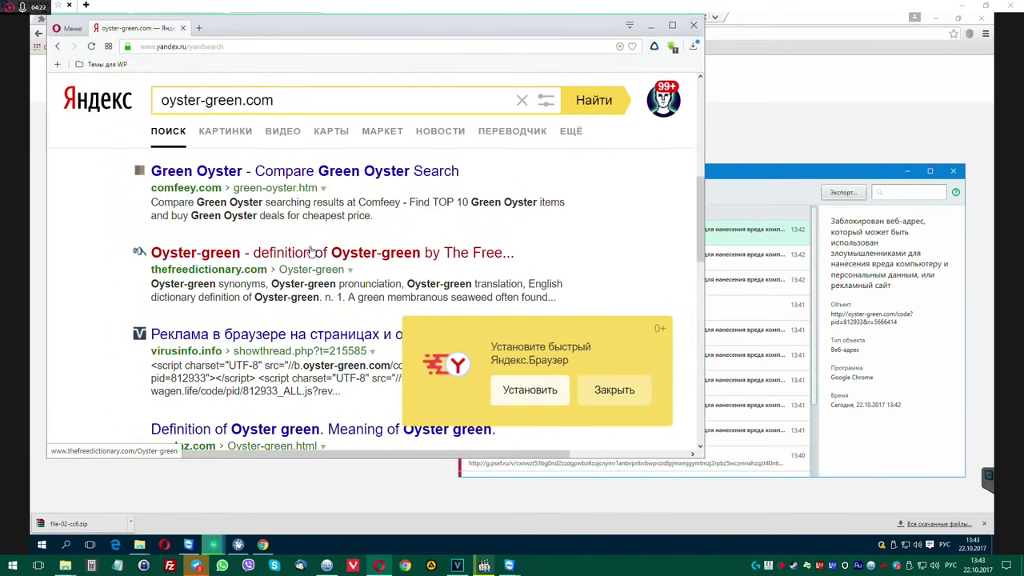
pyautogui.scroll(-2, 311, 248)
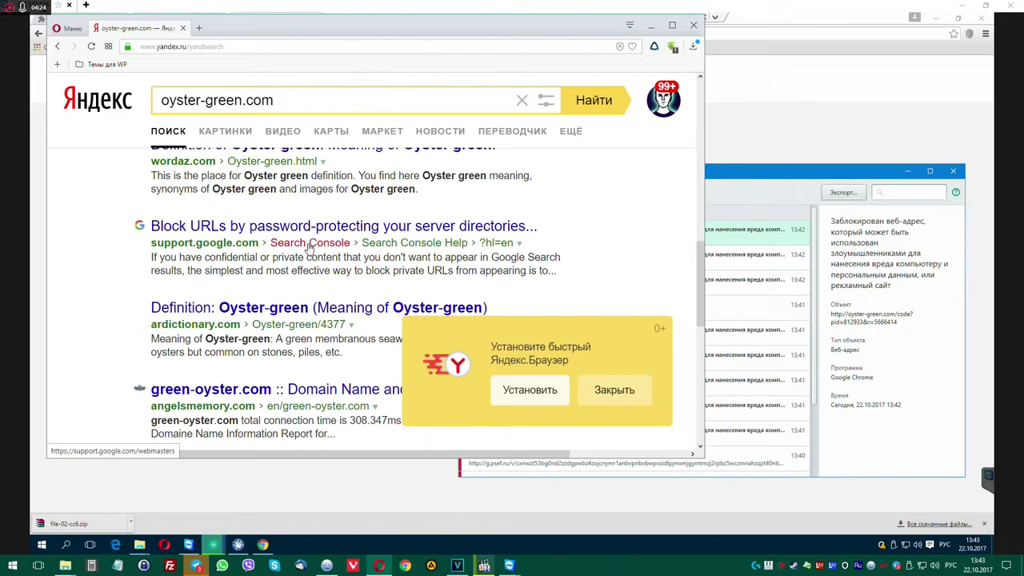
pyautogui.scroll(-2, 308, 249)
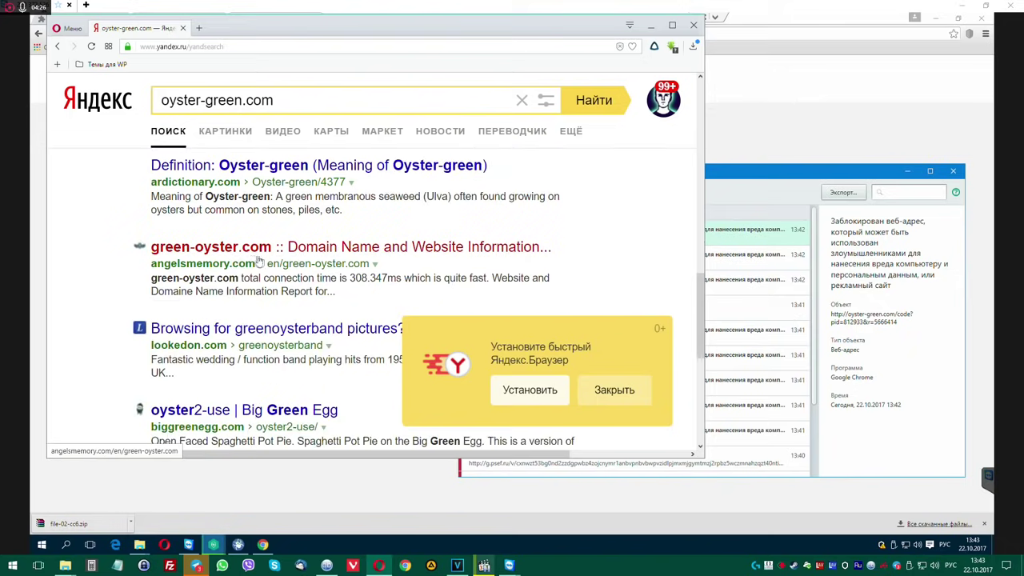
pyautogui.scroll(12, 235, 257)
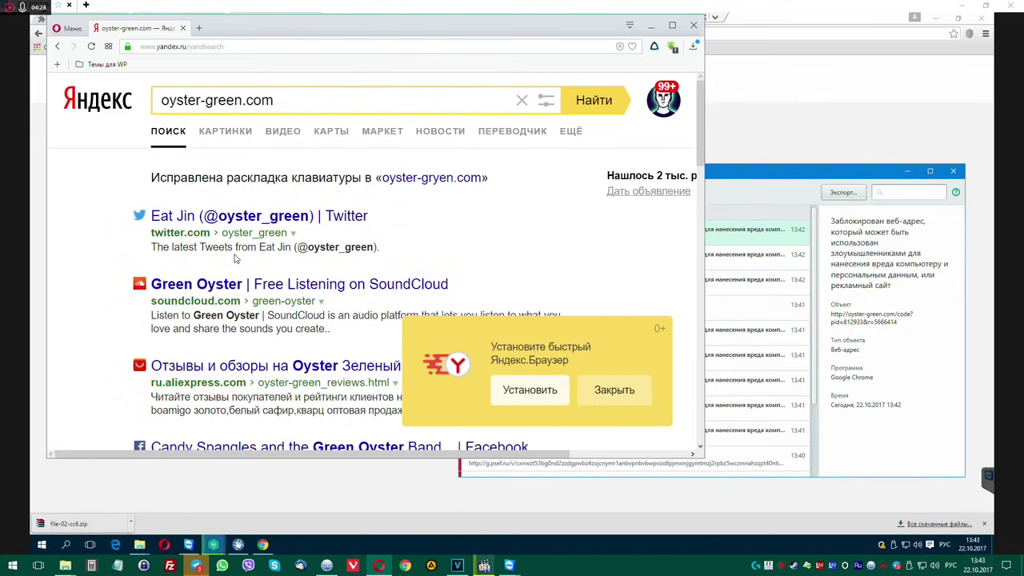
pyautogui.moveTo(271, 106); pyautogui.dragTo(158, 99)
pyautogui.hotkey('ctrl', 'c')
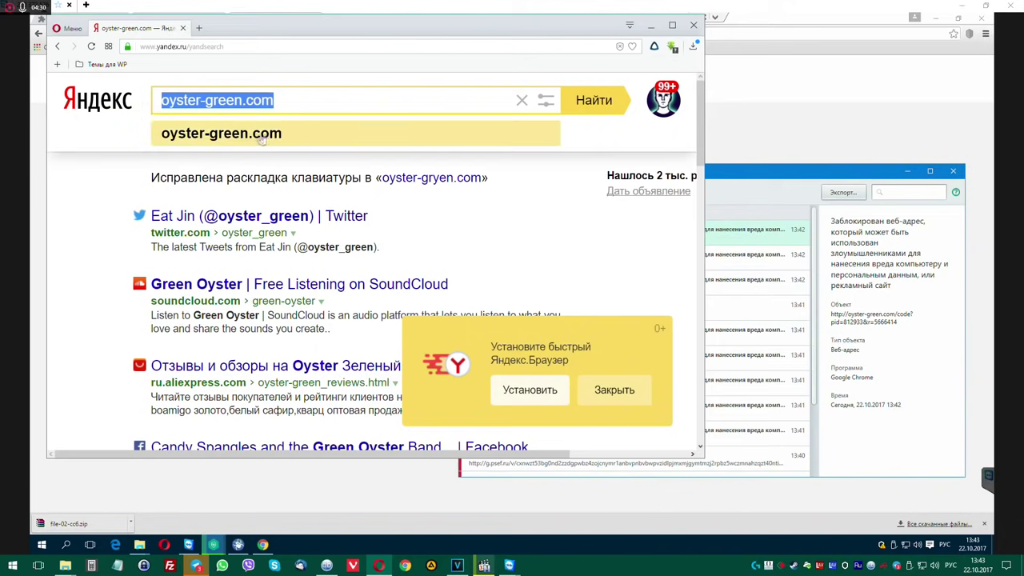
pyautogui.click(199, 28)
pyautogui.hotkey('ctrl', 'v')
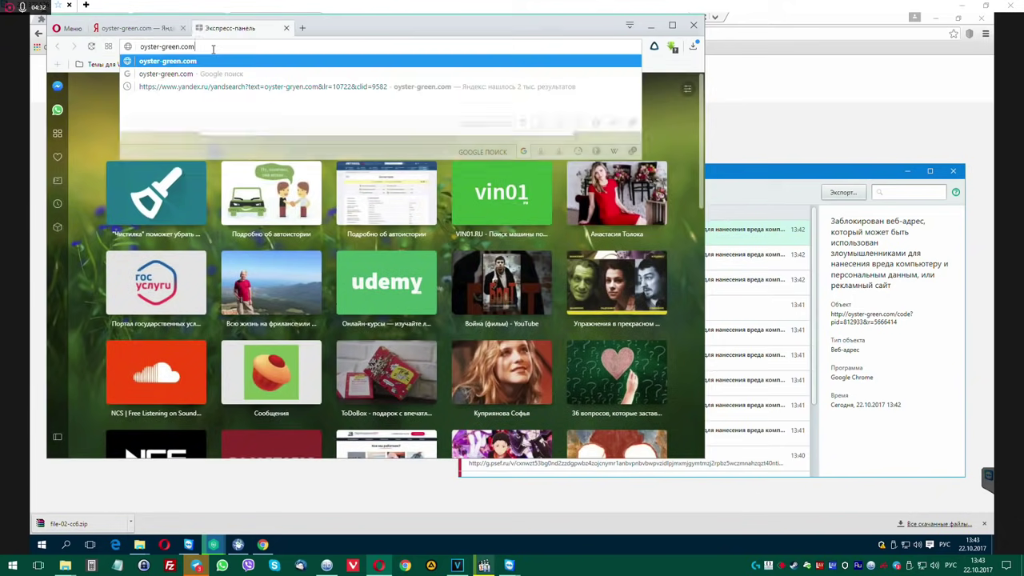
pyautogui.press('Return')
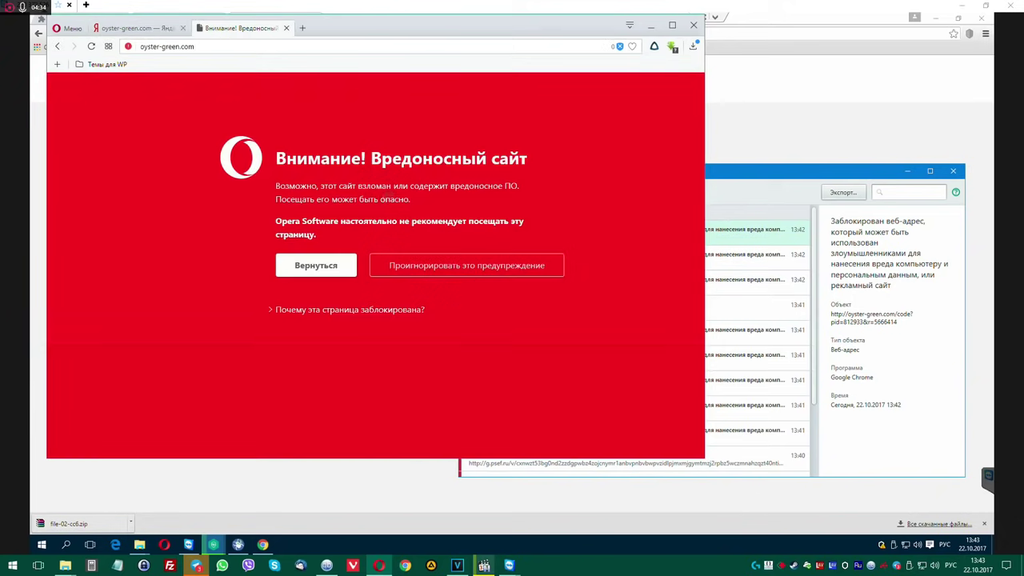
# See why the page was blocked as malicious, then close the warning tab and Opera.
pyautogui.click(297, 313)
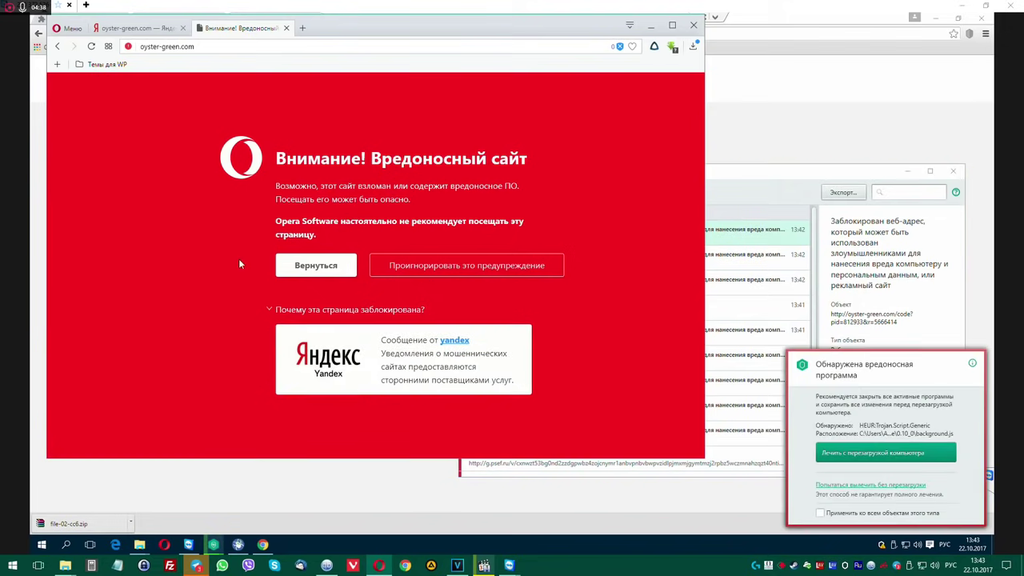
pyautogui.hotkey('ctrl', 'w')
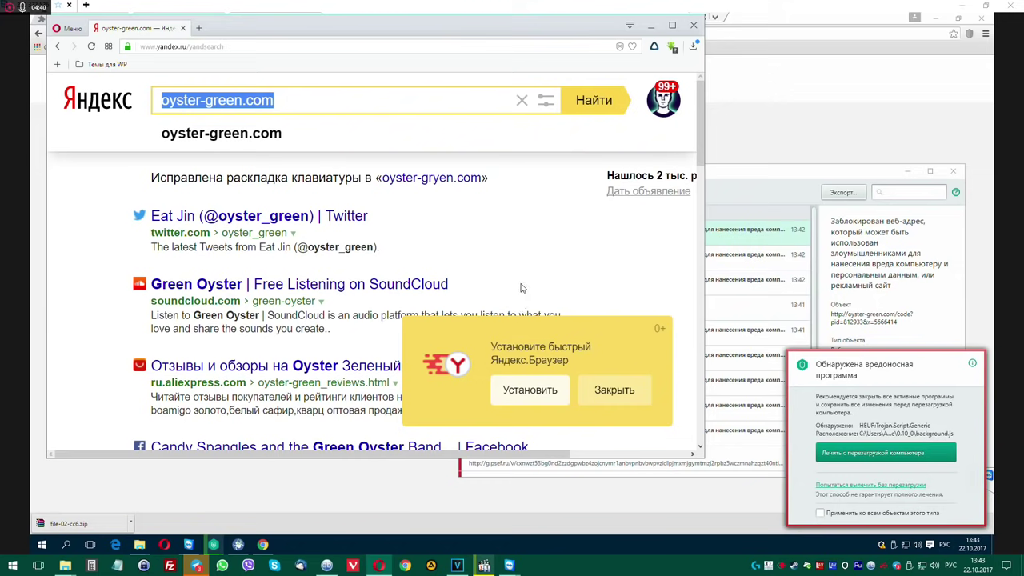
pyautogui.hotkey('ctrl', 'w')
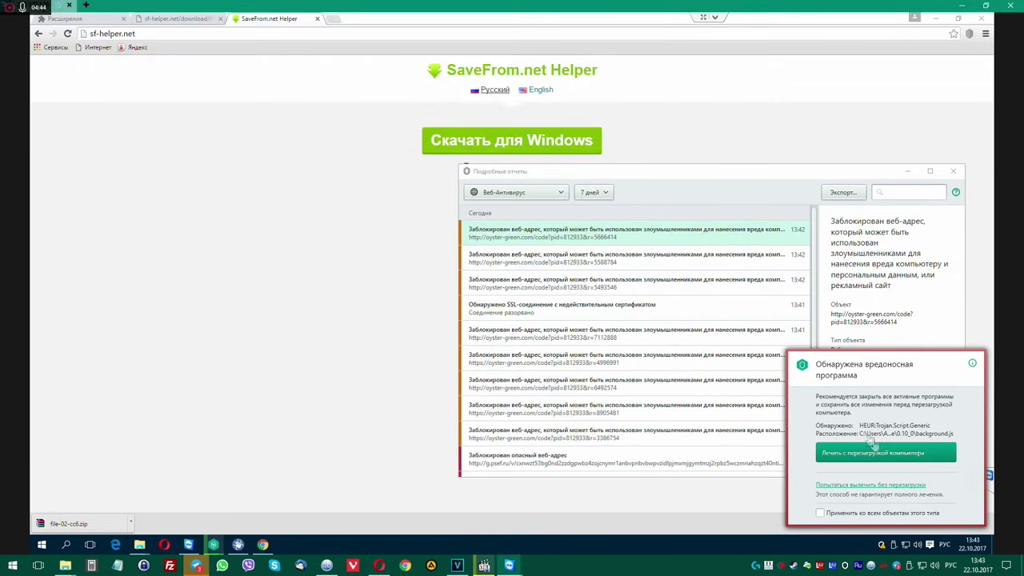
# Disinfect the detected trojan script in Kaspersky without restarting the computer.
pyautogui.click(936, 17)
pyautogui.click(854, 485)
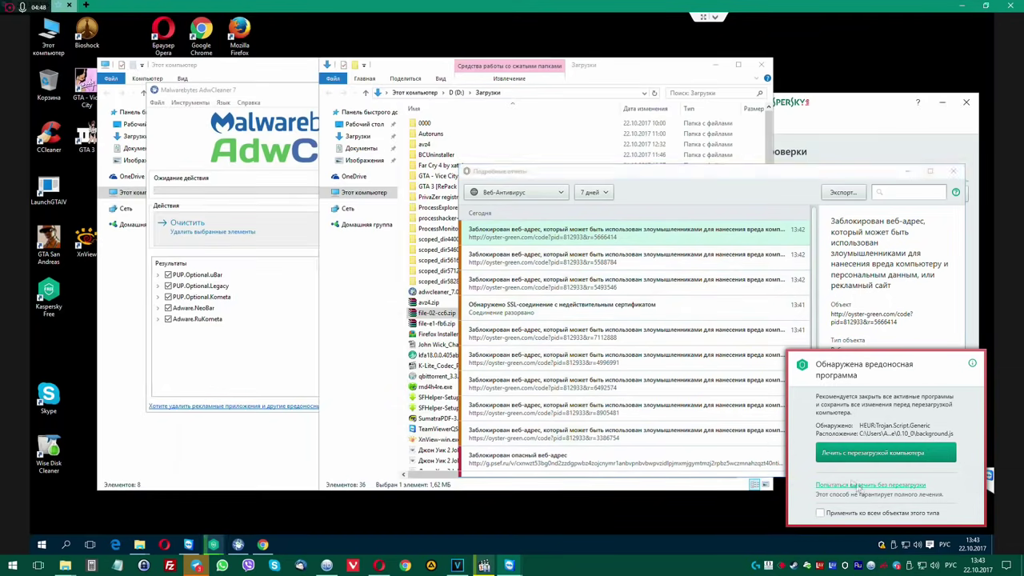
pyautogui.click(558, 344)
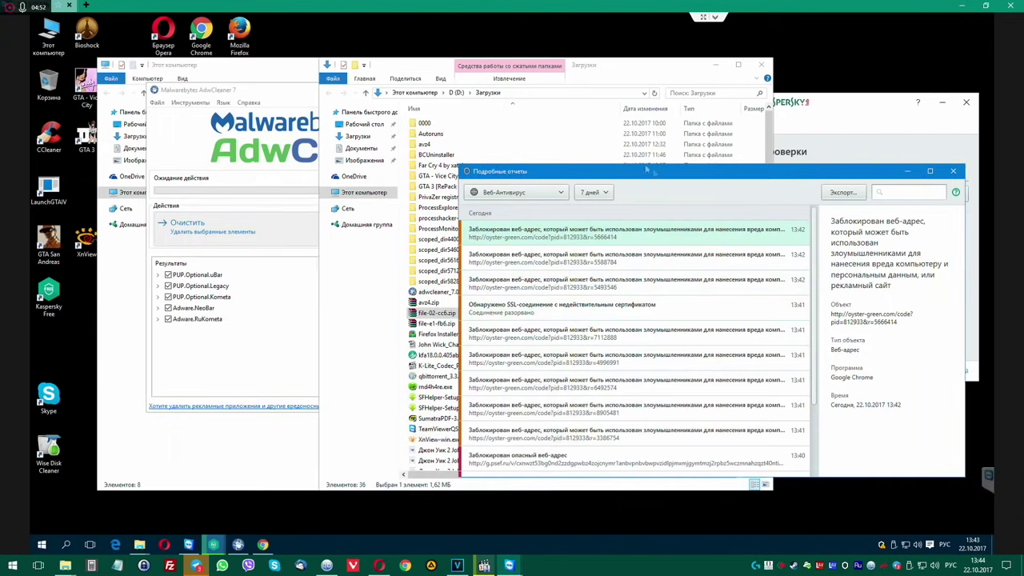
# Rearrange the Kaspersky windows and delete the detected adware from its alert.
pyautogui.moveTo(658, 173); pyautogui.dragTo(521, 60)
pyautogui.click(916, 288)
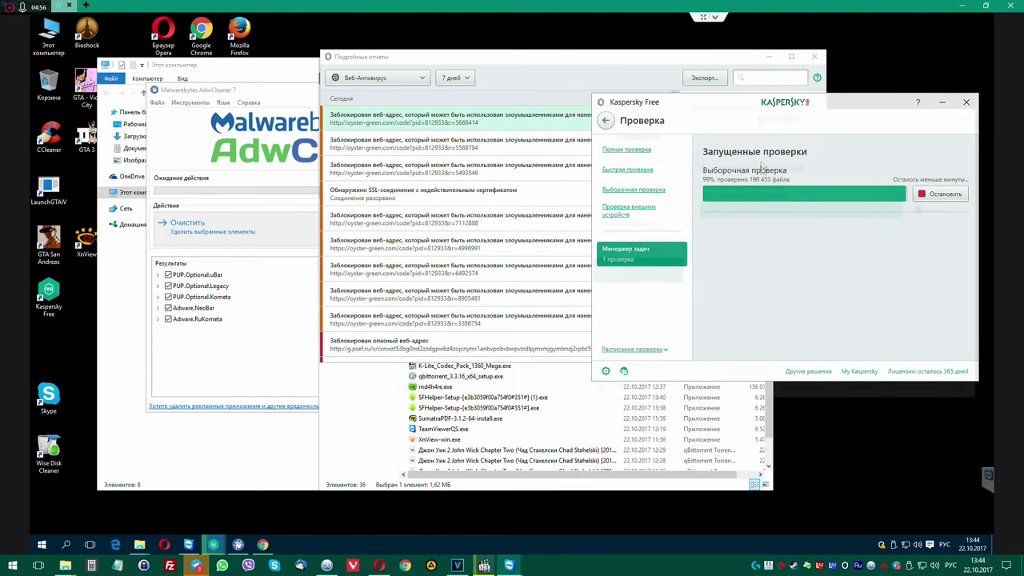
pyautogui.moveTo(764, 102); pyautogui.dragTo(765, 233)
pyautogui.moveTo(550, 64); pyautogui.dragTo(594, 62)
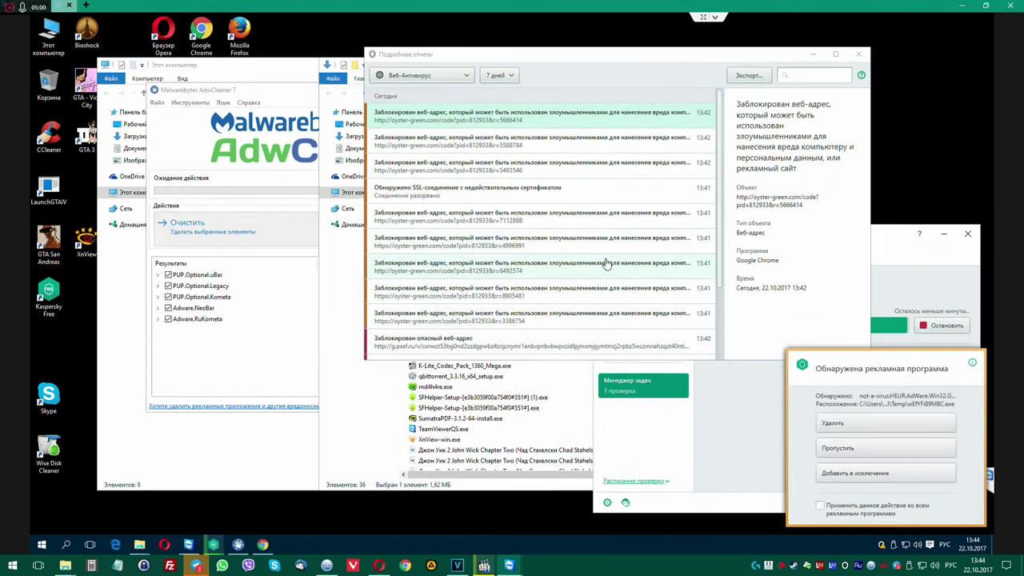
pyautogui.click(867, 423)
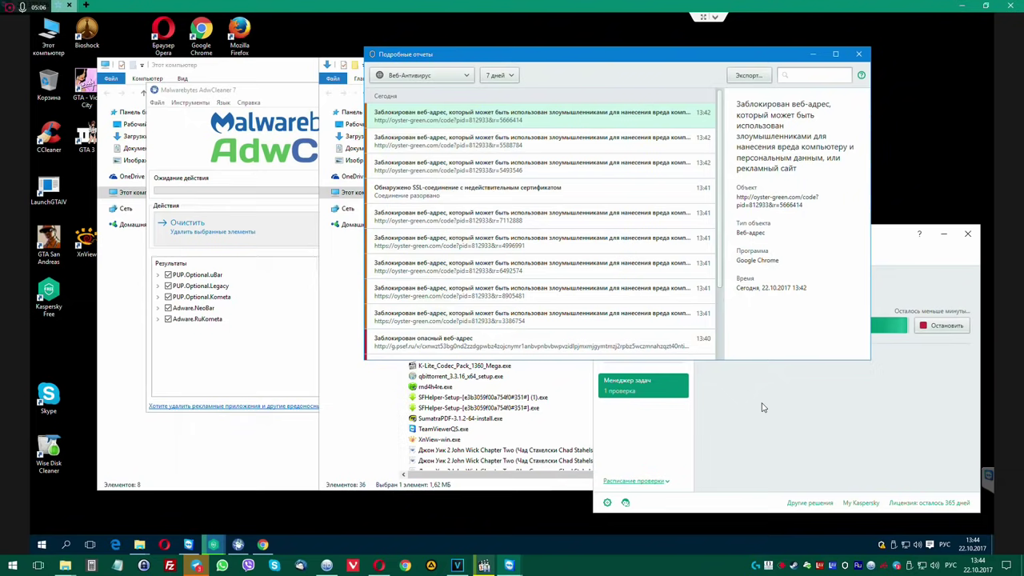
# Close all open Chrome tabs so the browser shuts completely.
pyautogui.click(262, 544)
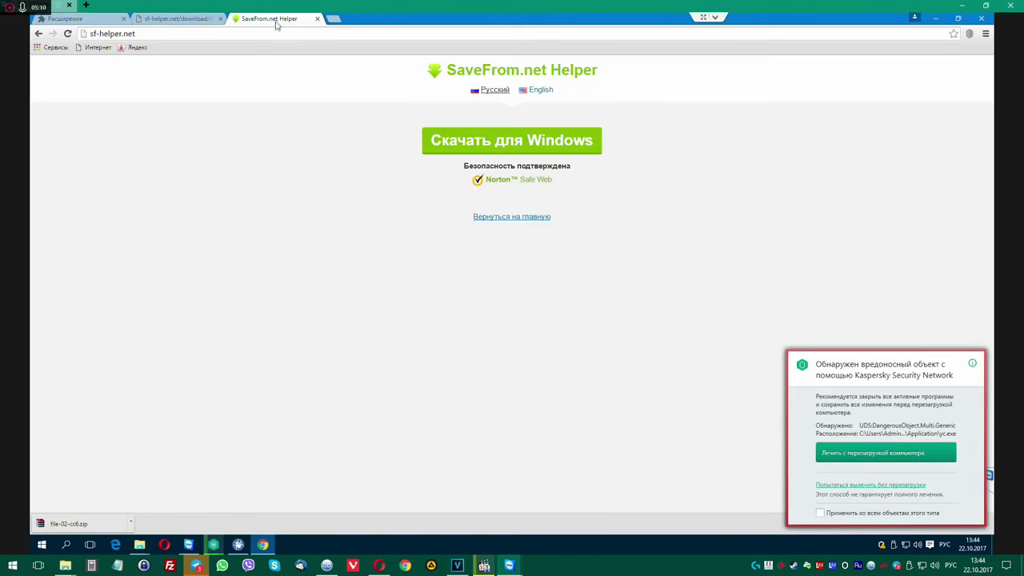
pyautogui.hotkey('ctrl', 'w')
pyautogui.hotkey('ctrl', 'w')
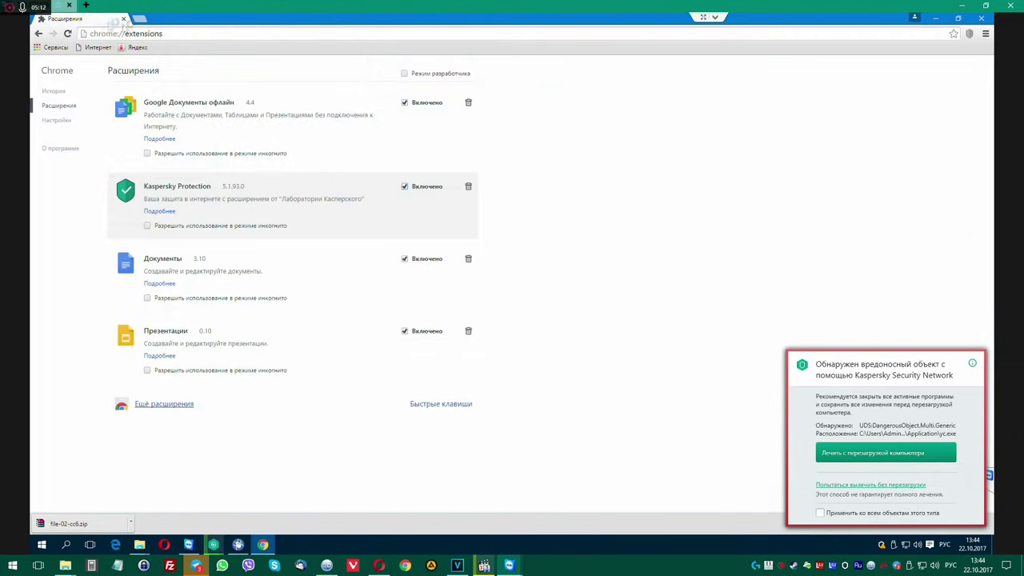
pyautogui.hotkey('ctrl', 'w')
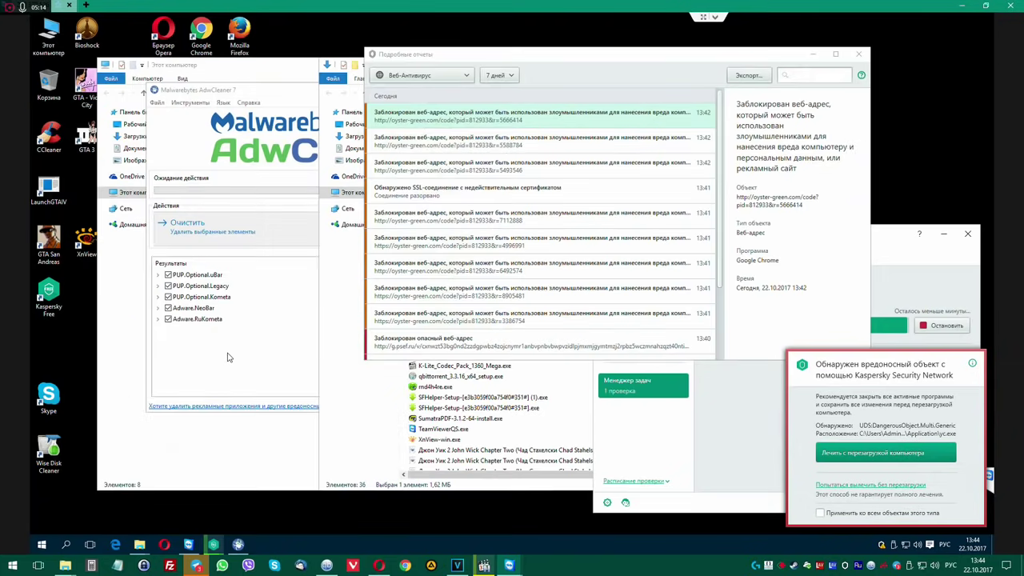
pyautogui.click(232, 349)
# Start AdwCleaner's cleaning and cure Kaspersky's dangerous-object alert without restarting.
pyautogui.click(238, 230)
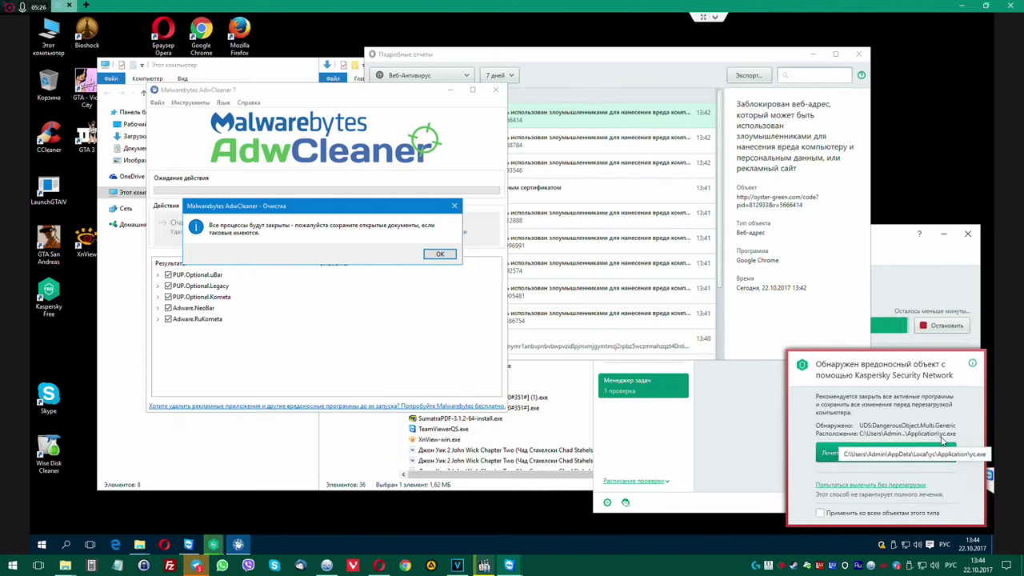
pyautogui.click(876, 484)
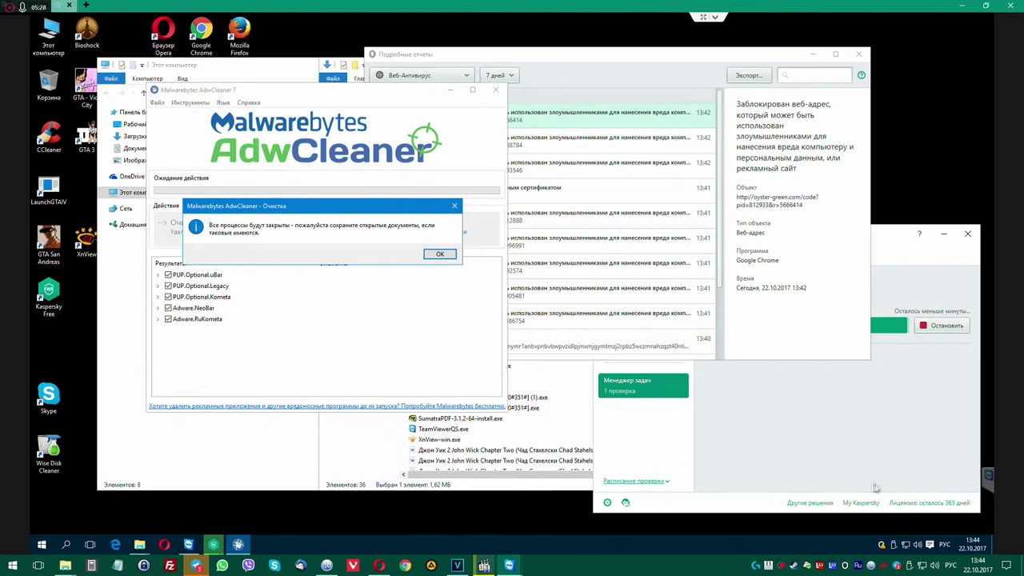
pyautogui.click(438, 252)
pyautogui.click(566, 340)
pyautogui.click(774, 381)
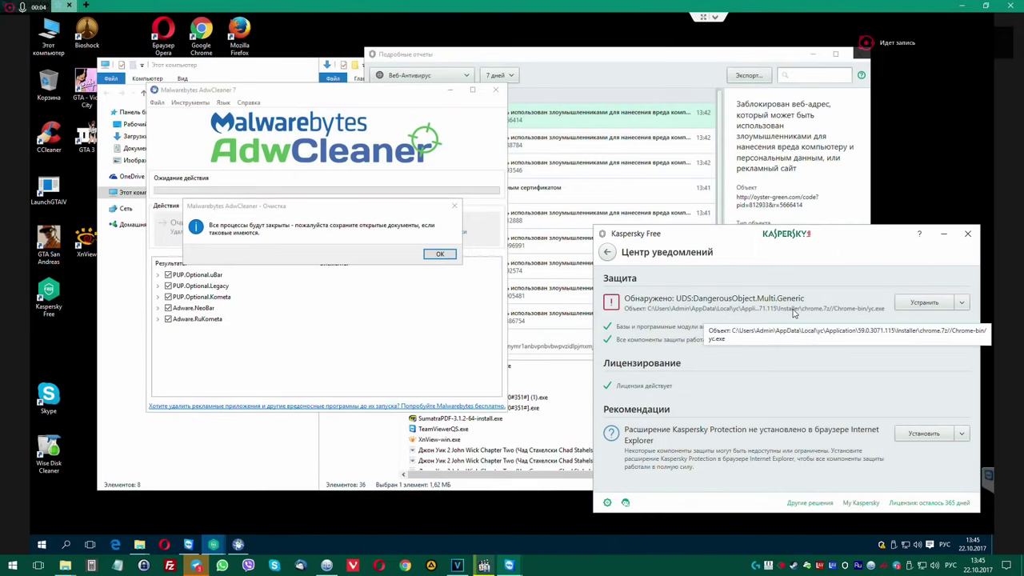
# Delete the archive holding the dangerous object, then confirm AdwCleaner's cleaning and restart now.
pyautogui.click(909, 307)
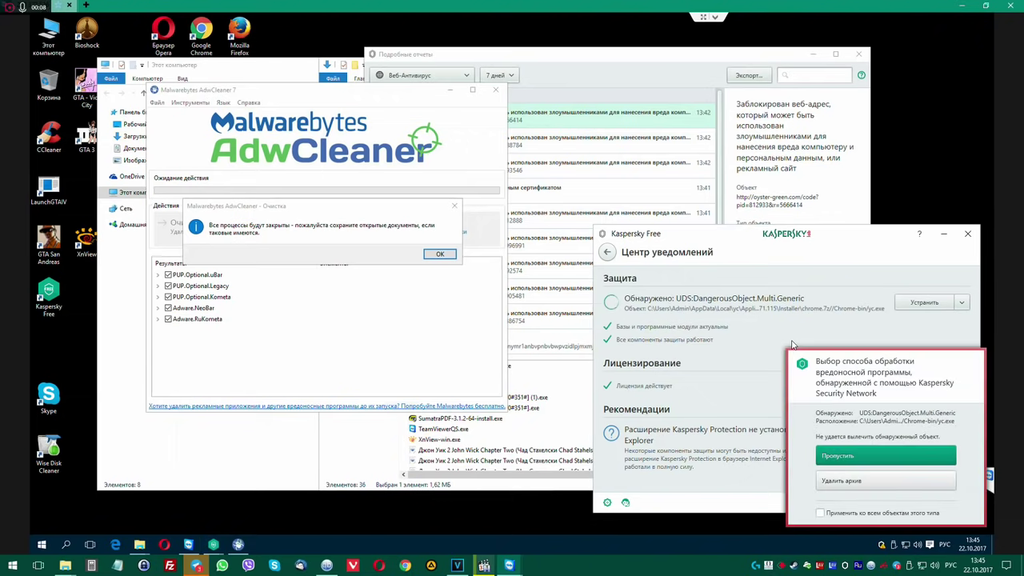
pyautogui.click(870, 483)
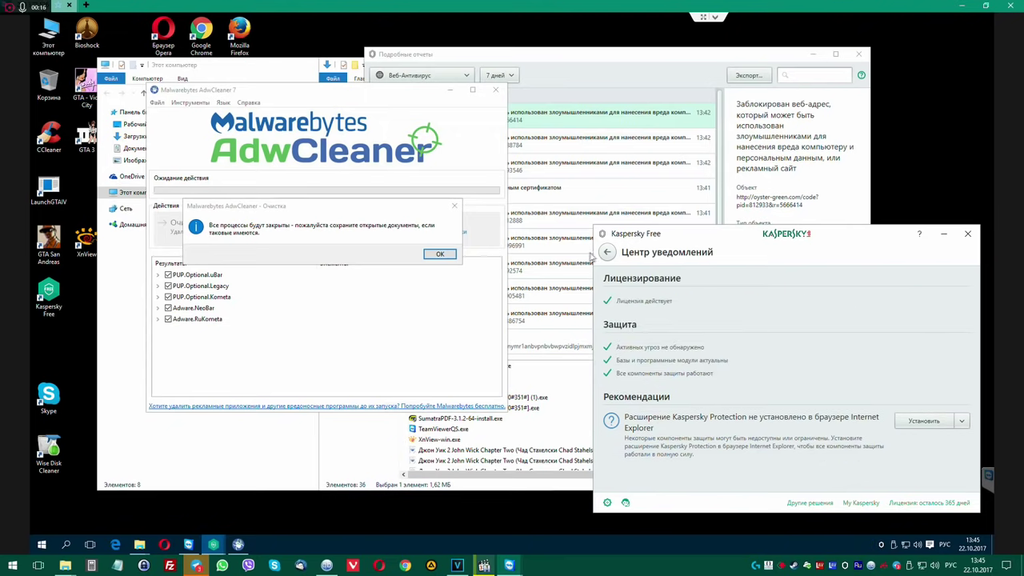
pyautogui.click(607, 252)
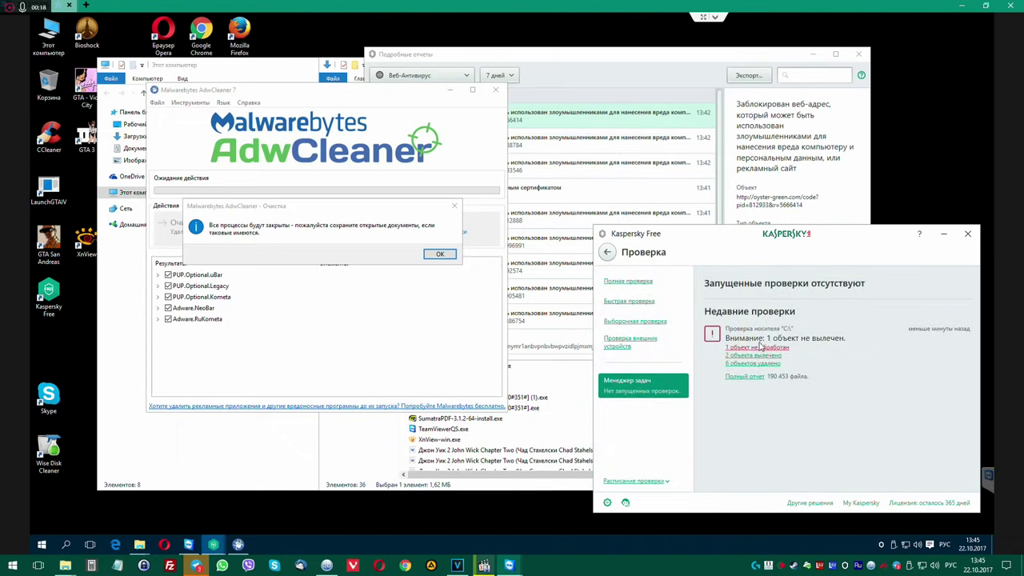
pyautogui.click(757, 349)
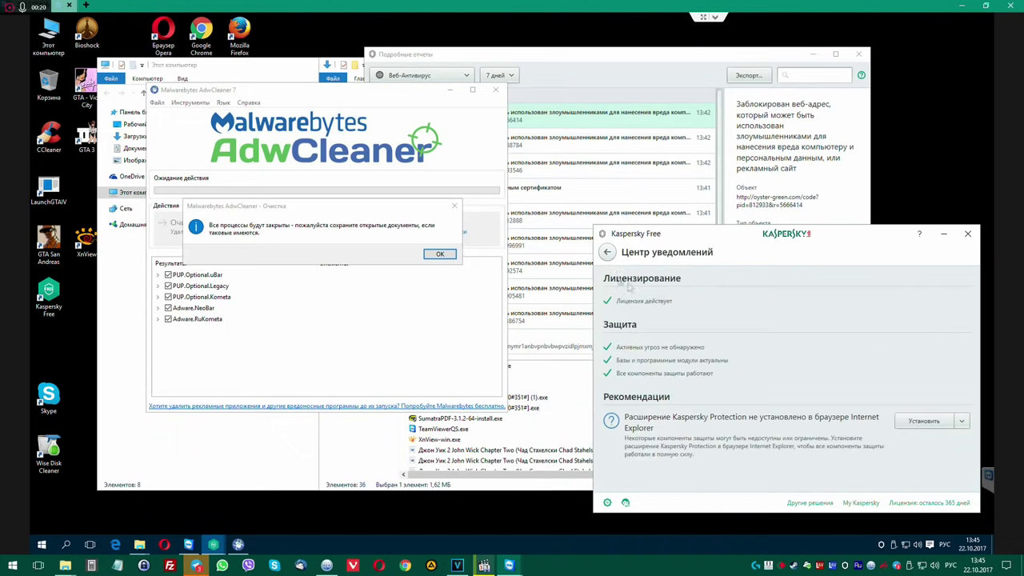
pyautogui.click(607, 252)
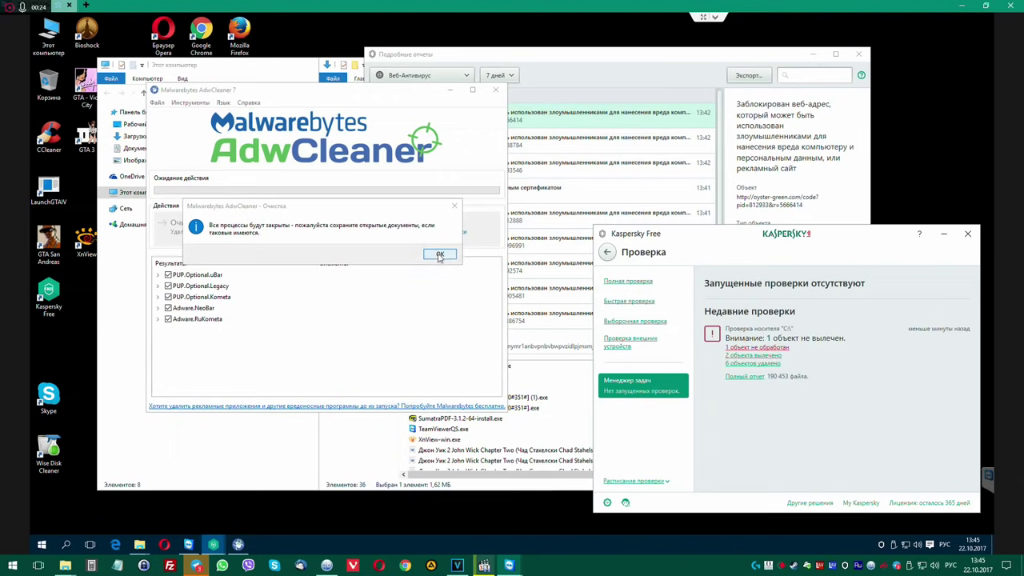
pyautogui.click(439, 253)
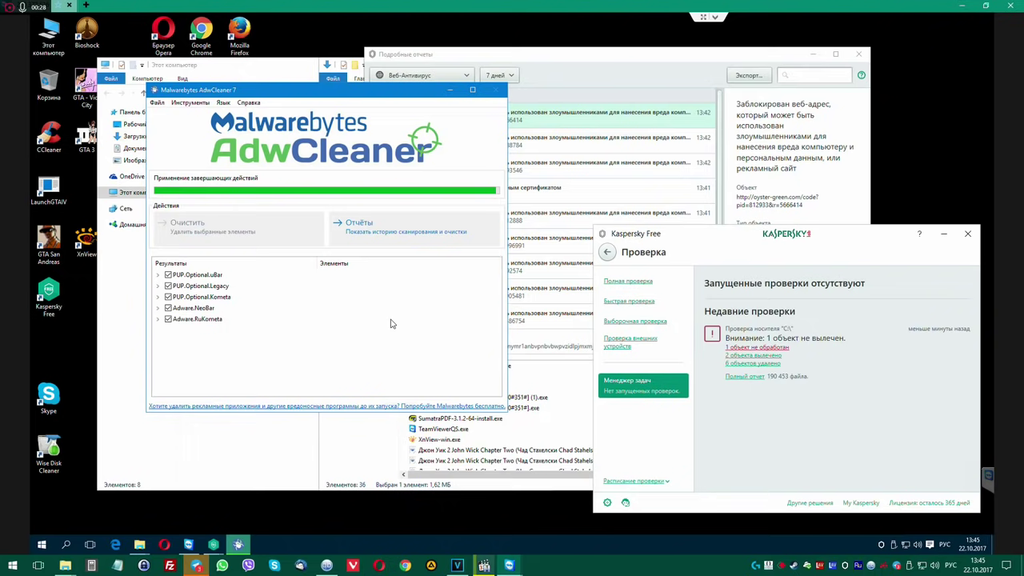
pyautogui.click(417, 255)
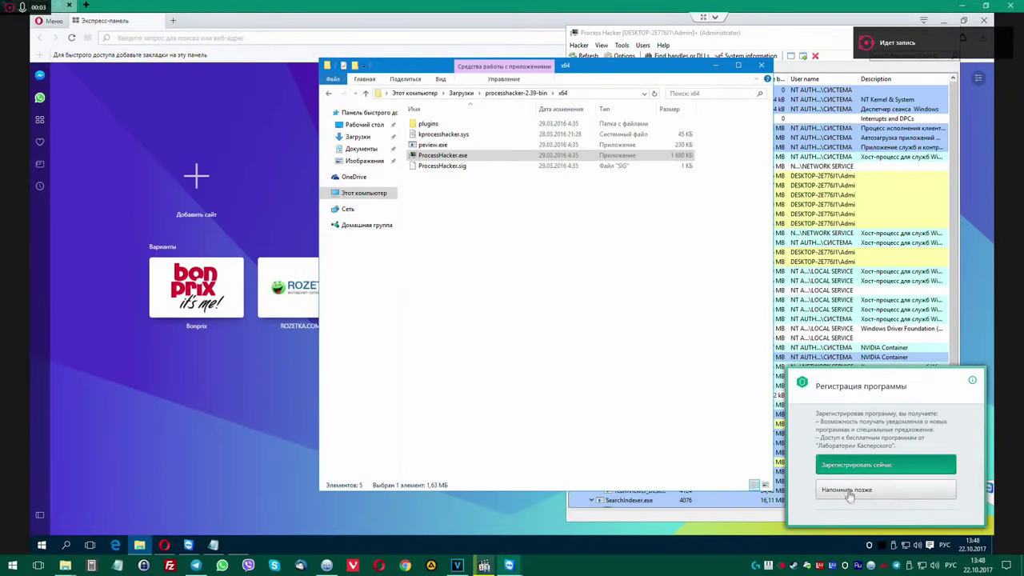
# Postpone Kaspersky registration, confirm Opera has no custom start pages, and close Opera.
pyautogui.click(849, 496)
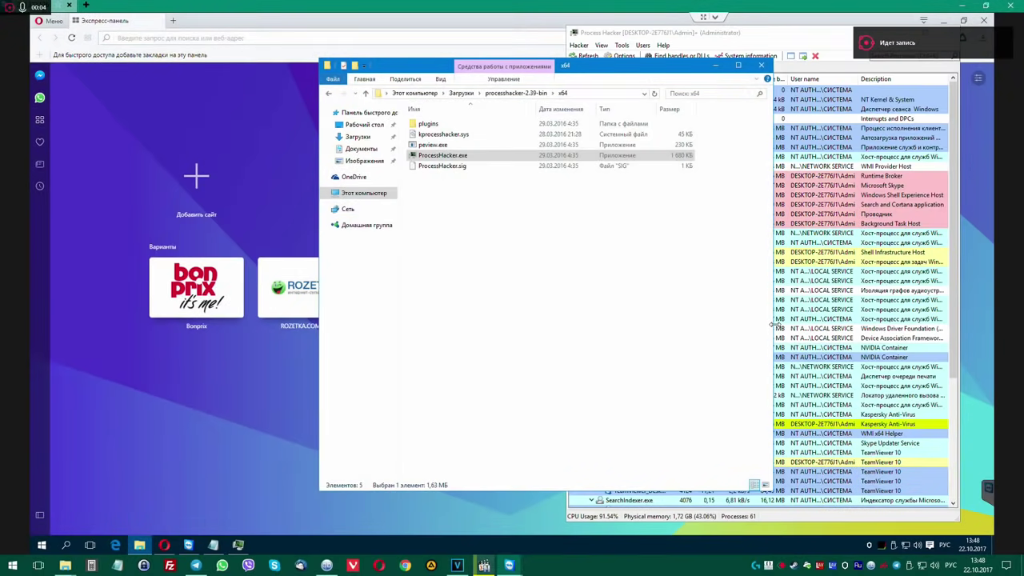
pyautogui.moveTo(617, 66); pyautogui.dragTo(331, 74)
pyautogui.click(53, 21)
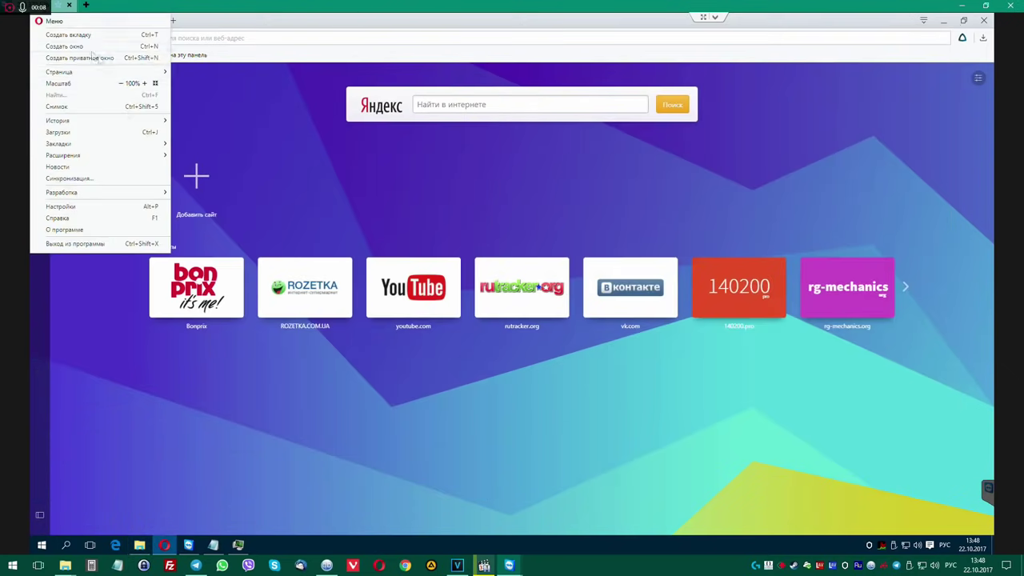
pyautogui.click(93, 207)
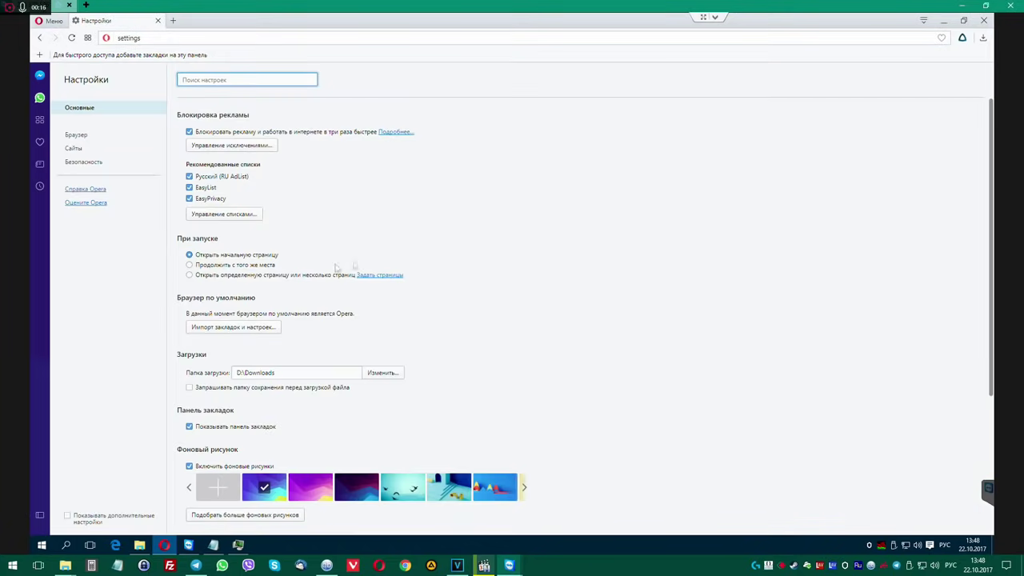
pyautogui.click(76, 135)
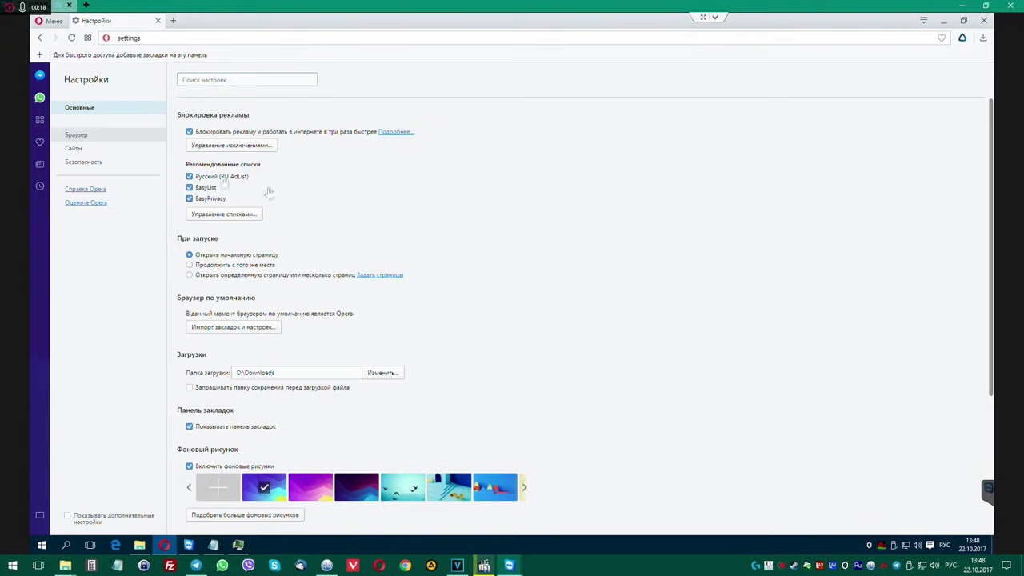
pyautogui.click(357, 211)
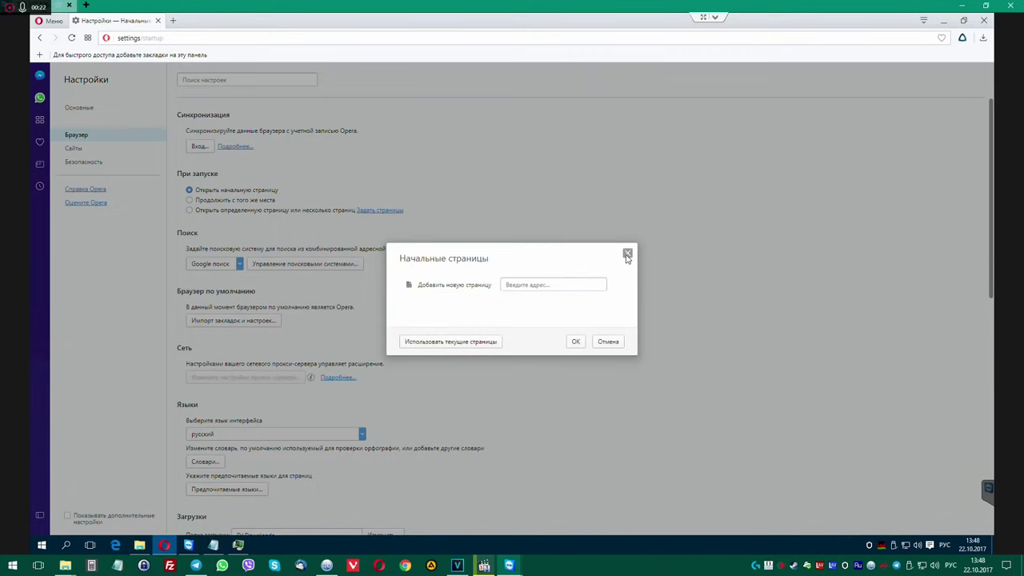
pyautogui.click(627, 252)
pyautogui.click(984, 20)
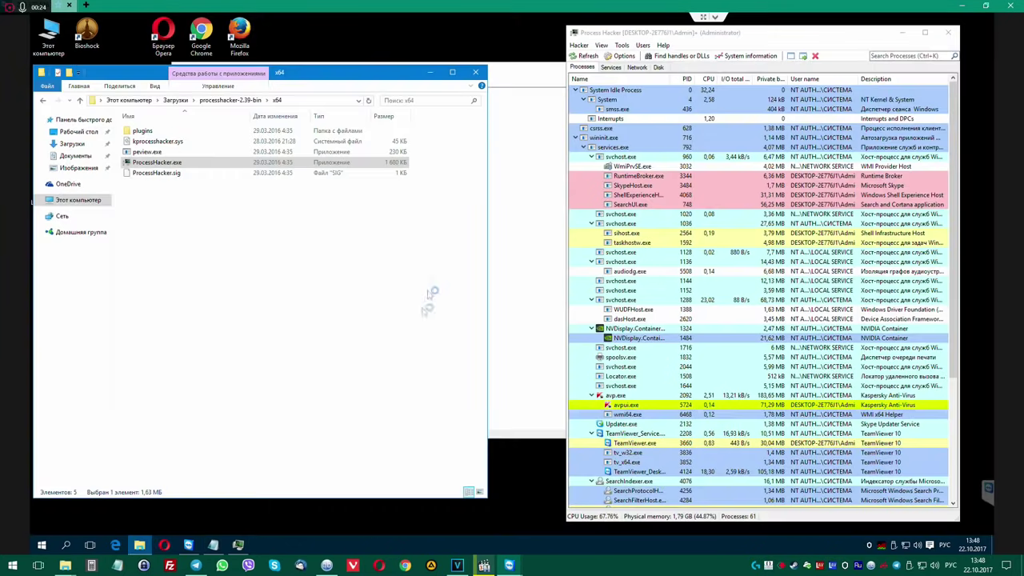
# Close the AdwCleaner log window.
pyautogui.moveTo(341, 73); pyautogui.dragTo(407, 112)
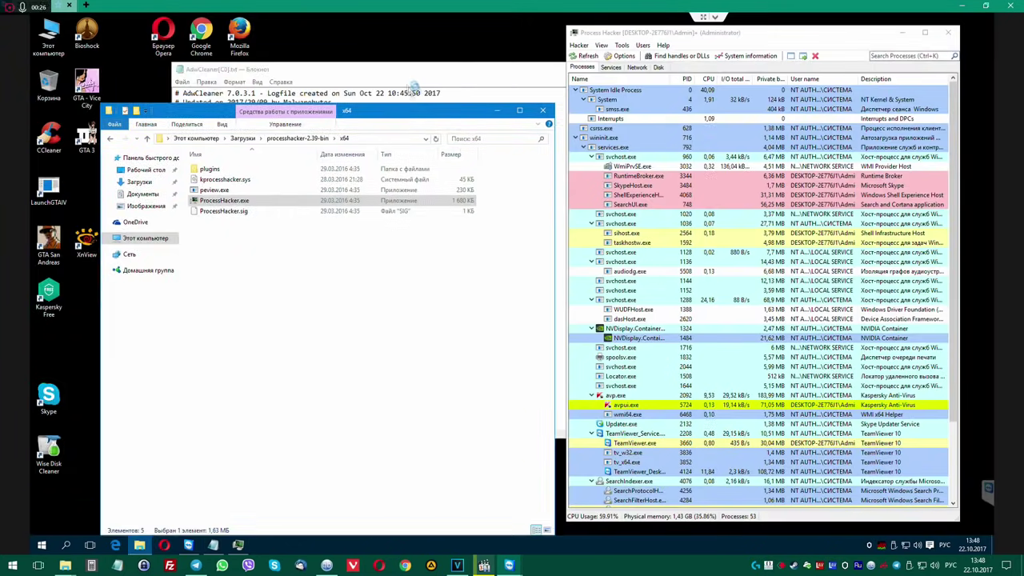
pyautogui.click(411, 80)
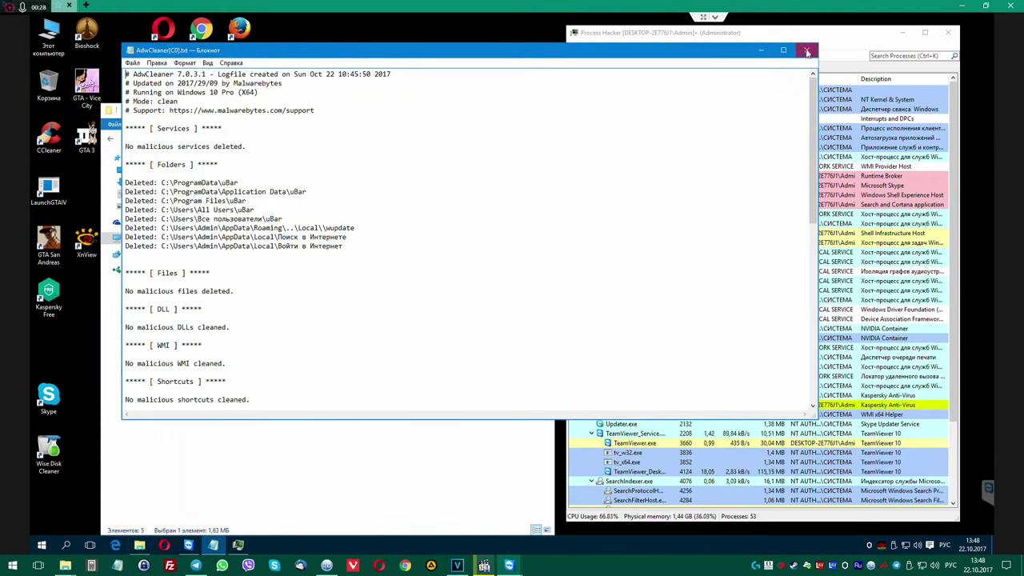
pyautogui.click(806, 50)
# Terminate the SearchIndexer.exe process tree, then open Computer Management from This PC.
pyautogui.moveTo(784, 35); pyautogui.dragTo(800, 35)
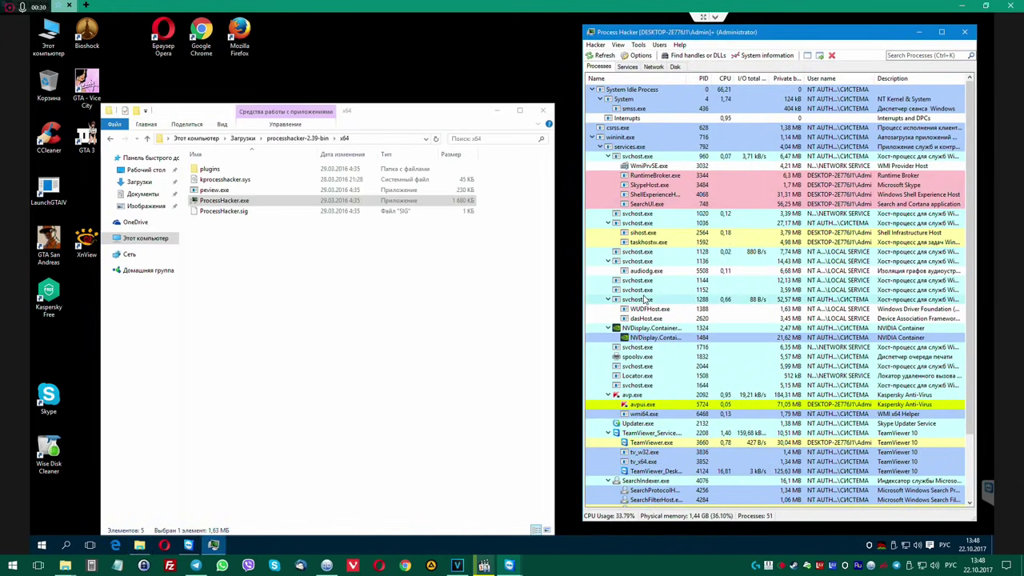
pyautogui.scroll(-3, 653, 365)
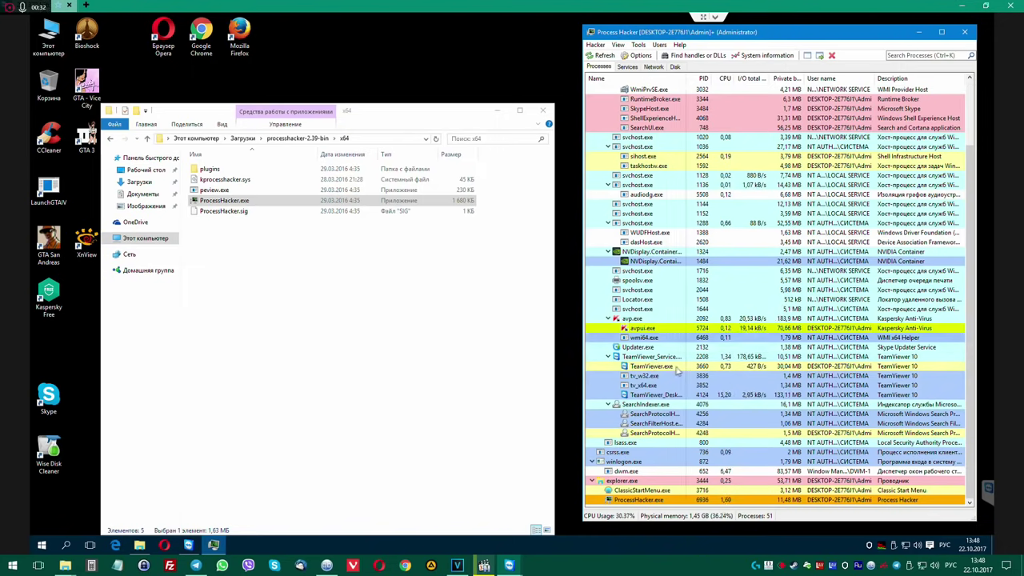
pyautogui.moveTo(674, 365)
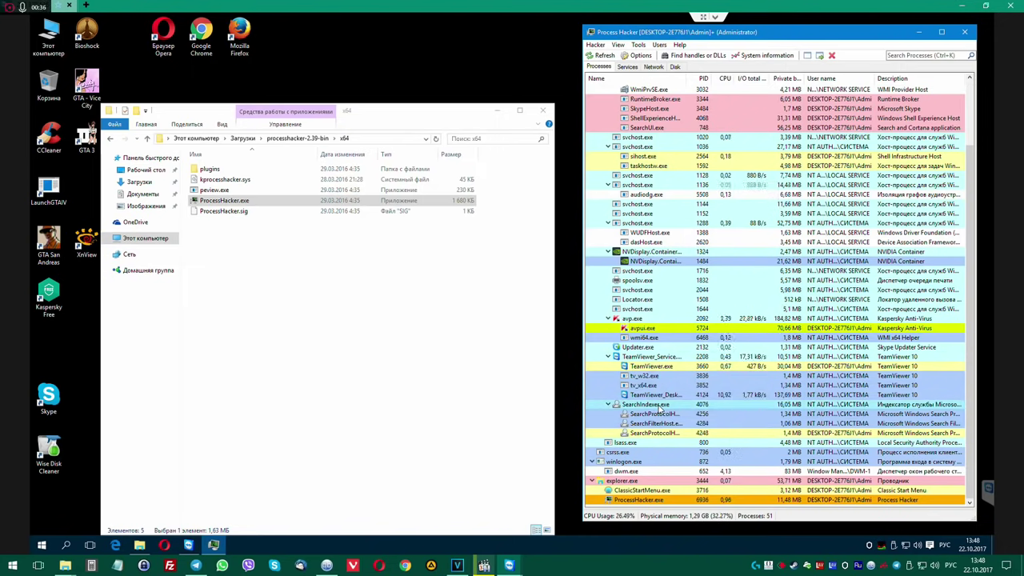
pyautogui.rightClick(660, 405)
pyautogui.click(693, 199)
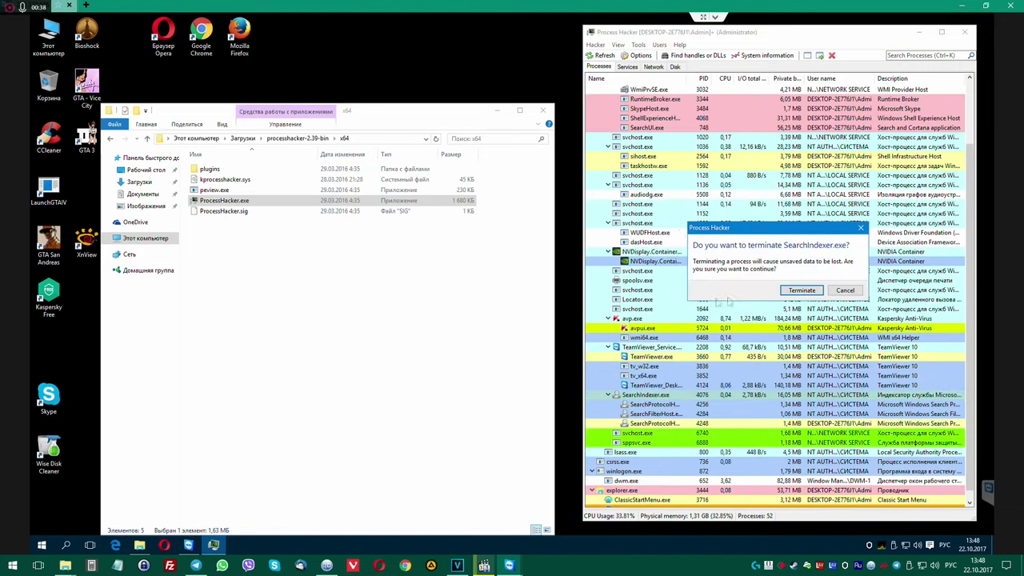
pyautogui.click(802, 293)
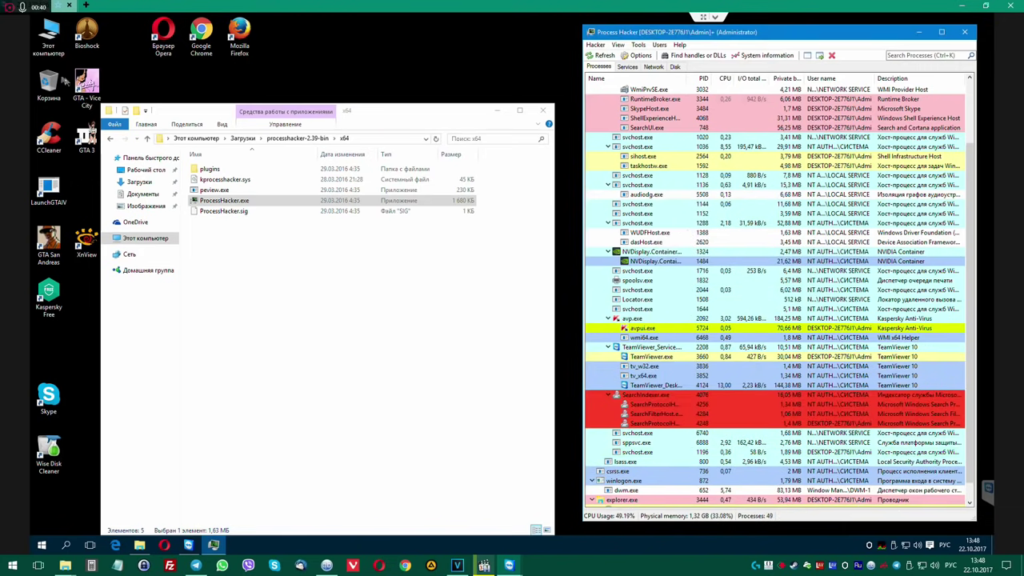
pyautogui.rightClick(60, 34)
pyautogui.click(83, 62)
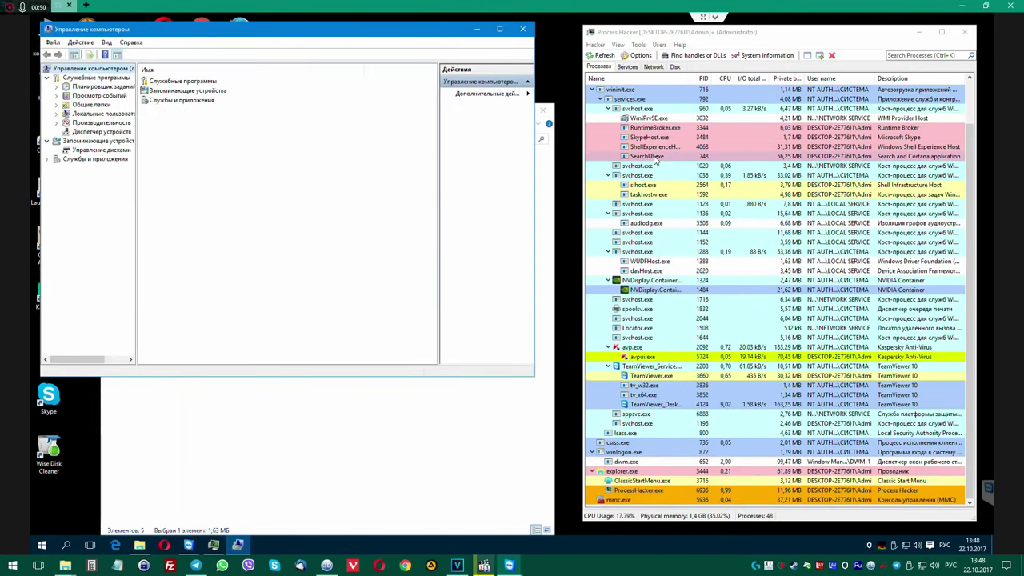
# Set the Windows Search service's startup type to Disabled (Отключена) and apply it.
pyautogui.doubleClick(178, 100)
pyautogui.doubleClick(168, 81)
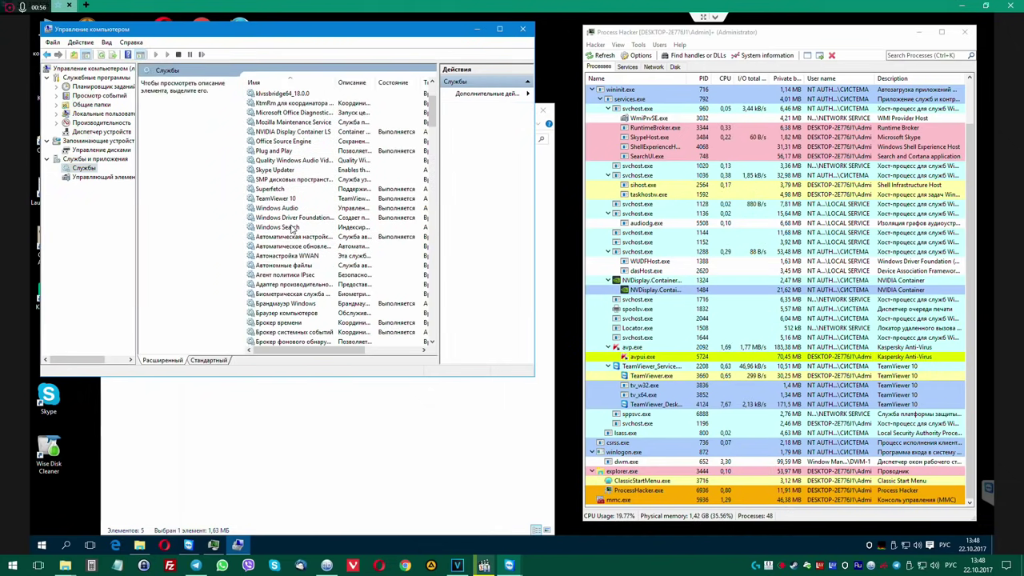
pyautogui.scroll(-3, 307, 240)
pyautogui.doubleClick(295, 228)
pyautogui.click(308, 198)
pyautogui.click(320, 233)
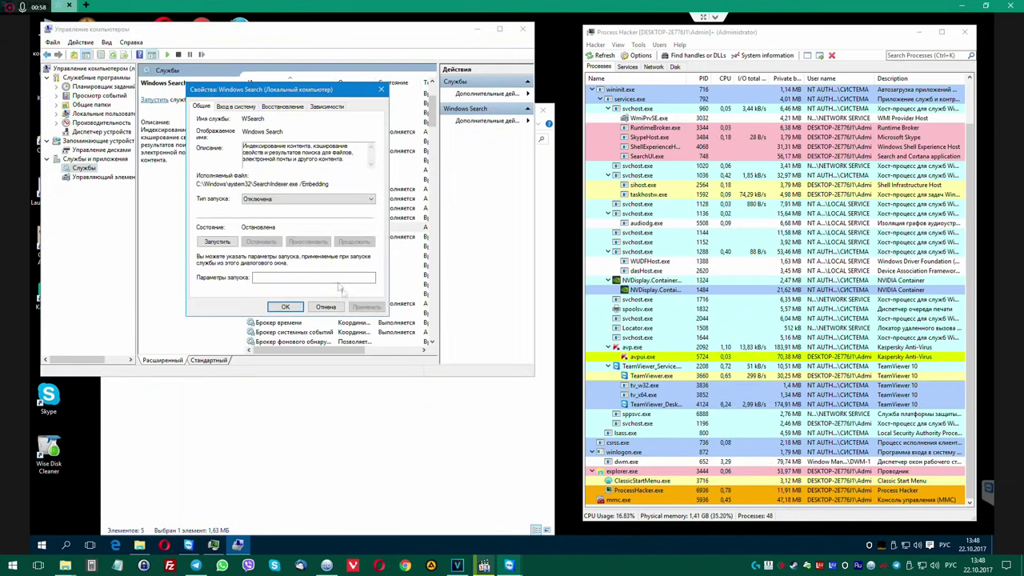
pyautogui.click(367, 308)
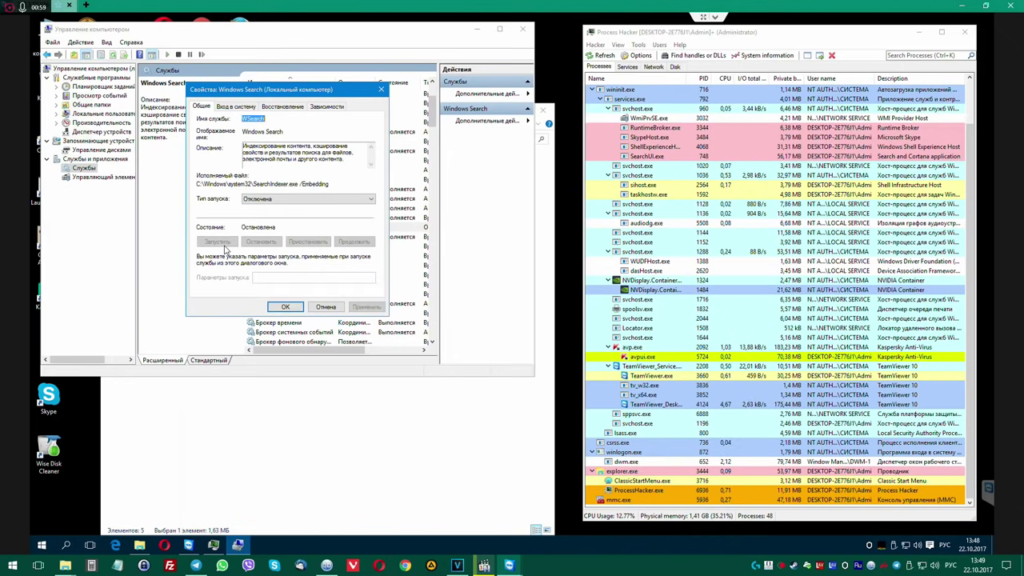
pyautogui.click(285, 307)
# Terminate the SearchUI.exe process in Process Hacker.
pyautogui.doubleClick(644, 156)
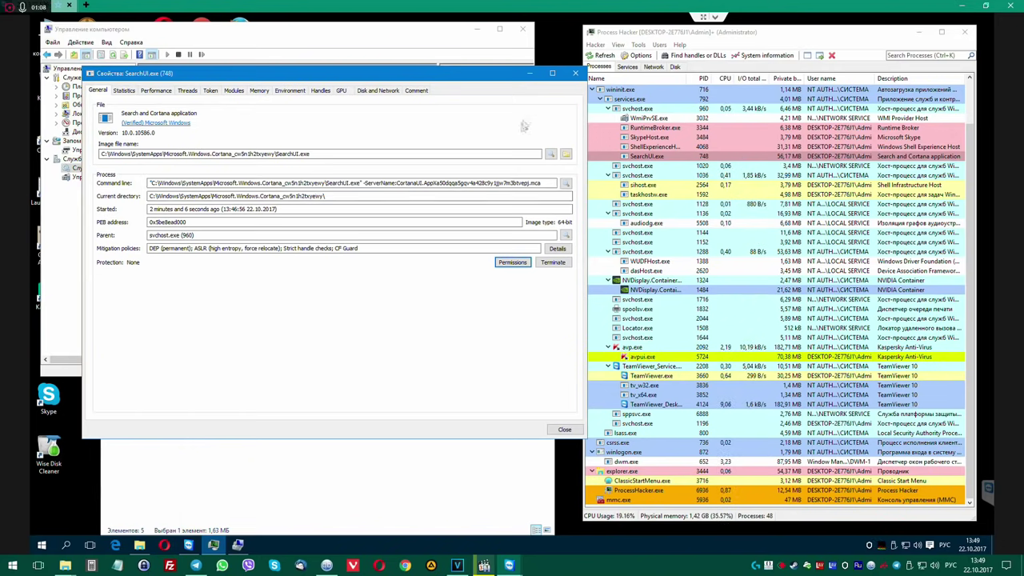
pyautogui.click(574, 73)
pyautogui.rightClick(648, 158)
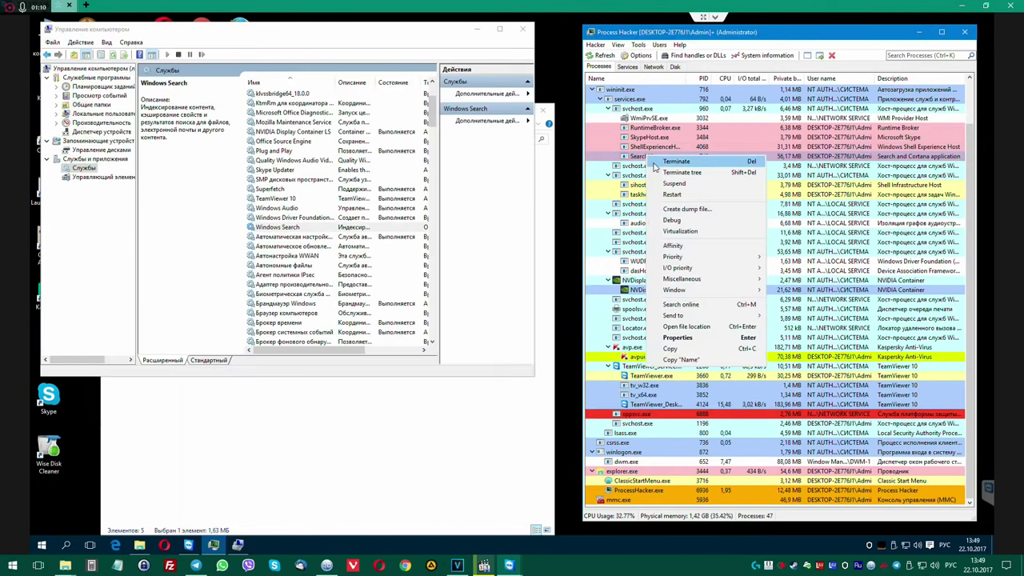
pyautogui.click(667, 164)
pyautogui.click(799, 293)
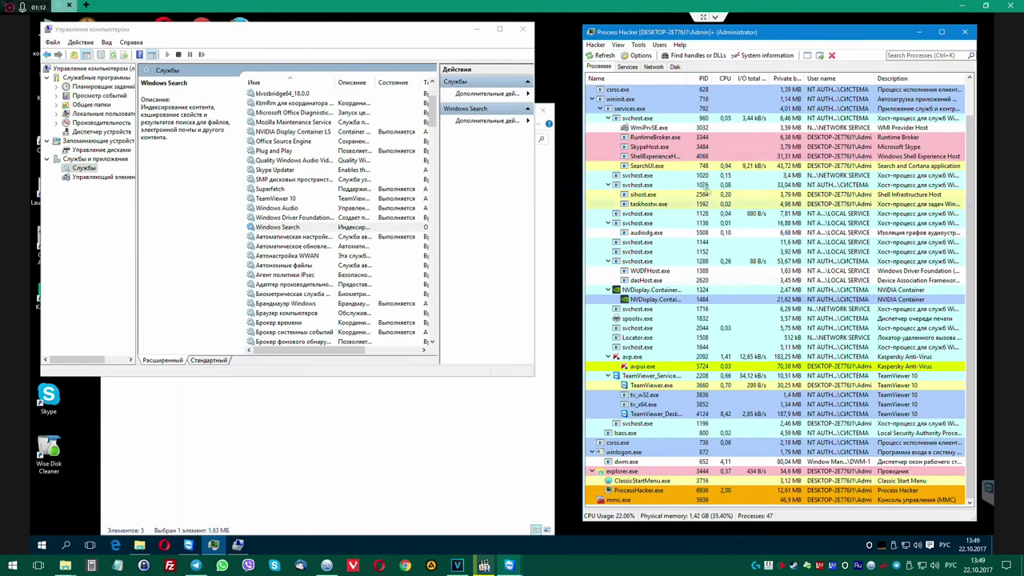
# Inspect ShellExperienceHost.exe, review the Services list, then close Process Hacker.
pyautogui.doubleClick(661, 157)
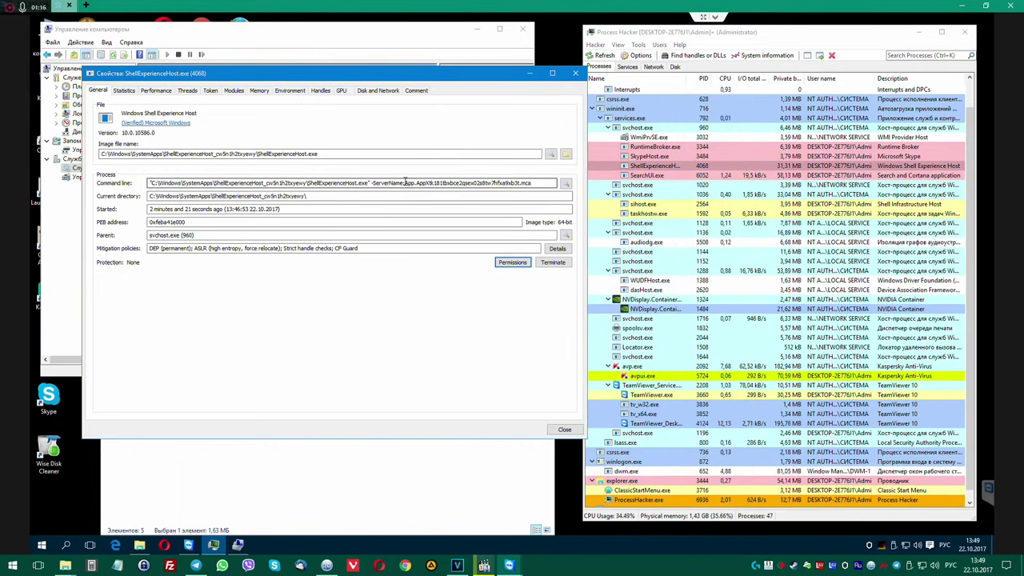
pyautogui.click(574, 75)
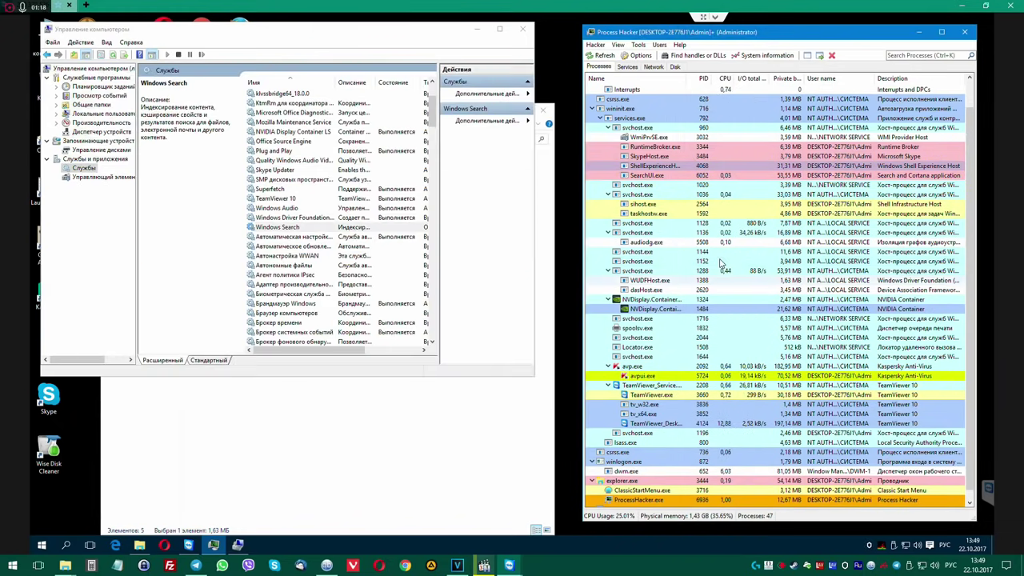
pyautogui.scroll(2, 663, 451)
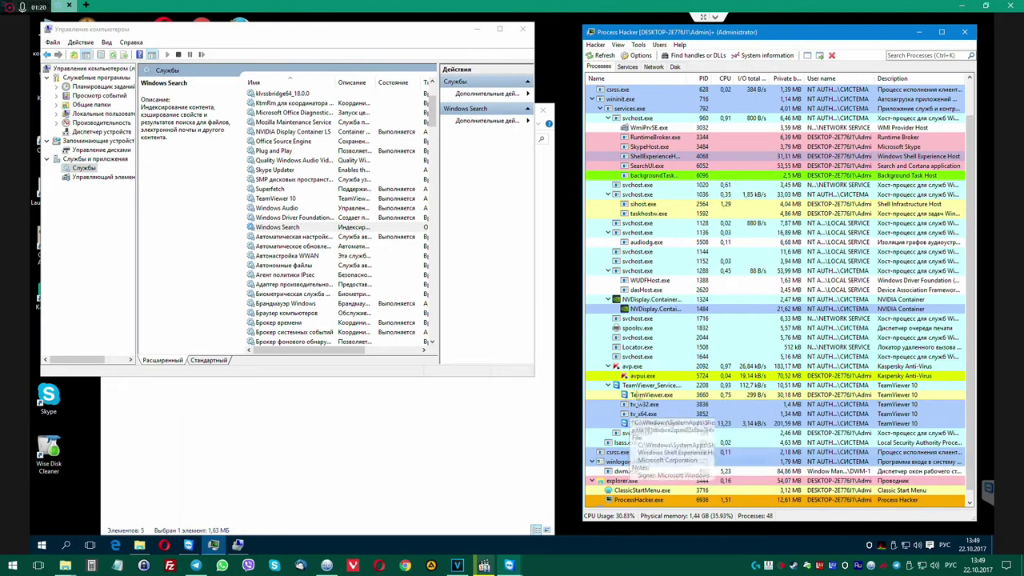
pyautogui.click(629, 68)
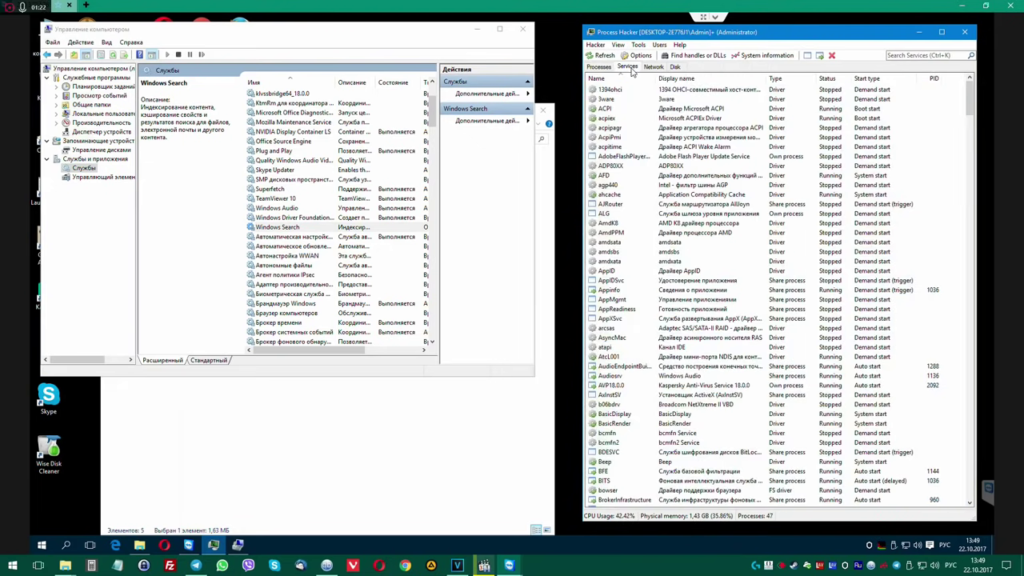
pyautogui.scroll(-20, 694, 237)
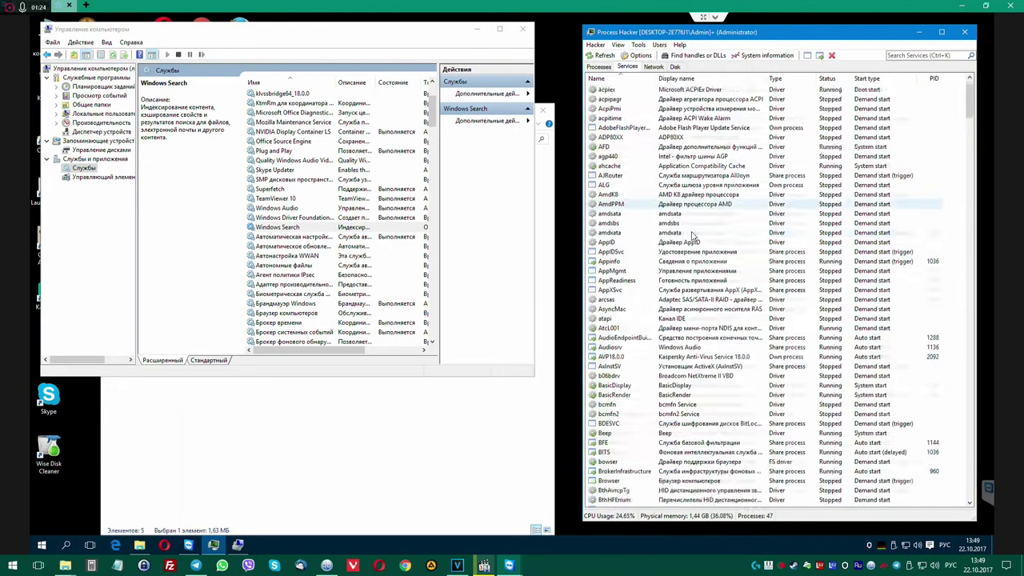
pyautogui.scroll(-20, 693, 242)
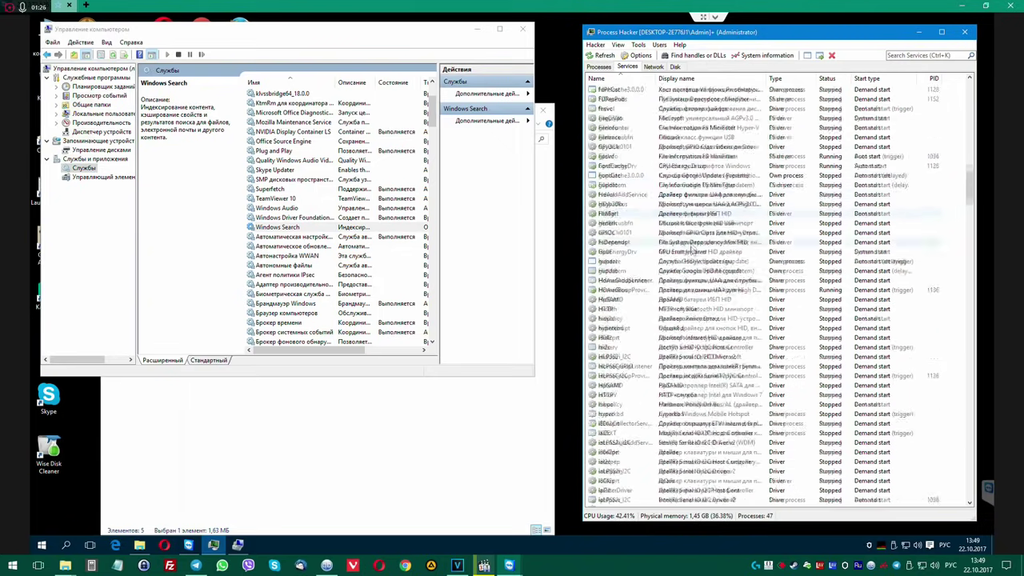
pyautogui.scroll(-20, 970, 256)
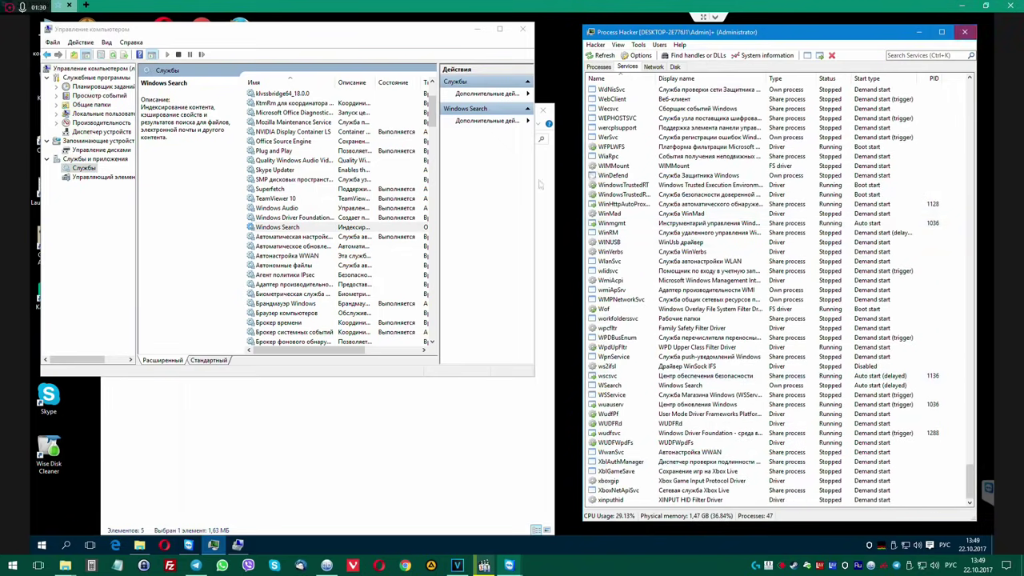
pyautogui.click(964, 32)
# Close Computer Management and open This PC in File Explorer.
pyautogui.click(524, 31)
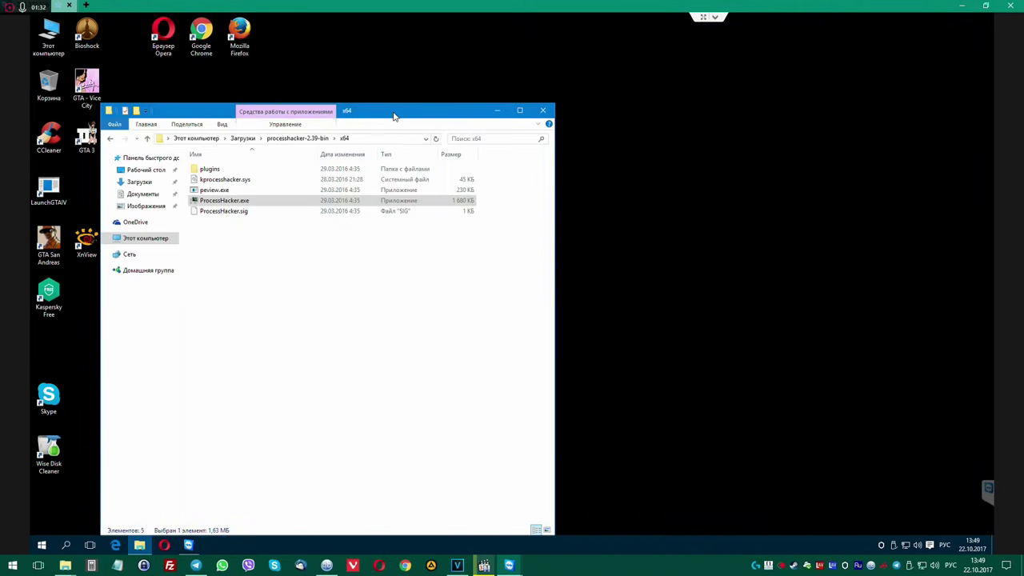
pyautogui.moveTo(393, 109); pyautogui.dragTo(548, 95)
pyautogui.click(401, 121)
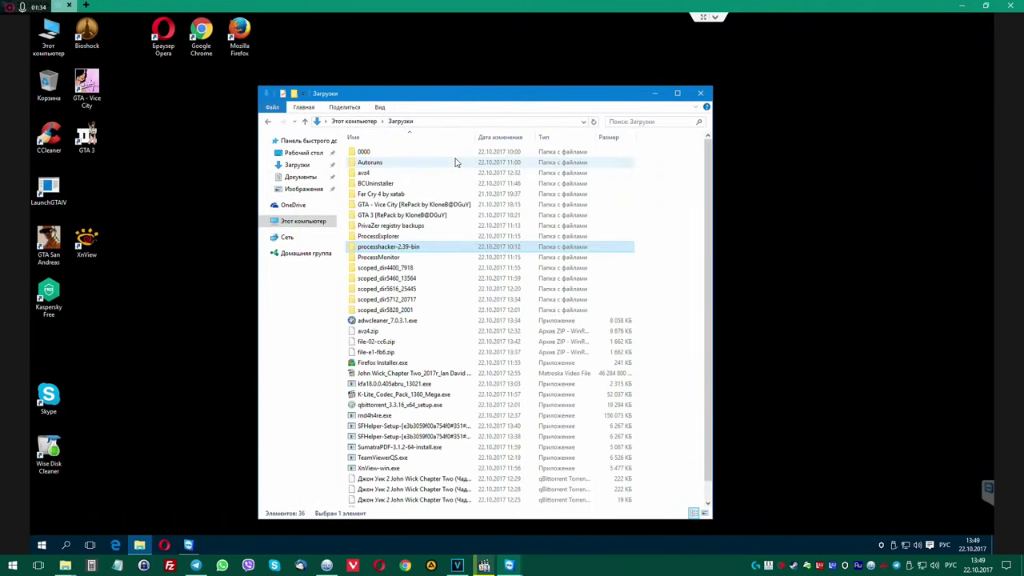
pyautogui.doubleClick(48, 34)
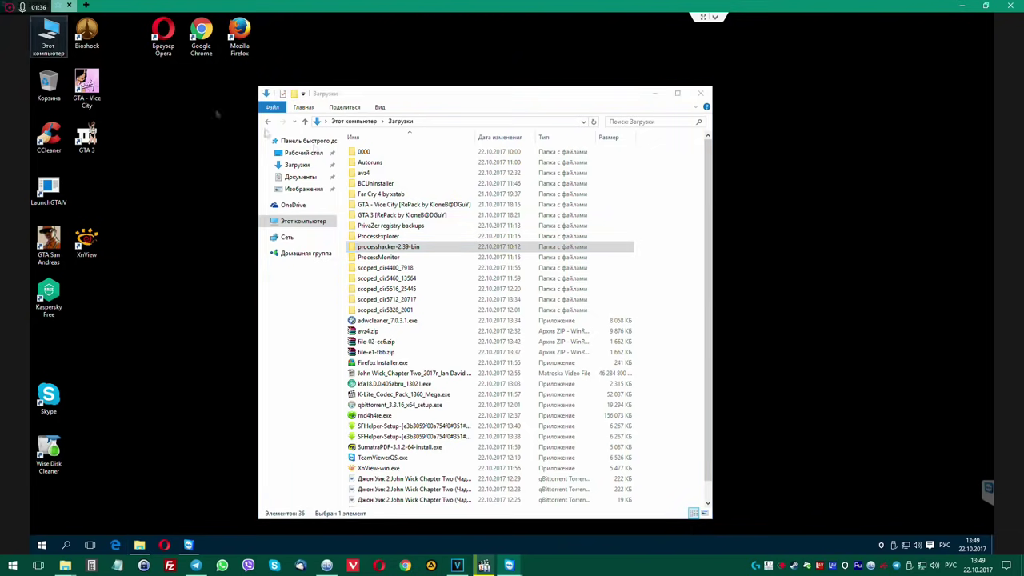
pyautogui.moveTo(475, 24); pyautogui.dragTo(603, 87)
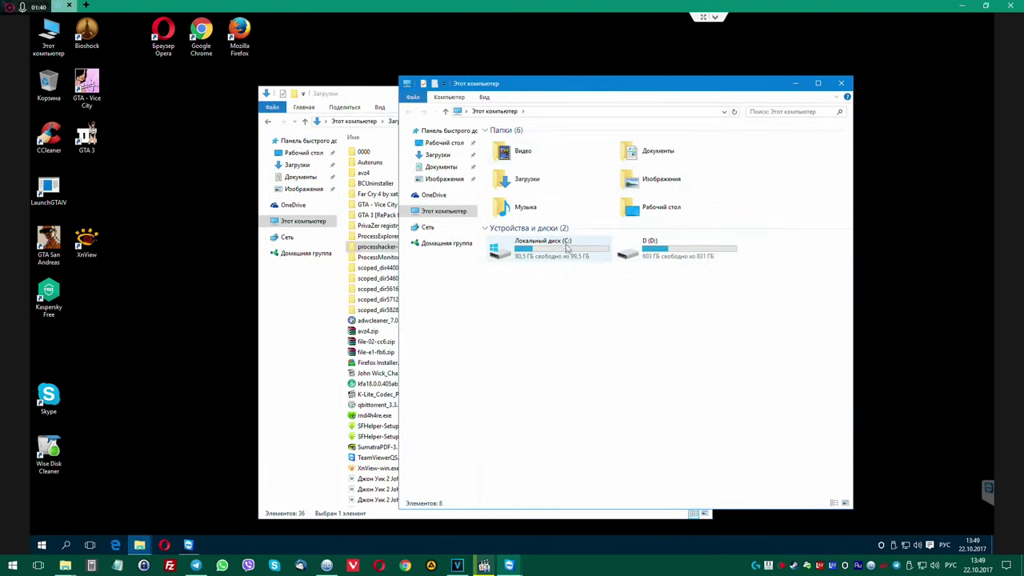
# Run Autoruns64.exe from Загрузки > Autoruns as administrator.
pyautogui.doubleClick(524, 182)
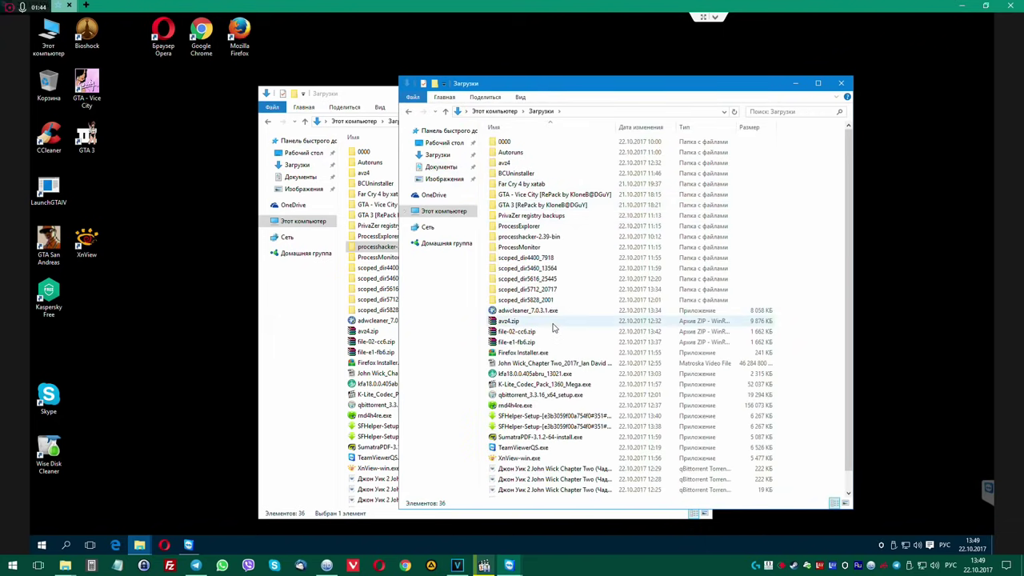
pyautogui.doubleClick(527, 152)
pyautogui.rightClick(518, 163)
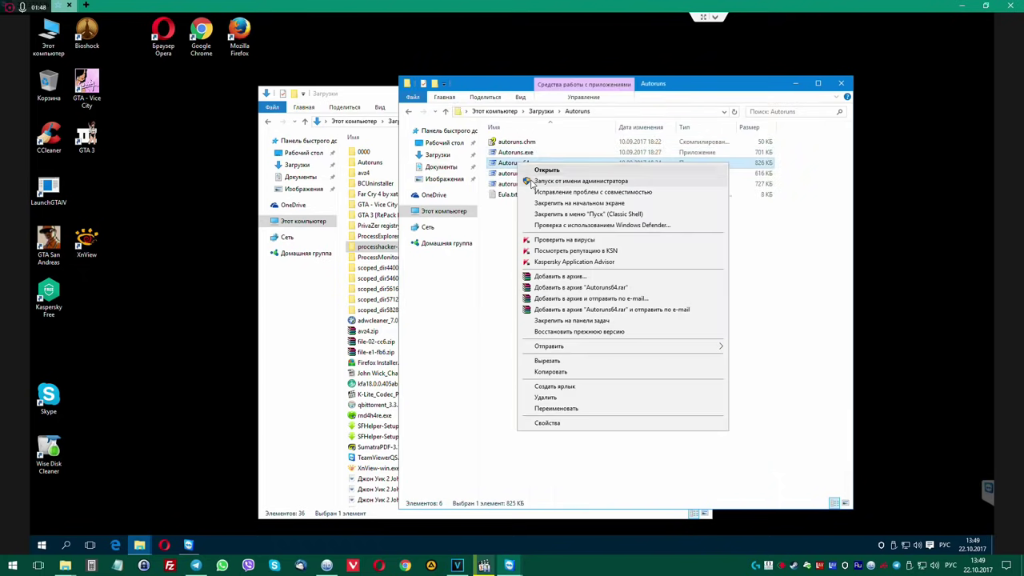
pyautogui.click(560, 182)
pyautogui.click(558, 299)
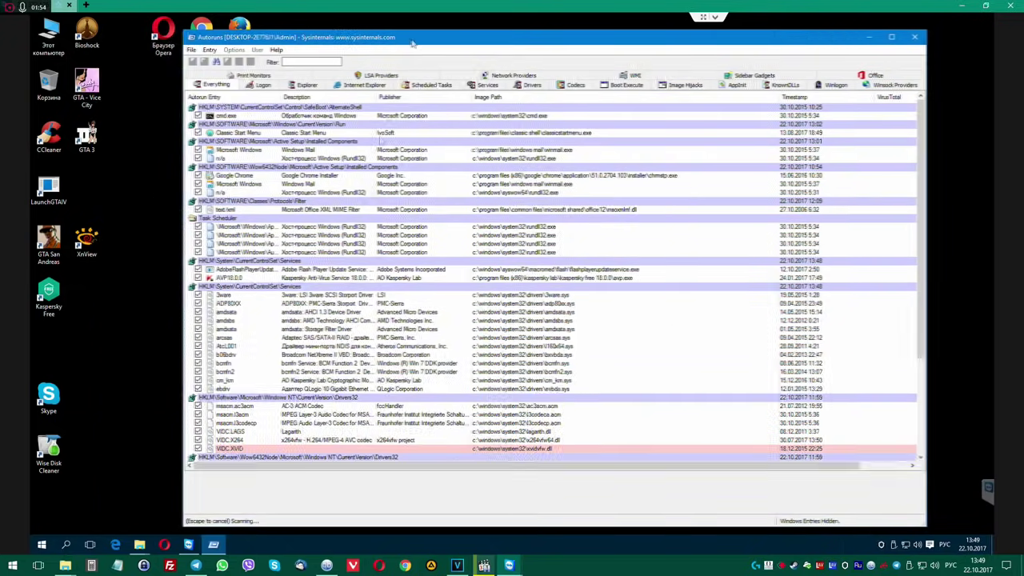
# Check that the Автозагрузка startup folder is empty.
pyautogui.moveTo(404, 42); pyautogui.dragTo(492, 42)
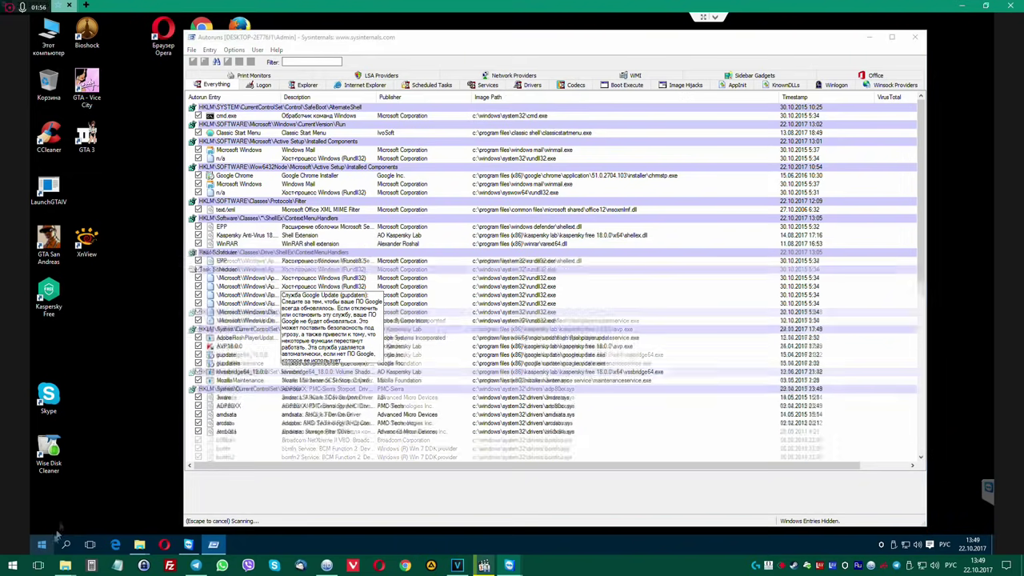
pyautogui.click(42, 545)
pyautogui.click(80, 499)
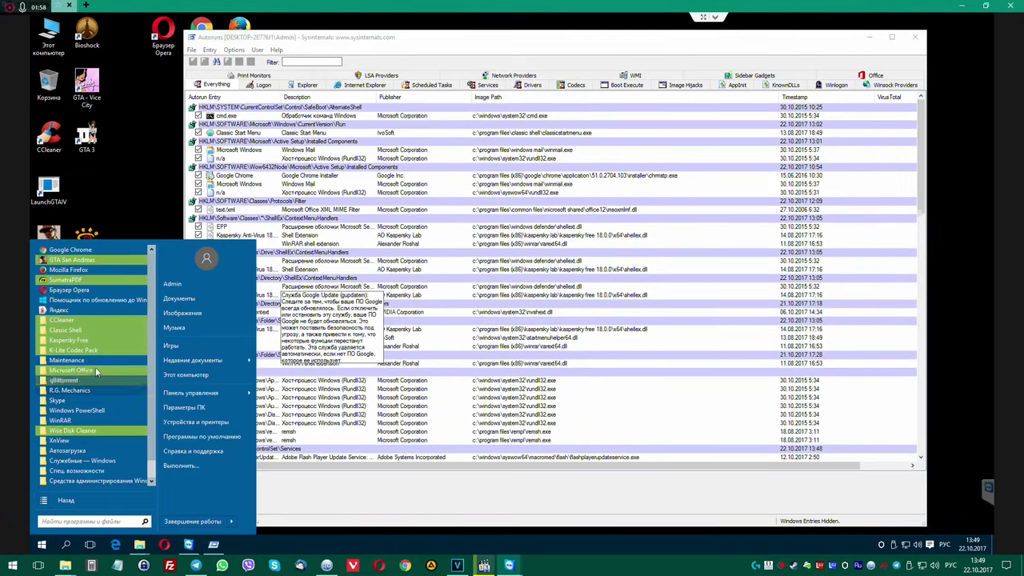
pyautogui.click(78, 433)
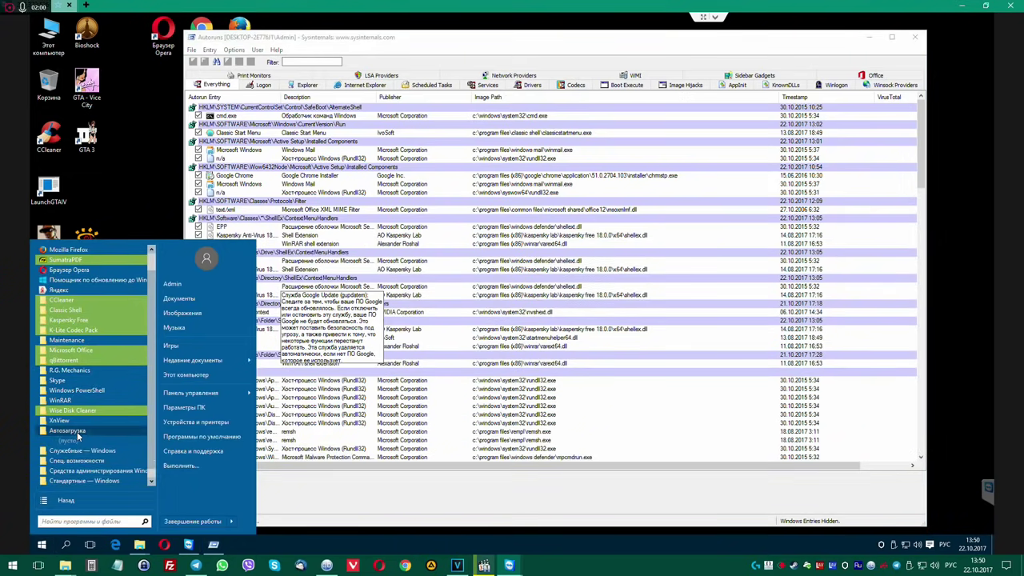
pyautogui.rightClick(80, 431)
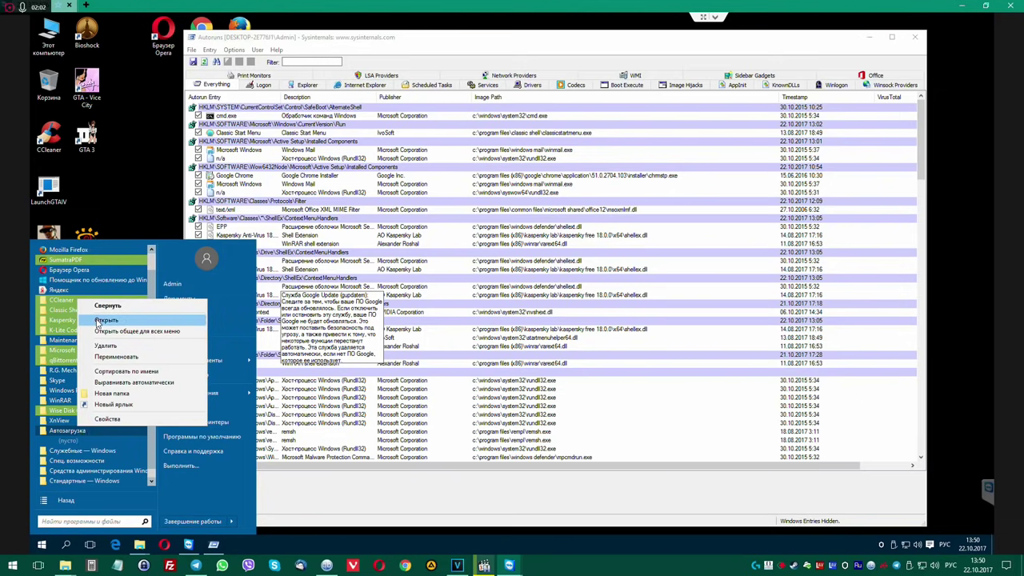
pyautogui.click(98, 321)
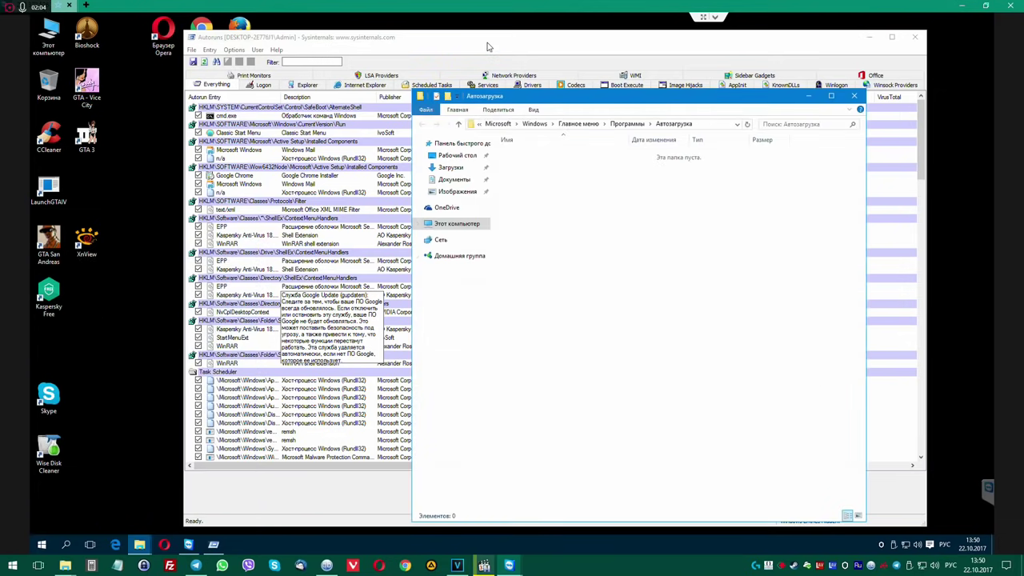
pyautogui.click(488, 46)
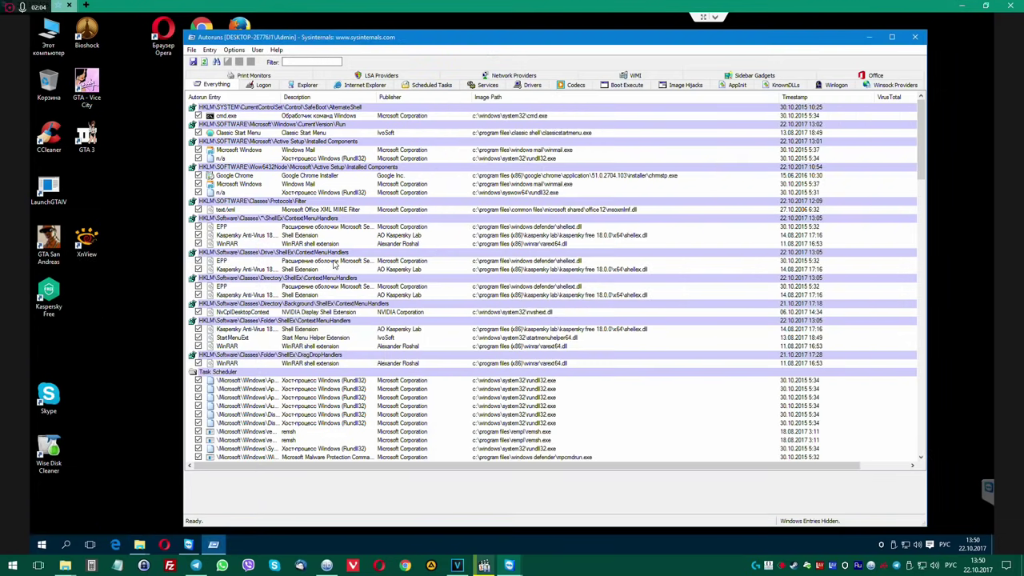
# Review the Windows Mail and Classic Start Menu entries, then scroll down to KnownDlls.
pyautogui.click(232, 150)
pyautogui.scroll(-3, 264, 260)
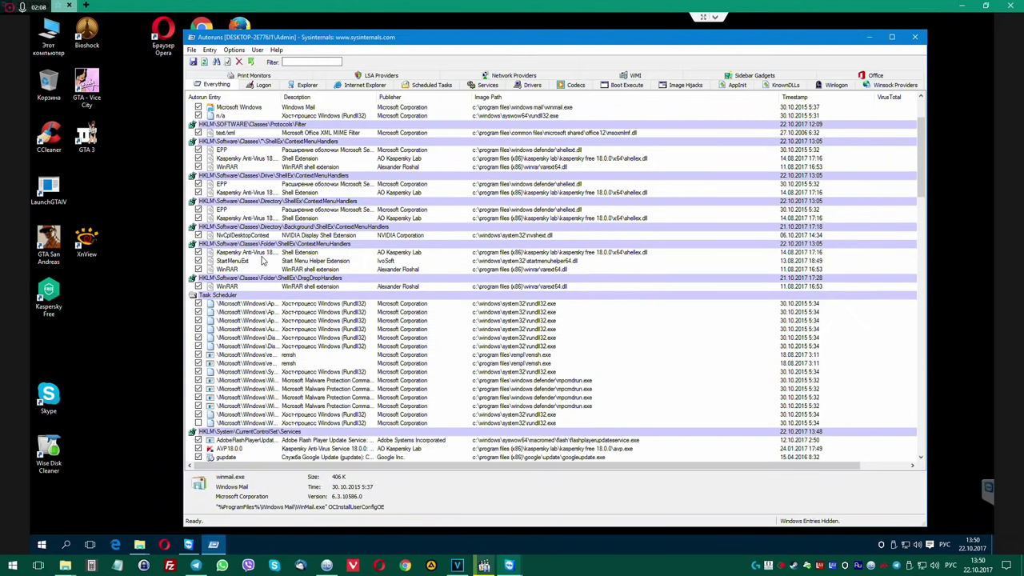
pyautogui.scroll(3, 264, 259)
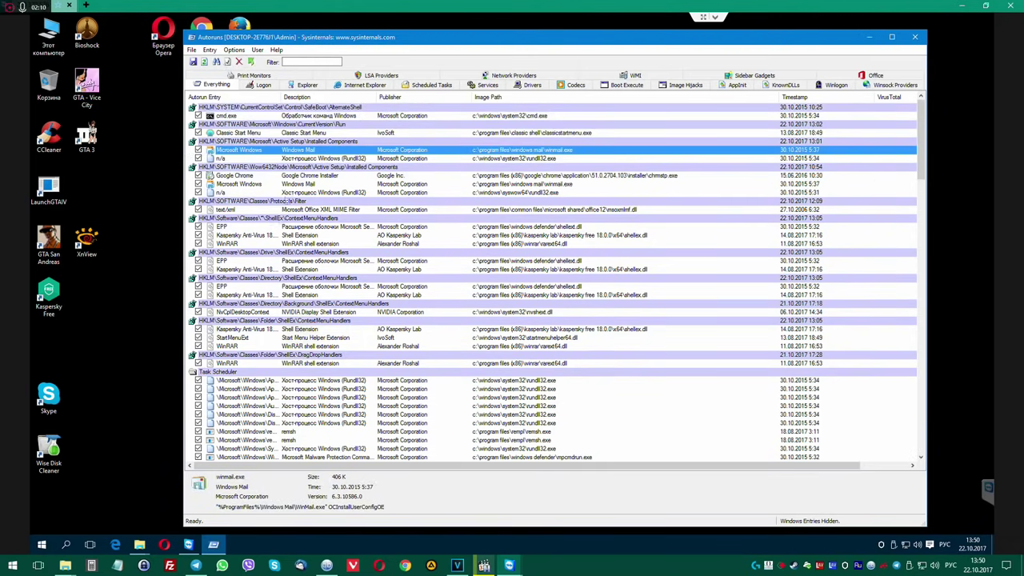
pyautogui.click(356, 133)
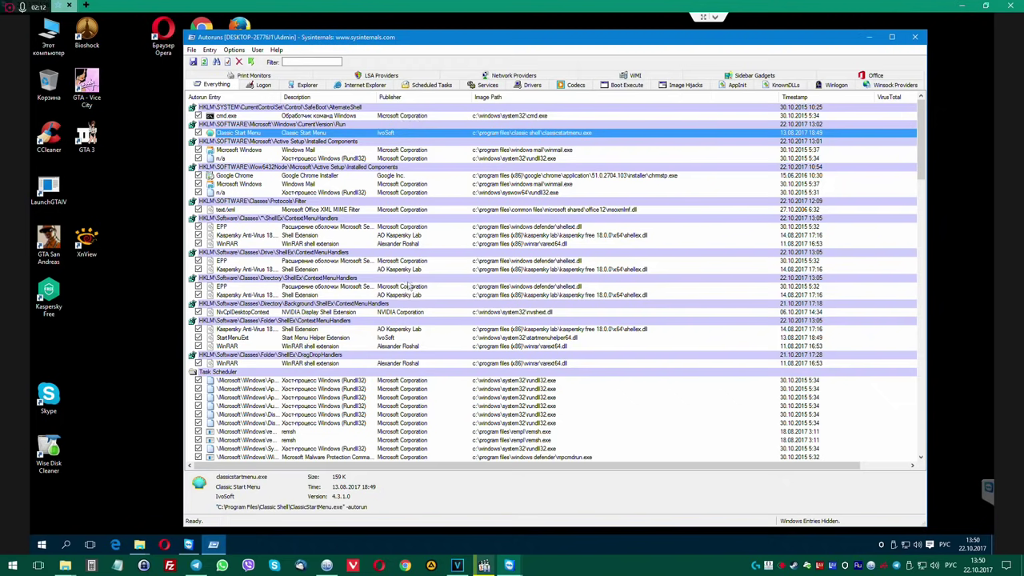
pyautogui.scroll(-2, 414, 352)
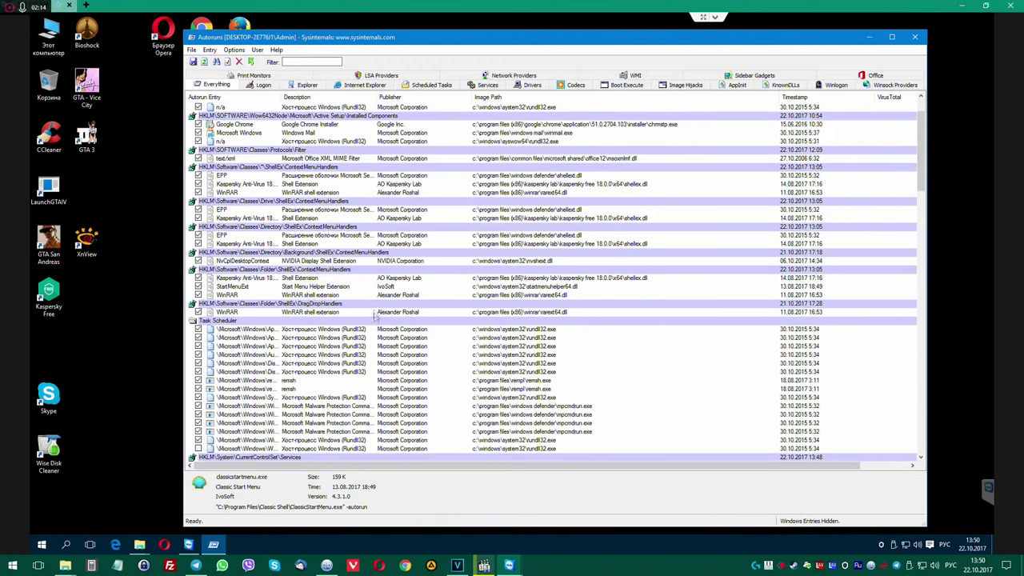
pyautogui.scroll(-8, 374, 317)
pyautogui.scroll(-10, 404, 320)
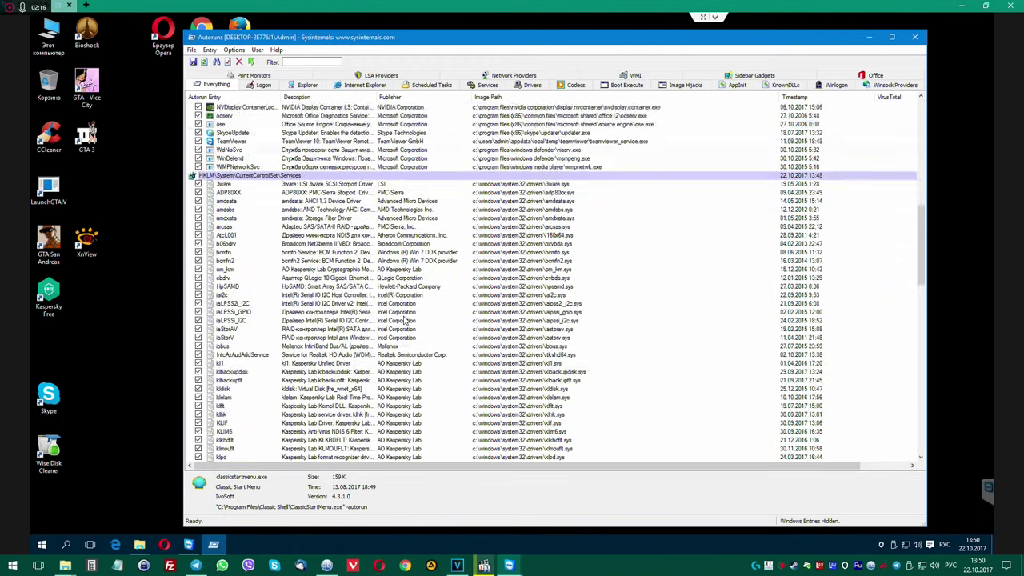
pyautogui.scroll(-10, 405, 319)
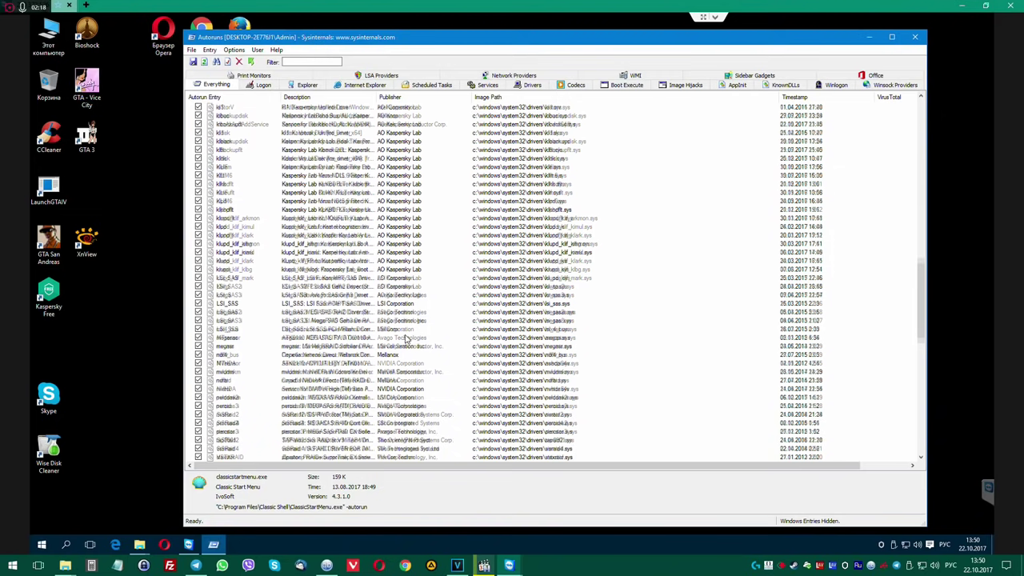
pyautogui.scroll(-7, 407, 336)
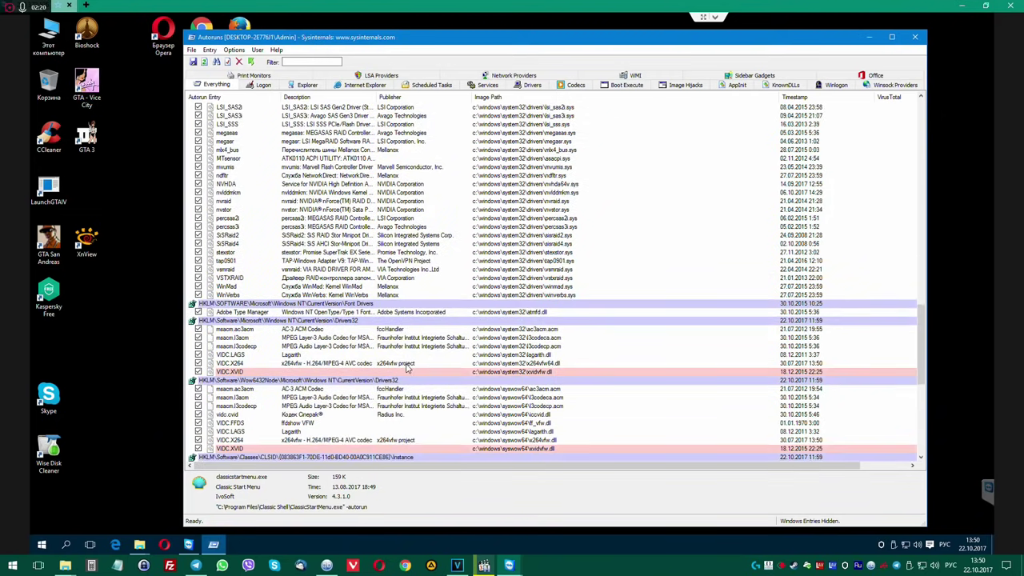
pyautogui.scroll(-4, 408, 368)
pyautogui.scroll(-3, 409, 354)
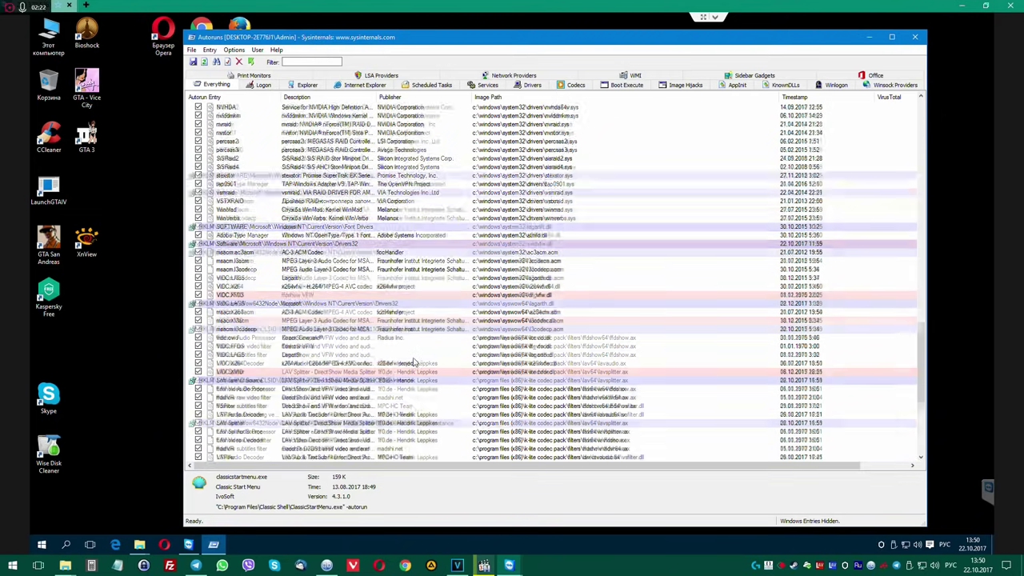
pyautogui.scroll(-3, 409, 353)
pyautogui.scroll(-2, 409, 354)
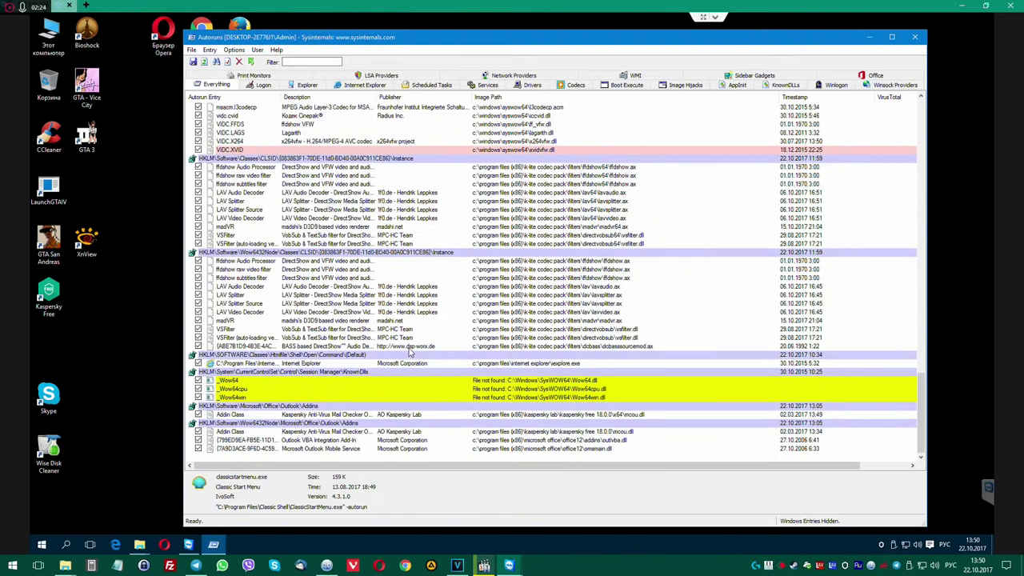
pyautogui.scroll(-1, 409, 352)
# Delete the _Wow64, _Wow64win and _Wow64cpu KnownDlls entries.
pyautogui.click(417, 381)
pyautogui.press('Delete')
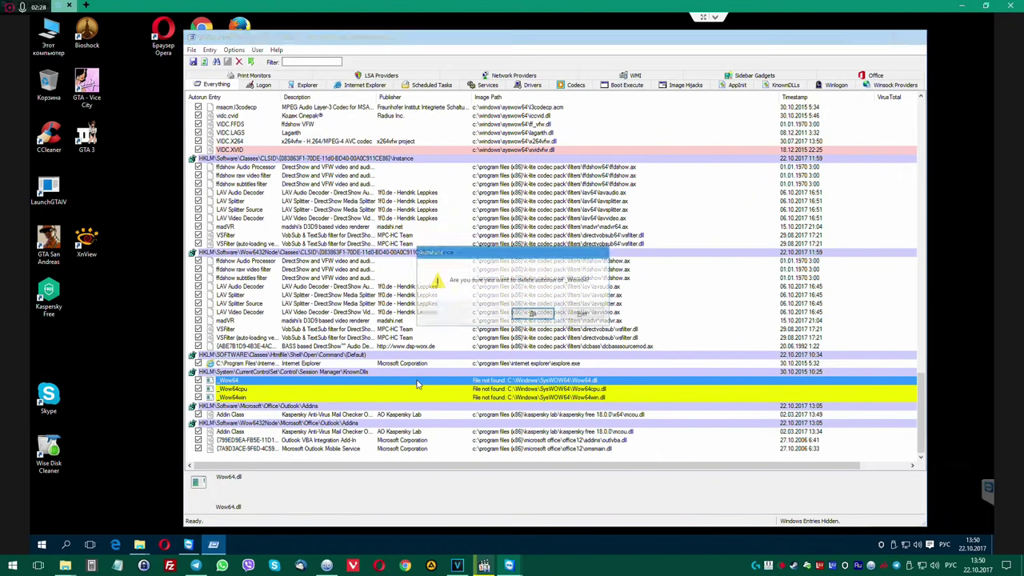
pyautogui.press('Return')
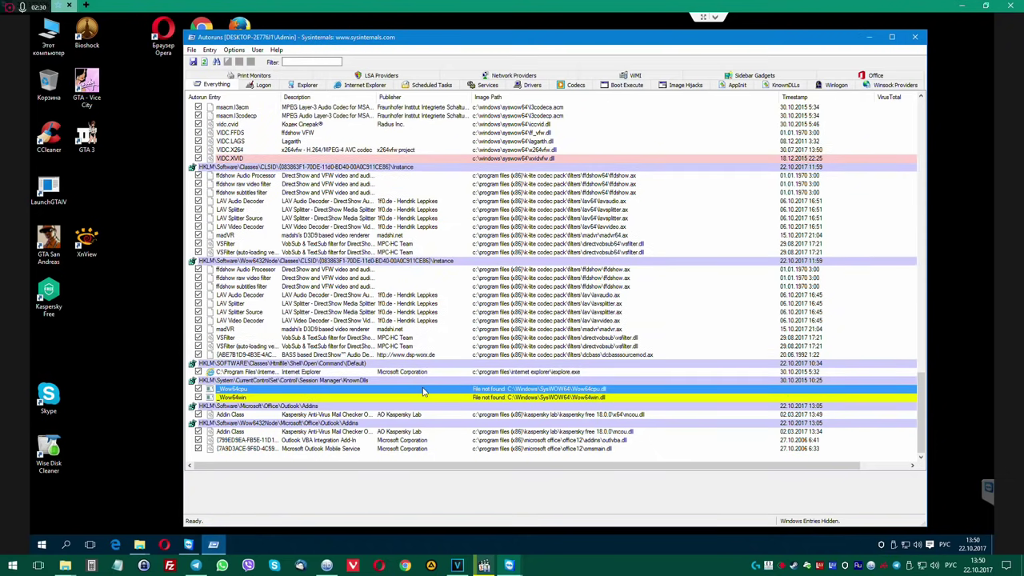
pyautogui.click(424, 396)
pyautogui.press('Delete')
pyautogui.press('Return')
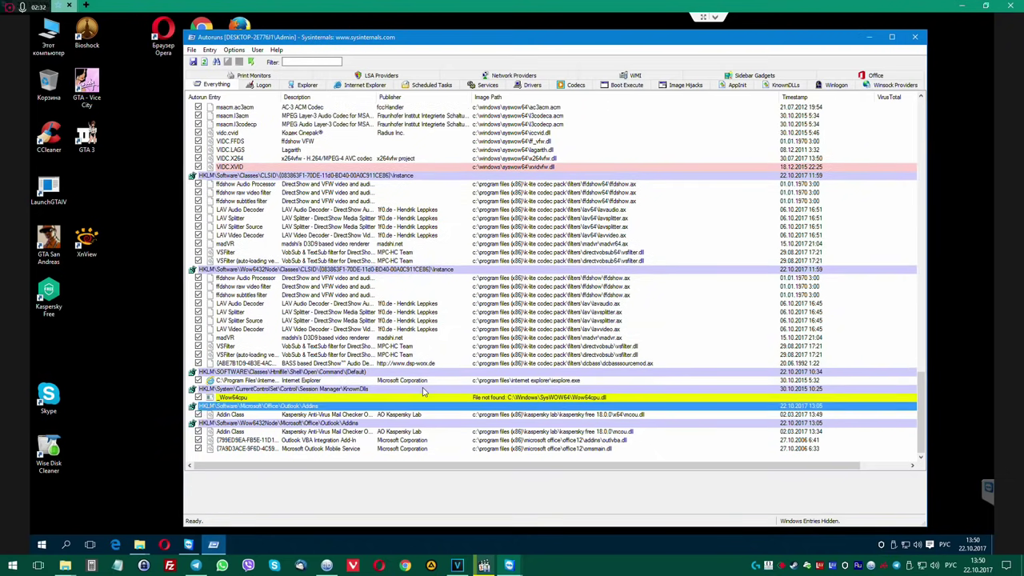
pyautogui.click(424, 395)
pyautogui.press('Delete')
pyautogui.press('Return')
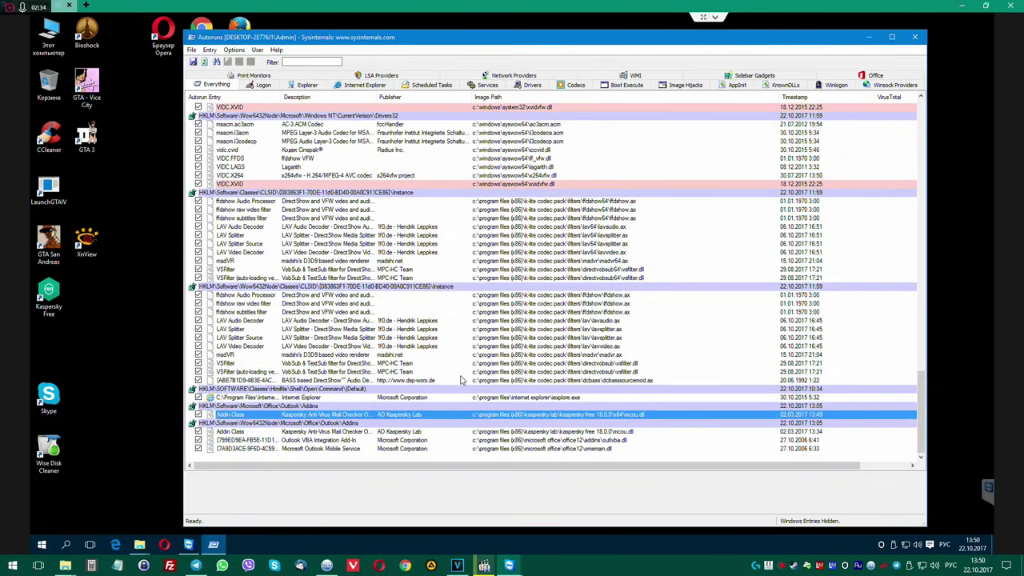
pyautogui.scroll(20, 460, 381)
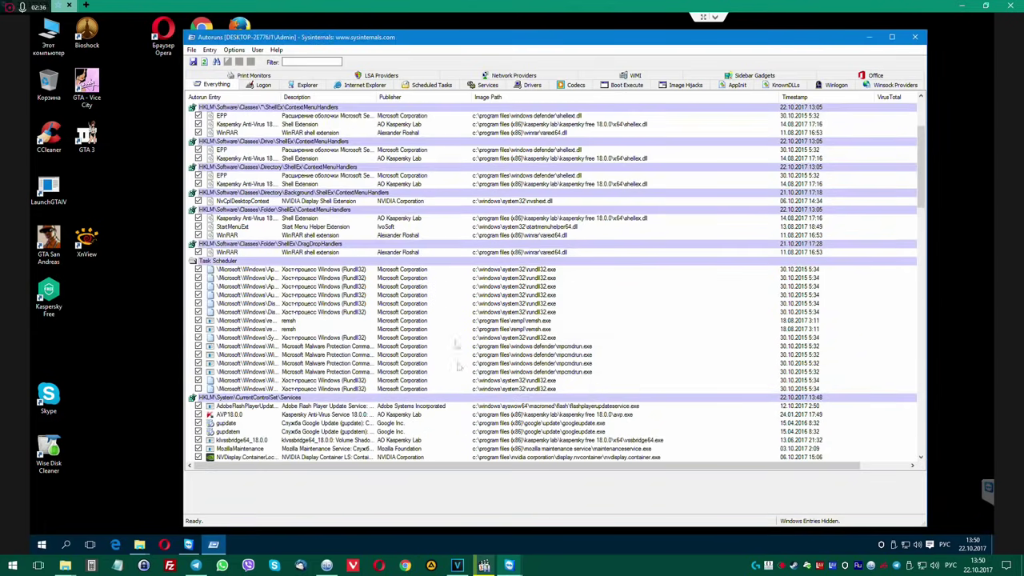
# Delete the rempl\shell and rempl\shell-unlock scheduled tasks.
pyautogui.click(431, 86)
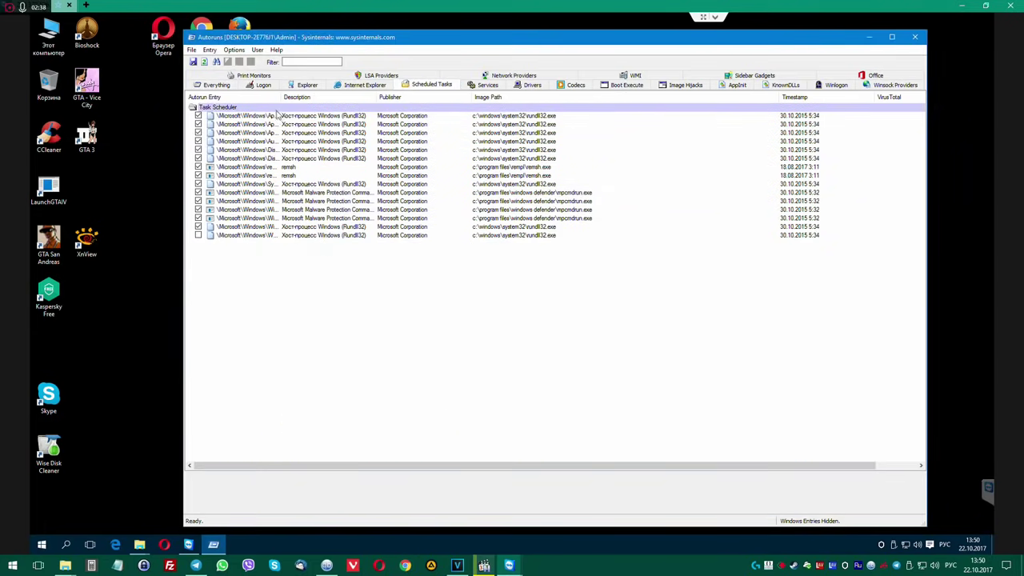
pyautogui.click(305, 167)
pyautogui.press('Delete')
pyautogui.press('Return')
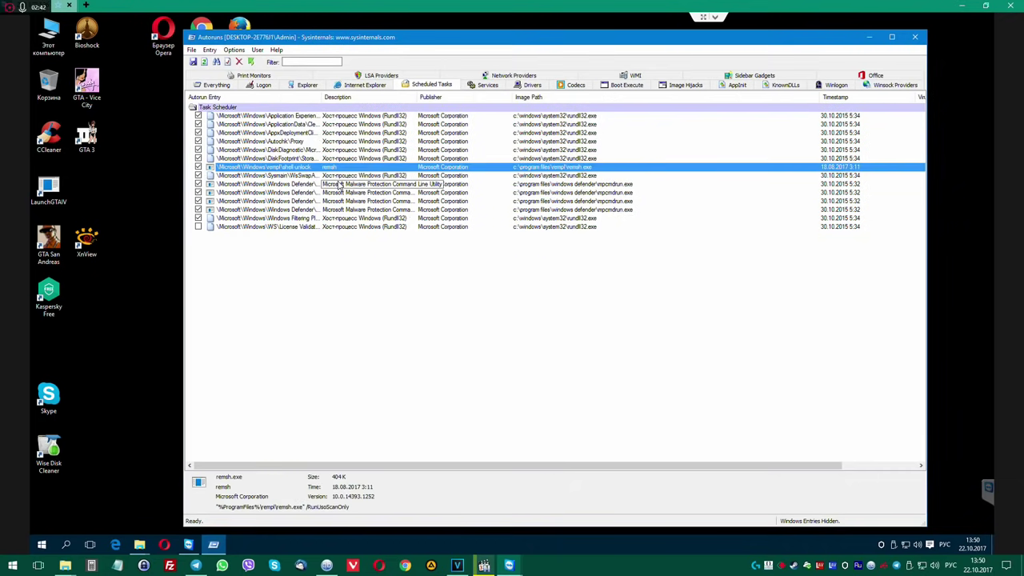
pyautogui.press('Delete')
pyautogui.press('Return')
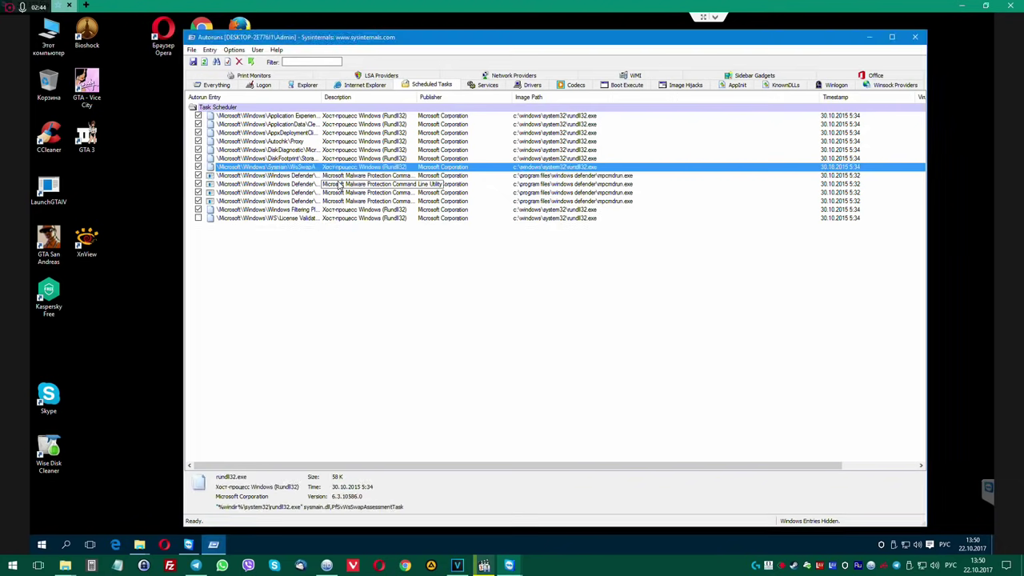
# Review the remaining Windows scheduled tasks, from Defender to AppxDeploymentClient.
pyautogui.press('Down')
pyautogui.press('Down')
pyautogui.press('Down')
pyautogui.press('Down')
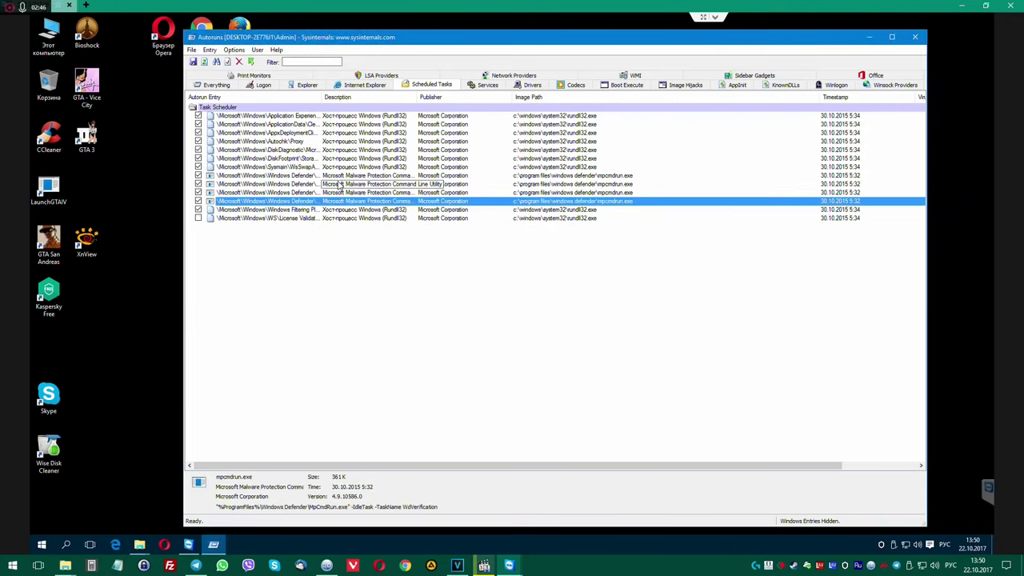
pyautogui.press('Up')
pyautogui.press('Up')
pyautogui.press('Up')
pyautogui.press('Up')
pyautogui.press('Up')
pyautogui.press('Up')
pyautogui.press('Up')
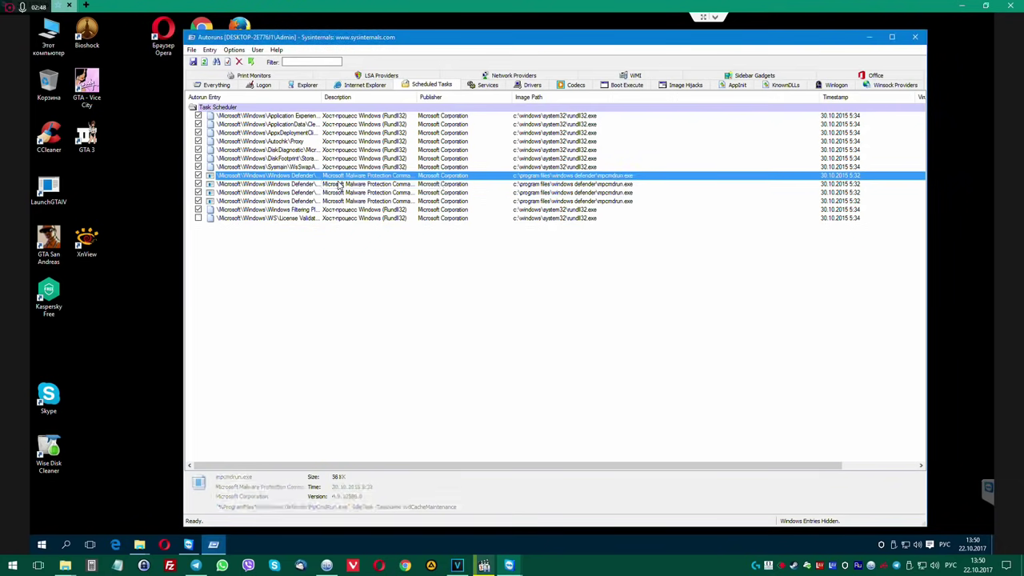
pyautogui.press('Down')
pyautogui.press('Down')
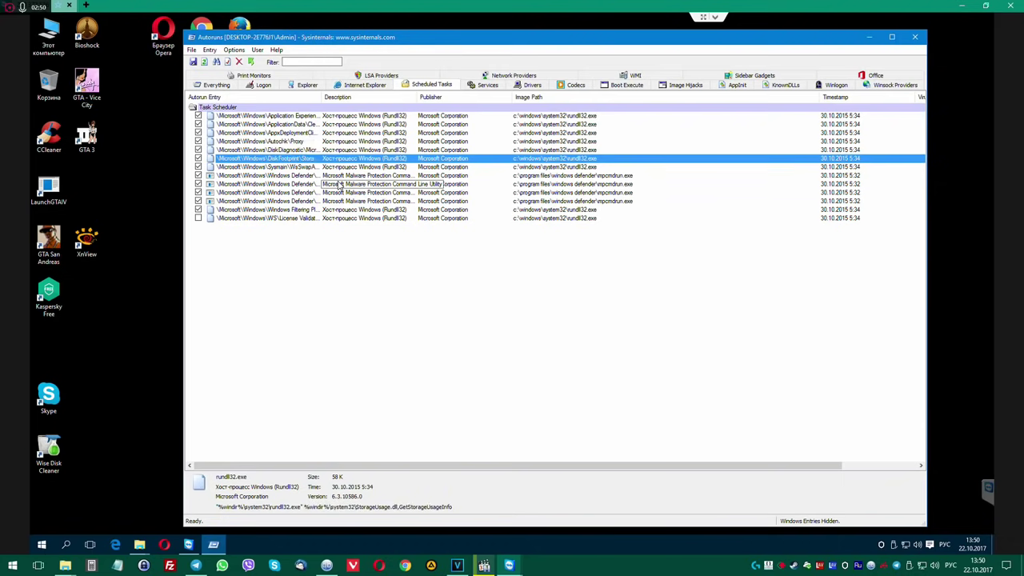
pyautogui.press('Up')
pyautogui.press('Up')
pyautogui.press('Up')
pyautogui.press('Up')
pyautogui.press('Up')
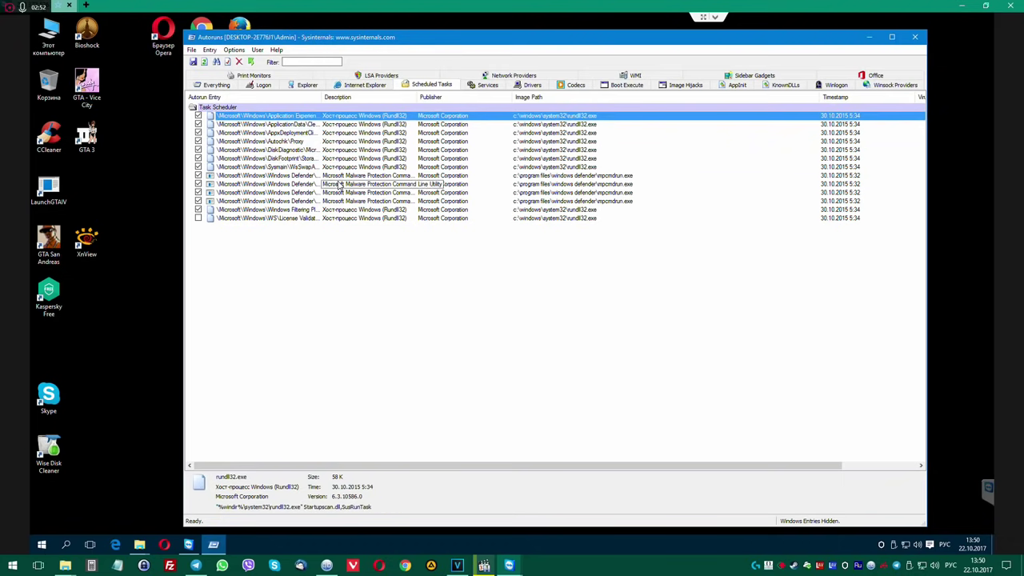
pyautogui.press('Down')
pyautogui.press('Down')
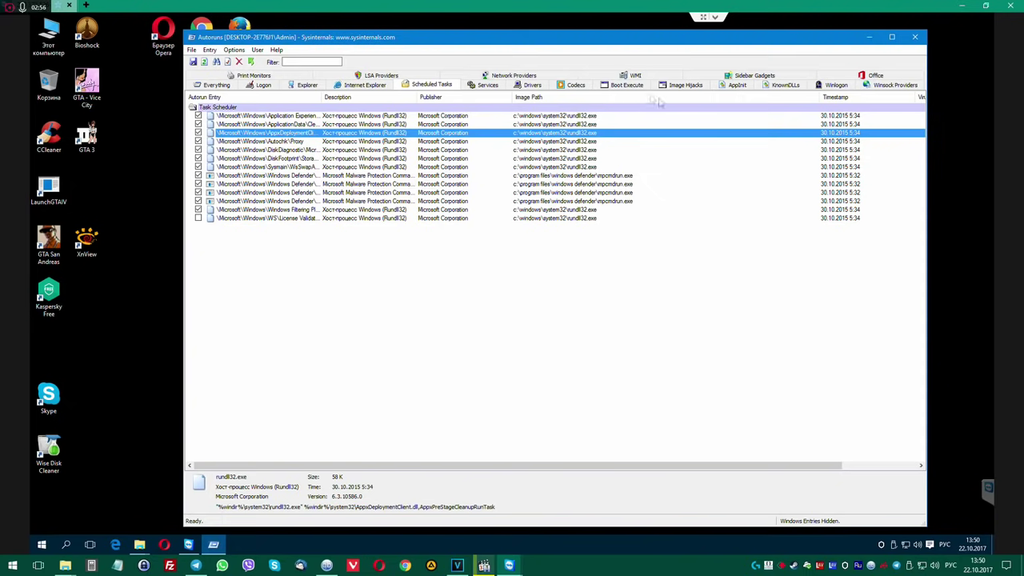
pyautogui.click(496, 85)
# Close Autoruns and the empty Startup folder window.
pyautogui.click(913, 38)
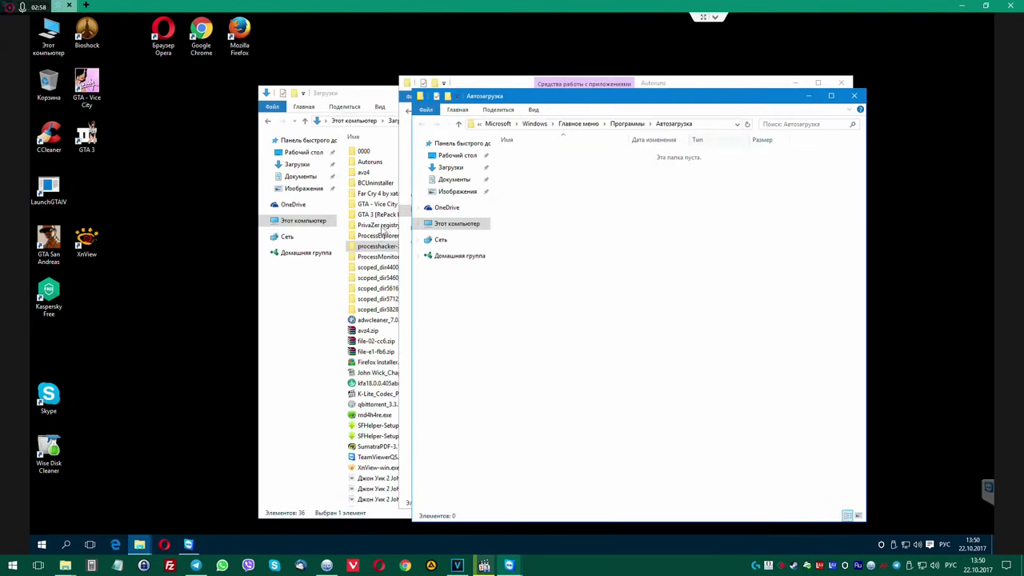
pyautogui.click(853, 95)
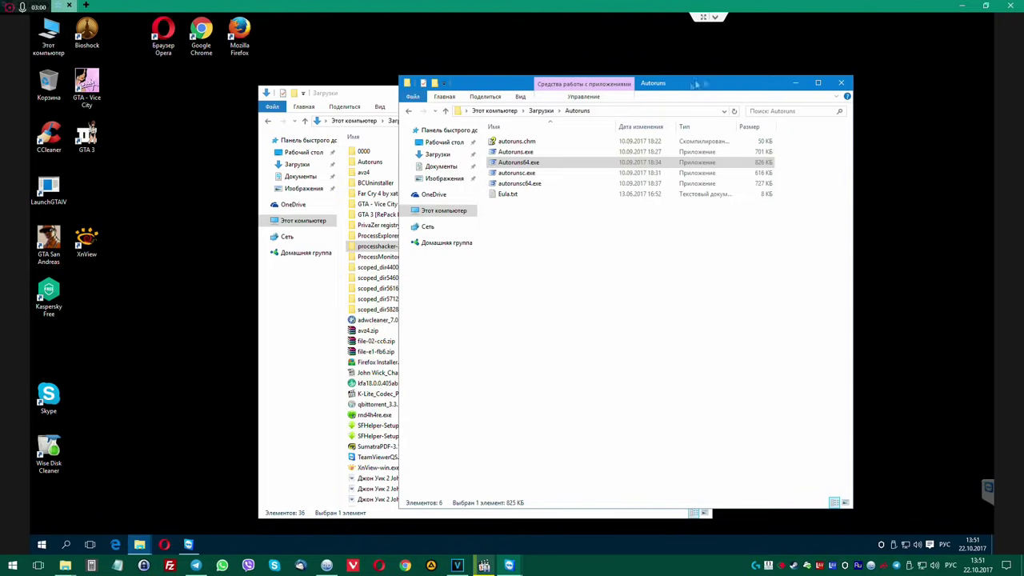
pyautogui.moveTo(760, 83); pyautogui.dragTo(815, 73)
# Launch Opera, search for 'ыфмуакщь', and open the SaveFrom site.
pyautogui.doubleClick(163, 36)
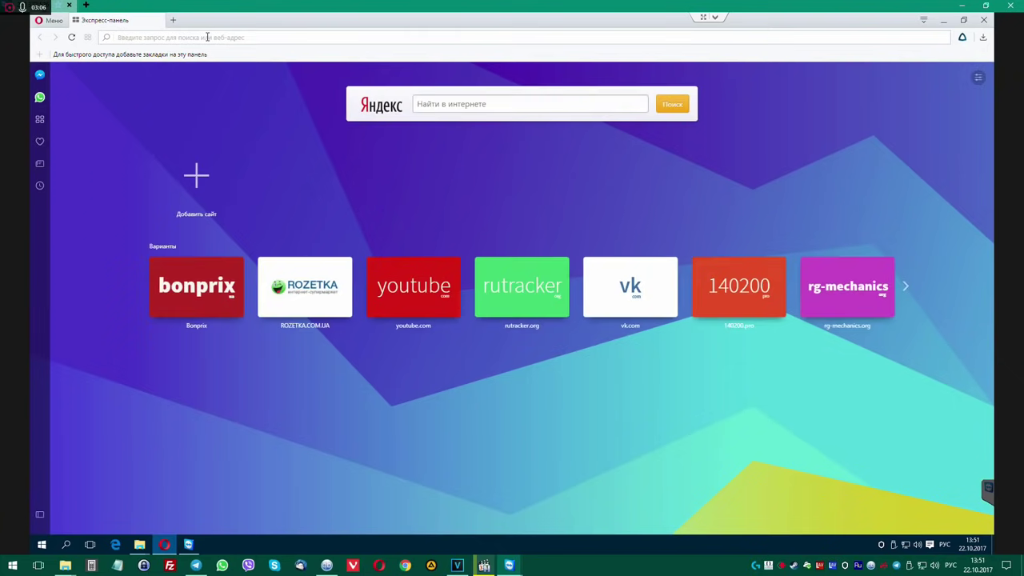
pyautogui.write('ыфмуа')
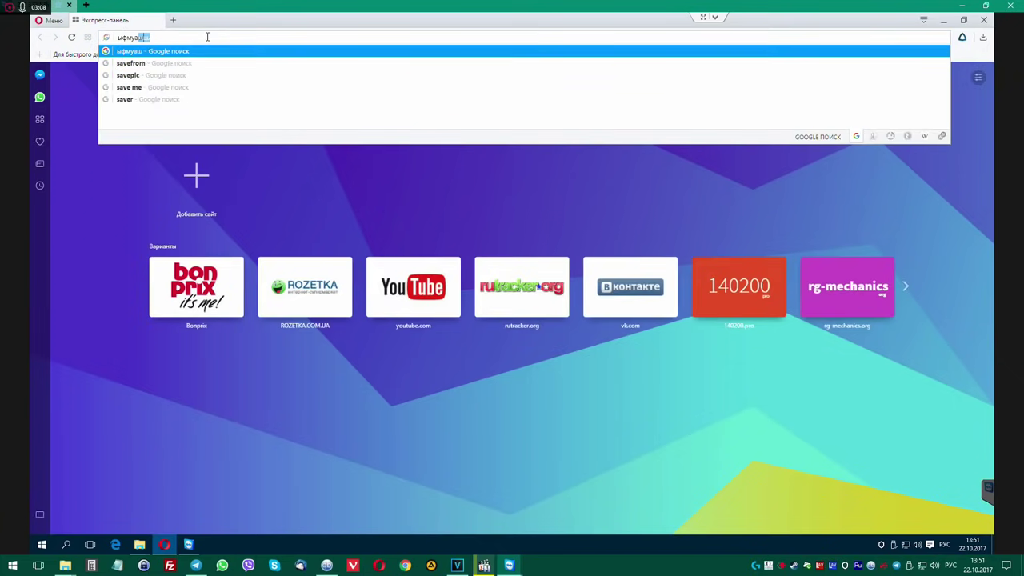
pyautogui.write('кщь')
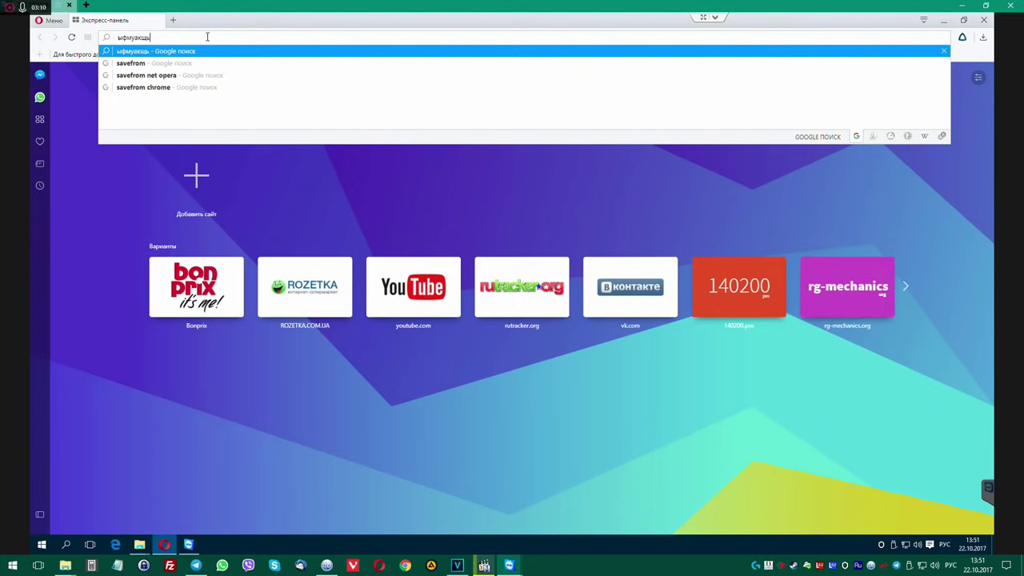
pyautogui.press('Return')
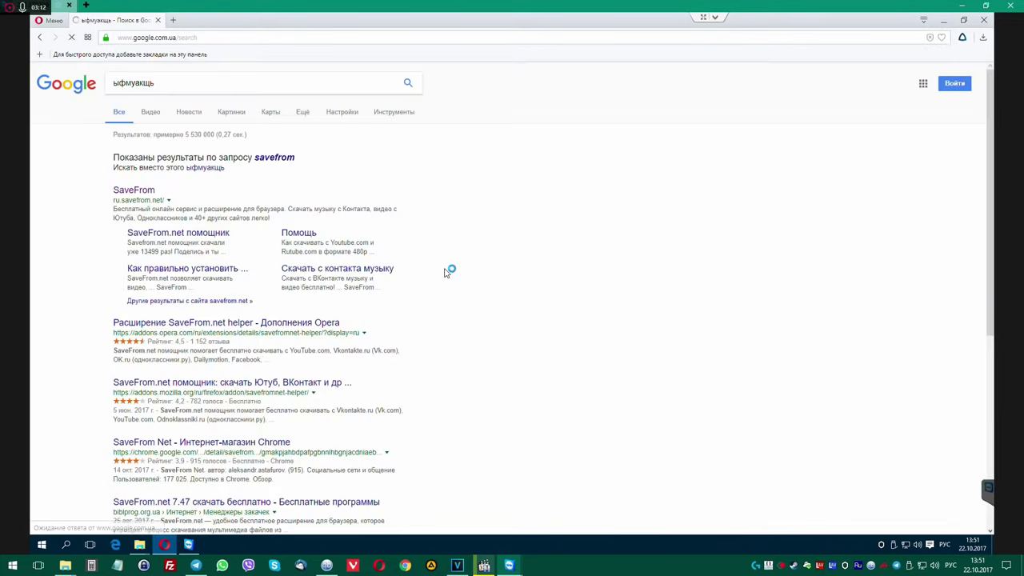
pyautogui.click(209, 198)
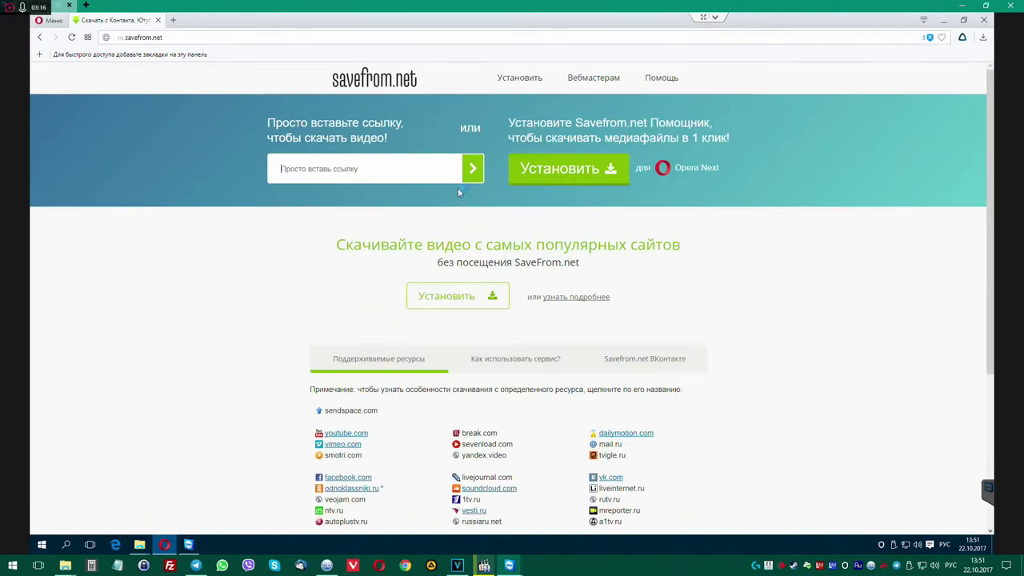
# Save the SaveFrom helper installer to Downloads twice, then close Opera.
pyautogui.click(570, 173)
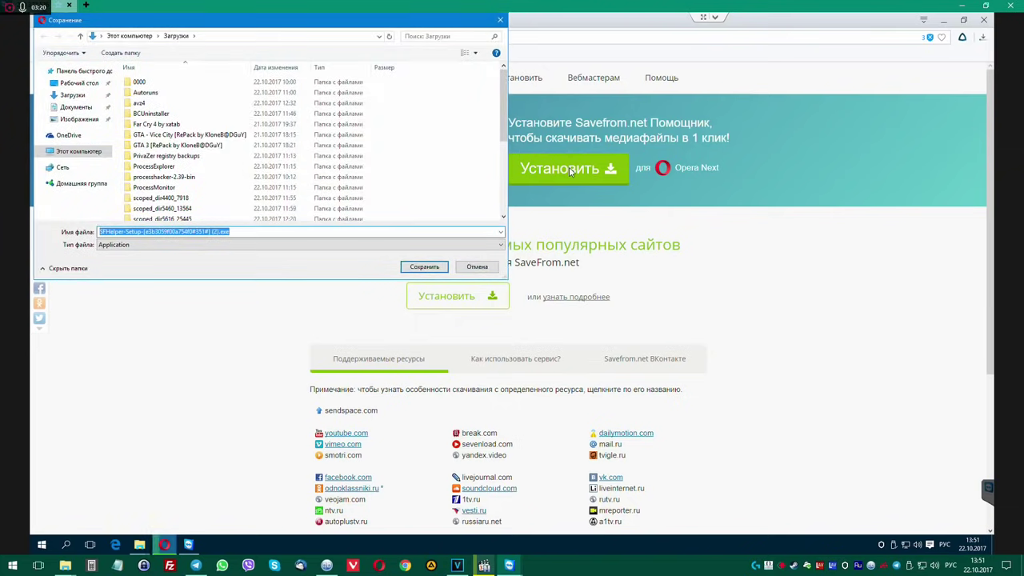
pyautogui.click(424, 265)
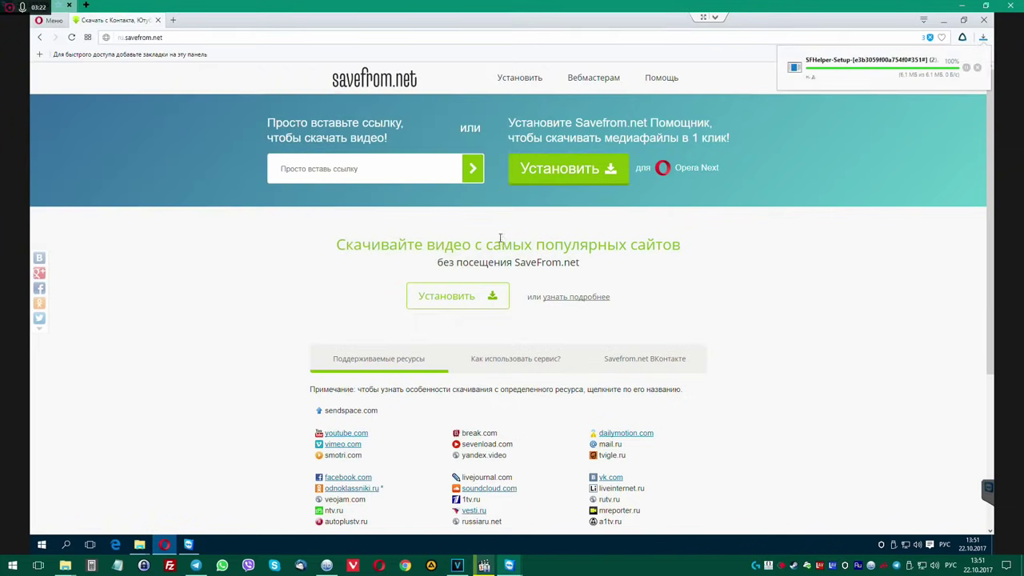
pyautogui.click(418, 298)
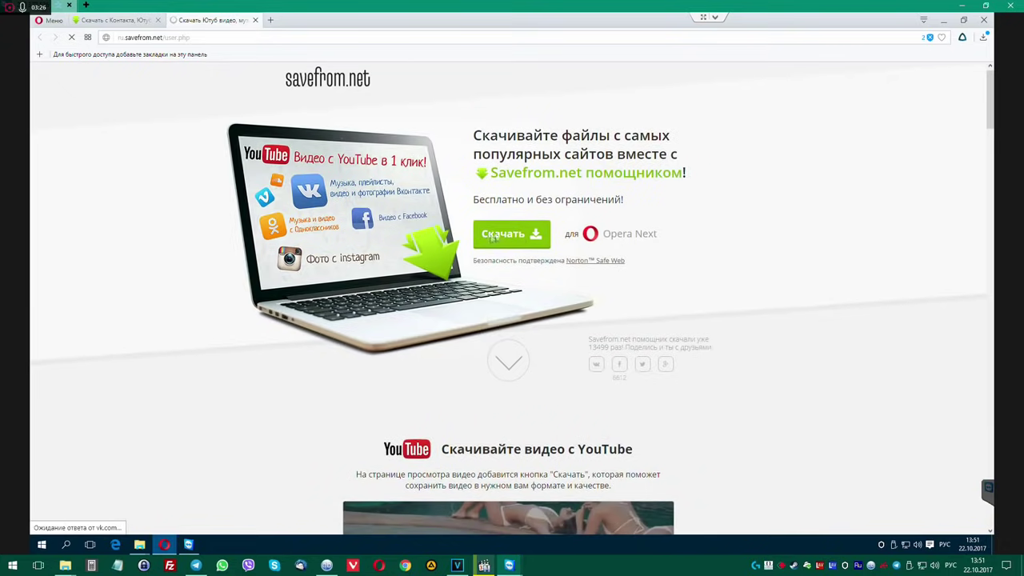
pyautogui.click(514, 237)
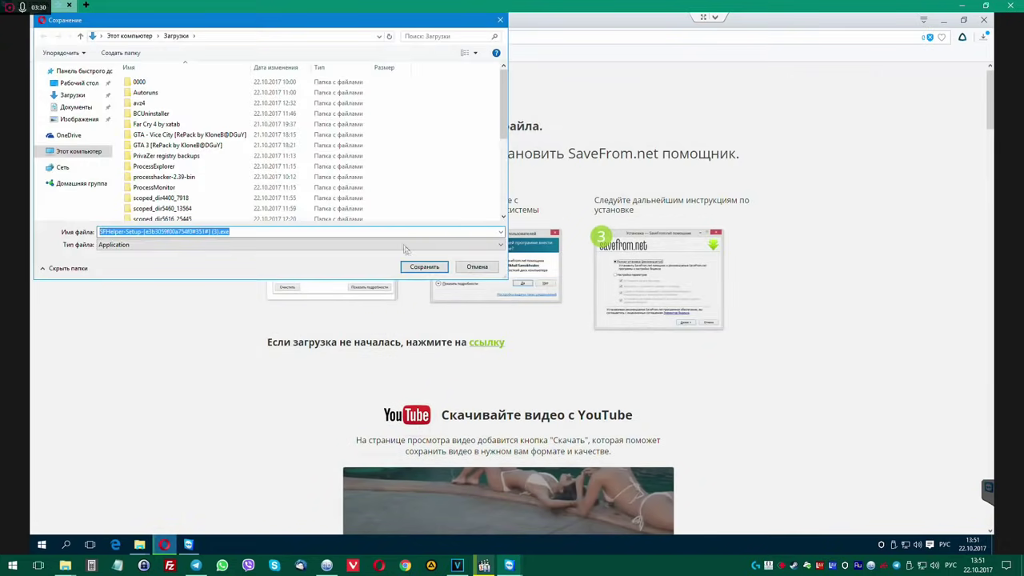
pyautogui.click(425, 267)
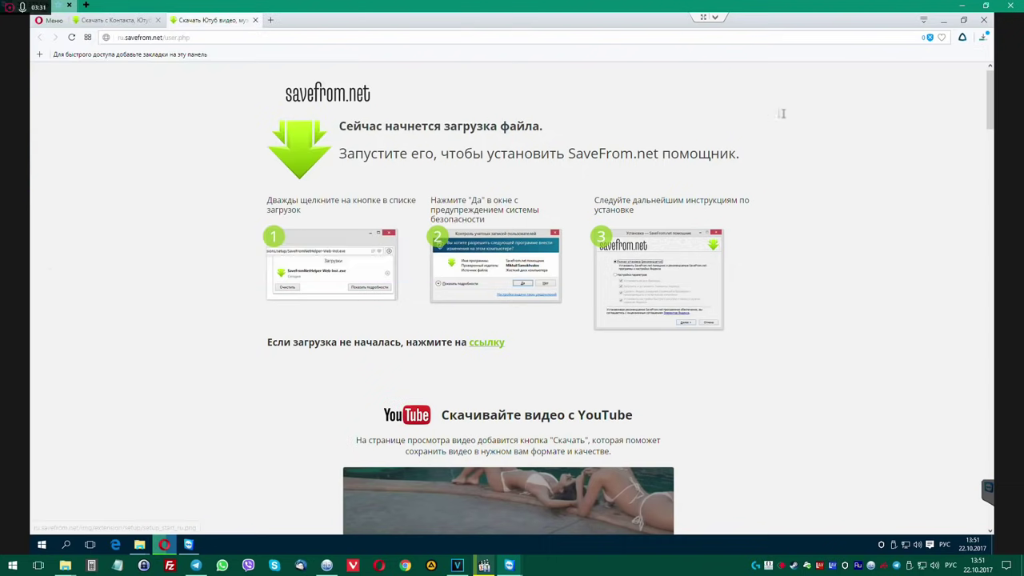
pyautogui.click(983, 20)
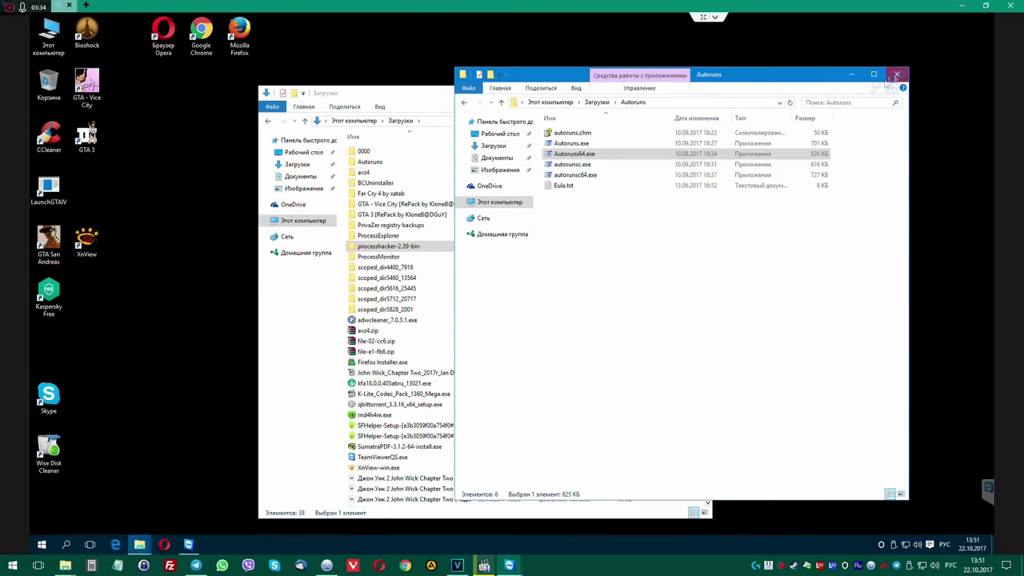
# Close the Autoruns folder window in File Explorer.
pyautogui.click(896, 74)
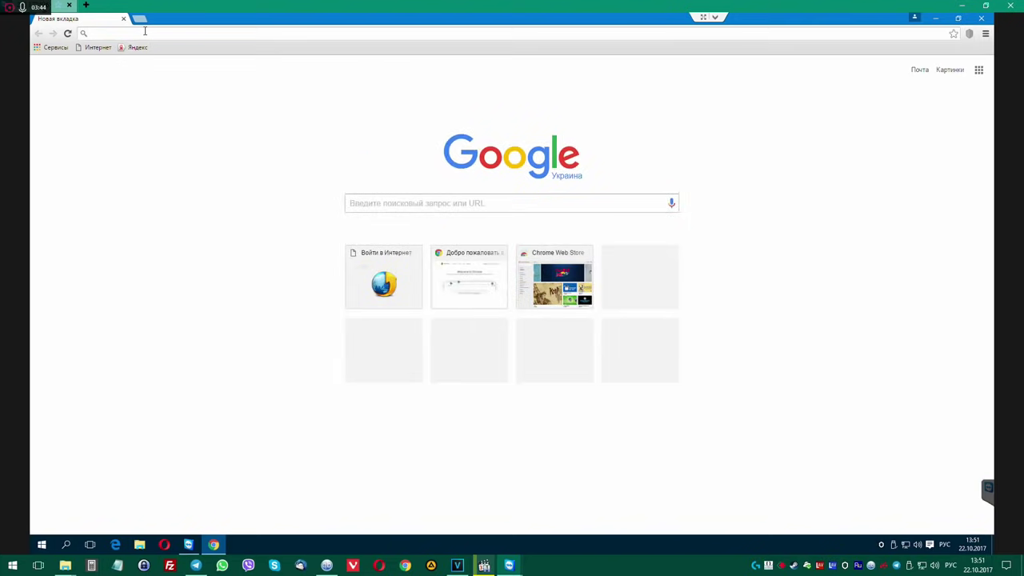
# Search for savefrom, open ru.savefrom.net and start downloading the SaveFrom helper.
pyautogui.write('ыфмуа')
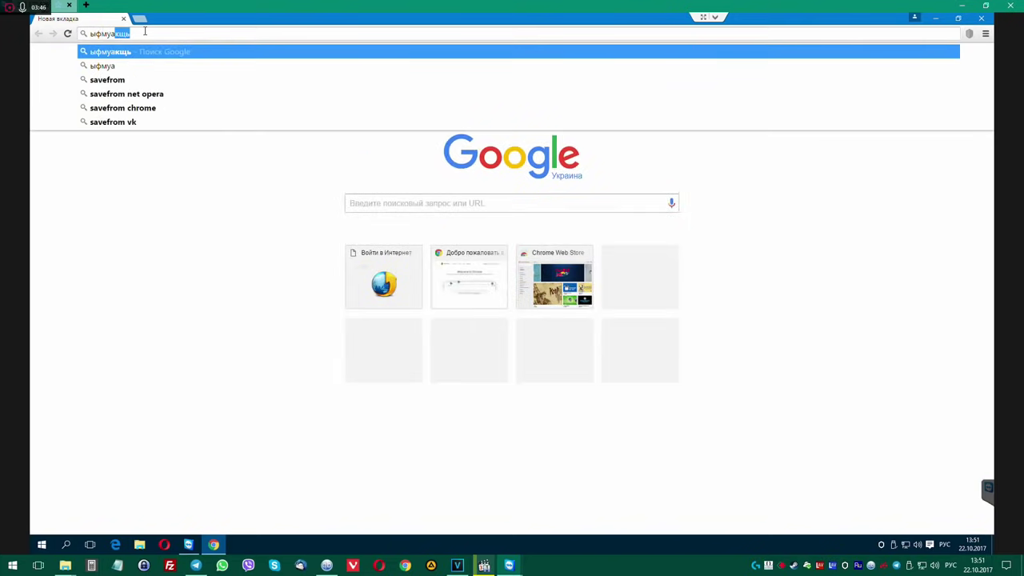
pyautogui.write('кщь')
pyautogui.press('Return')
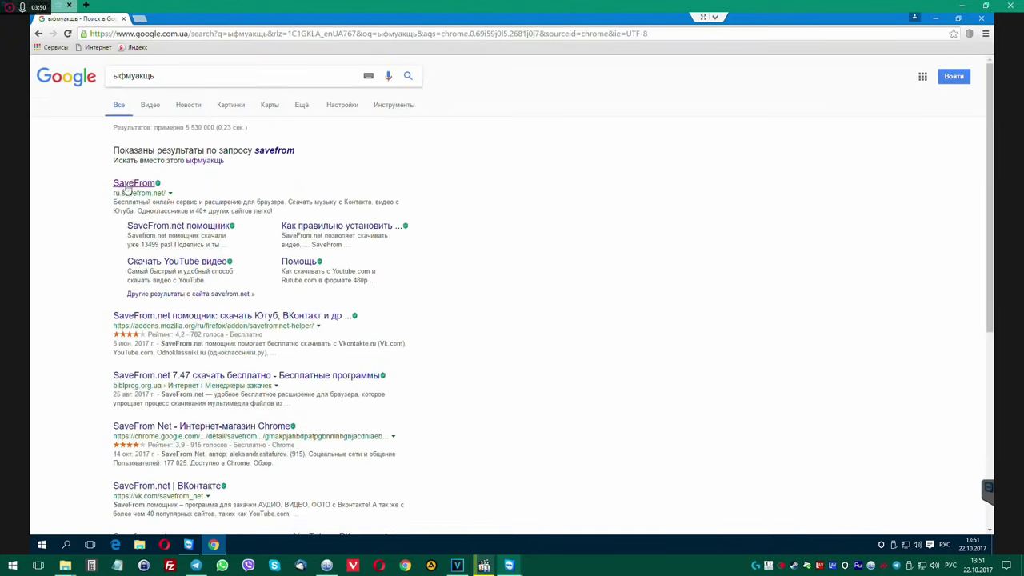
pyautogui.click(125, 185)
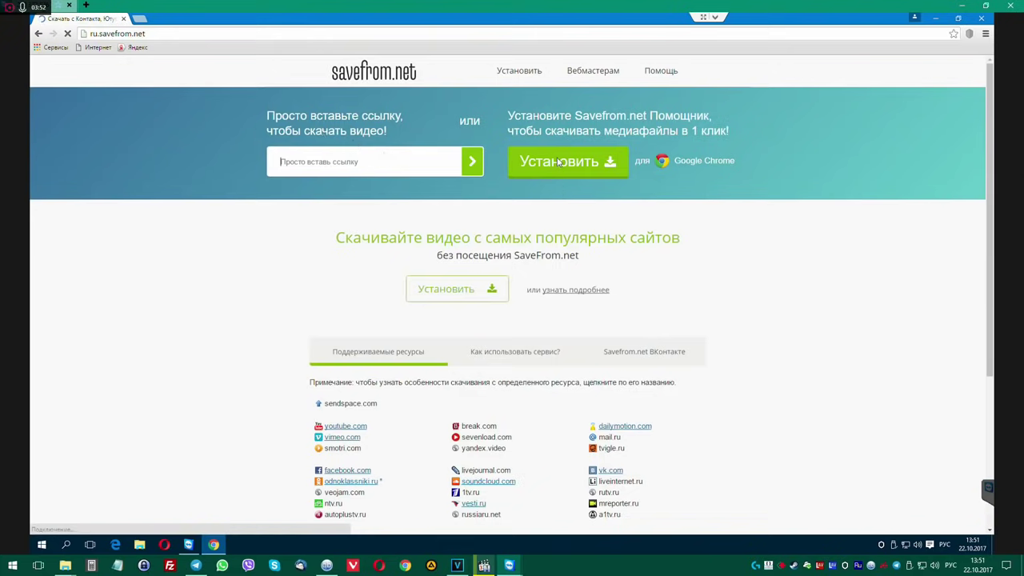
pyautogui.click(449, 289)
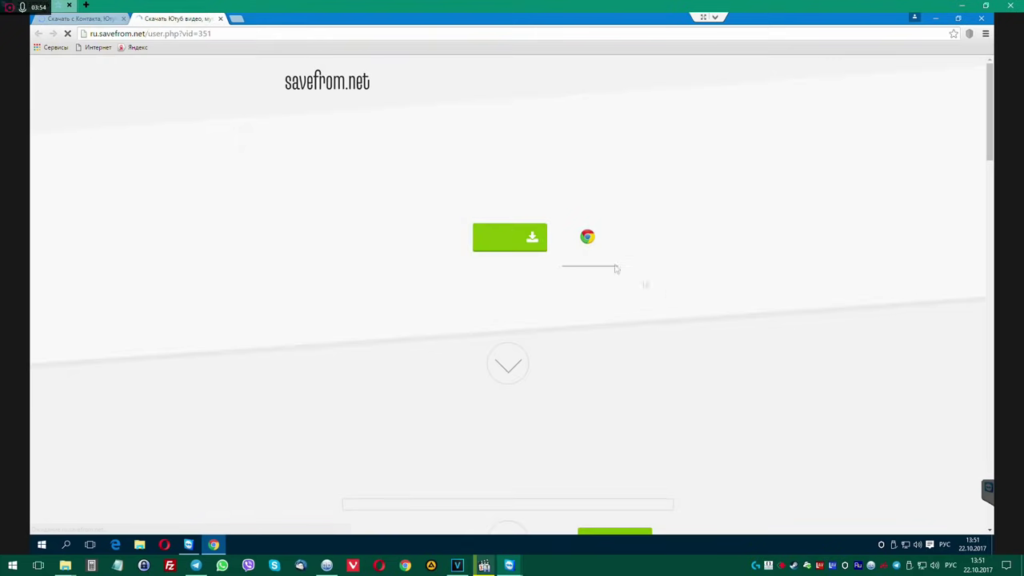
pyautogui.click(502, 234)
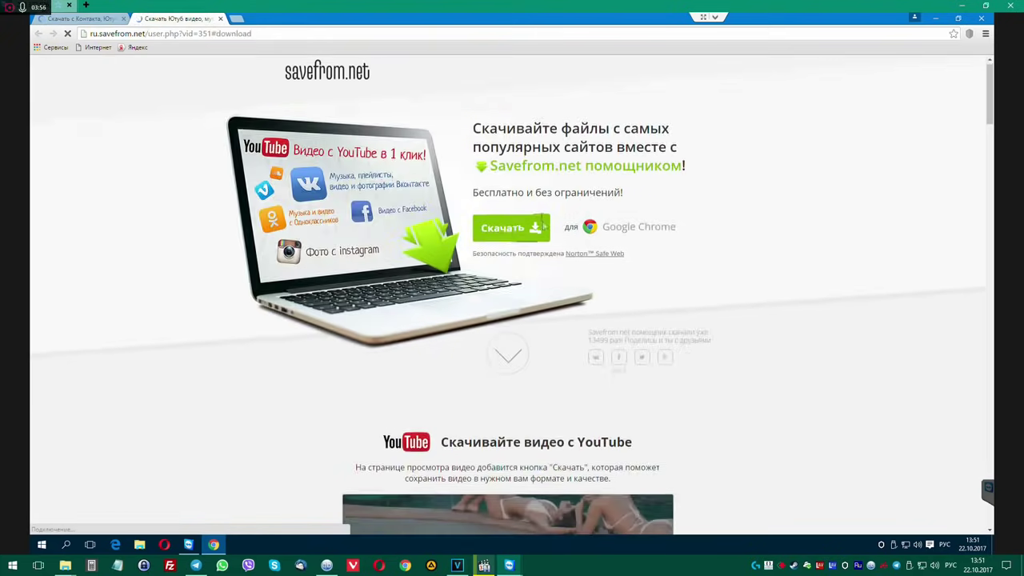
# Switch between the savefrom.net tabs and bring up Chrome's main menu for settings.
pyautogui.click(89, 20)
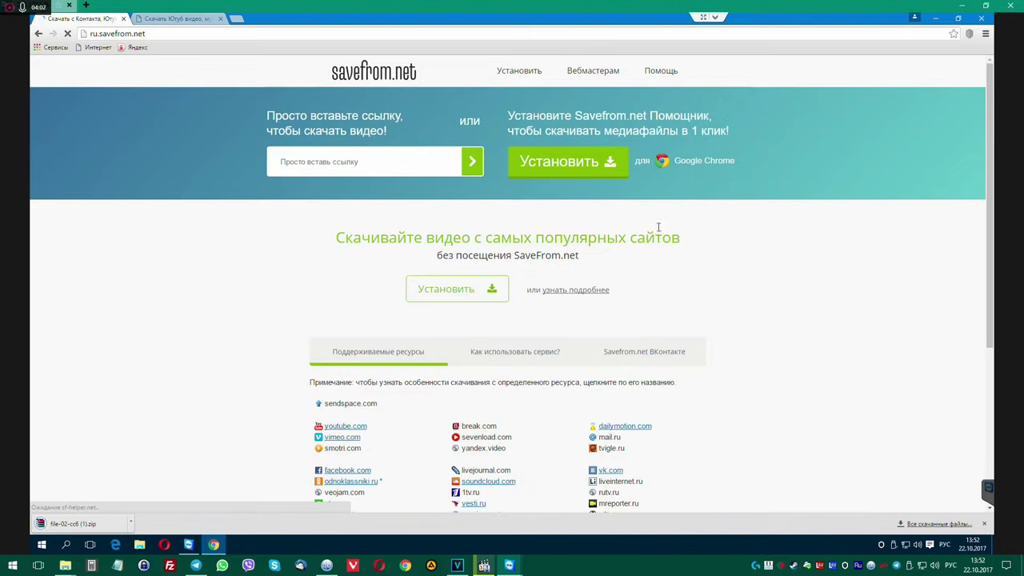
pyautogui.click(164, 21)
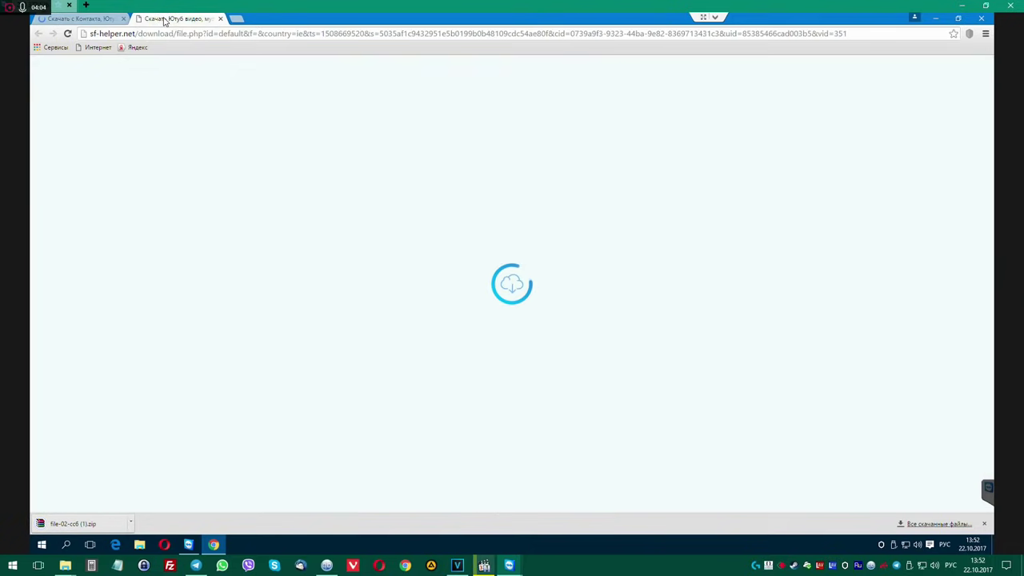
pyautogui.click(91, 20)
pyautogui.click(985, 34)
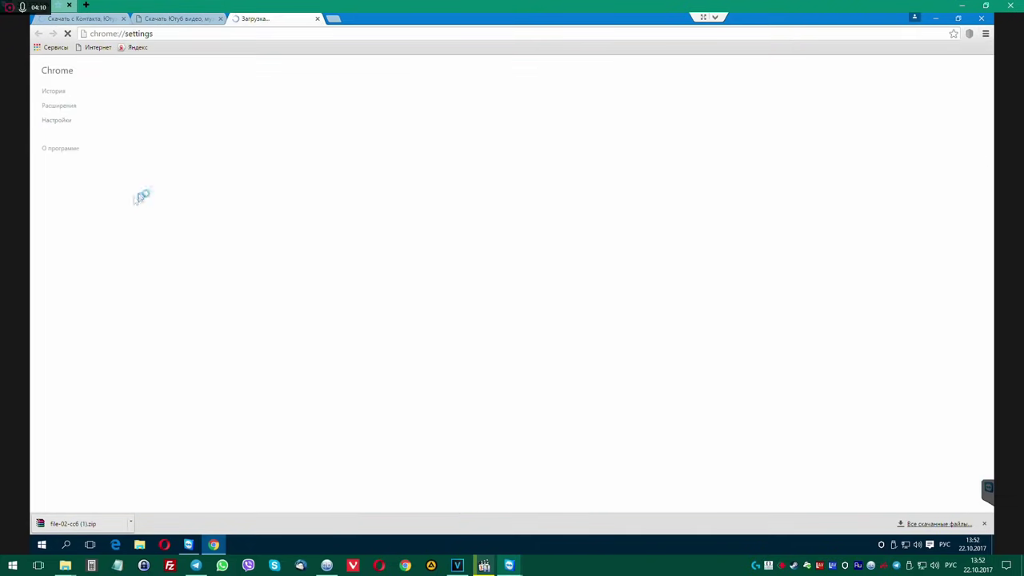
# Review Chrome's installed extensions, close that page and return to the sf-helper.net tab.
pyautogui.click(59, 105)
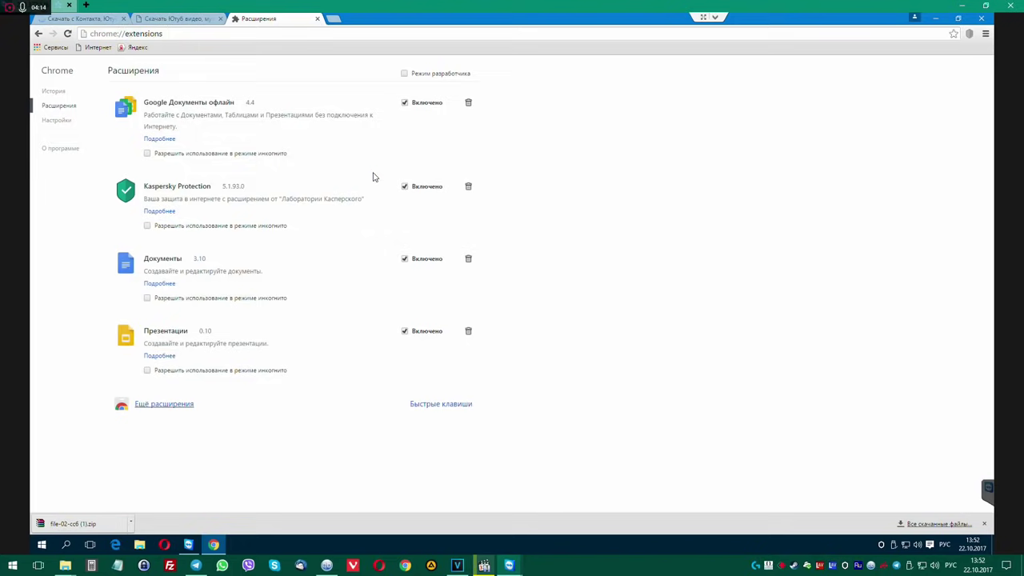
pyautogui.click(317, 19)
pyautogui.click(164, 19)
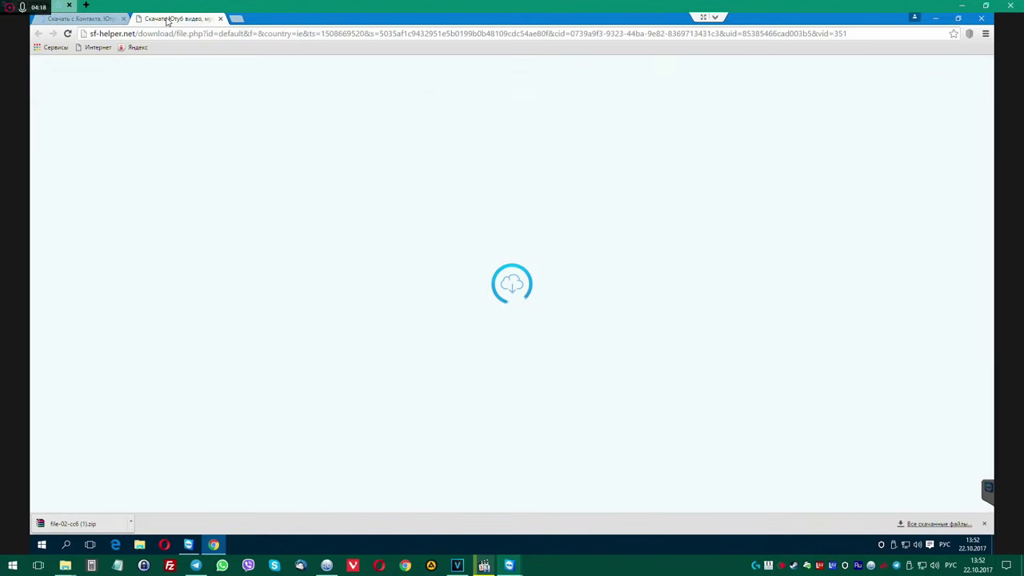
# Close the sf-helper tab and start the SaveFrom helper download again from savefrom.net.
pyautogui.click(221, 18)
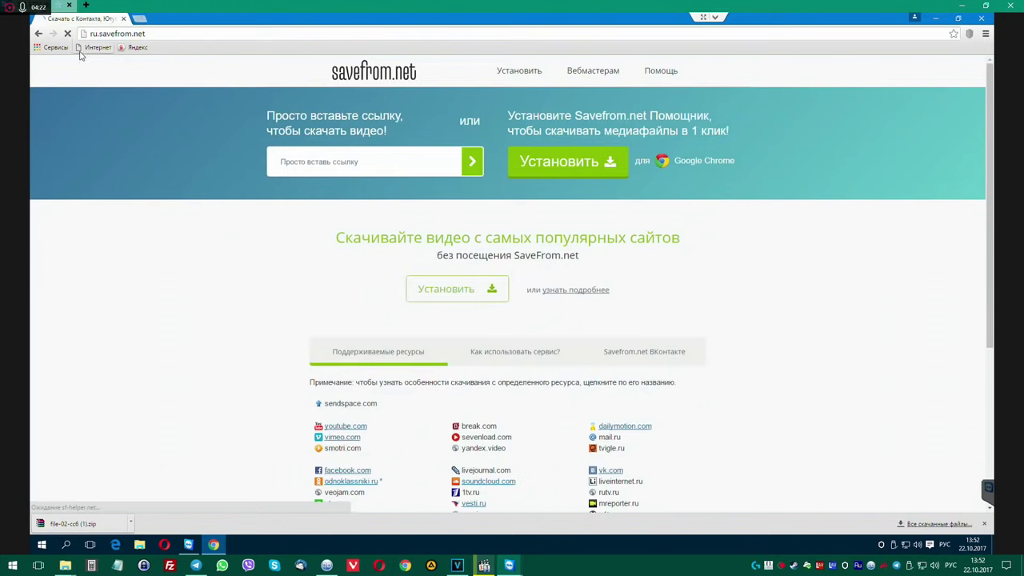
pyautogui.click(446, 294)
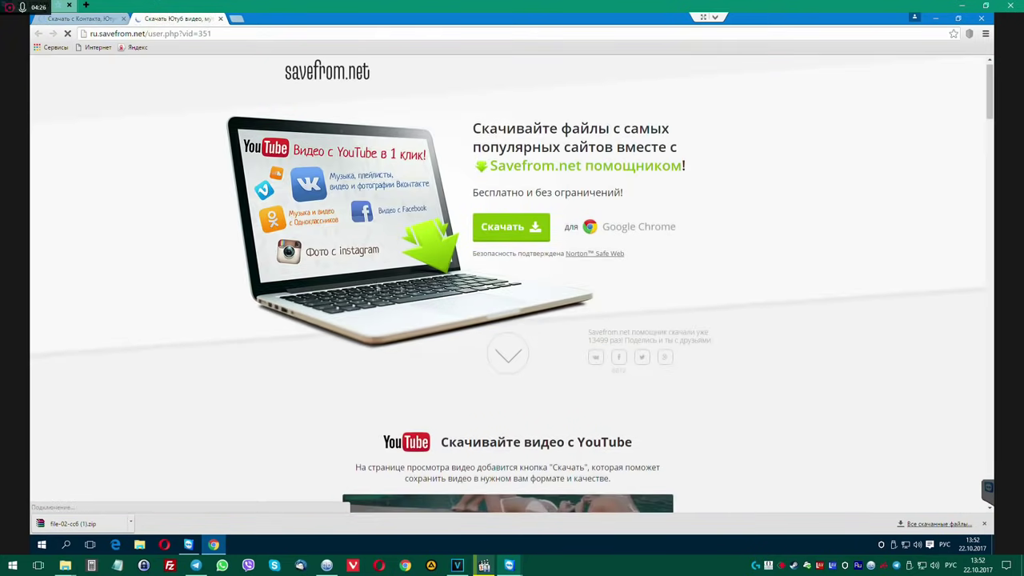
pyautogui.click(71, 21)
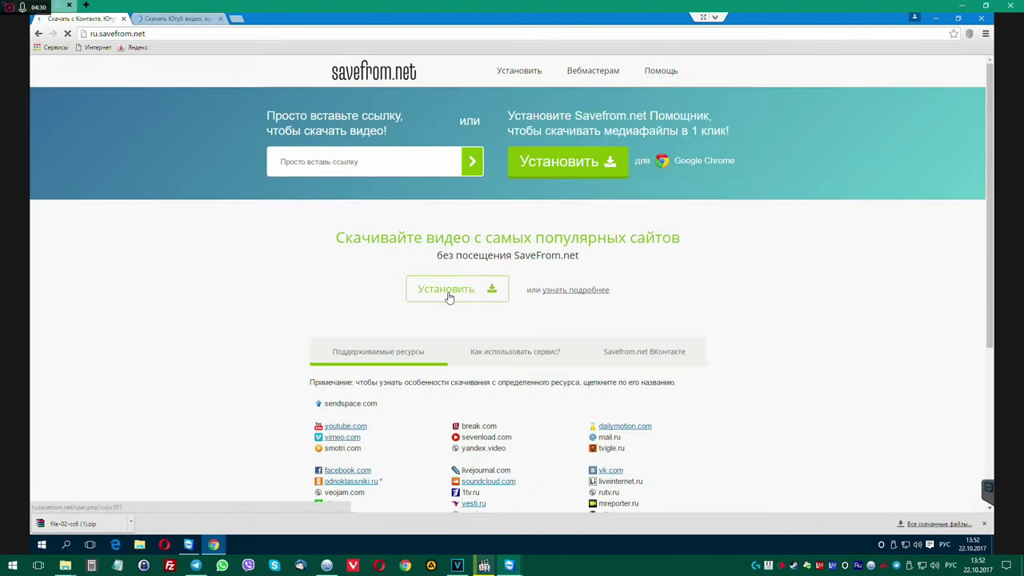
pyautogui.click(450, 294)
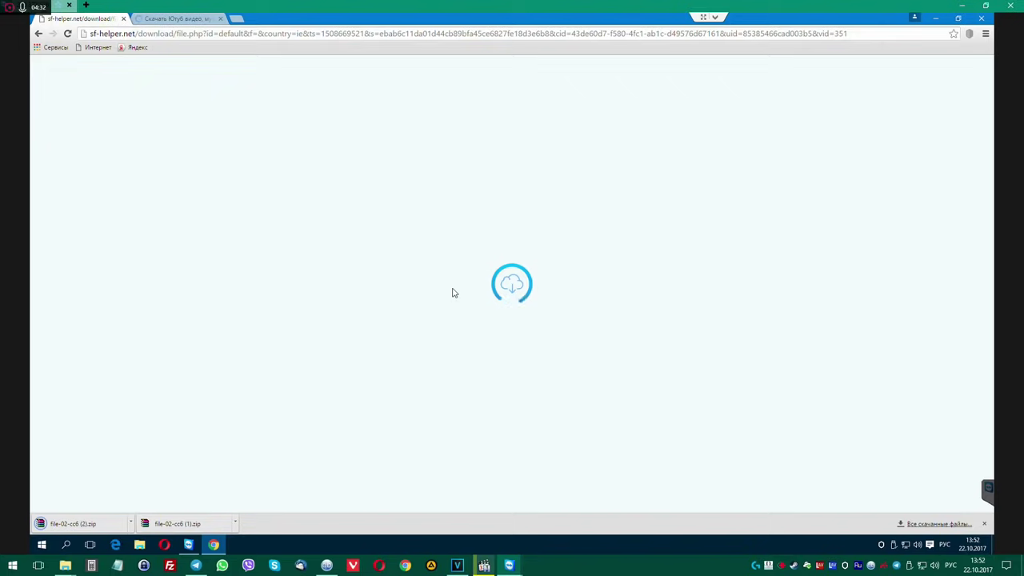
pyautogui.click(179, 34)
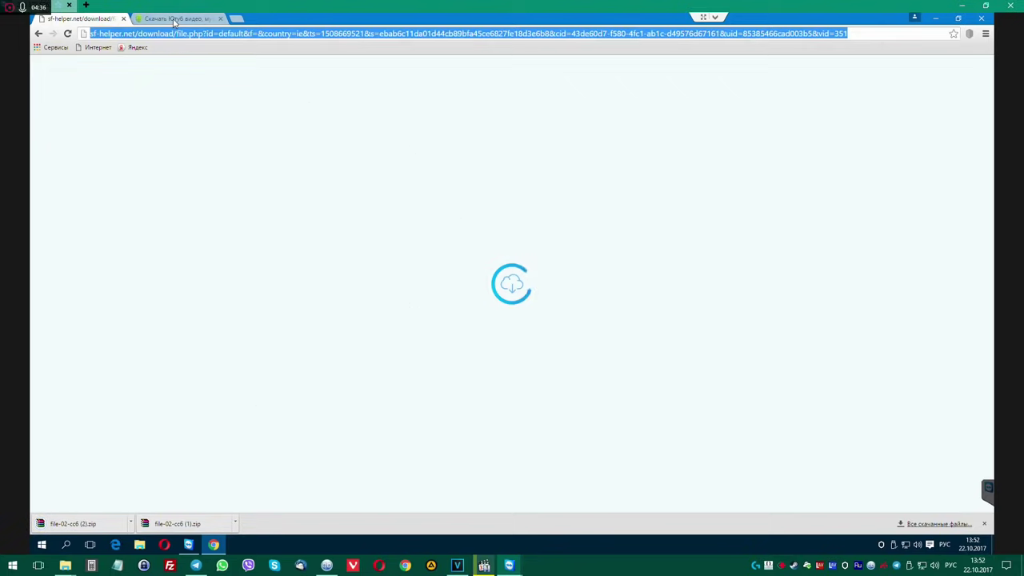
# Scroll through the SaveFrom helper promo page, then close it.
pyautogui.click(174, 20)
pyautogui.scroll(-15, 638, 256)
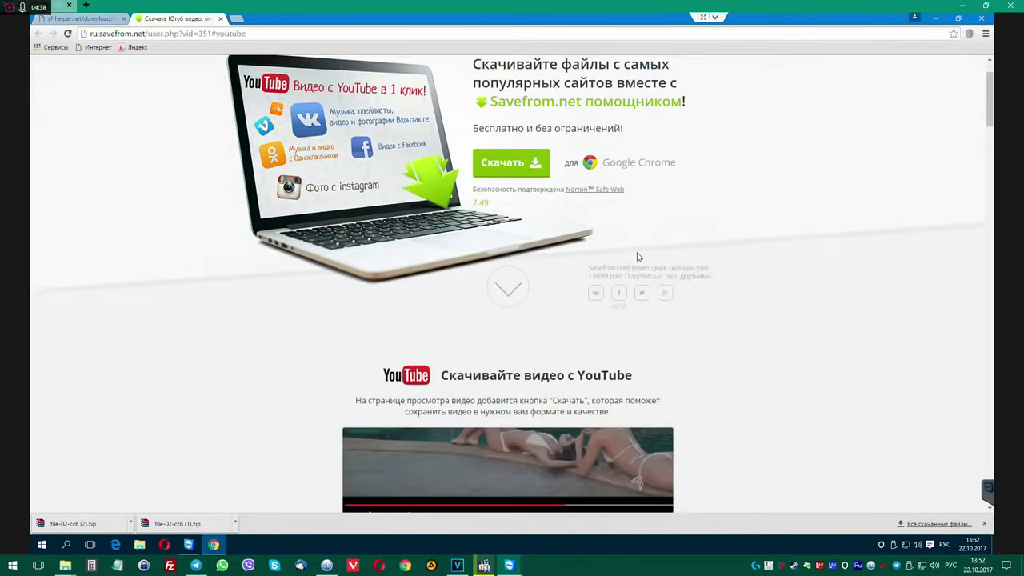
pyautogui.scroll(-15, 634, 256)
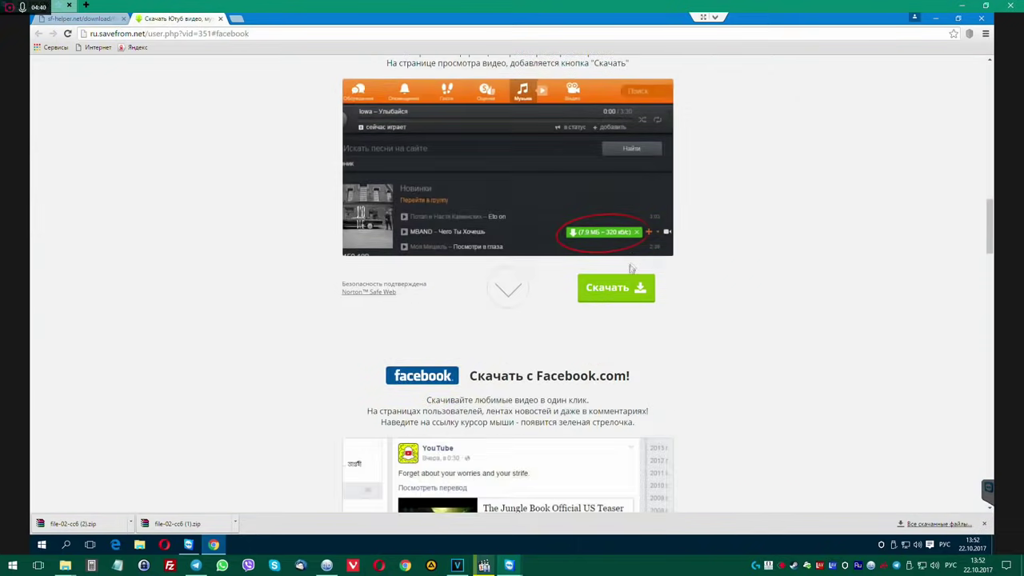
pyautogui.scroll(-3, 626, 272)
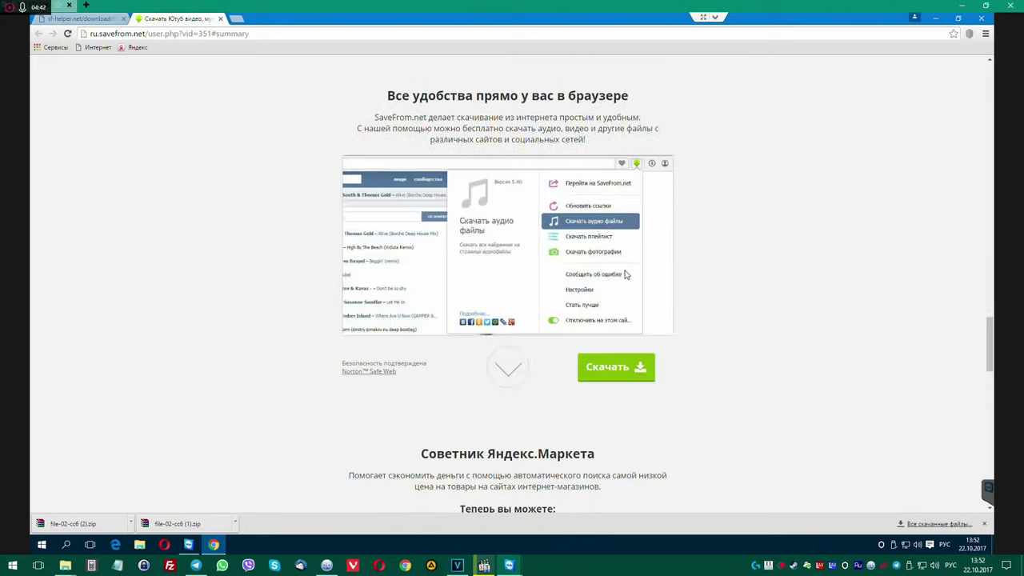
pyautogui.middleClick(175, 23)
# Close Chrome and open drive C: from This PC in File Explorer.
pyautogui.middleClick(81, 20)
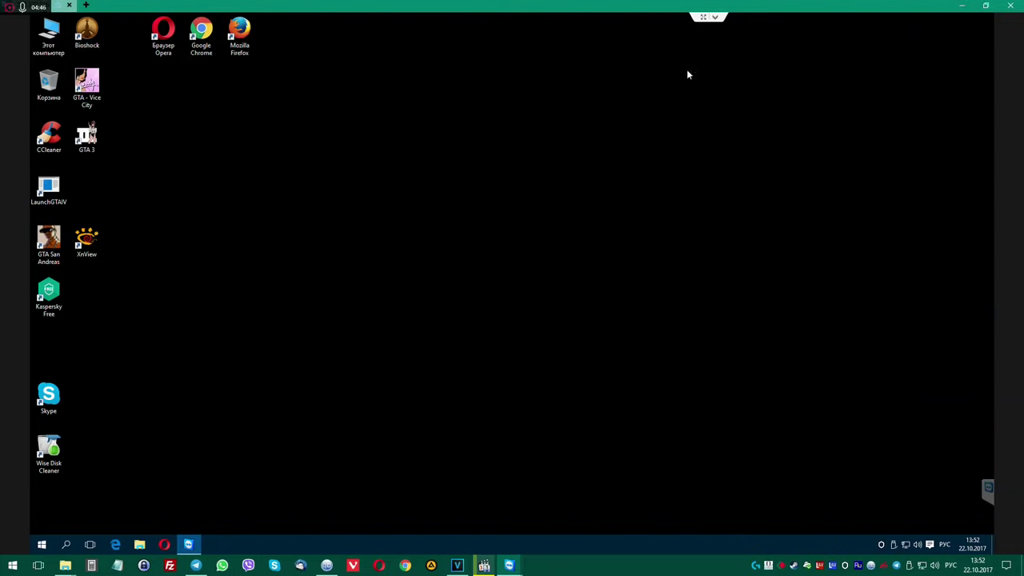
pyautogui.doubleClick(48, 33)
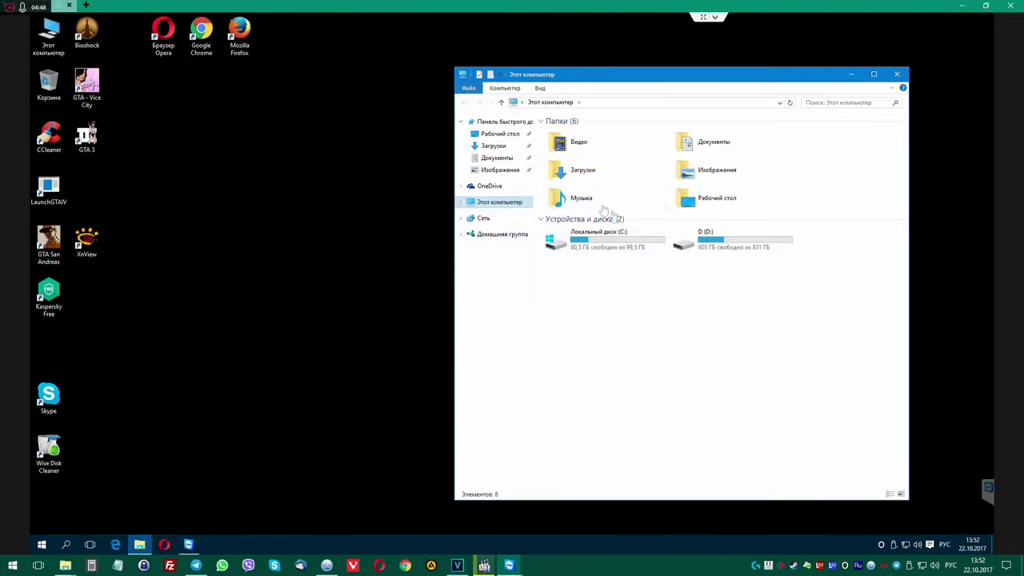
pyautogui.click(607, 249)
pyautogui.doubleClick(608, 249)
pyautogui.moveTo(608, 74); pyautogui.dragTo(407, 74)
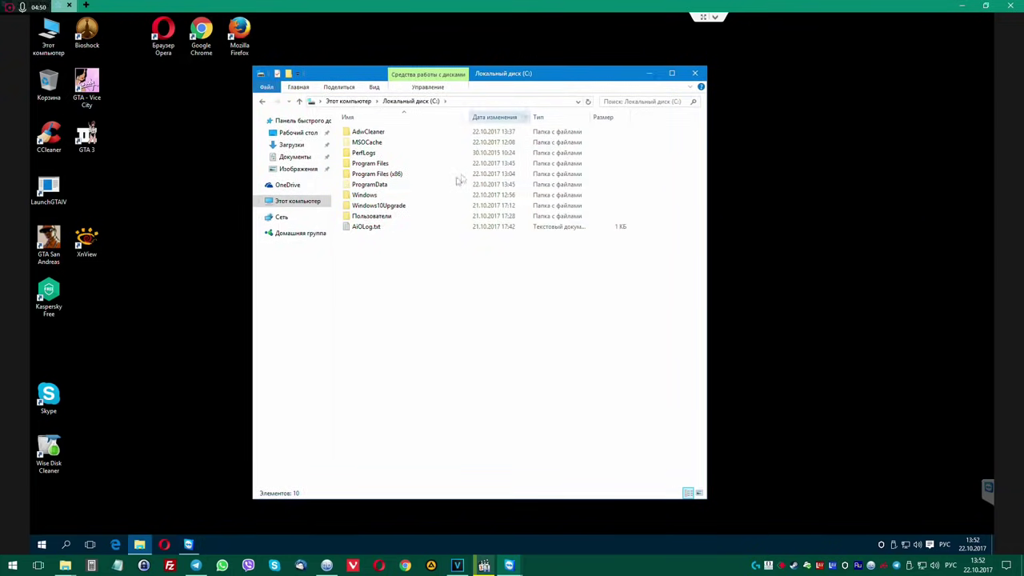
# Search drive C: for 'chrome', widen the results window and launch Opera.
pyautogui.click(658, 100)
pyautogui.write('c')
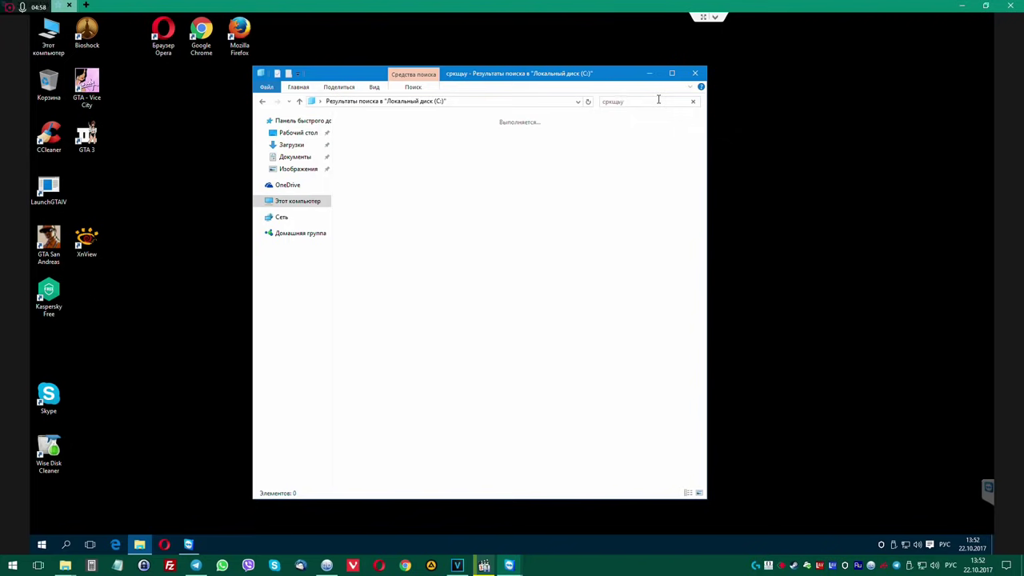
pyautogui.press('BackSpace')
pyautogui.press('BackSpace')
pyautogui.hotkey('alt', 'shift')
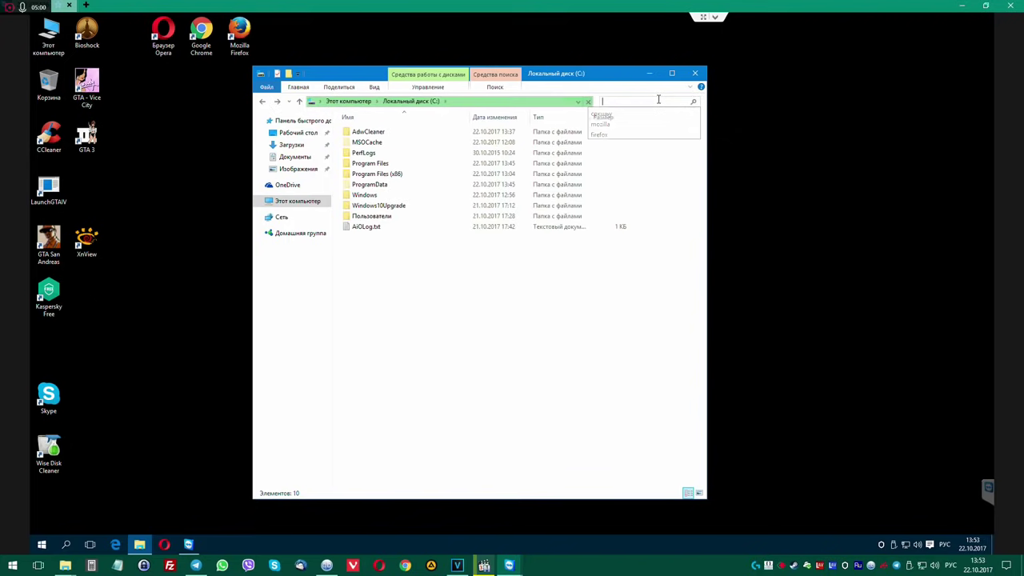
pyautogui.write('chrome')
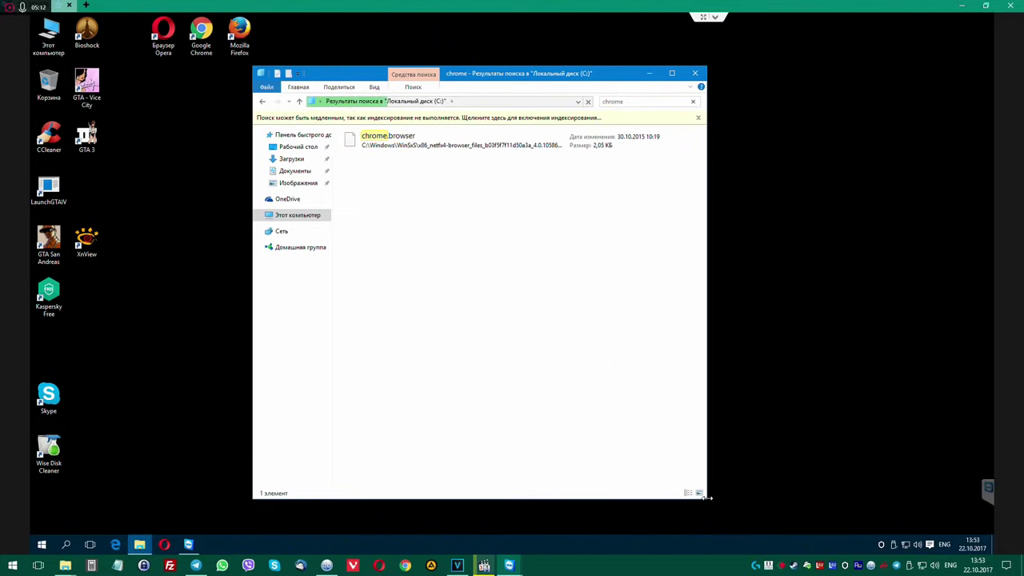
pyautogui.moveTo(705, 497); pyautogui.dragTo(905, 496)
pyautogui.click(163, 36)
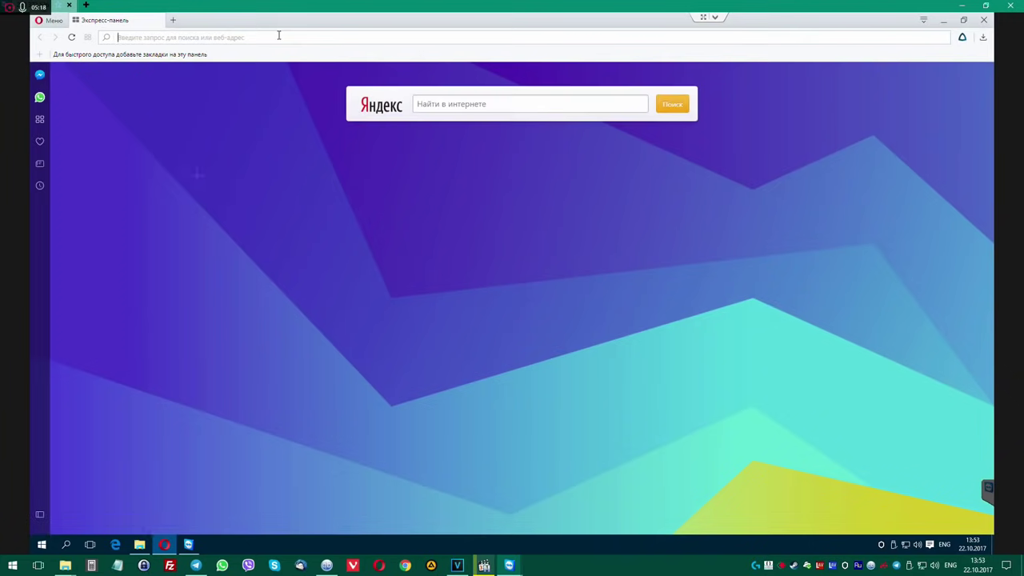
# Search savefrom in Opera, open savefrom.net and save the helper installer to Downloads.
pyautogui.write('savefrom')
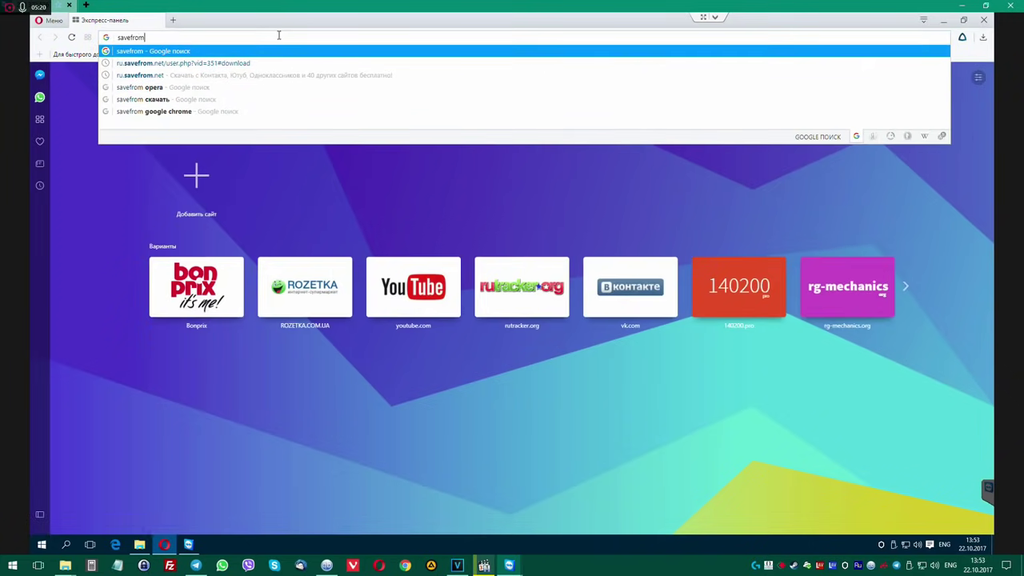
pyautogui.press('Return')
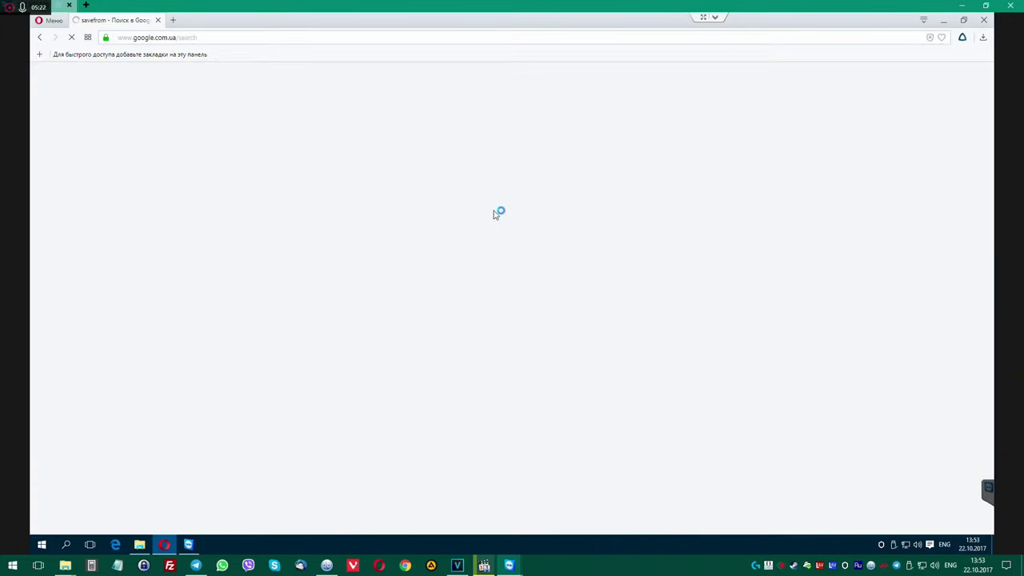
pyautogui.click(136, 155)
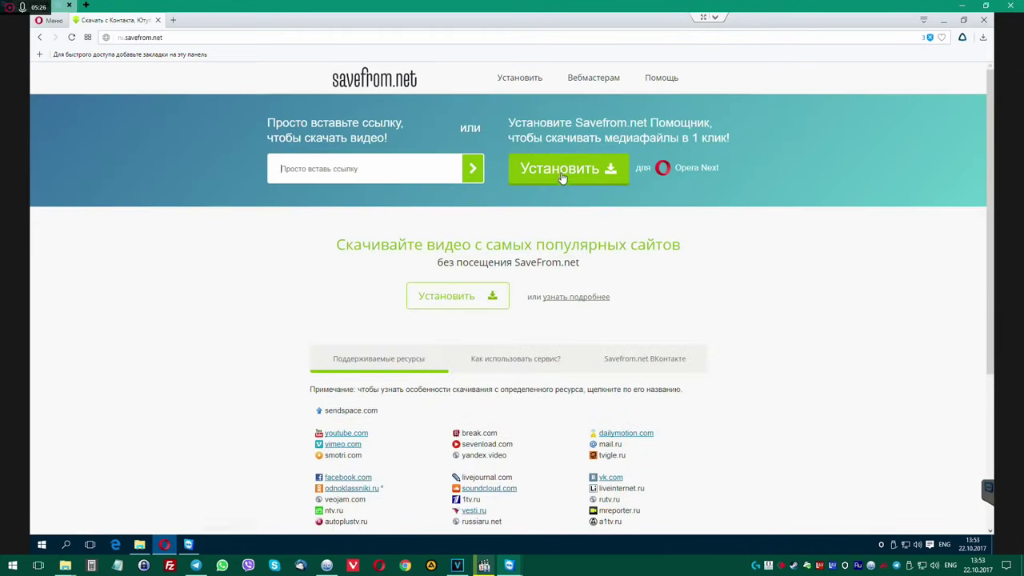
pyautogui.click(562, 174)
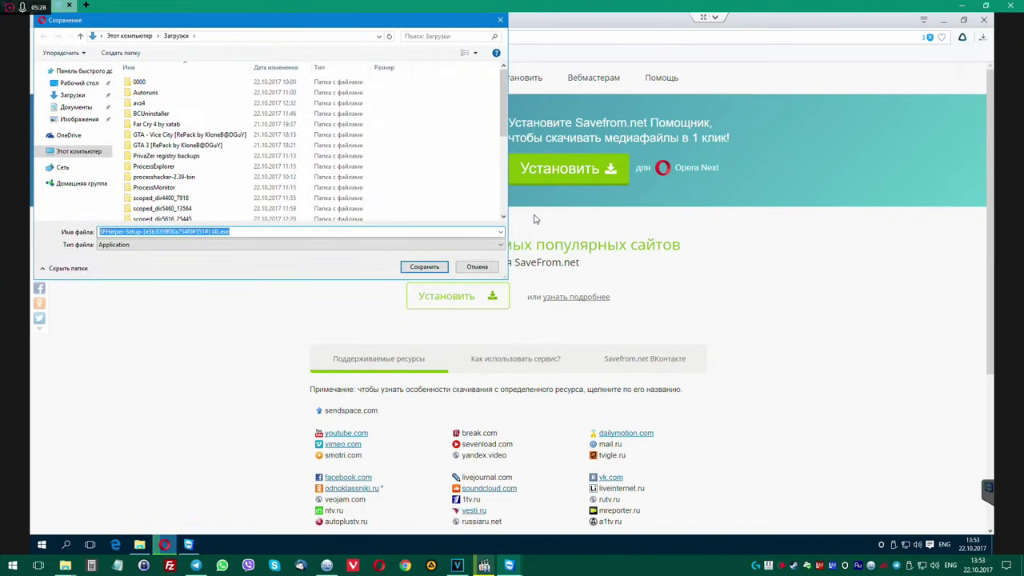
pyautogui.click(428, 266)
pyautogui.click(467, 297)
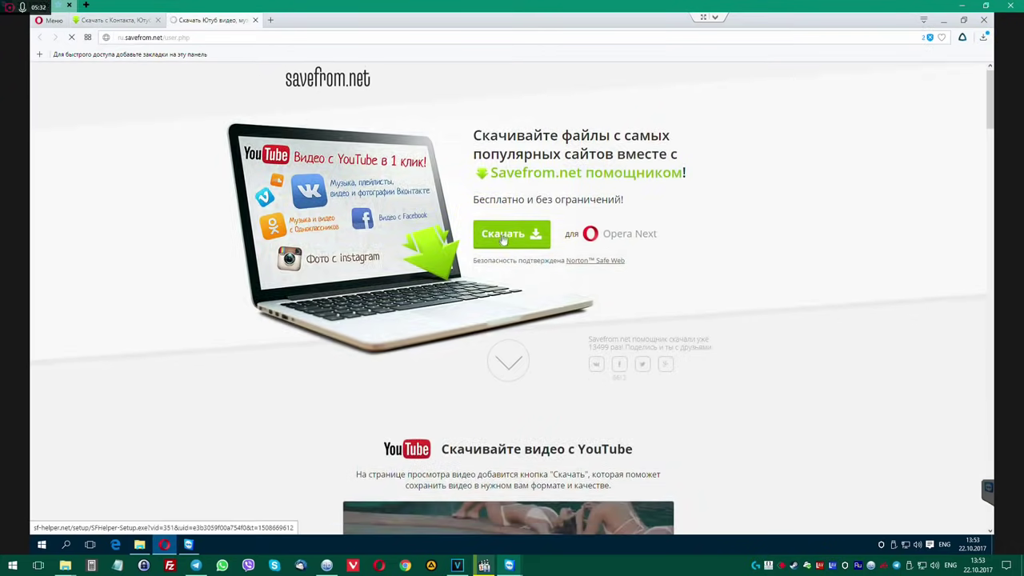
# Save a second copy of the helper installer and minimize Opera.
pyautogui.click(504, 237)
pyautogui.scroll(-3, 504, 237)
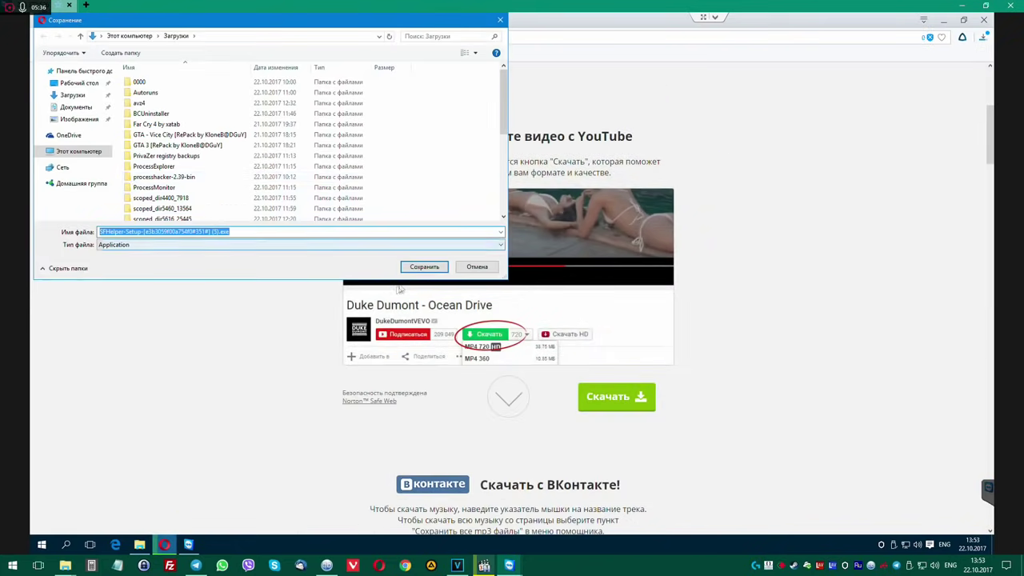
pyautogui.press('Return')
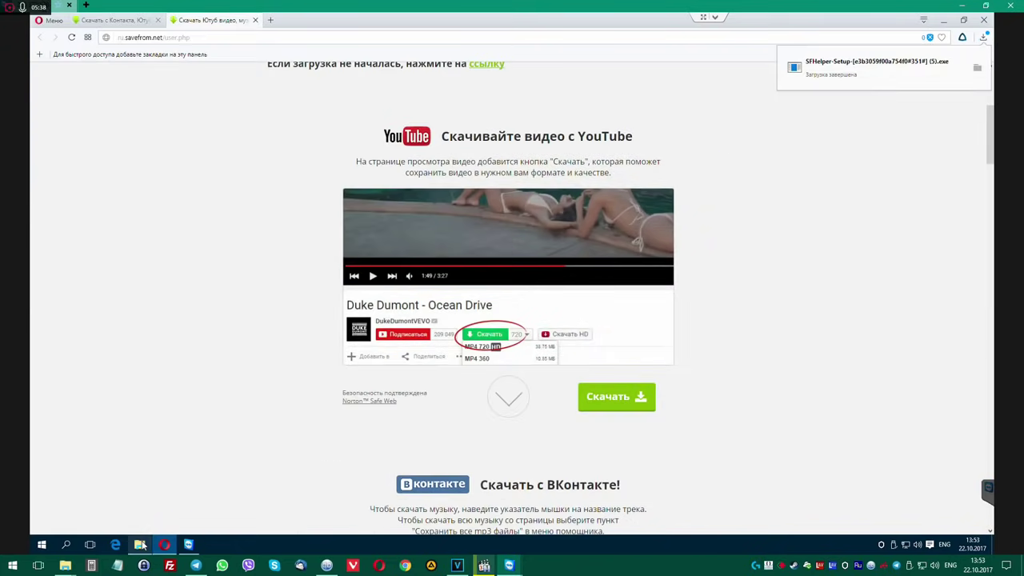
pyautogui.click(944, 21)
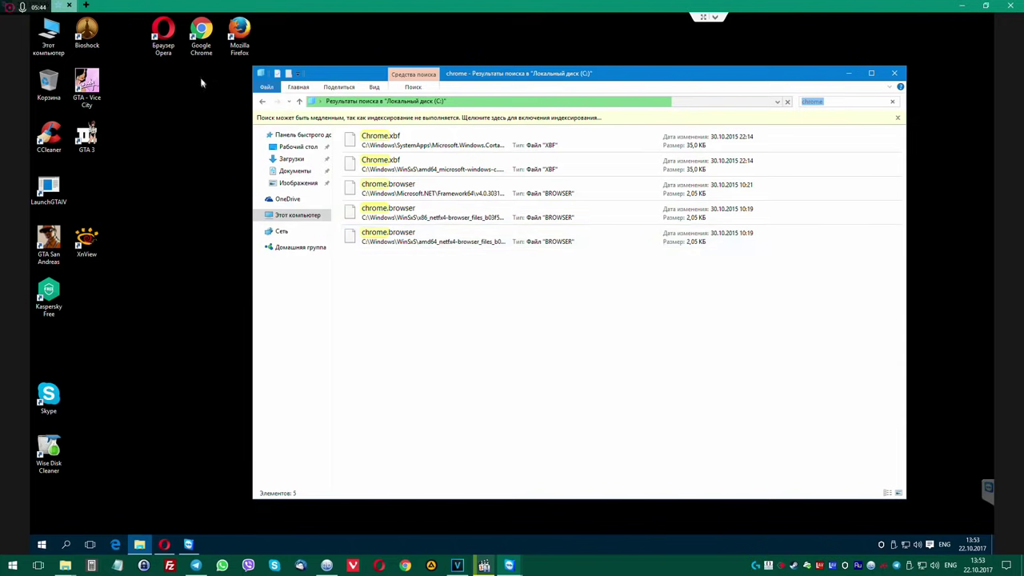
# Open the chrome.VisualElementsManifest.xml result's location and go up to AppData\Local.
pyautogui.moveTo(904, 496); pyautogui.dragTo(952, 416)
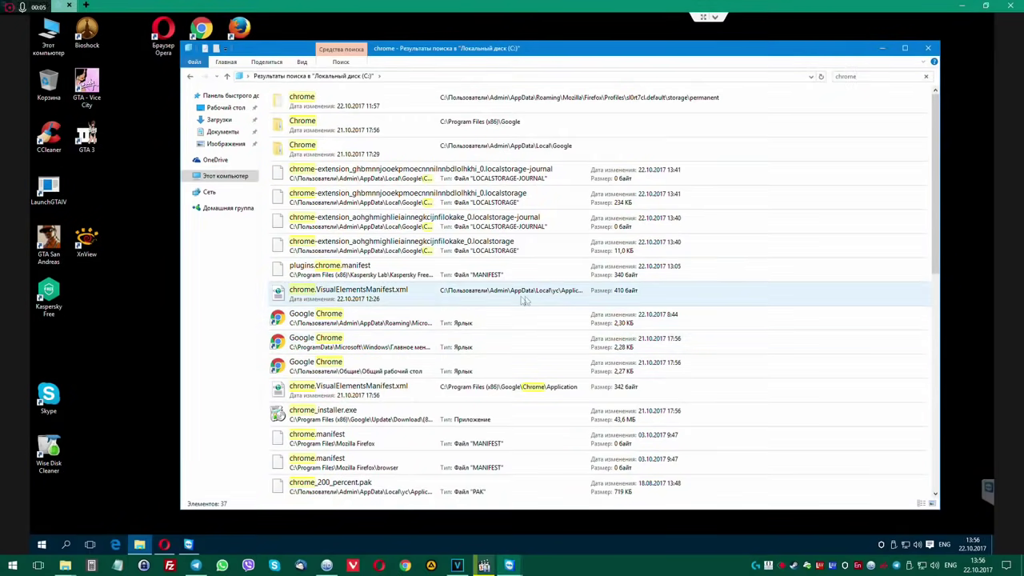
pyautogui.click(408, 299)
pyautogui.rightClick(360, 295)
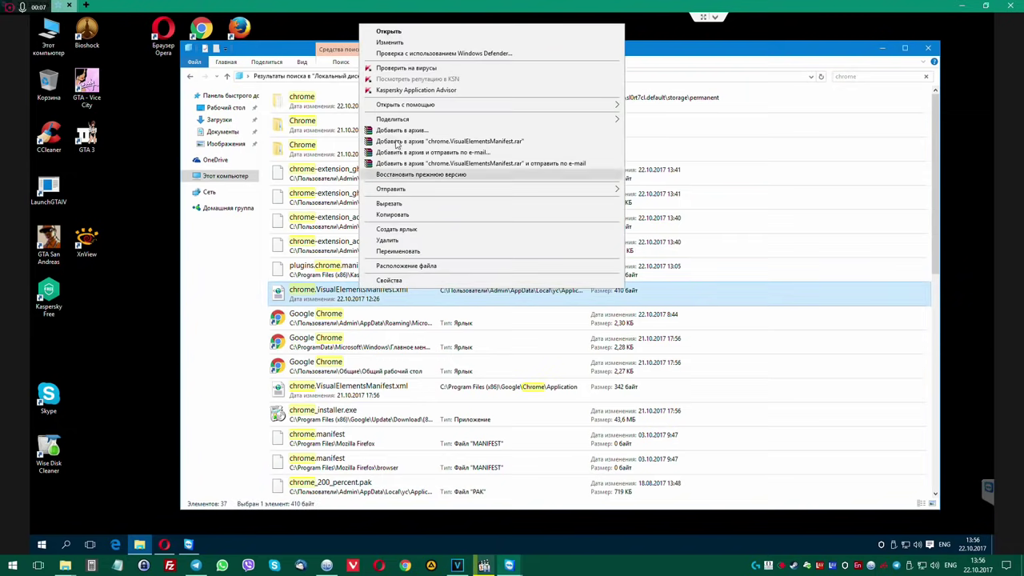
pyautogui.click(416, 269)
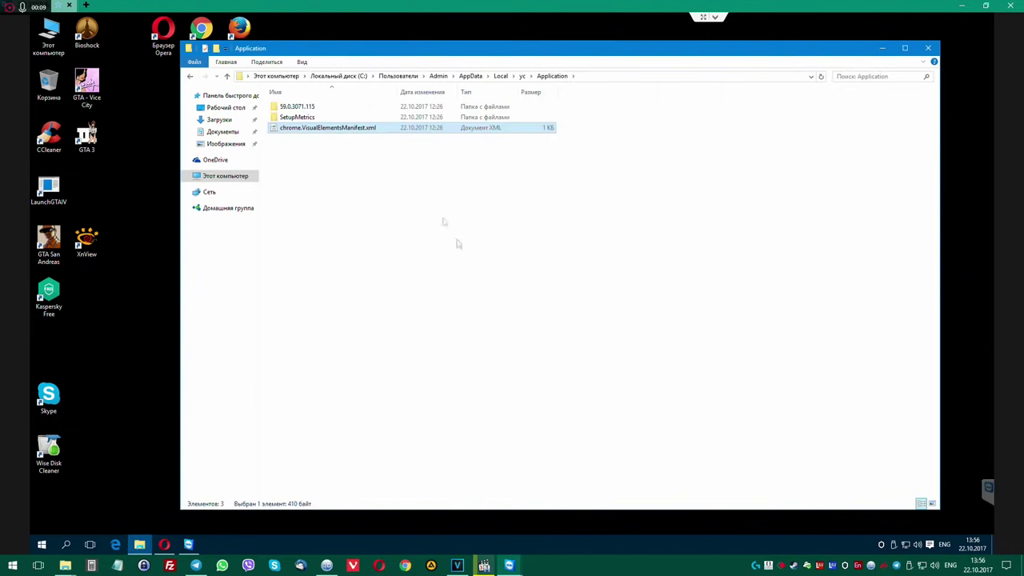
pyautogui.click(501, 76)
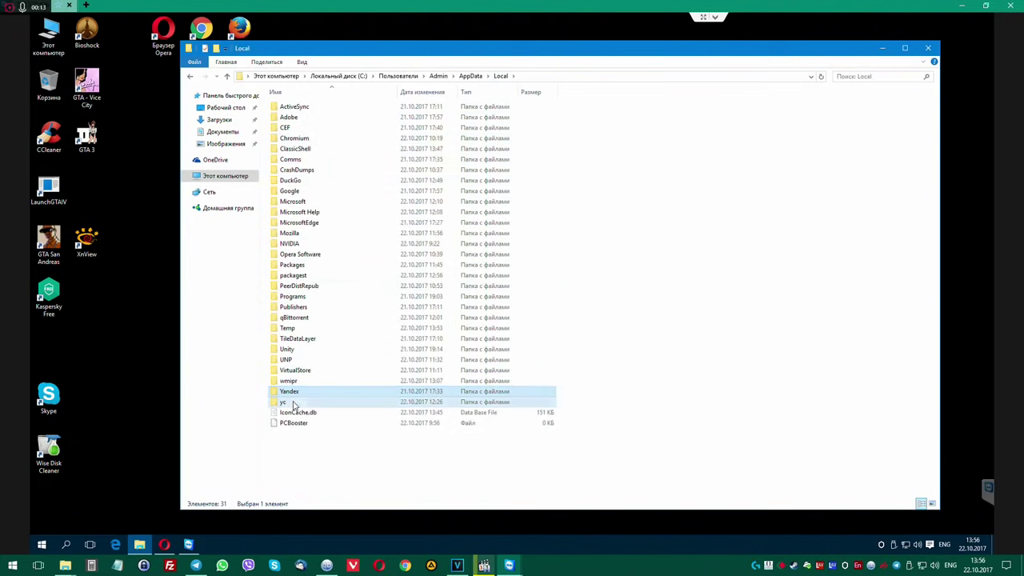
# Permanently delete the yc and wmipr folders from AppData\Local.
pyautogui.press('Delete')
pyautogui.press('Return')
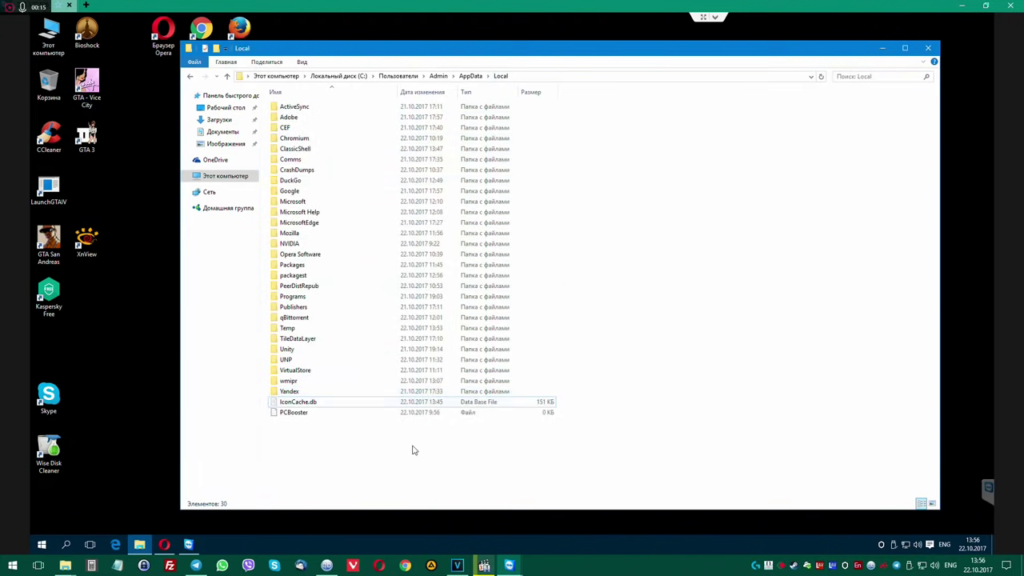
pyautogui.click(300, 382)
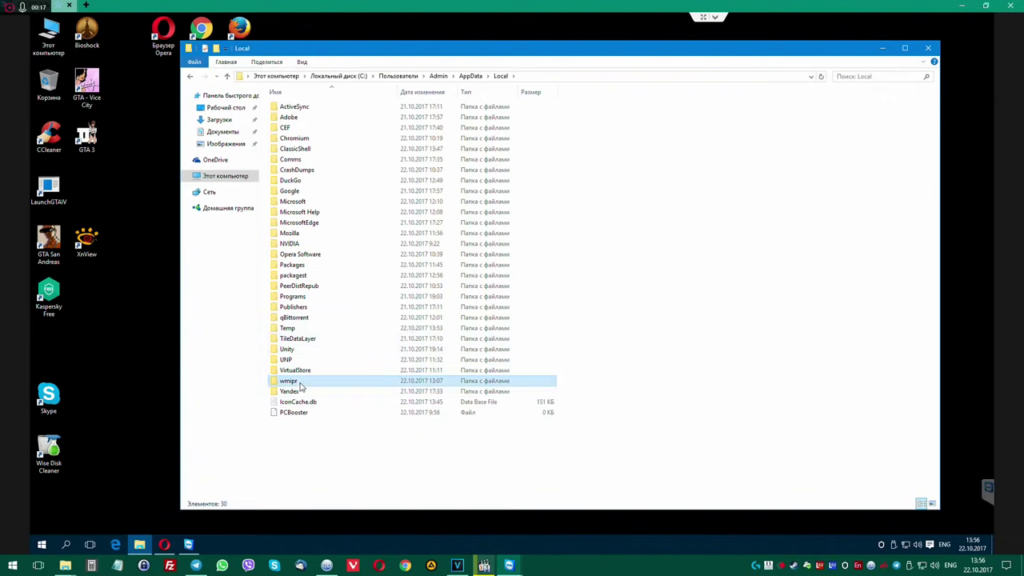
pyautogui.doubleClick(300, 383)
pyautogui.press('BackSpace')
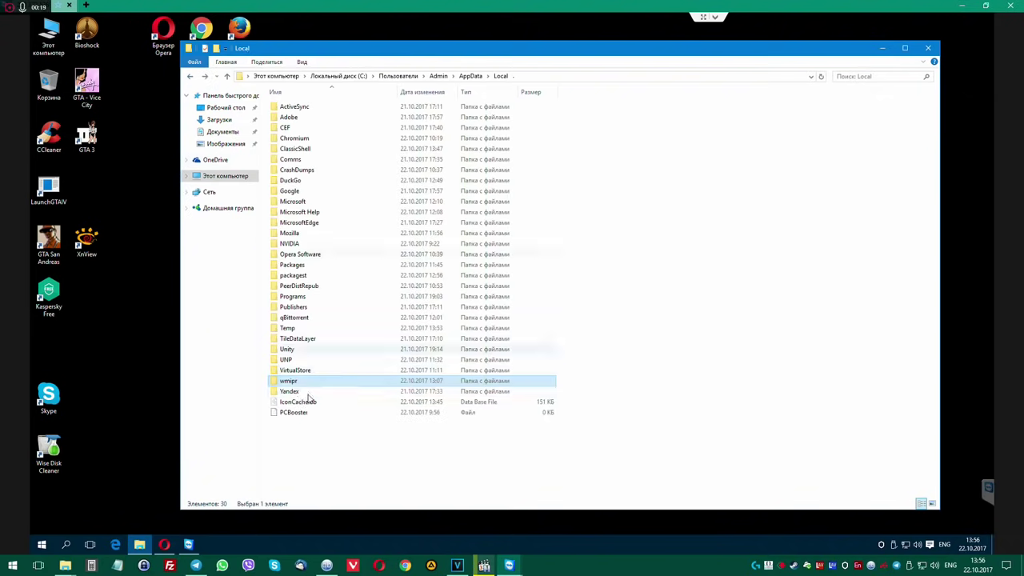
pyautogui.press('Delete')
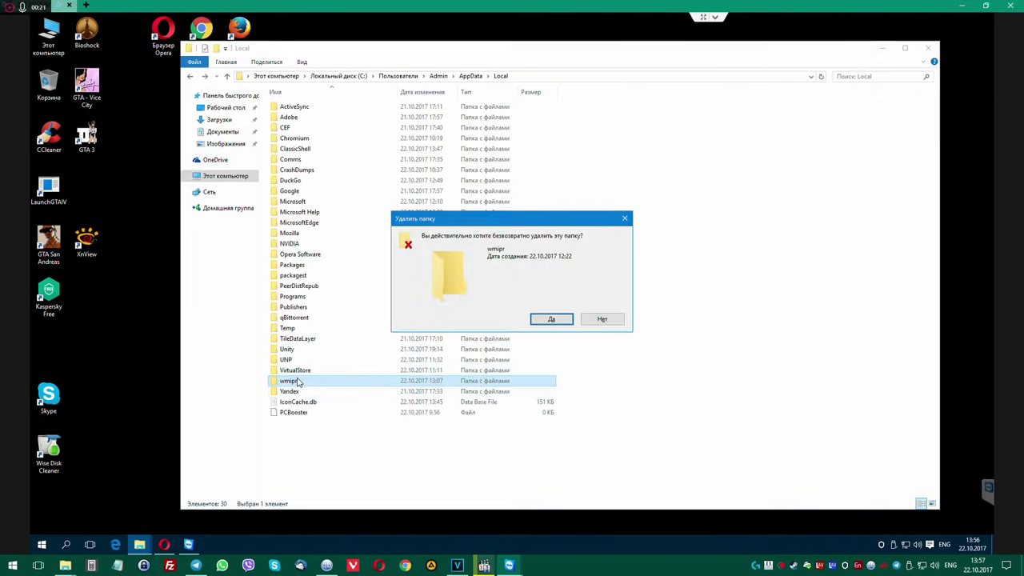
pyautogui.press('Return')
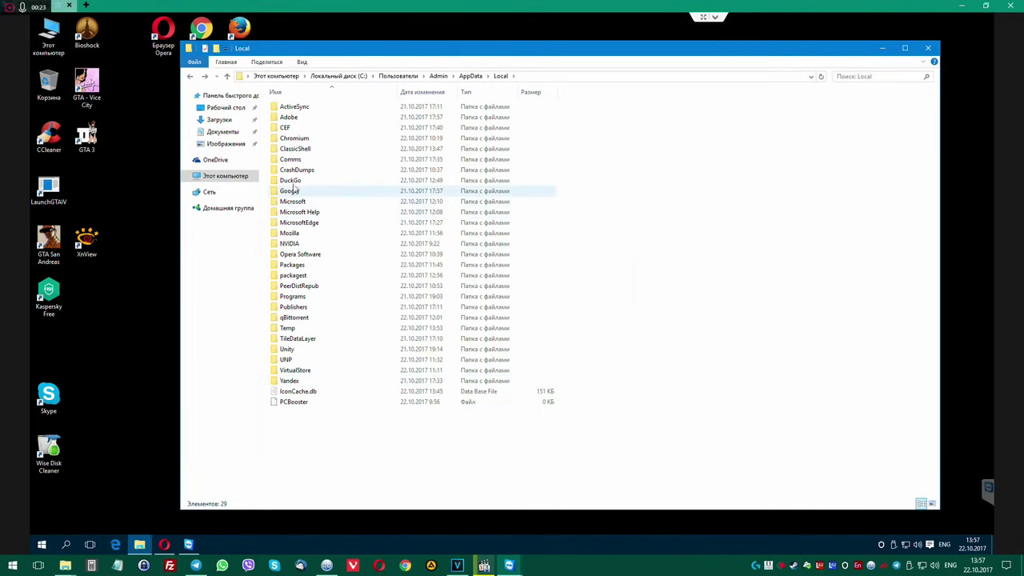
# Check and permanently delete the DuckGo and CrashDumps folders, ending in the Admin folder.
pyautogui.doubleClick(289, 180)
pyautogui.click(189, 77)
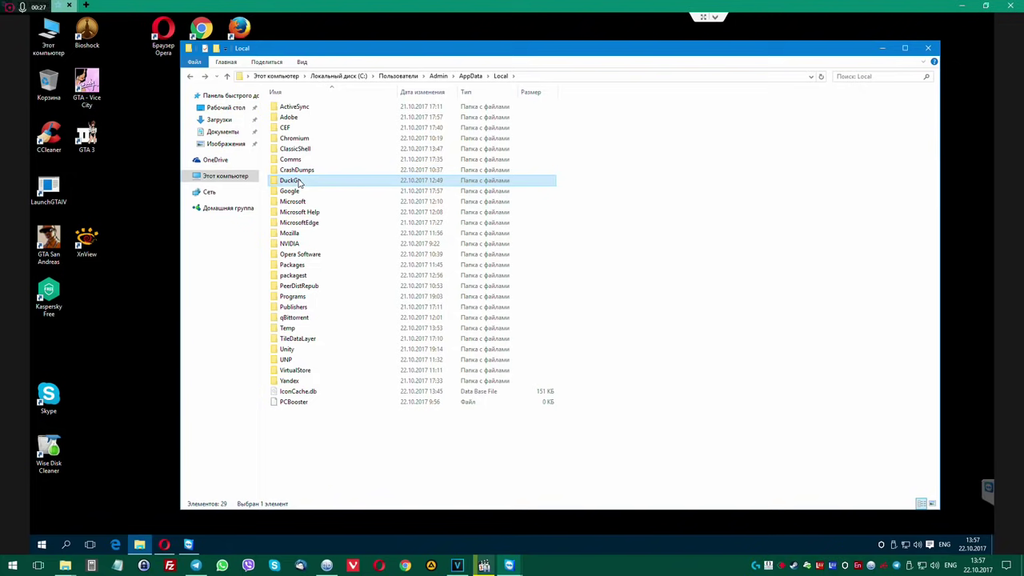
pyautogui.press('Delete')
pyautogui.press('Return')
pyautogui.doubleClick(296, 170)
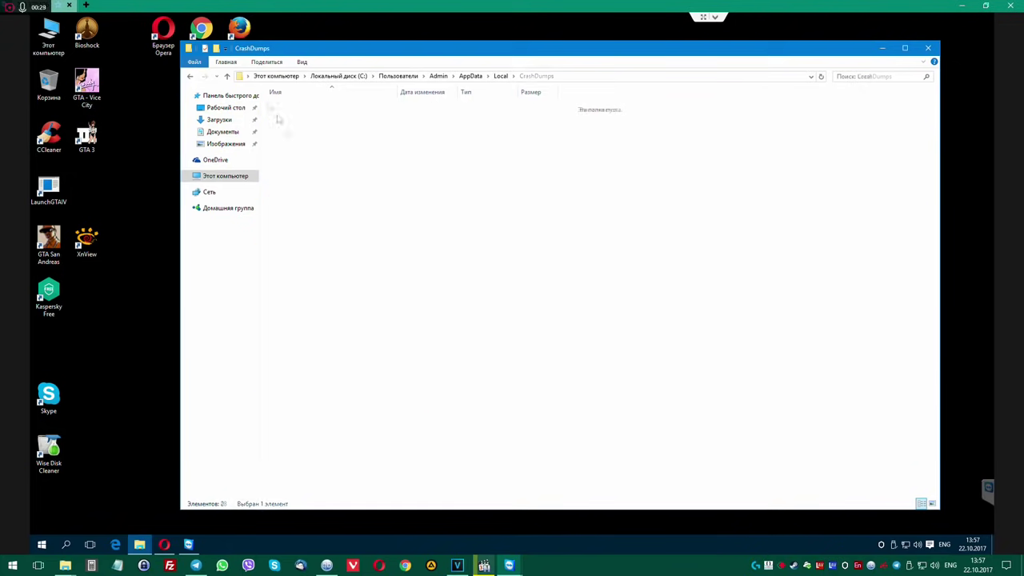
pyautogui.click(190, 76)
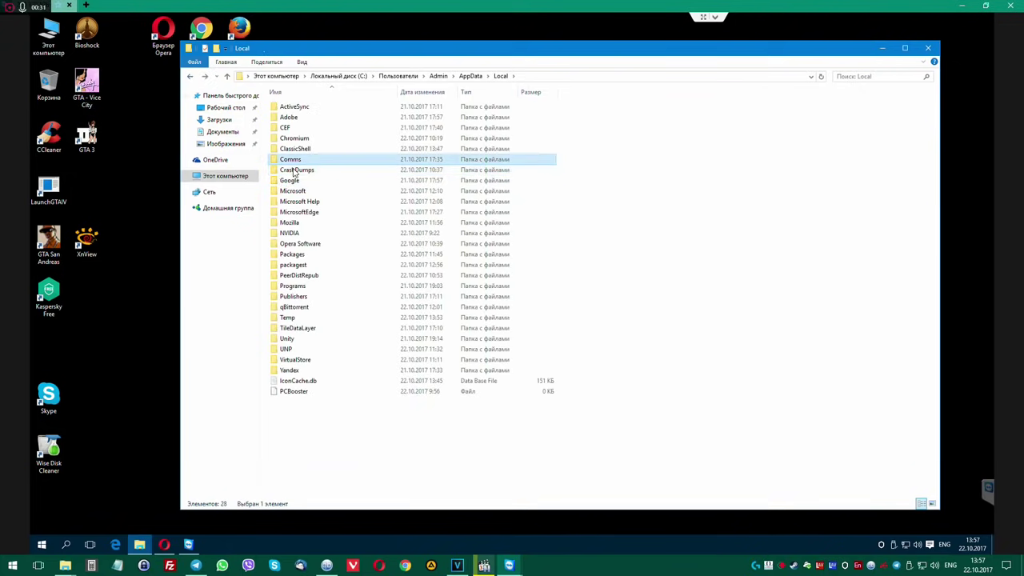
pyautogui.press('Delete')
pyautogui.press('Return')
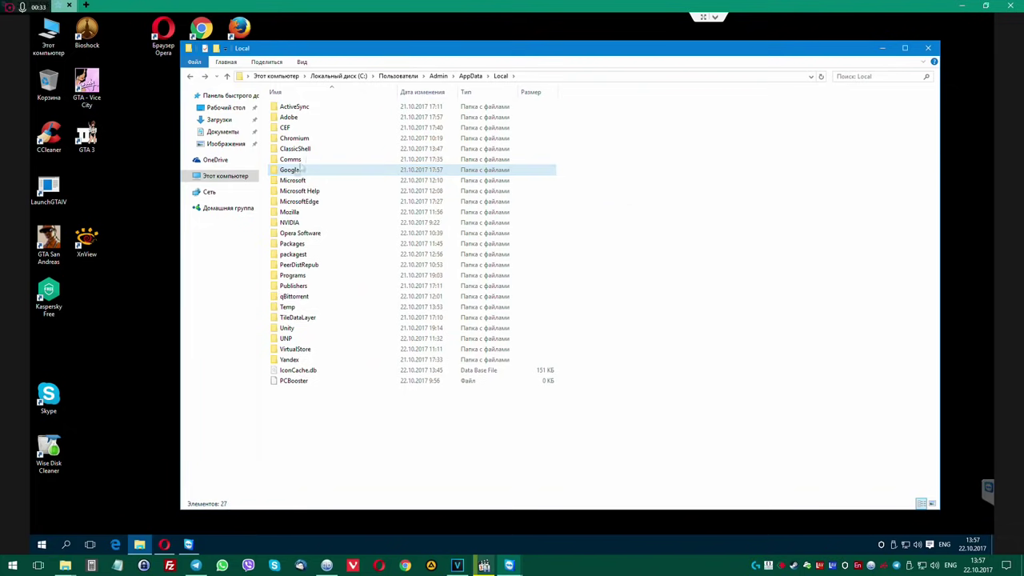
pyautogui.click(438, 75)
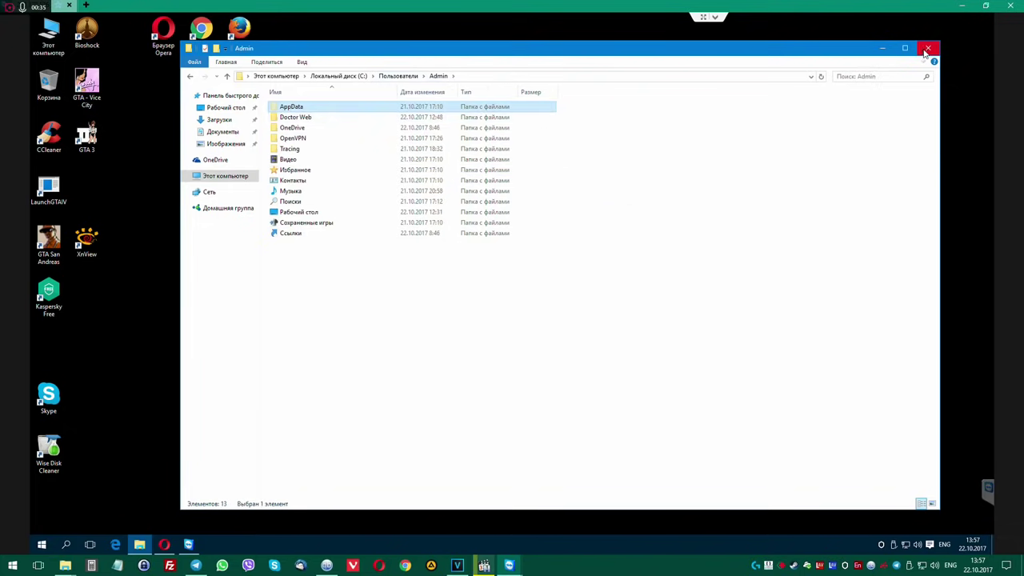
# Resize and reposition the File Explorer window.
pyautogui.moveTo(291, 42); pyautogui.dragTo(293, 93)
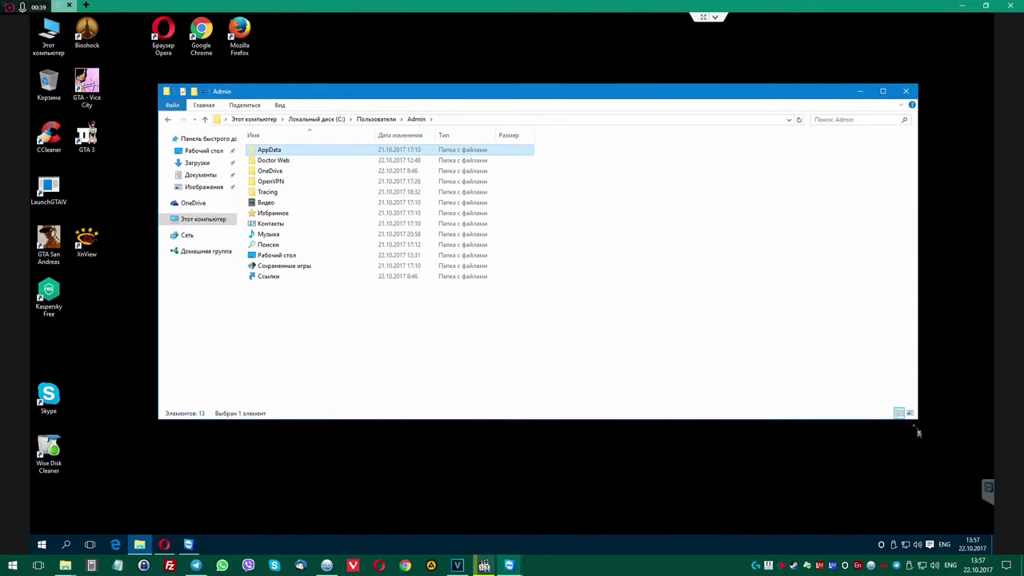
pyautogui.moveTo(916, 421); pyautogui.dragTo(810, 506)
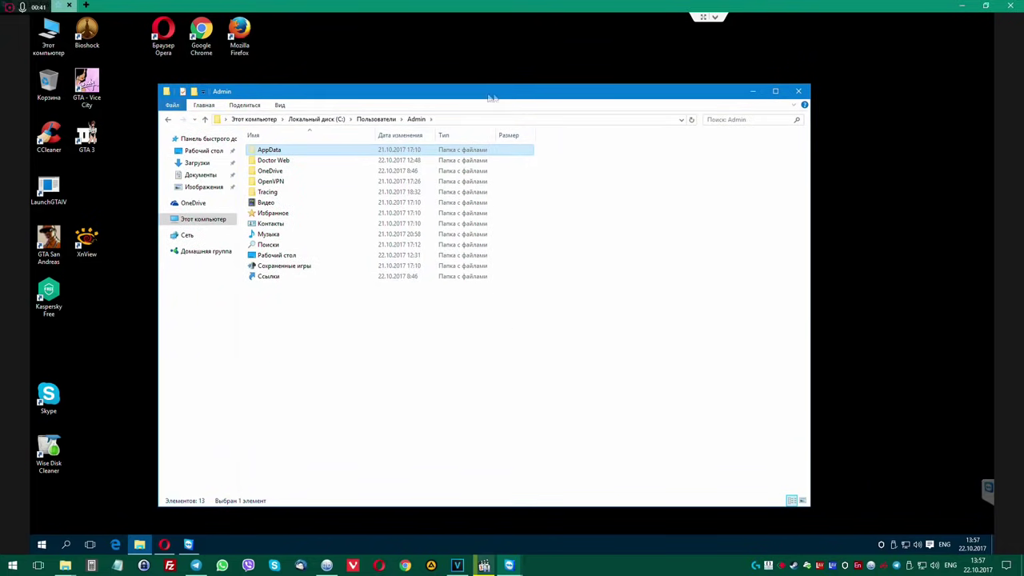
pyautogui.moveTo(492, 97); pyautogui.dragTo(592, 95)
pyautogui.click(212, 300)
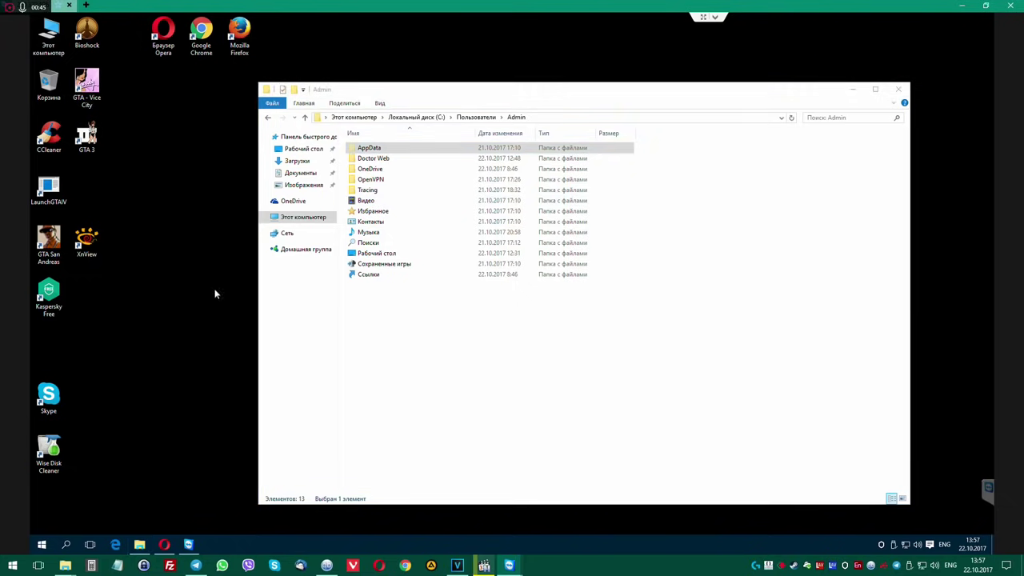
# In Opera, save the savefrom.net helper installer to Downloads, then close the browser.
pyautogui.click(164, 544)
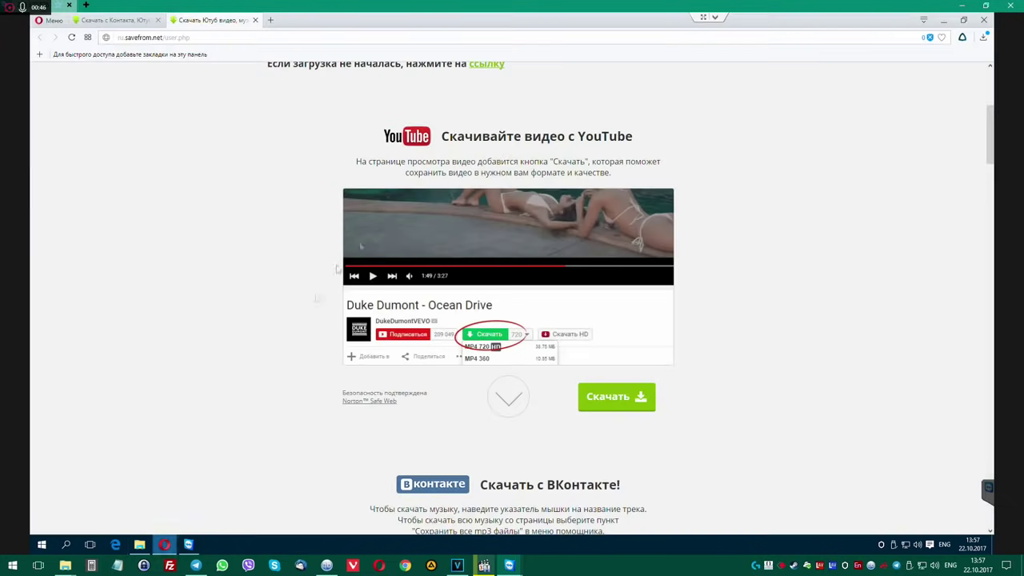
pyautogui.middleClick(207, 22)
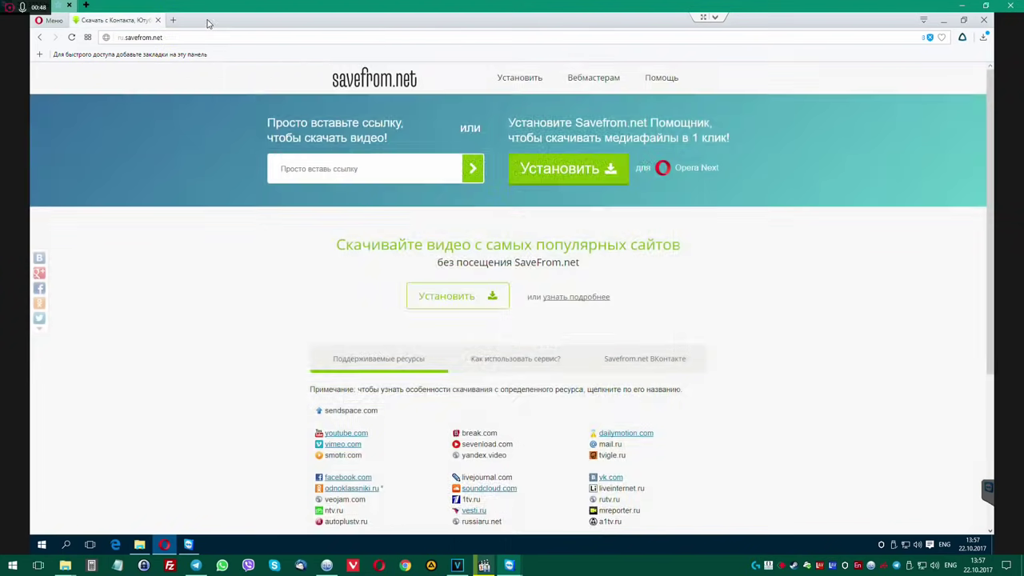
pyautogui.click(983, 38)
pyautogui.click(212, 123)
pyautogui.click(589, 167)
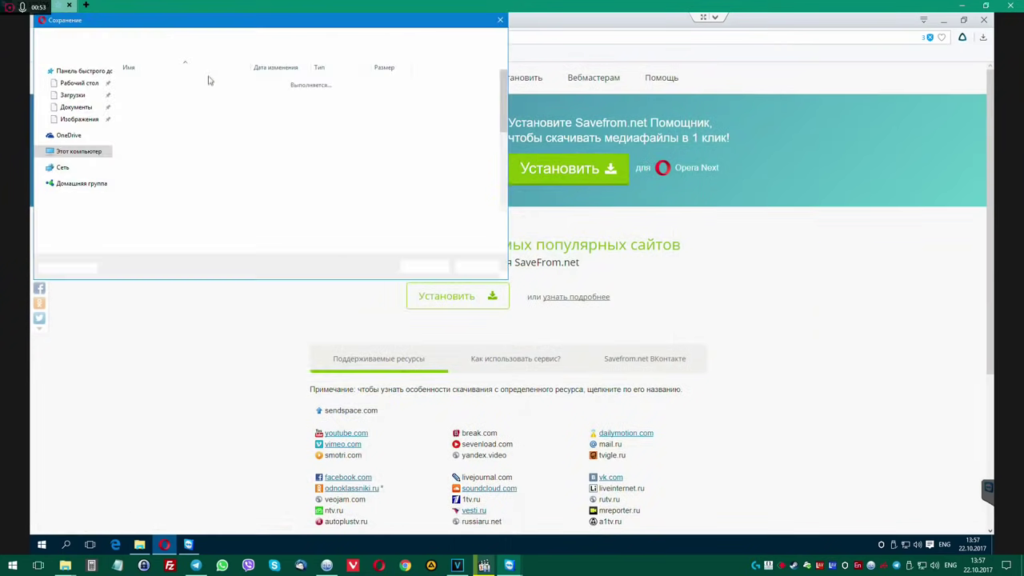
pyautogui.click(424, 266)
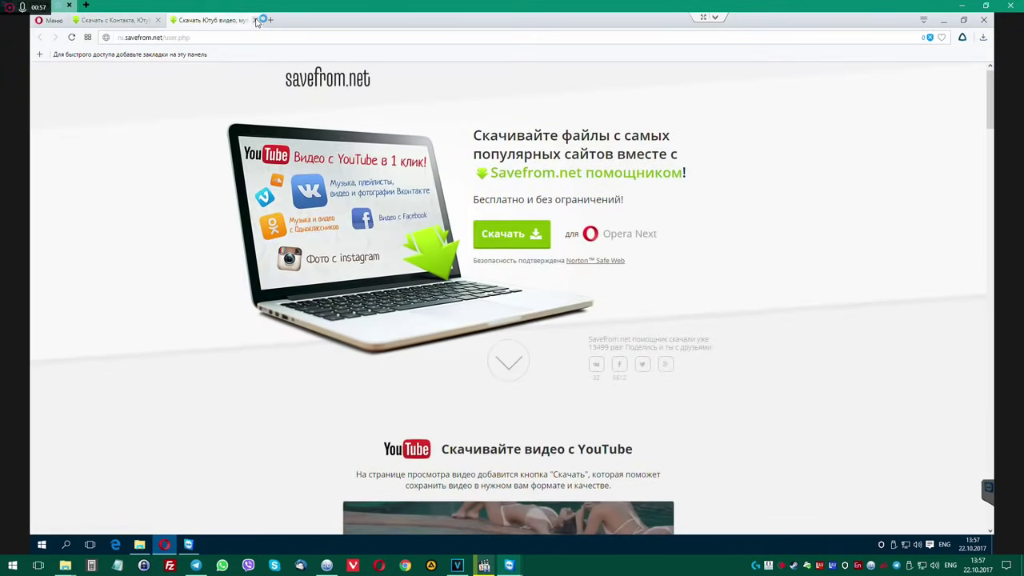
pyautogui.click(255, 20)
pyautogui.click(983, 20)
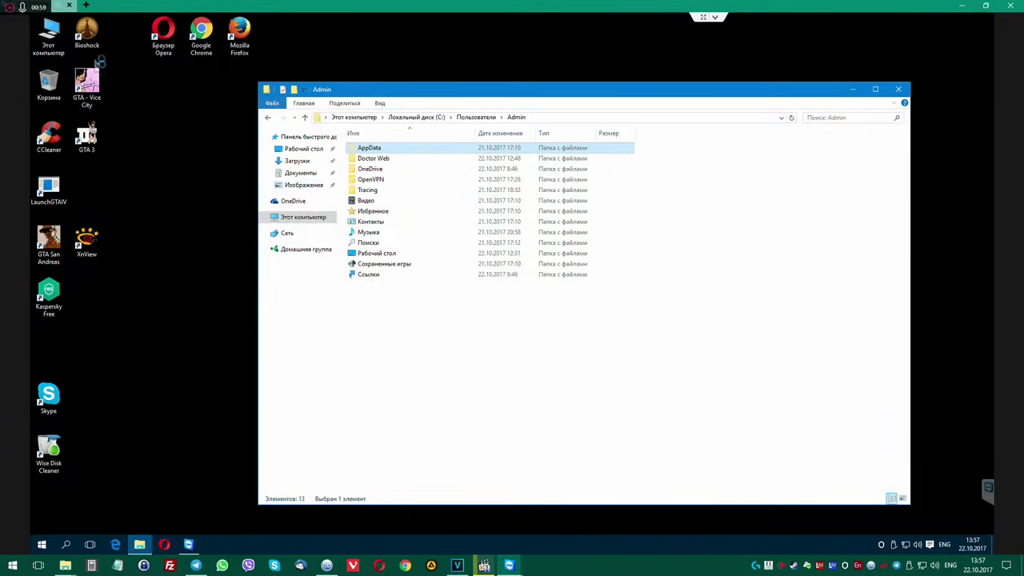
# Locate chrome.exe via the Chrome shortcut's properties and go up to Program Files (x86).
pyautogui.rightClick(193, 32)
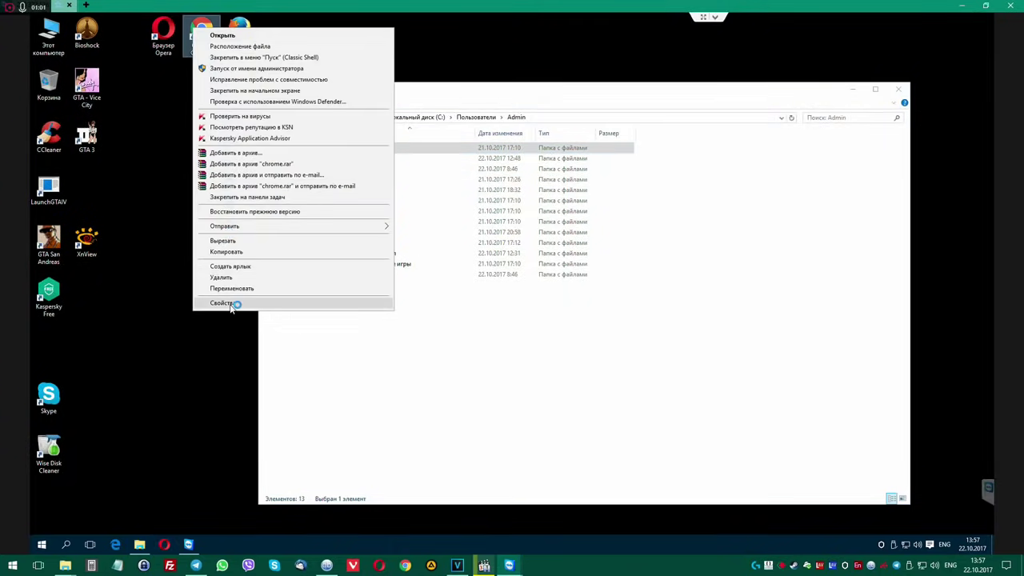
pyautogui.click(265, 301)
pyautogui.click(239, 211)
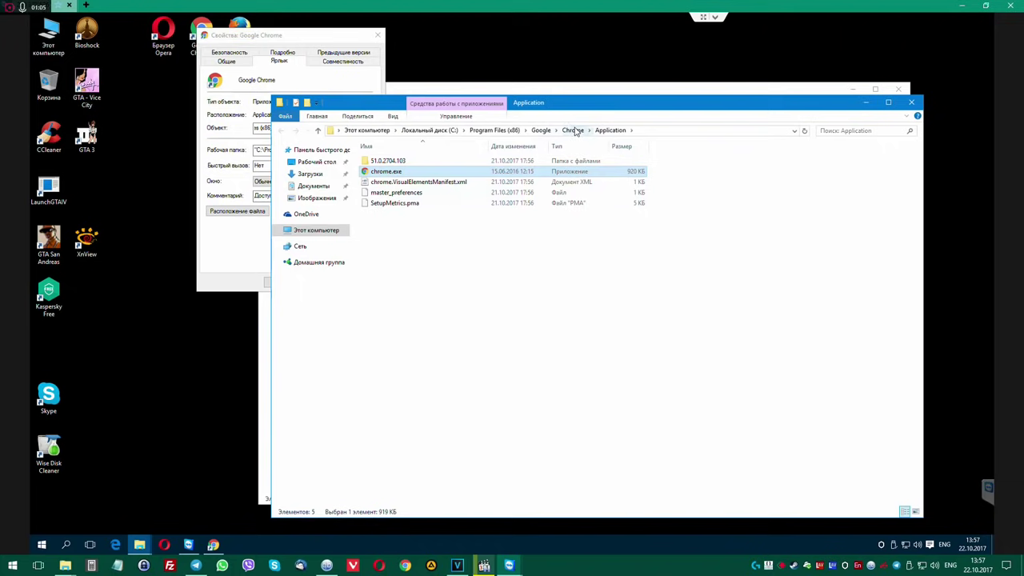
pyautogui.click(541, 132)
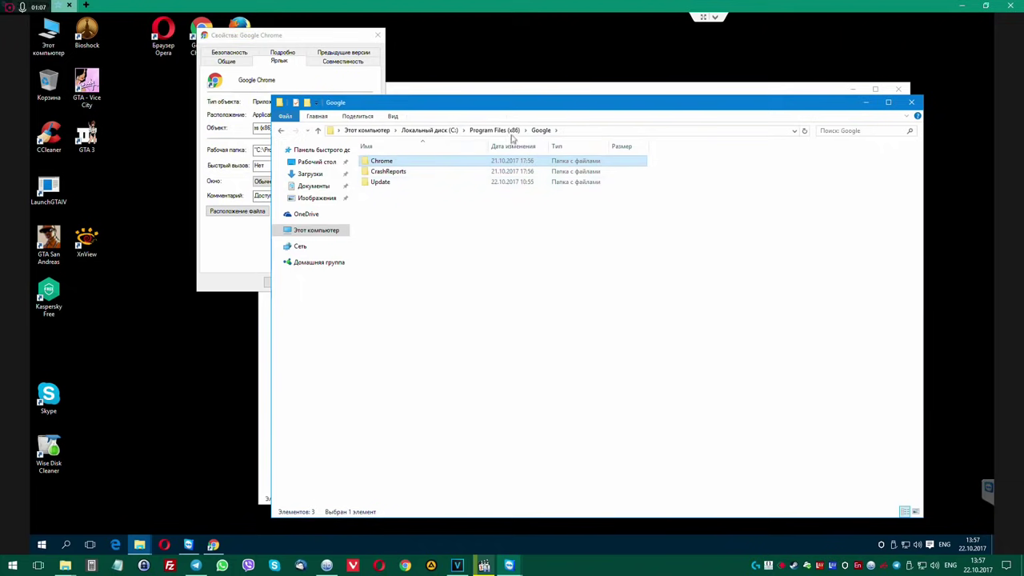
pyautogui.click(509, 132)
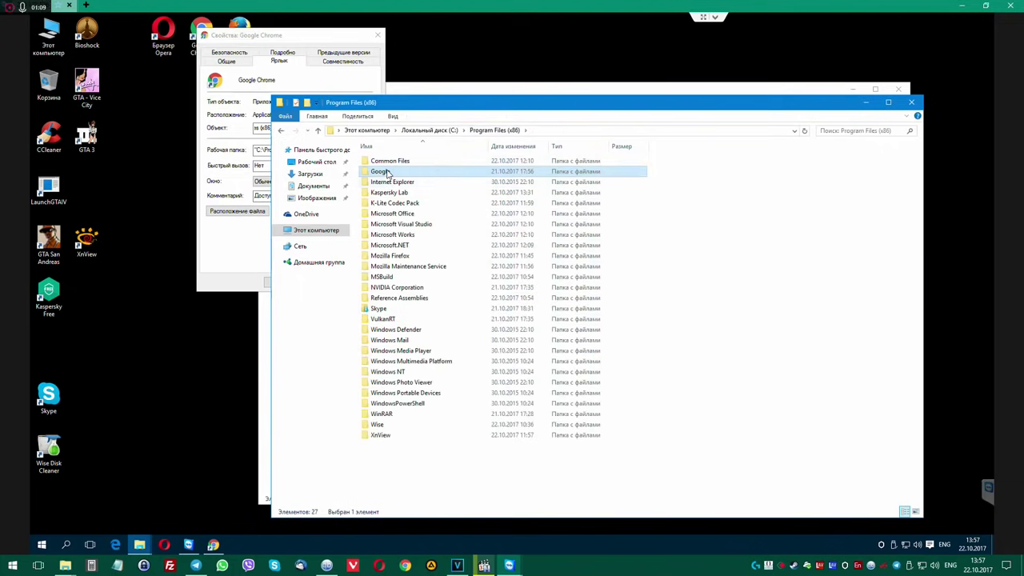
# Permanently delete the Google folder from Program Files (x86), overriding the access warning.
pyautogui.doubleClick(387, 172)
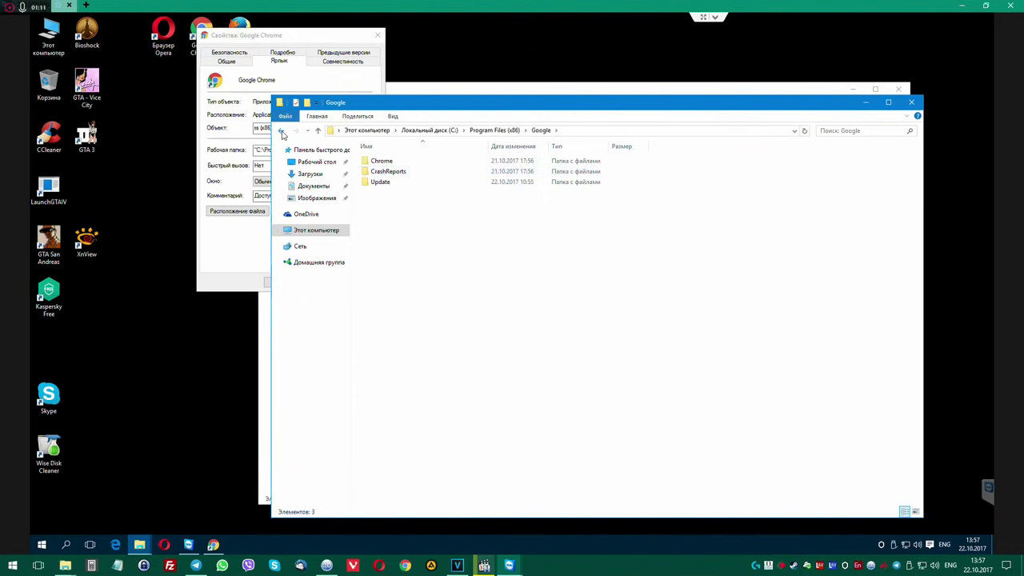
pyautogui.click(281, 131)
pyautogui.press('Delete')
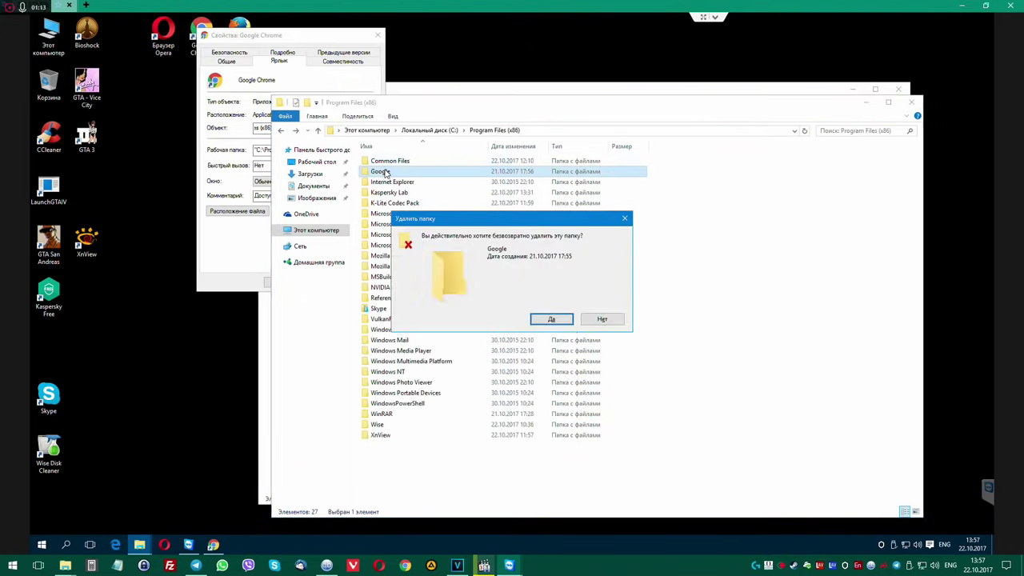
pyautogui.press('Return')
pyautogui.click(240, 212)
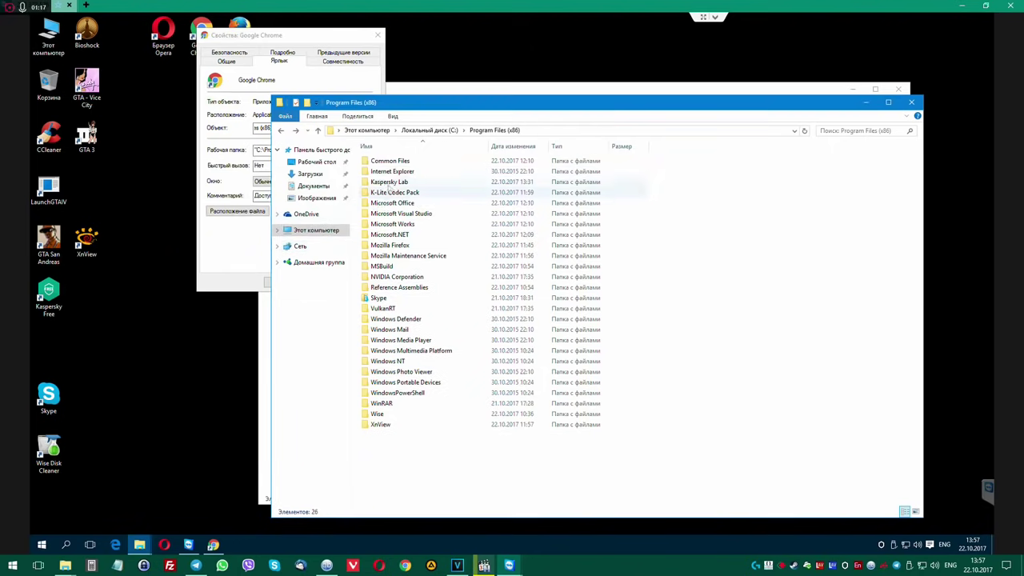
pyautogui.click(430, 129)
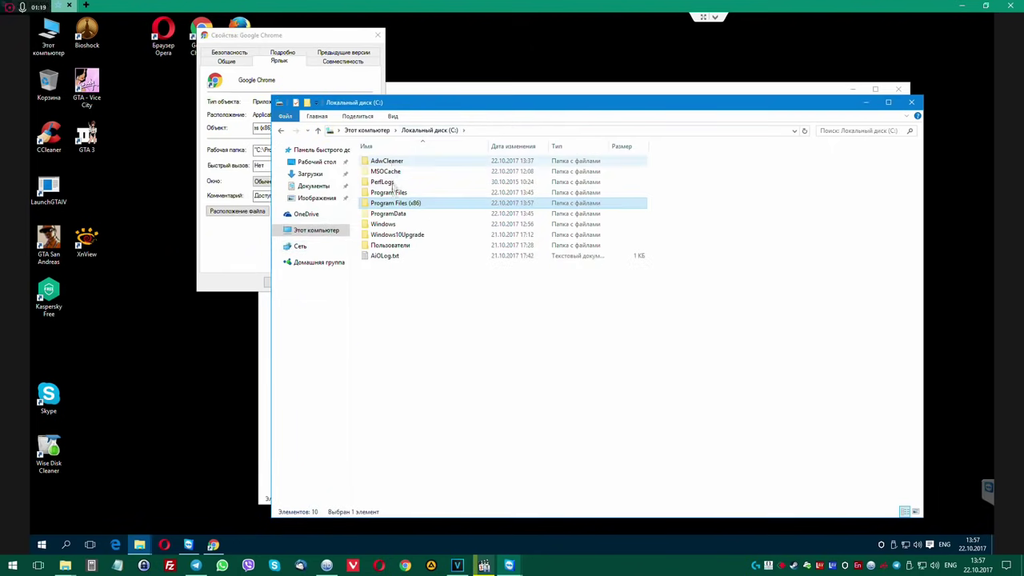
# Browse to Users\Admin\AppData\Local and permanently delete its Google folder.
pyautogui.doubleClick(404, 244)
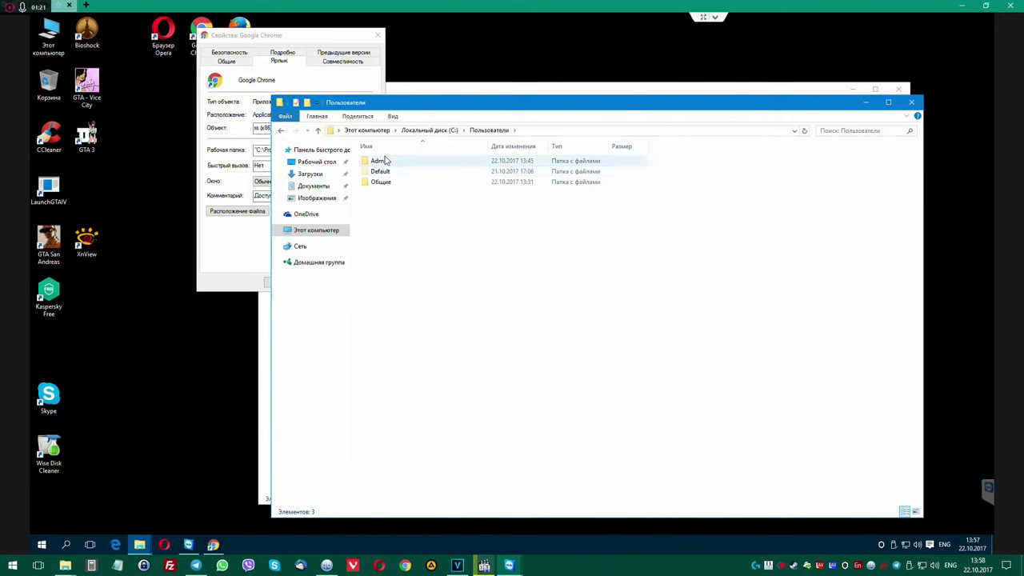
pyautogui.doubleClick(384, 160)
pyautogui.doubleClick(388, 163)
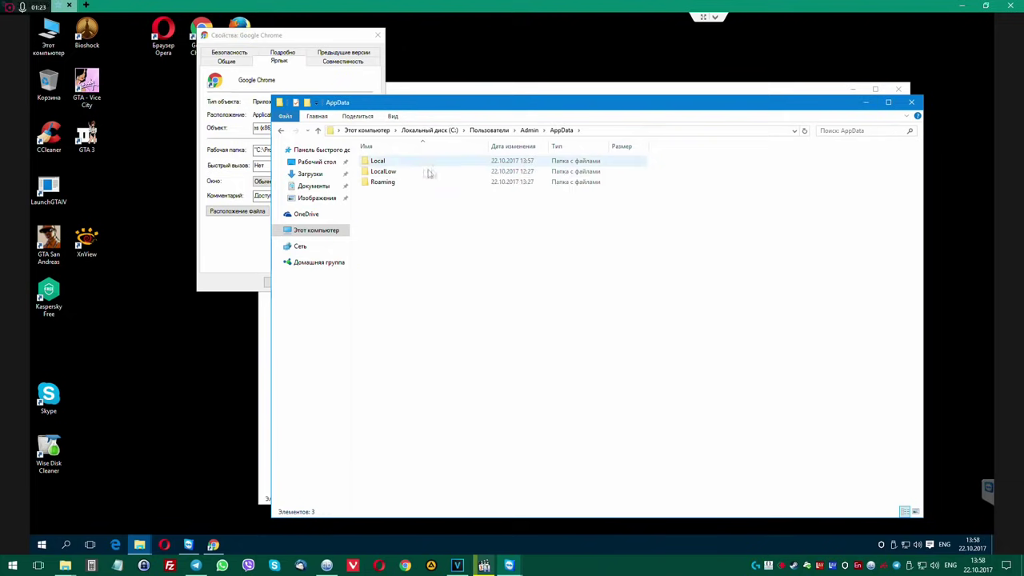
pyautogui.doubleClick(390, 161)
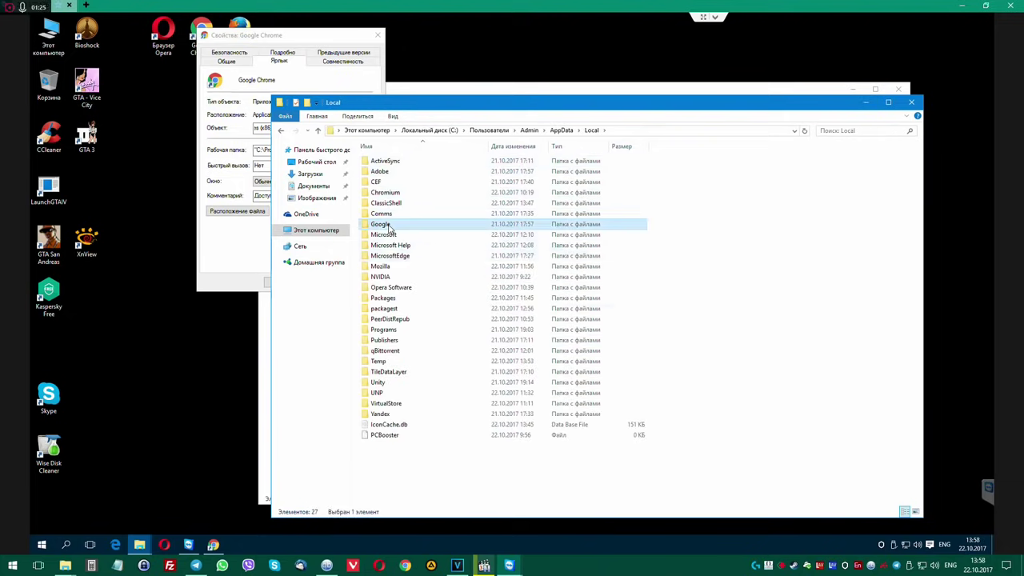
pyautogui.doubleClick(381, 224)
pyautogui.click(281, 130)
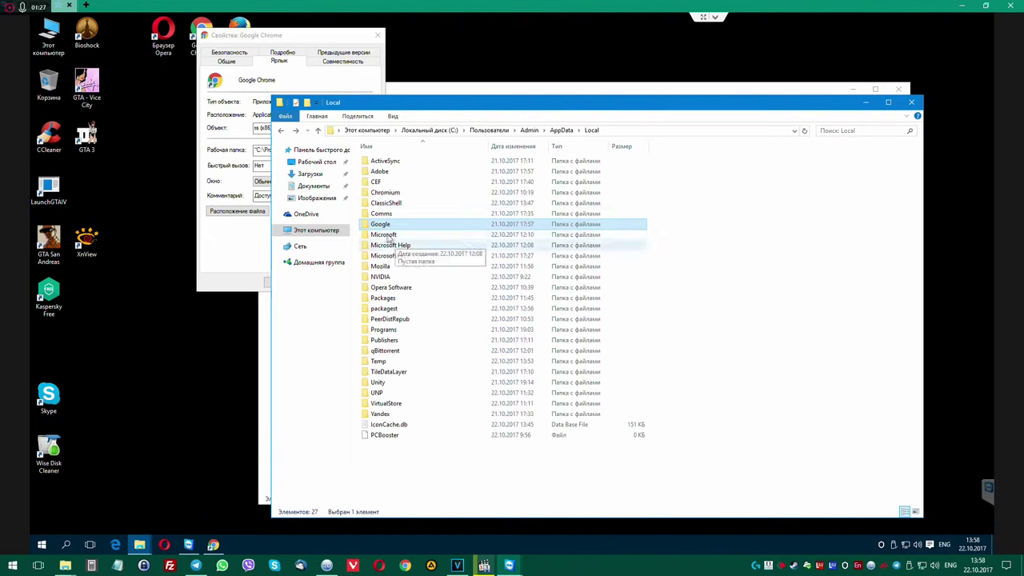
pyautogui.press('Delete')
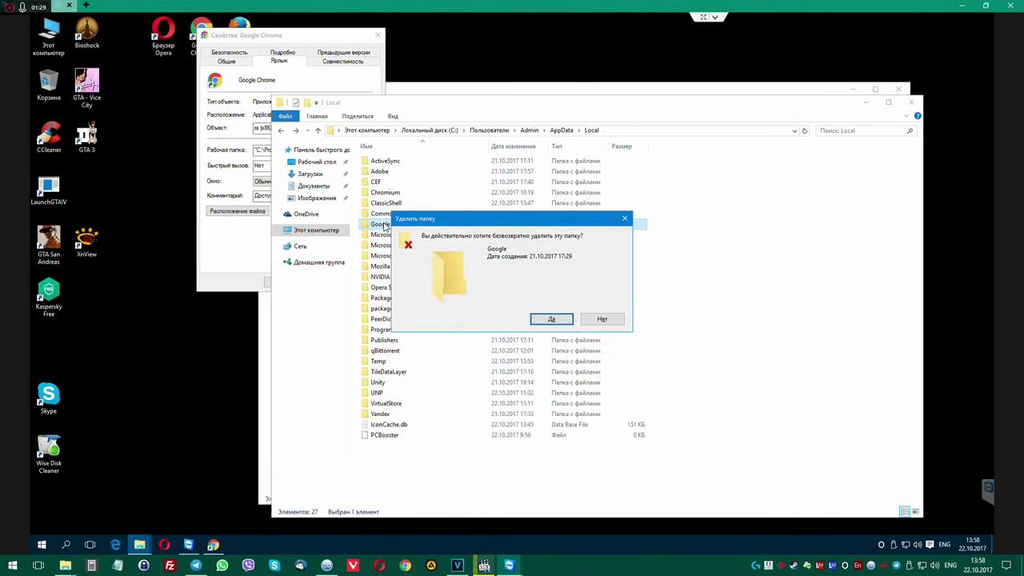
pyautogui.press('Return')
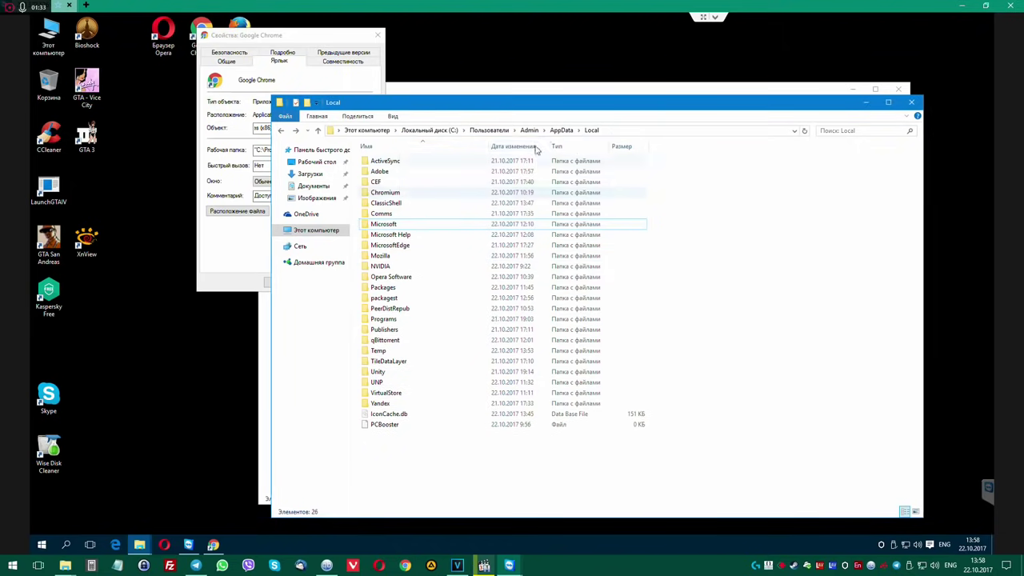
# Check LocalLow\Mozilla, then permanently delete the Yandex folder from AppData\Roaming.
pyautogui.click(559, 131)
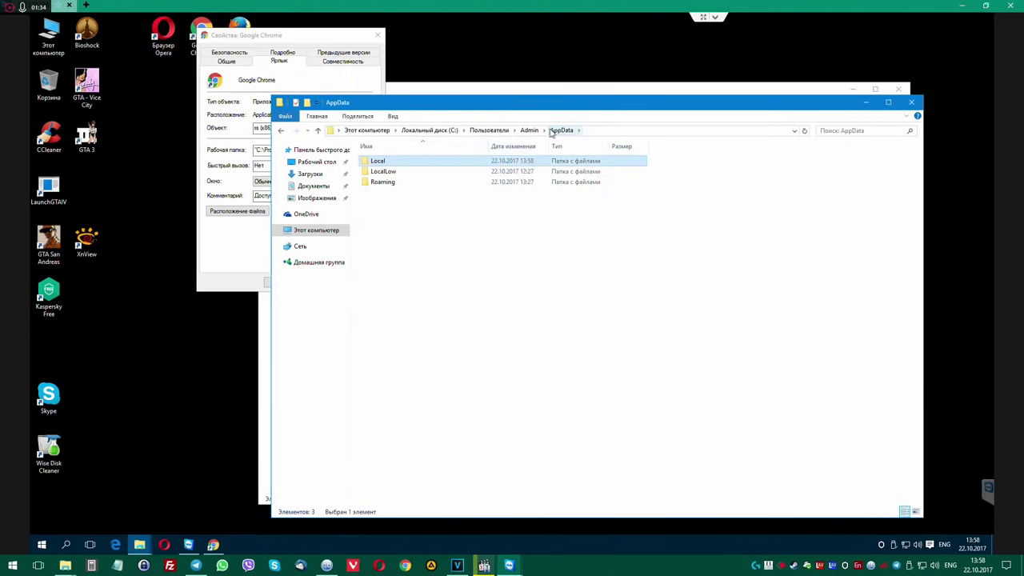
pyautogui.doubleClick(392, 173)
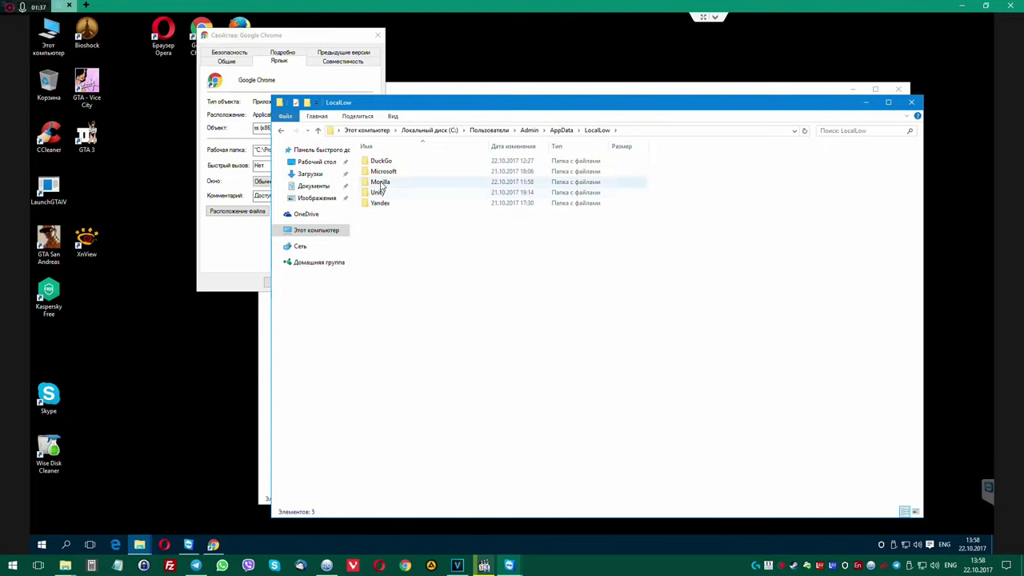
pyautogui.doubleClick(384, 182)
pyautogui.click(280, 130)
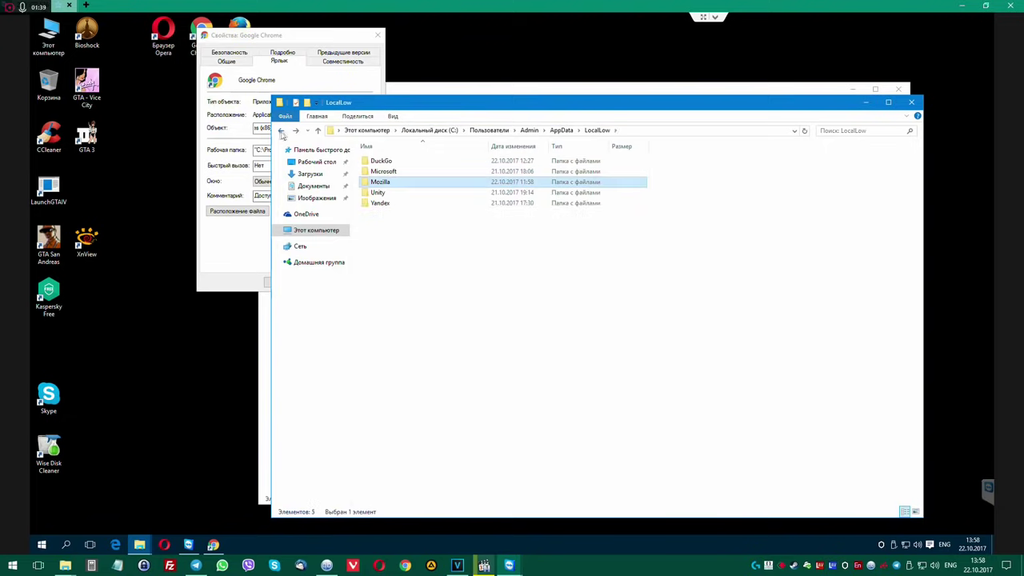
pyautogui.click(280, 130)
pyautogui.doubleClick(404, 184)
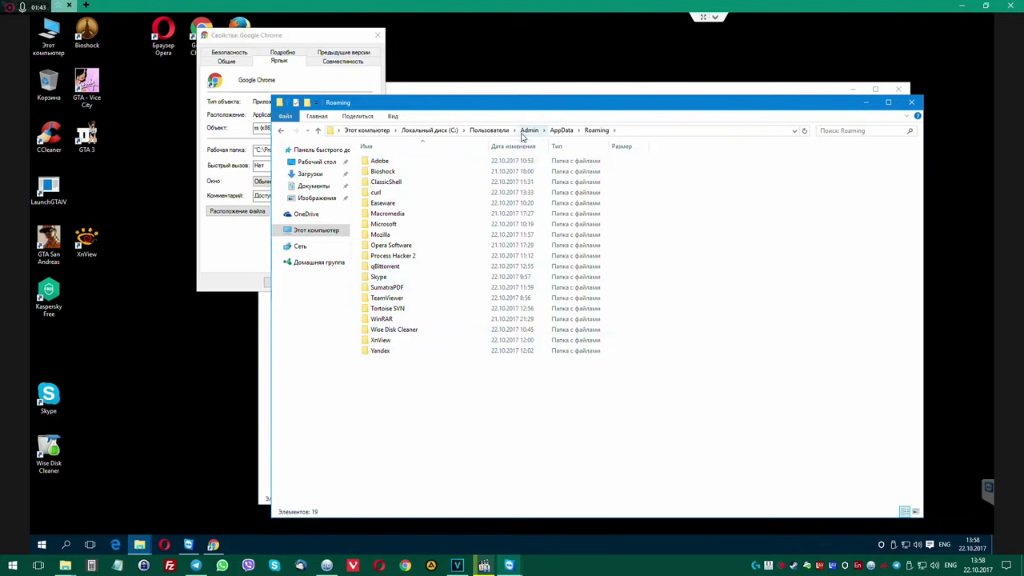
pyautogui.doubleClick(384, 350)
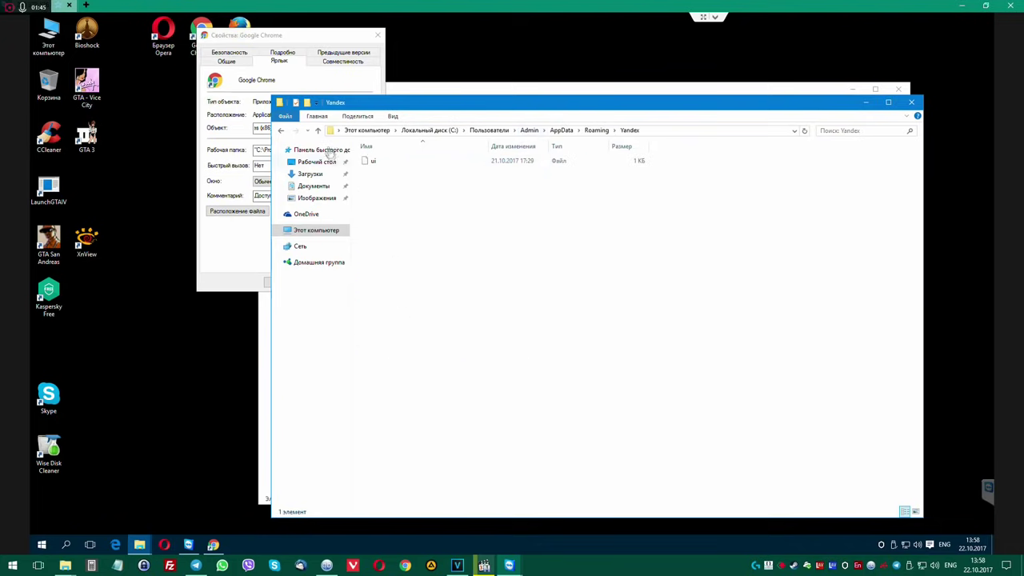
pyautogui.click(280, 132)
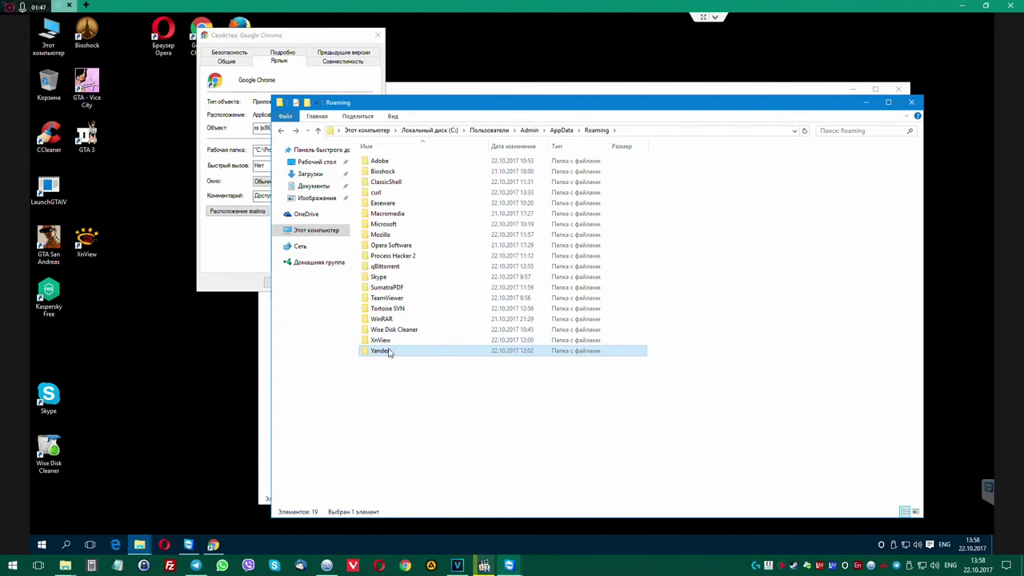
pyautogui.press('Delete')
pyautogui.press('Return')
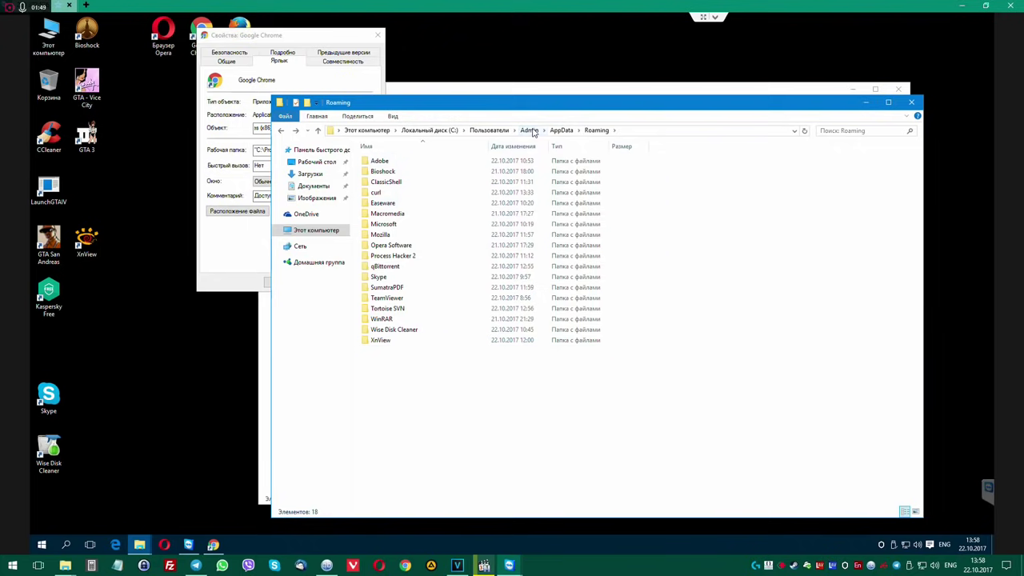
# Return to the root of drive C: and search it for 'chrome'.
pyautogui.click(530, 130)
pyautogui.click(490, 130)
pyautogui.click(429, 130)
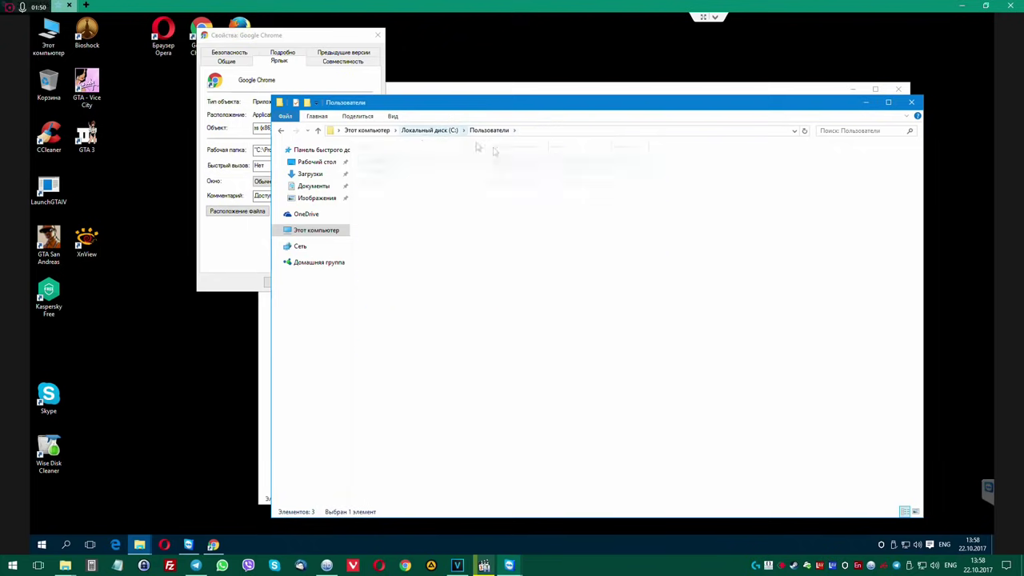
pyautogui.click(851, 129)
pyautogui.write('crome')
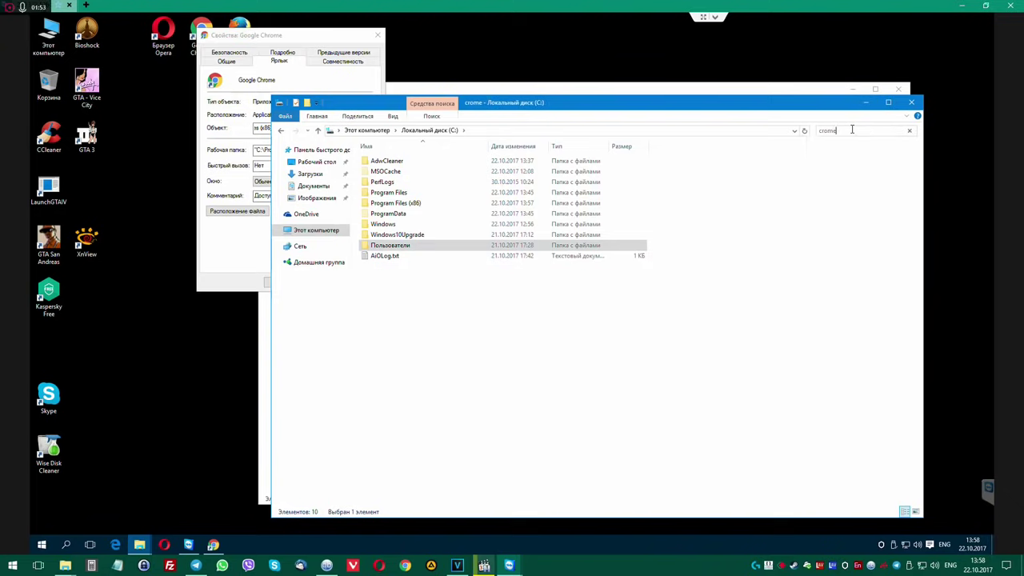
pyautogui.click(821, 130)
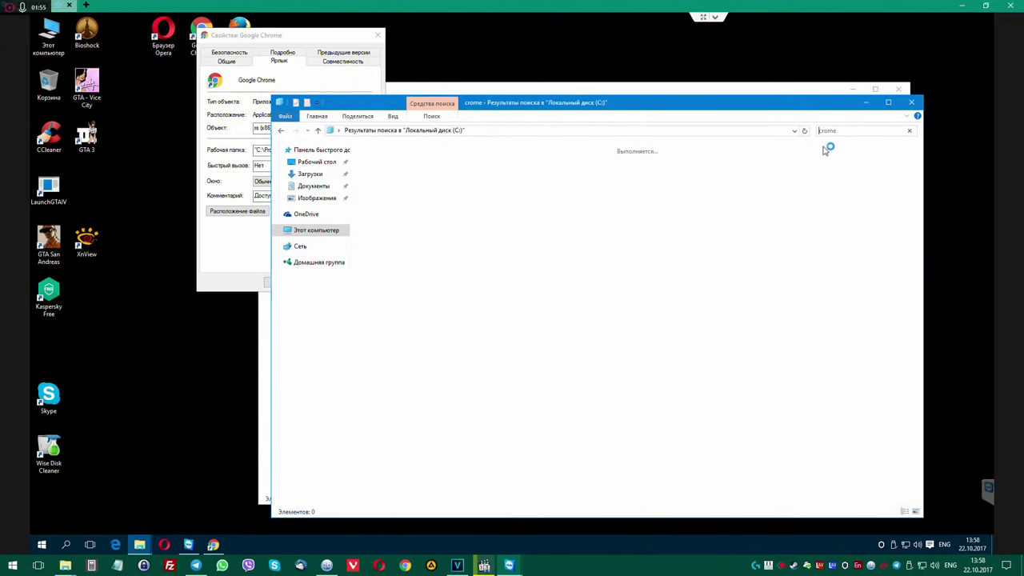
pyautogui.write('h')
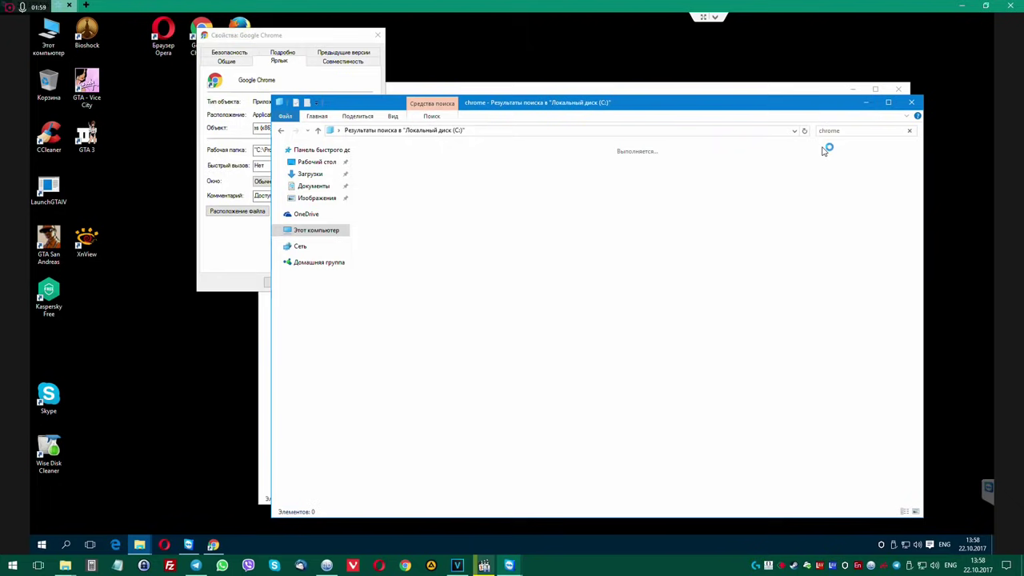
pyautogui.click(846, 131)
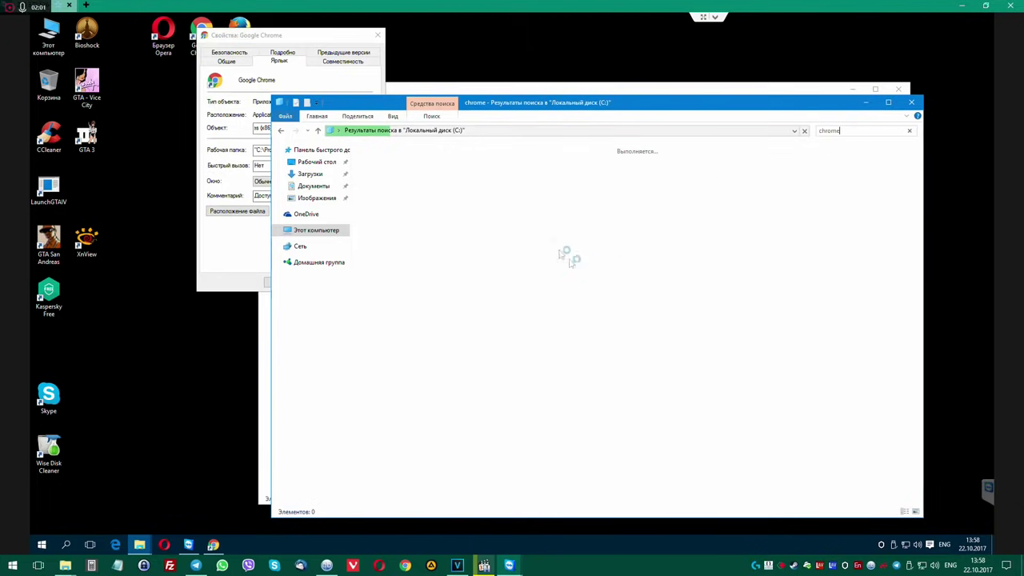
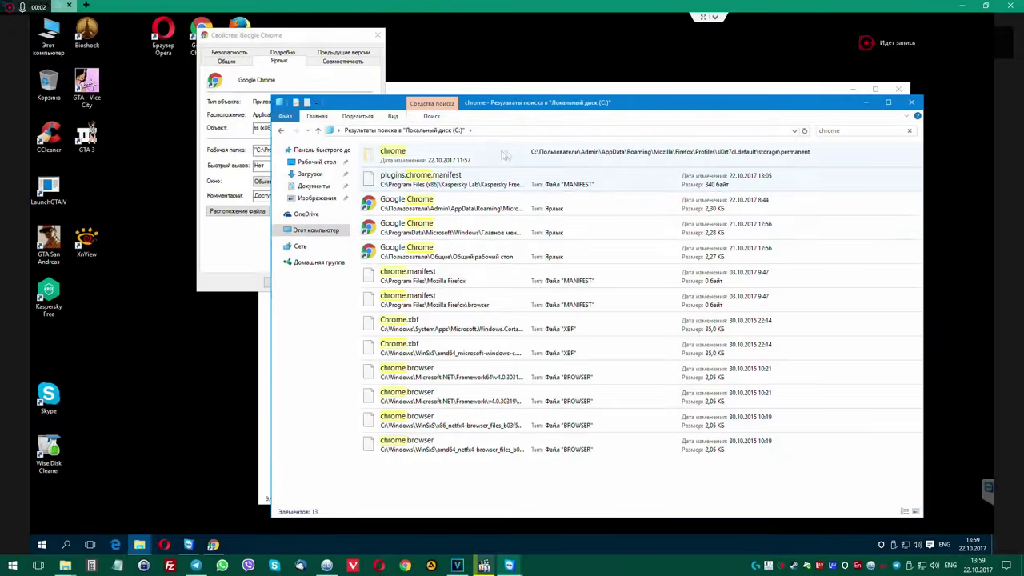
pyautogui.click(424, 158)
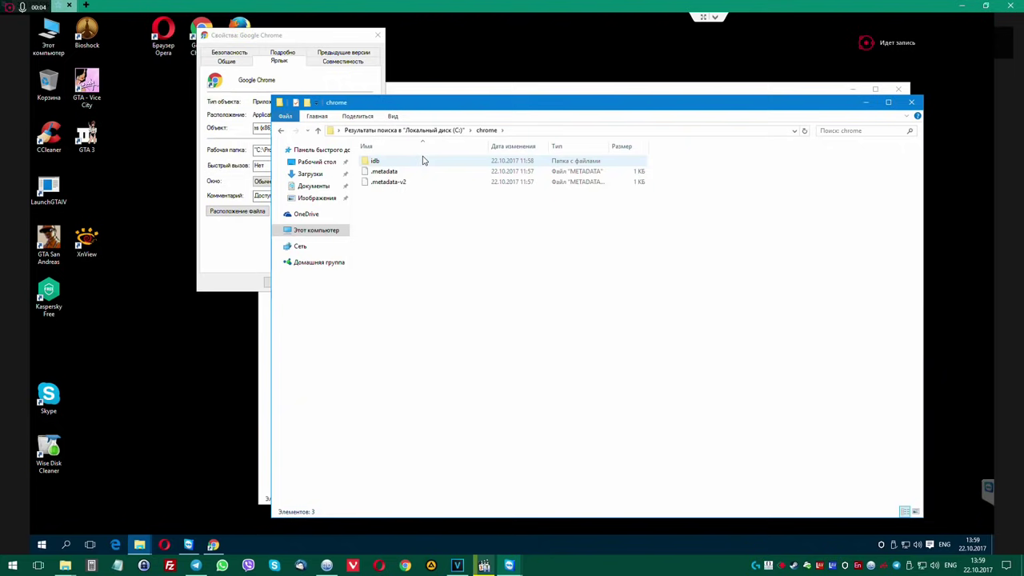
pyautogui.doubleClick(424, 161)
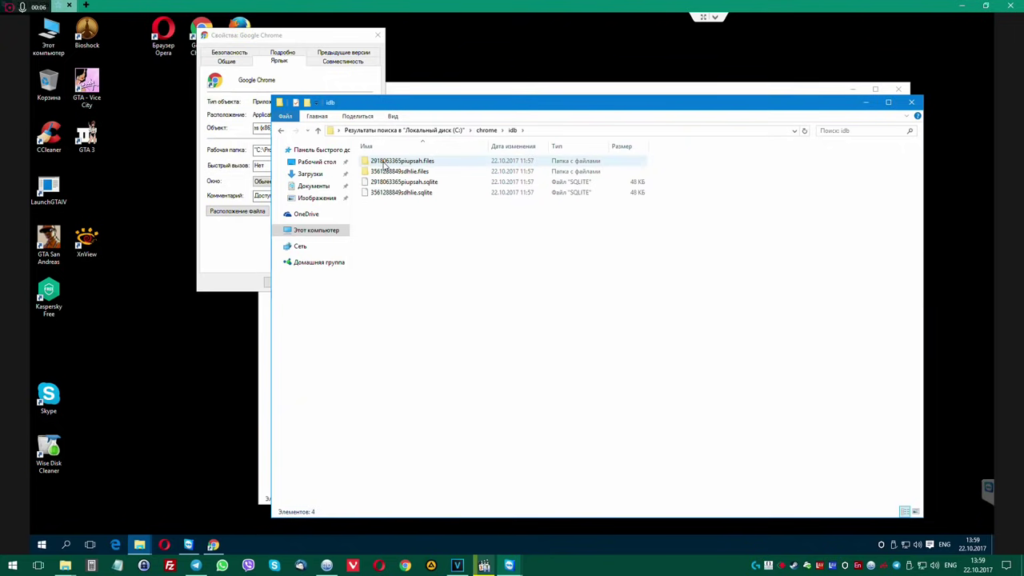
pyautogui.rightClick(384, 162)
pyautogui.click(373, 227)
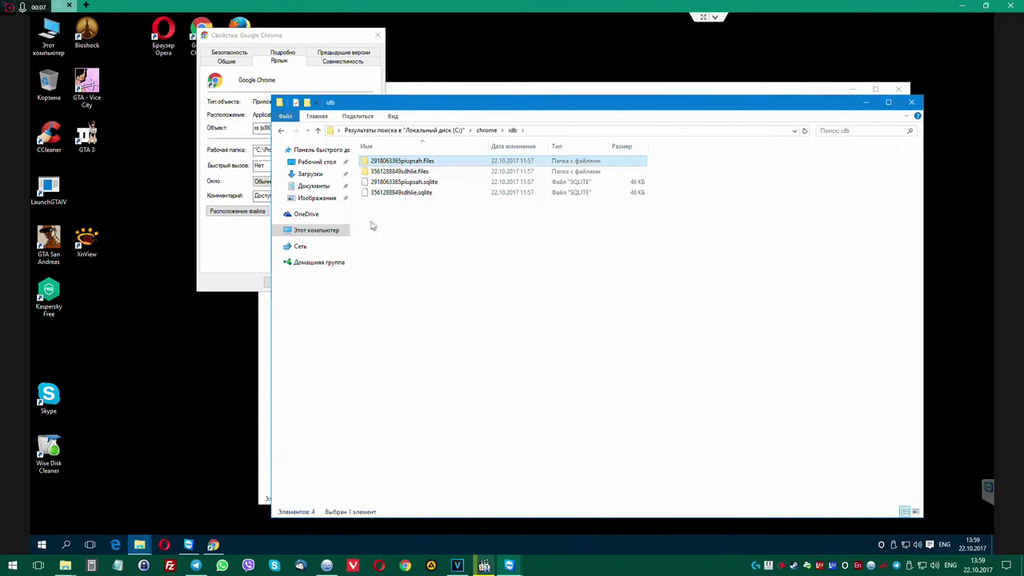
pyautogui.rightClick(409, 158)
pyautogui.click(439, 174)
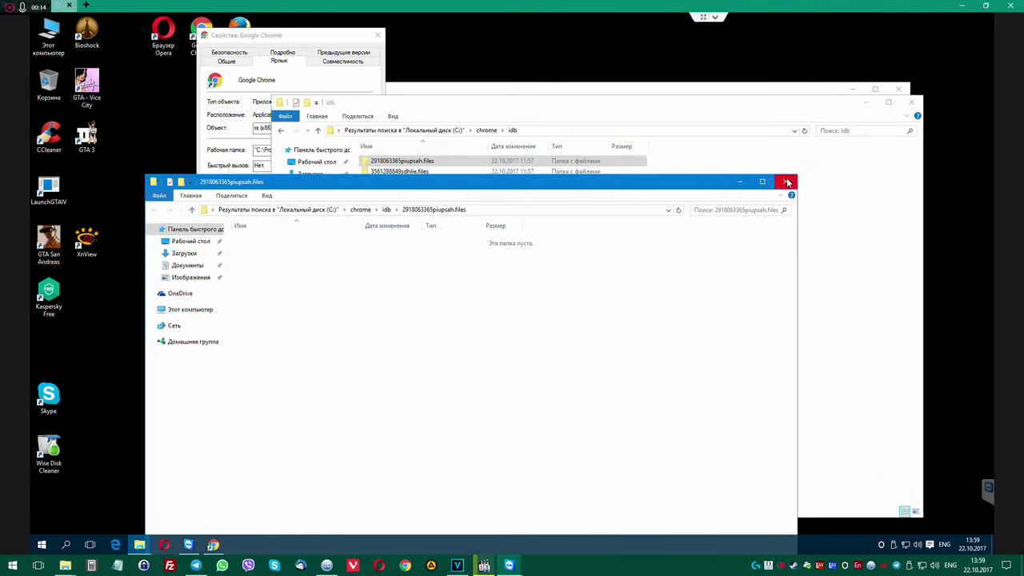
pyautogui.click(786, 182)
pyautogui.click(283, 133)
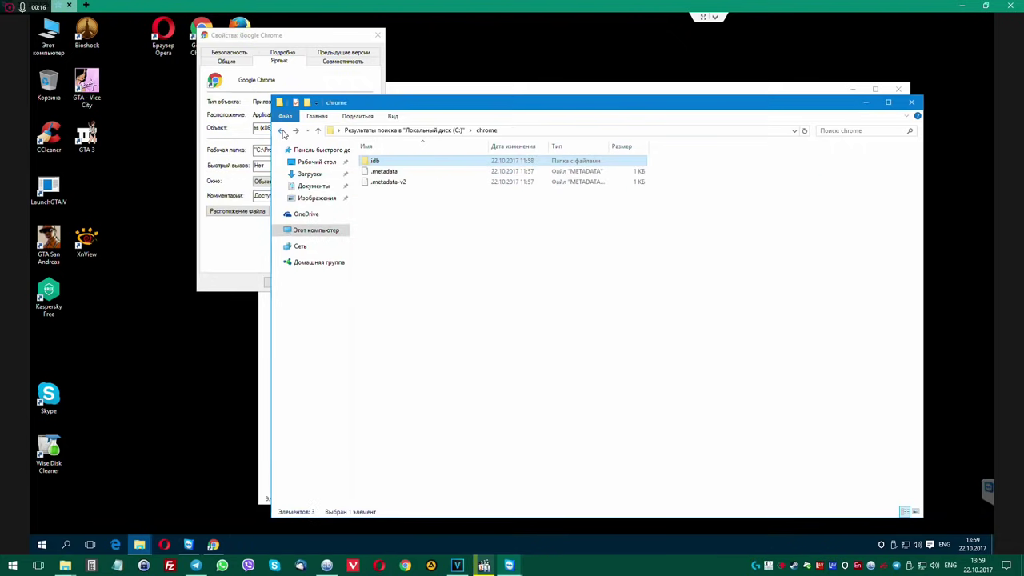
pyautogui.click(282, 133)
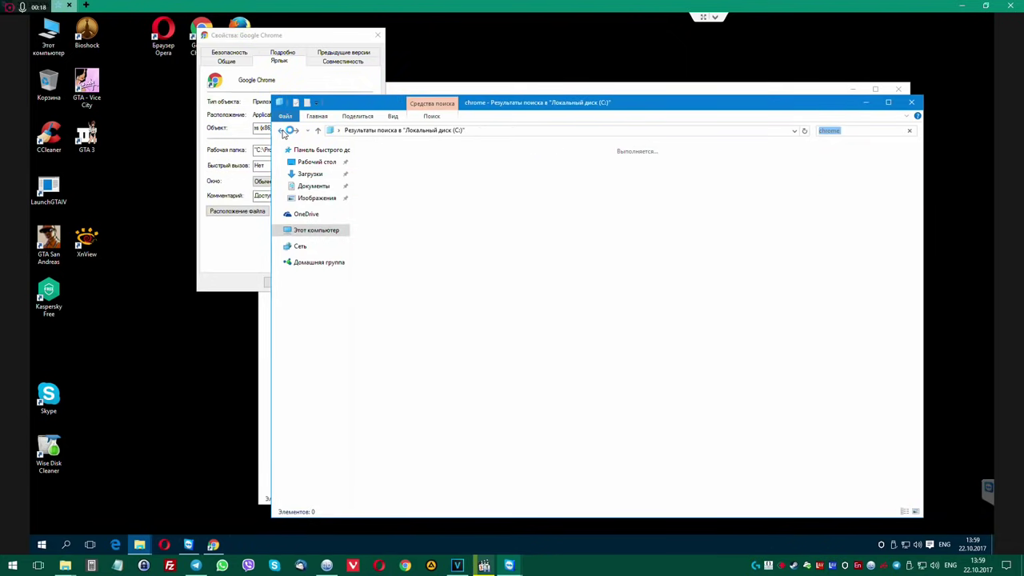
# Close Chrome Properties and arrange Local Disk (C:) side by side with the chrome search results.
pyautogui.moveTo(542, 103)
pyautogui.mouseDown()
pyautogui.moveTo(541, 88)
pyautogui.moveTo(555, 96)
pyautogui.mouseUp()
pyautogui.moveTo(348, 39); pyautogui.dragTo(278, 46)
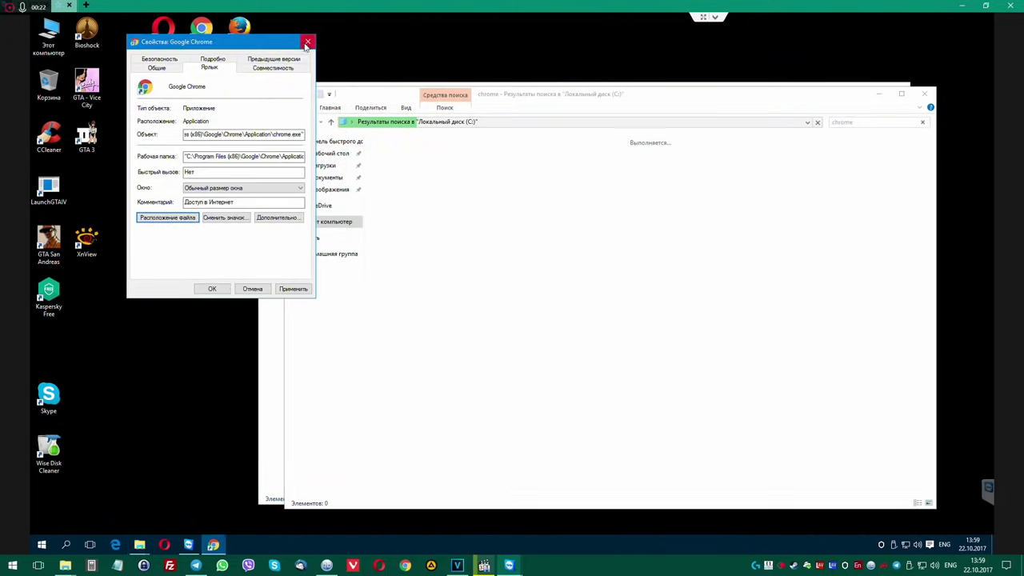
pyautogui.click(307, 41)
pyautogui.doubleClick(48, 36)
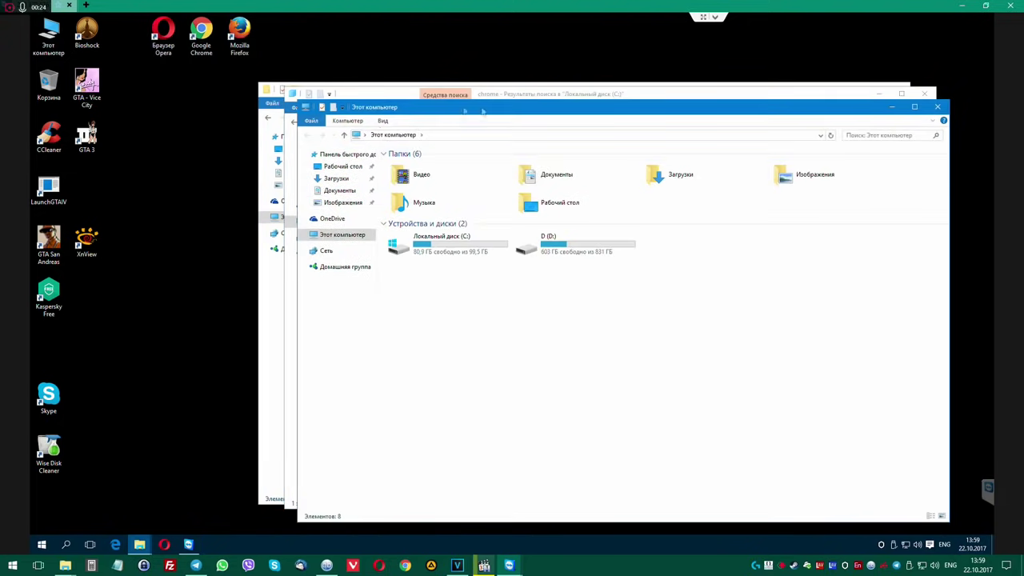
pyautogui.moveTo(482, 111); pyautogui.dragTo(236, 106)
pyautogui.doubleClick(192, 240)
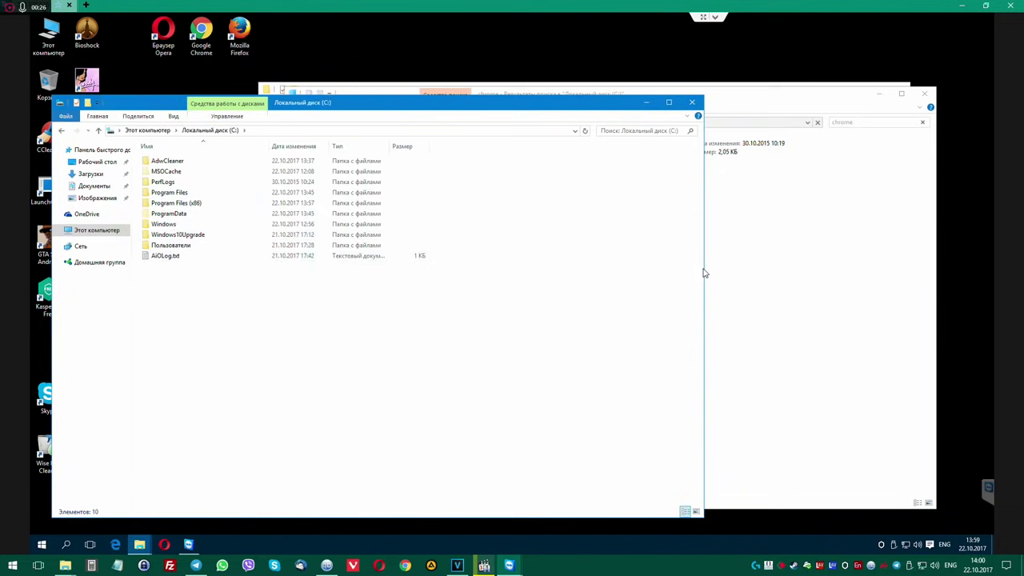
pyautogui.moveTo(704, 274); pyautogui.dragTo(295, 274)
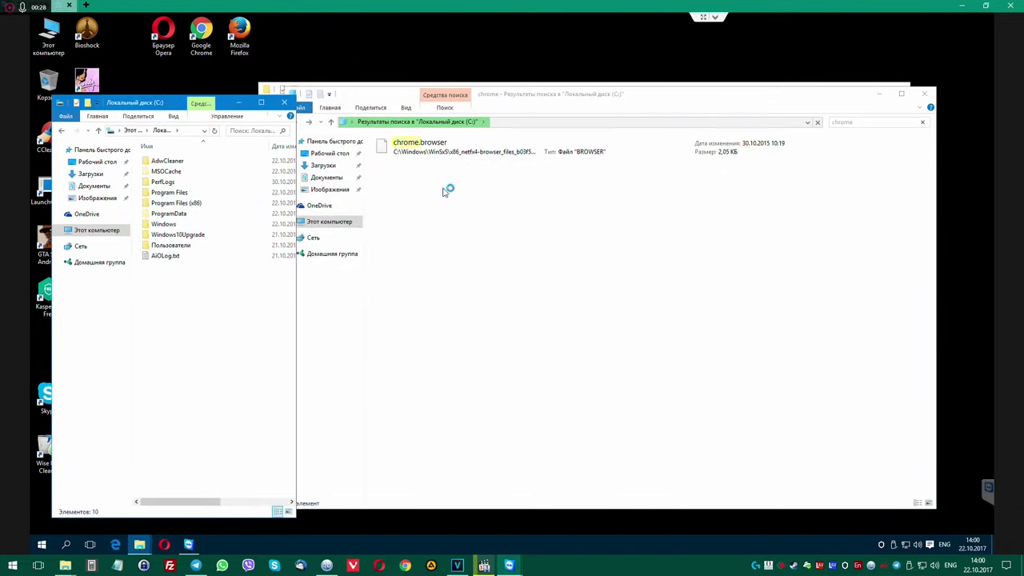
pyautogui.moveTo(443, 94); pyautogui.dragTo(496, 72)
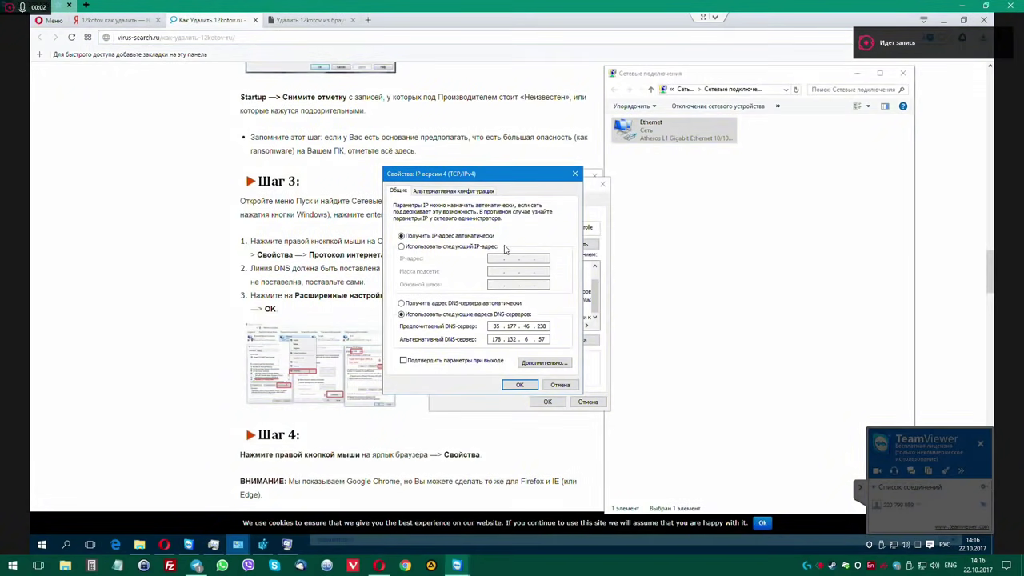
# Switch Ethernet IPv4 to 'Obtain DNS server address automatically' and save it.
pyautogui.moveTo(498, 177); pyautogui.dragTo(548, 170)
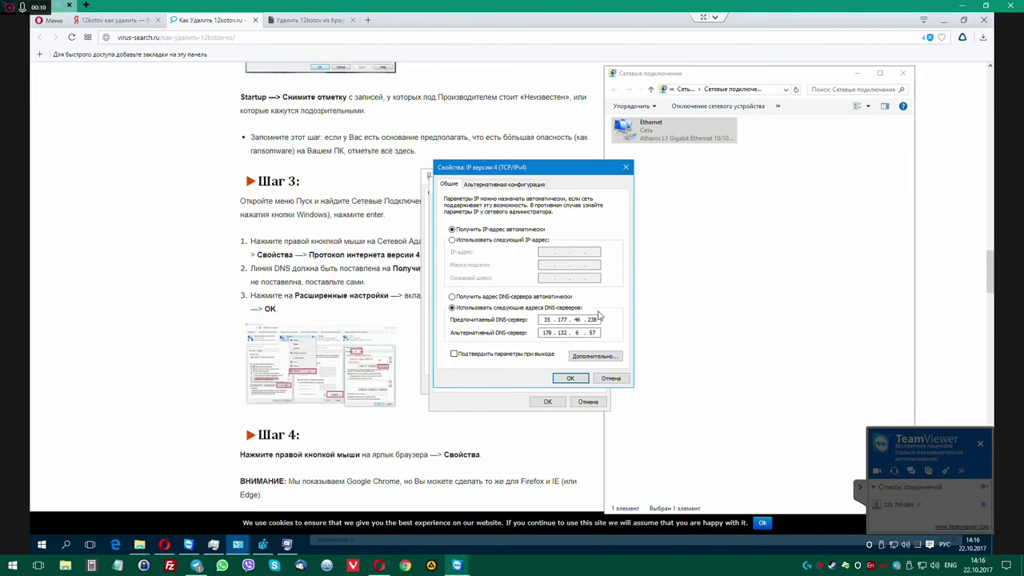
pyautogui.click(452, 296)
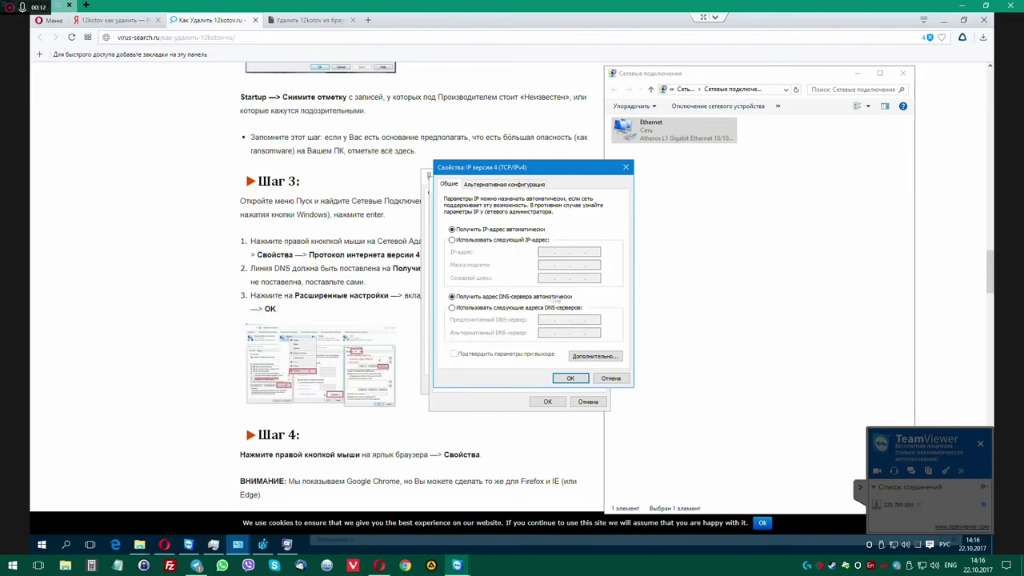
pyautogui.click(592, 359)
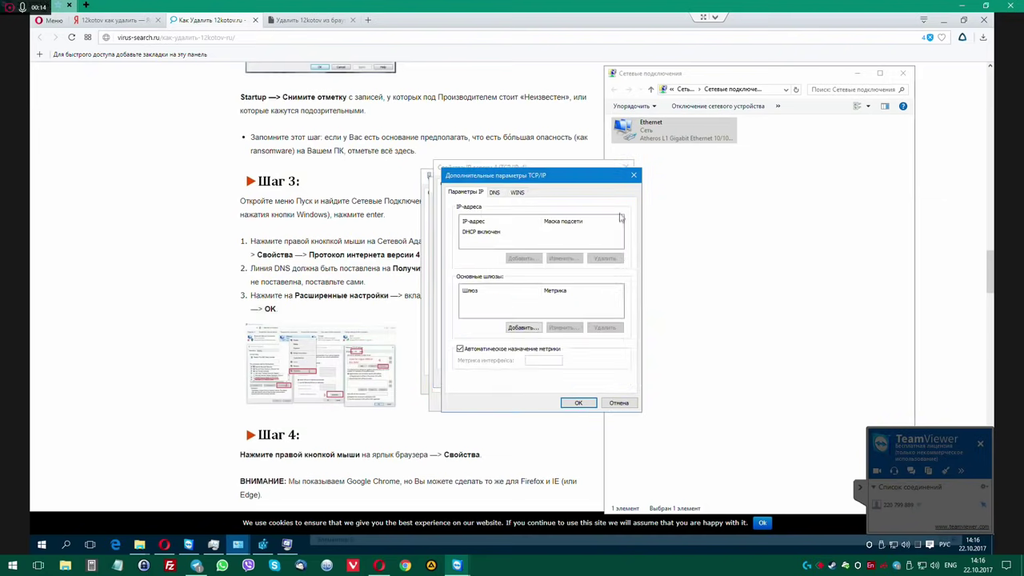
pyautogui.click(632, 177)
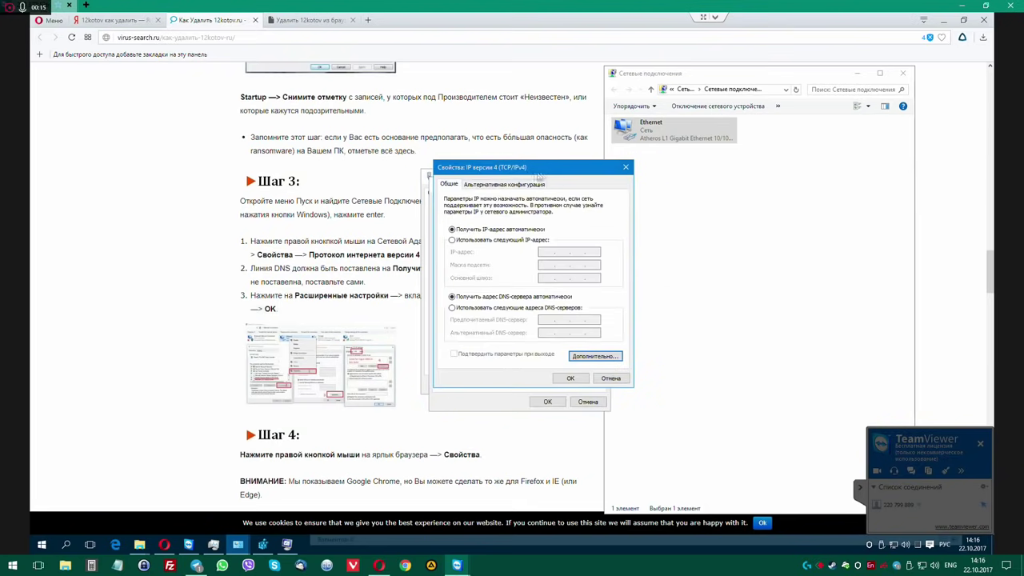
pyautogui.click(572, 379)
# Check IPv6 without changes, confirm Ethernet properties, close the status window and the Yandex tab.
pyautogui.scroll(-1, 547, 285)
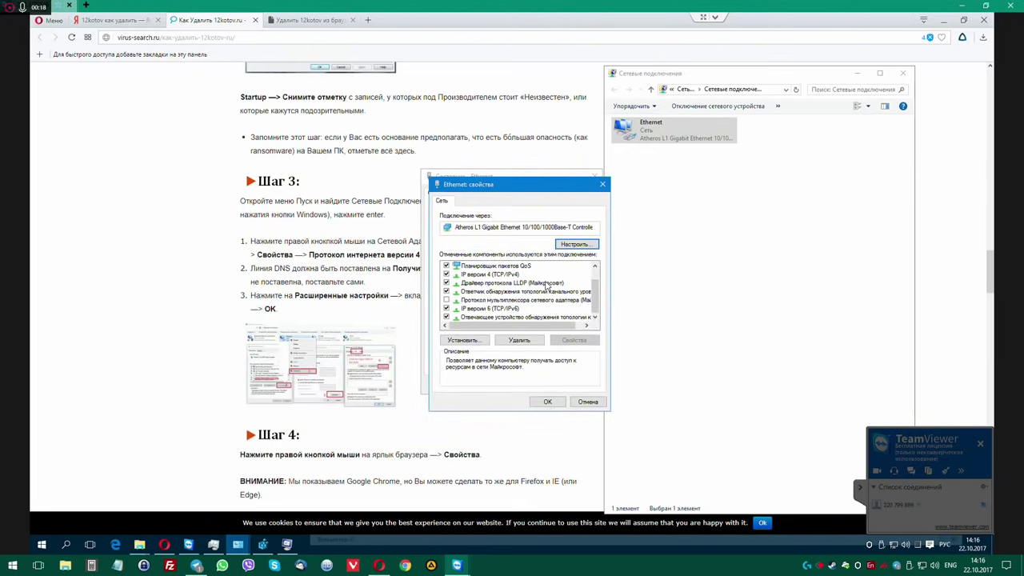
pyautogui.click(505, 309)
pyautogui.click(576, 340)
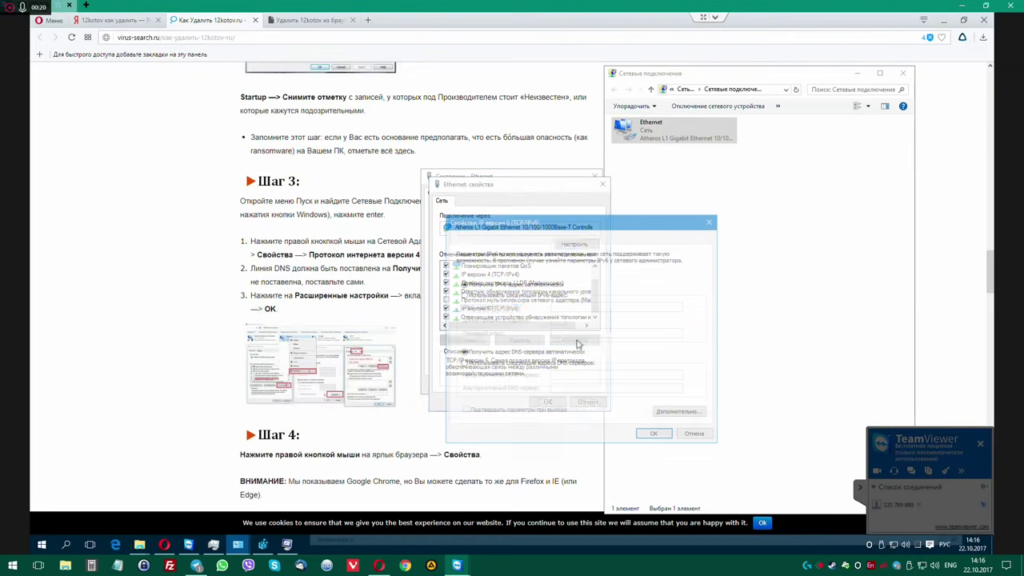
pyautogui.click(694, 432)
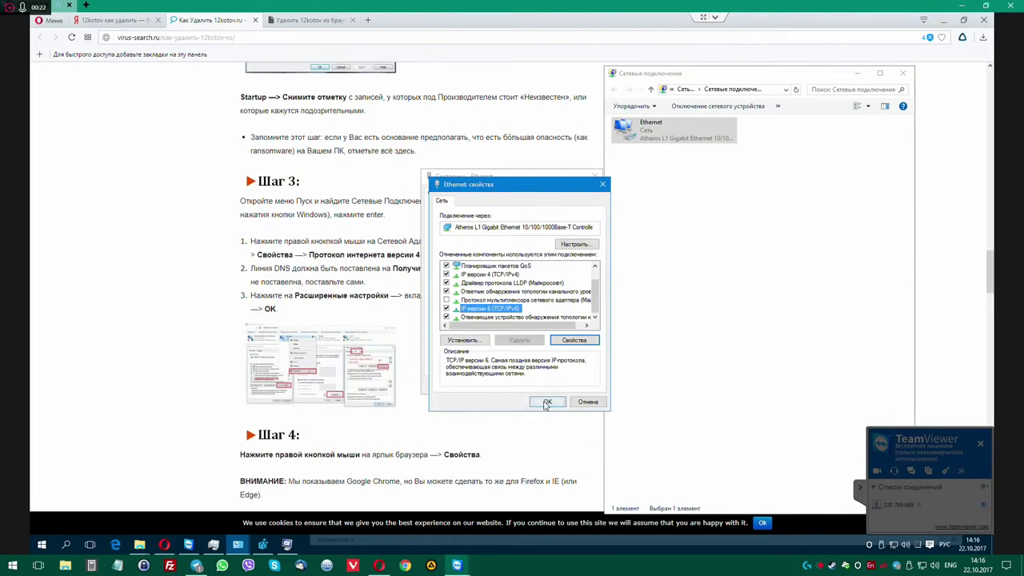
pyautogui.click(550, 403)
pyautogui.click(577, 385)
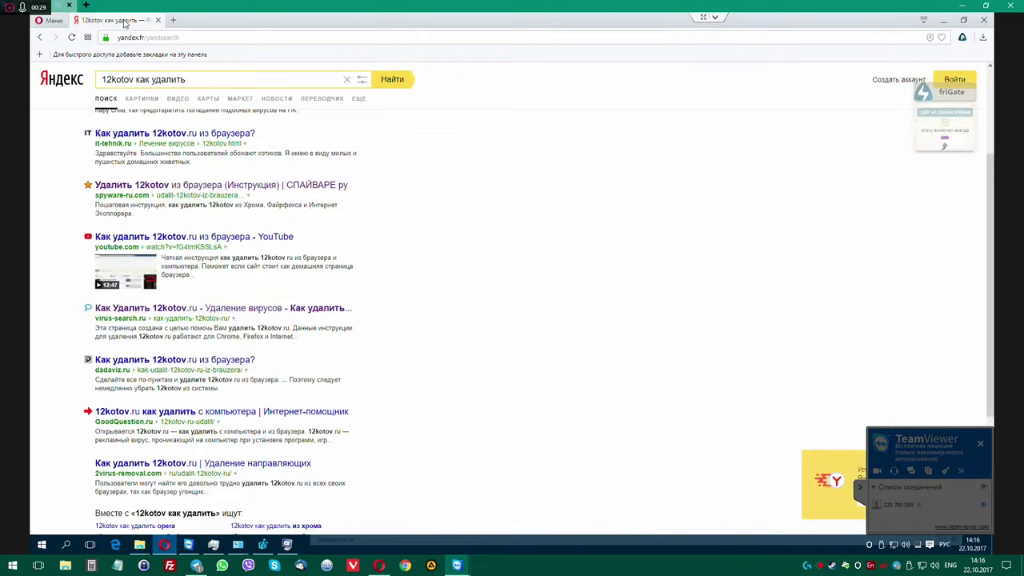
pyautogui.middleClick(124, 22)
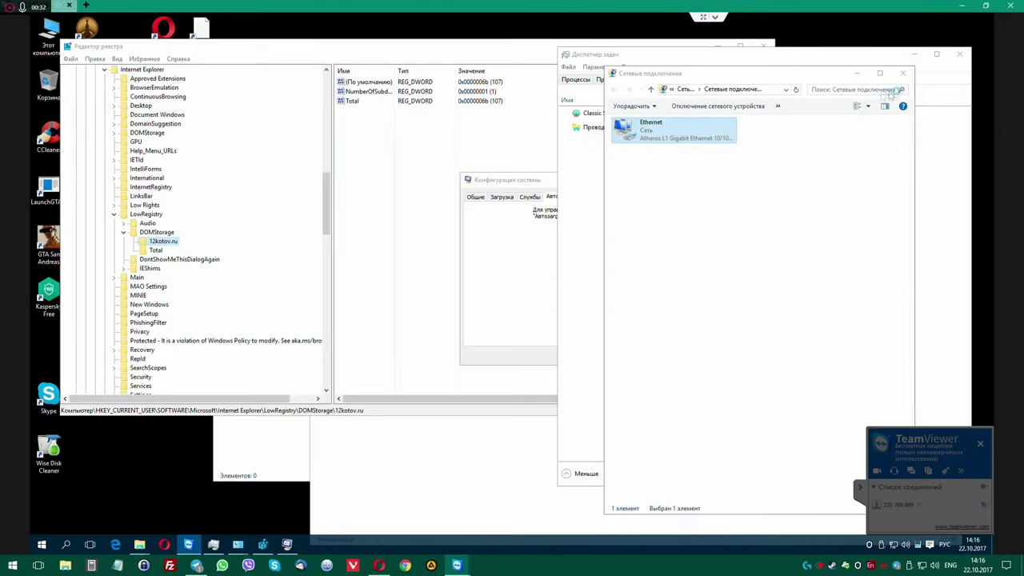
# Delete the 12kotov.ru key under LowRegistry\DOMStorage in Registry Editor.
pyautogui.click(348, 48)
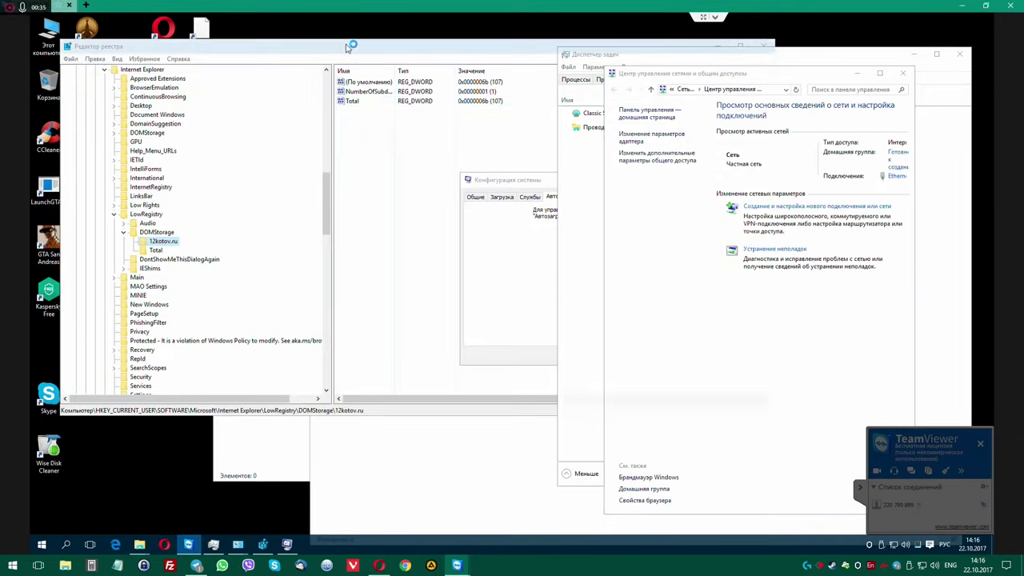
pyautogui.click(155, 232)
pyautogui.click(162, 242)
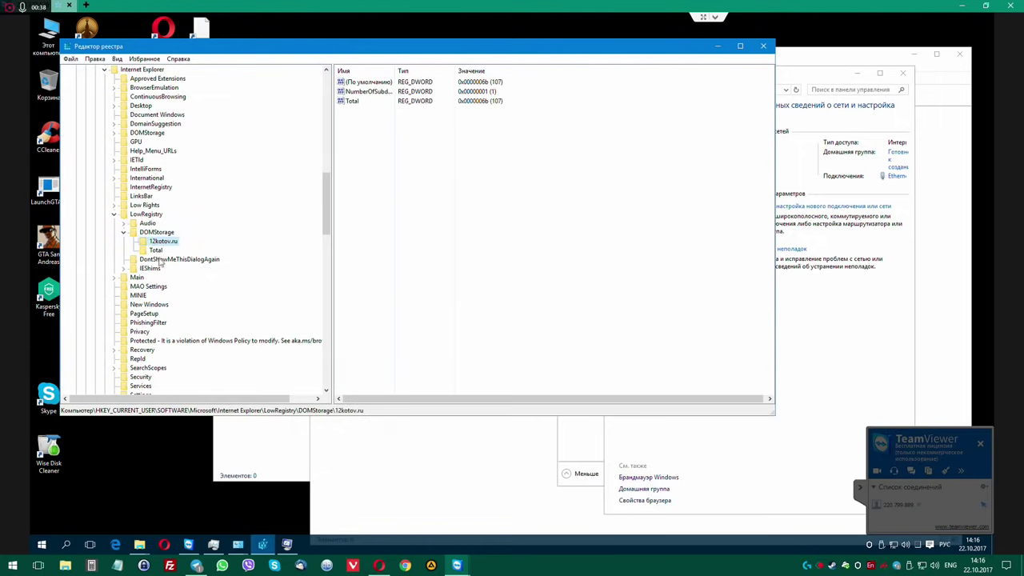
pyautogui.click(157, 251)
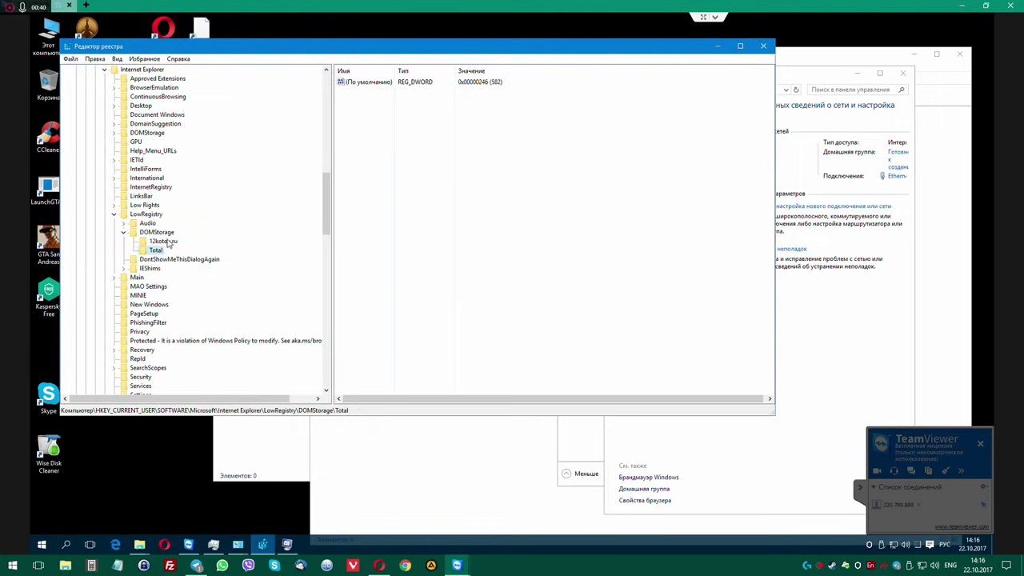
pyautogui.click(164, 242)
pyautogui.rightClick(167, 243)
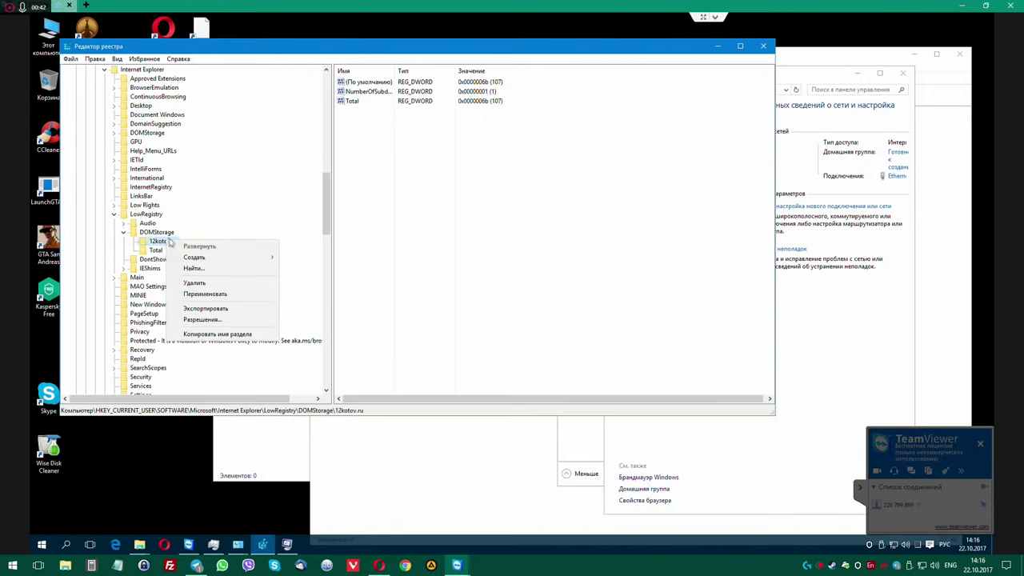
pyautogui.click(192, 283)
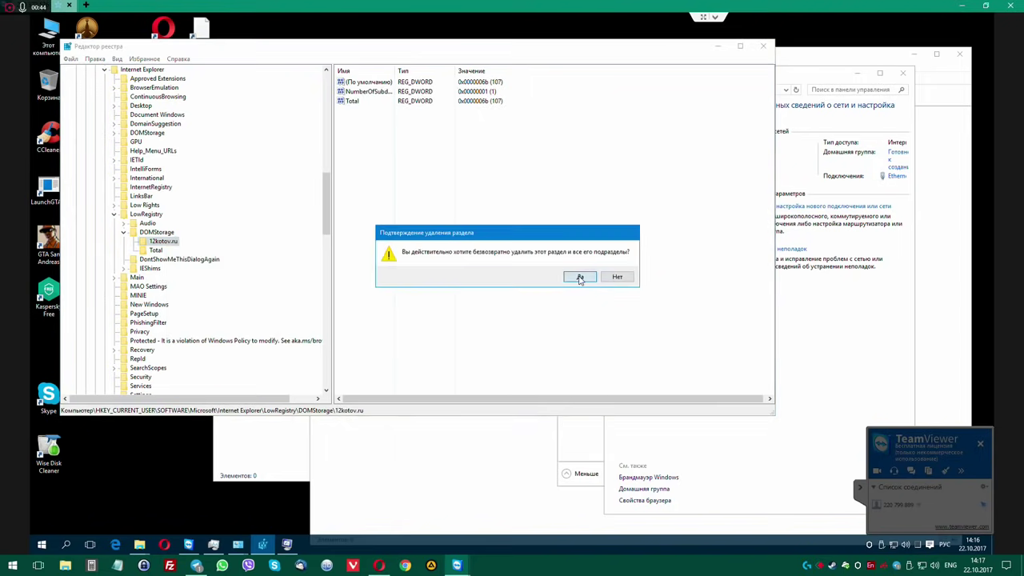
pyautogui.click(580, 276)
# Search for the next registry match until finished, then view the LowRegistry key.
pyautogui.moveTo(361, 53); pyautogui.dragTo(450, 58)
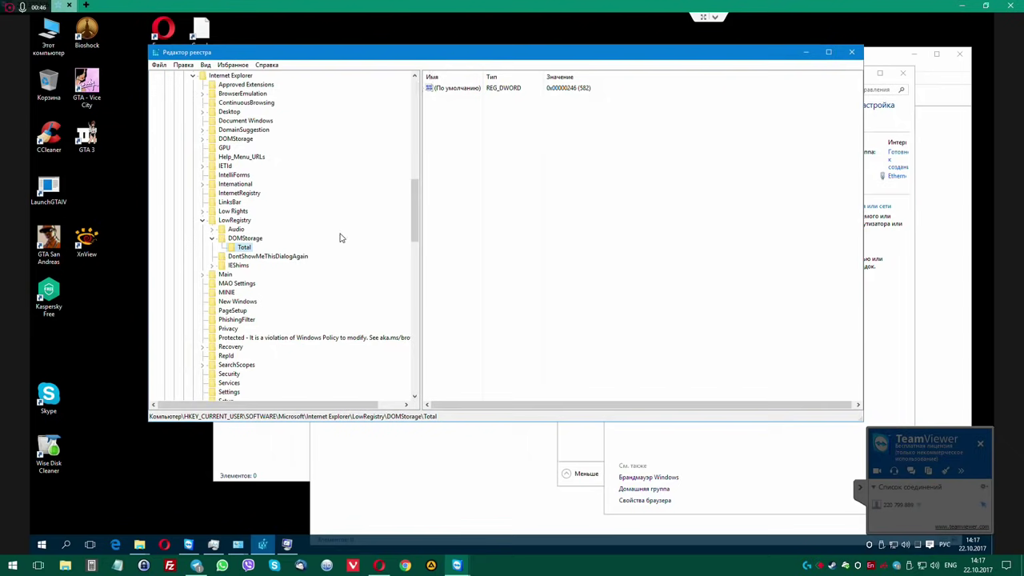
pyautogui.hotkey('ctrl', 'f')
pyautogui.click(354, 114)
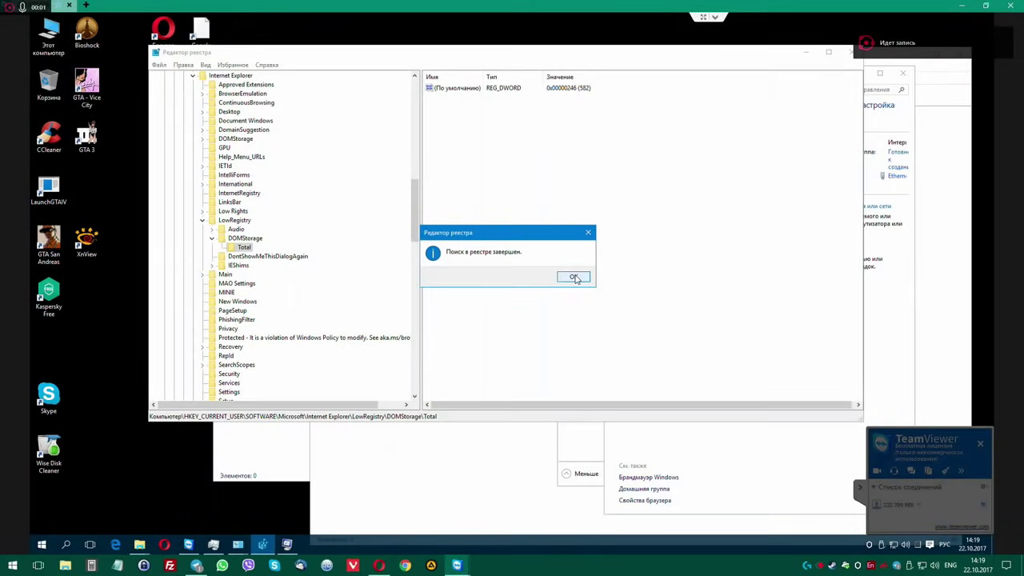
pyautogui.click(572, 276)
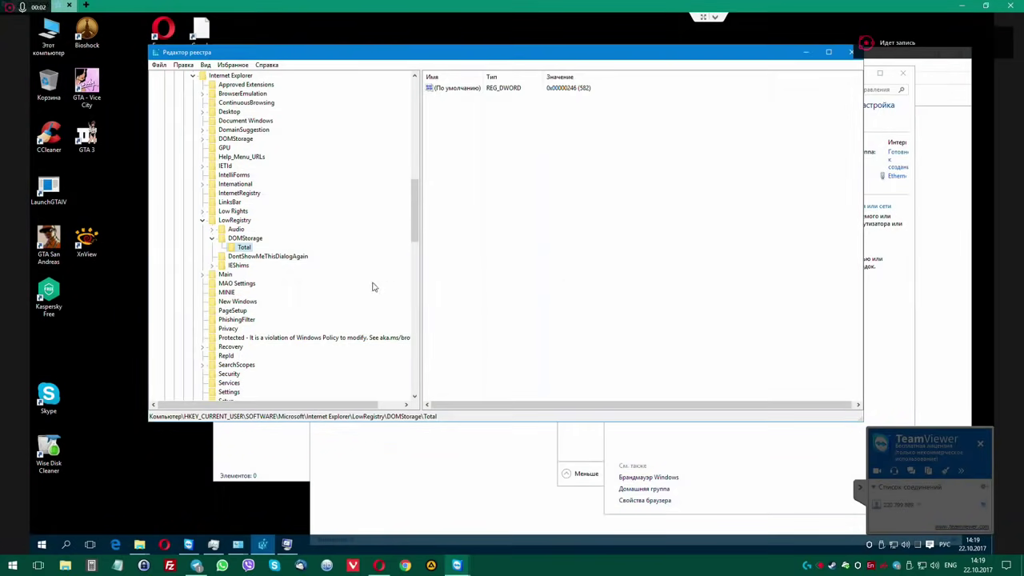
pyautogui.click(248, 238)
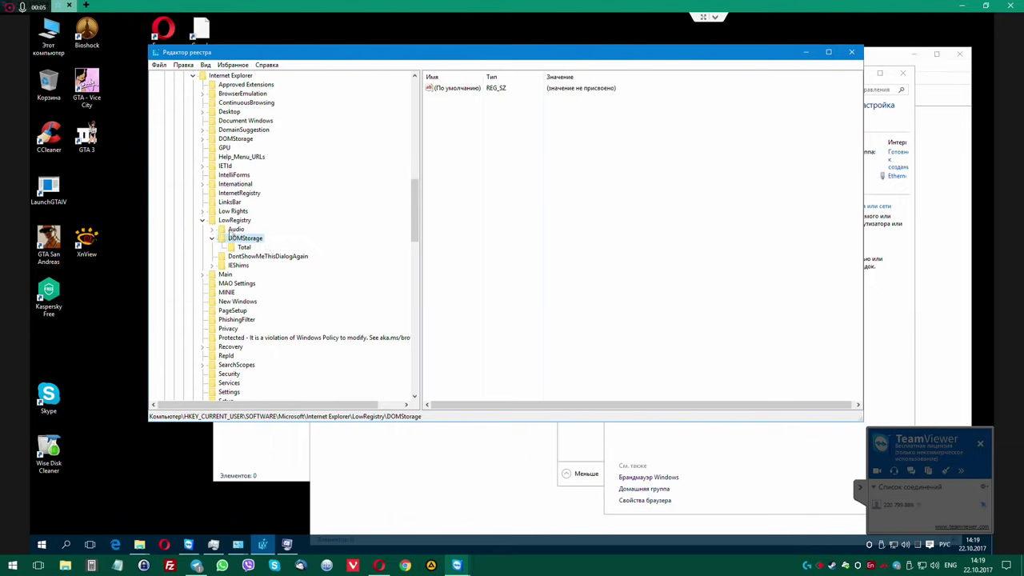
pyautogui.click(231, 223)
pyautogui.scroll(3, 256, 233)
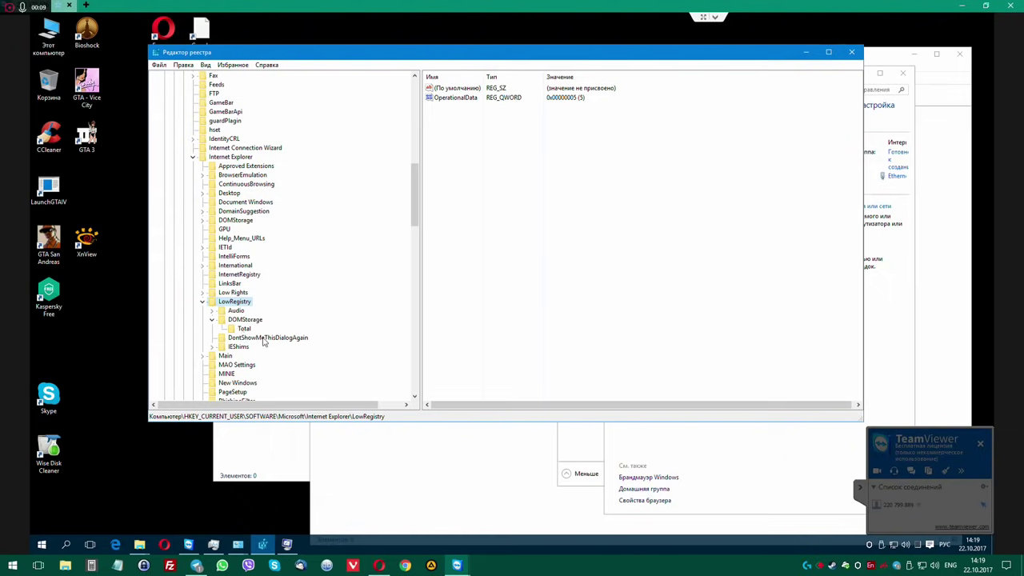
# Close Registry Editor and the network windows, leaving System Configuration on its Автозагрузка tab.
pyautogui.click(850, 51)
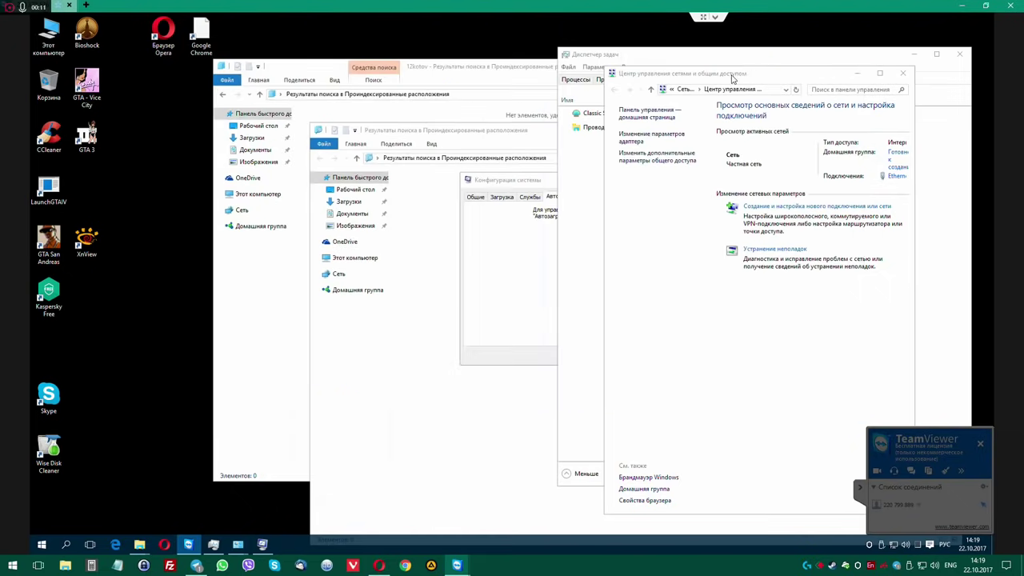
pyautogui.click(902, 72)
pyautogui.click(718, 67)
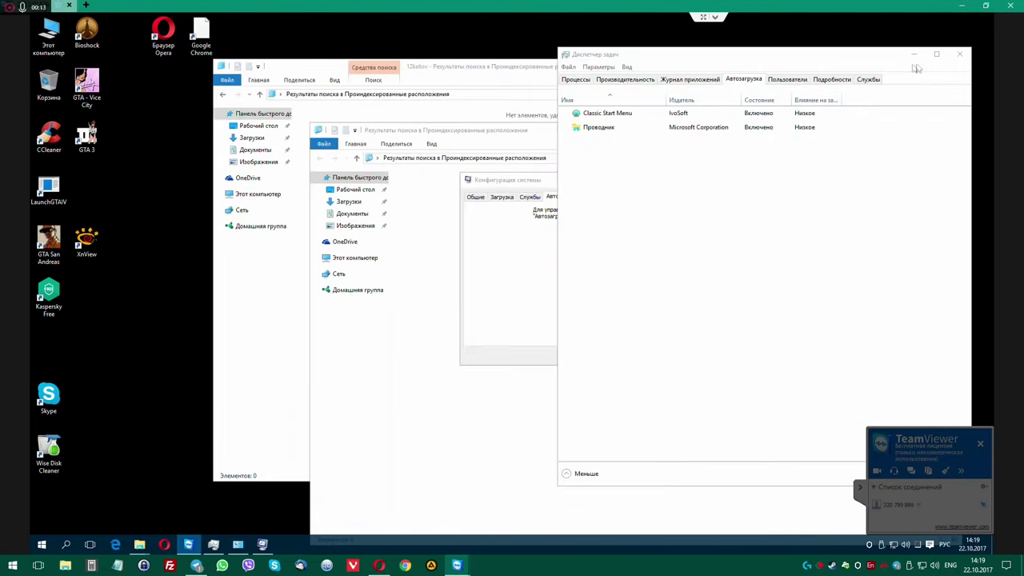
pyautogui.click(959, 54)
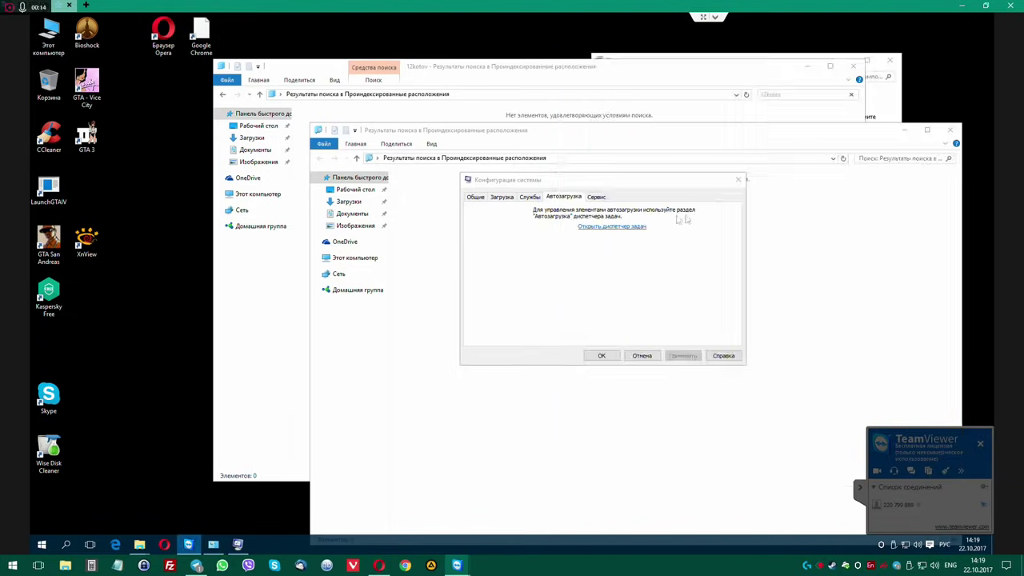
pyautogui.click(595, 197)
pyautogui.click(564, 196)
pyautogui.click(597, 196)
pyautogui.click(567, 198)
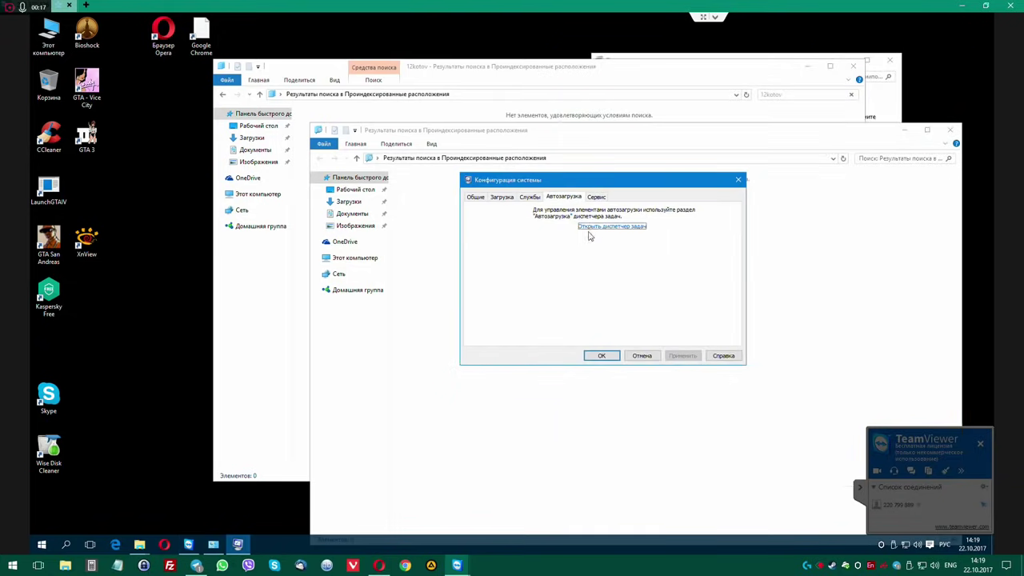
# Review Task Manager's startup list (Проводник, Classic Start Menu), then close Task Manager and System Configuration.
pyautogui.click(605, 230)
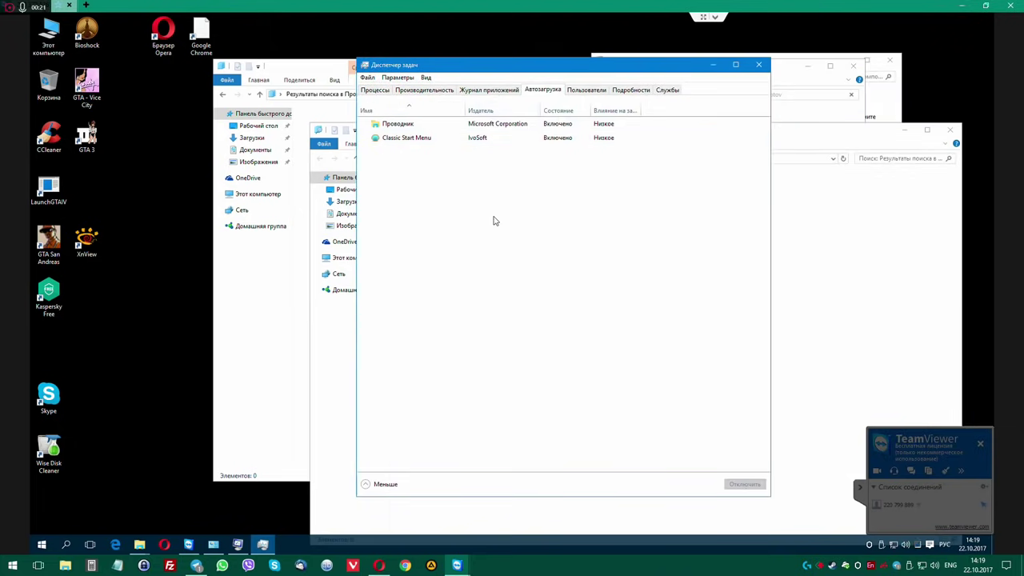
pyautogui.click(426, 78)
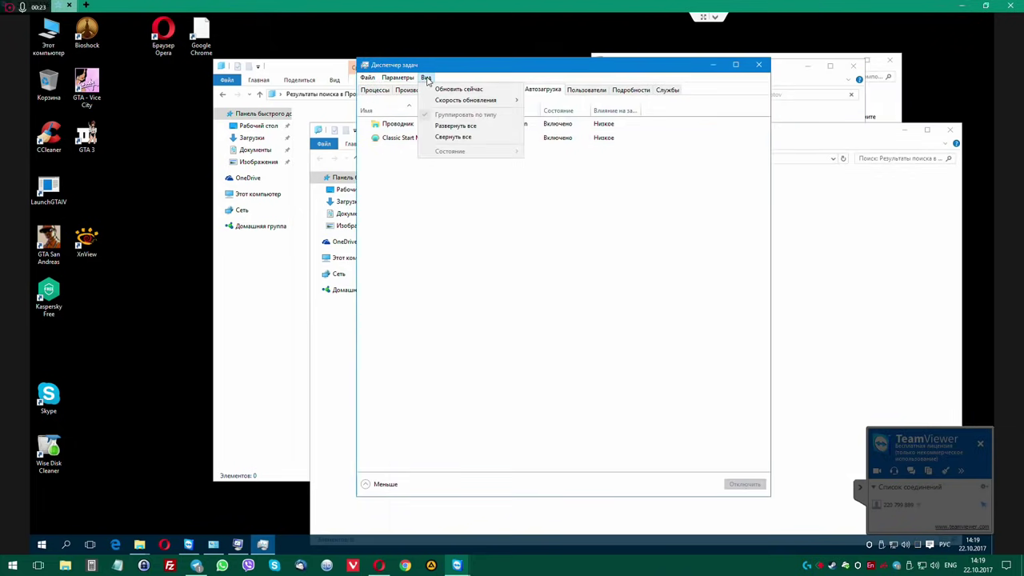
pyautogui.click(453, 125)
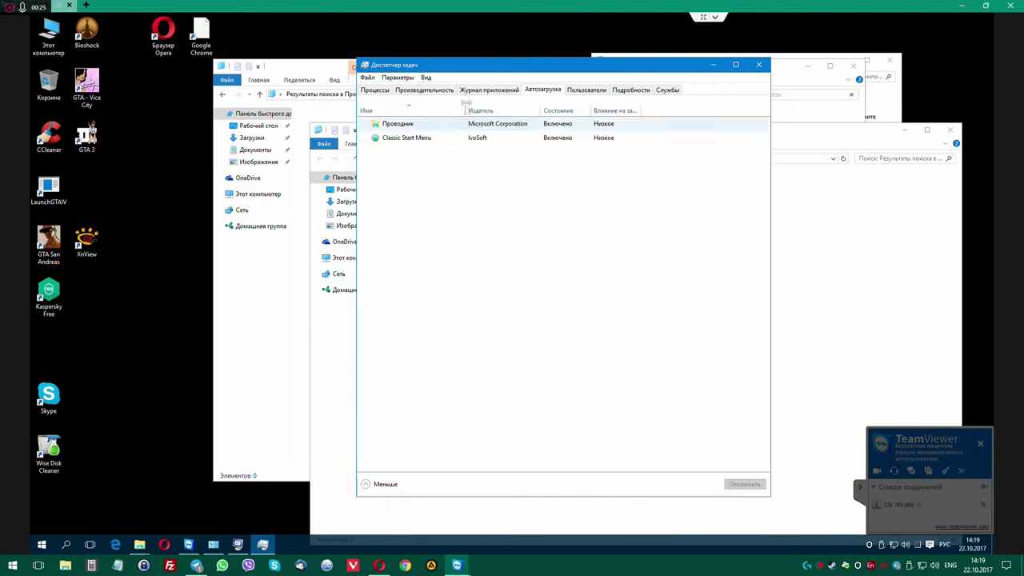
pyautogui.click(425, 78)
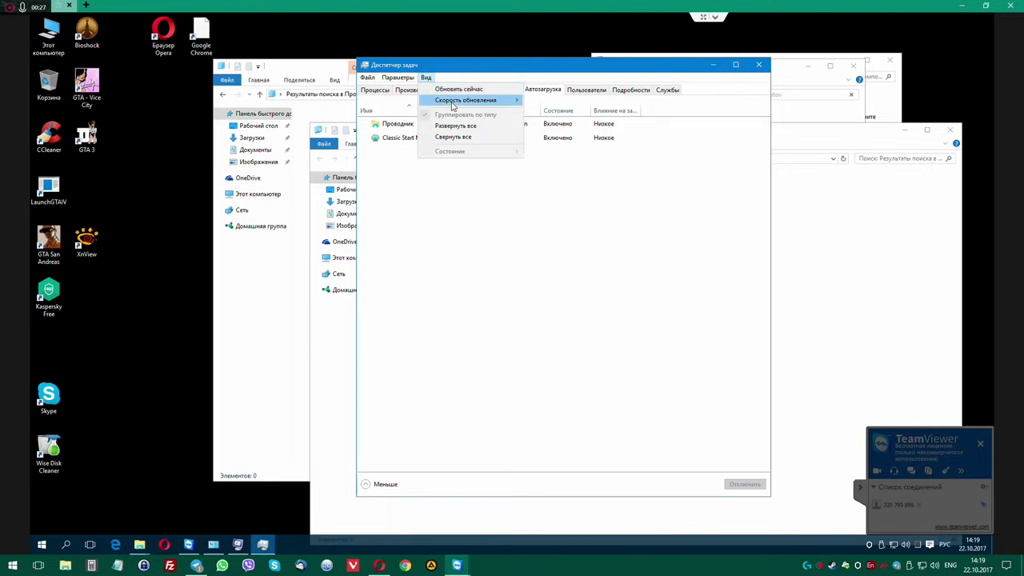
pyautogui.moveTo(445, 104)
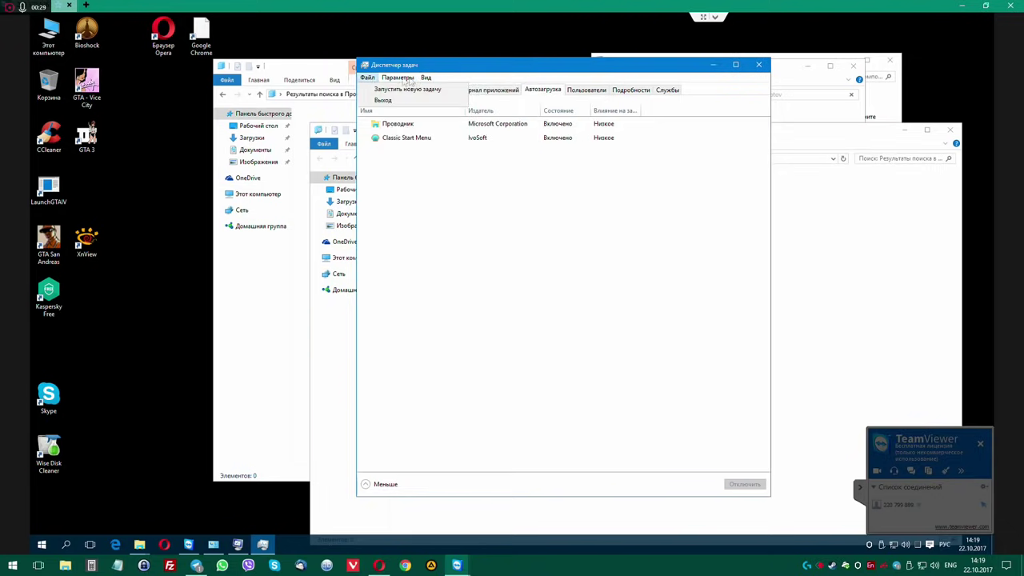
pyautogui.moveTo(412, 81)
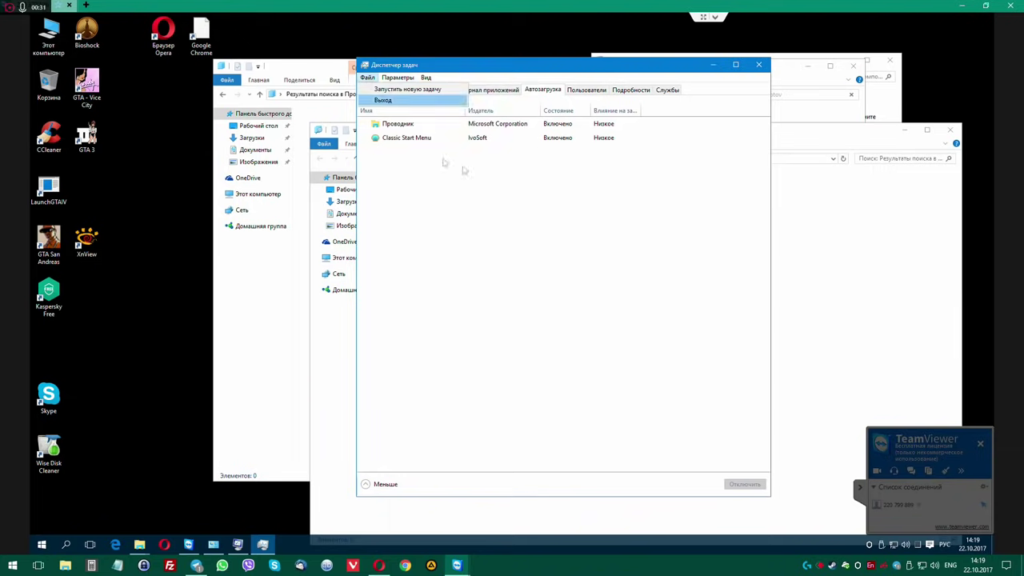
pyautogui.click(762, 79)
pyautogui.click(758, 64)
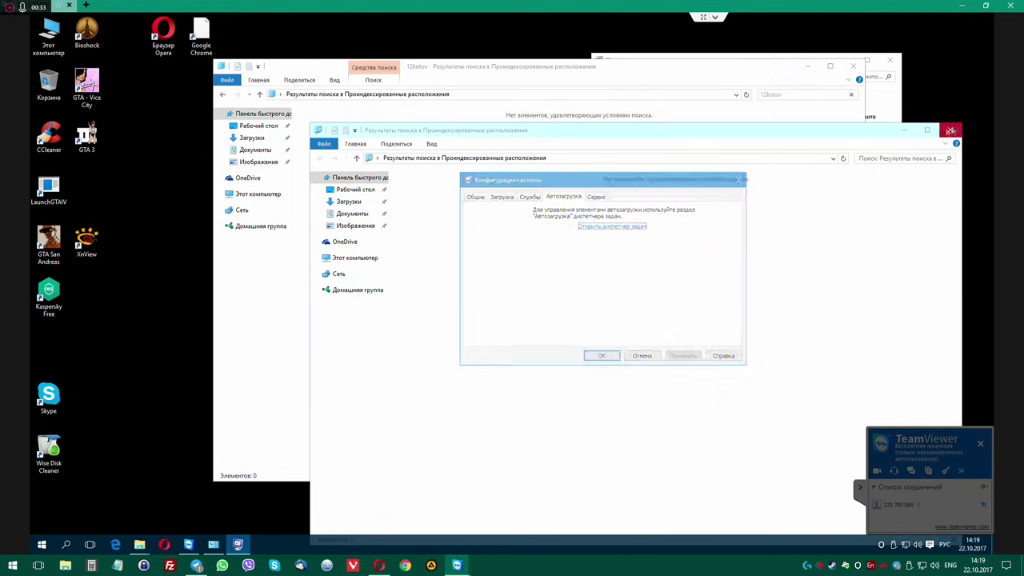
pyautogui.click(738, 179)
# Close the Explorer search window, then centre and widen Programs and Features to show all columns.
pyautogui.click(852, 65)
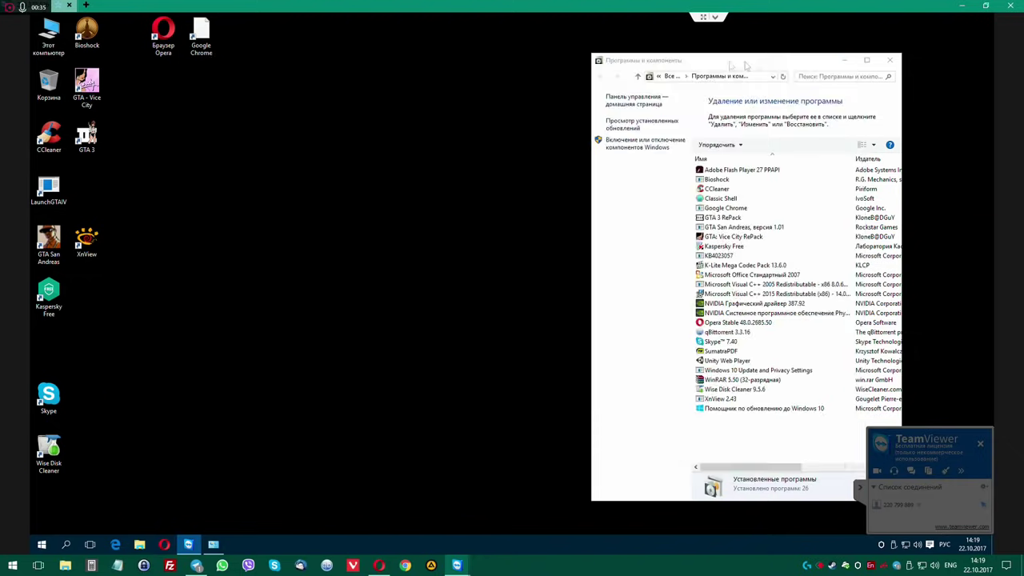
pyautogui.moveTo(771, 69); pyautogui.dragTo(482, 76)
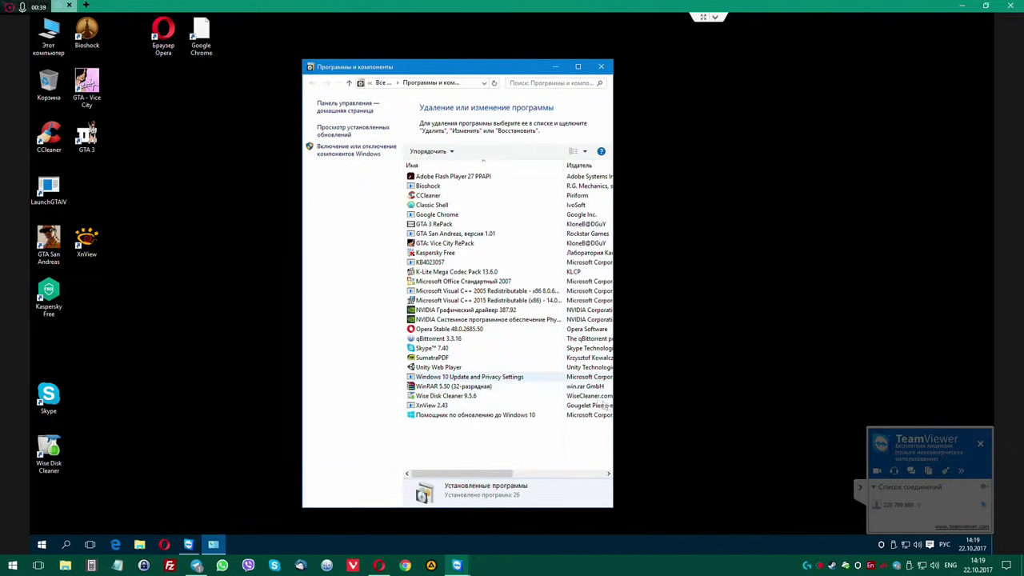
pyautogui.moveTo(629, 401); pyautogui.dragTo(836, 400)
# Inspect Wise Disk Cleaner, XnView, KB4023057, GTA: Vice City RePack and Google Chrome, then open Start.
pyautogui.click(436, 397)
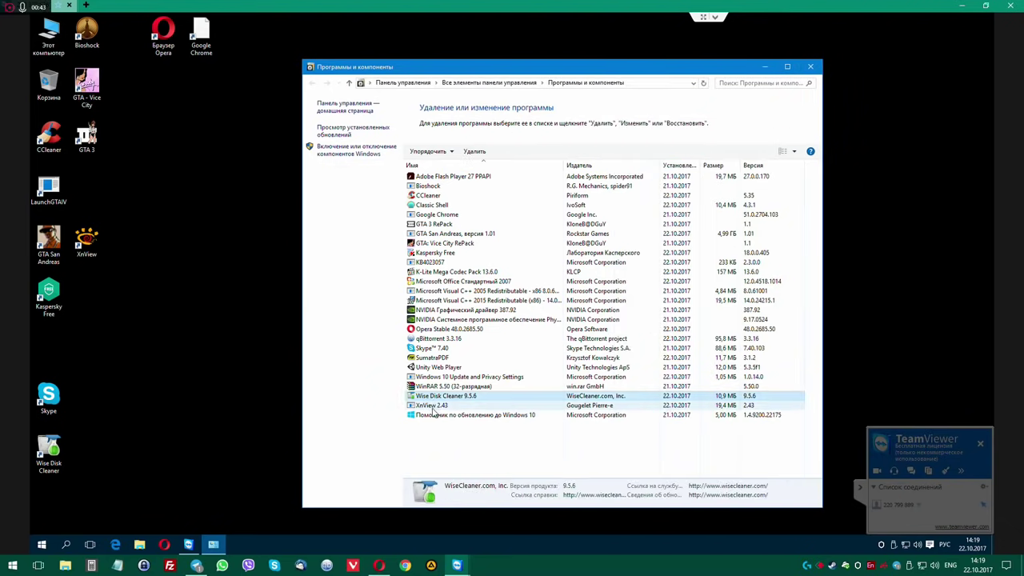
pyautogui.click(437, 404)
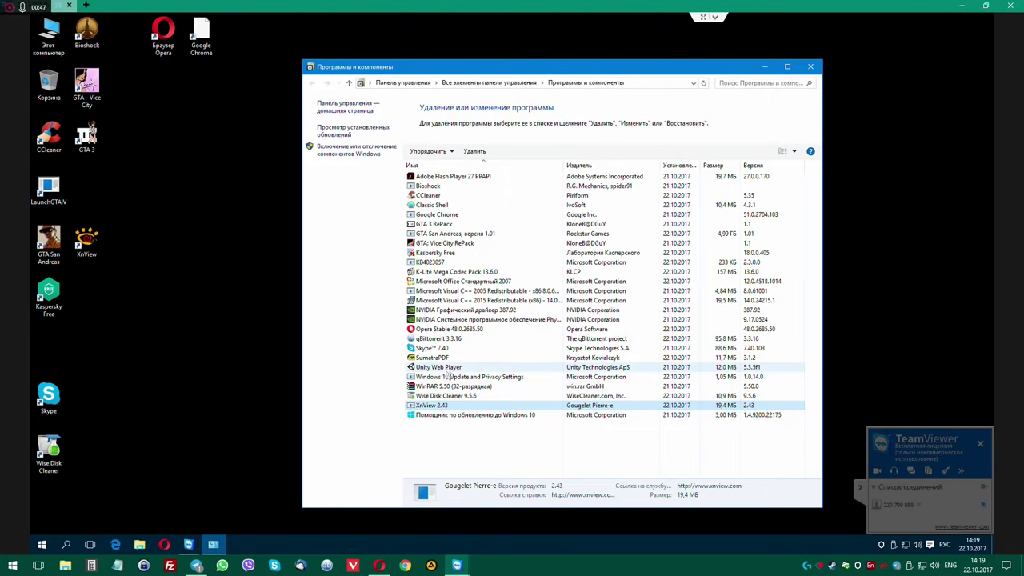
pyautogui.click(453, 263)
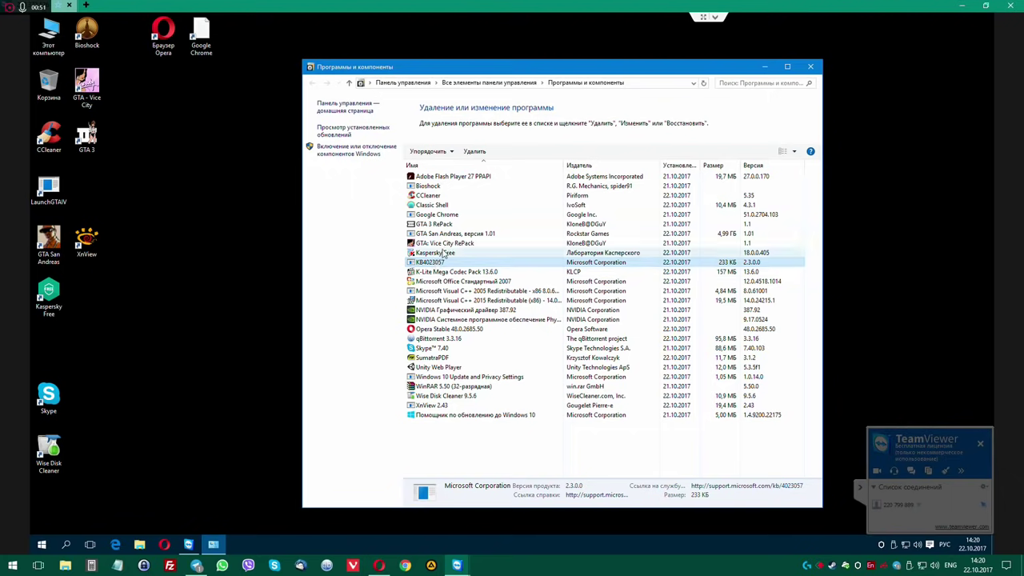
pyautogui.click(472, 242)
pyautogui.press('Up')
pyautogui.press('Up')
pyautogui.press('Up')
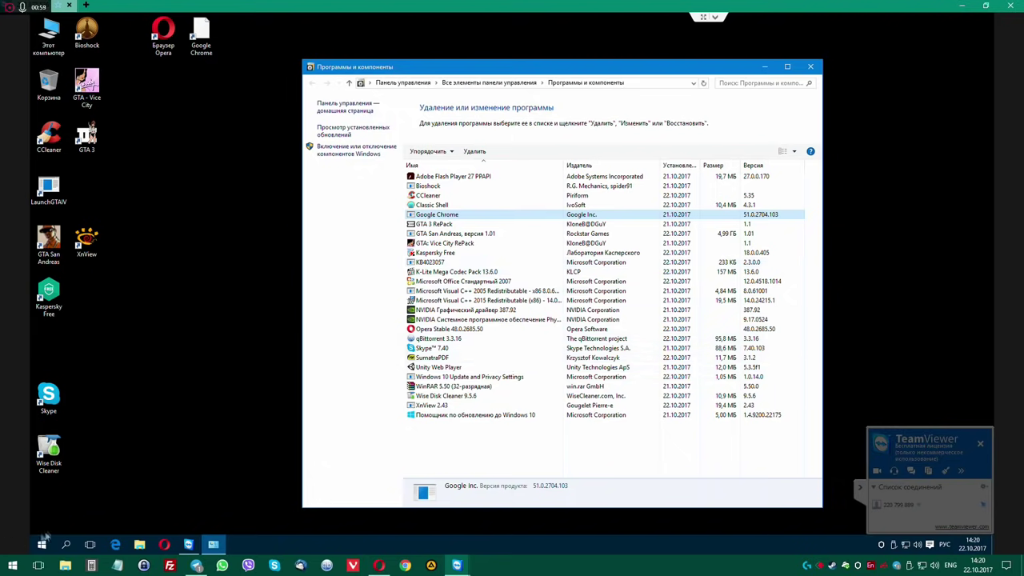
pyautogui.click(42, 548)
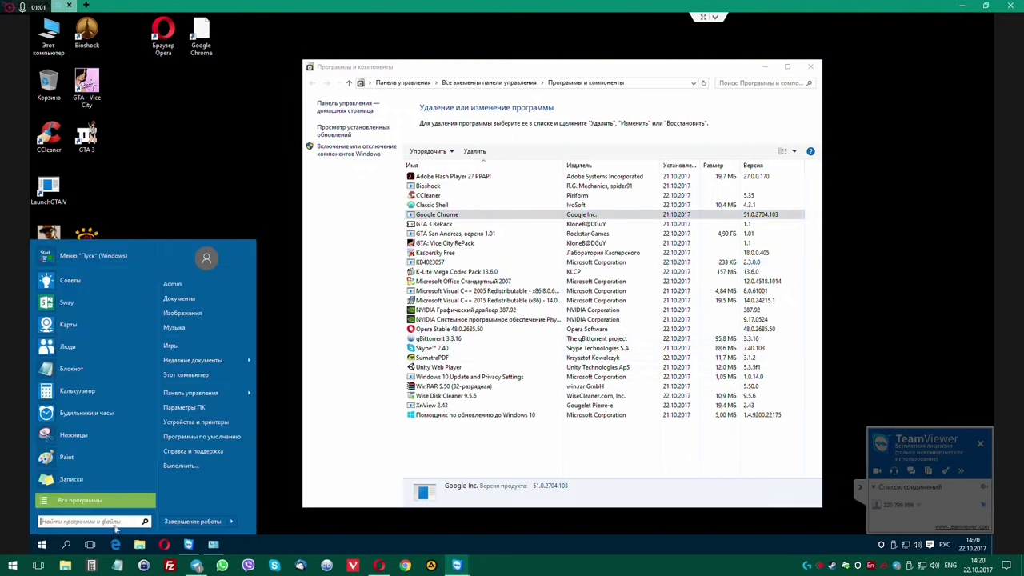
# Restart the computer and stop TeamViewer waiting for the partner to reconnect.
pyautogui.click(208, 521)
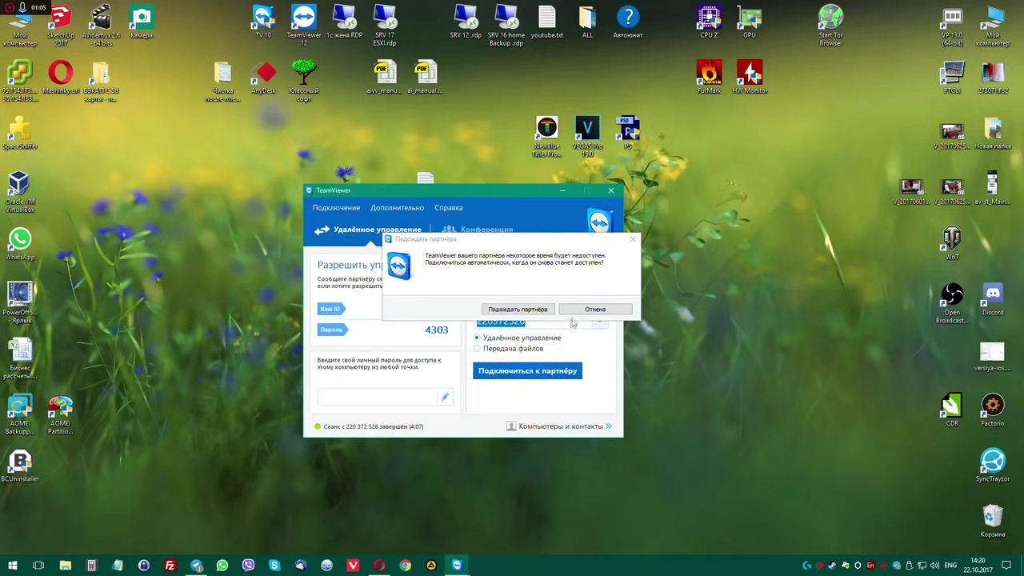
pyautogui.click(594, 308)
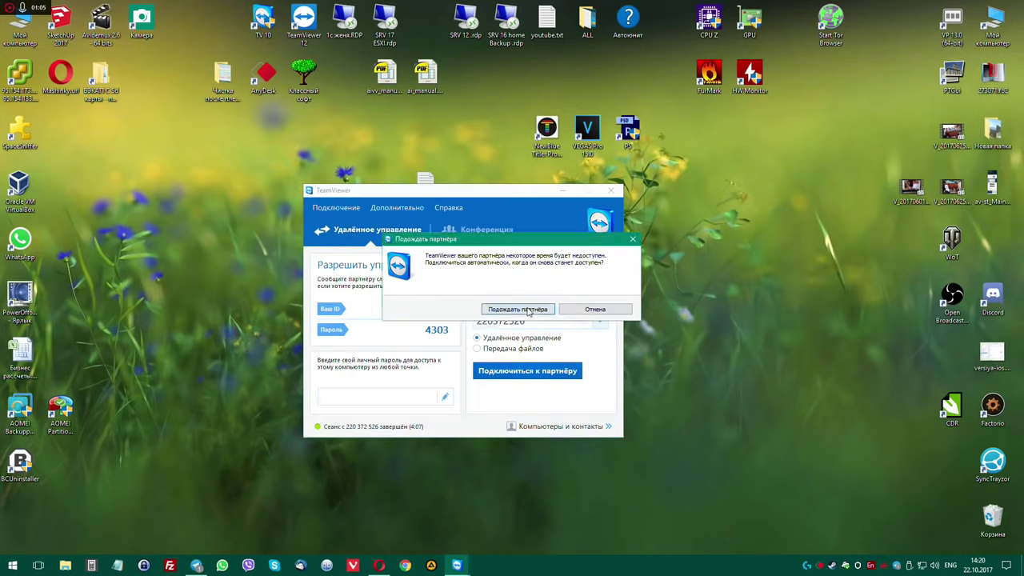
pyautogui.moveTo(515, 193); pyautogui.dragTo(534, 213)
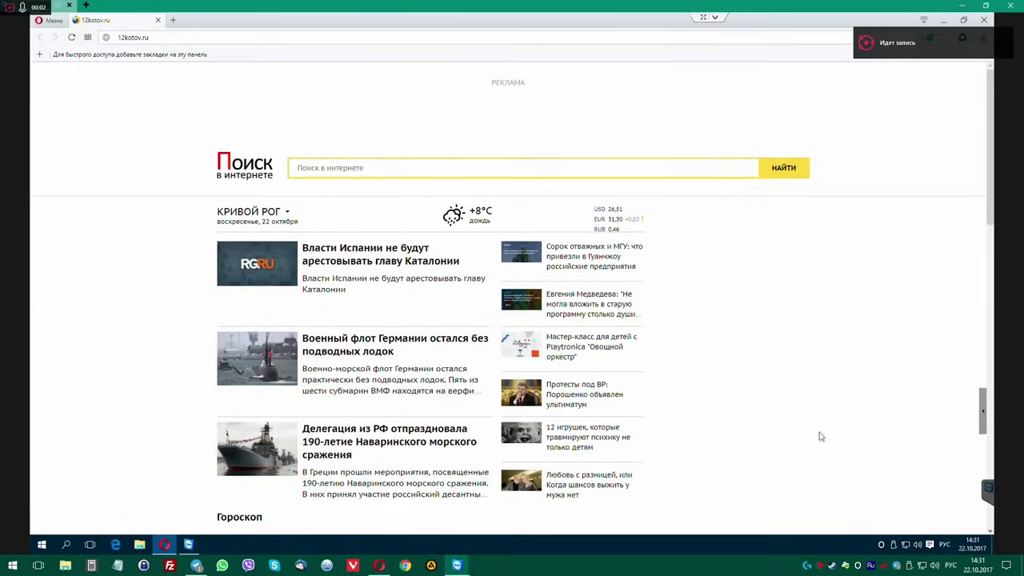
# From Network and Sharing Center, inspect Ethernet's status details and open its IPv4 properties.
pyautogui.rightClick(906, 549)
pyautogui.click(904, 533)
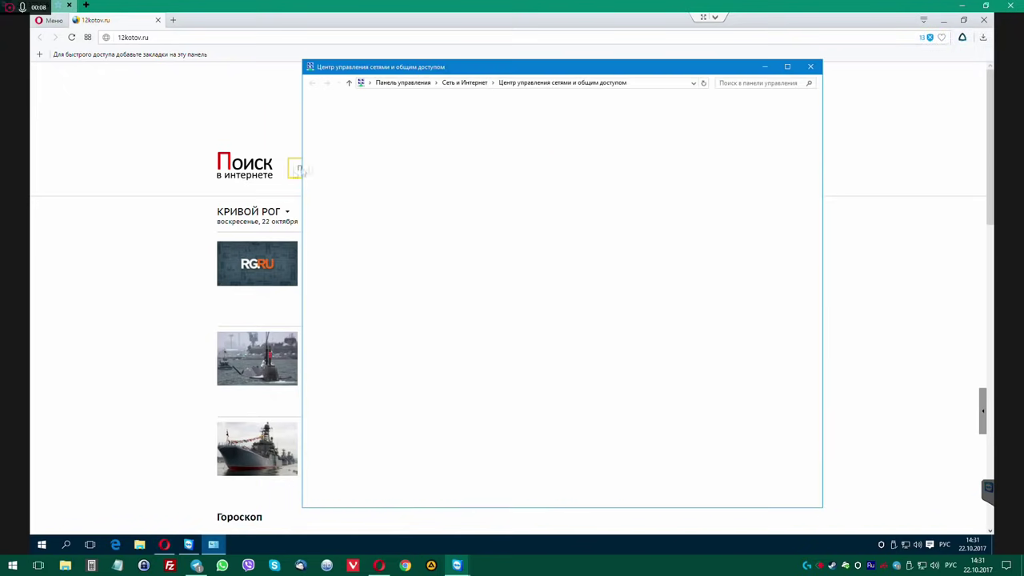
pyautogui.click(340, 132)
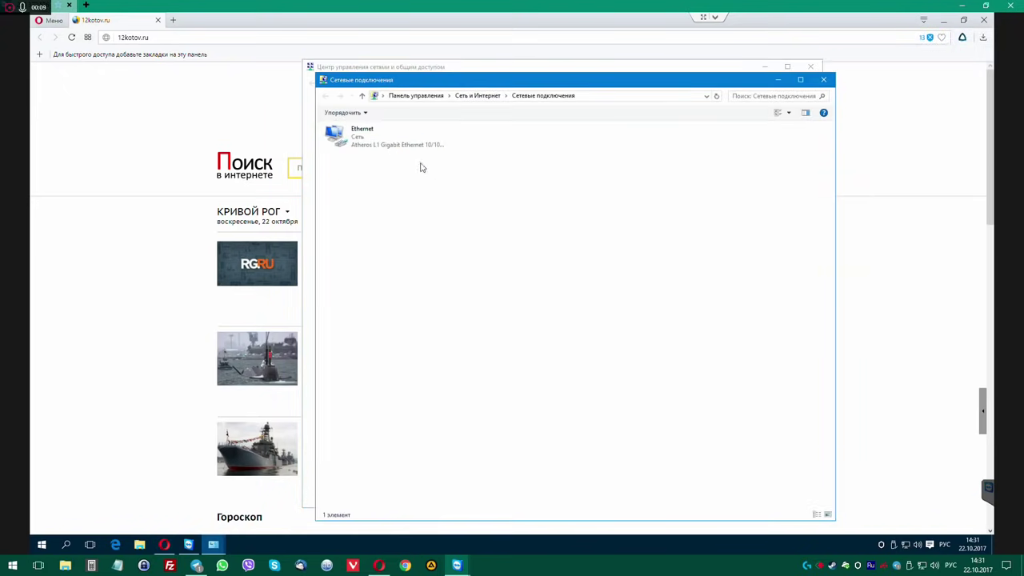
pyautogui.doubleClick(369, 144)
pyautogui.click(456, 272)
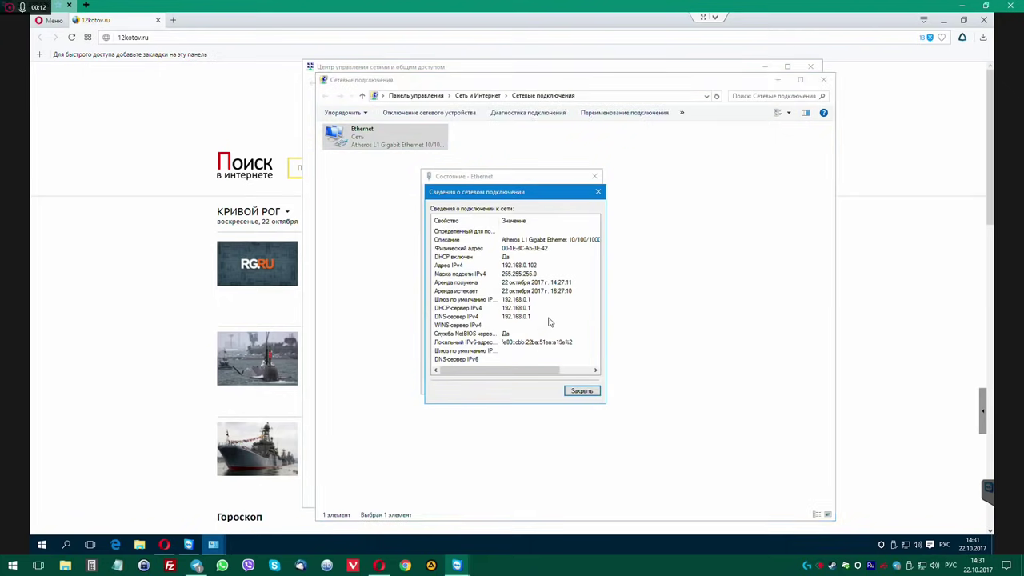
pyautogui.click(597, 192)
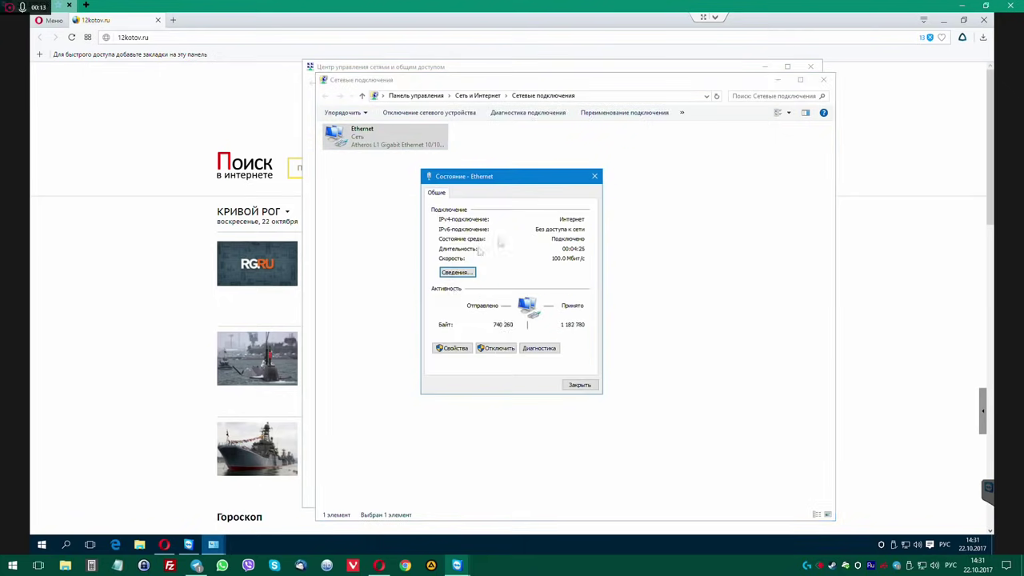
pyautogui.click(453, 348)
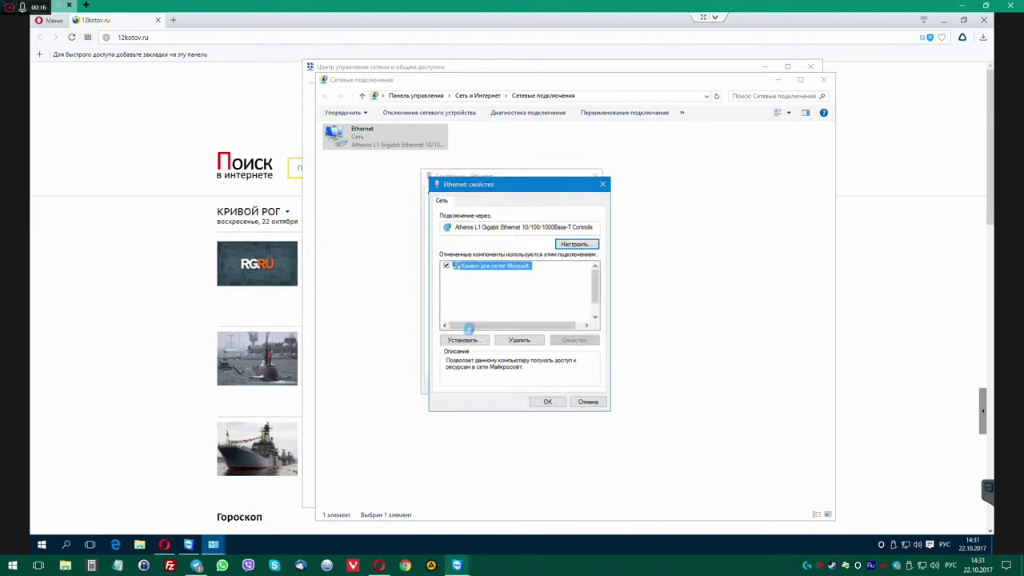
pyautogui.doubleClick(490, 292)
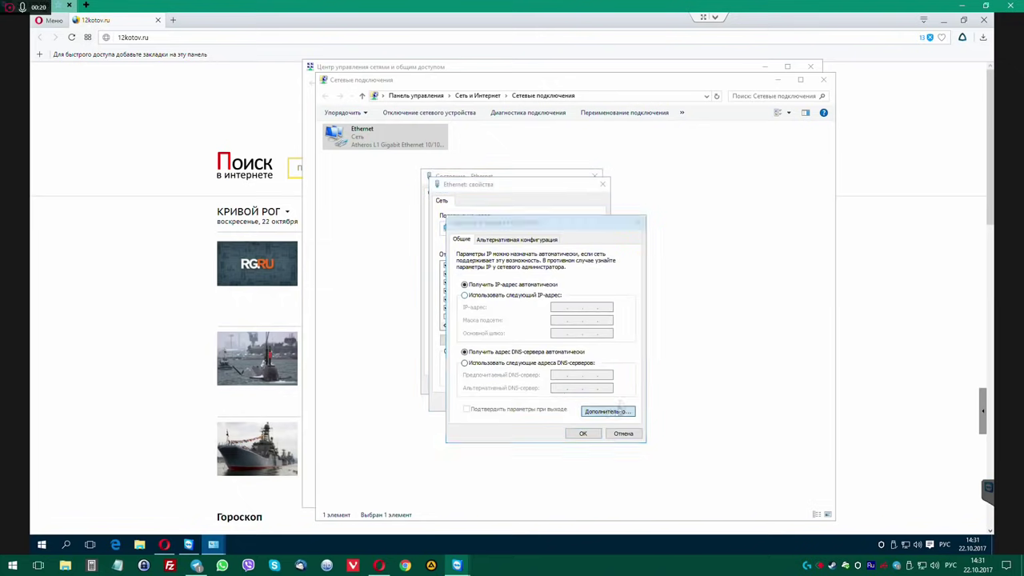
# Check the advanced TCP/IP DNS and WINS pages, then close all network dialogs and windows.
pyautogui.click(608, 411)
pyautogui.click(508, 248)
pyautogui.click(529, 247)
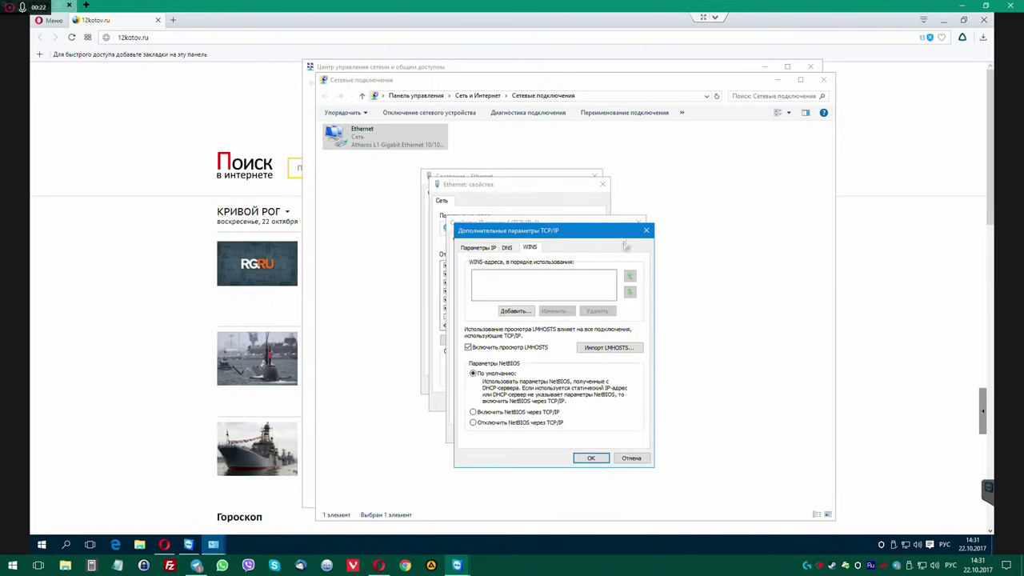
pyautogui.click(646, 230)
pyautogui.click(640, 222)
pyautogui.click(603, 185)
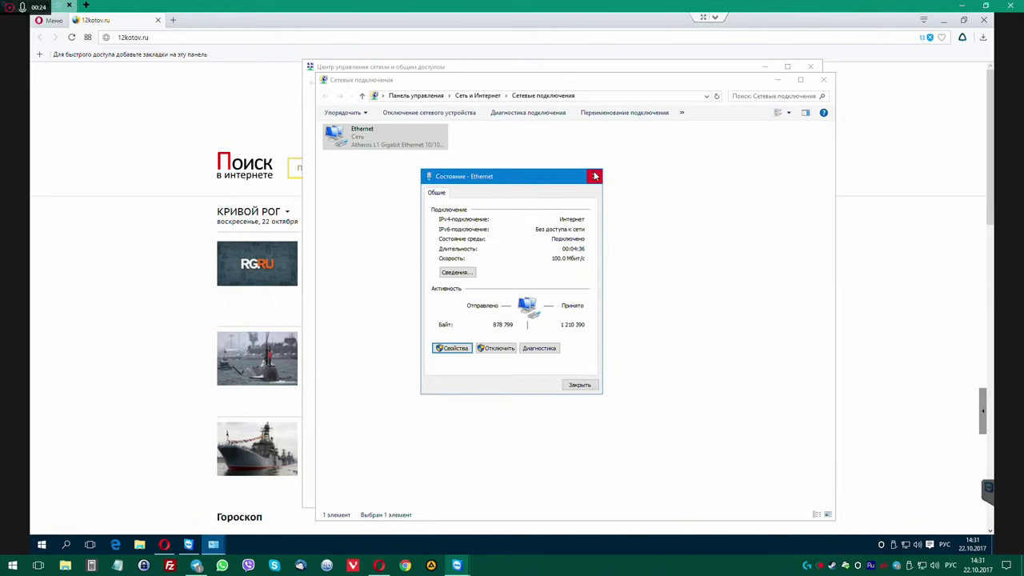
pyautogui.click(596, 176)
pyautogui.click(825, 81)
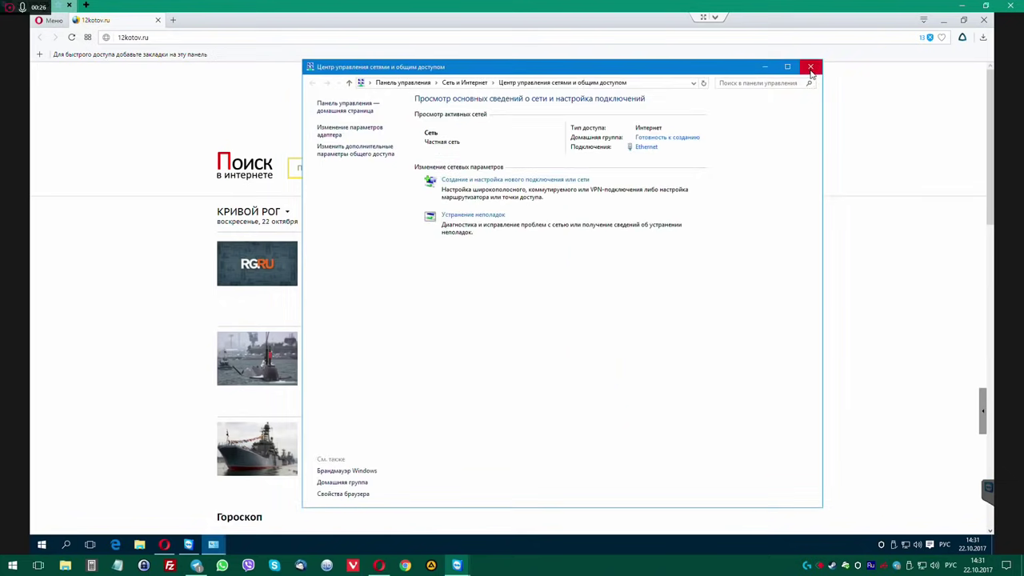
pyautogui.click(810, 67)
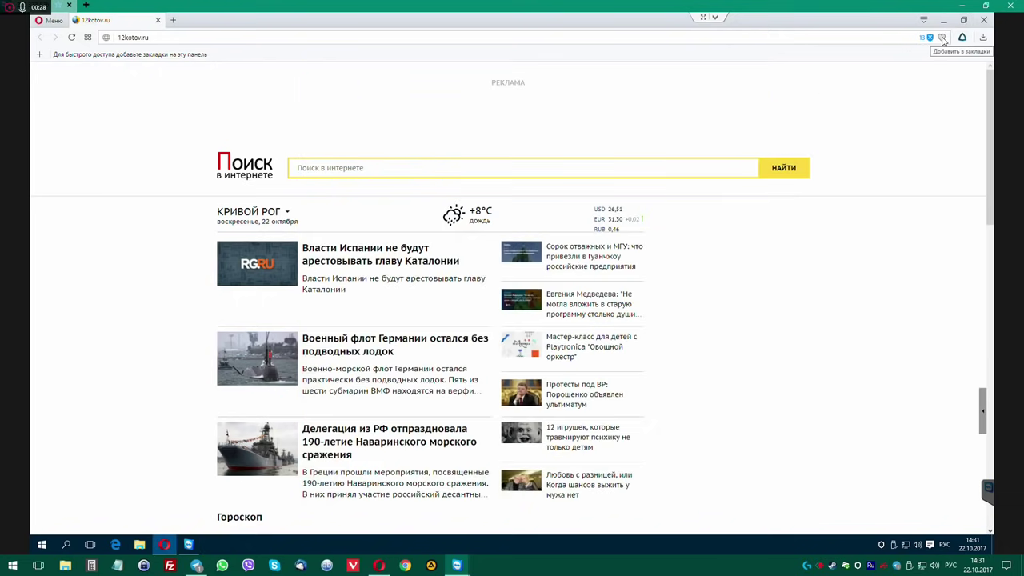
# Bookmark the 12kotov.ru page in Opera and close the browser.
pyautogui.click(942, 38)
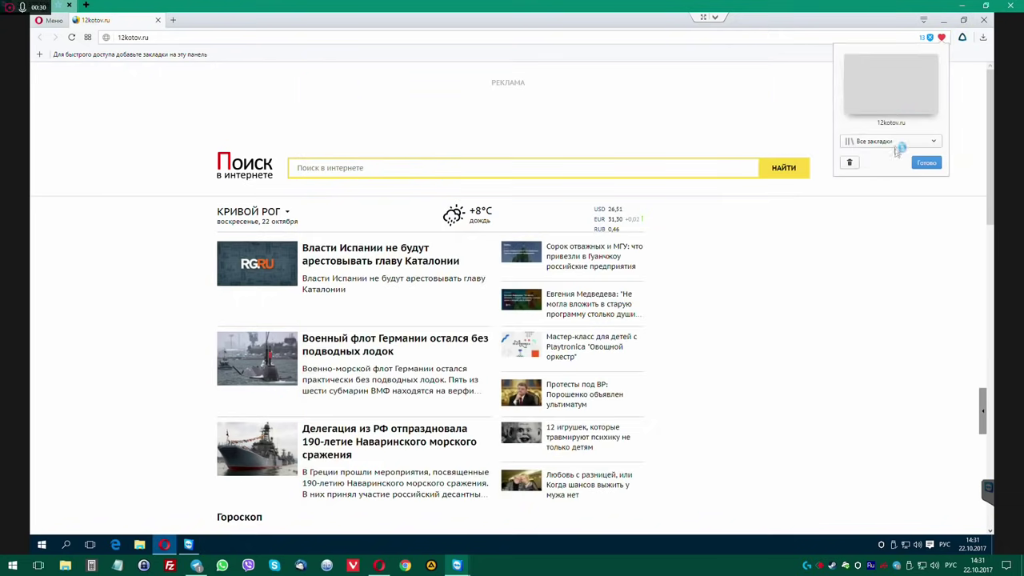
pyautogui.scroll(-8, 823, 248)
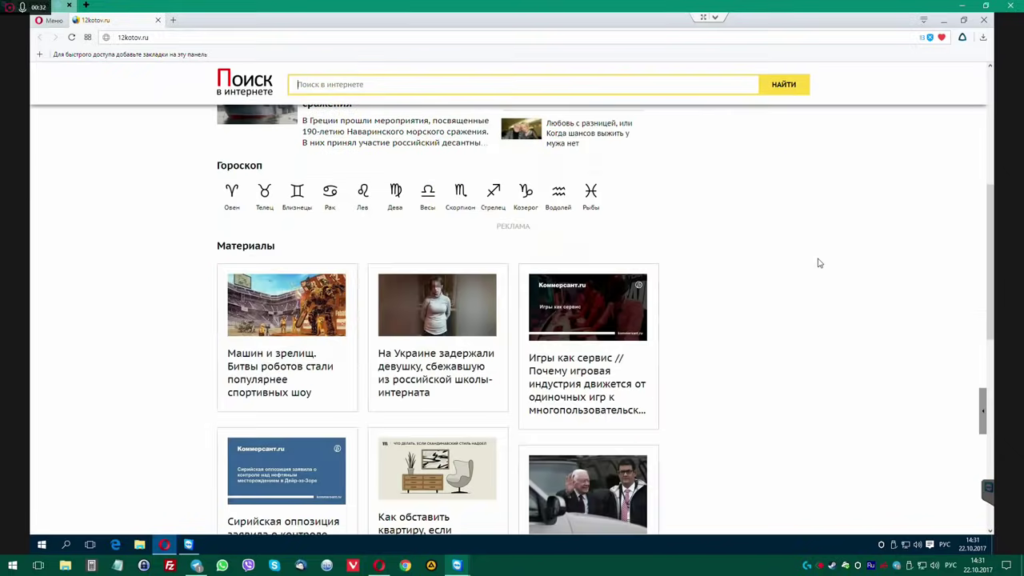
pyautogui.click(944, 19)
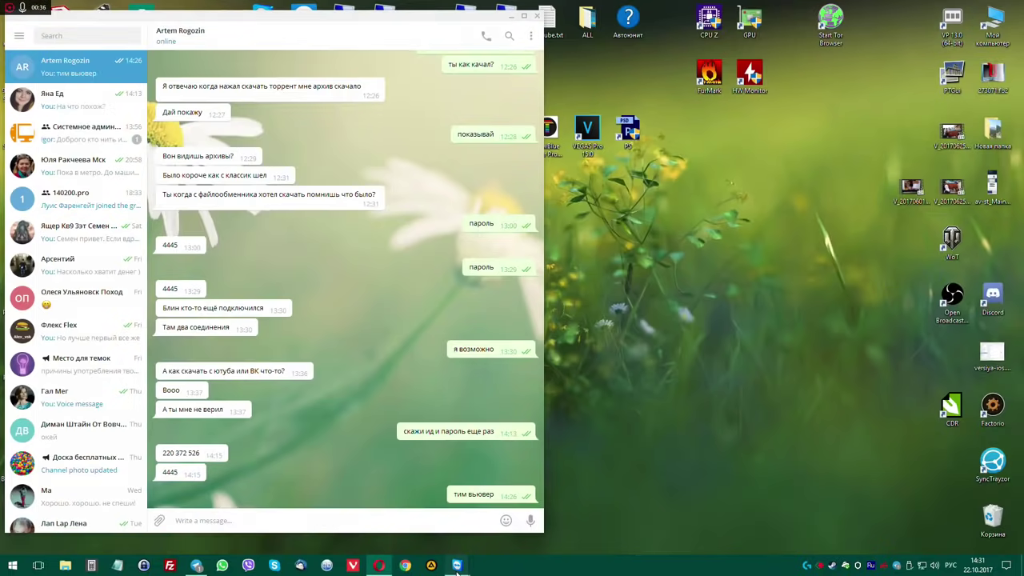
pyautogui.moveTo(457, 570)
pyautogui.click(491, 516)
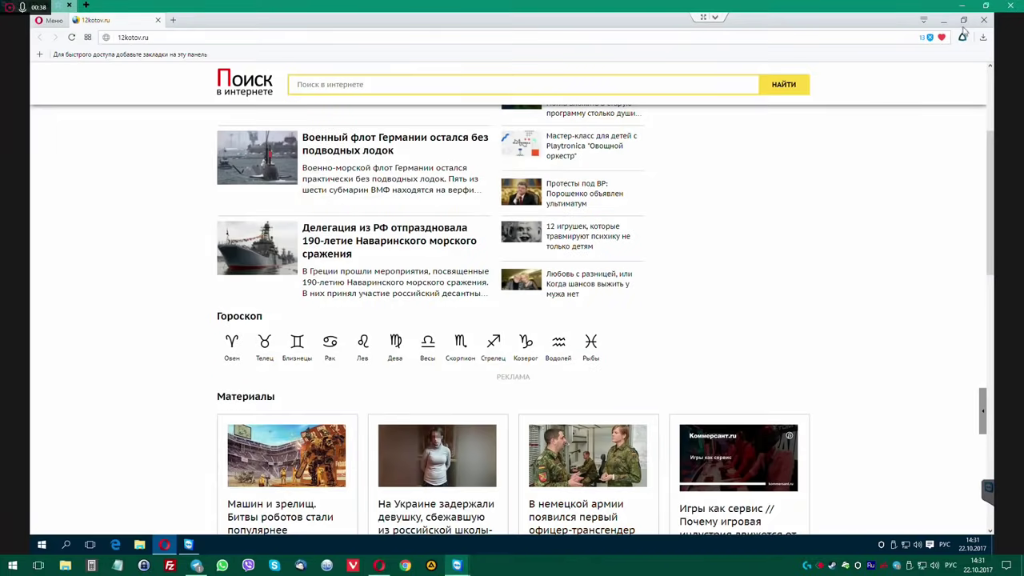
pyautogui.click(983, 21)
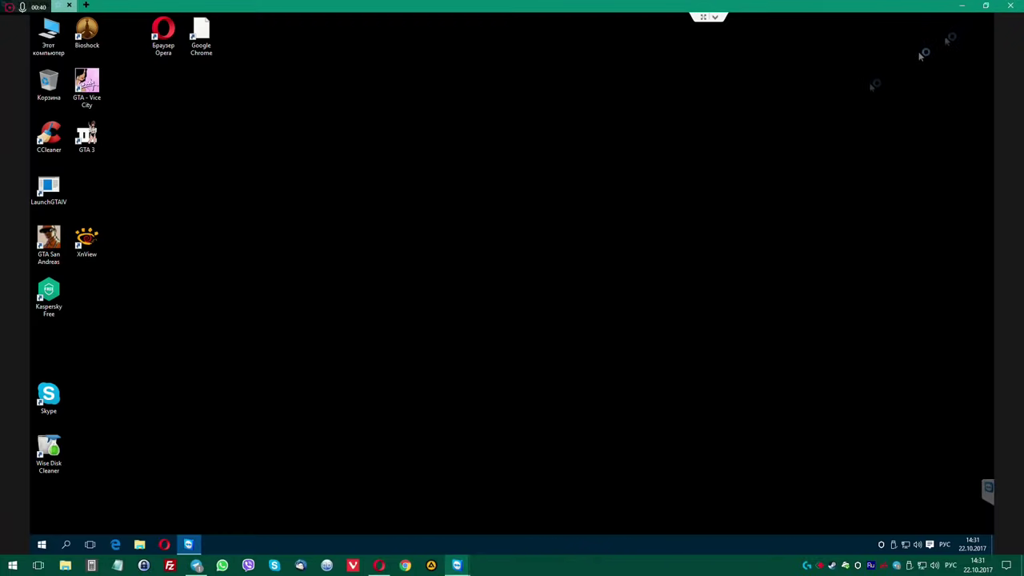
# Run Autoruns64.exe from Загрузки > Autoruns as administrator and approve the UAC prompt.
pyautogui.doubleClick(49, 36)
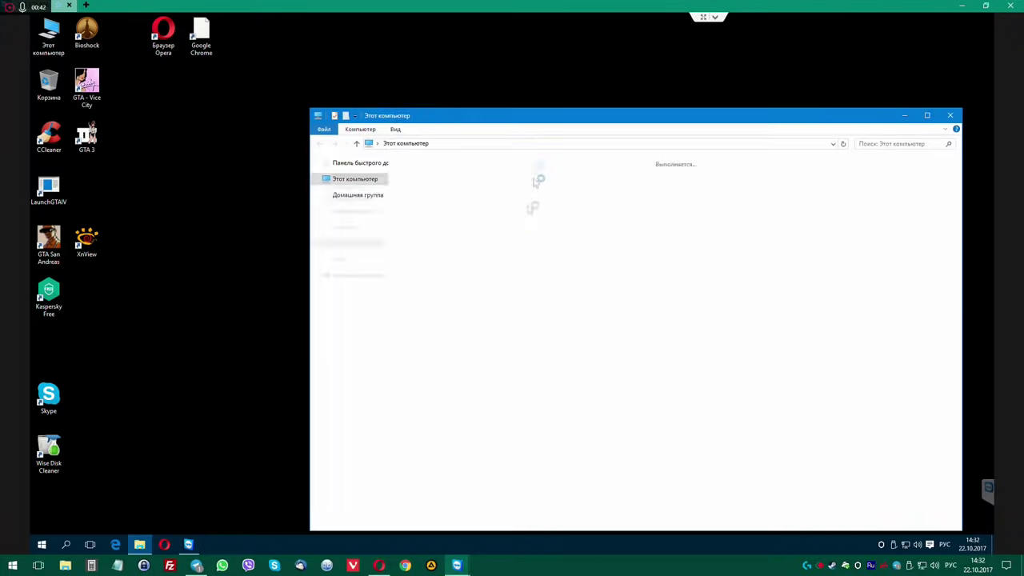
pyautogui.moveTo(540, 118); pyautogui.dragTo(481, 75)
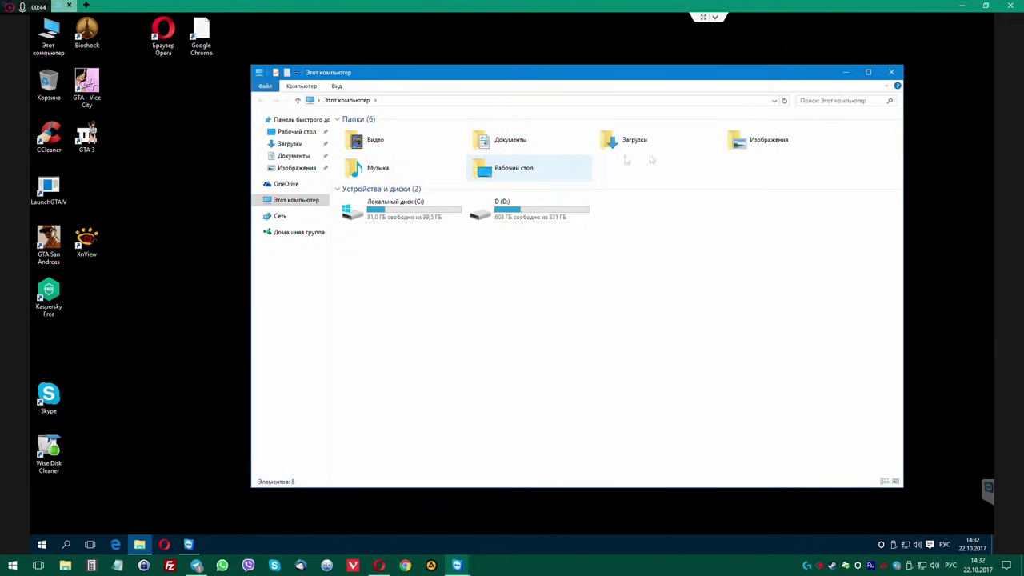
pyautogui.doubleClick(603, 144)
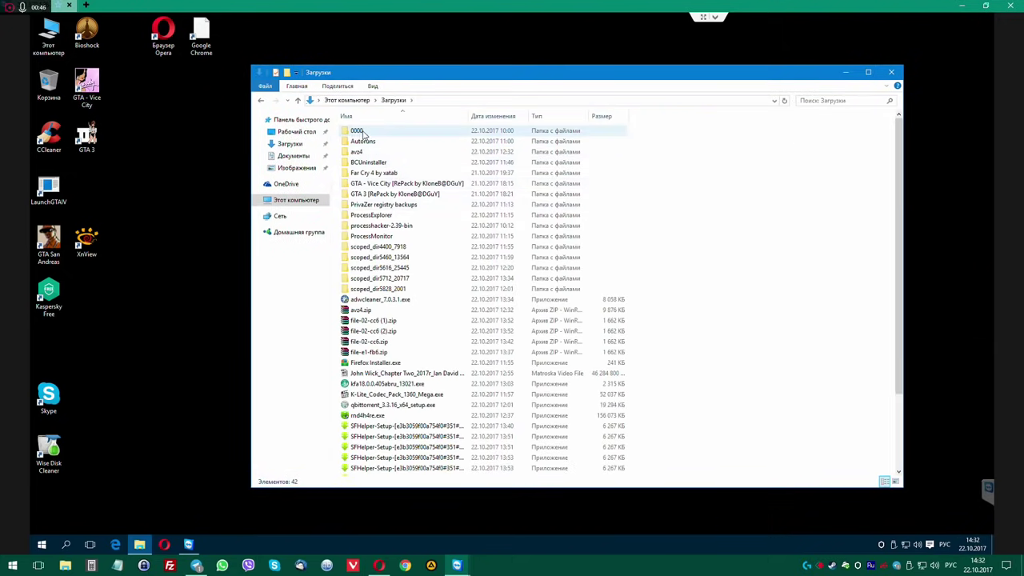
pyautogui.click(364, 132)
pyautogui.doubleClick(362, 142)
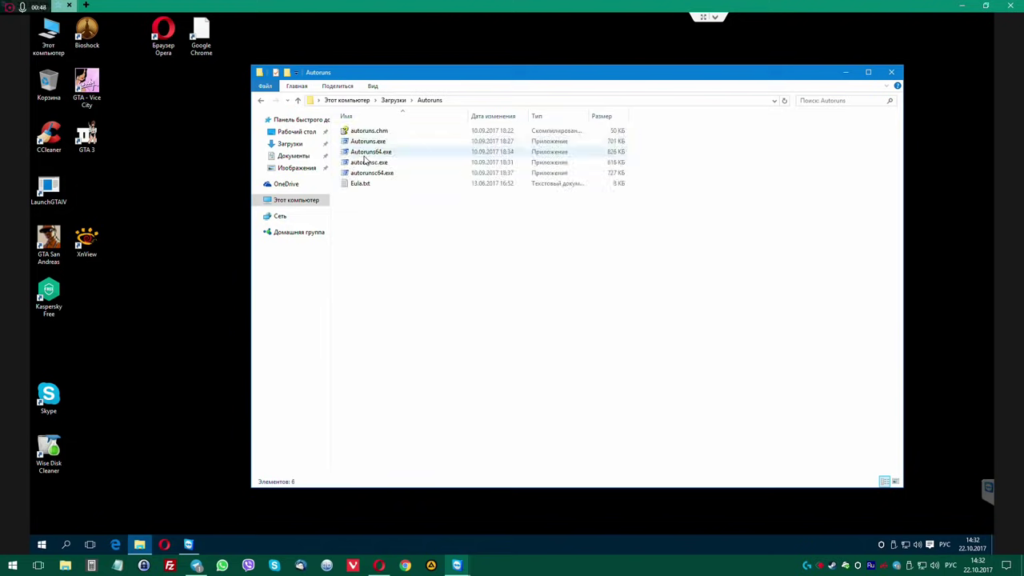
pyautogui.doubleClick(369, 153)
pyautogui.rightClick(374, 159)
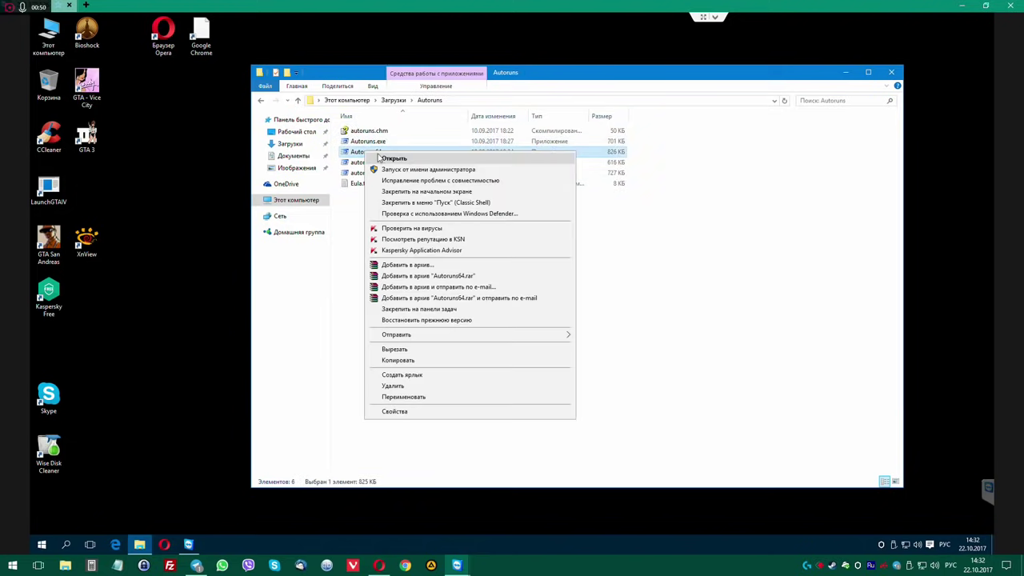
pyautogui.click(392, 171)
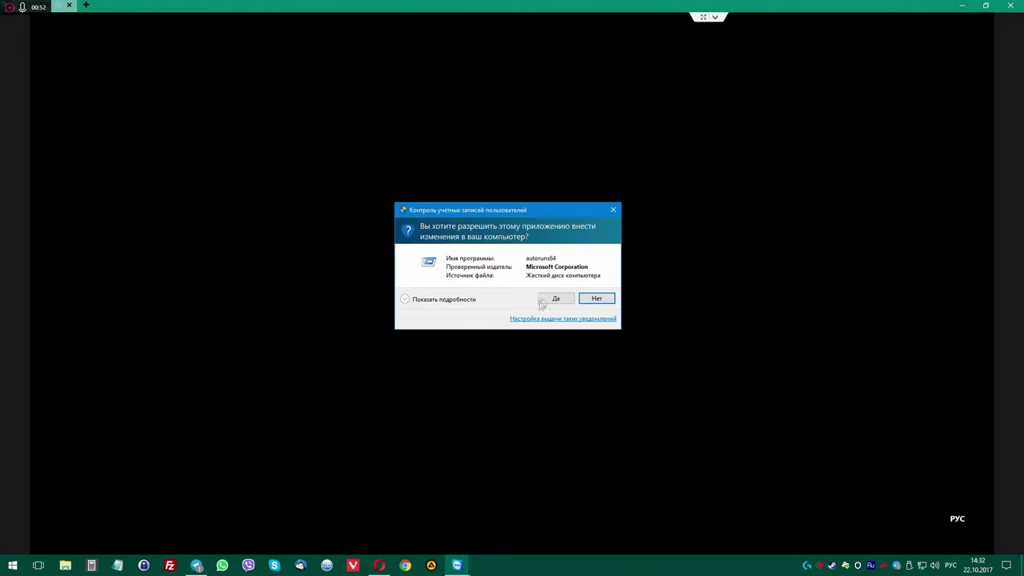
pyautogui.click(556, 297)
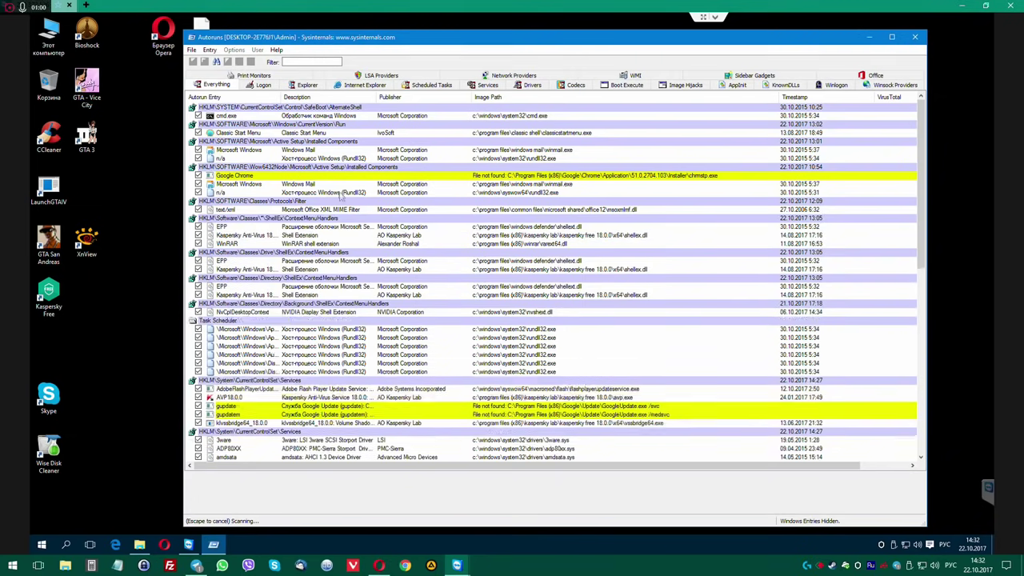
# Delete the 32-bit Windows Mail autorun entry and inspect the neighbouring Windows Mail and rundll32 entries.
pyautogui.click(336, 185)
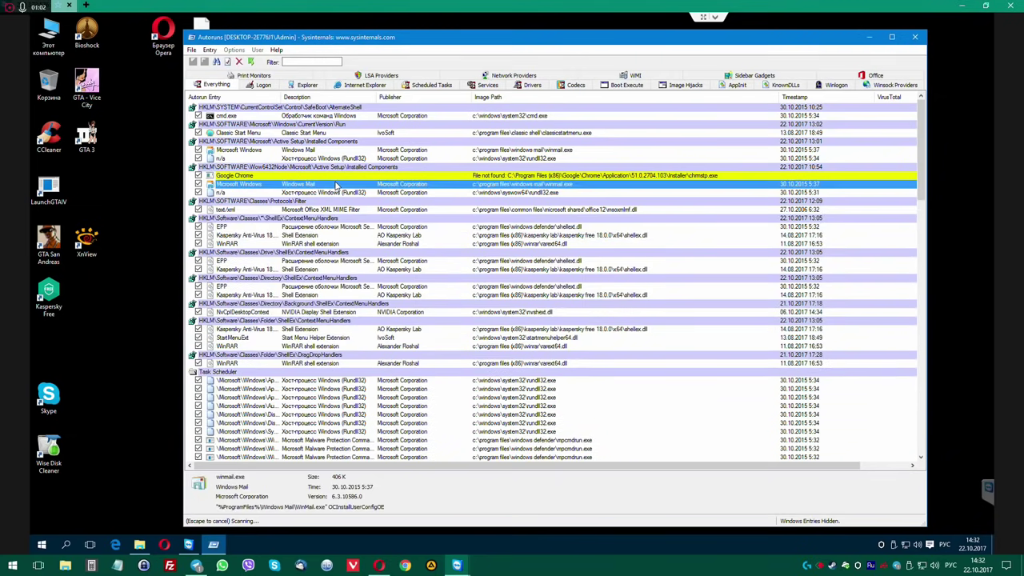
pyautogui.click(343, 176)
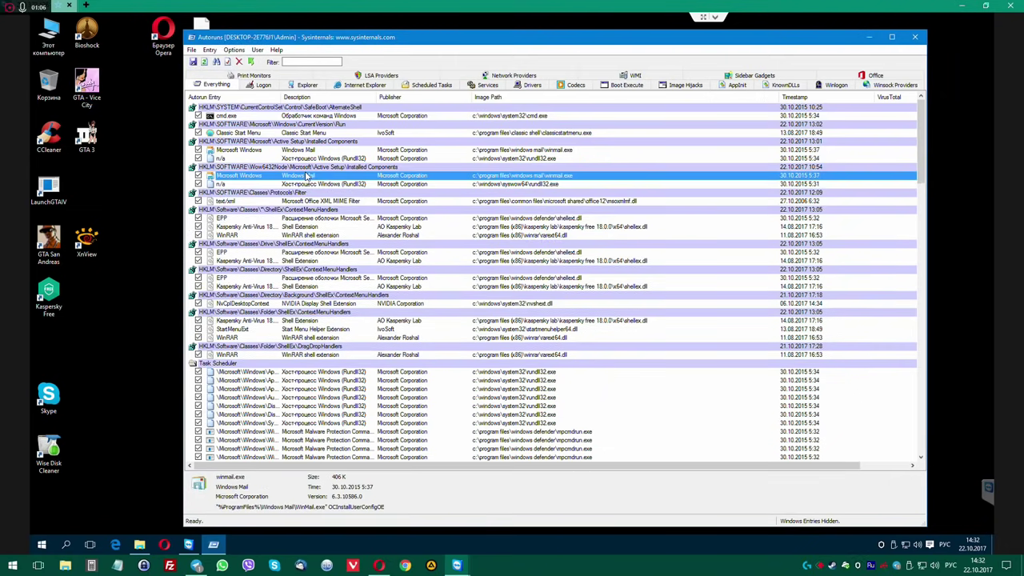
pyautogui.press('Delete')
pyautogui.press('Return')
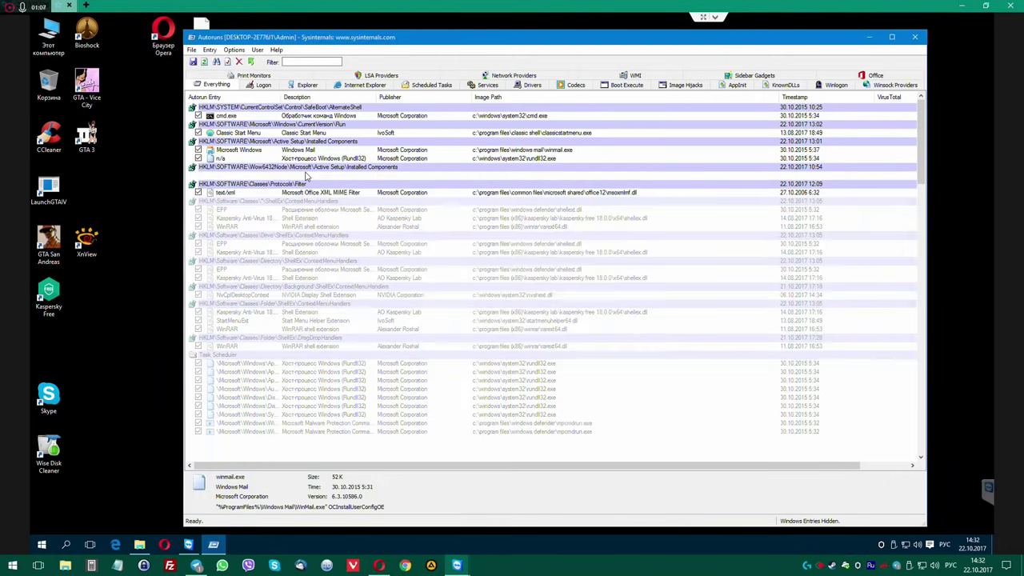
pyautogui.rightClick(315, 180)
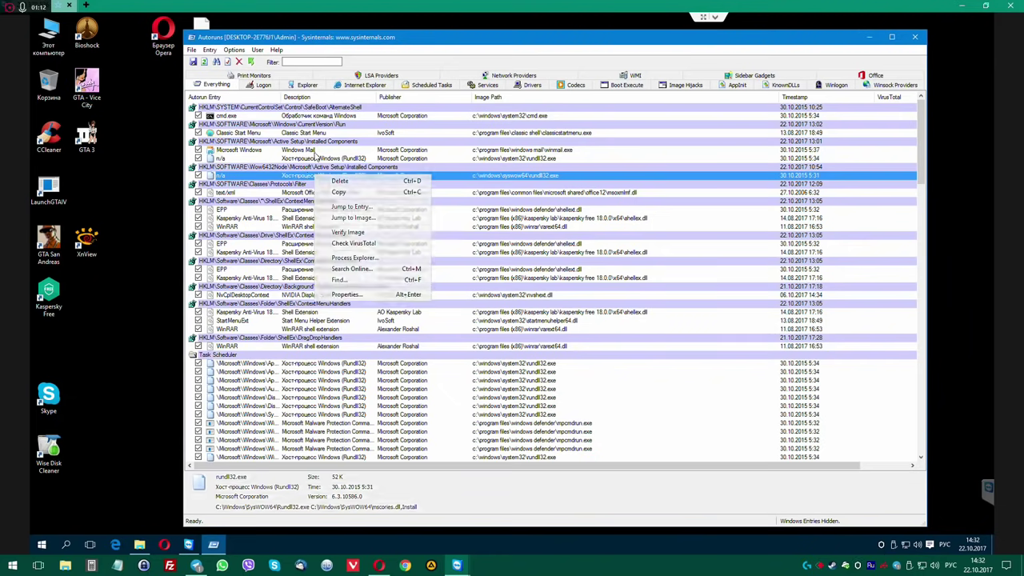
pyautogui.click(316, 151)
pyautogui.click(334, 159)
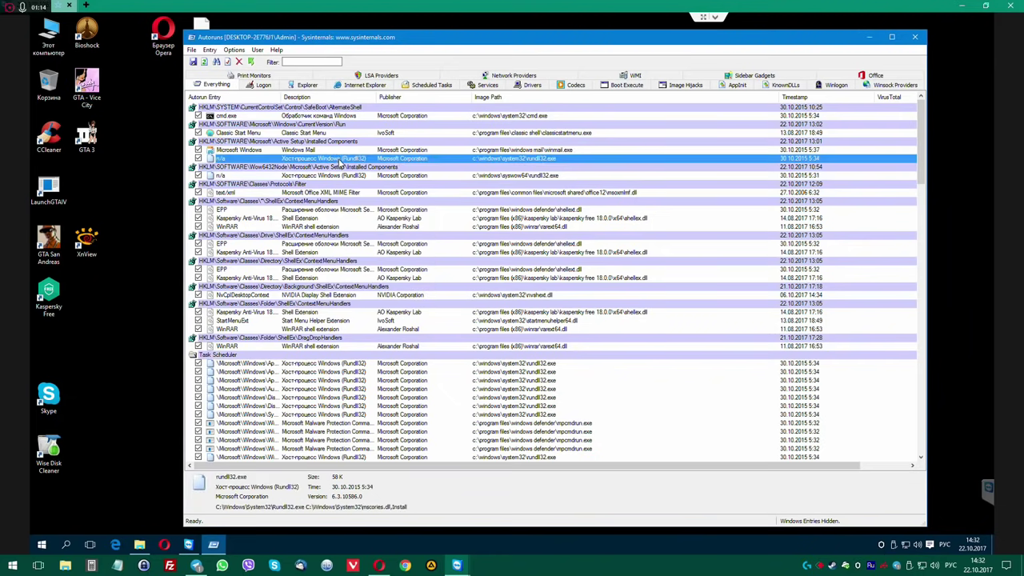
pyautogui.click(343, 150)
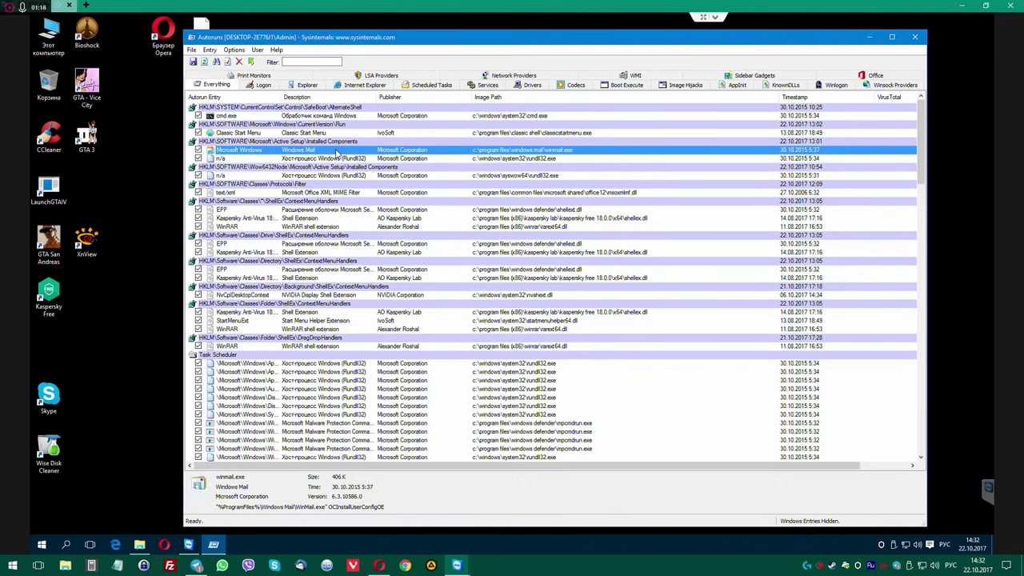
# On the Logon tab, check the SysWOW64 rundll32.exe via Jump to Image and its file properties.
pyautogui.click(262, 86)
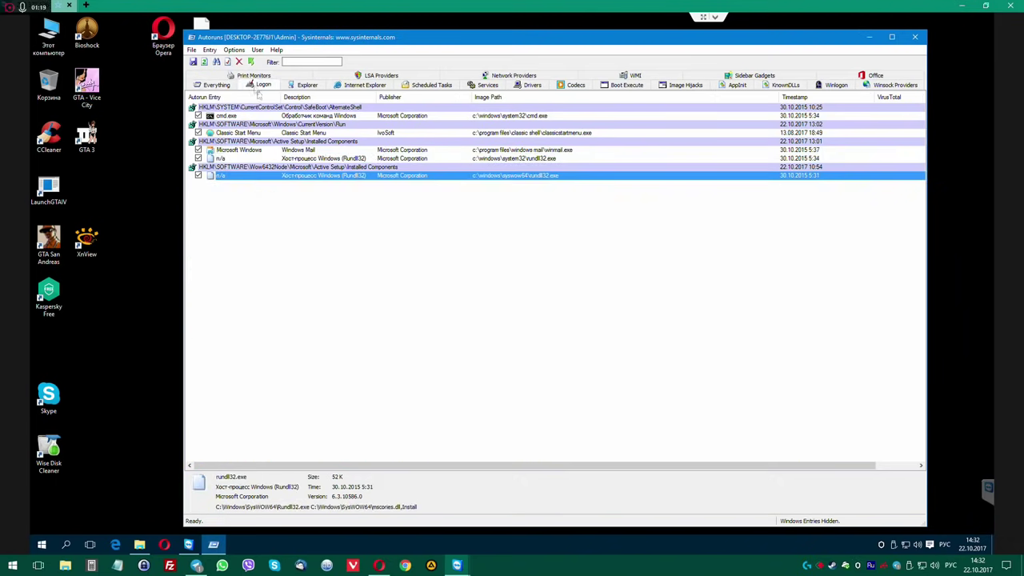
pyautogui.rightClick(293, 177)
pyautogui.click(329, 217)
pyautogui.scroll(-4, 488, 404)
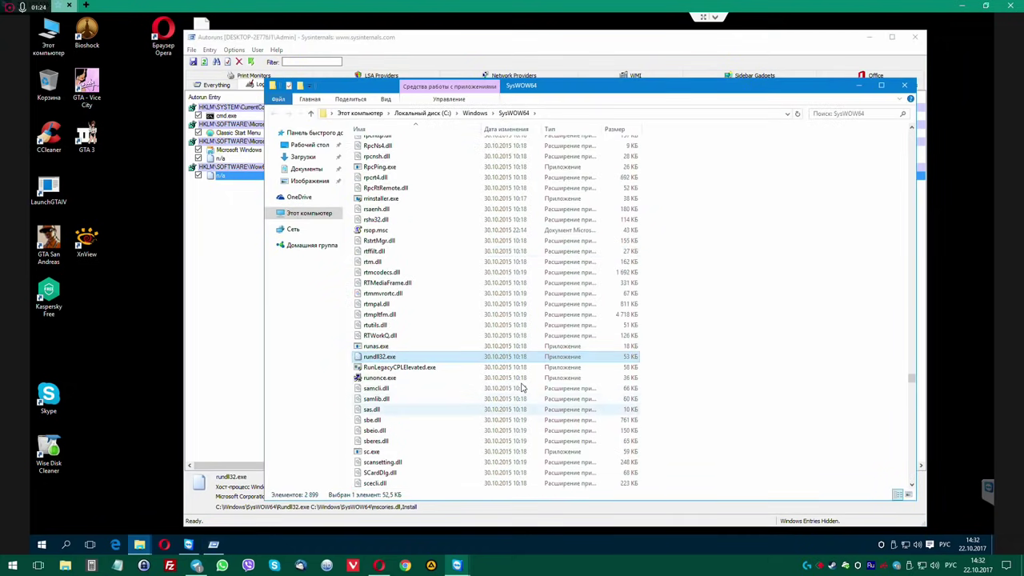
pyautogui.click(904, 85)
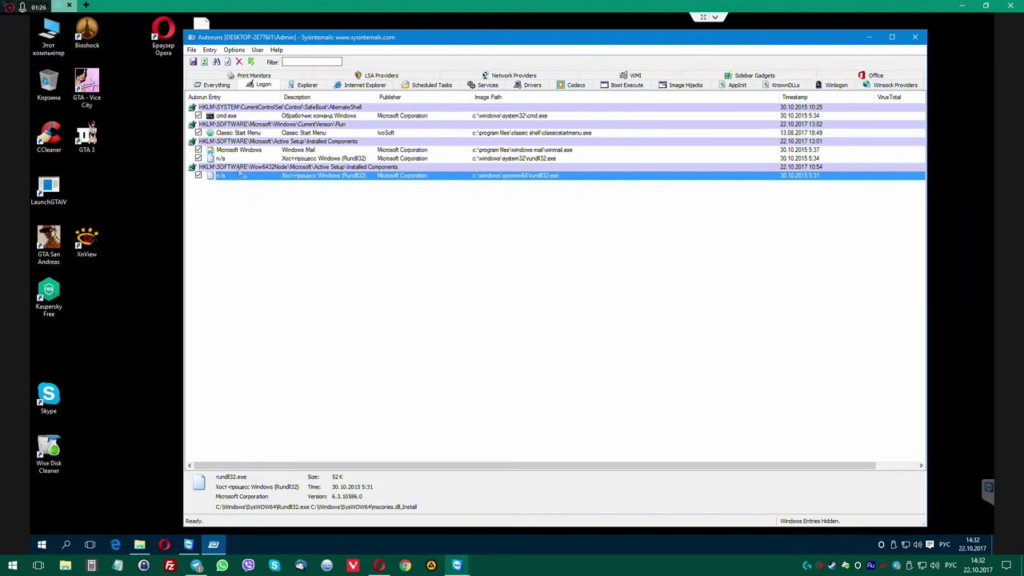
pyautogui.rightClick(278, 178)
pyautogui.click(326, 291)
pyautogui.click(511, 281)
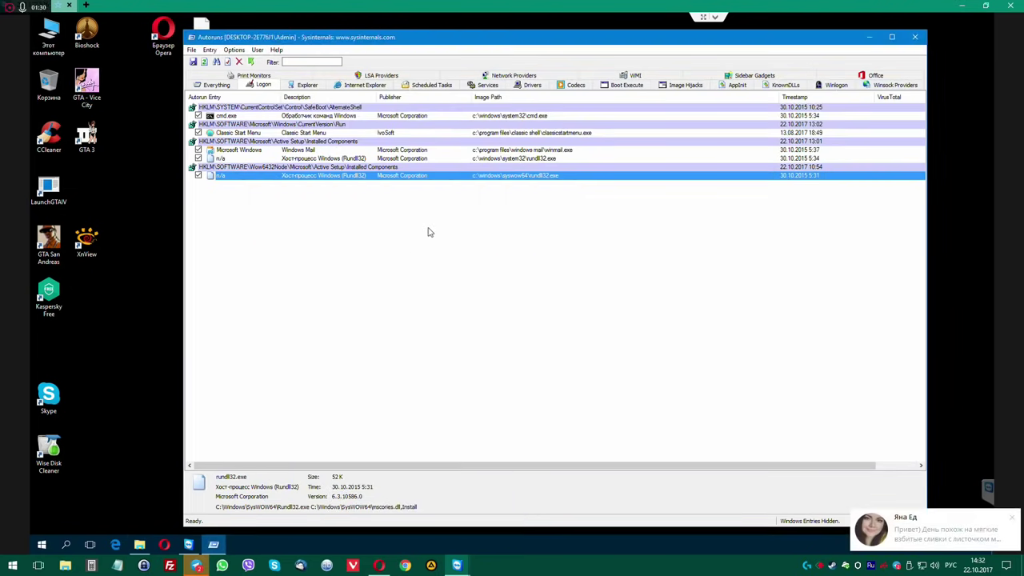
# Dismiss the chat notification and open the rundll32 entry's registry key.
pyautogui.rightClick(903, 565)
pyautogui.click(797, 440)
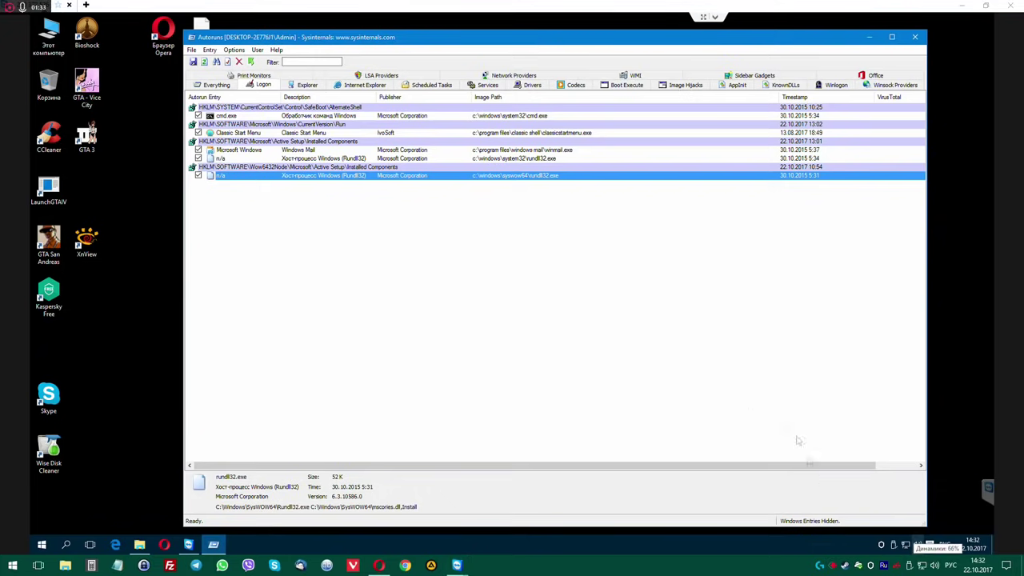
pyautogui.doubleClick(244, 178)
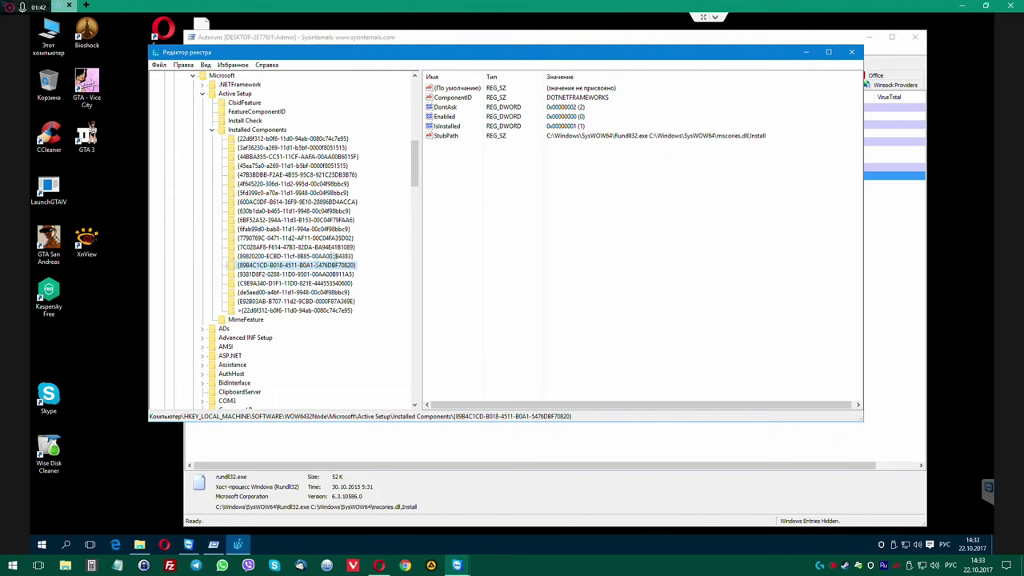
# Compare the neighbouring Installed Components keys, including .NET Framework, with the rundll32 component key.
pyautogui.click(268, 255)
pyautogui.click(269, 264)
pyautogui.click(270, 249)
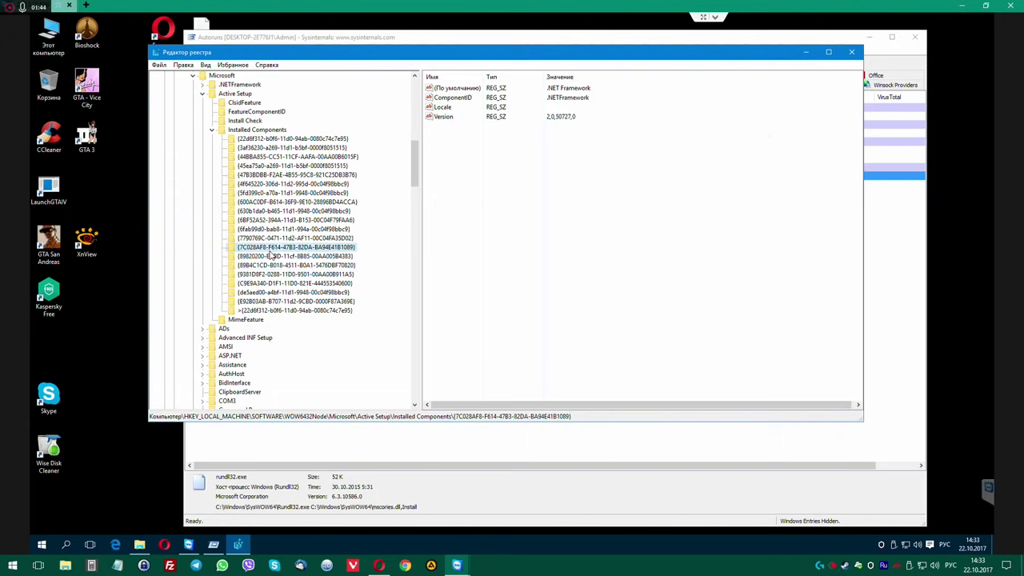
pyautogui.click(272, 257)
pyautogui.click(270, 266)
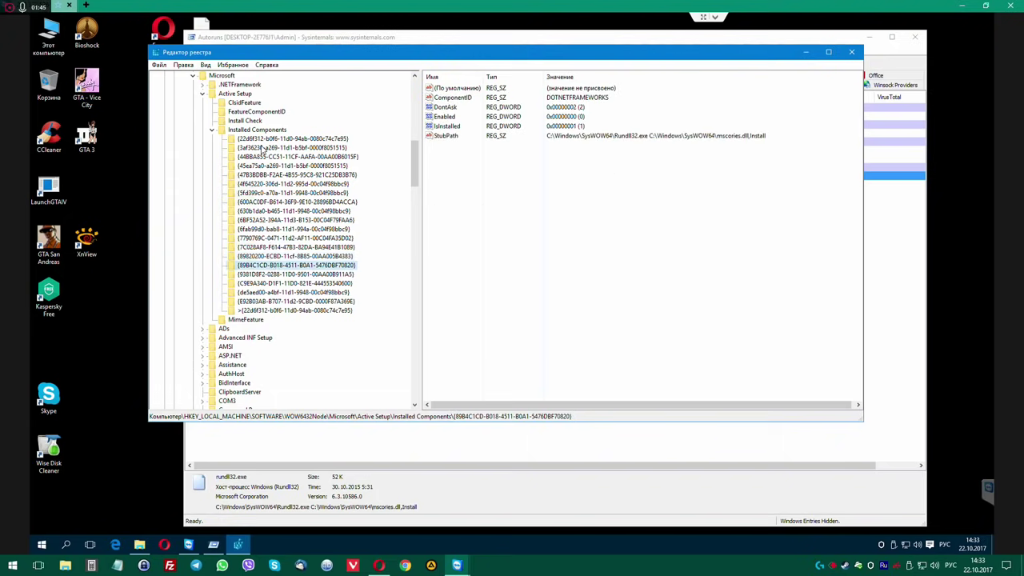
# Open the System32 rundll32 entry's key, inspect StubPath (Rundll32 mscories.dll,Install), then return to Autoruns.
pyautogui.click(851, 52)
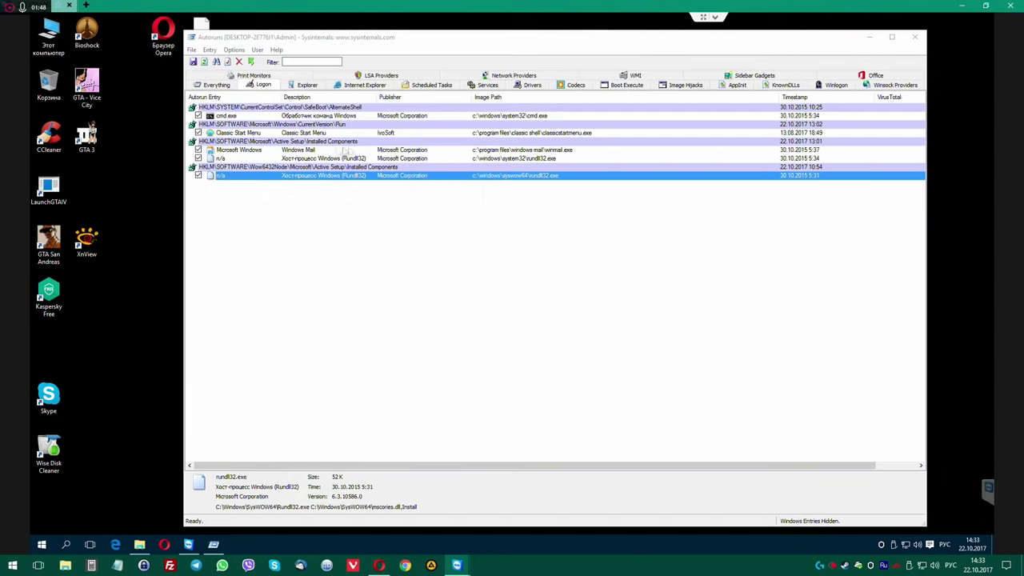
pyautogui.doubleClick(246, 158)
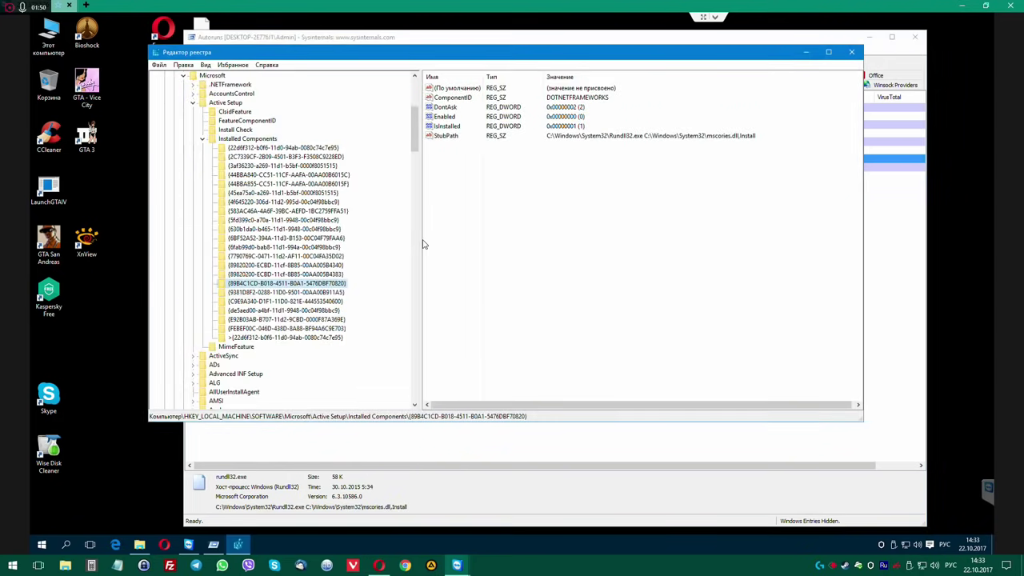
pyautogui.click(601, 138)
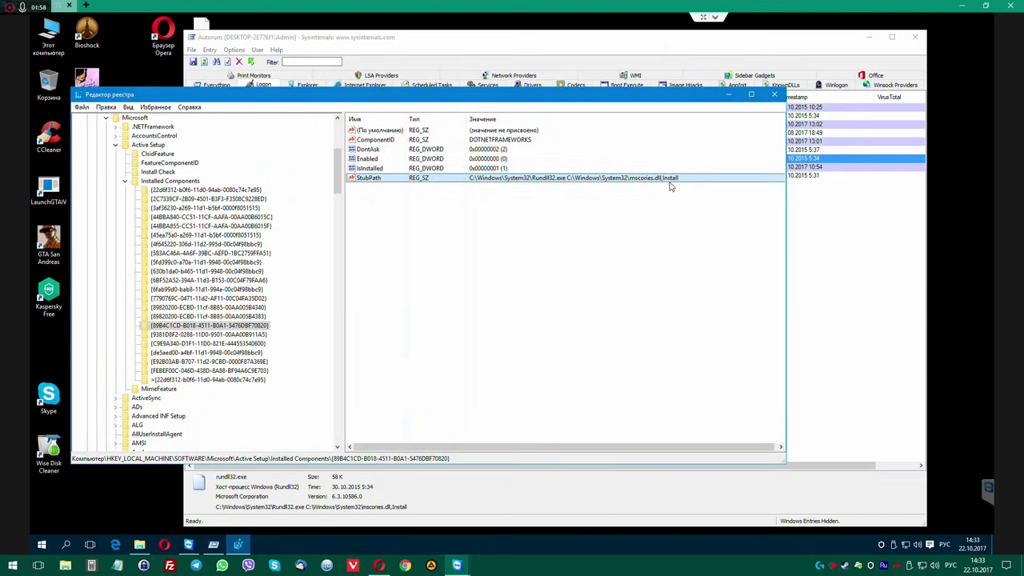
pyautogui.click(676, 44)
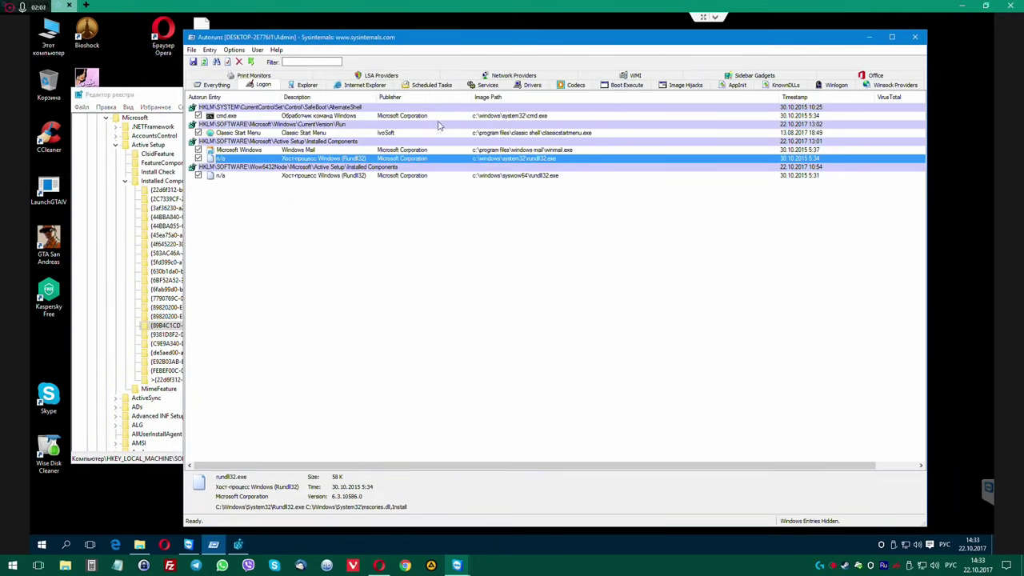
# Delete the gupdate and gupdatem Google Update services from Autoruns' Services list.
pyautogui.click(352, 86)
pyautogui.click(428, 85)
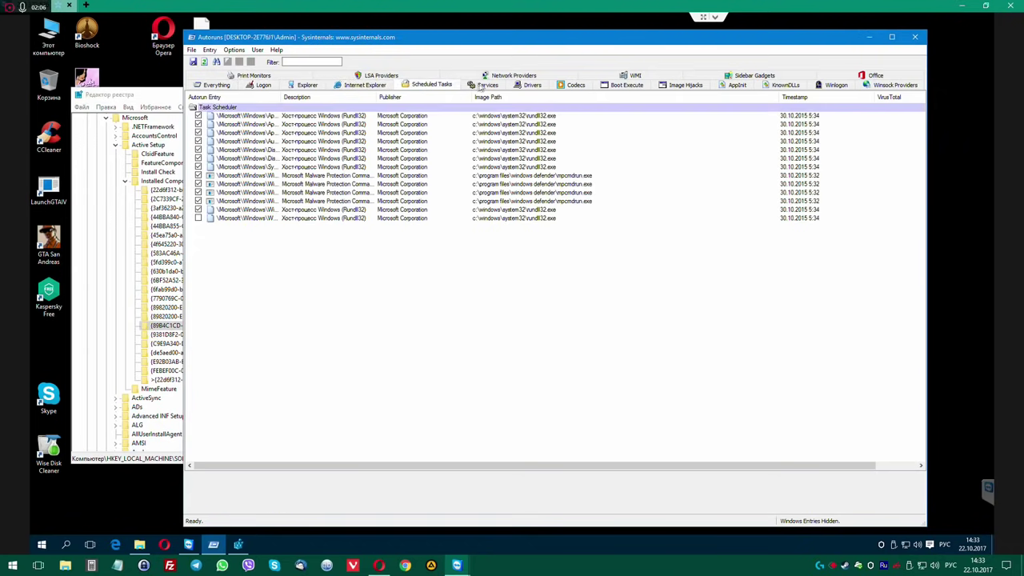
pyautogui.click(484, 85)
pyautogui.click(368, 133)
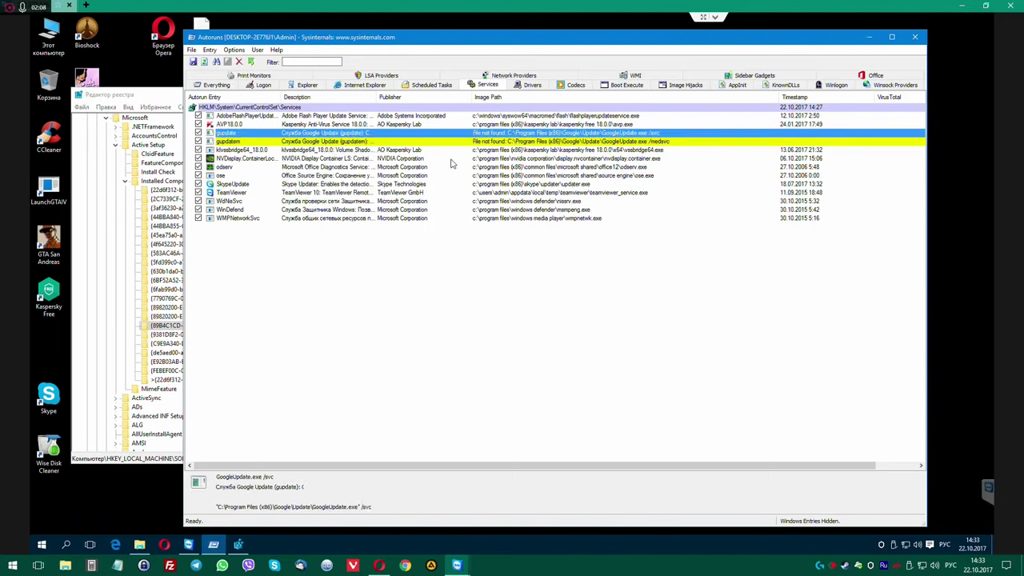
pyautogui.press('Delete')
pyautogui.press('Return')
pyautogui.press('Down')
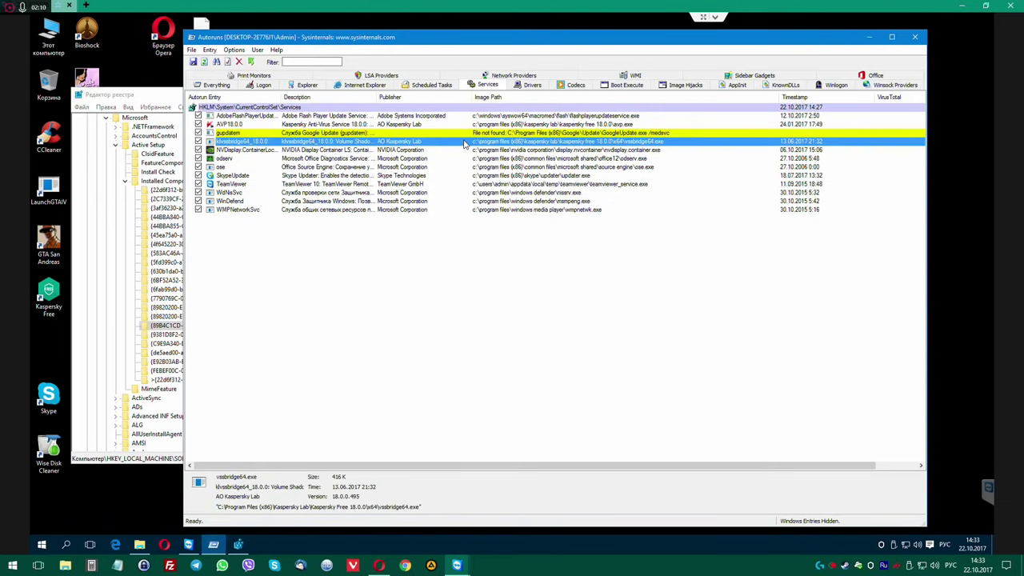
pyautogui.press('Up')
pyautogui.press('Delete')
pyautogui.press('Return')
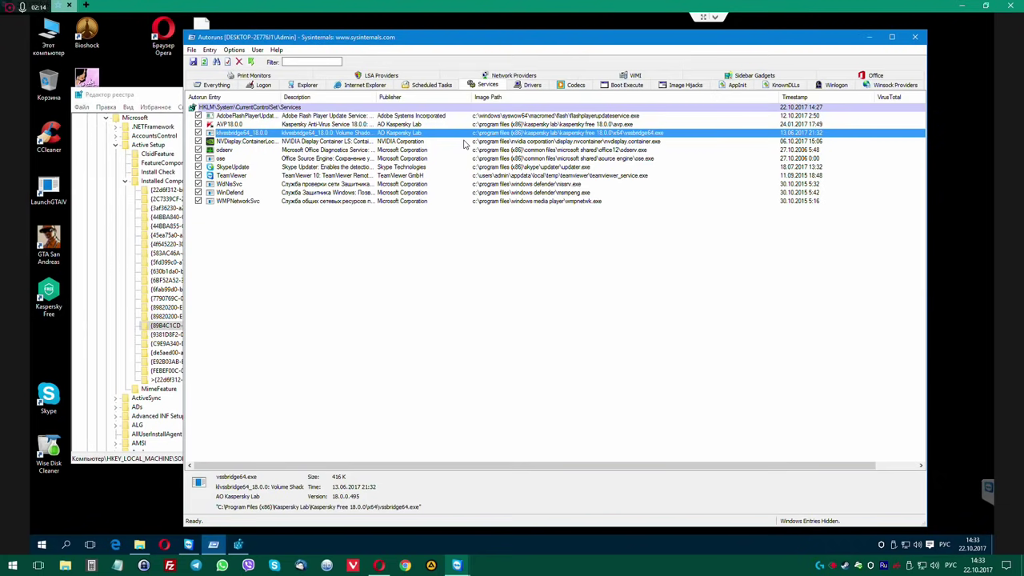
# Return from the services and scheduled tasks to the Everything list of autorun entries.
pyautogui.press('Down')
pyautogui.press('Down')
pyautogui.press('Down')
pyautogui.press('Down')
pyautogui.press('Down')
pyautogui.press('Down')
pyautogui.press('Down')
pyautogui.press('Down')
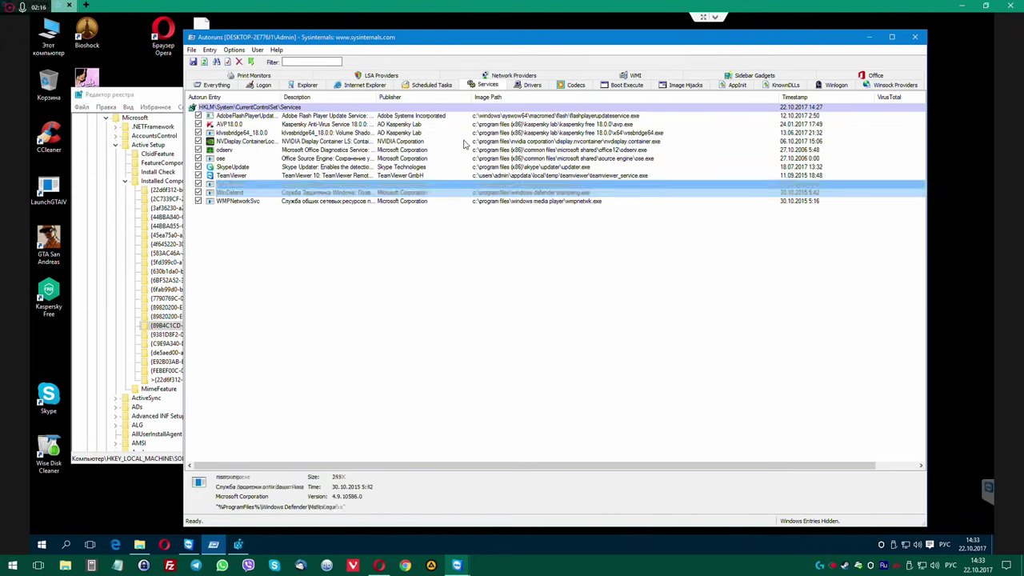
pyautogui.click(426, 85)
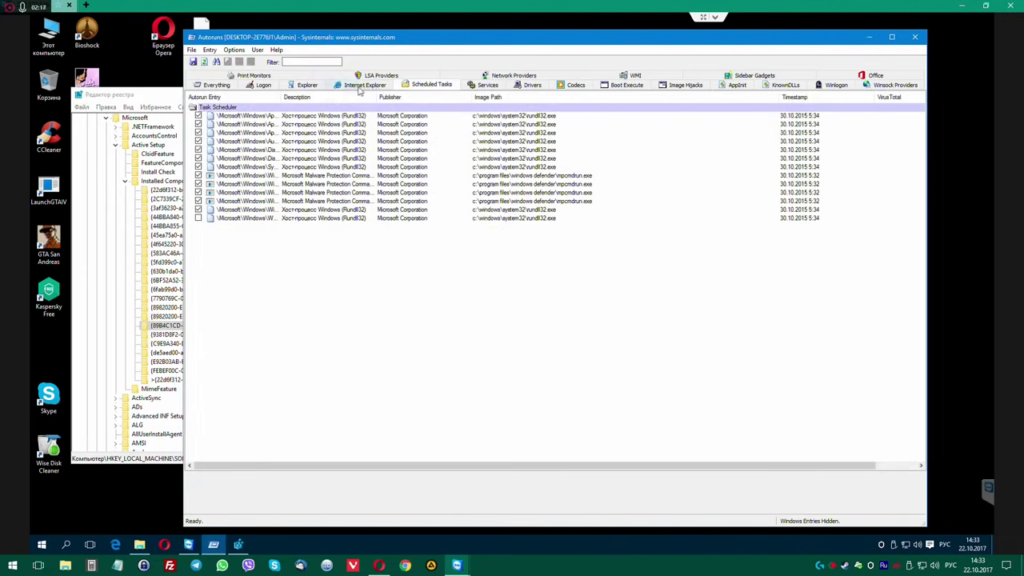
pyautogui.click(210, 86)
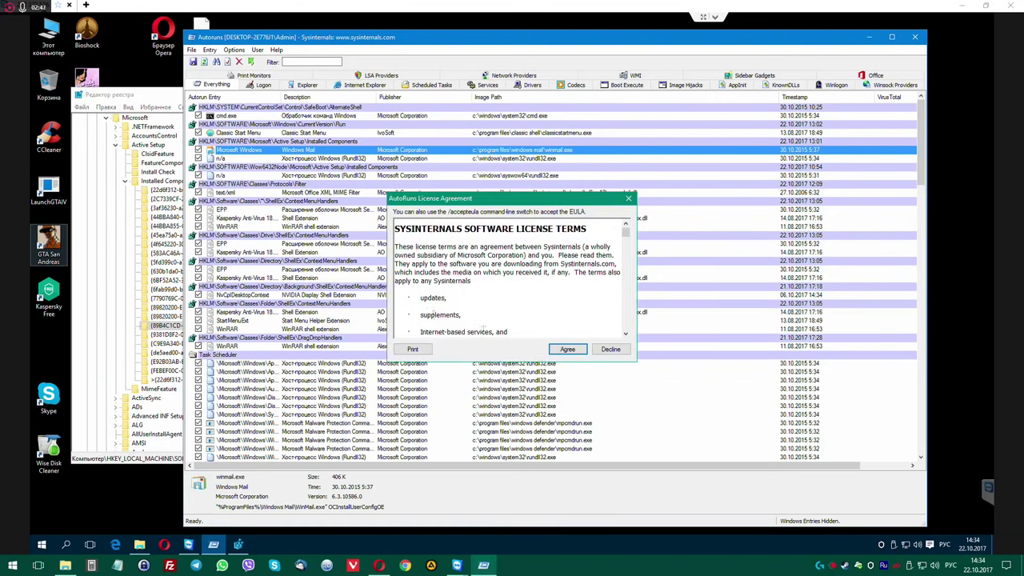
# Accept the license for the other user's scan and delete the missing Microsoft Windows Media entry.
pyautogui.click(566, 349)
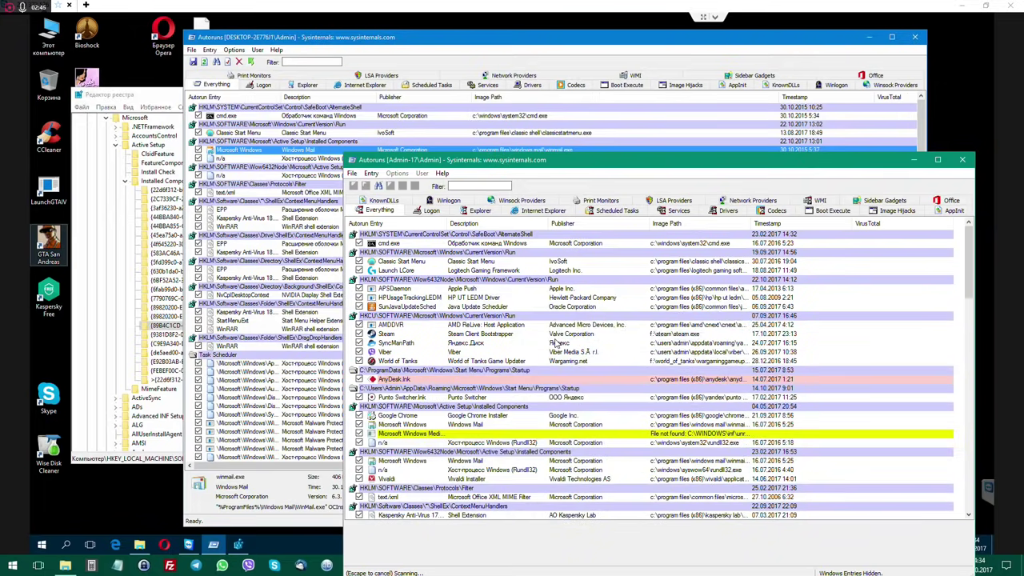
pyautogui.moveTo(535, 167); pyautogui.dragTo(372, 45)
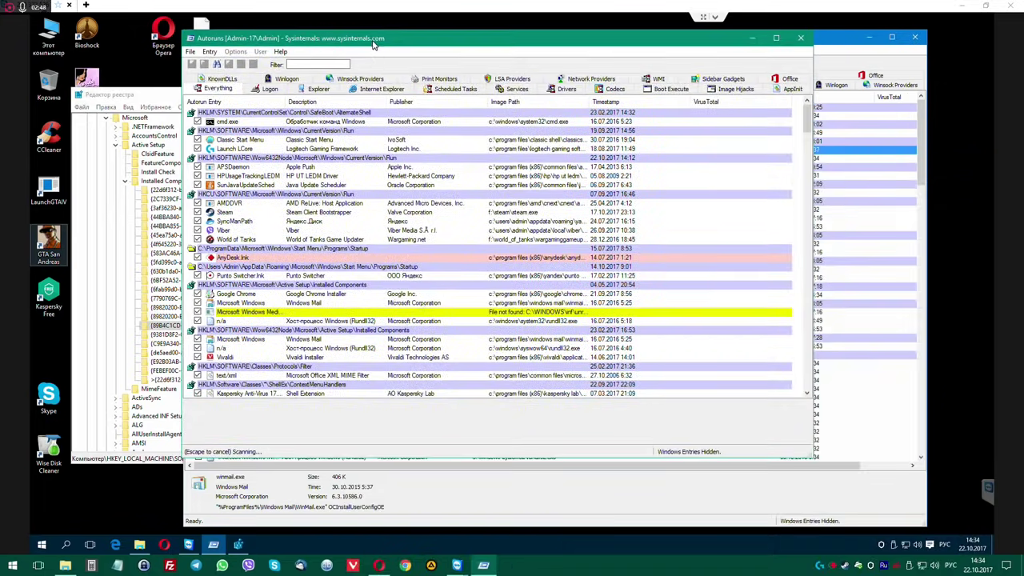
pyautogui.click(321, 305)
pyautogui.click(321, 312)
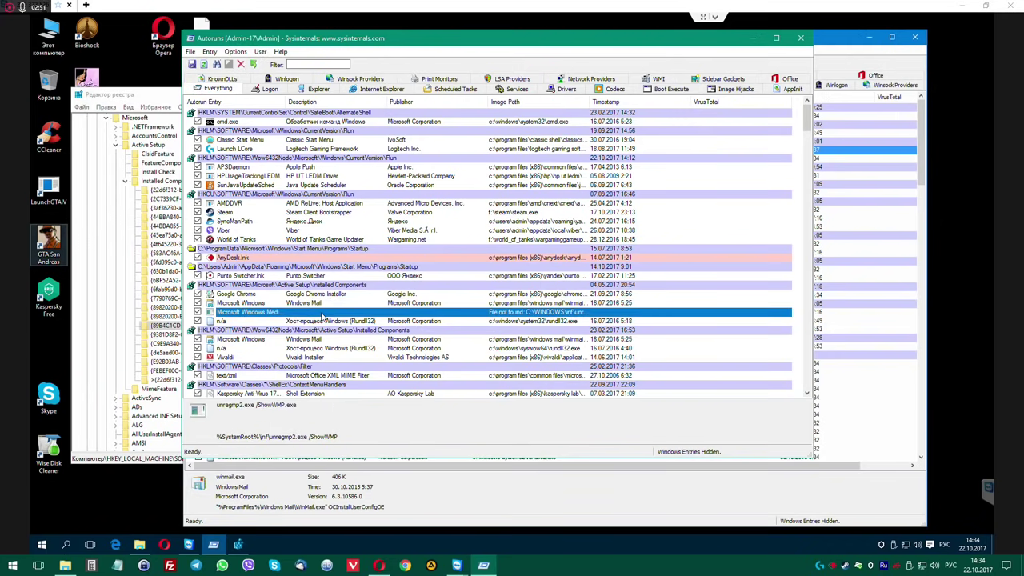
pyautogui.press('Delete')
pyautogui.press('Return')
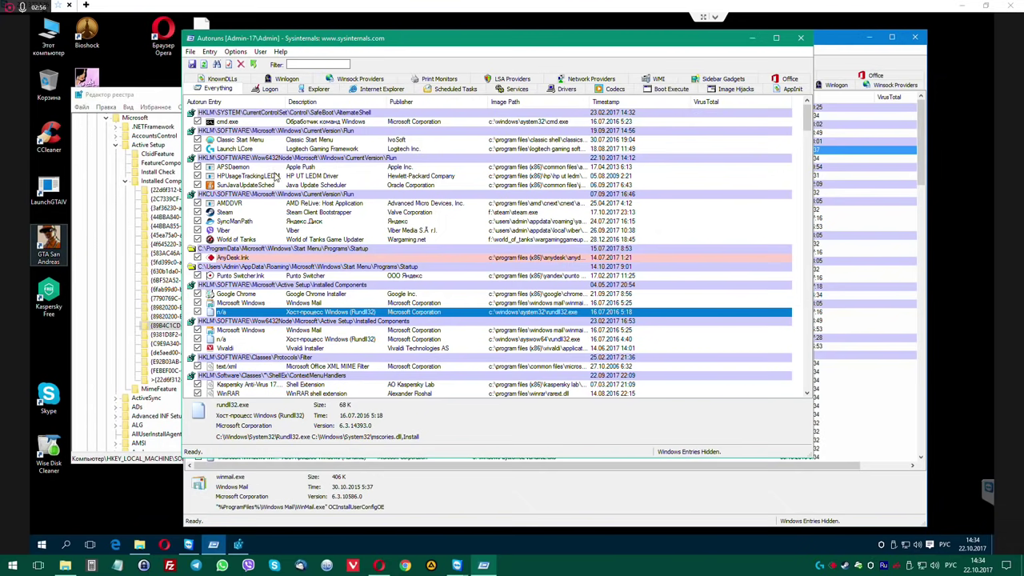
# Delete the World of Tanks updater entry and inspect the rundll32 installed-component entries.
pyautogui.click(245, 240)
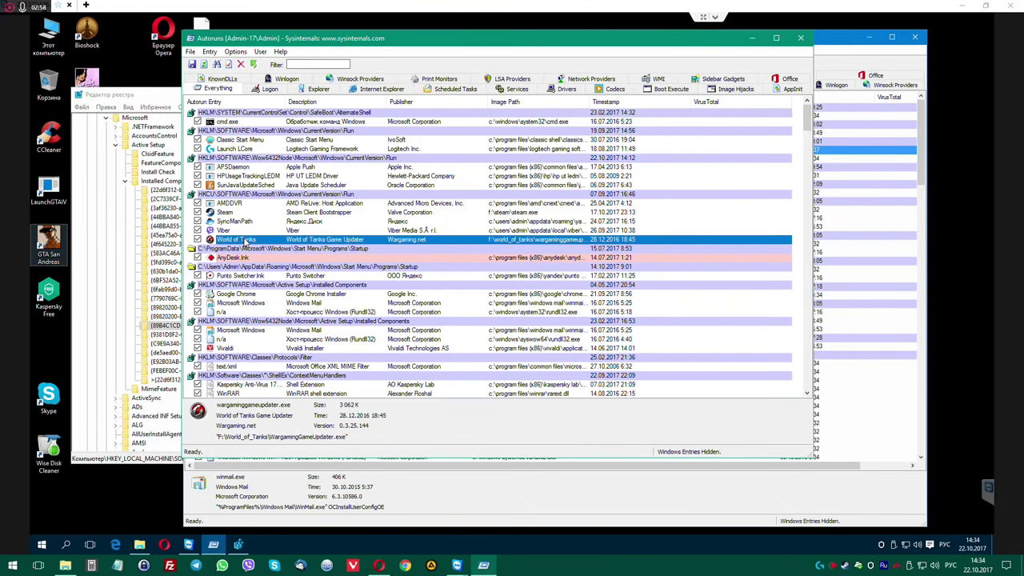
pyautogui.press('Delete')
pyautogui.press('Return')
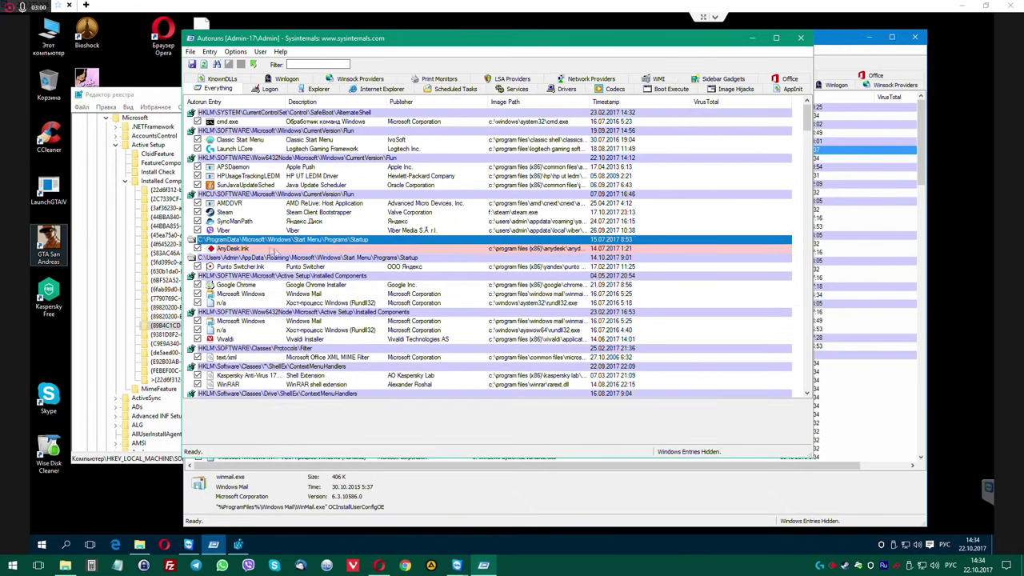
pyautogui.moveTo(450, 44); pyautogui.dragTo(423, 89)
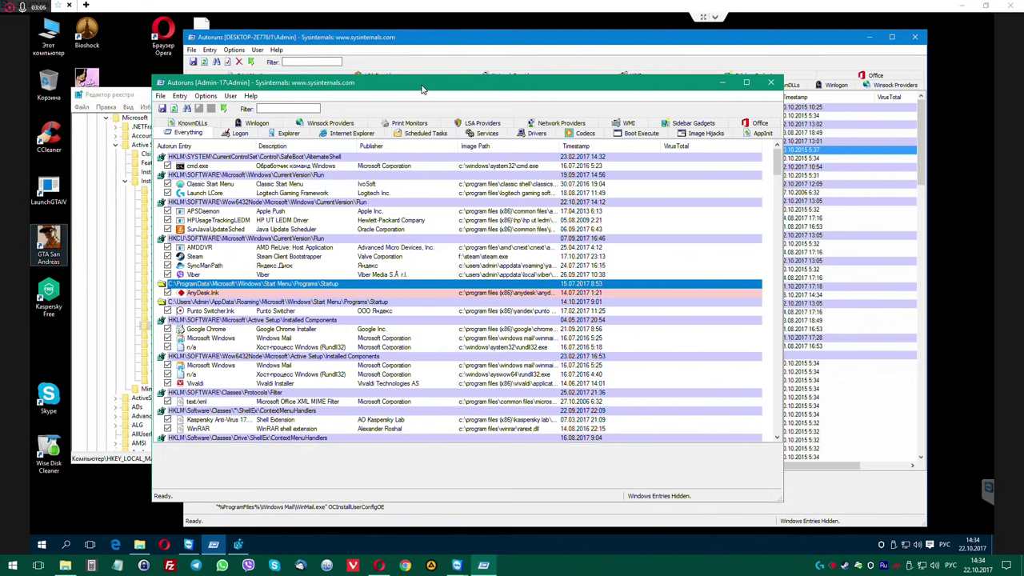
pyautogui.press('Up')
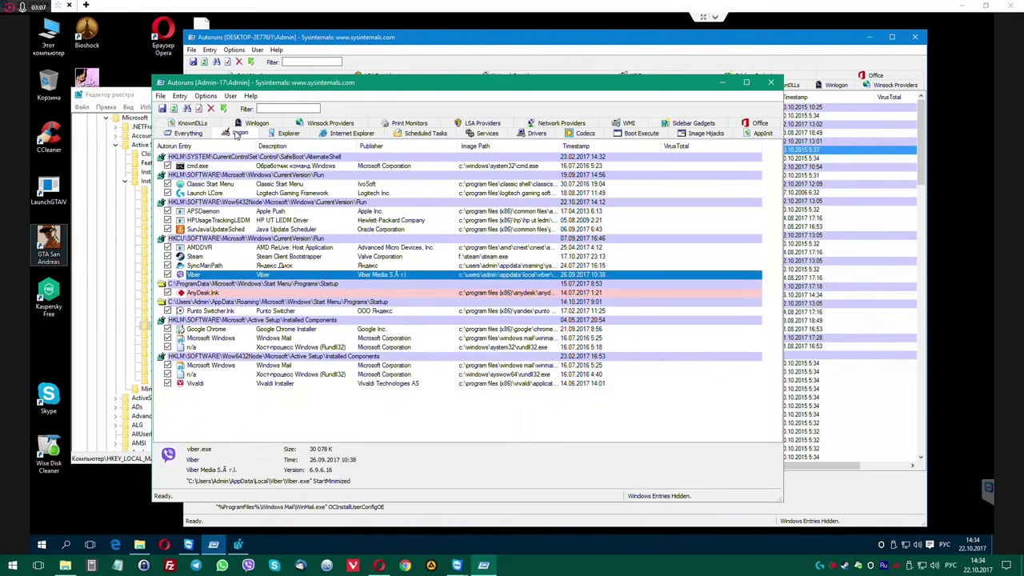
pyautogui.click(318, 375)
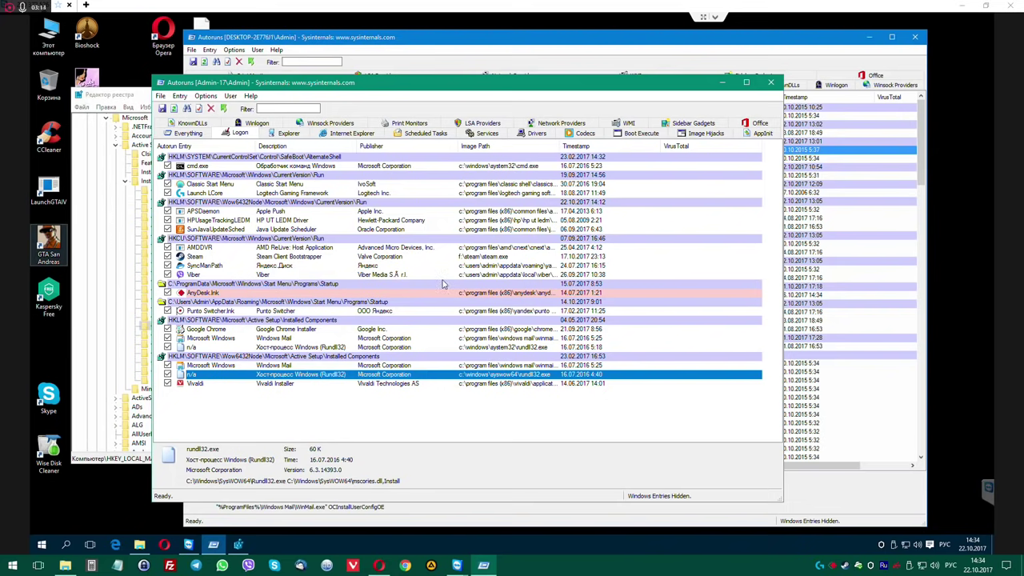
pyautogui.click(267, 349)
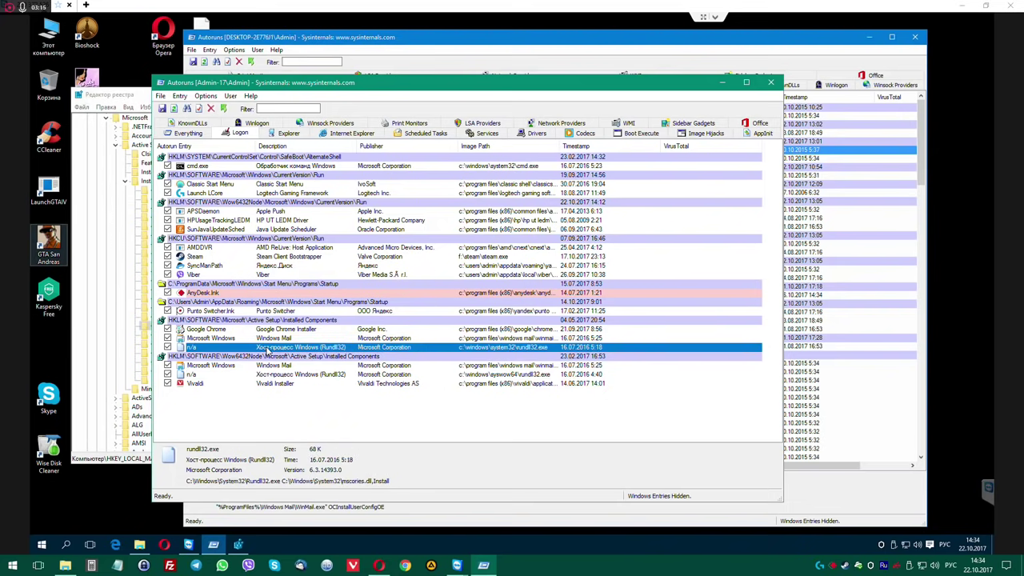
# Show only logon entries in the first window and place the second Autoruns window top-right.
pyautogui.moveTo(456, 87); pyautogui.dragTo(482, 316)
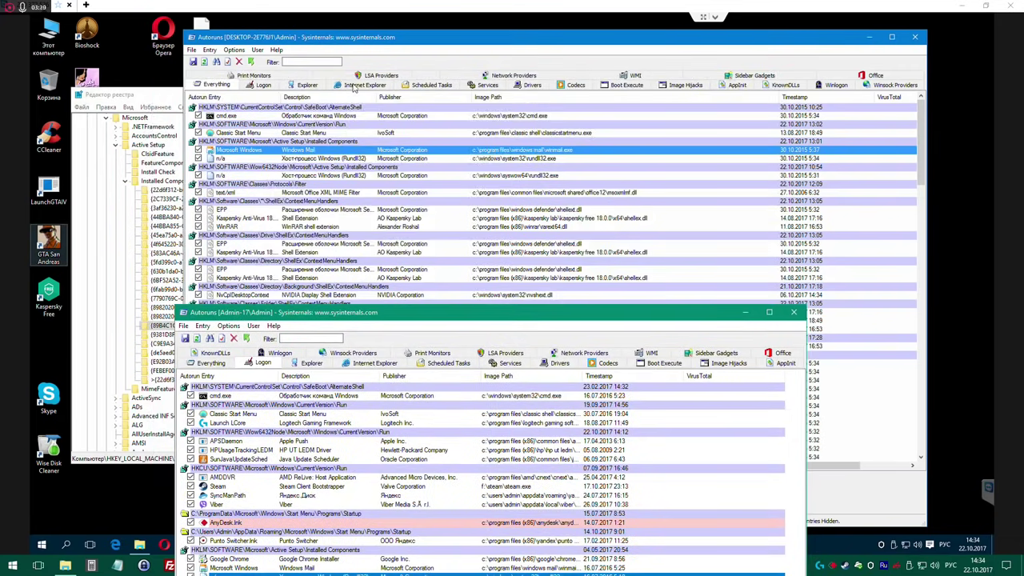
pyautogui.click(264, 86)
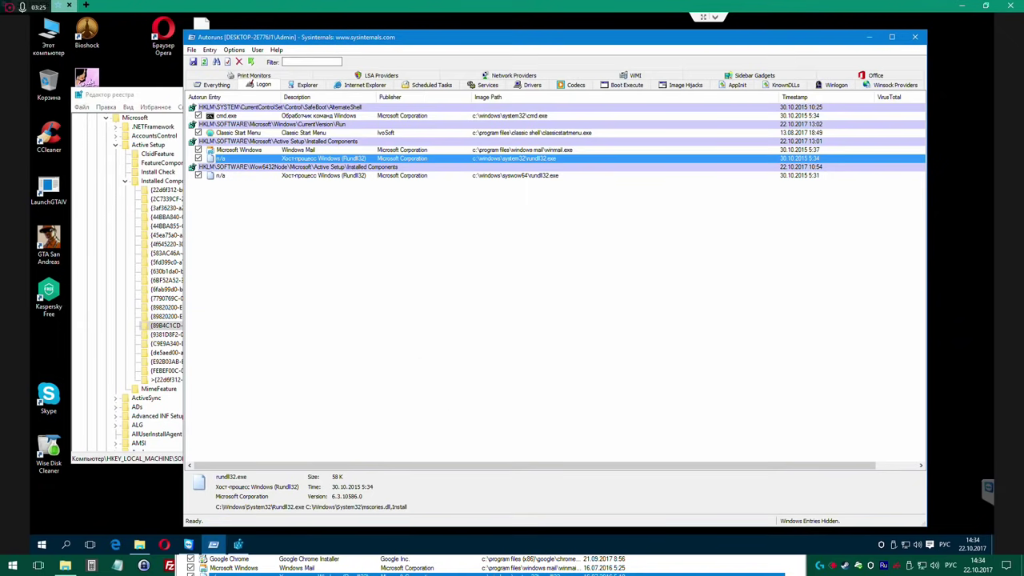
pyautogui.hotkey('alt', 'Tab')
pyautogui.moveTo(332, 313); pyautogui.dragTo(508, 128)
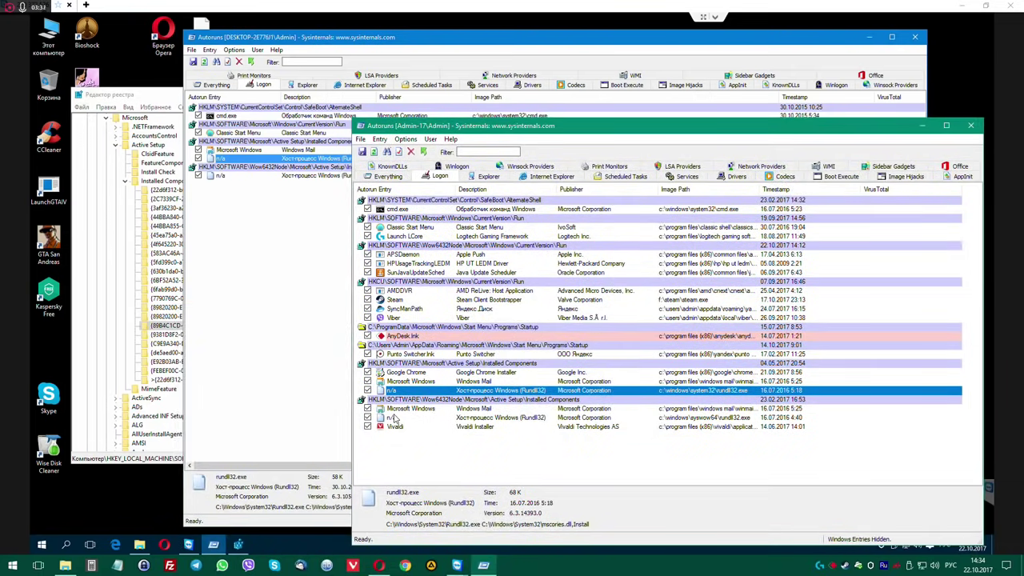
pyautogui.moveTo(558, 120); pyautogui.dragTo(552, 175)
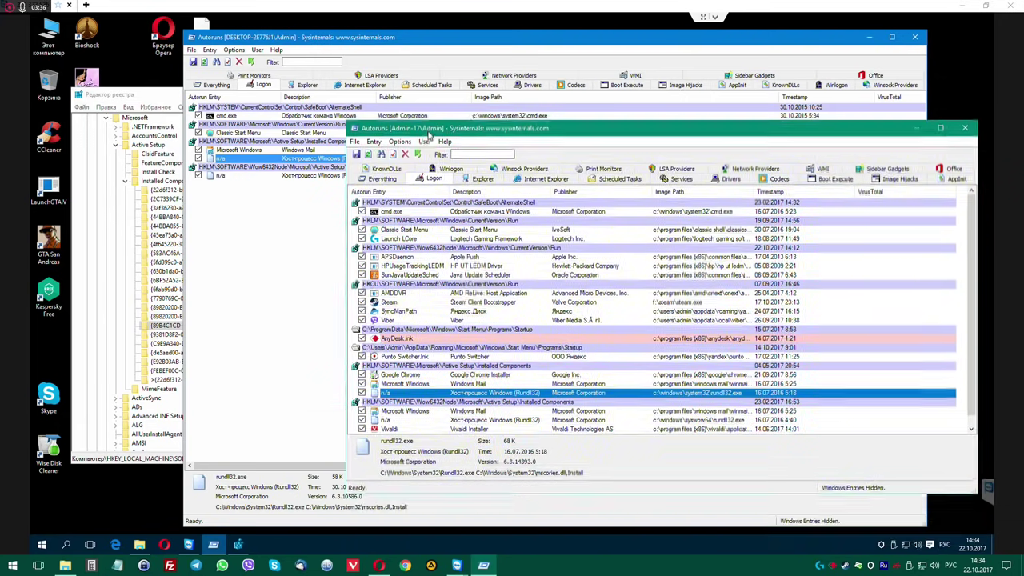
pyautogui.moveTo(434, 182); pyautogui.dragTo(429, 135)
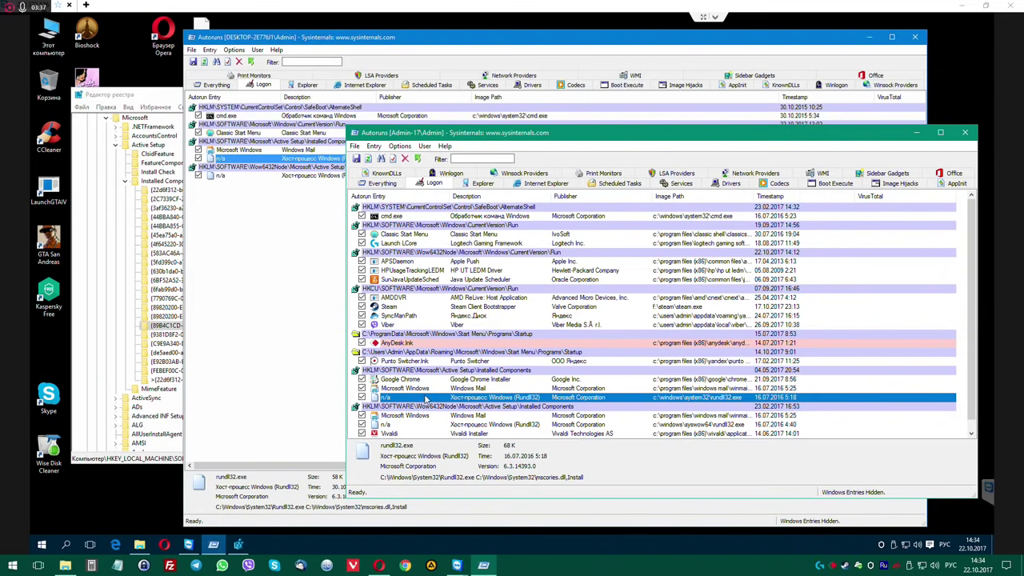
# Check the first rundll32 entry's missing file and read its registry key's StubPath value.
pyautogui.rightClick(426, 398)
pyautogui.click(467, 526)
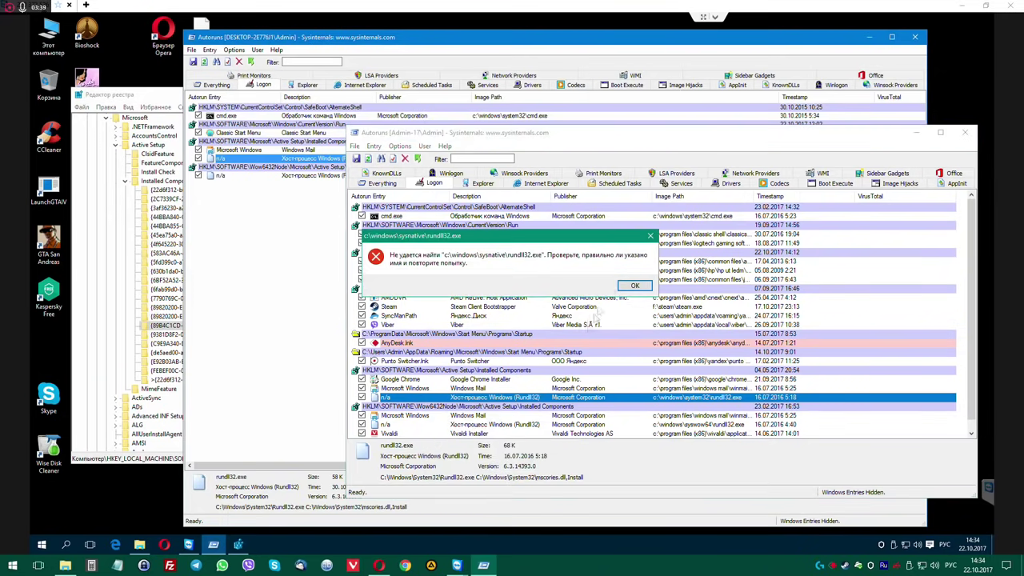
pyautogui.click(622, 288)
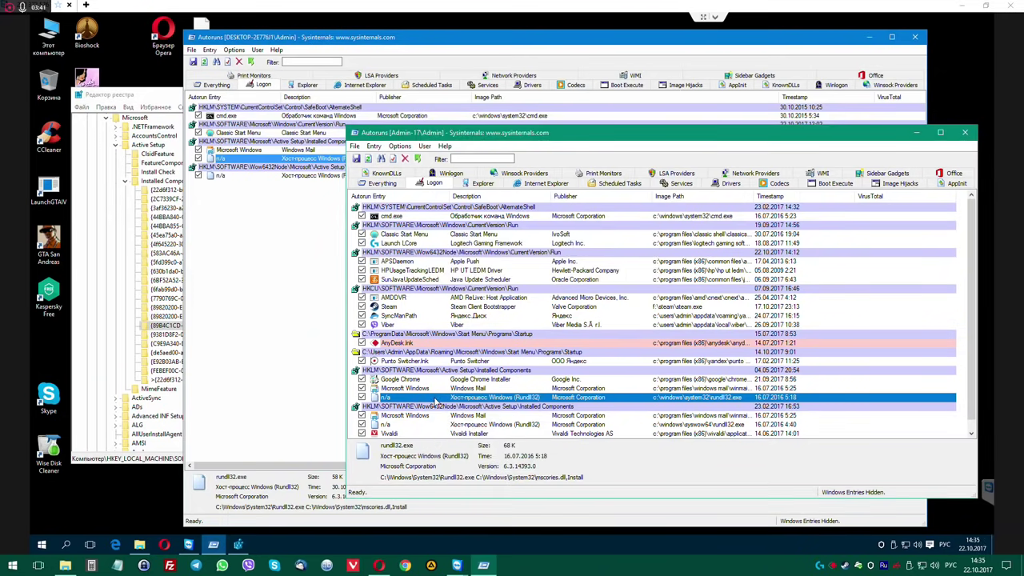
pyautogui.doubleClick(437, 399)
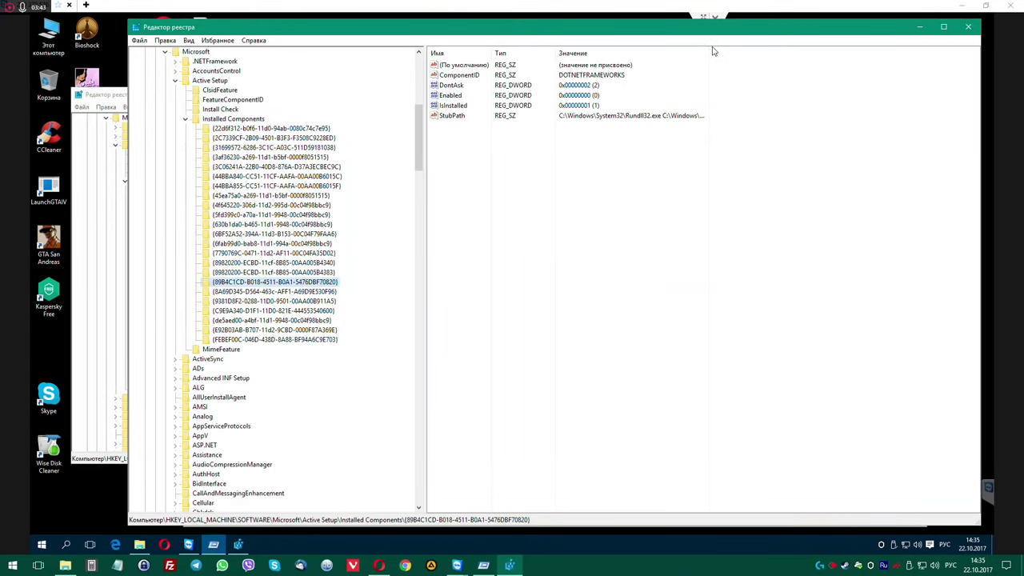
pyautogui.moveTo(707, 53); pyautogui.dragTo(857, 53)
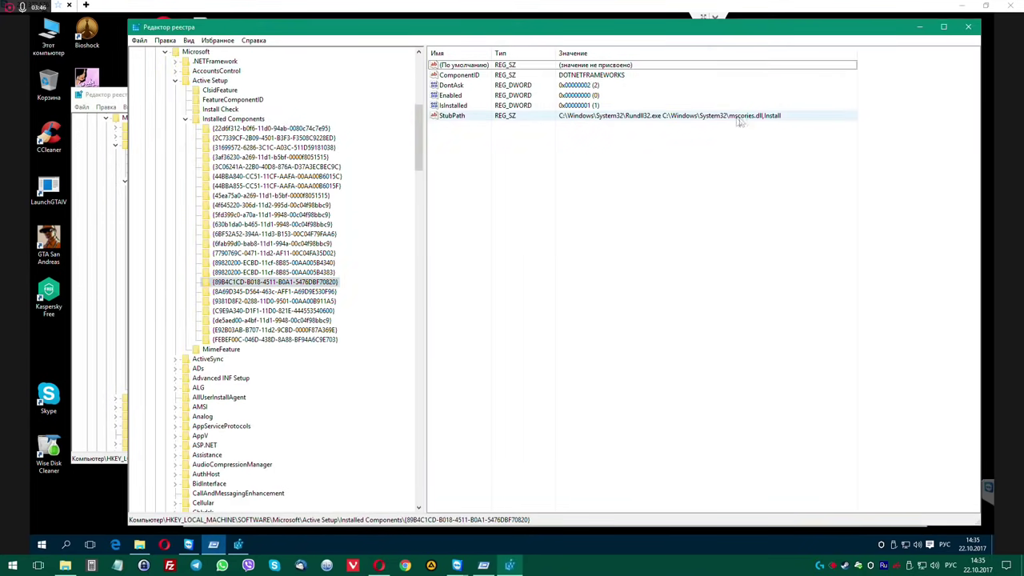
pyautogui.click(966, 29)
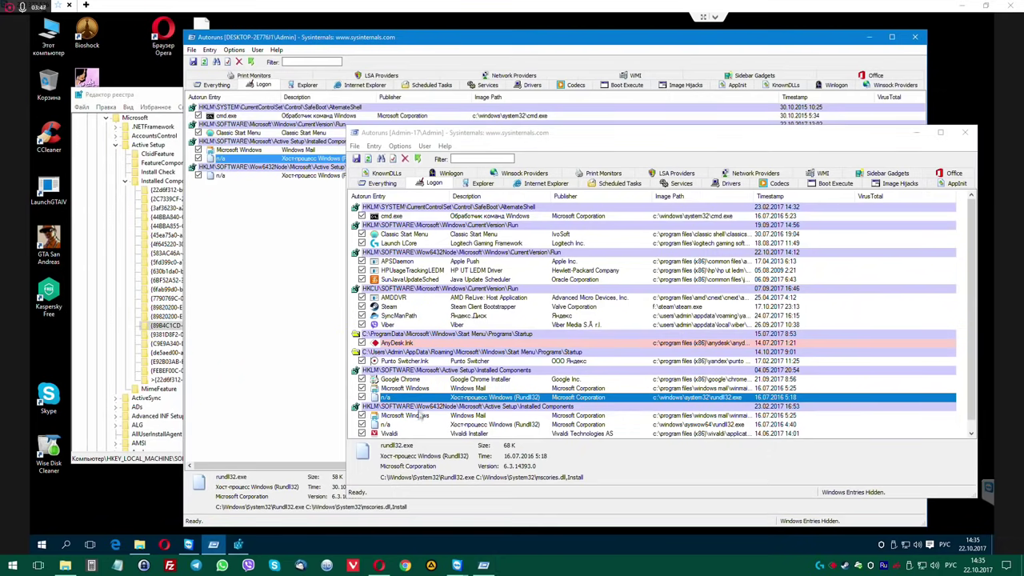
# Check the second rundll32 entry's Wow6432Node key, then close Autoruns and reposition Registry Editor.
pyautogui.doubleClick(415, 425)
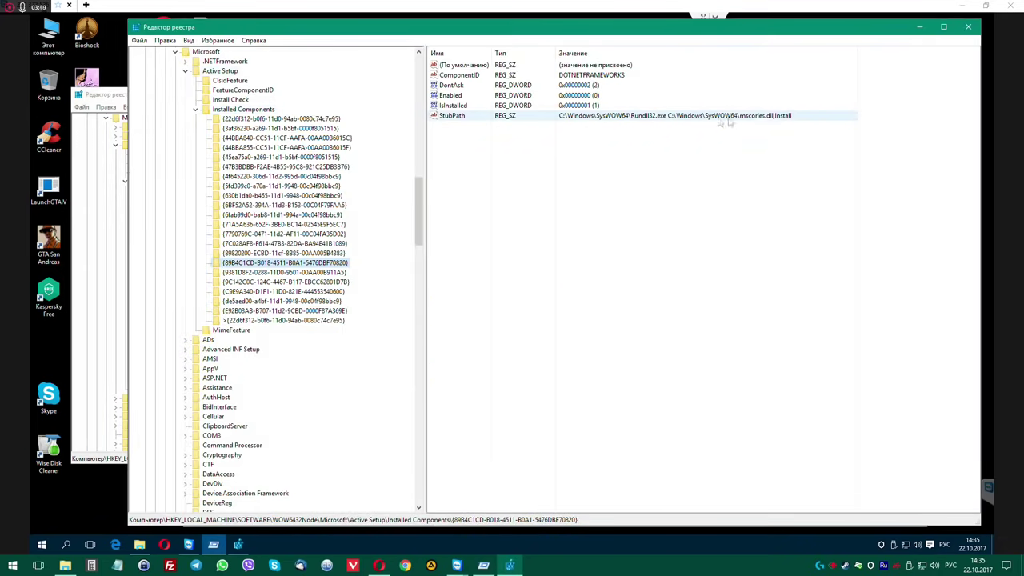
pyautogui.click(966, 28)
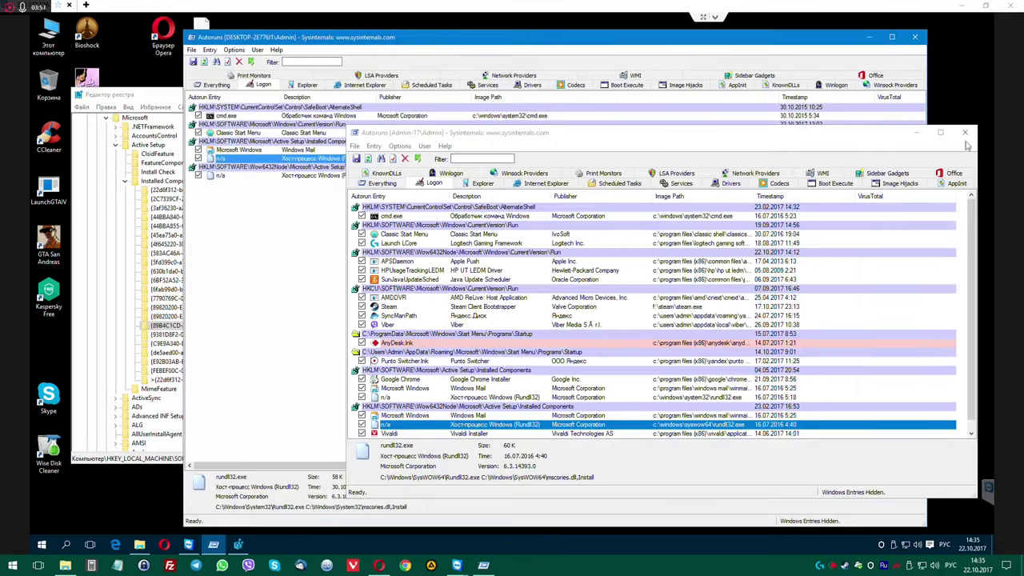
pyautogui.moveTo(743, 37); pyautogui.dragTo(680, 44)
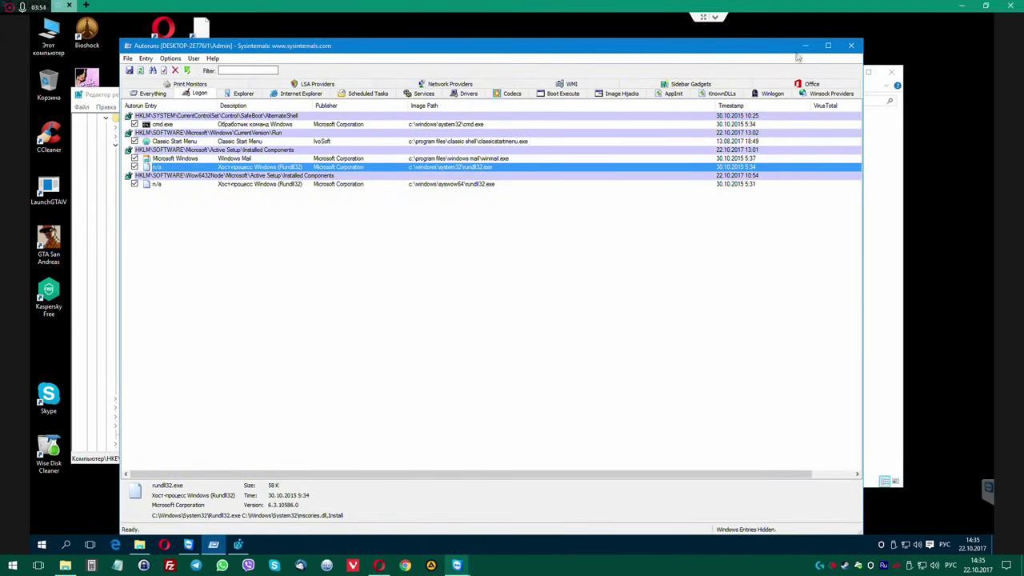
pyautogui.click(851, 45)
pyautogui.moveTo(764, 103); pyautogui.dragTo(668, 76)
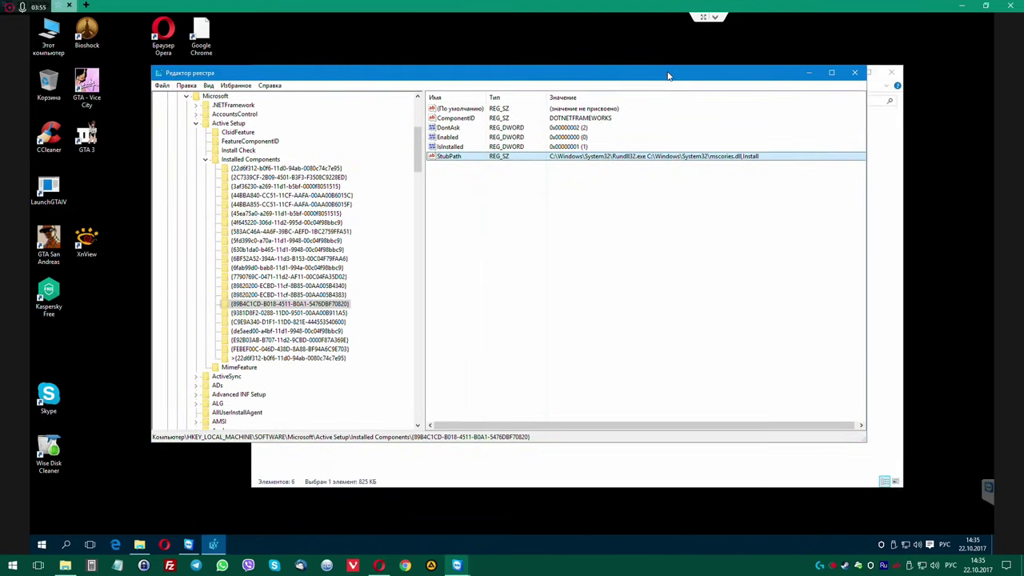
# Close Registry Editor and the Autoruns folder, let CCleaner run, and open This PC > Downloads.
pyautogui.click(854, 72)
pyautogui.click(893, 72)
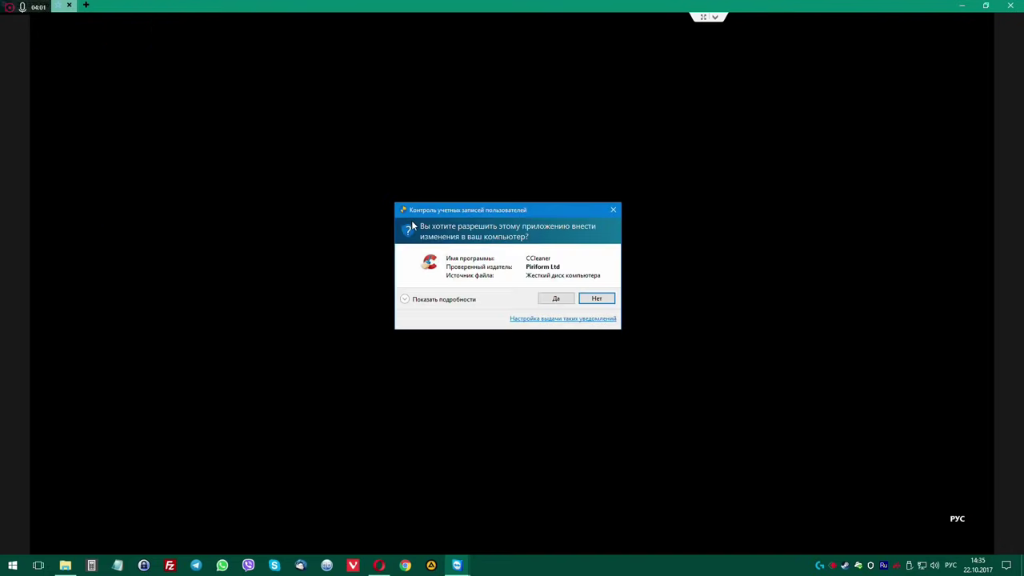
pyautogui.click(545, 297)
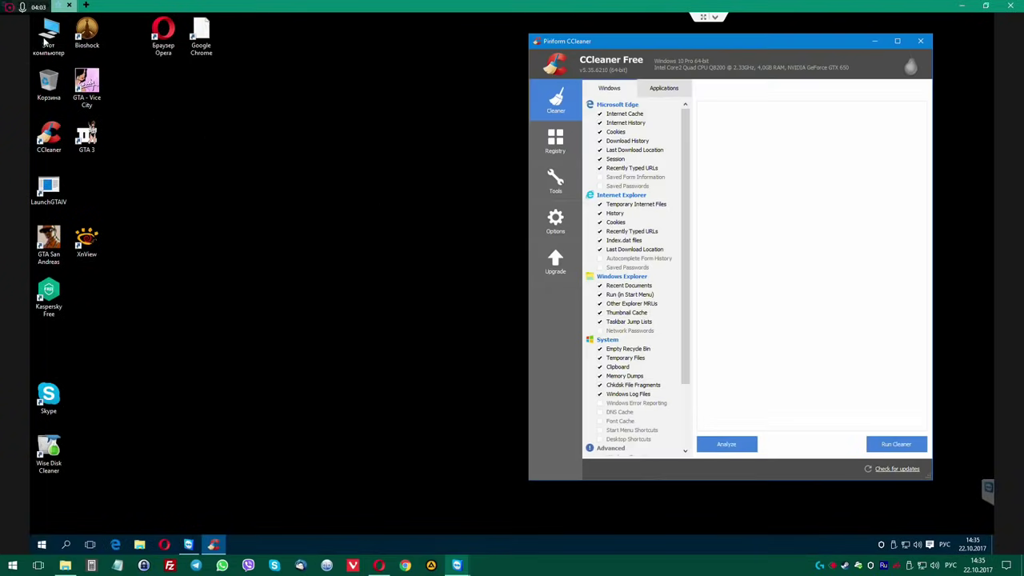
pyautogui.doubleClick(49, 36)
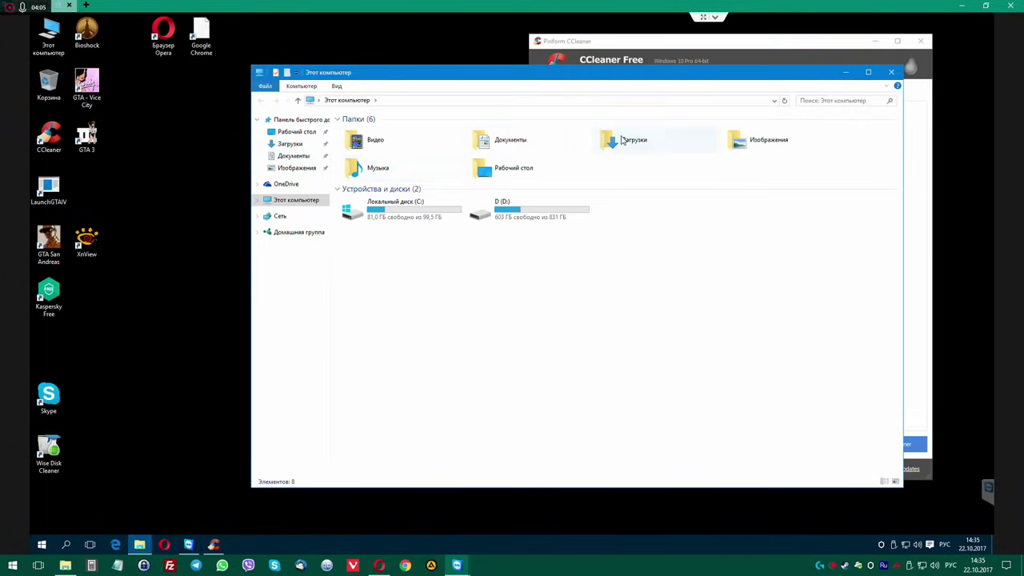
pyautogui.doubleClick(620, 140)
pyautogui.moveTo(542, 79); pyautogui.dragTo(385, 70)
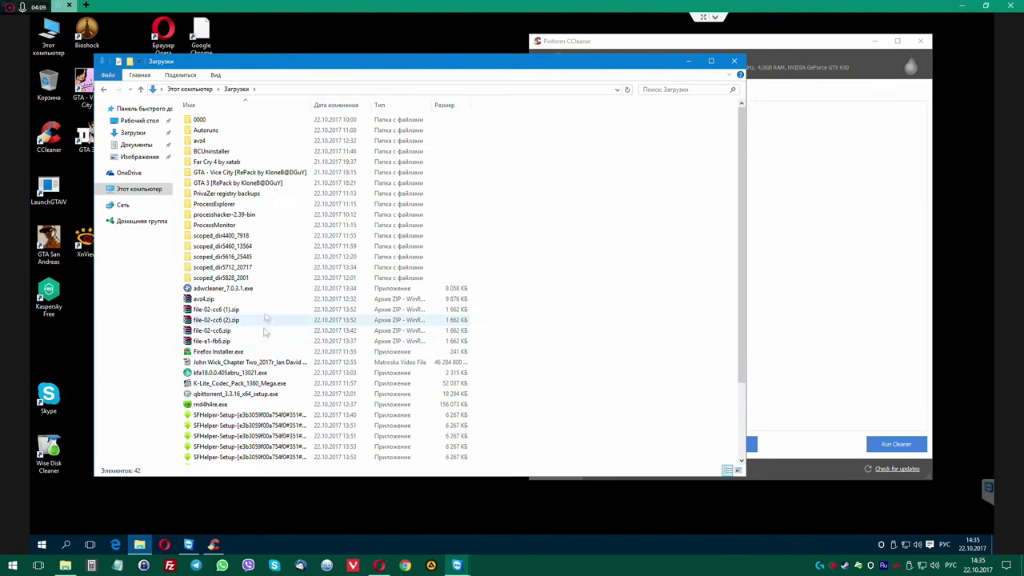
# Delete the broken Google Chrome desktop shortcut via its properties' target location.
pyautogui.click(205, 131)
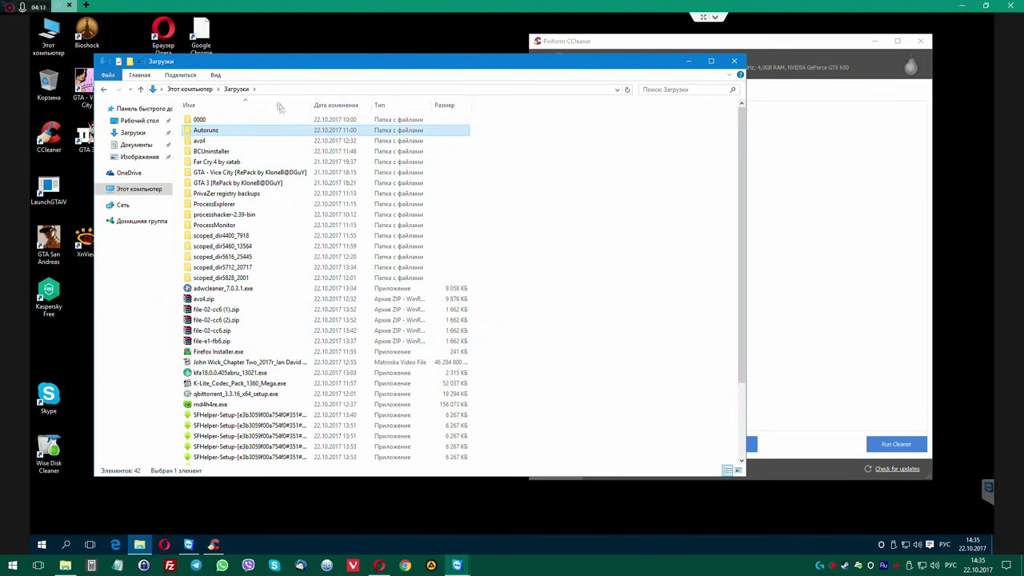
pyautogui.moveTo(280, 60); pyautogui.dragTo(307, 103)
pyautogui.rightClick(198, 34)
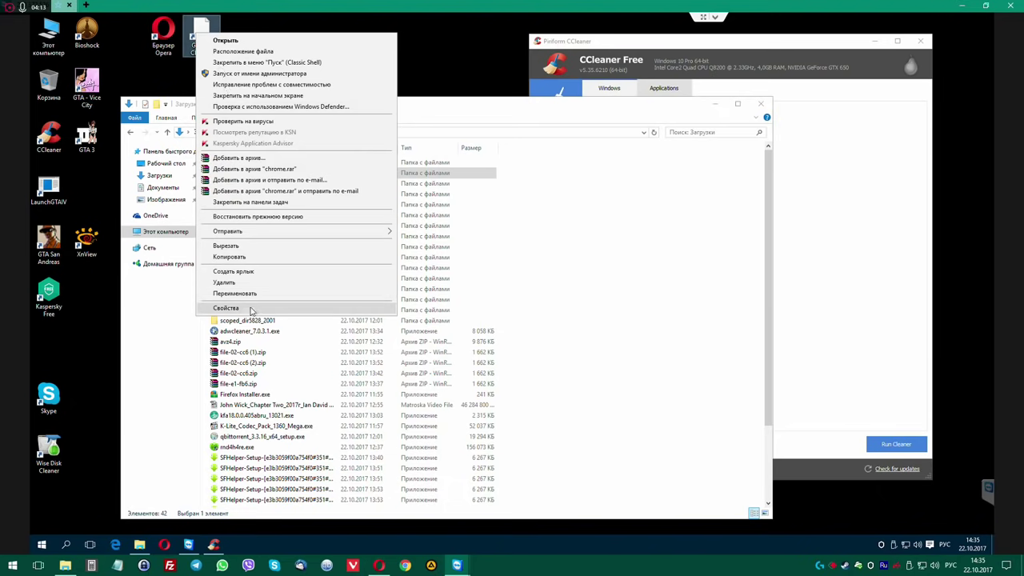
pyautogui.click(250, 308)
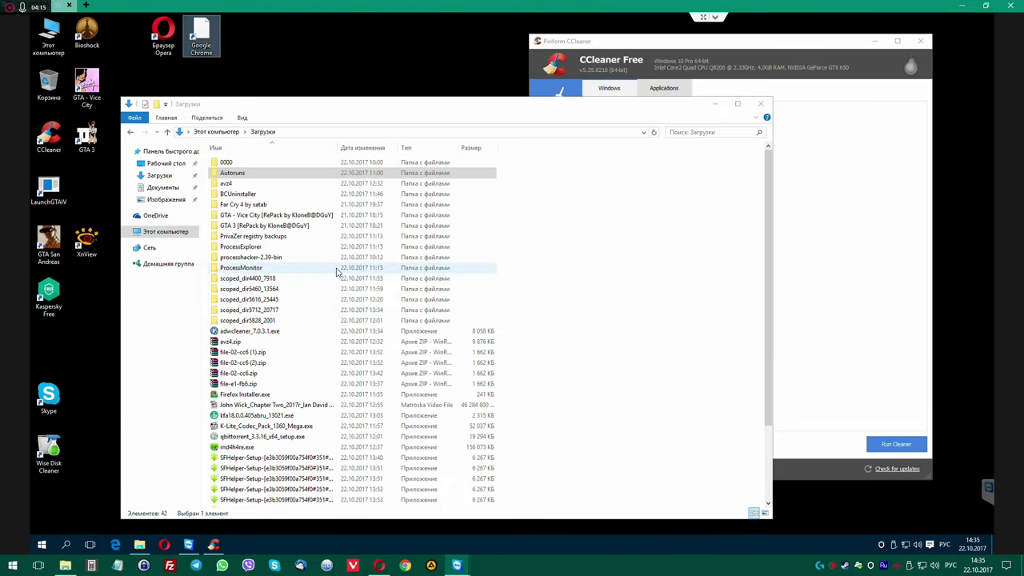
pyautogui.moveTo(280, 105); pyautogui.dragTo(411, 95)
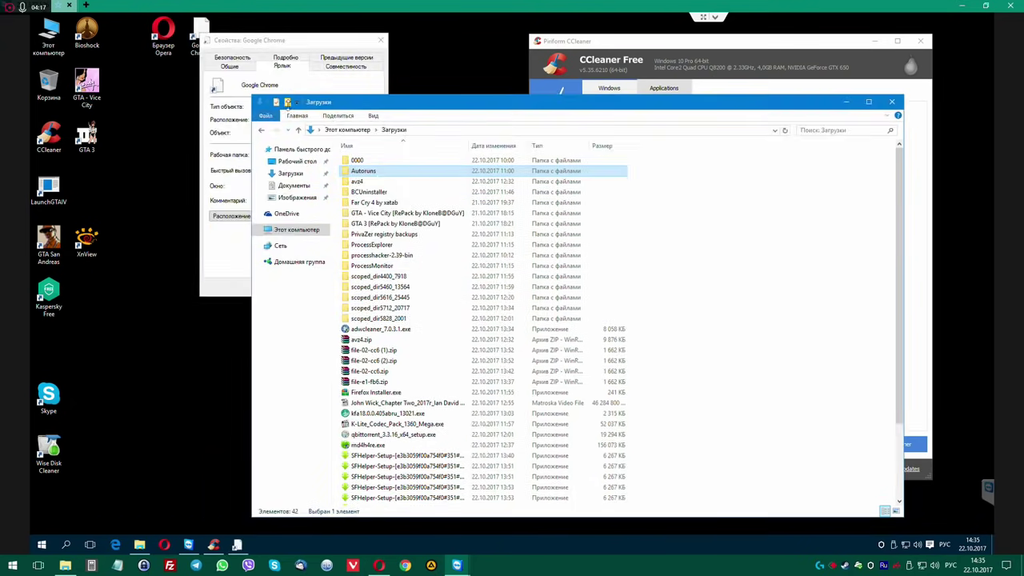
pyautogui.moveTo(292, 44); pyautogui.dragTo(181, 63)
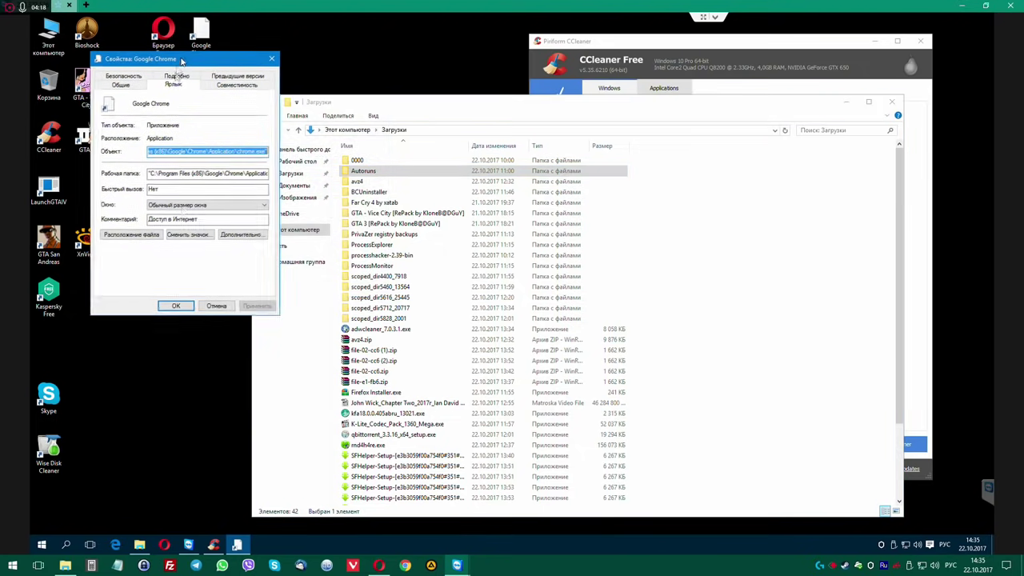
pyautogui.click(133, 236)
pyautogui.click(541, 314)
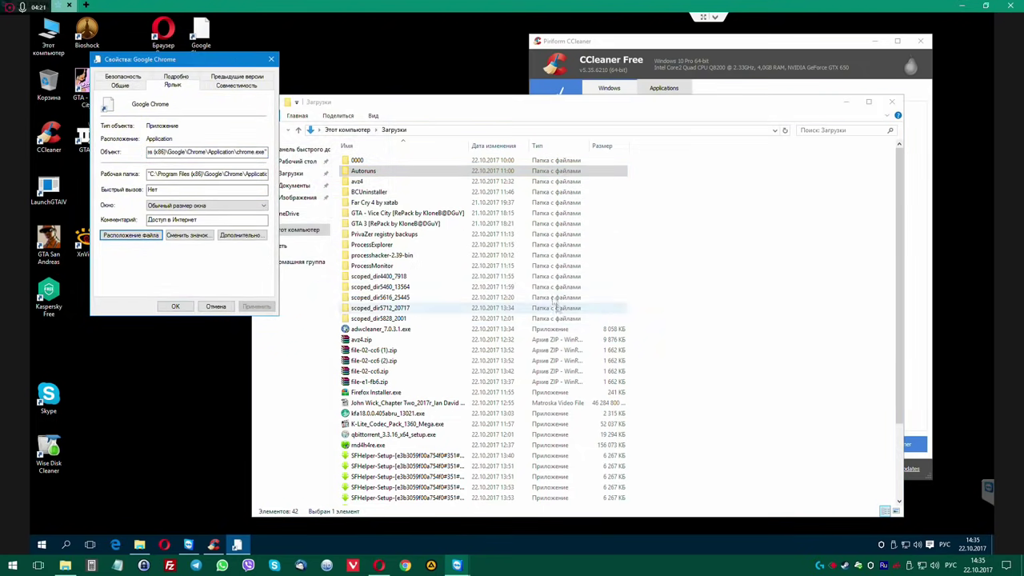
pyautogui.click(270, 58)
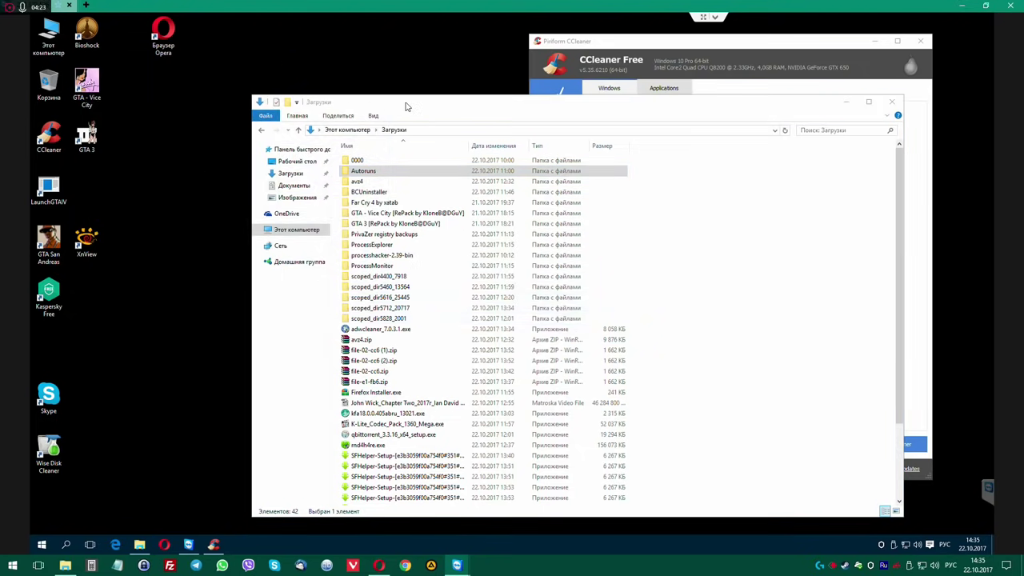
# Open CCleaner's Tools > Startup list, widen it, and select the rjfzhdcgww HKCU:Run entry.
pyautogui.moveTo(405, 107); pyautogui.dragTo(217, 71)
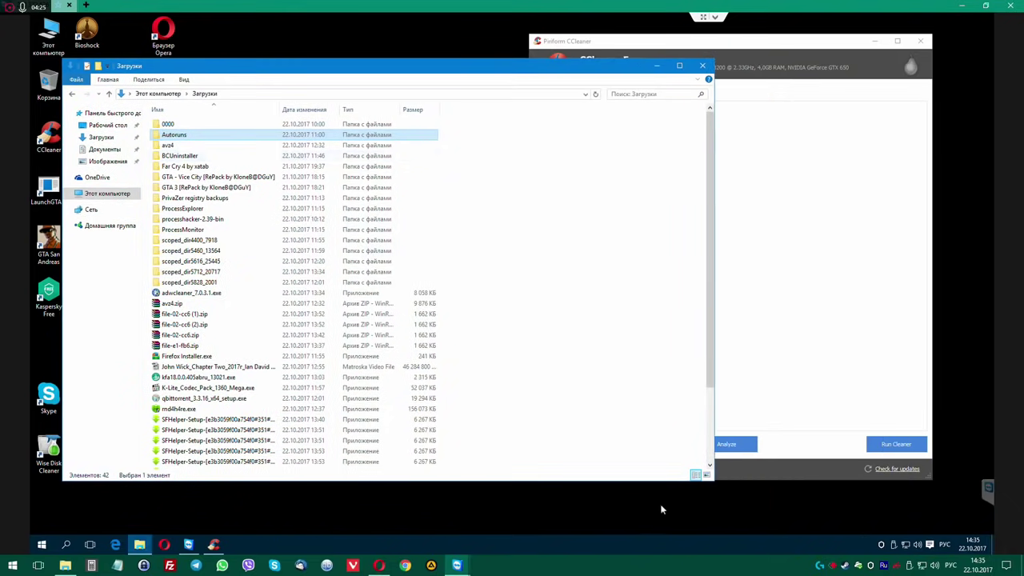
pyautogui.moveTo(712, 483); pyautogui.dragTo(418, 513)
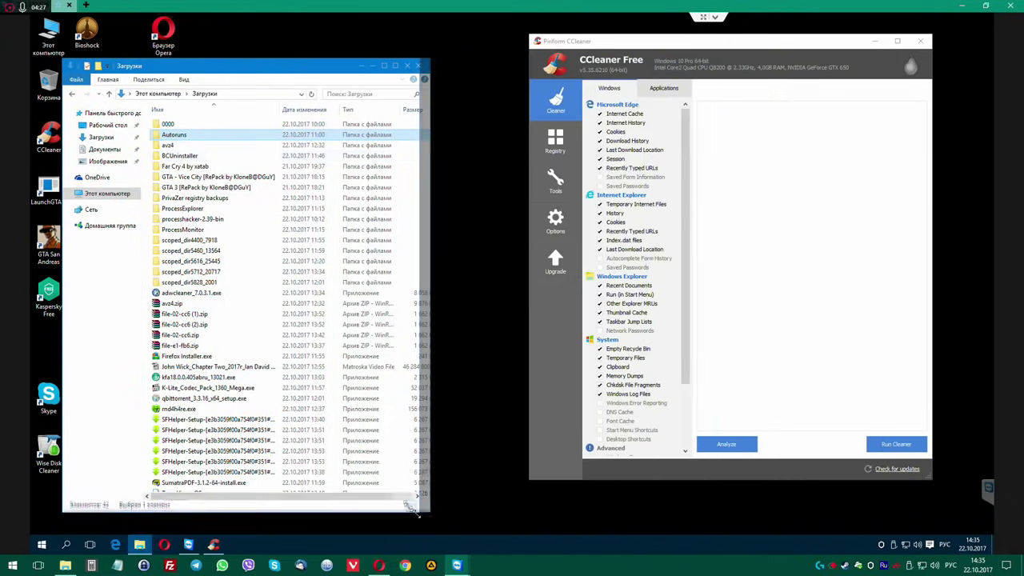
pyautogui.click(660, 89)
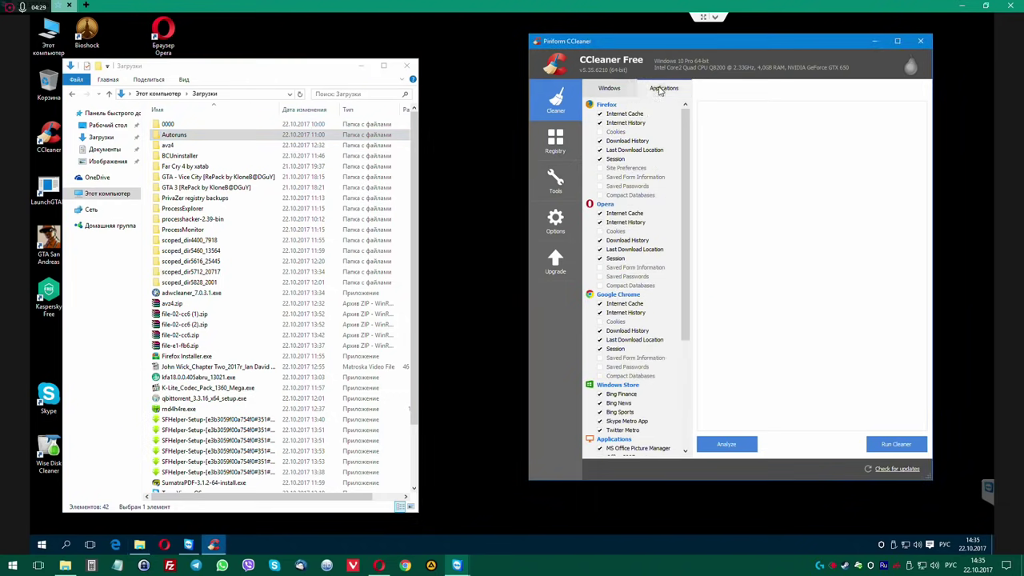
pyautogui.click(547, 177)
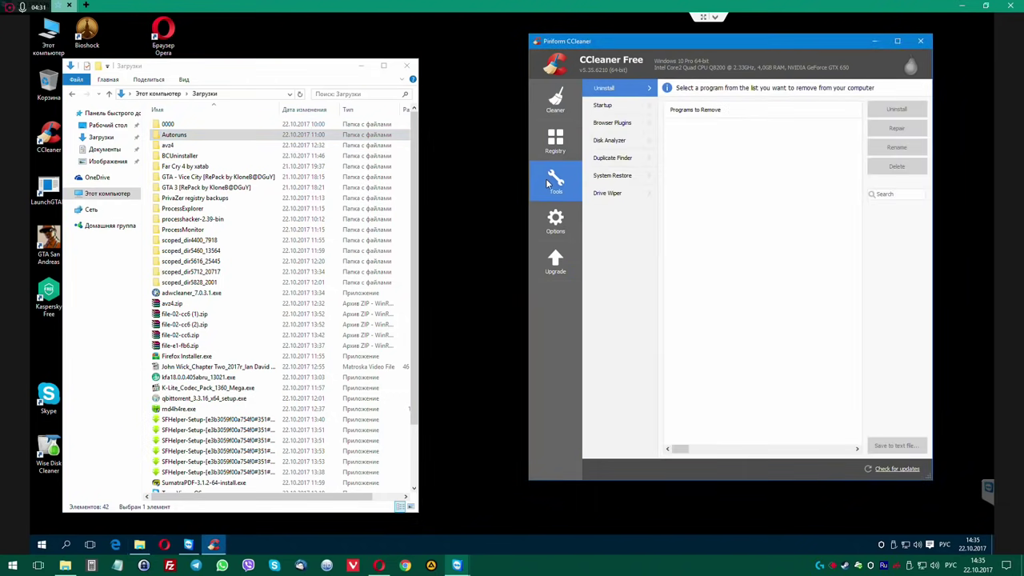
pyautogui.click(602, 106)
pyautogui.moveTo(691, 38); pyautogui.dragTo(492, 48)
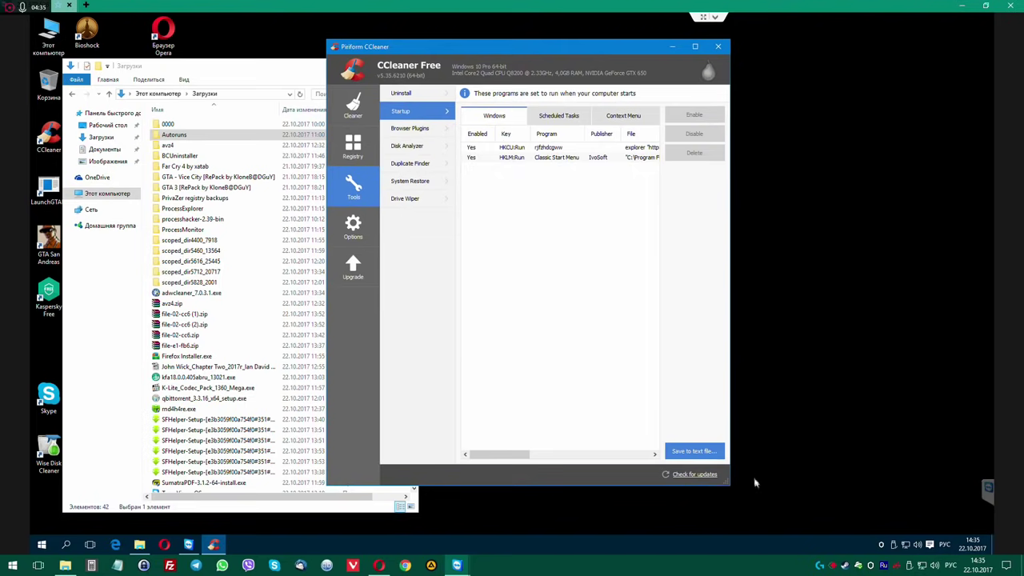
pyautogui.moveTo(730, 486); pyautogui.dragTo(950, 483)
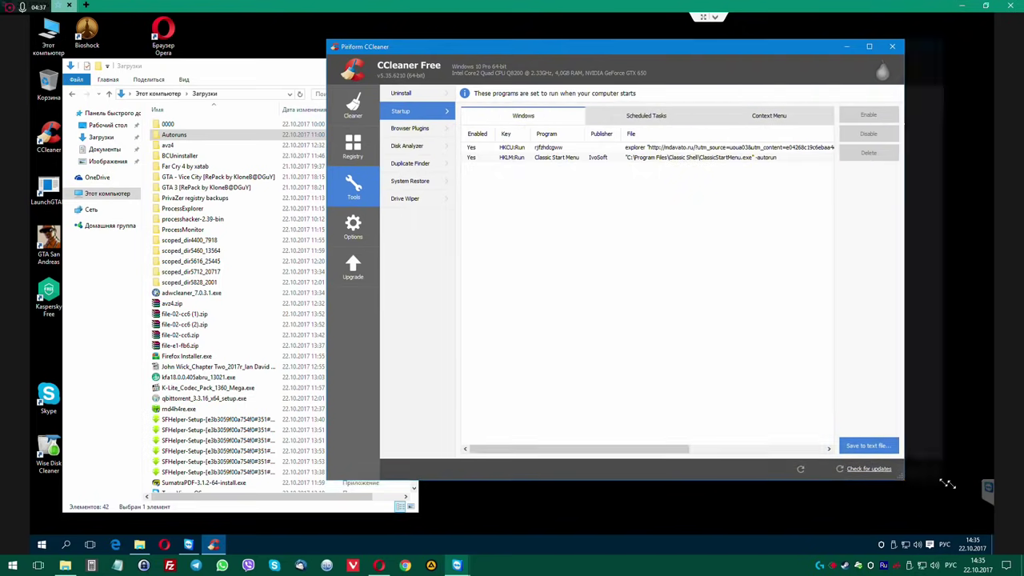
pyautogui.moveTo(704, 53); pyautogui.dragTo(633, 72)
pyautogui.click(439, 167)
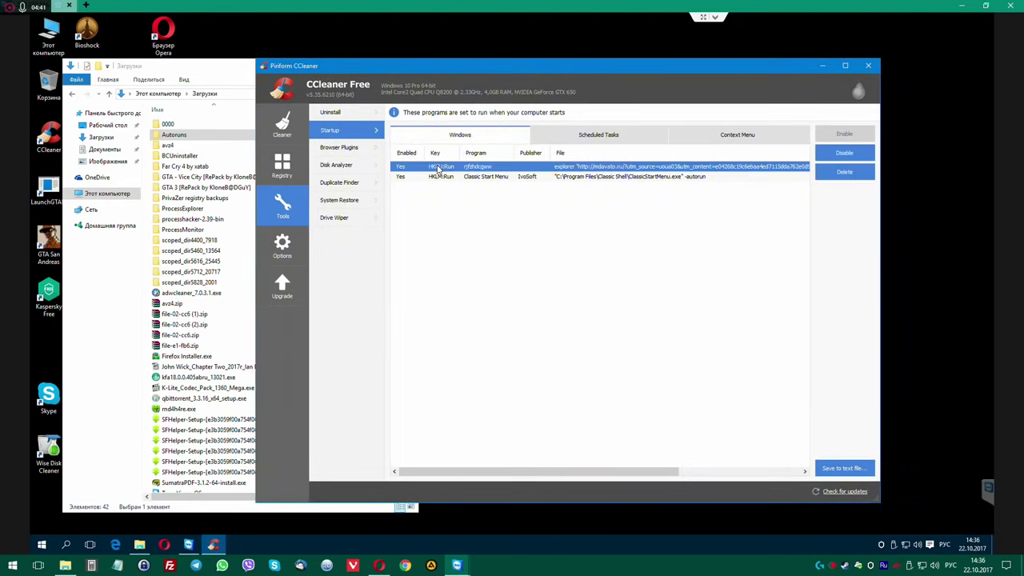
pyautogui.click(243, 64)
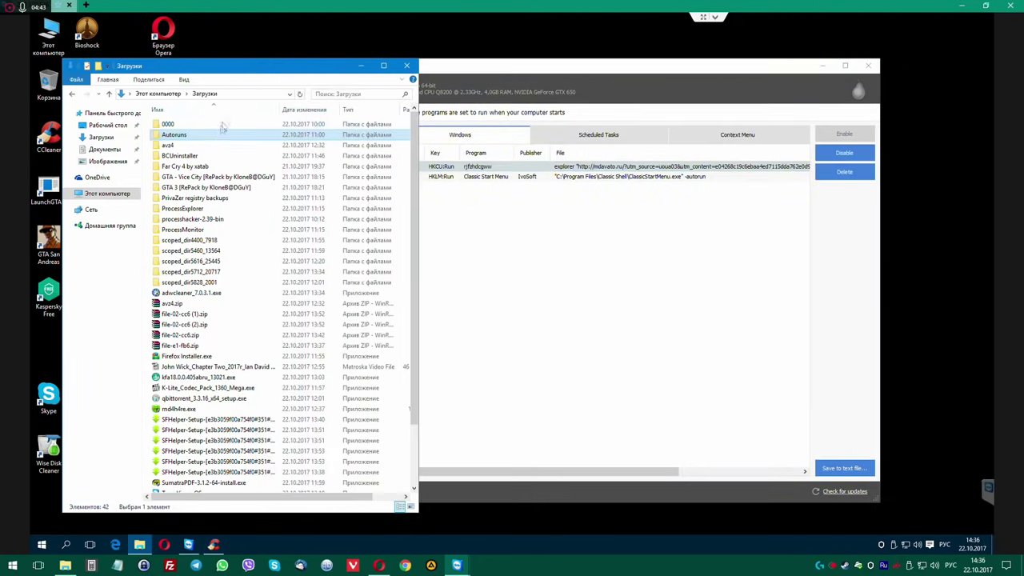
# Run Autoruns64.exe from the Downloads\Autoruns folder as administrator.
pyautogui.doubleClick(205, 136)
pyautogui.click(201, 145)
pyautogui.rightClick(201, 146)
pyautogui.click(240, 165)
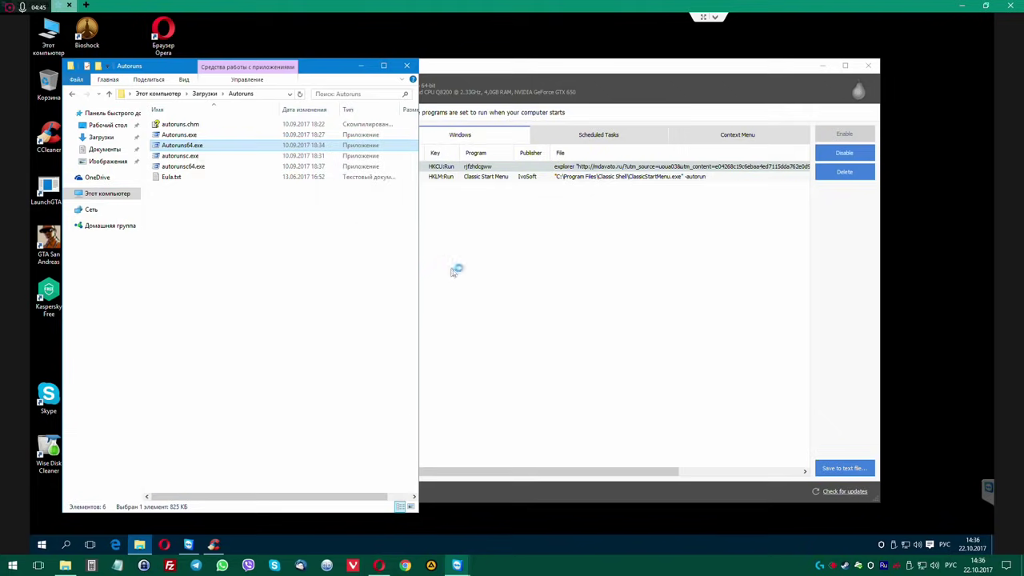
pyautogui.click(562, 298)
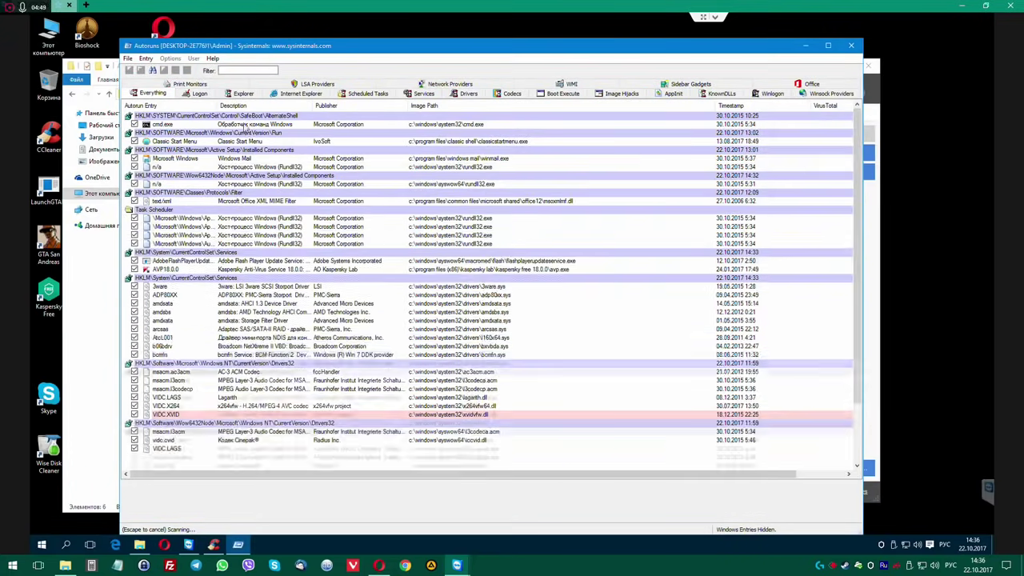
# Look up the Classic Start Menu entry's registry key, then close Registry Editor.
pyautogui.click(244, 125)
pyautogui.click(242, 141)
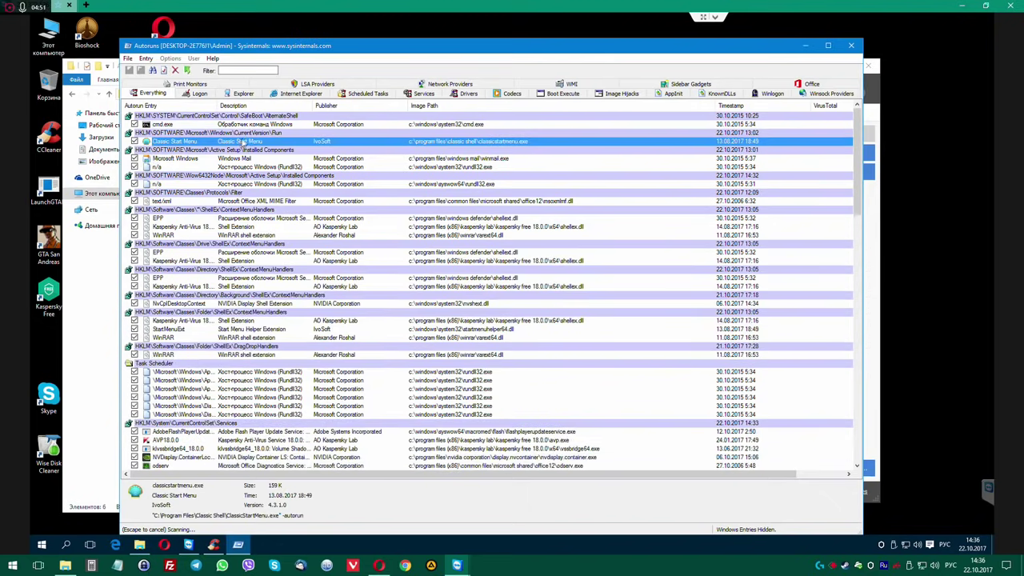
pyautogui.doubleClick(246, 142)
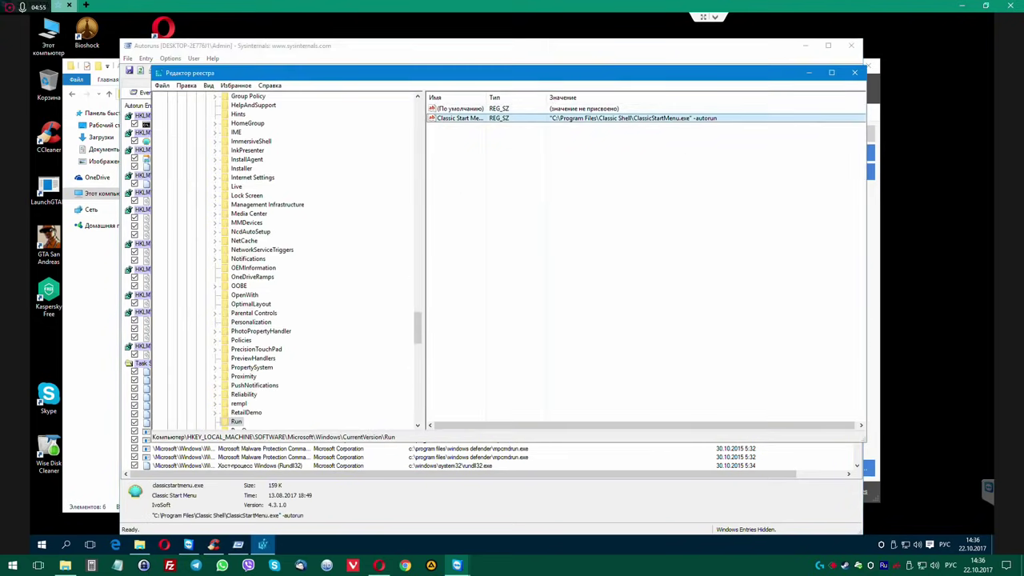
pyautogui.click(571, 109)
pyautogui.moveTo(617, 66); pyautogui.dragTo(497, 78)
pyautogui.click(743, 96)
# Close the Autoruns folder window and narrow Autoruns to sit beside CCleaner's startup list.
pyautogui.click(873, 248)
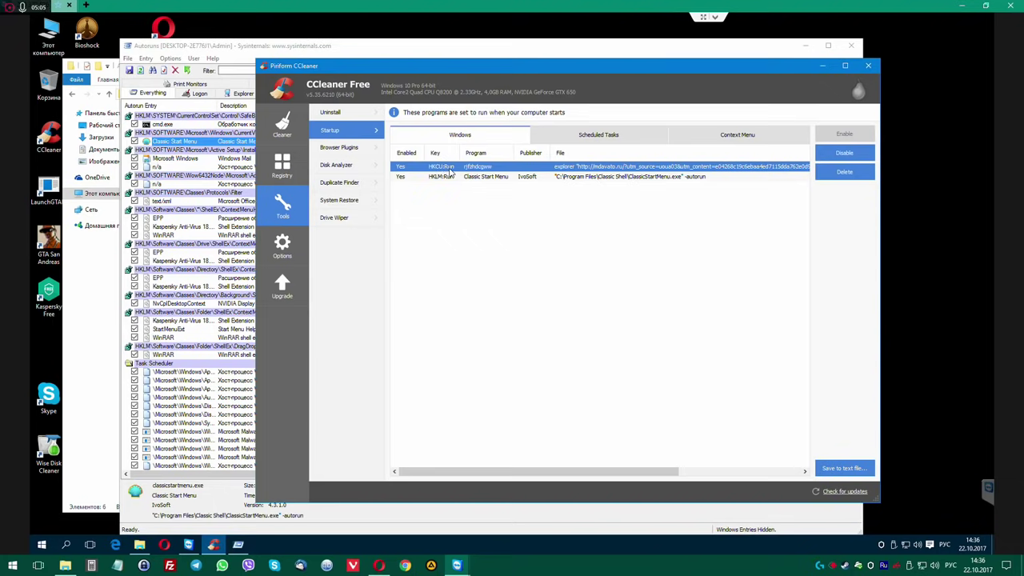
pyautogui.click(85, 283)
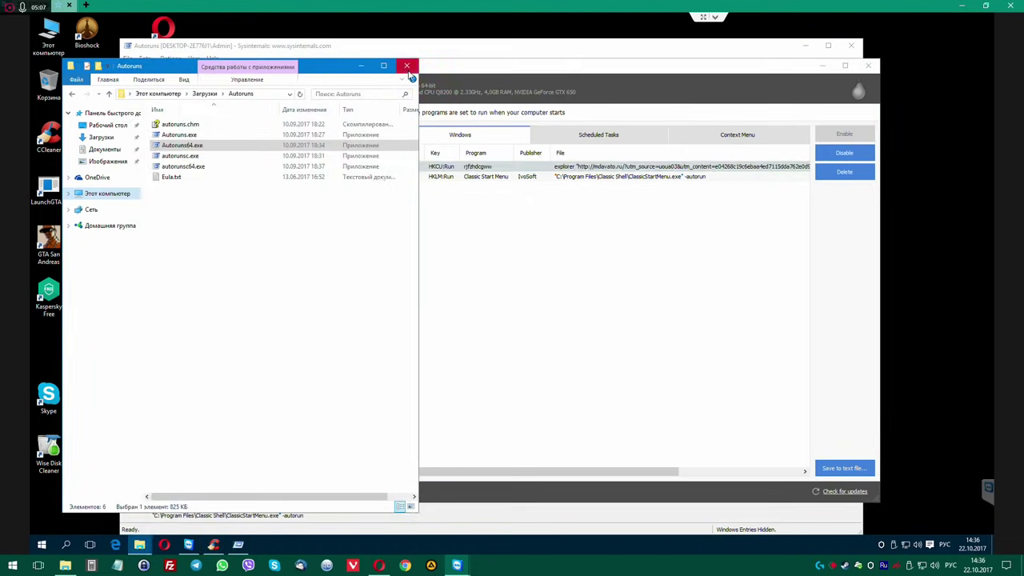
pyautogui.click(406, 66)
pyautogui.moveTo(300, 64); pyautogui.dragTo(324, 45)
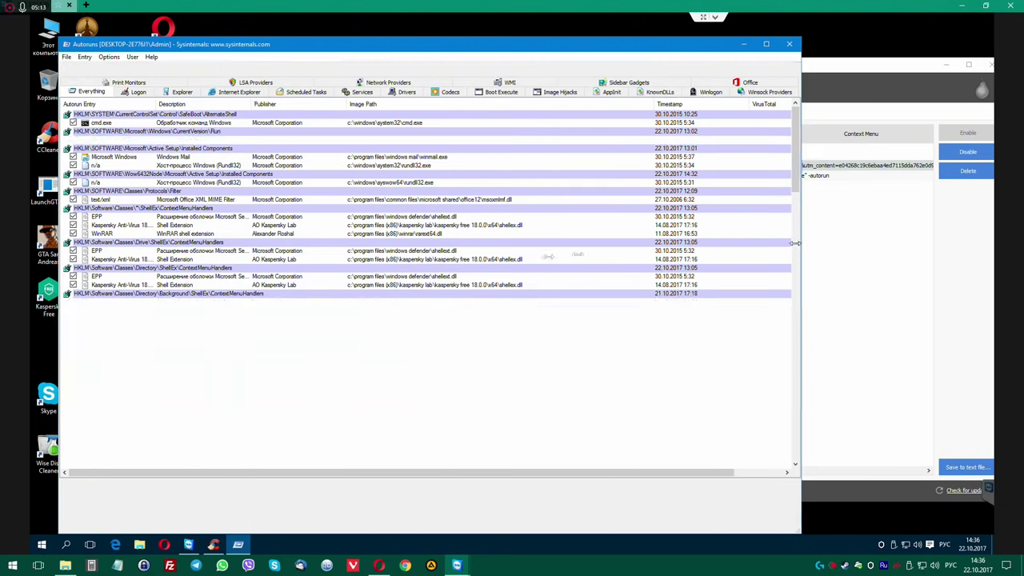
pyautogui.moveTo(801, 243); pyautogui.dragTo(435, 242)
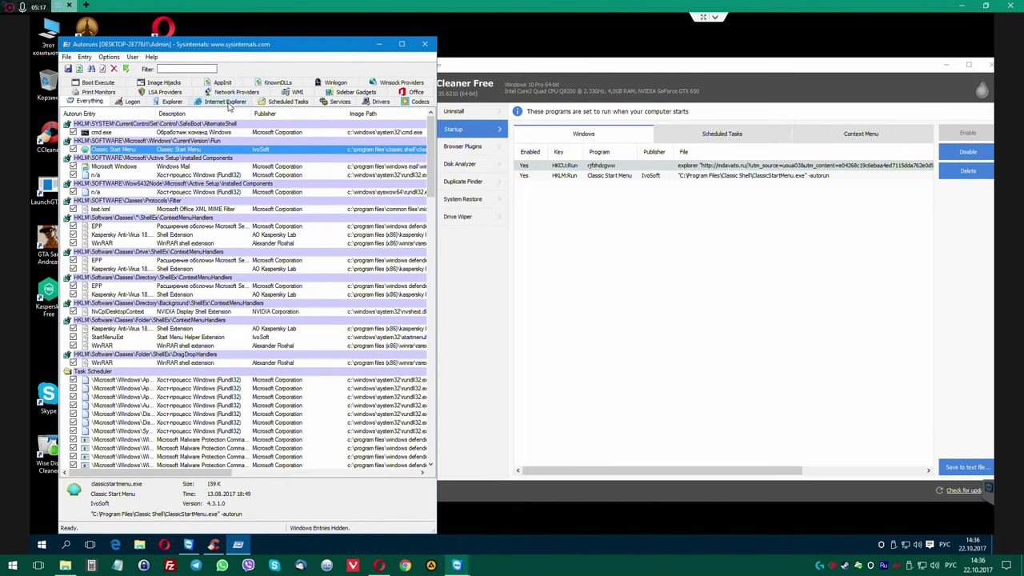
# Launch regedit as administrator from the Start menu search and size it beside CCleaner.
pyautogui.click(41, 545)
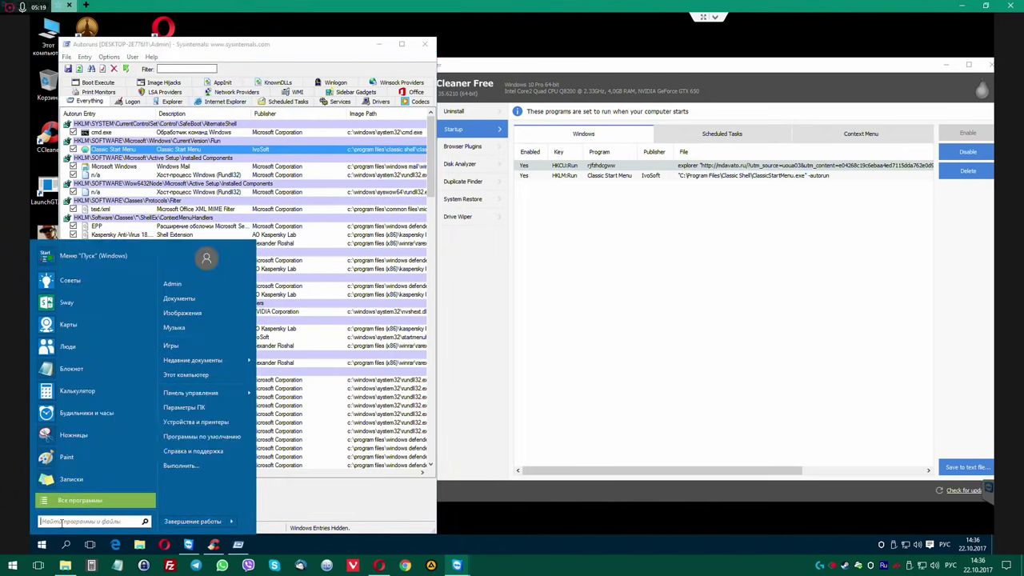
pyautogui.write('msconfig')
pyautogui.press('BackSpace')
pyautogui.press('BackSpace')
pyautogui.press('BackSpace')
pyautogui.press('BackSpace')
pyautogui.press('BackSpace')
pyautogui.press('BackSpace')
pyautogui.press('BackSpace')
pyautogui.press('BackSpace')
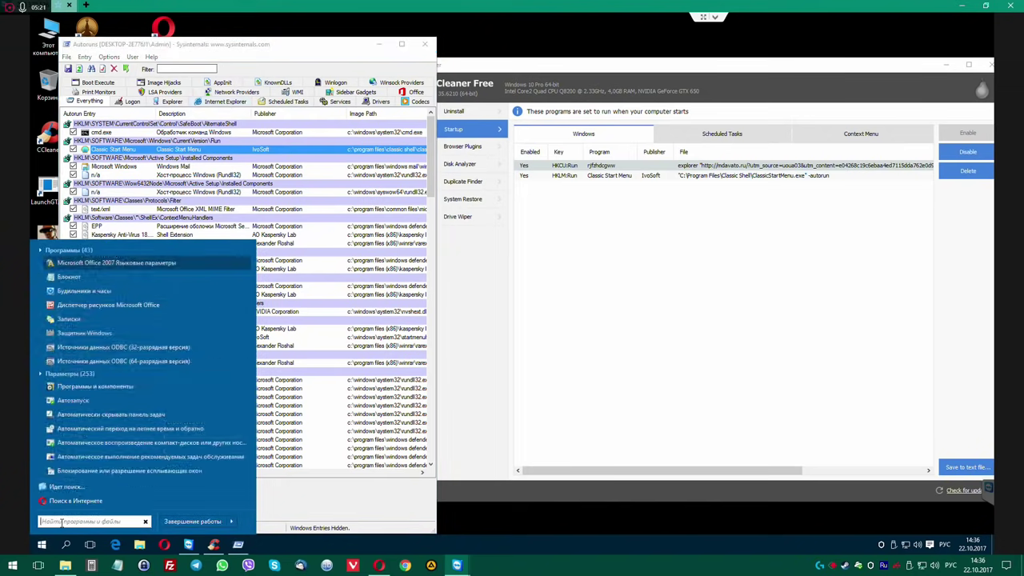
pyautogui.write('re')
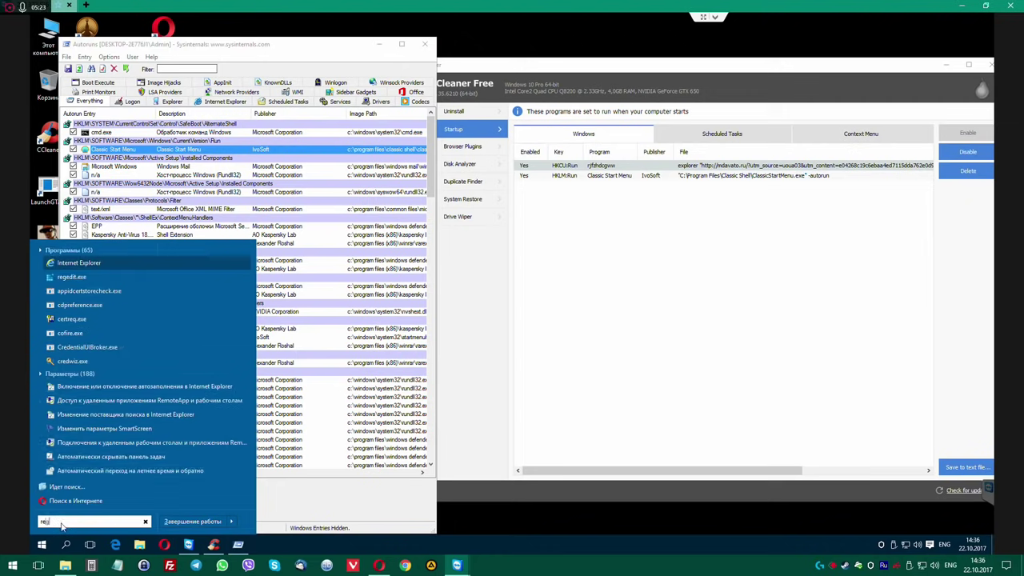
pyautogui.write('gei')
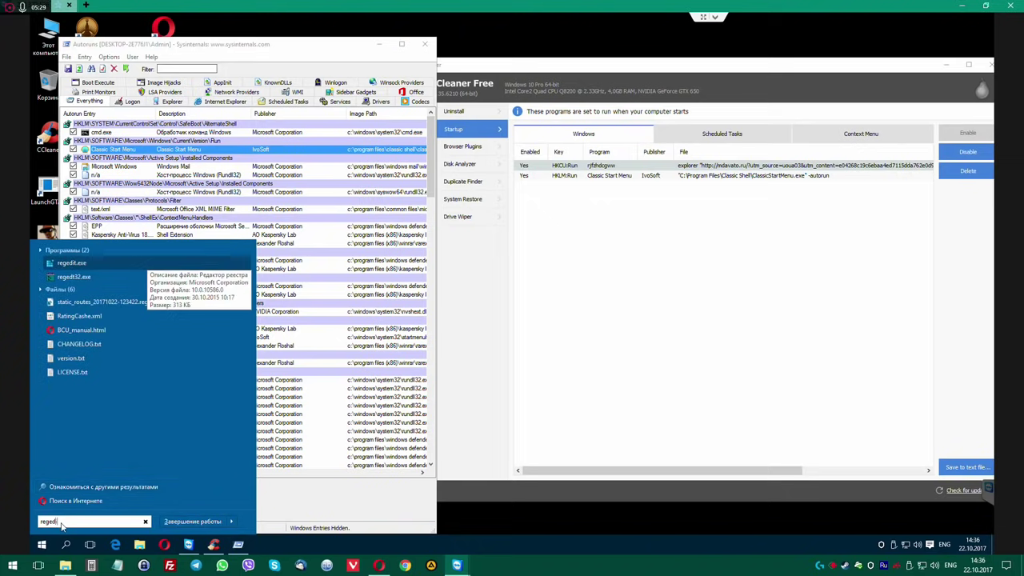
pyautogui.write('tt')
pyautogui.press('Return')
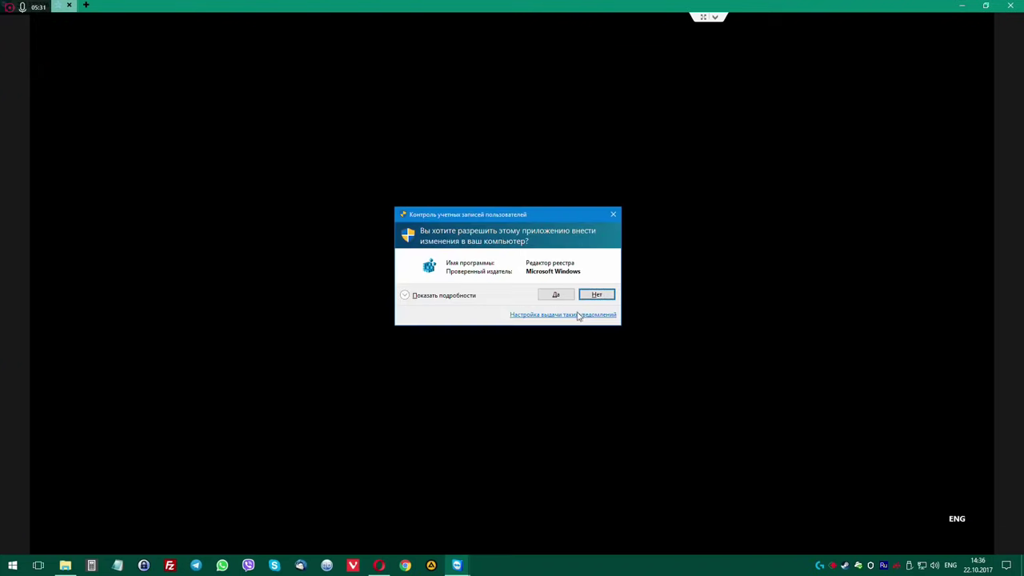
pyautogui.click(560, 297)
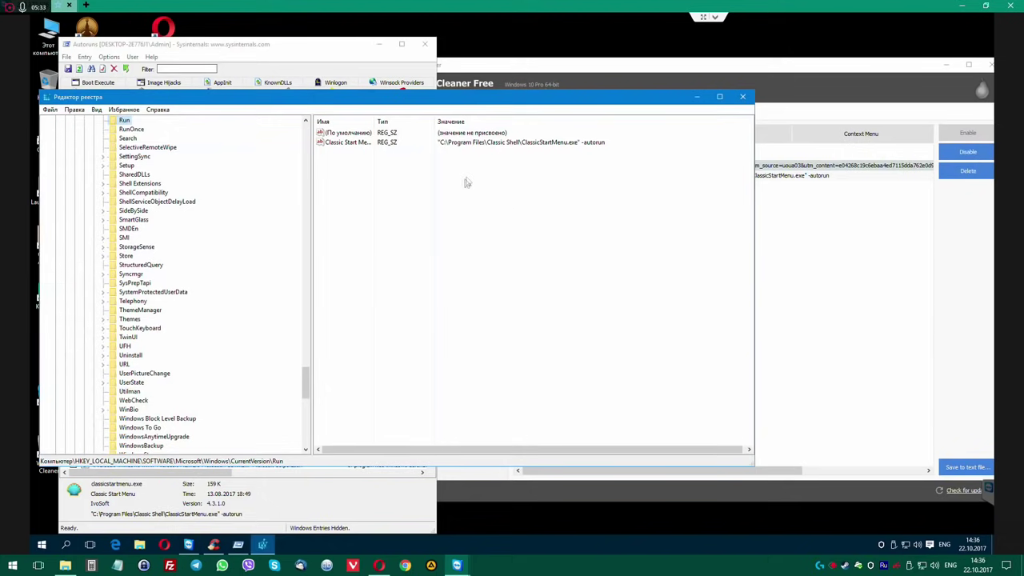
pyautogui.moveTo(496, 102); pyautogui.dragTo(497, 55)
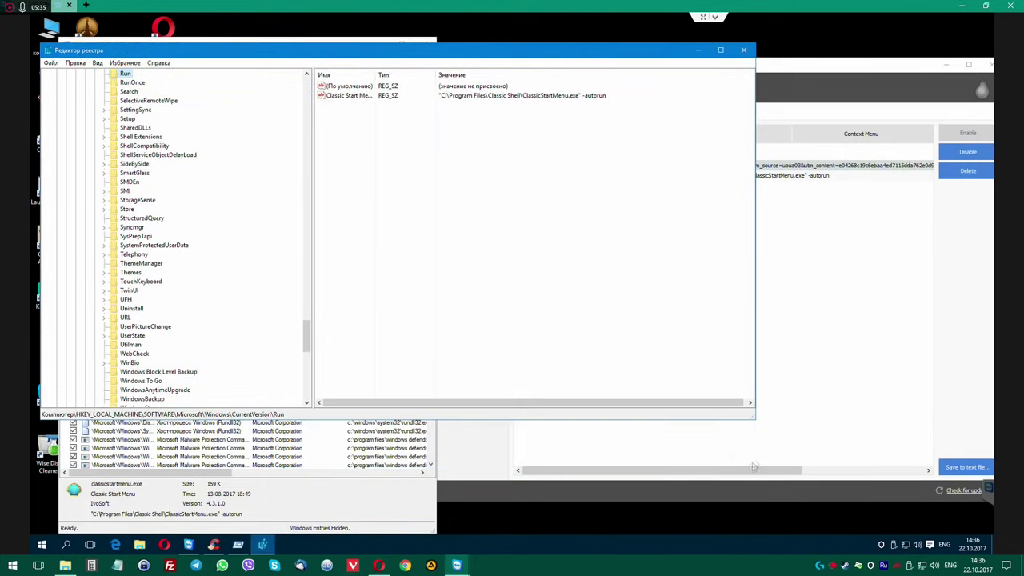
pyautogui.moveTo(752, 421); pyautogui.dragTo(489, 522)
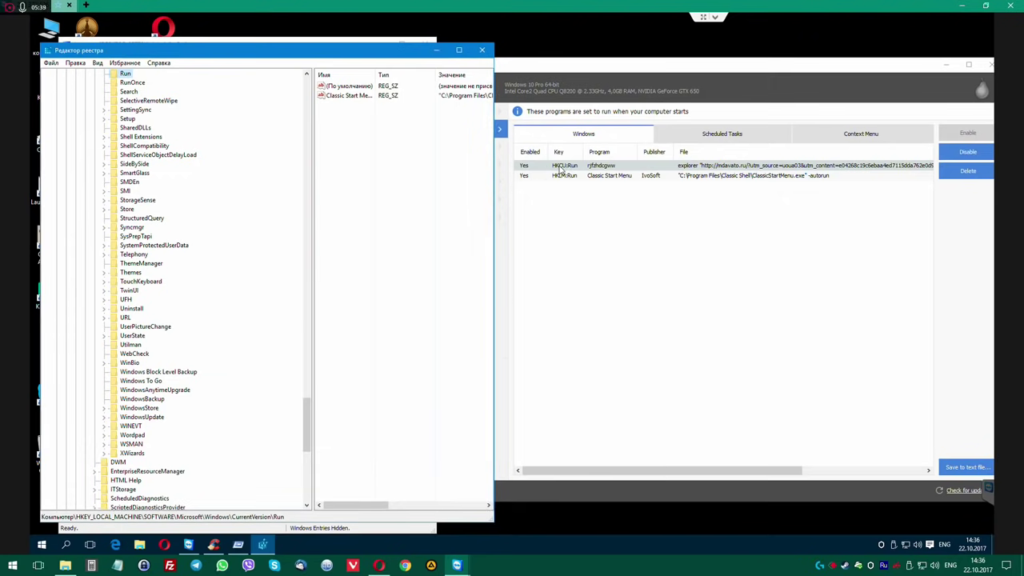
# Open CCleaner's HKCU:Run entry in RegEdit, delete the rjfzhdcgww value, and close the editor.
pyautogui.rightClick(561, 168)
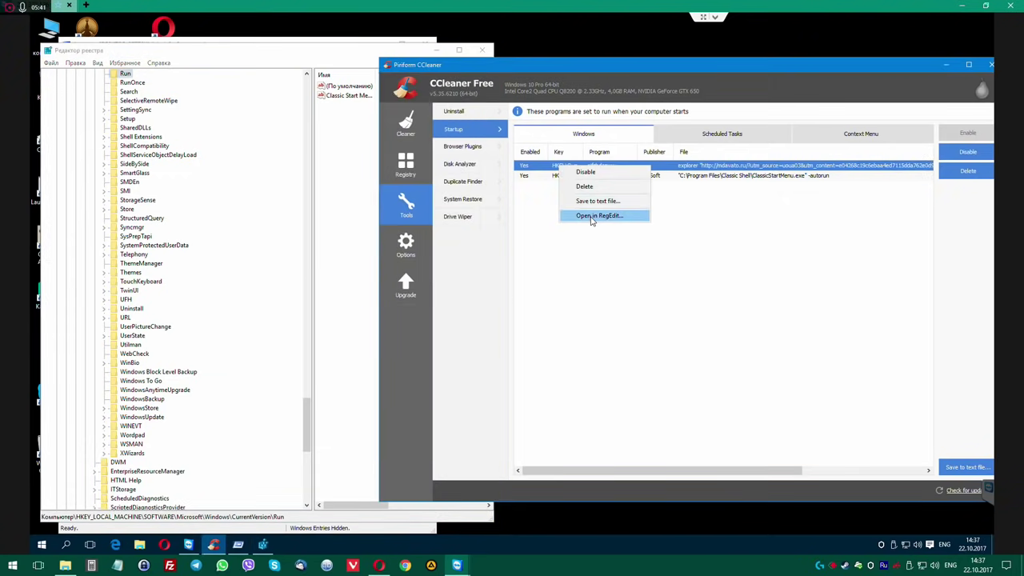
pyautogui.click(599, 215)
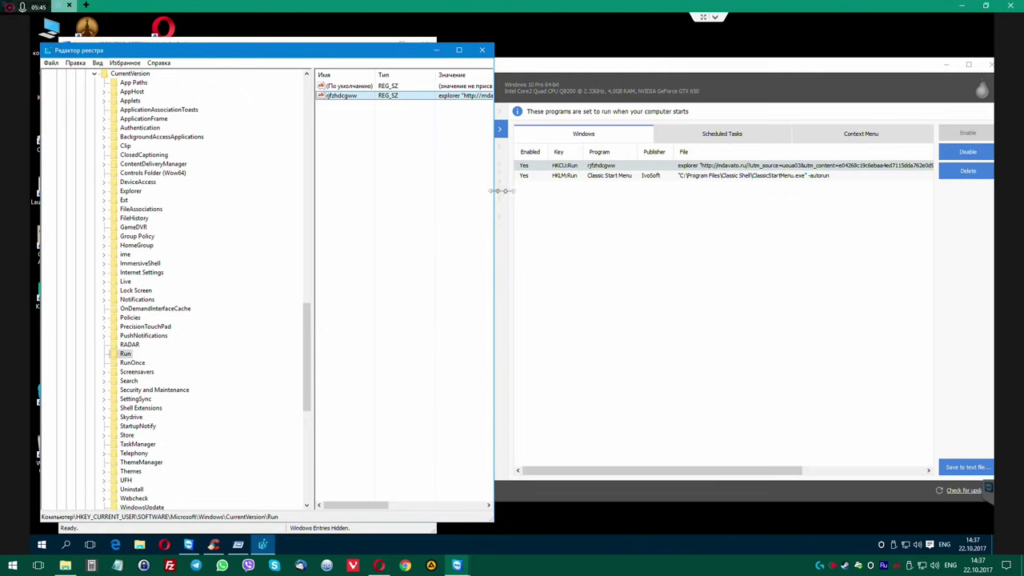
pyautogui.moveTo(495, 192); pyautogui.dragTo(768, 192)
pyautogui.scroll(4, 150, 286)
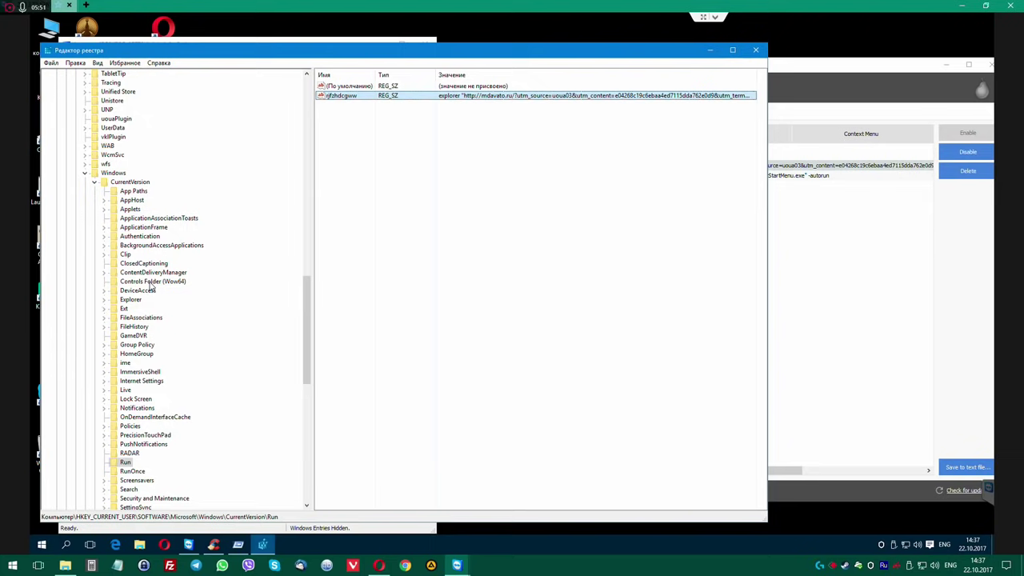
pyautogui.rightClick(485, 97)
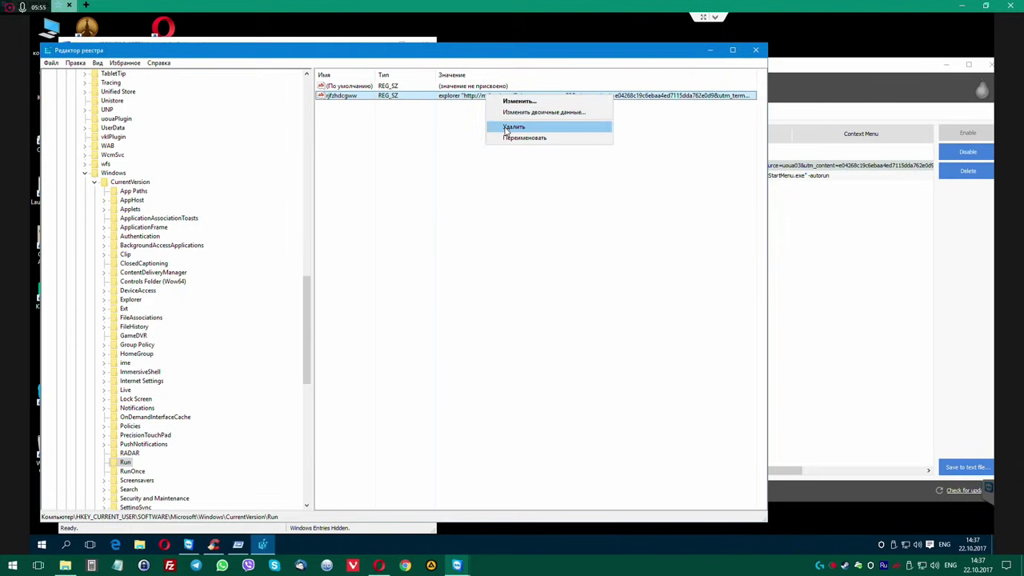
pyautogui.click(506, 127)
pyautogui.click(587, 278)
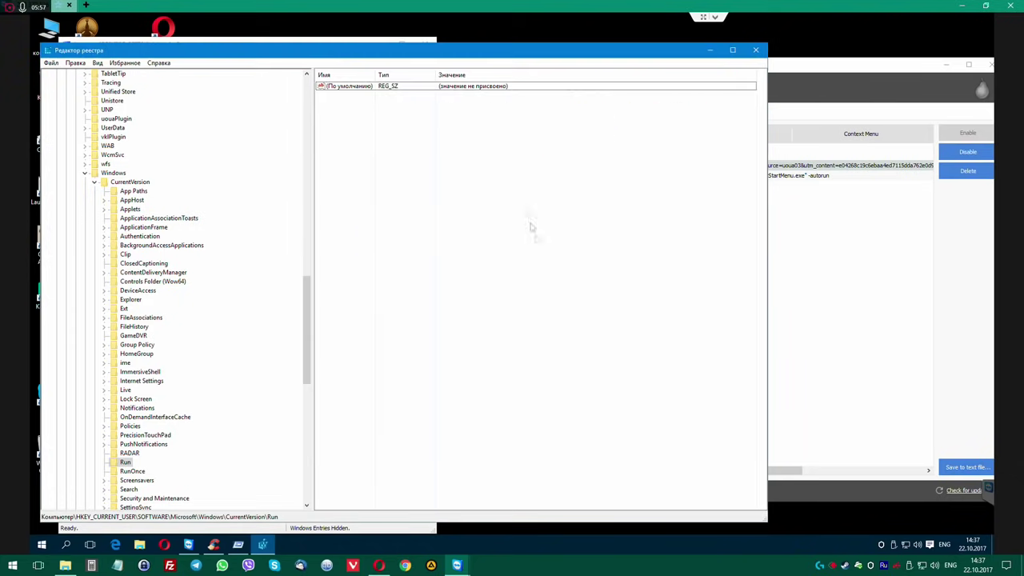
pyautogui.click(754, 49)
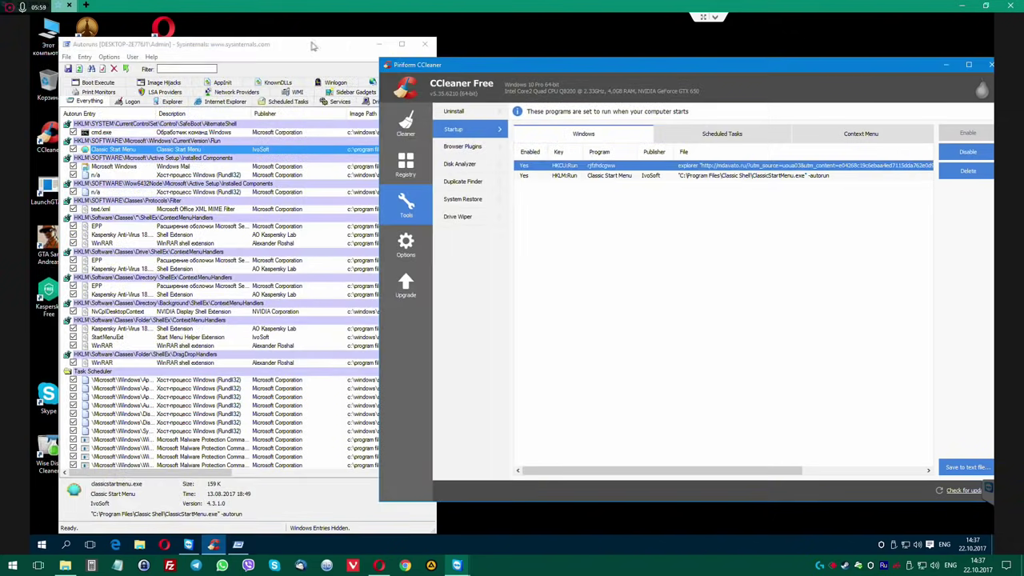
# Close Autoruns, center CCleaner, and open the Browser Plugins list for Internet Explorer.
pyautogui.moveTo(312, 46); pyautogui.dragTo(289, 47)
pyautogui.click(403, 44)
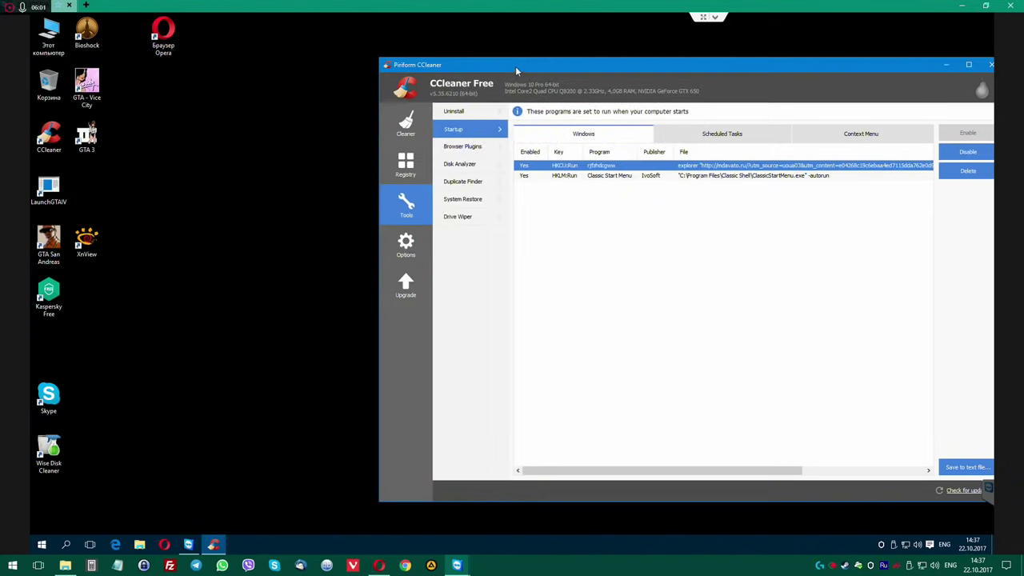
pyautogui.moveTo(518, 68); pyautogui.dragTo(356, 59)
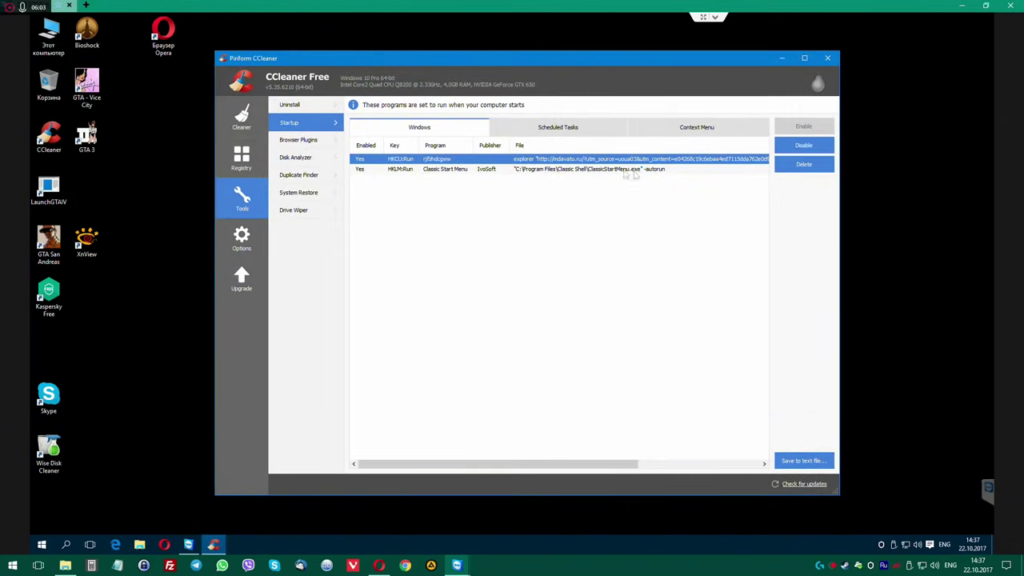
pyautogui.click(306, 142)
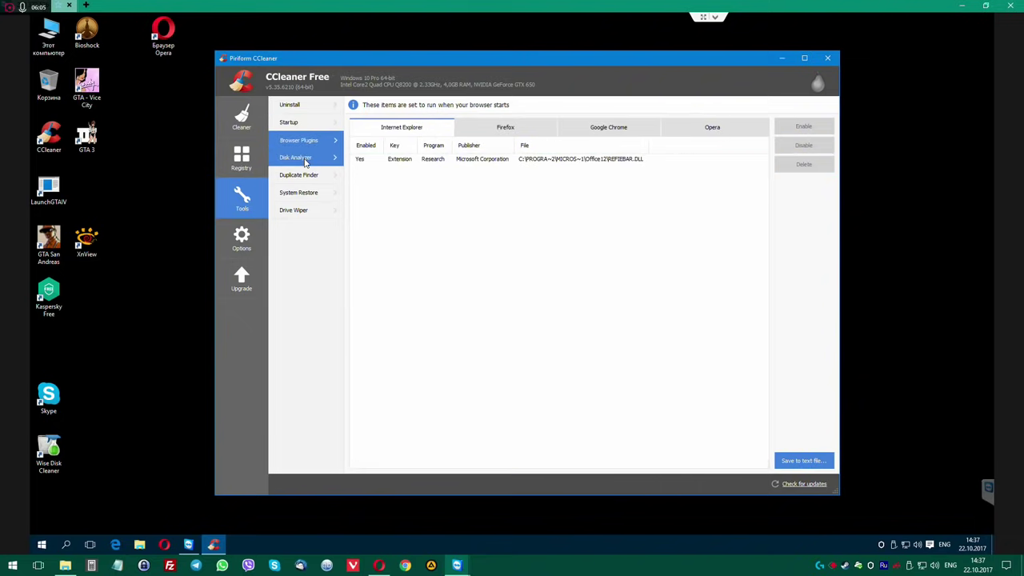
pyautogui.click(419, 162)
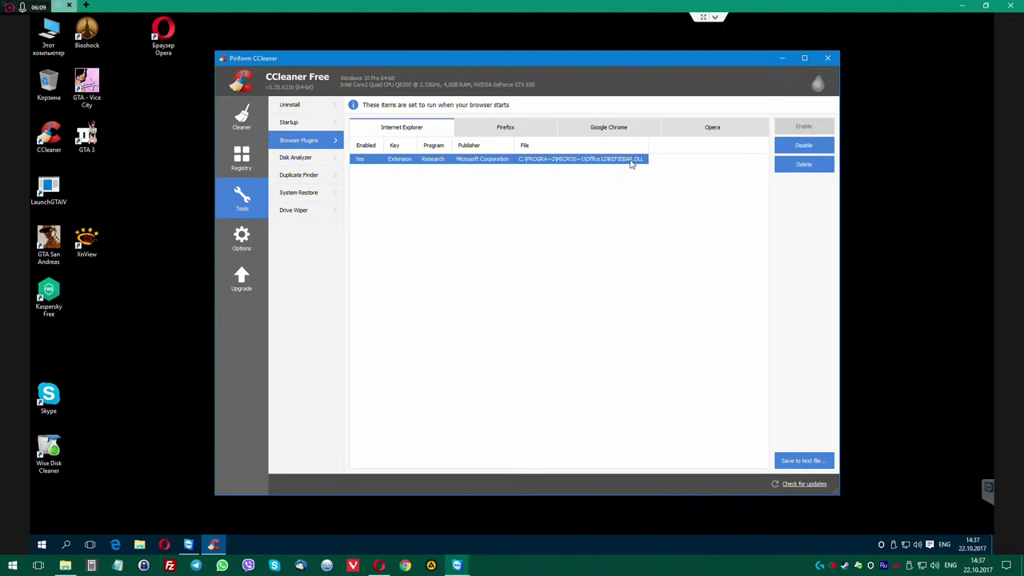
# Glance at the Disk Analyzer, Duplicate Finder and System Restore pages, then return to Browser Plugins.
pyautogui.click(308, 158)
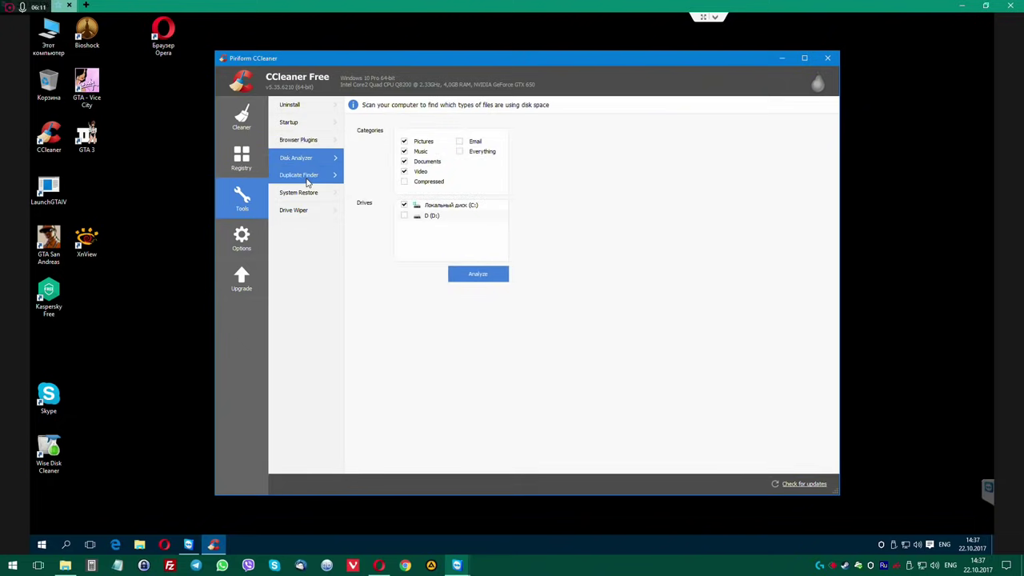
pyautogui.click(308, 176)
pyautogui.click(302, 192)
pyautogui.click(298, 140)
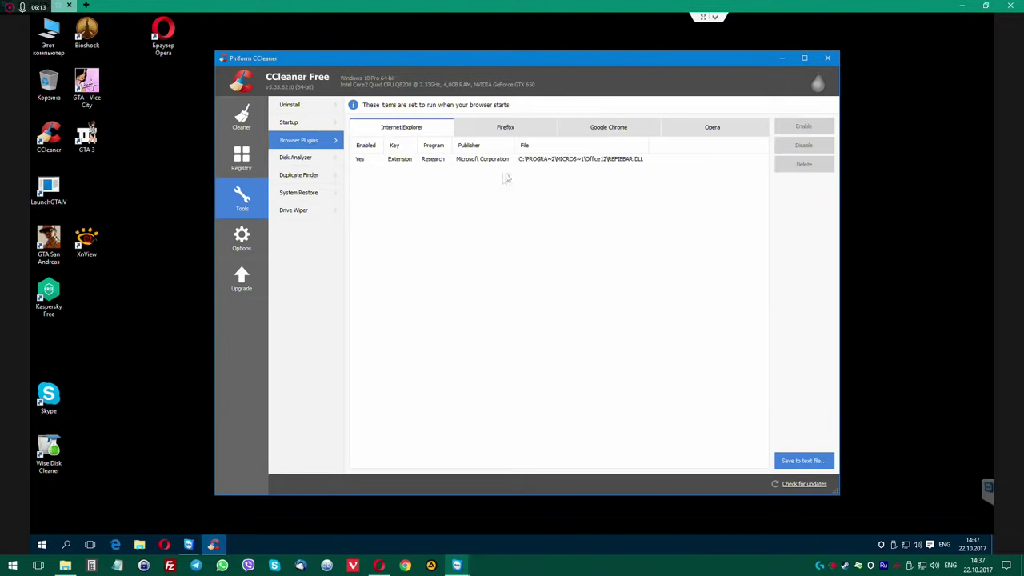
pyautogui.click(540, 161)
# Review the Firefox, Google Chrome and Opera plugin tabs, including Opera's friGate UA extension.
pyautogui.click(521, 132)
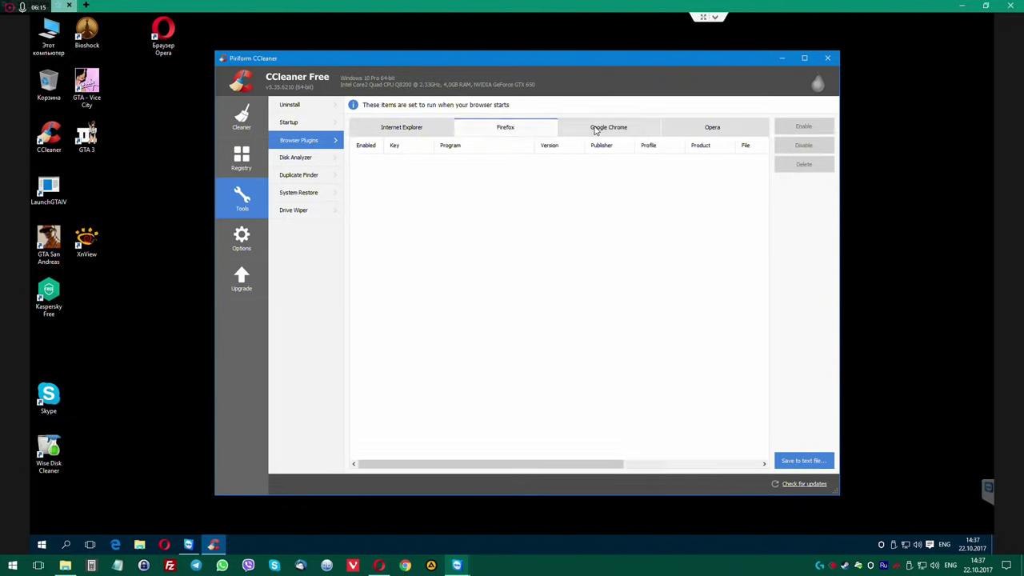
pyautogui.click(596, 130)
pyautogui.click(704, 129)
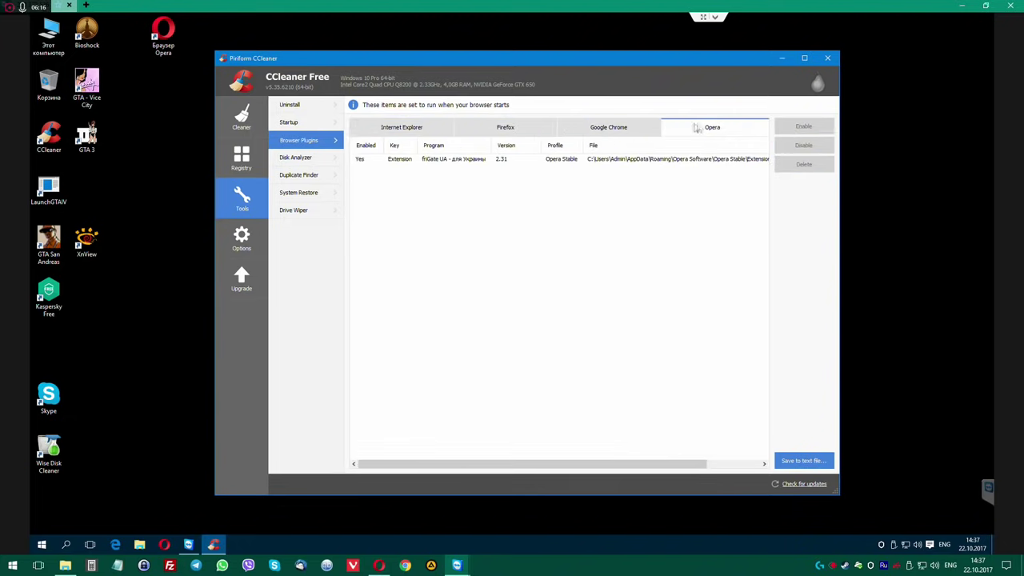
pyautogui.click(468, 161)
pyautogui.click(582, 130)
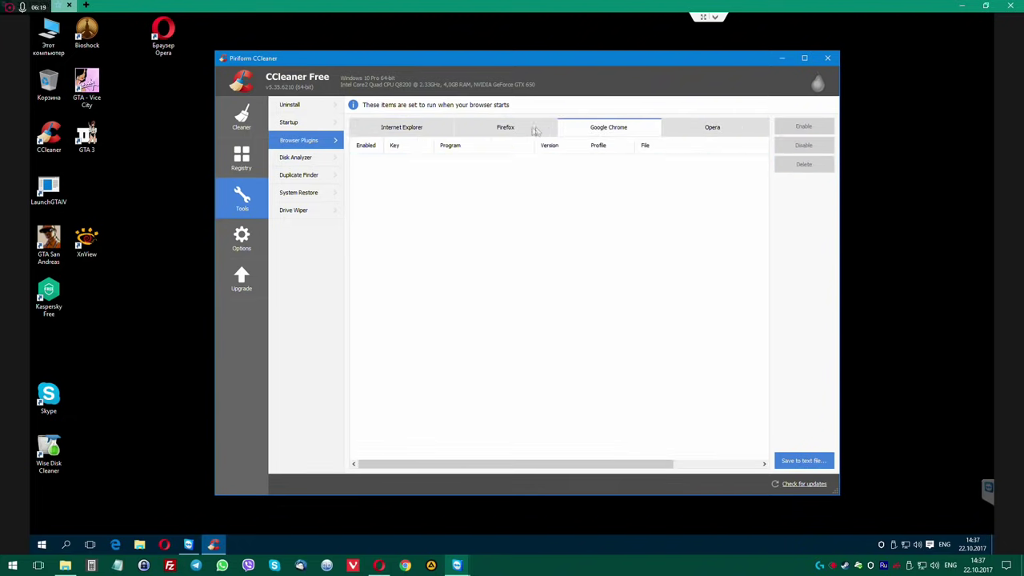
pyautogui.click(510, 129)
pyautogui.click(399, 131)
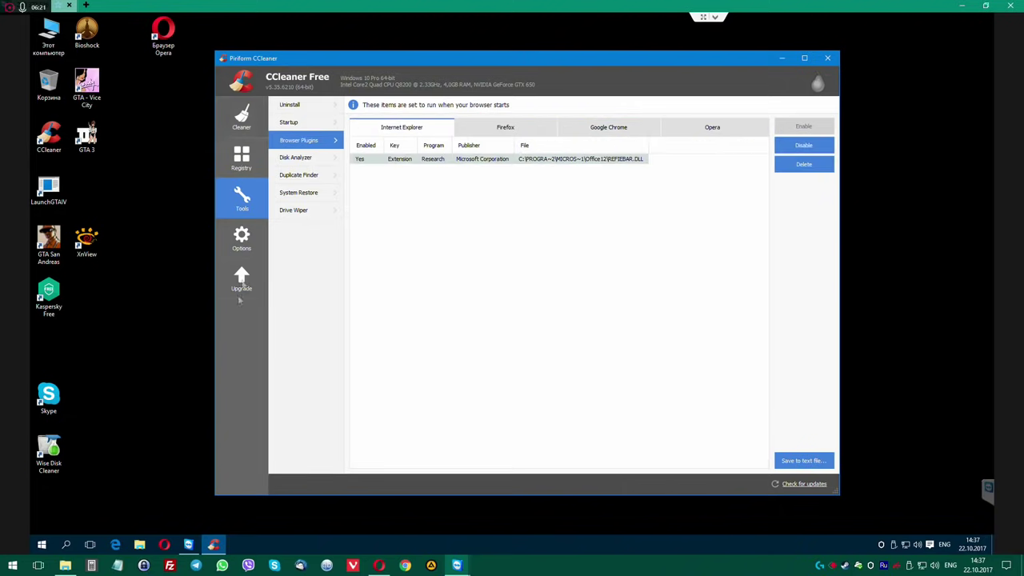
# Browse CCleaner's Options pages and switch the interface language to Russian.
pyautogui.click(241, 238)
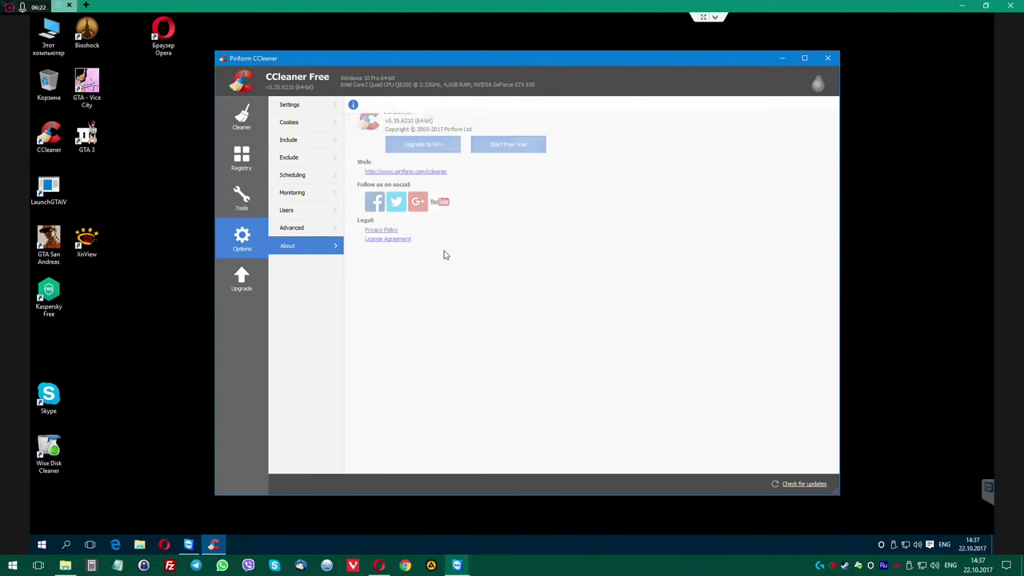
pyautogui.click(297, 179)
pyautogui.click(289, 158)
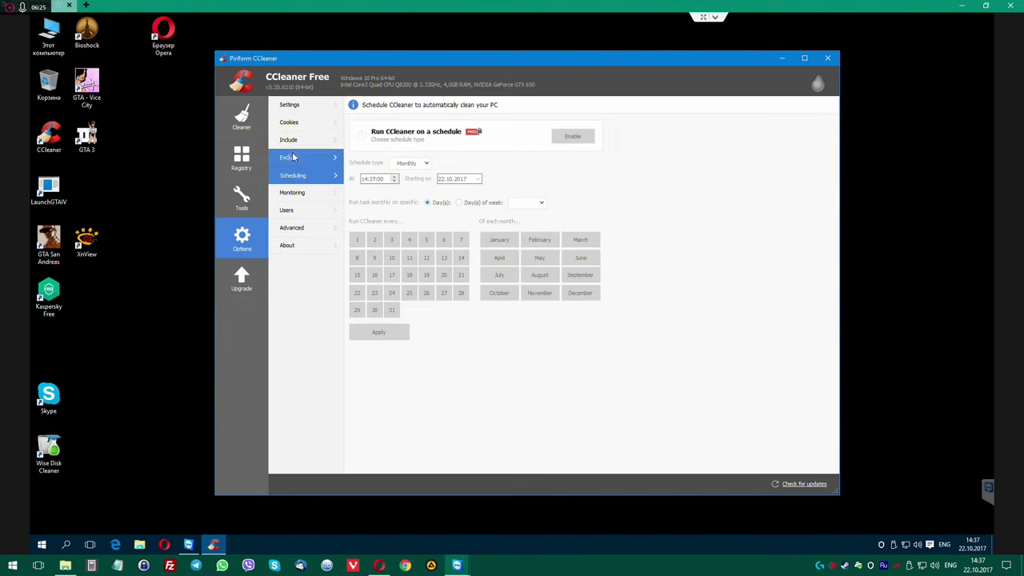
pyautogui.click(287, 140)
pyautogui.click(290, 122)
pyautogui.click(294, 106)
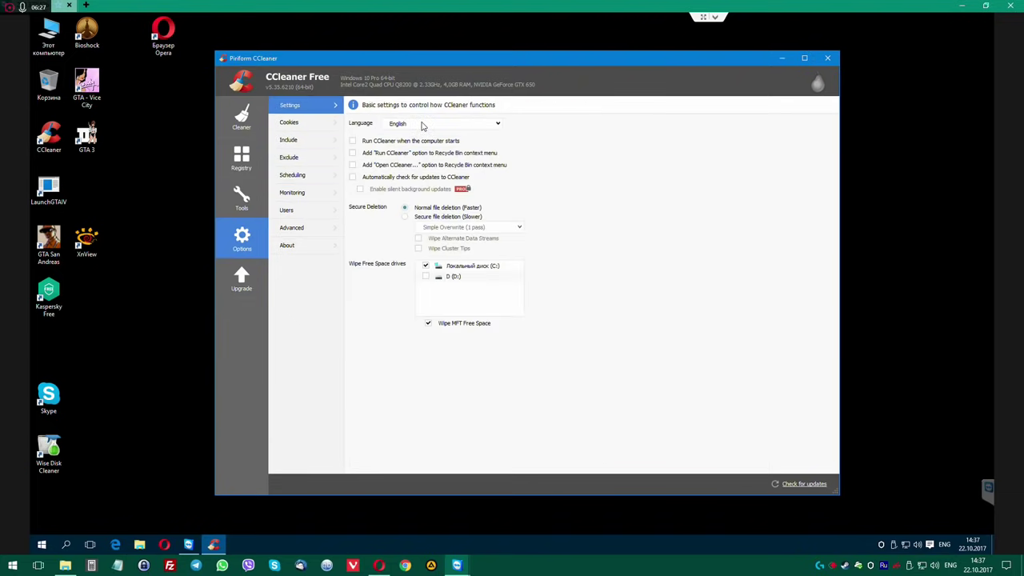
pyautogui.click(423, 124)
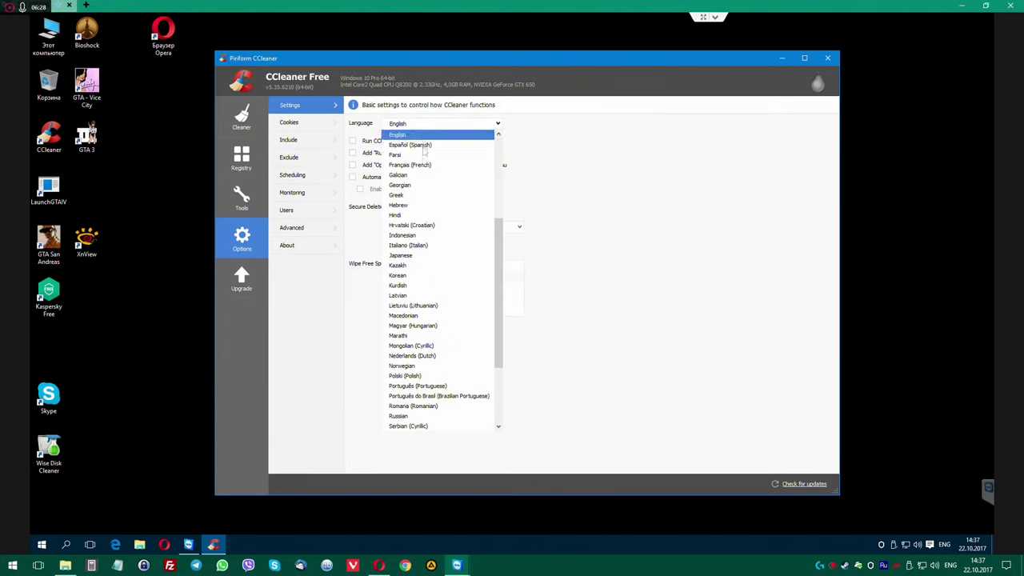
pyautogui.click(424, 416)
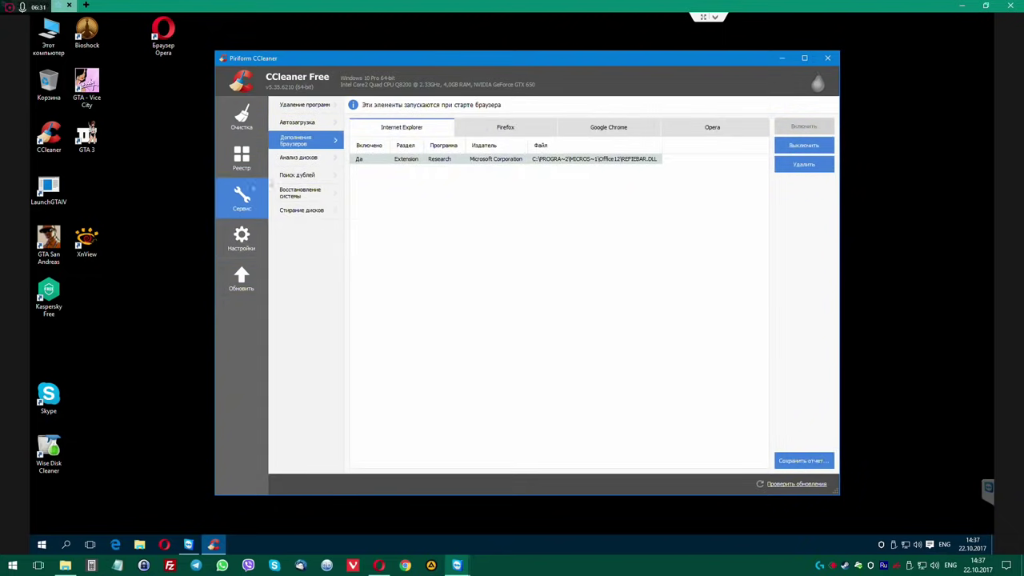
# Open the Office12 folder holding REFIEBAR.DLL, then close it.
pyautogui.rightClick(565, 162)
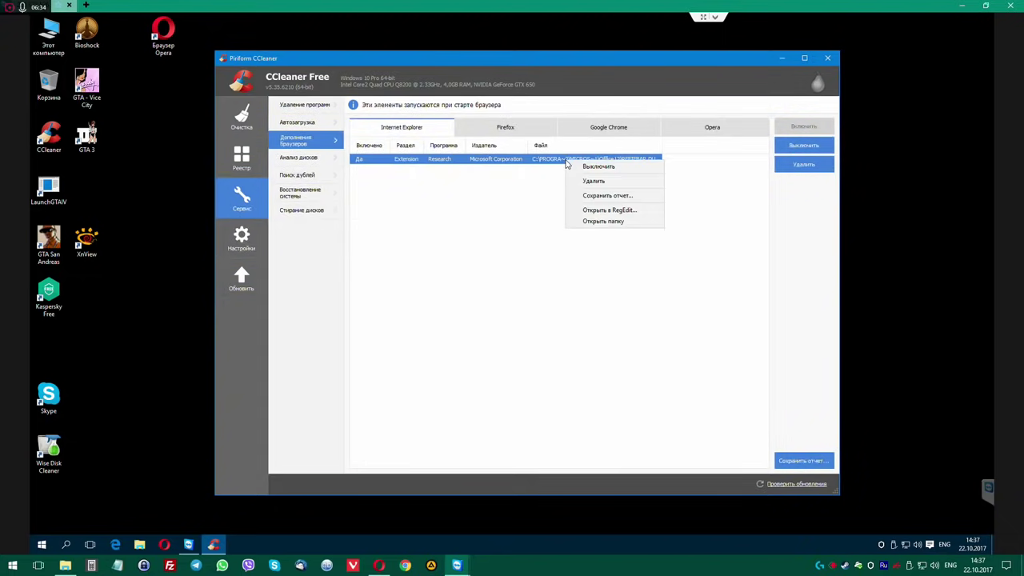
pyautogui.click(588, 221)
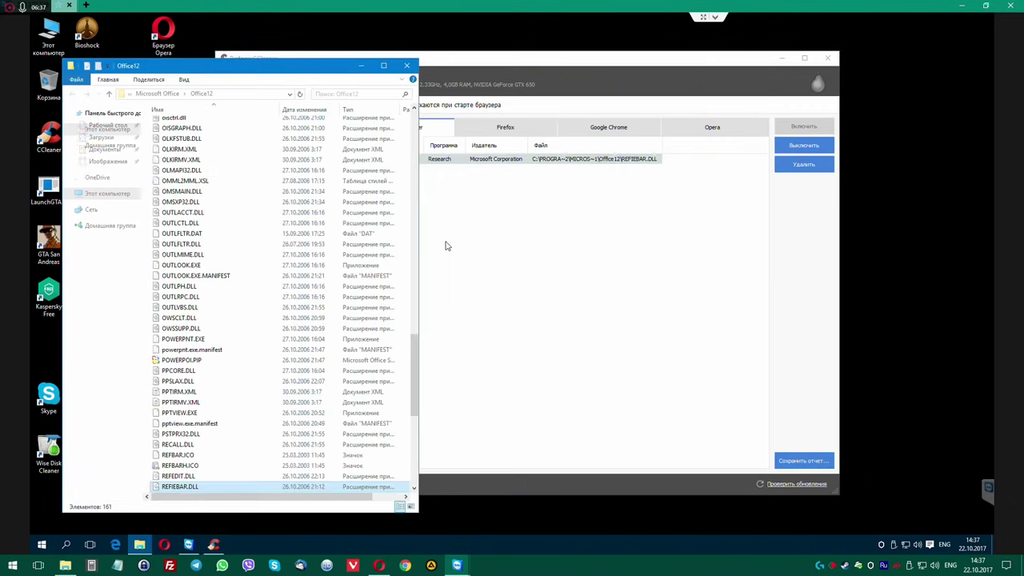
pyautogui.scroll(-4, 236, 409)
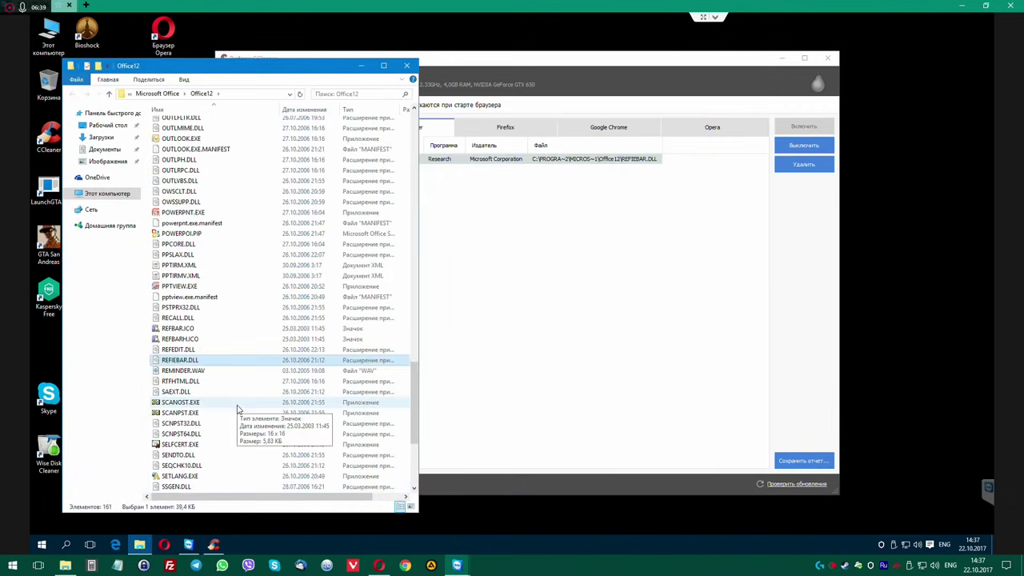
pyautogui.click(406, 65)
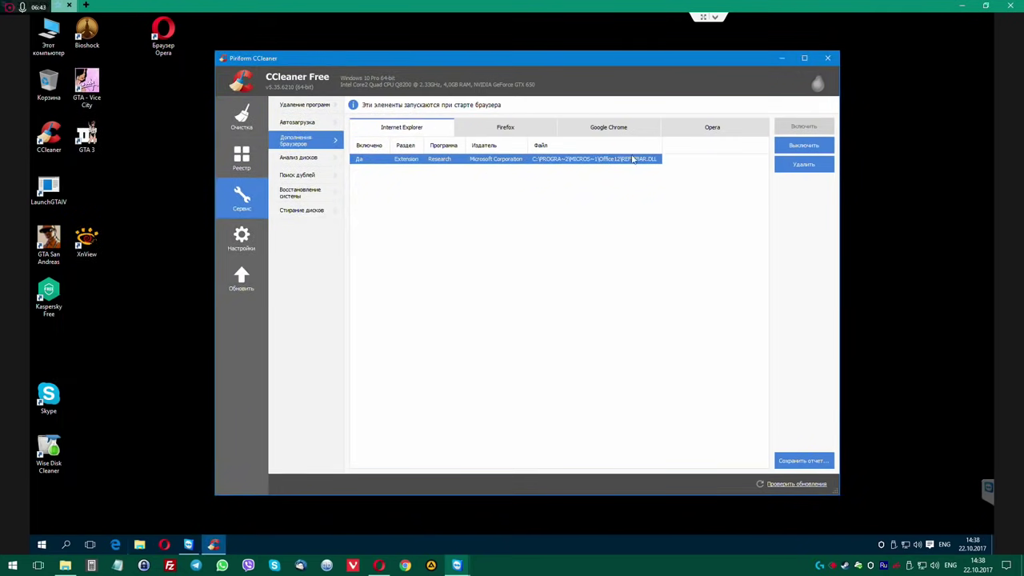
# Check the Firefox, Google Chrome, Opera and Internet Explorer add-ons, then close CCleaner.
pyautogui.click(508, 128)
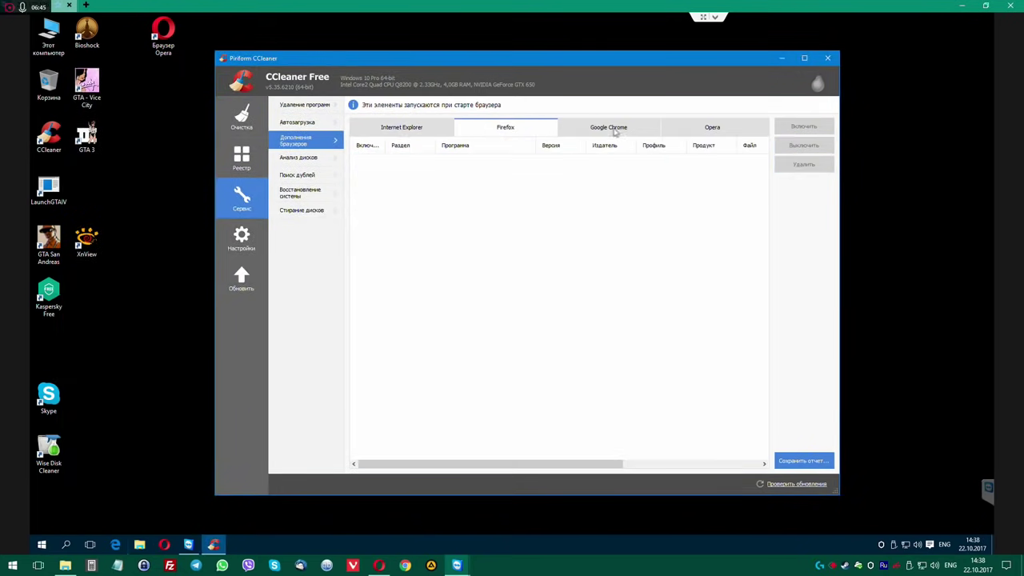
pyautogui.click(617, 129)
pyautogui.click(711, 128)
pyautogui.click(443, 132)
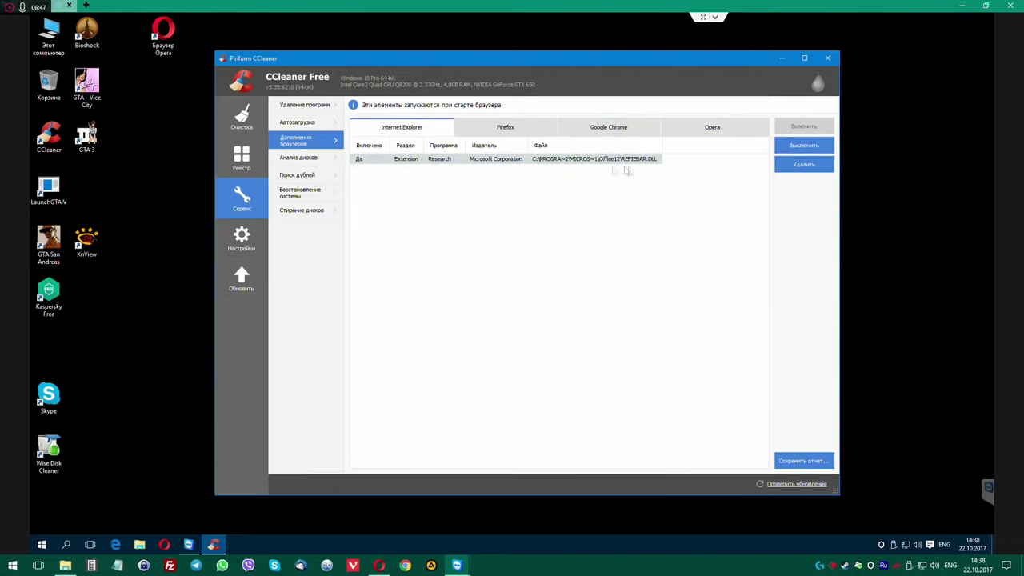
pyautogui.click(718, 129)
pyautogui.click(830, 59)
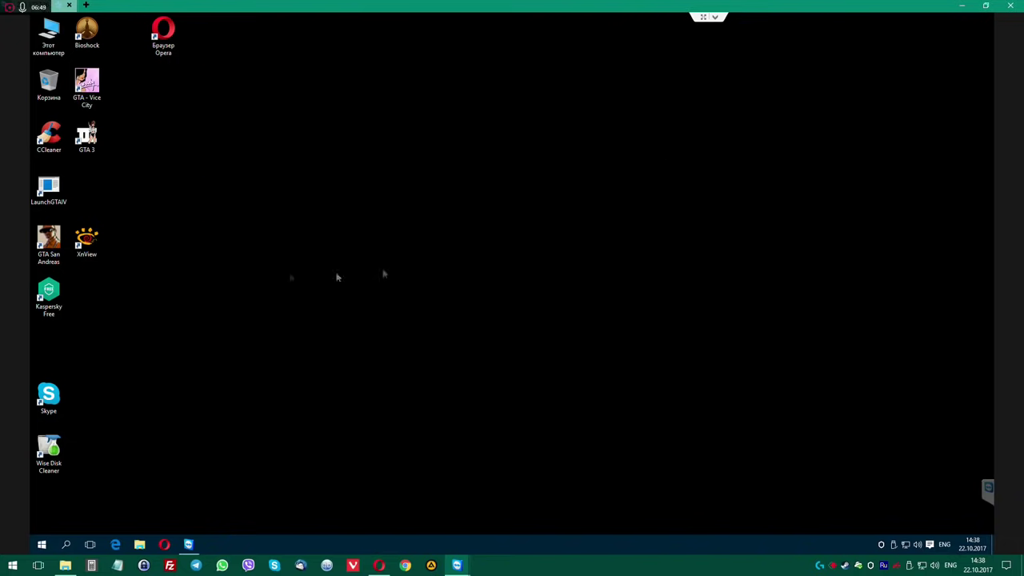
# Move the XnView shortcut above Skype and run a Google search for chrome in Opera.
pyautogui.moveTo(88, 253); pyautogui.dragTo(70, 352)
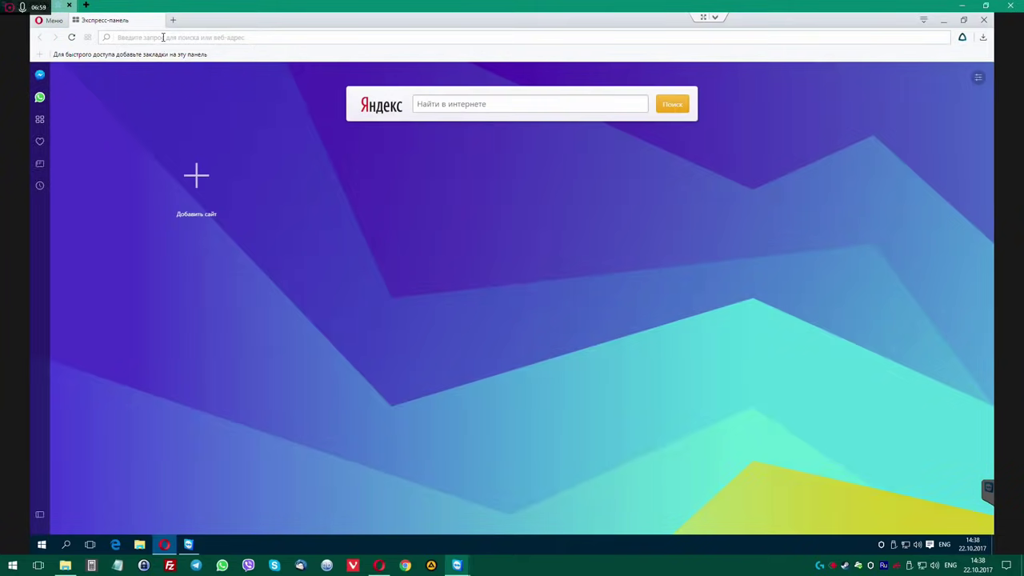
pyautogui.click(163, 37)
pyautogui.write('chrome')
pyautogui.press('Return')
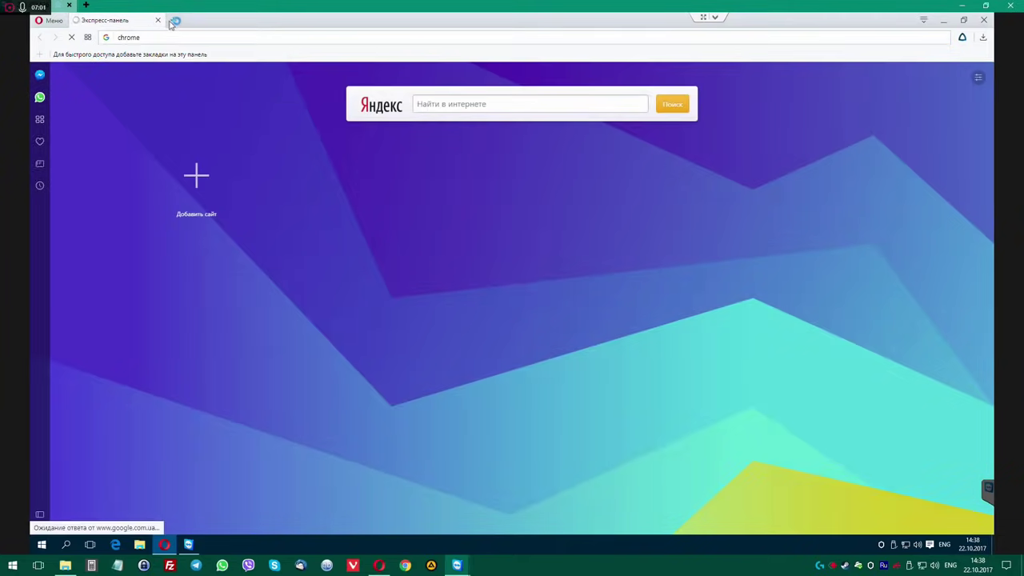
# Search Google for savefrom in a new Opera tab.
pyautogui.click(173, 21)
pyautogui.write('savefrom')
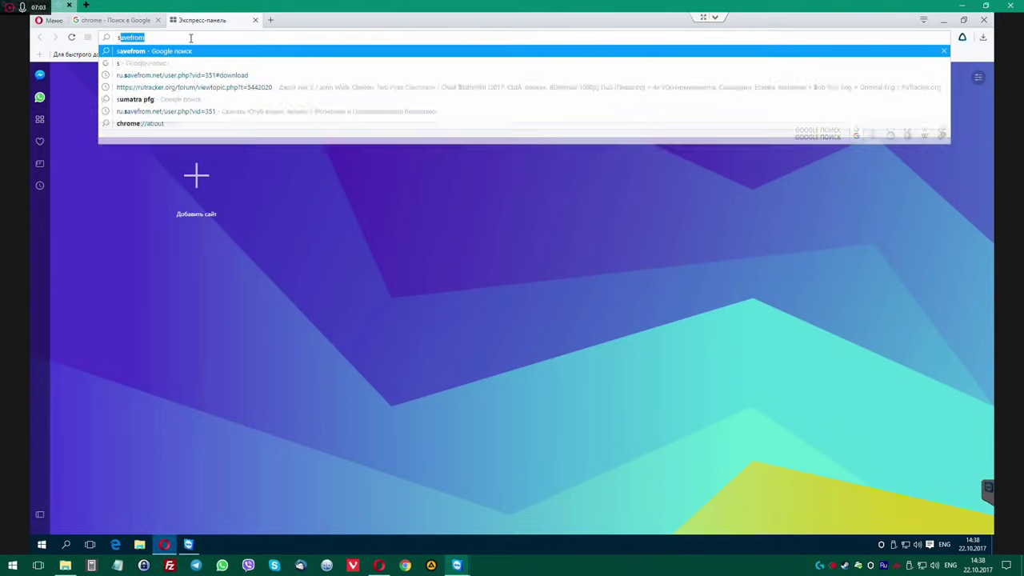
pyautogui.press('Return')
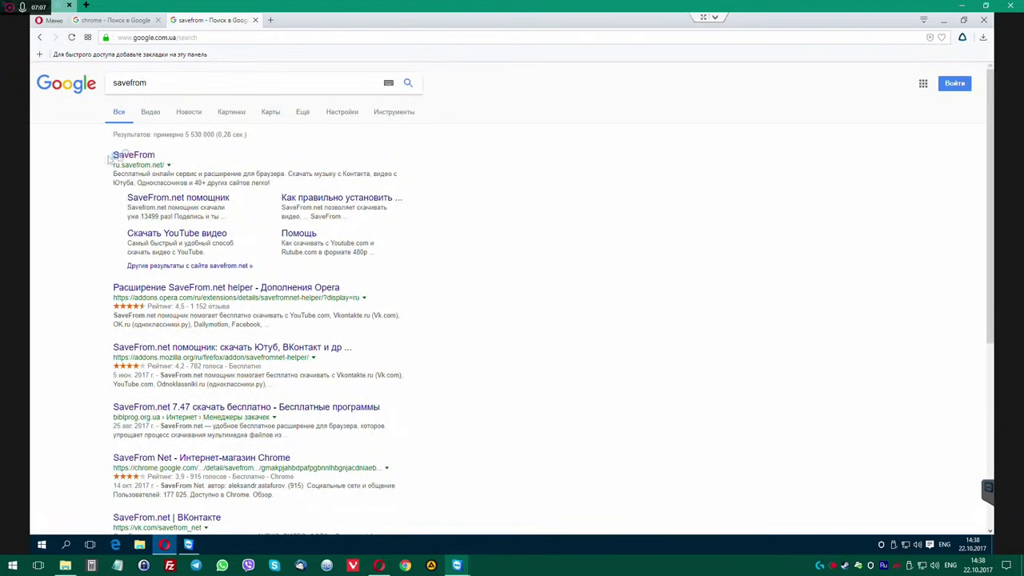
# Open the SaveFrom.net result, then the Chrome для компьютеров page from the chrome results.
pyautogui.click(130, 156)
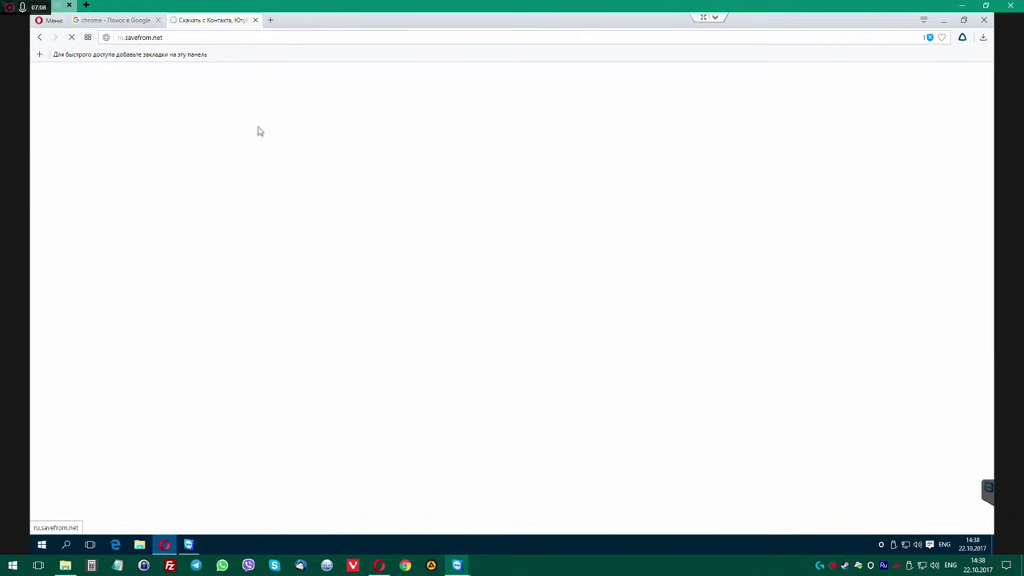
pyautogui.click(112, 22)
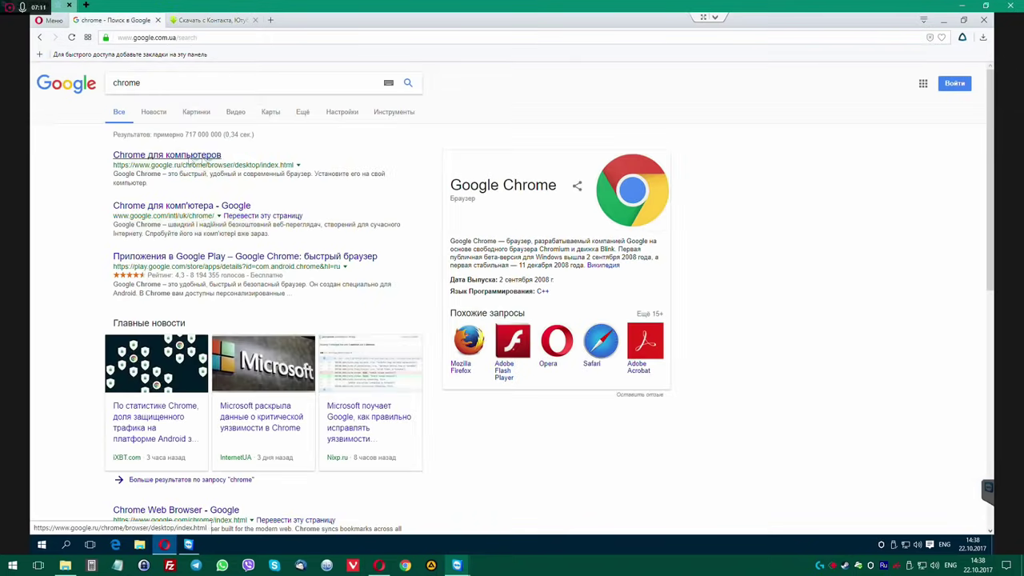
pyautogui.click(196, 156)
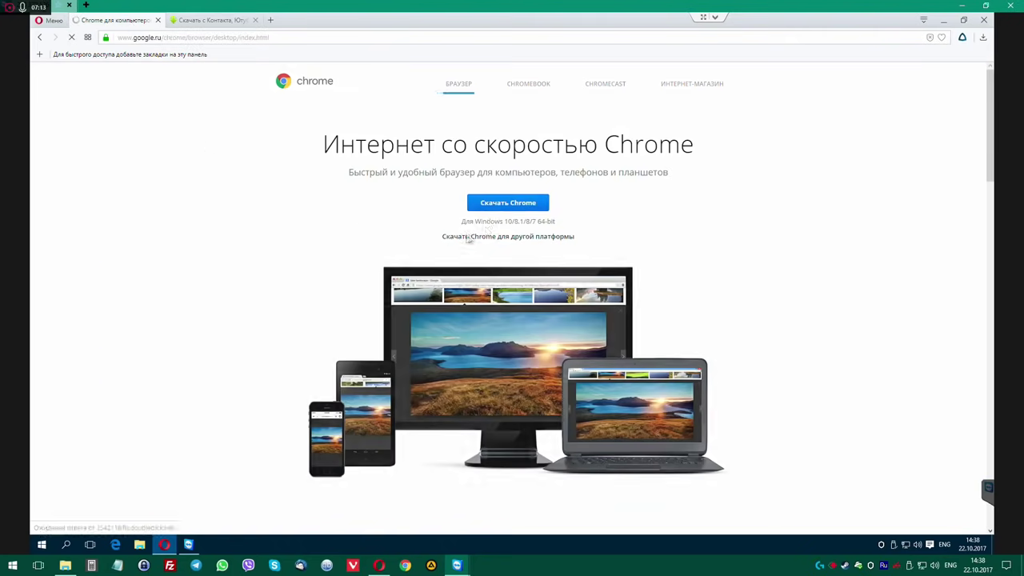
# Download ChromeSetup.exe into Downloads, run it and allow it to make changes.
pyautogui.click(504, 204)
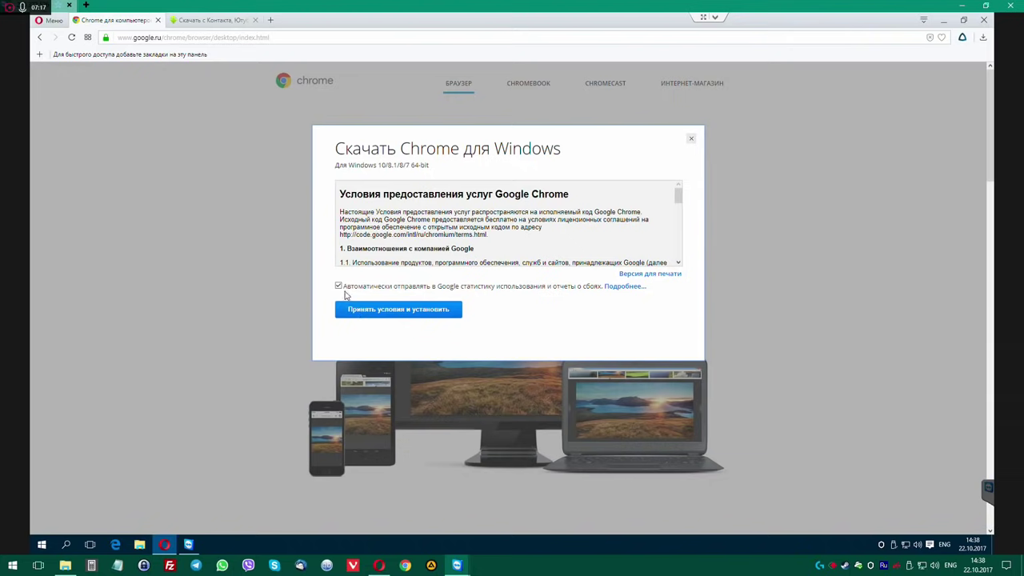
pyautogui.click(392, 308)
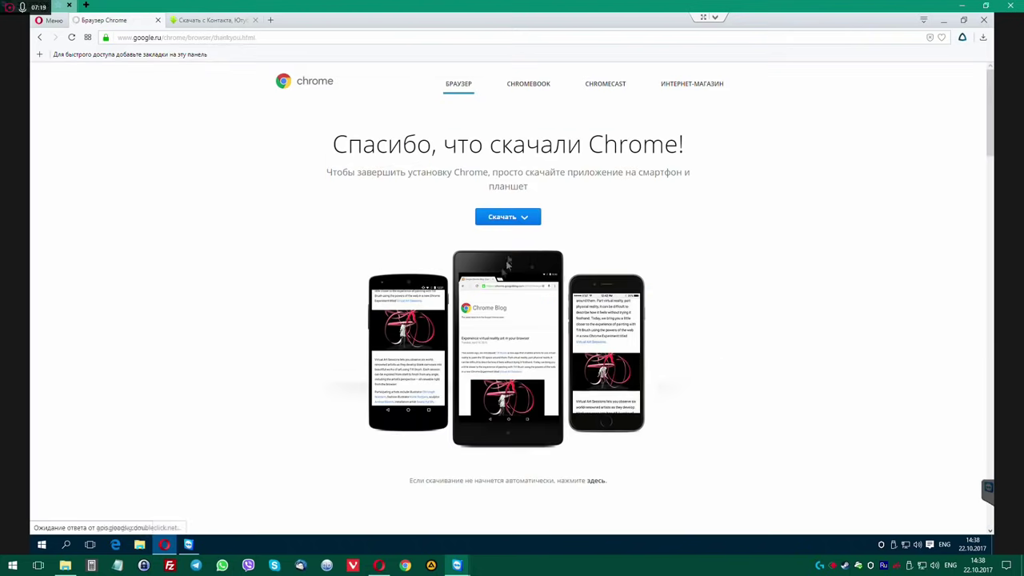
pyautogui.click(504, 224)
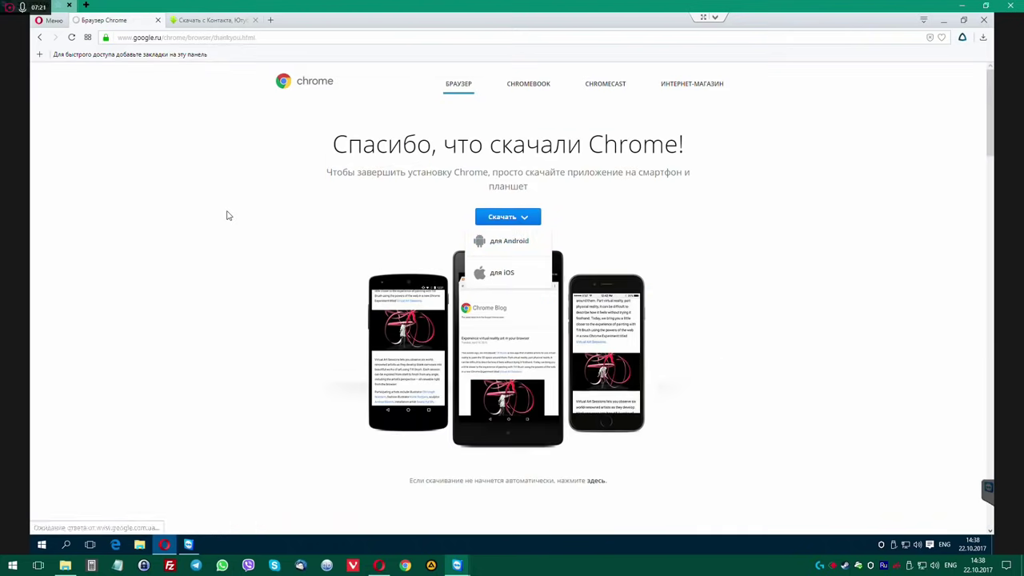
pyautogui.click(369, 241)
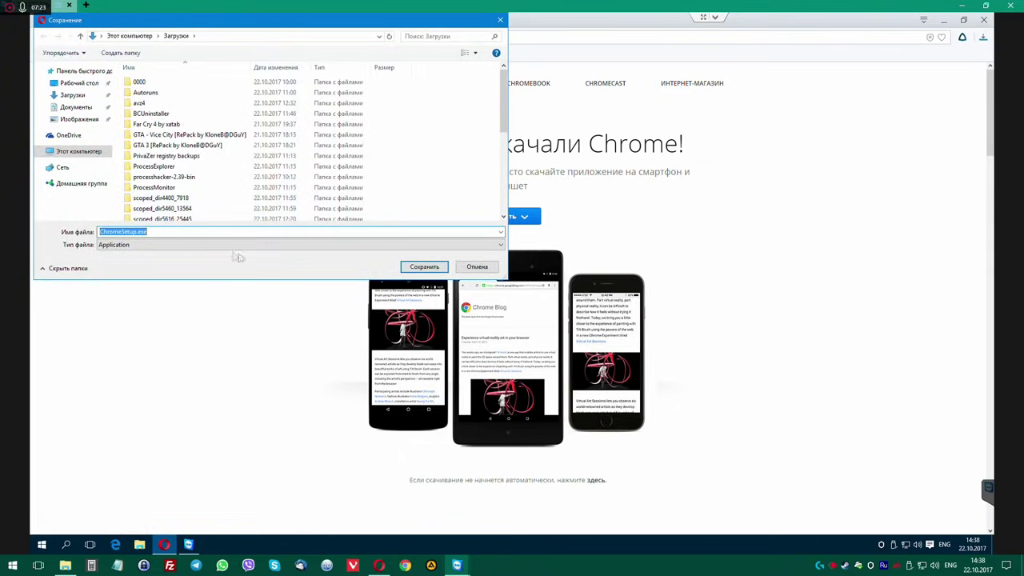
pyautogui.click(422, 267)
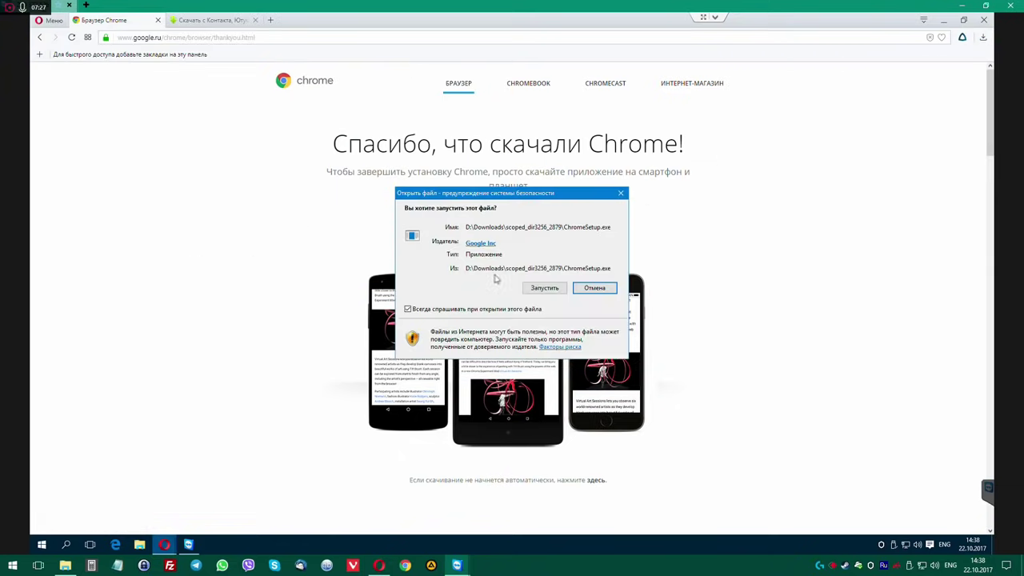
pyautogui.click(543, 287)
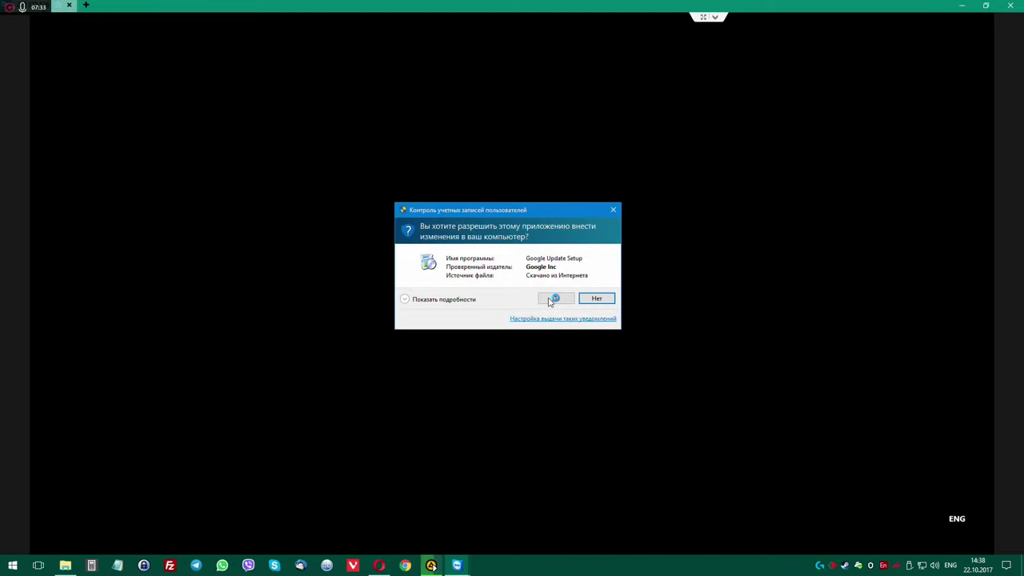
pyautogui.click(552, 298)
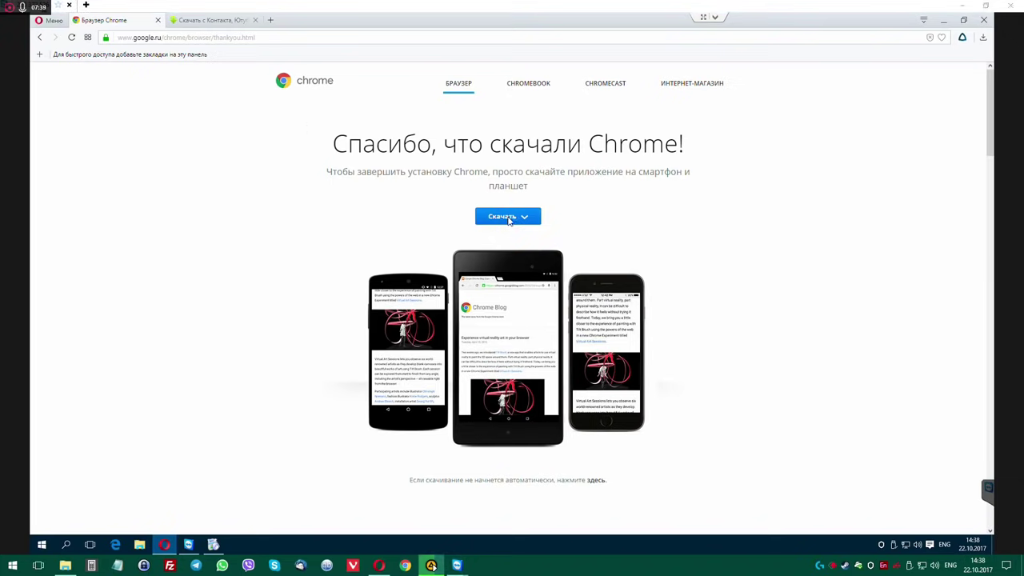
# Save the SaveFrom.net helper setup file to Downloads twice from savefrom.net.
pyautogui.click(216, 23)
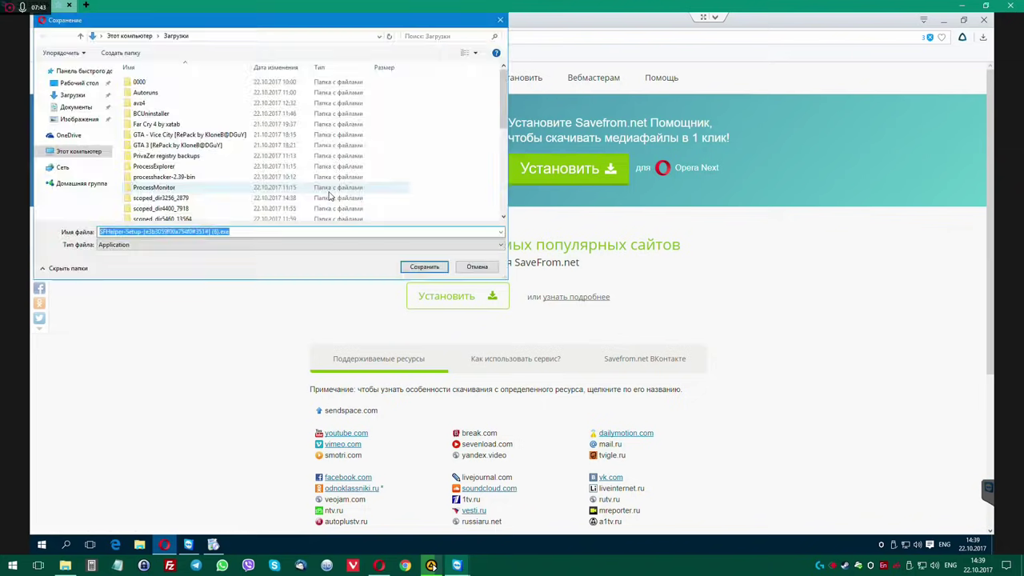
pyautogui.click(425, 267)
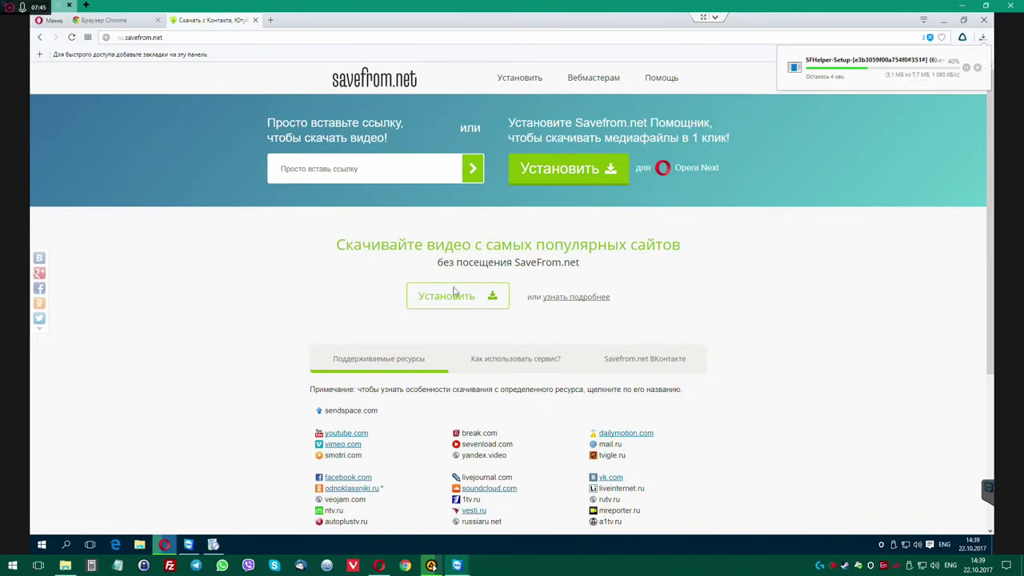
pyautogui.click(410, 288)
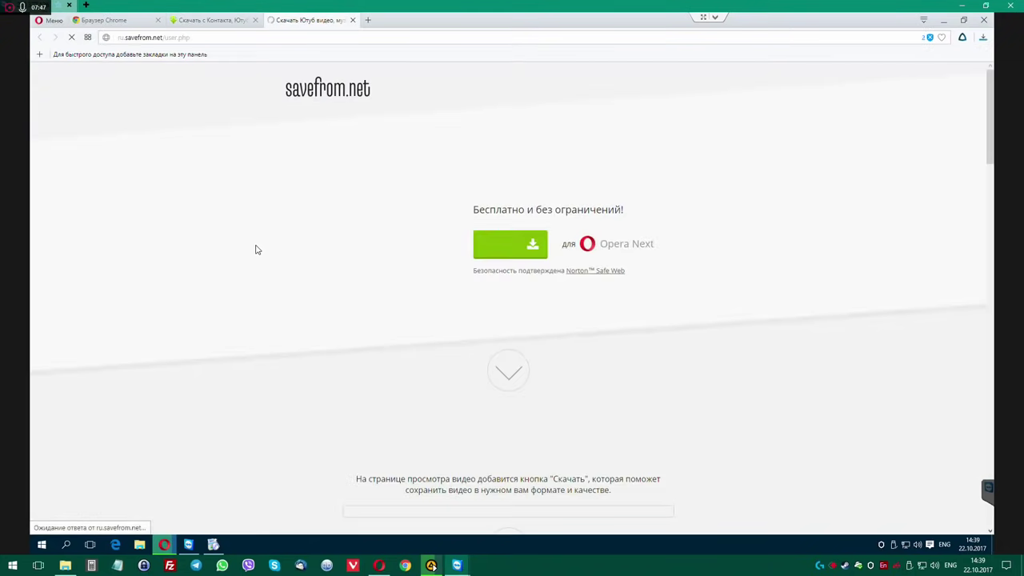
pyautogui.click(505, 242)
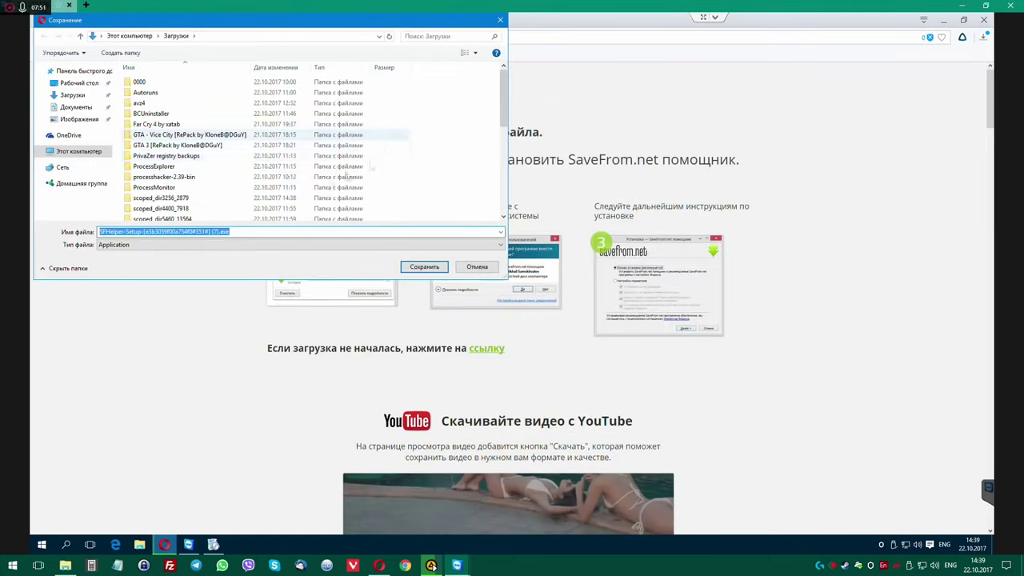
pyautogui.click(425, 266)
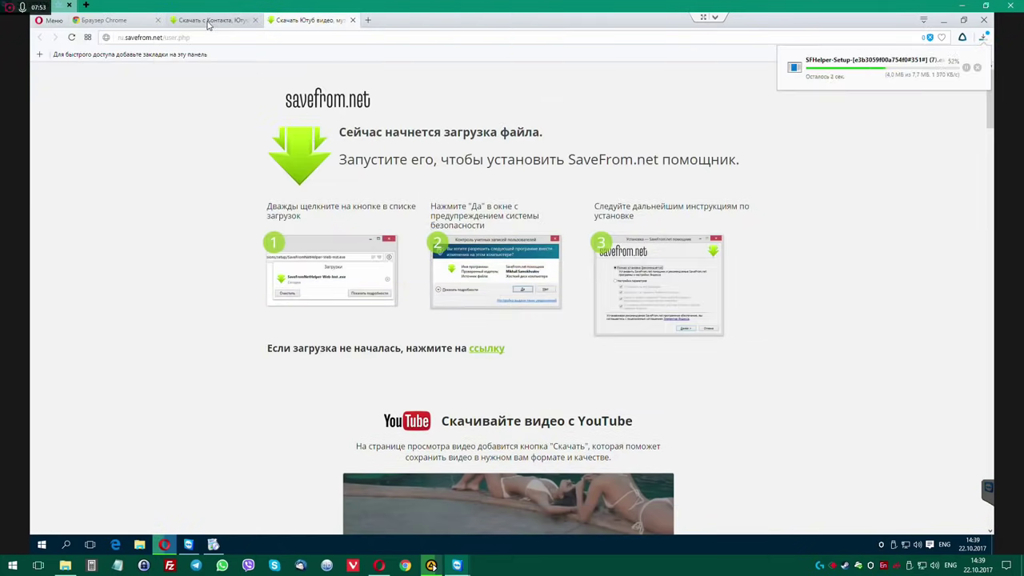
# Switch between the savefrom.net, Chrome thank-you and helper download tabs.
pyautogui.click(200, 21)
pyautogui.click(112, 20)
pyautogui.click(199, 21)
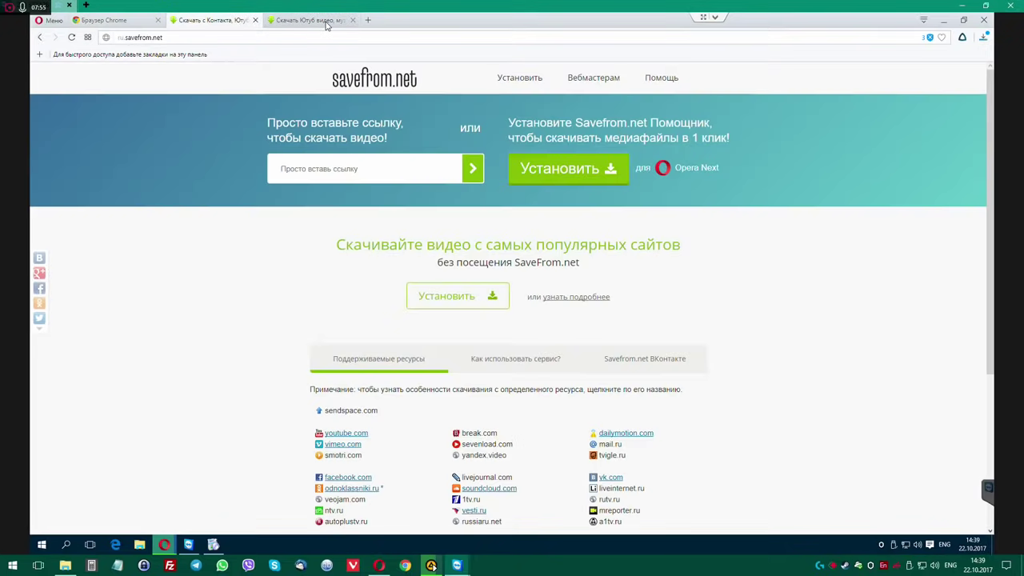
pyautogui.click(324, 22)
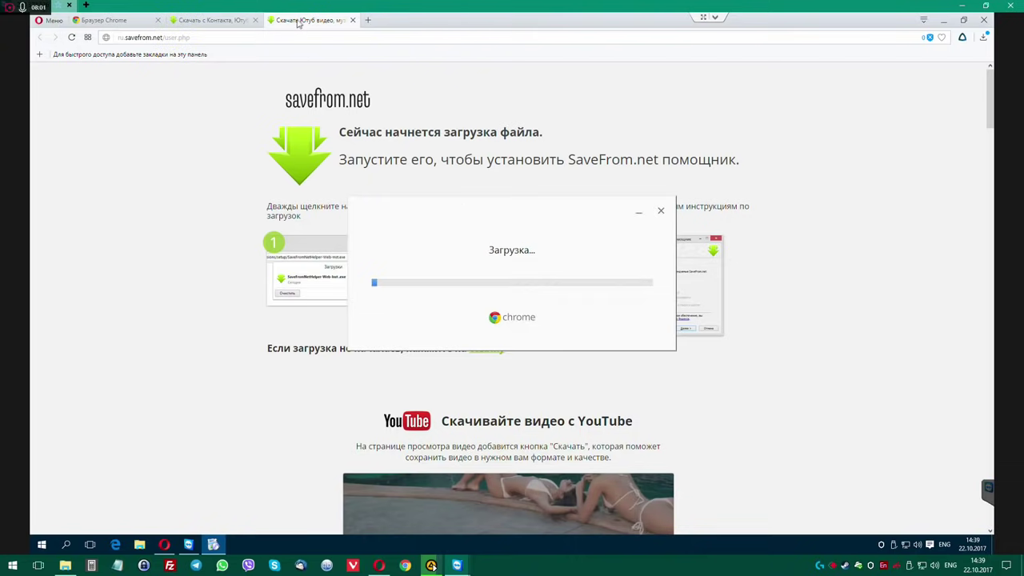
pyautogui.click(205, 22)
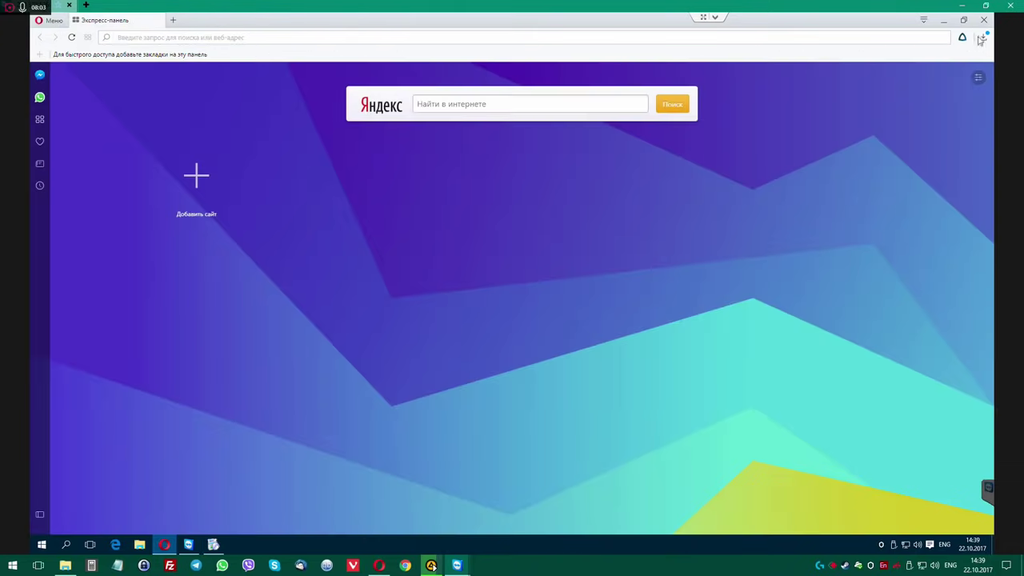
# Close Opera and browse the Start menu's program list while the Chrome install finishes.
pyautogui.click(983, 19)
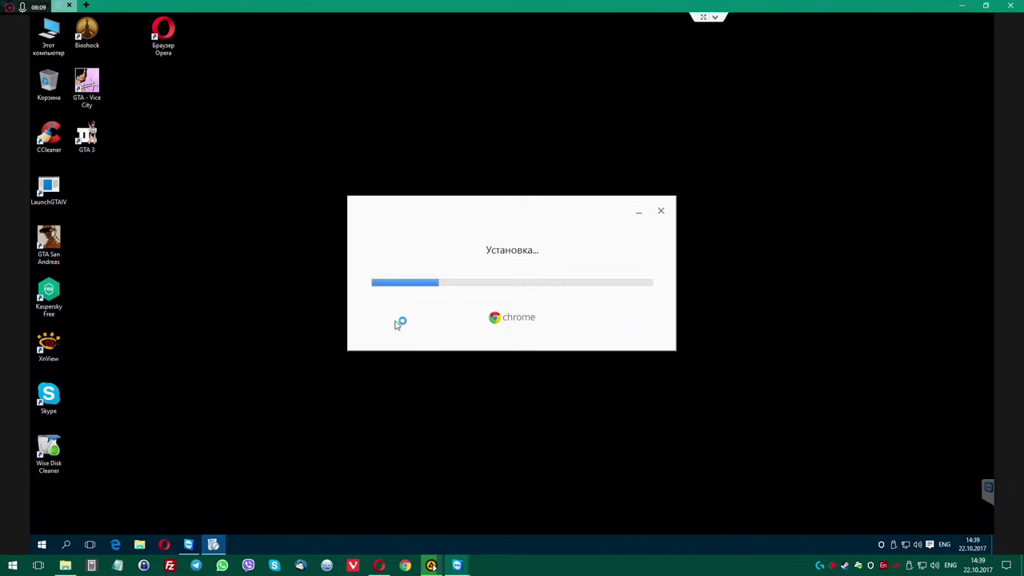
pyautogui.click(42, 544)
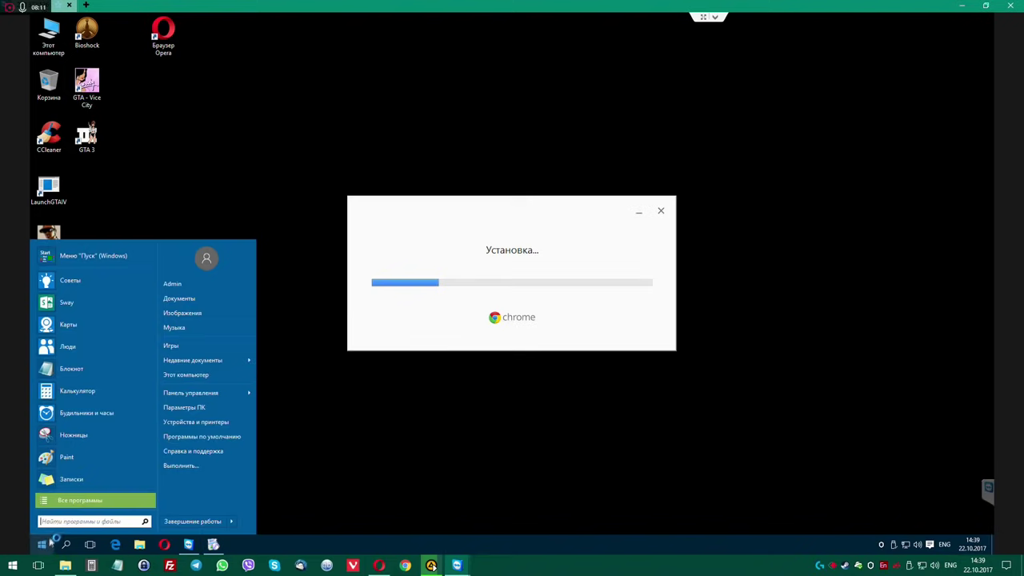
pyautogui.click(73, 498)
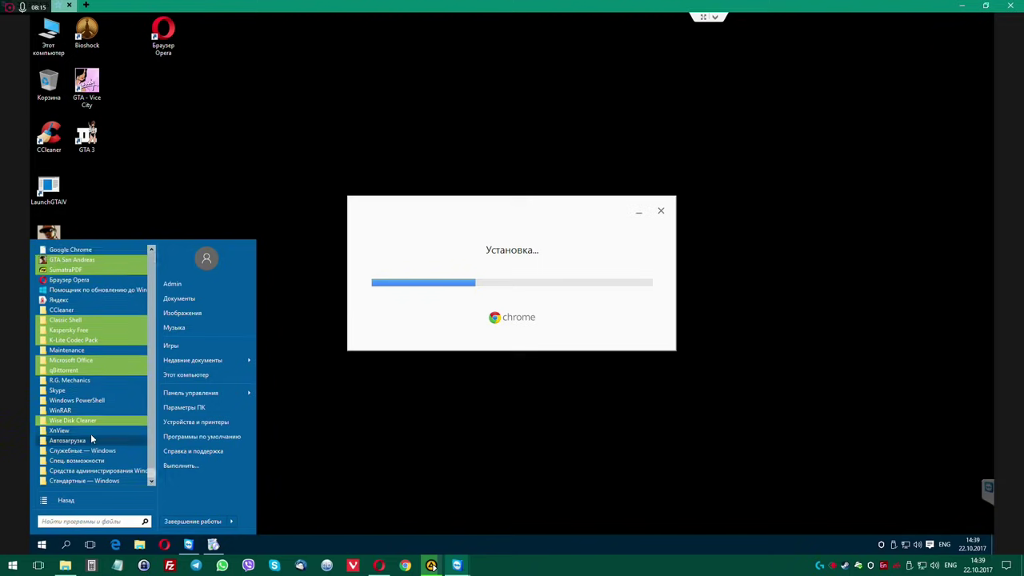
pyautogui.click(294, 140)
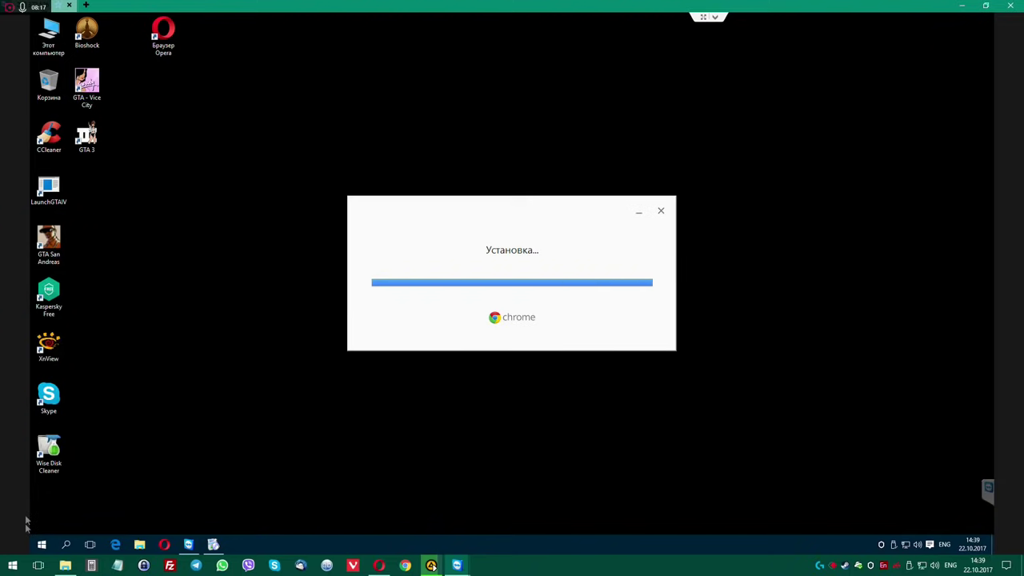
# Launch Google Chrome maximized and replace its welcome tab with a blank tab.
pyautogui.click(41, 544)
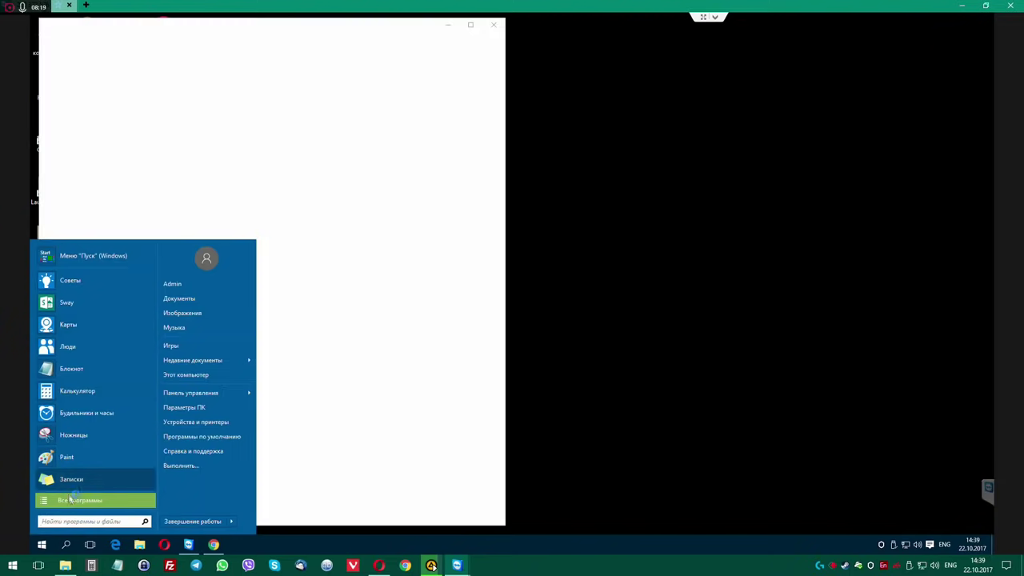
pyautogui.click(80, 500)
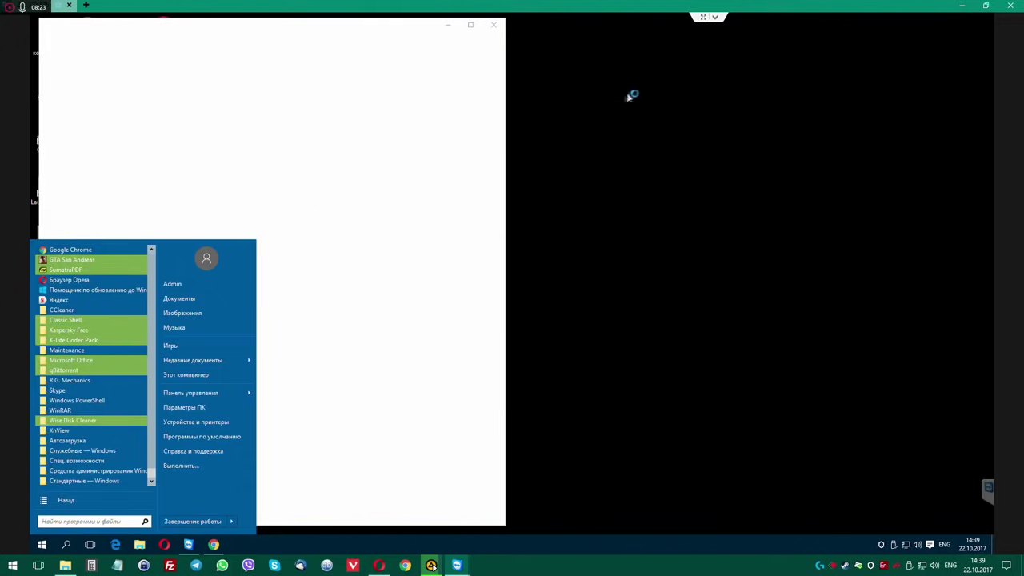
pyautogui.click(472, 40)
pyautogui.click(470, 25)
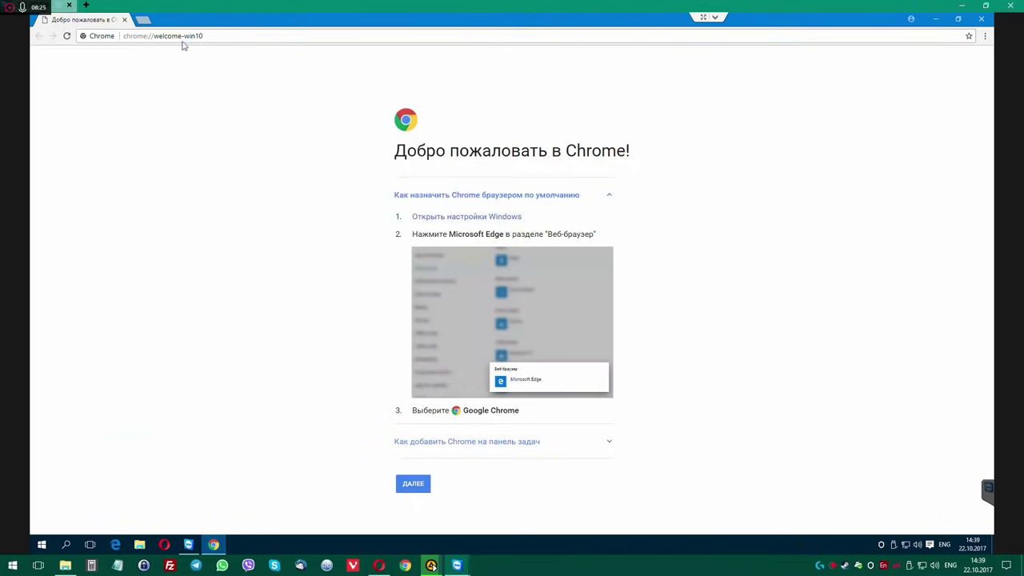
pyautogui.click(150, 18)
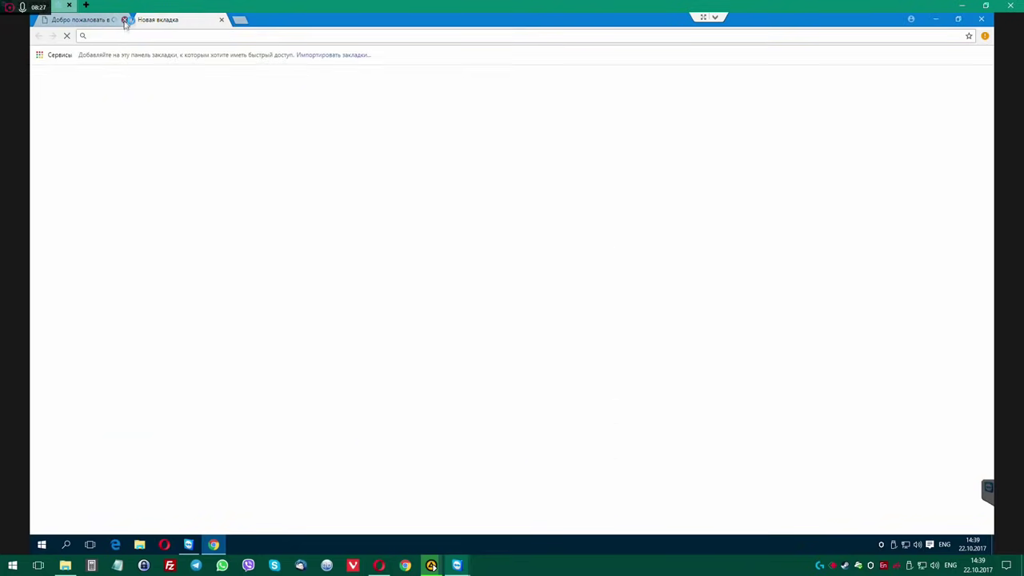
pyautogui.click(124, 19)
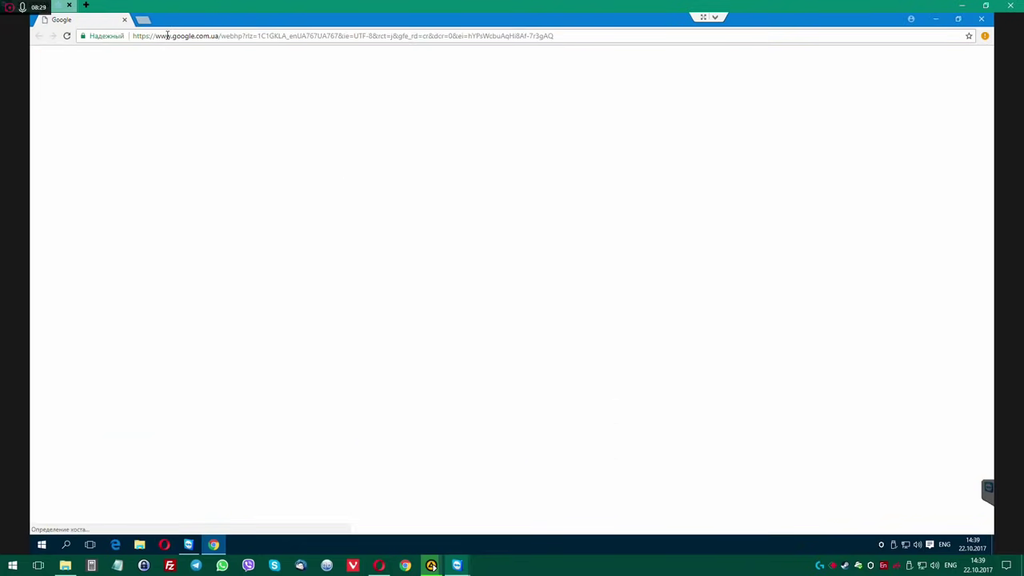
# Search for savefrom, download the helper setup from ru.savefrom.net and show it in its folder.
pyautogui.write('vefrom')
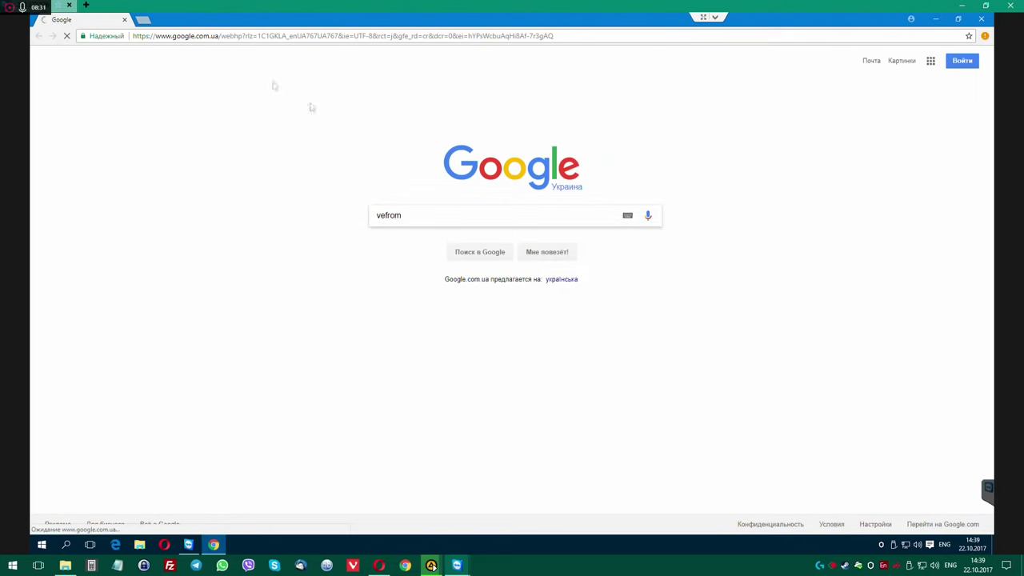
pyautogui.press('Return')
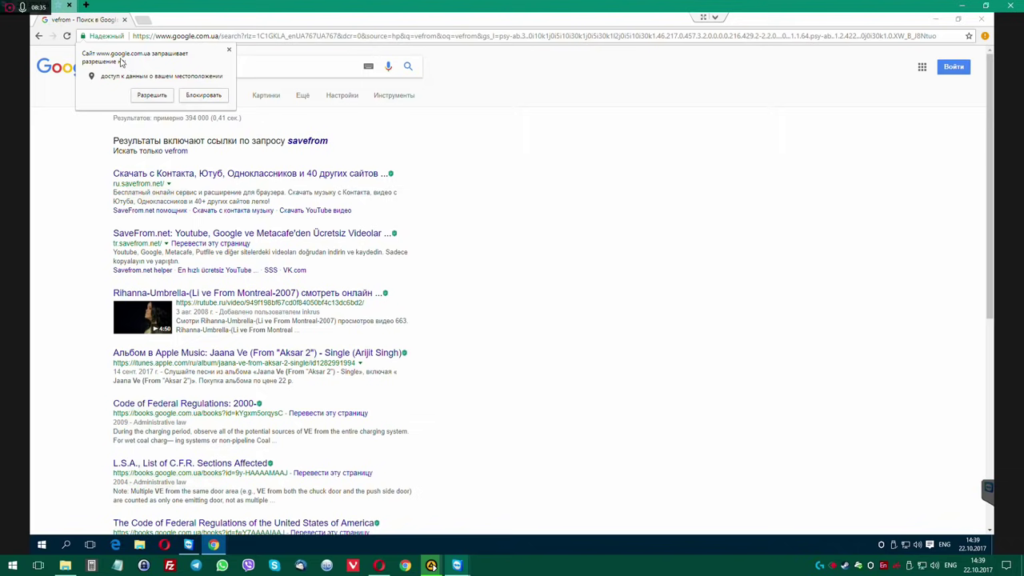
pyautogui.click(151, 95)
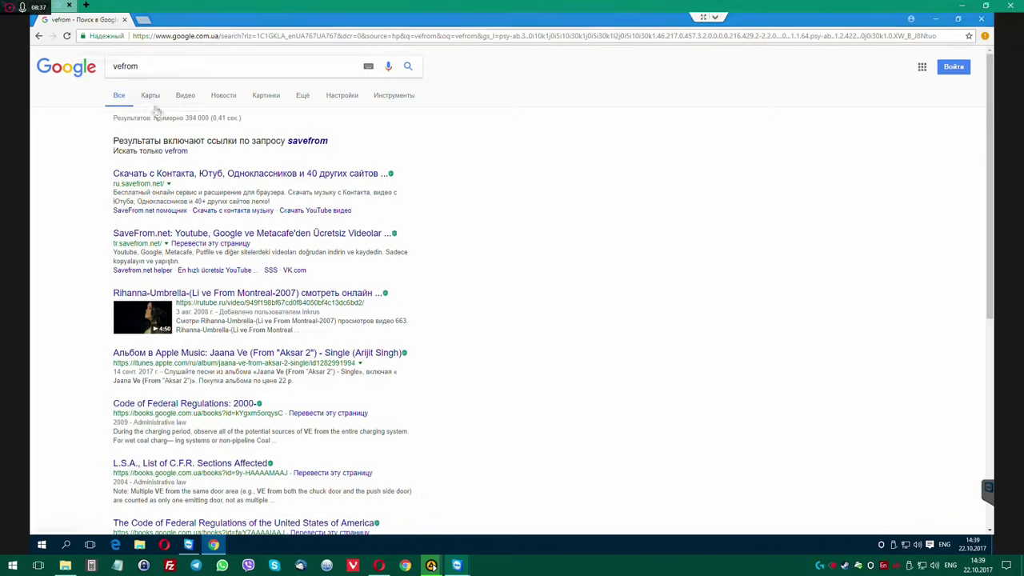
pyautogui.click(260, 173)
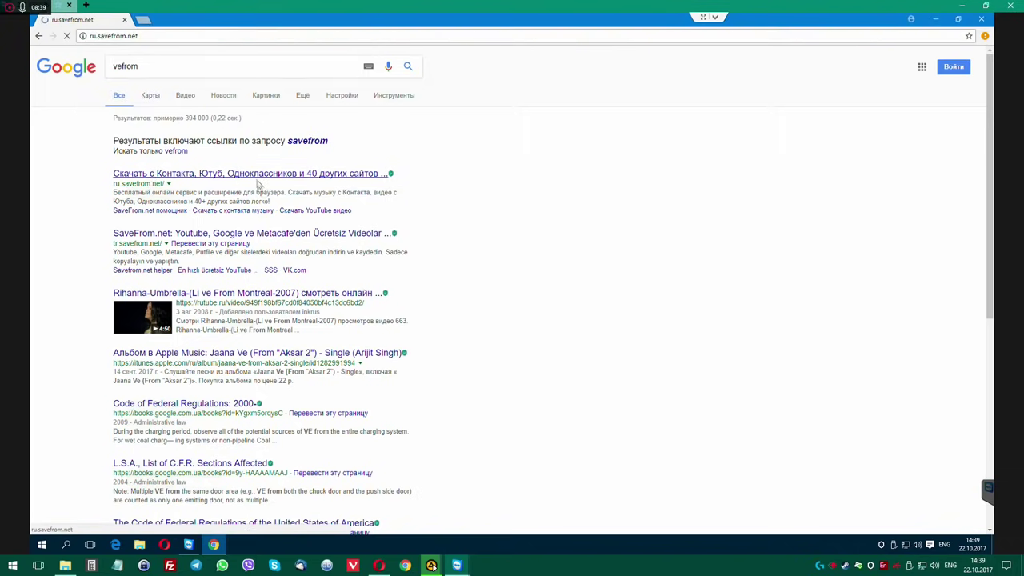
pyautogui.click(452, 266)
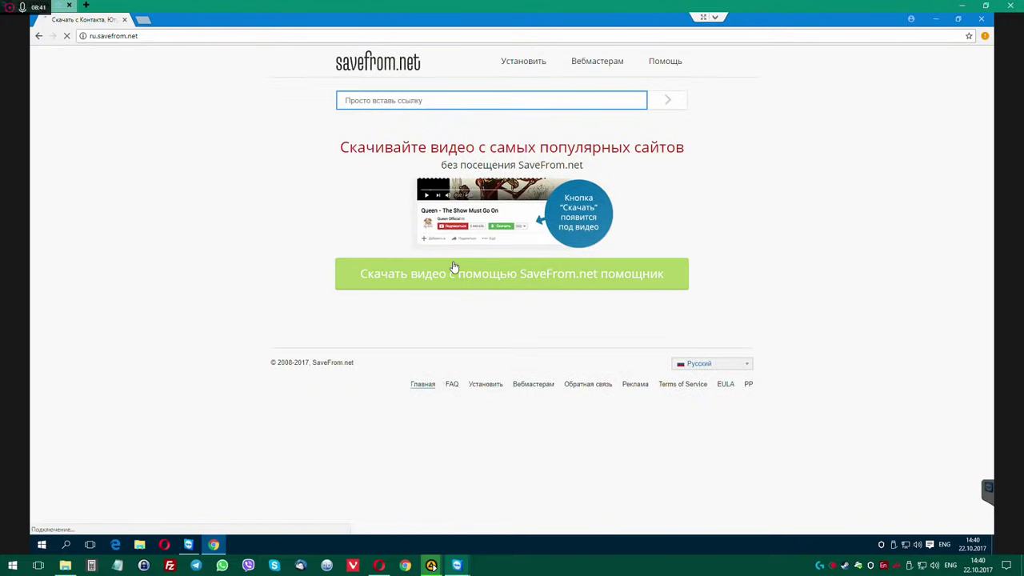
pyautogui.click(534, 64)
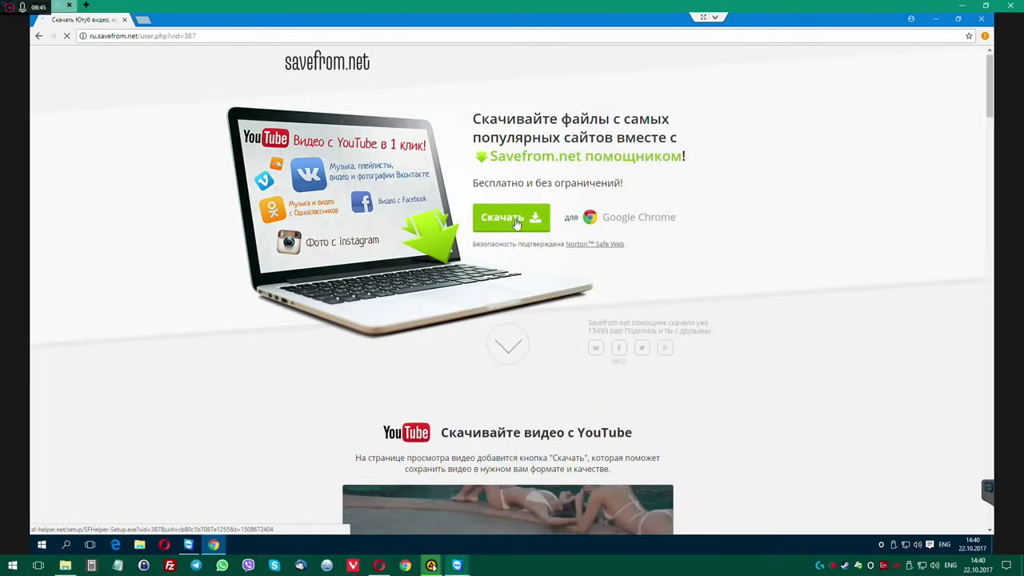
pyautogui.click(514, 222)
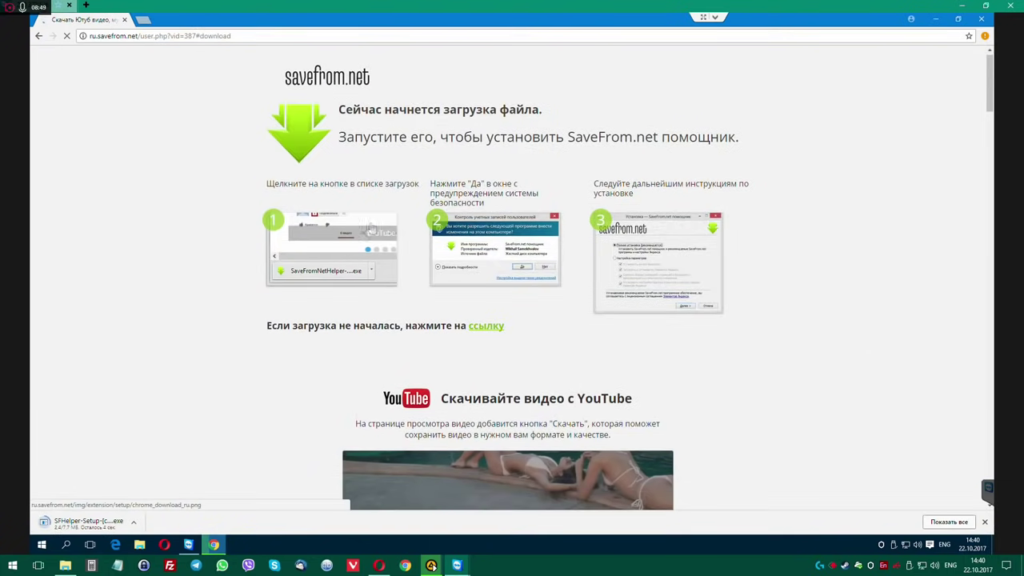
pyautogui.click(132, 521)
pyautogui.click(231, 455)
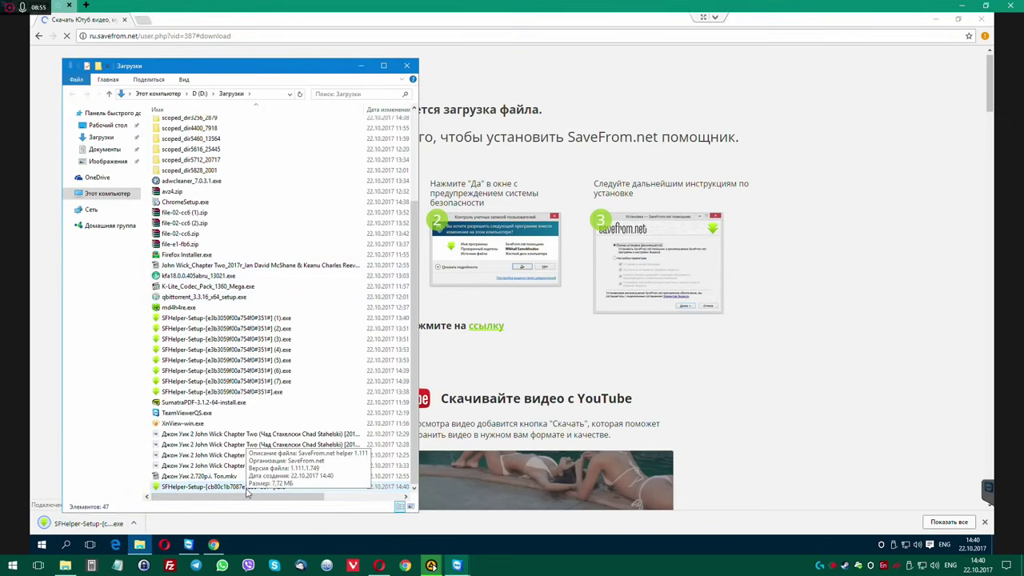
# Move the Downloads window right, search savefrom again, redownload the helper installer and show it in its folder.
pyautogui.moveTo(244, 68); pyautogui.dragTo(582, 49)
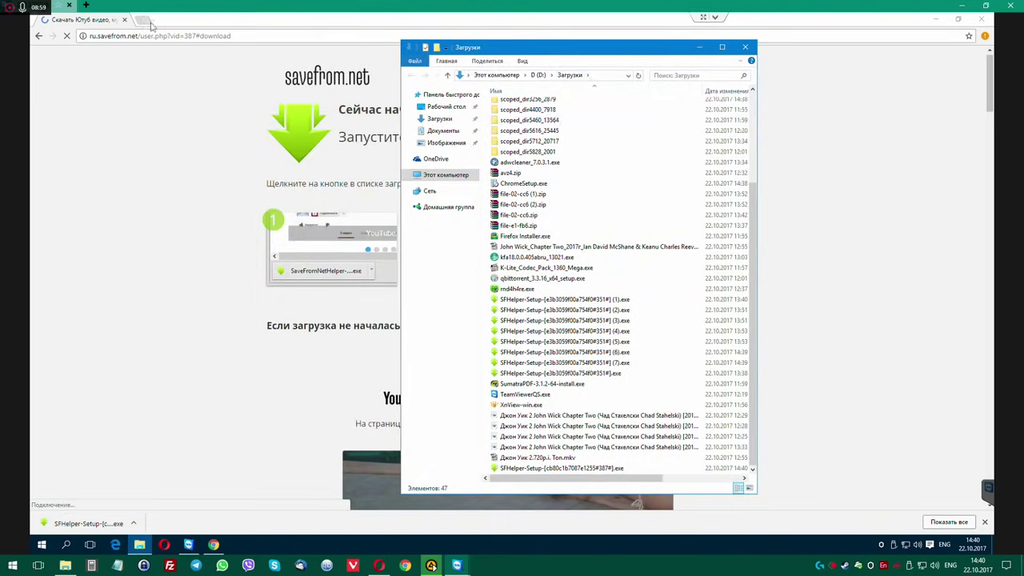
pyautogui.click(150, 23)
pyautogui.click(149, 22)
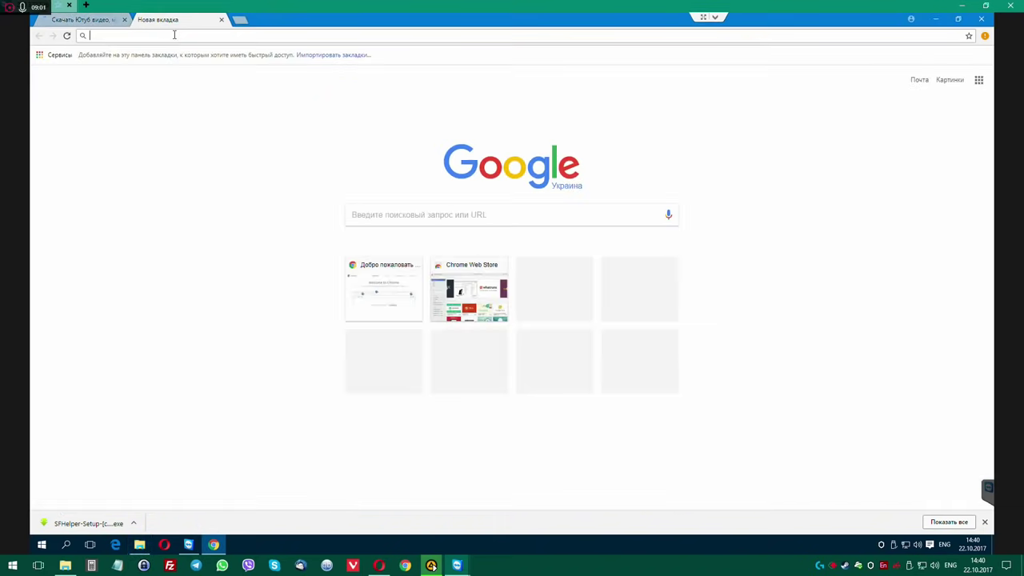
pyautogui.write('ya')
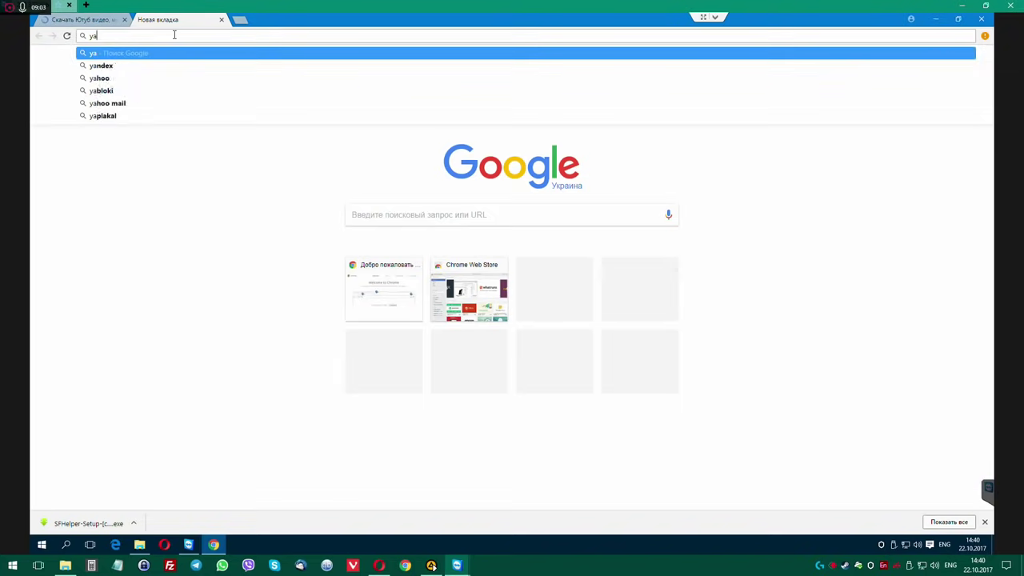
pyautogui.press('BackSpace')
pyautogui.click(492, 213)
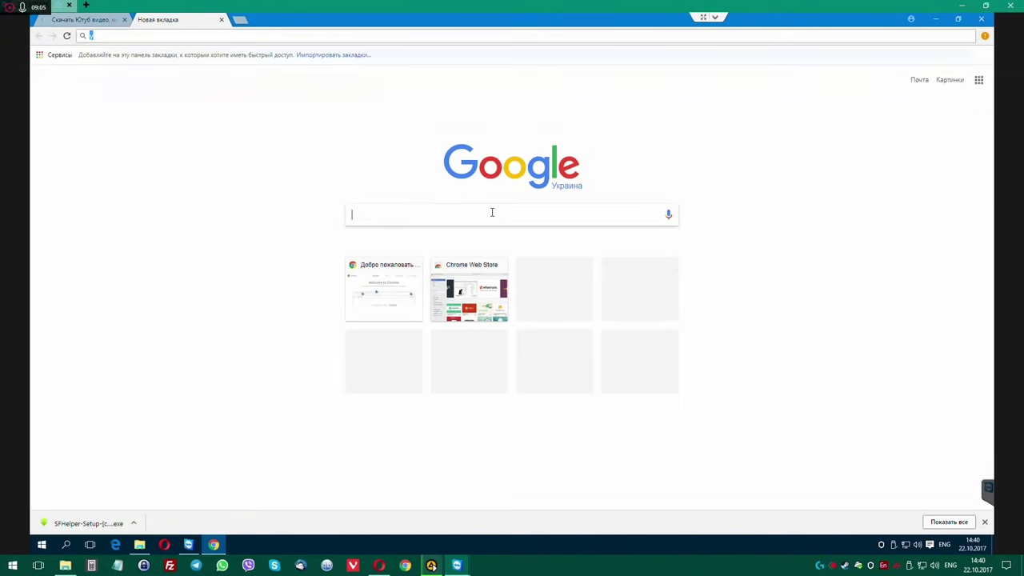
pyautogui.write('savefrom')
pyautogui.press('Return')
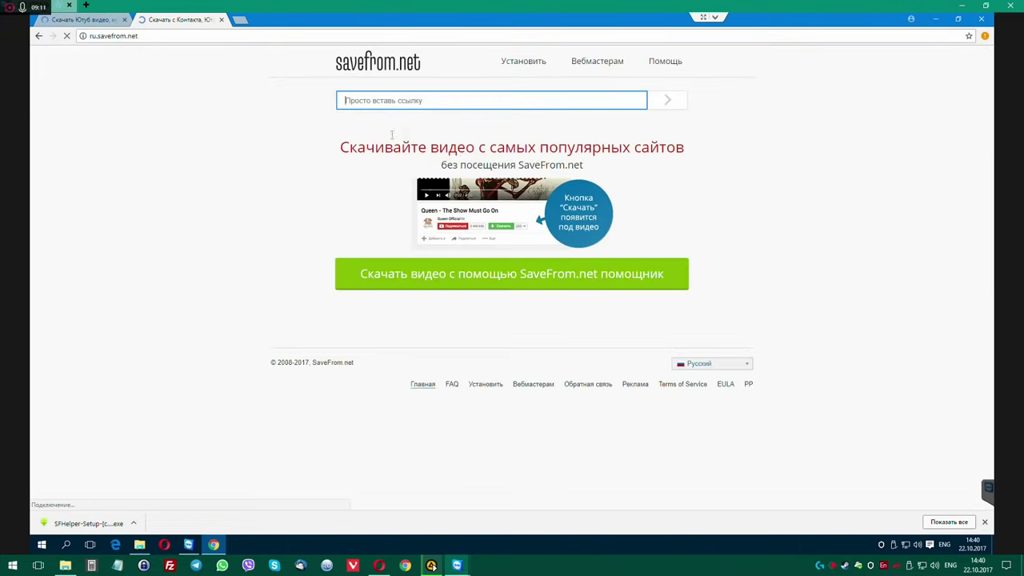
pyautogui.click(475, 277)
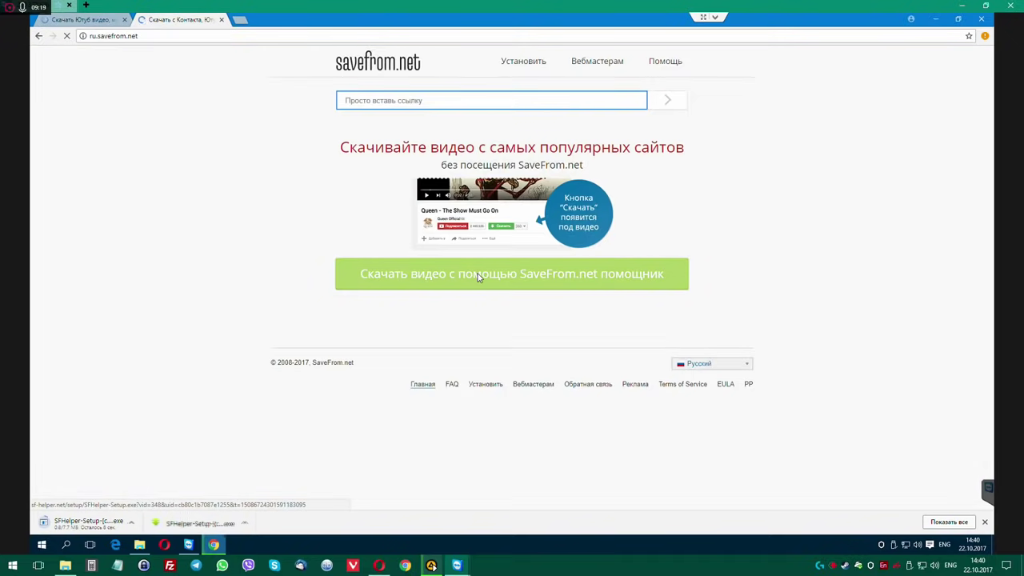
pyautogui.click(133, 522)
pyautogui.click(157, 491)
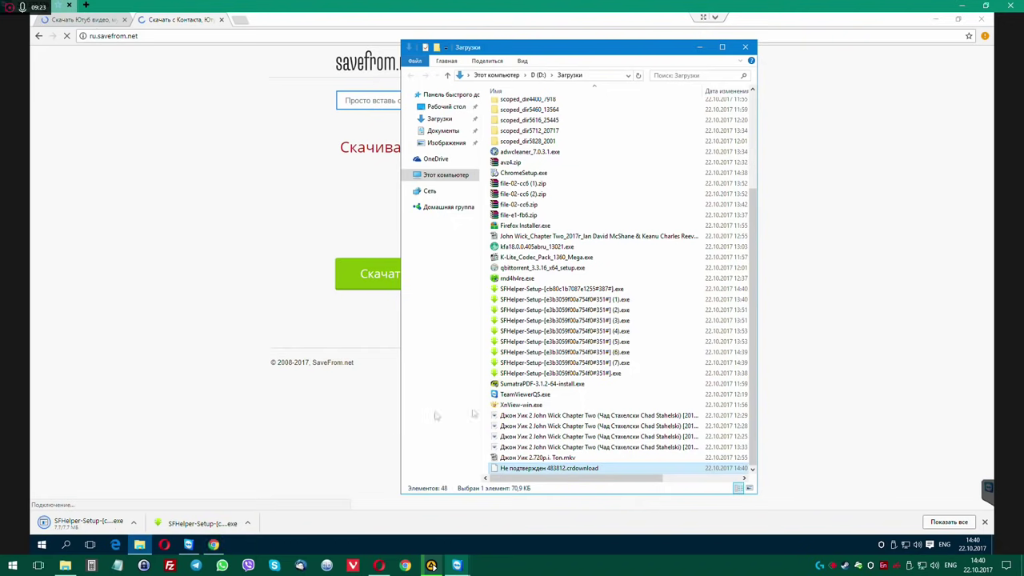
# Widen the Downloads window and run SFHelper-Setup ending 387#, approving the security and UAC prompts.
pyautogui.moveTo(755, 491); pyautogui.dragTo(884, 496)
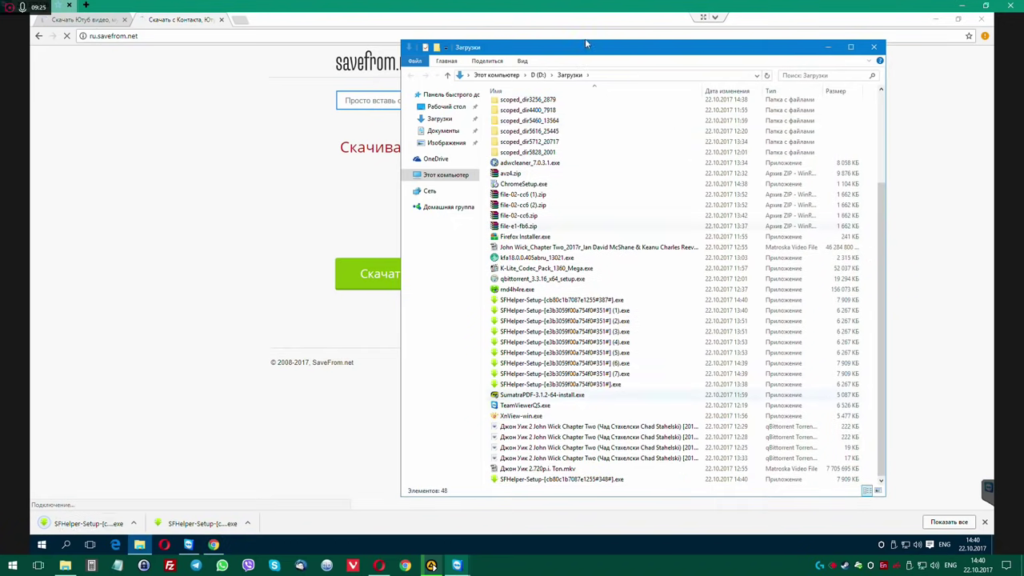
pyautogui.moveTo(610, 51); pyautogui.dragTo(524, 53)
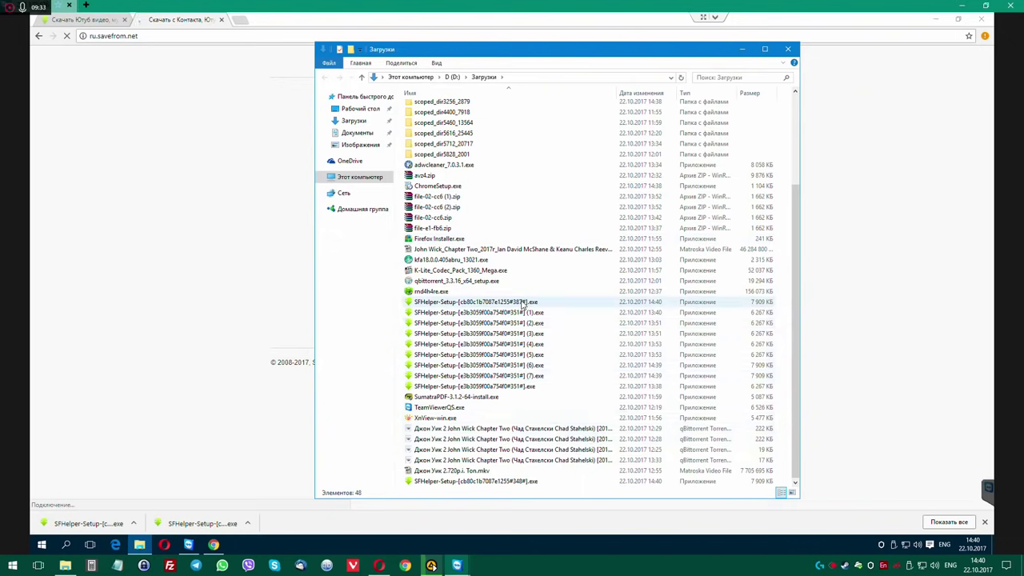
pyautogui.click(523, 311)
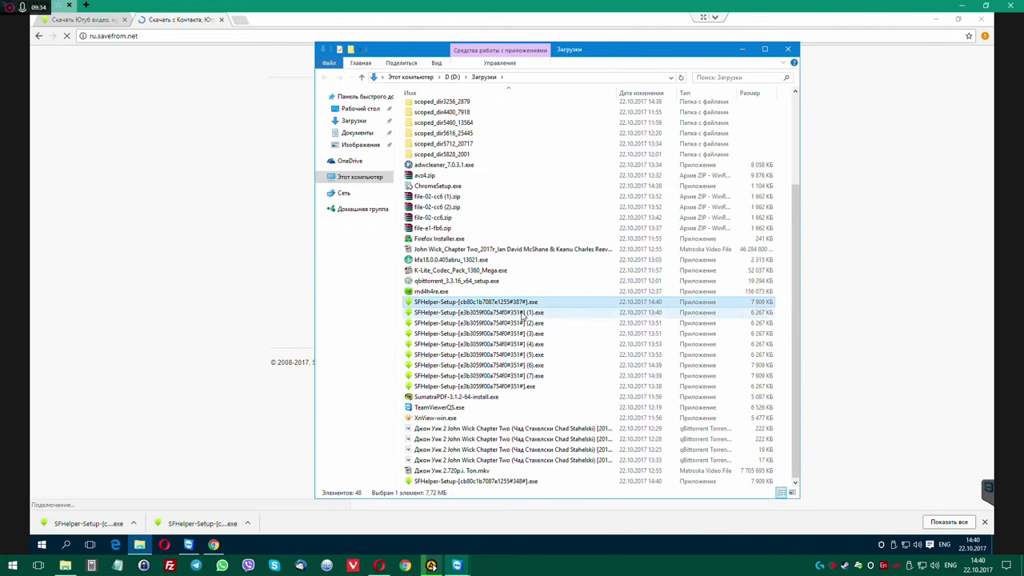
pyautogui.click(525, 481)
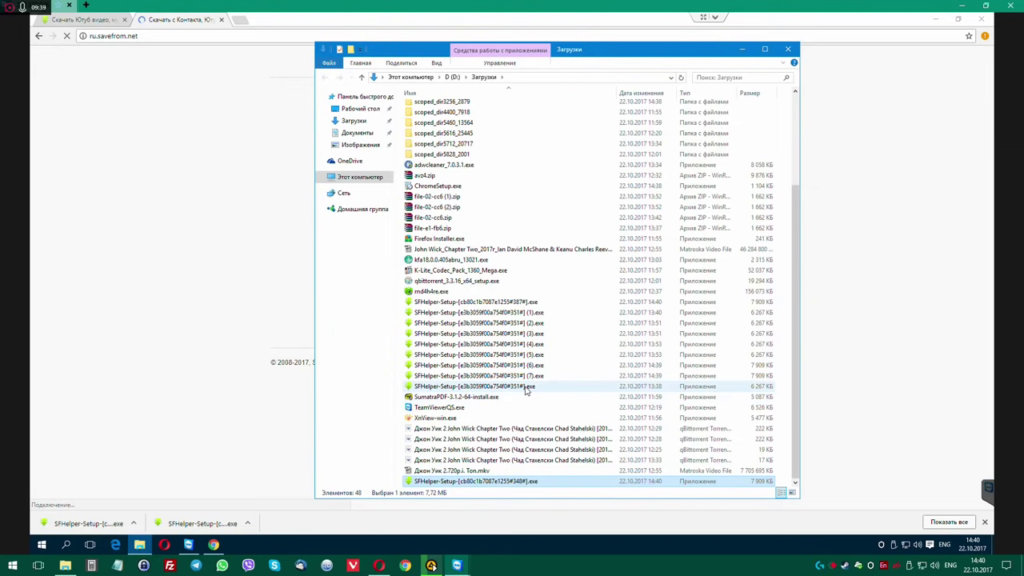
pyautogui.click(522, 302)
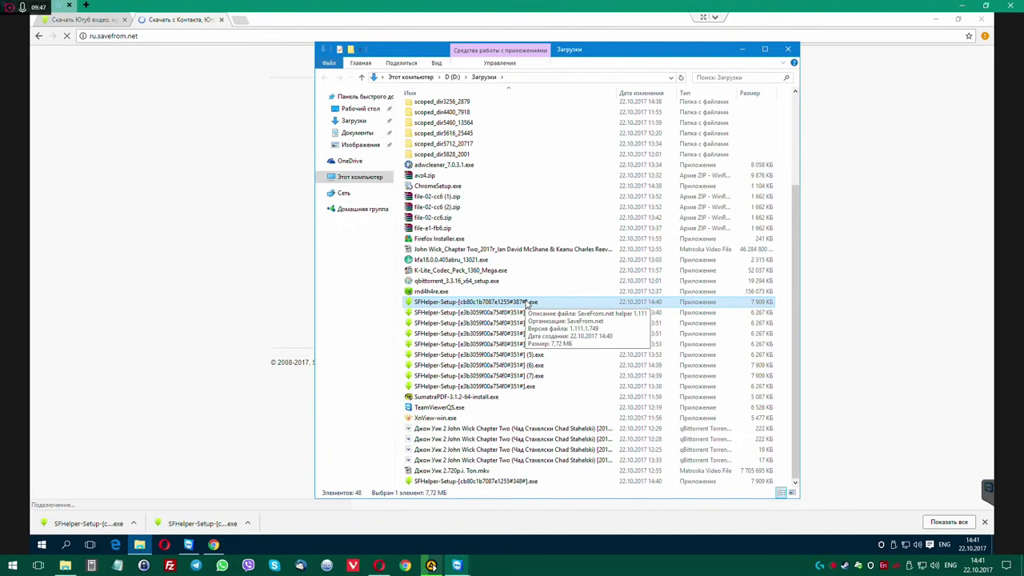
pyautogui.doubleClick(527, 302)
pyautogui.click(545, 289)
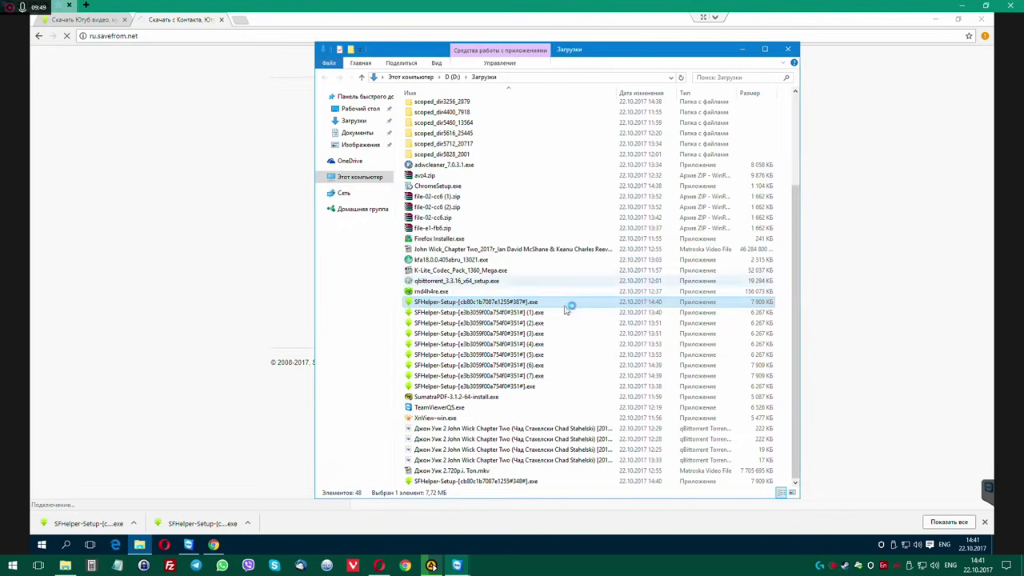
pyautogui.click(556, 298)
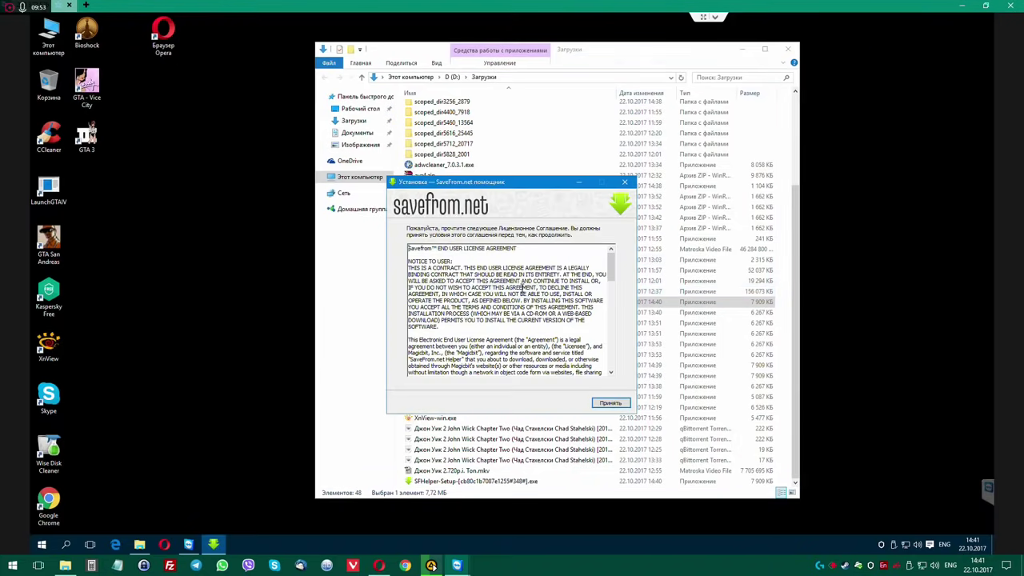
# Accept the licence, choose Настройка параметров with the Yandex add-ons unchecked, and install.
pyautogui.click(594, 404)
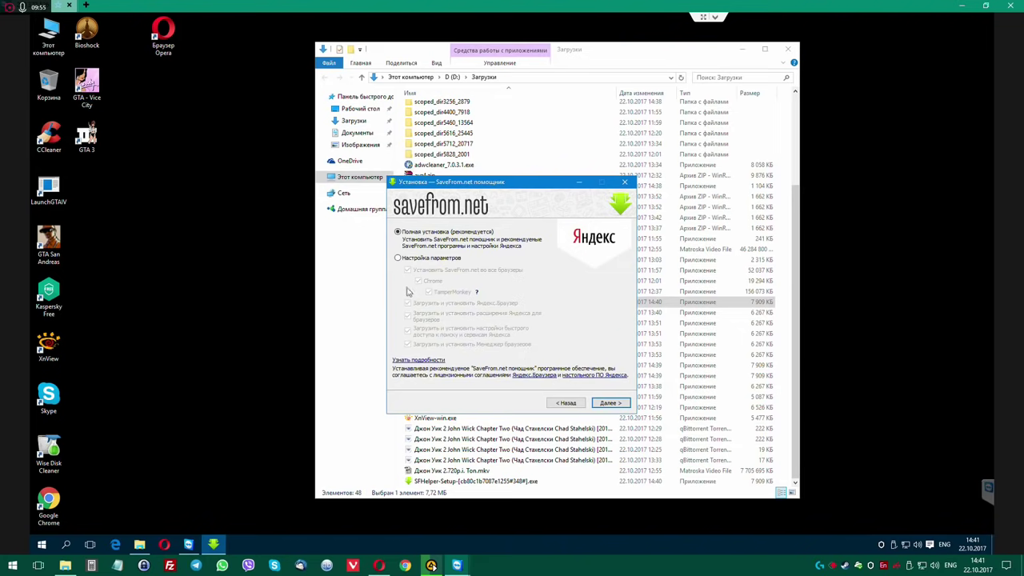
pyautogui.click(397, 258)
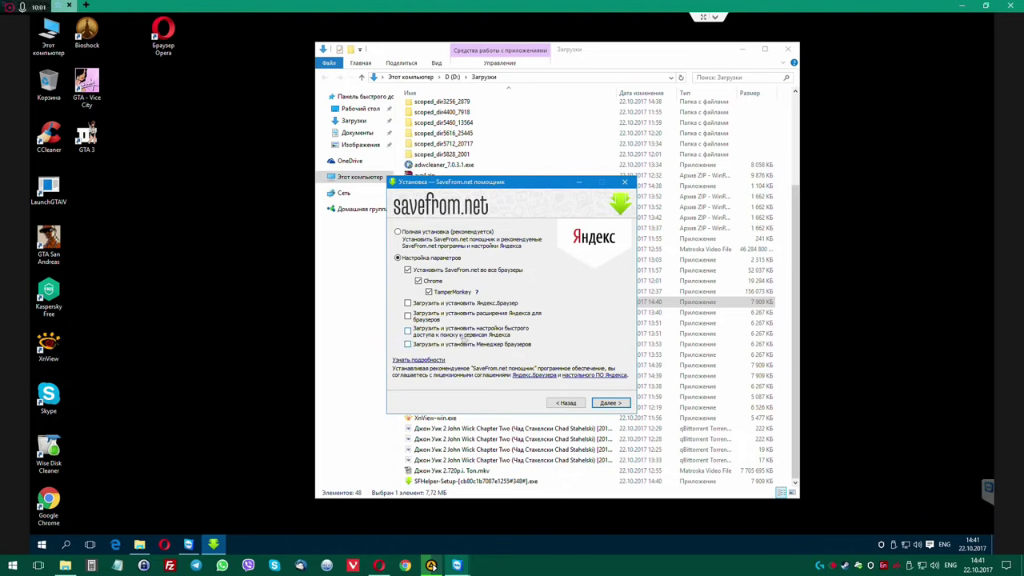
pyautogui.click(610, 403)
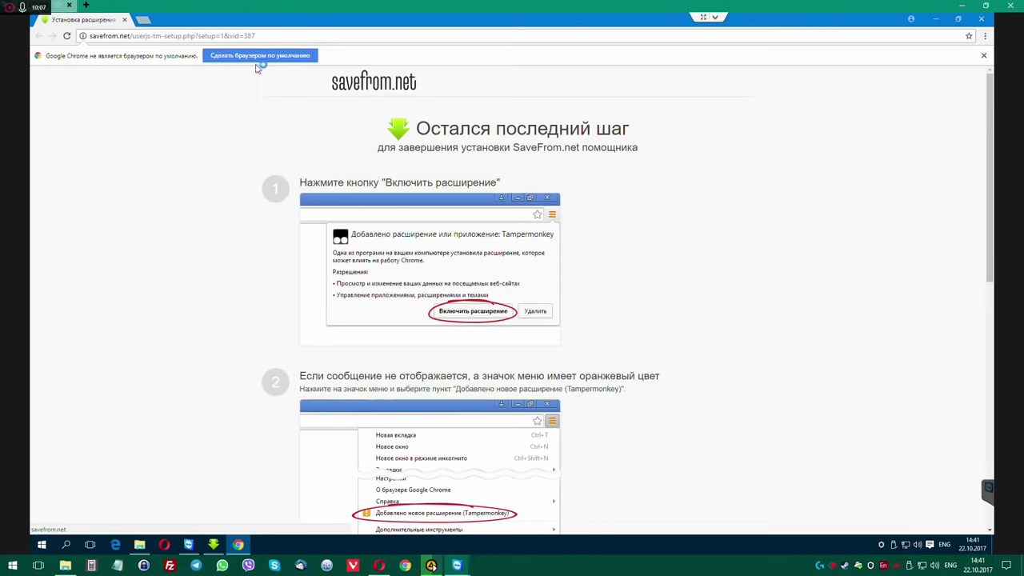
# Dismiss the default-browser notice and enable the Tampermonkey extension, closing its welcome page.
pyautogui.click(985, 56)
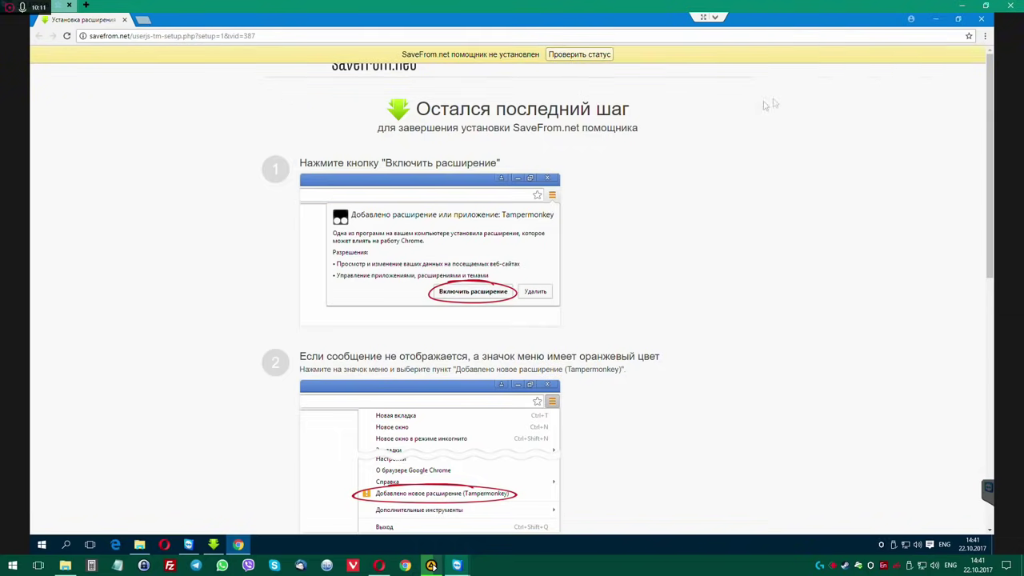
pyautogui.click(898, 170)
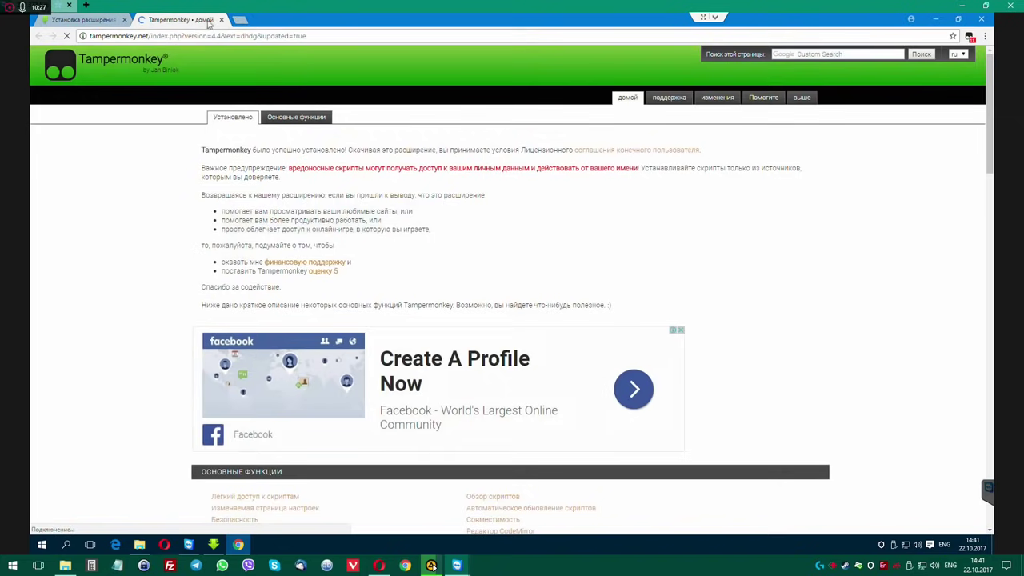
pyautogui.click(221, 19)
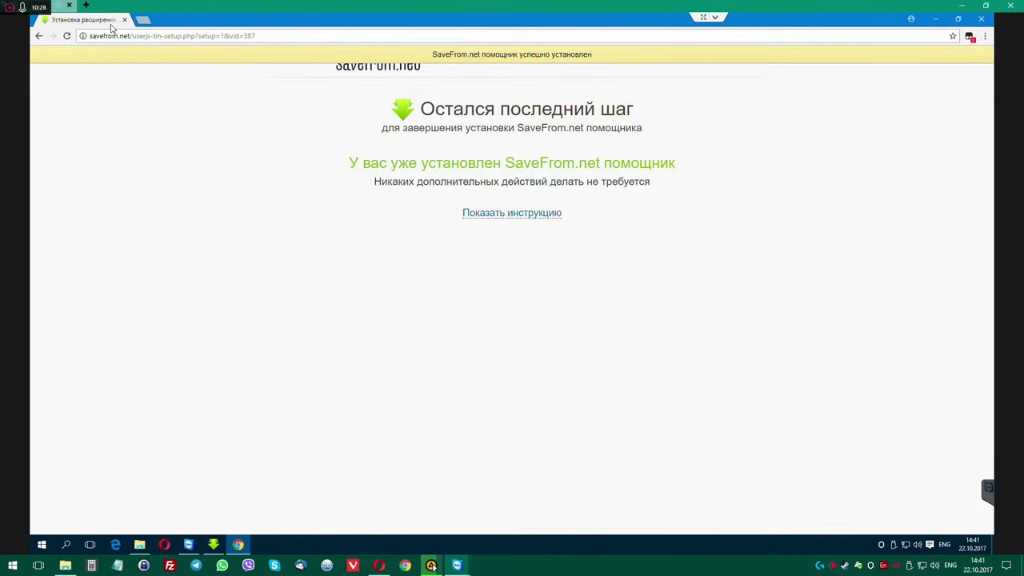
# Turn the SaveFrom.net helper script off in Tampermonkey and finish the helper installer with Завершить.
pyautogui.click(984, 36)
pyautogui.click(985, 36)
pyautogui.click(969, 37)
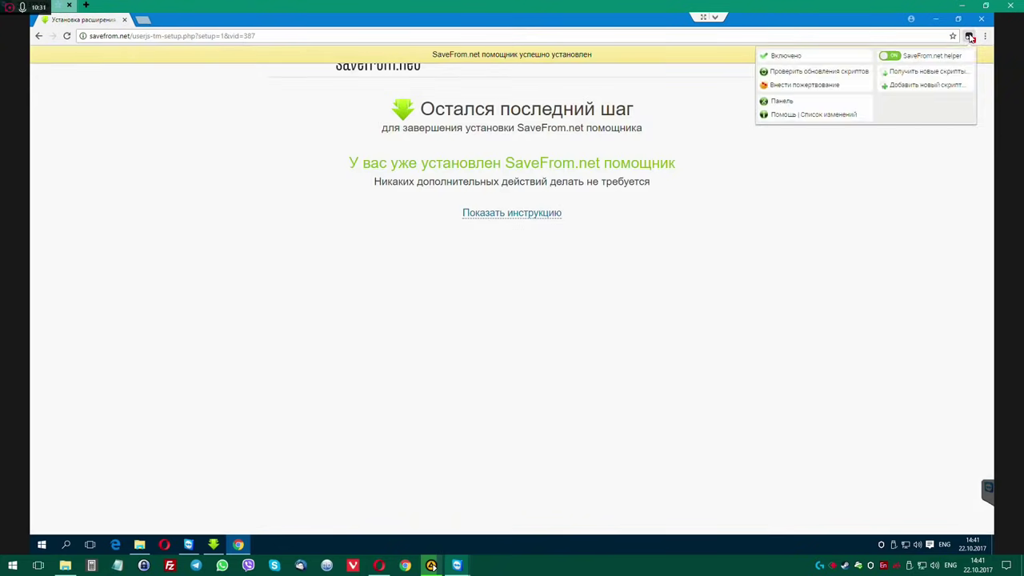
pyautogui.click(893, 57)
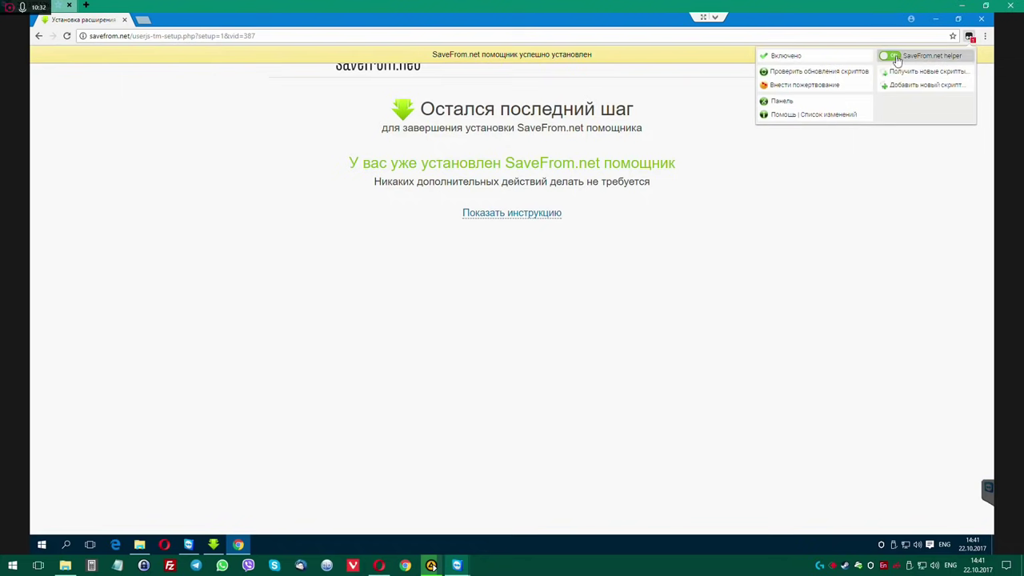
pyautogui.click(893, 199)
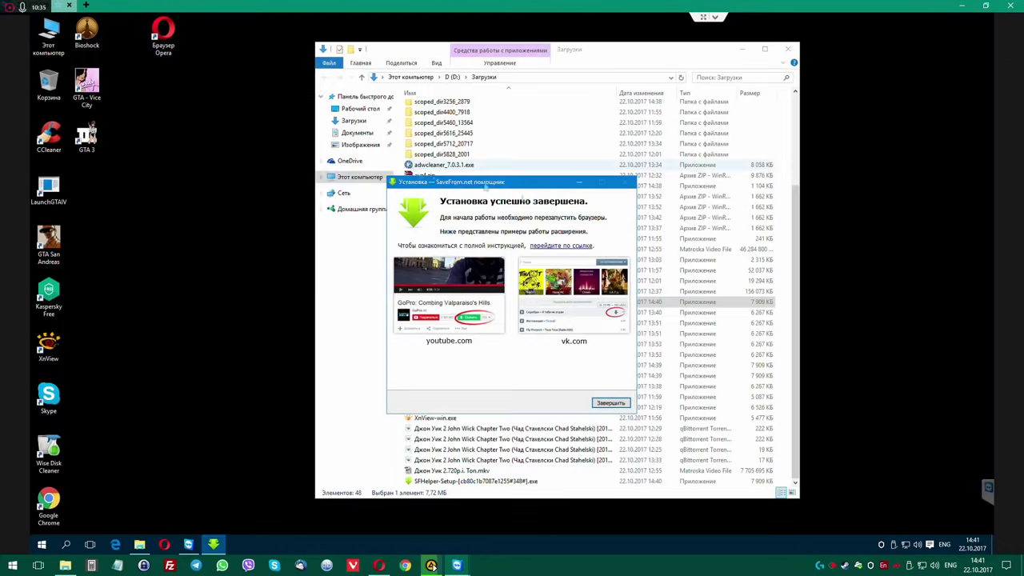
pyautogui.click(616, 402)
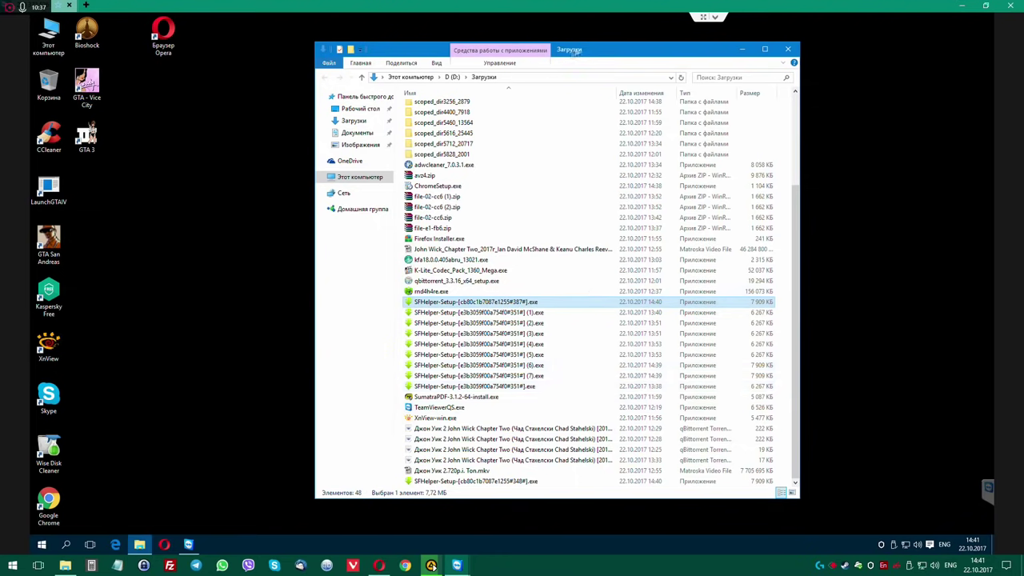
# Launch Opera and search the web for mozilla.
pyautogui.moveTo(498, 43); pyautogui.dragTo(498, 46)
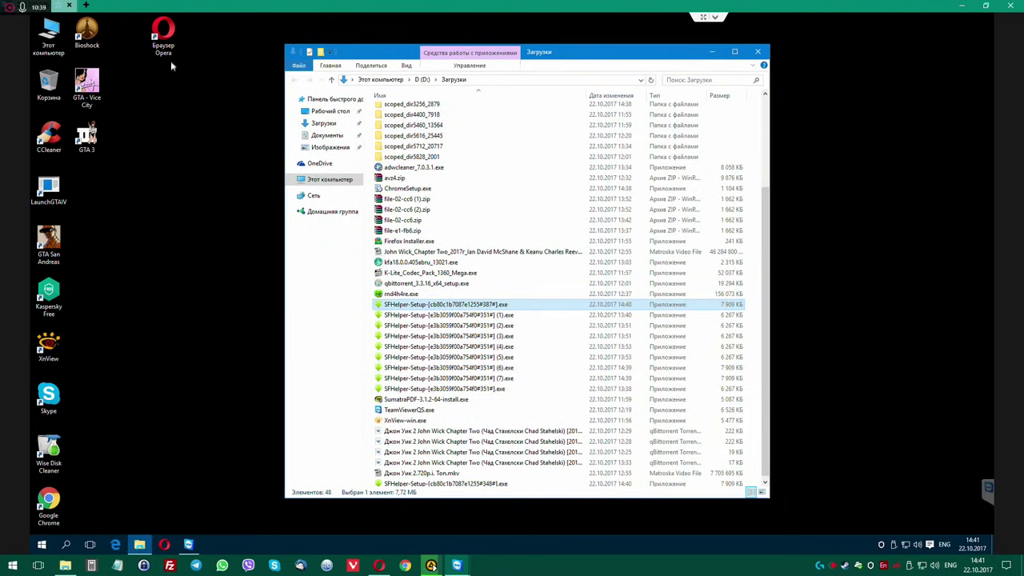
pyautogui.doubleClick(163, 33)
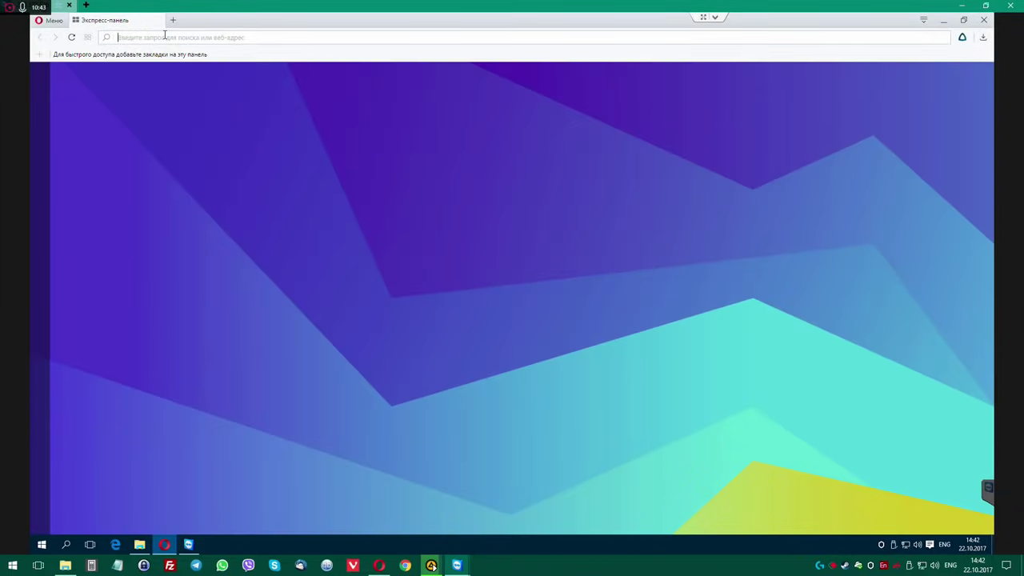
pyautogui.write('mozilla')
pyautogui.press('Return')
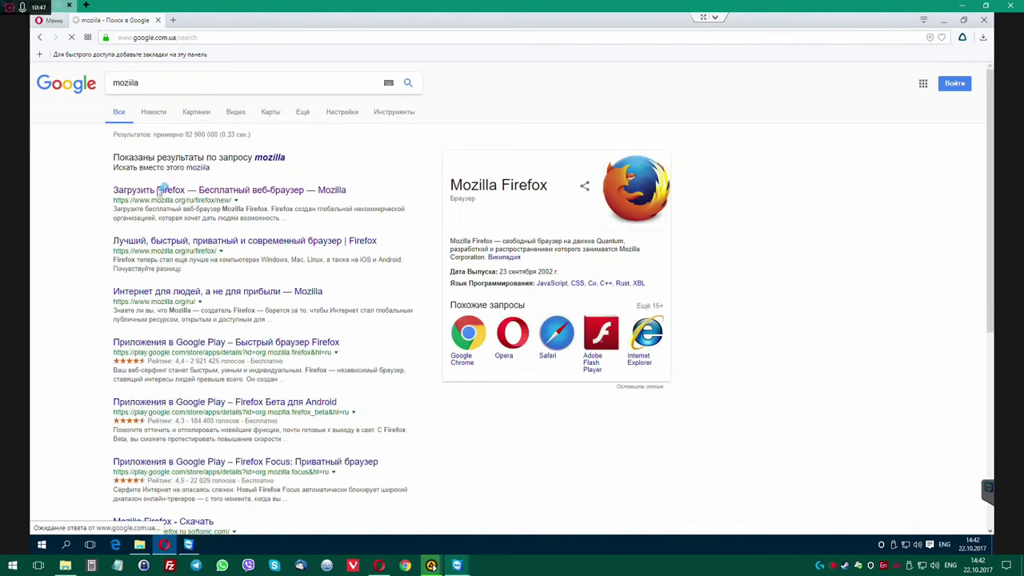
# Download the Firefox installer from mozilla.org to Downloads and run it.
pyautogui.click(216, 190)
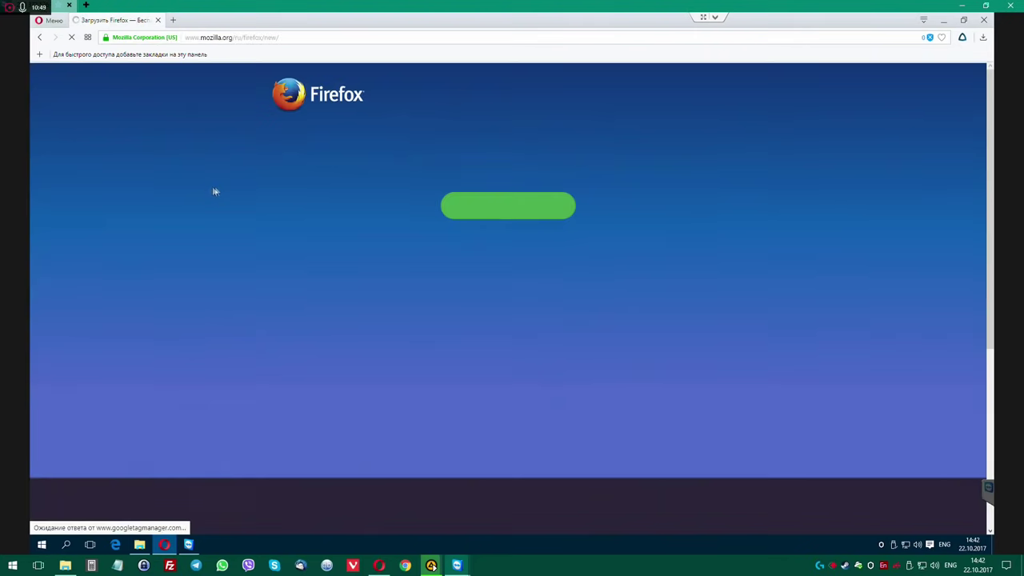
pyautogui.click(449, 205)
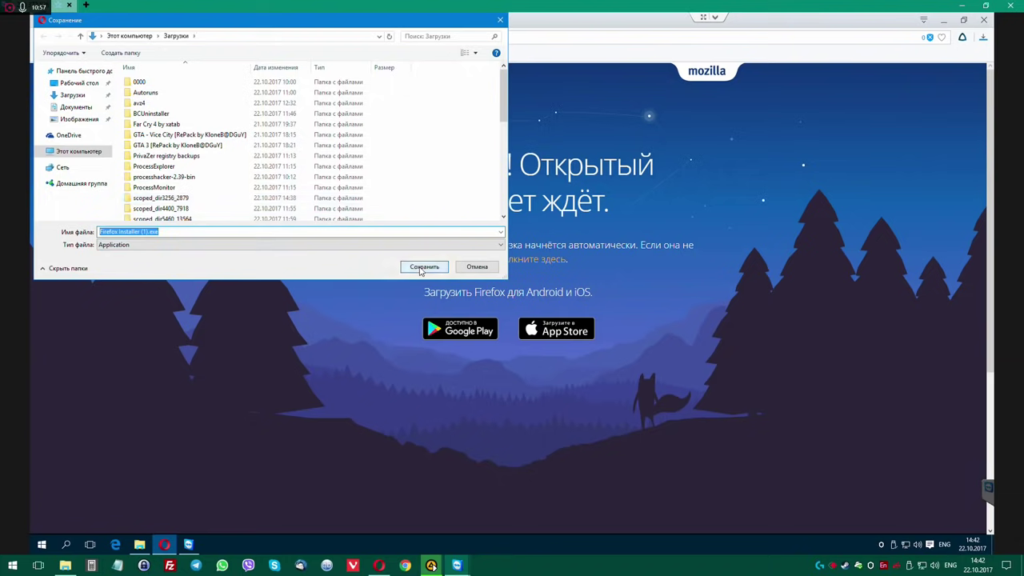
pyautogui.click(425, 268)
pyautogui.click(873, 68)
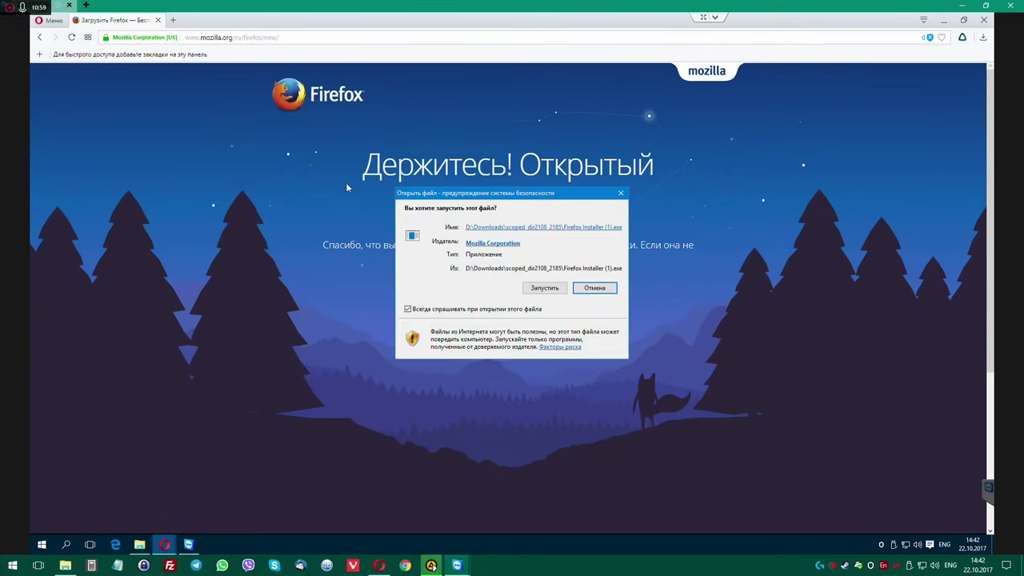
pyautogui.click(563, 296)
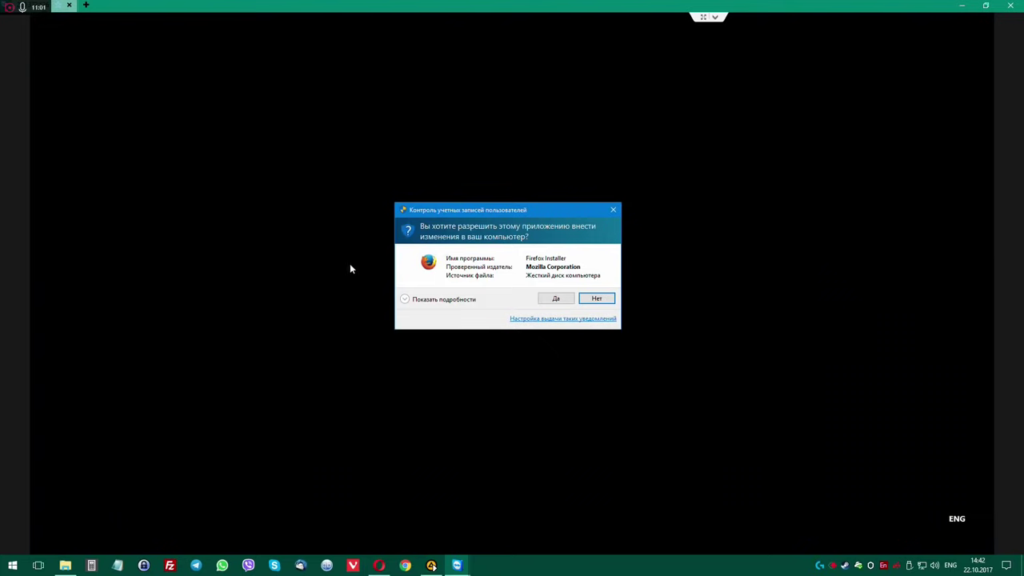
# Allow the Firefox installer, close Opera and the Downloads window, nudge the installer up, and select Kaspersky Free.
pyautogui.click(552, 298)
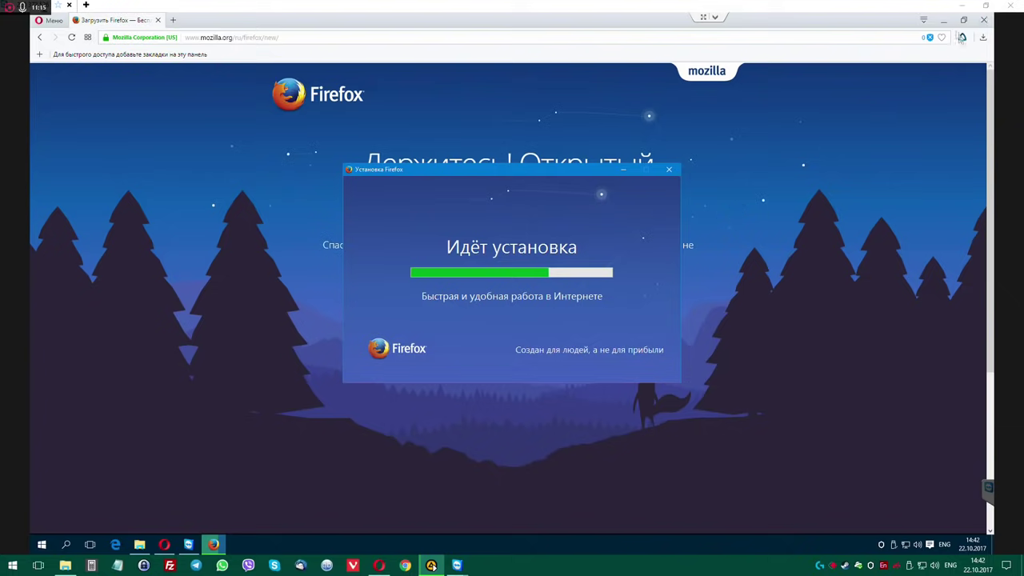
pyautogui.click(944, 20)
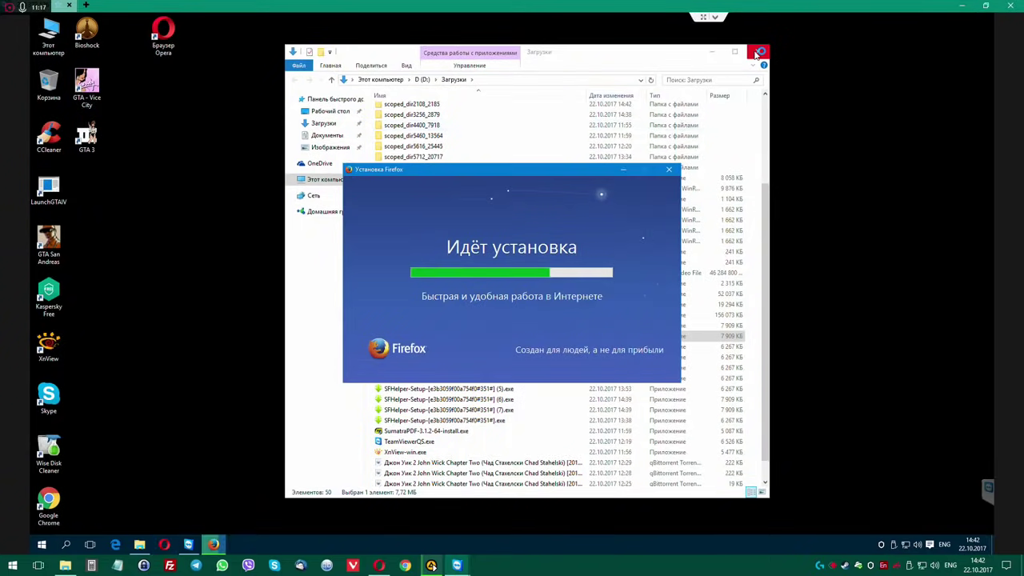
pyautogui.click(758, 52)
pyautogui.moveTo(502, 172); pyautogui.dragTo(512, 142)
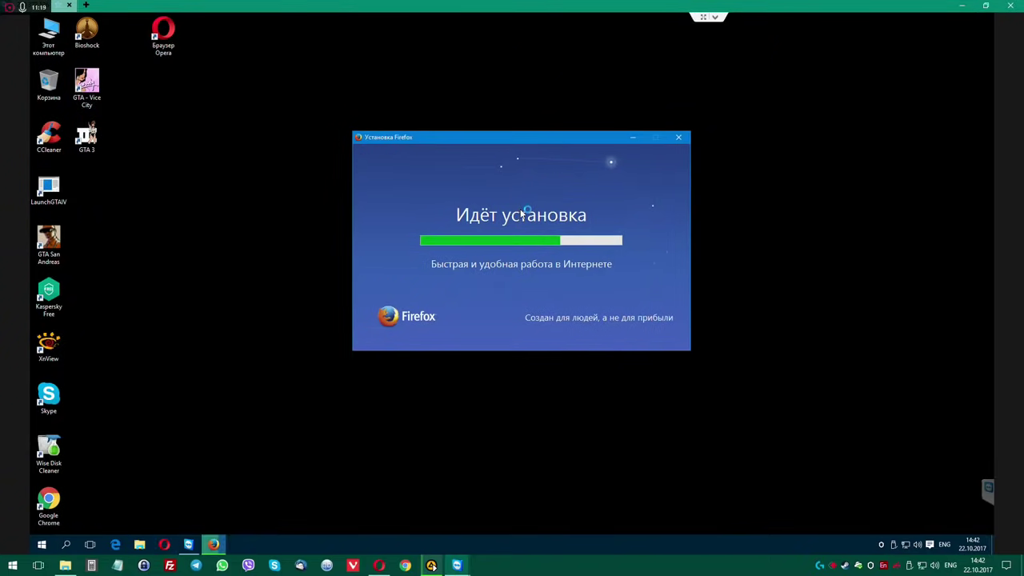
pyautogui.click(48, 291)
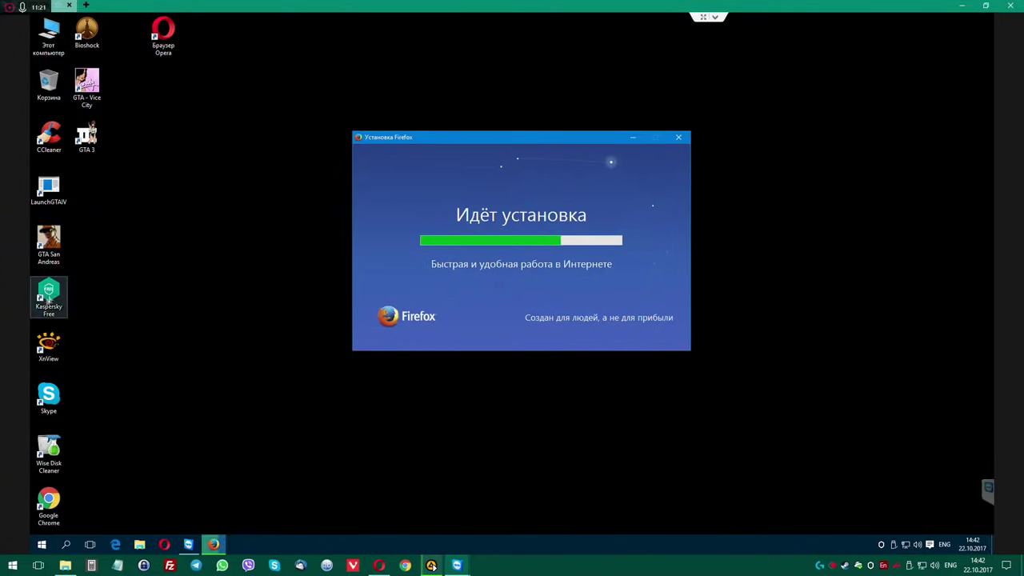
# Delete the Kaspersky Free desktop shortcut and bring up Windows Settings.
pyautogui.press('Delete')
pyautogui.press('Return')
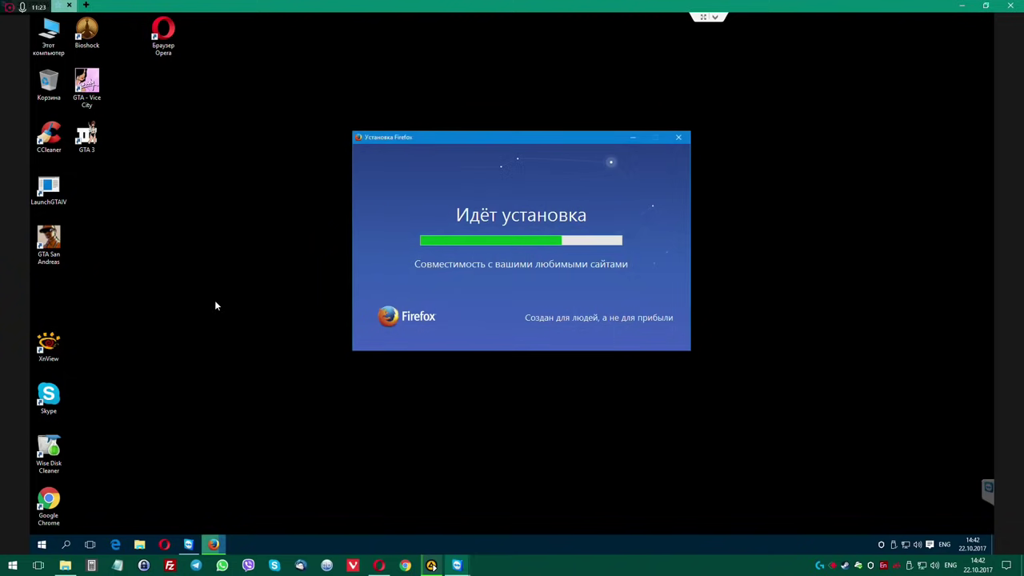
pyautogui.press('super')
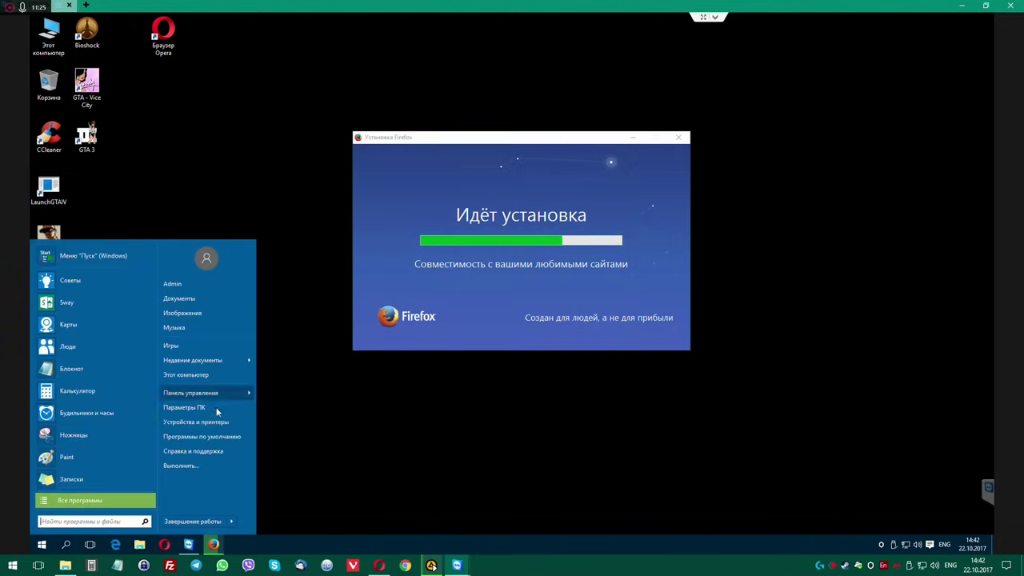
pyautogui.click(212, 406)
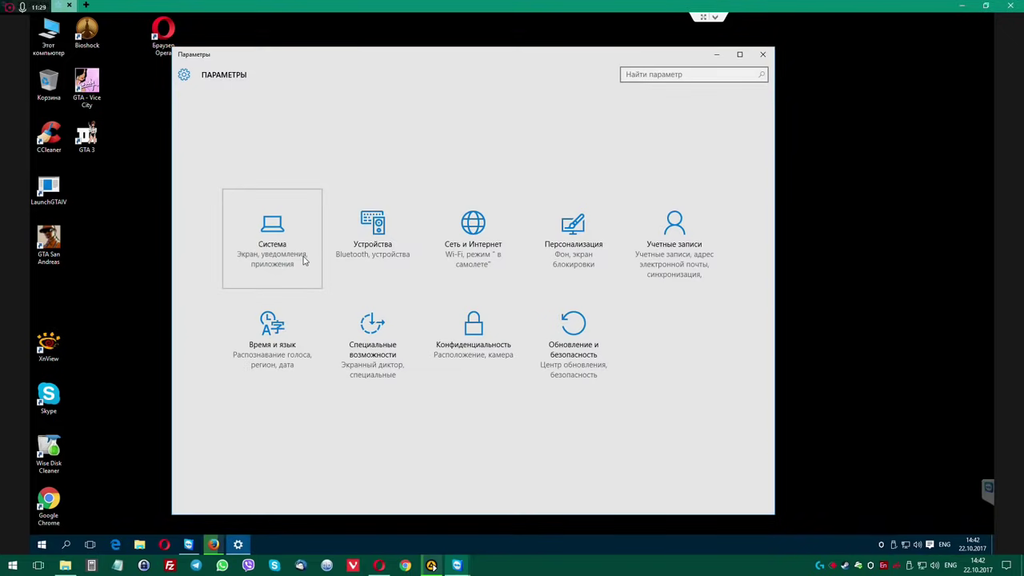
# Go to System > Default apps and view the photo viewer choices without changing anything.
pyautogui.click(304, 241)
pyautogui.click(214, 293)
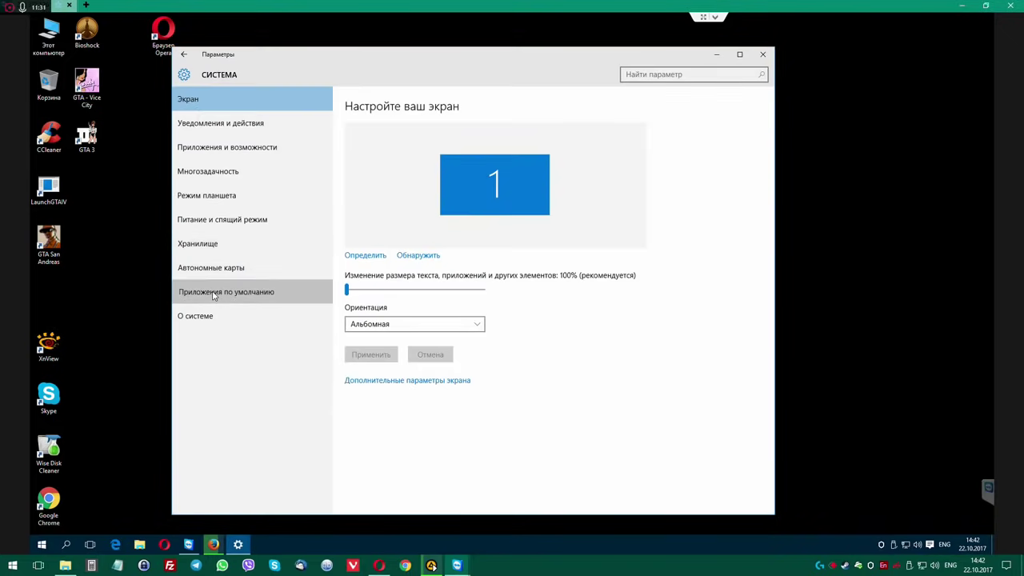
pyautogui.click(370, 329)
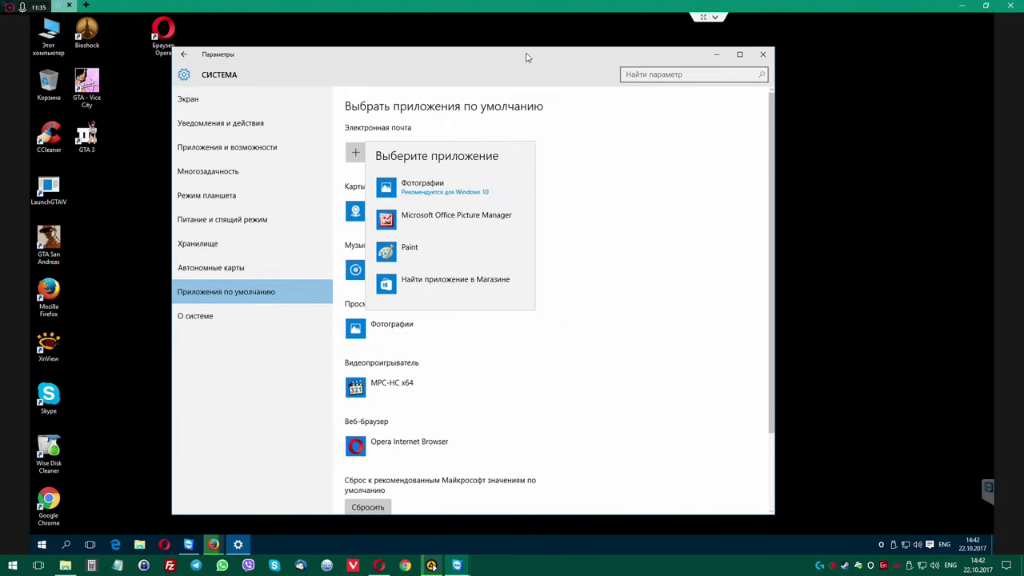
pyautogui.moveTo(520, 62); pyautogui.dragTo(594, 52)
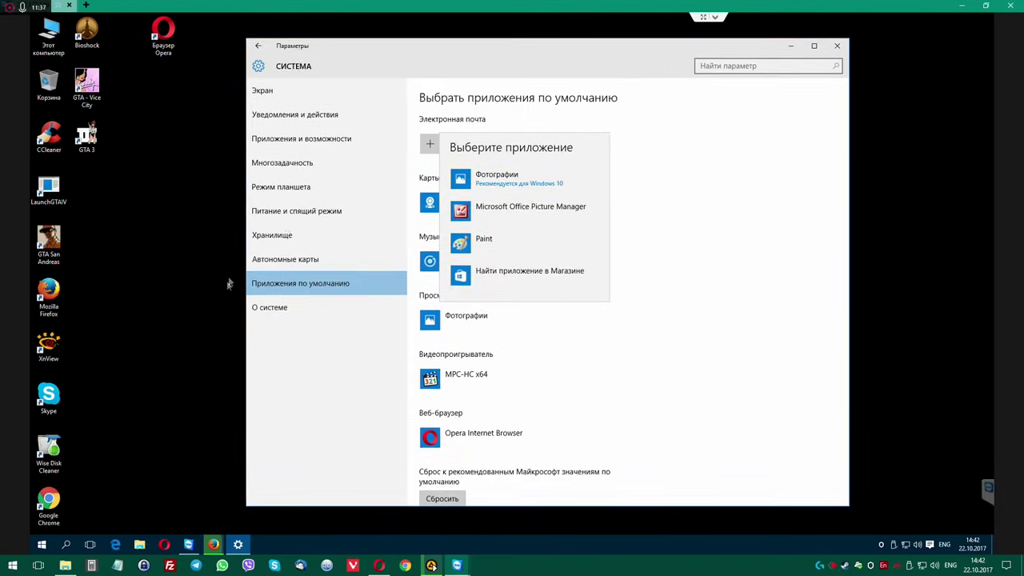
pyautogui.click(176, 192)
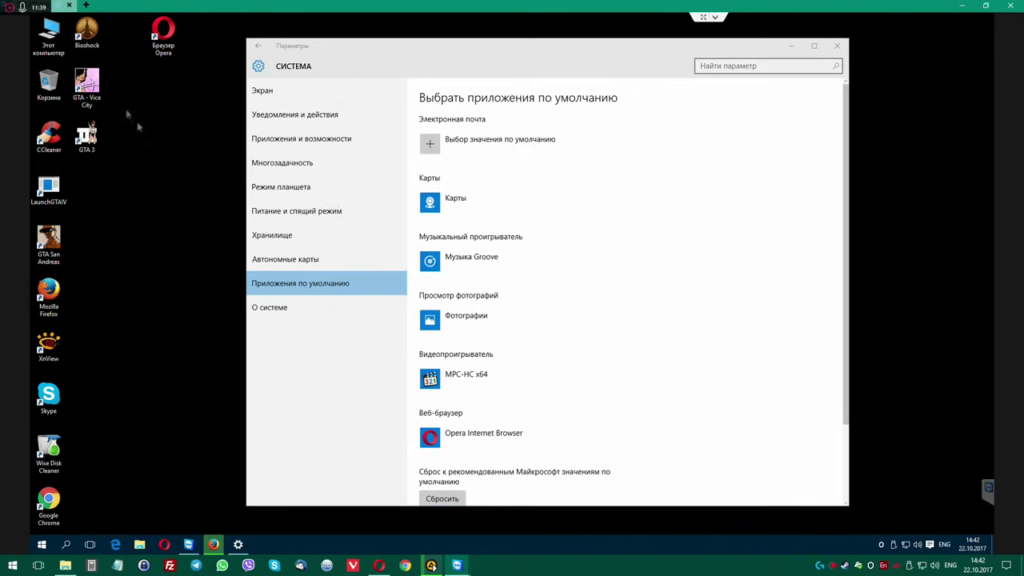
# Create a new bitmap image on the desktop, keeping the default name Новый точечный рисунок.bmp.
pyautogui.rightClick(145, 200)
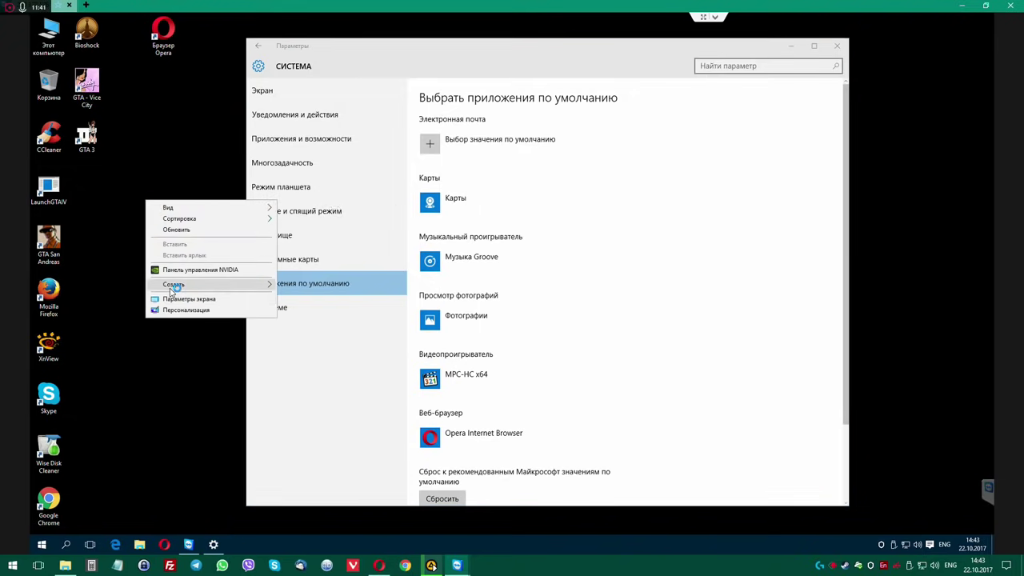
pyautogui.moveTo(174, 284)
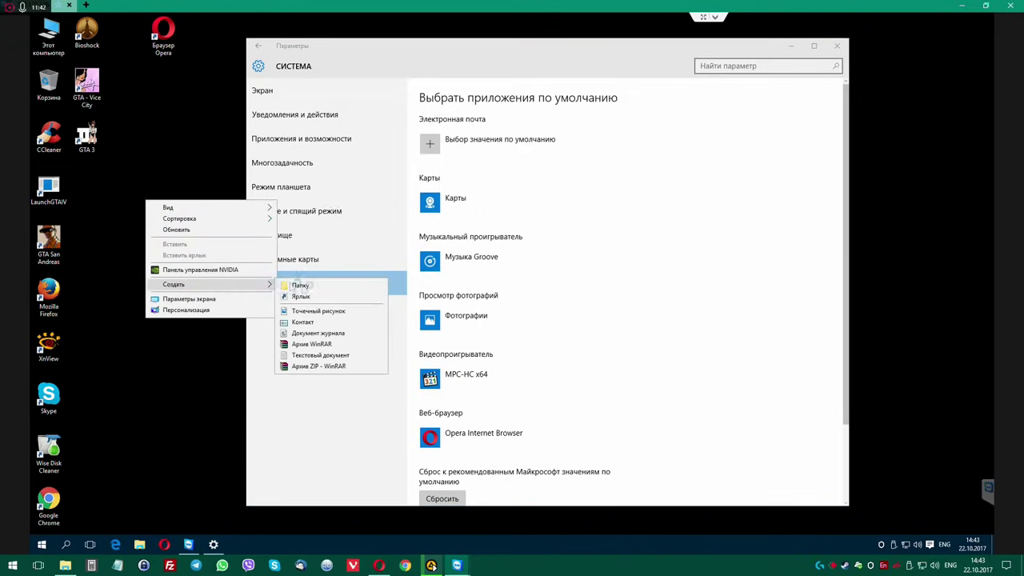
pyautogui.click(312, 310)
pyautogui.press('Return')
# Set XnView for Windows to always open the bitmap, dismissing its bmp file errors.
pyautogui.rightClick(164, 239)
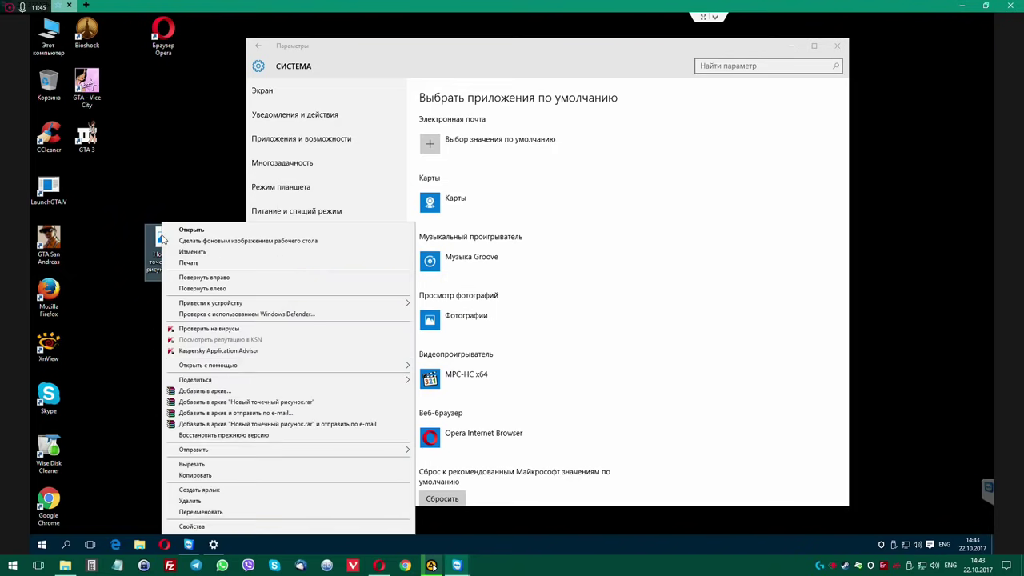
pyautogui.moveTo(233, 371)
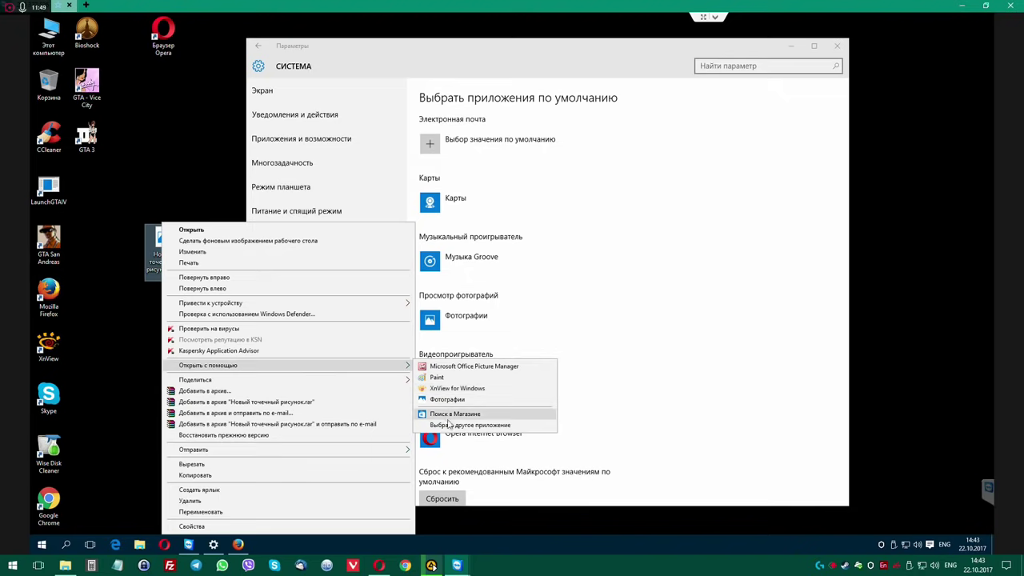
pyautogui.click(451, 425)
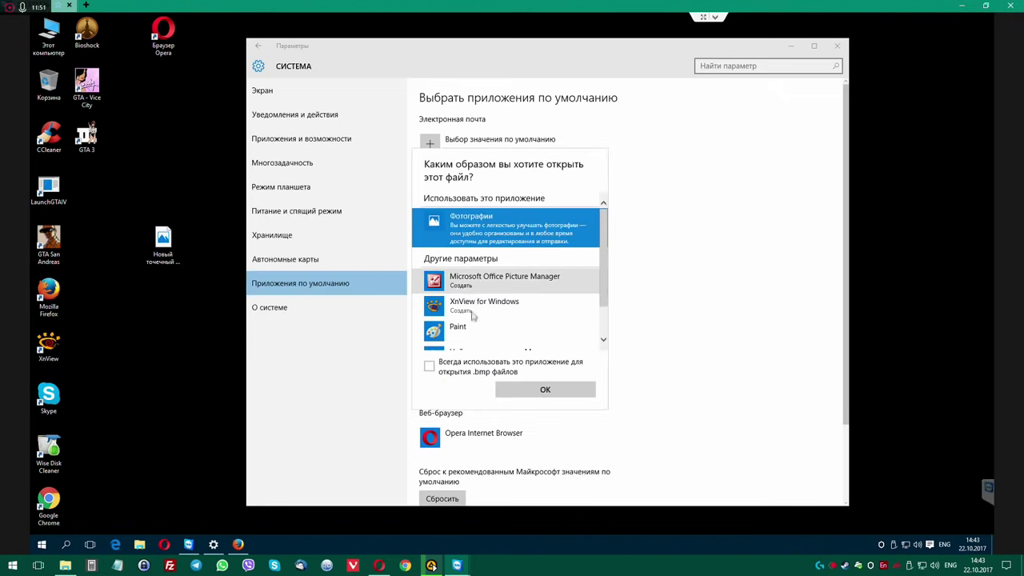
pyautogui.click(448, 310)
pyautogui.click(429, 367)
pyautogui.click(543, 391)
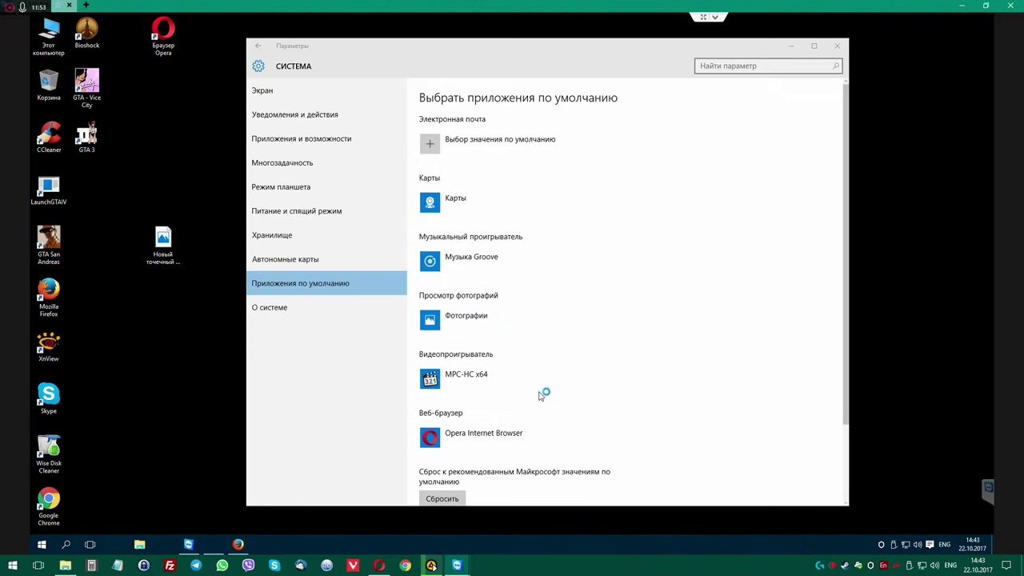
pyautogui.click(610, 315)
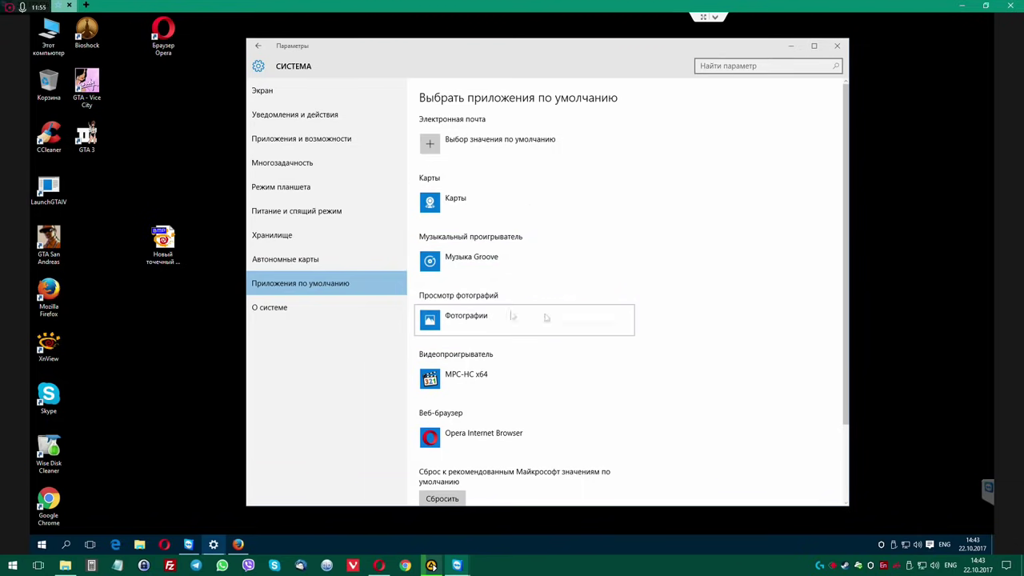
pyautogui.doubleClick(164, 240)
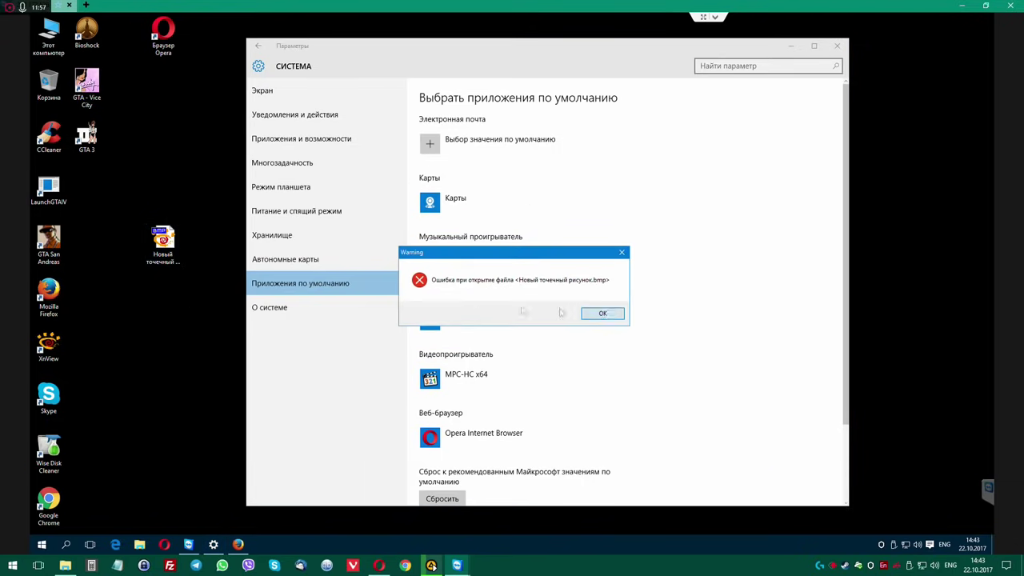
pyautogui.click(602, 314)
# Edit the bitmap in Paint and draw a black freehand line.
pyautogui.rightClick(170, 245)
pyautogui.click(182, 251)
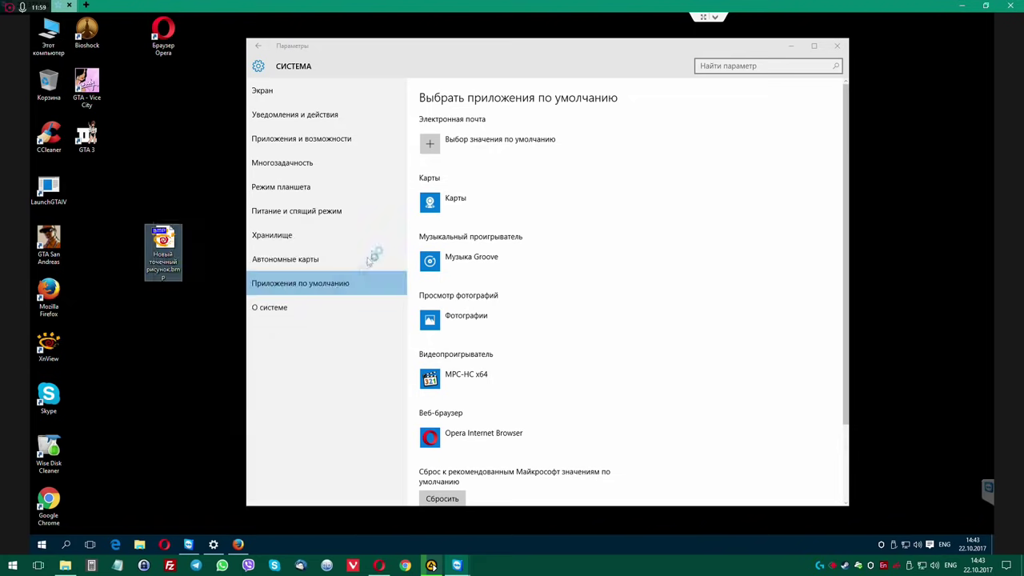
pyautogui.moveTo(311, 207)
pyautogui.mouseDown()
pyautogui.moveTo(344, 300)
pyautogui.moveTo(462, 237)
pyautogui.moveTo(410, 228)
pyautogui.mouseUp()
# Save the drawing from Paint and check it displays in XnView.
pyautogui.click(880, 72)
pyautogui.click(478, 297)
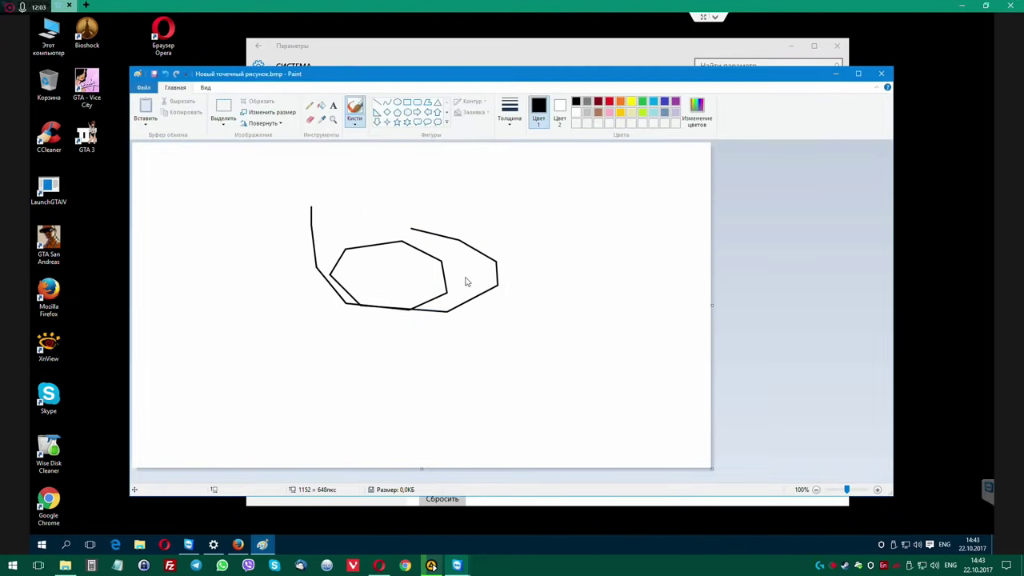
pyautogui.doubleClick(163, 242)
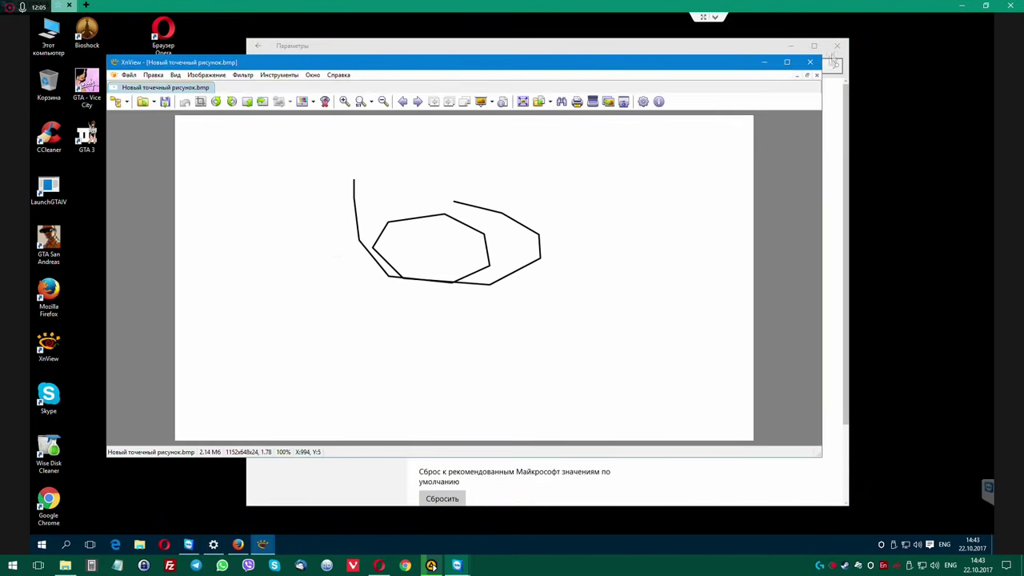
pyautogui.click(809, 62)
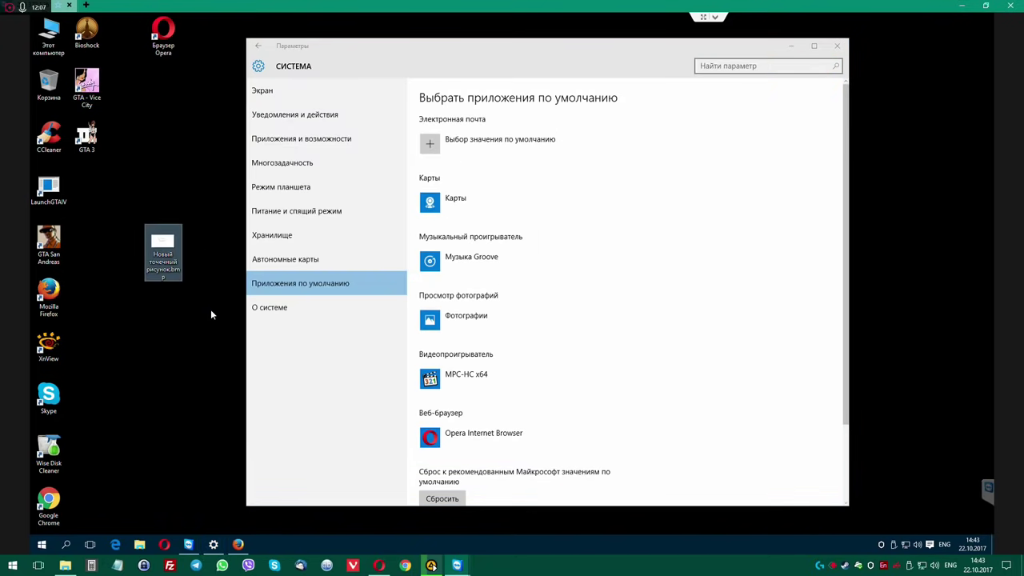
# Answer the delete prompt, then rename the file's extension from .bmp to .jpg.
pyautogui.hotkey('shift', 'Delete')
pyautogui.click(540, 307)
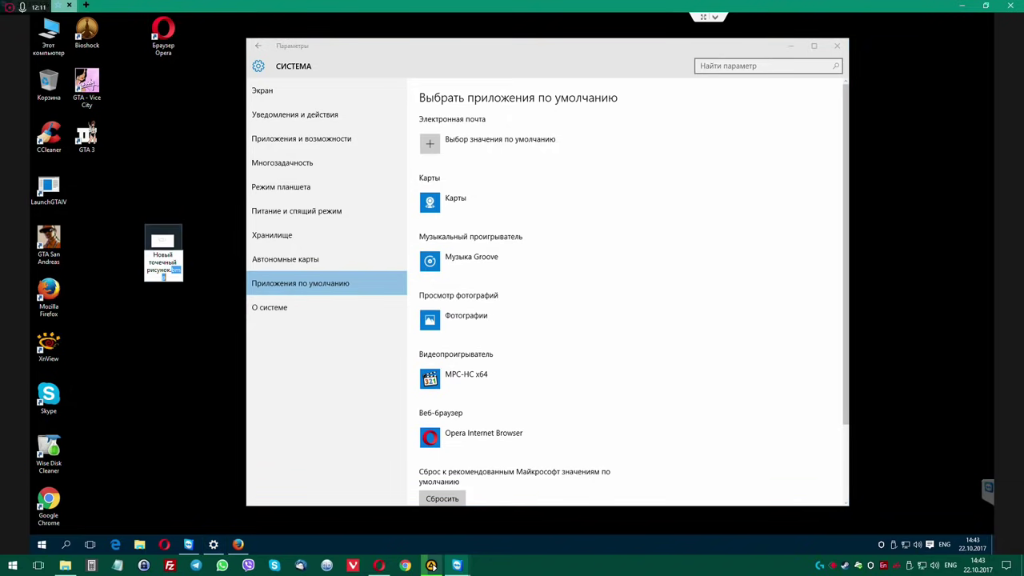
pyautogui.press('F2')
pyautogui.write('jpg')
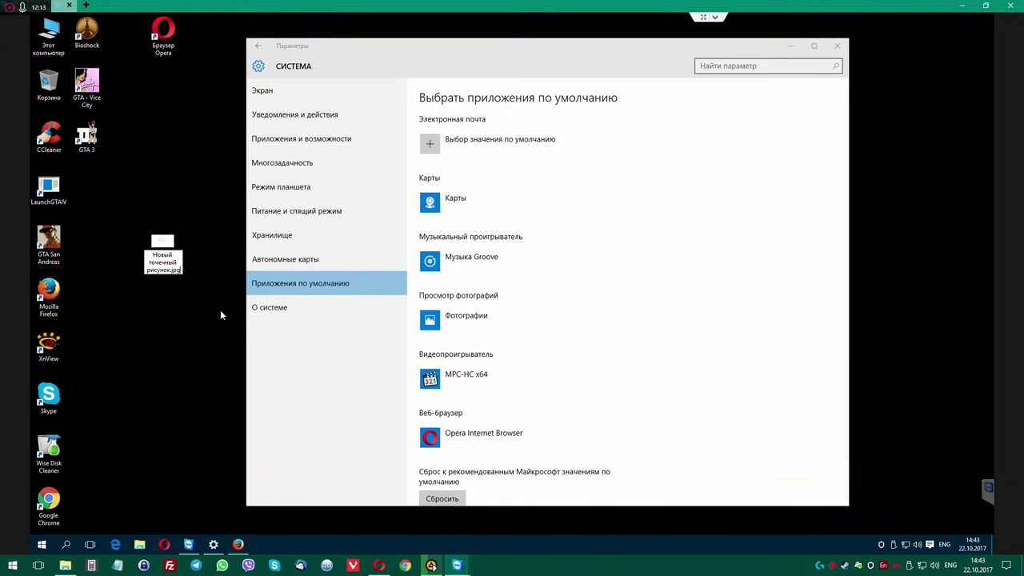
pyautogui.press('Return')
pyautogui.press('Return')
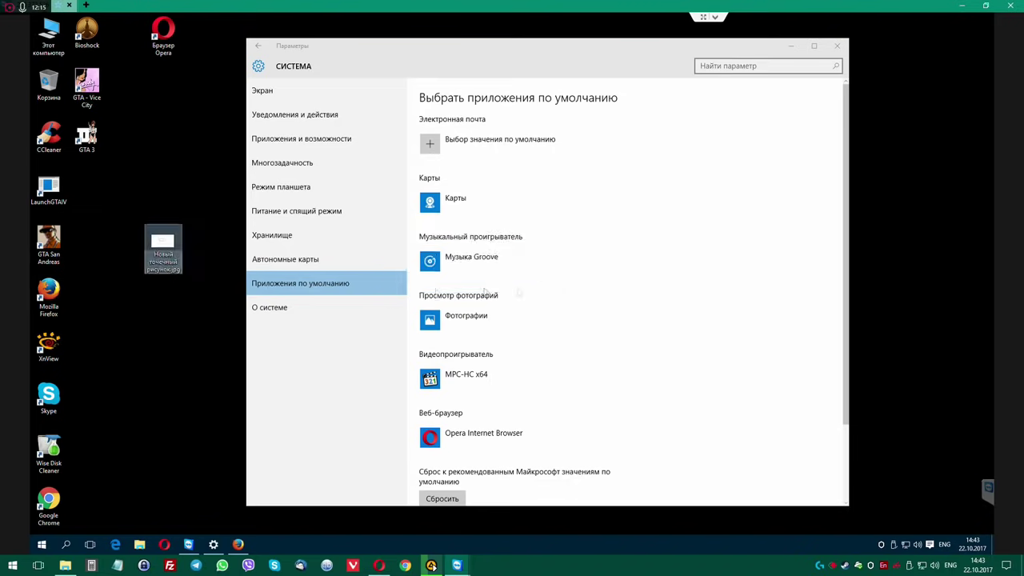
# Open the jpg drawing with XnView for Windows, always using it for .jpg files.
pyautogui.doubleClick(167, 254)
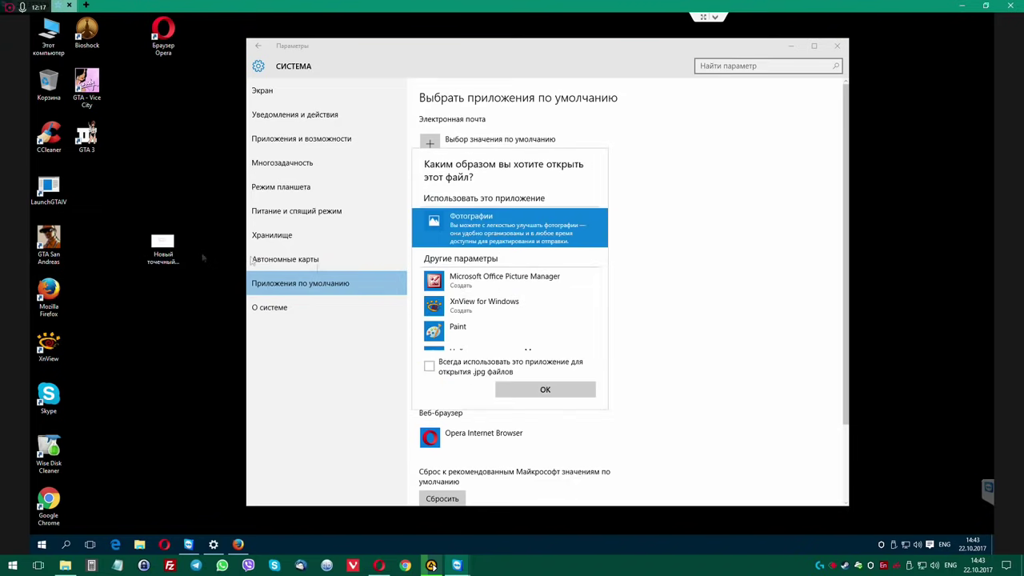
pyautogui.click(436, 307)
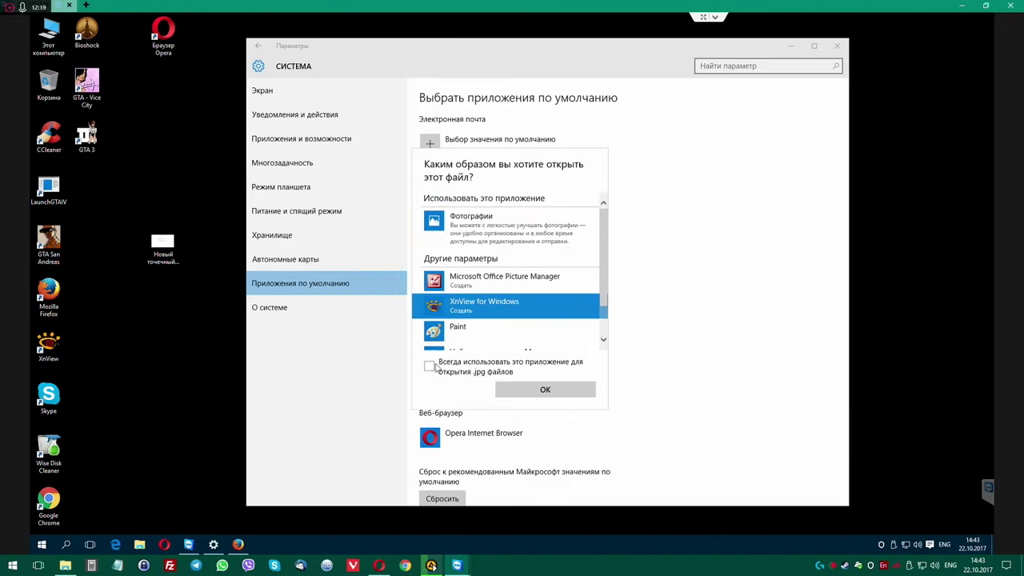
pyautogui.click(544, 398)
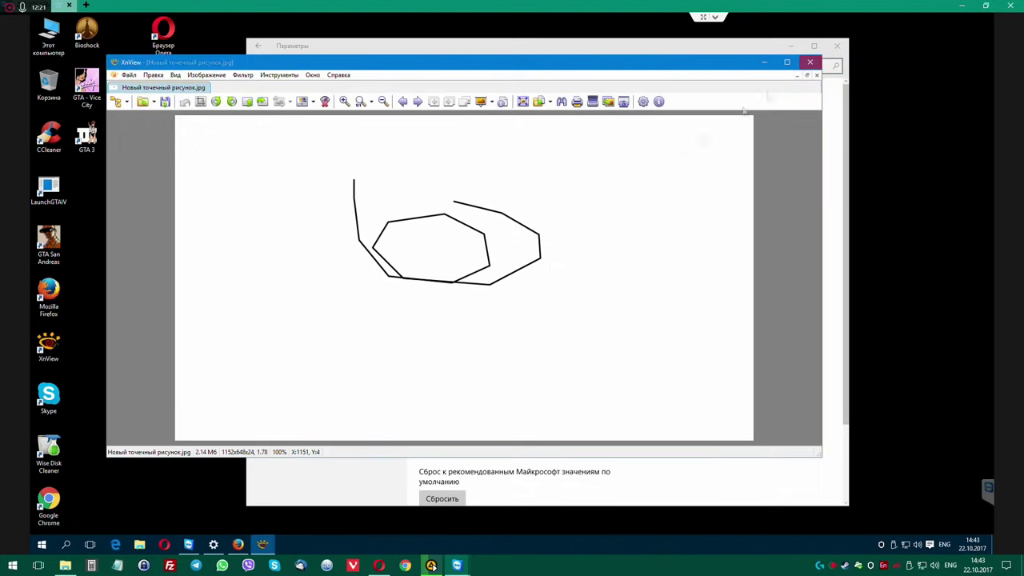
pyautogui.click(809, 62)
# Check the default photo viewer choice, close Settings, dismiss the Firefox profile error, and close XnView.
pyautogui.click(431, 316)
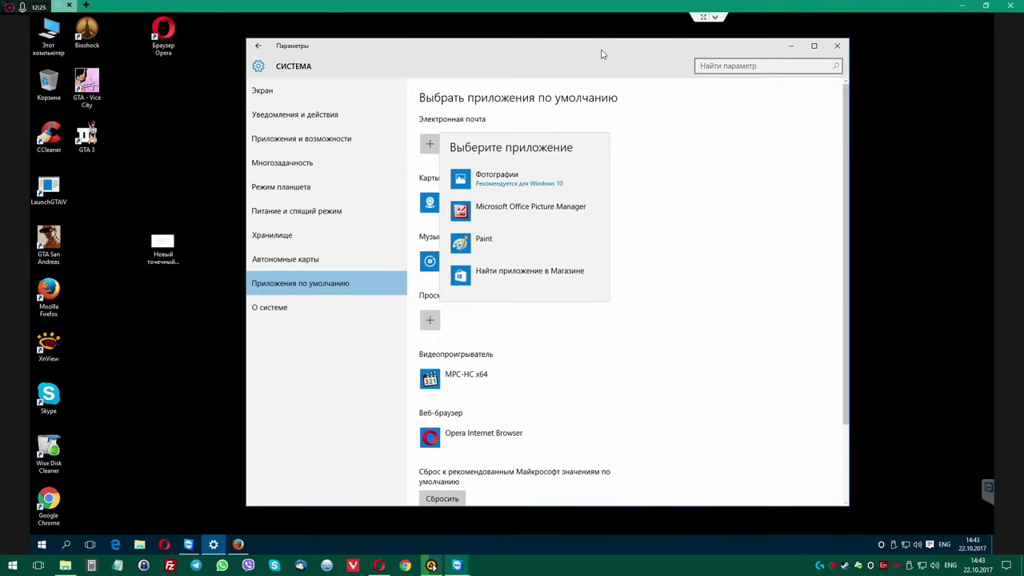
pyautogui.click(837, 46)
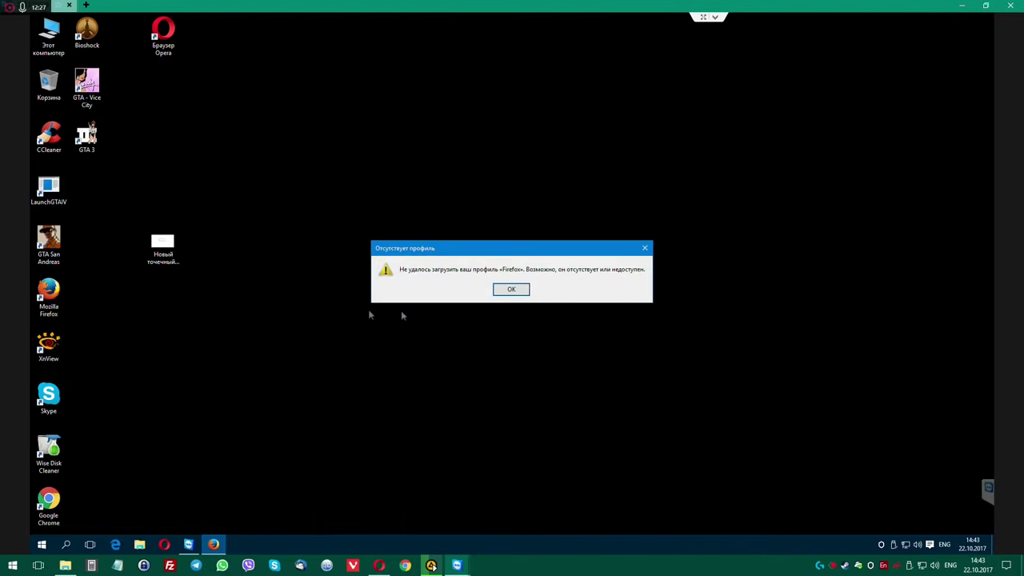
pyautogui.click(510, 288)
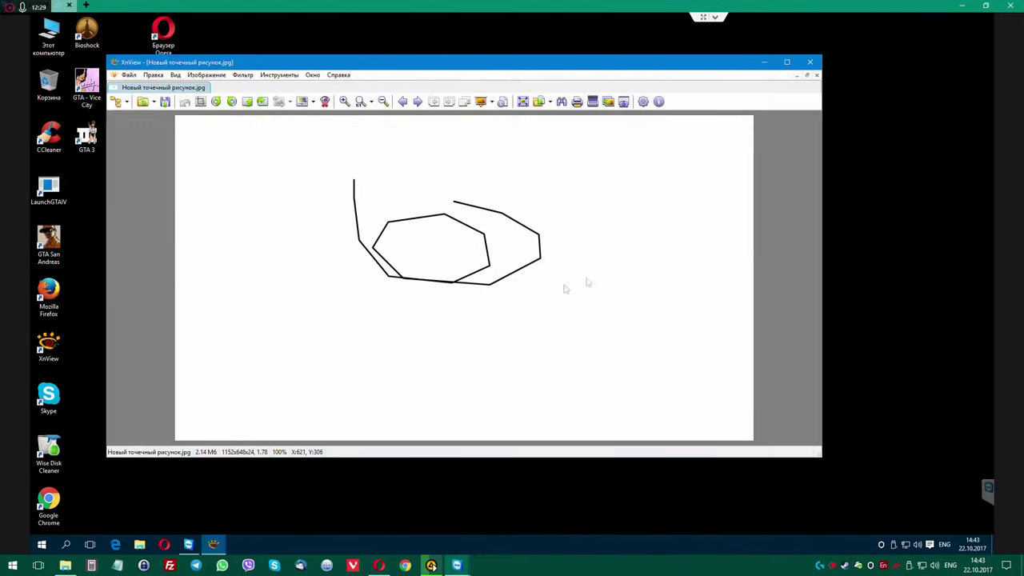
pyautogui.click(810, 63)
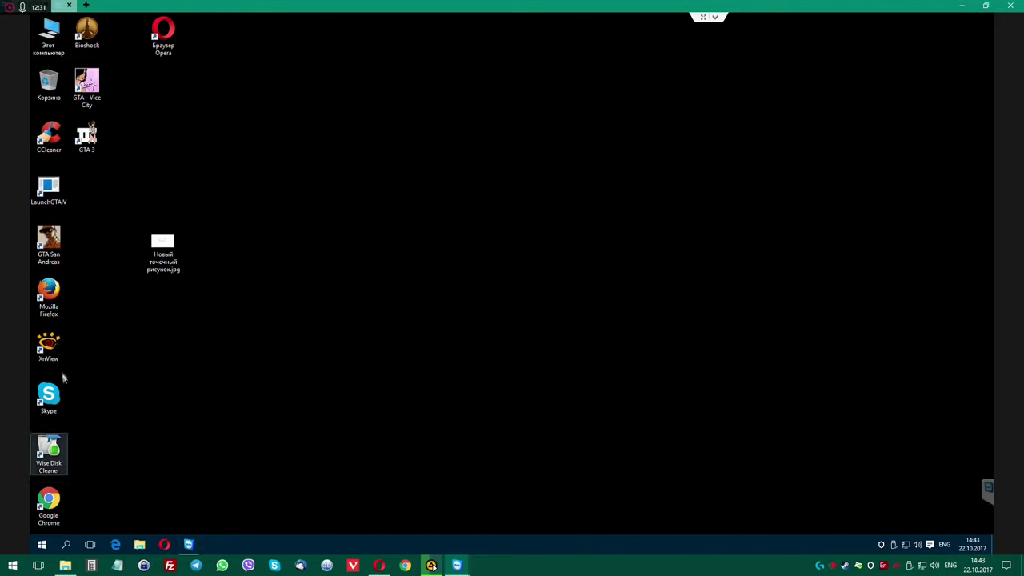
# Launch Firefox, dismiss its missing-profile error, and open Этот компьютер from Start.
pyautogui.doubleClick(52, 292)
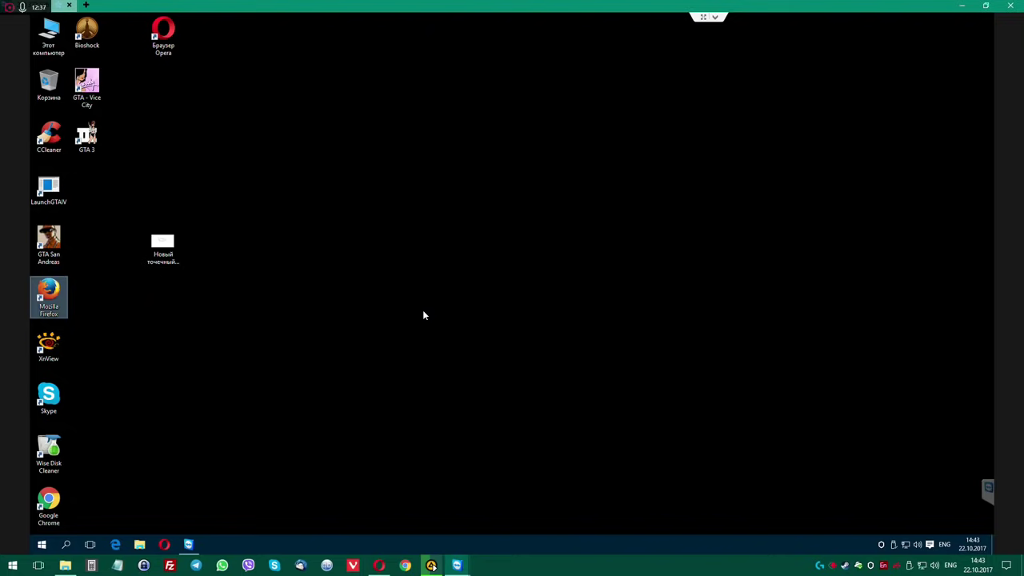
pyautogui.click(516, 290)
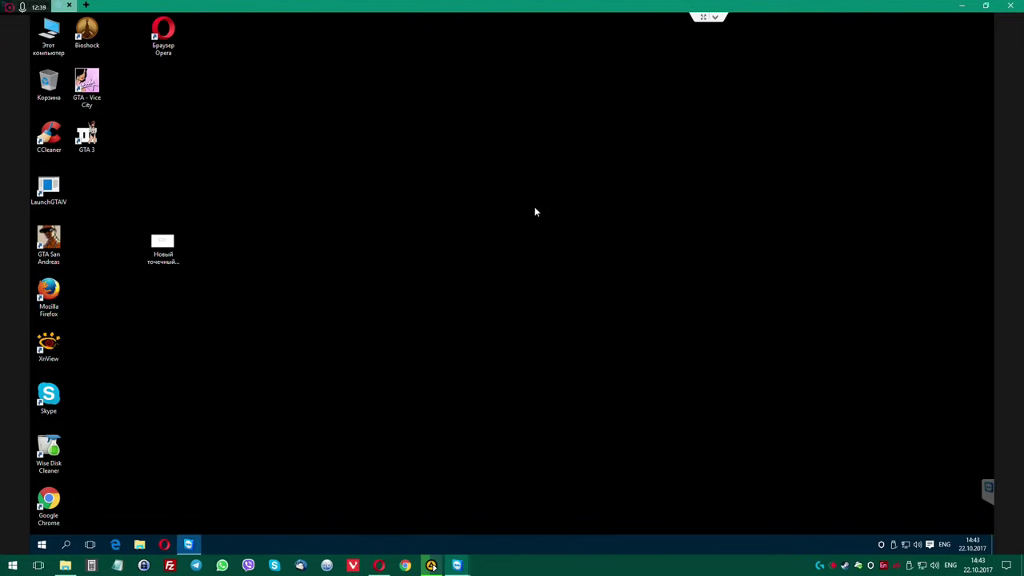
pyautogui.click(42, 544)
pyautogui.click(219, 376)
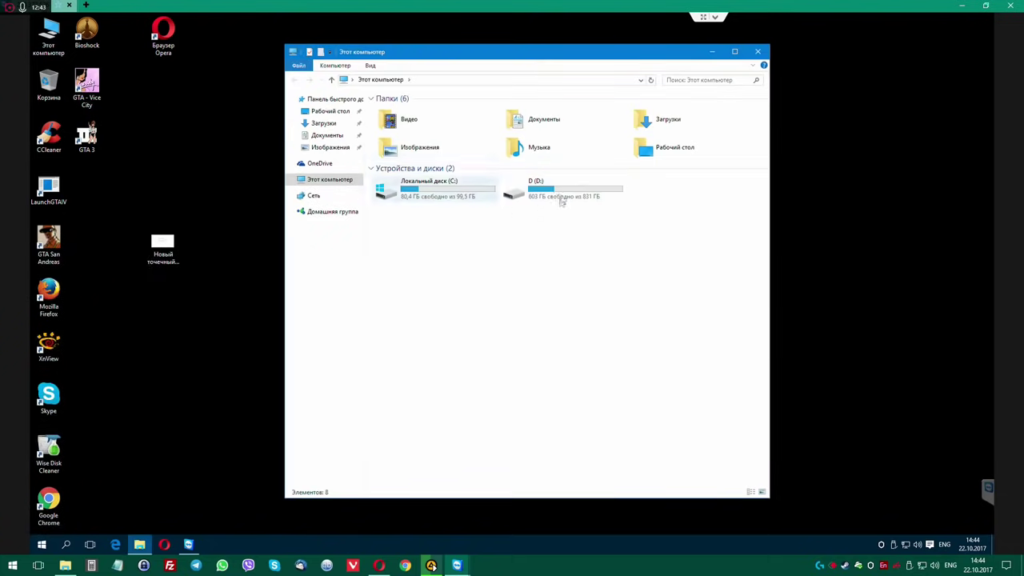
# Navigate into Загрузки and open the BCUninstaller folder after briefly checking avz4.
pyautogui.doubleClick(656, 123)
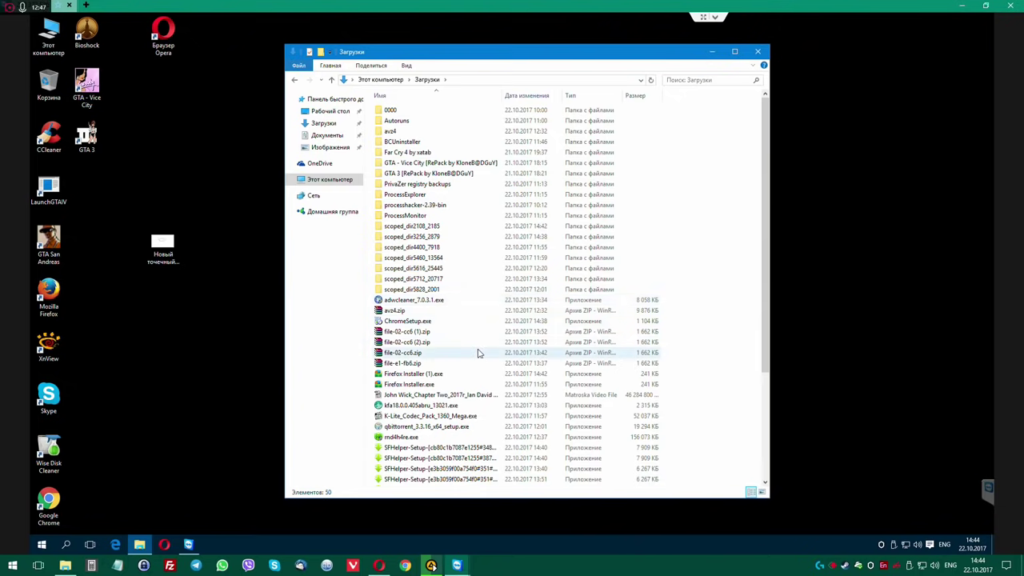
pyautogui.doubleClick(400, 131)
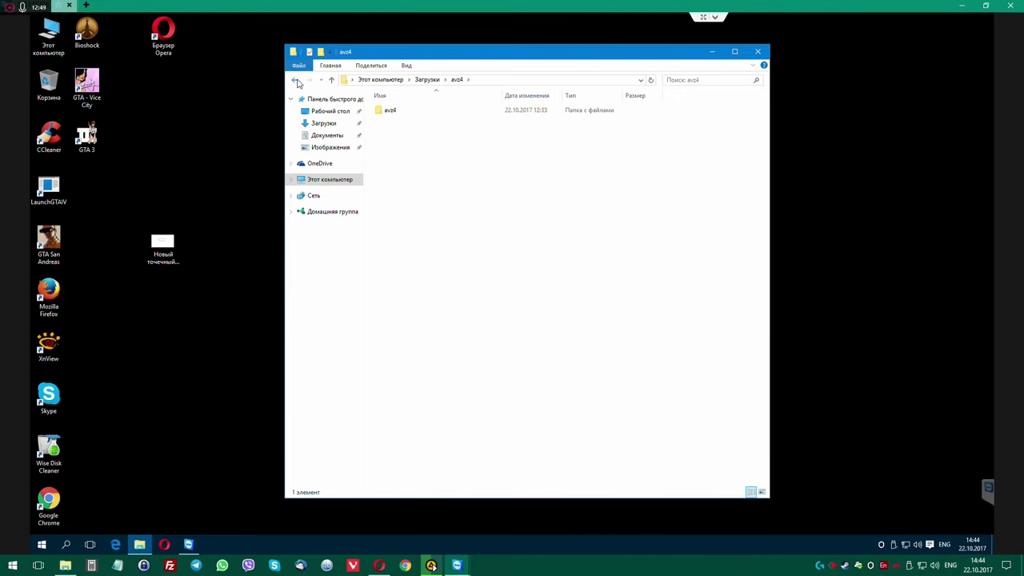
pyautogui.click(295, 80)
pyautogui.doubleClick(400, 142)
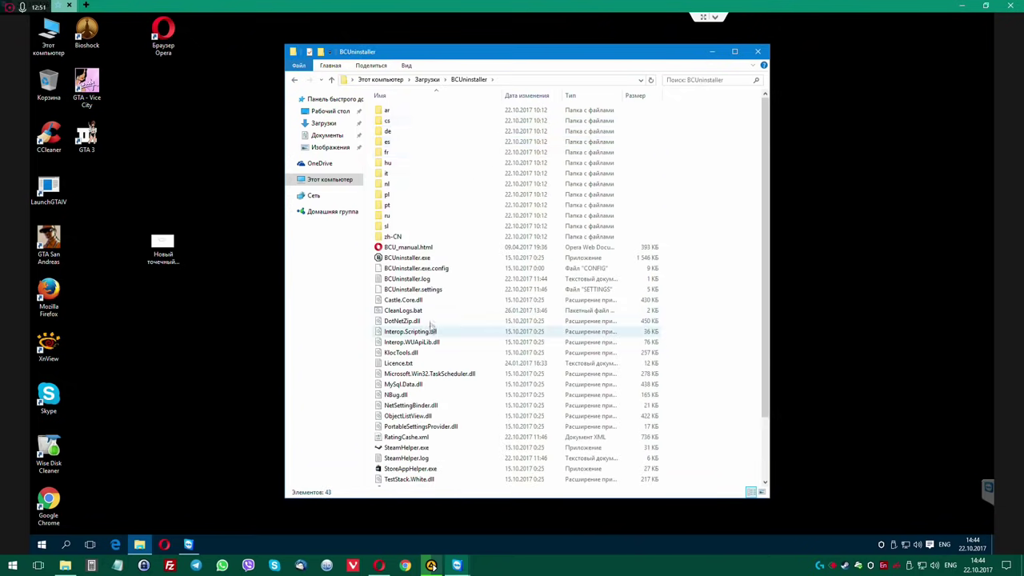
# Run BCUninstaller.exe and approve it with administrator rights.
pyautogui.click(416, 257)
pyautogui.rightClick(415, 257)
pyautogui.click(446, 265)
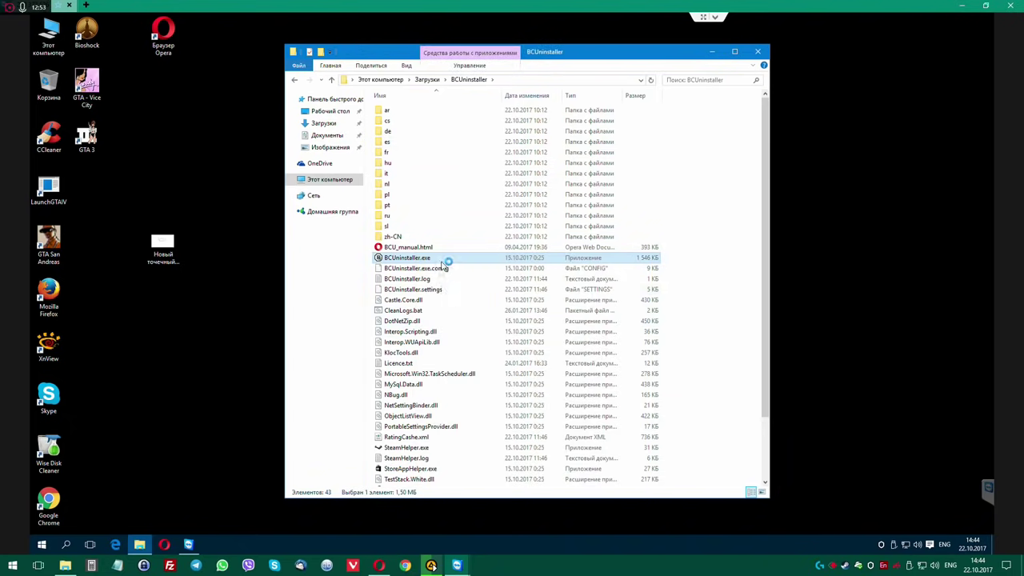
pyautogui.click(556, 302)
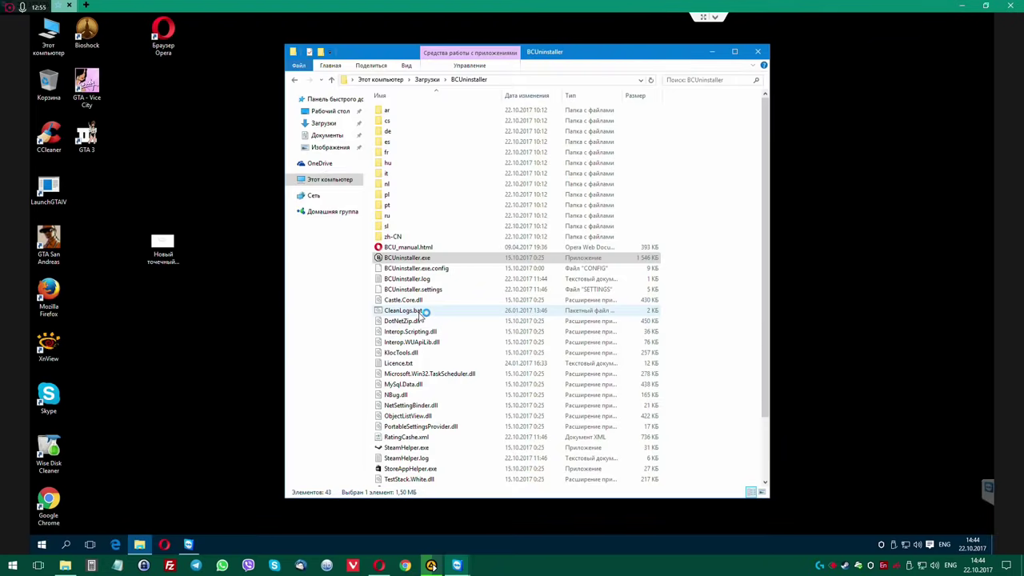
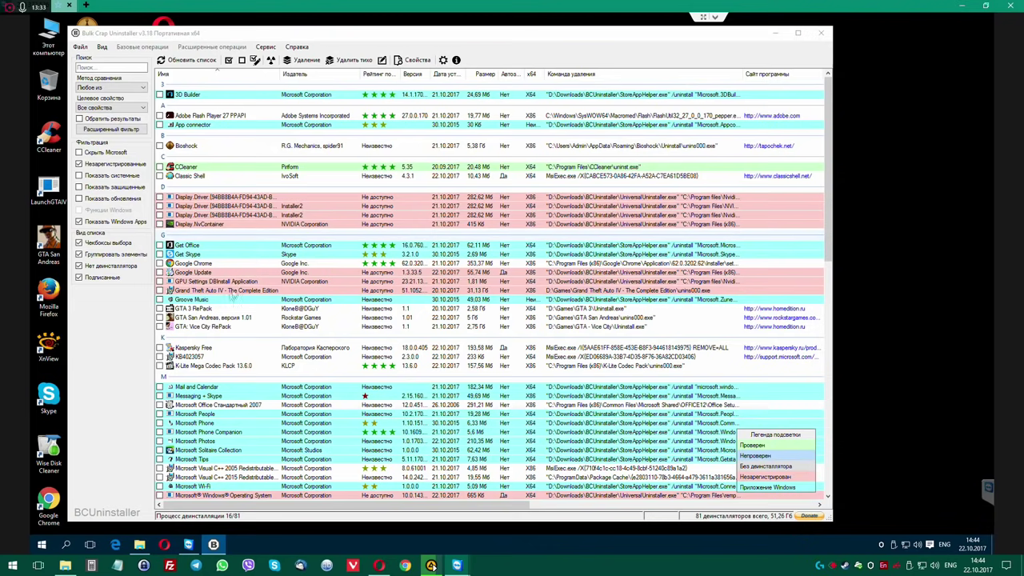
# Tick Mozilla Firefox 56.0.1 and Mozilla Maintenance Service in the M group and start their uninstall.
pyautogui.scroll(-1, 220, 302)
pyautogui.scroll(-3, 220, 302)
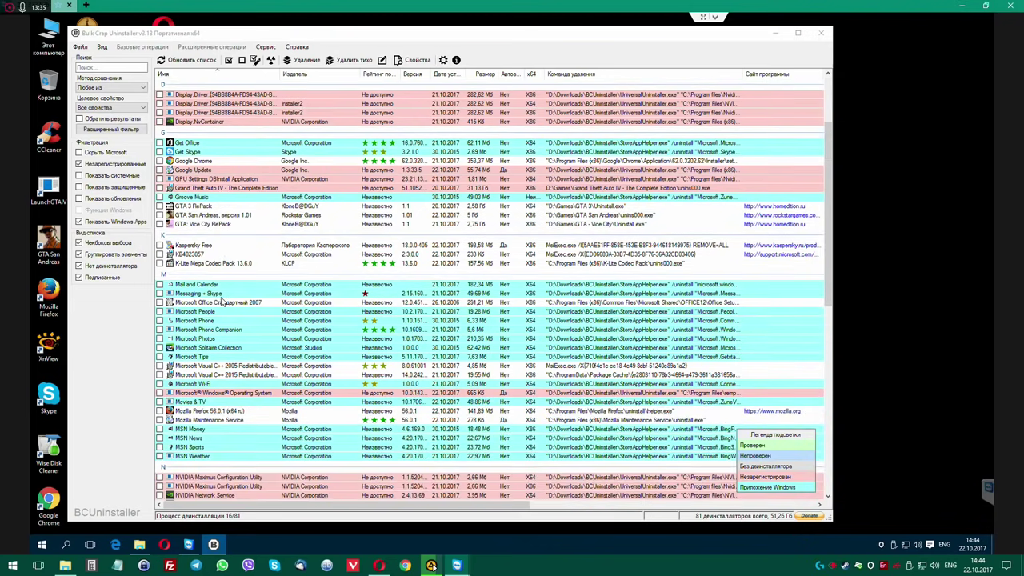
pyautogui.scroll(-4, 220, 303)
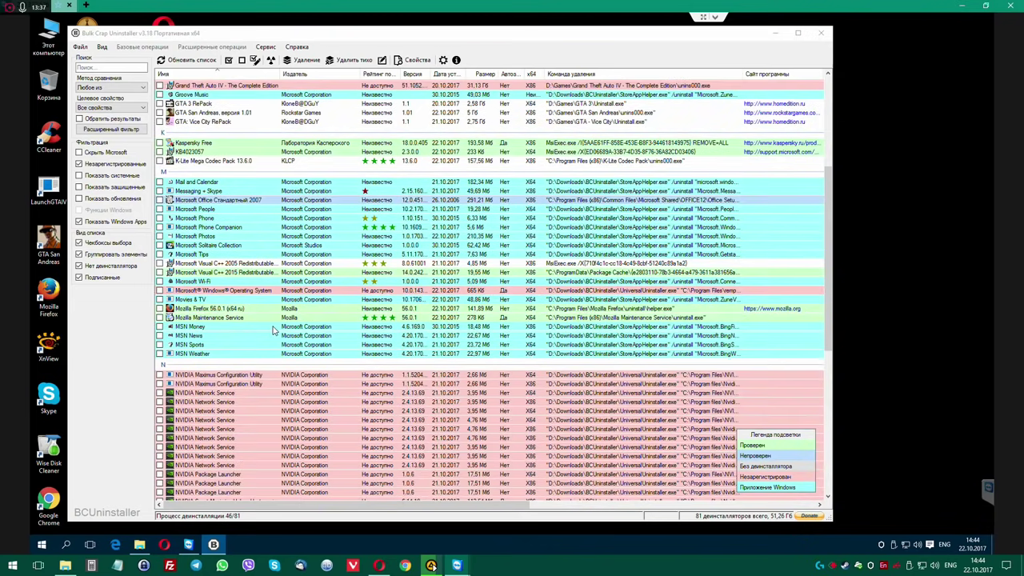
pyautogui.scroll(-5, 271, 320)
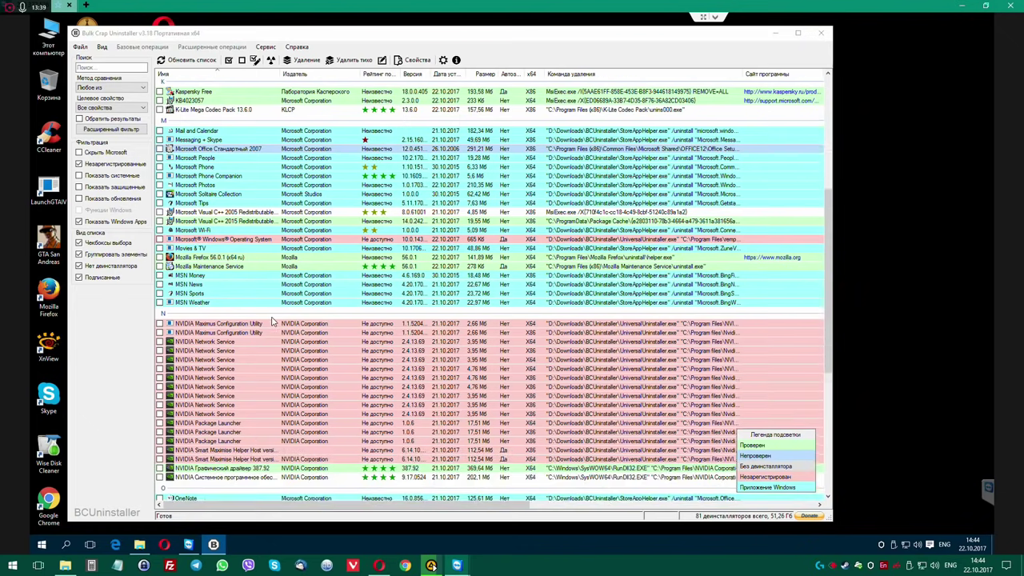
pyautogui.scroll(-3, 271, 320)
pyautogui.scroll(-5, 271, 320)
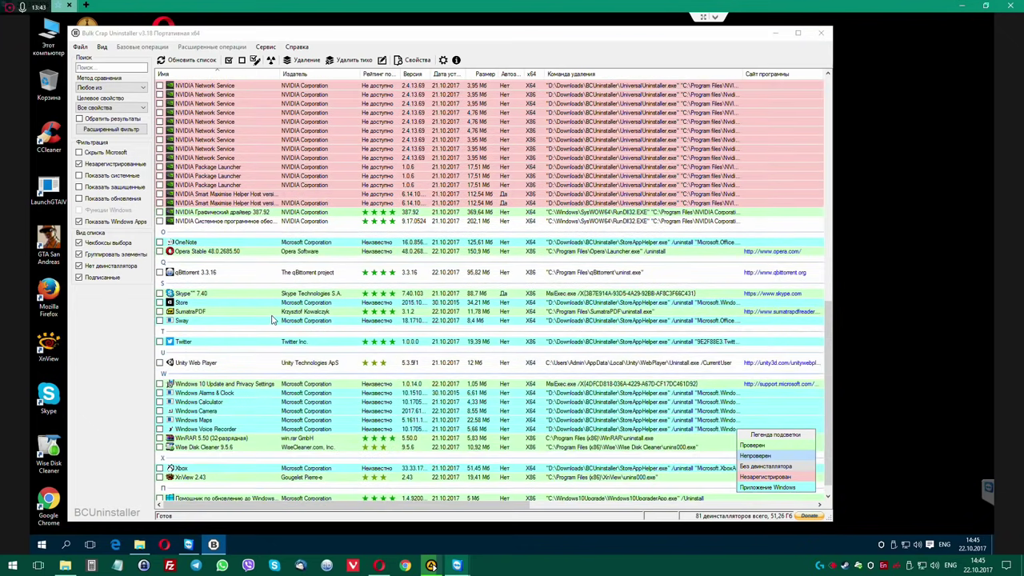
pyautogui.scroll(7, 272, 320)
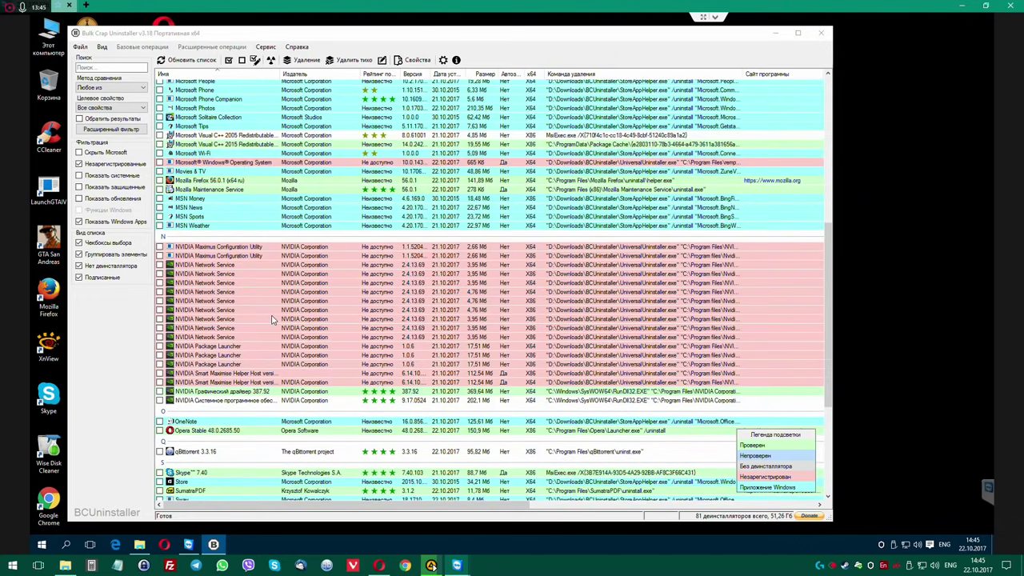
pyautogui.click(205, 183)
pyautogui.click(166, 184)
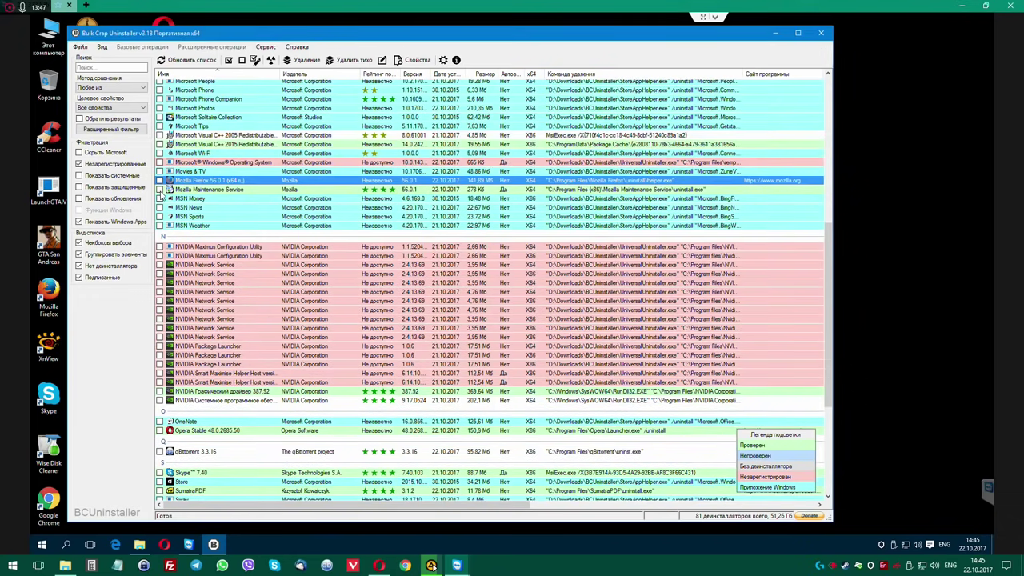
pyautogui.click(160, 189)
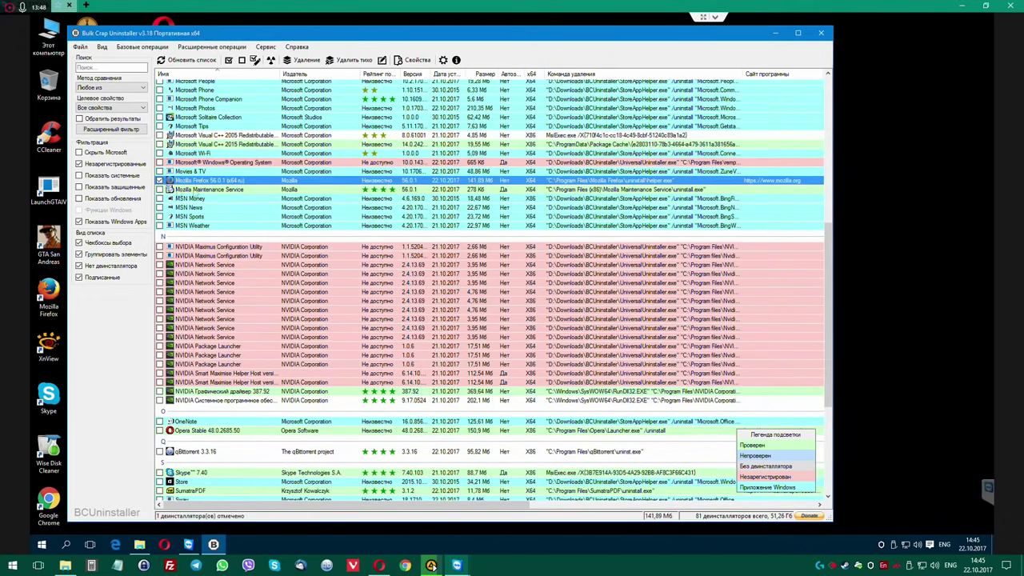
pyautogui.click(305, 62)
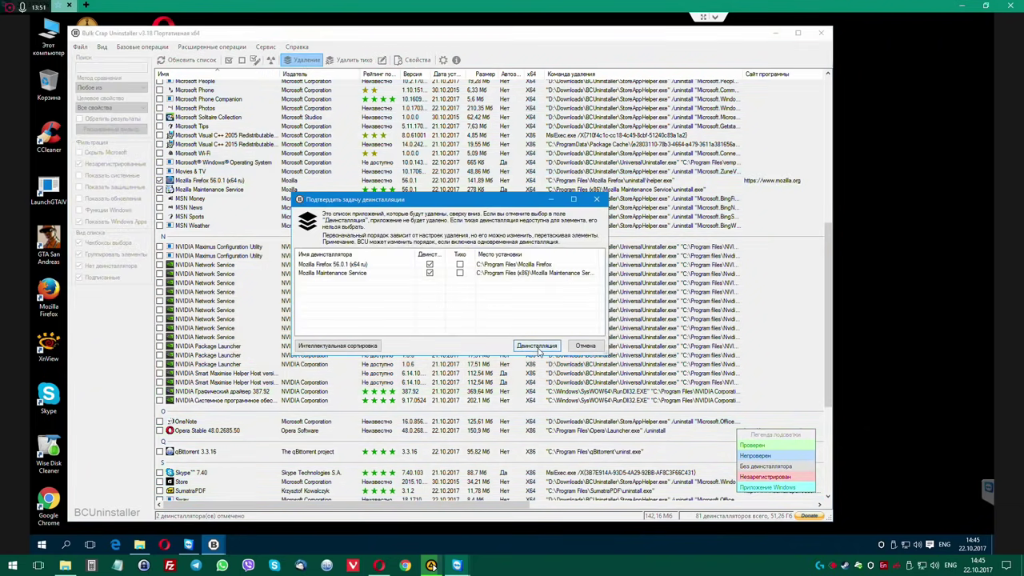
pyautogui.click(537, 346)
# Answer the restore-point prompt and run Firefox's uninstall wizard through Далее, Удалить and Готово.
pyautogui.click(487, 326)
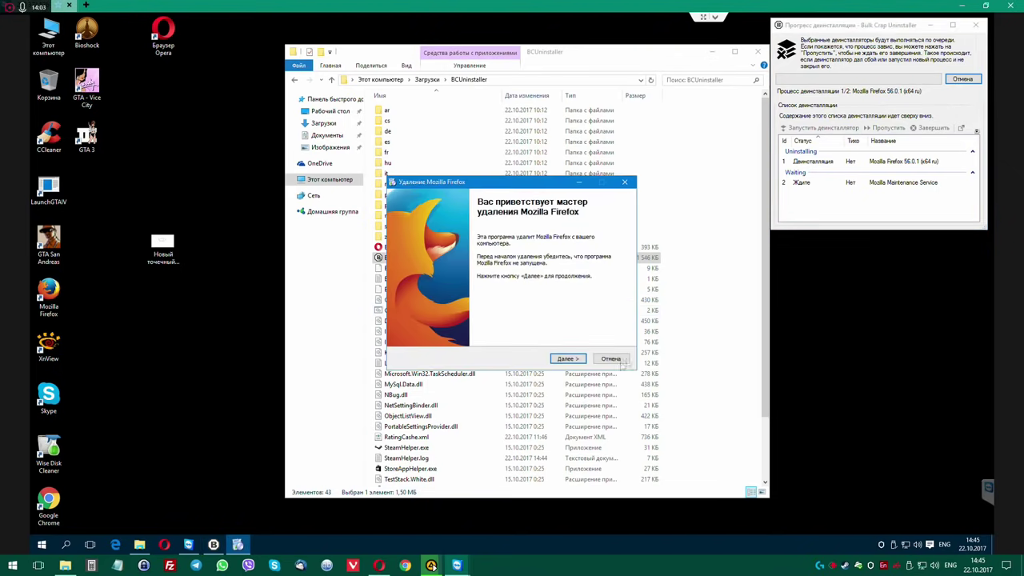
pyautogui.click(567, 358)
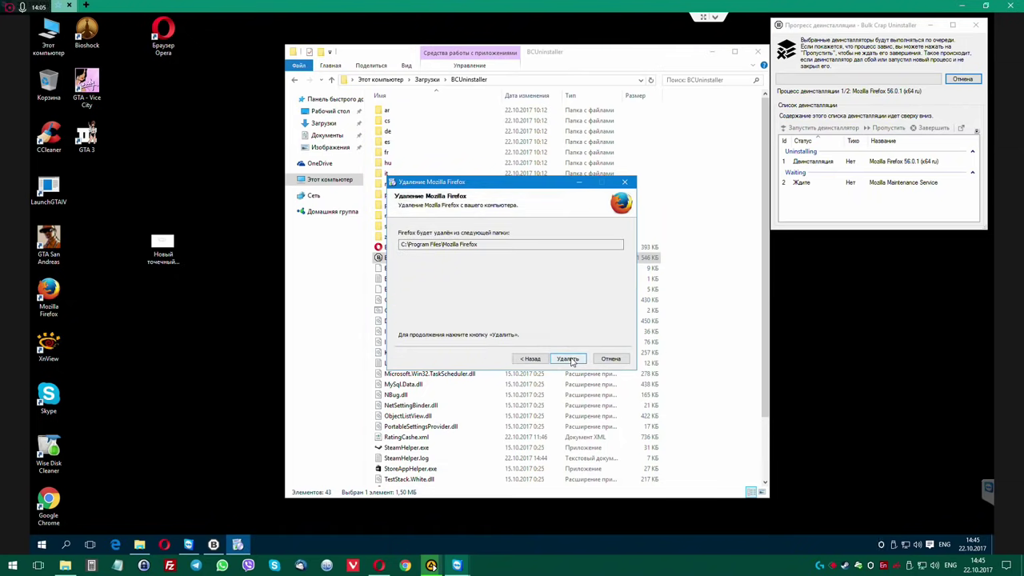
pyautogui.click(568, 359)
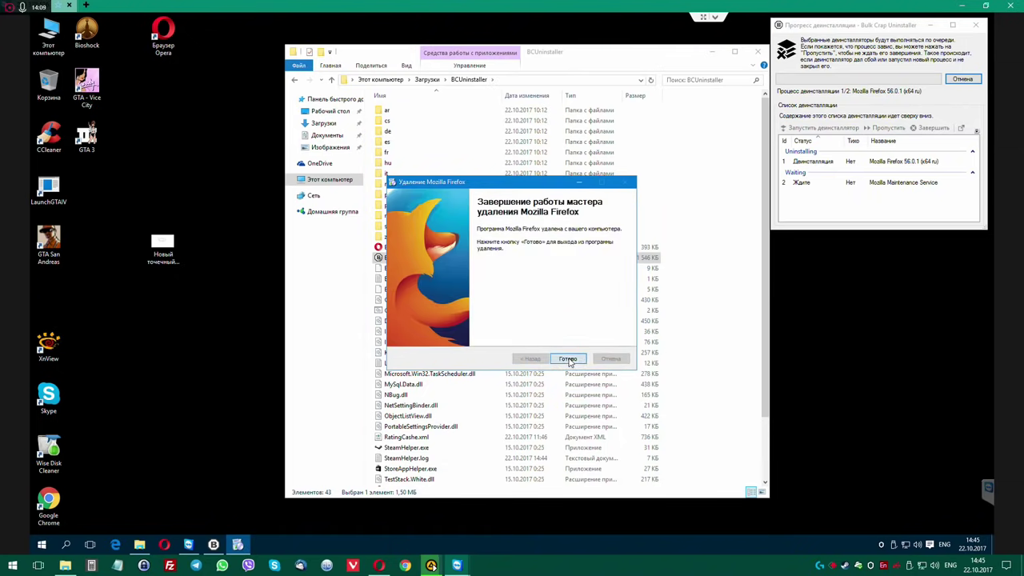
pyautogui.click(568, 359)
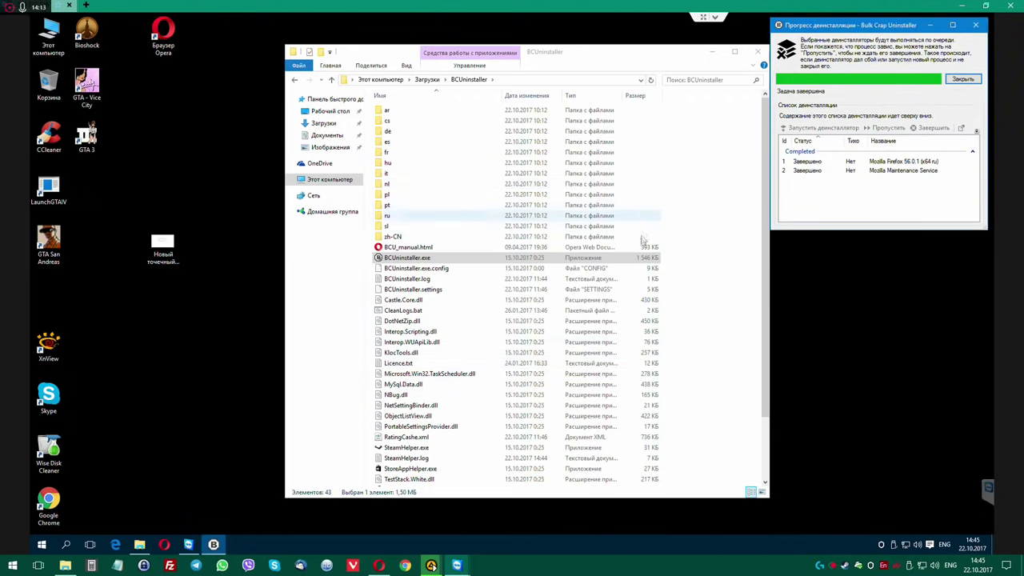
# Close the finished uninstall progress window and agree to search for leftovers.
pyautogui.moveTo(582, 55); pyautogui.dragTo(509, 47)
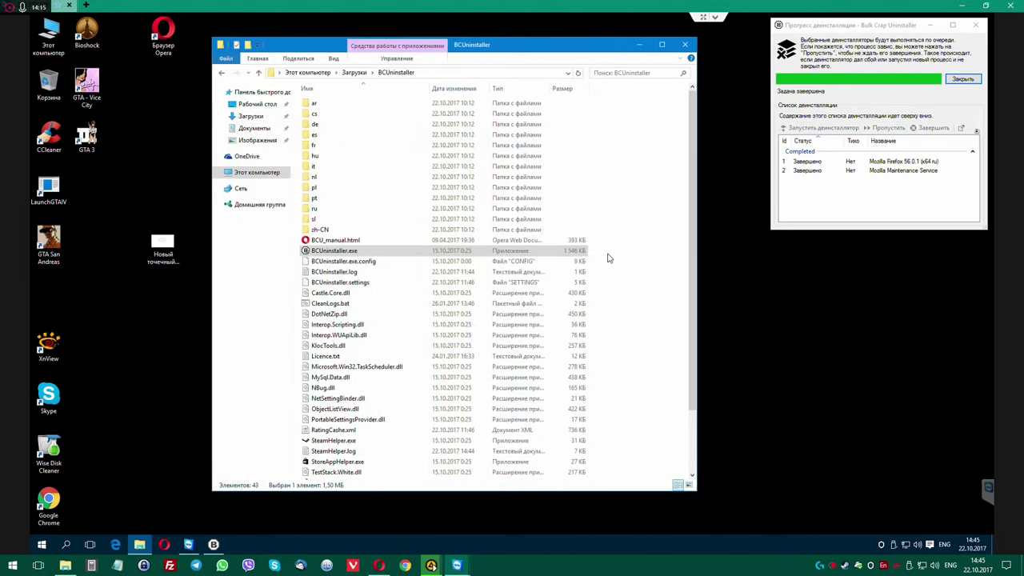
pyautogui.click(963, 78)
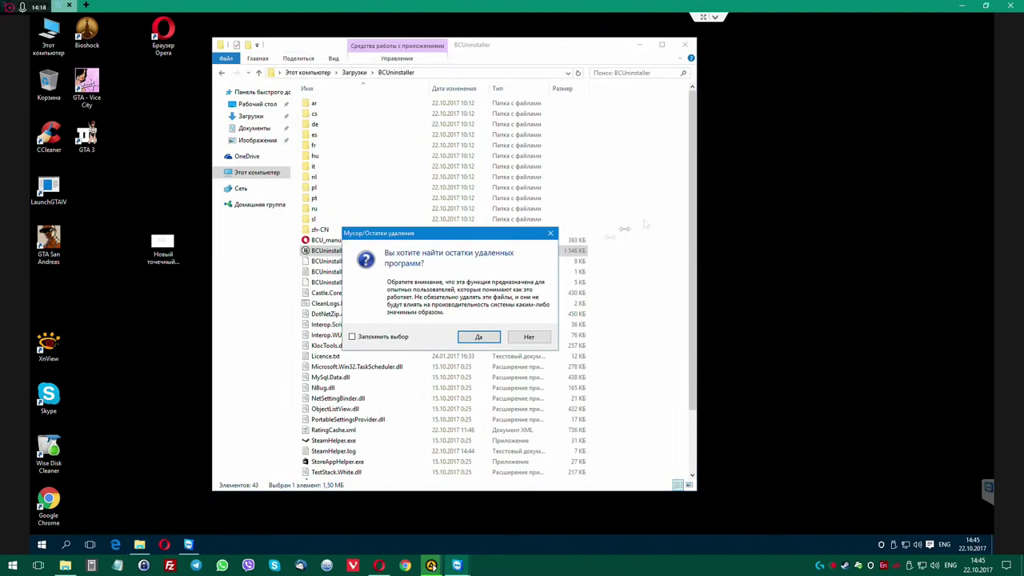
pyautogui.click(480, 337)
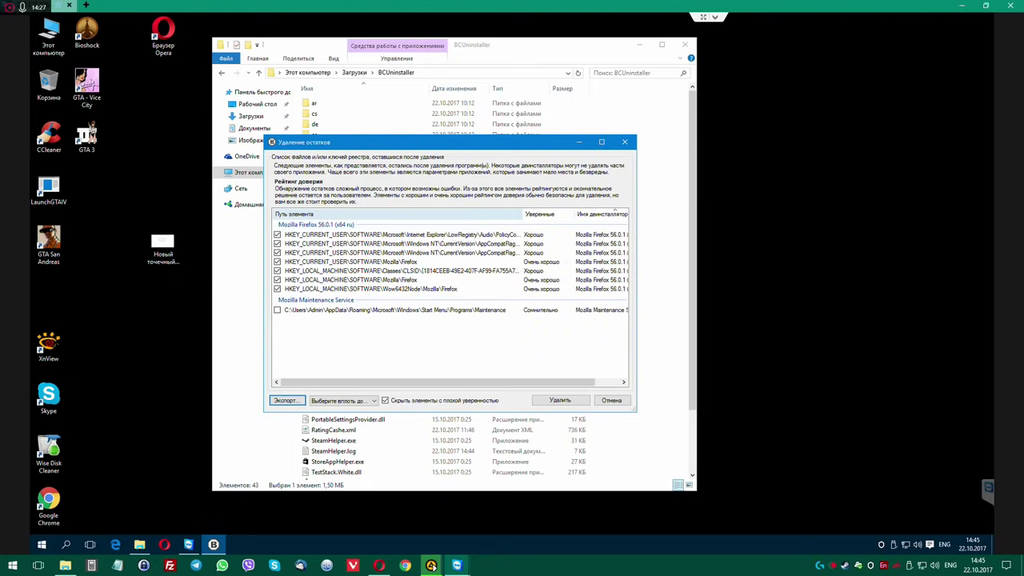
# Tick the Mozilla Maintenance Service leftover and delete all checked leftovers without a registry backup.
pyautogui.click(276, 311)
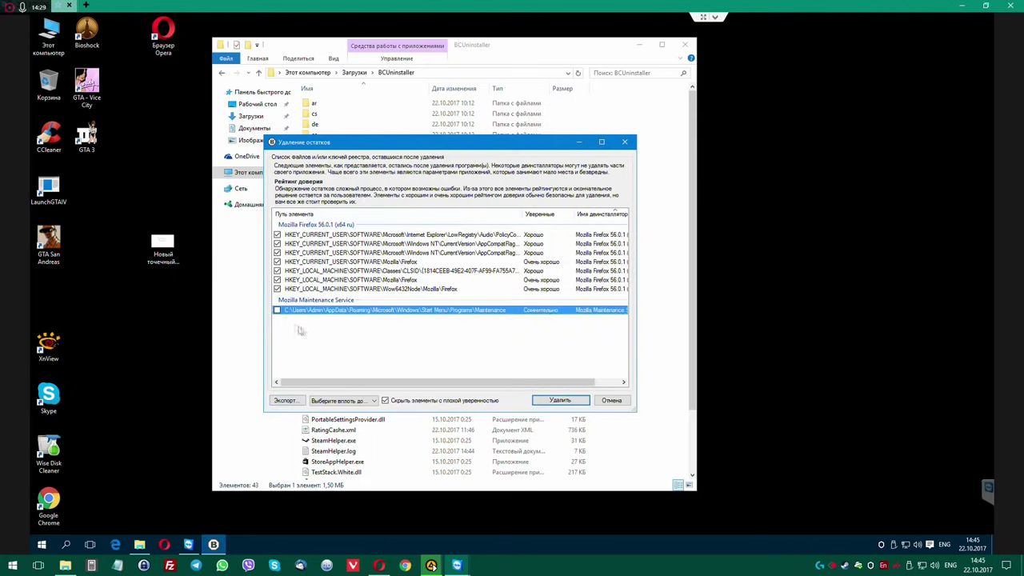
pyautogui.click(276, 310)
pyautogui.click(560, 400)
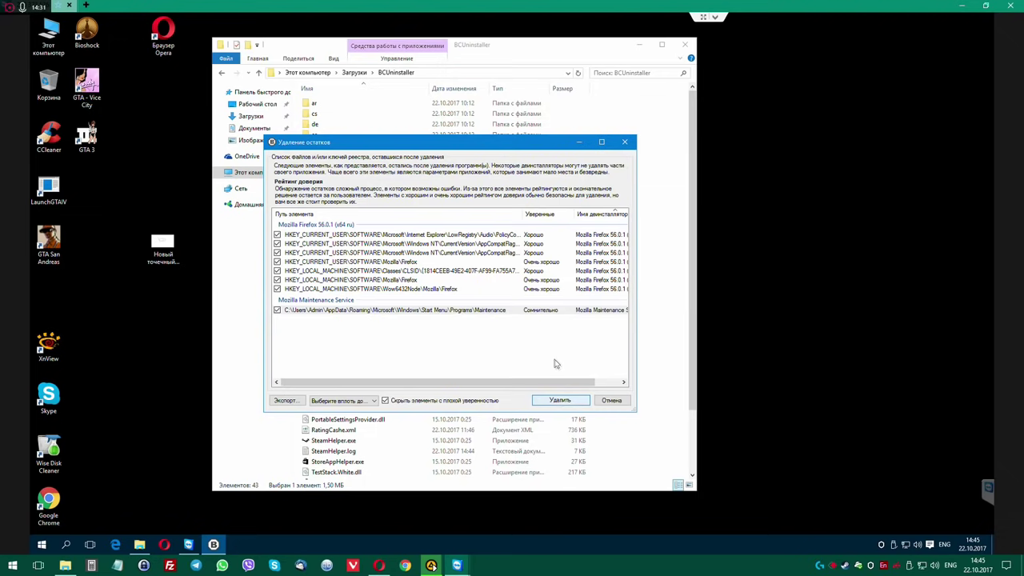
pyautogui.click(483, 322)
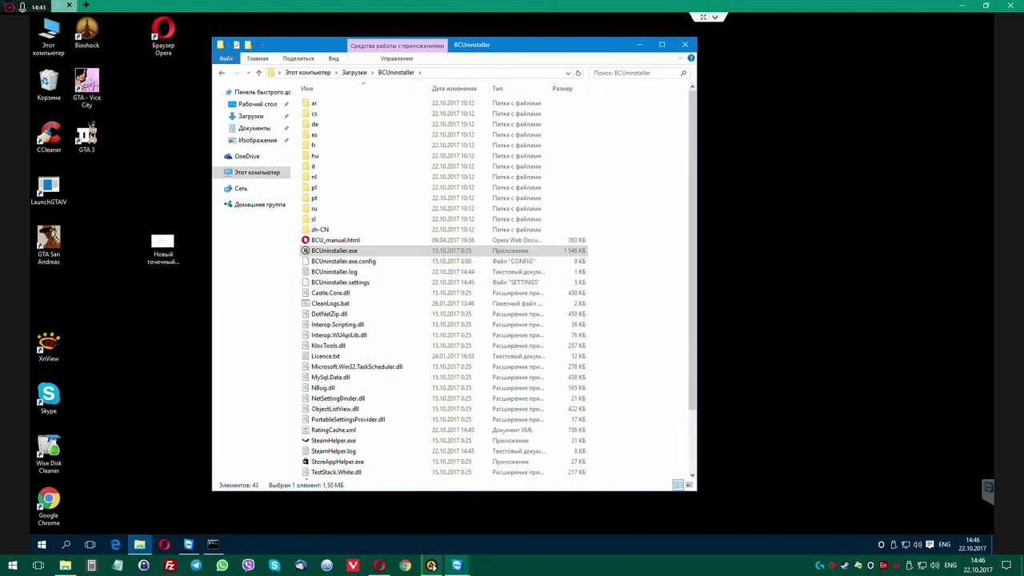
# Close the file browser, launch Opera and search the web for 'mozilla'.
pyautogui.moveTo(600, 48); pyautogui.dragTo(695, 50)
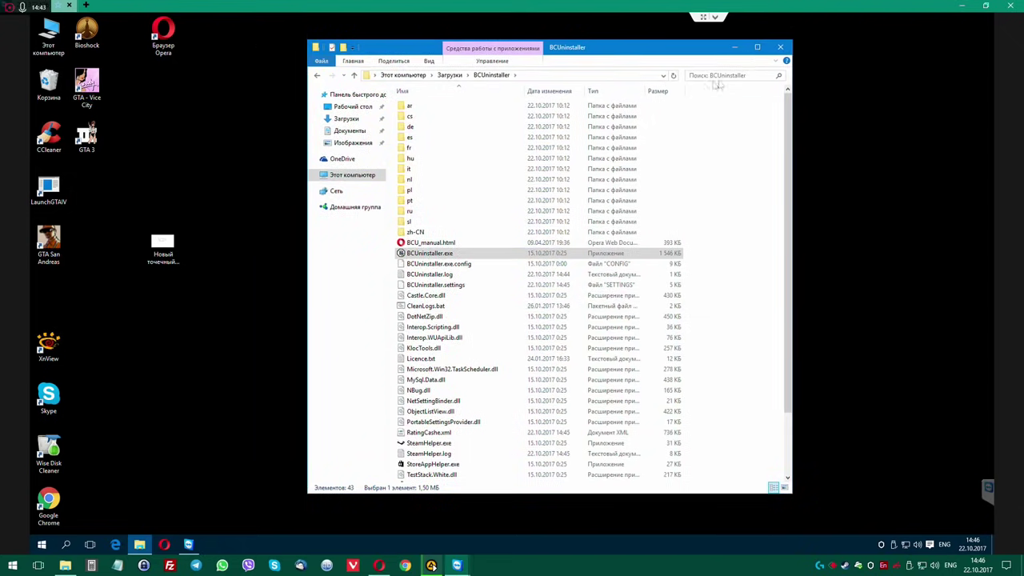
pyautogui.click(780, 47)
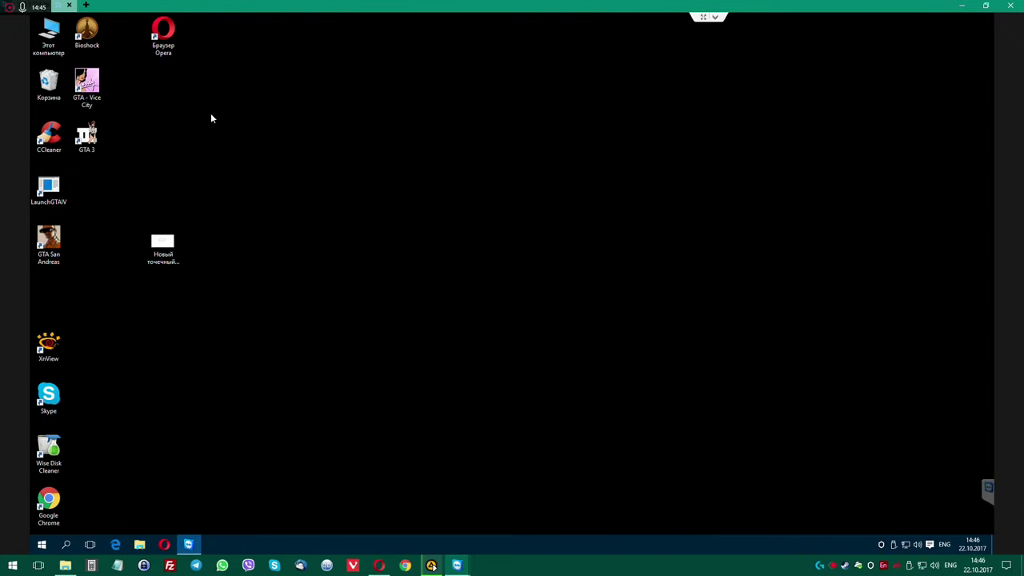
pyautogui.doubleClick(163, 34)
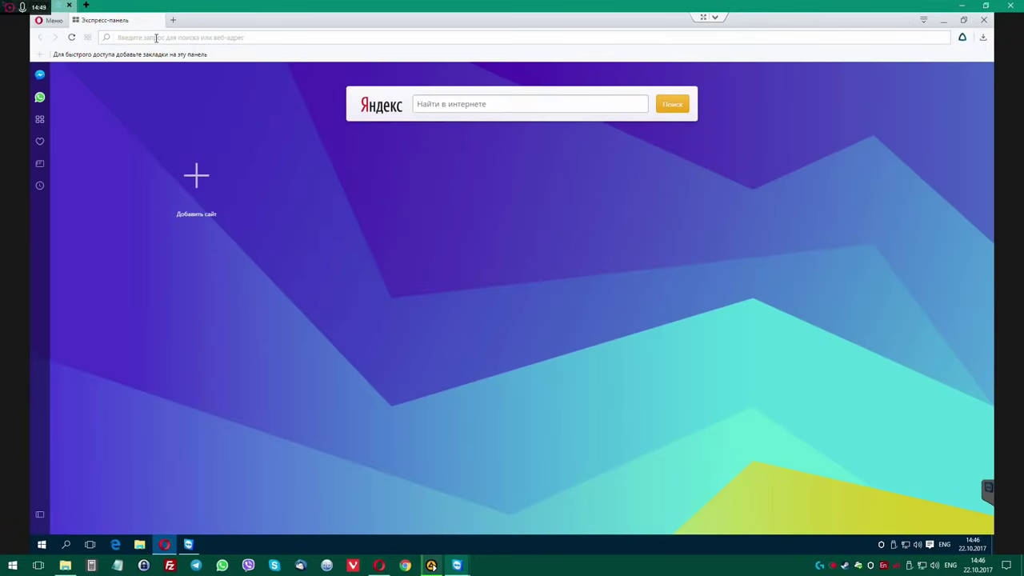
pyautogui.write('mozzi')
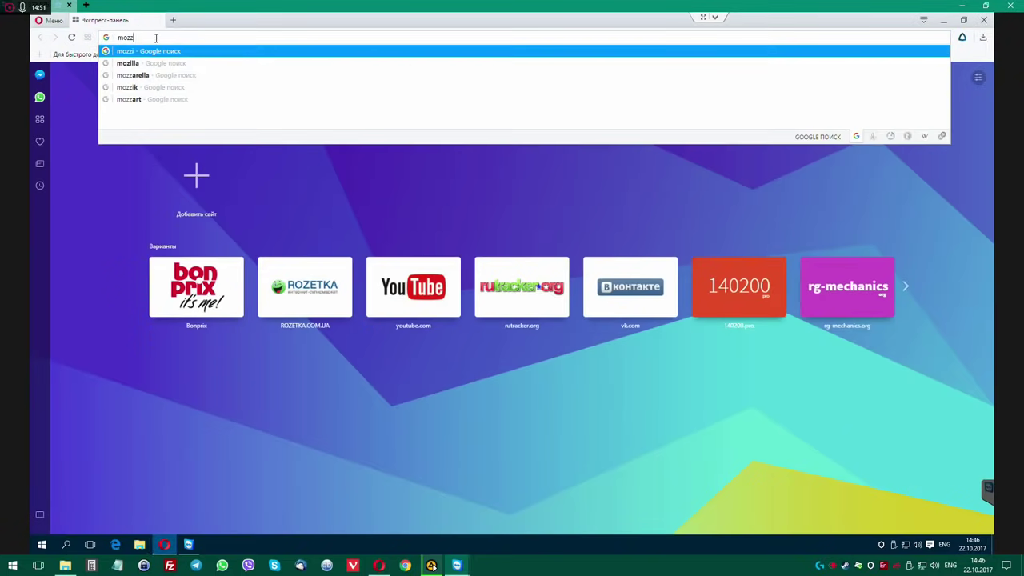
pyautogui.press('BackSpace')
pyautogui.press('BackSpace')
pyautogui.write('illa')
pyautogui.press('Return')
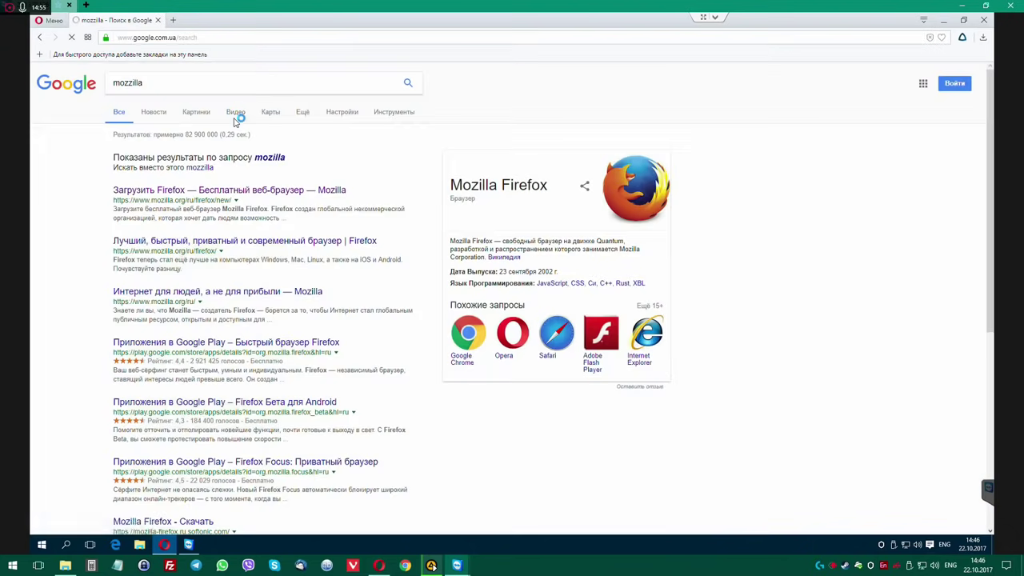
# Open the Firefox download page, save the free installer and run it.
pyautogui.click(278, 158)
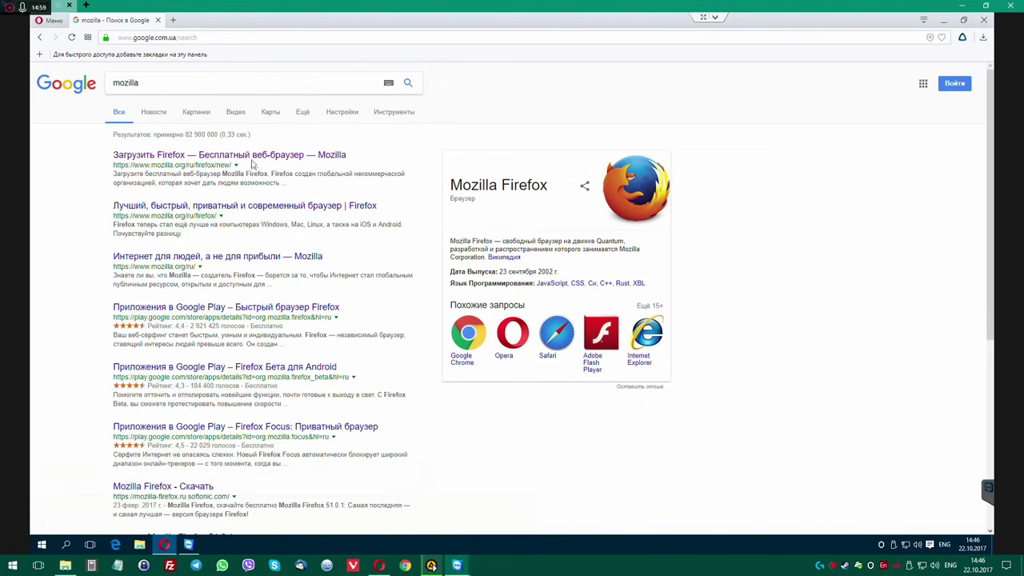
pyautogui.click(250, 159)
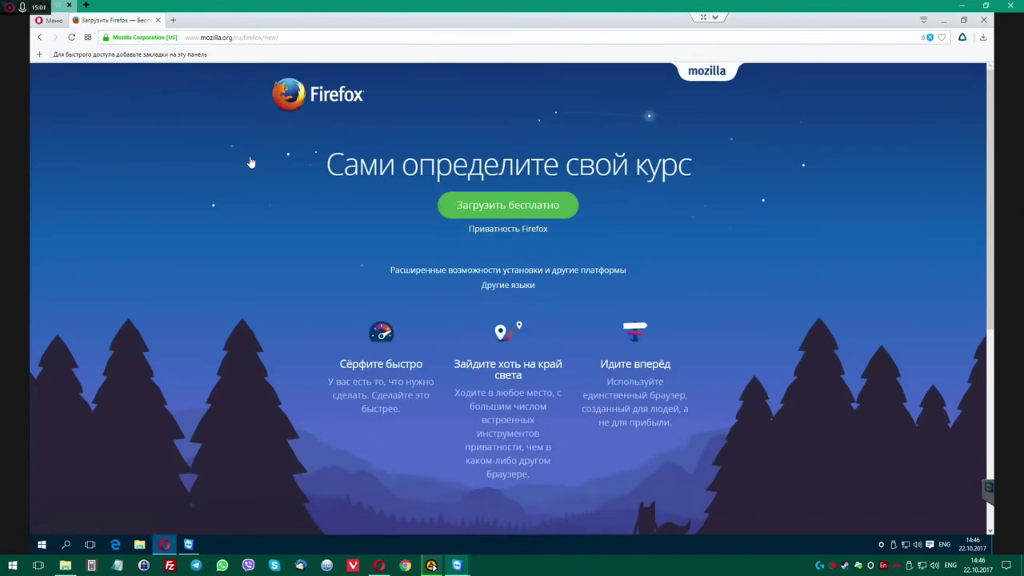
pyautogui.click(507, 206)
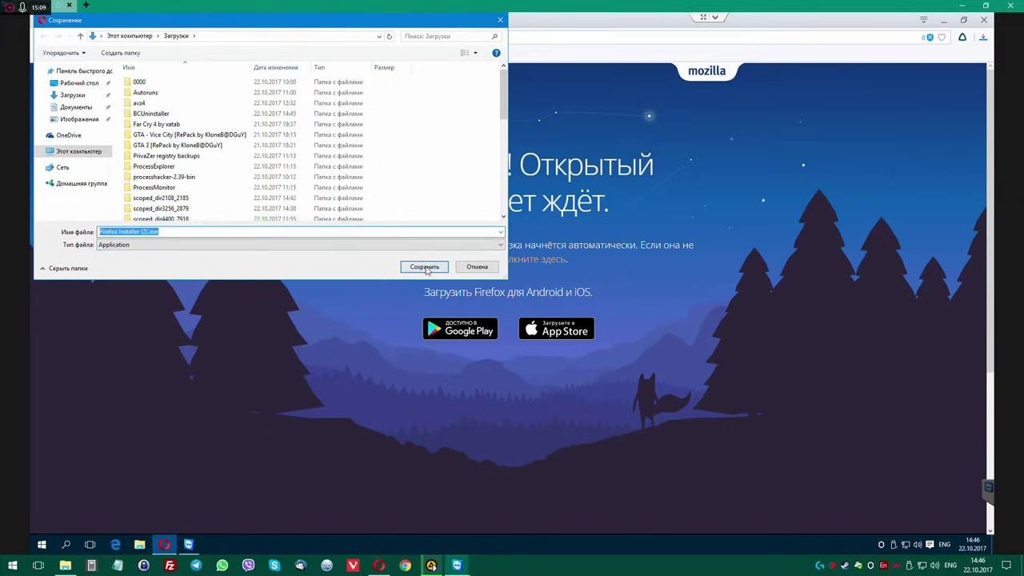
pyautogui.click(424, 268)
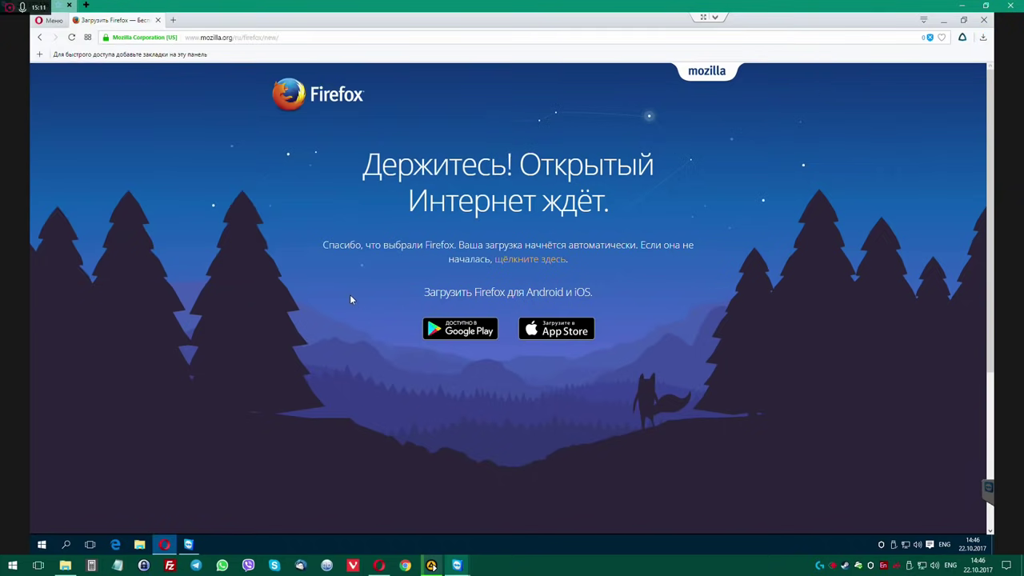
pyautogui.click(545, 289)
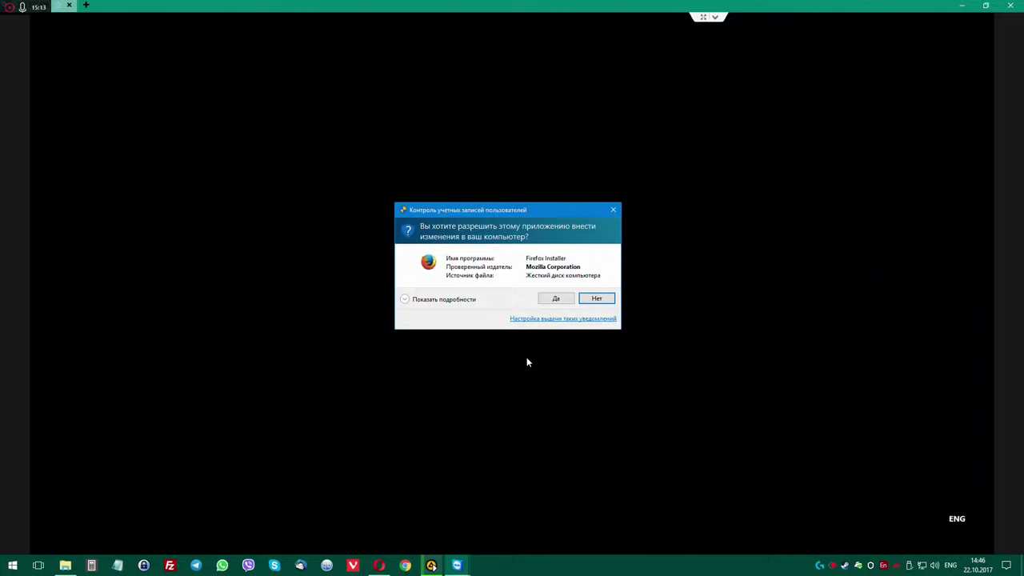
# Allow Firefox Installer to make changes so it installs and launches Firefox.
pyautogui.click(555, 297)
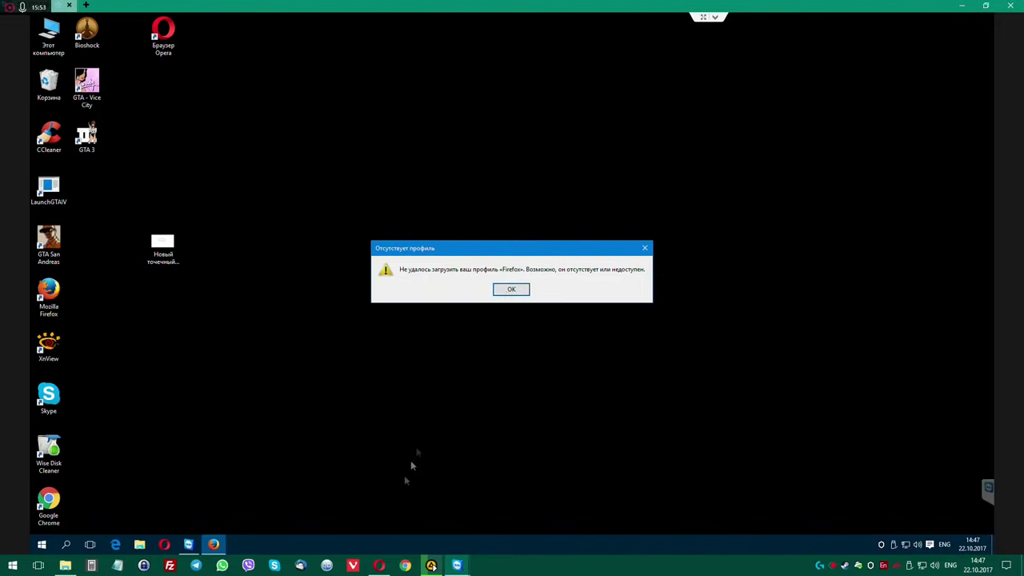
# Dismiss the missing-profile error and open the Mozilla Firefox desktop shortcut's Properties.
pyautogui.click(379, 566)
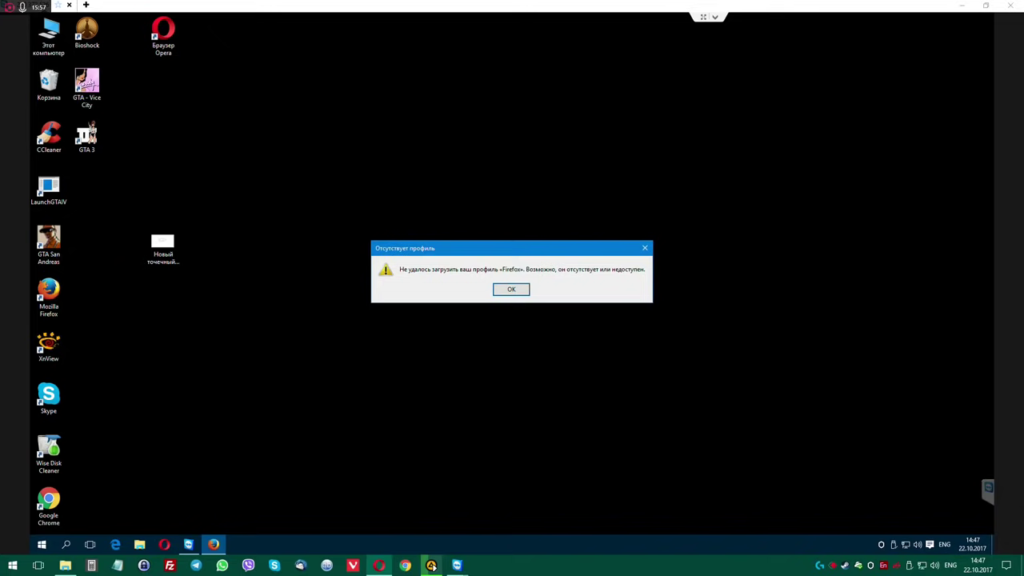
pyautogui.hotkey('alt', 'shift')
pyautogui.hotkey('alt', 'shift')
pyautogui.click(518, 290)
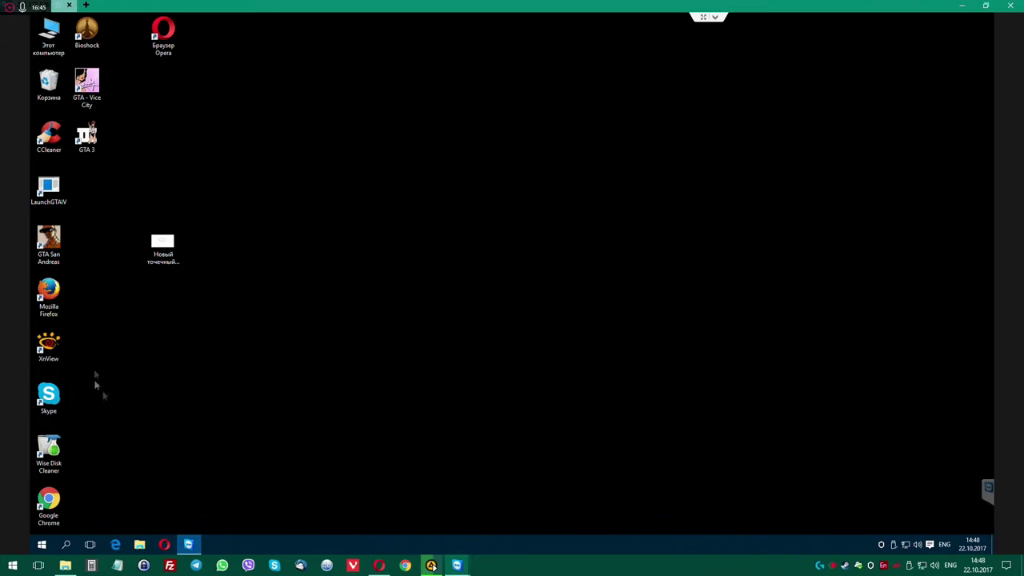
pyautogui.rightClick(50, 294)
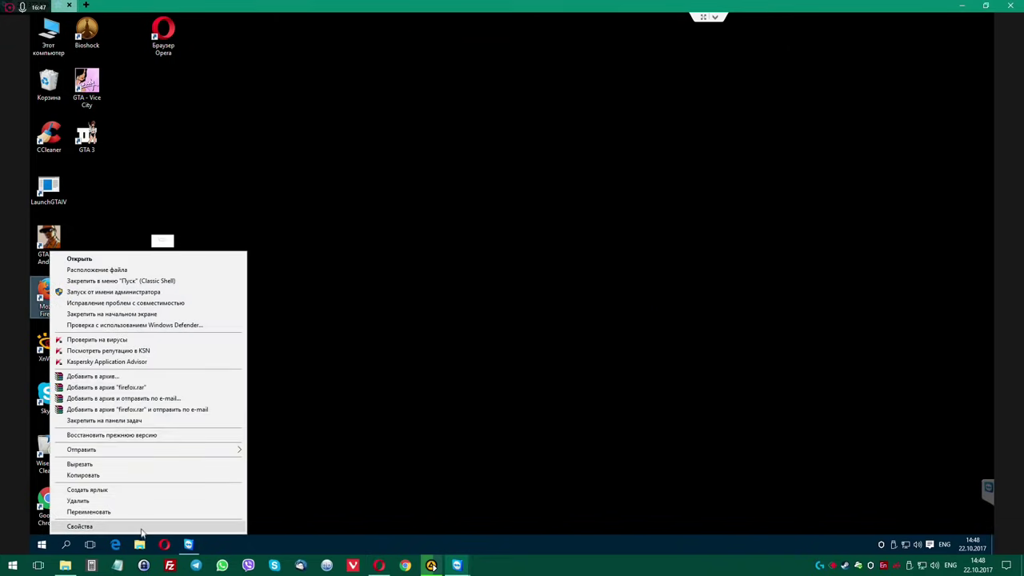
pyautogui.click(316, 386)
# Save the edited Firefox shortcut target with administrator permission and switch back to Opera's support article.
pyautogui.click(229, 365)
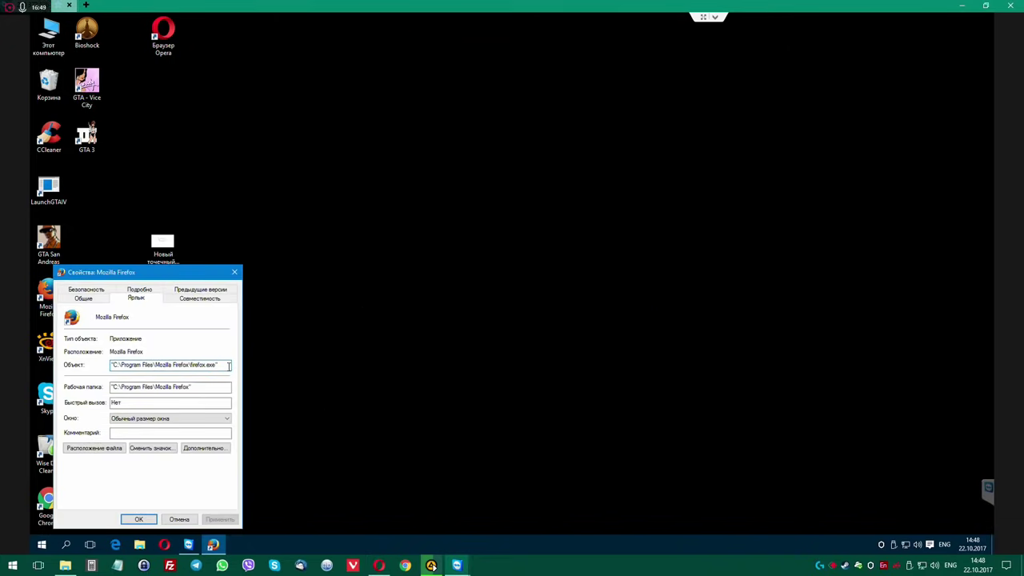
pyautogui.press('Return')
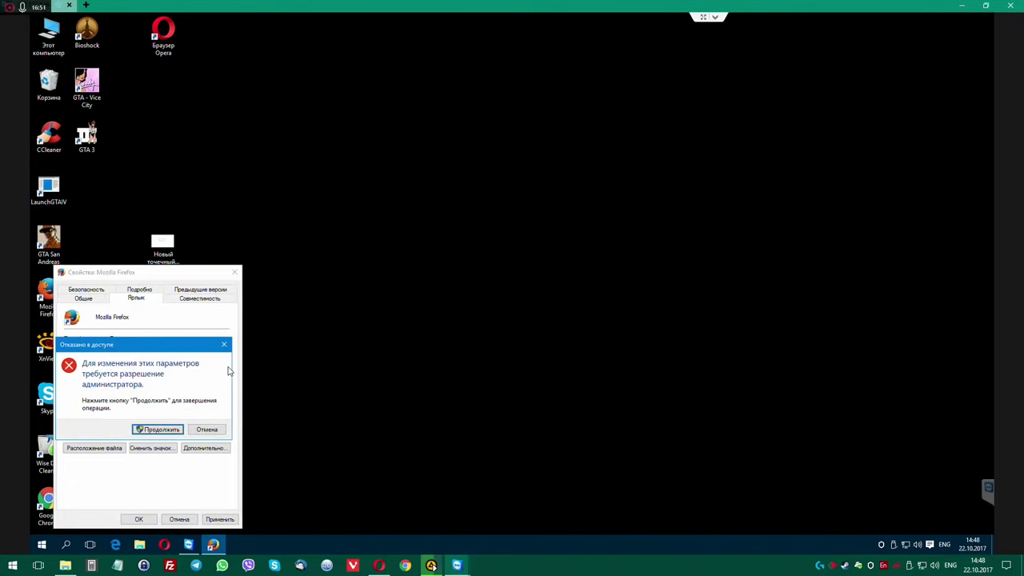
pyautogui.click(158, 431)
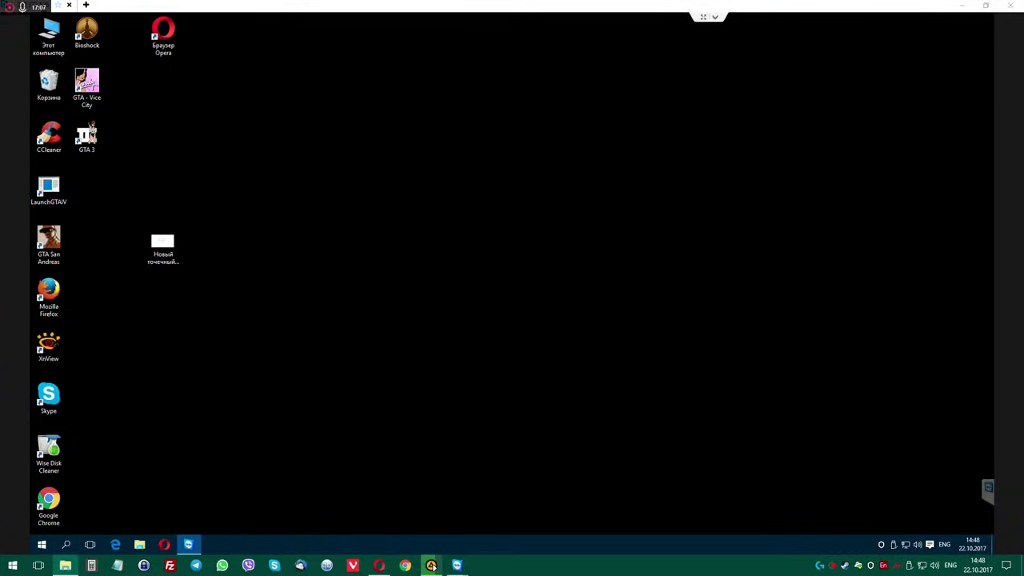
pyautogui.click(379, 566)
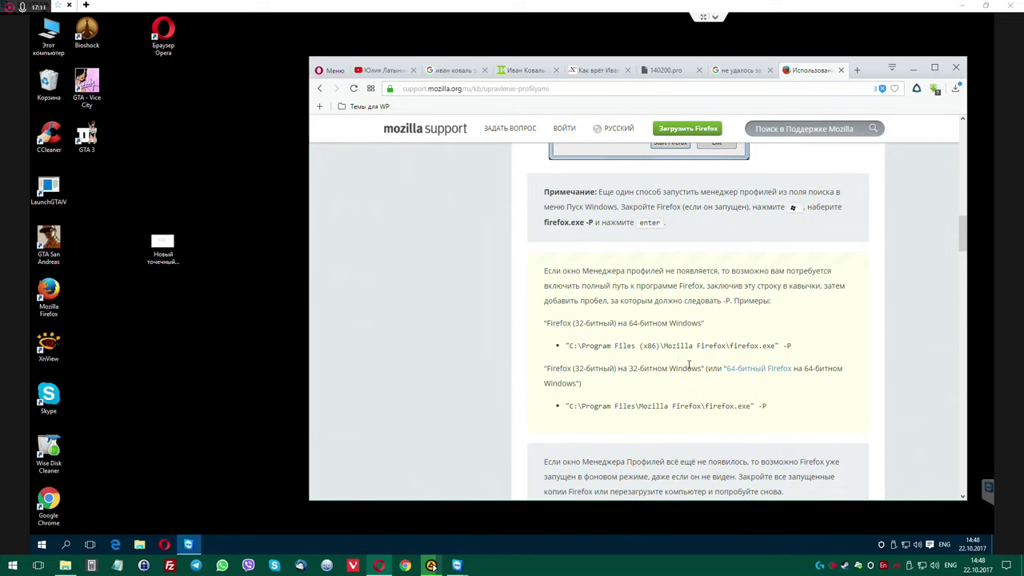
pyautogui.scroll(-2, 663, 360)
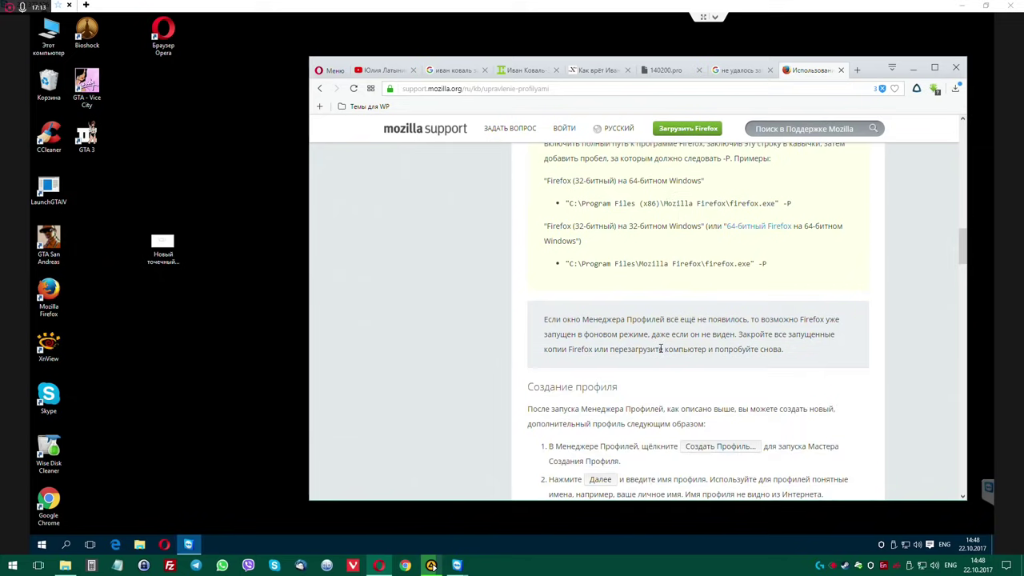
pyautogui.scroll(-1, 663, 349)
pyautogui.scroll(-2, 686, 351)
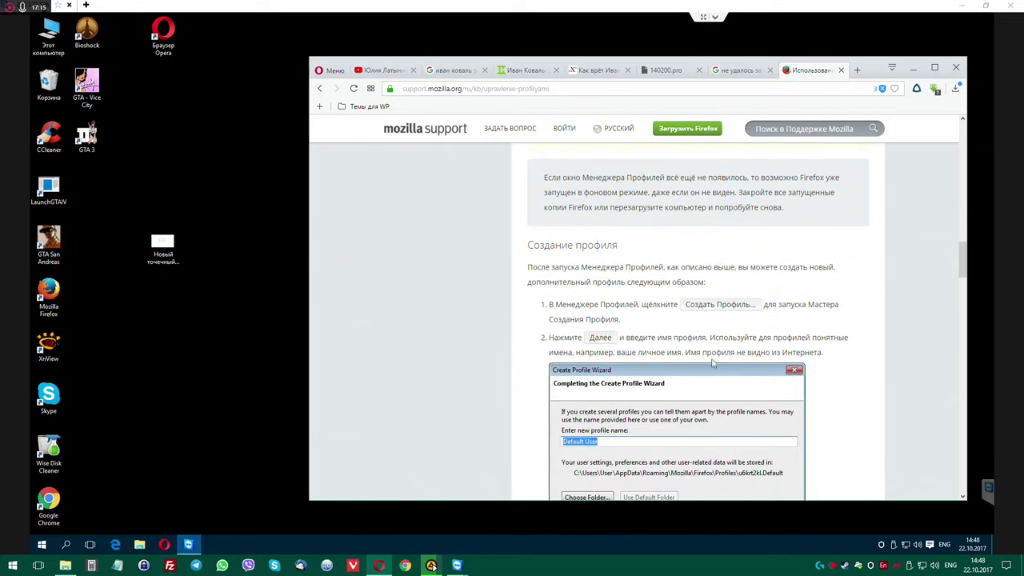
pyautogui.scroll(-3, 713, 363)
pyautogui.scroll(4, 711, 360)
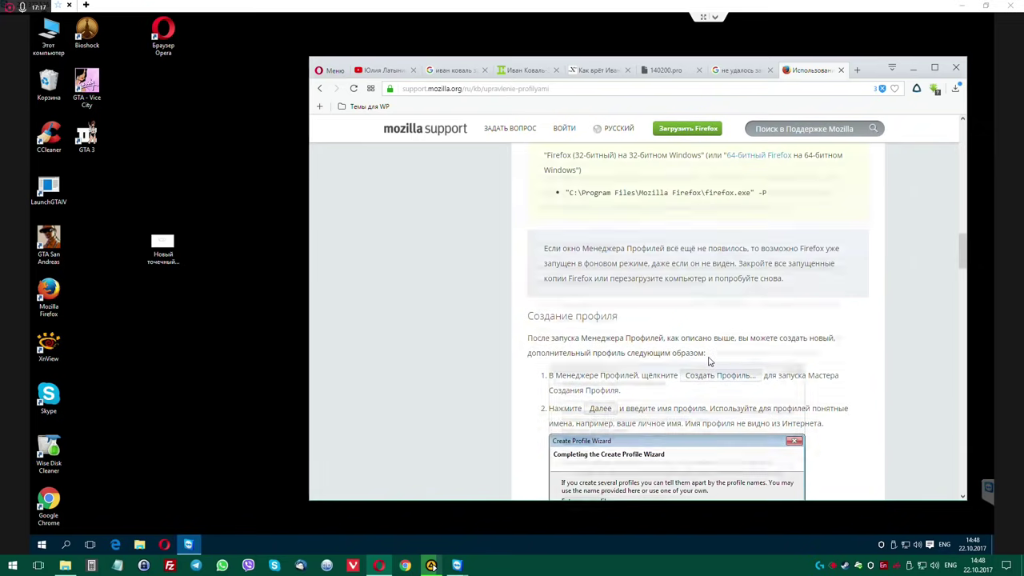
pyautogui.scroll(7, 708, 362)
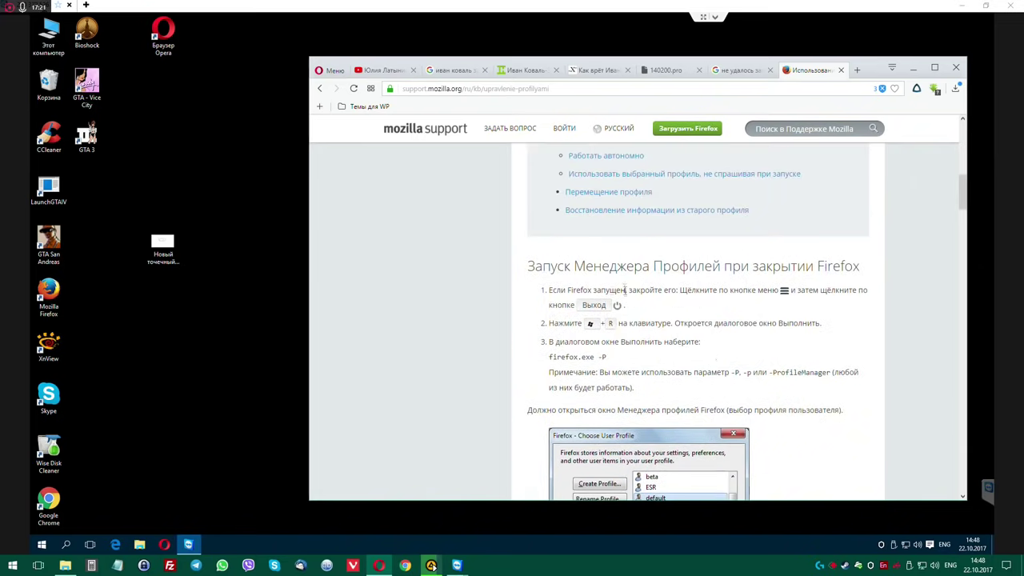
pyautogui.scroll(3, 708, 349)
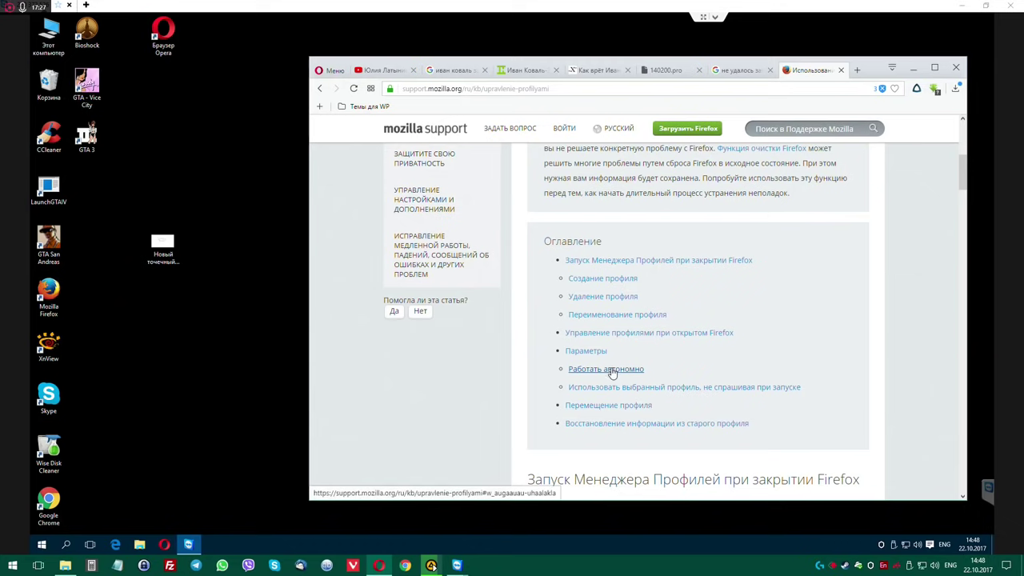
pyautogui.scroll(3, 612, 373)
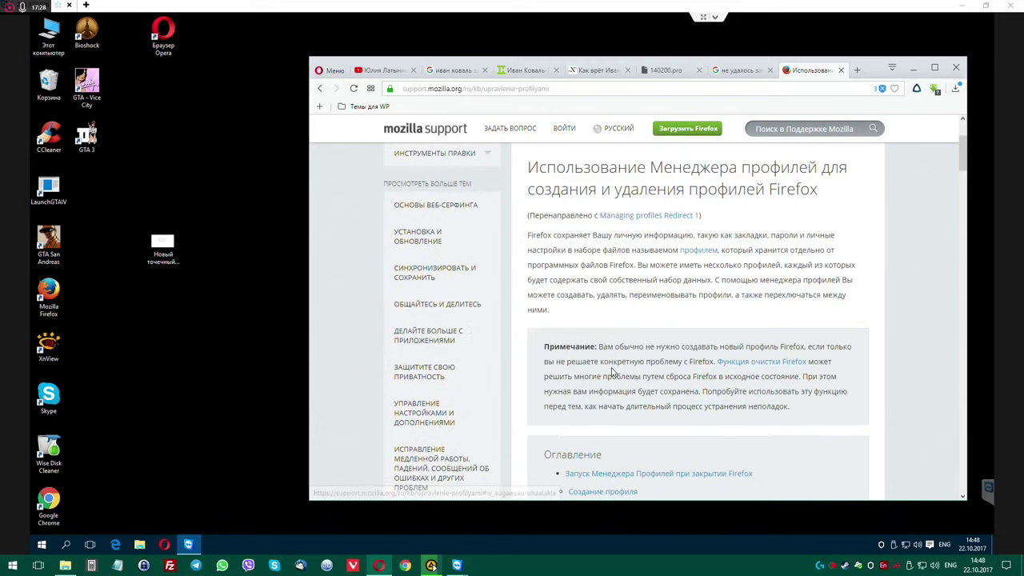
# Open the article about refreshing Firefox and read through it.
pyautogui.click(761, 365)
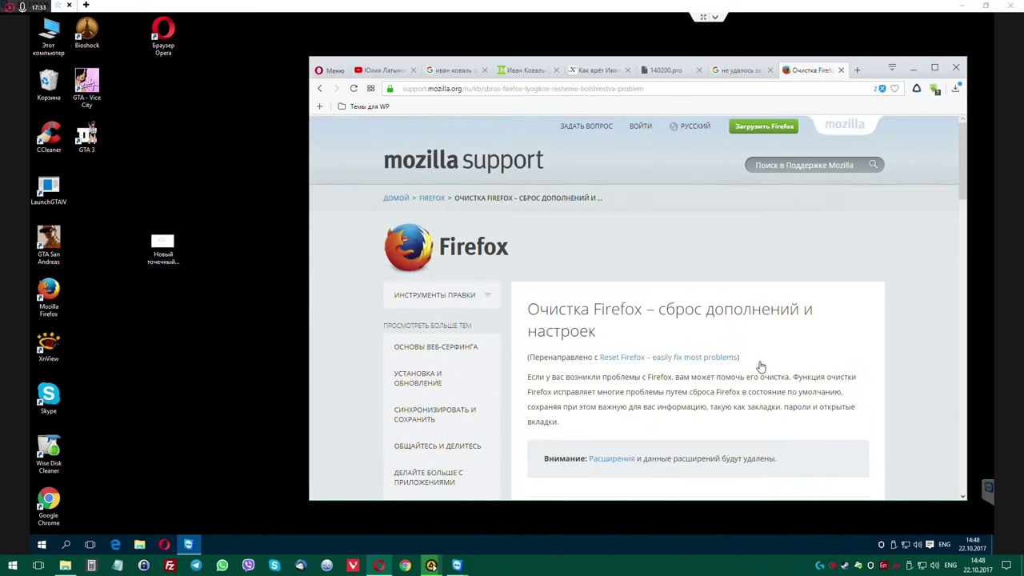
pyautogui.scroll(-3, 760, 367)
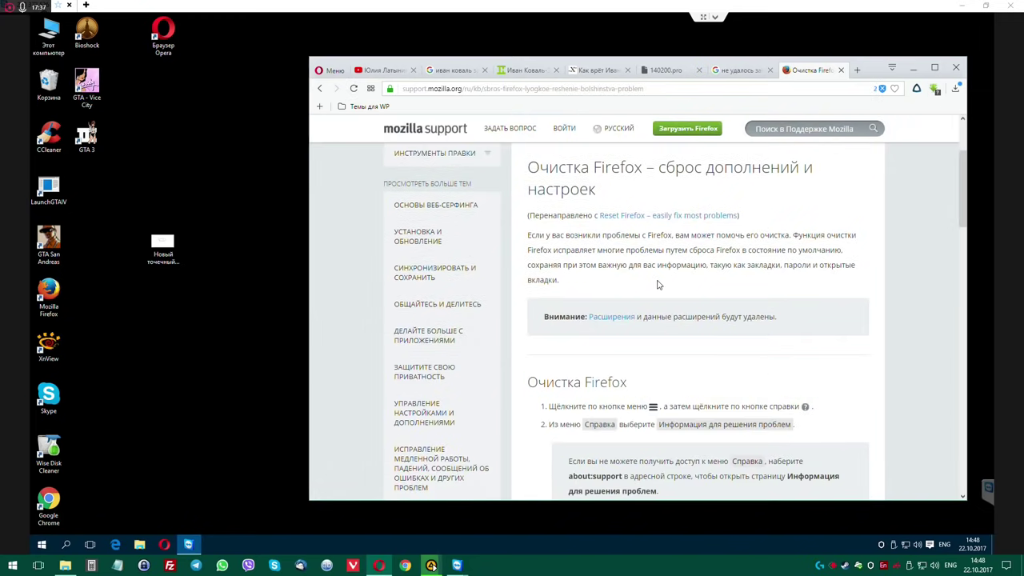
pyautogui.scroll(-1, 659, 285)
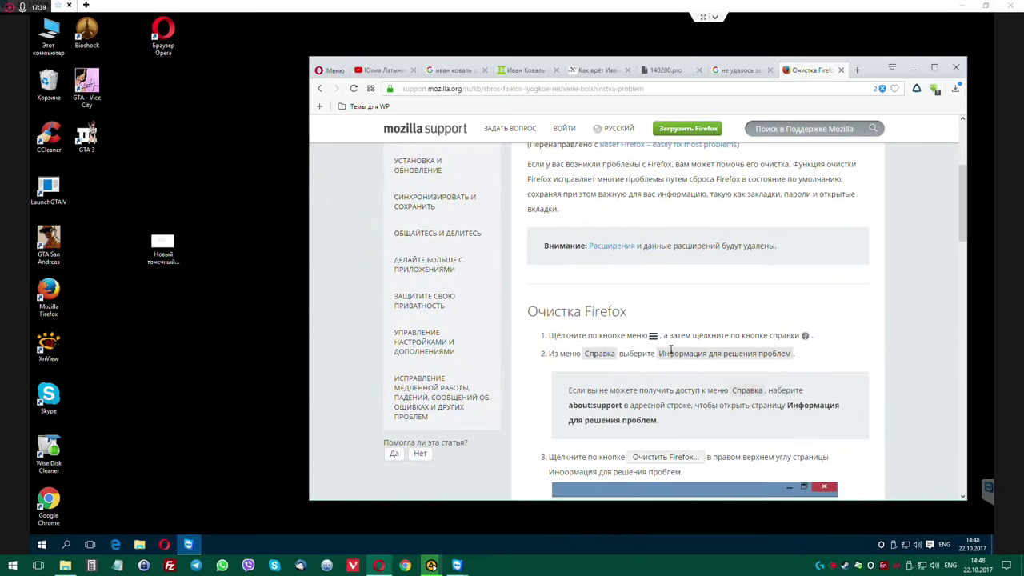
pyautogui.scroll(-1, 670, 349)
pyautogui.scroll(-2, 670, 349)
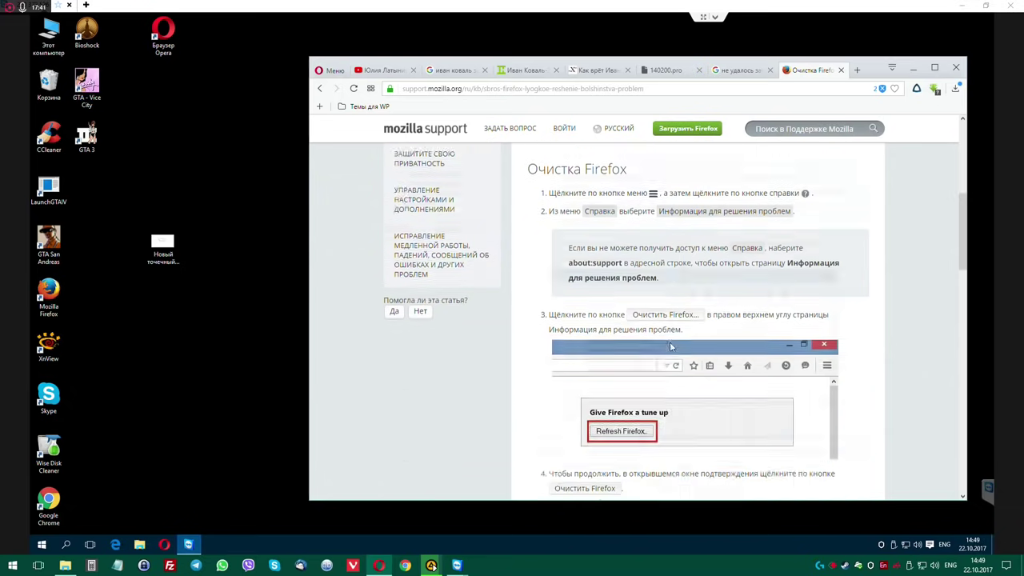
pyautogui.scroll(-6, 670, 342)
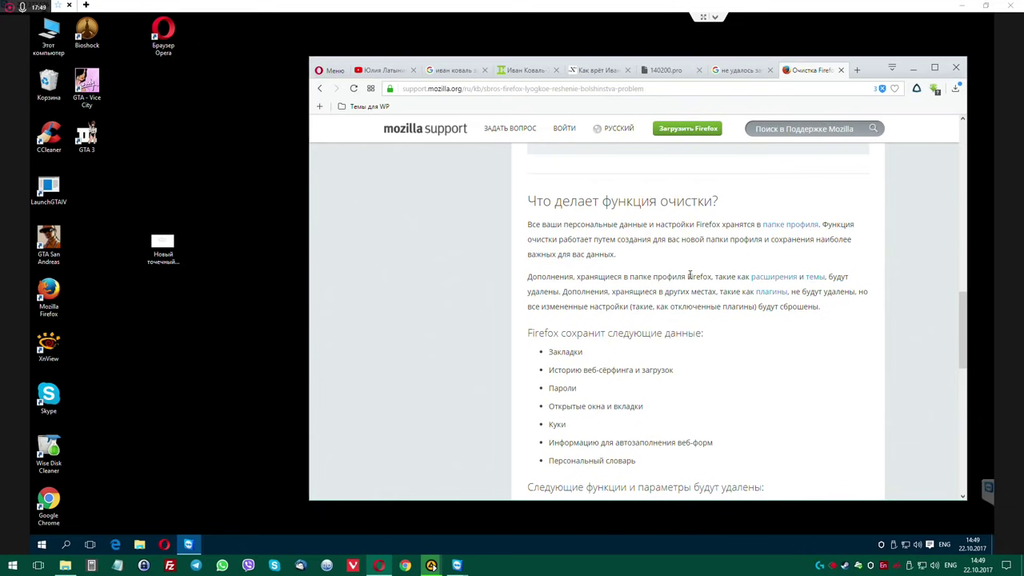
pyautogui.scroll(-1, 689, 275)
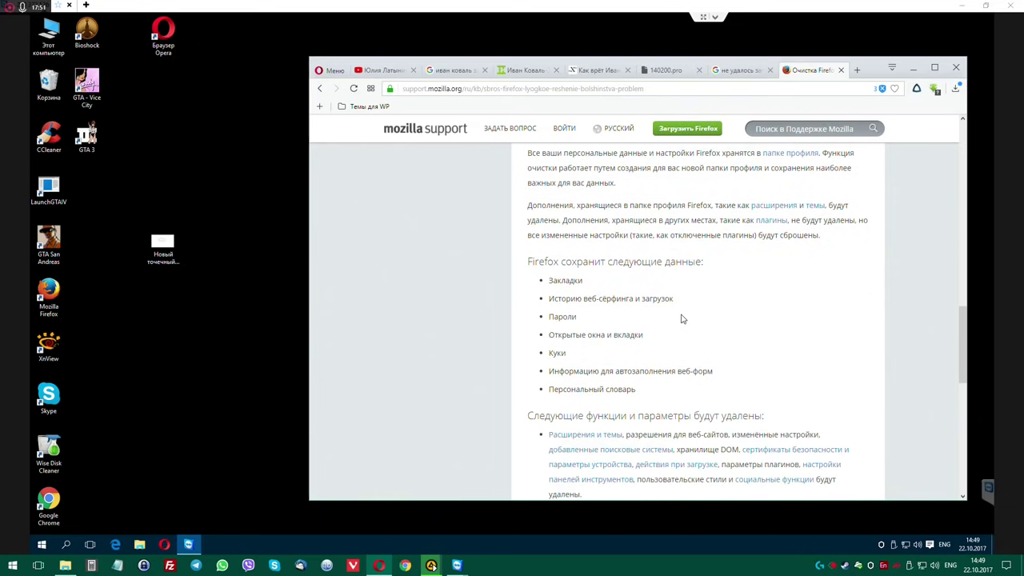
pyautogui.scroll(-2, 682, 318)
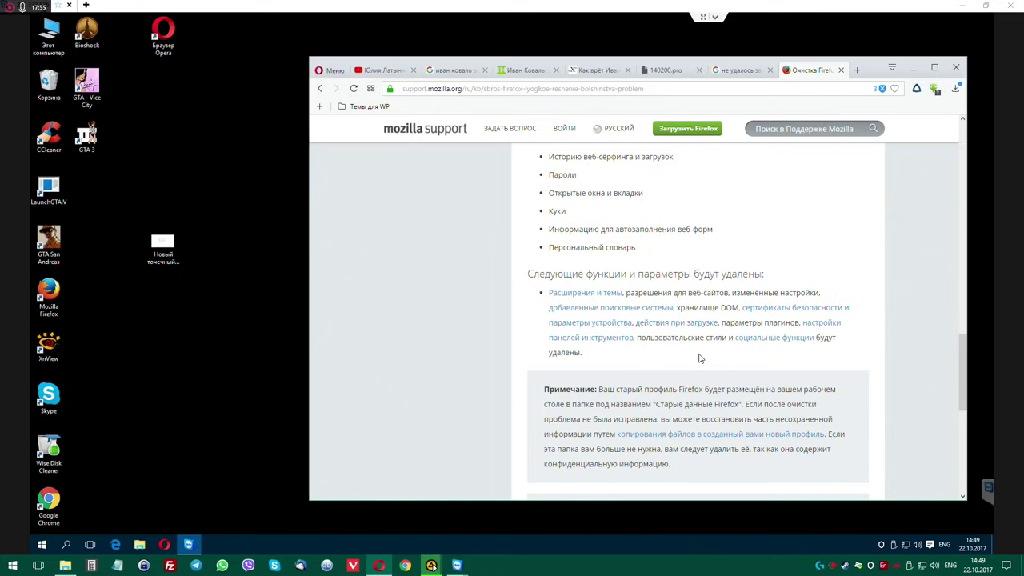
pyautogui.scroll(-2, 699, 358)
pyautogui.scroll(-2, 703, 354)
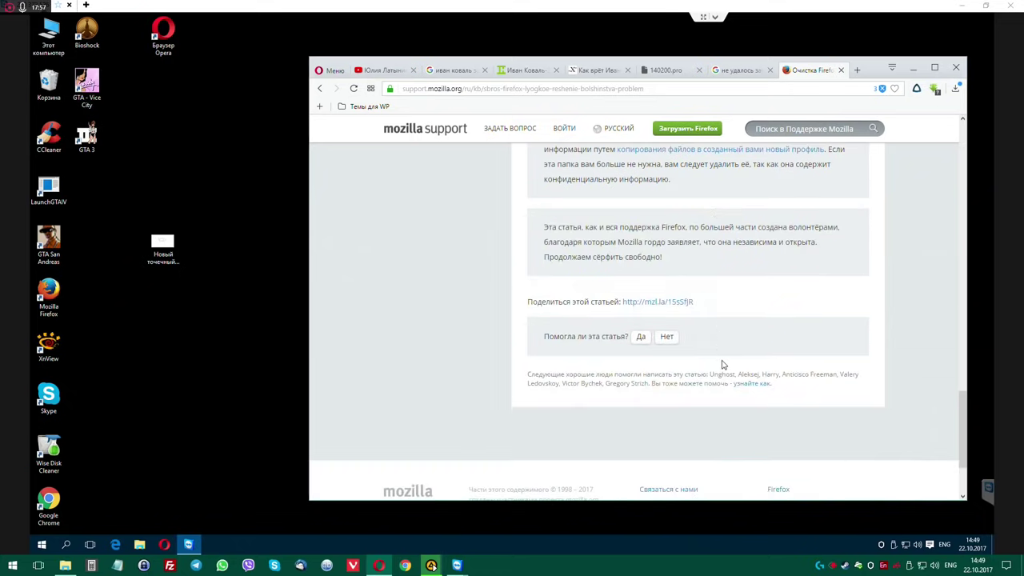
pyautogui.scroll(4, 720, 362)
pyautogui.scroll(6, 720, 362)
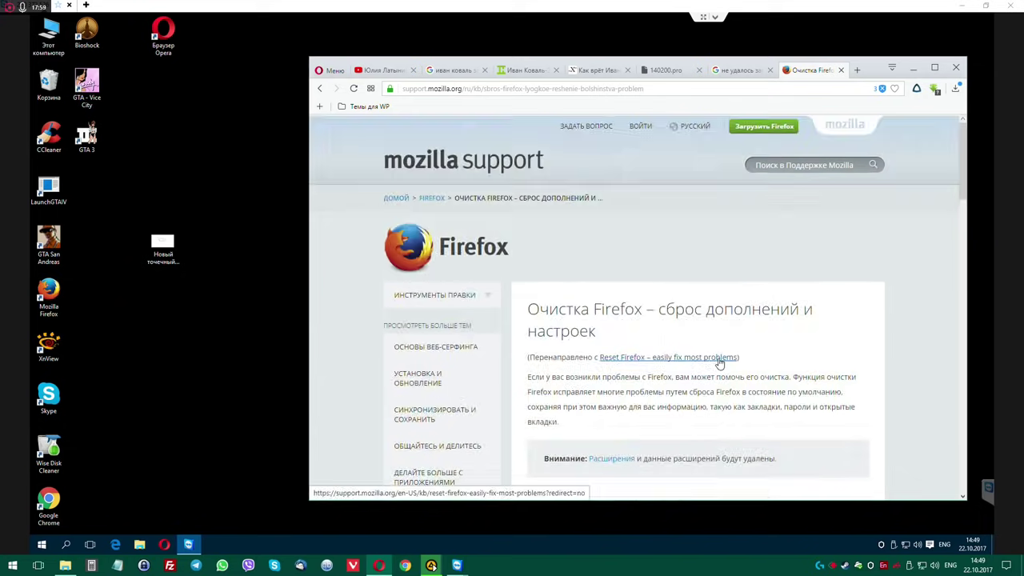
pyautogui.scroll(-1, 773, 389)
pyautogui.scroll(-1, 771, 379)
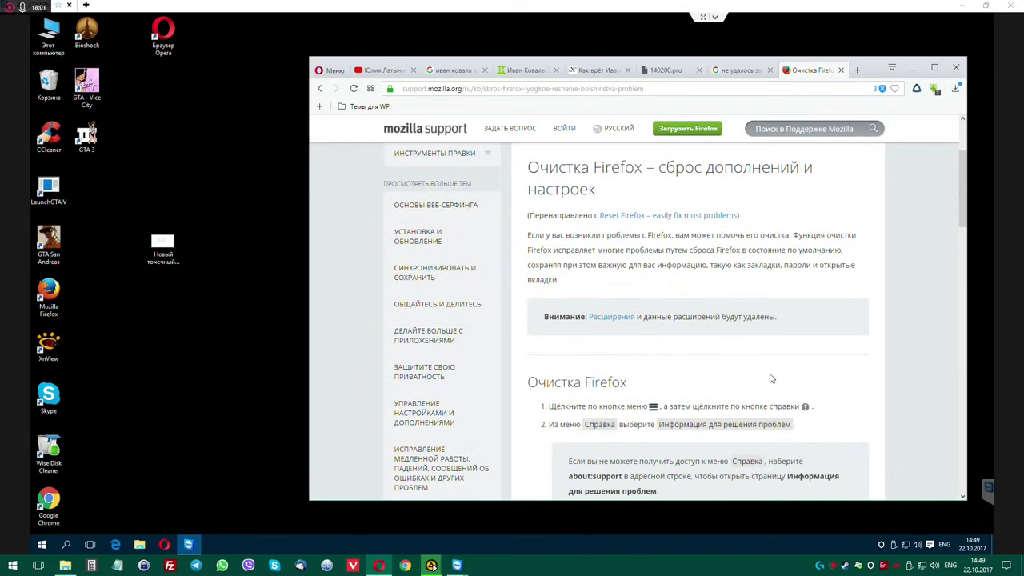
pyautogui.scroll(-2, 753, 368)
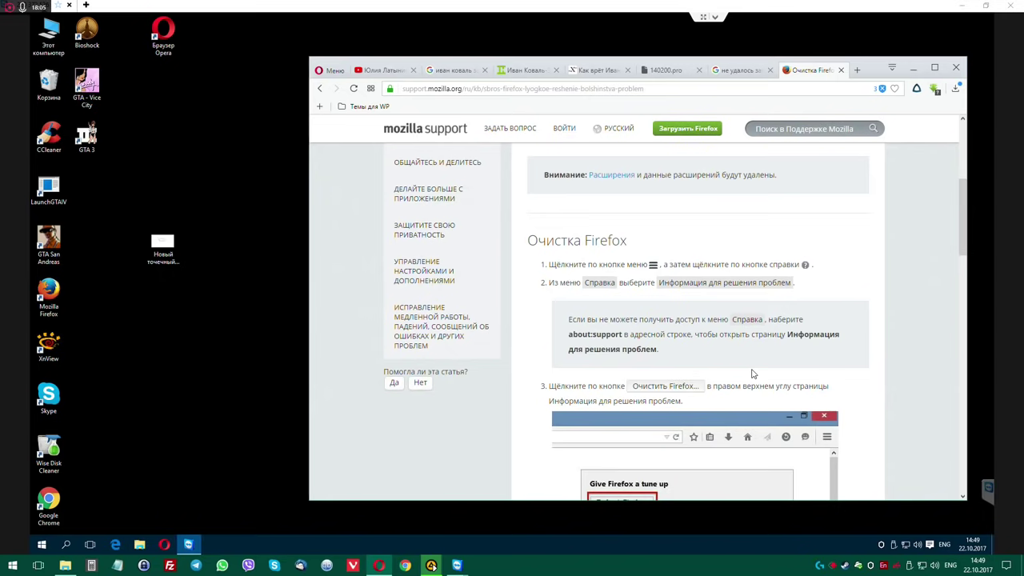
# Return to the Google results and open the itthink.ru article on the profile error.
pyautogui.click(739, 70)
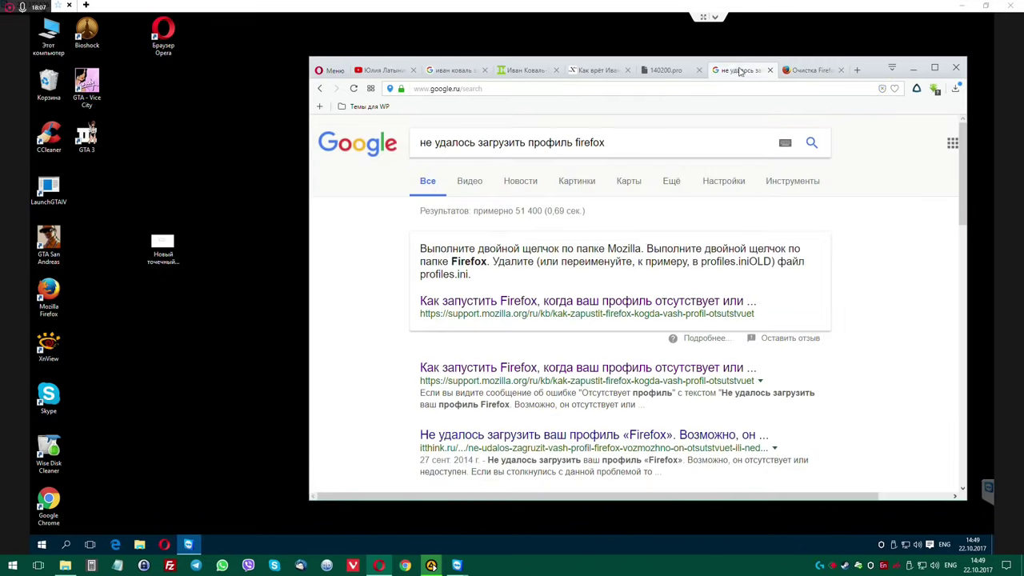
pyautogui.scroll(-2, 609, 319)
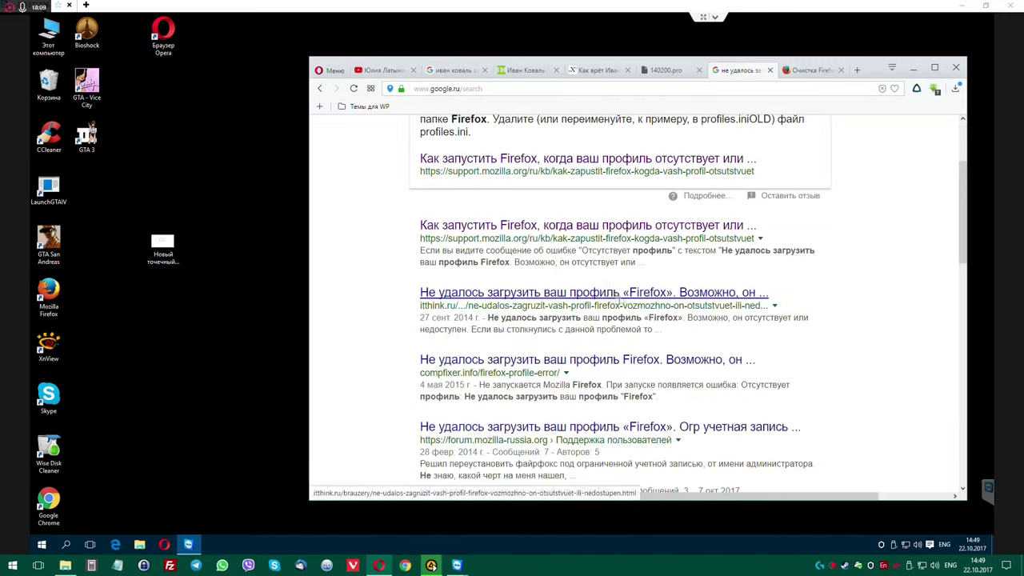
pyautogui.click(611, 294)
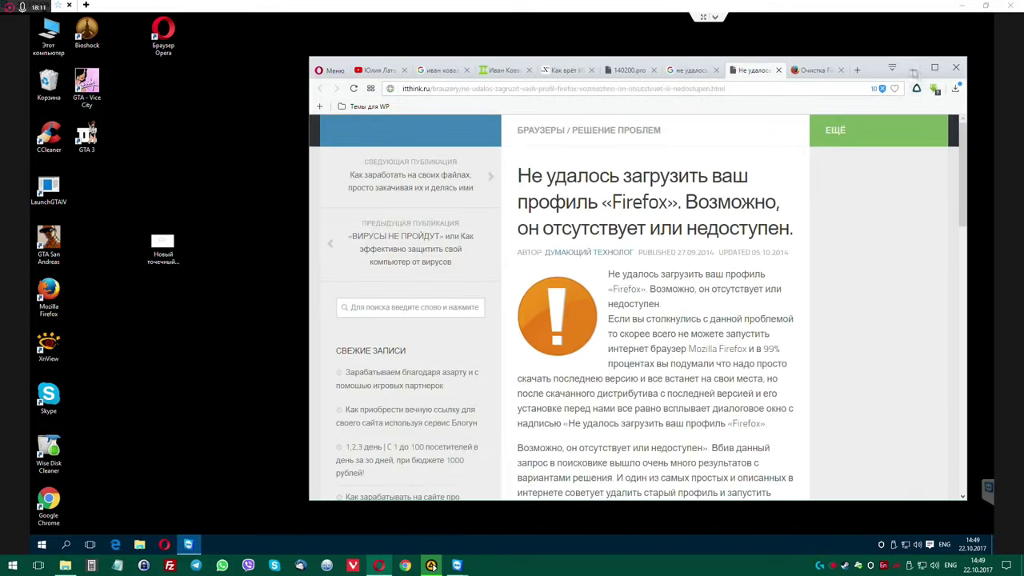
pyautogui.scroll(-2, 735, 263)
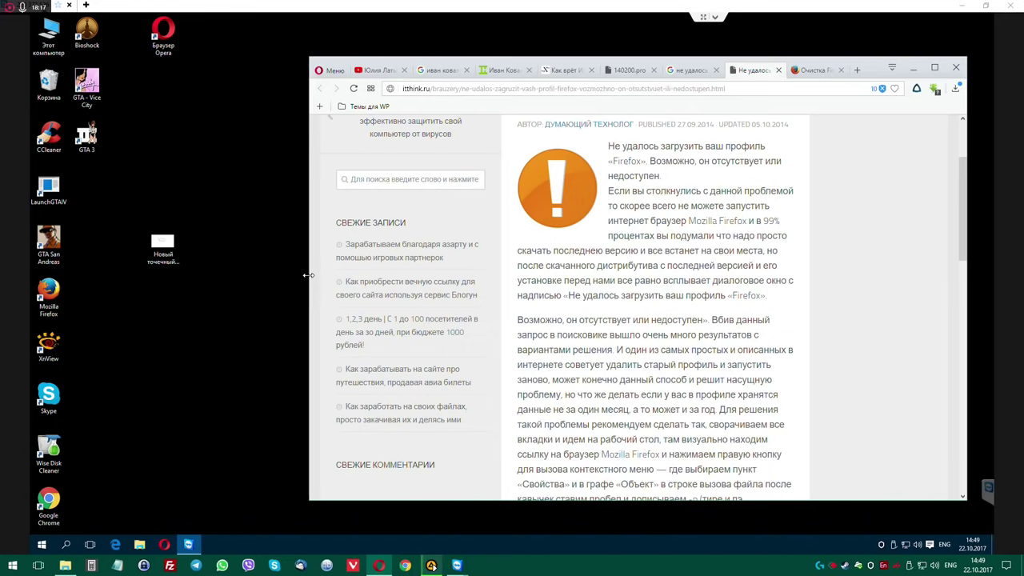
pyautogui.moveTo(308, 275); pyautogui.dragTo(233, 275)
# Show the desktop and open the Firefox shortcut's file location from its Properties.
pyautogui.press('super+d')
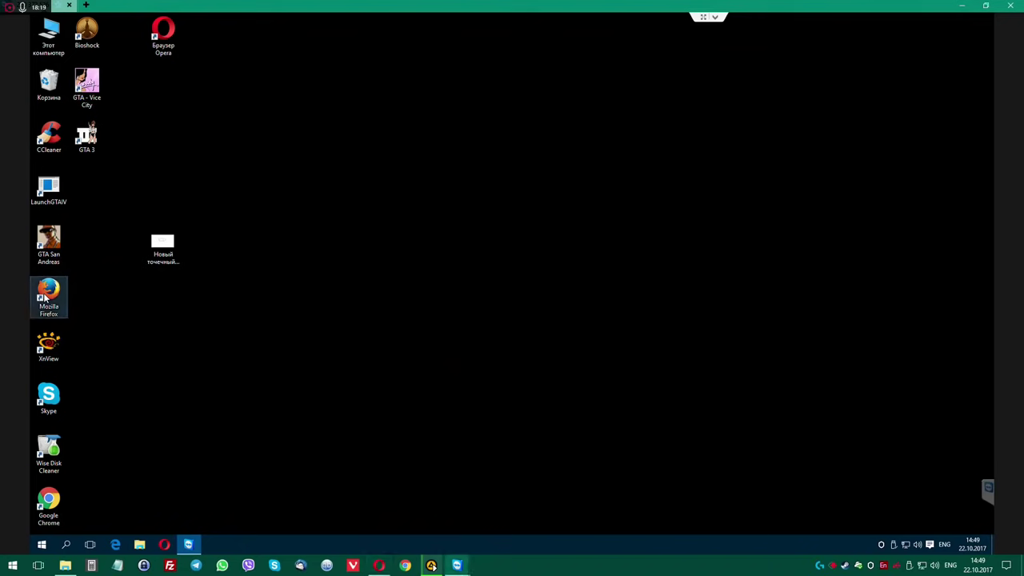
pyautogui.rightClick(45, 296)
pyautogui.click(128, 529)
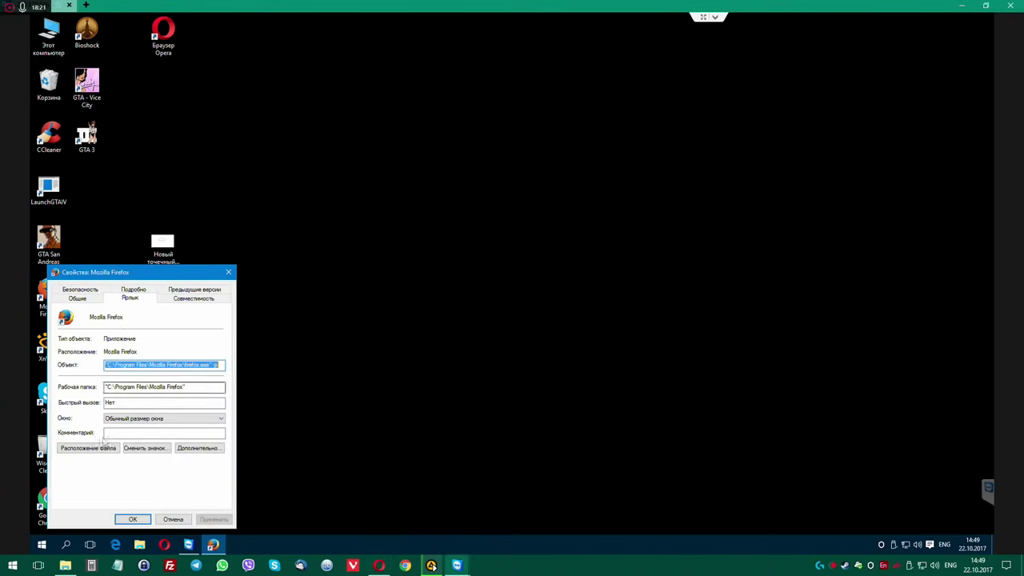
pyautogui.click(88, 449)
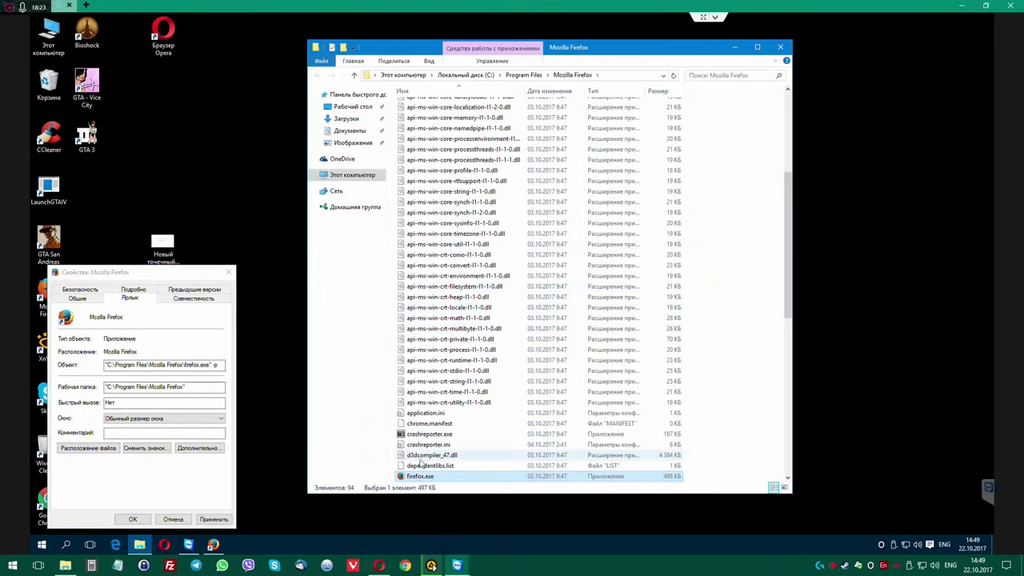
# Run firefox.exe as administrator, allowing the UAC prompt, then bring back the shortcut properties.
pyautogui.rightClick(424, 477)
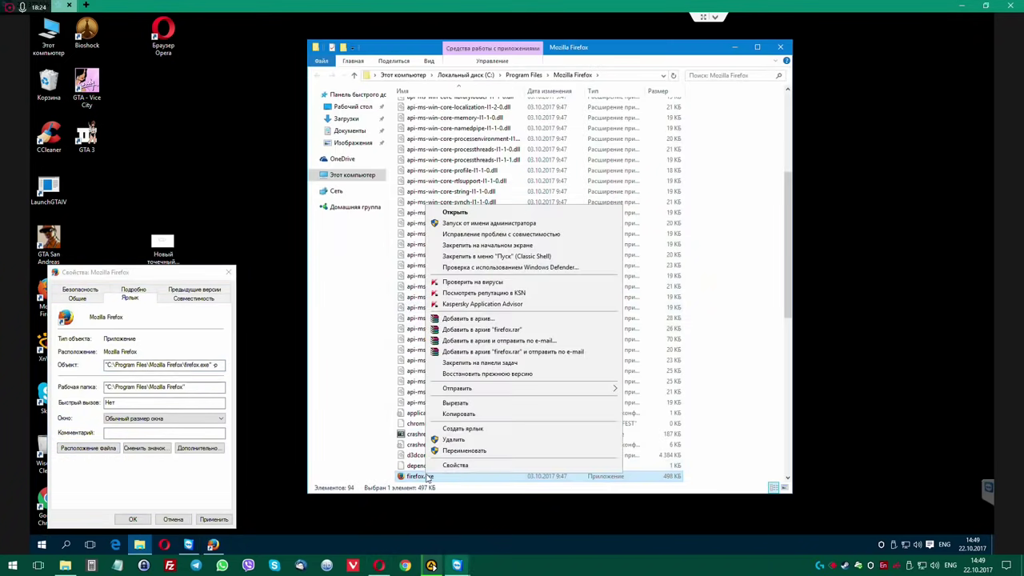
pyautogui.click(485, 229)
pyautogui.click(557, 296)
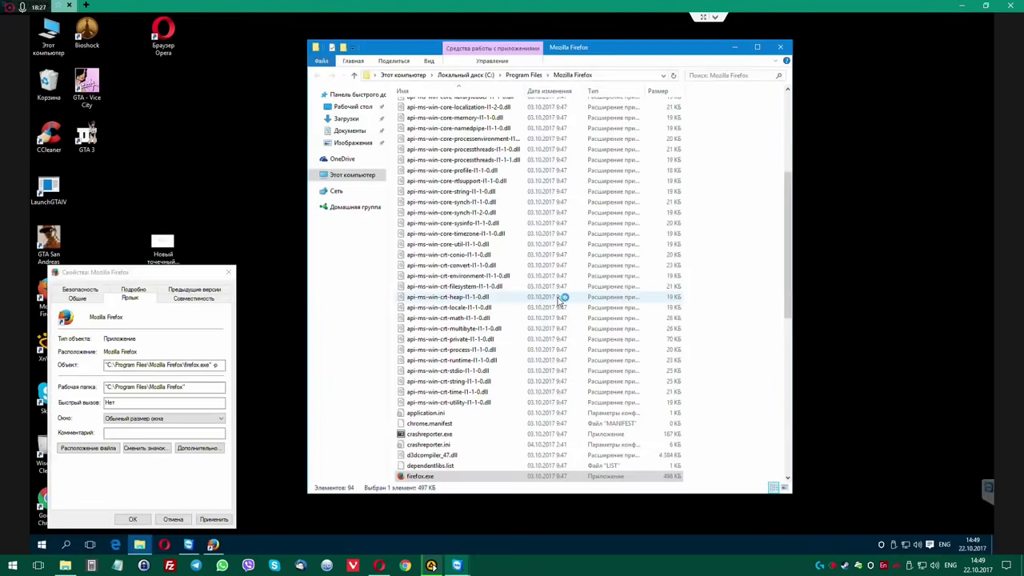
pyautogui.scroll(-5, 552, 375)
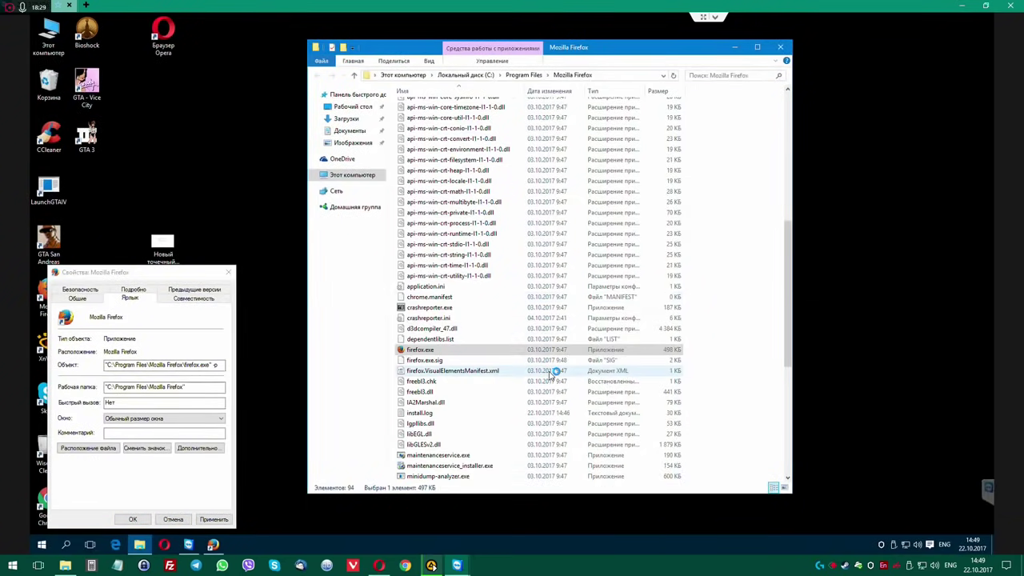
pyautogui.scroll(-2, 535, 388)
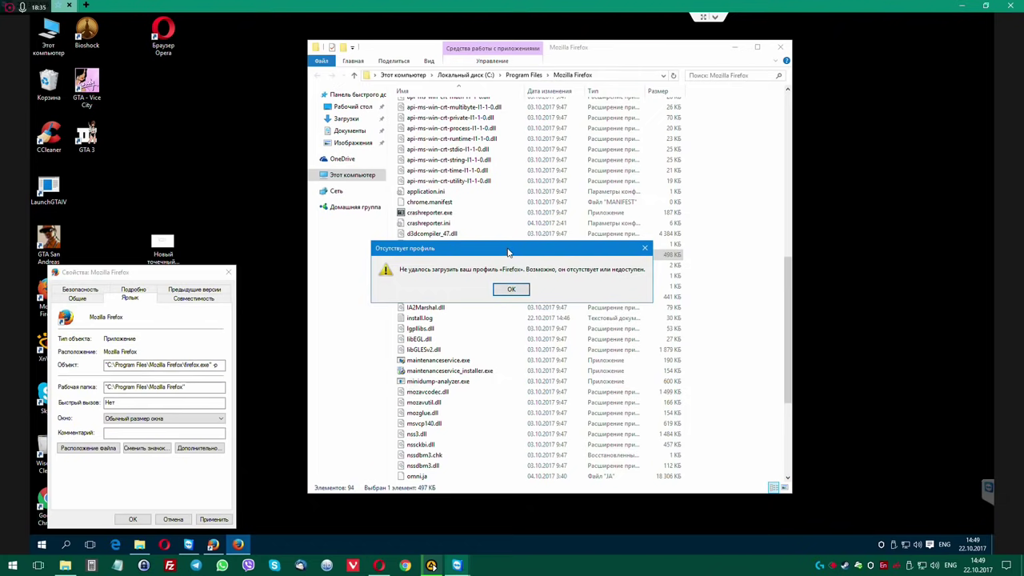
pyautogui.click(213, 545)
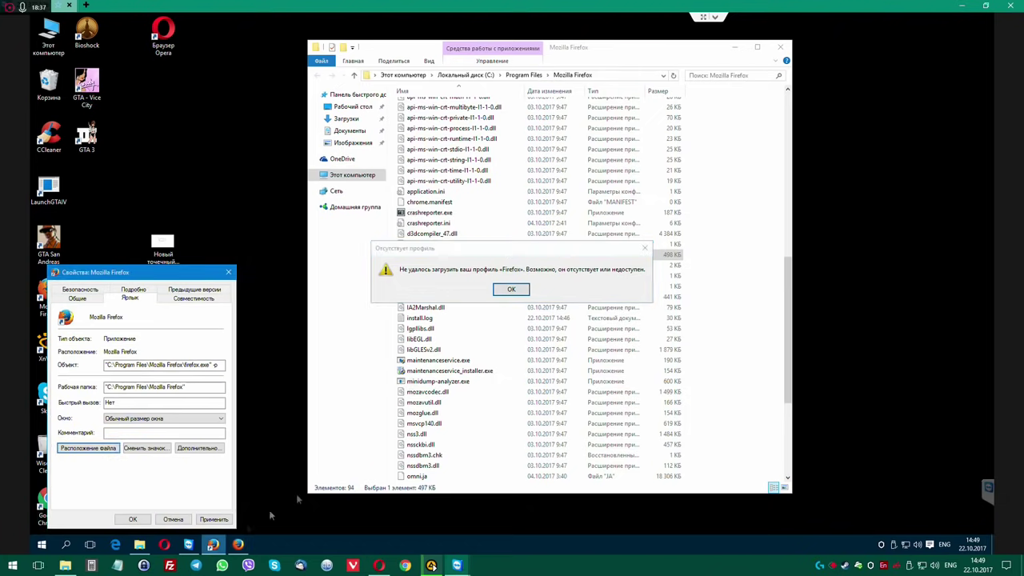
# Close the shortcut properties, review the article's -p target step, and dismiss the profile error.
pyautogui.click(228, 272)
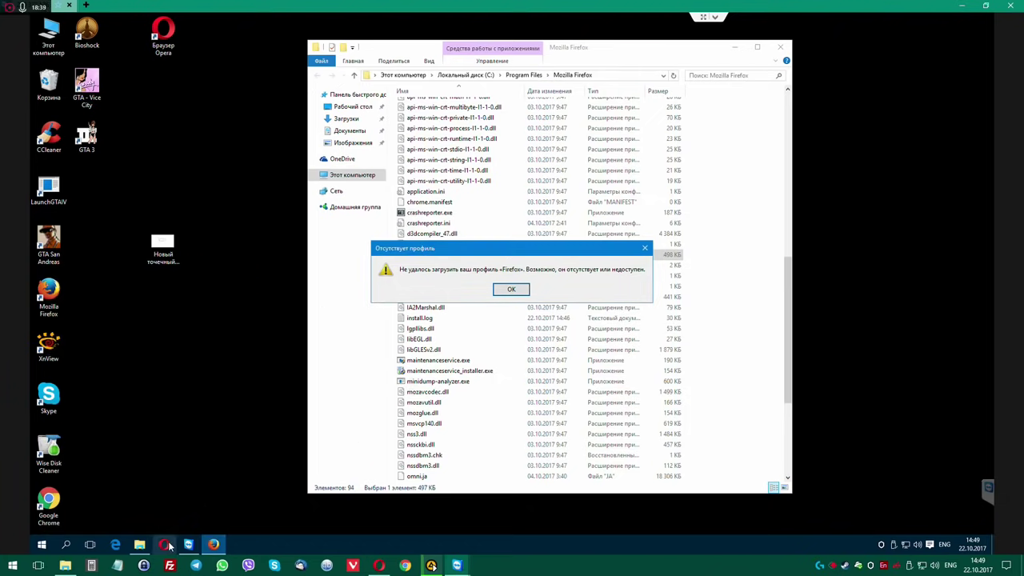
pyautogui.click(165, 545)
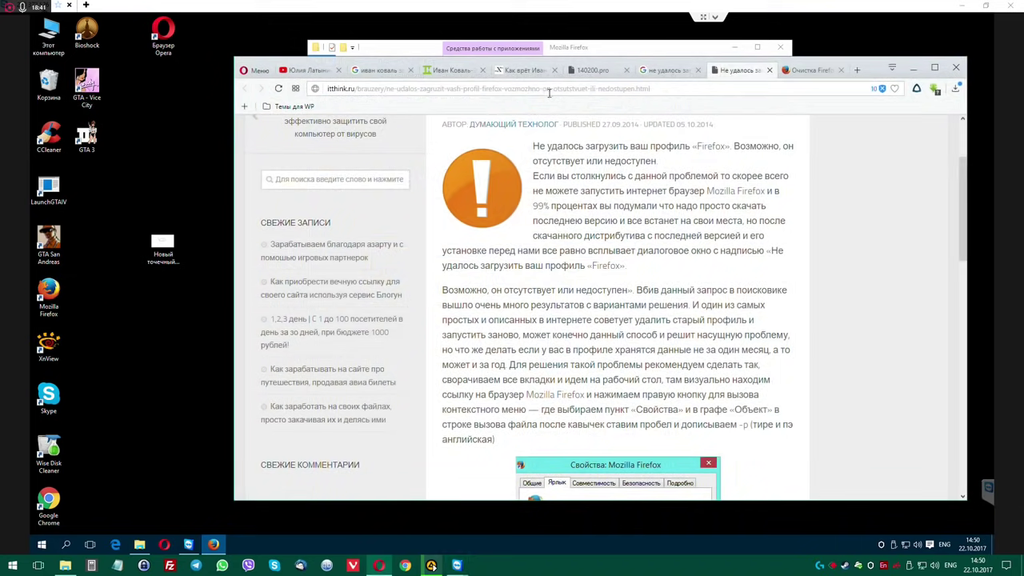
pyautogui.scroll(-3, 655, 318)
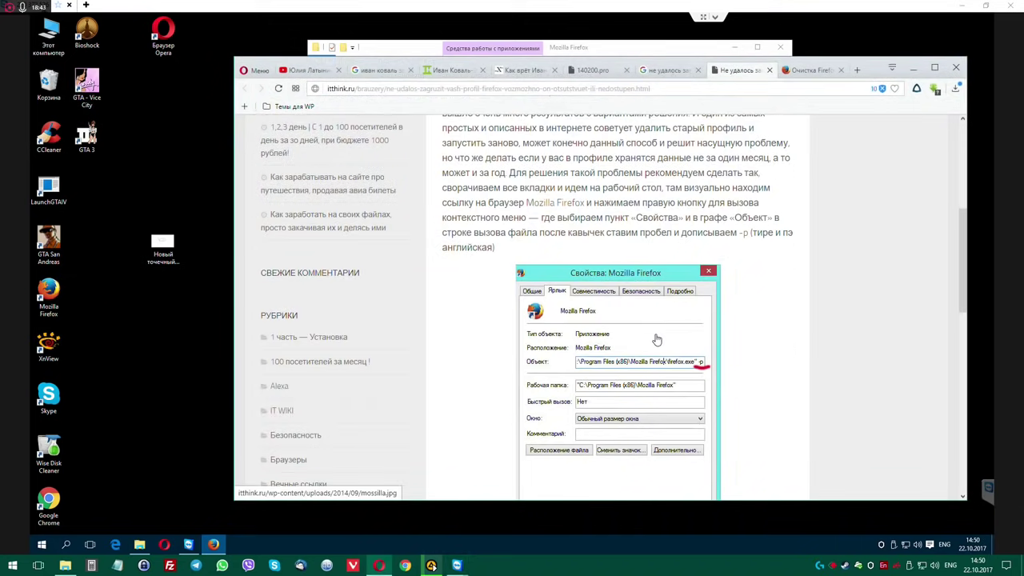
pyautogui.scroll(-1, 656, 339)
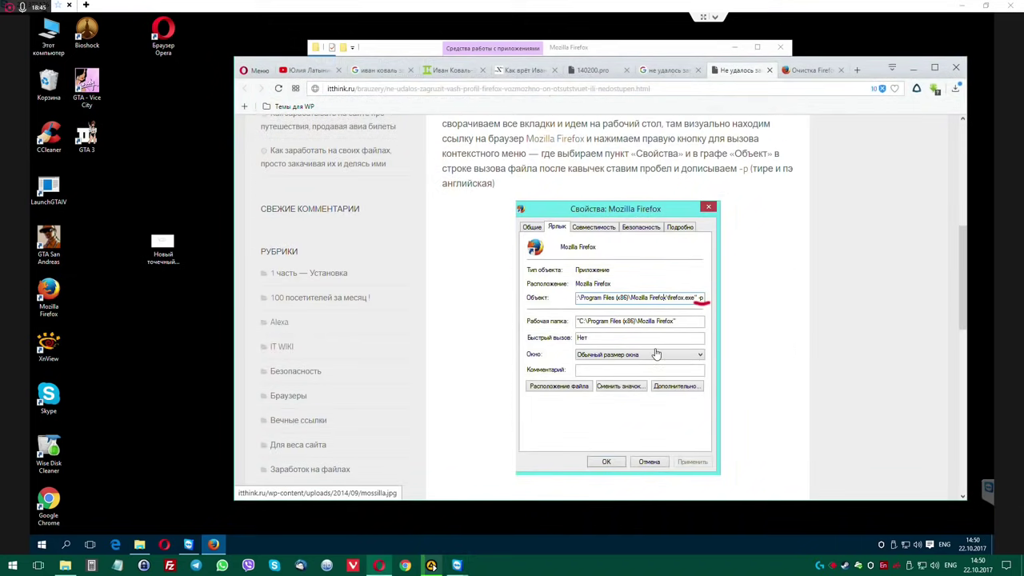
pyautogui.scroll(-3, 655, 353)
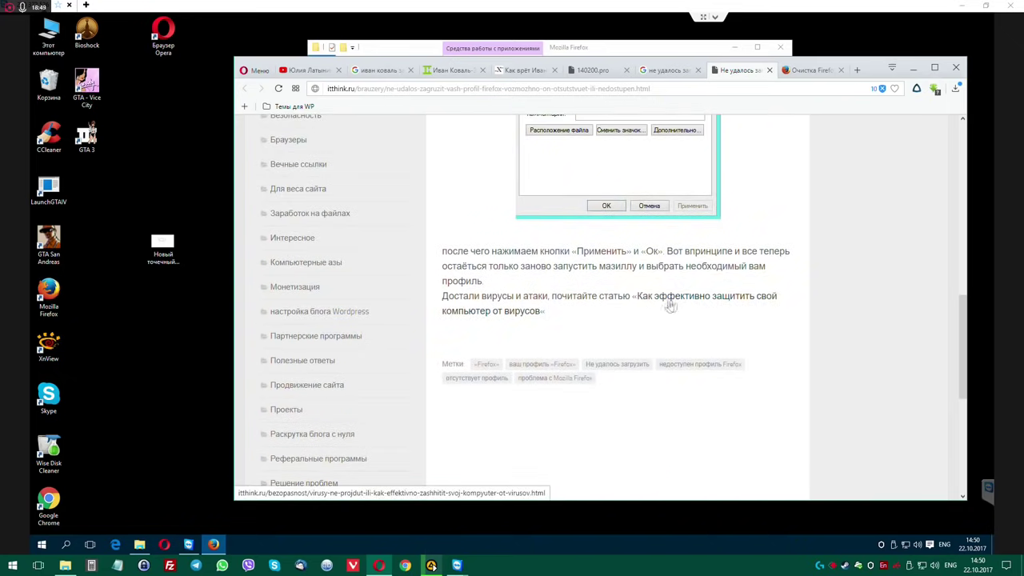
pyautogui.click(912, 68)
pyautogui.click(511, 290)
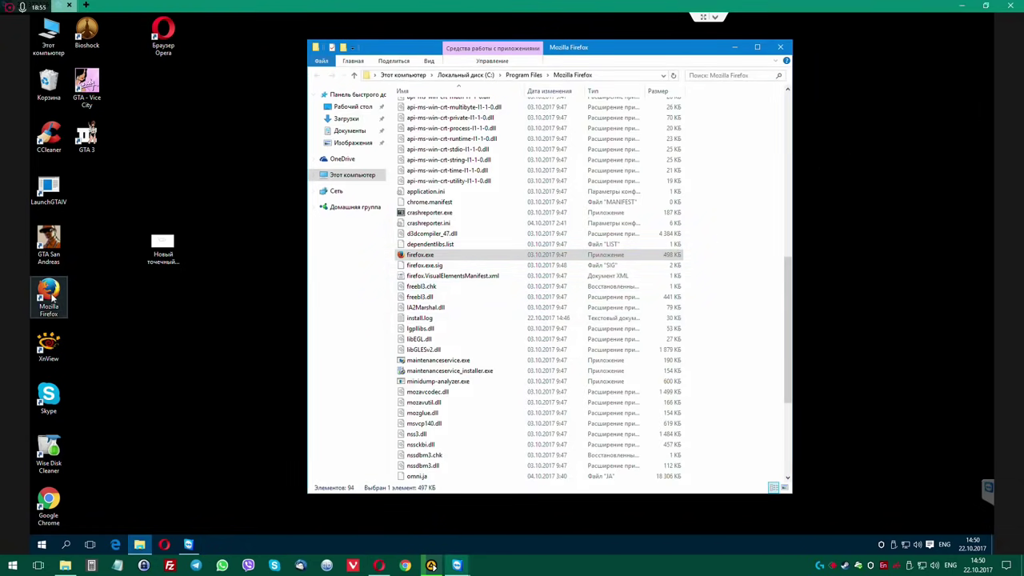
# Append -p to the Firefox shortcut's target, checking the itthink.ru article for the syntax.
pyautogui.rightClick(52, 297)
pyautogui.click(76, 521)
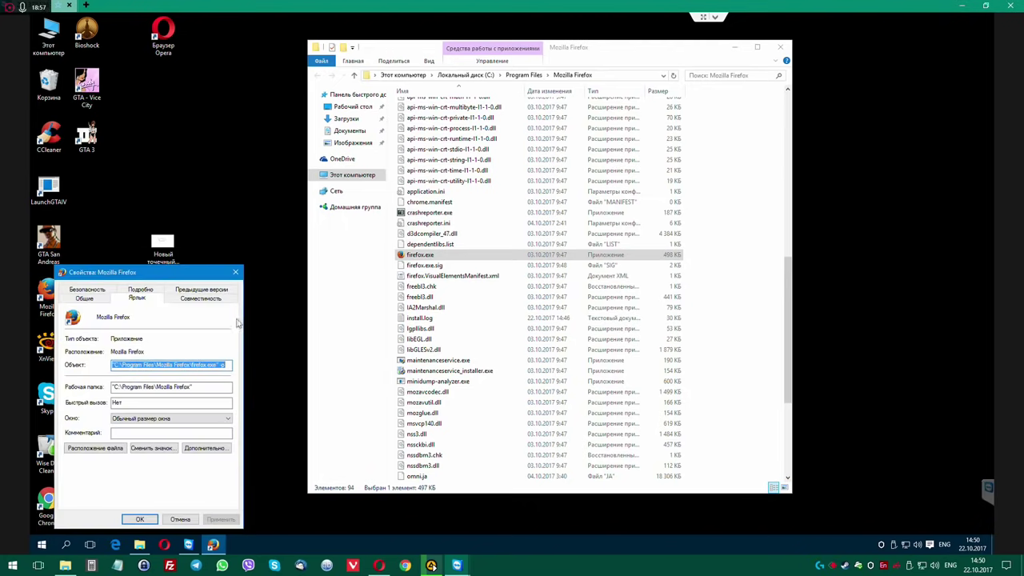
pyautogui.click(227, 365)
pyautogui.write('-')
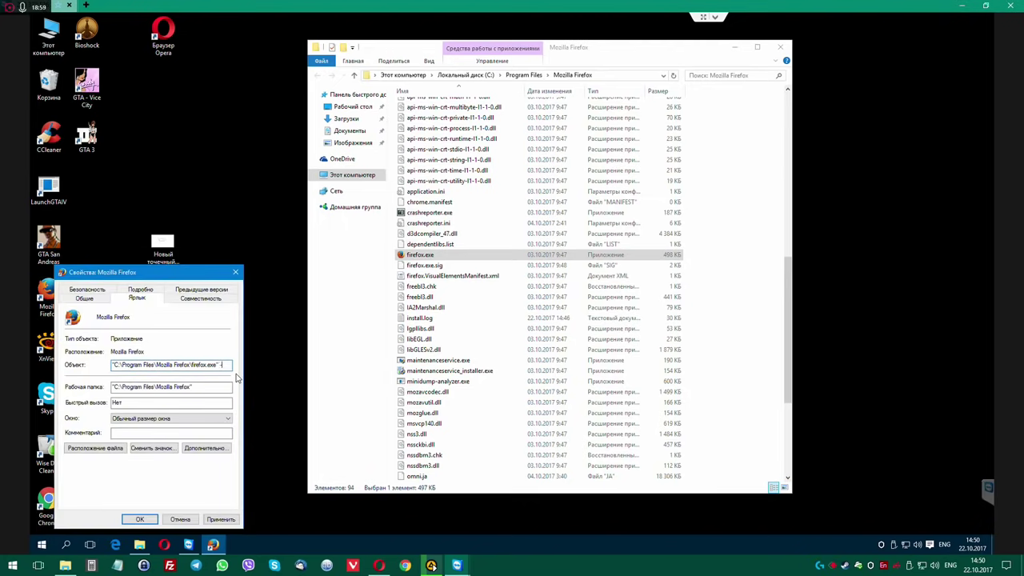
pyautogui.click(379, 566)
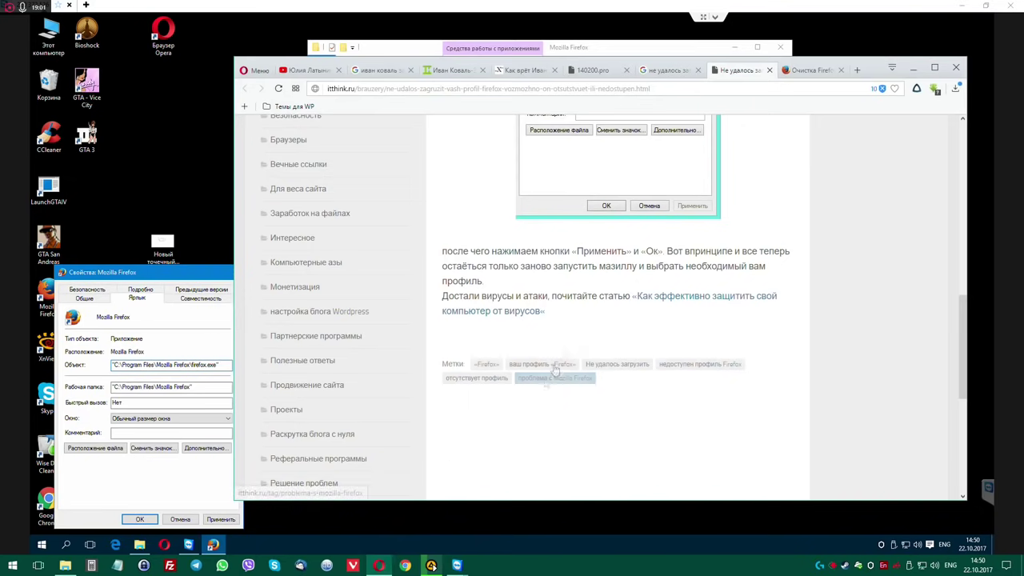
pyautogui.scroll(2, 581, 314)
pyautogui.scroll(3, 583, 316)
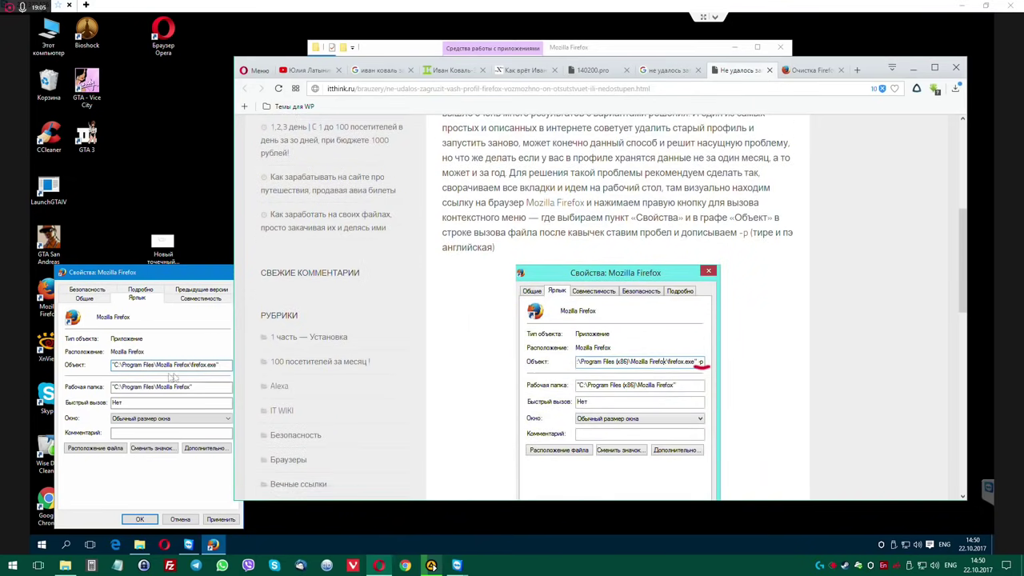
pyautogui.click(225, 365)
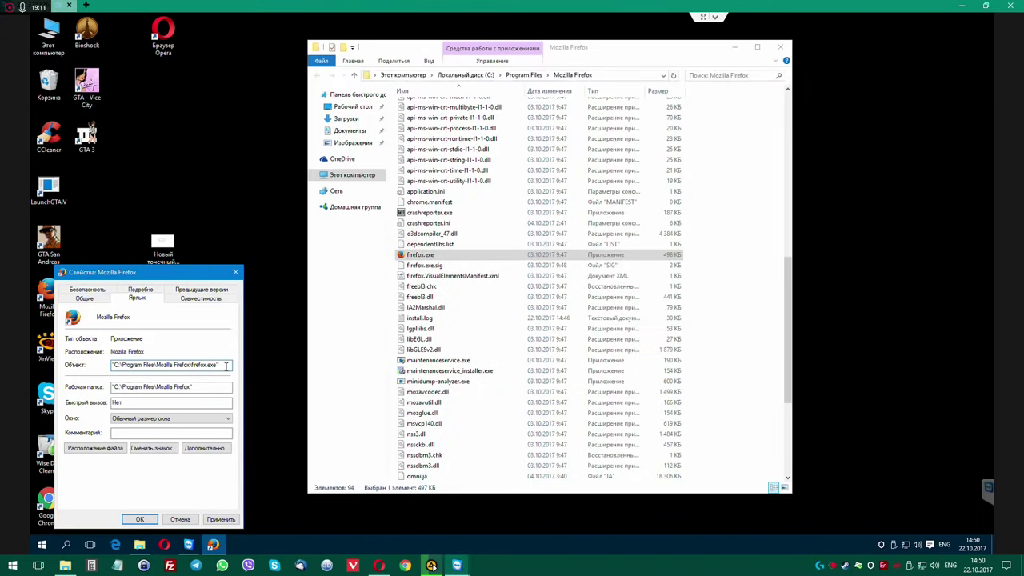
# Fix the rejected target to end with firefox.exe" -p, save it, and launch Firefox.
pyautogui.click(223, 521)
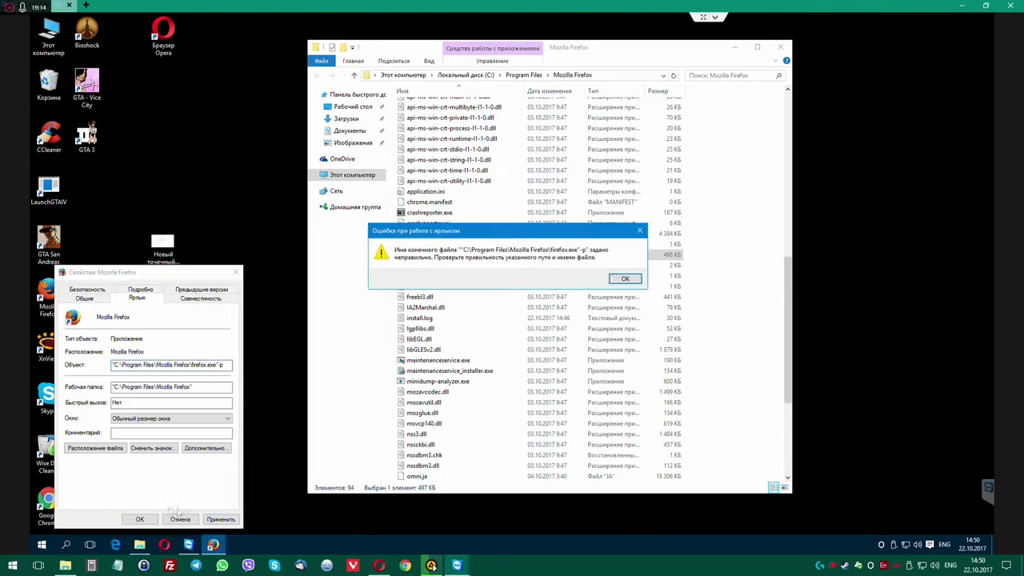
pyautogui.click(624, 278)
pyautogui.click(228, 364)
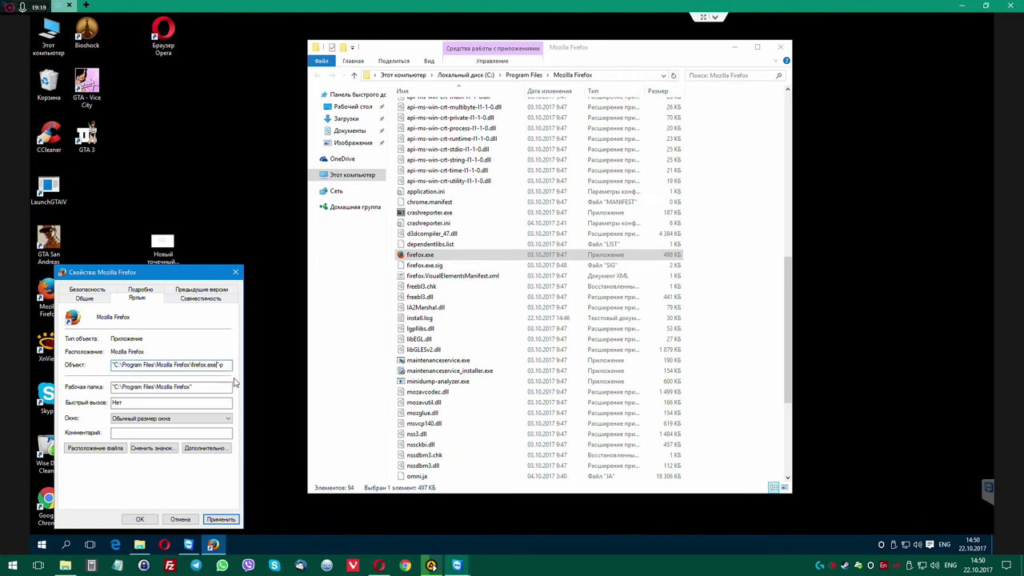
pyautogui.click(221, 519)
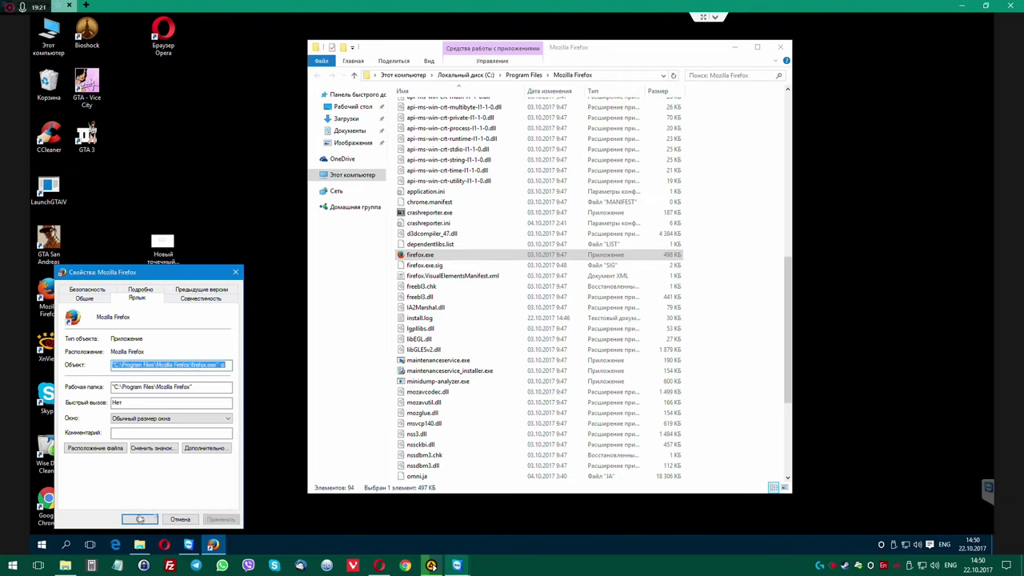
pyautogui.click(139, 519)
pyautogui.doubleClick(48, 296)
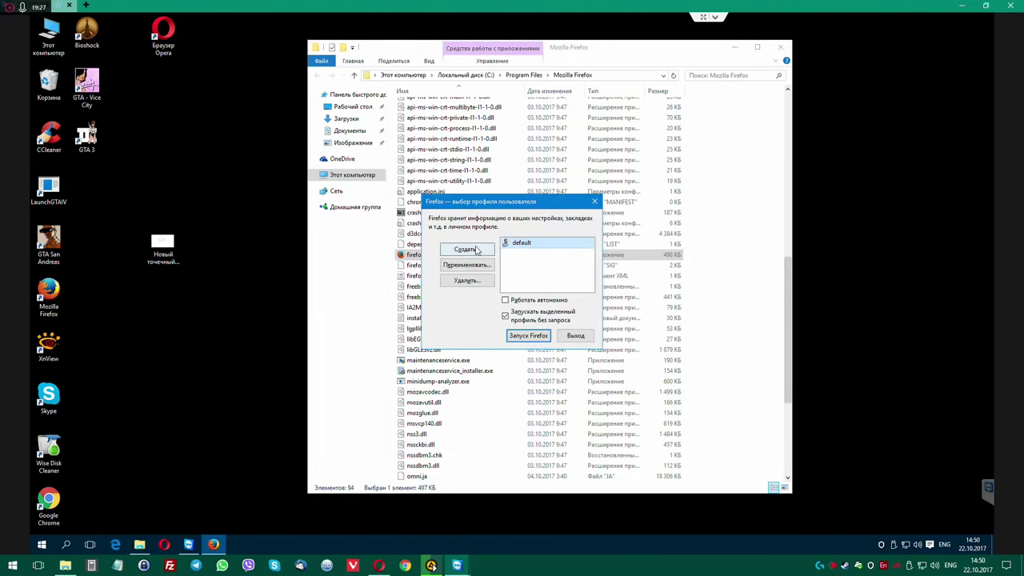
# Create the new Default User profile, start Firefox with it, then close Firefox and its program folder.
pyautogui.click(467, 249)
pyautogui.click(599, 372)
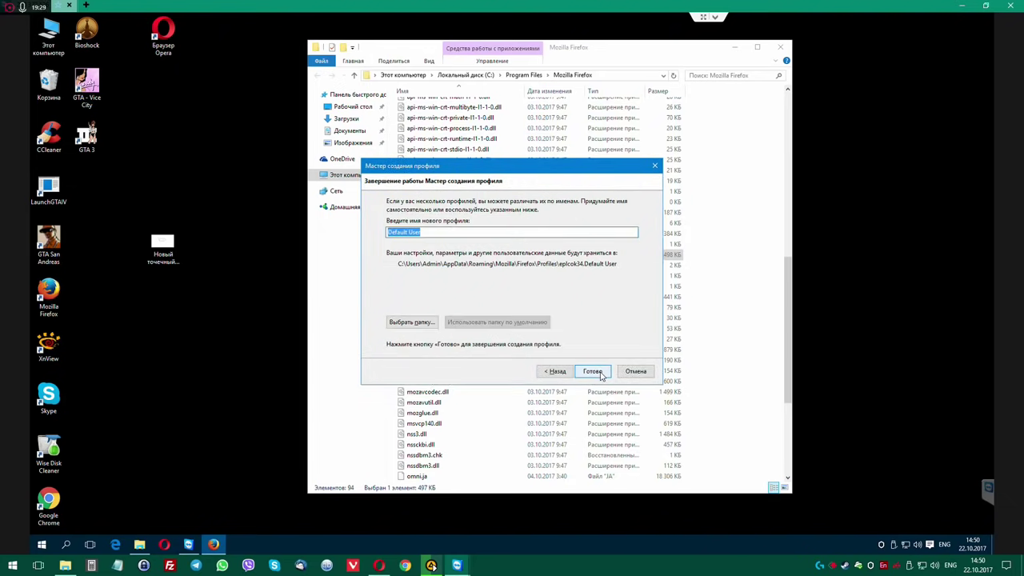
pyautogui.click(600, 374)
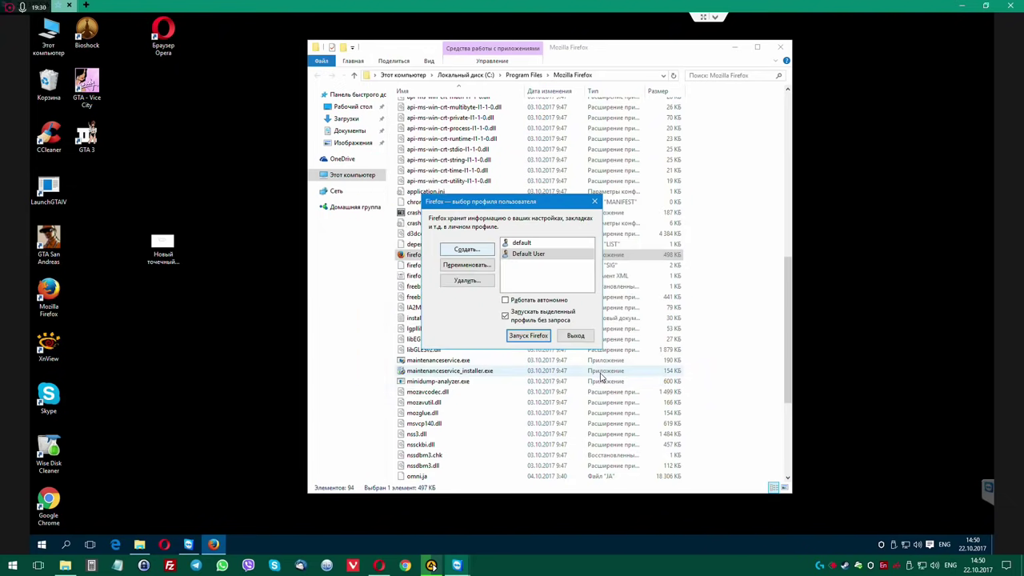
pyautogui.click(524, 335)
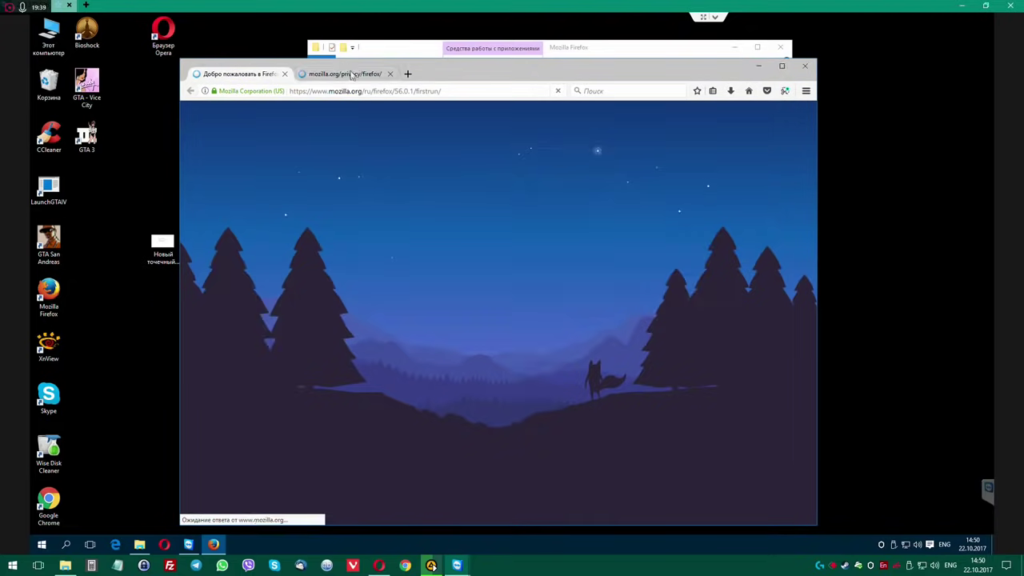
pyautogui.click(345, 74)
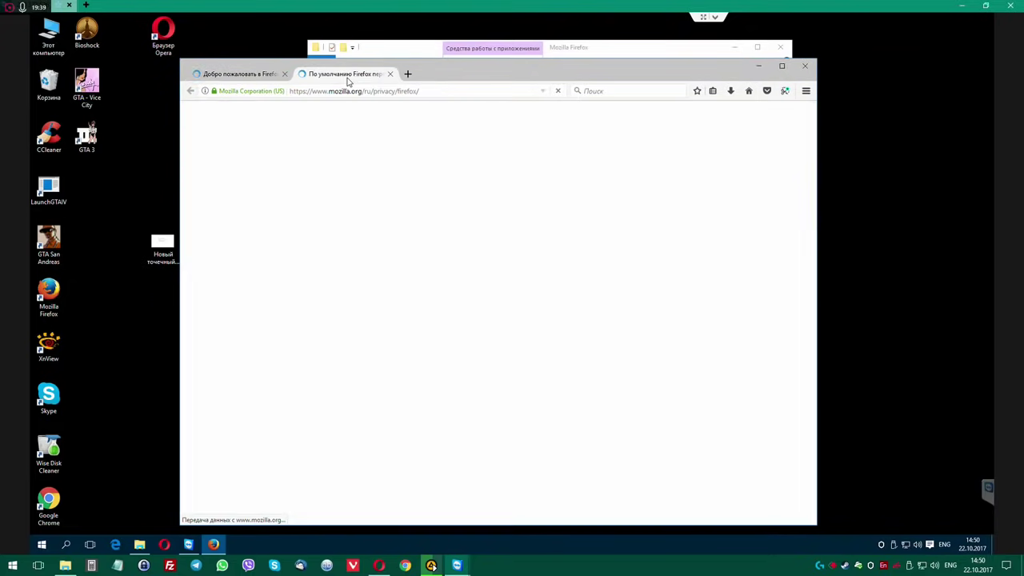
pyautogui.click(389, 74)
pyautogui.click(804, 66)
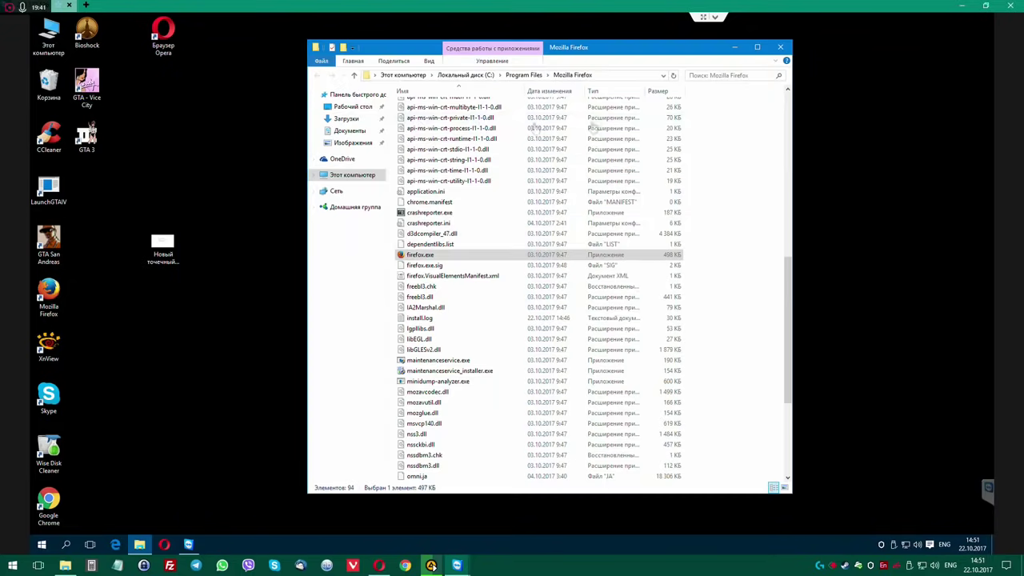
pyautogui.click(778, 48)
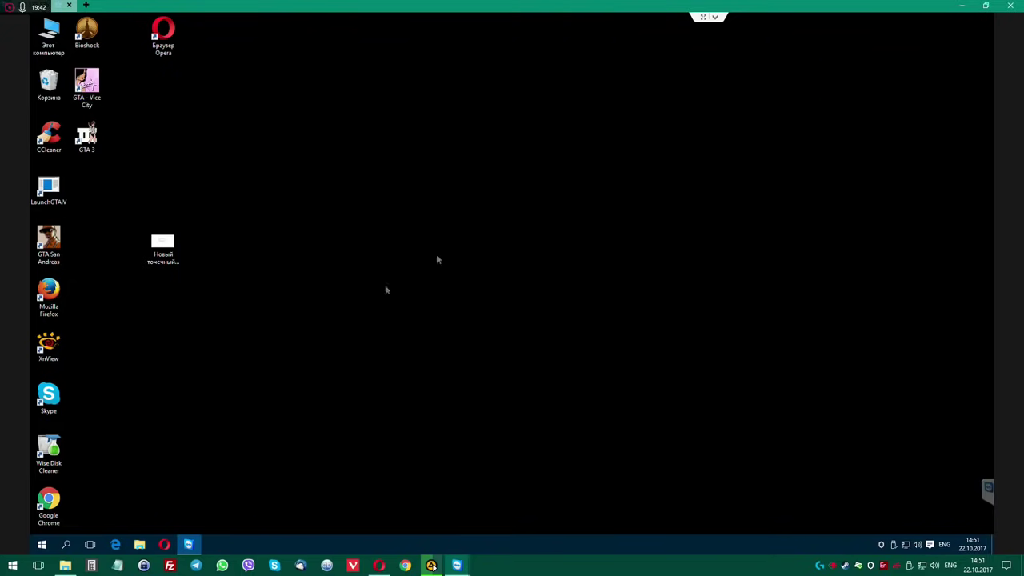
# Run Firefox as administrator, delete the old default profile, start Firefox, and decline default-browser prompt.
pyautogui.rightClick(50, 287)
pyautogui.click(80, 291)
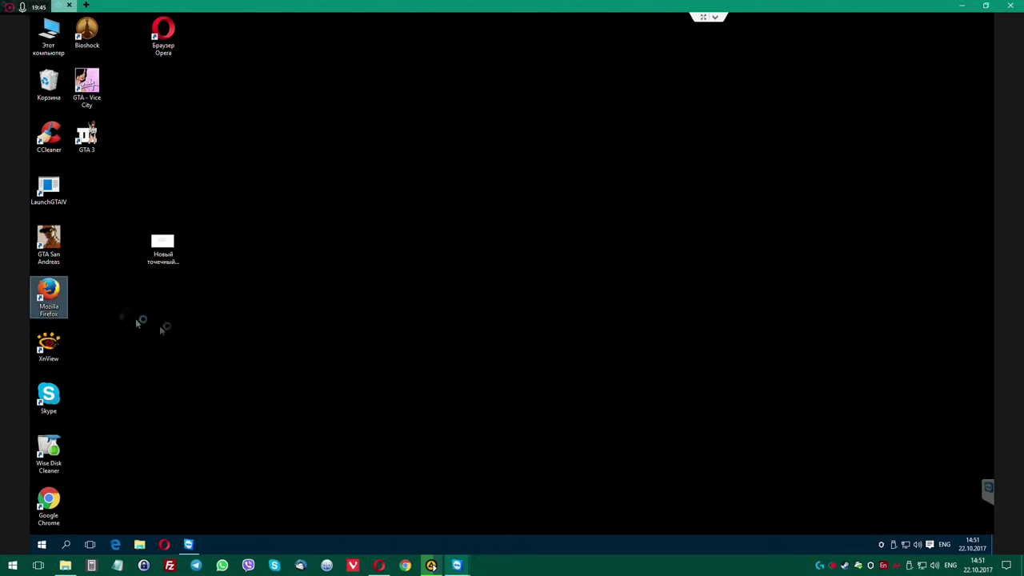
pyautogui.click(555, 297)
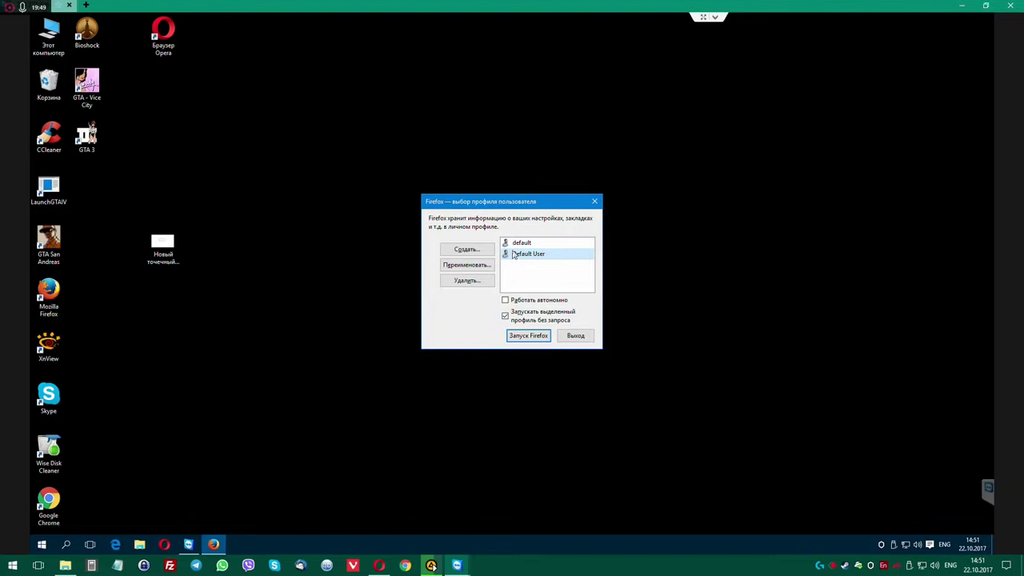
pyautogui.click(524, 243)
pyautogui.click(476, 279)
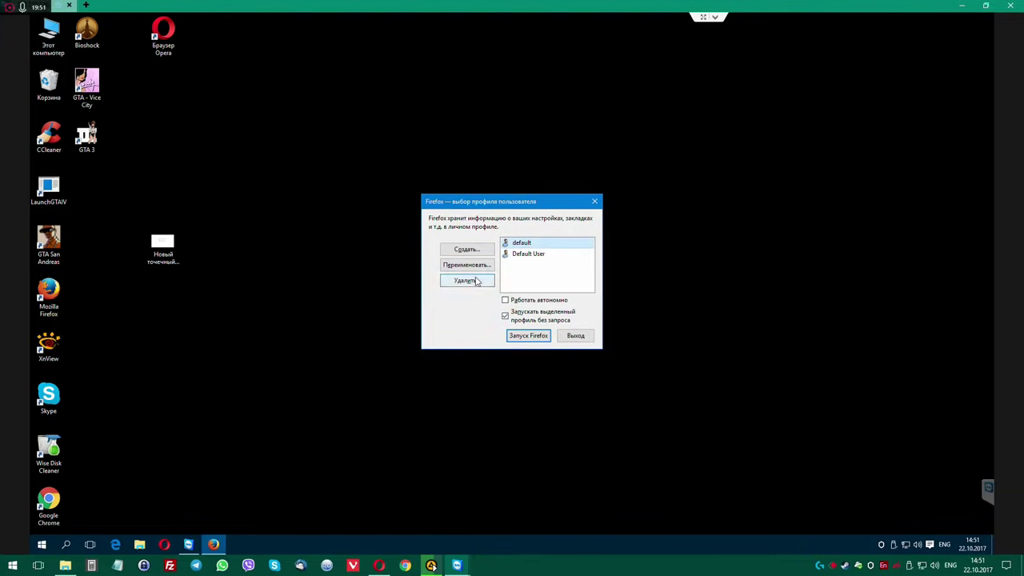
pyautogui.click(530, 337)
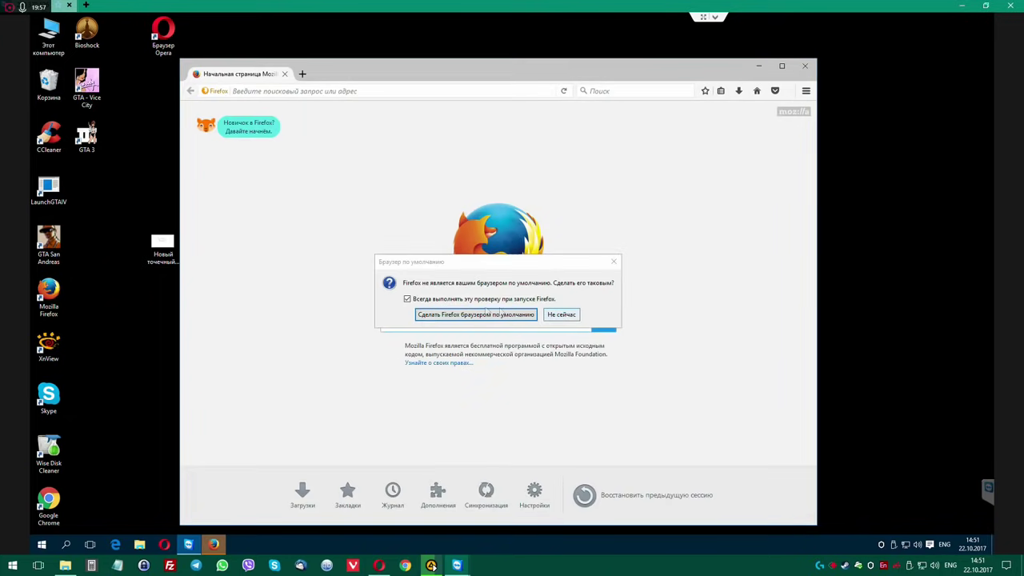
pyautogui.click(562, 315)
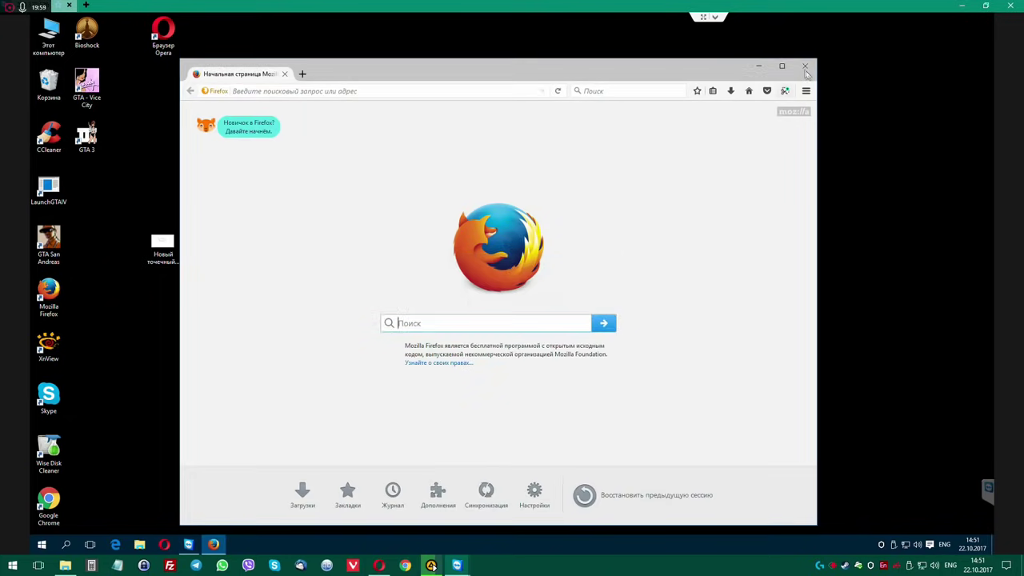
pyautogui.click(805, 66)
# Remove -p from the Firefox shortcut's Объект field and save it with administrator permission.
pyautogui.rightClick(45, 297)
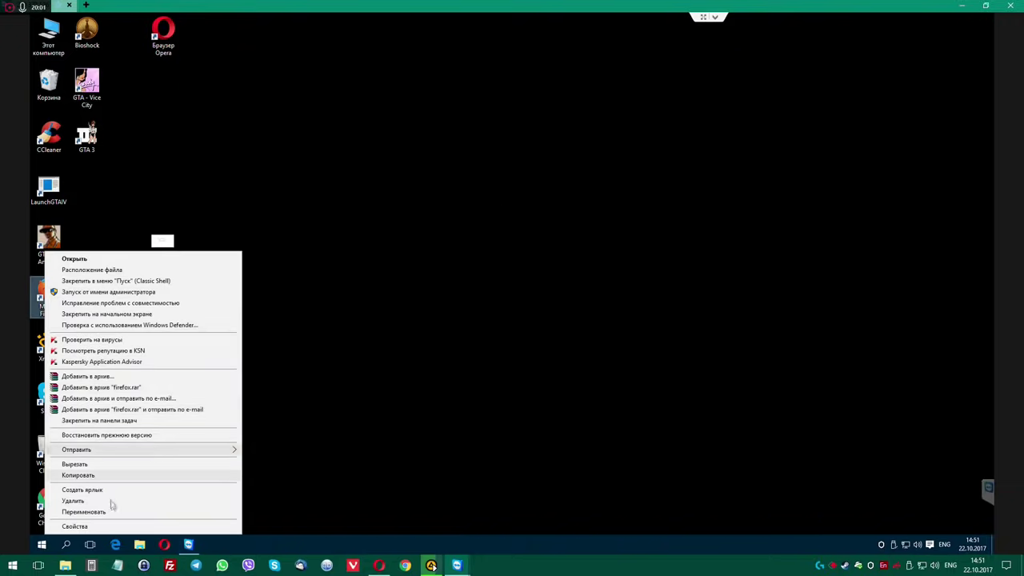
pyautogui.click(78, 525)
pyautogui.click(216, 364)
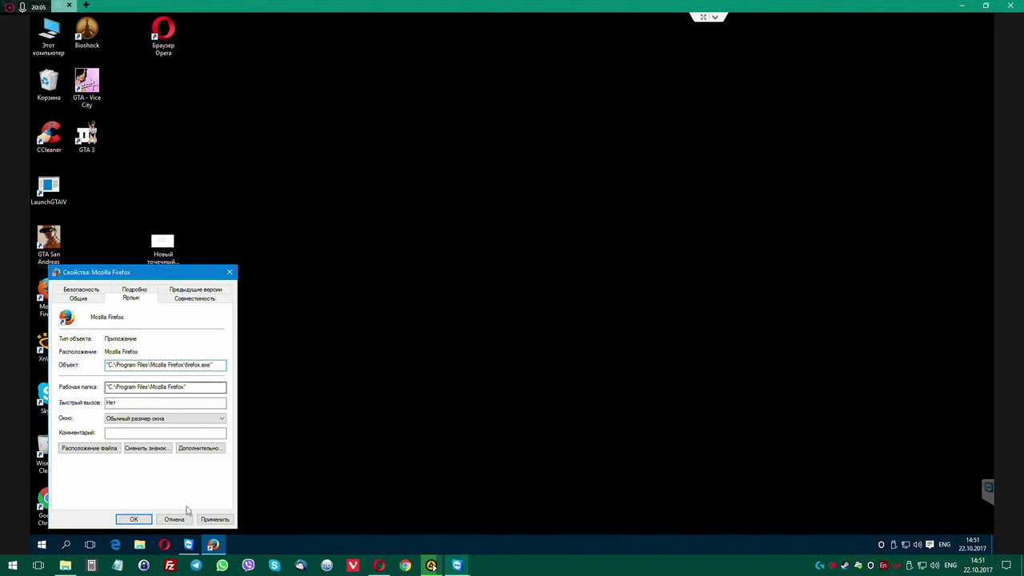
pyautogui.click(214, 519)
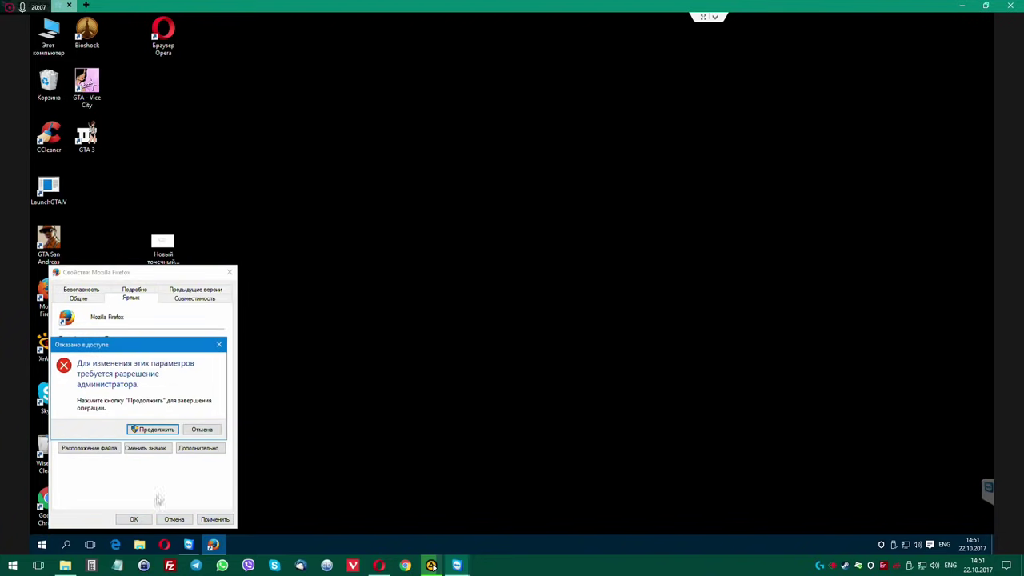
pyautogui.click(151, 430)
pyautogui.click(134, 519)
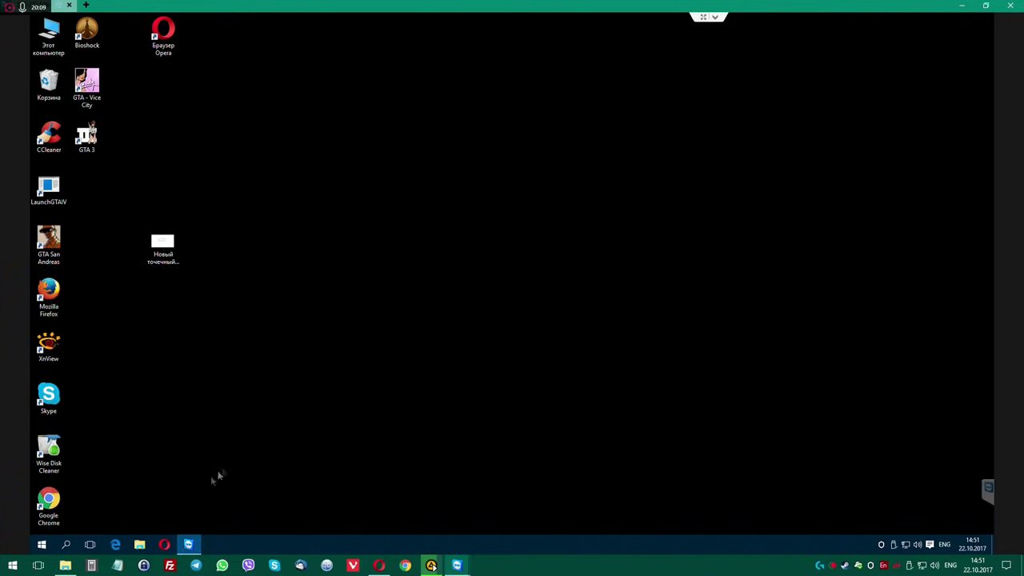
# Launch Firefox from the desktop shortcut to confirm it opens normally, then close it.
pyautogui.doubleClick(48, 293)
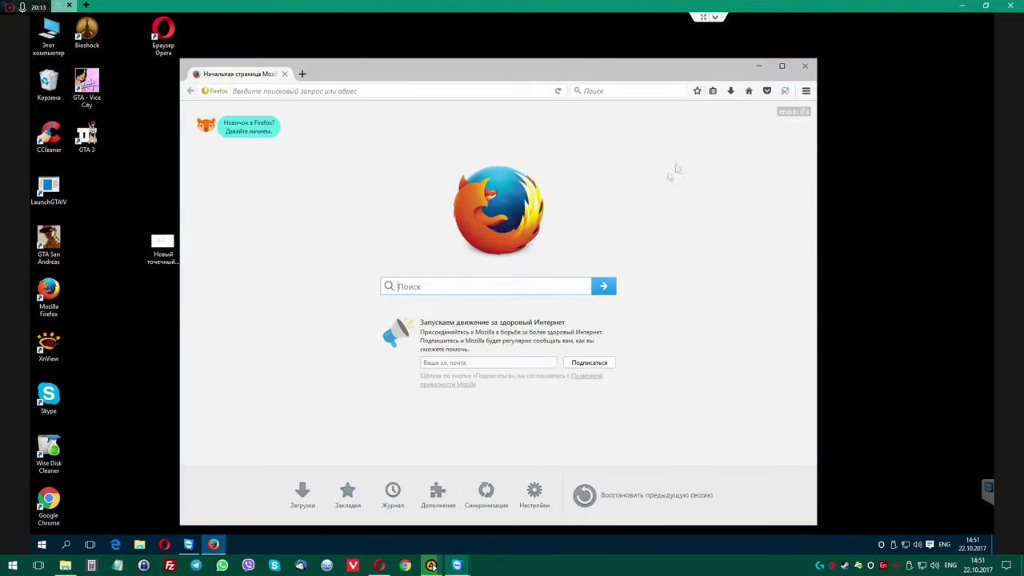
pyautogui.click(782, 65)
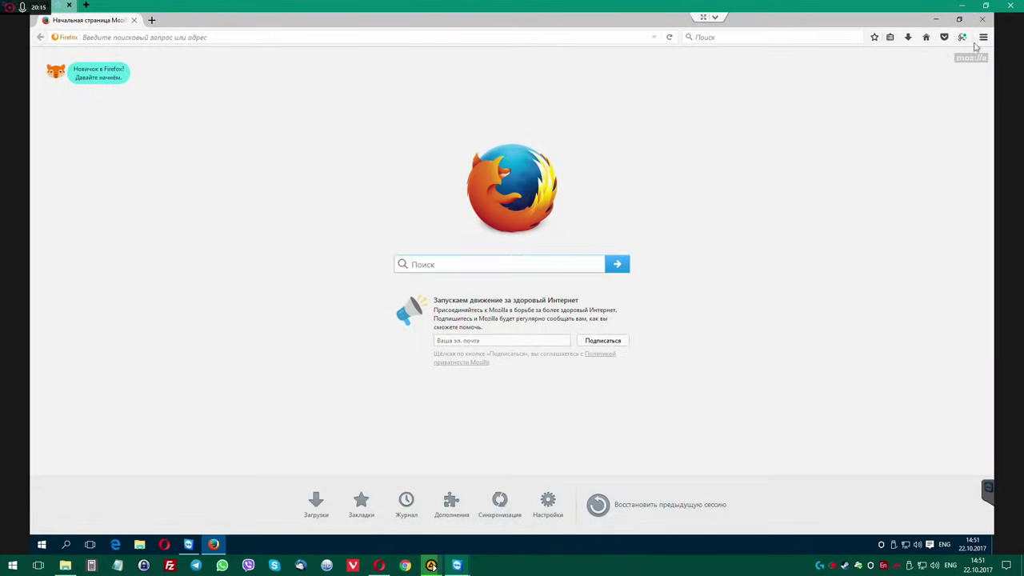
pyautogui.click(982, 18)
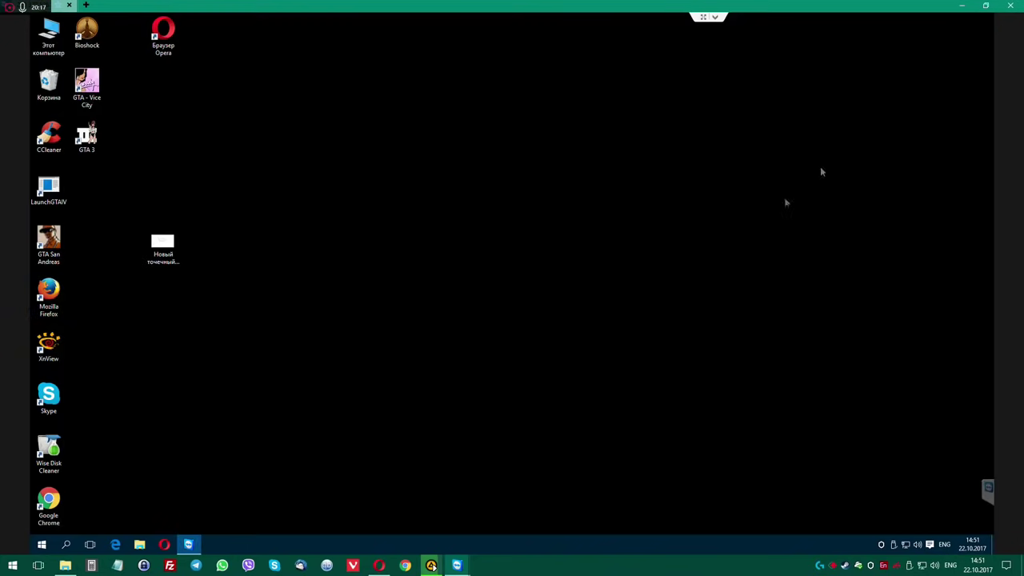